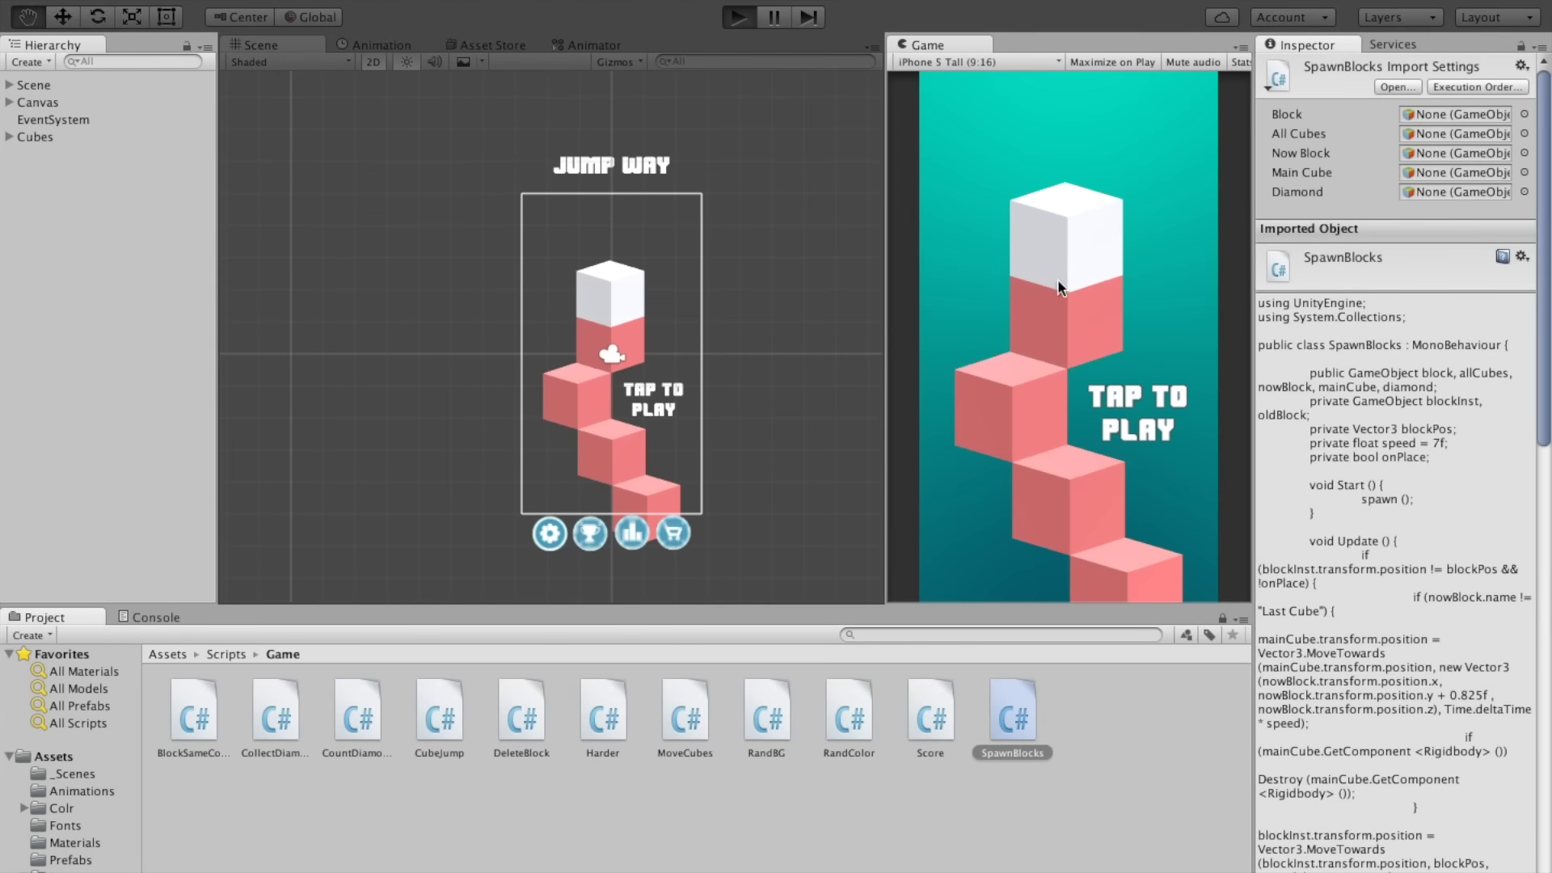
Step: Play-test Jump Way for a round, restart after losing, play again, then stop Play mode
{"action": "key", "text": "ctrl+p"}
{"action": "left_click", "coordinate": [1108, 368]}
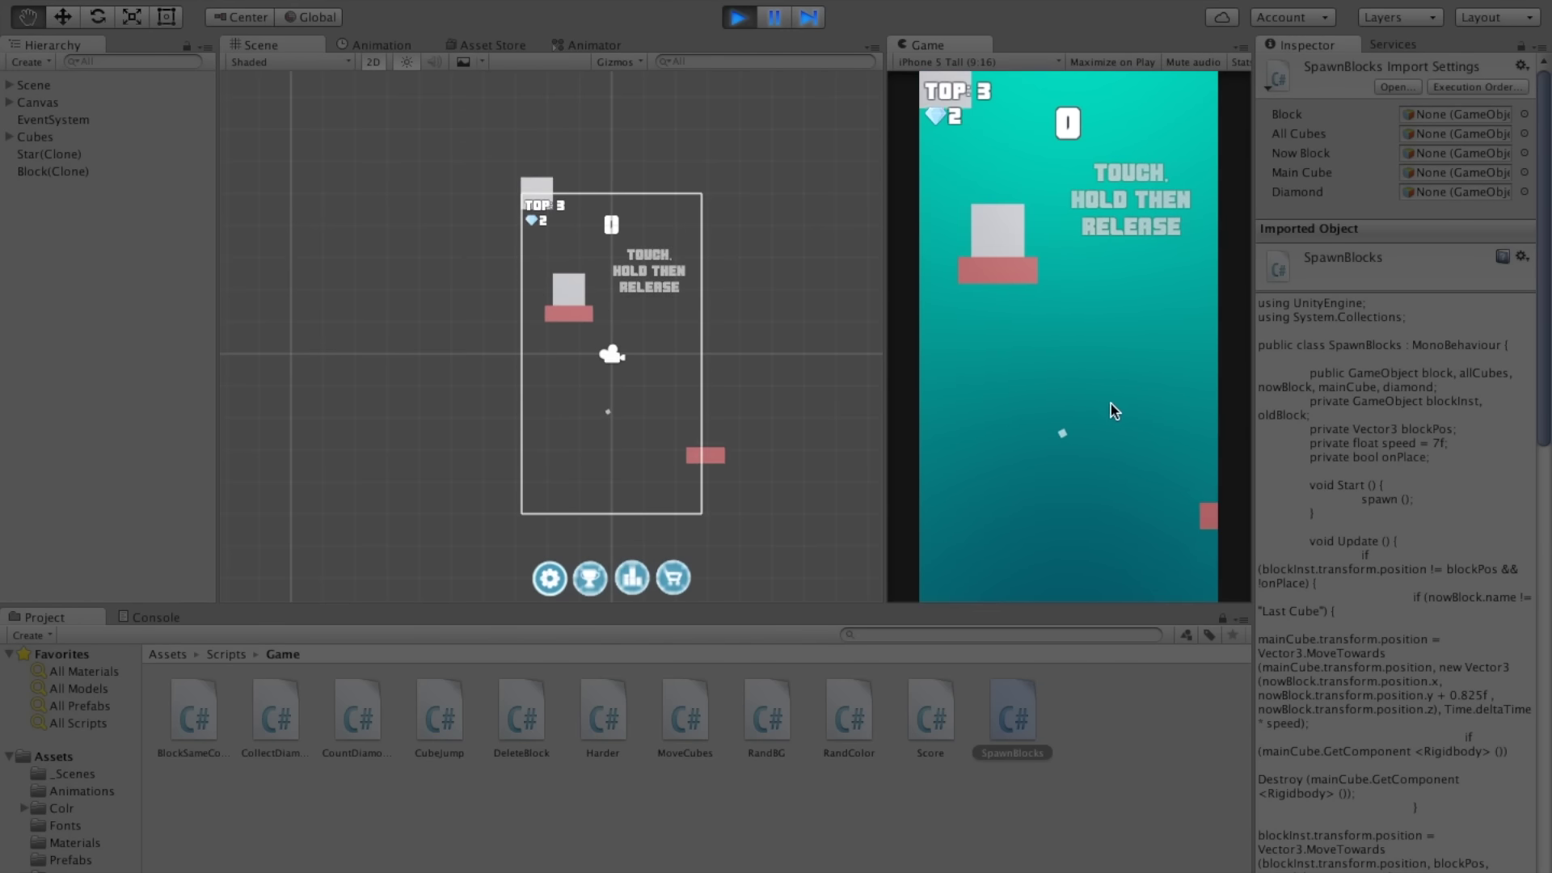
{"action": "left_click", "coordinate": [1055, 443]}
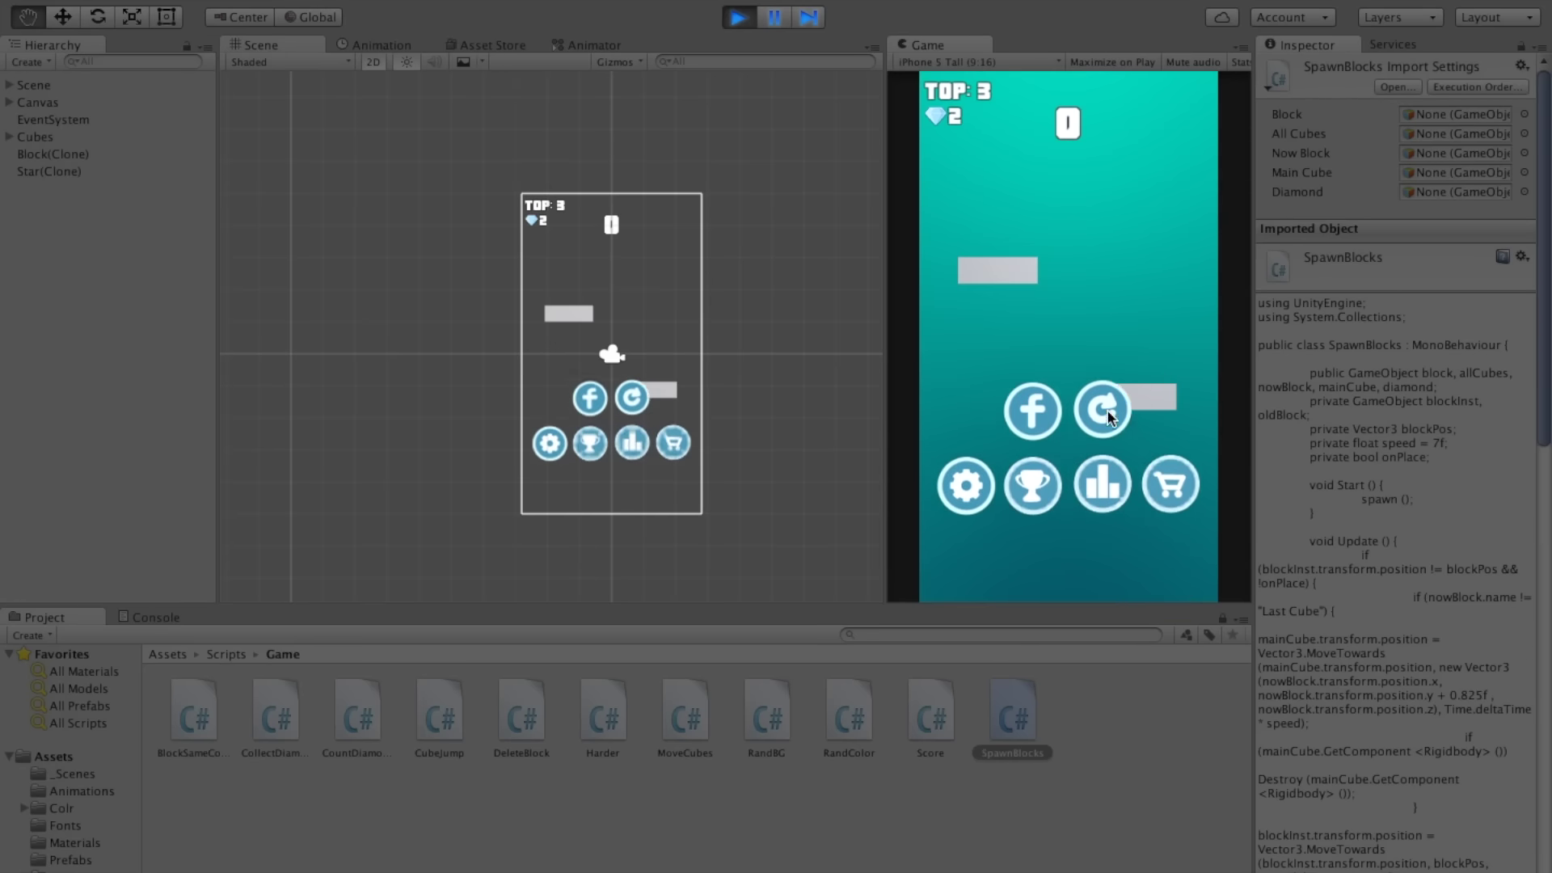
{"action": "left_click", "coordinate": [1098, 376]}
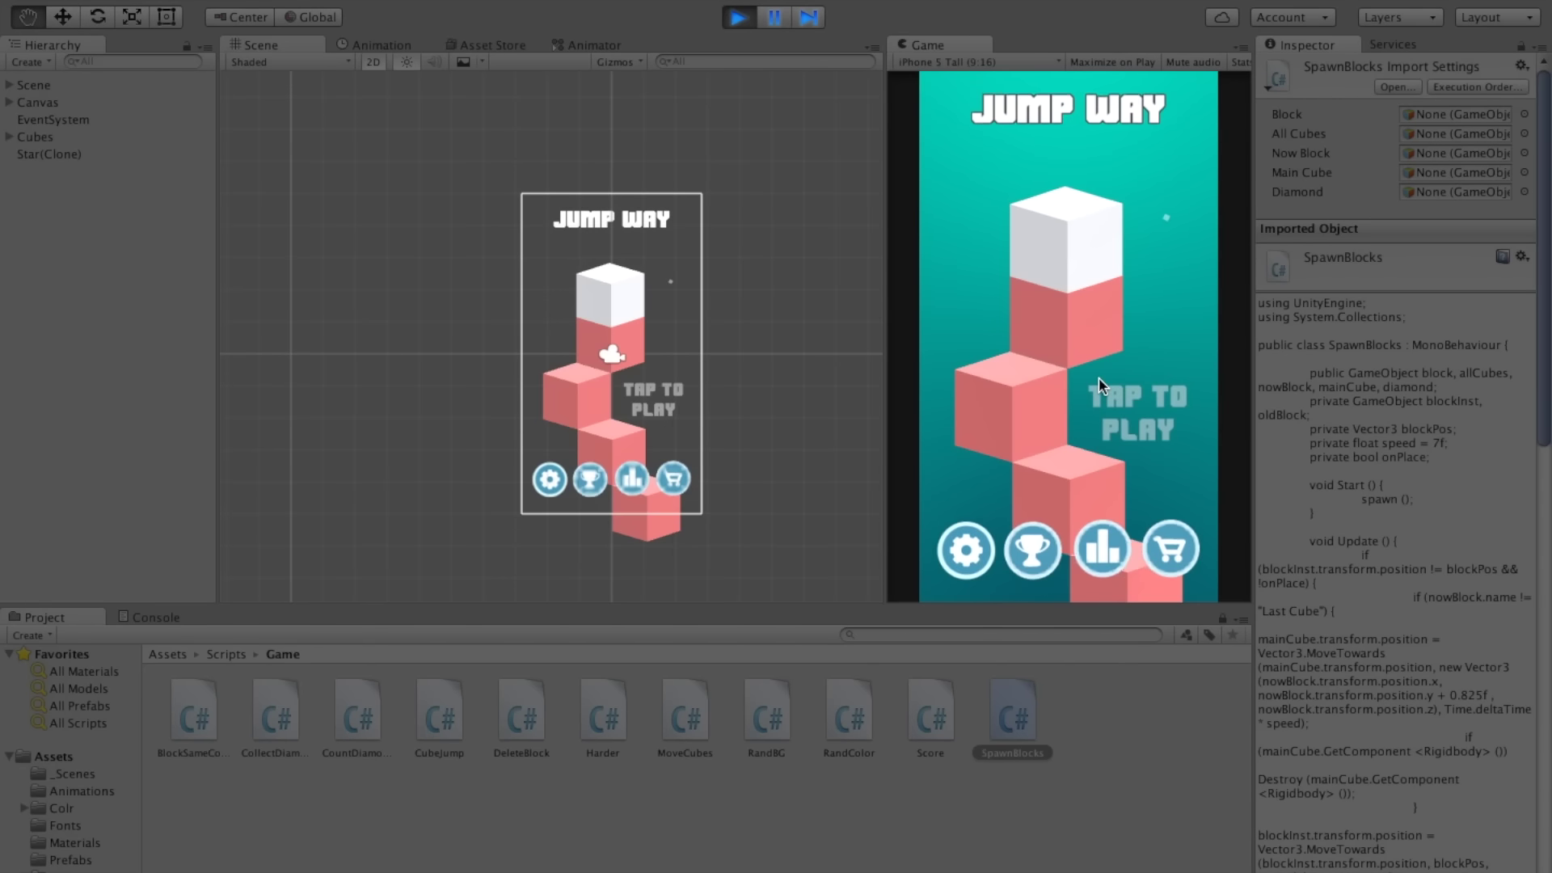
{"action": "left_click", "coordinate": [1080, 293]}
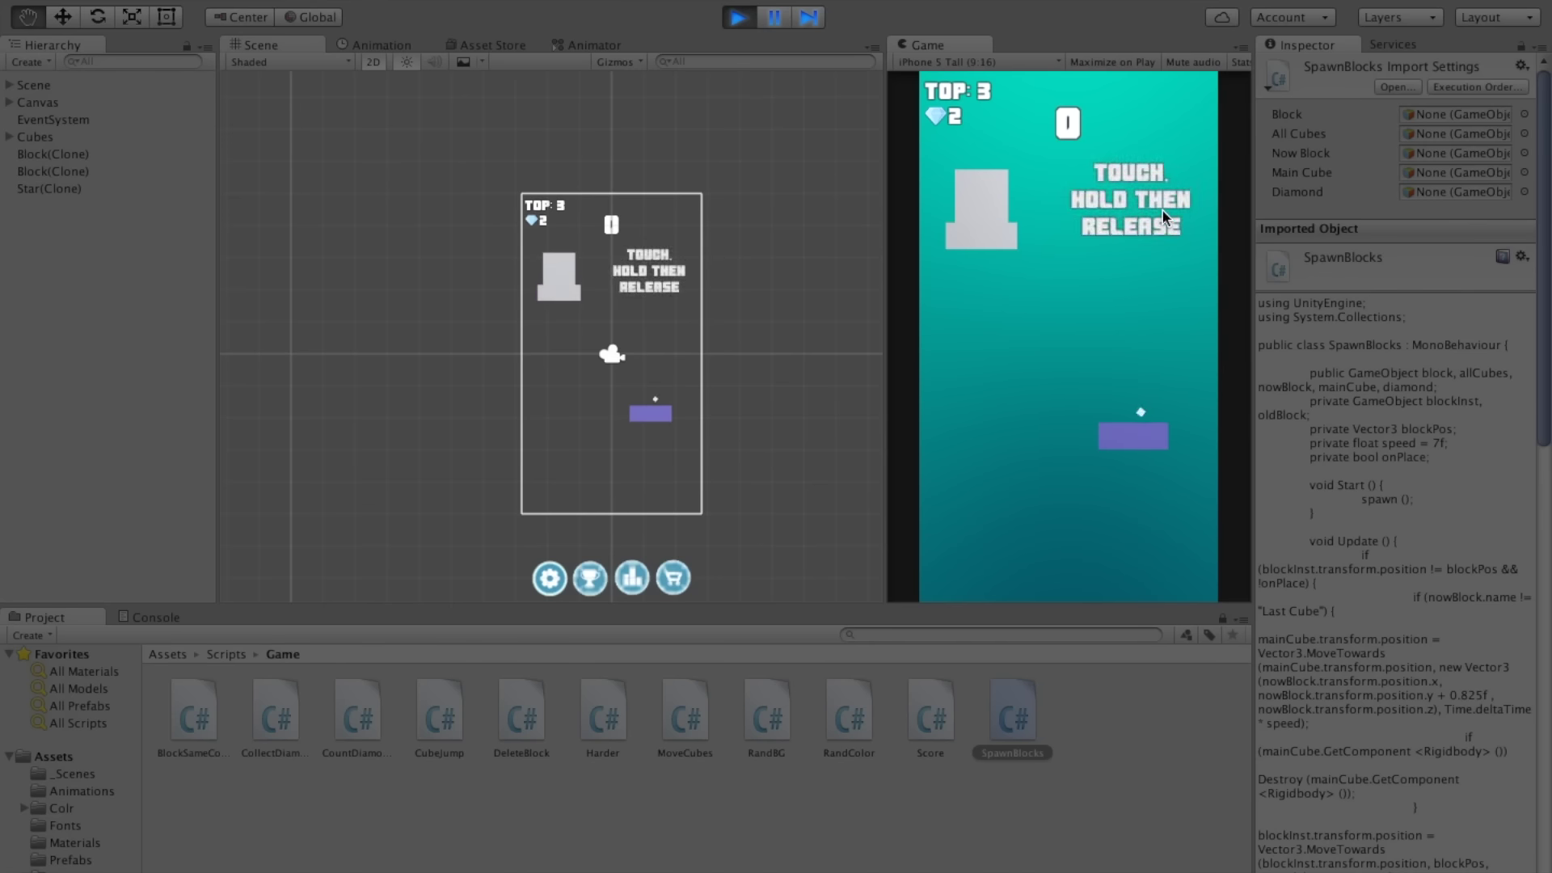
{"action": "key", "text": "ctrl+p"}
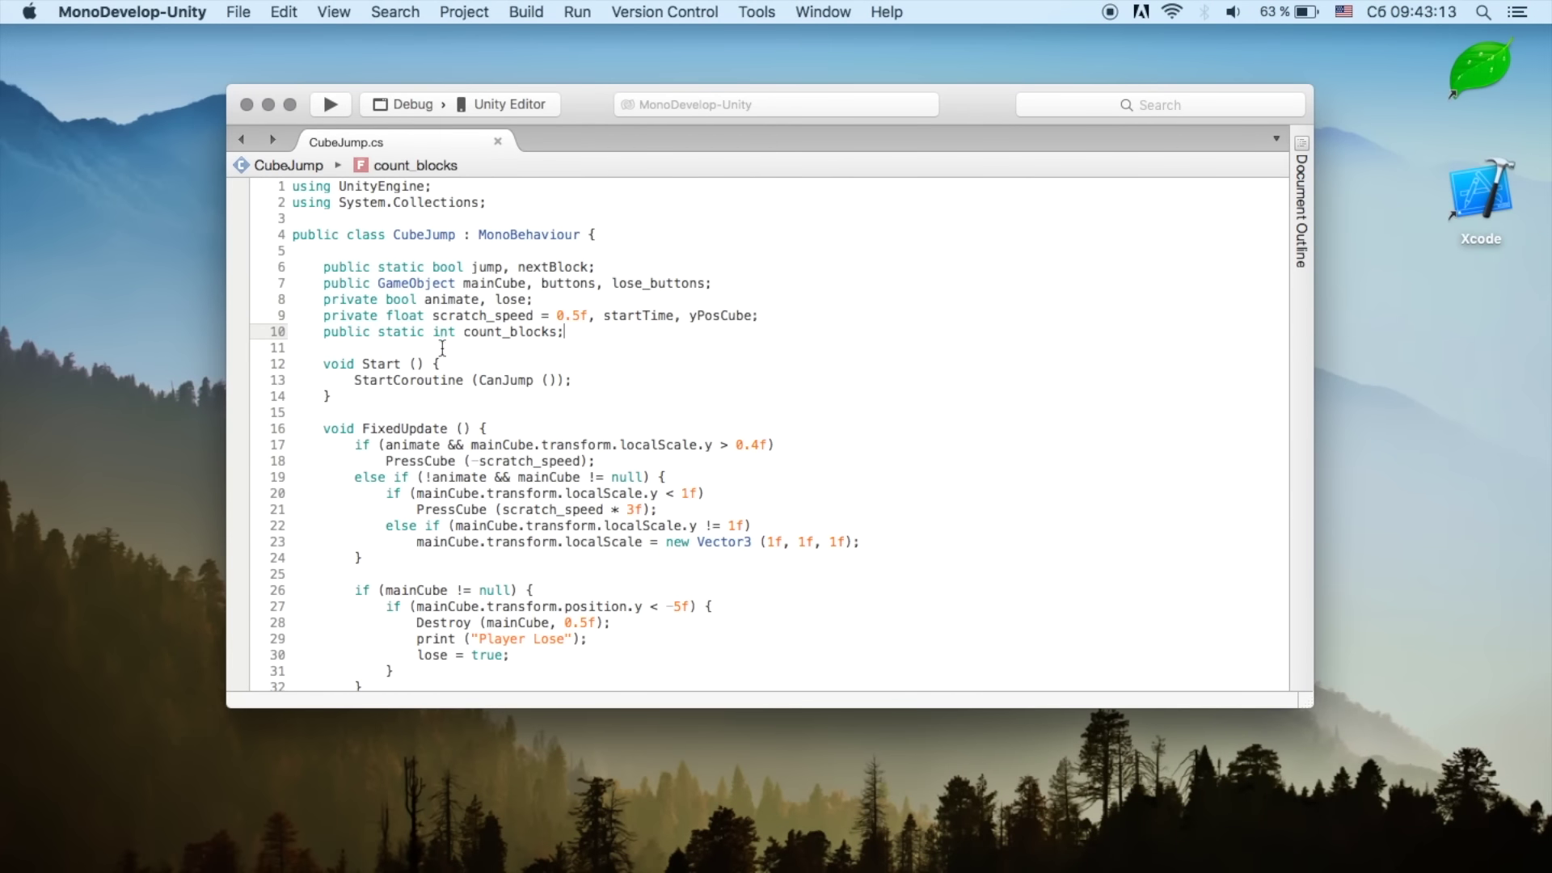
Step: Add void Awake() setting jump = false and nextBlock = false above Start, save, return to Unity
{"action": "double_click", "coordinate": [477, 269]}
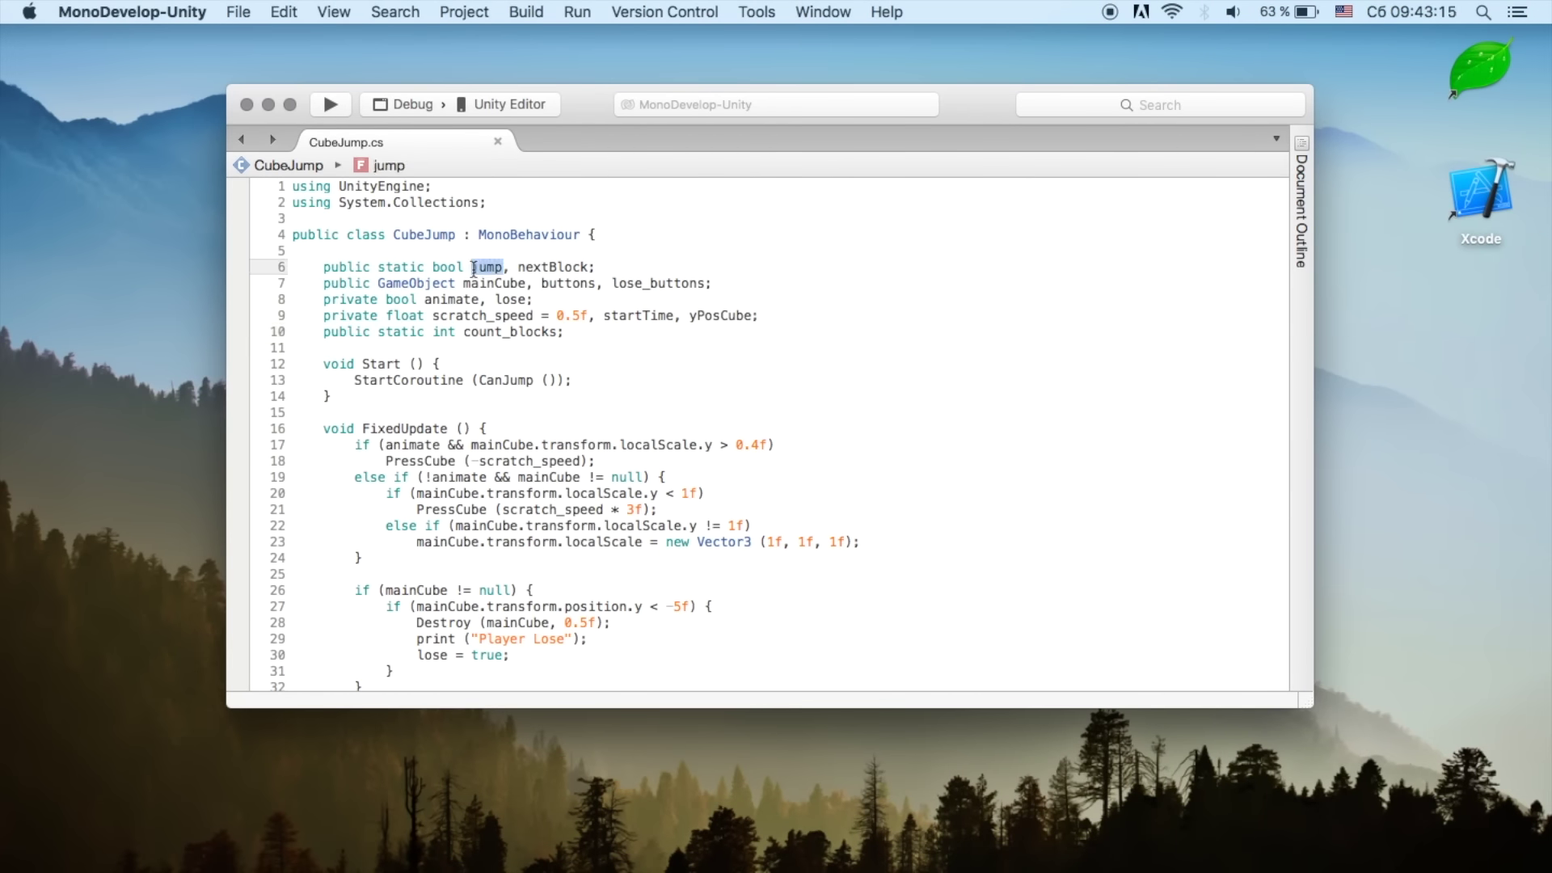
{"action": "left_click", "coordinate": [399, 356]}
{"action": "key", "text": "Return"}
{"action": "key", "text": "Return"}
{"action": "type", "text": "void Awake () {"}
{"action": "key", "text": "Return"}
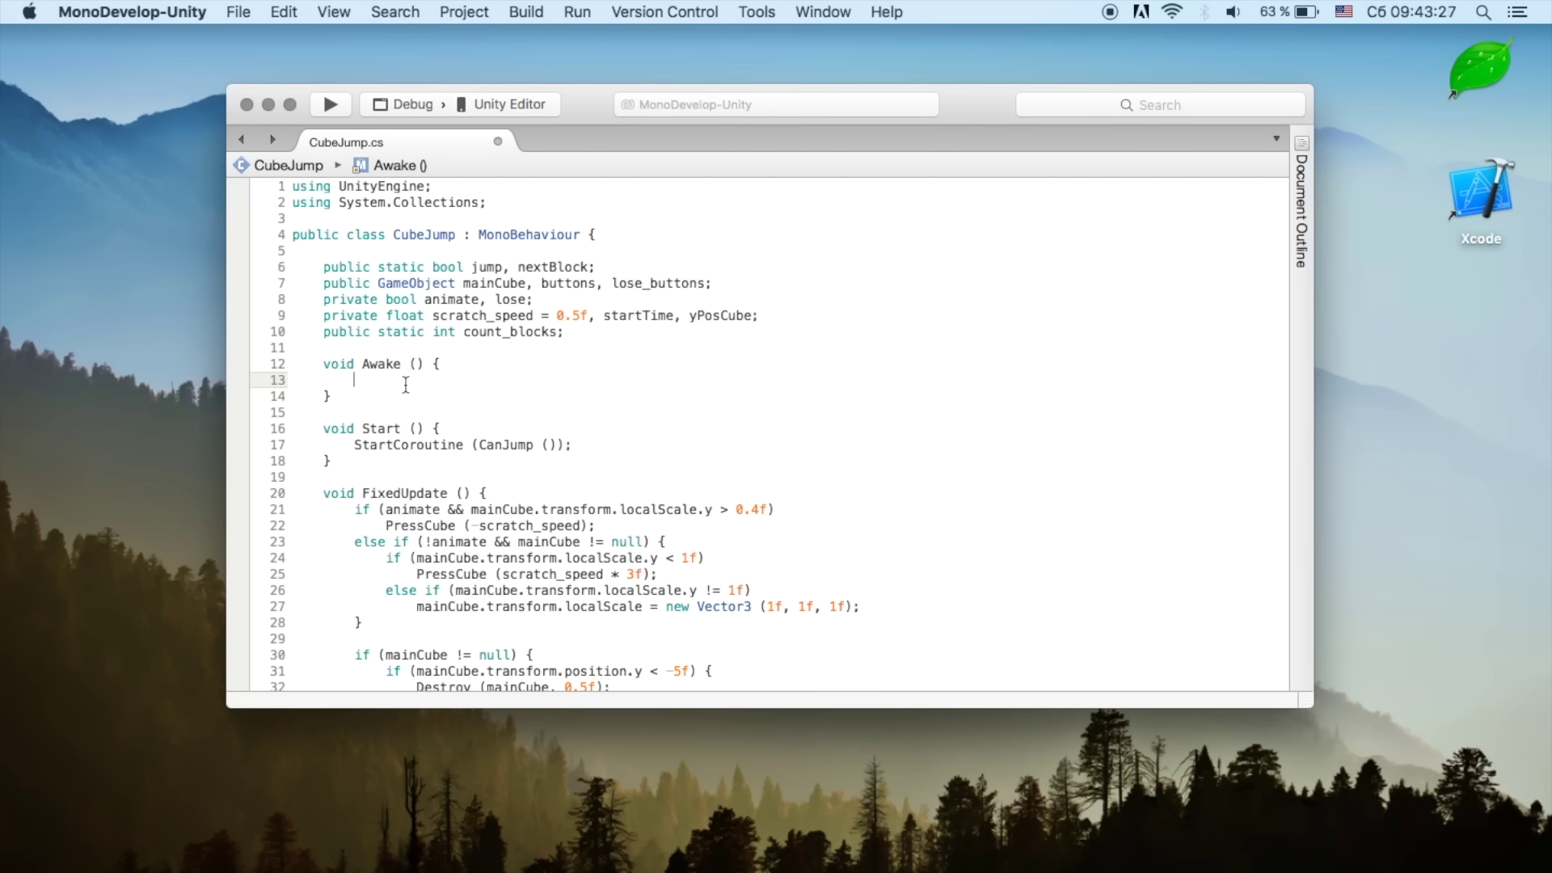
{"action": "type", "text": "jump = false;"}
{"action": "key", "text": "Return"}
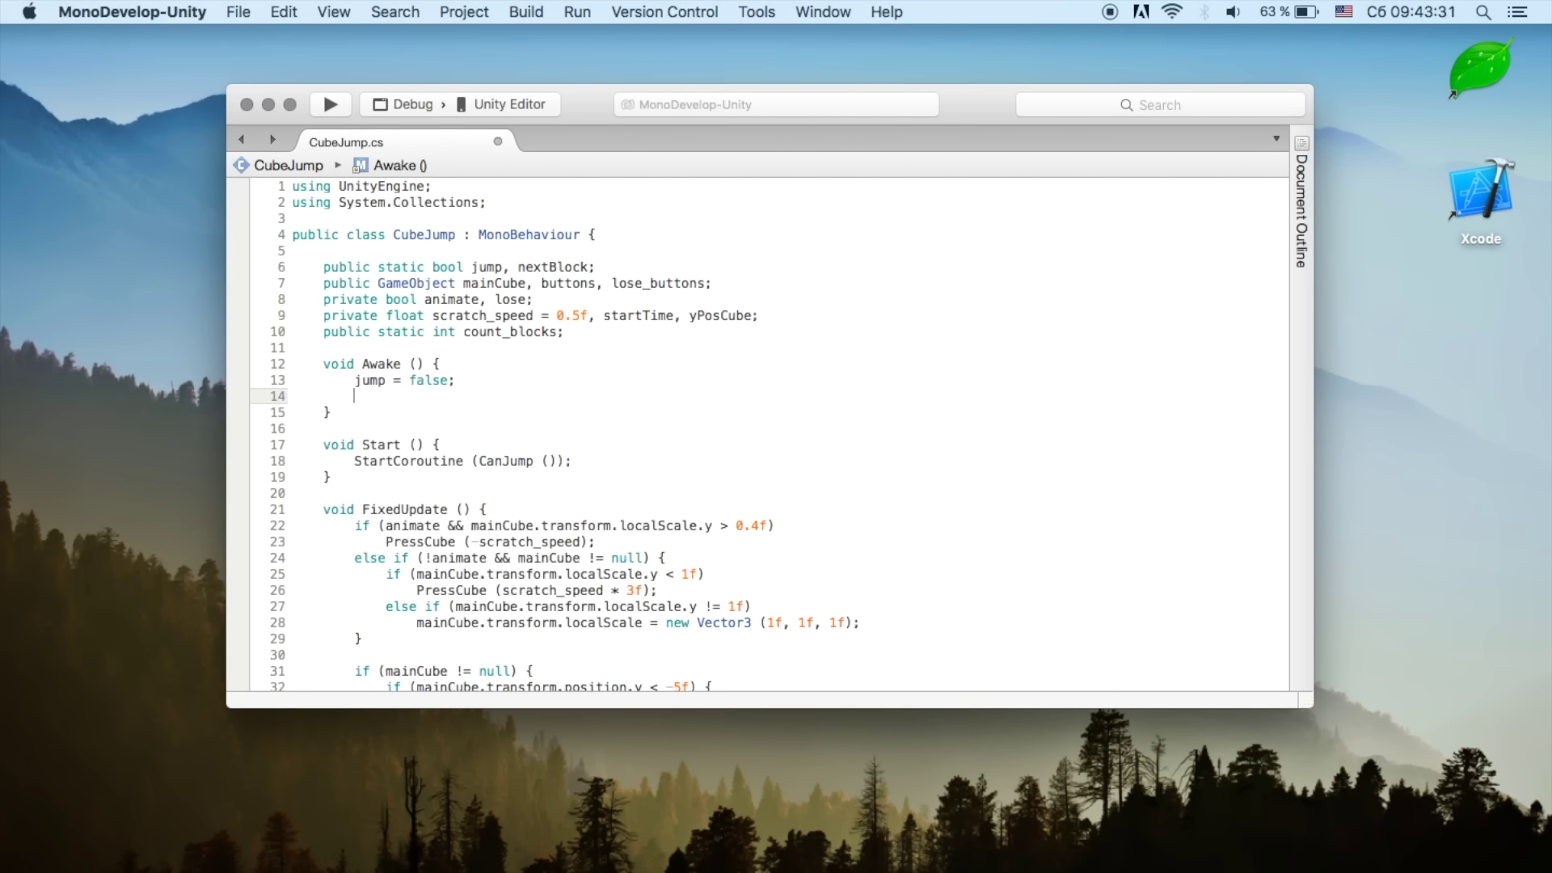
{"action": "type", "text": "nextBlock = "}
{"action": "type", "text": "false;"}
{"action": "key", "text": "super+s"}
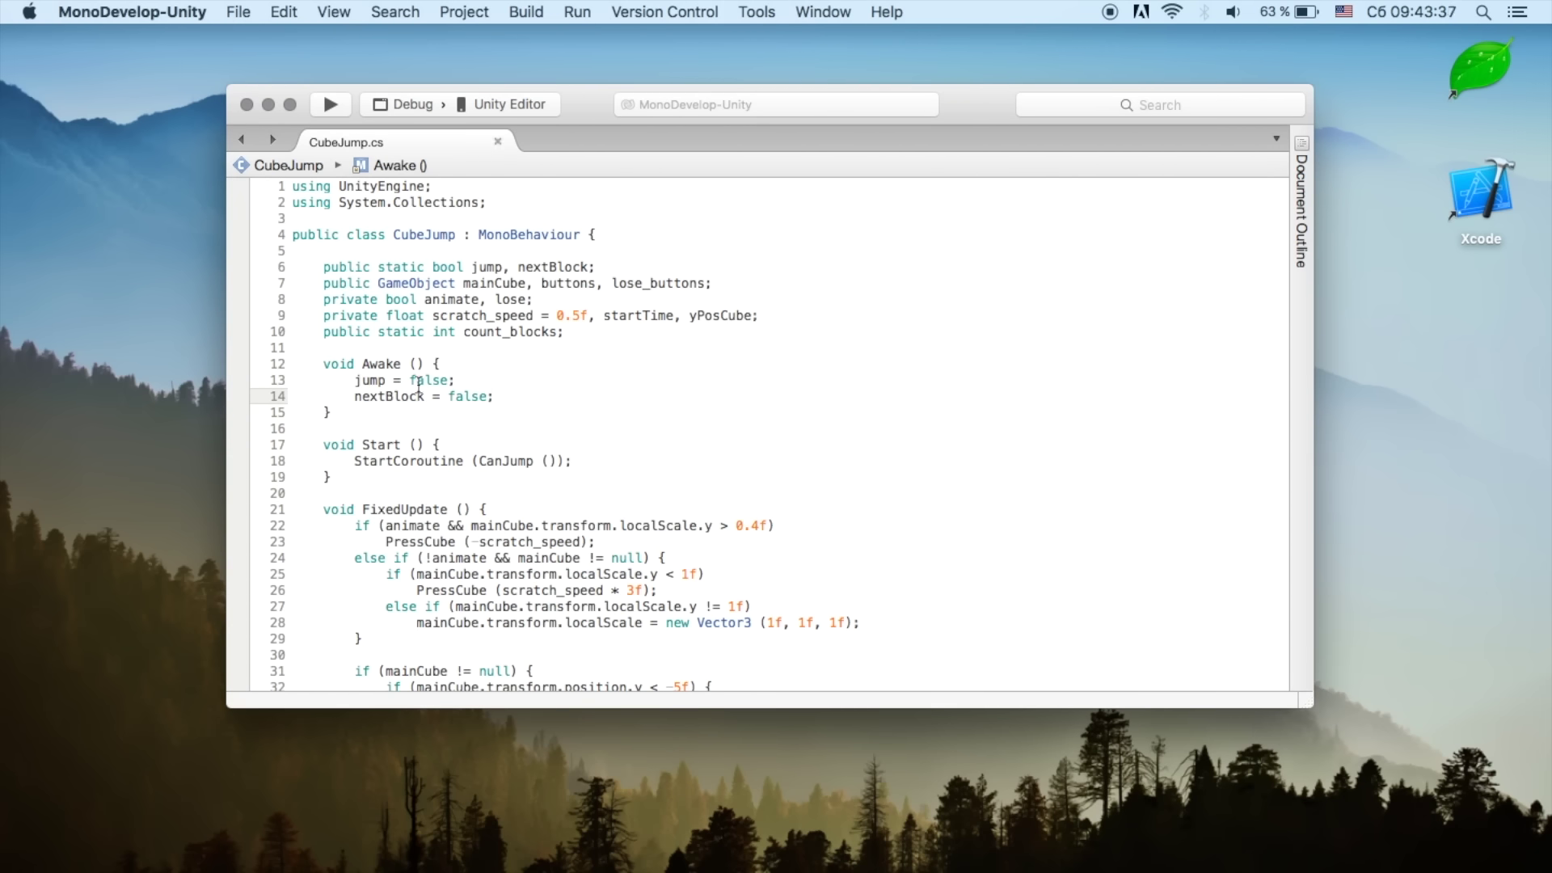
{"action": "key", "text": "super+Tab"}
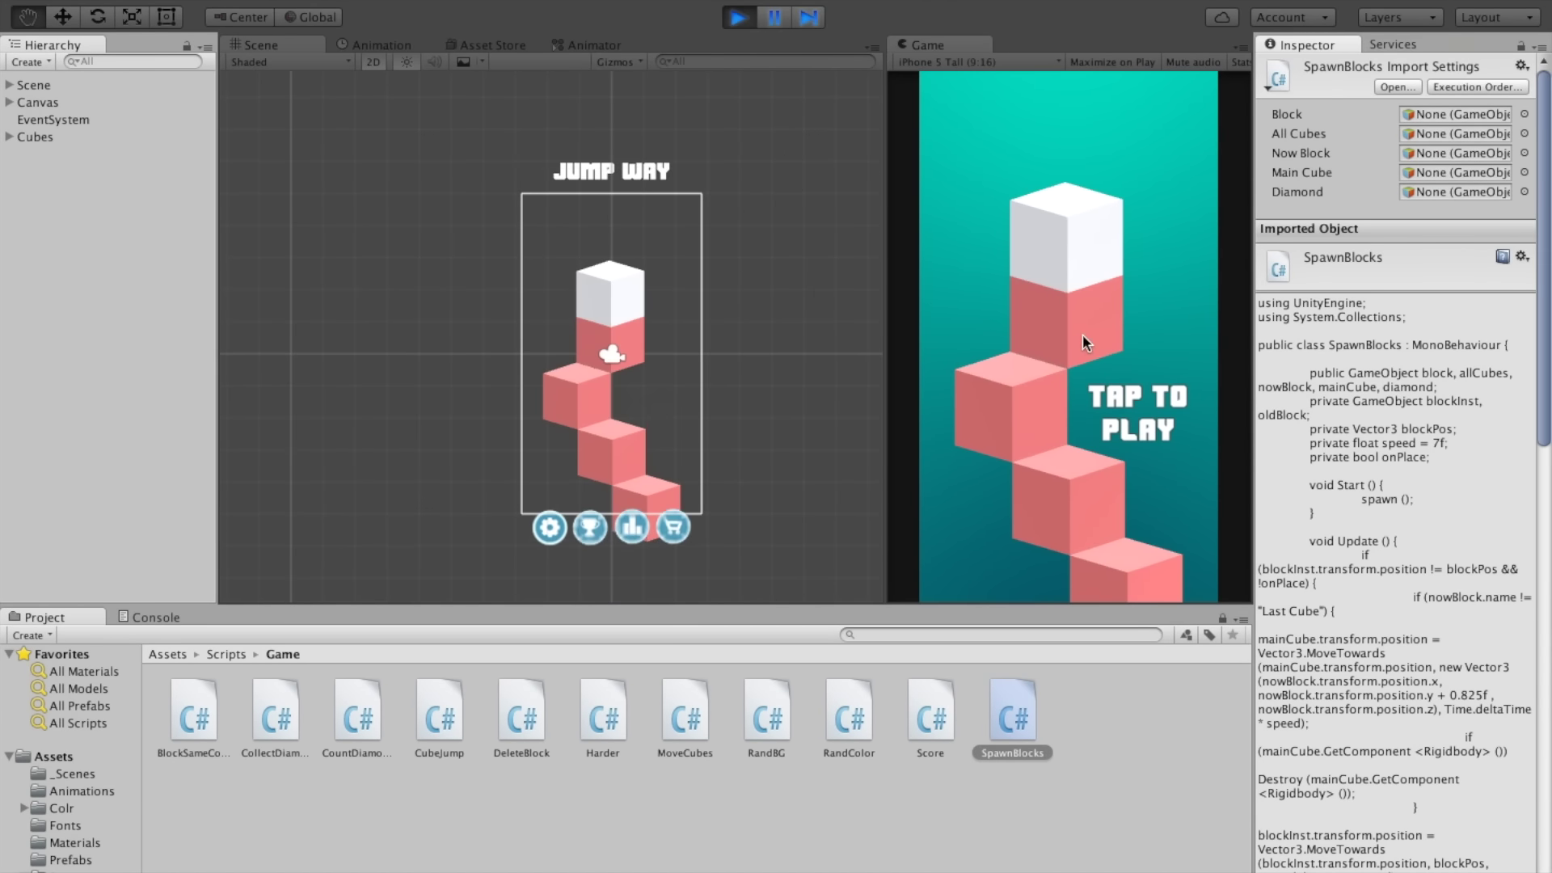
{"action": "key", "text": "super+p"}
{"action": "left_click", "coordinate": [1125, 329]}
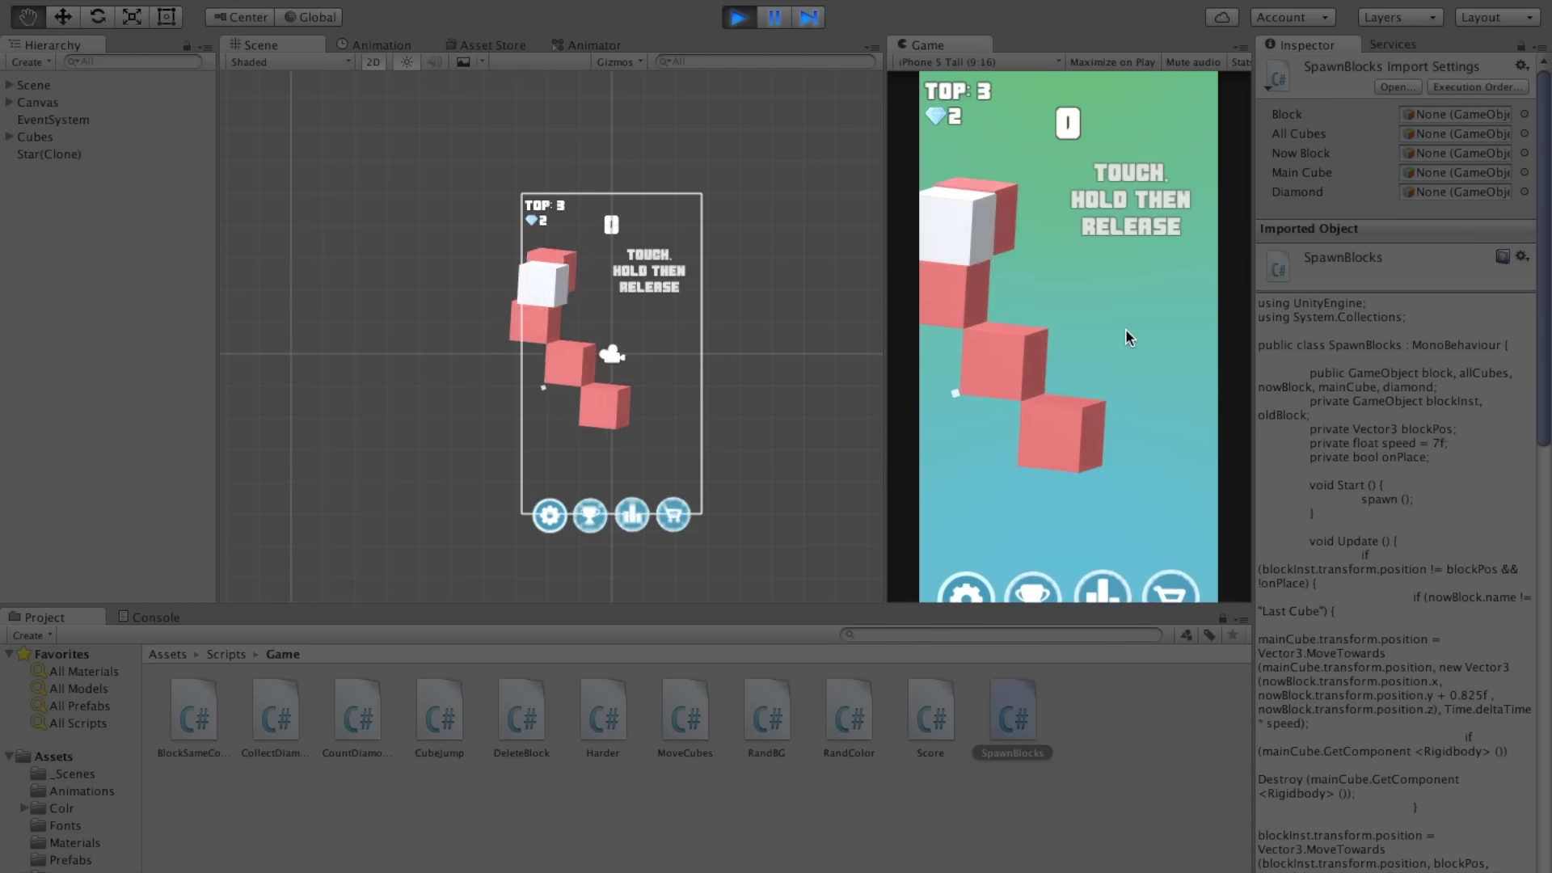
{"action": "left_click", "coordinate": [1026, 361]}
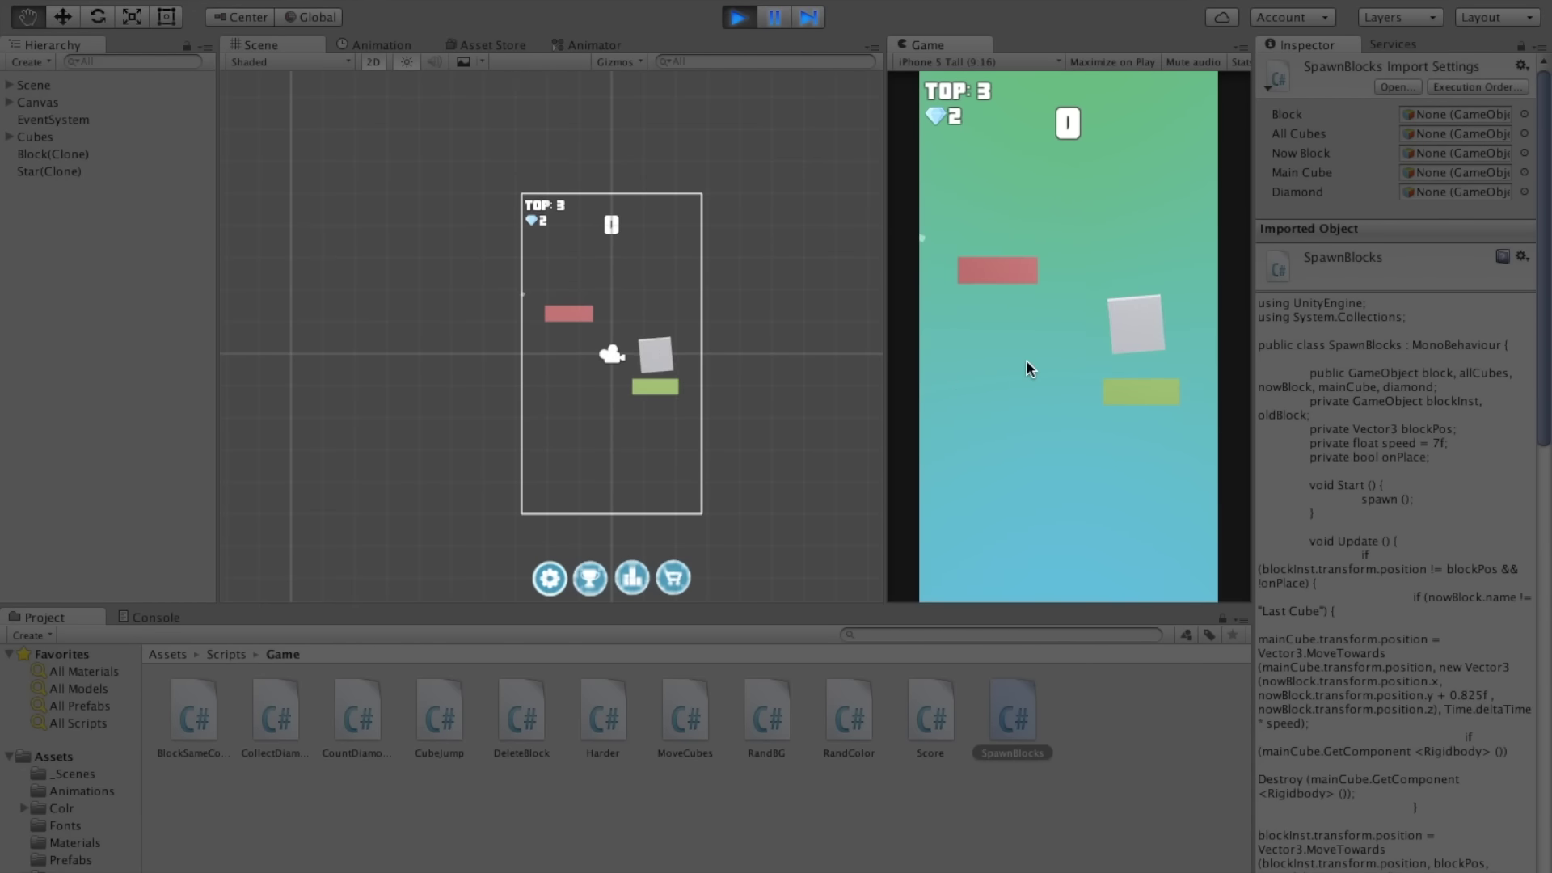
{"action": "left_click", "coordinate": [1026, 361]}
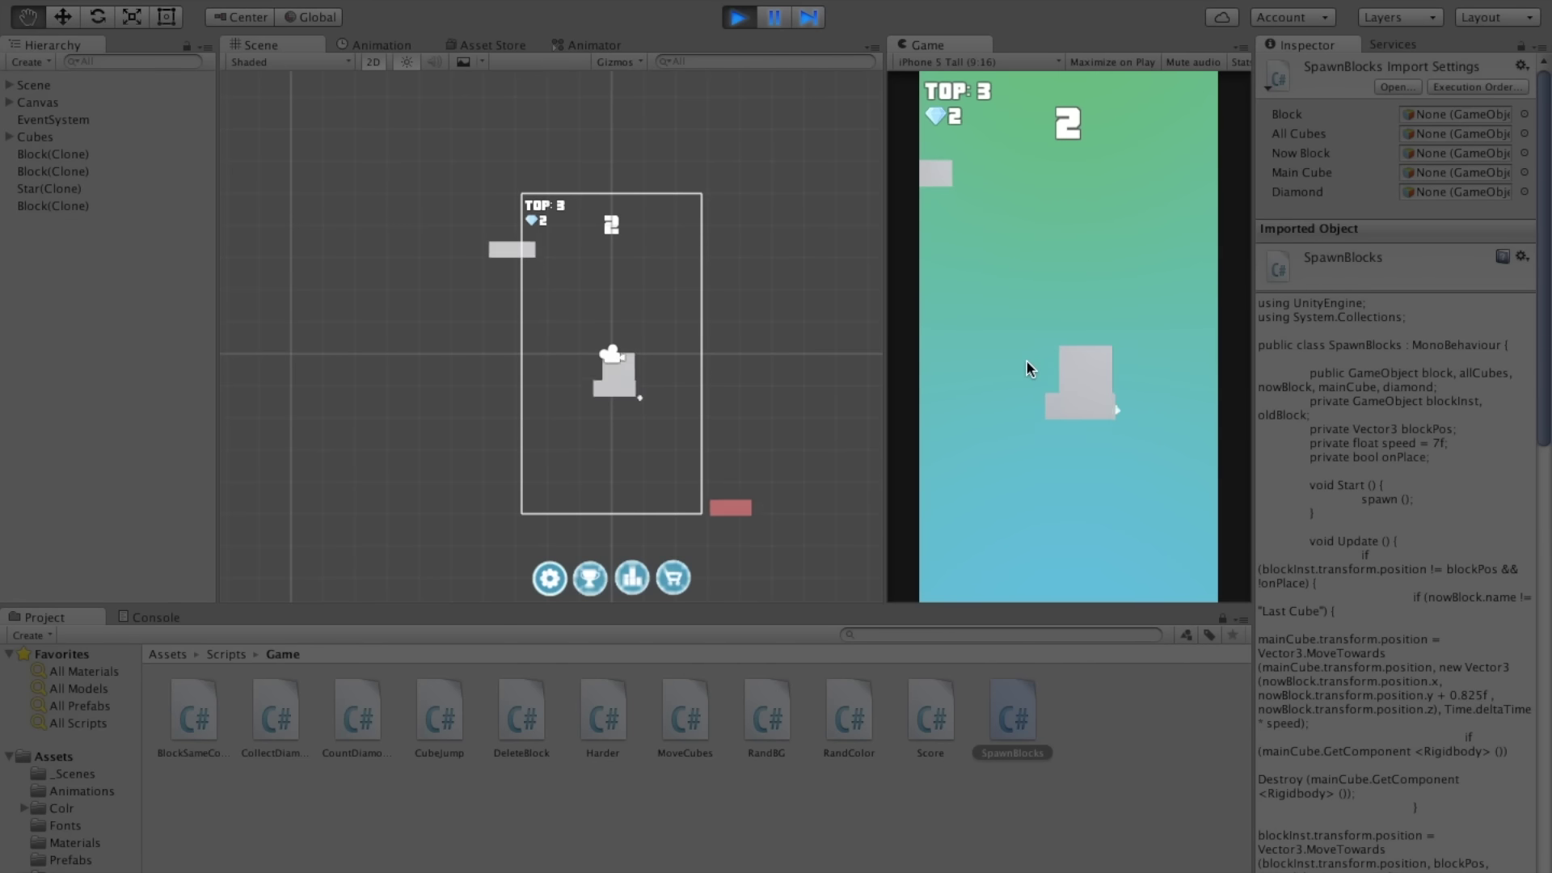
{"action": "left_click", "coordinate": [1027, 361]}
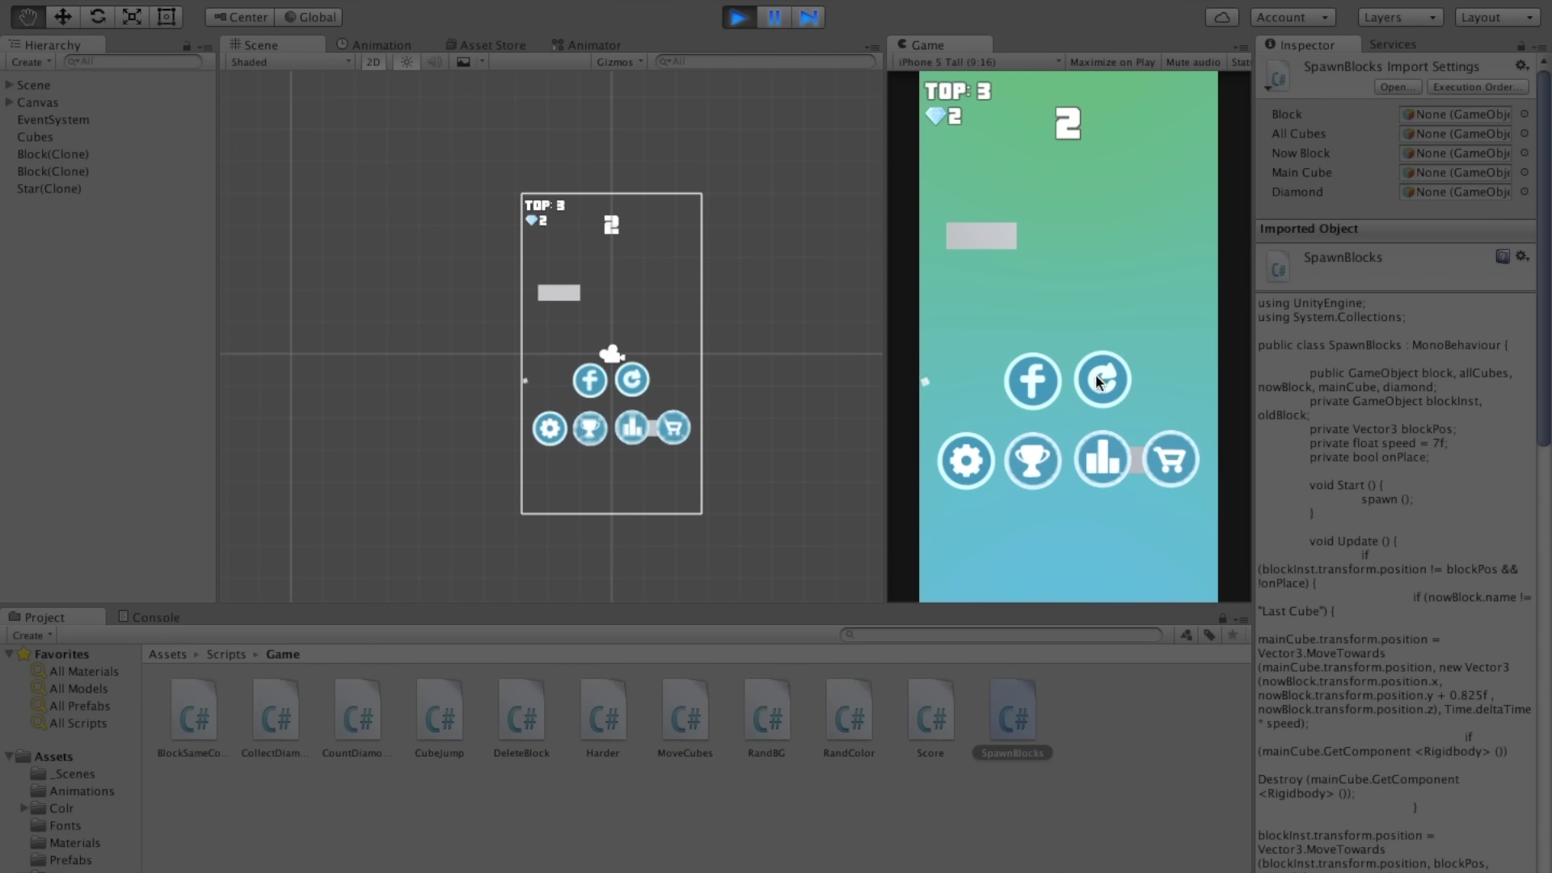
{"action": "left_click", "coordinate": [1096, 375]}
{"action": "left_click", "coordinate": [1098, 270]}
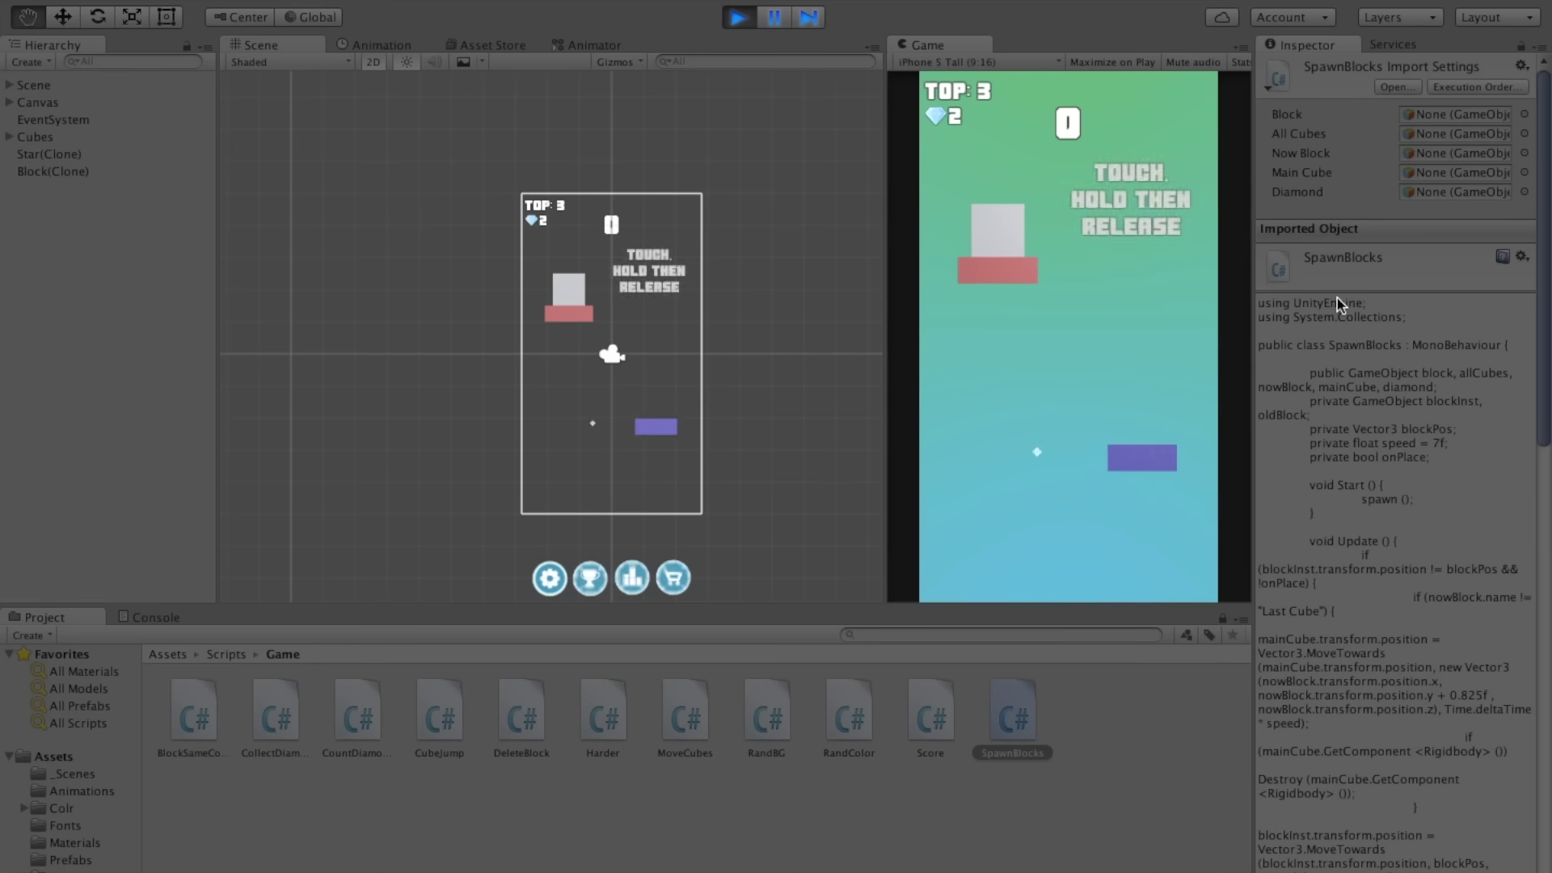
{"action": "left_click", "coordinate": [1108, 388]}
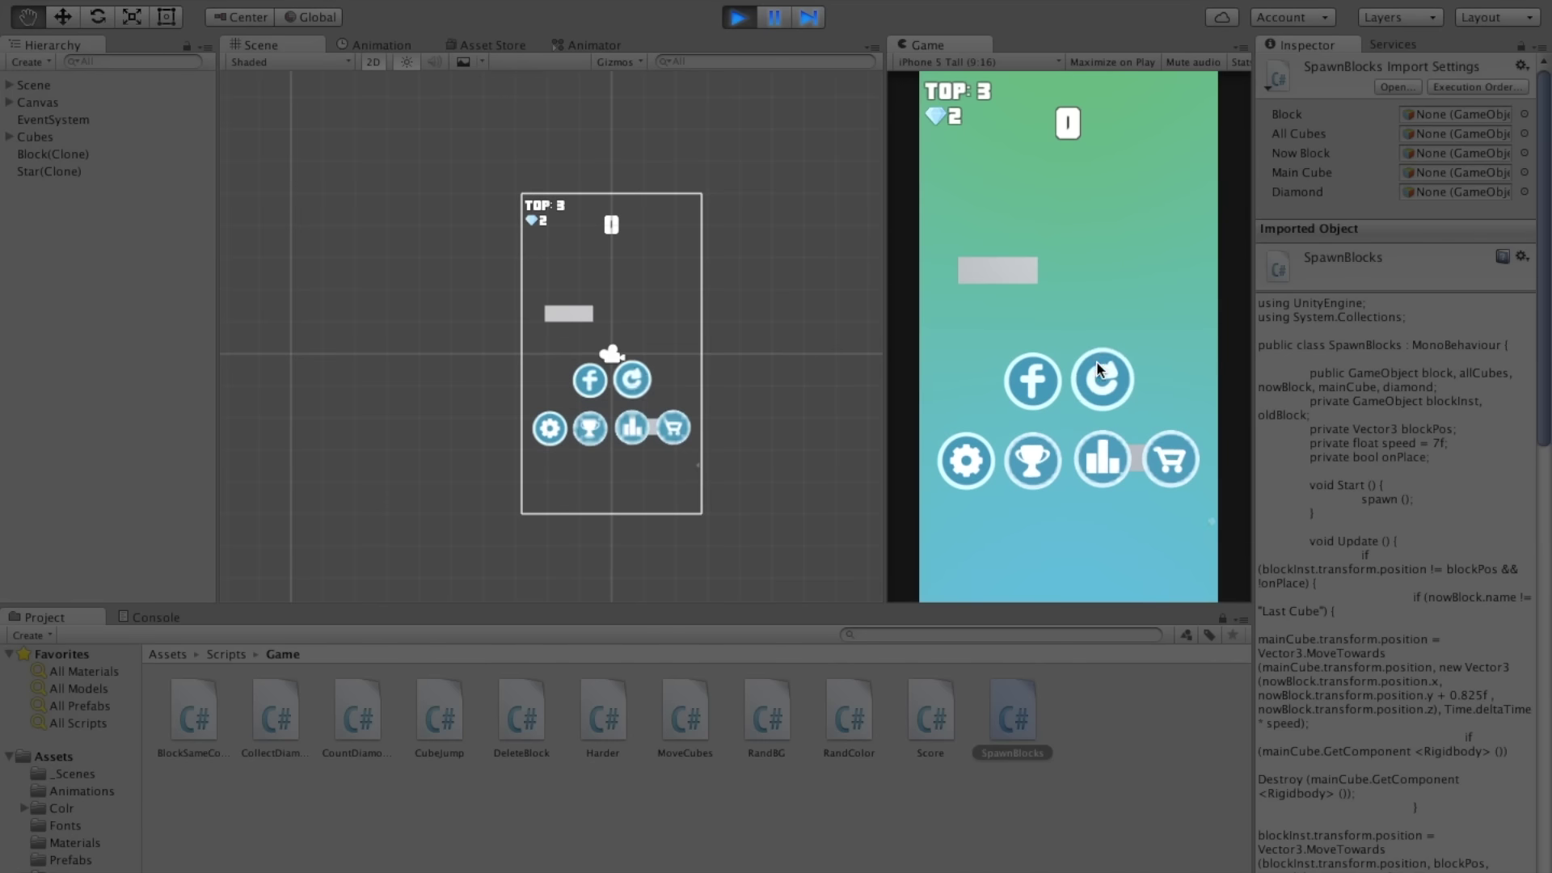
{"action": "left_click", "coordinate": [1096, 370]}
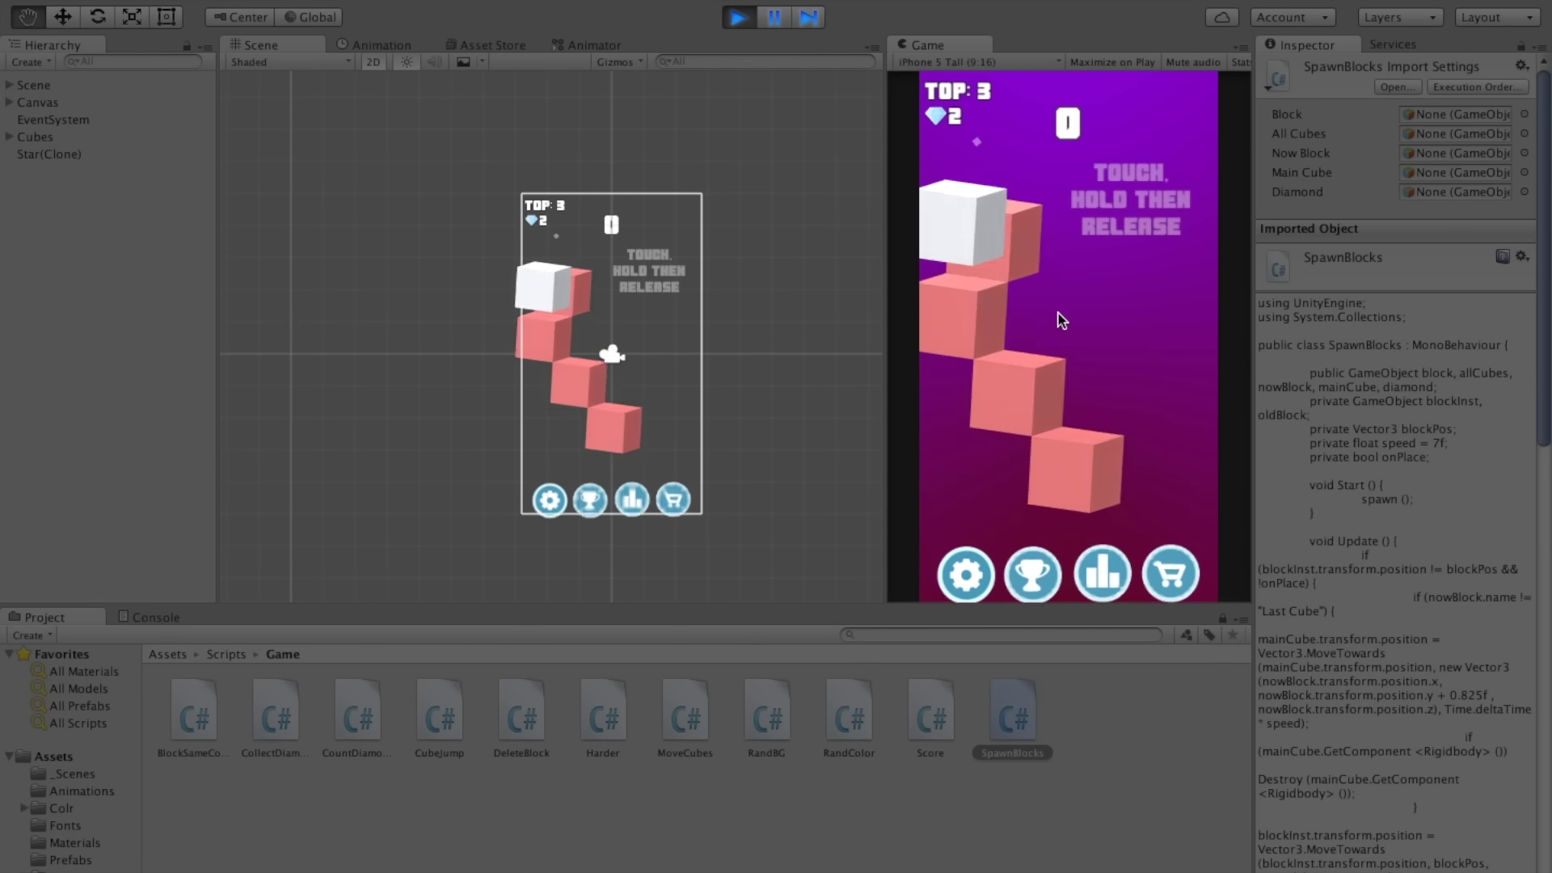
{"action": "left_click", "coordinate": [1061, 319]}
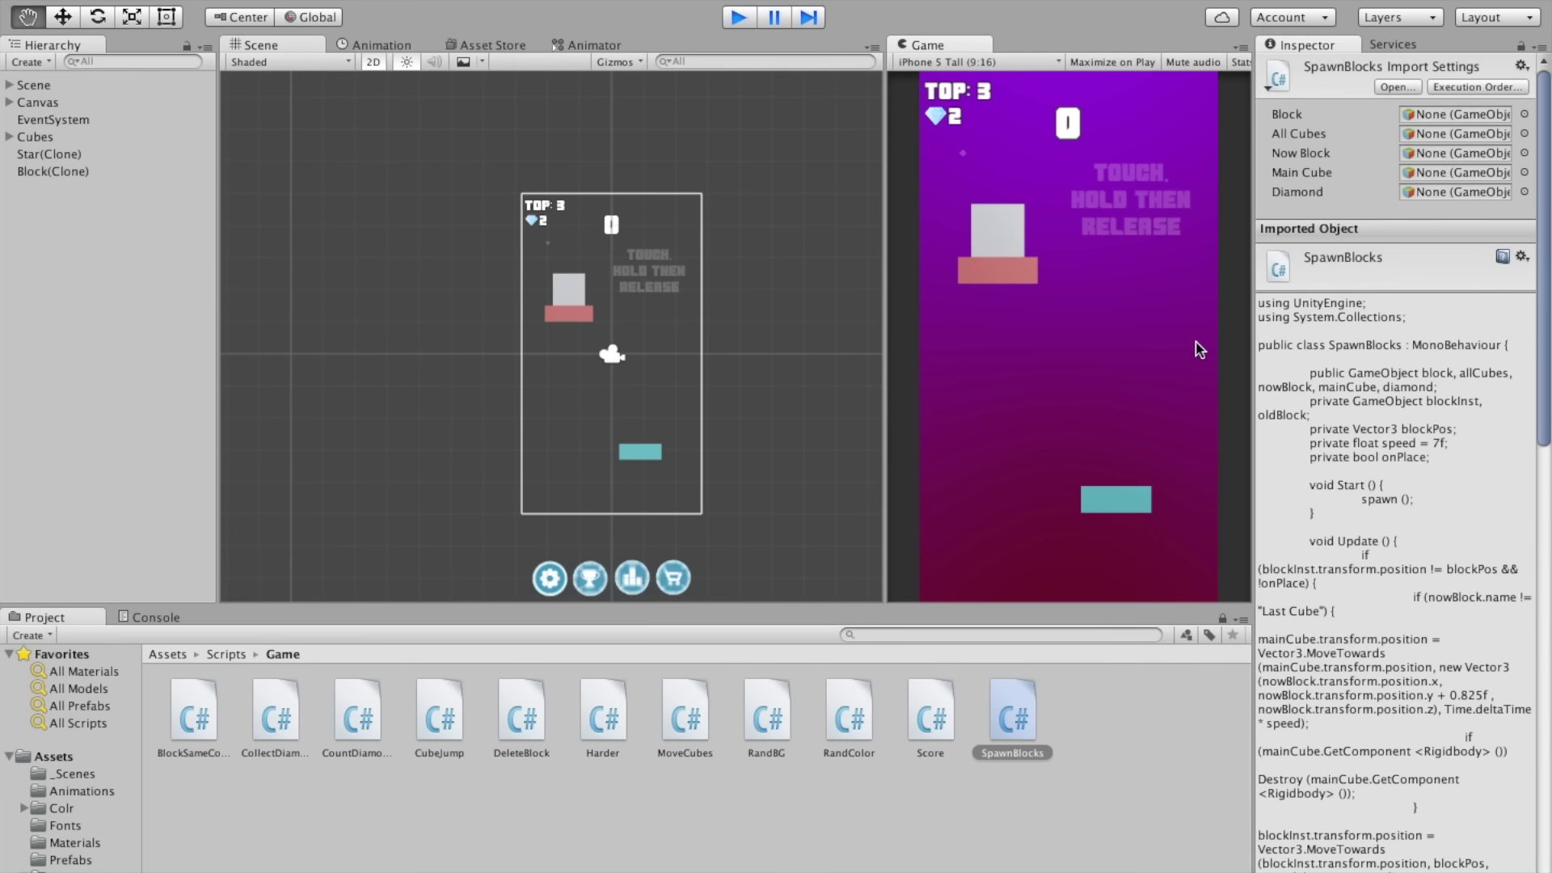
{"action": "key", "text": "ctrl+p"}
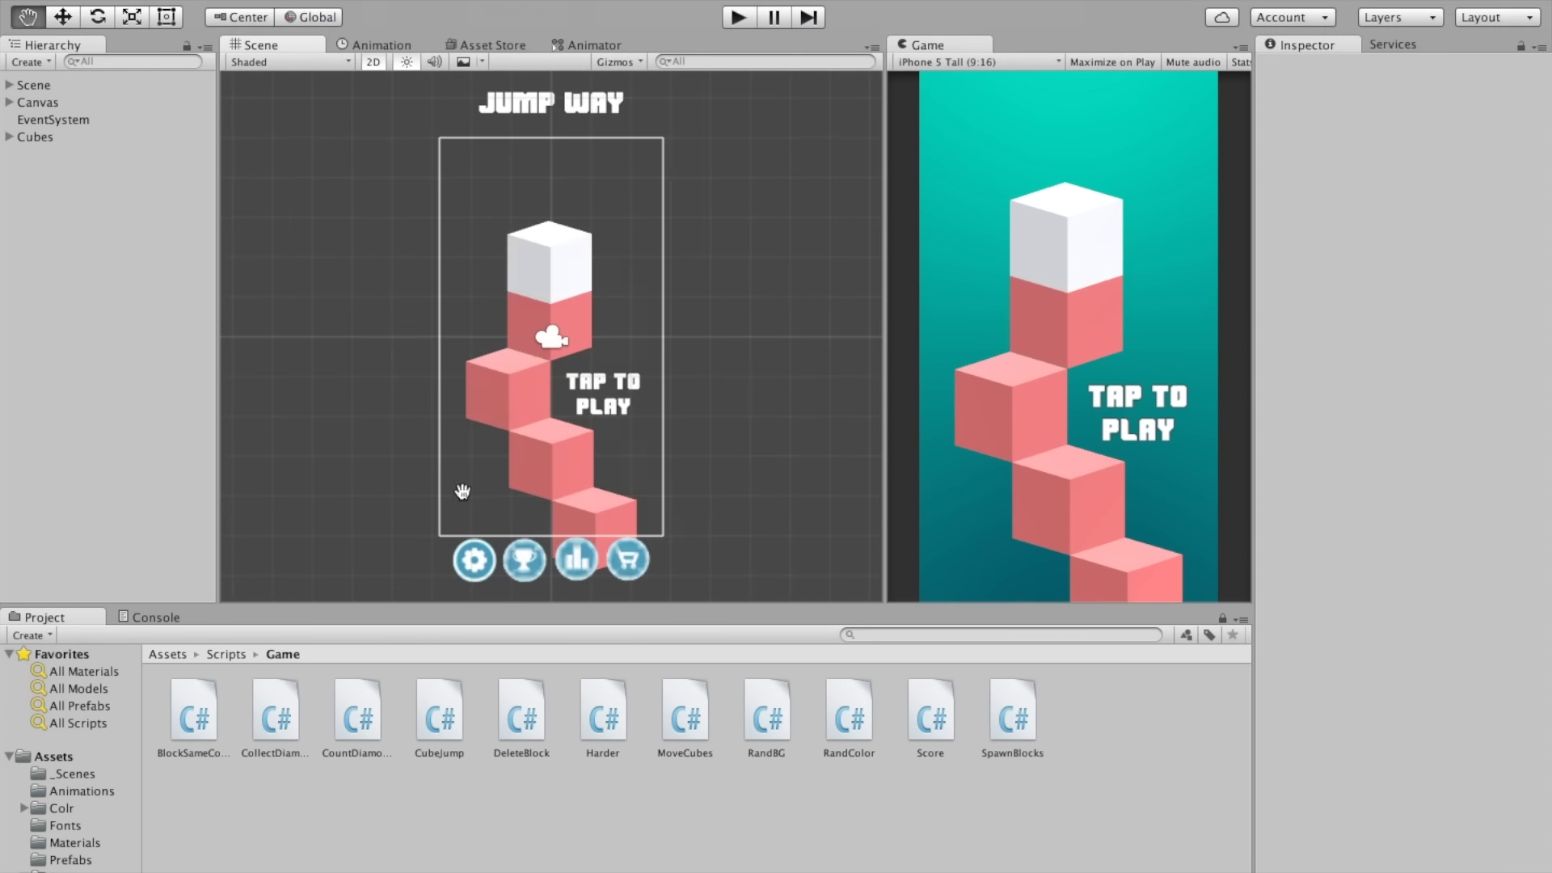
Step: Add a Raw Image under the Canvas, name it Shop BG, and mark it static
{"action": "left_click", "coordinate": [28, 61]}
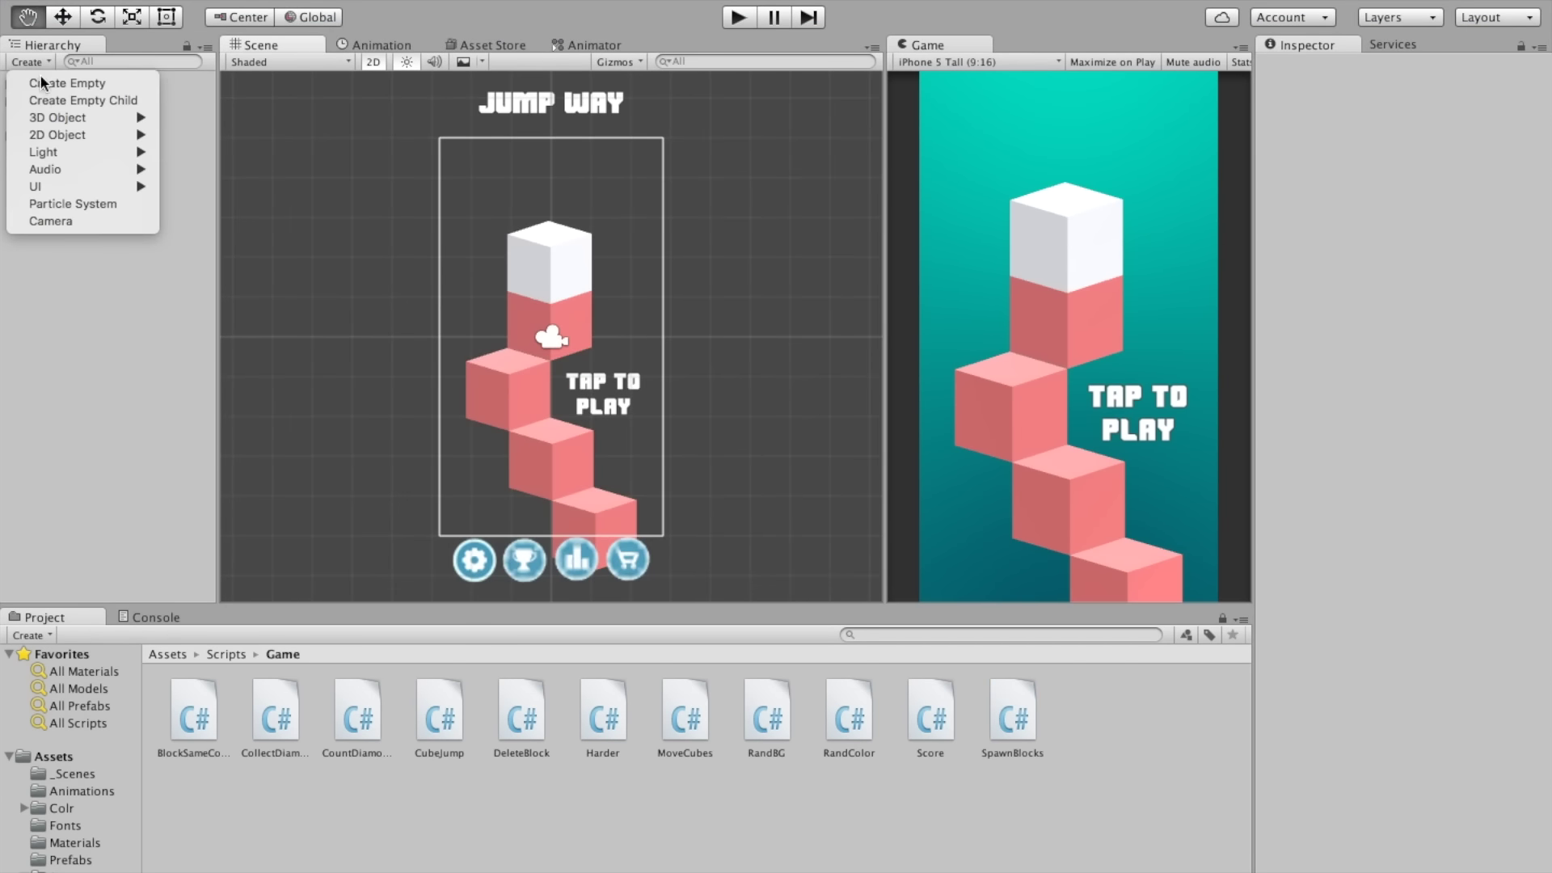
{"action": "mouse_move", "coordinate": [133, 186]}
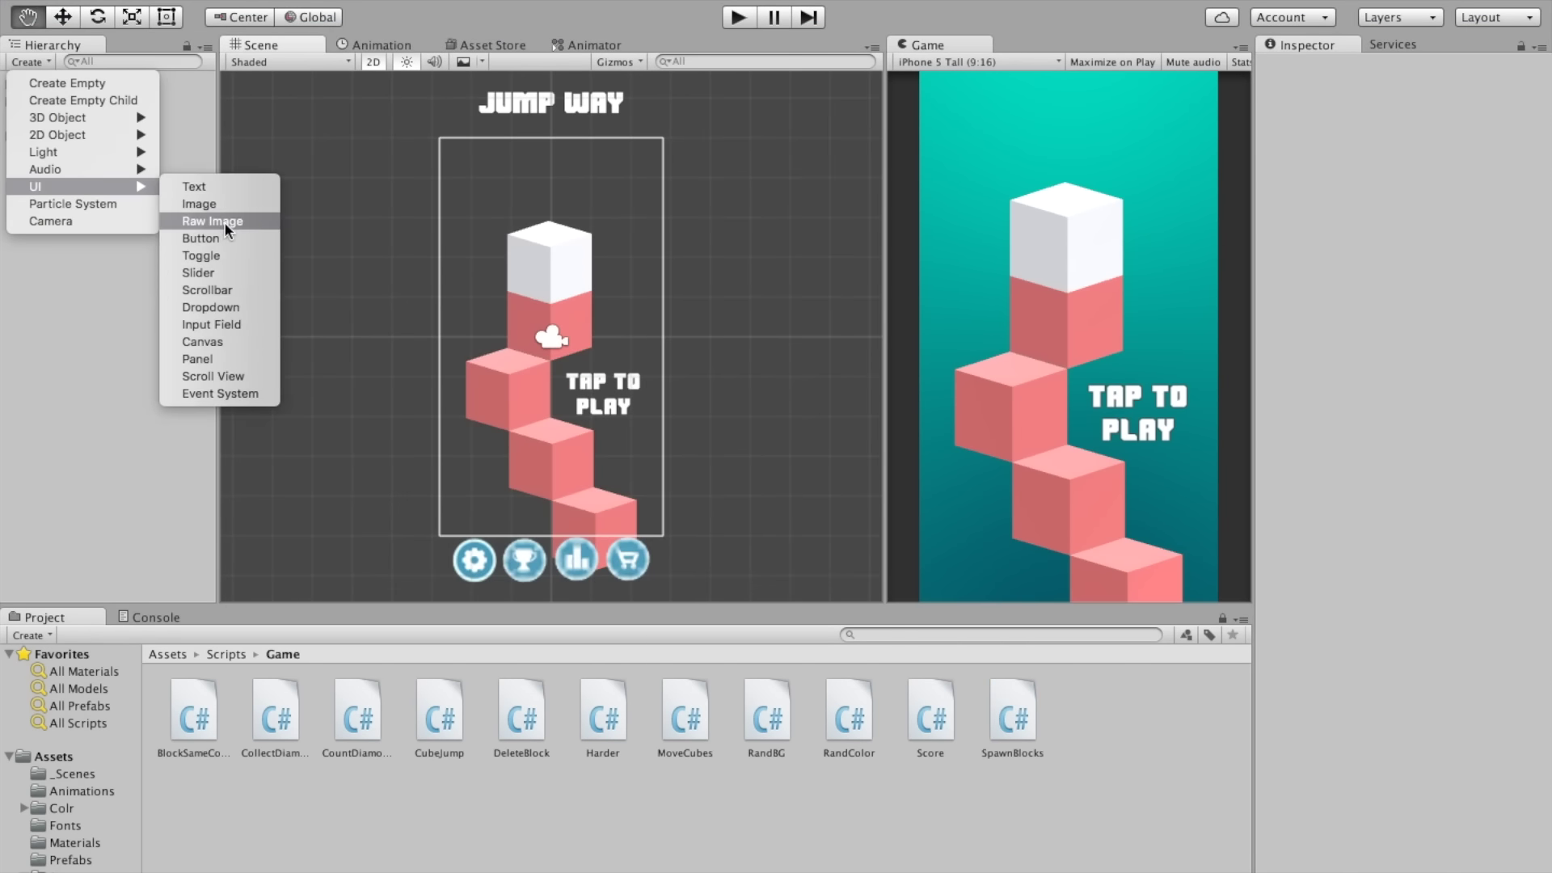
{"action": "left_click", "coordinate": [225, 221]}
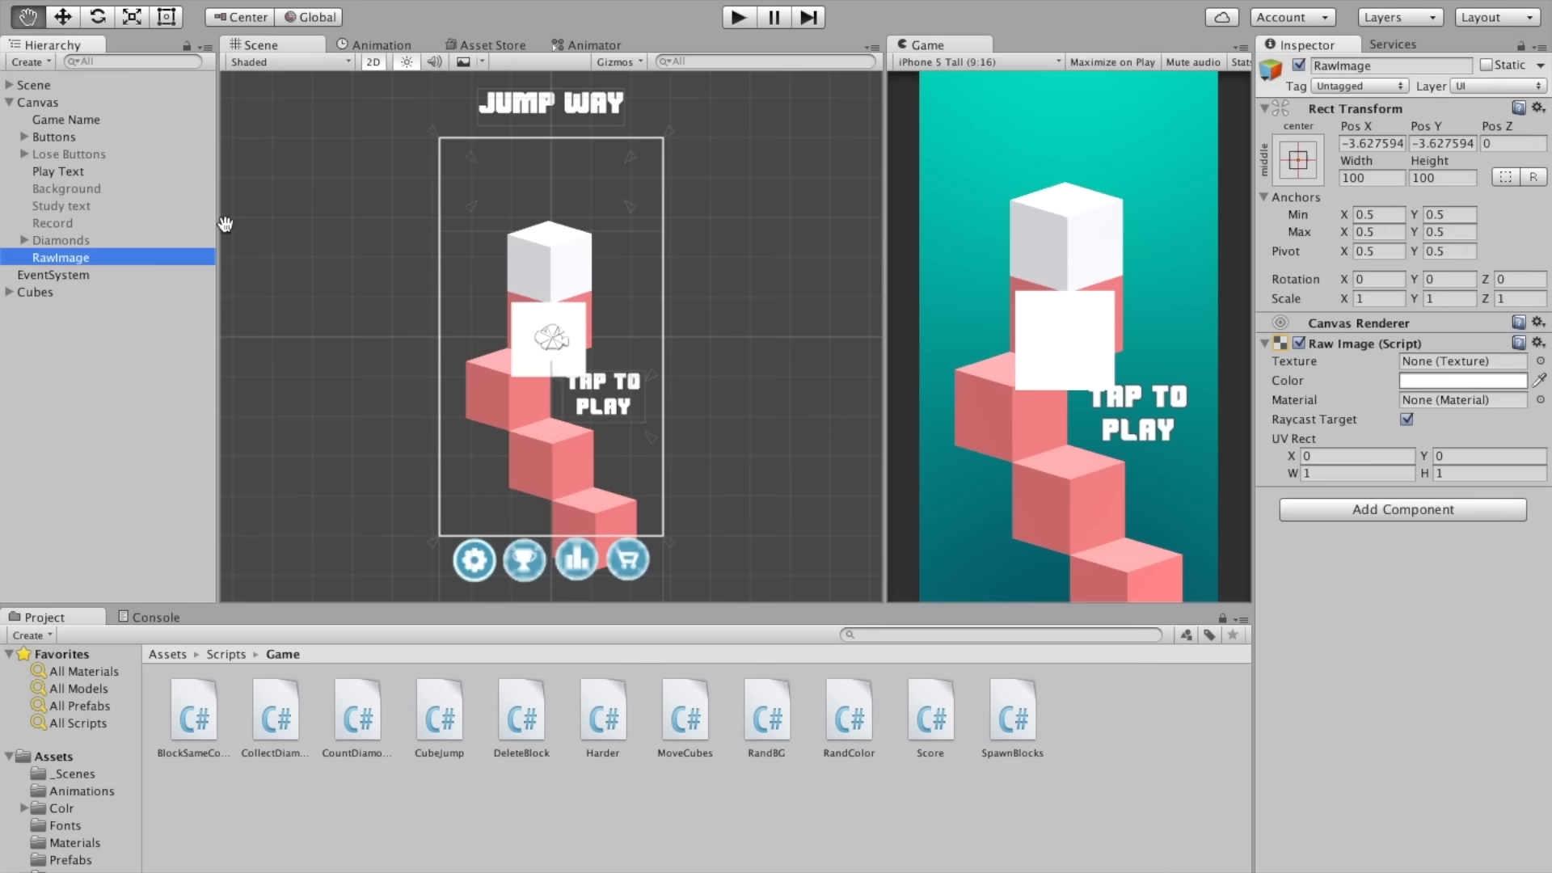
{"action": "left_click", "coordinate": [1388, 66]}
{"action": "type", "text": "Shop BG"}
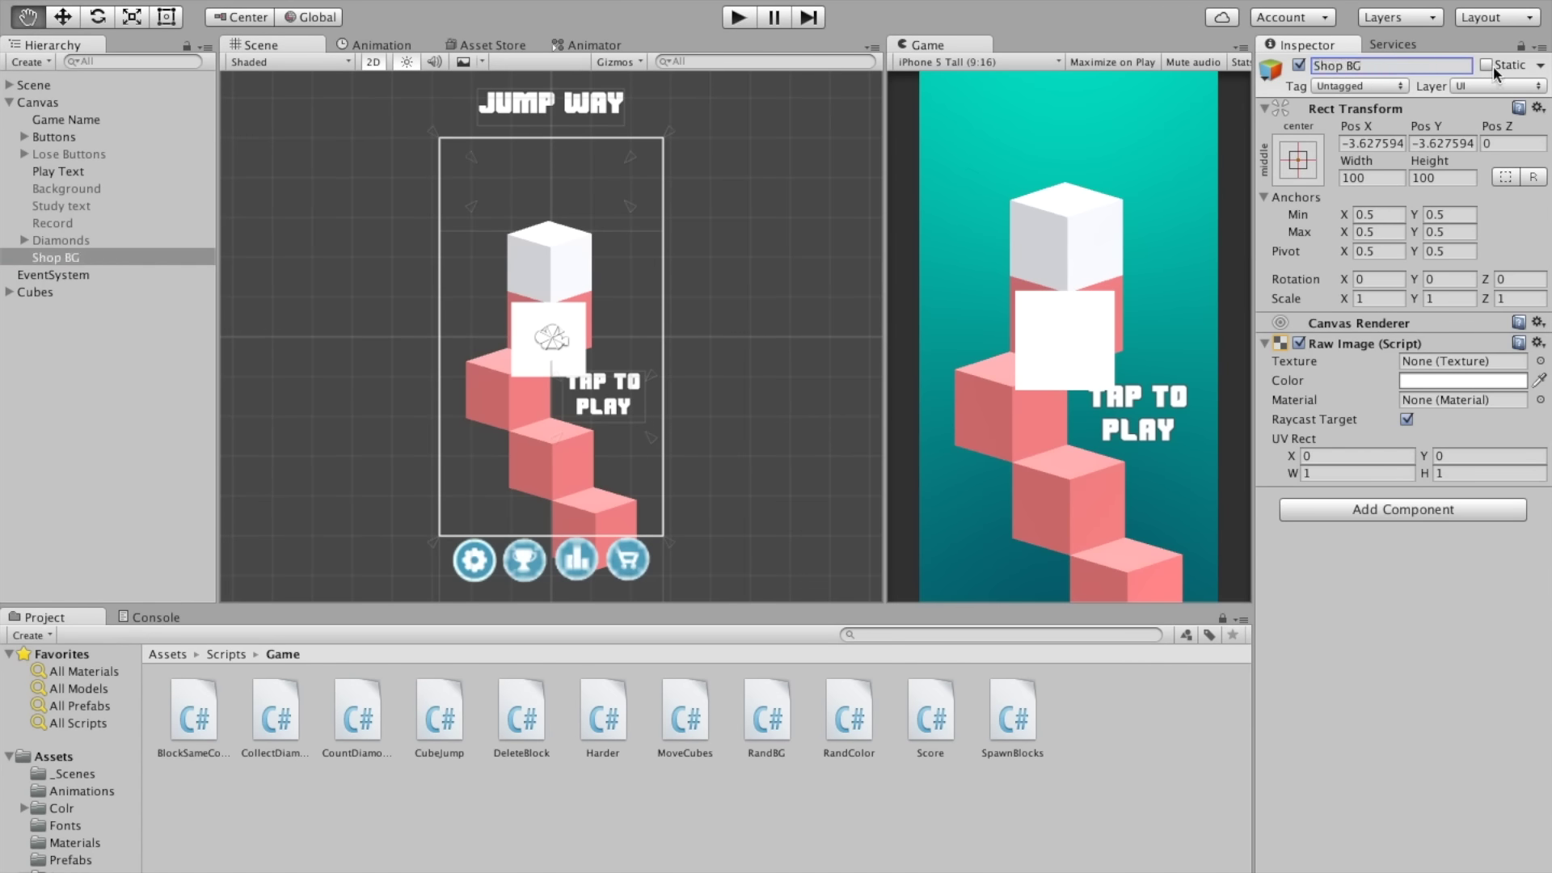
{"action": "left_click", "coordinate": [1489, 65]}
Step: Stretch Shop BG's anchors to the canvas corners and set all four offsets to 0
{"action": "key", "text": "t"}
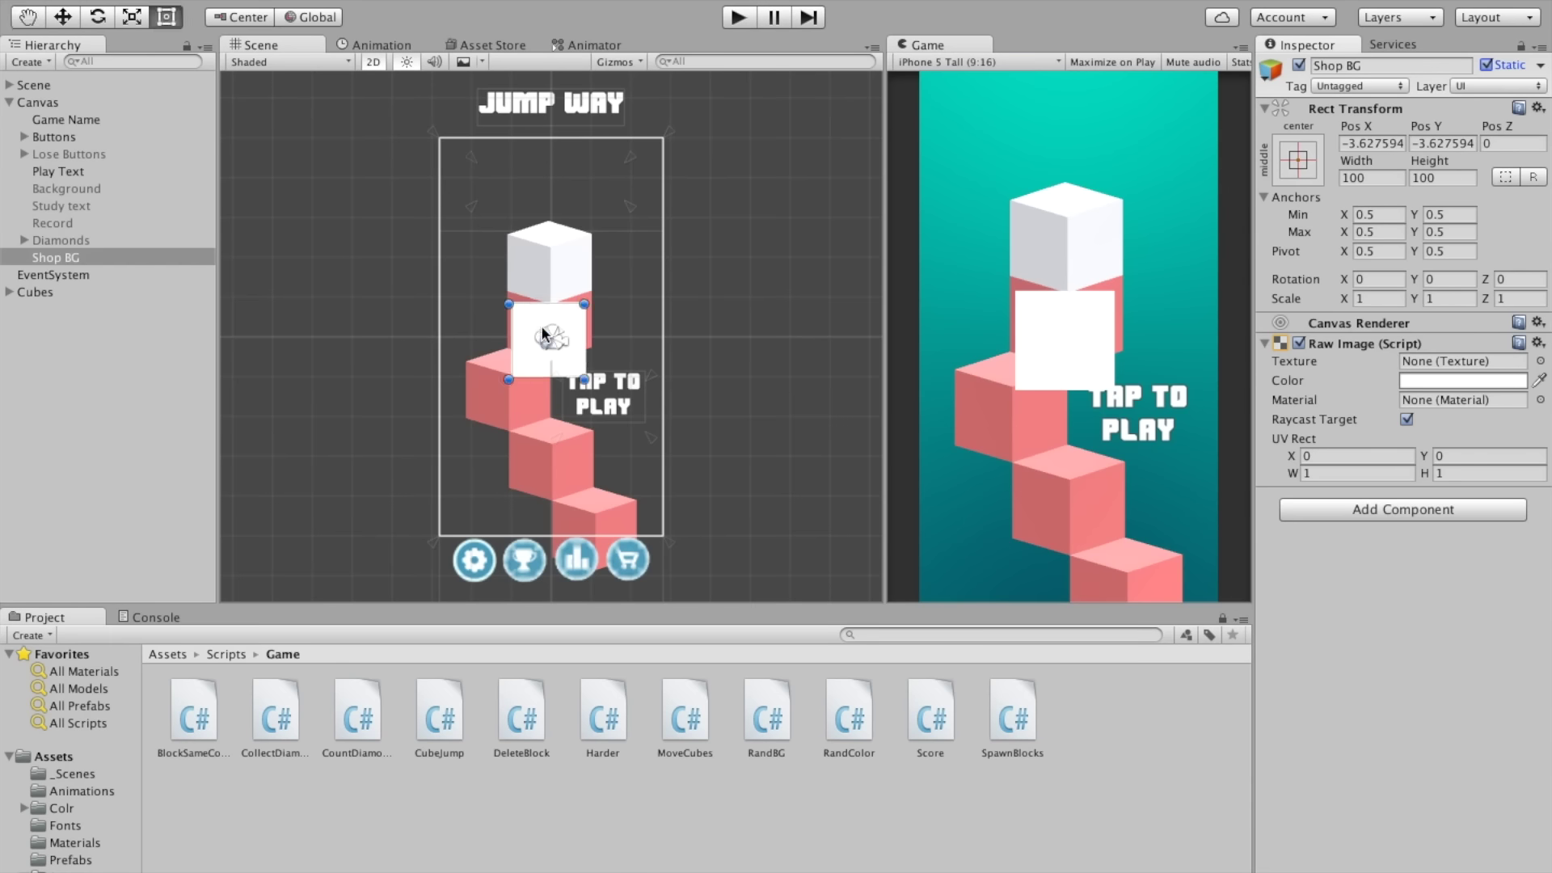
{"action": "left_click_drag", "start_coordinate": [546, 332], "coordinate": [439, 137]}
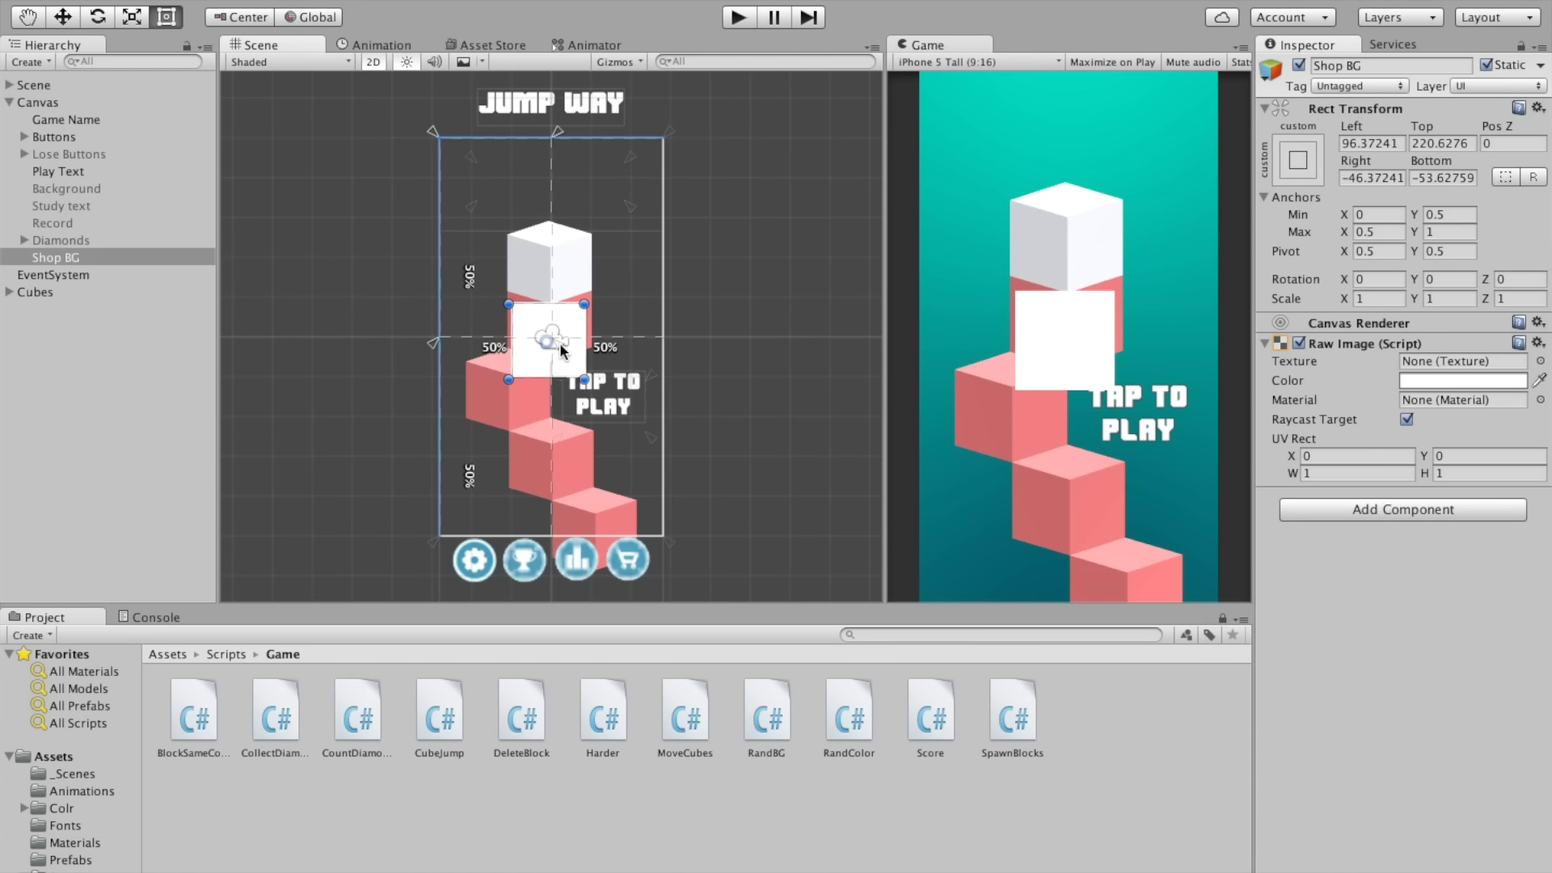
{"action": "left_click_drag", "start_coordinate": [561, 349], "coordinate": [670, 542]}
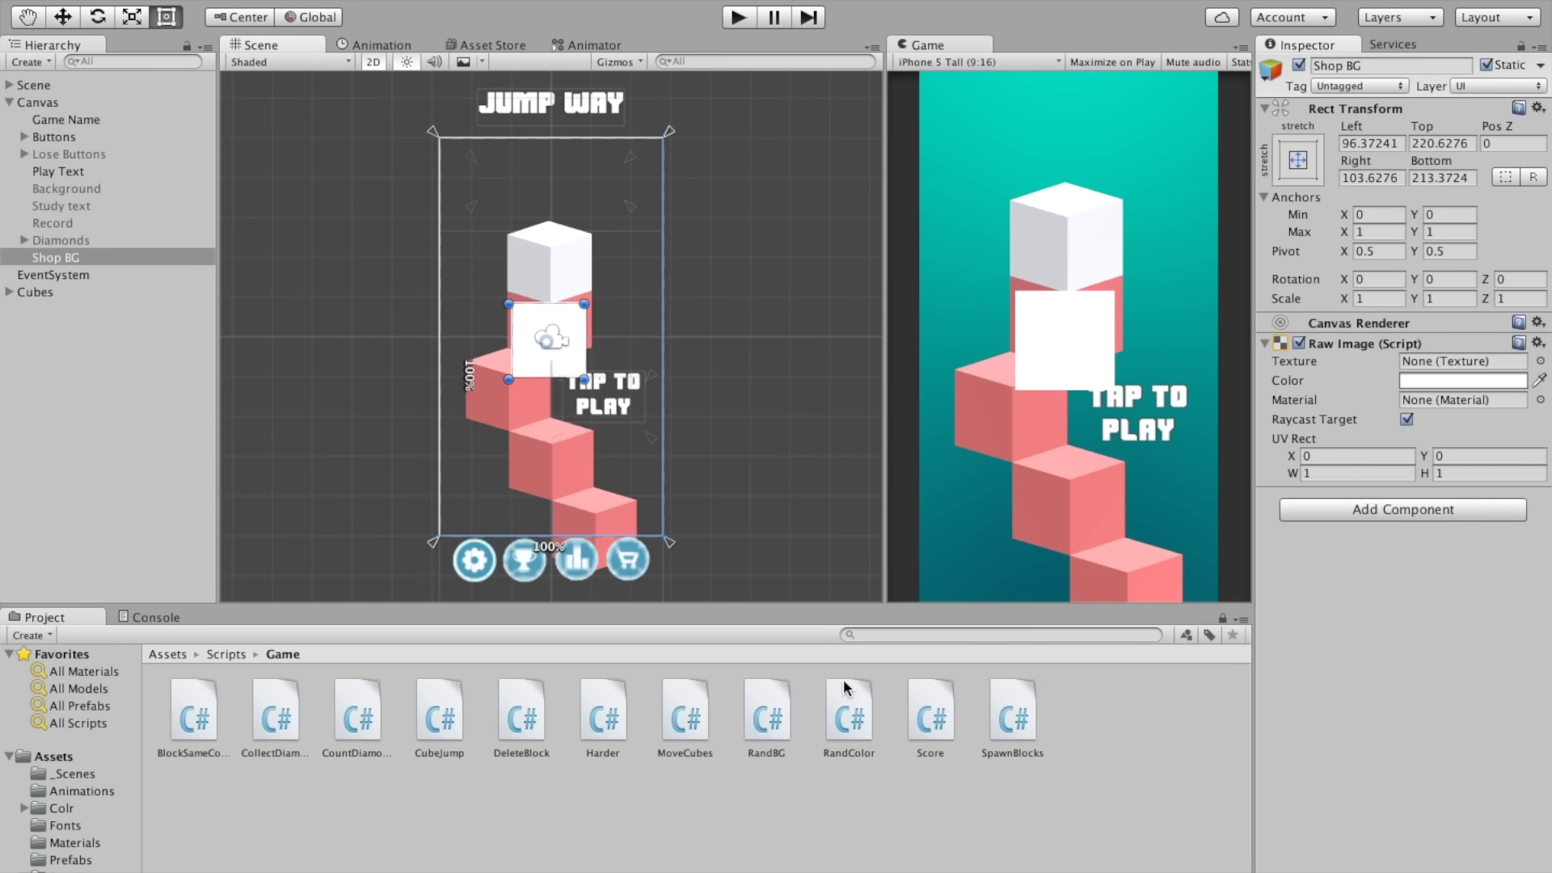
{"action": "left_click", "coordinate": [1392, 143]}
{"action": "type", "text": "0"}
{"action": "key", "text": "Tab"}
{"action": "type", "text": "0"}
{"action": "key", "text": "Tab"}
{"action": "key", "text": "Tab"}
{"action": "type", "text": "0"}
{"action": "key", "text": "Tab"}
{"action": "type", "text": "0"}
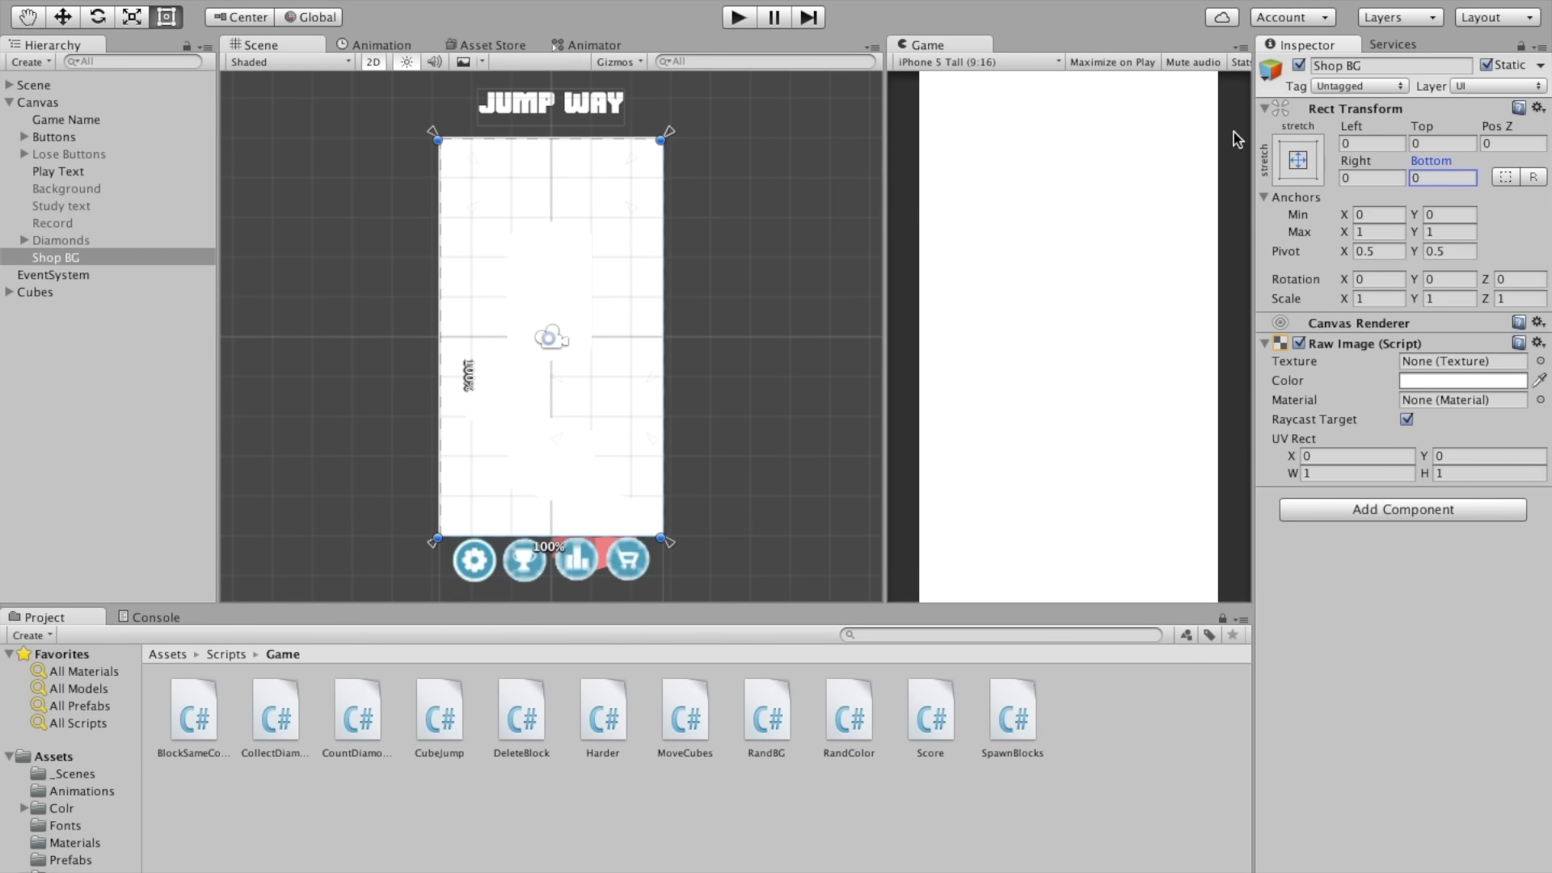
Step: Give Shop BG a semi-transparent off-white colour, hex FDFDFB78
{"action": "left_click", "coordinate": [1436, 382]}
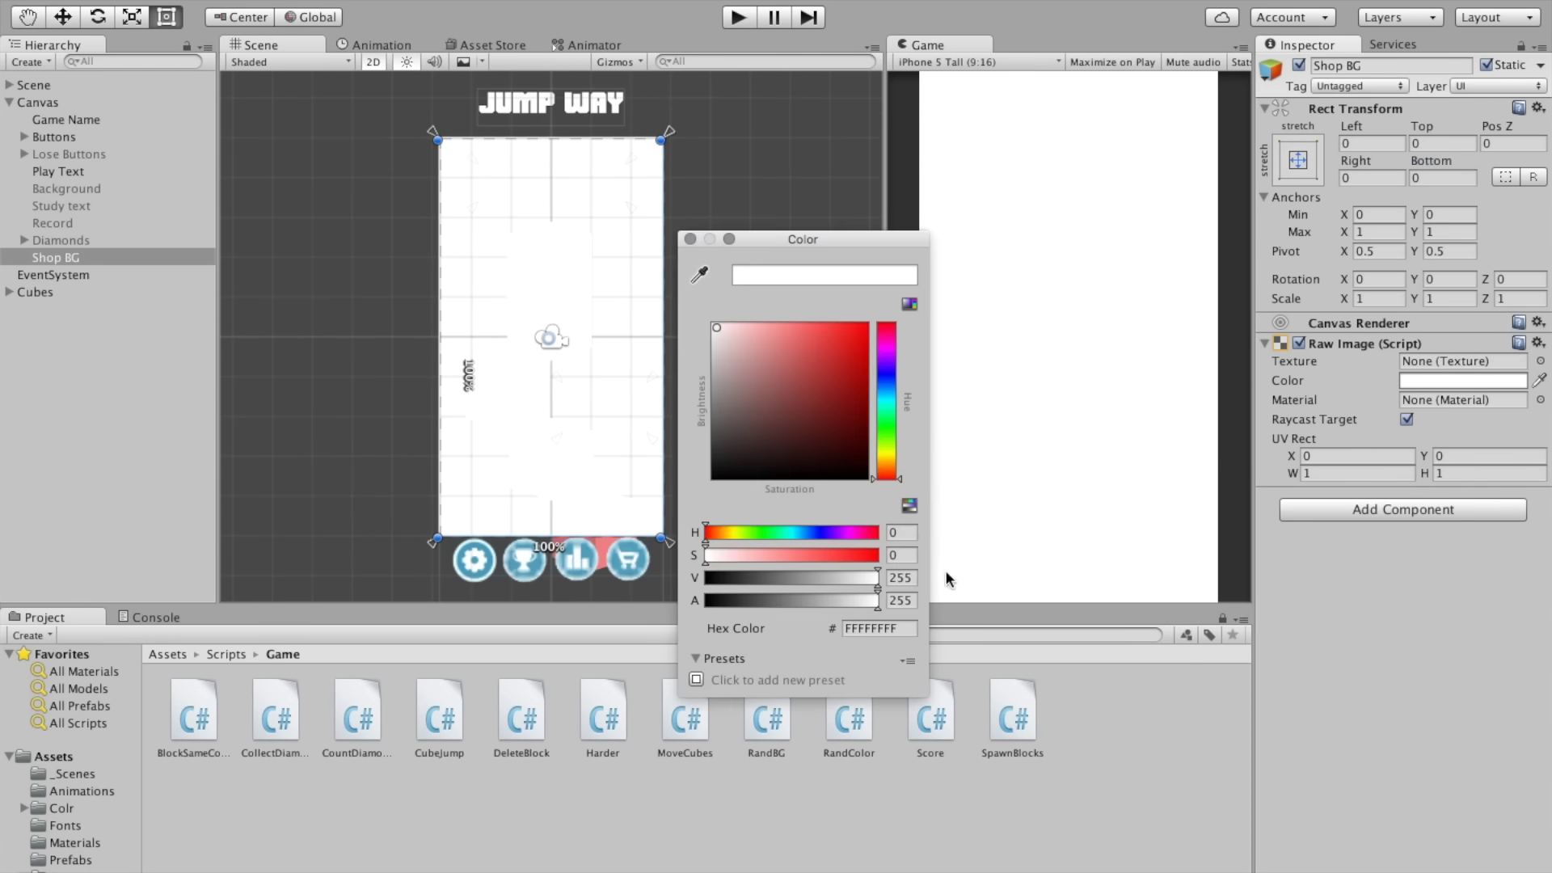
{"action": "left_click_drag", "start_coordinate": [735, 342], "coordinate": [747, 351]}
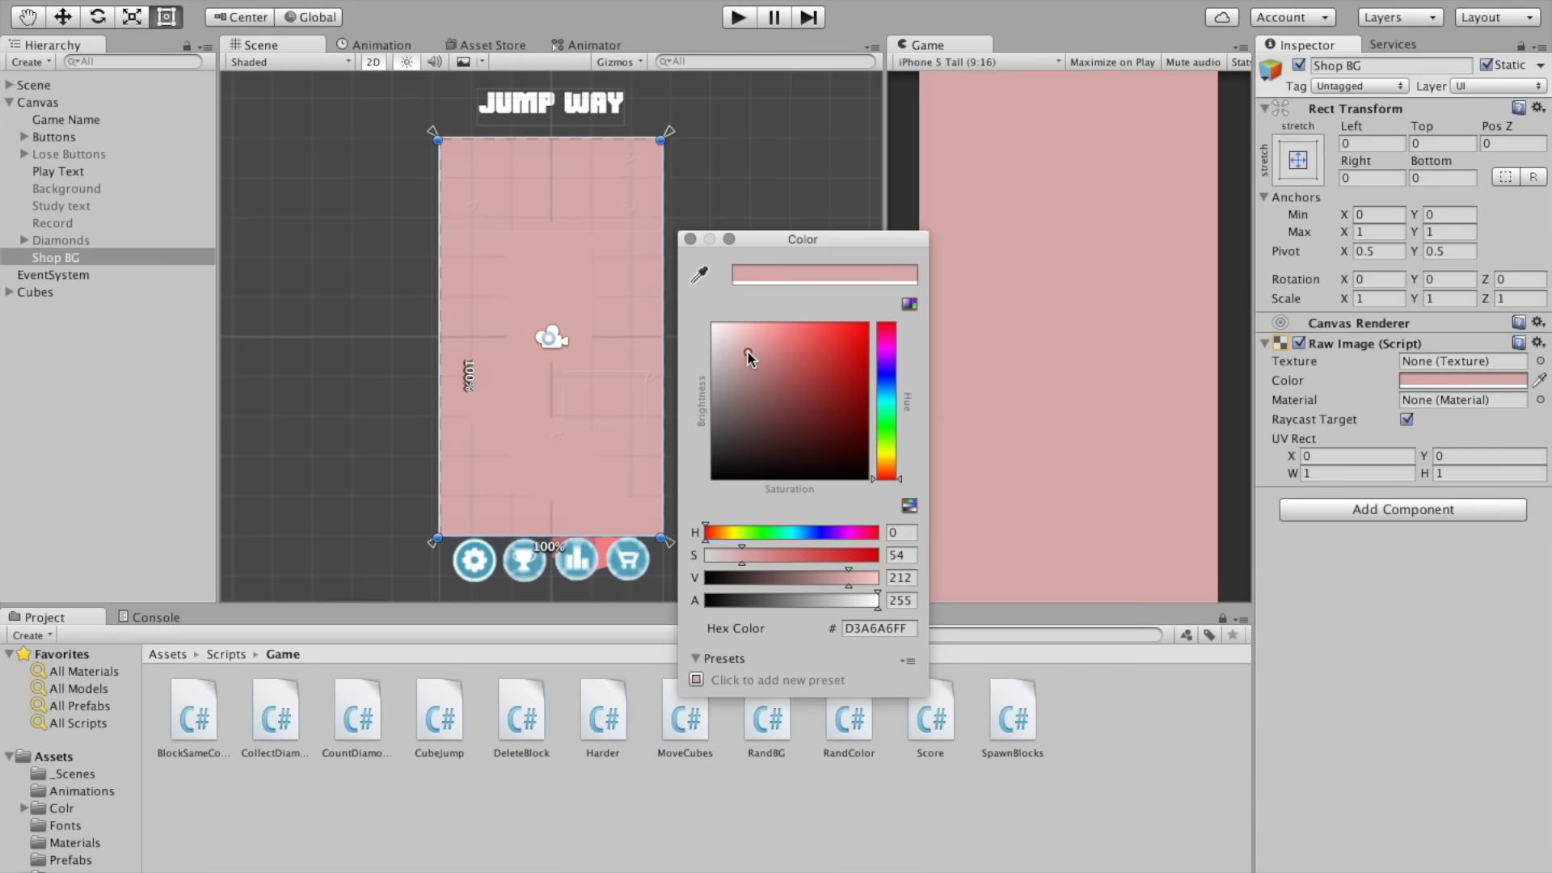
{"action": "mouse_move", "coordinate": [777, 606]}
{"action": "left_mouse_down"}
{"action": "mouse_move", "coordinate": [832, 599]}
{"action": "mouse_move", "coordinate": [796, 599]}
{"action": "left_mouse_up"}
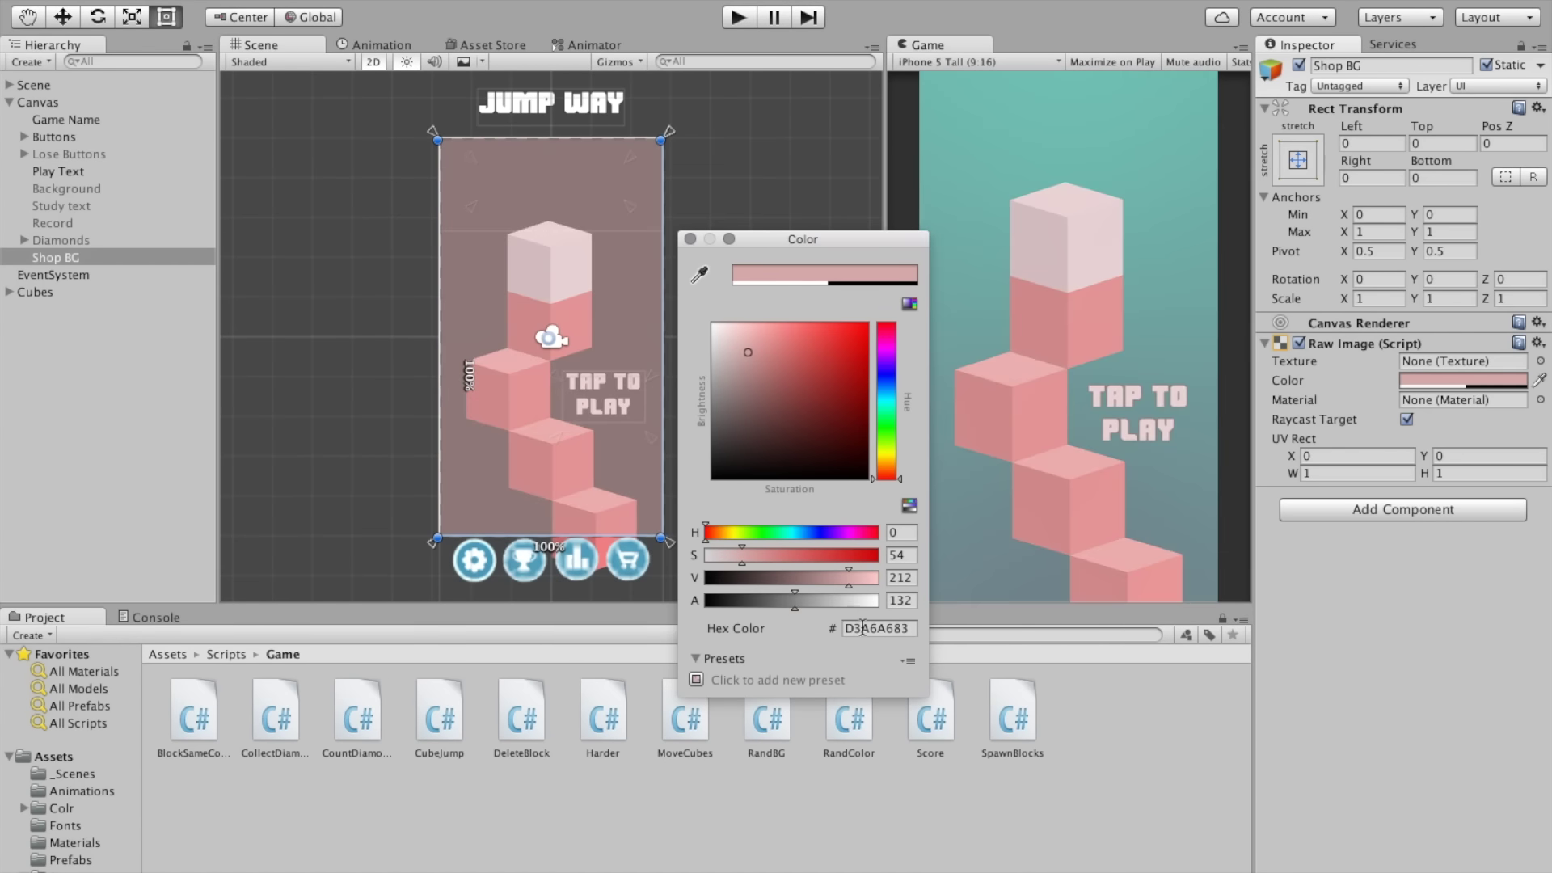
{"action": "left_click", "coordinate": [859, 628]}
{"action": "type", "text": "FDFDFB78"}
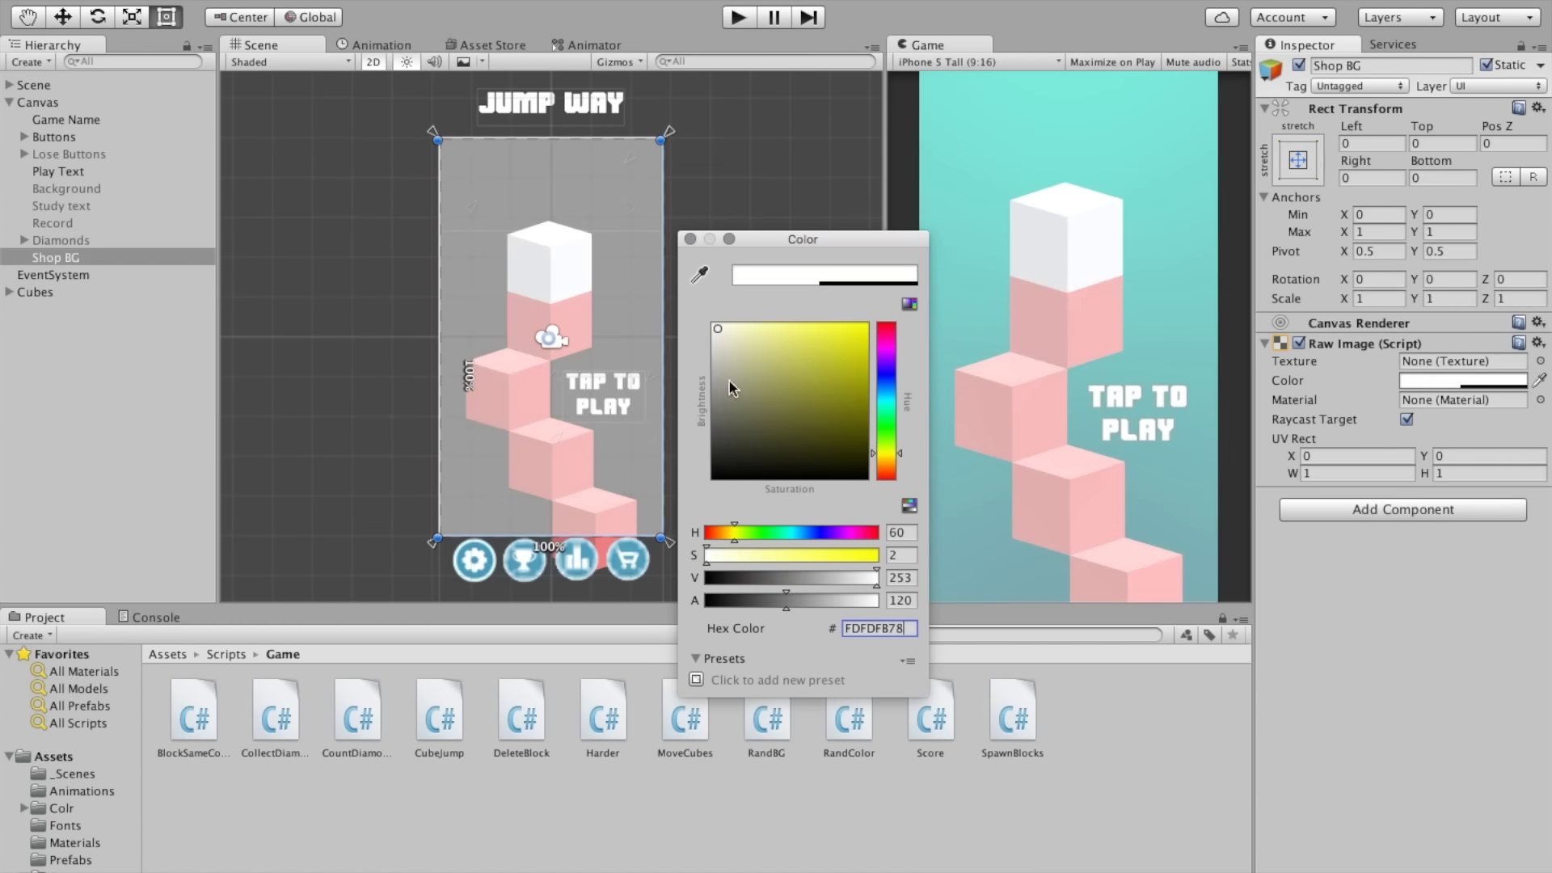
{"action": "left_click", "coordinate": [689, 238]}
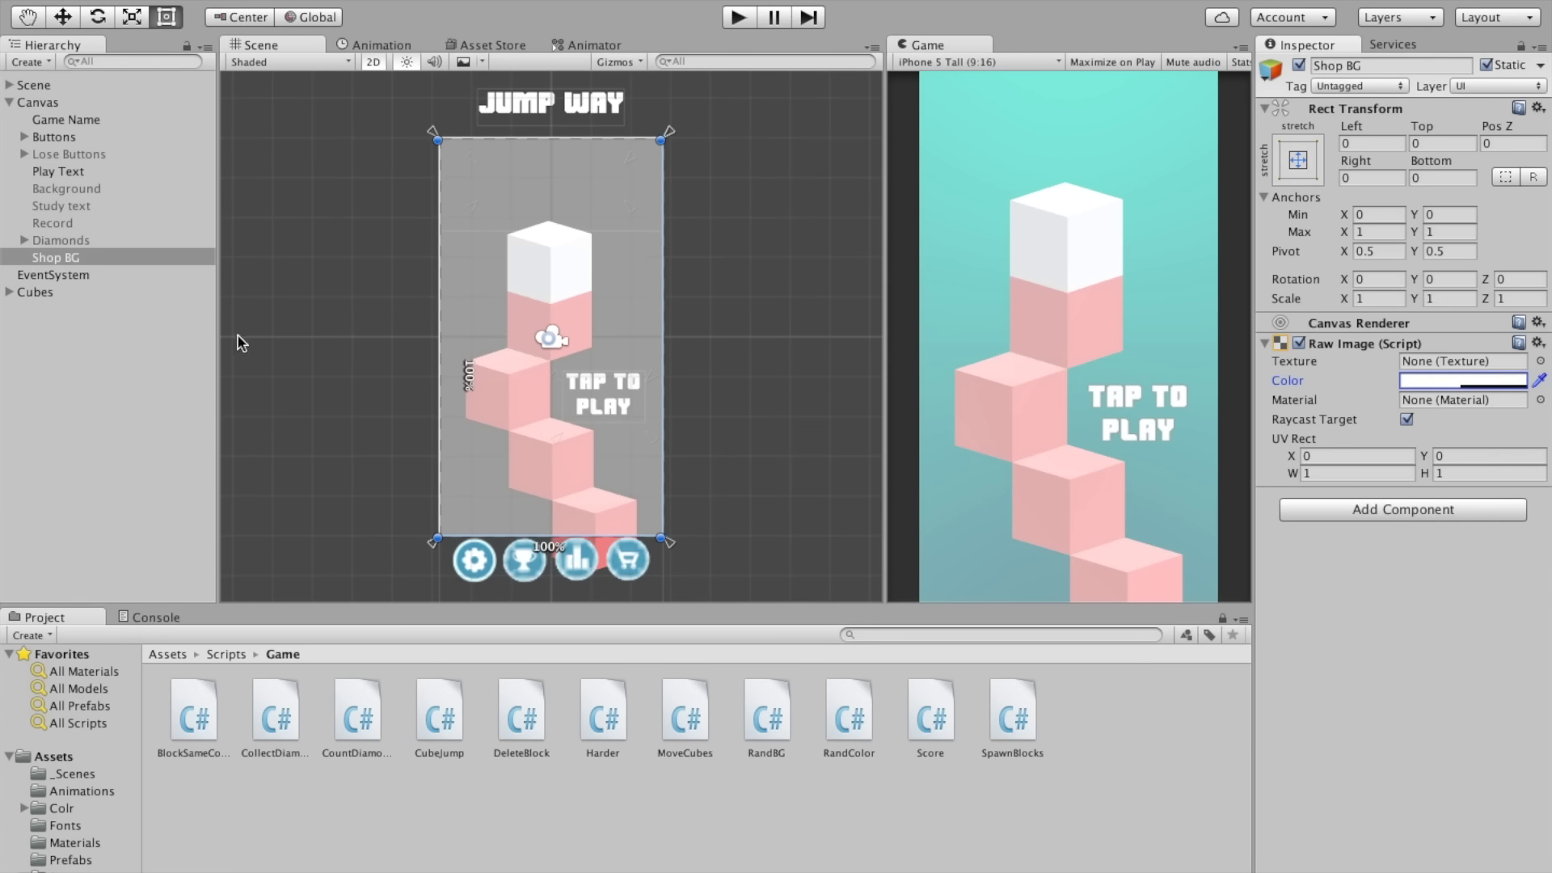
{"action": "left_click", "coordinate": [171, 338]}
Step: Reselect Shop BG and open the Assets/Scripts/MainScene folder in the Project panel
{"action": "left_click", "coordinate": [71, 257]}
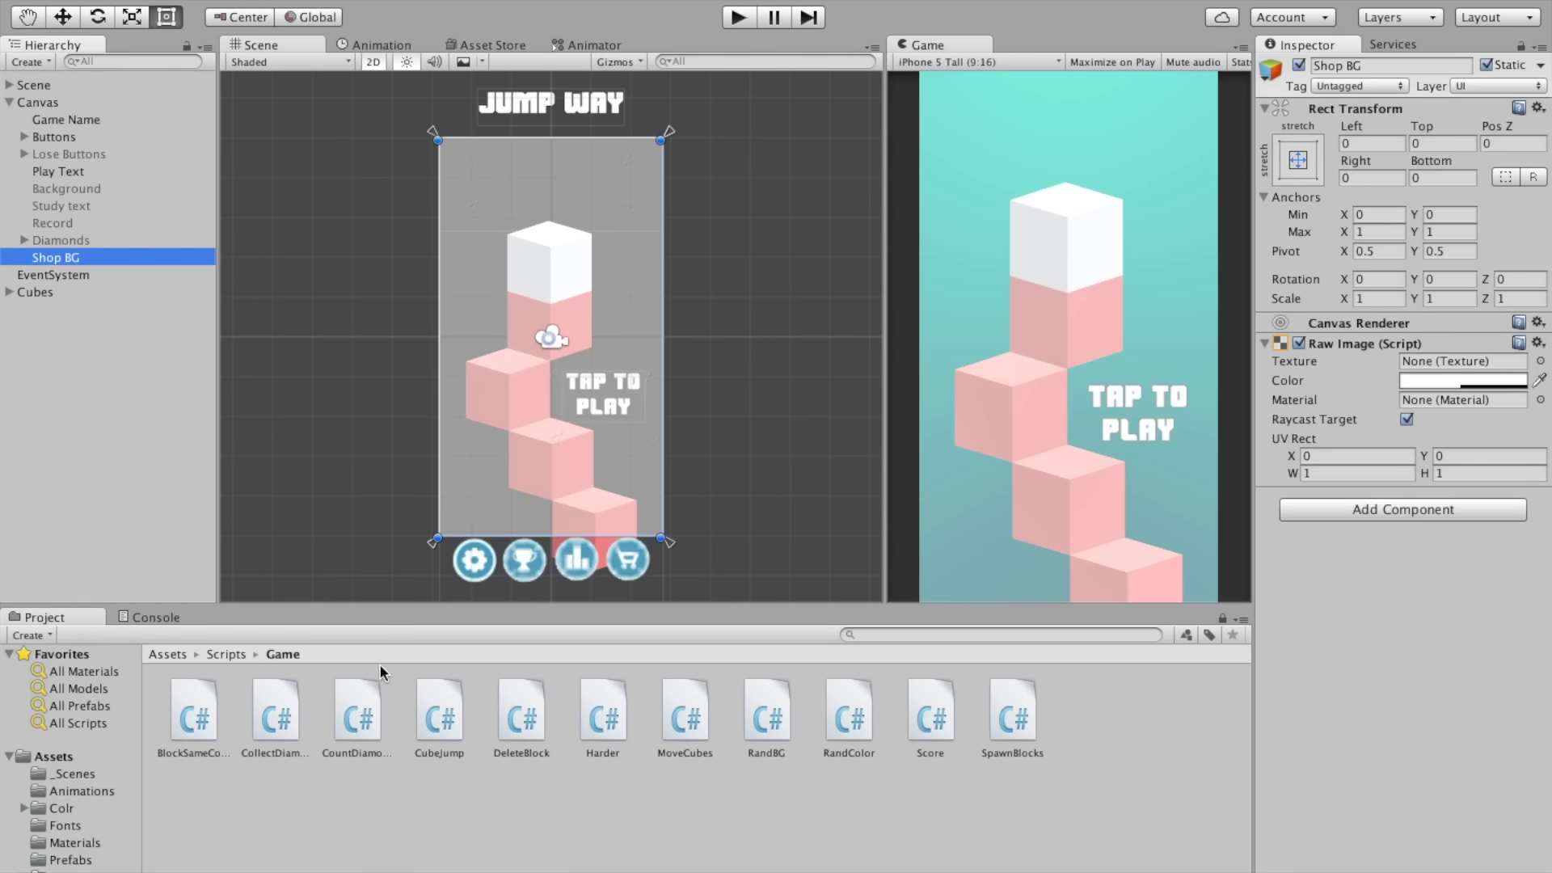
{"action": "left_click", "coordinate": [211, 654]}
{"action": "left_click", "coordinate": [307, 707]}
{"action": "double_click", "coordinate": [307, 707]}
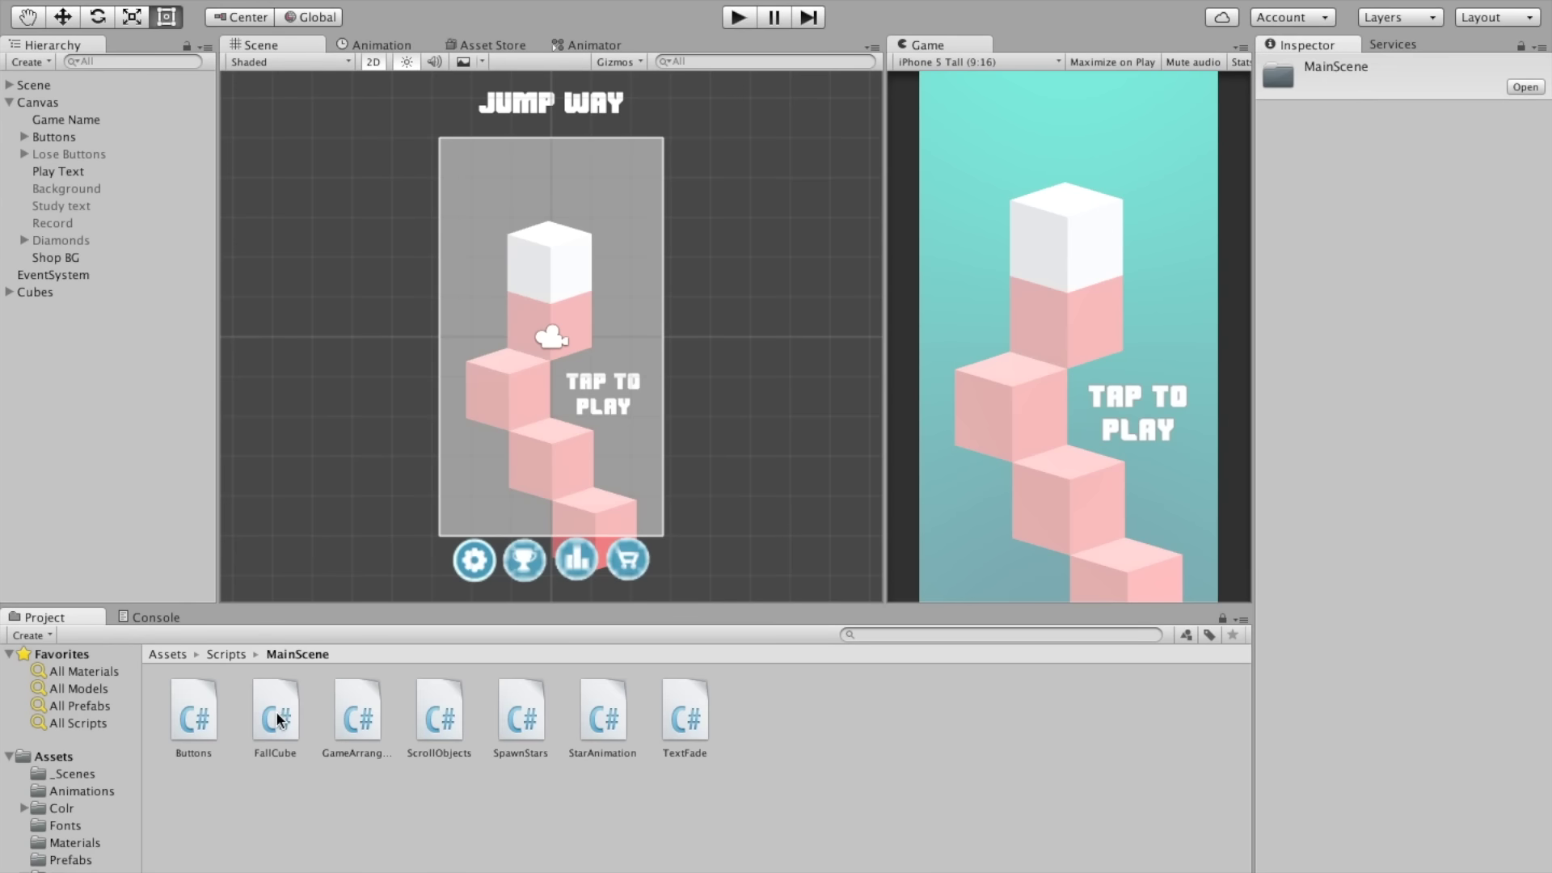
Step: Create a C# script named Shop, rename it to ShopBG, and open it in MonoDevelop
{"action": "right_click", "coordinate": [872, 711]}
{"action": "mouse_move", "coordinate": [961, 584]}
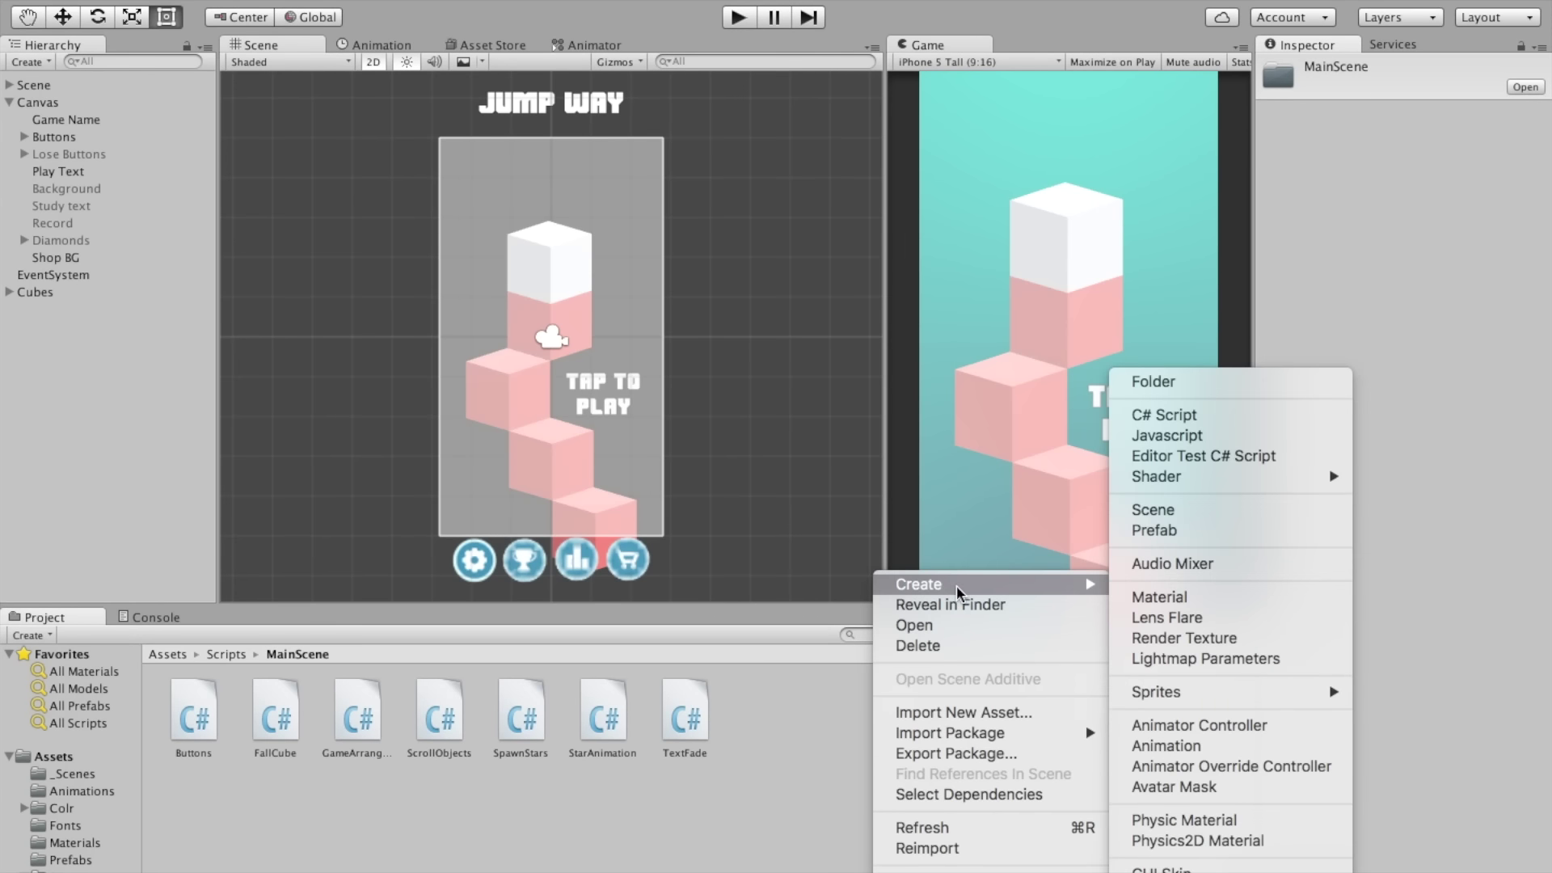
{"action": "left_click", "coordinate": [1168, 415]}
{"action": "type", "text": "Shop"}
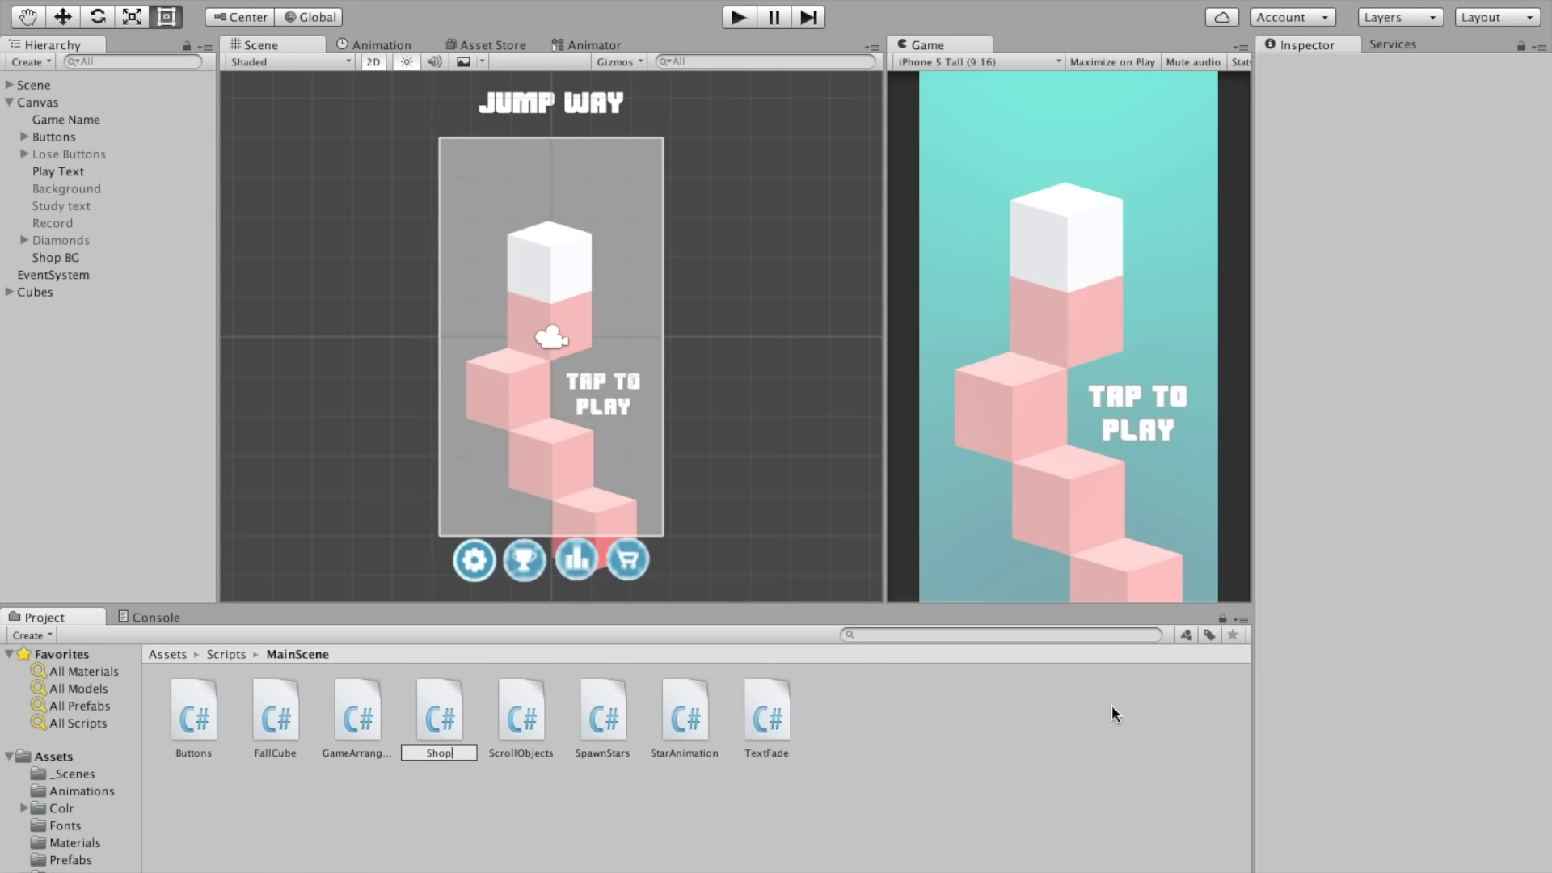
{"action": "key", "text": "Return"}
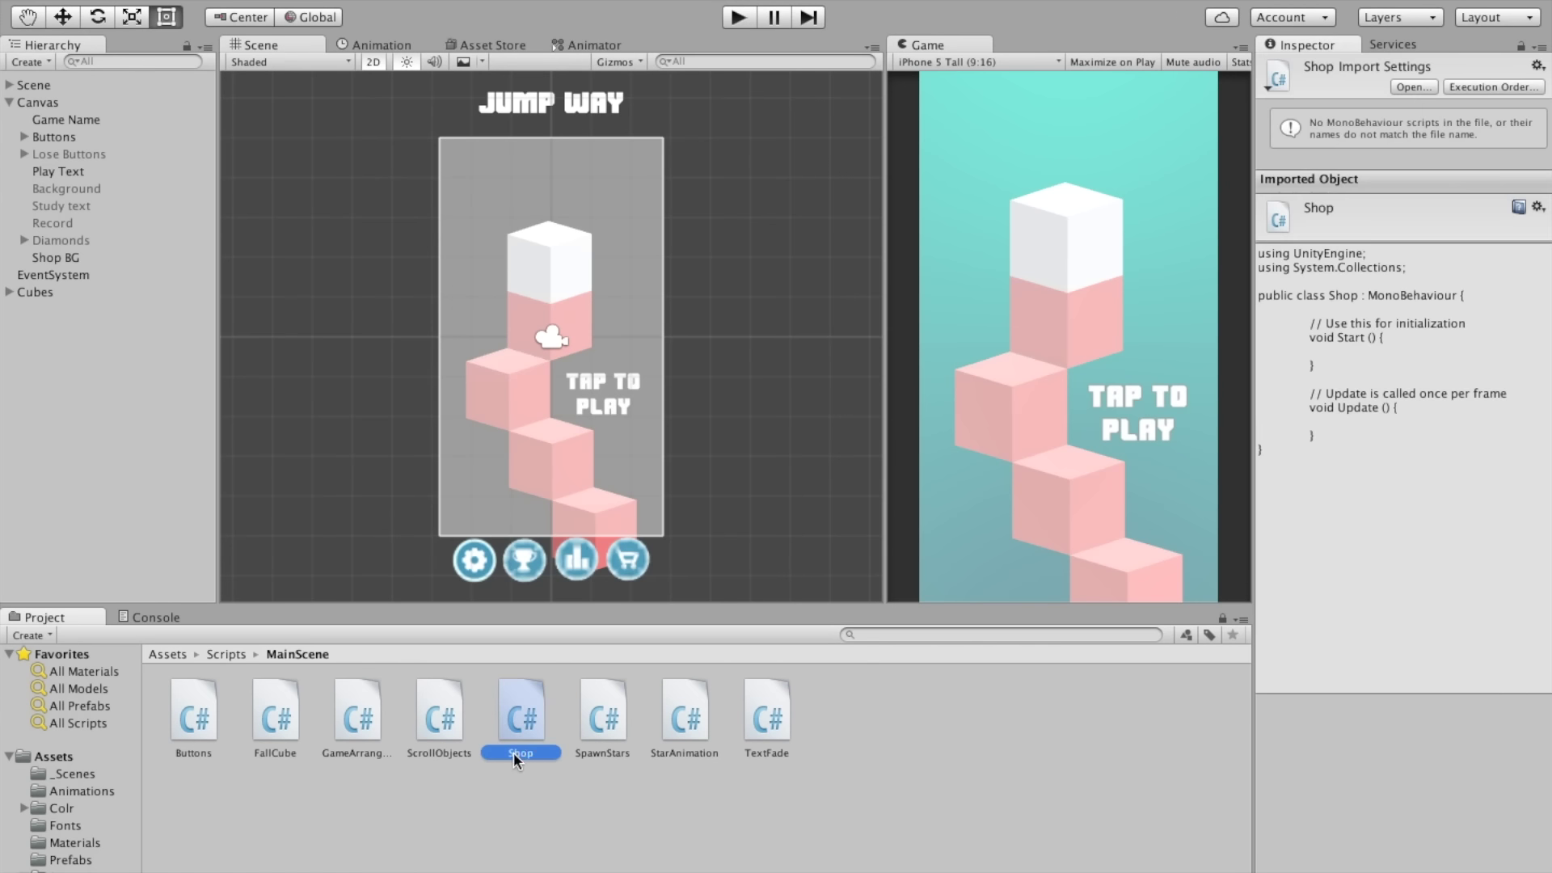
{"action": "left_click", "coordinate": [517, 751]}
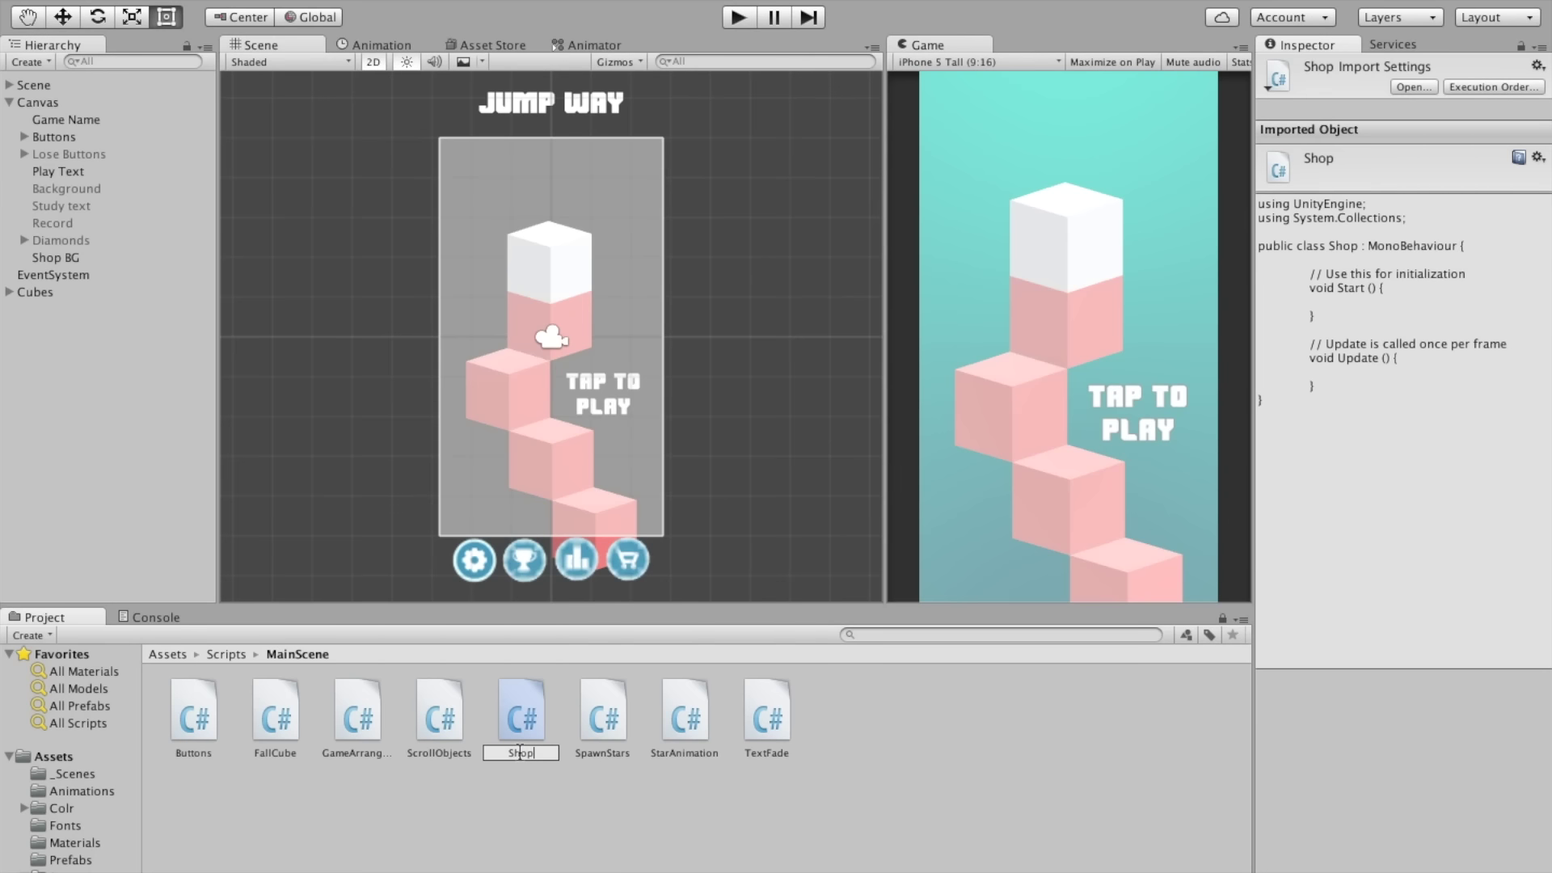
{"action": "key", "text": "Return"}
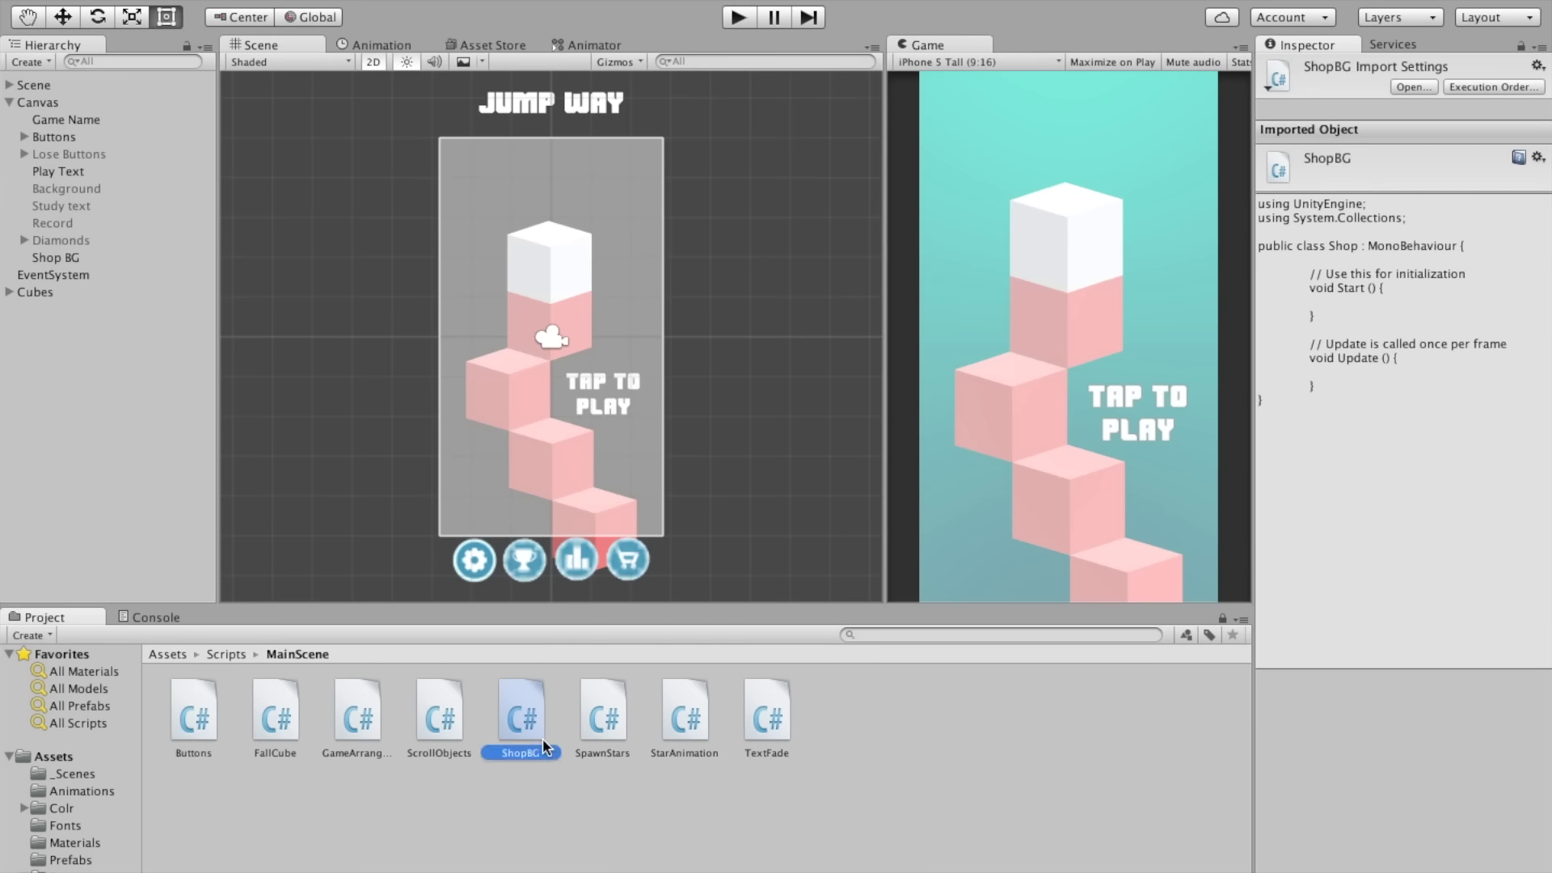
{"action": "double_click", "coordinate": [524, 697]}
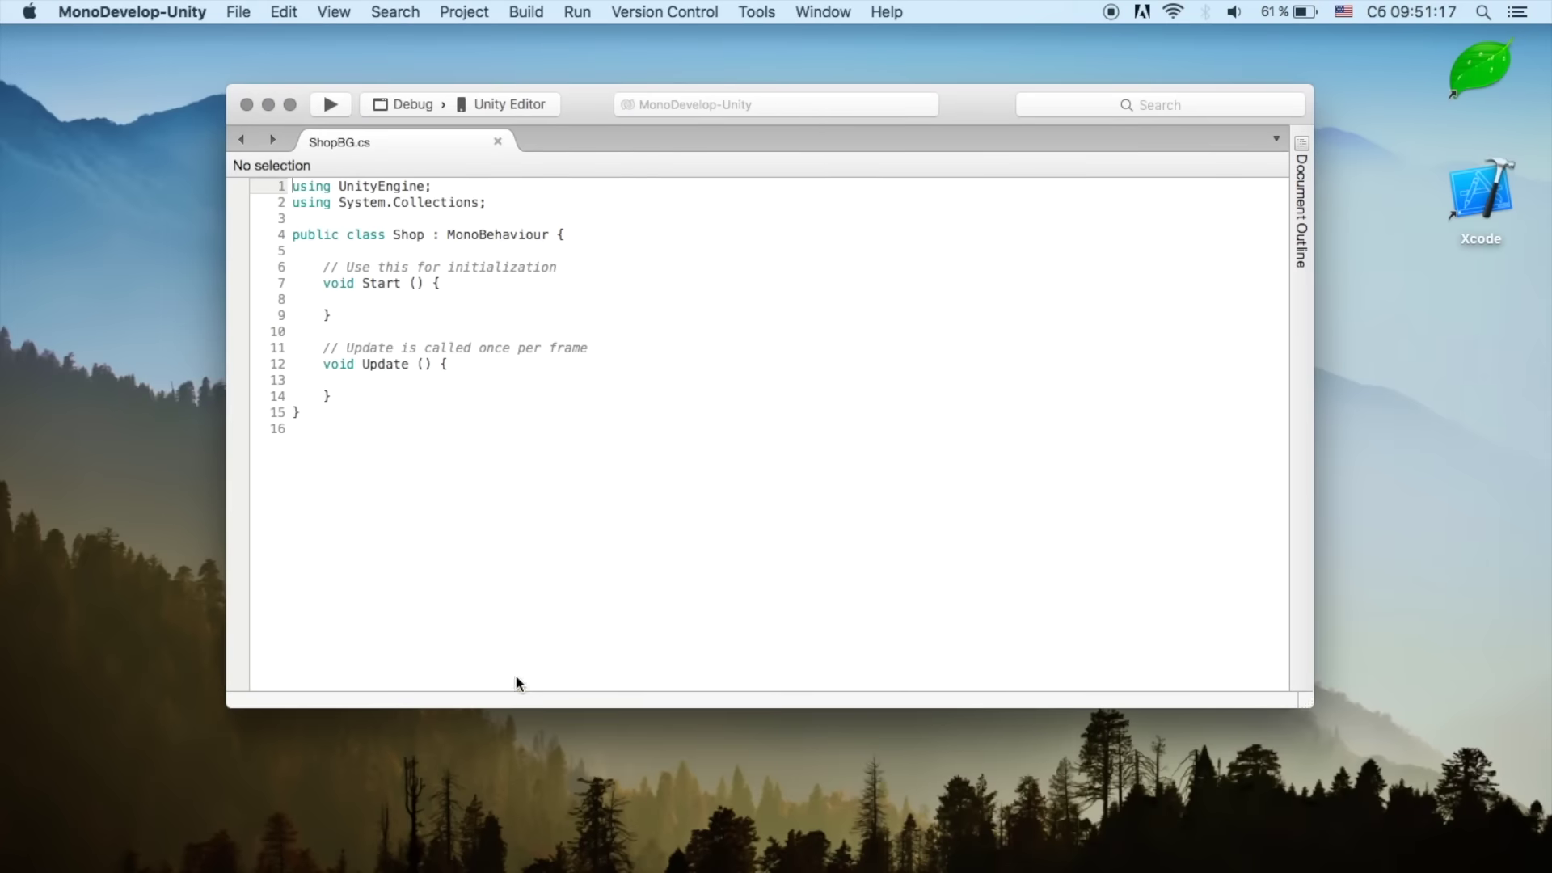
Step: Rename the class to ShopBG, save, and delete the Update method and initialization comment
{"action": "left_click", "coordinate": [433, 235]}
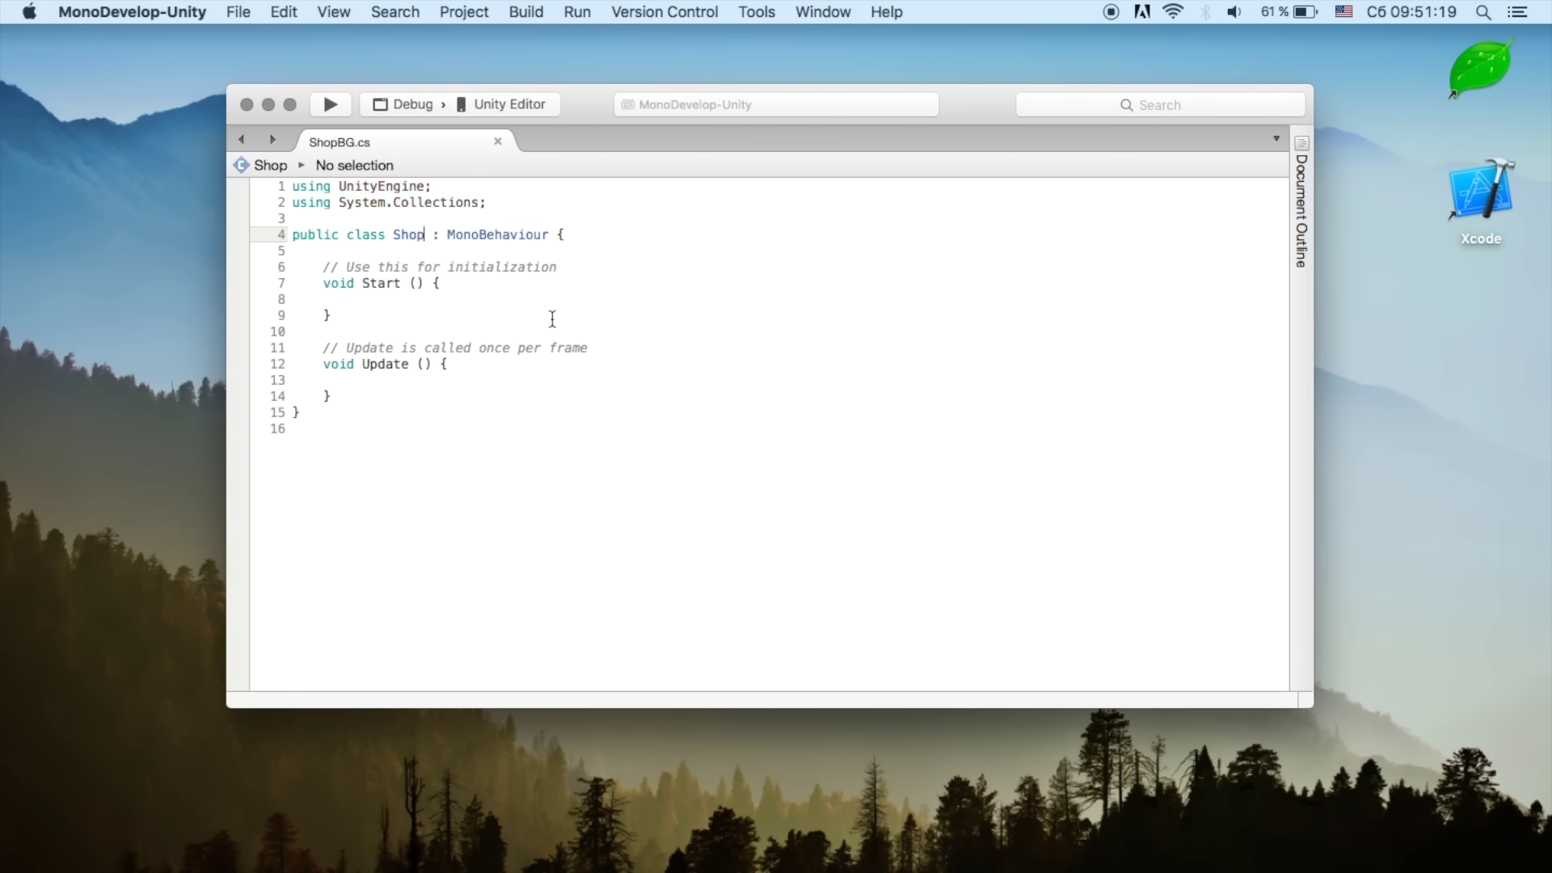
{"action": "type", "text": "BG"}
{"action": "key", "text": "super+s"}
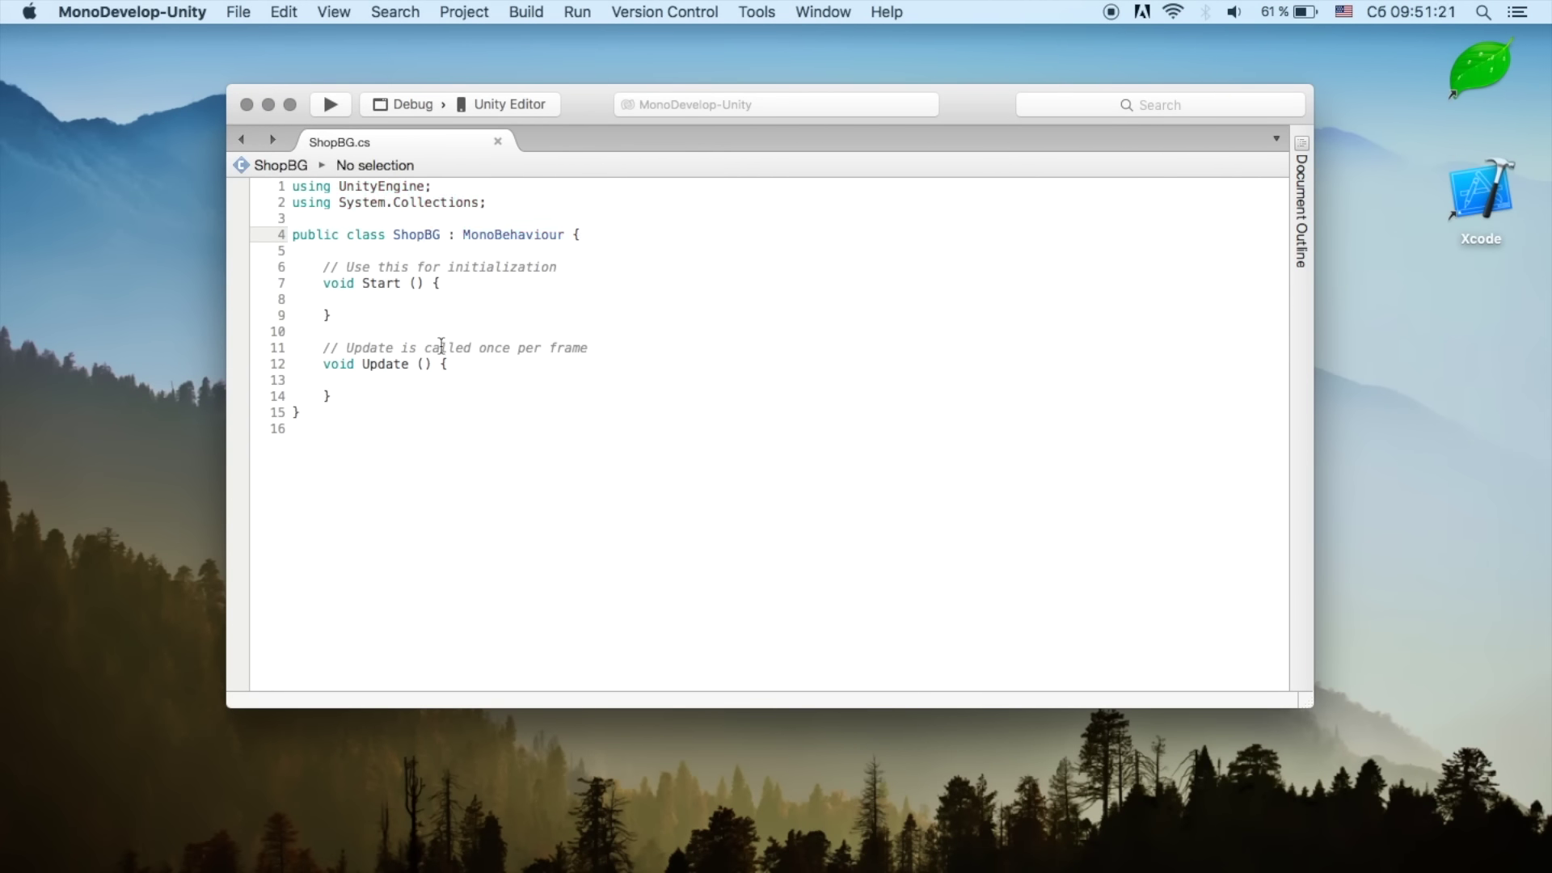
{"action": "left_click_drag", "start_coordinate": [334, 398], "coordinate": [324, 334]}
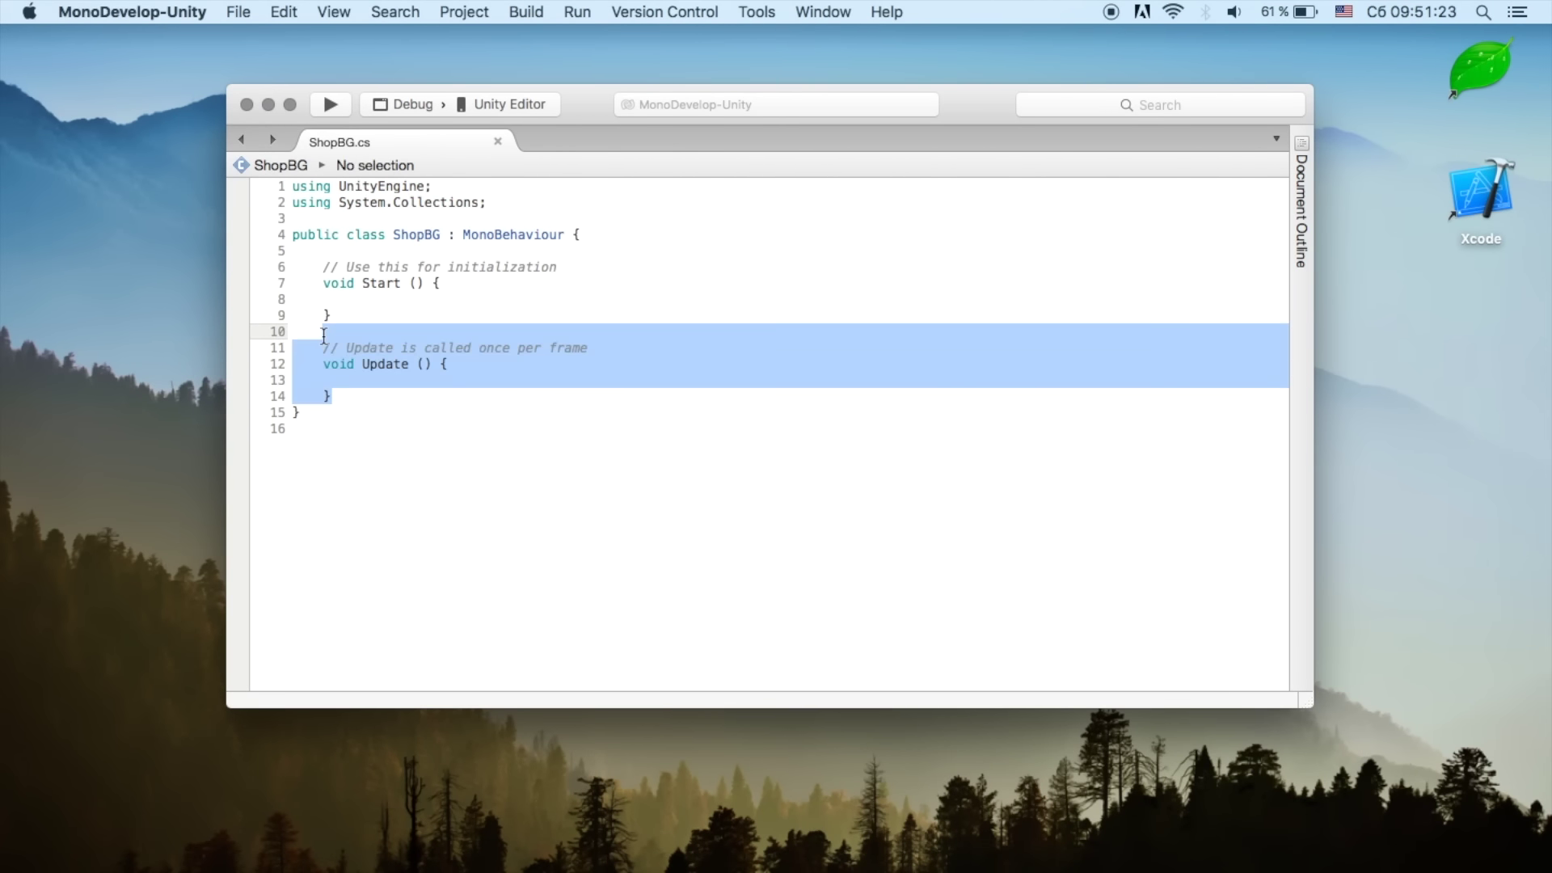
{"action": "key", "text": "BackSpace"}
{"action": "left_click_drag", "start_coordinate": [322, 267], "coordinate": [558, 266]}
{"action": "key", "text": "BackSpace"}
{"action": "key", "text": "BackSpace"}
{"action": "key", "text": "Down"}
{"action": "key", "text": "Down"}
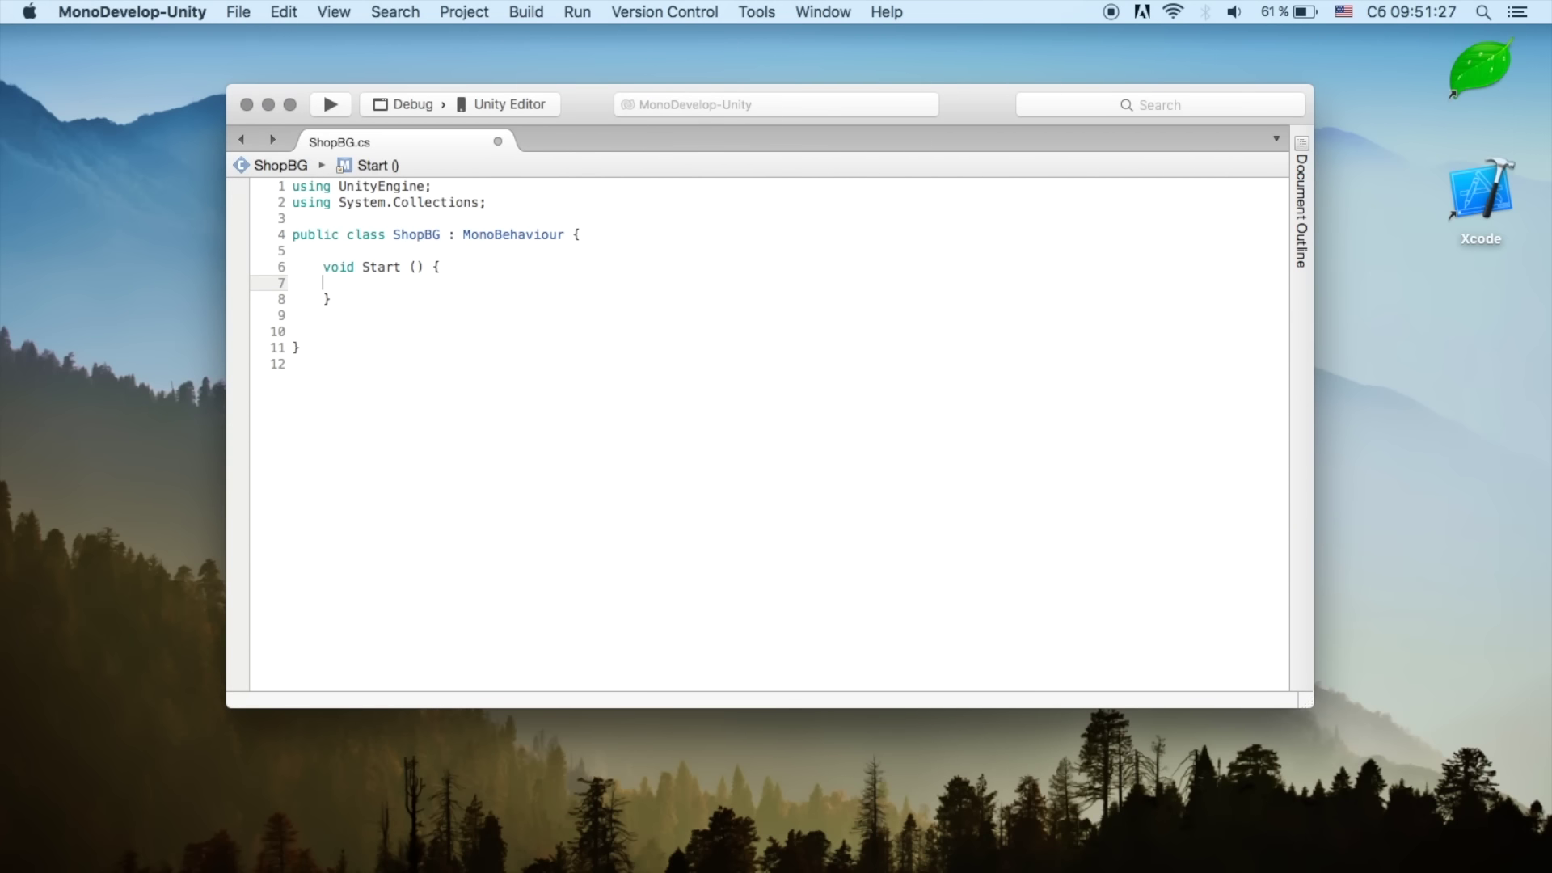
Step: Declare a public GameObject detectClicks field above Start
{"action": "key", "text": "Up"}
{"action": "key", "text": "Up"}
{"action": "key", "text": "Return"}
{"action": "key", "text": "Return"}
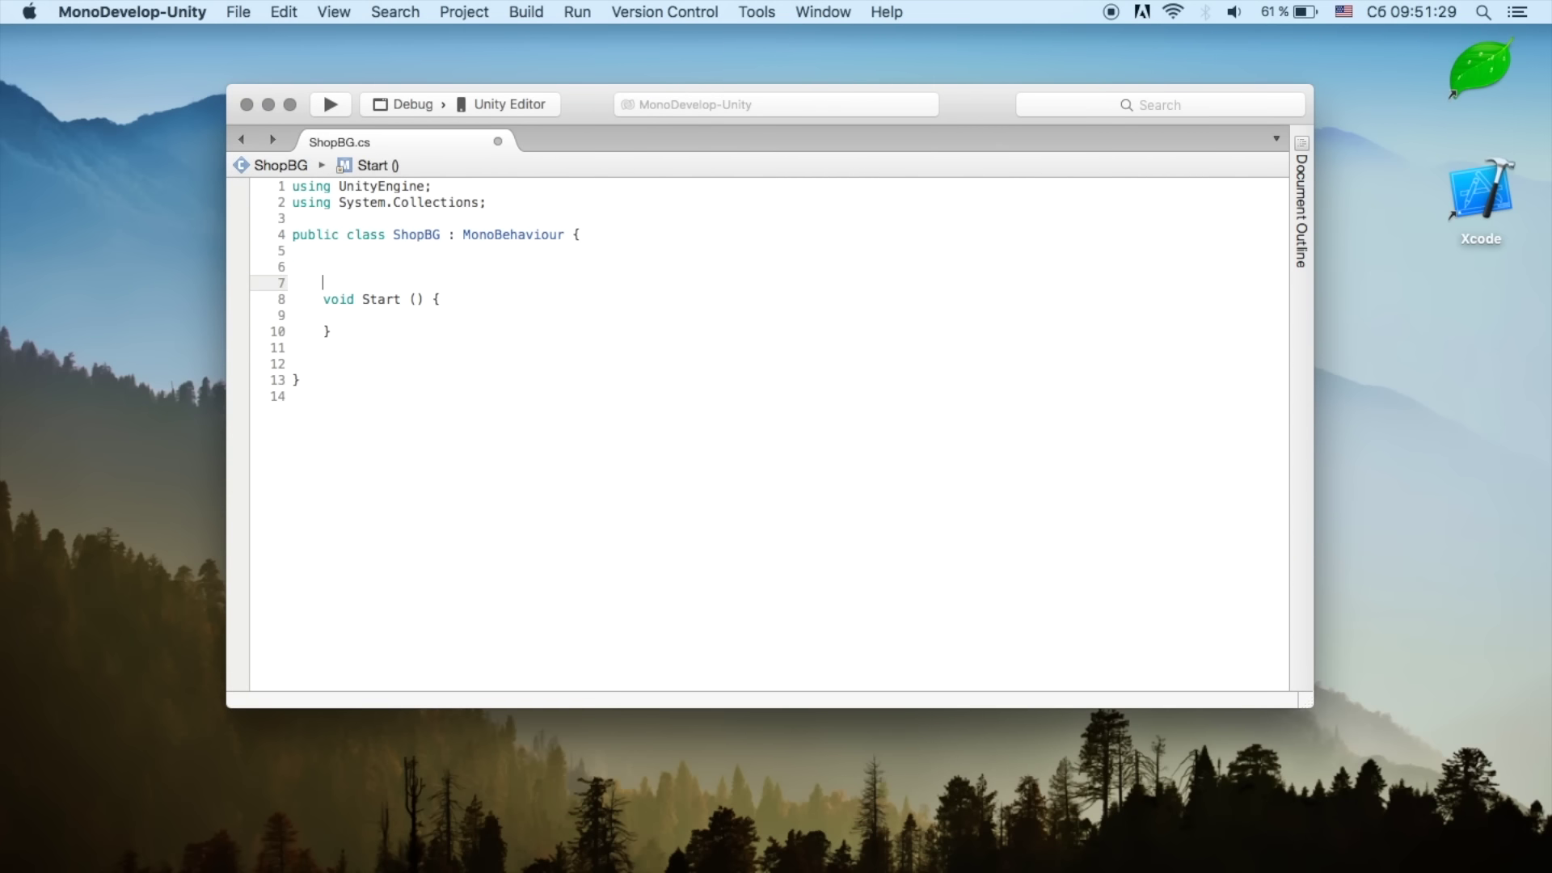
{"action": "key", "text": "Up"}
{"action": "type", "text": "p"}
{"action": "key", "text": "BackSpace"}
{"action": "type", "text": "public ga"}
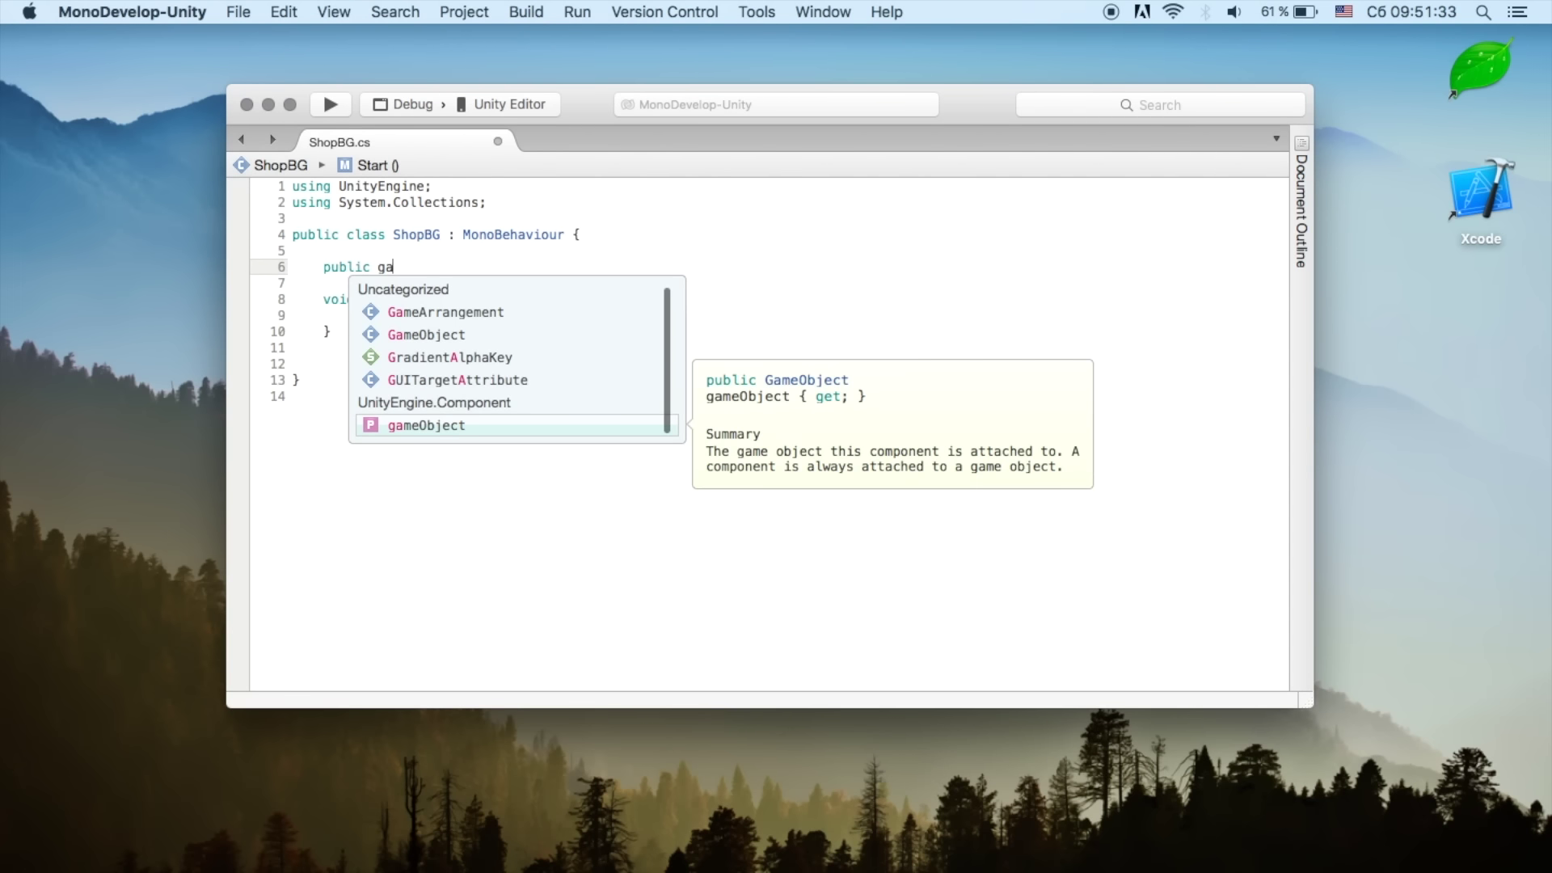
{"action": "type", "text": "me"}
{"action": "key", "text": "Return"}
{"action": "key", "text": "shift+alt+Left"}
{"action": "type", "text": "ga"}
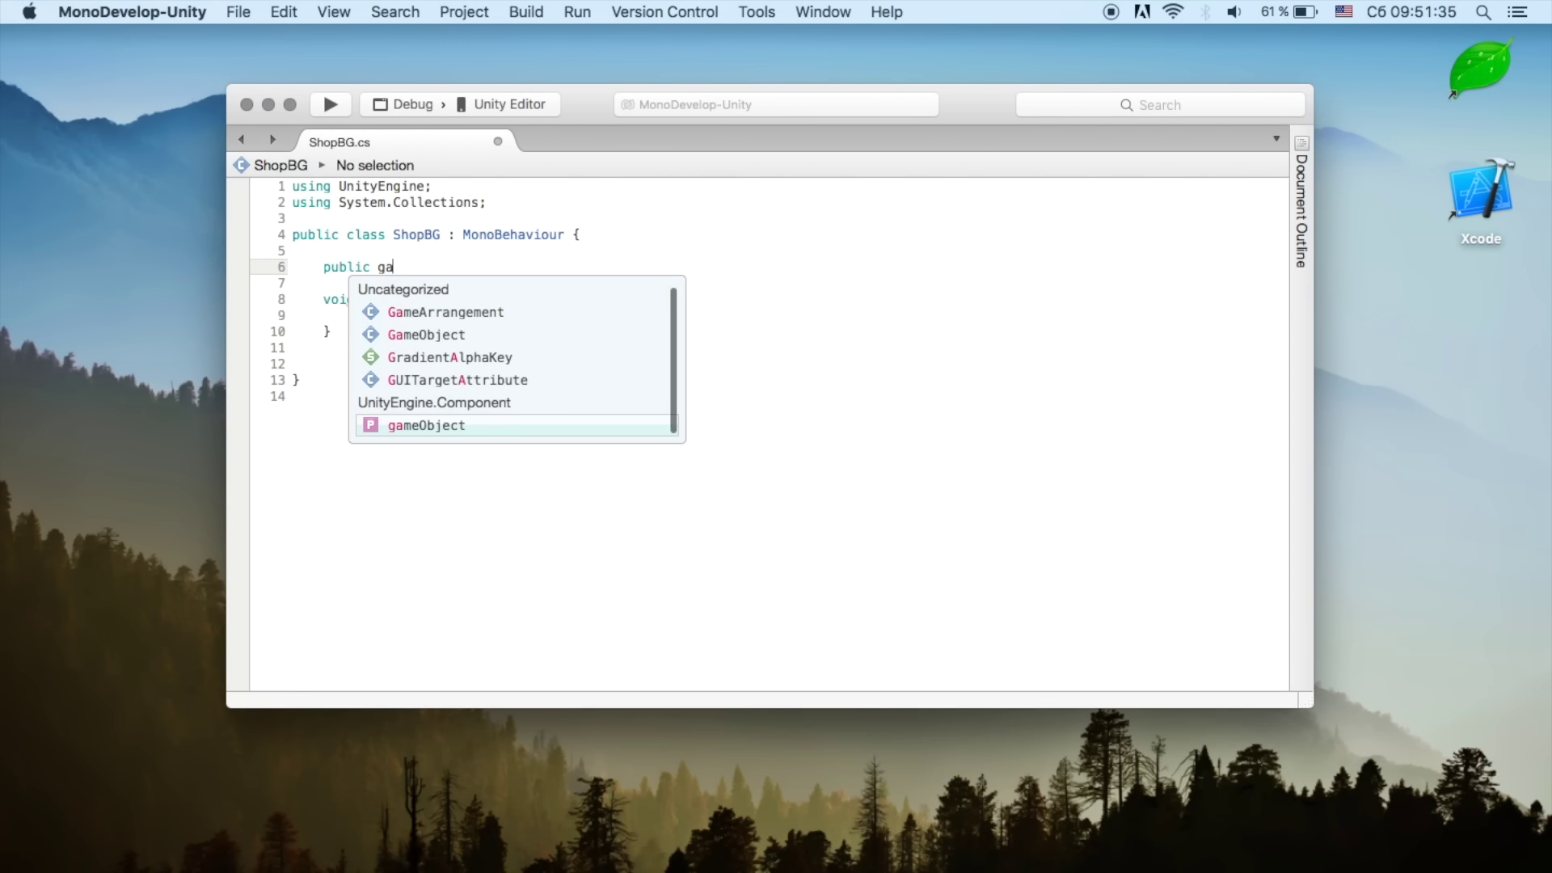
{"action": "key", "text": "Up"}
{"action": "key", "text": "Up"}
{"action": "key", "text": "Up"}
{"action": "key", "text": "Return"}
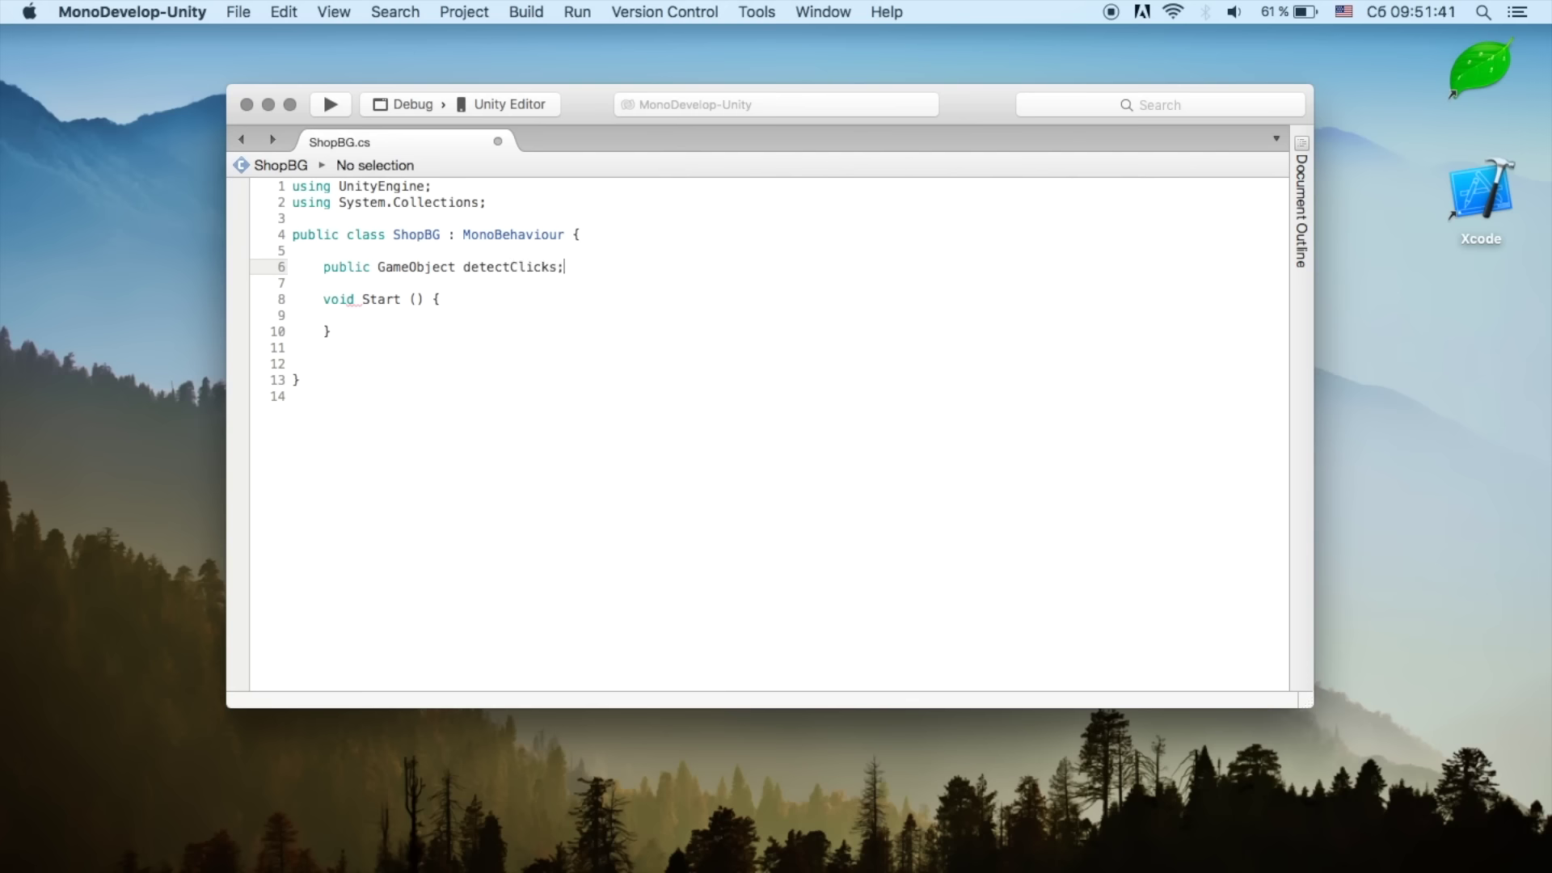
{"action": "double_click", "coordinate": [543, 267]}
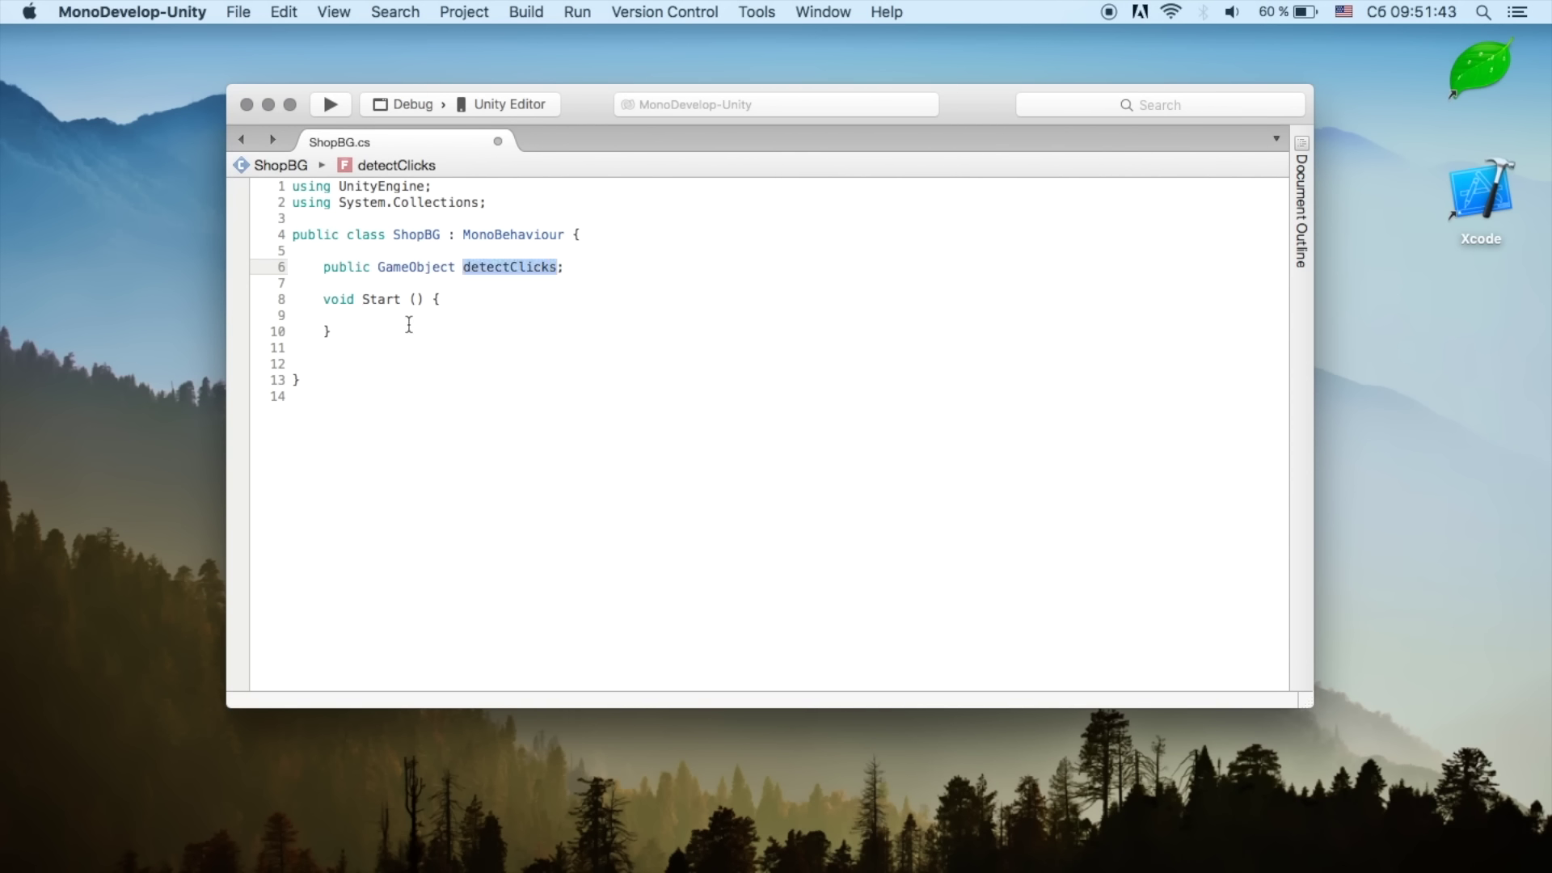
Step: Call detectClicks.SetActive(false) in Start and copy that statement
{"action": "left_click", "coordinate": [409, 319]}
{"action": "type", "text": "detectClicks.set "}
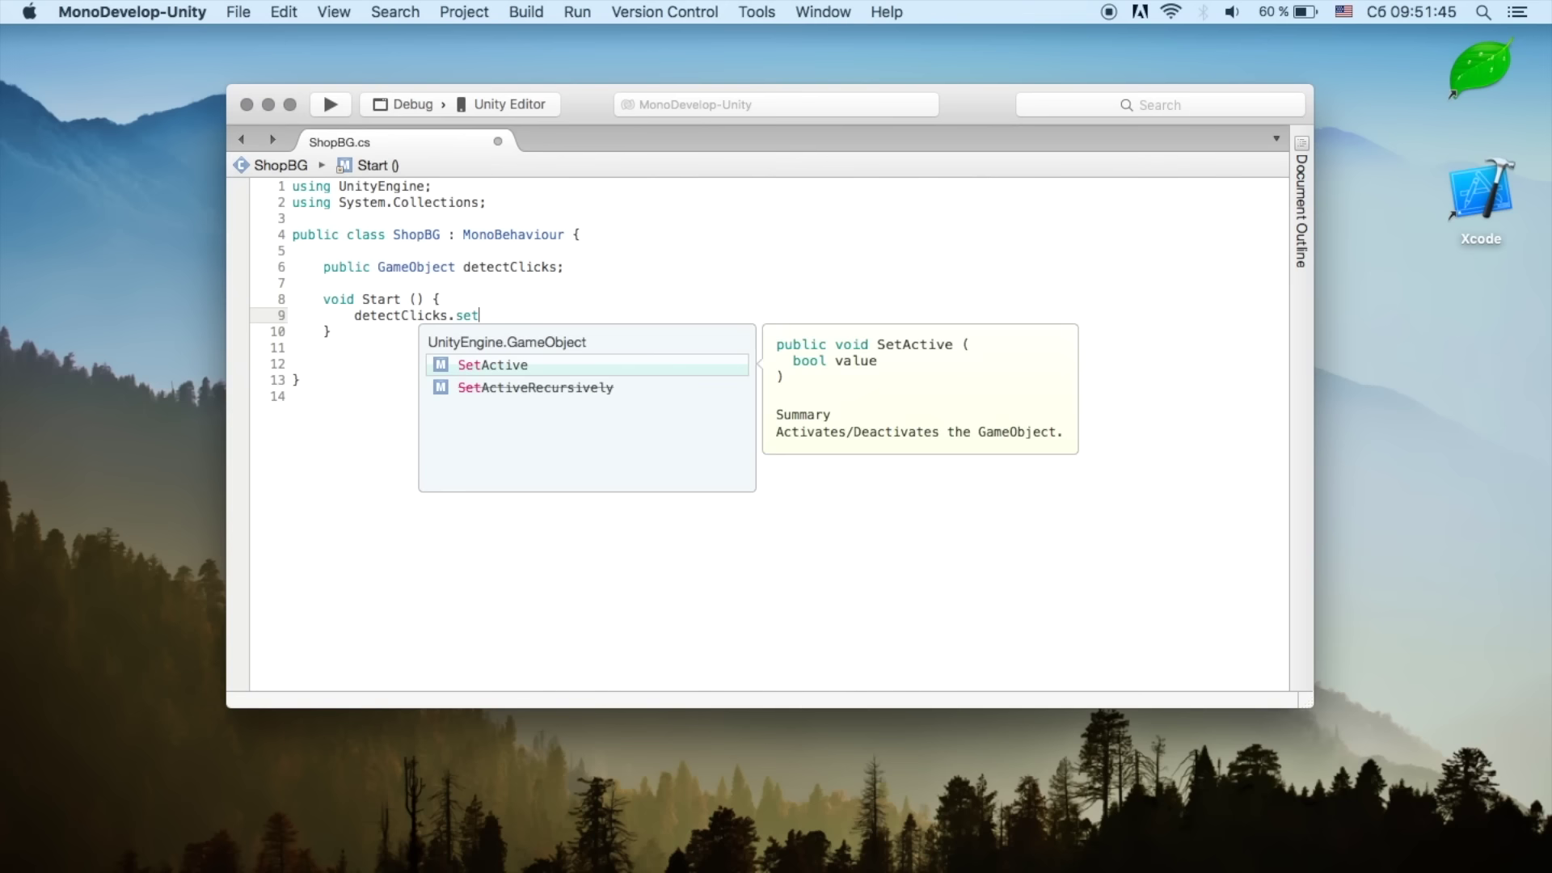
{"action": "type", "text": "false);"}
{"action": "key", "text": "shift+Home"}
{"action": "key", "text": "super+c"}
Step: Add an OnDisable method calling detectClicks.SetActive(true), save, and return to Unity
{"action": "key", "text": "Down"}
{"action": "key", "text": "Down"}
{"action": "key", "text": "Return"}
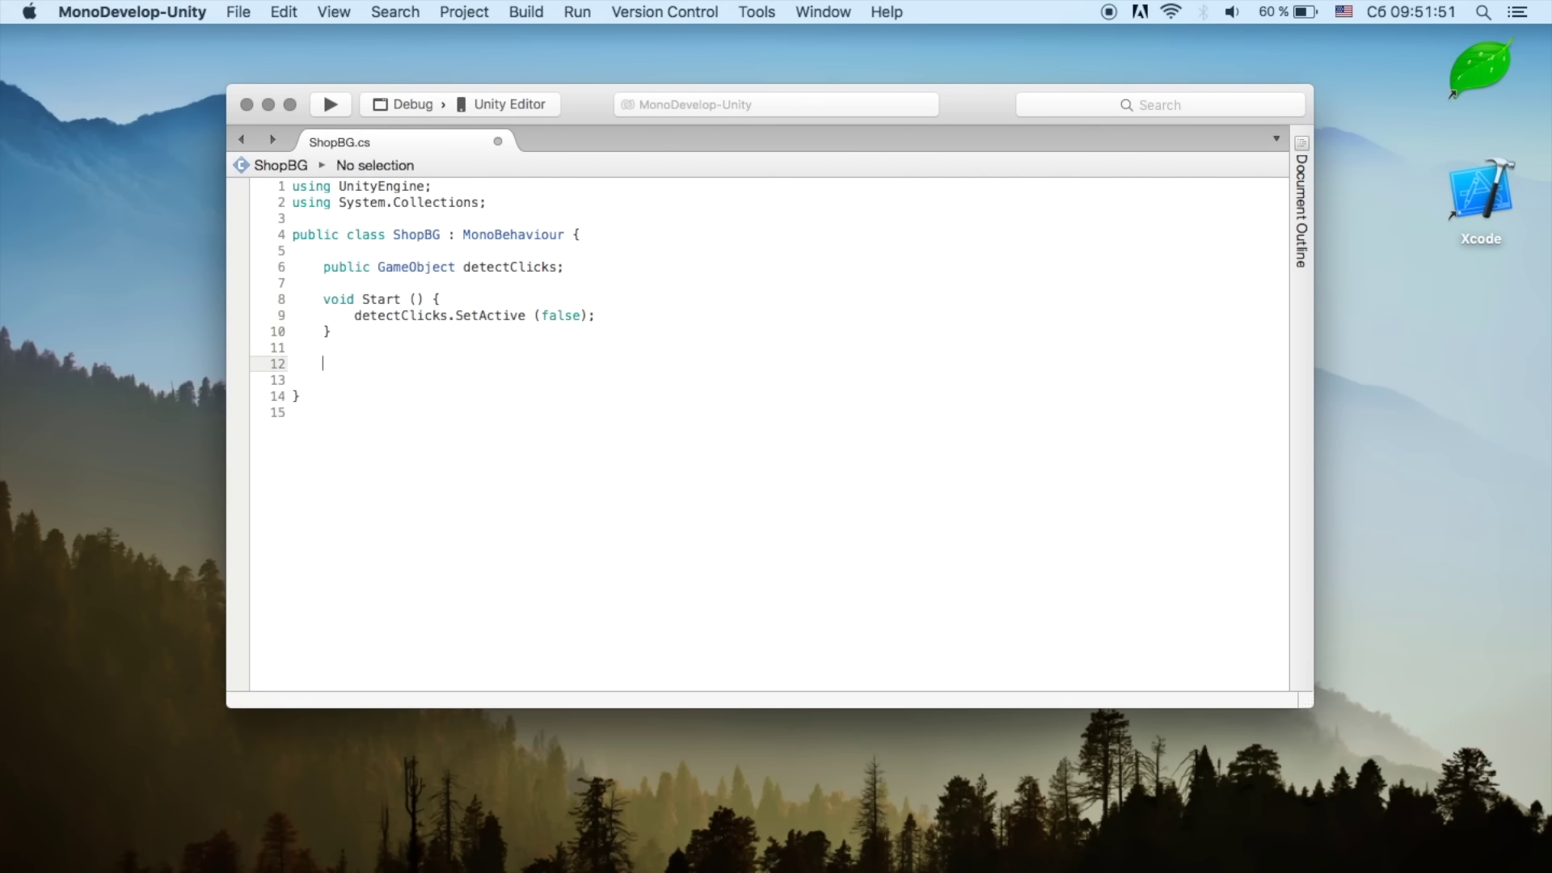
{"action": "type", "text": "voi"}
{"action": "type", "text": "d OnDisable () {"}
{"action": "key", "text": "Return"}
{"action": "key", "text": "super+v"}
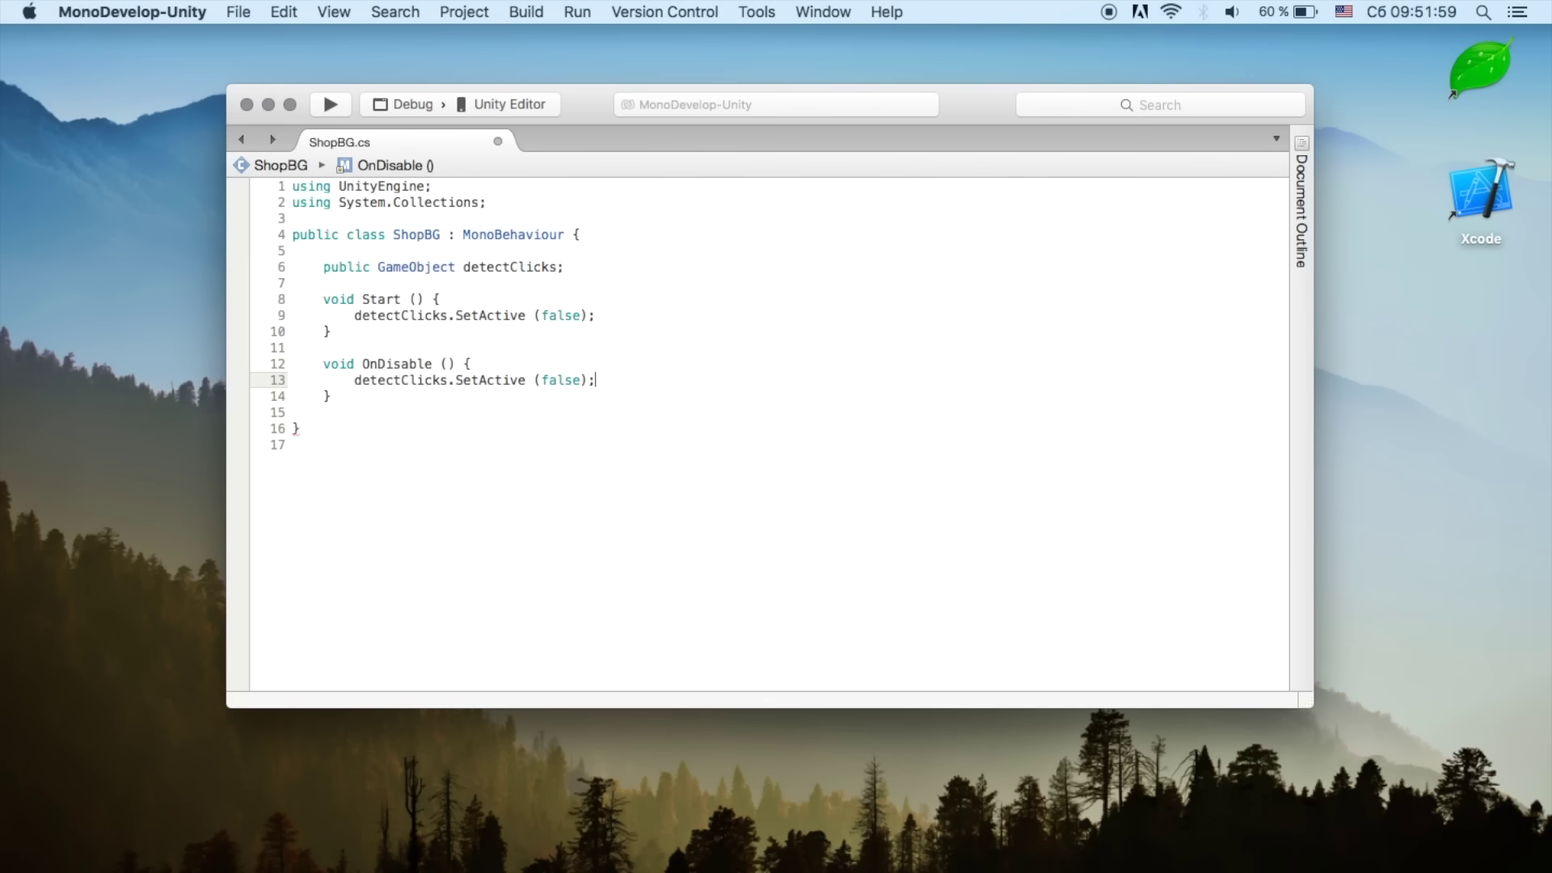
{"action": "double_click", "coordinate": [566, 380]}
{"action": "type", "text": "true"}
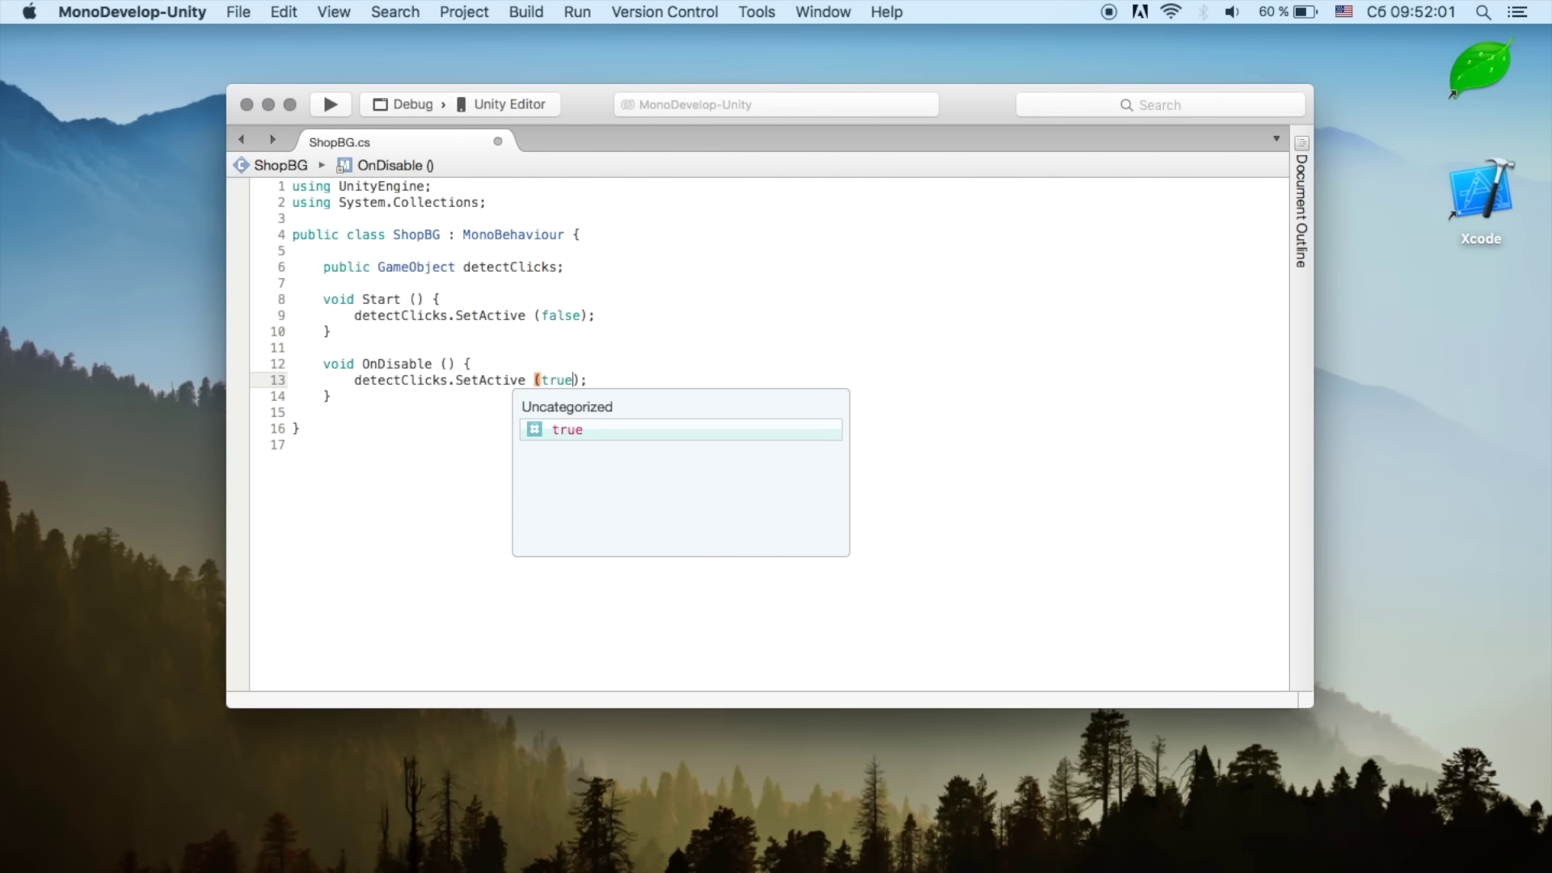
{"action": "key", "text": "super+s"}
{"action": "key", "text": "super+Tab"}
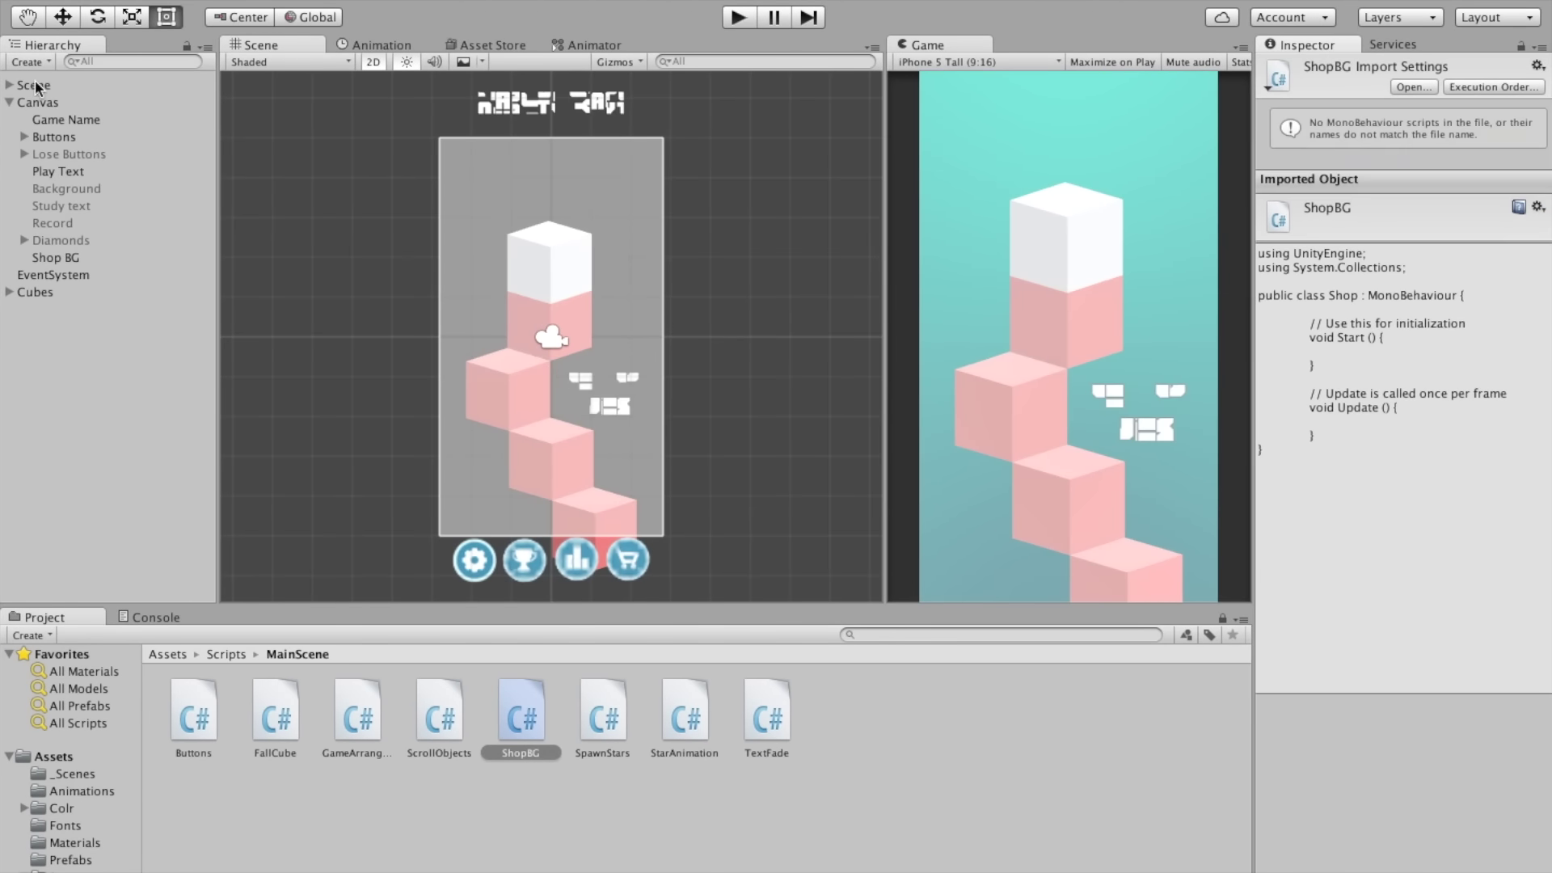
Step: Attach ShopBG to Shop BG, set Detect Clicks to DetectClicks, deactivate Shop BG, select the Buttons script
{"action": "left_click", "coordinate": [73, 139]}
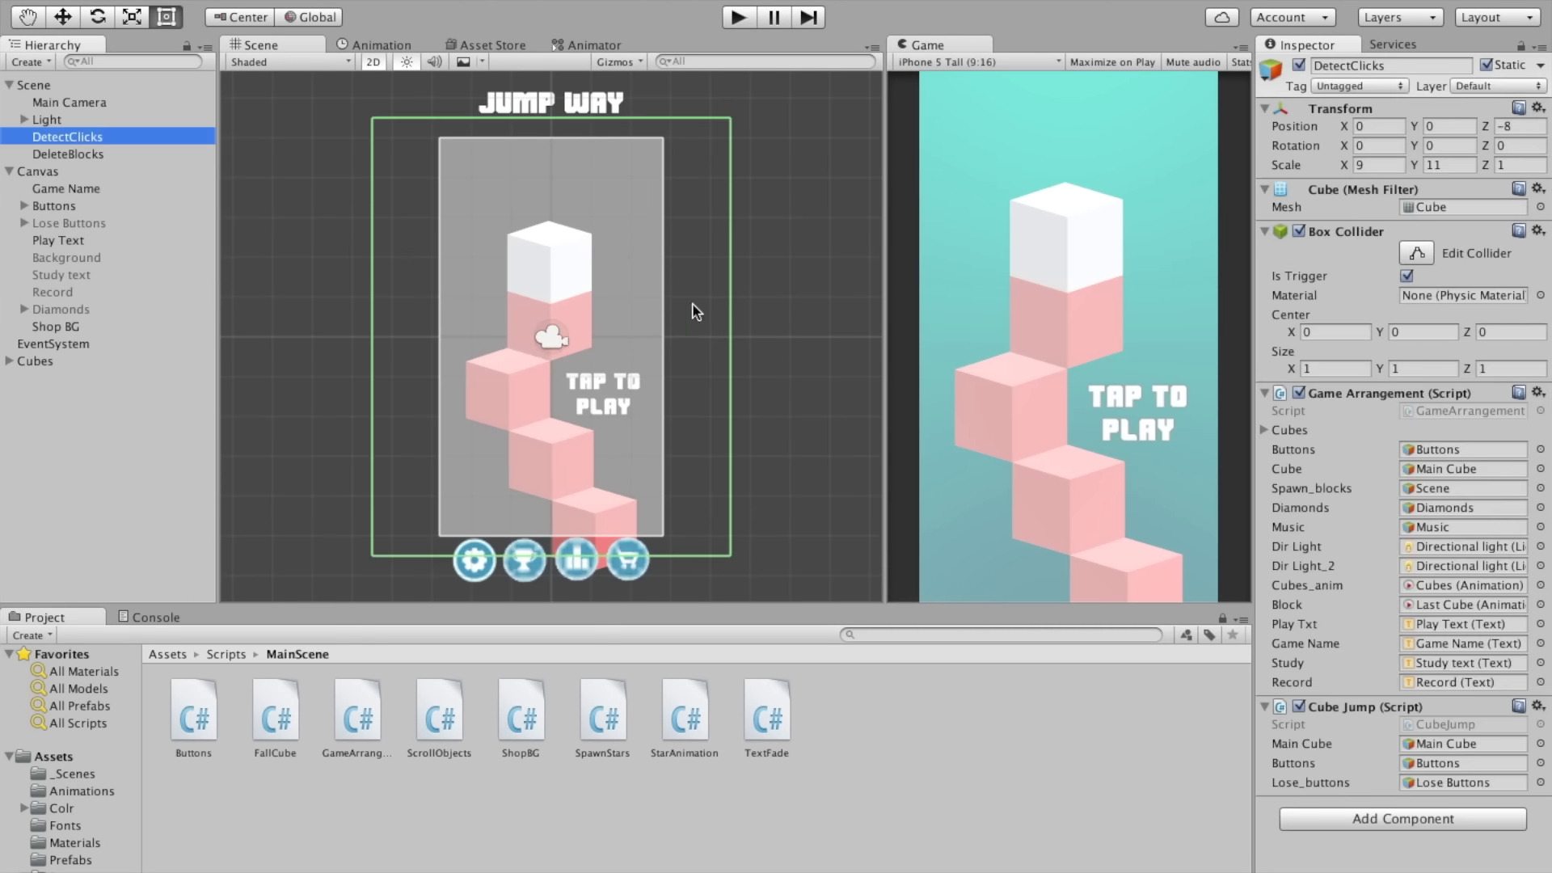
{"action": "left_click", "coordinate": [69, 326]}
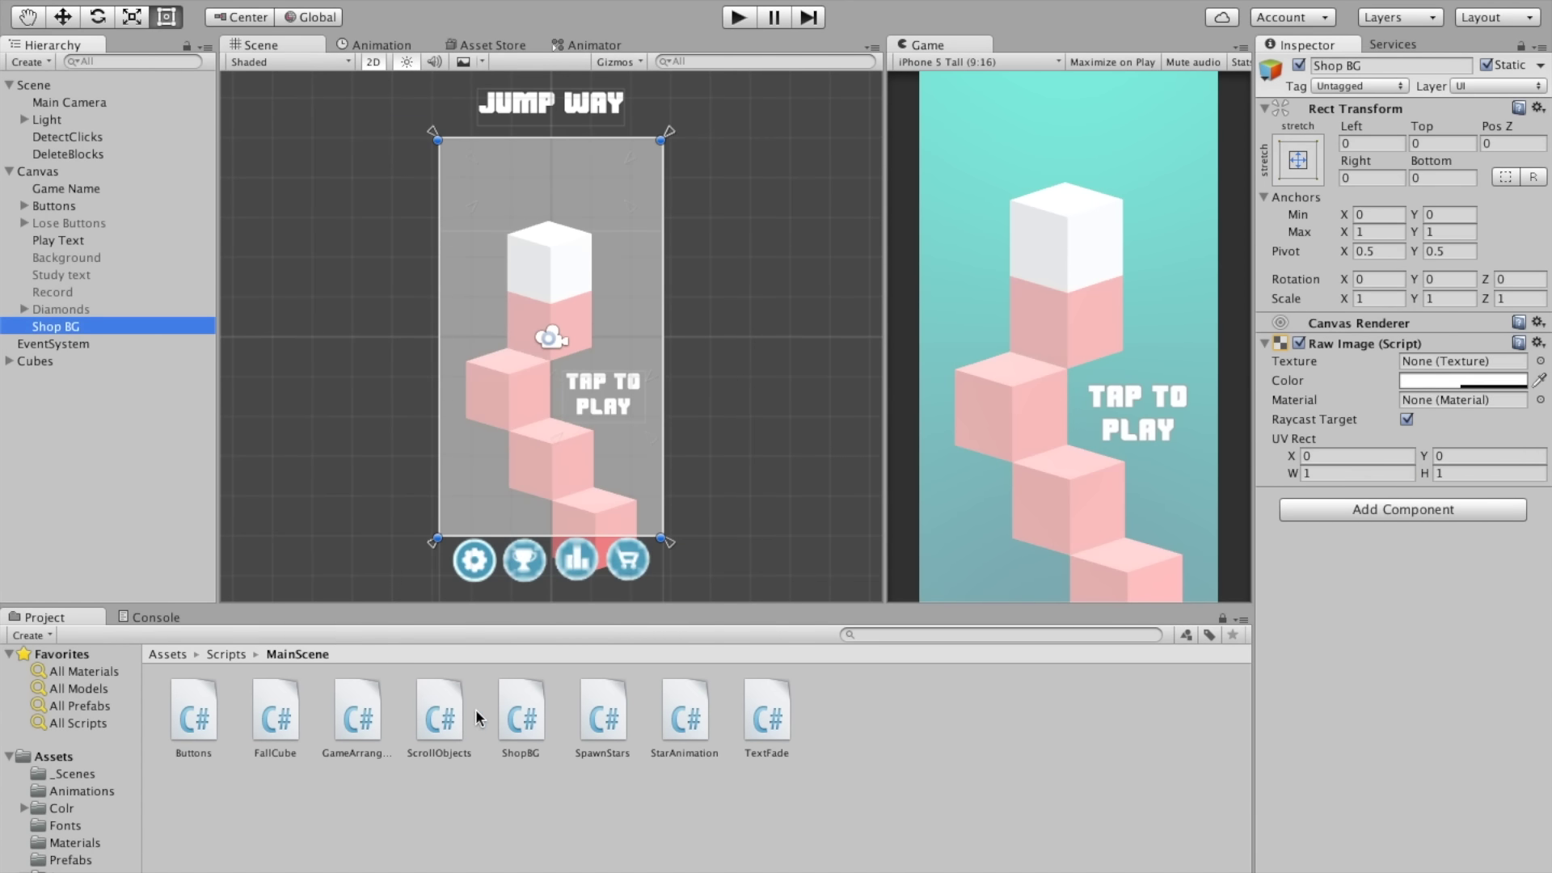
{"action": "mouse_move", "coordinate": [522, 715]}
{"action": "left_mouse_down"}
{"action": "mouse_move", "coordinate": [1328, 606]}
{"action": "mouse_move", "coordinate": [1384, 572]}
{"action": "left_mouse_up"}
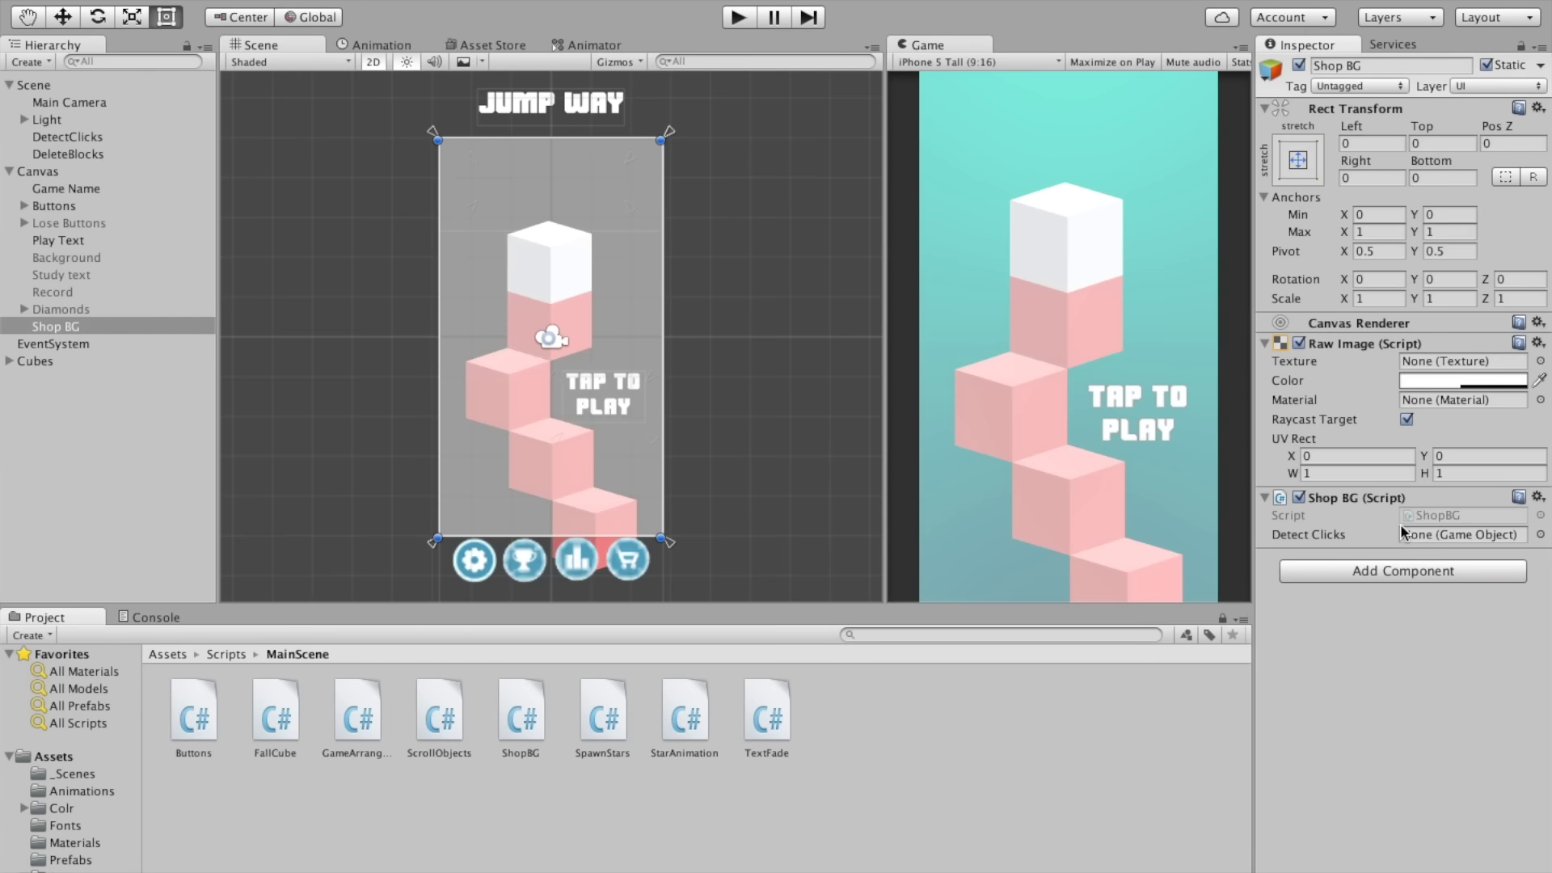
{"action": "left_click_drag", "start_coordinate": [73, 145], "coordinate": [1441, 537]}
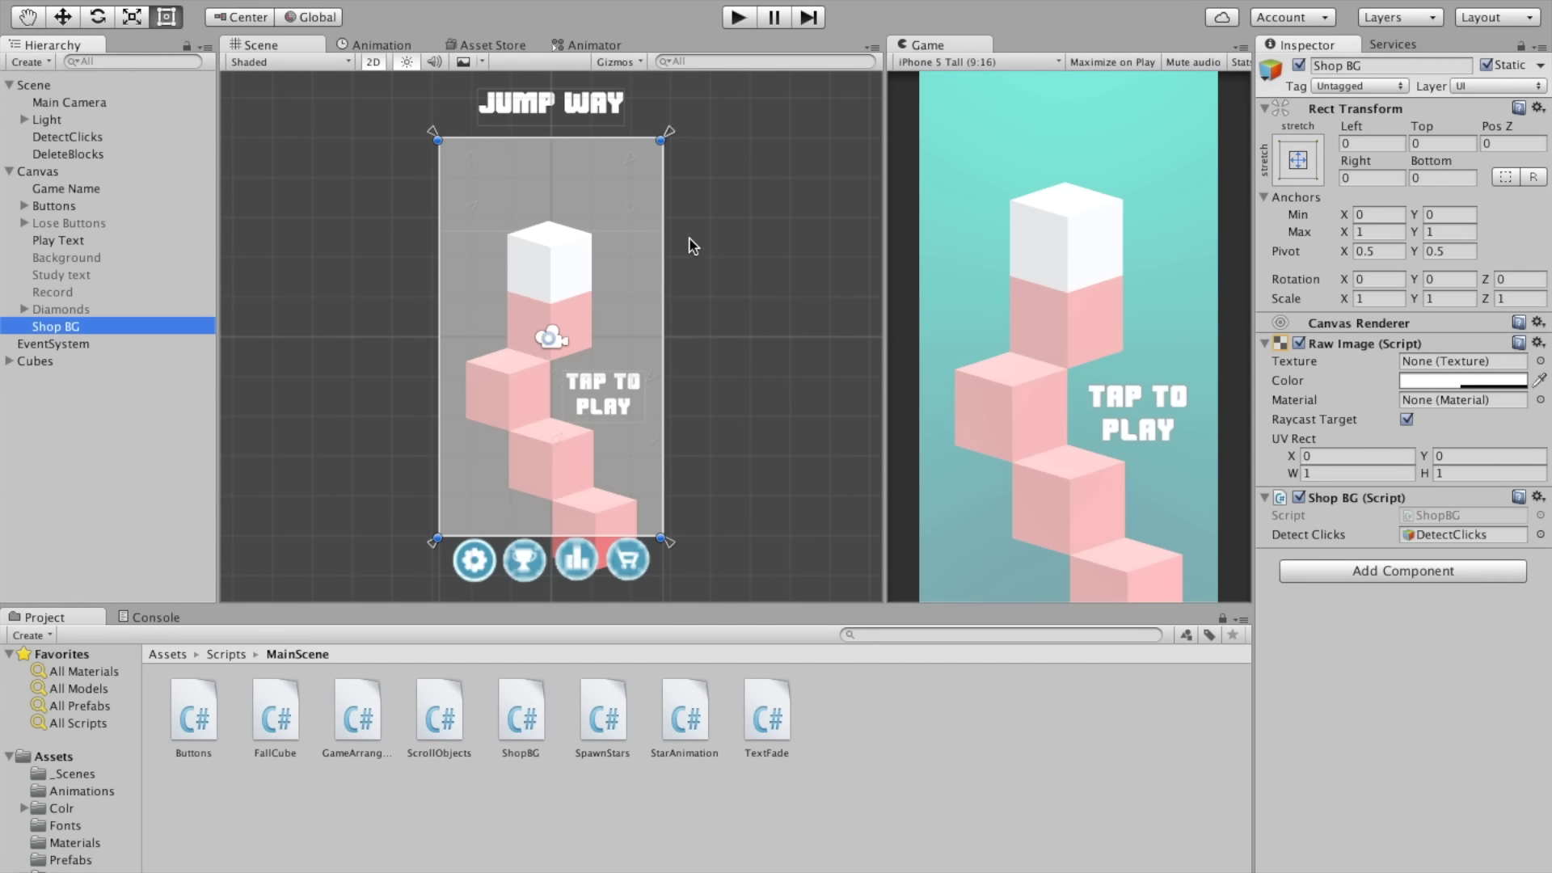
{"action": "left_click", "coordinate": [1299, 66]}
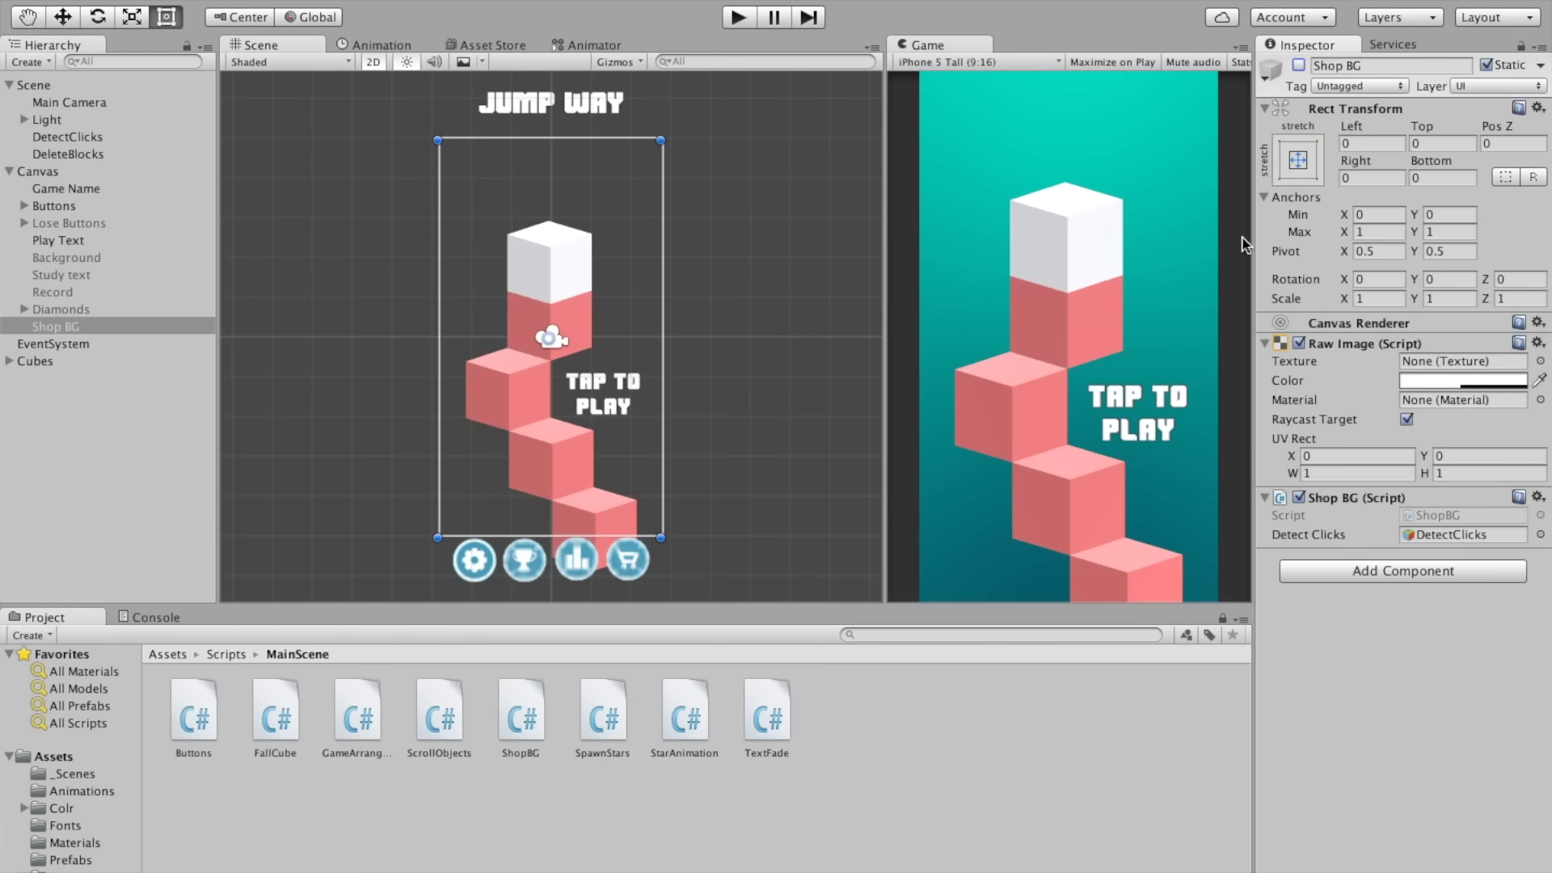
{"action": "left_click", "coordinate": [67, 136]}
{"action": "left_click", "coordinate": [198, 699]}
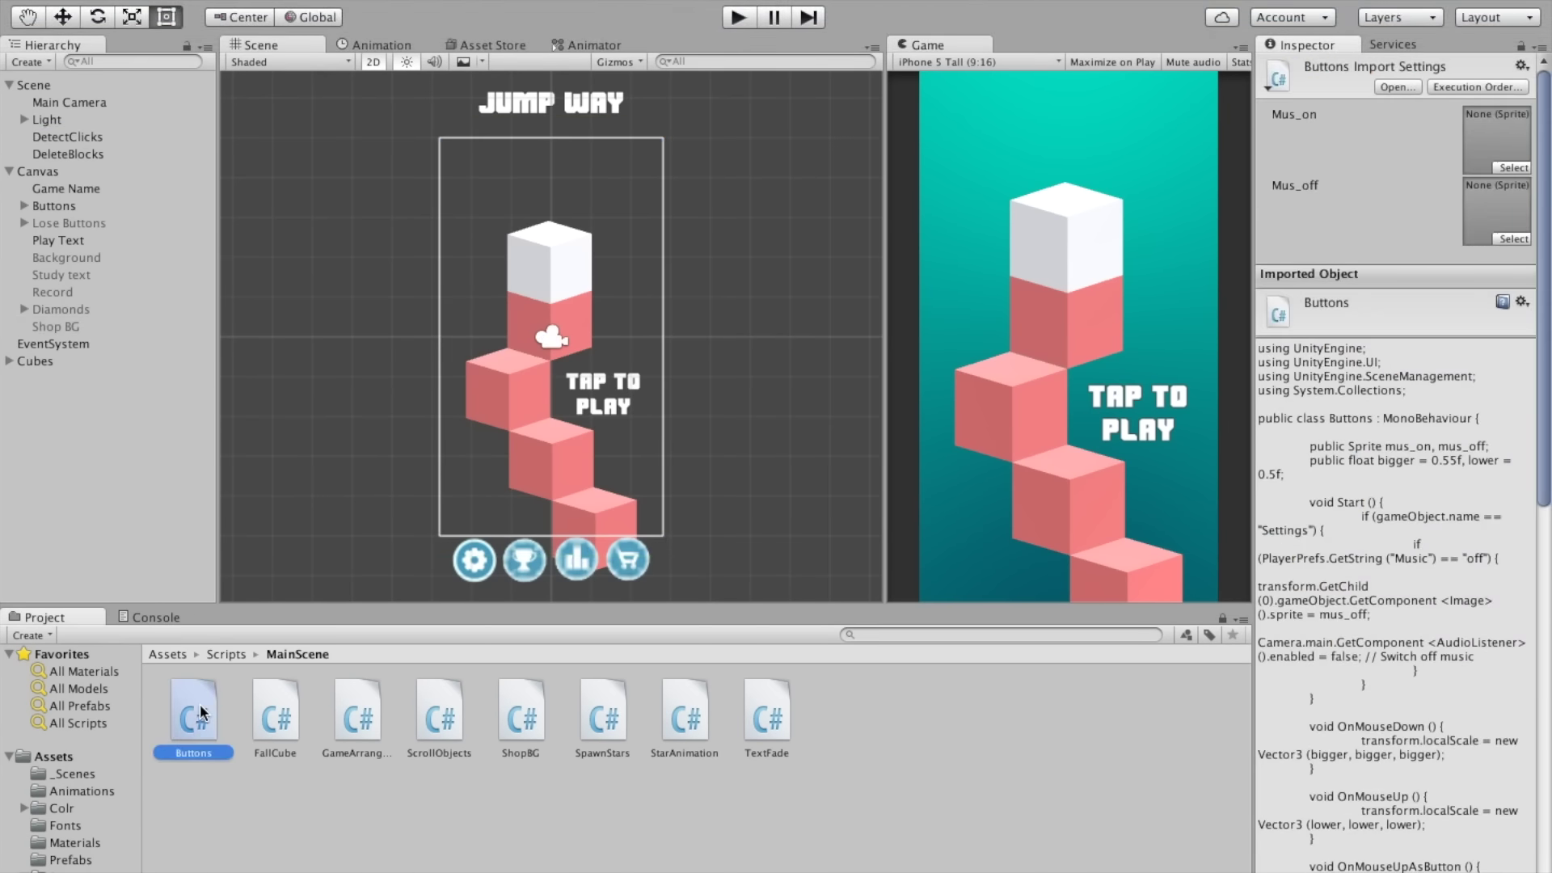
Step: Open Buttons.cs and remove the stray blank lines at line 53 and under case Music
{"action": "double_click", "coordinate": [201, 713]}
{"action": "scroll", "coordinate": [552, 496], "scroll_direction": "down", "scroll_amount": 5}
{"action": "scroll", "coordinate": [552, 496], "scroll_direction": "down", "scroll_amount": 5}
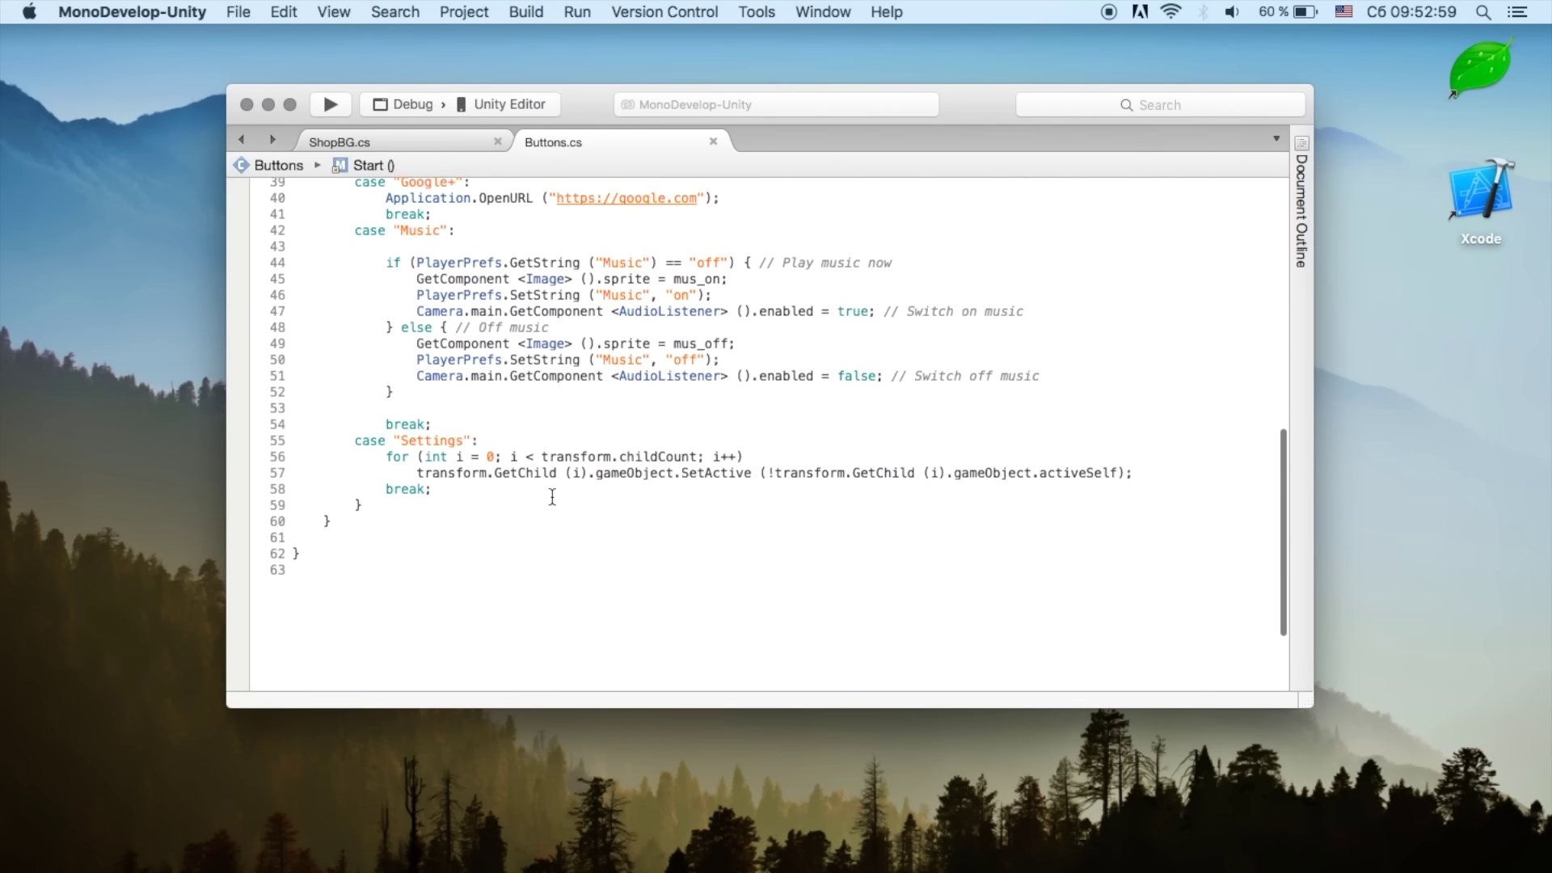
{"action": "scroll", "coordinate": [533, 489], "scroll_direction": "up", "scroll_amount": 1}
{"action": "left_click", "coordinate": [436, 433]}
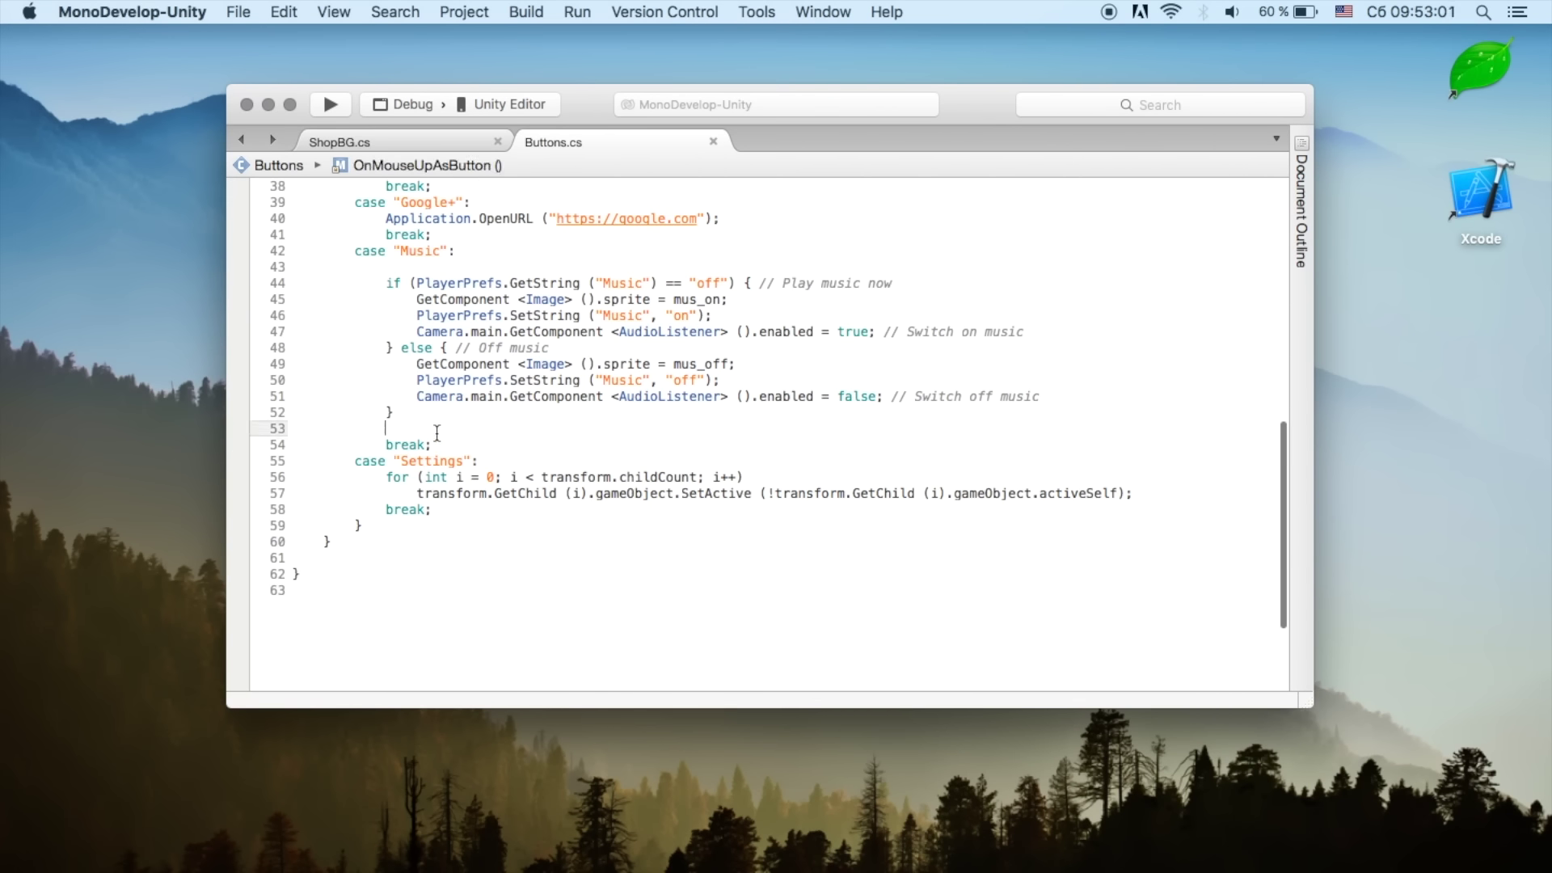
{"action": "key", "text": "BackSpace"}
{"action": "left_click", "coordinate": [403, 273]}
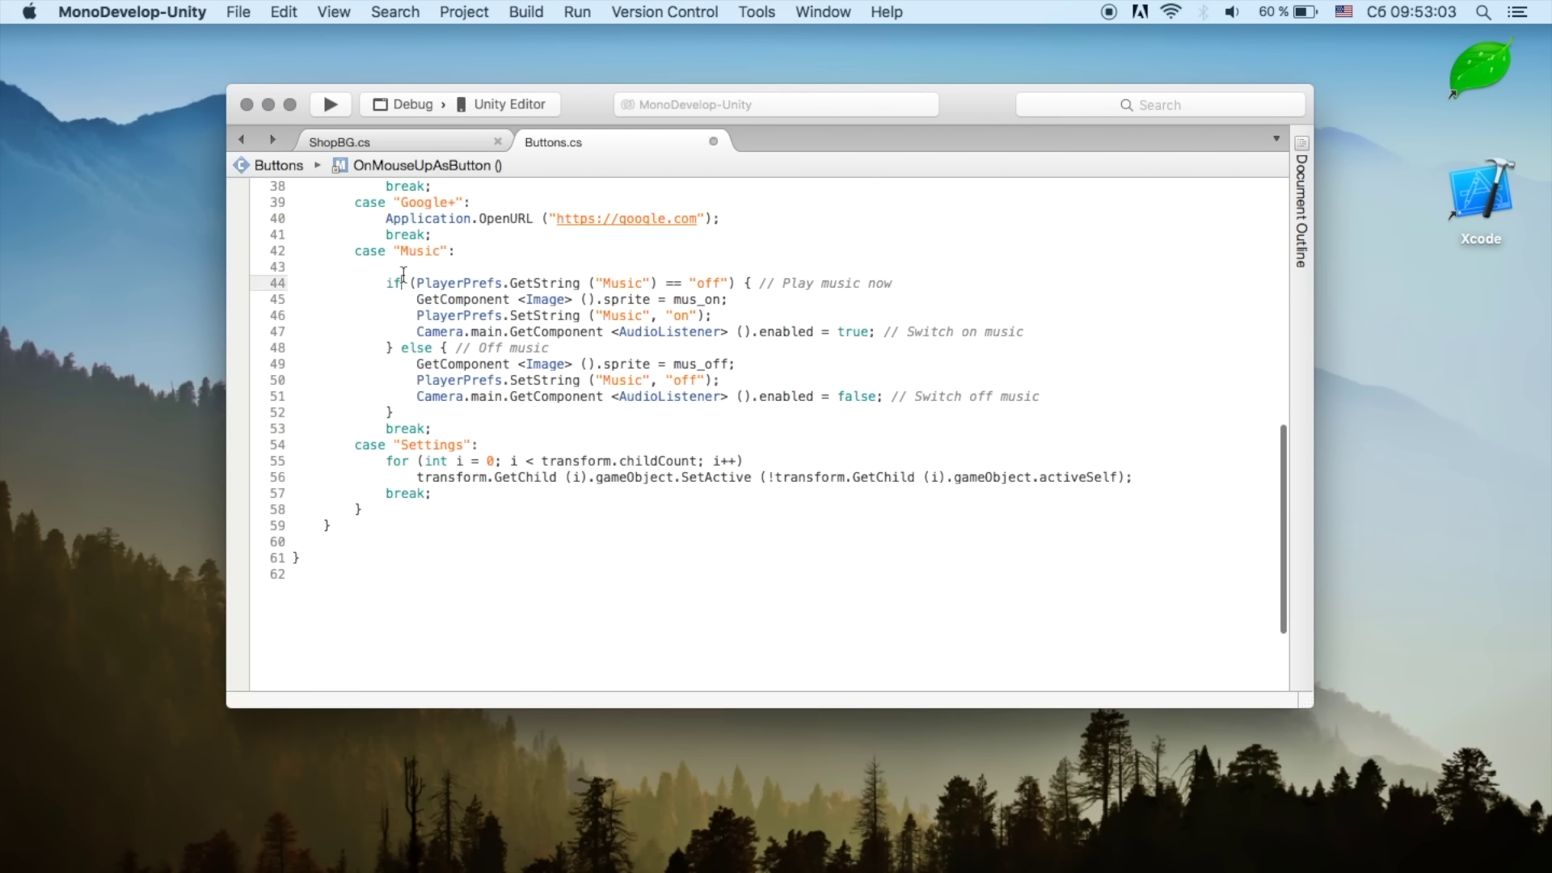
{"action": "key", "text": "BackSpace"}
Step: Start a new case after Settings and check the shop button's name in the Hierarchy
{"action": "left_click", "coordinate": [458, 477]}
{"action": "key", "text": "Return"}
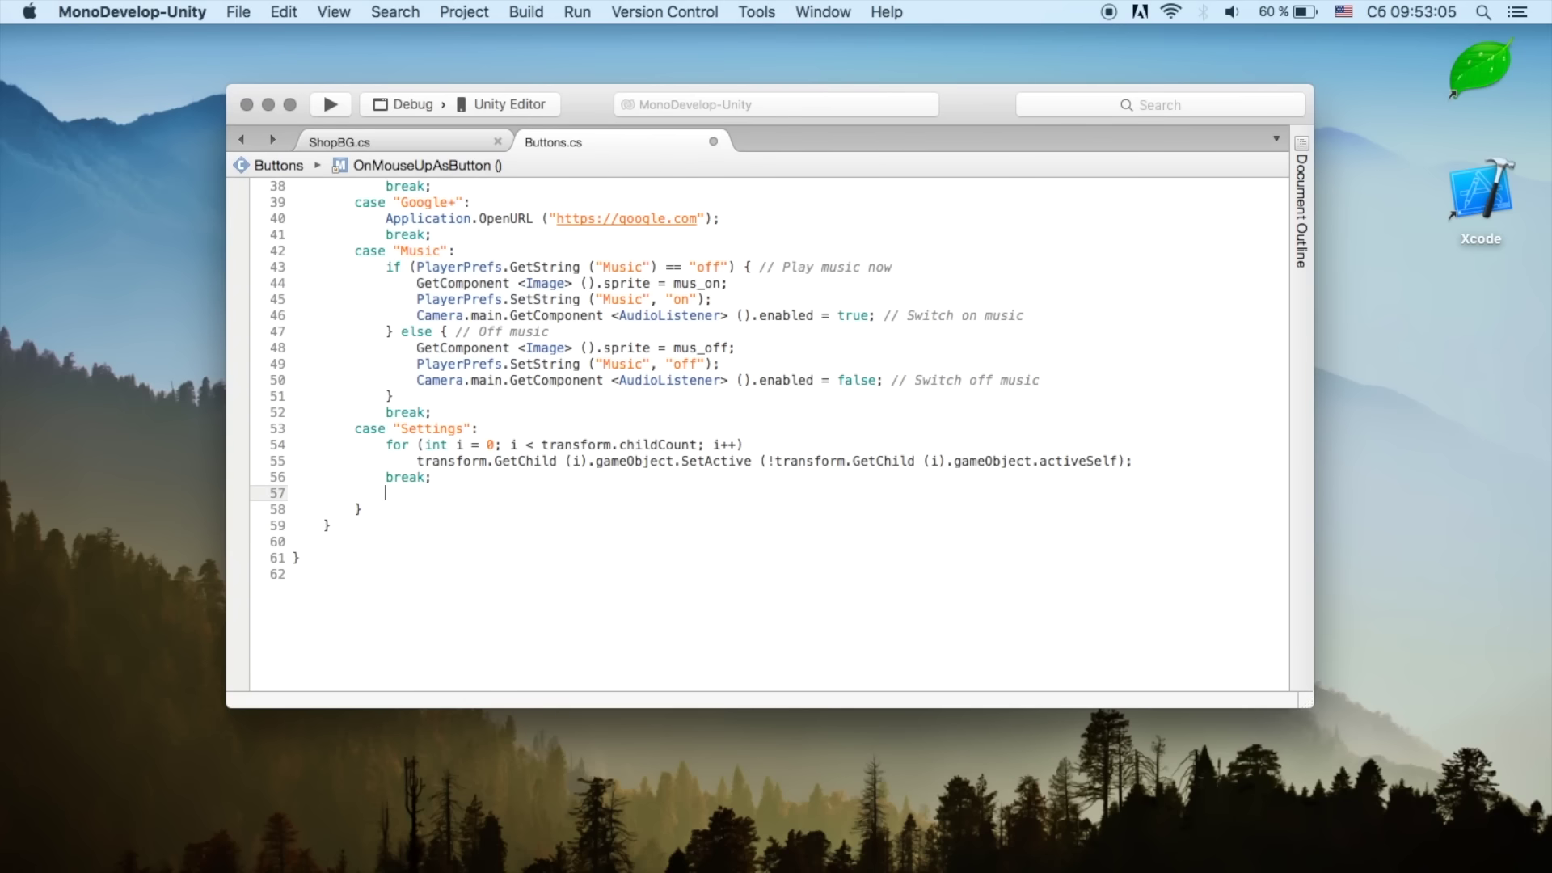
{"action": "type", "text": "case \""}
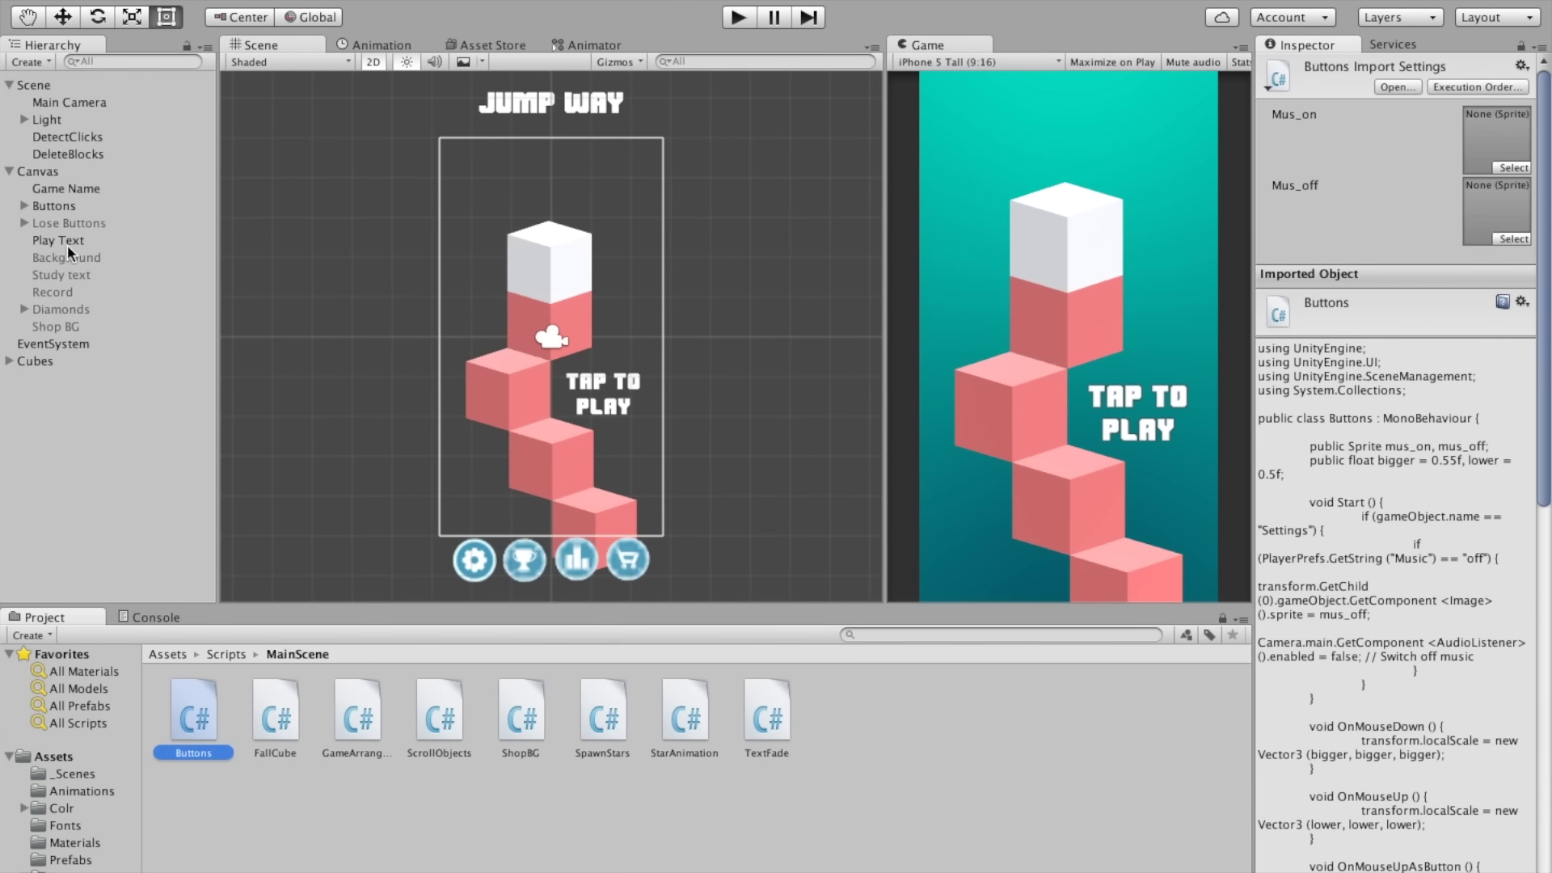
{"action": "left_click", "coordinate": [51, 199]}
{"action": "key", "text": "Right"}
{"action": "key", "text": "Down"}
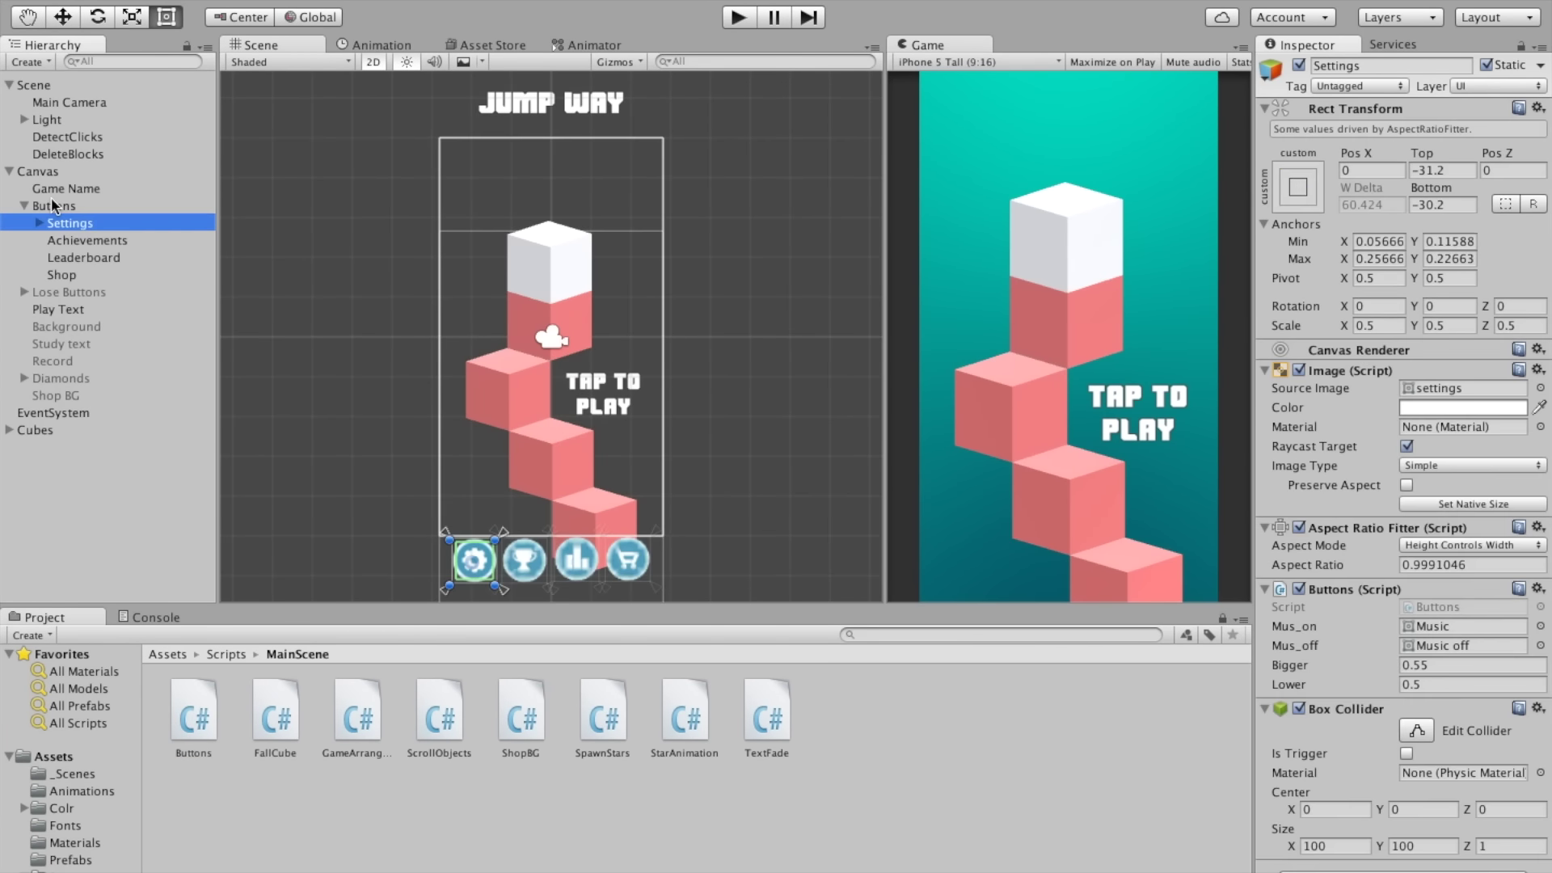
{"action": "key", "text": "Down"}
{"action": "key", "text": "Down"}
{"action": "left_click", "coordinate": [70, 276]}
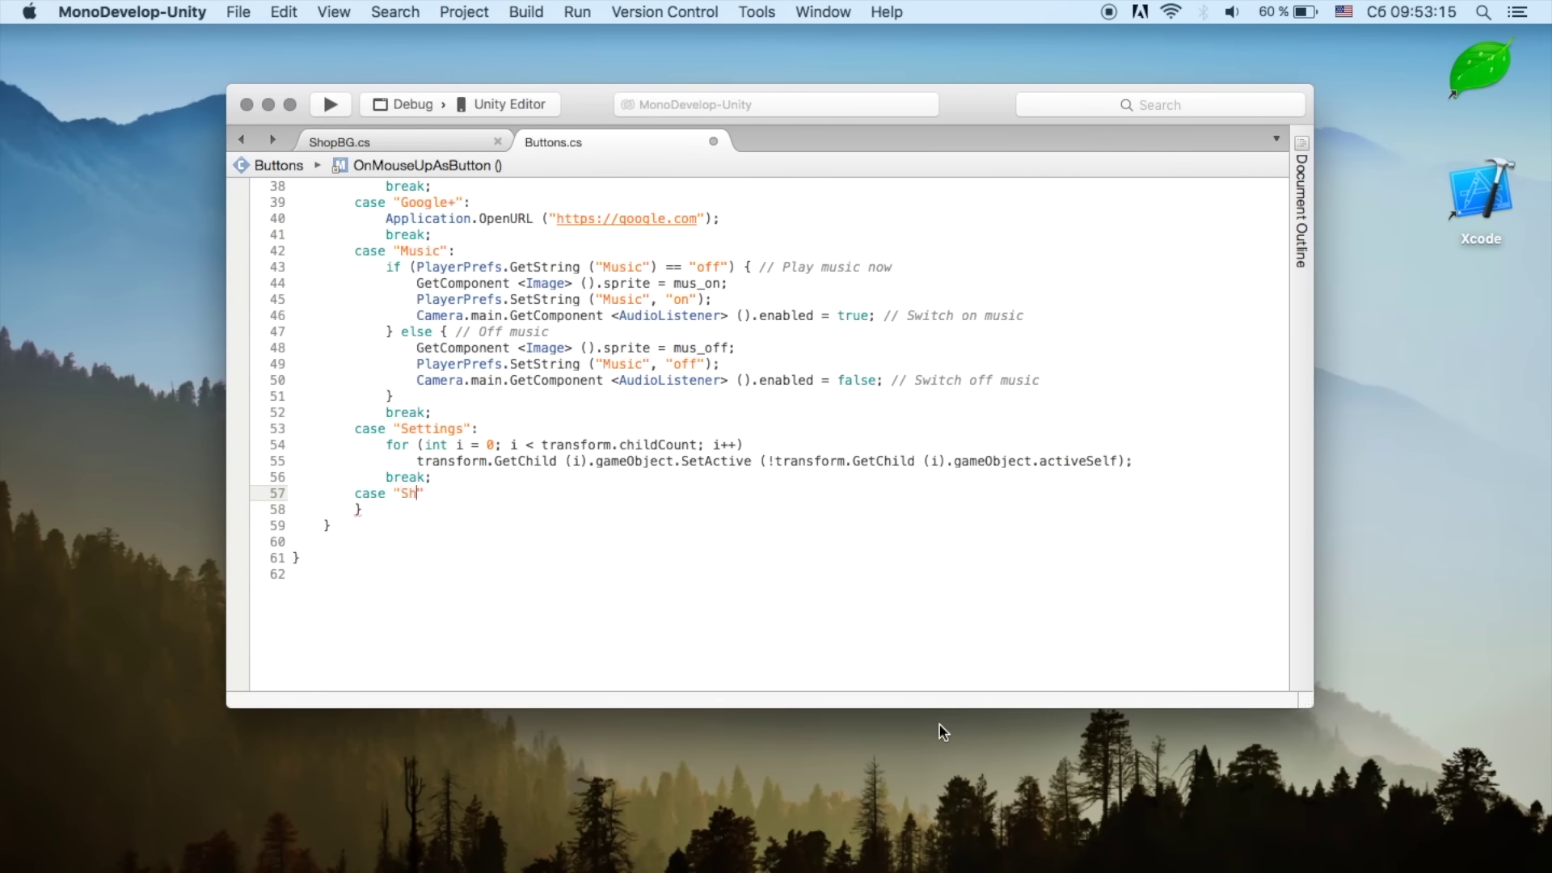
Step: Close the "Shop" case with break; and put the caret under the class header
{"action": "key", "text": "Return"}
{"action": "key", "text": "Return"}
{"action": "type", "text": "break;"}
{"action": "key", "text": "Up"}
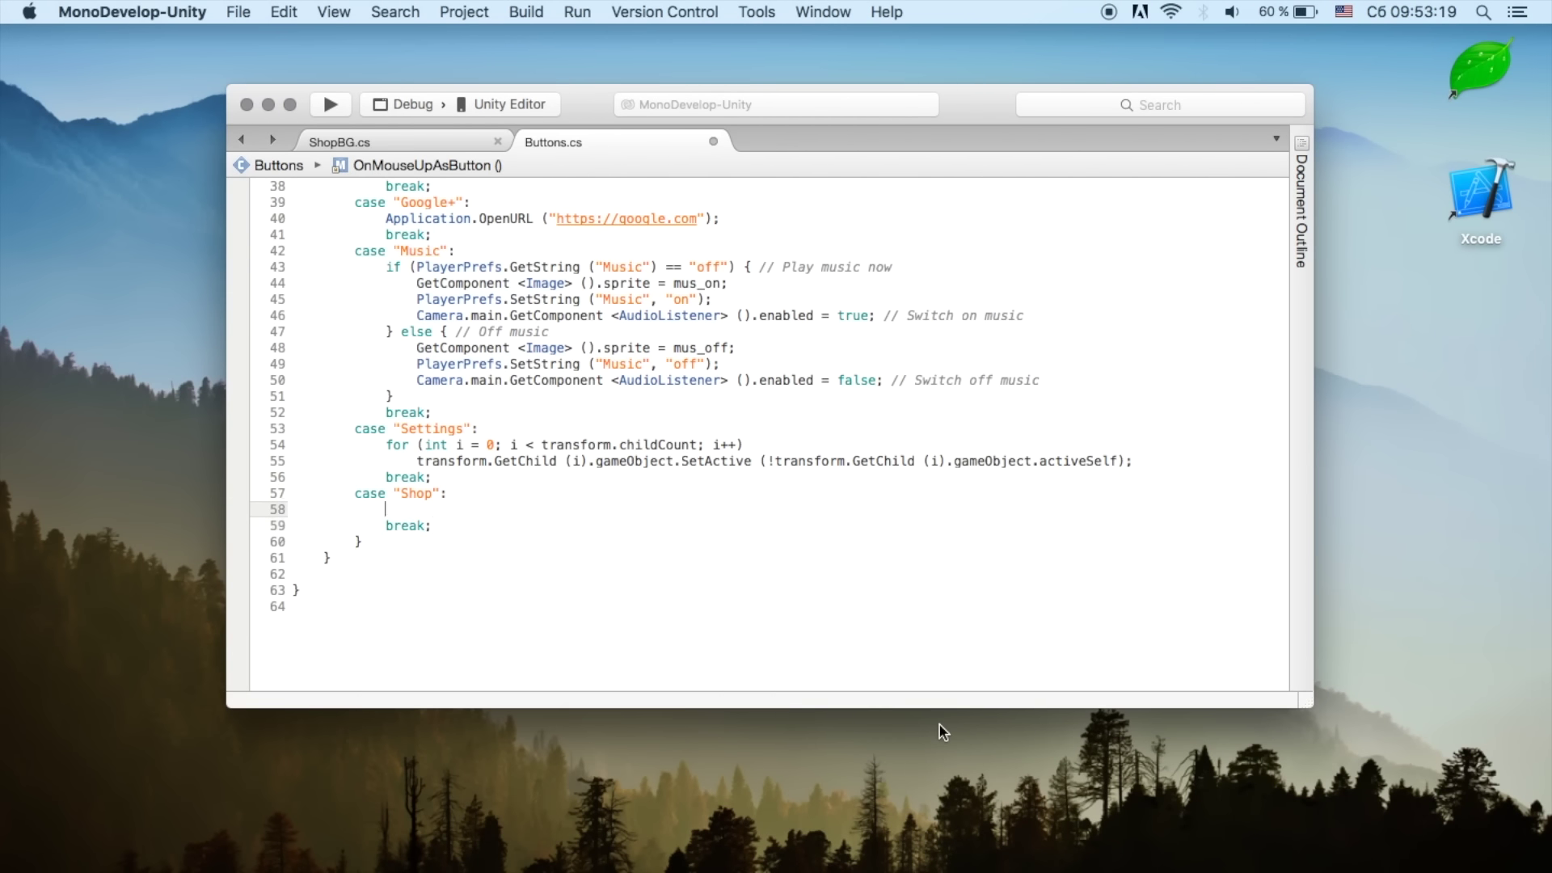
{"action": "scroll", "coordinate": [962, 654], "scroll_direction": "up", "scroll_amount": 2}
{"action": "scroll", "coordinate": [962, 654], "scroll_direction": "up", "scroll_amount": 10}
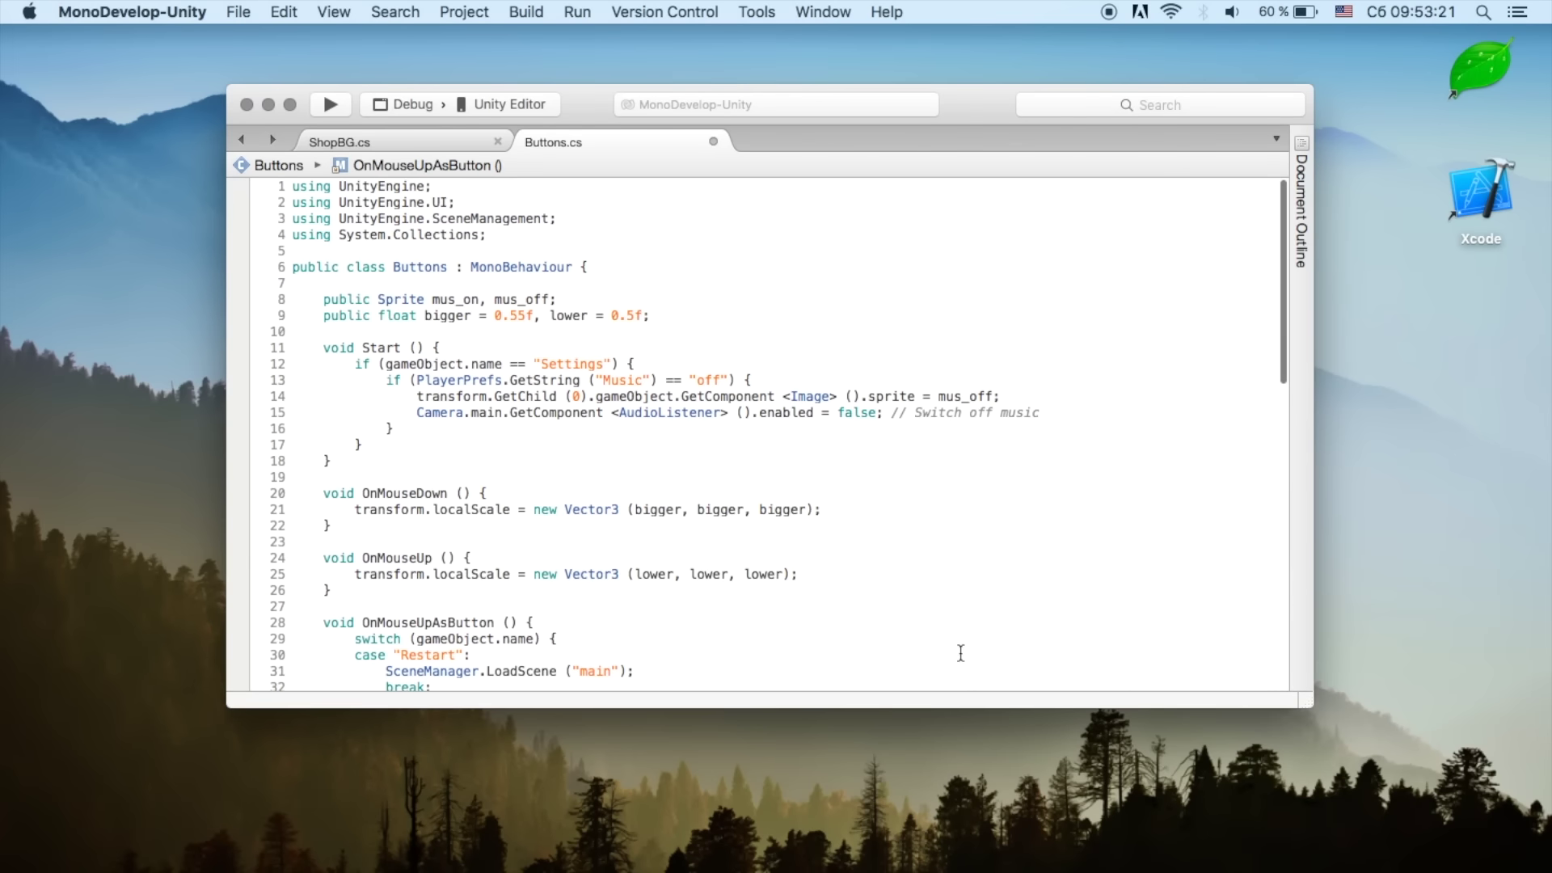
{"action": "left_click", "coordinate": [580, 281]}
Step: Declare a public GameObject shopBG field under the class header
{"action": "key", "text": "Return"}
{"action": "type", "text": "public gameObject"}
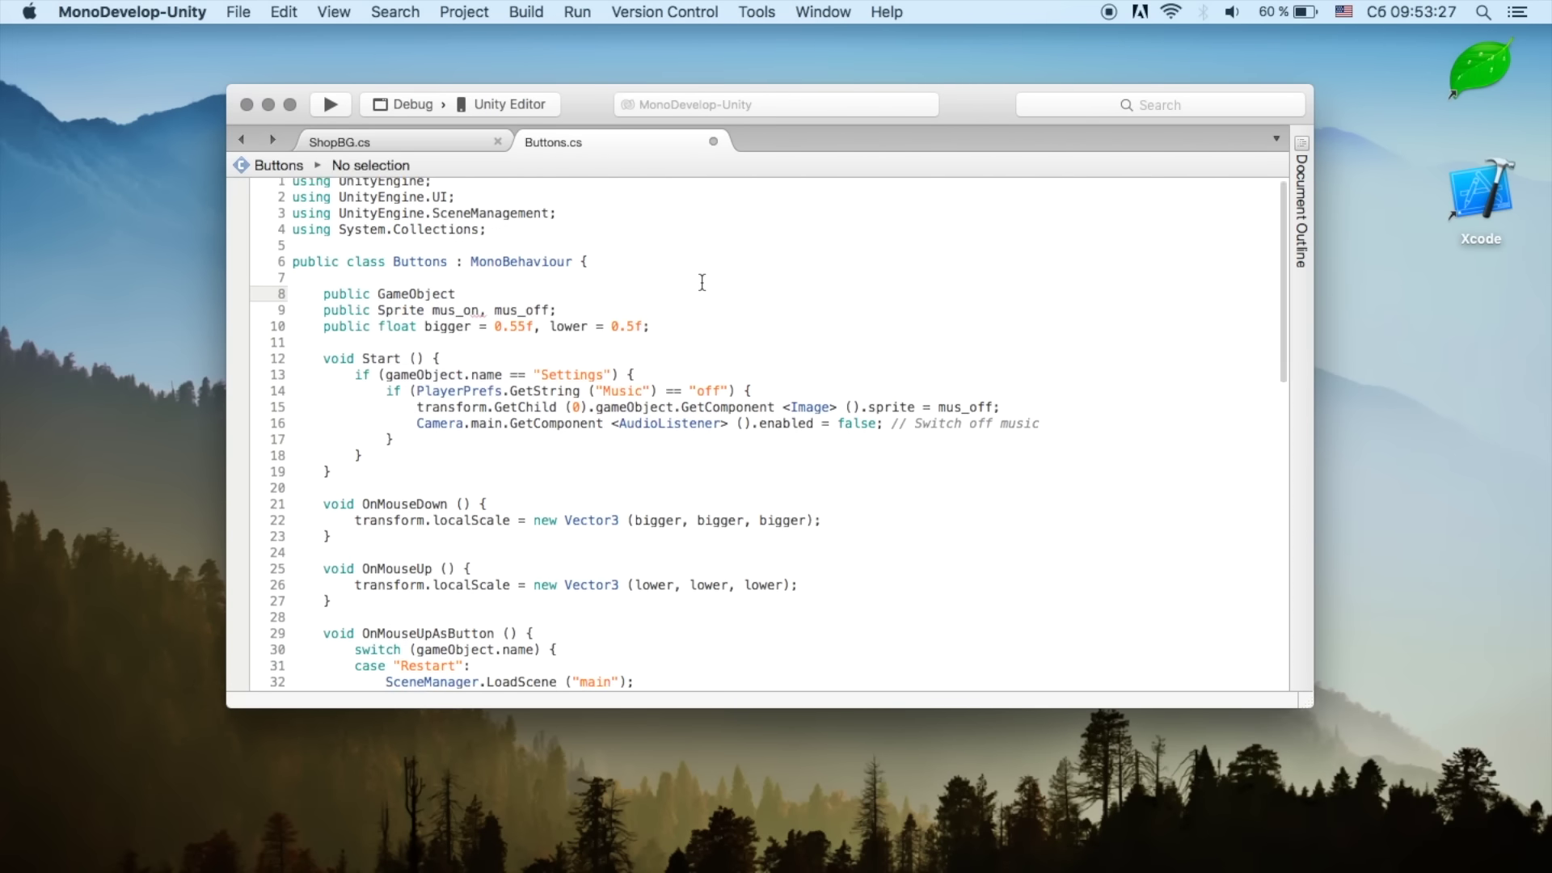
{"action": "scroll", "coordinate": [702, 277], "scroll_direction": "down", "scroll_amount": 3}
{"action": "scroll", "coordinate": [702, 282], "scroll_direction": "up", "scroll_amount": 2}
{"action": "type", "text": "opBG;"}
{"action": "left_click", "coordinate": [485, 289]}
Step: Write shopBG.SetActive(true) inside the Shop case
{"action": "scroll", "coordinate": [477, 364], "scroll_direction": "down", "scroll_amount": 4}
{"action": "scroll", "coordinate": [466, 437], "scroll_direction": "down", "scroll_amount": 7}
{"action": "scroll", "coordinate": [466, 437], "scroll_direction": "down", "scroll_amount": 2}
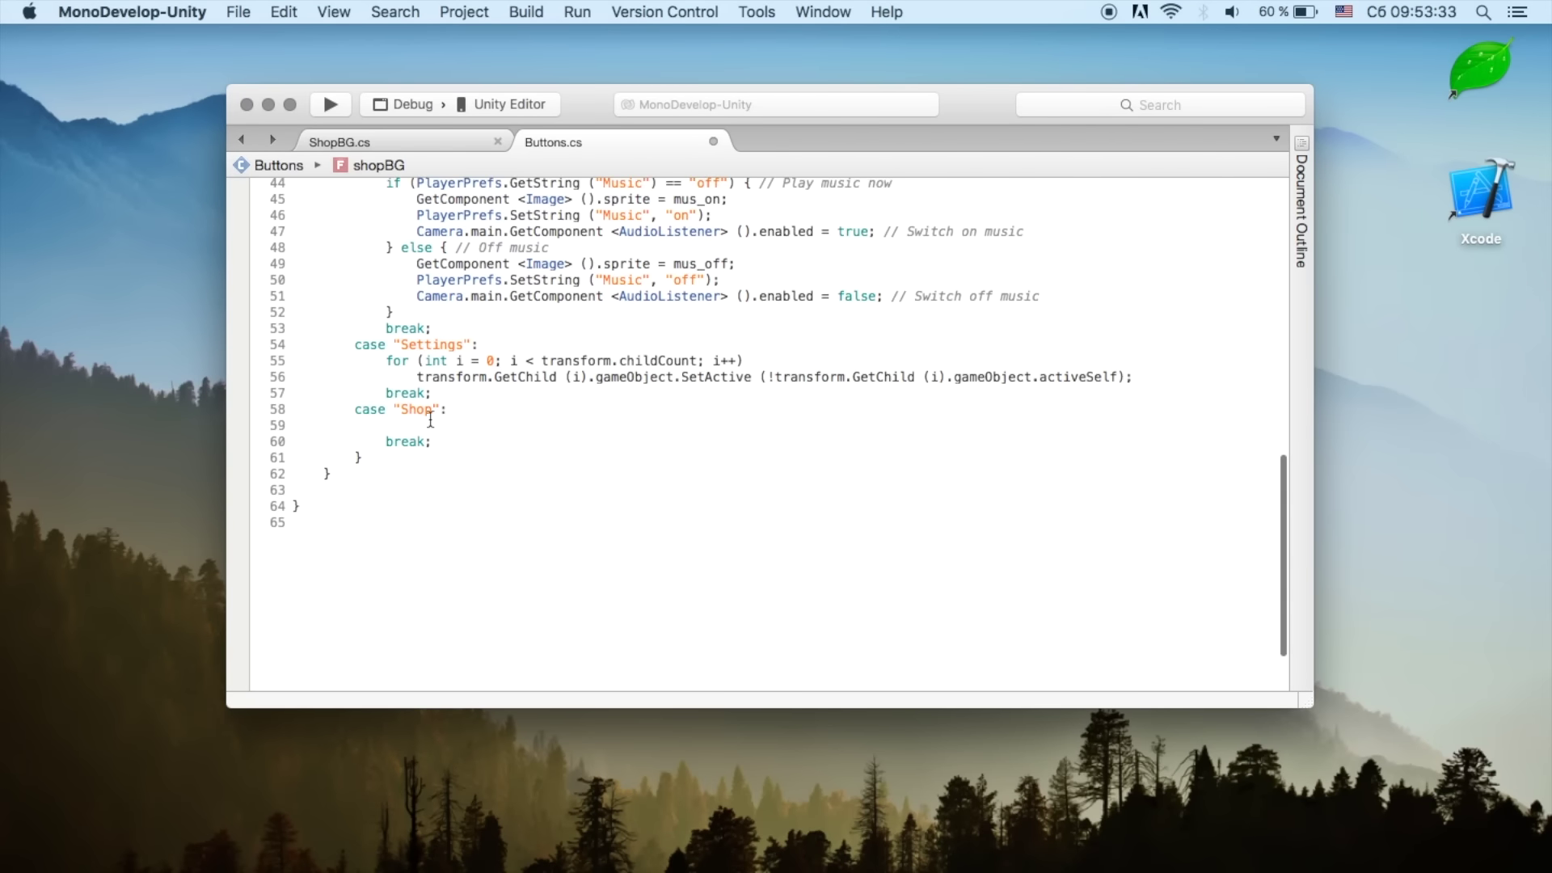
{"action": "left_click", "coordinate": [466, 425]}
{"action": "type", "text": "shopBG.se"}
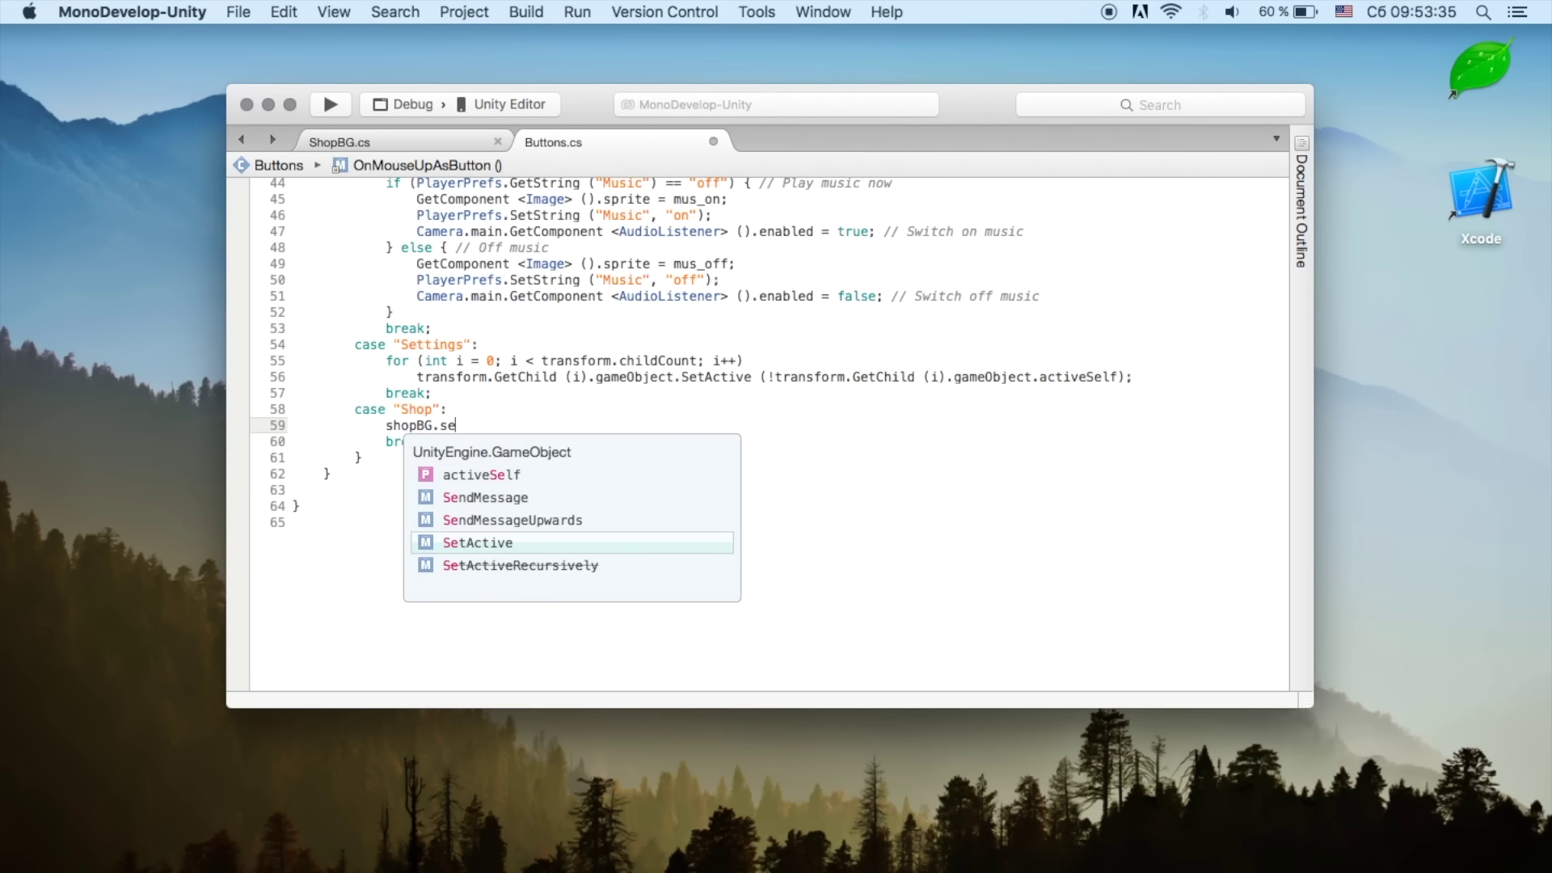
{"action": "key", "text": "Return"}
{"action": "type", "text": "true);"}
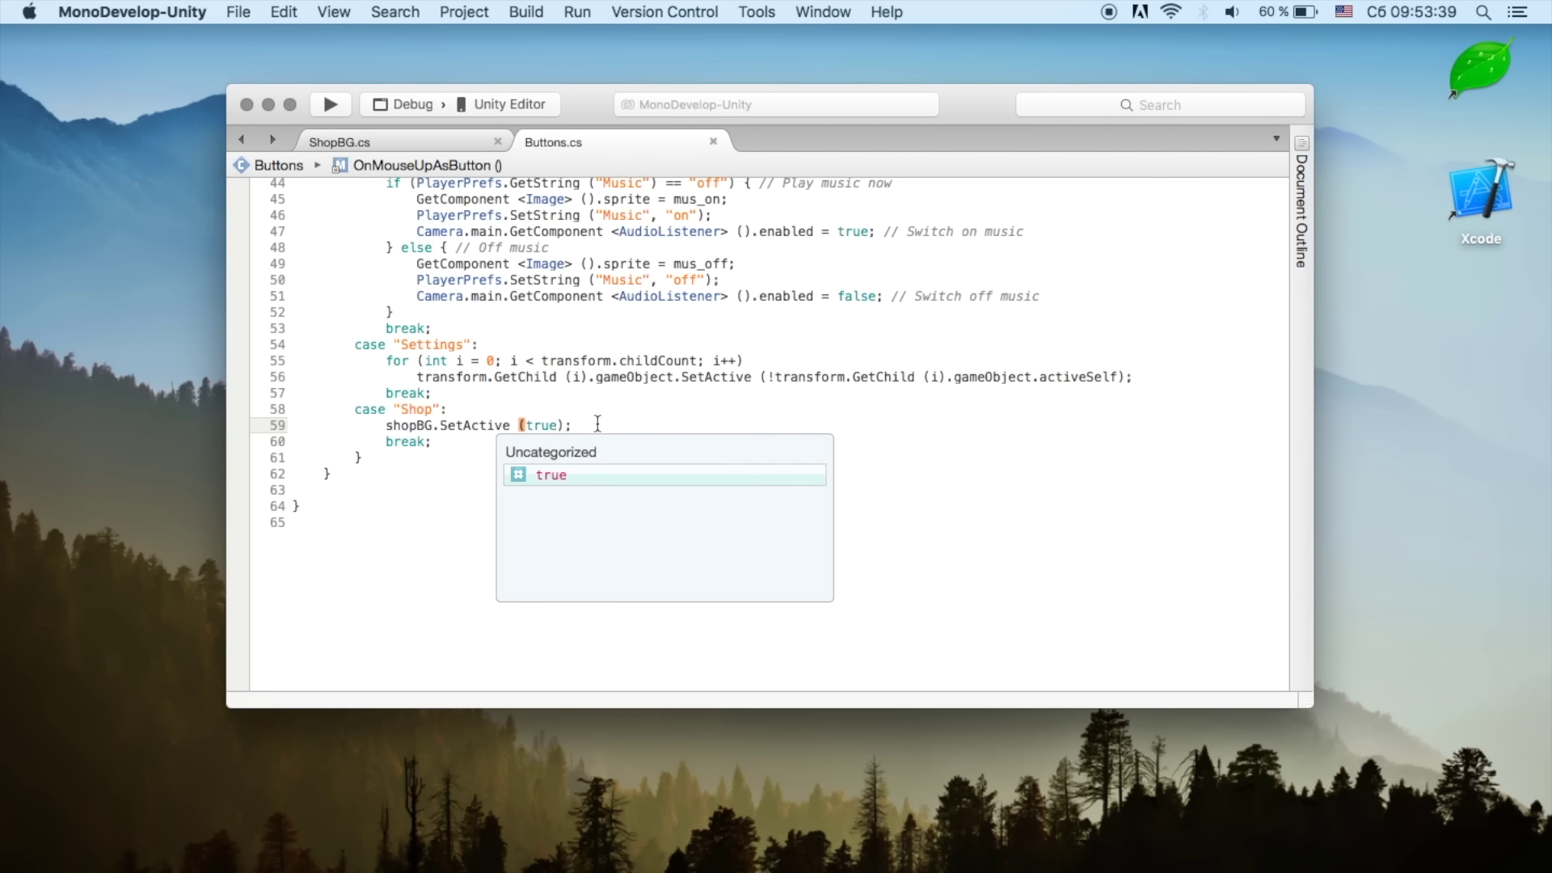
{"action": "left_click", "coordinate": [597, 423]}
Step: Change the argument to !shopBG.activeSelf so the Shop case toggles the overlay, then return to Unity
{"action": "double_click", "coordinate": [553, 425]}
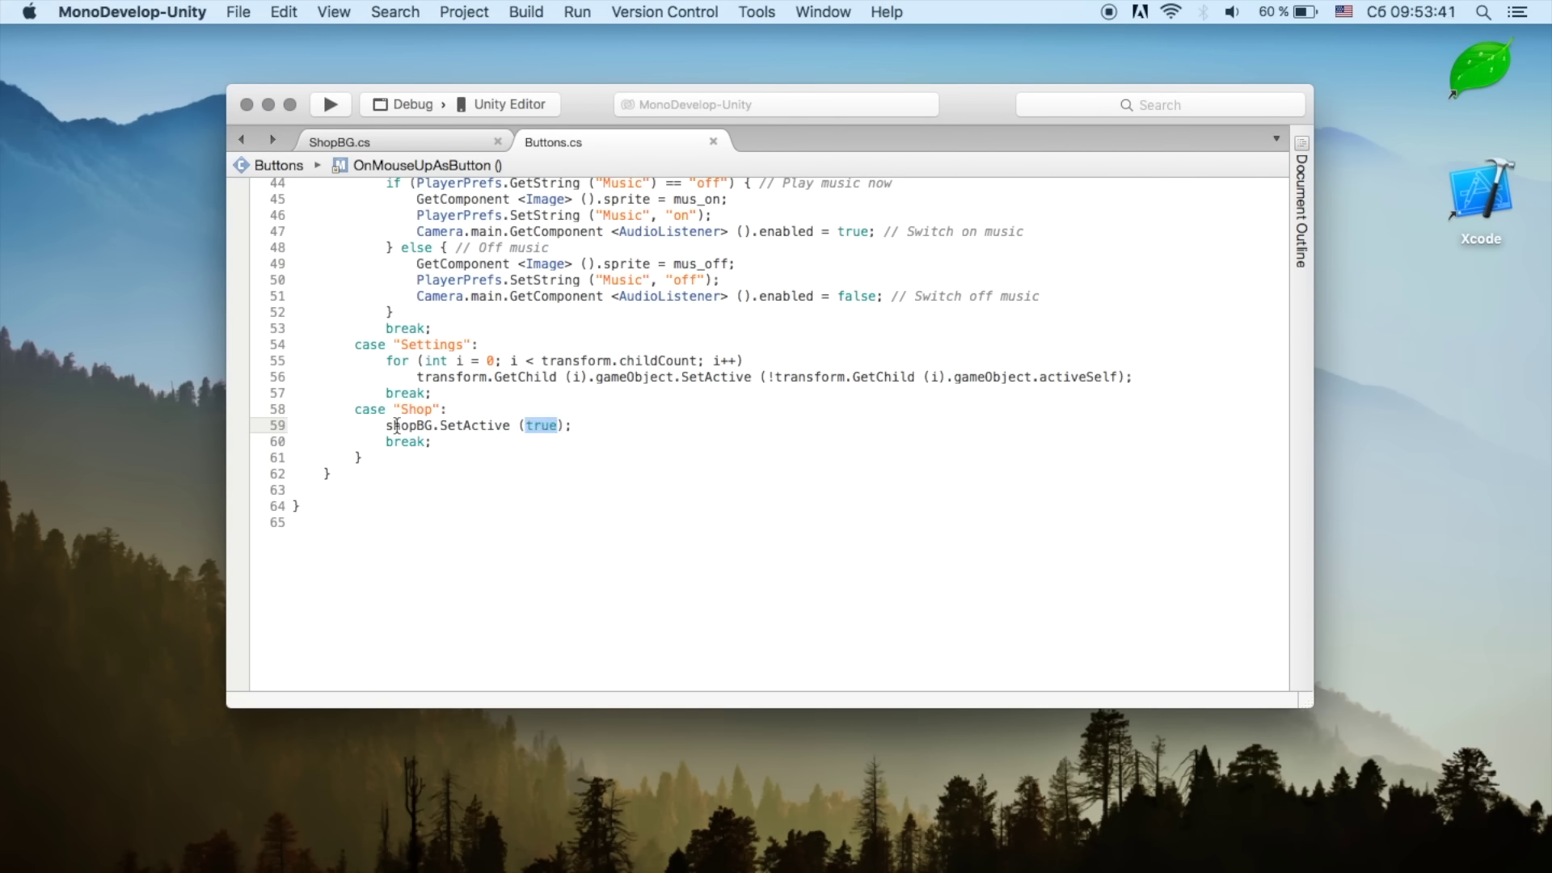
{"action": "type", "text": "shop"}
{"action": "key", "text": "Return"}
{"action": "type", "text": "."}
{"action": "key", "text": "Down"}
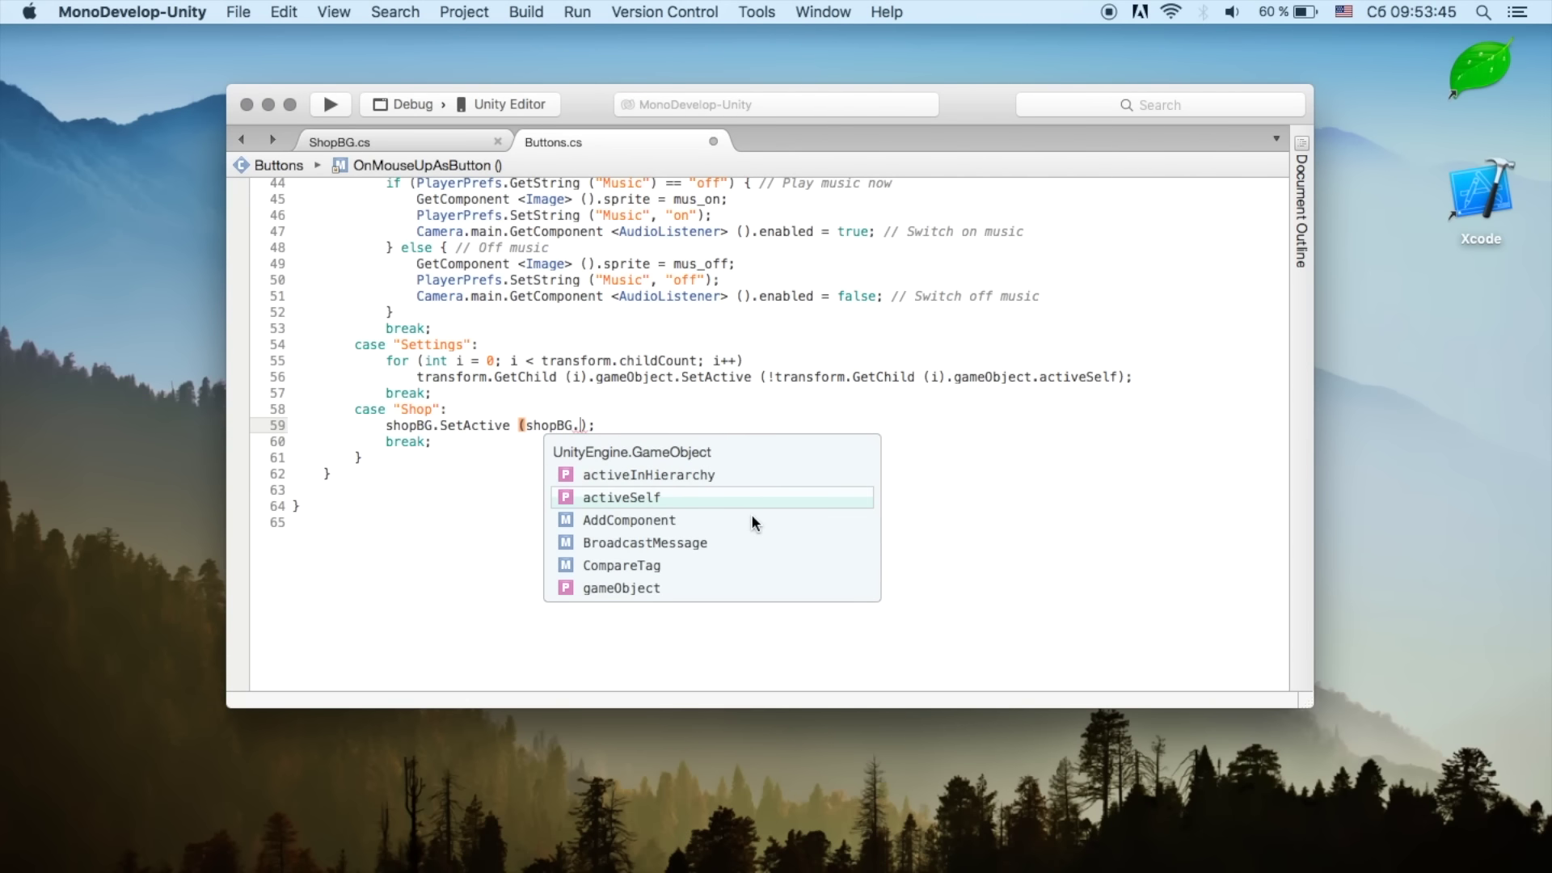
{"action": "key", "text": "Return"}
{"action": "key", "text": "alt+Left"}
{"action": "key", "text": "alt+Left"}
{"action": "type", "text": "!"}
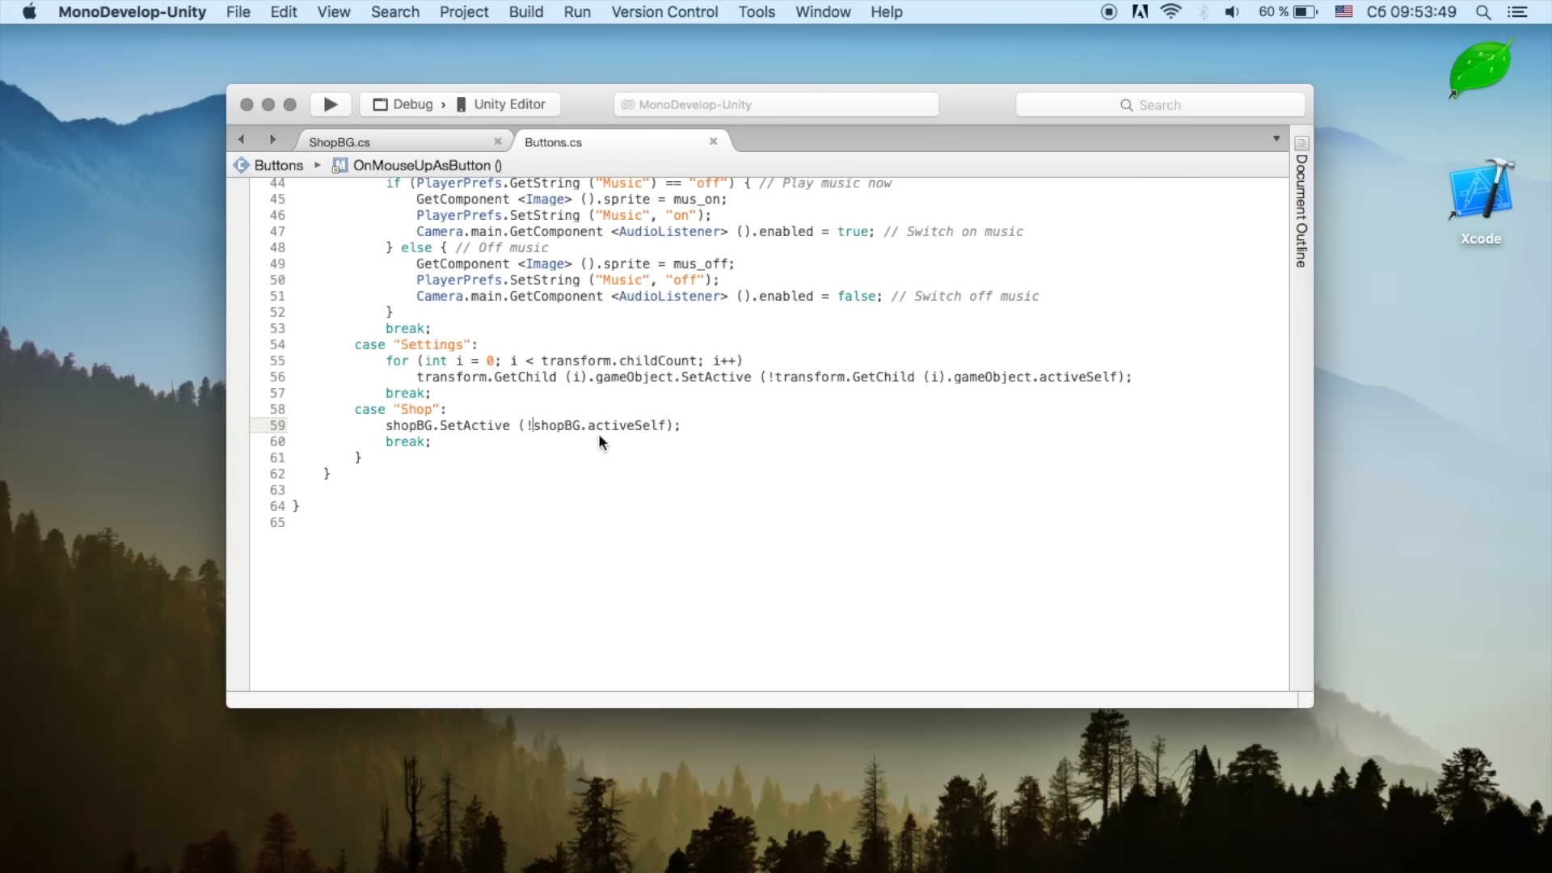
{"action": "key", "text": "super+Tab"}
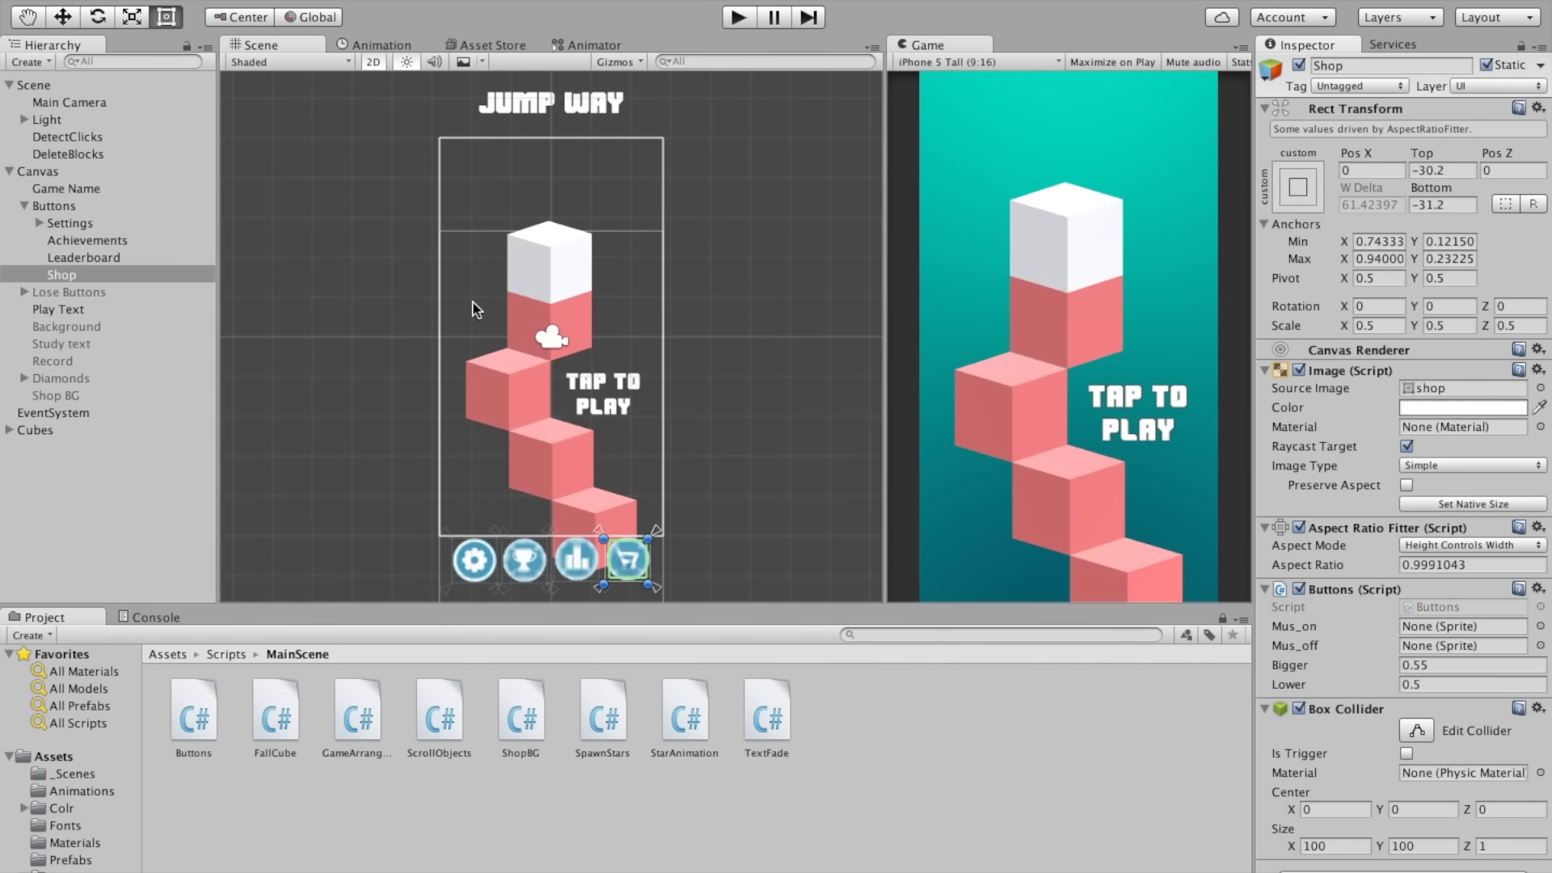
Step: Drag the Shop BG object into the Shop button's Shop BG field, then start play mode
{"action": "left_click", "coordinate": [103, 278]}
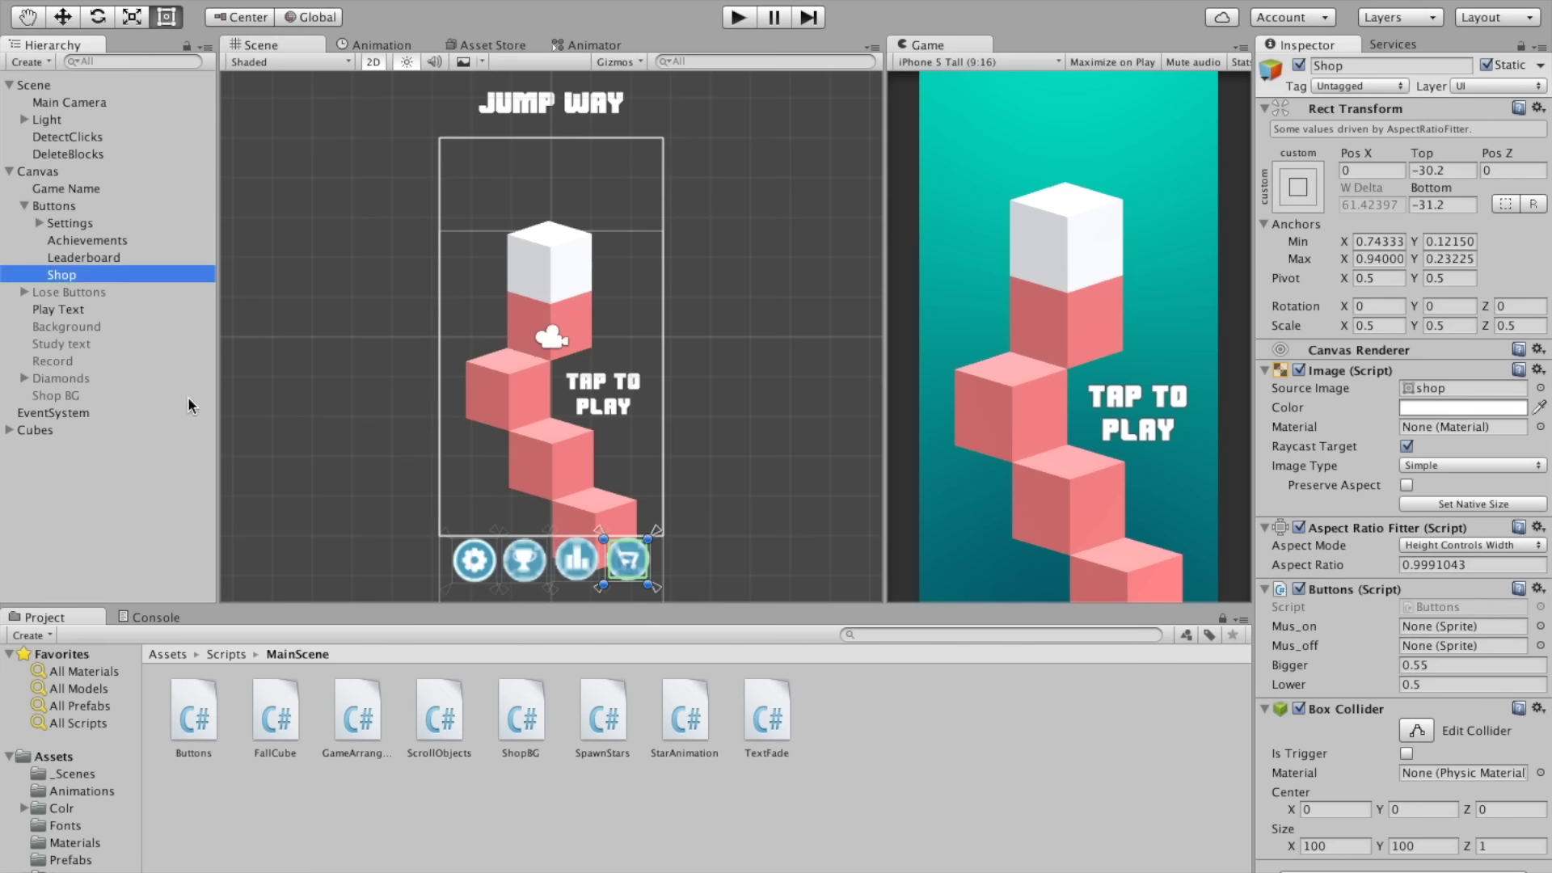
{"action": "left_click_drag", "start_coordinate": [160, 396], "coordinate": [1429, 644]}
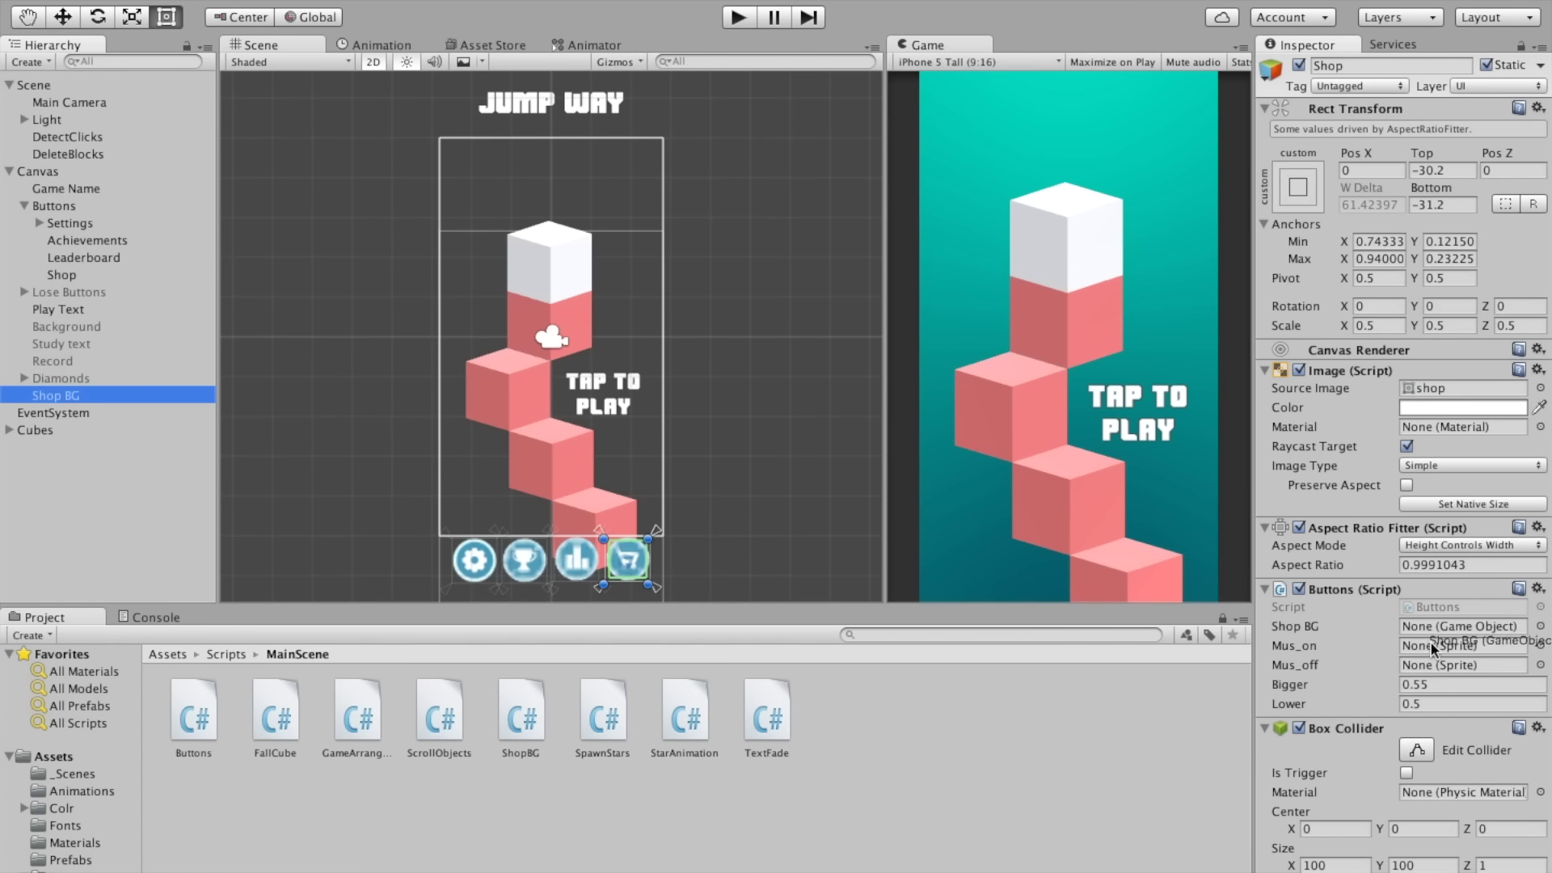
{"action": "left_click_drag", "start_coordinate": [1429, 641], "coordinate": [1423, 628]}
{"action": "key", "text": "ctrl+p"}
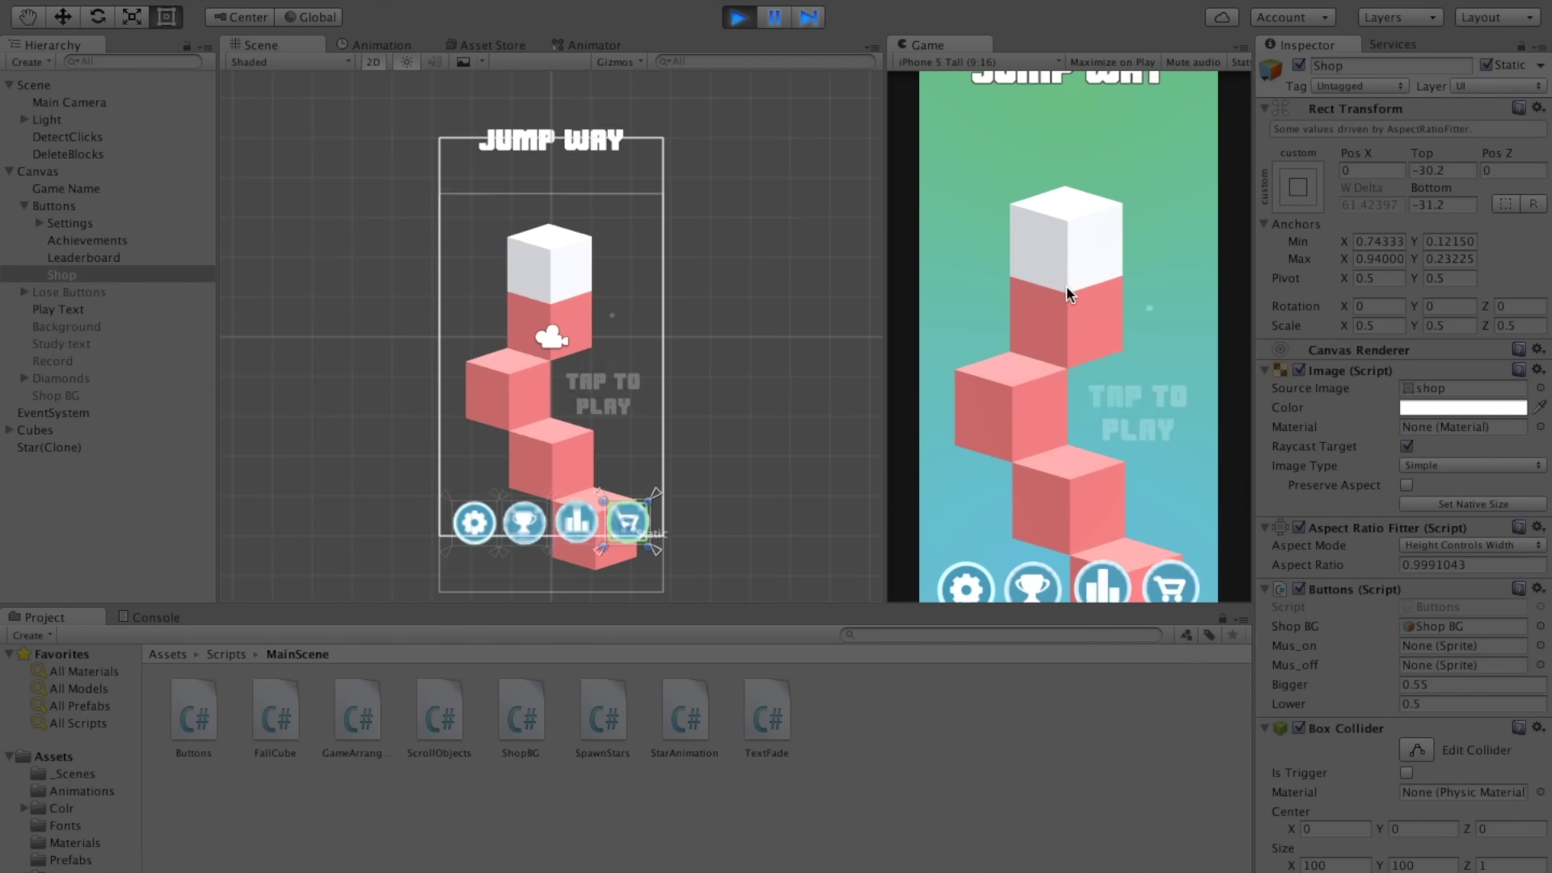
Step: In the running game, open and close the shop overlay several times and check DetectClicks
{"action": "left_click", "coordinate": [1170, 508]}
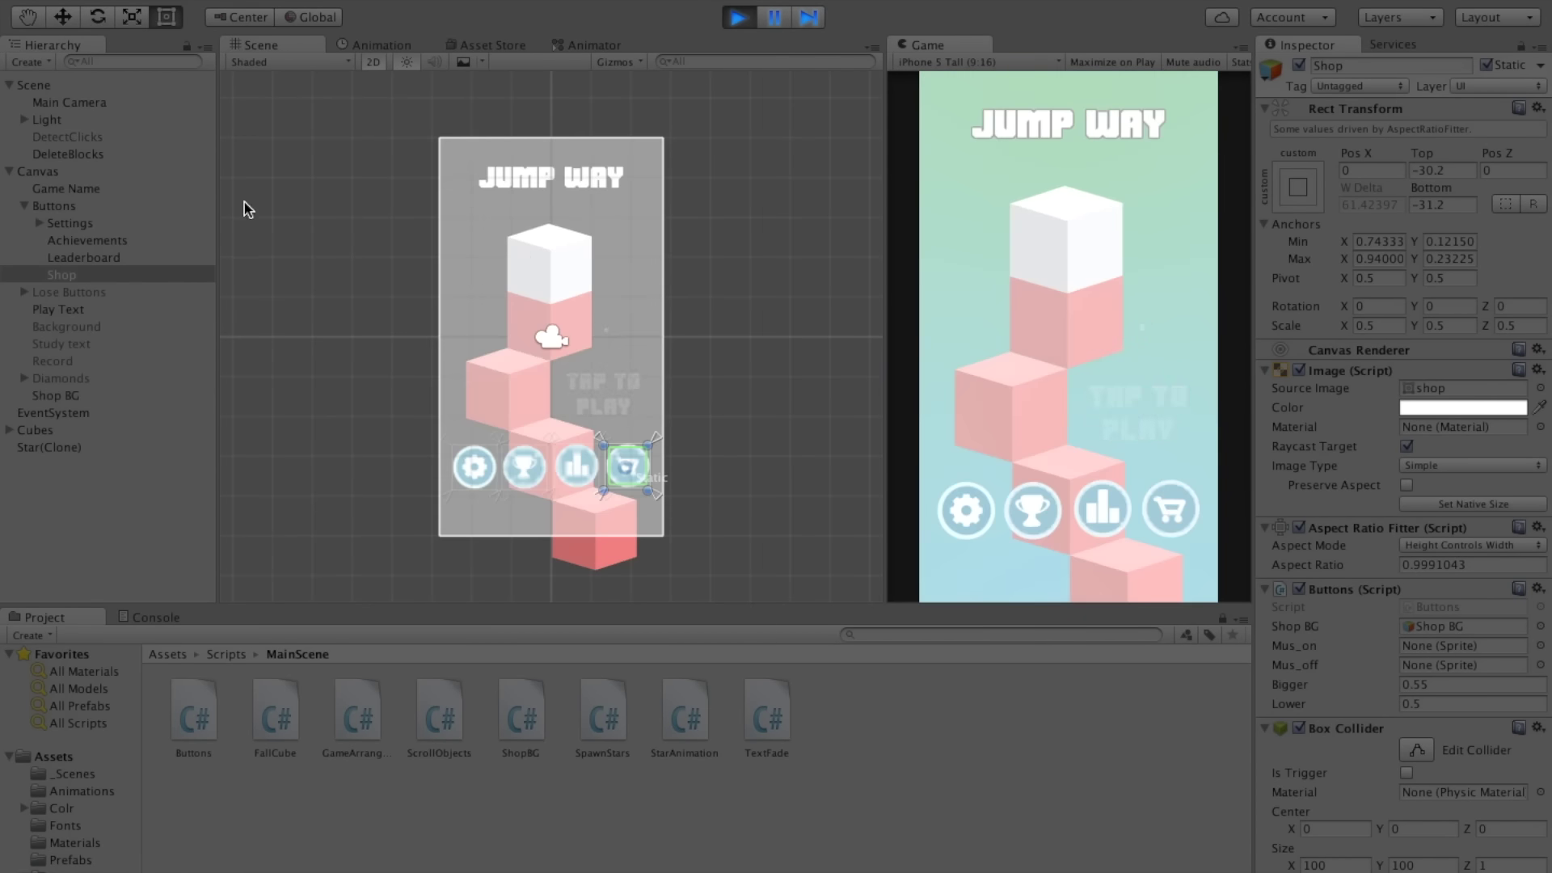
{"action": "left_click", "coordinate": [57, 138]}
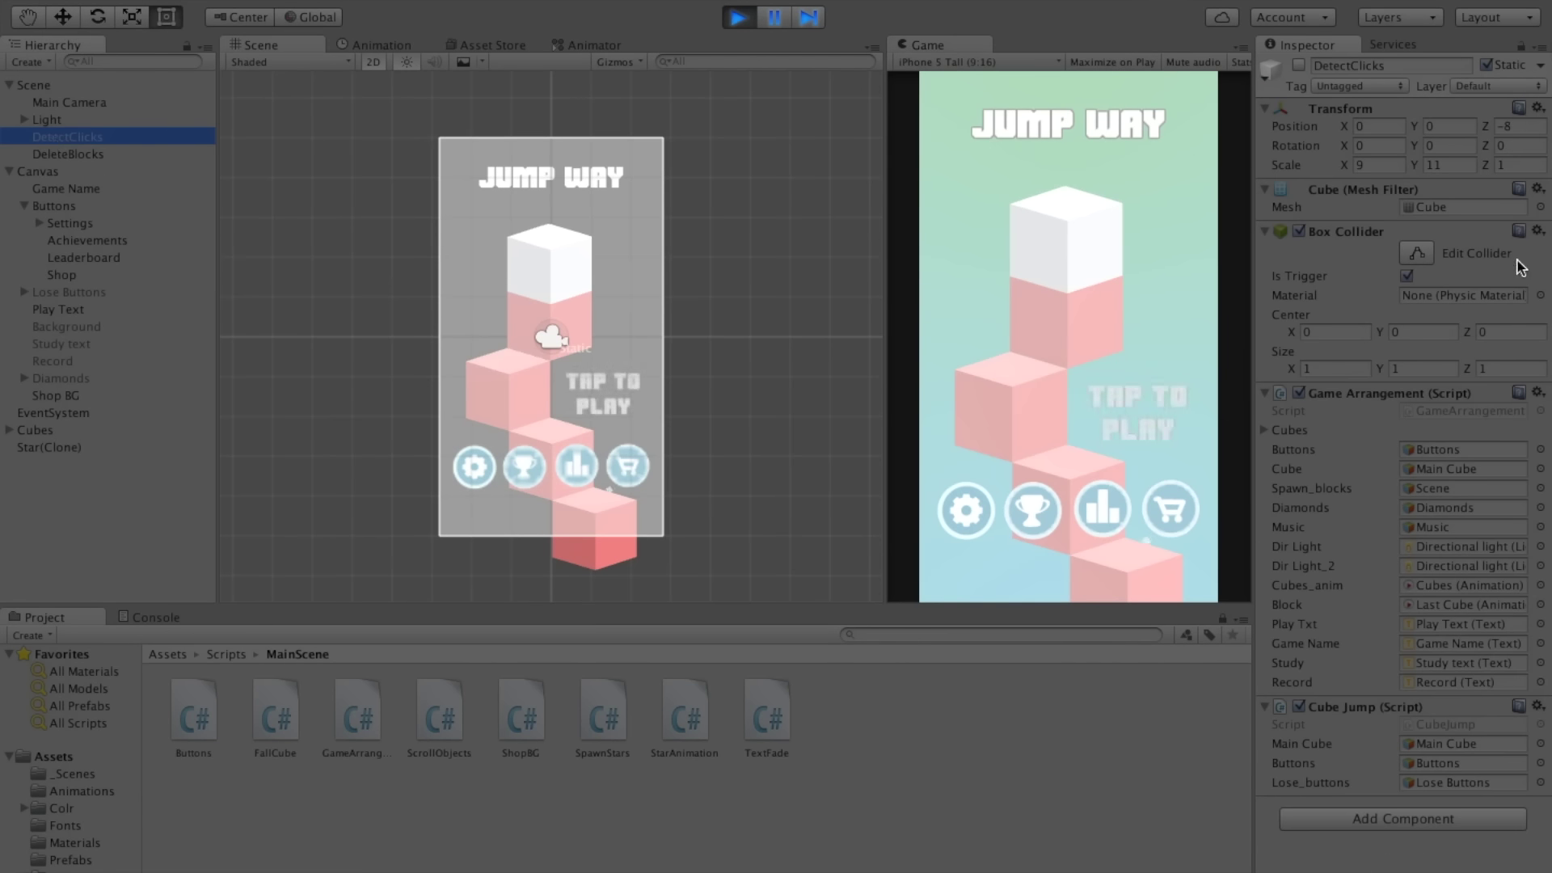
{"action": "left_click", "coordinate": [1161, 495]}
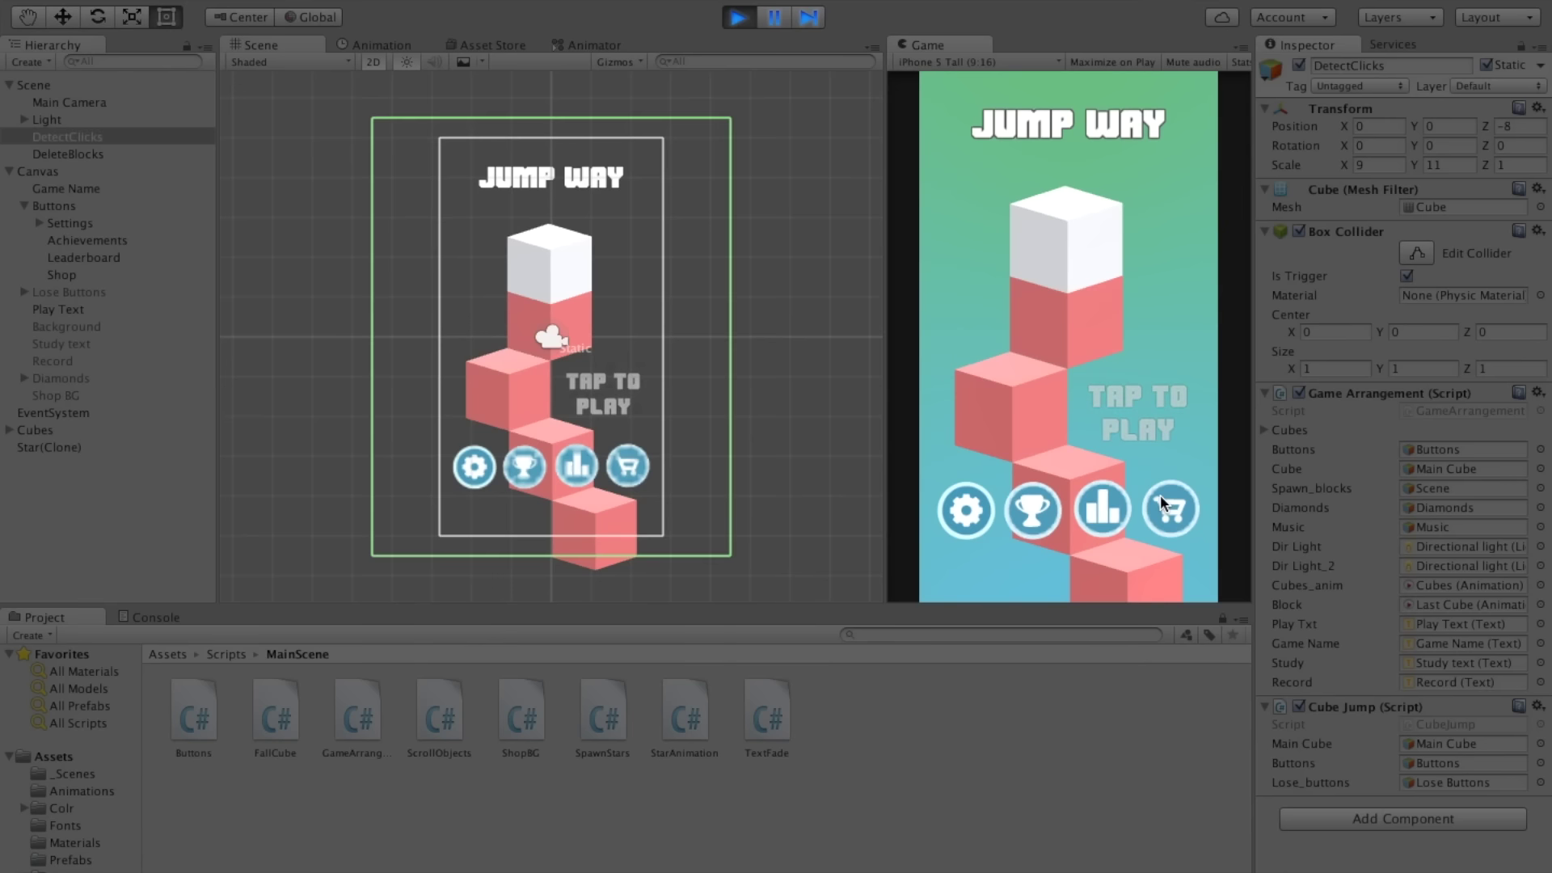
{"action": "left_click", "coordinate": [1171, 506]}
{"action": "left_click", "coordinate": [1171, 507]}
{"action": "left_click", "coordinate": [1171, 507]}
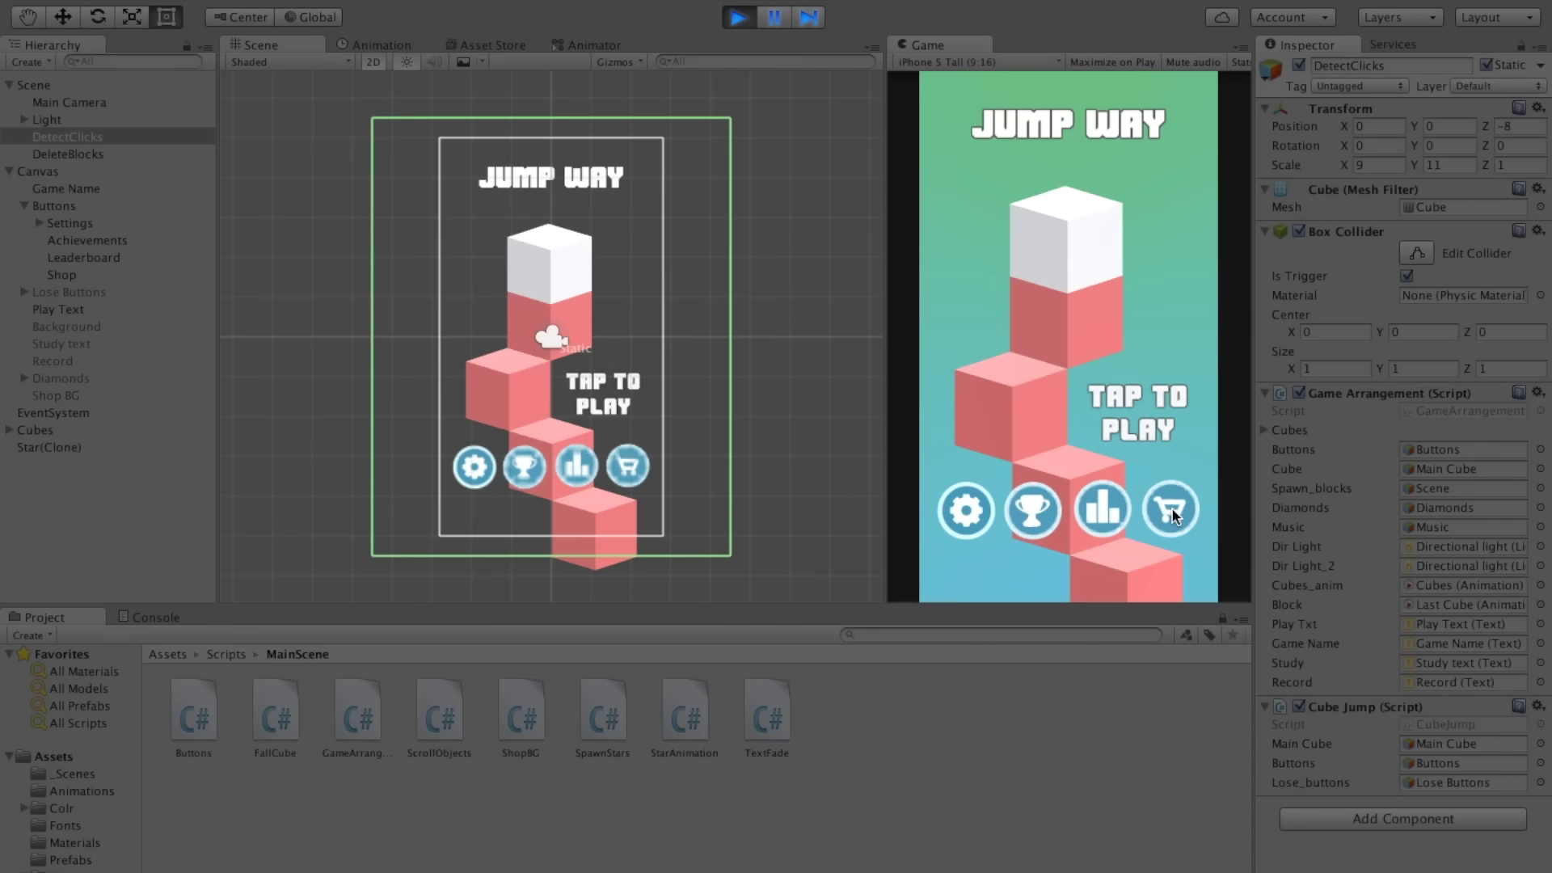
{"action": "left_click", "coordinate": [968, 496]}
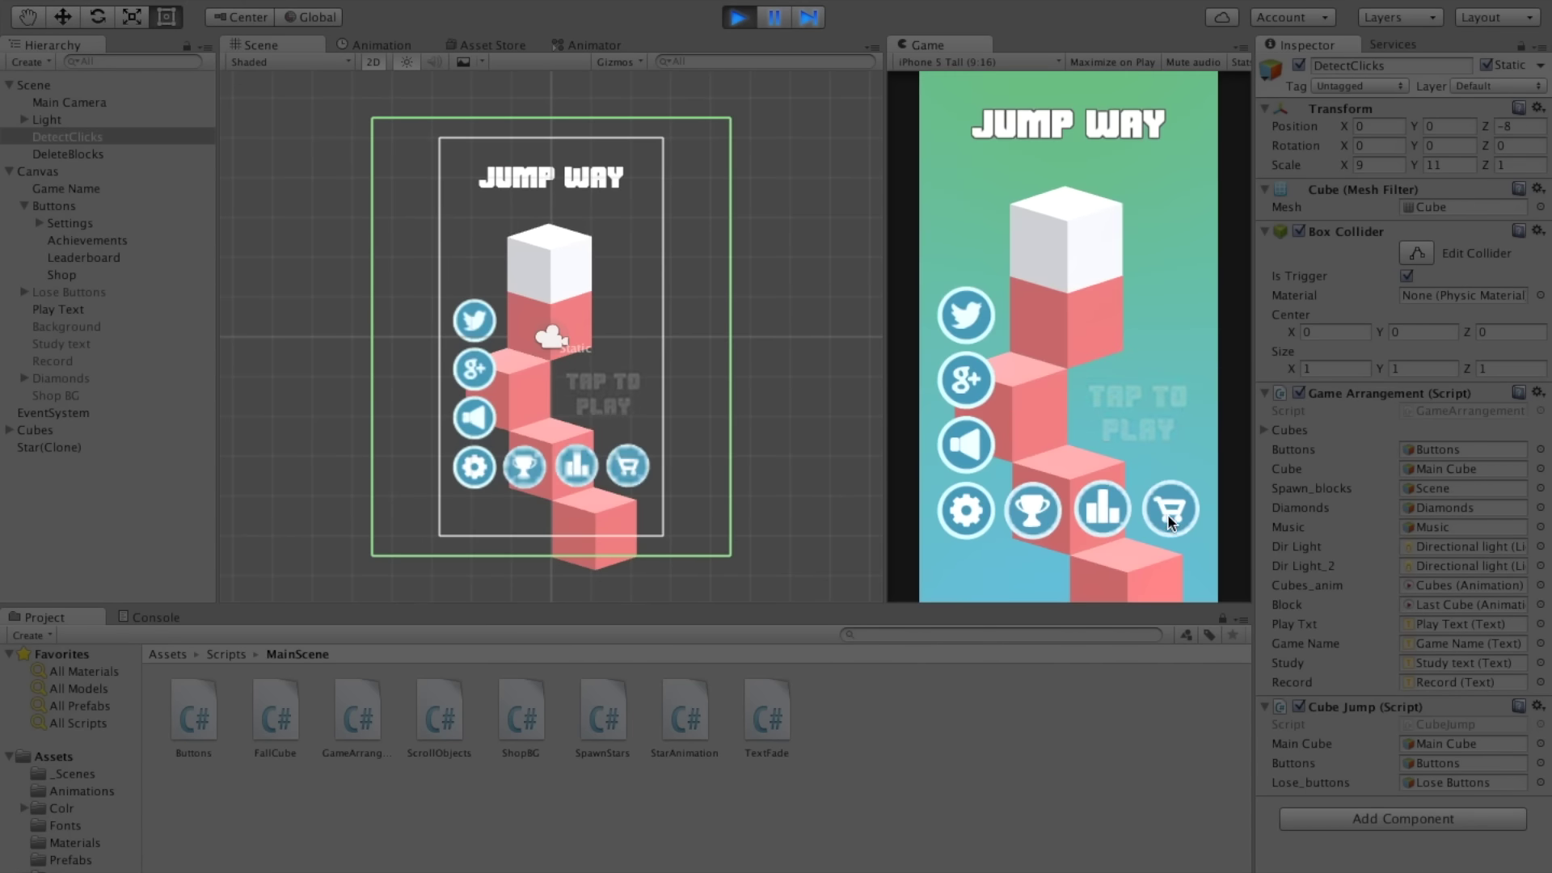
{"action": "left_click", "coordinate": [1167, 514]}
{"action": "left_click", "coordinate": [962, 506]}
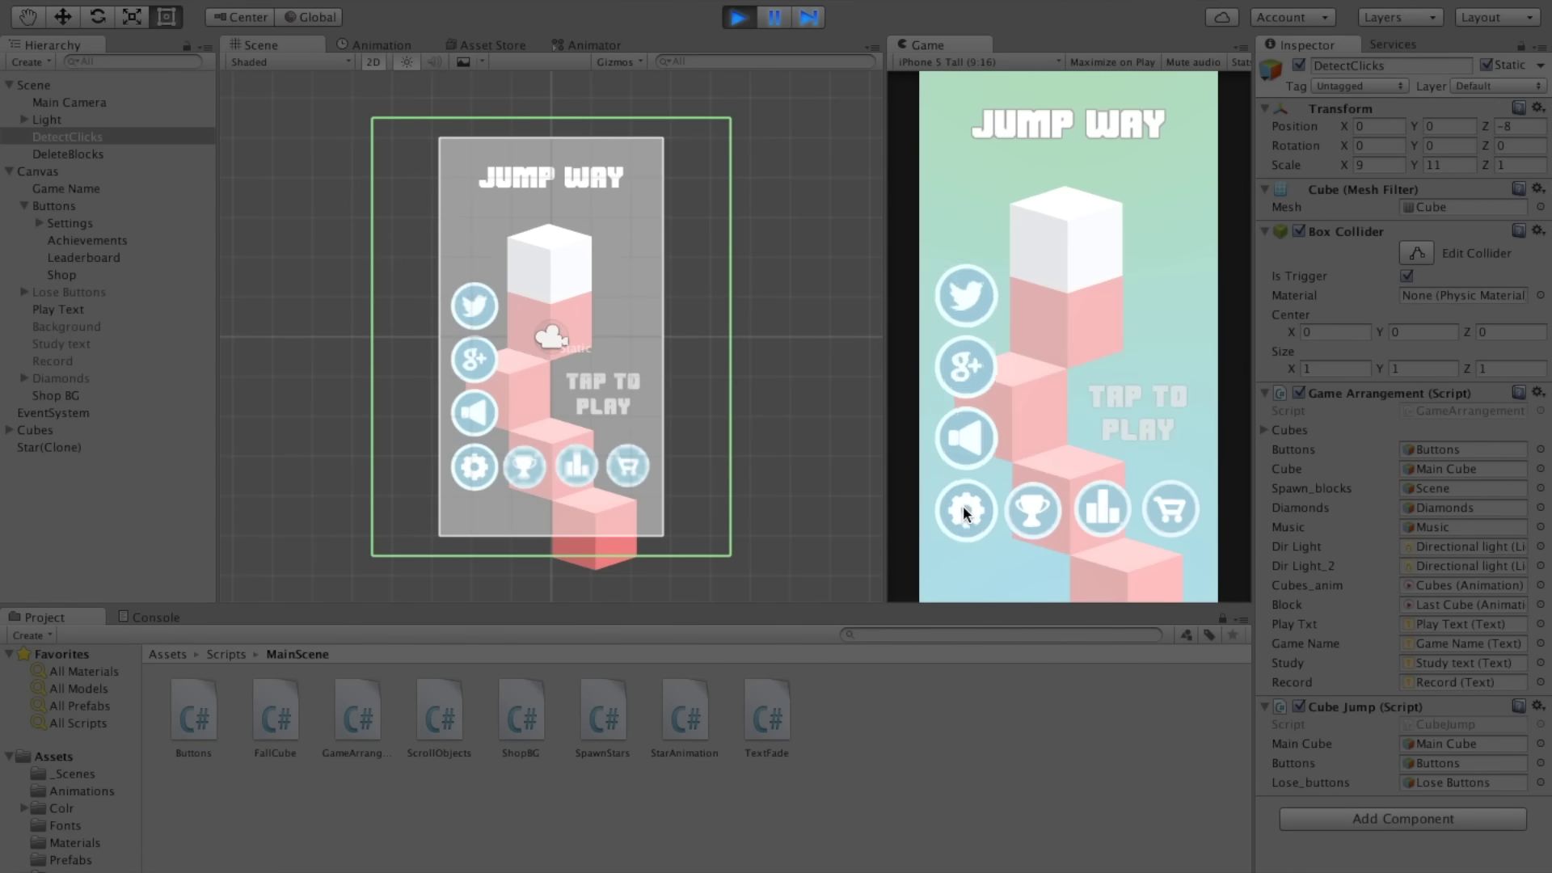
{"action": "left_click", "coordinate": [1154, 506]}
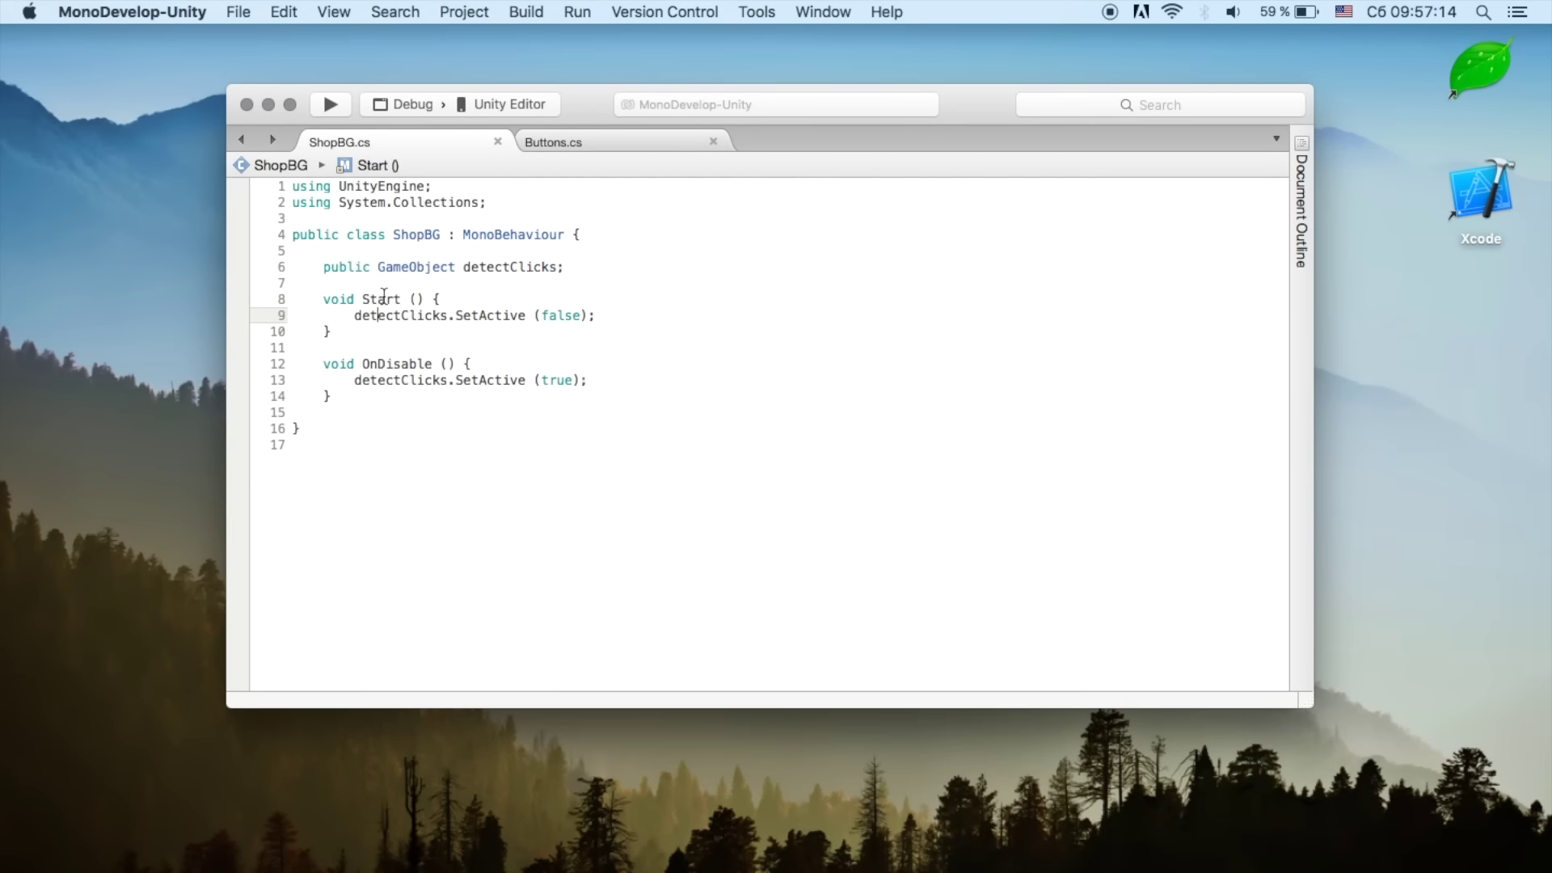
Step: Rename ShopBG's Start method to OnEnable and save the script
{"action": "double_click", "coordinate": [384, 299]}
{"action": "key", "text": "super+v"}
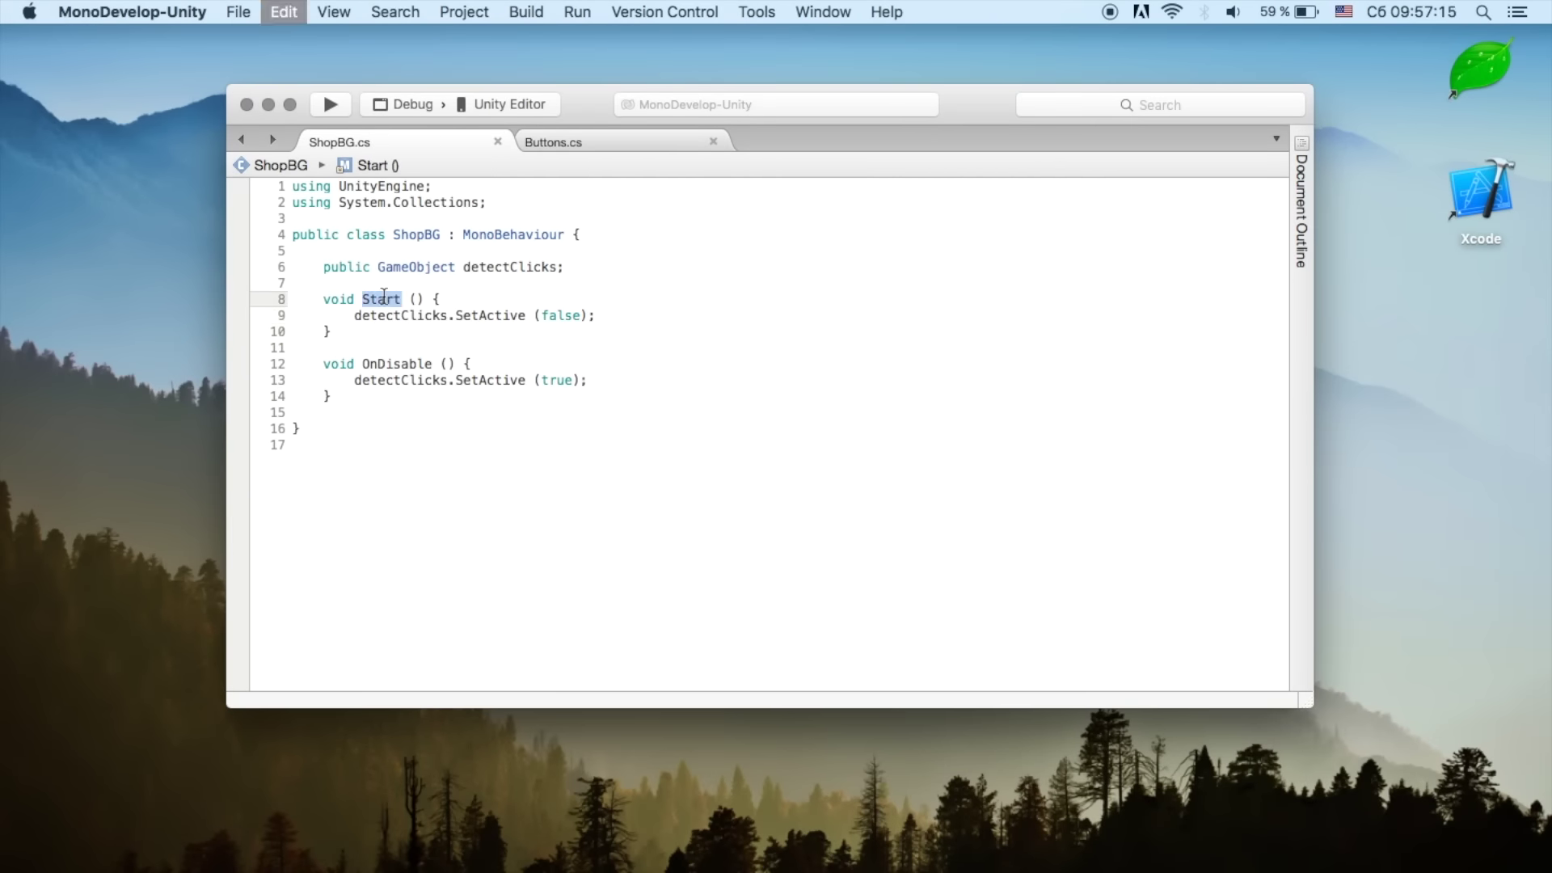
{"action": "key", "text": "super+s"}
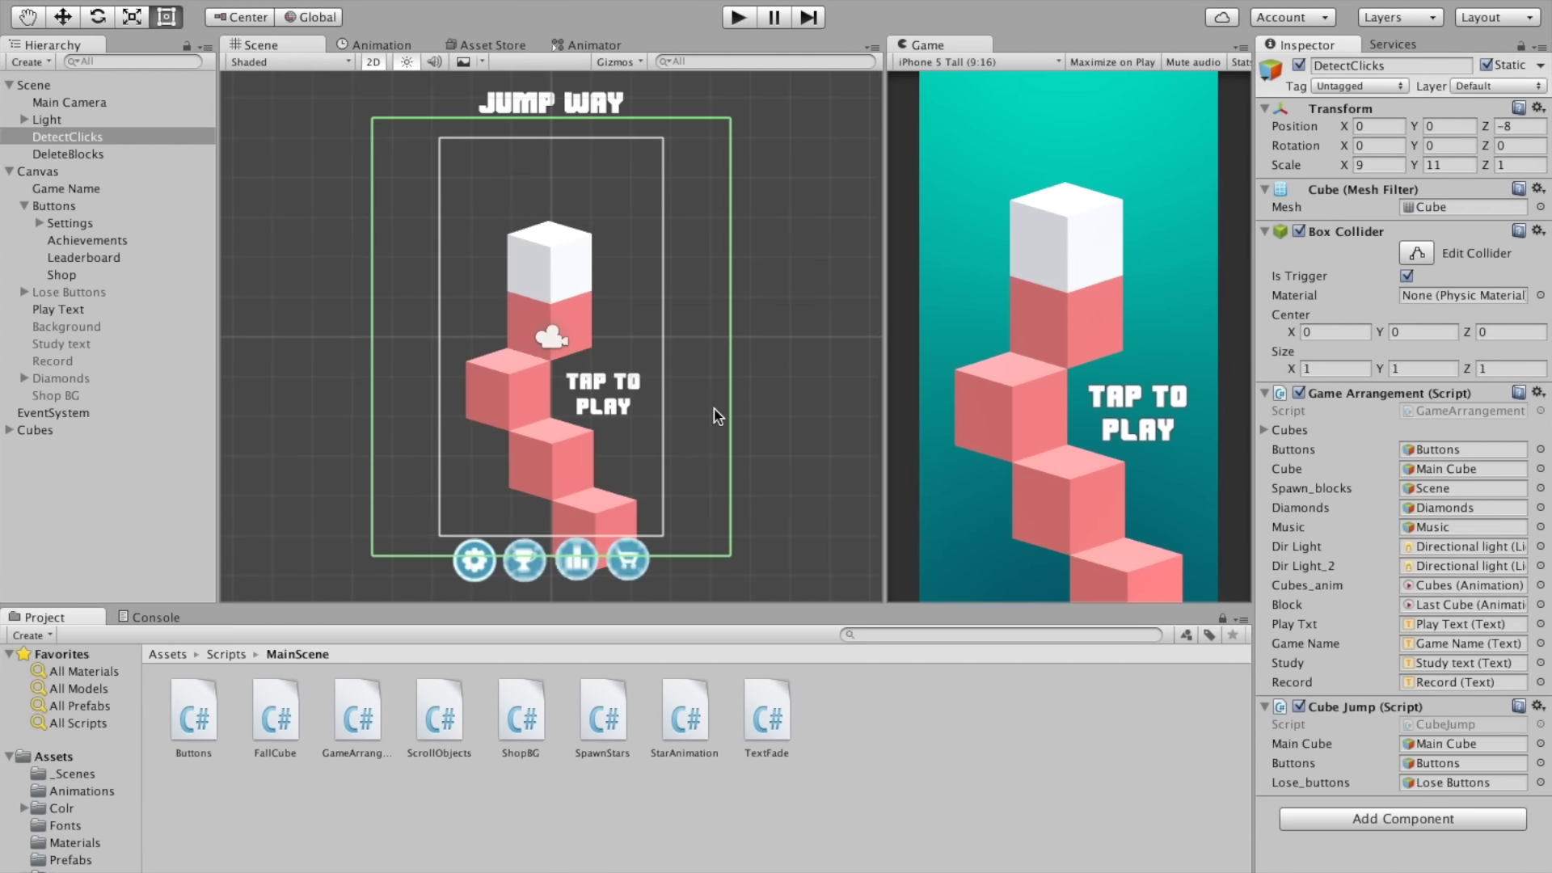
{"action": "key", "text": "super+p"}
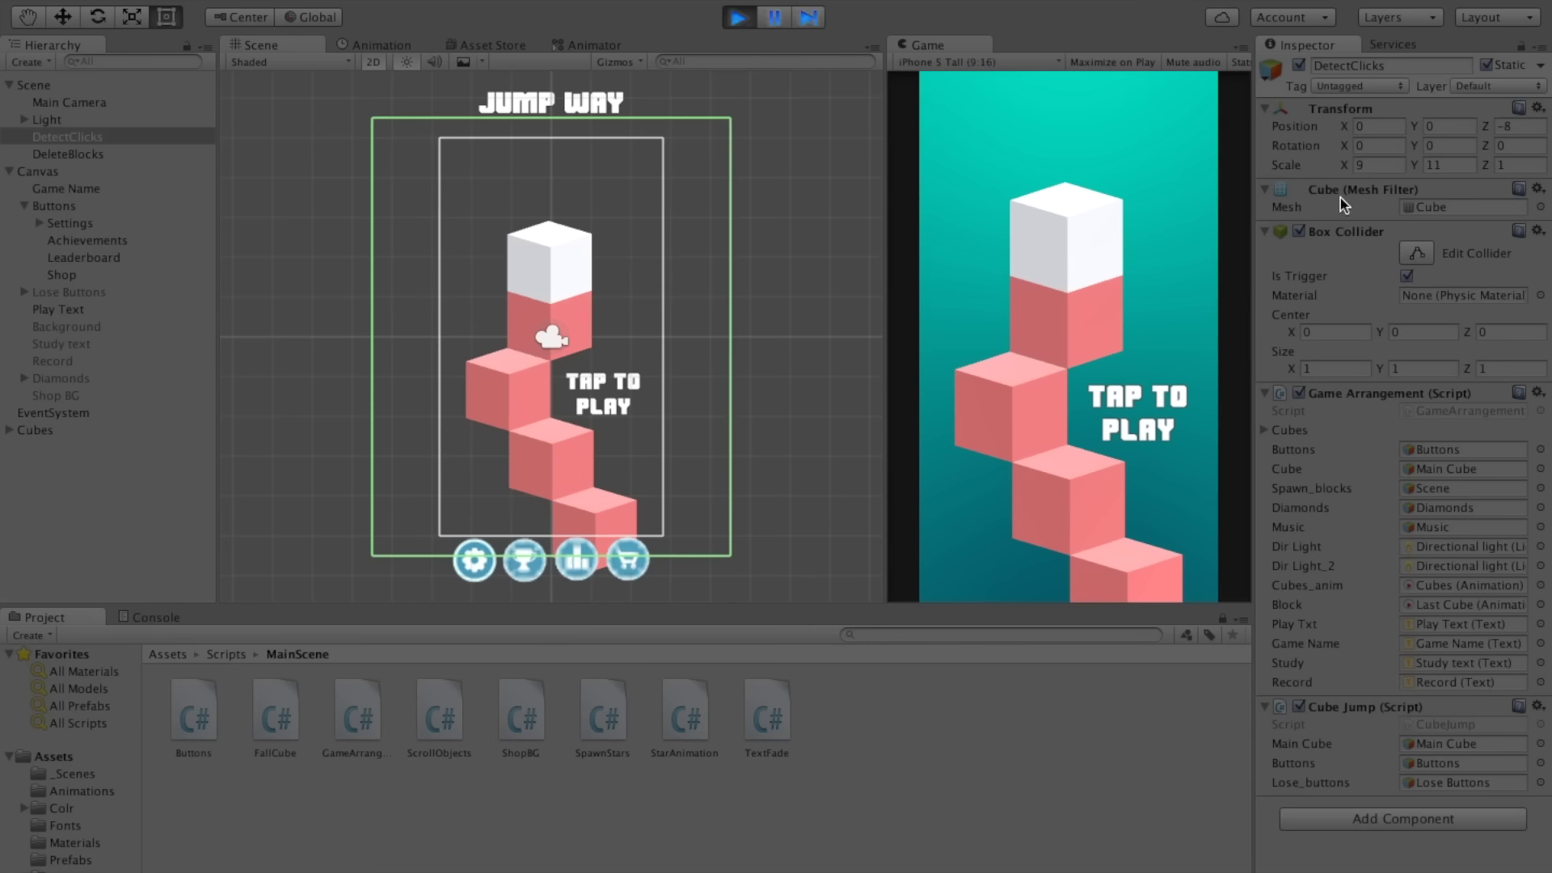
{"action": "left_click", "coordinate": [1172, 511]}
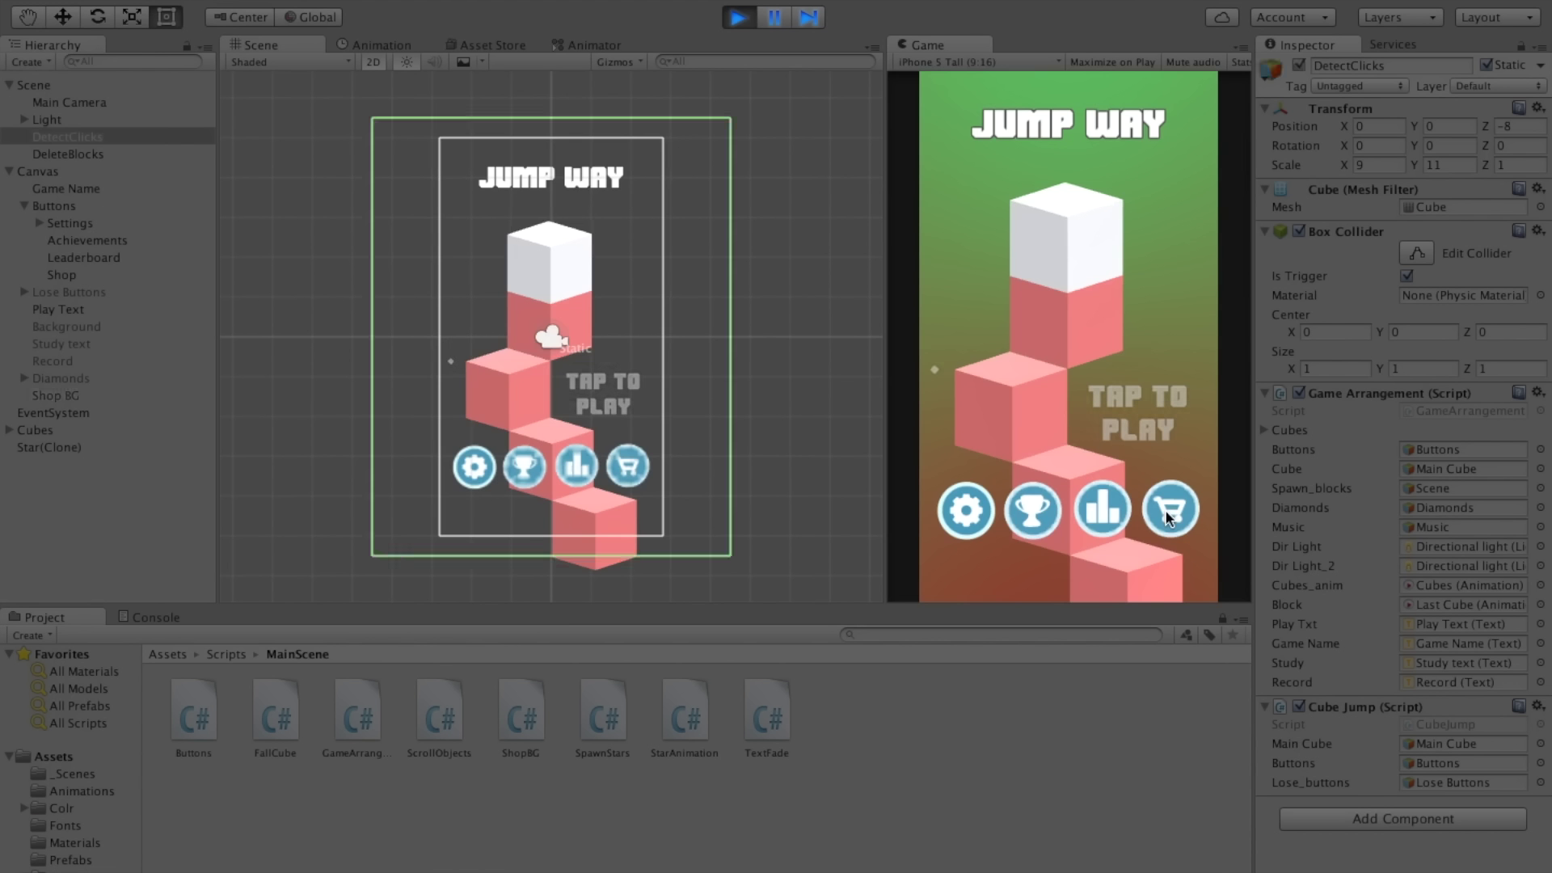
{"action": "left_click", "coordinate": [1180, 517]}
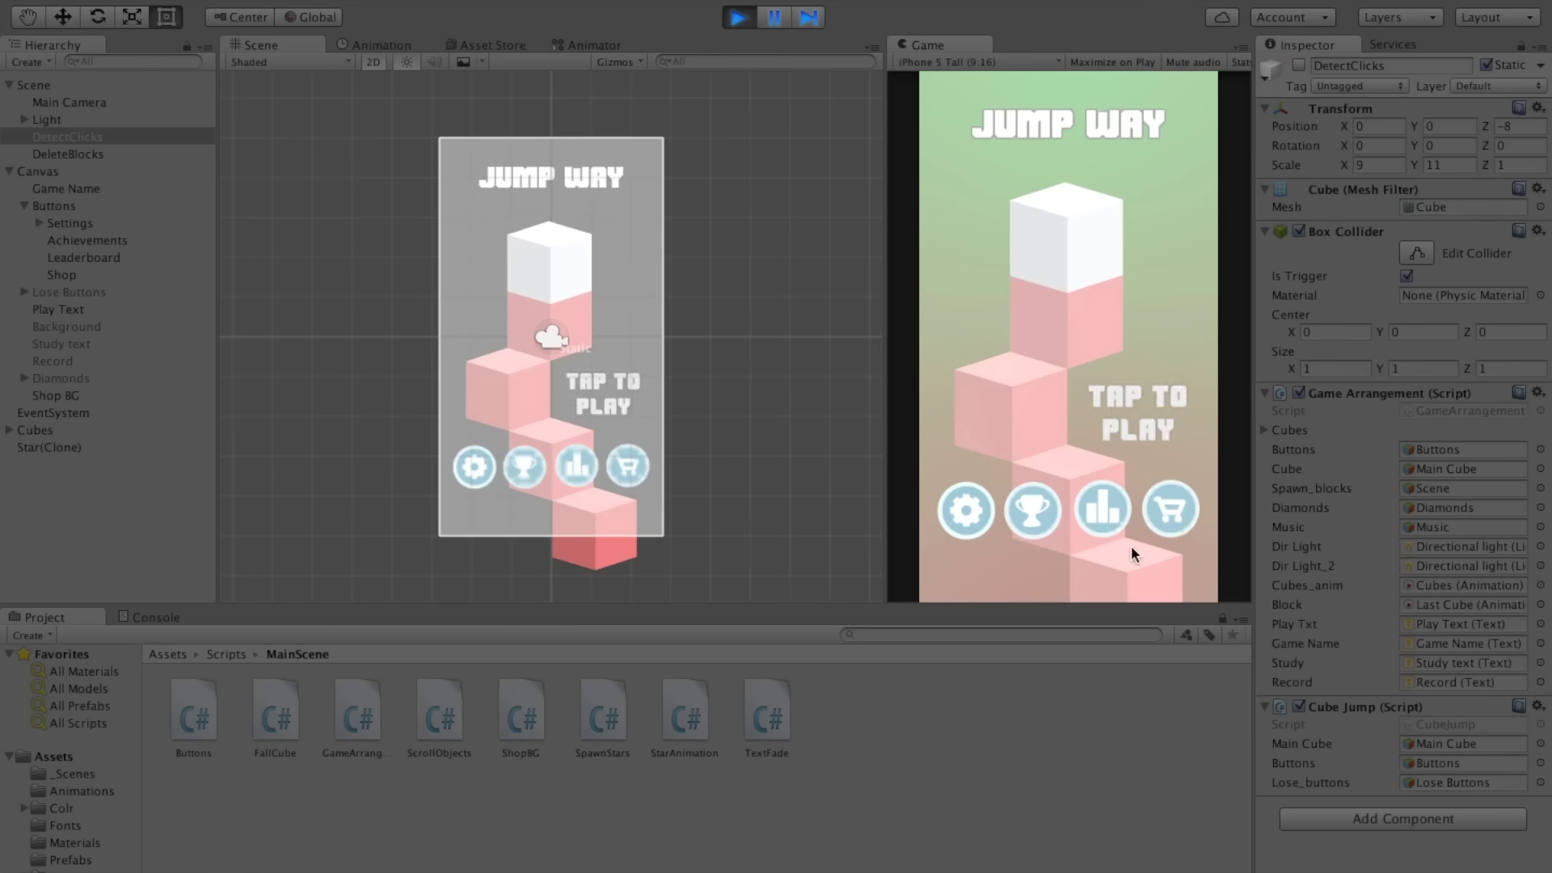
{"action": "left_click", "coordinate": [964, 515]}
{"action": "left_click", "coordinate": [1165, 514]}
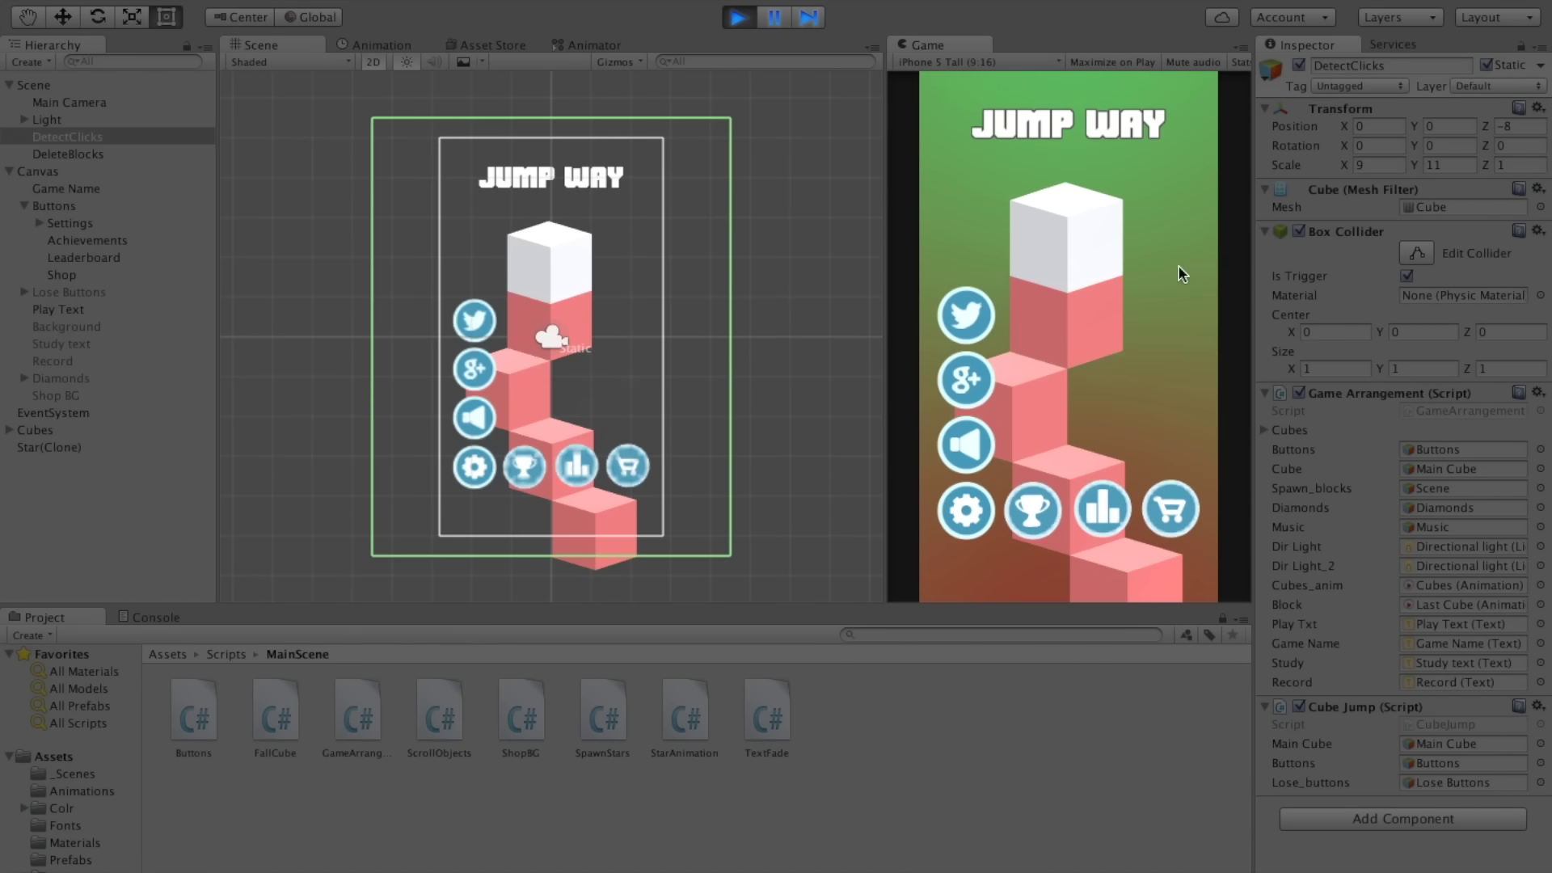
{"action": "key", "text": "ctrl+p"}
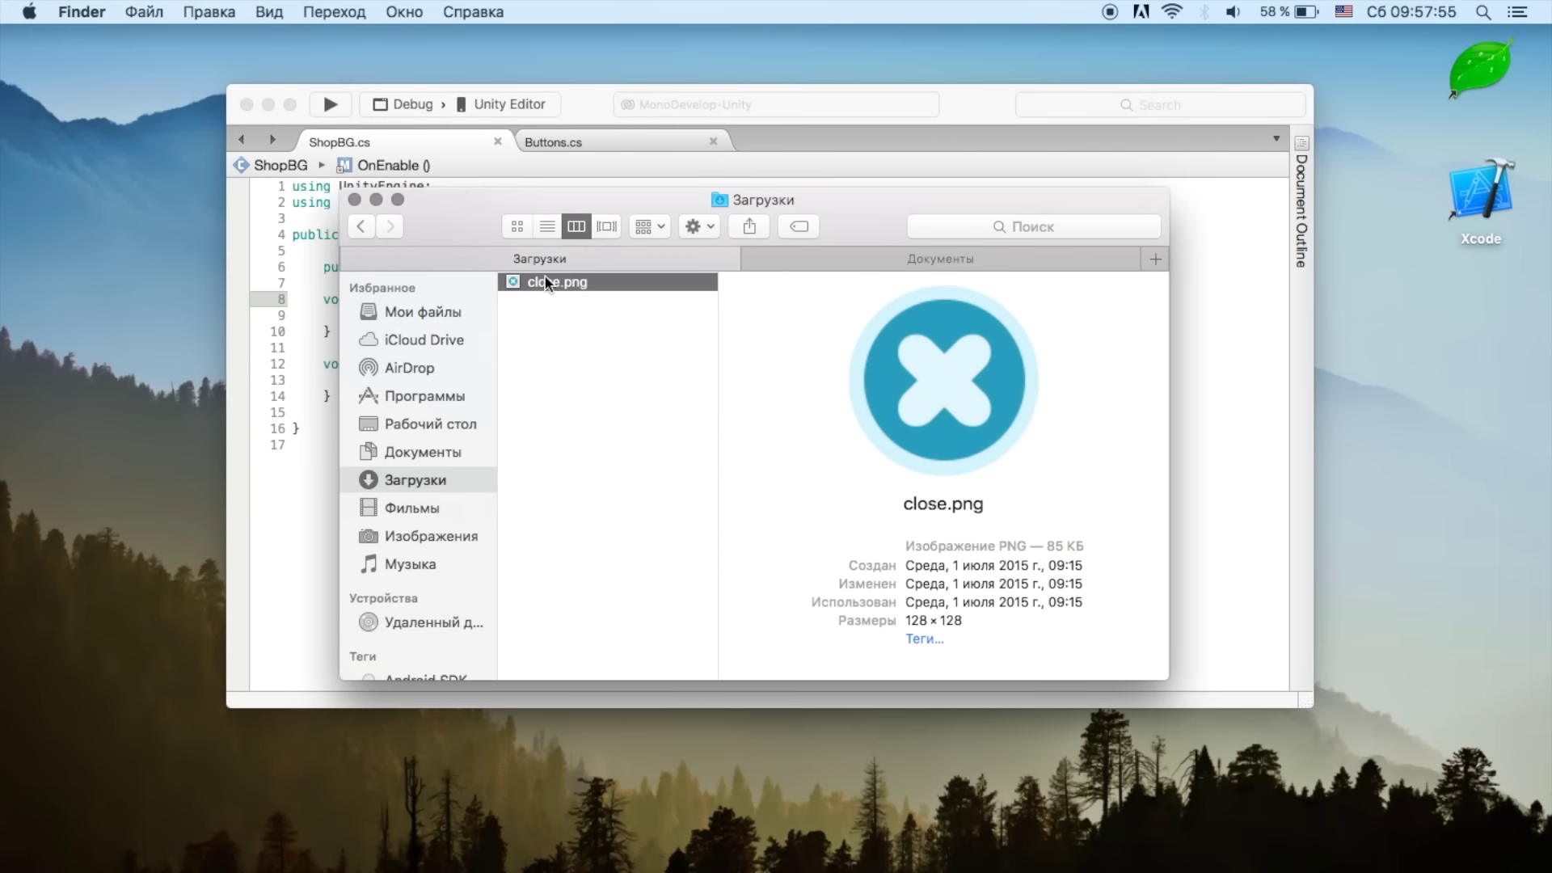
Step: Import close.png from Downloads into Assets/Sprites and select the new close sprite
{"action": "left_click_drag", "start_coordinate": [546, 282], "coordinate": [576, 305]}
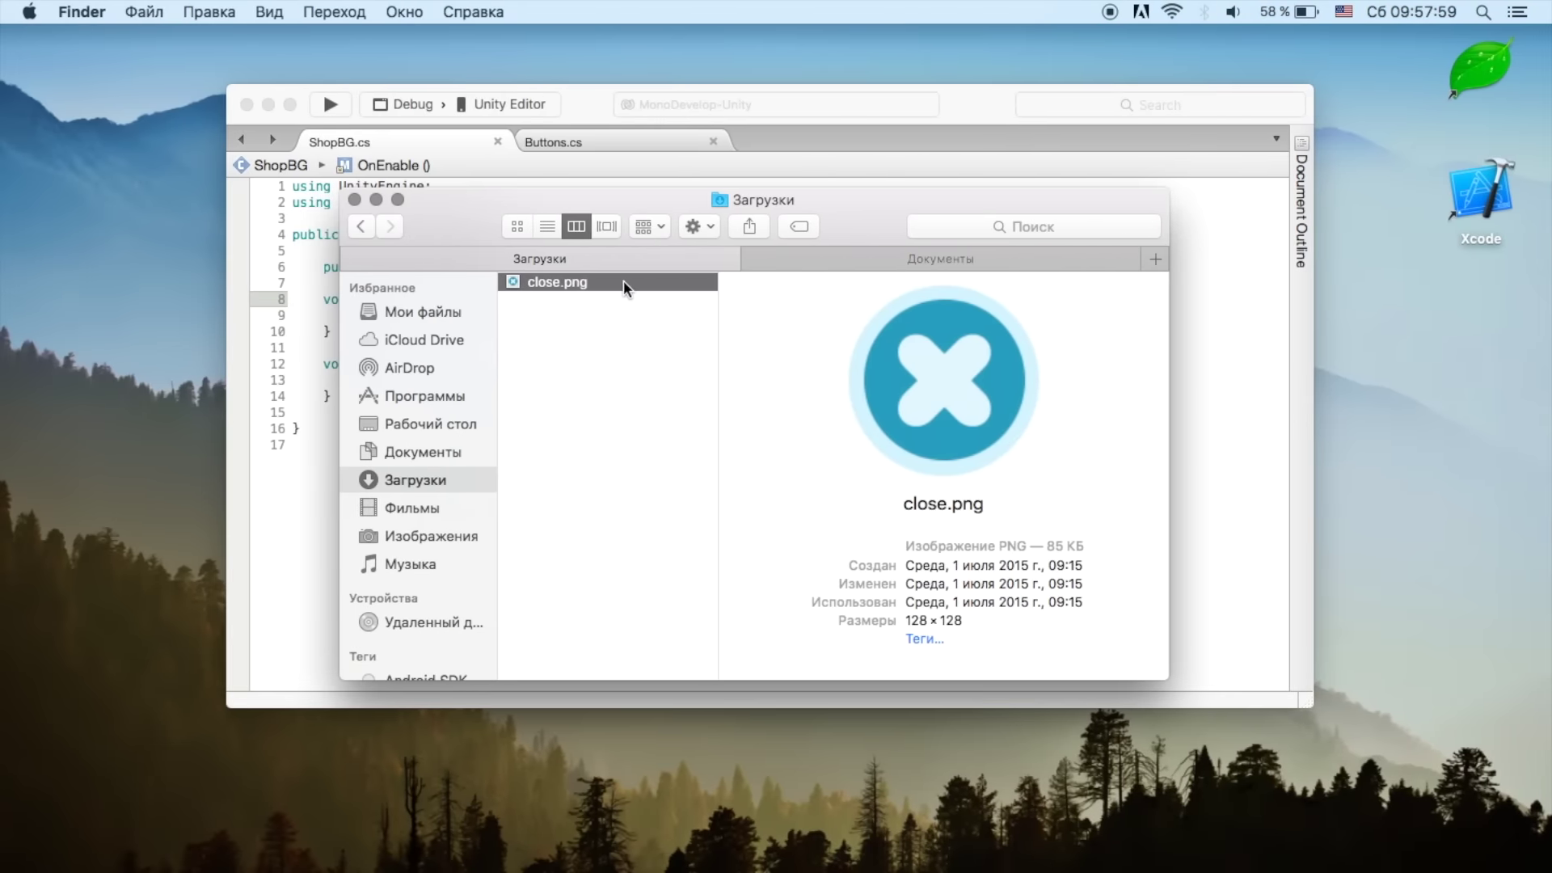
{"action": "left_click_drag", "start_coordinate": [627, 287], "coordinate": [590, 783]}
{"action": "left_click", "coordinate": [293, 716]}
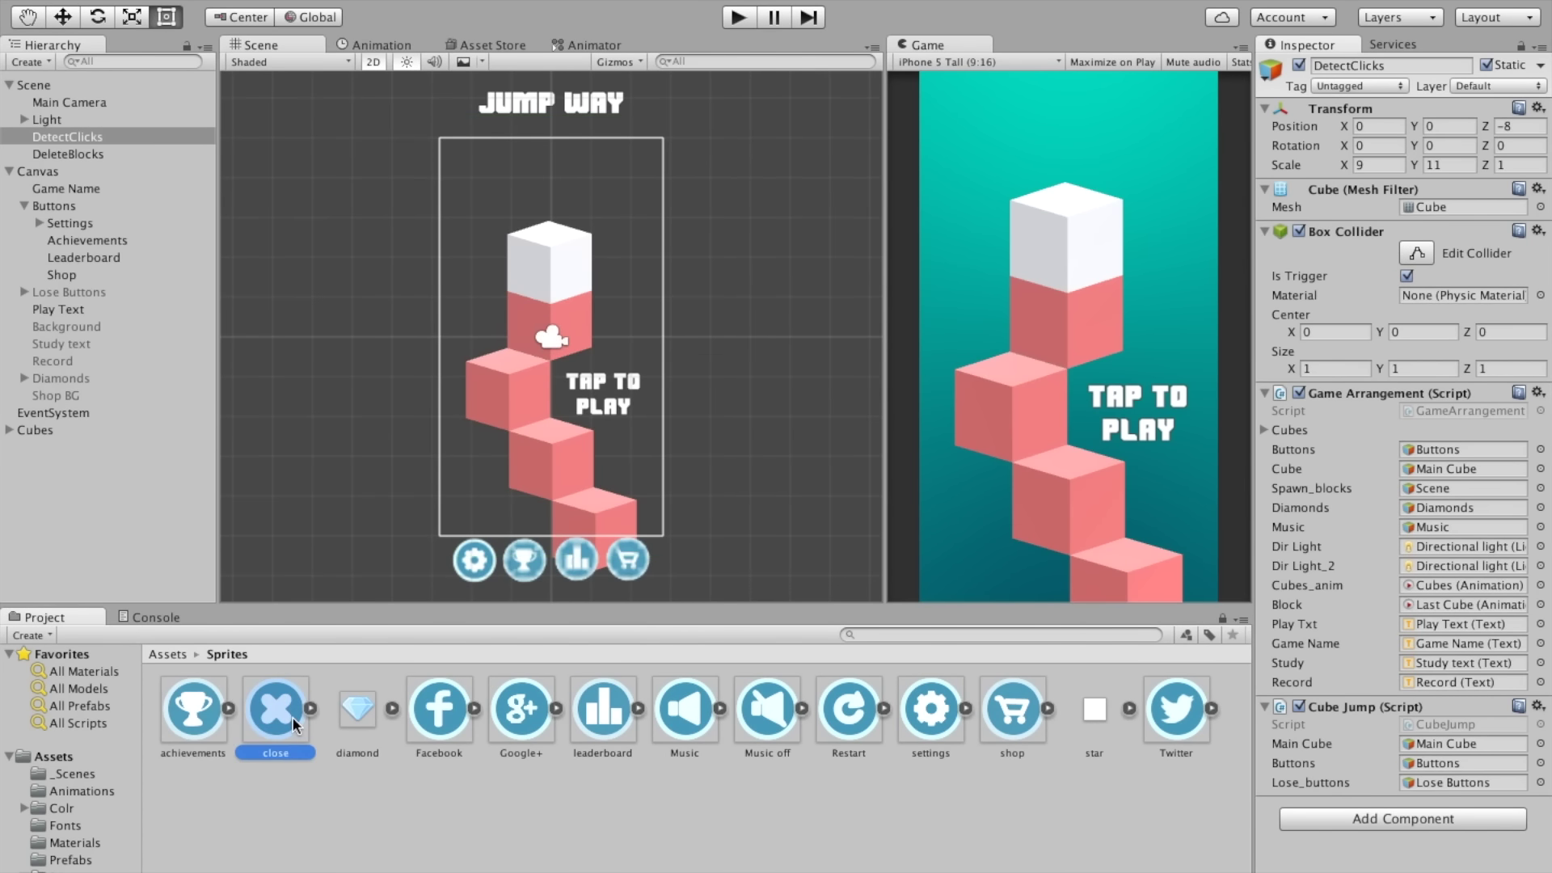
Step: Set the close sprite's texture format to 16 bits
{"action": "left_click", "coordinate": [1449, 342]}
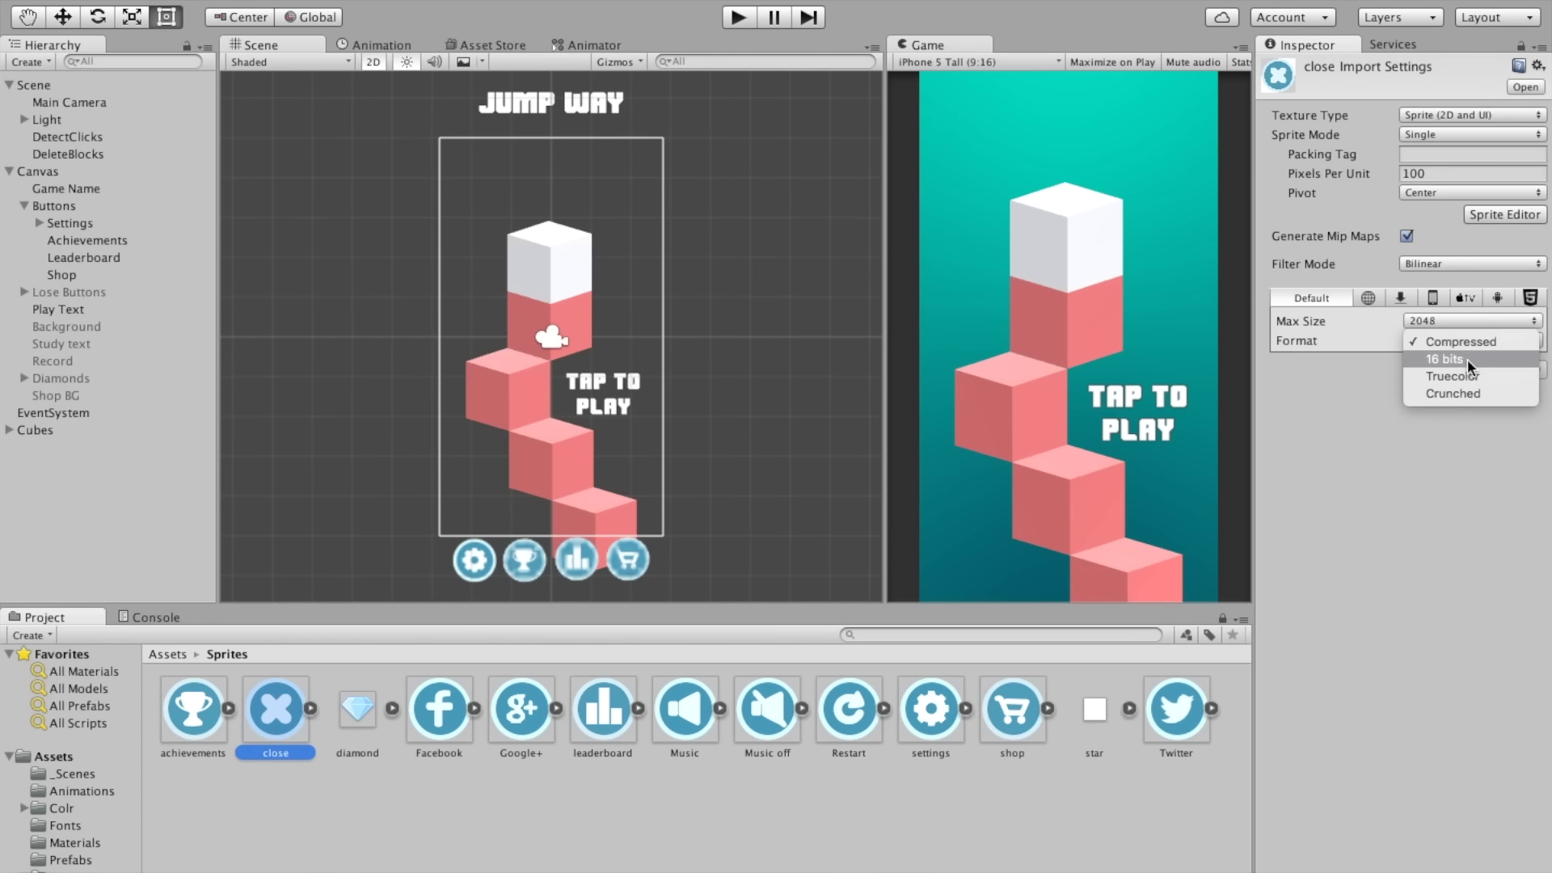
{"action": "left_click", "coordinate": [1467, 359]}
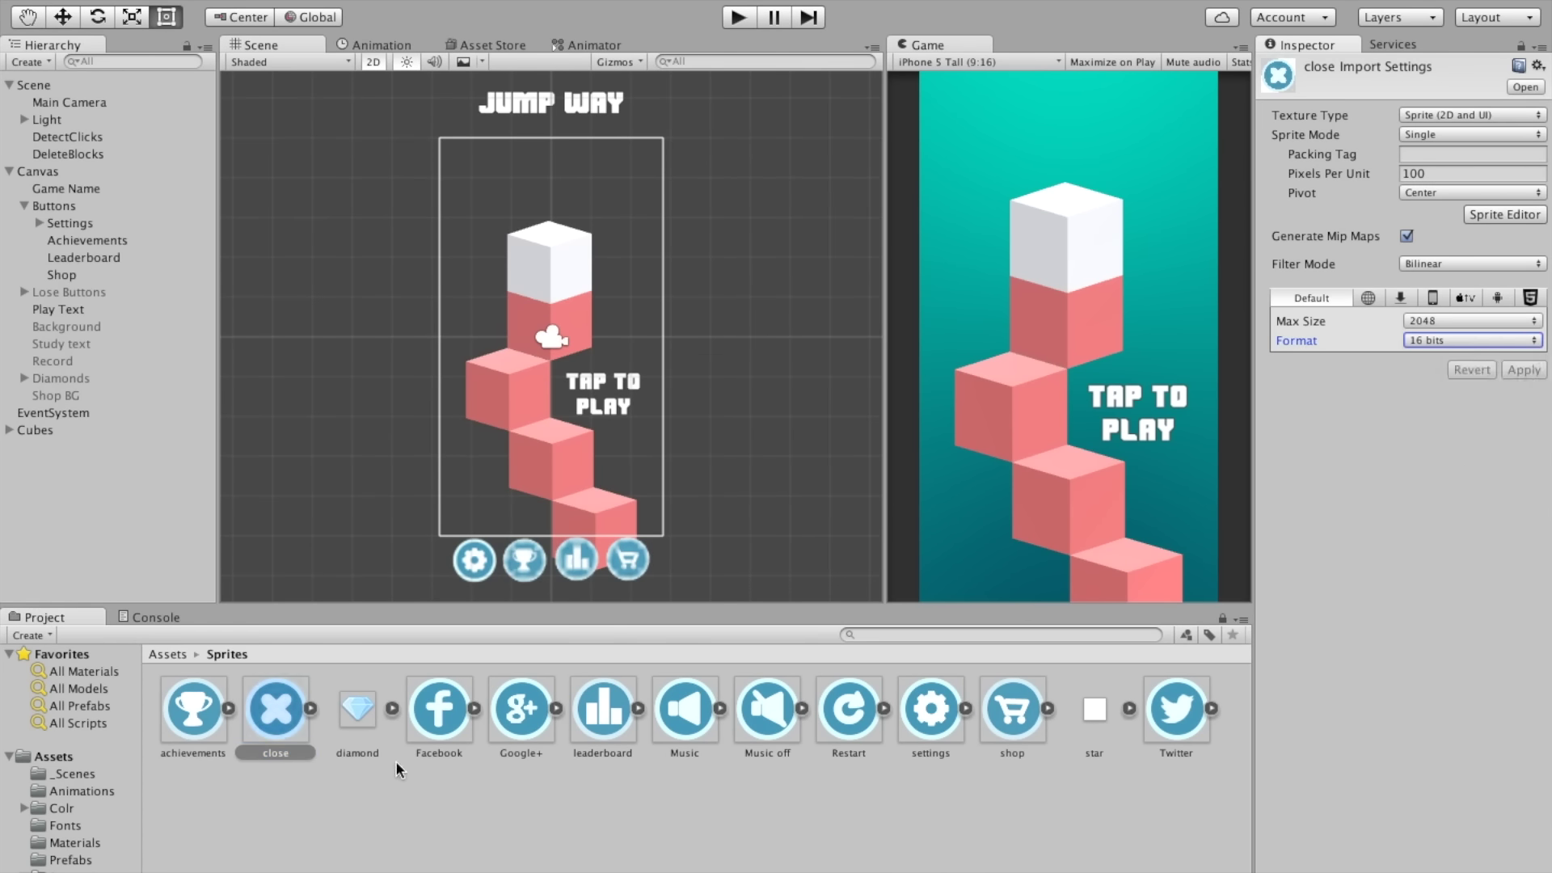
{"action": "left_click", "coordinate": [282, 717]}
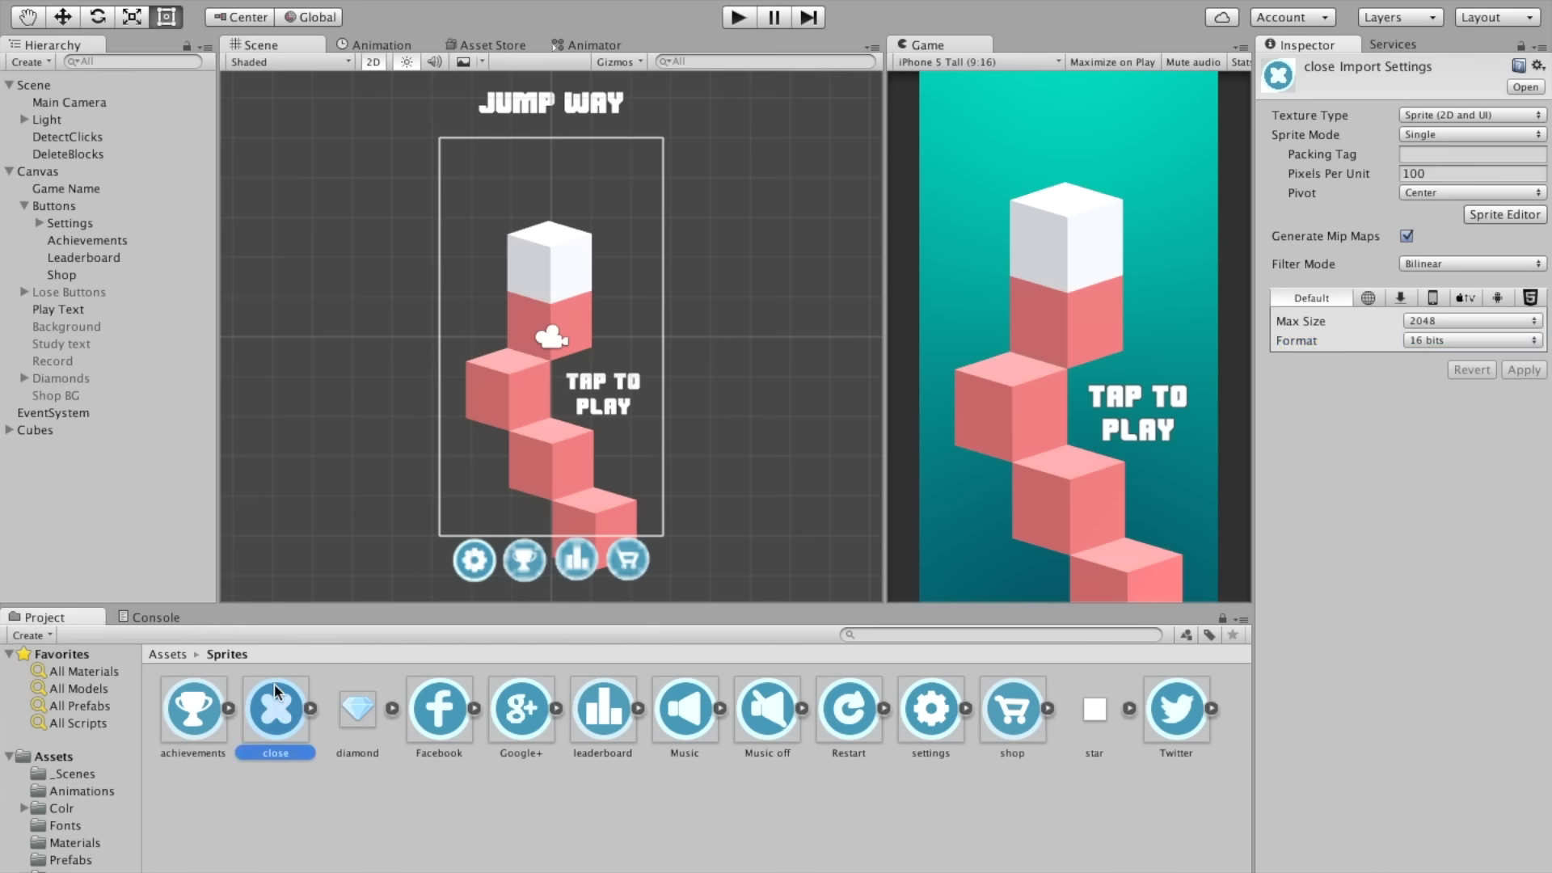
Step: Duplicate the Shop button, rename the copy Close, and parent it under Shop BG
{"action": "left_click", "coordinate": [76, 273]}
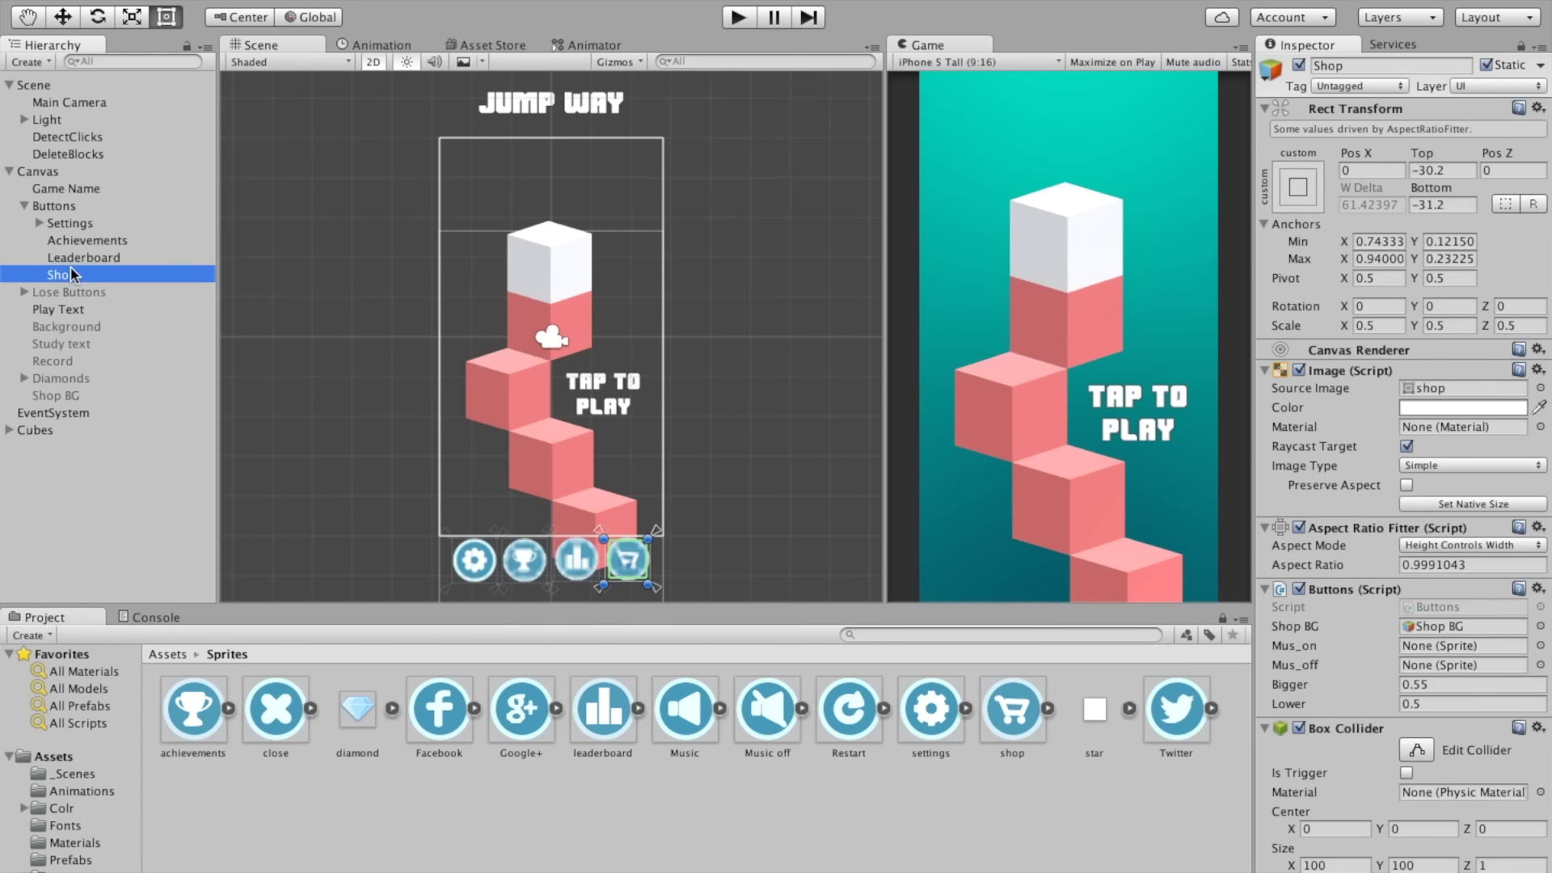
{"action": "key", "text": "ctrl+d"}
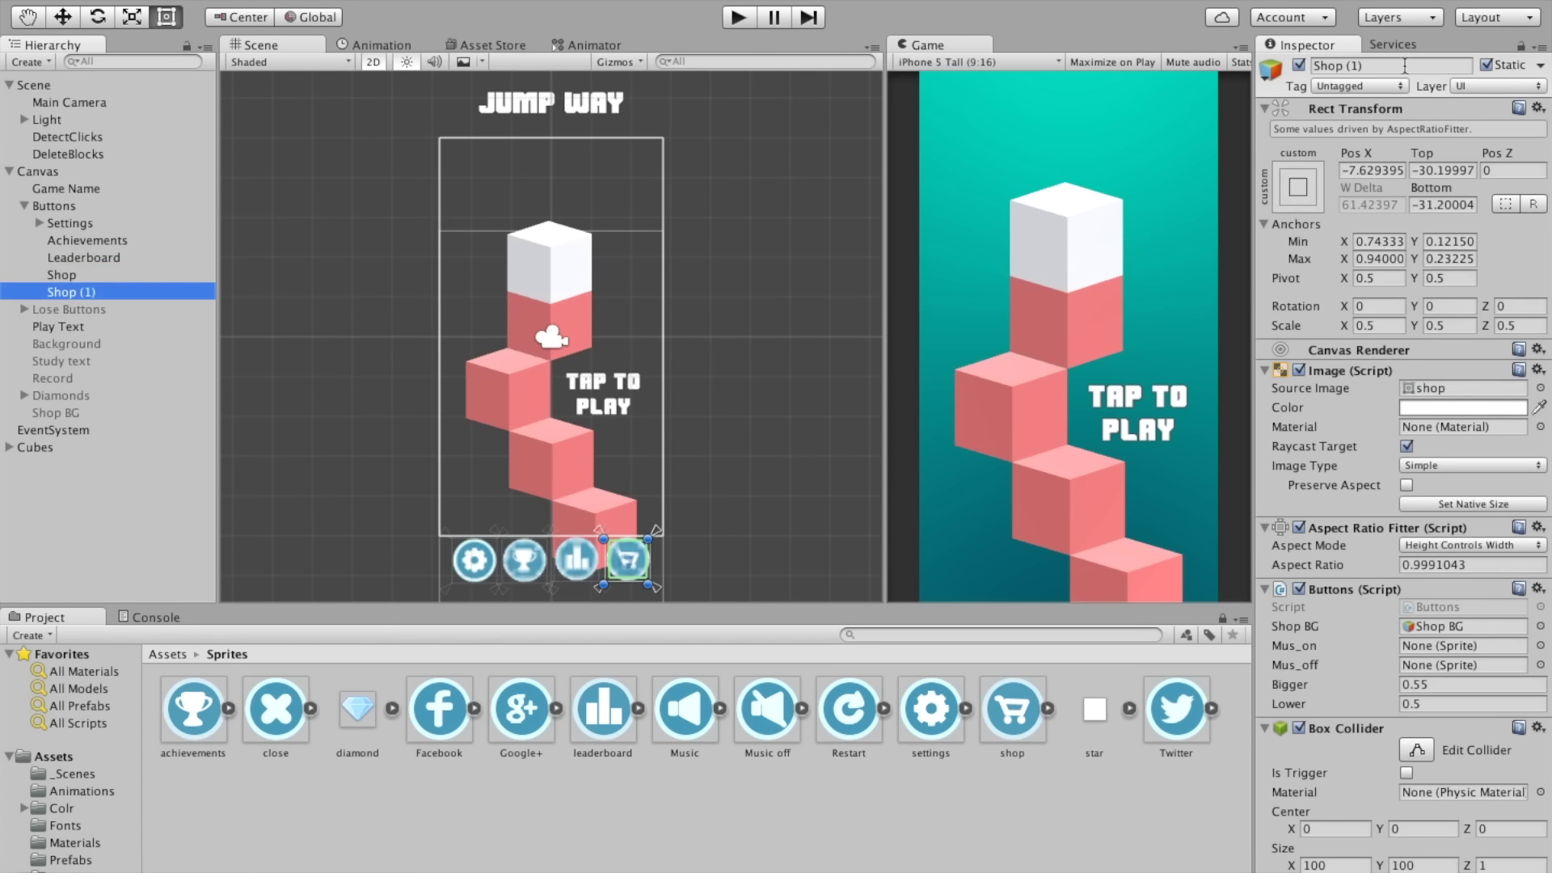
{"action": "left_click", "coordinate": [1387, 65]}
{"action": "type", "text": "Close"}
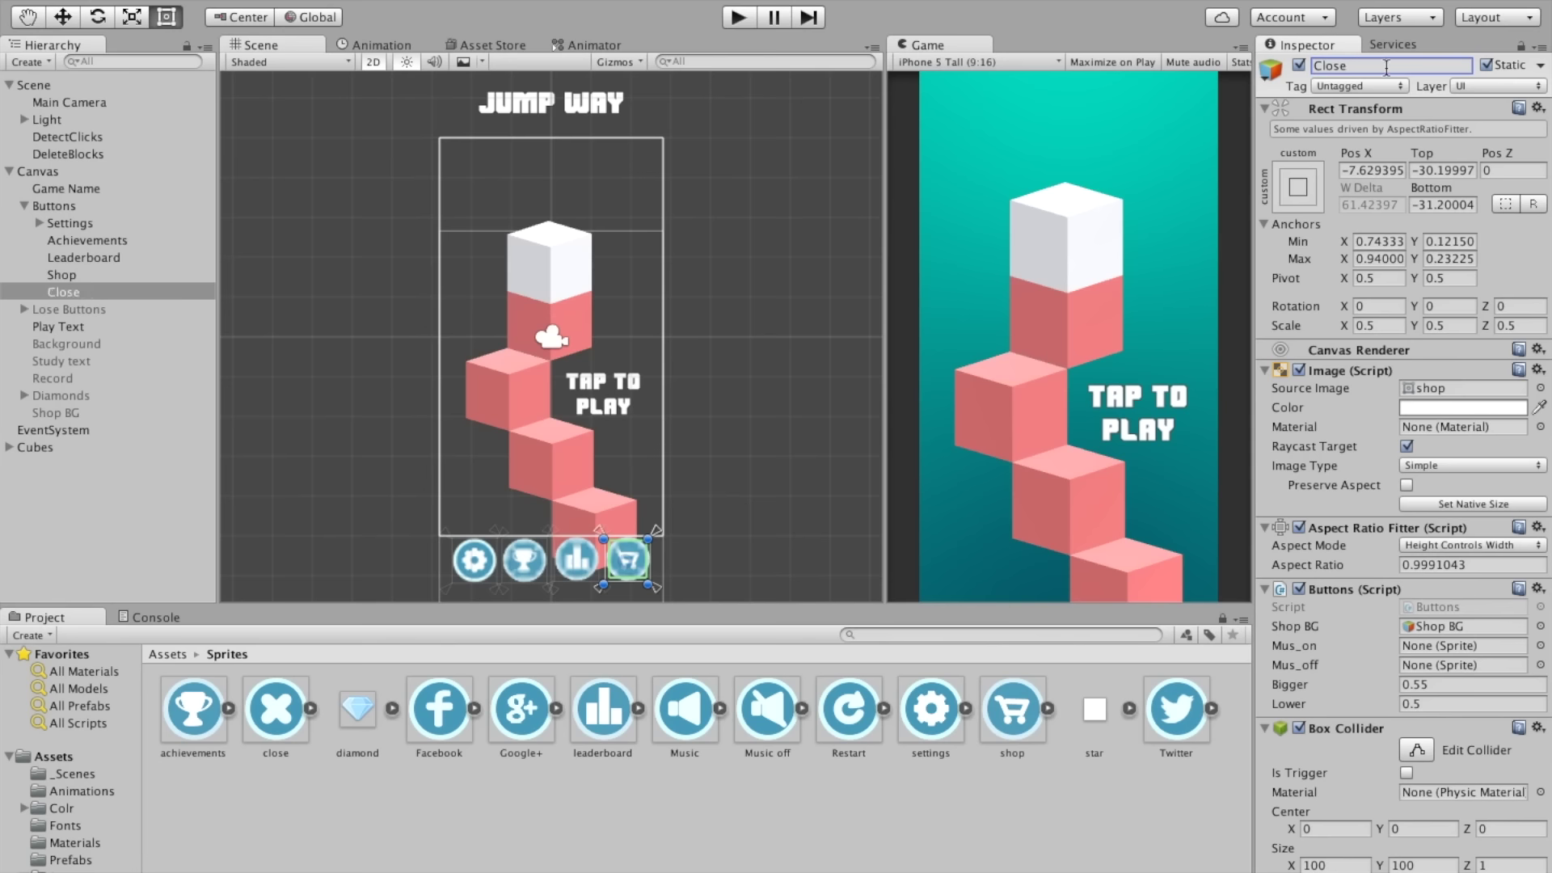
{"action": "left_click_drag", "start_coordinate": [60, 293], "coordinate": [63, 409]}
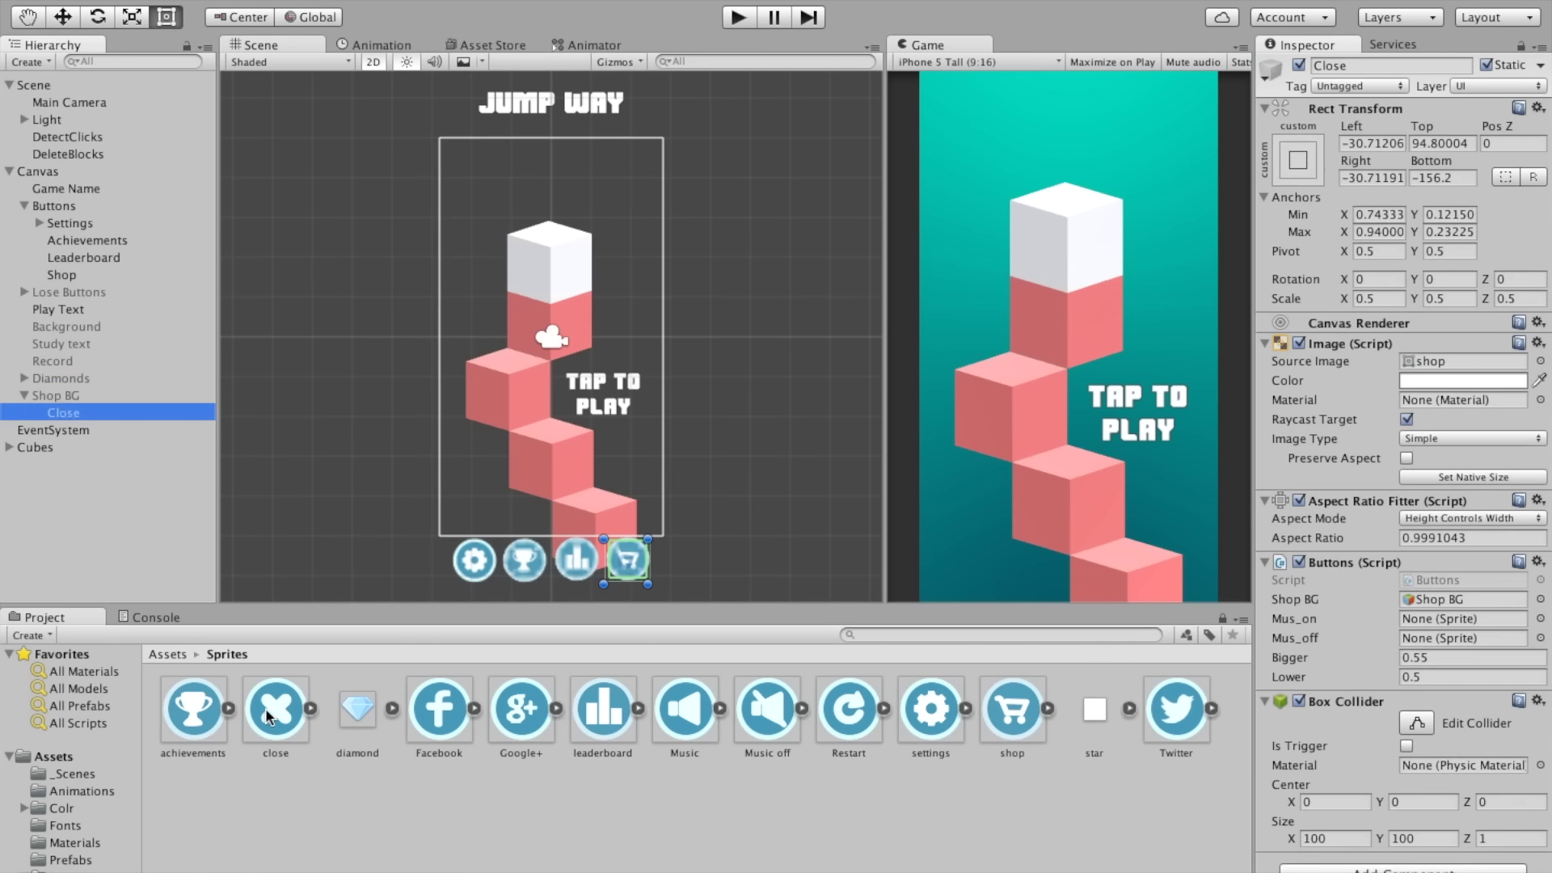
Step: Set the Close button's Source Image to the close sprite and start play mode
{"action": "left_click_drag", "start_coordinate": [269, 714], "coordinate": [1384, 368]}
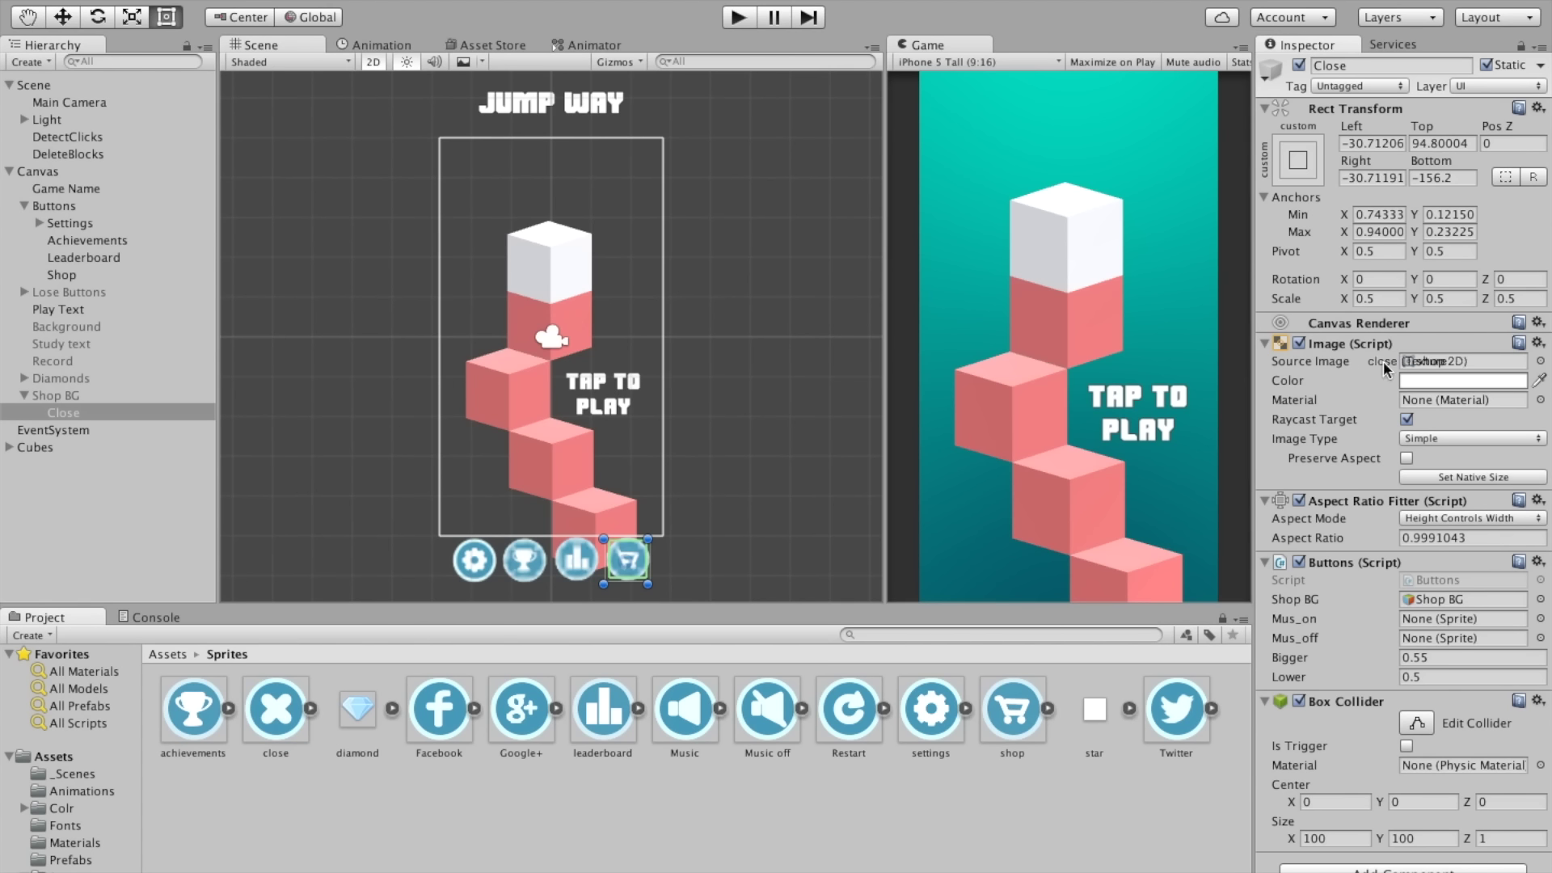
{"action": "left_click_drag", "start_coordinate": [1384, 360], "coordinate": [1418, 357]}
{"action": "key", "text": "ctrl+p"}
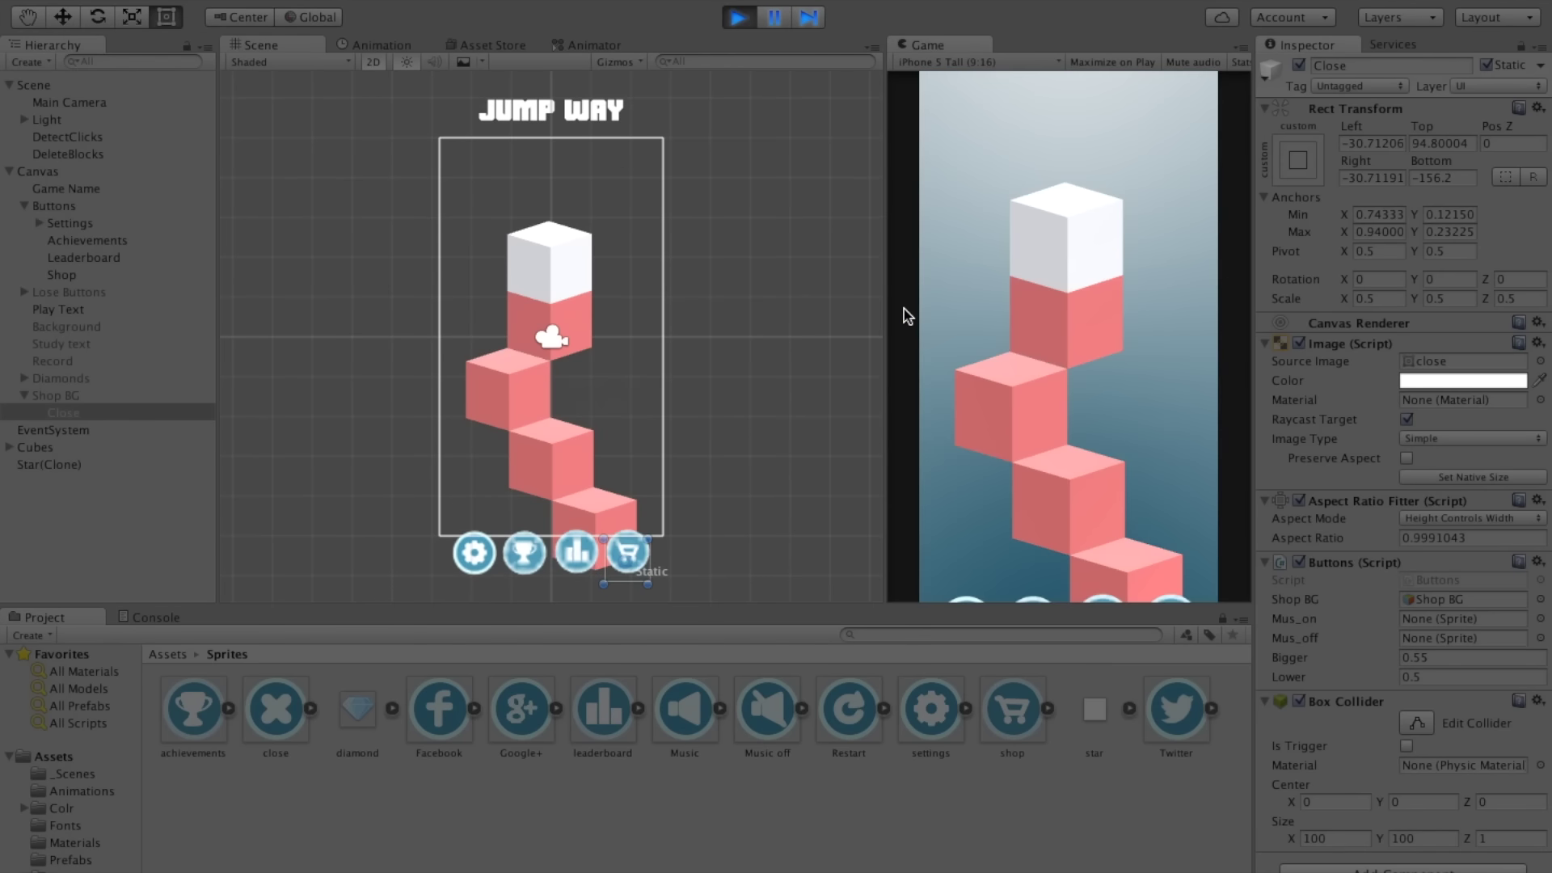
Step: Open the shop overlay in play, stop playback, and clear the Close button's Static flag
{"action": "left_click", "coordinate": [1162, 496]}
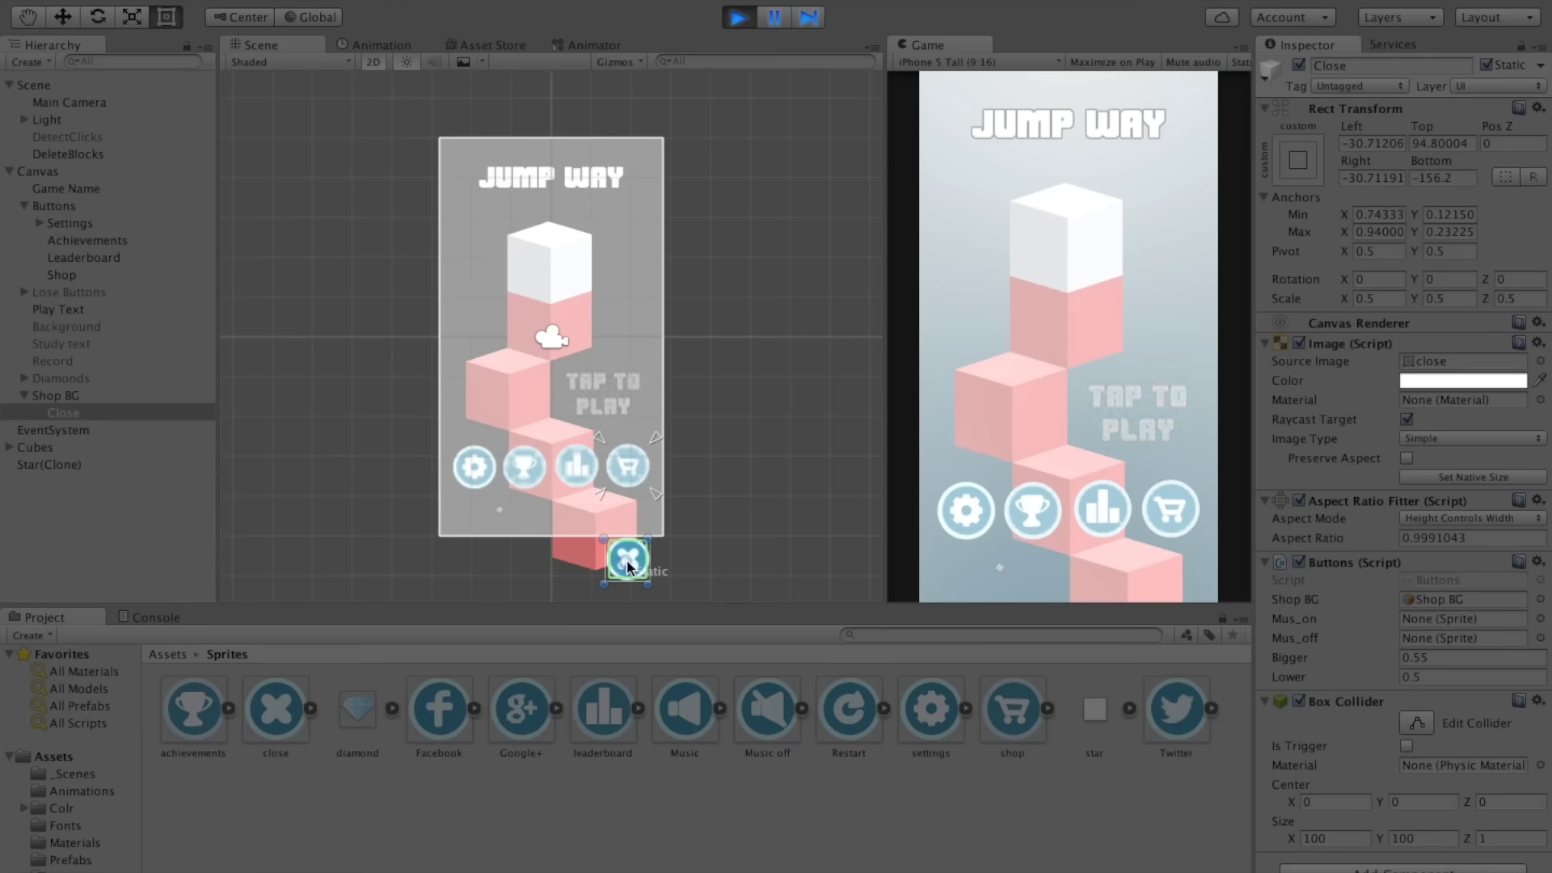
{"action": "key", "text": "ctrl+p"}
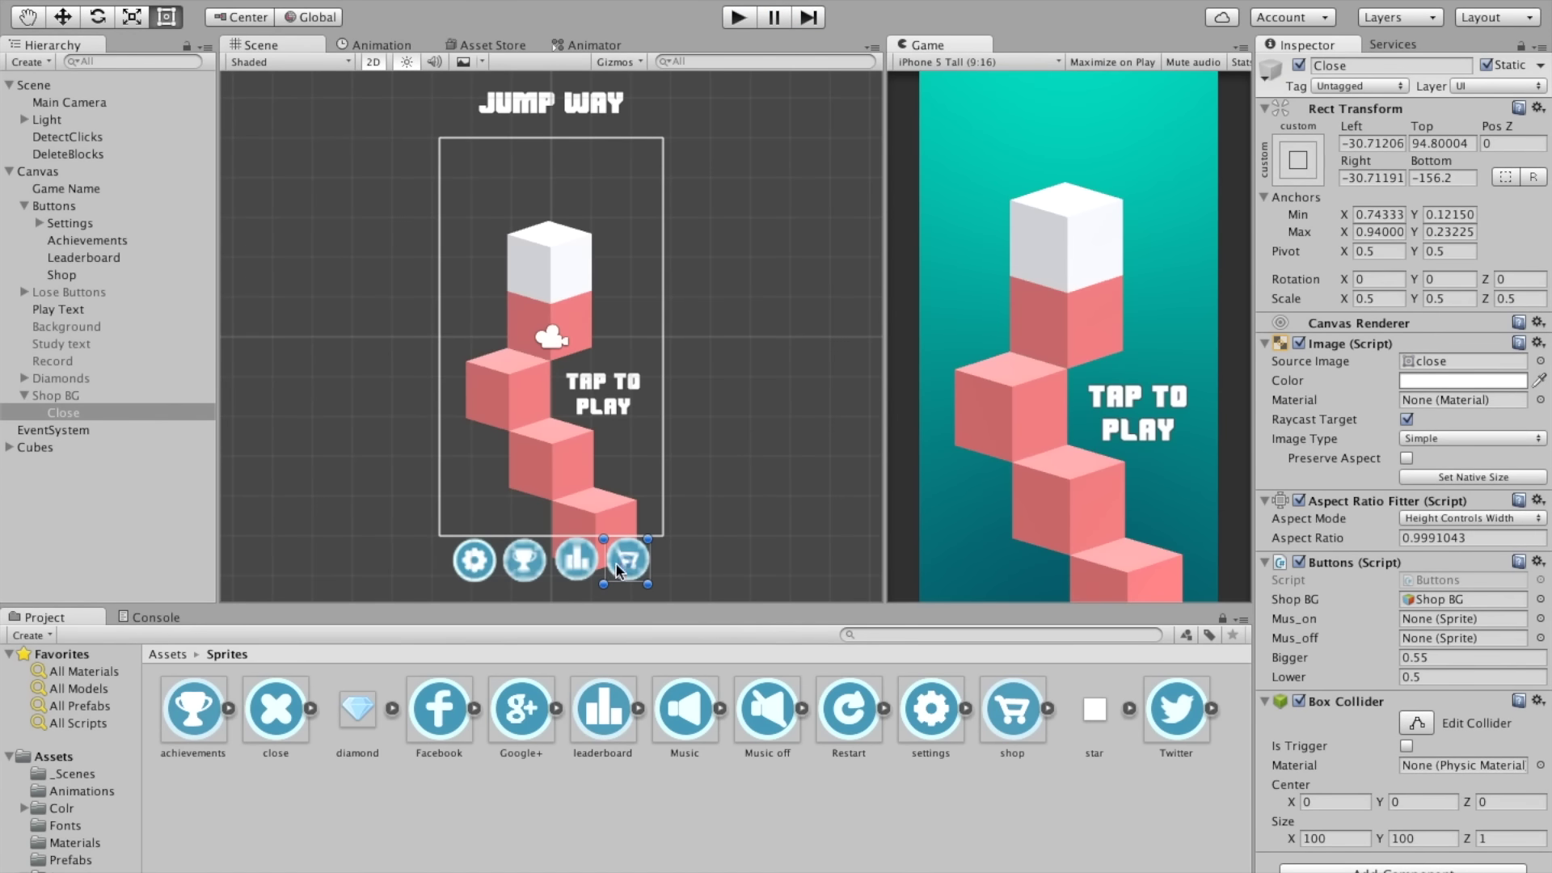
{"action": "left_click", "coordinate": [1505, 66]}
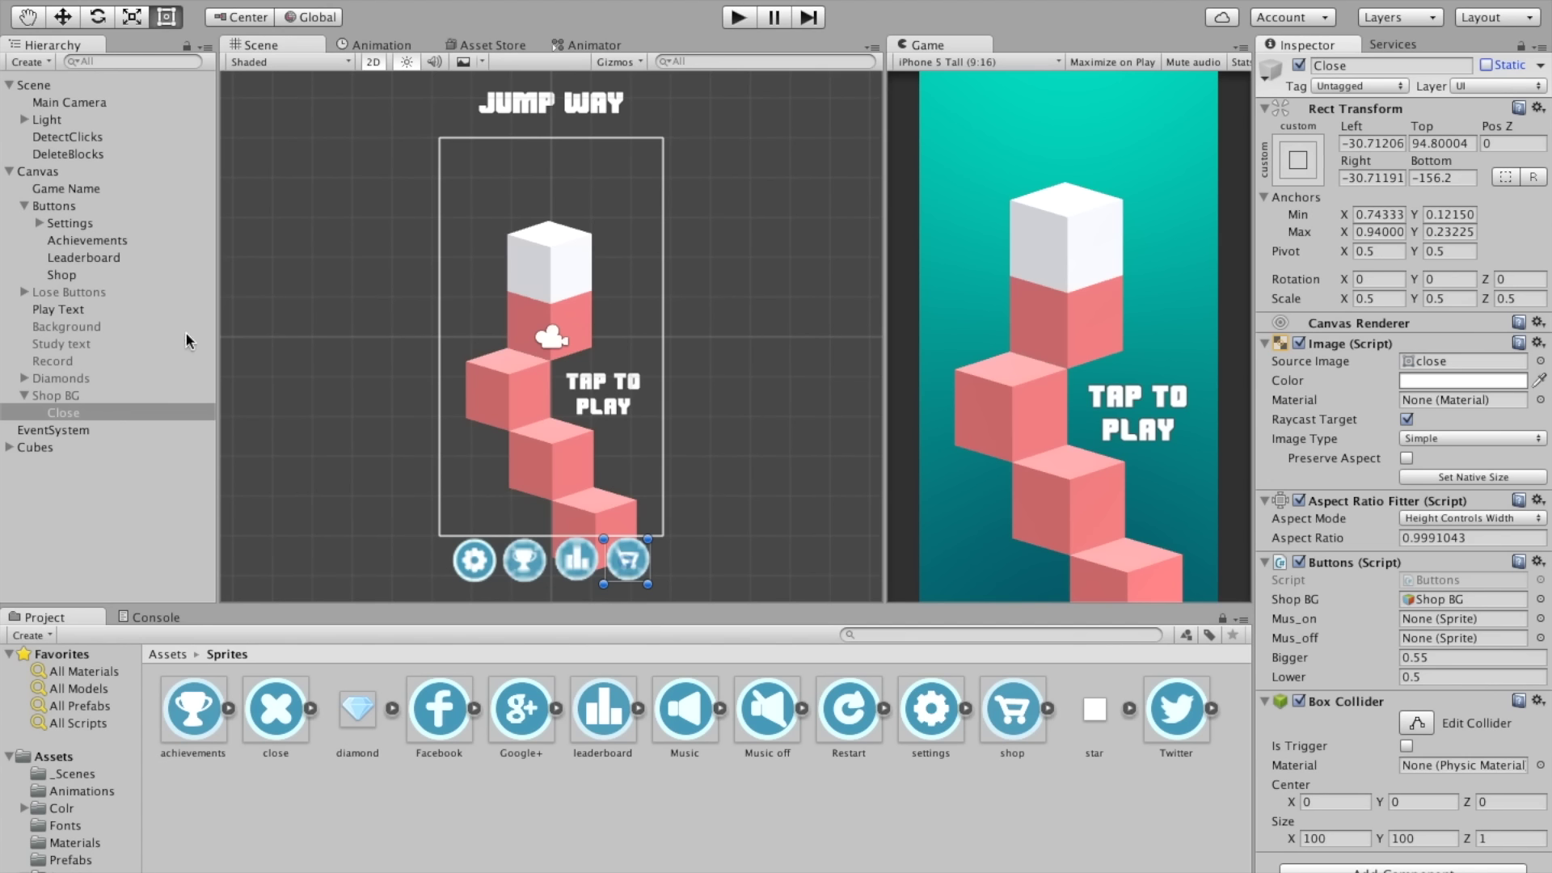
Step: Move the Close button up near the canvas top (Top −424.7, Bottom 363.3)
{"action": "key", "text": "w"}
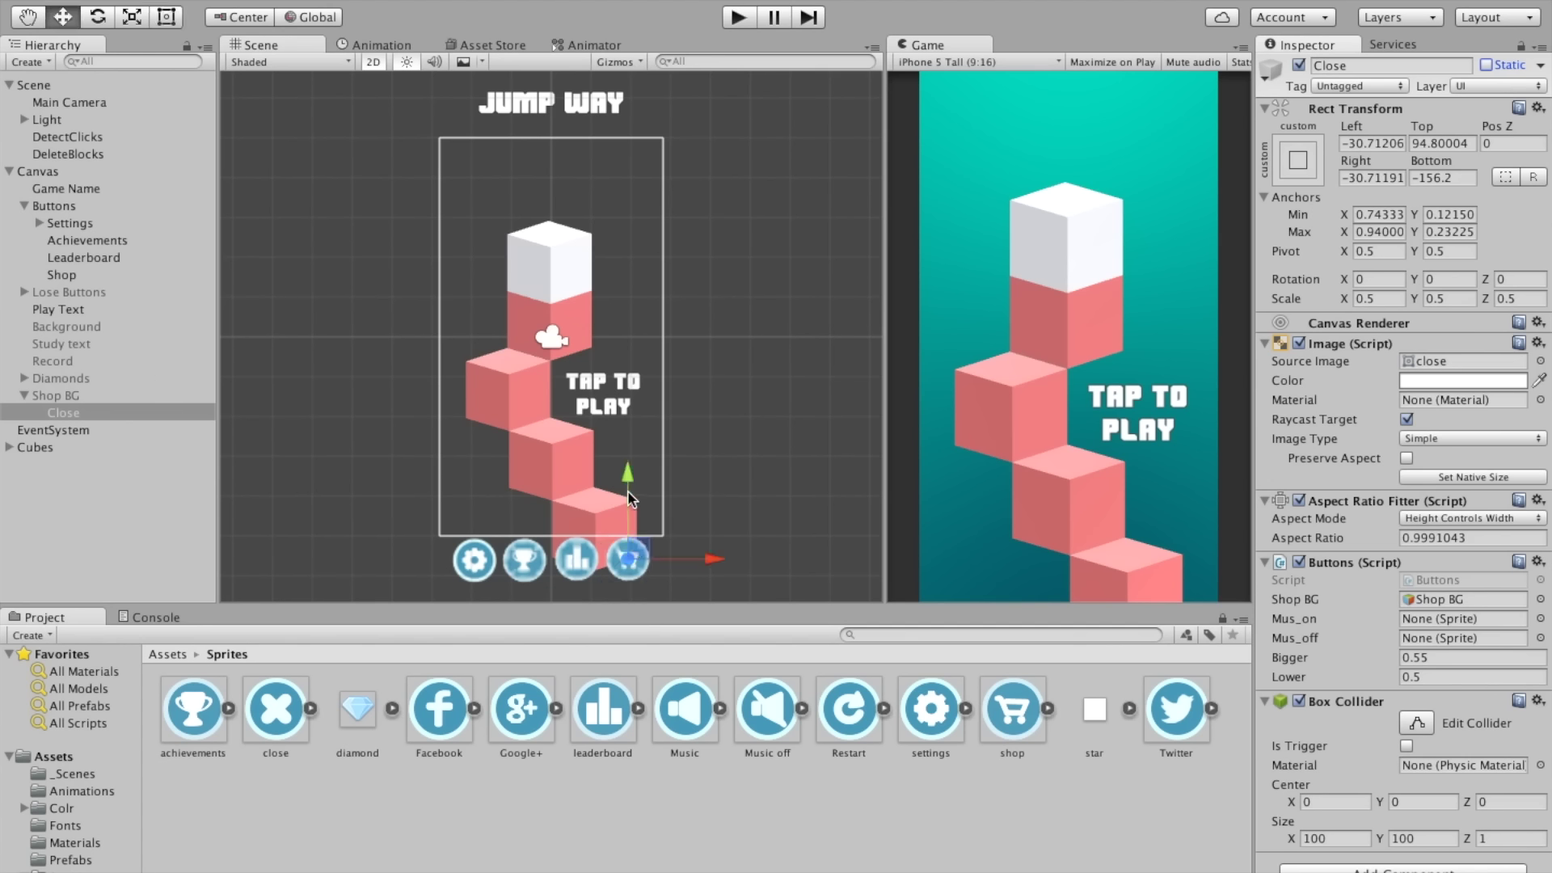
{"action": "left_click_drag", "start_coordinate": [626, 468], "coordinate": [629, 81]}
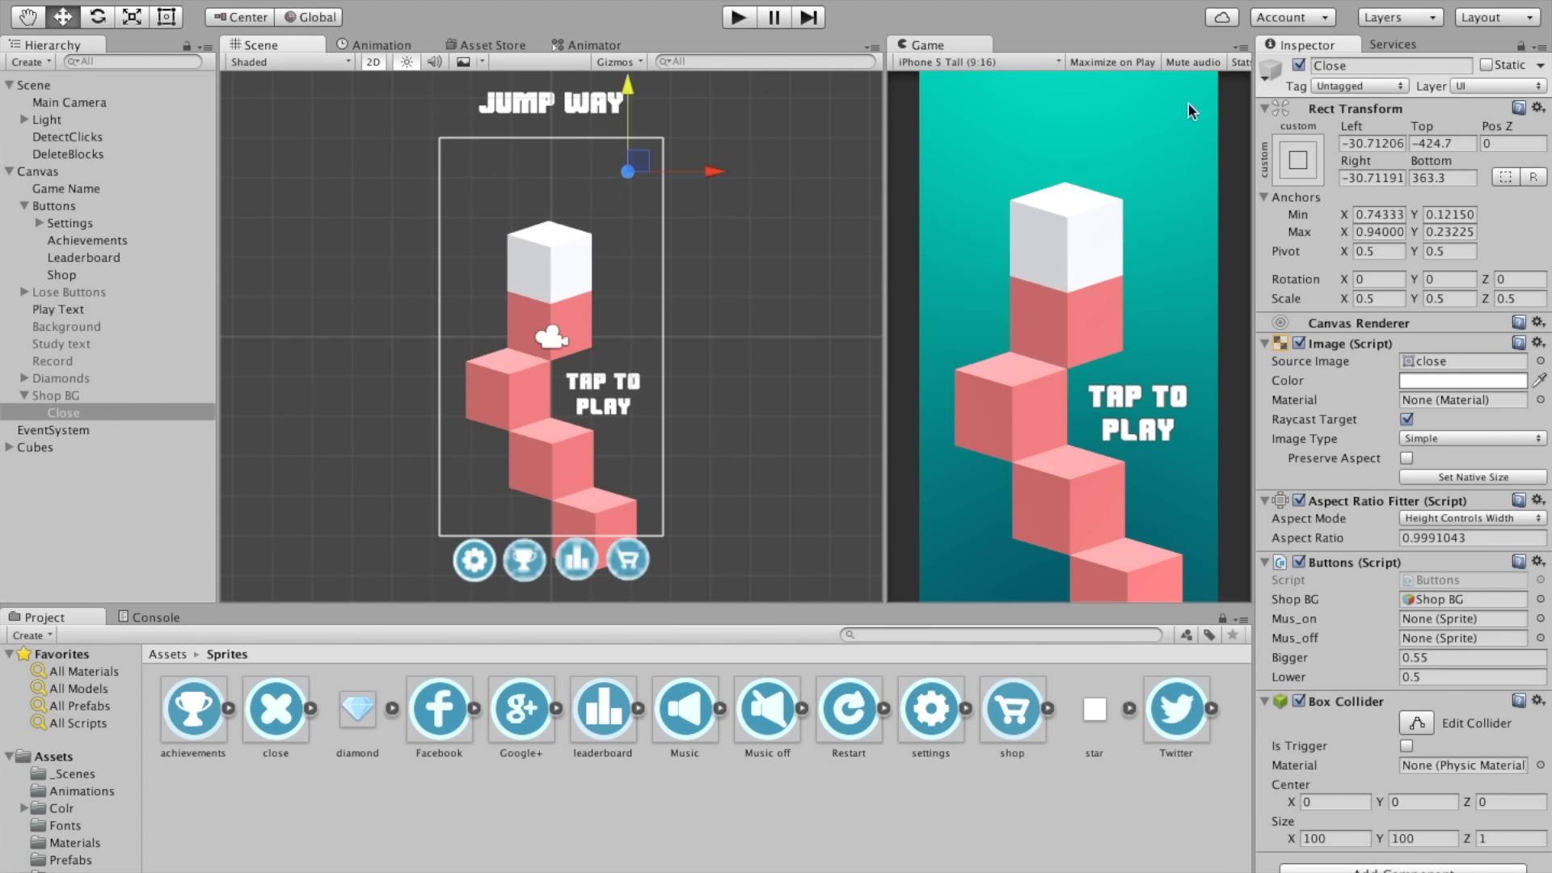
{"action": "left_click", "coordinate": [1298, 65]}
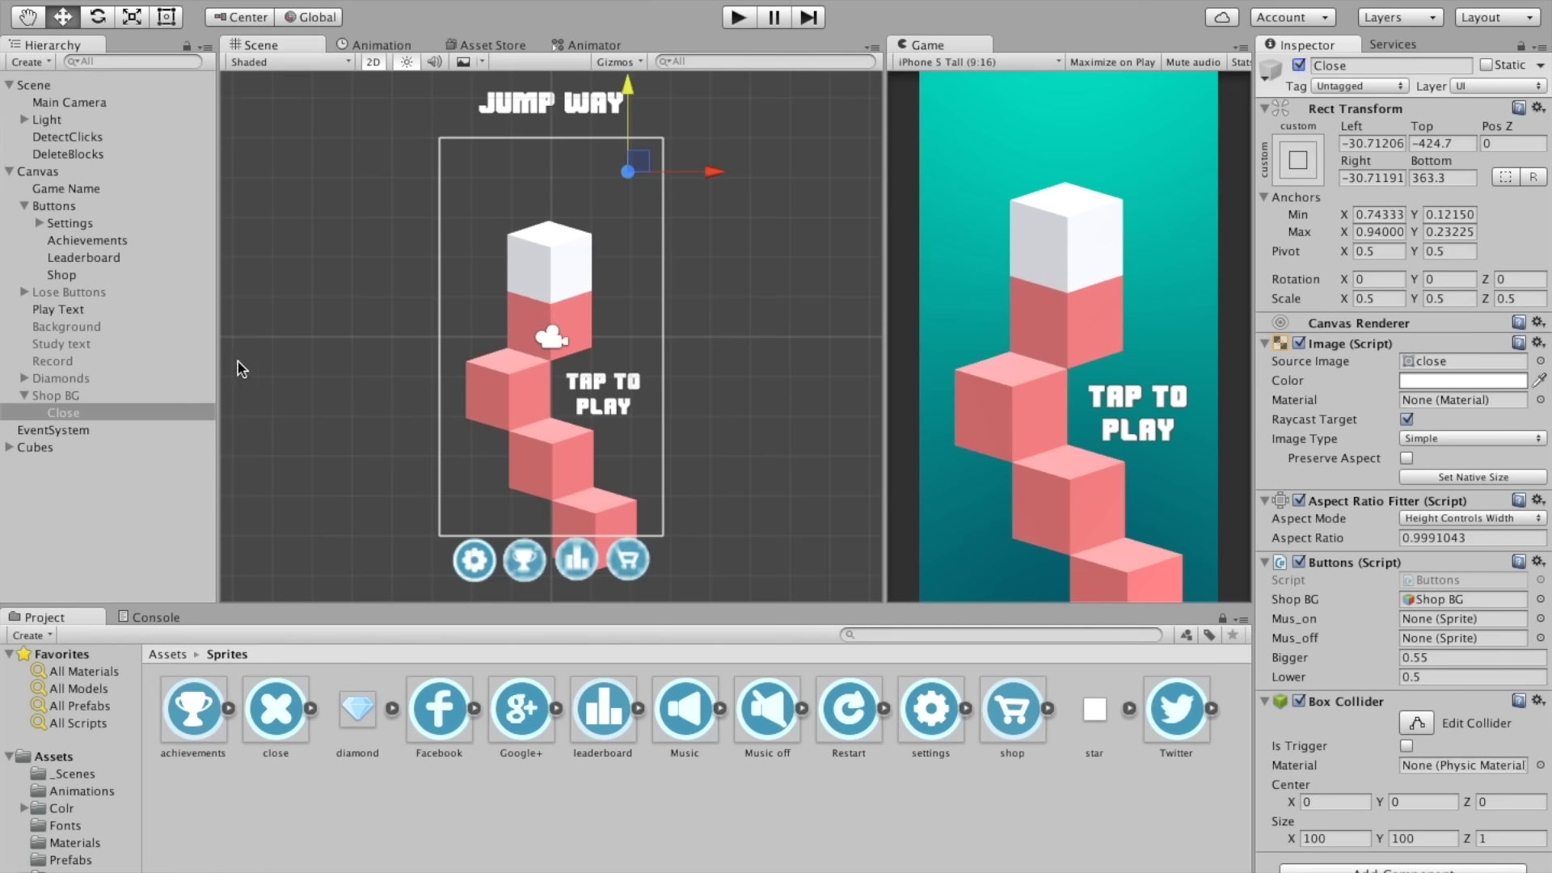
{"action": "left_click", "coordinate": [70, 392]}
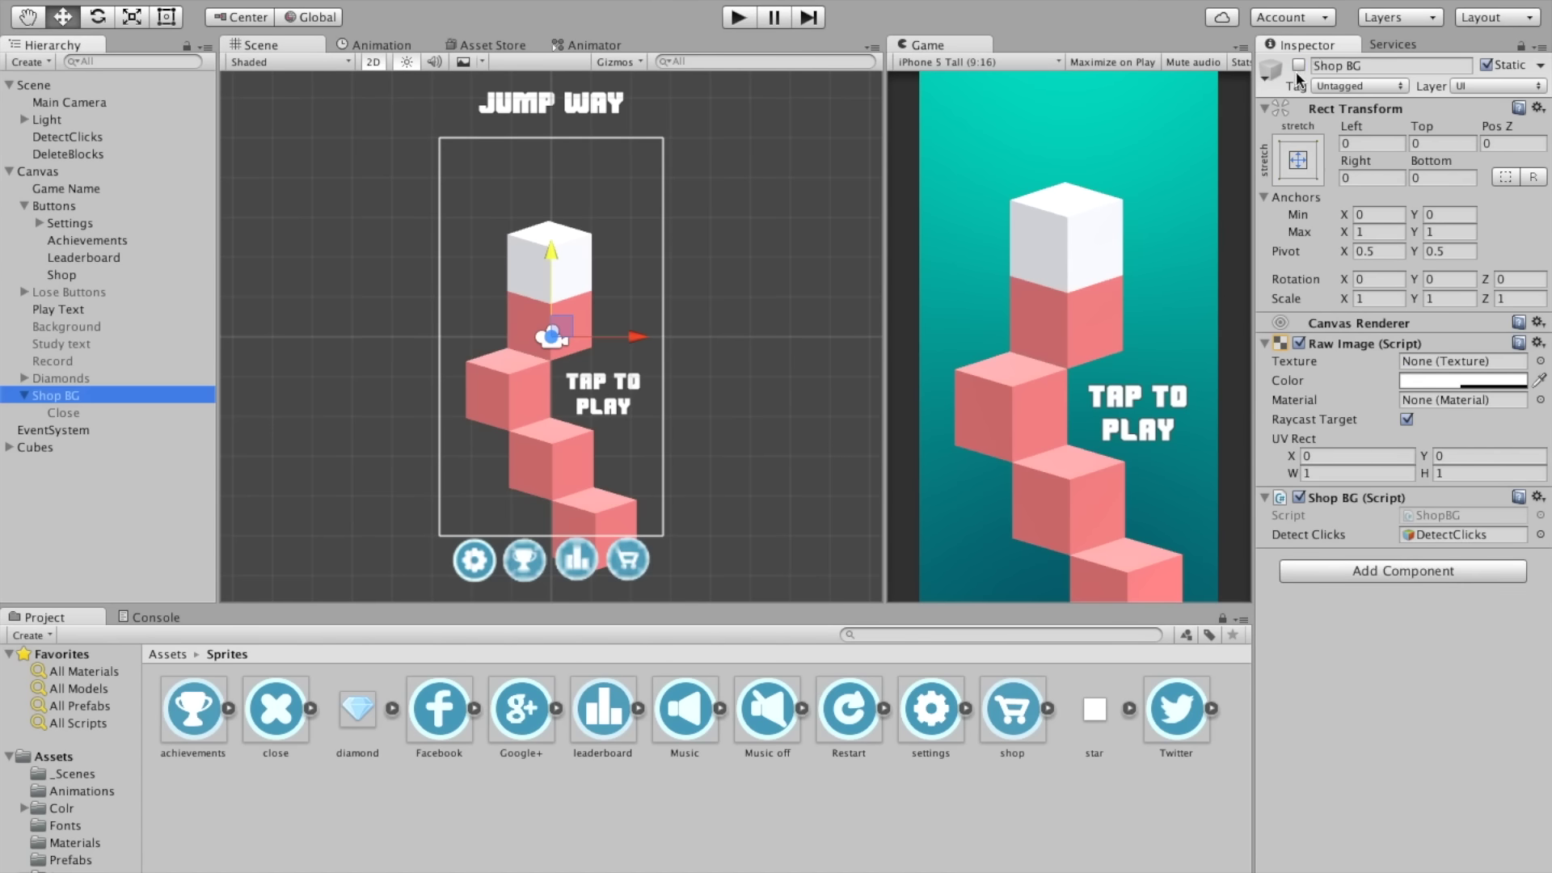
Step: Show Shop BG, select Close, and pull its anchors up toward the top-right corner
{"action": "left_click", "coordinate": [1298, 64]}
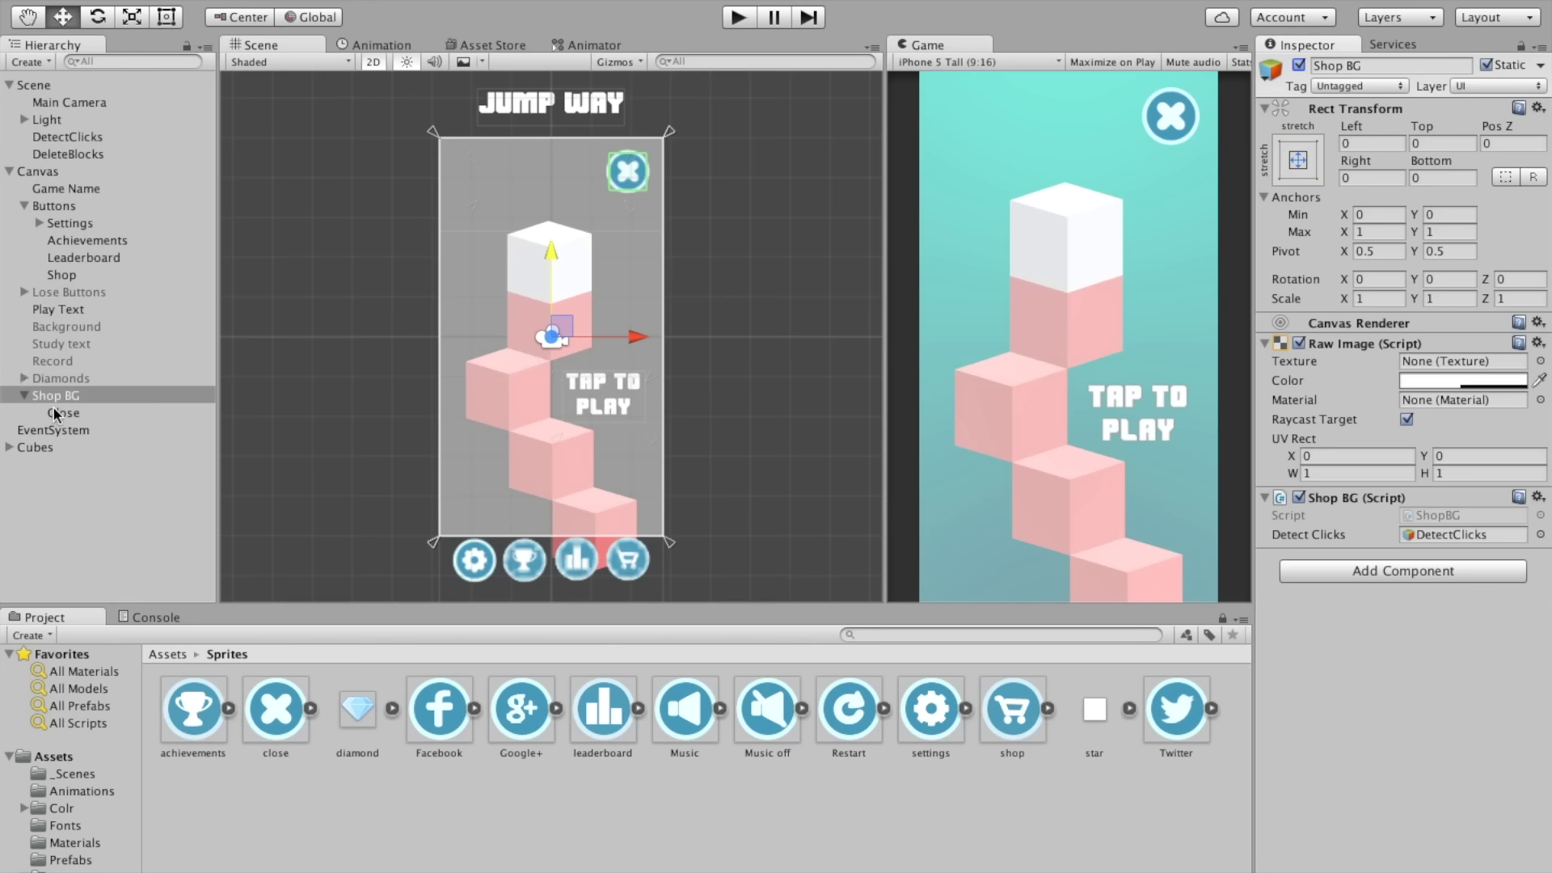
{"action": "left_click", "coordinate": [54, 411]}
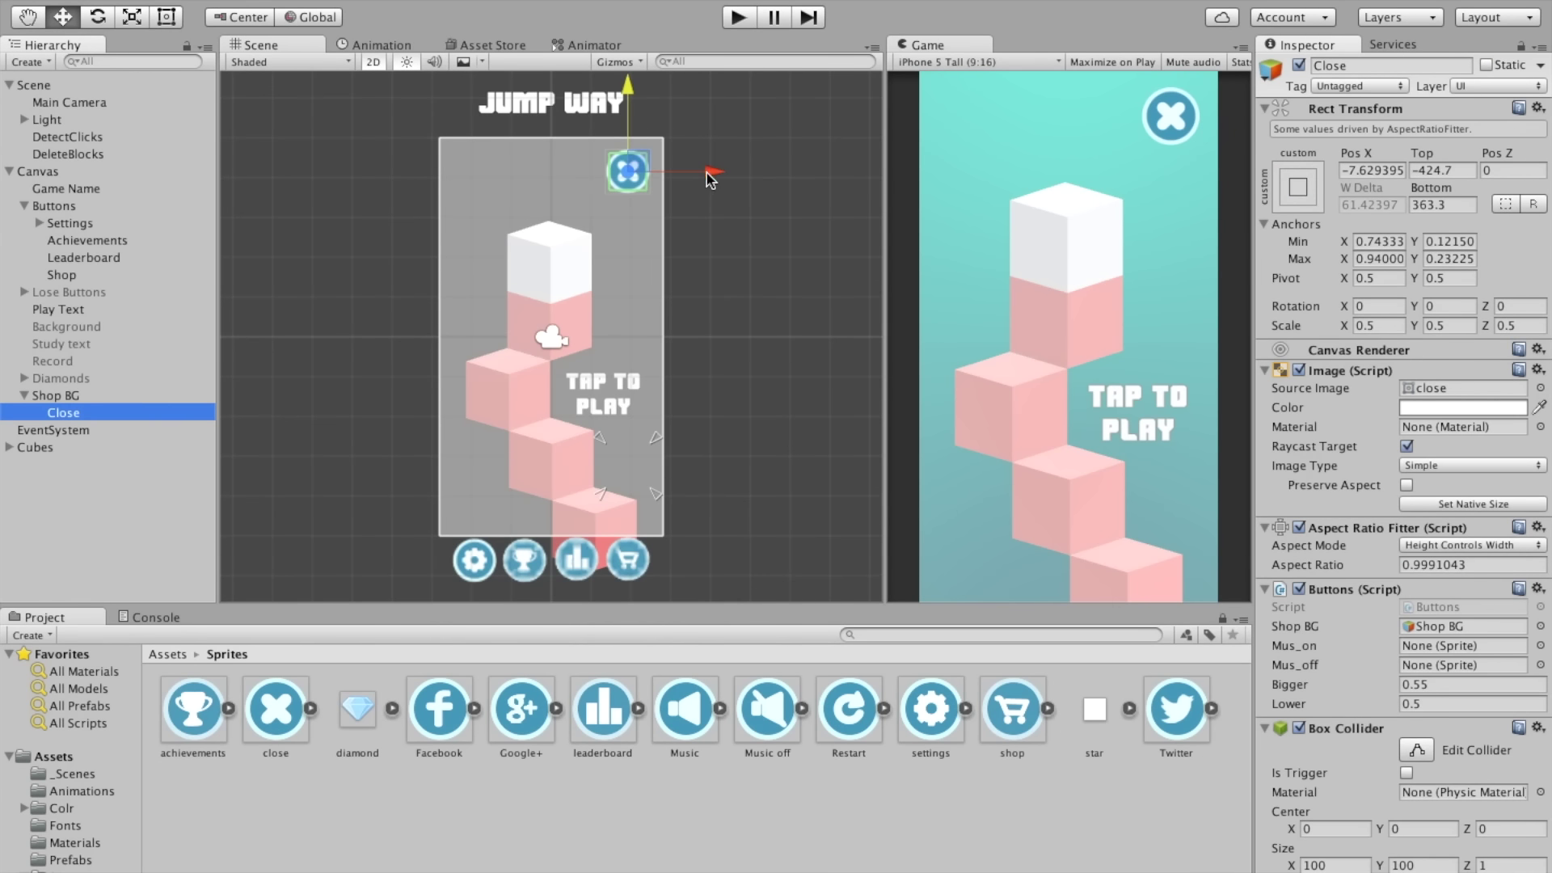
{"action": "key", "text": "f"}
{"action": "scroll", "coordinate": [619, 370], "scroll_direction": "down", "scroll_amount": 5}
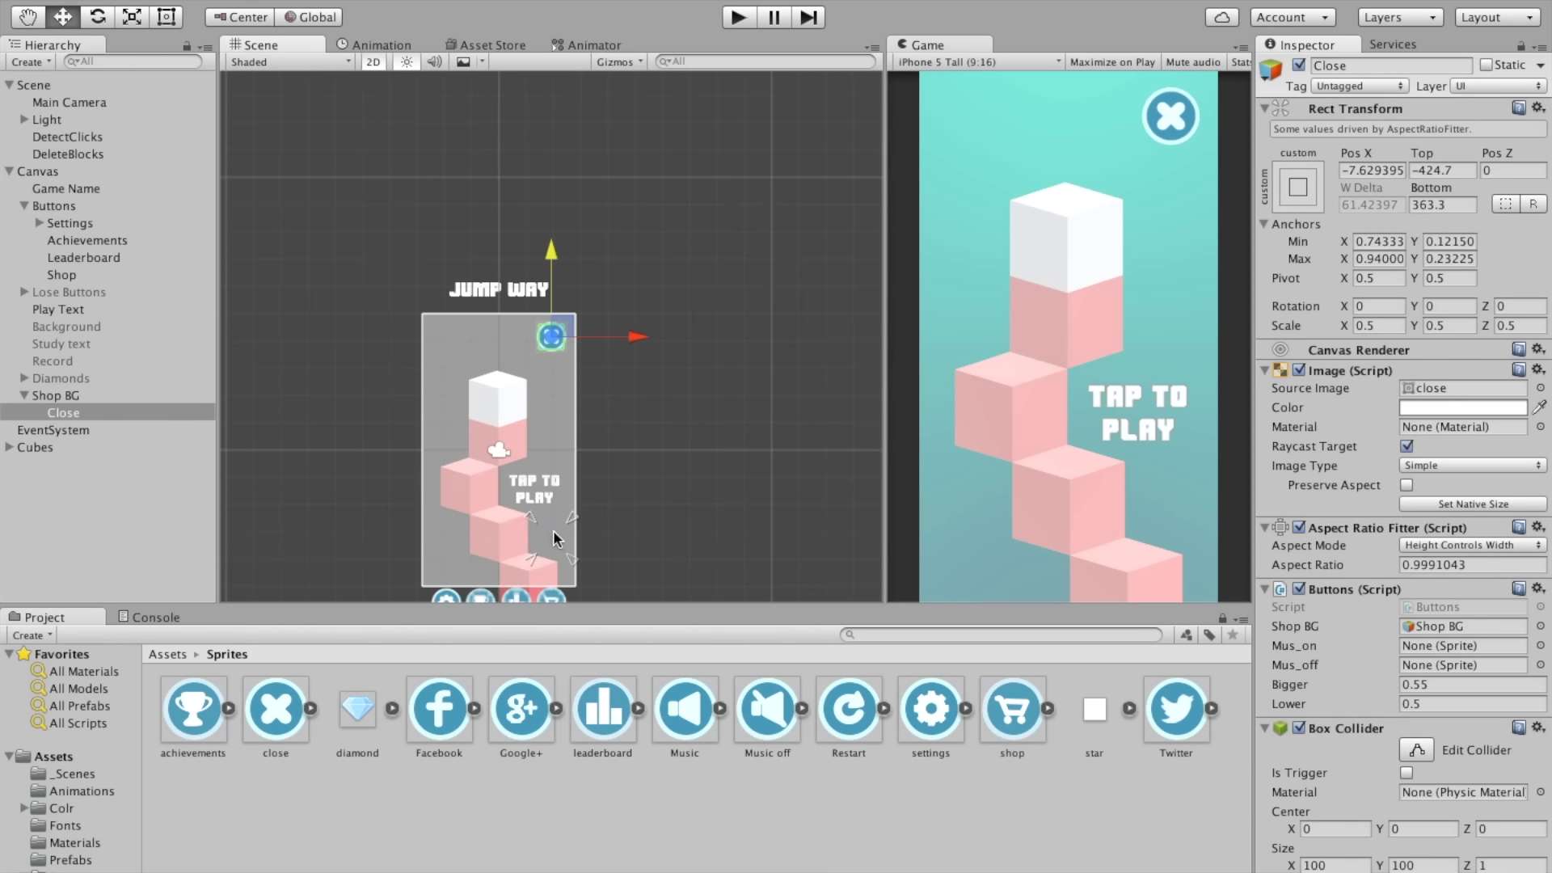
{"action": "left_click_drag", "start_coordinate": [530, 518], "coordinate": [522, 309]}
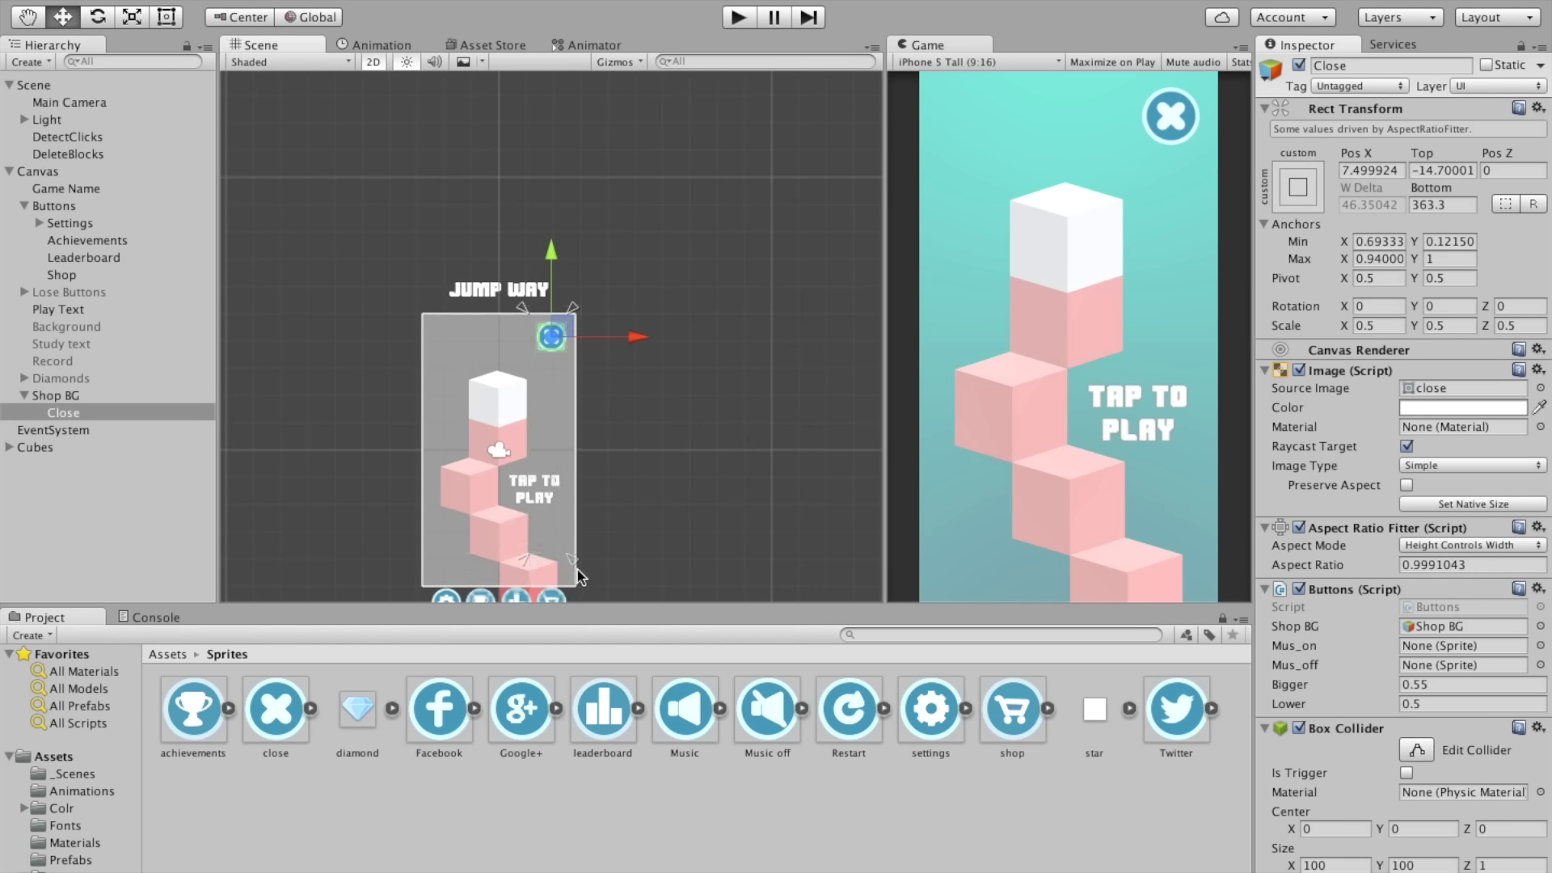
{"action": "left_click_drag", "start_coordinate": [574, 560], "coordinate": [573, 356]}
Step: Tighten Close's anchors to 0.74–0.943 × 0.858–0.972, then hide Shop BG again
{"action": "key", "text": "f"}
{"action": "left_click_drag", "start_coordinate": [415, 197], "coordinate": [457, 244]}
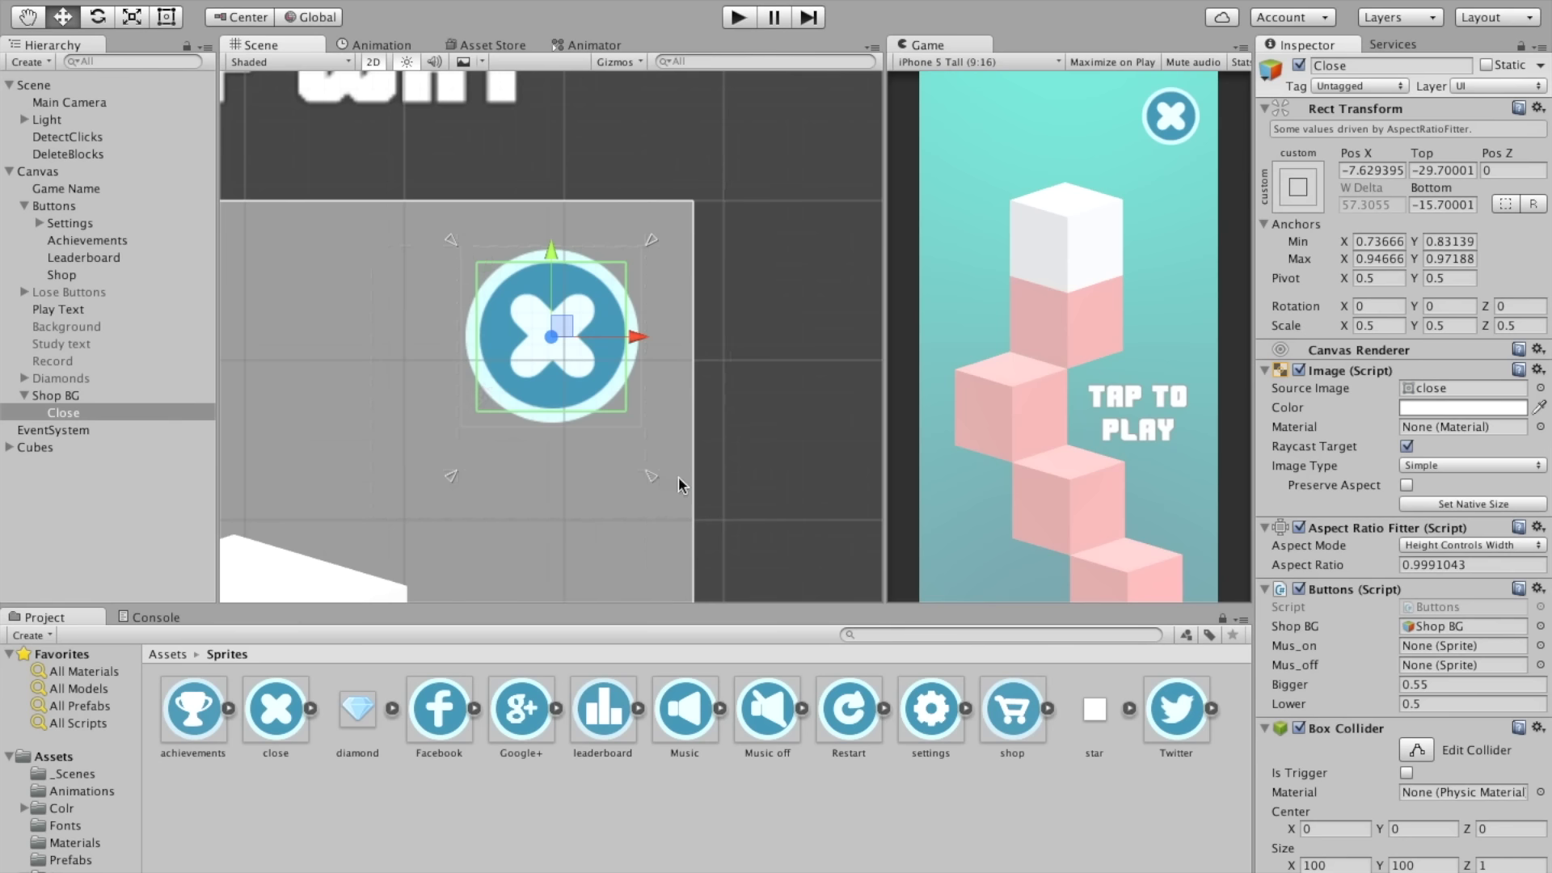
{"action": "left_click_drag", "start_coordinate": [648, 471], "coordinate": [644, 425]}
{"action": "left_click_drag", "start_coordinate": [449, 238], "coordinate": [453, 238]}
{"action": "left_click", "coordinate": [1361, 171]}
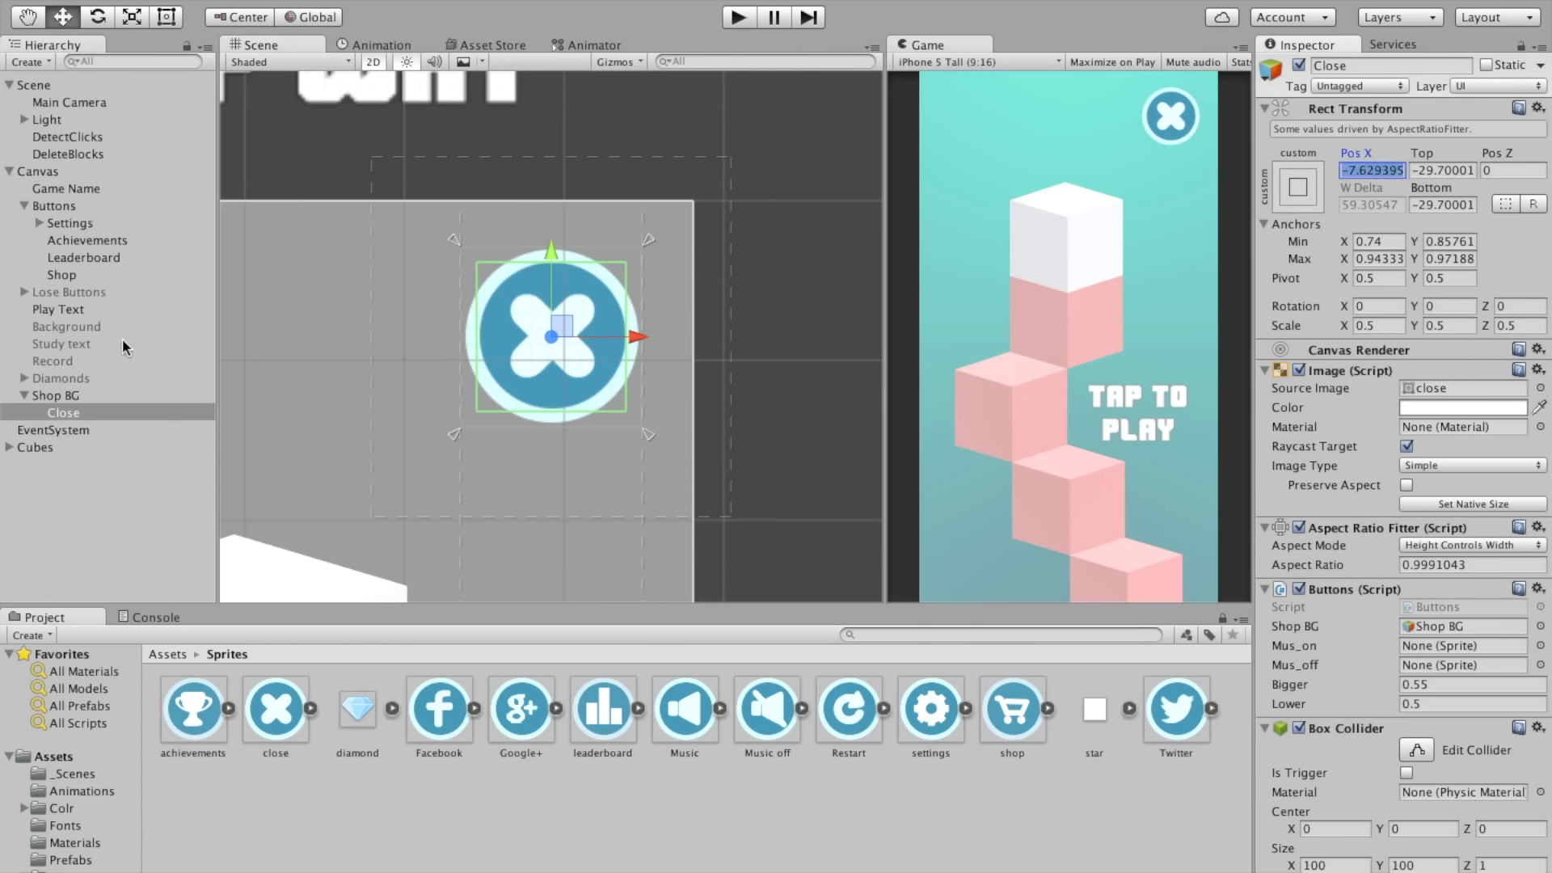
{"action": "left_click", "coordinate": [104, 392]}
{"action": "left_click", "coordinate": [1298, 66]}
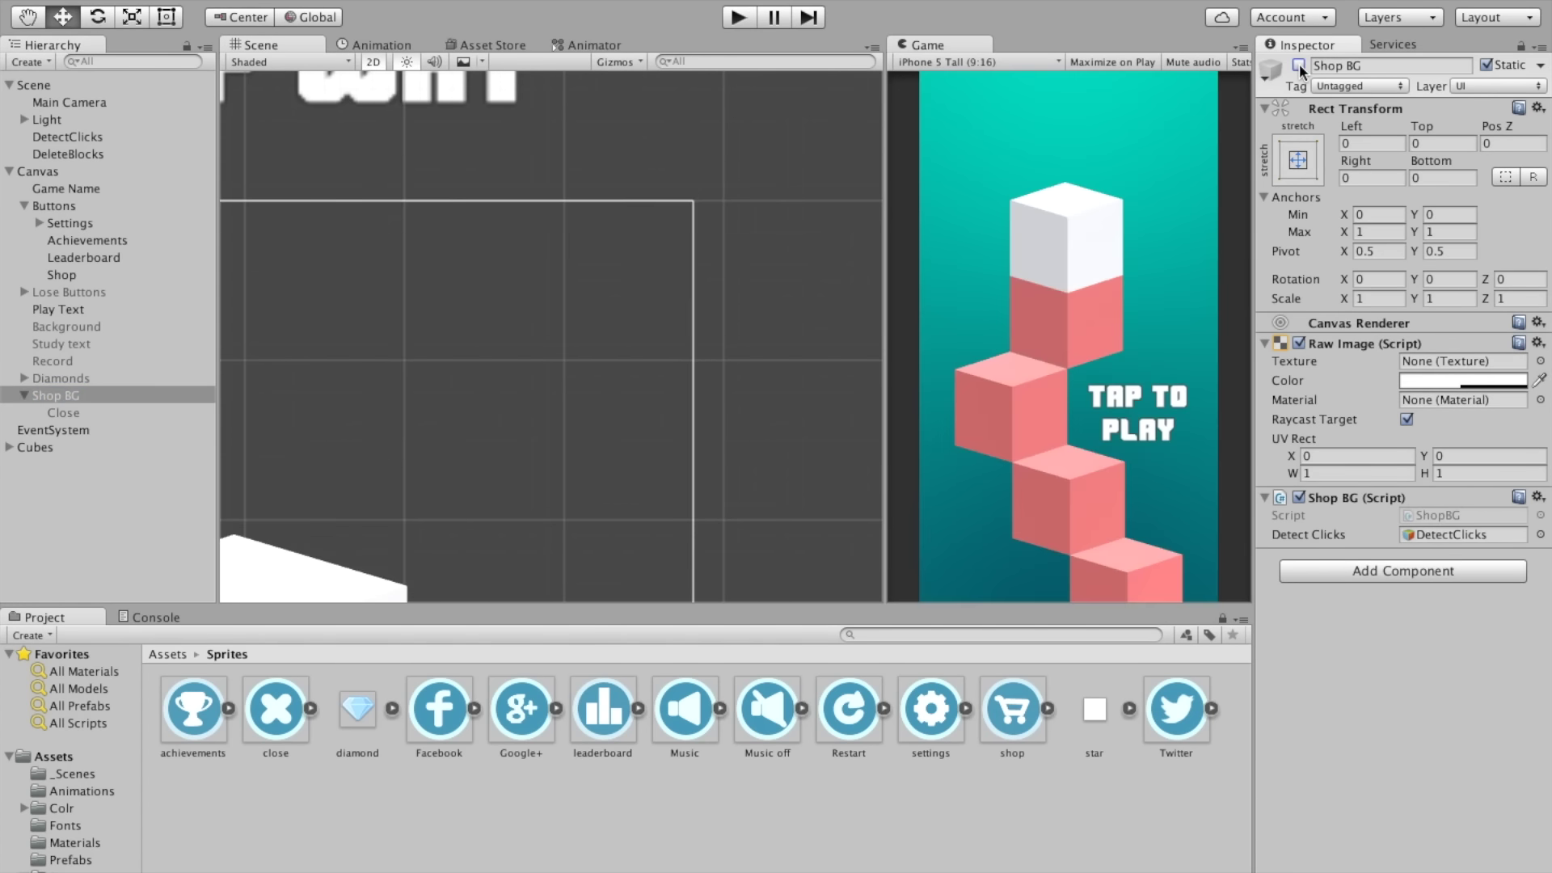
Step: In play mode, open the shop overlay and move the Close button up beside the title
{"action": "key", "text": "ctrl+p"}
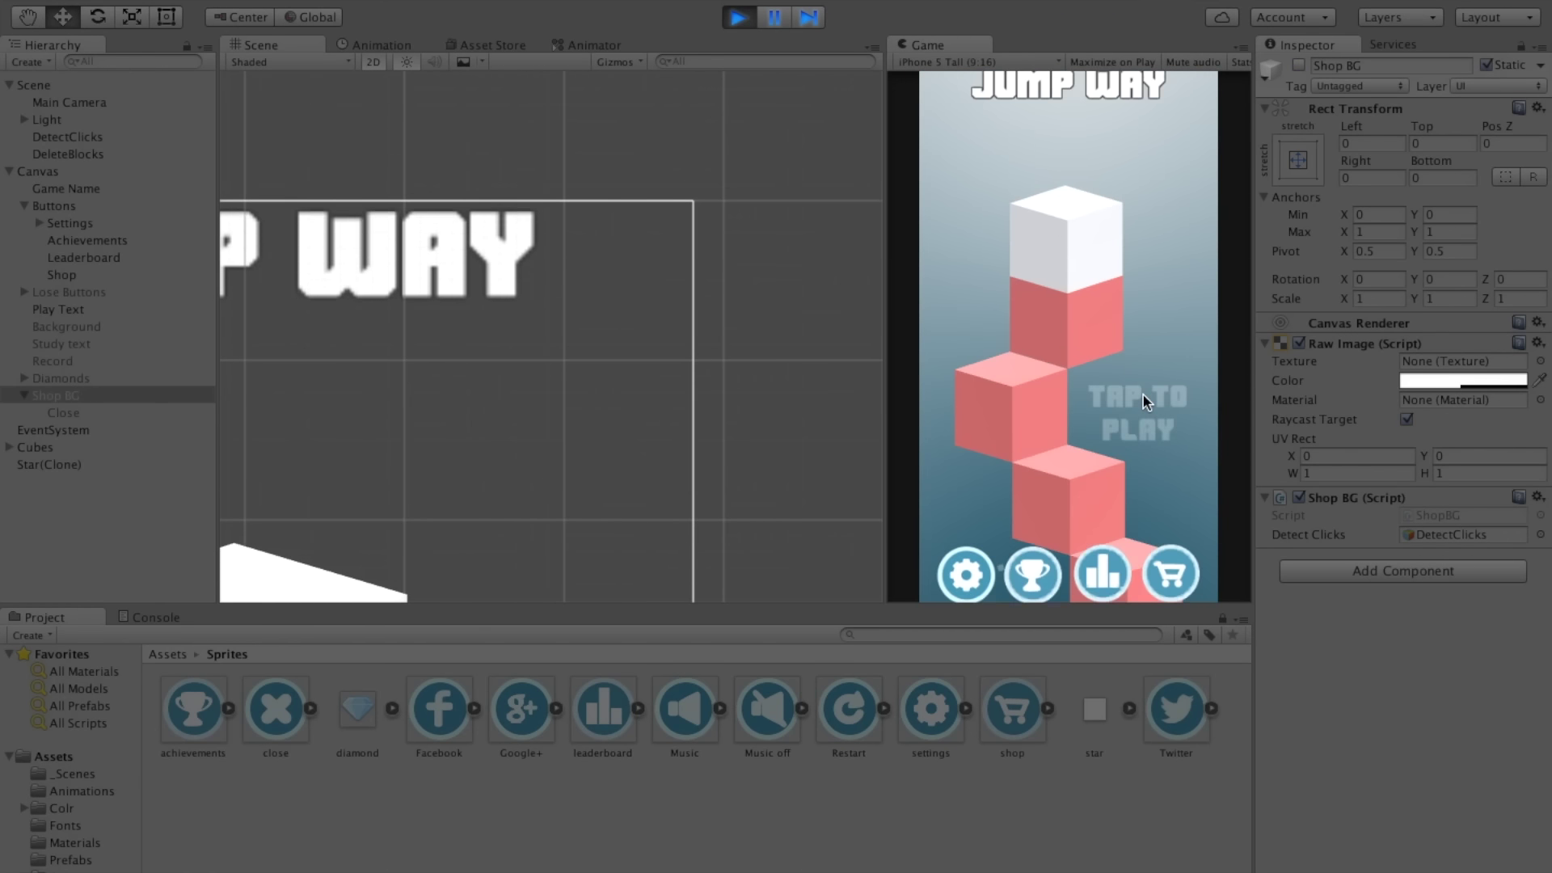
{"action": "left_click", "coordinate": [1171, 506]}
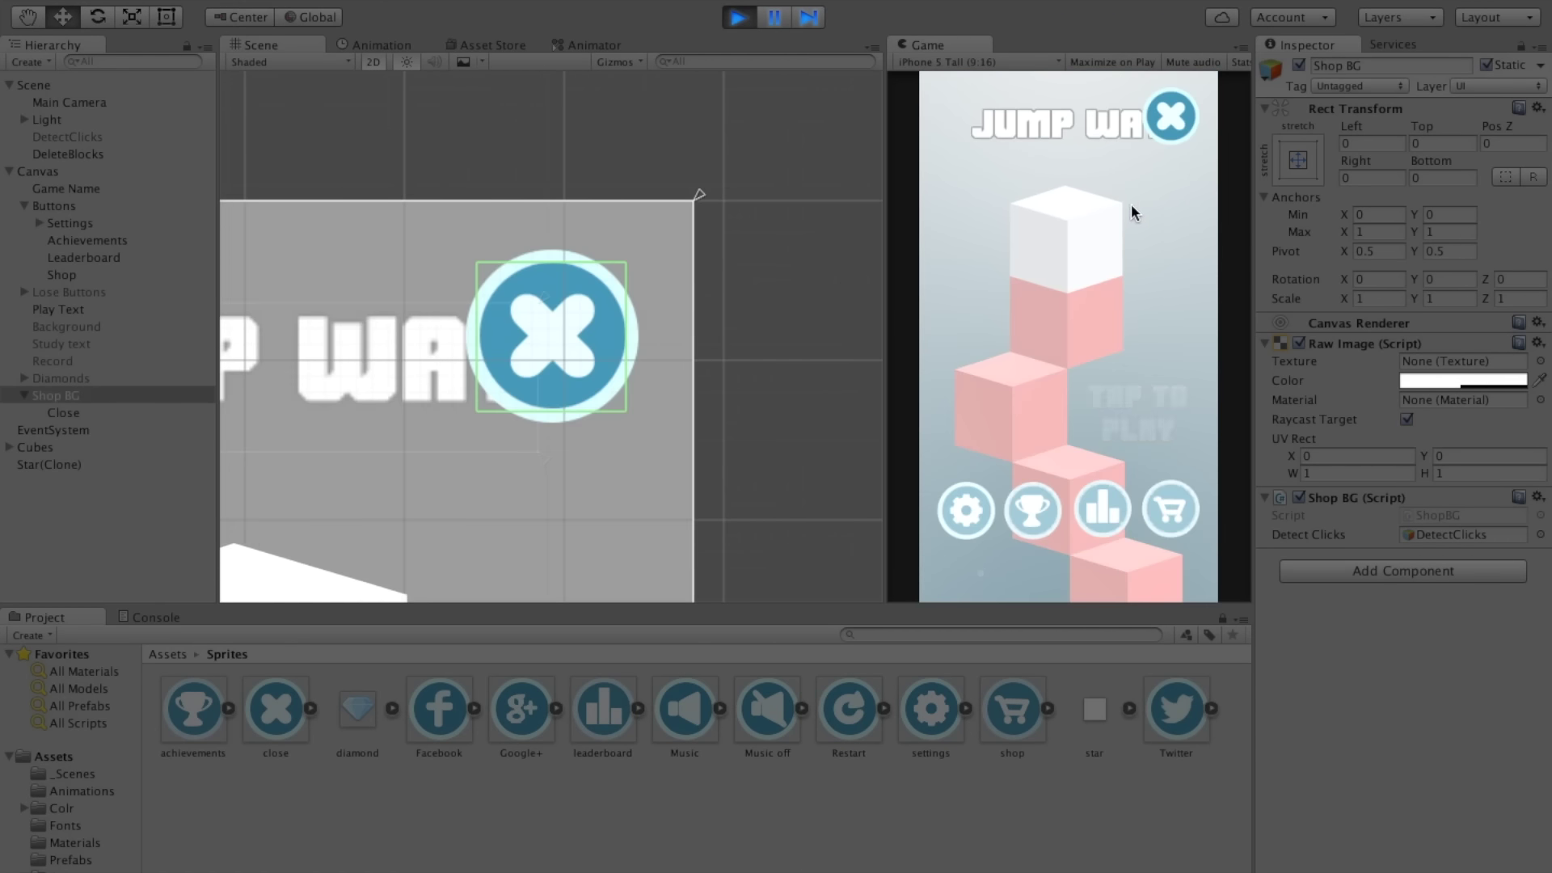
{"action": "left_click", "coordinate": [543, 320]}
{"action": "mouse_move", "coordinate": [553, 250]}
{"action": "left_mouse_down"}
{"action": "mouse_move", "coordinate": [546, 421]}
{"action": "mouse_move", "coordinate": [545, 393]}
{"action": "mouse_move", "coordinate": [376, 386]}
{"action": "left_mouse_up"}
{"action": "scroll", "coordinate": [507, 385], "scroll_direction": "down", "scroll_amount": 5}
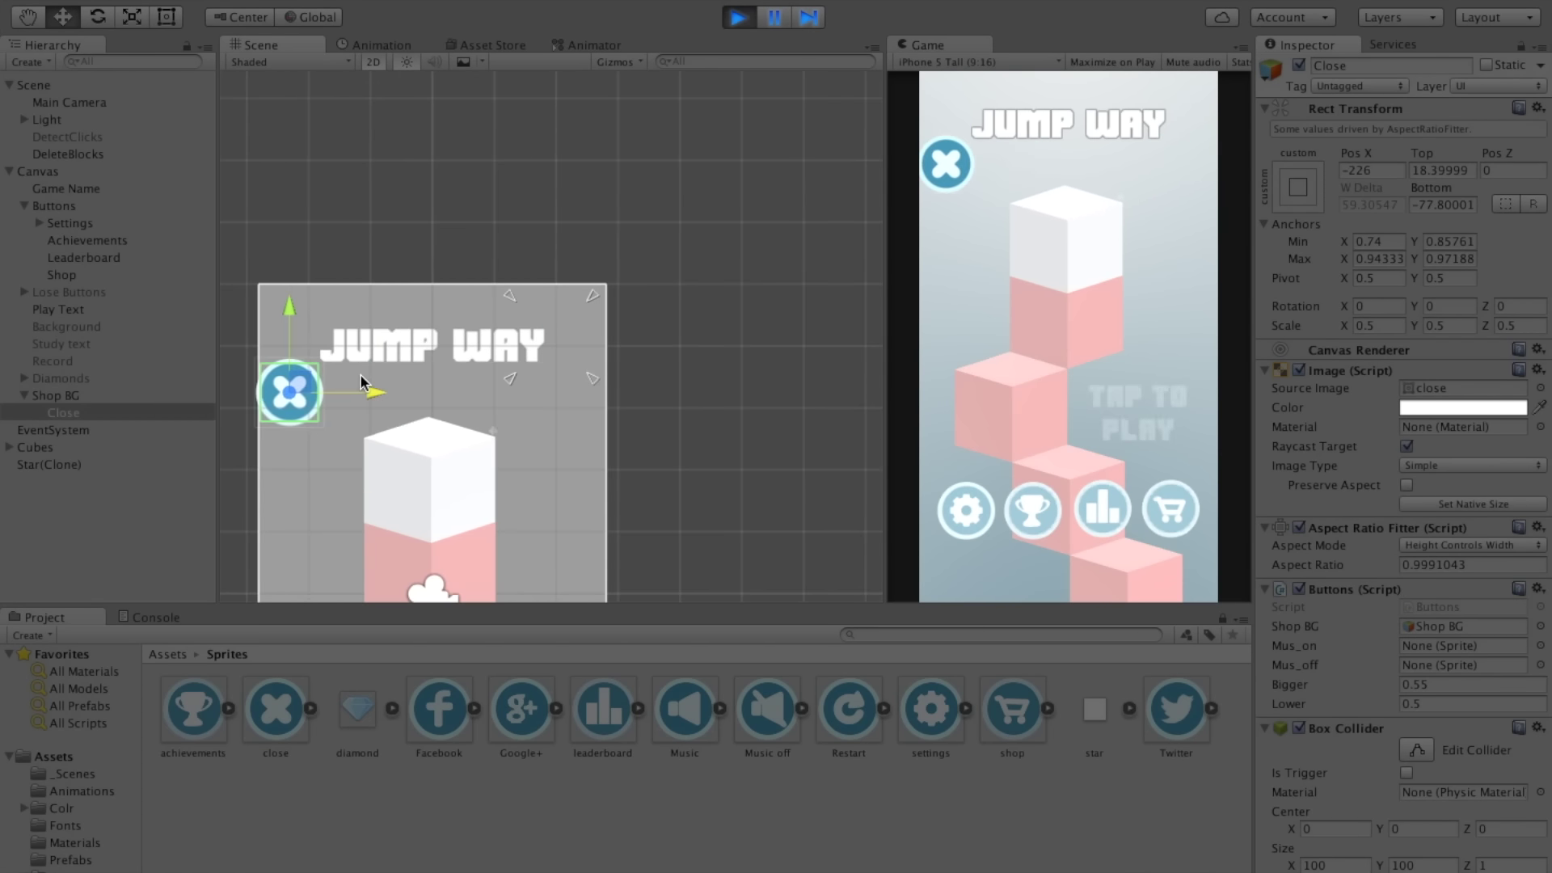
{"action": "left_click_drag", "start_coordinate": [299, 306], "coordinate": [303, 241]}
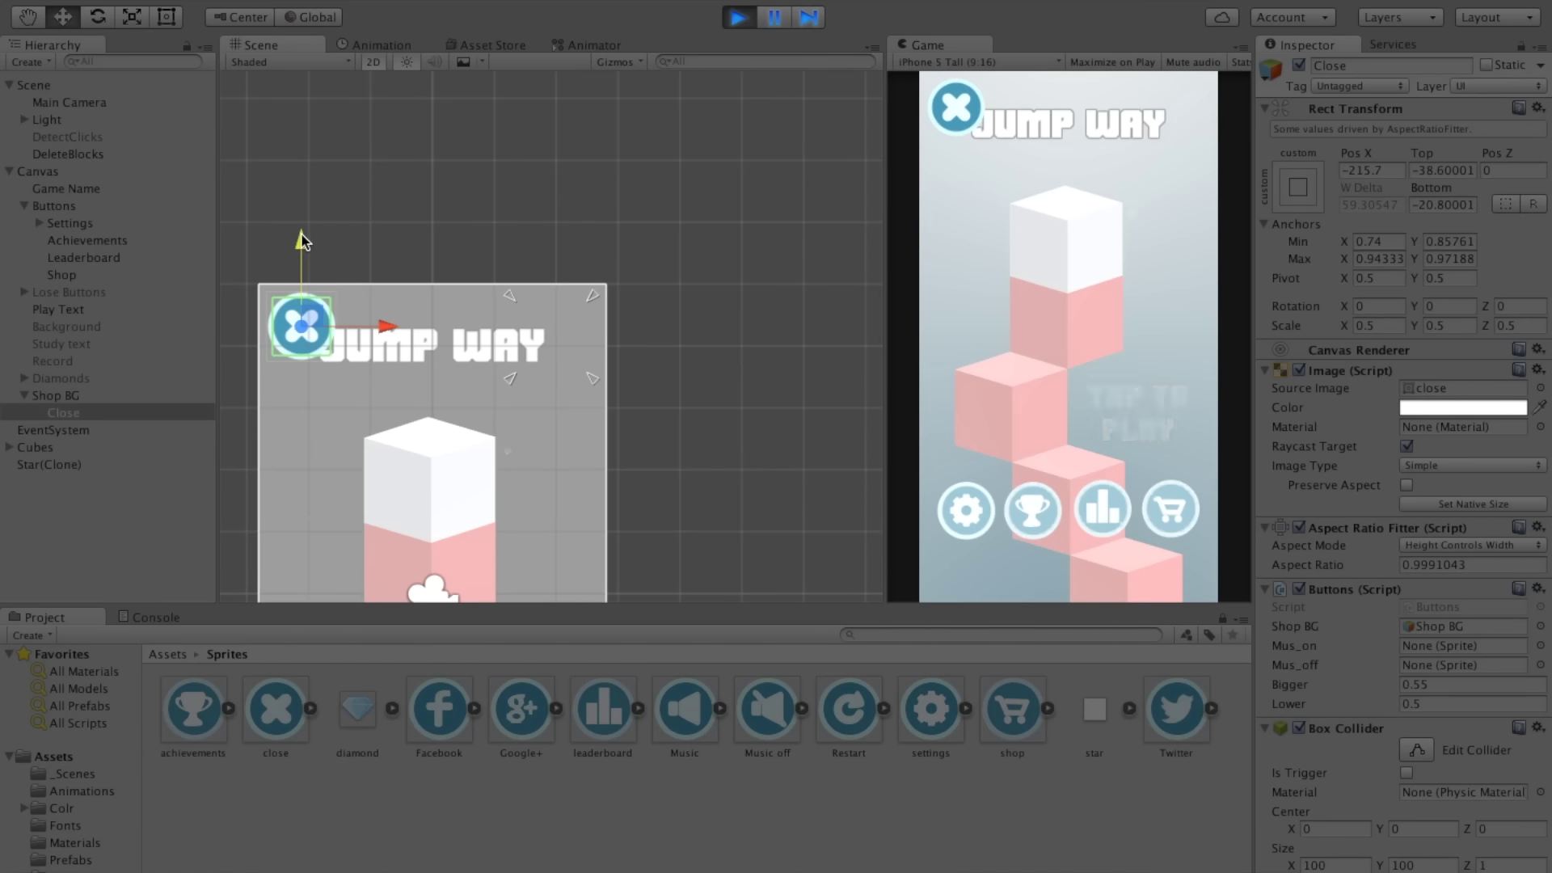
{"action": "left_click_drag", "start_coordinate": [302, 240], "coordinate": [306, 251]}
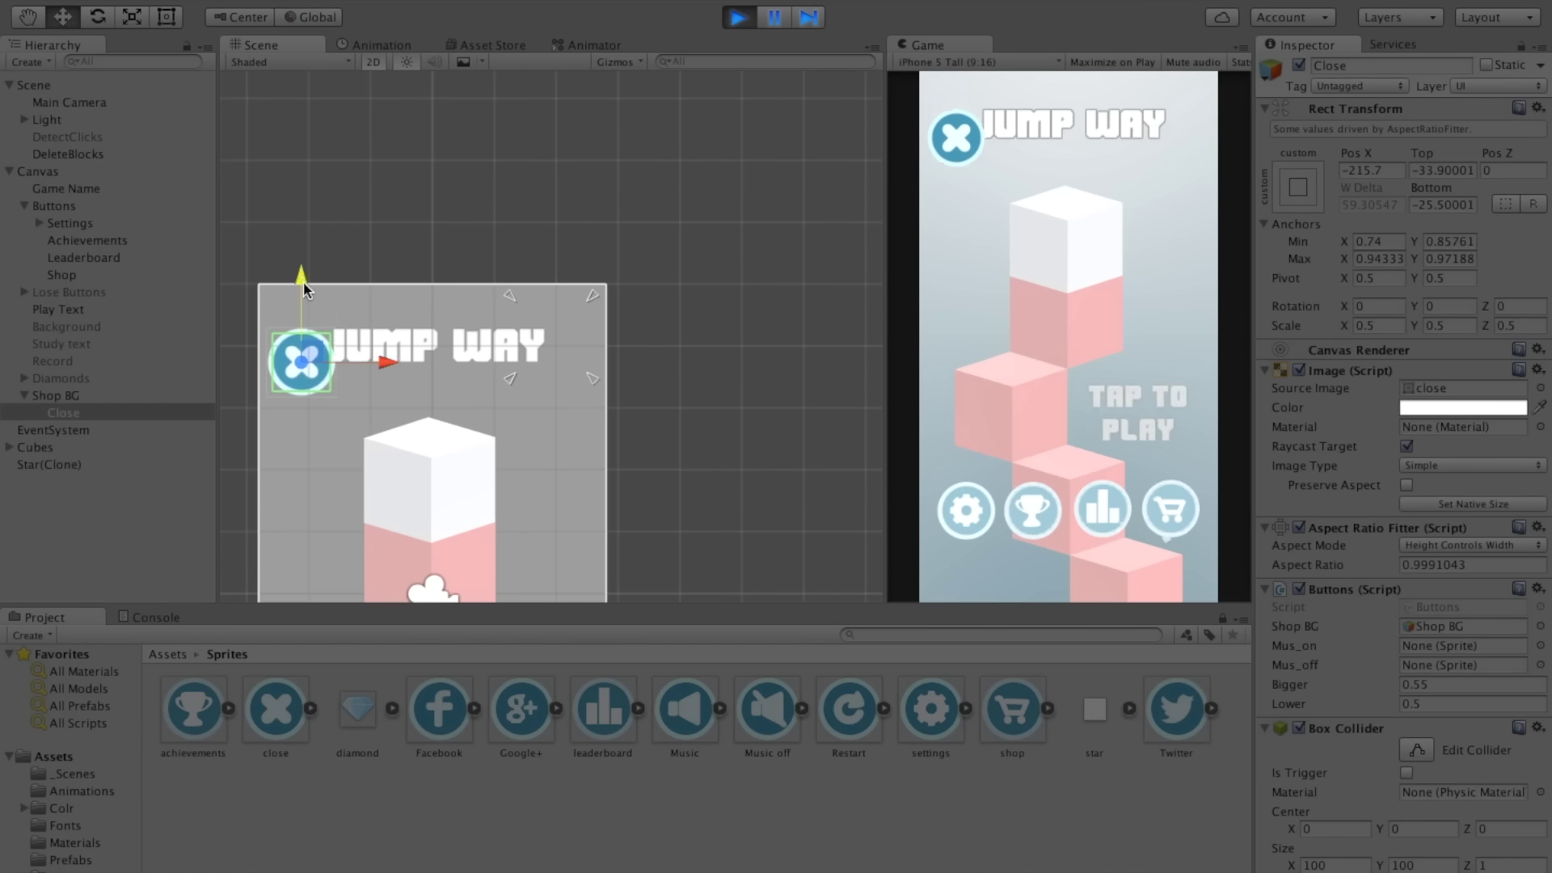
Step: Shrink the Close button with the Rect tool
{"action": "key", "text": "t"}
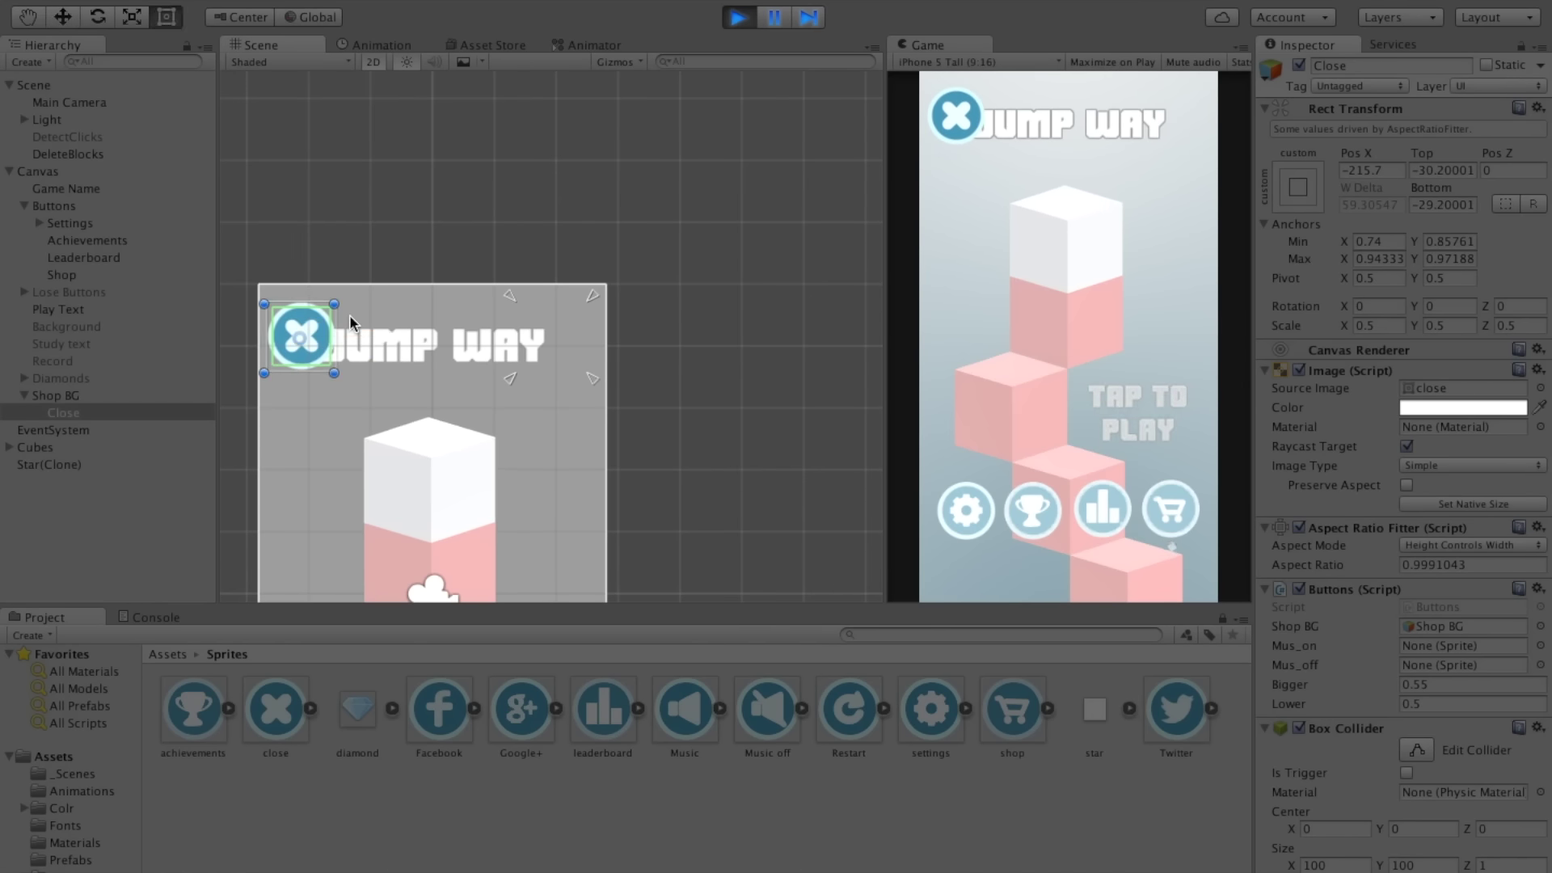
{"action": "key", "text": "f"}
{"action": "left_click_drag", "start_coordinate": [638, 429], "coordinate": [590, 383]}
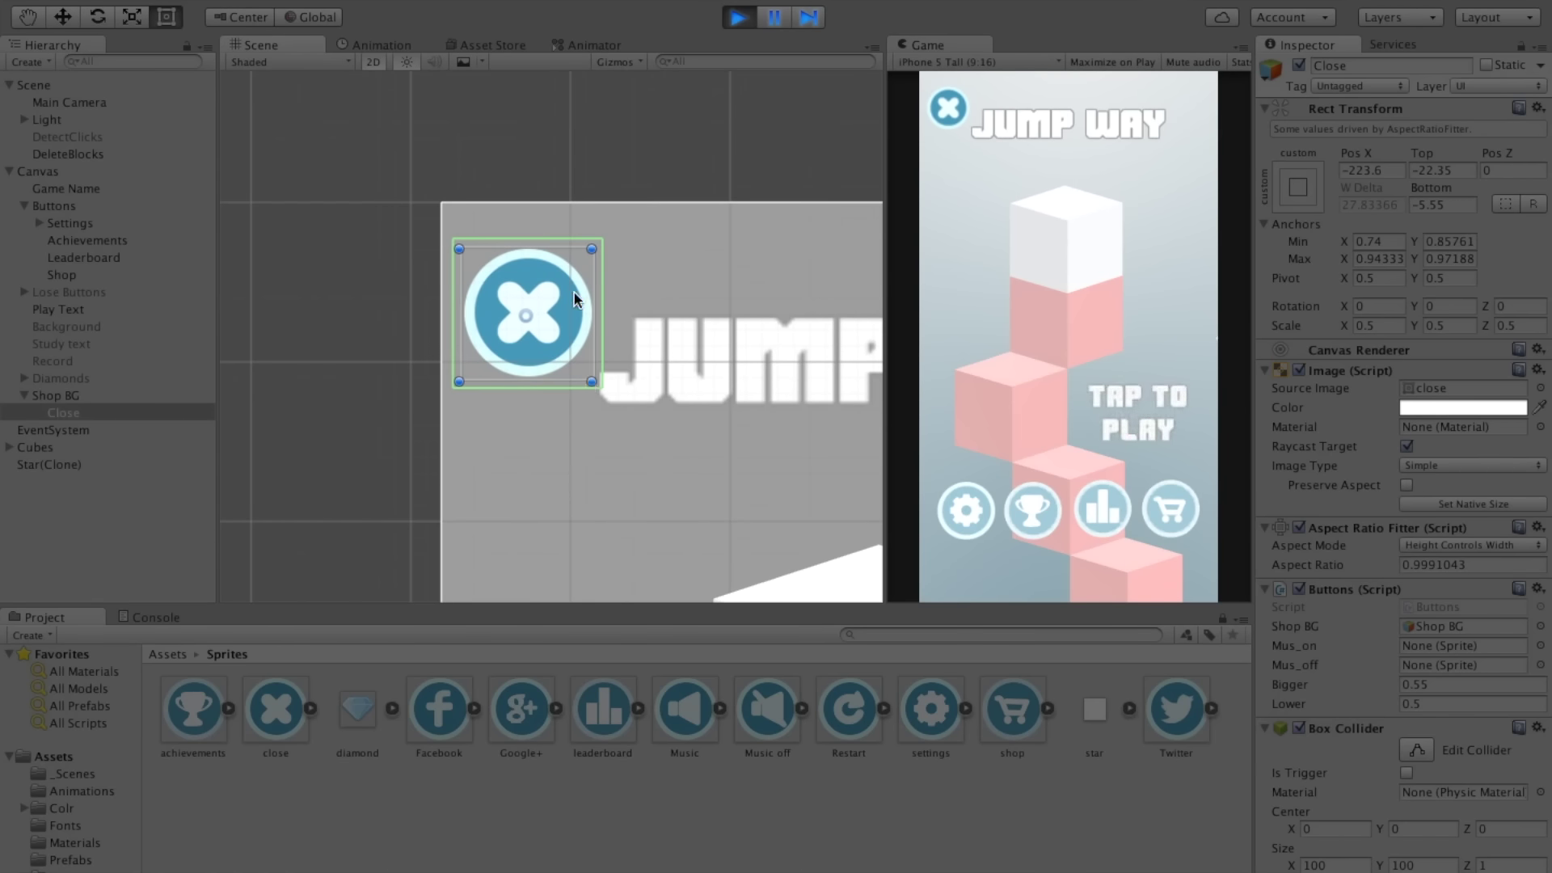
{"action": "key", "text": "w"}
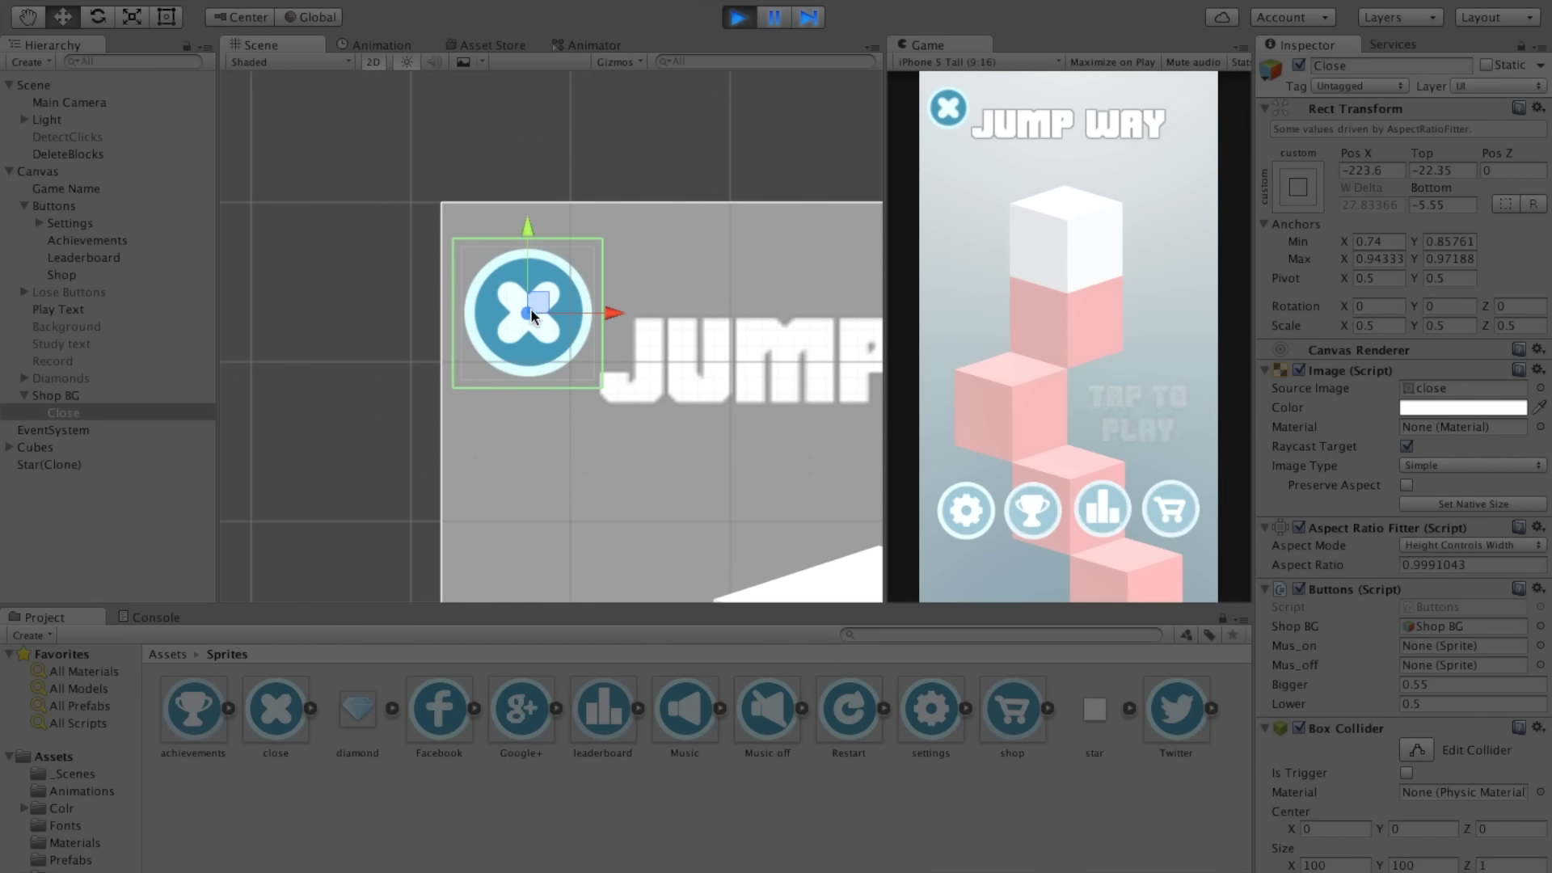
Step: Fit Close's anchors around its icon at top-left (0.02–0.173 × 0.888–0.974)
{"action": "scroll", "coordinate": [663, 312], "scroll_direction": "down", "scroll_amount": 5}
{"action": "left_click_drag", "start_coordinate": [788, 383], "coordinate": [490, 394]}
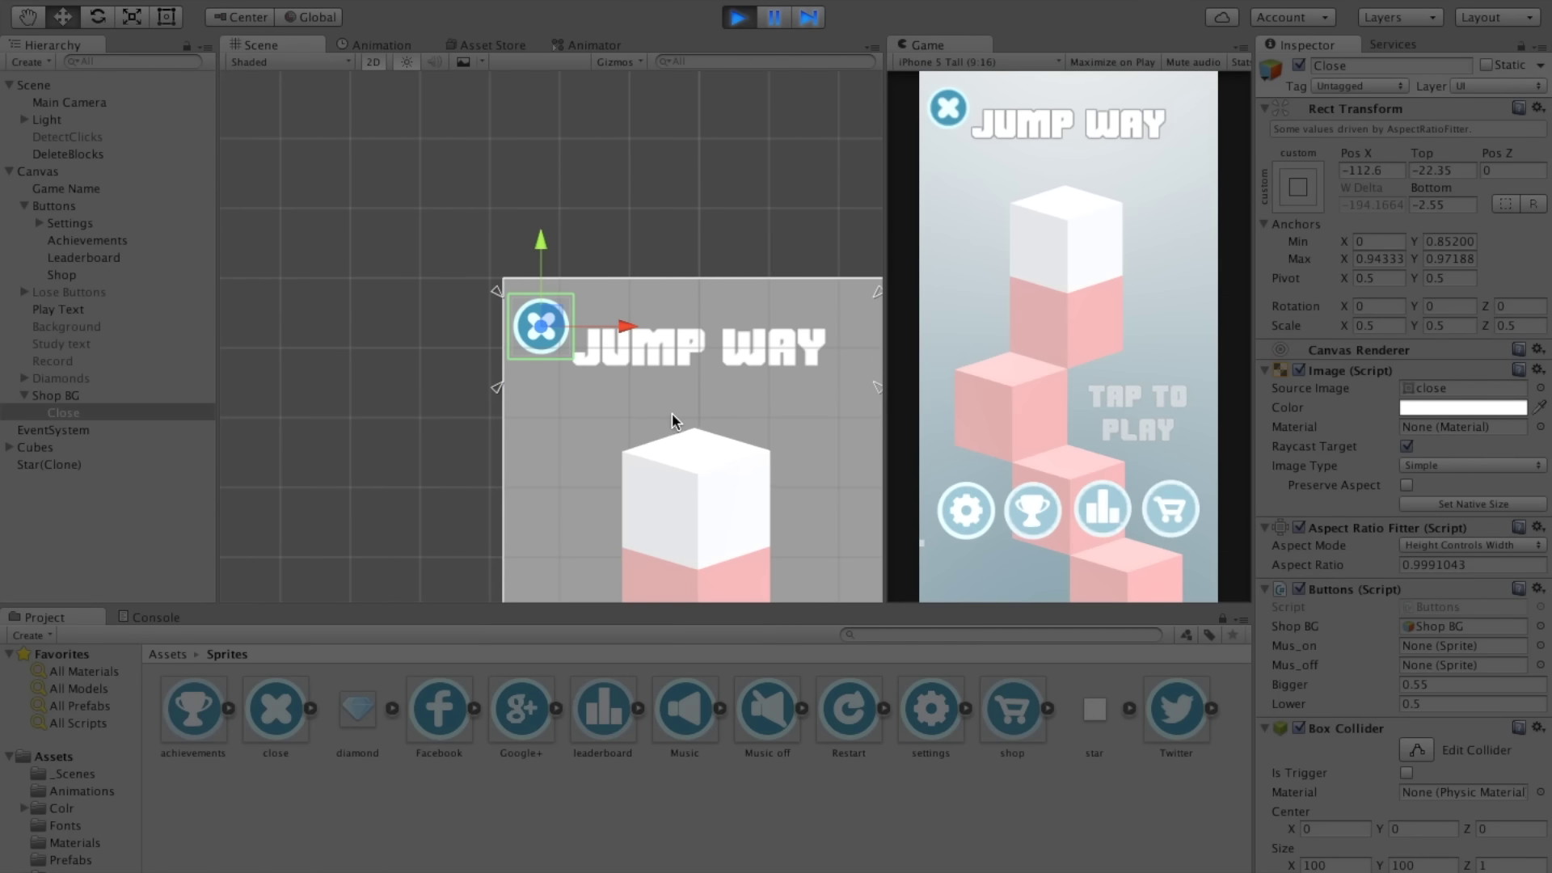
{"action": "scroll", "coordinate": [672, 412], "scroll_direction": "down", "scroll_amount": 2}
{"action": "left_click_drag", "start_coordinate": [803, 303], "coordinate": [595, 284]}
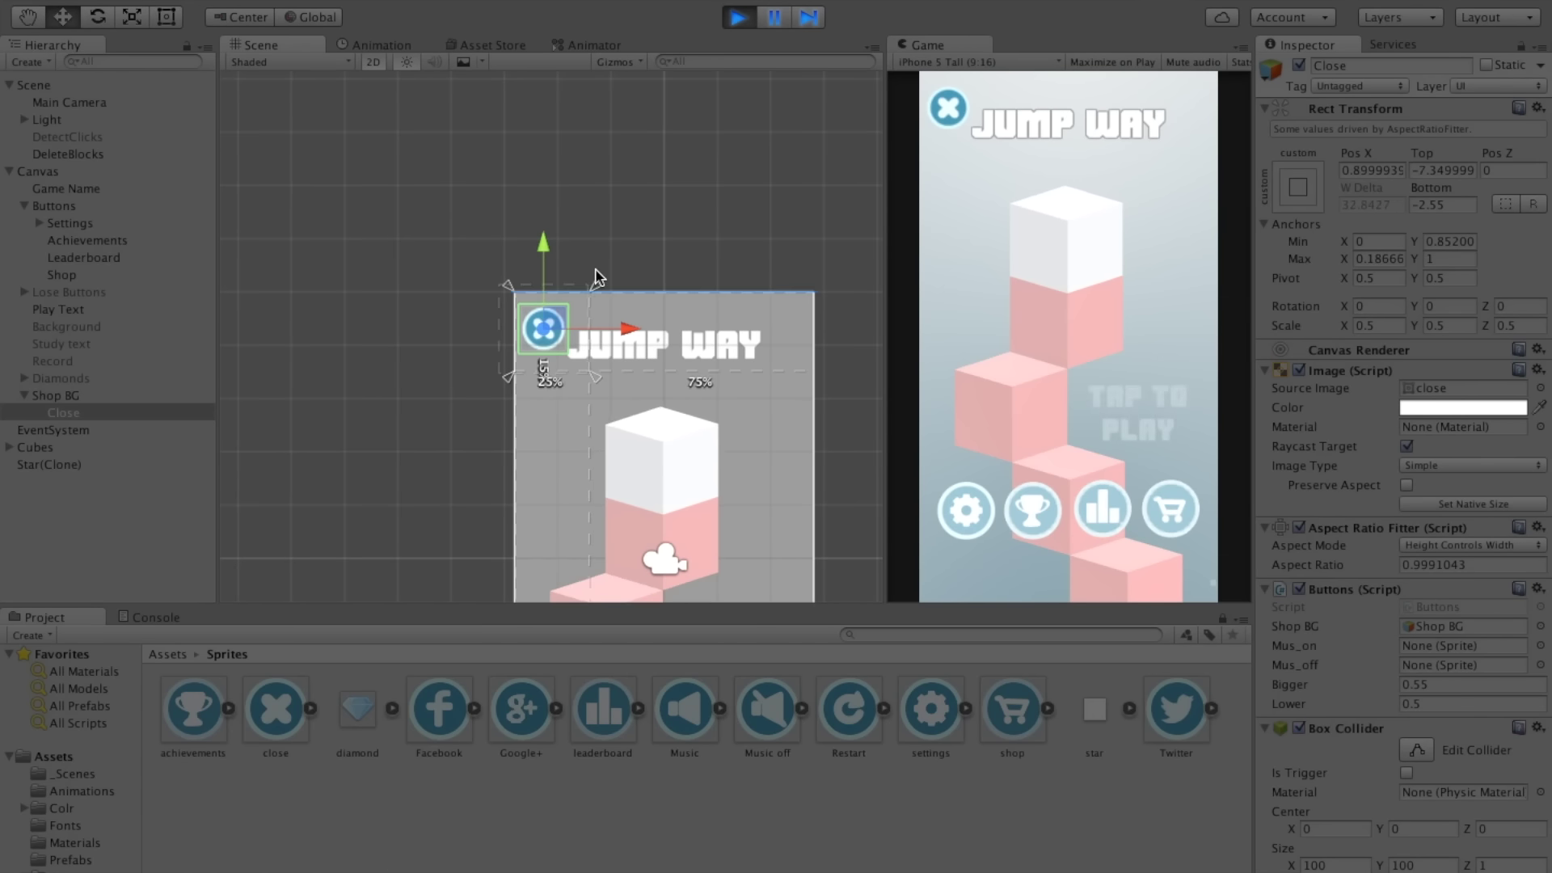
{"action": "key", "text": "f"}
{"action": "left_click_drag", "start_coordinate": [727, 495], "coordinate": [634, 422]}
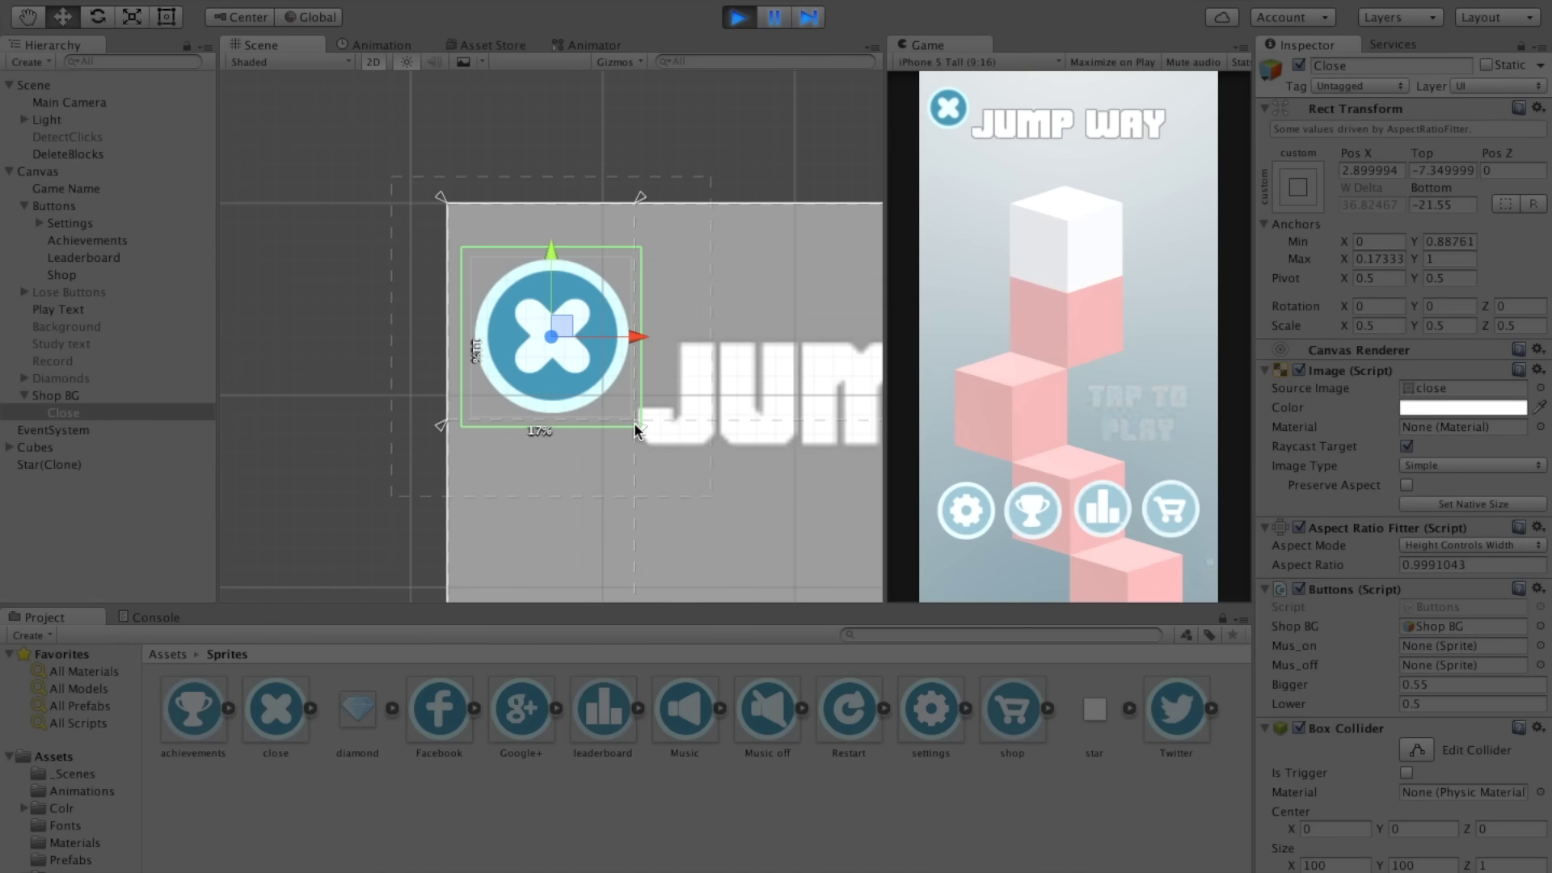
{"action": "left_click_drag", "start_coordinate": [443, 202], "coordinate": [465, 259]}
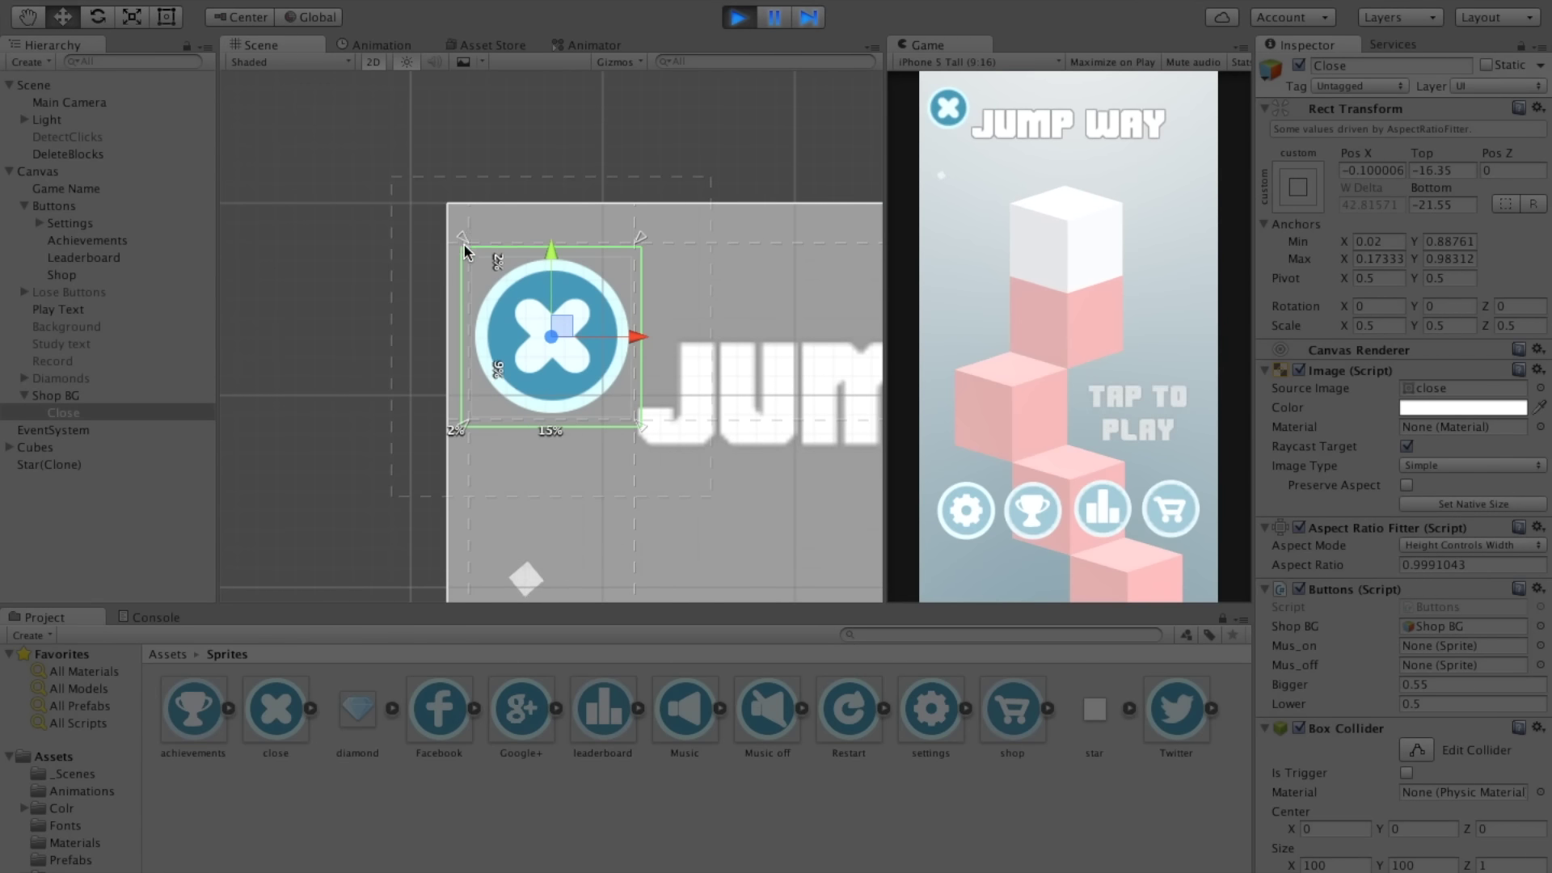
{"action": "left_click_drag", "start_coordinate": [463, 250], "coordinate": [464, 254]}
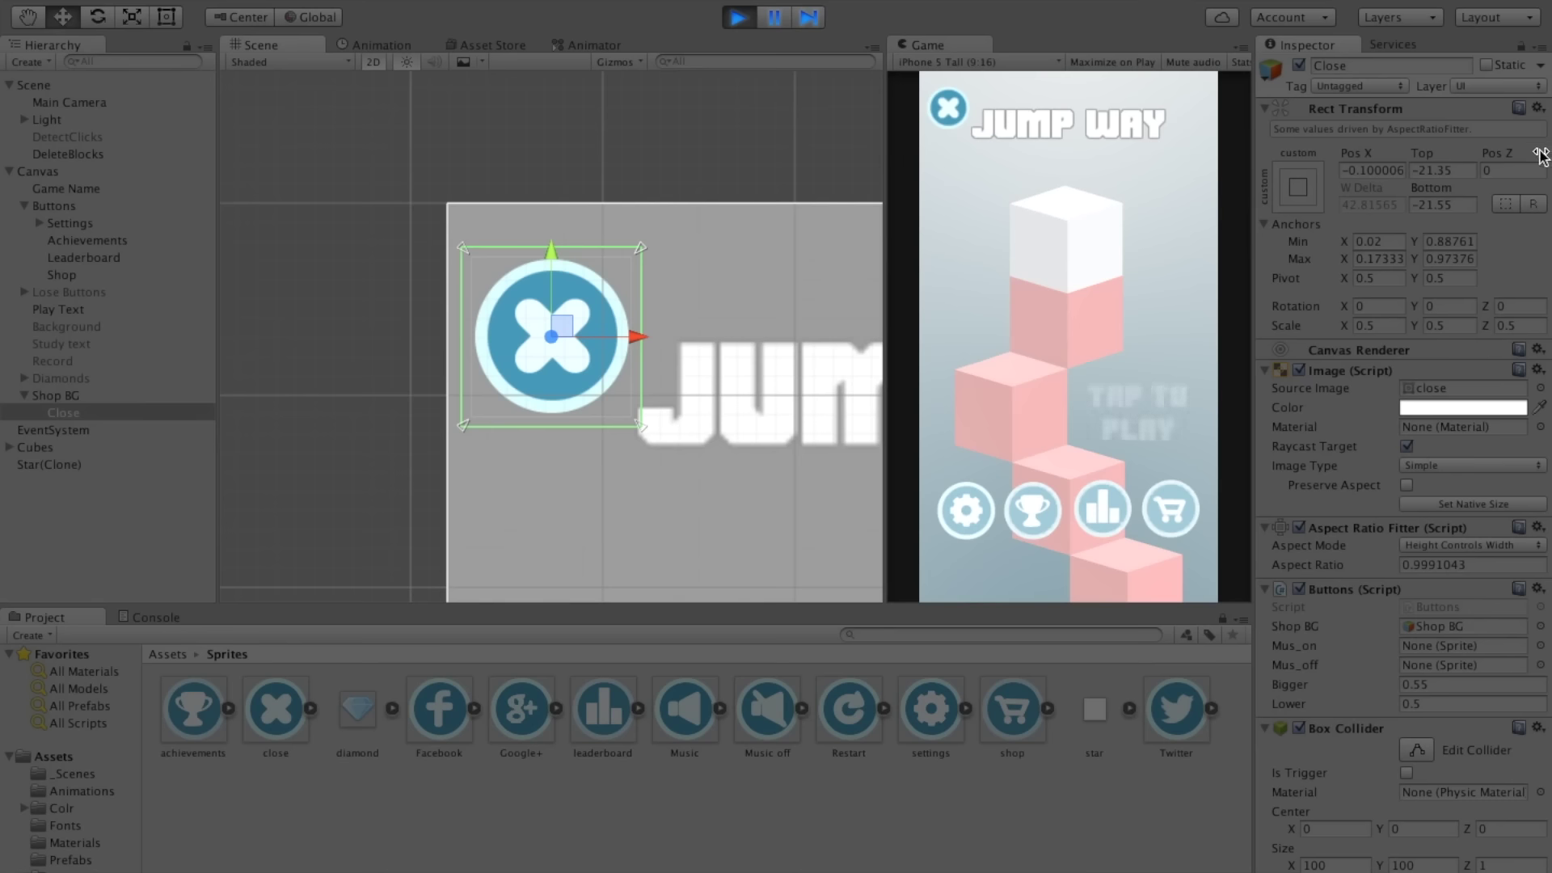
Step: Keep the Rect Transform layout after stopping play using Copy Component and Paste Component Values
{"action": "left_click", "coordinate": [1538, 117]}
{"action": "left_click", "coordinate": [1437, 215]}
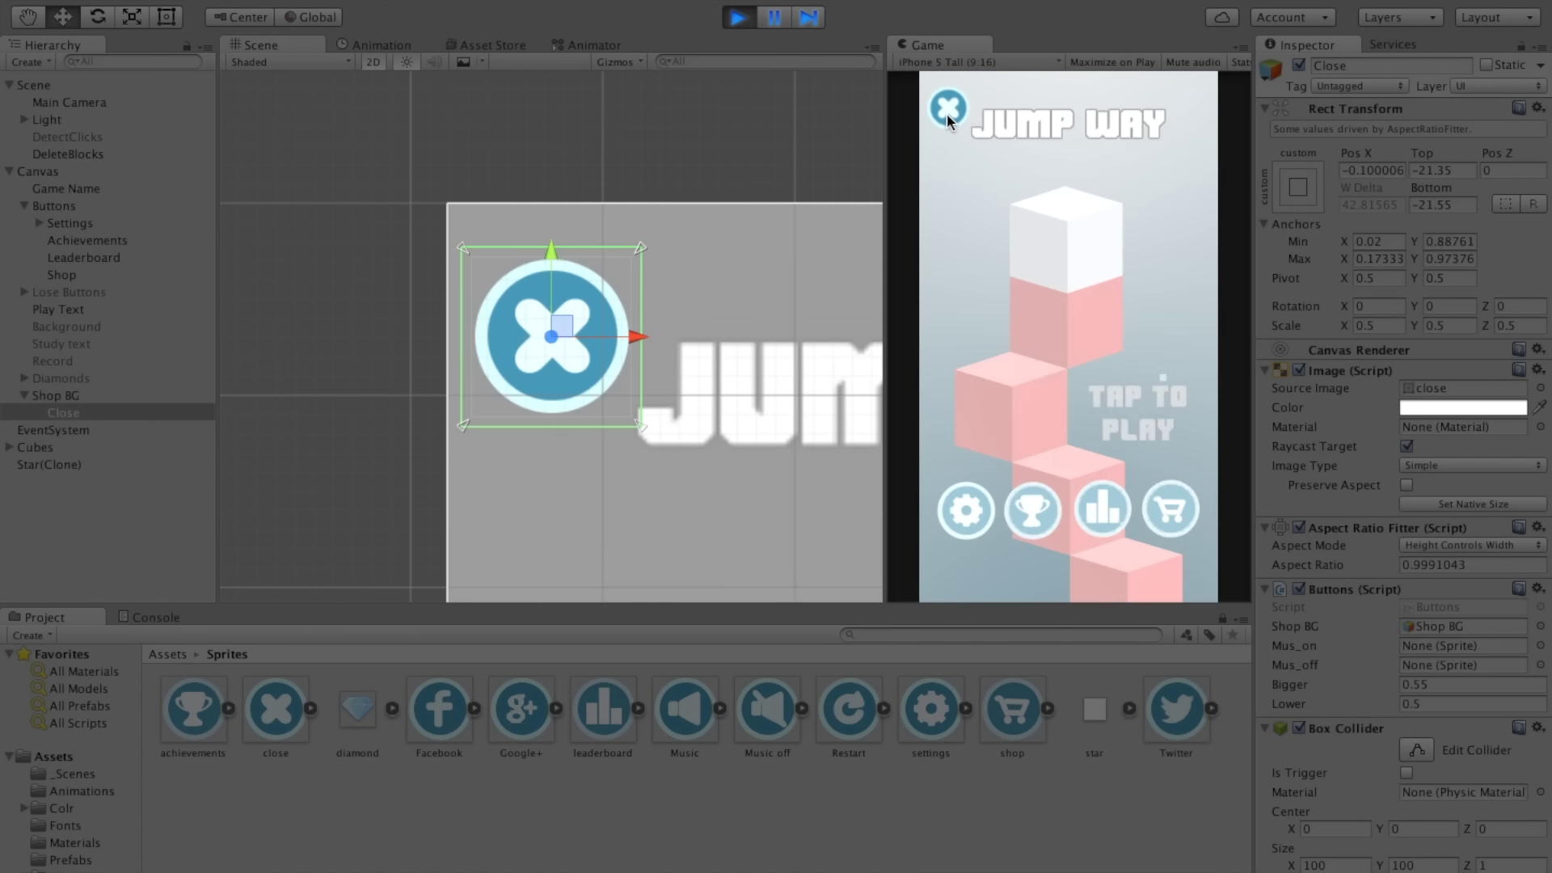
{"action": "left_click", "coordinate": [738, 20]}
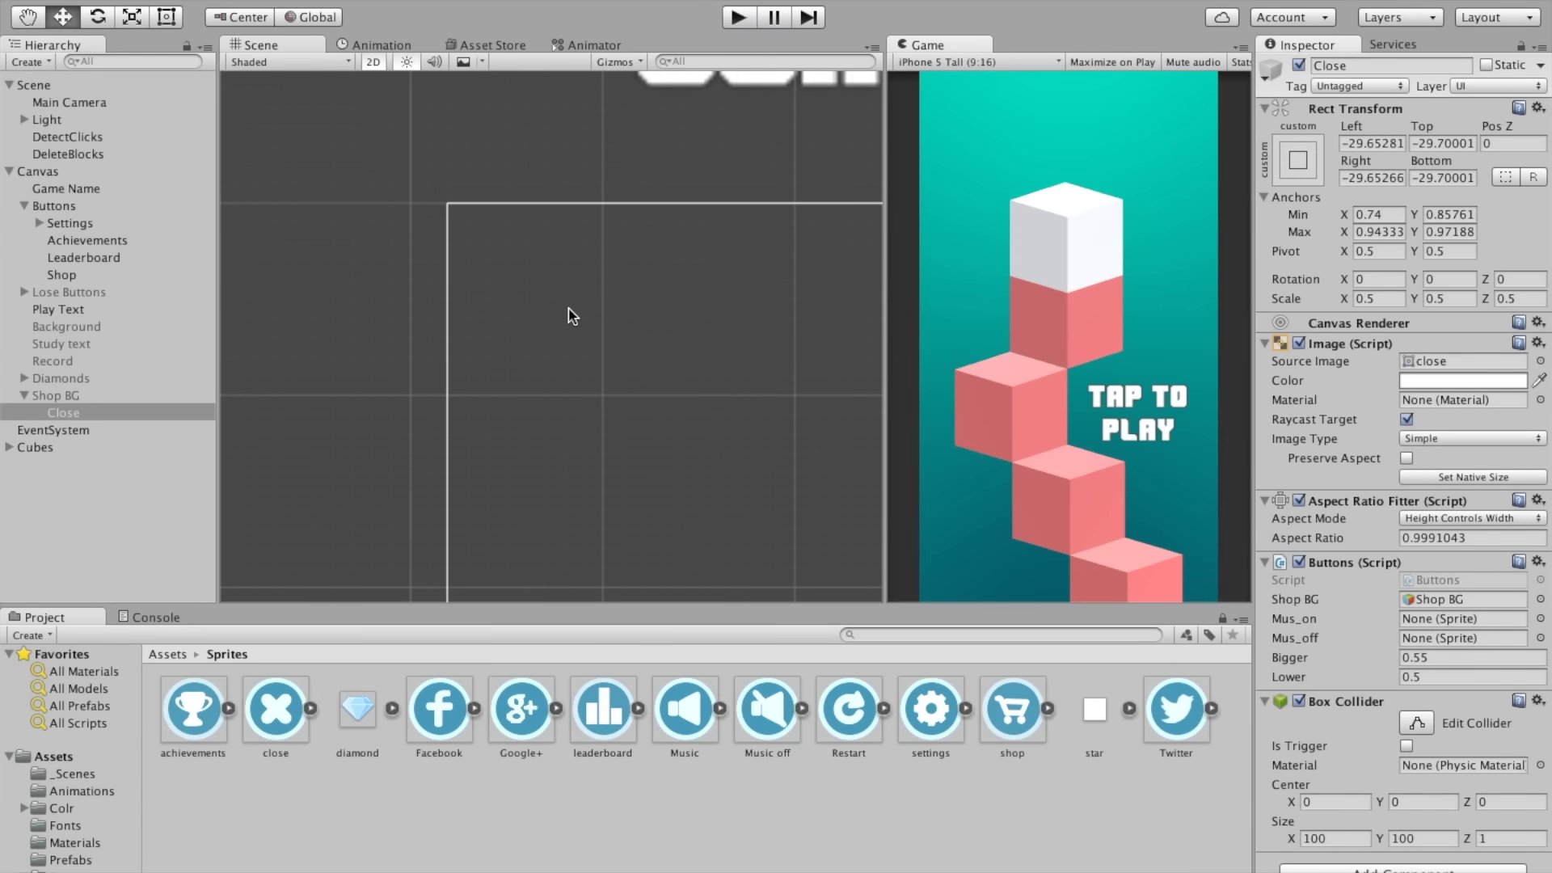
{"action": "left_click", "coordinate": [1535, 108]}
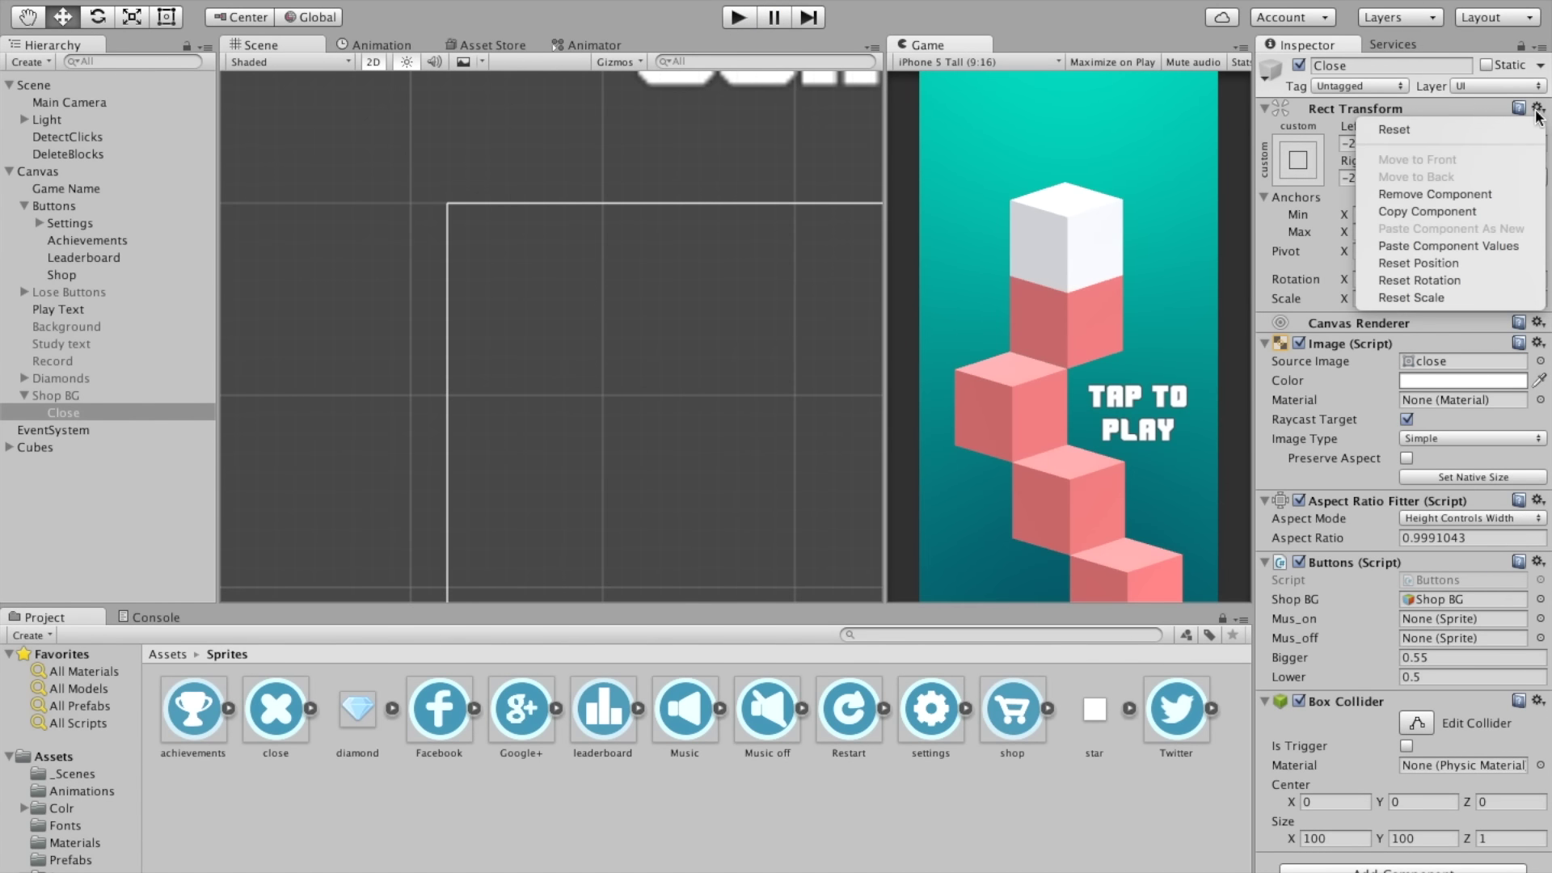
{"action": "left_click", "coordinate": [1442, 244]}
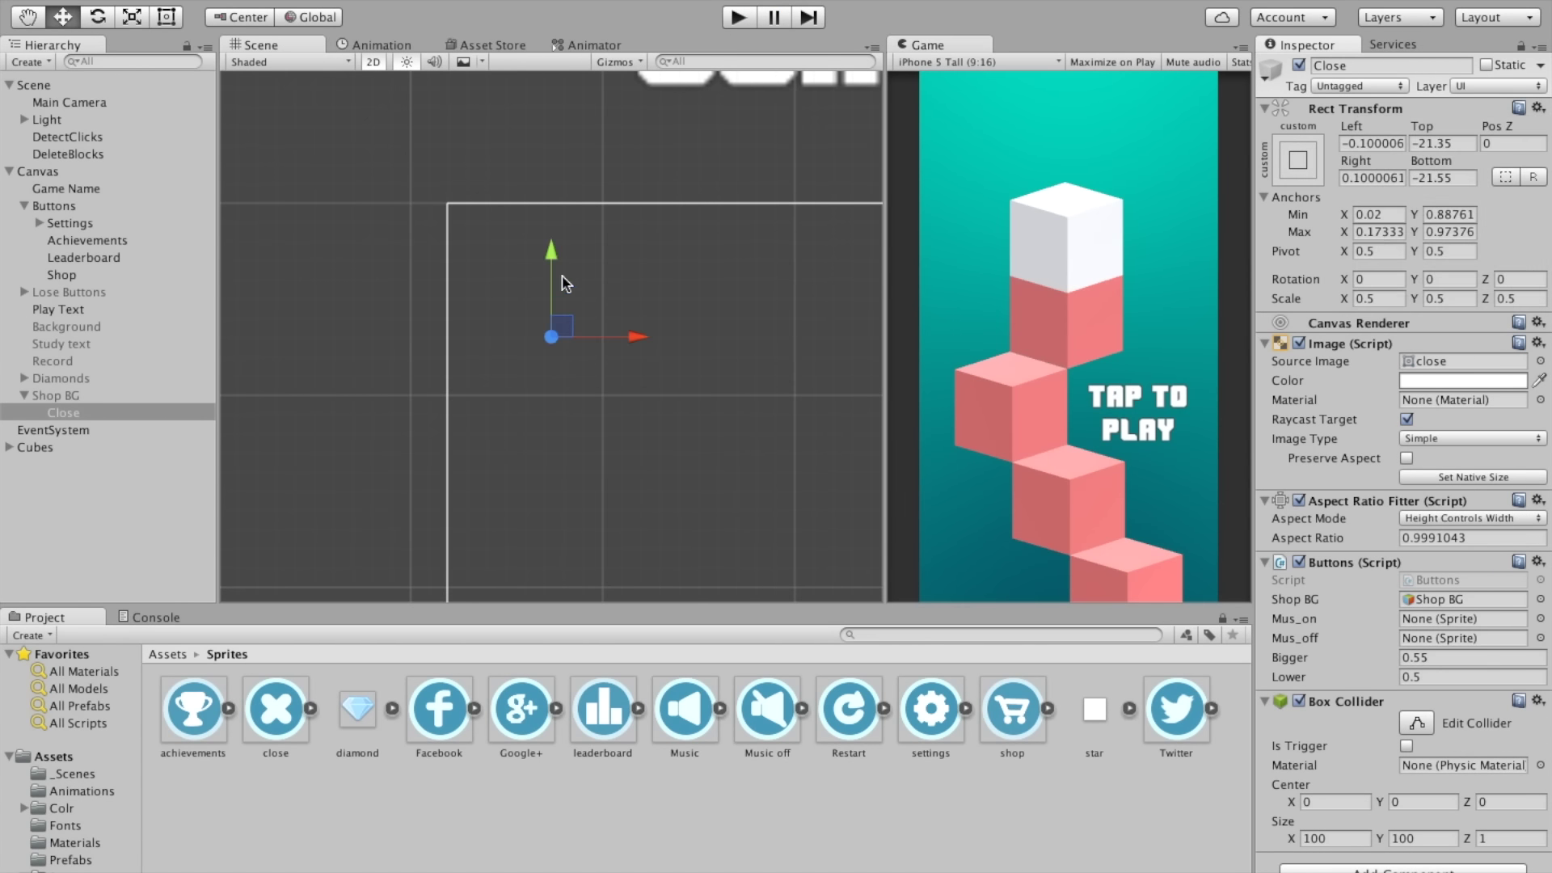
Step: Replay the game and open the shop overlay to check the Close button's position
{"action": "key", "text": "ctrl+p"}
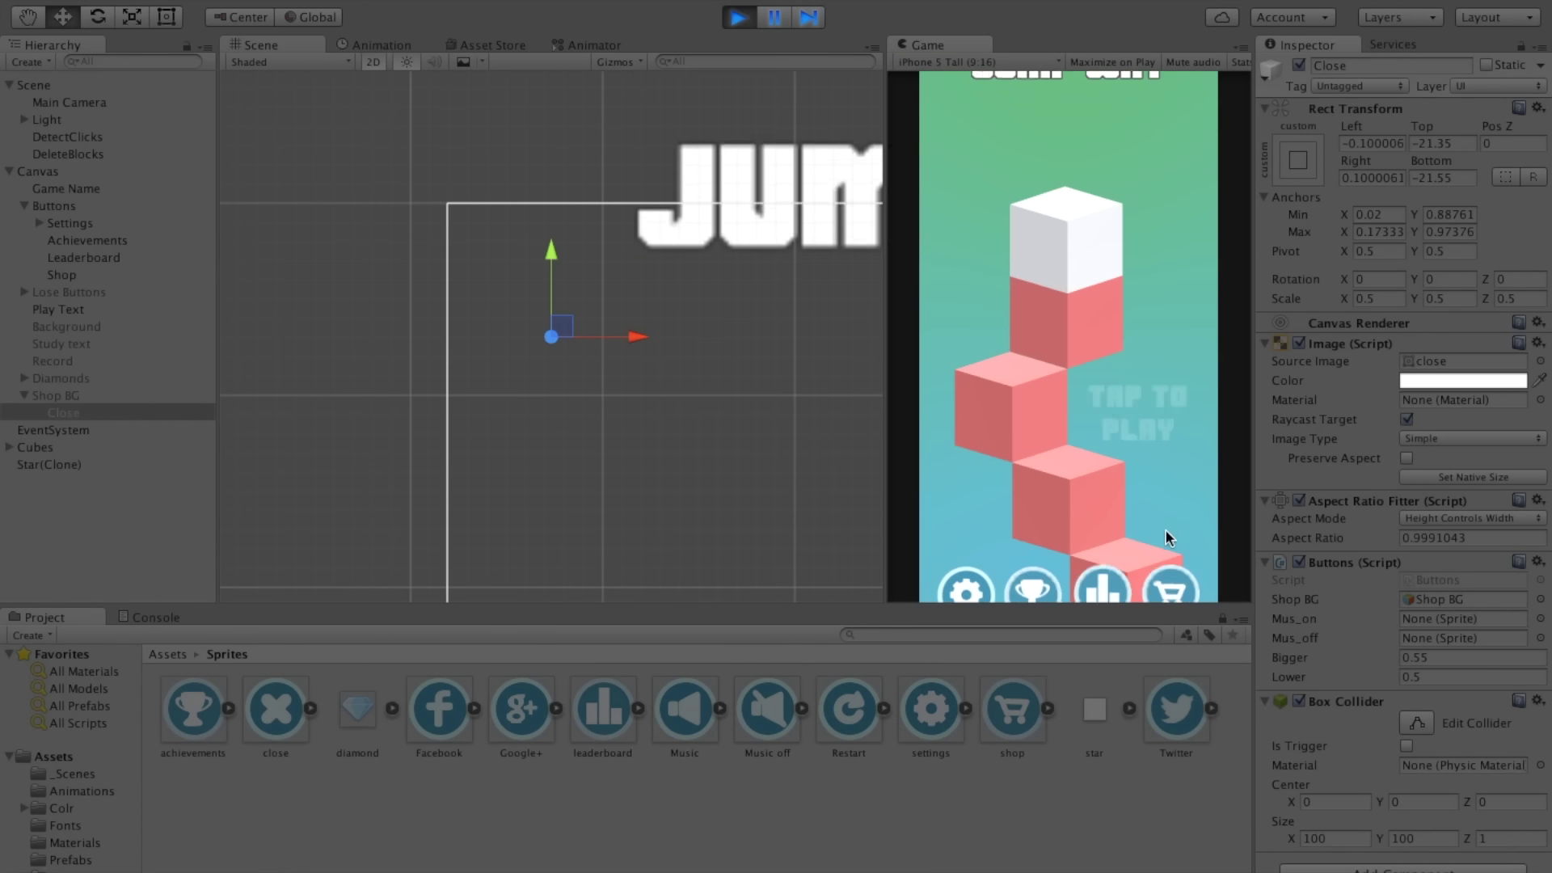
{"action": "left_click", "coordinate": [1175, 509]}
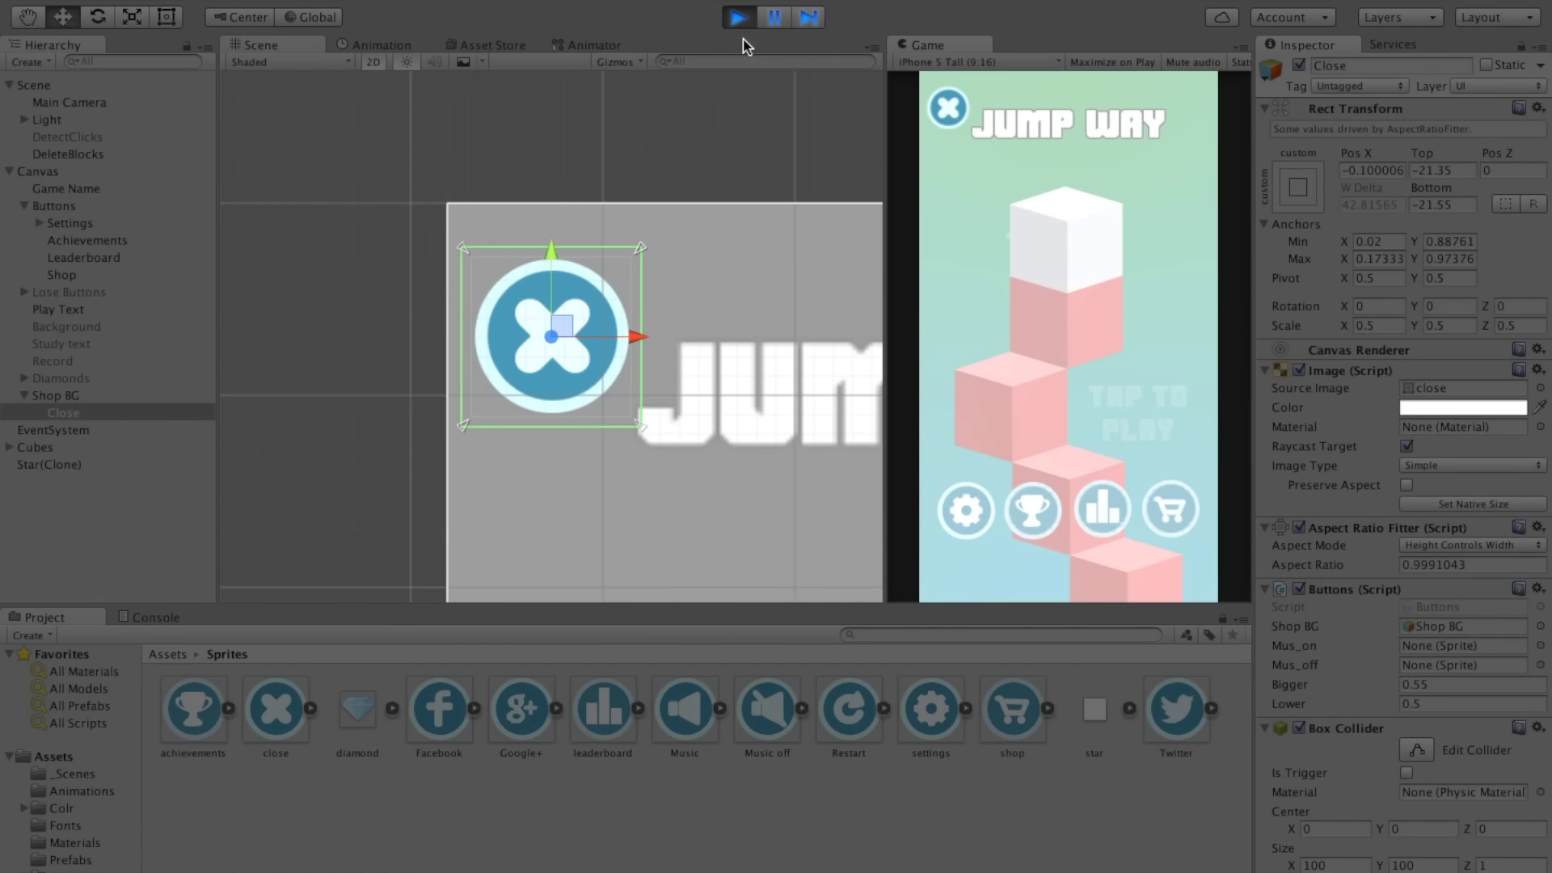
{"action": "left_click", "coordinate": [750, 18]}
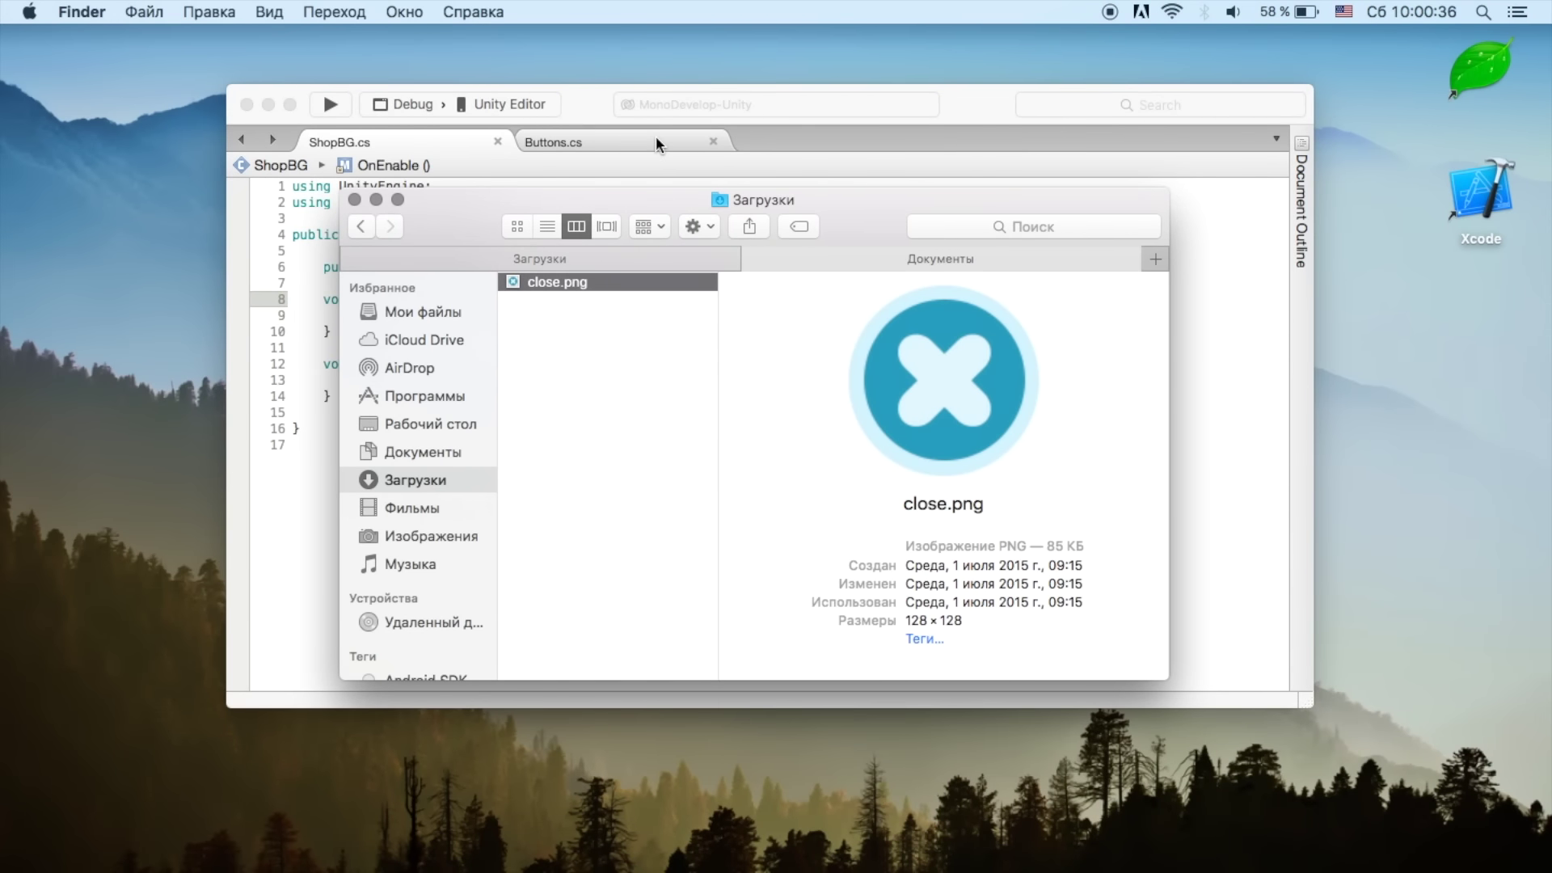
Step: Add a case "Close": with break; after the Shop case in Buttons.cs
{"action": "left_click", "coordinate": [655, 137]}
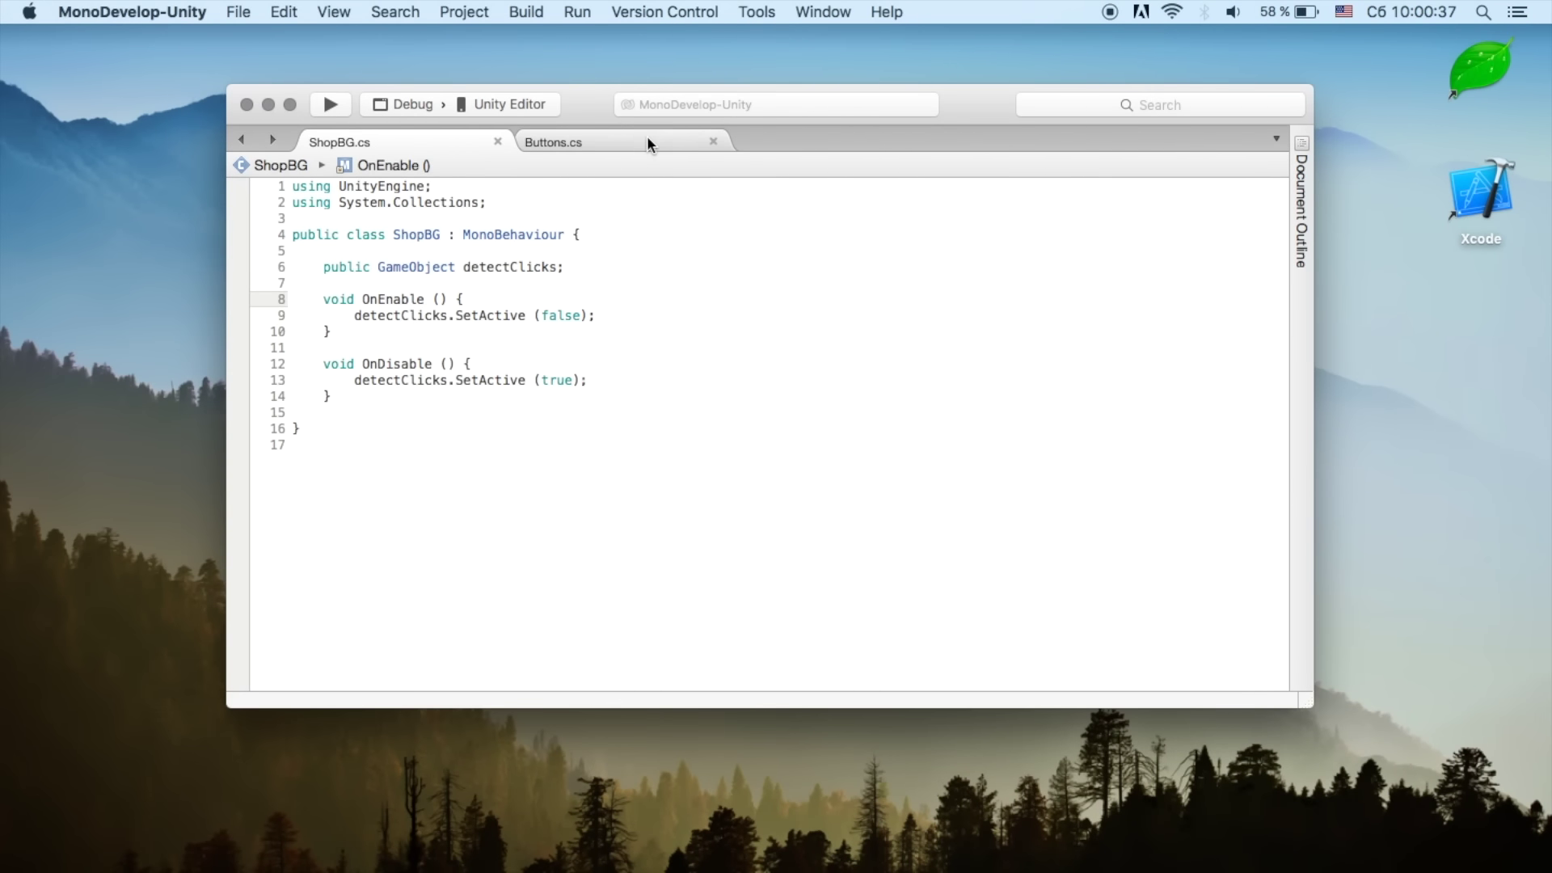
{"action": "left_click", "coordinate": [646, 138]}
{"action": "left_click", "coordinate": [453, 445]}
{"action": "key", "text": "Return"}
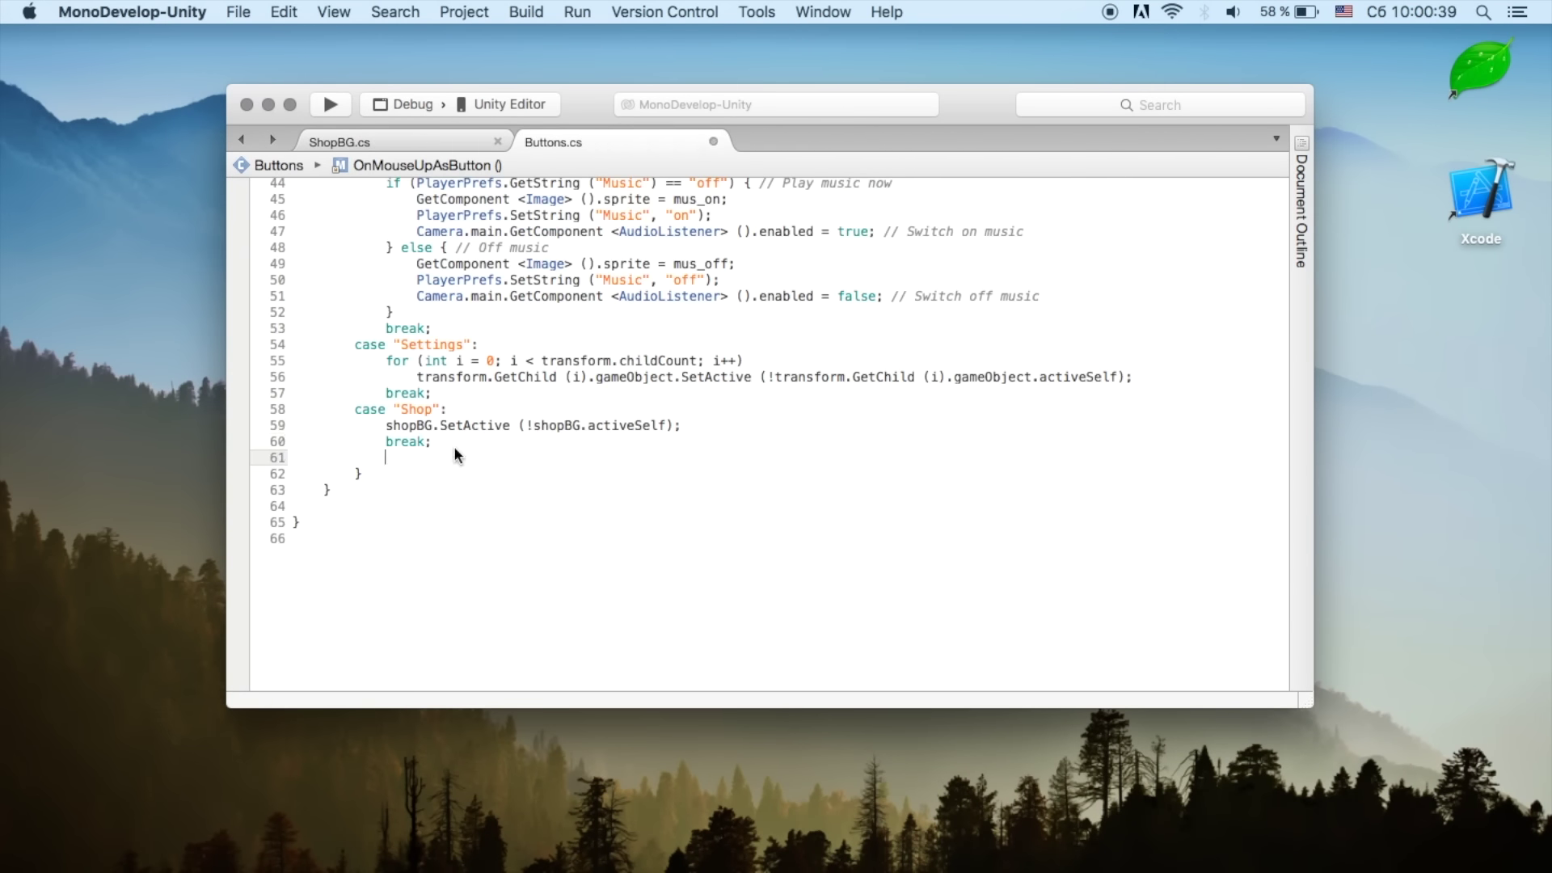
{"action": "type", "text": "cas "}
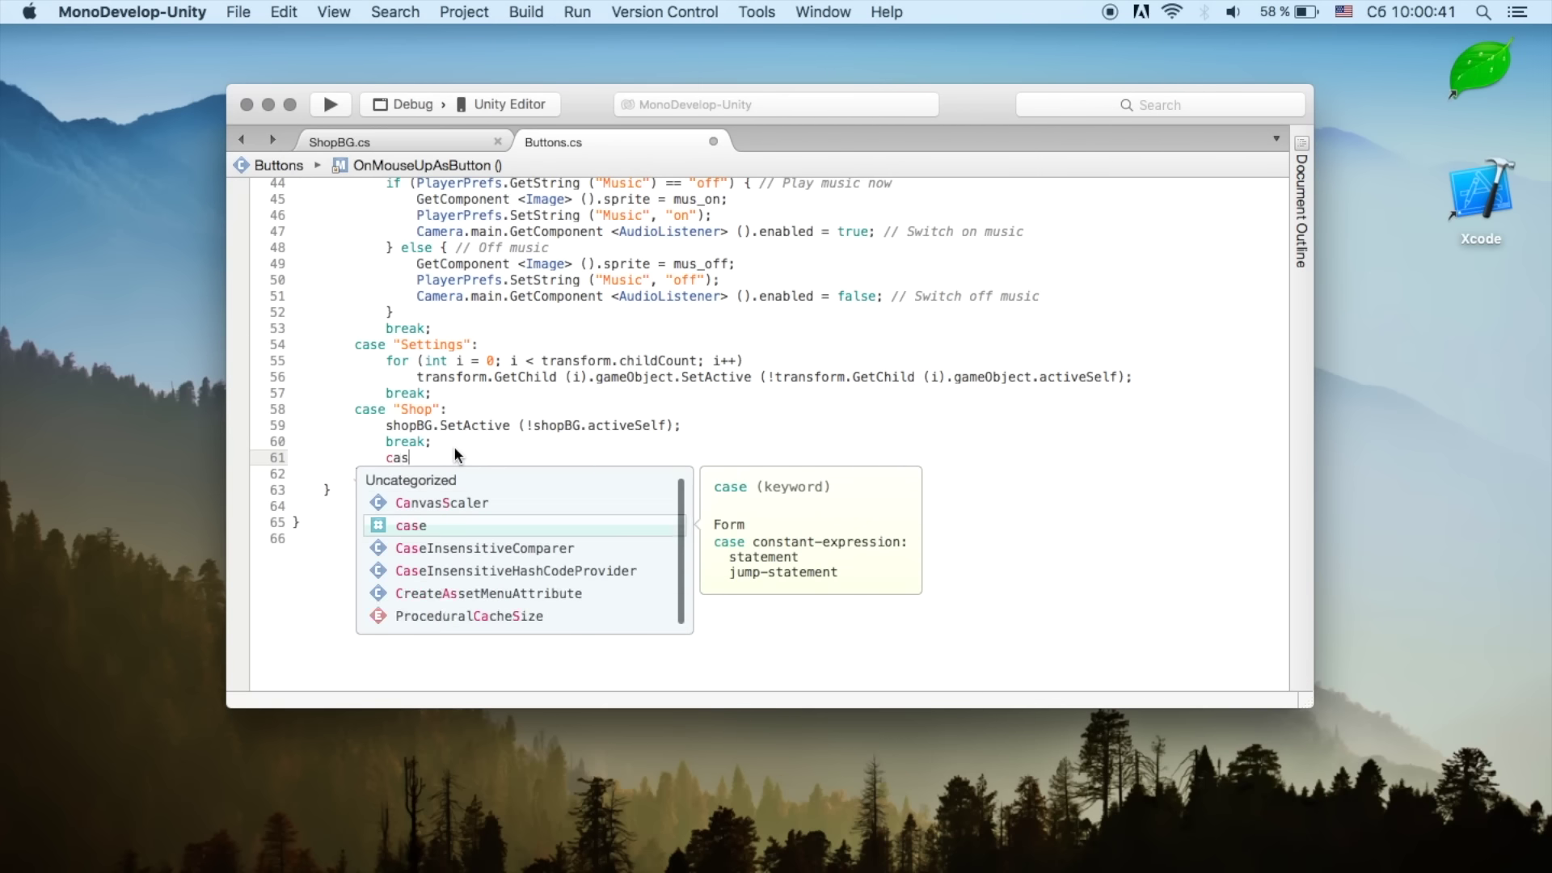
{"action": "type", "text": "\"Close"}
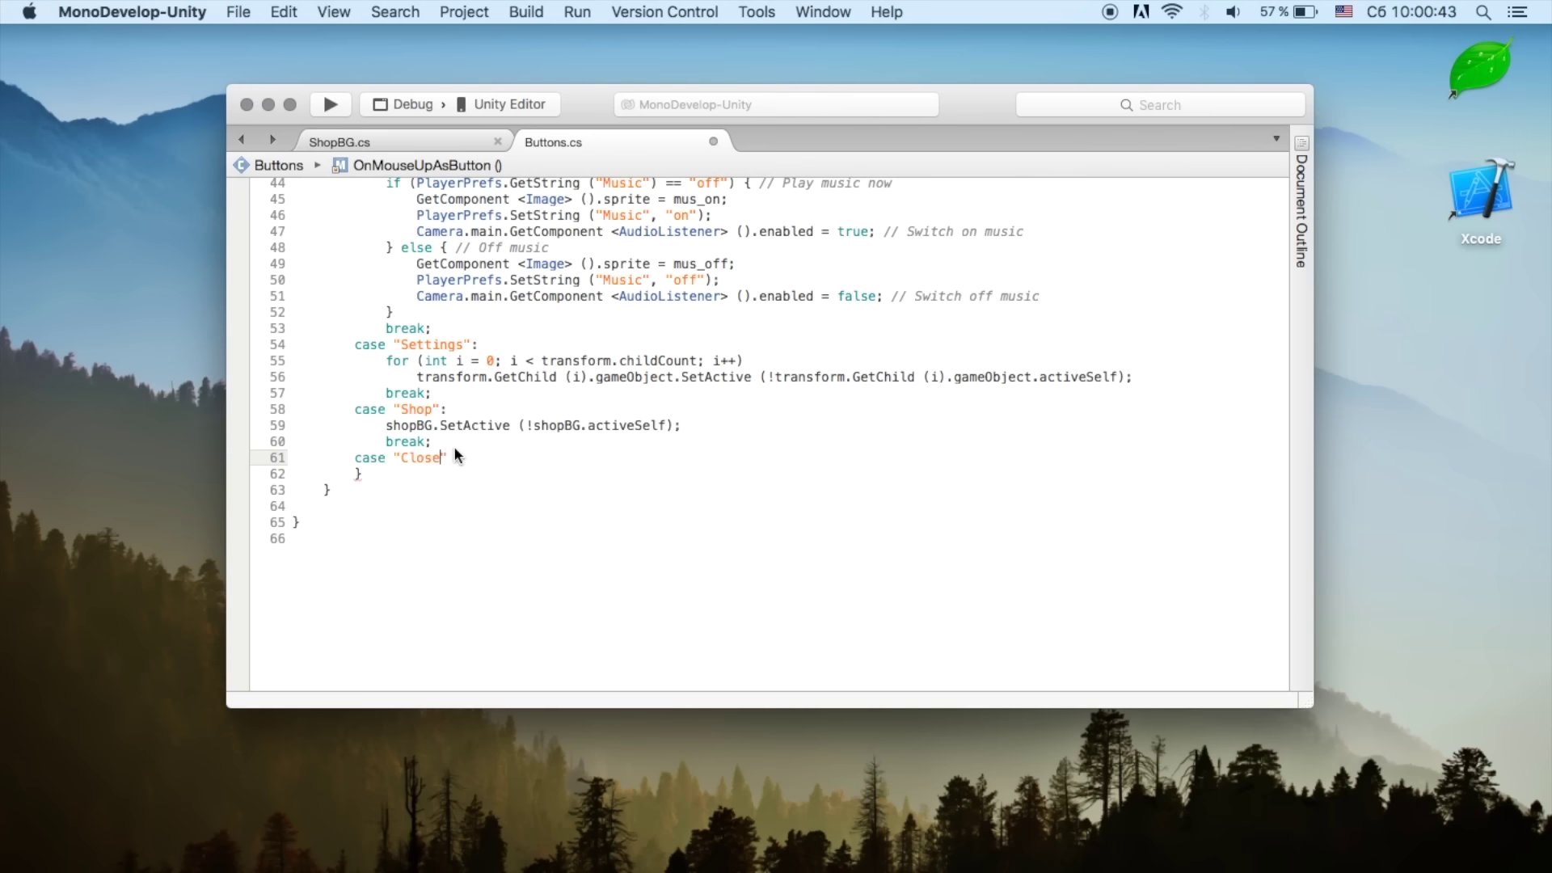
{"action": "type", "text": ":"}
{"action": "key", "text": "Return"}
{"action": "key", "text": "Return"}
{"action": "type", "text": "break;"}
Step: Copy the shopBG.SetActive line into the Close case and change its argument to false
{"action": "key", "text": "super+Tab"}
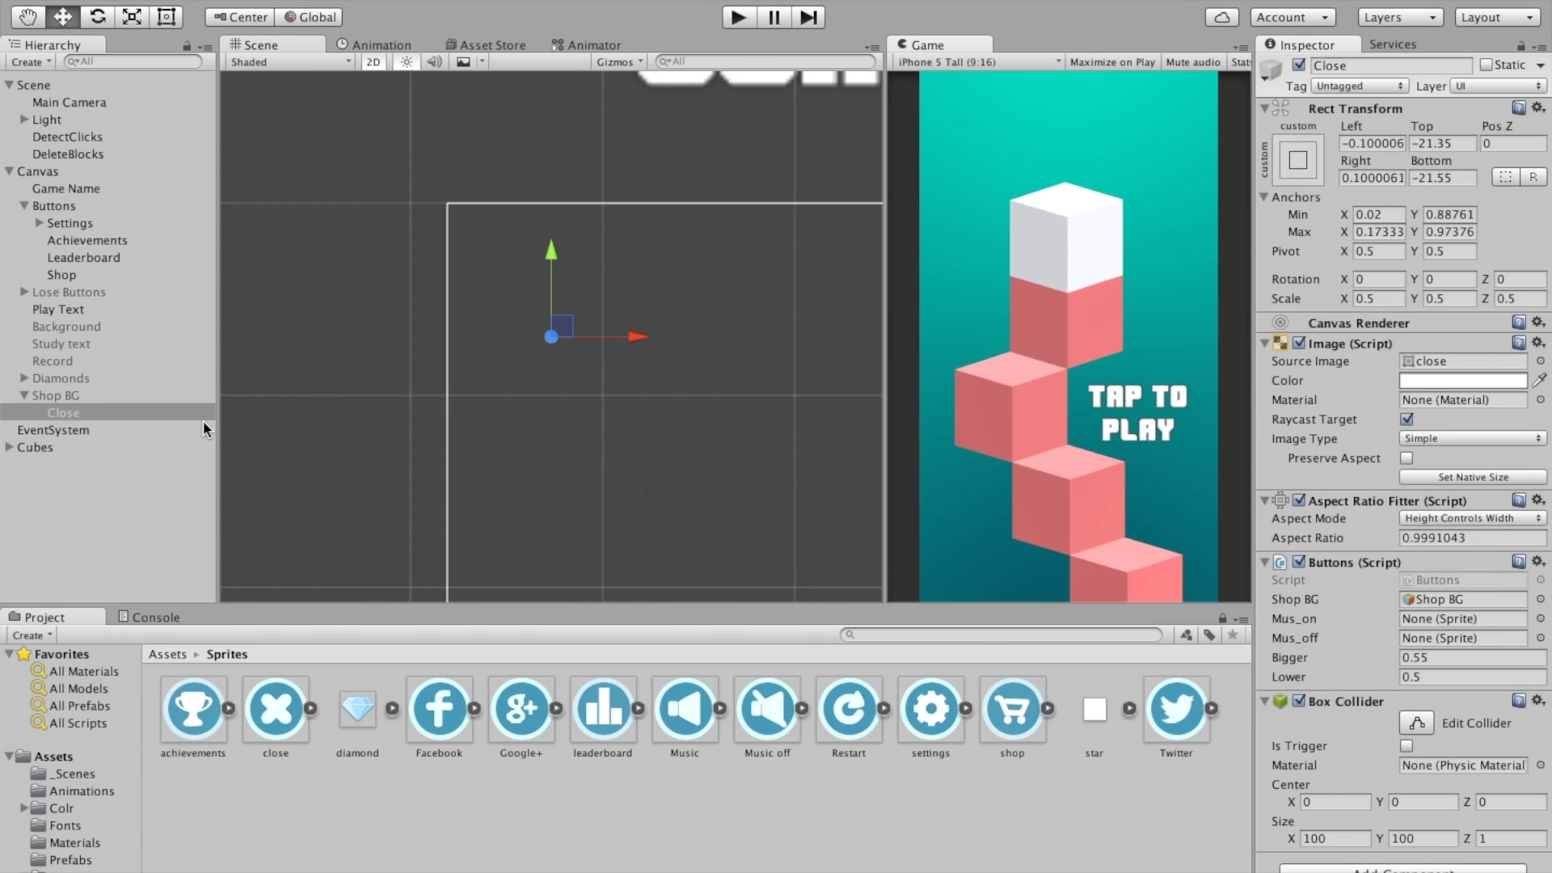
{"action": "key", "text": "super+Tab"}
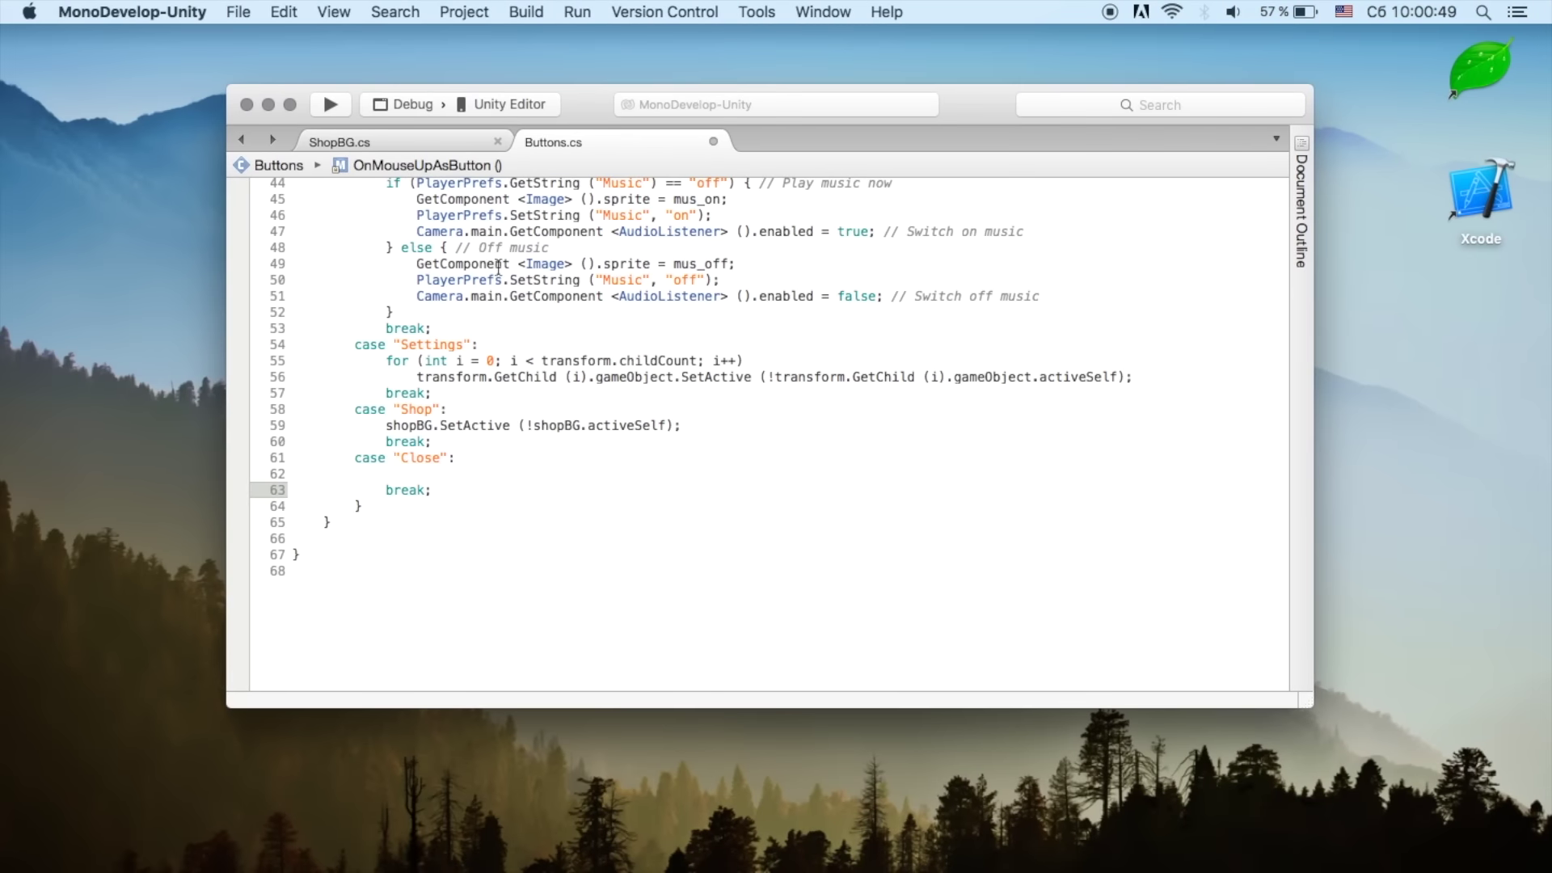
{"action": "left_click_drag", "start_coordinate": [372, 432], "coordinate": [684, 426]}
{"action": "key", "text": "super+c"}
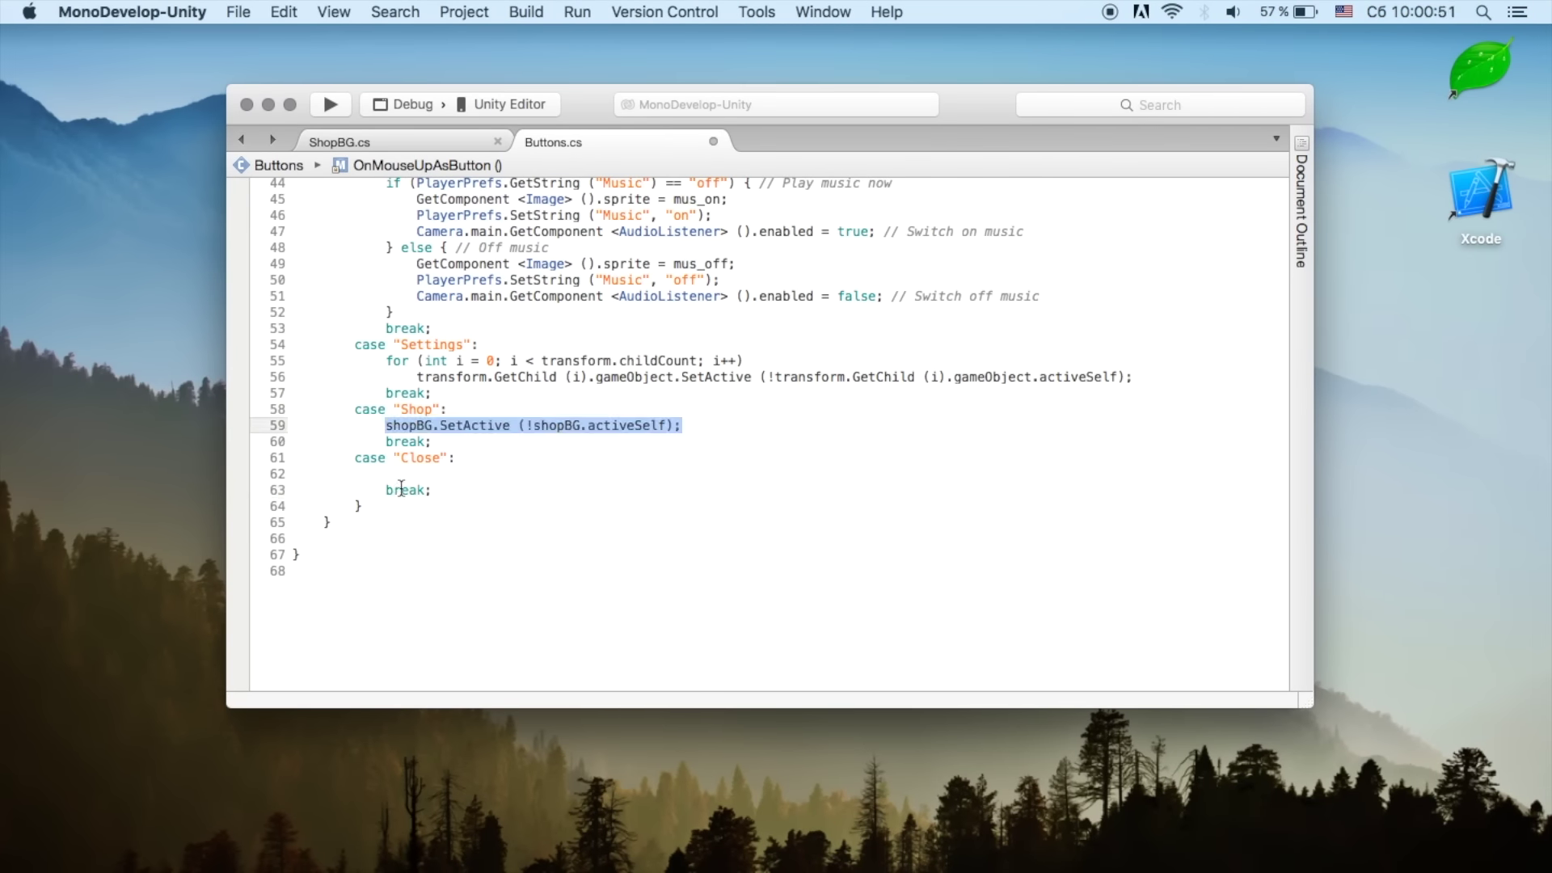
{"action": "left_click", "coordinate": [422, 476]}
{"action": "key", "text": "super+v"}
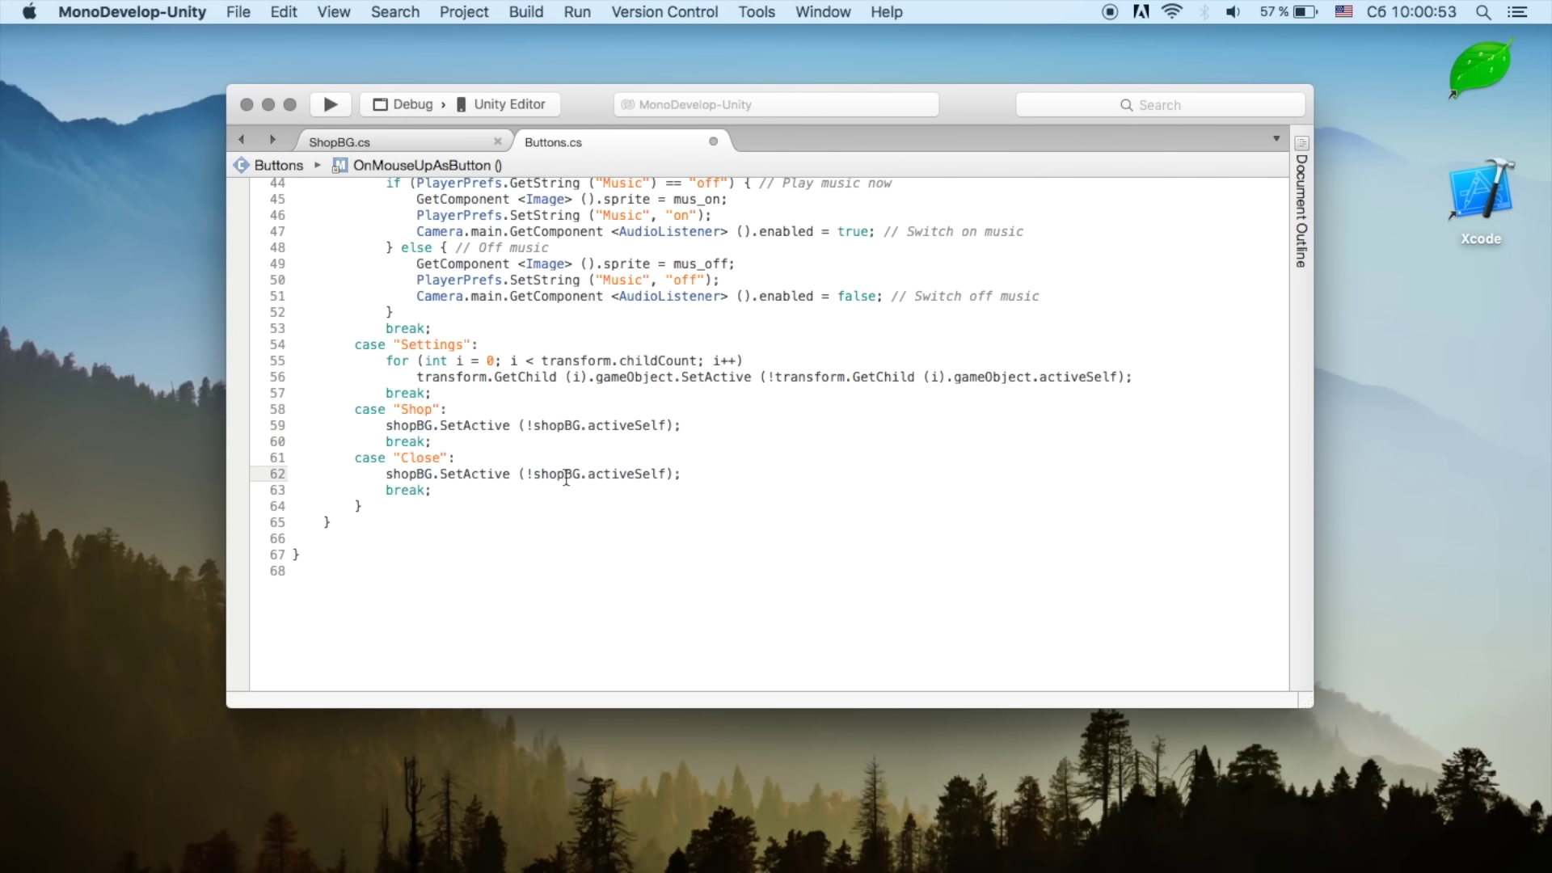
{"action": "left_click_drag", "start_coordinate": [529, 474], "coordinate": [654, 476]}
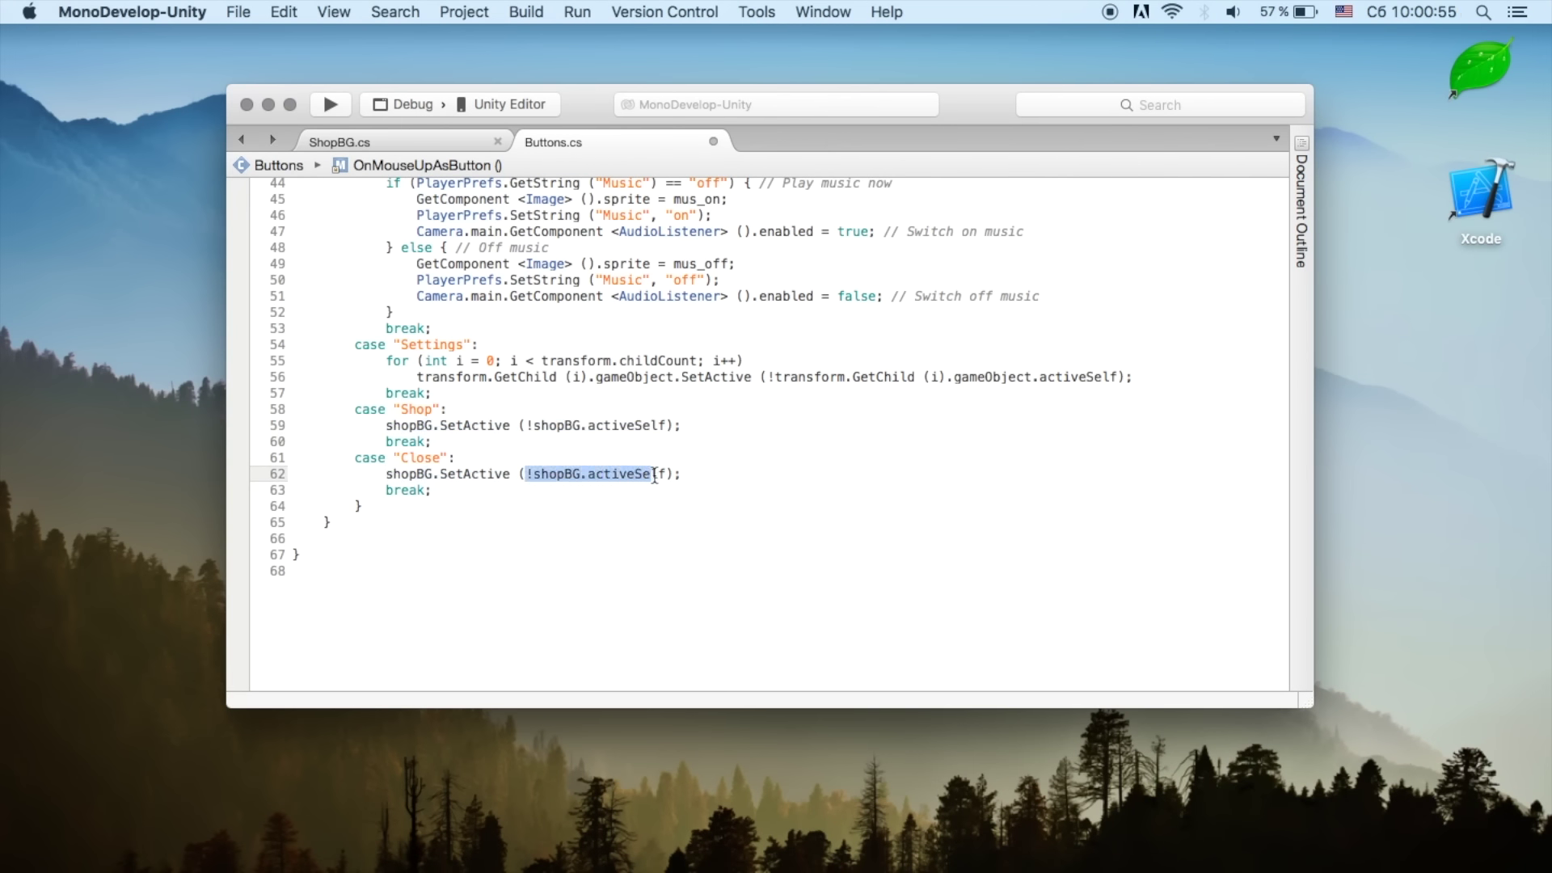
{"action": "type", "text": "false"}
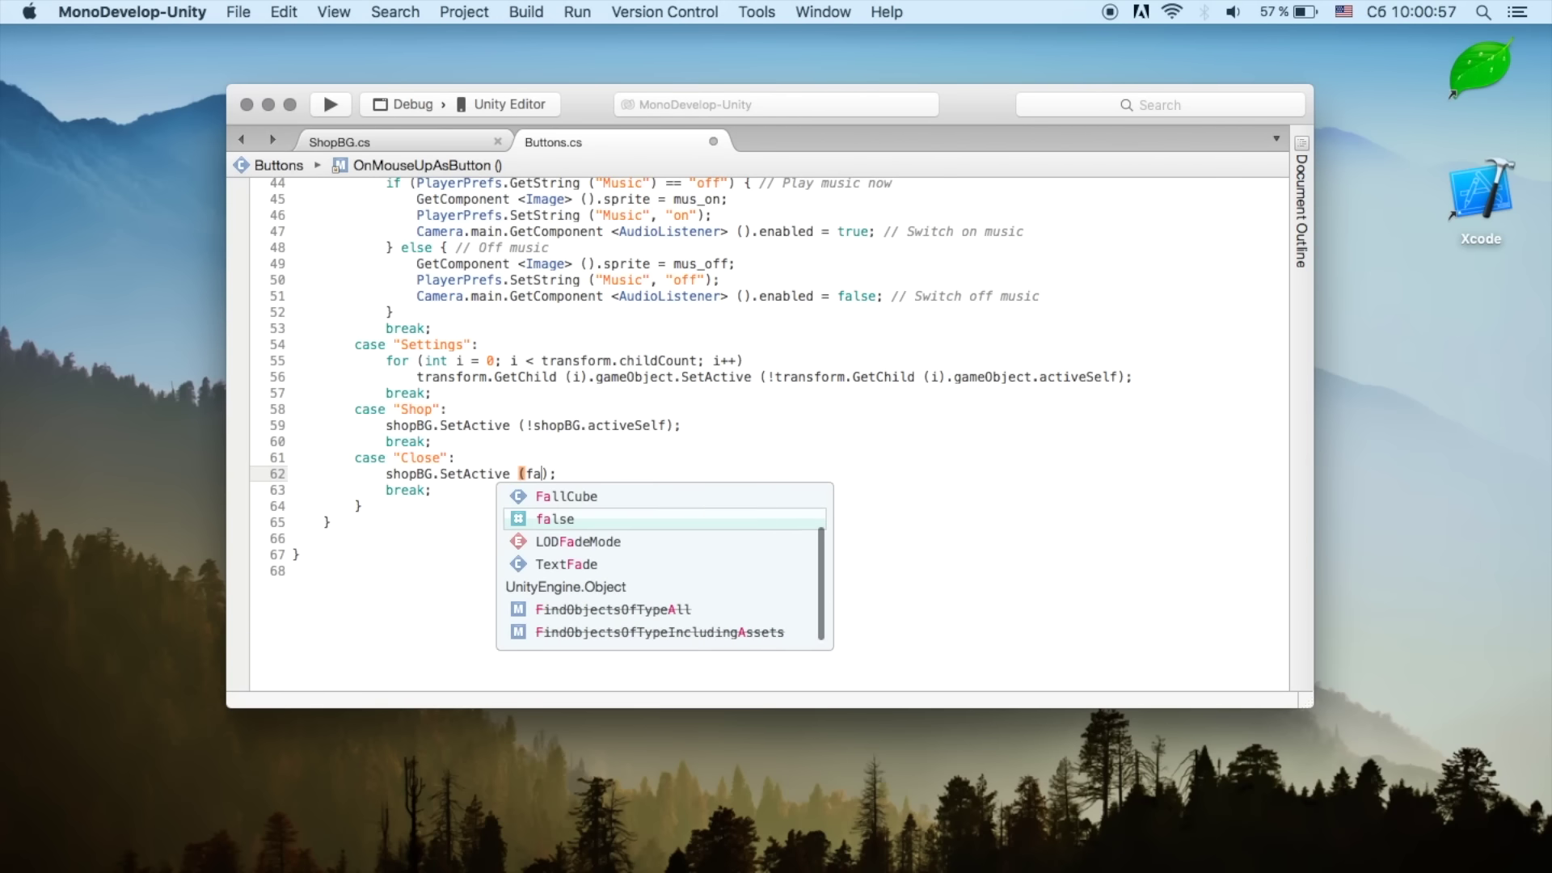
{"action": "left_click", "coordinate": [568, 447]}
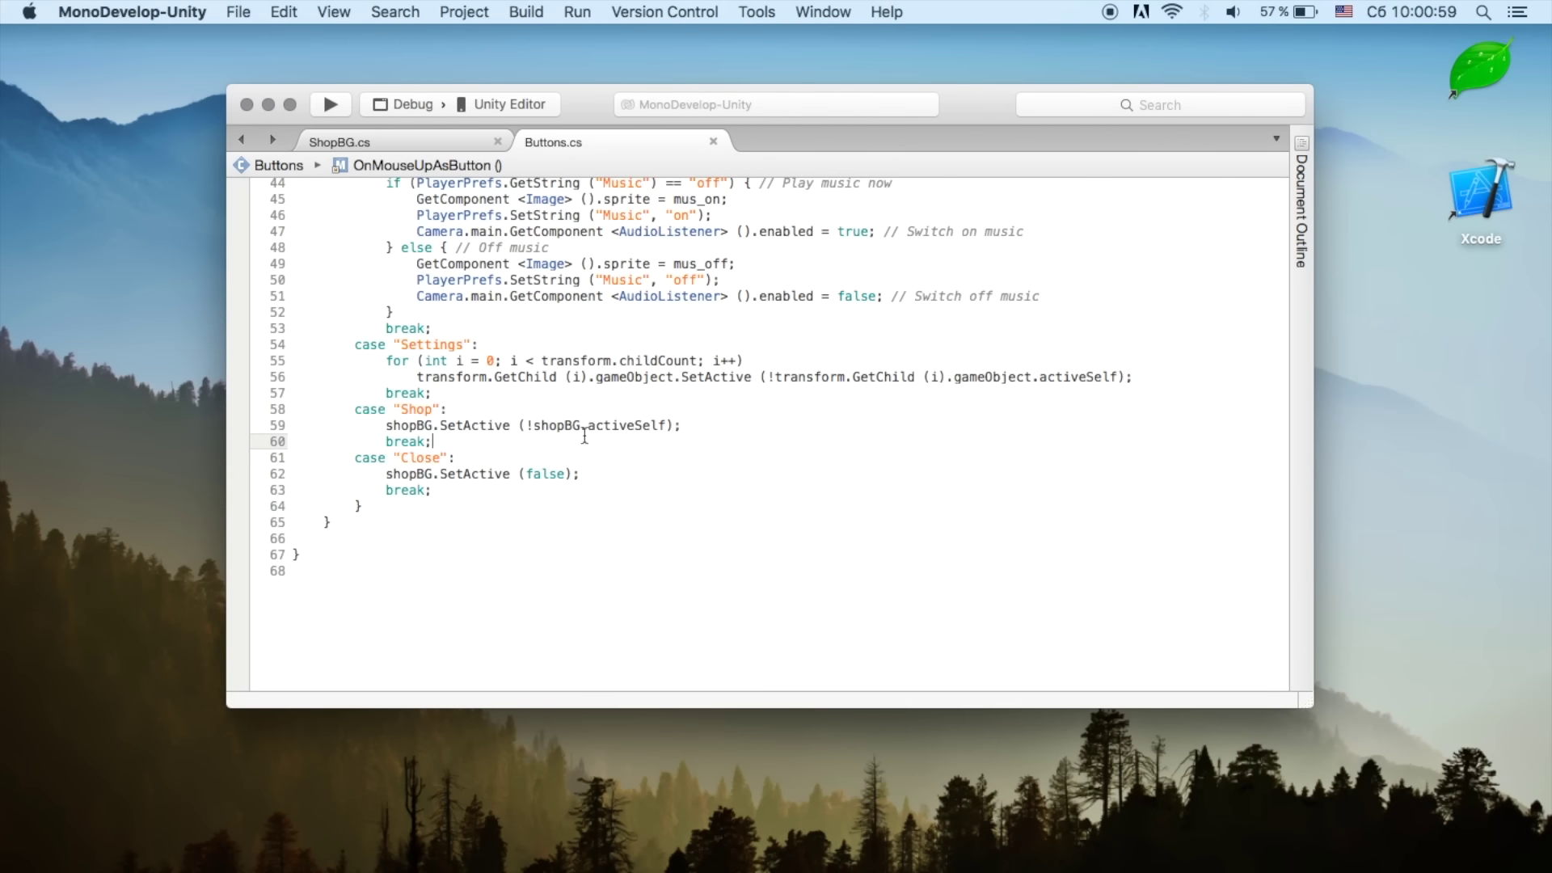
{"action": "key", "text": "super+Tab"}
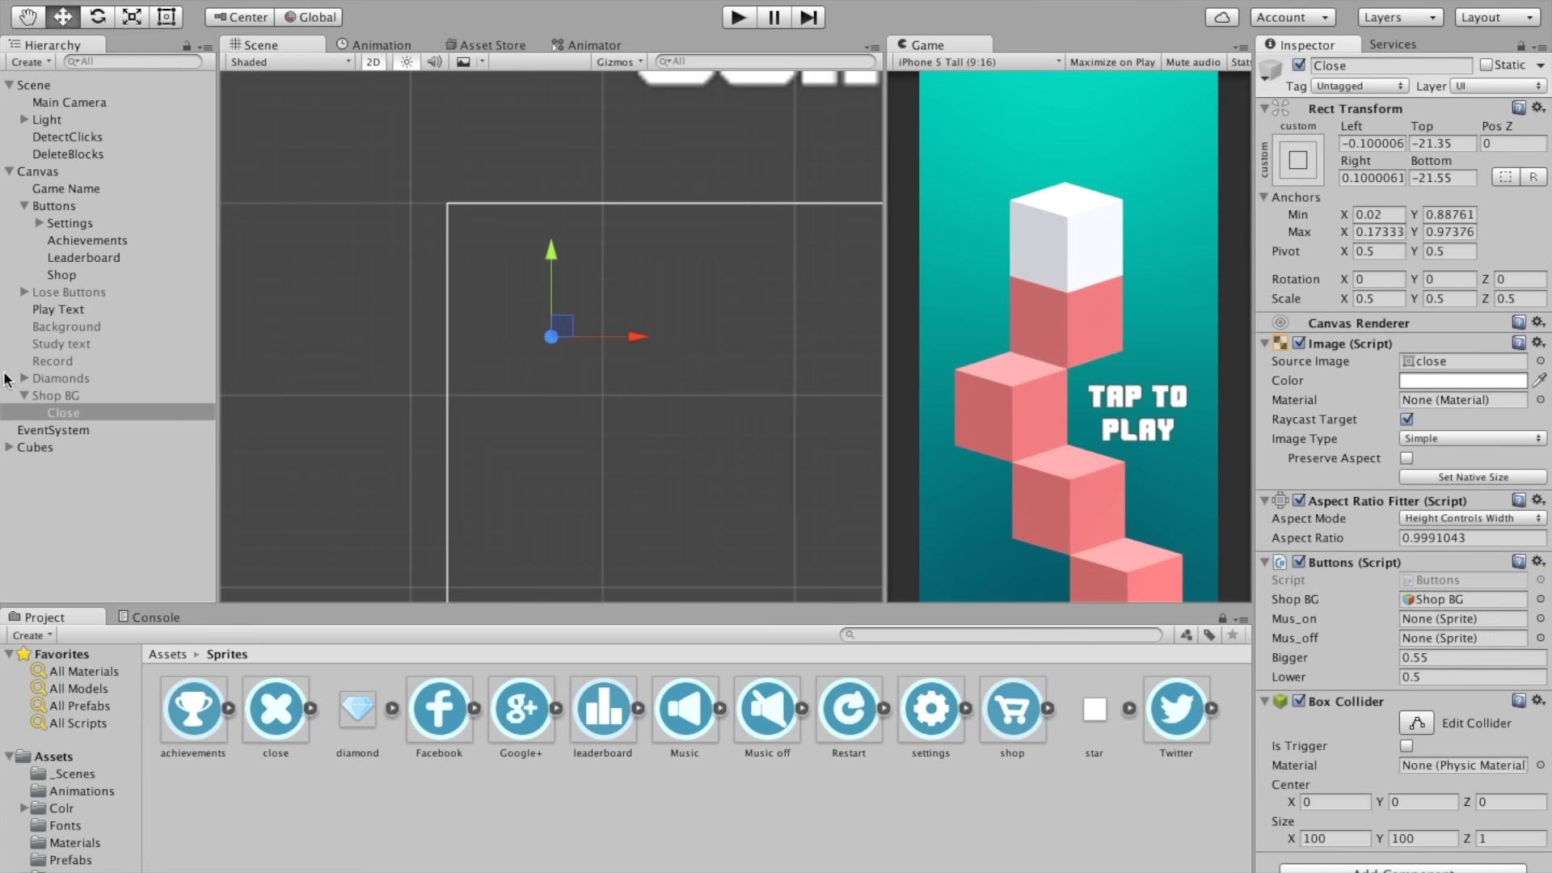
Step: Run the game, open and close the shop overlay three times with its X, then stop
{"action": "left_click", "coordinate": [76, 394]}
{"action": "left_click", "coordinate": [96, 411]}
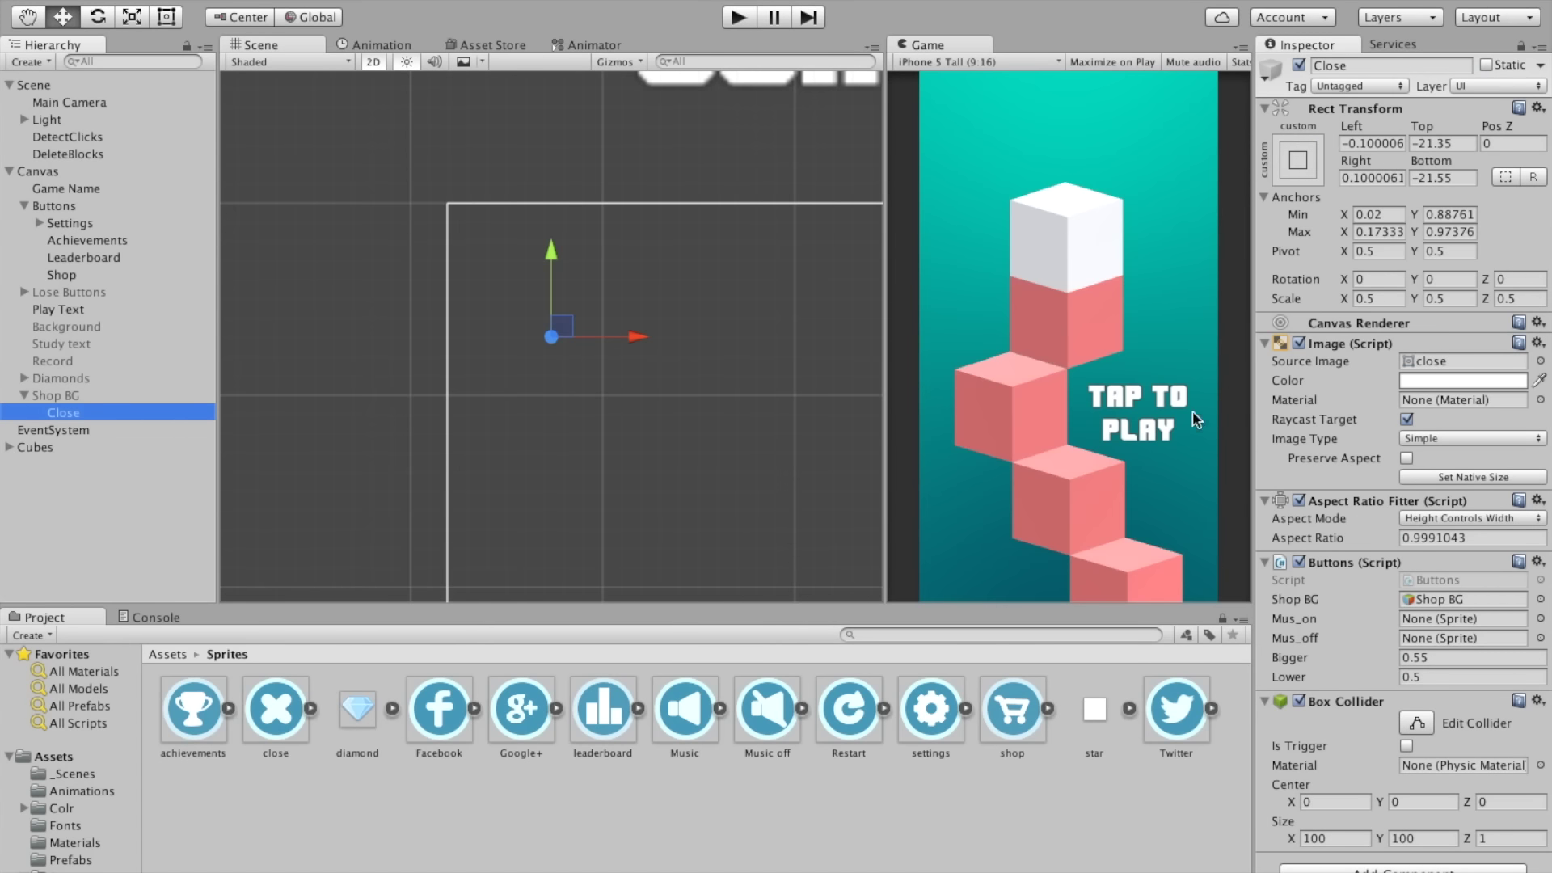
{"action": "key", "text": "super+p"}
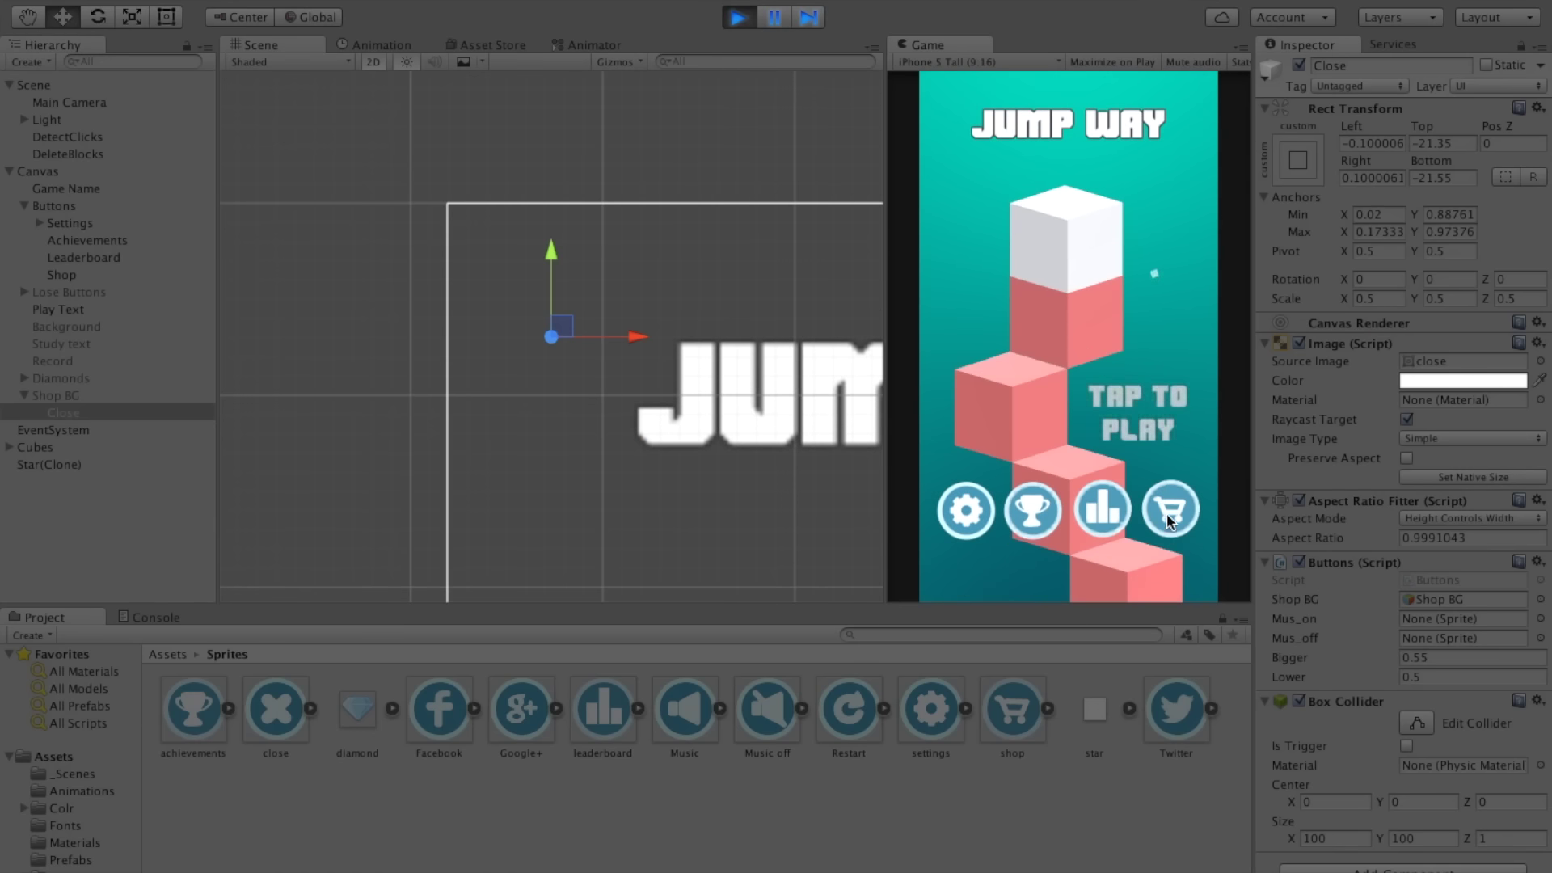
{"action": "left_click", "coordinate": [1166, 512]}
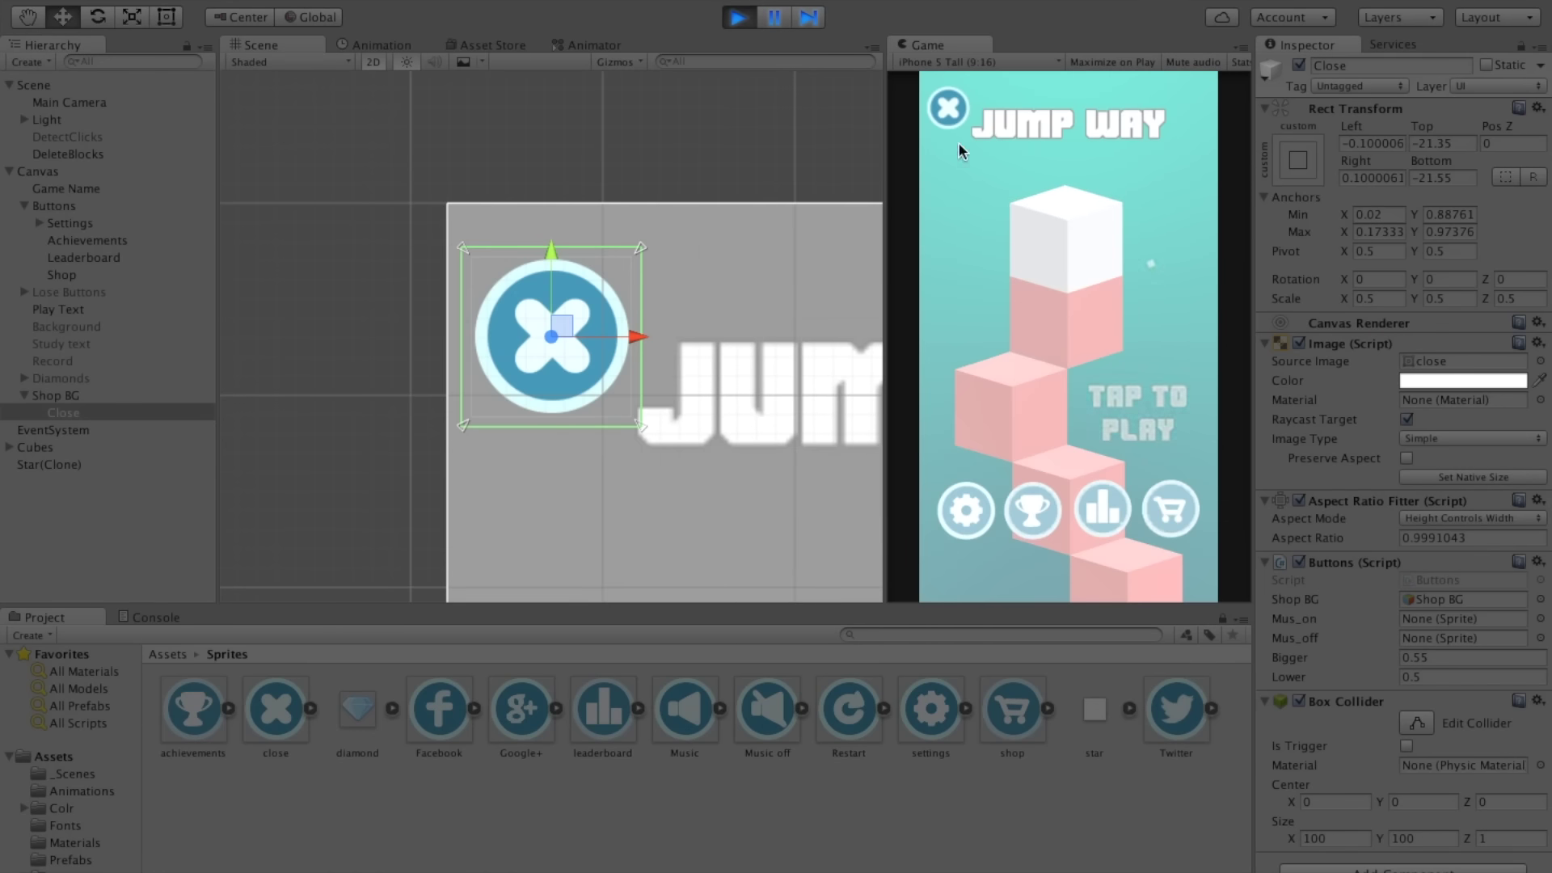
{"action": "left_click", "coordinate": [951, 100]}
{"action": "left_click", "coordinate": [1176, 505]}
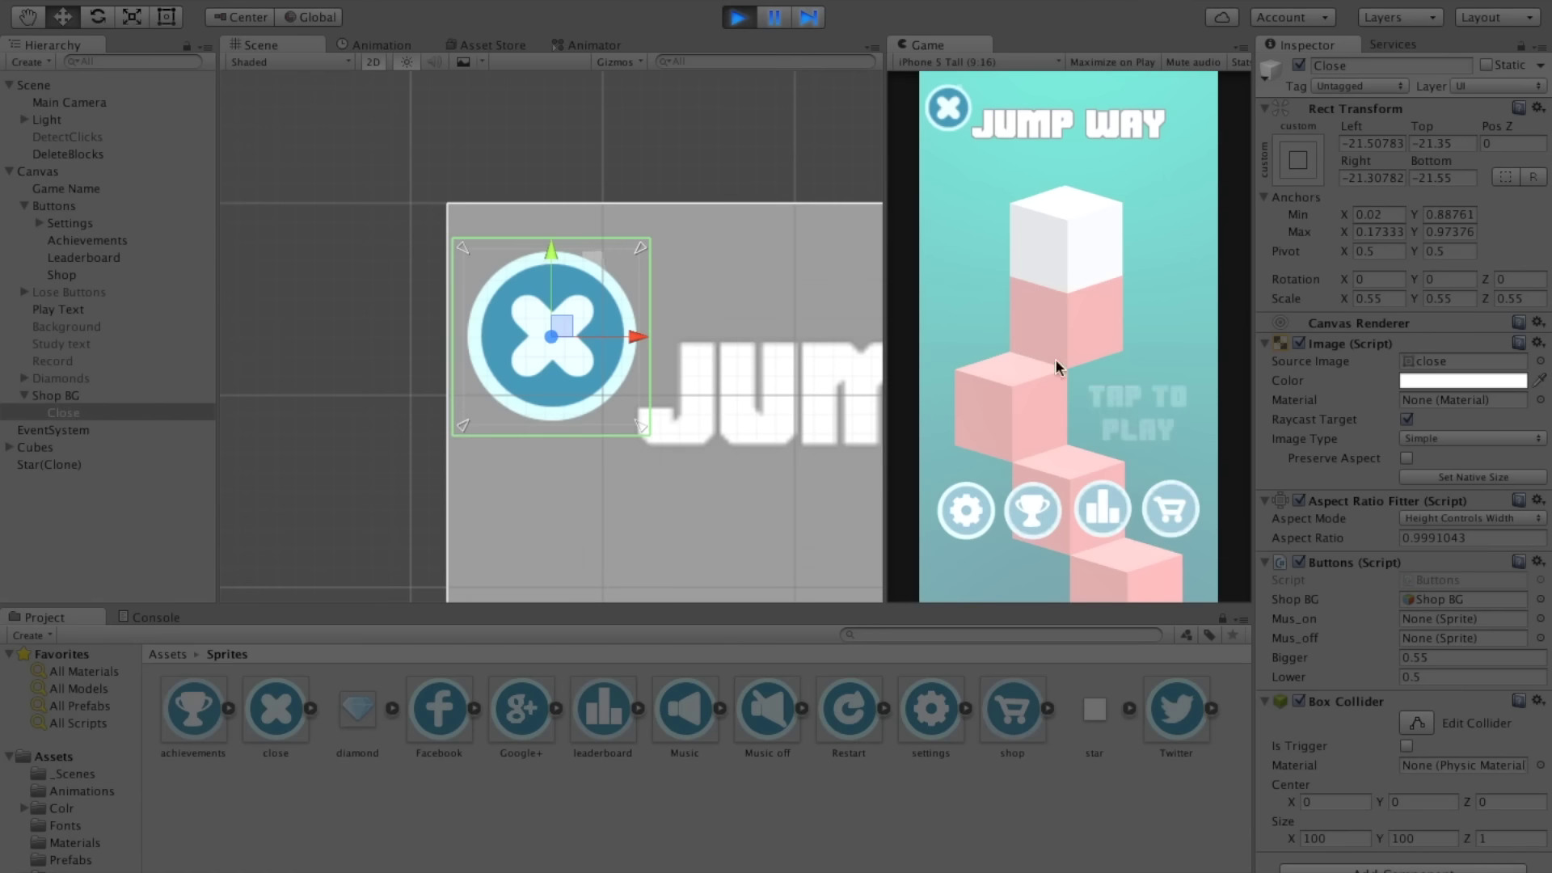
{"action": "left_click", "coordinate": [955, 104]}
{"action": "left_click", "coordinate": [1166, 487]}
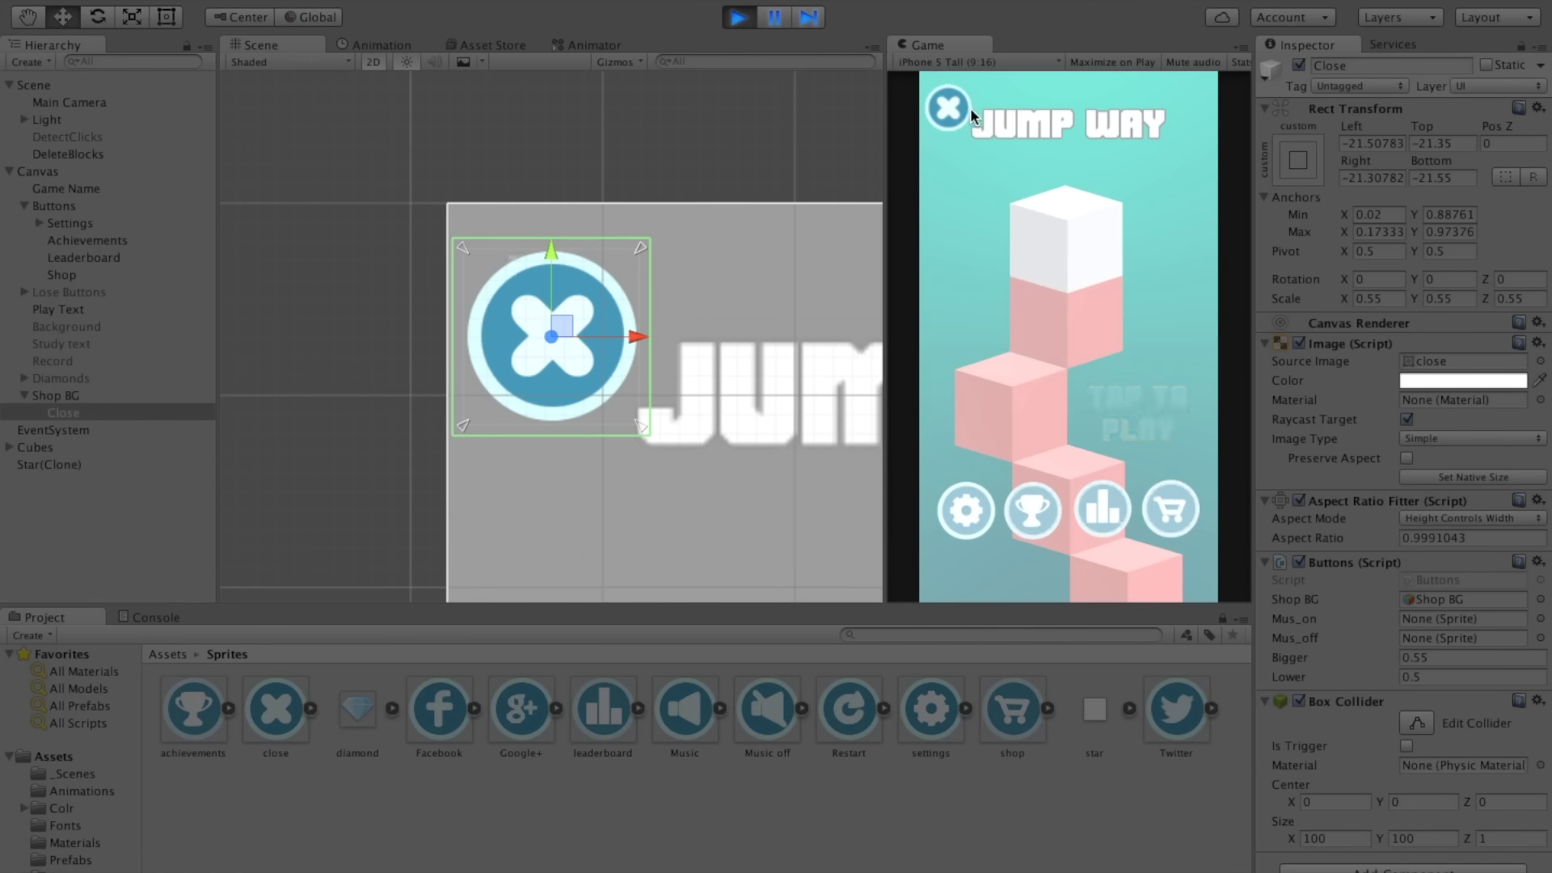
{"action": "left_click", "coordinate": [948, 109]}
{"action": "left_click", "coordinate": [738, 17]}
{"action": "left_click", "coordinate": [50, 63]}
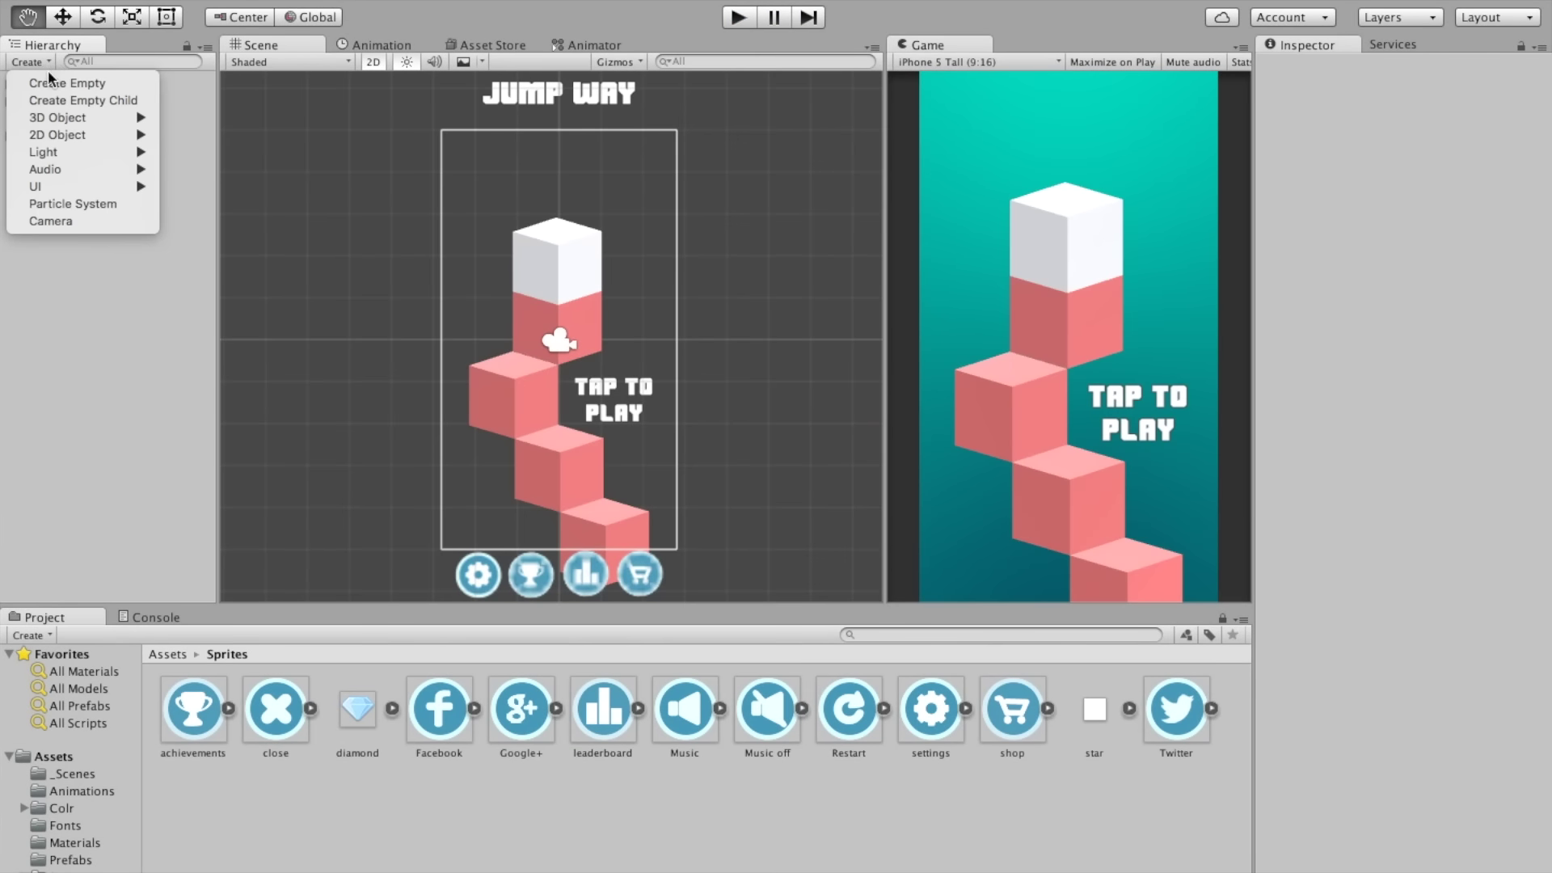
Step: Add a cube and tilt it on several axes with the Rotate tool
{"action": "mouse_move", "coordinate": [58, 115]}
{"action": "left_click", "coordinate": [240, 114]}
{"action": "key", "text": "e"}
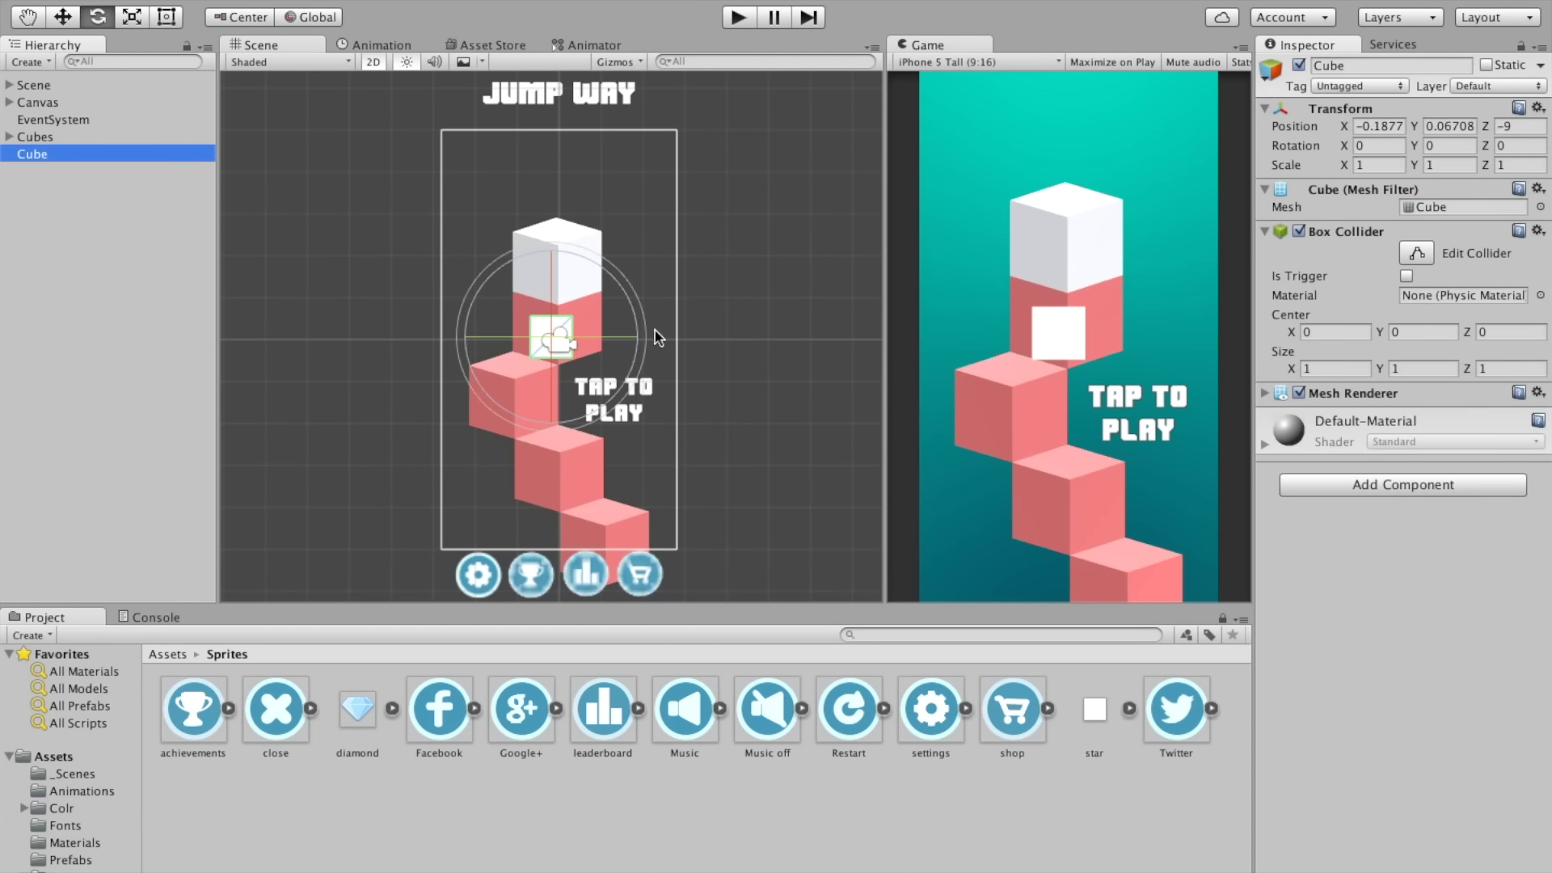
{"action": "left_click_drag", "start_coordinate": [594, 344], "coordinate": [690, 328]}
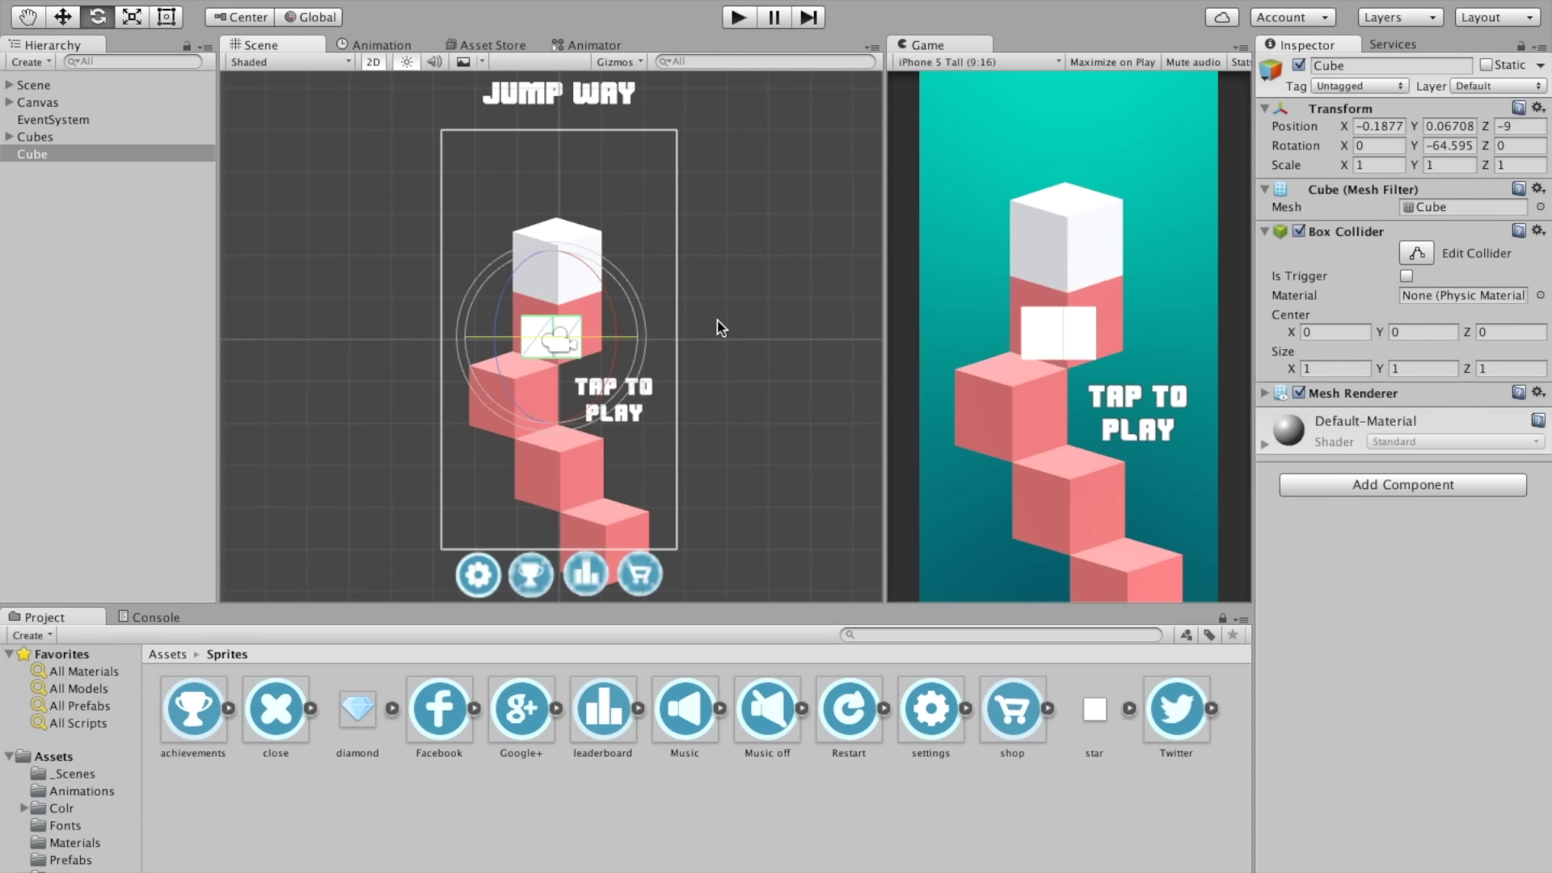
{"action": "left_click_drag", "start_coordinate": [540, 293], "coordinate": [561, 327]}
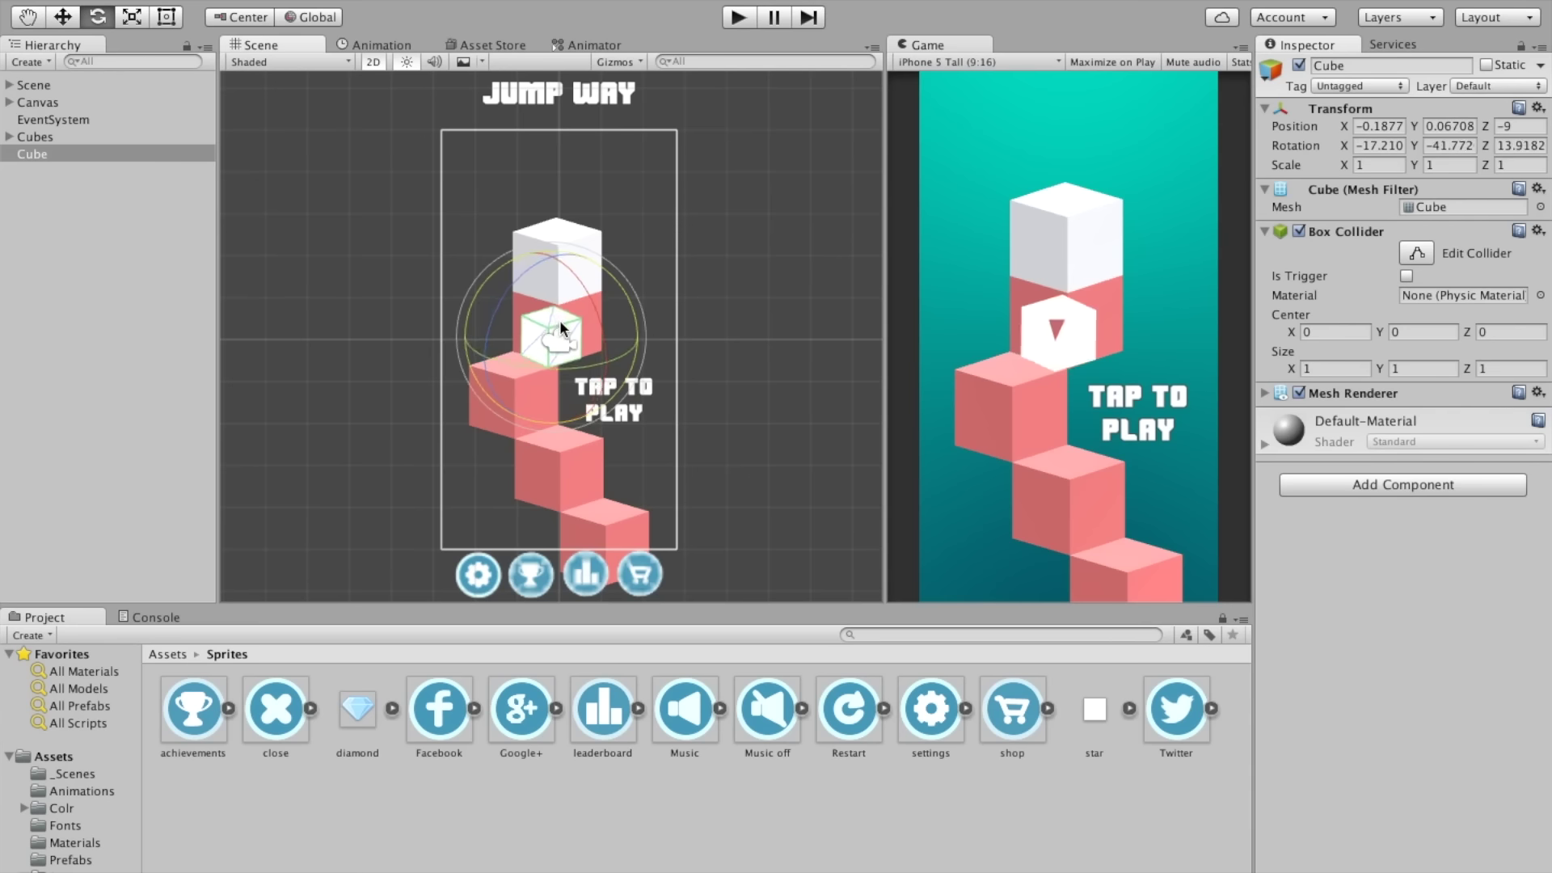
{"action": "left_click", "coordinate": [372, 62]}
Step: Zero the cube's position, then move it toward the camera and slightly left
{"action": "left_click", "coordinate": [1379, 126]}
{"action": "type", "text": "0"}
{"action": "key", "text": "Tab"}
{"action": "type", "text": "0"}
{"action": "key", "text": "Tab"}
{"action": "type", "text": "0"}
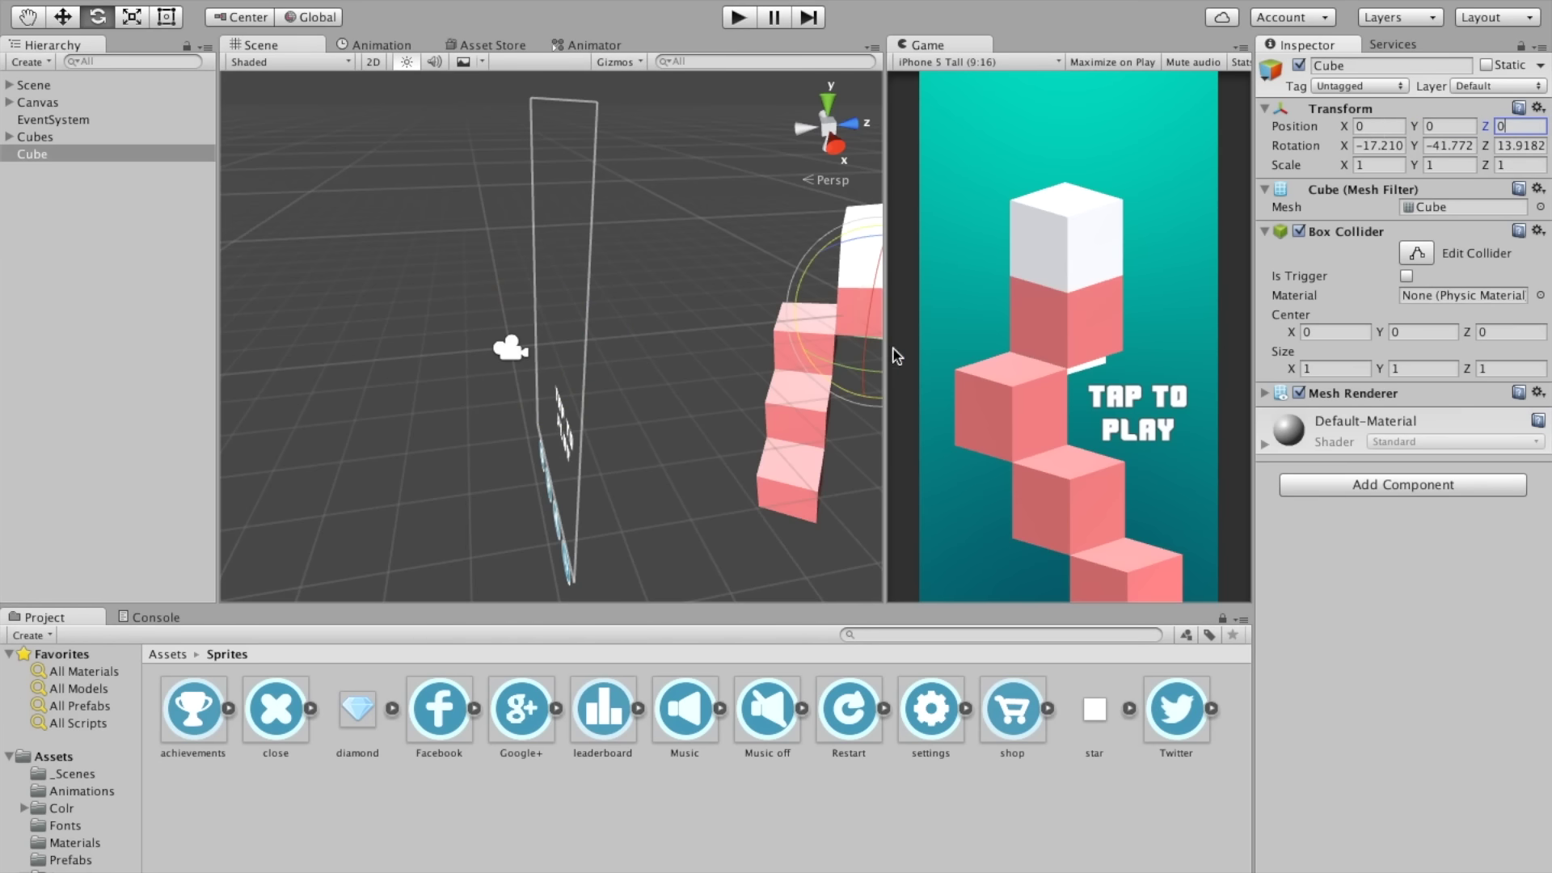
{"action": "scroll", "coordinate": [778, 438], "scroll_direction": "down", "scroll_amount": 2}
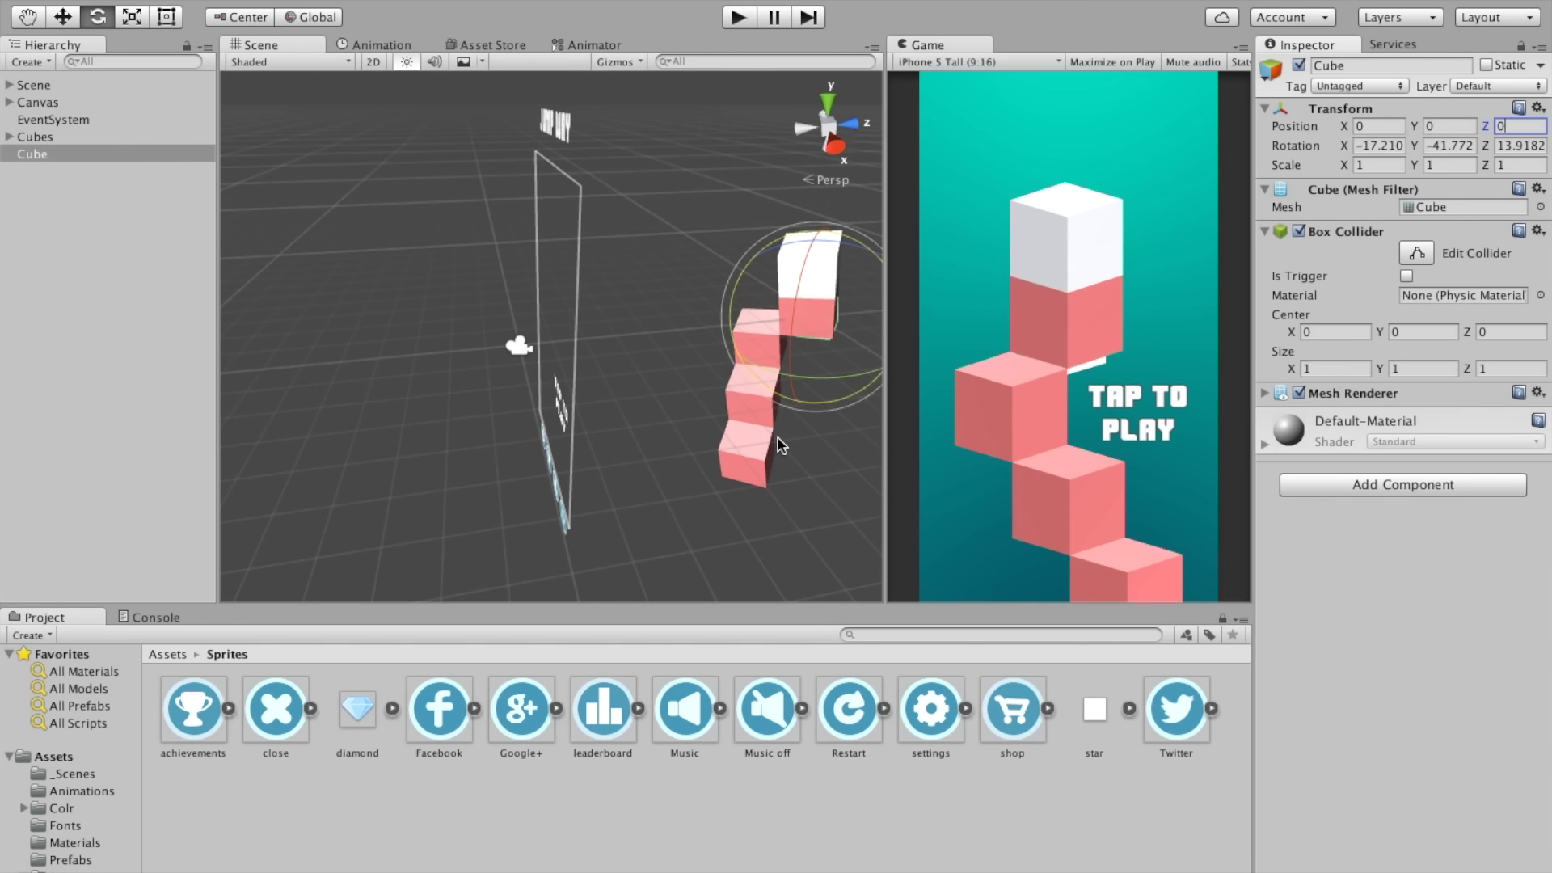
{"action": "left_click", "coordinate": [278, 46]}
{"action": "key", "text": "w"}
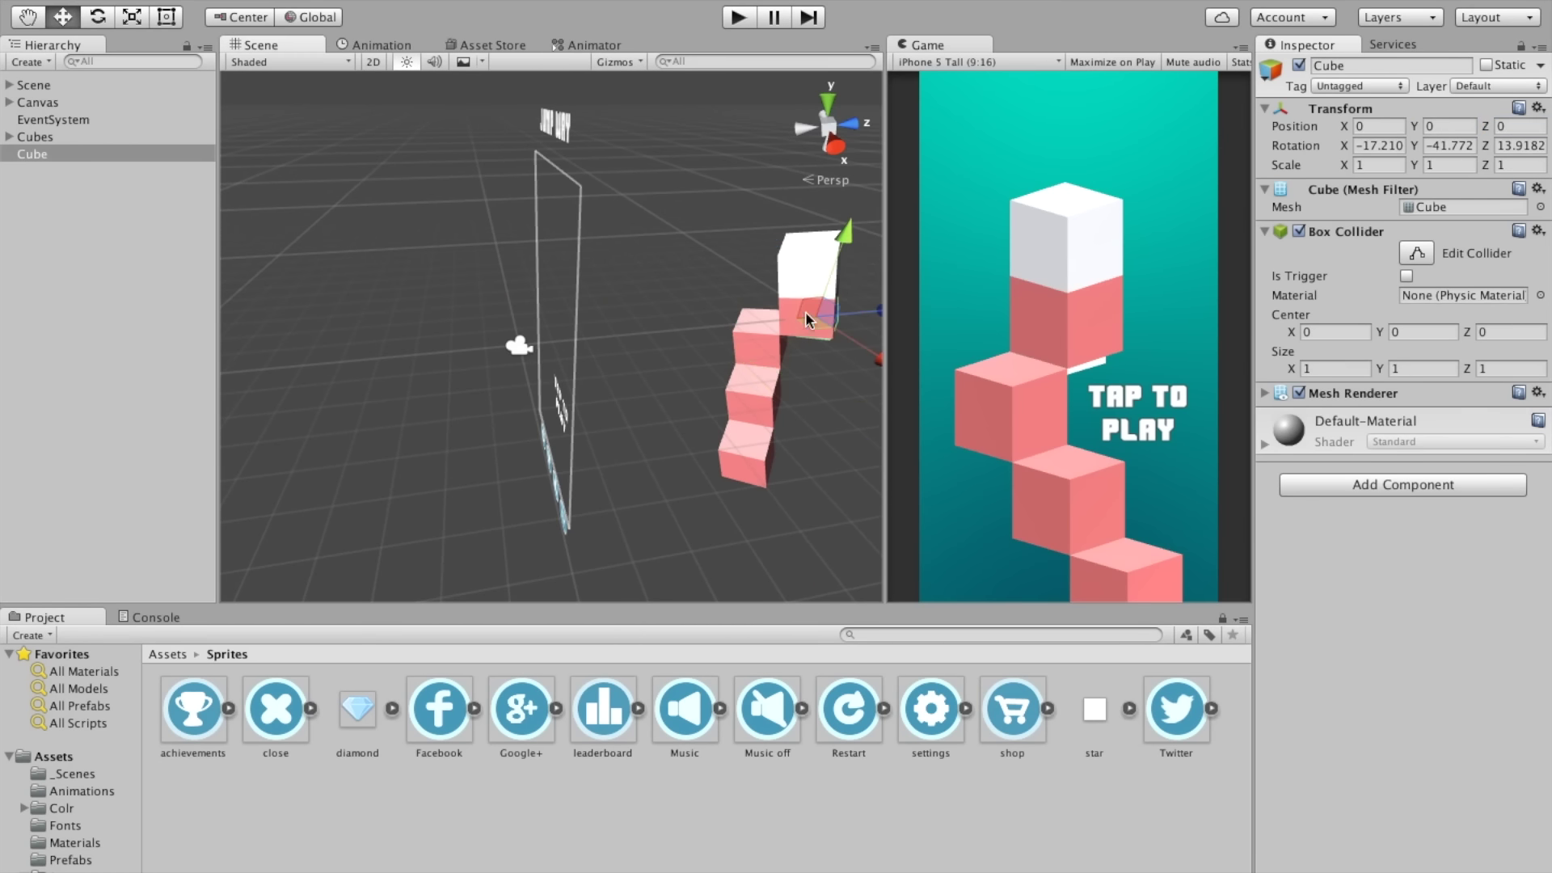
{"action": "left_click_drag", "start_coordinate": [871, 309], "coordinate": [745, 330]}
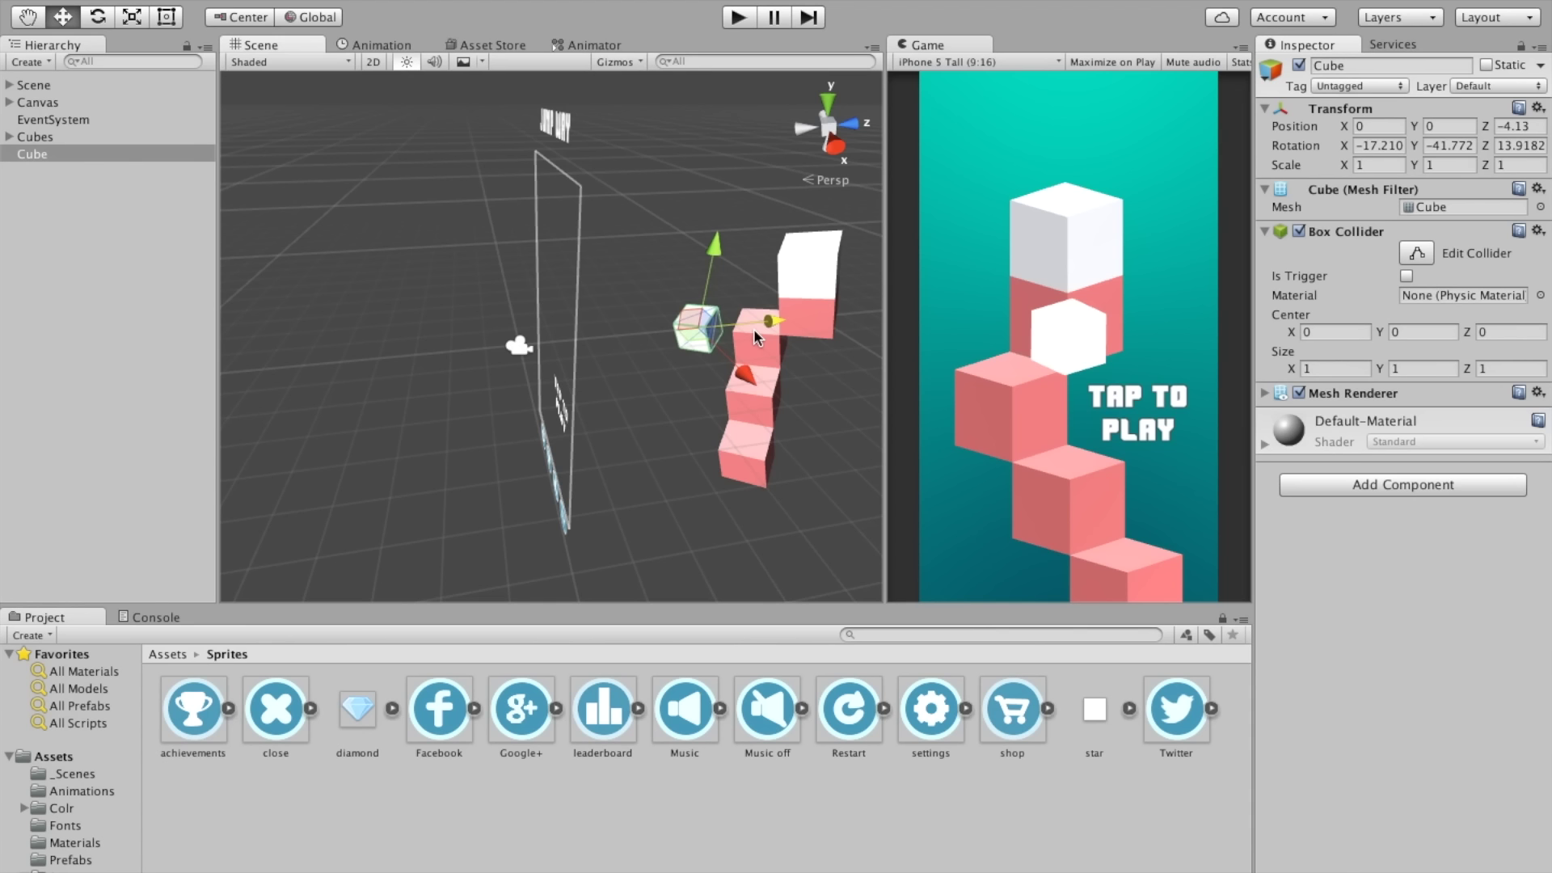
{"action": "left_click_drag", "start_coordinate": [737, 372], "coordinate": [711, 364]}
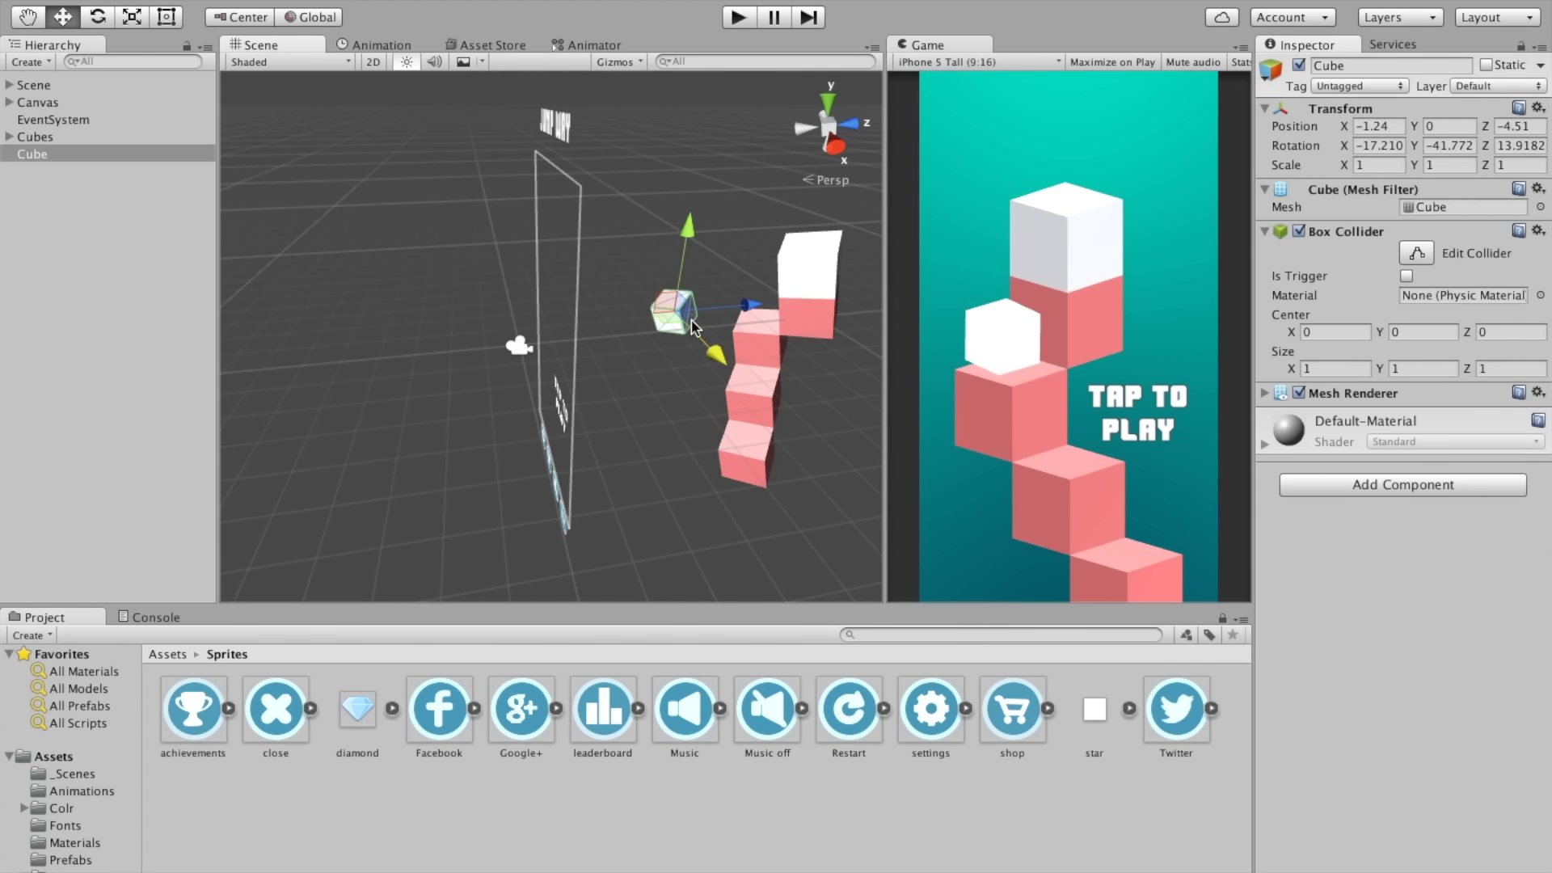
Step: Duplicate the cube twice with Ctrl+D, placing each copy further along the row
{"action": "left_click", "coordinate": [27, 160]}
{"action": "key", "text": "ctrl+d"}
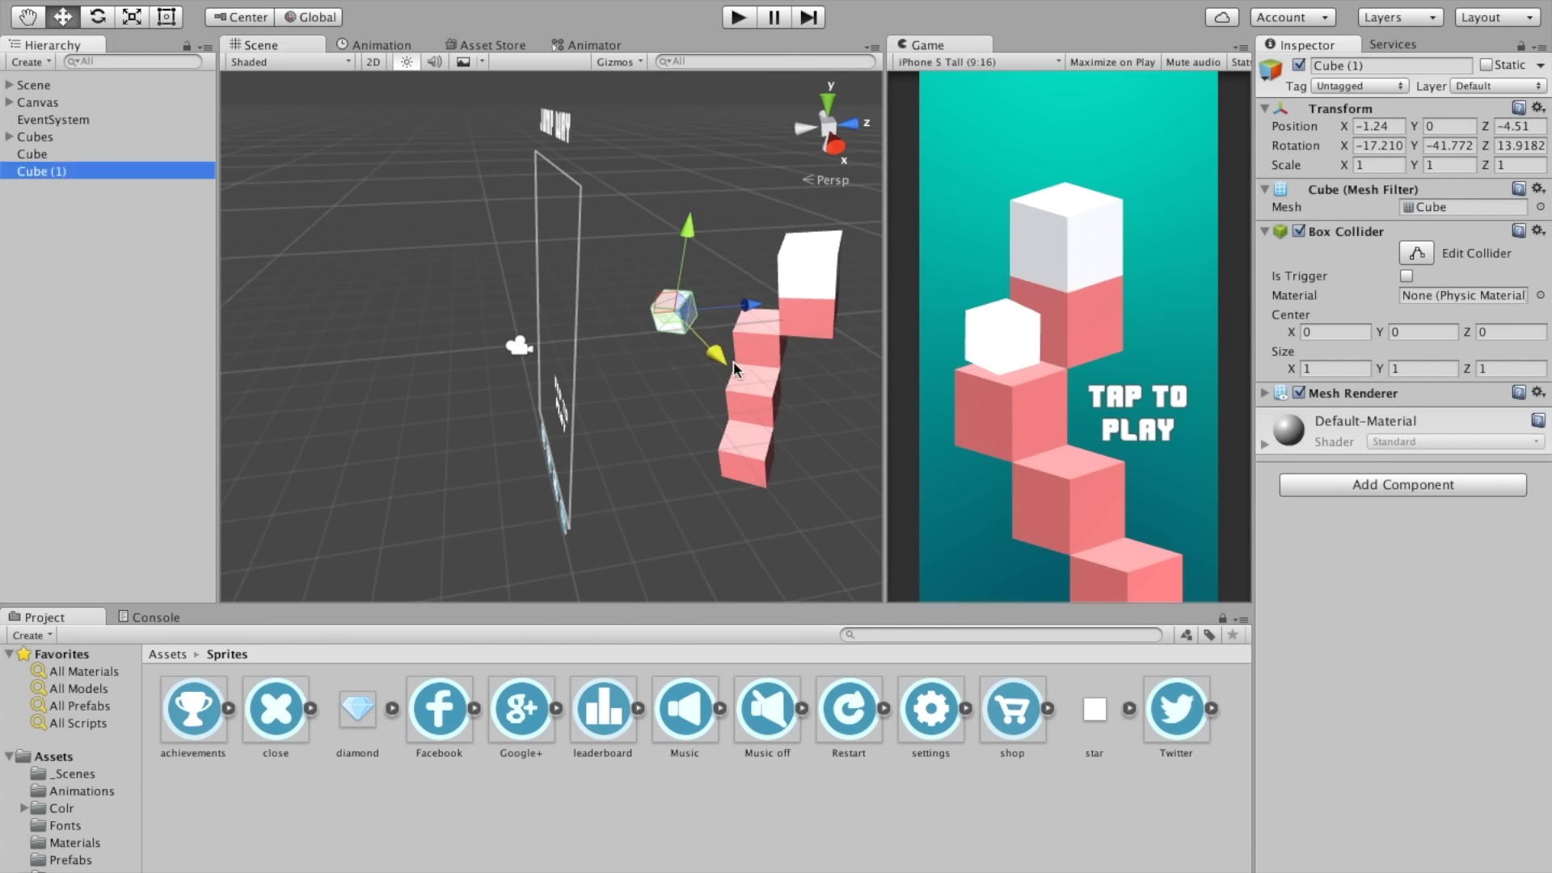
{"action": "left_click_drag", "start_coordinate": [716, 356], "coordinate": [744, 388]}
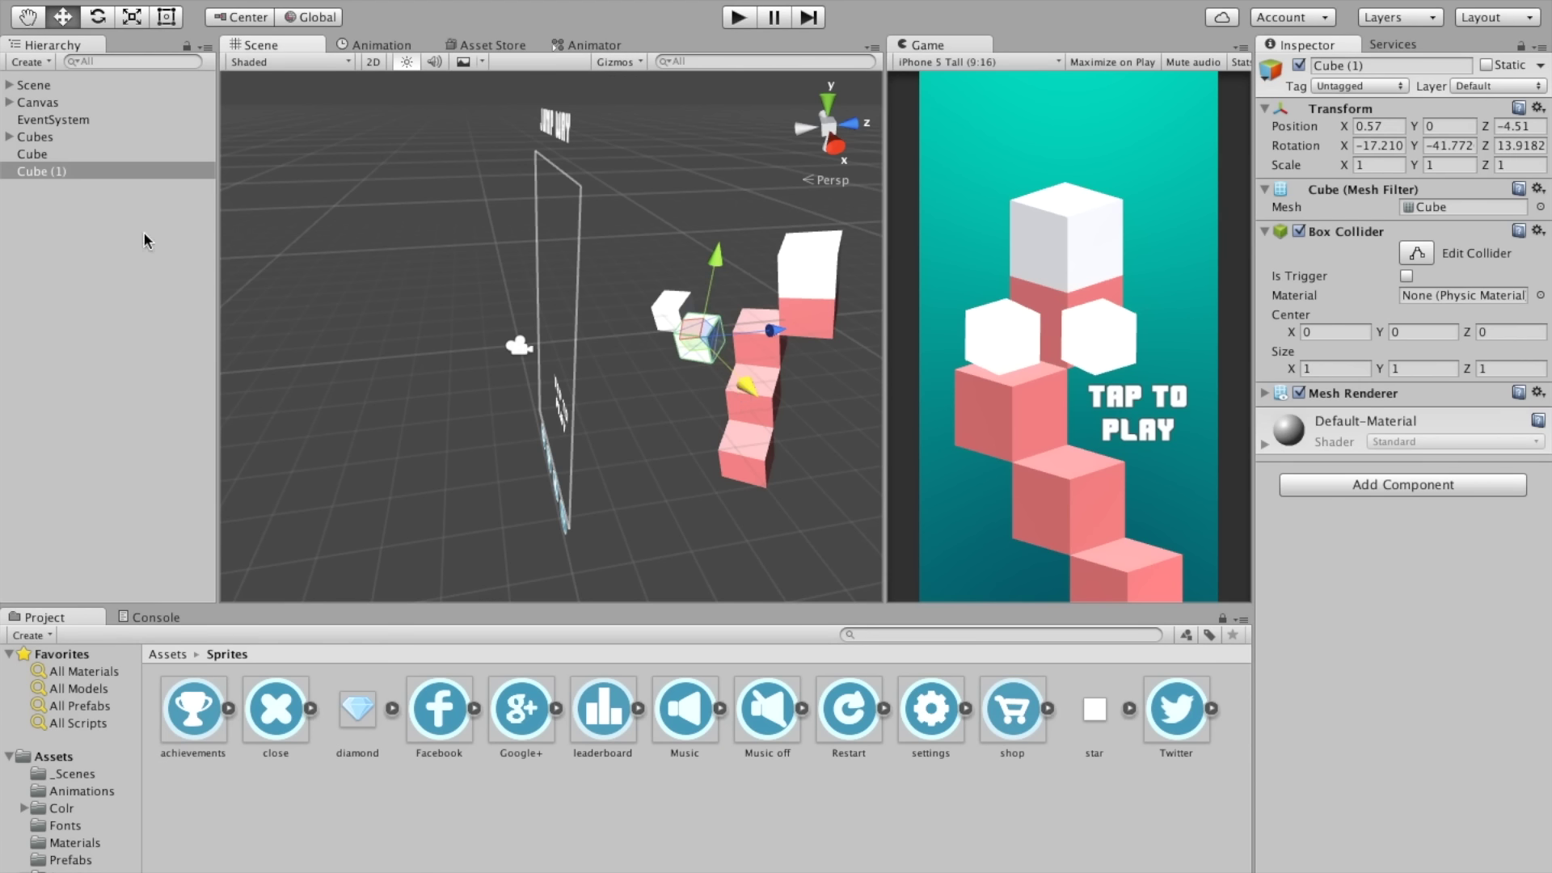
{"action": "left_click", "coordinate": [57, 172]}
{"action": "key", "text": "ctrl+d"}
{"action": "left_click_drag", "start_coordinate": [735, 378], "coordinate": [774, 406]}
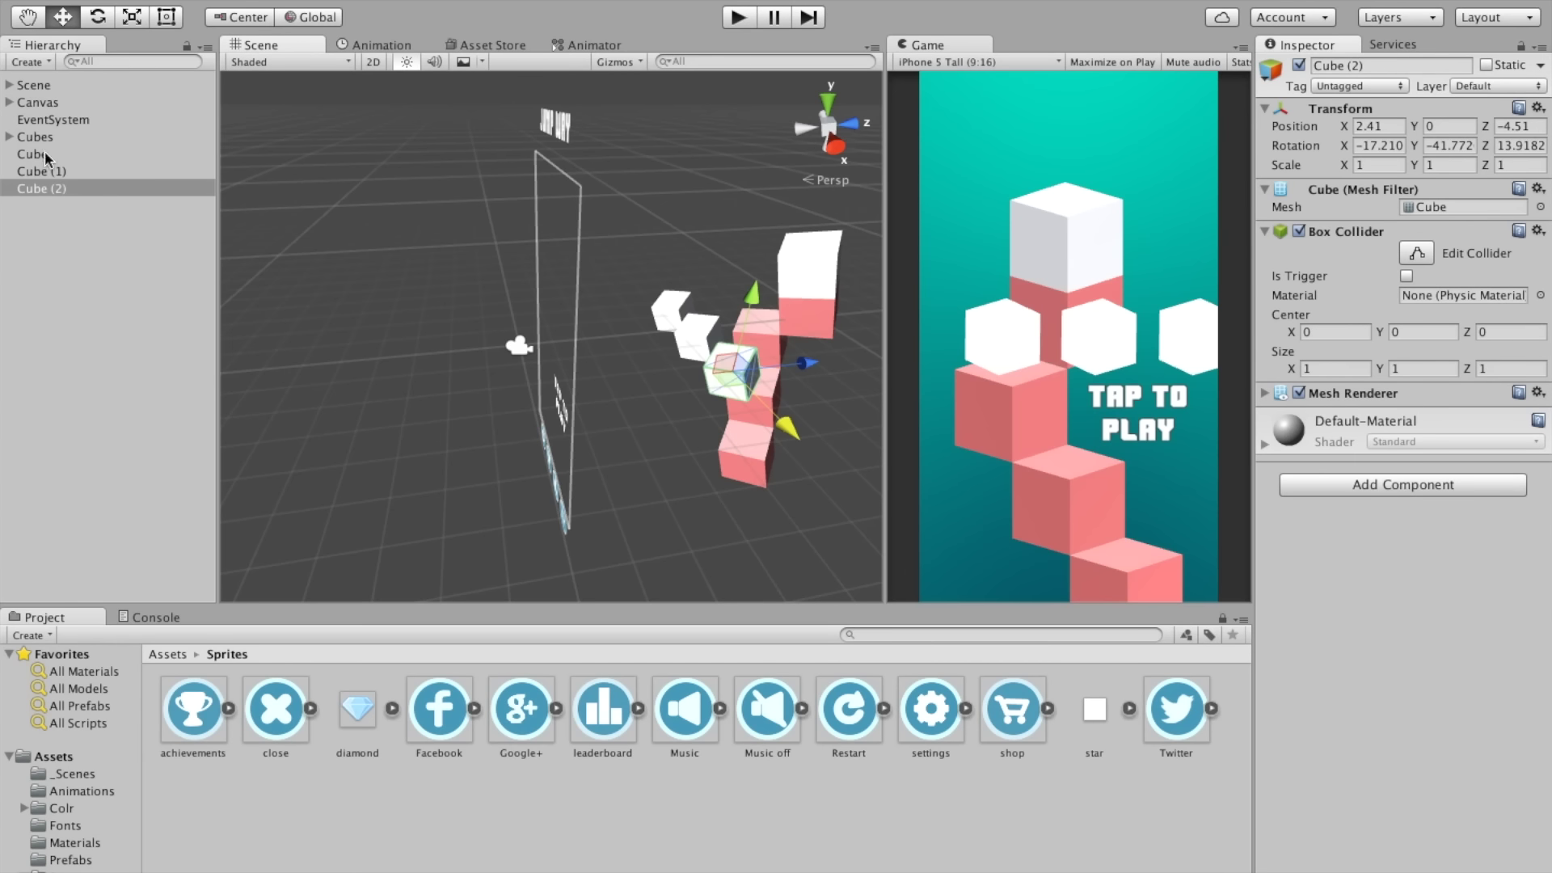
Step: Create an empty object named 'Shop Cubes' at position 0, 0, 0
{"action": "left_click", "coordinate": [27, 63]}
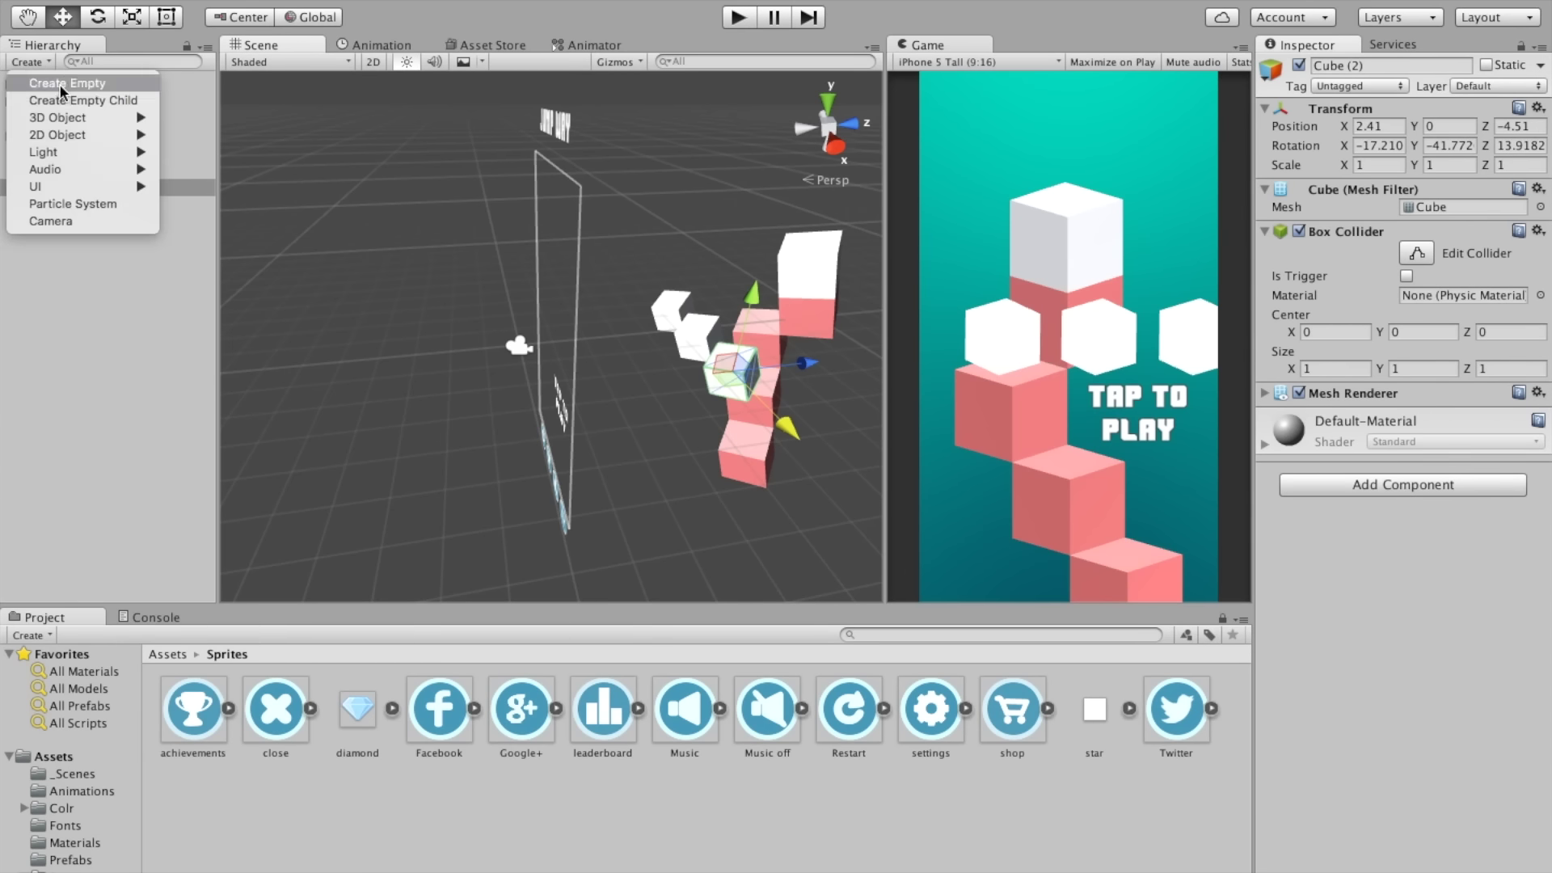
{"action": "left_click", "coordinate": [49, 80]}
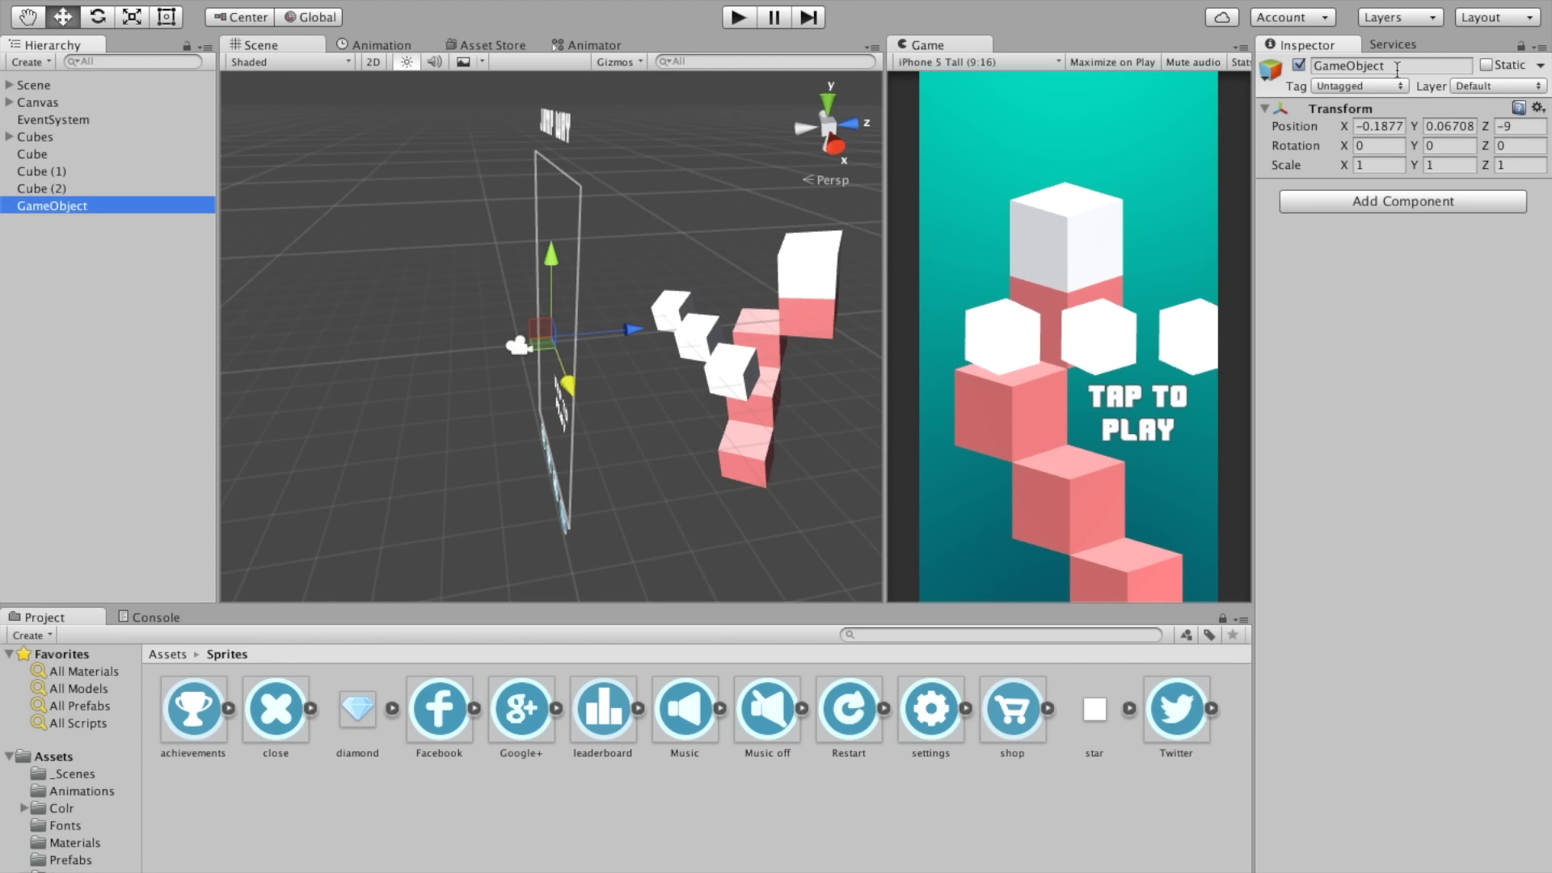
{"action": "left_click", "coordinate": [1397, 67]}
{"action": "type", "text": "Shop"}
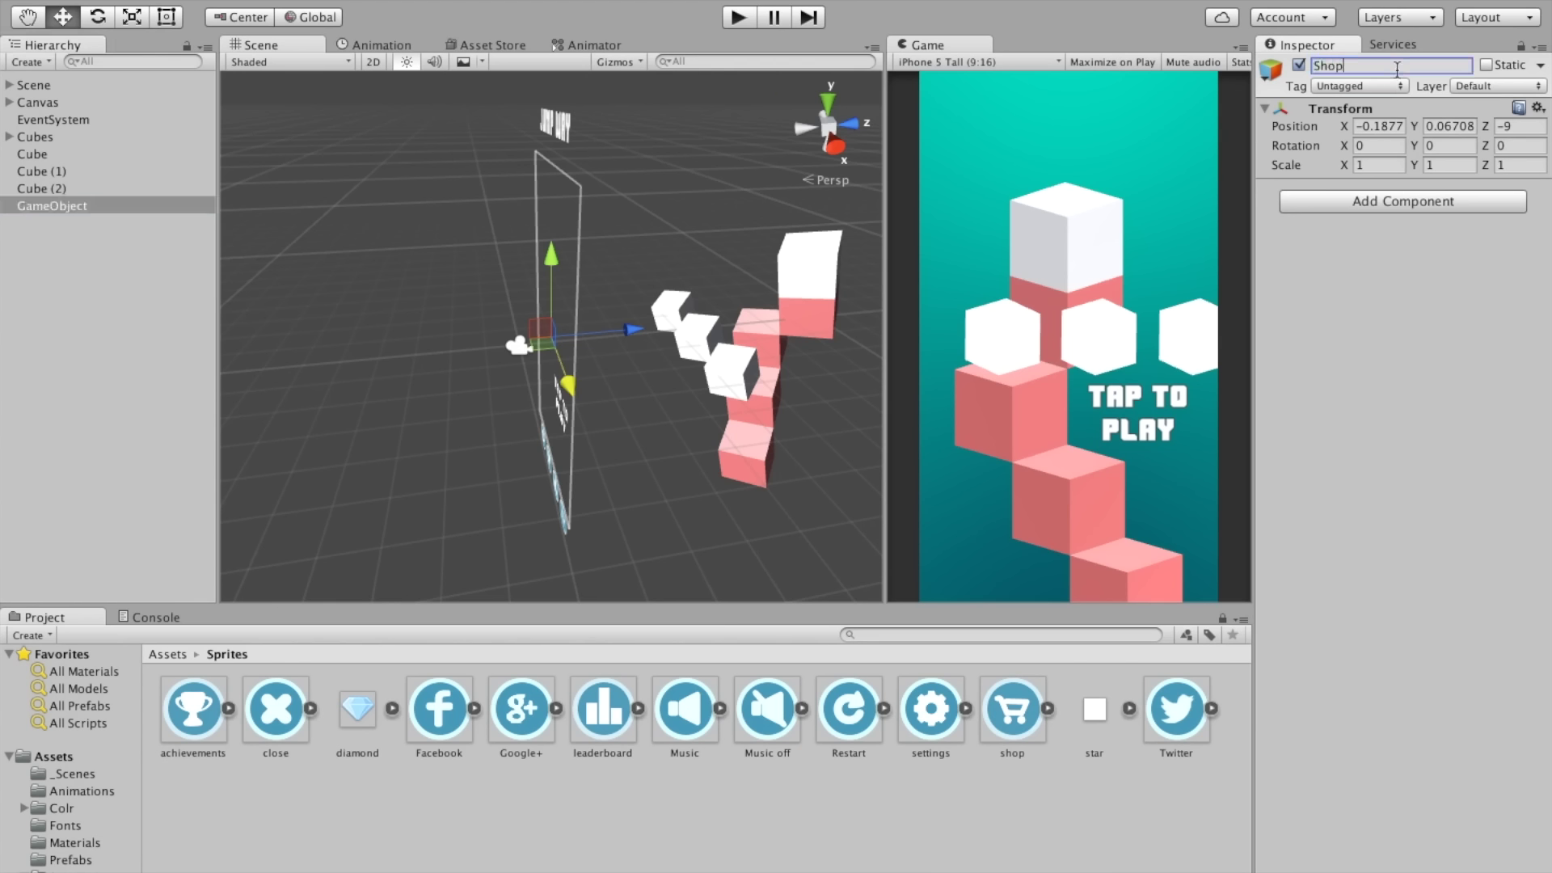
{"action": "type", "text": " Cubes"}
{"action": "key", "text": "Return"}
{"action": "left_click", "coordinate": [1391, 123]}
{"action": "type", "text": "0"}
{"action": "key", "text": "Tab"}
{"action": "type", "text": "0"}
{"action": "key", "text": "Tab"}
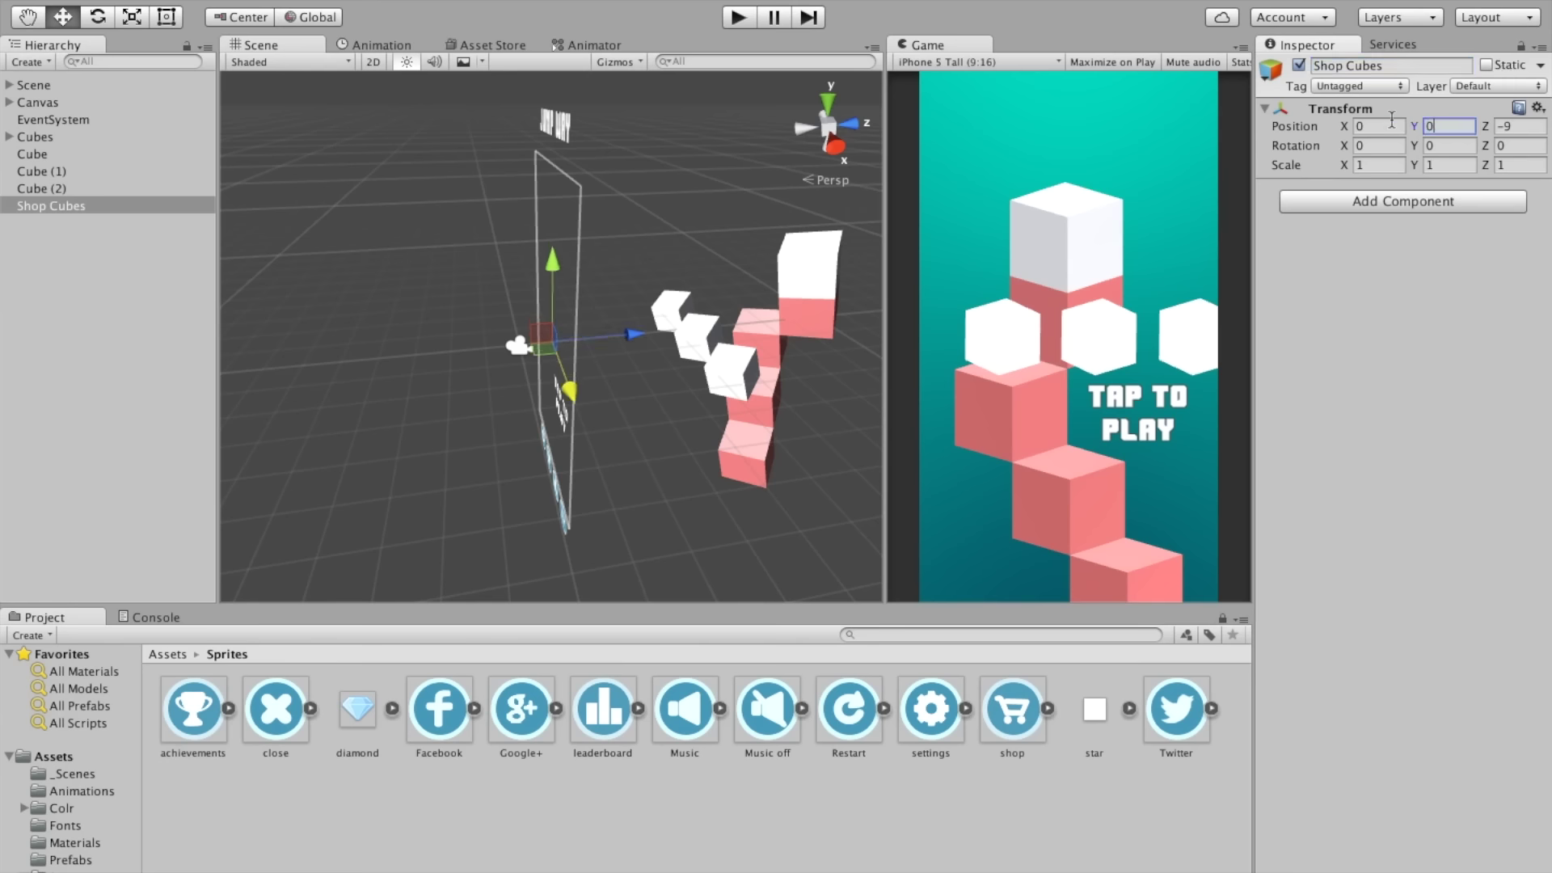
{"action": "type", "text": "0"}
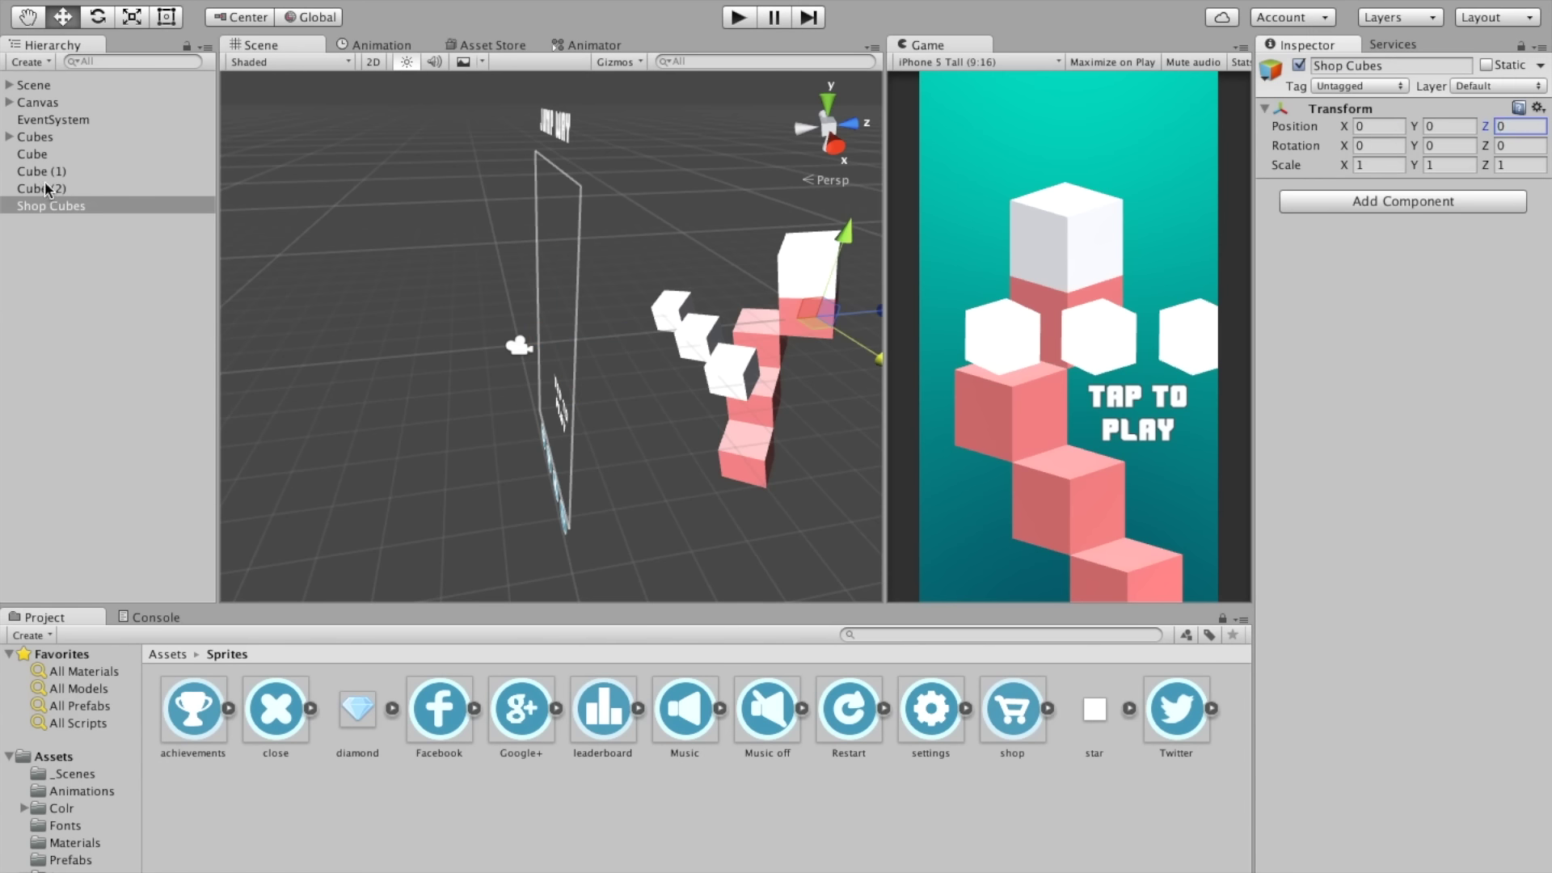
Step: Parent the three cubes under Shop Cubes
{"action": "left_click", "coordinate": [46, 189]}
{"action": "left_click", "coordinate": [33, 154], "text": "shift"}
{"action": "left_click_drag", "start_coordinate": [33, 153], "coordinate": [57, 208]}
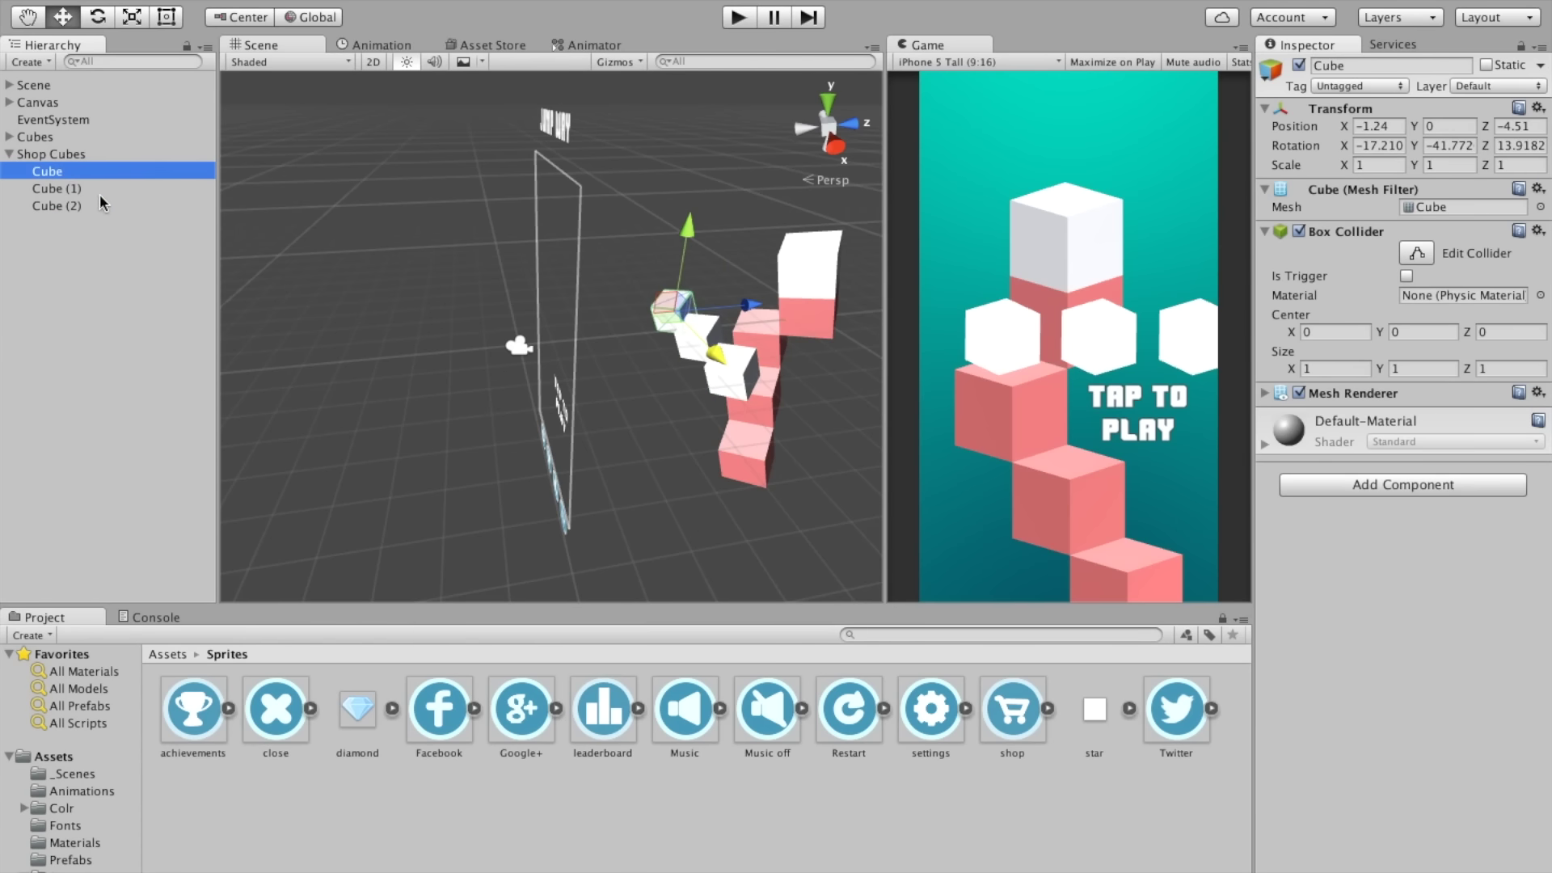
Step: Copy the first cube's transform onto Shop Cubes and shift the whole row left
{"action": "left_click", "coordinate": [1382, 145]}
{"action": "left_click", "coordinate": [1539, 107]}
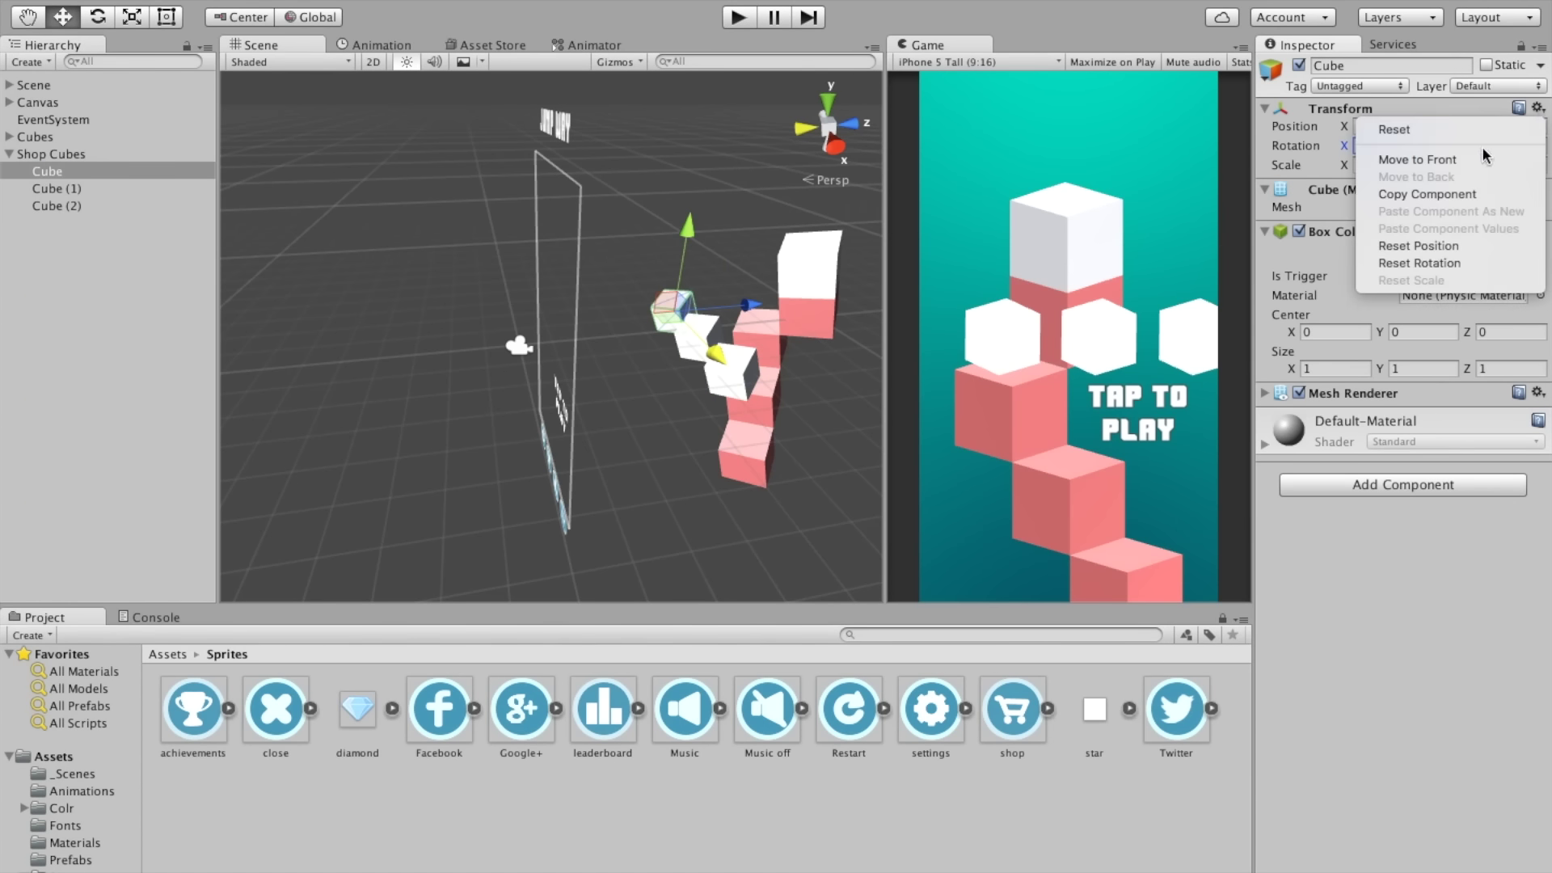
{"action": "left_click", "coordinate": [1445, 194]}
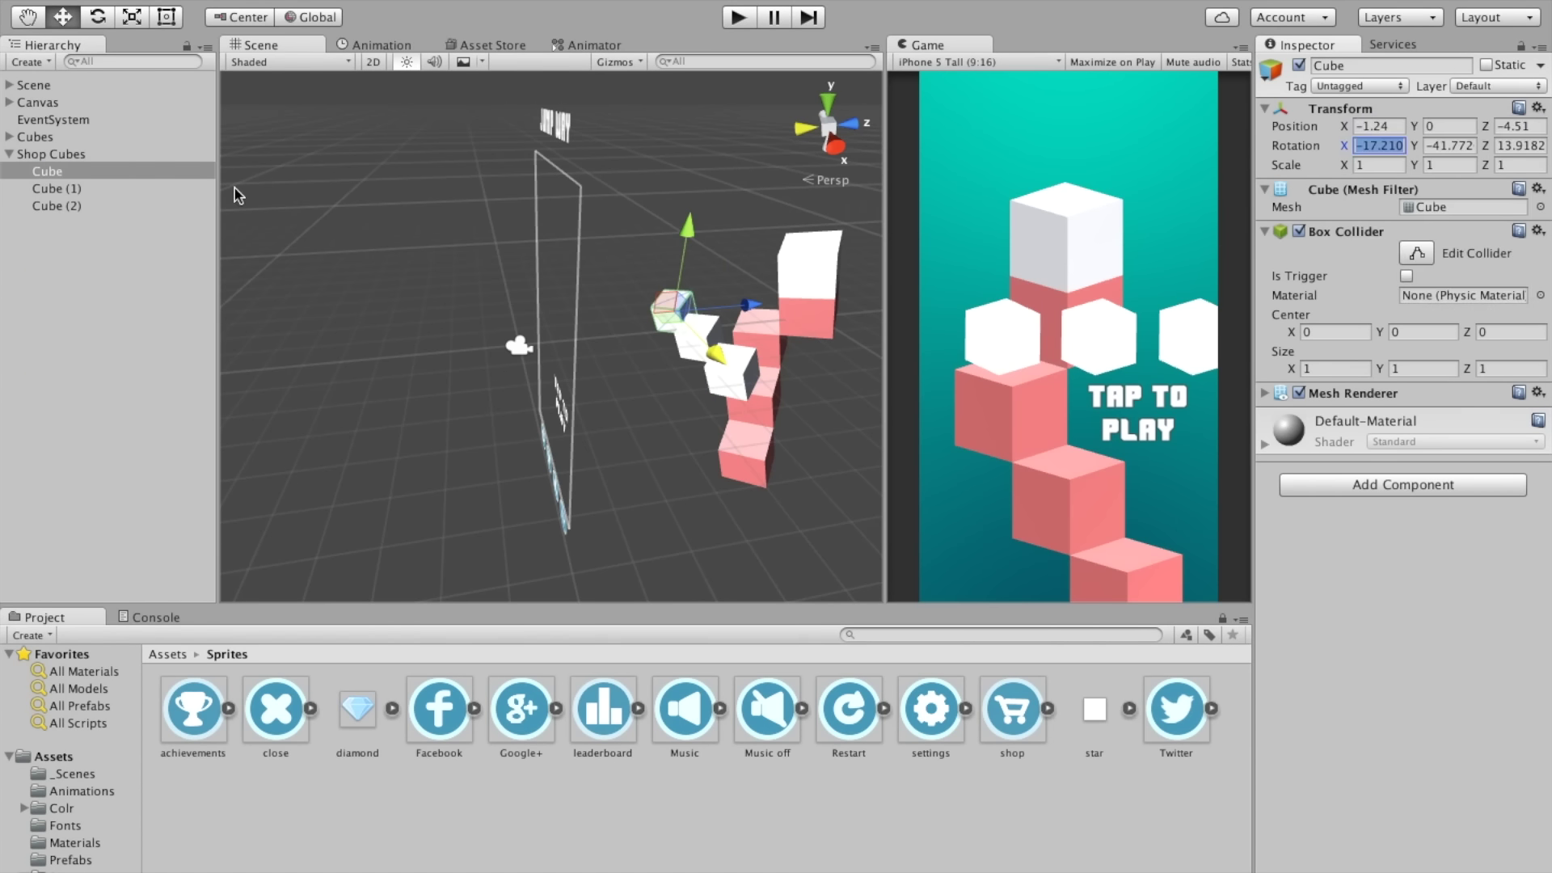
{"action": "left_click", "coordinate": [51, 170]}
{"action": "left_click", "coordinate": [87, 156]}
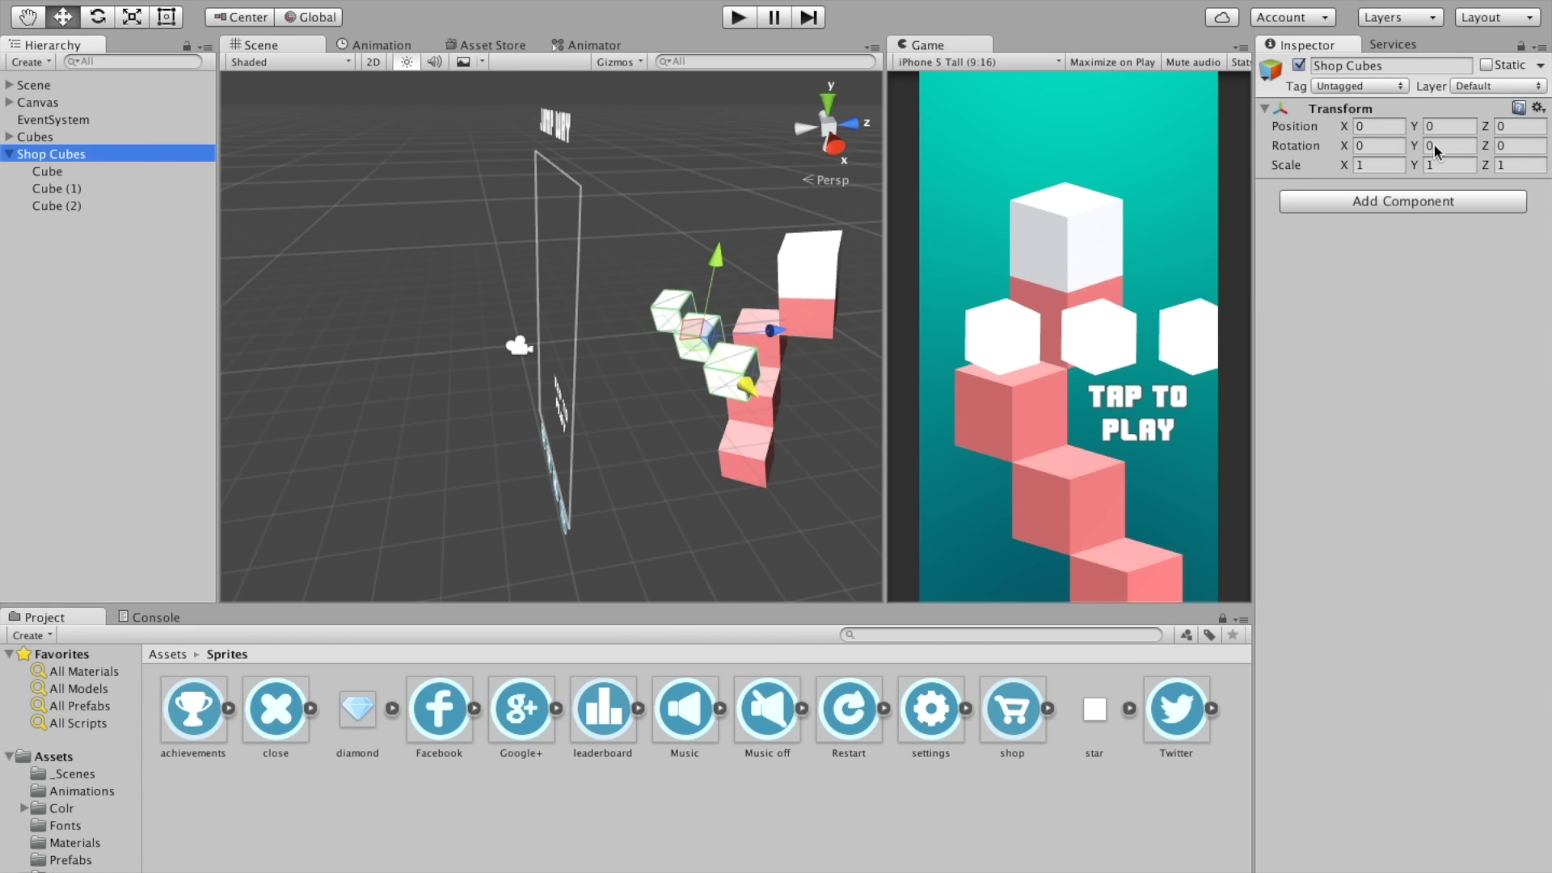
{"action": "left_click", "coordinate": [1538, 108]}
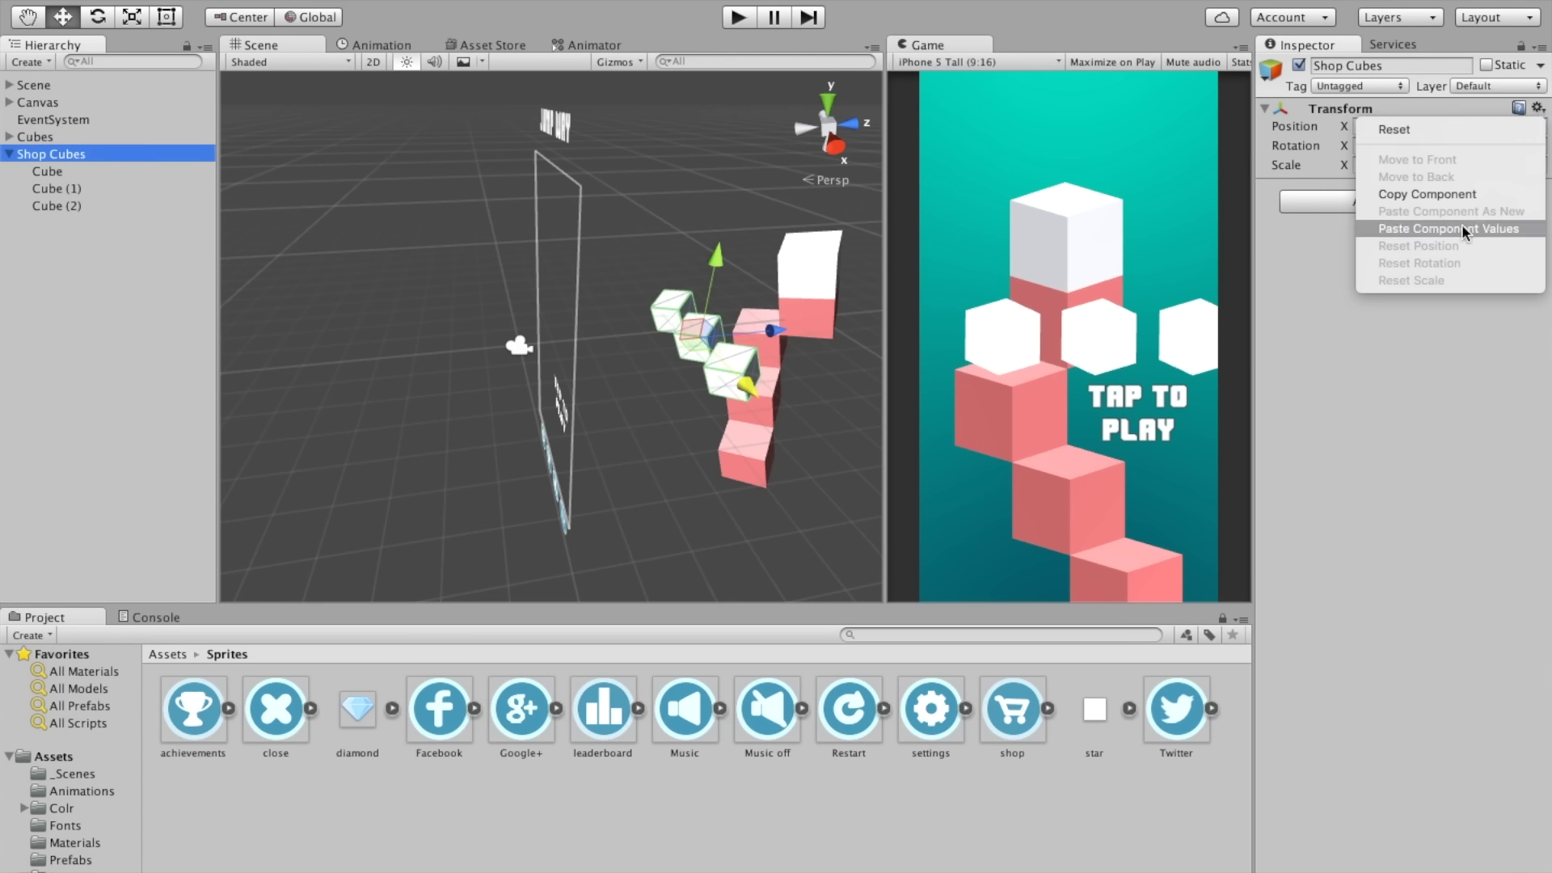
{"action": "left_click", "coordinate": [1316, 257]}
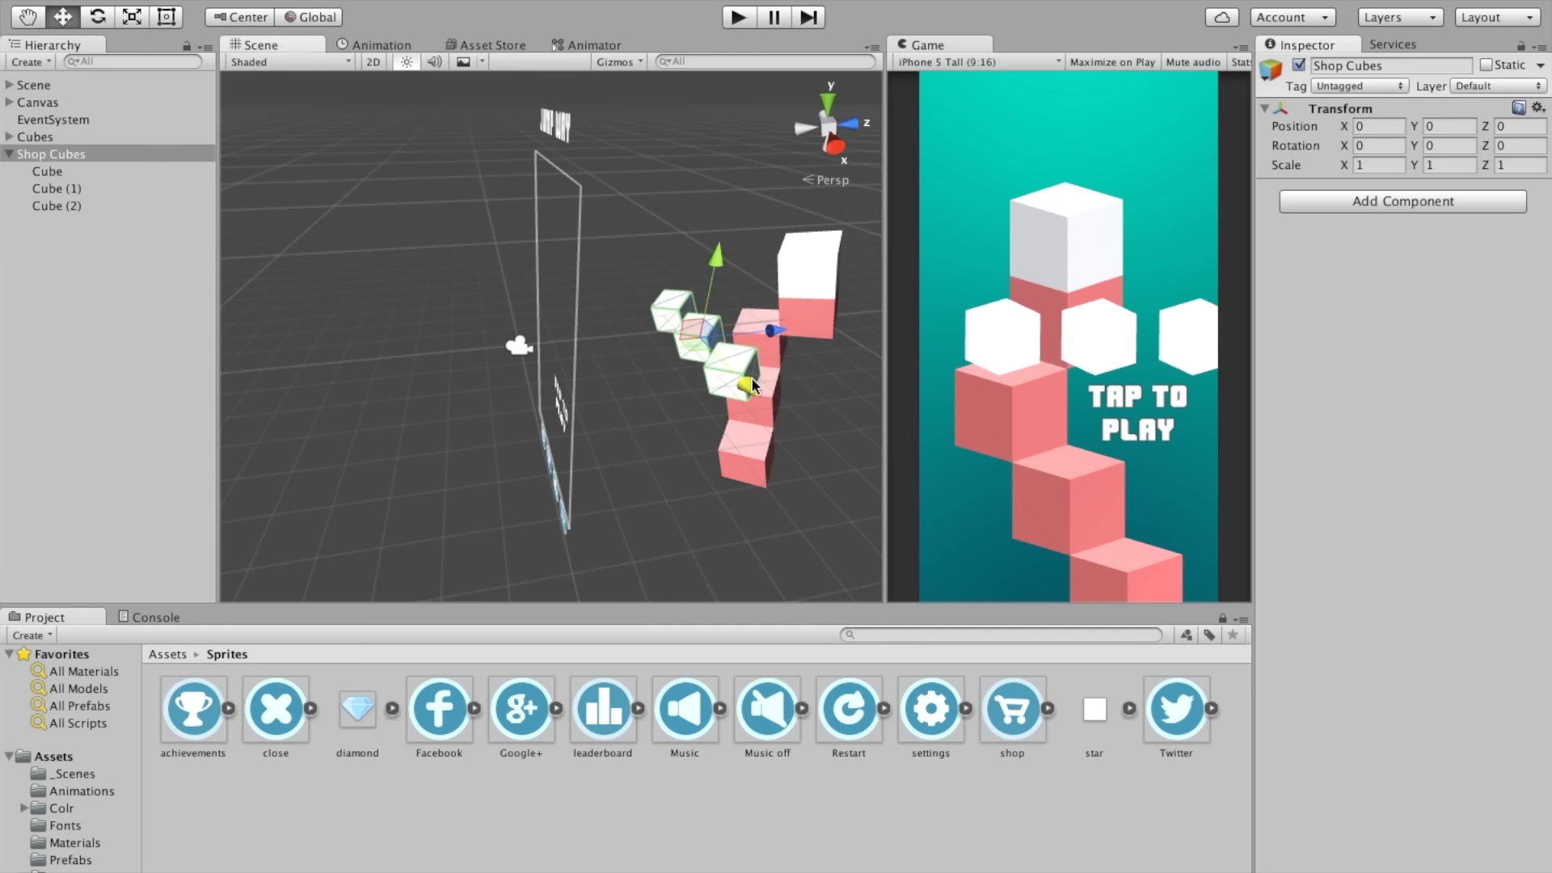
{"action": "left_click_drag", "start_coordinate": [724, 392], "coordinate": [693, 331]}
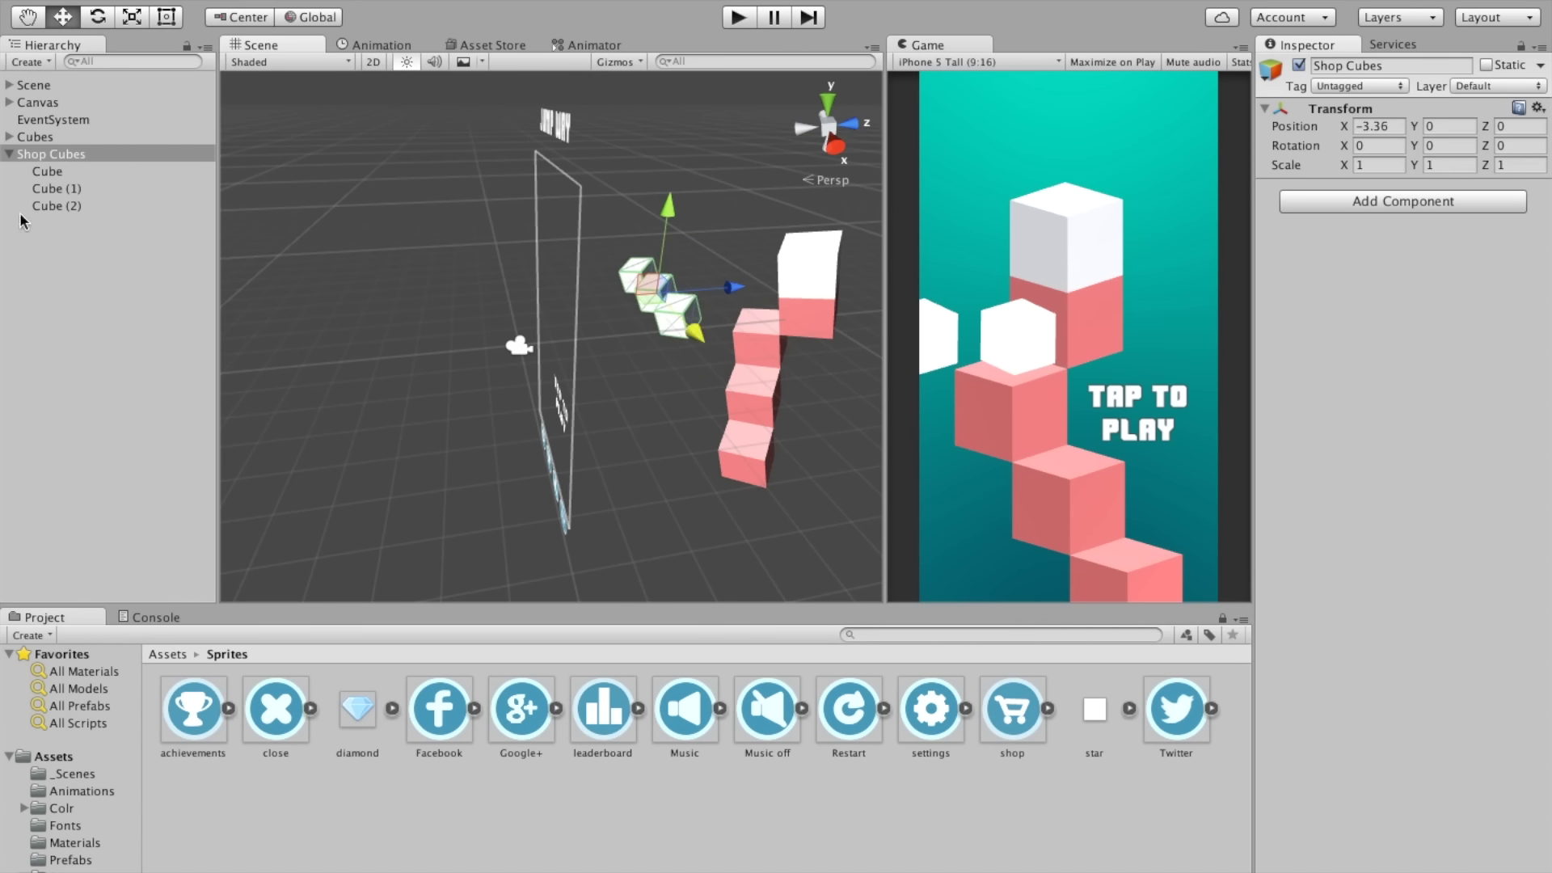
Step: Duplicate the last cube into Cube (3) and Cube (4) to extend the row
{"action": "left_click", "coordinate": [66, 192]}
{"action": "key", "text": "ctrl+d"}
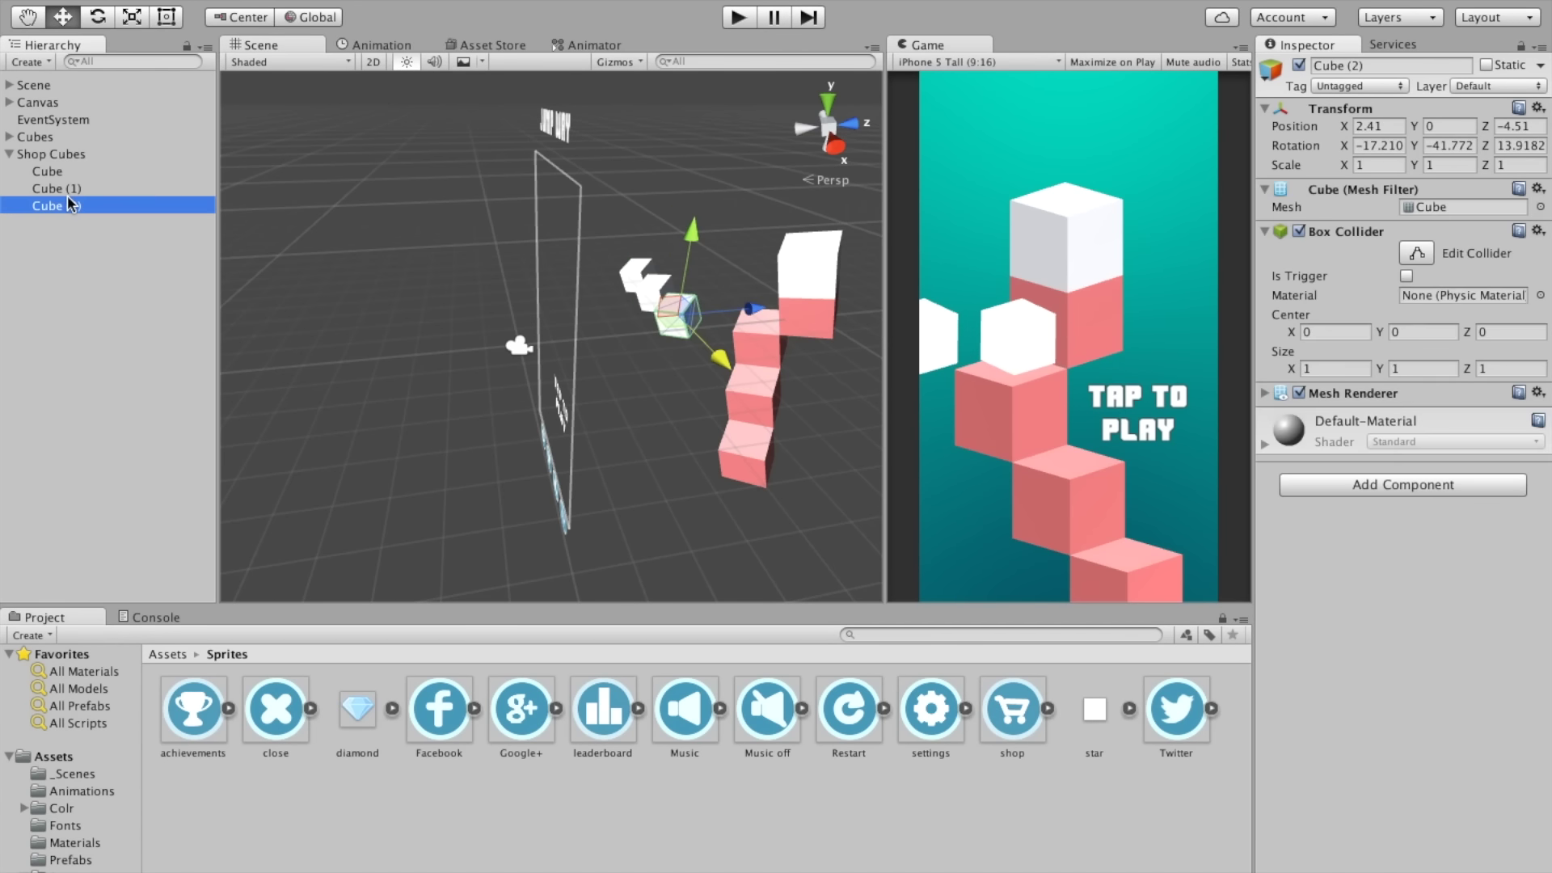
{"action": "left_click_drag", "start_coordinate": [722, 366], "coordinate": [747, 392]}
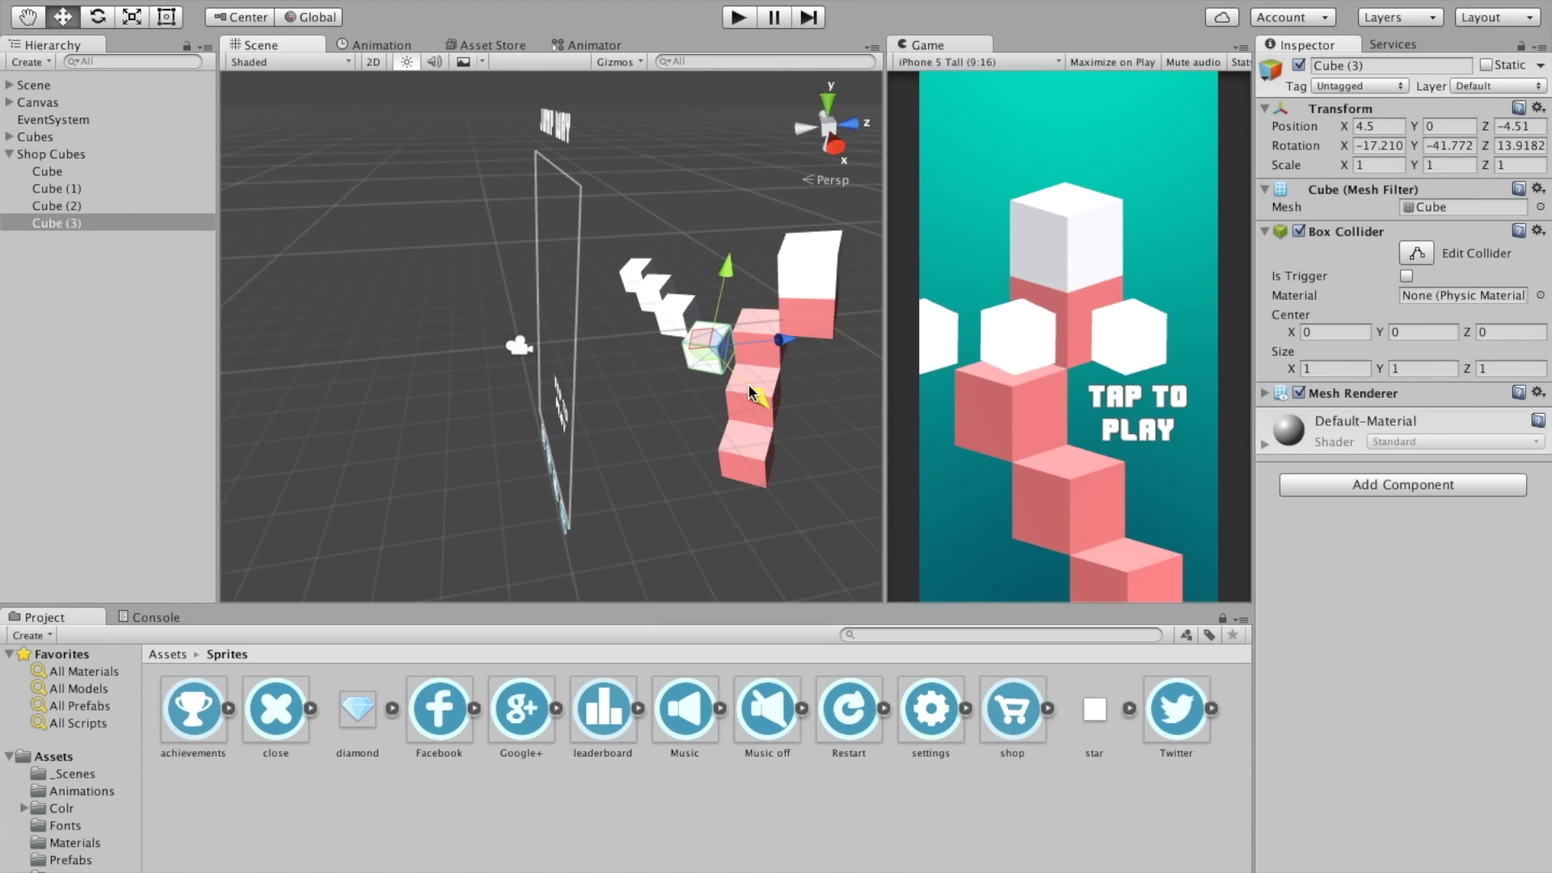
{"action": "left_click", "coordinate": [65, 221]}
{"action": "key", "text": "ctrl+d"}
{"action": "left_click_drag", "start_coordinate": [752, 382], "coordinate": [805, 402]}
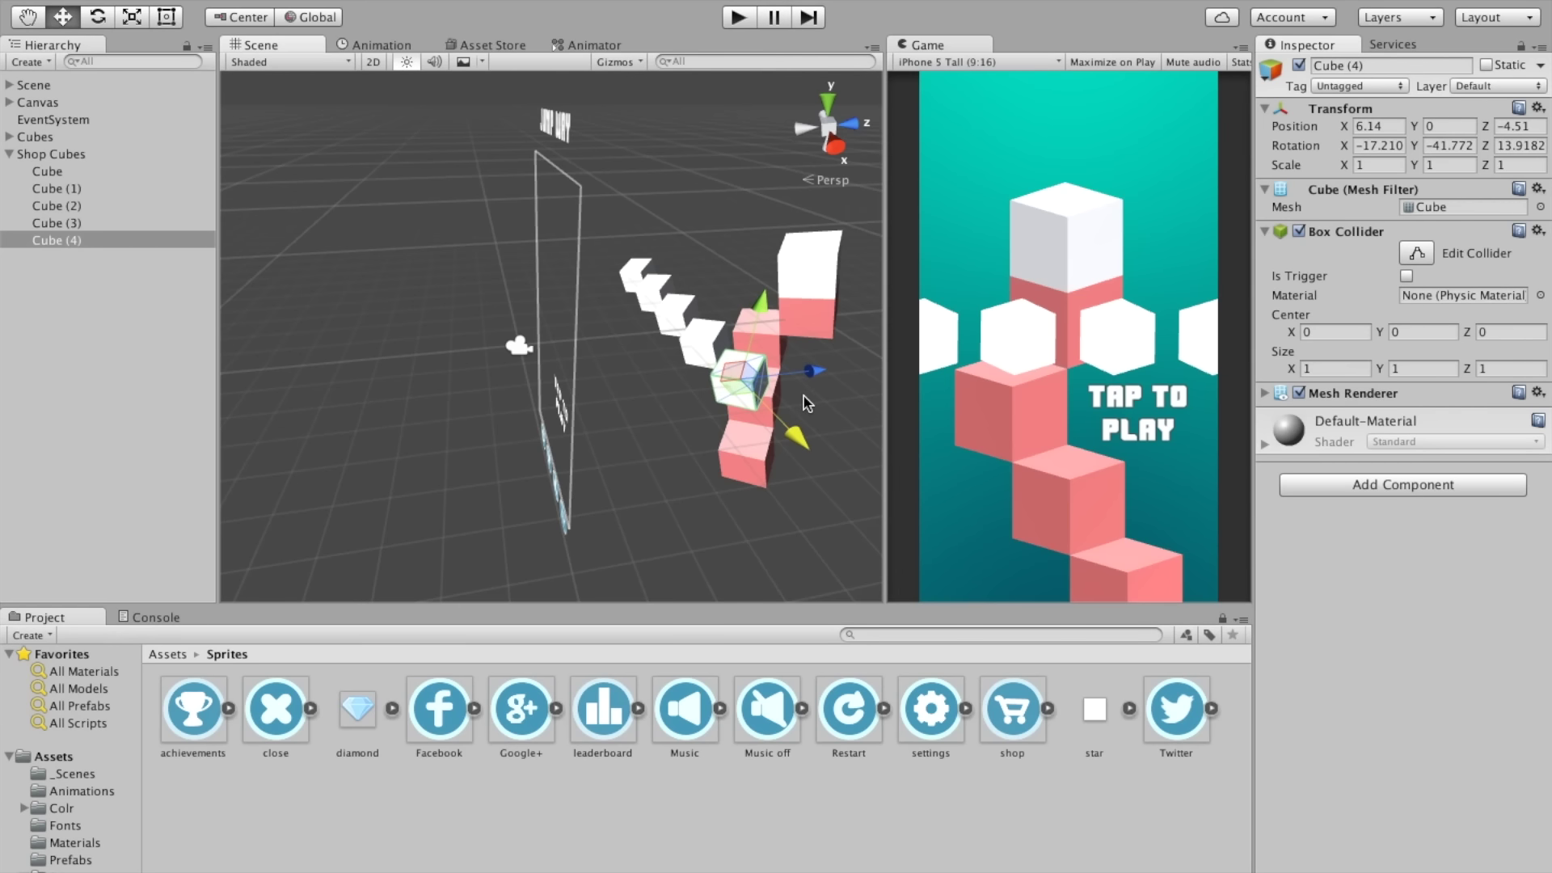
Step: Set the Shop Cubes group's X position back to 0
{"action": "left_click", "coordinate": [49, 153]}
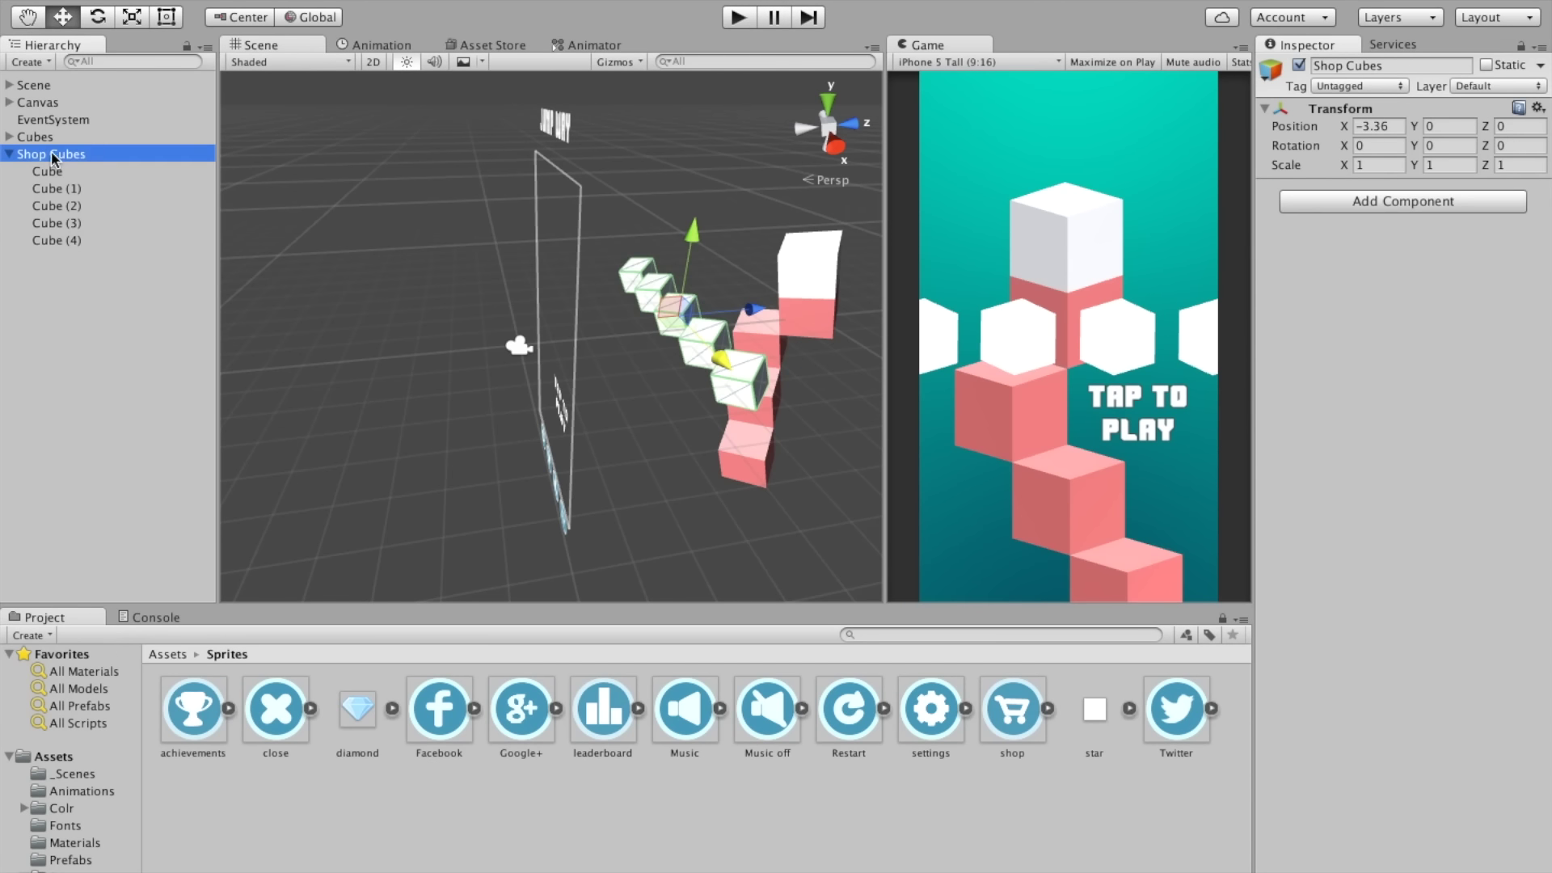
{"action": "left_click", "coordinate": [1365, 125]}
{"action": "type", "text": "0"}
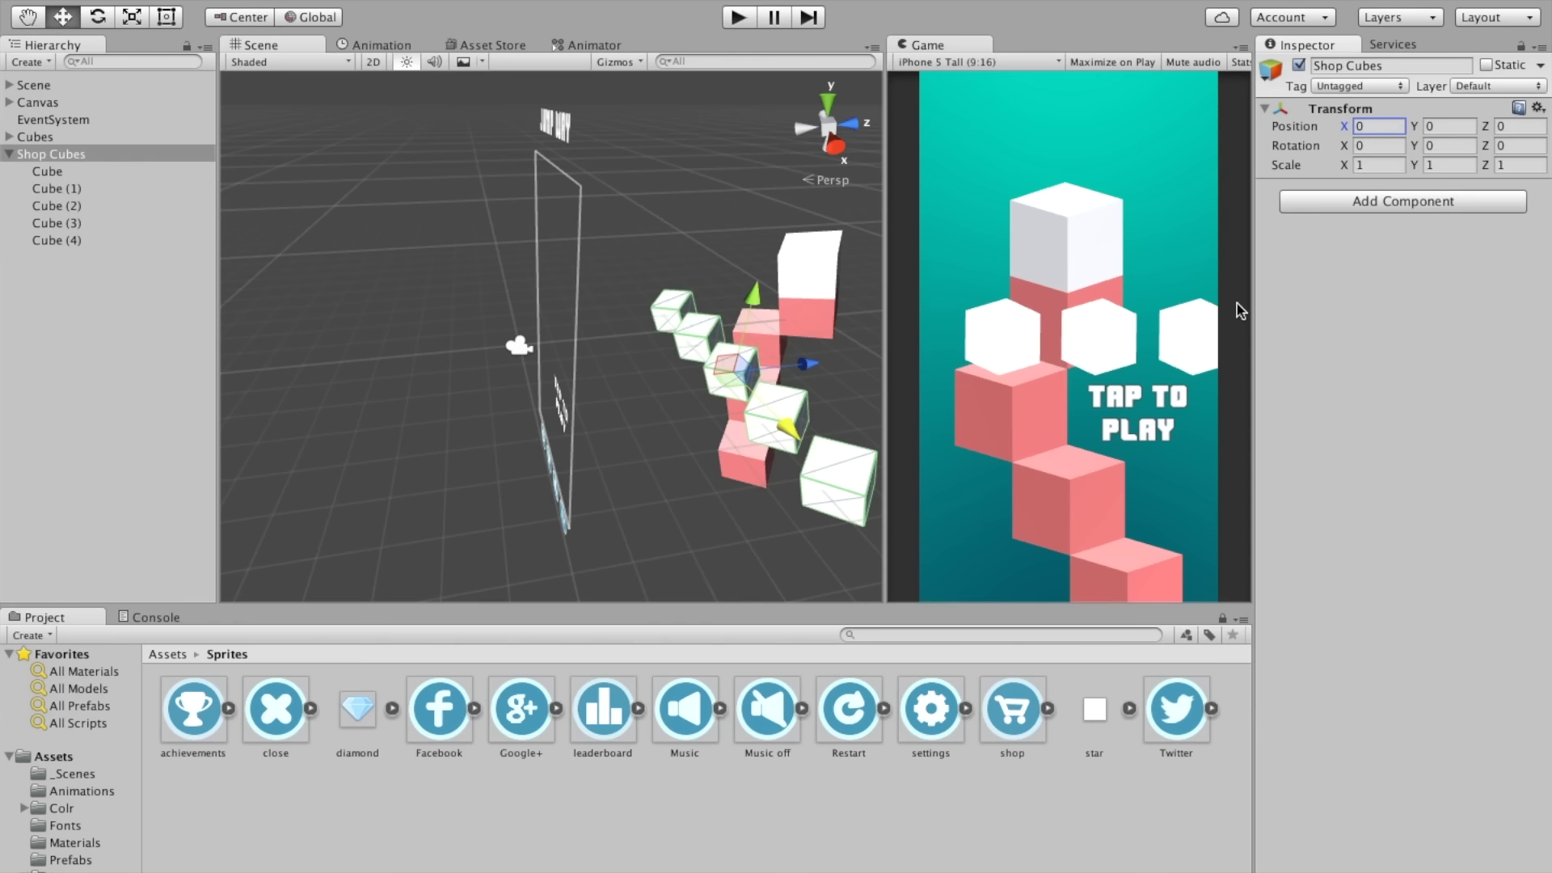
{"action": "left_click", "coordinate": [9, 153]}
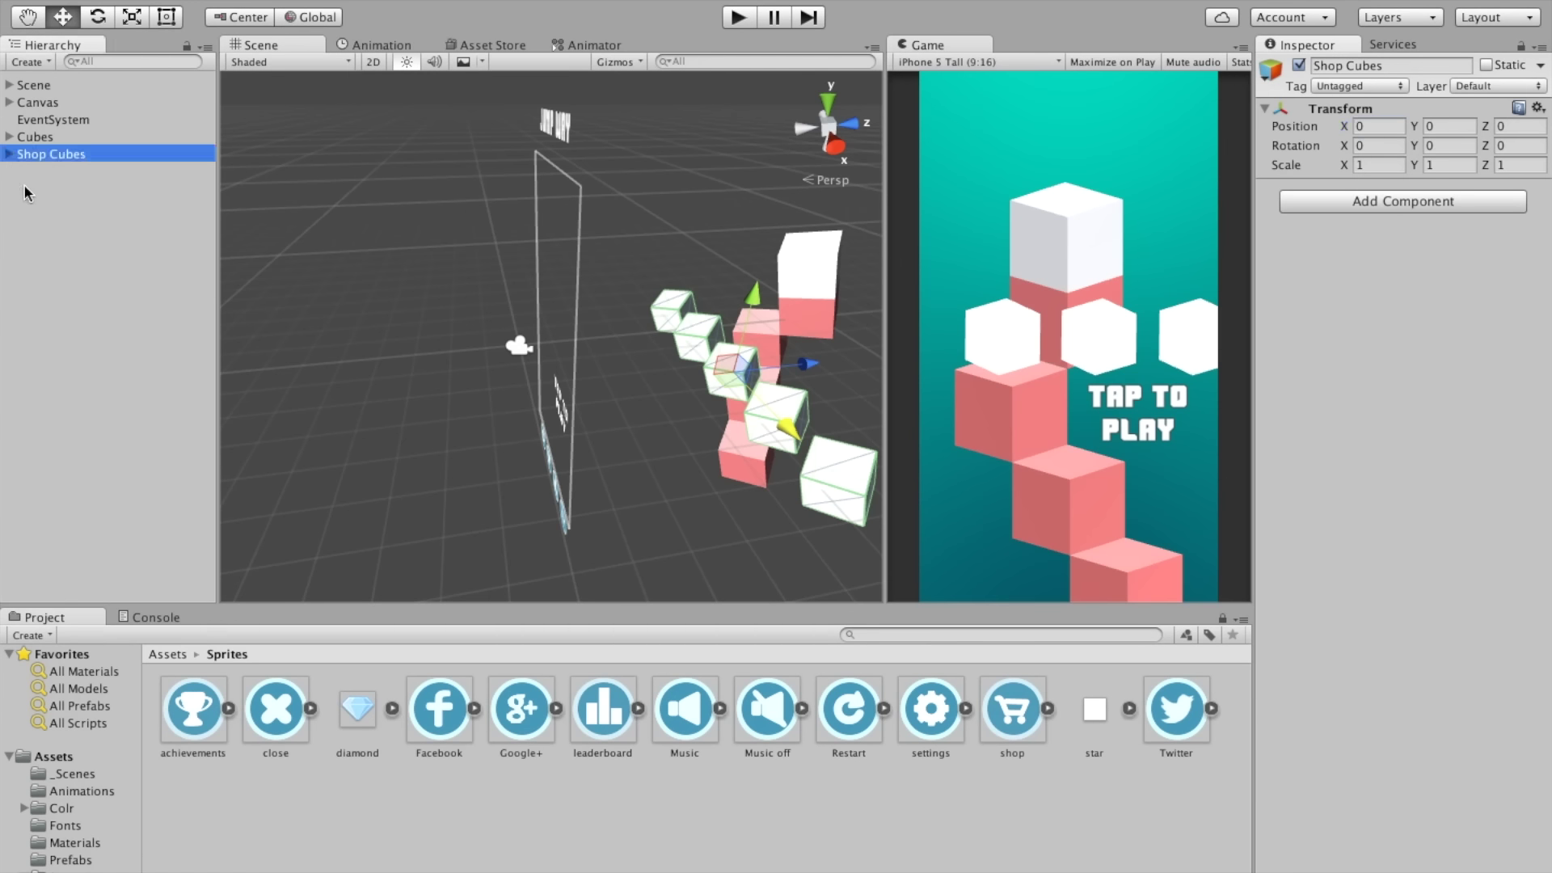
{"action": "left_click", "coordinate": [12, 154]}
{"action": "left_click", "coordinate": [69, 172]}
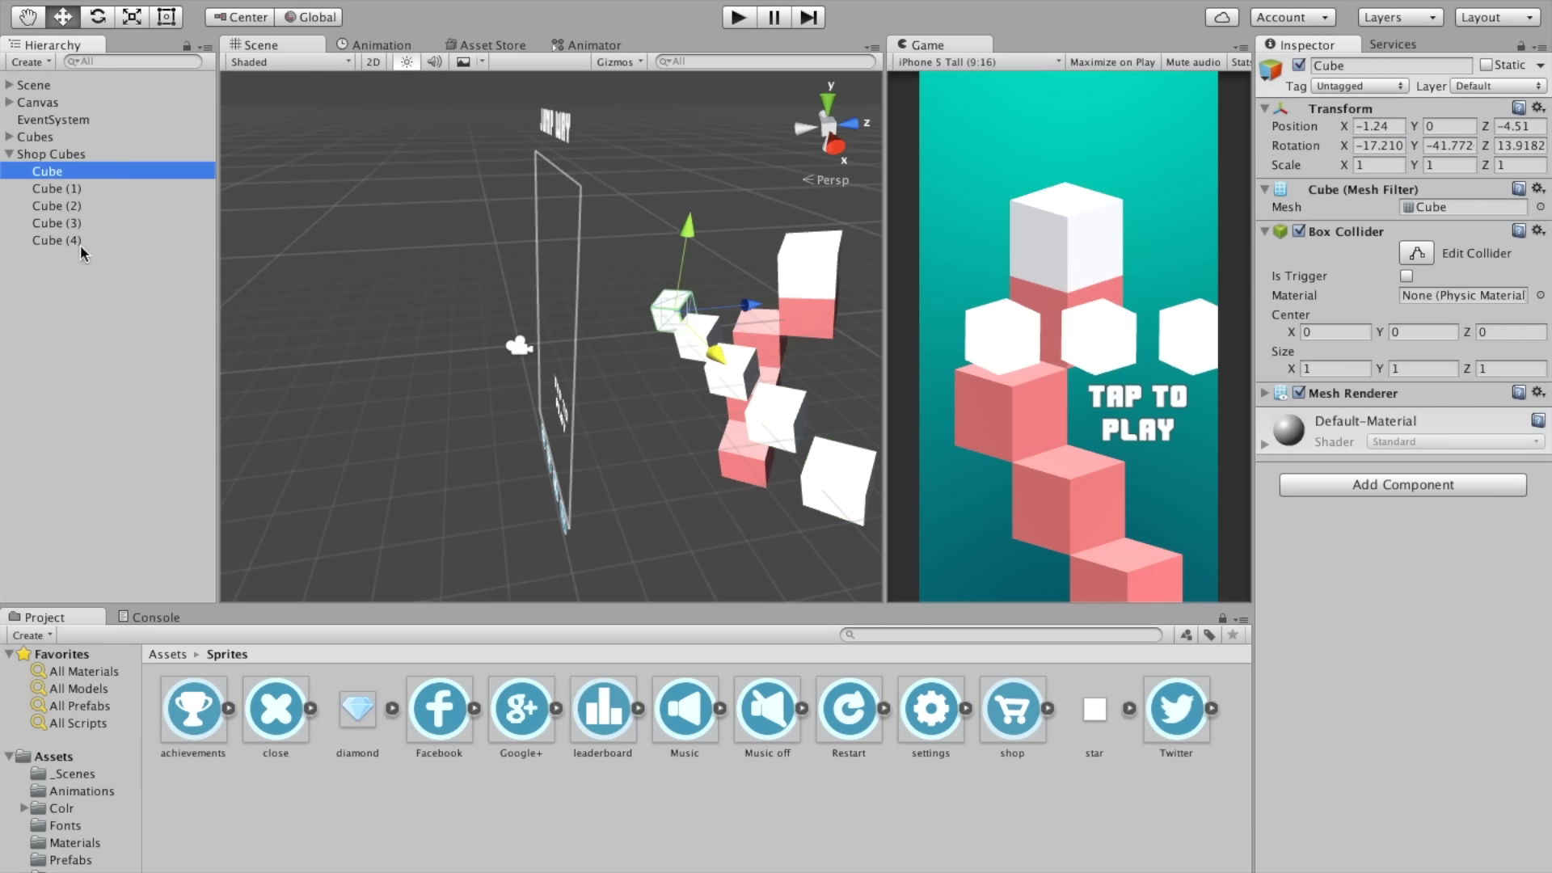
Step: Apply the mainCube material to all five shop cubes
{"action": "left_click", "coordinate": [80, 242], "text": "shift"}
{"action": "left_click", "coordinate": [85, 845]}
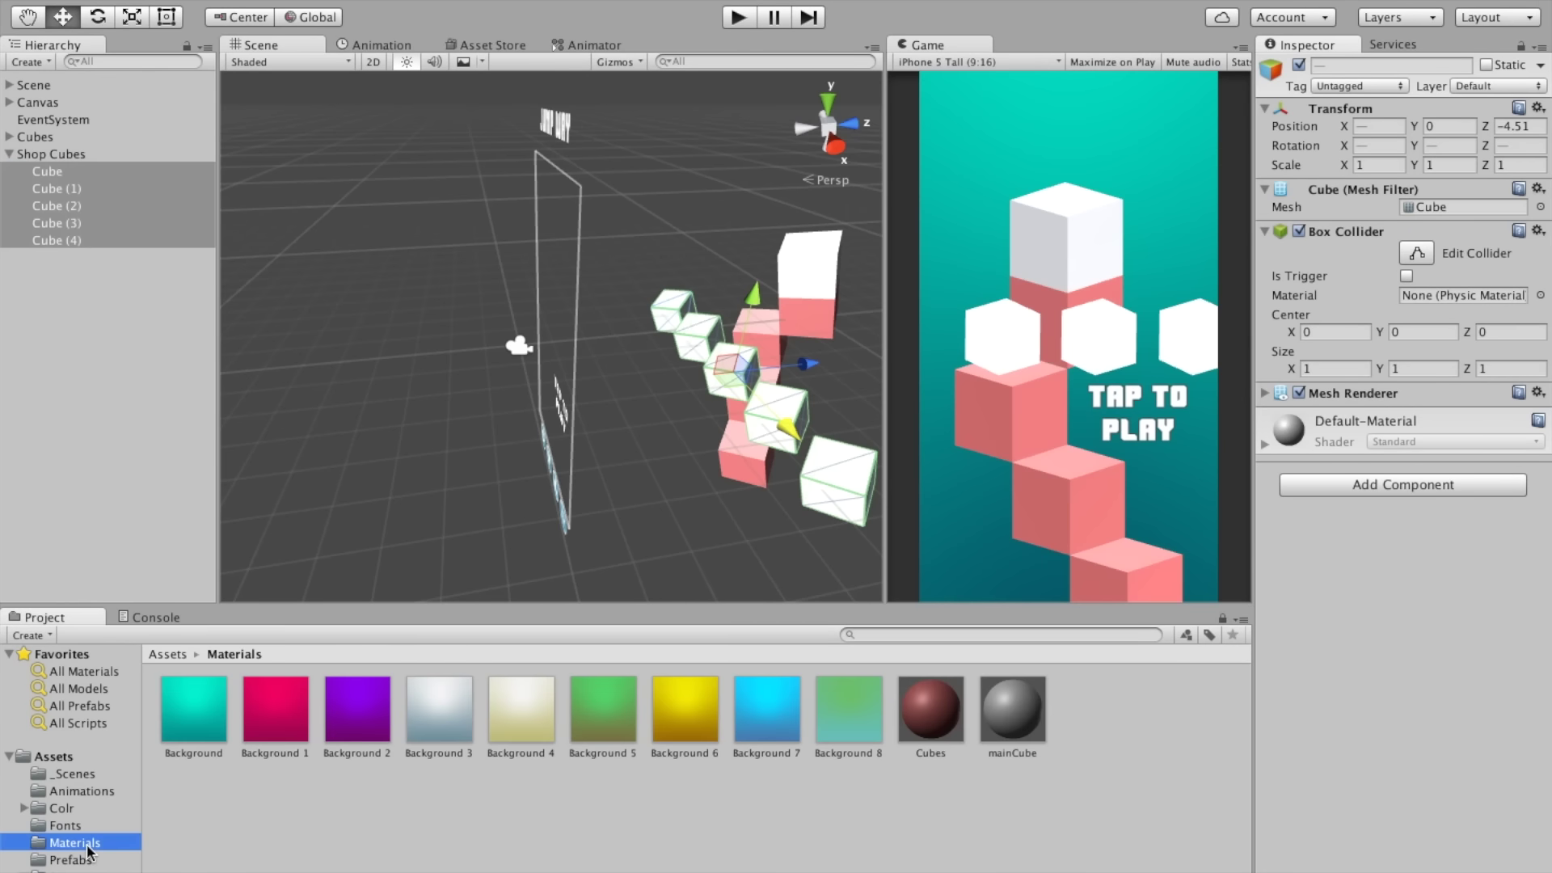
{"action": "left_click_drag", "start_coordinate": [1010, 710], "coordinate": [1386, 578]}
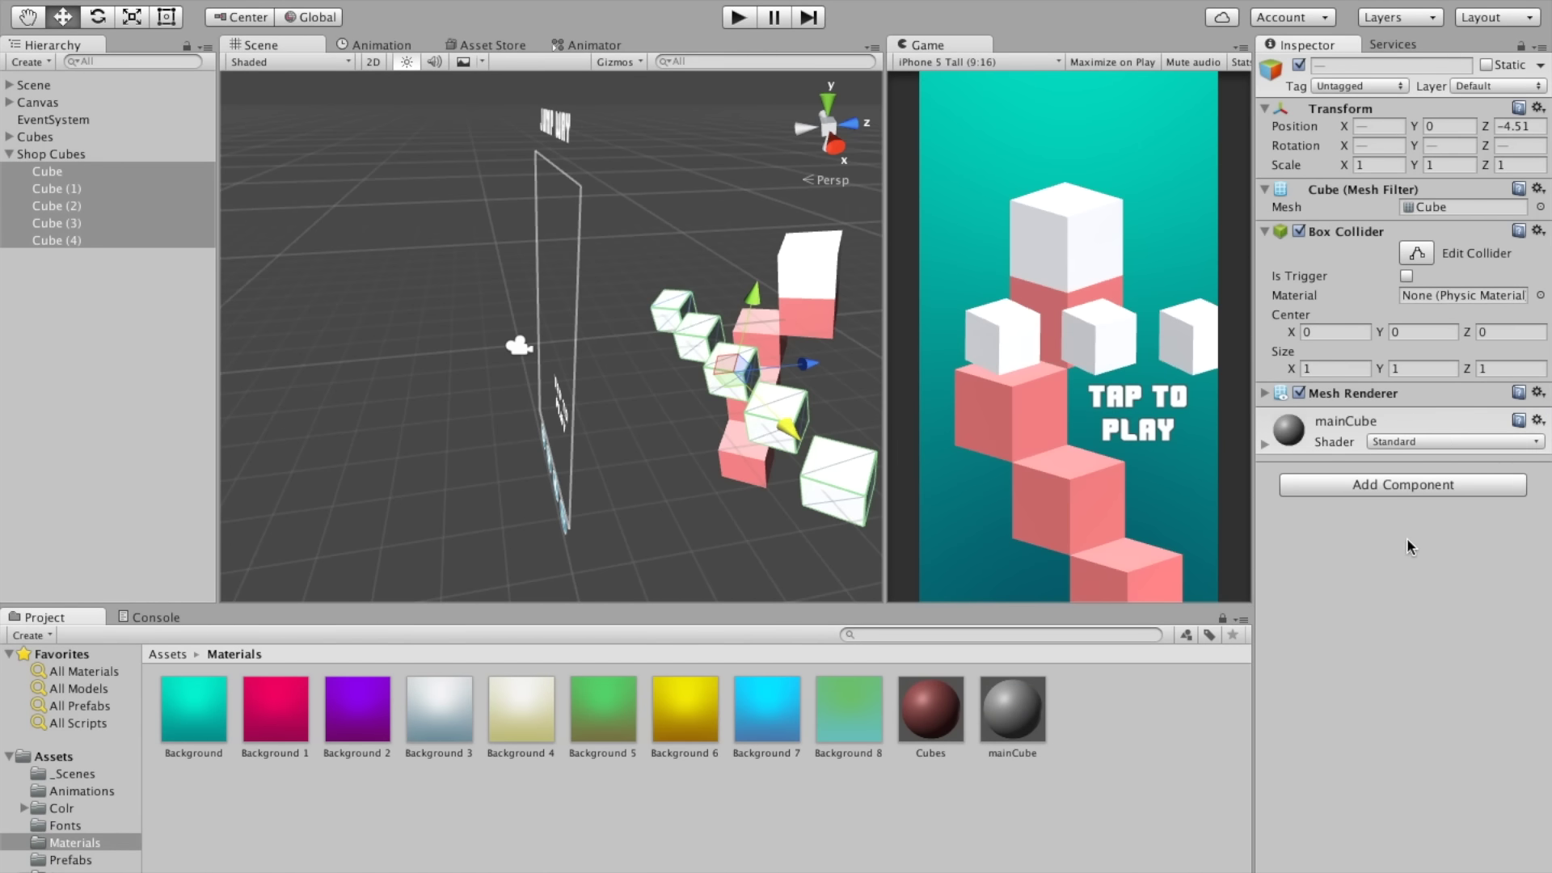
{"action": "left_click", "coordinate": [9, 154]}
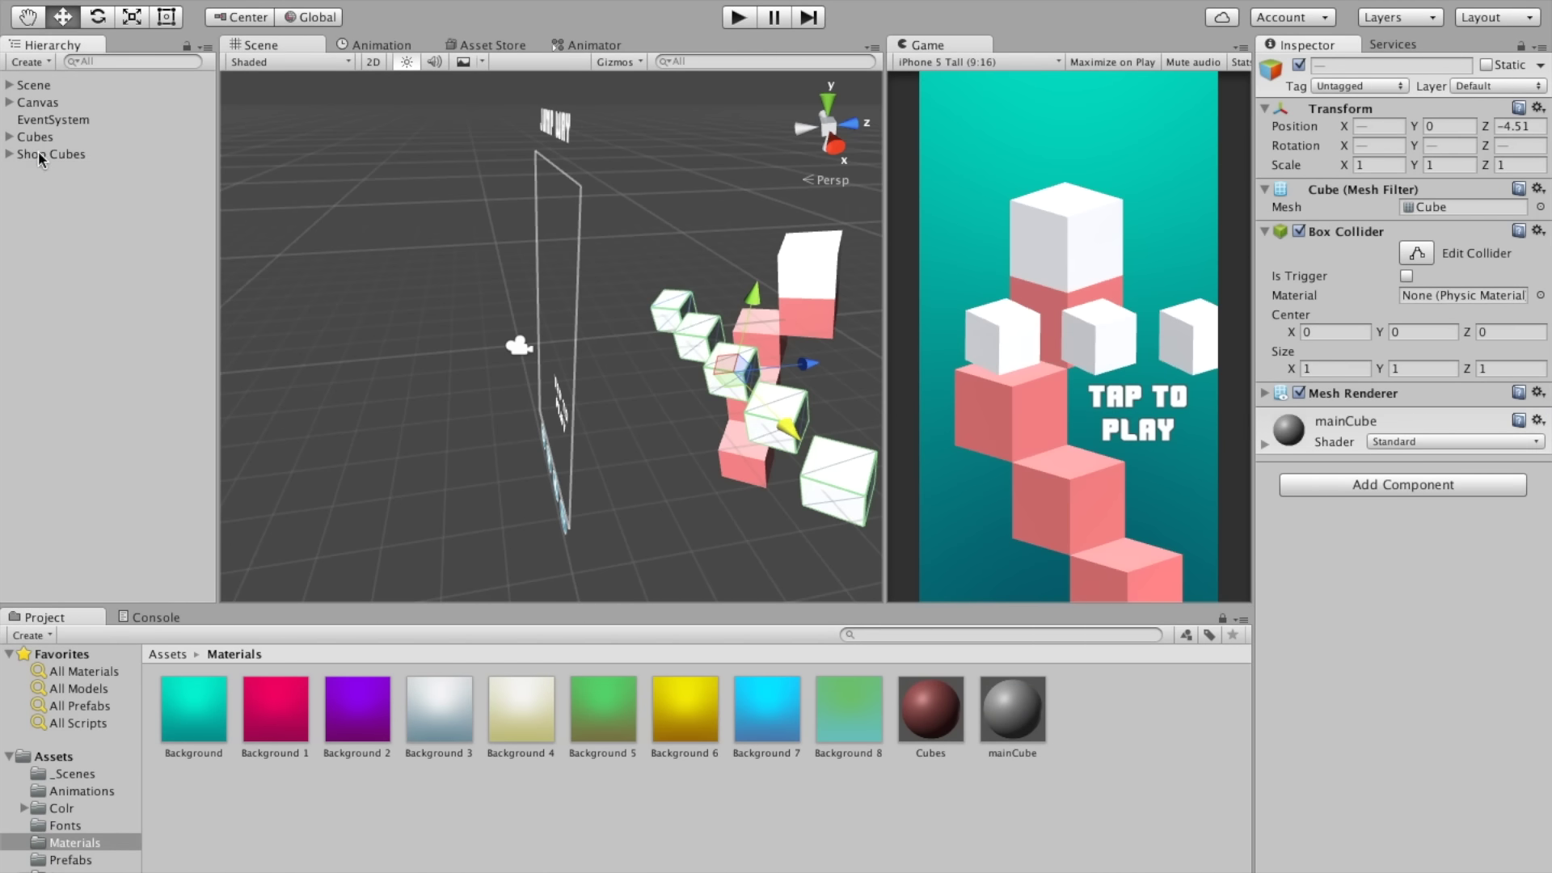
{"action": "left_click", "coordinate": [38, 155]}
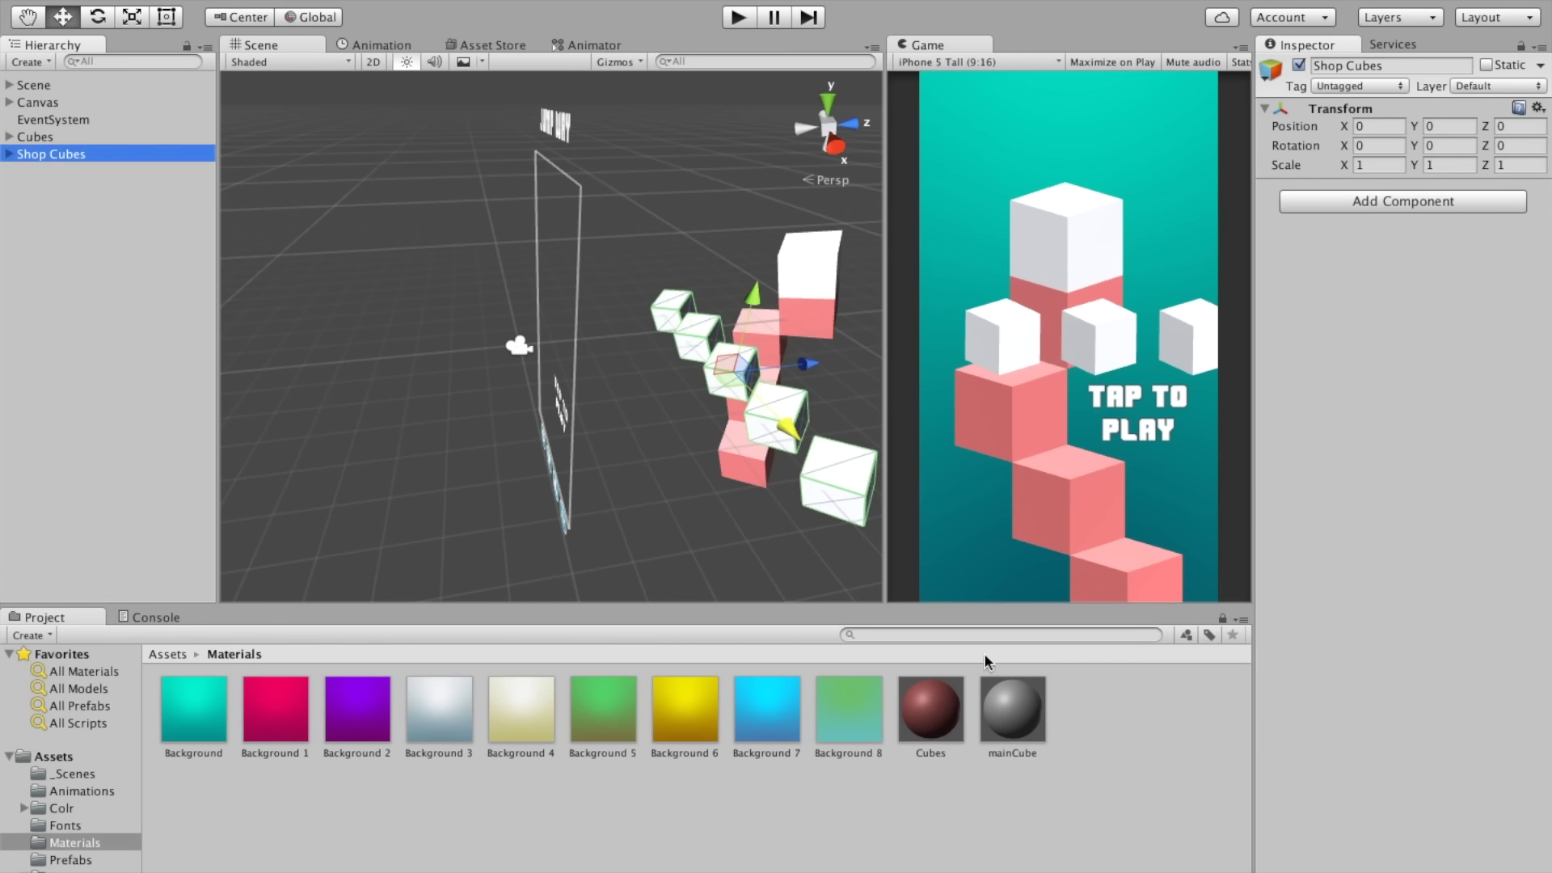
Step: Duplicate mainCube as mainCube 1 with a yellow albedo and apply it to Cube (1)
{"action": "left_click", "coordinate": [1009, 700]}
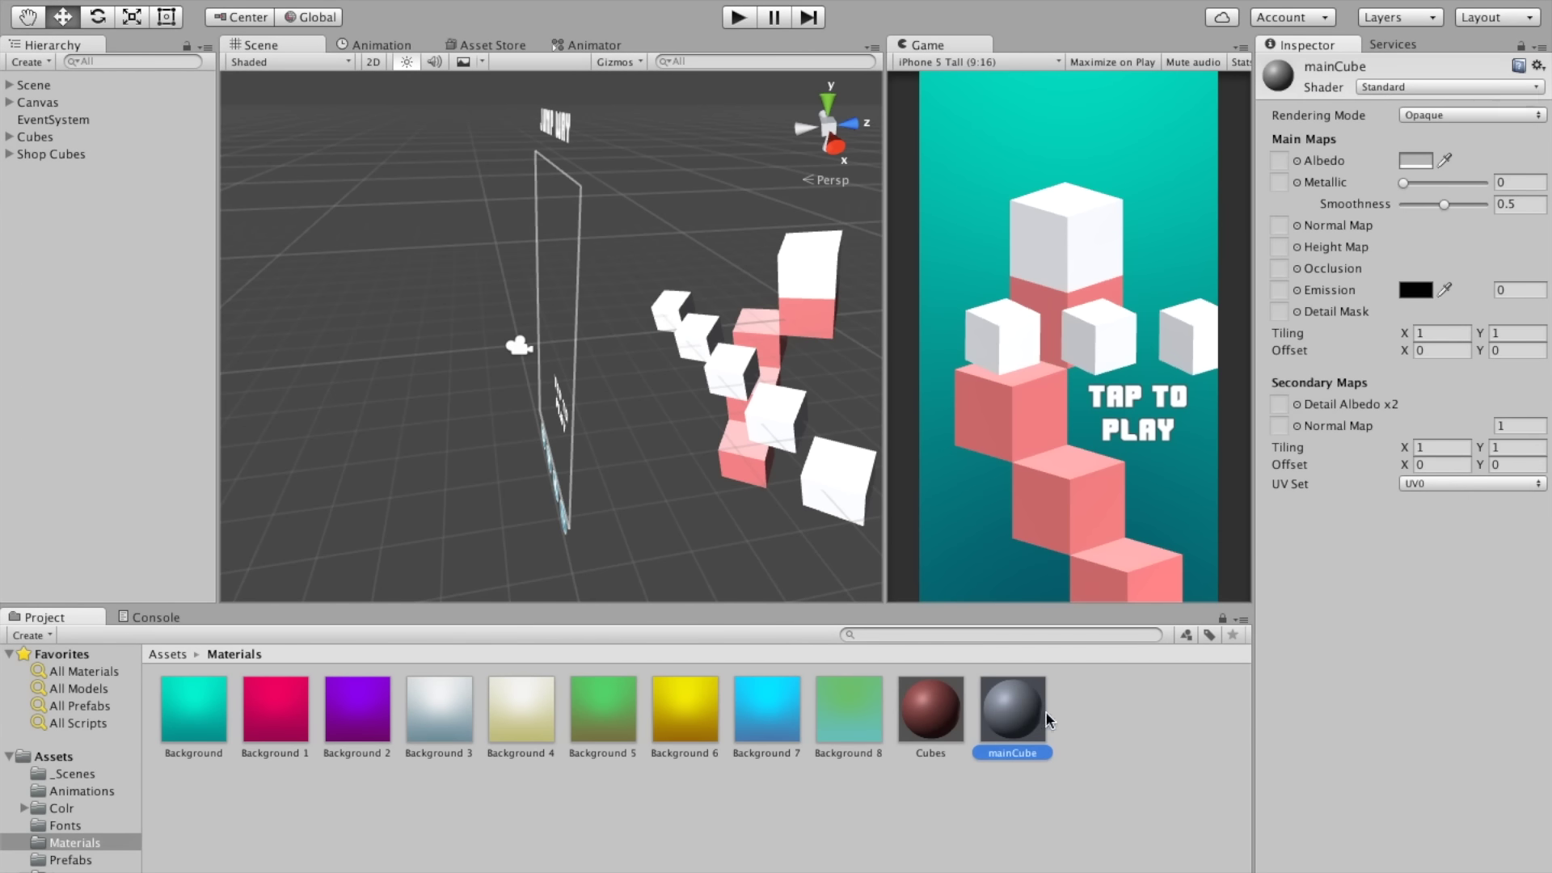
{"action": "key", "text": "ctrl+d"}
{"action": "left_click", "coordinate": [1415, 160]}
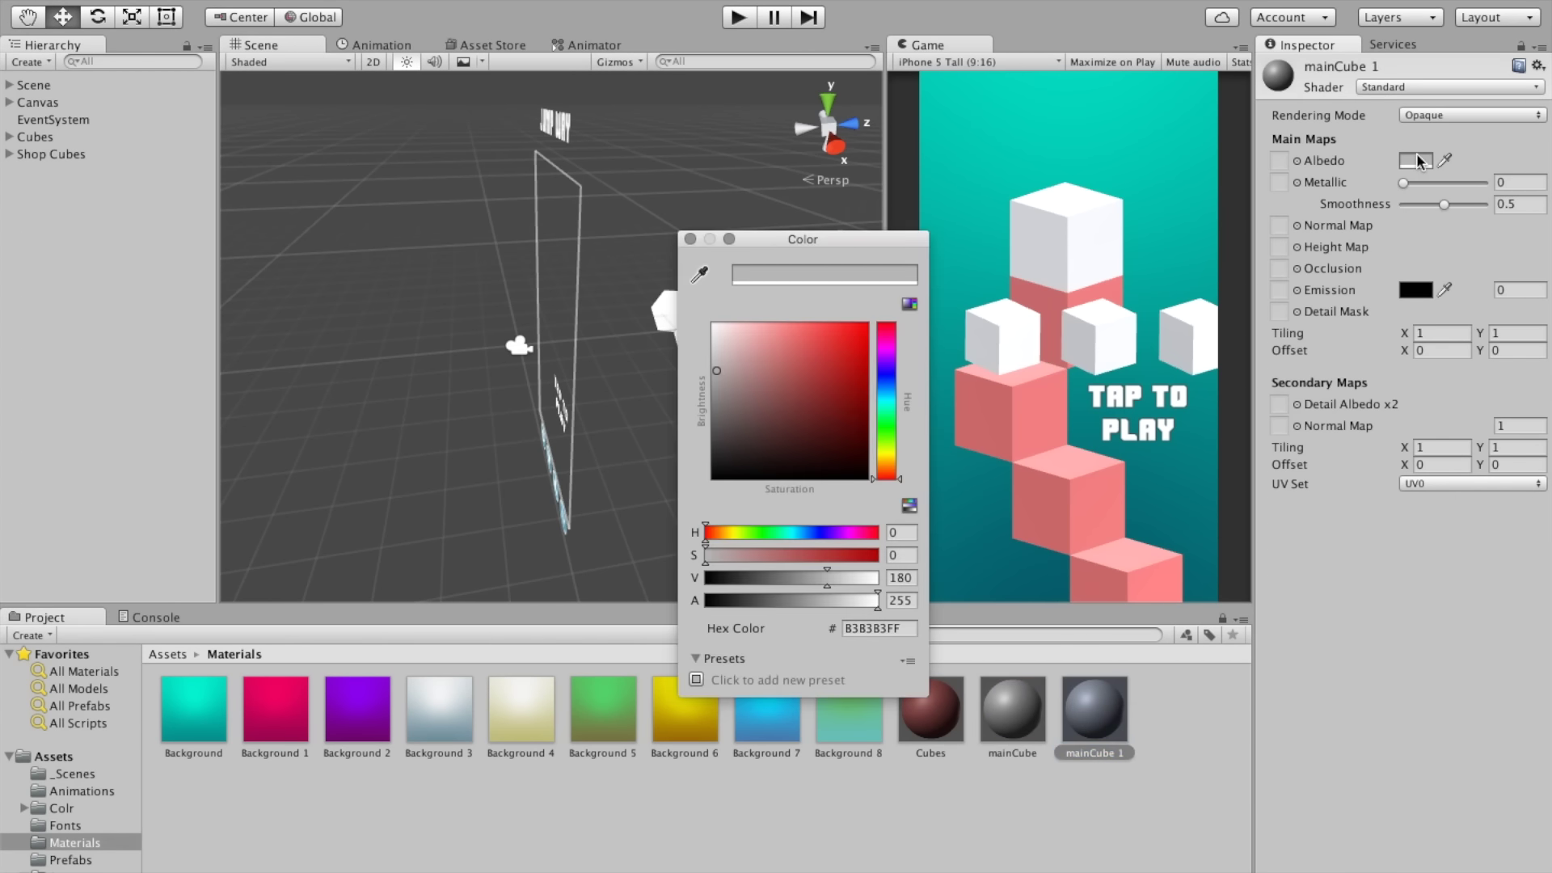
{"action": "left_click", "coordinate": [774, 363]}
{"action": "left_click_drag", "start_coordinate": [781, 363], "coordinate": [785, 362]}
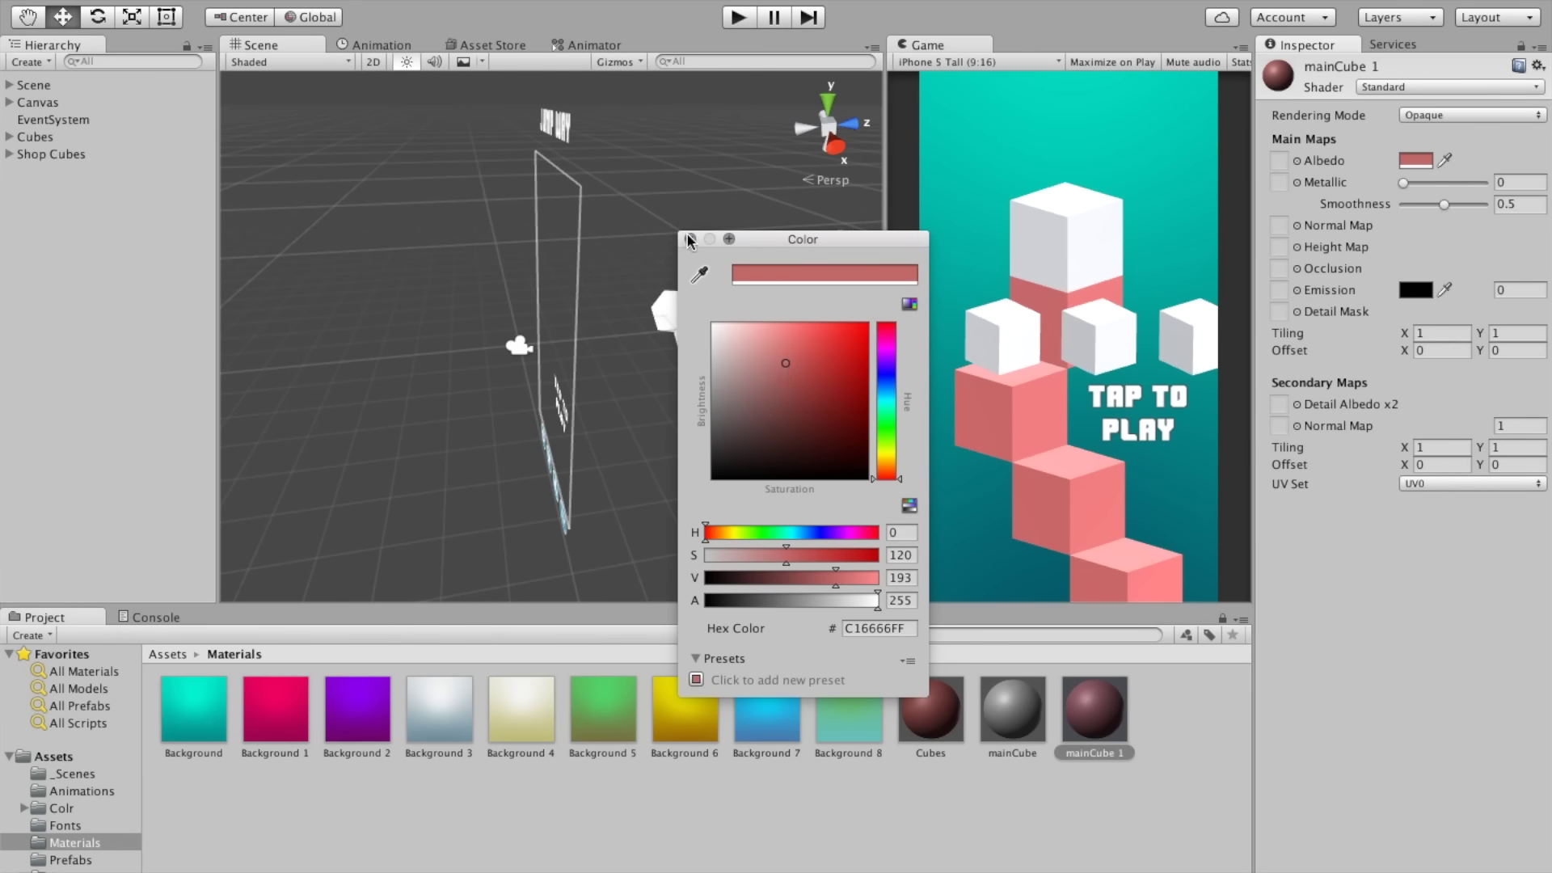
{"action": "left_click", "coordinate": [886, 456]}
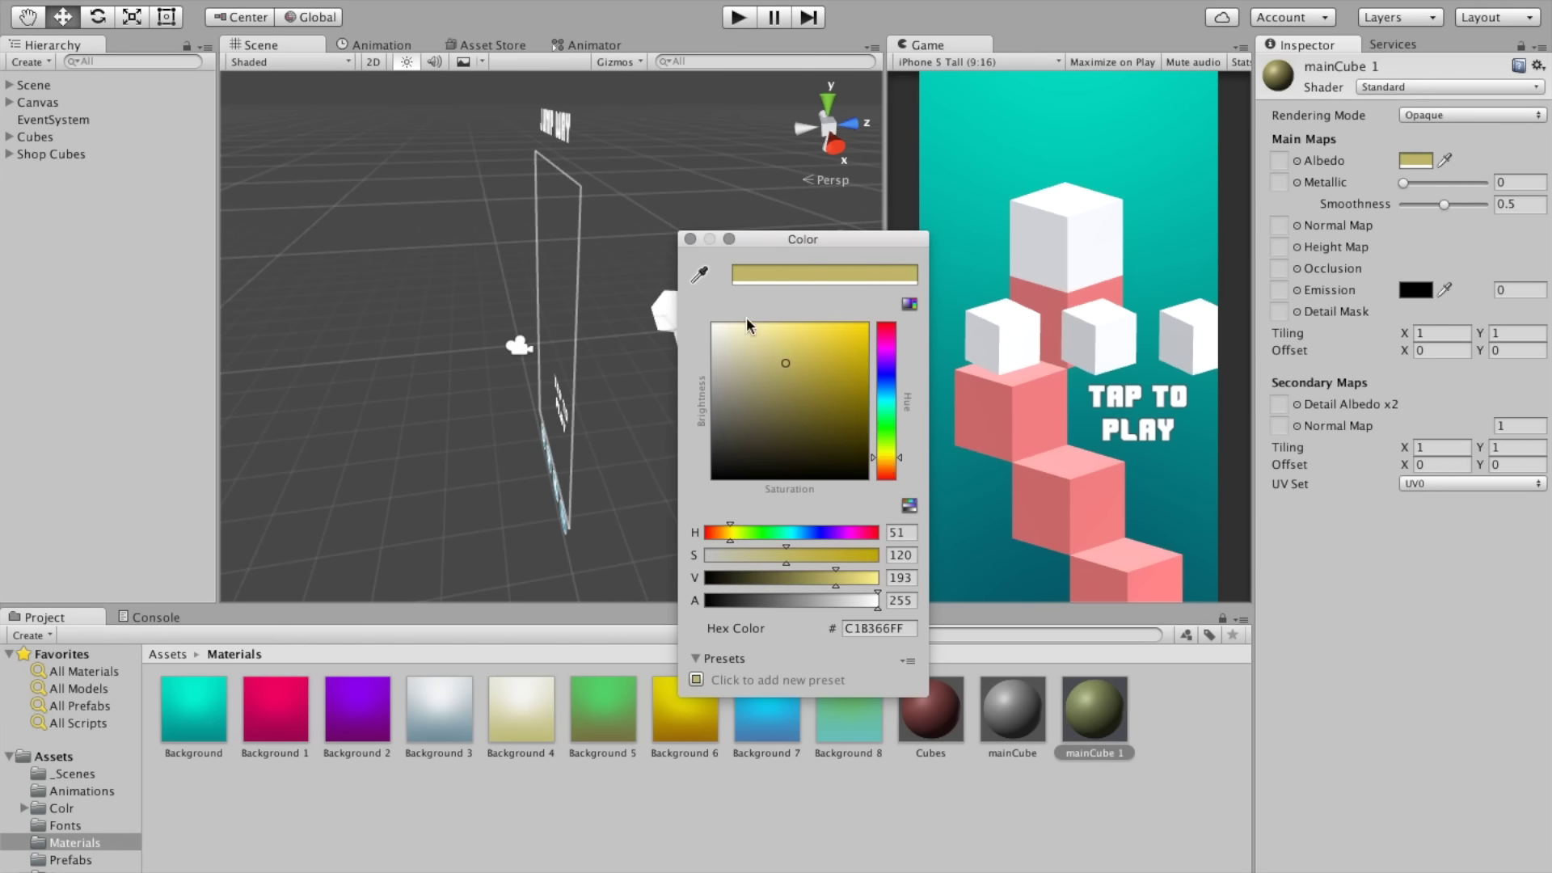
{"action": "left_click", "coordinate": [691, 239]}
{"action": "left_click", "coordinate": [10, 154]}
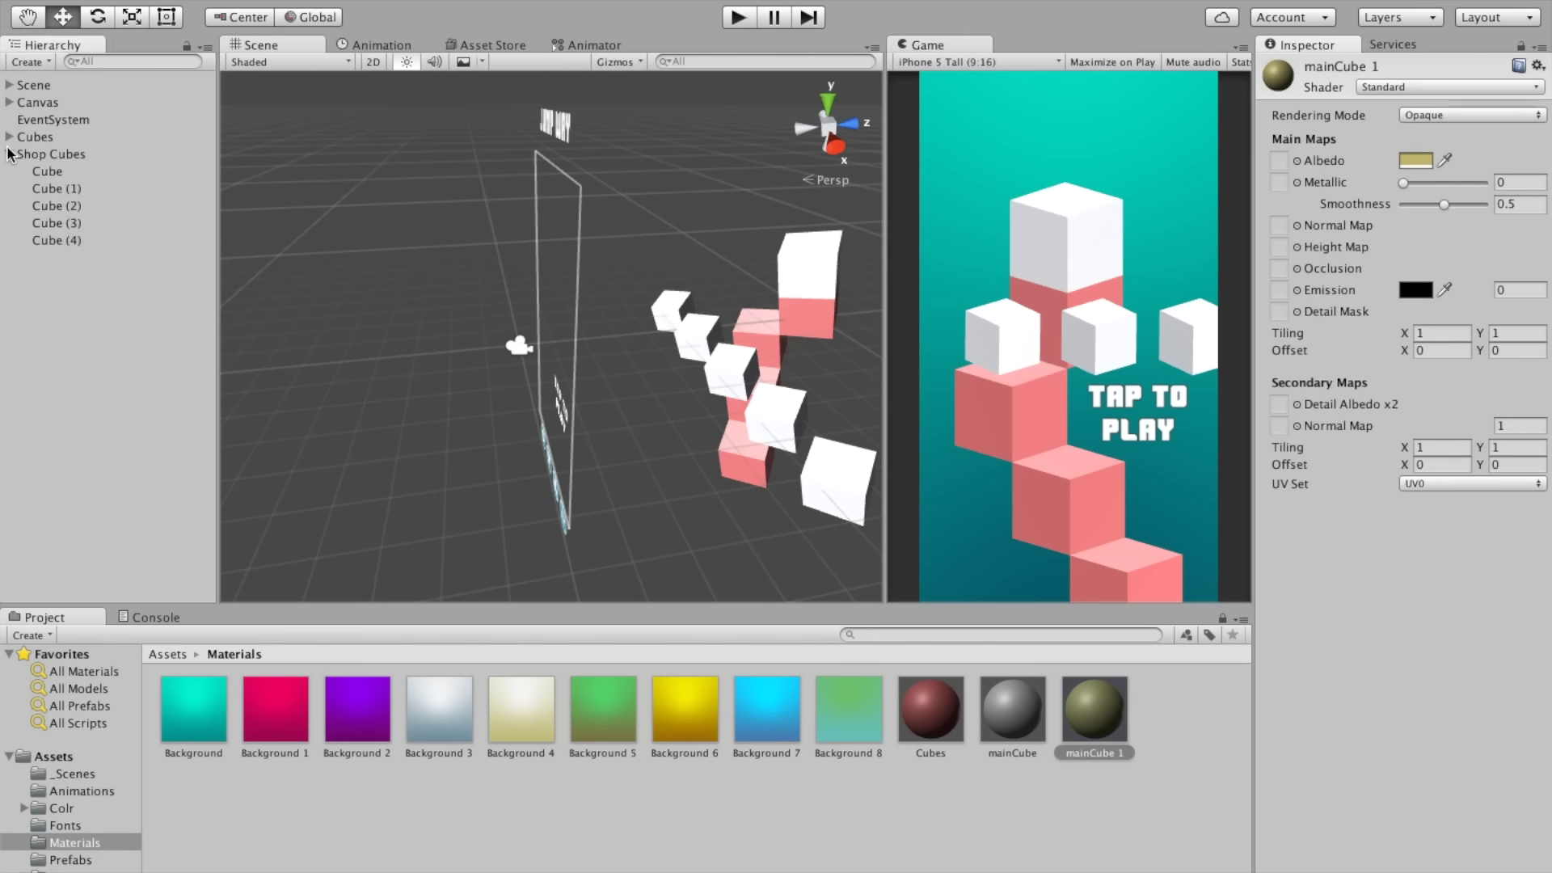
{"action": "left_click", "coordinate": [76, 187]}
{"action": "left_click_drag", "start_coordinate": [1122, 709], "coordinate": [1421, 586]}
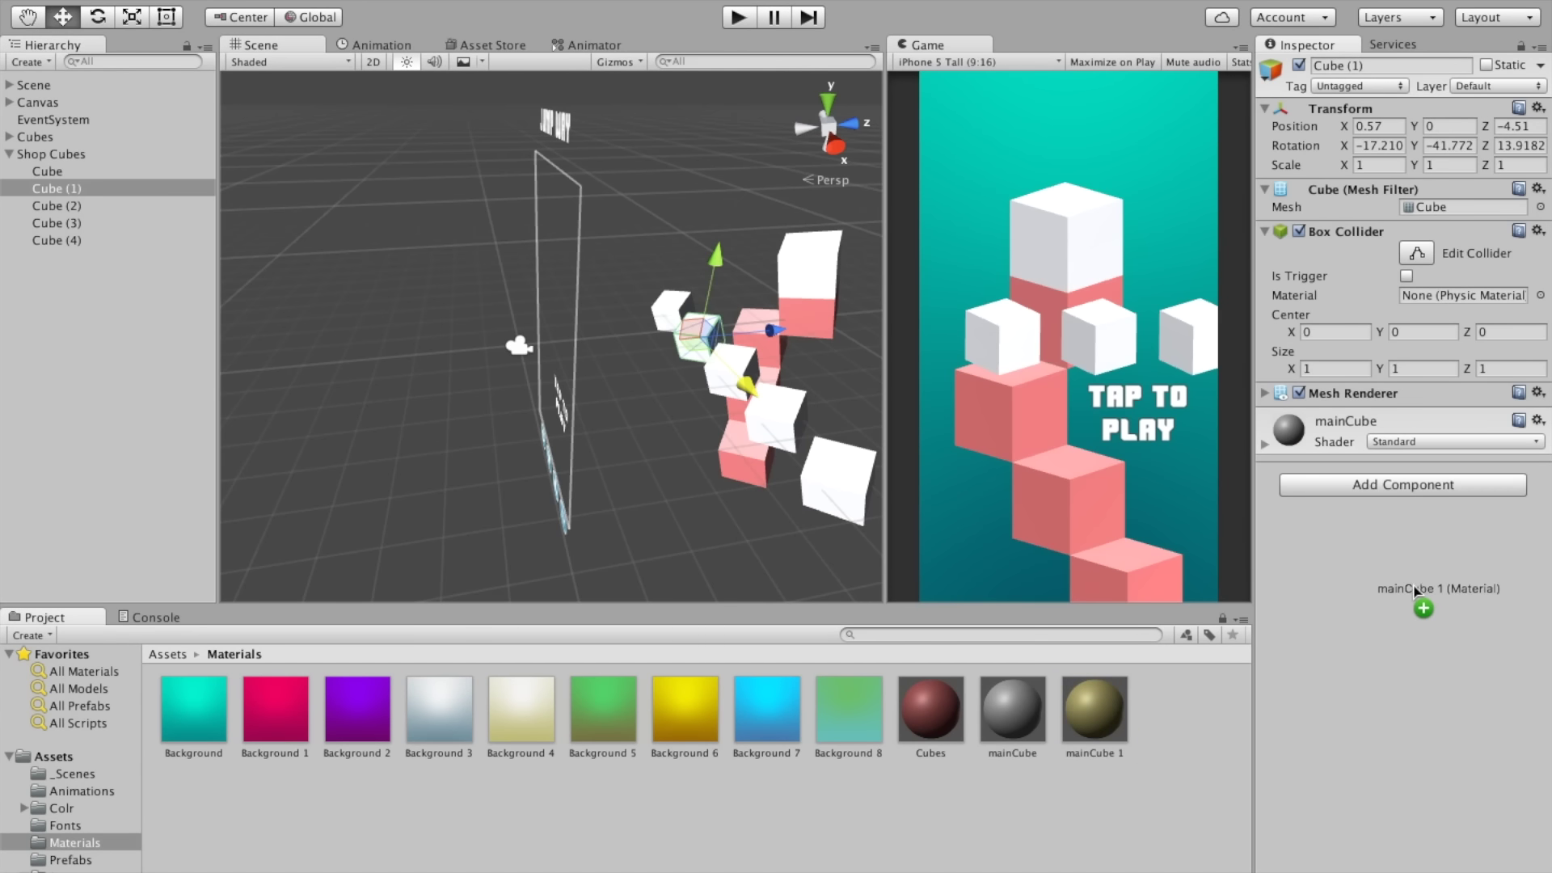
Step: Duplicate mainCube 1 as mainCube 2 and shift its albedo hue to green
{"action": "left_click", "coordinate": [1078, 752]}
{"action": "key", "text": "ctrl+d"}
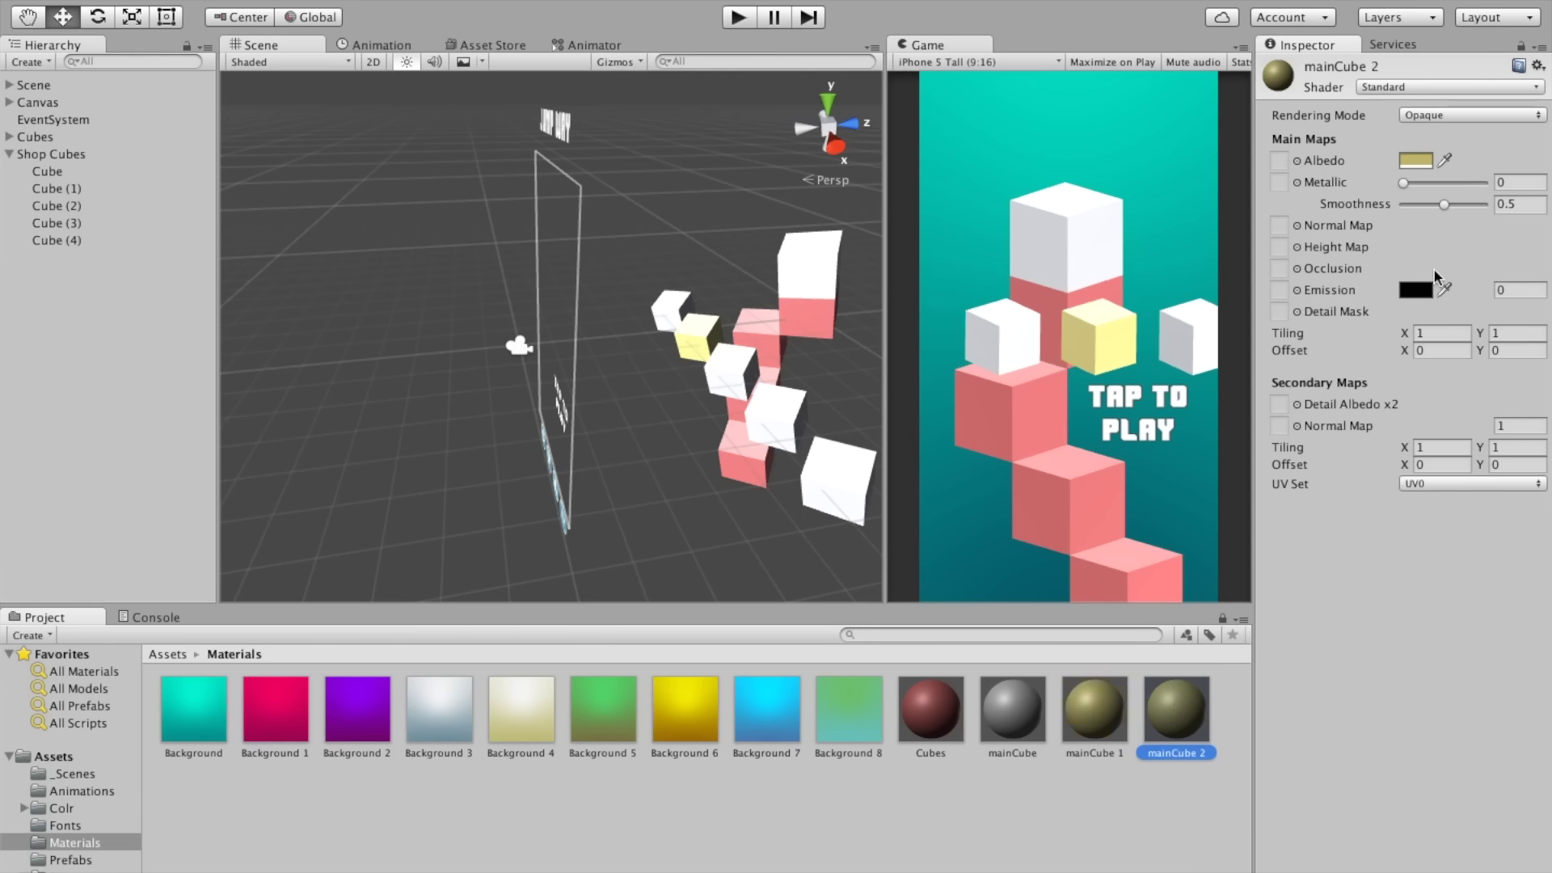
{"action": "left_click", "coordinate": [1414, 160]}
{"action": "left_click_drag", "start_coordinate": [885, 468], "coordinate": [880, 438]}
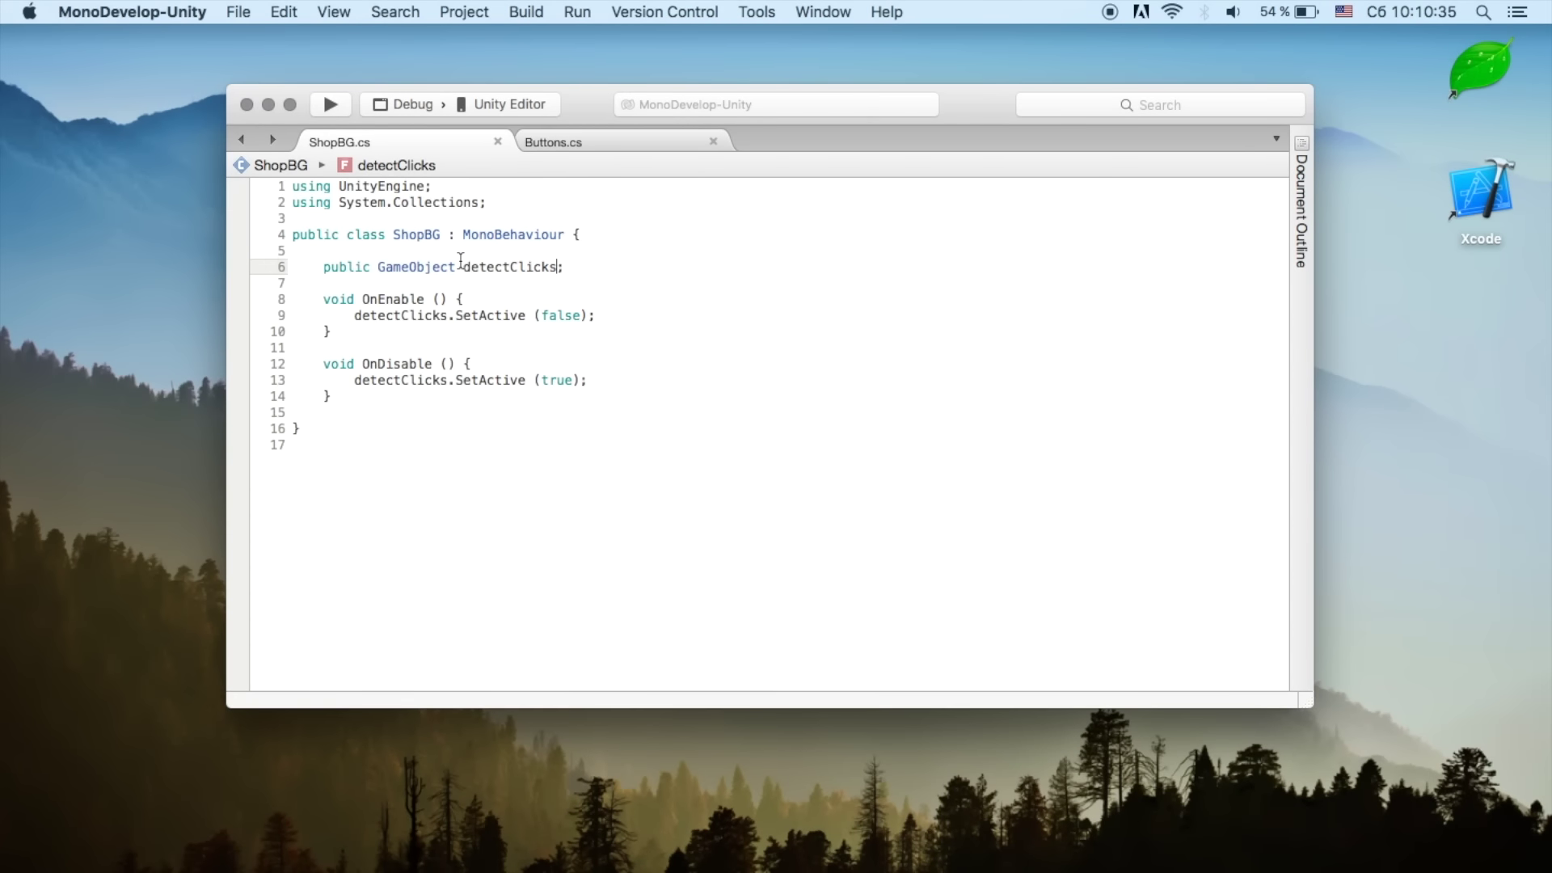
Step: Declare the allCubes GameObject field and call allCubes.SetActive(true) in OnEnable
{"action": "type", "text": ", all"}
{"action": "type", "text": "Cubes"}
{"action": "double_click", "coordinate": [610, 265]}
{"action": "left_click", "coordinate": [614, 309]}
{"action": "key", "text": "Return"}
{"action": "type", "text": "allCubes.se"}
{"action": "key", "text": "Return"}
{"action": "type", "text": "();"}
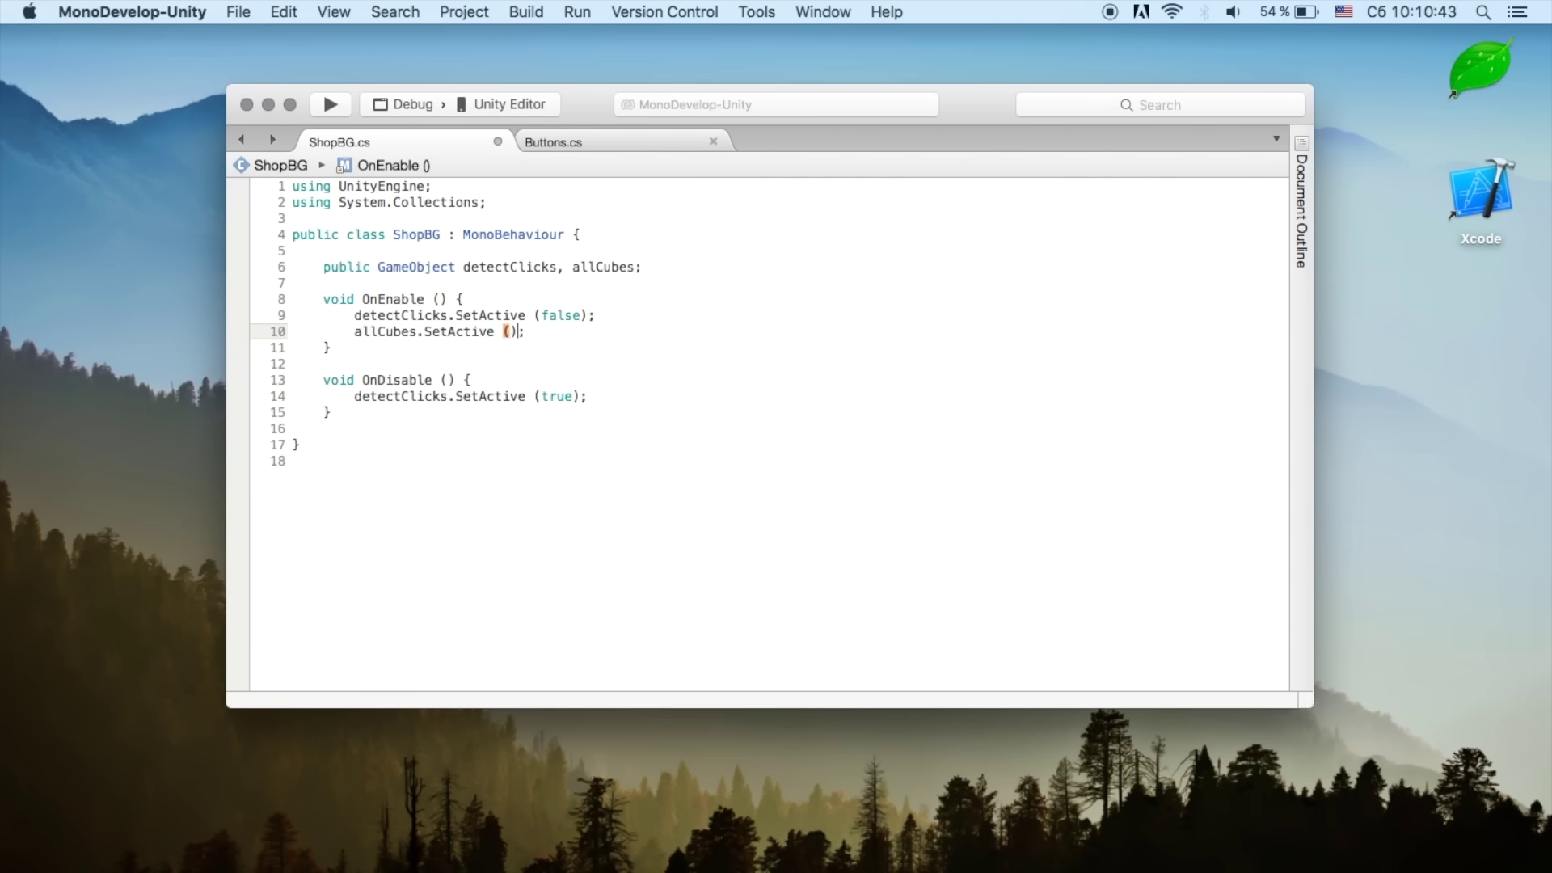
{"action": "key", "text": "Left"}
{"action": "type", "text": "tr"}
{"action": "key", "text": "Return"}
Step: Copy the SetActive line into OnDisable and change its argument to false
{"action": "key", "text": "End"}
{"action": "key", "text": "shift+Home"}
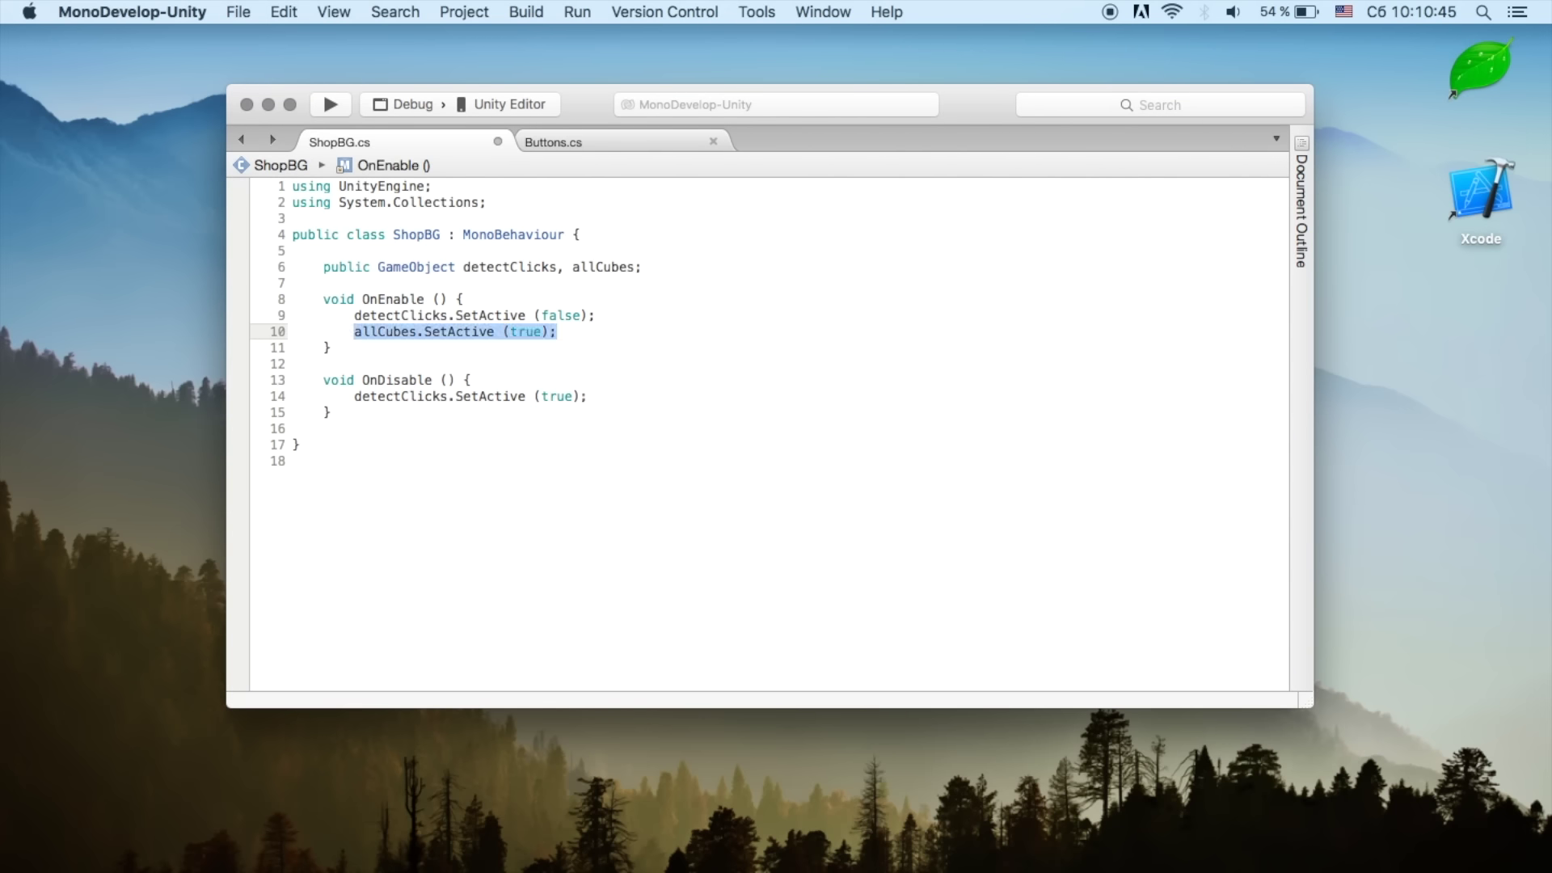
{"action": "key", "text": "super+c"}
{"action": "left_click", "coordinate": [642, 391]}
{"action": "key", "text": "Return"}
{"action": "key", "text": "super+v"}
{"action": "double_click", "coordinate": [525, 412]}
{"action": "type", "text": "false"}
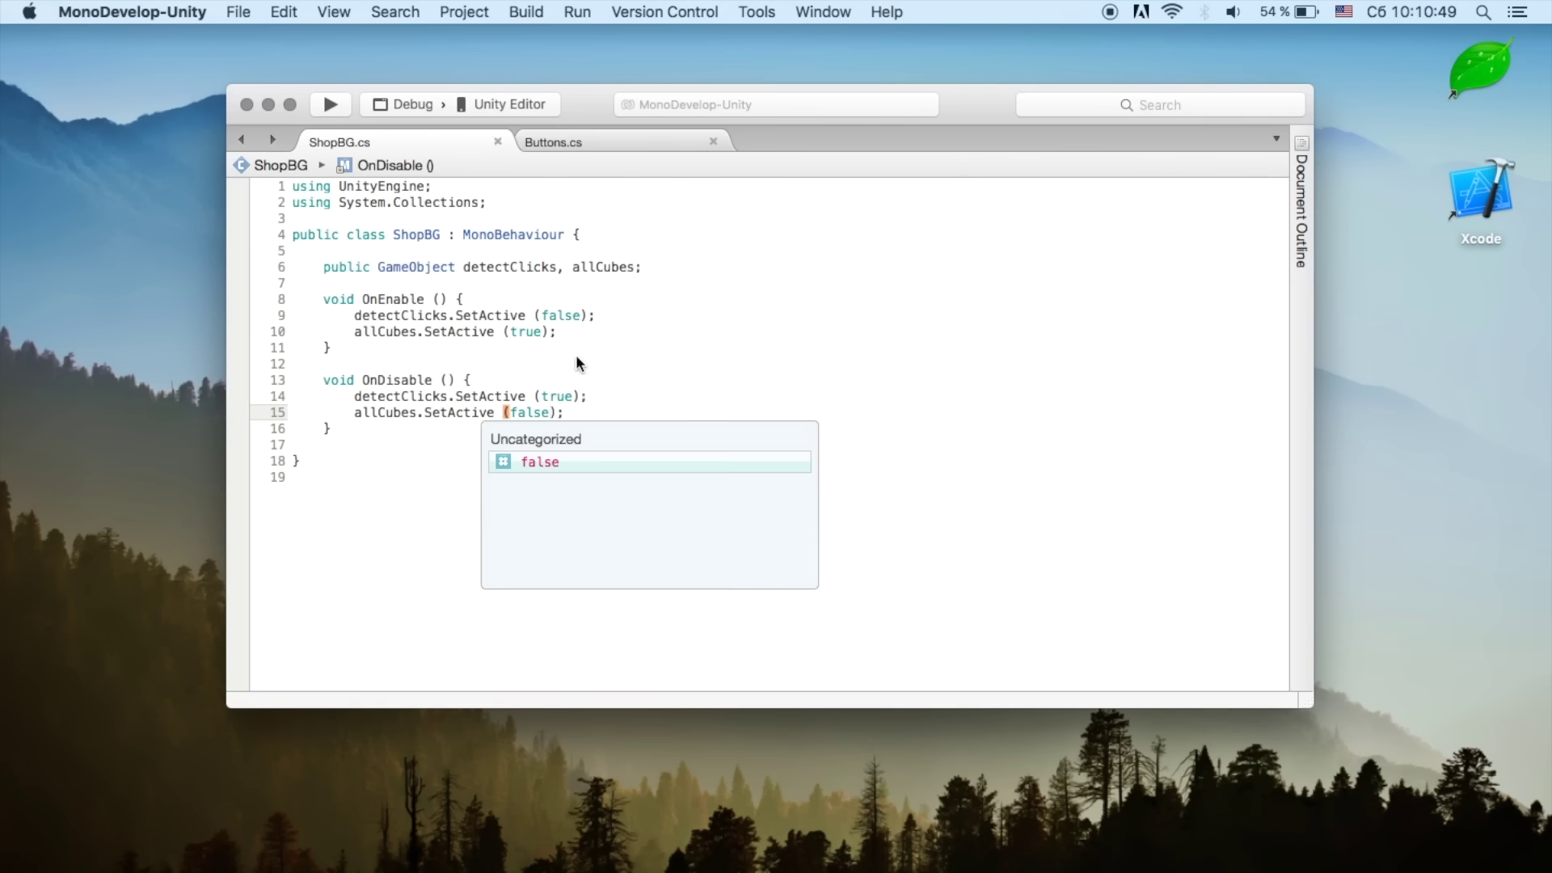
{"action": "left_click", "coordinate": [577, 361]}
{"action": "key", "text": "super+Tab"}
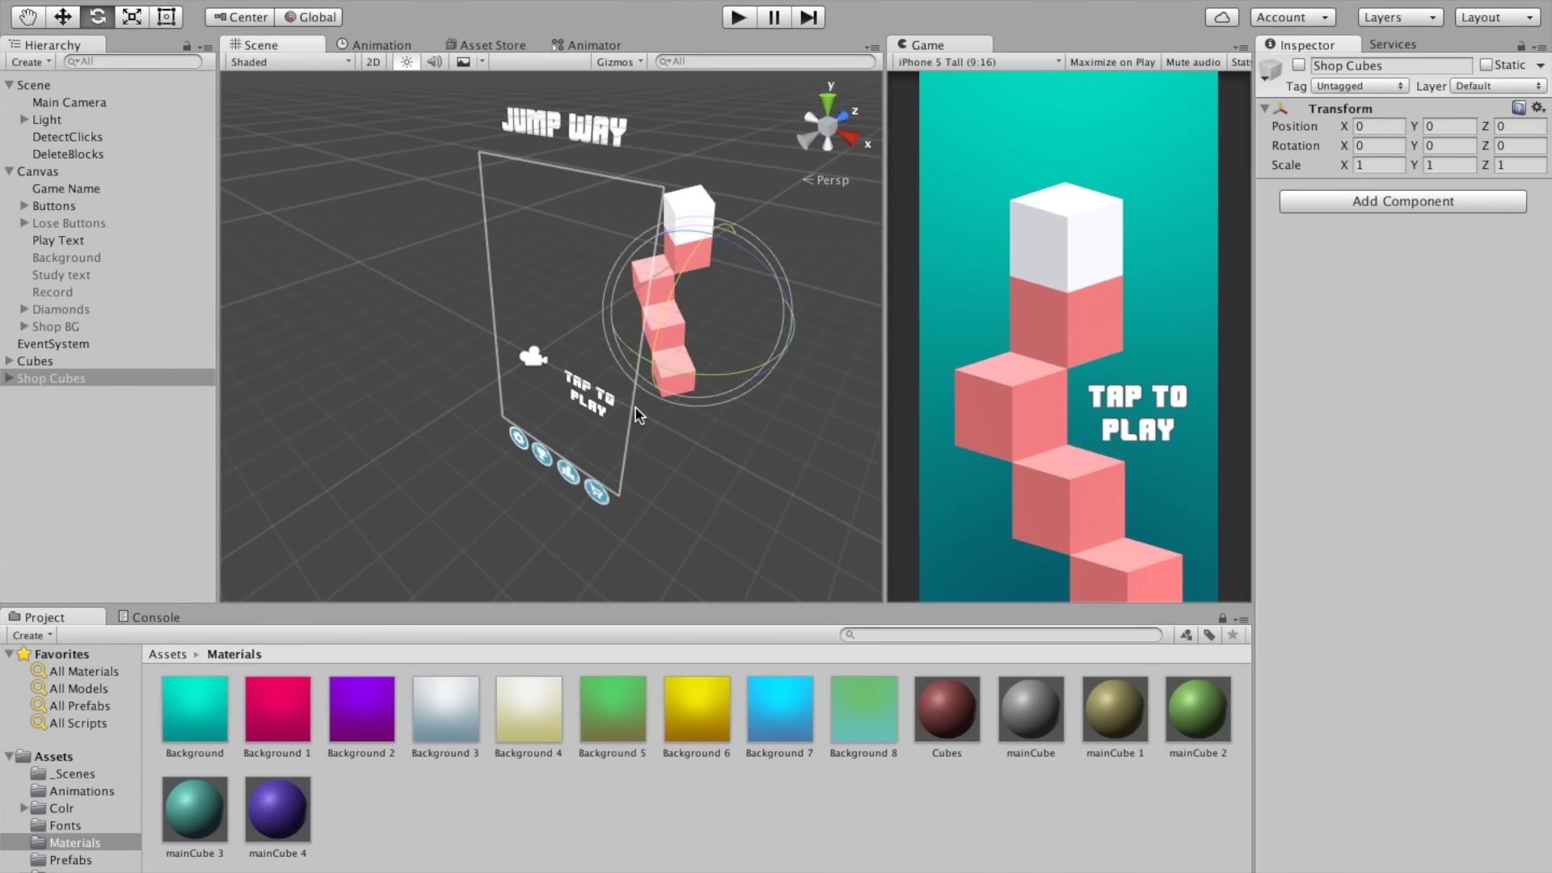
Step: Assign Shop Cubes to Shop BG's All Cubes slot
{"action": "left_click", "coordinate": [67, 378]}
{"action": "key", "text": "super+p"}
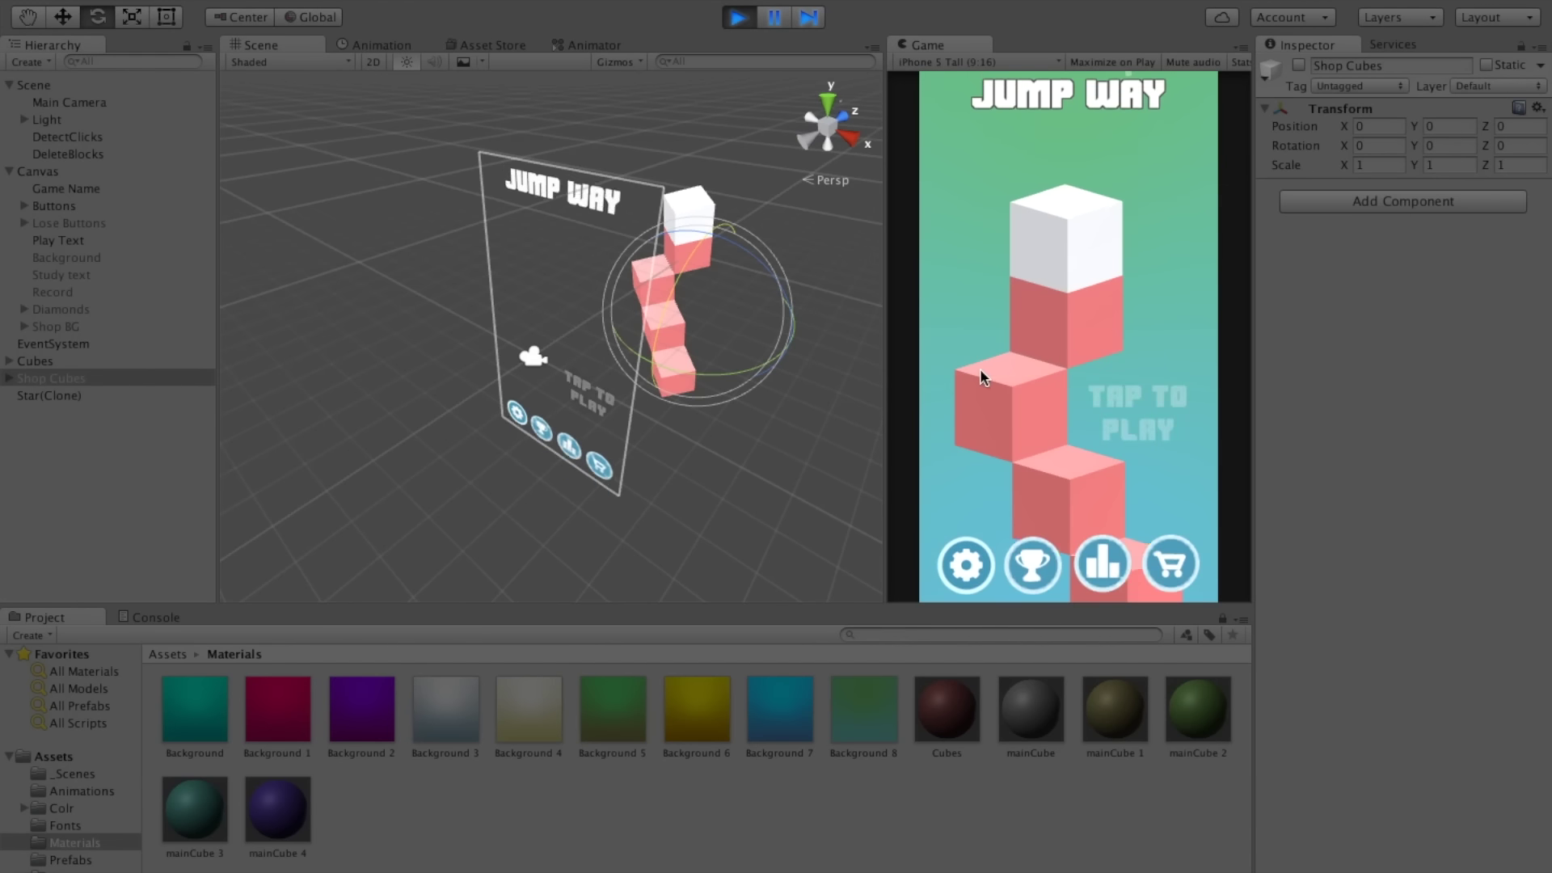
{"action": "key", "text": "super+p"}
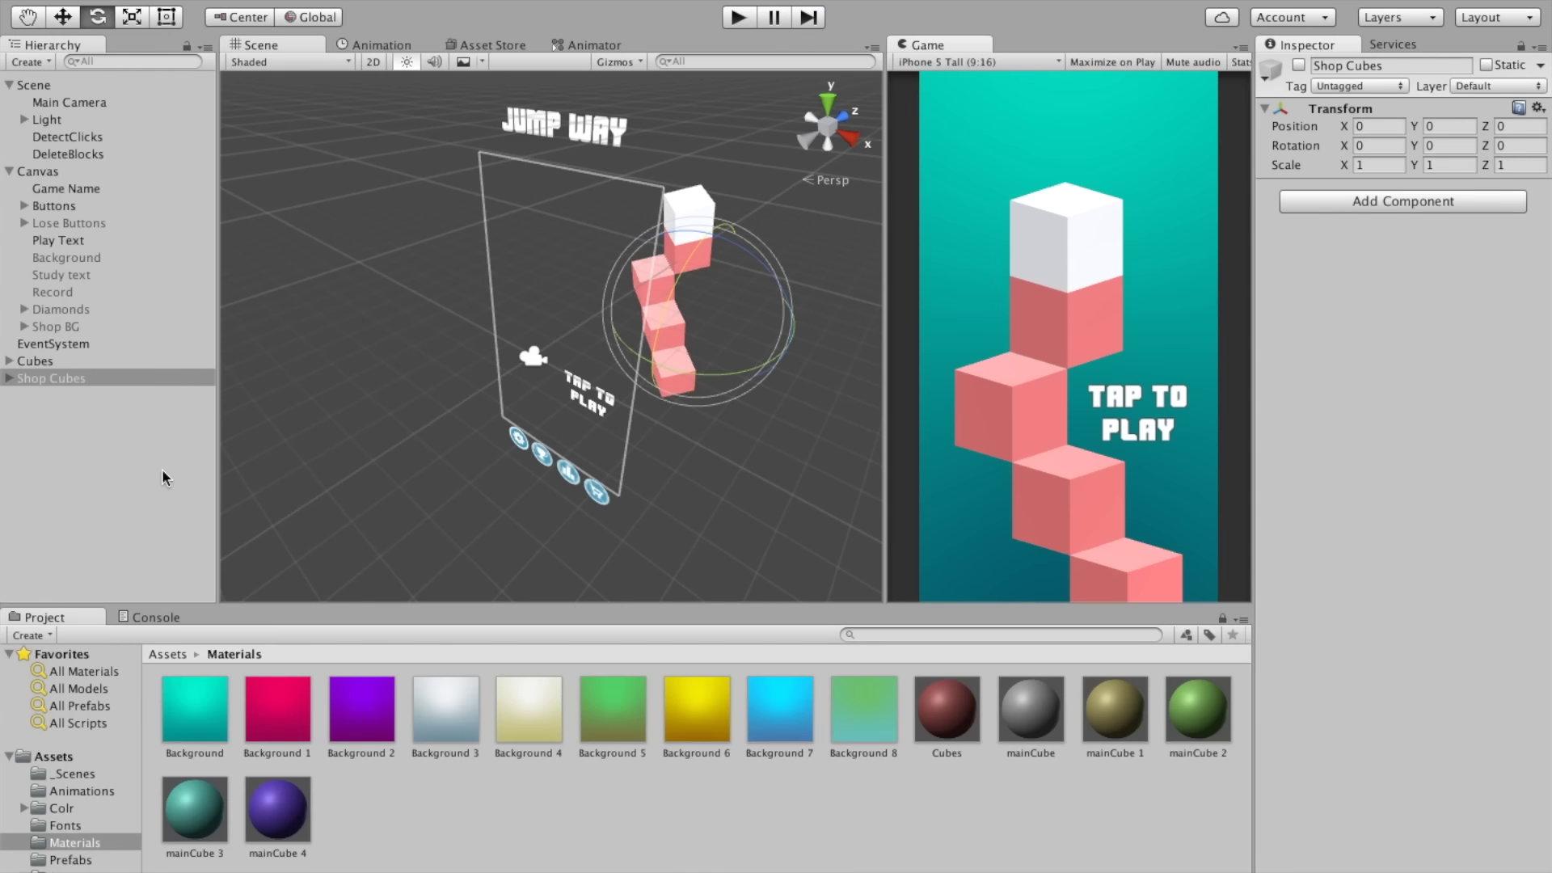
{"action": "mouse_move", "coordinate": [69, 327]}
{"action": "left_mouse_down"}
{"action": "mouse_move", "coordinate": [71, 380]}
{"action": "mouse_move", "coordinate": [1469, 558]}
{"action": "left_mouse_up"}
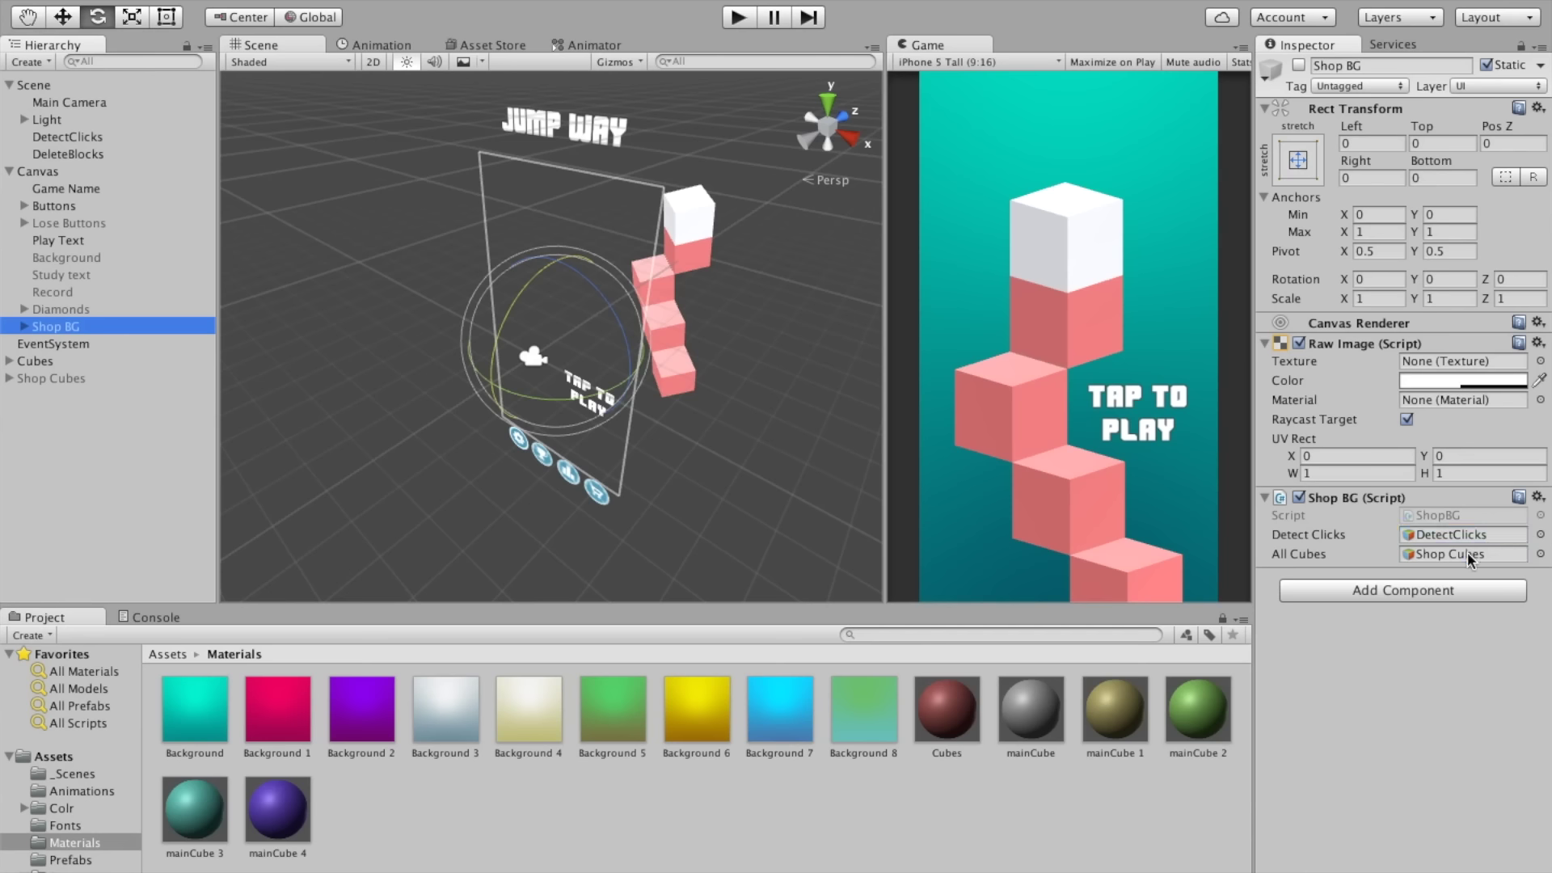
Step: Play-test the game and open the shop to confirm the coloured cubes appear
{"action": "key", "text": "super+p"}
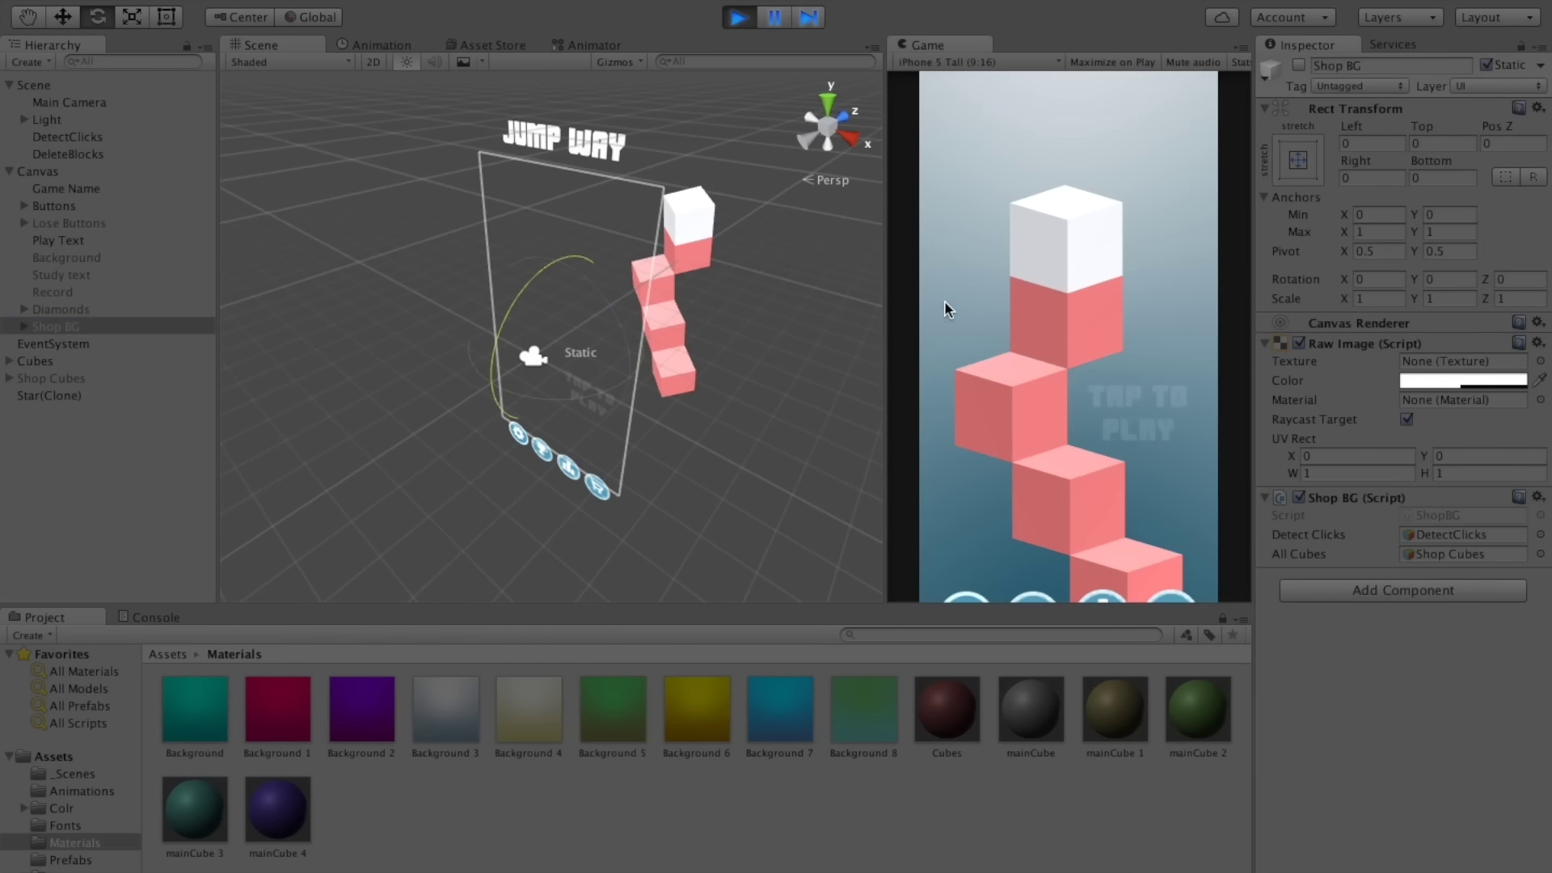
{"action": "left_click", "coordinate": [1162, 492]}
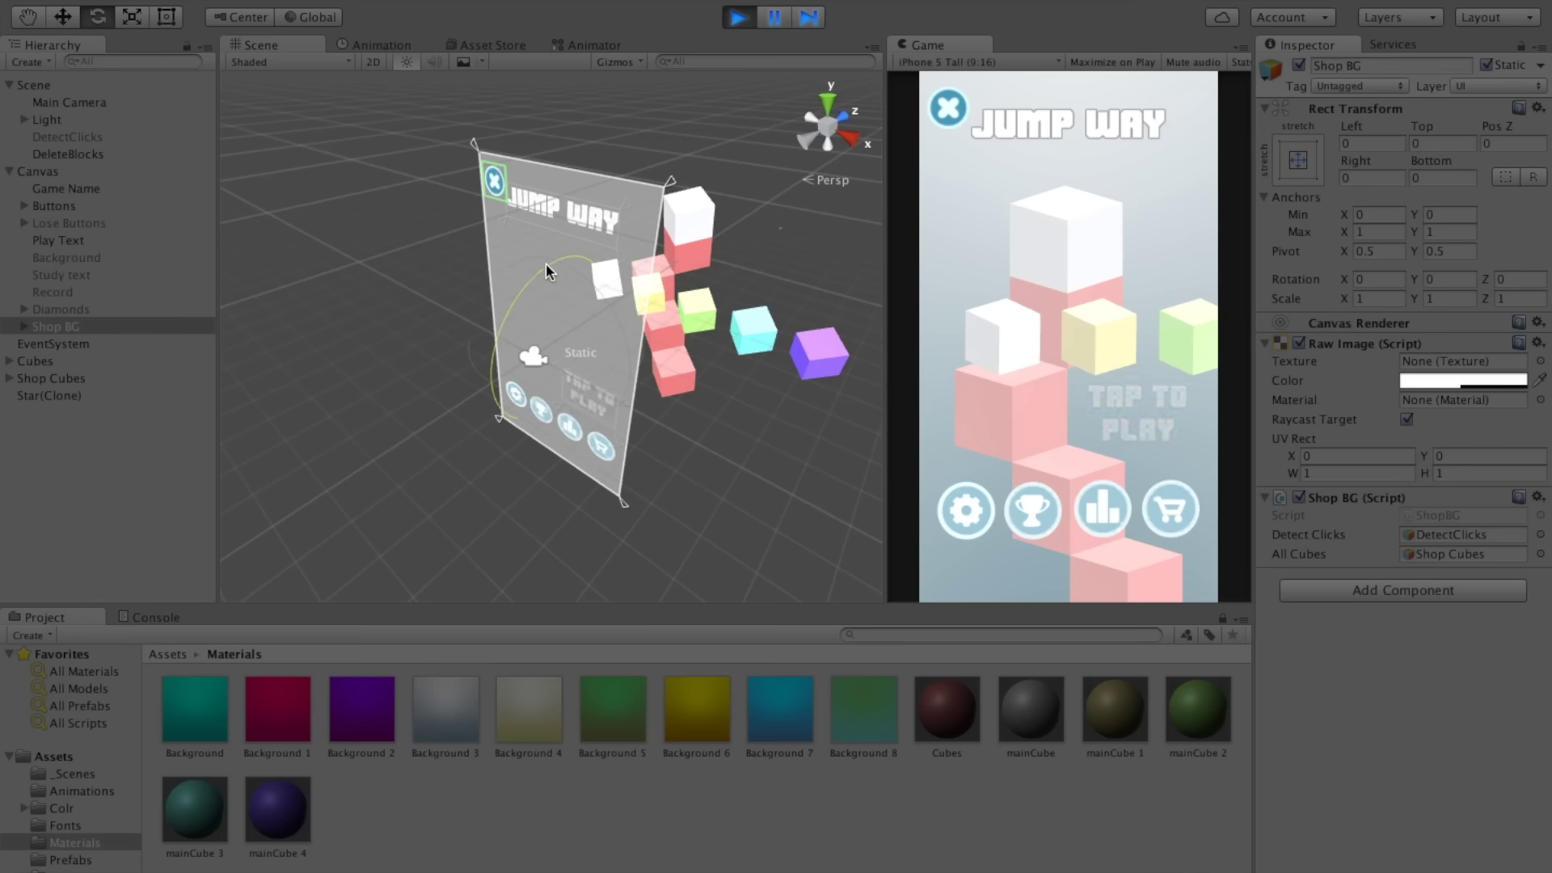
{"action": "key", "text": "super+p"}
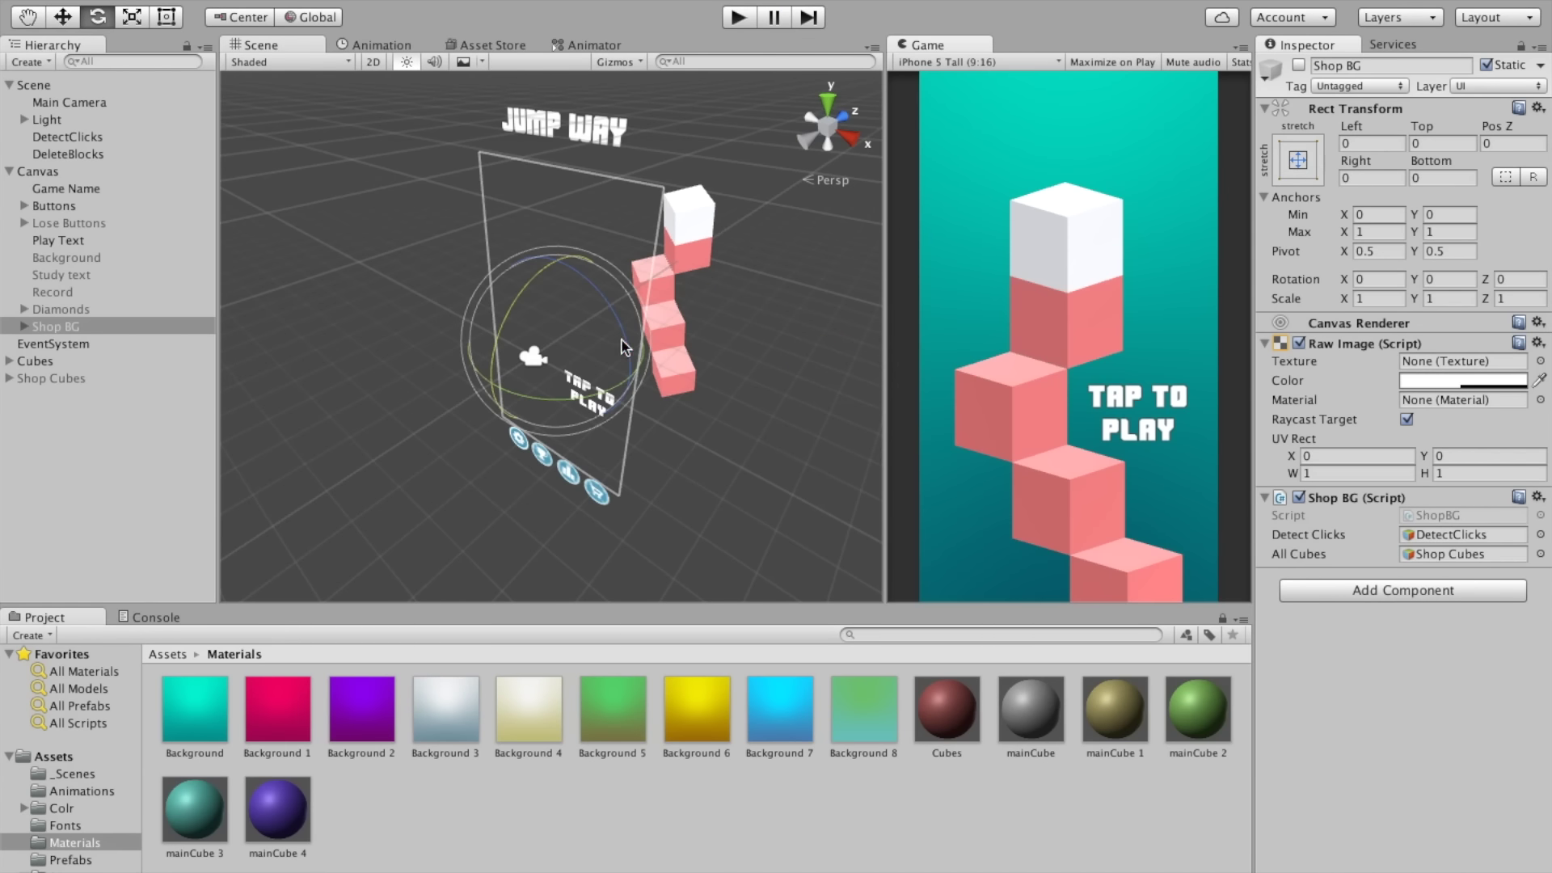
{"action": "left_click", "coordinate": [58, 326]}
{"action": "key", "text": "w"}
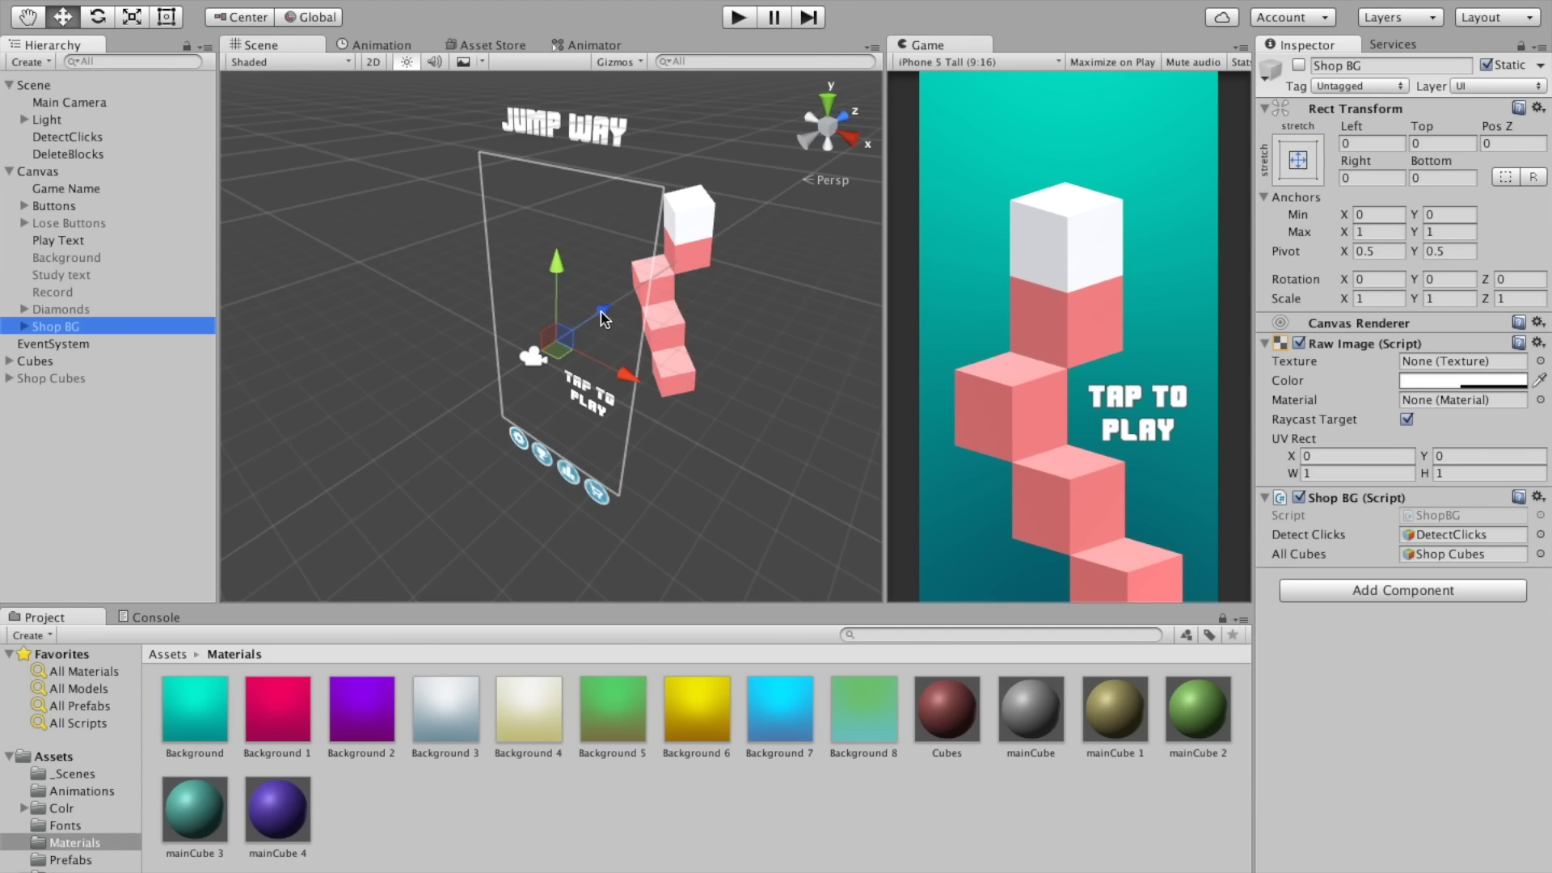
Step: Activate the Shop BG overlay and set its Pos Z to 290
{"action": "left_click_drag", "start_coordinate": [602, 311], "coordinate": [646, 248]}
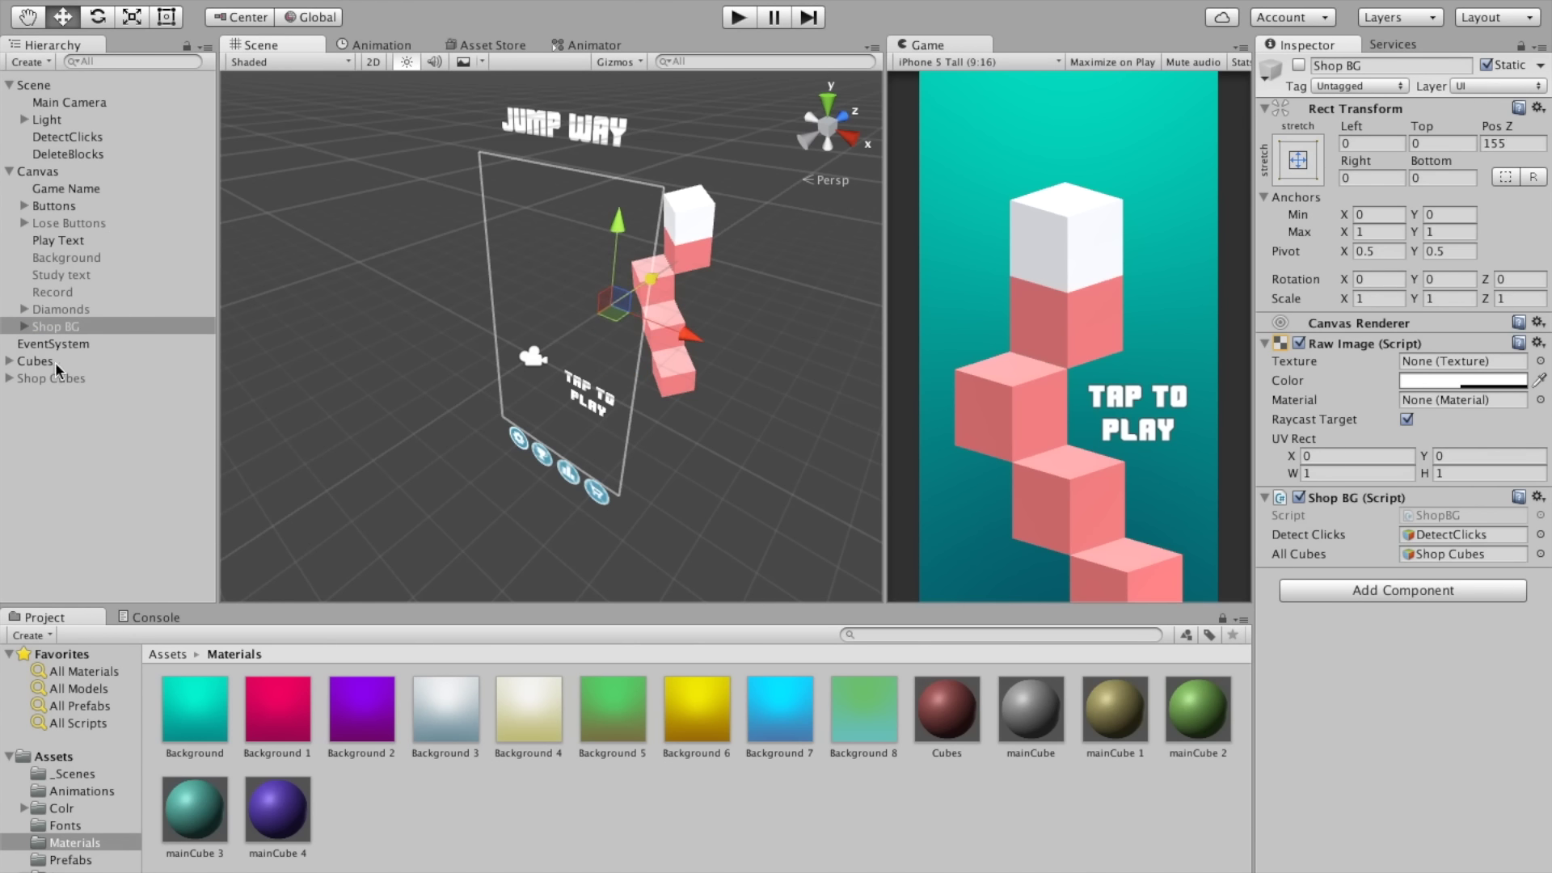
{"action": "left_click", "coordinate": [1298, 65]}
{"action": "mouse_move", "coordinate": [652, 262]}
{"action": "left_mouse_down", "text": "alt"}
{"action": "mouse_move", "coordinate": [587, 255]}
{"action": "mouse_move", "coordinate": [745, 270]}
{"action": "left_mouse_up", "text": "alt"}
{"action": "mouse_move", "coordinate": [720, 334]}
{"action": "left_mouse_down"}
{"action": "mouse_move", "coordinate": [775, 333]}
{"action": "mouse_move", "coordinate": [824, 307]}
{"action": "mouse_move", "coordinate": [751, 349]}
{"action": "left_mouse_up"}
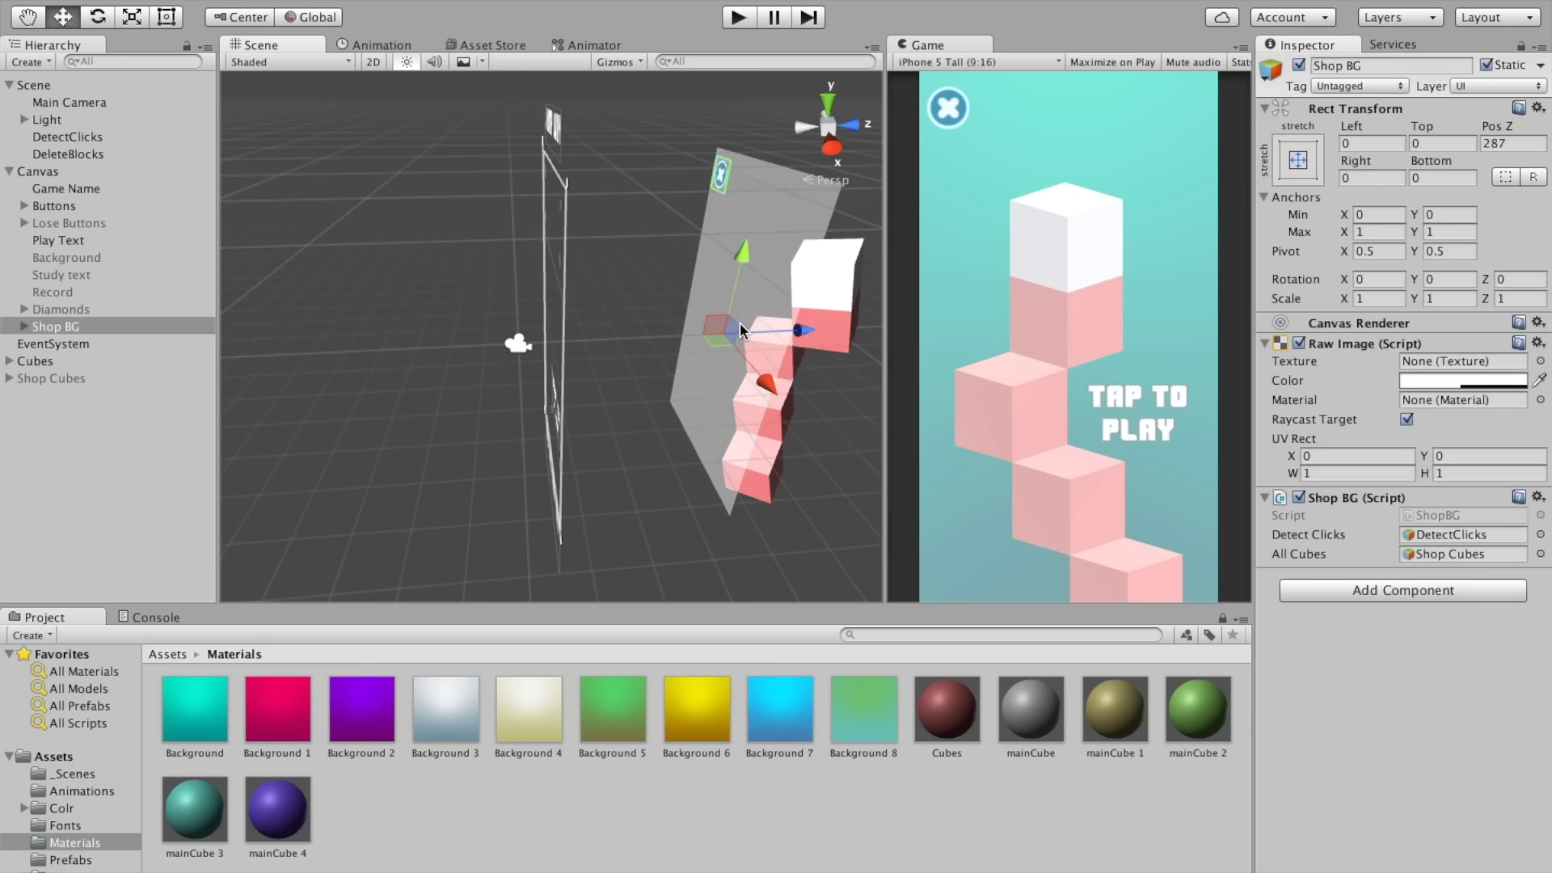
{"action": "left_click", "coordinate": [1509, 143]}
{"action": "type", "text": "290"}
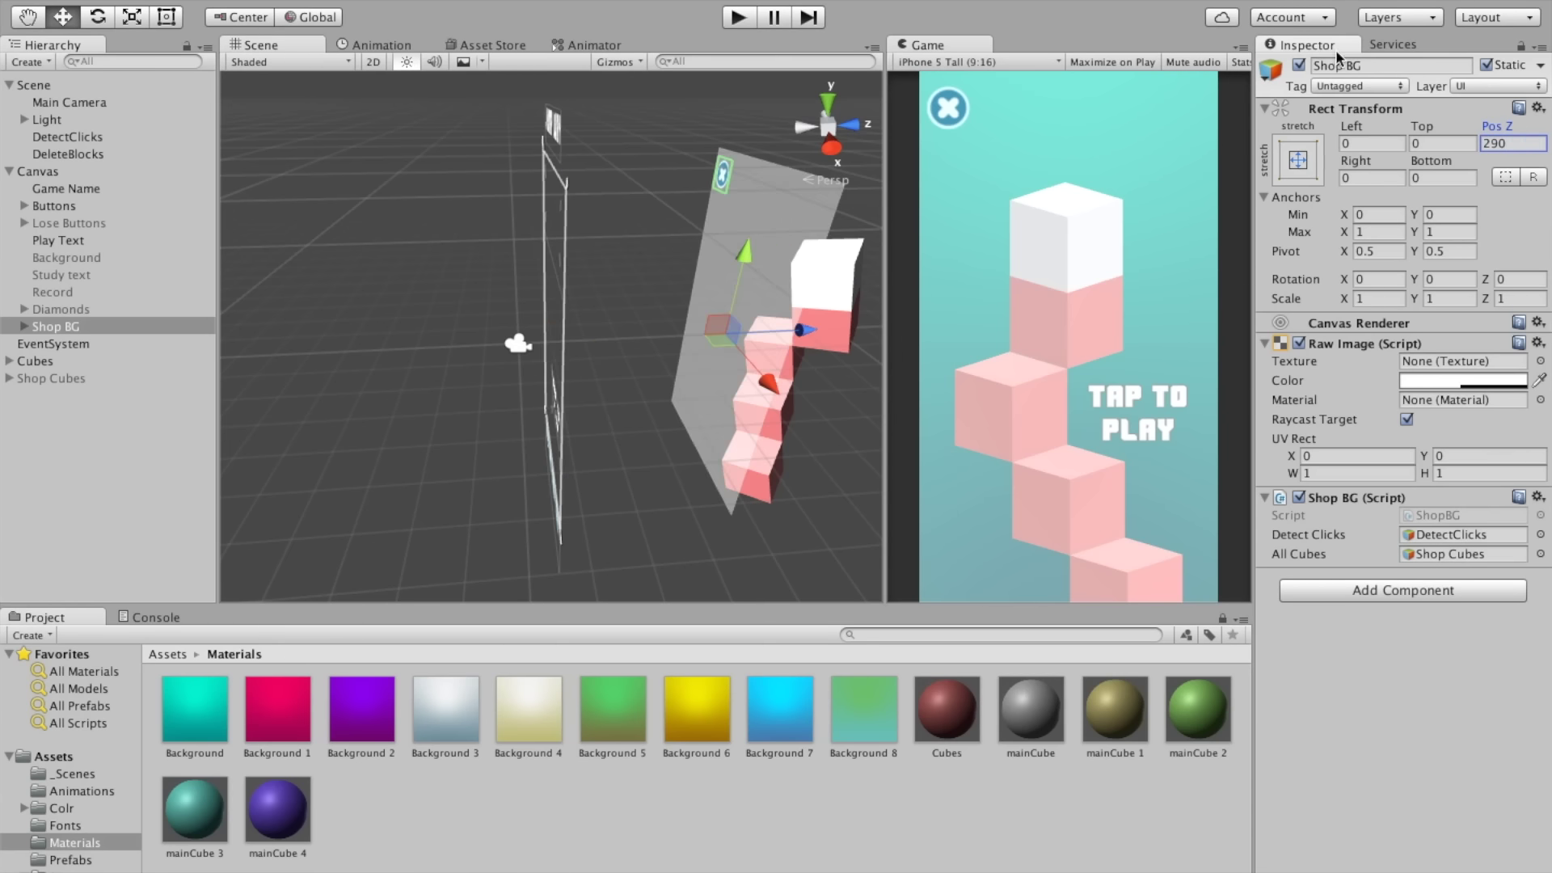
{"action": "left_click", "coordinate": [64, 380]}
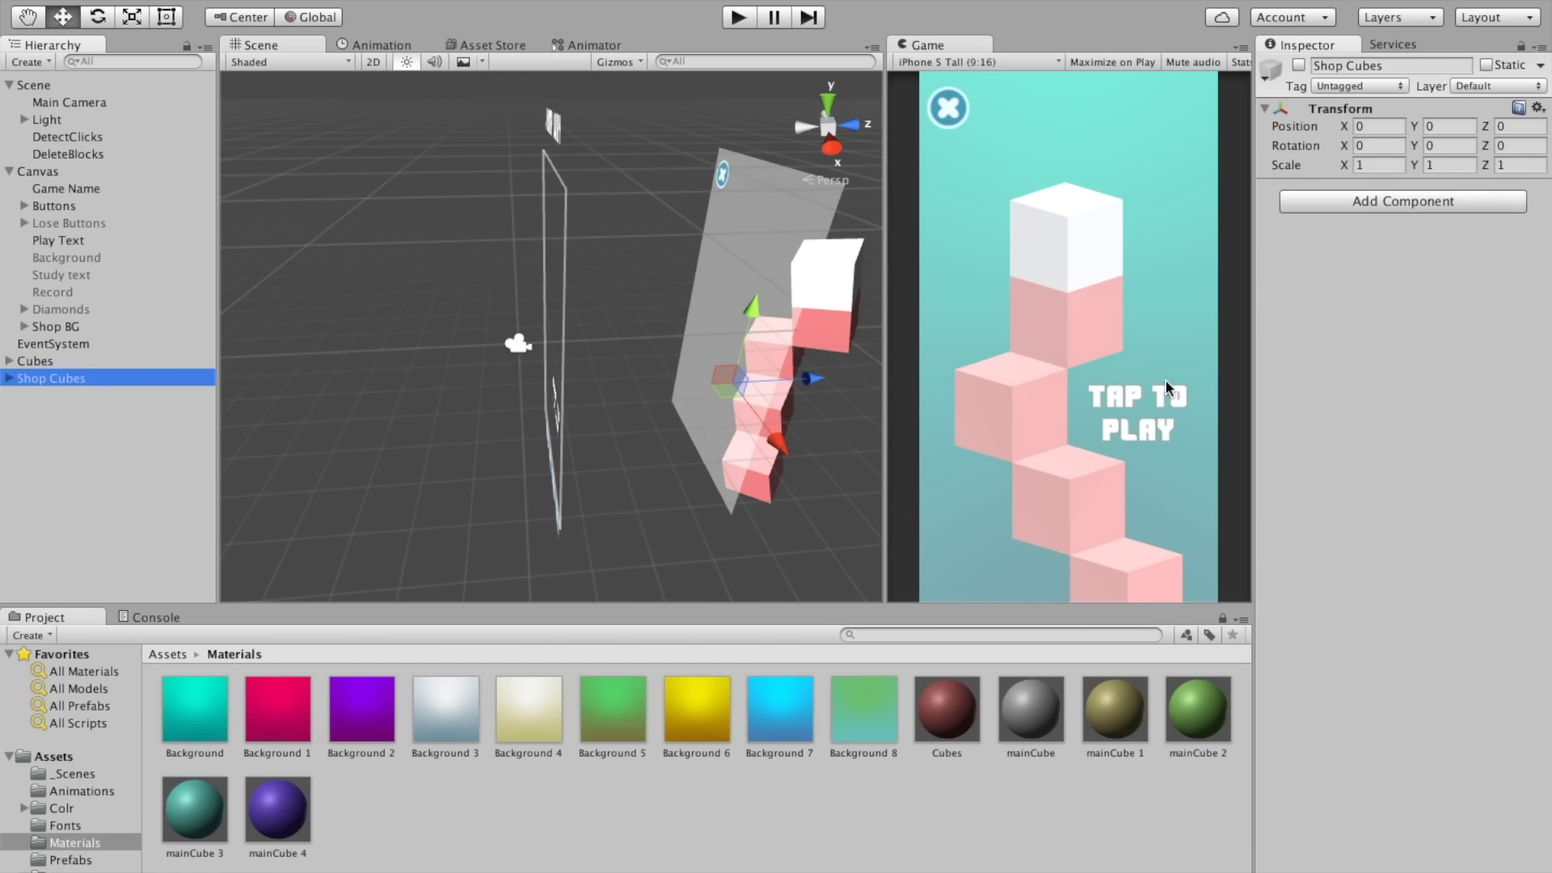
Step: Activate Shop Cubes and tilt the row to a Rotation X of -5
{"action": "left_click", "coordinate": [1300, 65]}
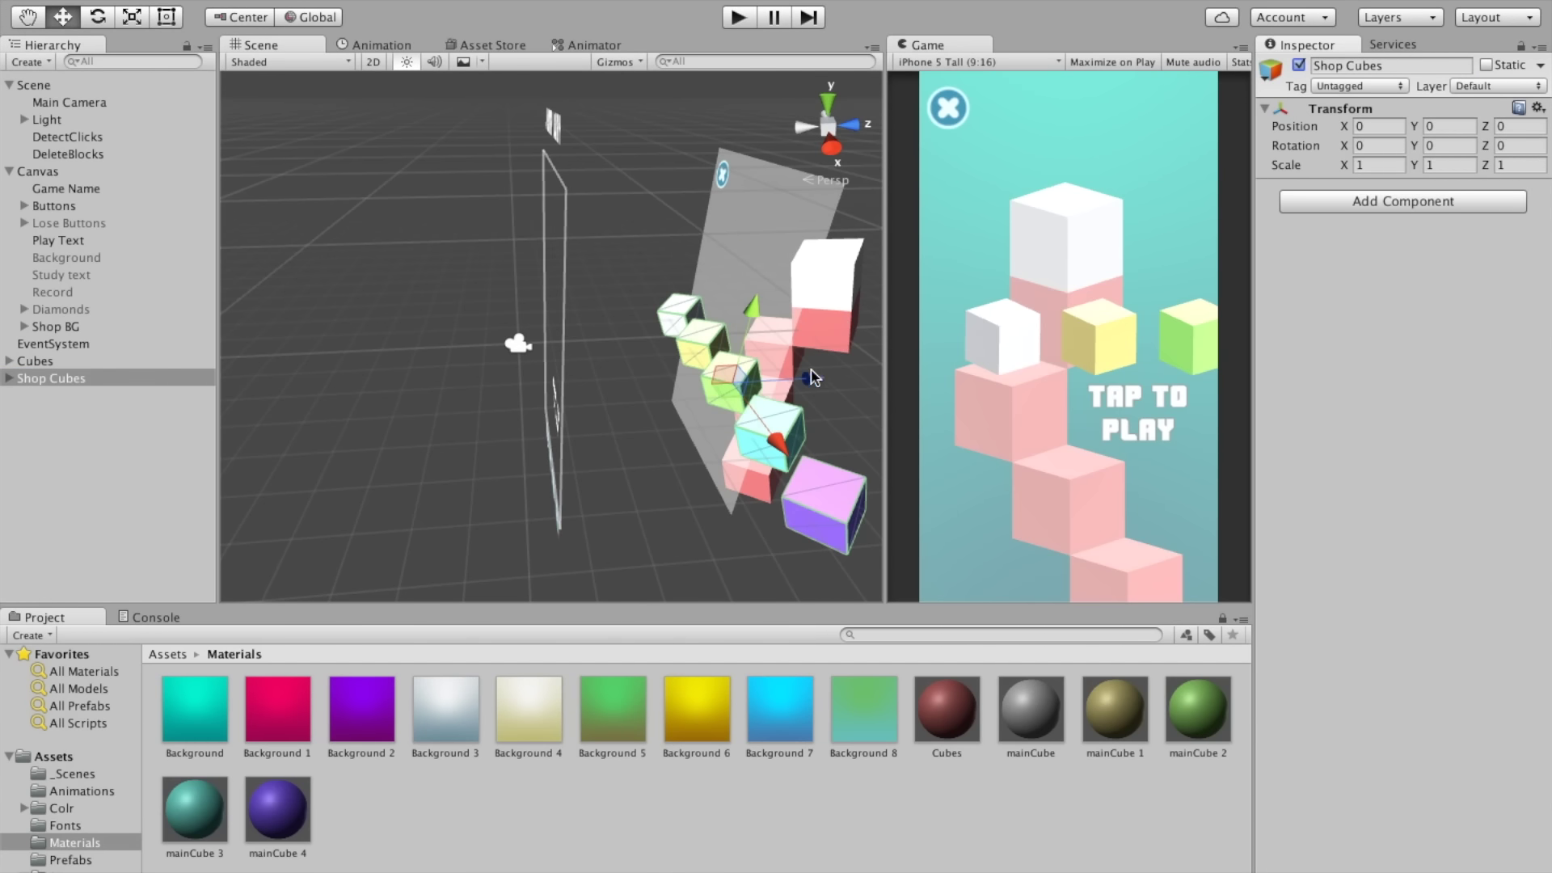
{"action": "left_click_drag", "start_coordinate": [805, 388], "coordinate": [809, 387]}
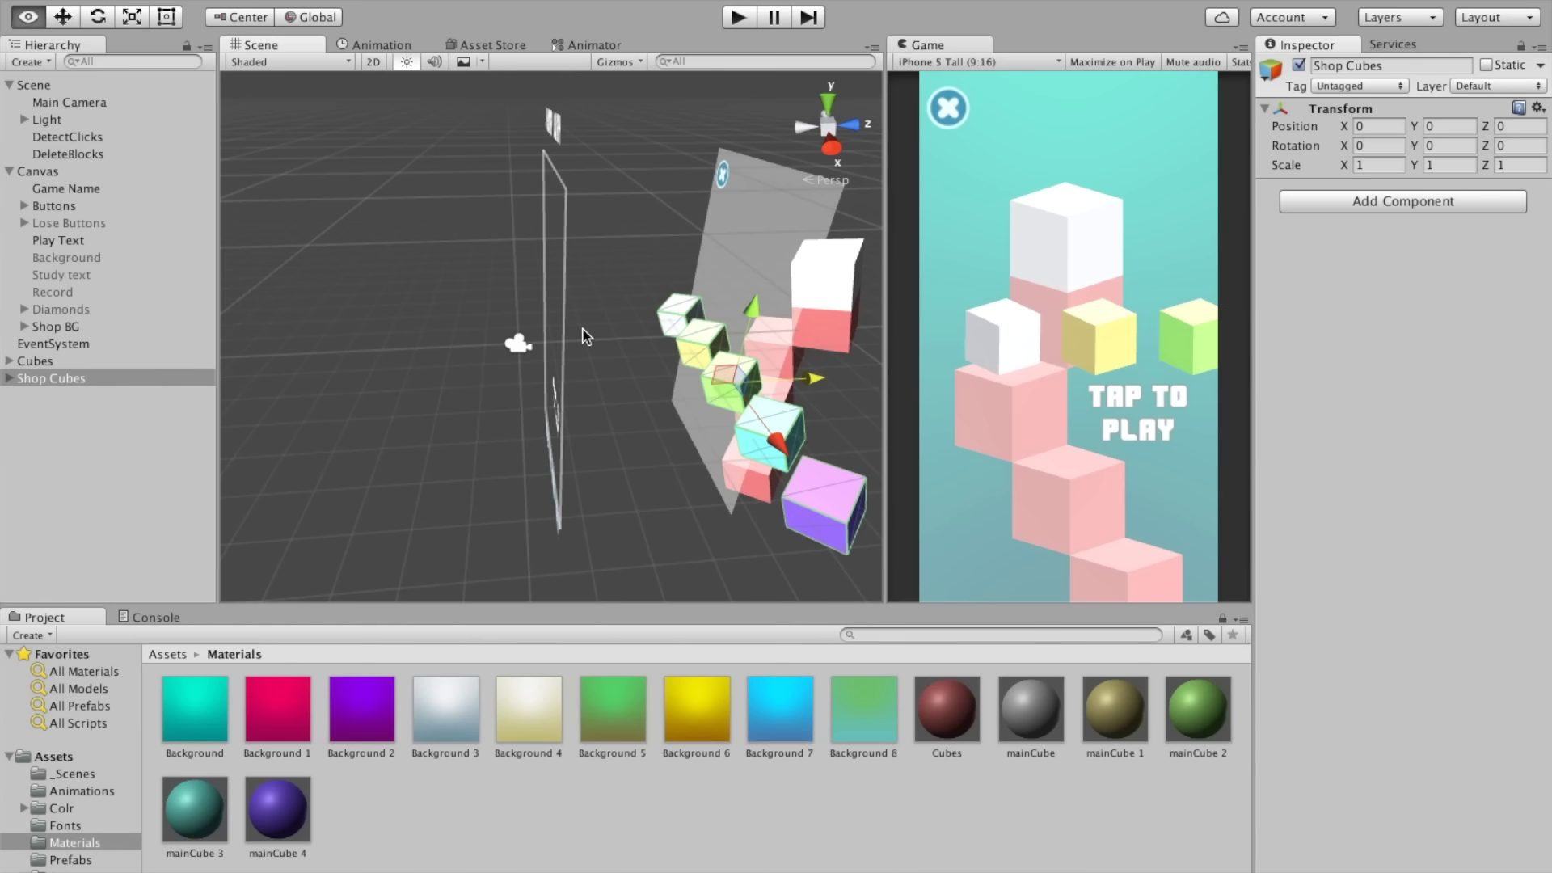
{"action": "left_click_drag", "start_coordinate": [582, 336], "coordinate": [815, 380], "text": "alt"}
{"action": "key", "text": "e"}
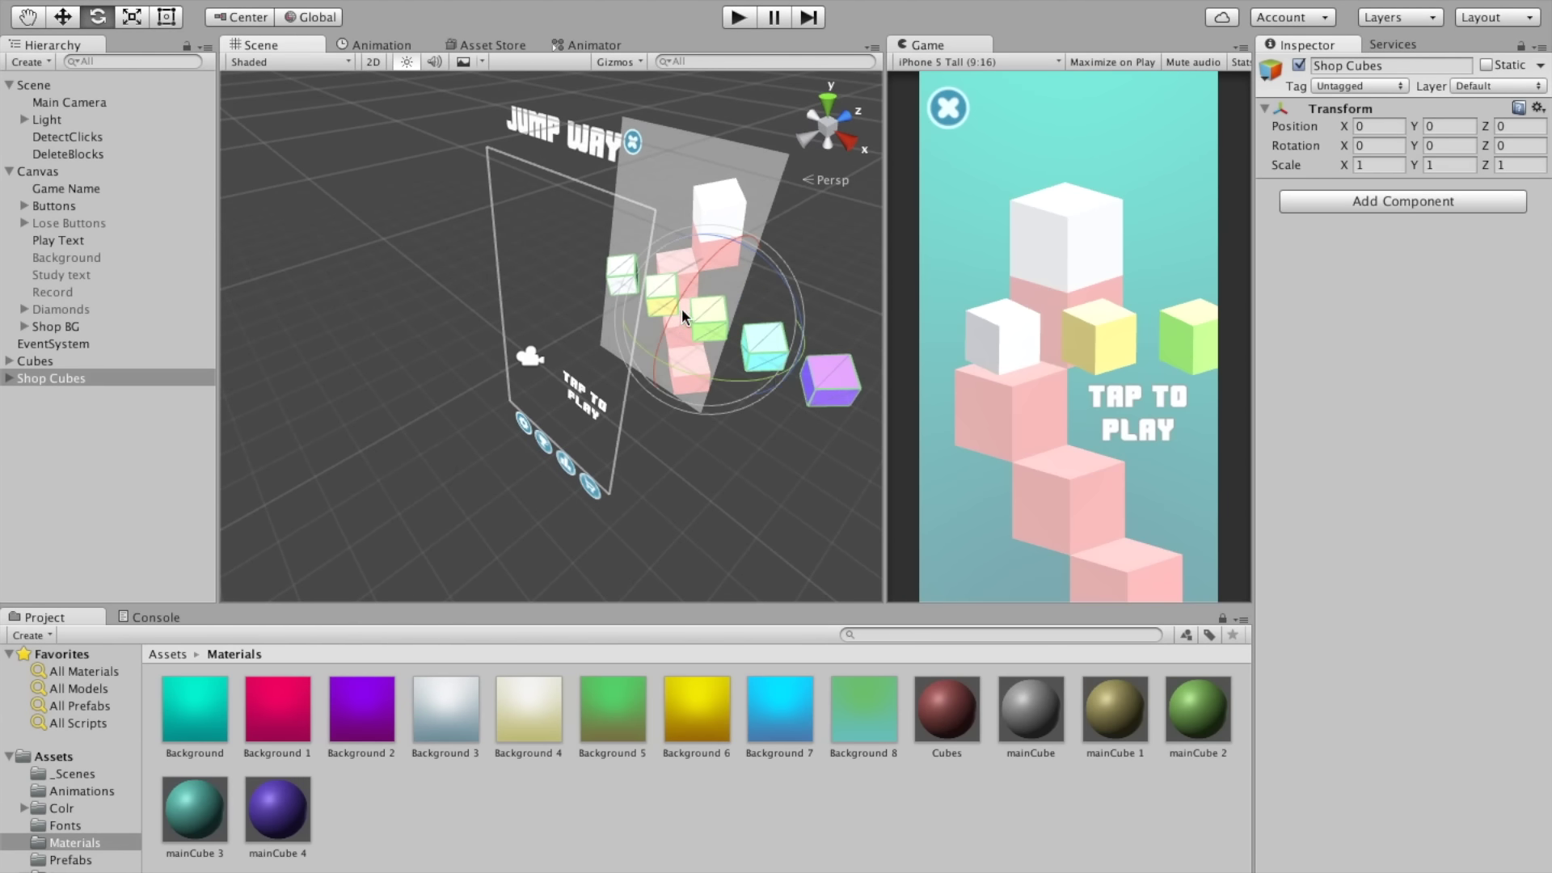
{"action": "left_click_drag", "start_coordinate": [679, 297], "coordinate": [669, 313]}
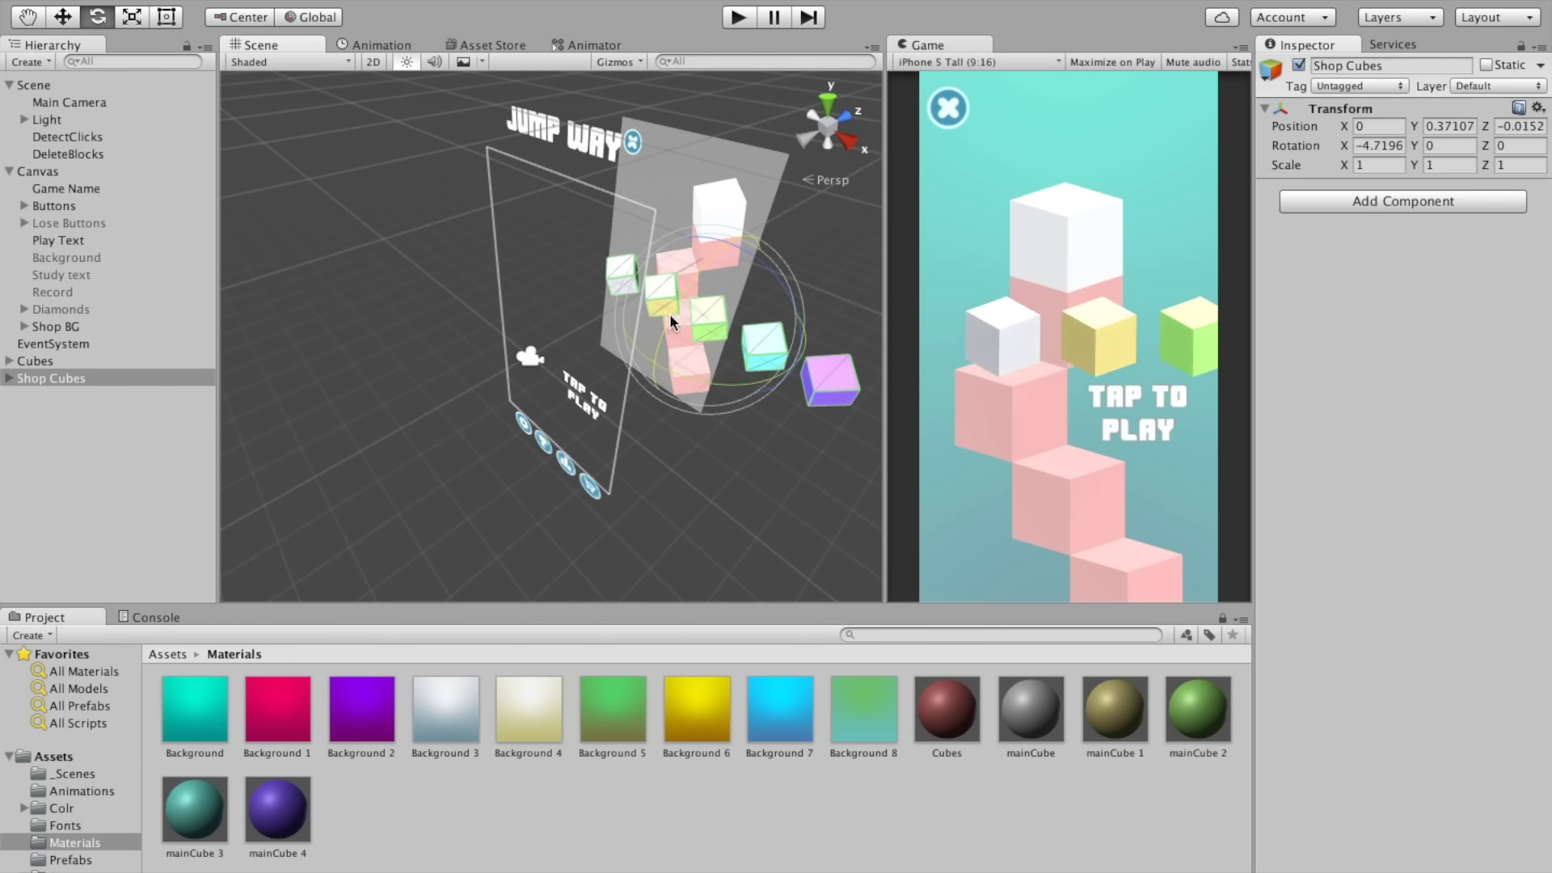
{"action": "left_click", "coordinate": [1364, 148]}
{"action": "type", "text": "-5"}
Step: Set the row's Position X to 0 and deactivate Shop Cubes again
{"action": "left_click_drag", "start_coordinate": [1341, 127], "coordinate": [1448, 181]}
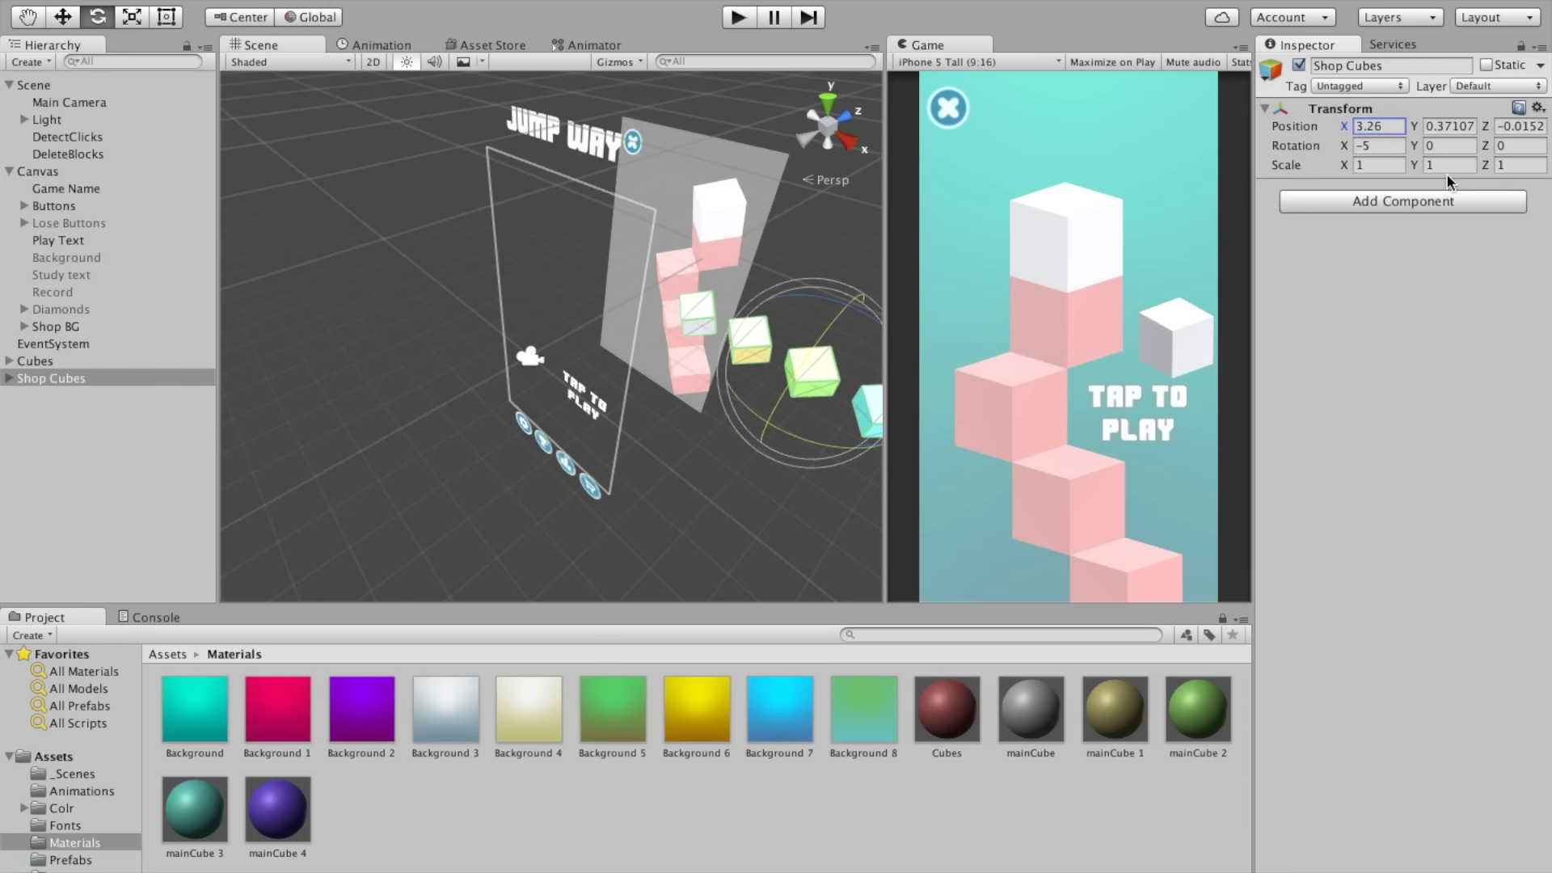
{"action": "left_click", "coordinate": [1391, 127]}
{"action": "type", "text": "0"}
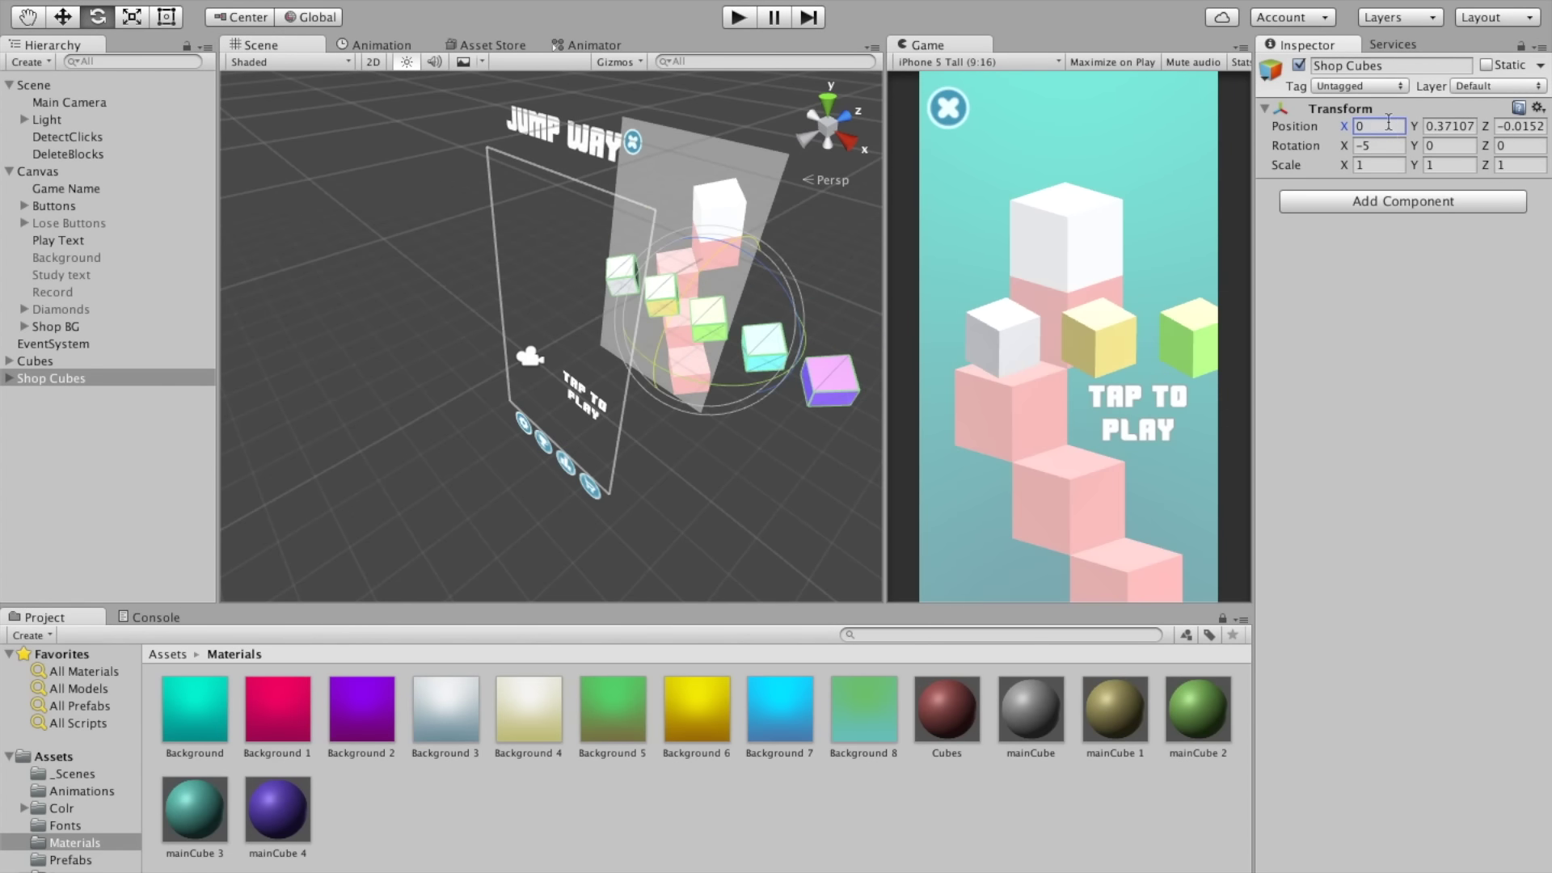
{"action": "left_click", "coordinate": [1299, 65]}
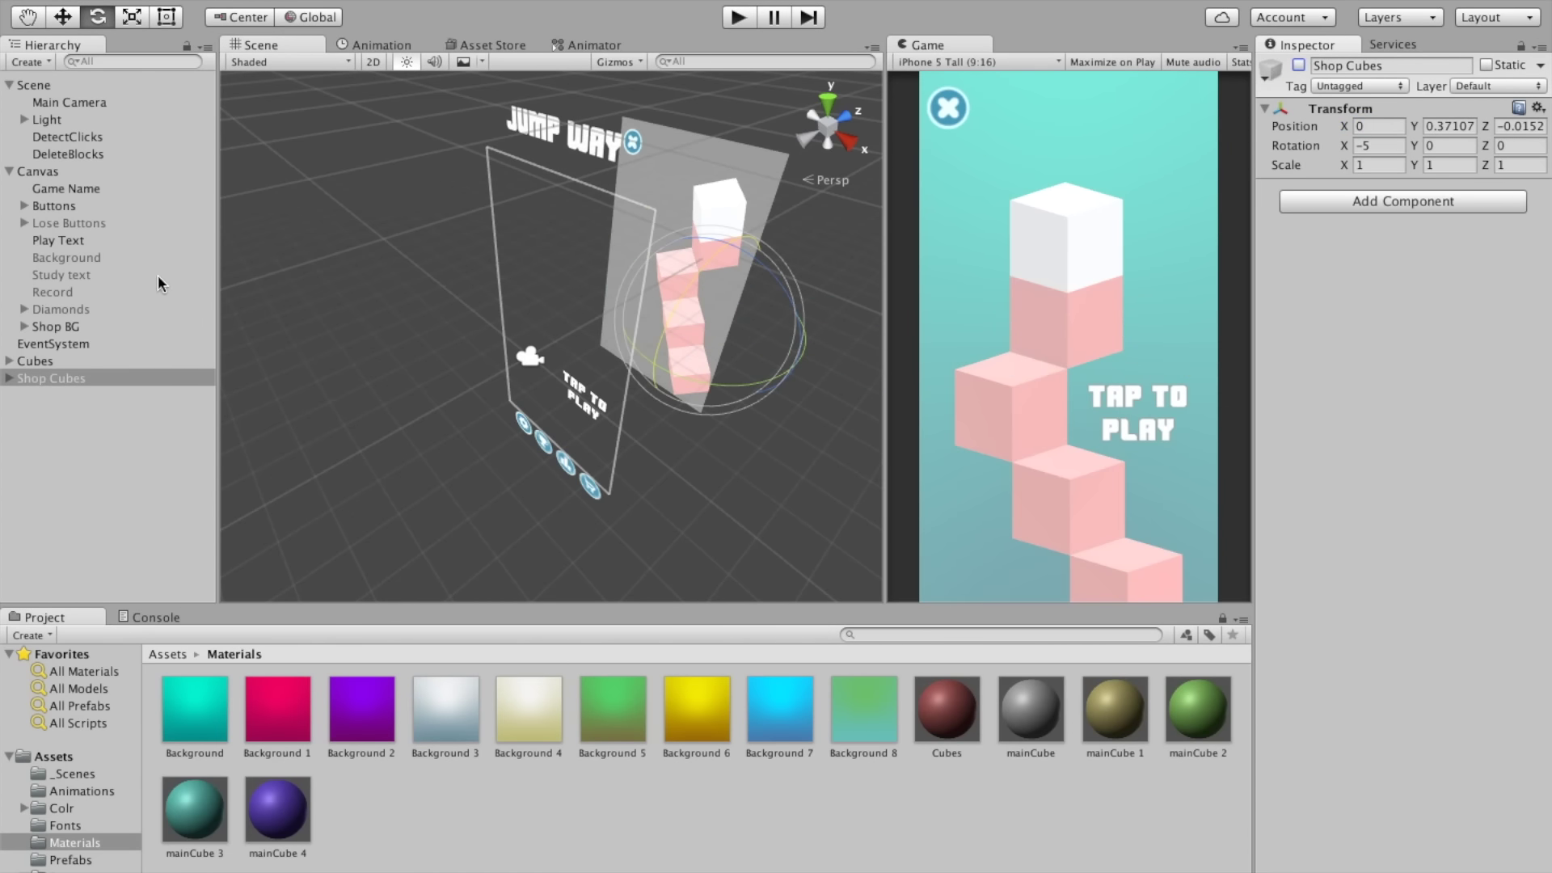
{"action": "left_click", "coordinate": [69, 327]}
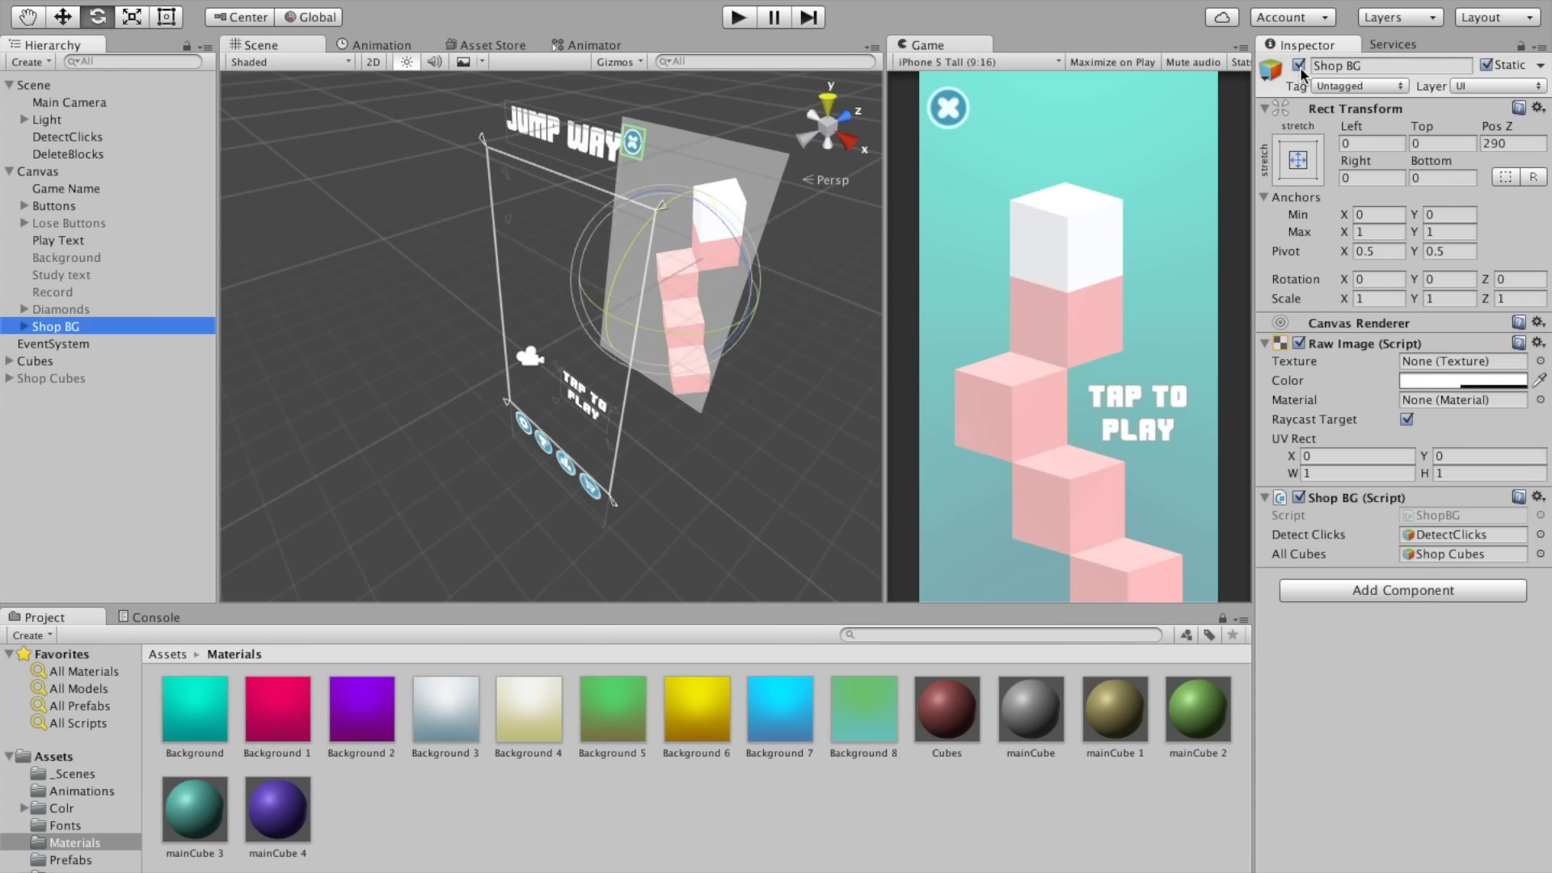
Step: Deactivate Shop BG, play-test opening and closing the shop, then open Shop BG's colour swatch
{"action": "left_click", "coordinate": [1298, 65]}
{"action": "key", "text": "ctrl+p"}
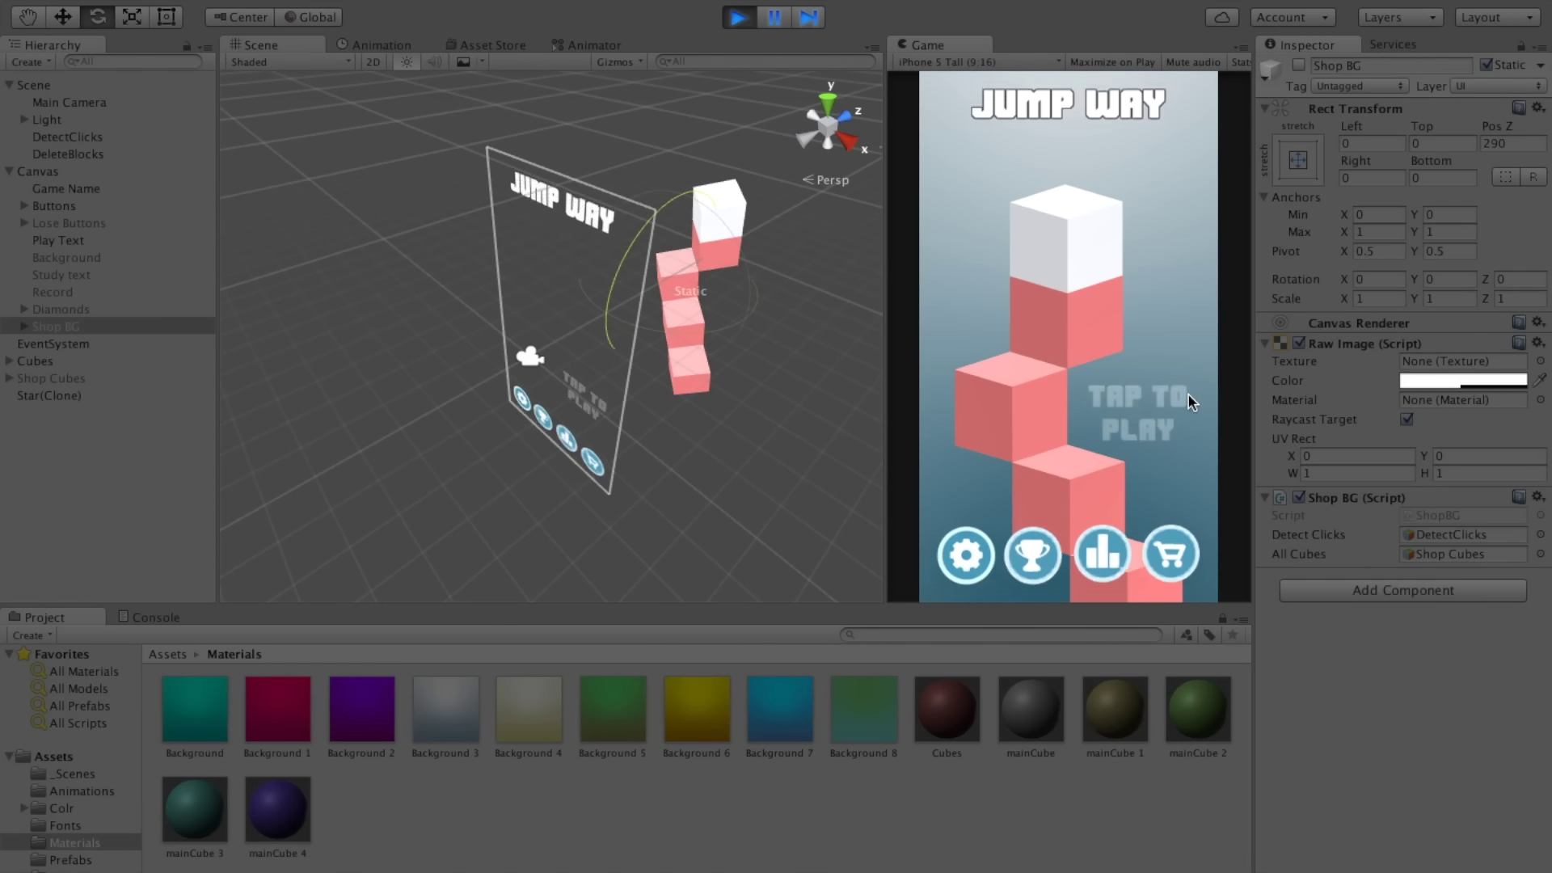
{"action": "left_click", "coordinate": [1171, 509]}
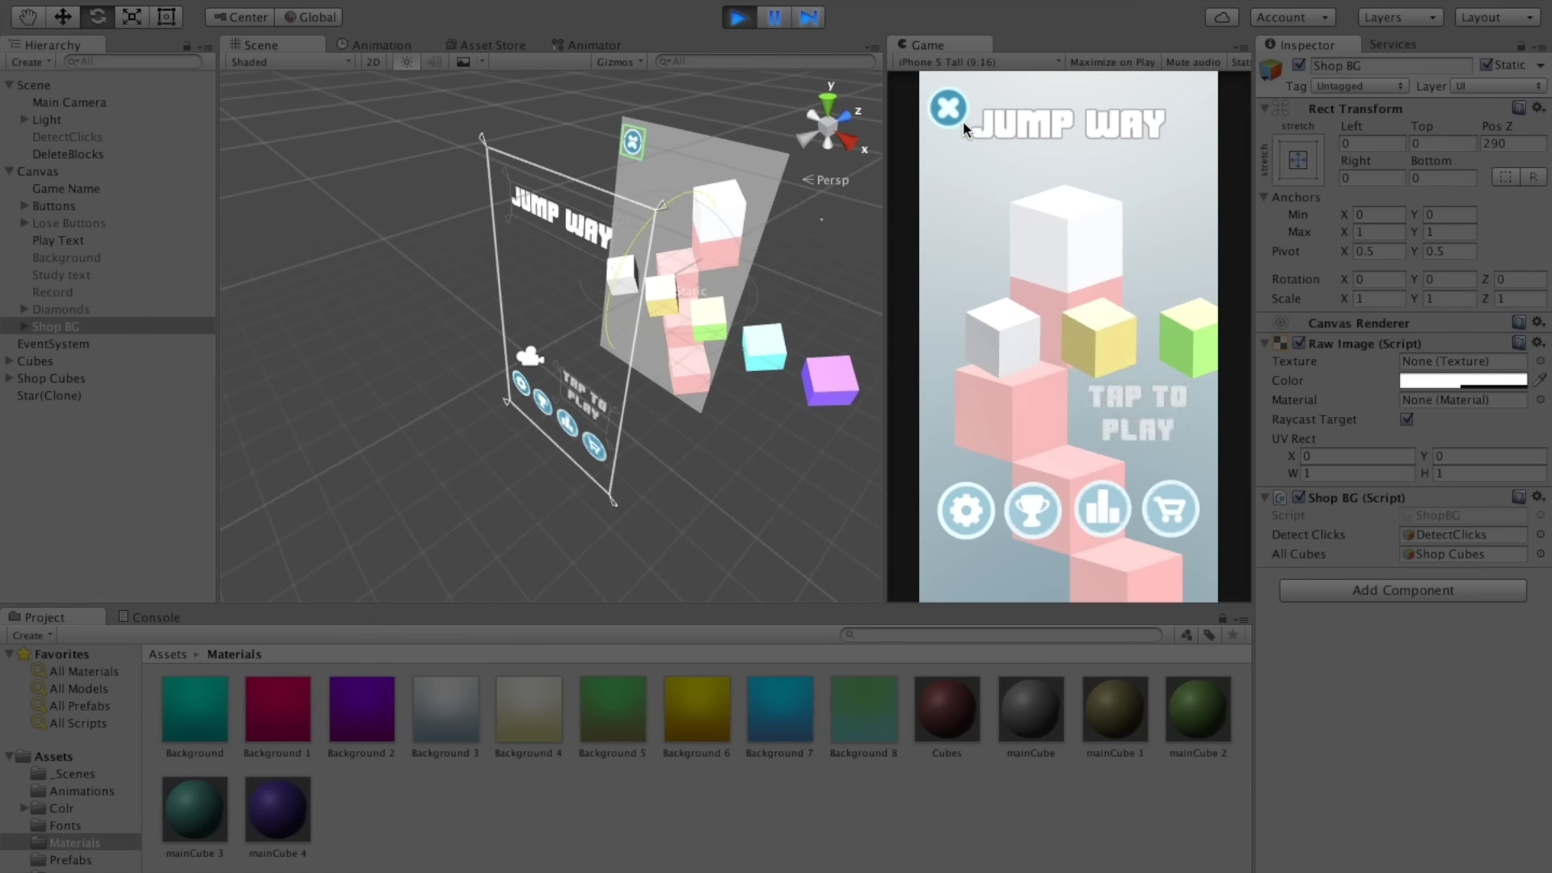
{"action": "left_click", "coordinate": [945, 106]}
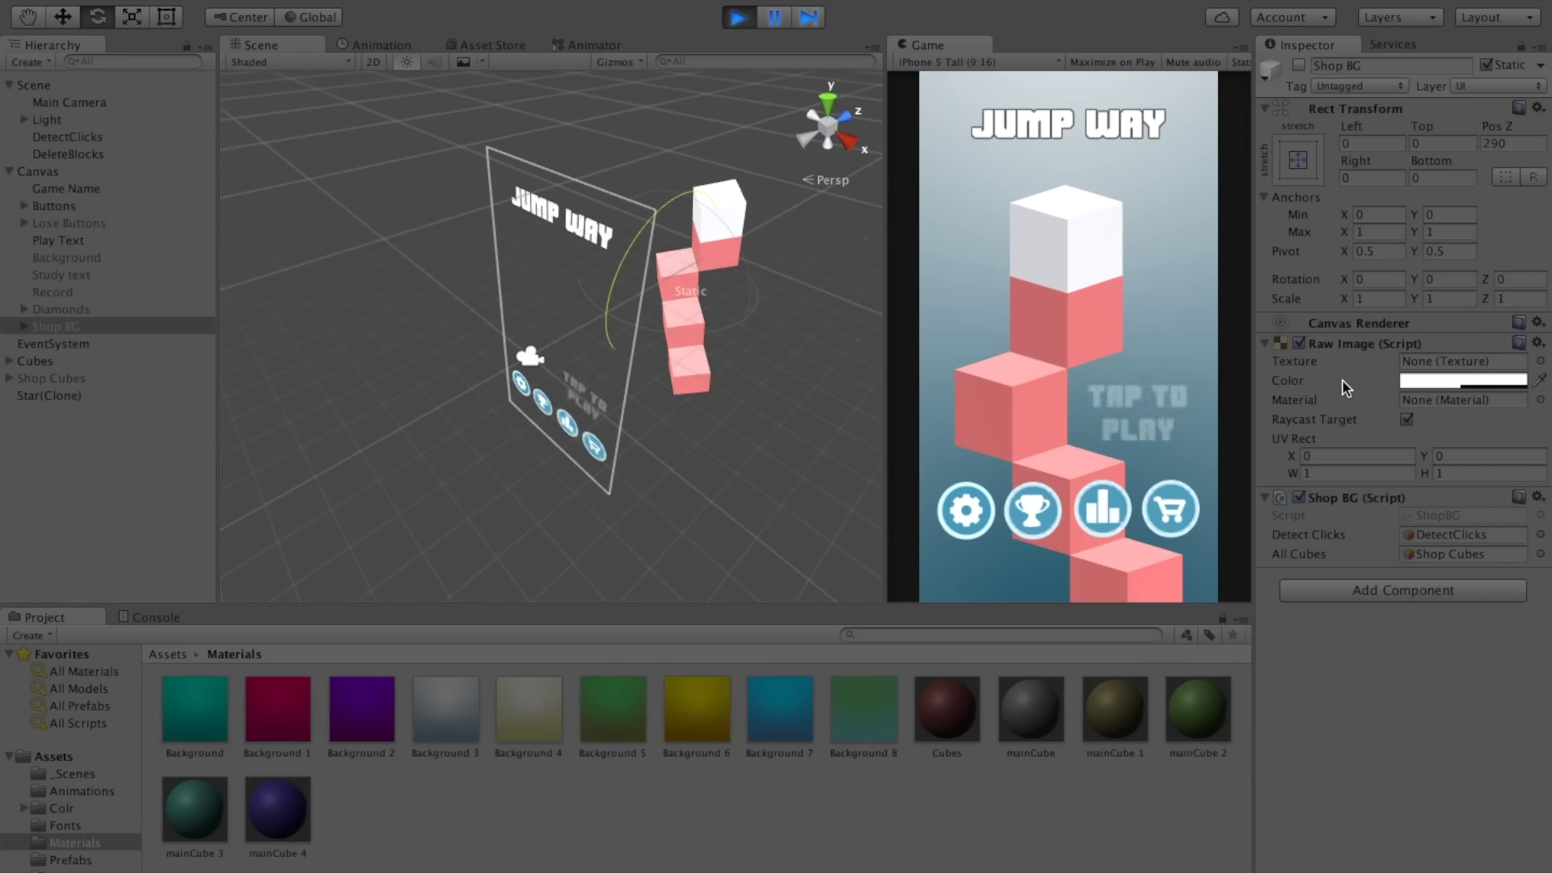
{"action": "left_click", "coordinate": [1444, 382]}
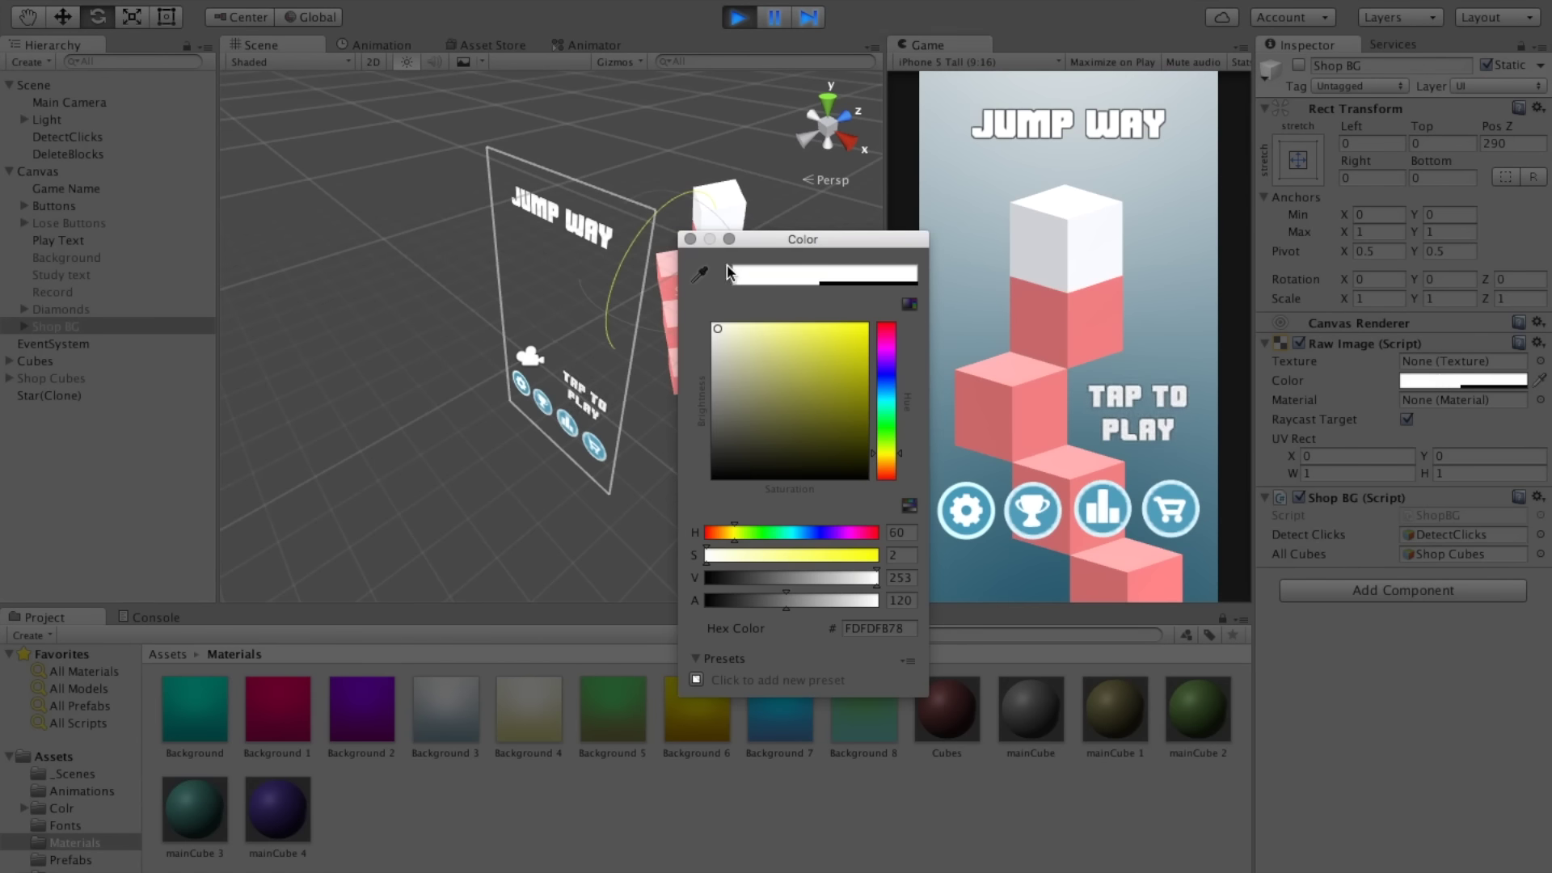
Step: While the game runs, reopen the shop overlay and try raising the Shop BG colour's opacity
{"action": "left_click", "coordinate": [984, 409]}
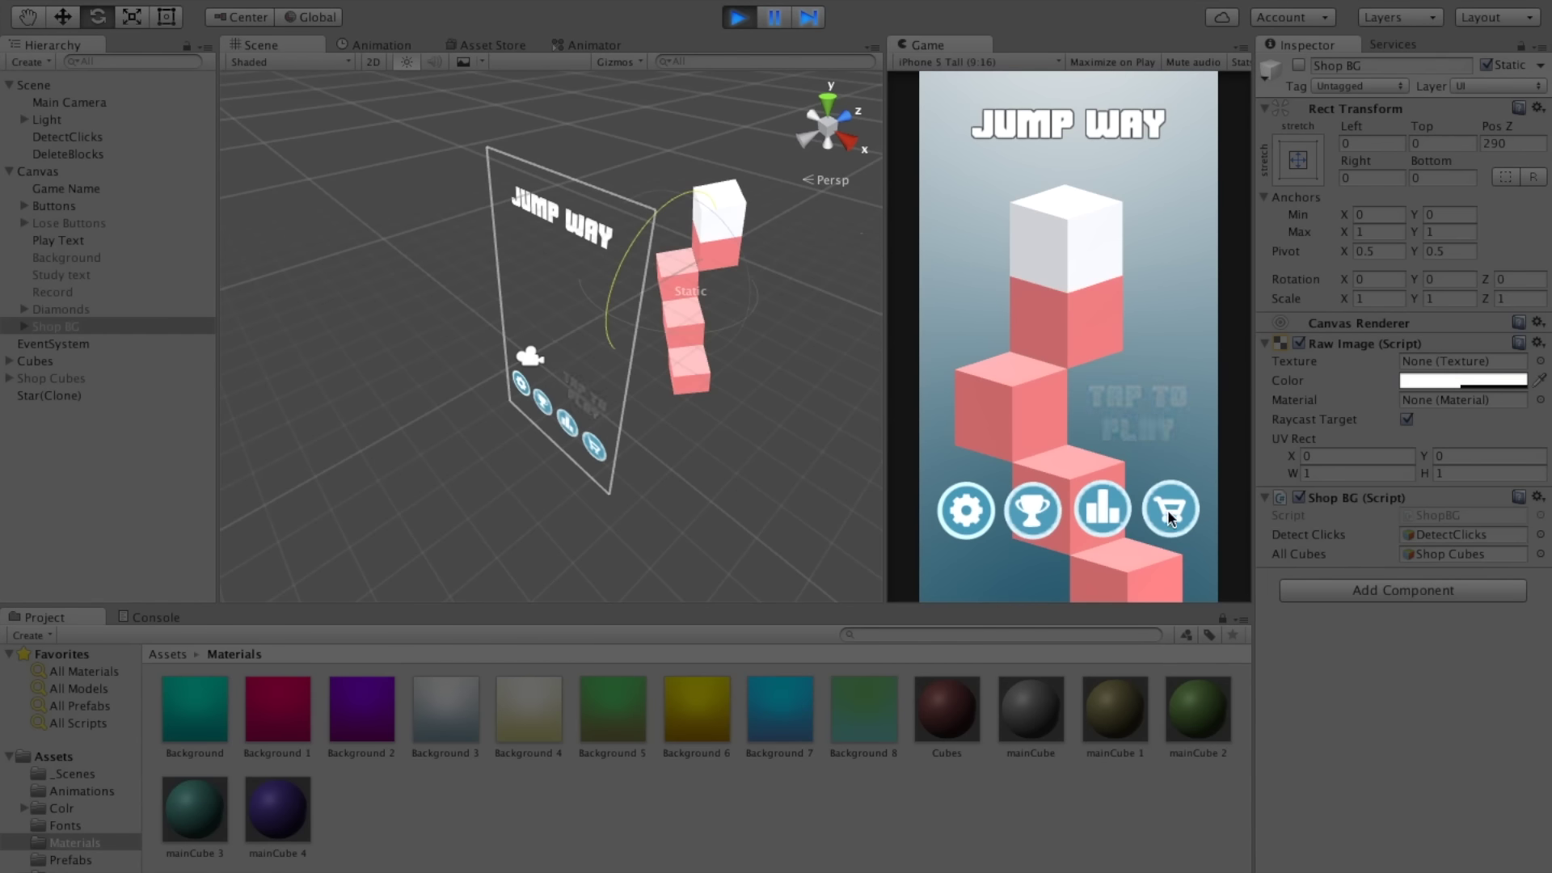
{"action": "left_click", "coordinate": [1167, 509]}
{"action": "left_click", "coordinate": [1463, 381]}
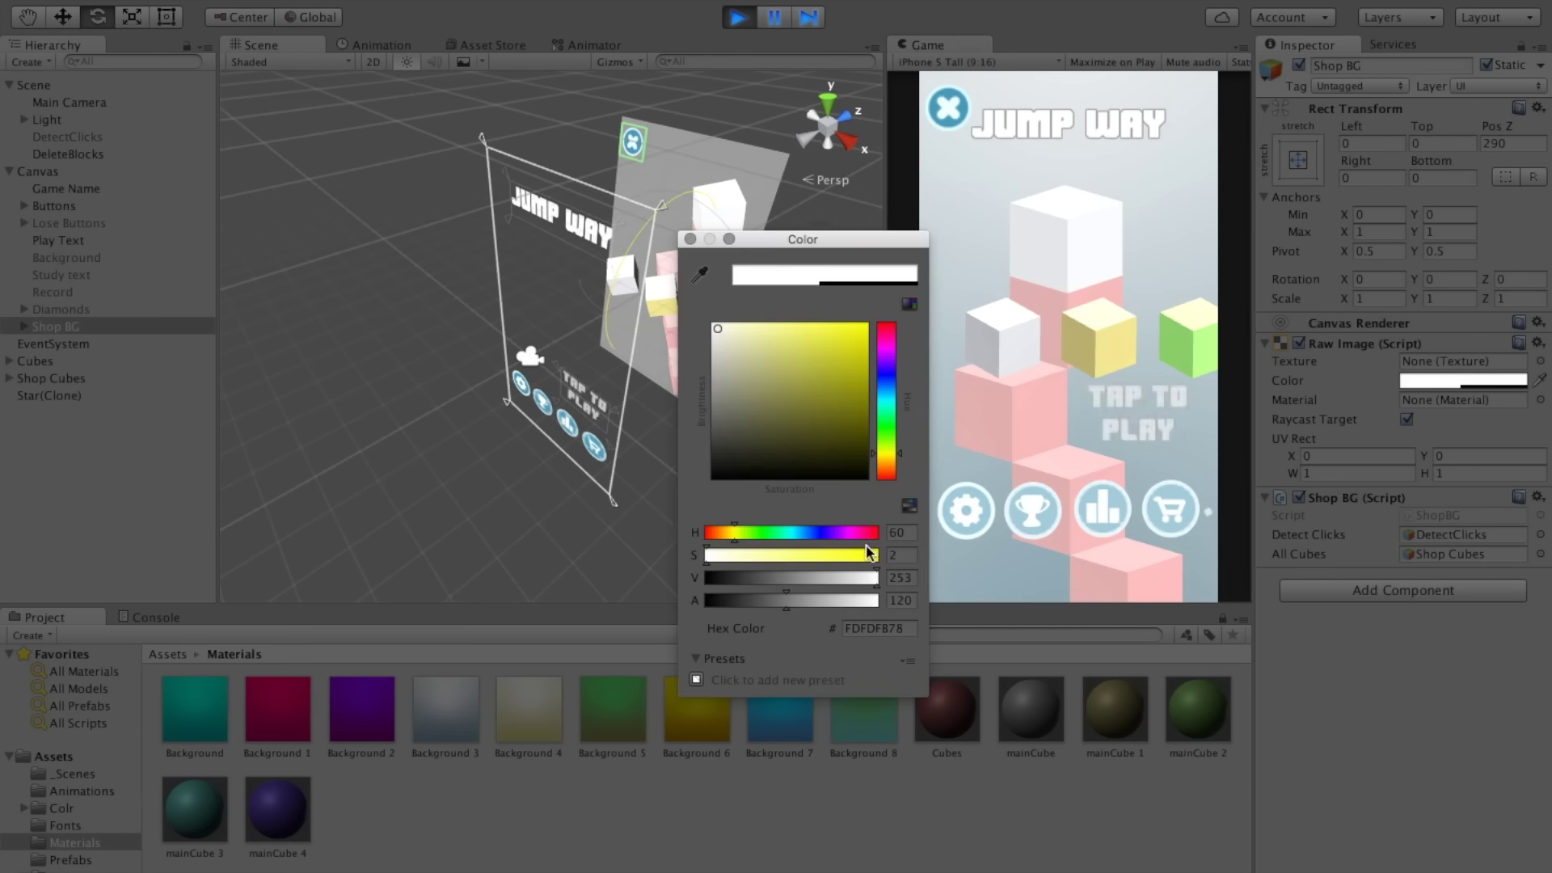
{"action": "left_click", "coordinate": [807, 600]}
{"action": "left_click_drag", "start_coordinate": [813, 602], "coordinate": [849, 601]}
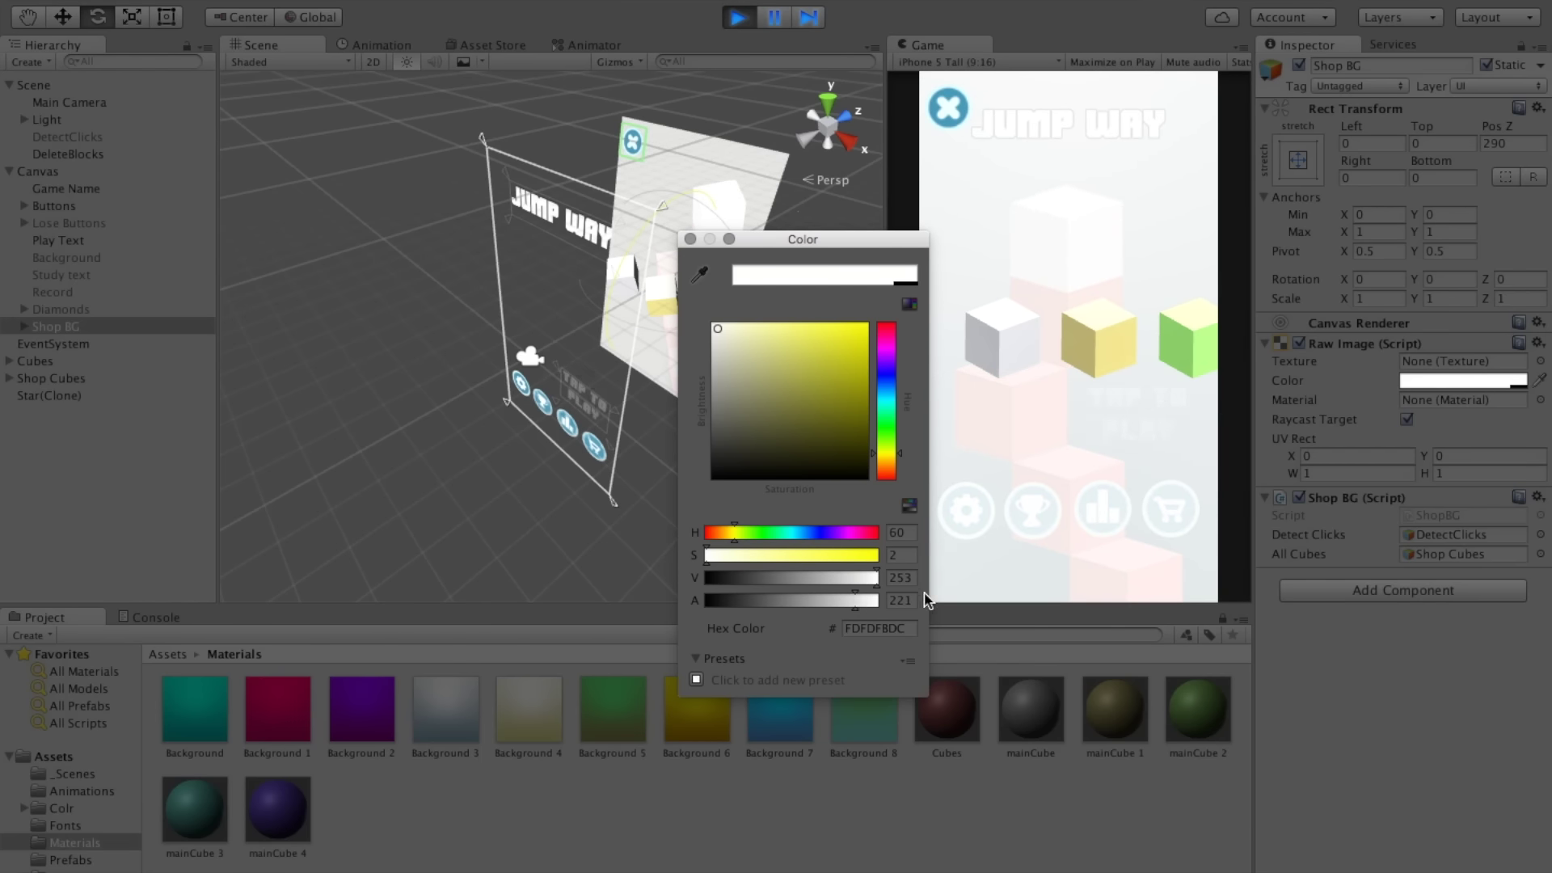
{"action": "left_click", "coordinate": [879, 628]}
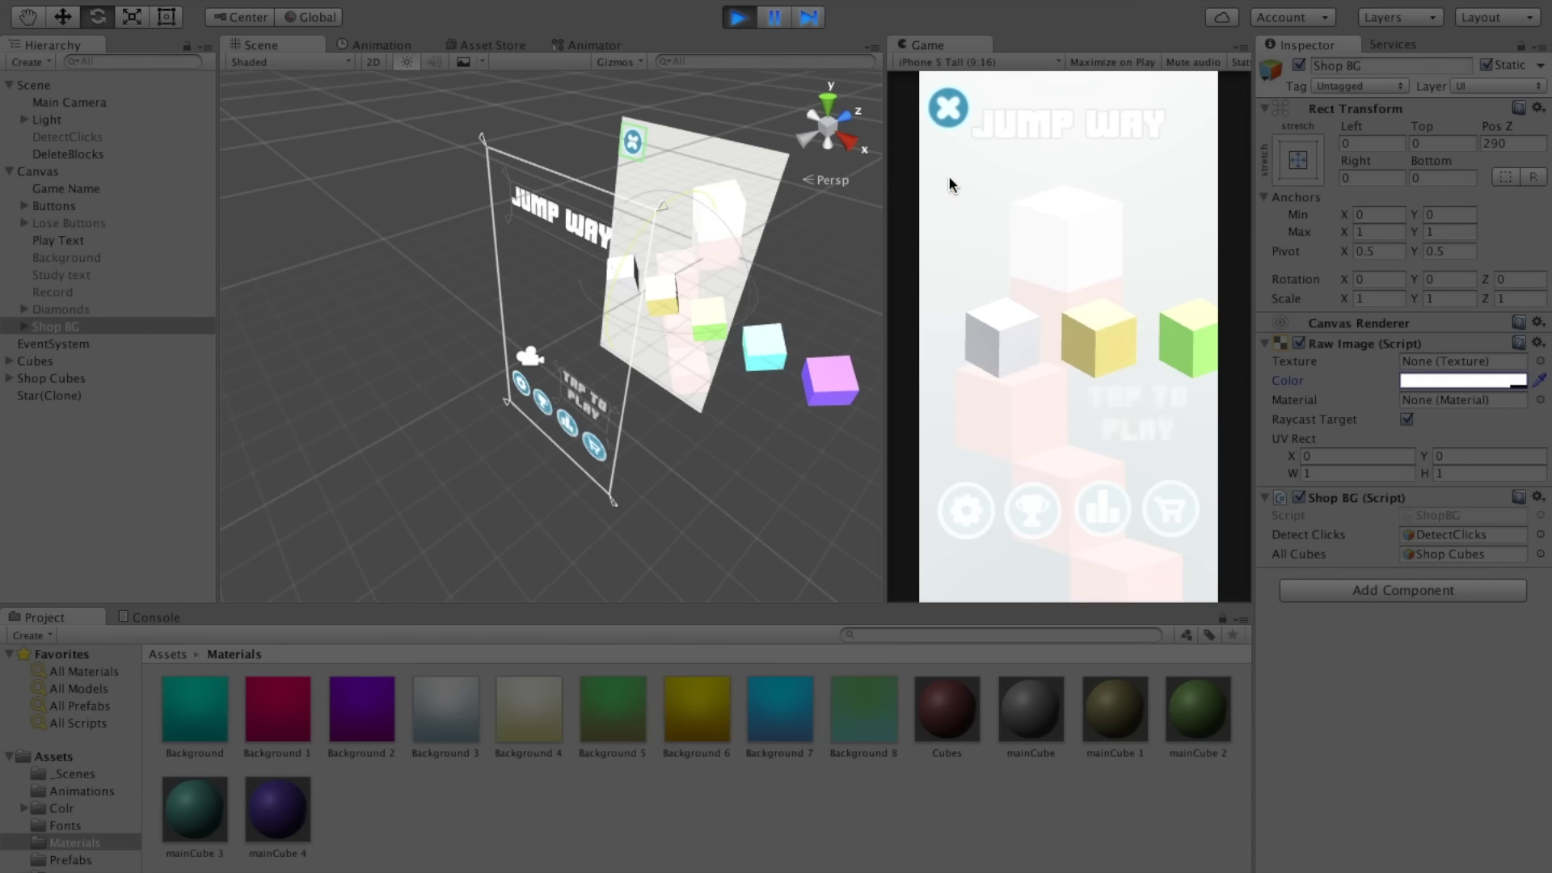
{"action": "left_click", "coordinate": [946, 105]}
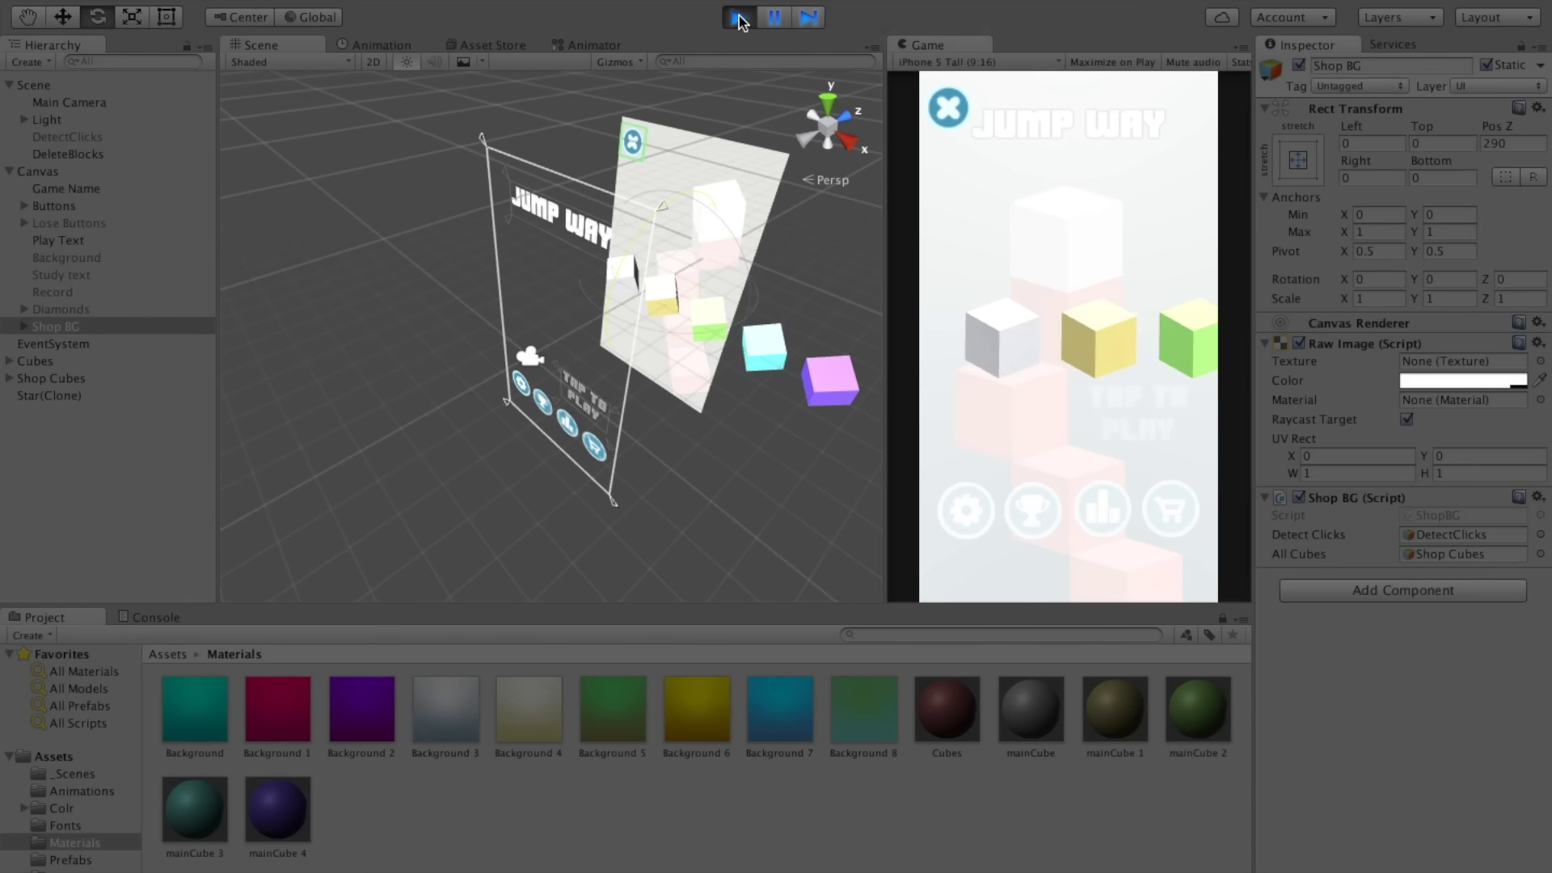
Step: Stop Play mode and set the Shop BG Raw Image colour to hex FDFDFBDC
{"action": "left_click", "coordinate": [738, 17]}
{"action": "left_click", "coordinate": [1467, 382]}
{"action": "left_click", "coordinate": [877, 628]}
{"action": "type", "text": "FDFDFBDC"}
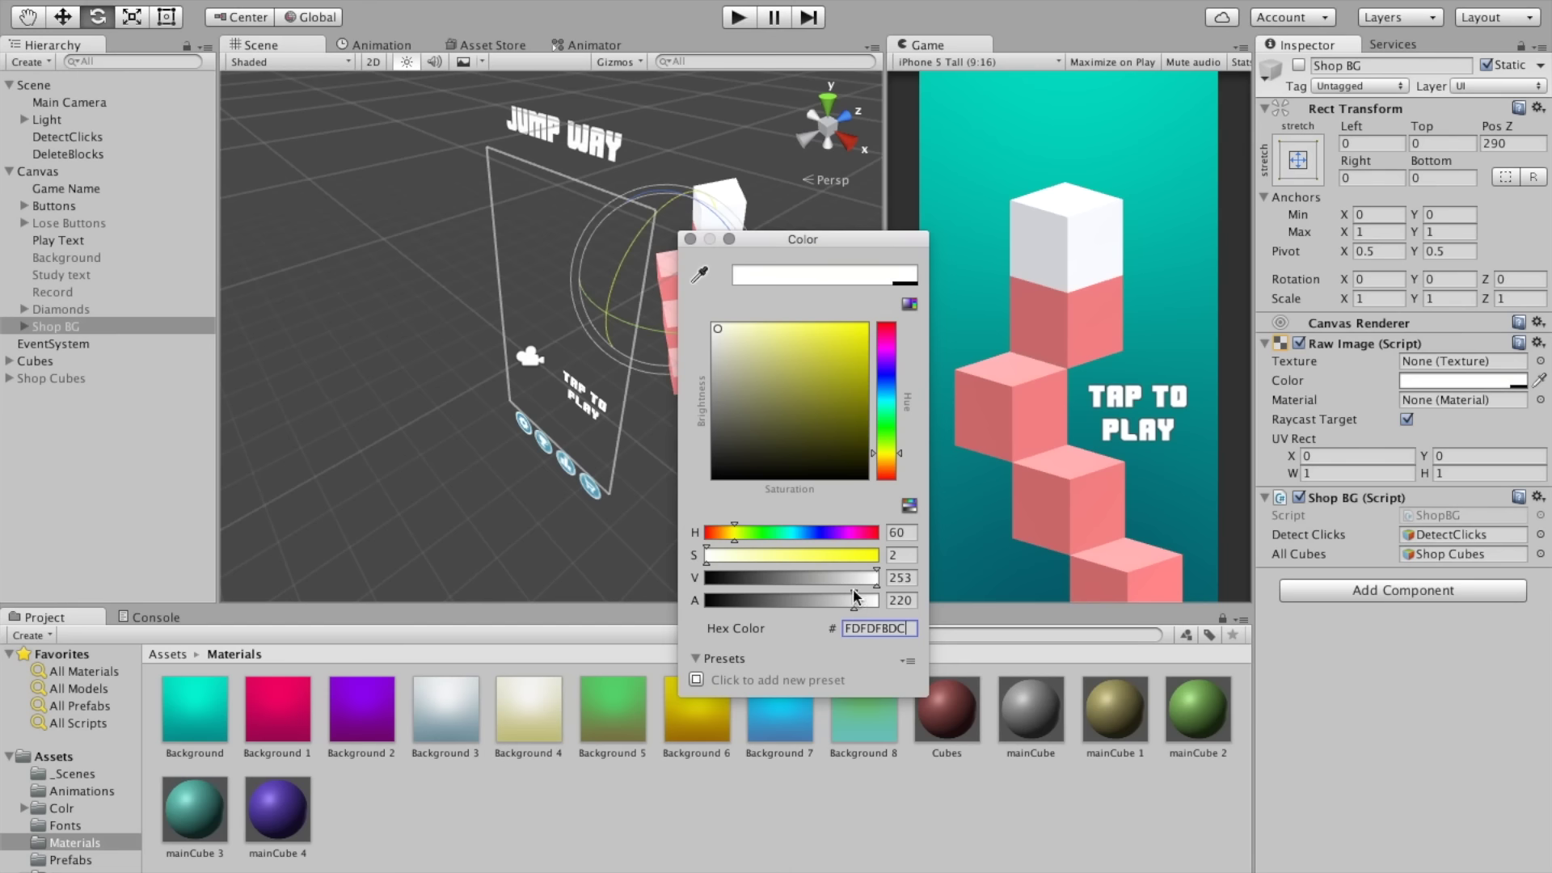
{"action": "left_click", "coordinate": [690, 239]}
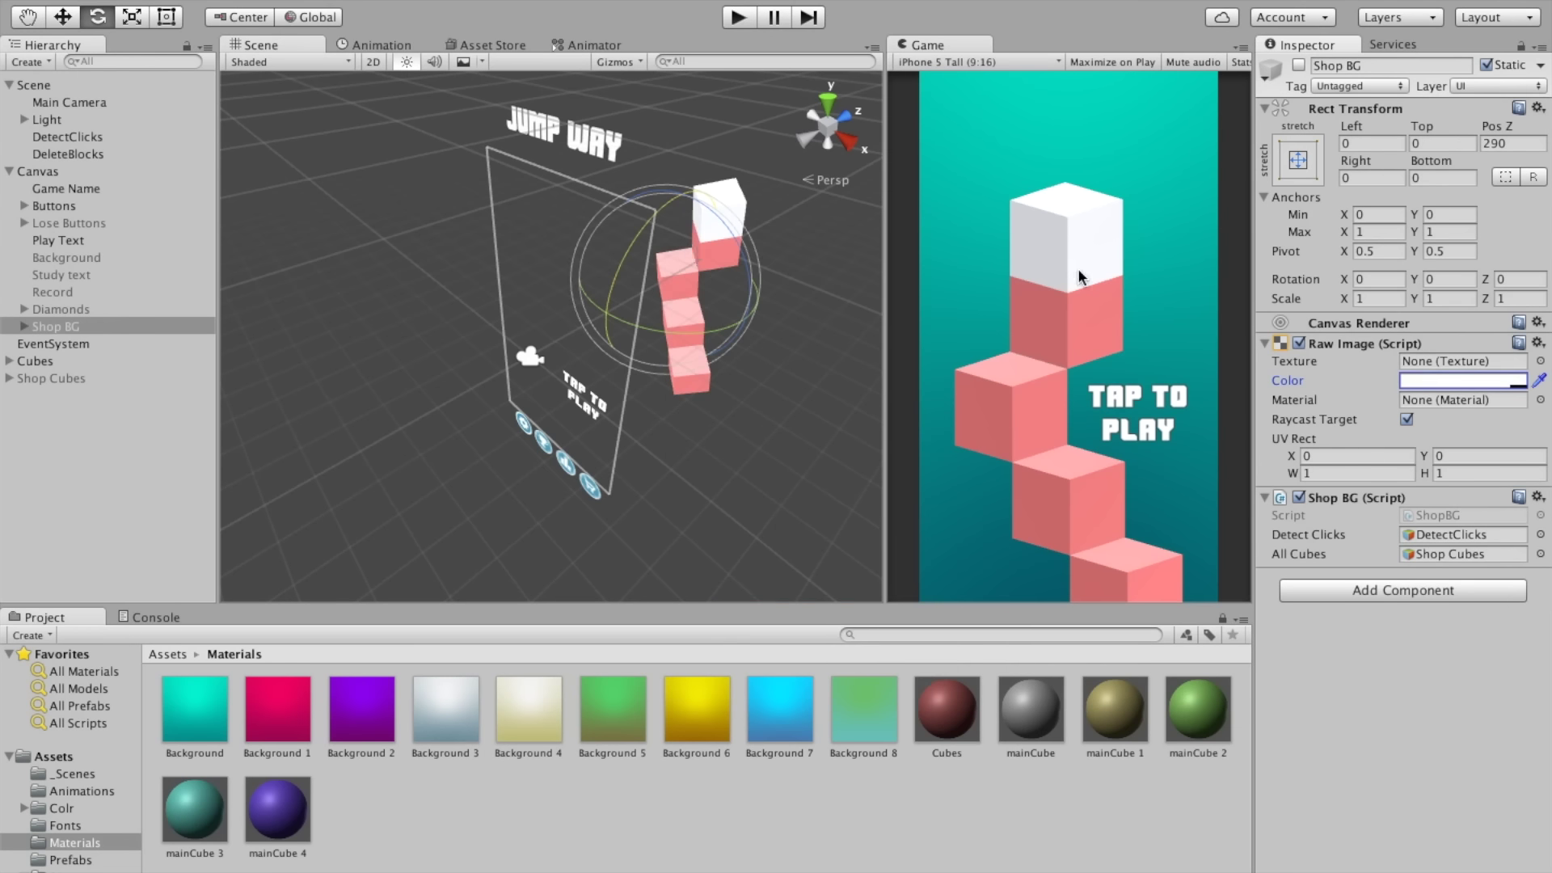
Step: Expand Shop Cubes and make it active so the preview cubes show
{"action": "left_click", "coordinate": [48, 379]}
{"action": "left_click", "coordinate": [8, 378]}
{"action": "left_click", "coordinate": [1298, 64]}
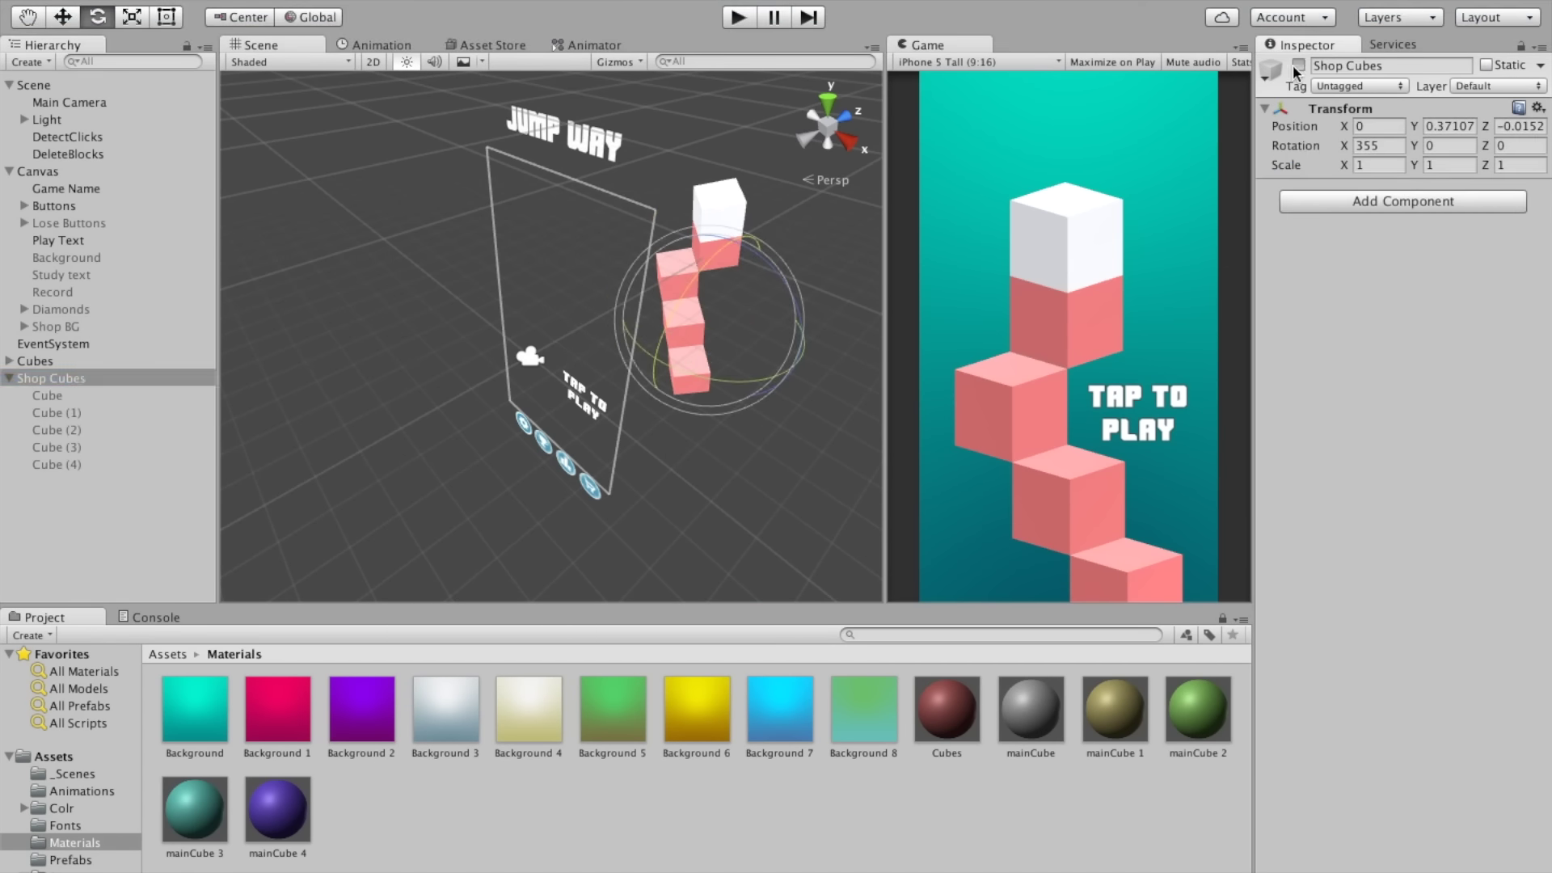
Step: Create a cube under Shop Cubes and name it Scroll Objects
{"action": "left_click", "coordinate": [28, 62]}
{"action": "mouse_move", "coordinate": [114, 117]}
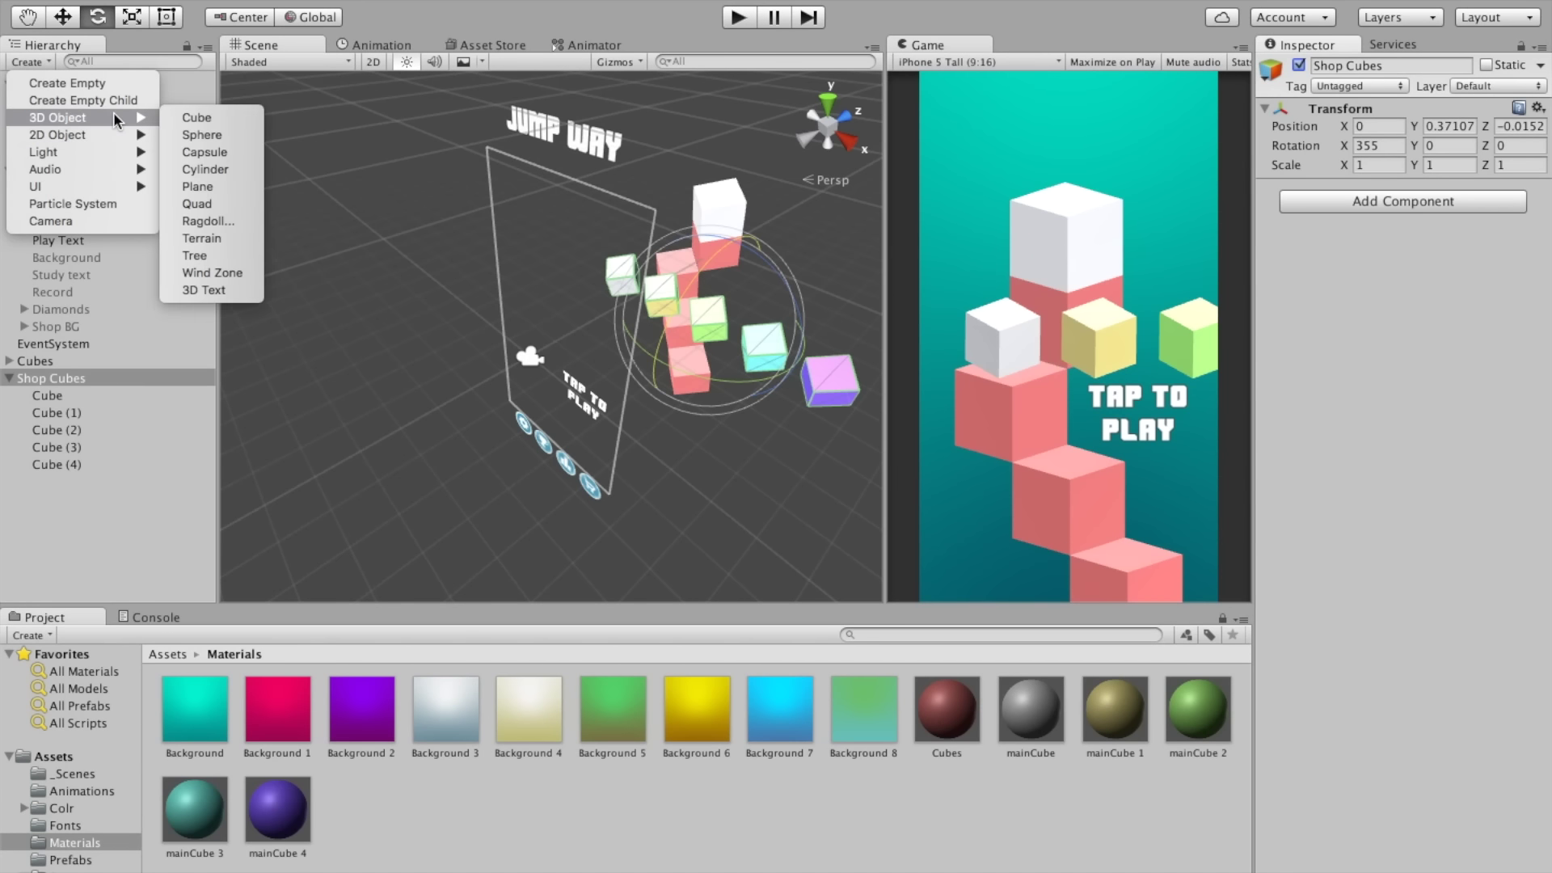
{"action": "left_click", "coordinate": [213, 124]}
{"action": "mouse_move", "coordinate": [65, 482]}
{"action": "left_mouse_down"}
{"action": "mouse_move", "coordinate": [50, 467]}
{"action": "mouse_move", "coordinate": [53, 378]}
{"action": "left_mouse_up"}
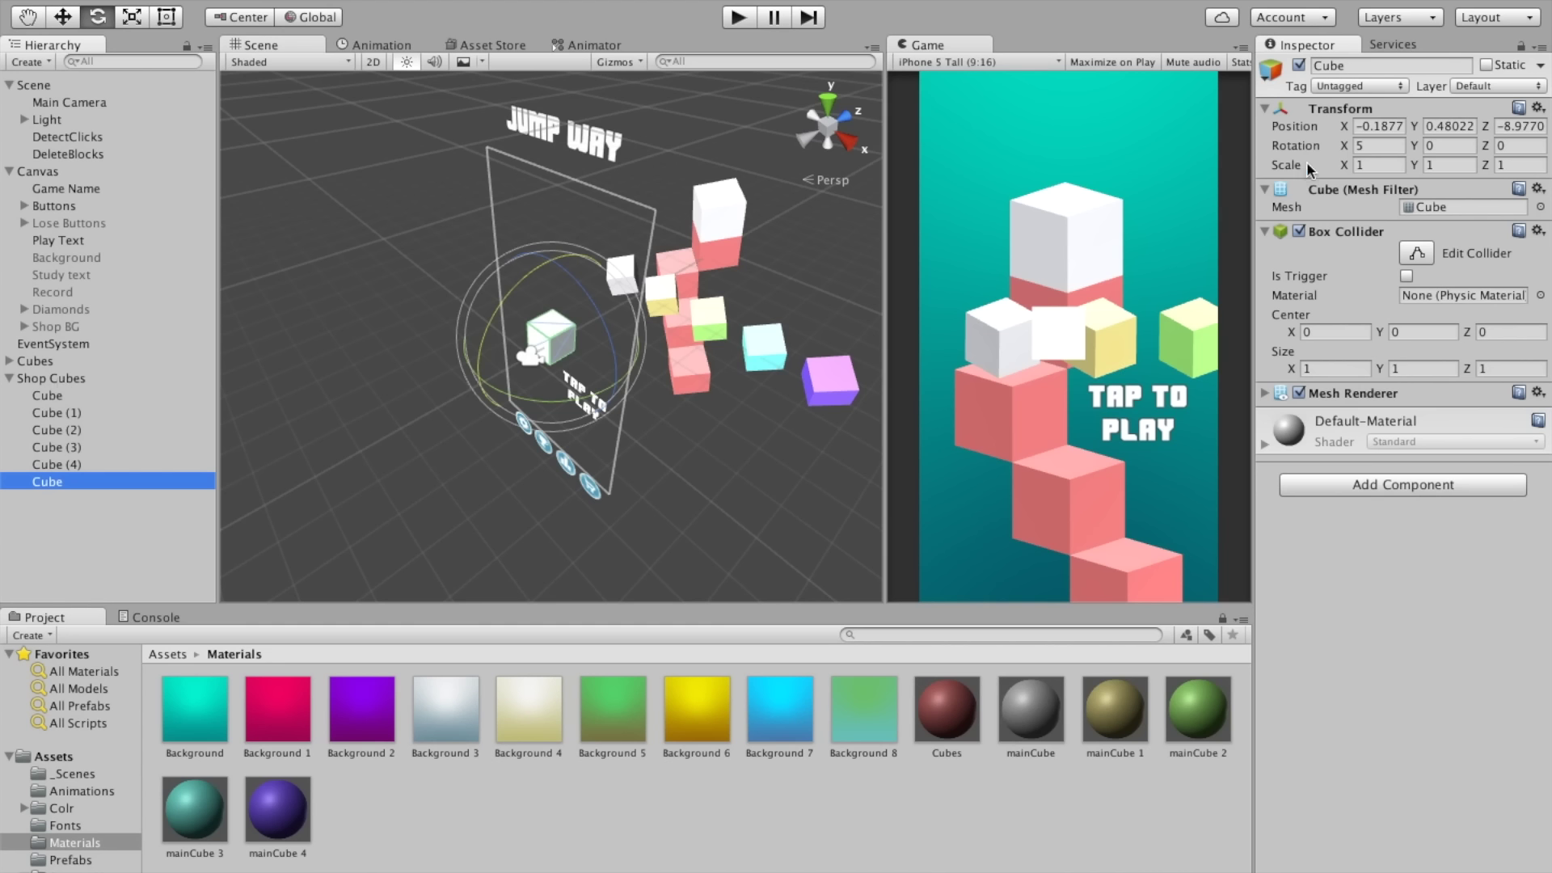
{"action": "left_click", "coordinate": [1396, 67]}
{"action": "type", "text": "Scroll Obj"}
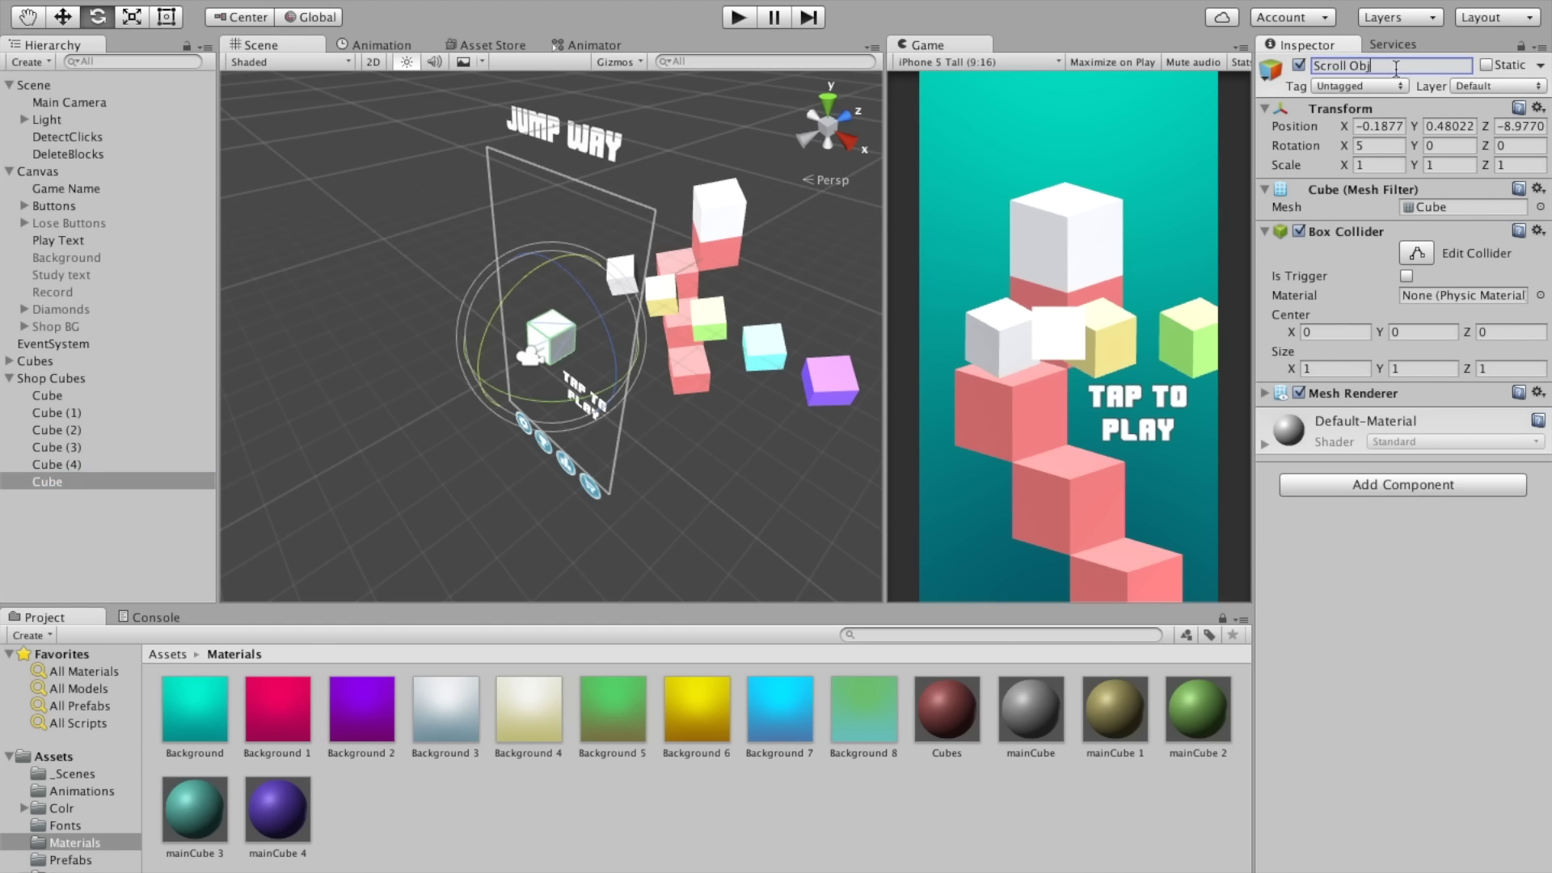
{"action": "key", "text": "Return"}
{"action": "left_click", "coordinate": [1396, 66]}
Step: Mark Scroll Objects as Static and reset its Transform
{"action": "left_click", "coordinate": [1502, 67]}
{"action": "left_click", "coordinate": [1538, 108]}
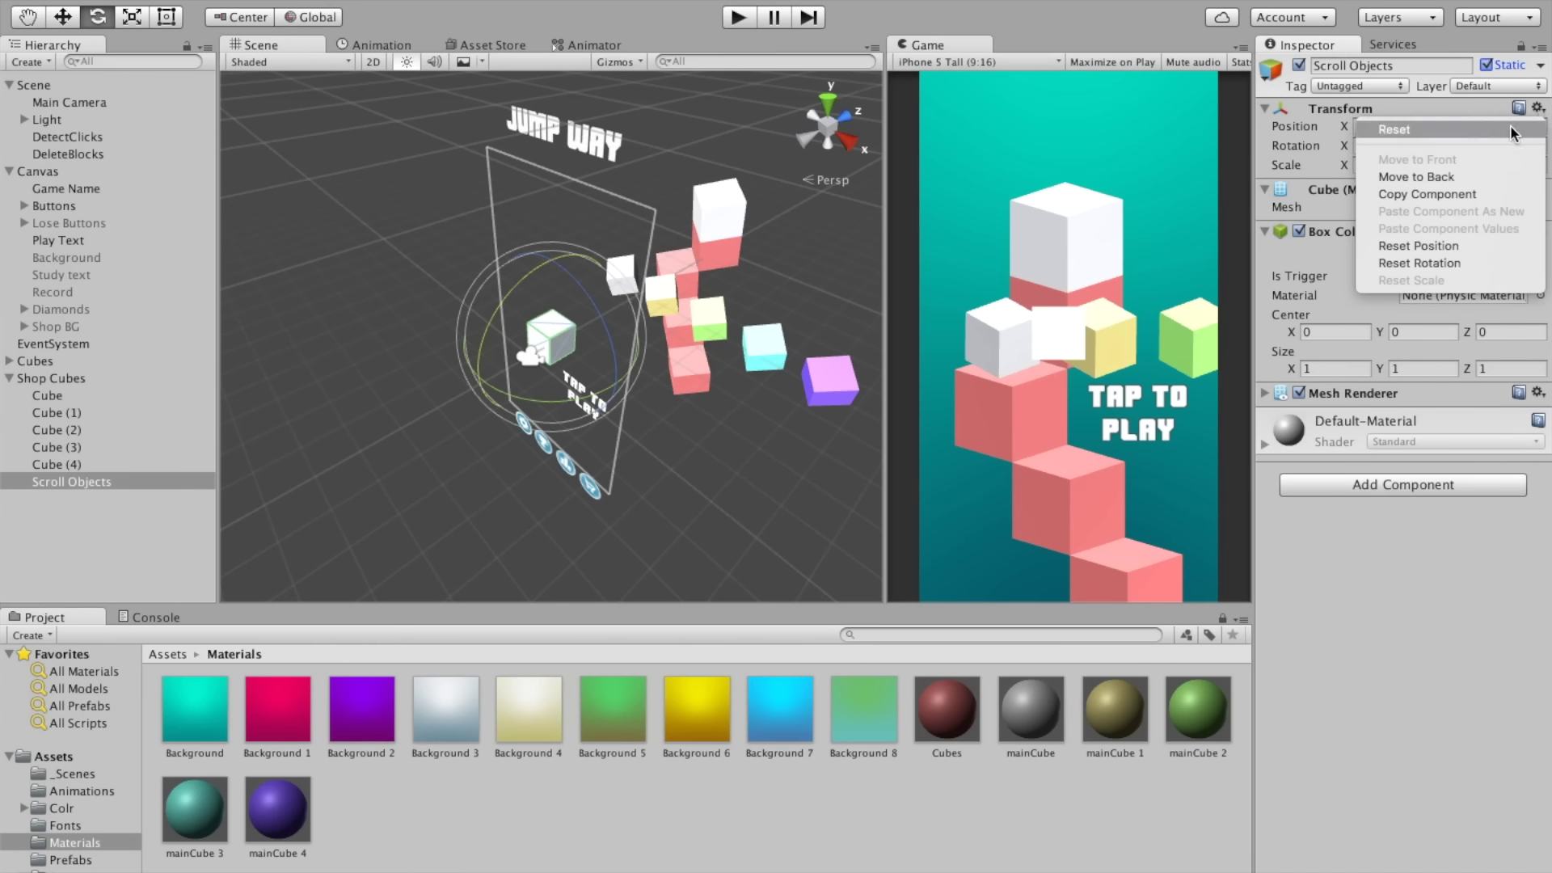
{"action": "left_click", "coordinate": [1511, 125]}
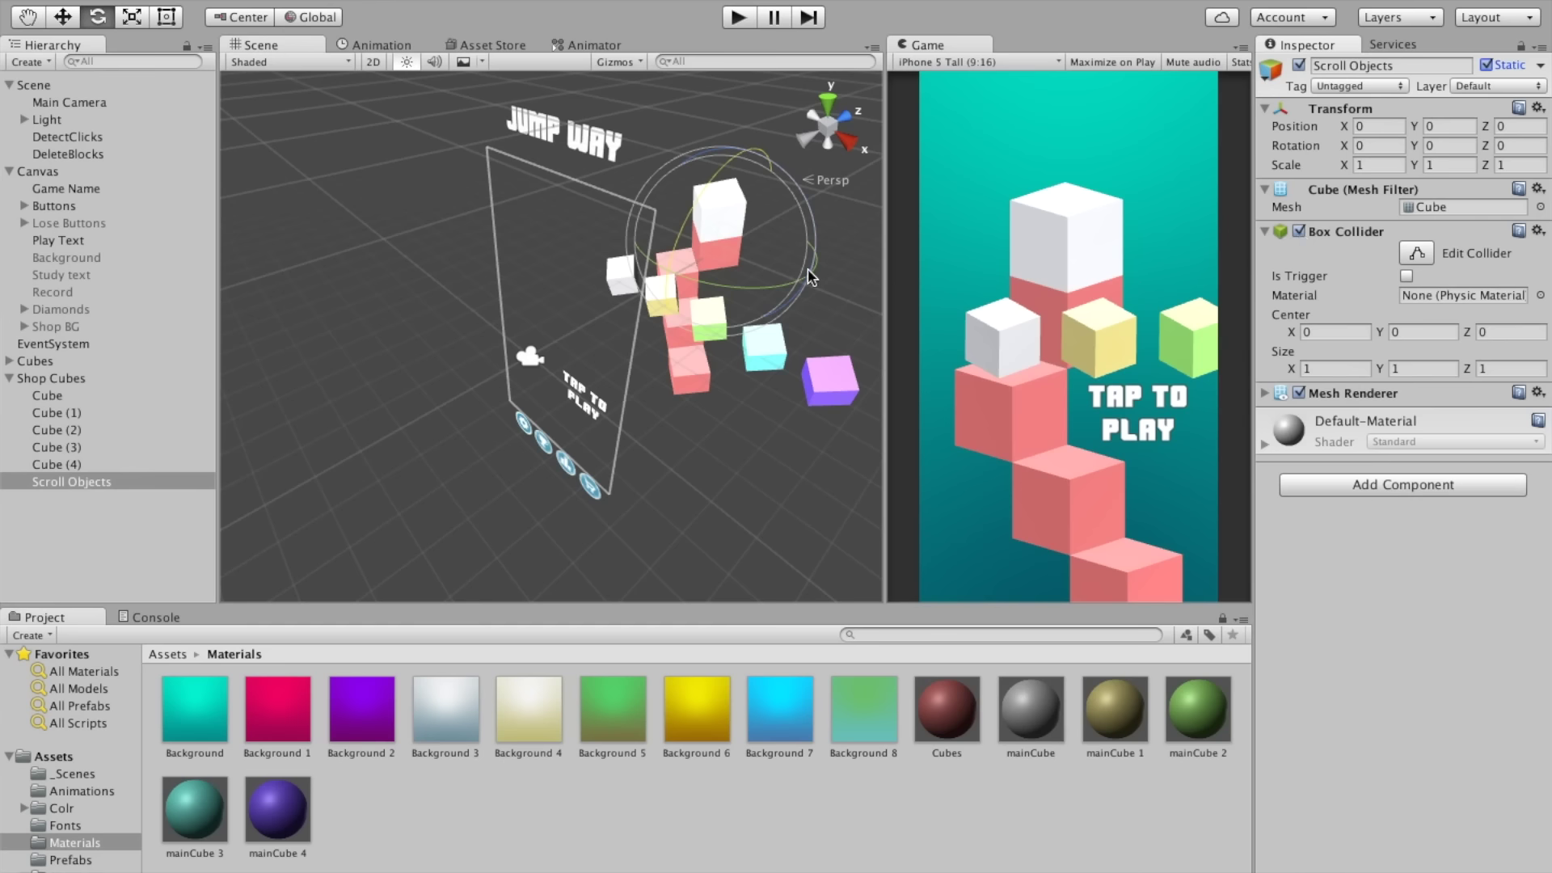
Step: Frame Scroll Objects and move it down beside the preview cubes
{"action": "key", "text": "f"}
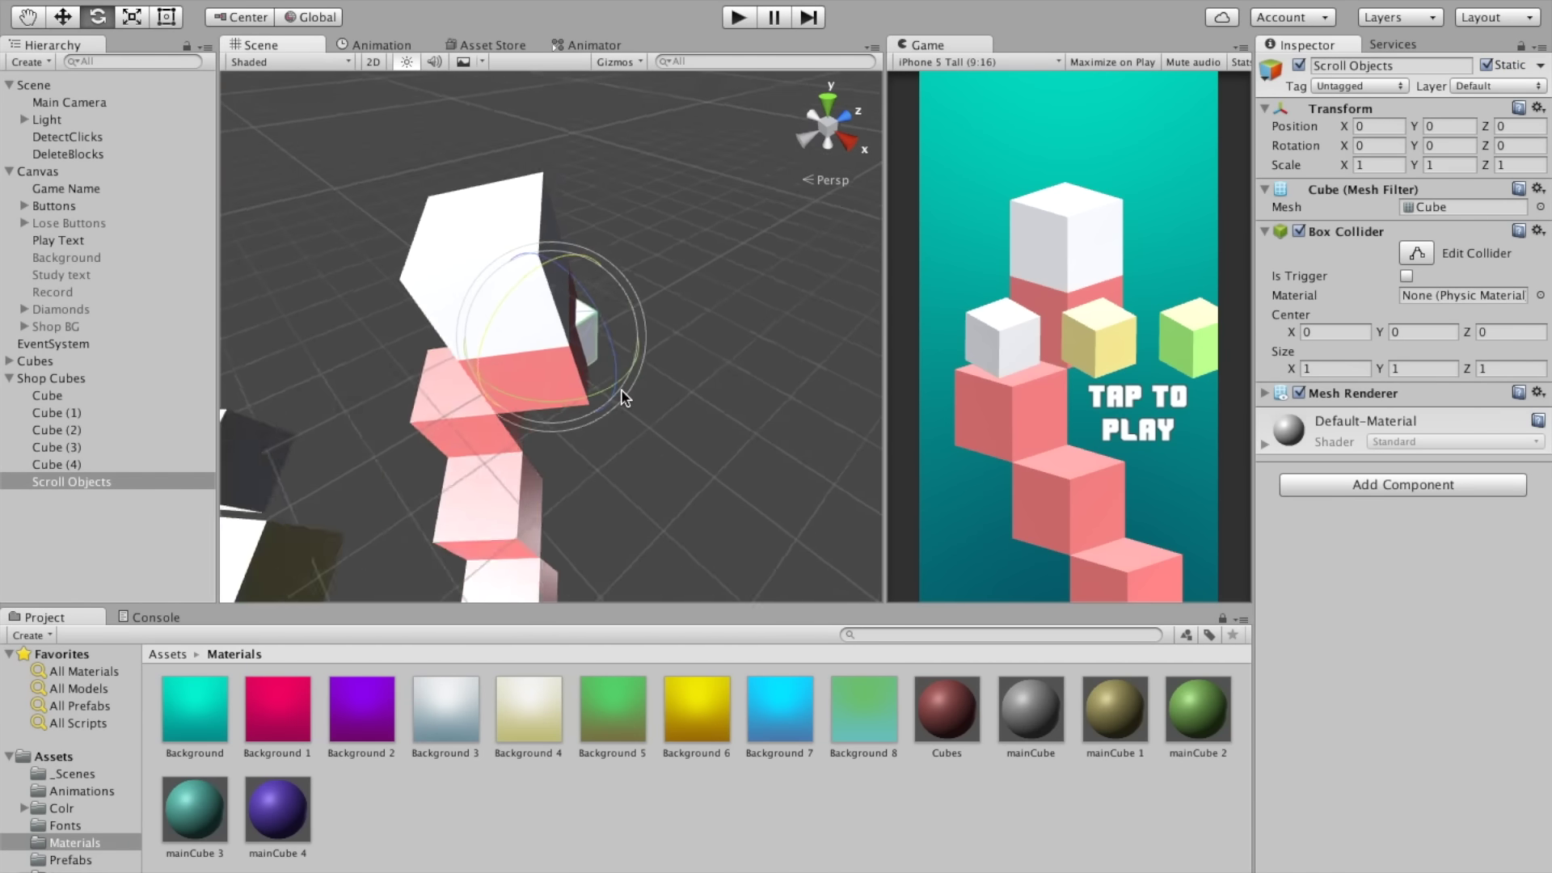
{"action": "key", "text": "w"}
{"action": "left_click_drag", "start_coordinate": [550, 342], "coordinate": [478, 357]}
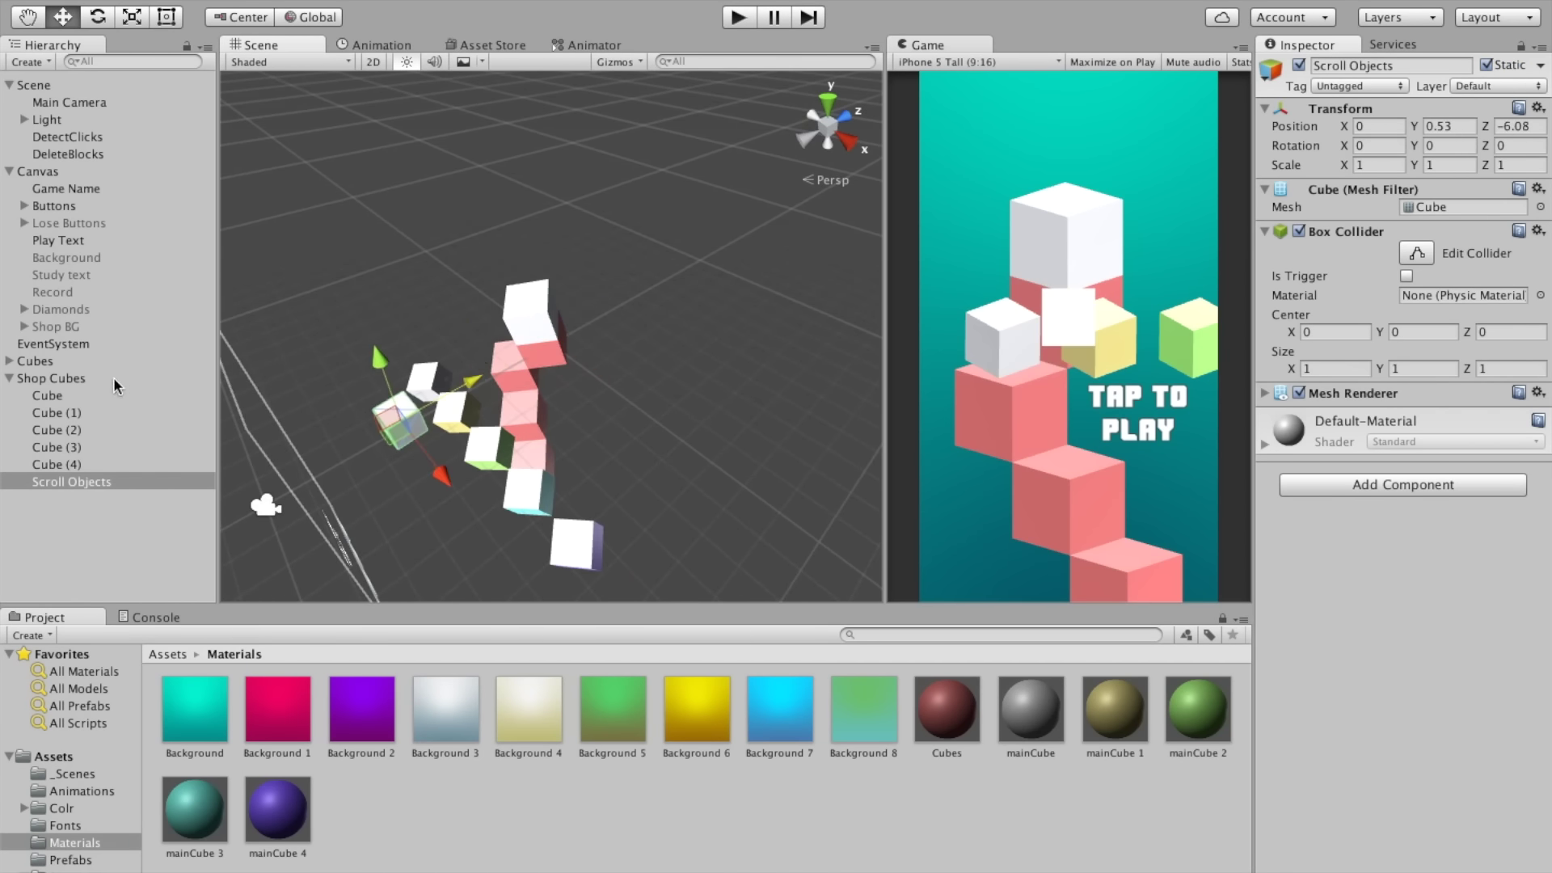
{"action": "left_click", "coordinate": [60, 464]}
Step: Remove the Box Collider from Cube through Cube (4), then reselect Scroll Objects
{"action": "left_click", "coordinate": [56, 396], "text": "shift"}
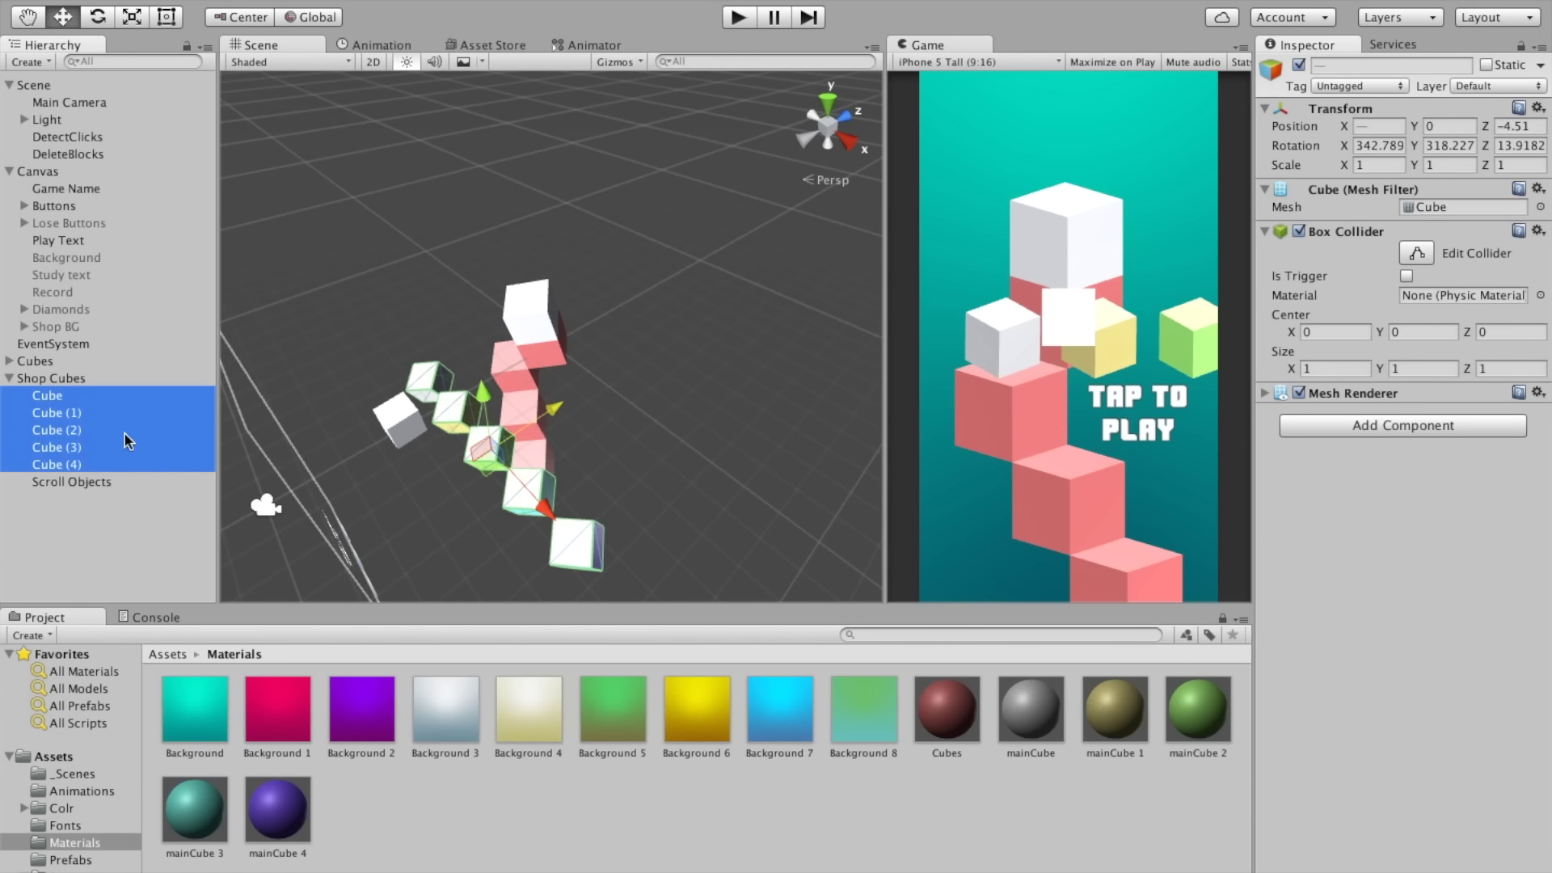
{"action": "left_click", "coordinate": [1538, 231]}
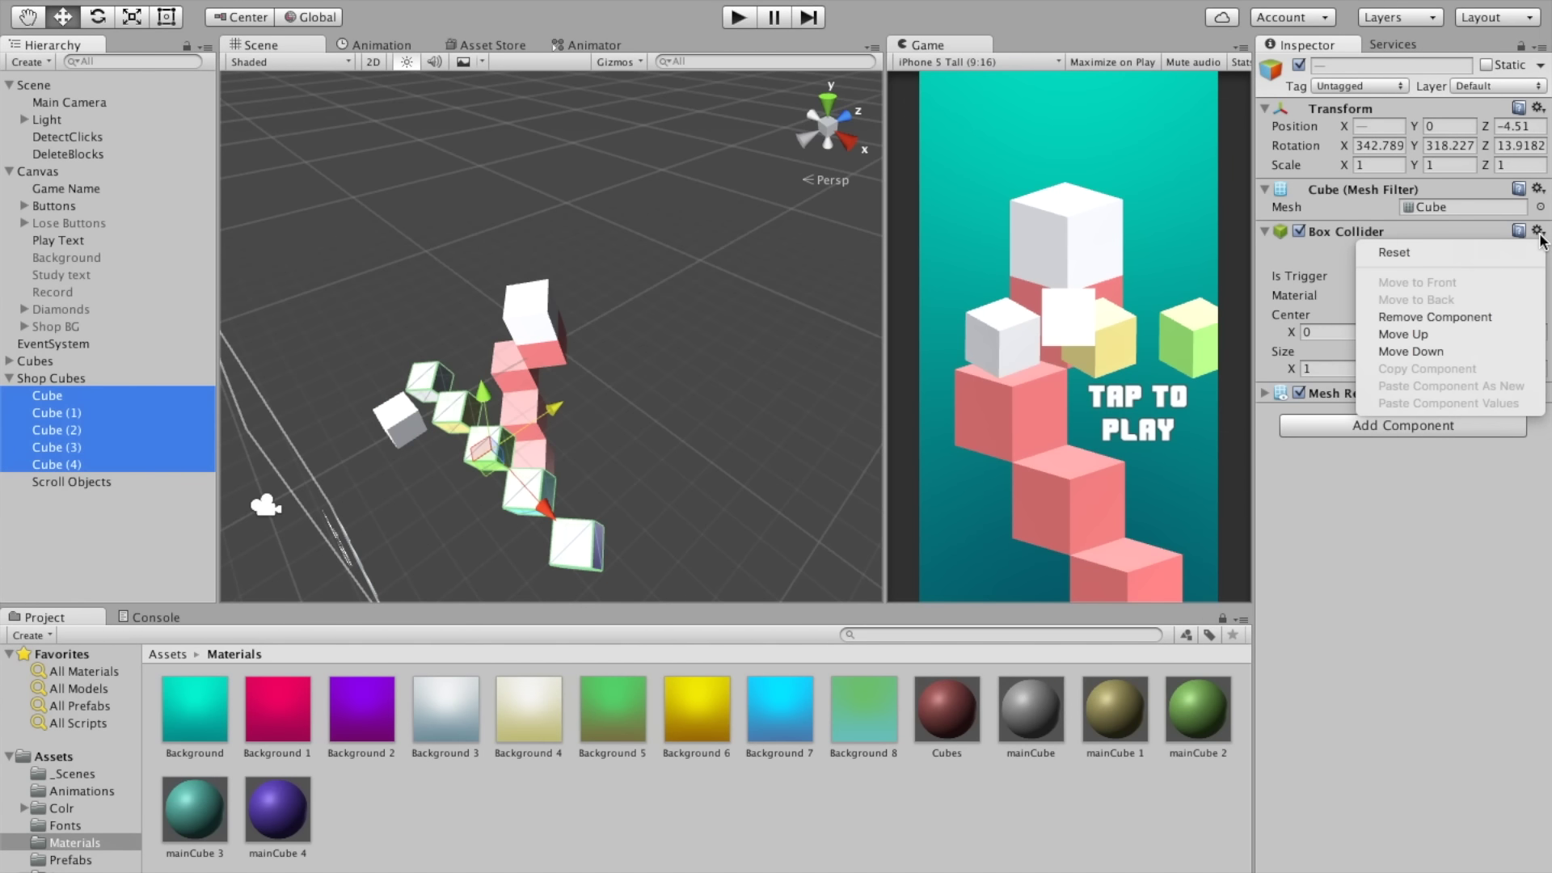
{"action": "left_click", "coordinate": [1473, 324]}
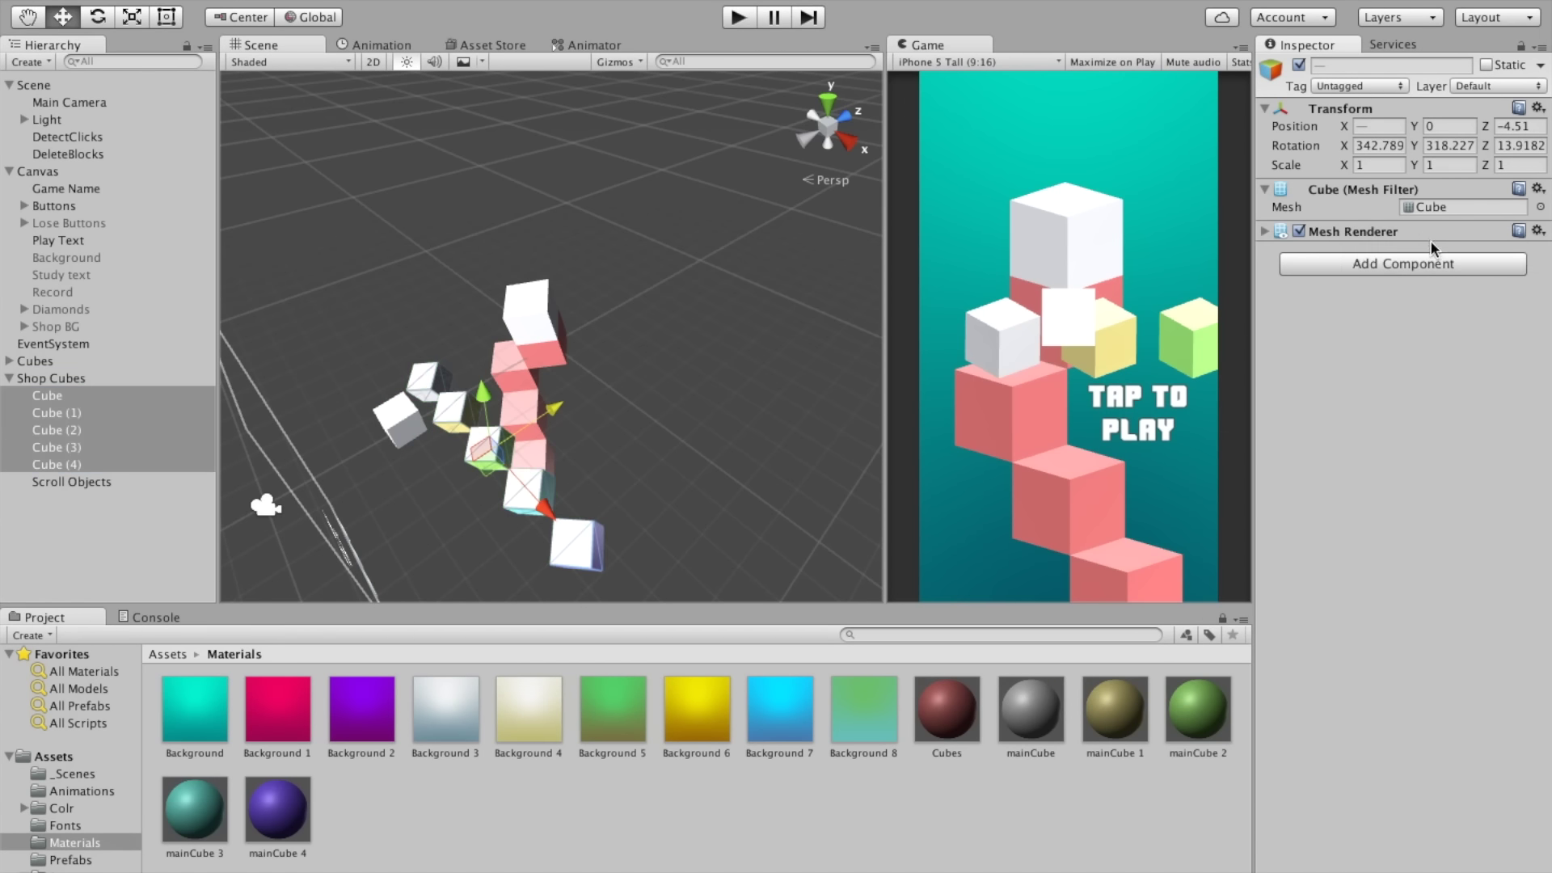
{"action": "left_click", "coordinate": [77, 482]}
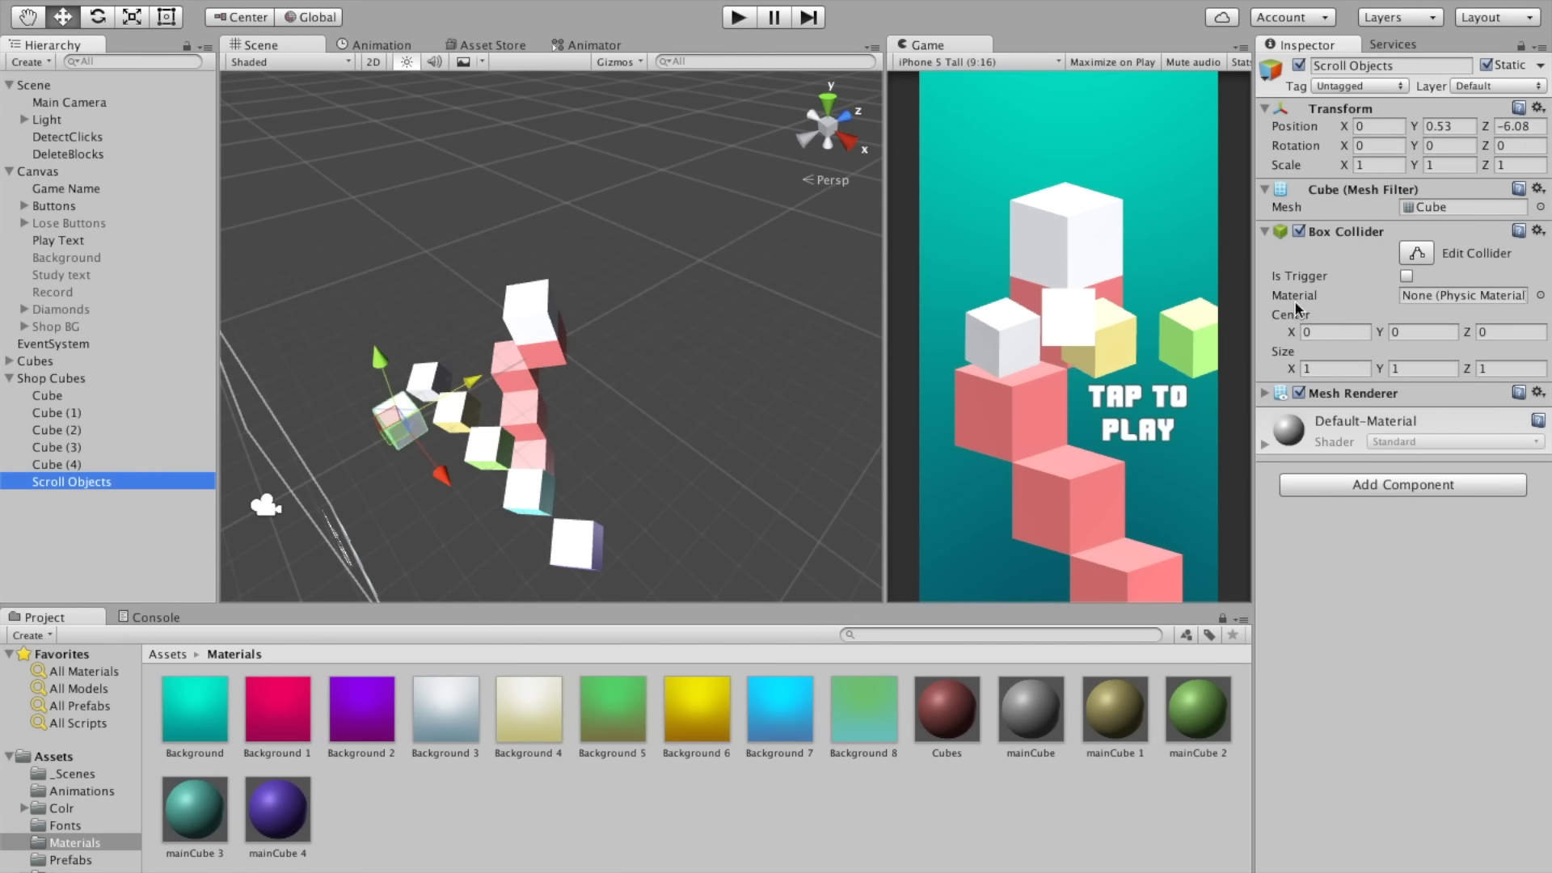
Step: Make Scroll Objects' collider a trigger and set its Position Y to 0
{"action": "left_click", "coordinate": [1406, 277]}
{"action": "left_click", "coordinate": [1460, 123]}
{"action": "type", "text": "0"}
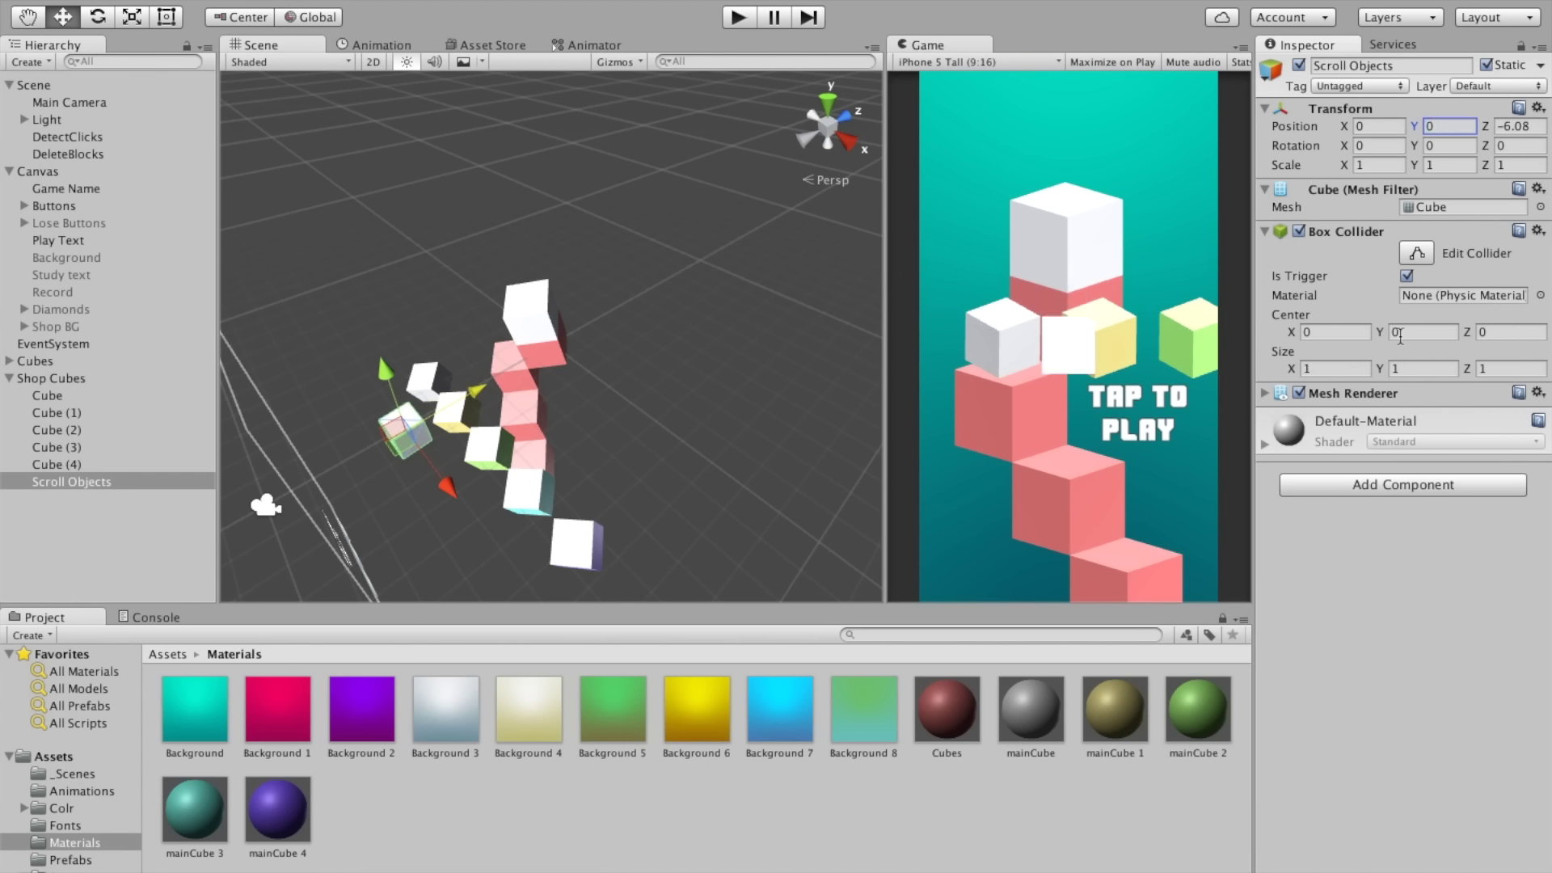
{"action": "left_click_drag", "start_coordinate": [1332, 365], "coordinate": [897, 394]}
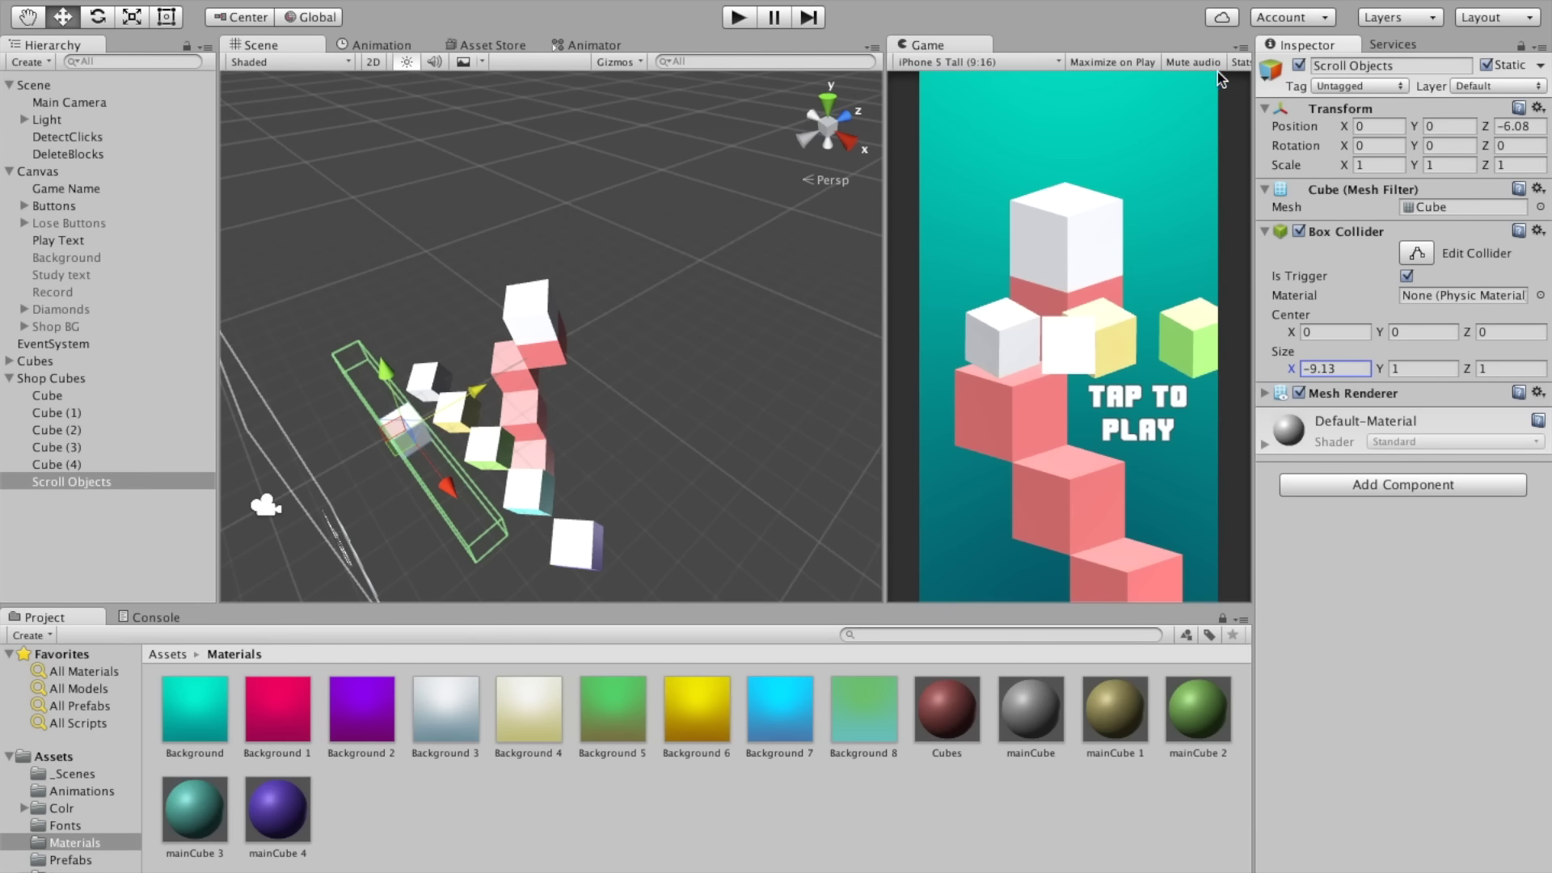
Step: Widen the Game view, show gizmos, and preview at iPad Tall (3:4)
{"action": "left_click_drag", "start_coordinate": [886, 162], "coordinate": [823, 158]}
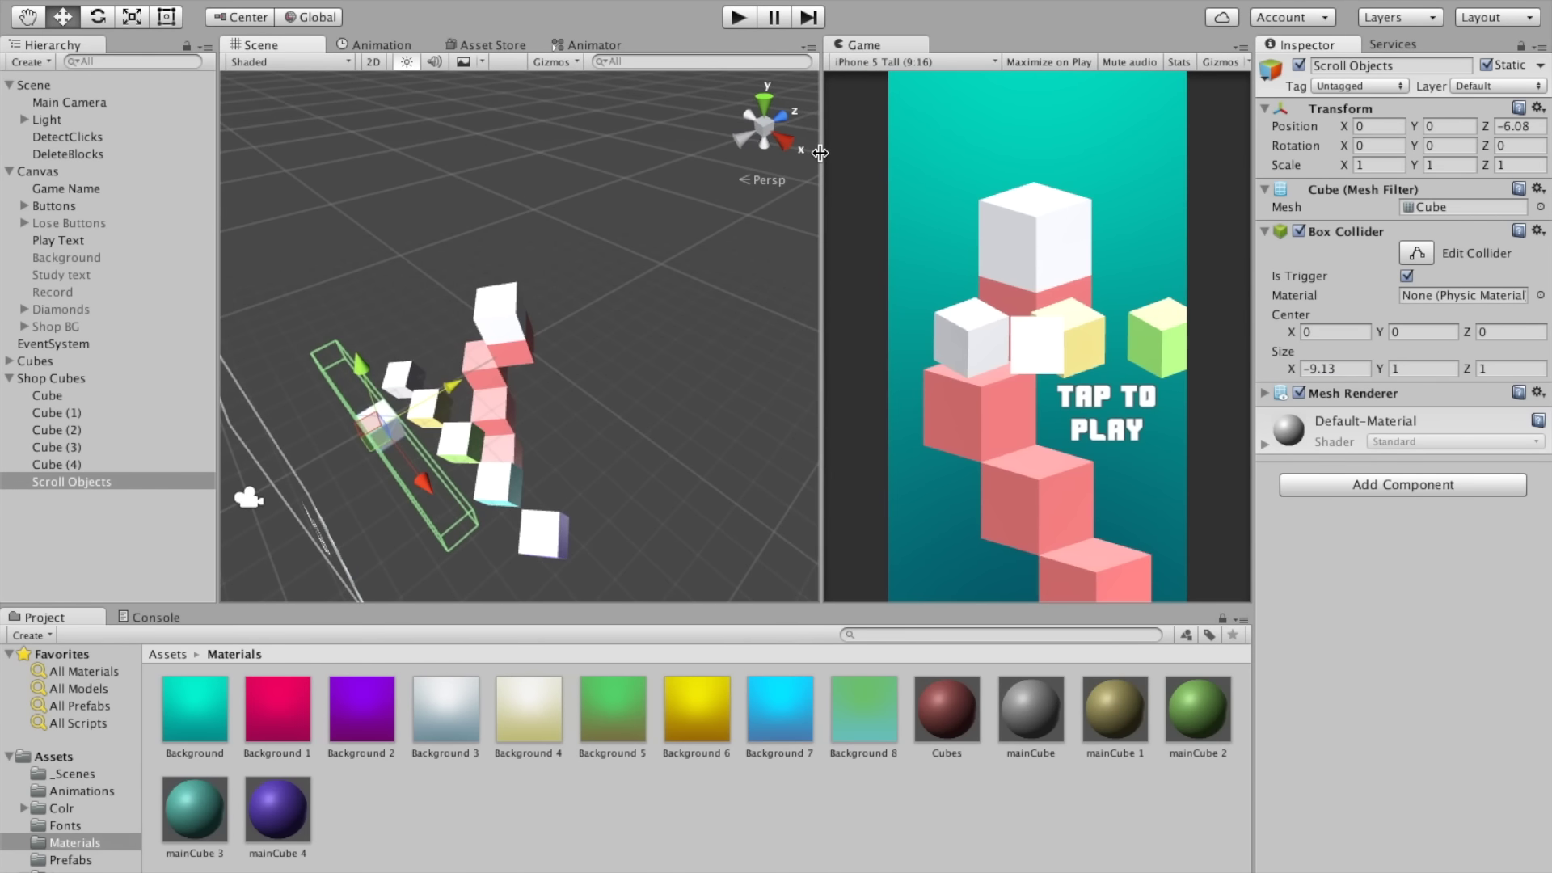
{"action": "left_click", "coordinate": [1215, 64]}
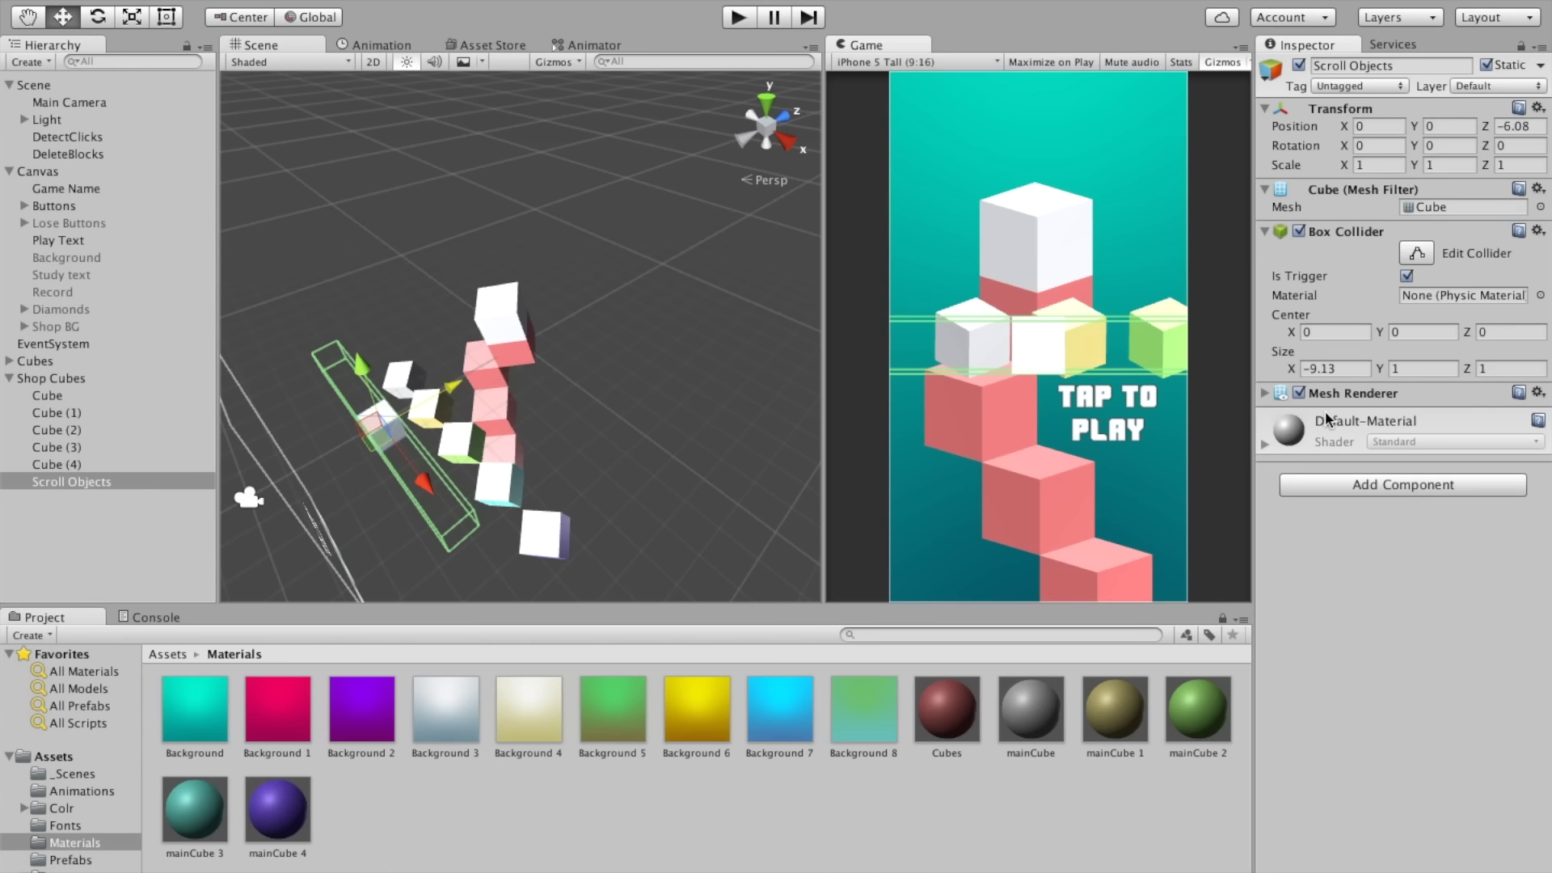
{"action": "left_click", "coordinate": [843, 64]}
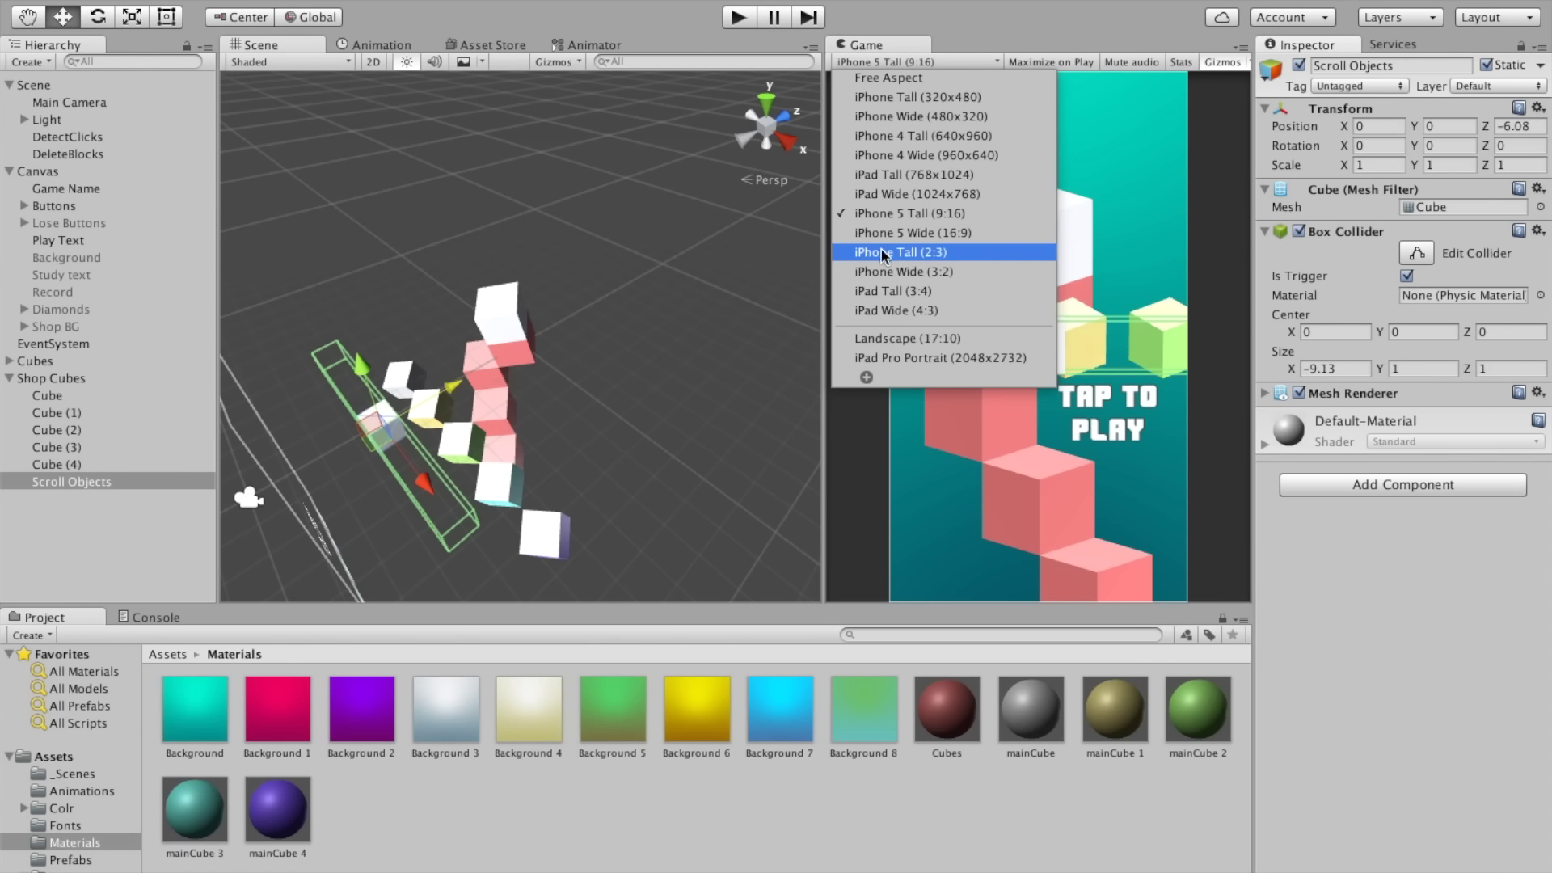
{"action": "left_click", "coordinate": [922, 293]}
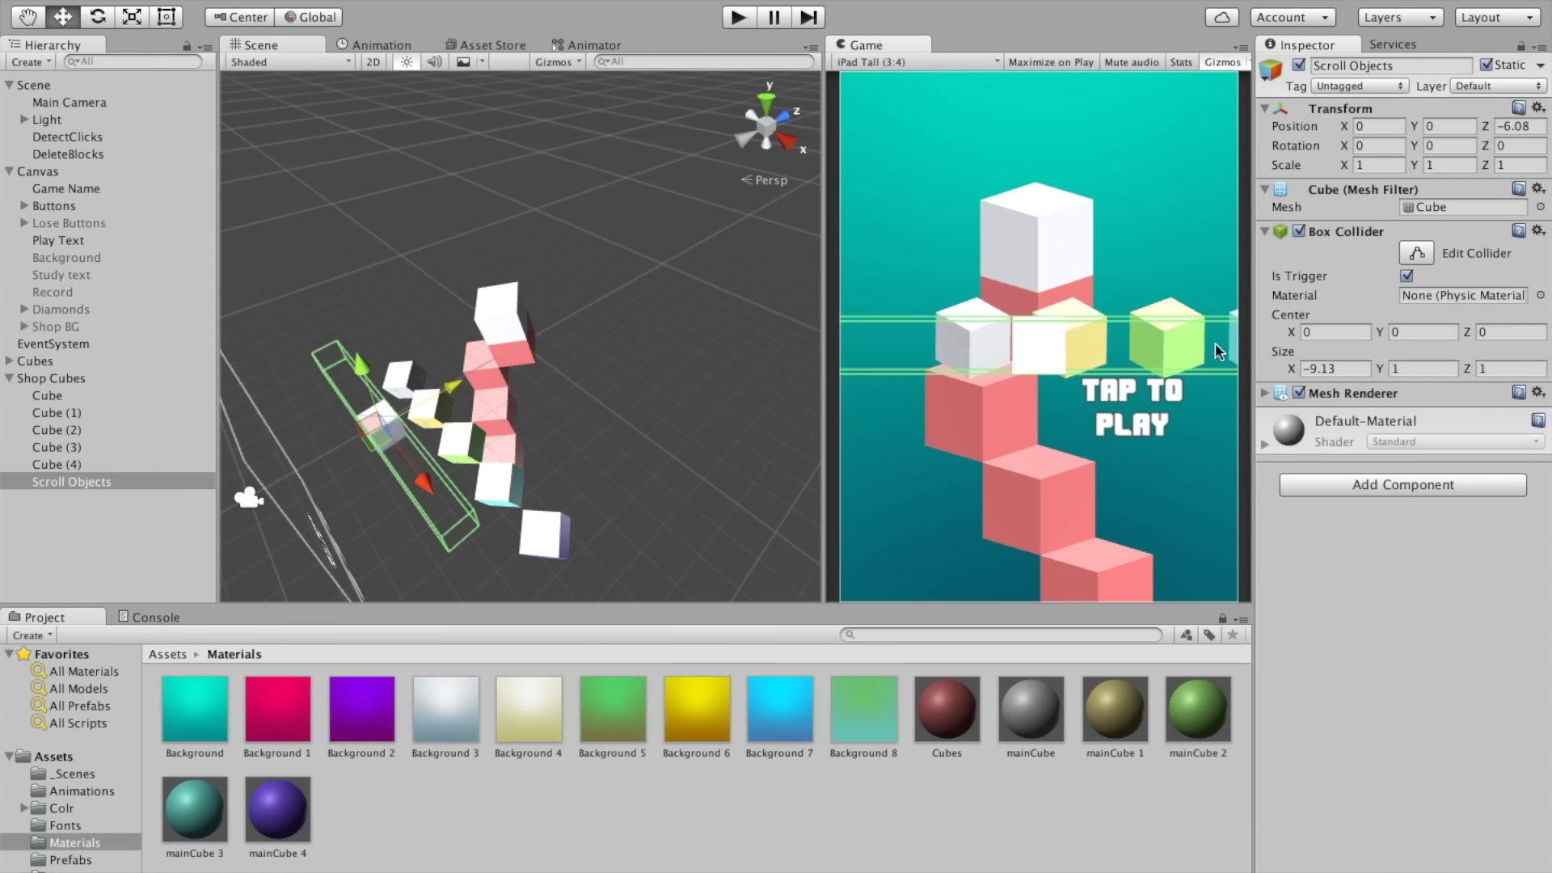
Step: Set the Box Collider size to X -10 and Y 11
{"action": "double_click", "coordinate": [1318, 369]}
{"action": "type", "text": "-10"}
{"action": "left_click", "coordinate": [1411, 370]}
{"action": "type", "text": "11"}
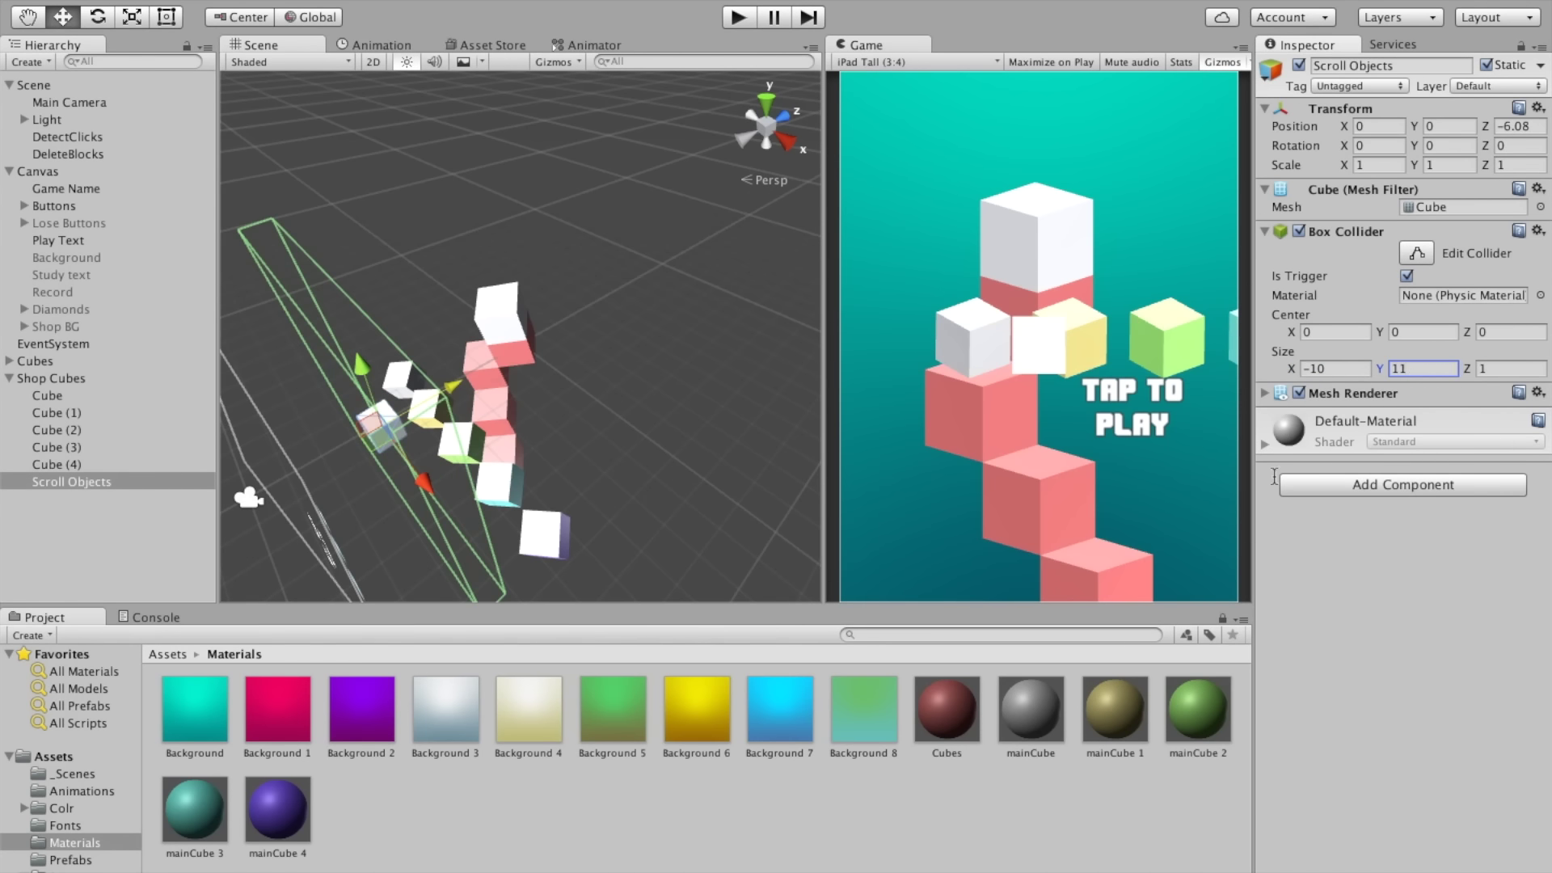
Step: Switch the Scene view to 2D and remove Scroll Objects' Mesh Renderer
{"action": "left_click_drag", "start_coordinate": [428, 376], "coordinate": [427, 235], "text": "alt"}
{"action": "left_click", "coordinate": [373, 63]}
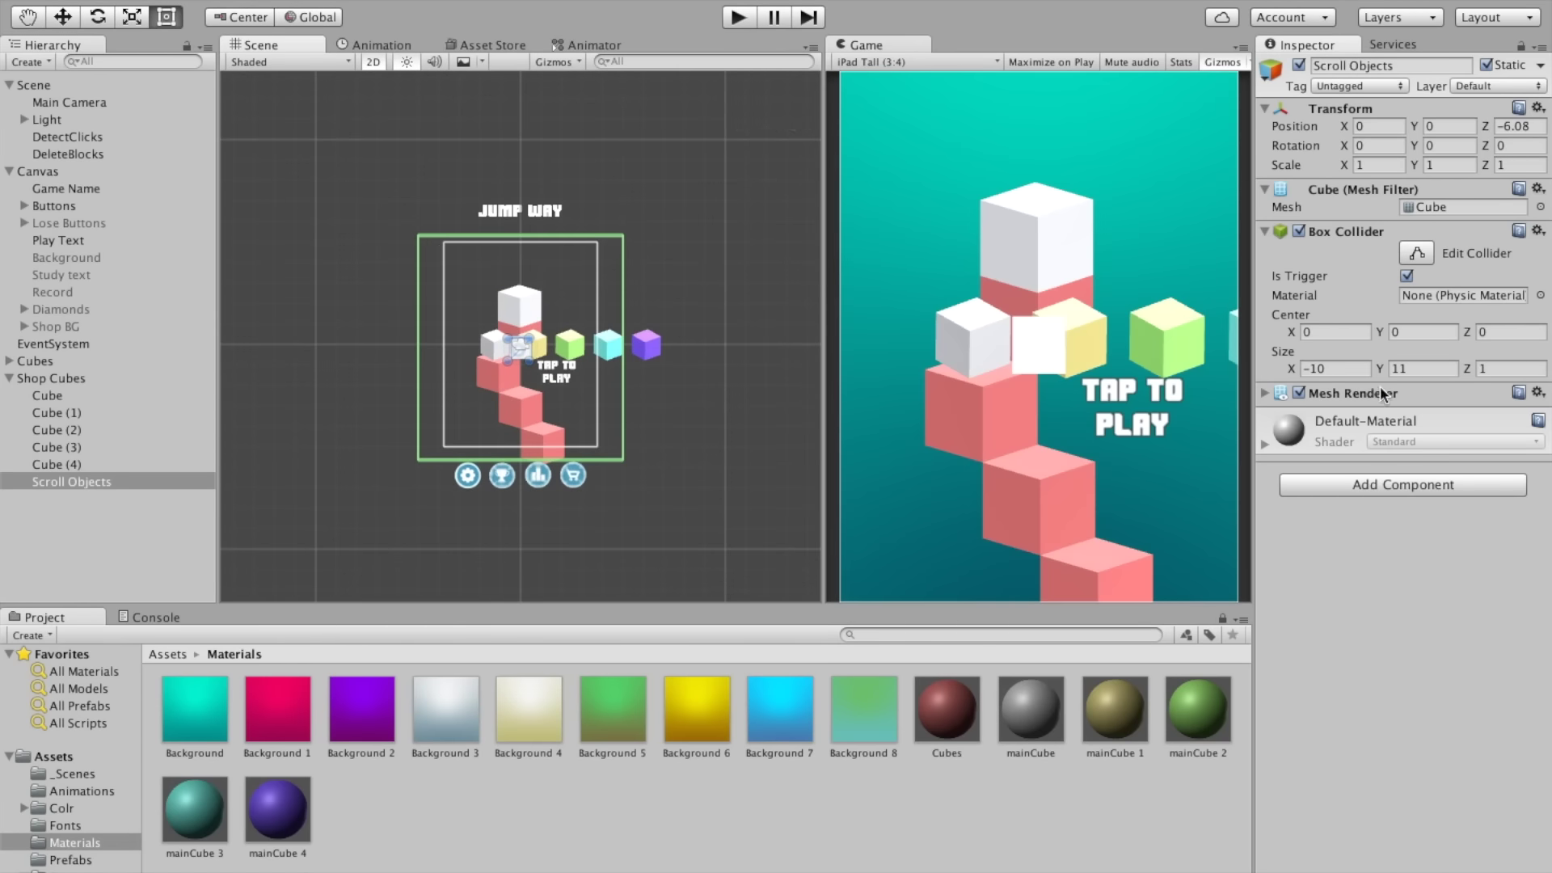
{"action": "left_click", "coordinate": [1537, 393]}
{"action": "left_click", "coordinate": [1449, 480]}
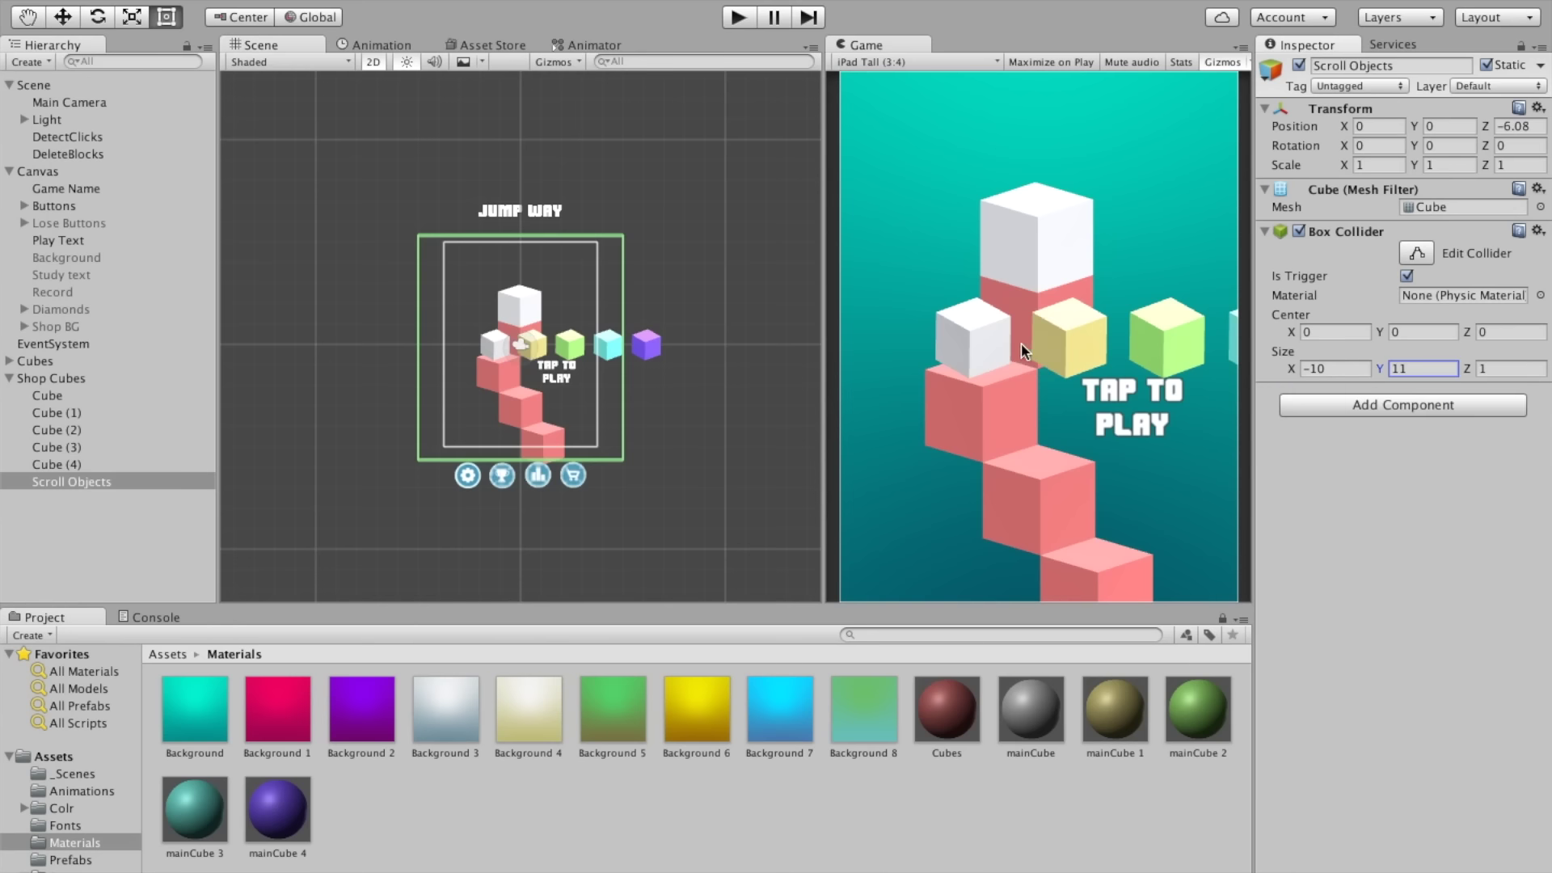
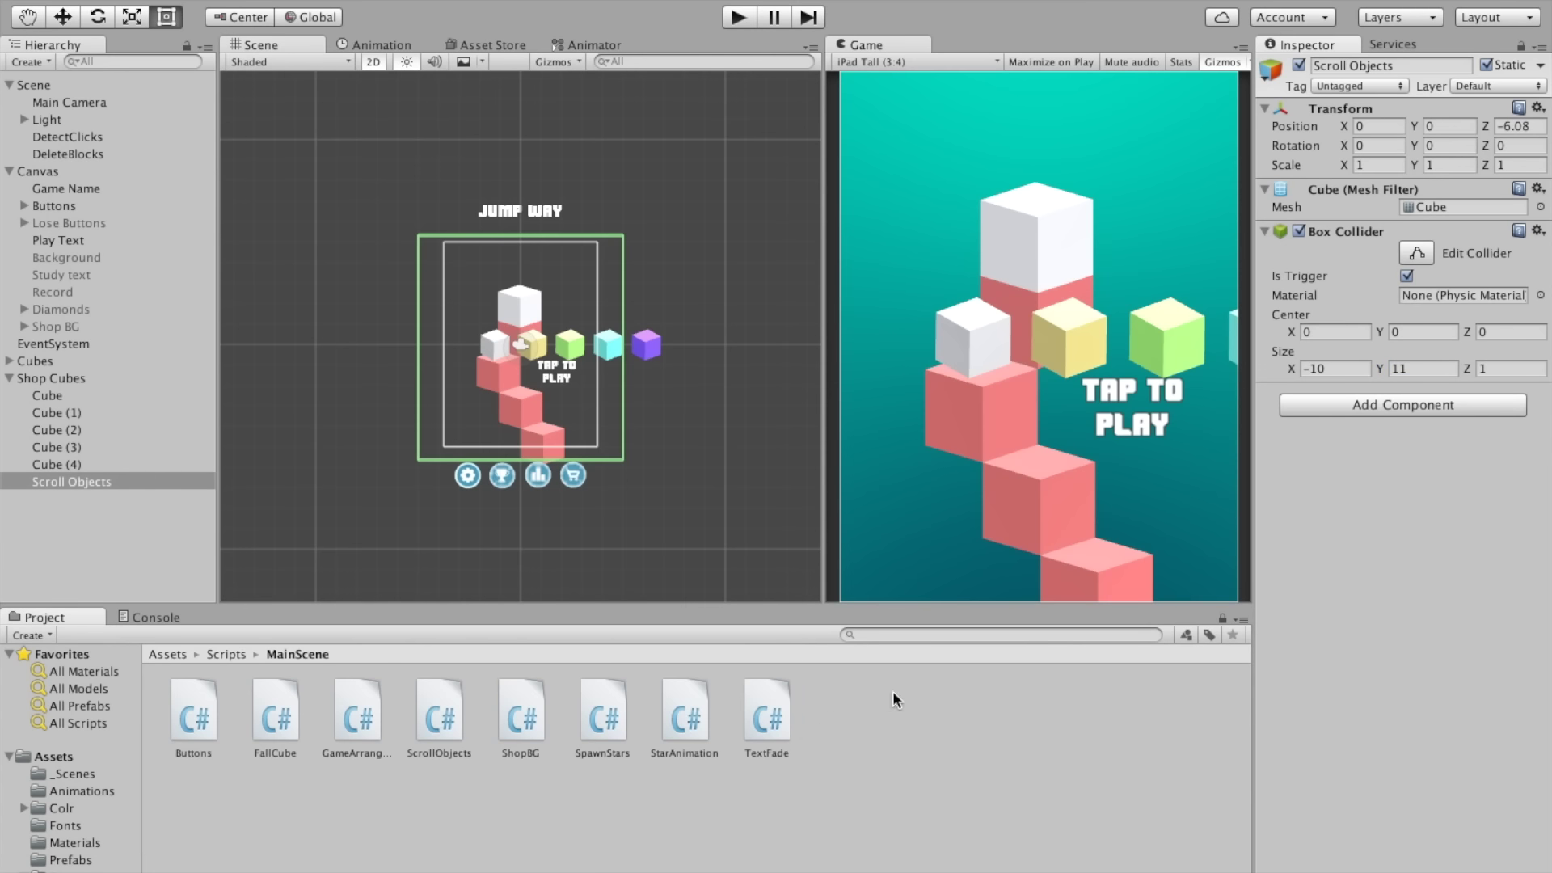
Step: Create a C# script named ScrollObjects1 in the Scripts/MainScene folder
{"action": "right_click", "coordinate": [892, 691]}
{"action": "mouse_move", "coordinate": [1011, 583]}
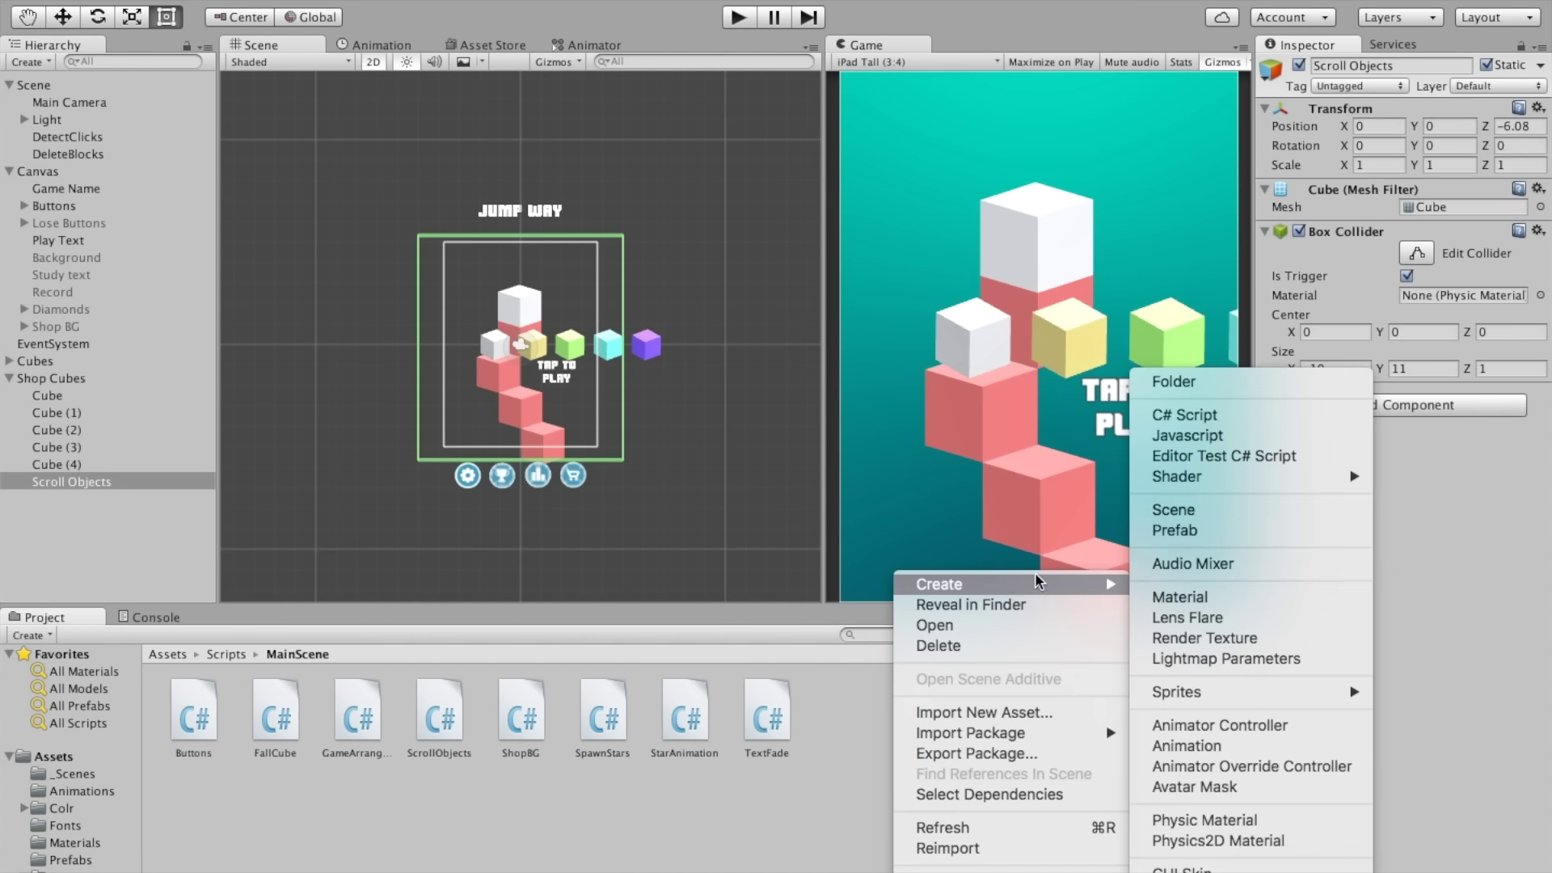
{"action": "left_click", "coordinate": [1244, 422]}
{"action": "type", "text": "ScrollOb"}
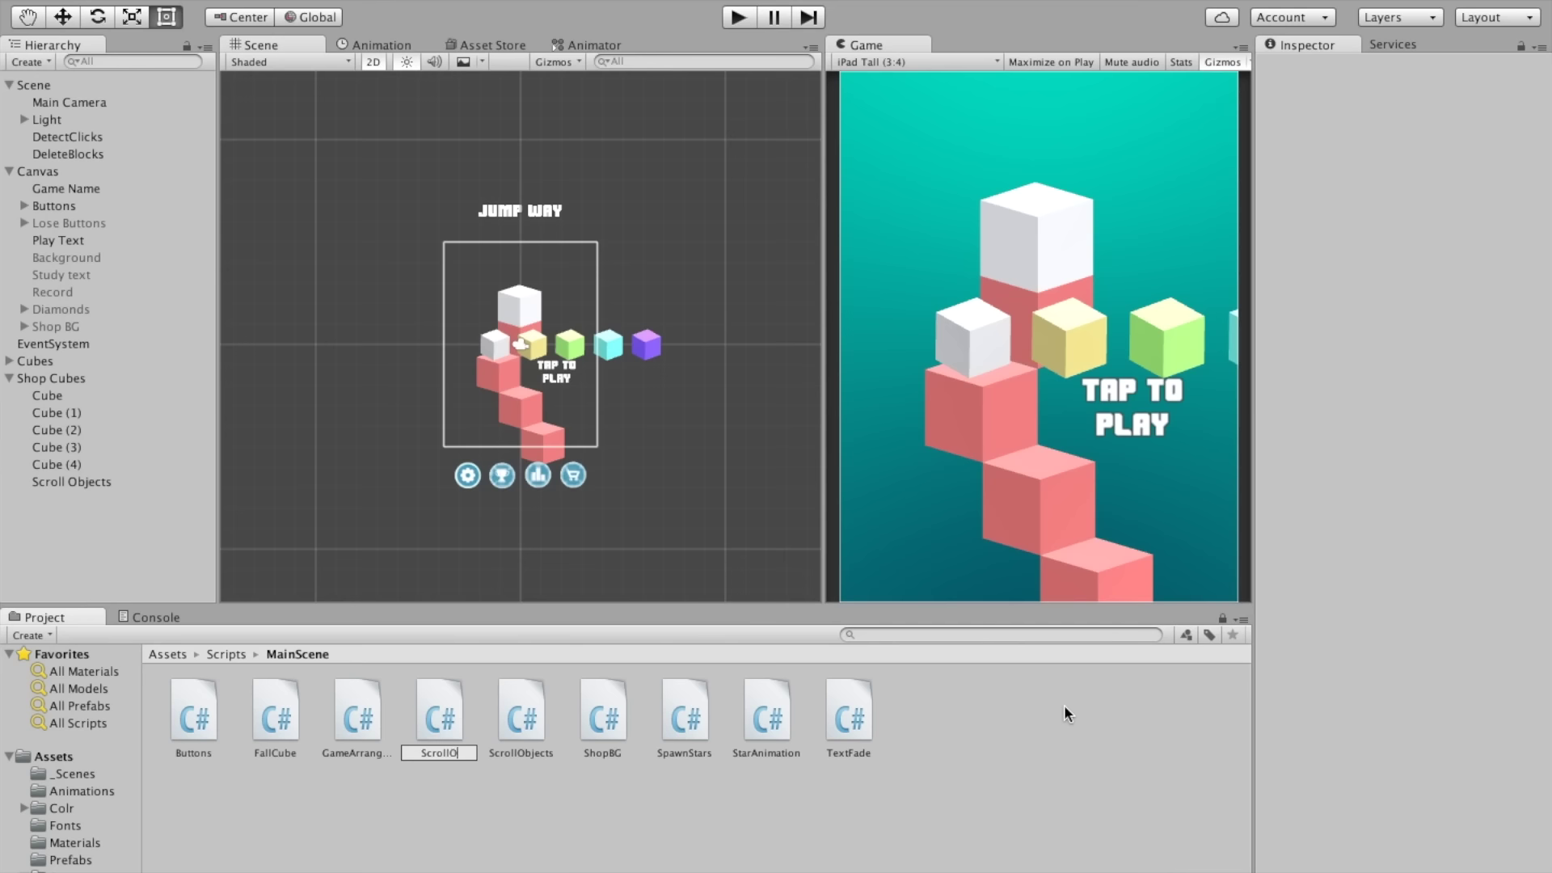
{"action": "type", "text": "jects1"}
{"action": "key", "text": "Return"}
Step: Strip the Start and Update methods from ScrollObjects1, save it, and return to Unity
{"action": "double_click", "coordinate": [521, 709]}
{"action": "left_click_drag", "start_coordinate": [339, 397], "coordinate": [323, 269]}
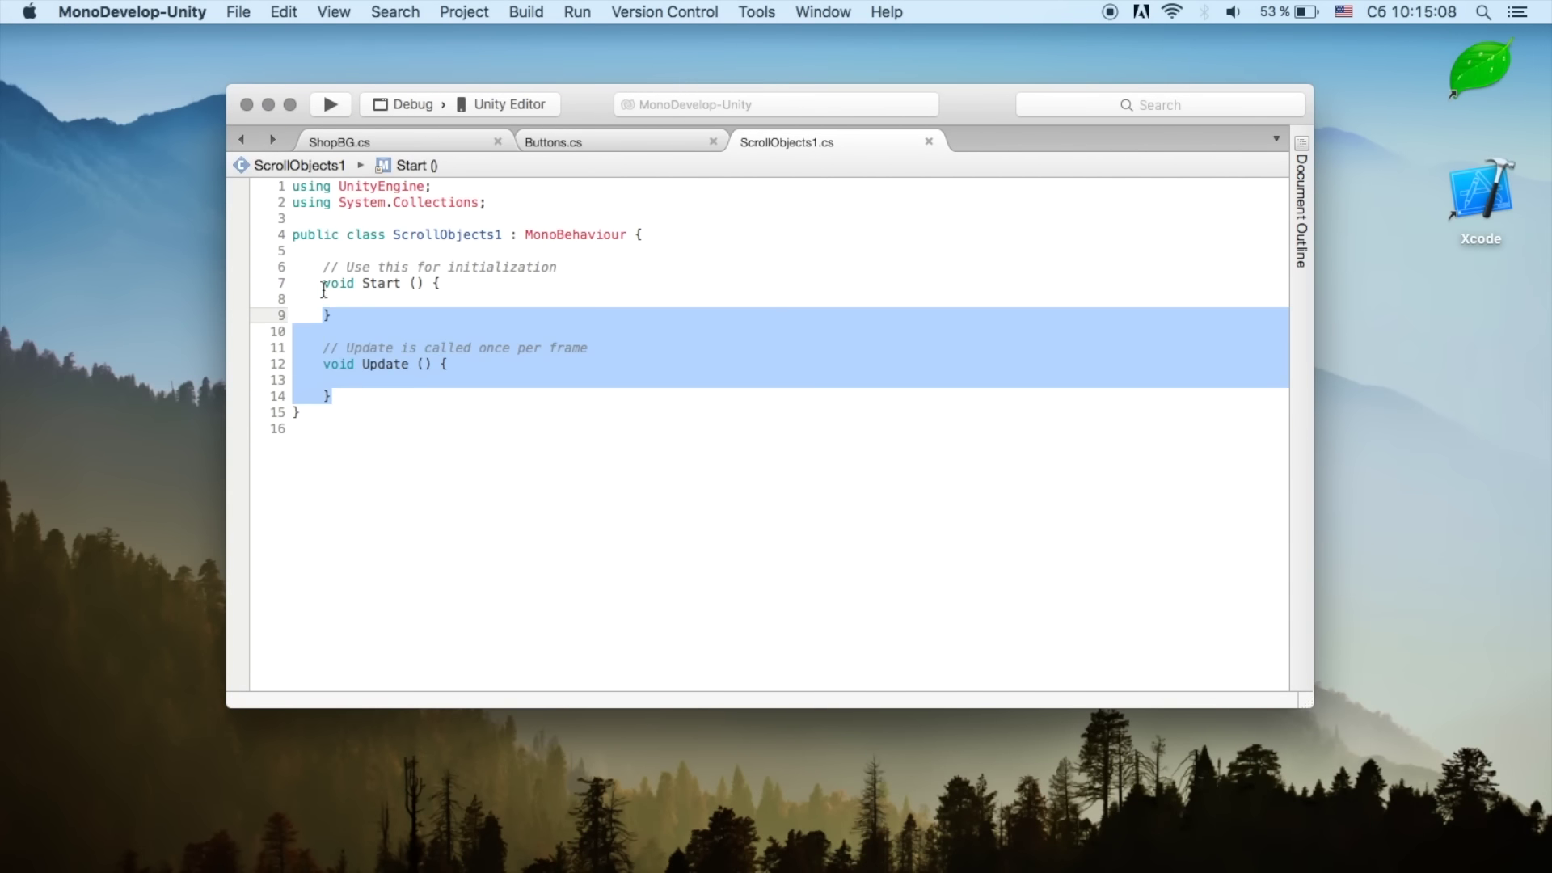
{"action": "key", "text": "BackSpace"}
{"action": "key", "text": "Return"}
{"action": "key", "text": "Up"}
{"action": "key", "text": "super+s"}
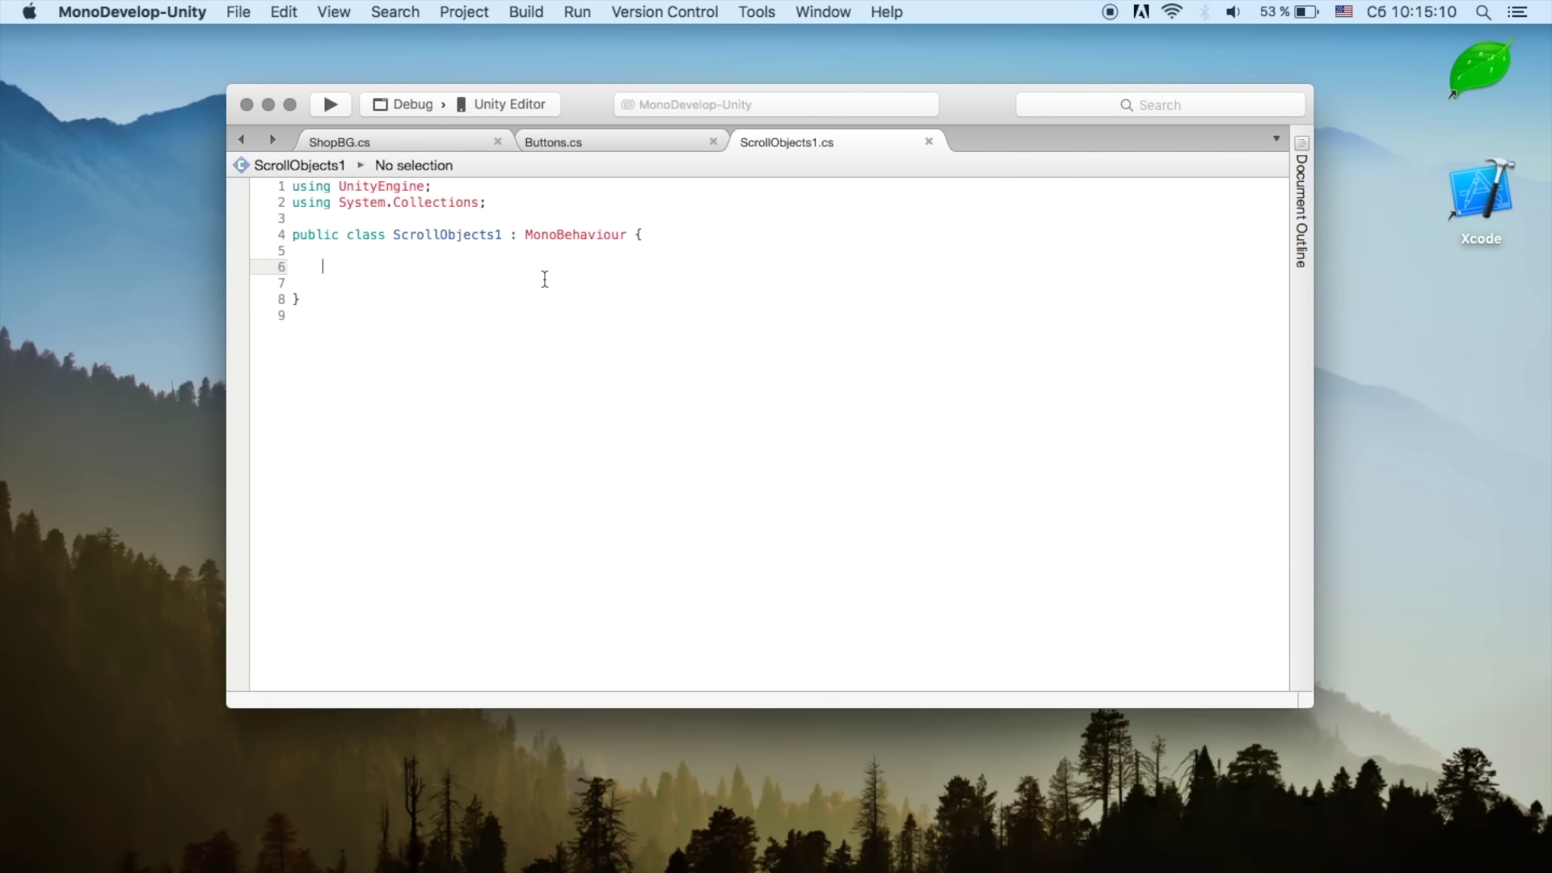
{"action": "left_click", "coordinate": [500, 235]}
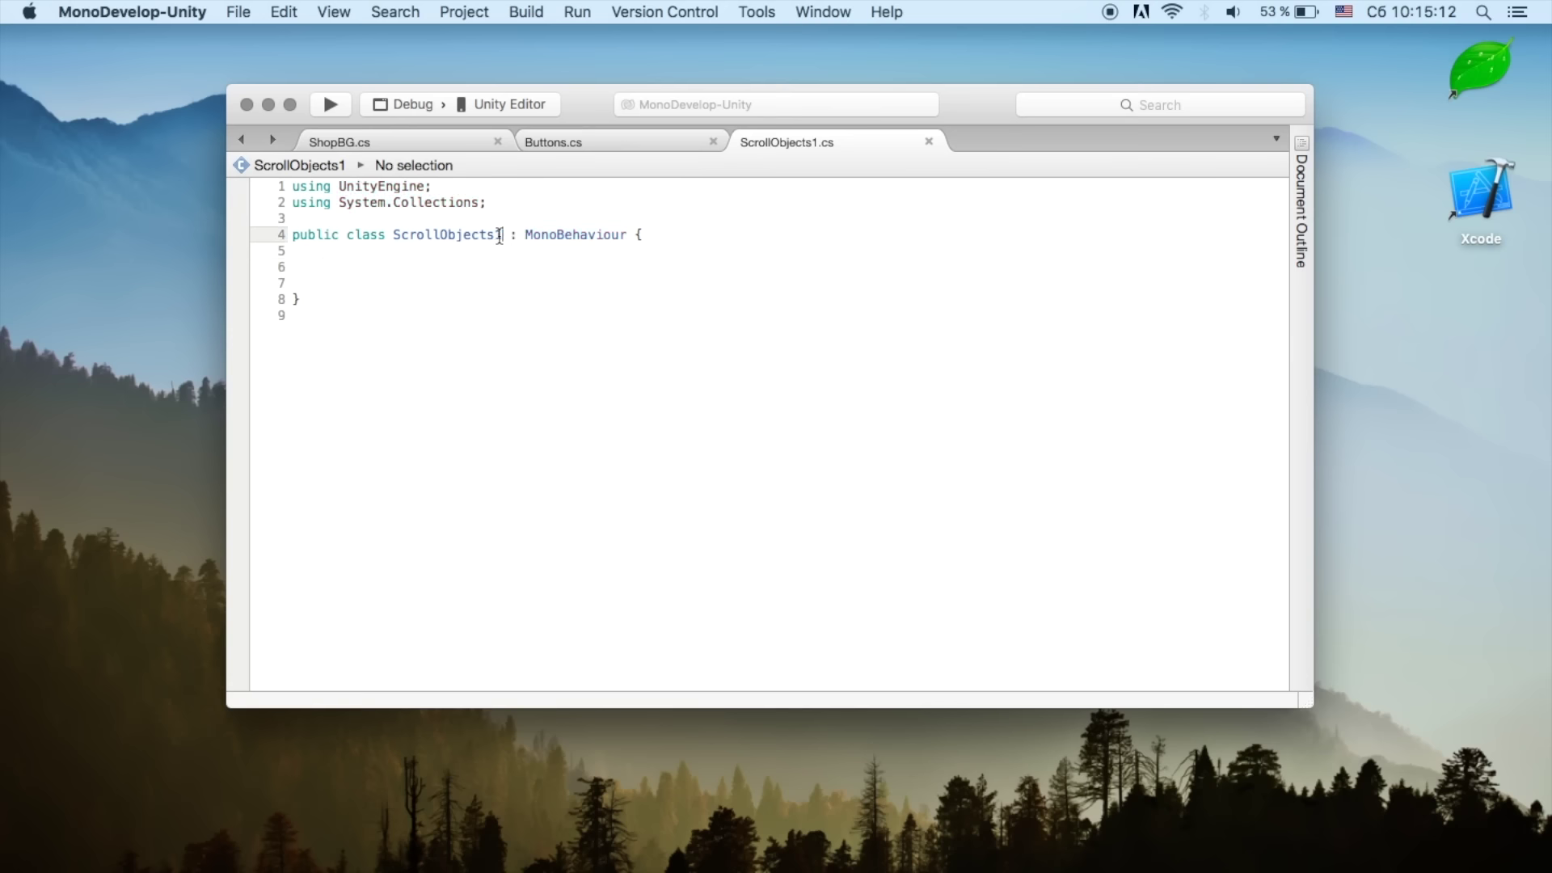
{"action": "key", "text": "super+Tab"}
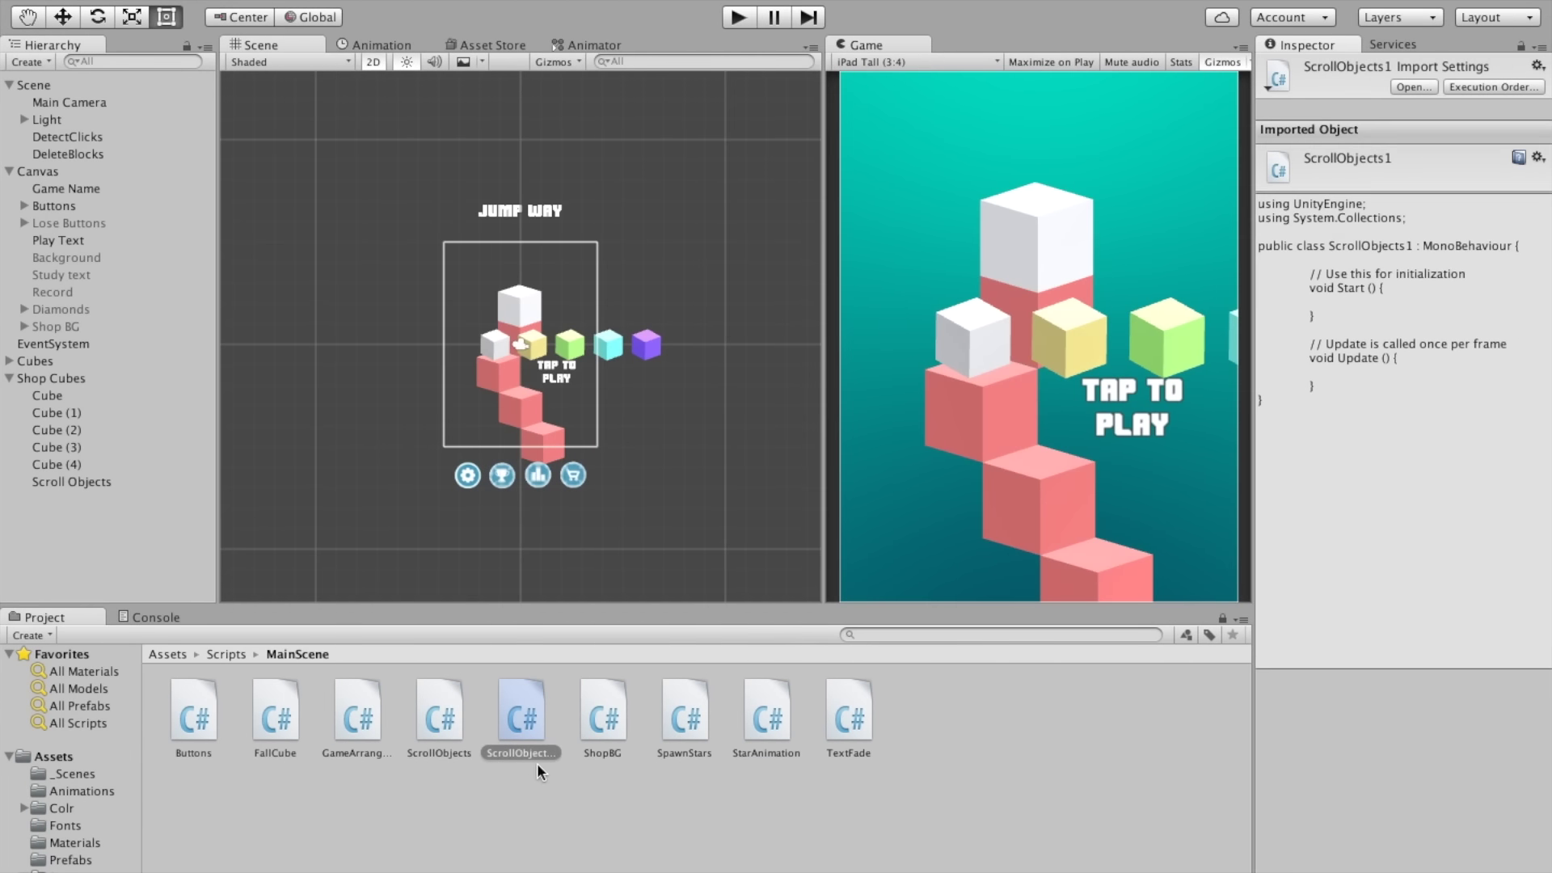
Step: Delete the ScrollObjects1 script from the project
{"action": "left_click", "coordinate": [435, 735]}
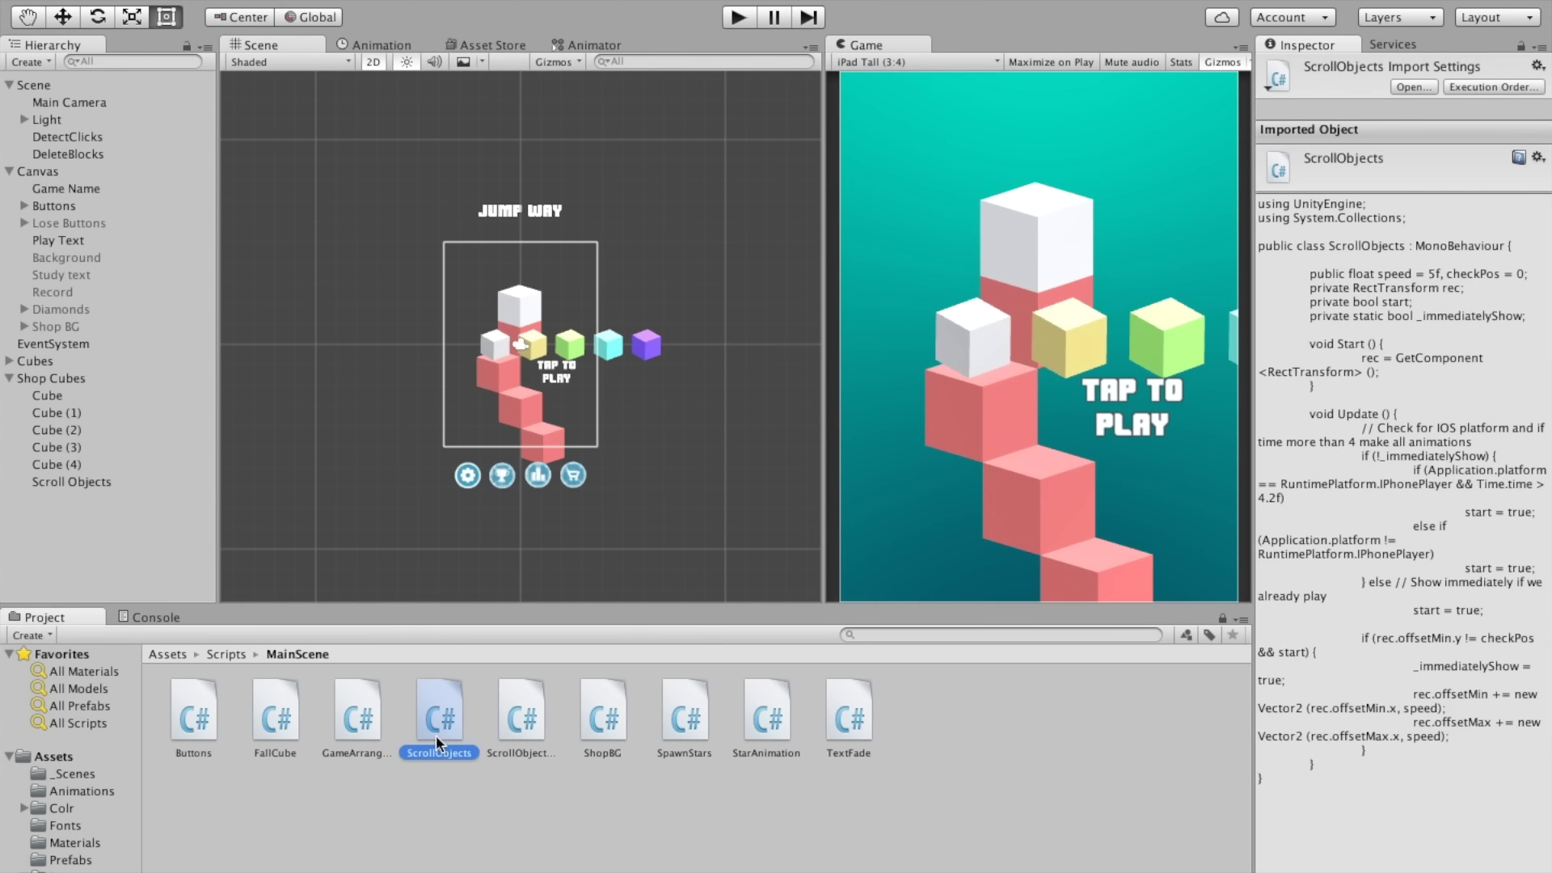
{"action": "left_click", "coordinate": [530, 739]}
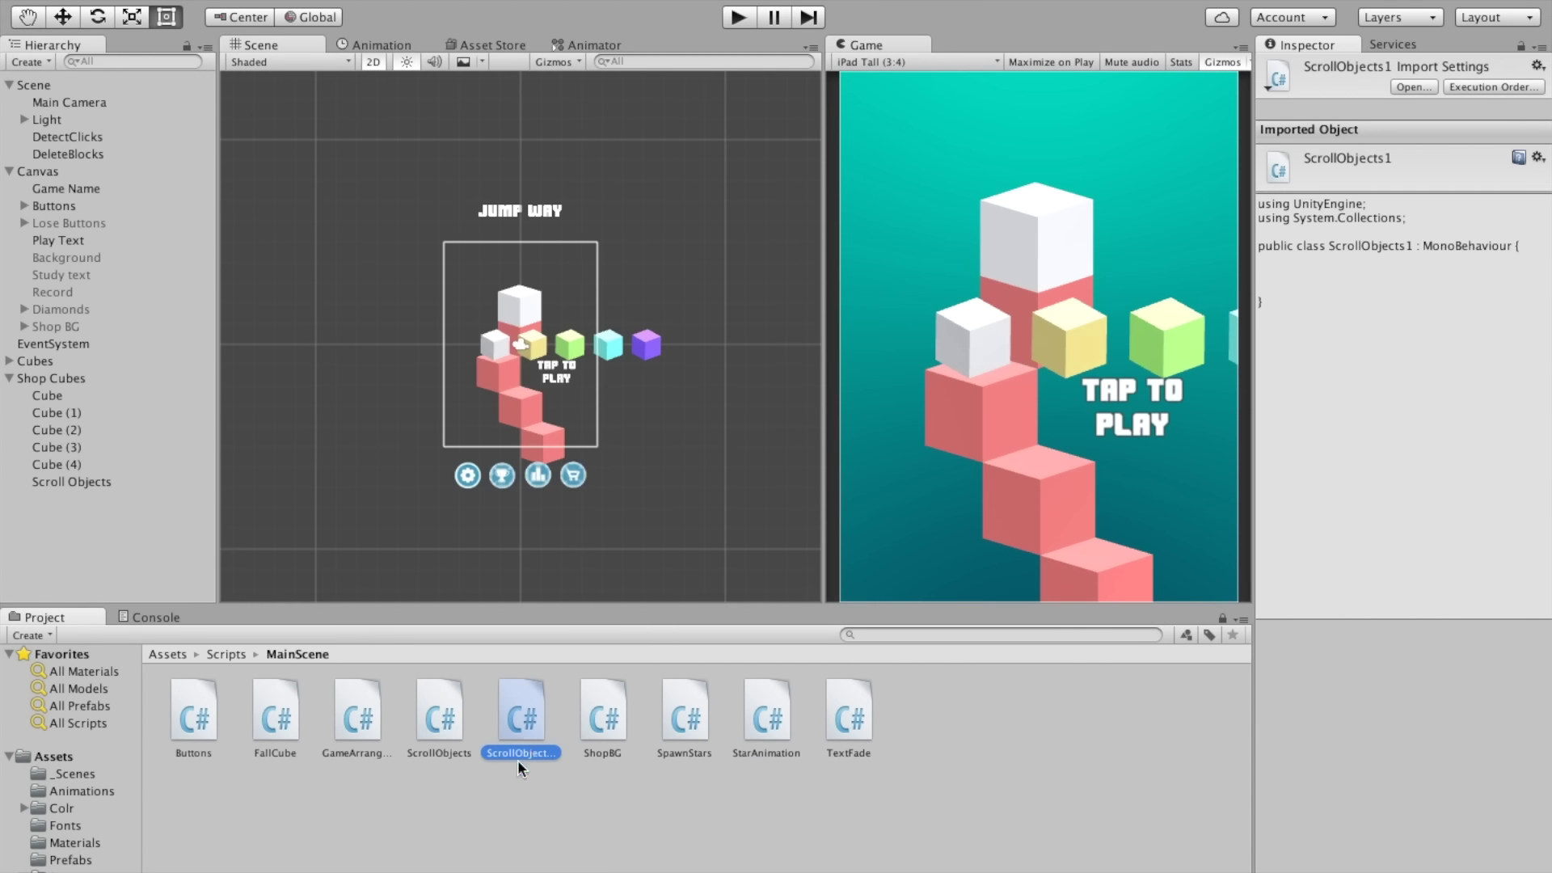
{"action": "key", "text": "super+BackSpace"}
Step: Create a new C# script named ScrollCubes
{"action": "right_click", "coordinate": [942, 748]}
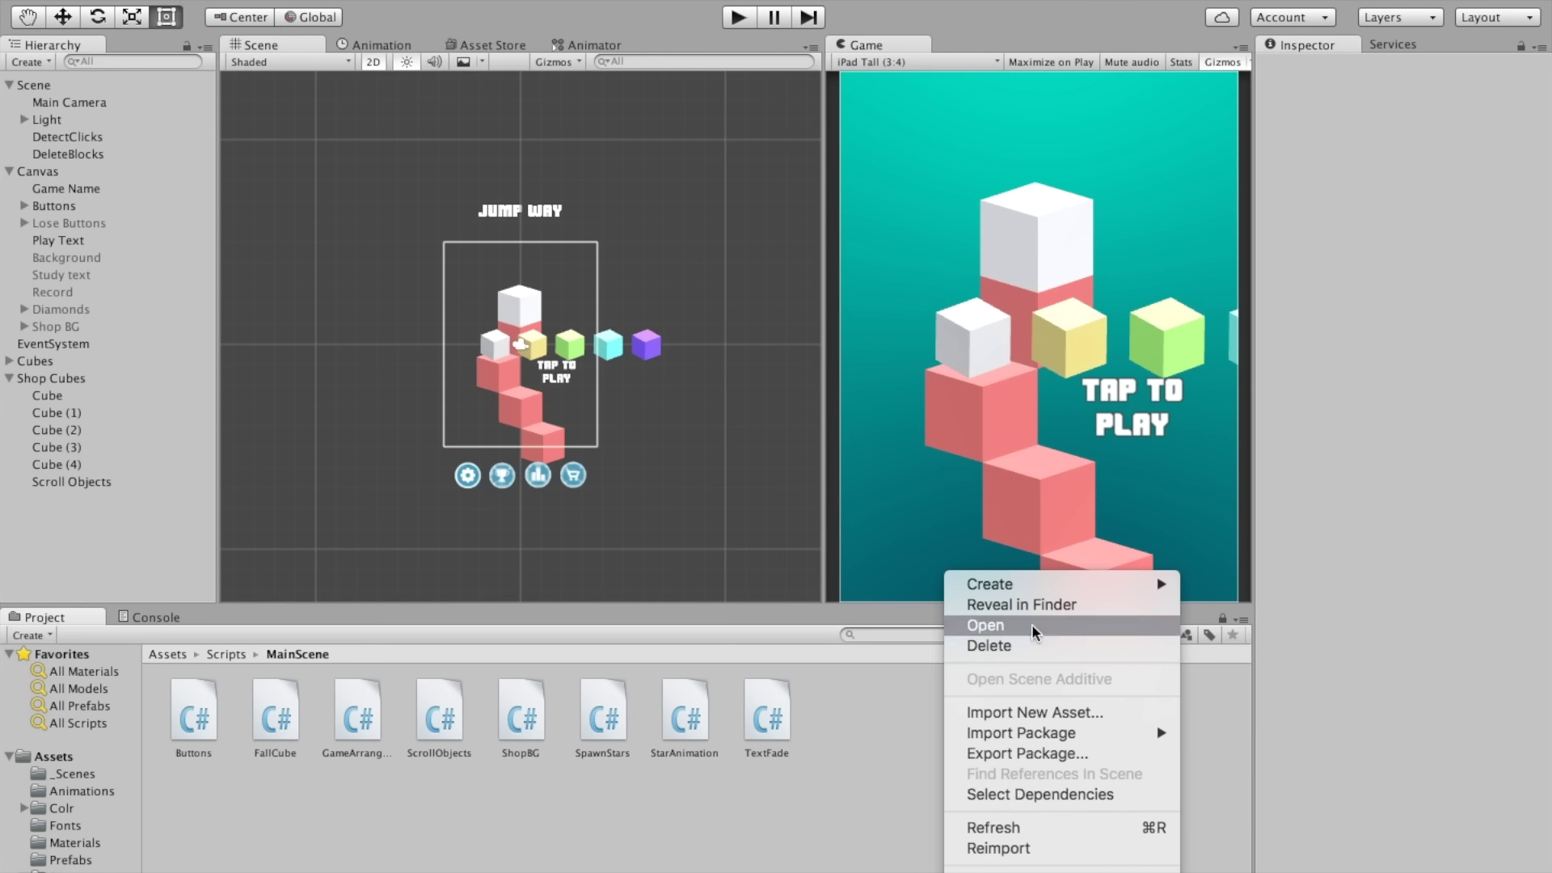
{"action": "mouse_move", "coordinate": [1067, 585]}
{"action": "left_click", "coordinate": [1105, 736]}
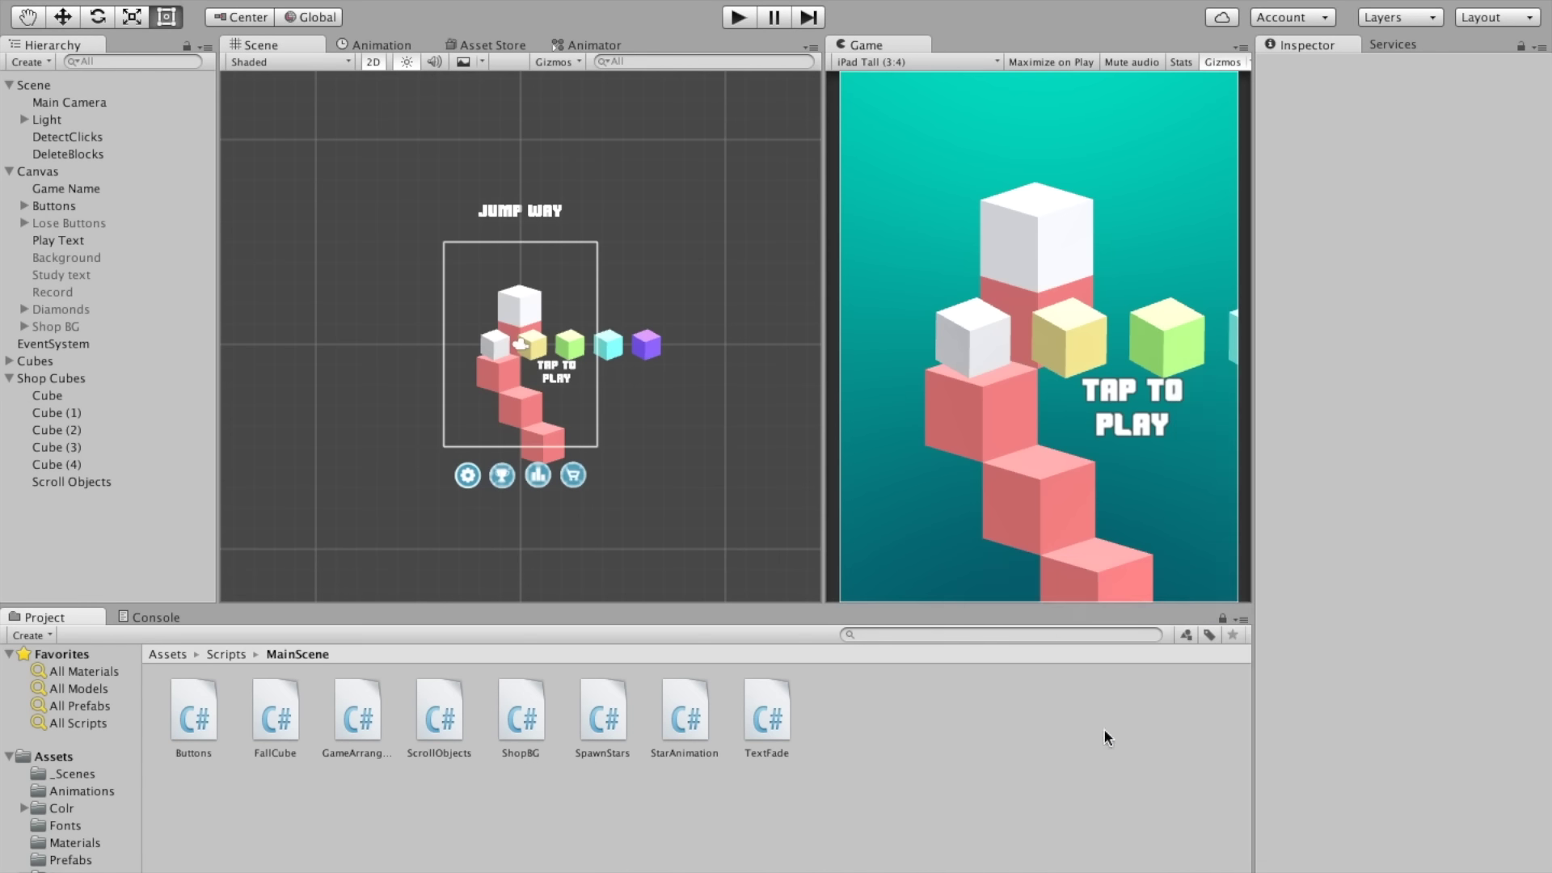
{"action": "type", "text": "Scro"}
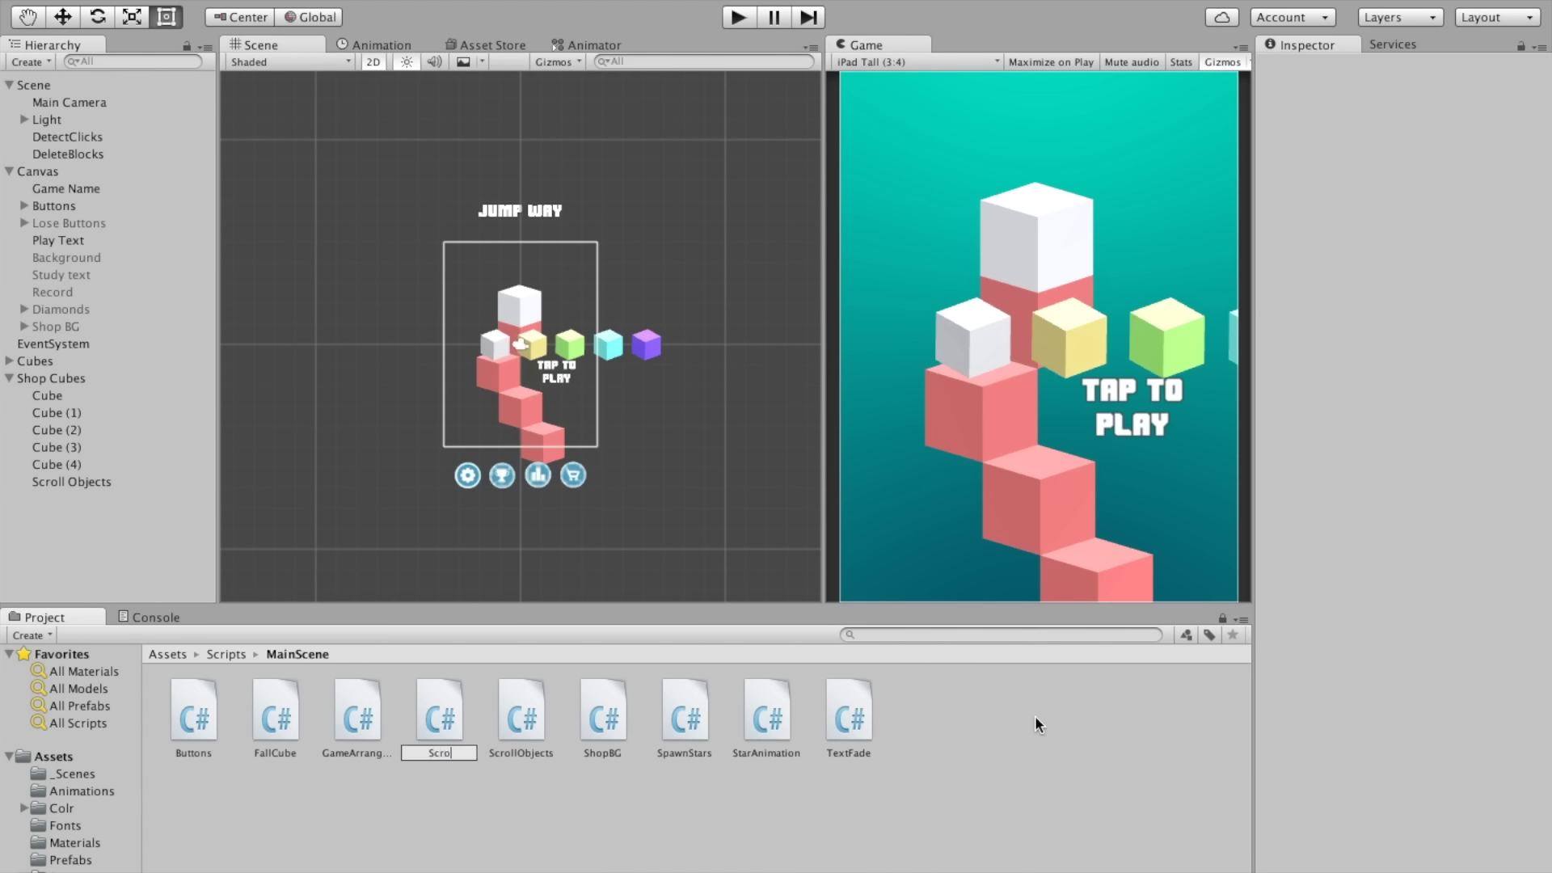
{"action": "type", "text": "llCubes"}
{"action": "key", "text": "Return"}
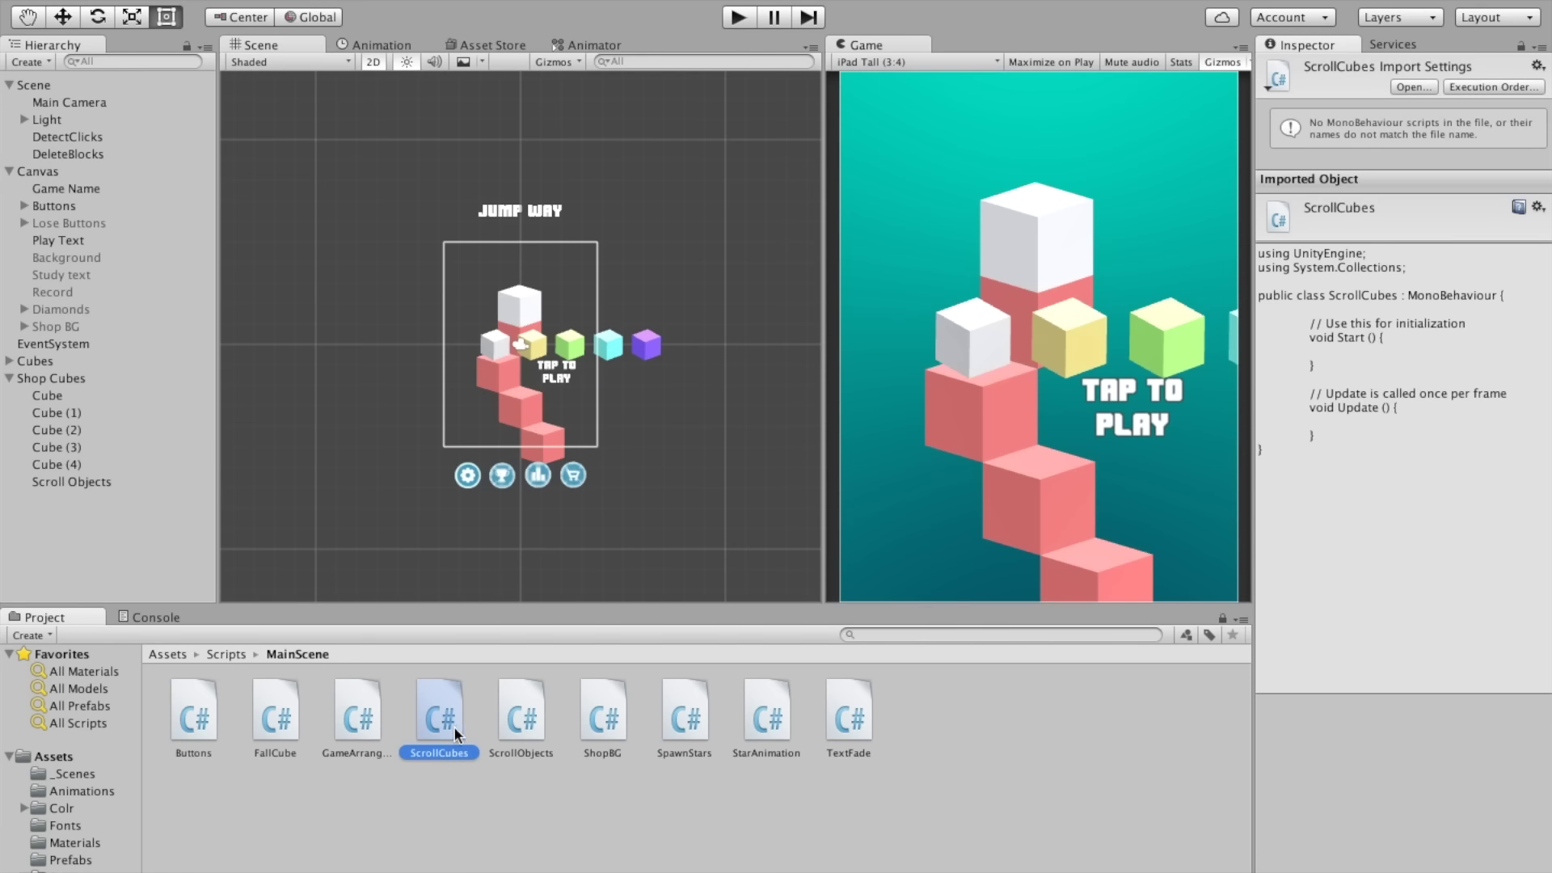
Step: Attach ScrollCubes to the Scroll Objects object and open it in the code editor
{"action": "left_click_drag", "start_coordinate": [440, 729], "coordinate": [68, 486]}
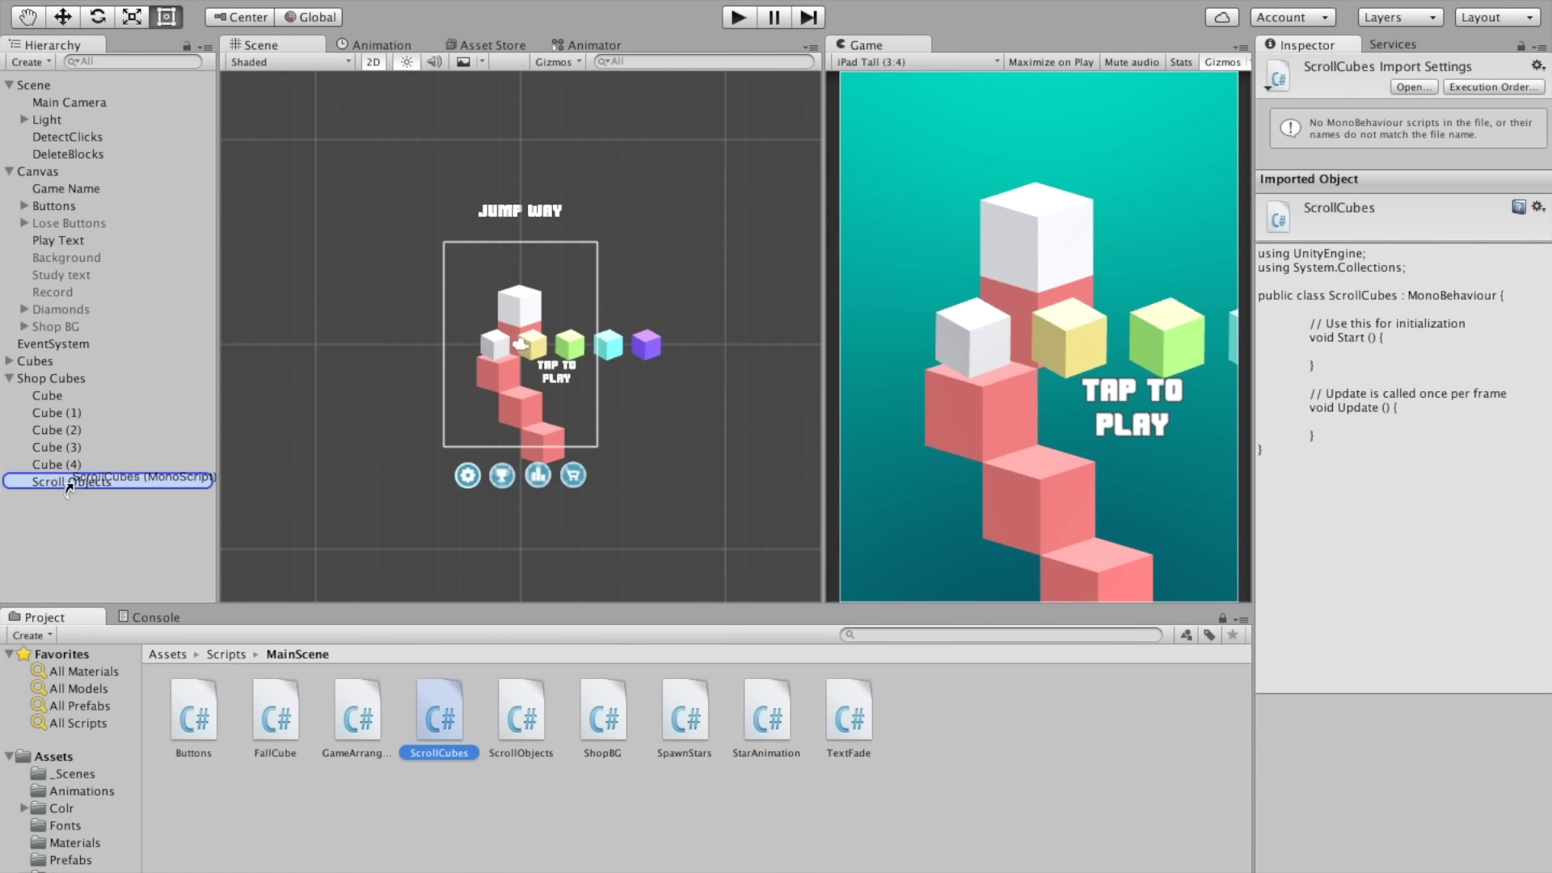
{"action": "left_click_drag", "start_coordinate": [111, 480], "coordinate": [92, 480]}
{"action": "left_click", "coordinate": [92, 480]}
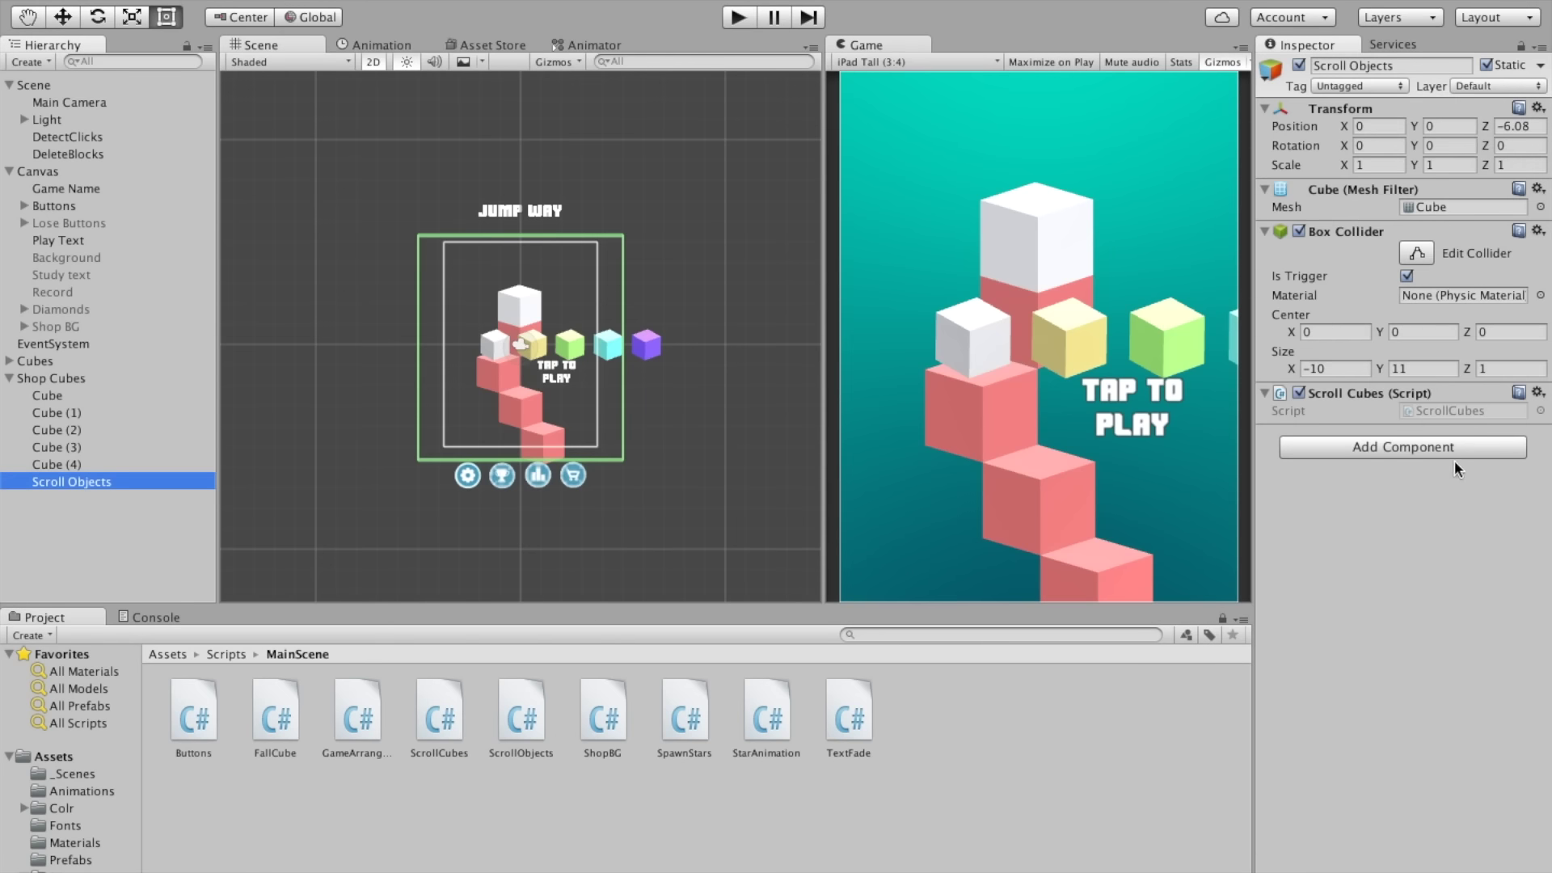
{"action": "double_click", "coordinate": [1434, 405]}
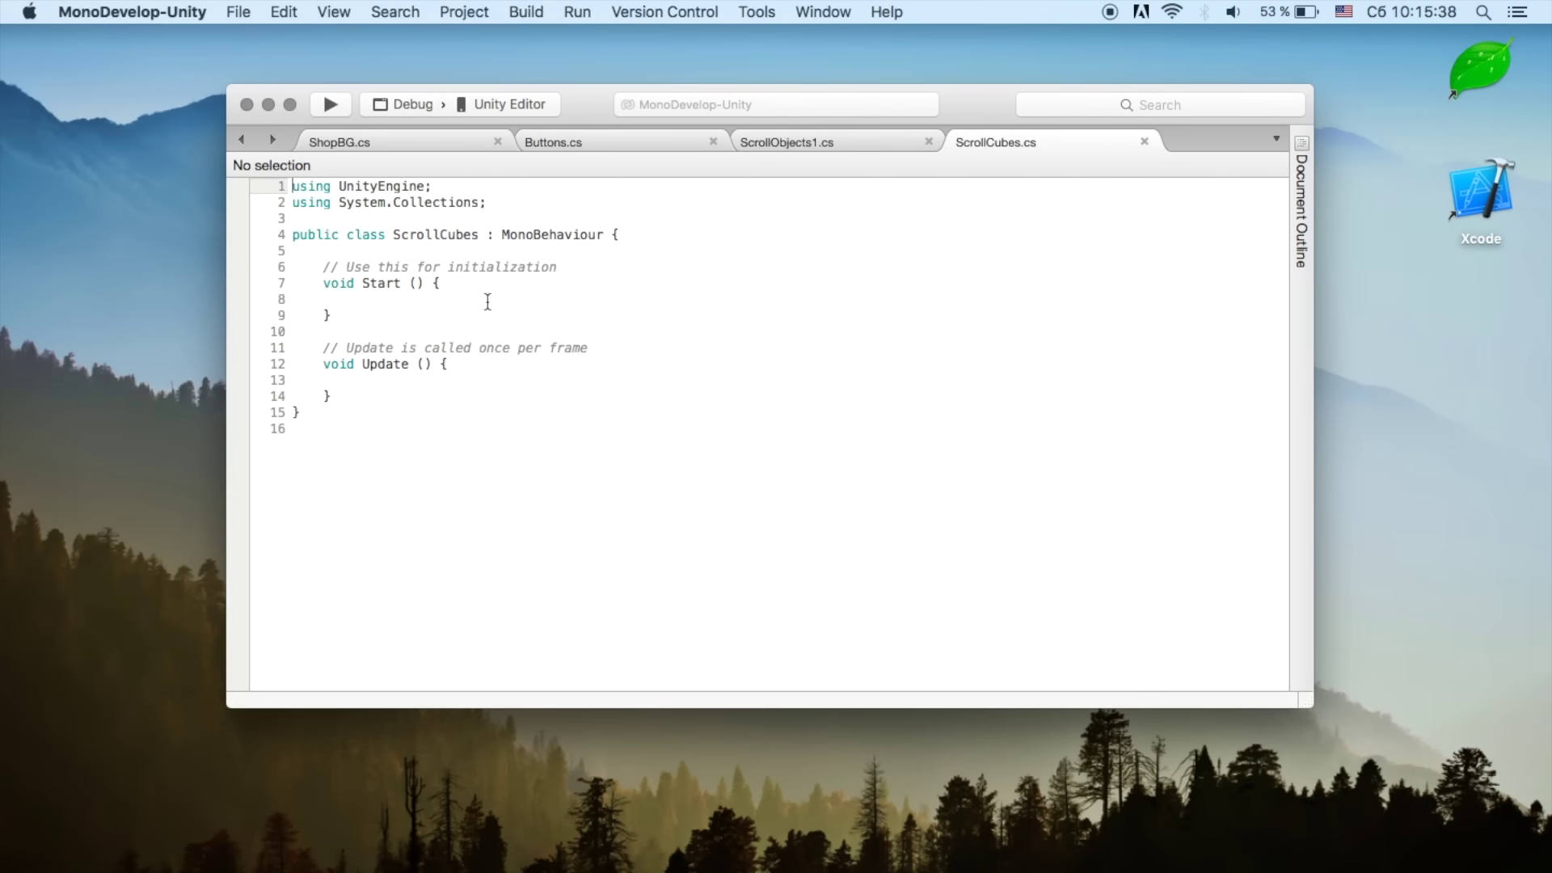
Step: Replace the default methods with cubes, Vector3 screenPoint/offset and float _lockedYPos fields
{"action": "left_click_drag", "start_coordinate": [333, 396], "coordinate": [317, 269]}
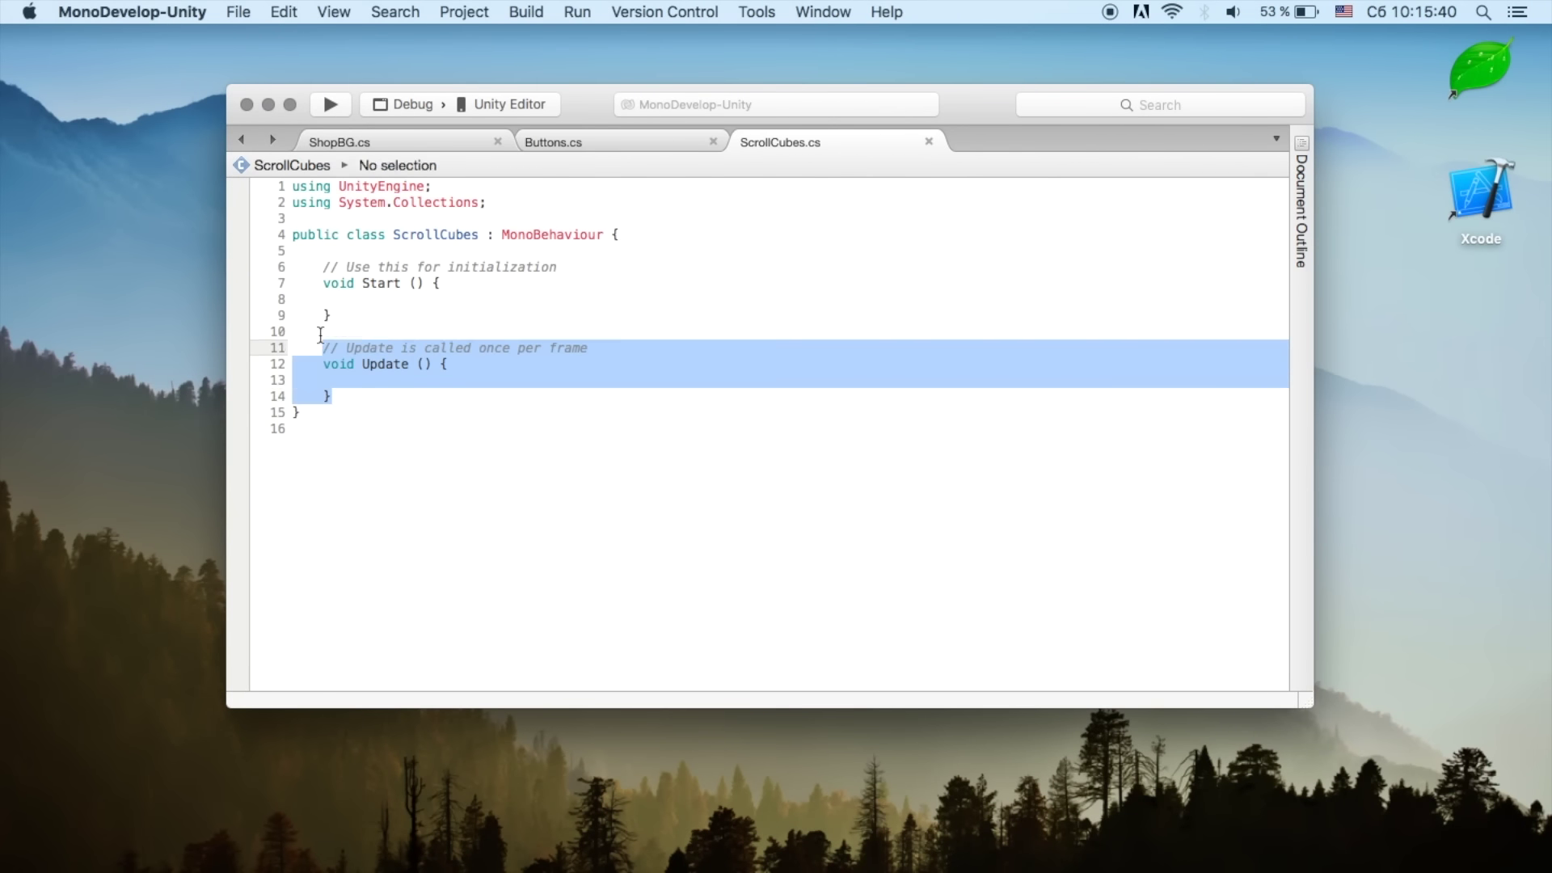
{"action": "key", "text": "BackSpace"}
{"action": "key", "text": "Return"}
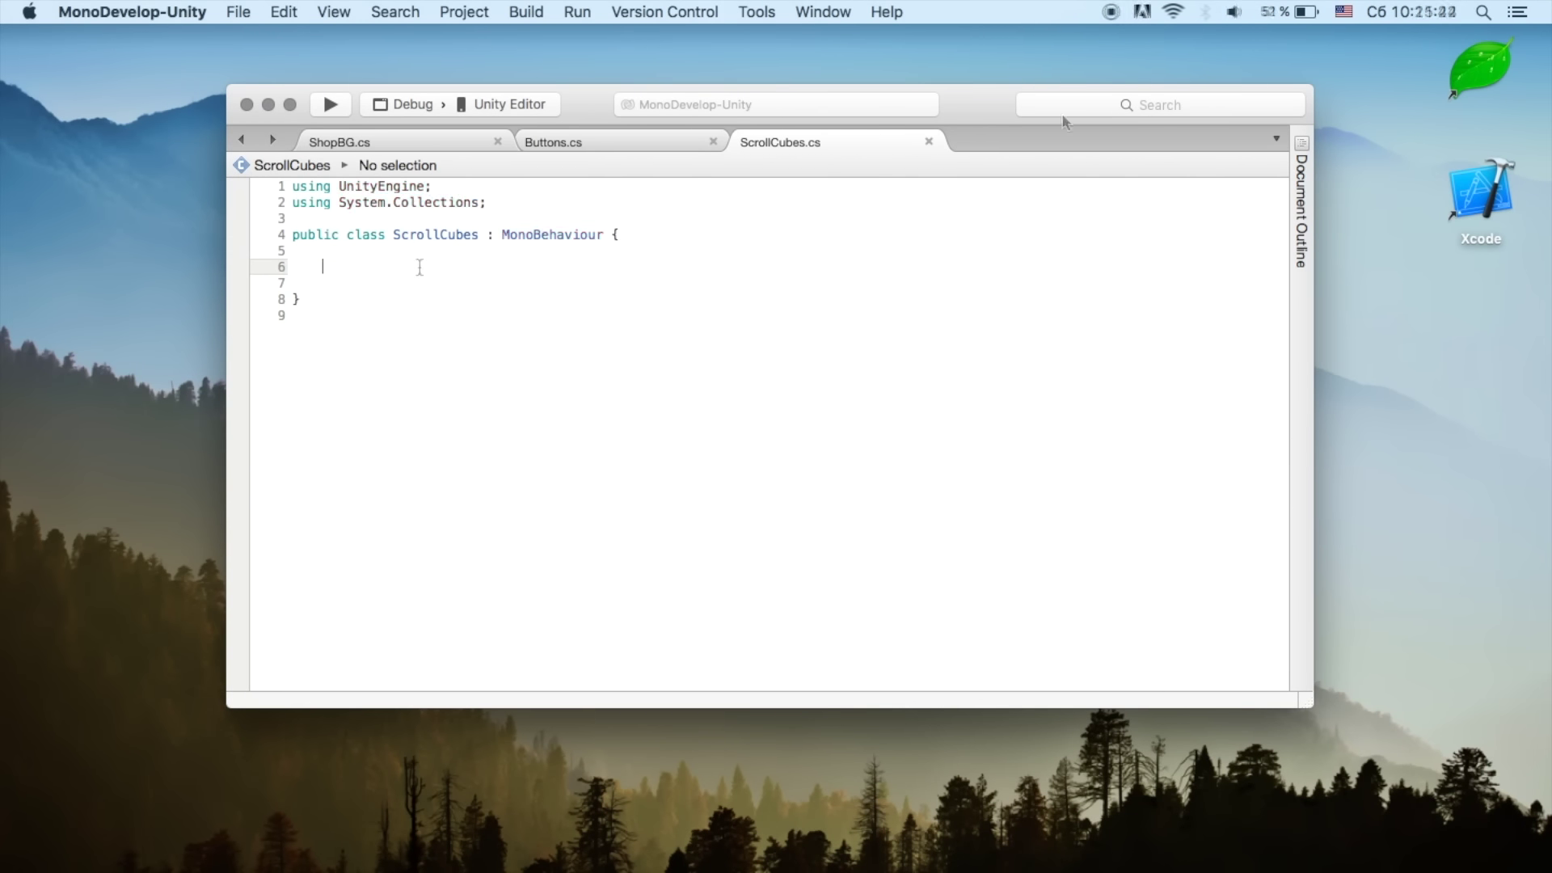
{"action": "type", "text": "public gameObject cubes;"}
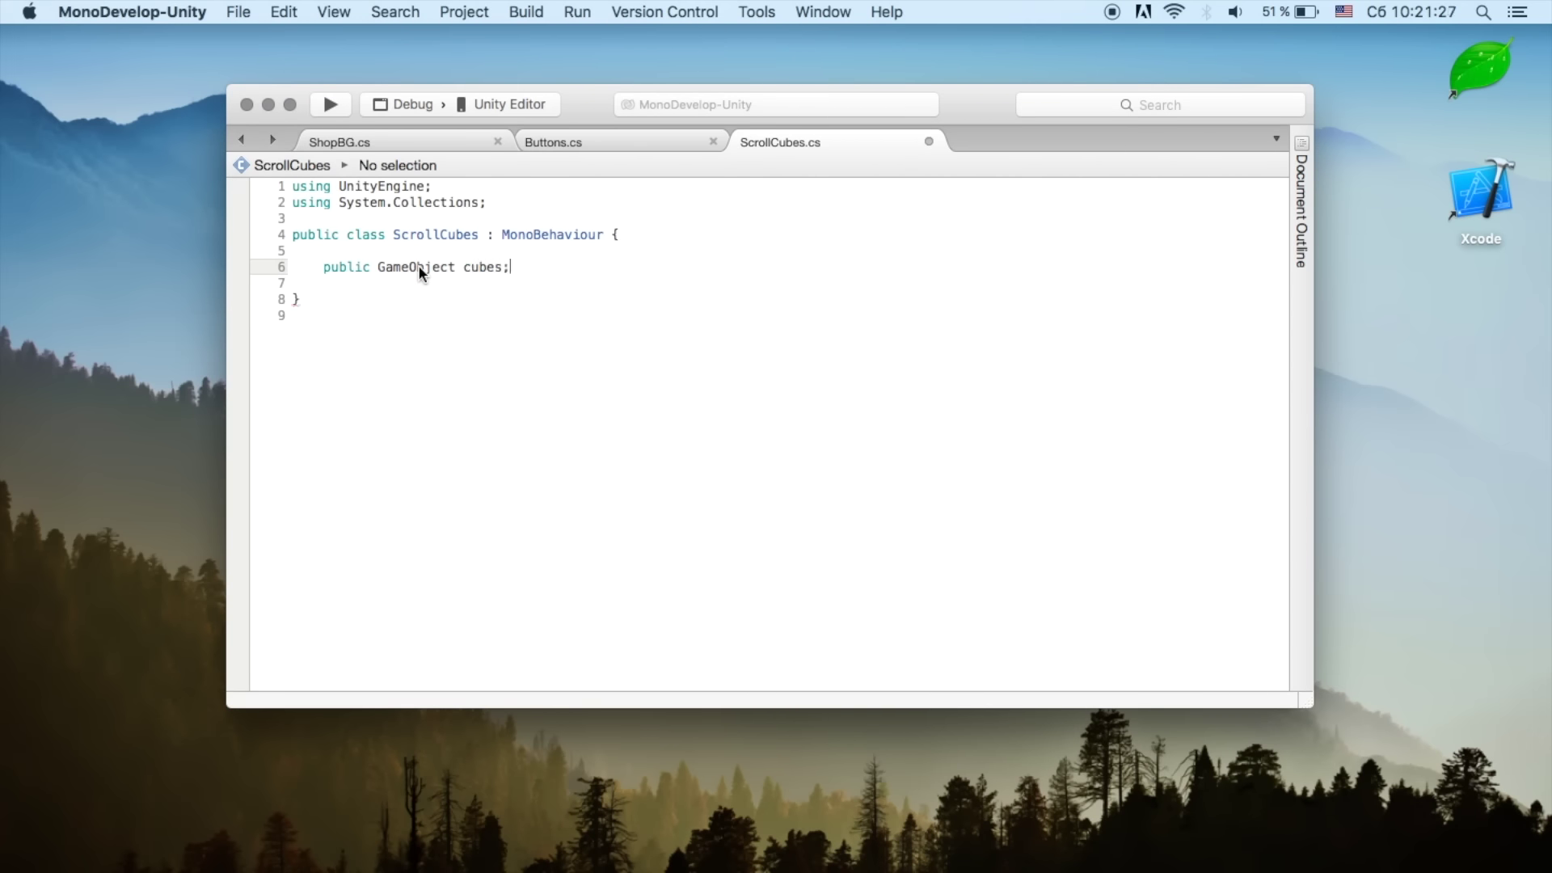
{"action": "key", "text": "Return"}
{"action": "type", "text": "private v"}
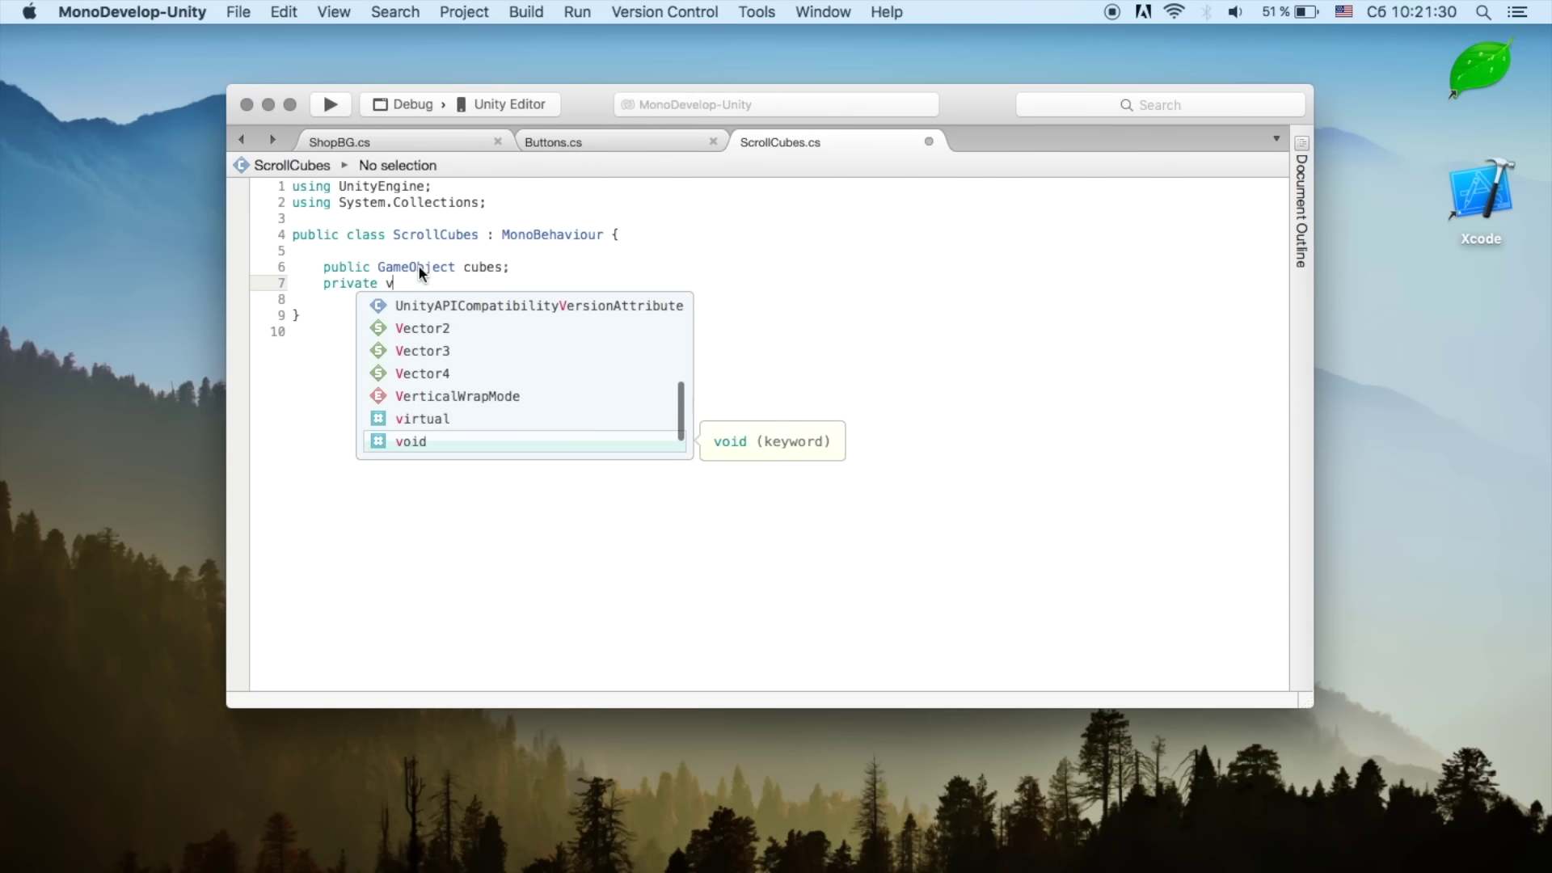
{"action": "type", "text": "ec"}
{"action": "key", "text": "Down"}
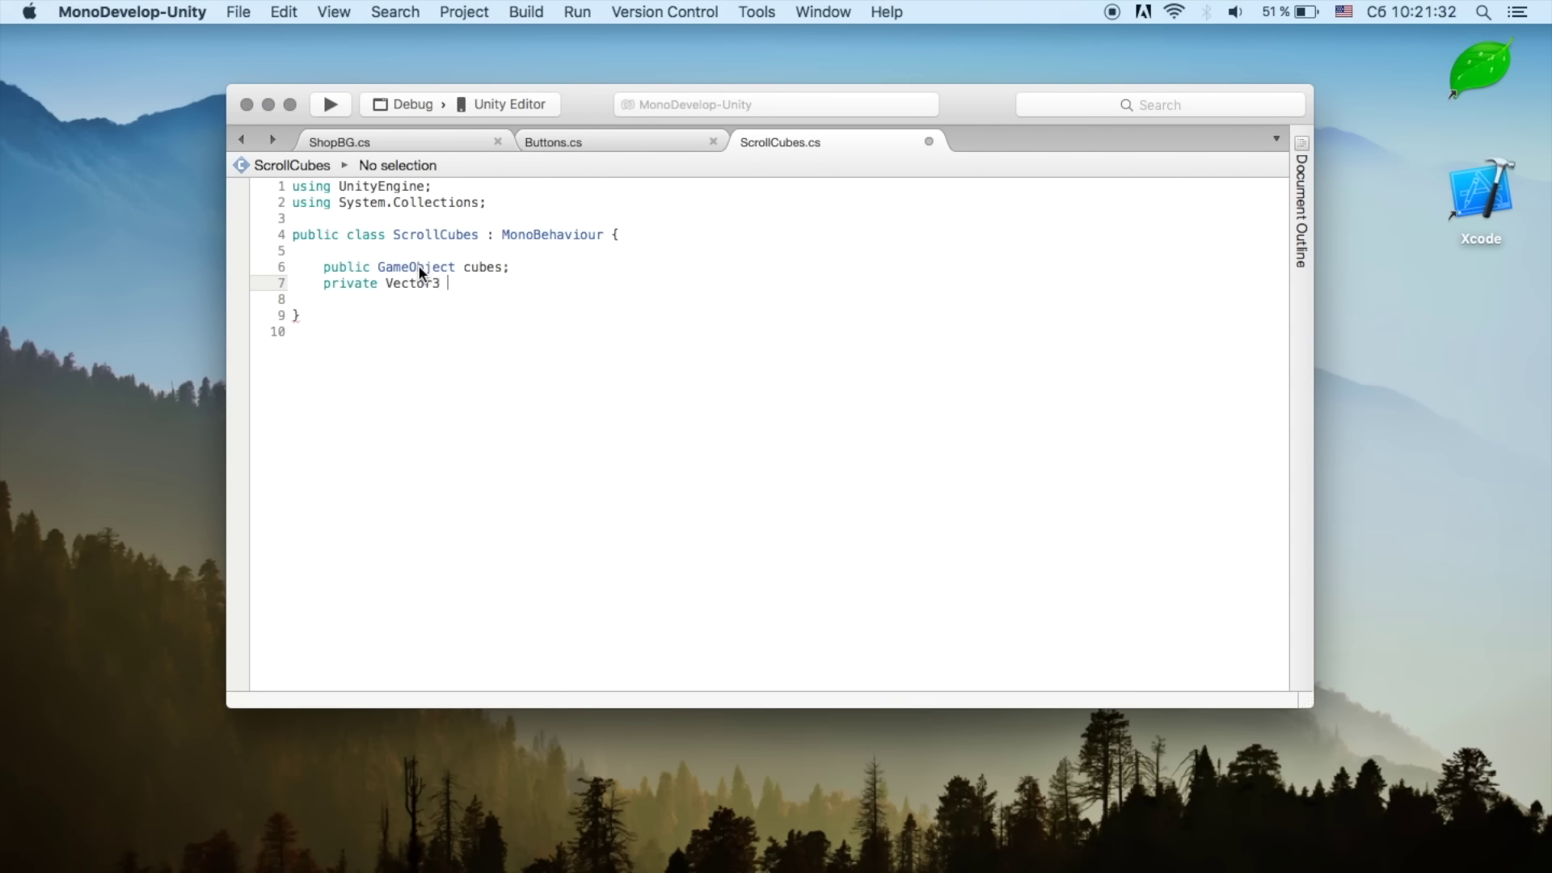
{"action": "type", "text": "screenPoint, o"}
{"action": "type", "text": "ffset;"}
{"action": "key", "text": "Return"}
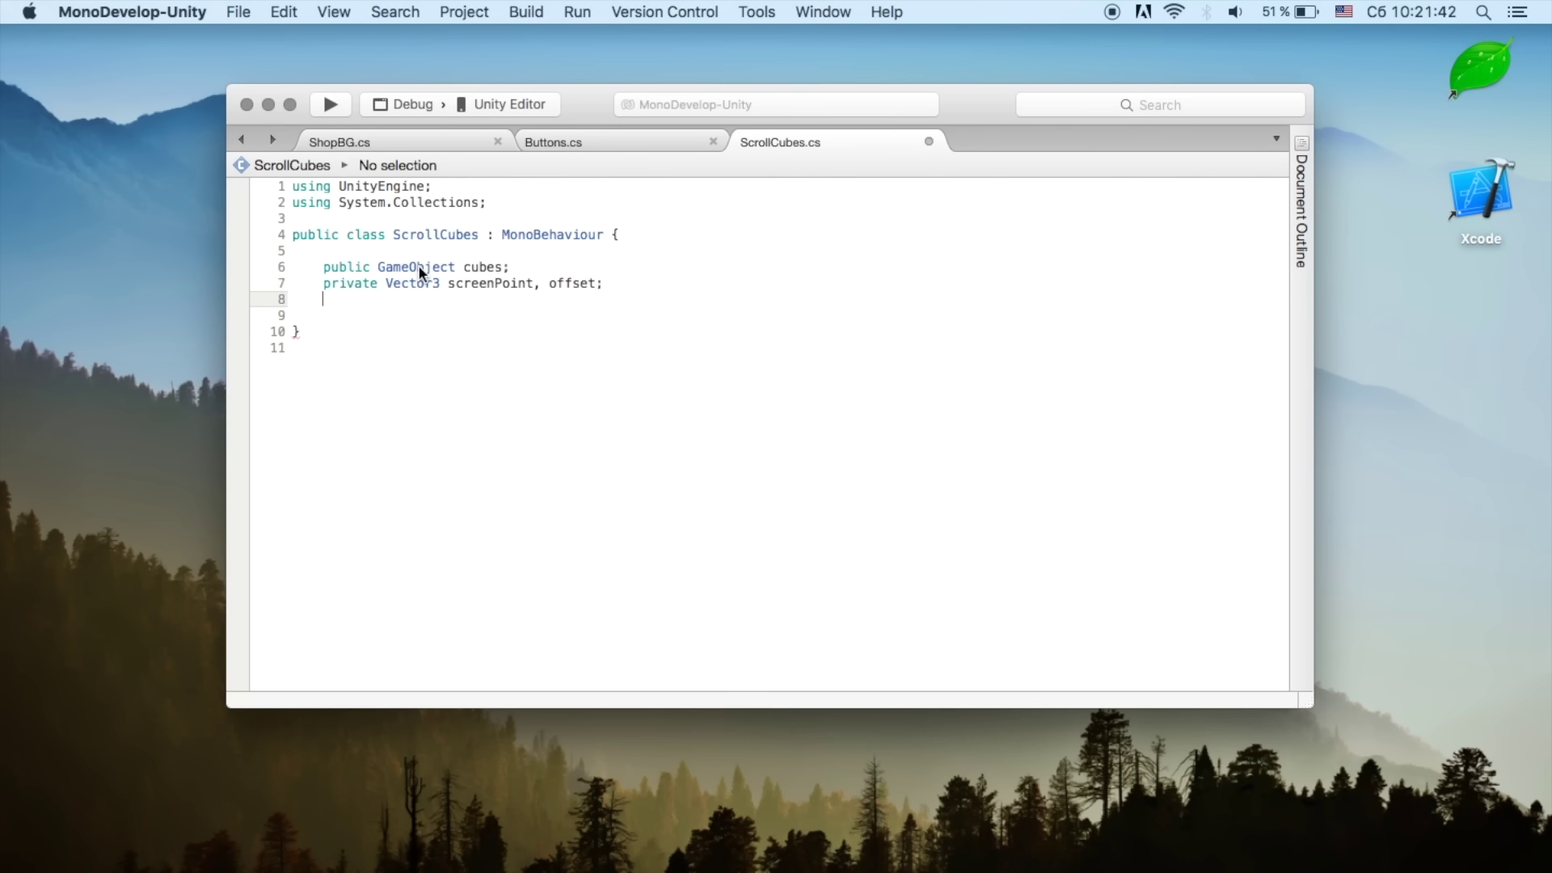
{"action": "type", "text": "private float _"}
{"action": "type", "text": "lockedU"}
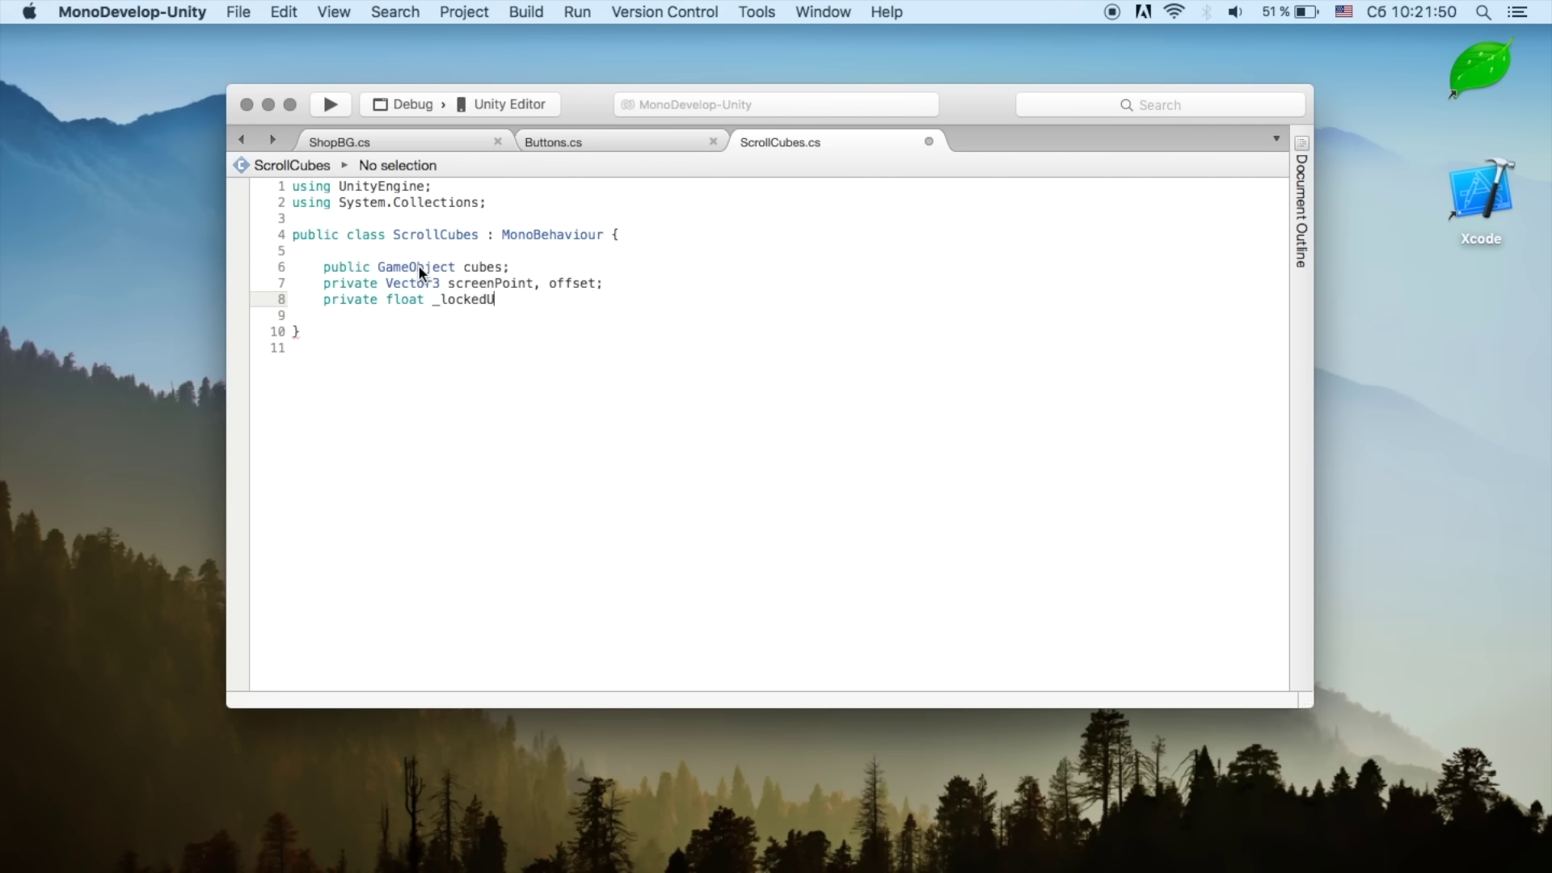
{"action": "type", "text": "Yp"}
{"action": "key", "text": "BackSpace"}
{"action": "type", "text": "Pos;"}
{"action": "key", "text": "Return"}
{"action": "key", "text": "Return"}
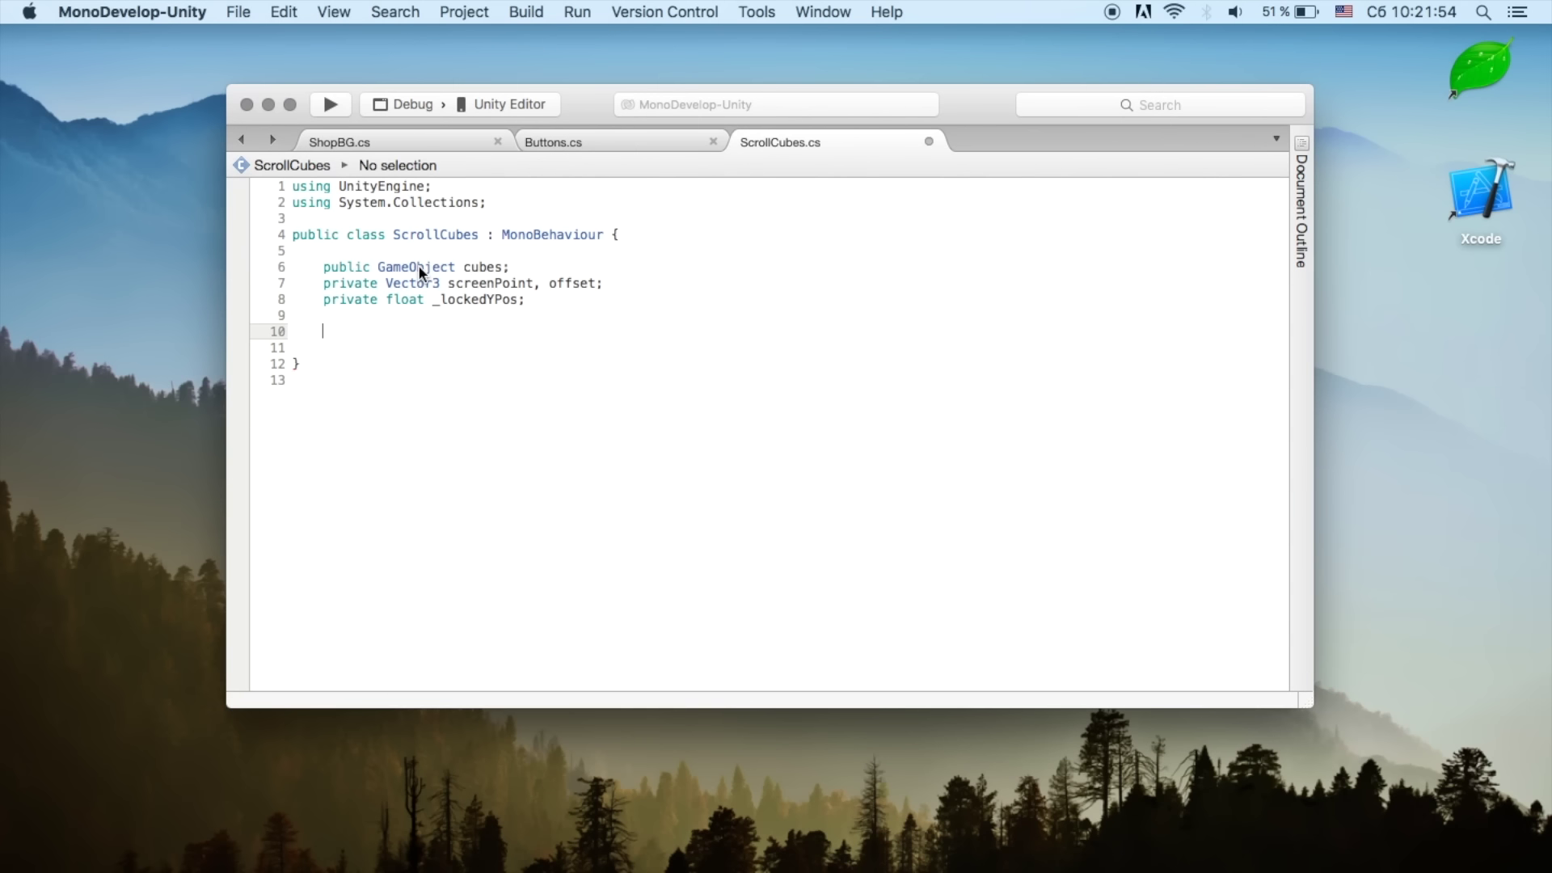
Step: Add an Update method containing if (cubes.transform.position.x > 0)
{"action": "type", "text": "void Update () {"}
{"action": "key", "text": "Return"}
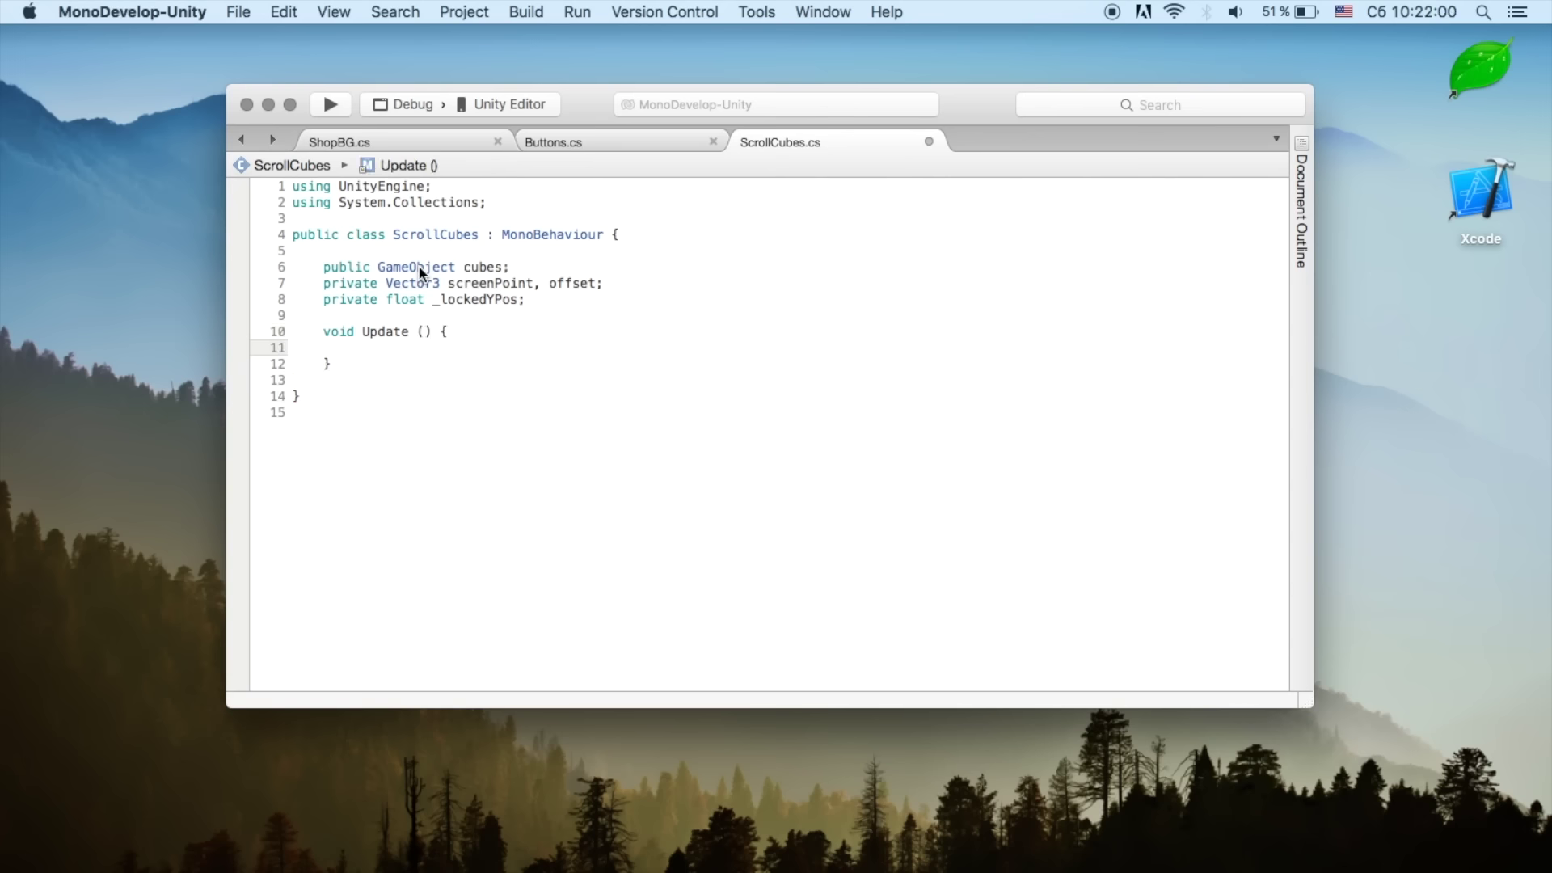
{"action": "type", "text": "if ()"}
{"action": "key", "text": "Left"}
{"action": "type", "text": "Can"}
{"action": "key", "text": "BackSpace"}
{"action": "key", "text": "BackSpace"}
{"action": "key", "text": "BackSpace"}
{"action": "type", "text": "cub"}
{"action": "key", "text": "Return"}
{"action": "type", "text": ".transform.position."}
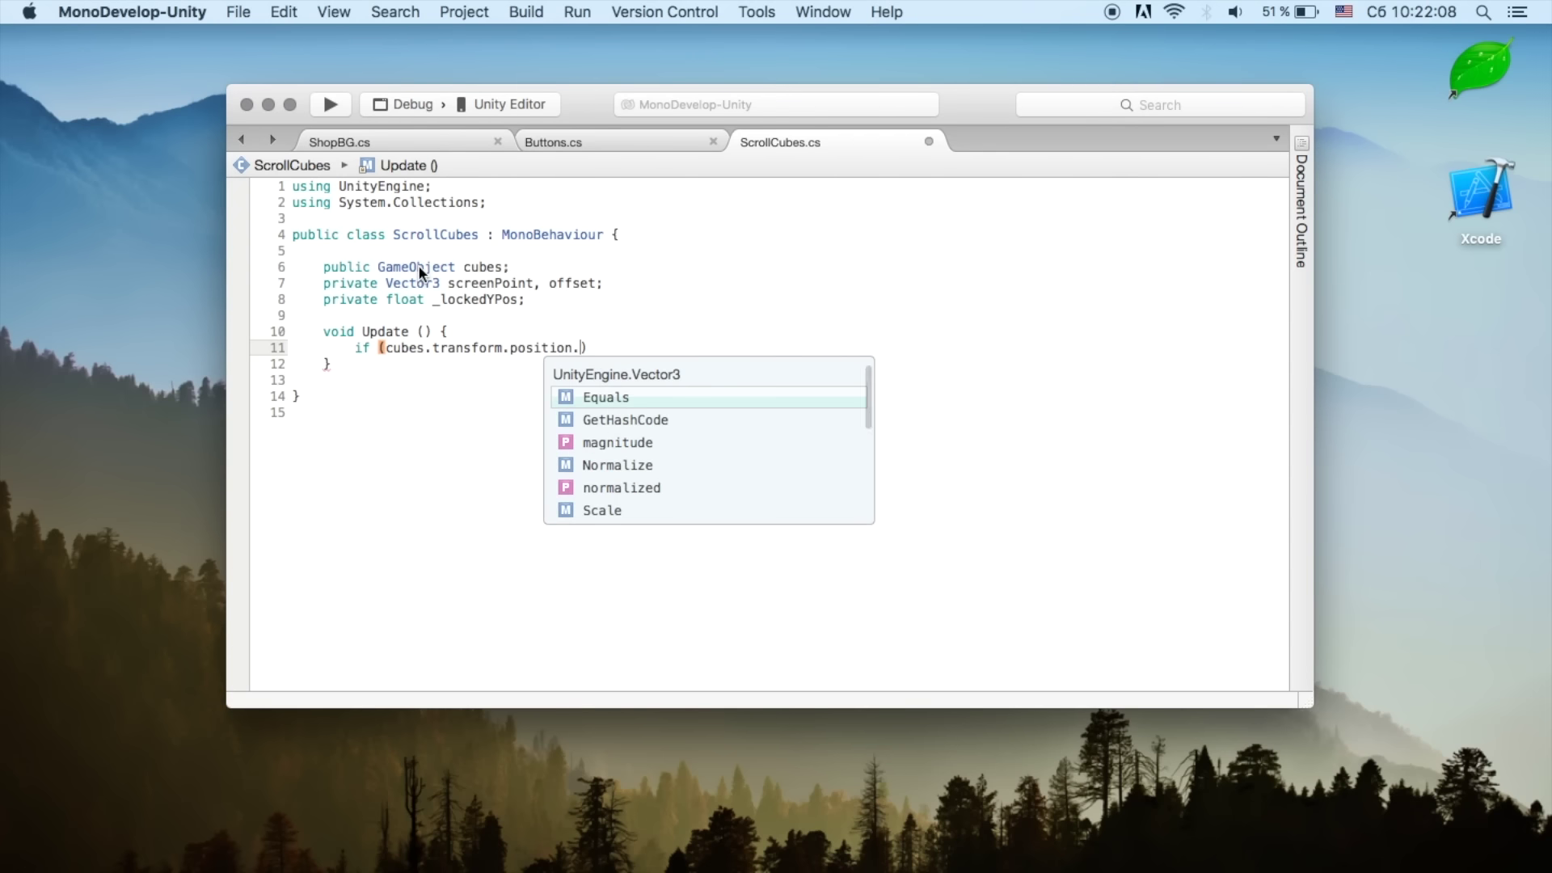
{"action": "type", "text": "x > 0"}
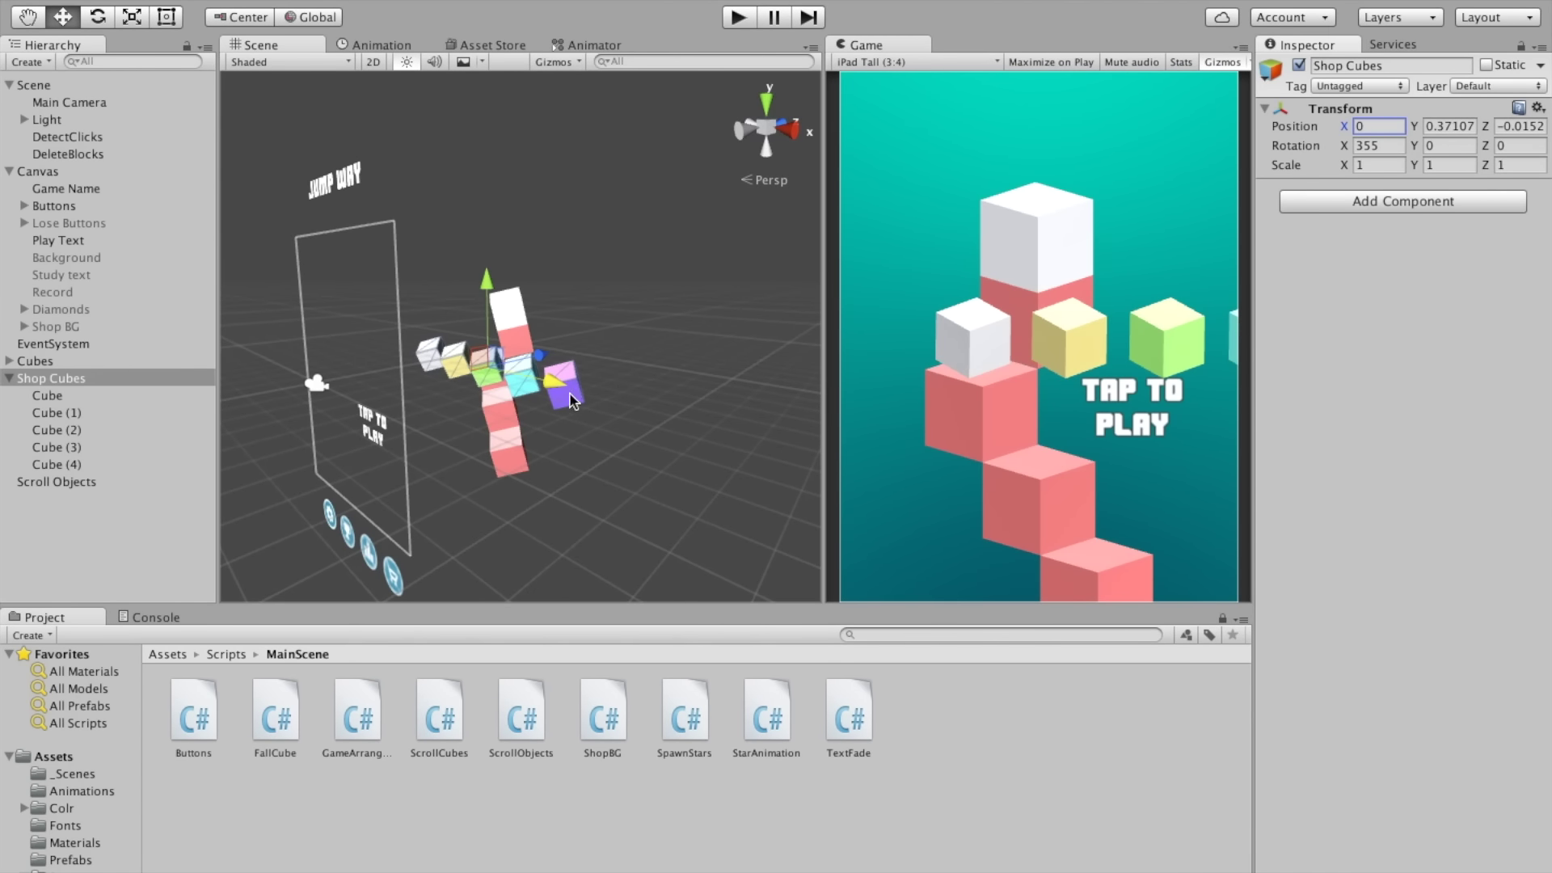
{"action": "left_click_drag", "start_coordinate": [558, 382], "coordinate": [599, 393]}
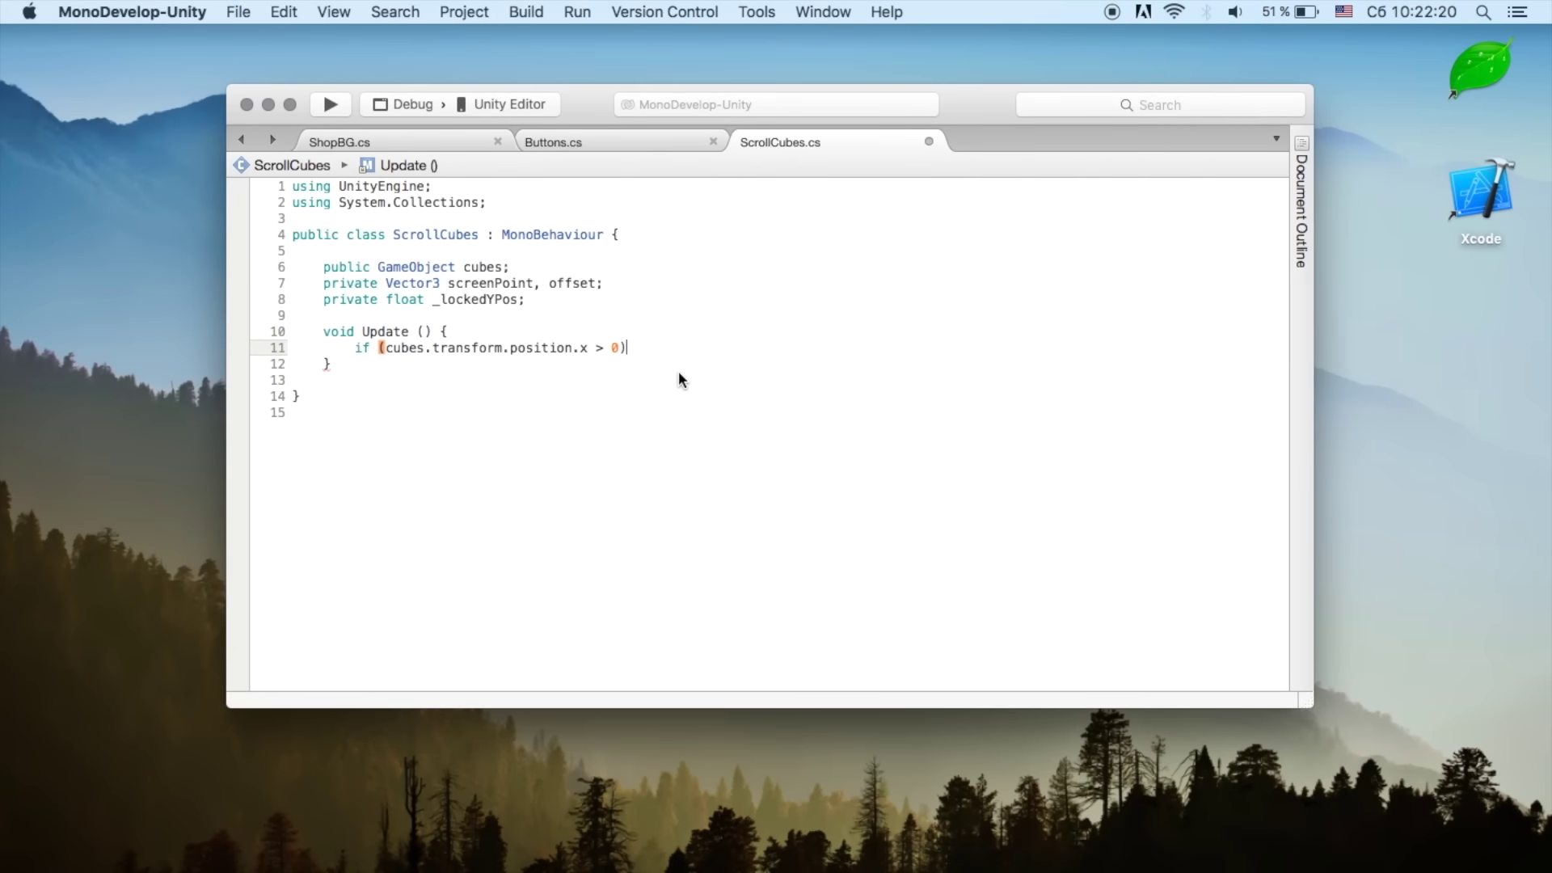
{"action": "key", "text": "Return"}
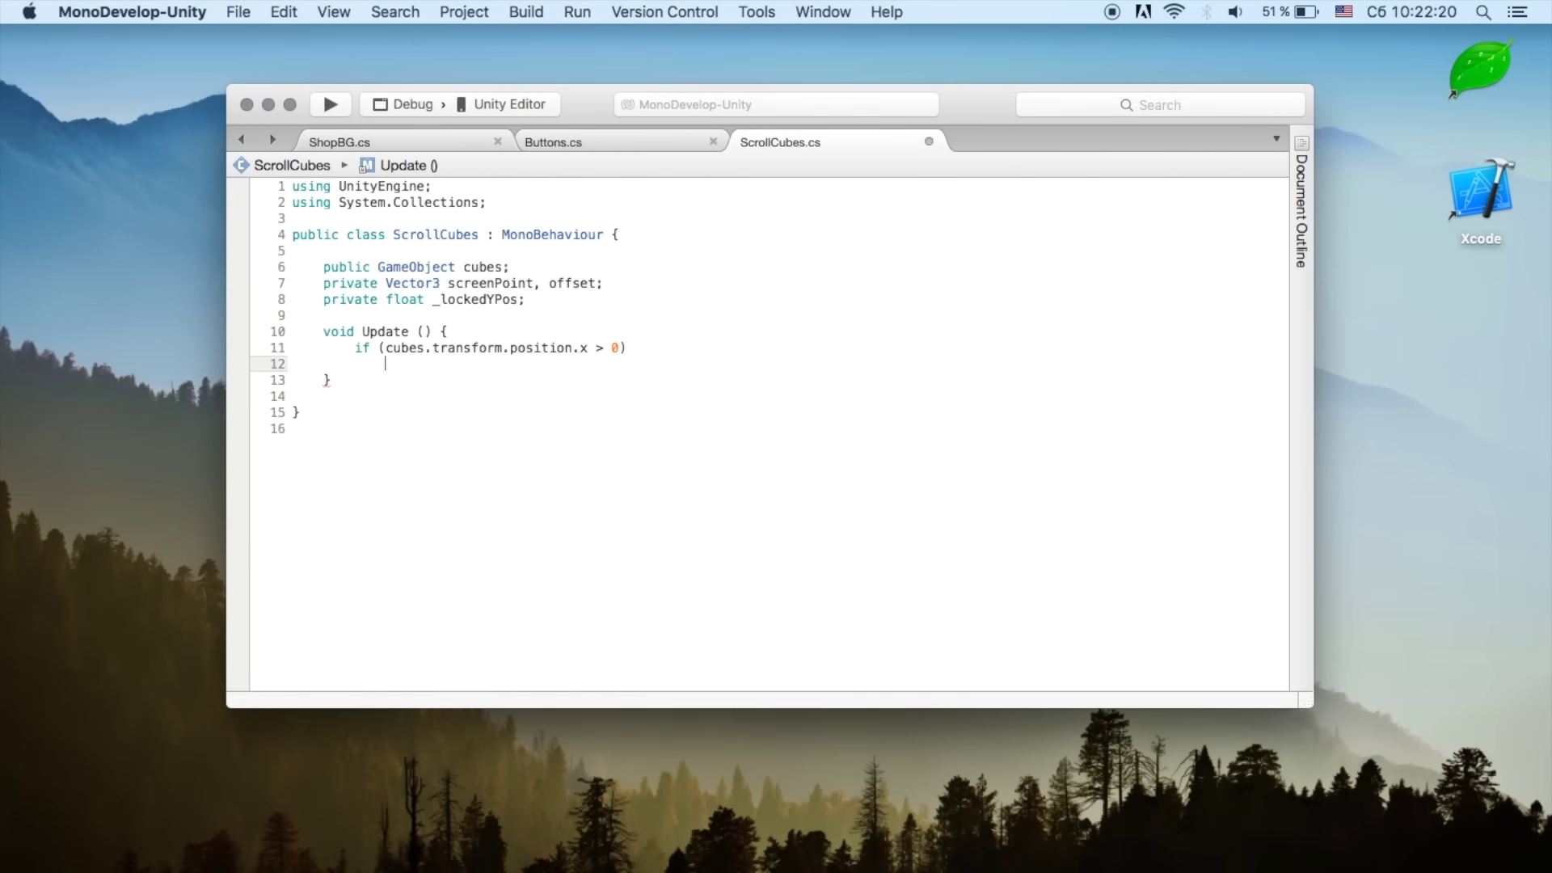
Step: Inside the if, move cubes toward x 0f using Vector3.MoveTowards with Time.deltaTime * 10f
{"action": "type", "text": "cu"}
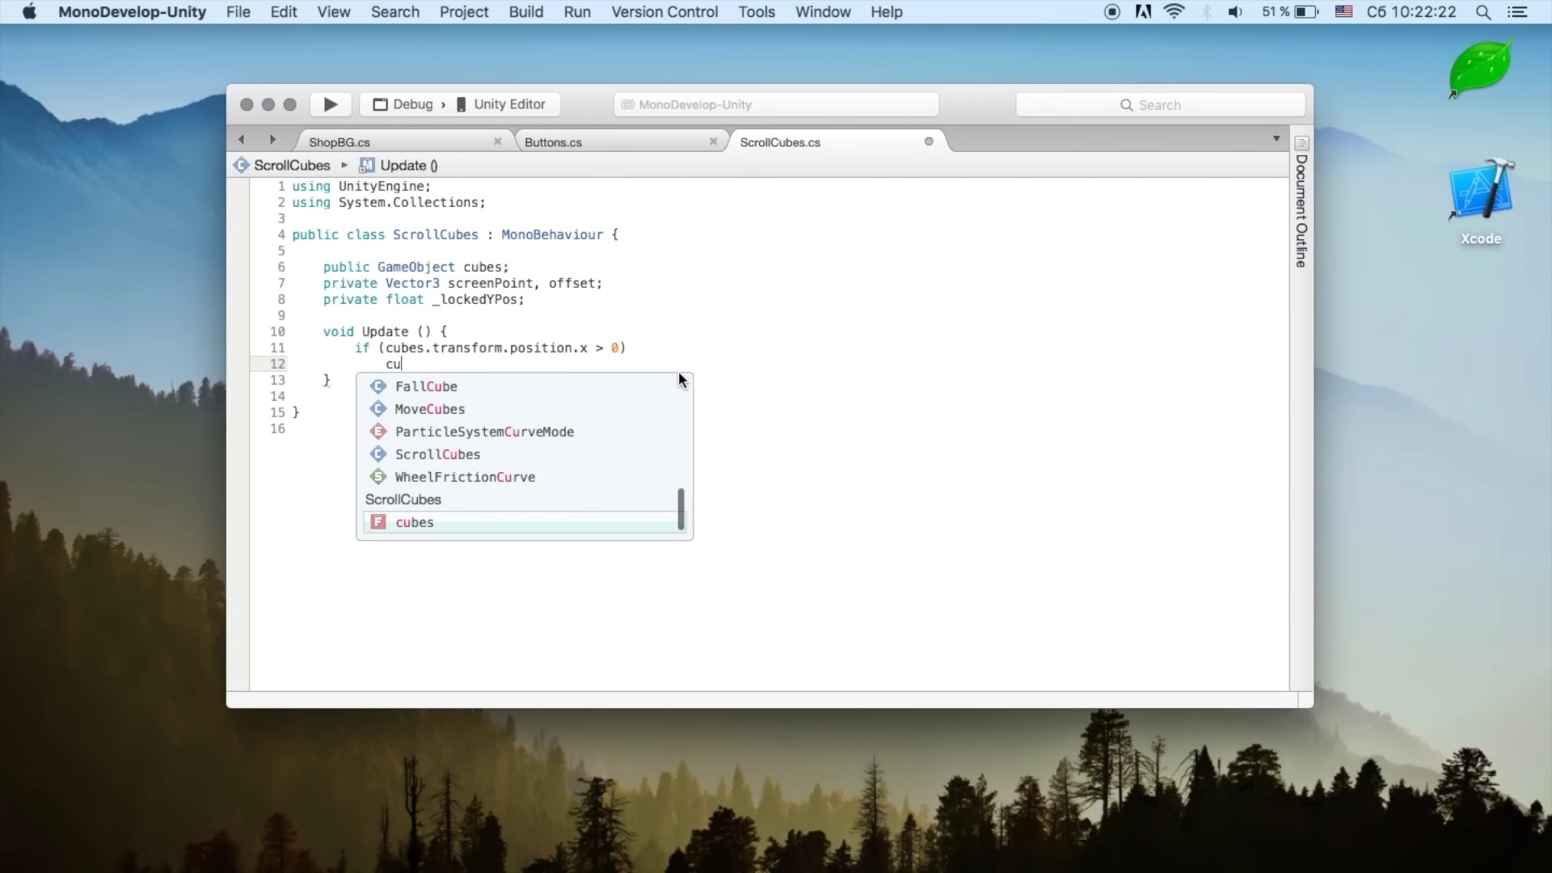
{"action": "type", "text": "bes."}
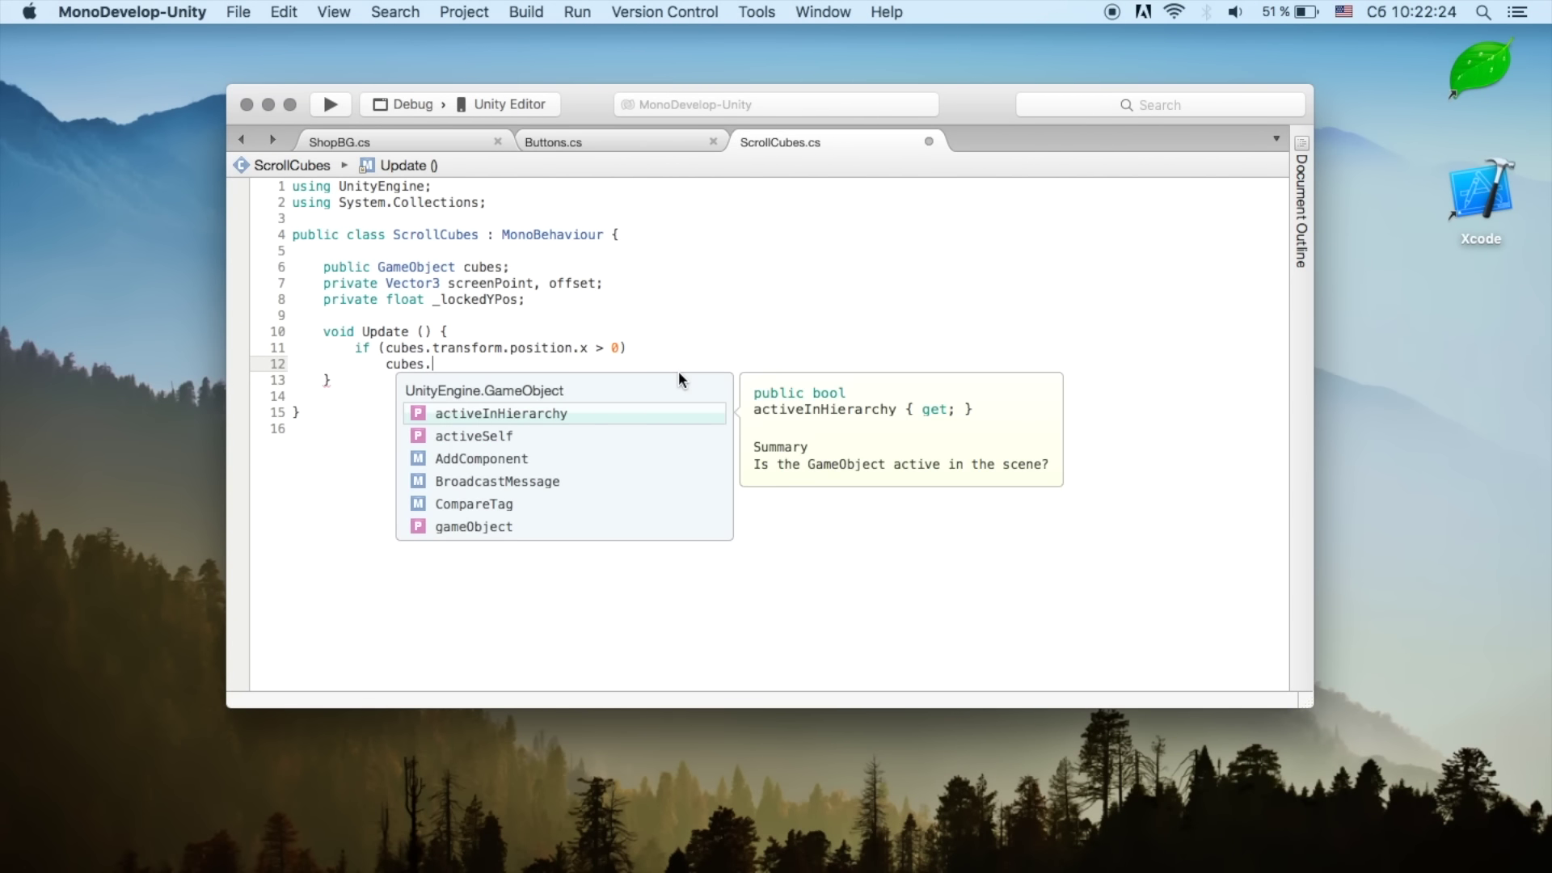
{"action": "type", "text": "transform."}
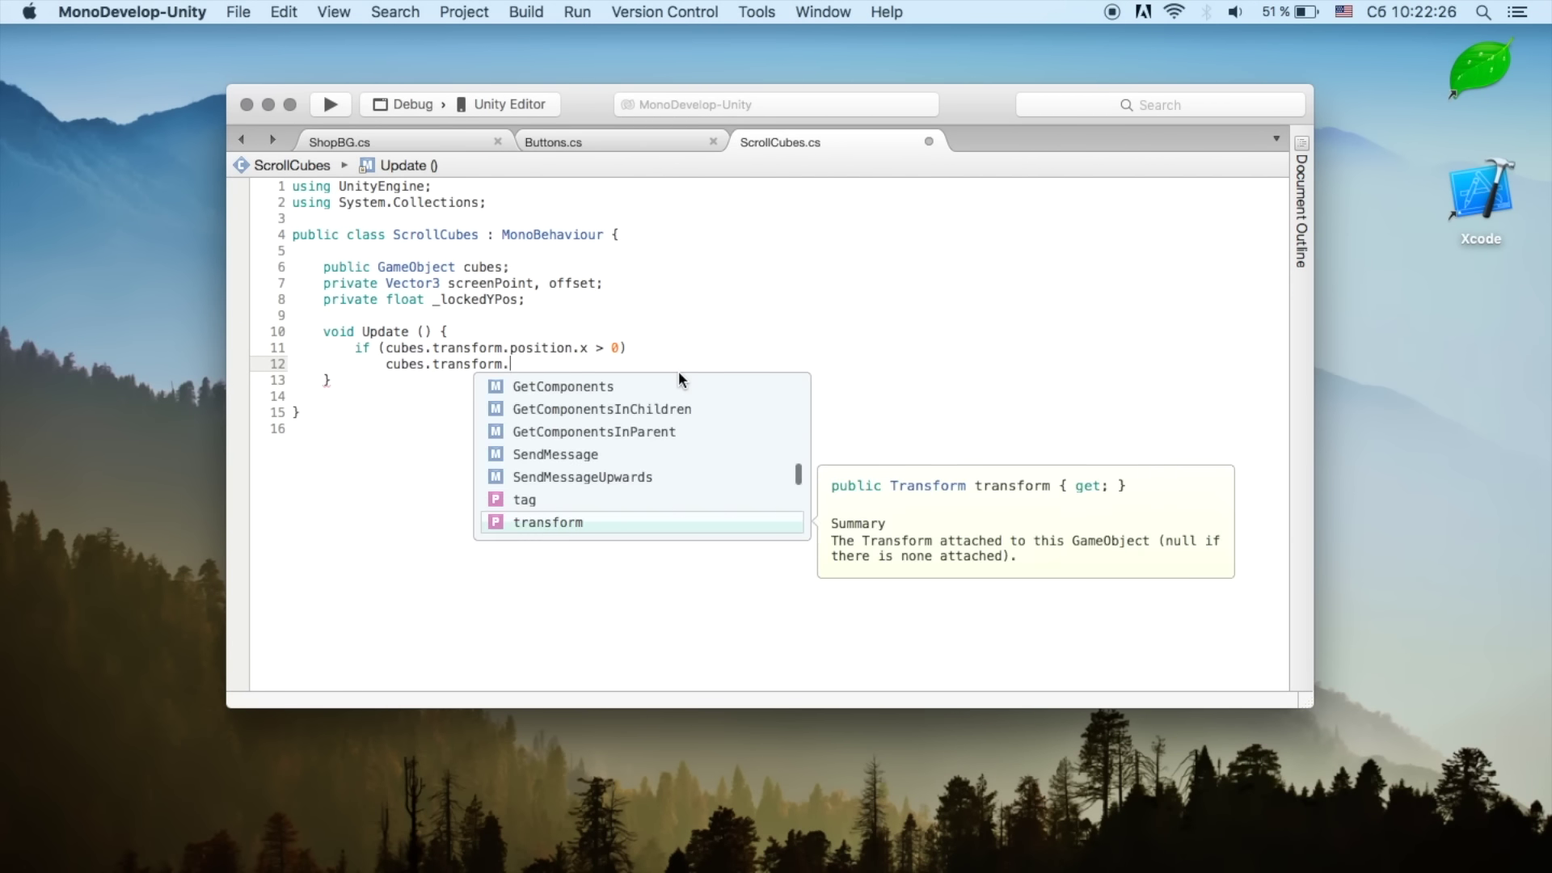
{"action": "type", "text": "position."}
{"action": "key", "text": "BackSpace"}
{"action": "type", "text": "= "}
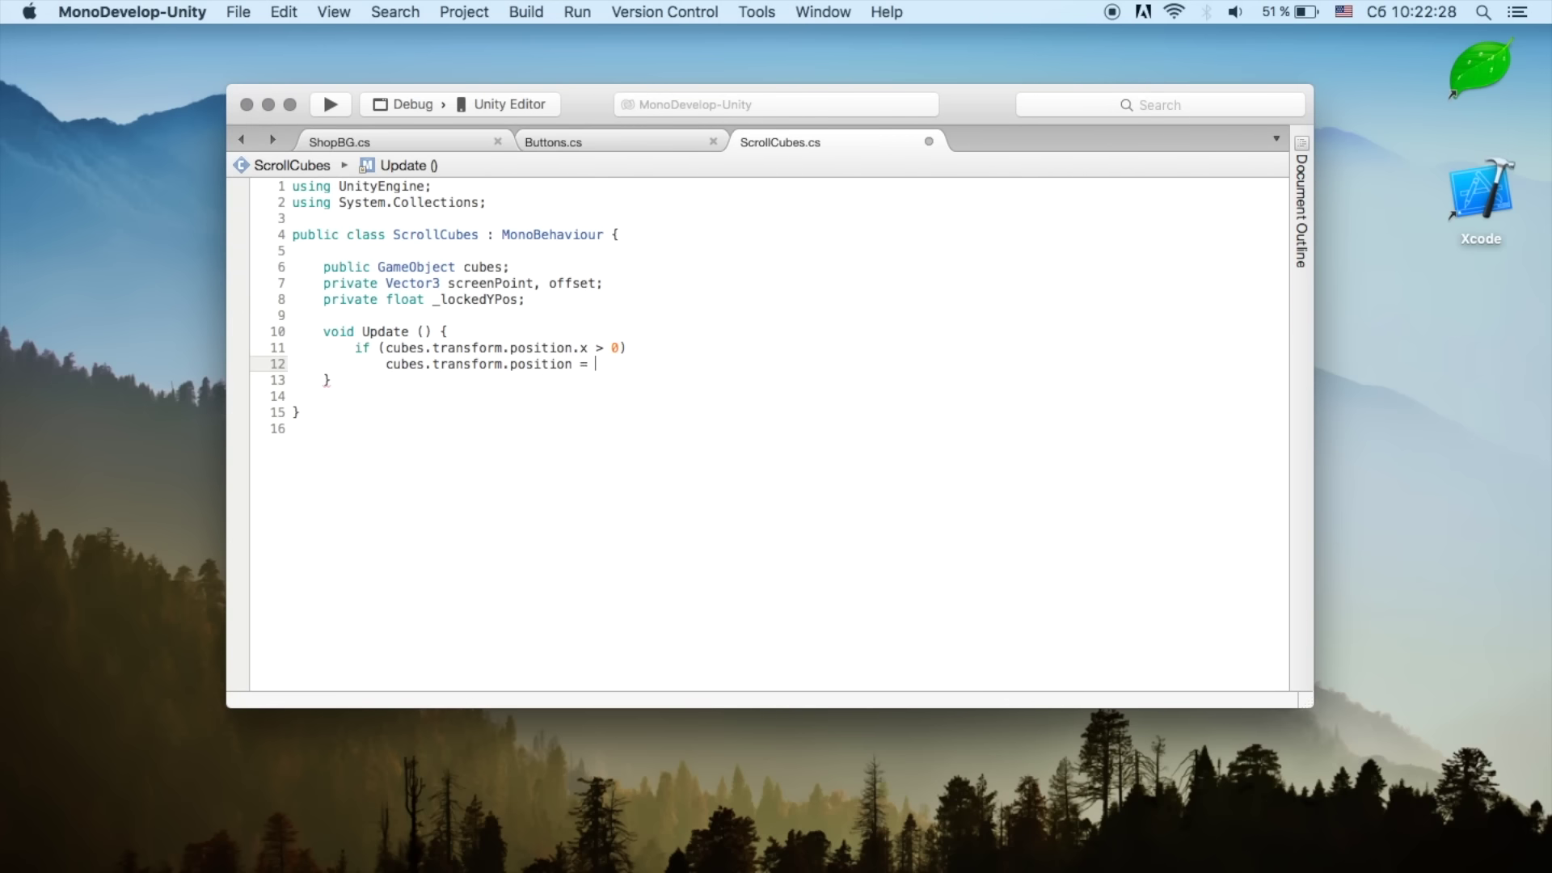
{"action": "type", "text": "Vec"}
{"action": "key", "text": "Return"}
{"action": "type", "text": ".Move"}
{"action": "key", "text": "Return"}
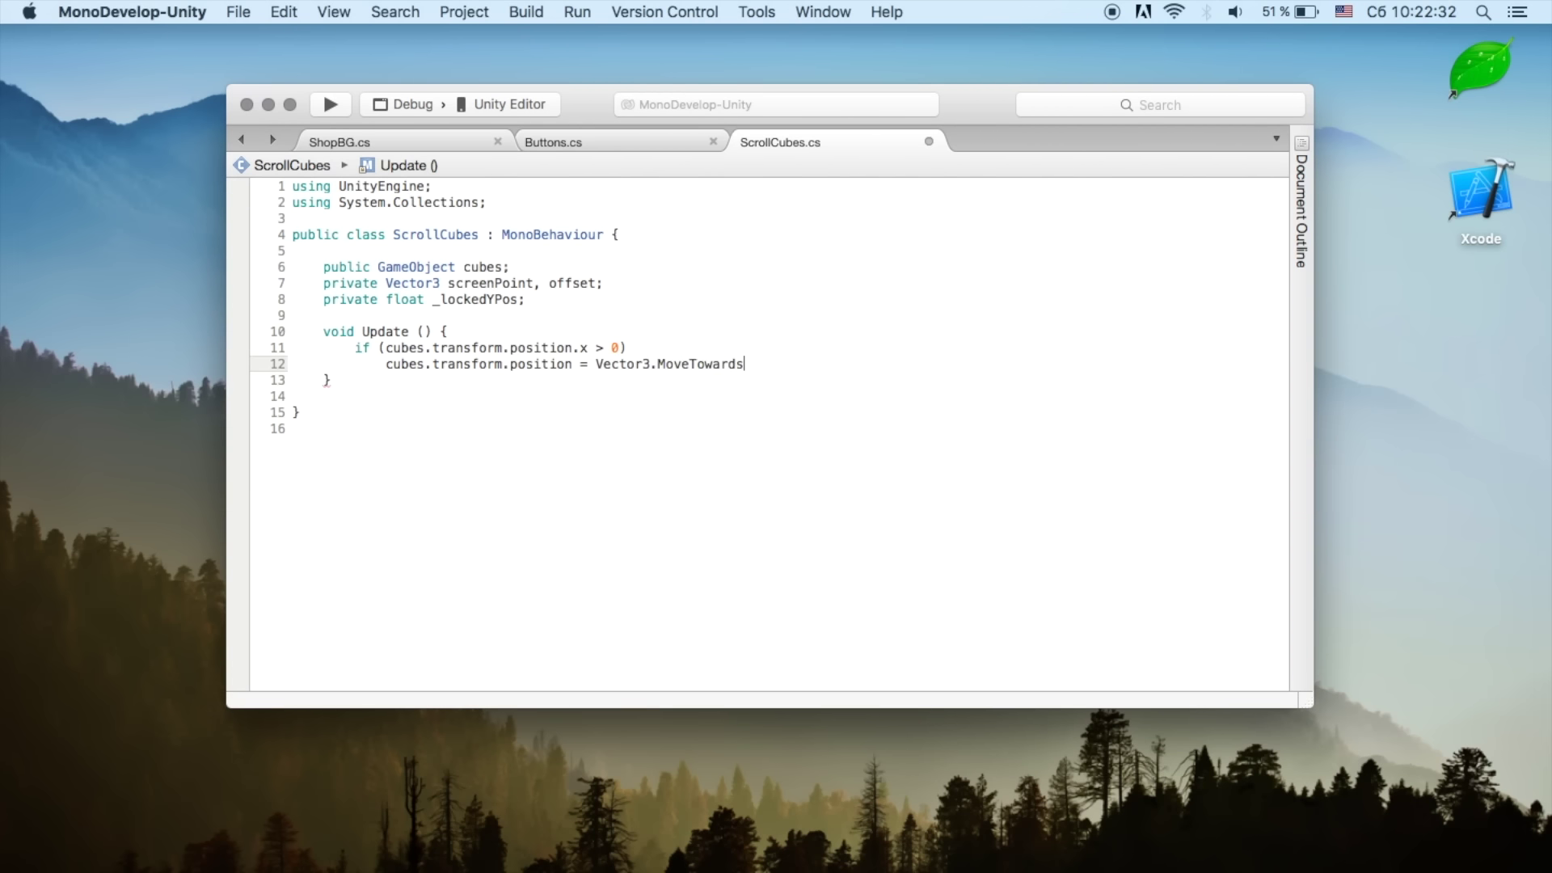
{"action": "type", "text": "()"}
{"action": "type", "text": "cubes.transform.po"}
{"action": "key", "text": "Return"}
{"action": "type", "text": ", "}
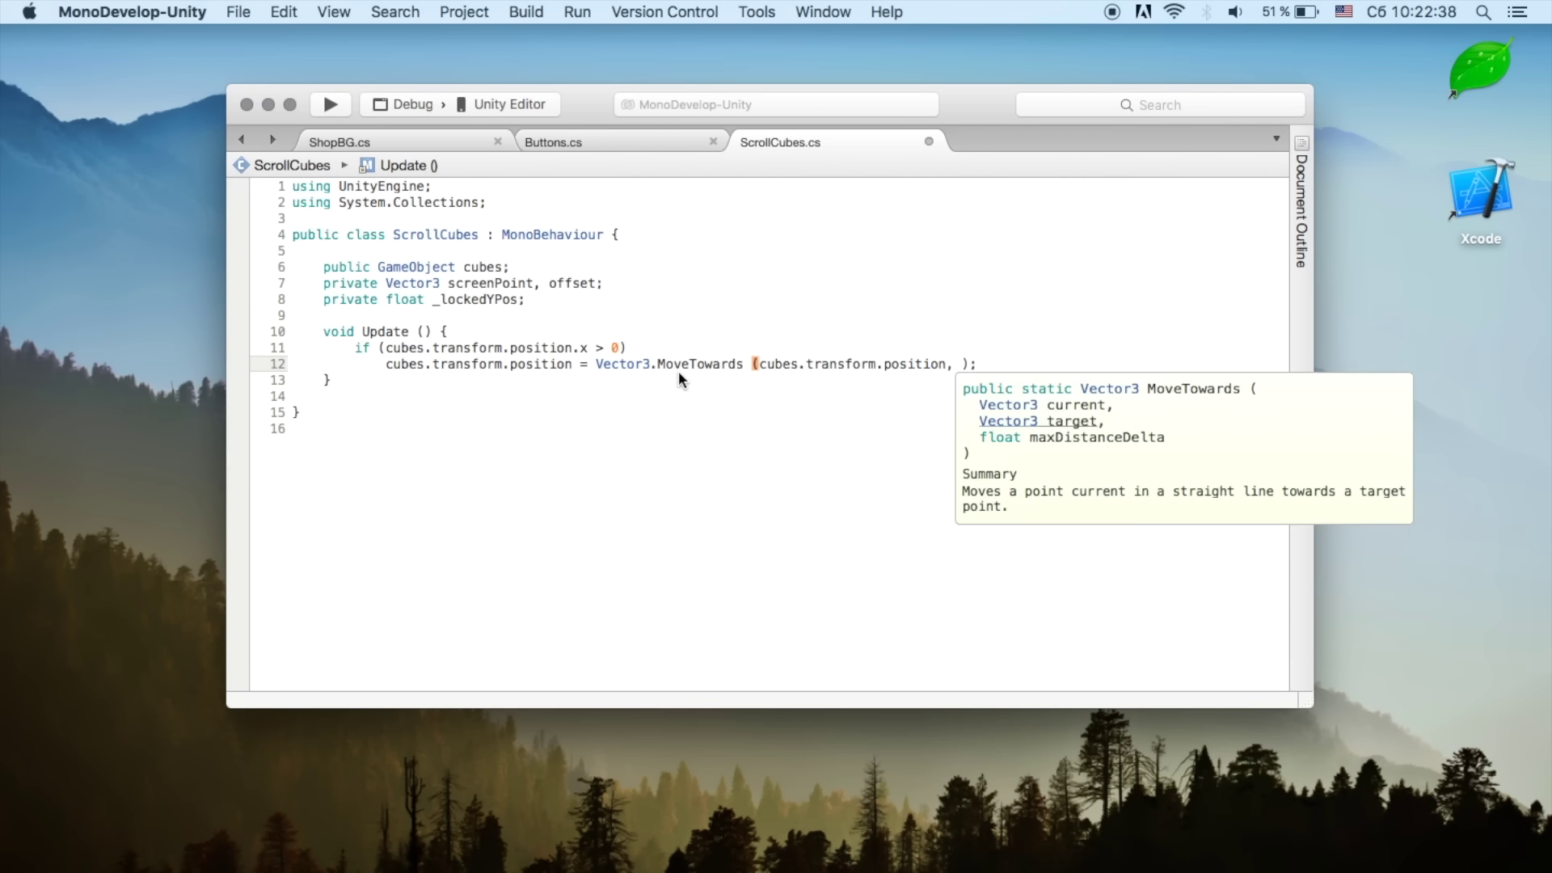
{"action": "type", "text": "new vec"}
{"action": "key", "text": "Down"}
{"action": "key", "text": "Return"}
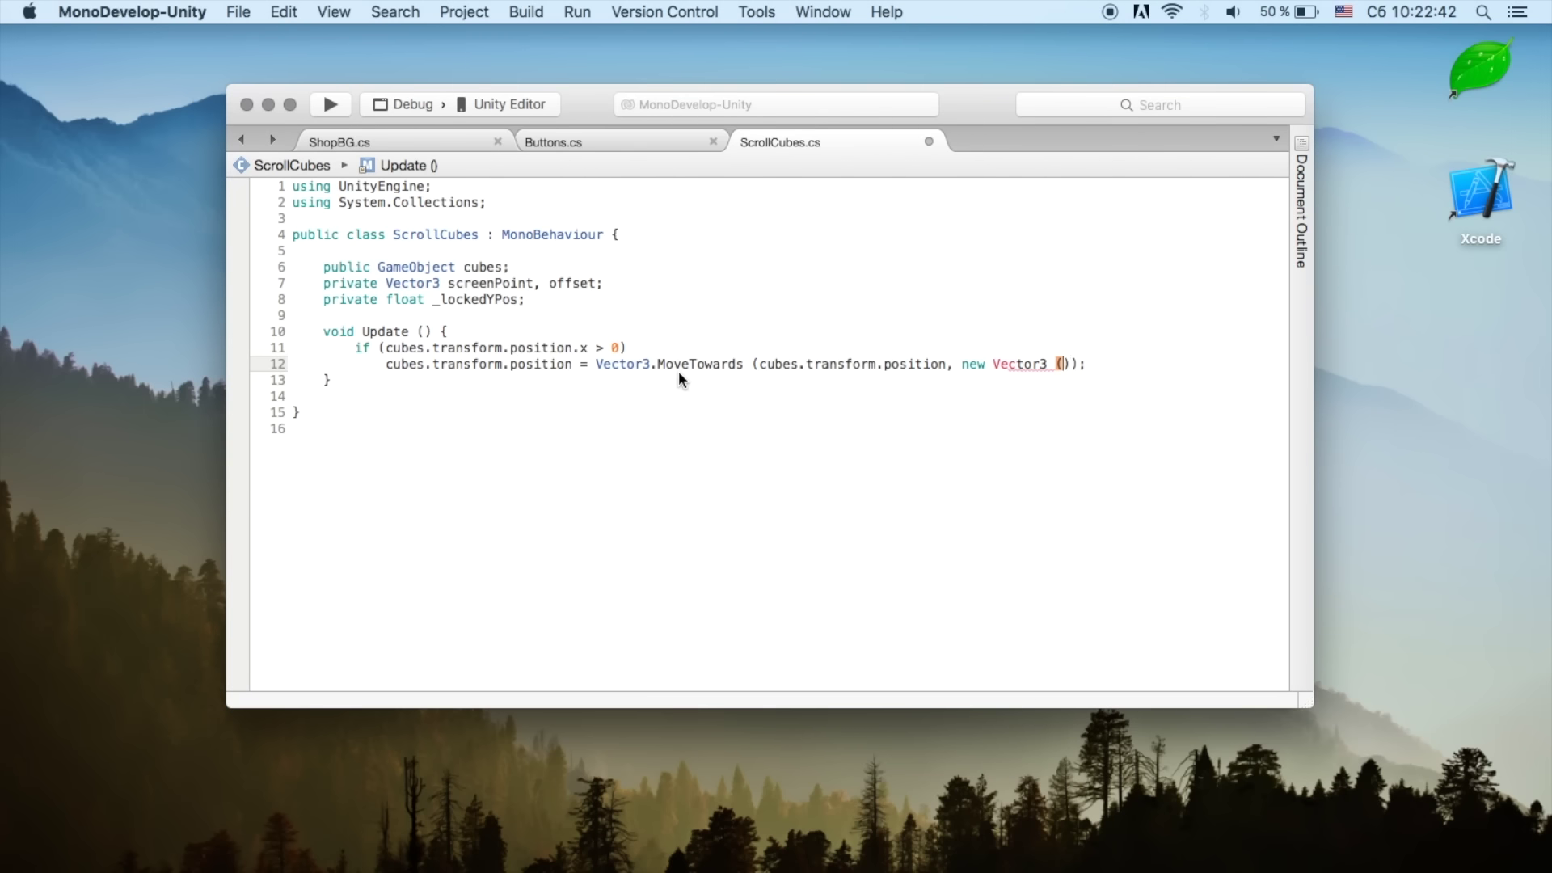
{"action": "type", "text": "0f,cubes.transform.position.y, "}
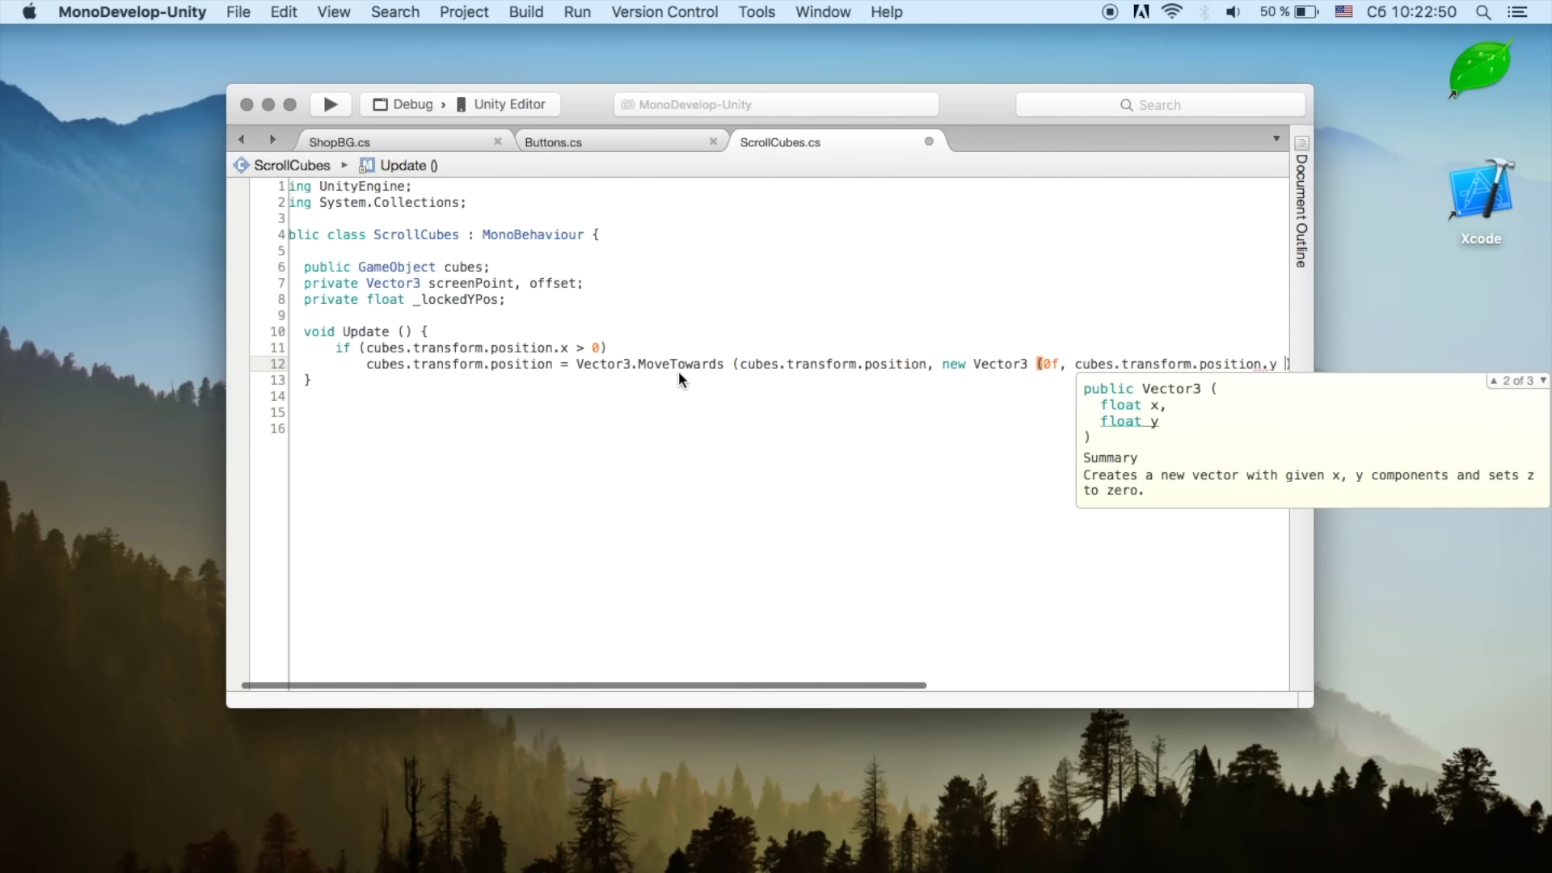
{"action": "type", "text": "cubes"}
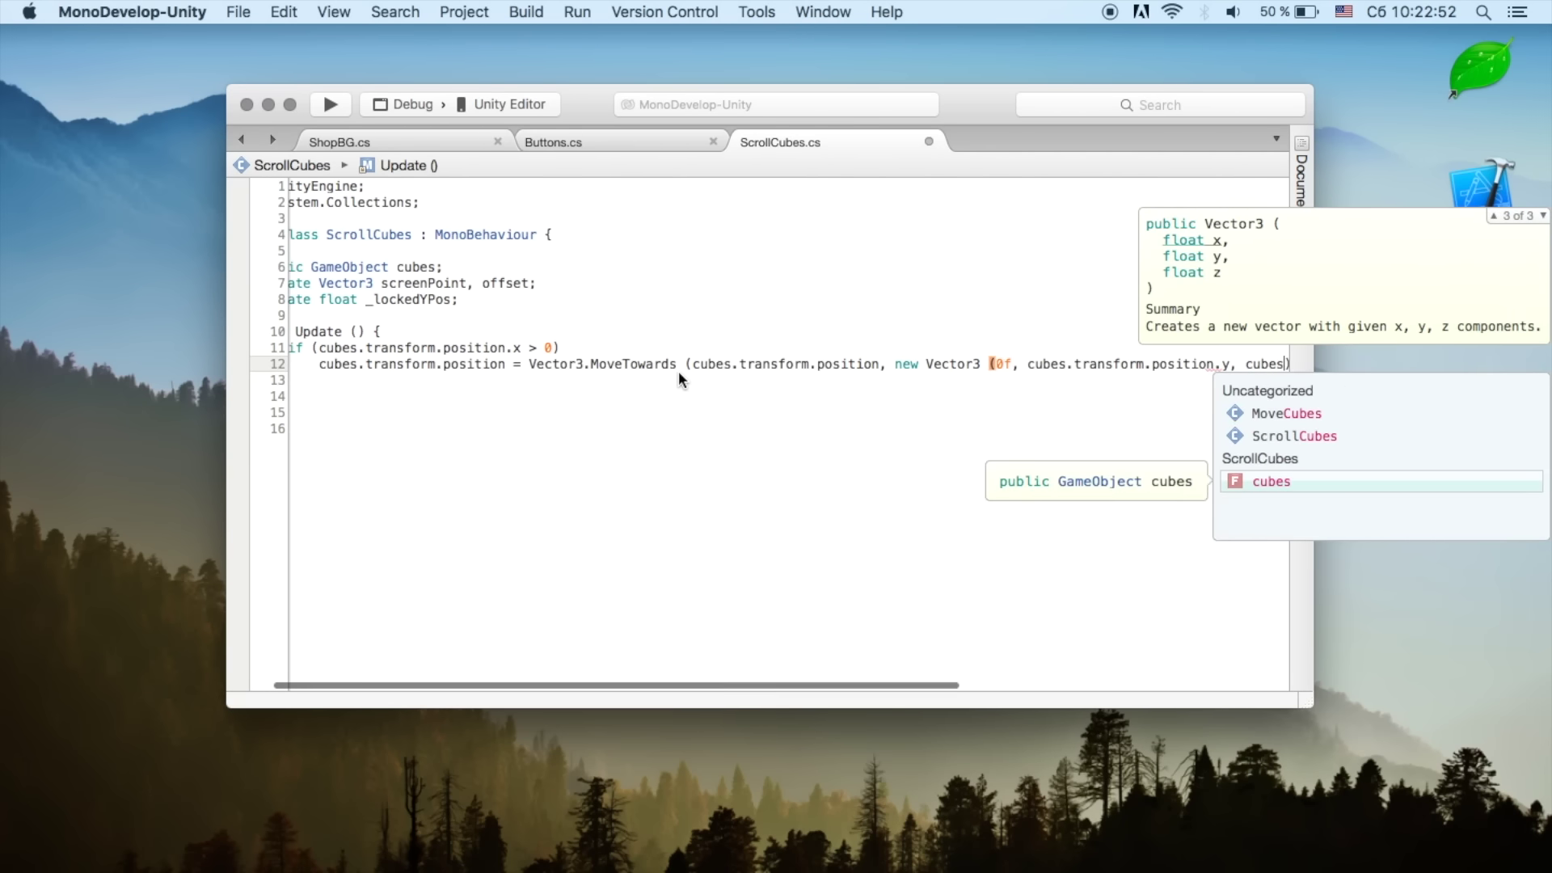
{"action": "type", "text": ".transform.position.z"}
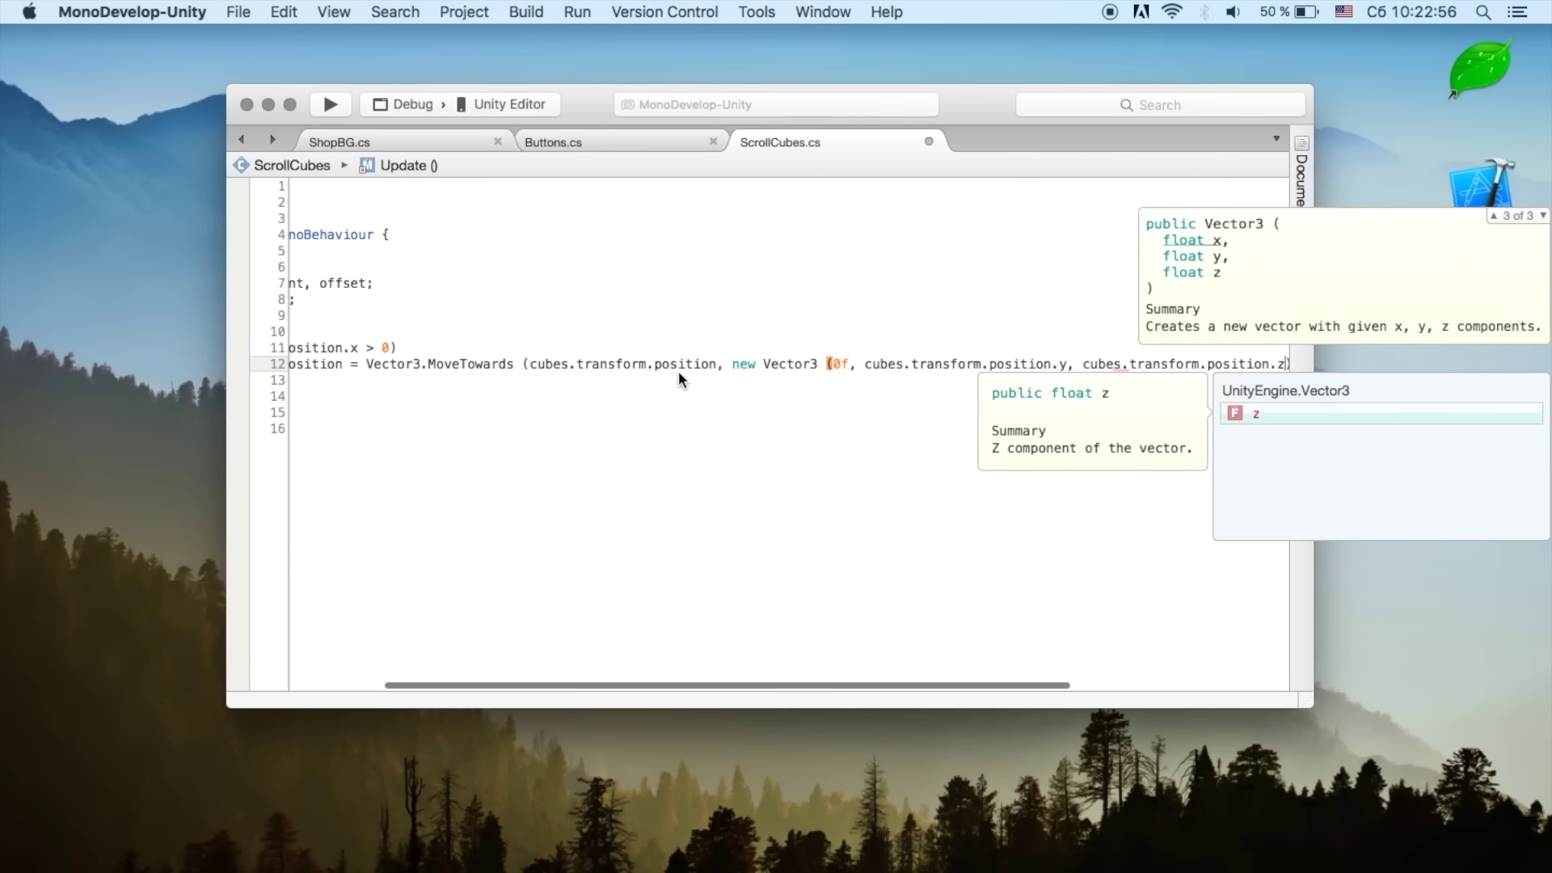
{"action": "type", "text": "));"}
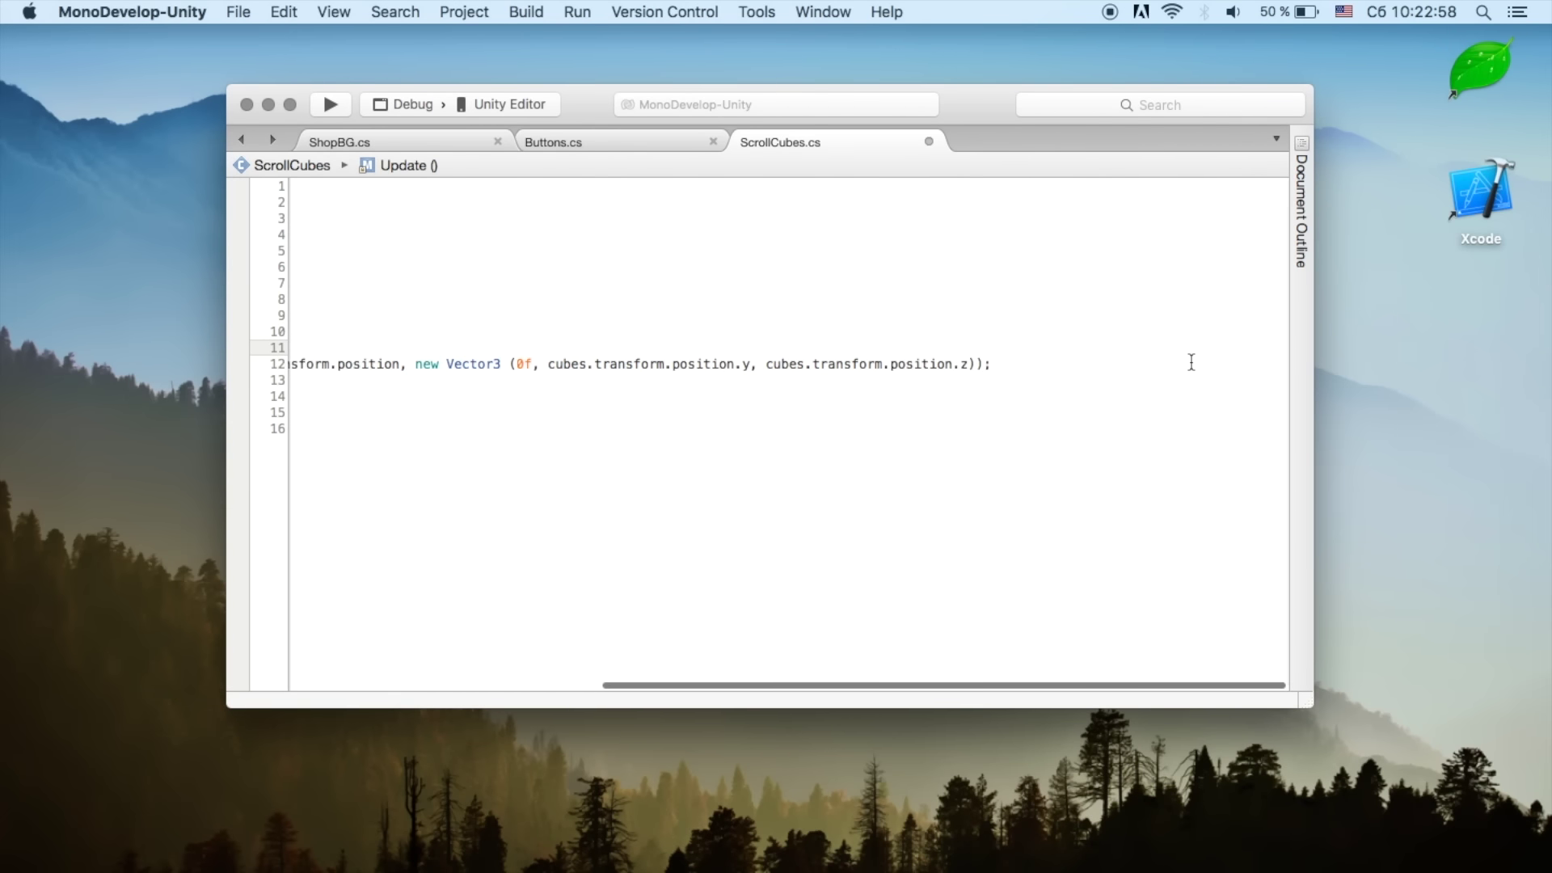
{"action": "type", "text": ", "}
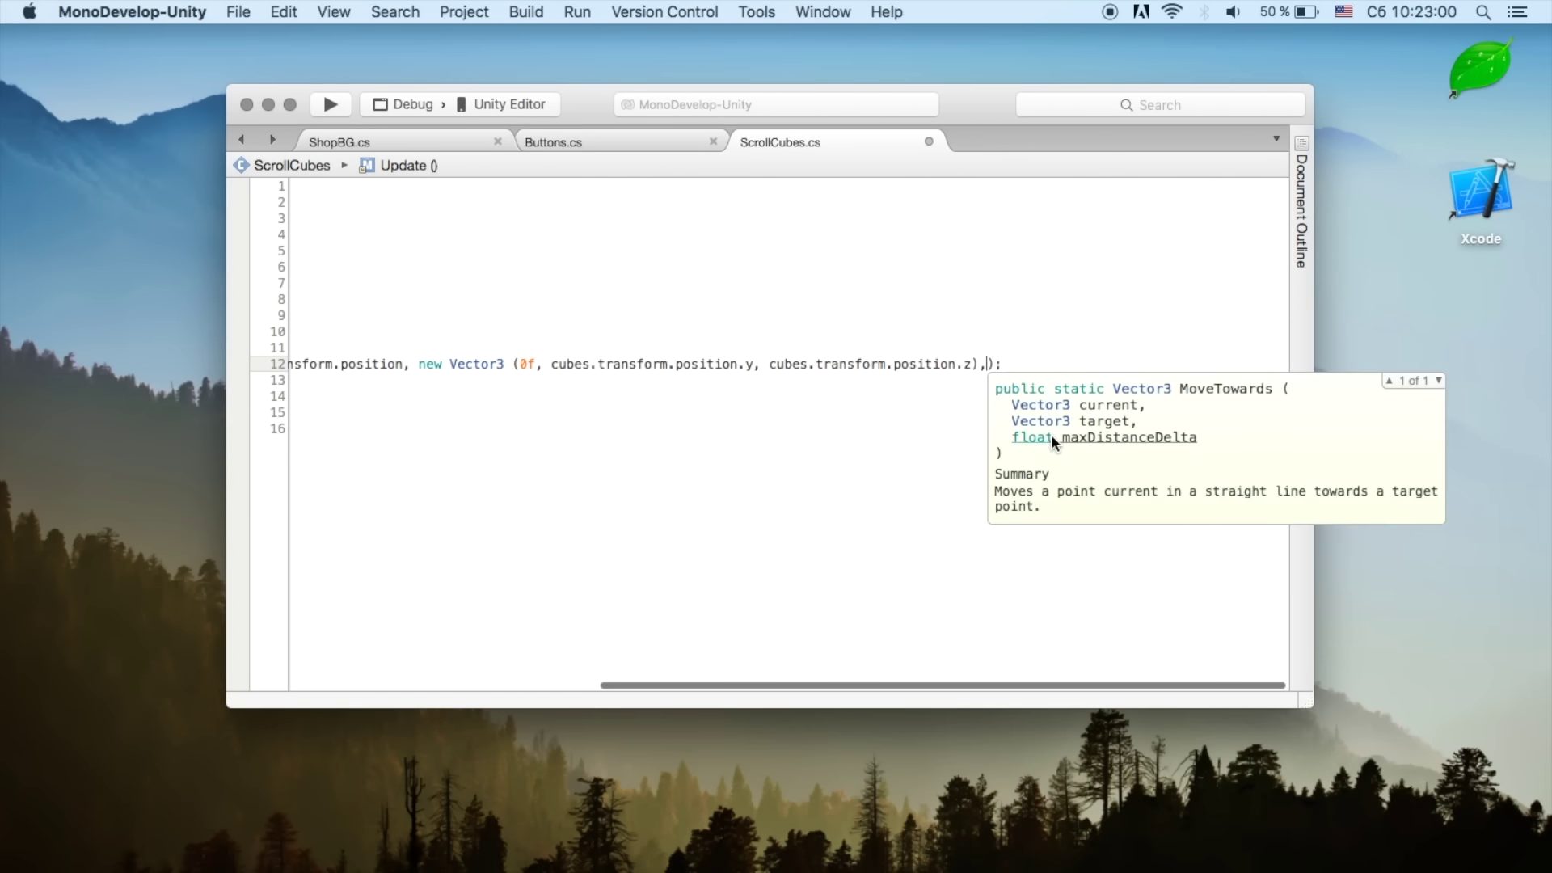
{"action": "type", "text": "time"}
{"action": "key", "text": "Return"}
{"action": "type", "text": "d"}
{"action": "key", "text": "BackSpace"}
{"action": "type", "text": ".d"}
{"action": "key", "text": "Return"}
{"action": "type", "text": "*"}
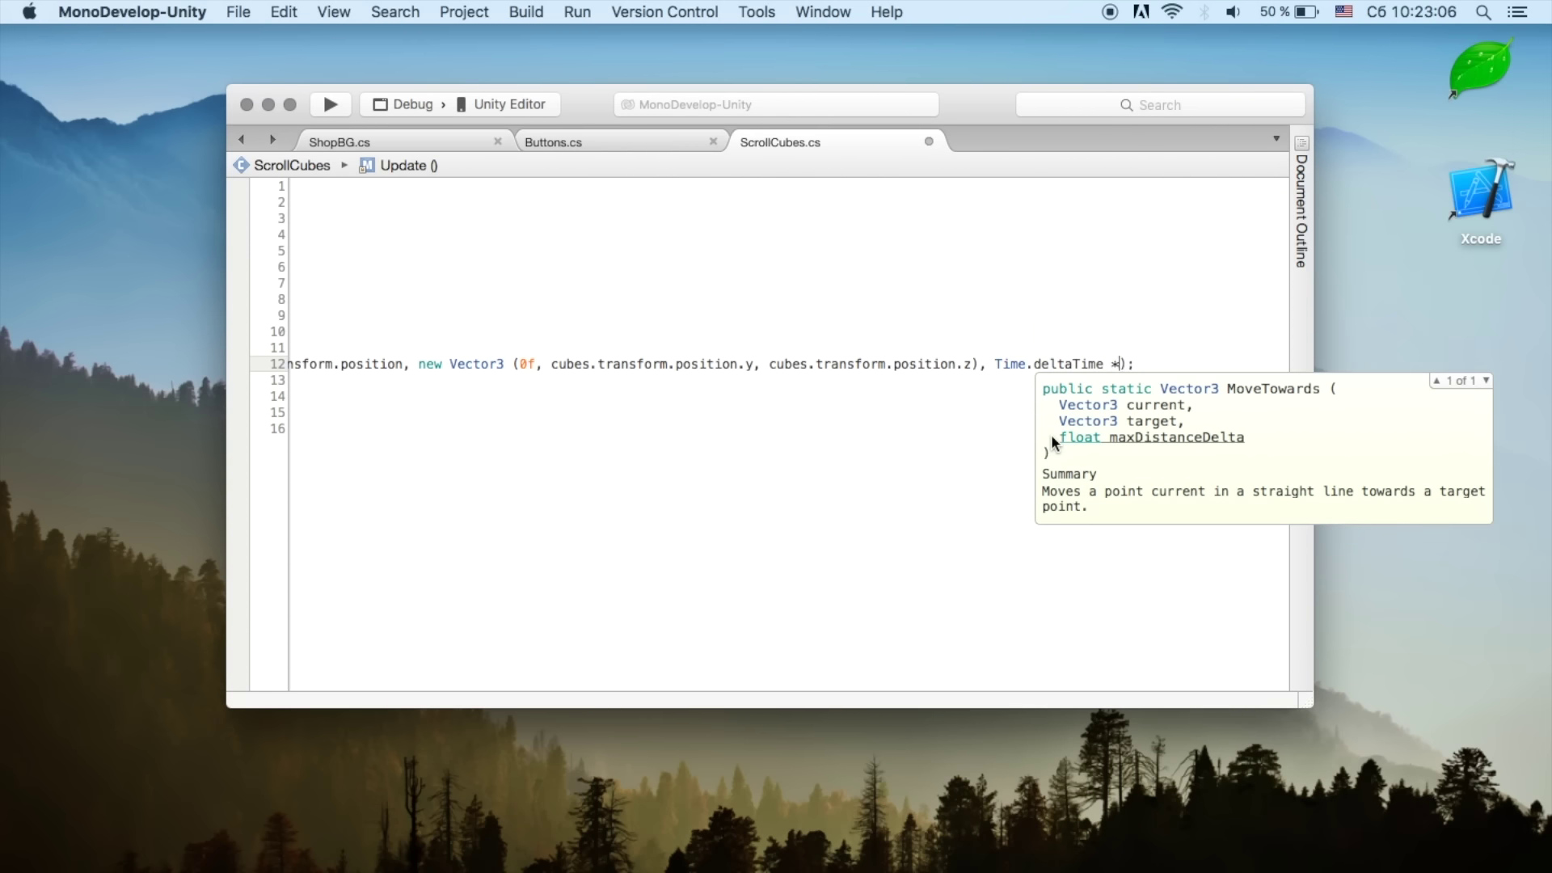
{"action": "type", "text": " 10f"}
{"action": "left_click", "coordinate": [1183, 362]}
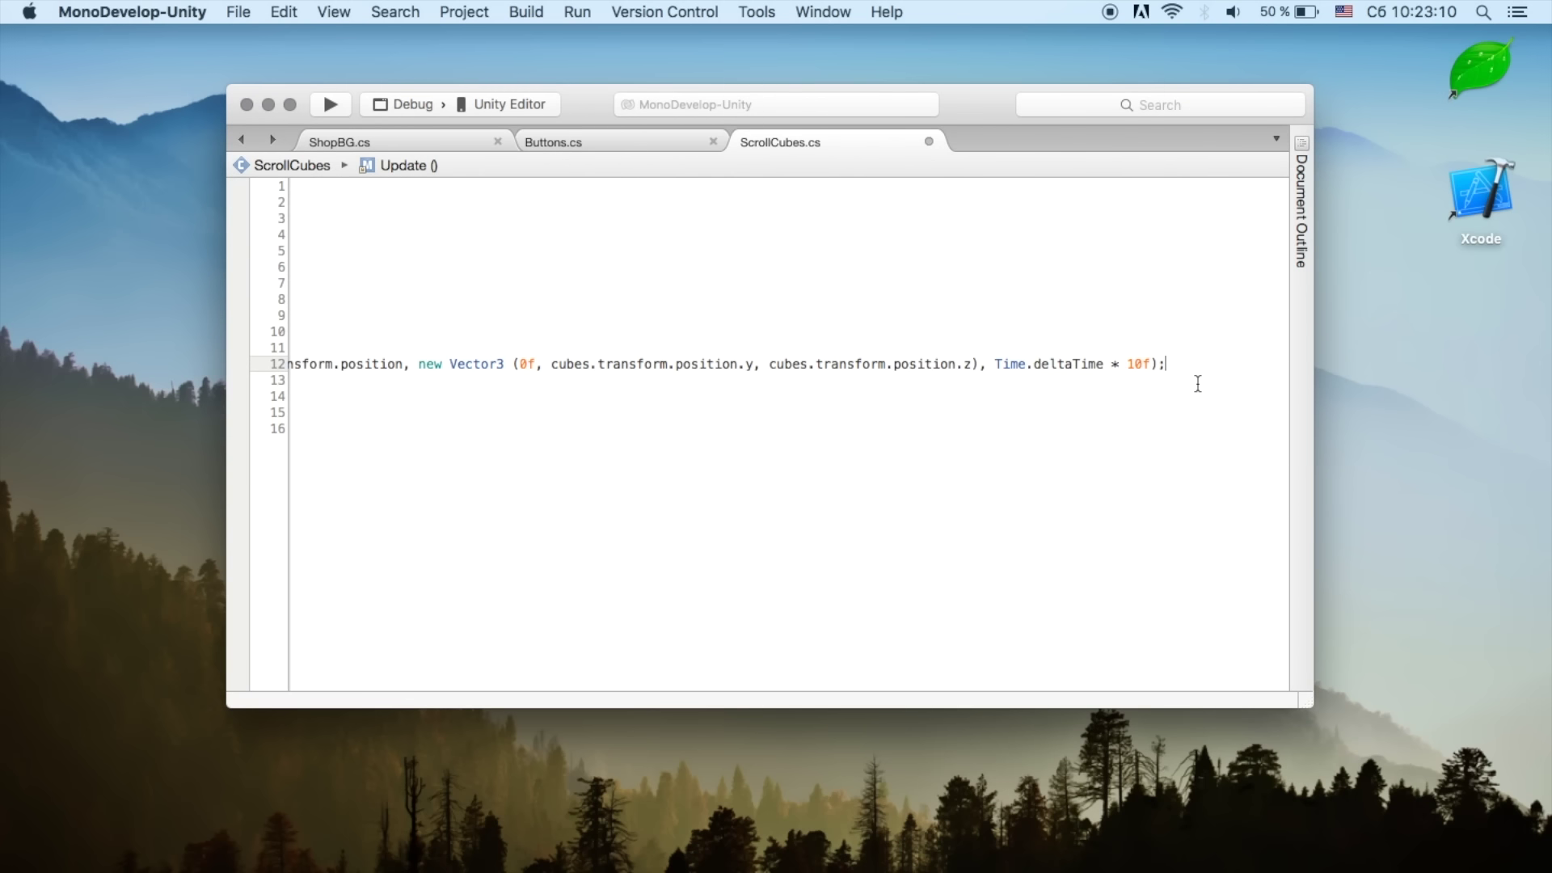
Step: Add an else if (cubes.transform.position.x < -5f) branch
{"action": "key", "text": "Return"}
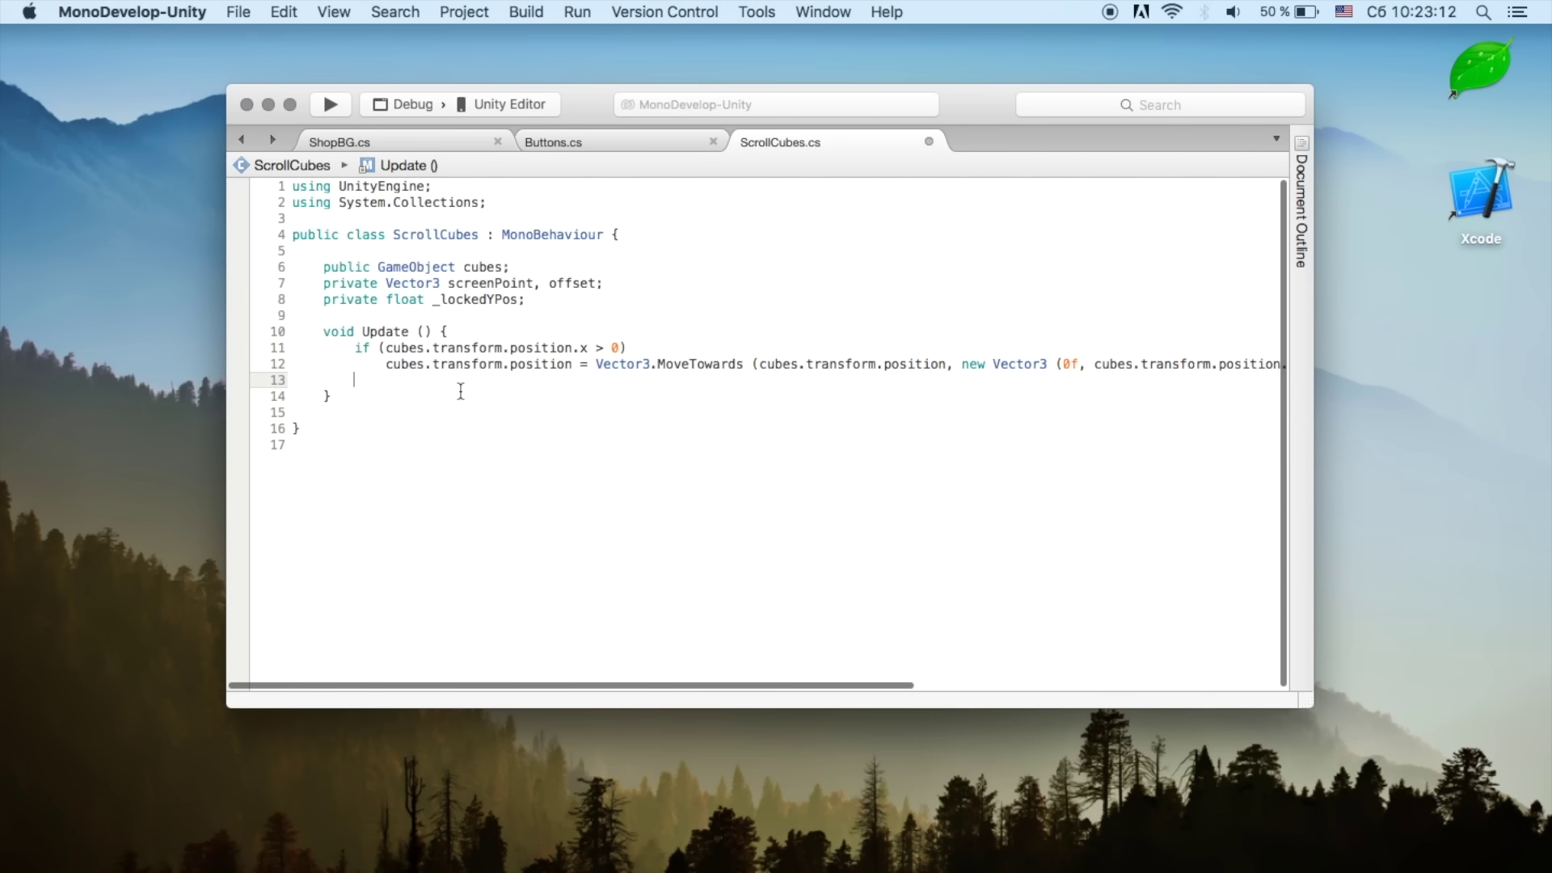
{"action": "type", "text": "else if (cars.t"}
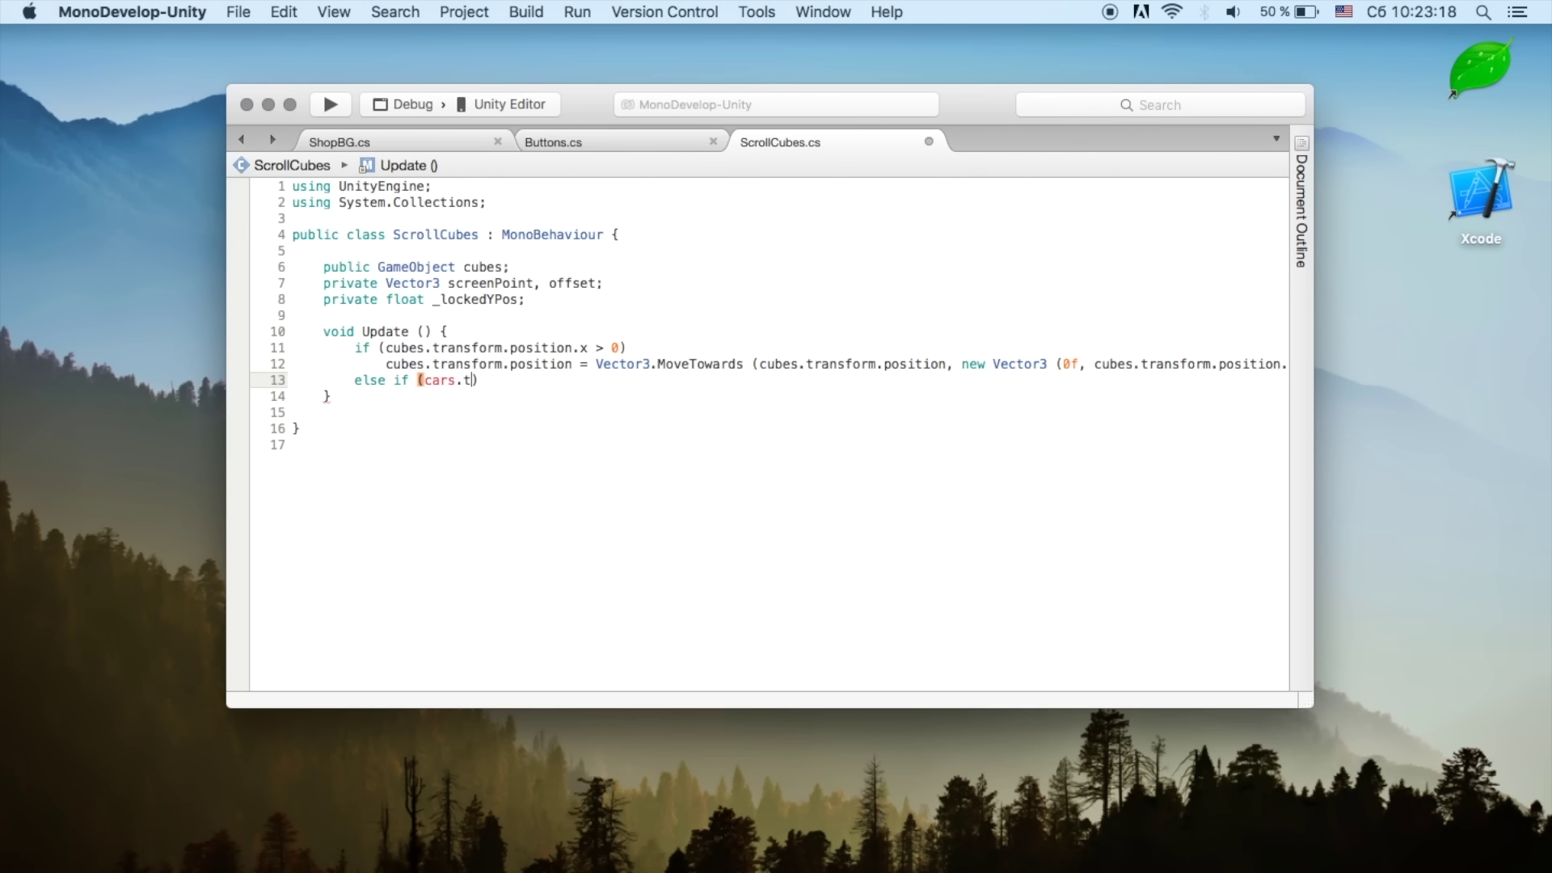
{"action": "key", "text": "BackSpace"}
{"action": "key", "text": "BackSpace"}
{"action": "key", "text": "BackSpace"}
{"action": "type", "text": "ubes"}
{"action": "type", "text": ".transform.pos"}
{"action": "key", "text": "Return"}
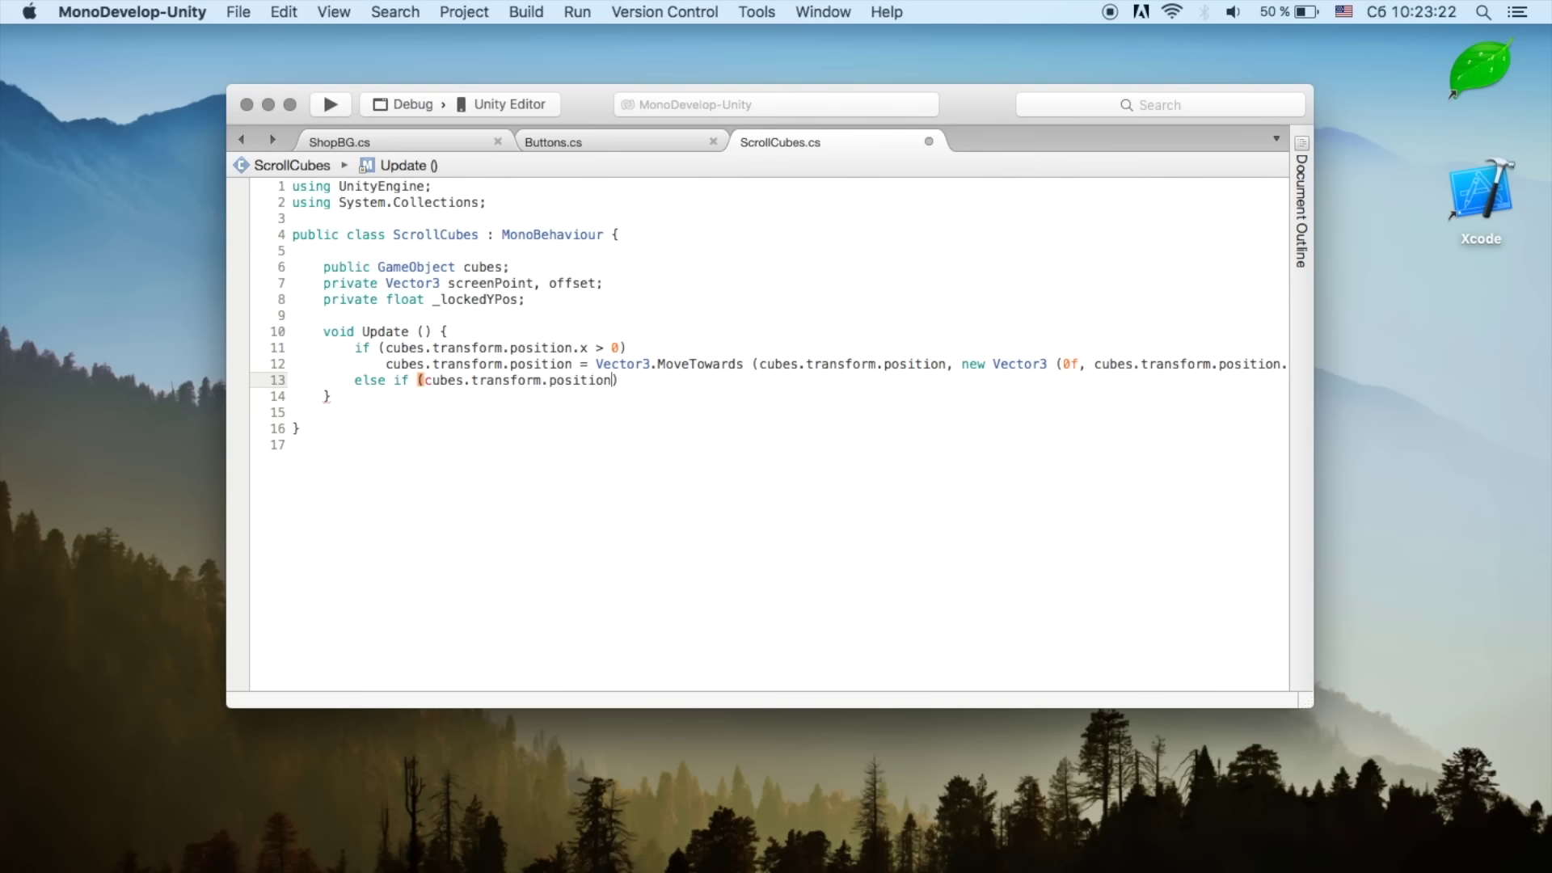
{"action": "type", "text": ".x"}
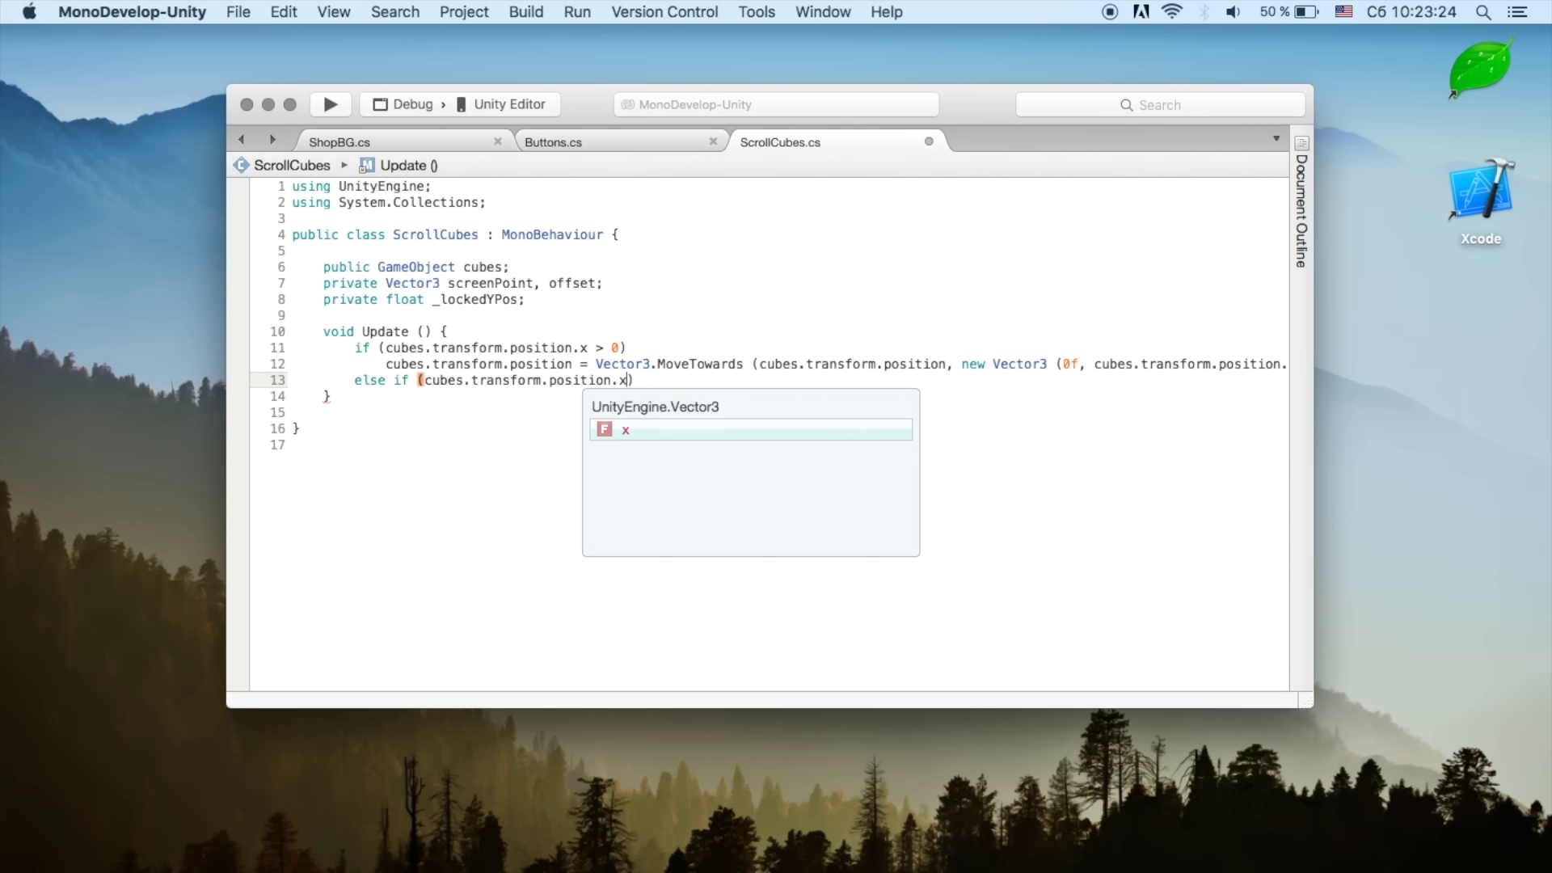
{"action": "type", "text": " < -5f"}
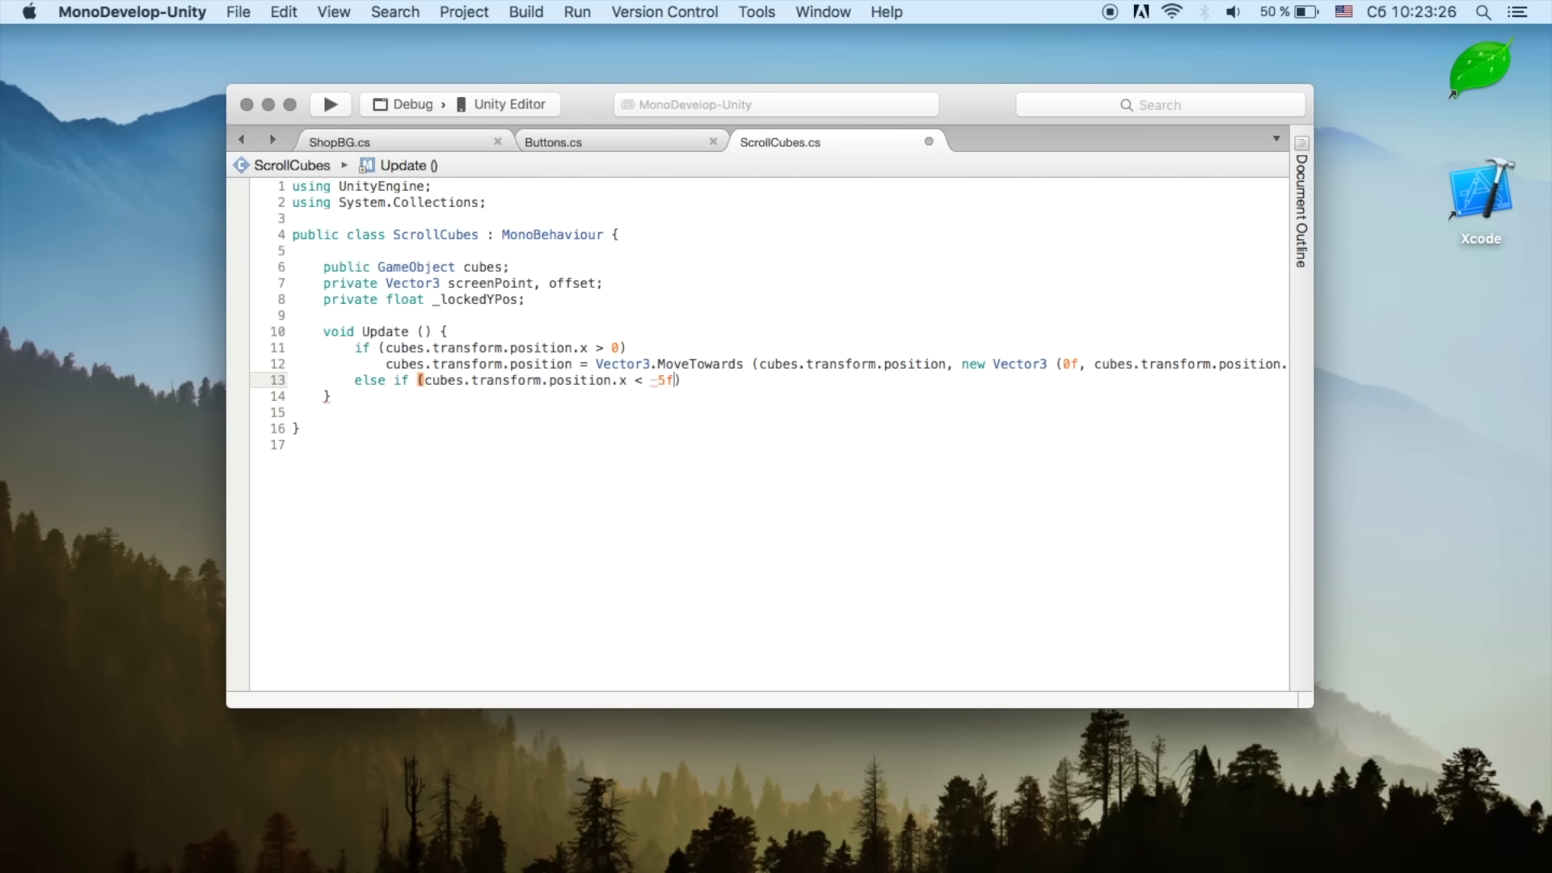
Step: Copy the MoveTowards statement from line 12 into the else-if branch
{"action": "key", "text": "Home"}
{"action": "key", "text": "Up"}
{"action": "key", "text": "End"}
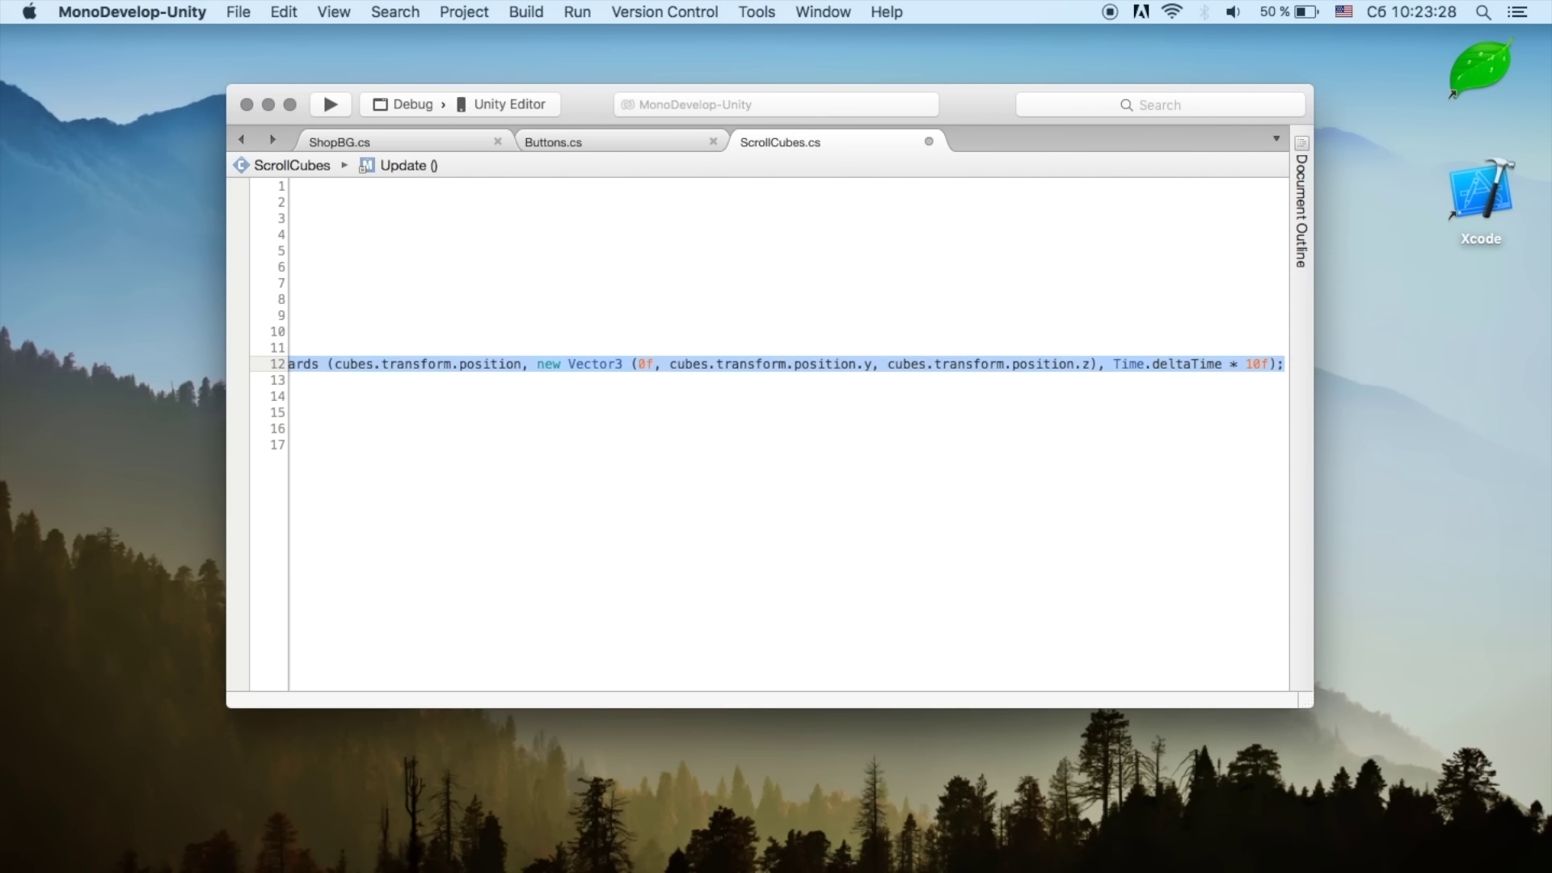
{"action": "key", "text": "shift+Home"}
{"action": "key", "text": "super+c"}
{"action": "key", "text": "Down"}
{"action": "key", "text": "End"}
{"action": "key", "text": "Return"}
{"action": "key", "text": "super+v"}
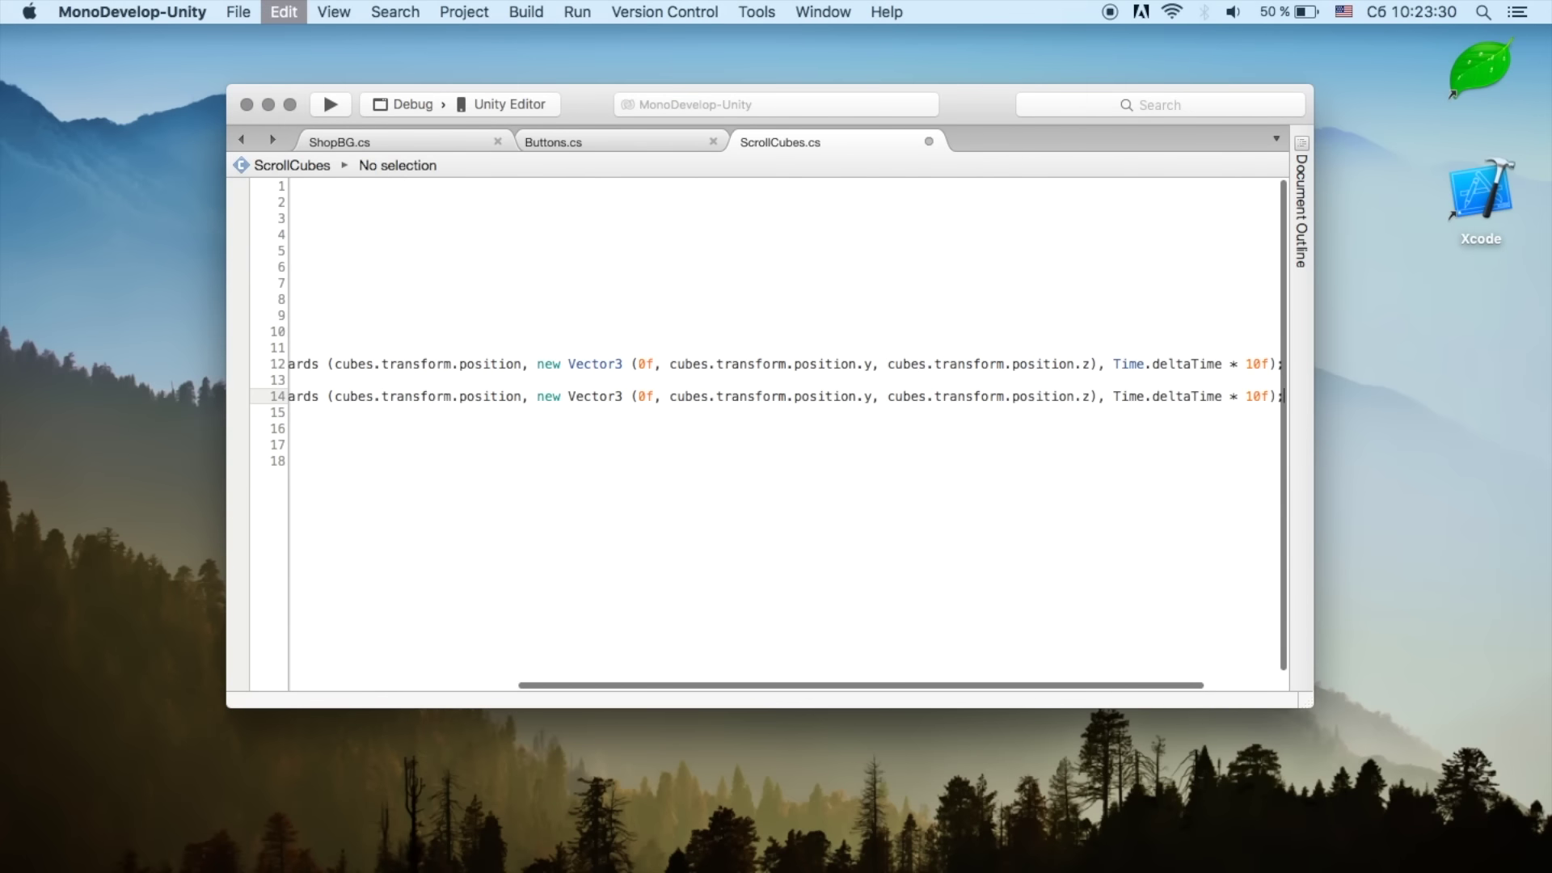
{"action": "scroll", "coordinate": [566, 384], "scroll_direction": "left", "scroll_amount": 5}
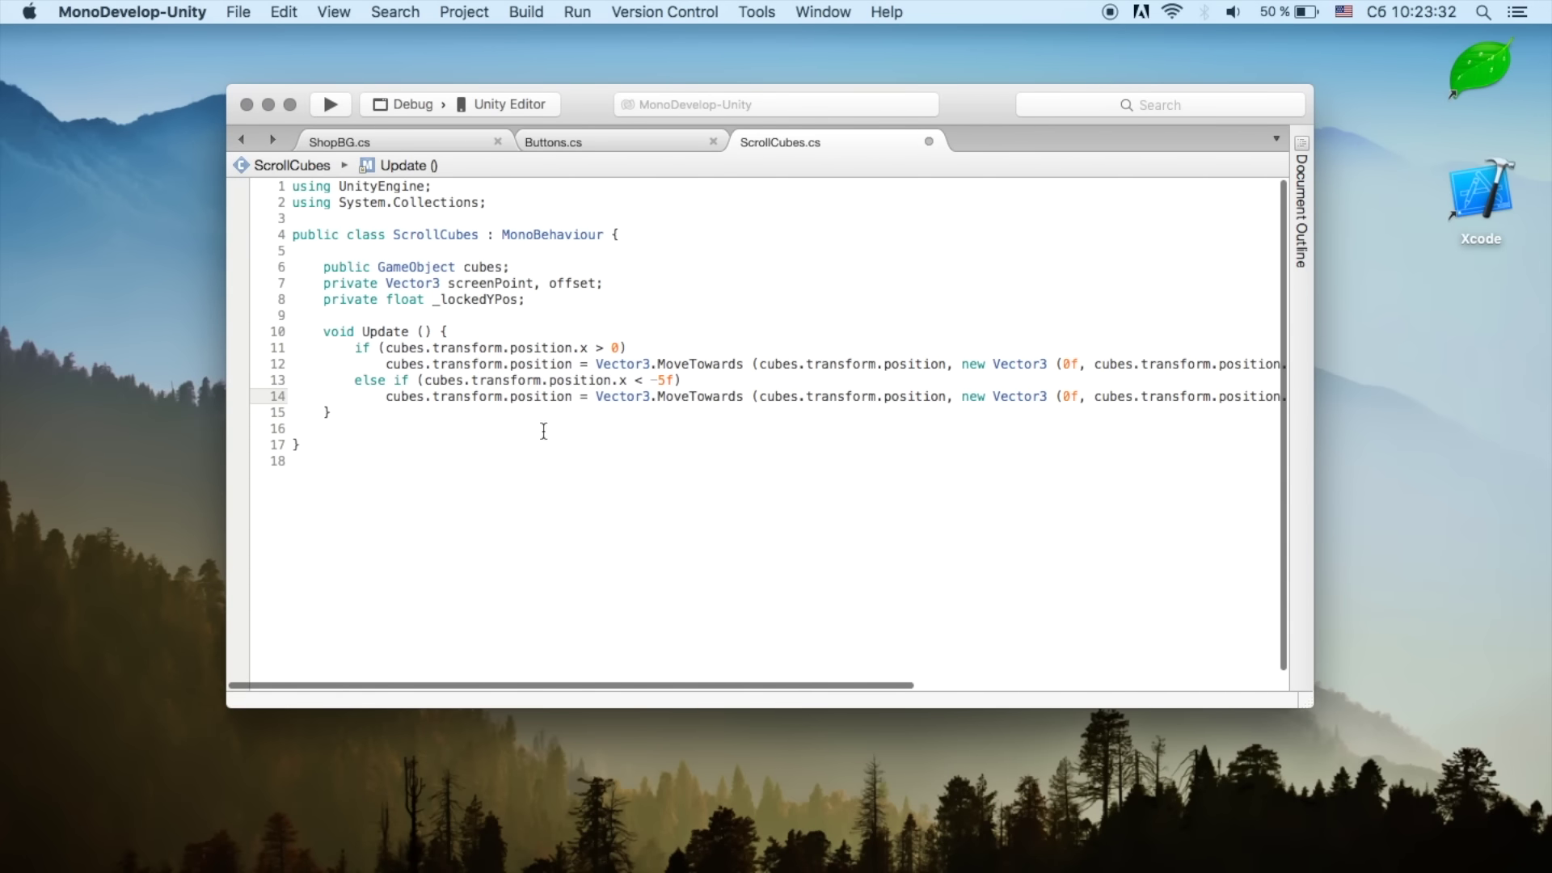
{"action": "scroll", "coordinate": [719, 434], "scroll_direction": "right", "scroll_amount": 2}
{"action": "scroll", "coordinate": [720, 434], "scroll_direction": "right", "scroll_amount": 2}
{"action": "scroll", "coordinate": [719, 434], "scroll_direction": "right", "scroll_amount": 2}
{"action": "scroll", "coordinate": [720, 434], "scroll_direction": "right", "scroll_amount": 1}
{"action": "scroll", "coordinate": [720, 434], "scroll_direction": "left", "scroll_amount": 5}
Step: Test in Unity by sliding Shop Cubes and resetting its Position X to 0
{"action": "key", "text": "ctrl+Right"}
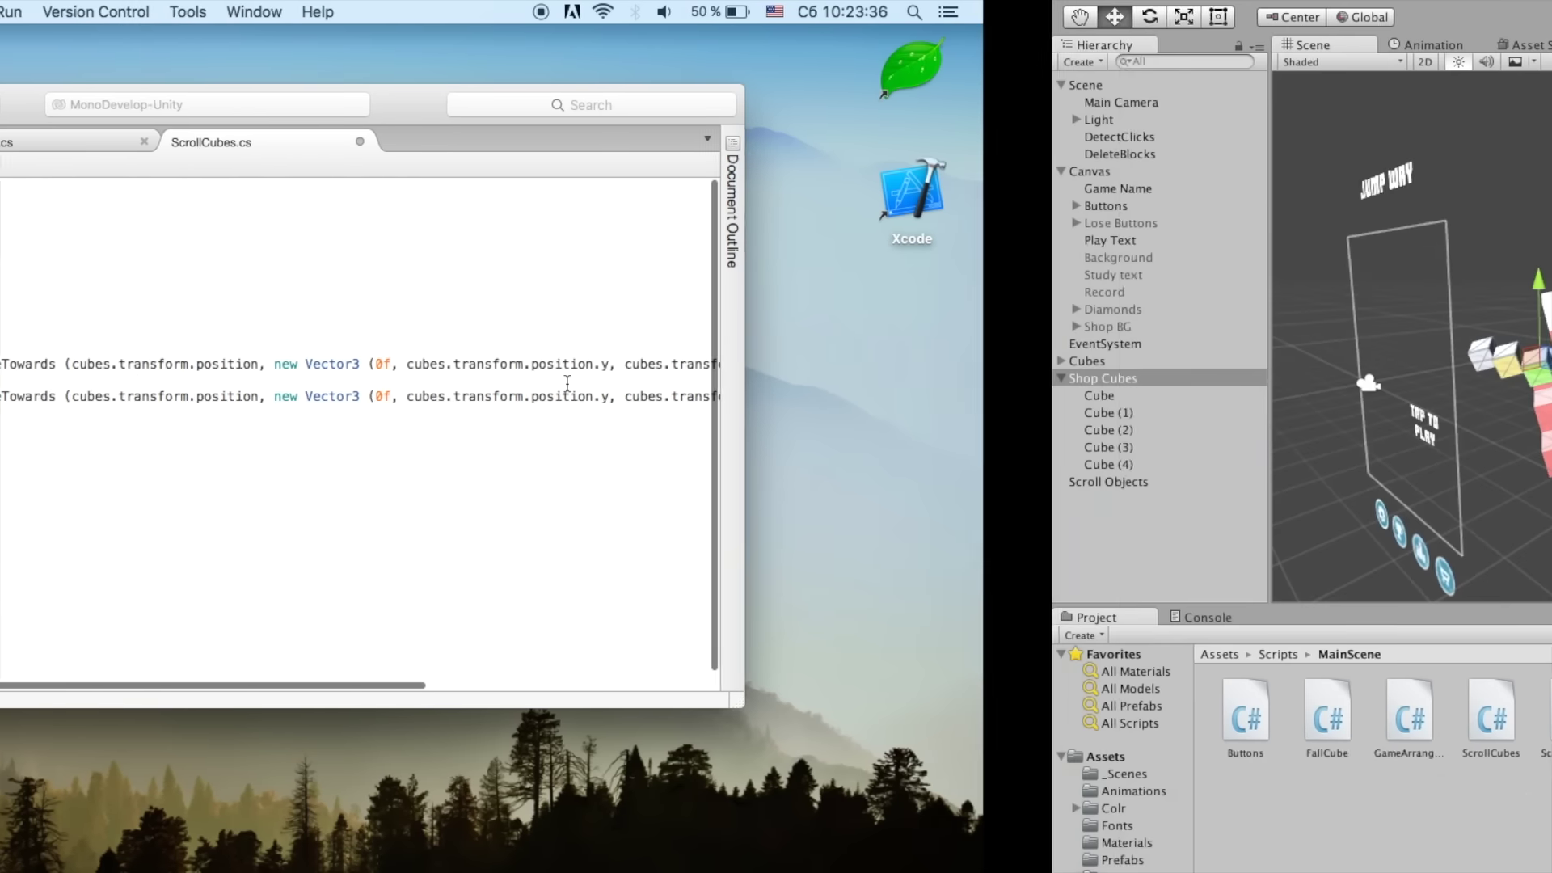
{"action": "mouse_move", "coordinate": [498, 385]}
{"action": "left_mouse_down"}
{"action": "mouse_move", "coordinate": [456, 353]}
{"action": "mouse_move", "coordinate": [635, 376]}
{"action": "left_mouse_up"}
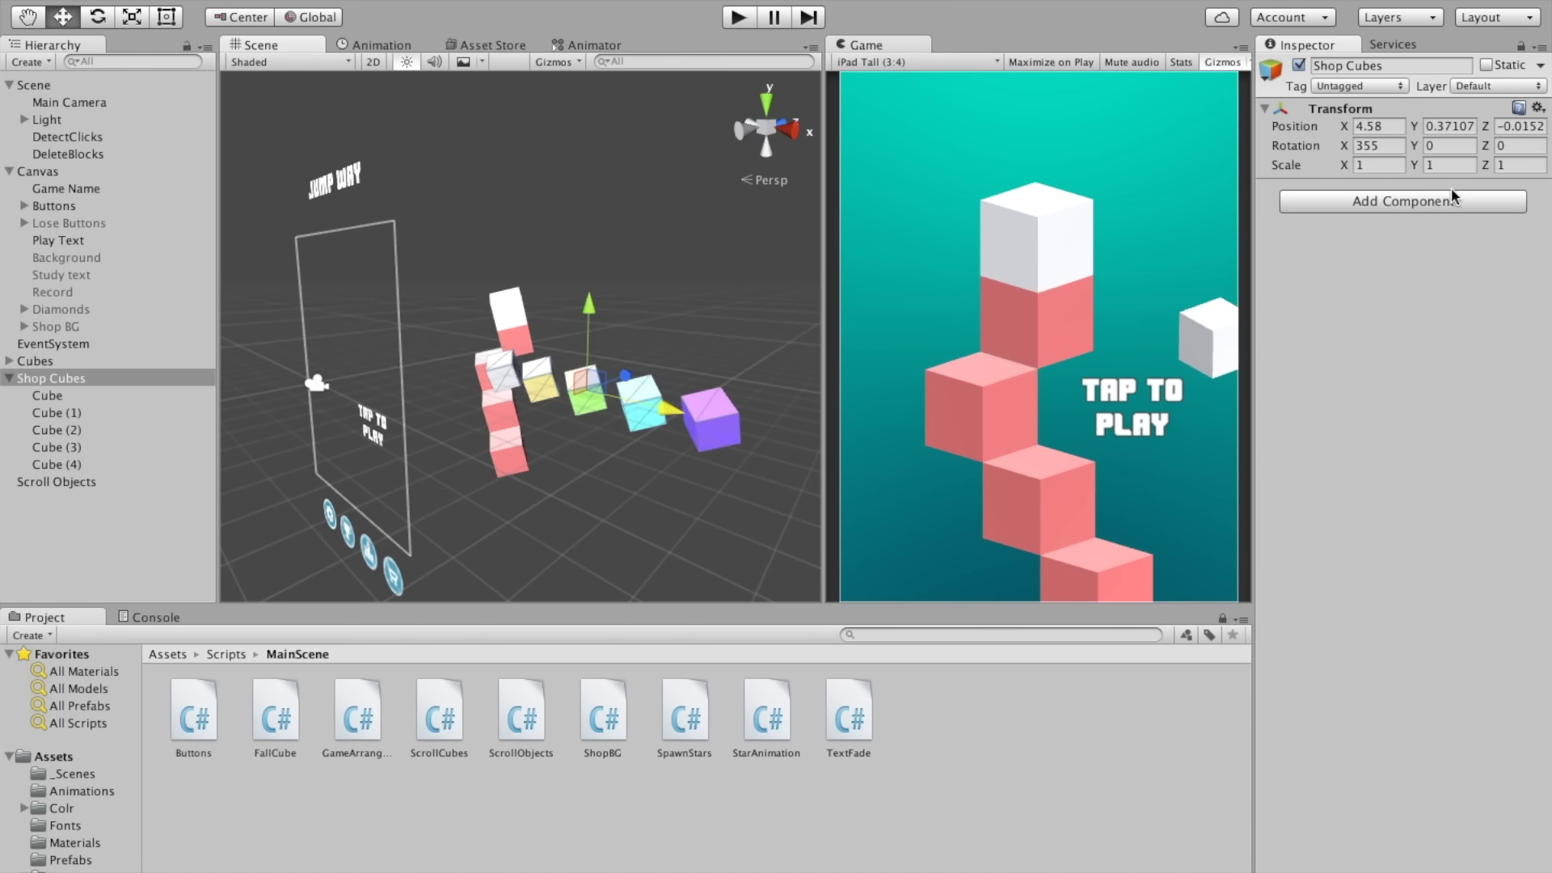
{"action": "double_click", "coordinate": [1380, 126]}
{"action": "type", "text": "0"}
{"action": "key", "text": "ctrl+Left"}
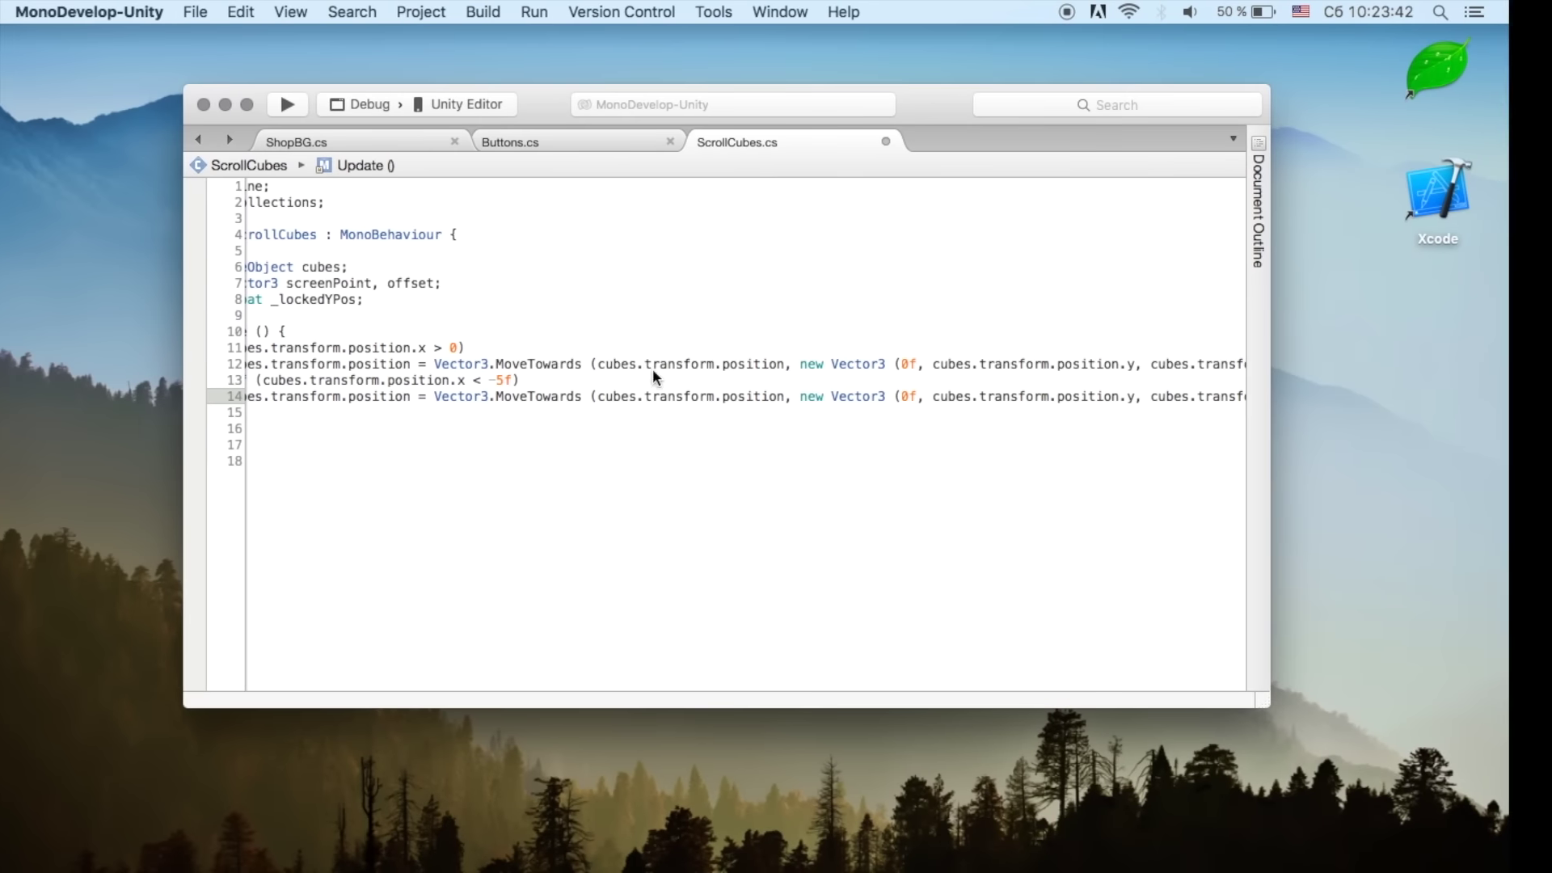
Step: Change the else-if branch's target x from 0f to -5f
{"action": "scroll", "coordinate": [813, 421], "scroll_direction": "right", "scroll_amount": 5}
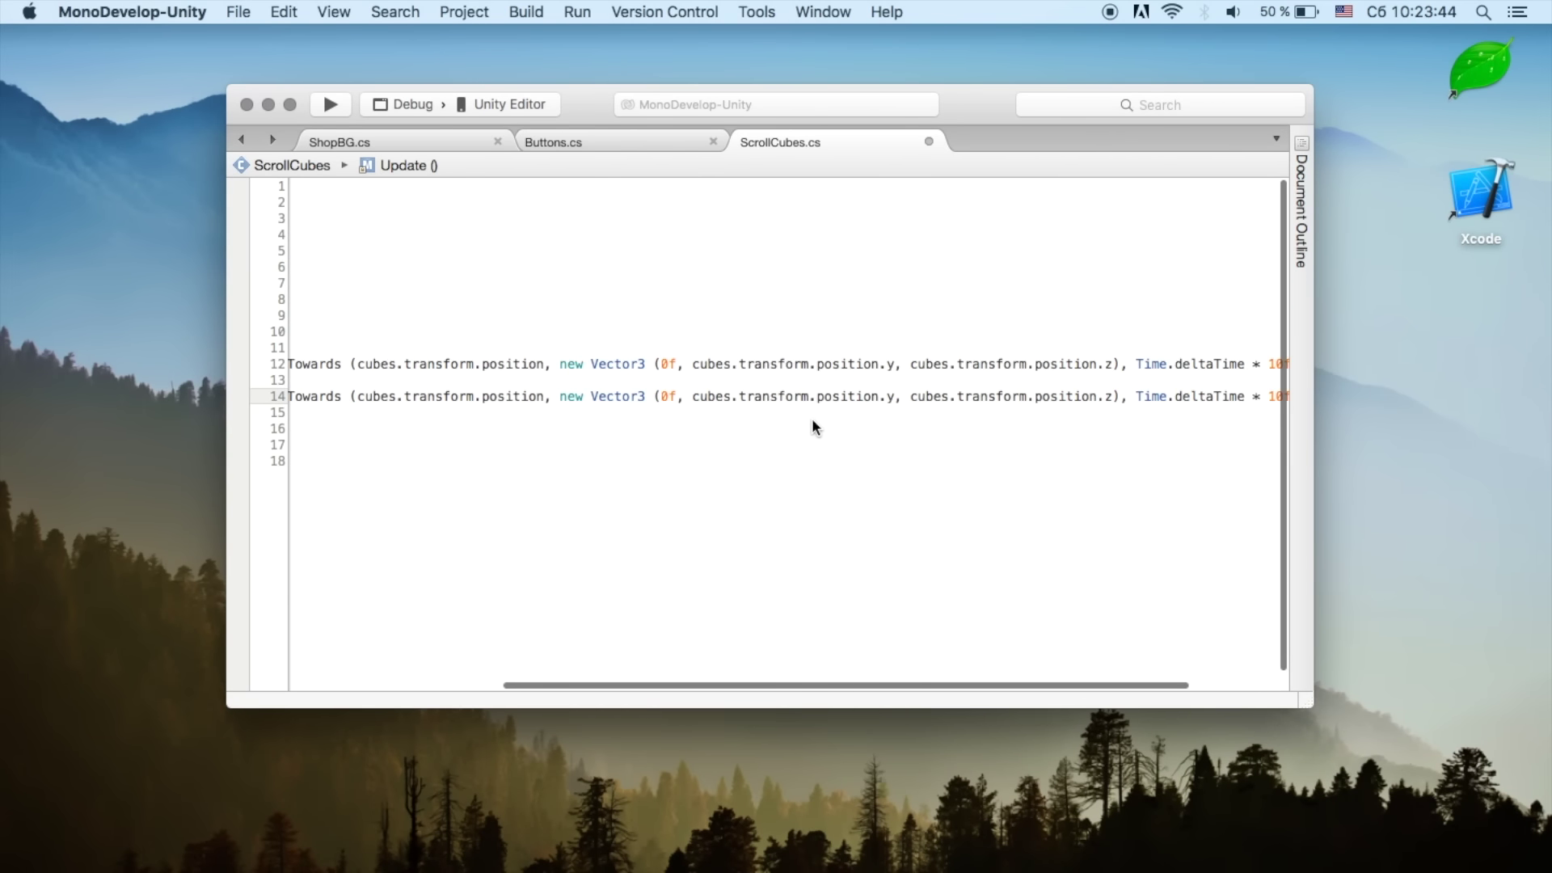
{"action": "scroll", "coordinate": [812, 420], "scroll_direction": "left", "scroll_amount": 3}
{"action": "scroll", "coordinate": [808, 428], "scroll_direction": "left", "scroll_amount": 5}
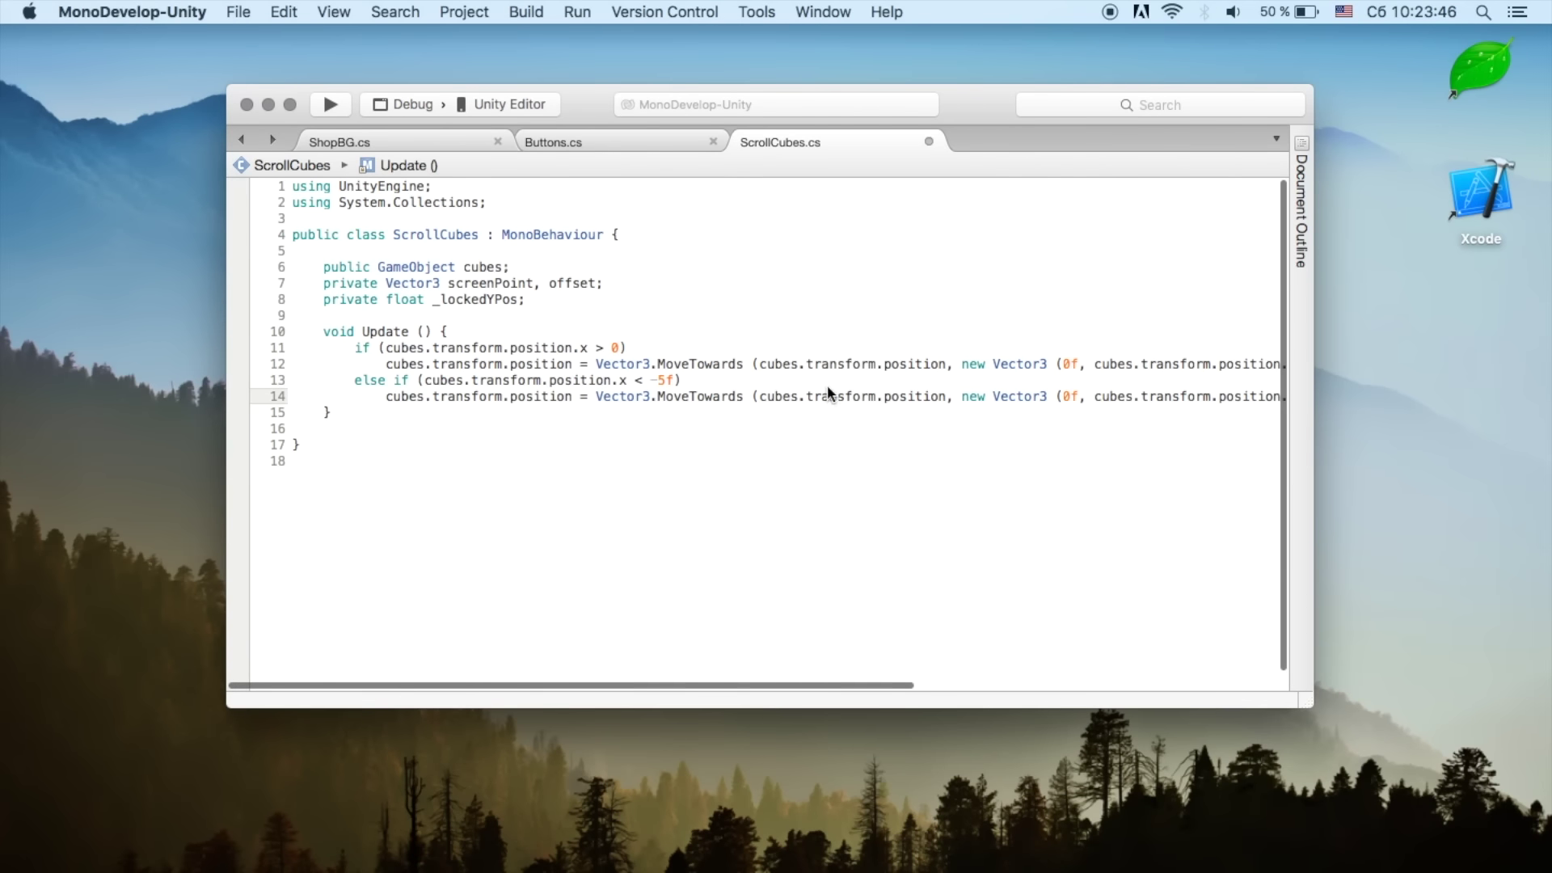
{"action": "type", "text": "-5"}
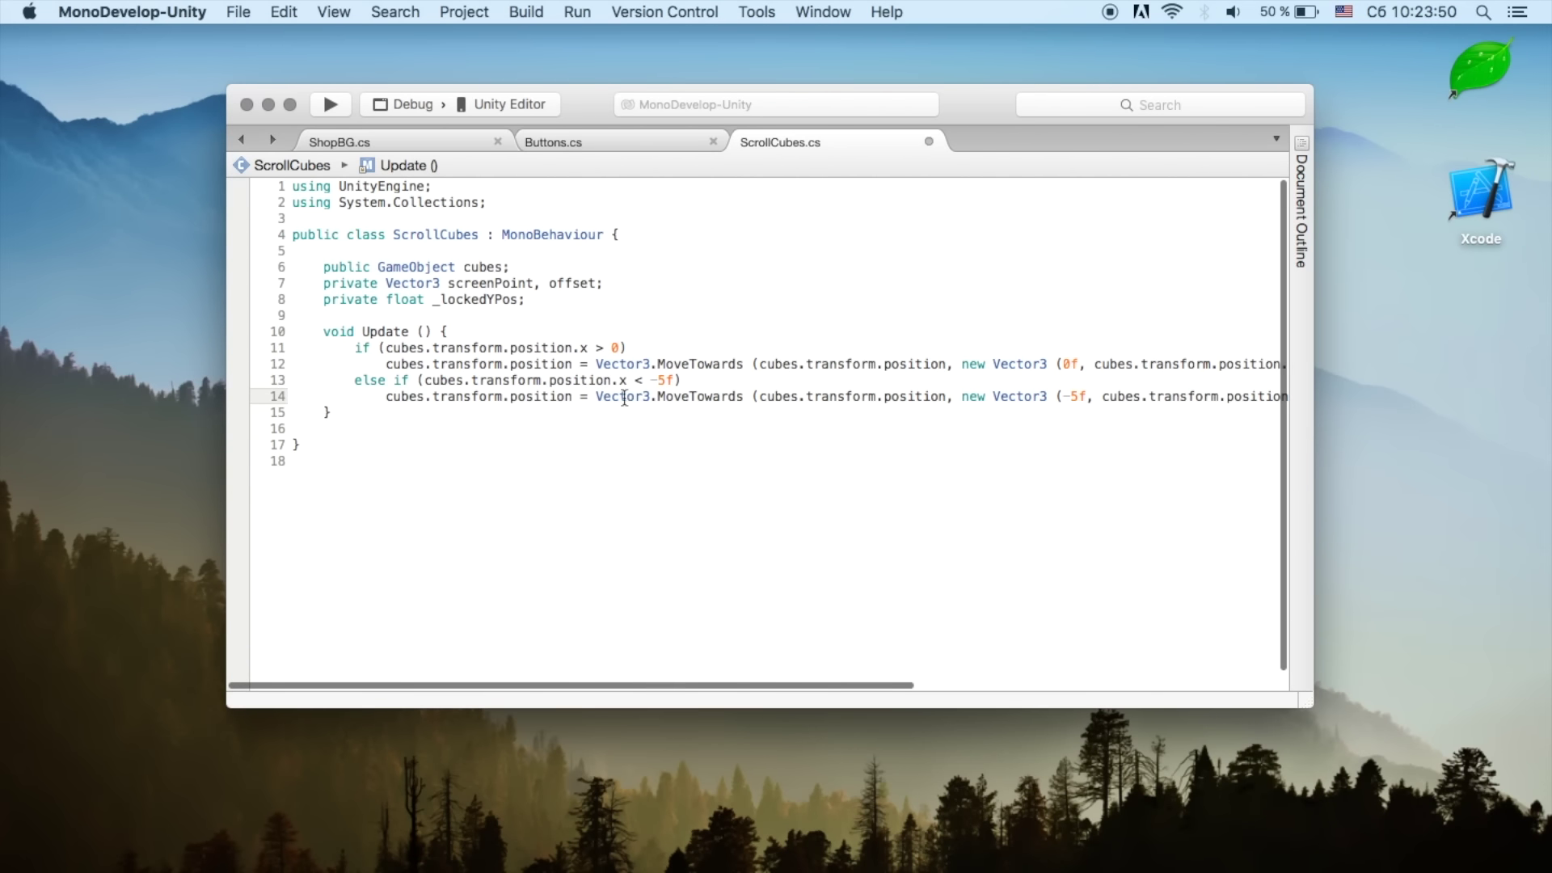
Step: Add an OnMouseDown method assigning screenPoint.x to _lockedYPos
{"action": "left_click", "coordinate": [450, 413]}
{"action": "key", "text": "Return"}
{"action": "key", "text": "Return"}
{"action": "type", "text": "void OnMouseDown"}
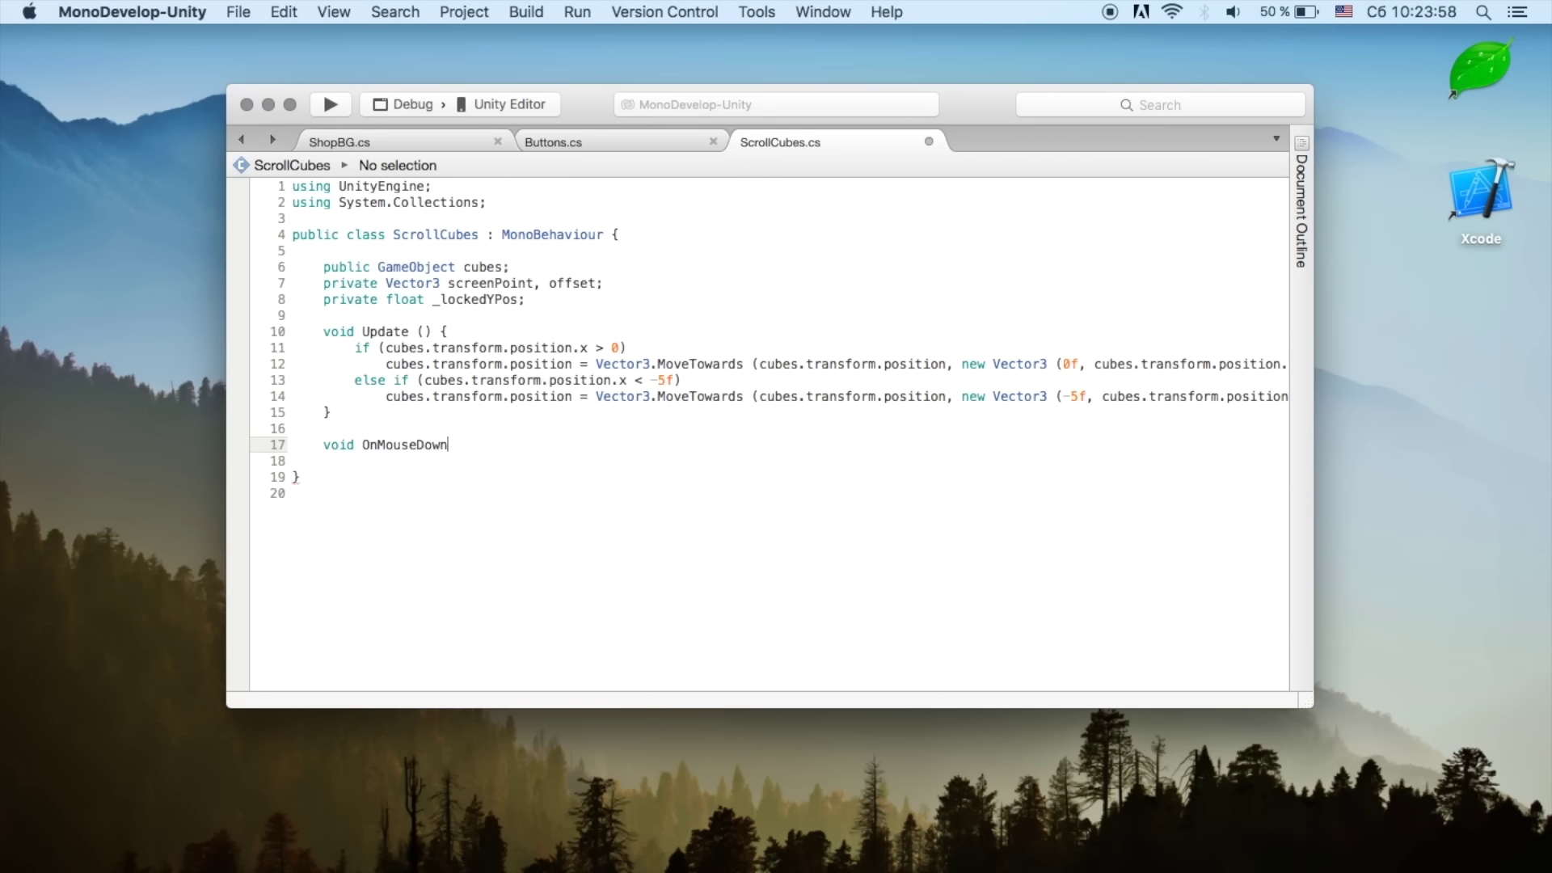
{"action": "type", "text": "{"}
{"action": "key", "text": "Return"}
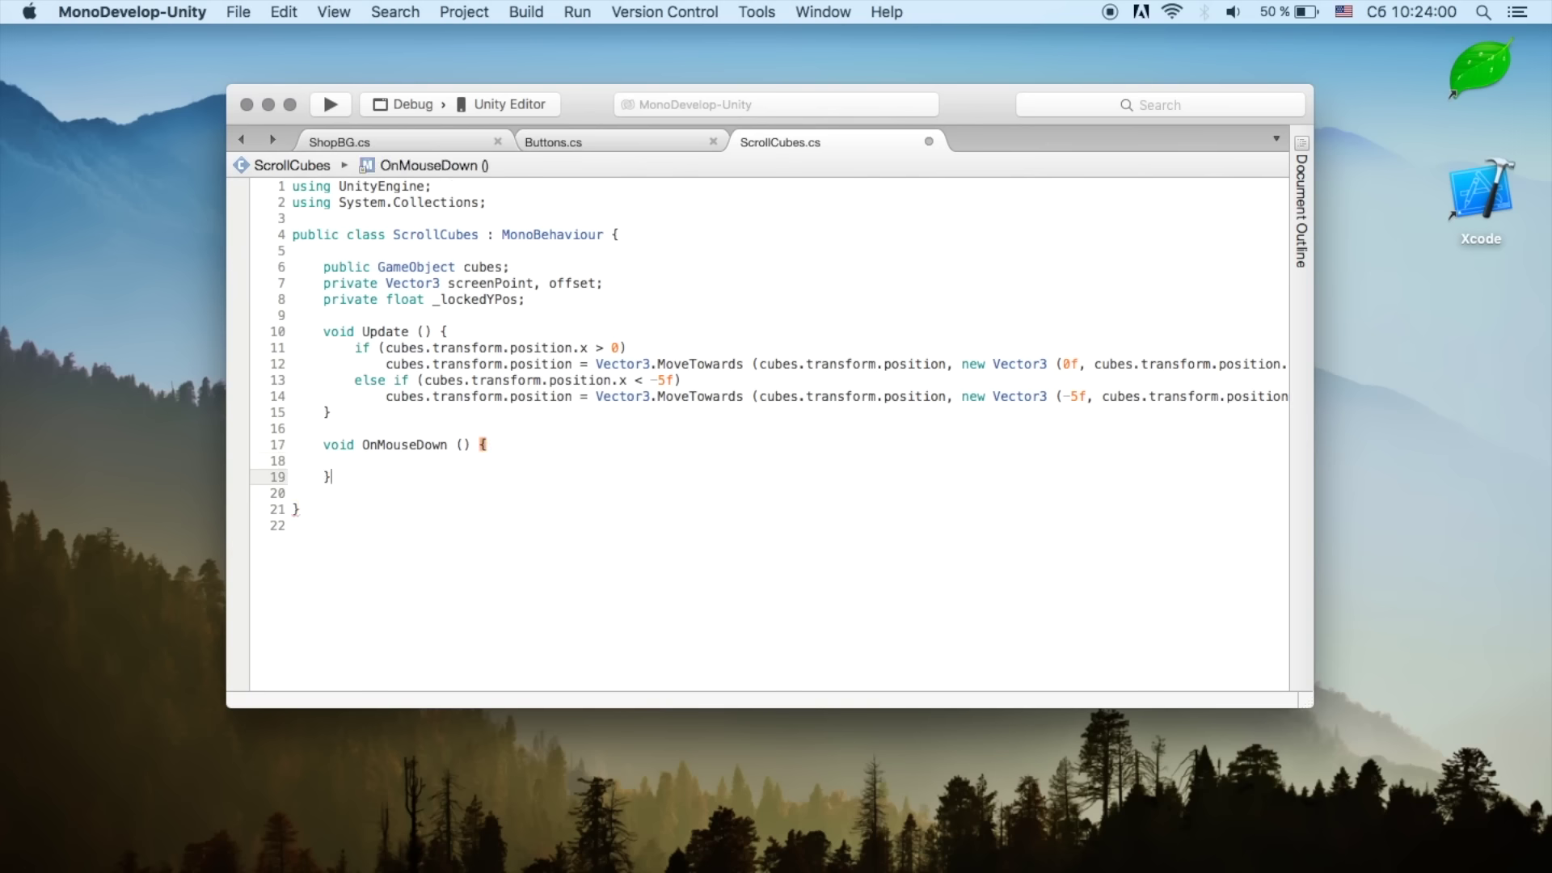
{"action": "type", "text": "loc"}
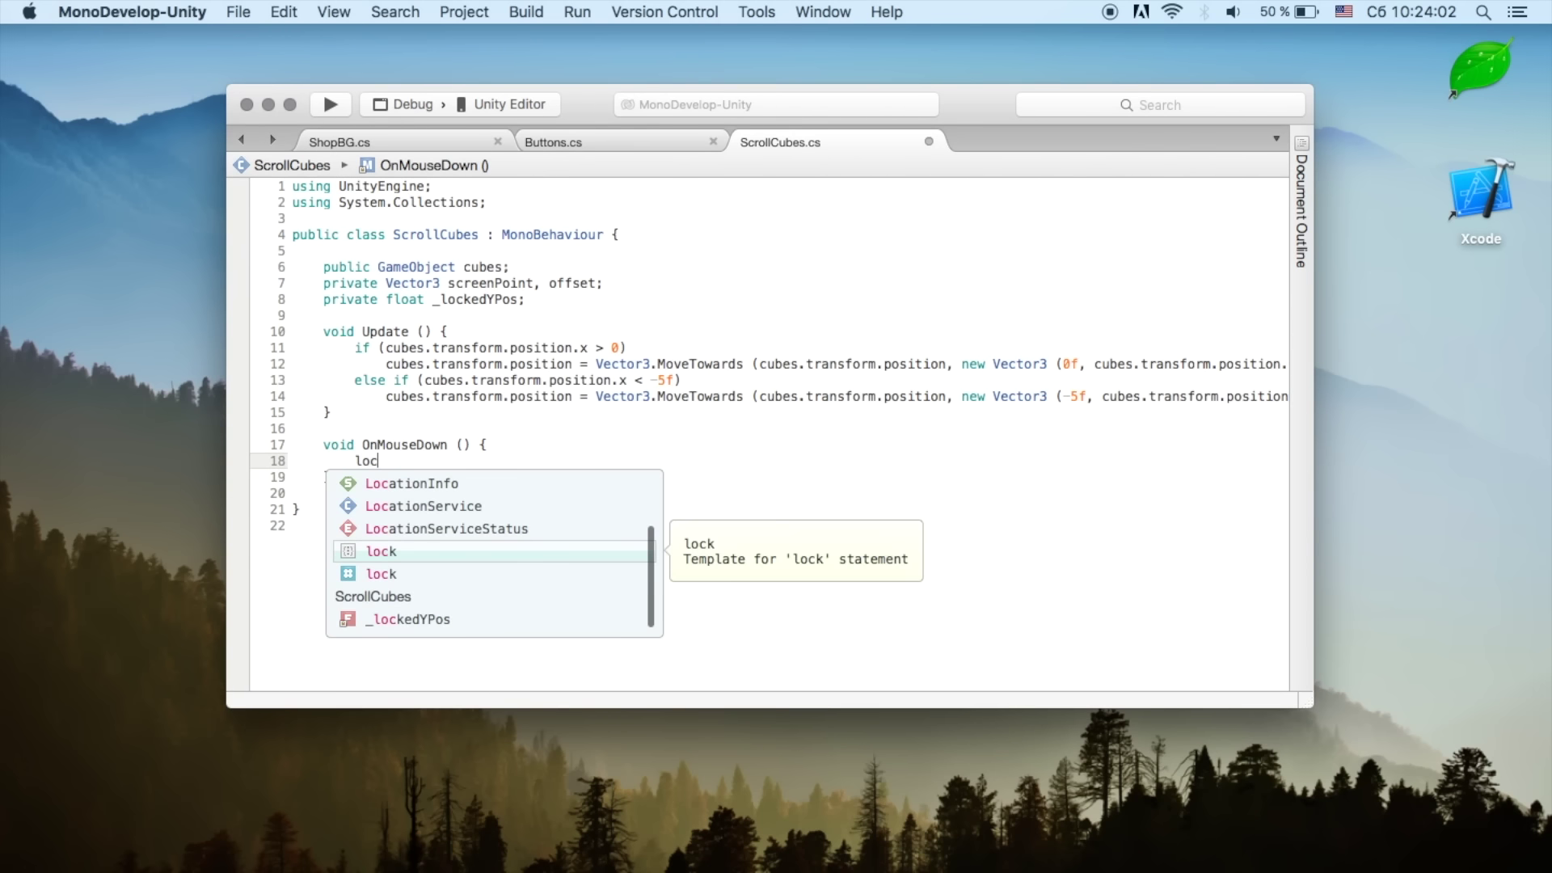
{"action": "type", "text": "e"}
{"action": "key", "text": "BackSpace"}
{"action": "key", "text": "BackSpace"}
{"action": "key", "text": "BackSpace"}
{"action": "key", "text": "BackSpace"}
{"action": "type", "text": "_lo"}
{"action": "key", "text": "Return"}
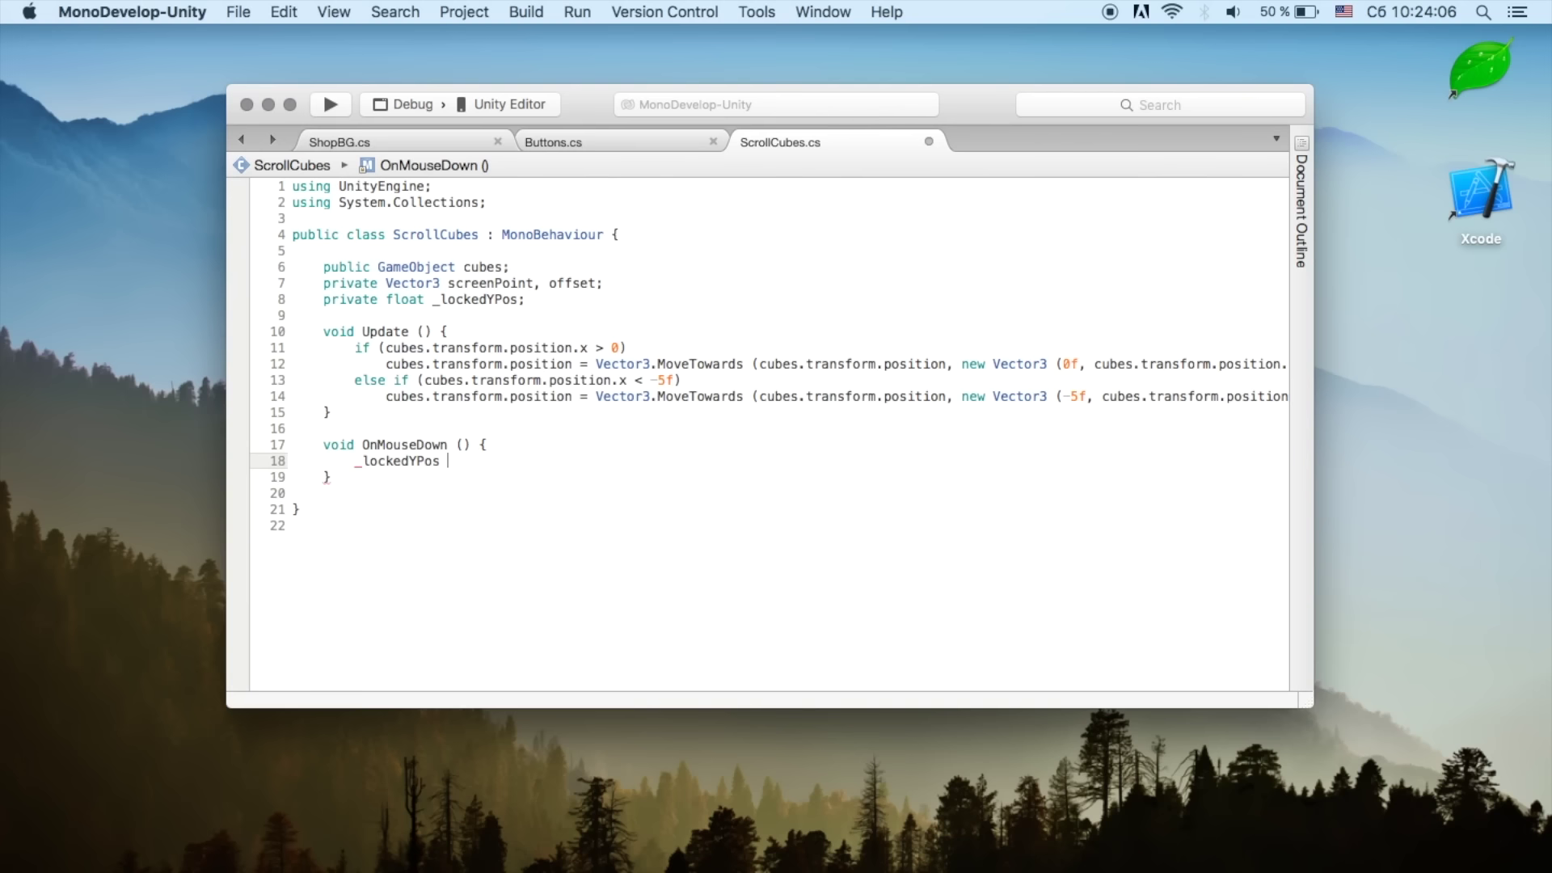
{"action": "type", "text": "= scre"}
{"action": "key", "text": "Return"}
{"action": "type", "text": ".x;"}
{"action": "scroll", "coordinate": [451, 419], "scroll_direction": "down", "scroll_amount": 3}
{"action": "scroll", "coordinate": [661, 441], "scroll_direction": "down", "scroll_amount": 1}
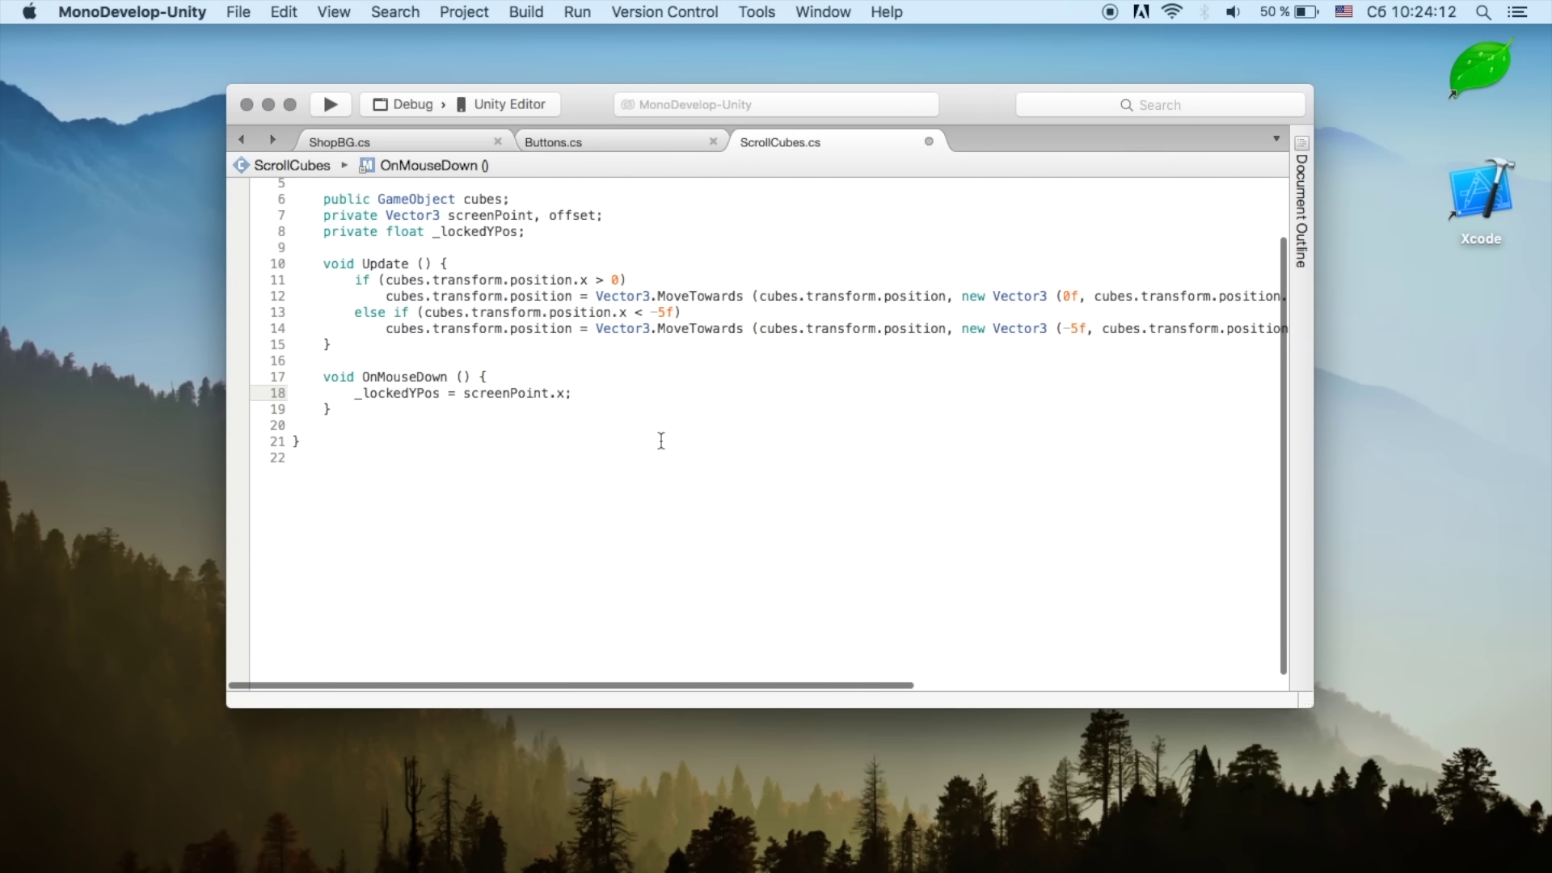
{"action": "key", "text": "Return"}
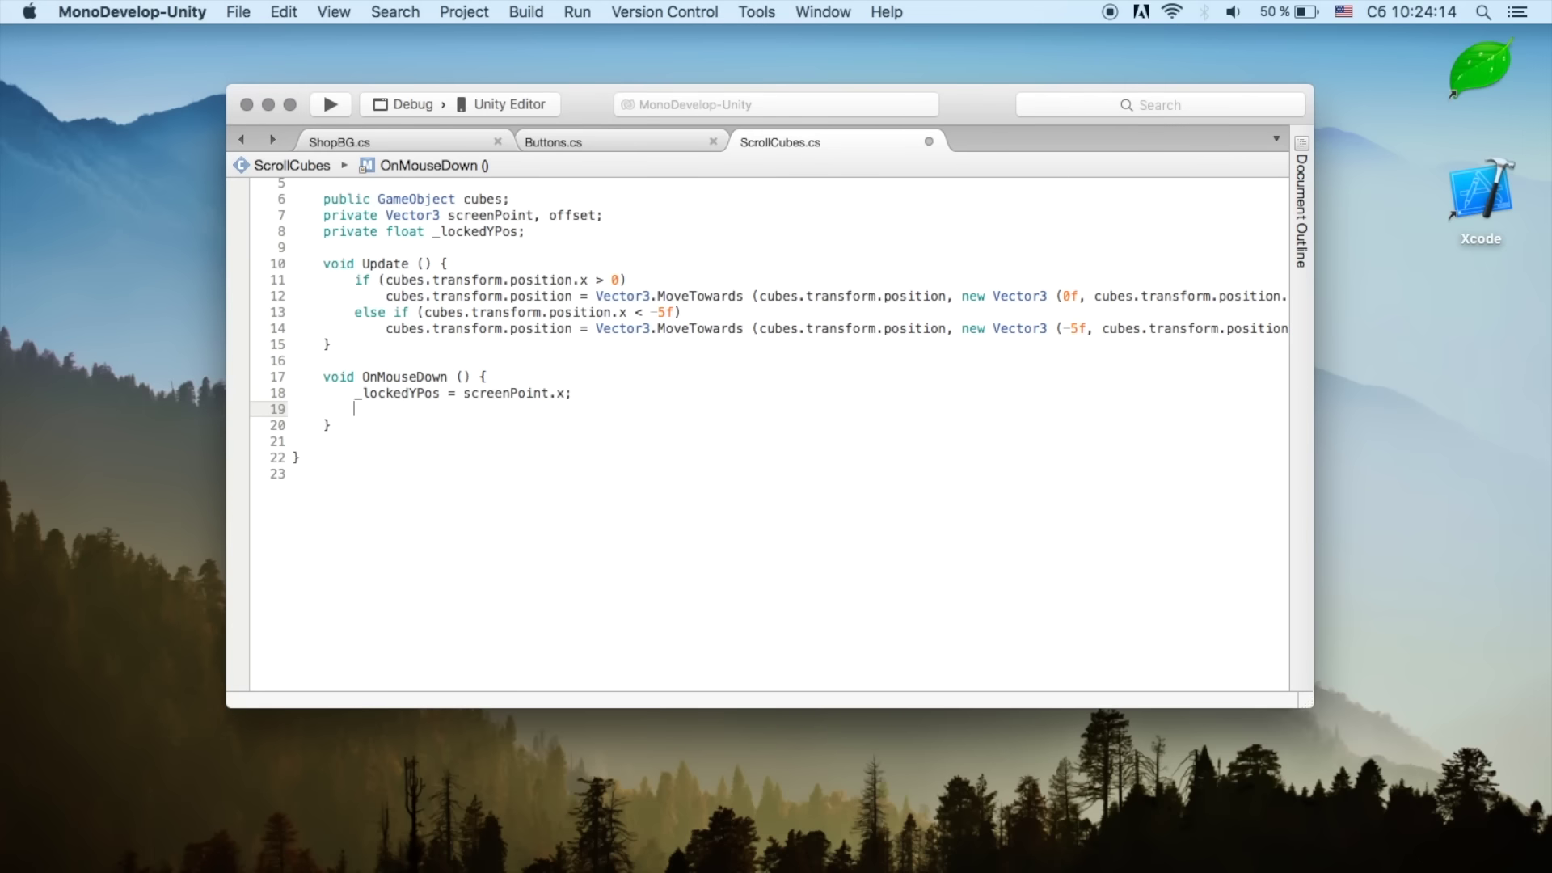
Step: On line 19, begin offset = cubes.transform.position - Camera.main.ScreenToWorldPoint(
{"action": "type", "text": "of"}
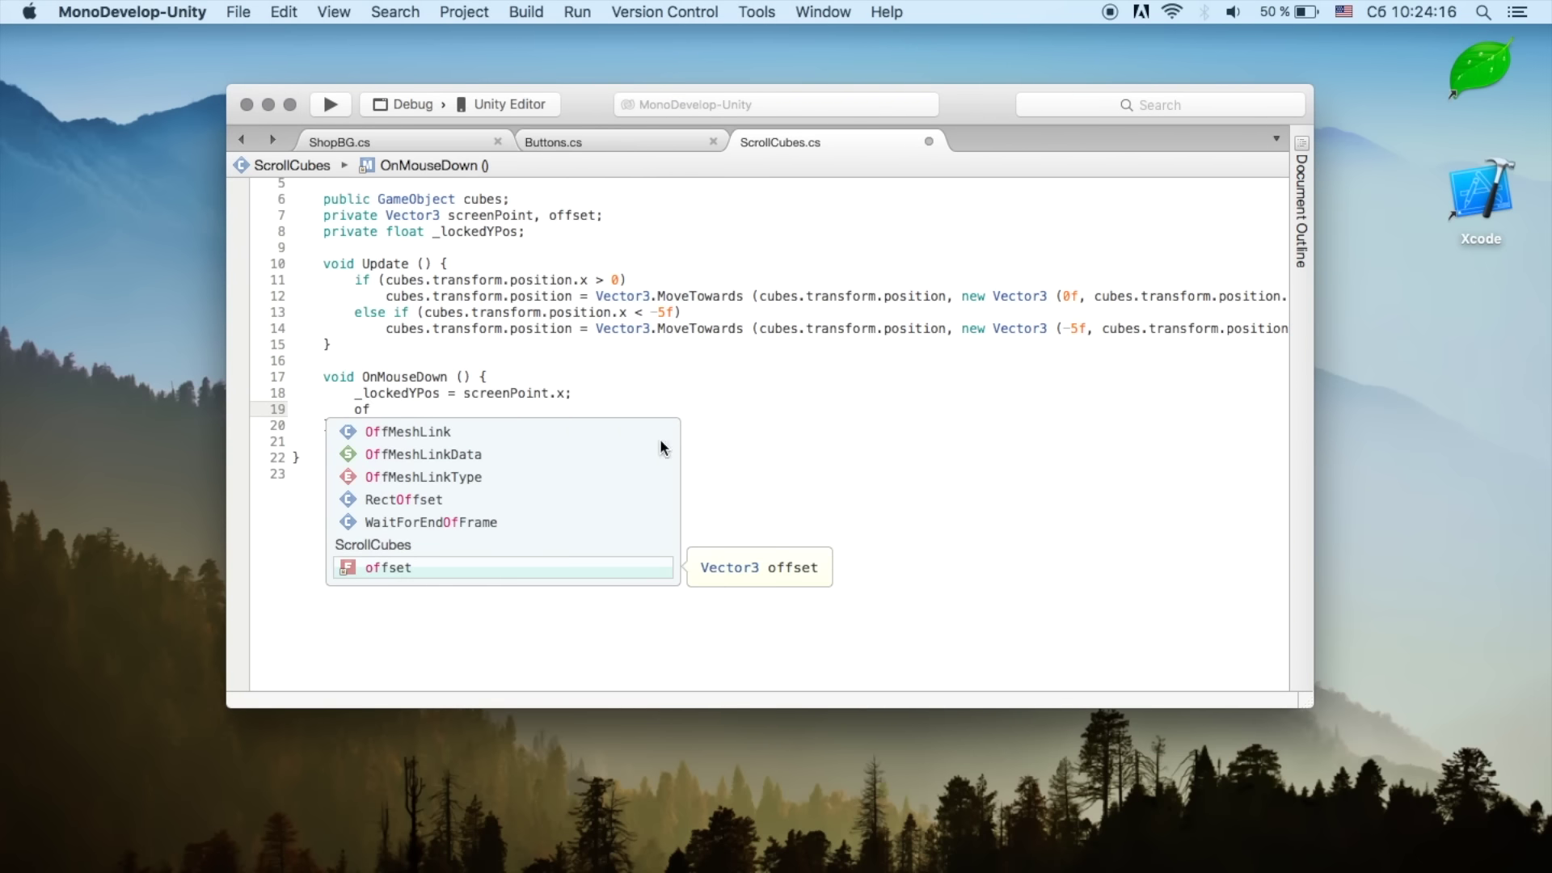
{"action": "type", "text": "fset = "}
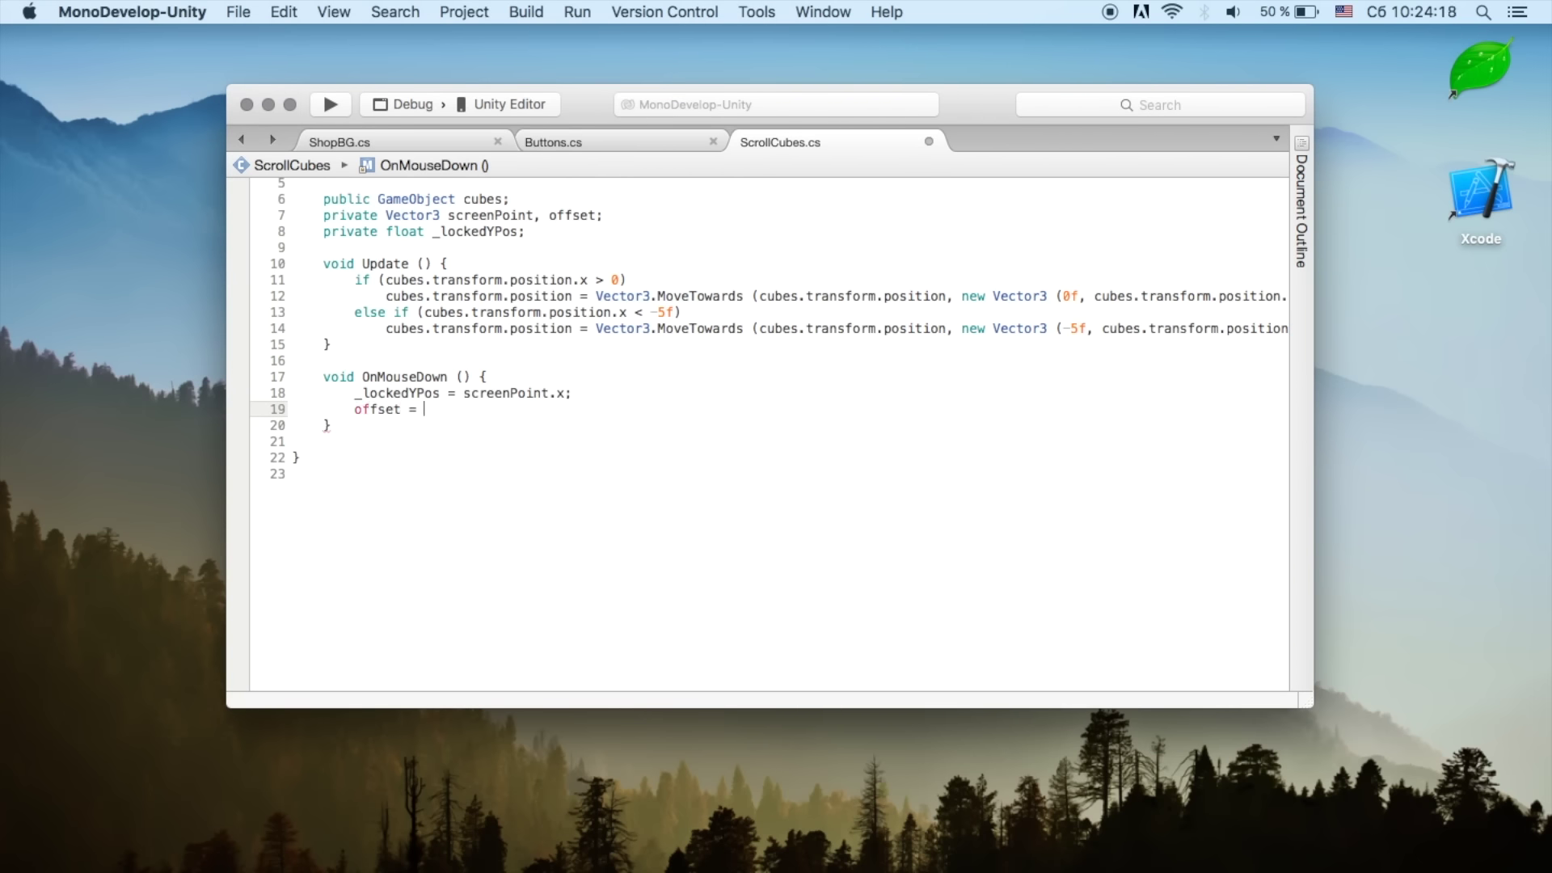
{"action": "type", "text": "cube"}
{"action": "key", "text": "Return"}
{"action": "type", "text": ".tr"}
{"action": "key", "text": "Return"}
{"action": "type", "text": ".p"}
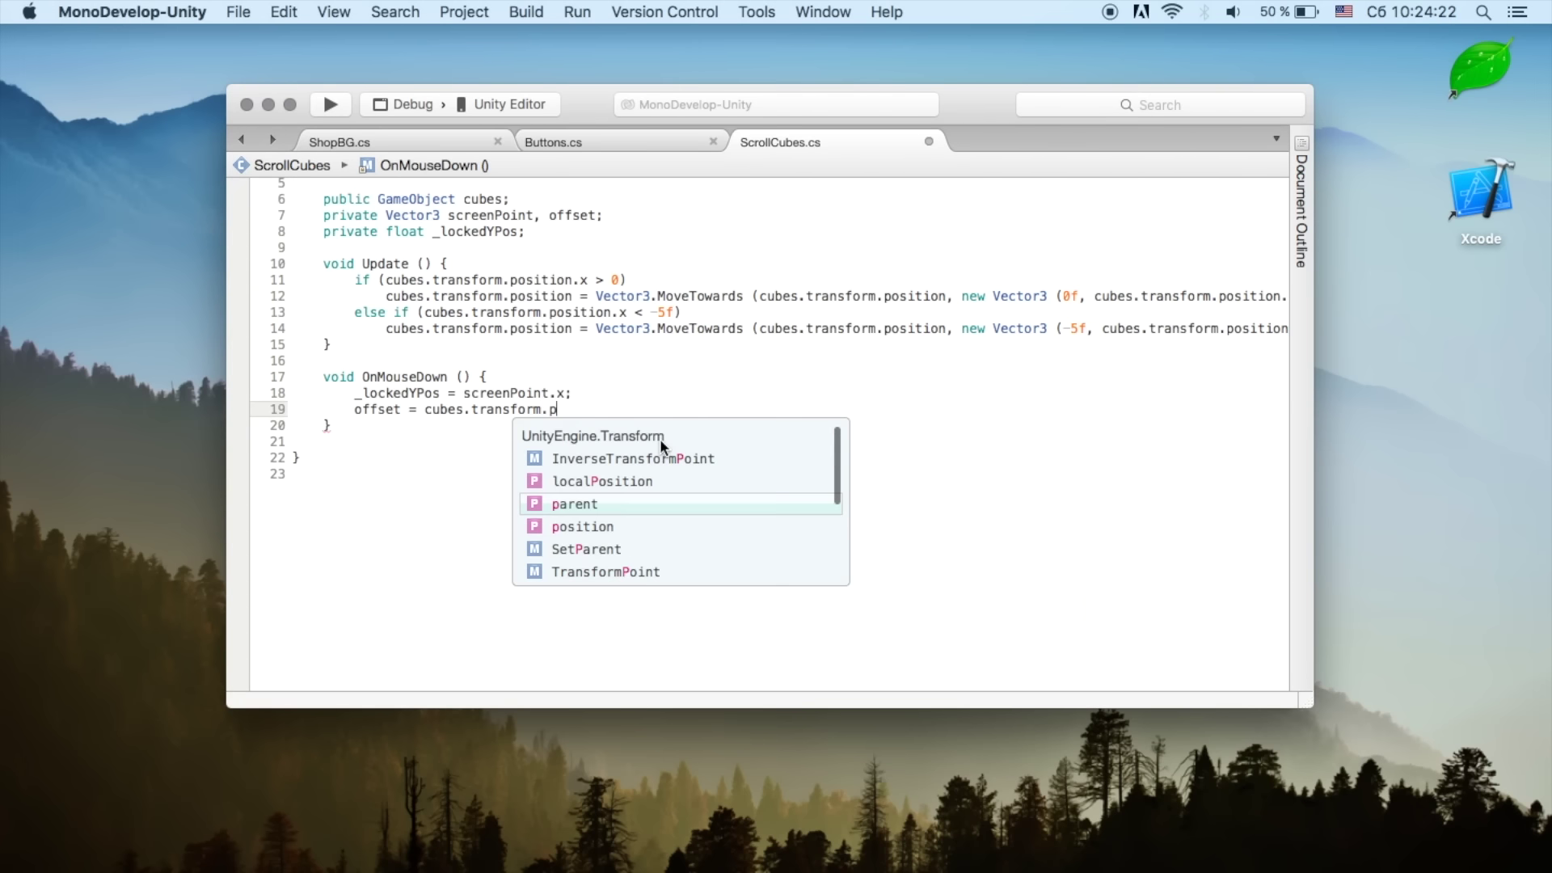
{"action": "type", "text": "o"}
{"action": "key", "text": "Return"}
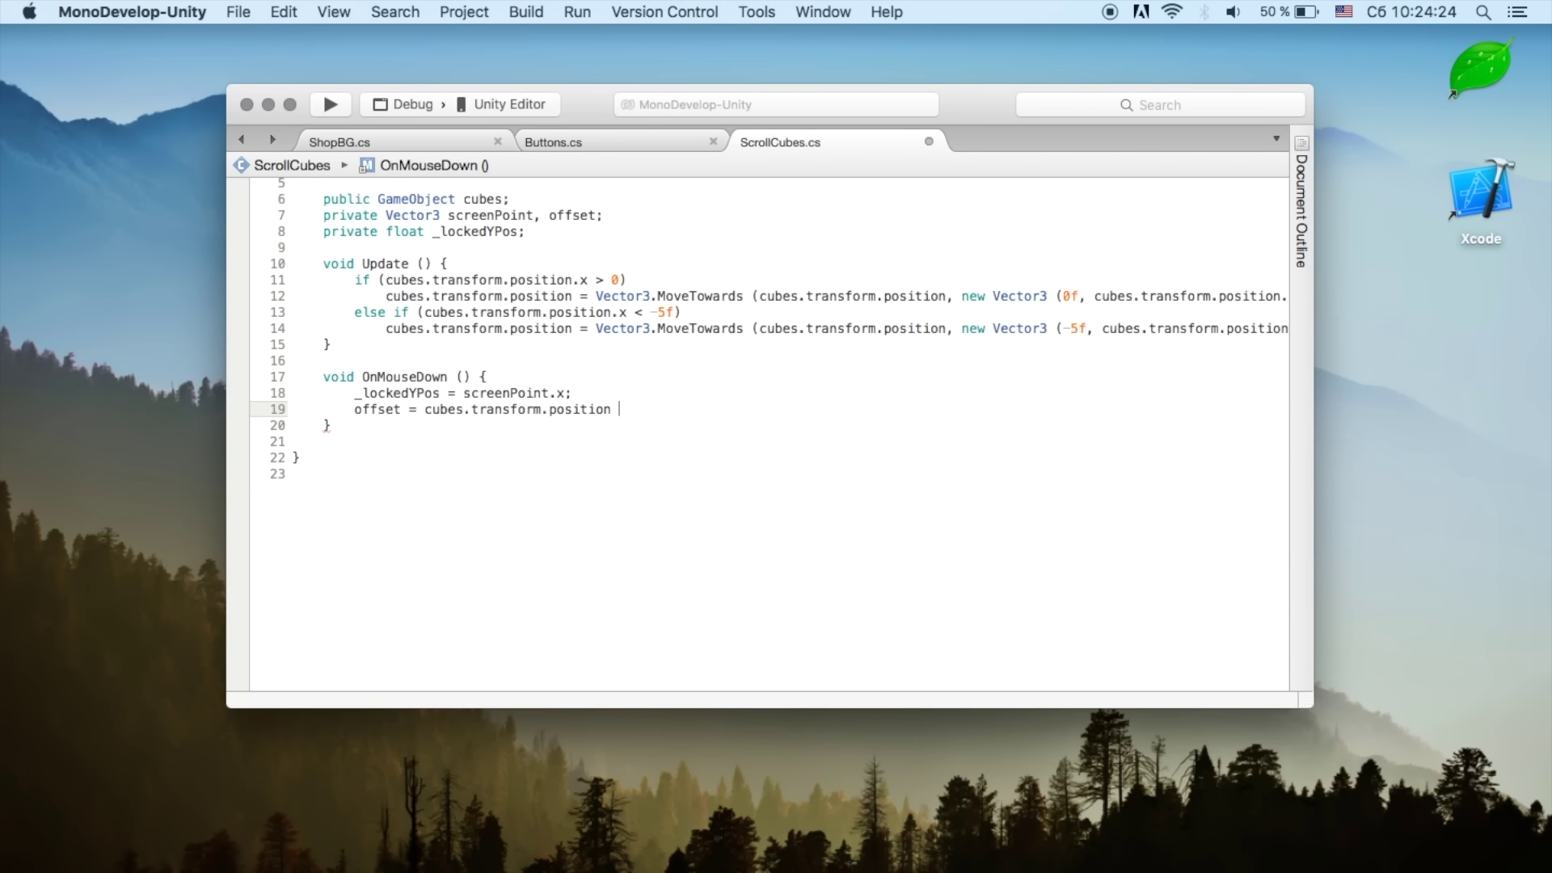
{"action": "type", "text": "ca"}
{"action": "key", "text": "BackSpace"}
{"action": "key", "text": "BackSpace"}
{"action": "type", "text": "Camera."}
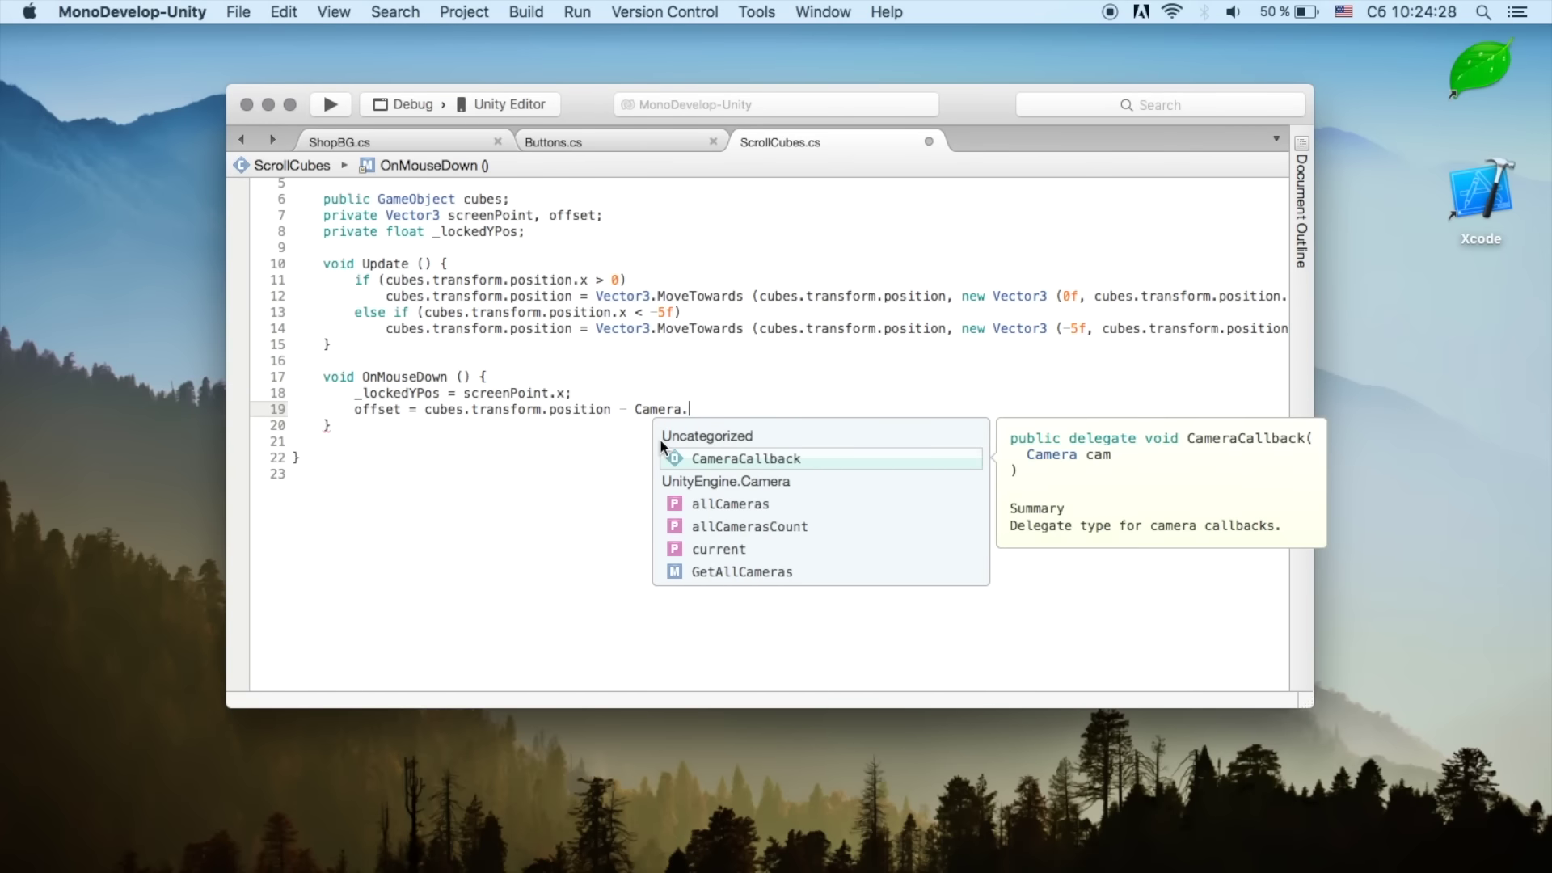
{"action": "type", "text": "main."}
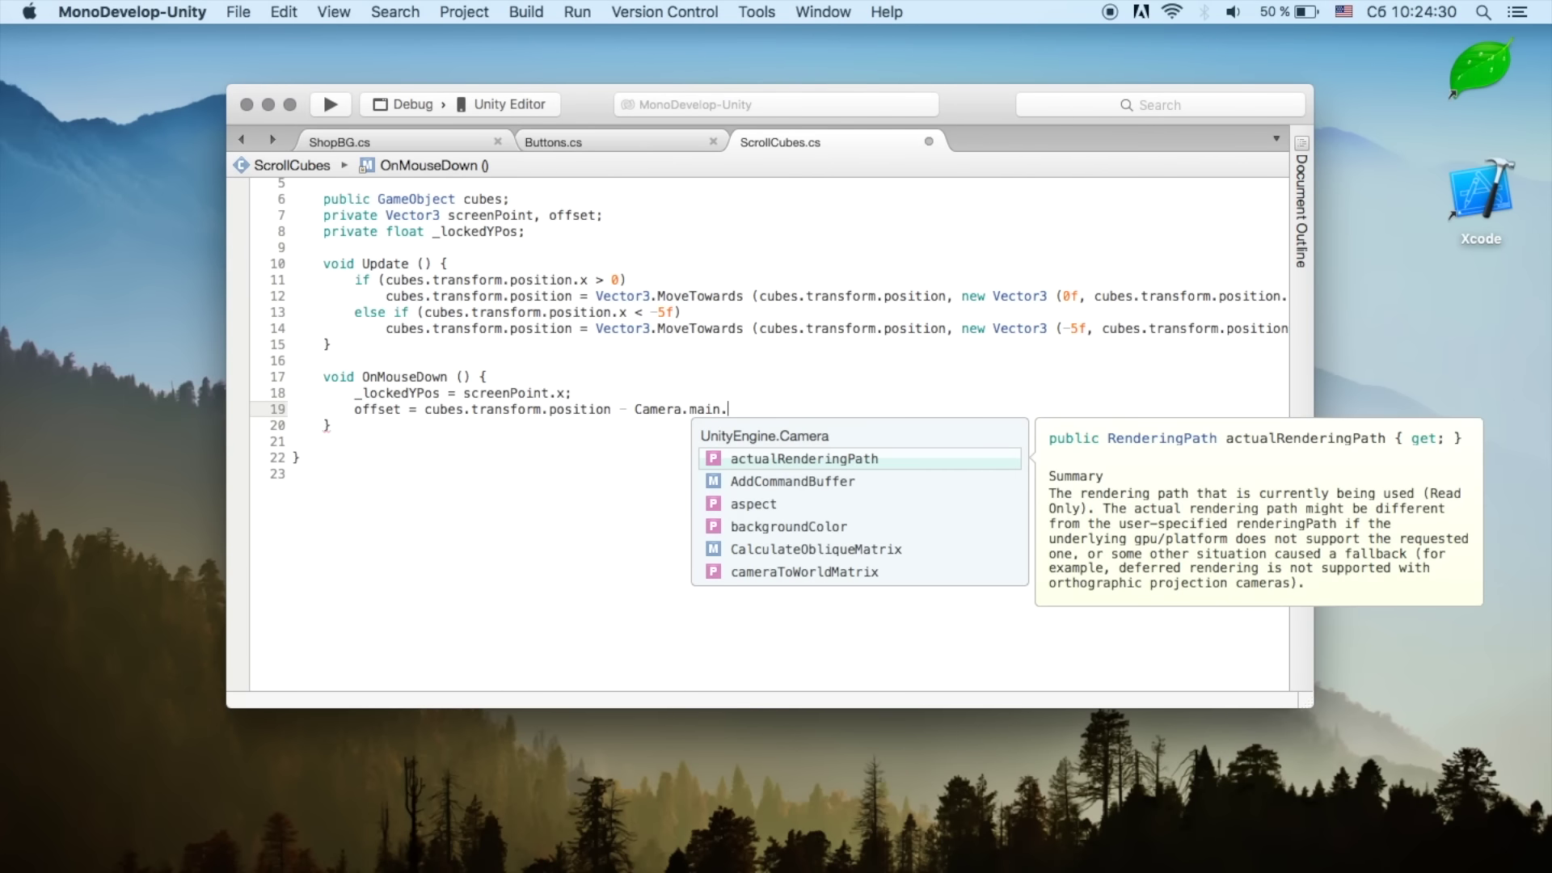
{"action": "type", "text": "scre"}
{"action": "key", "text": "Down"}
{"action": "key", "text": "Down"}
{"action": "key", "text": "Return"}
{"action": "type", "text": "();"}
{"action": "type", "text": "b"}
{"action": "key", "text": "BackSpace"}
Step: Pass new Vector3(Input.mousePosition.x, Input.mousePosition.y, screenPoint.z) as the ScreenToWorldPoint argument
{"action": "type", "text": "new "}
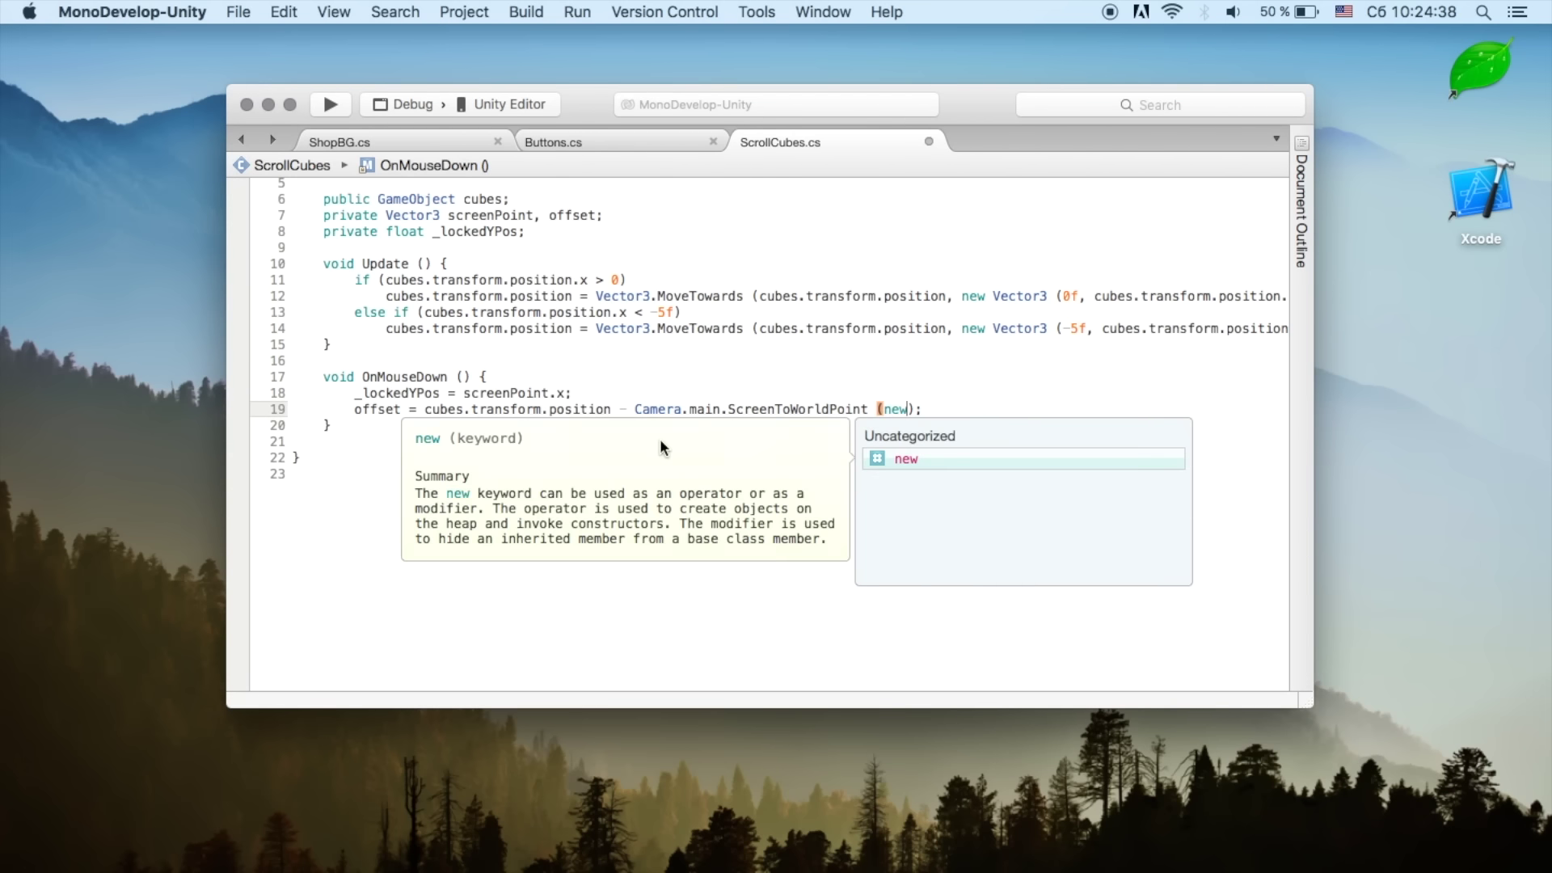
{"action": "type", "text": "vec("}
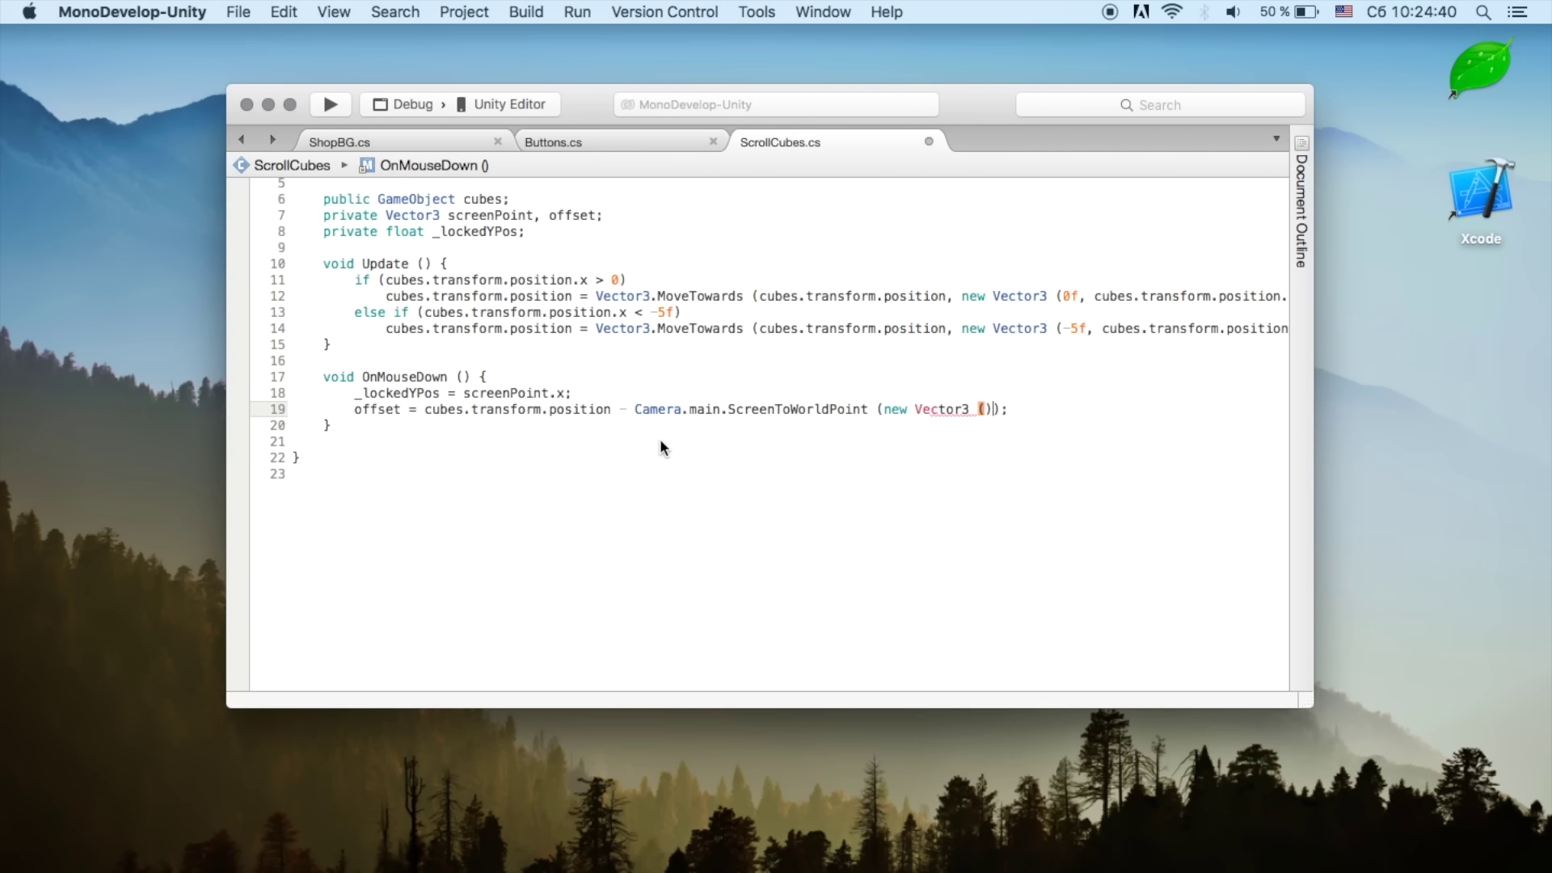
{"action": "type", "text": "Input"}
{"action": "key", "text": "Return"}
{"action": "type", "text": ".mous"}
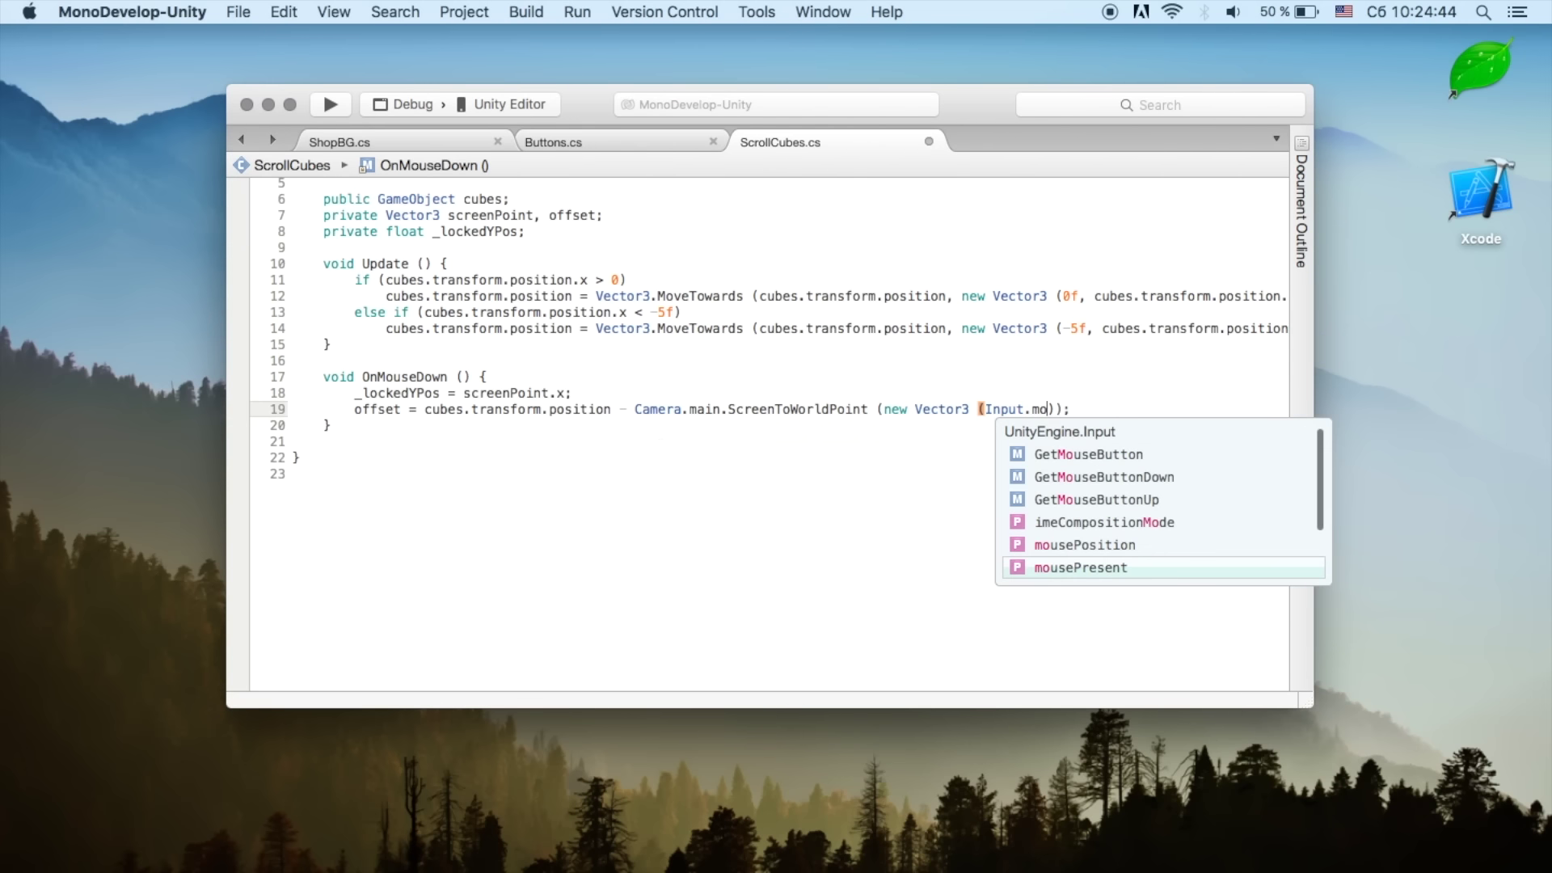
{"action": "type", "text": "e"}
{"action": "left_click", "coordinate": [1085, 522]}
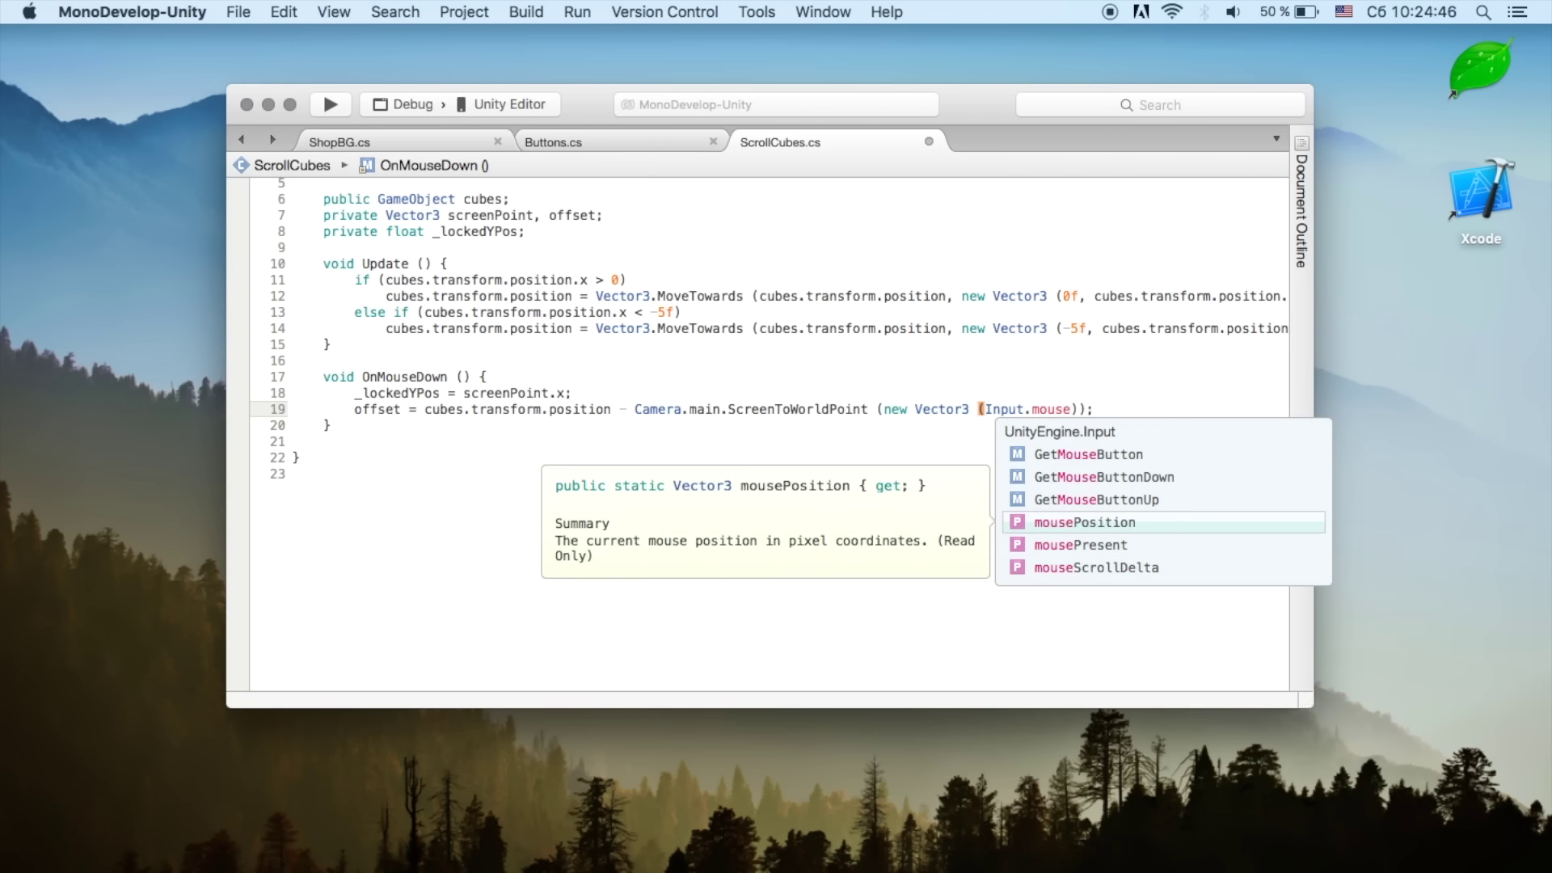
{"action": "key", "text": "Return"}
{"action": "type", "text": ".x"}
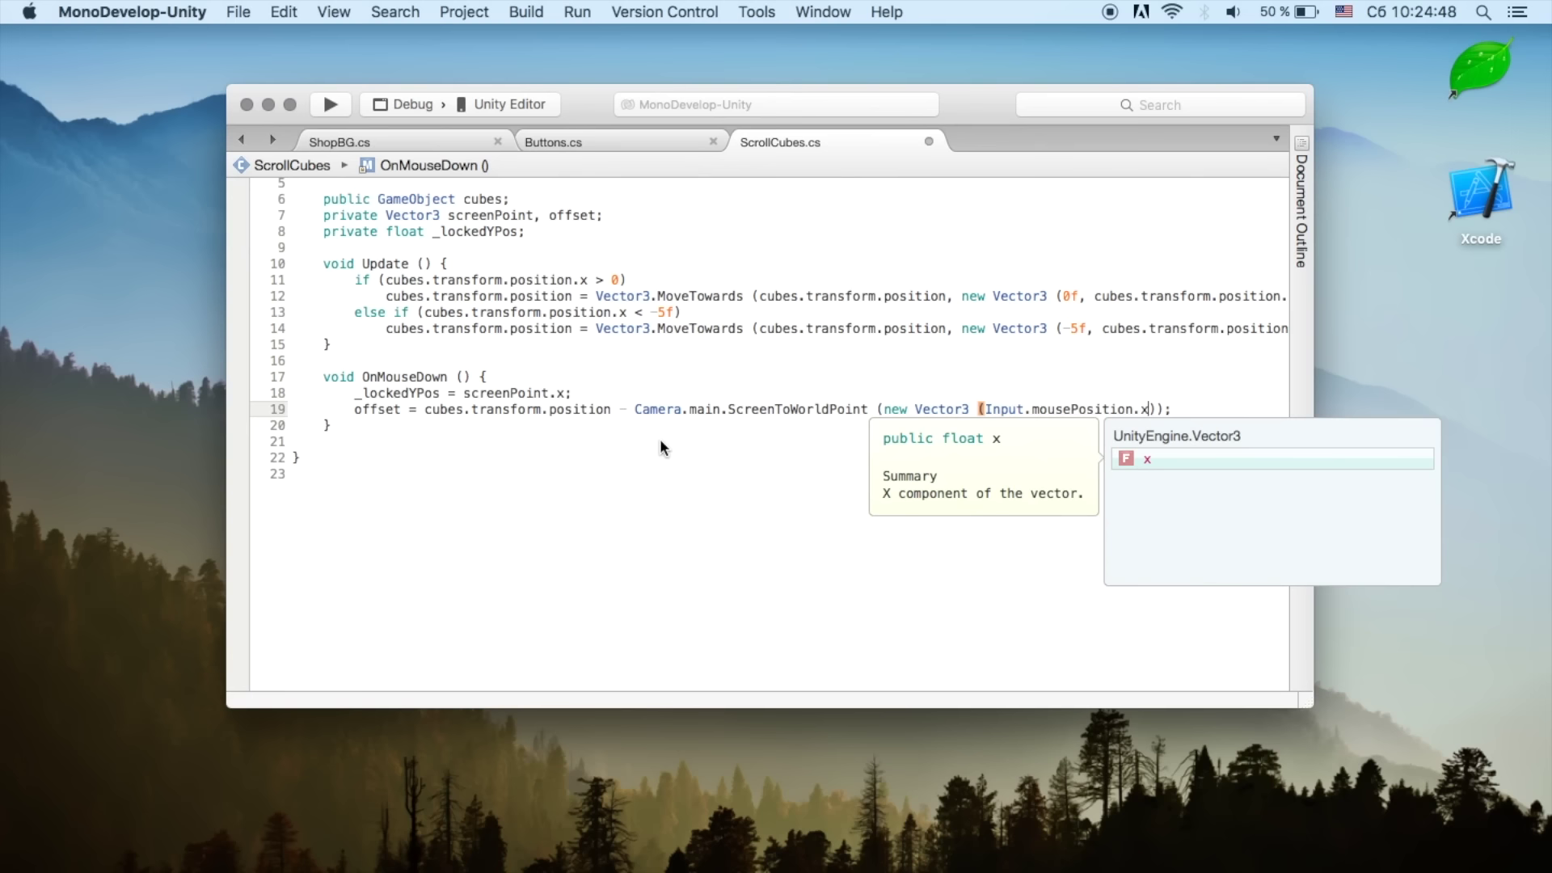
{"action": "type", "text": ", i"}
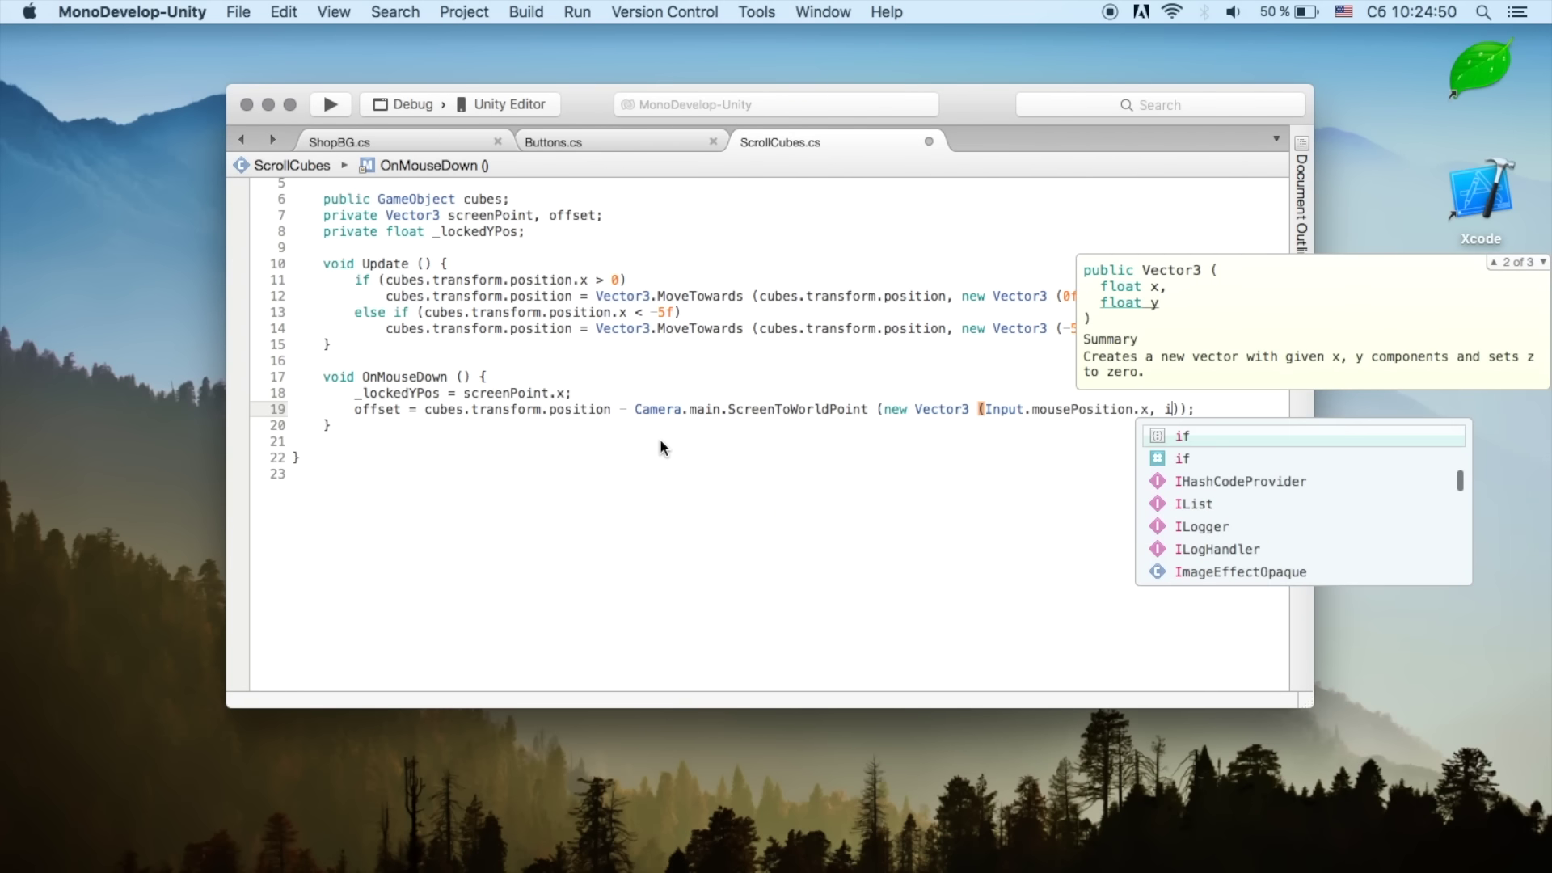
{"action": "type", "text": "n"}
{"action": "key", "text": "Up"}
{"action": "type", "text": "."}
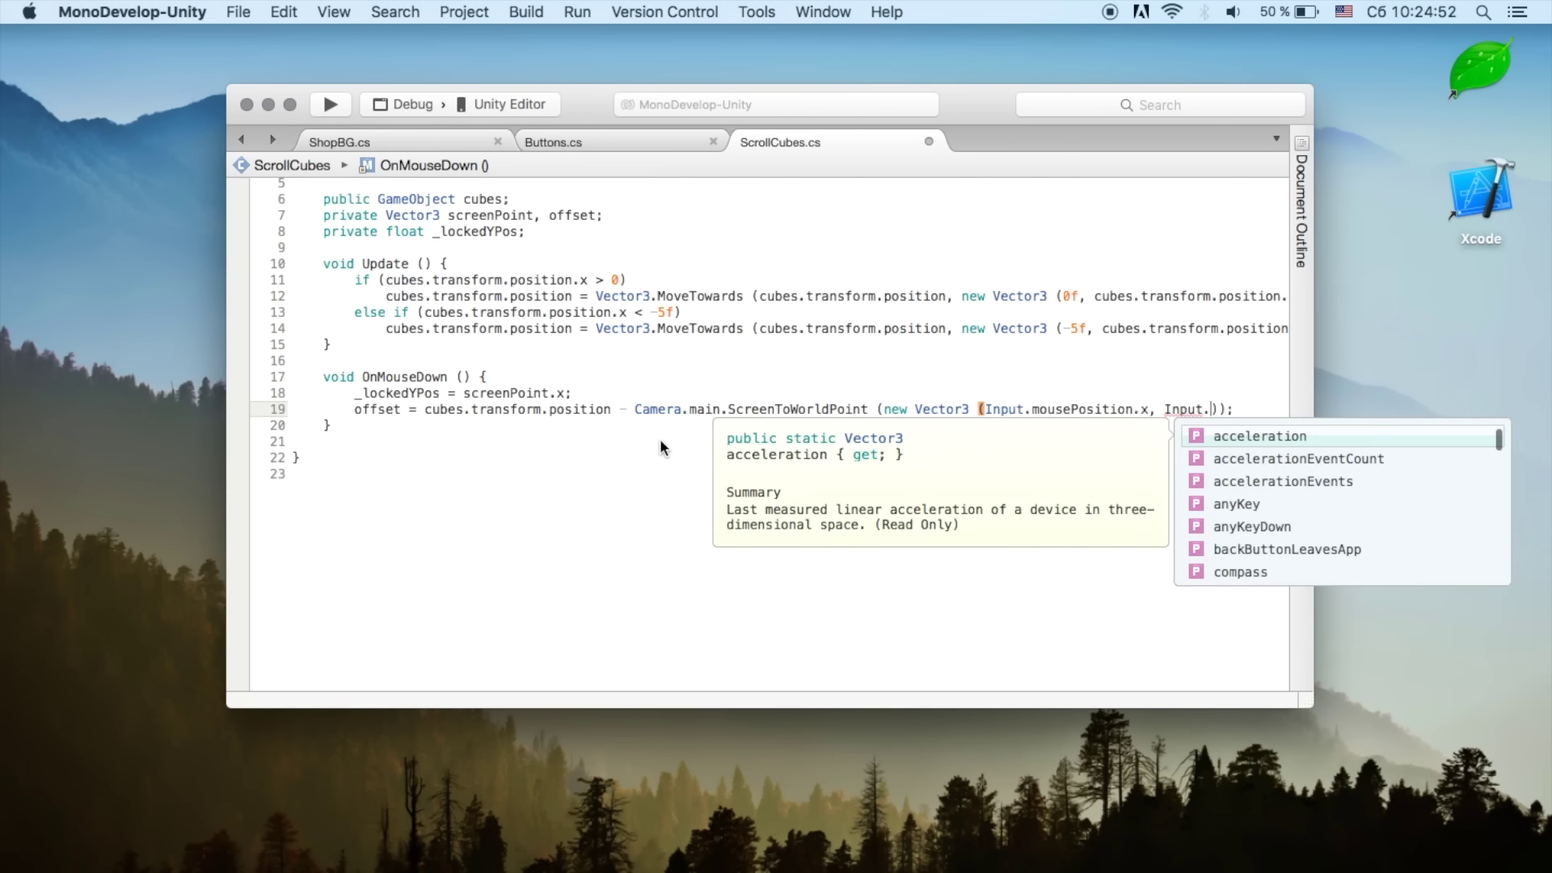
{"action": "type", "text": "mou"}
{"action": "key", "text": "Up"}
{"action": "key", "text": "Return"}
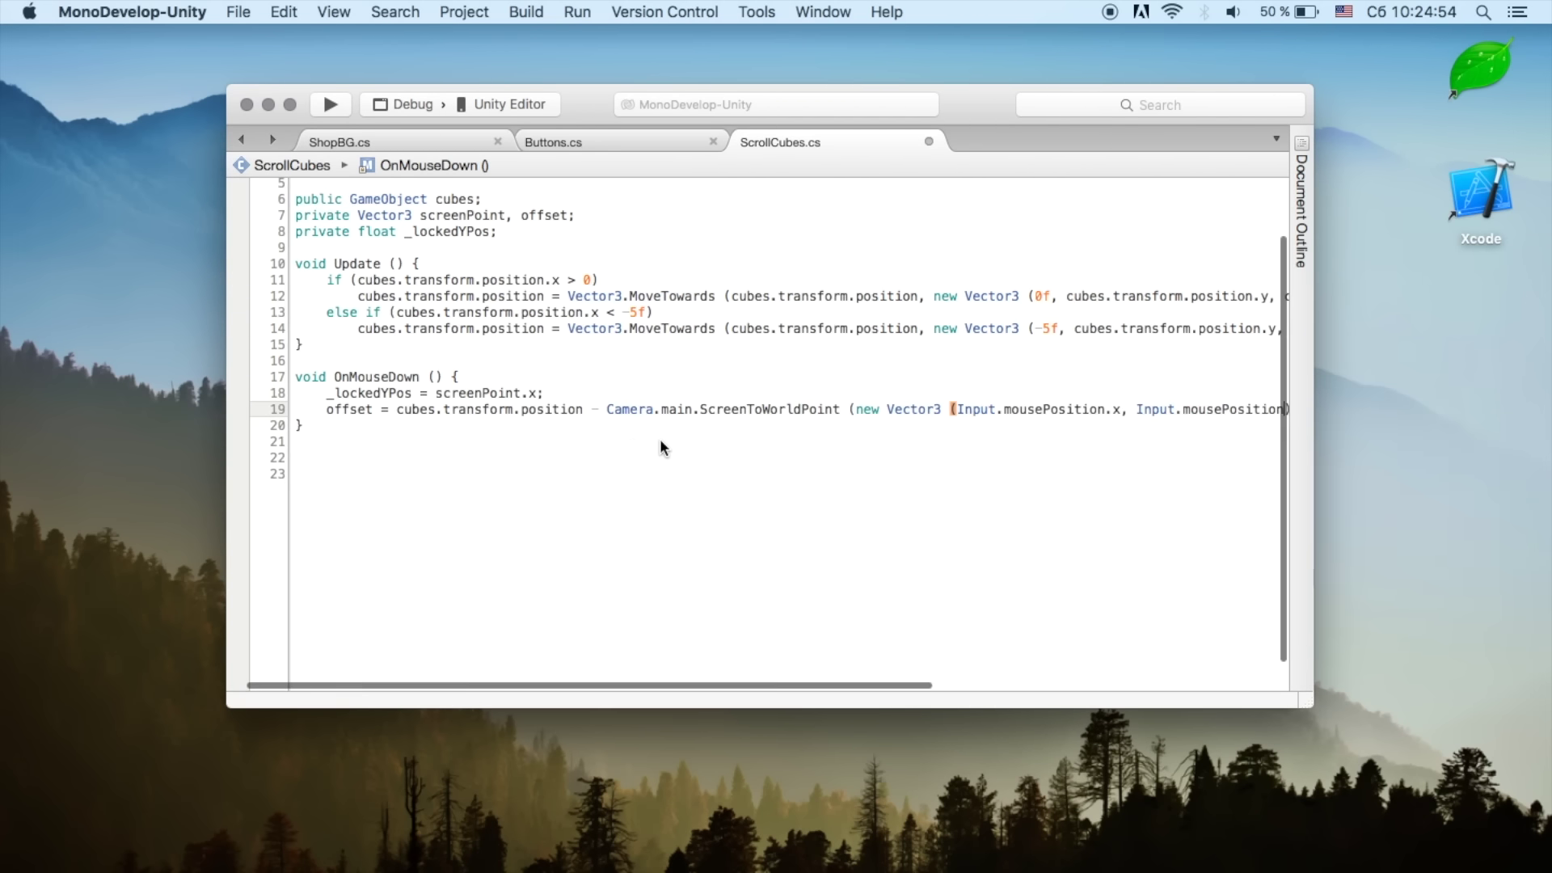
{"action": "type", "text": "."}
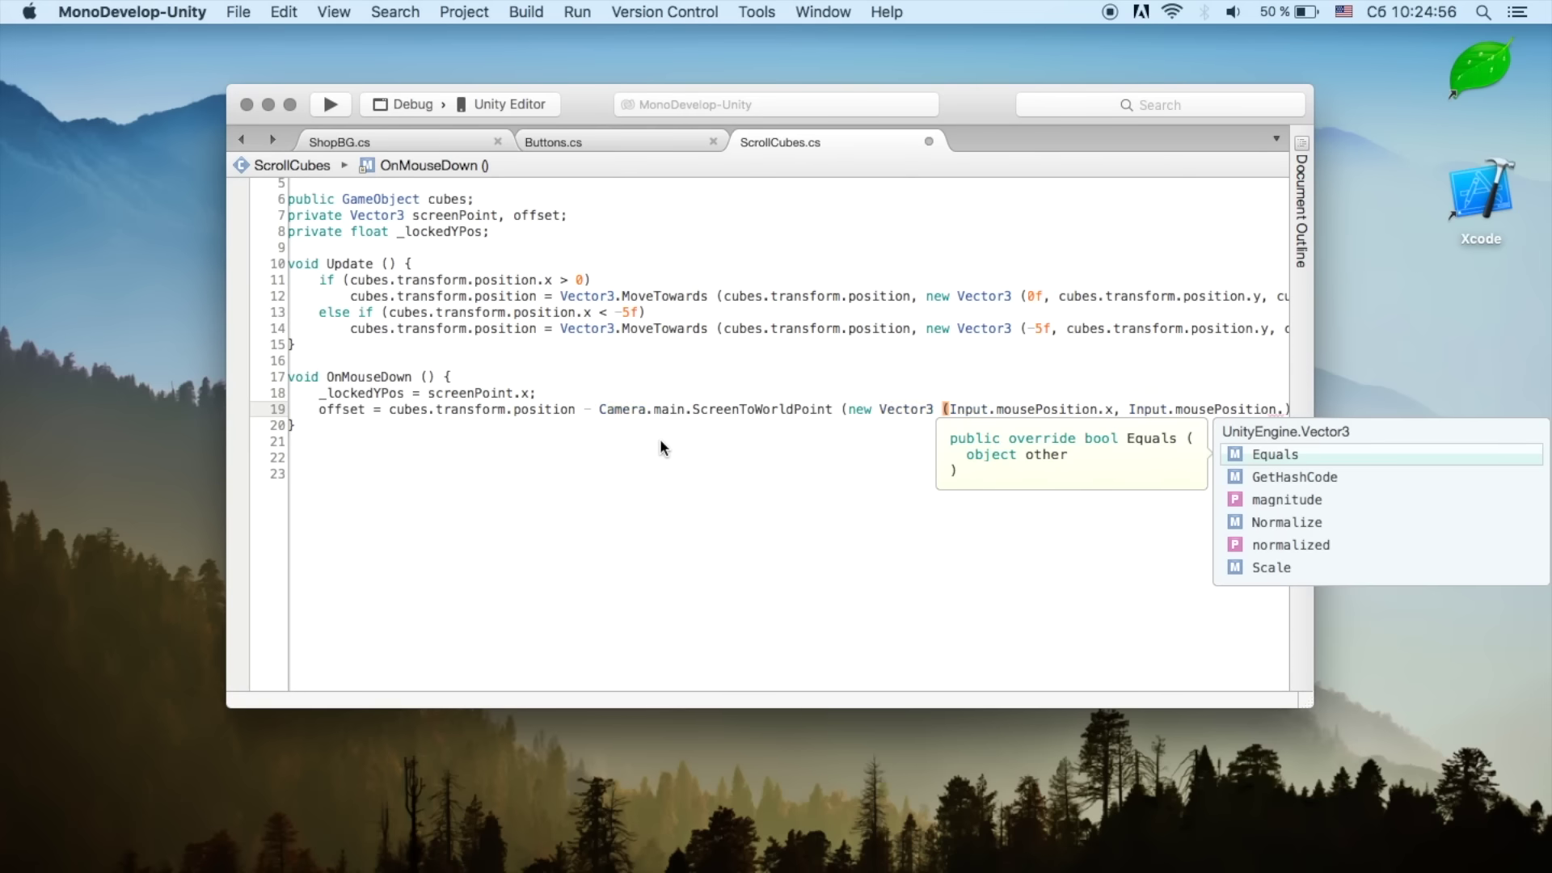
{"action": "type", "text": "y, "}
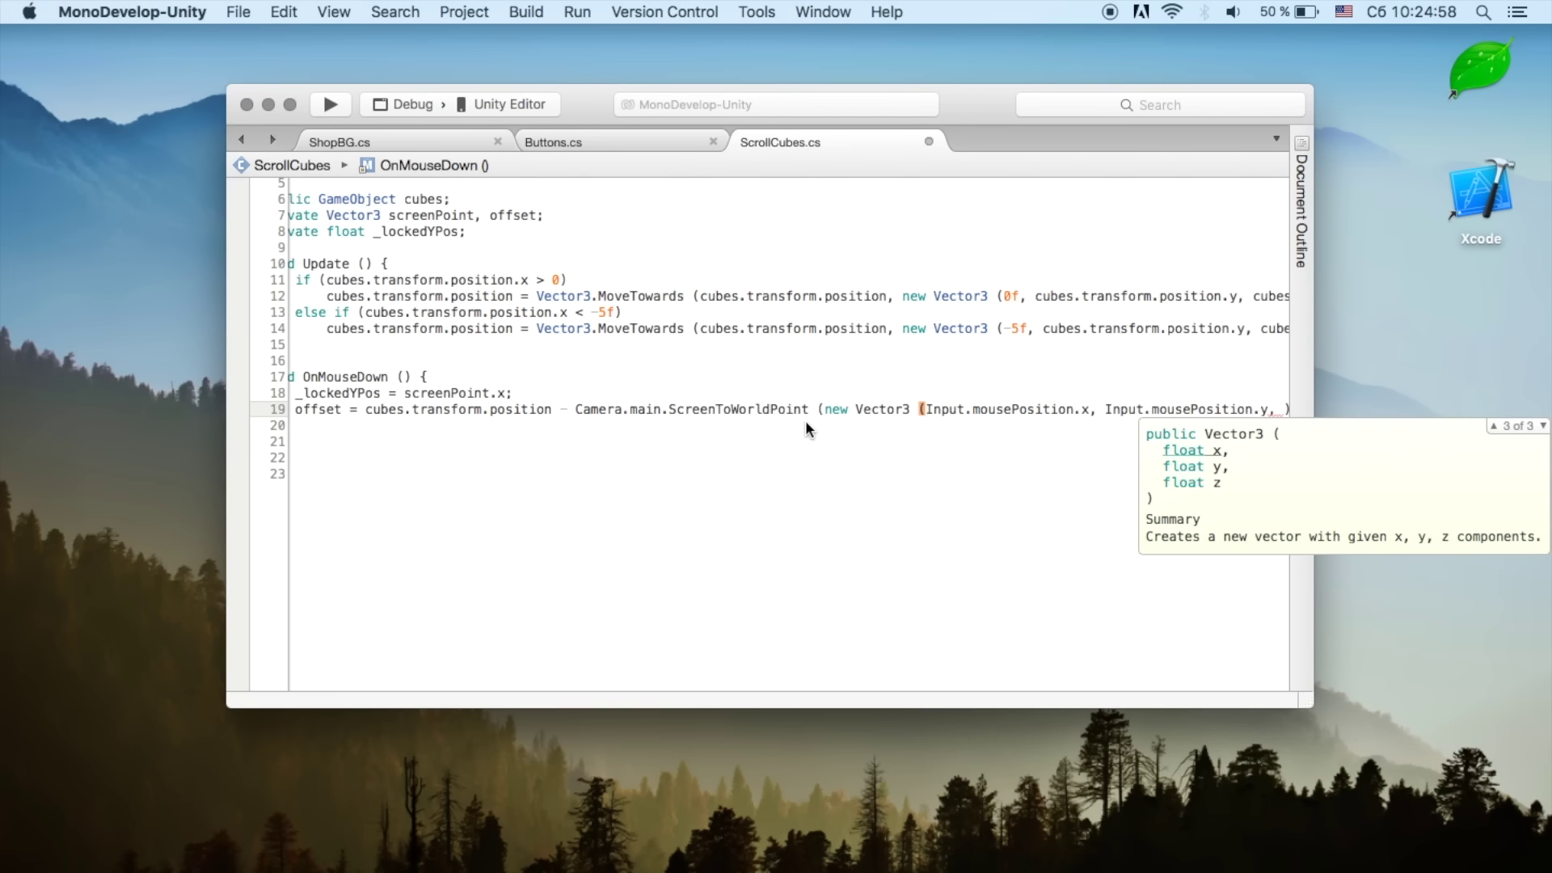
{"action": "type", "text": "sc"}
{"action": "key", "text": "Return"}
{"action": "type", "text": ".z));"}
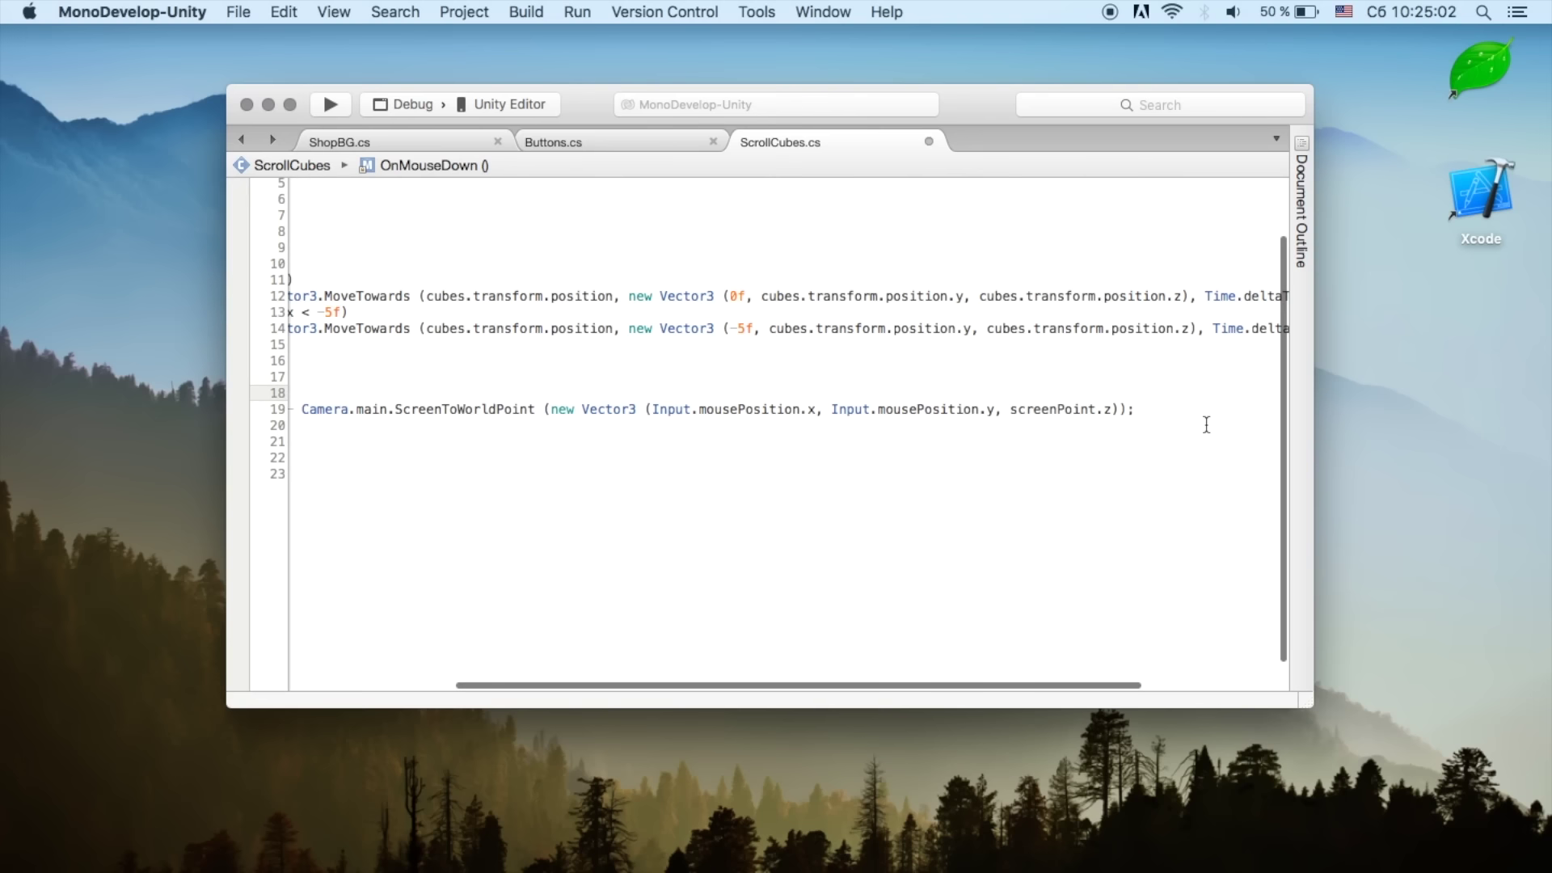
Step: Add Cursor.visible = false; below the offset statement
{"action": "scroll", "coordinate": [1166, 430], "scroll_direction": "left", "scroll_amount": 5}
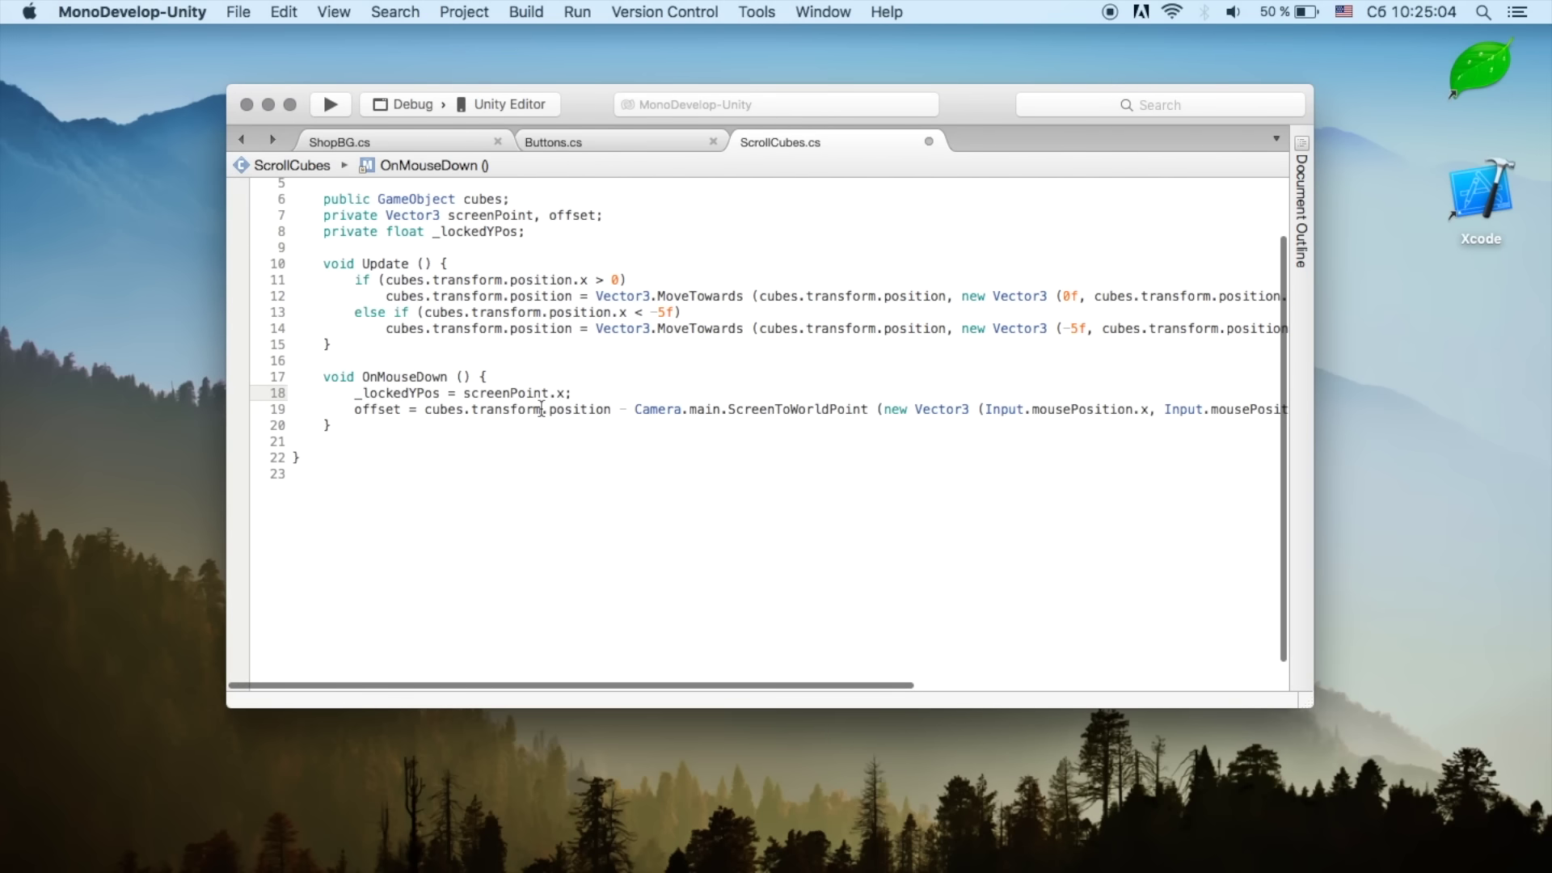
{"action": "left_click", "coordinate": [573, 409]}
{"action": "key", "text": "Return"}
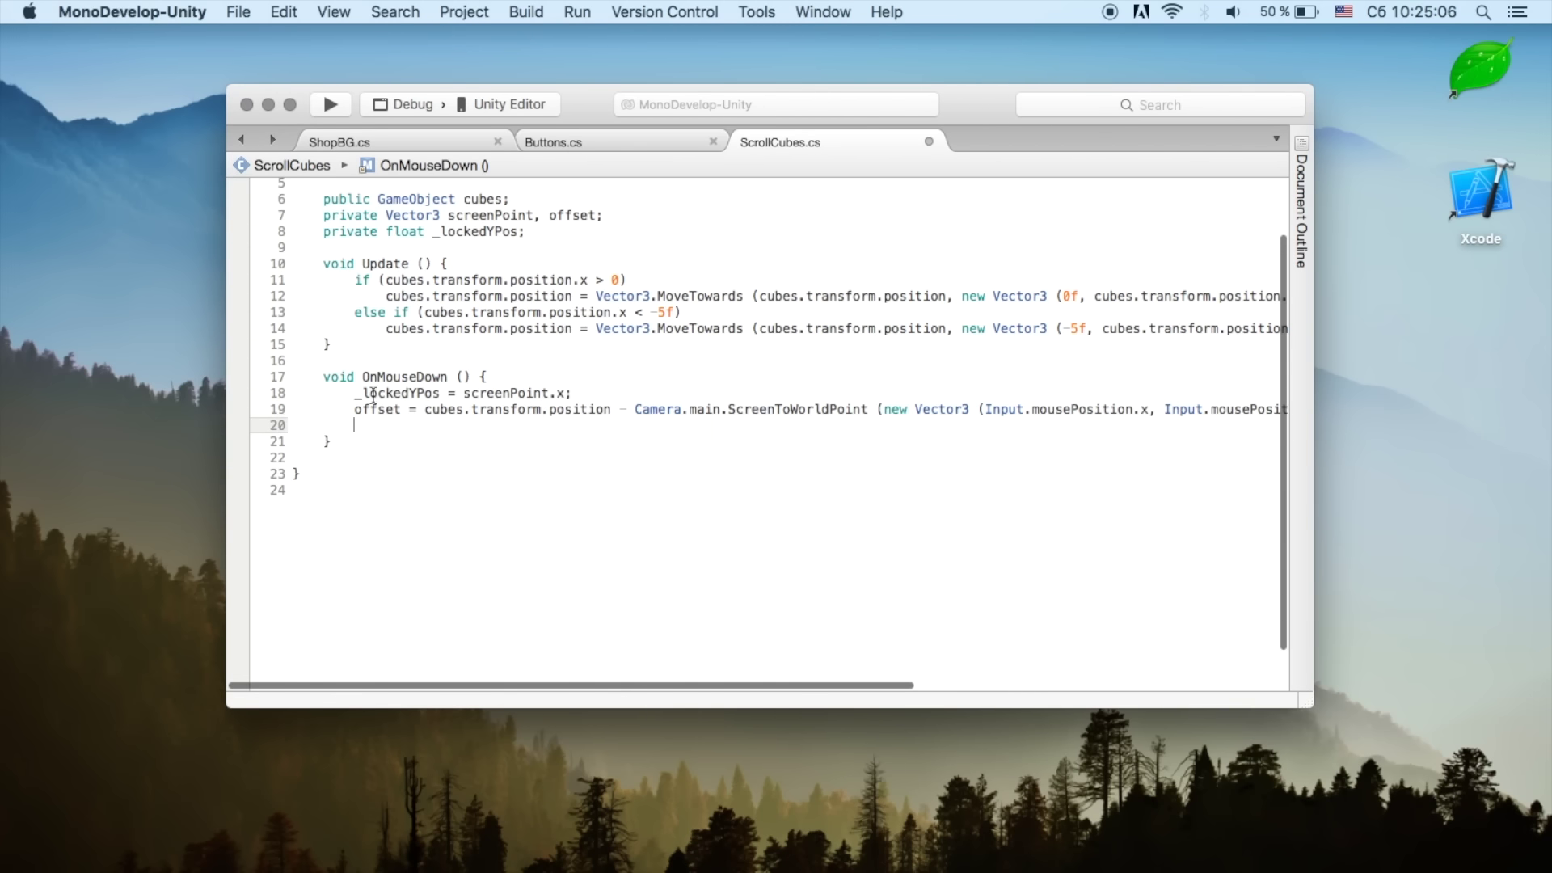
{"action": "type", "text": "curs"}
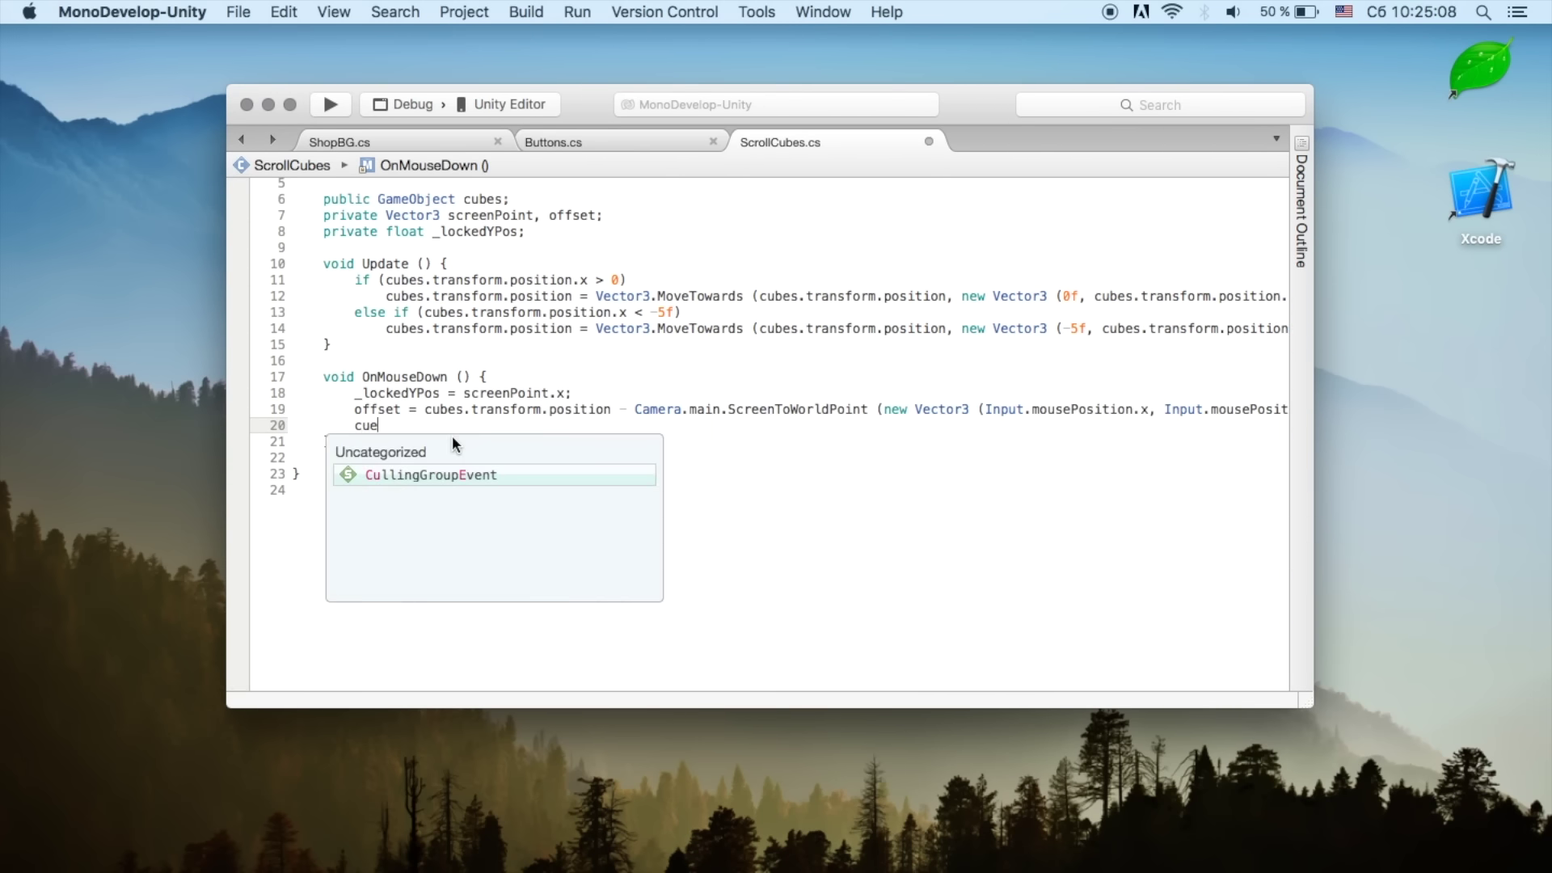
{"action": "type", "text": "."}
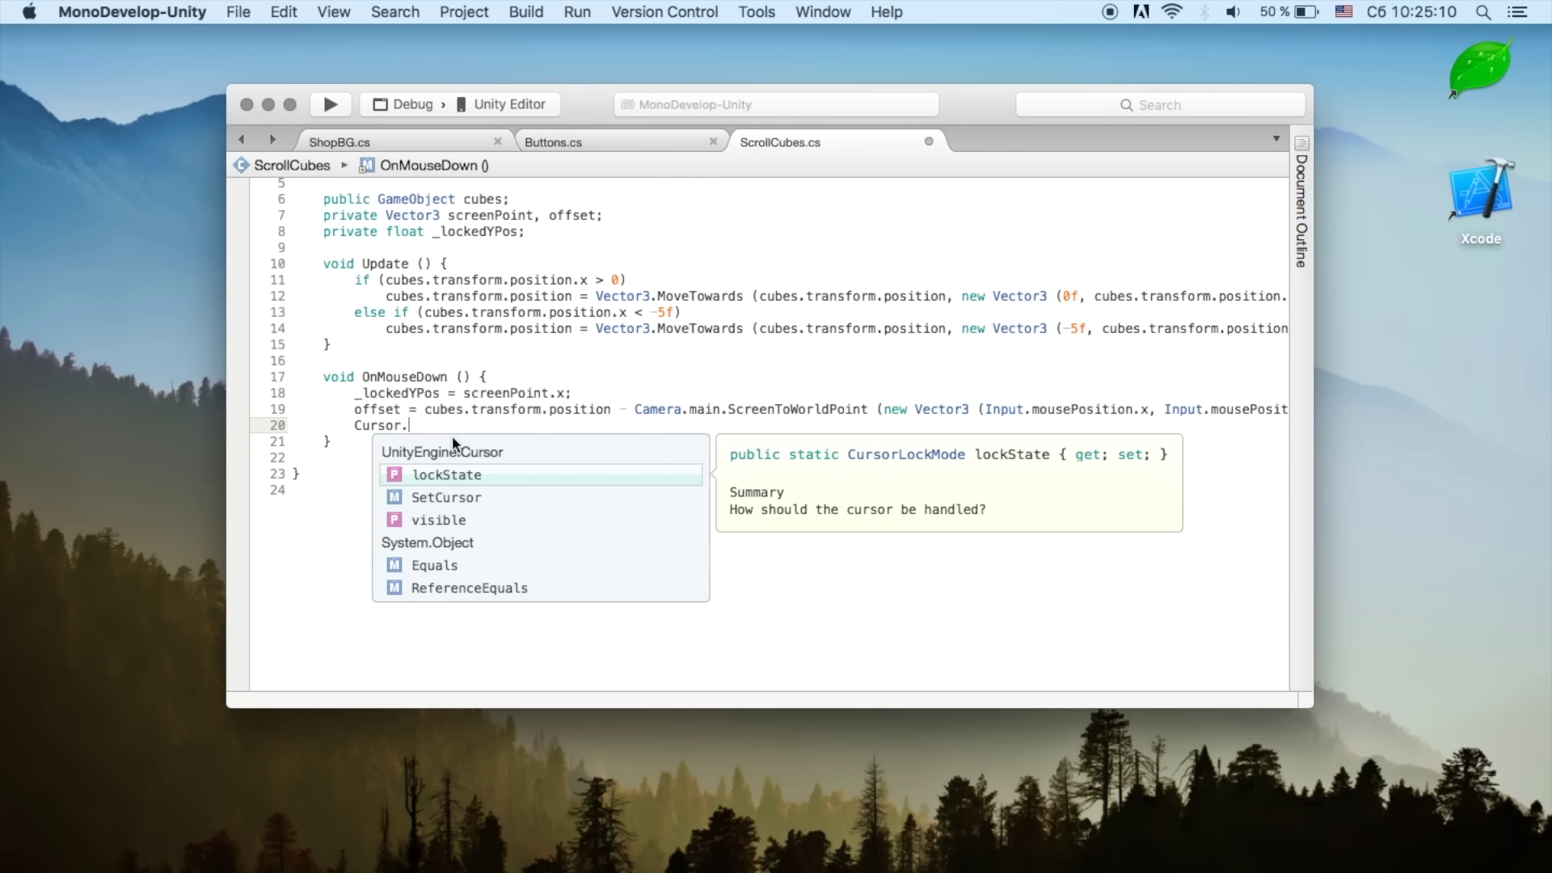
{"action": "type", "text": "vi"}
{"action": "key", "text": "Return"}
{"action": "type", "text": "= "}
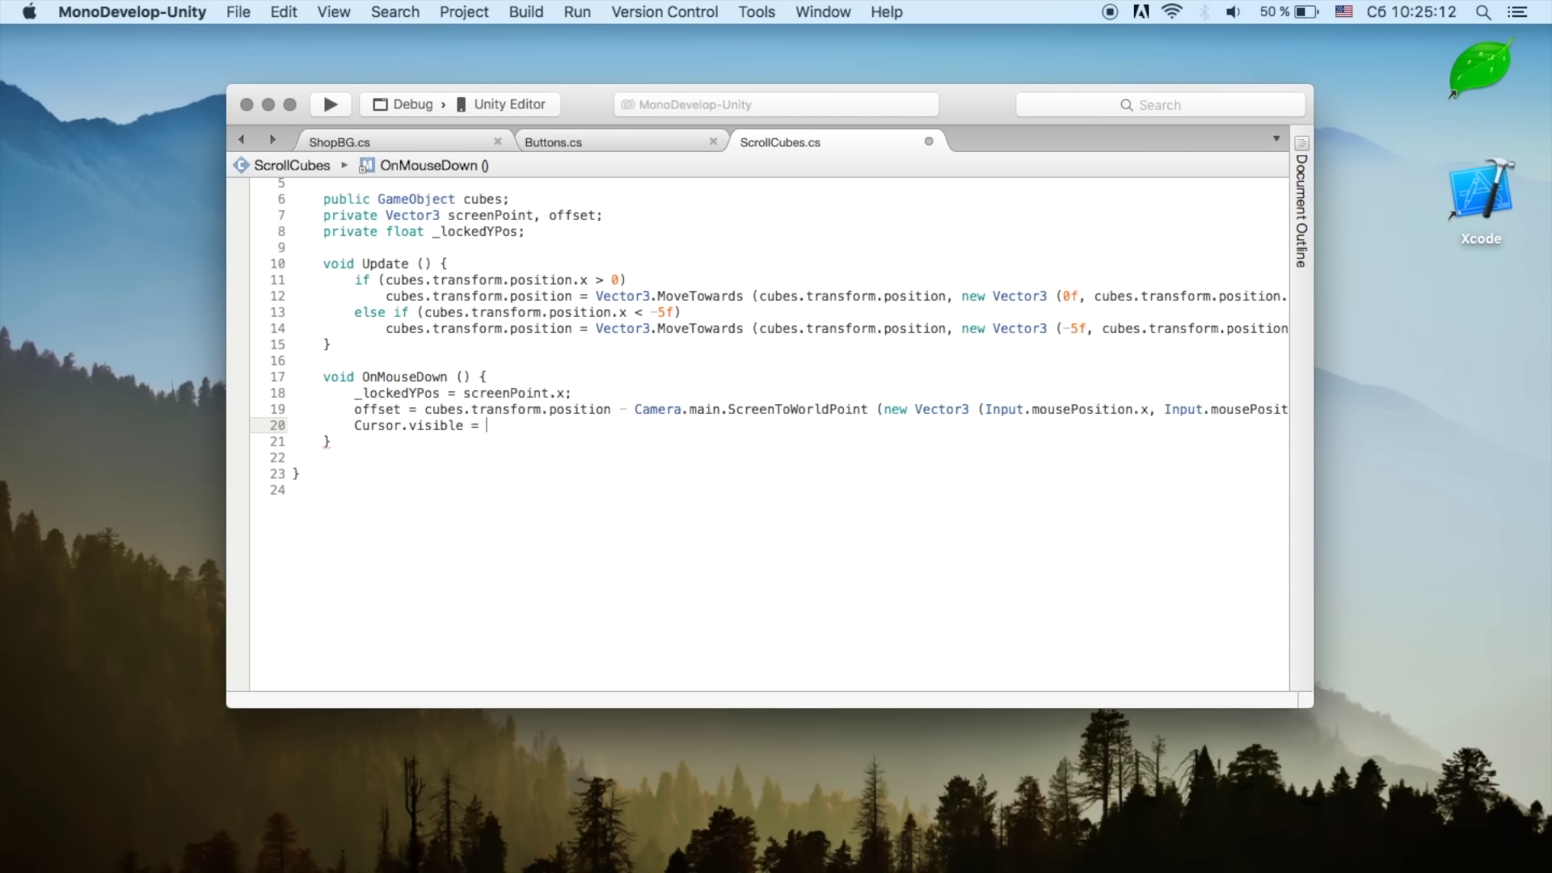
{"action": "type", "text": "false;"}
Step: Below OnMouseDown, start a new void OnMouse method declaration
{"action": "key", "text": "Down"}
{"action": "key", "text": "Return"}
{"action": "key", "text": "Return"}
{"action": "type", "text": "void "}
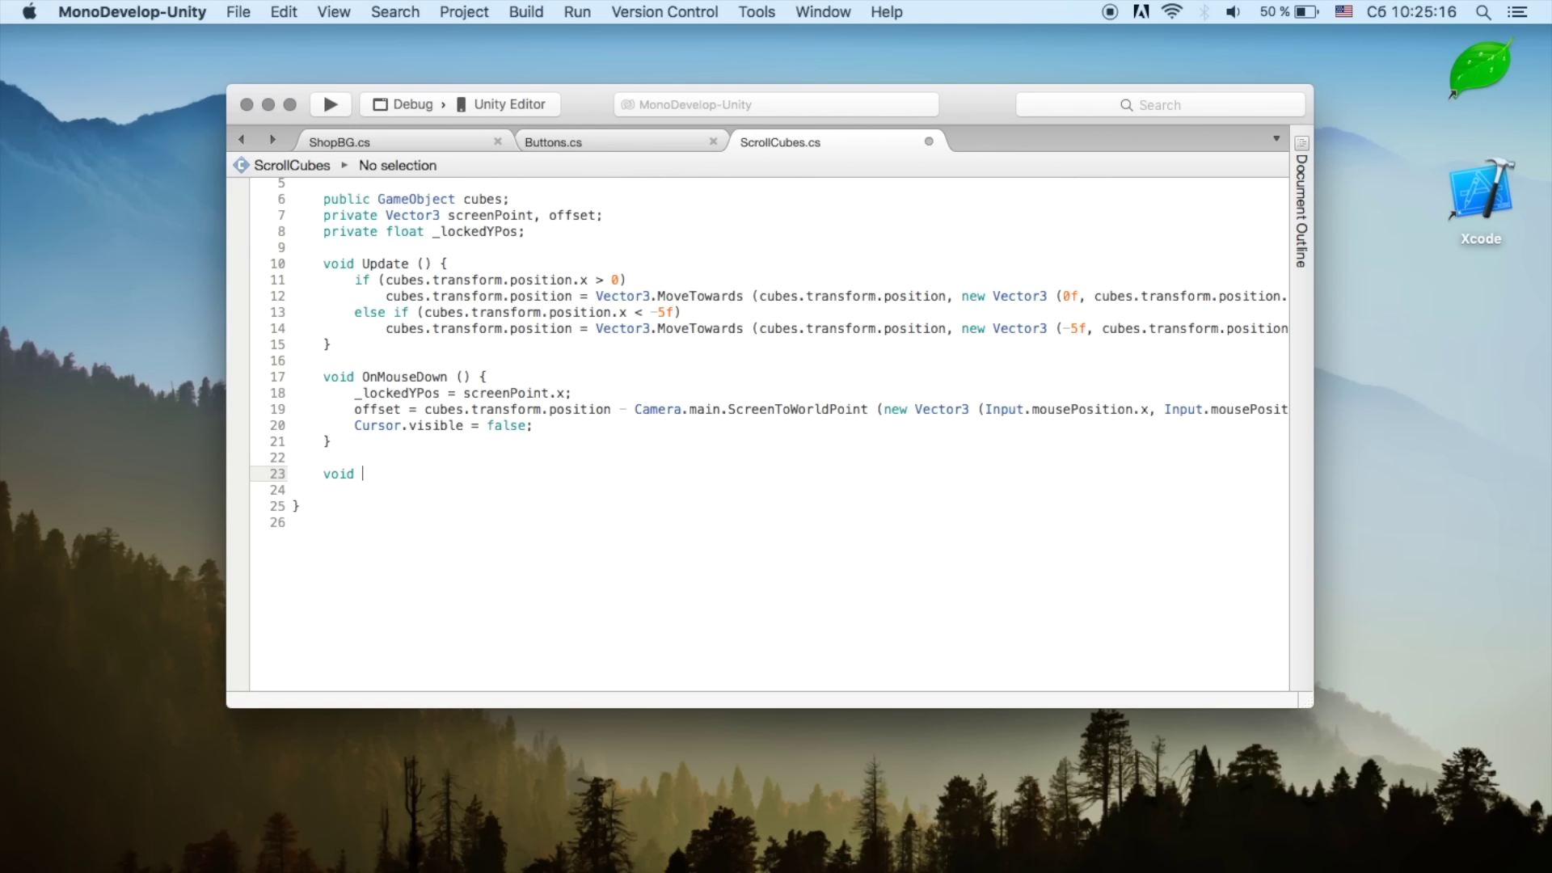
{"action": "type", "text": "OnM"}
{"action": "type", "text": "ouseDrag ("}
{"action": "type", "text": "{"}
Step: Open the OnMouseDrag body and begin a Vector3 curScreenPoint as new Vector3(Input.mousePosition
{"action": "key", "text": "Return"}
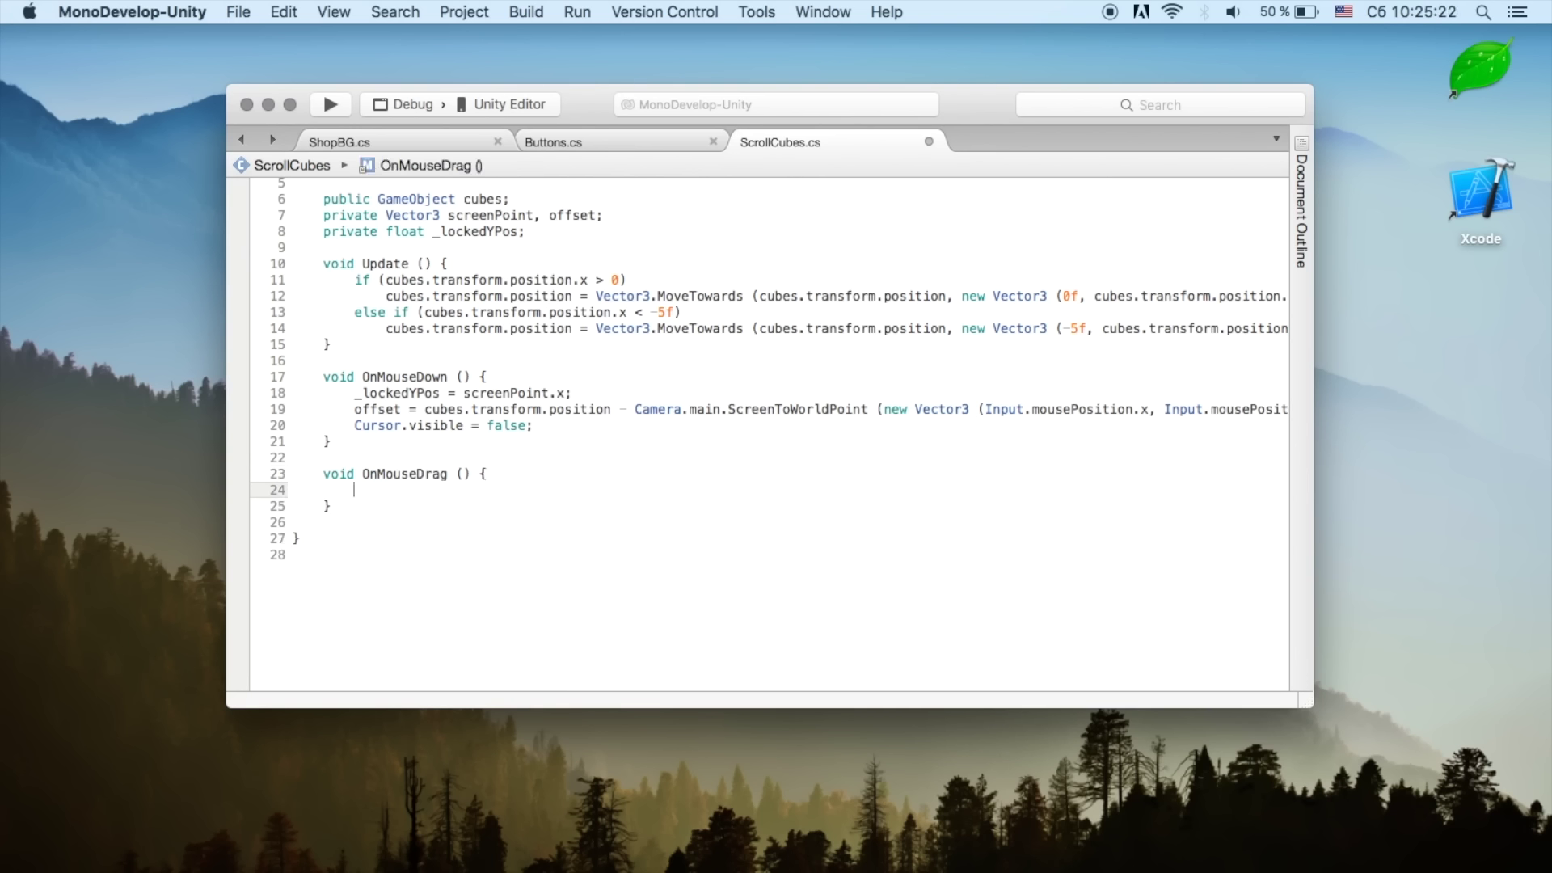
{"action": "scroll", "coordinate": [588, 452], "scroll_direction": "down", "scroll_amount": 3}
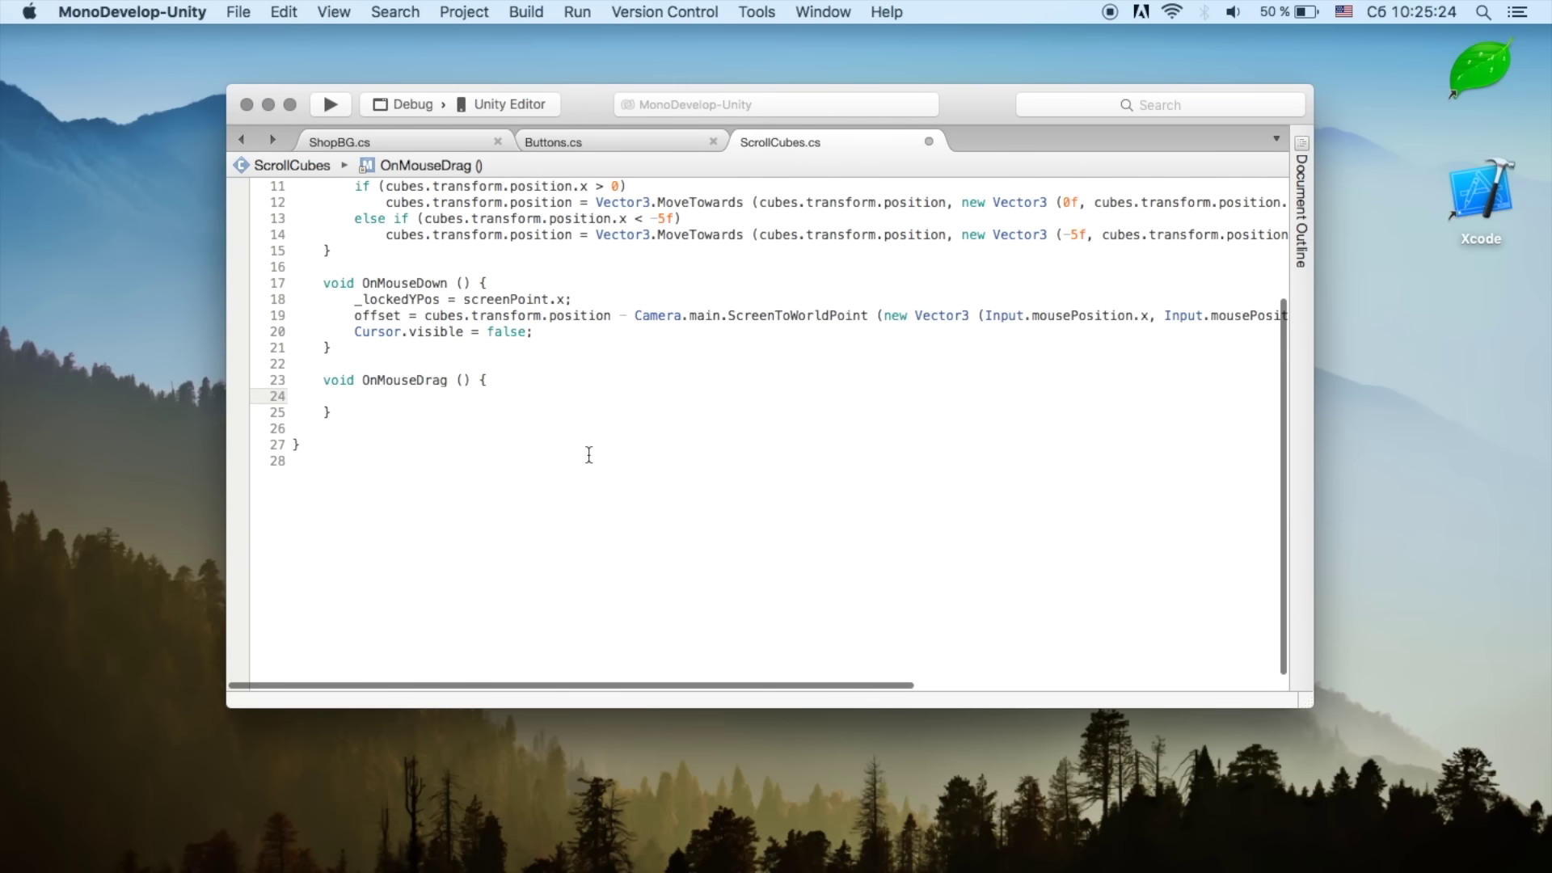
{"action": "type", "text": "vevc"}
{"action": "key", "text": "BackSpace"}
{"action": "key", "text": "BackSpace"}
{"action": "type", "text": "ctor3 curScreenPoint = new"}
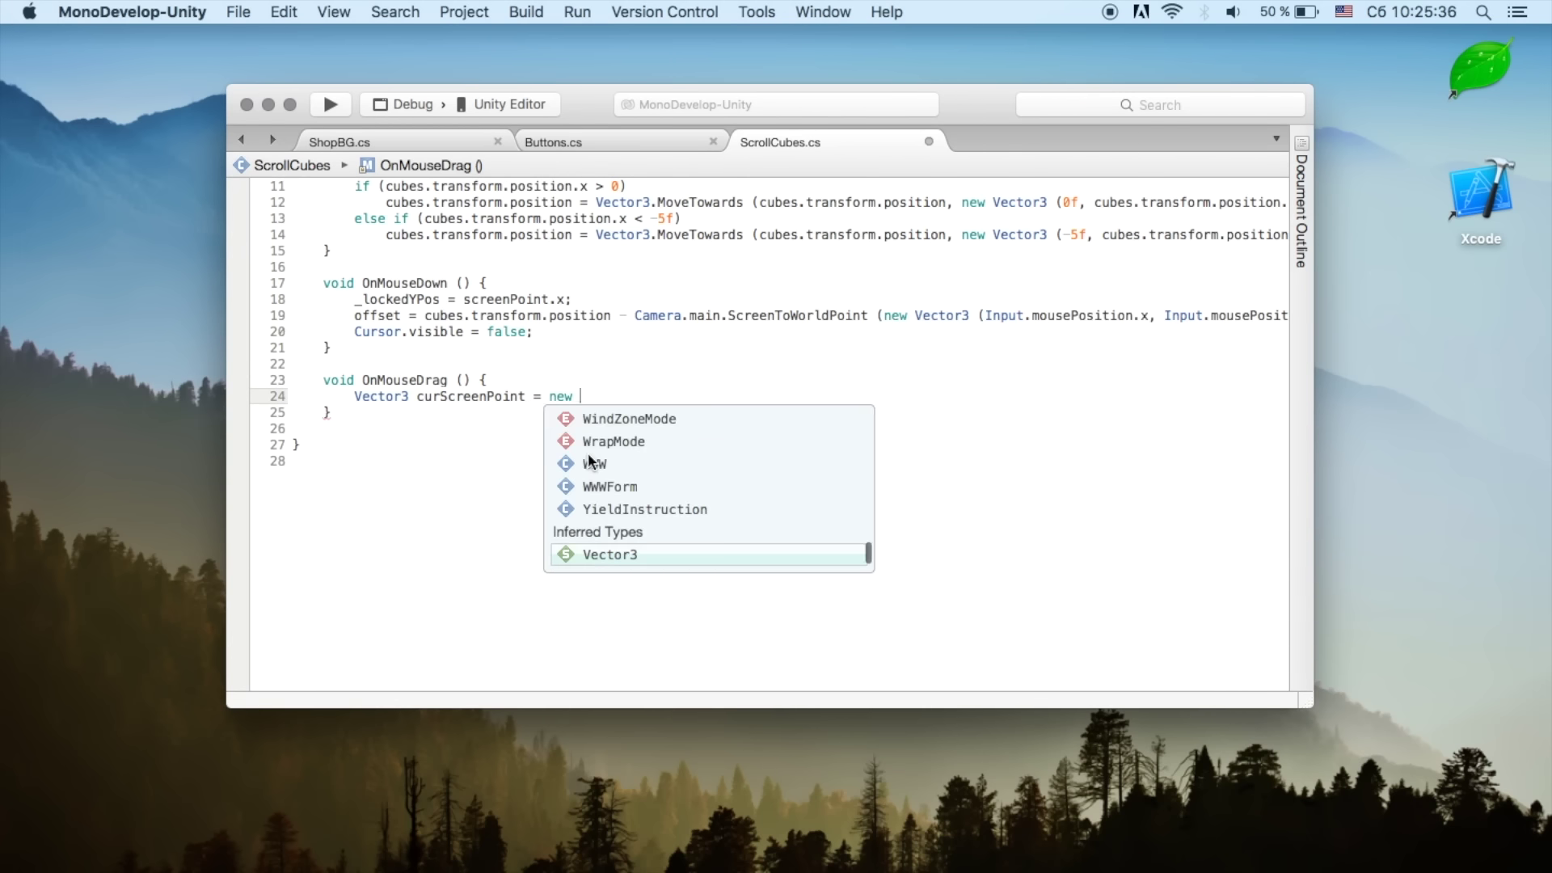
{"action": "type", "text": "Ve"}
{"action": "key", "text": "Return"}
{"action": "type", "text": "()"}
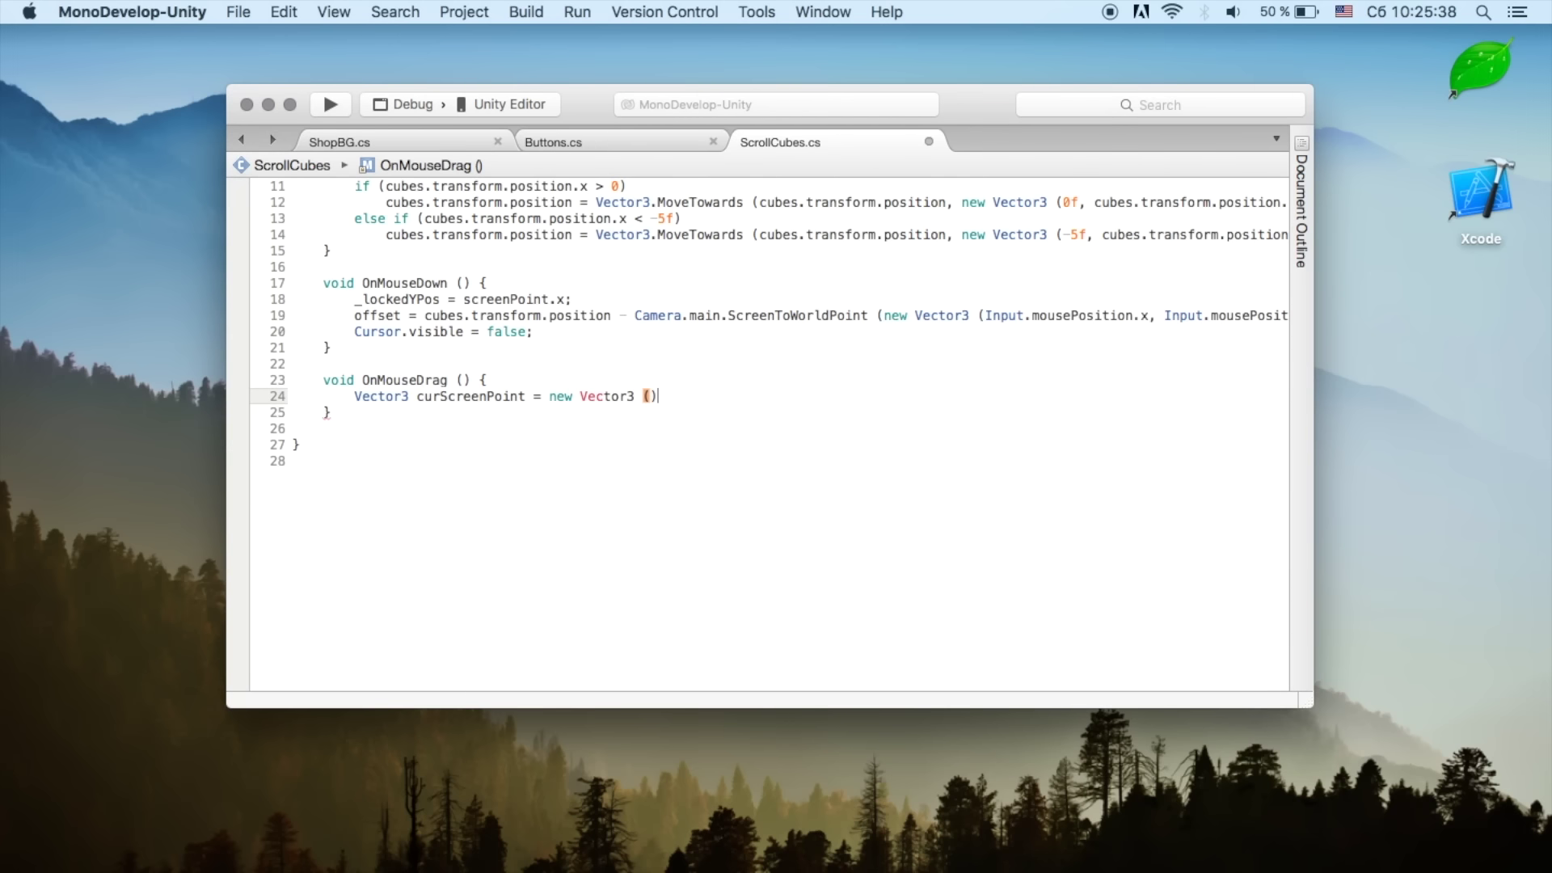
{"action": "type", "text": "Input"}
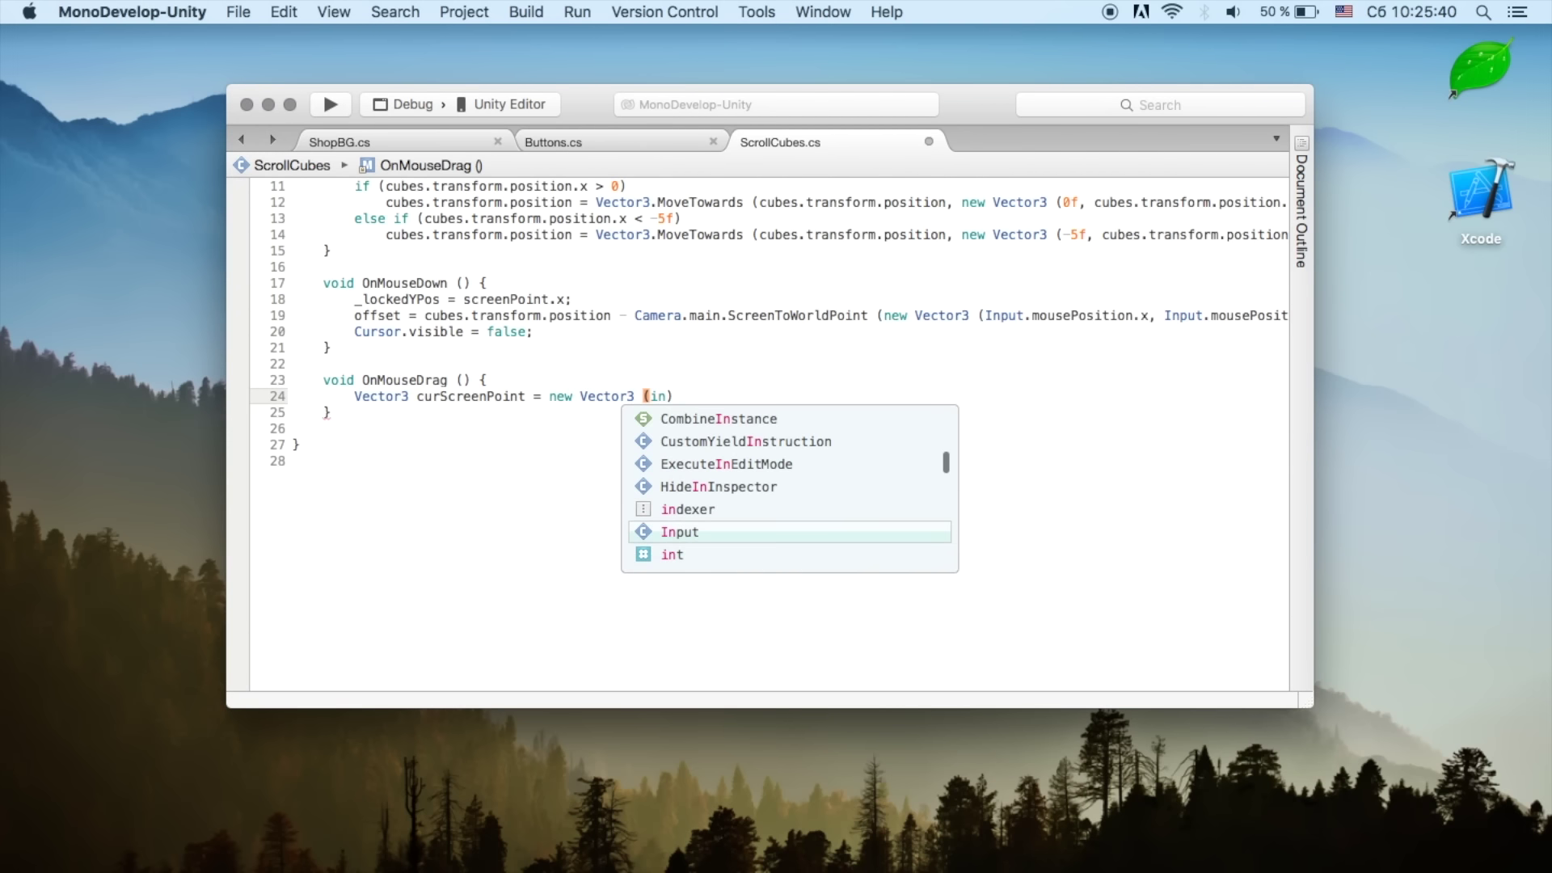
{"action": "key", "text": "Return"}
{"action": "type", "text": ".mouse"}
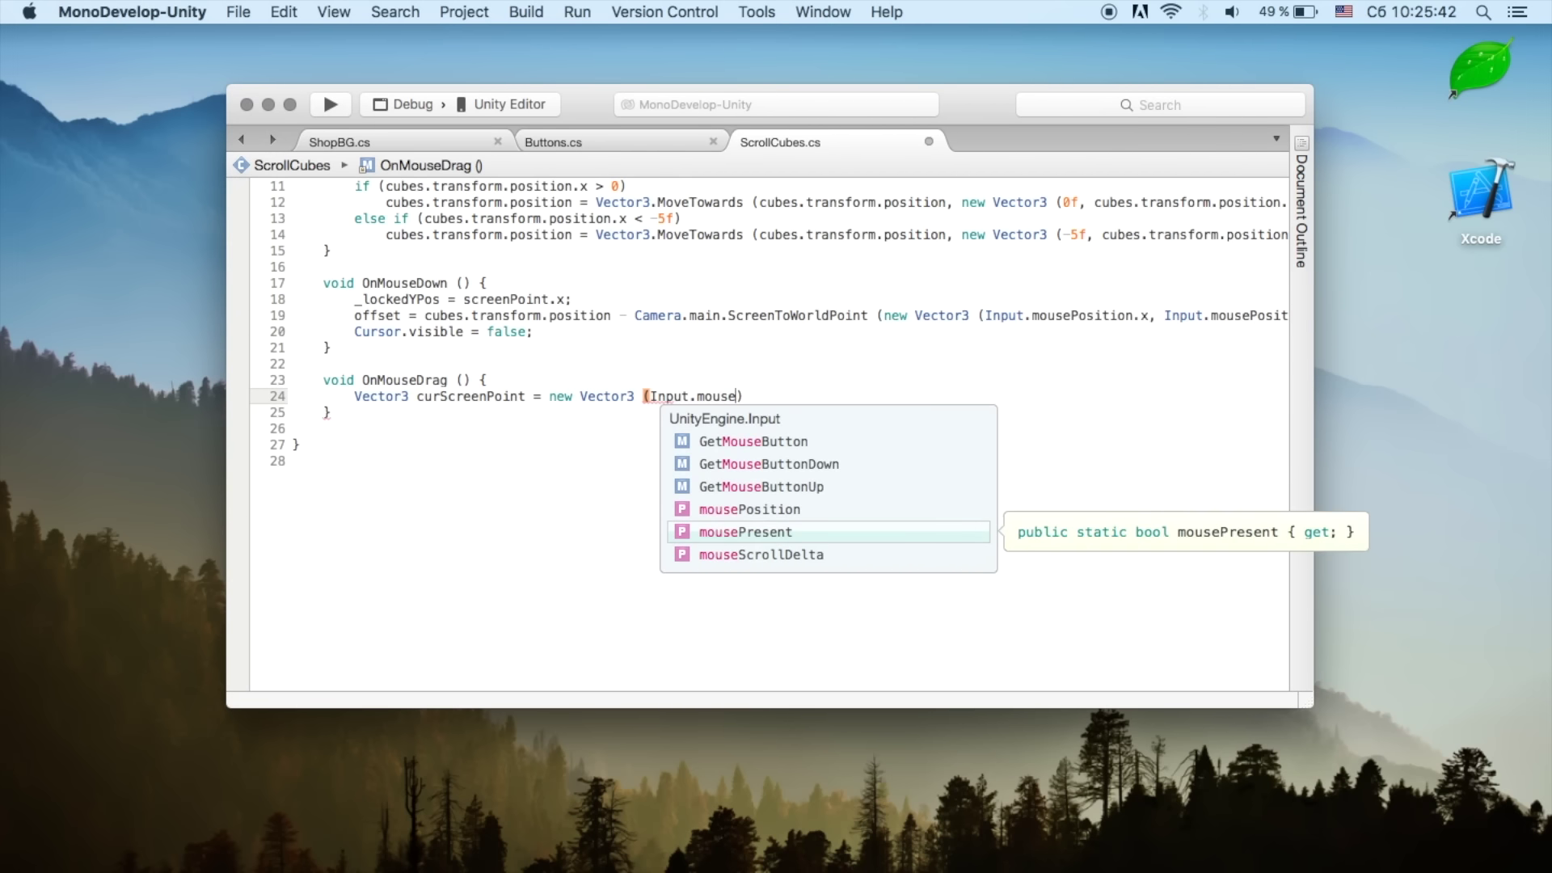
{"action": "type", "text": "P"}
{"action": "key", "text": "Return"}
Step: Finish the arguments with .x, Input.mousePosition.y and screenPoint.z, closing the line
{"action": "type", "text": ".x, "}
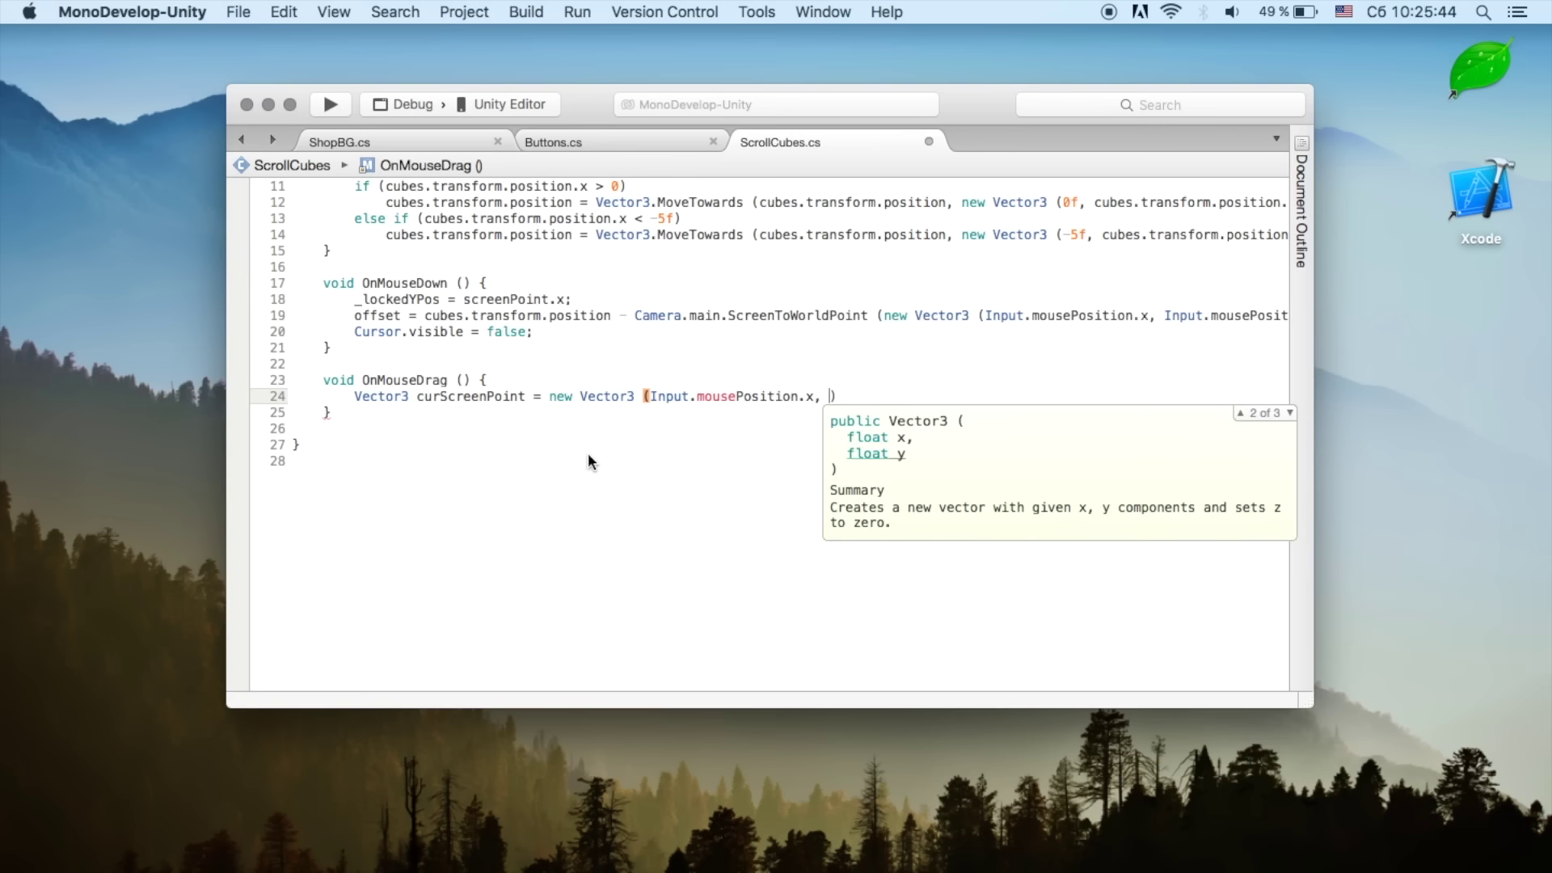
{"action": "type", "text": "inpu"}
{"action": "key", "text": "Return"}
{"action": "type", "text": ".mouse"}
{"action": "key", "text": "Up"}
{"action": "key", "text": "Return"}
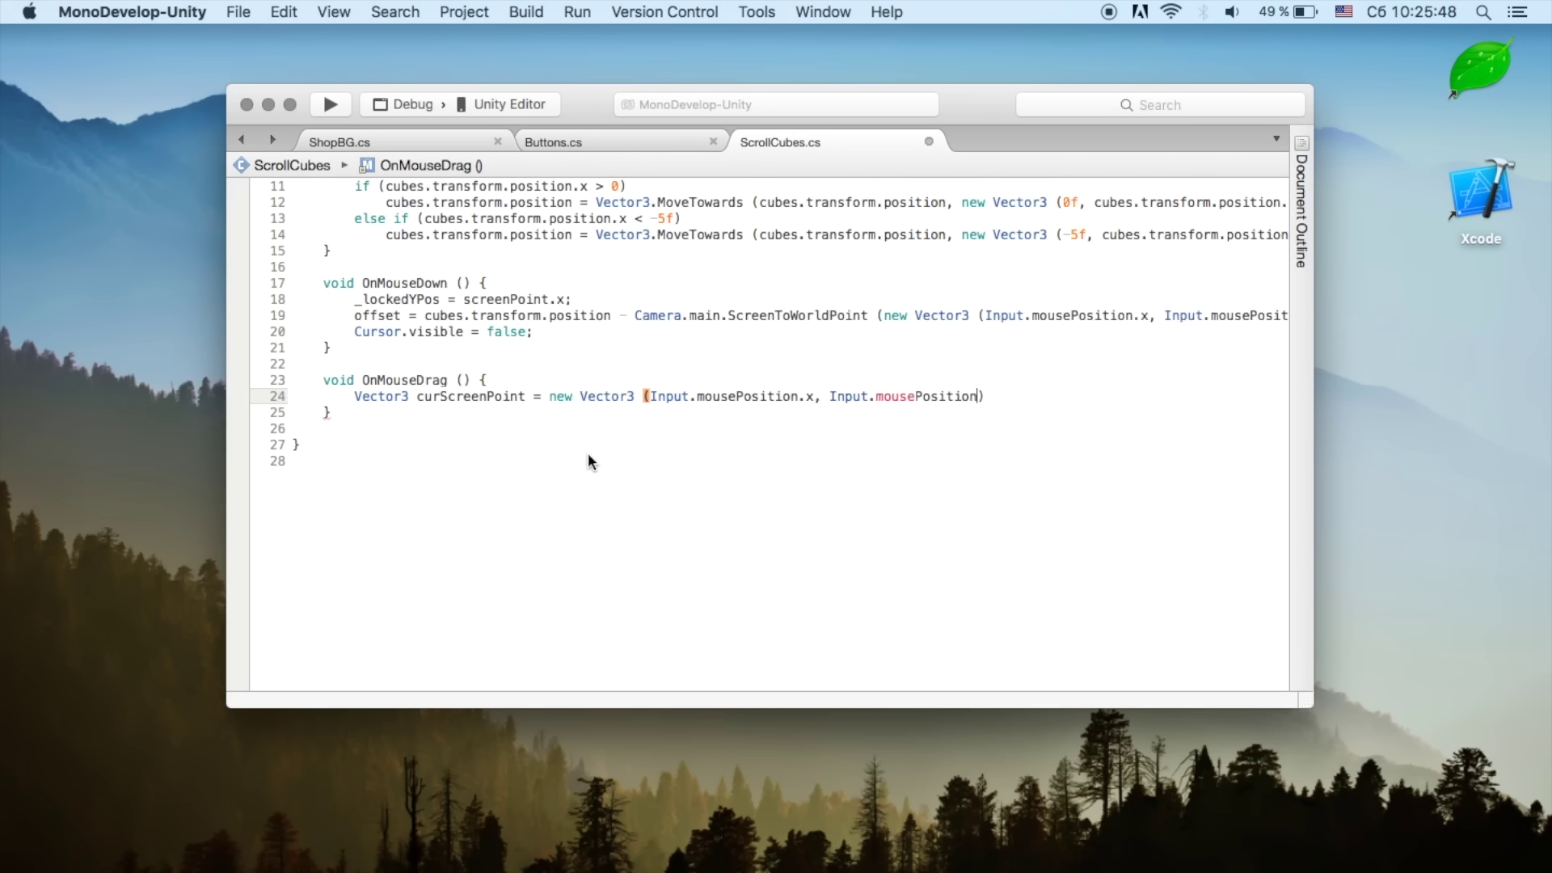
{"action": "type", "text": ".y"}
{"action": "key", "text": "Return"}
{"action": "type", "text": ", scre"}
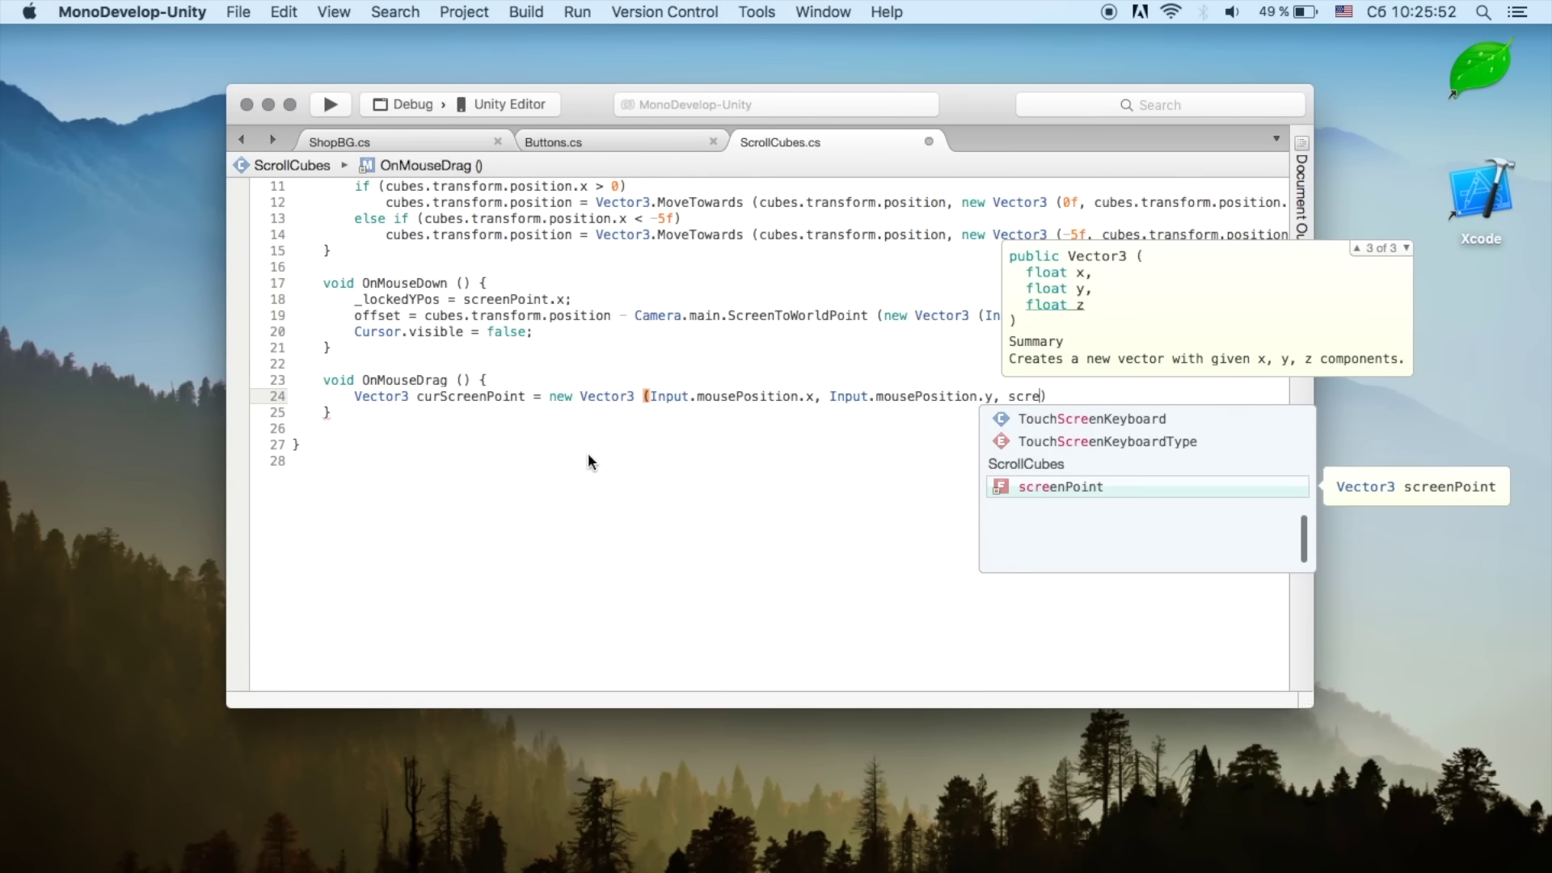
{"action": "key", "text": "Return"}
{"action": "type", "text": ".z"}
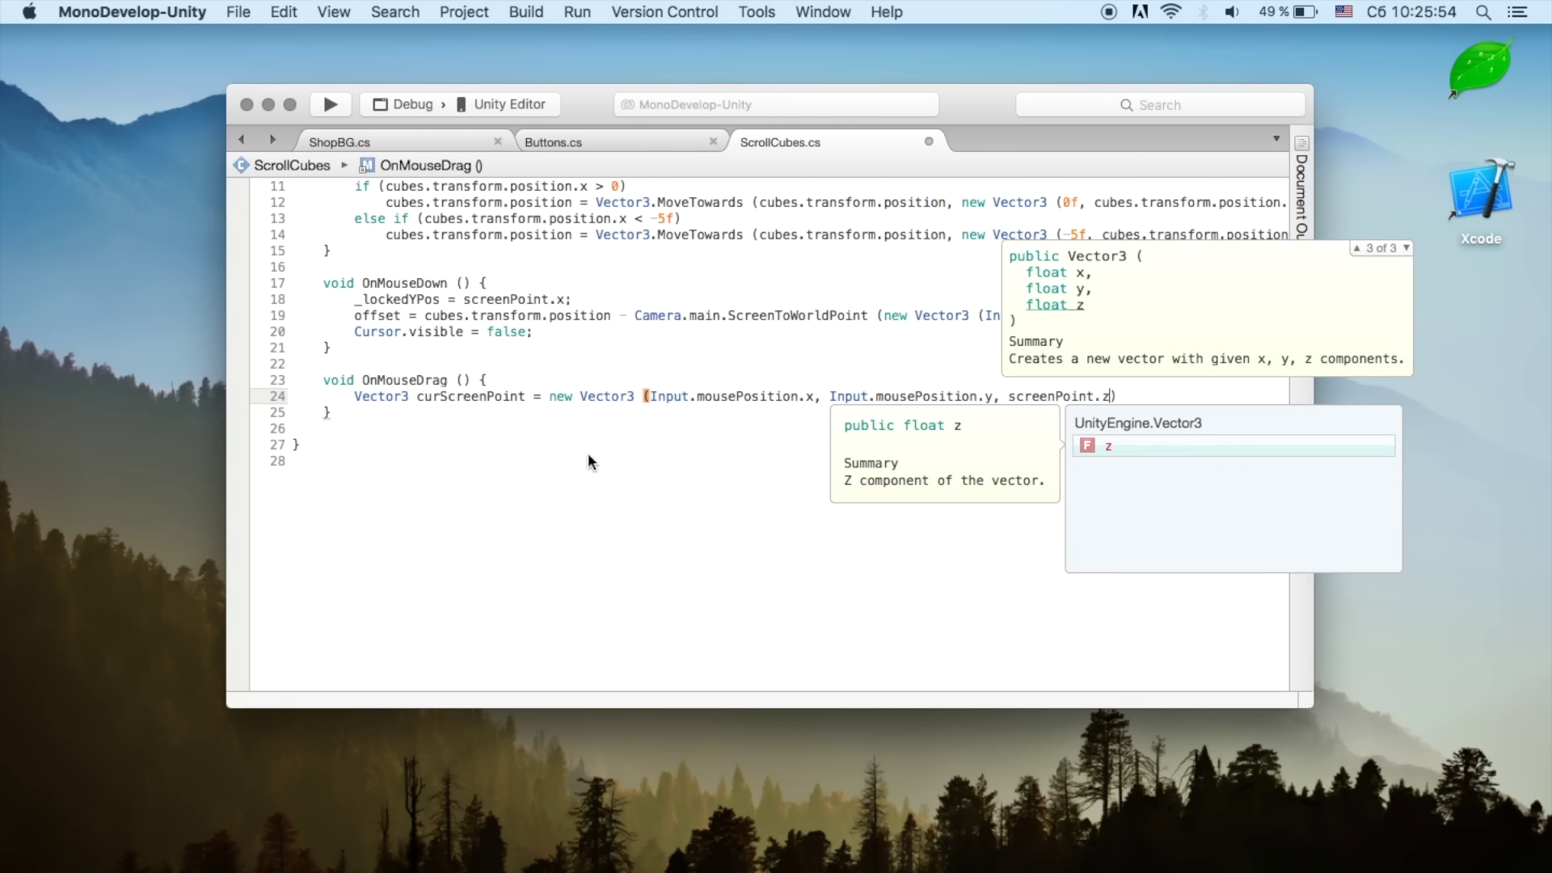
{"action": "key", "text": "Return"}
{"action": "type", "text": ");"}
Step: On a new line, start Vector3 curPosition = Camera.main
{"action": "key", "text": "Return"}
{"action": "type", "text": "Vec"}
{"action": "key", "text": "Return"}
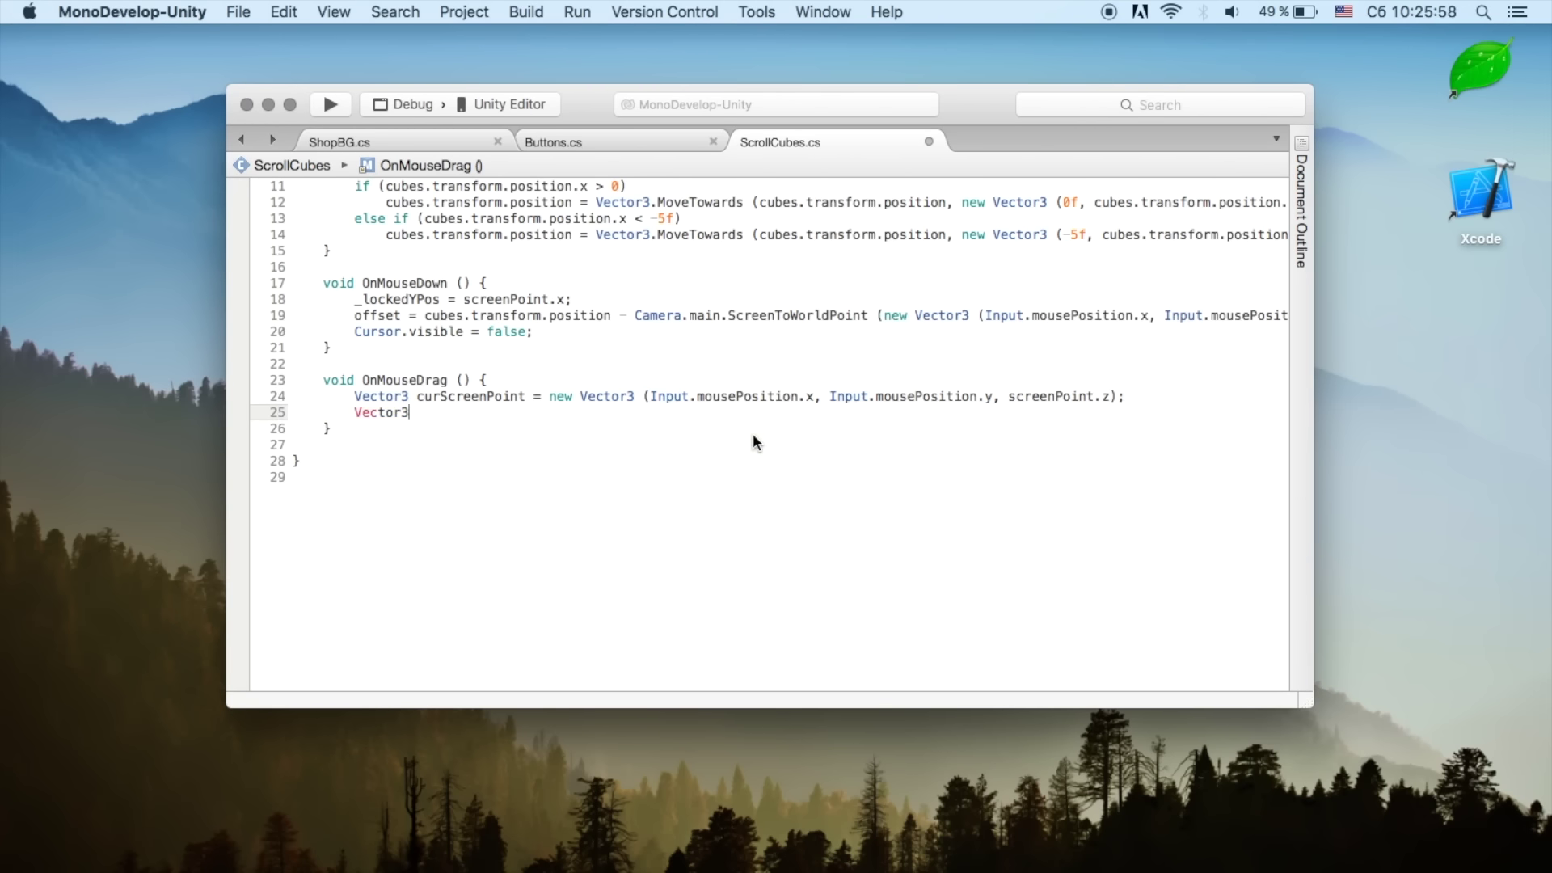
{"action": "type", "text": "urPosition = "}
{"action": "type", "text": "C"}
{"action": "type", "text": "amera.m"}
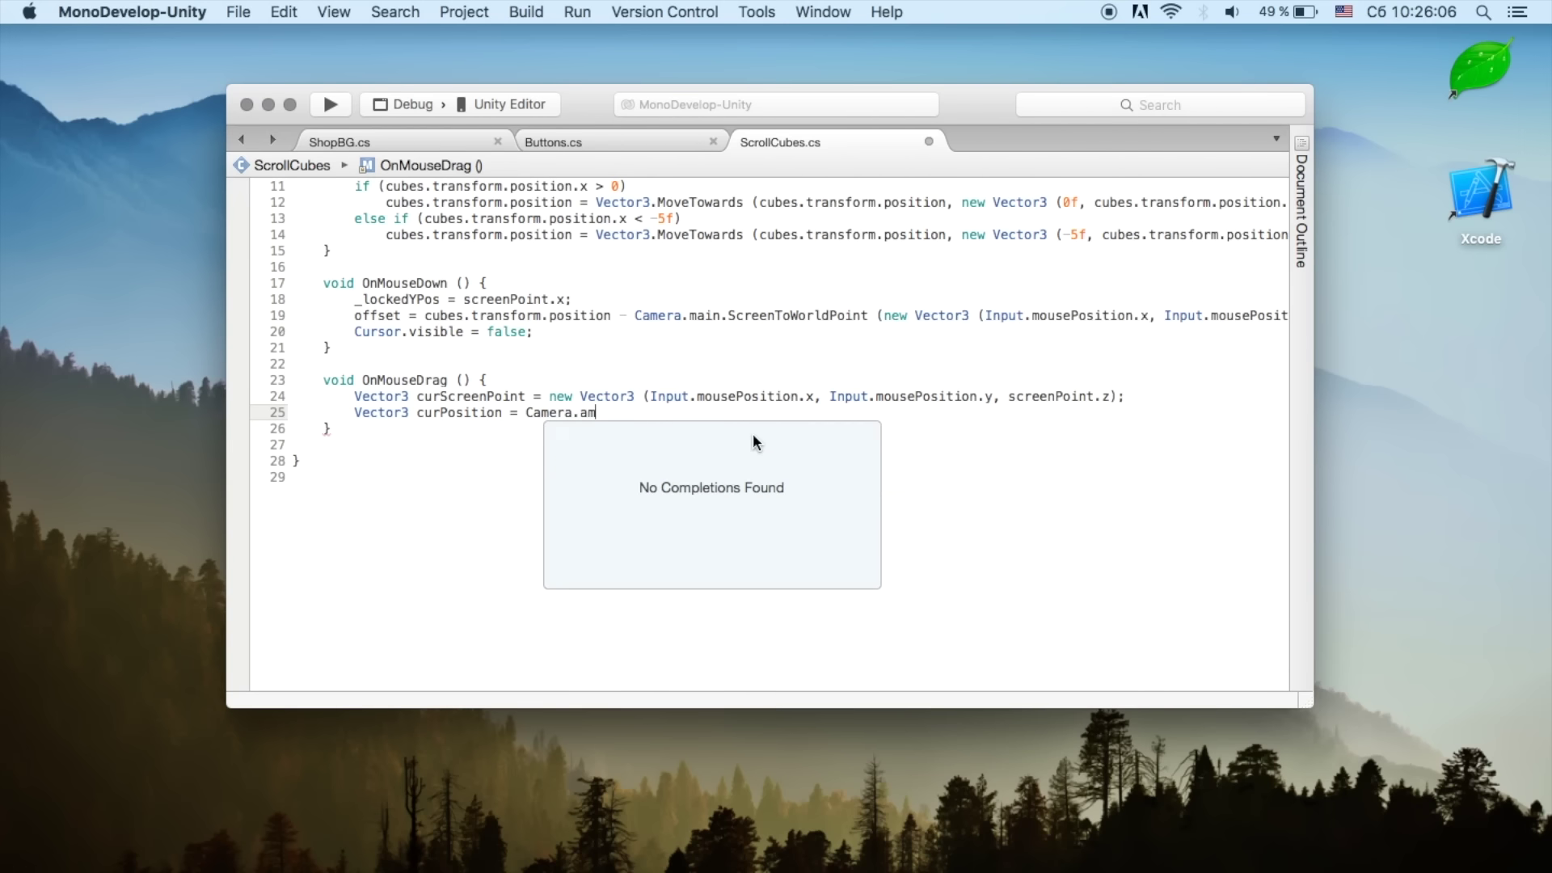
Step: Set curPosition to Camera.main.ScreenToWorldPoint(curScreenPoint) + offset
{"action": "key", "text": "Return"}
{"action": "type", "text": "."}
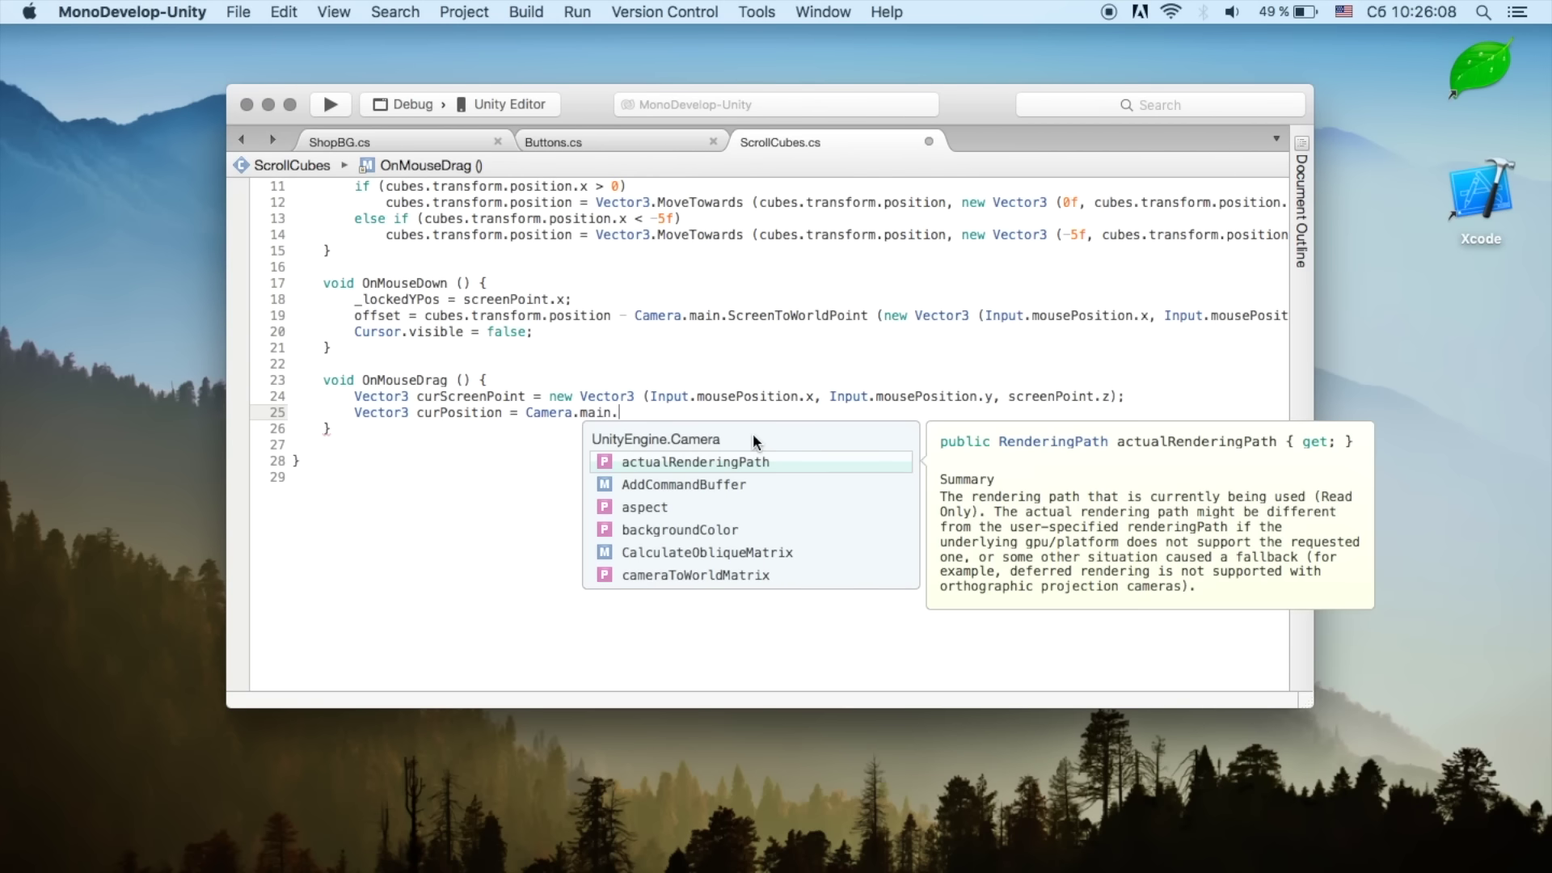
{"action": "type", "text": "scre"}
{"action": "key", "text": "Down"}
{"action": "key", "text": "Down"}
{"action": "key", "text": "Return"}
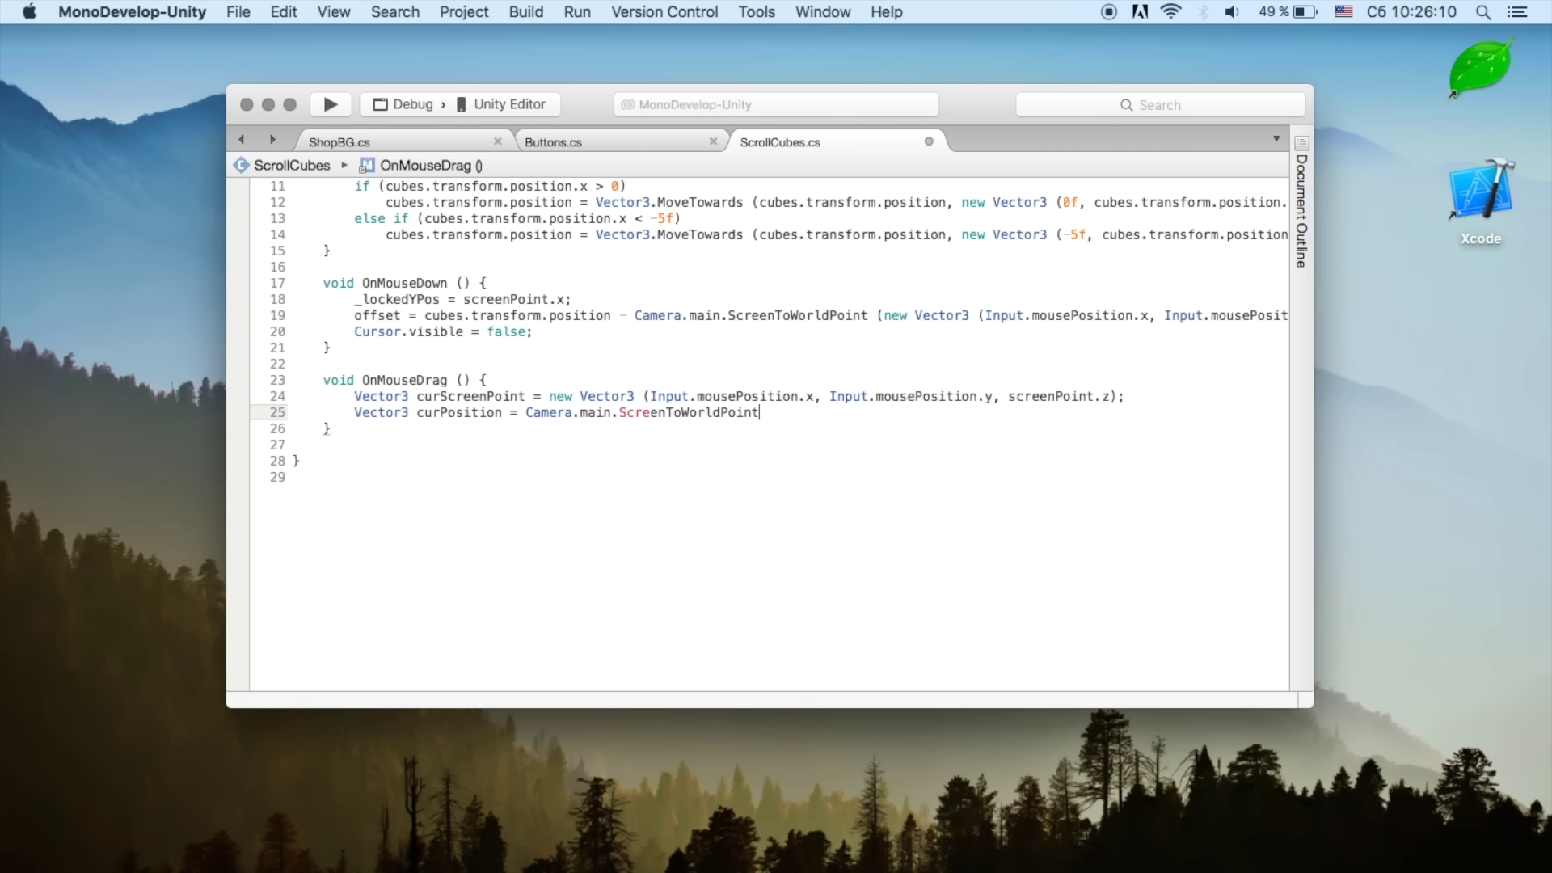
{"action": "type", "text": "();"}
{"action": "key", "text": "Left"}
{"action": "key", "text": "Left"}
{"action": "type", "text": "curs"}
{"action": "key", "text": "Up"}
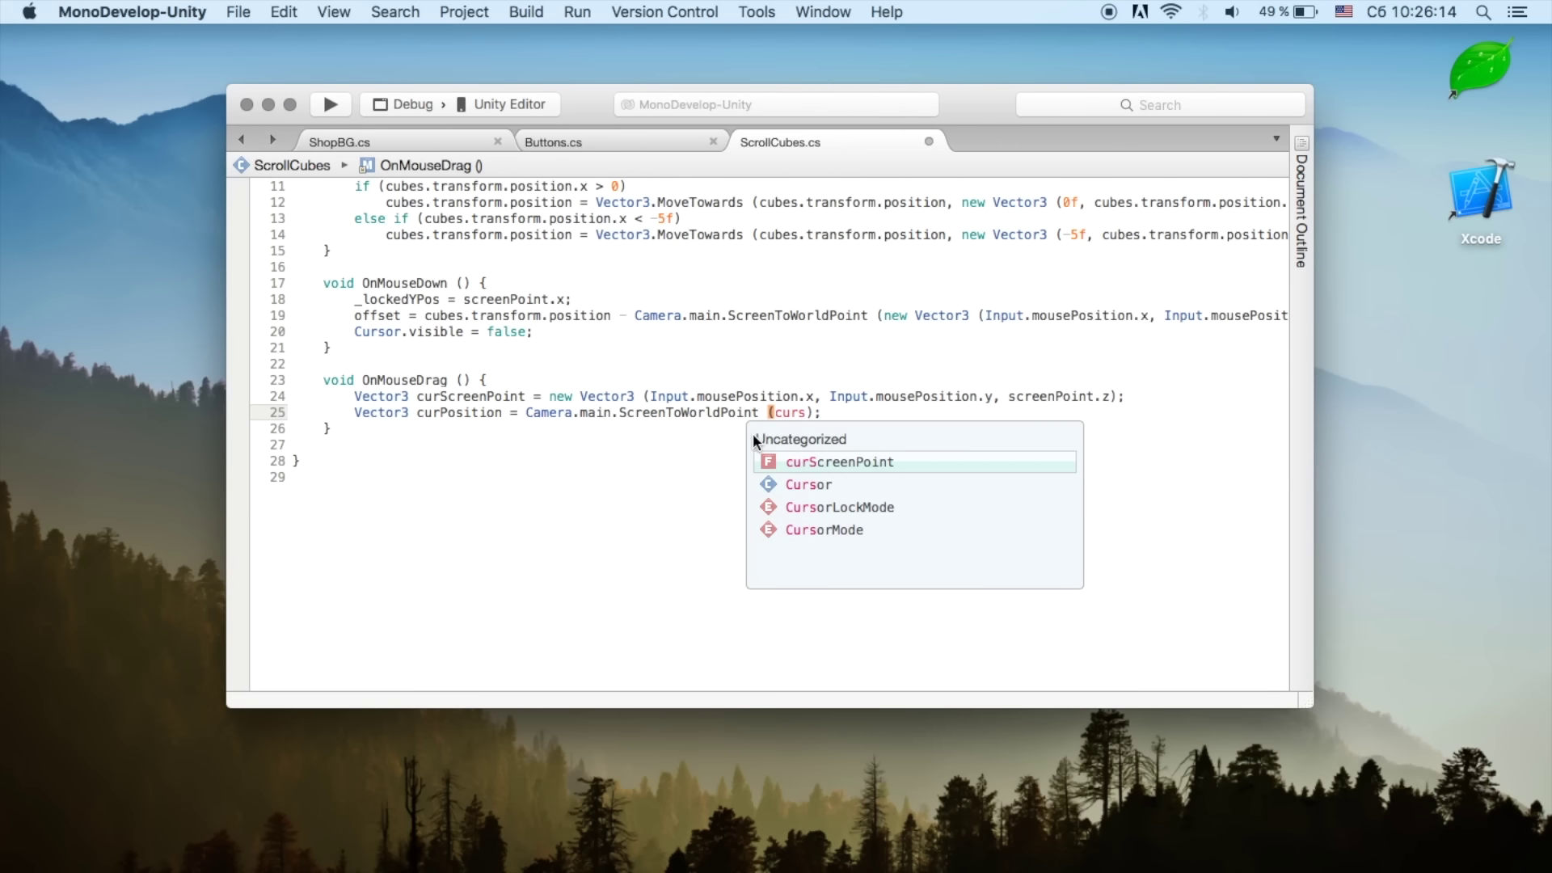
{"action": "key", "text": "Return"}
{"action": "key", "text": "Right"}
{"action": "type", "text": "+ "}
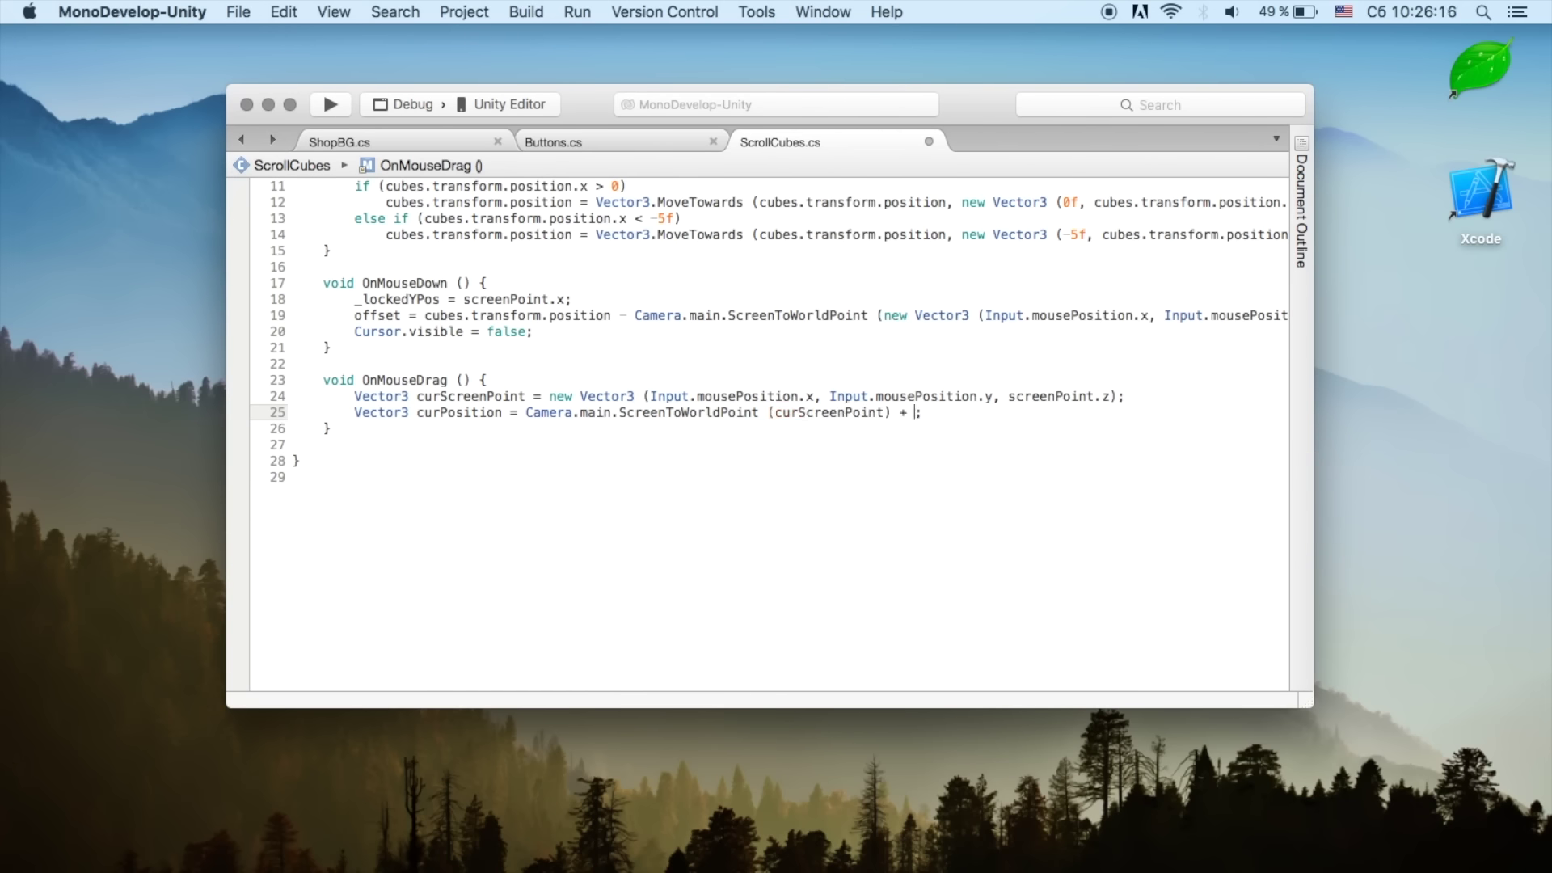
{"action": "type", "text": "of"}
{"action": "key", "text": "Return"}
{"action": "key", "text": "Right"}
Step: Lock the height with curPosition.y = _lockedYPos;
{"action": "key", "text": "Return"}
{"action": "type", "text": "cur"}
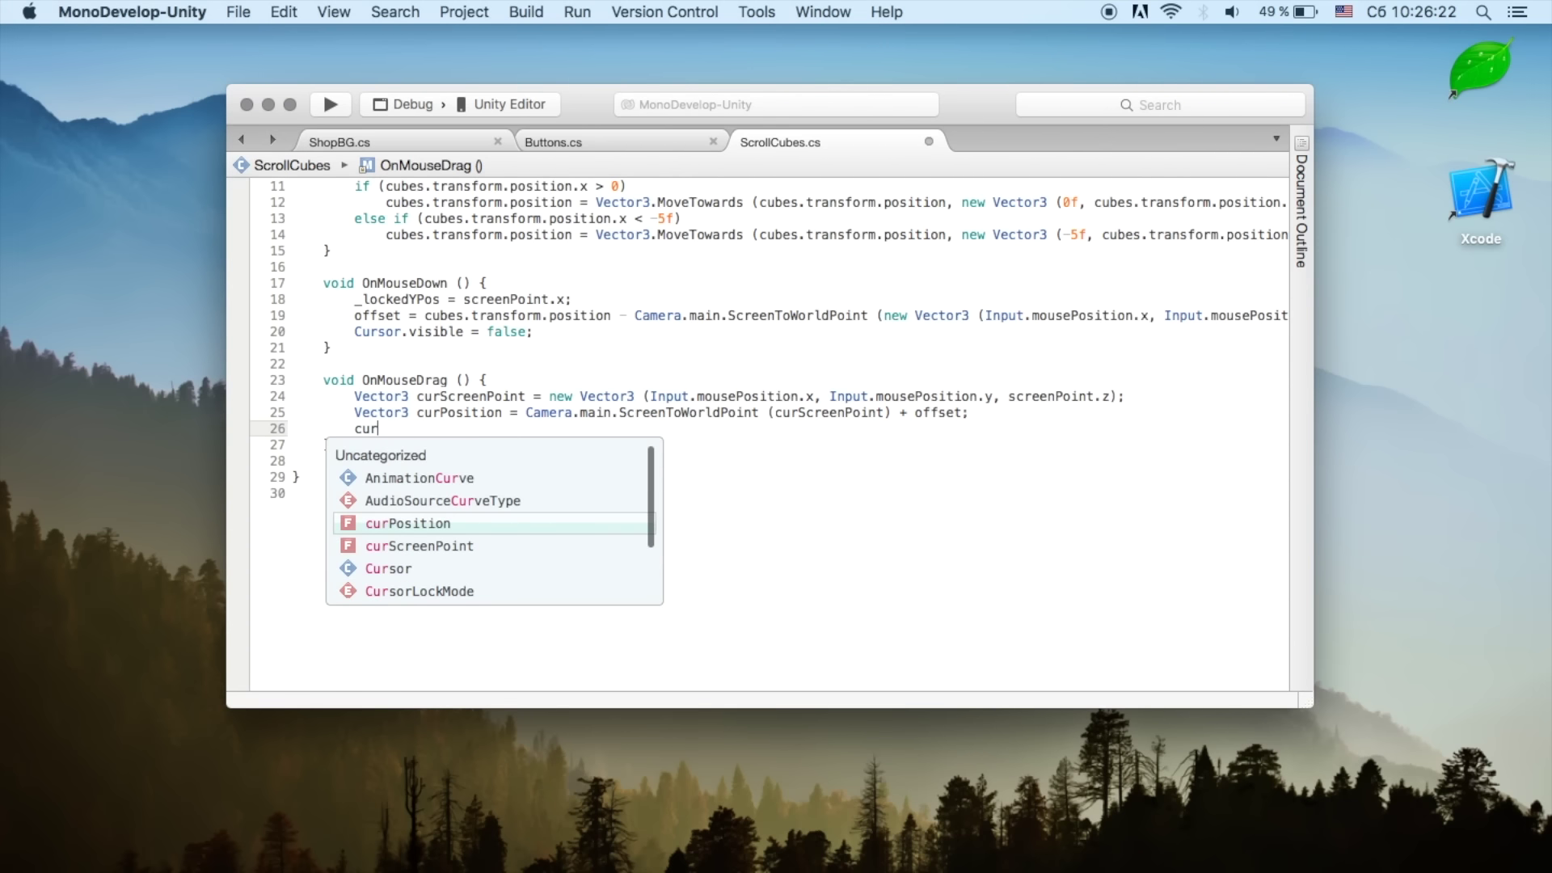
{"action": "key", "text": "Return"}
{"action": "type", "text": ".y = _"}
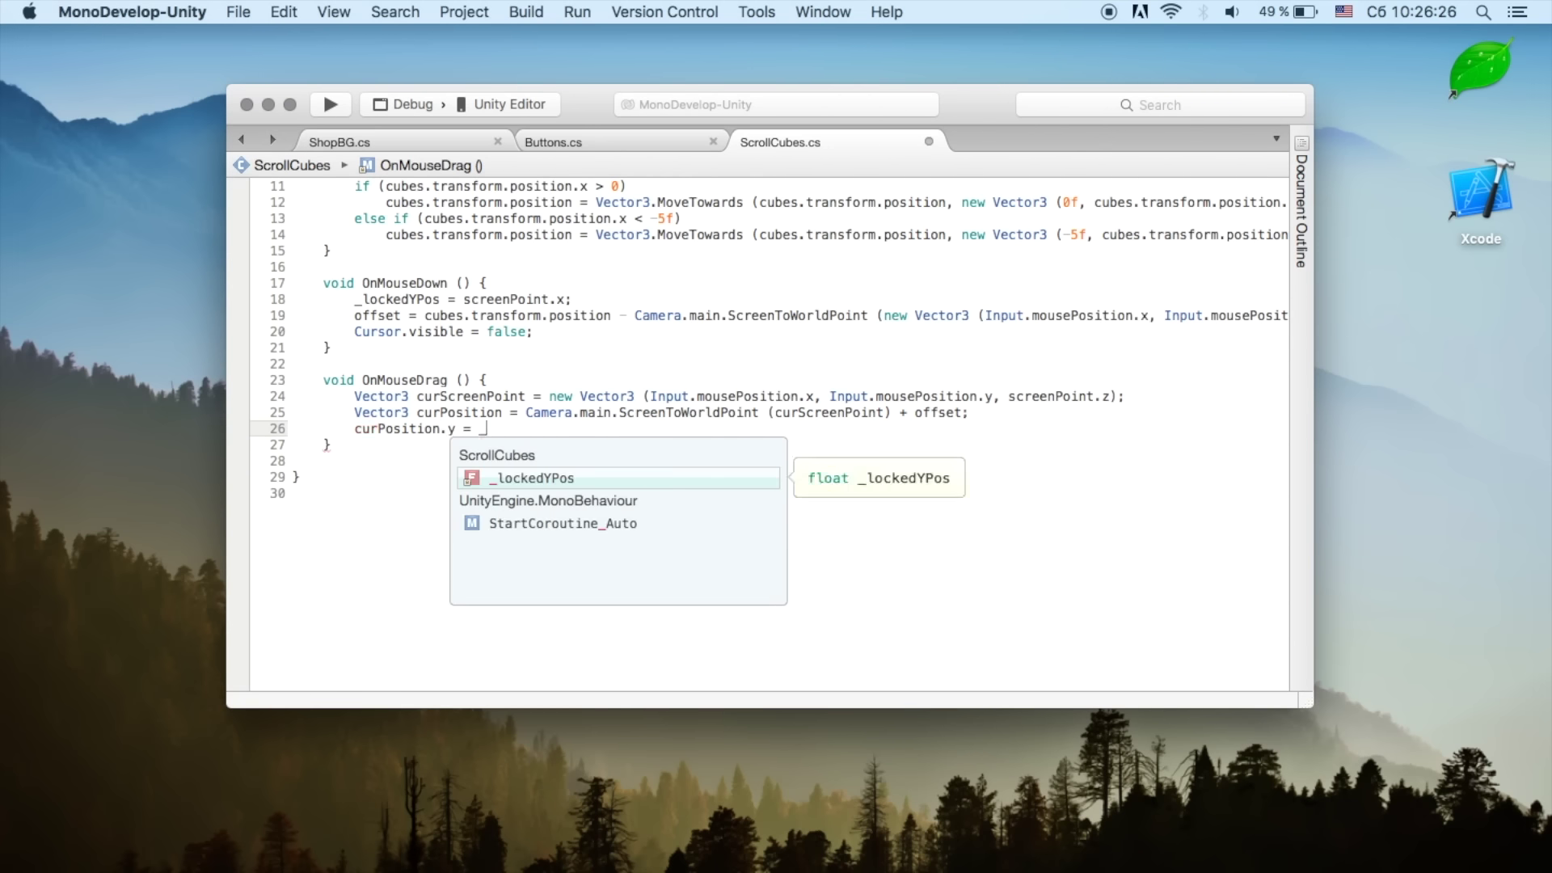
{"action": "key", "text": "Return"}
{"action": "type", "text": ";"}
{"action": "key", "text": "Return"}
Step: Assign curPosition to cubes.transform.position, then add a line after OnMouseDrag
{"action": "type", "text": "cubes"}
{"action": "key", "text": "Escape"}
{"action": "type", "text": ".tra"}
{"action": "key", "text": "Return"}
{"action": "type", "text": ".pos"}
{"action": "key", "text": "Return"}
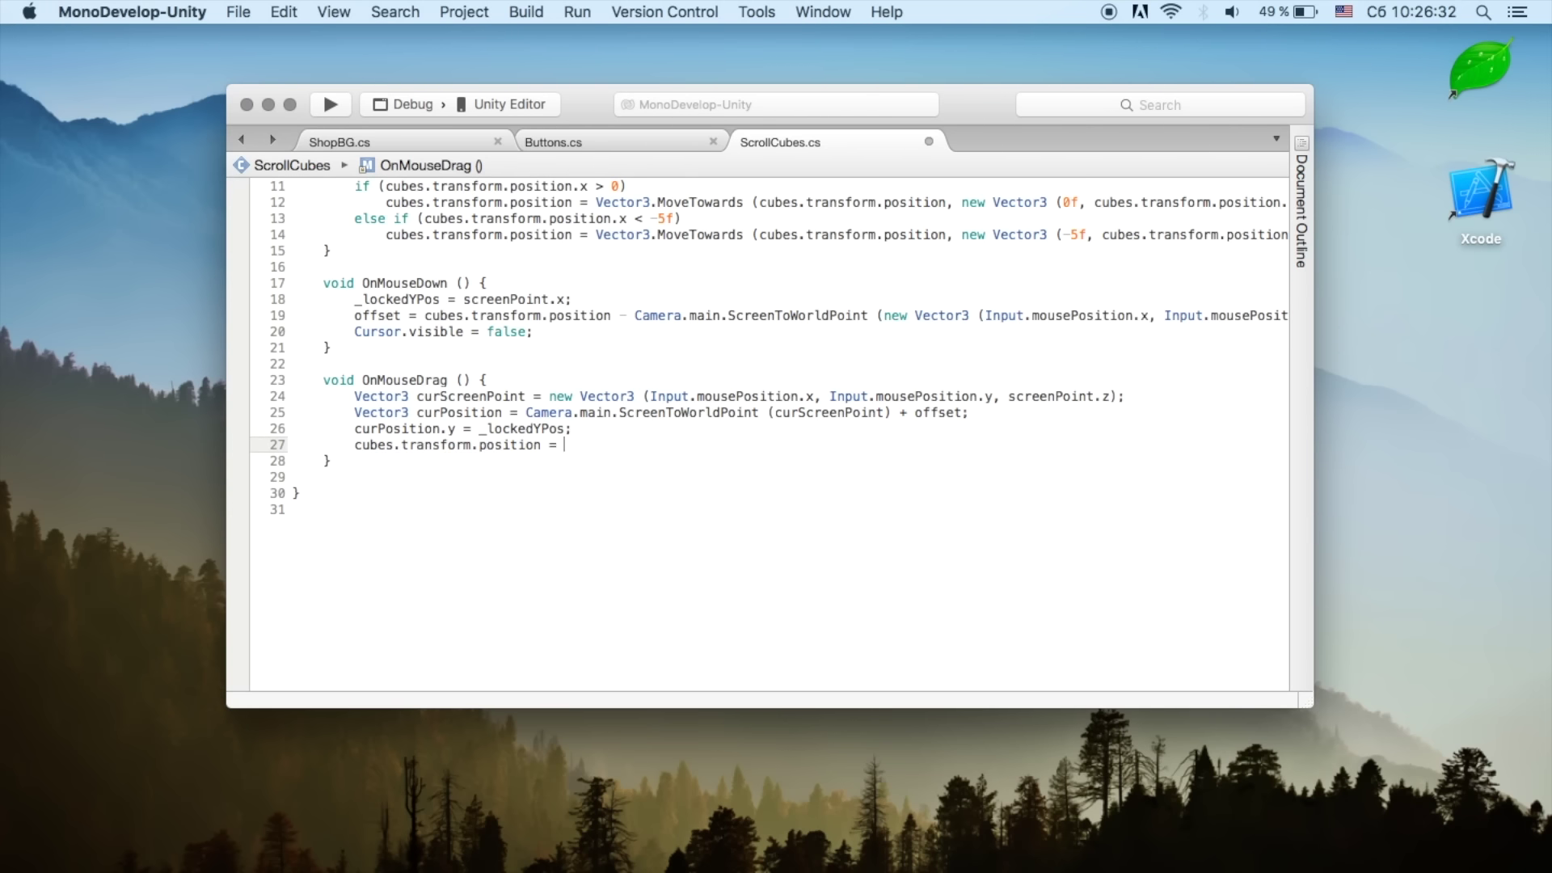
{"action": "type", "text": "cur"}
{"action": "key", "text": "Return"}
{"action": "left_click", "coordinate": [513, 462]}
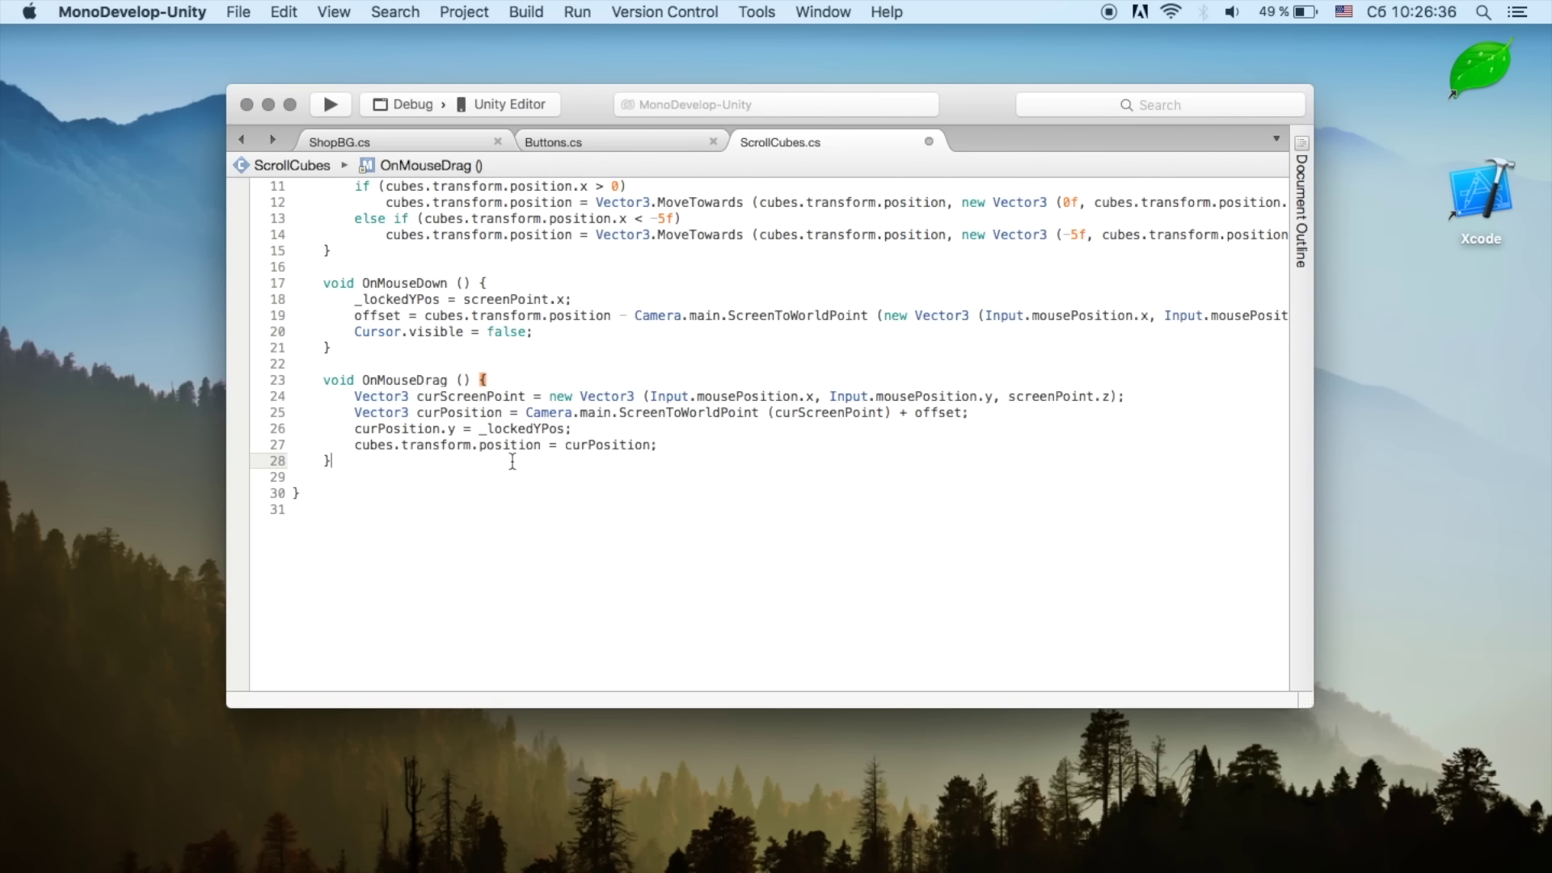
{"action": "key", "text": "Return"}
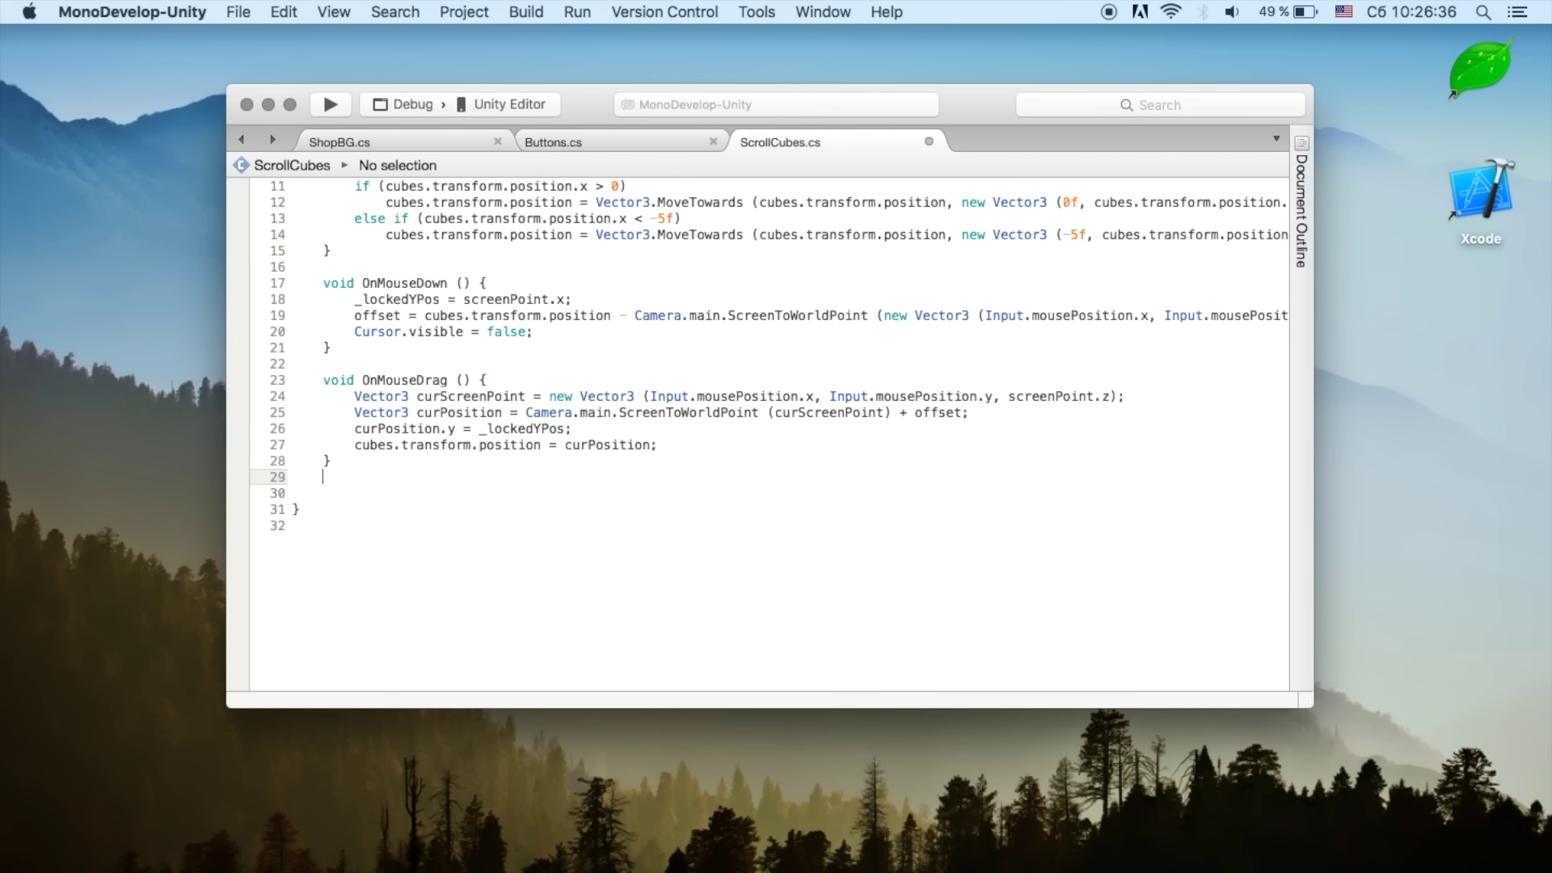
Step: Write void OnMouseUp () { Cursor.visible = true; after OnMouseDrag
{"action": "key", "text": "Return"}
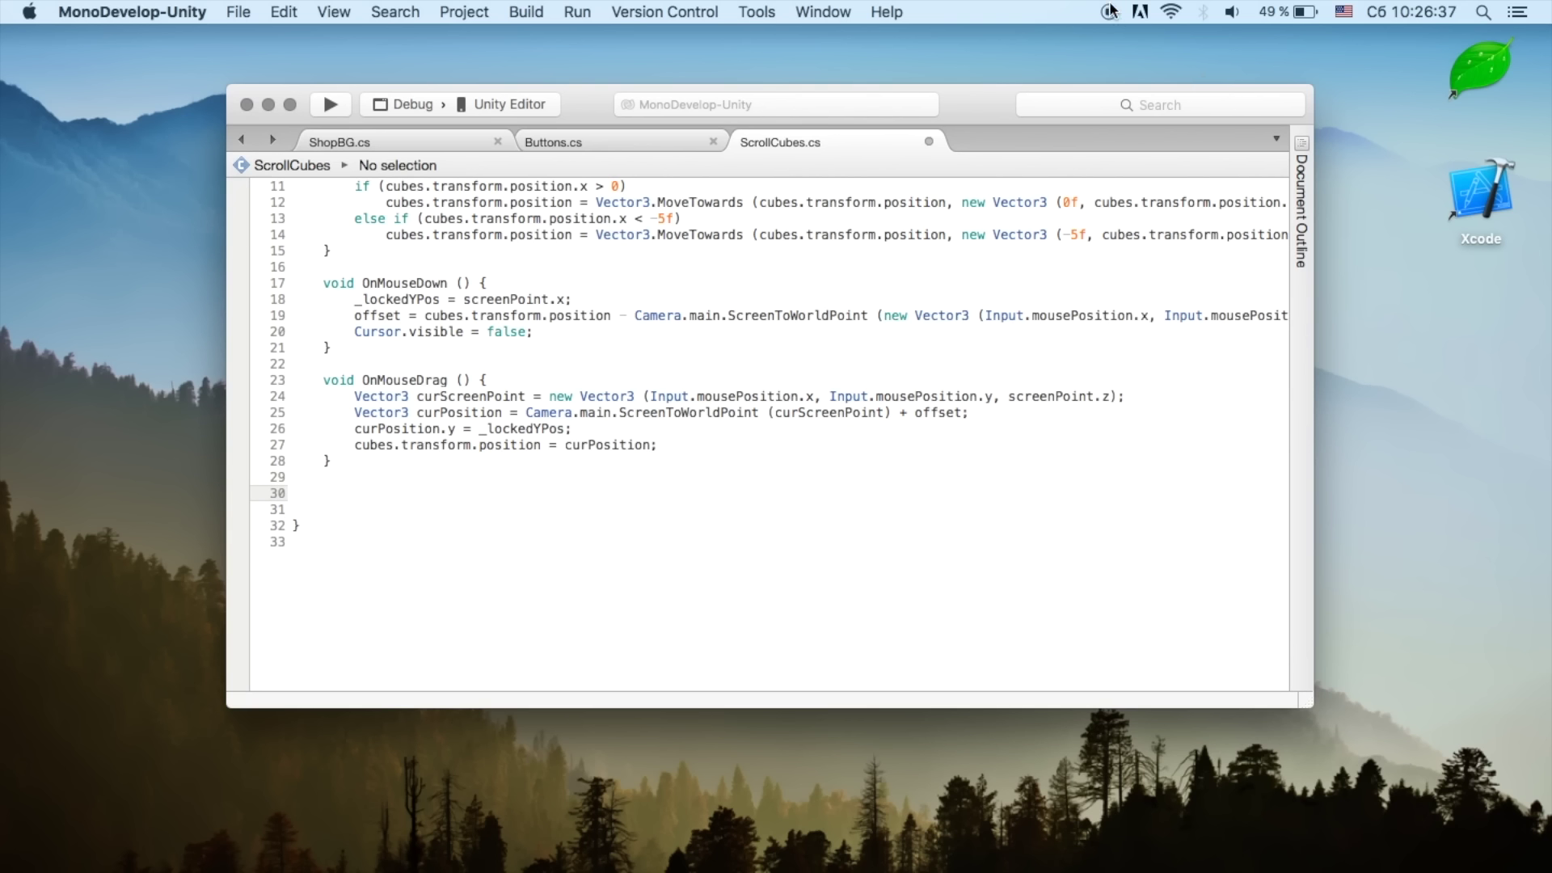
{"action": "type", "text": "void OnMo"}
{"action": "type", "text": "useUp () {"}
{"action": "key", "text": "Return"}
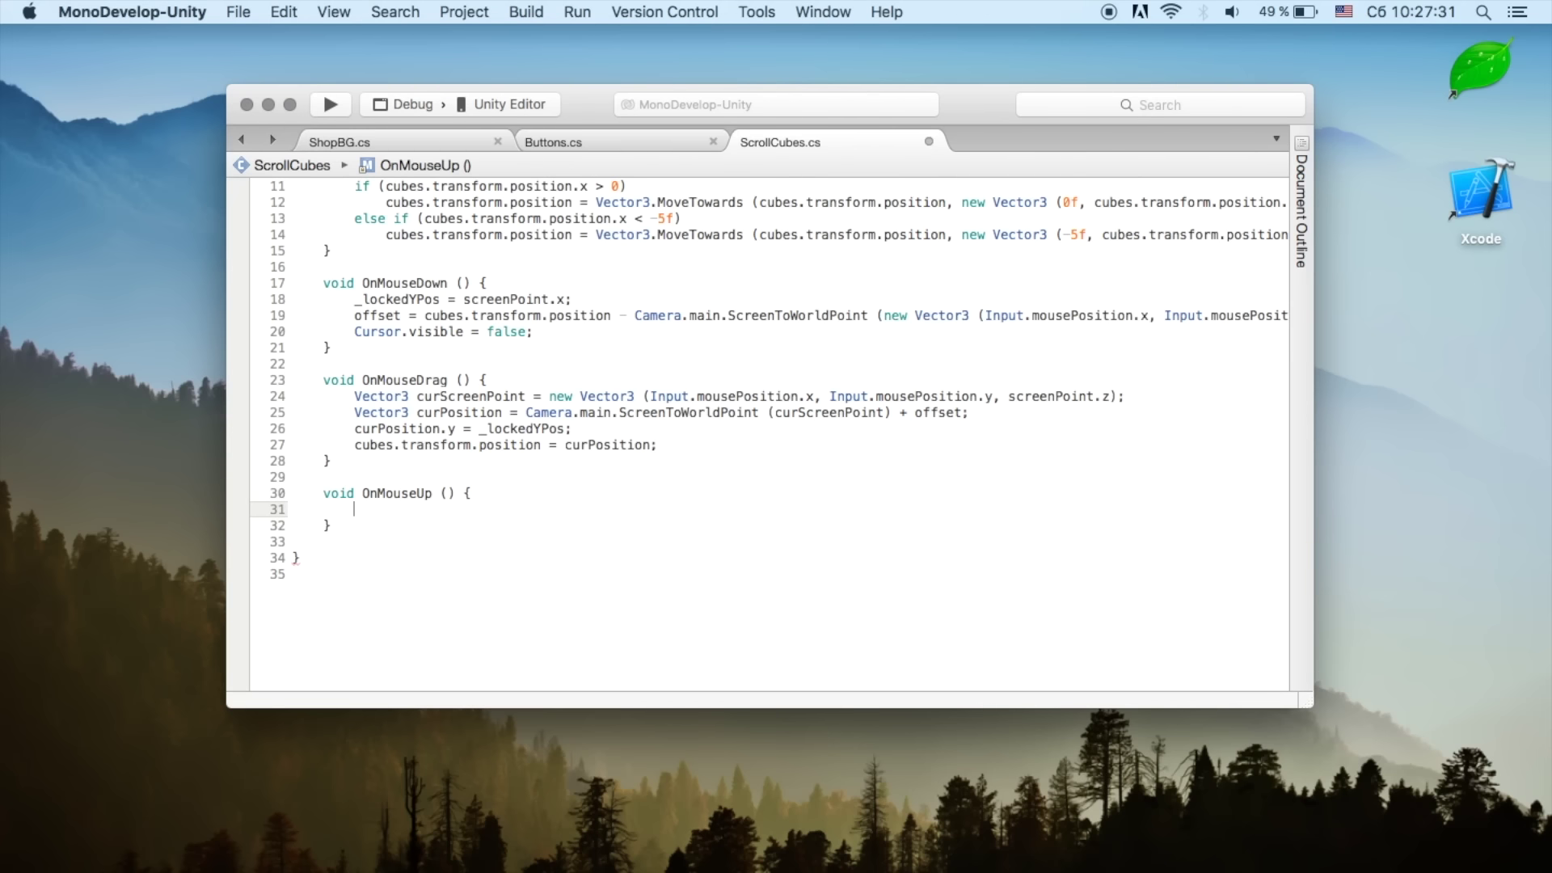
{"action": "type", "text": "Cursor."}
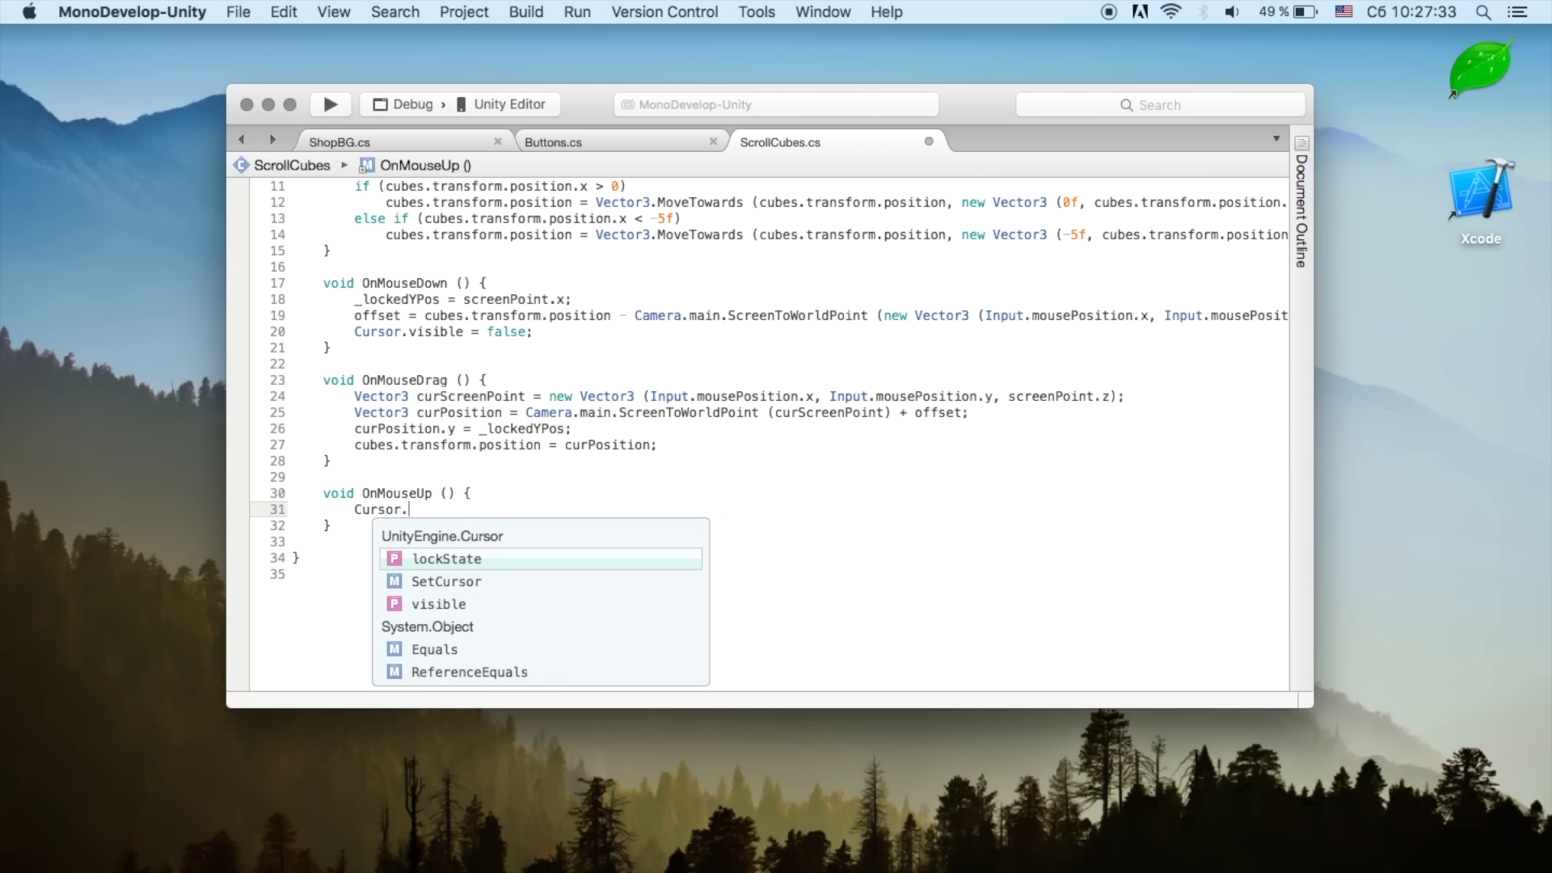
{"action": "type", "text": "v"}
{"action": "key", "text": "Return"}
{"action": "type", "text": "= tr"}
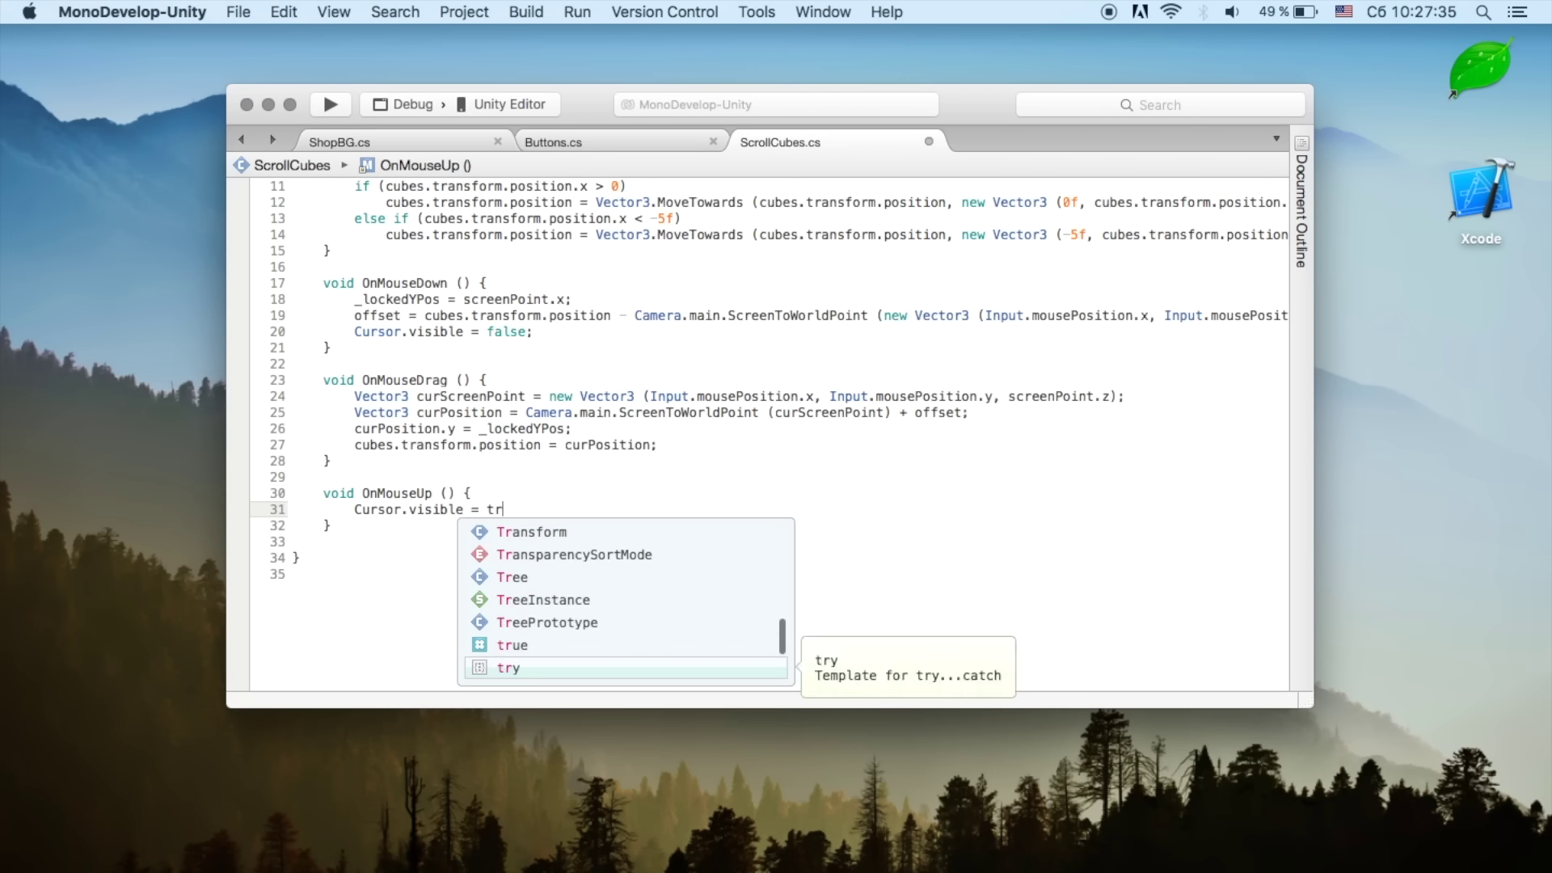
{"action": "type", "text": "ue;"}
Step: Save ScrollCubes and select Scroll Objects back in the Unity editor
{"action": "key", "text": "super+s"}
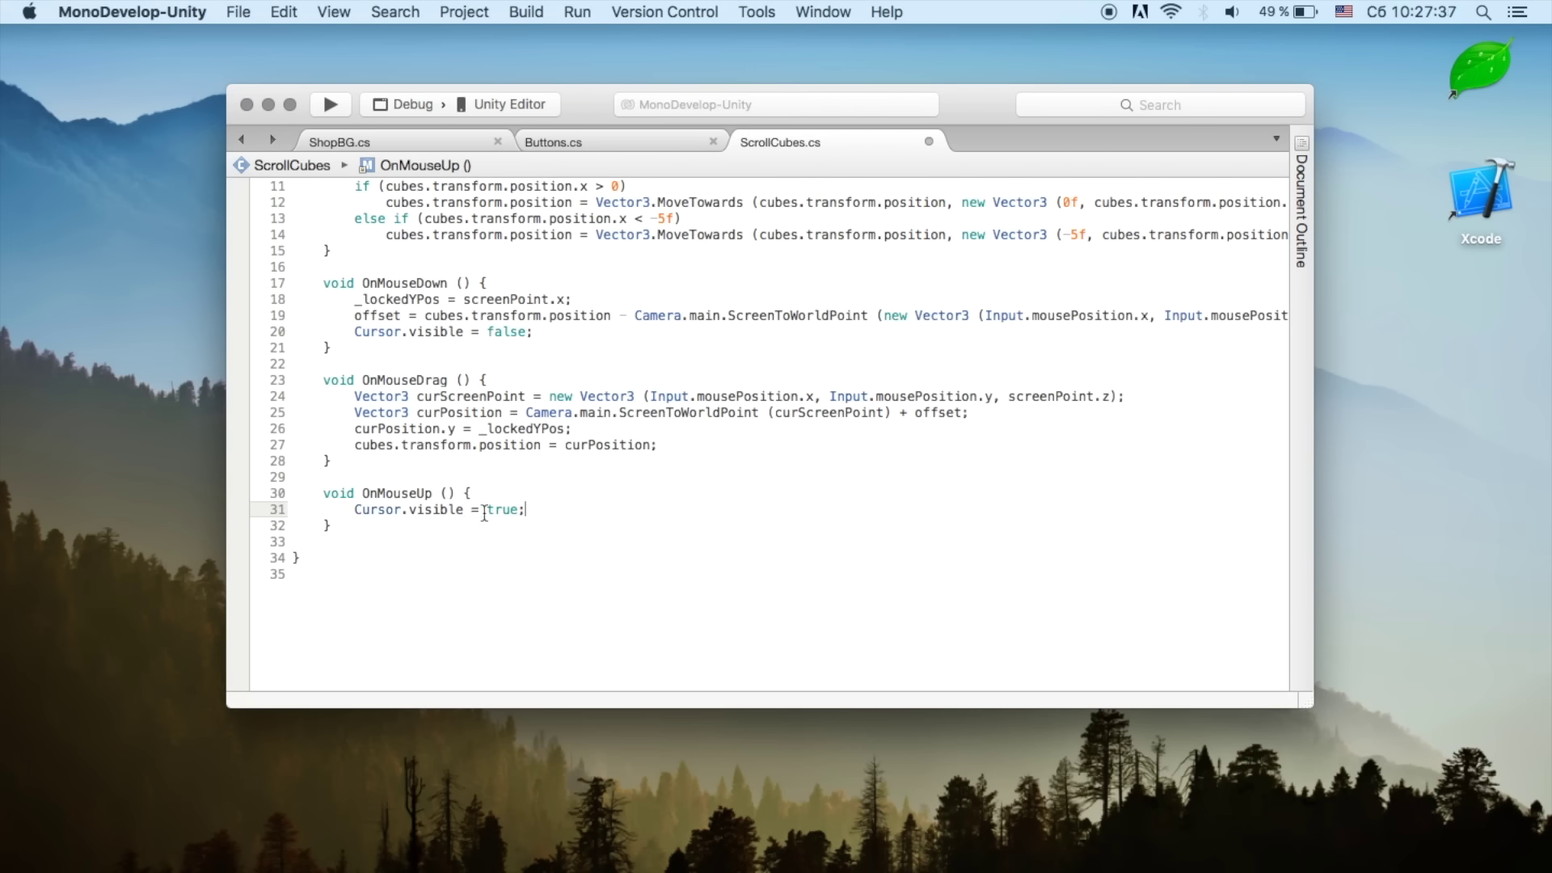
{"action": "key", "text": "super+Tab"}
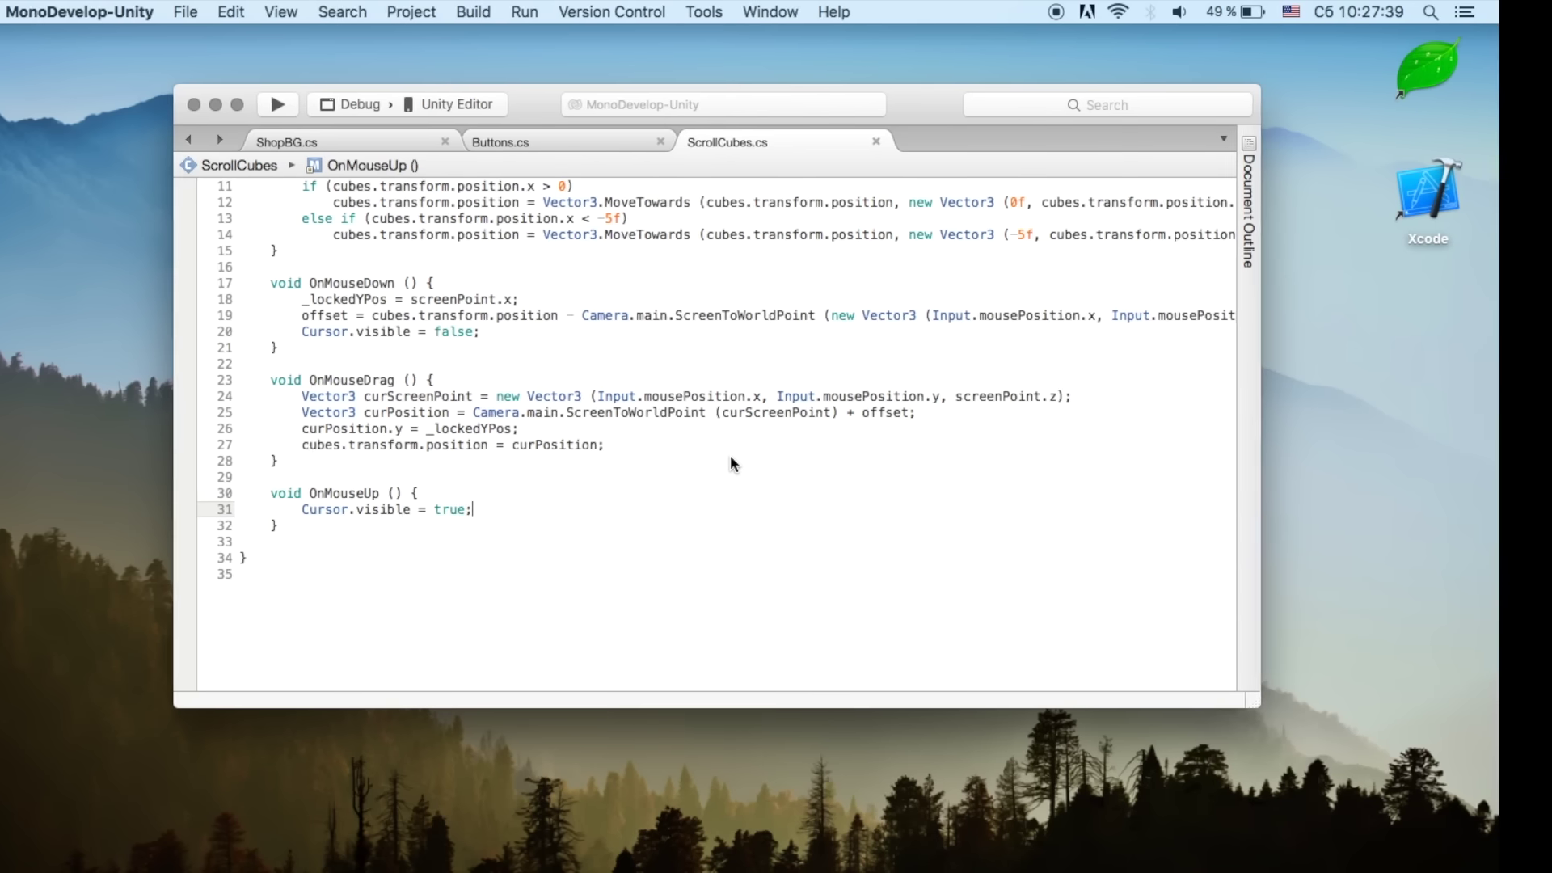
{"action": "left_click", "coordinate": [85, 480]}
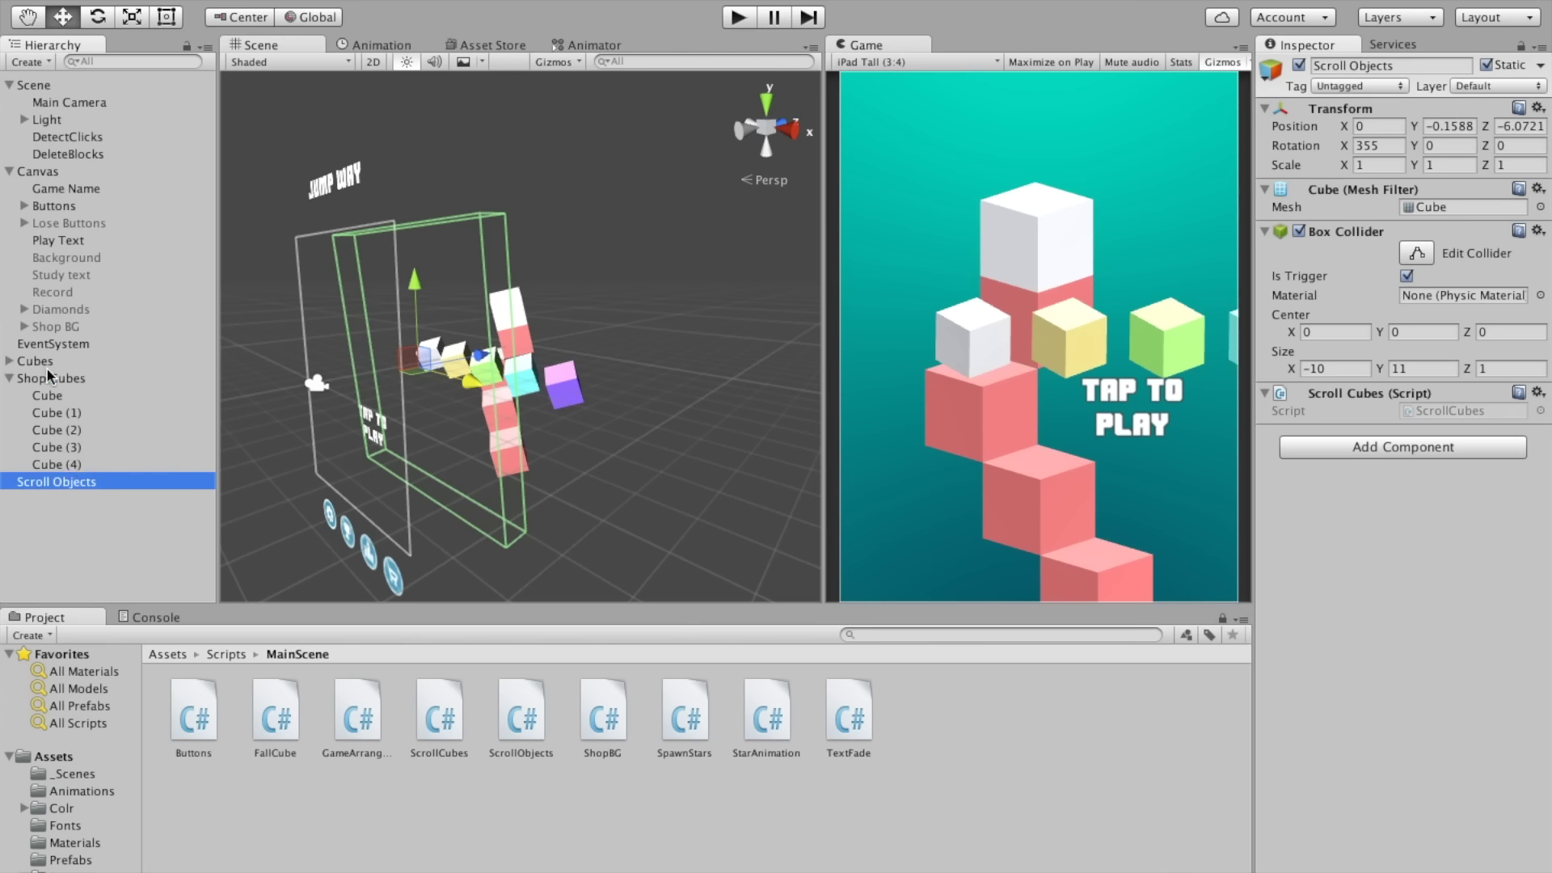
Step: Move Scroll Objects above Shop Cubes and assign Shop Cubes to the ScrollCubes Cubes field
{"action": "left_click_drag", "start_coordinate": [64, 377], "coordinate": [60, 368]}
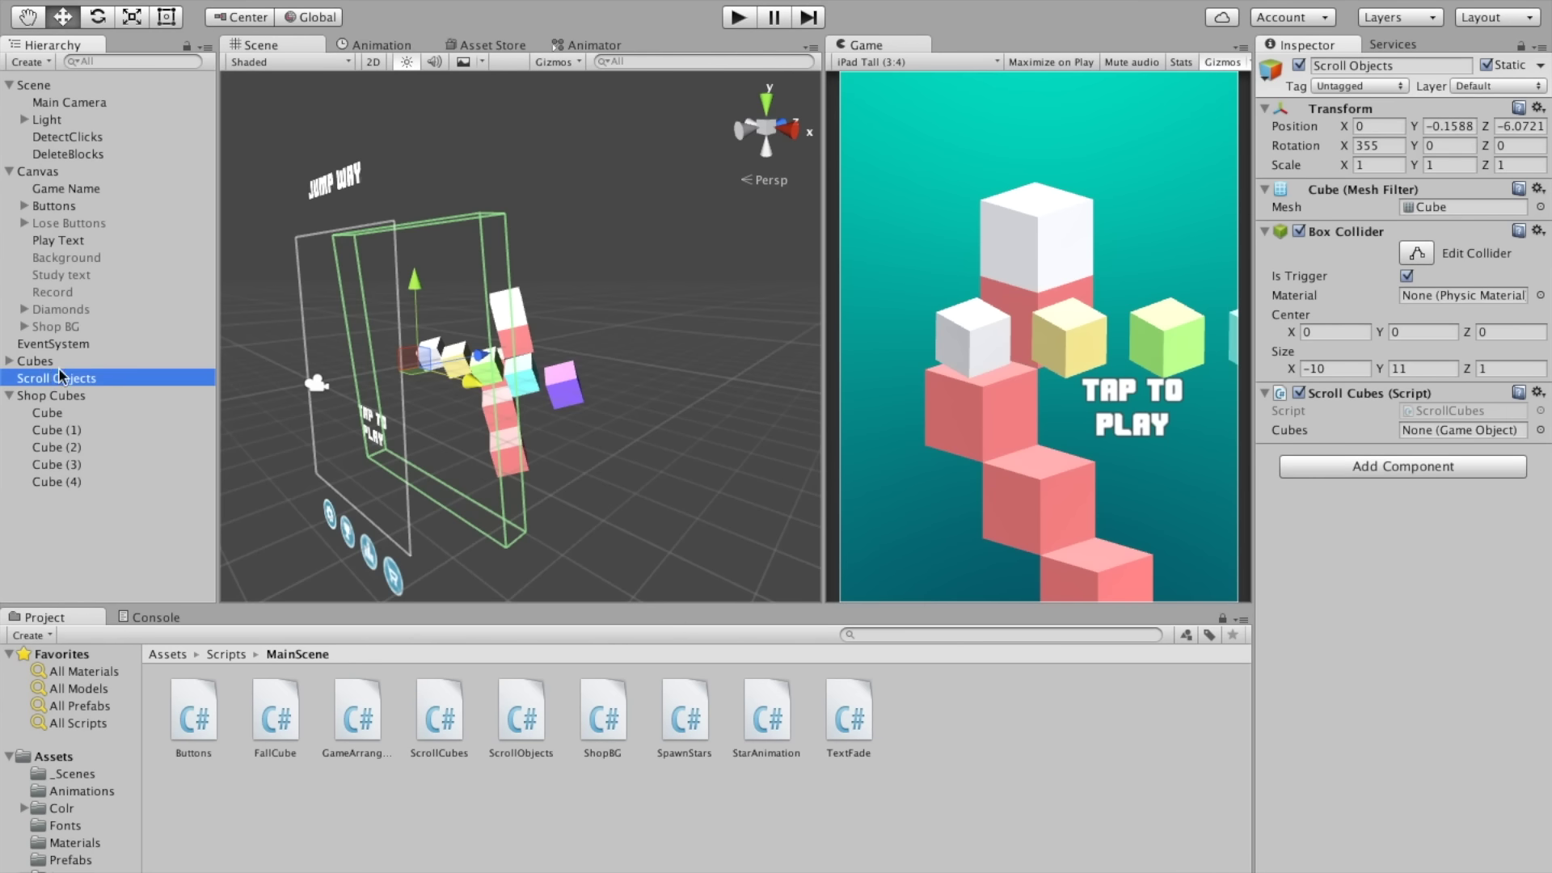
{"action": "left_click", "coordinate": [61, 398]}
{"action": "left_click_drag", "start_coordinate": [61, 398], "coordinate": [1463, 430]}
{"action": "left_click", "coordinate": [9, 395]}
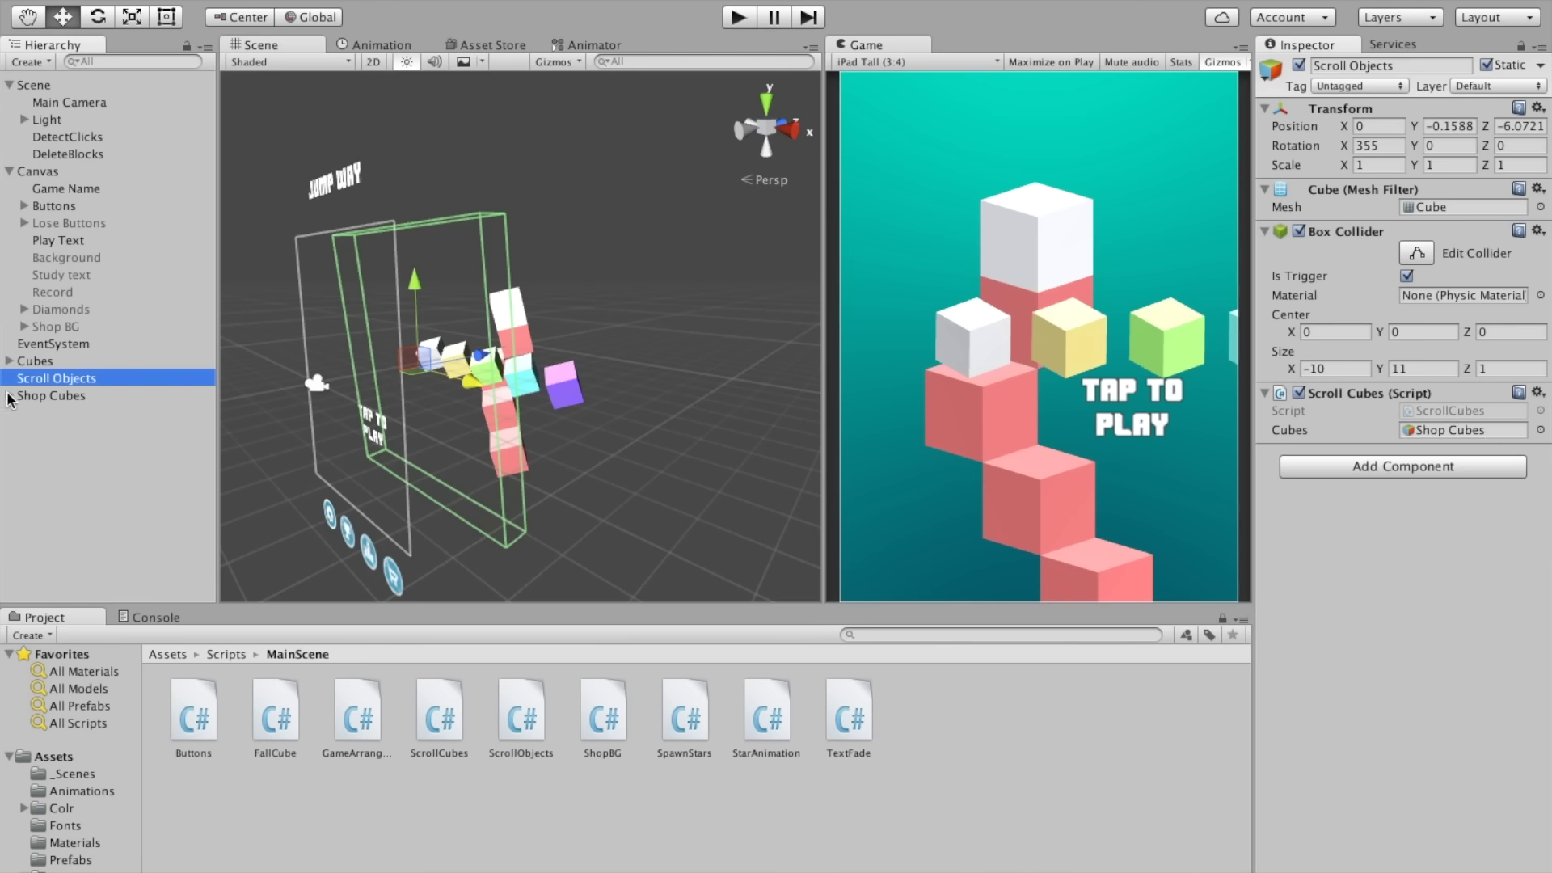
Step: Orbit the Scene view to face the canvas and start Play mode
{"action": "left_click_drag", "start_coordinate": [594, 411], "coordinate": [752, 411], "text": "alt"}
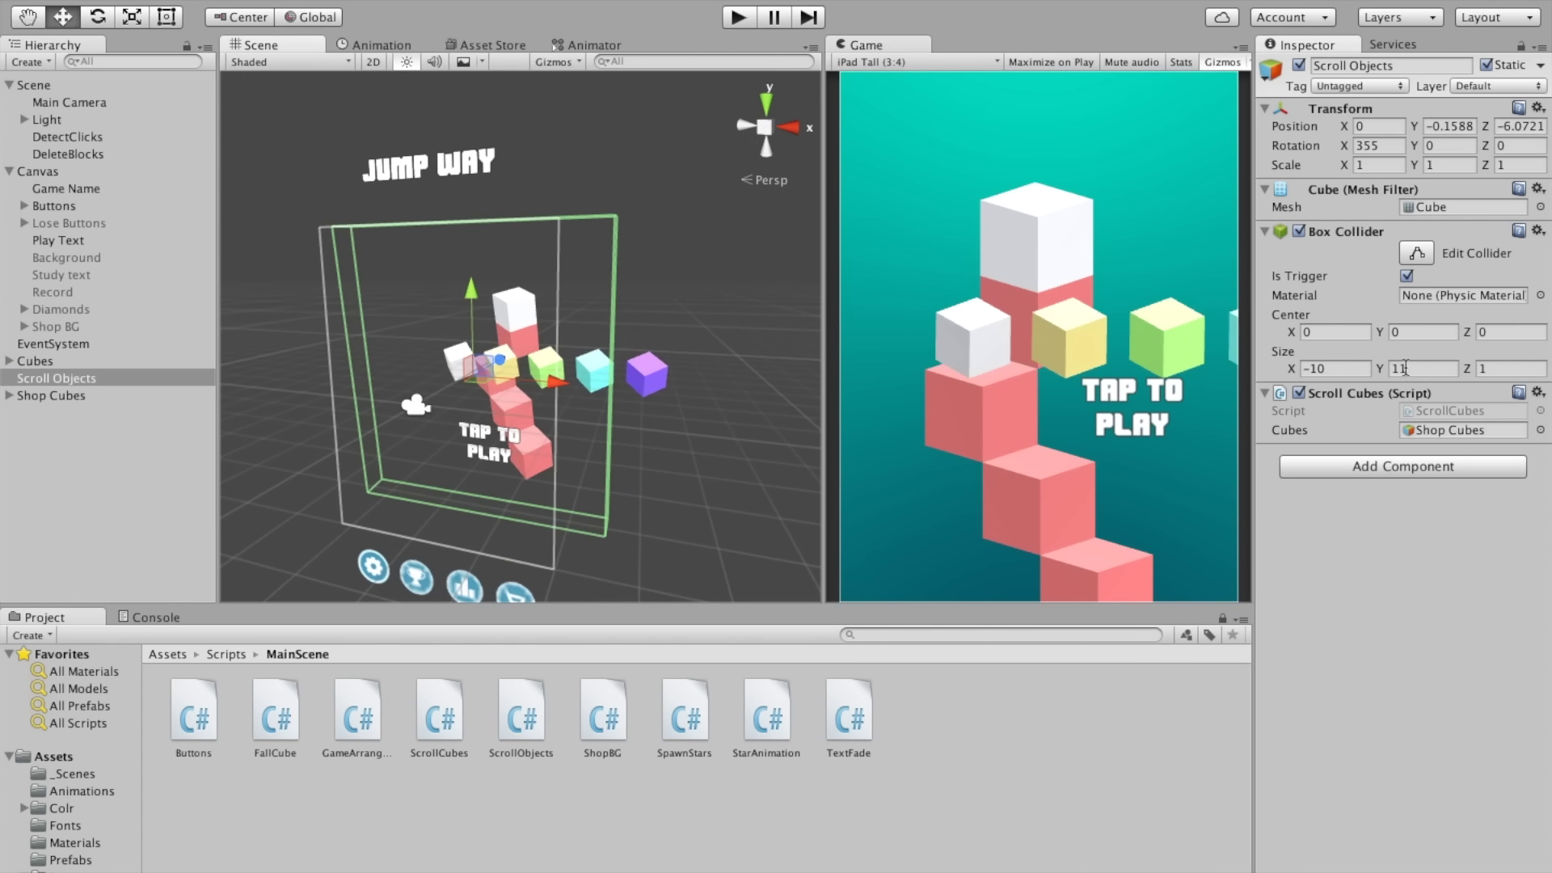
{"action": "left_click_drag", "start_coordinate": [369, 267], "coordinate": [525, 340], "text": "alt"}
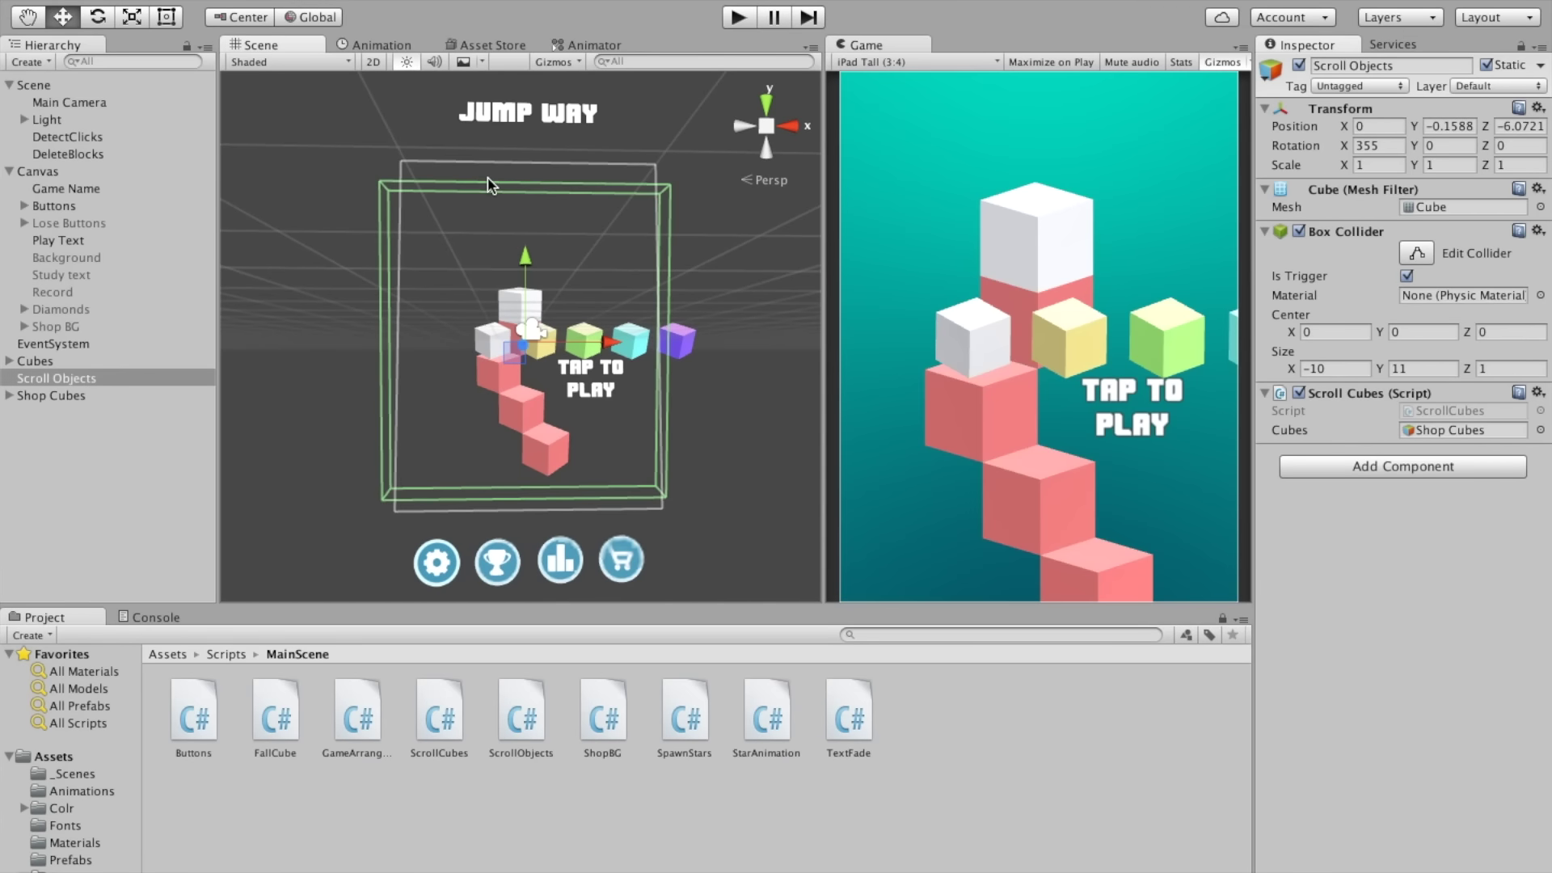
{"action": "left_click", "coordinate": [737, 17]}
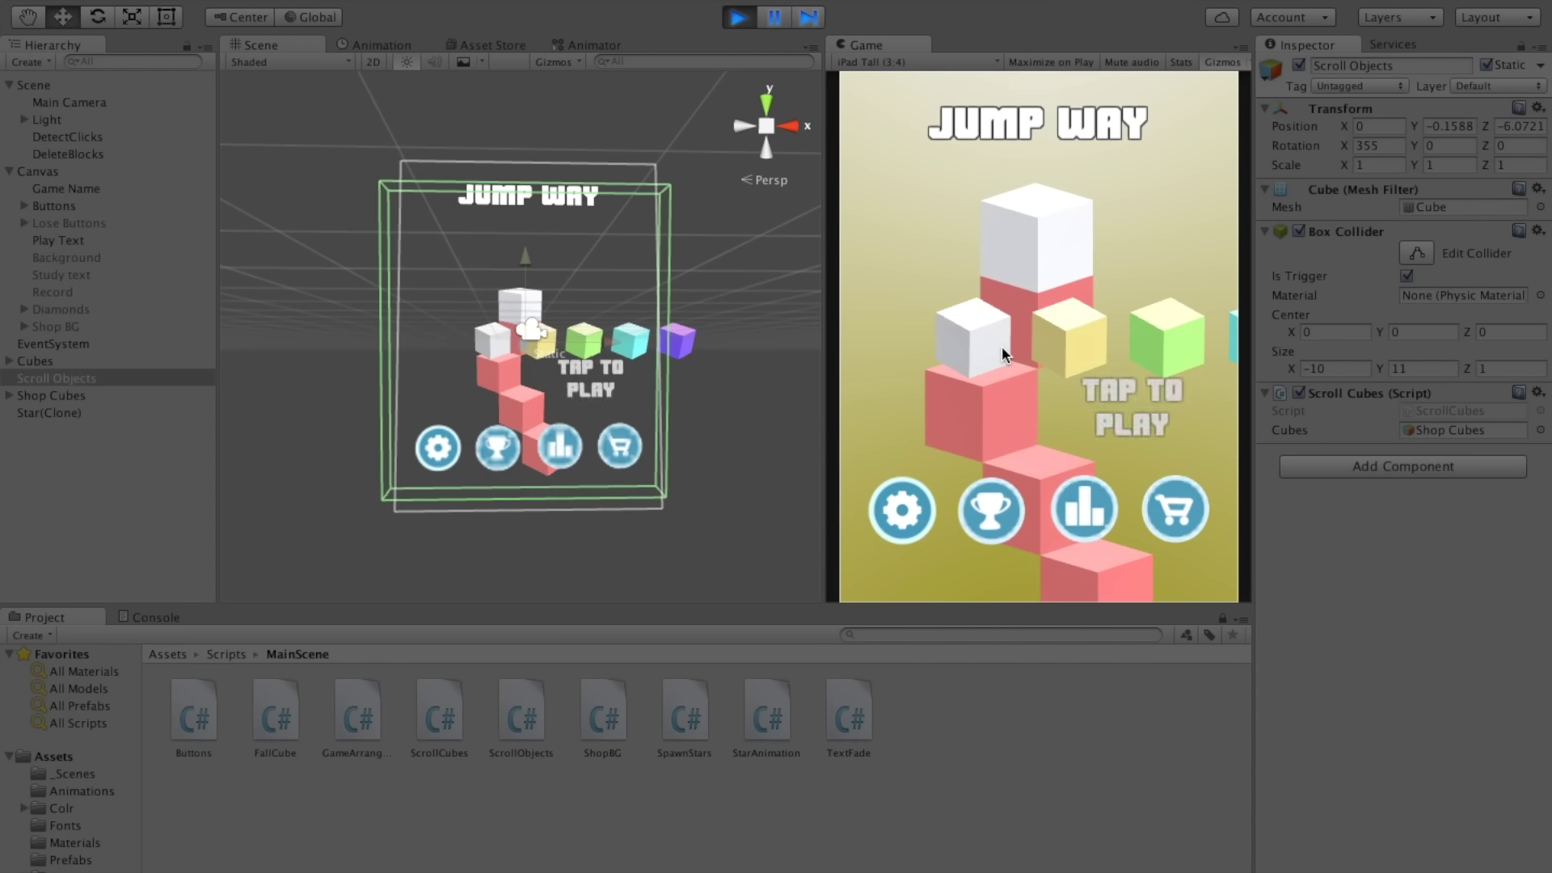
Step: Stop the game, deactivate Shop Cubes so it starts hidden, and run again
{"action": "key", "text": "ctrl+p"}
{"action": "left_click", "coordinate": [51, 395]}
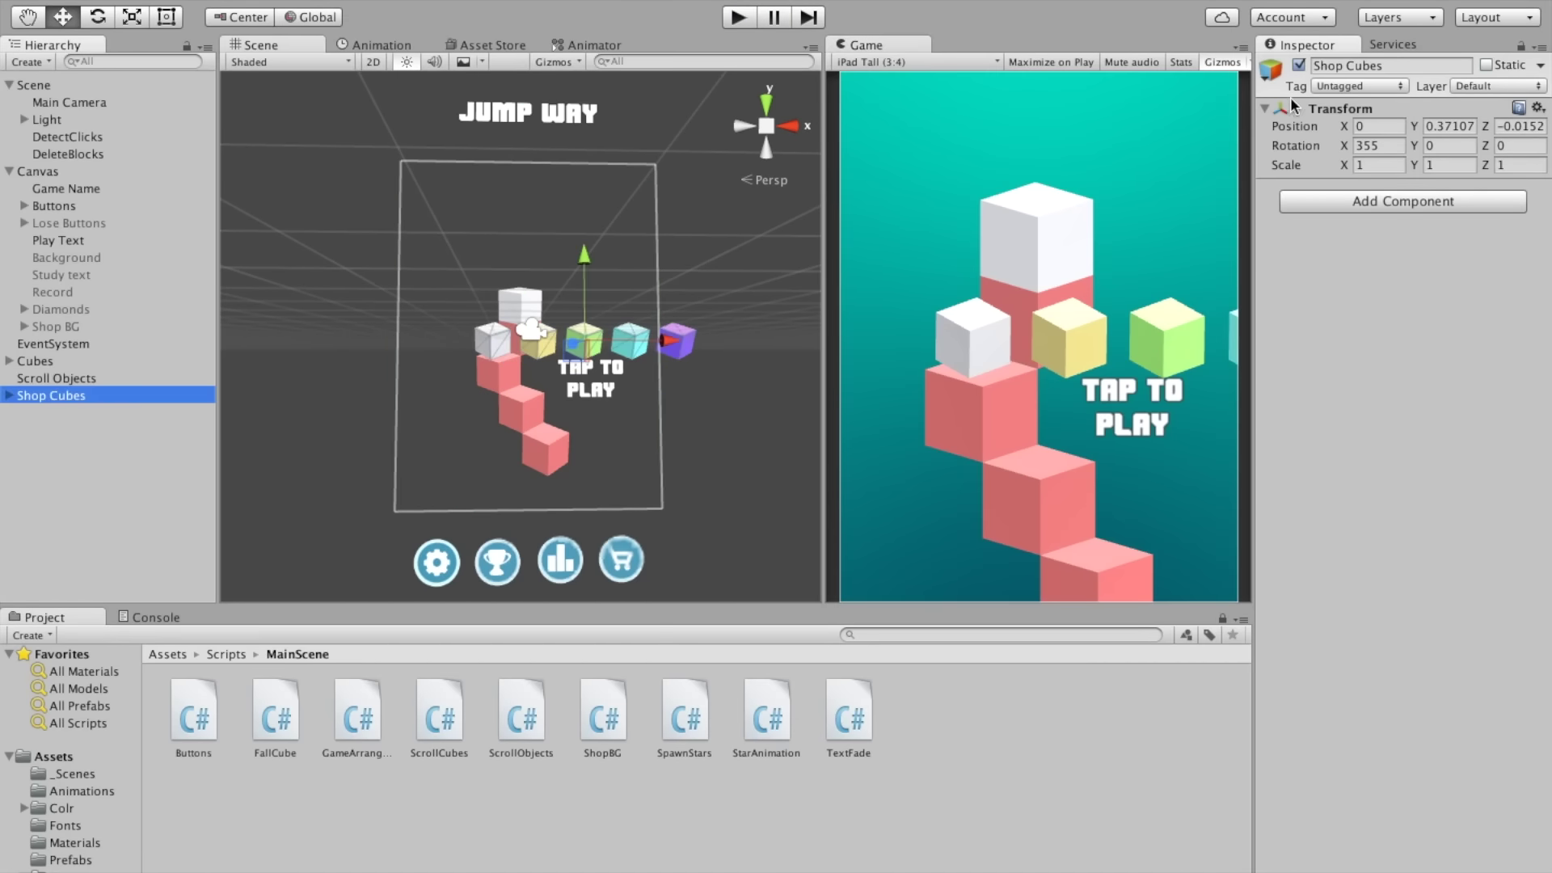
{"action": "left_click", "coordinate": [1299, 65]}
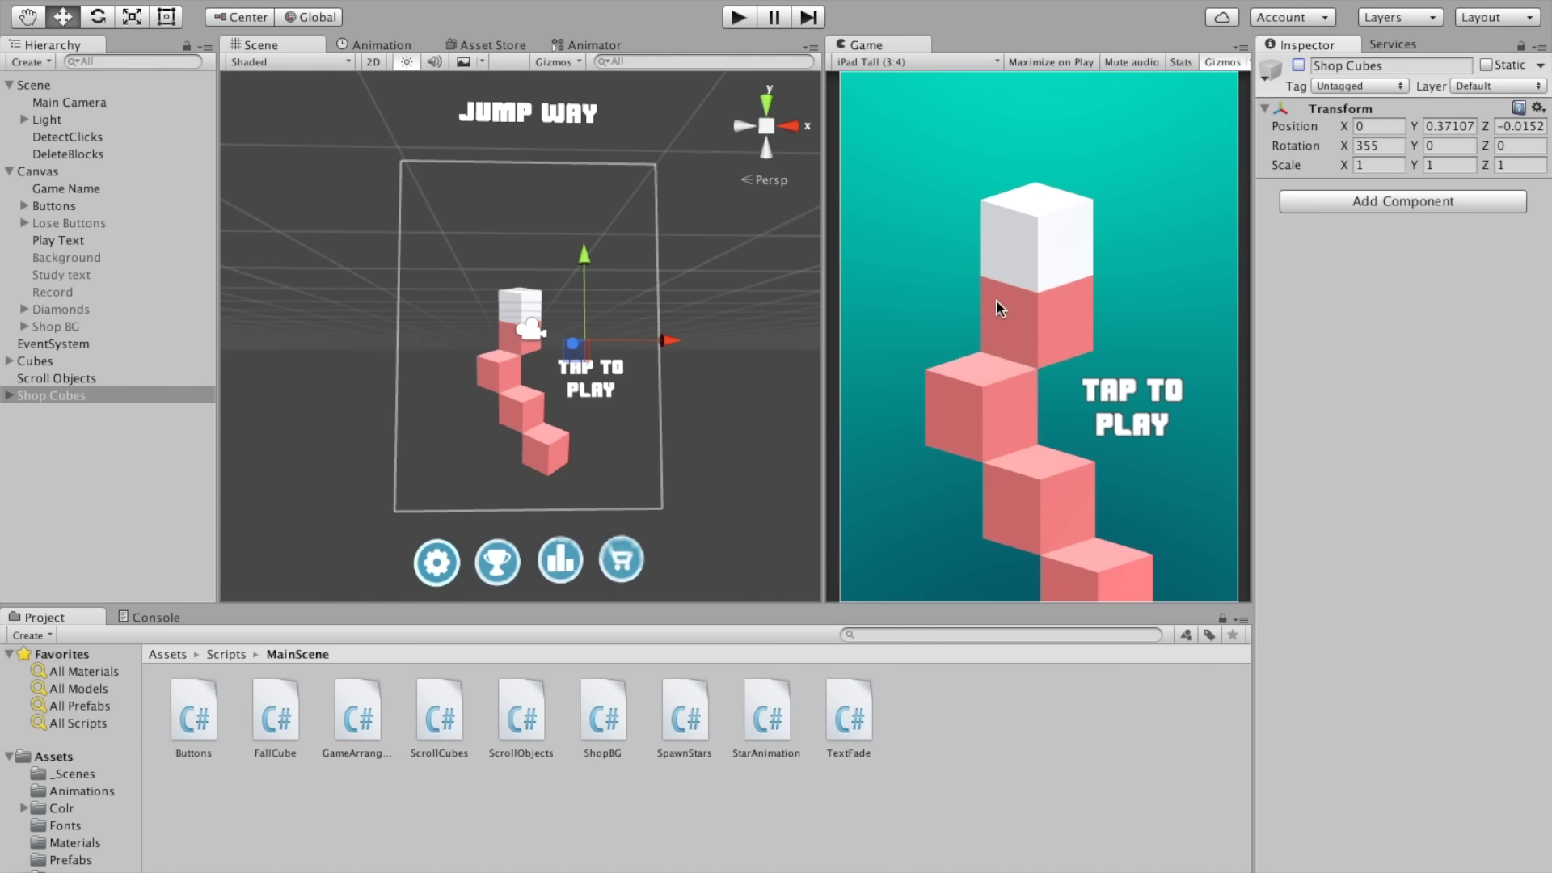
{"action": "key", "text": "ctrl+p"}
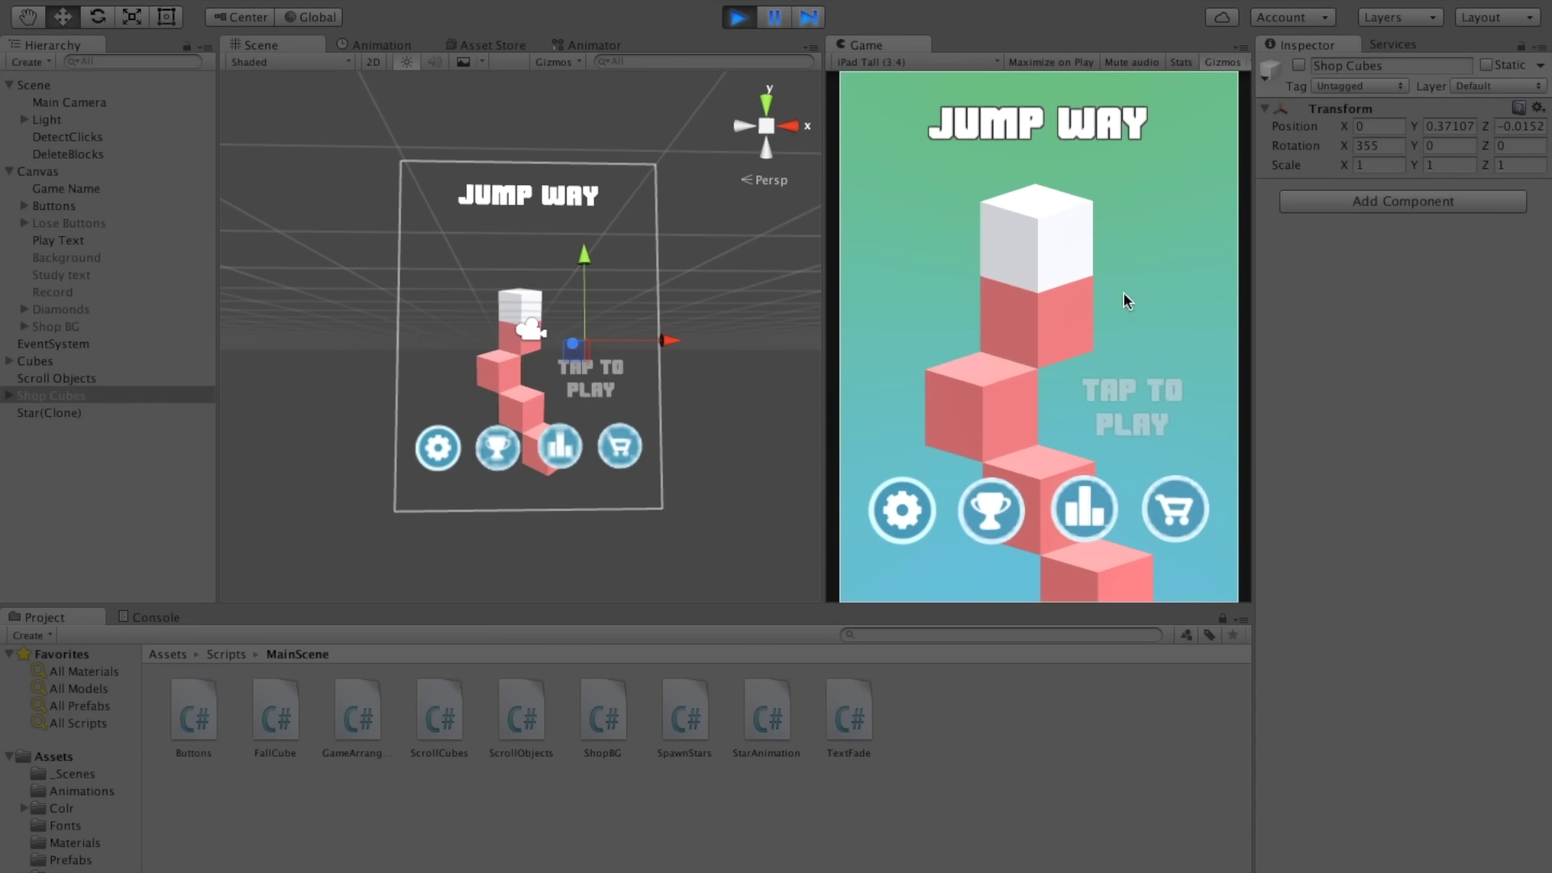
Step: Open the in-game shop and drag the cube row right and left
{"action": "left_click", "coordinate": [1164, 509]}
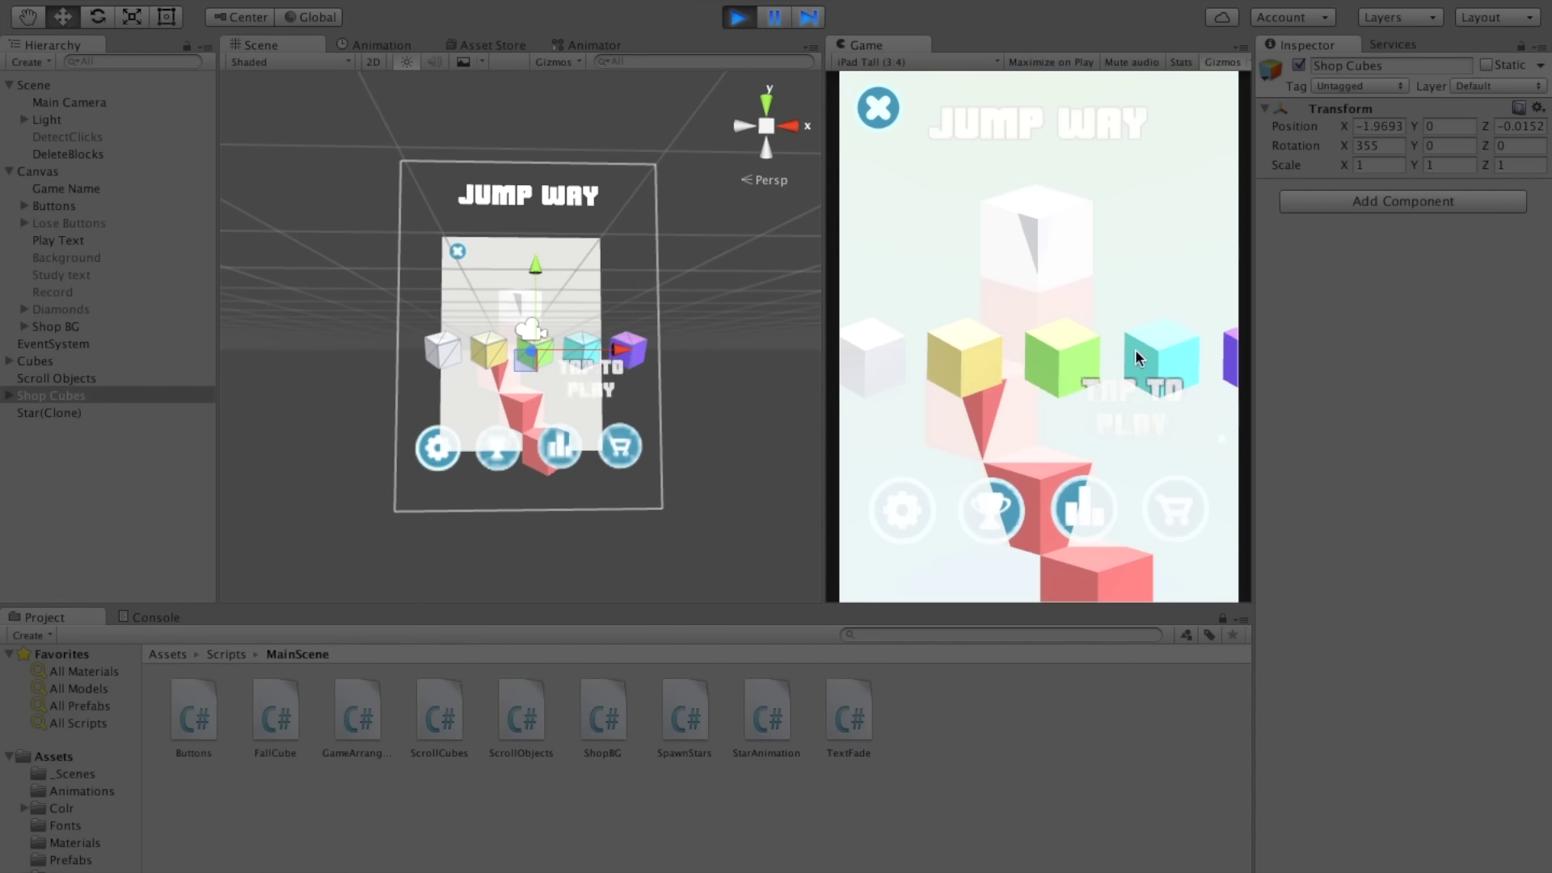
{"action": "mouse_move", "coordinate": [987, 346]}
{"action": "left_mouse_down"}
{"action": "mouse_move", "coordinate": [1197, 347]}
{"action": "mouse_move", "coordinate": [824, 331]}
{"action": "left_mouse_up"}
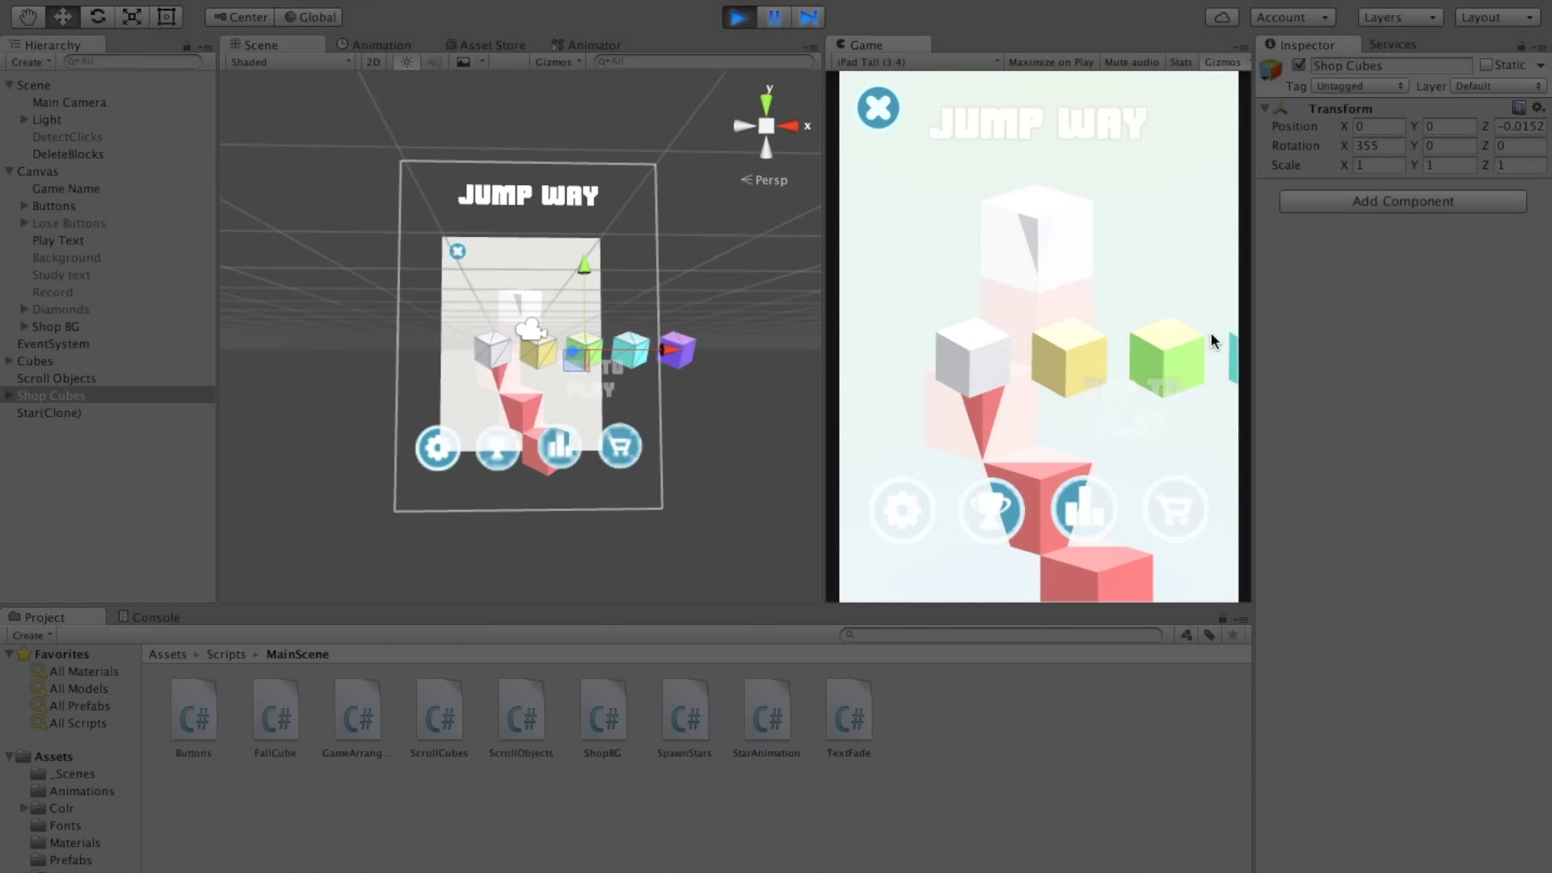
{"action": "left_click_drag", "start_coordinate": [1177, 374], "coordinate": [840, 356]}
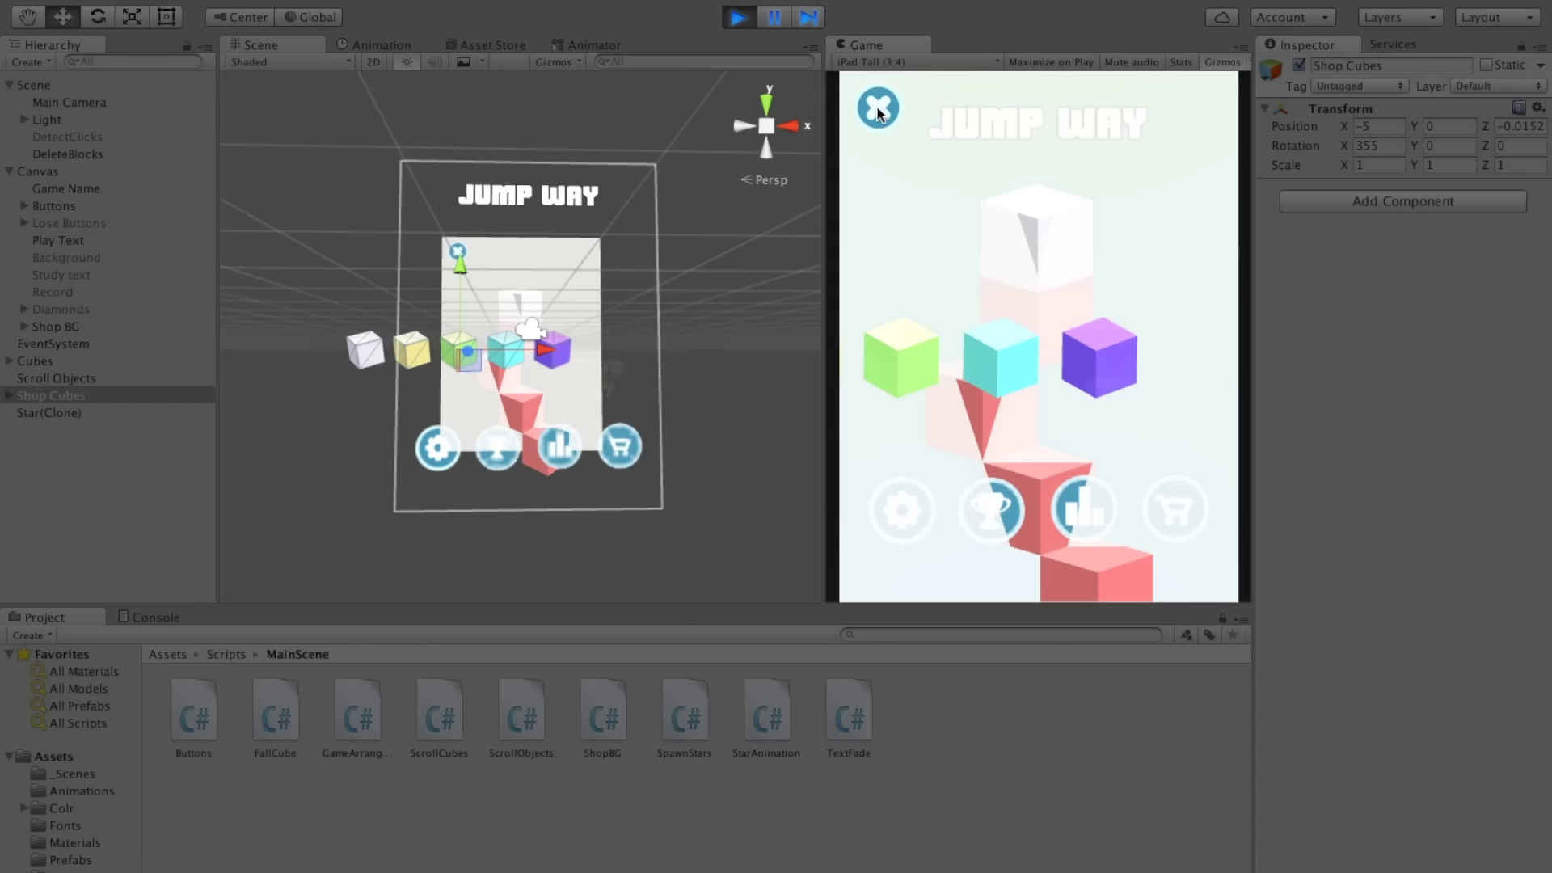
Step: Stop the game and edit the Scroll Objects Box Collider Size Y field
{"action": "key", "text": "ctrl+p"}
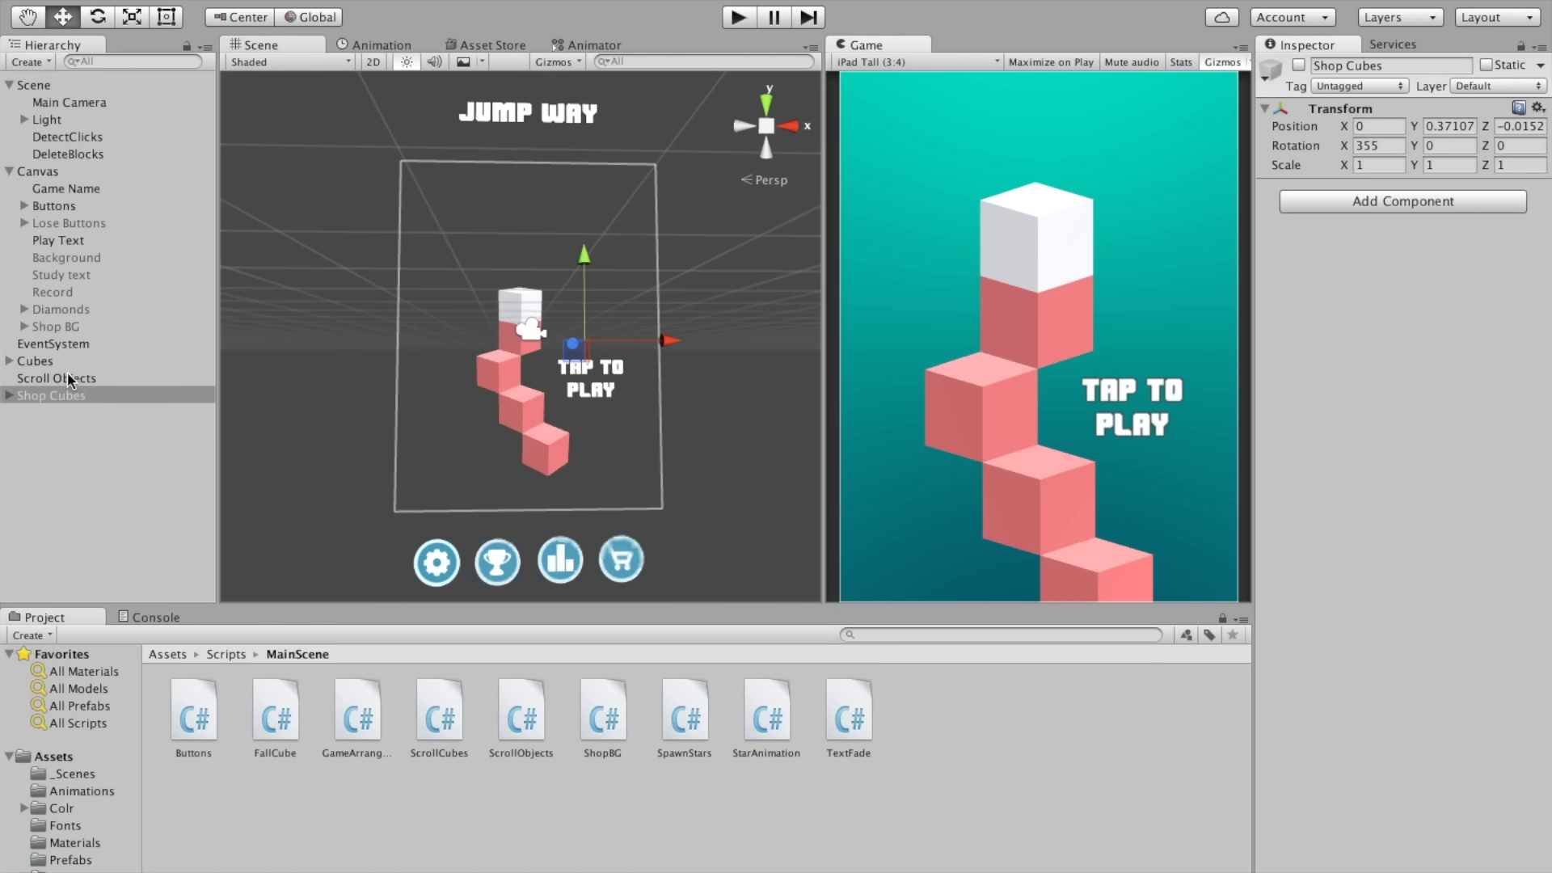
{"action": "left_click", "coordinate": [68, 378]}
{"action": "left_click", "coordinate": [1404, 370]}
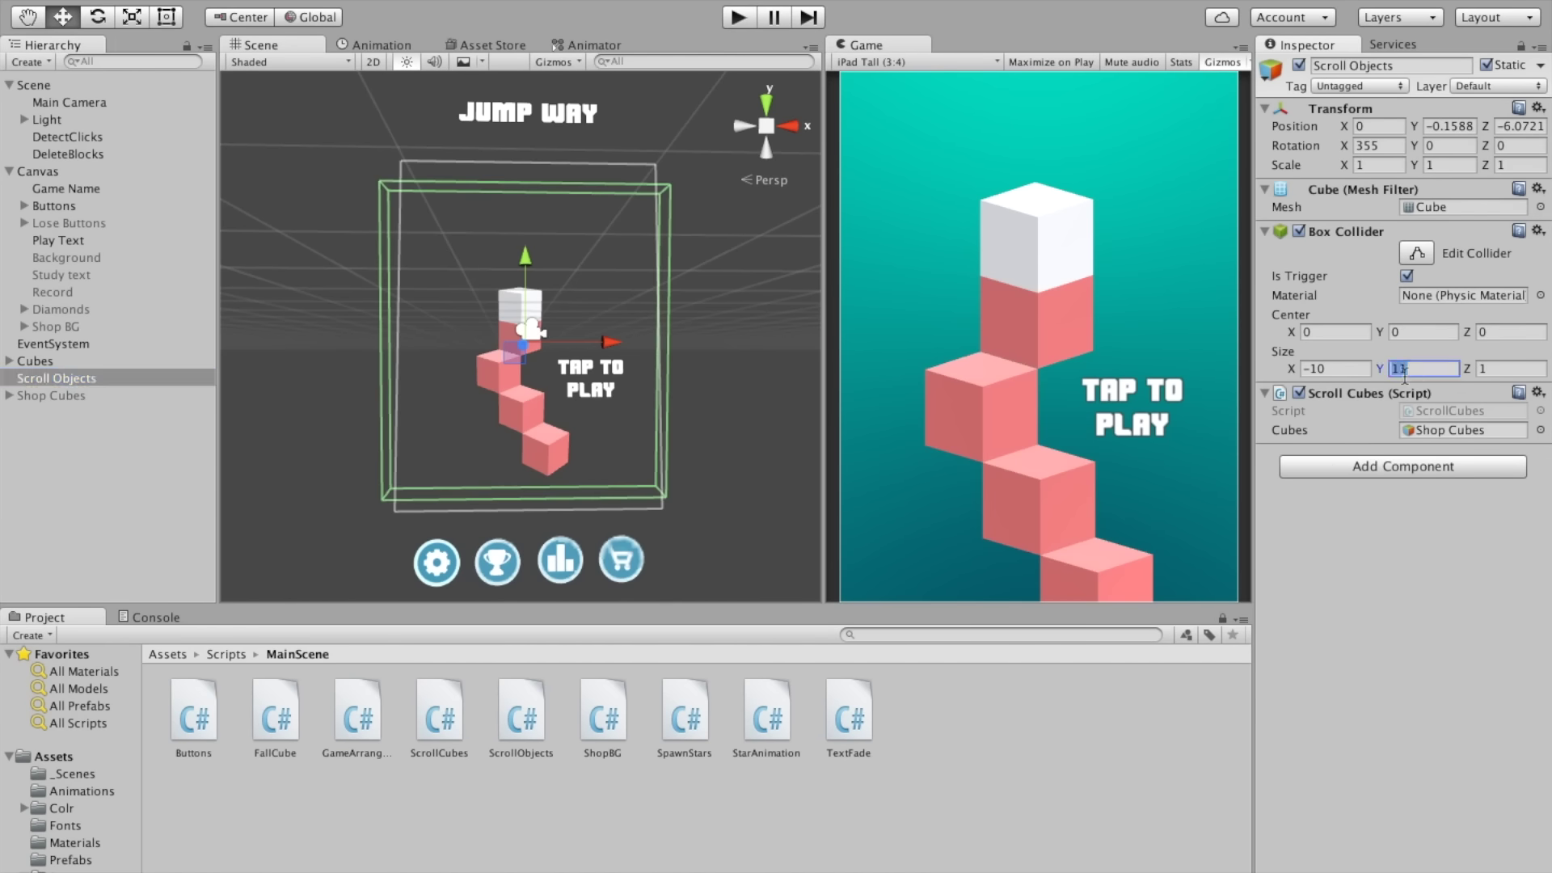
Step: Set the Scroll Objects Box Collider Size Y to 9 and Center Y to -0.5
{"action": "type", "text": "5"}
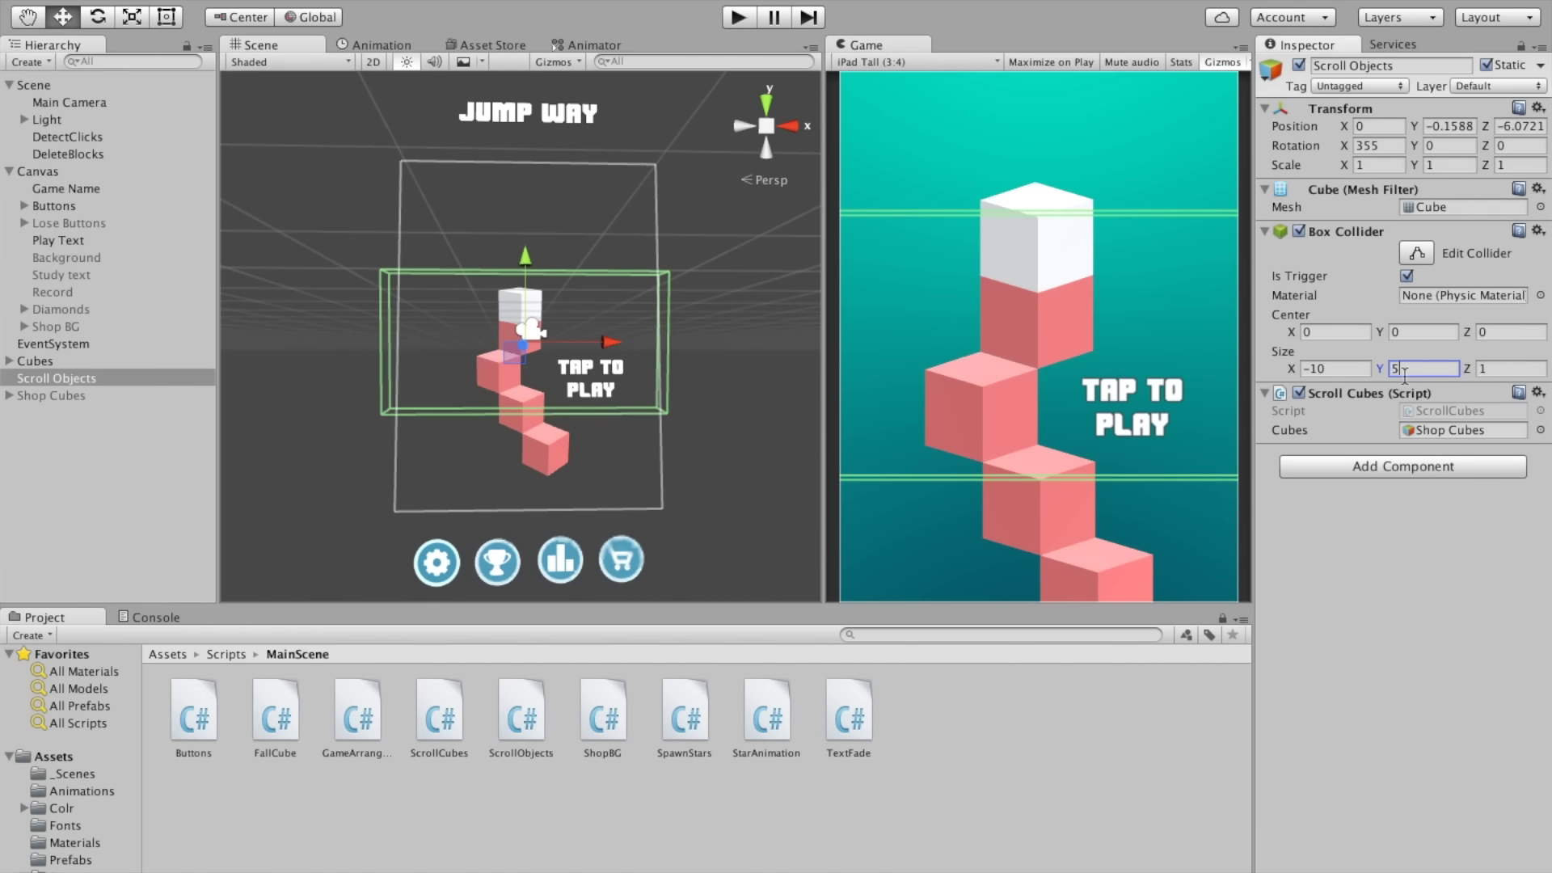
{"action": "key", "text": "BackSpace"}
{"action": "type", "text": "7"}
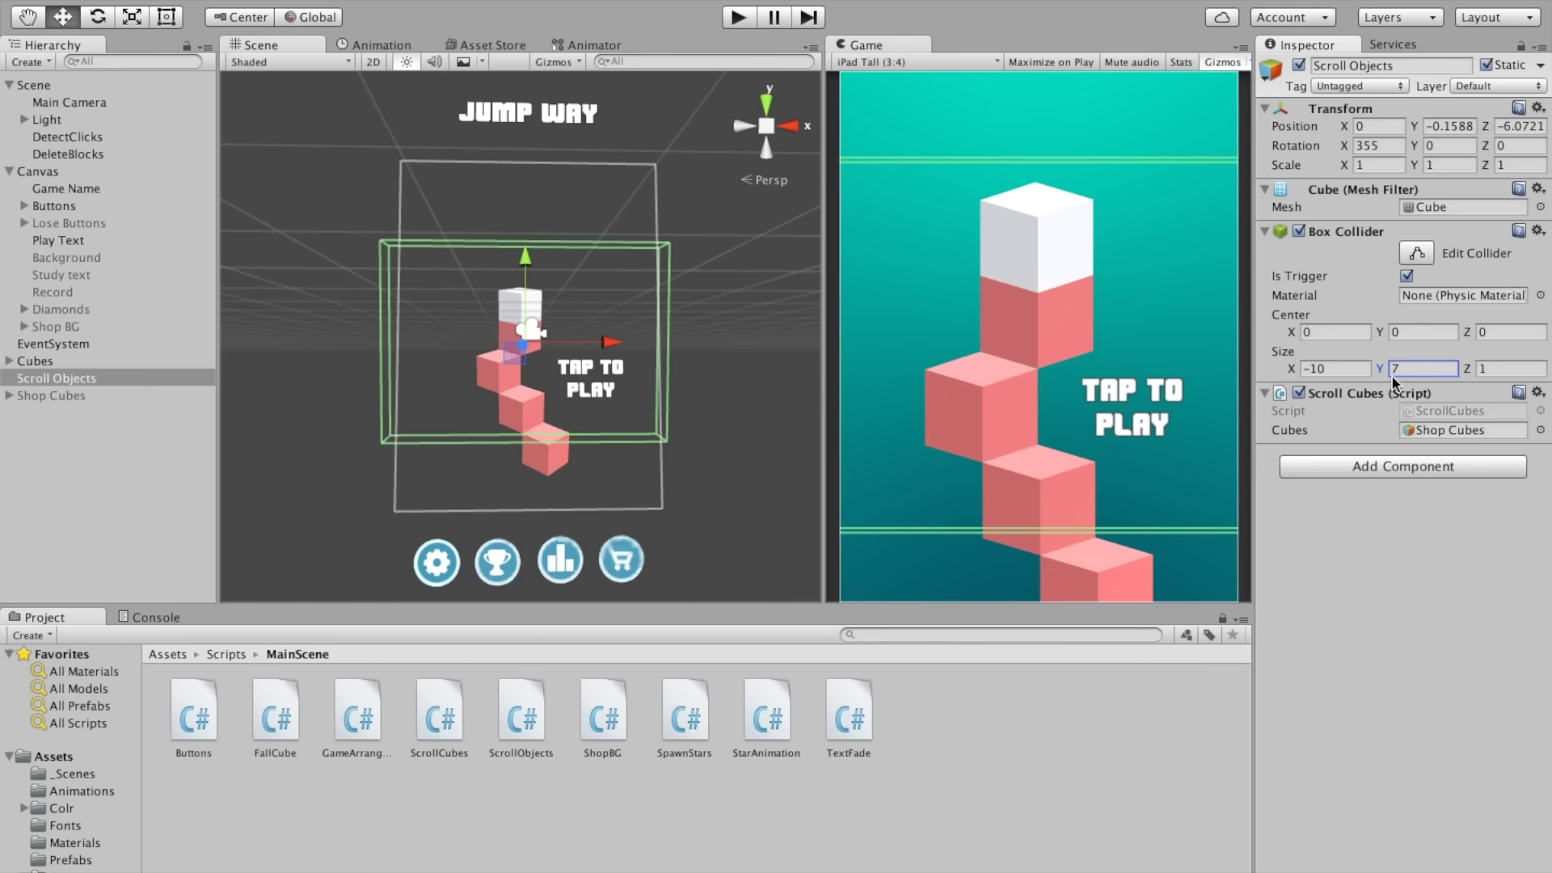
{"action": "left_click_drag", "start_coordinate": [1391, 327], "coordinate": [1362, 326]}
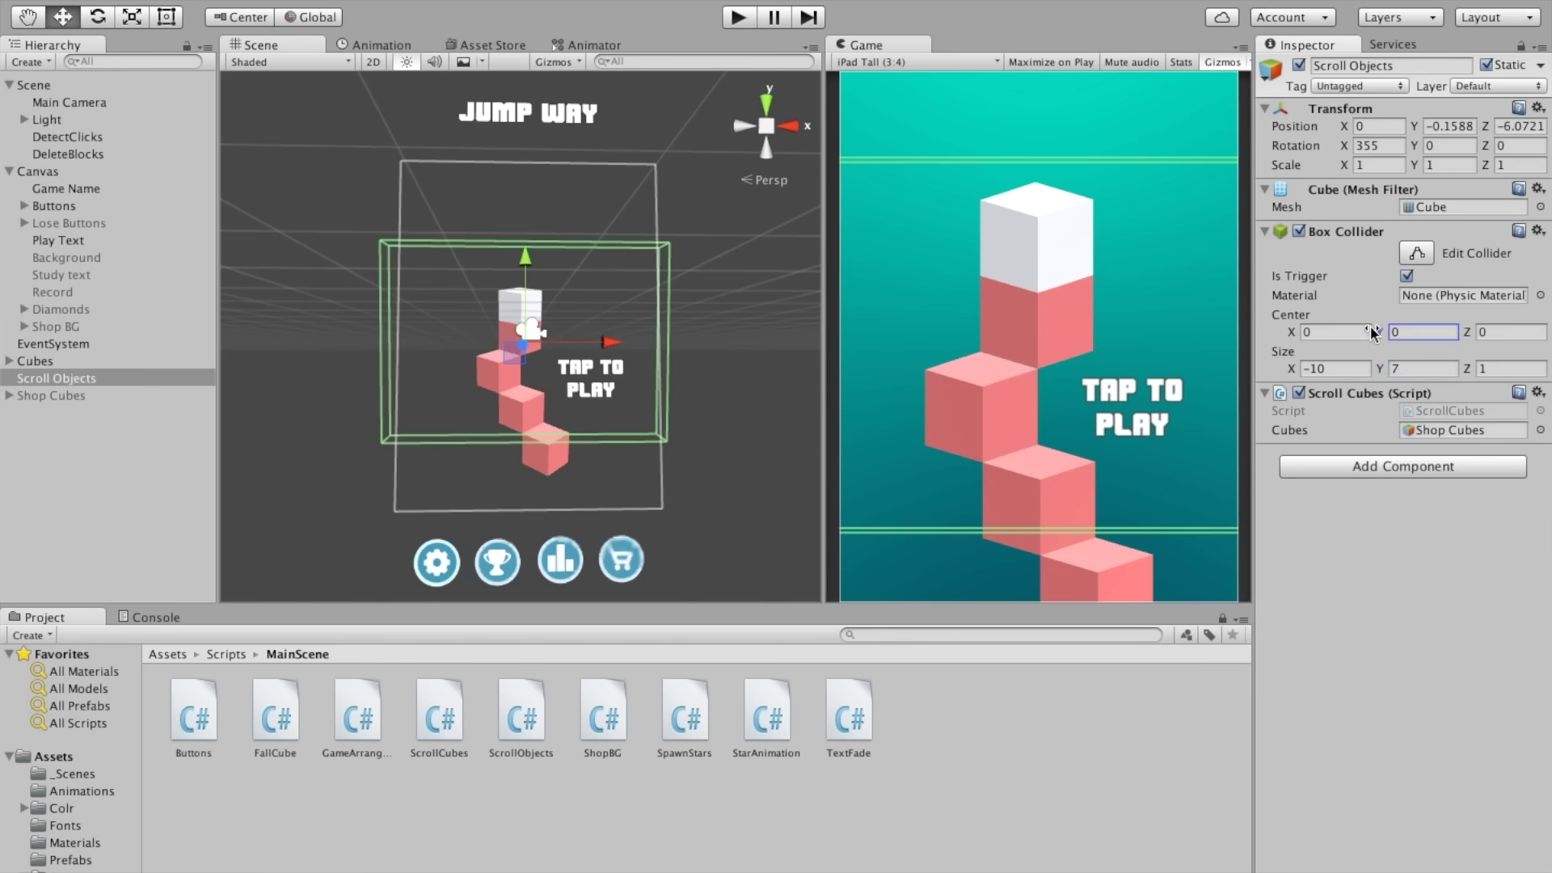
{"action": "left_click", "coordinate": [1400, 365]}
{"action": "type", "text": "9"}
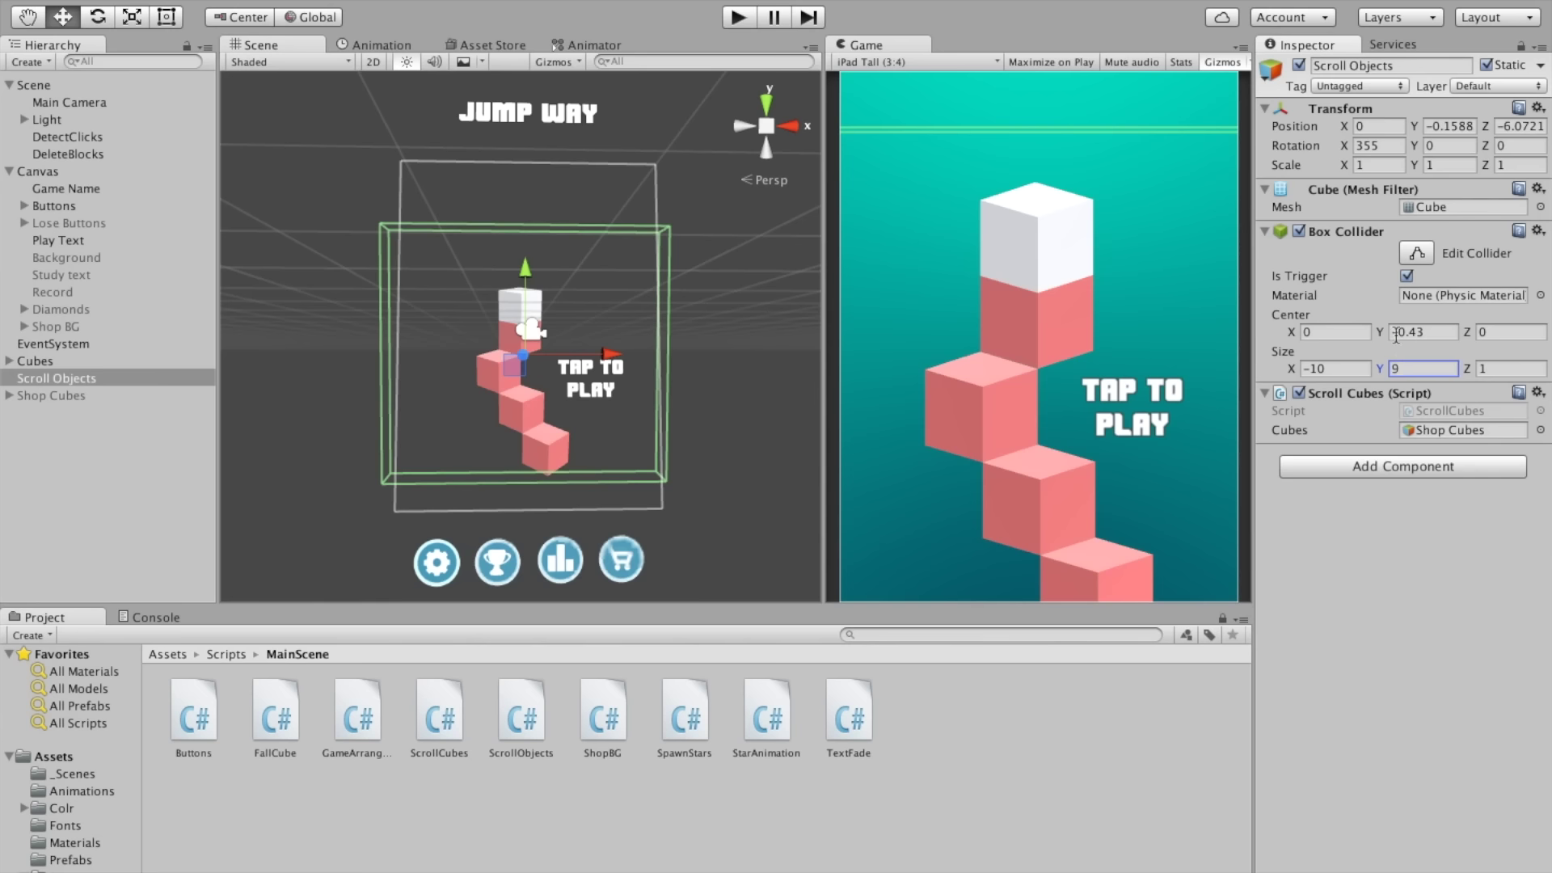
{"action": "left_click", "coordinate": [1397, 332]}
{"action": "type", "text": "-0.5"}
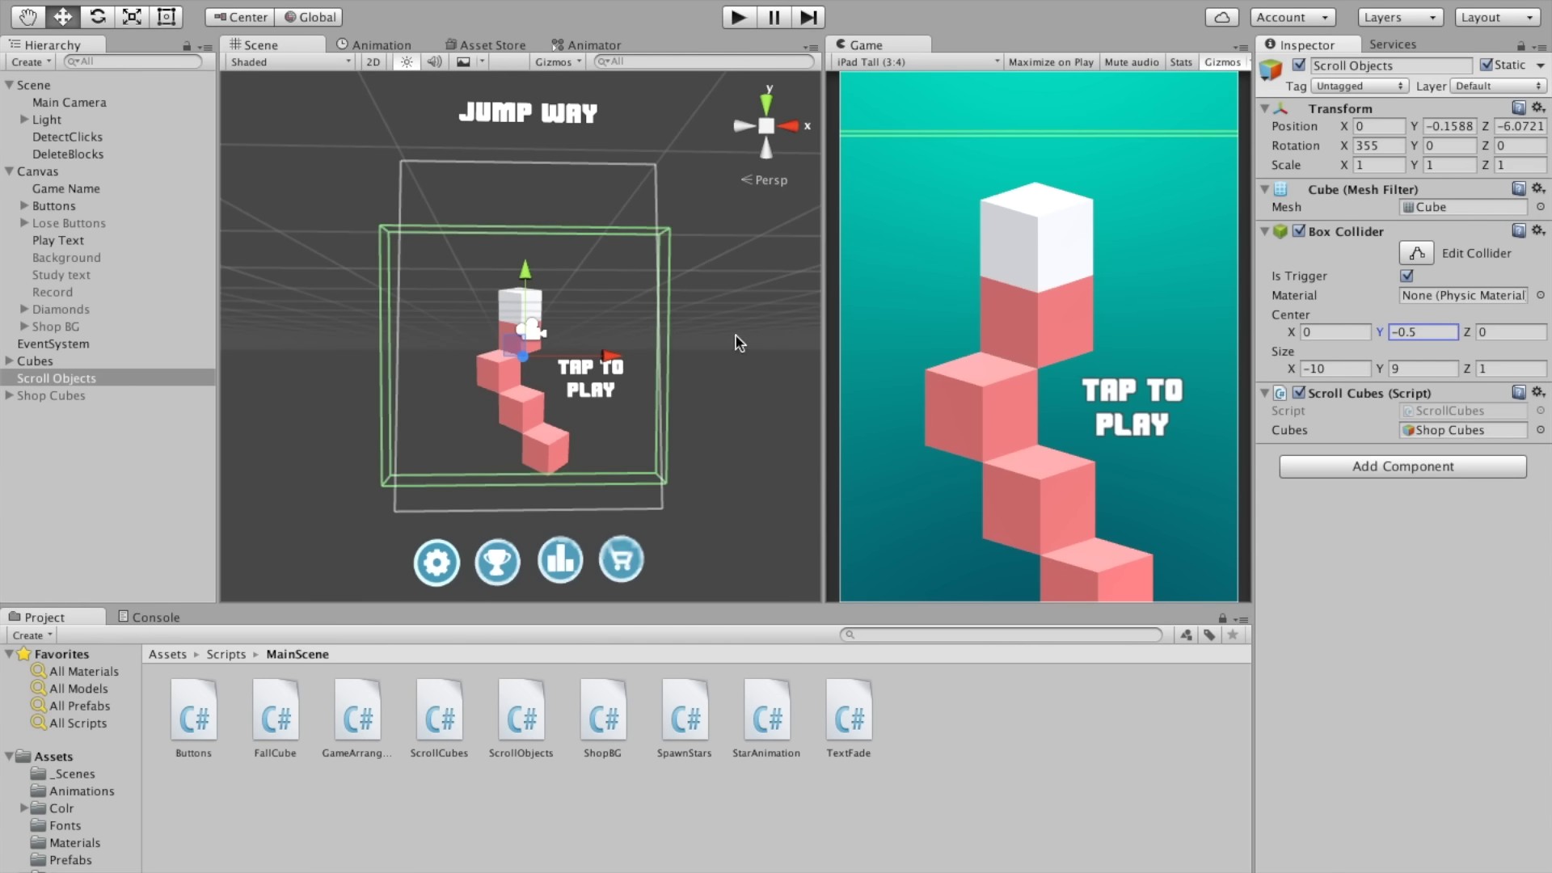
{"action": "left_click", "coordinate": [59, 360]}
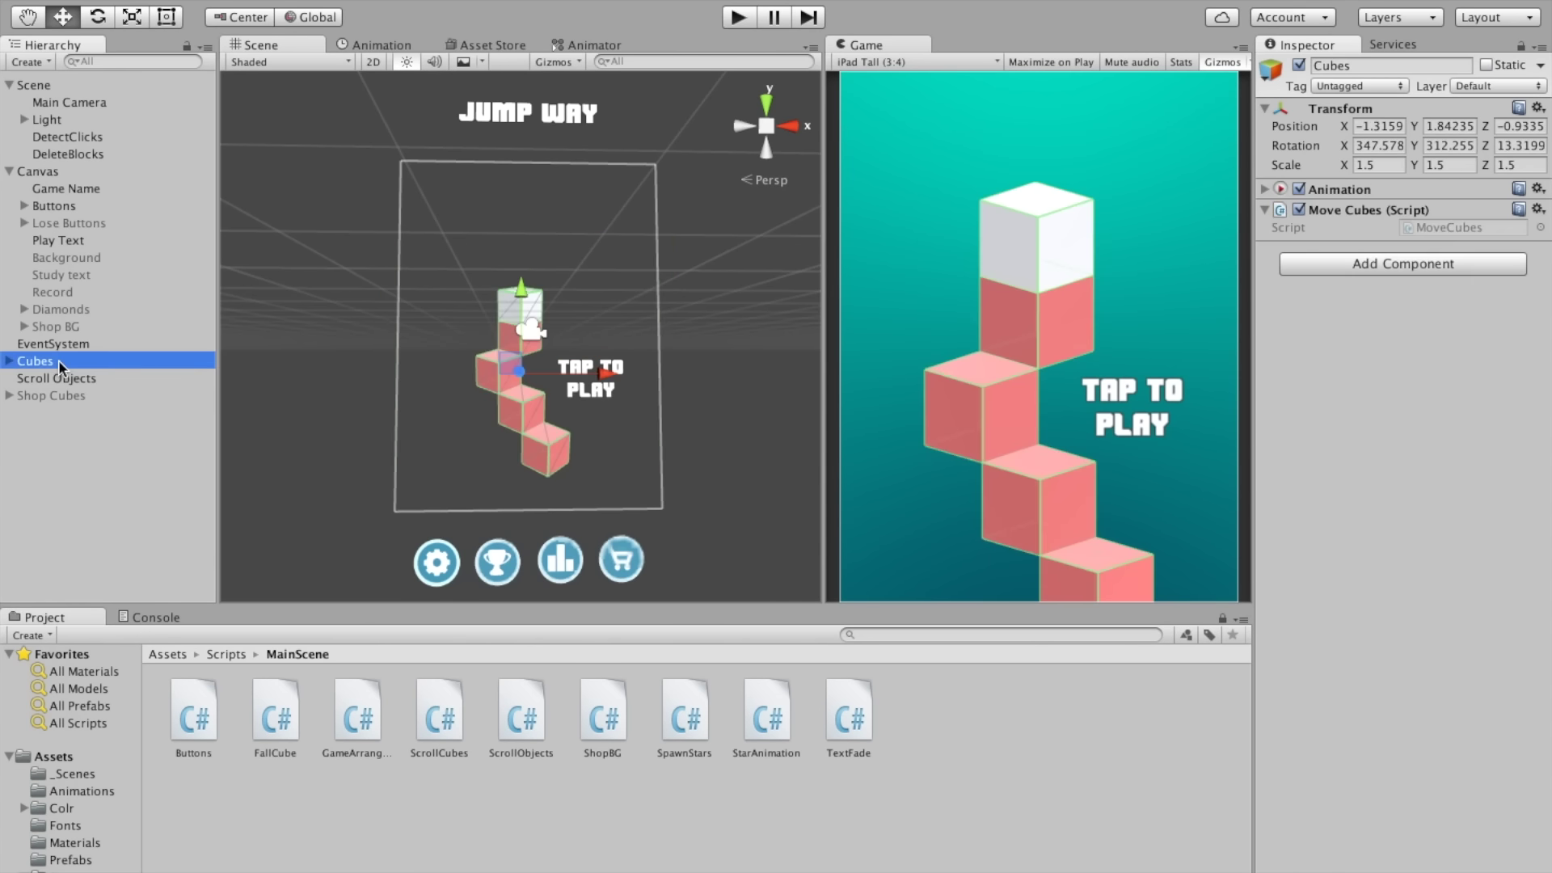
Step: Select Shop Cubes, then test the shop by dragging the cube row one cube left
{"action": "left_click", "coordinate": [101, 395]}
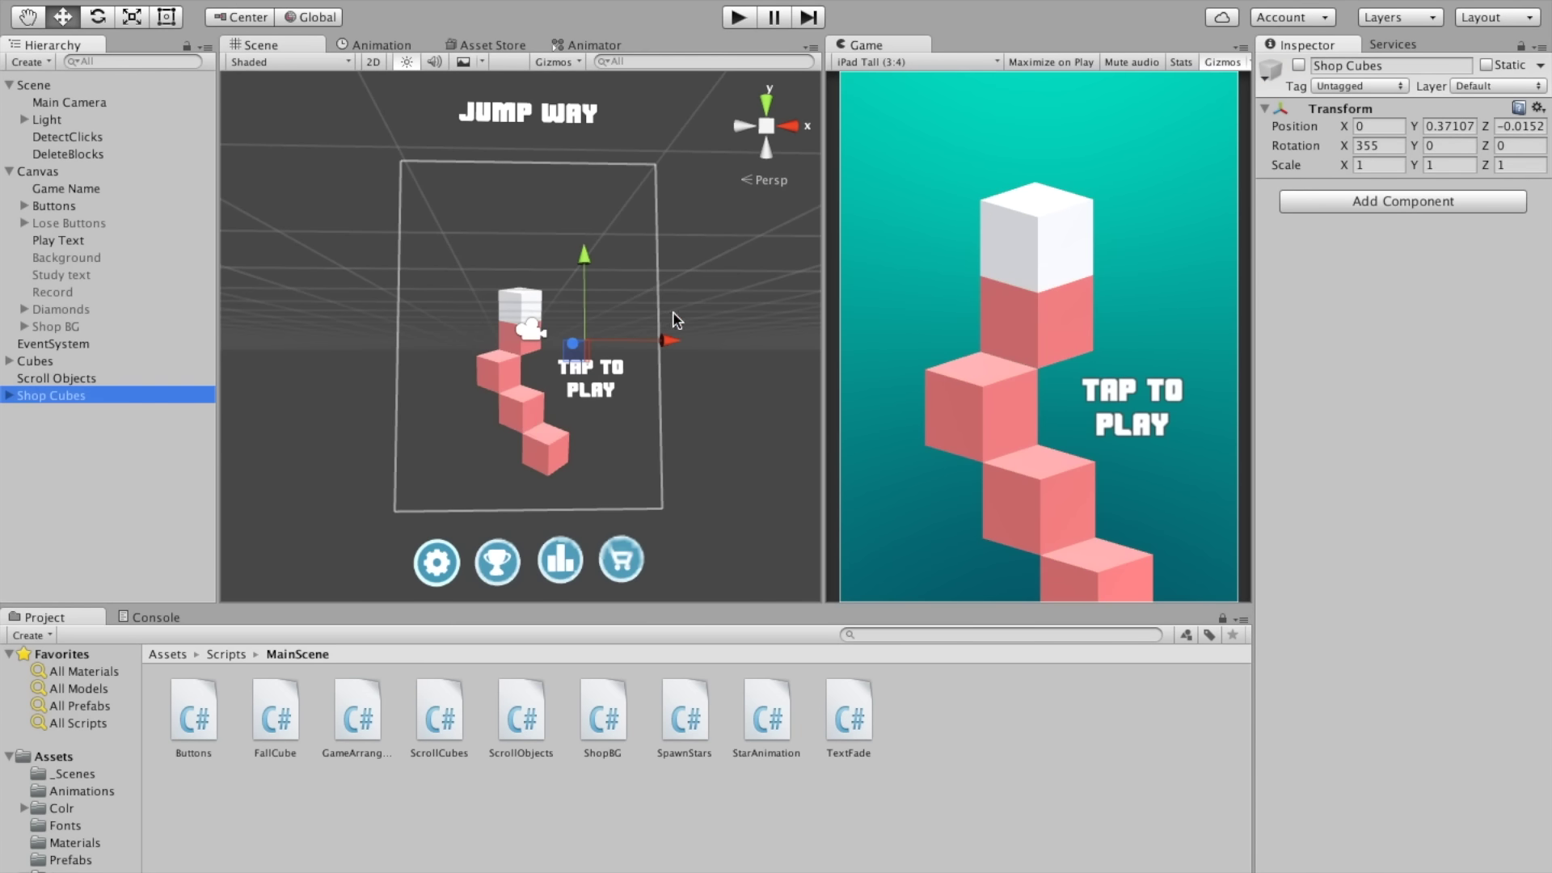
{"action": "key", "text": "ctrl+p"}
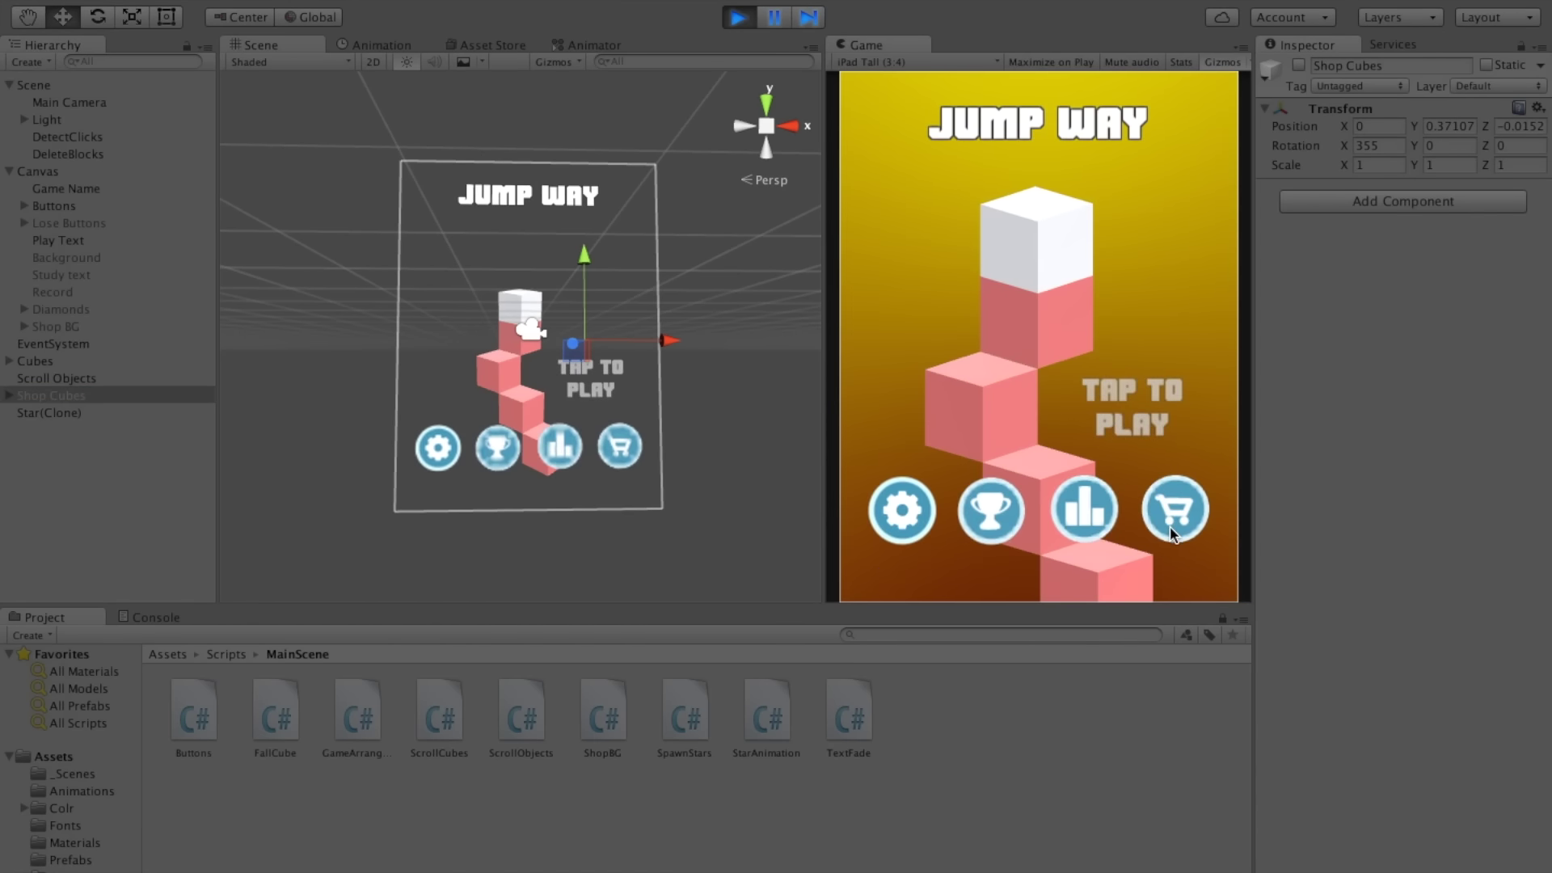
{"action": "left_click", "coordinate": [1157, 507]}
{"action": "mouse_move", "coordinate": [1131, 355]}
{"action": "left_mouse_down"}
{"action": "mouse_move", "coordinate": [1015, 360]}
{"action": "mouse_move", "coordinate": [1355, 443]}
{"action": "left_mouse_up"}
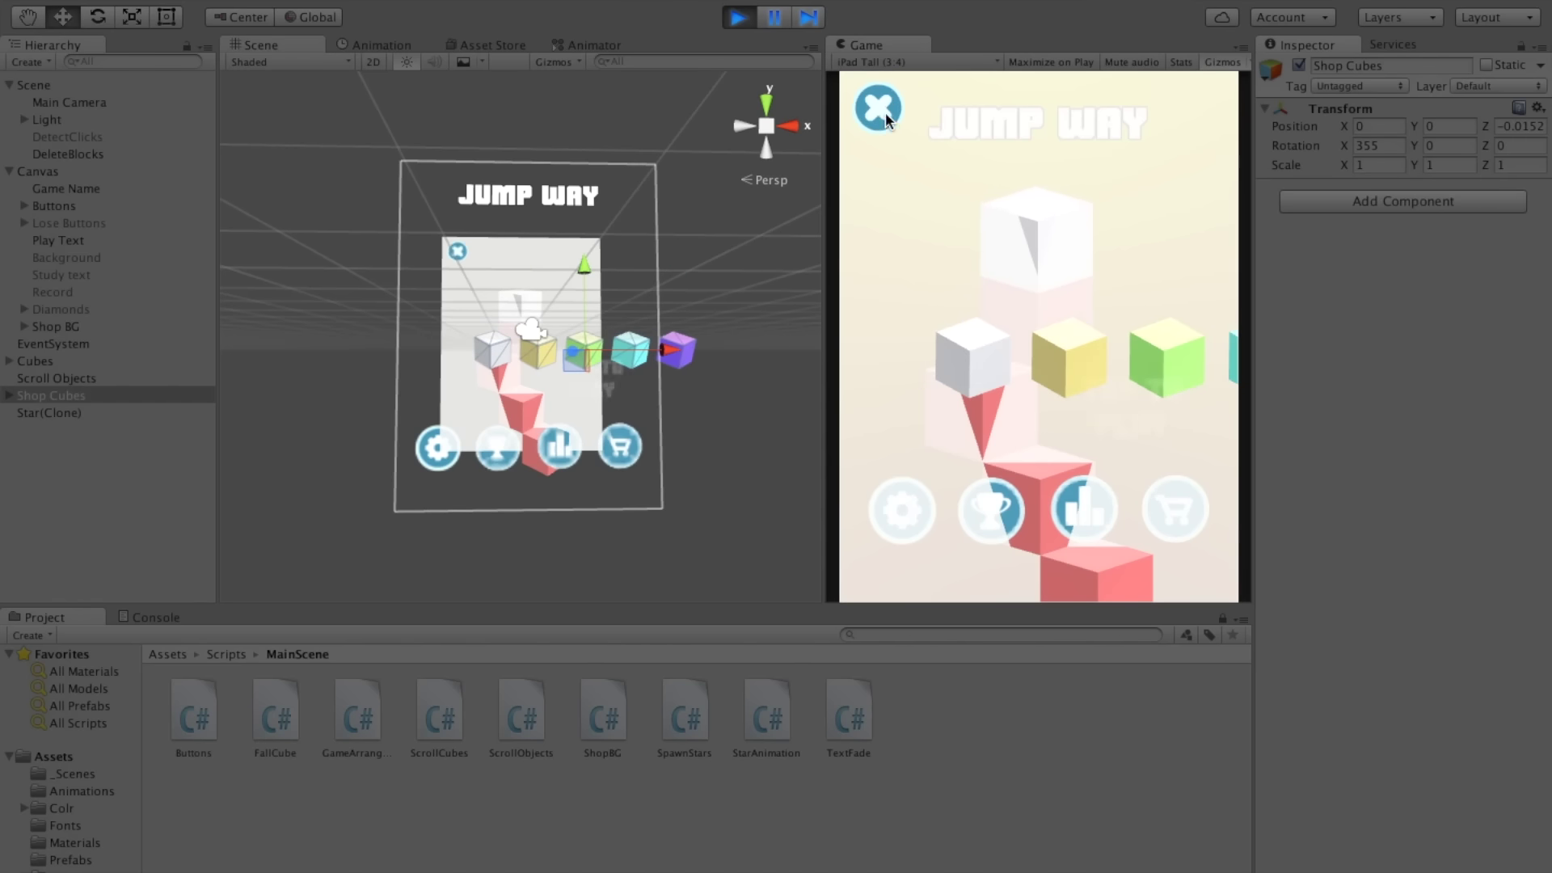
{"action": "left_click", "coordinate": [882, 109]}
{"action": "key", "text": "ctrl+p"}
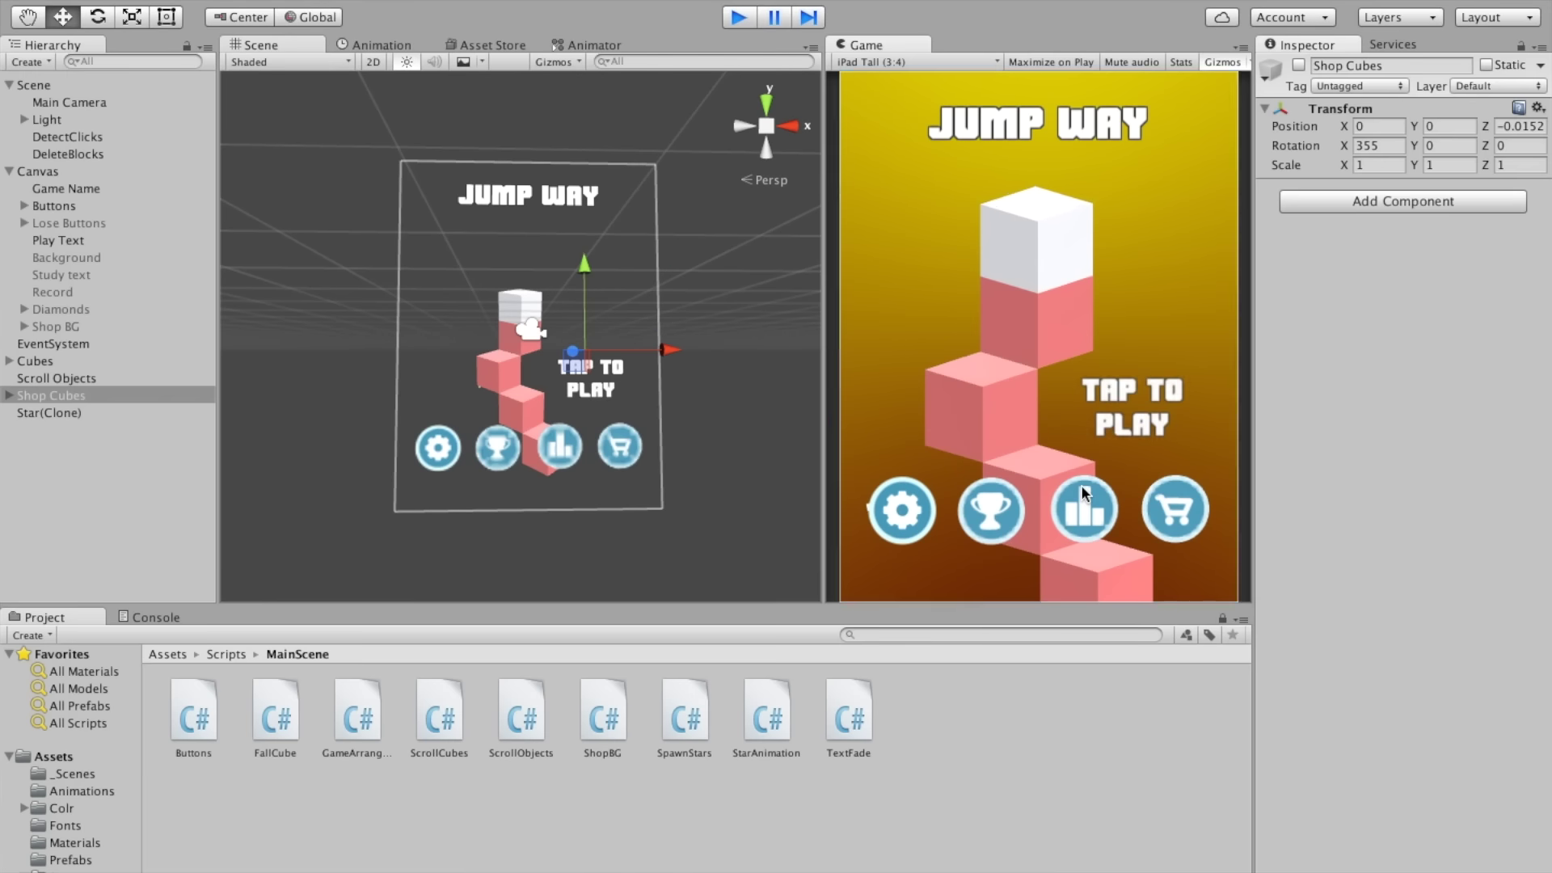
Step: Set Shop Cubes' position Y to 0 and test-drag the shop cube row again
{"action": "left_click", "coordinate": [1458, 127]}
{"action": "type", "text": "0"}
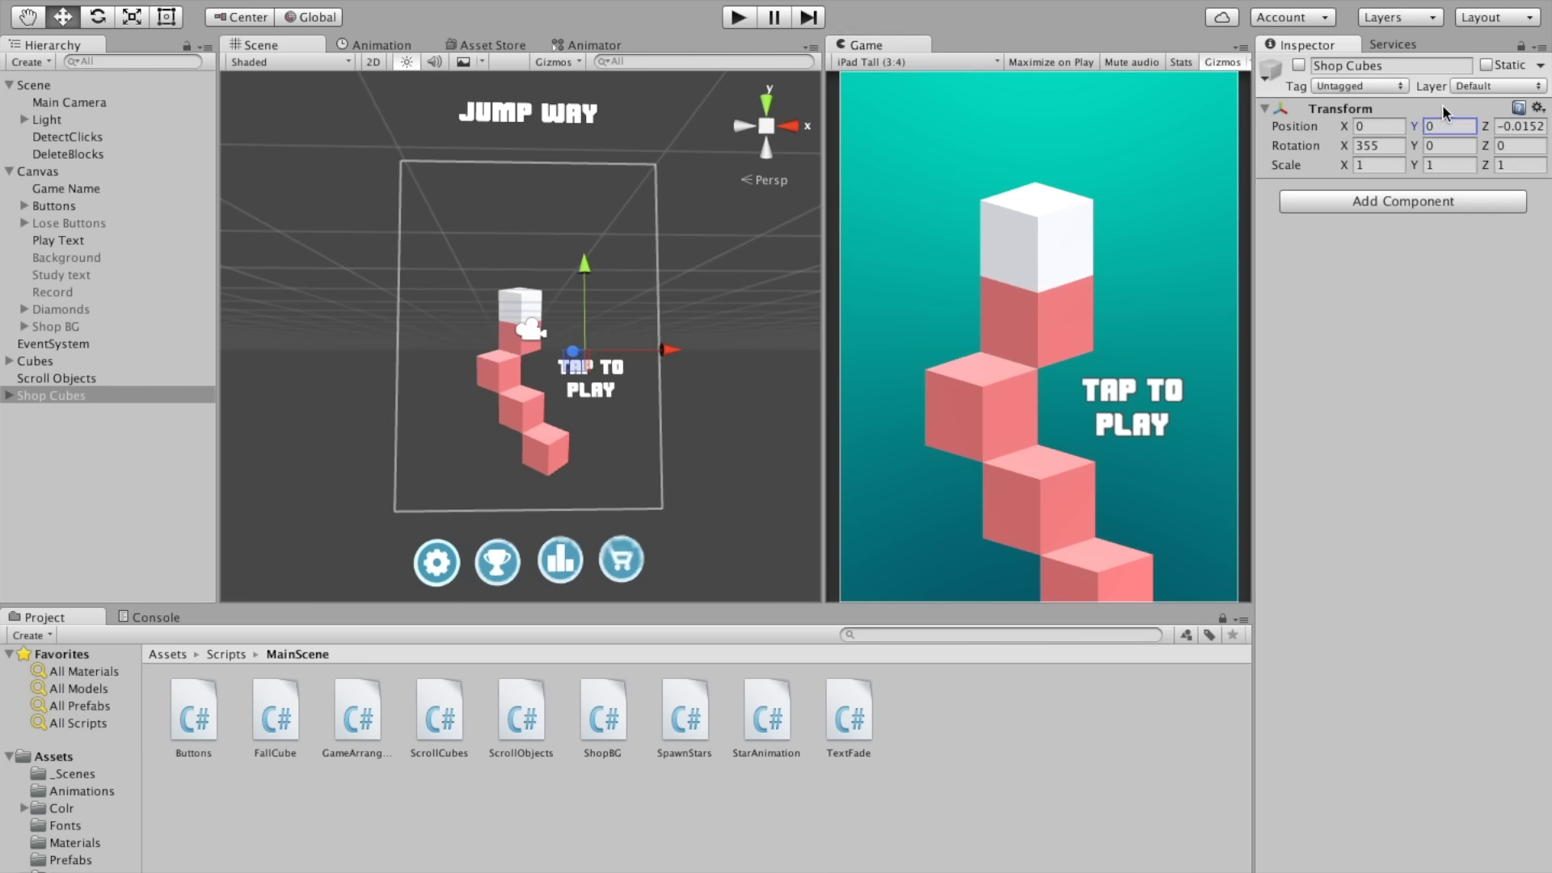
{"action": "key", "text": "ctrl+p"}
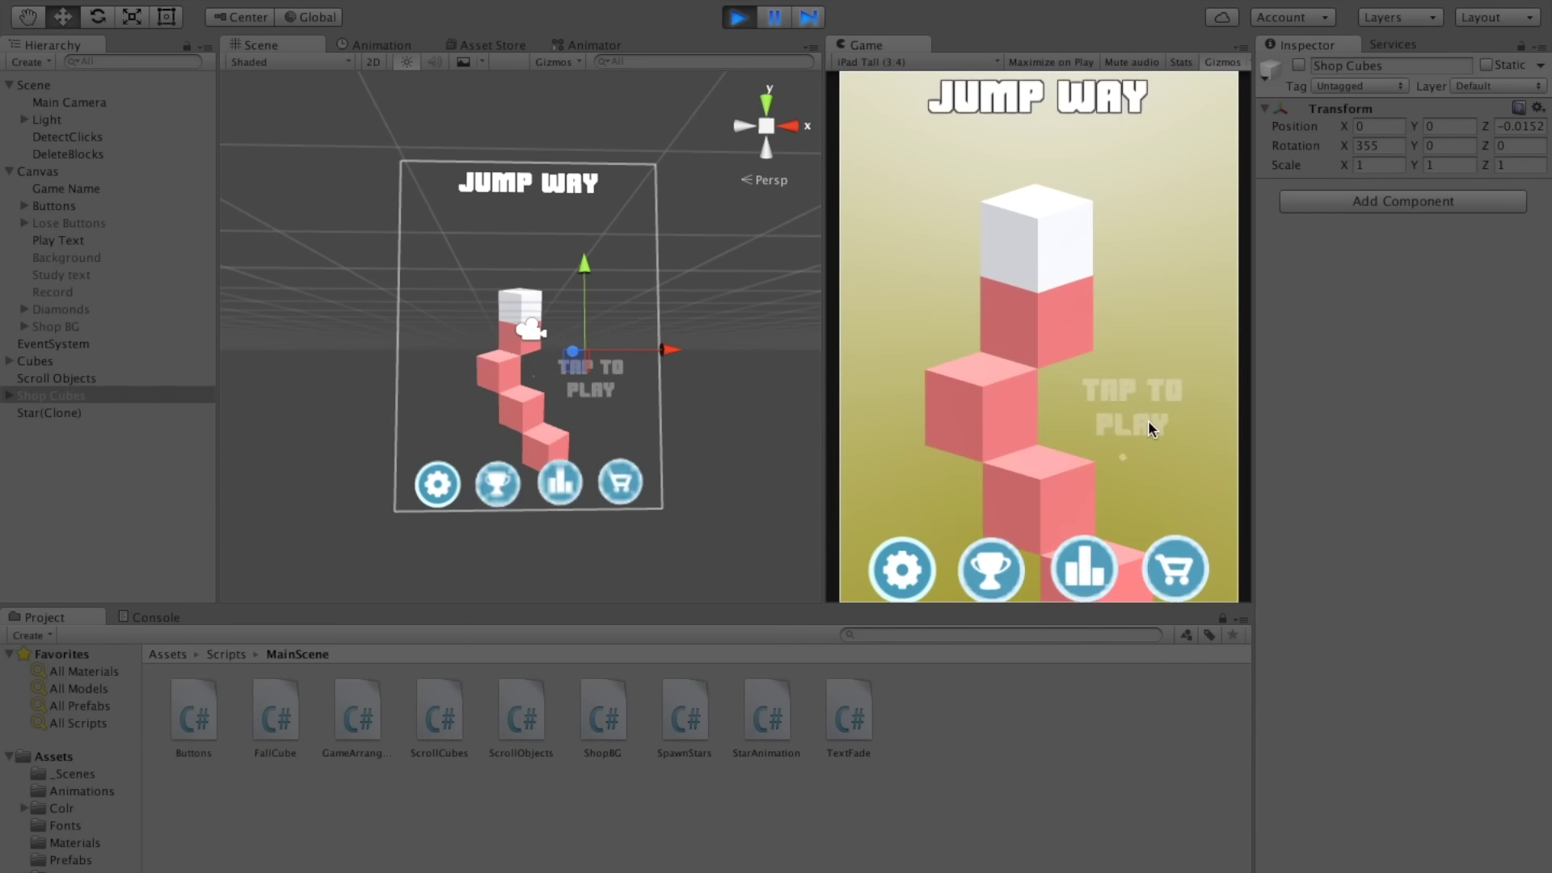
{"action": "left_click", "coordinate": [1119, 404]}
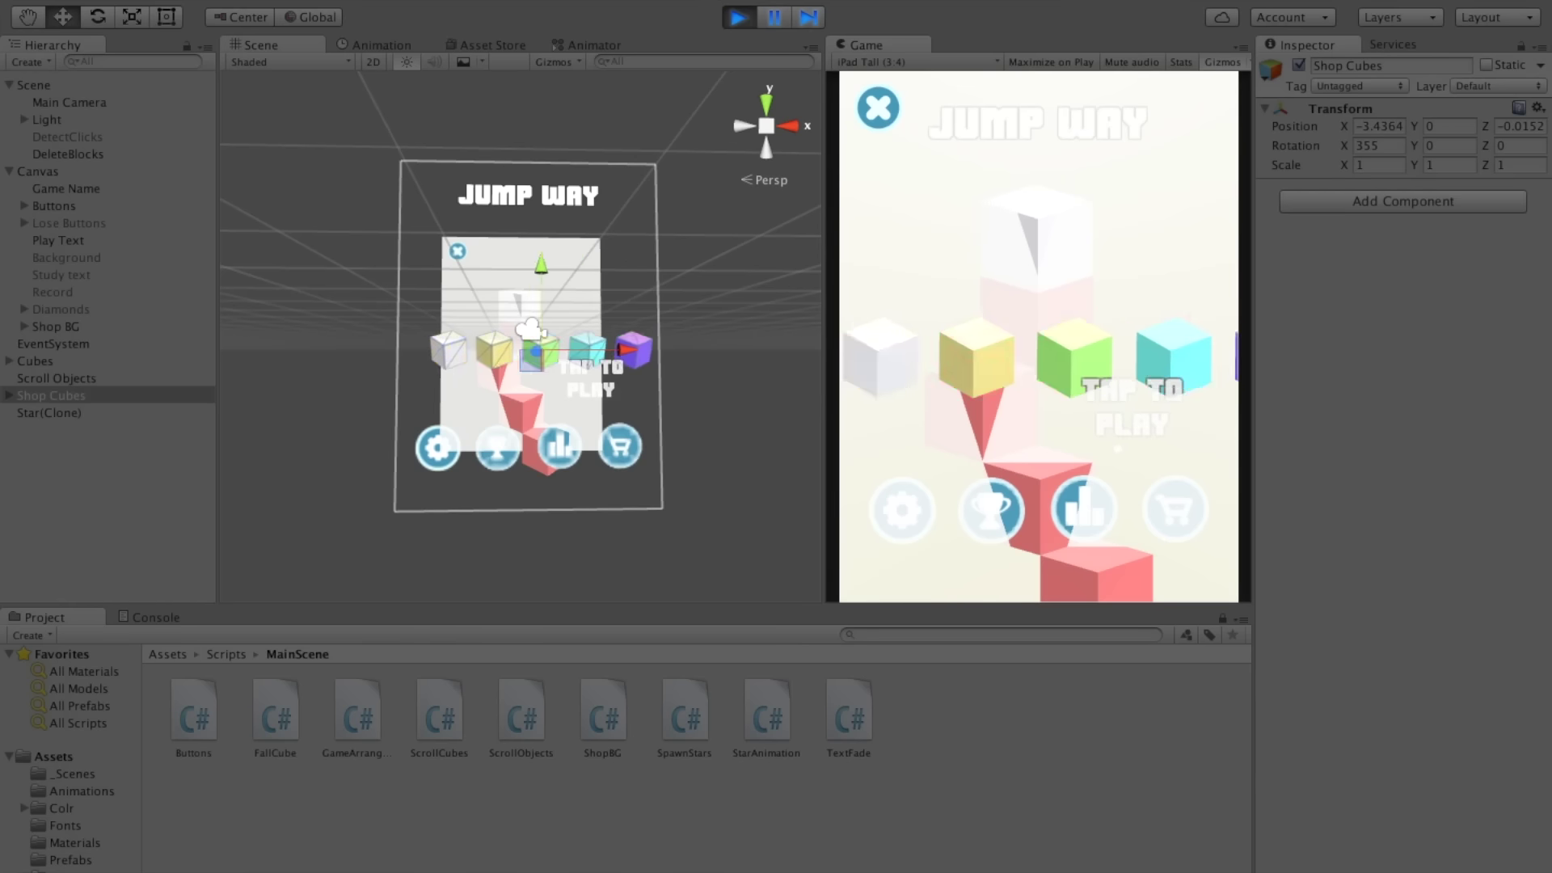
{"action": "left_click_drag", "start_coordinate": [1119, 404], "coordinate": [1002, 358]}
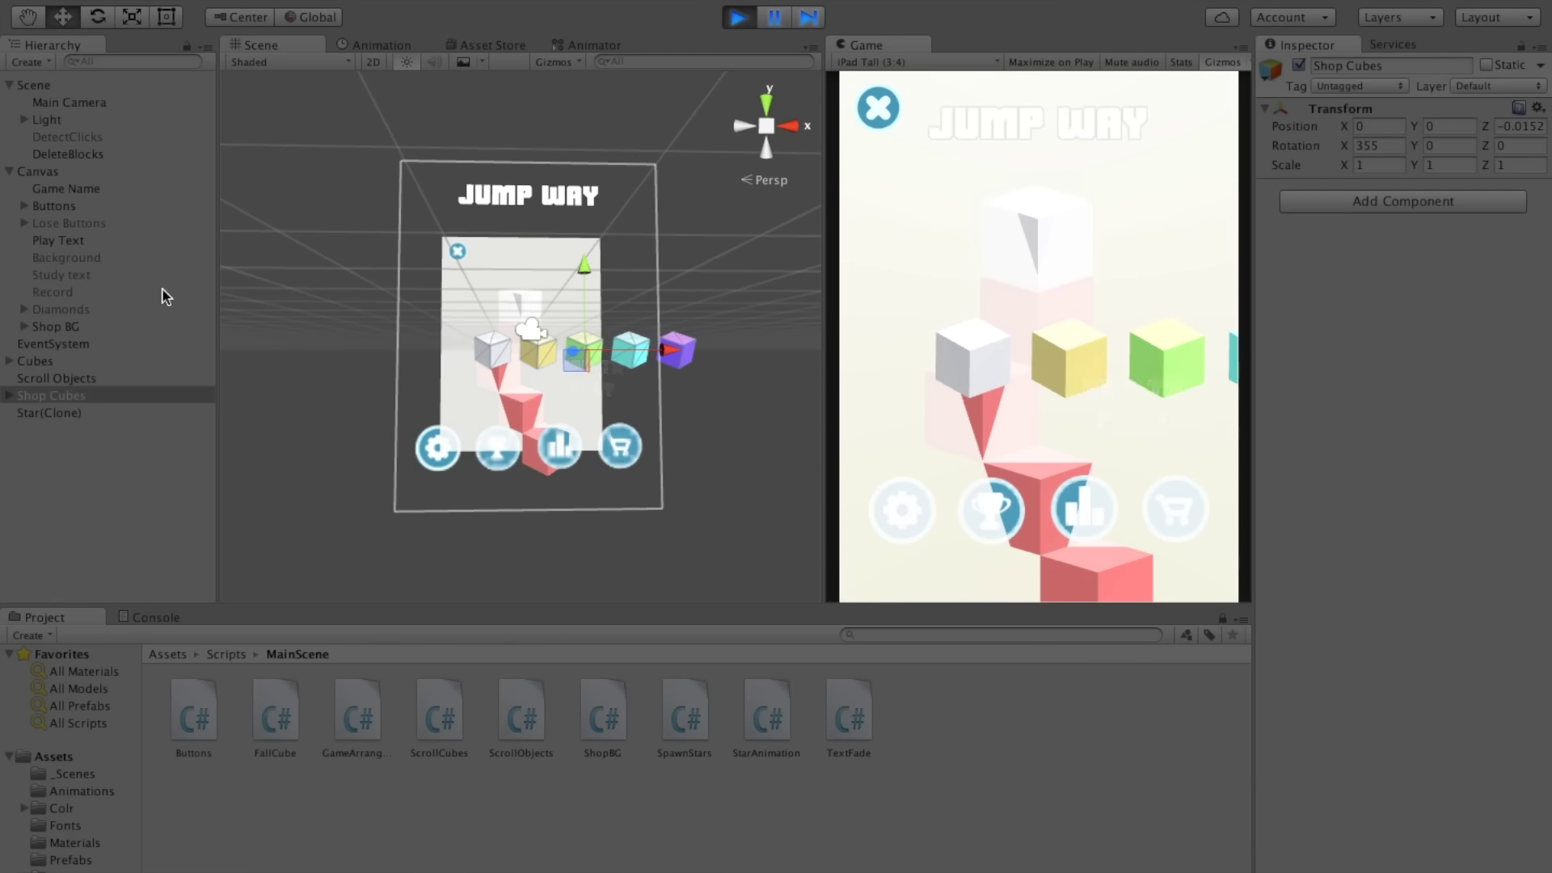
{"action": "left_click", "coordinate": [55, 325]}
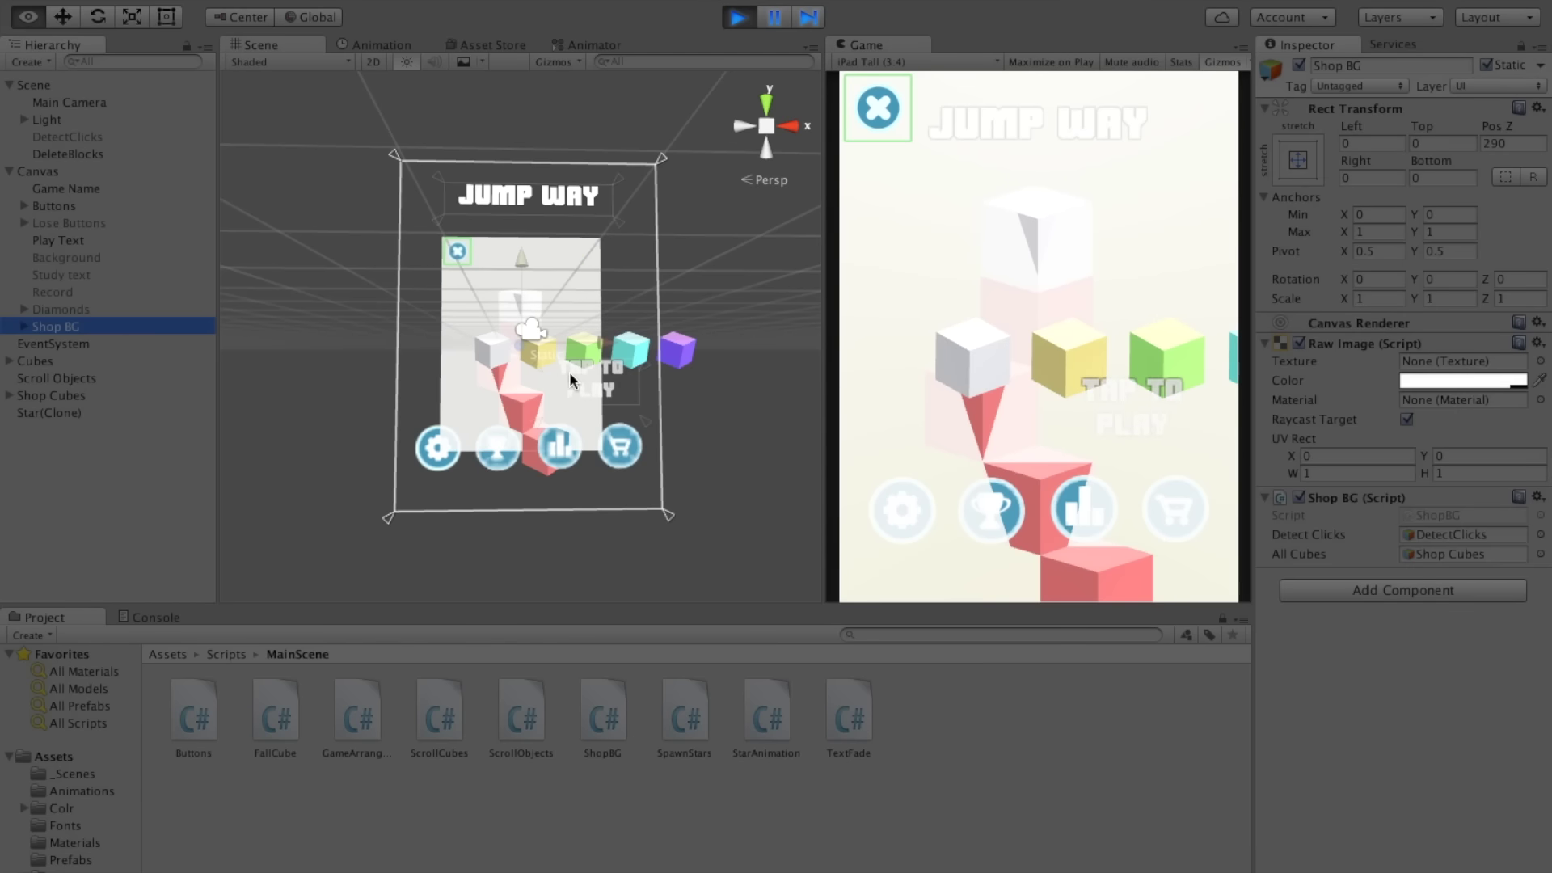
Step: Clear Shop BG's static flags, set its Pos Z to 170 and make it active
{"action": "left_click", "coordinate": [1486, 64]}
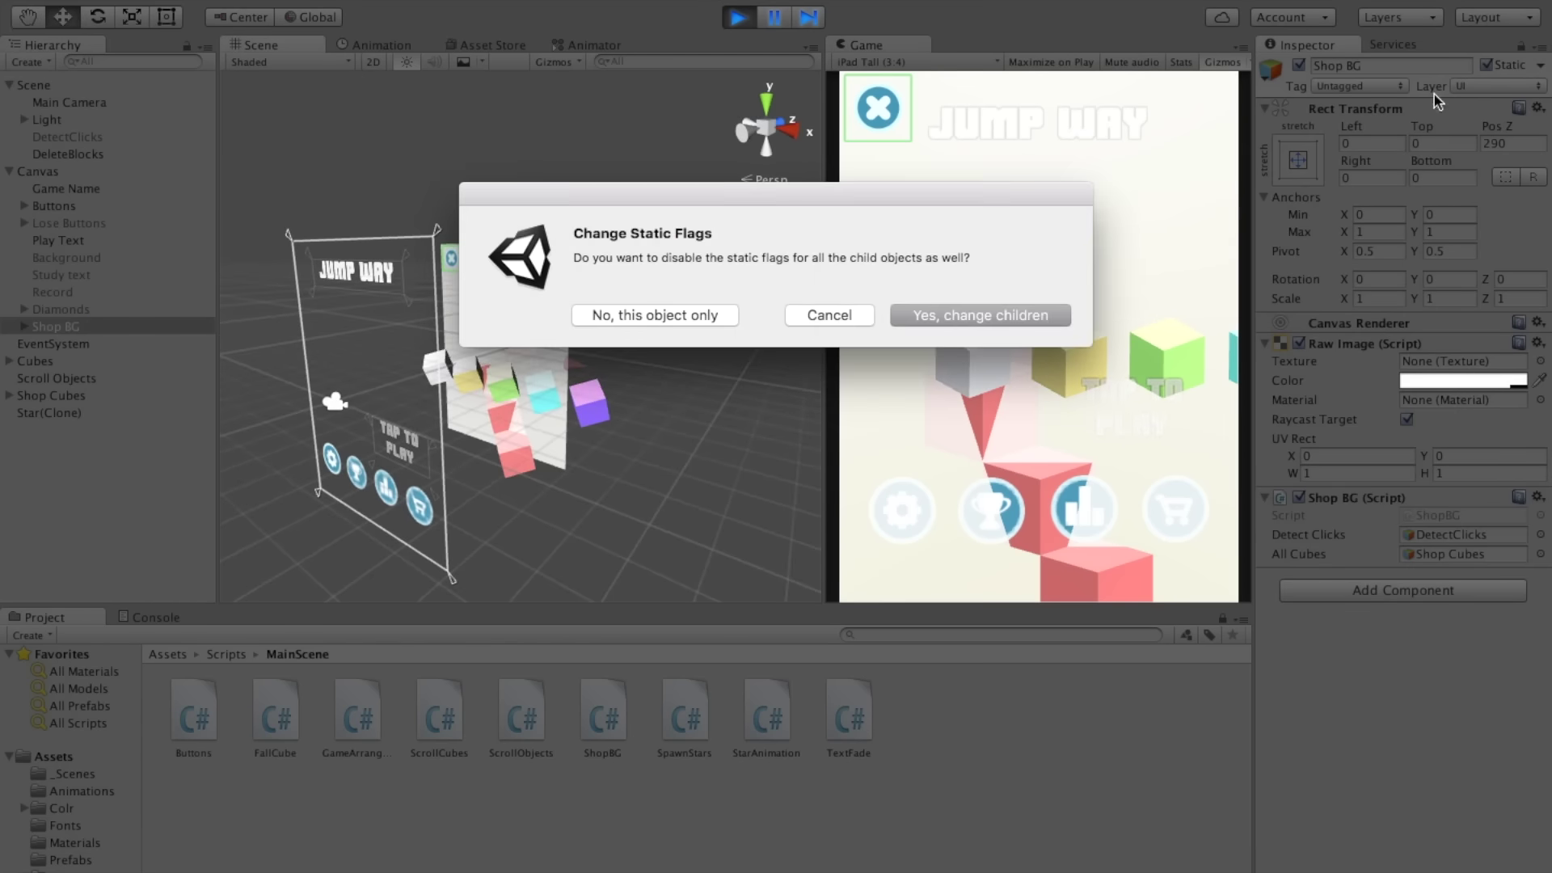
{"action": "left_click", "coordinate": [1020, 314]}
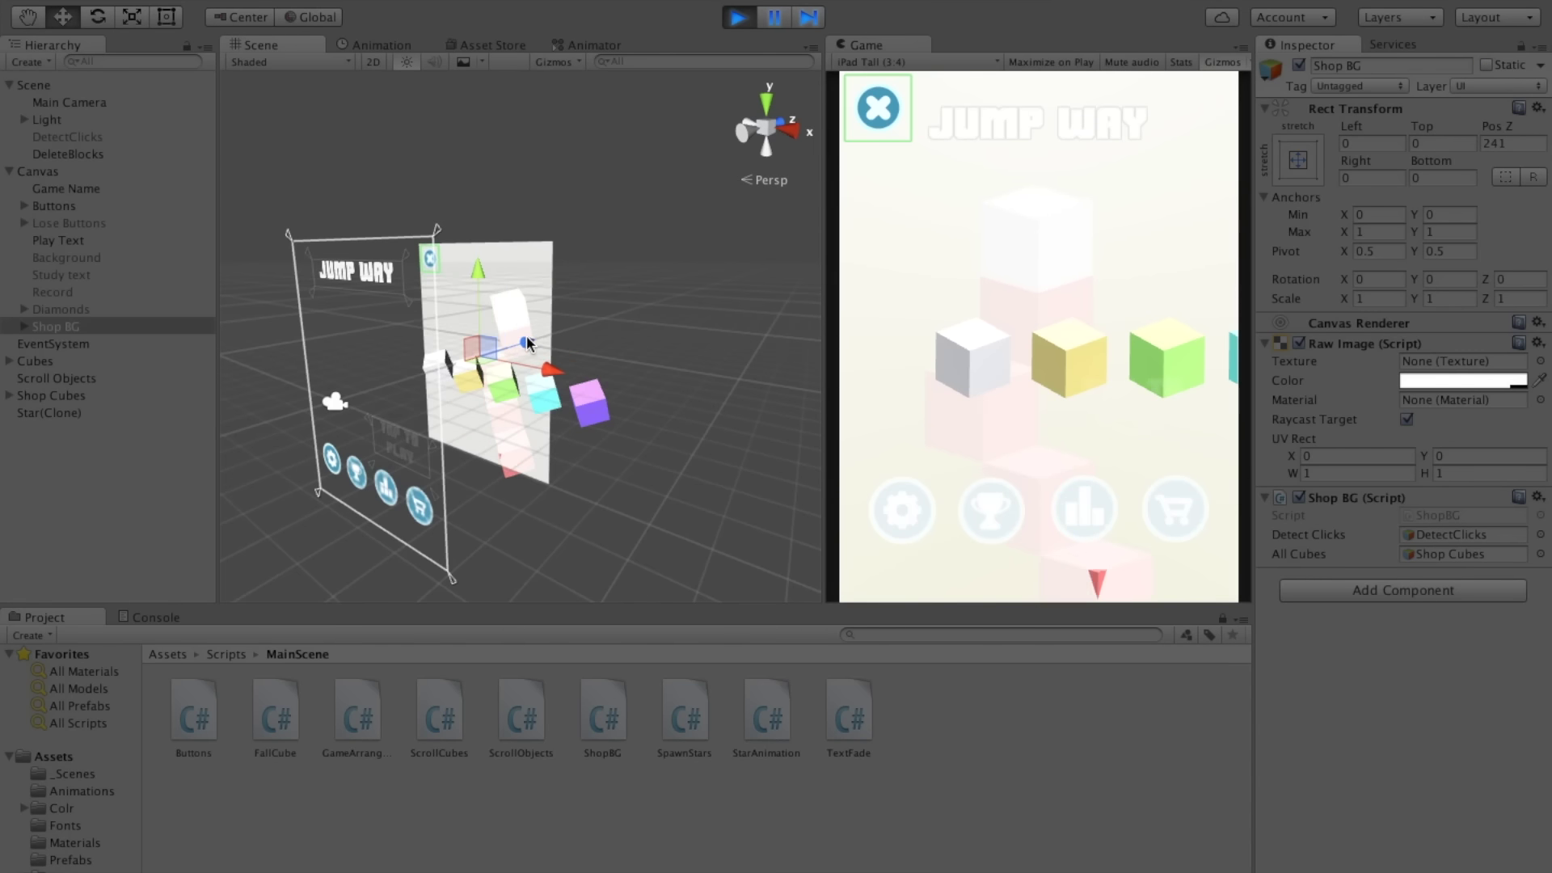
{"action": "mouse_move", "coordinate": [522, 340]}
{"action": "left_mouse_down"}
{"action": "mouse_move", "coordinate": [498, 346]}
{"action": "mouse_move", "coordinate": [511, 337]}
{"action": "left_mouse_up"}
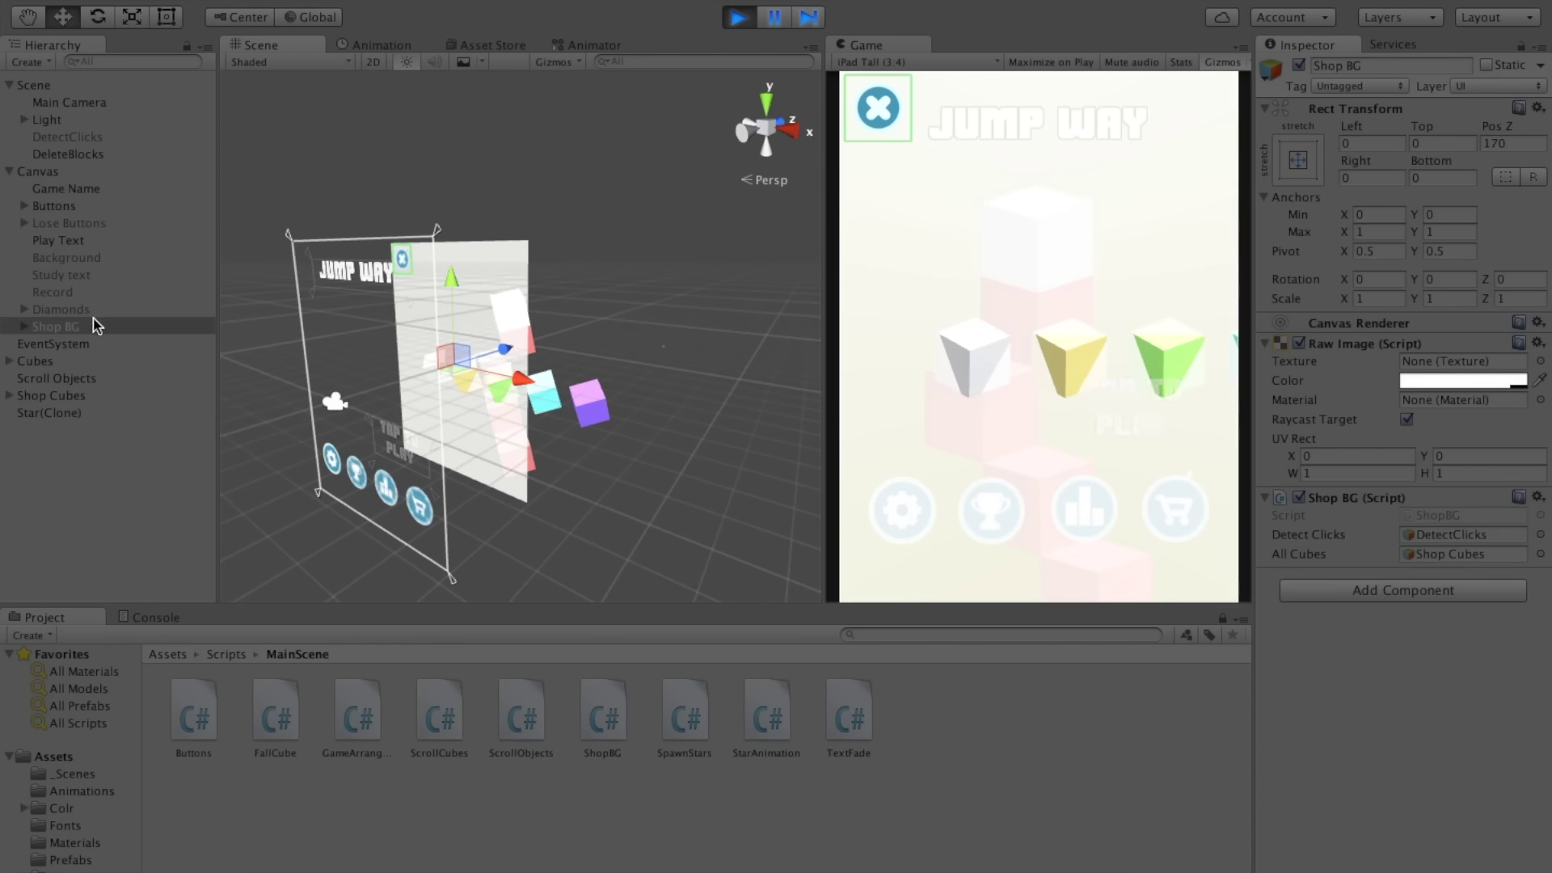
{"action": "left_click", "coordinate": [1510, 144]}
{"action": "key", "text": "ctrl+p"}
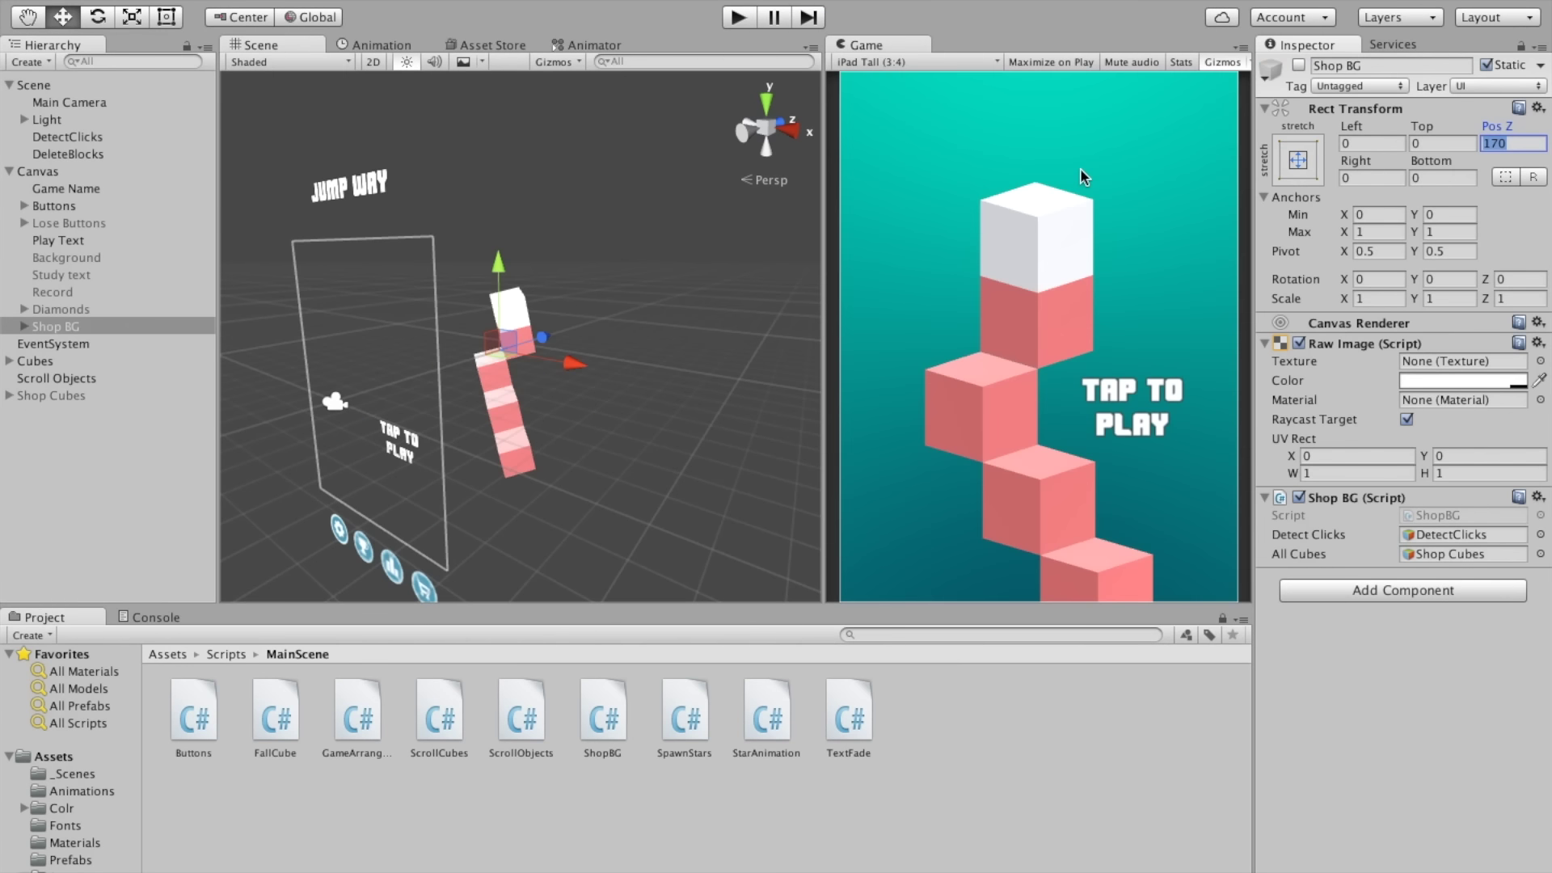
{"action": "type", "text": "250"}
{"action": "key", "text": "BackSpace"}
{"action": "key", "text": "BackSpace"}
{"action": "key", "text": "BackSpace"}
{"action": "type", "text": "170"}
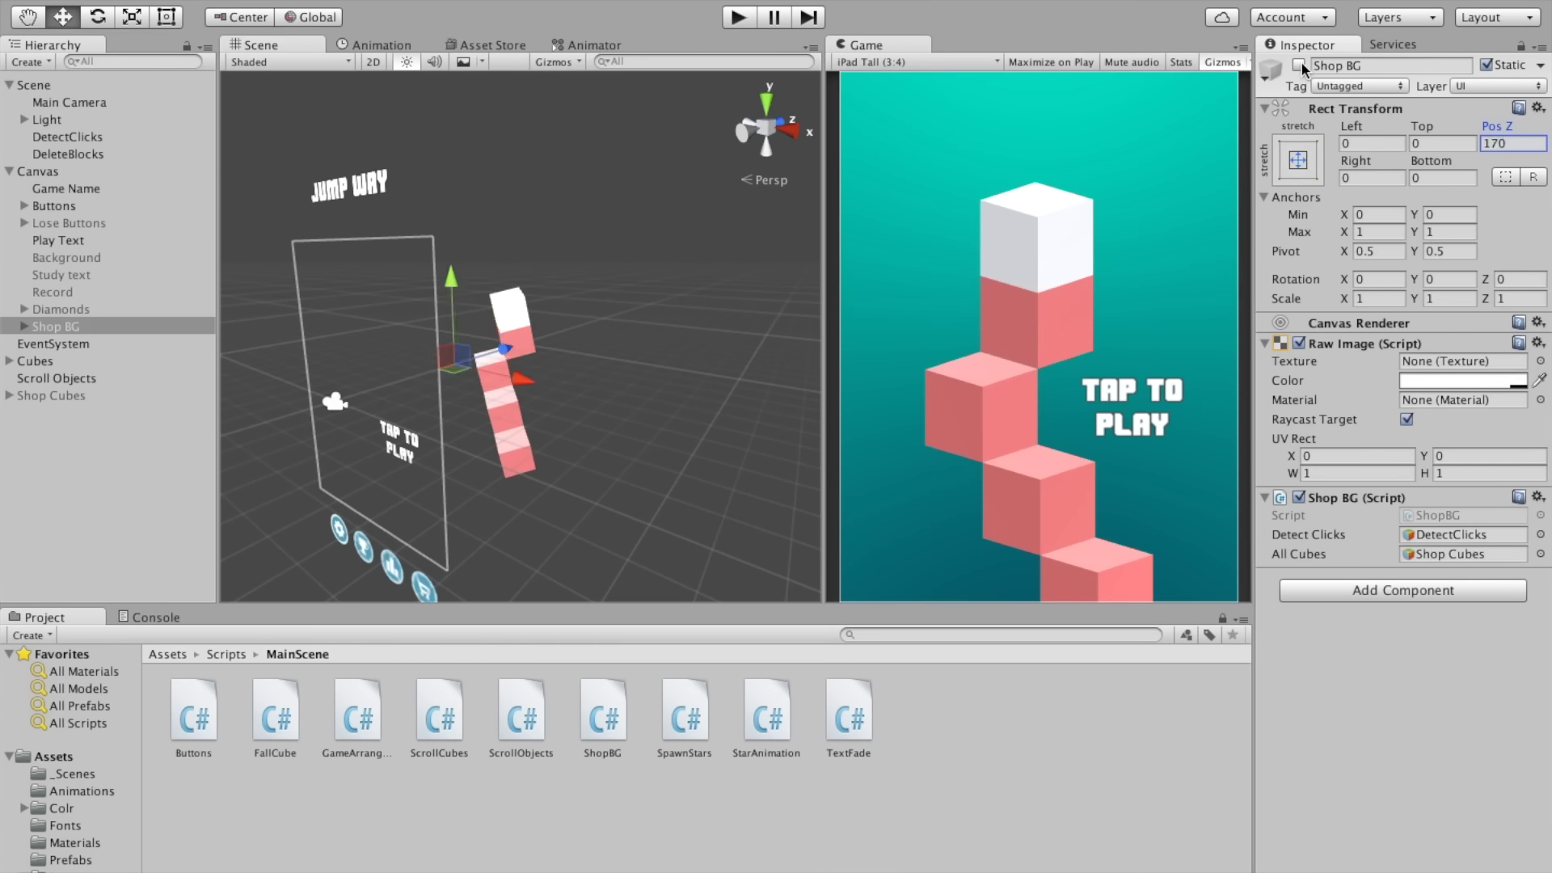
{"action": "left_click", "coordinate": [1298, 65]}
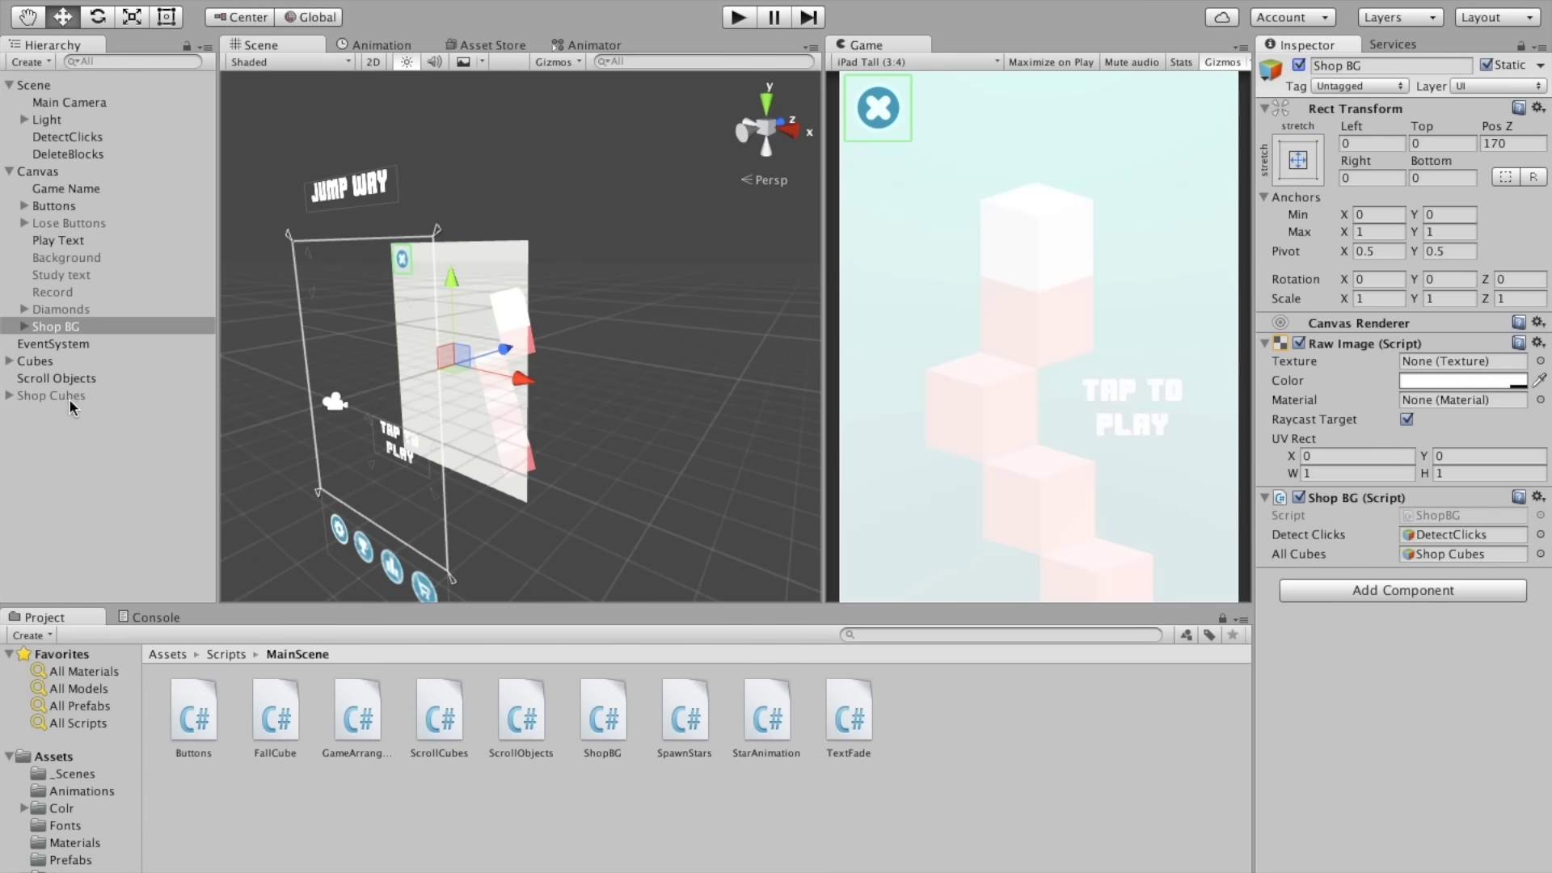
Step: Enable Shop Cubes, set its Position Z to -2, then disable it again
{"action": "left_click", "coordinate": [69, 396]}
{"action": "left_click", "coordinate": [1298, 65]}
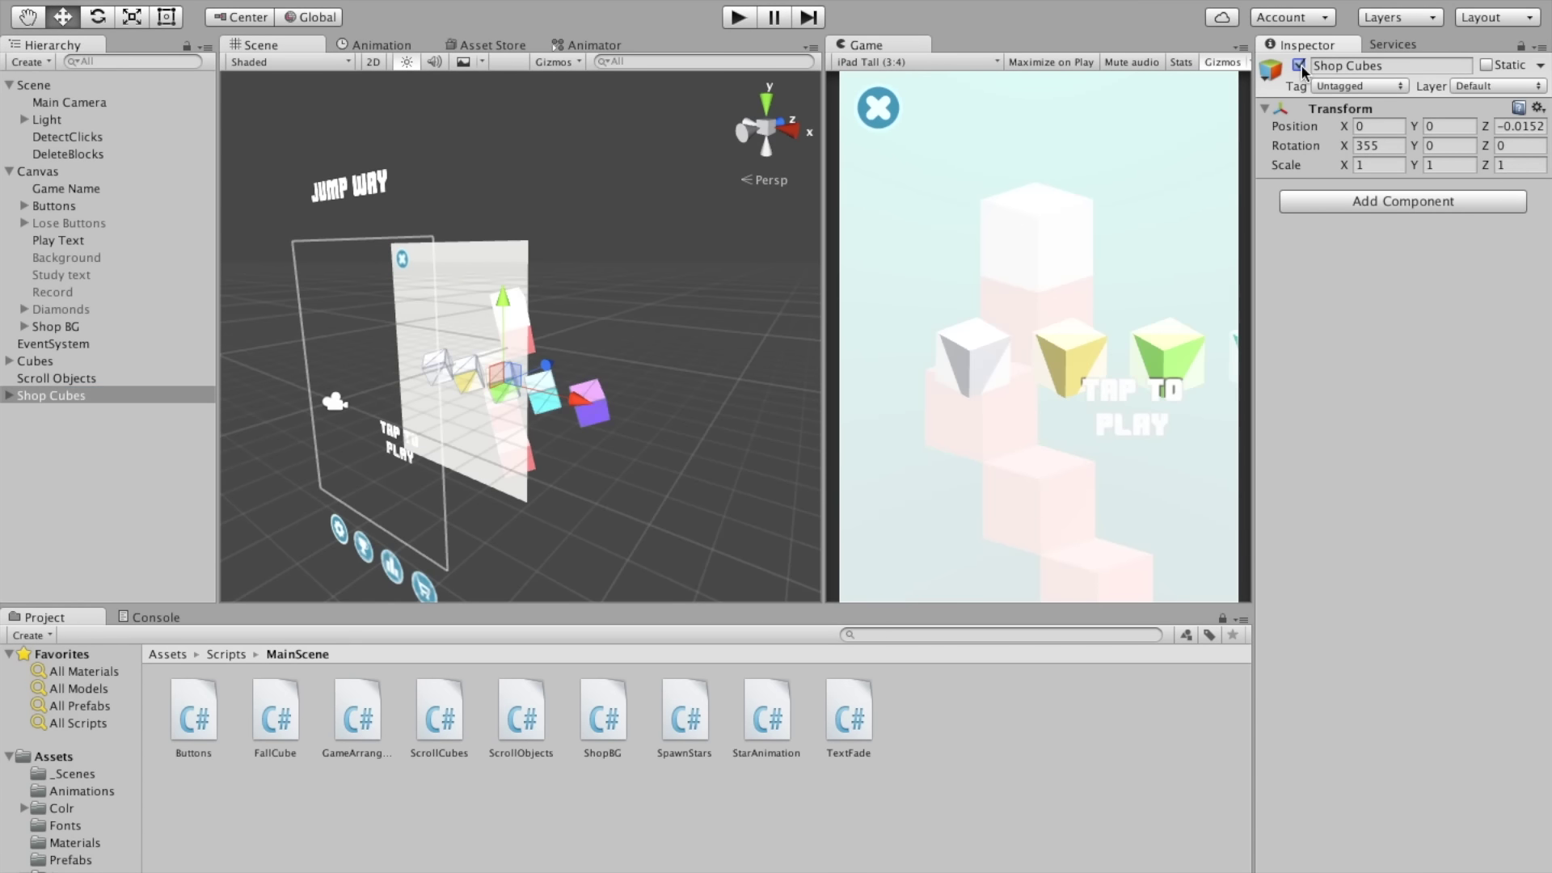
{"action": "left_click_drag", "start_coordinate": [1492, 124], "coordinate": [1435, 123]}
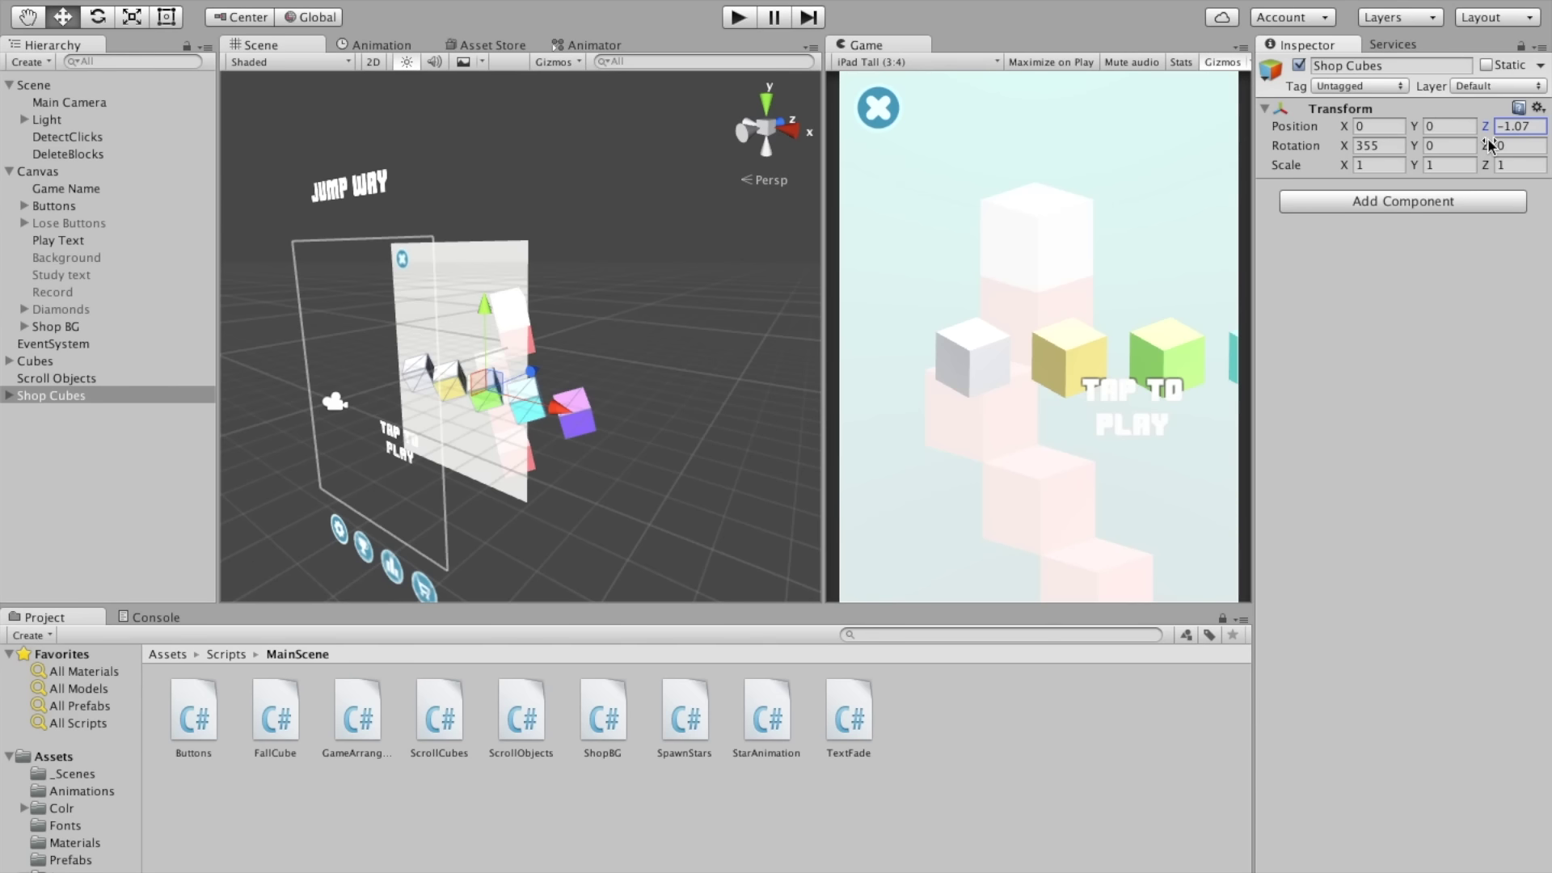
{"action": "left_click", "coordinate": [1520, 127]}
{"action": "type", "text": "-4"}
{"action": "key", "text": "BackSpace"}
{"action": "type", "text": "2"}
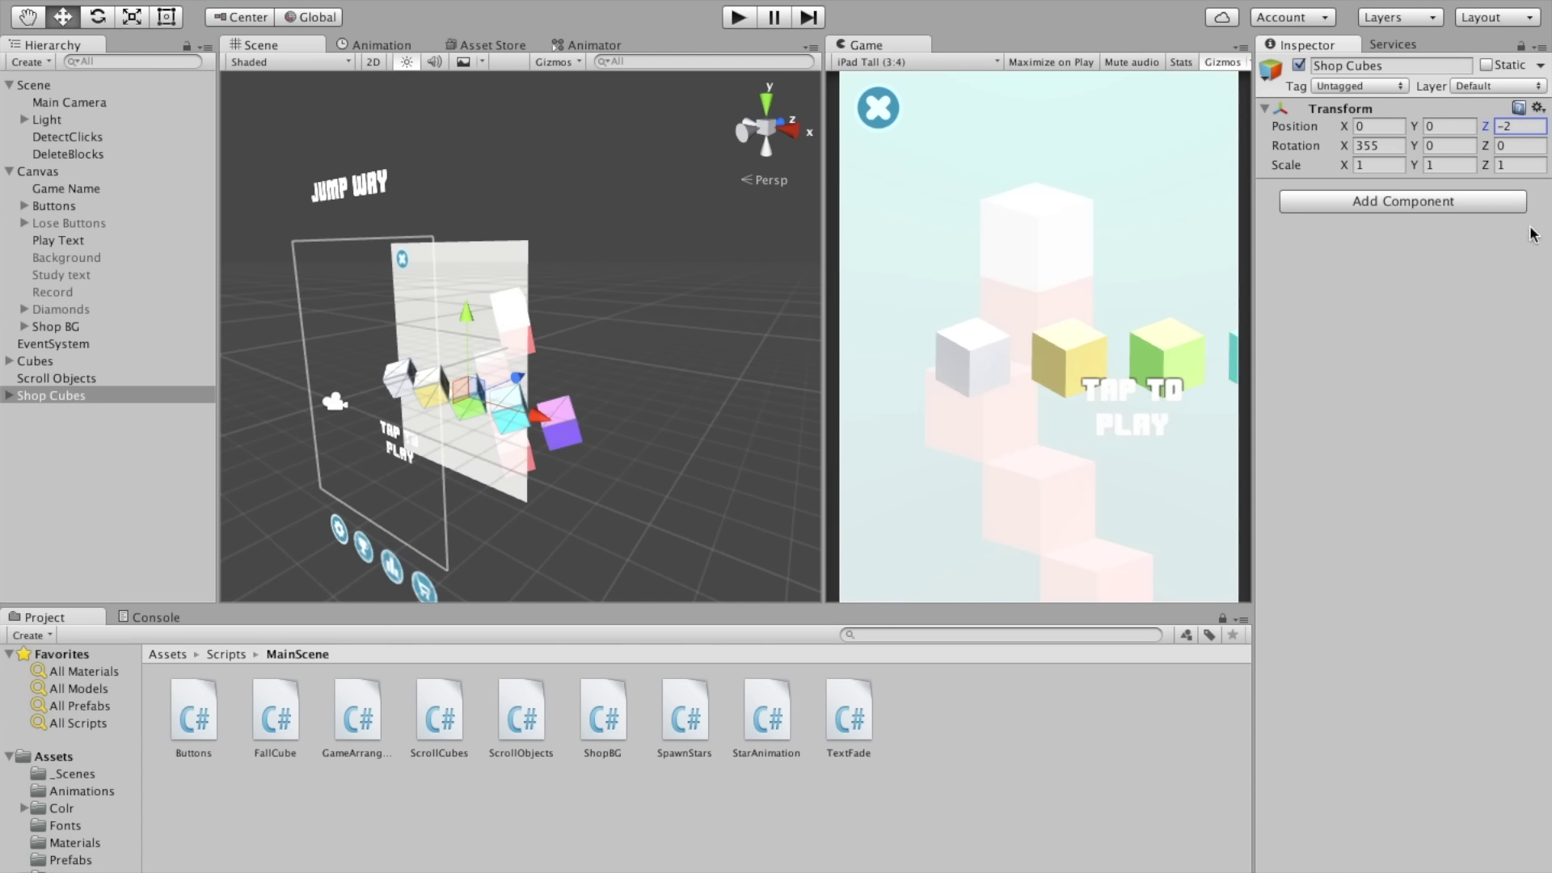
{"action": "left_click", "coordinate": [1299, 65]}
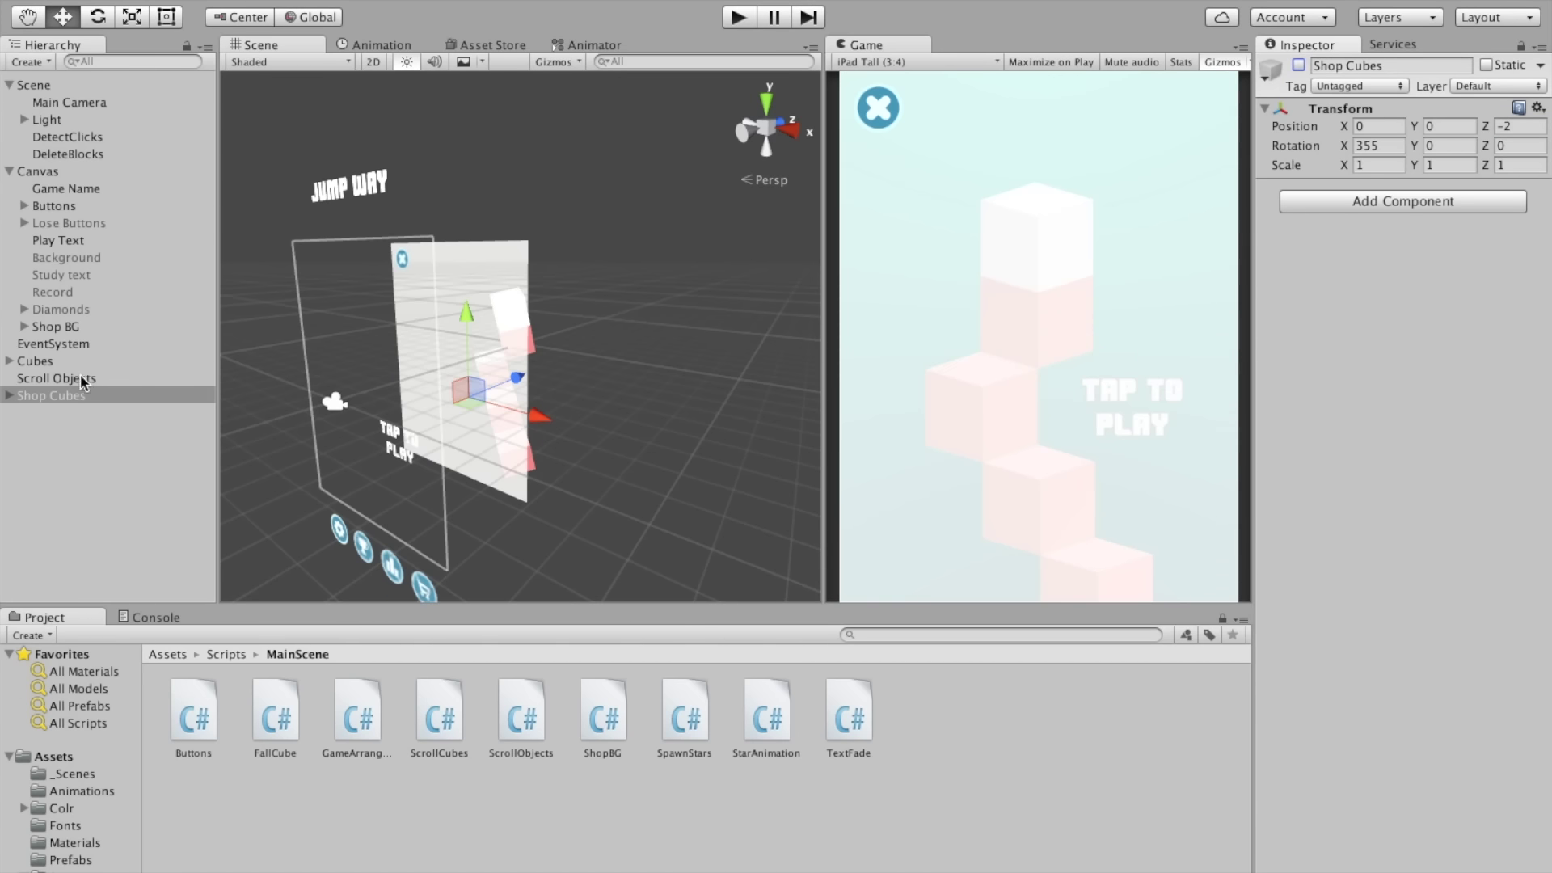
Step: Turn Shop BG off, select Scroll Objects and start Play mode
{"action": "left_click", "coordinate": [76, 327]}
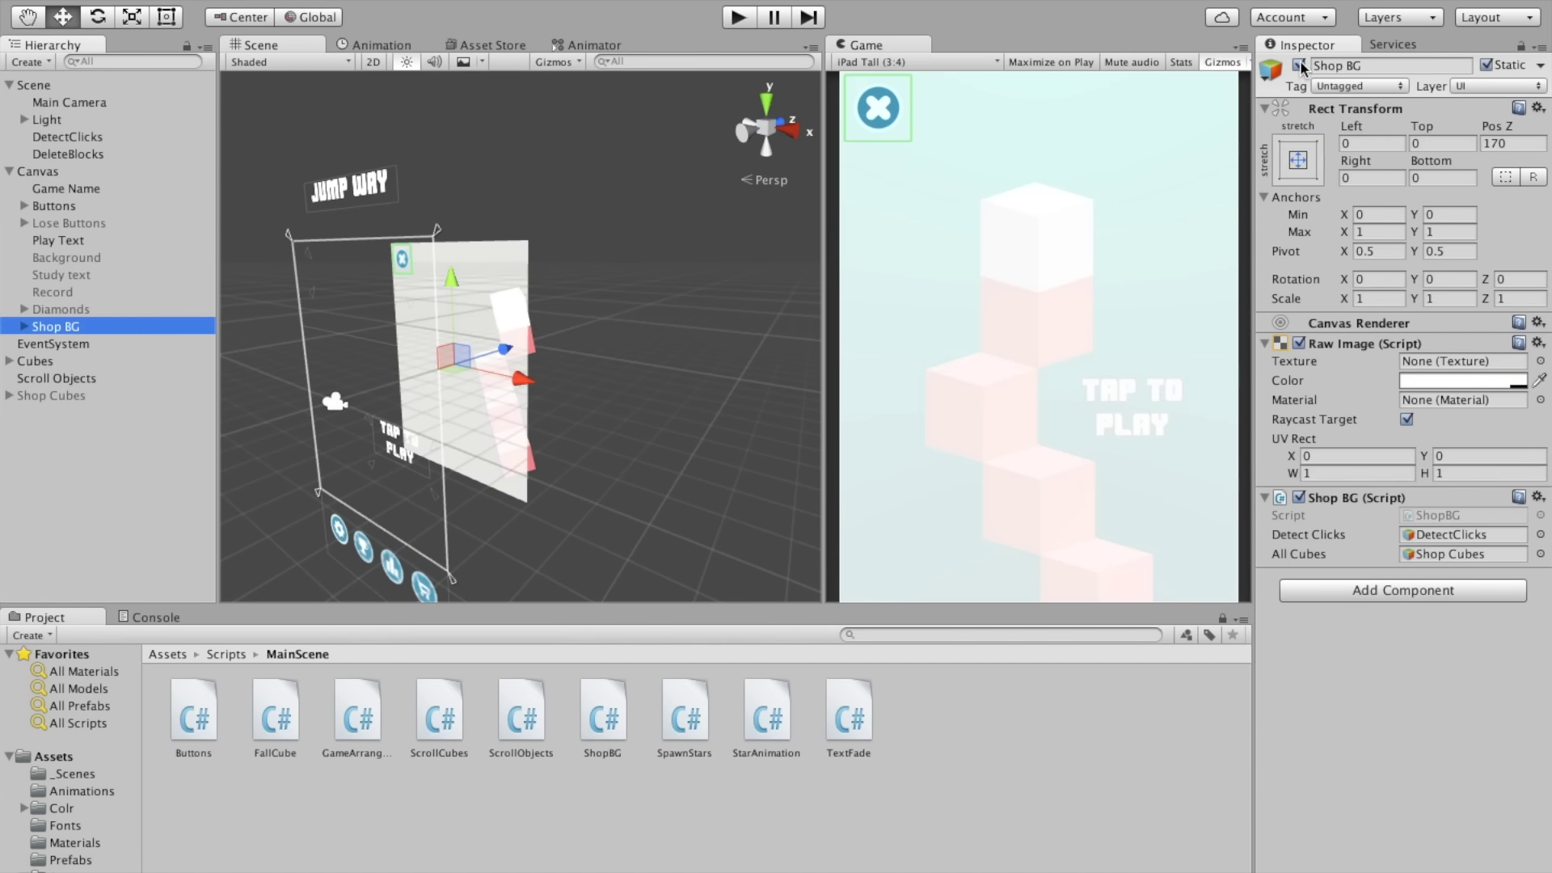
{"action": "left_click", "coordinate": [1299, 64]}
{"action": "left_click", "coordinate": [57, 378]}
{"action": "key", "text": "ctrl+p"}
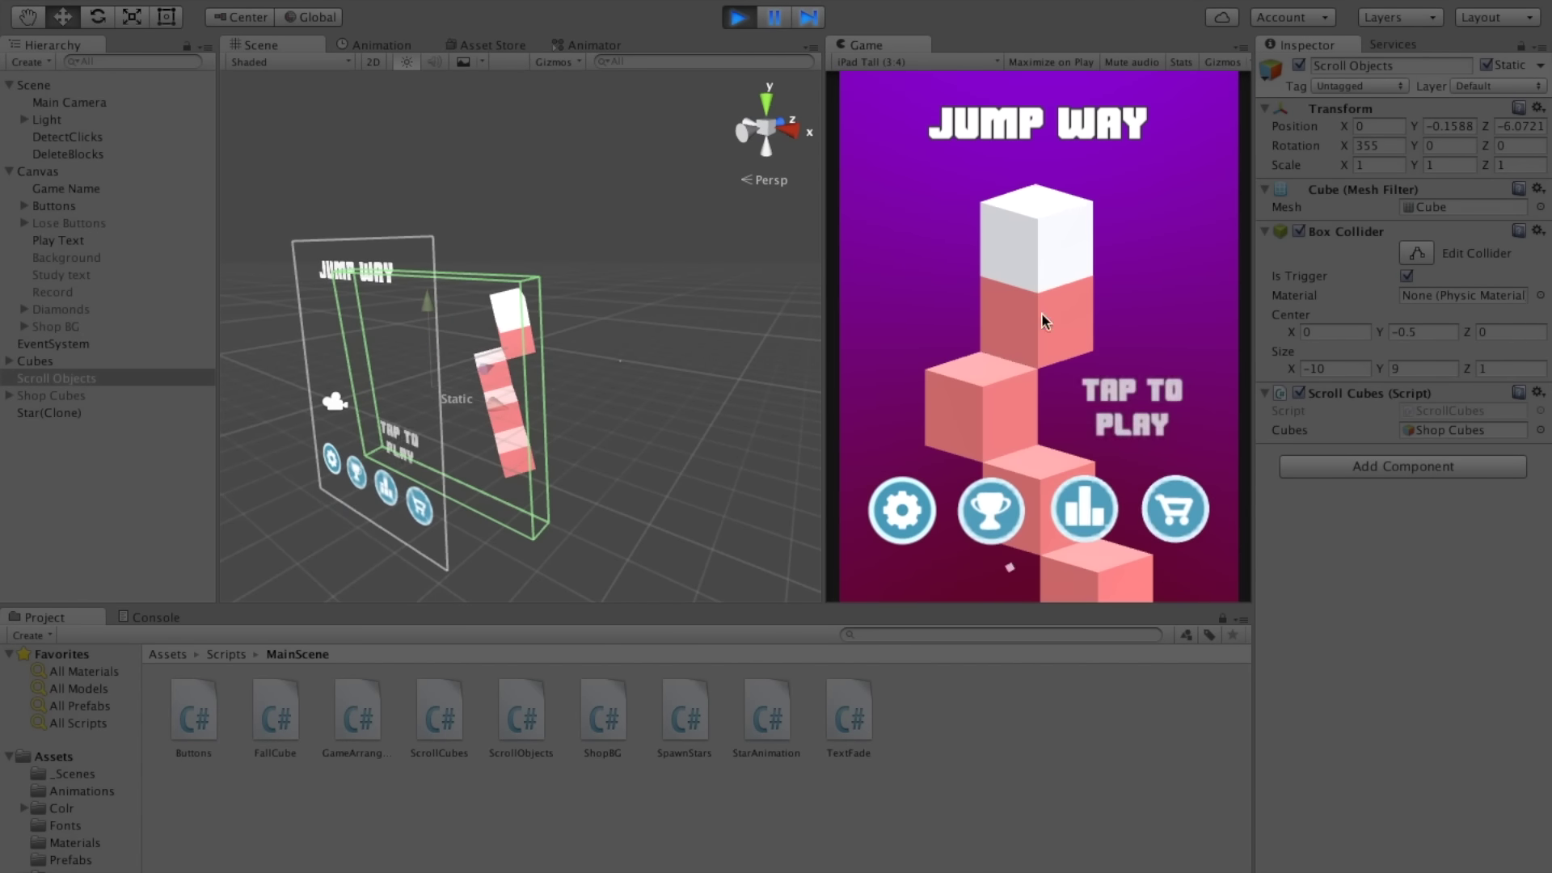
Step: Open, close and reopen the in-game shop, then drag sideways across the cube row
{"action": "left_click", "coordinate": [1175, 505]}
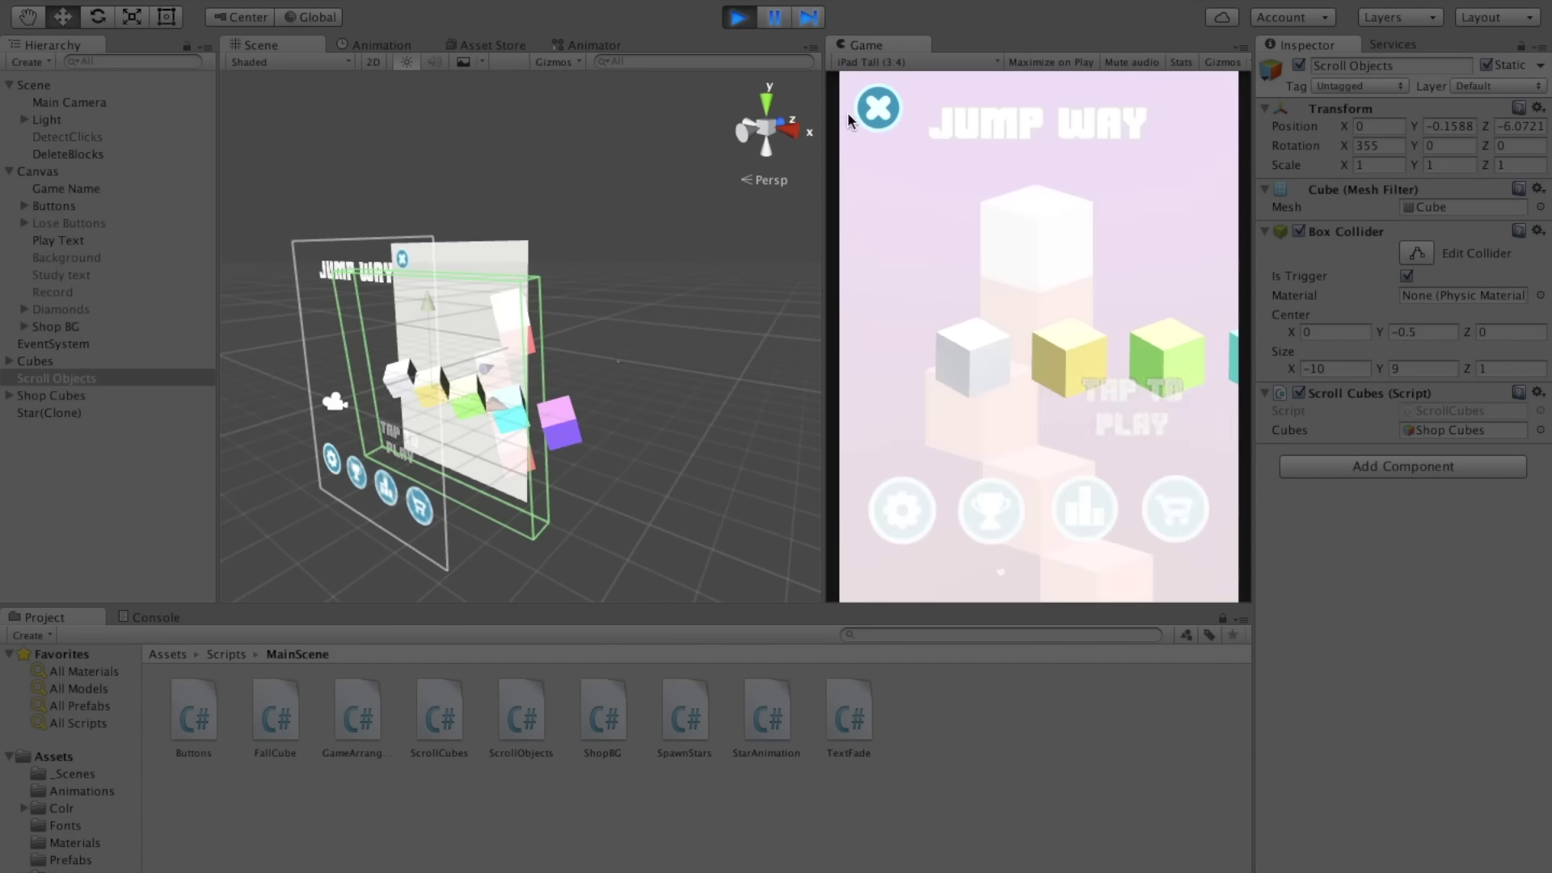
{"action": "left_click", "coordinate": [878, 107]}
{"action": "left_click", "coordinate": [958, 493]}
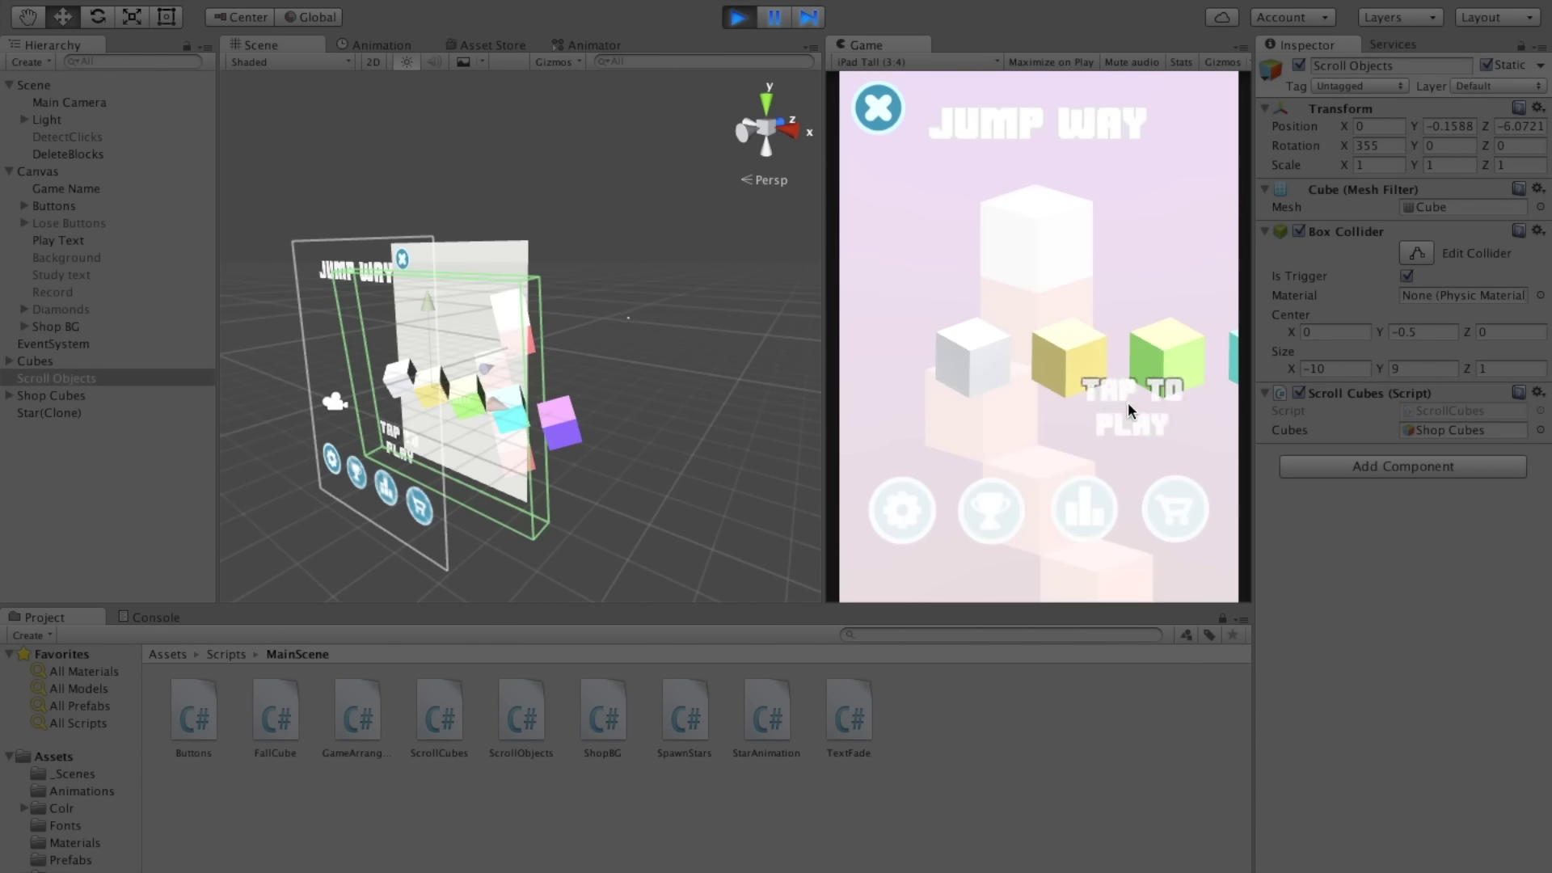
{"action": "left_click_drag", "start_coordinate": [1061, 332], "coordinate": [963, 383]}
Step: Stop the game and add a playTxt field after allCubes in ShopBG.cs
{"action": "key", "text": "ctrl+p"}
{"action": "key", "text": "ctrl+Left"}
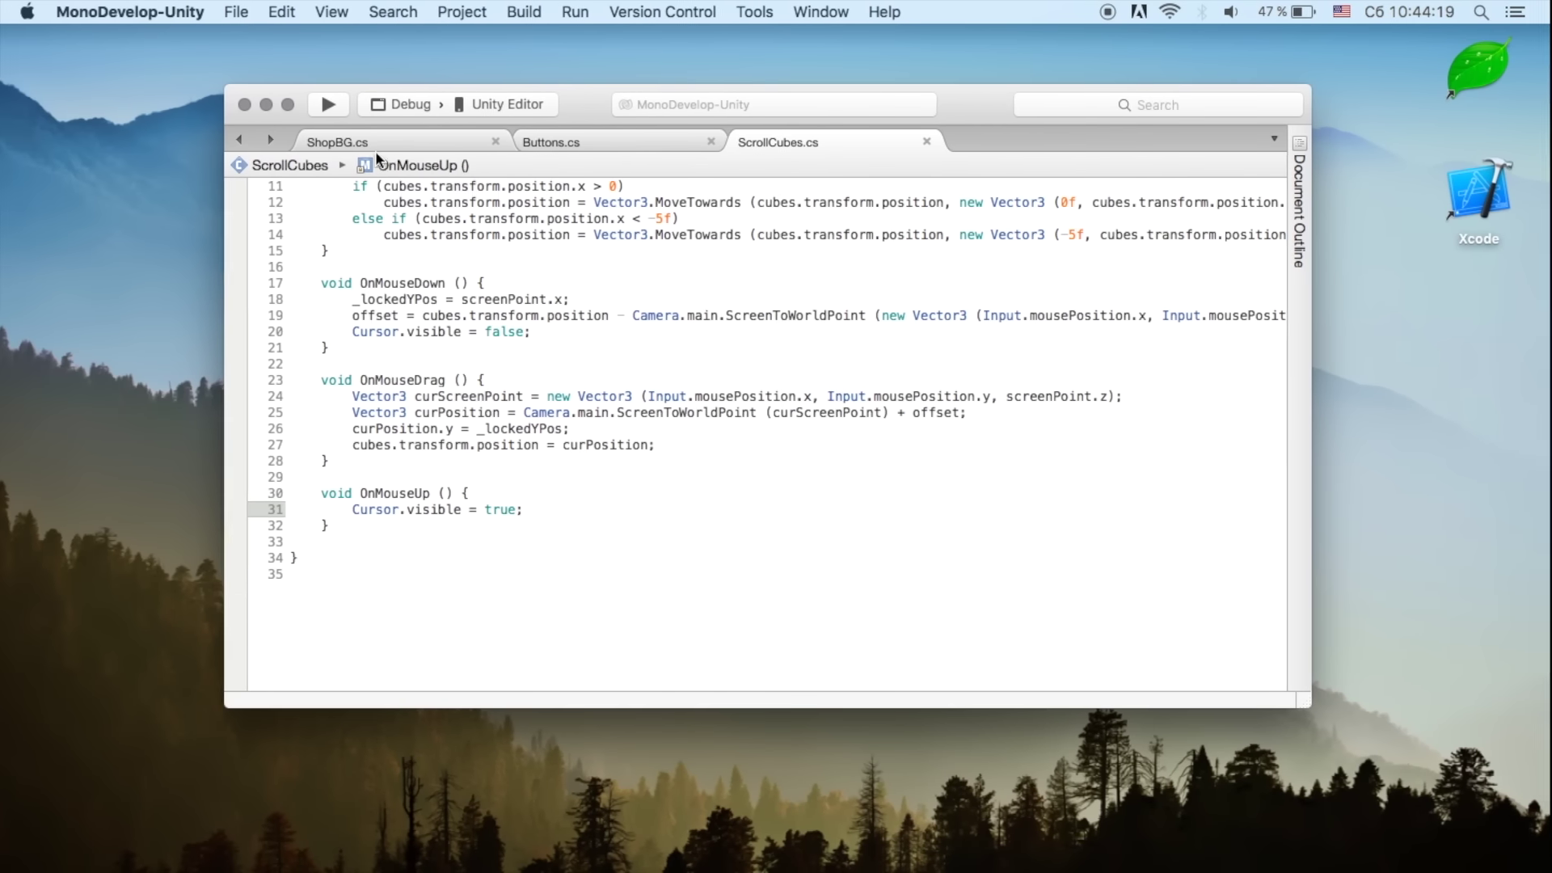
{"action": "left_click", "coordinate": [340, 141]}
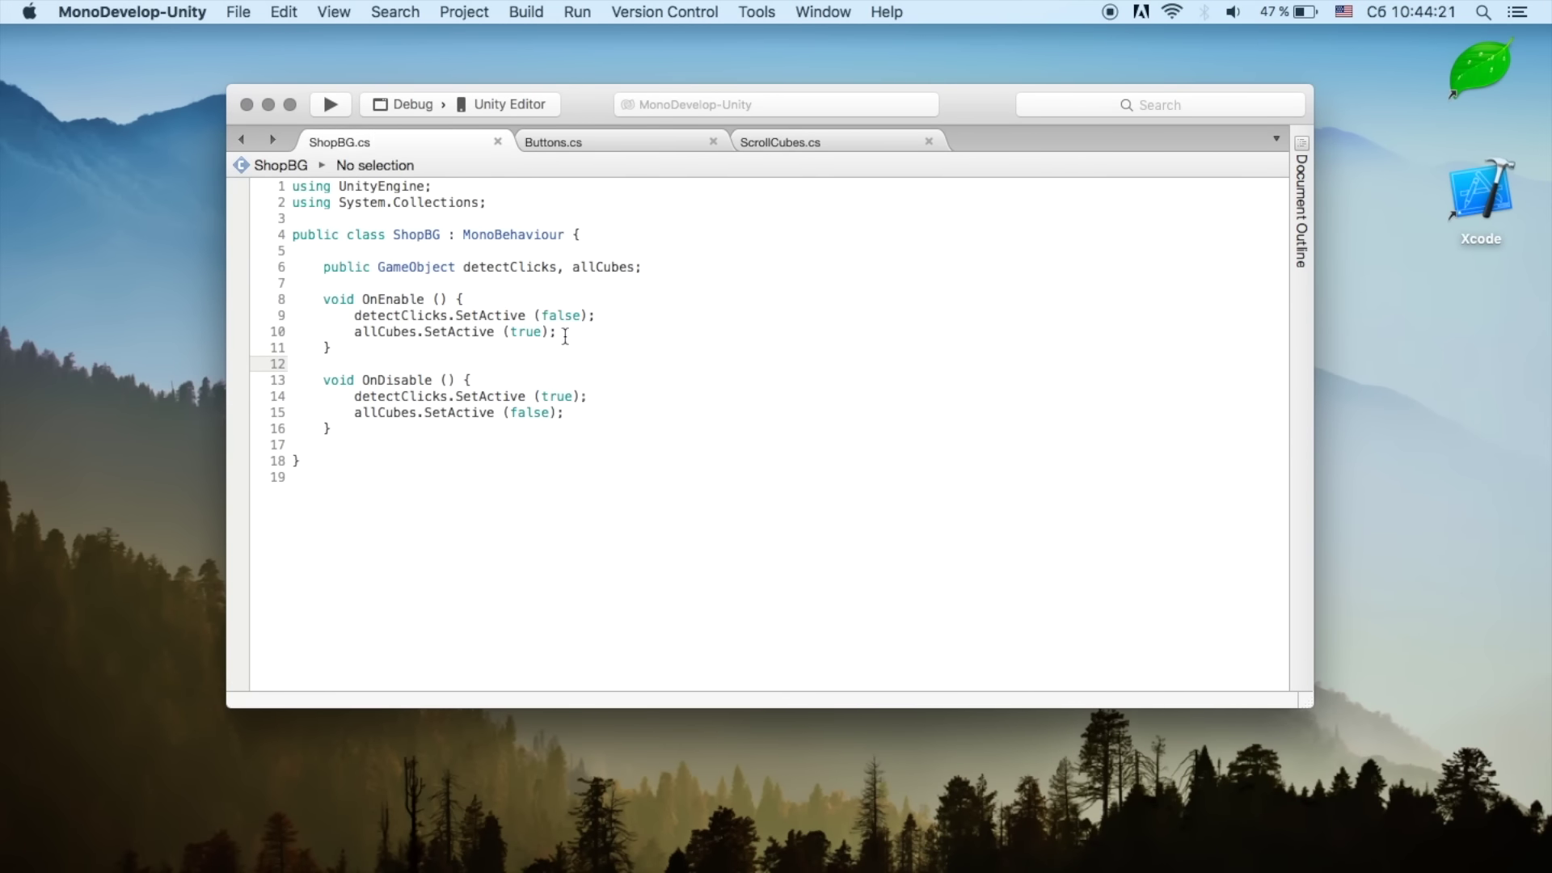
{"action": "left_click", "coordinate": [634, 267]}
{"action": "type", "text": ", t"}
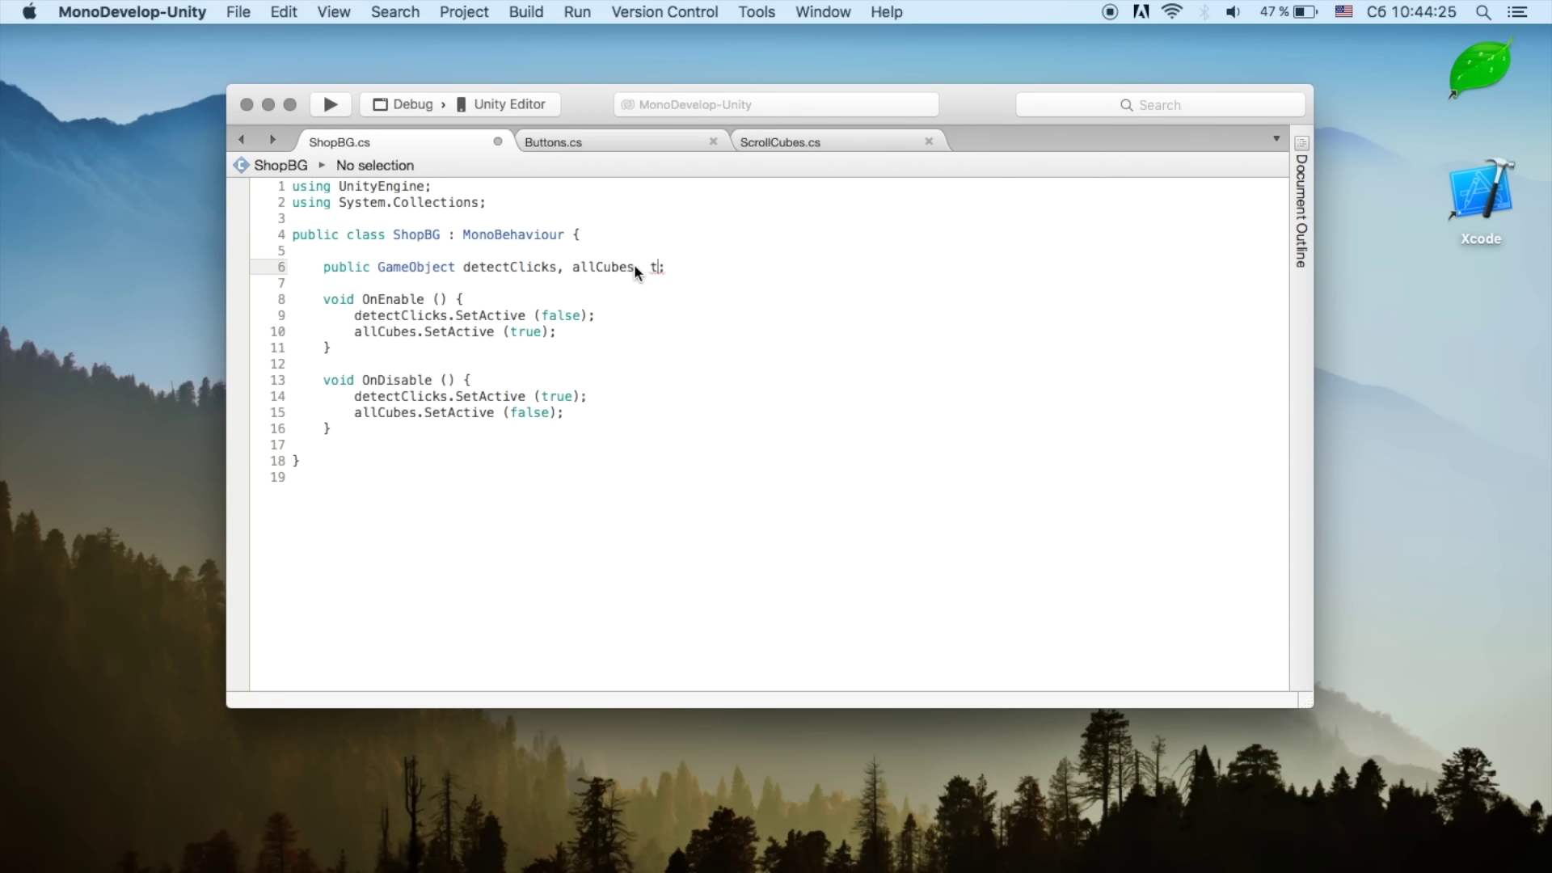
{"action": "key", "text": "BackSpace"}
{"action": "type", "text": "playT"}
{"action": "type", "text": "xt"}
{"action": "left_click", "coordinate": [665, 279]}
Step: Add 'playTxt.SetActive (false);' at the start of OnEnable
{"action": "double_click", "coordinate": [676, 266]}
{"action": "key", "text": "super+c"}
{"action": "left_click", "coordinate": [599, 326]}
{"action": "key", "text": "Up"}
{"action": "key", "text": "Up"}
{"action": "key", "text": "Return"}
{"action": "key", "text": "super+v"}
{"action": "type", "text": "."}
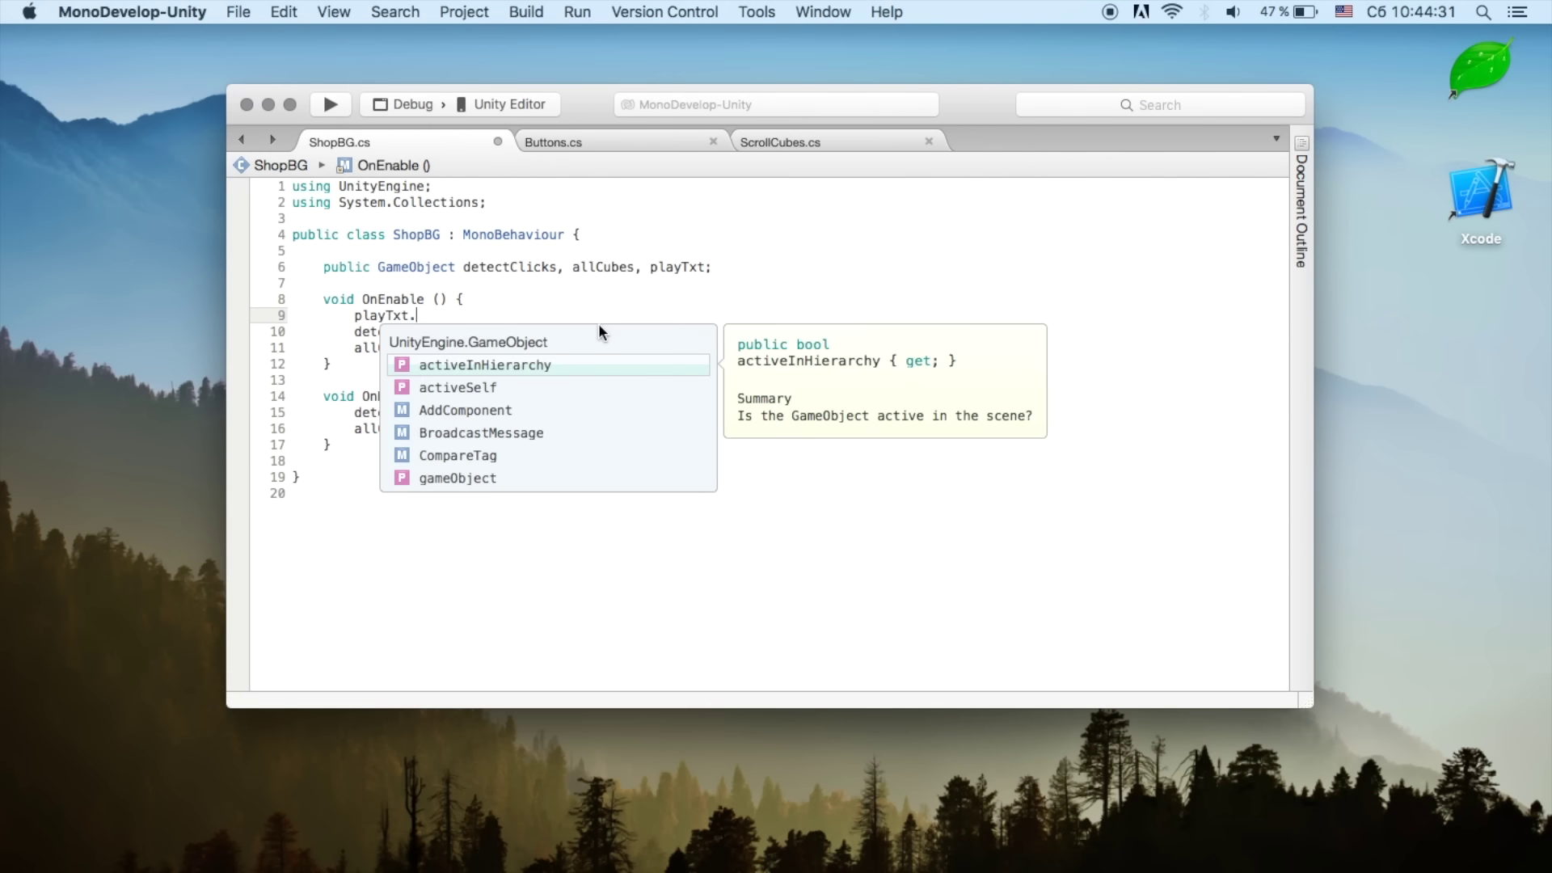
{"action": "type", "text": "SetA"}
{"action": "key", "text": "Return"}
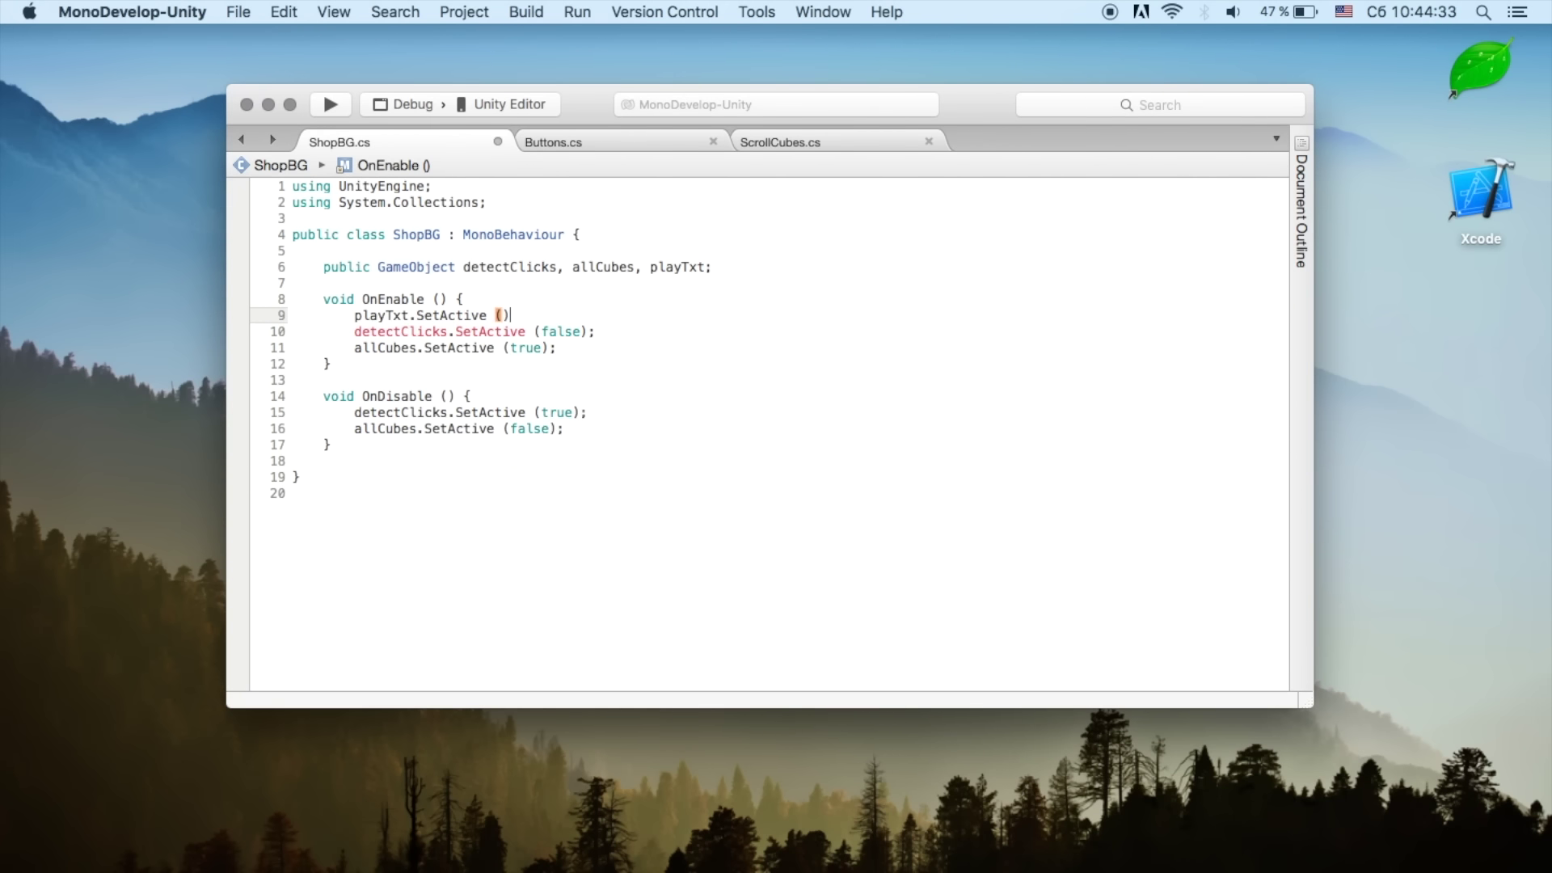
{"action": "type", "text": "false"}
{"action": "key", "text": "Return"}
Step: Add 'playTxt.SetActive (true);' at the start of OnDisable
{"action": "key", "text": "End"}
{"action": "key", "text": "shift+Home"}
{"action": "key", "text": "super+c"}
{"action": "left_click", "coordinate": [614, 396]}
{"action": "key", "text": "Return"}
{"action": "key", "text": "super+v"}
{"action": "key", "text": "Left"}
{"action": "key", "text": "Left"}
{"action": "key", "text": "alt+shift+Left"}
{"action": "type", "text": "true"}
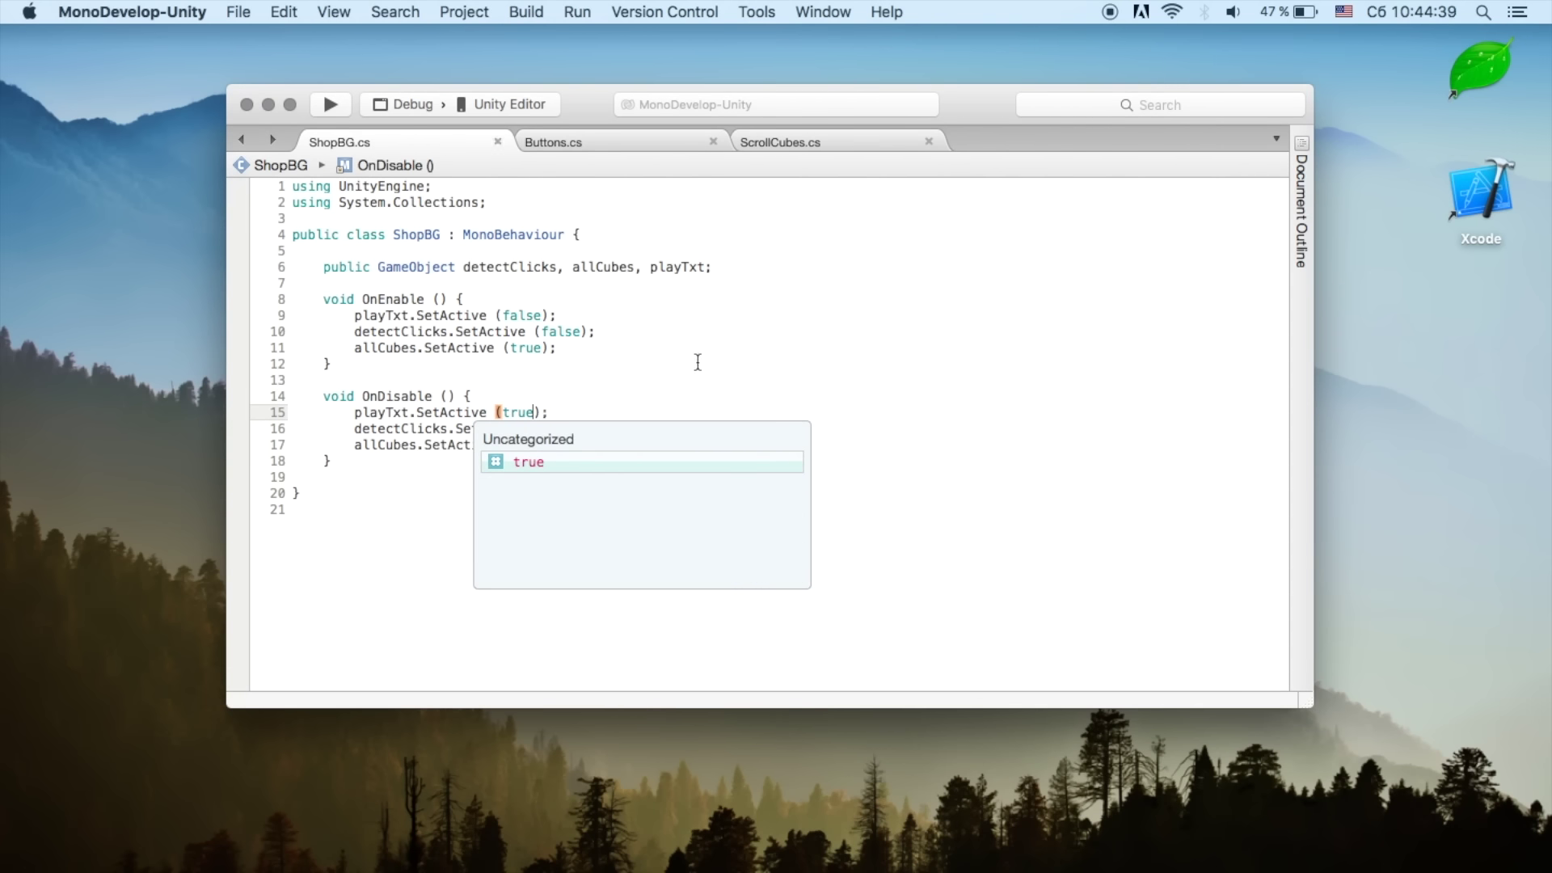
{"action": "left_click", "coordinate": [699, 363]}
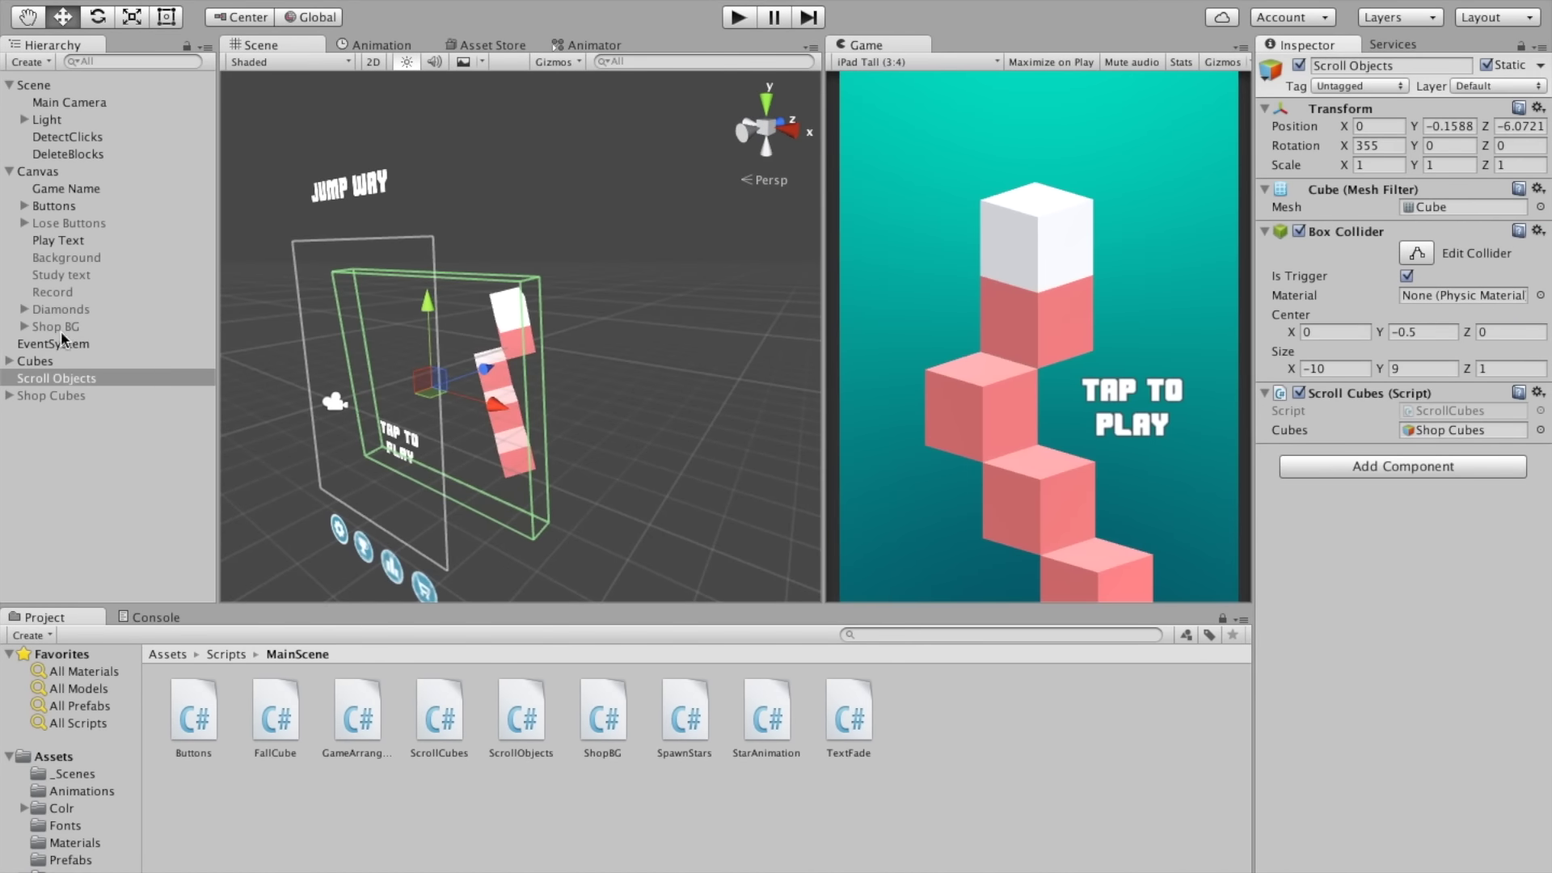
Step: Assign Play Text to Shop BG's Play Txt field and start the game
{"action": "left_click", "coordinate": [58, 326]}
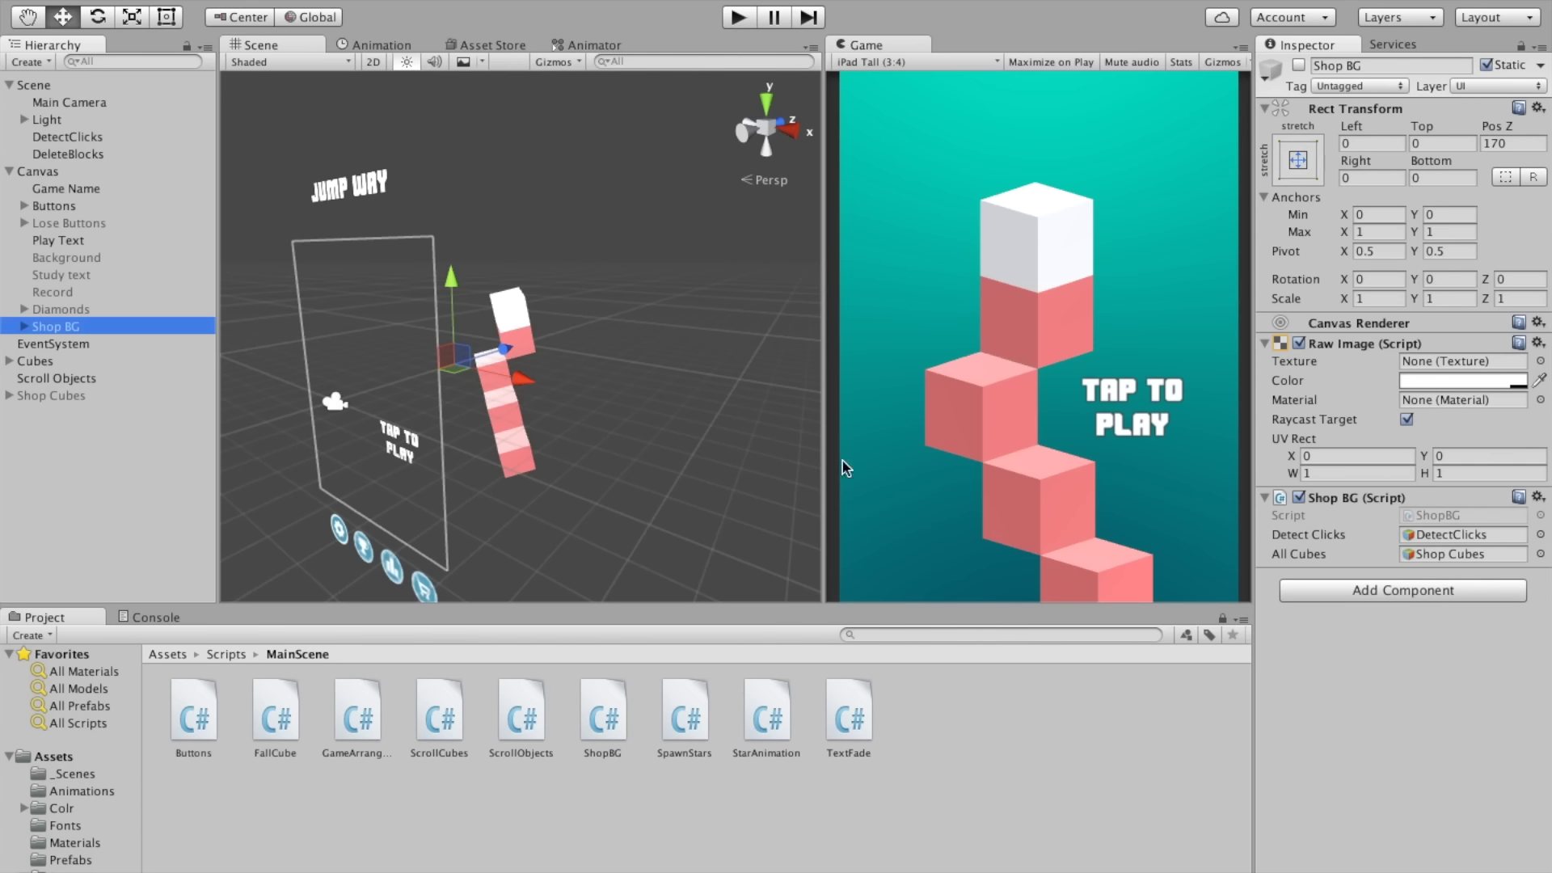
{"action": "left_click_drag", "start_coordinate": [60, 241], "coordinate": [1428, 574]}
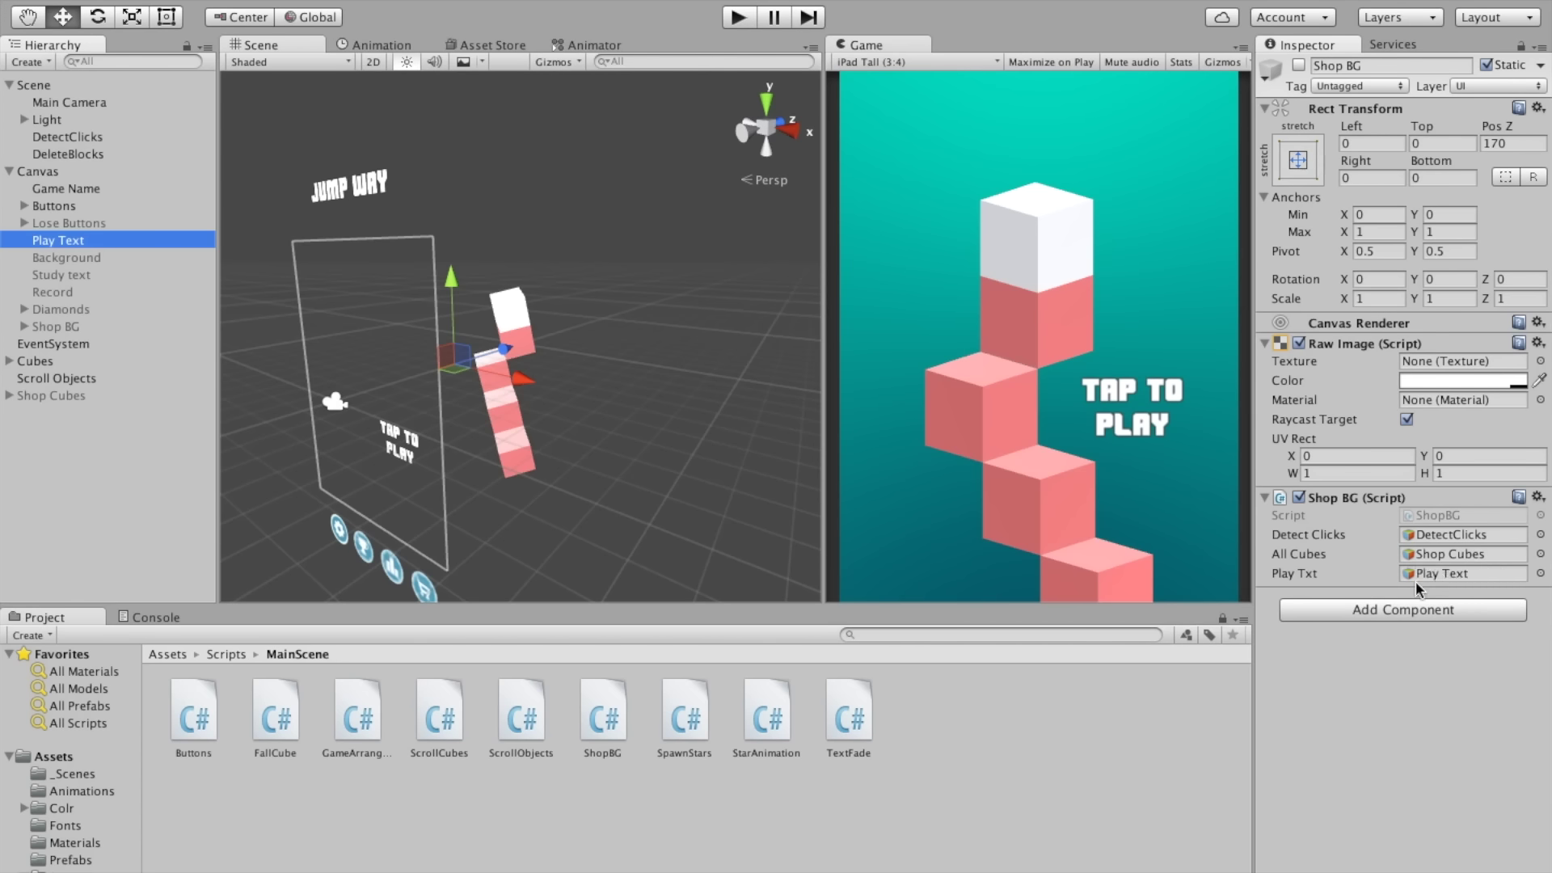
{"action": "key", "text": "ctrl+p"}
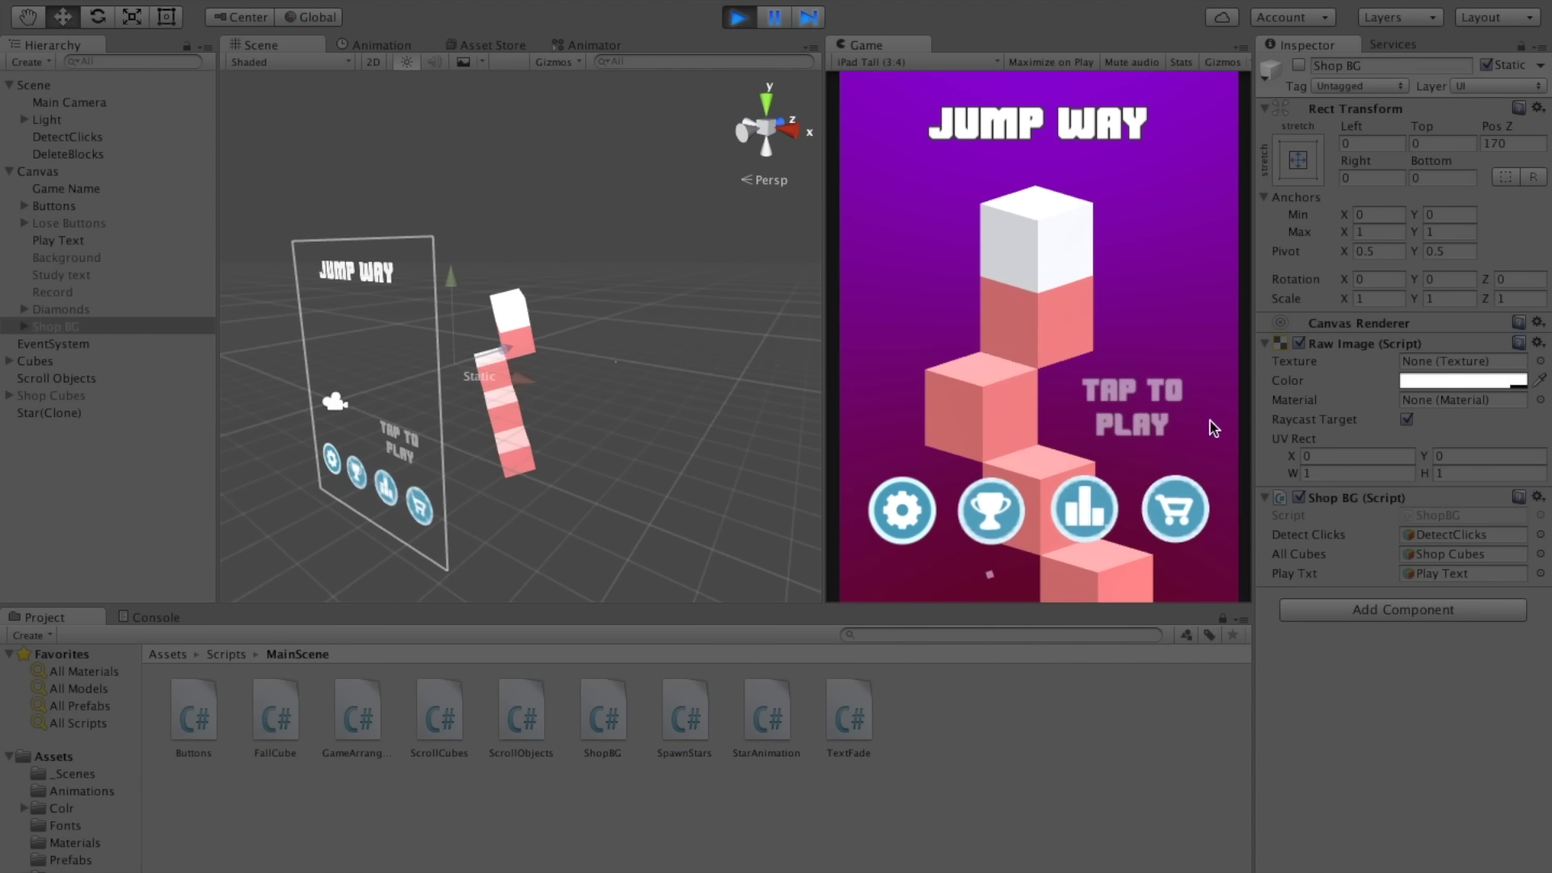
Step: Open and close the shop, scroll its cubes, then stop the game
{"action": "left_click", "coordinate": [1183, 507]}
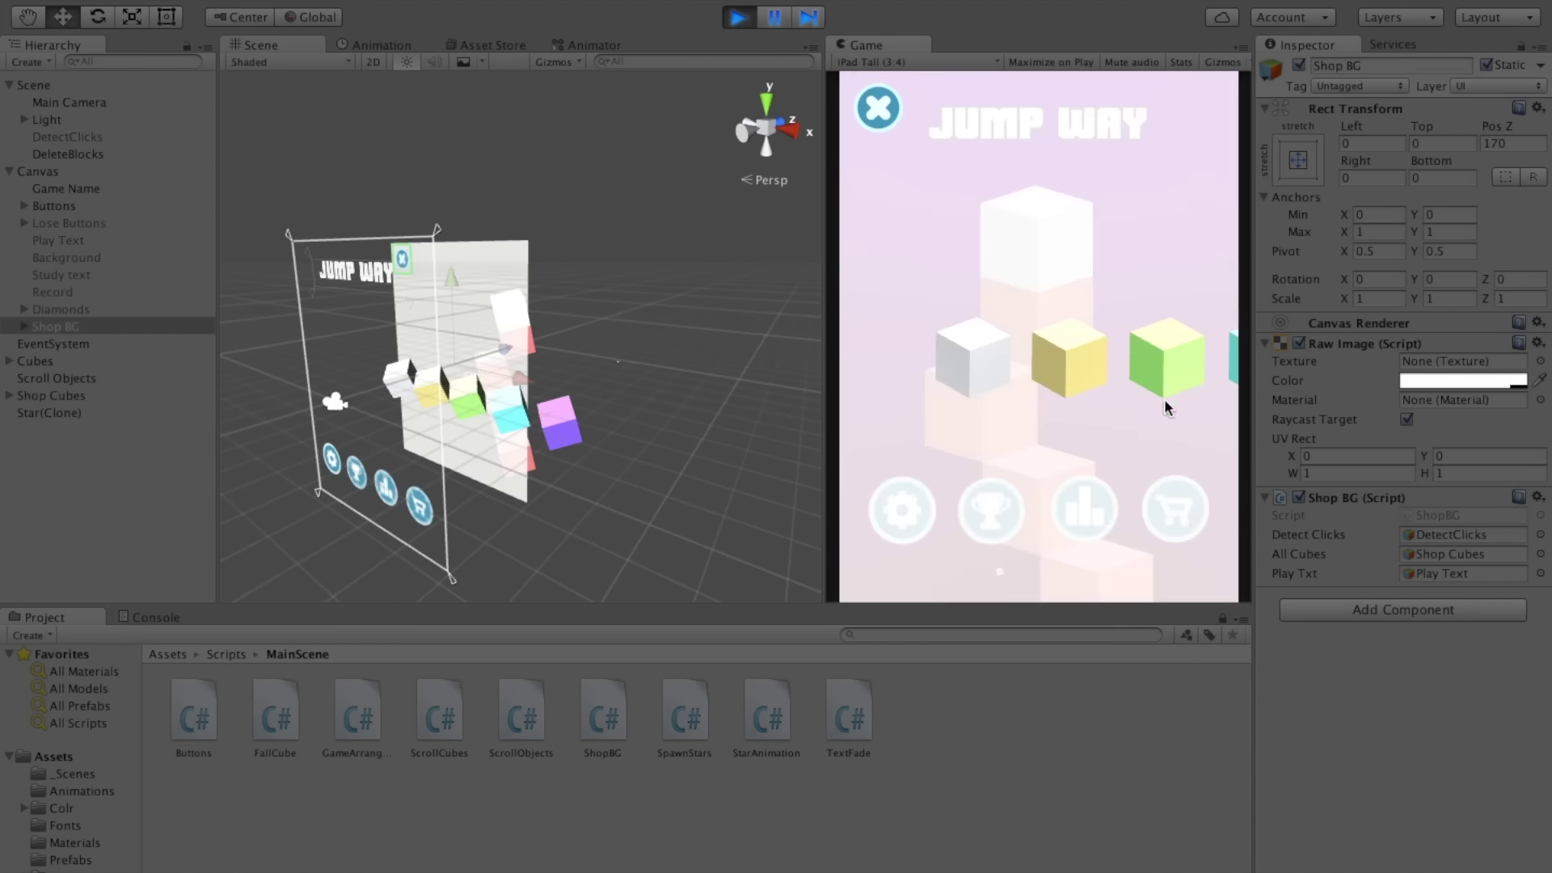
{"action": "left_click", "coordinate": [1175, 503]}
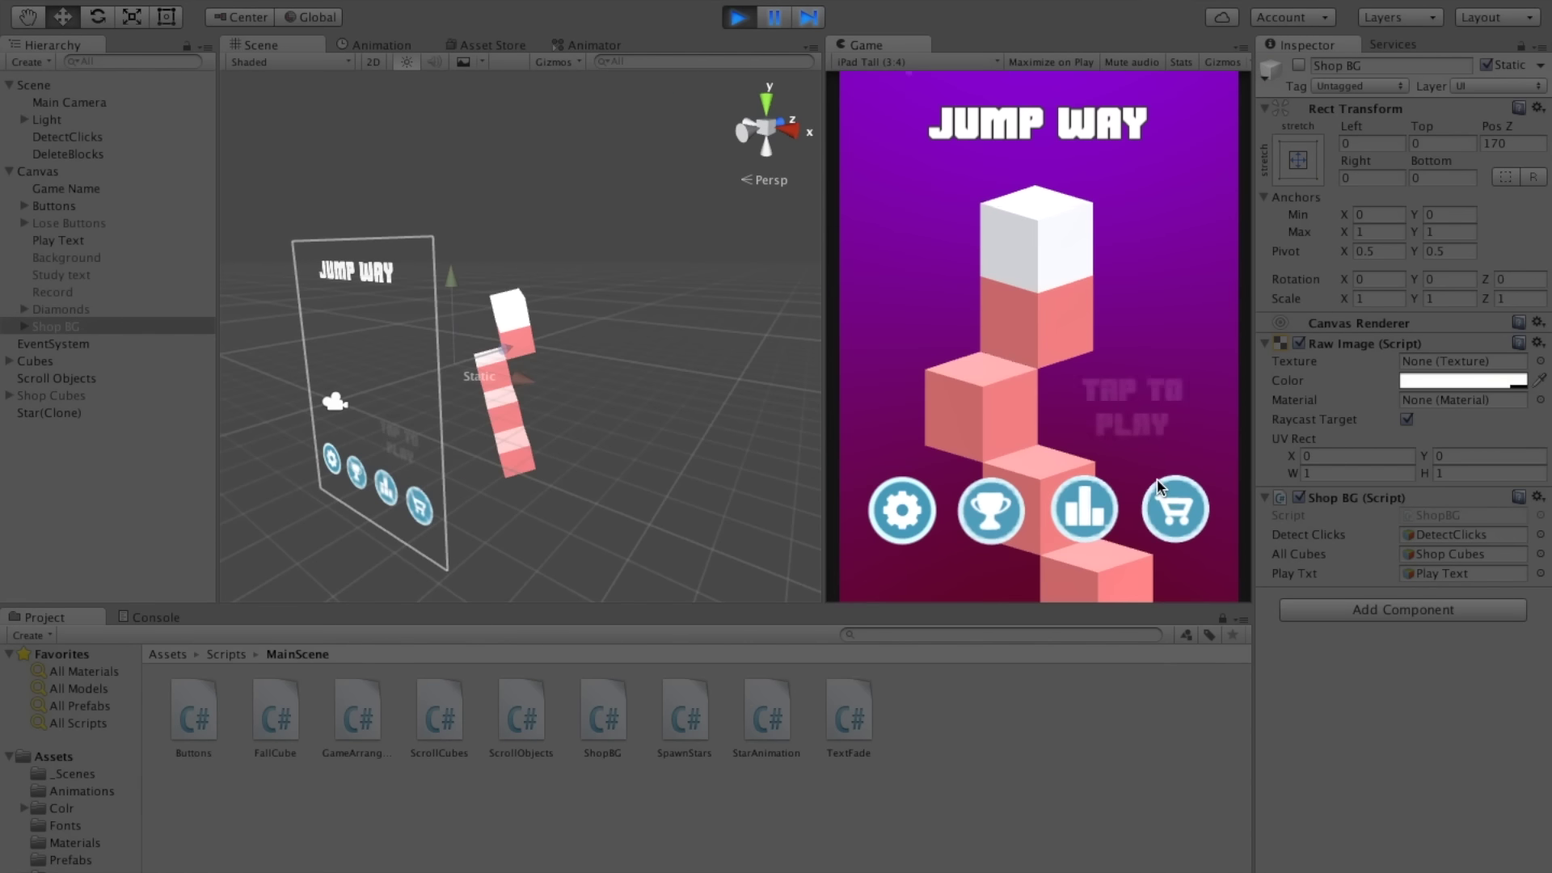
{"action": "left_click", "coordinate": [1166, 506]}
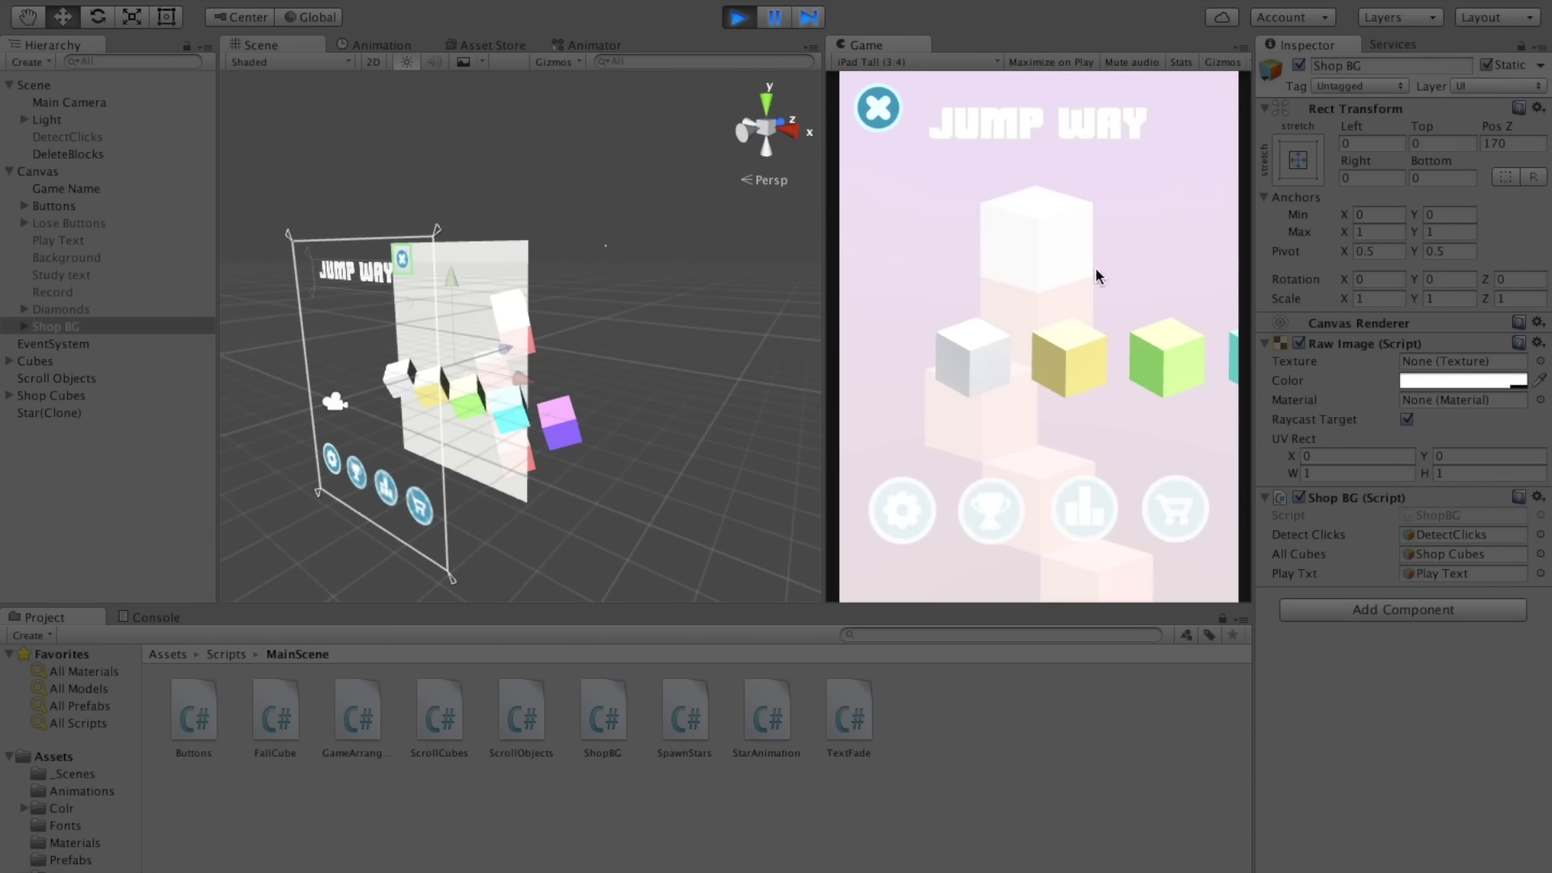
{"action": "left_click_drag", "start_coordinate": [1141, 386], "coordinate": [831, 415]}
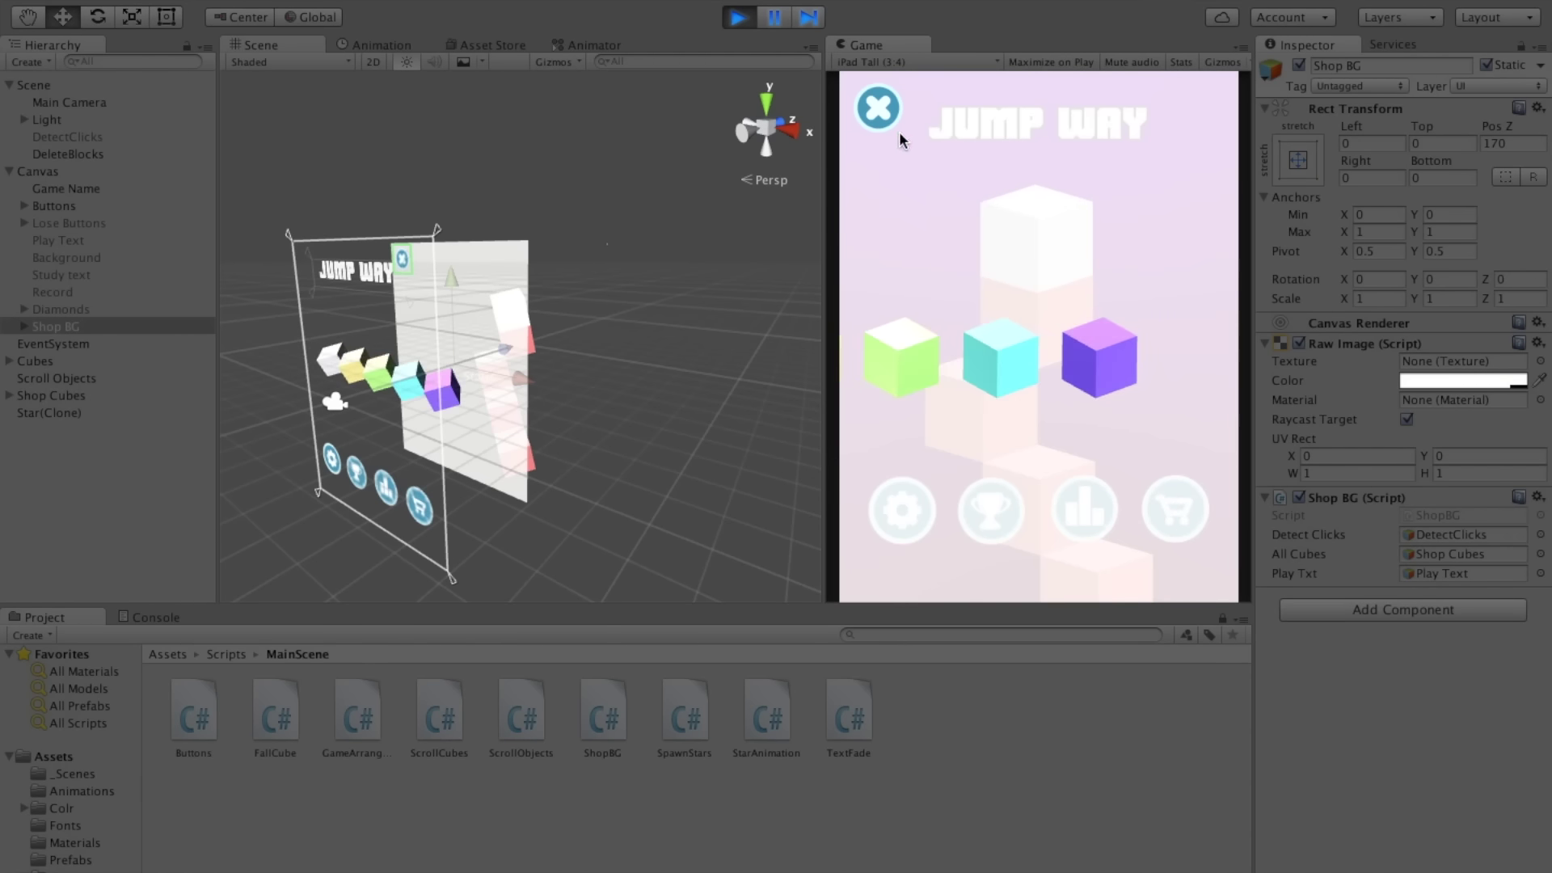
{"action": "left_click", "coordinate": [880, 118]}
{"action": "key", "text": "ctrl+p"}
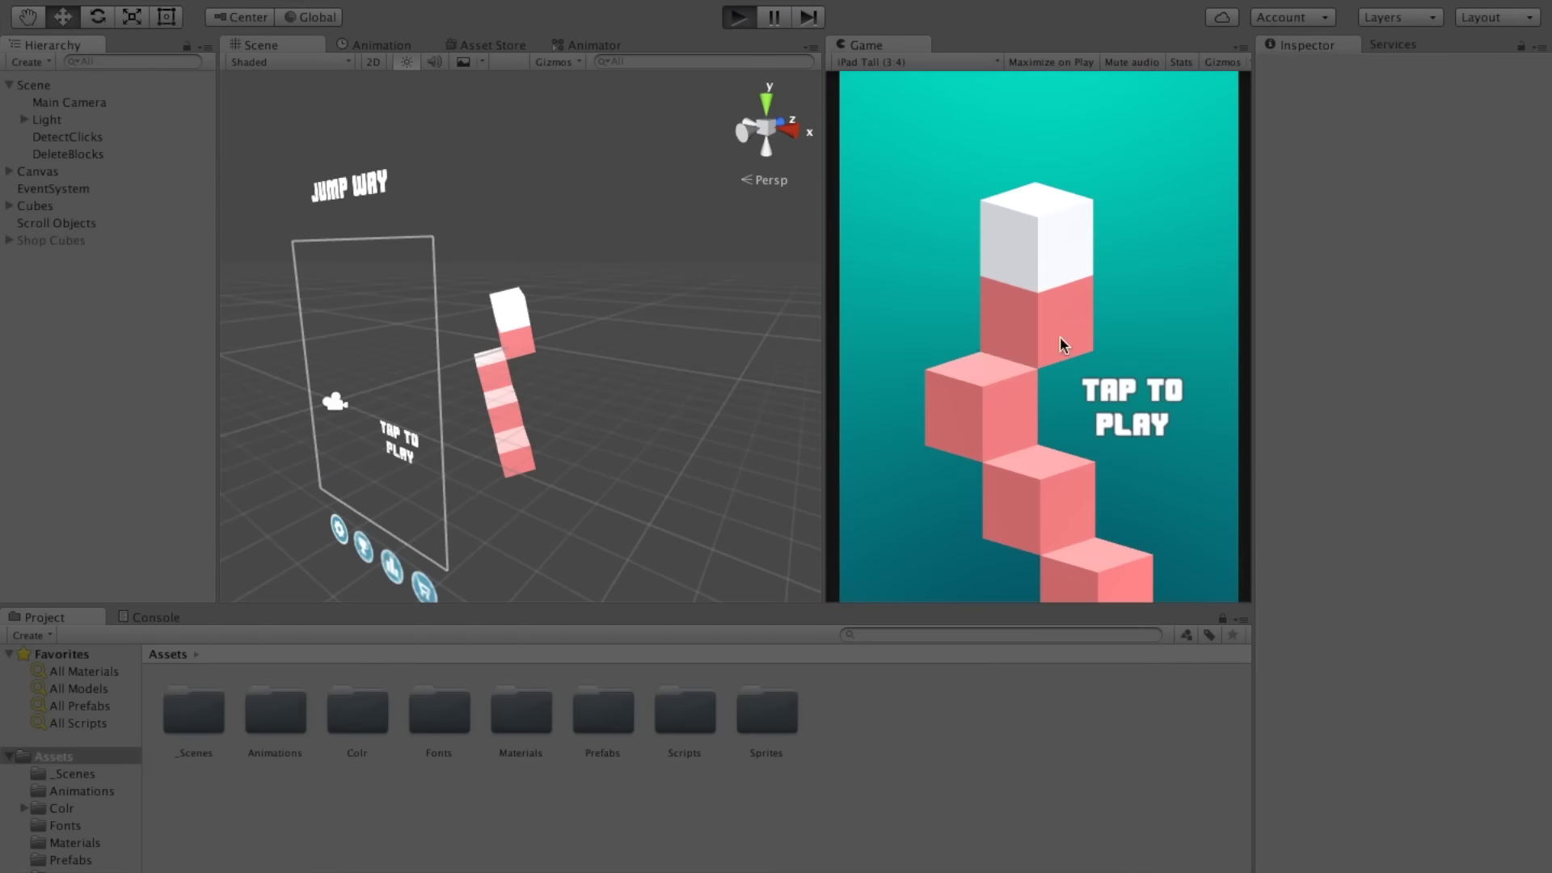
Step: Replay: open and close the shop, start a round, inspect DetectClicks, then stop
{"action": "key", "text": "ctrl+p"}
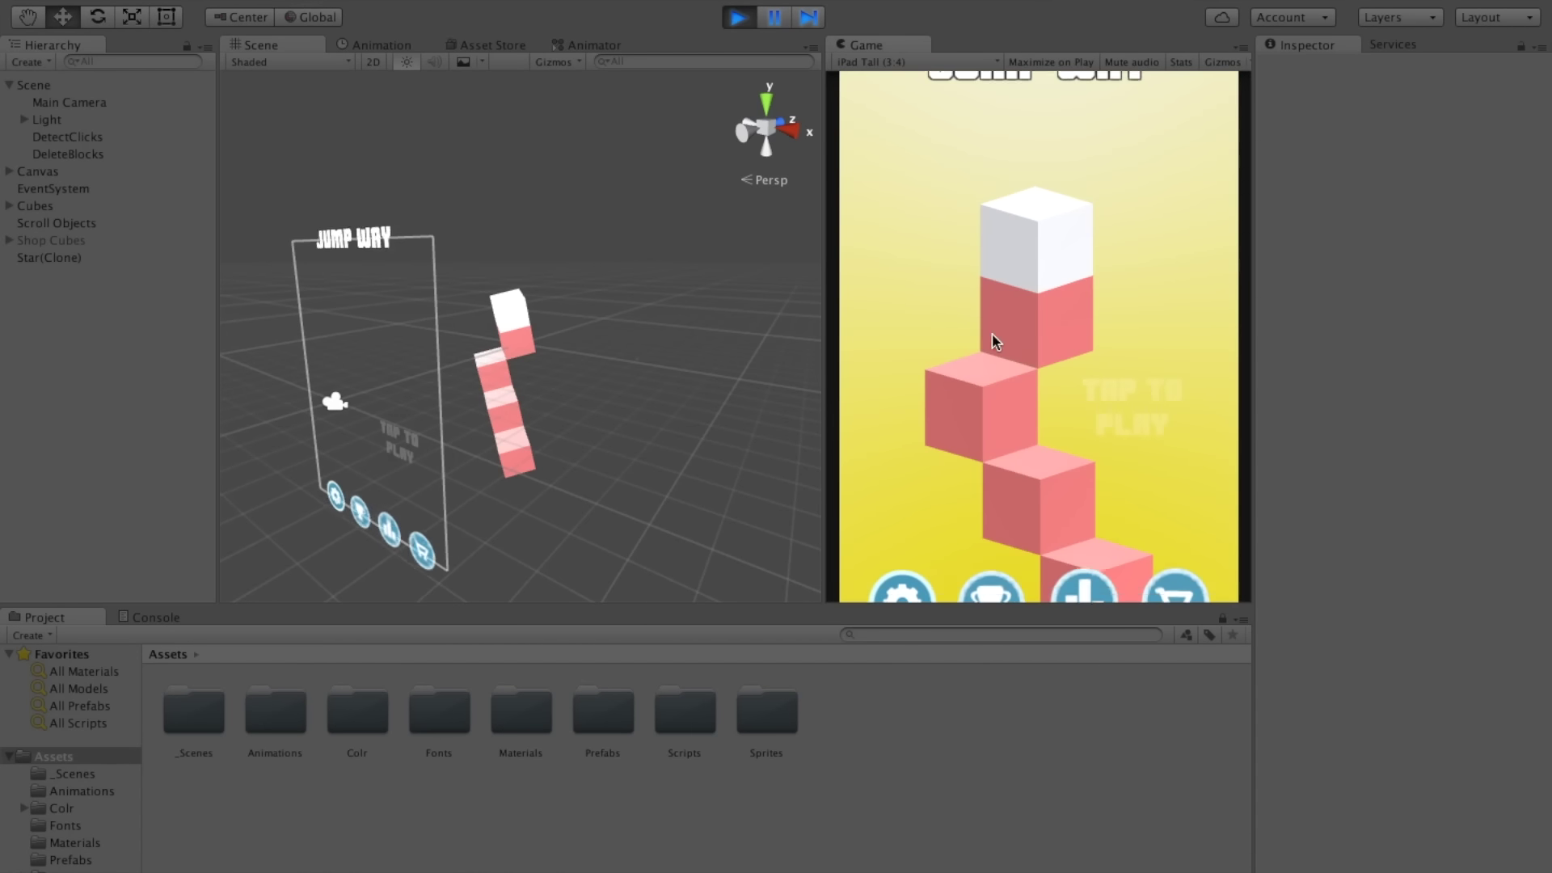
{"action": "left_click", "coordinate": [1175, 512]}
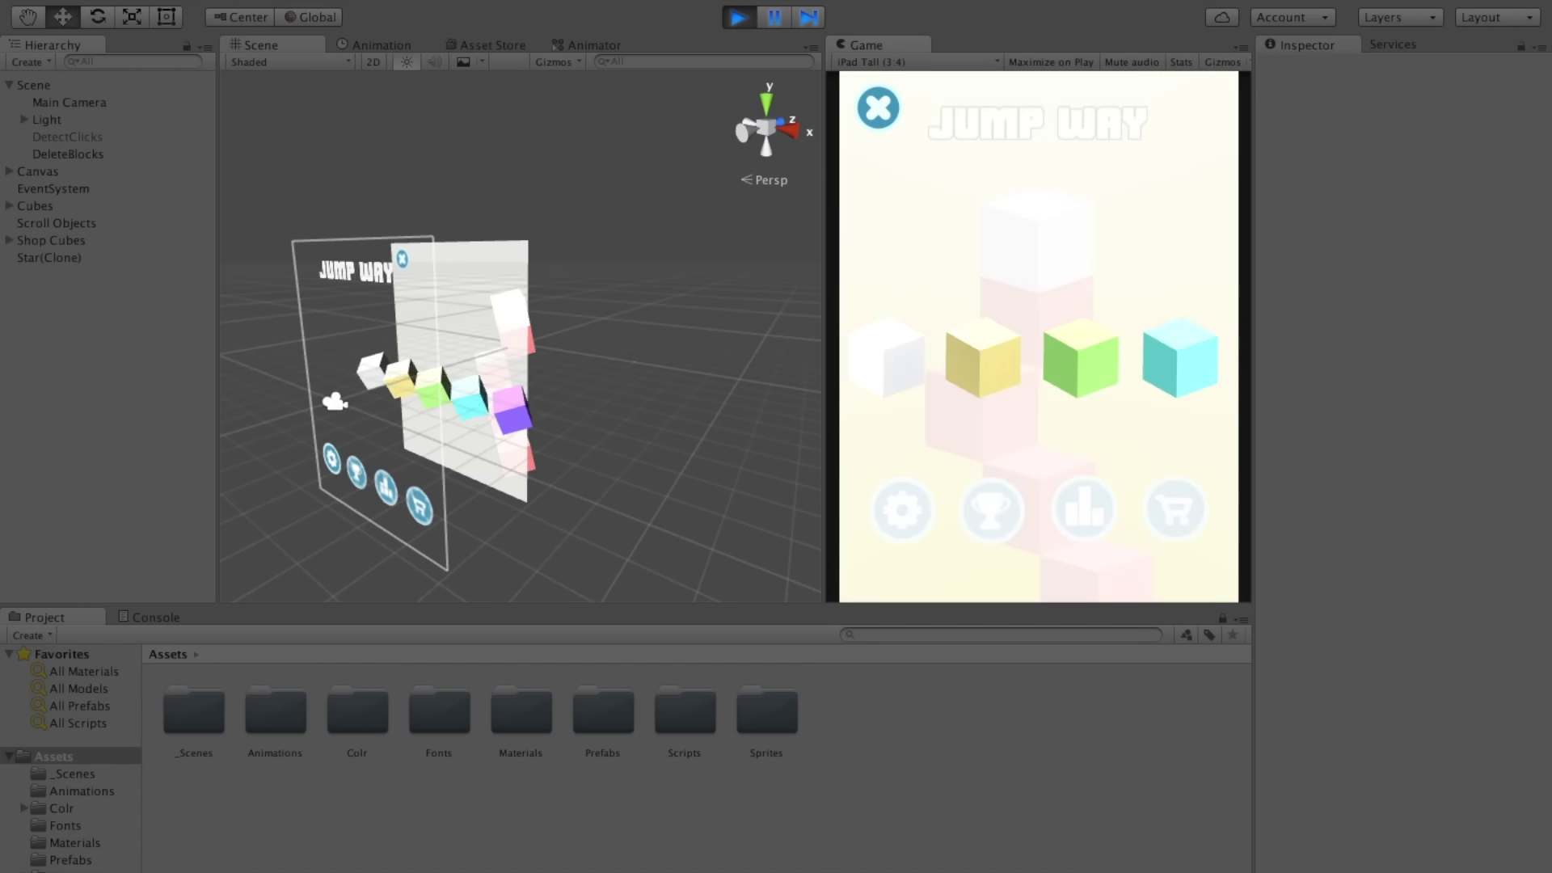
{"action": "left_click", "coordinate": [1179, 509]}
{"action": "left_click", "coordinate": [1099, 336]}
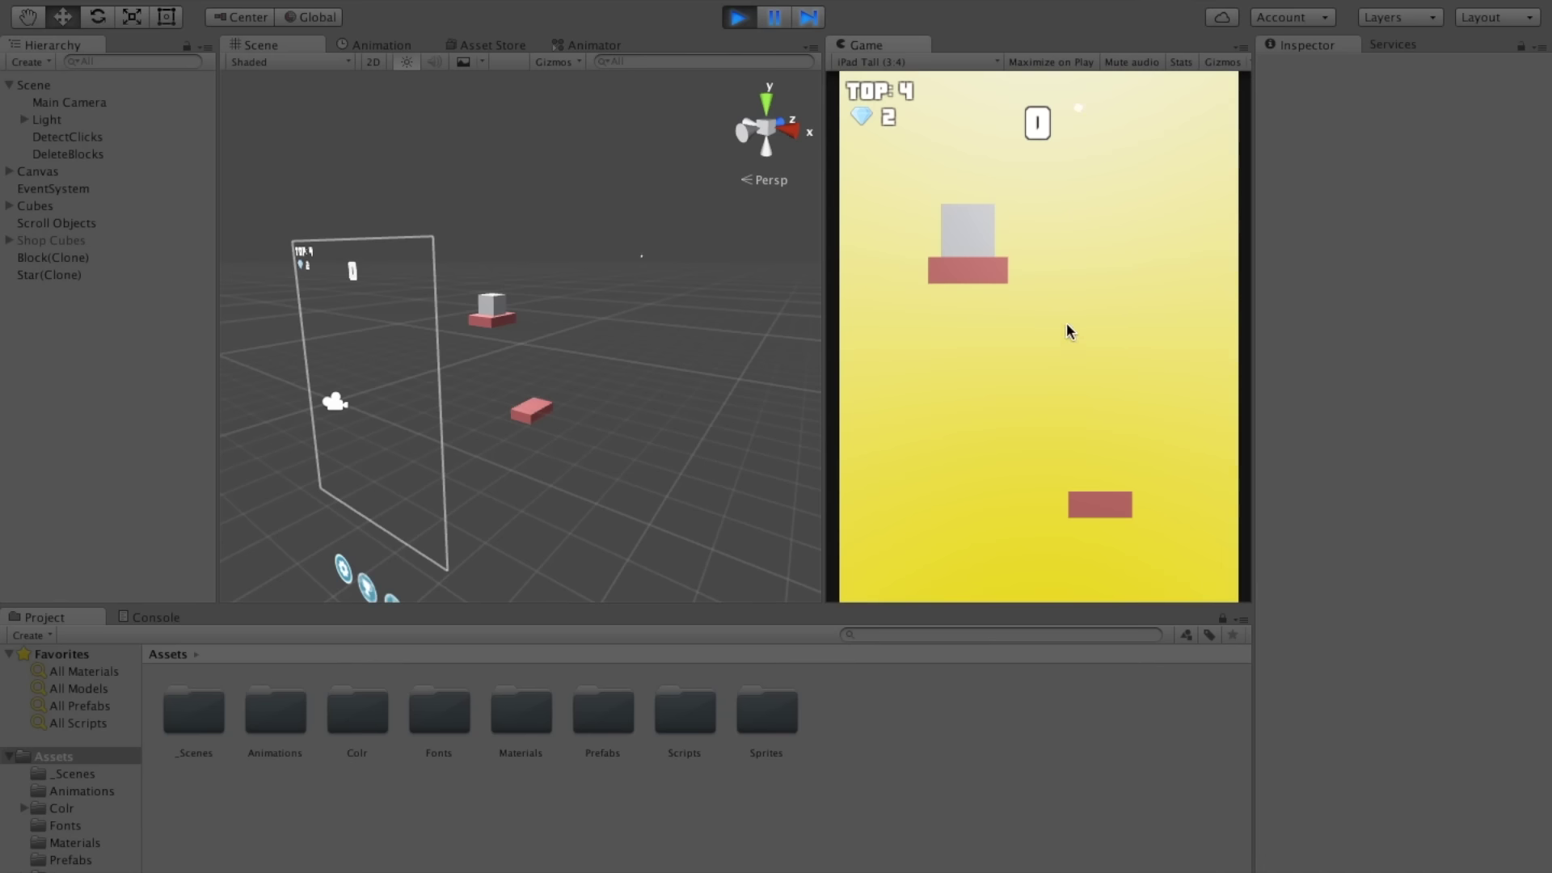
{"action": "left_click", "coordinate": [68, 136]}
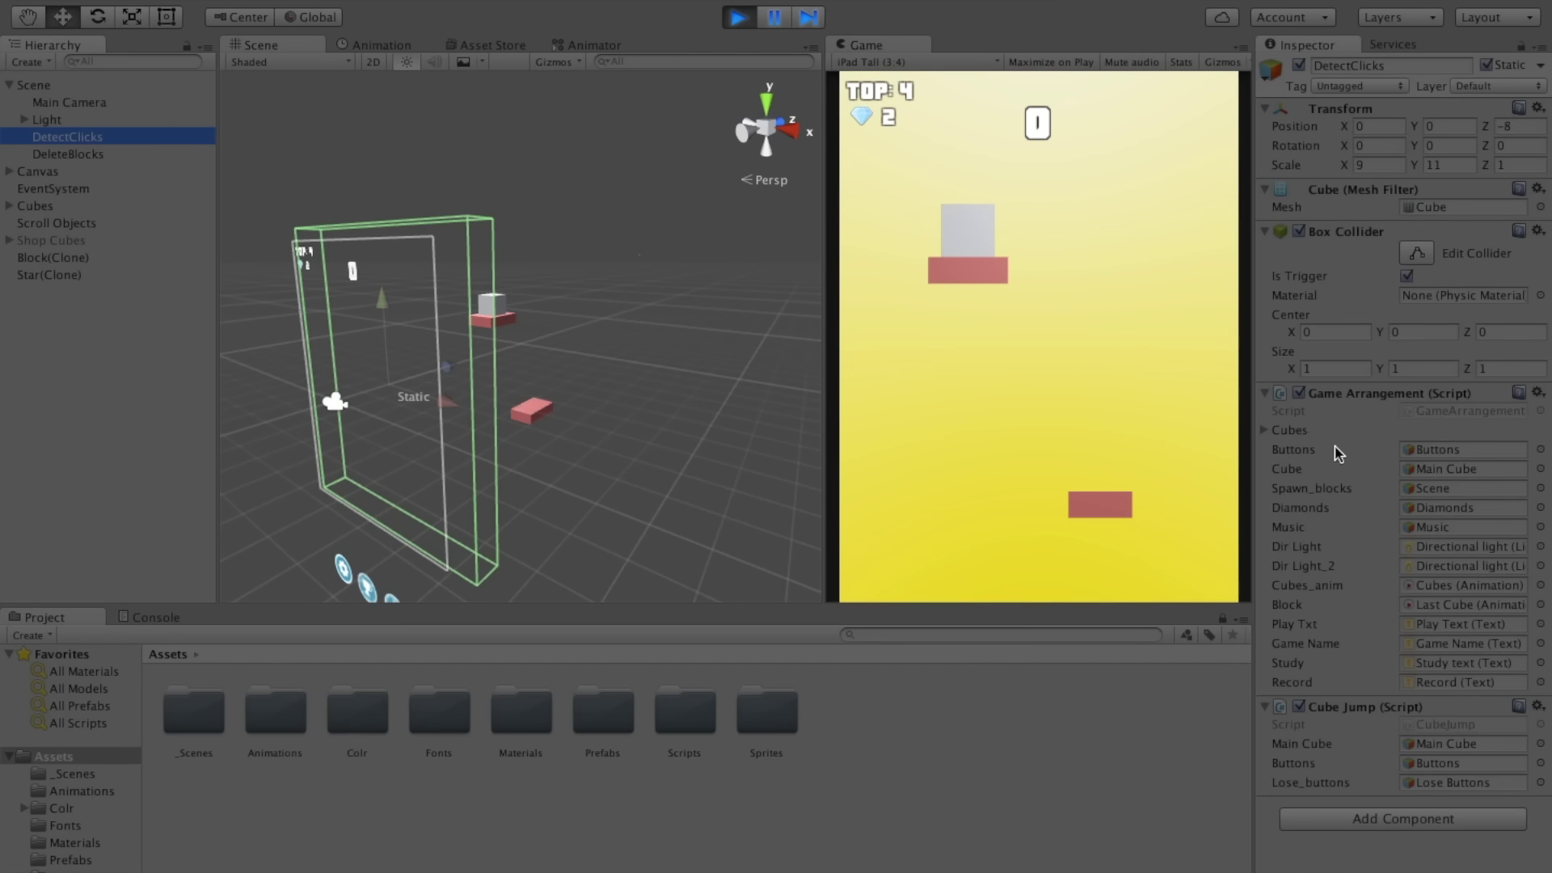
{"action": "key", "text": "ctrl+p"}
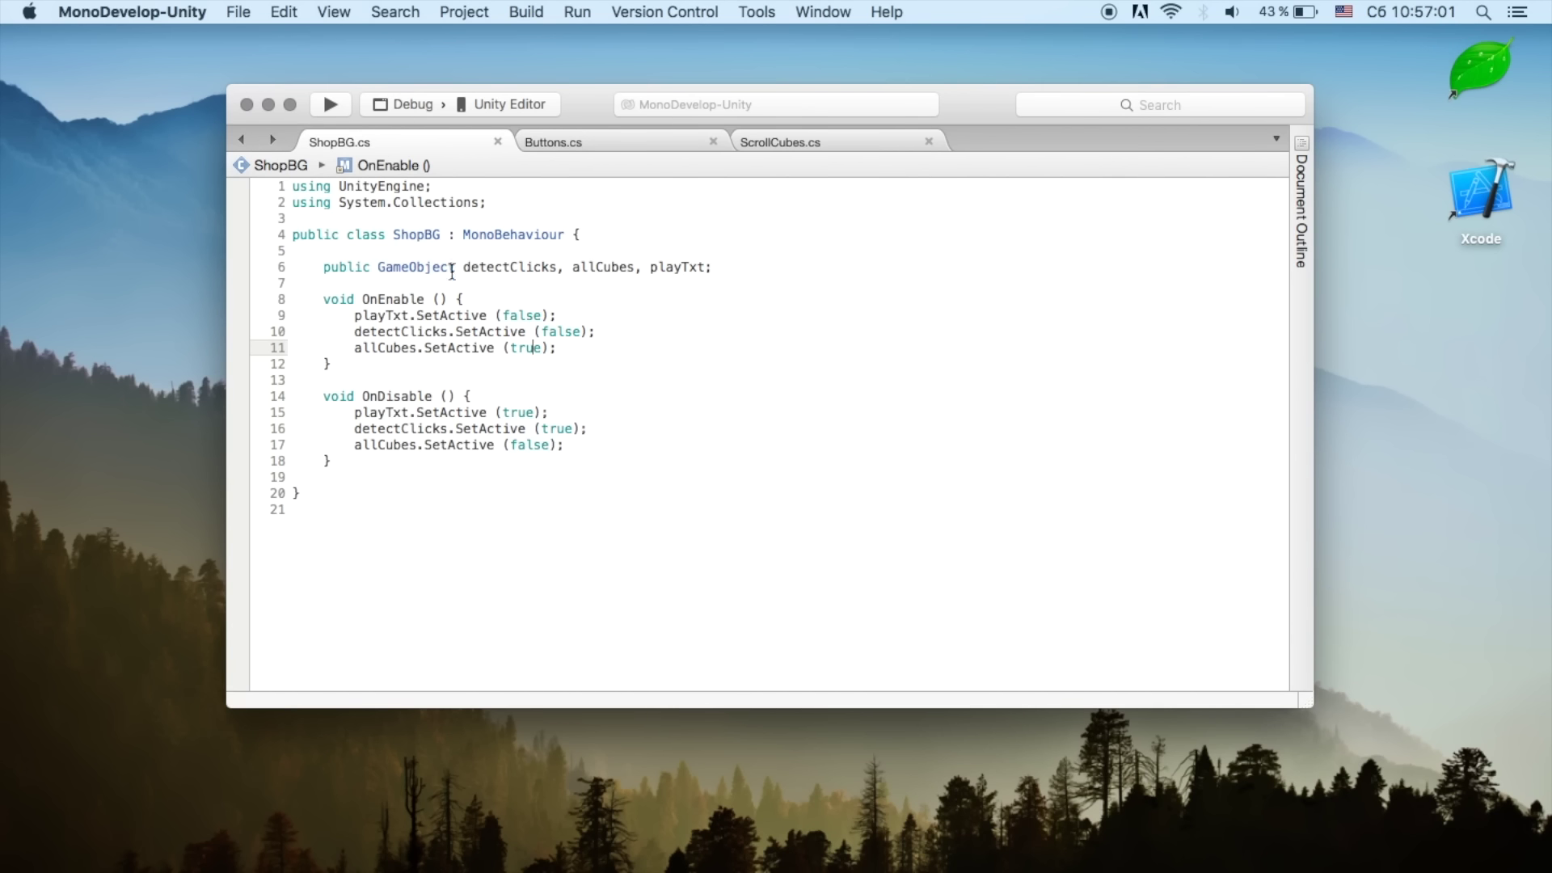
Step: In OnEnable, replace the detectClicks call with 'GetComponent<BoxCollider>().enabled = false'
{"action": "double_click", "coordinate": [366, 332]}
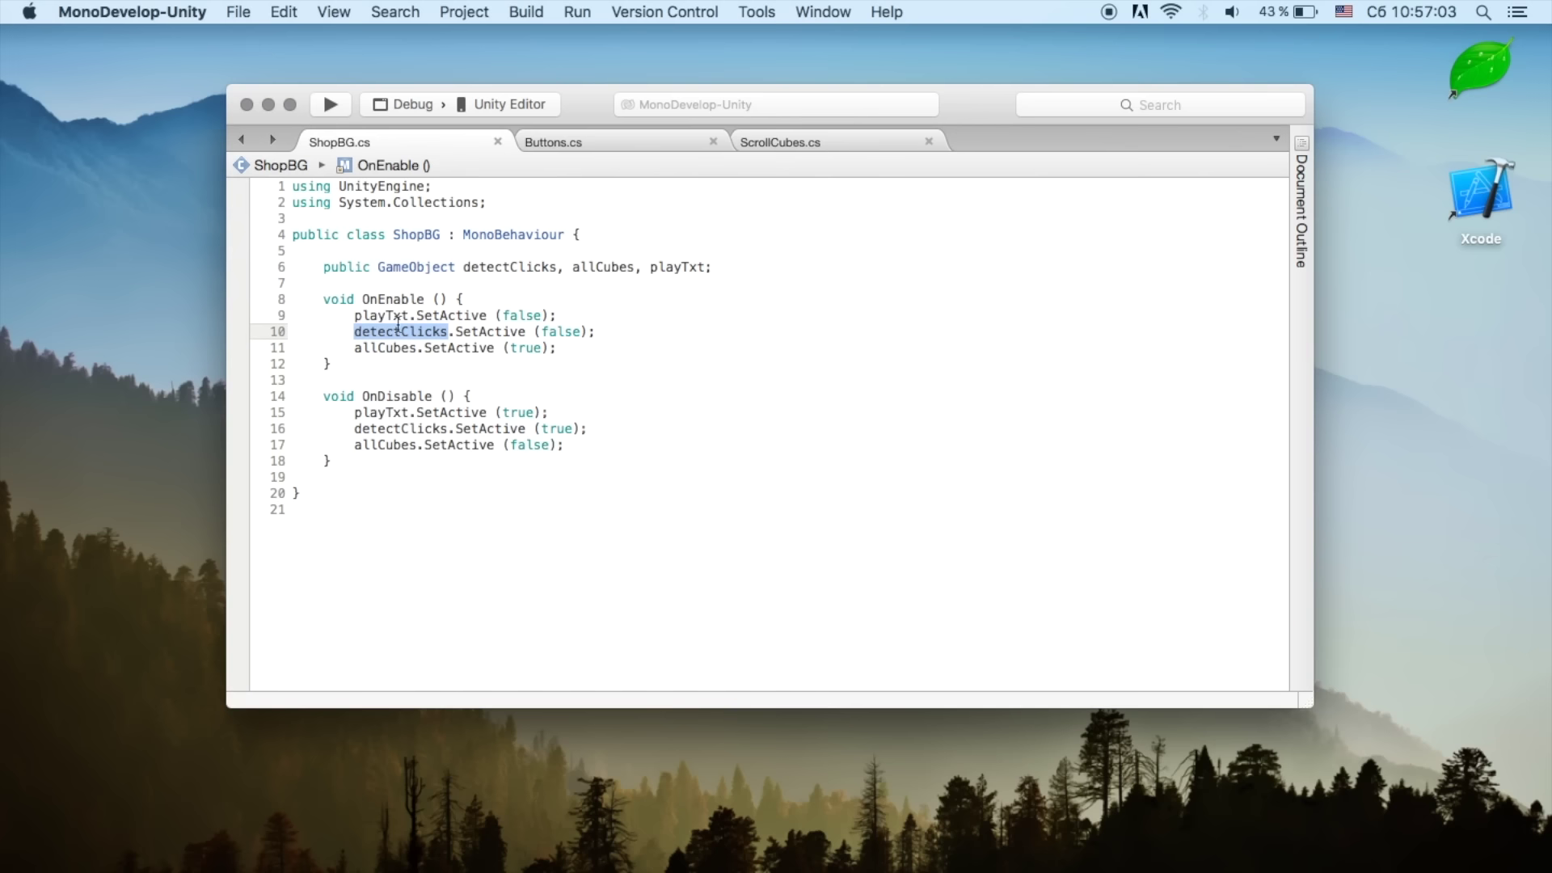
{"action": "left_click_drag", "start_coordinate": [455, 331], "coordinate": [595, 331]}
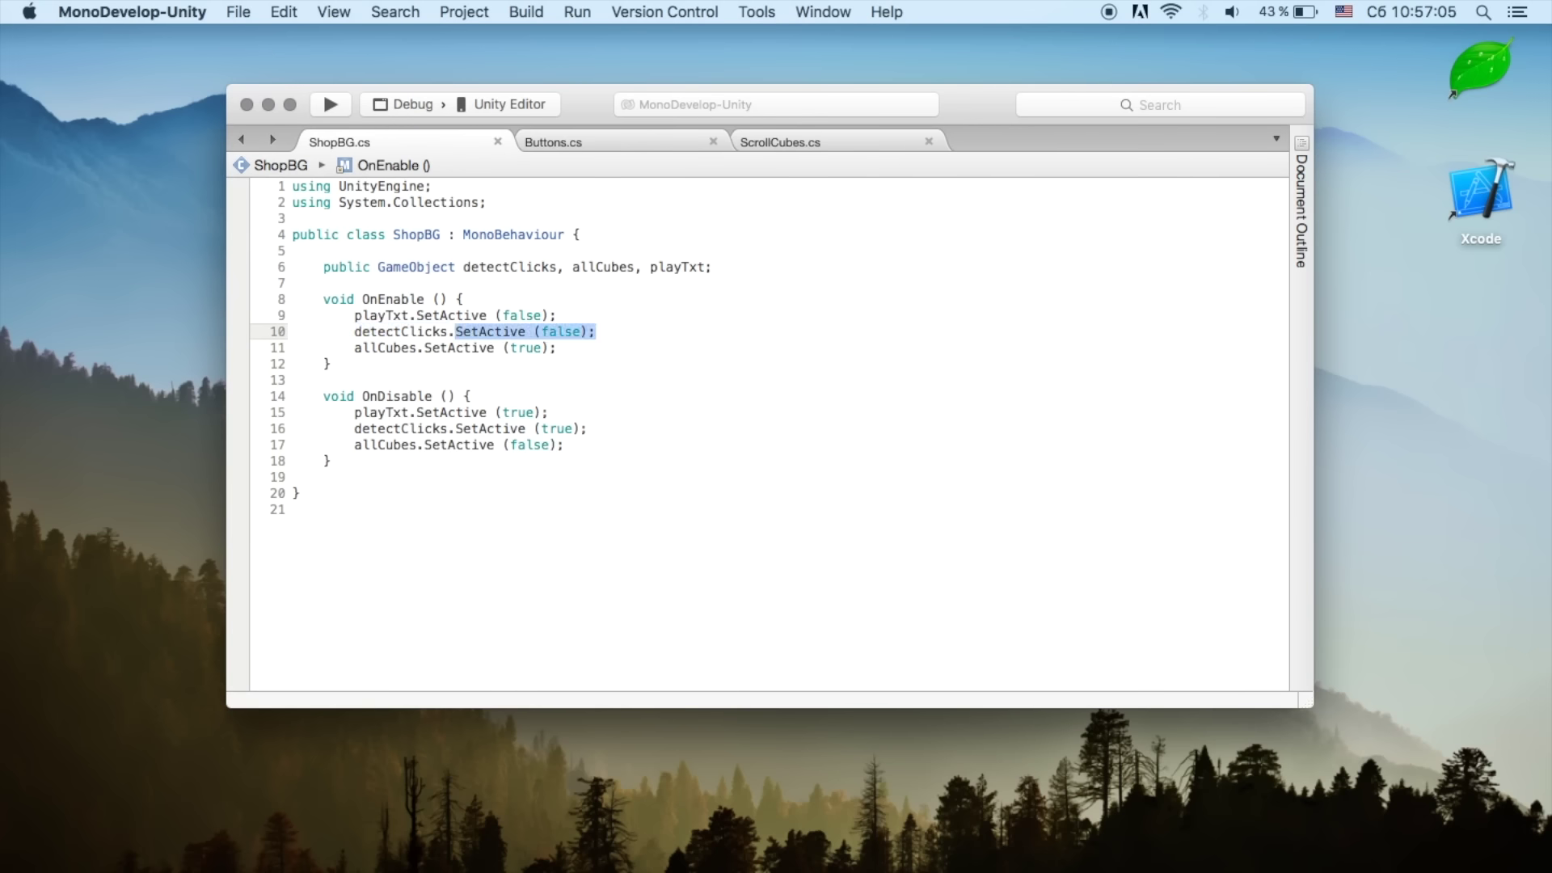
{"action": "type", "text": "GetC"}
{"action": "key", "text": "Return"}
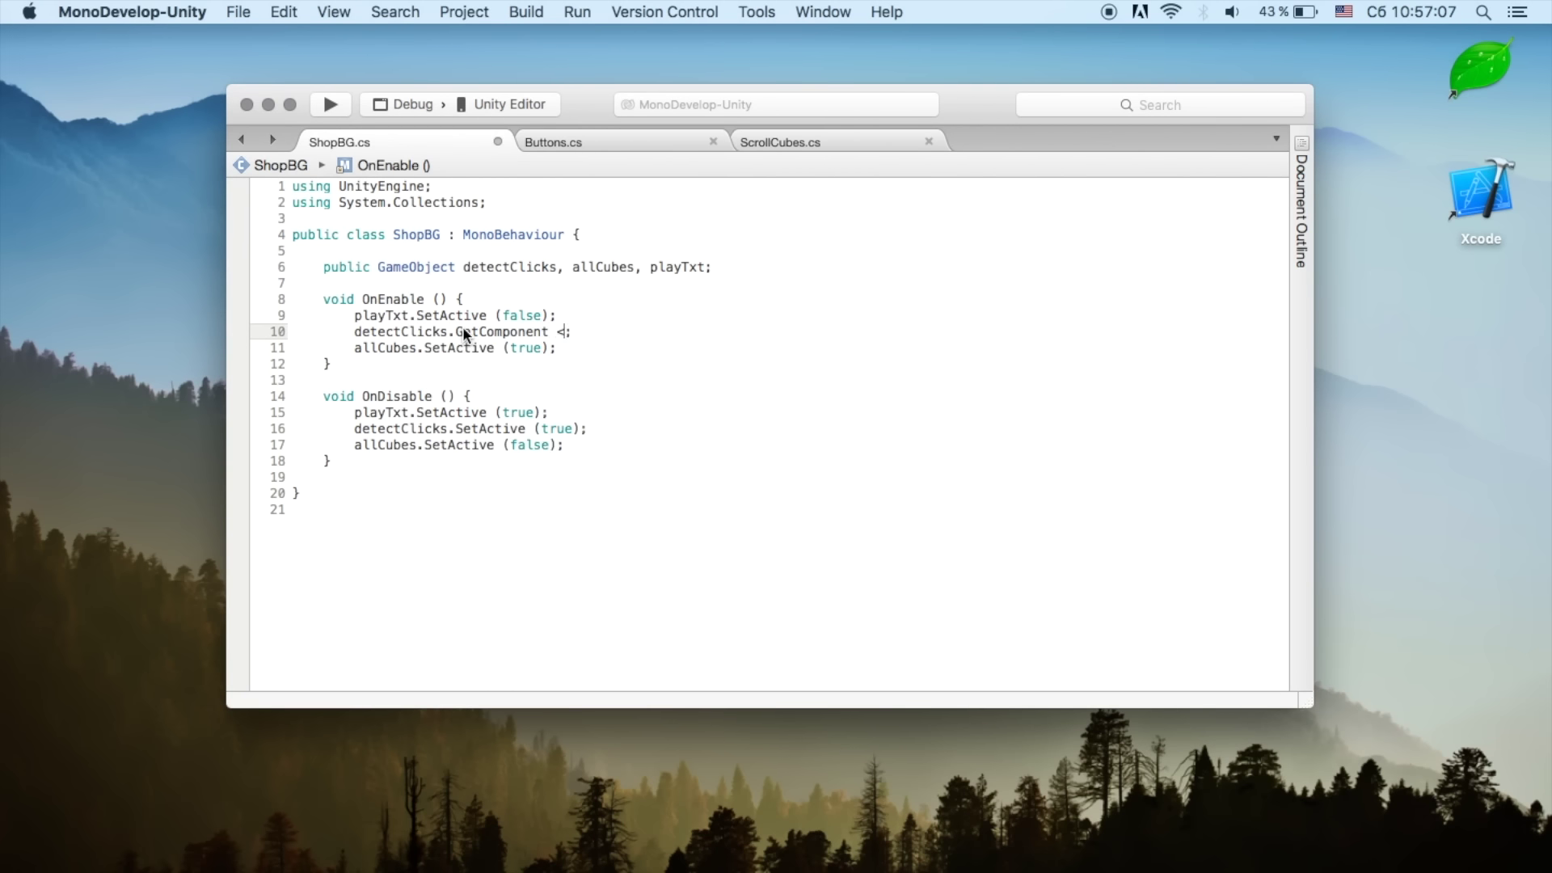
{"action": "type", "text": "Box"}
{"action": "key", "text": "Return"}
{"action": "type", "text": "().en"}
{"action": "key", "text": "Return"}
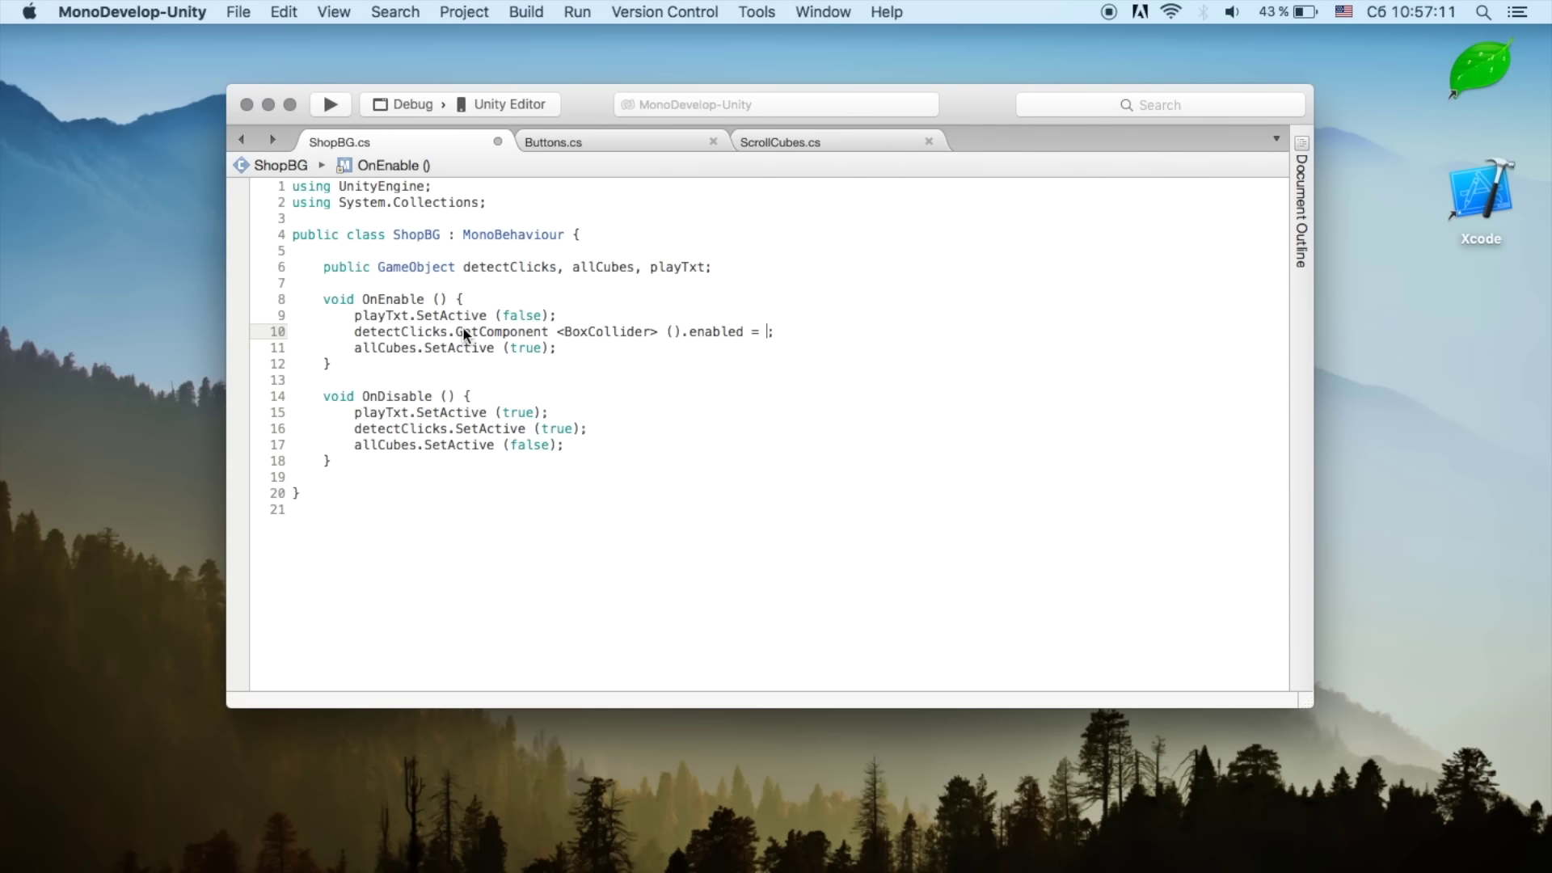
{"action": "type", "text": "false"}
{"action": "key", "text": "Return"}
Step: Use the same collider line with true in OnDisable and save ShopBG
{"action": "key", "text": "End"}
{"action": "key", "text": "shift+Home"}
{"action": "key", "text": "super+c"}
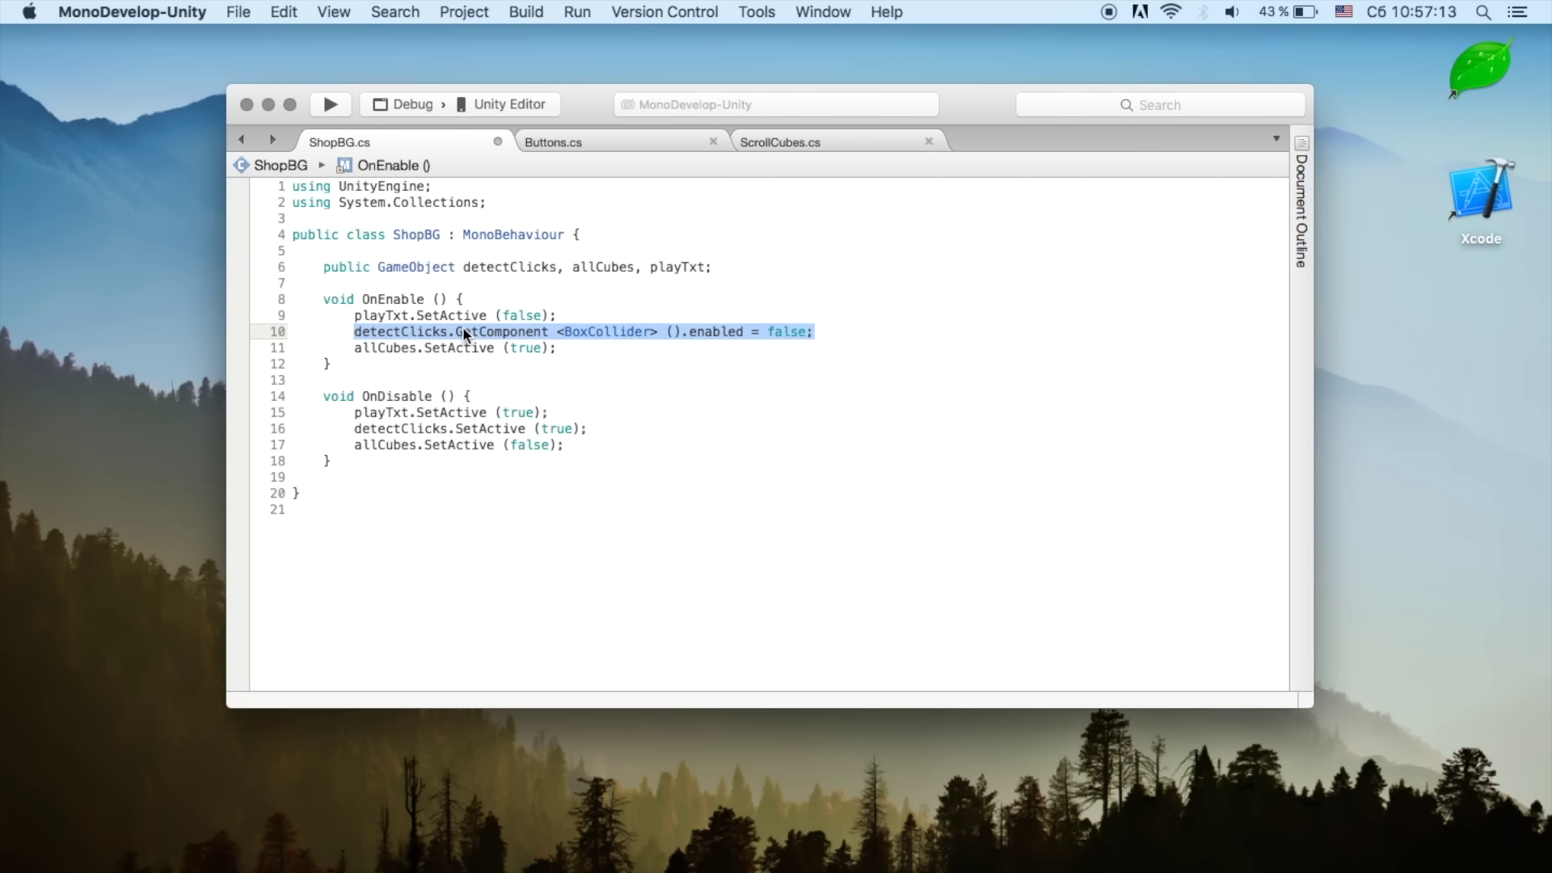
{"action": "left_click", "coordinate": [628, 434]}
{"action": "key", "text": "shift+Home"}
{"action": "key", "text": "super+v"}
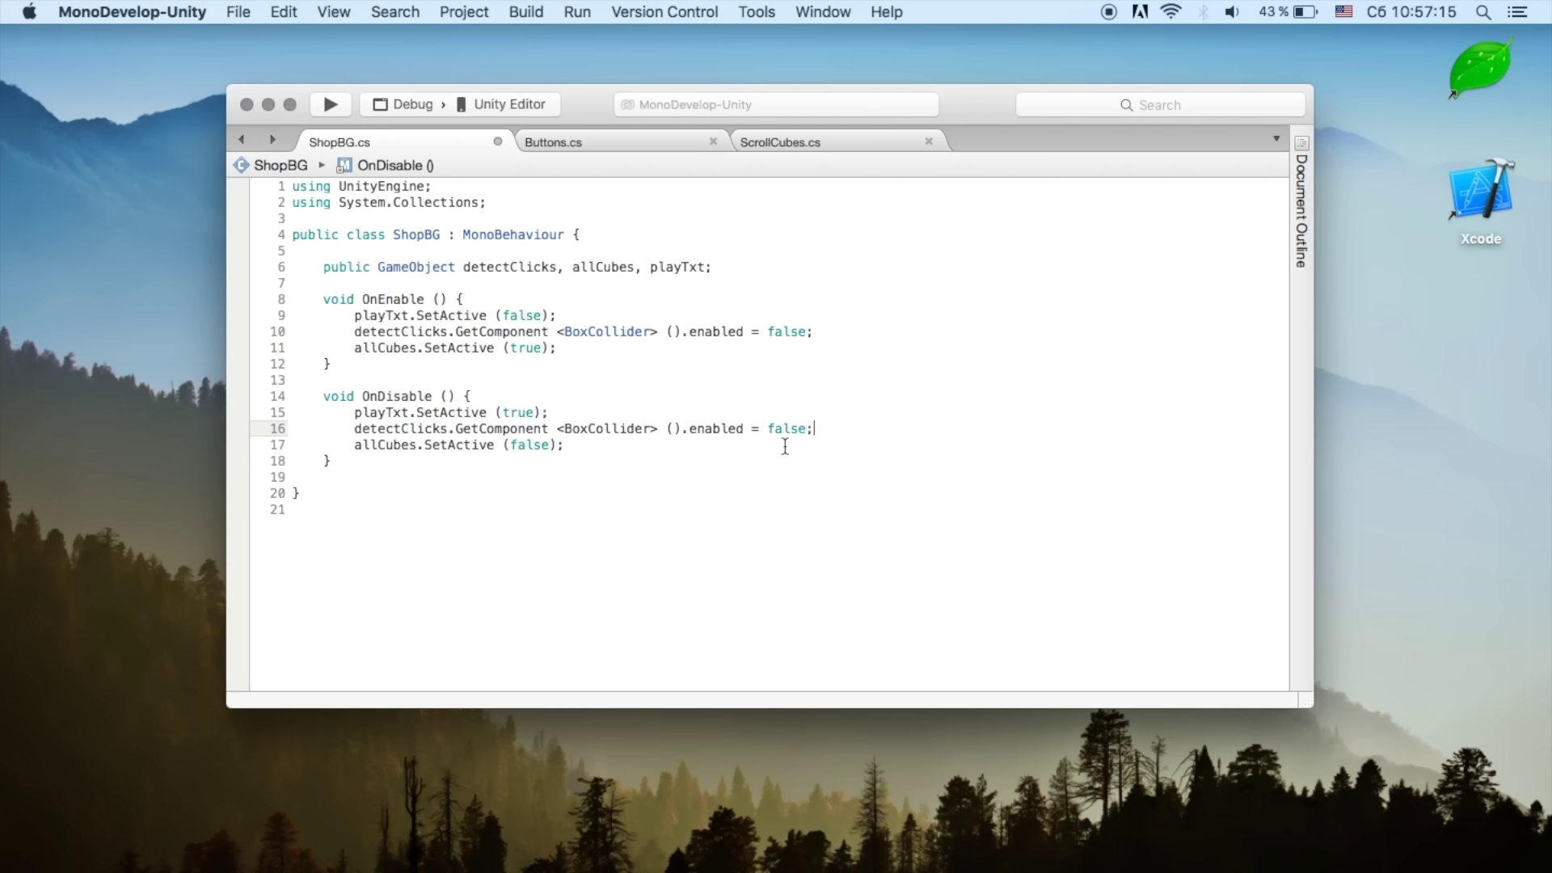
{"action": "double_click", "coordinate": [792, 430]}
{"action": "type", "text": "true"}
{"action": "key", "text": "super+s"}
{"action": "left_click", "coordinate": [852, 394]}
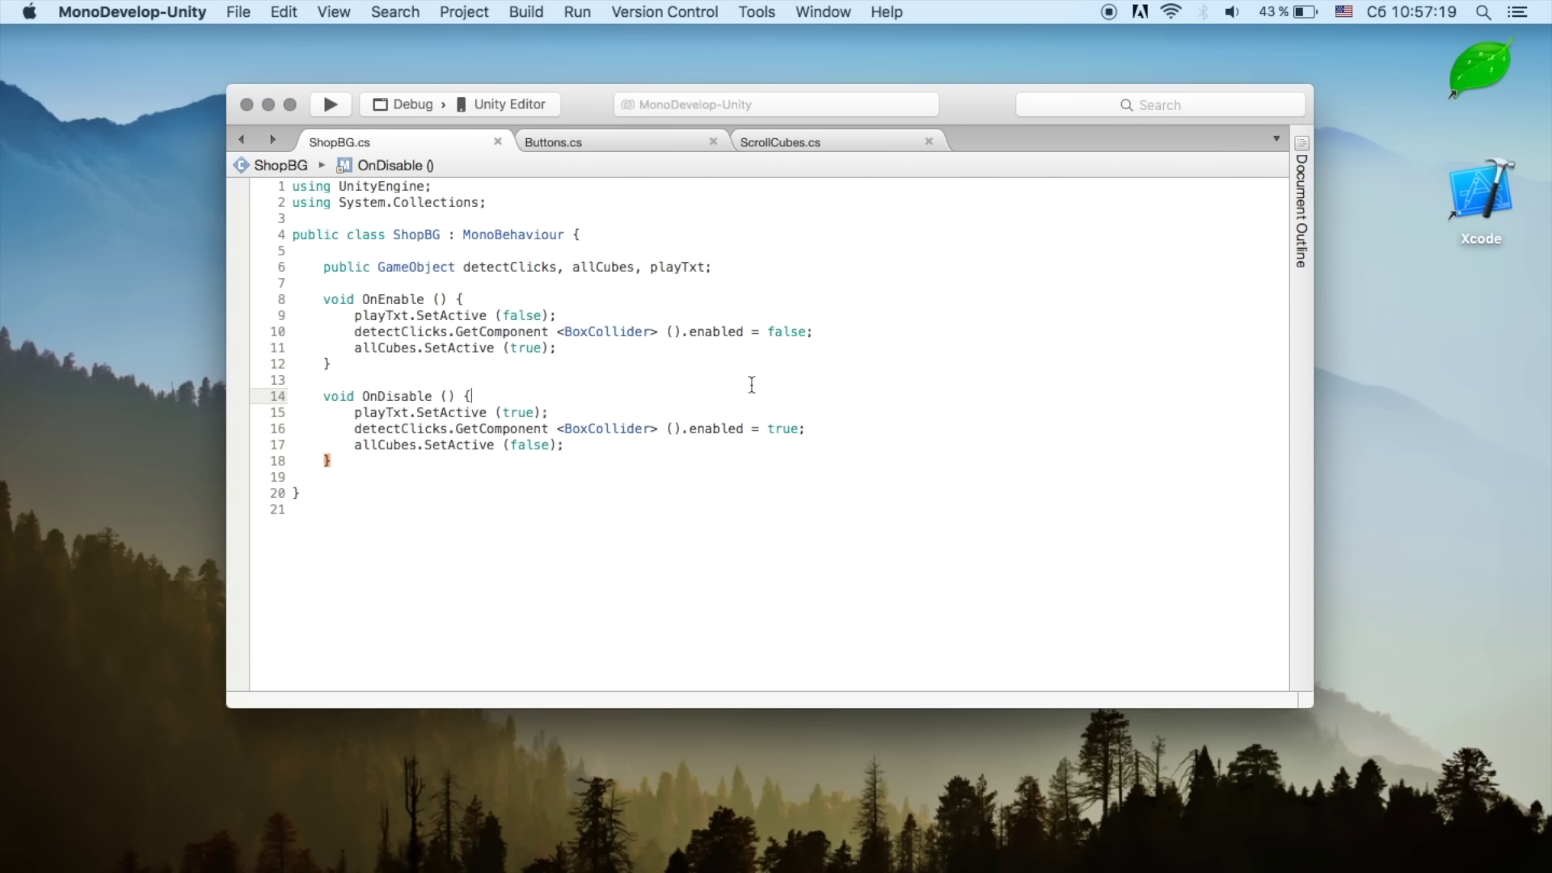
{"action": "key", "text": "super+Tab"}
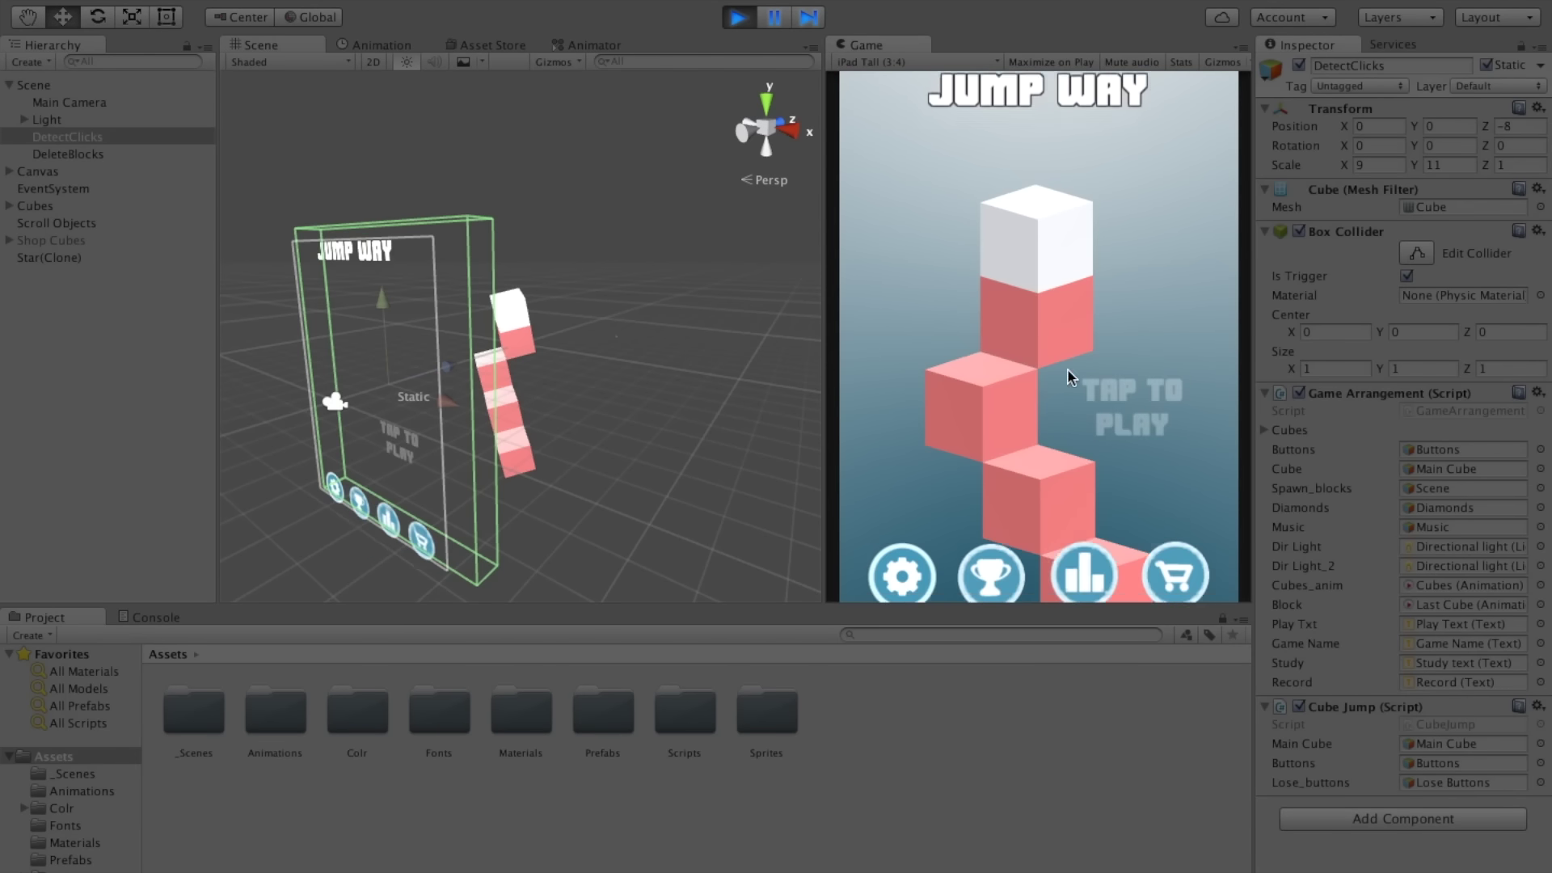
Step: Open and close the shop, start a round, jump the cube three times, then open the shop
{"action": "left_click", "coordinate": [1179, 521]}
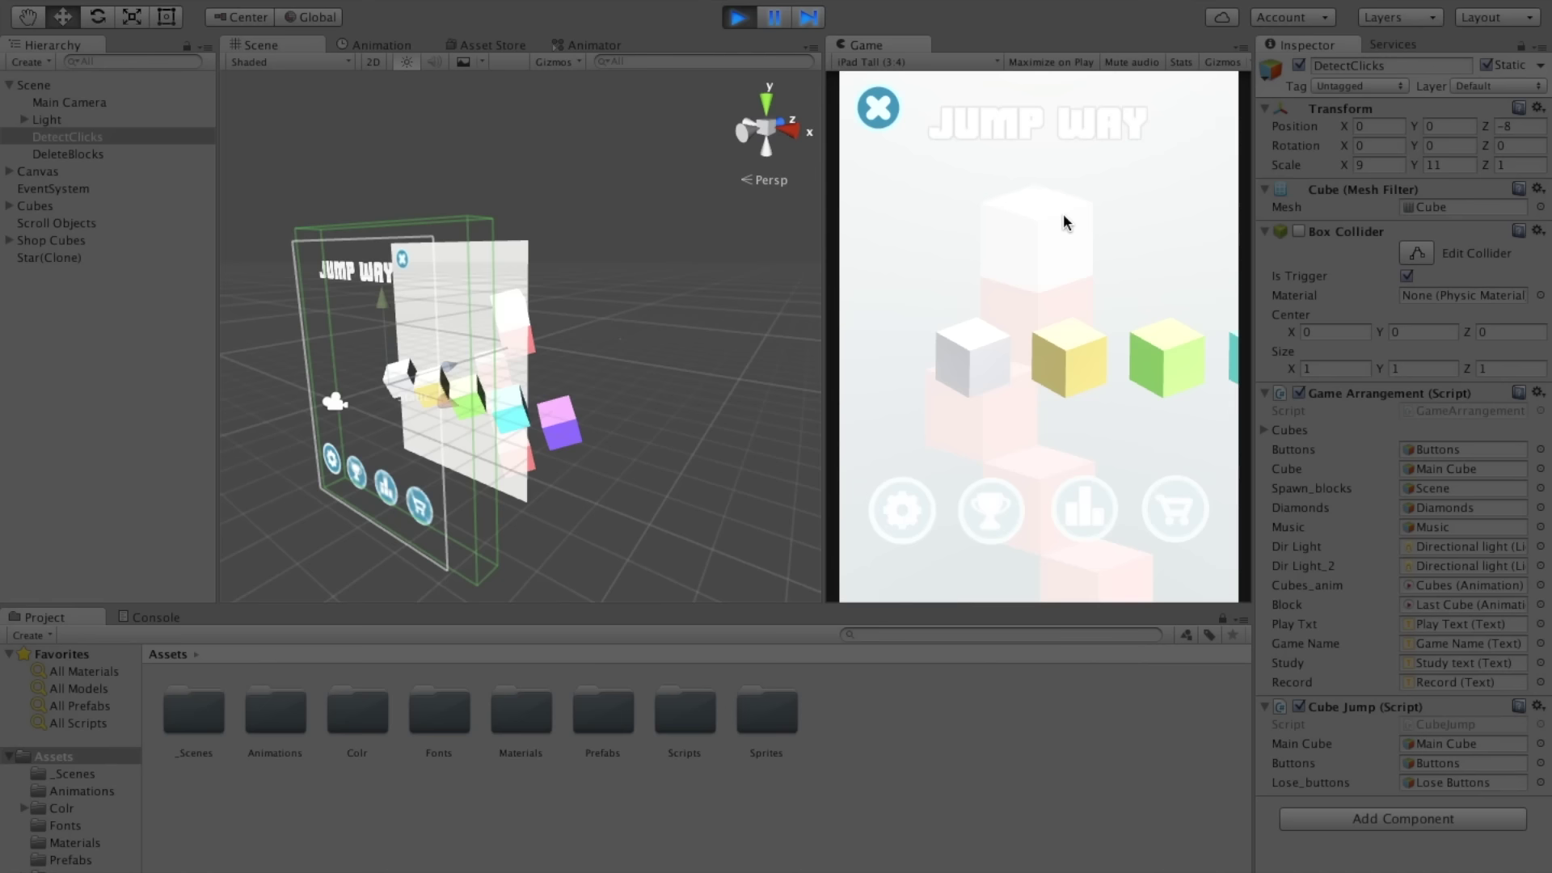
{"action": "left_click", "coordinate": [1177, 483]}
{"action": "left_click", "coordinate": [1044, 307]}
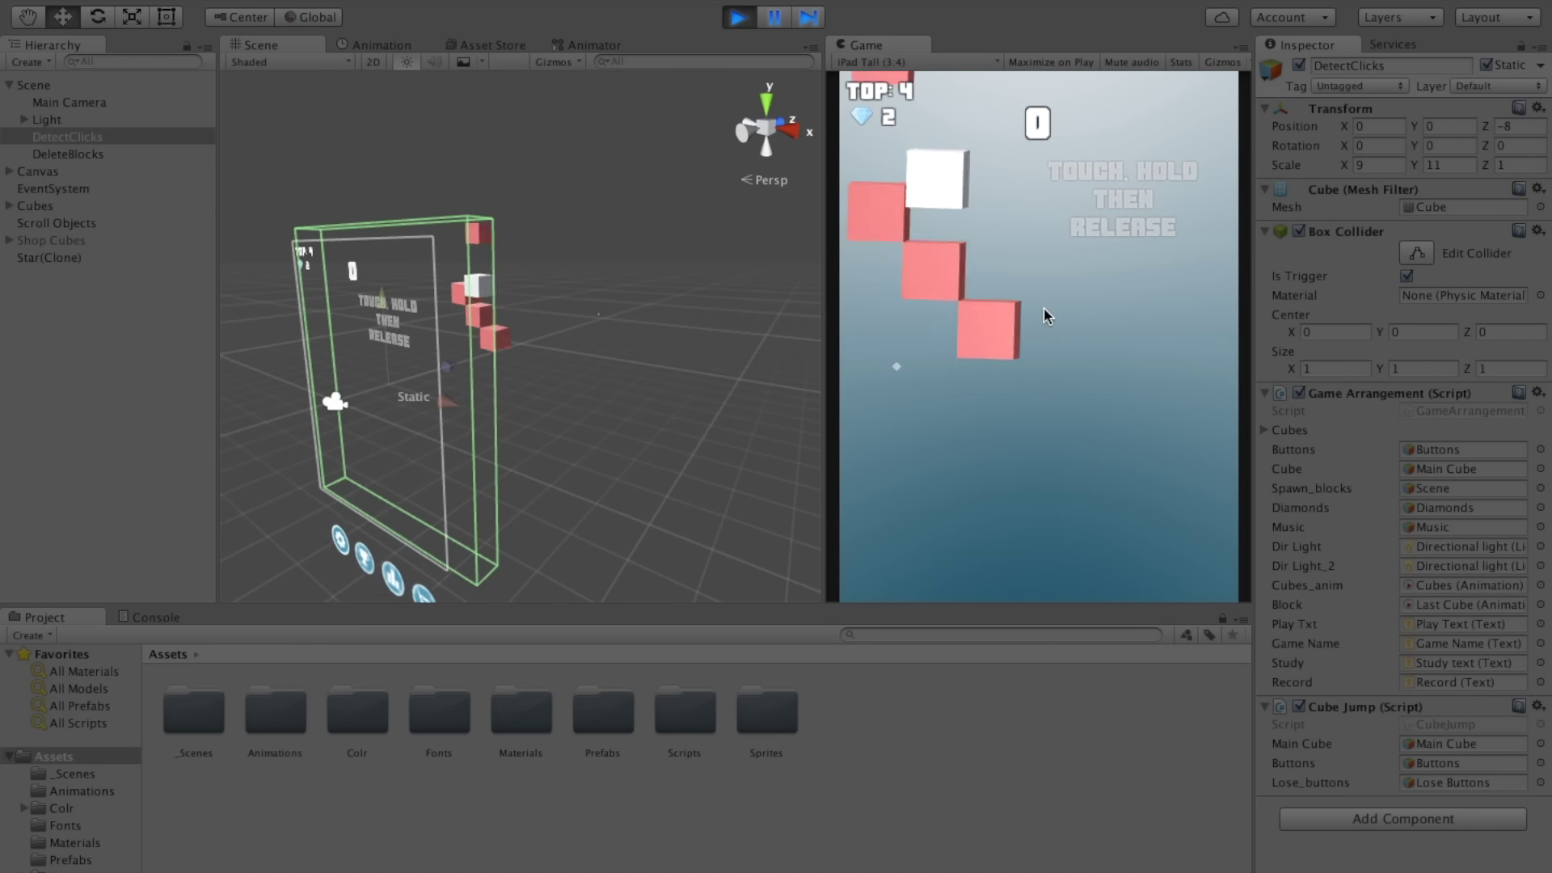
{"action": "left_click", "coordinate": [1048, 391]}
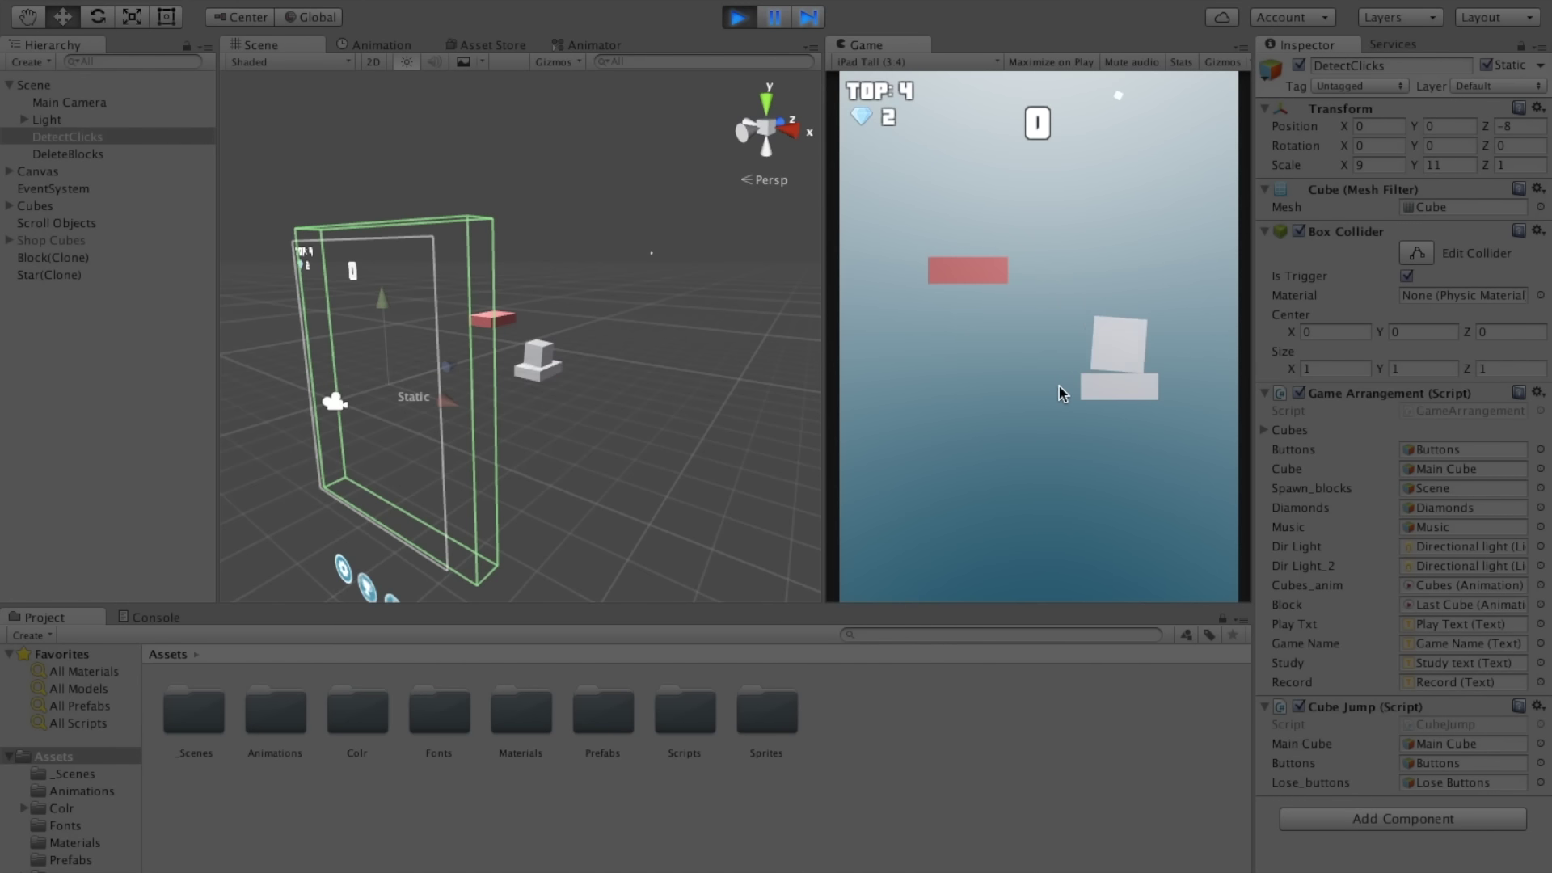
{"action": "left_click", "coordinate": [1103, 432]}
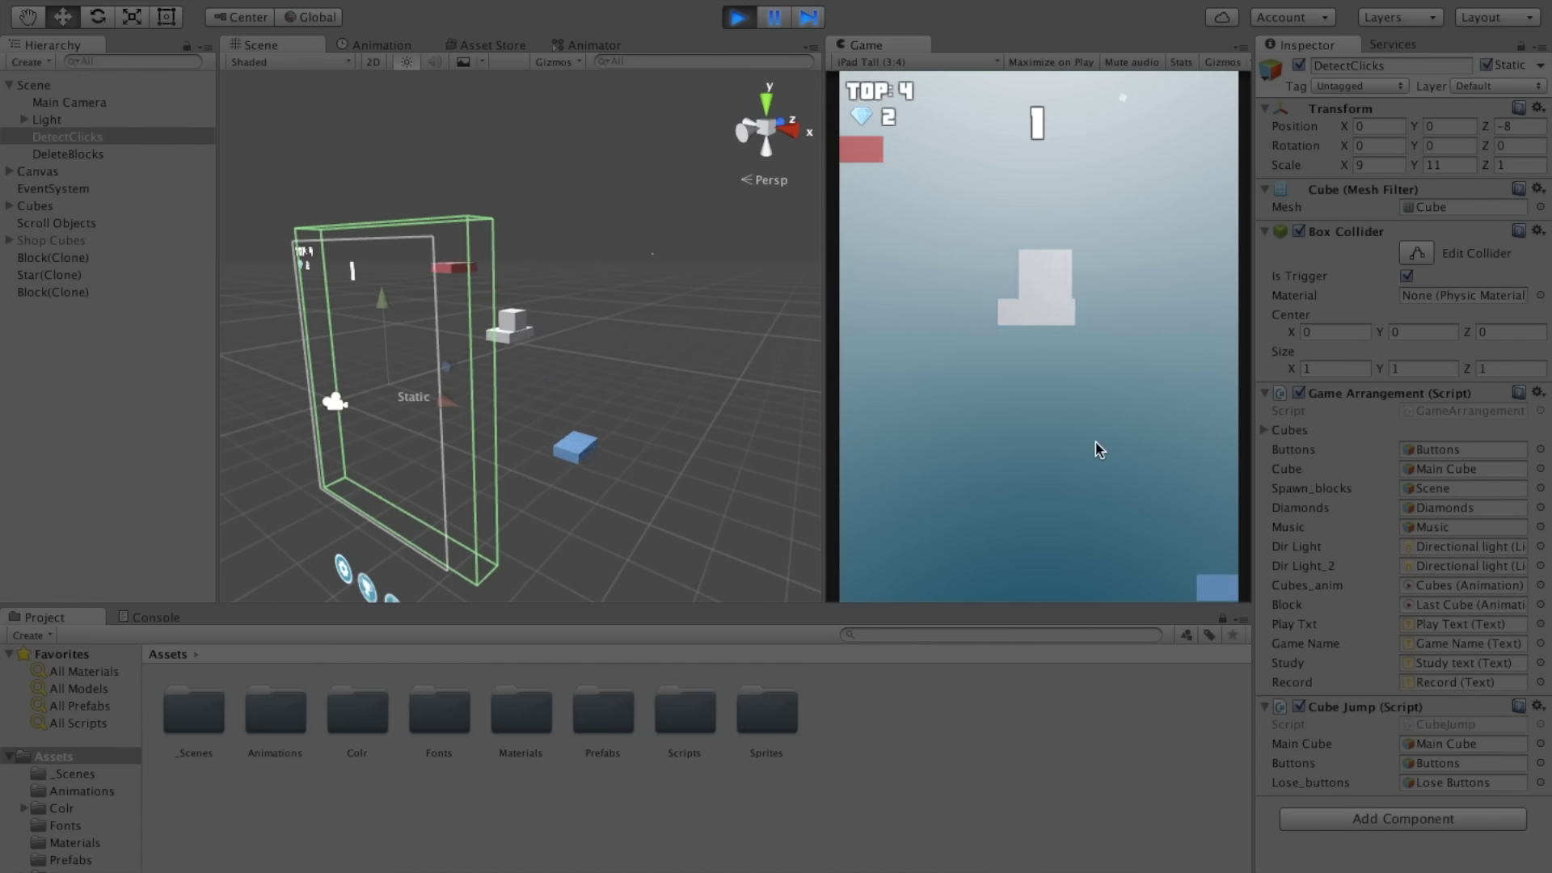
{"action": "left_click", "coordinate": [1047, 418]}
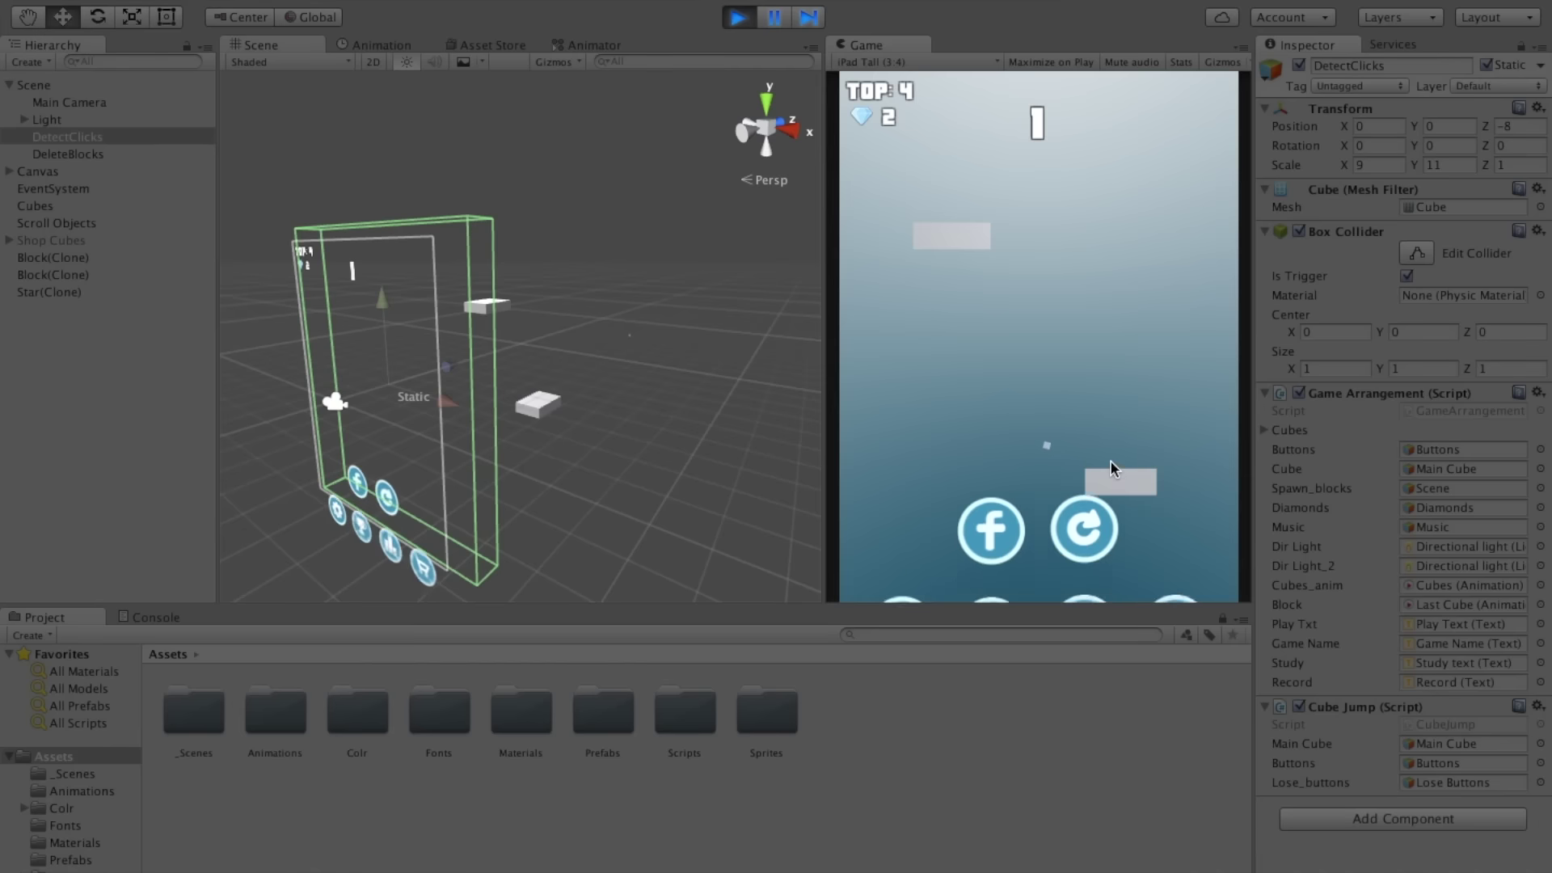
{"action": "left_click", "coordinate": [1174, 443]}
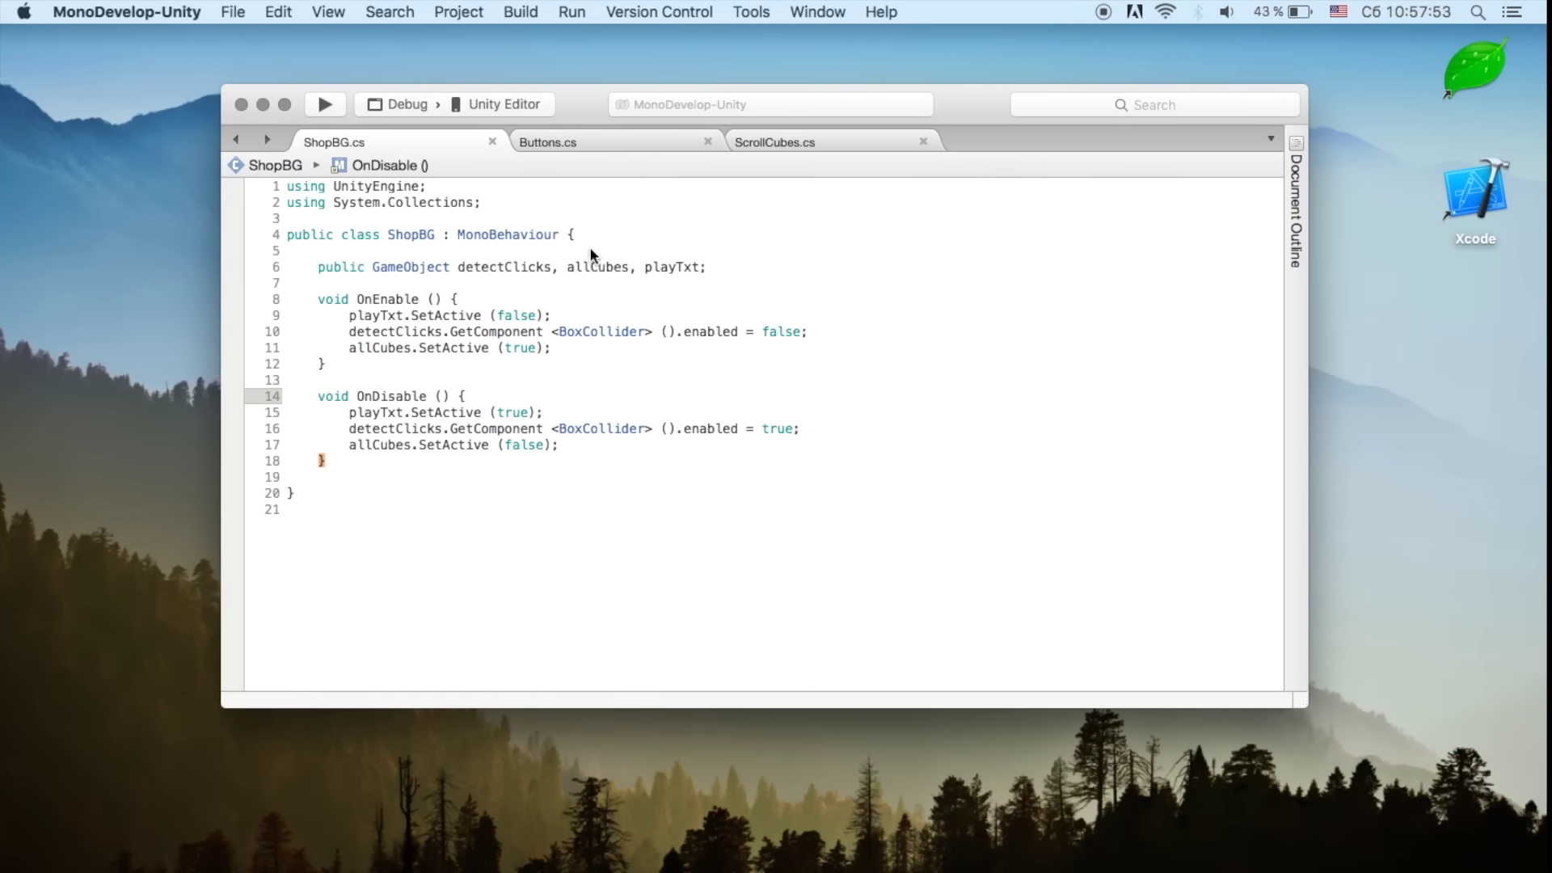
Step: Add a loseBtns public field and 'loseBtns.SetActive (false);' at the end of OnEnable
{"action": "left_click", "coordinate": [705, 269]}
{"action": "type", "text": ", "}
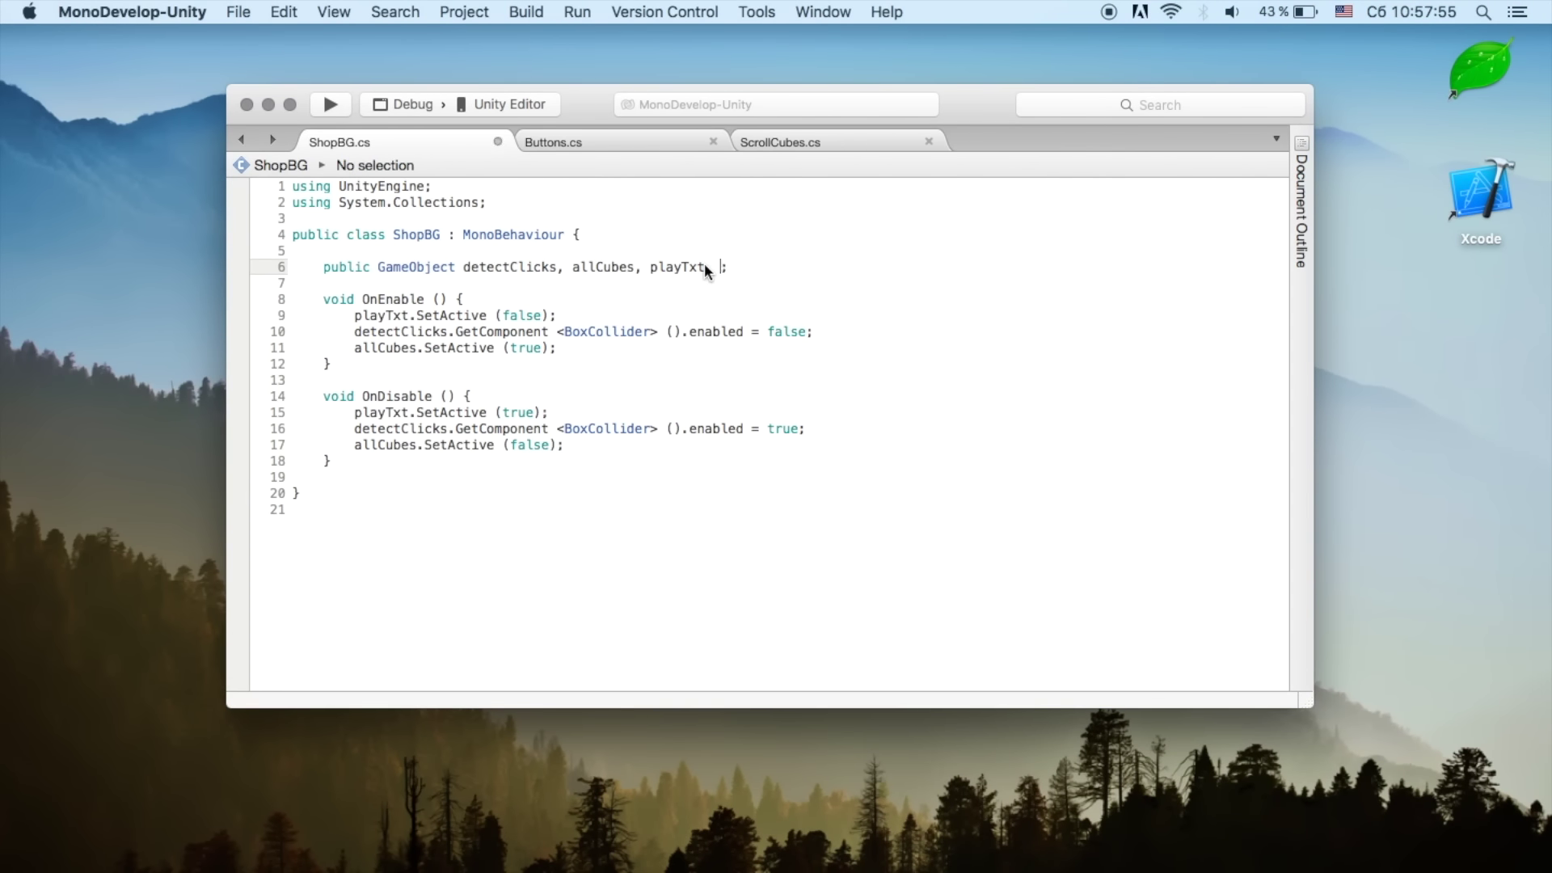
{"action": "type", "text": "Btn"}
{"action": "type", "text": "s"}
{"action": "double_click", "coordinate": [770, 269]}
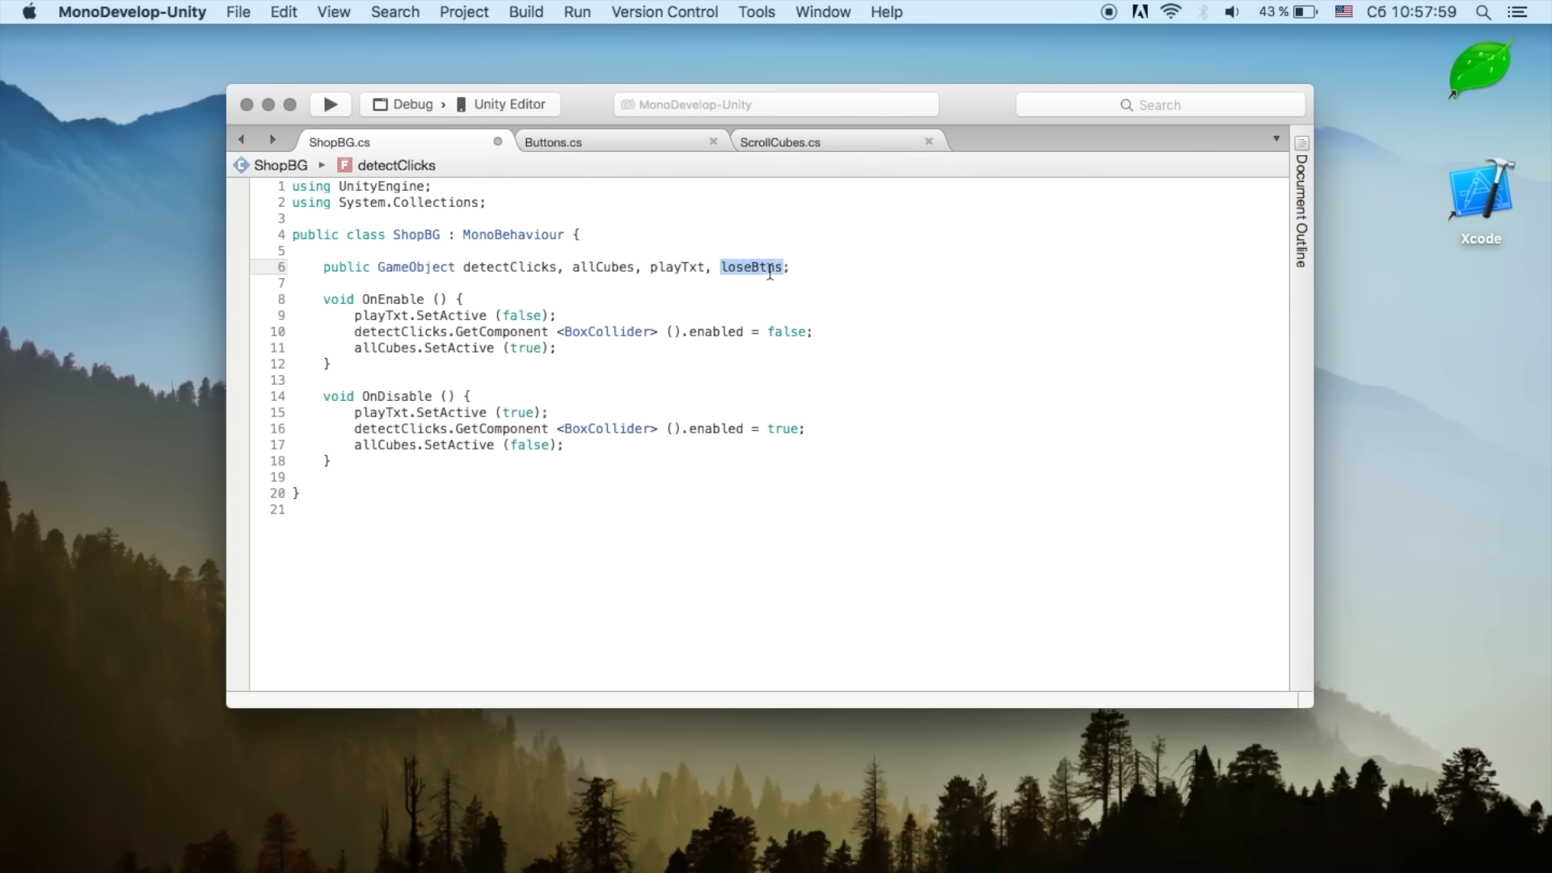
{"action": "left_click", "coordinate": [621, 348]}
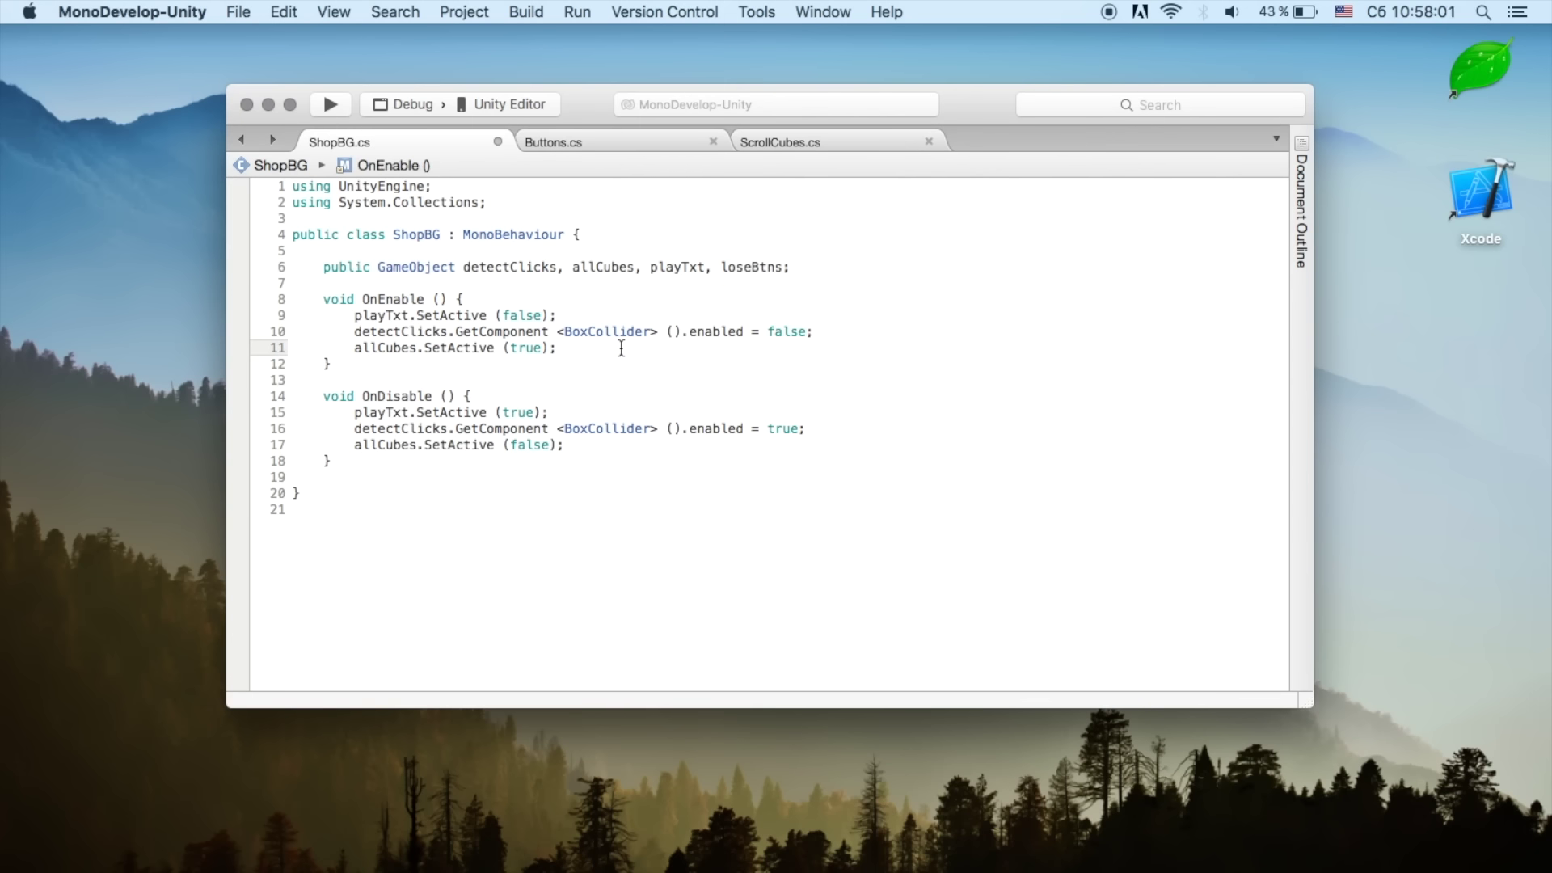
{"action": "key", "text": "Return"}
{"action": "type", "text": "loseBtns."}
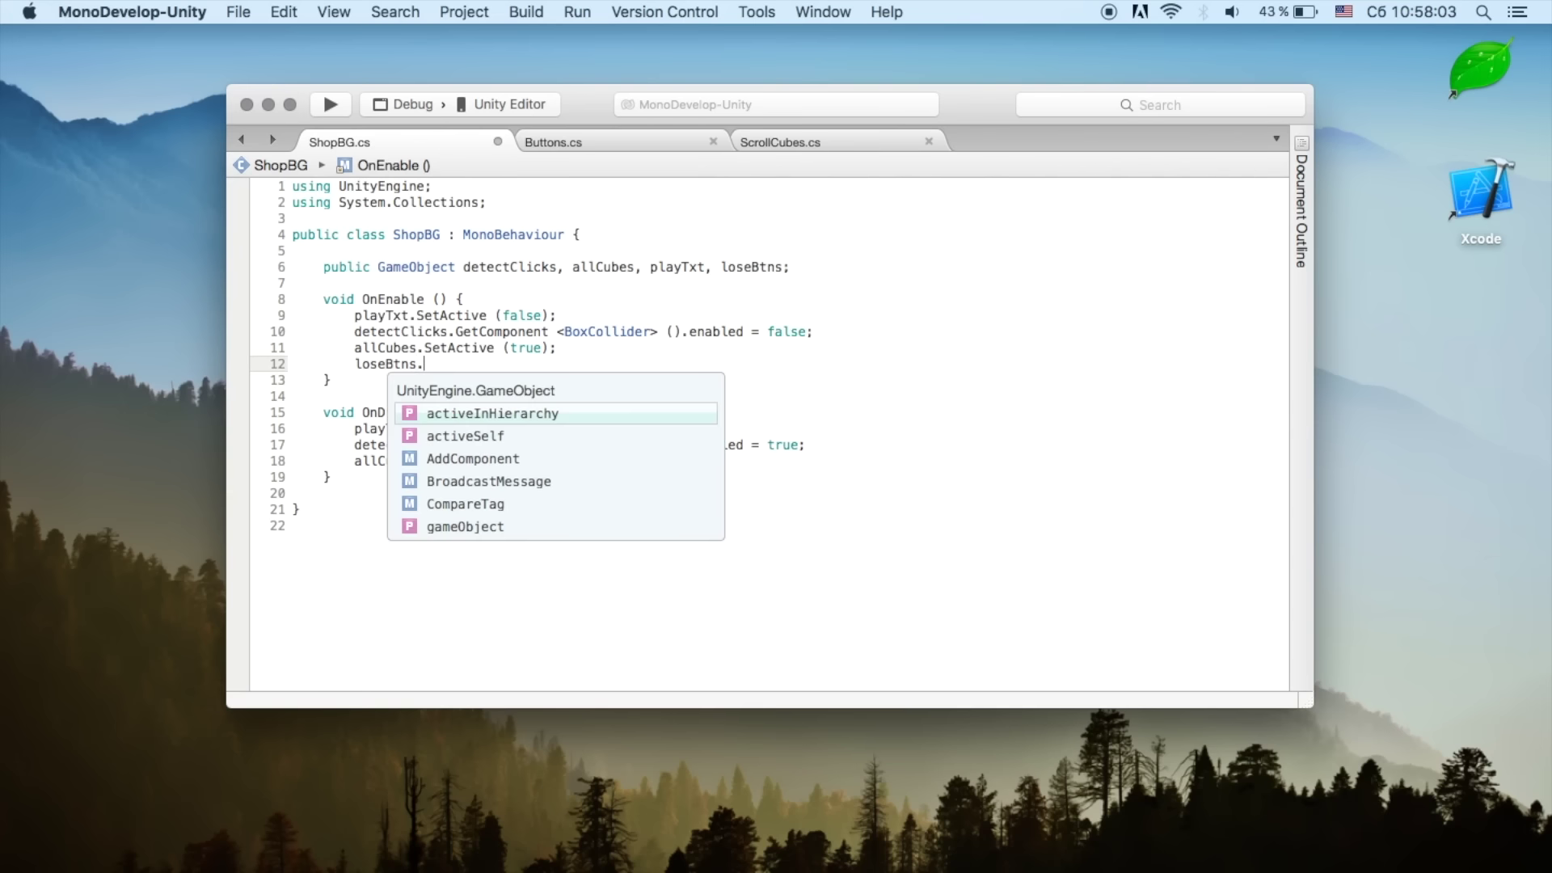
{"action": "type", "text": "SetActive (f"}
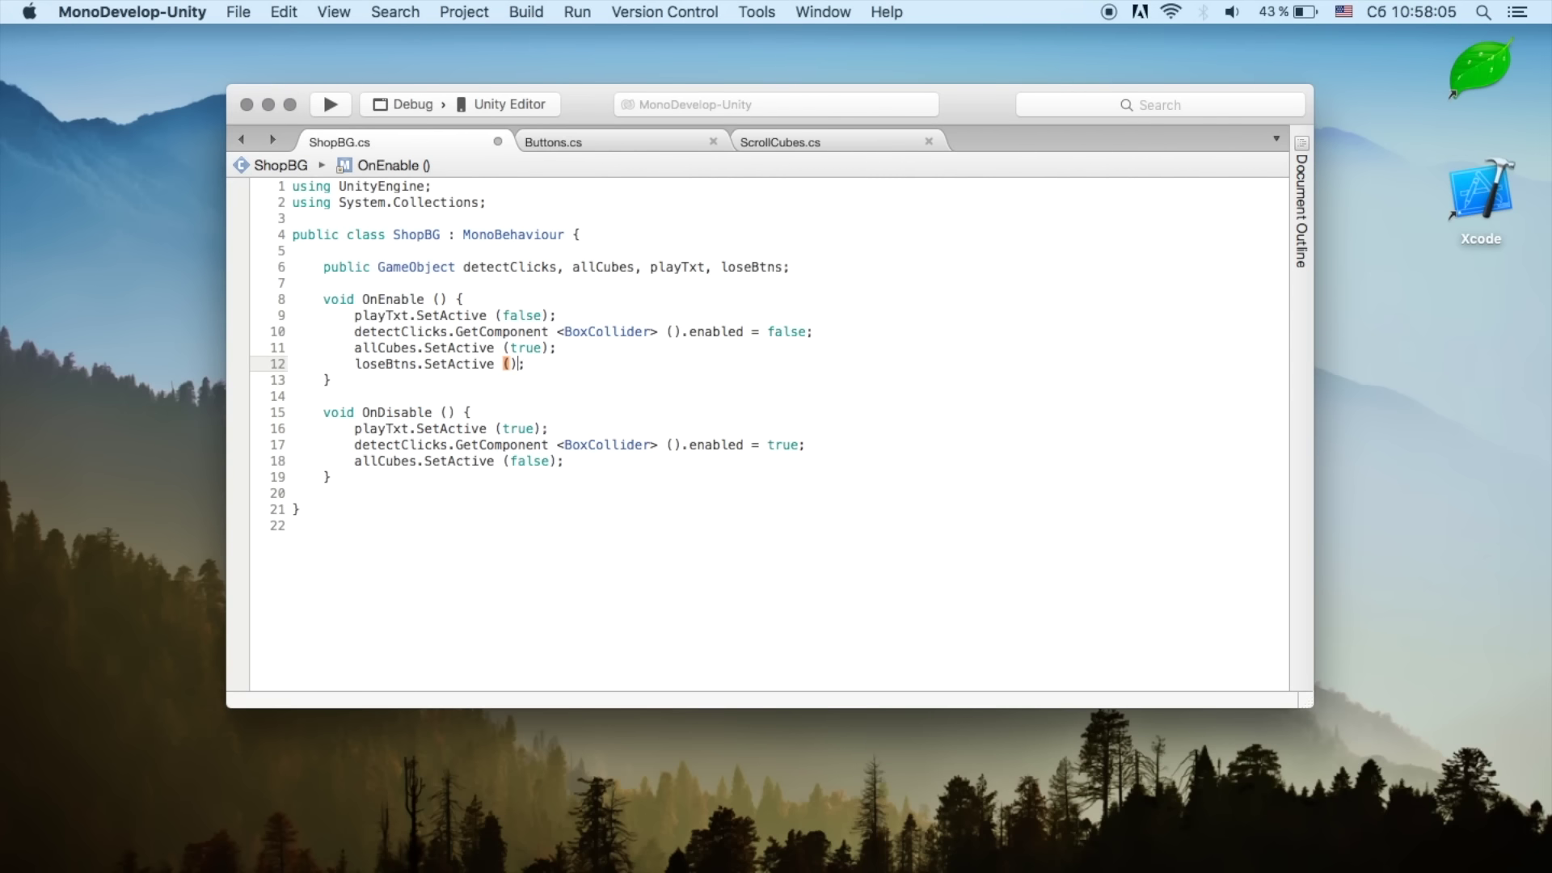
{"action": "type", "text": "alse"}
{"action": "key", "text": "Escape"}
Step: Check Unity, then declare 'private bool activeLose;' above the public fields
{"action": "left_click", "coordinate": [594, 366]}
{"action": "left_click", "coordinate": [613, 469]}
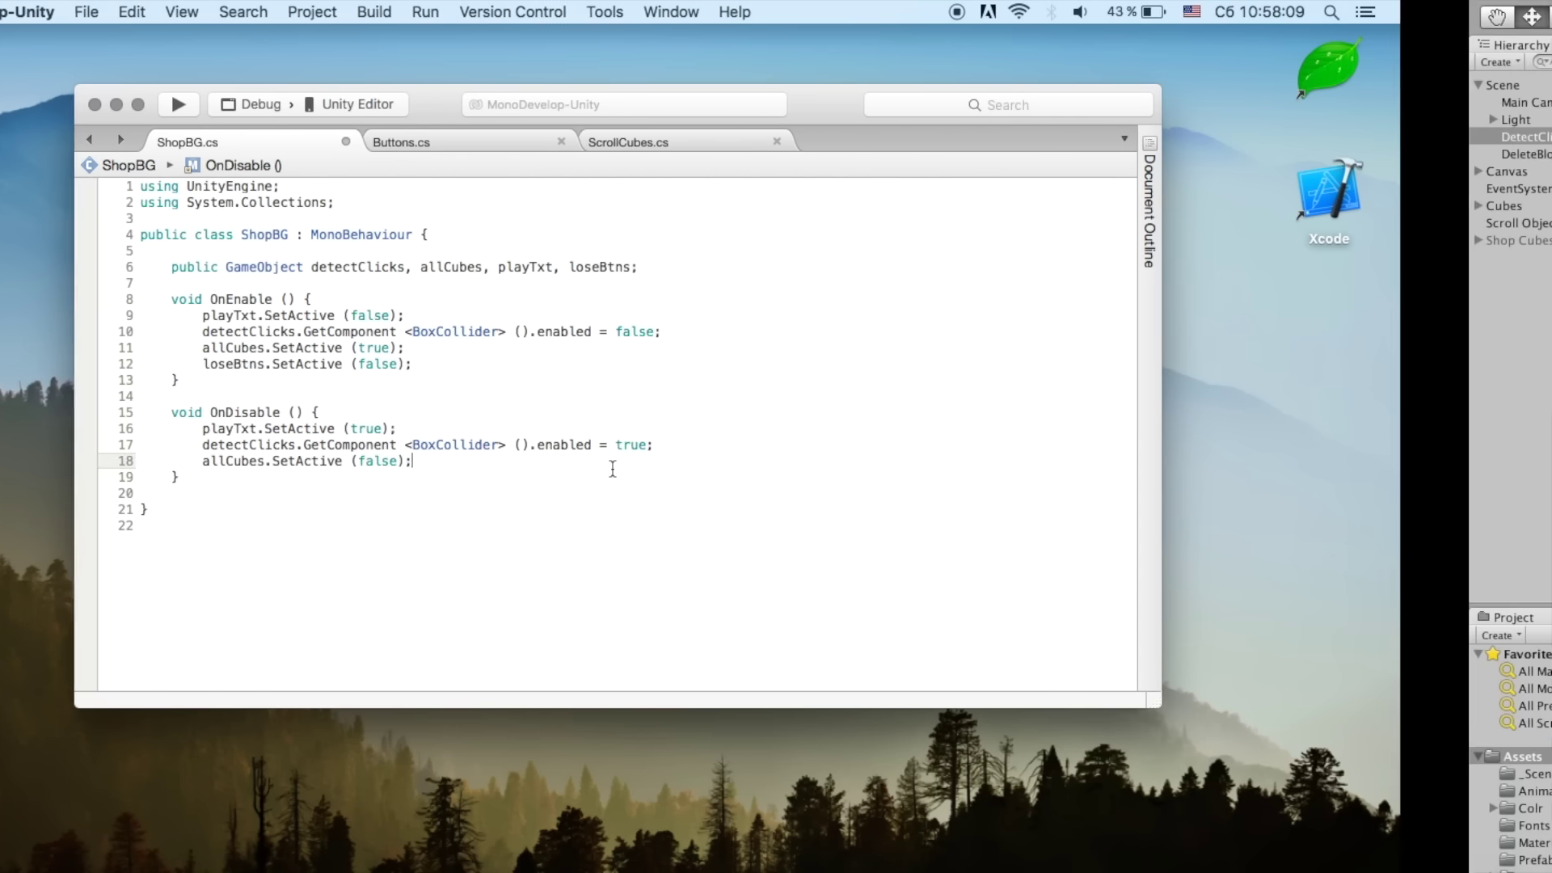
{"action": "key", "text": "super+Tab"}
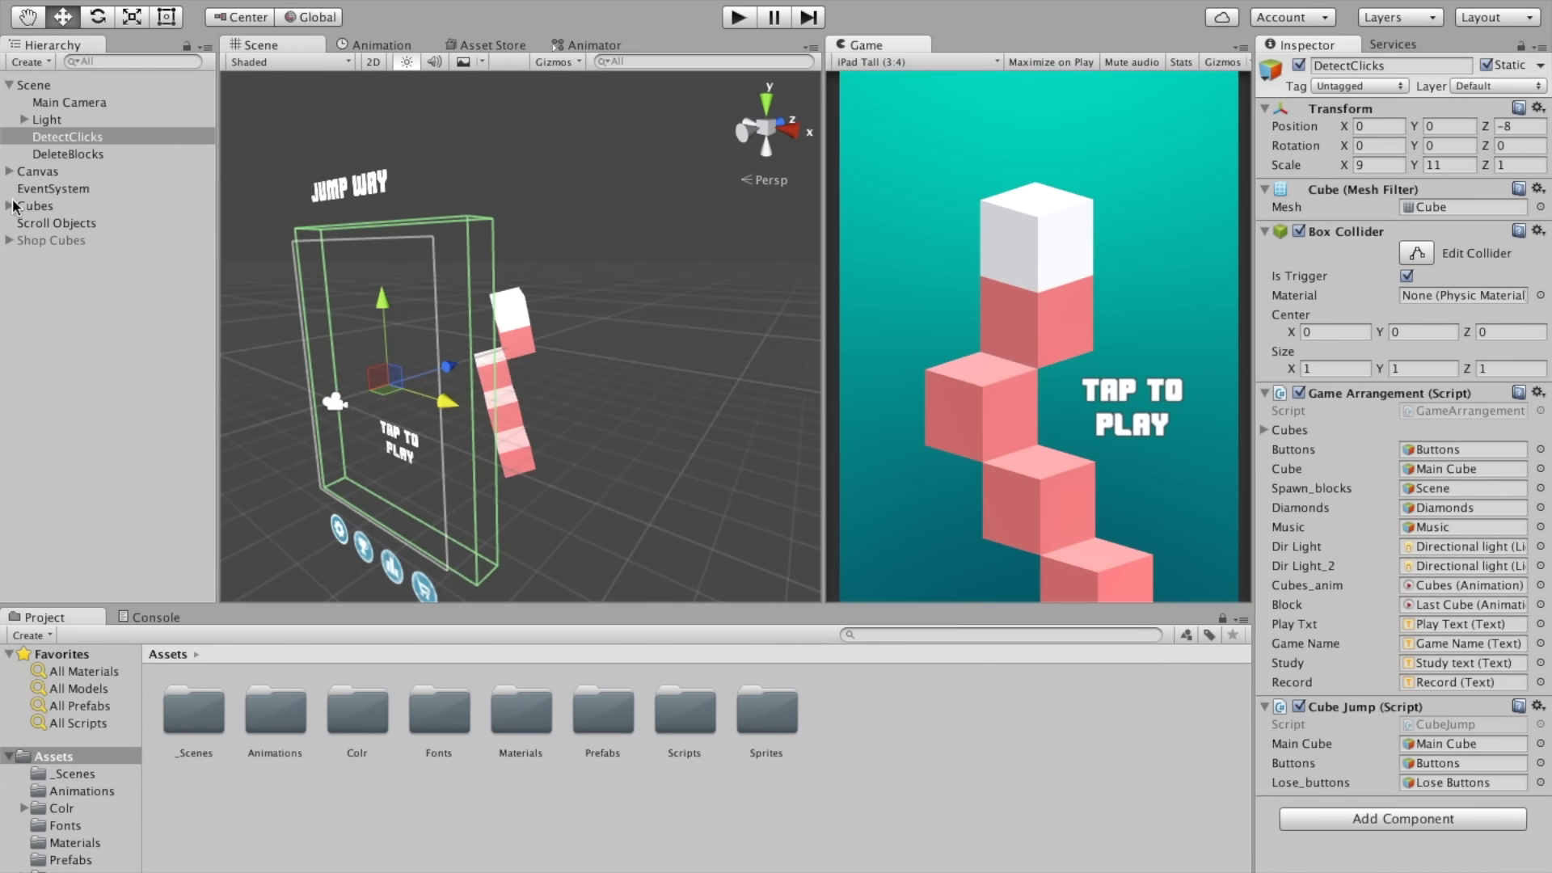
{"action": "key", "text": "super+Tab"}
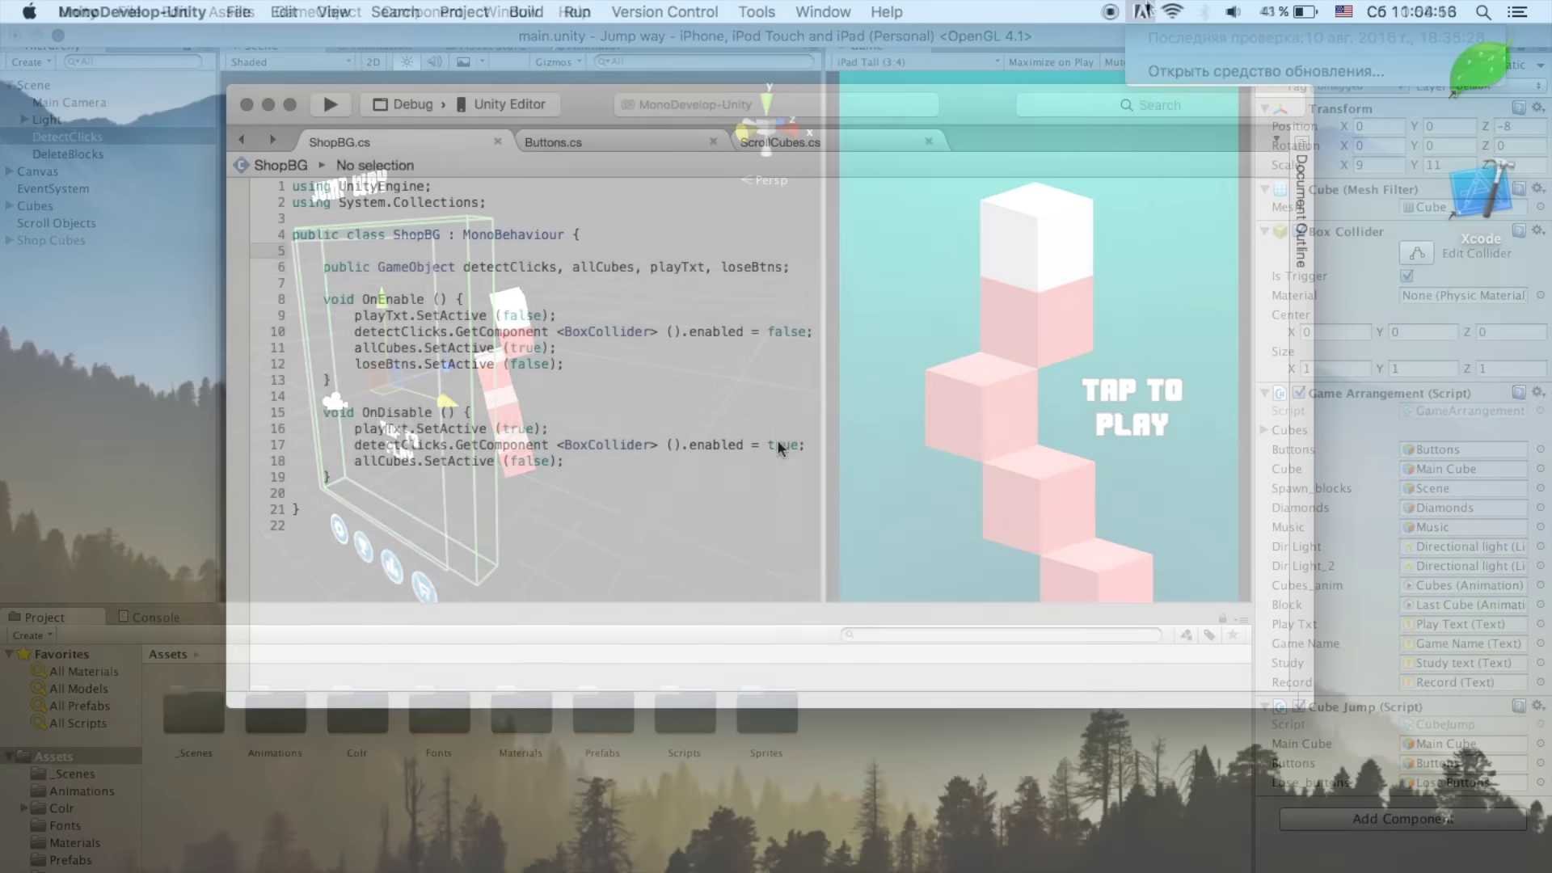
{"action": "key", "text": "Return"}
{"action": "type", "text": "private "}
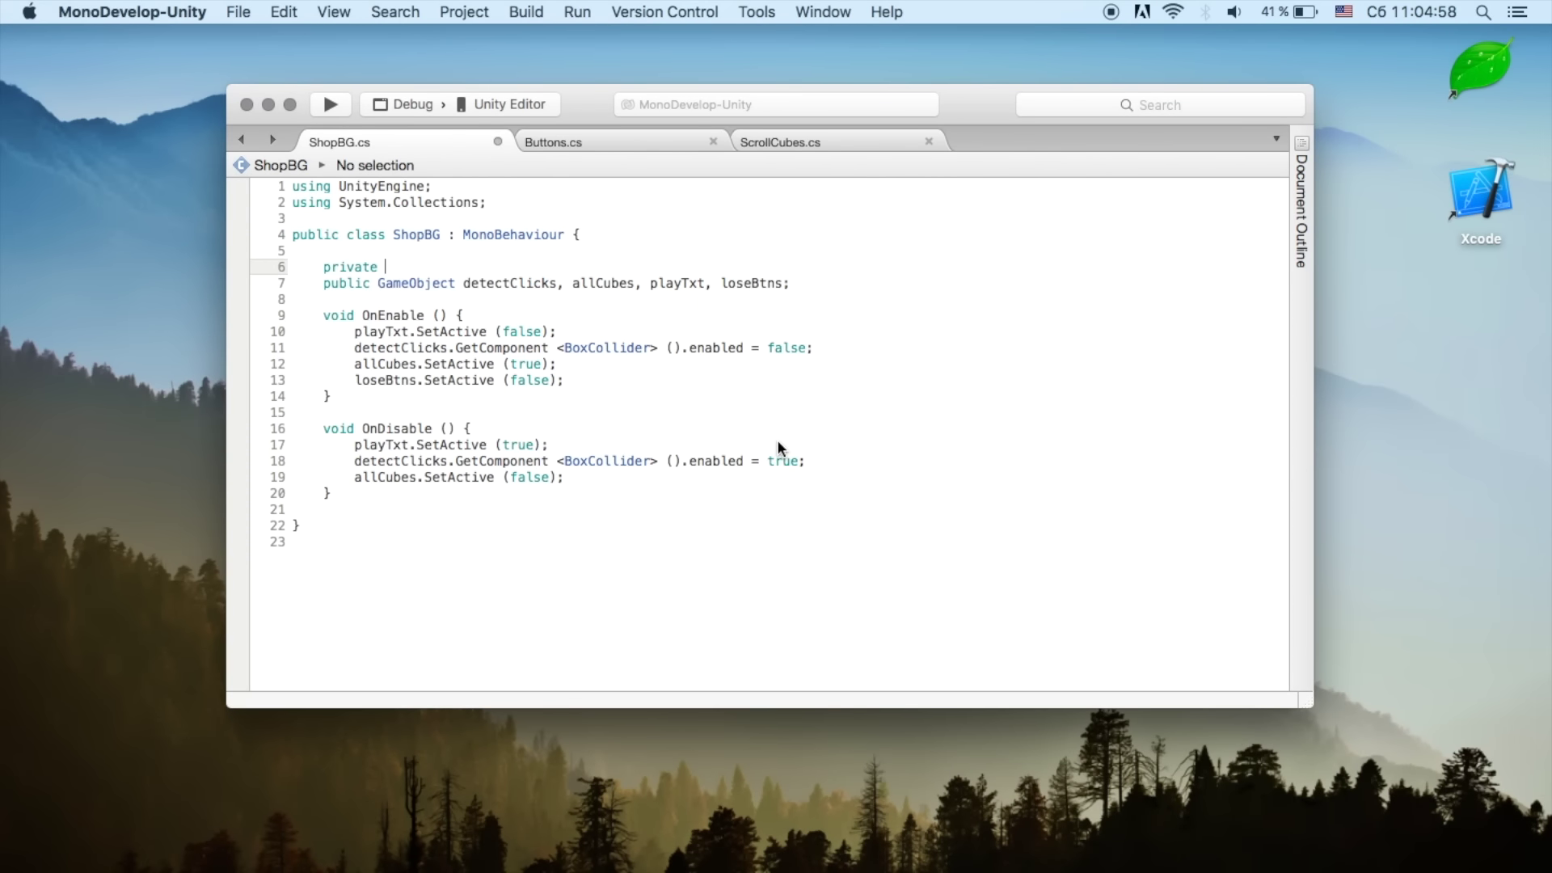
{"action": "type", "text": "bool activeLose"}
{"action": "type", "text": ";"}
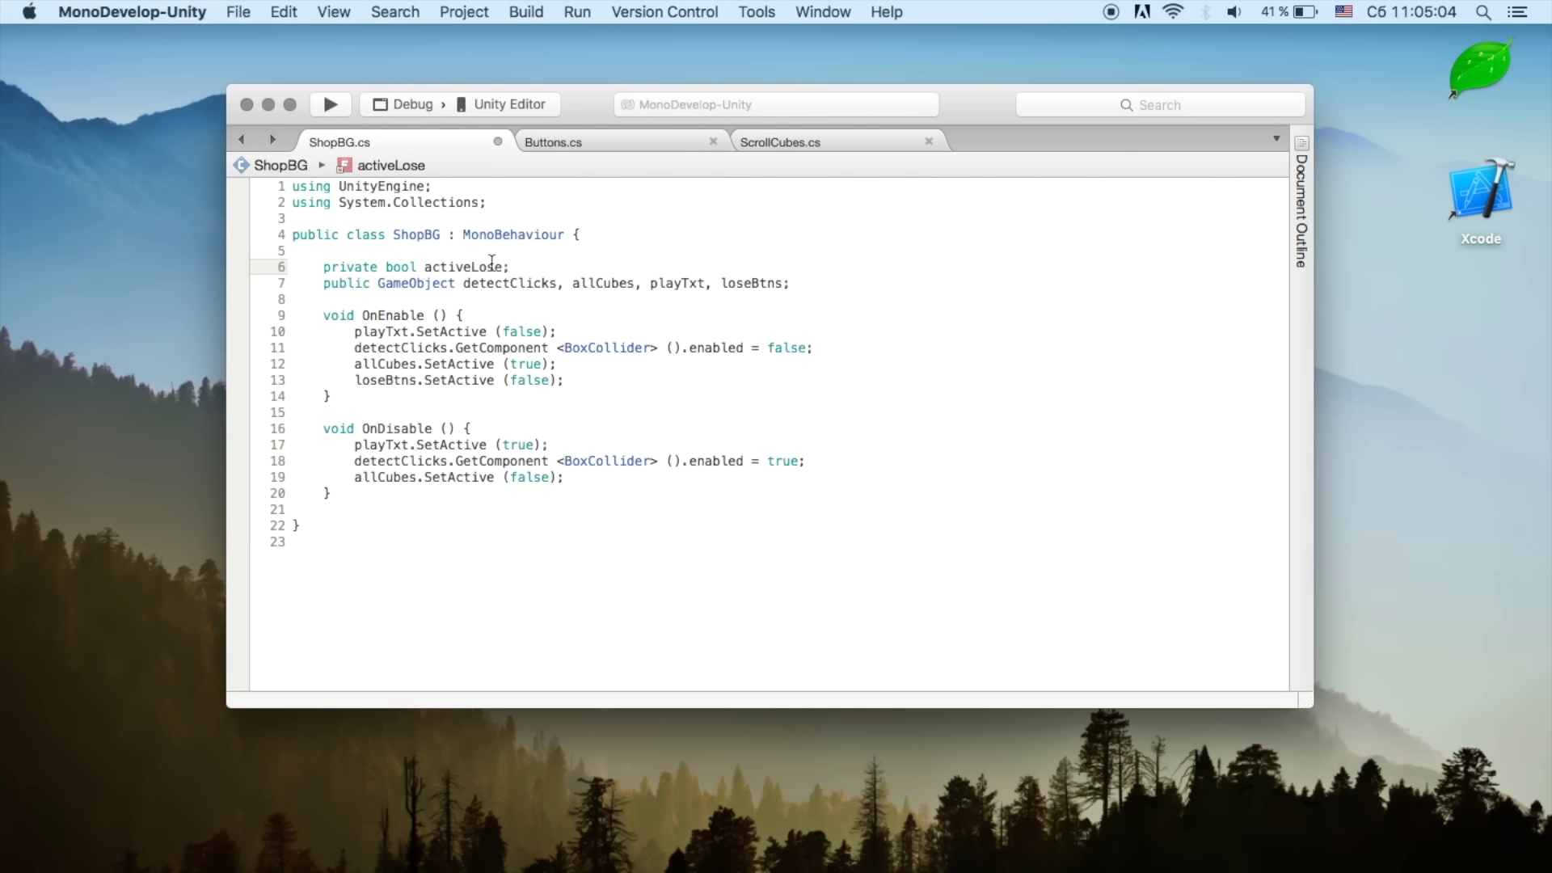
Step: Start an 'if (loseBtns.activeSelf)' check in OnEnable
{"action": "double_click", "coordinate": [491, 265]}
{"action": "key", "text": "super+c"}
{"action": "left_click", "coordinate": [592, 363]}
{"action": "key", "text": "Return"}
{"action": "key", "text": "super+v"}
{"action": "key", "text": "super+z"}
{"action": "type", "text": "if (l"}
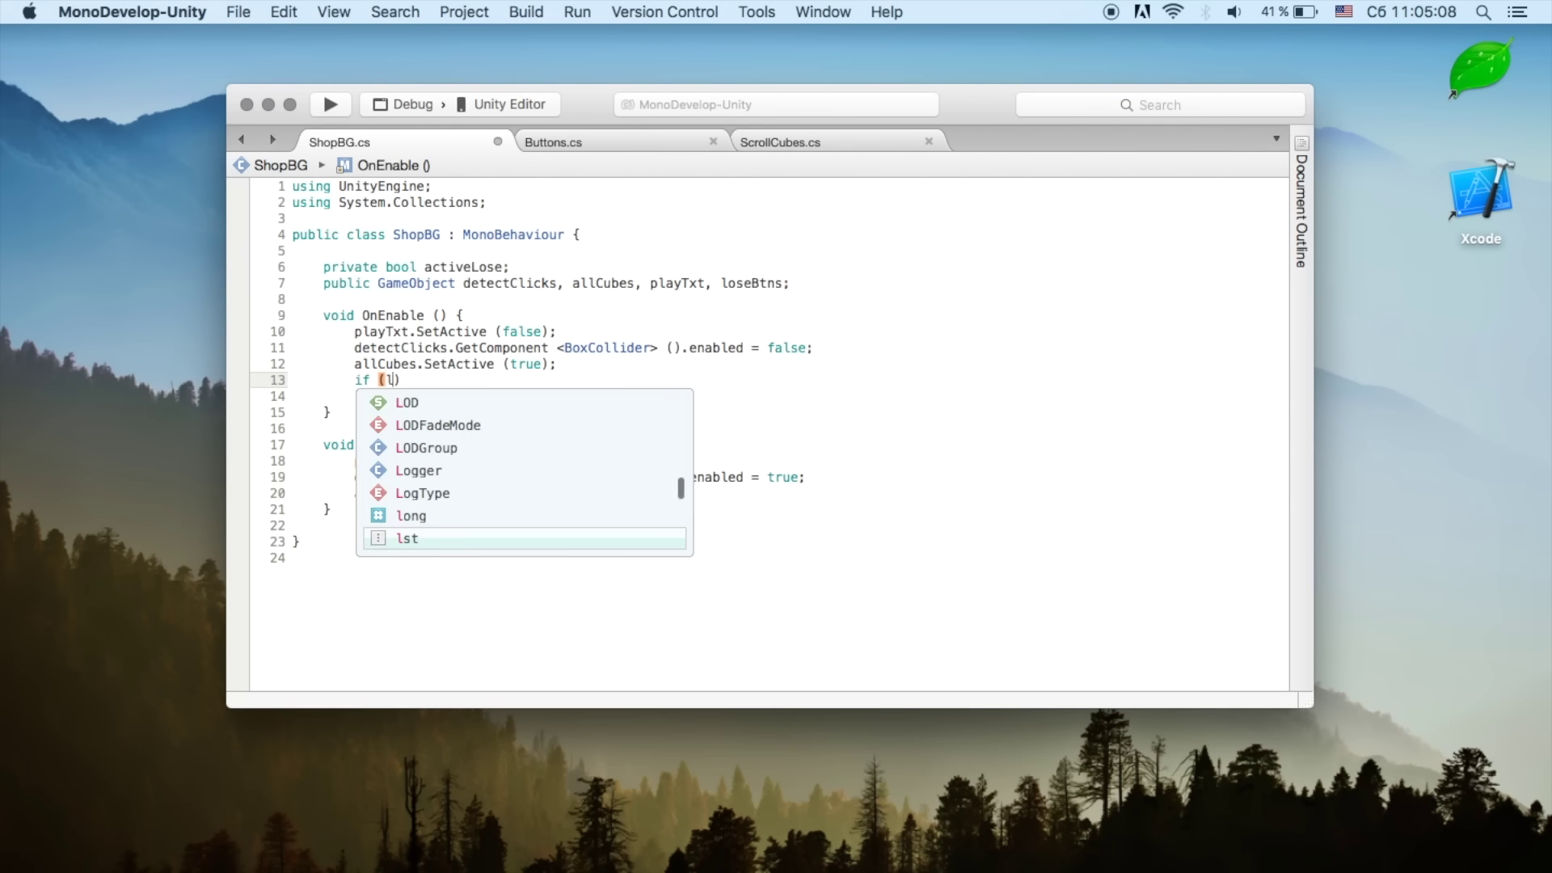
{"action": "type", "text": "oseBtns.ac"}
{"action": "key", "text": "Up"}
{"action": "key", "text": "Up"}
{"action": "key", "text": "Return"}
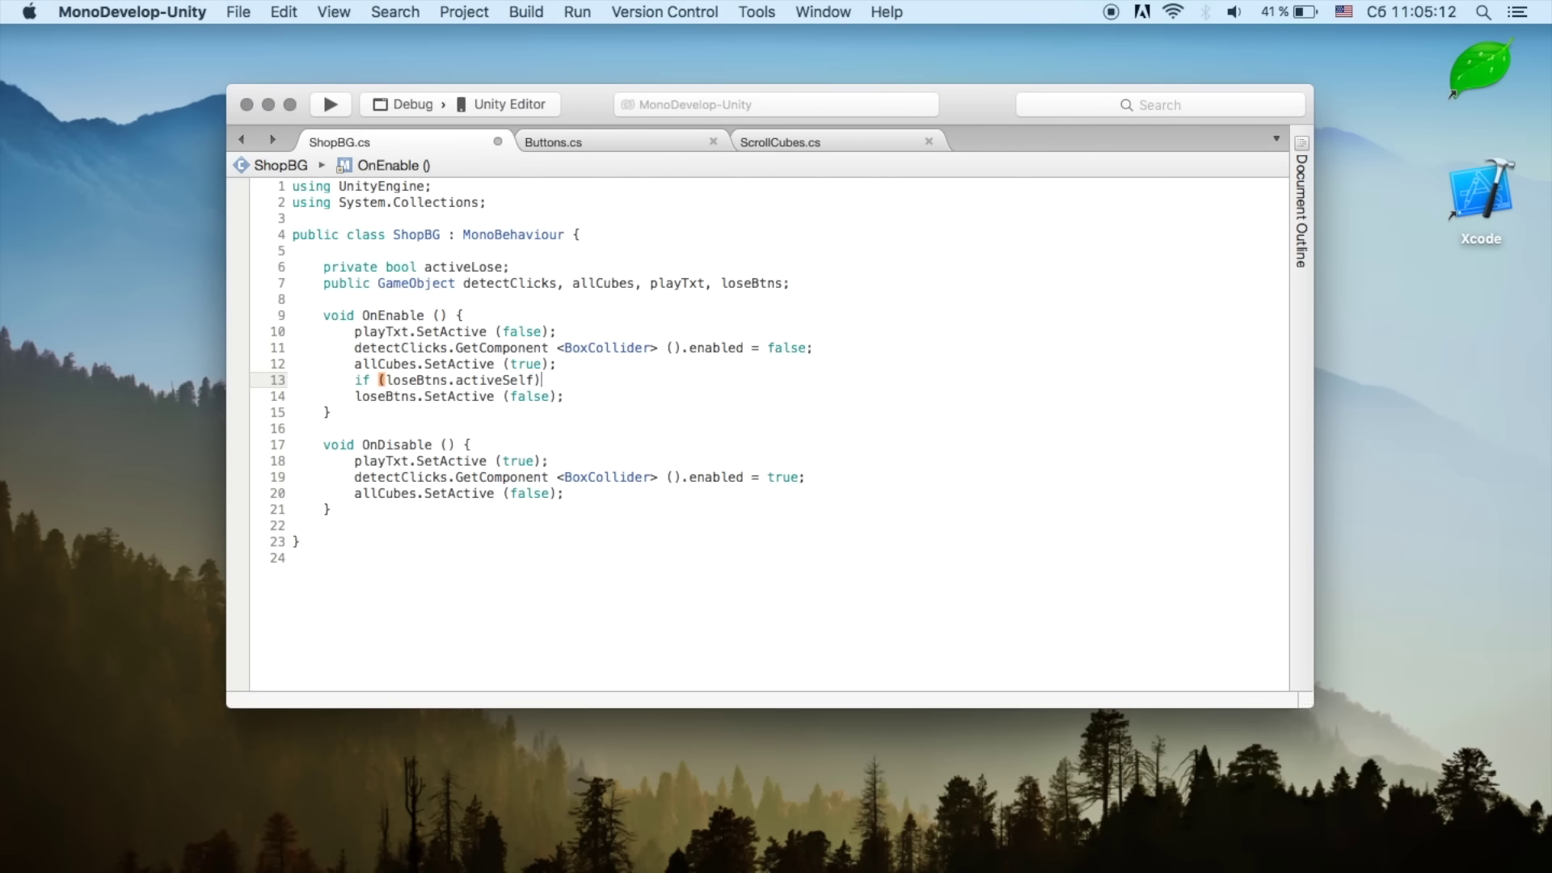
Step: Set 'activeLose = true;' inside the if and wrap its body in braces
{"action": "key", "text": "Return"}
{"action": "type", "text": "activeLose = "}
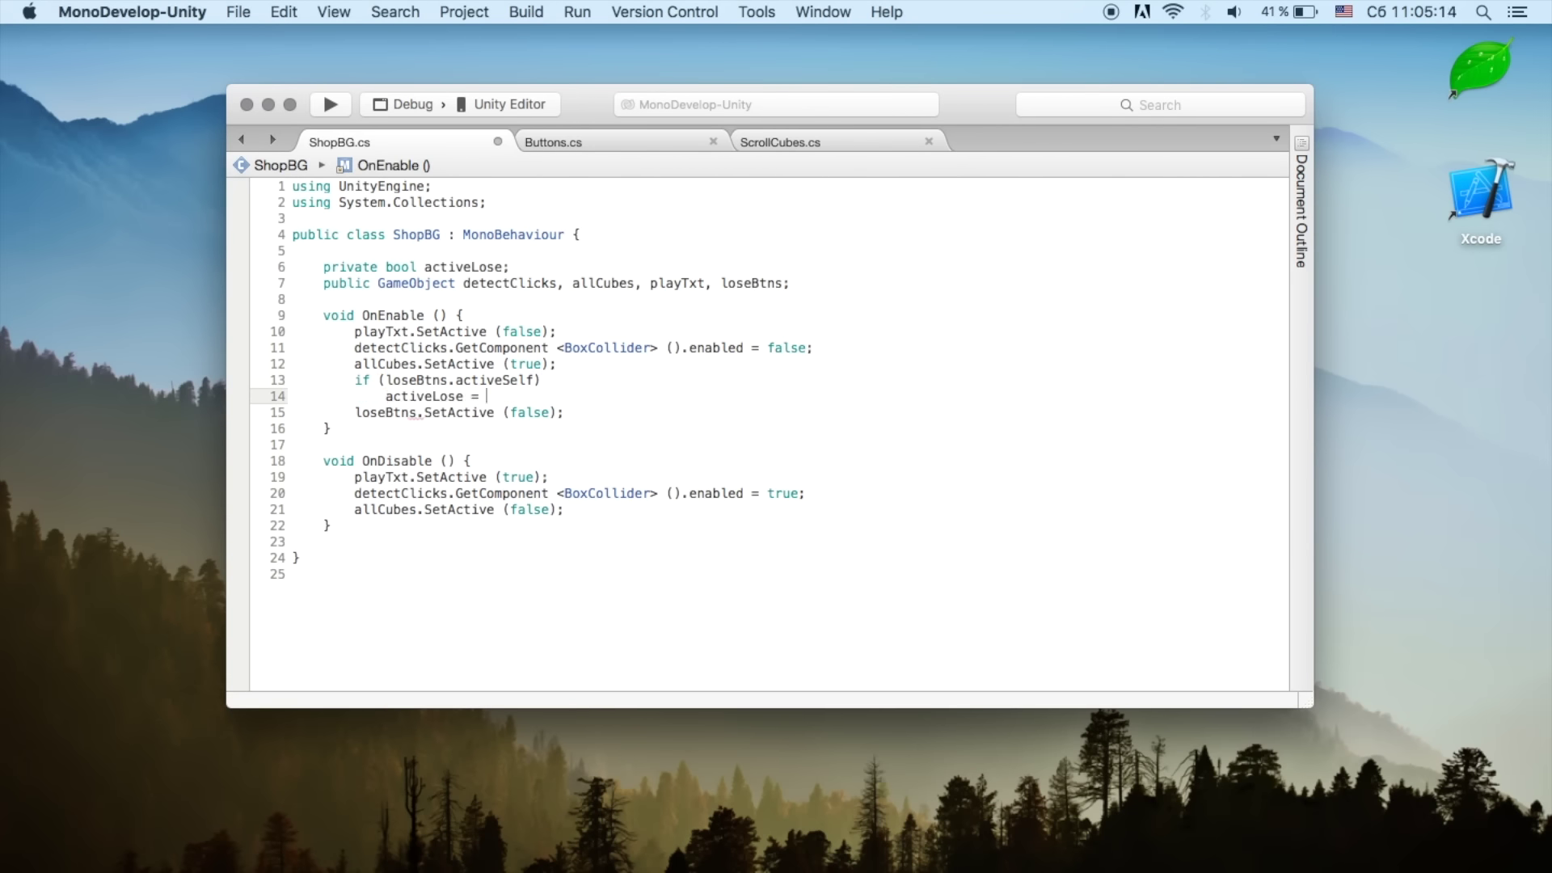
{"action": "type", "text": "true;"}
{"action": "key", "text": "Up"}
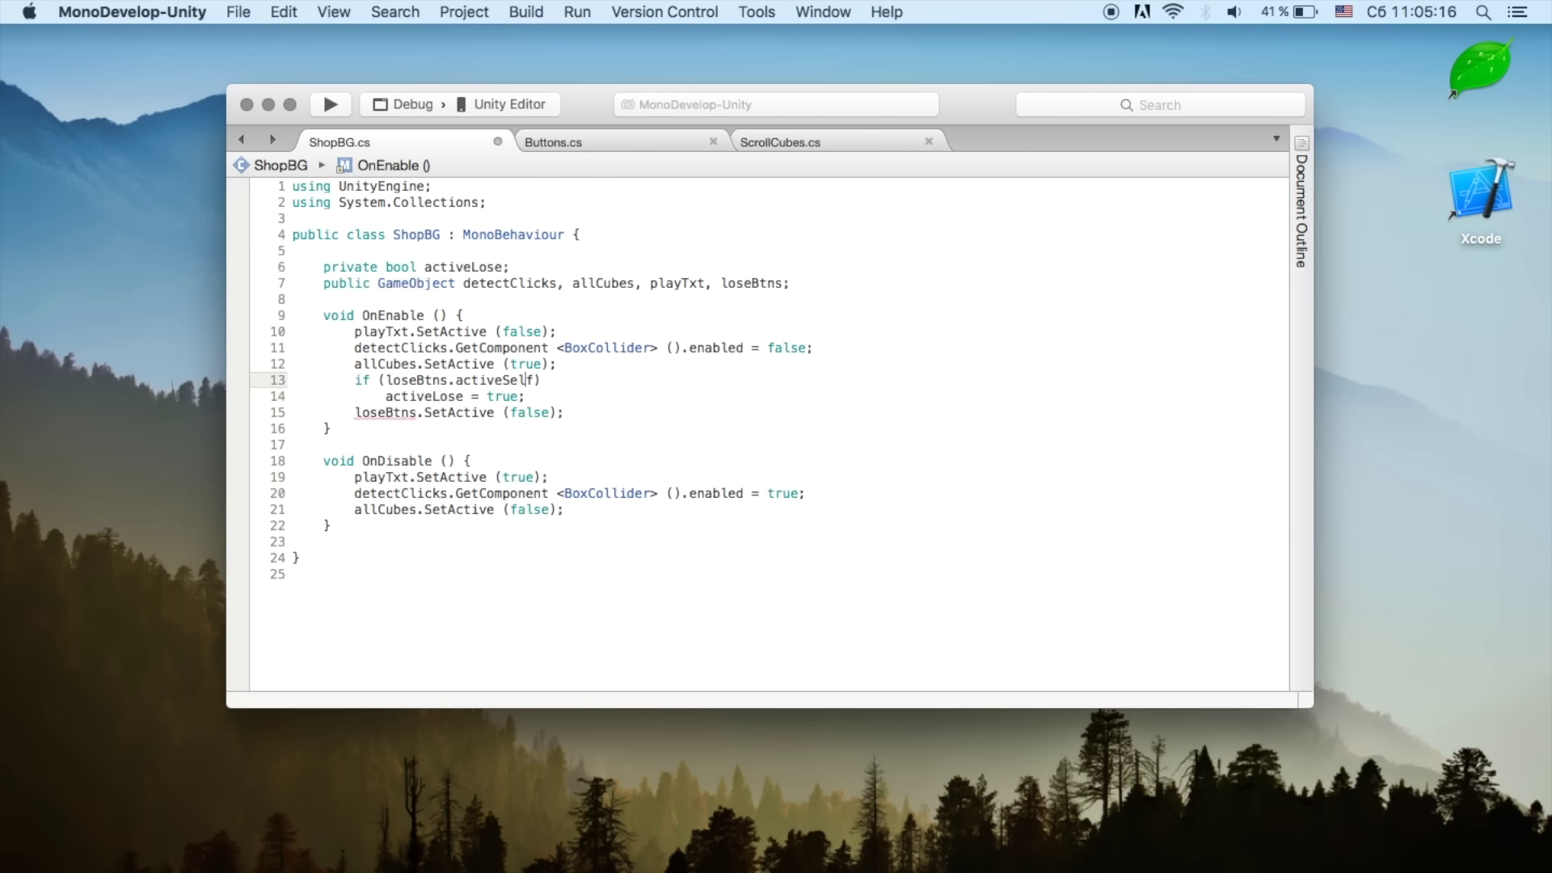
{"action": "key", "text": "End"}
{"action": "type", "text": "{"}
{"action": "key", "text": "Down"}
{"action": "key", "text": "Down"}
{"action": "key", "text": "End"}
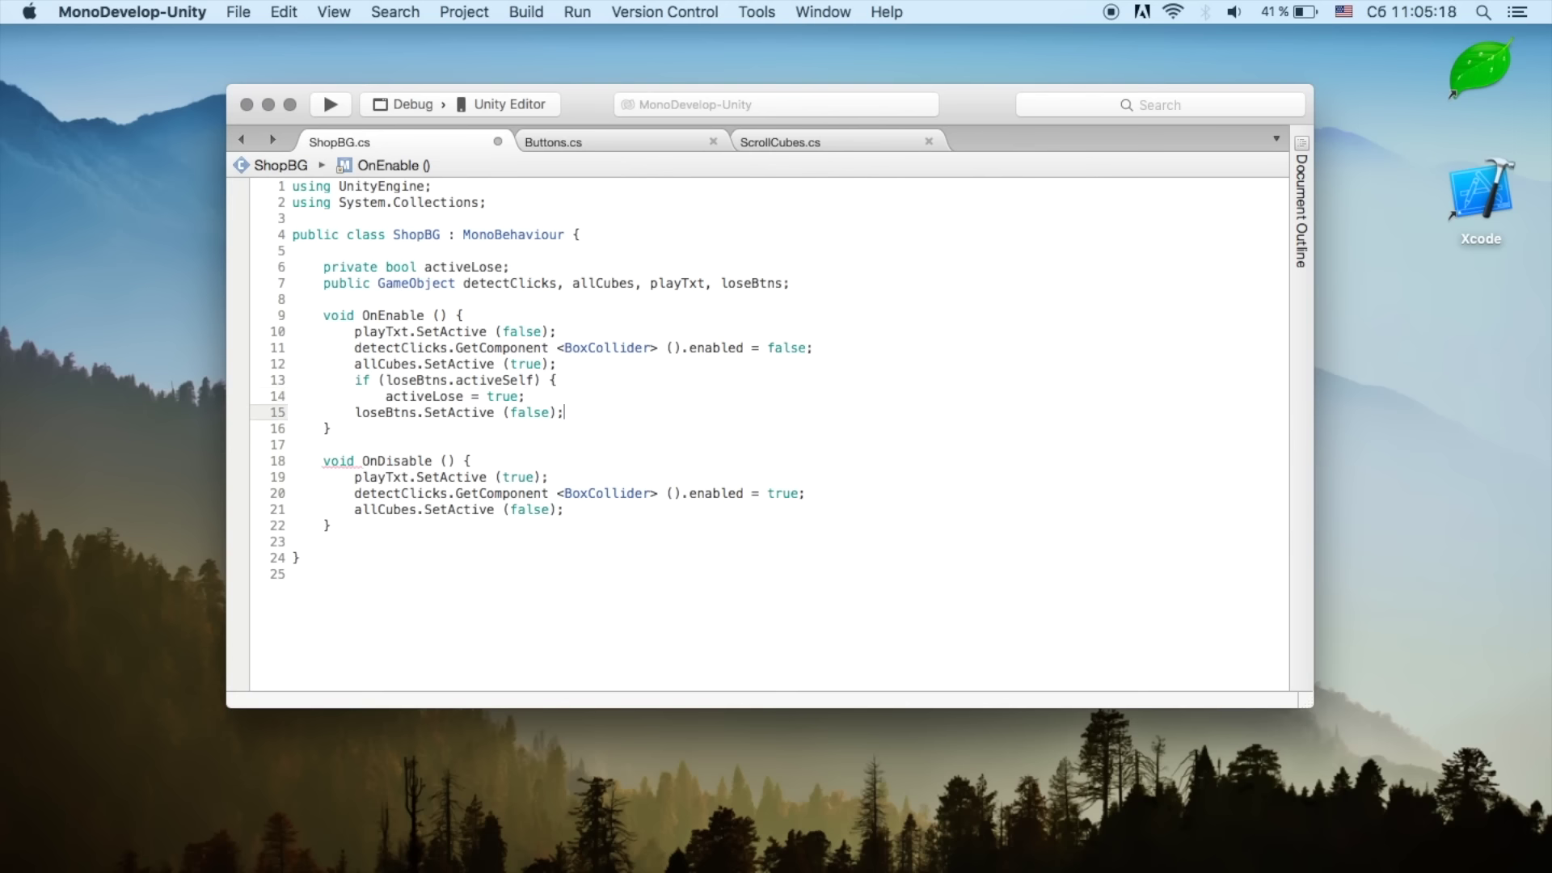
{"action": "key", "text": "Return"}
{"action": "type", "text": "}"}
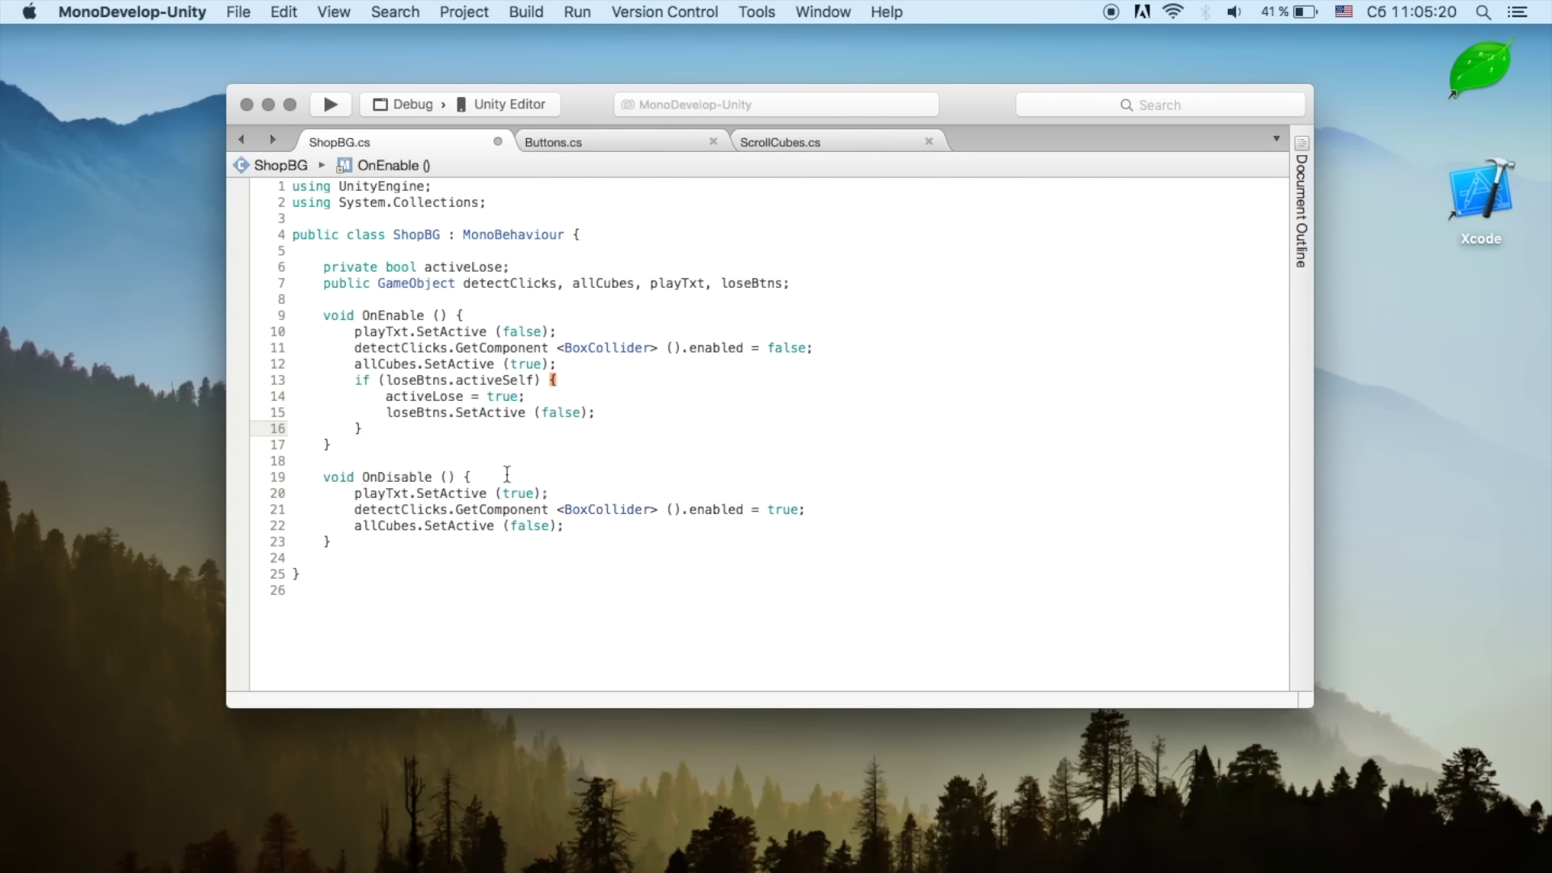
Step: In OnDisable, add 'if (activeLose)' followed by 'loseBtns.SetActive (true);'
{"action": "left_click", "coordinate": [499, 475]}
{"action": "key", "text": "Return"}
{"action": "type", "text": "if (activeLose"}
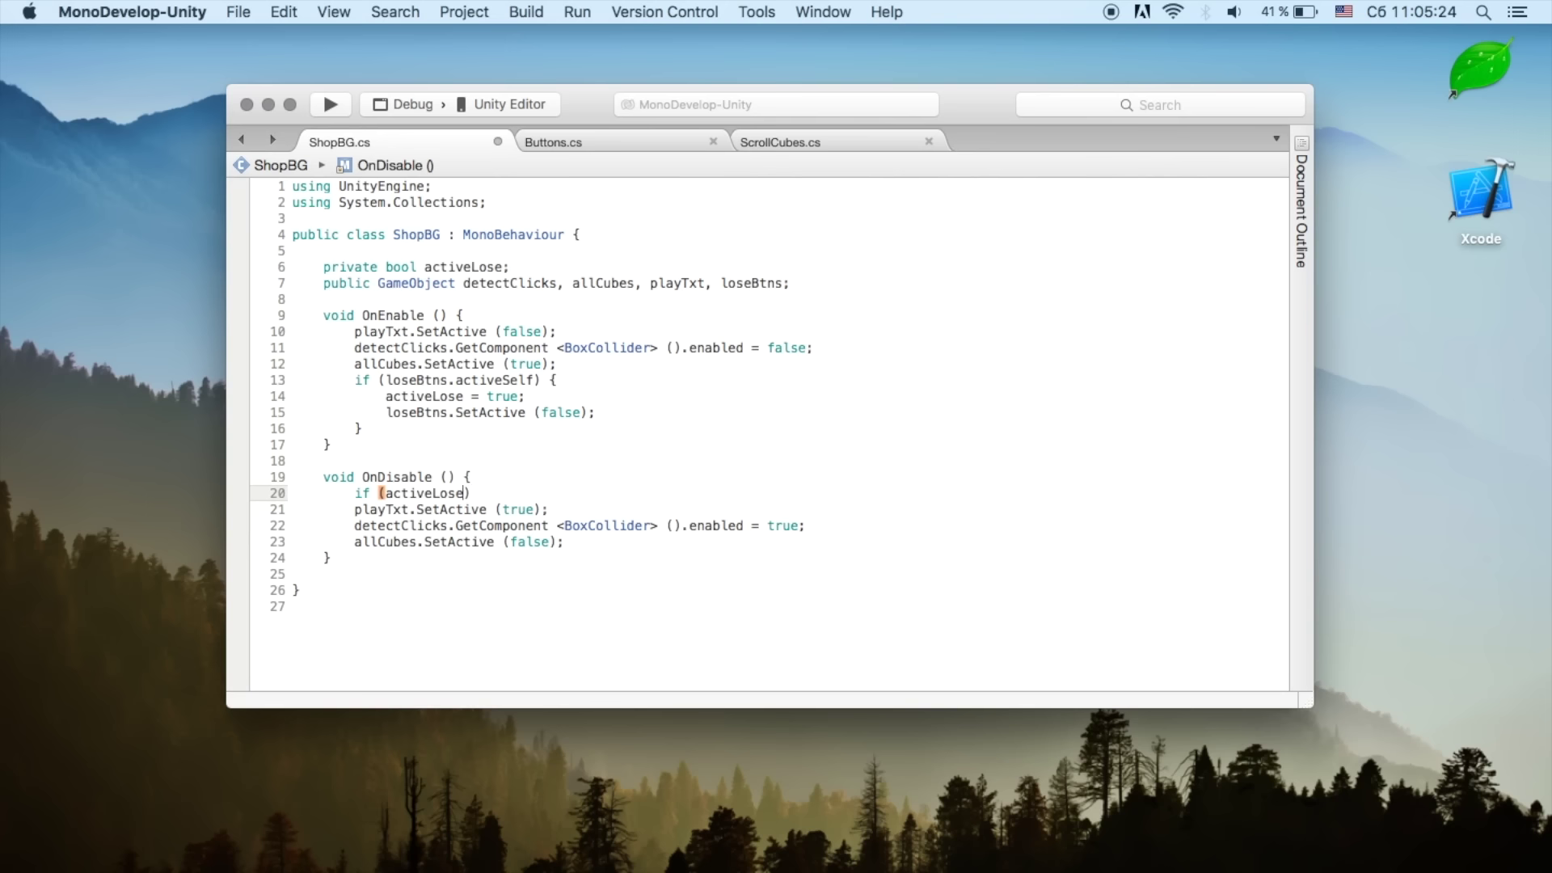
{"action": "type", "text": ")"}
{"action": "key", "text": "Return"}
{"action": "type", "text": "lose"}
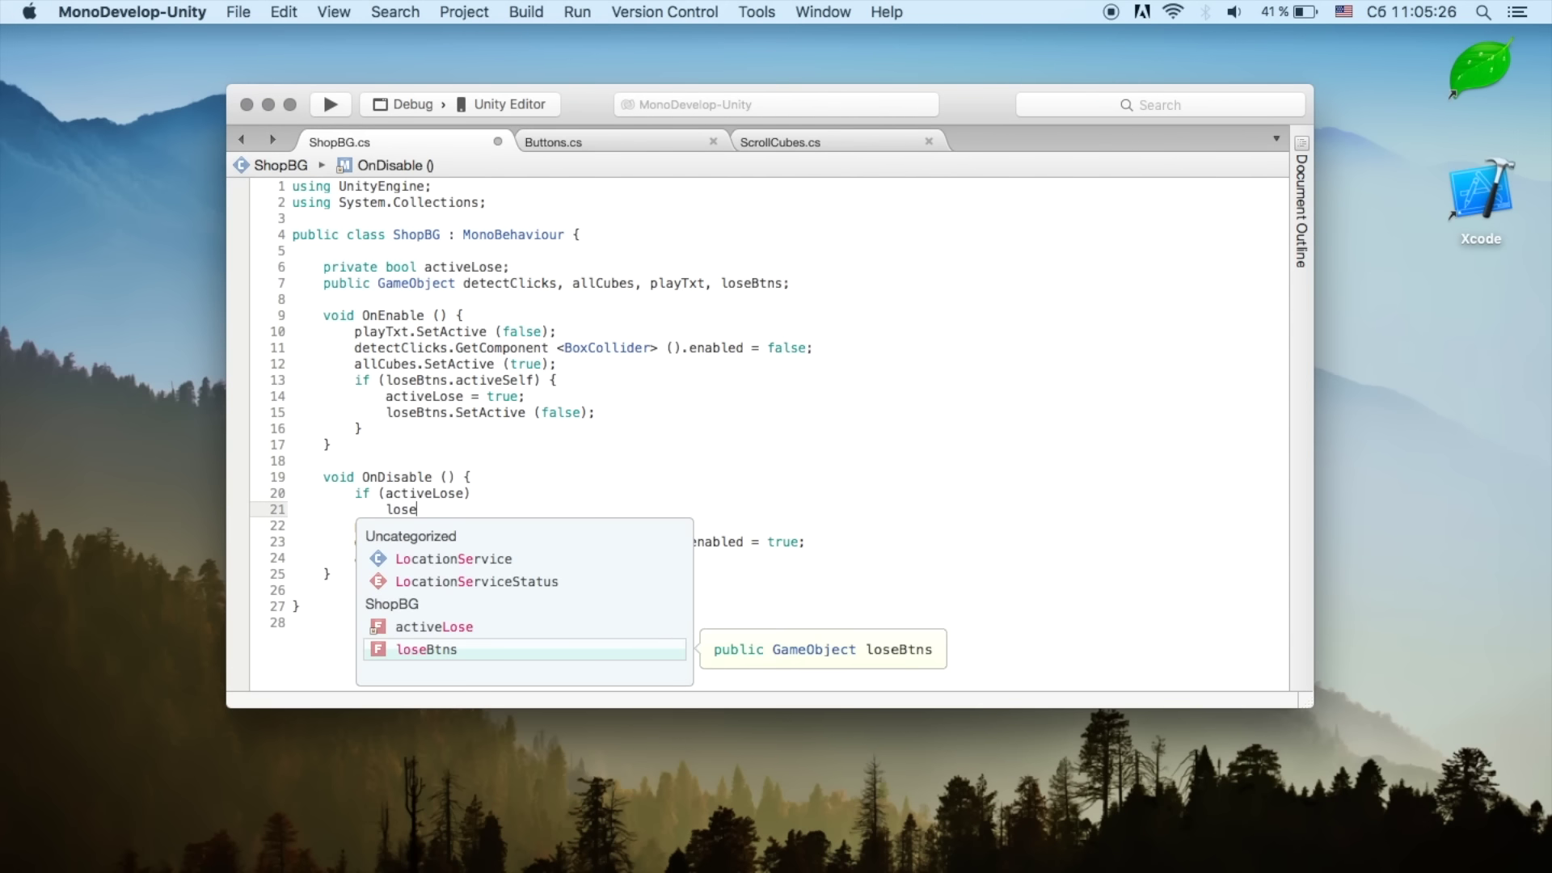
{"action": "type", "text": "Btns .set"}
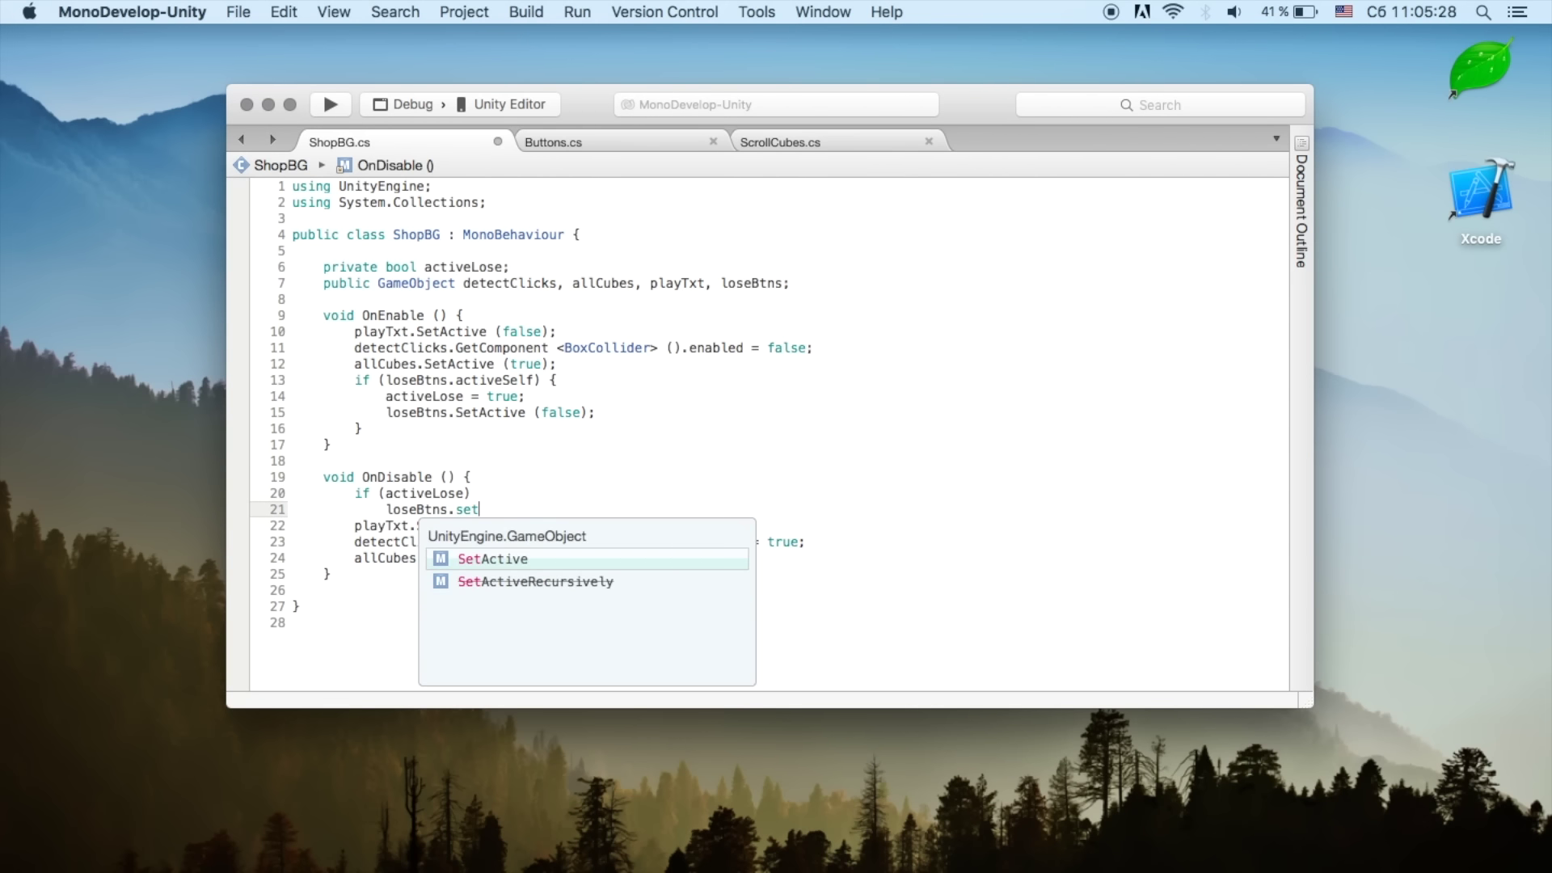
{"action": "type", "text": " ();"}
{"action": "type", "text": "tActive (tru"}
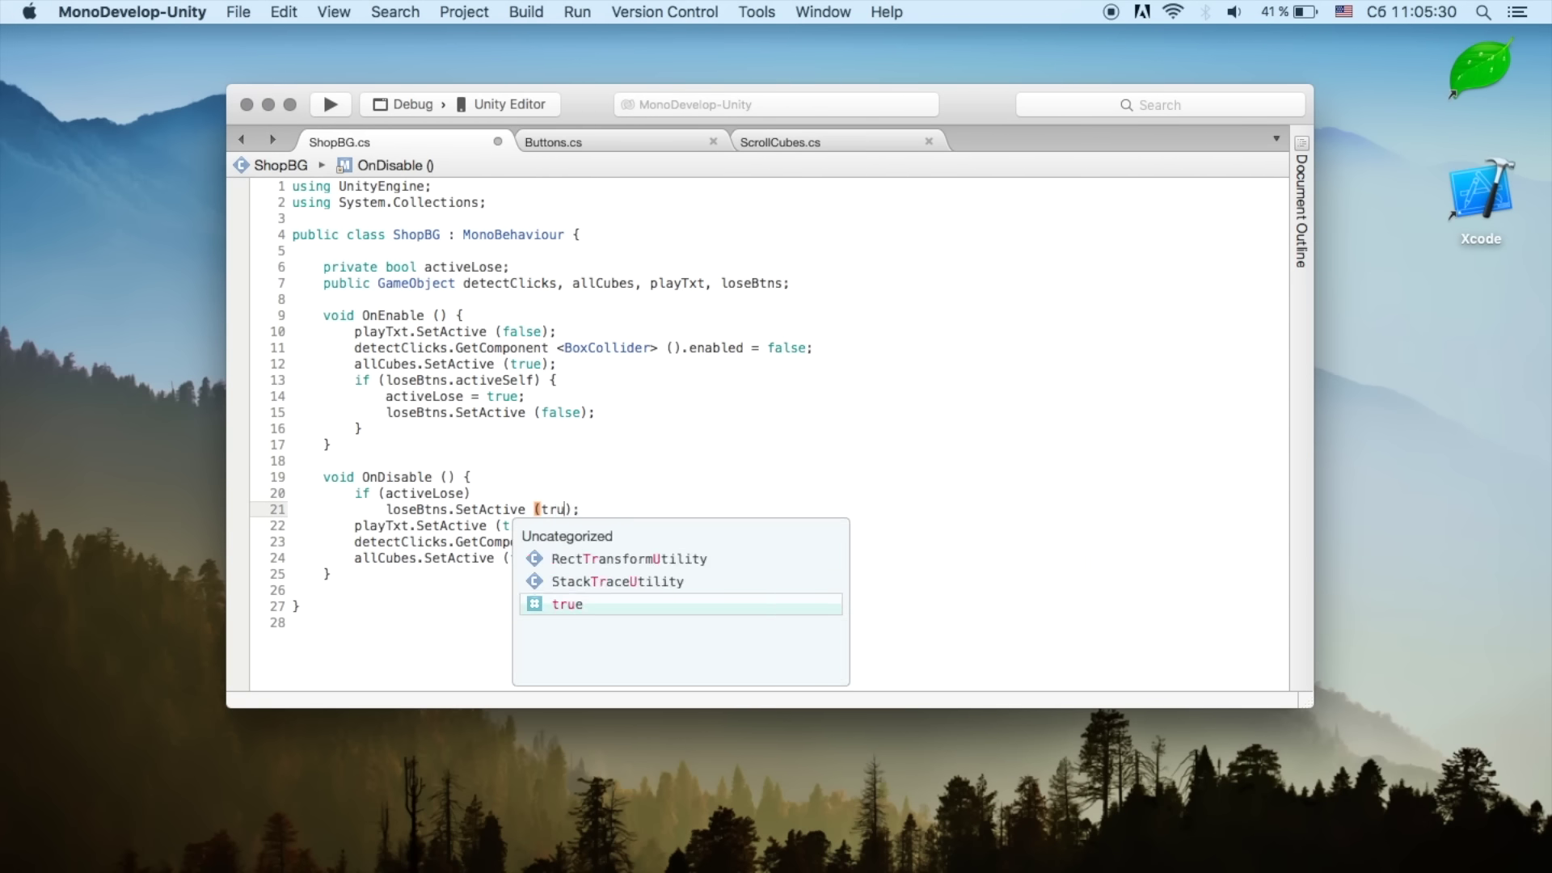
{"action": "type", "text": "rue"}
{"action": "left_click", "coordinate": [595, 444]}
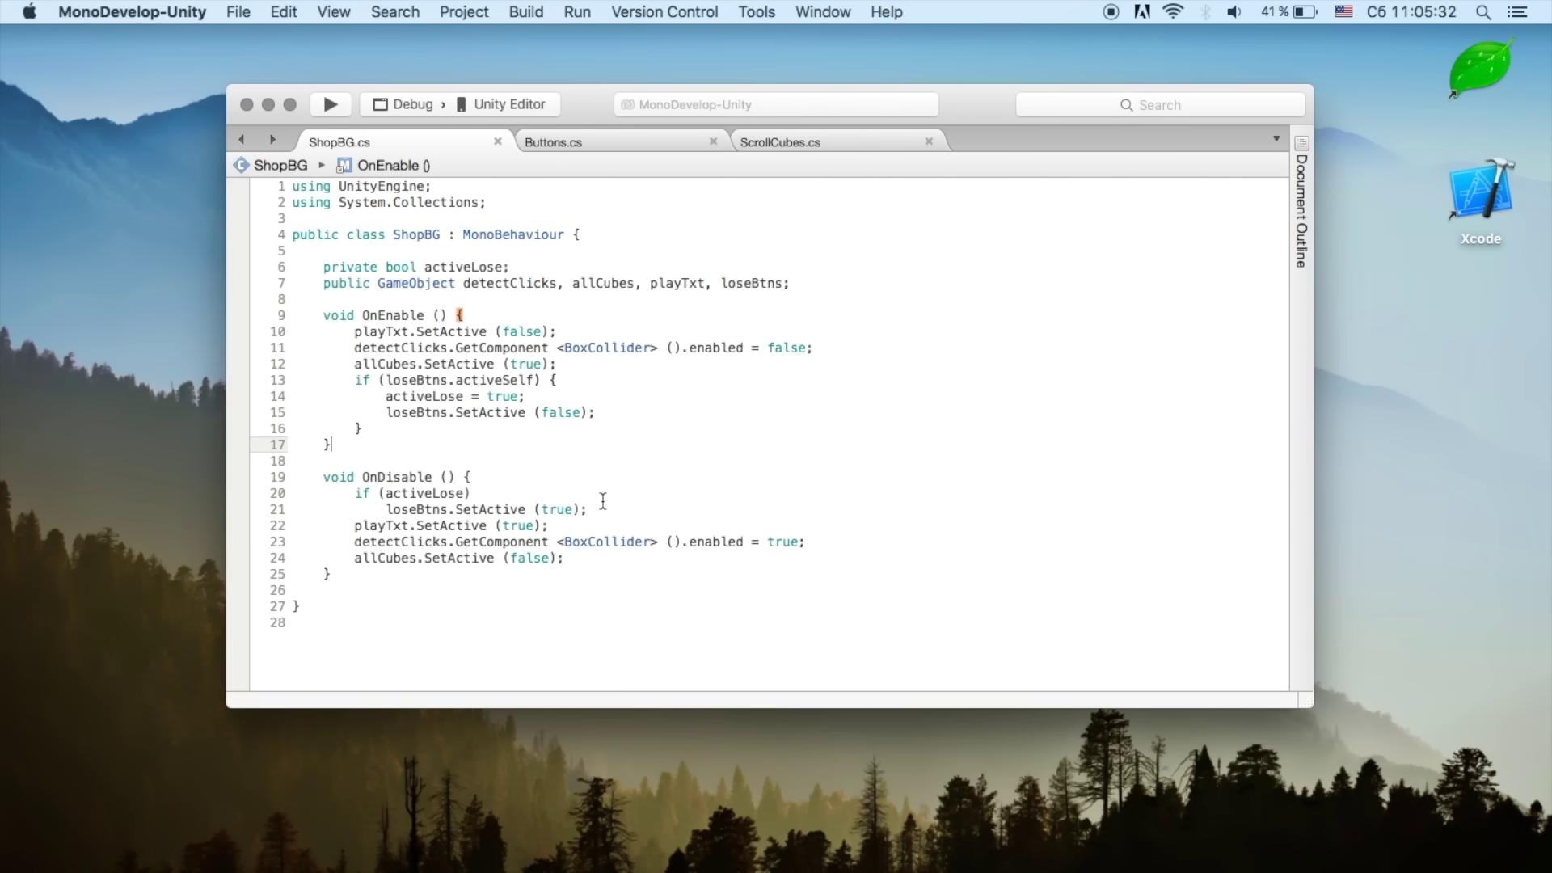
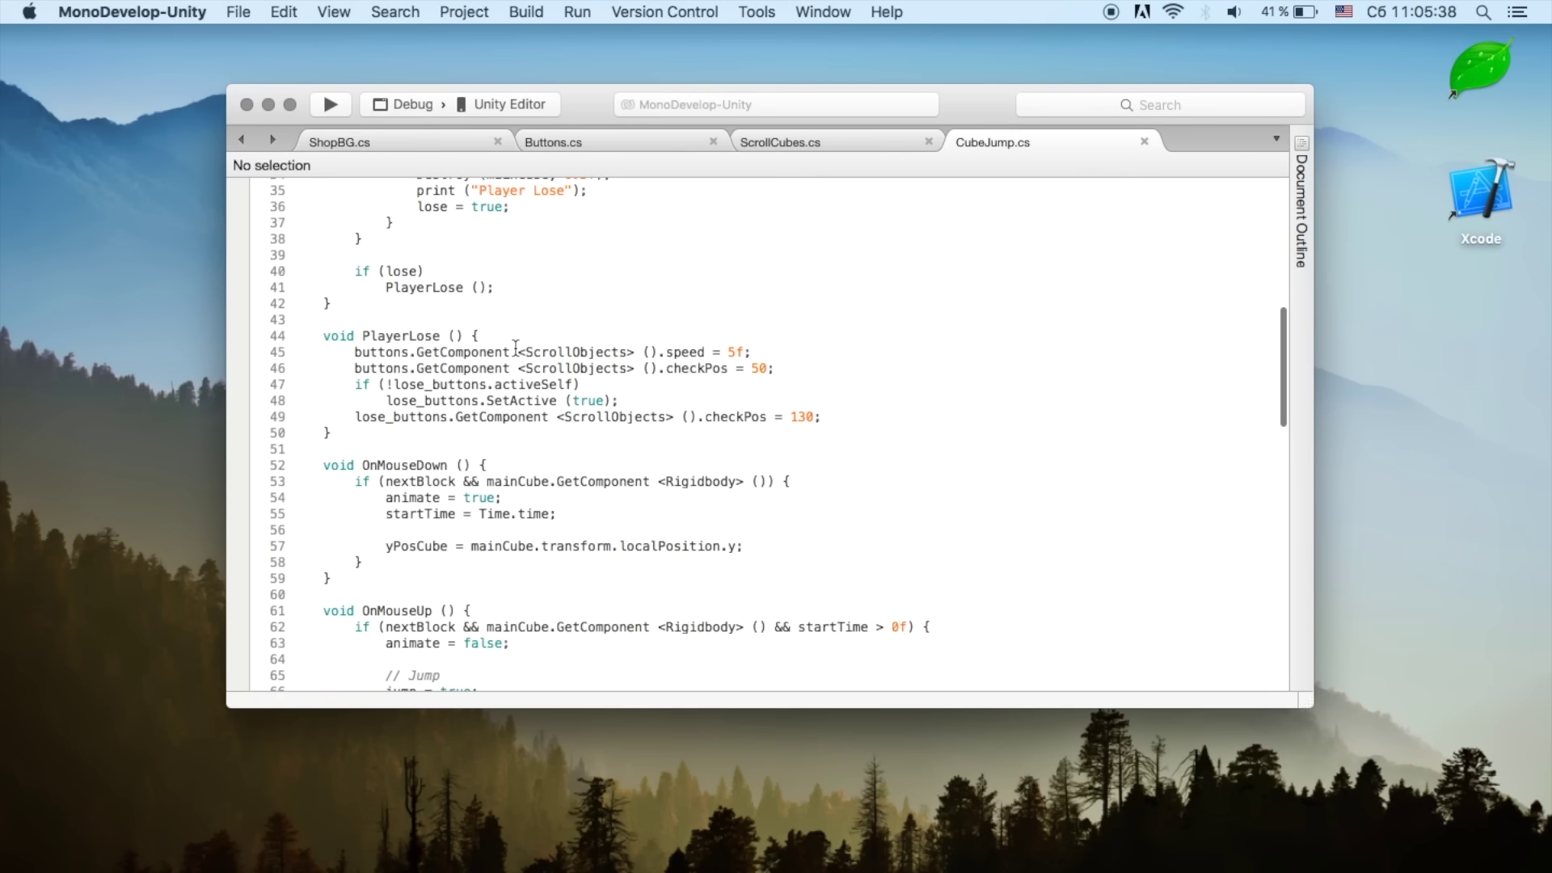
Step: Change the line 40 condition in CubeJump.cs to if (lose && !addLose)
{"action": "scroll", "coordinate": [447, 380], "scroll_direction": "up", "scroll_amount": 1}
{"action": "scroll", "coordinate": [447, 380], "scroll_direction": "up", "scroll_amount": 3}
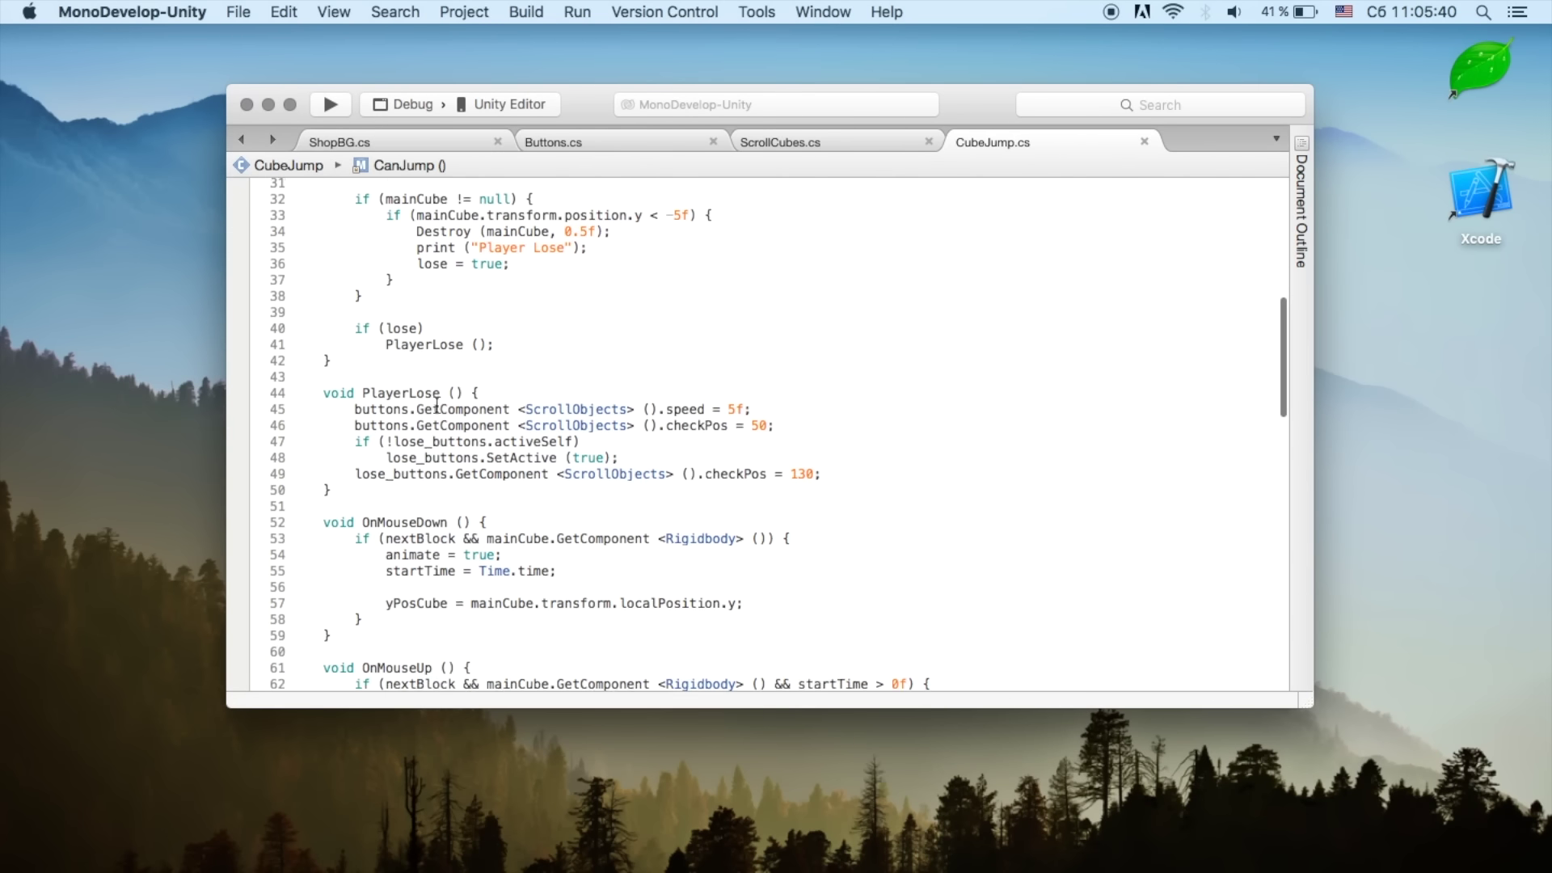
{"action": "left_click", "coordinate": [402, 471]}
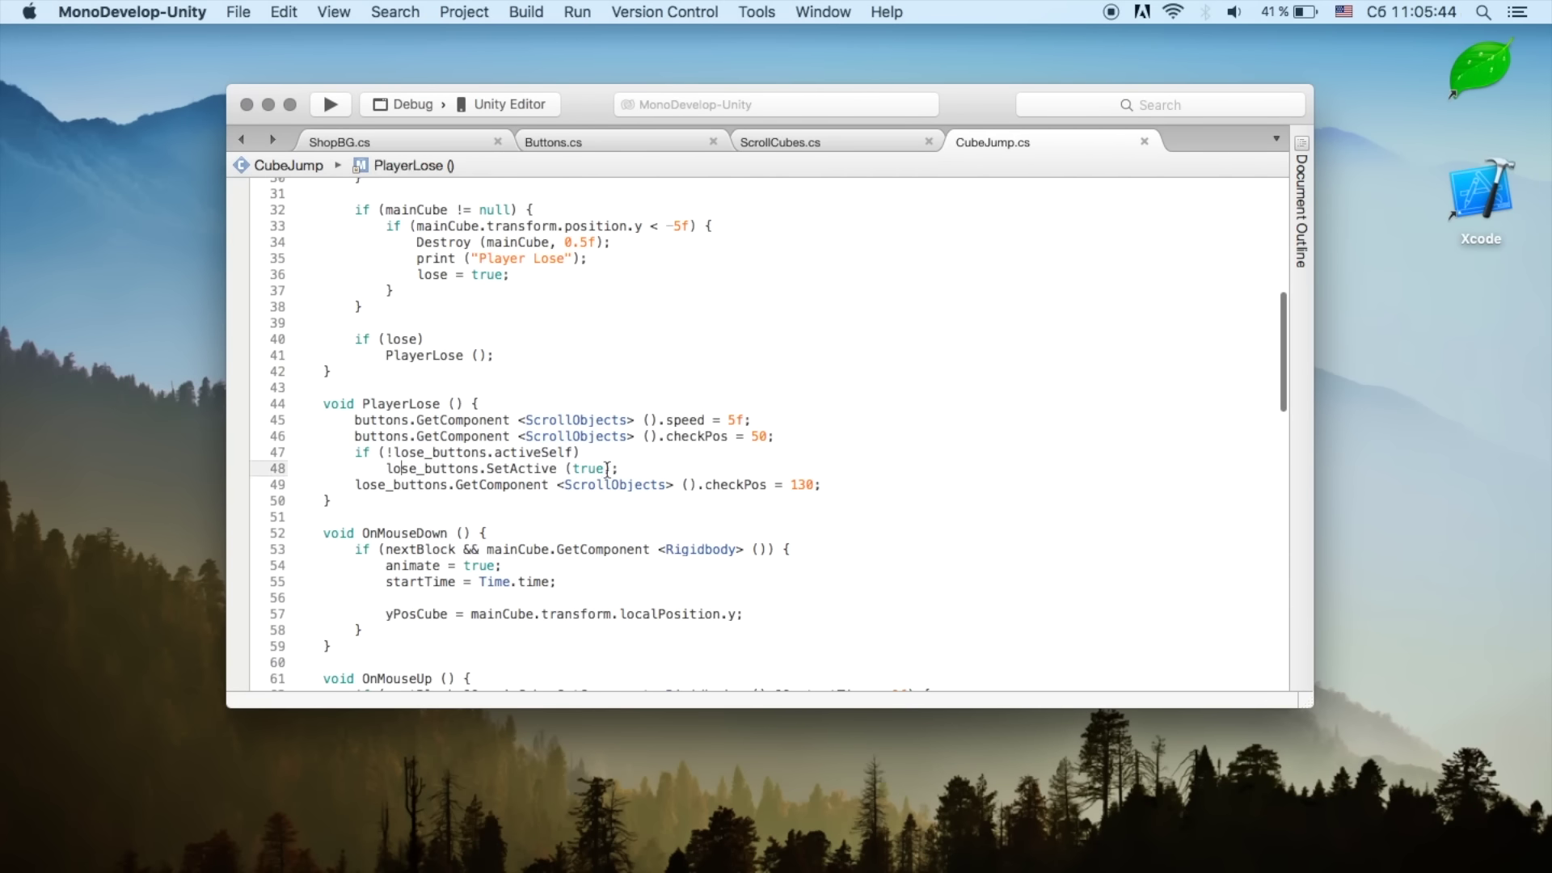
{"action": "left_click", "coordinate": [406, 141]}
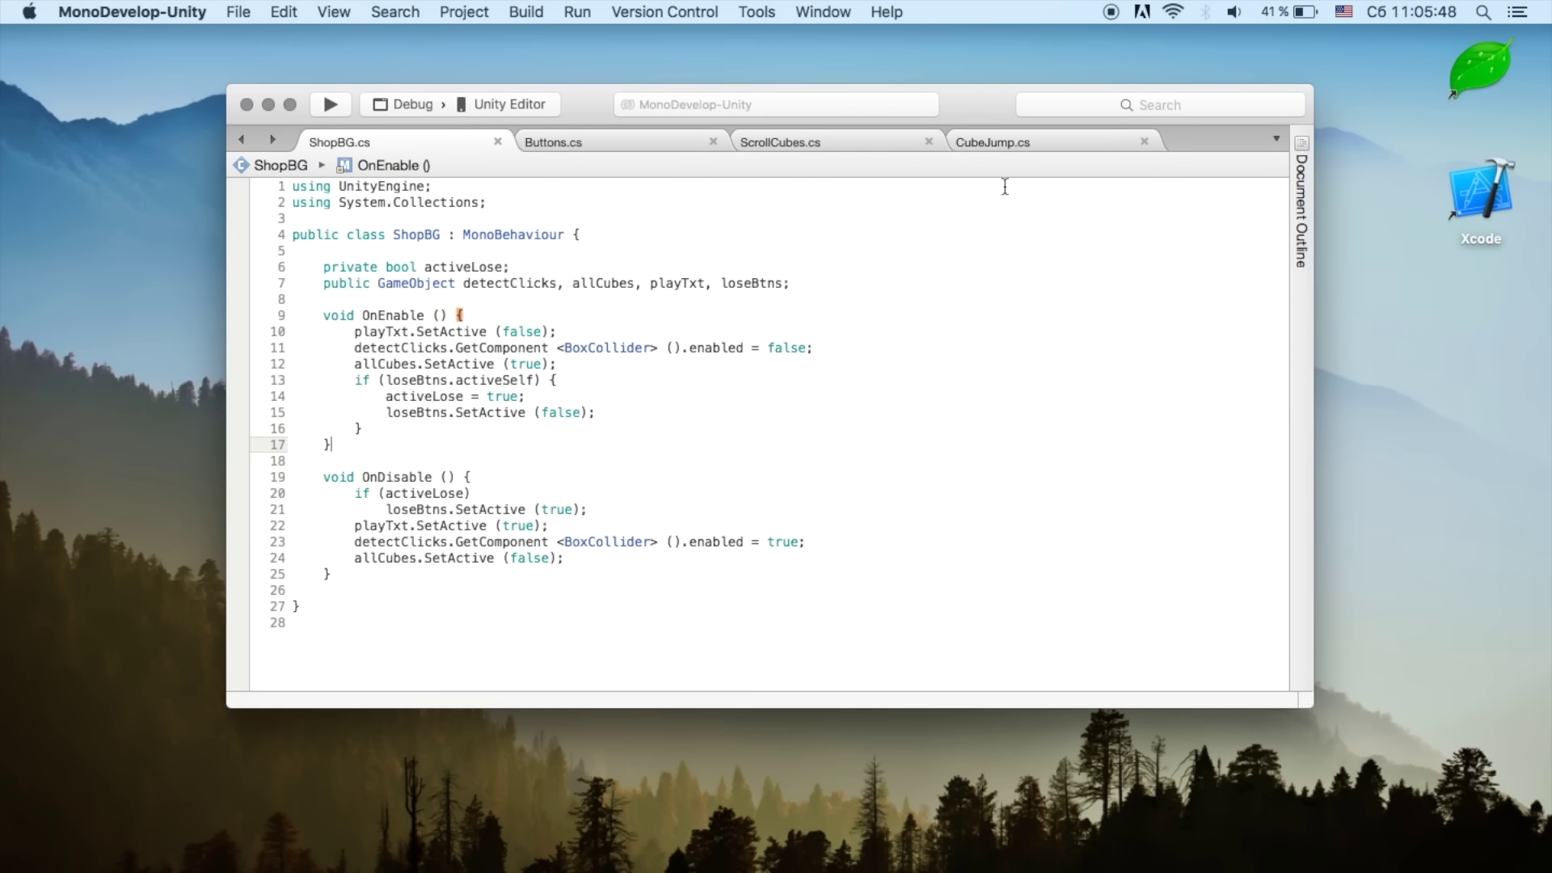
{"action": "left_click", "coordinate": [1038, 144]}
{"action": "left_click", "coordinate": [487, 403]}
{"action": "key", "text": "Return"}
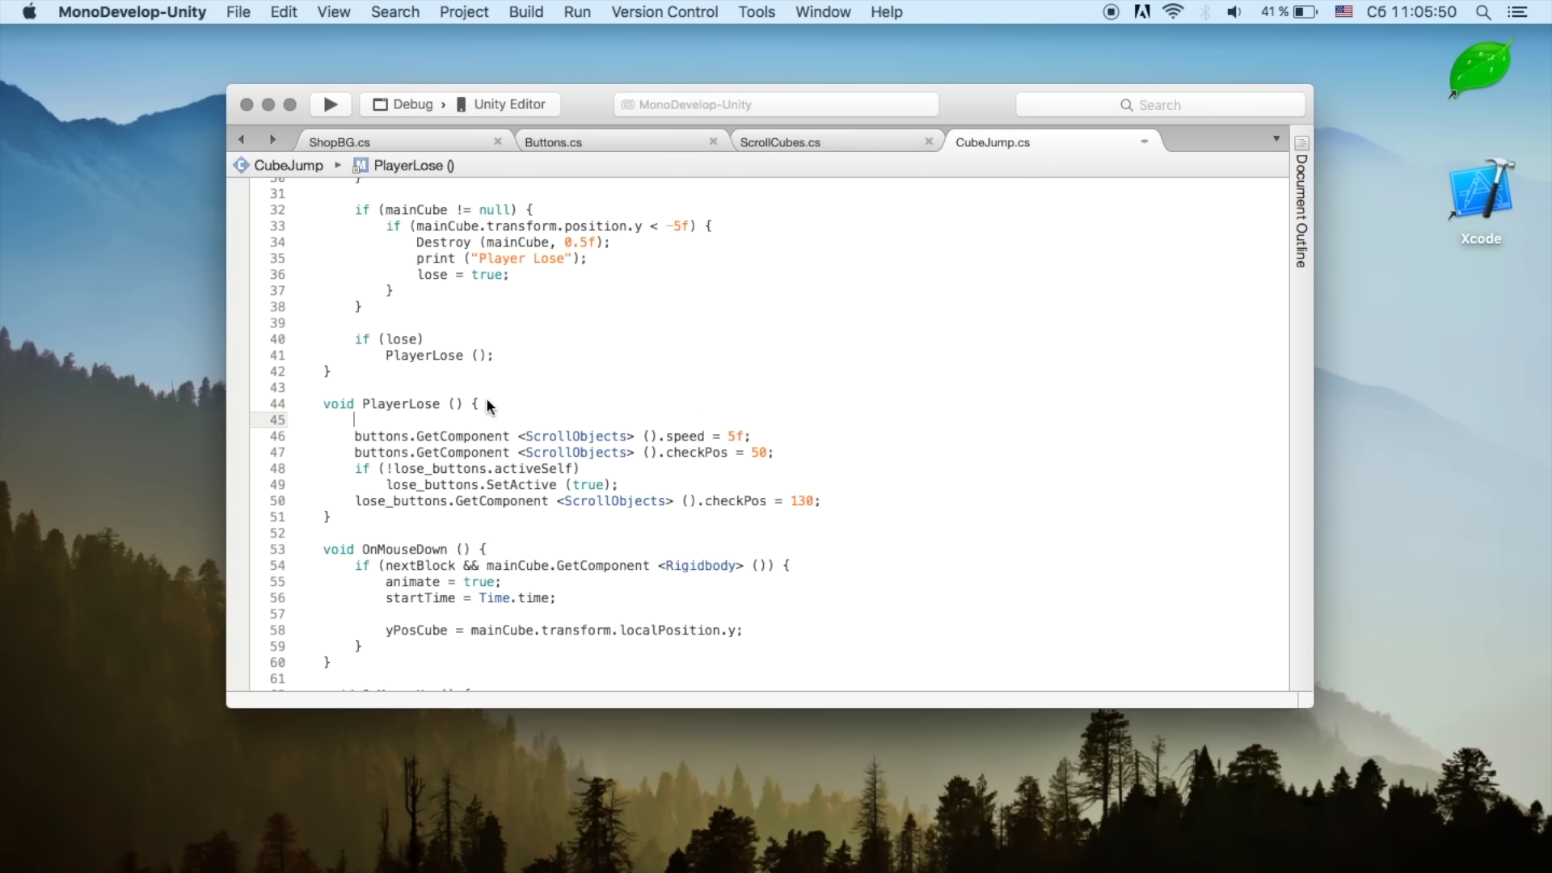
{"action": "key", "text": "ctrl+z"}
{"action": "left_click", "coordinate": [417, 339]}
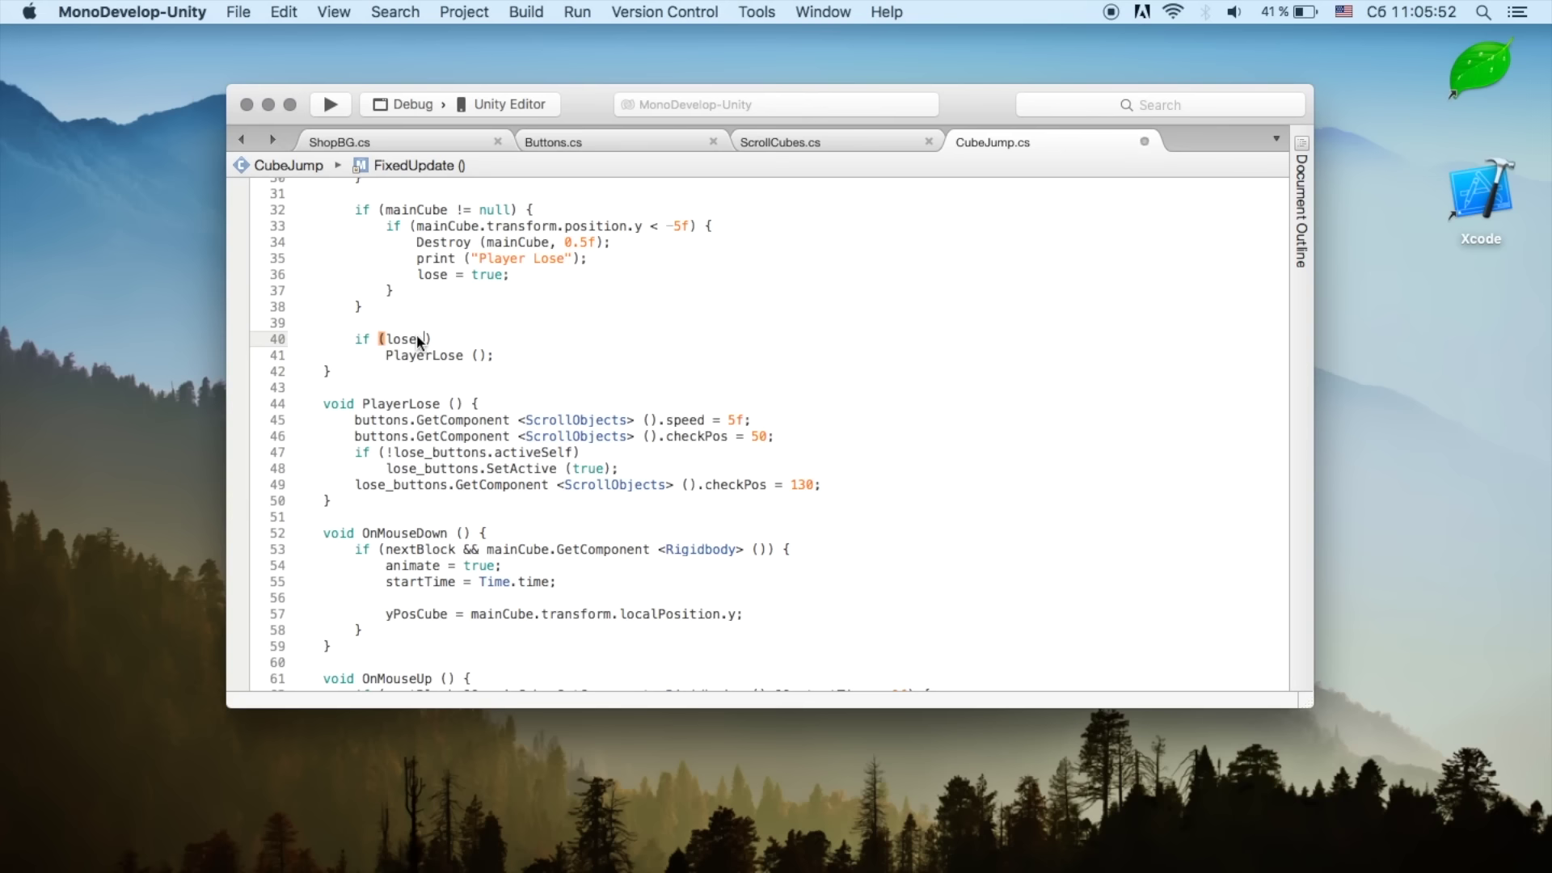
{"action": "type", "text": "&&"}
{"action": "scroll", "coordinate": [415, 333], "scroll_direction": "up", "scroll_amount": 2}
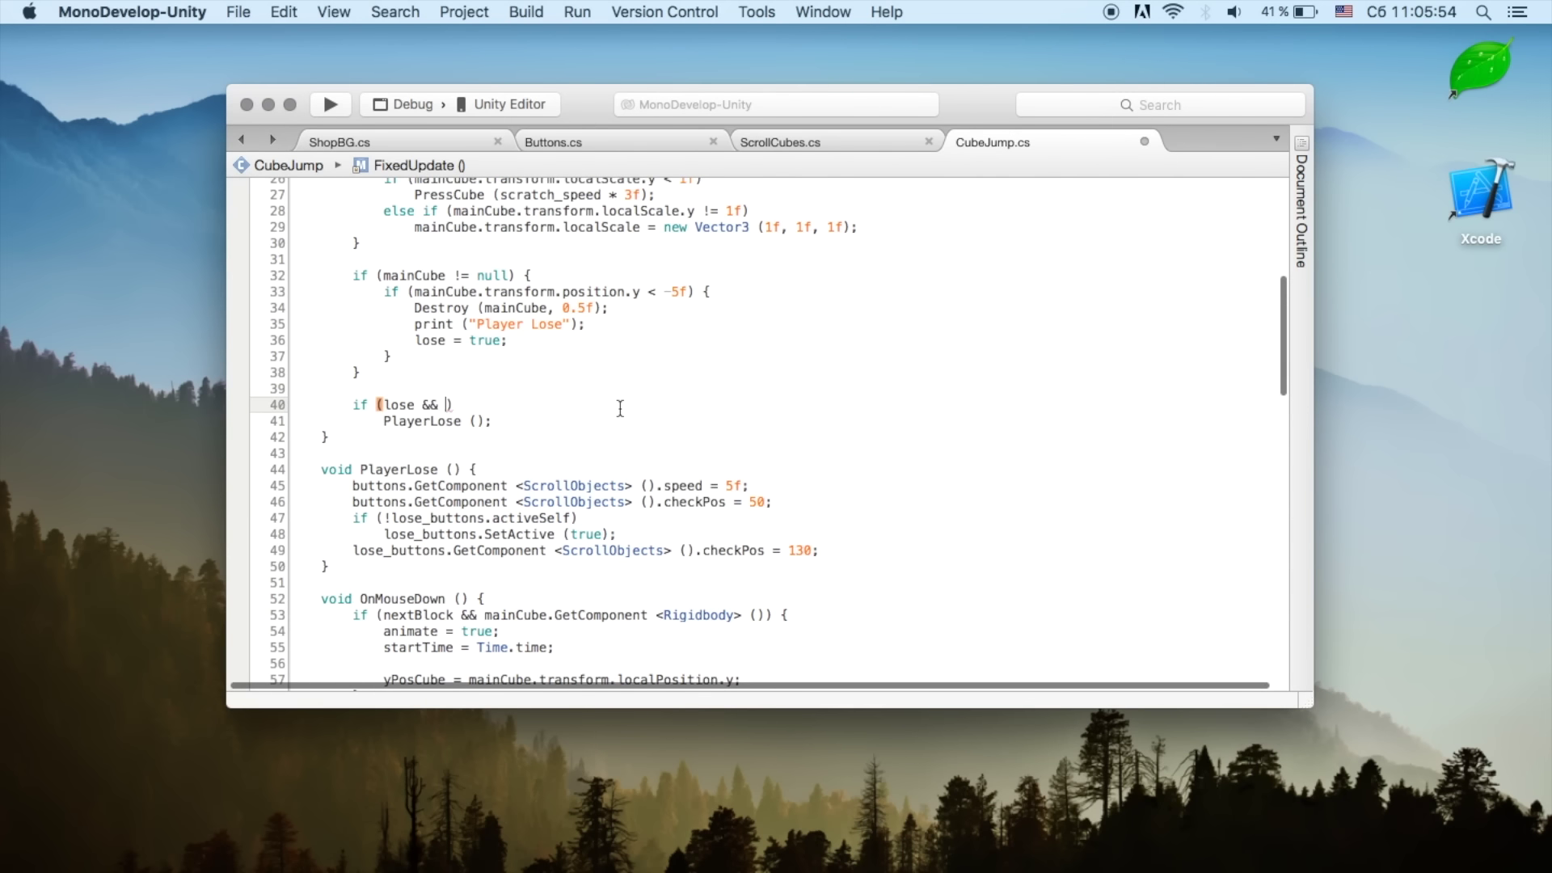
{"action": "type", "text": "add"}
{"action": "key", "text": "Left"}
{"action": "key", "text": "Left"}
{"action": "key", "text": "Left"}
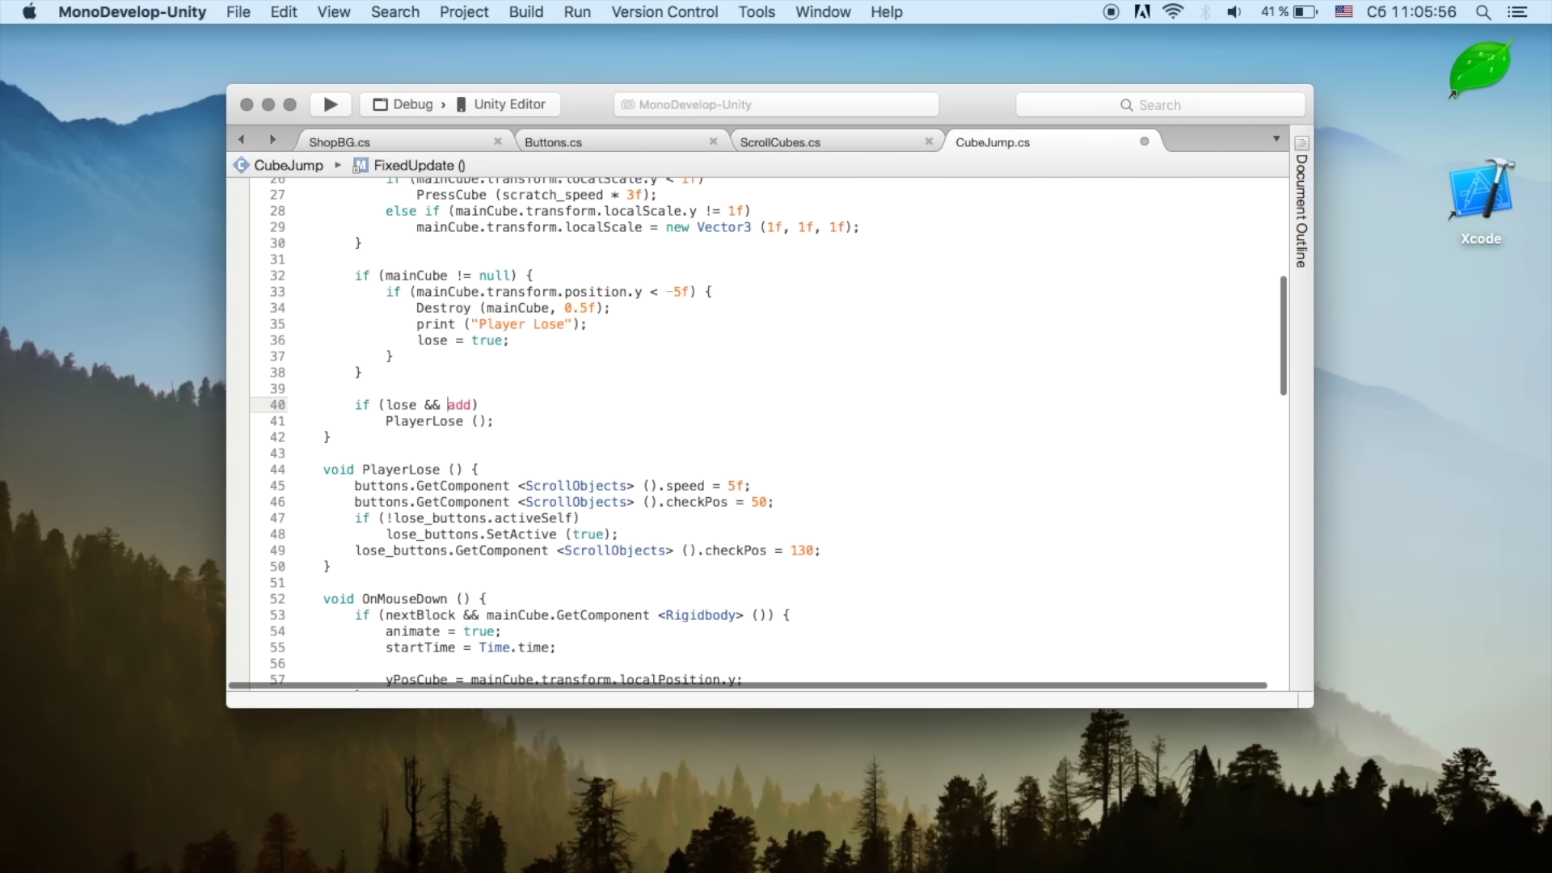
{"action": "type", "text": "!addLose"}
Step: Add addLose = true; inside PlayerLose and save the script
{"action": "double_click", "coordinate": [468, 404]}
{"action": "key", "text": "super+c"}
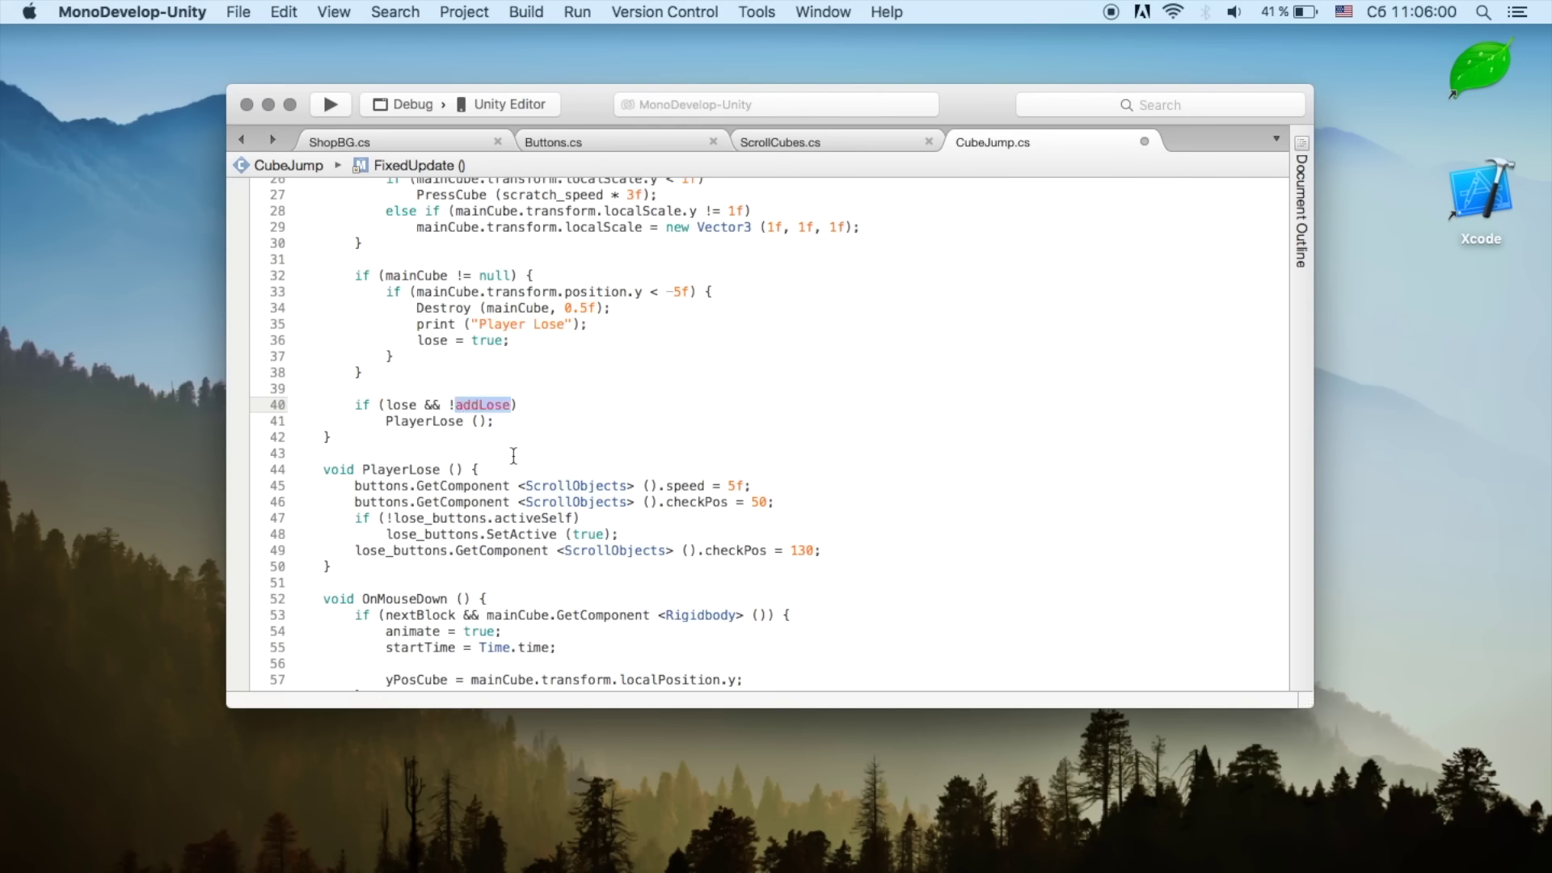
{"action": "left_click", "coordinate": [514, 457]}
{"action": "key", "text": "Down"}
{"action": "key", "text": "End"}
{"action": "key", "text": "Return"}
{"action": "key", "text": "super+v"}
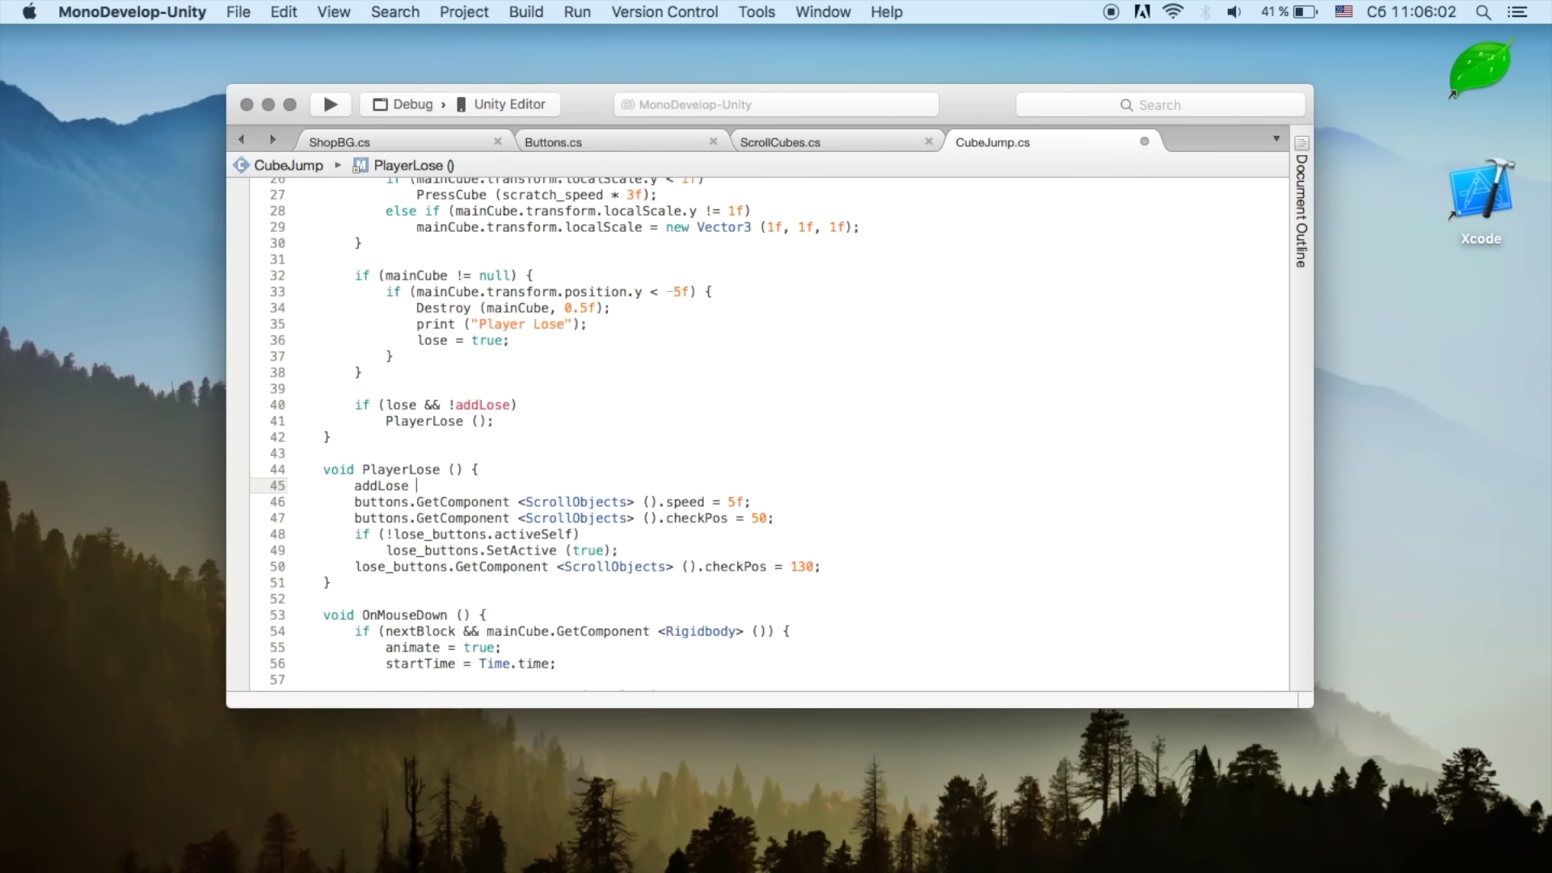
{"action": "type", "text": "true;"}
{"action": "key", "text": "super+s"}
Step: Declare addLose alongside the existing bool fields and save CubeJump.cs
{"action": "scroll", "coordinate": [472, 477], "scroll_direction": "up", "scroll_amount": 10}
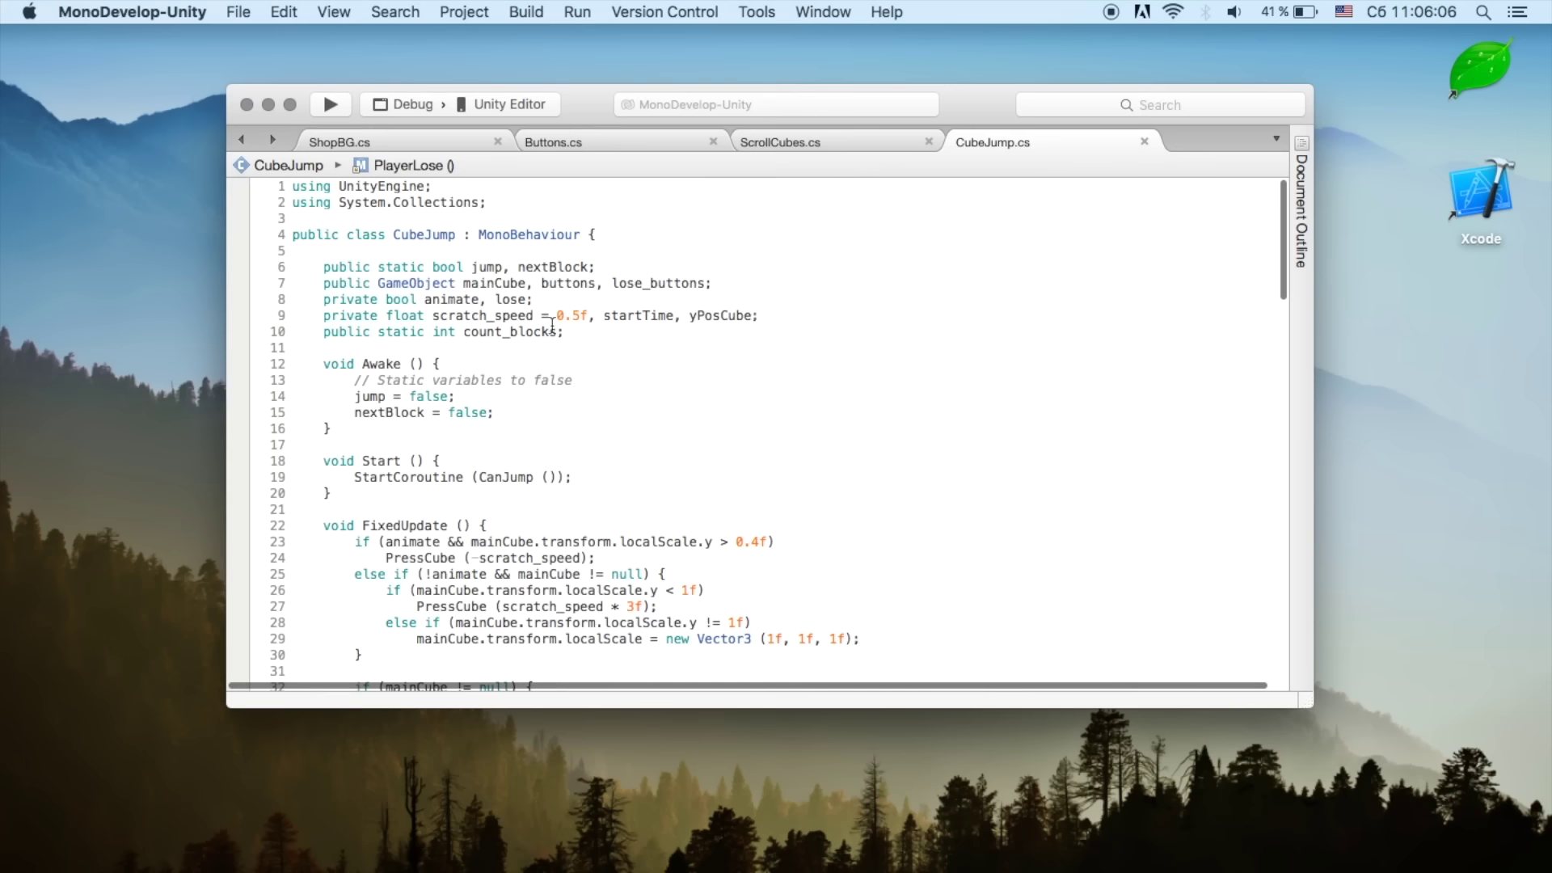
{"action": "left_click", "coordinate": [527, 301]}
{"action": "type", "text": ", addLose"}
{"action": "key", "text": "super+s"}
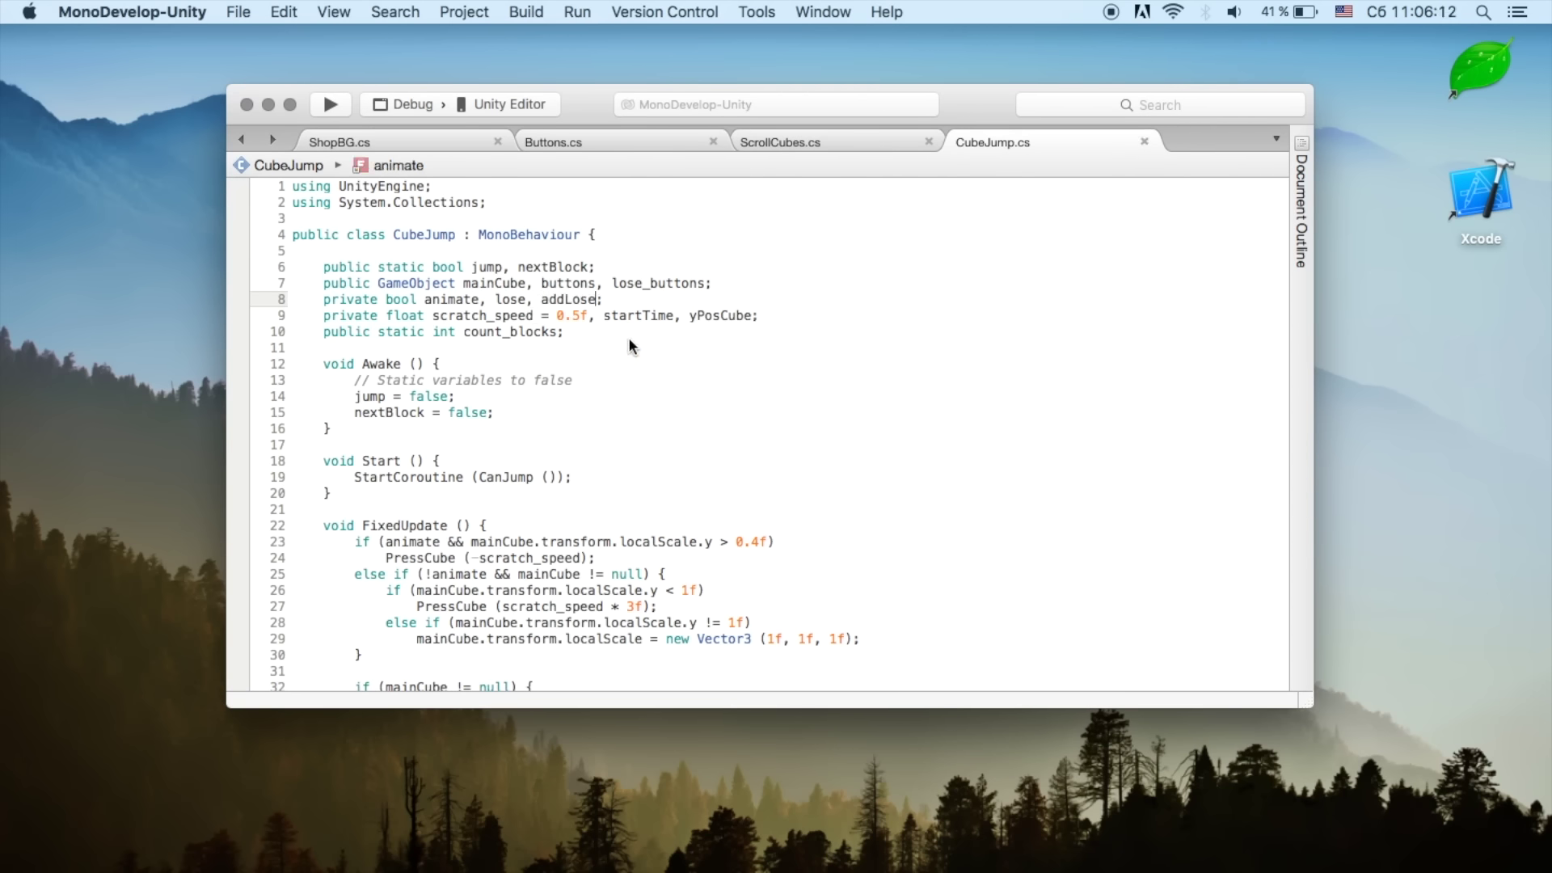
{"action": "key", "text": "super+Tab"}
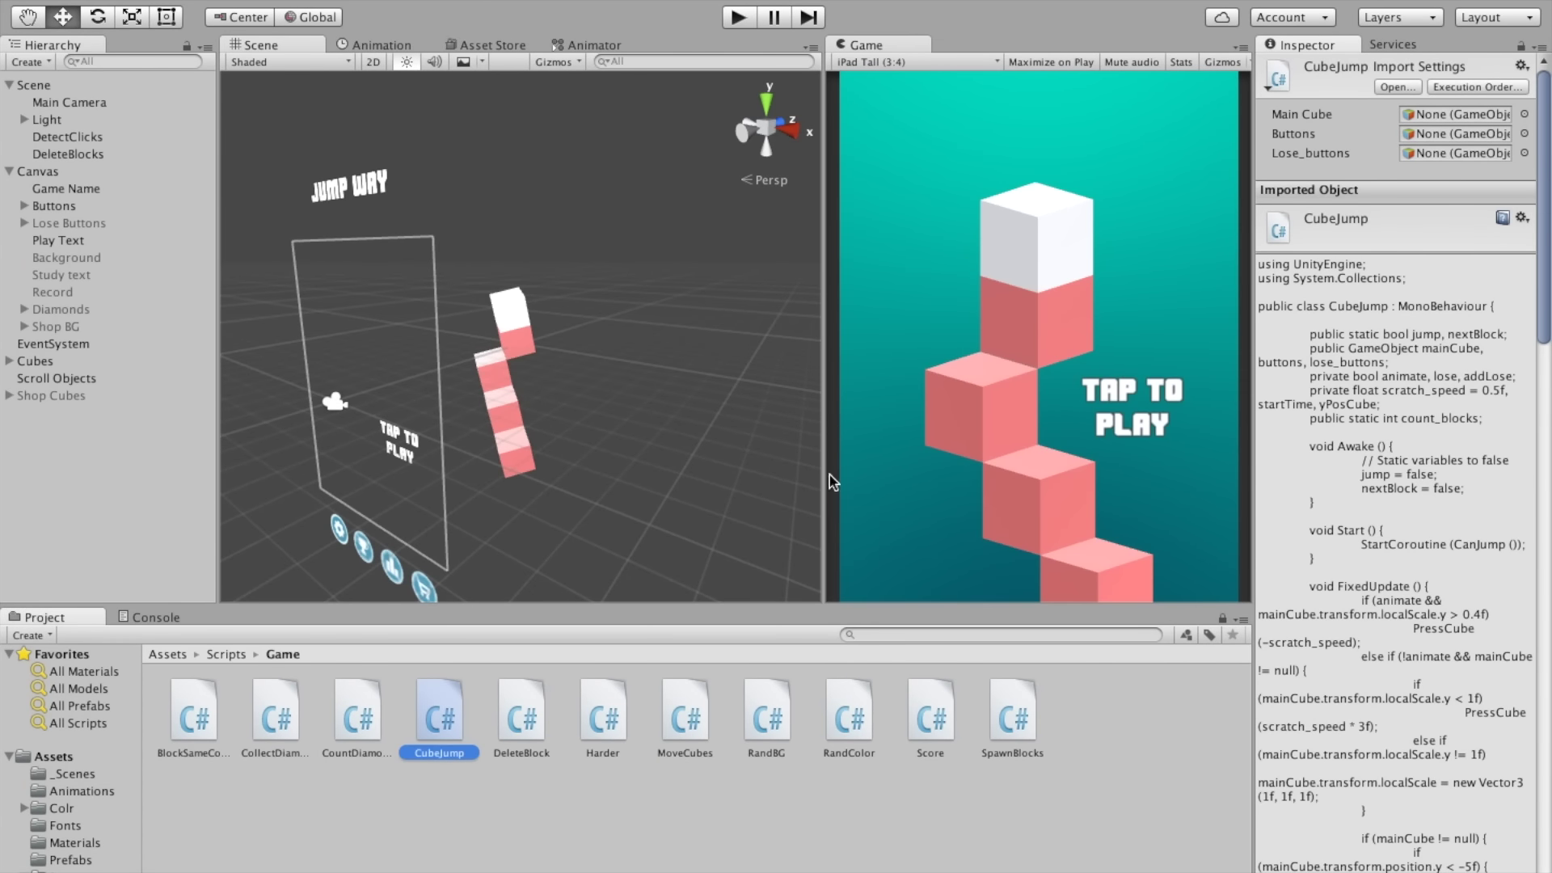
Step: Assign Lose Buttons to Shop BG's Lose Btns slot, then test the shop from the menu
{"action": "left_click", "coordinate": [69, 325]}
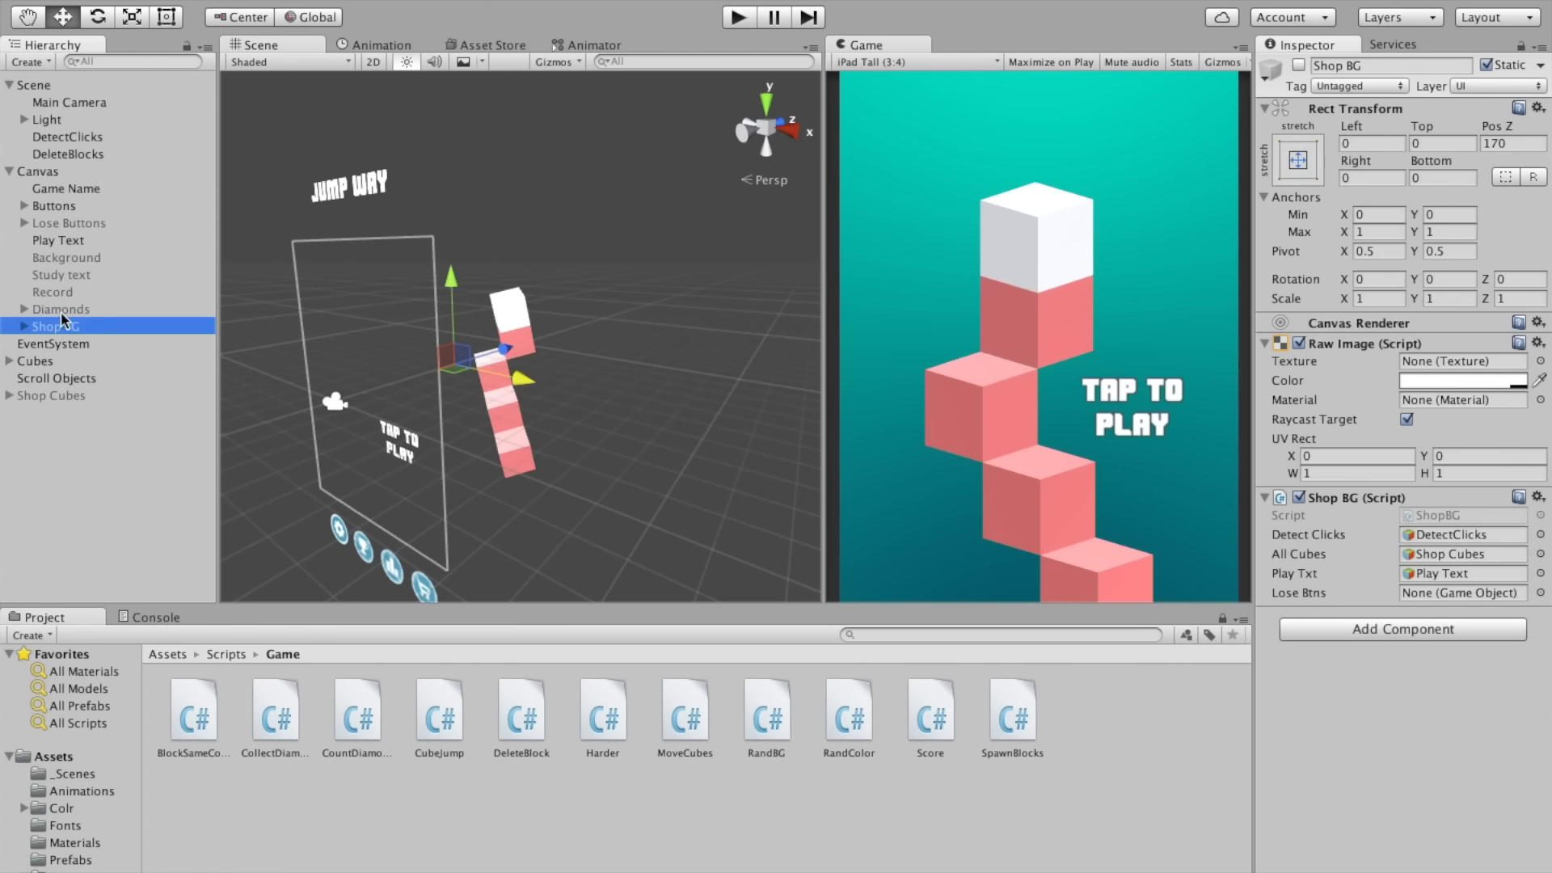
{"action": "left_click_drag", "start_coordinate": [69, 223], "coordinate": [1437, 593]}
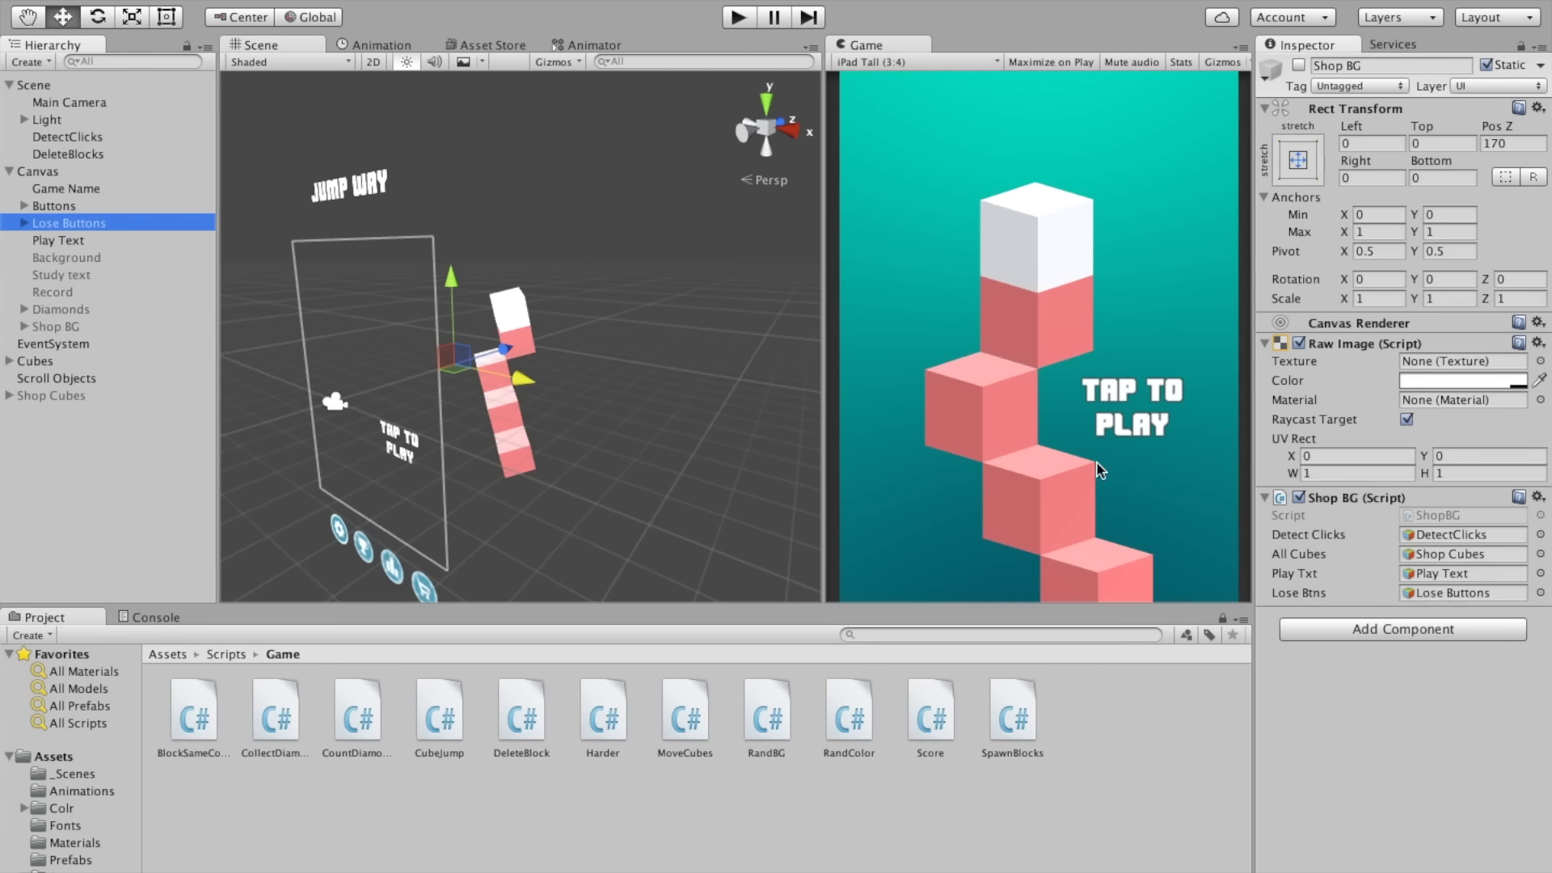
{"action": "key", "text": "ctrl+p"}
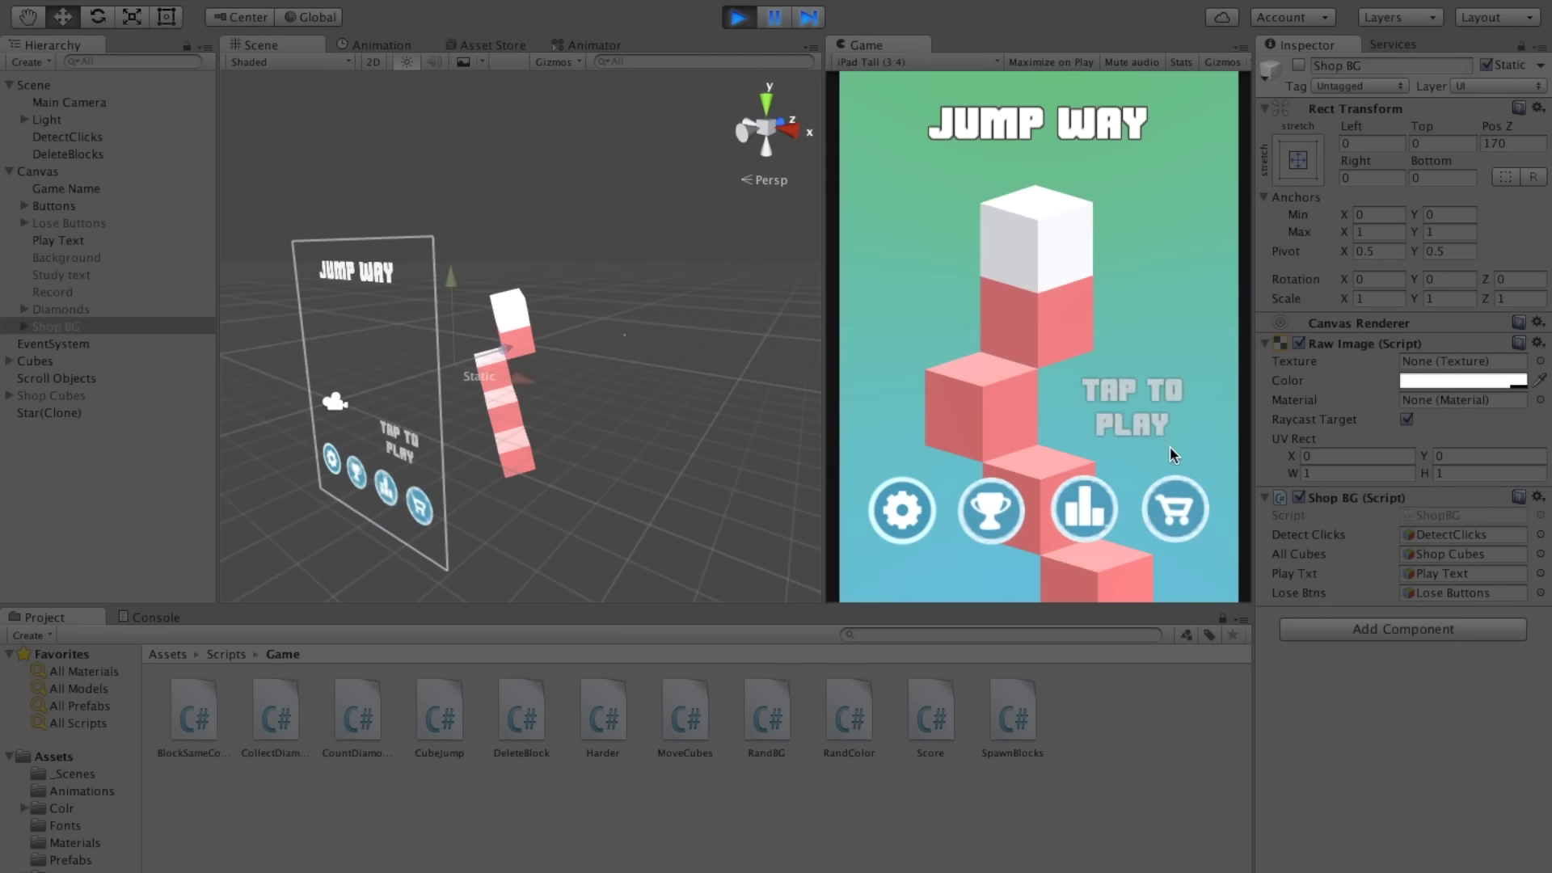
{"action": "left_click", "coordinate": [1171, 495]}
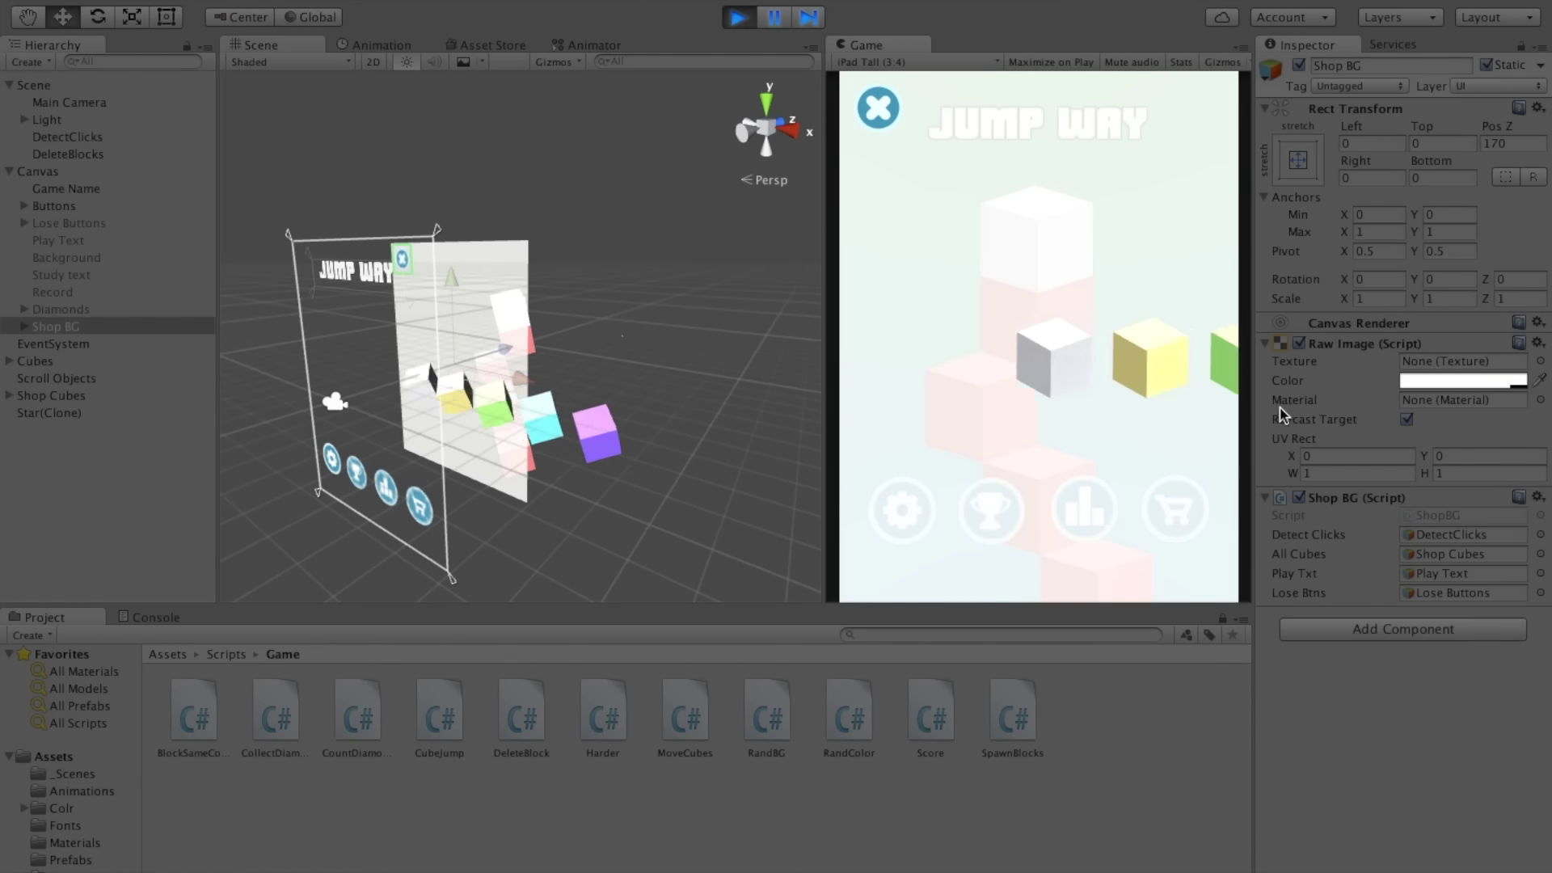
{"action": "left_click", "coordinate": [1184, 515]}
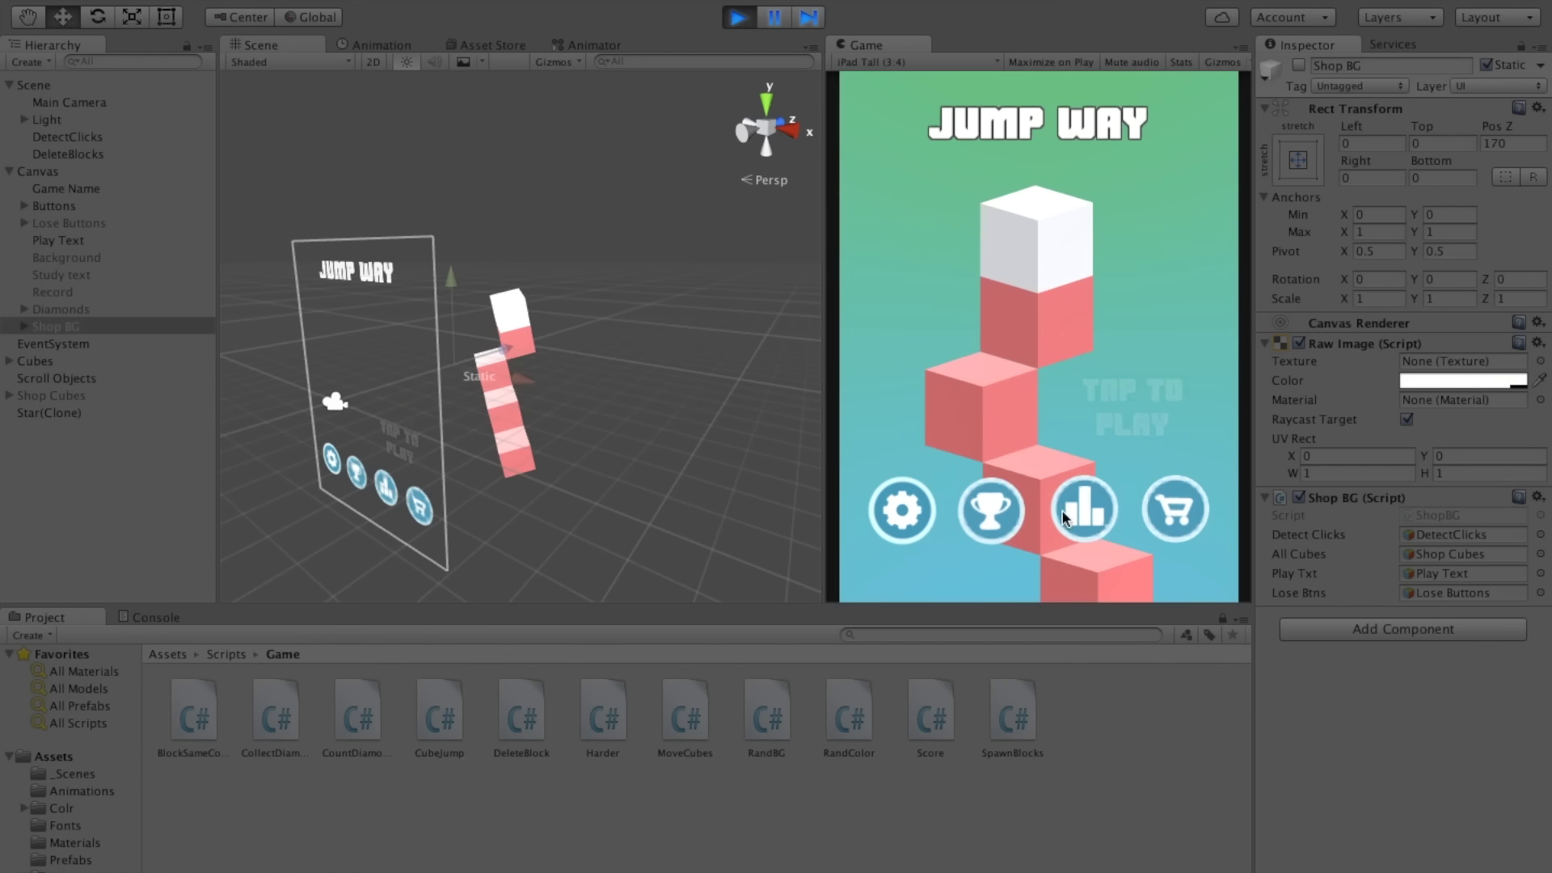
Step: Lose a round, open, close and reopen the shop from the lose screen, then select Shop Cubes
{"action": "left_click", "coordinate": [1125, 401]}
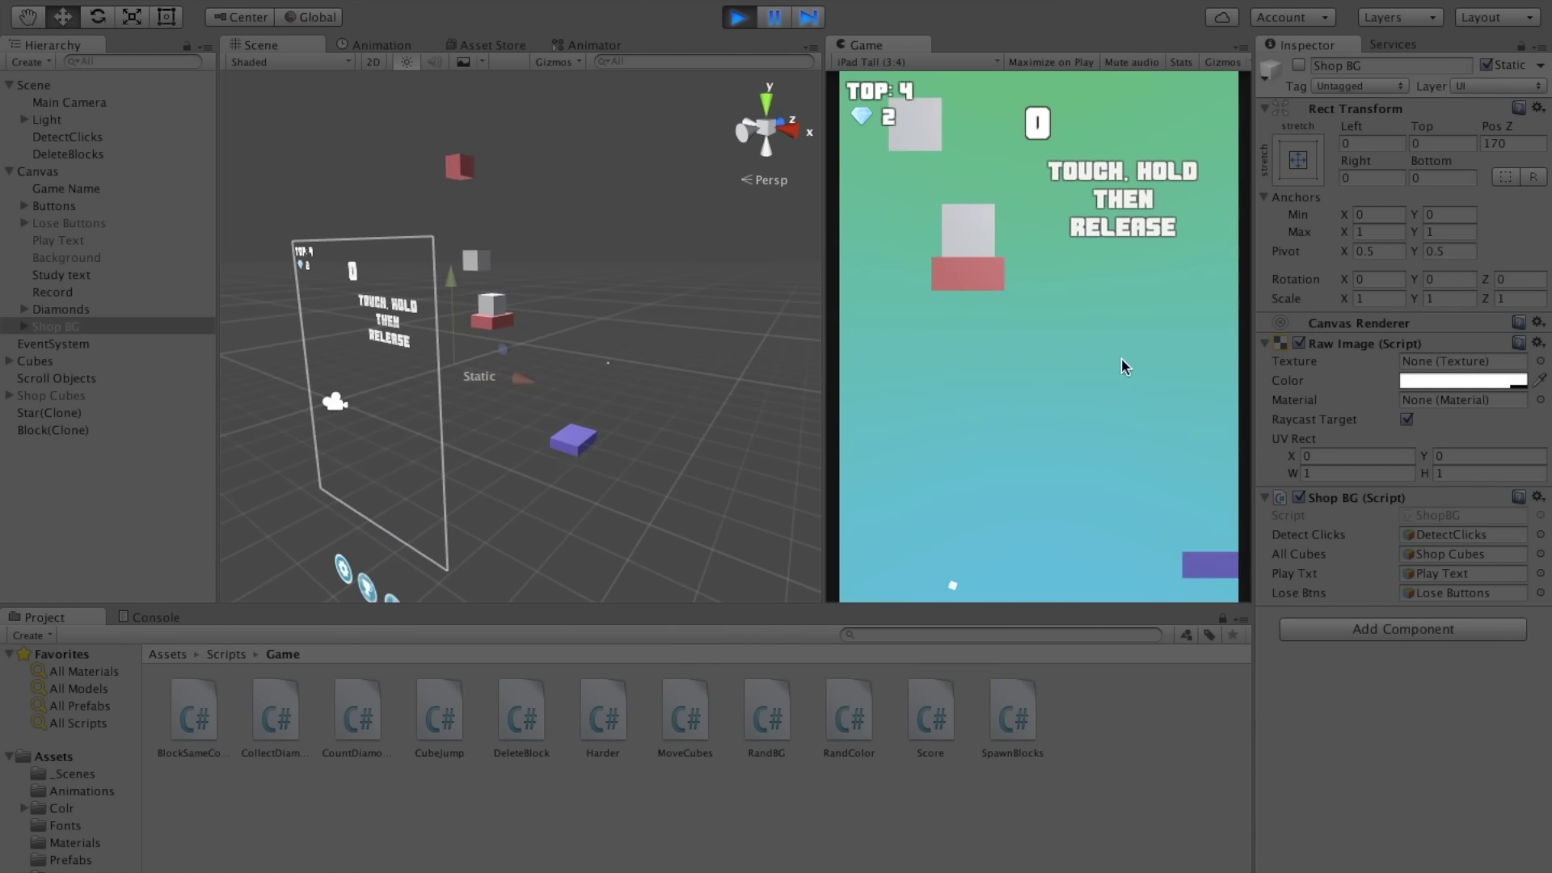
{"action": "left_click_drag", "start_coordinate": [1036, 390], "coordinate": [1036, 392]}
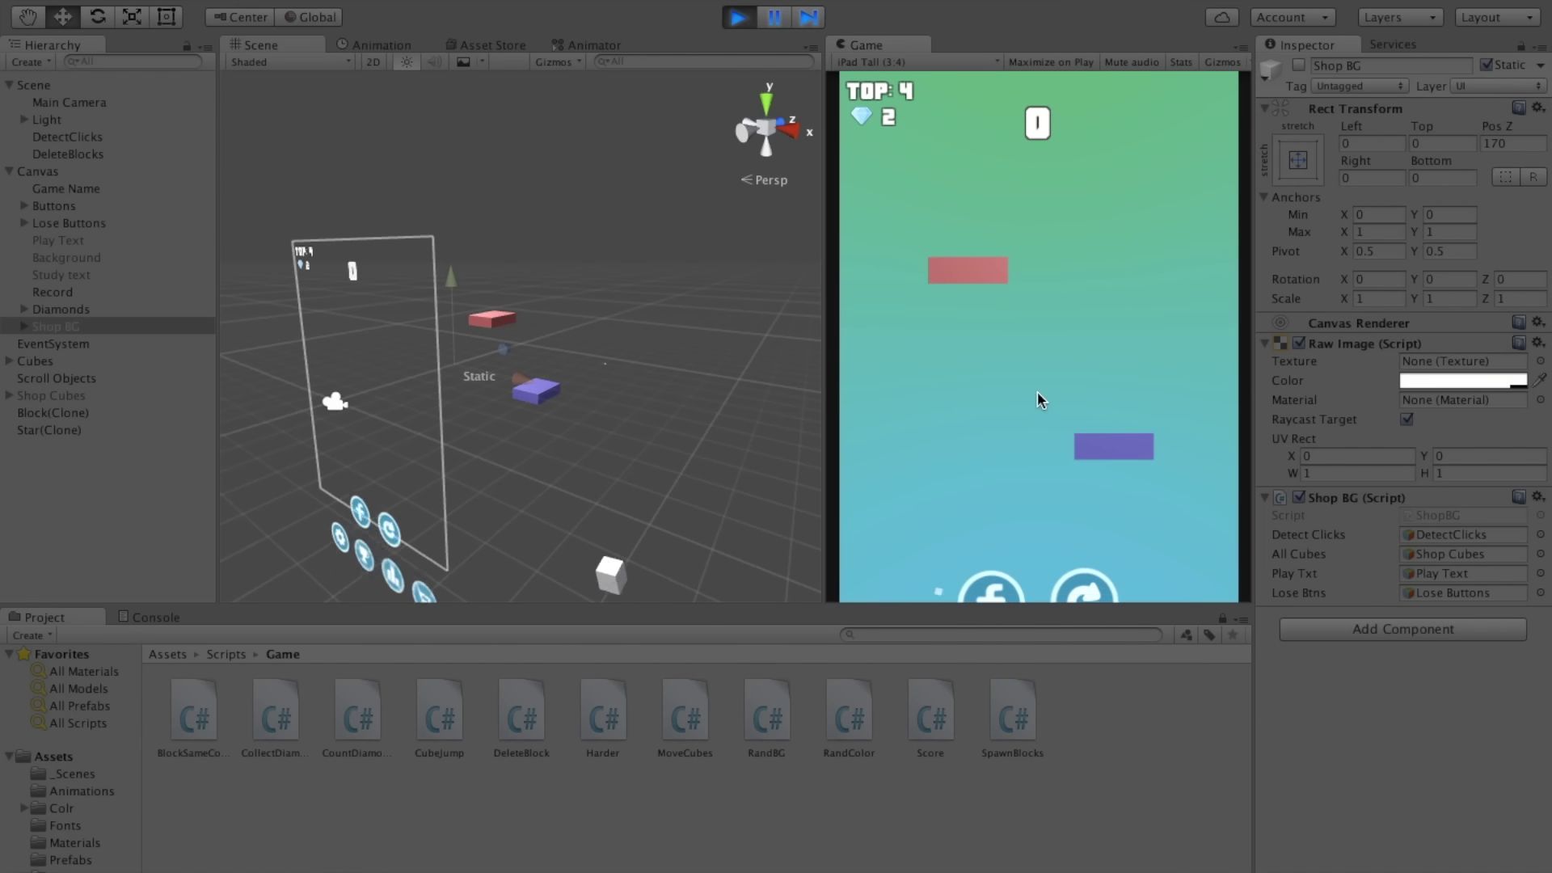
{"action": "left_click", "coordinate": [1181, 440]}
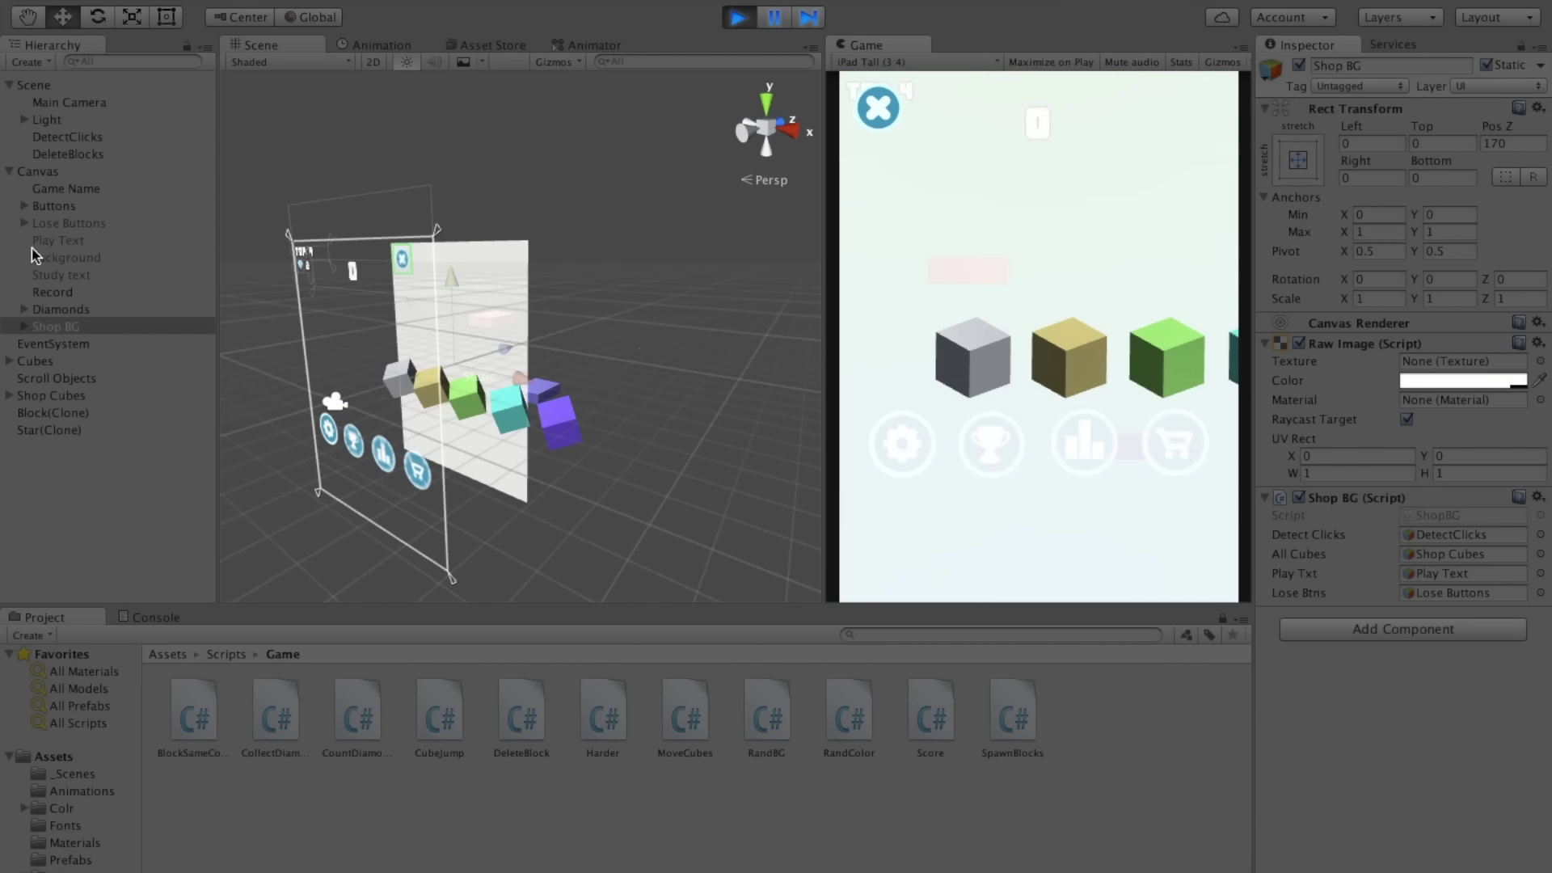
{"action": "left_click", "coordinate": [63, 224]}
{"action": "left_click", "coordinate": [1131, 333]}
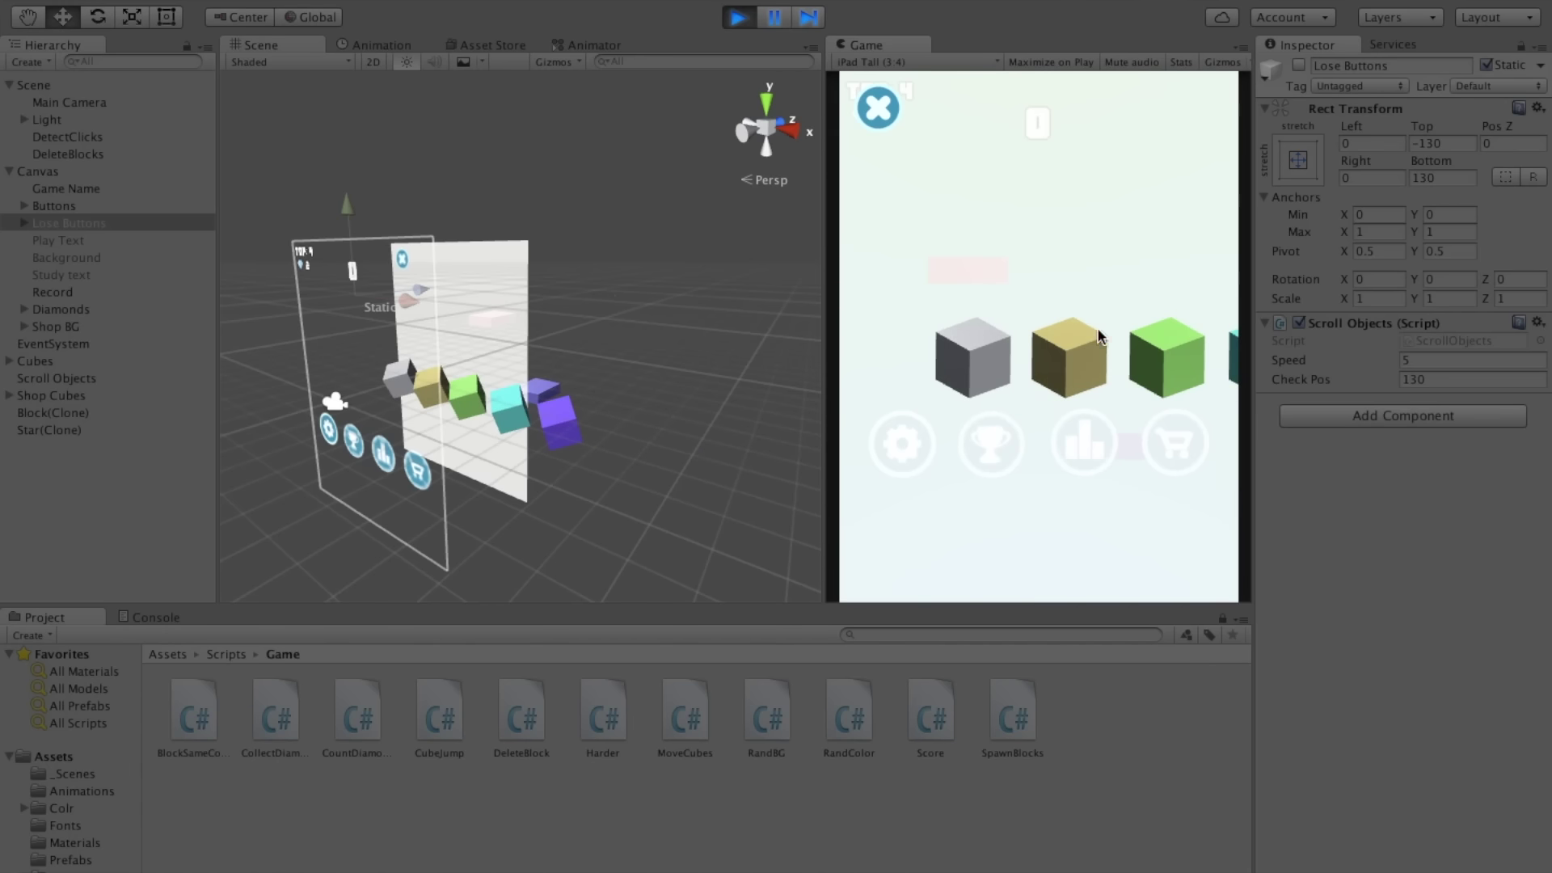
{"action": "left_click", "coordinate": [1173, 441]}
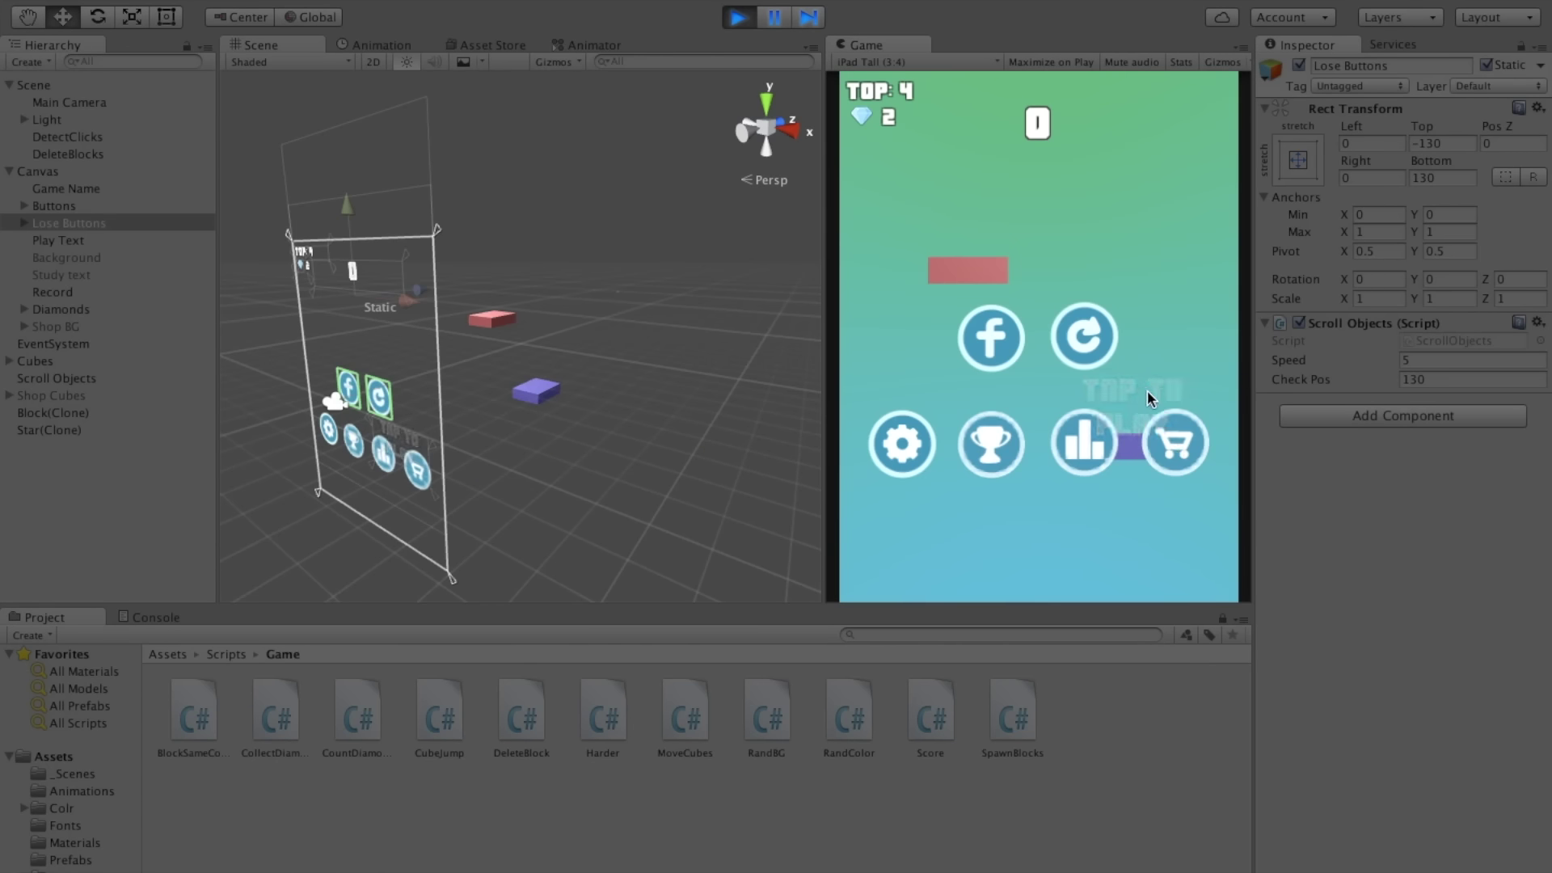
{"action": "left_click", "coordinate": [1161, 437]}
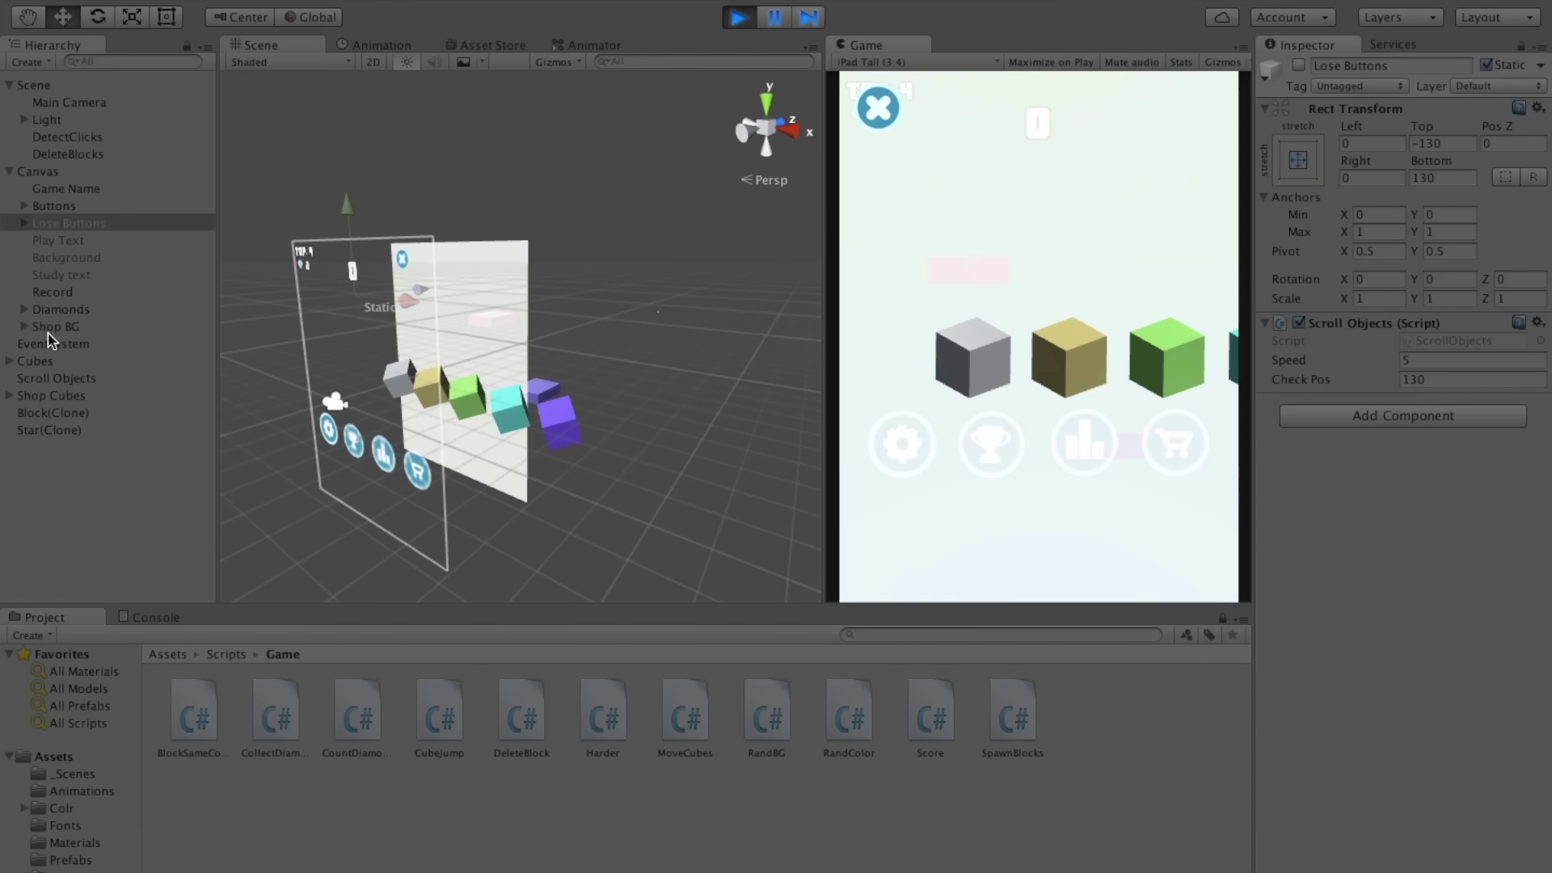
{"action": "left_click", "coordinate": [57, 364]}
{"action": "left_click", "coordinate": [65, 396]}
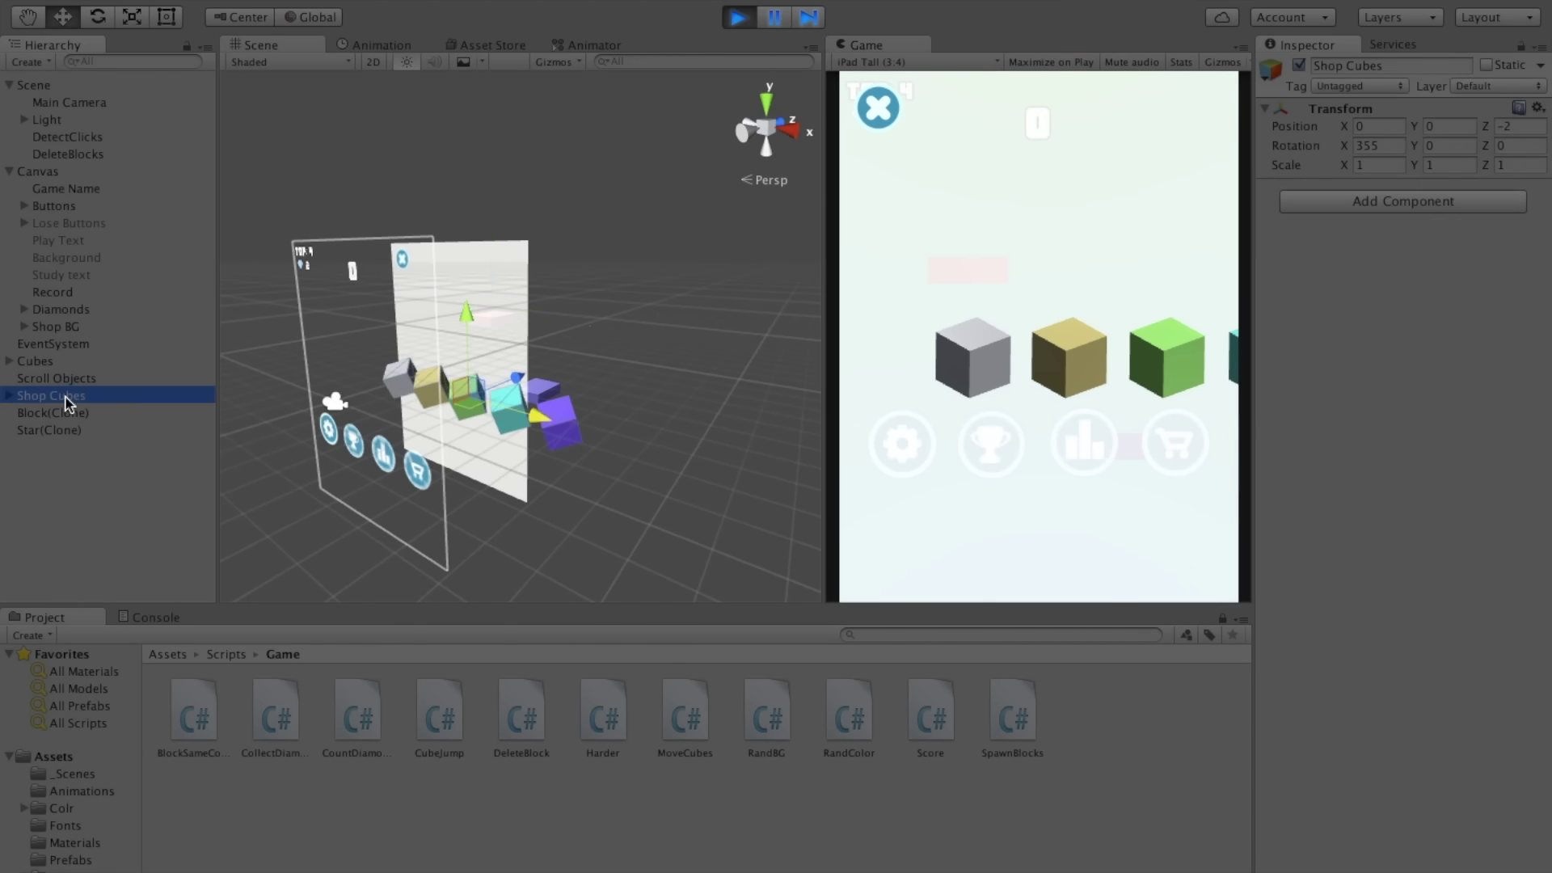
Step: Raise the Shop Cubes row to Position Y 1.2 in the running game, then close the shop
{"action": "mouse_move", "coordinate": [468, 312]}
{"action": "left_mouse_down"}
{"action": "mouse_move", "coordinate": [478, 265]}
{"action": "mouse_move", "coordinate": [481, 279]}
{"action": "left_mouse_up"}
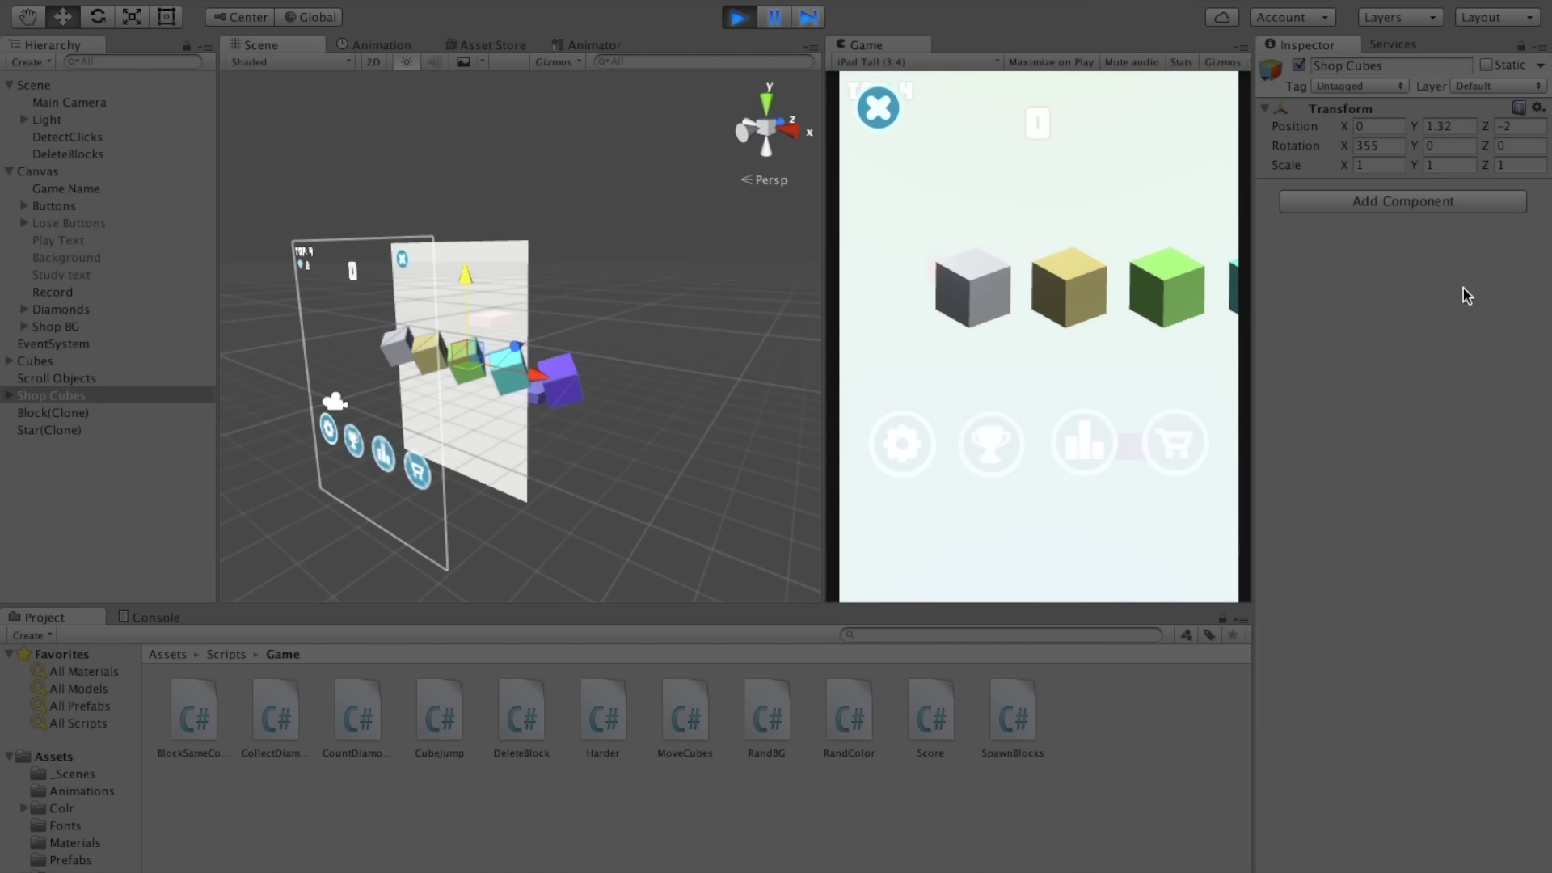
{"action": "left_click", "coordinate": [1450, 126]}
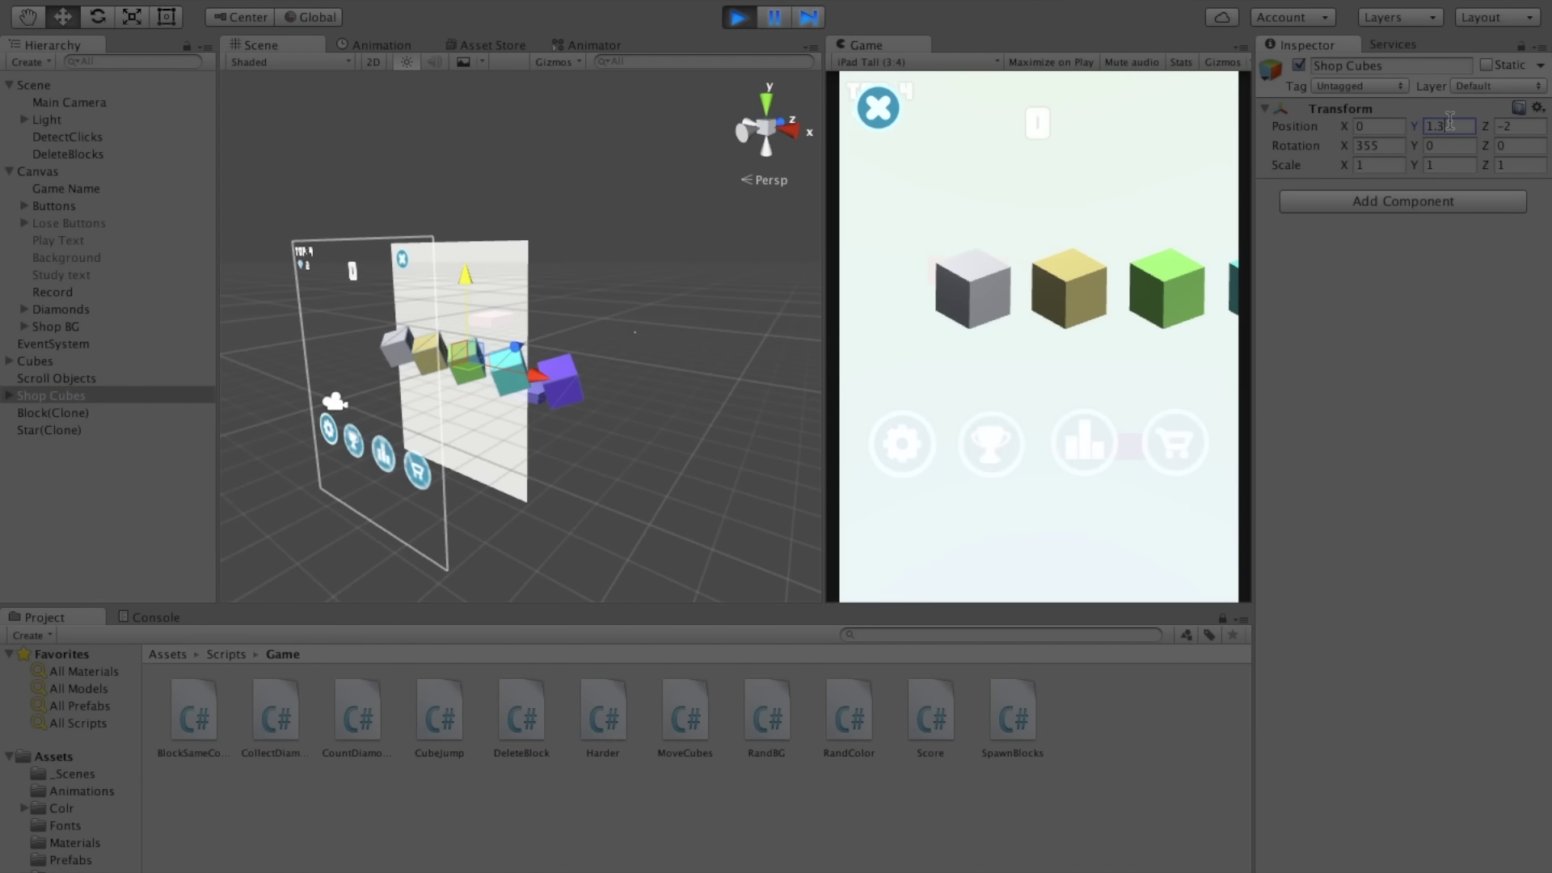
{"action": "key", "text": "BackSpace"}
{"action": "type", "text": "2"}
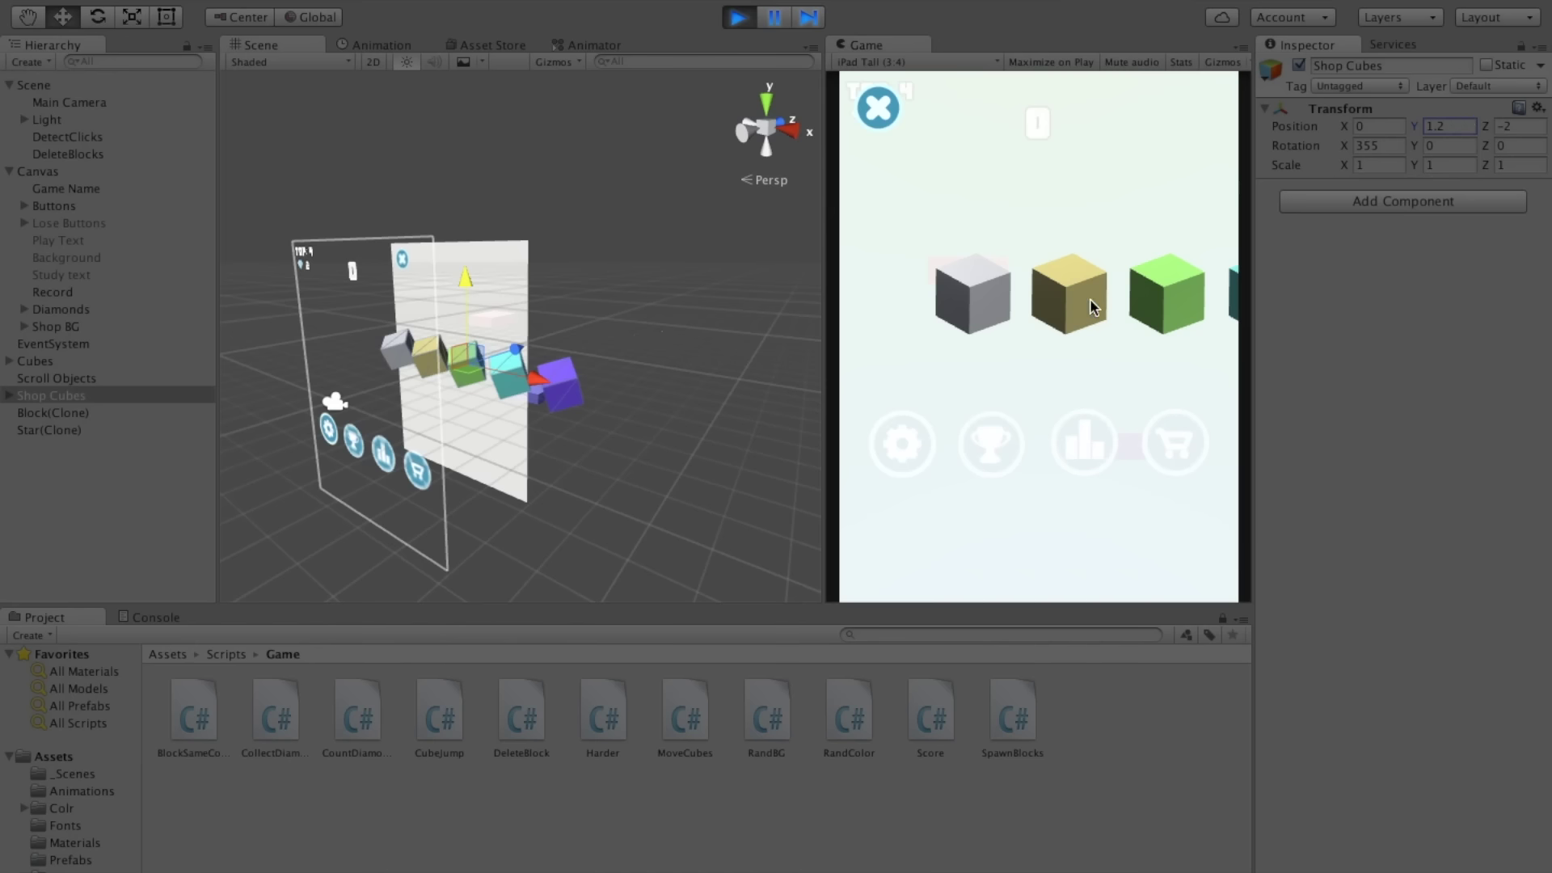
{"action": "left_click", "coordinate": [990, 299]}
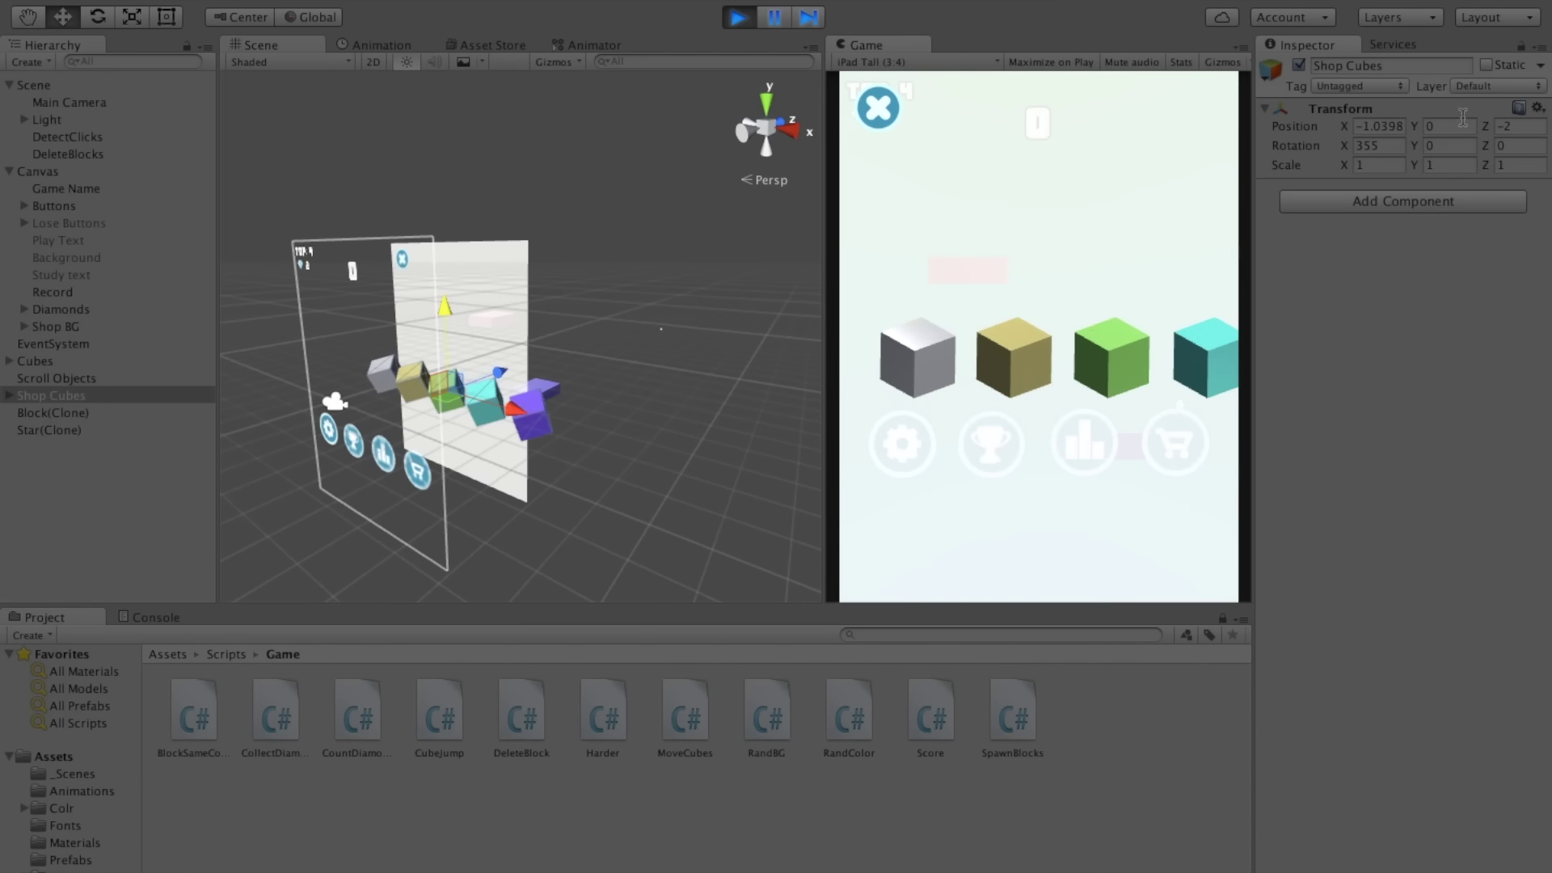
{"action": "left_click", "coordinate": [876, 100]}
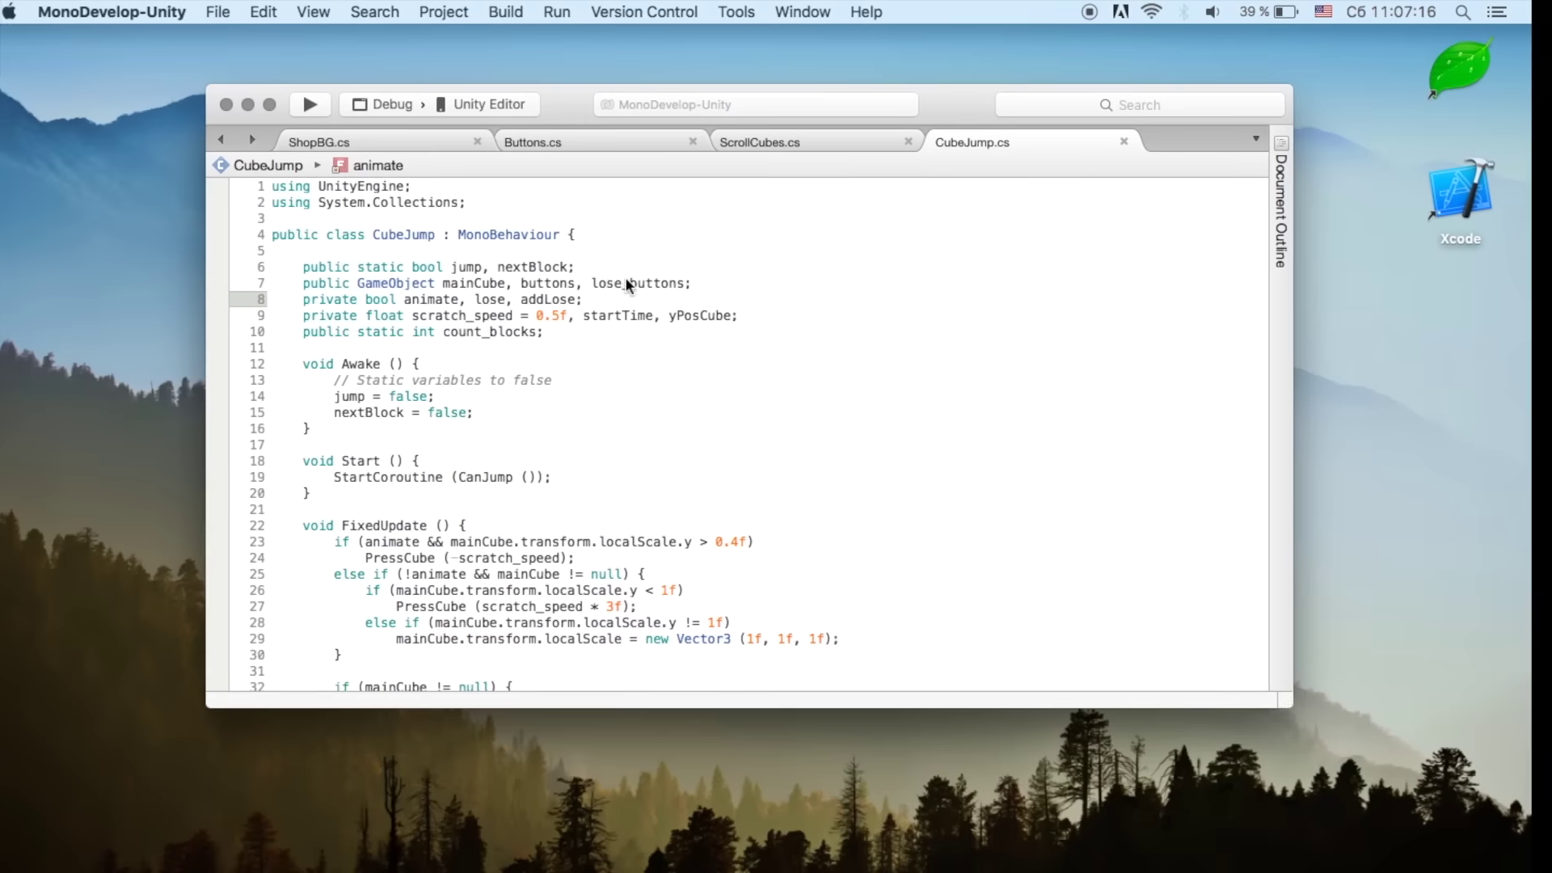
Step: In ShopBG's OnEnable, wrap playTxt.SetActive(false) in an if (playTxt.activeSelf) block
{"action": "left_click", "coordinate": [416, 134]}
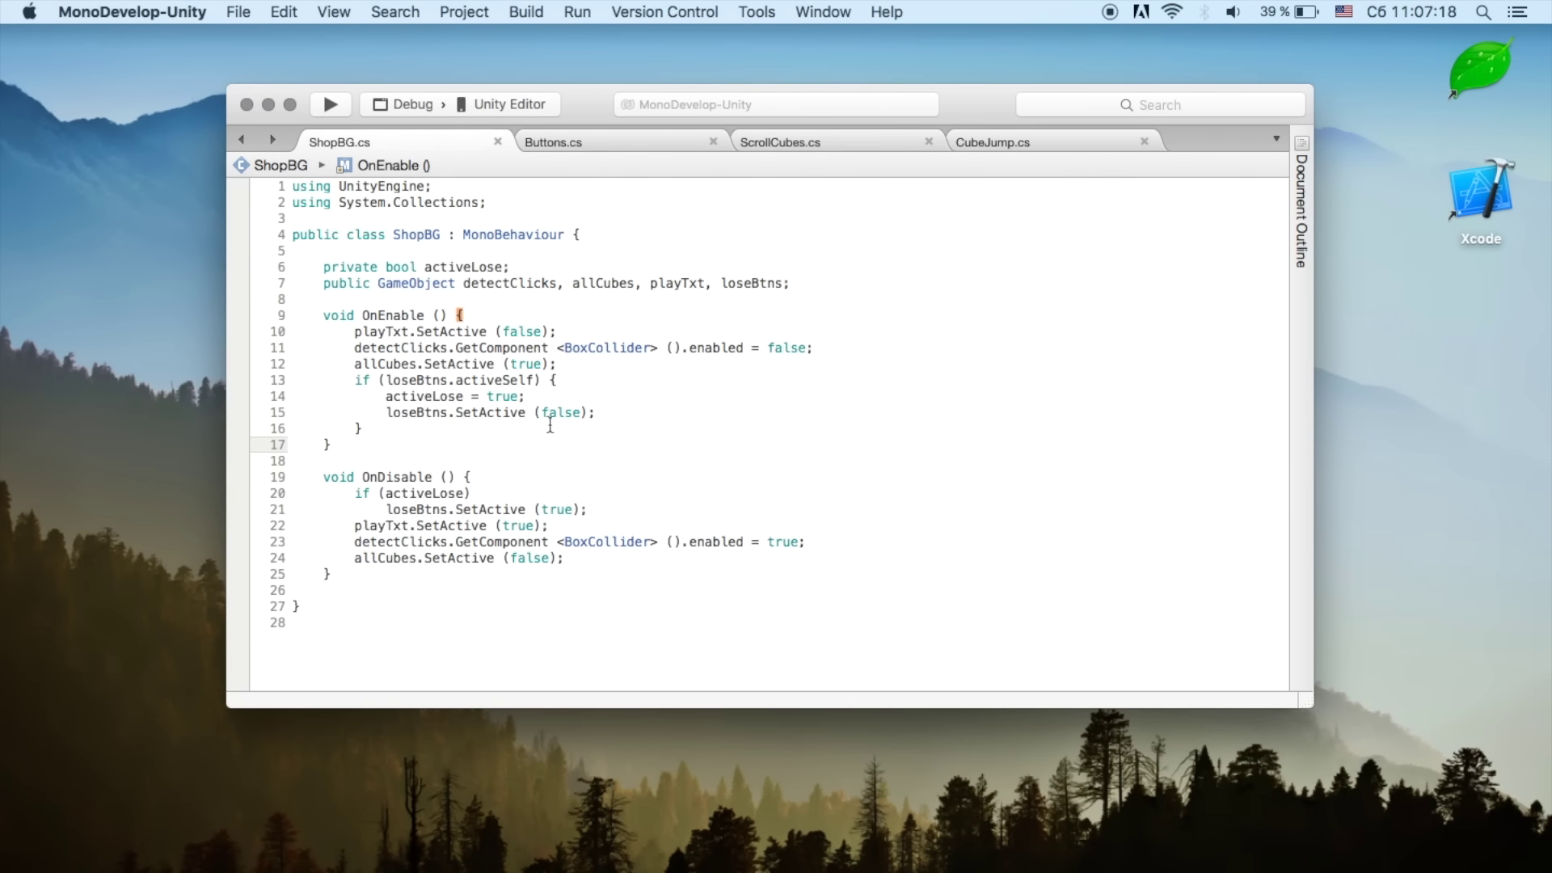
{"action": "left_click", "coordinate": [411, 332]}
{"action": "left_click", "coordinate": [519, 317]}
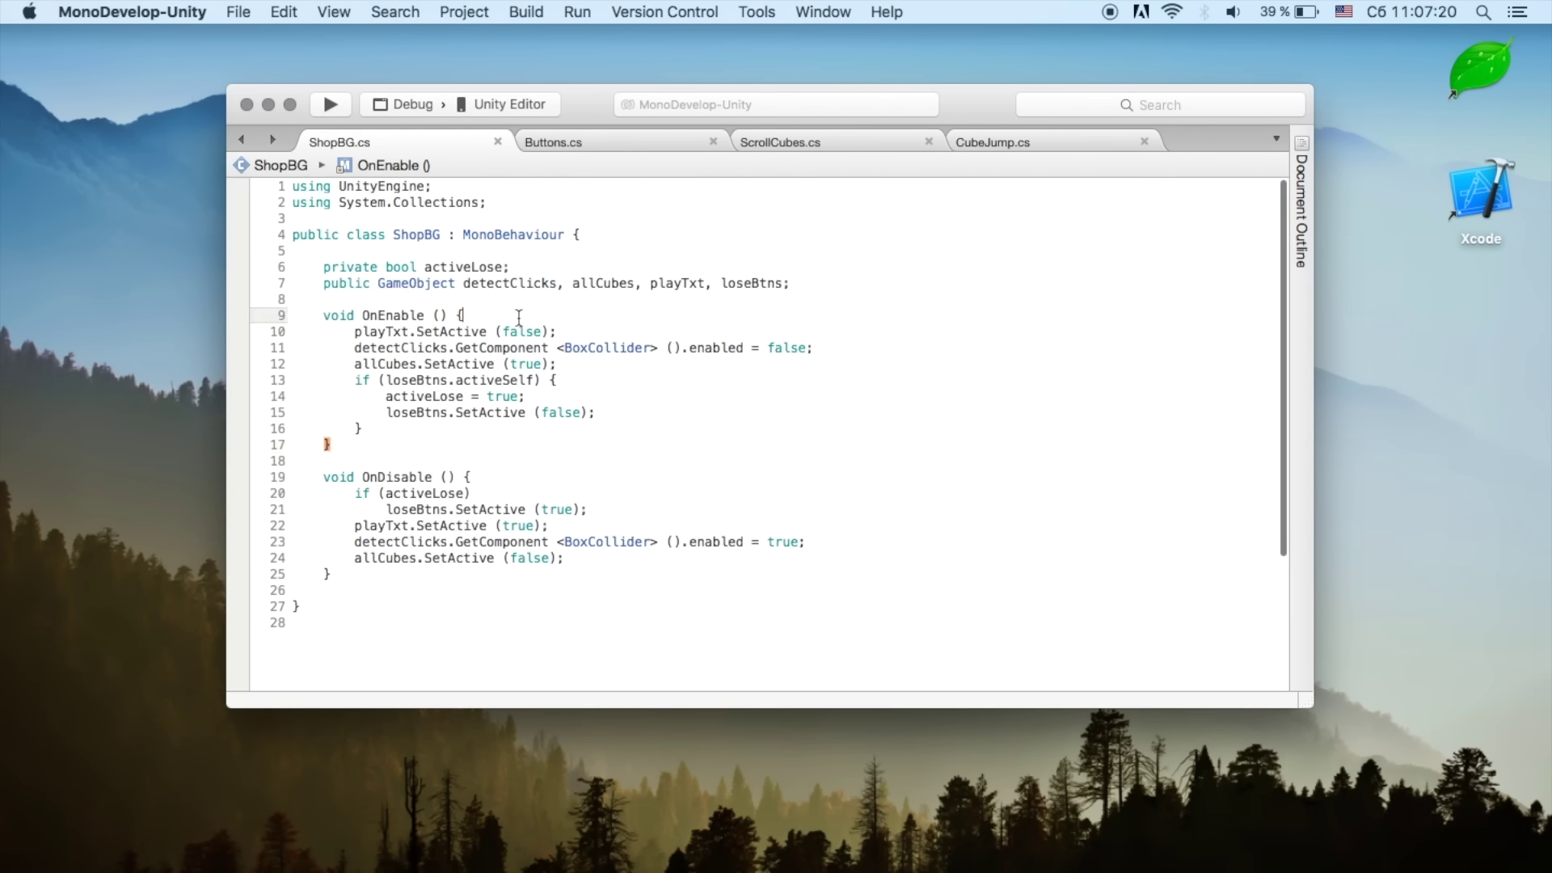
{"action": "key", "text": "Return"}
{"action": "type", "text": "if ("}
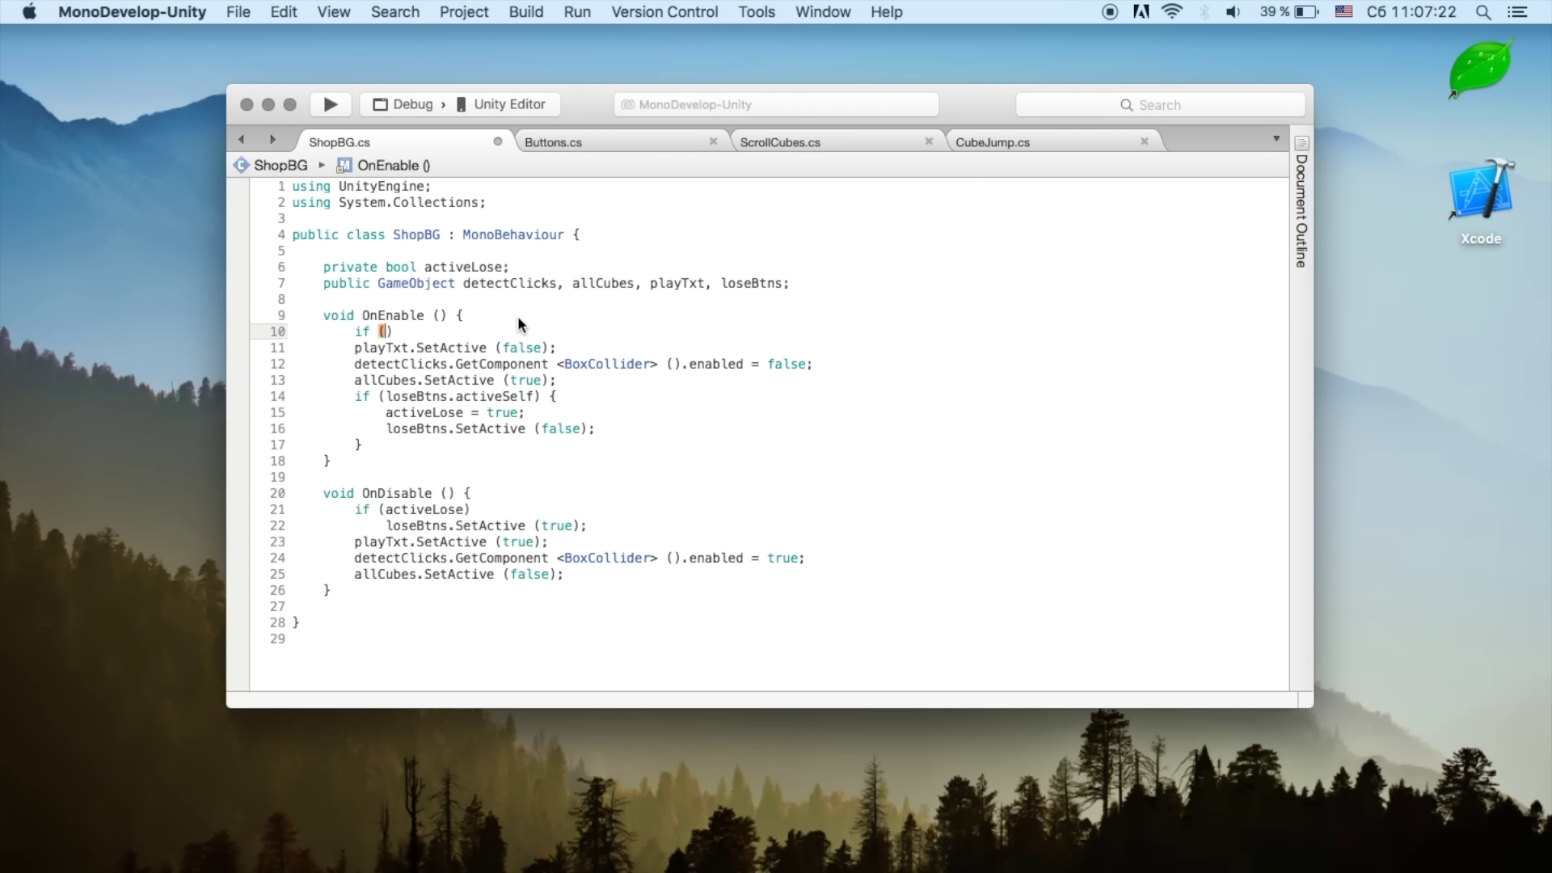
{"action": "type", "text": "playTxt.ac"}
{"action": "key", "text": "Up"}
{"action": "key", "text": "Up"}
{"action": "key", "text": "Up"}
{"action": "key", "text": "Return"}
{"action": "type", "text": "{"}
{"action": "key", "text": "Down"}
{"action": "key", "text": "End"}
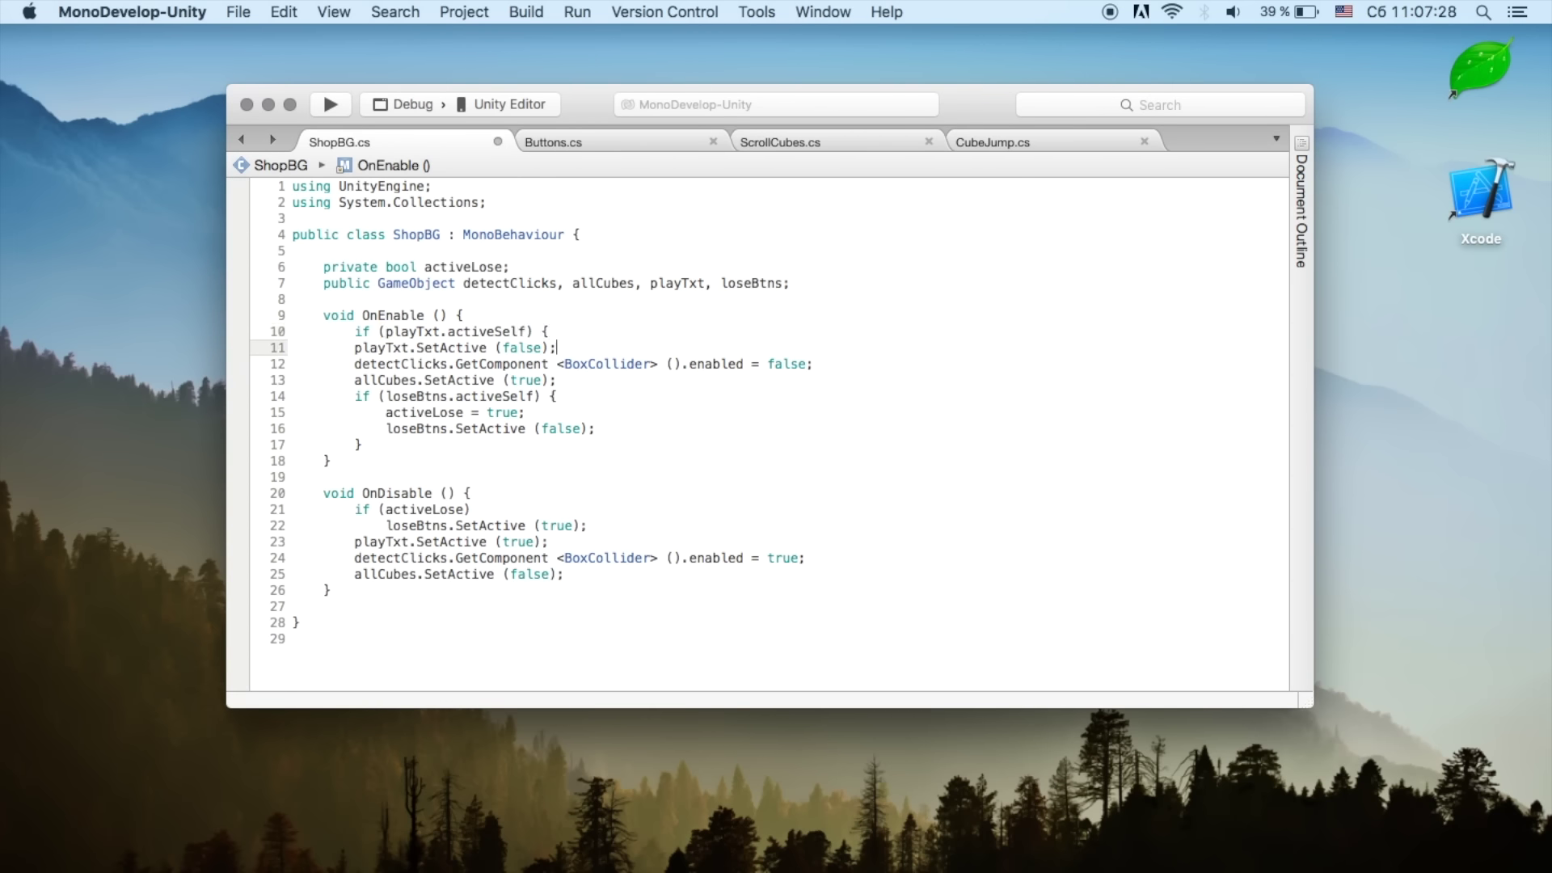
{"action": "key", "text": "Return"}
{"action": "type", "text": "}"}
{"action": "key", "text": "Up"}
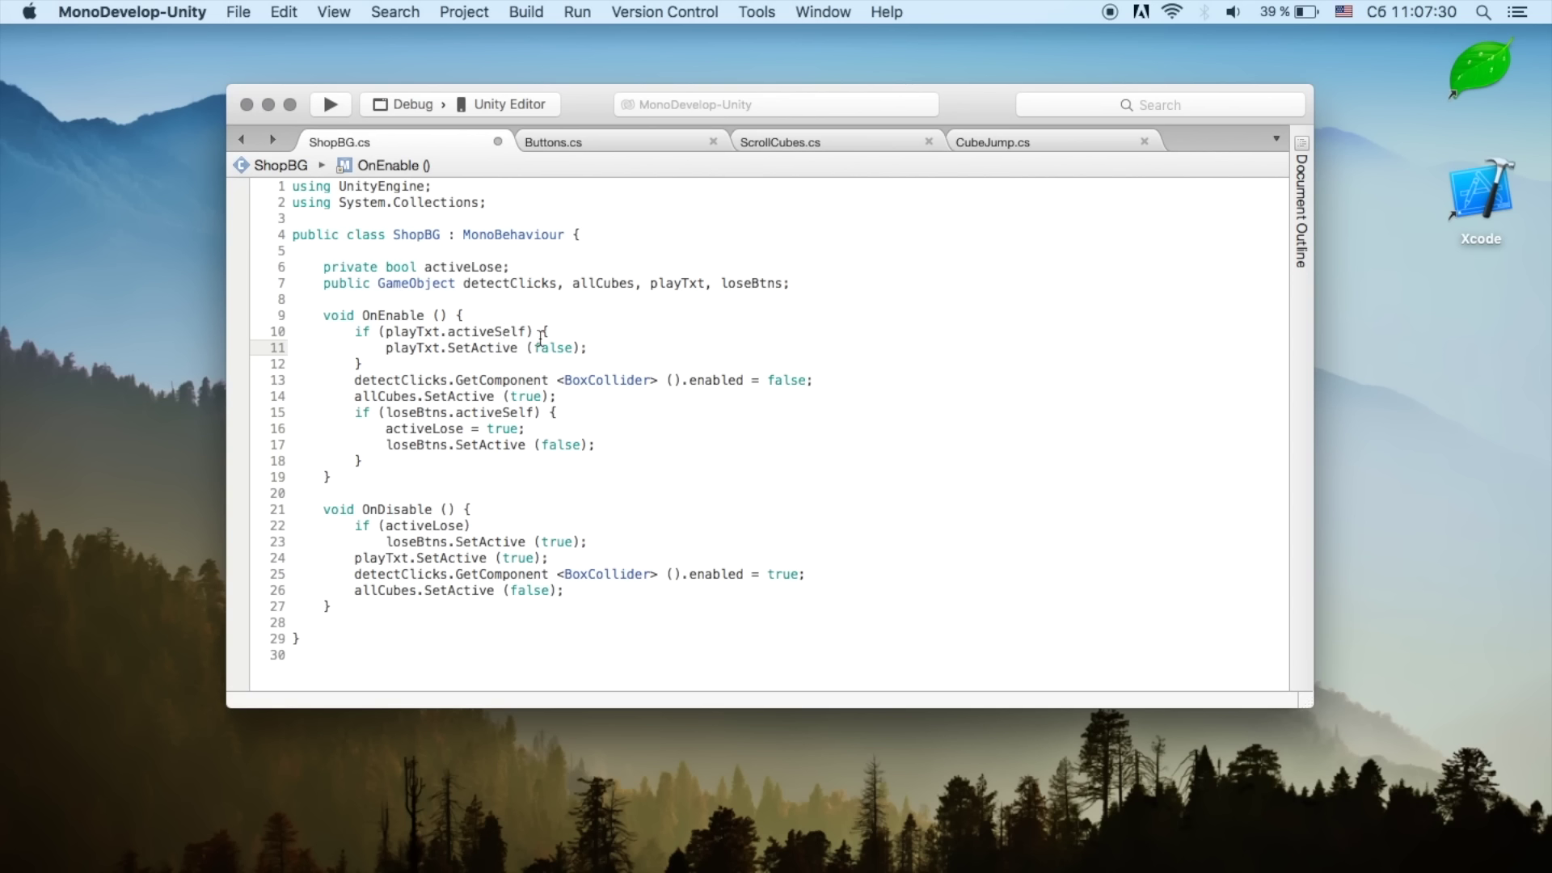
Step: Declare bool activePlayTxt and set activePlayTxt = true; inside that if block
{"action": "left_click", "coordinate": [510, 267]}
{"action": "type", "text": ","}
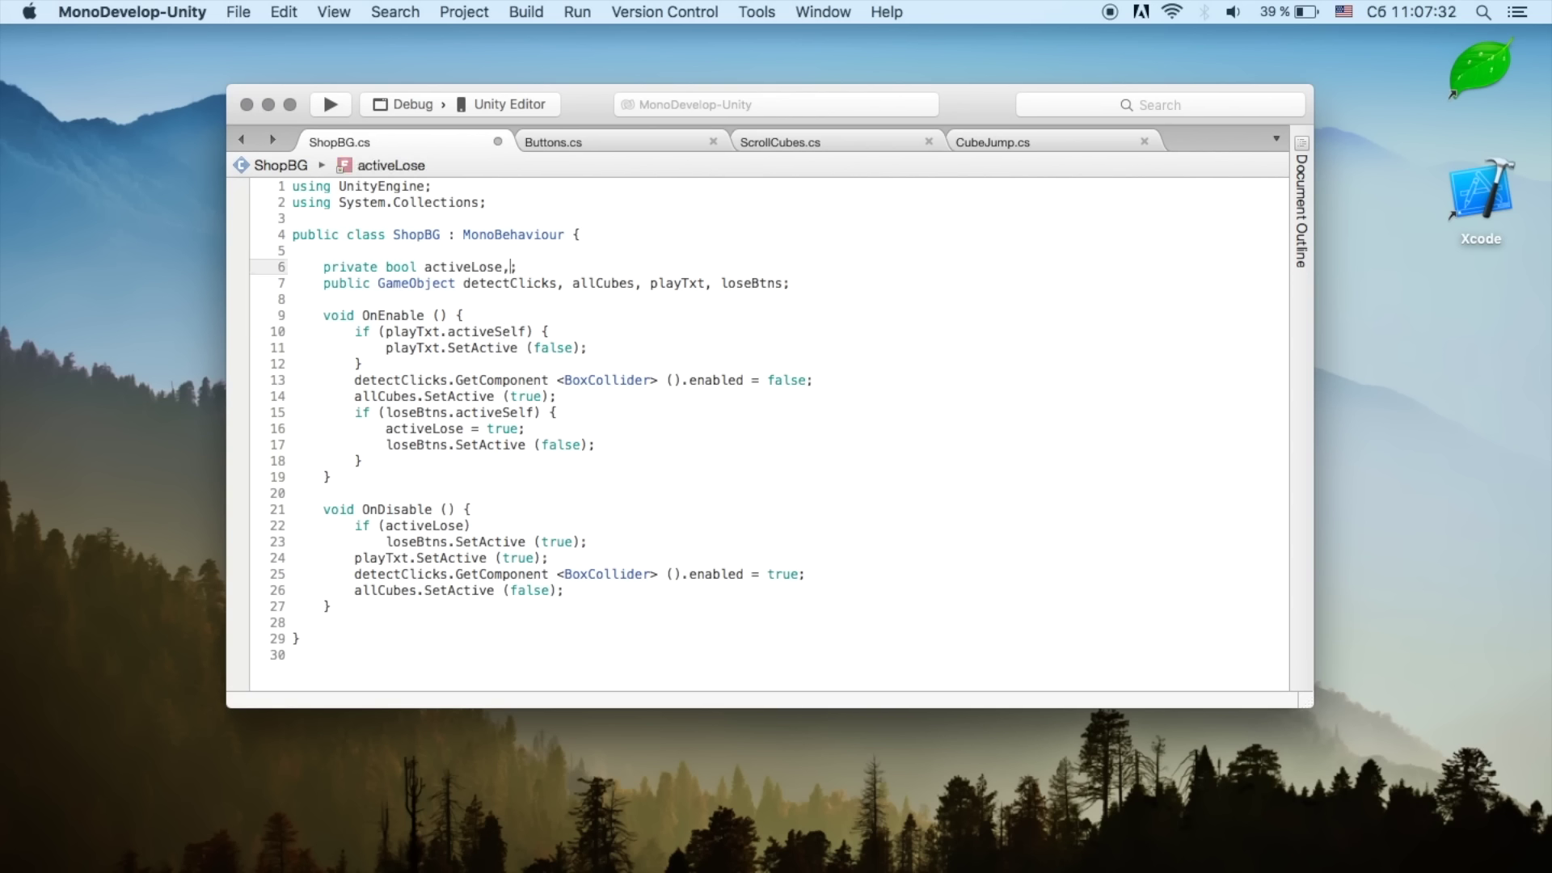
{"action": "type", "text": "ti"}
{"action": "type", "text": "veP"}
{"action": "type", "text": "yR"}
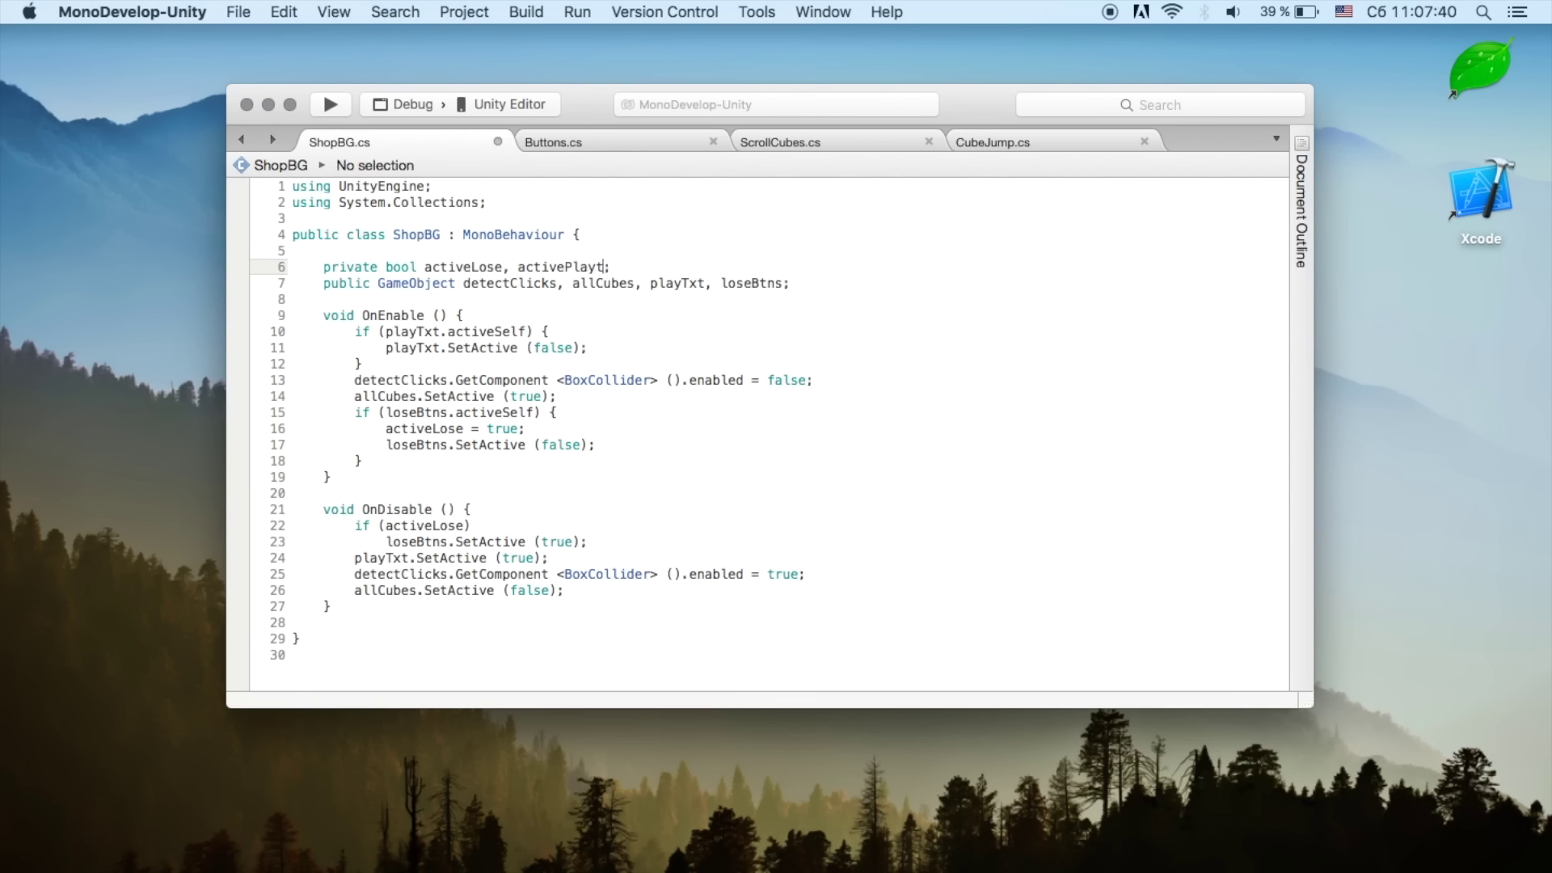
{"action": "type", "text": "Tx"}
{"action": "double_click", "coordinate": [572, 267]}
{"action": "left_click", "coordinate": [558, 332]}
{"action": "key", "text": "Return"}
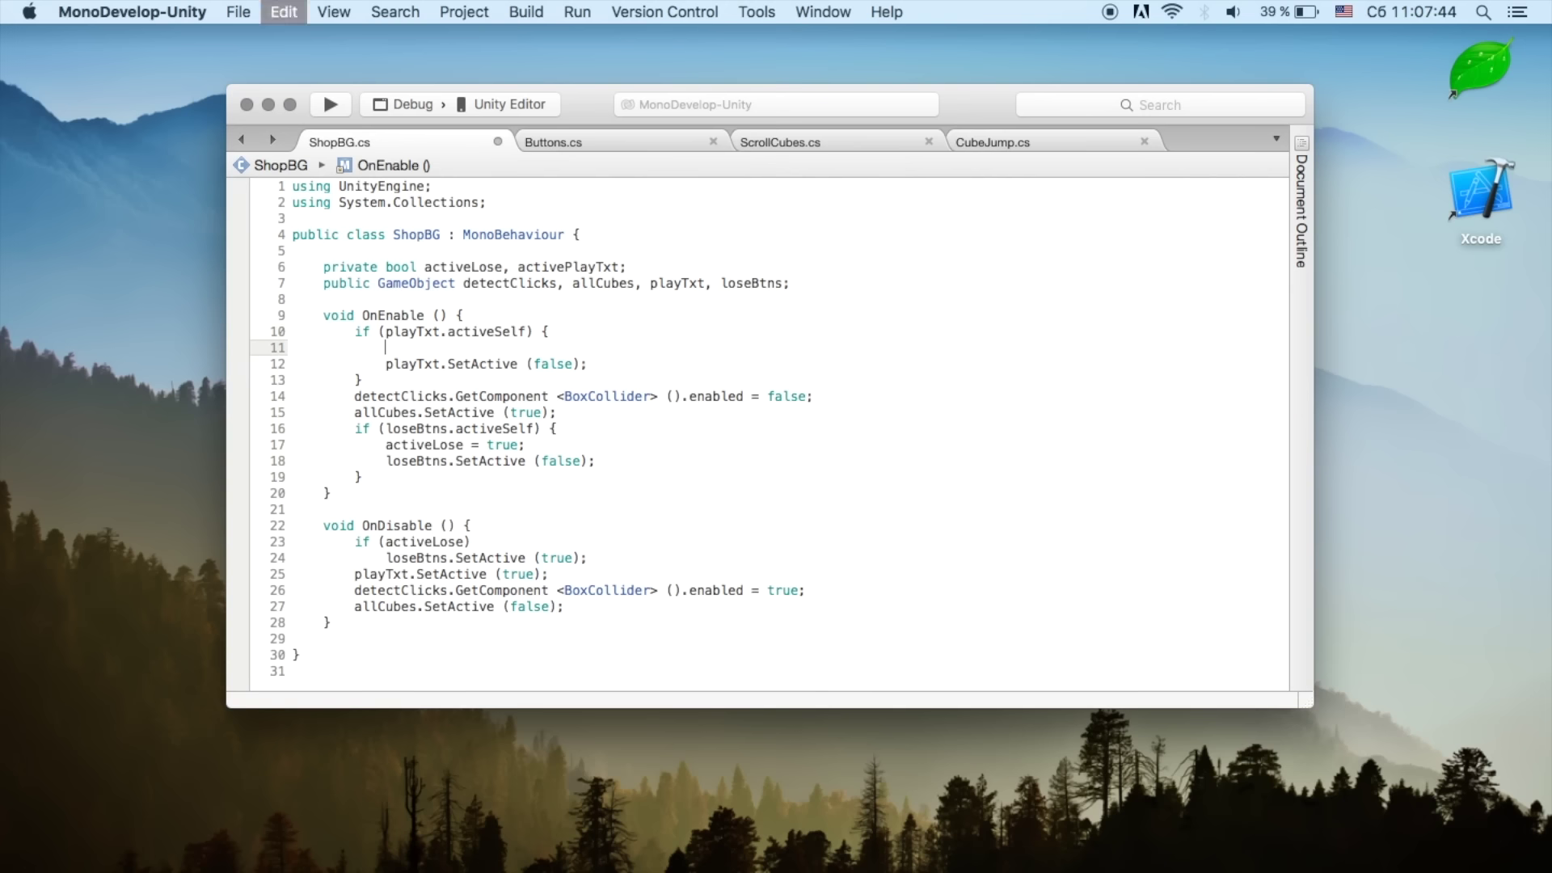
{"action": "type", "text": "activePlayTxt = true;"}
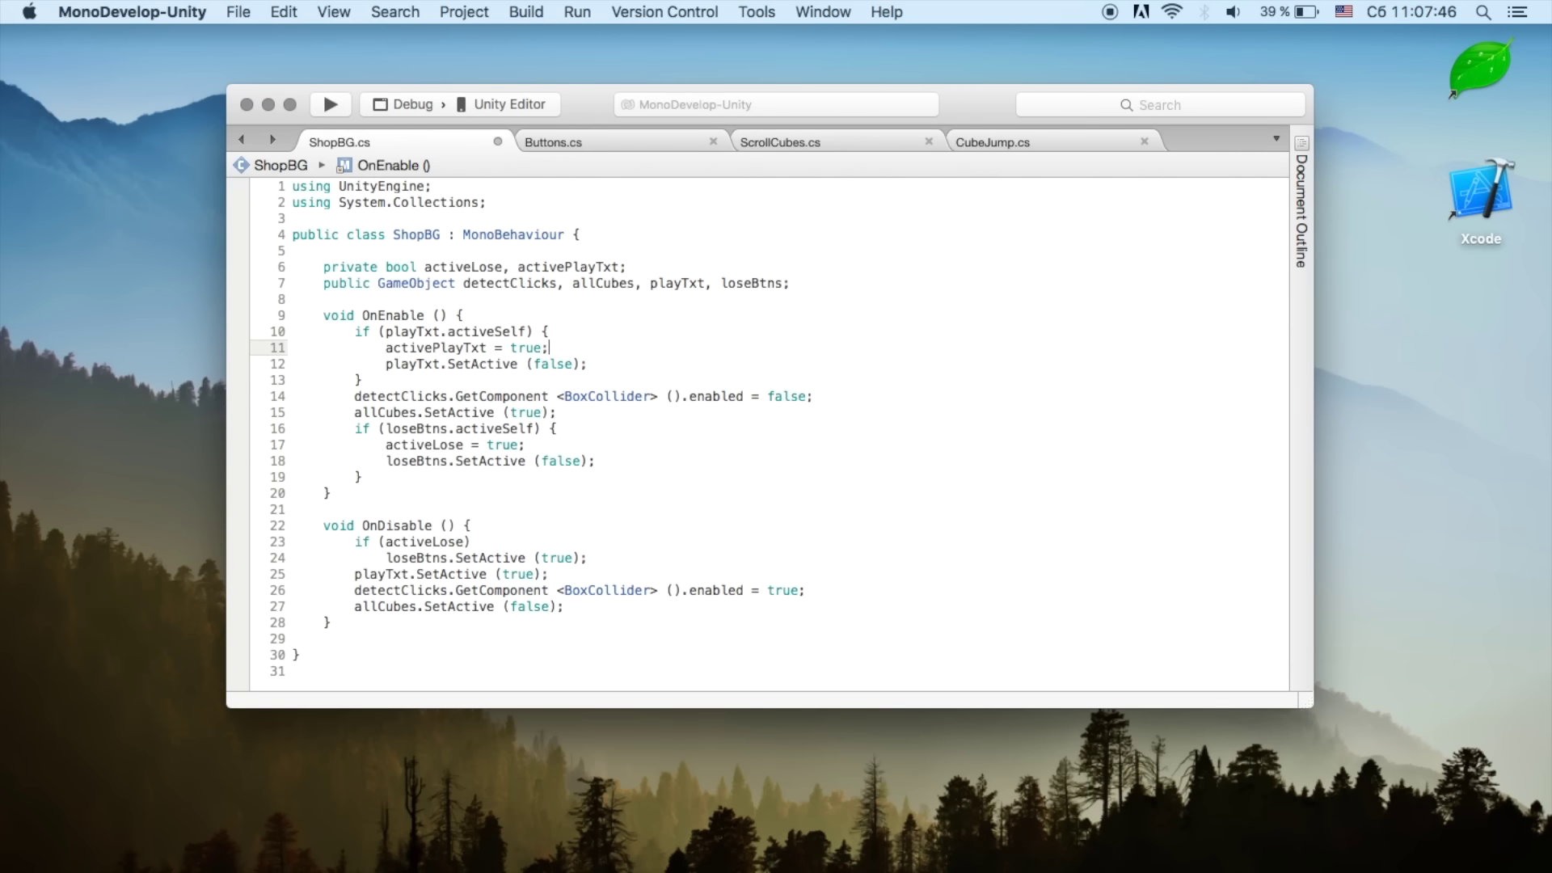
Step: Guard the OnDisable playTxt restore with if (activePlayTxt), then start play mode
{"action": "left_click", "coordinate": [529, 529]}
{"action": "key", "text": "Return"}
{"action": "type", "text": "if ("}
{"action": "key", "text": "BackSpace"}
{"action": "key", "text": "BackSpace"}
{"action": "key", "text": "BackSpace"}
{"action": "key", "text": "BackSpace"}
{"action": "key", "text": "BackSpace"}
{"action": "key", "text": "BackSpace"}
{"action": "key", "text": "BackSpace"}
{"action": "key", "text": "Down"}
{"action": "key", "text": "Down"}
{"action": "key", "text": "Return"}
{"action": "type", "text": "if()"}
{"action": "type", "text": "(activePlayTxt)"}
{"action": "left_click", "coordinate": [354, 590]}
{"action": "key", "text": "Tab"}
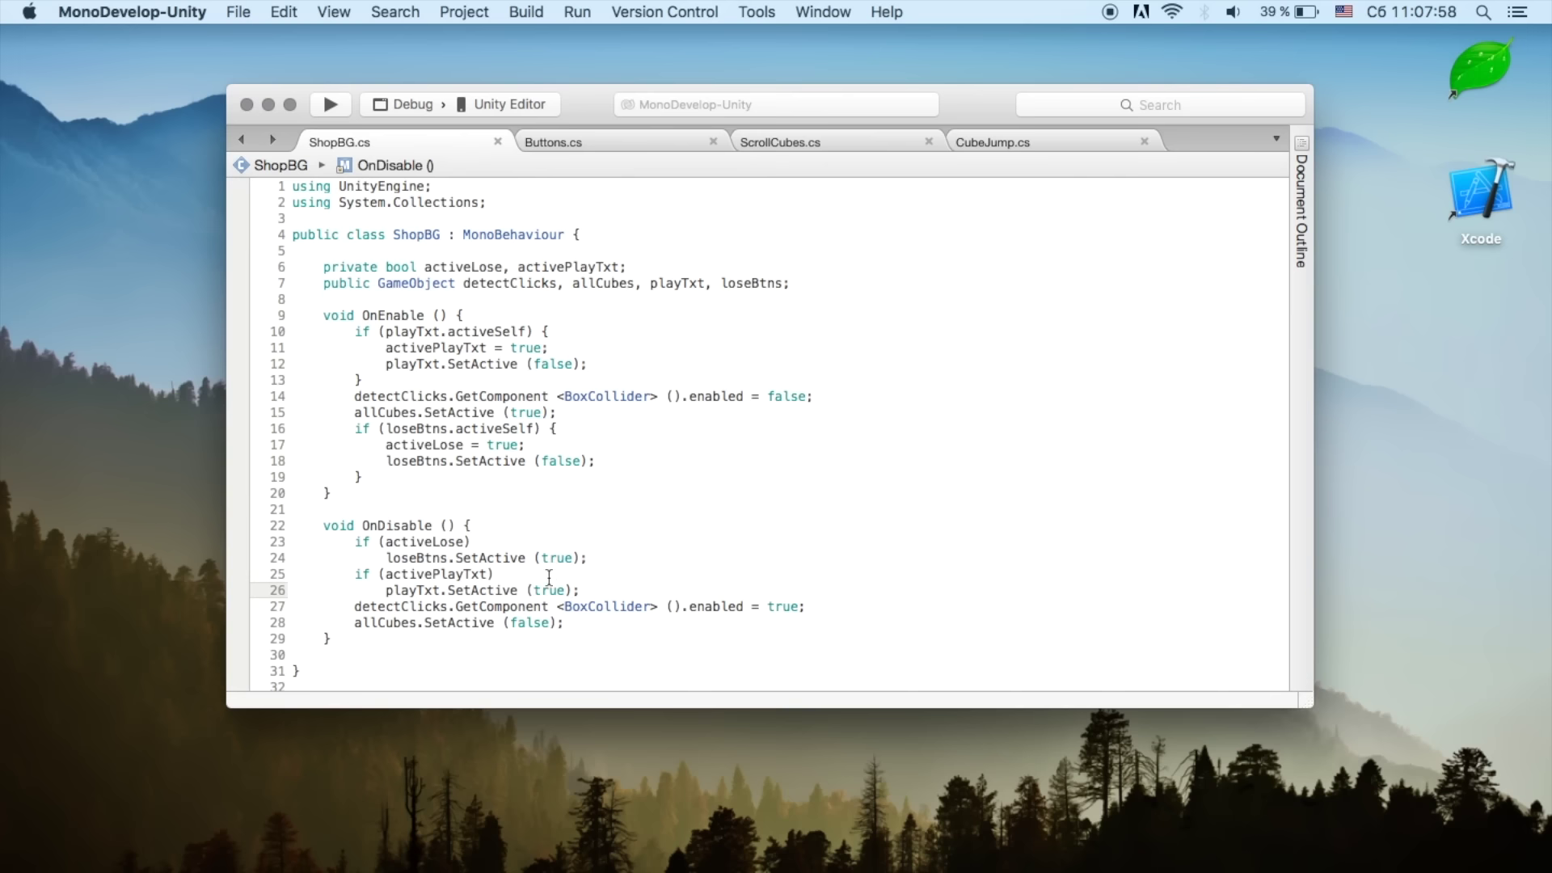
{"action": "key", "text": "super+Tab"}
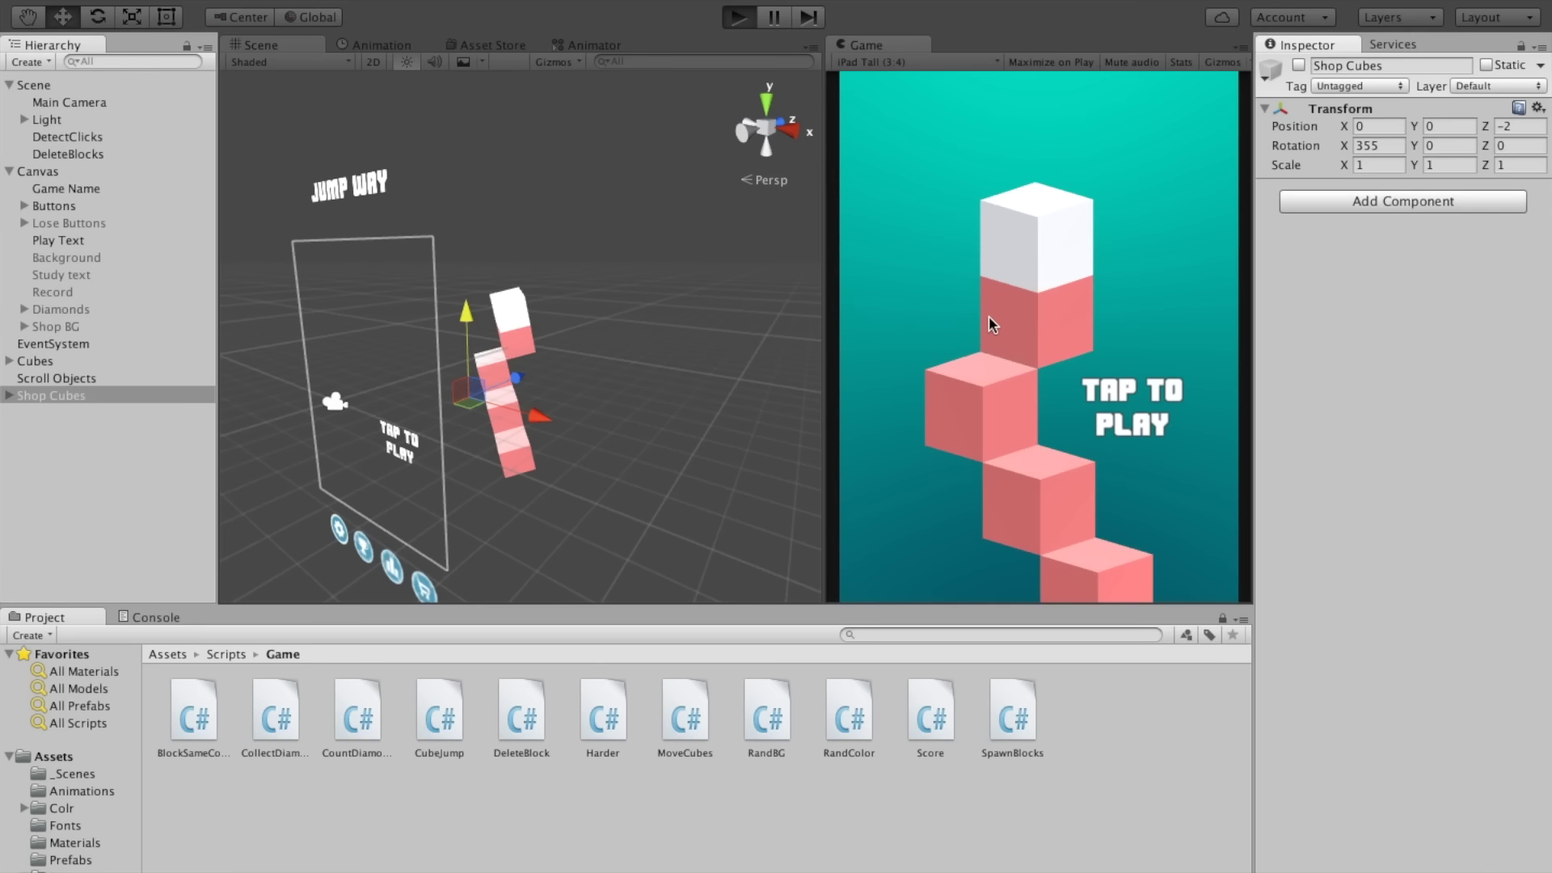
{"action": "key", "text": "super+p"}
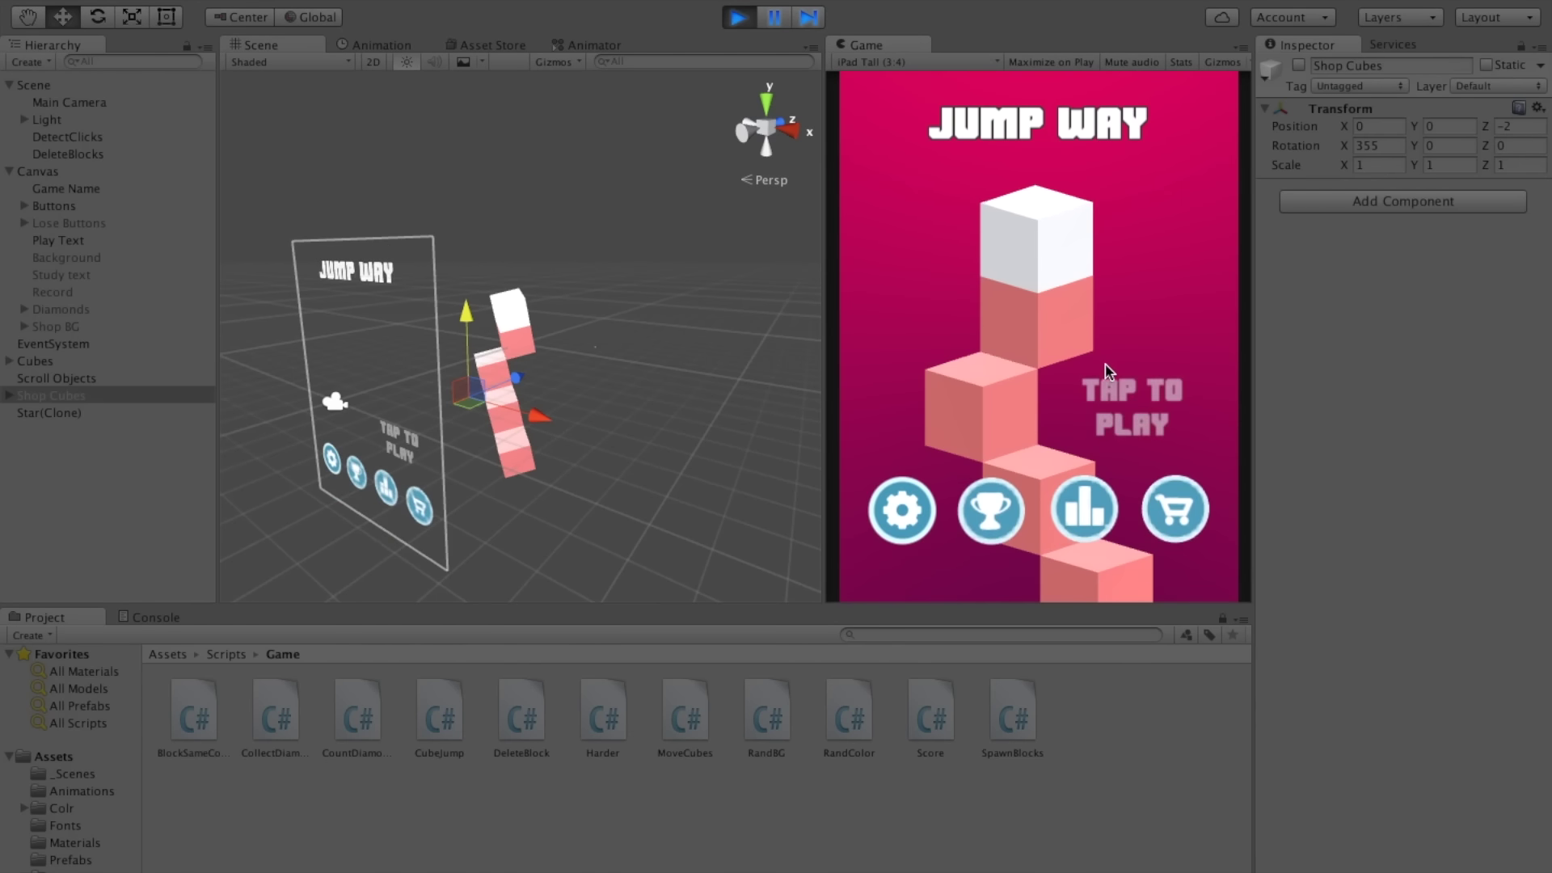
Step: Play a round and open and close the shop from the game-over screen and main menu
{"action": "left_click", "coordinate": [1134, 420]}
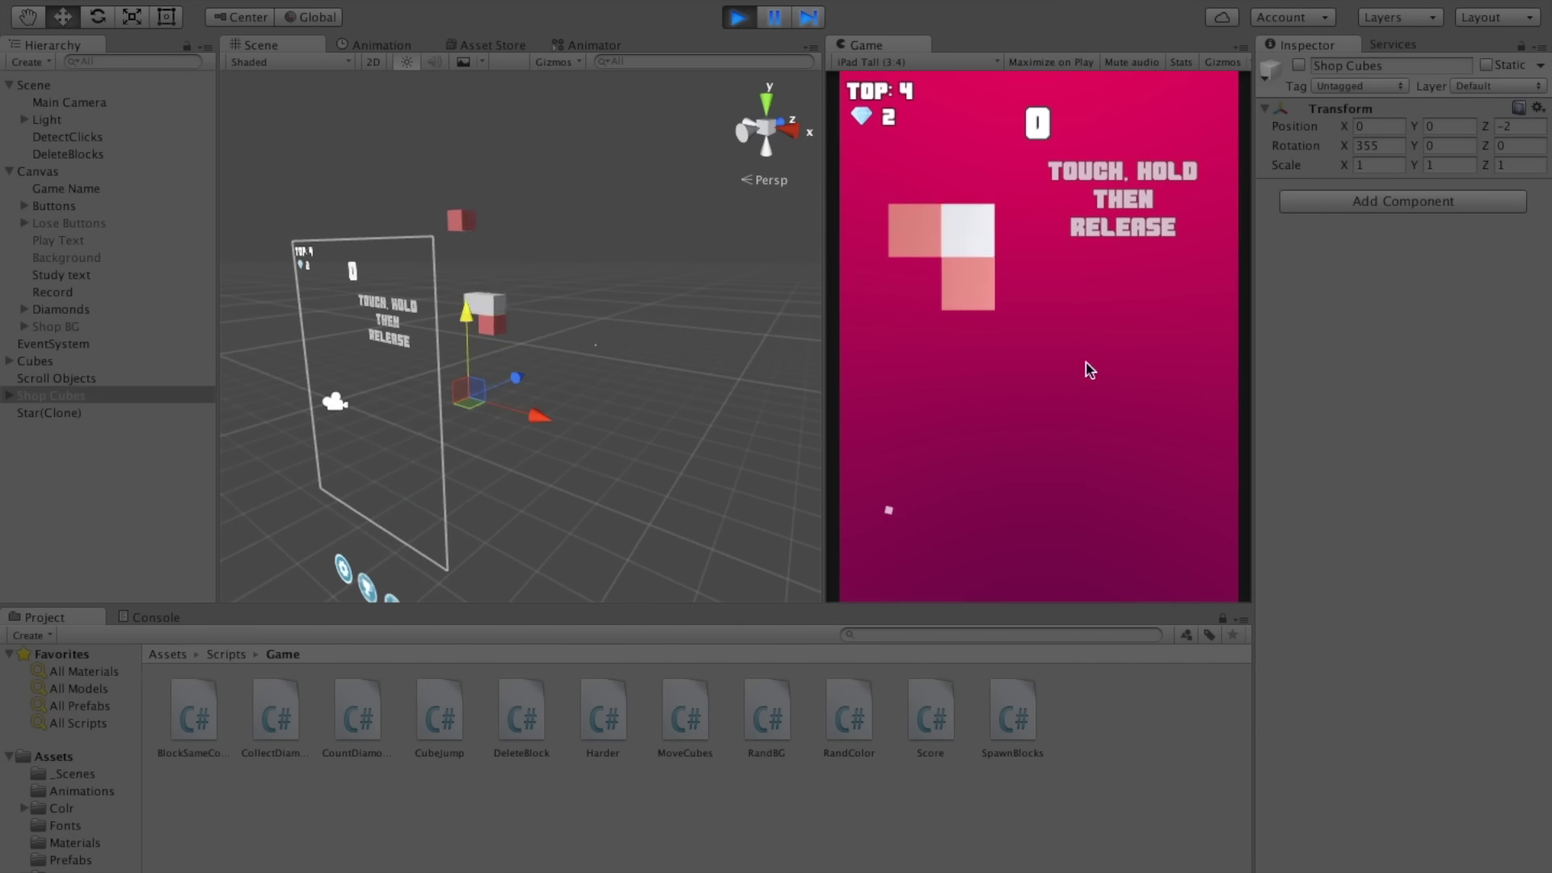
{"action": "left_click", "coordinate": [1014, 402]}
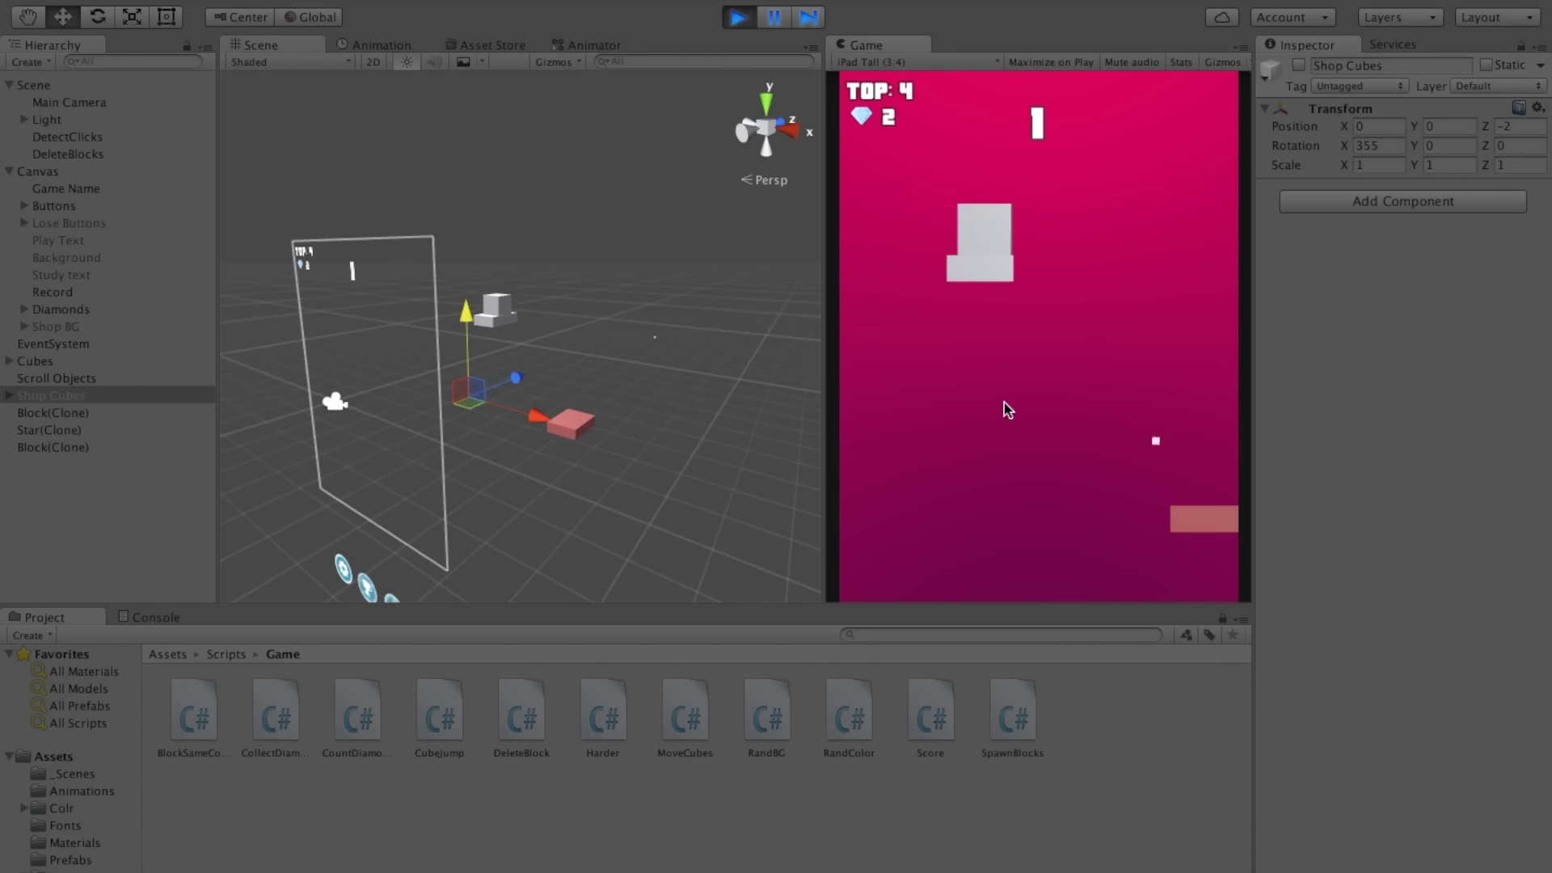
{"action": "left_click_drag", "start_coordinate": [1001, 404], "coordinate": [1059, 371]}
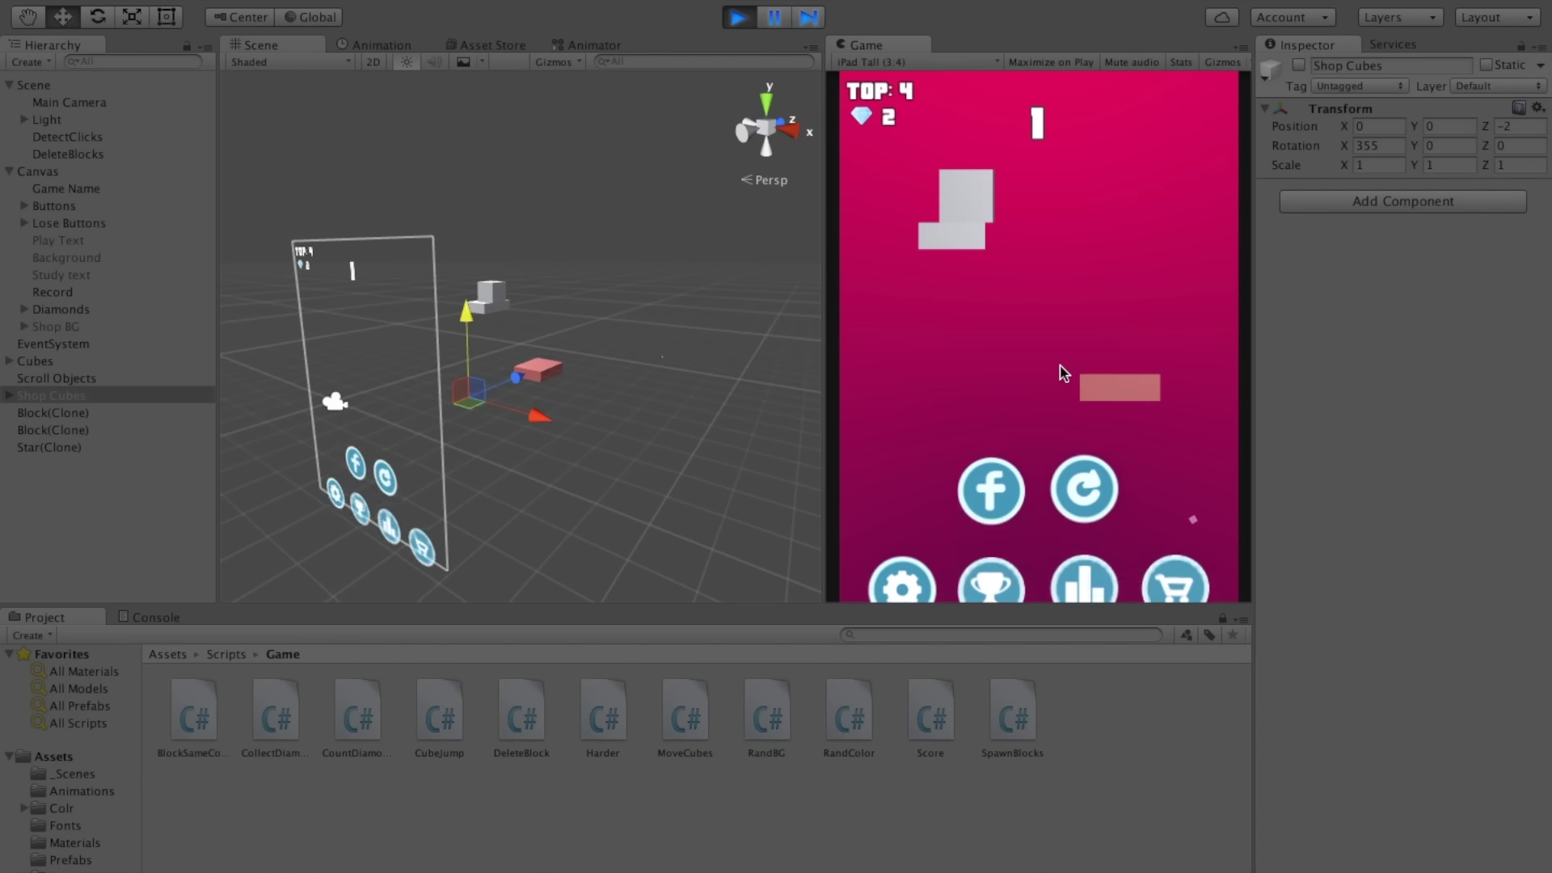
{"action": "left_click", "coordinate": [1181, 446]}
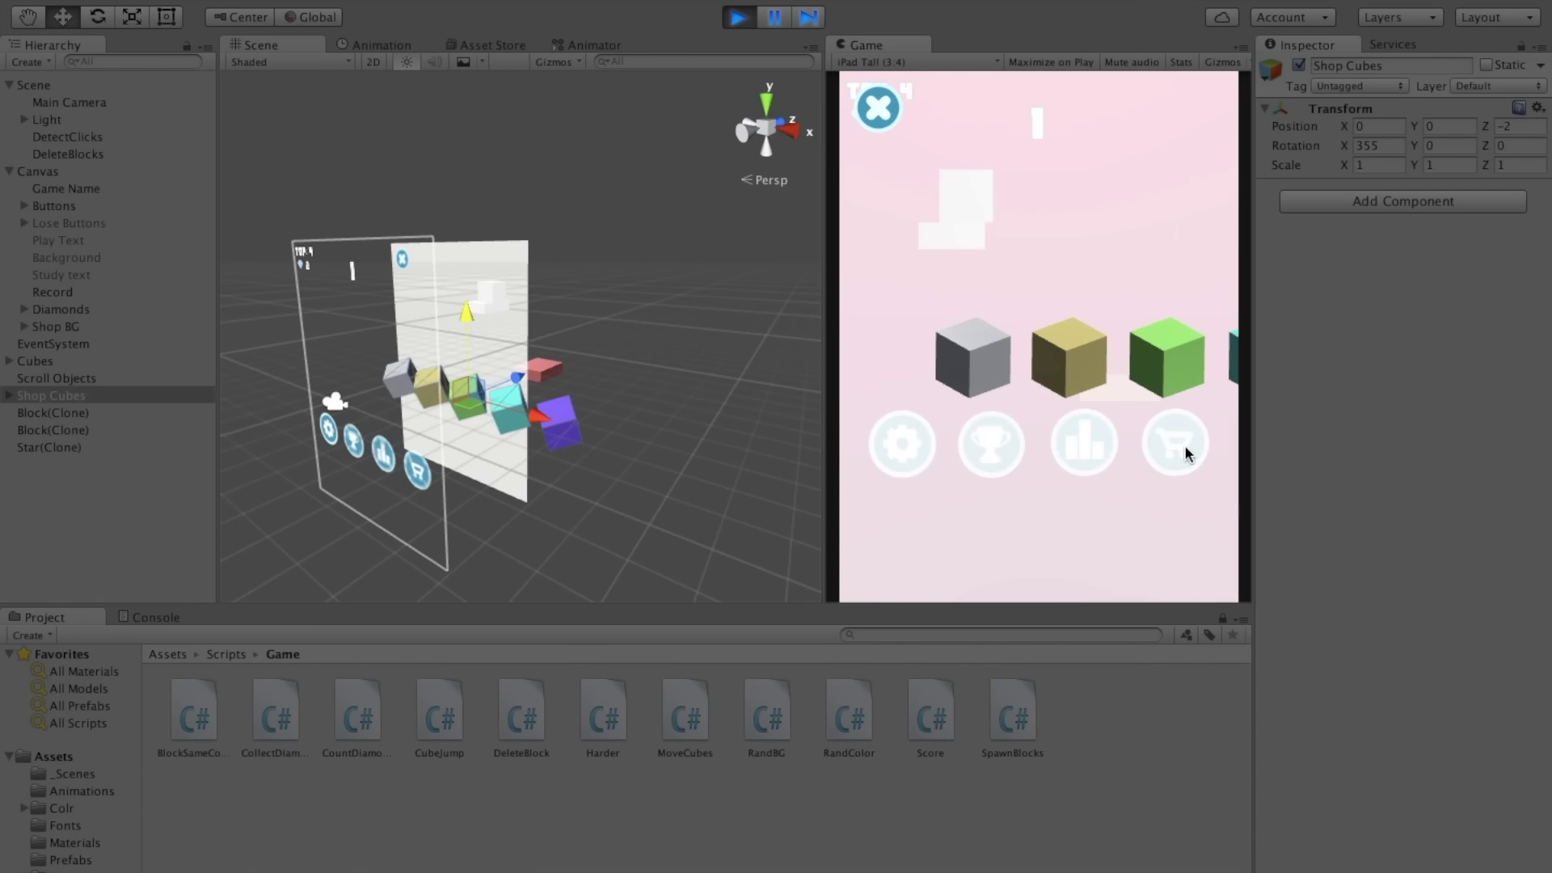
{"action": "left_click", "coordinate": [1185, 444]}
{"action": "left_click", "coordinate": [1186, 449]}
{"action": "left_click", "coordinate": [1177, 445]}
{"action": "left_click", "coordinate": [1070, 336]}
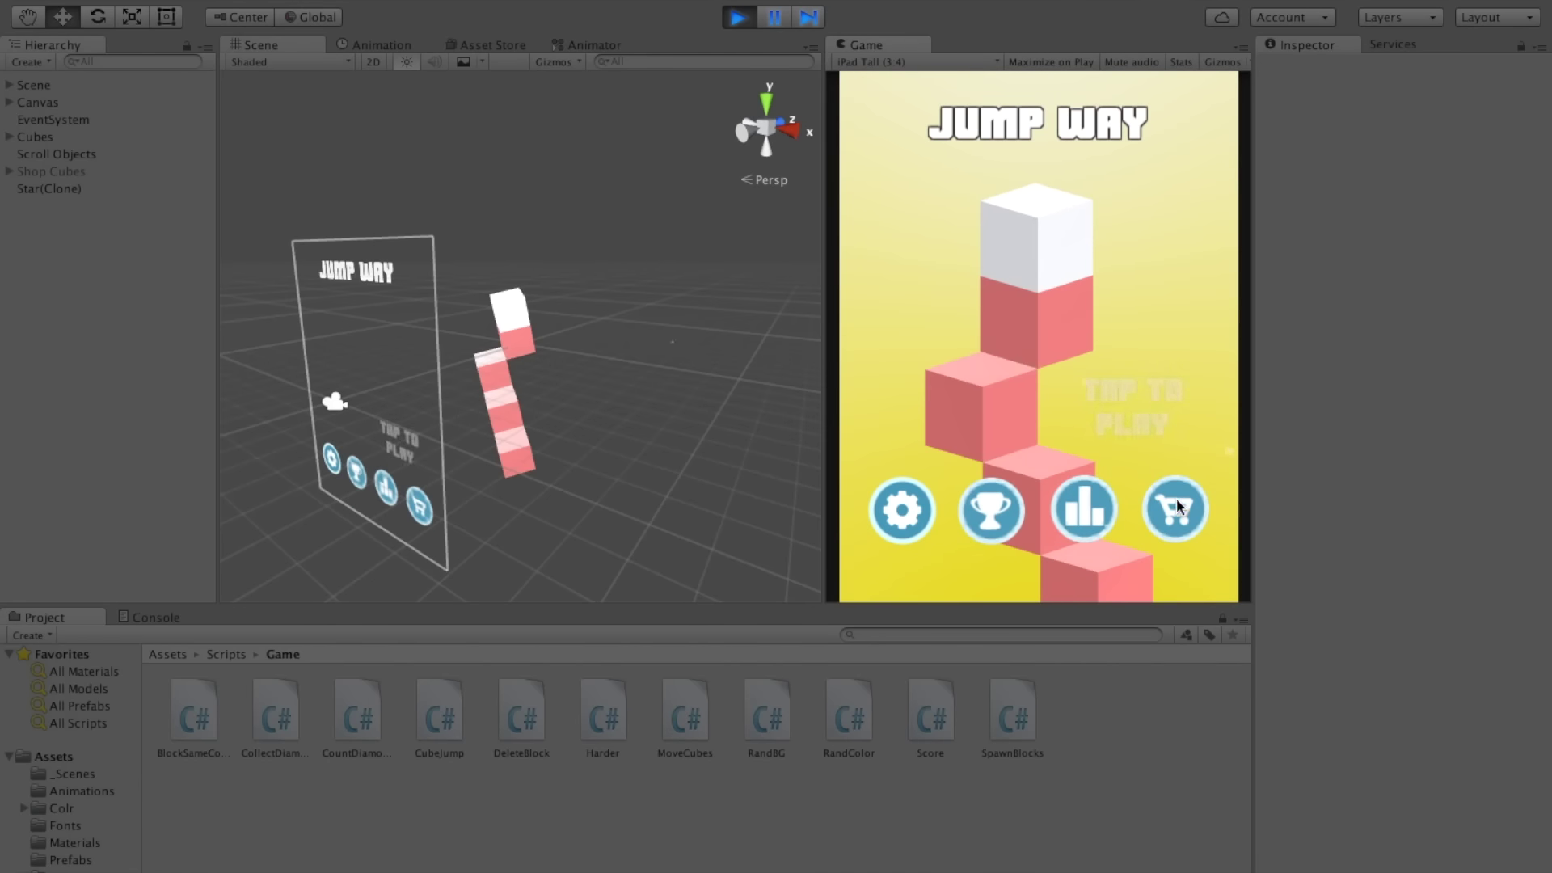
{"action": "left_click", "coordinate": [1177, 503]}
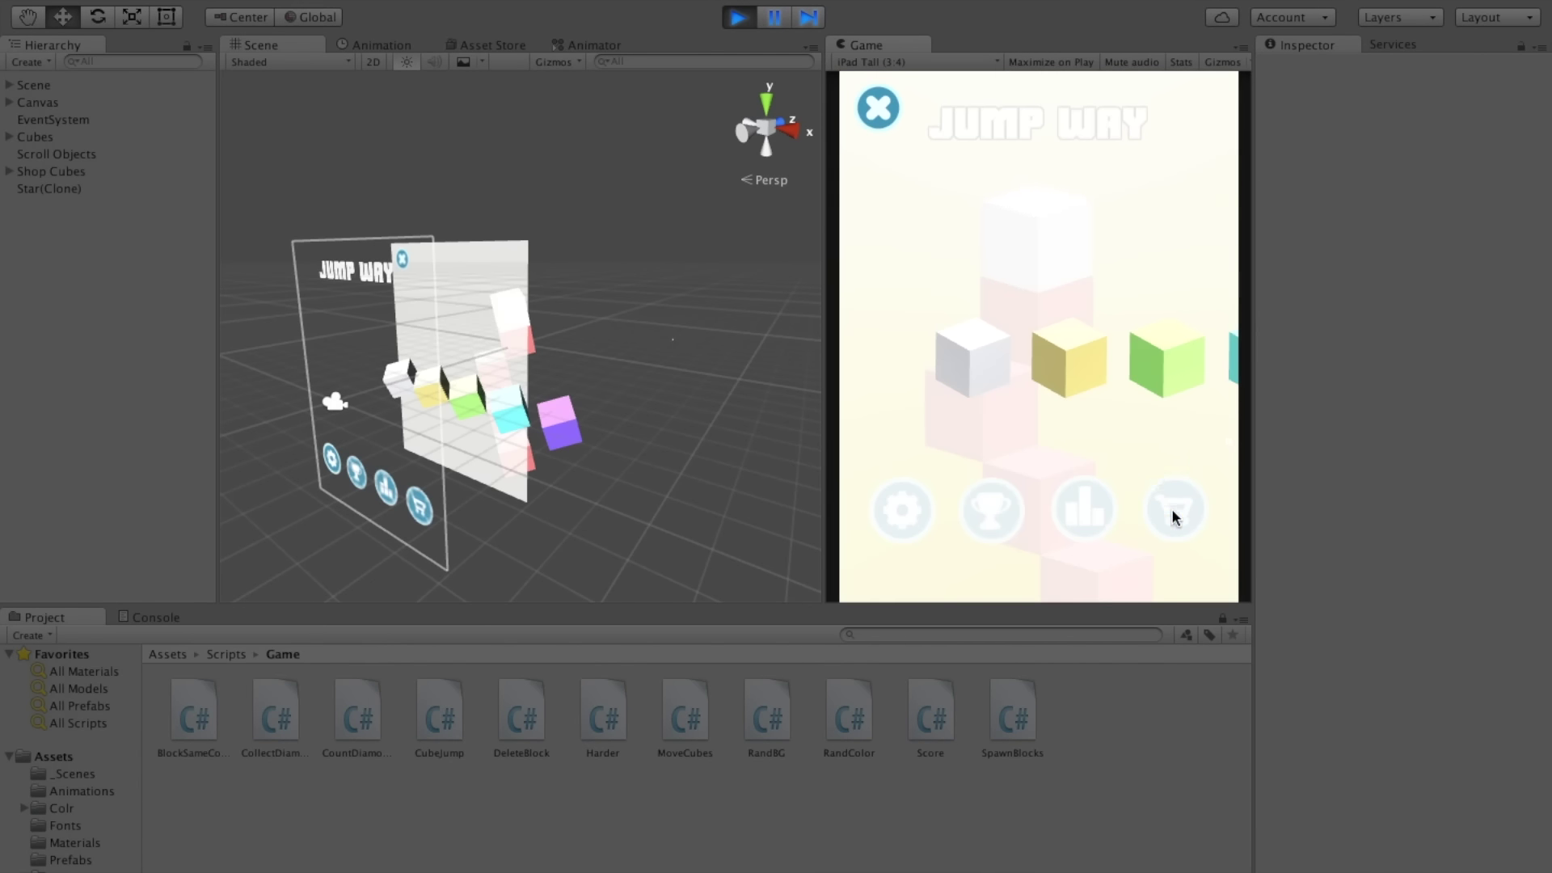
{"action": "left_click", "coordinate": [1171, 508]}
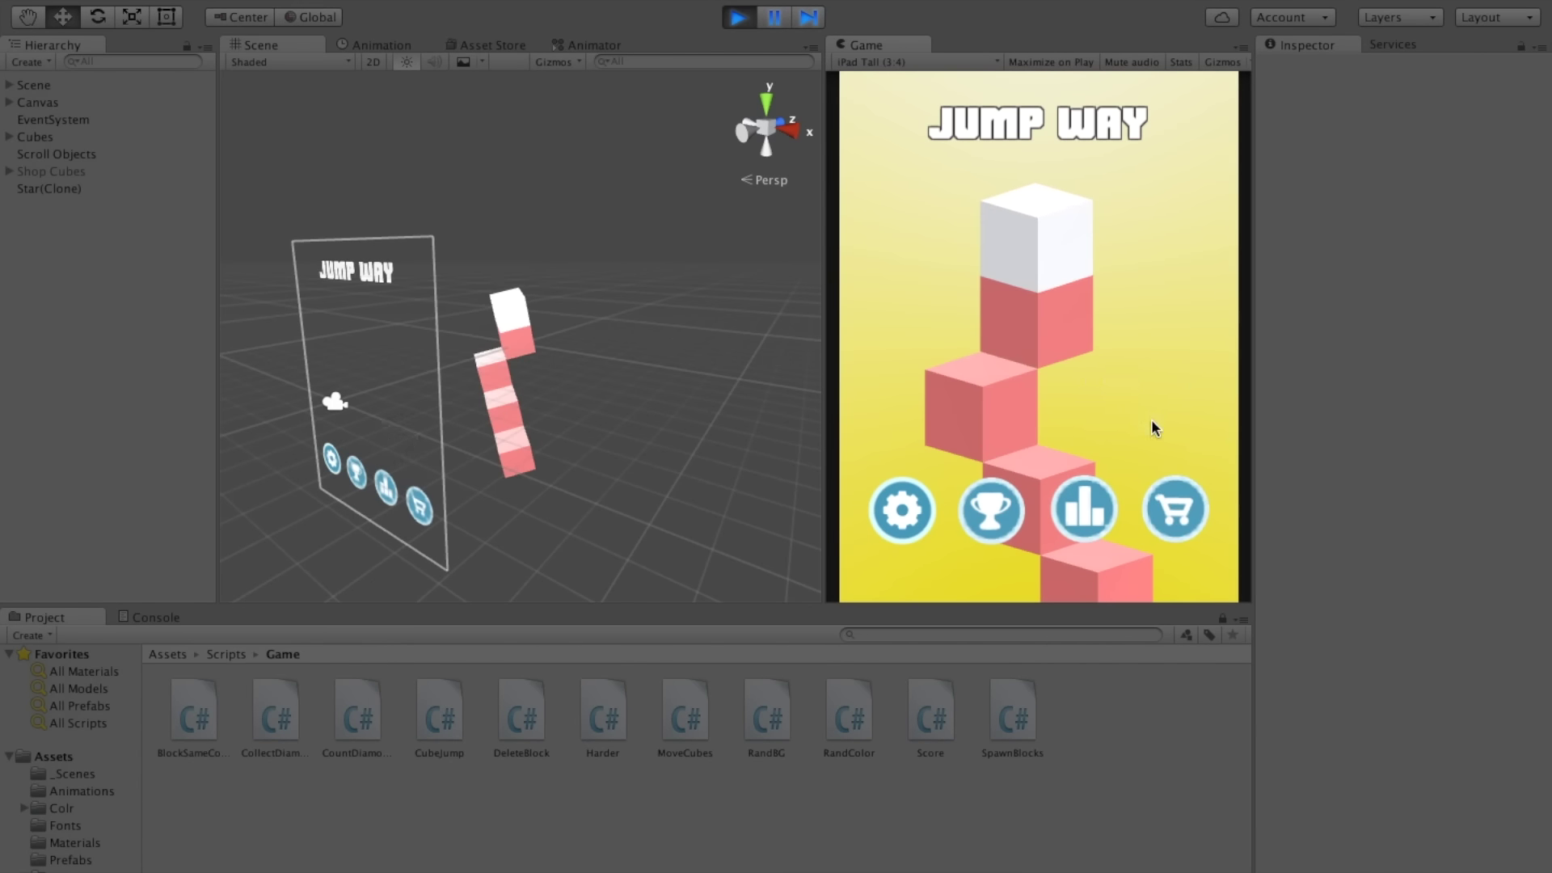
{"action": "key", "text": "ctrl+p"}
Step: Set the Shop Cubes Position Y to 1.2 with play mode stopped
{"action": "left_click", "coordinate": [59, 395]}
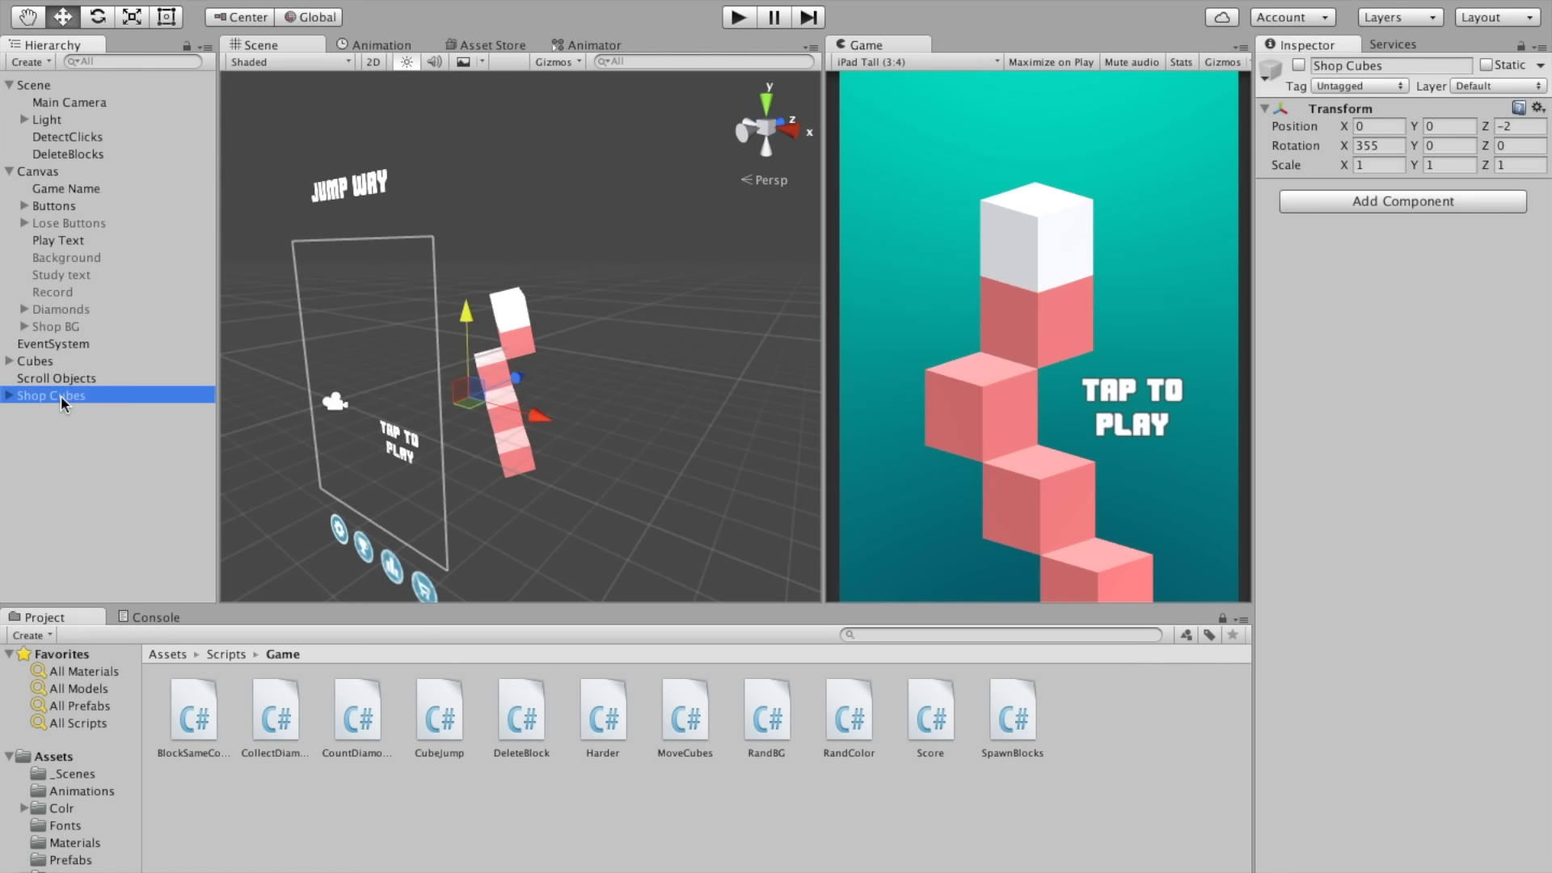
{"action": "left_click", "coordinate": [1435, 125]}
{"action": "type", "text": "1.2"}
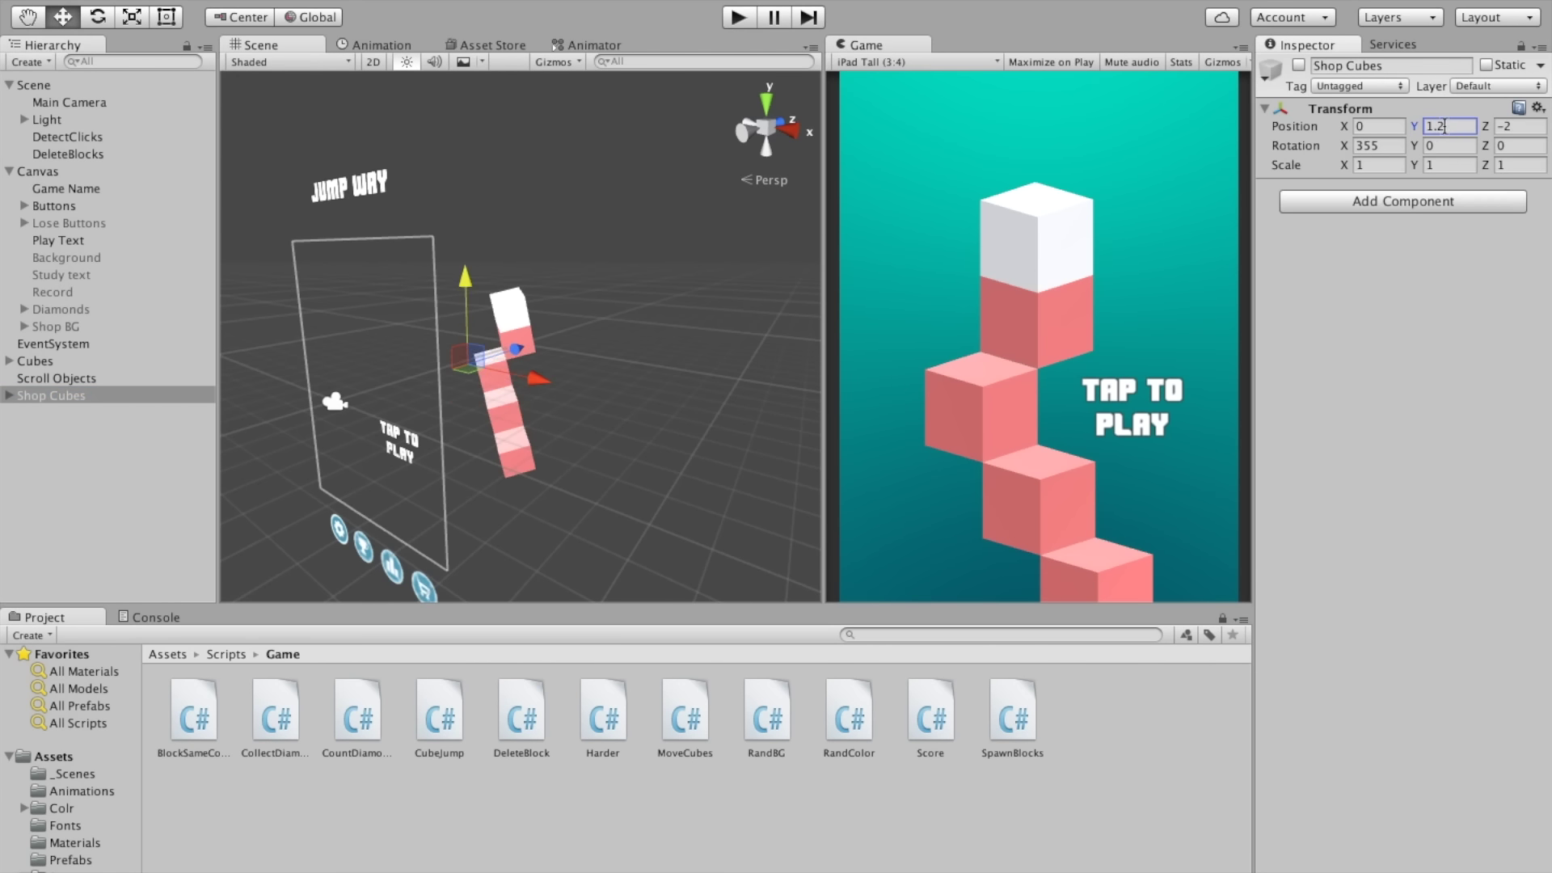
{"action": "key", "text": "ctrl+Left"}
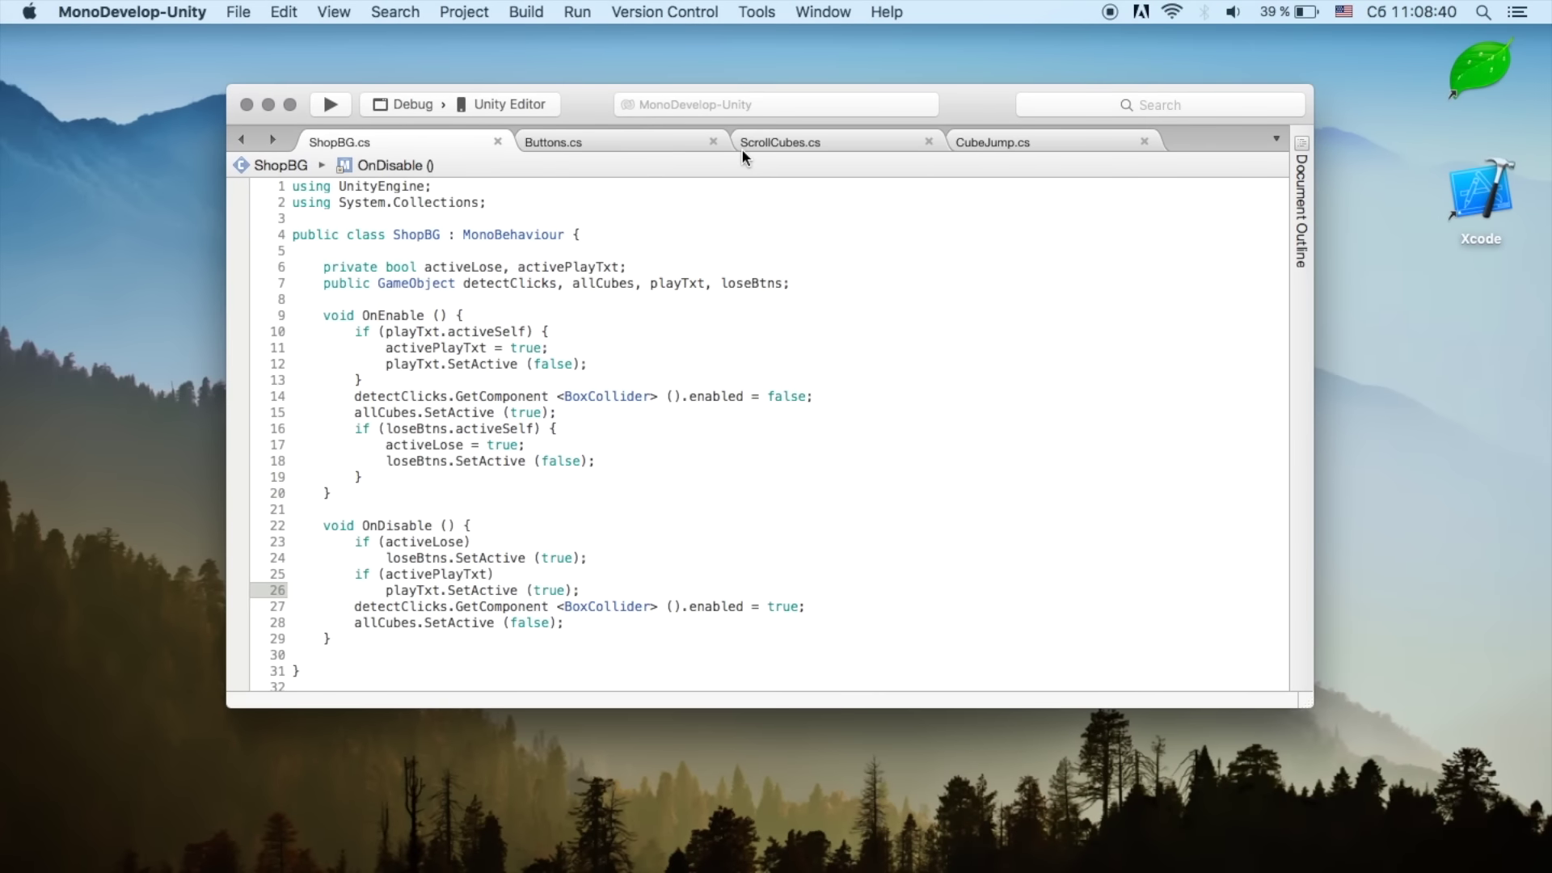
{"action": "left_click", "coordinate": [826, 143]}
Step: Replace the screenPoint.x term on line 18 so _lockedYPos = 1.2f, then rerun the game
{"action": "scroll", "coordinate": [596, 378], "scroll_direction": "down", "scroll_amount": 2}
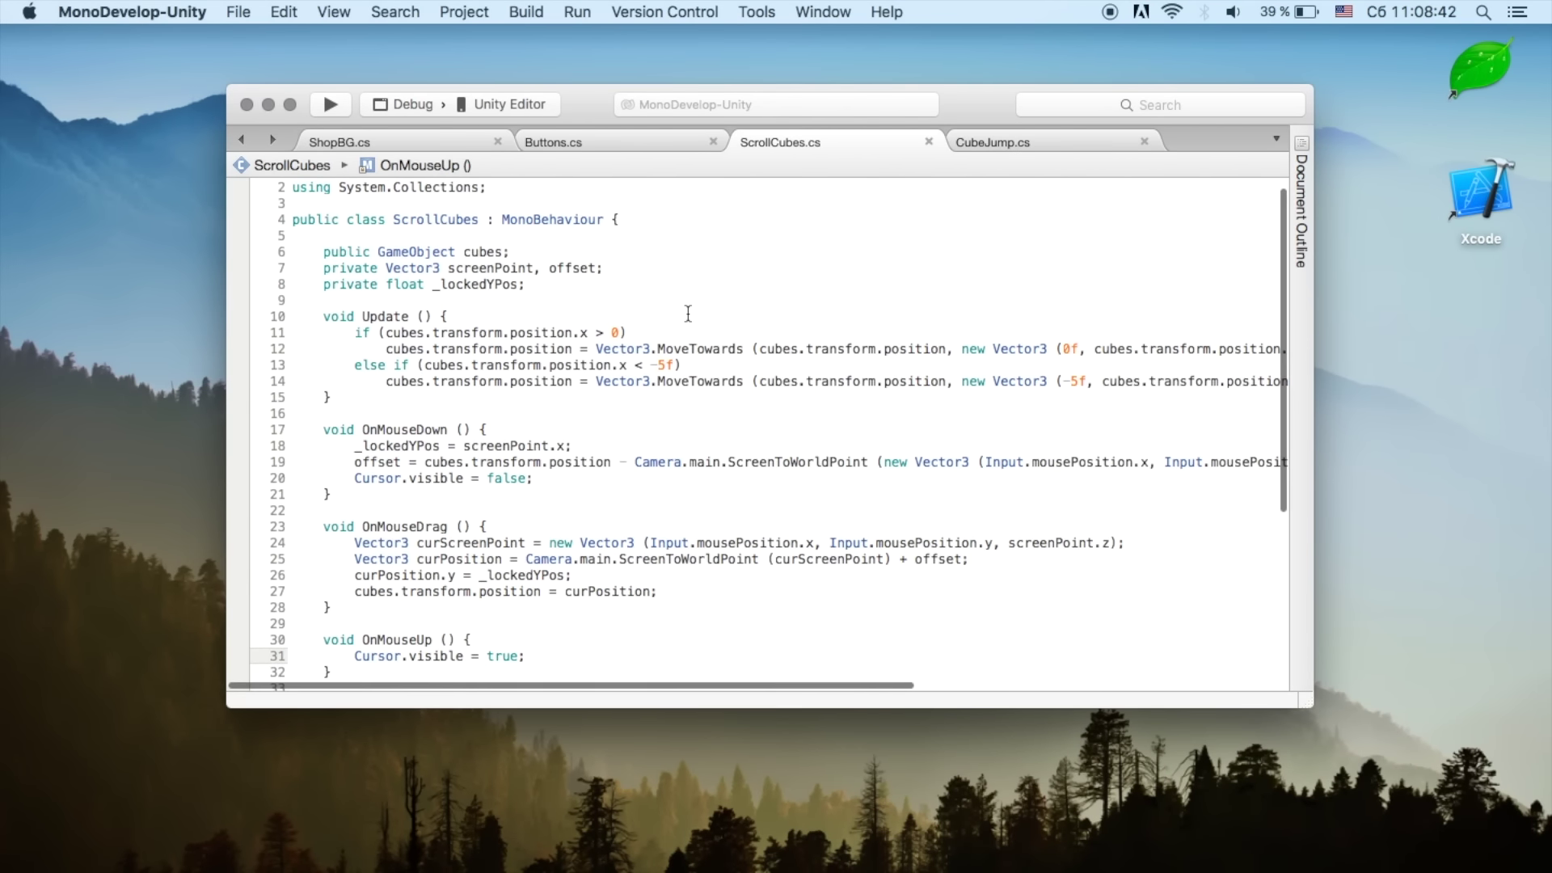
{"action": "scroll", "coordinate": [595, 378], "scroll_direction": "down", "scroll_amount": 2}
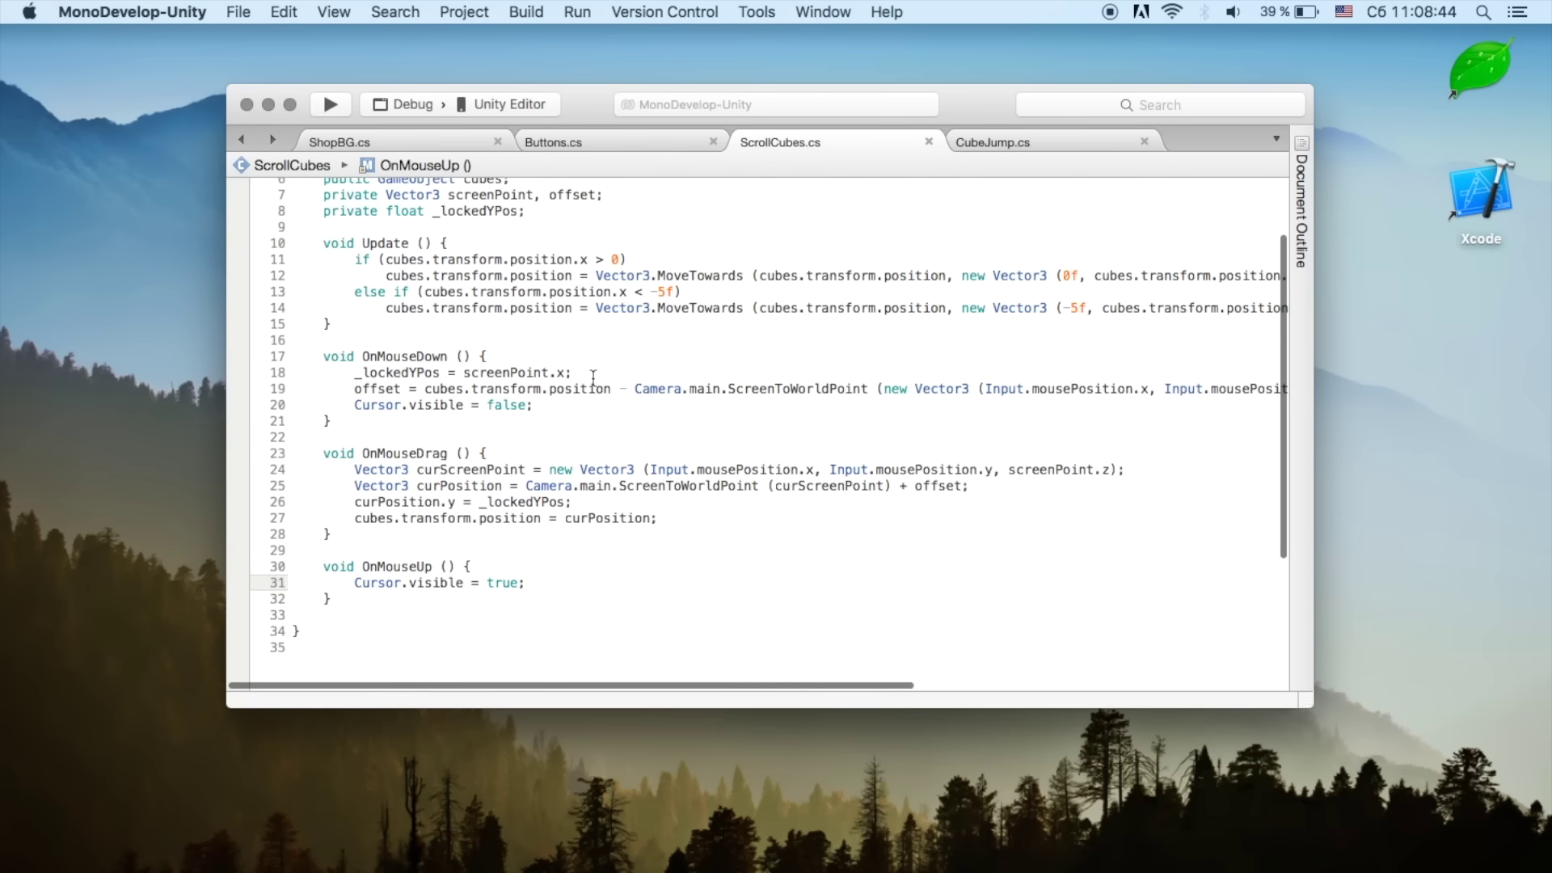
{"action": "left_click", "coordinate": [565, 374]}
{"action": "type", "text": "1.2"}
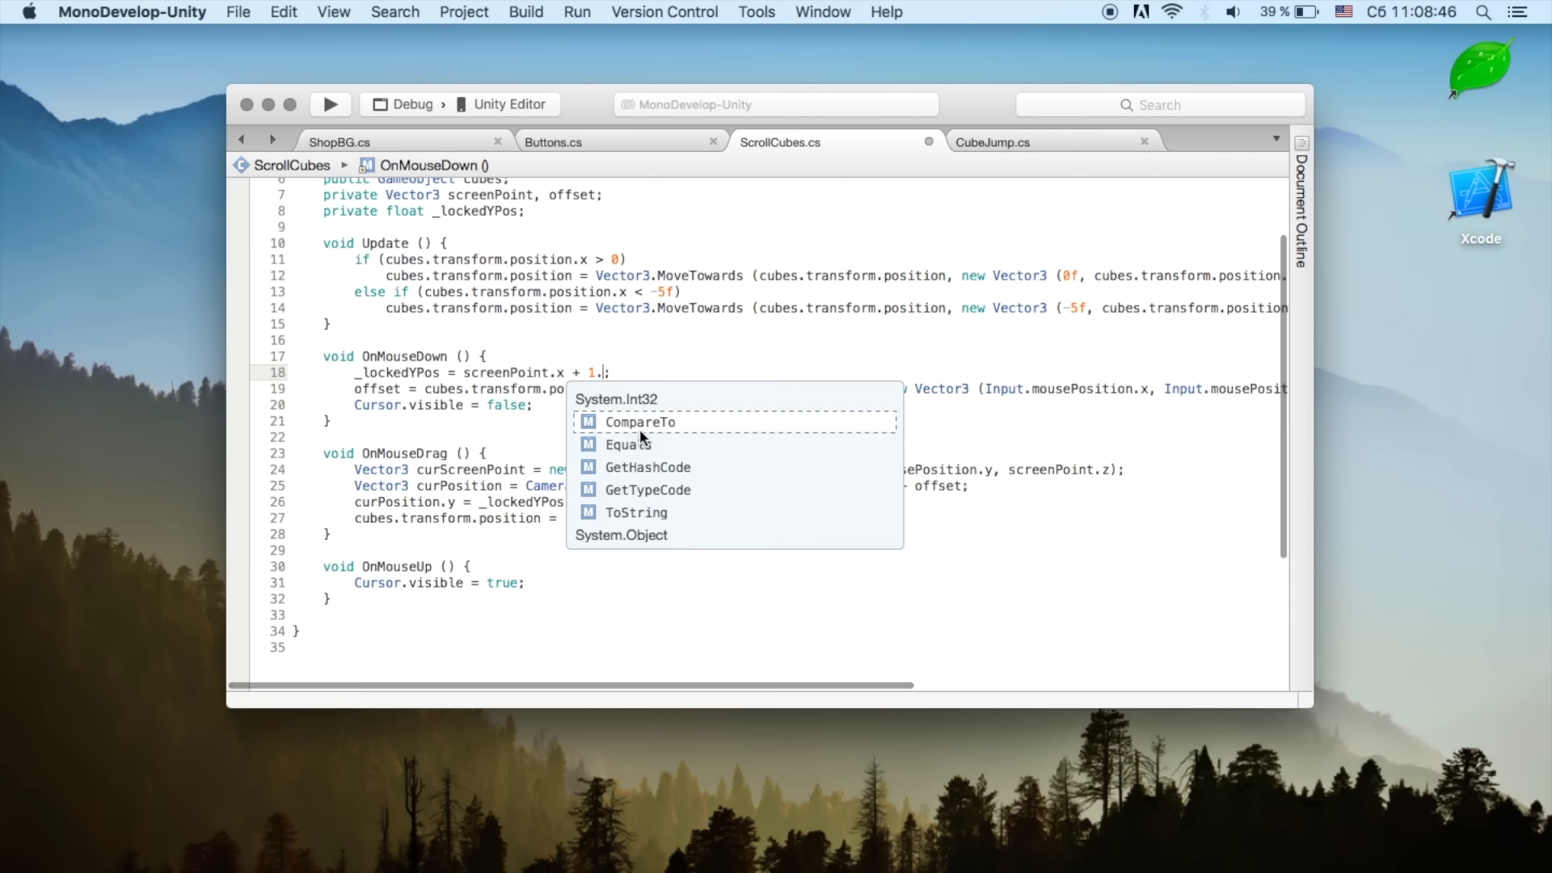
{"action": "type", "text": "d"}
{"action": "type", "text": "f"}
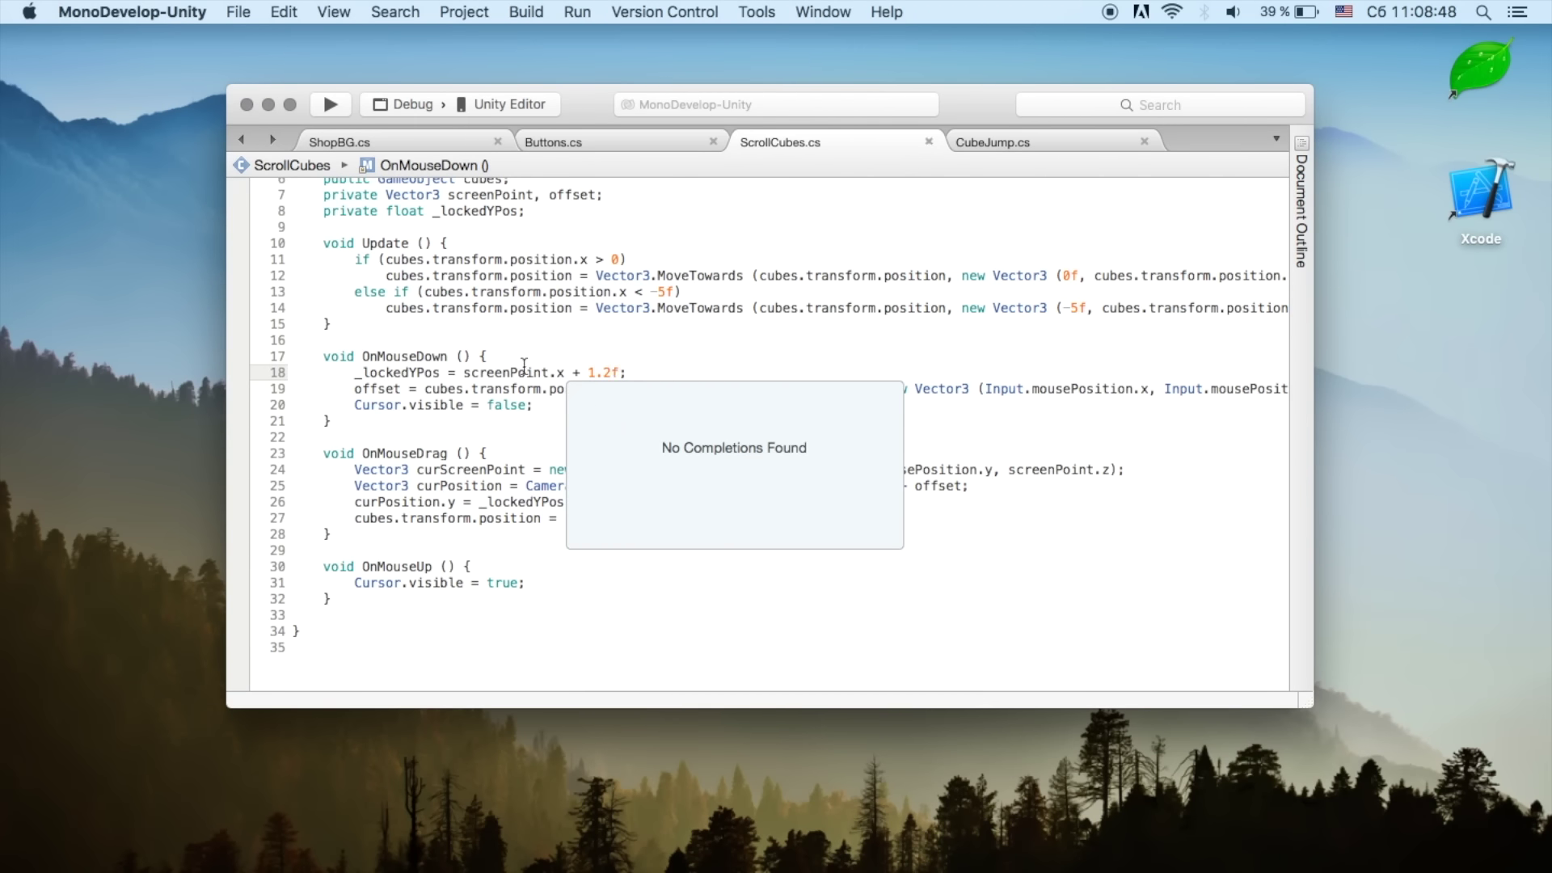
{"action": "left_click", "coordinate": [524, 372]}
{"action": "left_click_drag", "start_coordinate": [464, 374], "coordinate": [579, 372]}
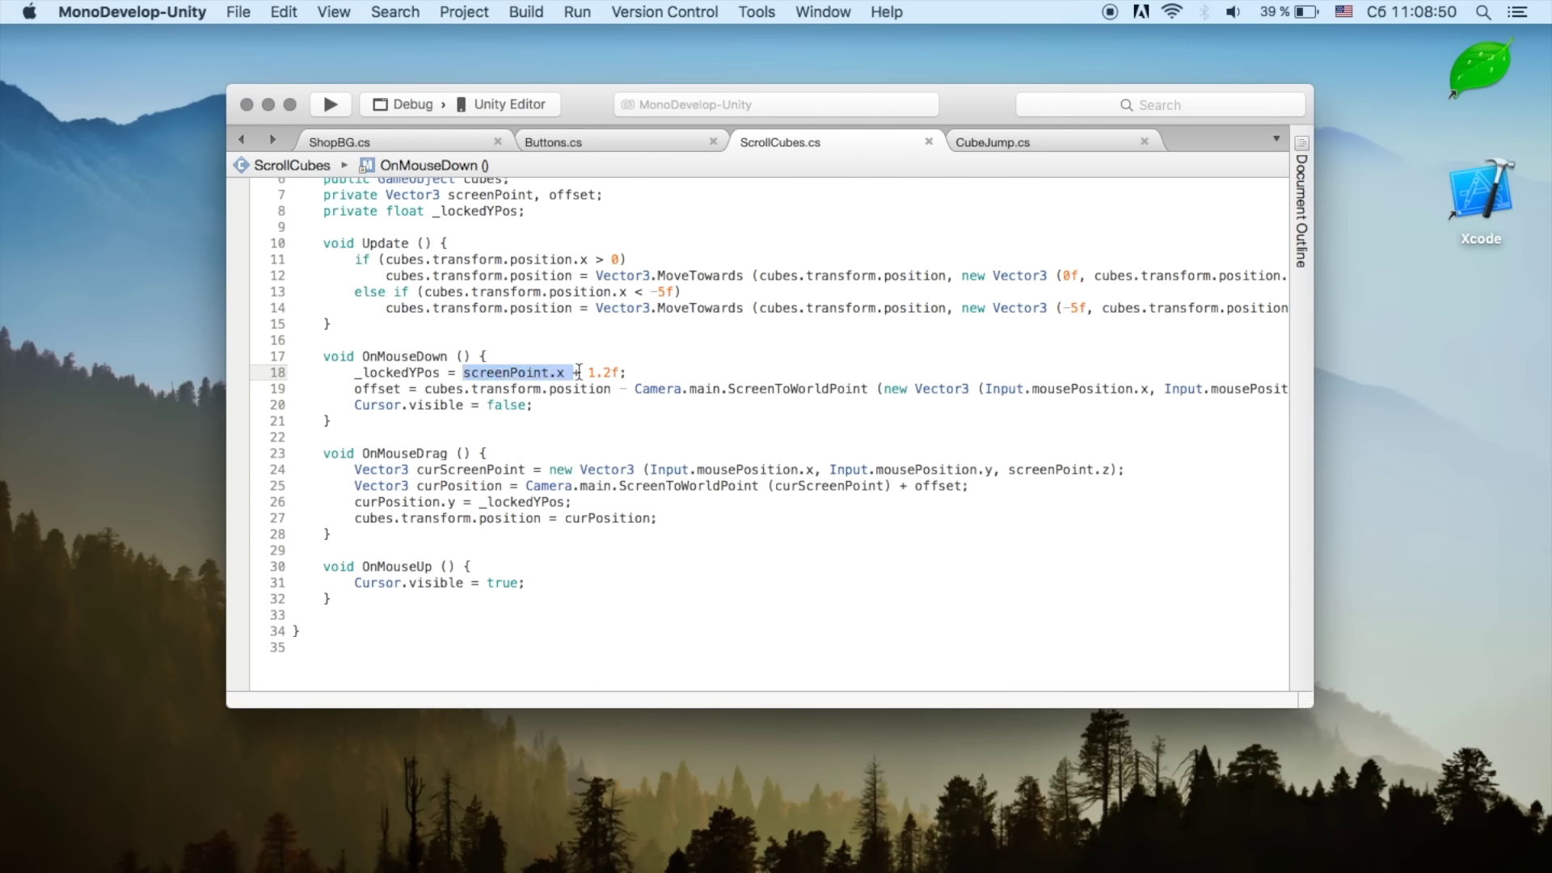
{"action": "key", "text": "BackSpace"}
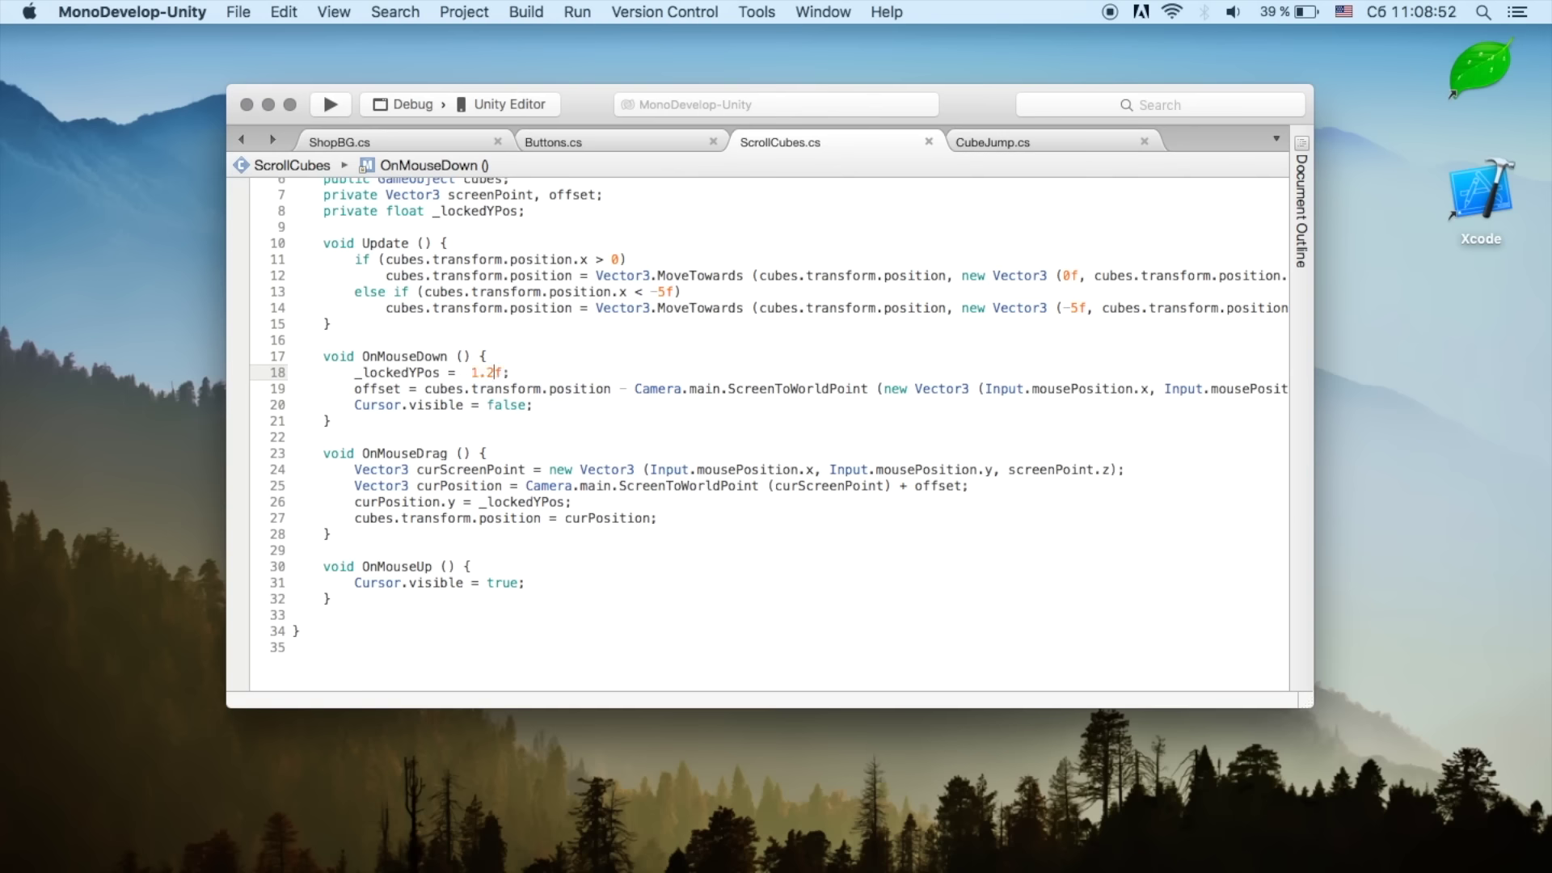
{"action": "key", "text": "BackSpace"}
{"action": "key", "text": "super+Tab"}
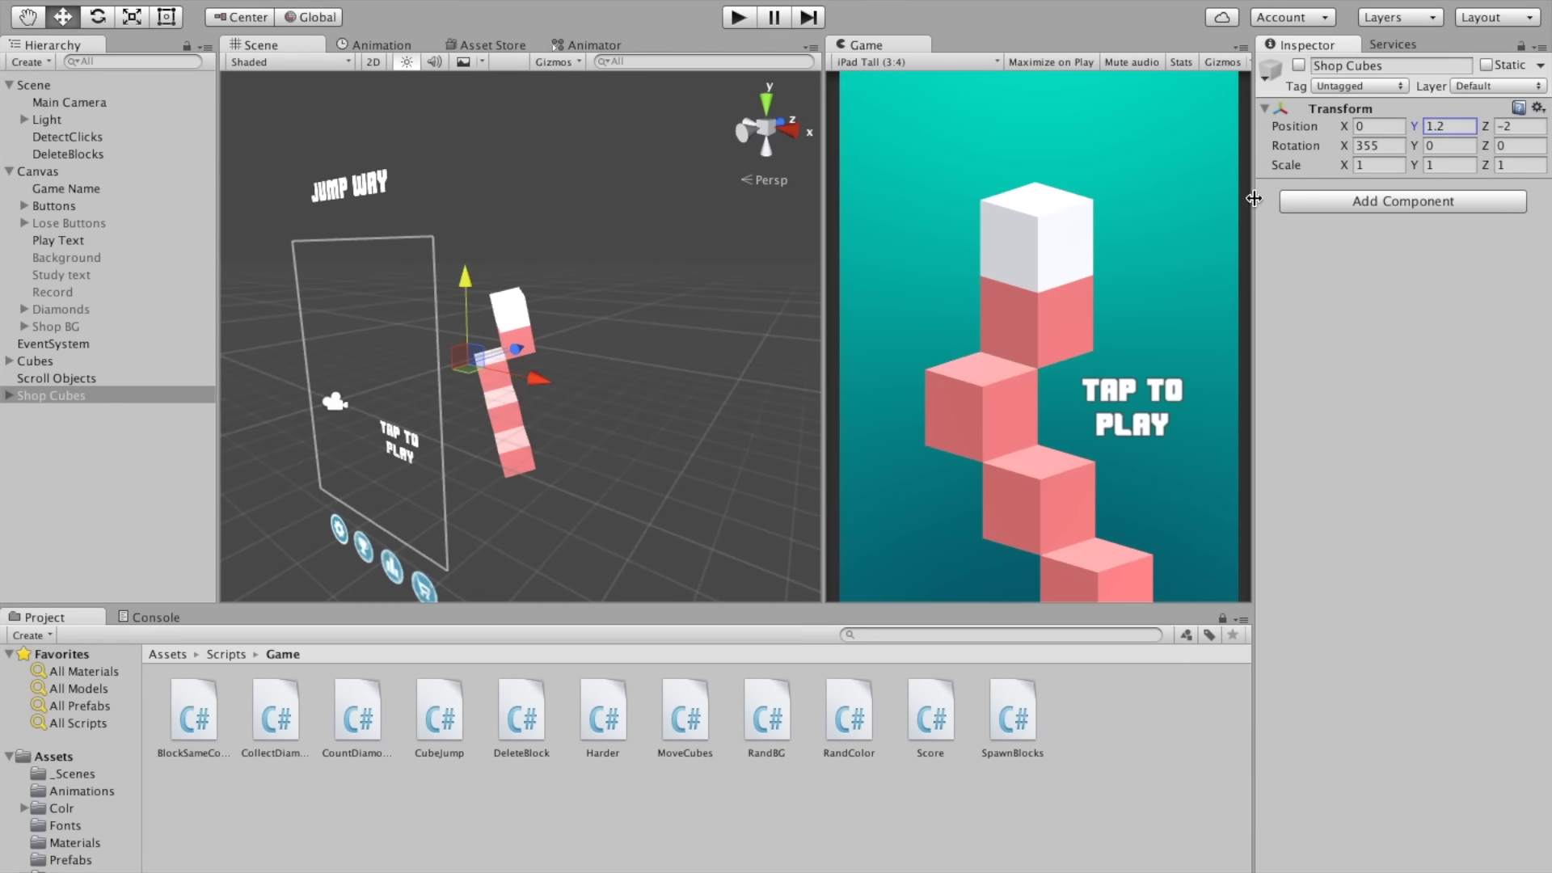
{"action": "key", "text": "super+p"}
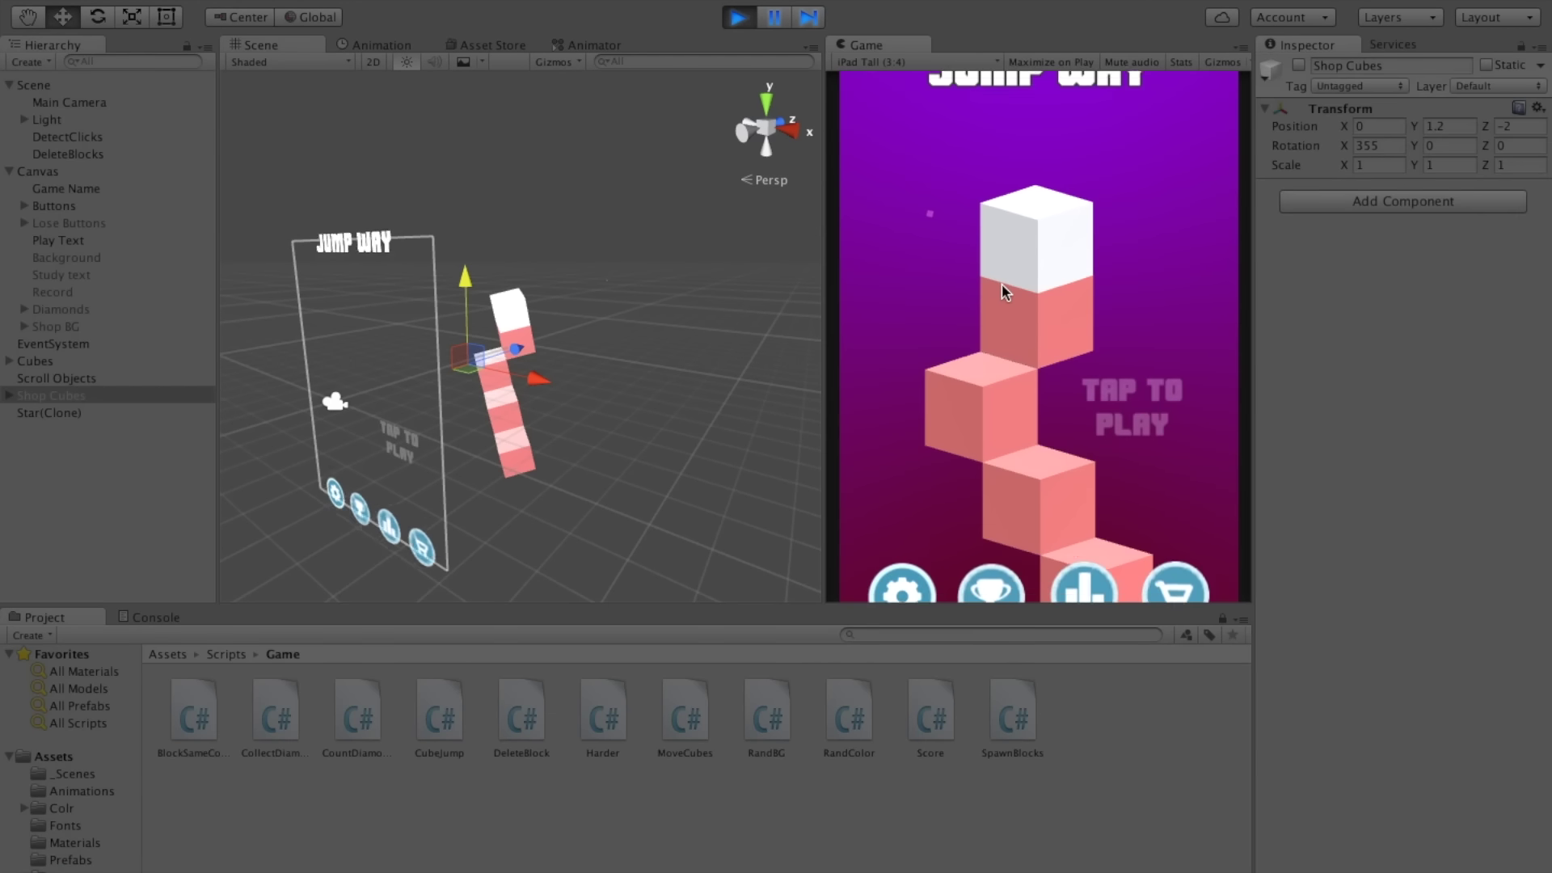
Step: Open the shop, slide the cube row, and scrub Shop Cubes Position Y down to 0.65
{"action": "left_click", "coordinate": [1184, 502]}
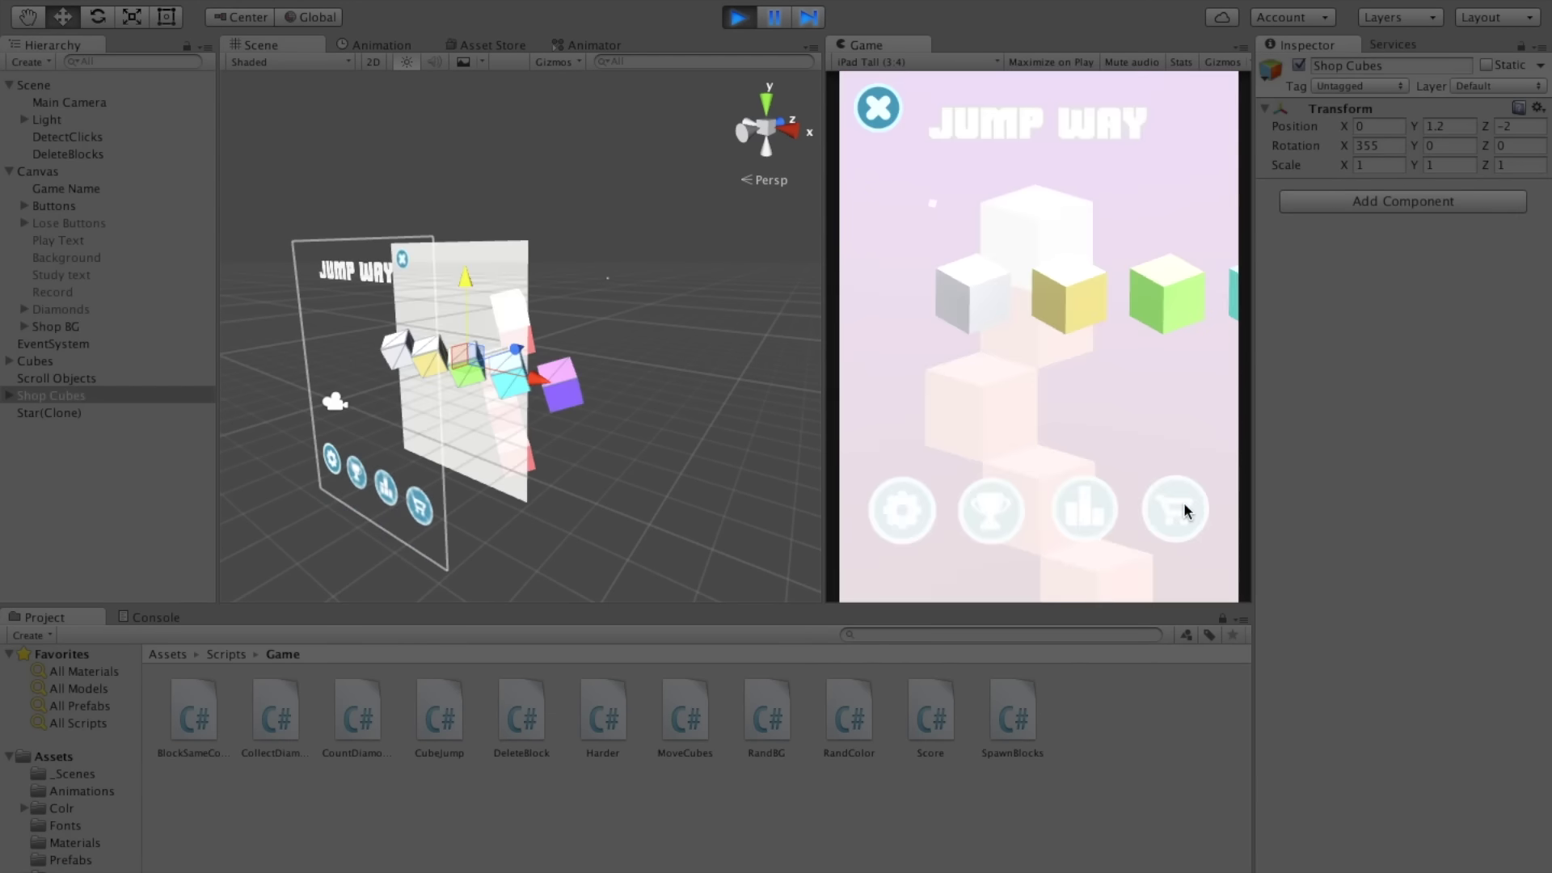
{"action": "left_click_drag", "start_coordinate": [1167, 299], "coordinate": [1195, 299]}
{"action": "left_click_drag", "start_coordinate": [1414, 129], "coordinate": [1387, 137]}
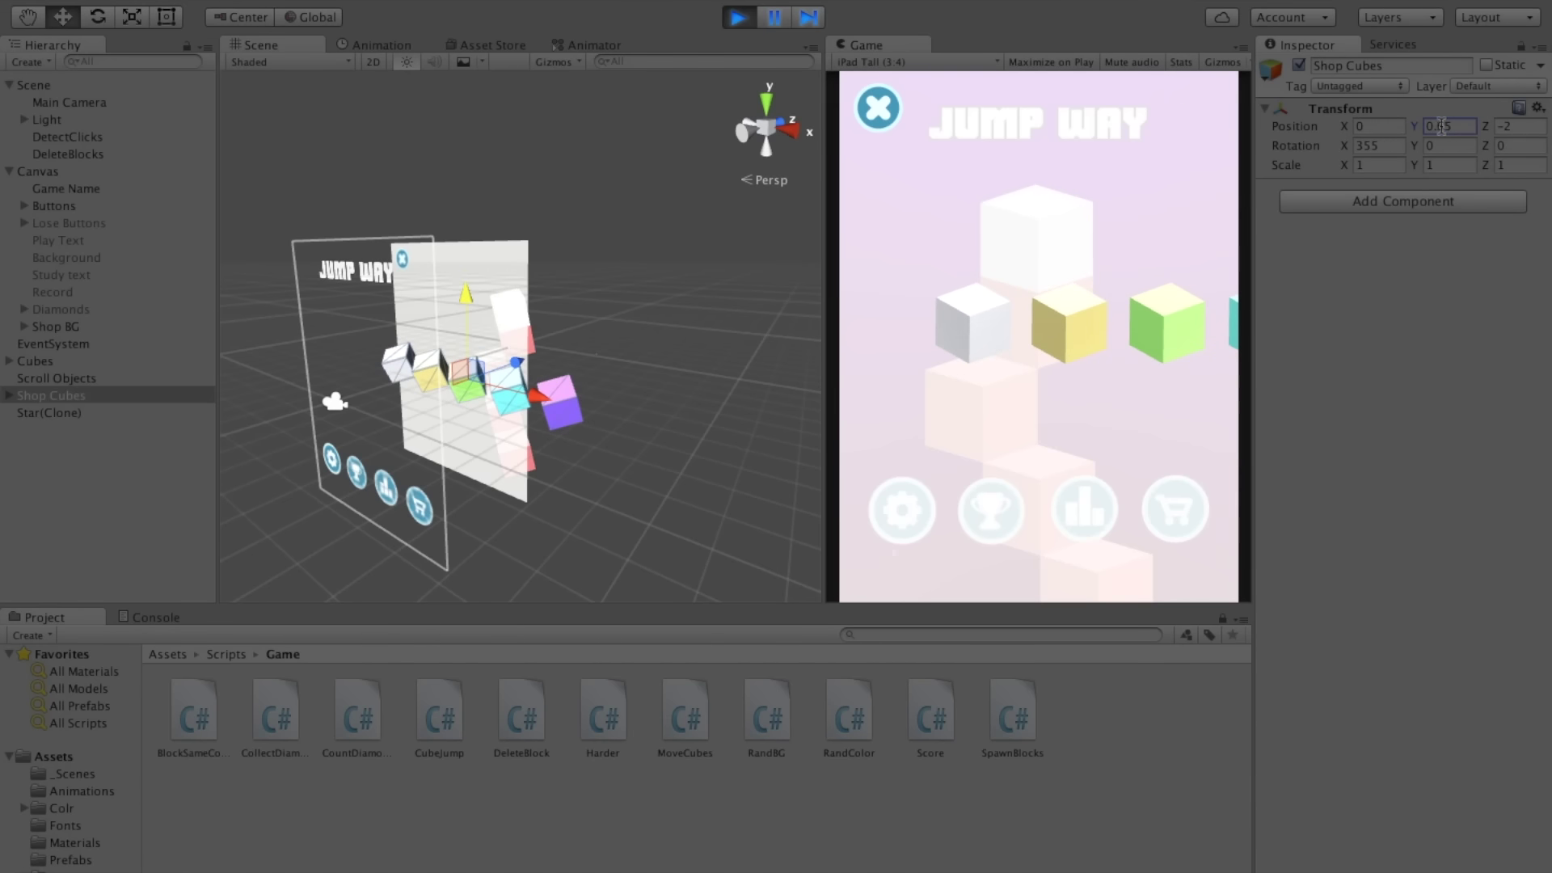
{"action": "key", "text": "ctrl+Left"}
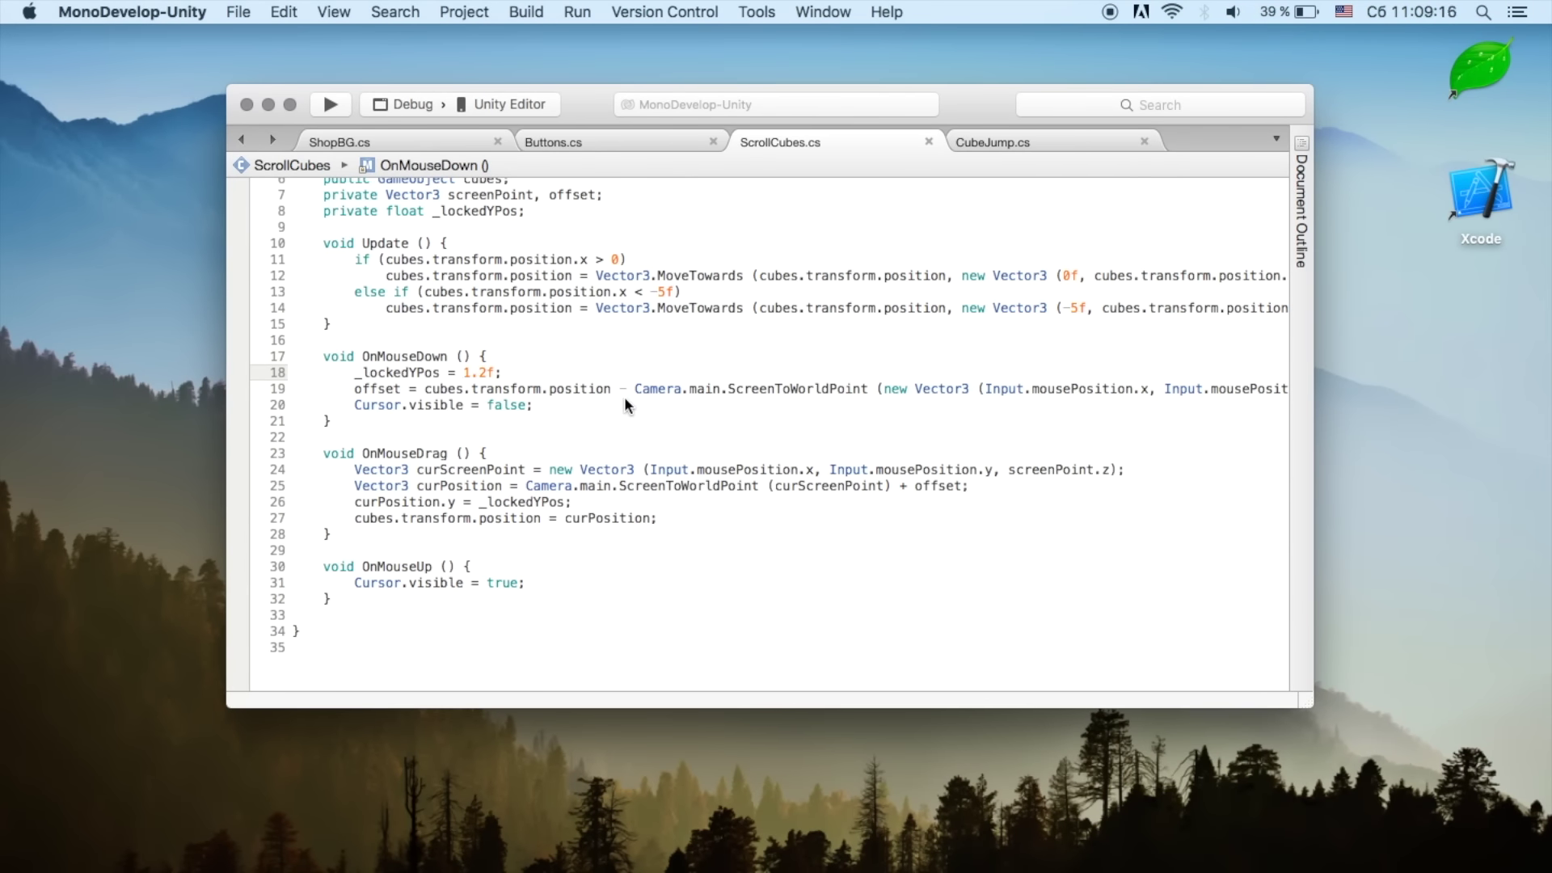
Step: Change _lockedYPos from 1.2f to 0.65f on line 18 and save ScrollCubes.cs
{"action": "left_click", "coordinate": [495, 373]}
{"action": "key", "text": "BackSpace"}
{"action": "key", "text": "BackSpace"}
{"action": "type", "text": "0.65f"}
{"action": "key", "text": "super+s"}
{"action": "key", "text": "ctrl+Right"}
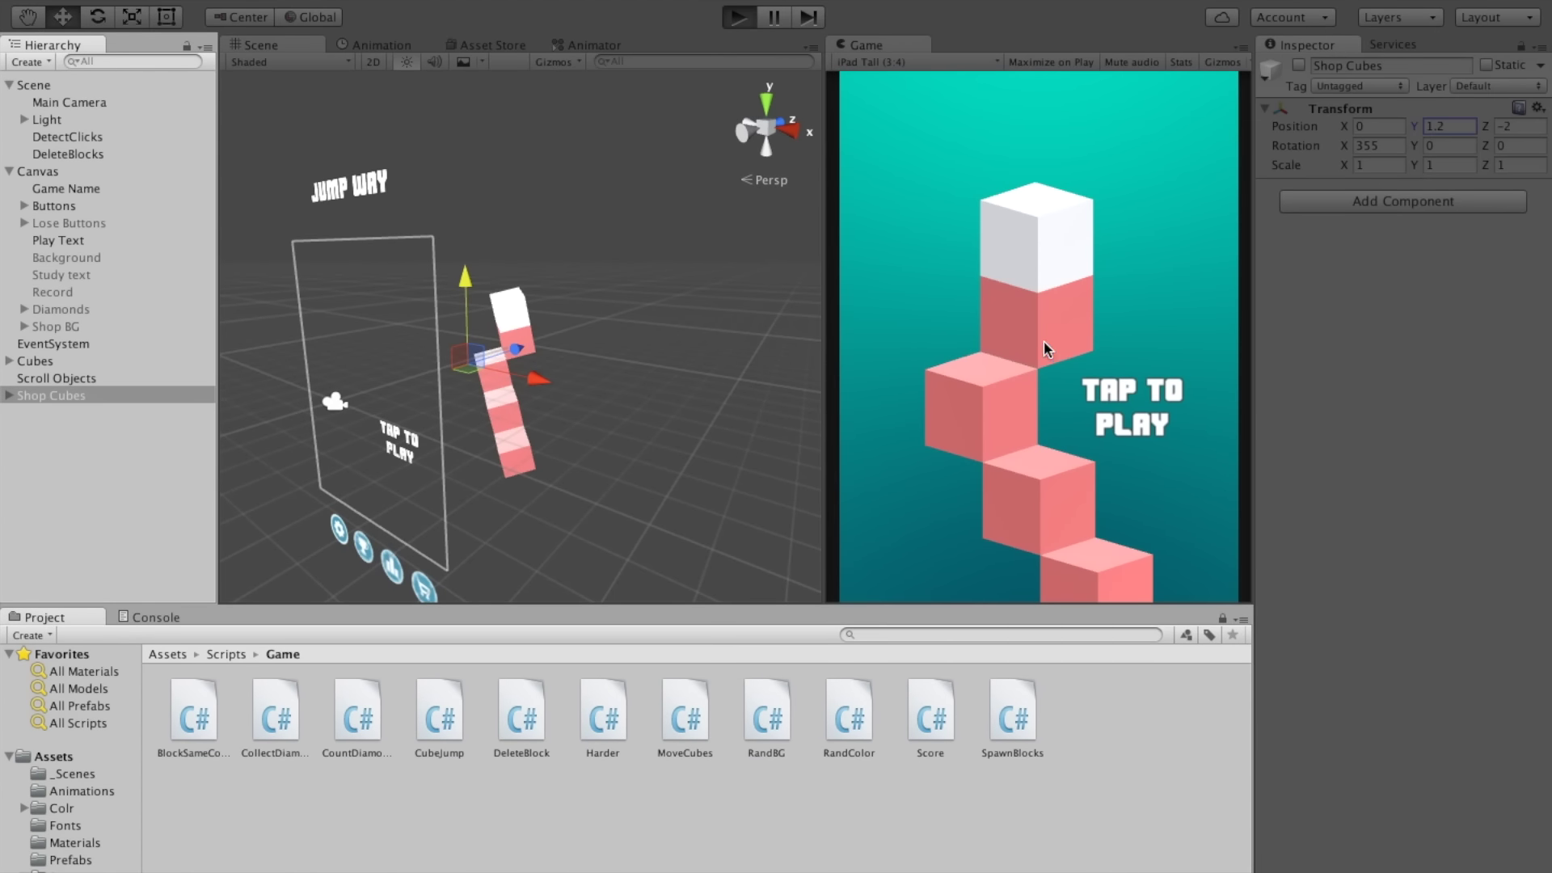
Step: Play a round, open the shop from the game-over screen and test scrolling the cube row
{"action": "key", "text": "super+p"}
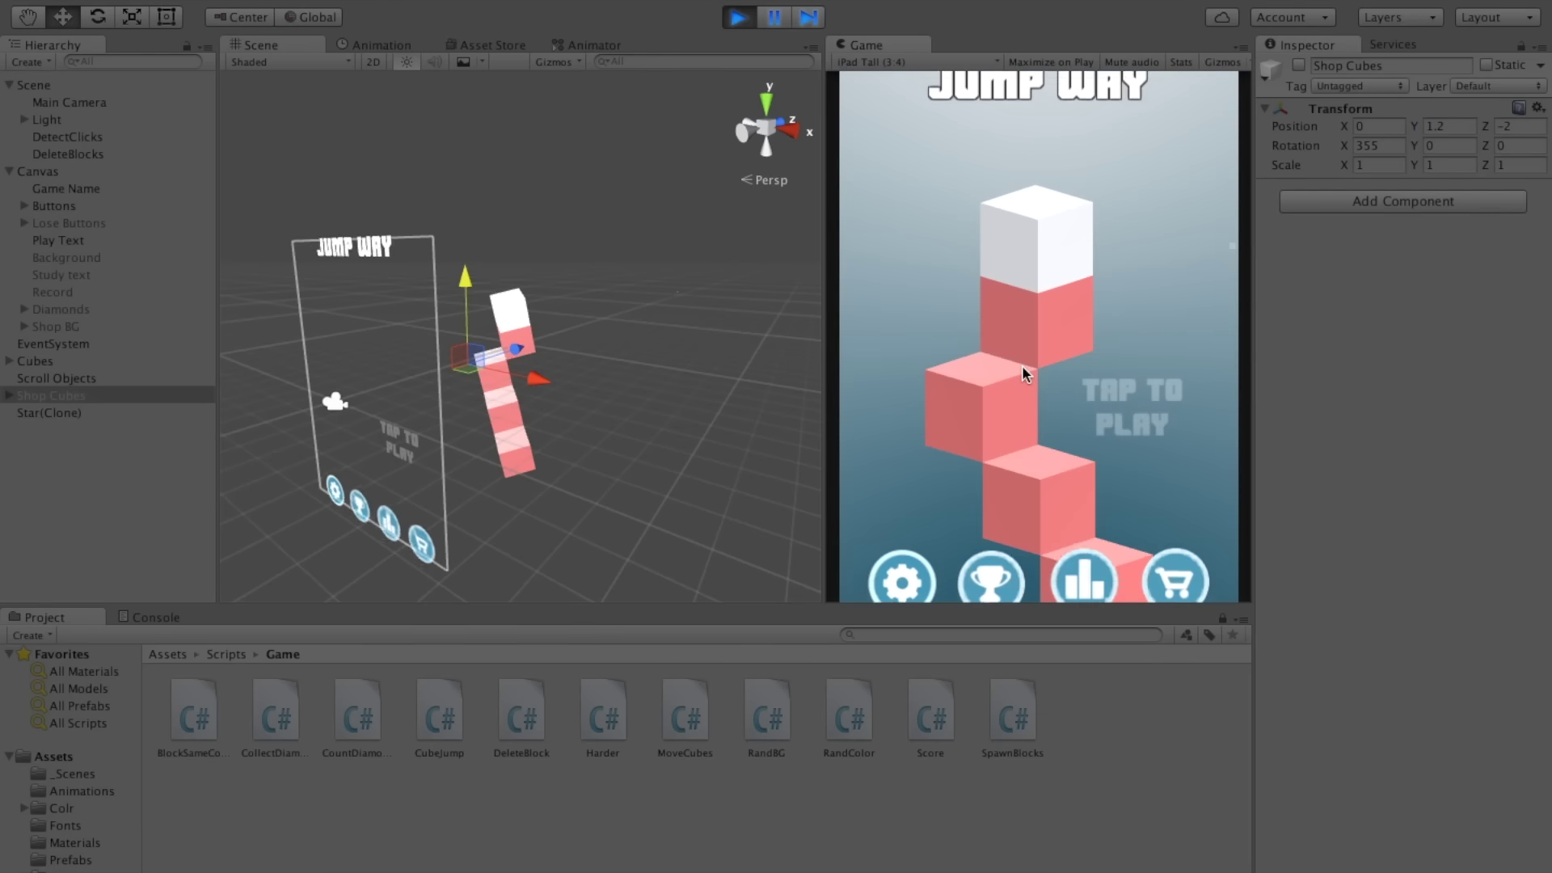
{"action": "left_click", "coordinate": [1104, 322]}
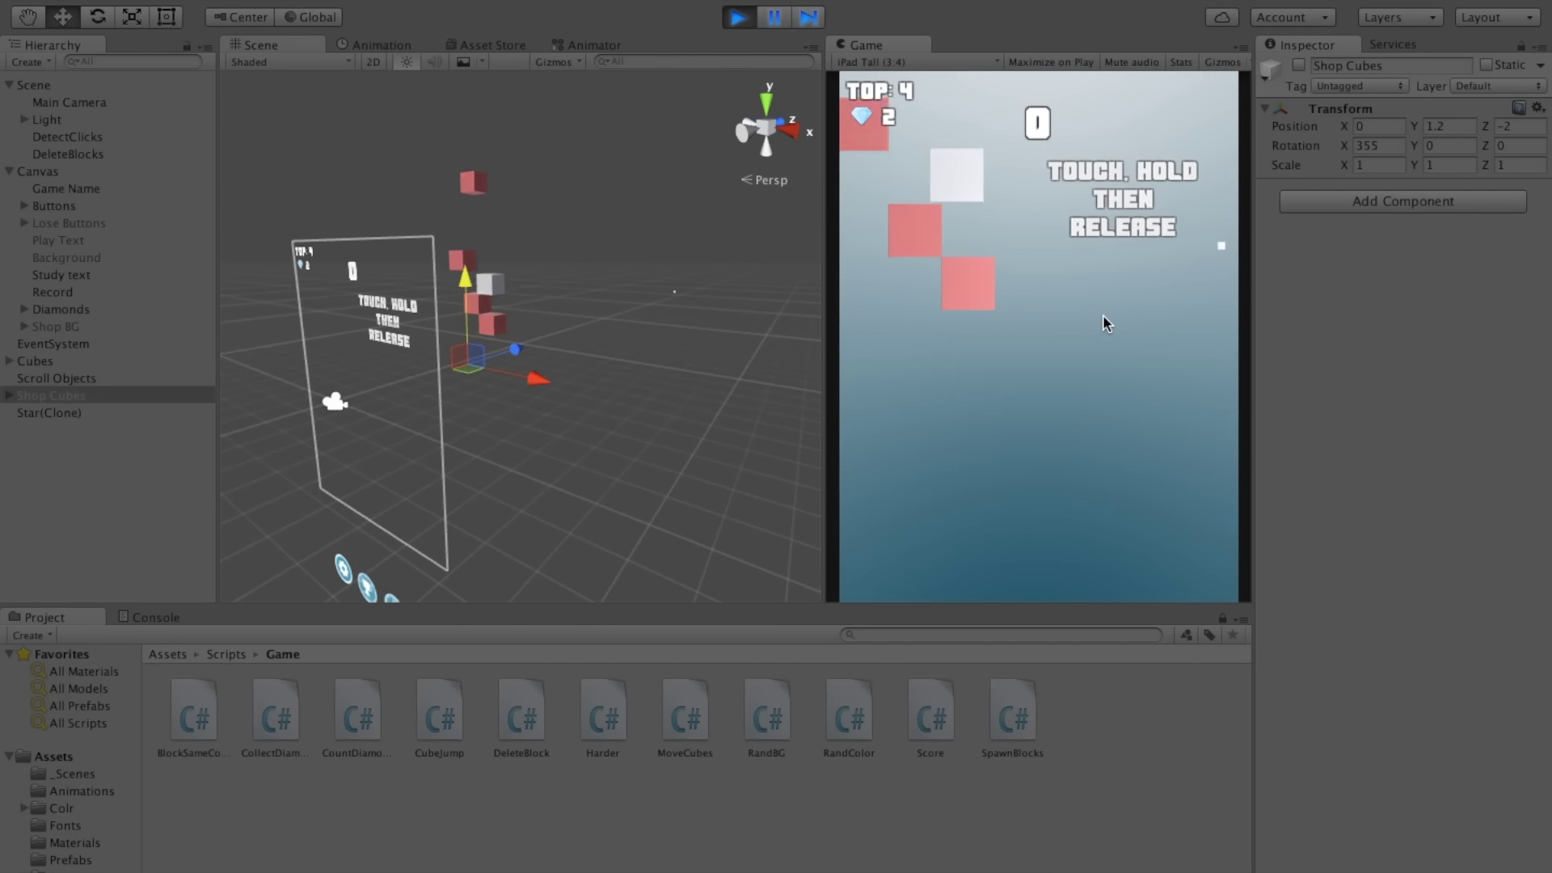
{"action": "left_click", "coordinate": [1022, 415]}
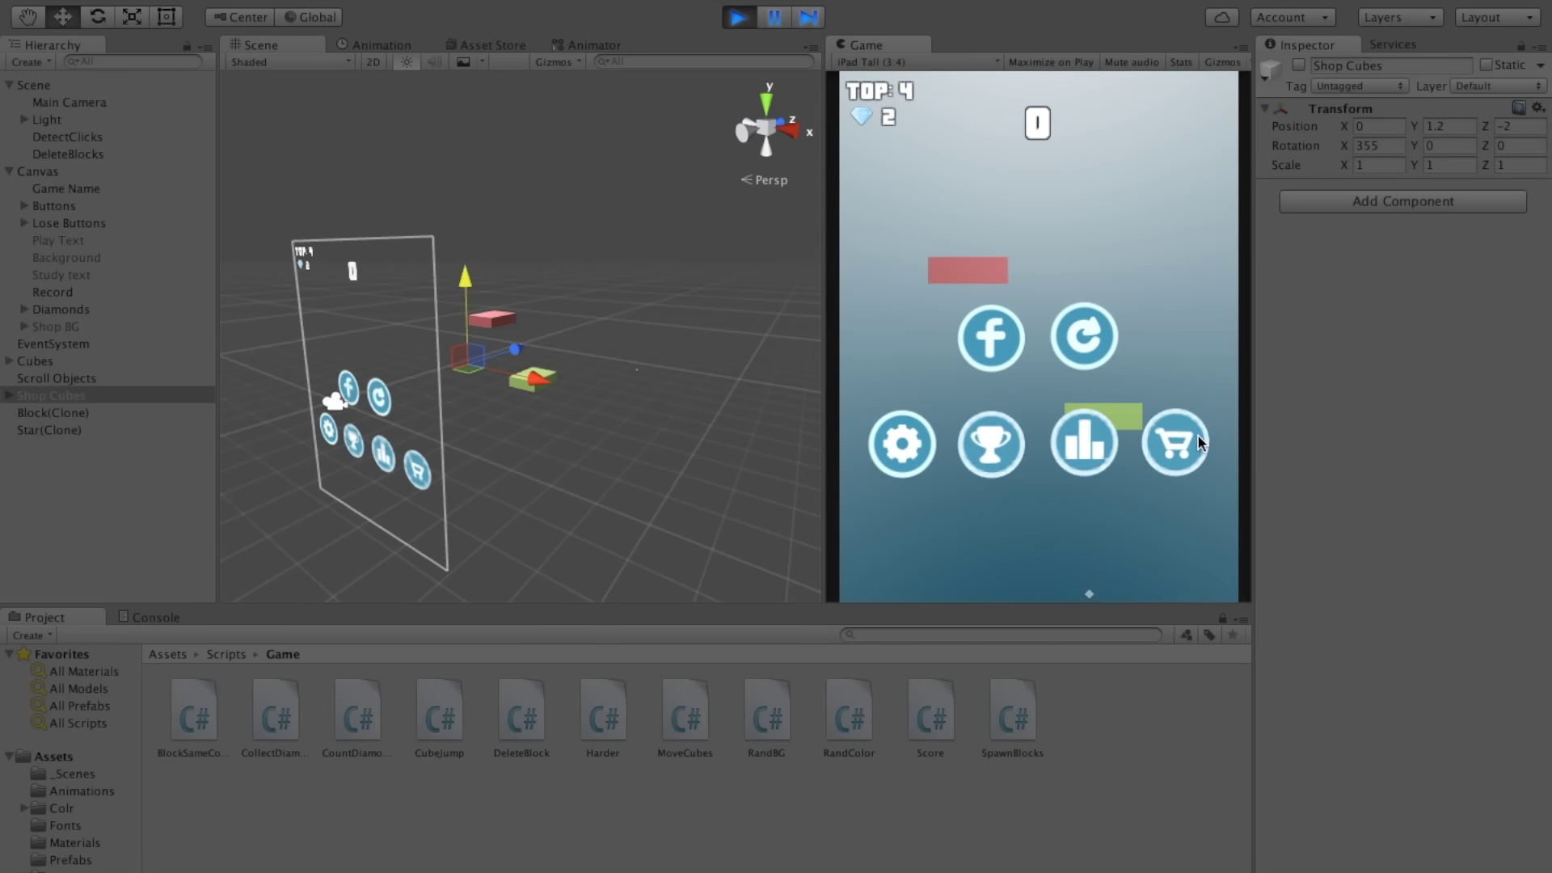
{"action": "left_click", "coordinate": [1196, 436]}
{"action": "left_click_drag", "start_coordinate": [1076, 313], "coordinate": [1028, 316]}
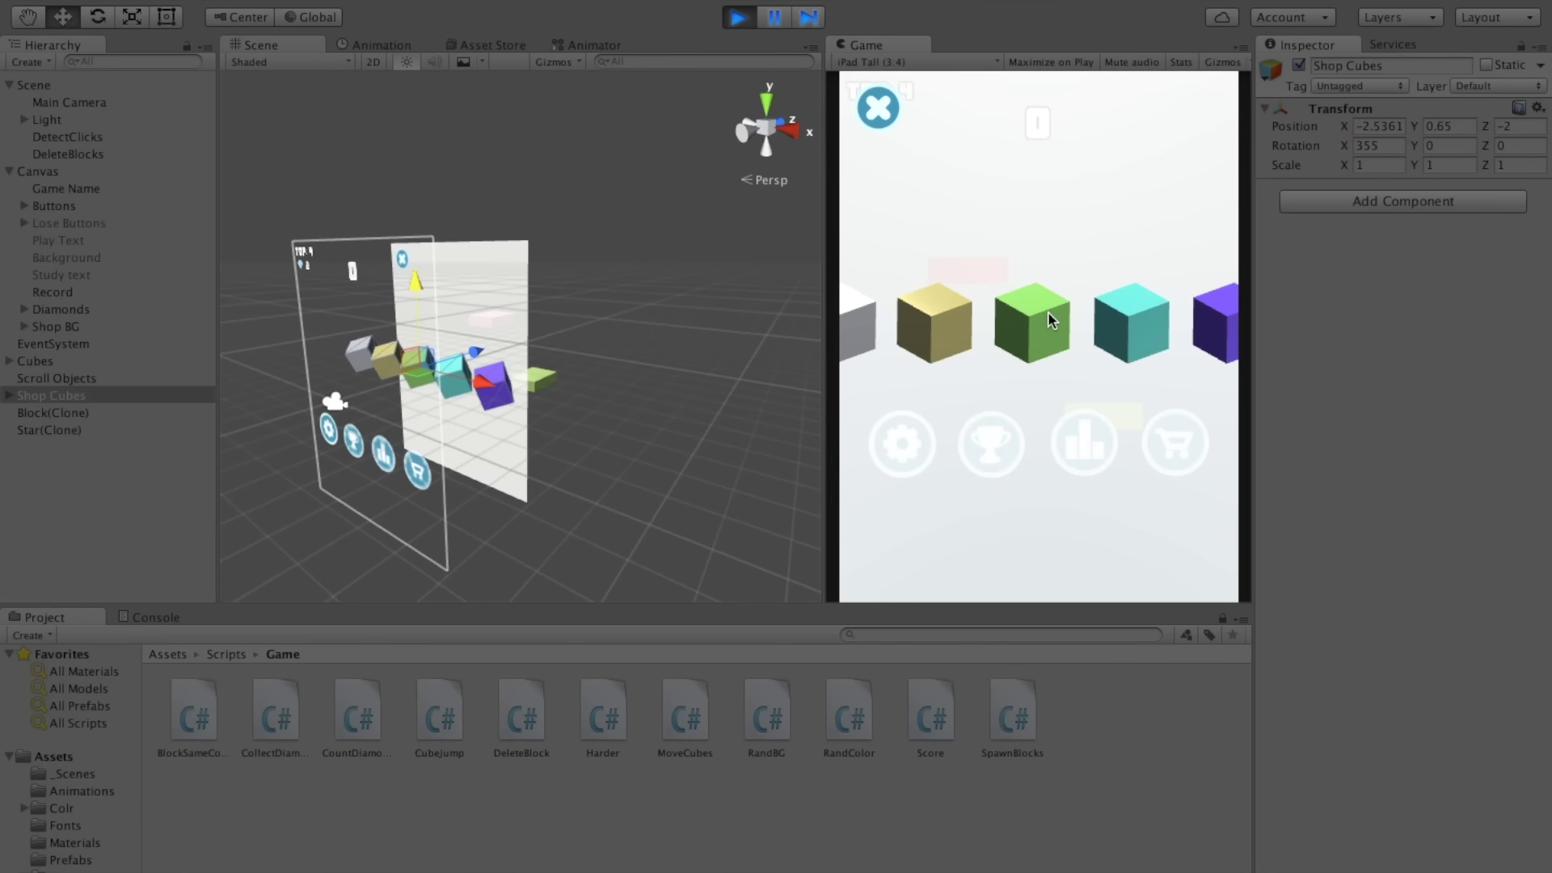
{"action": "key", "text": "ctrl+p"}
Step: Set Shop Cubes Position Y to 0.65 and make the object active
{"action": "double_click", "coordinate": [1451, 129]}
{"action": "type", "text": "0.65"}
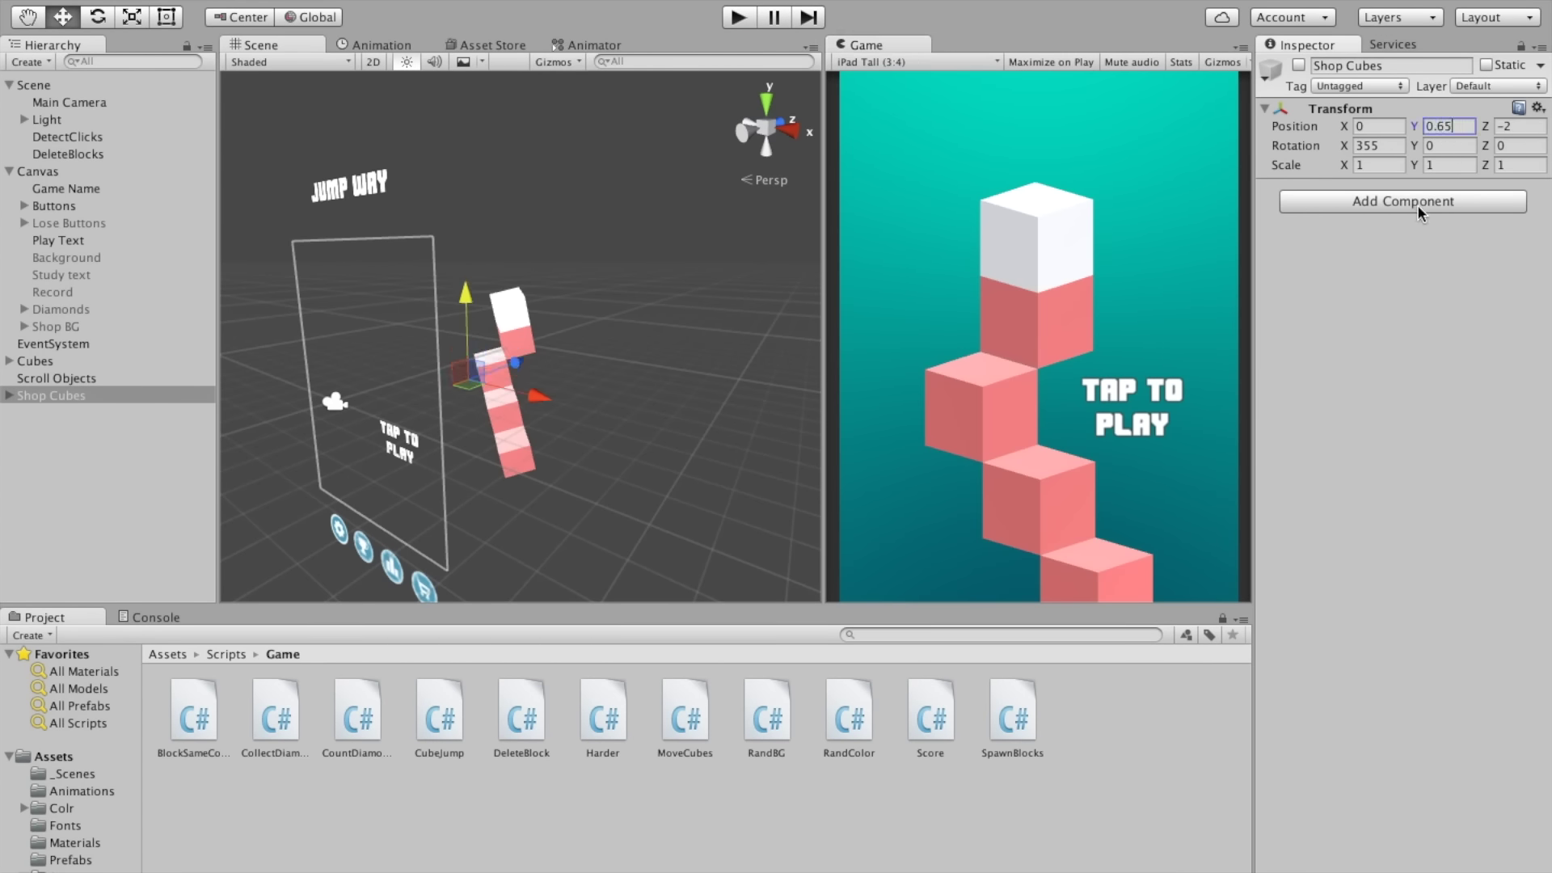
{"action": "left_click", "coordinate": [1299, 64]}
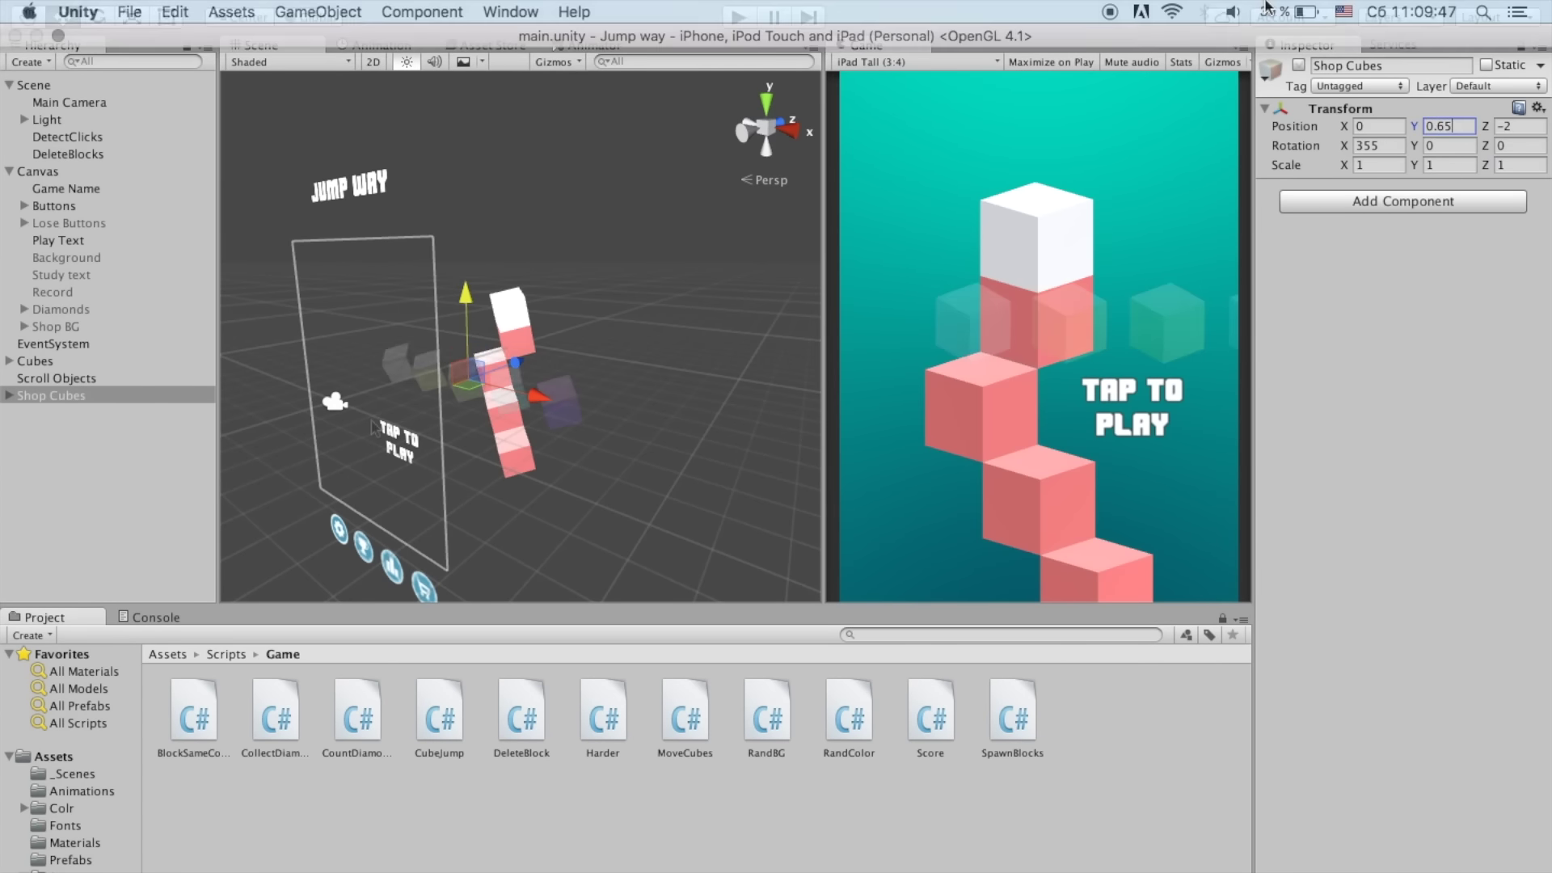
Step: Position Cube (1) at X 0.84 and Cube (2) at X 2.98 along the shop row
{"action": "left_click", "coordinate": [8, 395]}
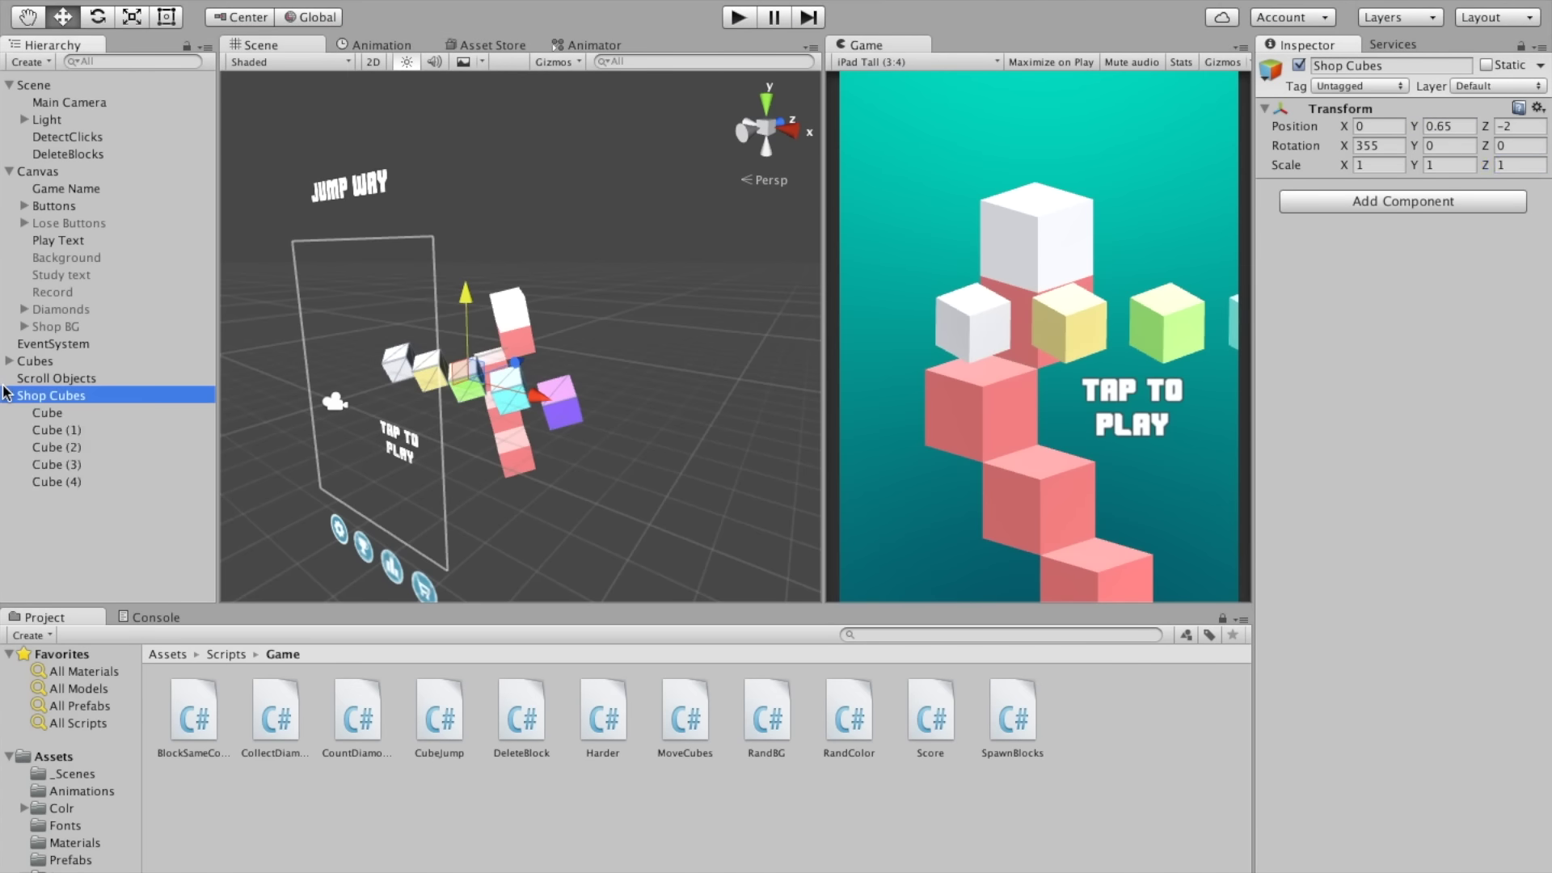
{"action": "left_click", "coordinate": [63, 413]}
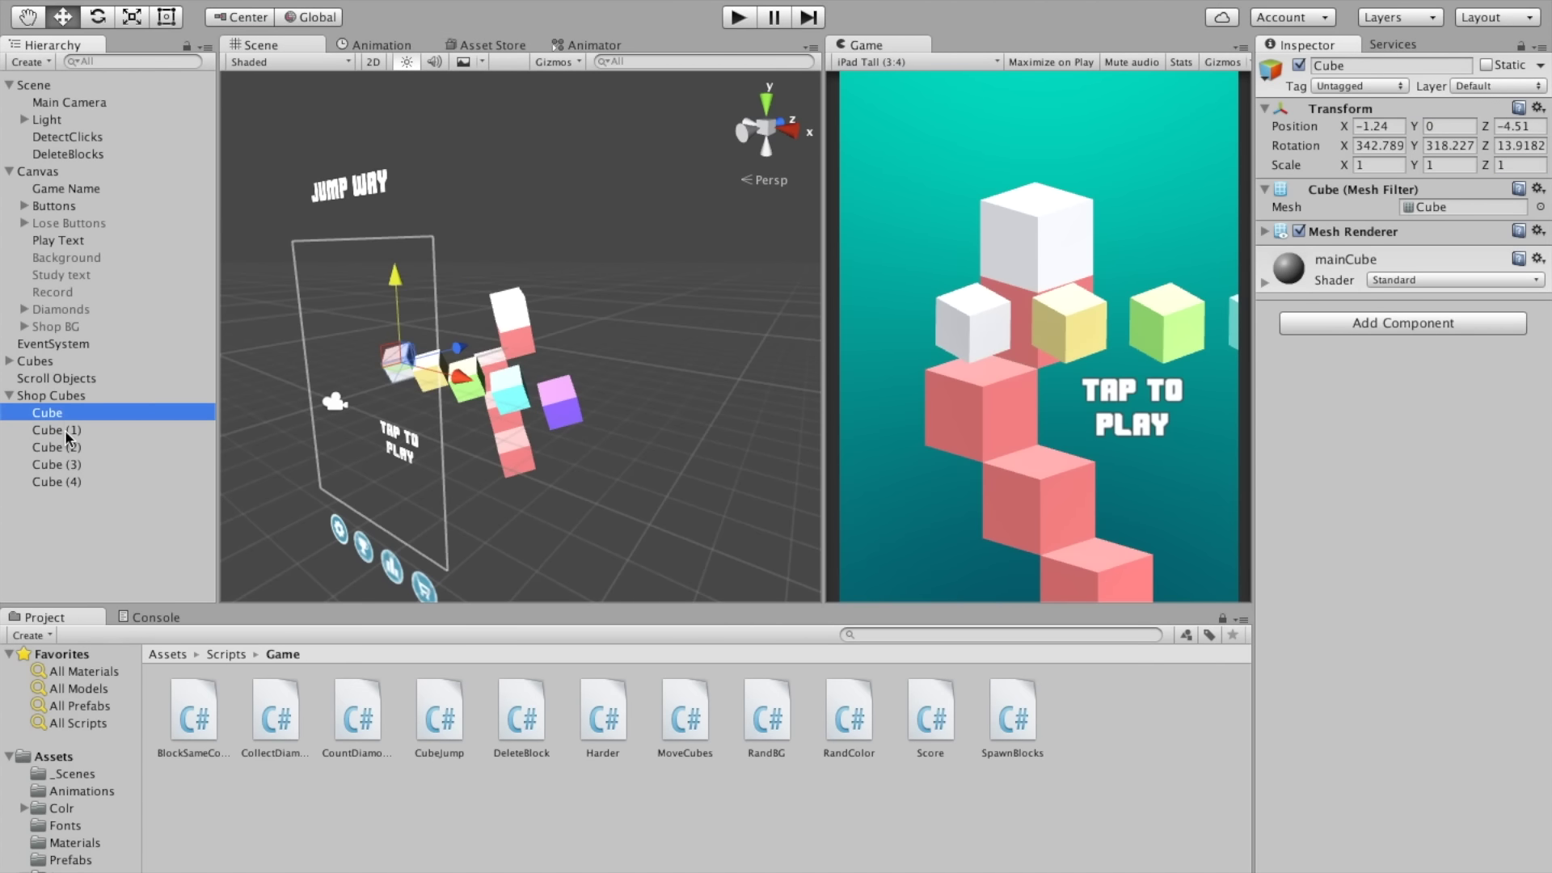
{"action": "left_click", "coordinate": [68, 430]}
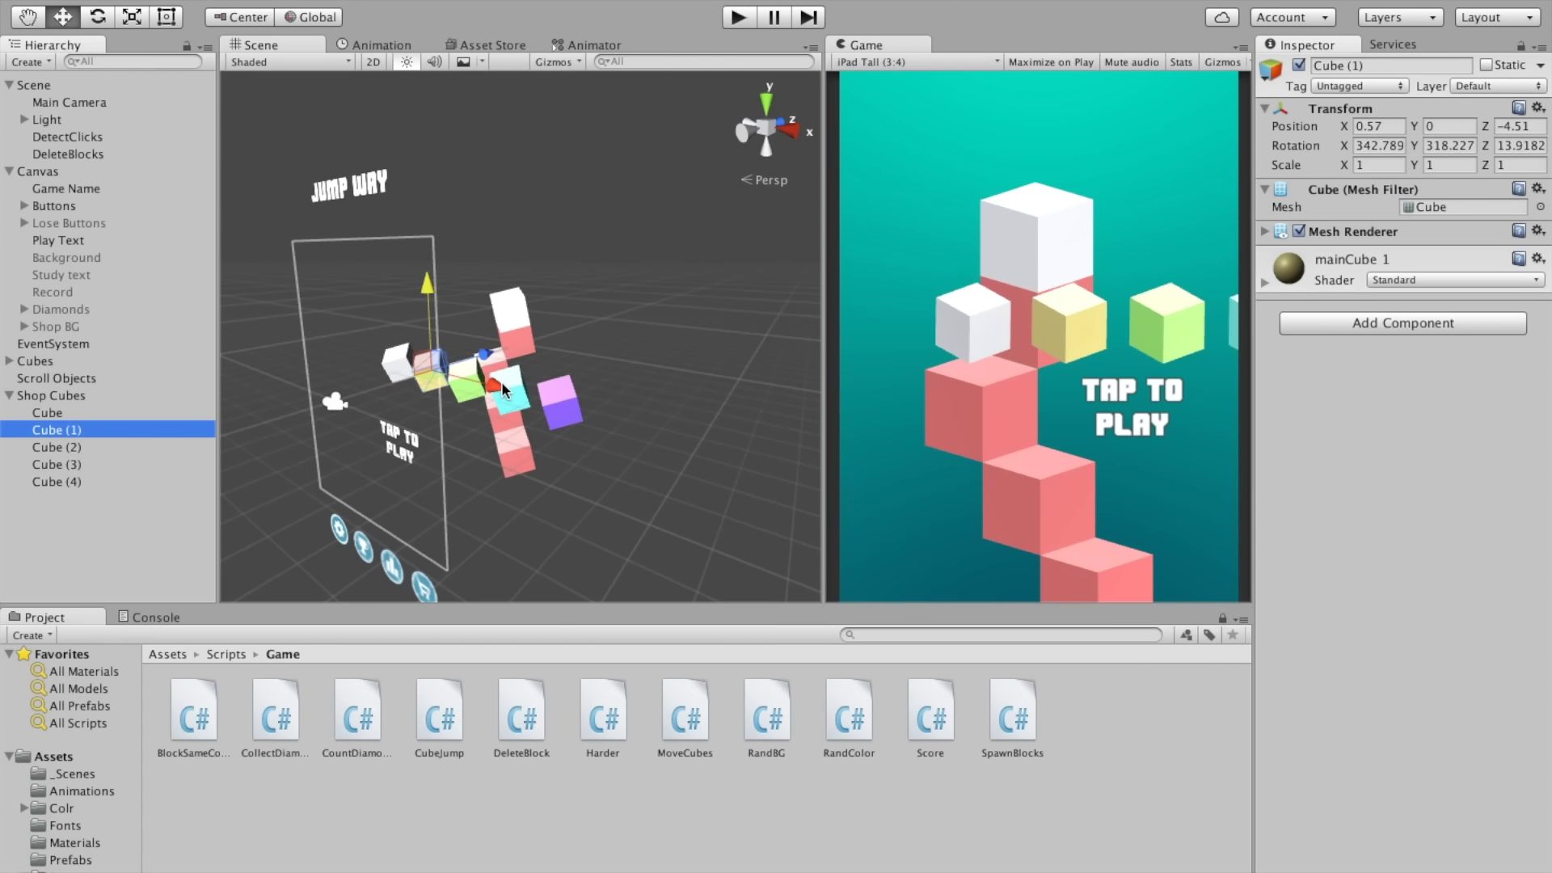
{"action": "left_click_drag", "start_coordinate": [502, 388], "coordinate": [510, 392]}
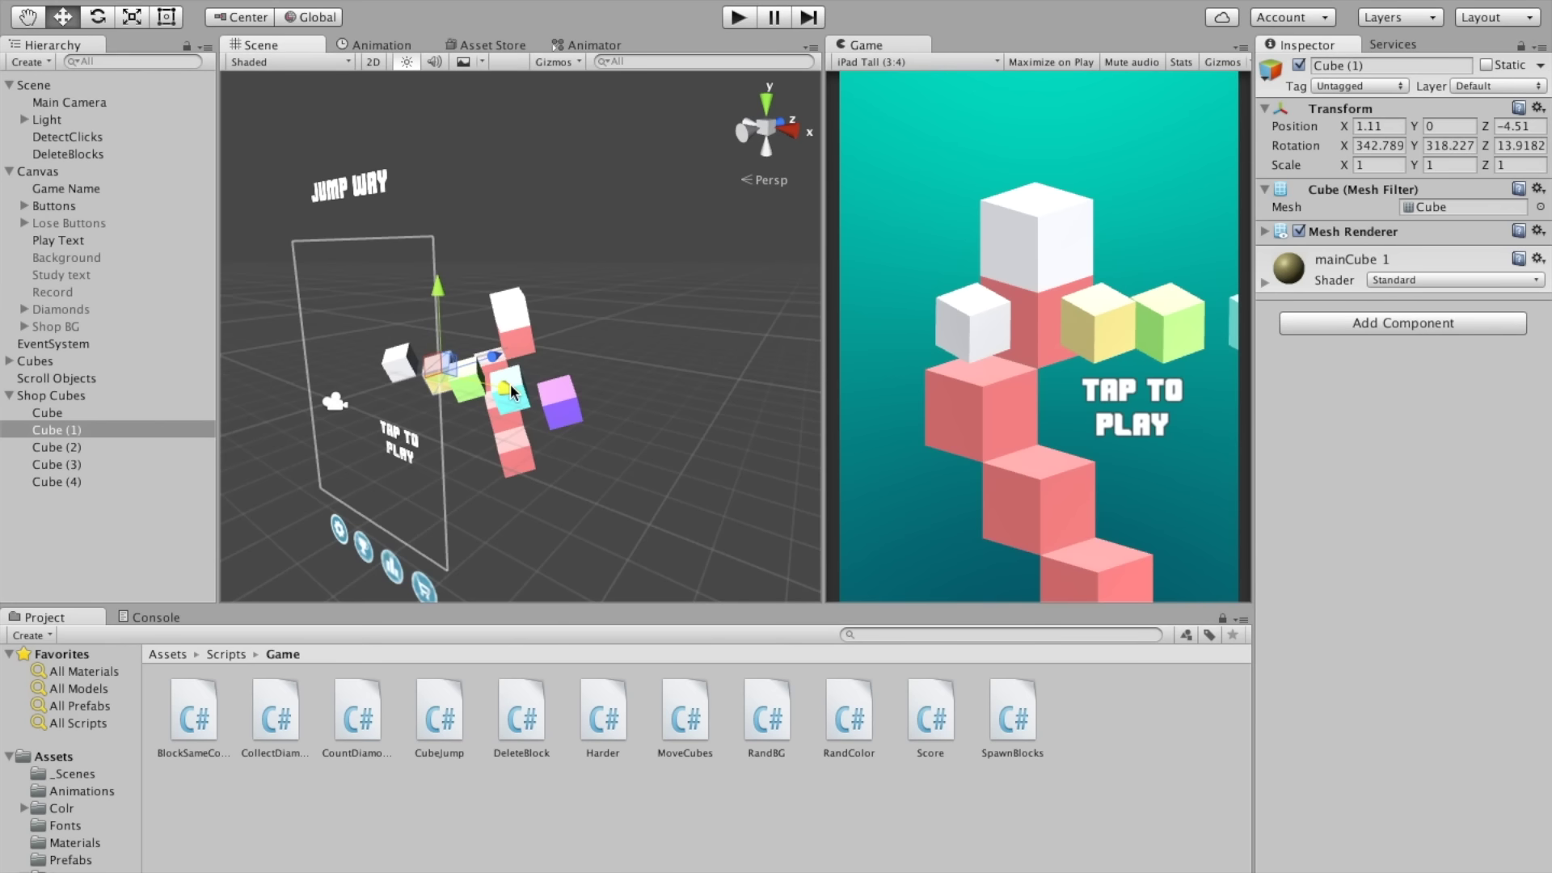
{"action": "left_click", "coordinate": [102, 448]}
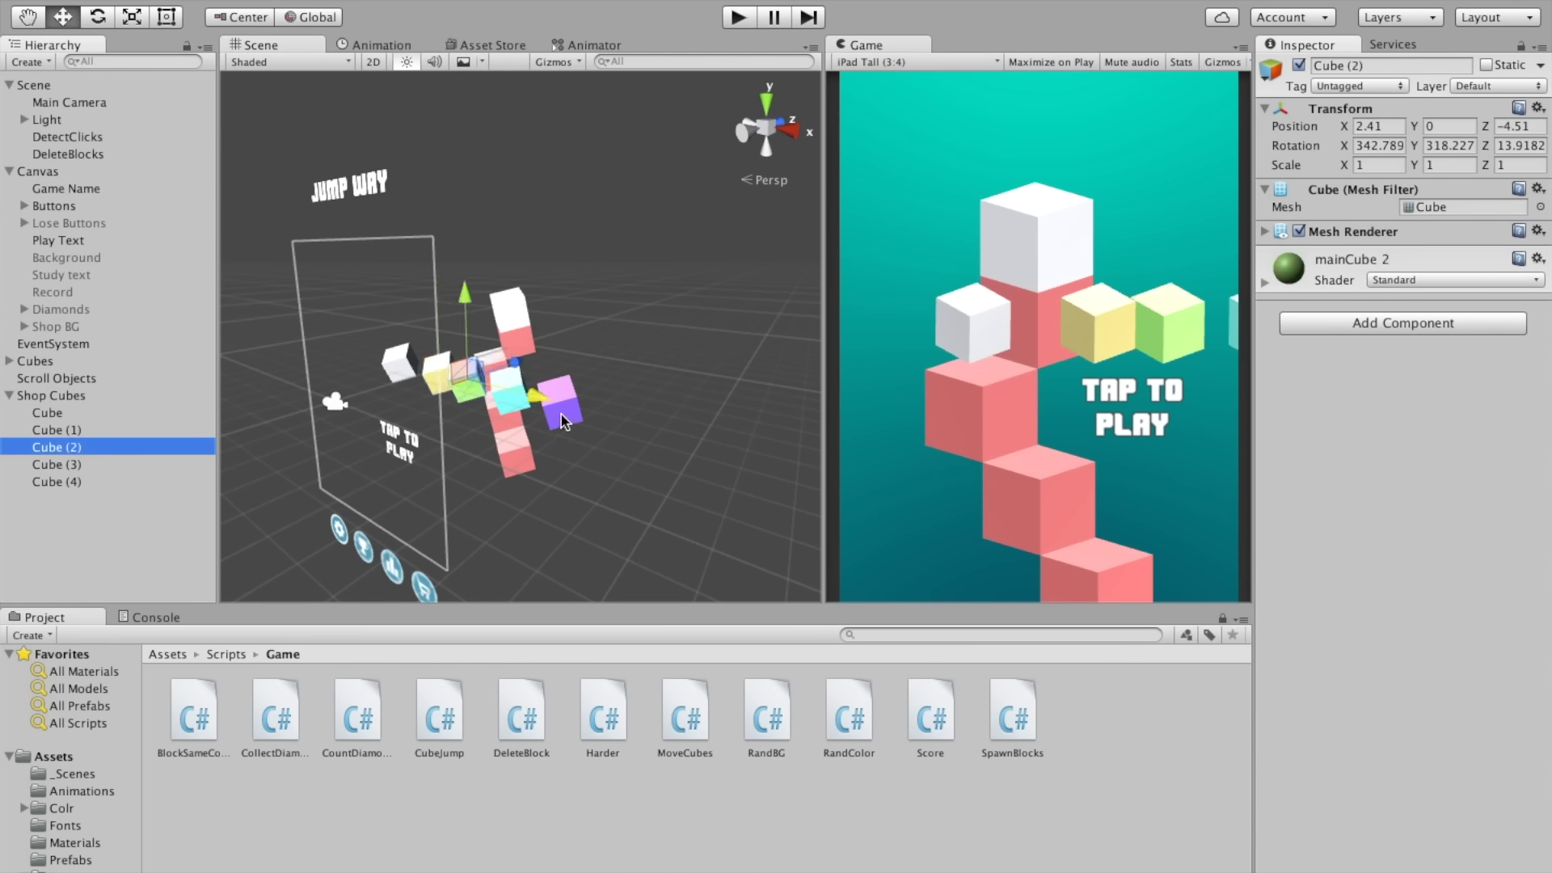
{"action": "left_click_drag", "start_coordinate": [535, 395], "coordinate": [560, 394]}
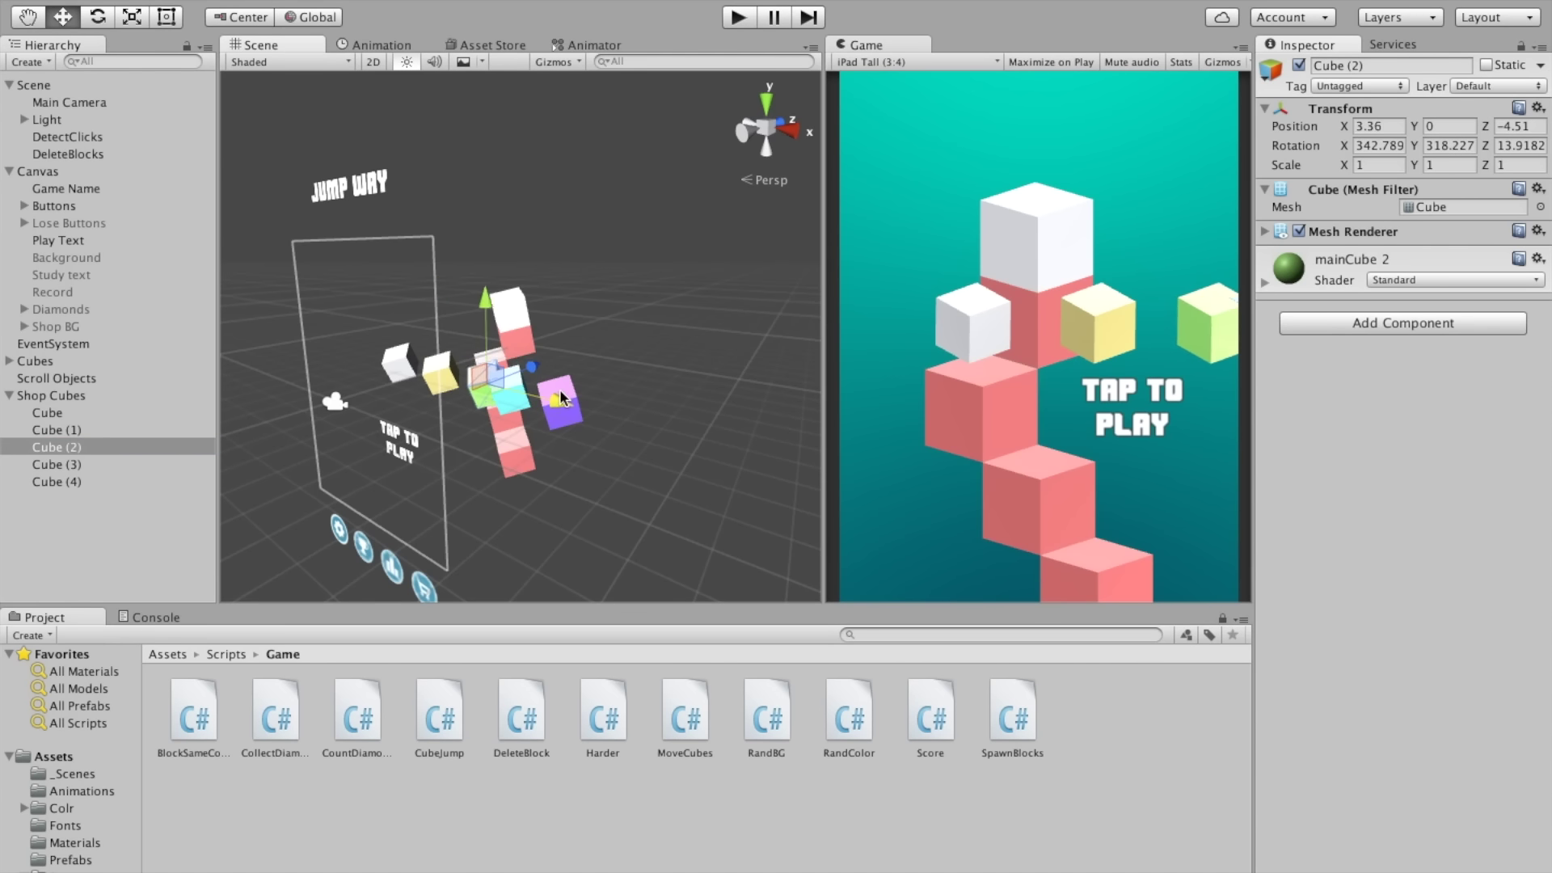
{"action": "left_click", "coordinate": [109, 429]}
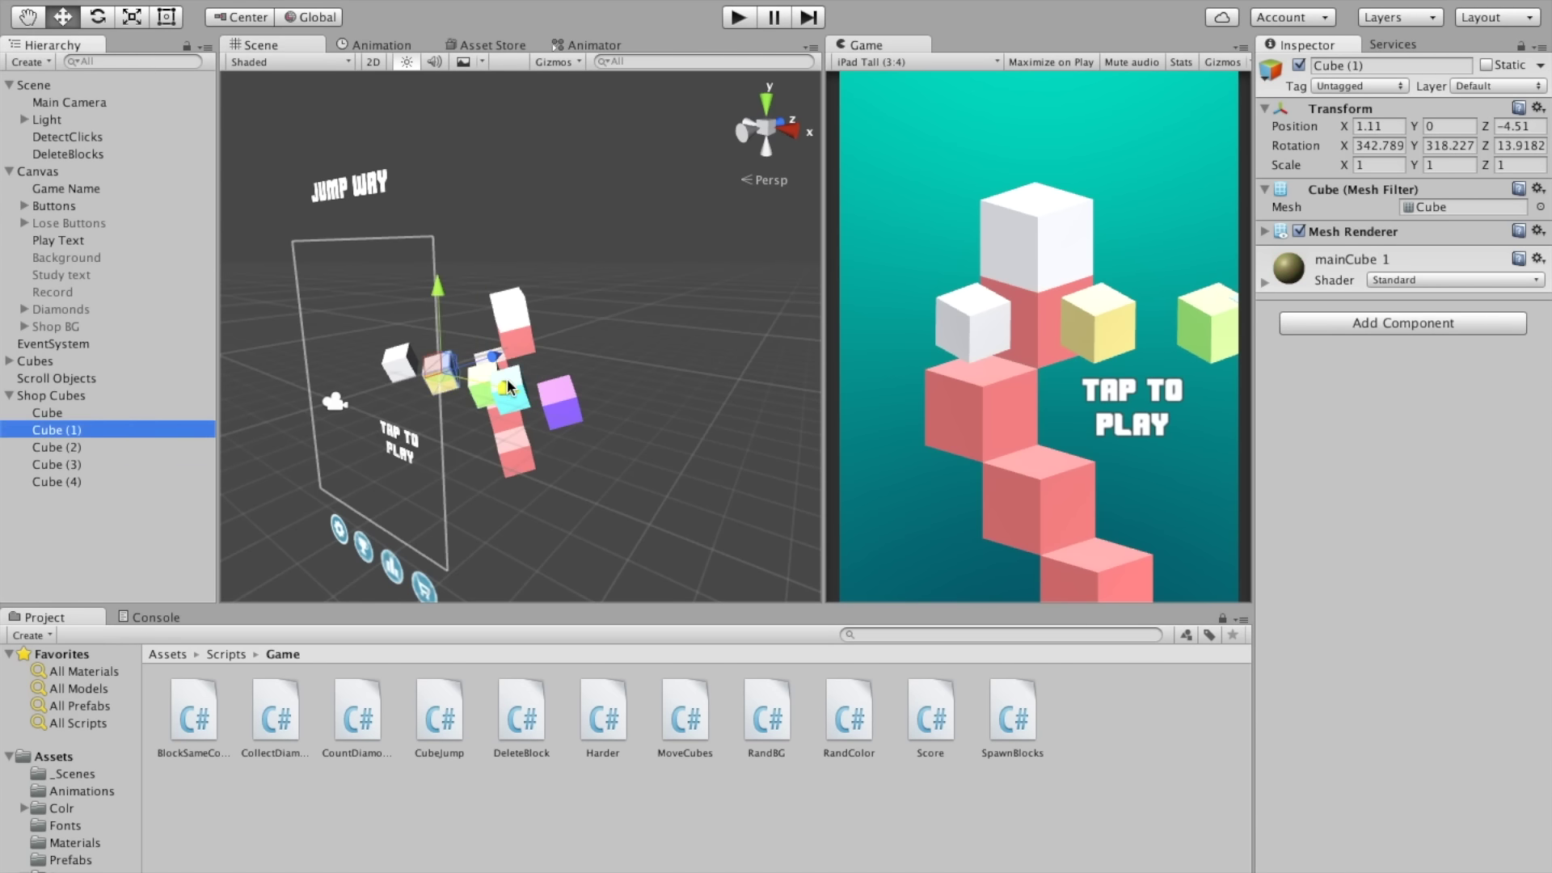
{"action": "left_click_drag", "start_coordinate": [502, 387], "coordinate": [501, 385]}
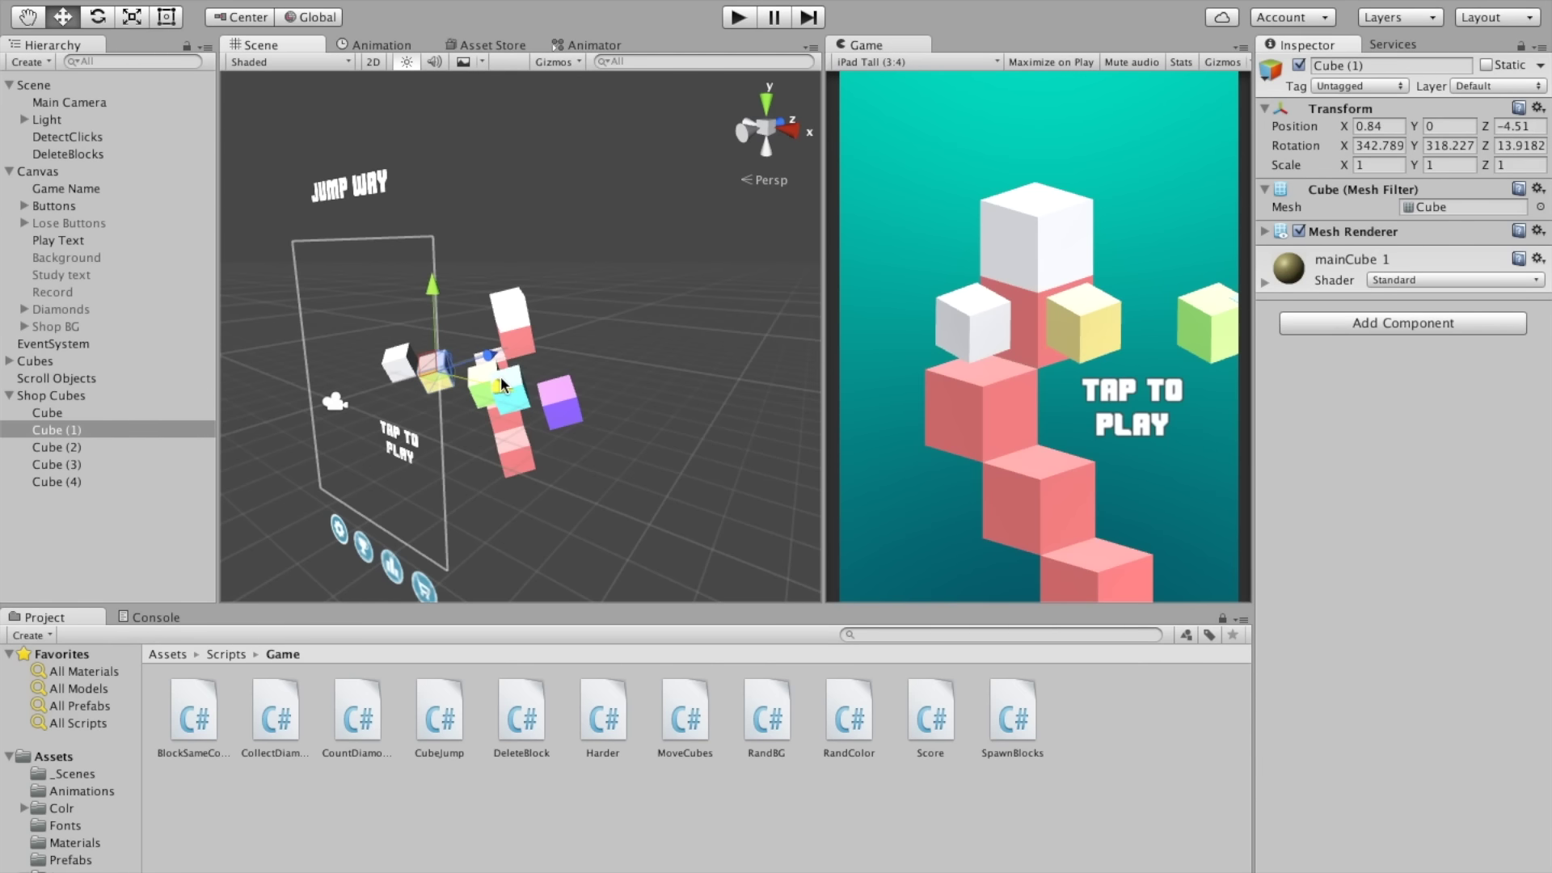
{"action": "left_click", "coordinate": [103, 445]}
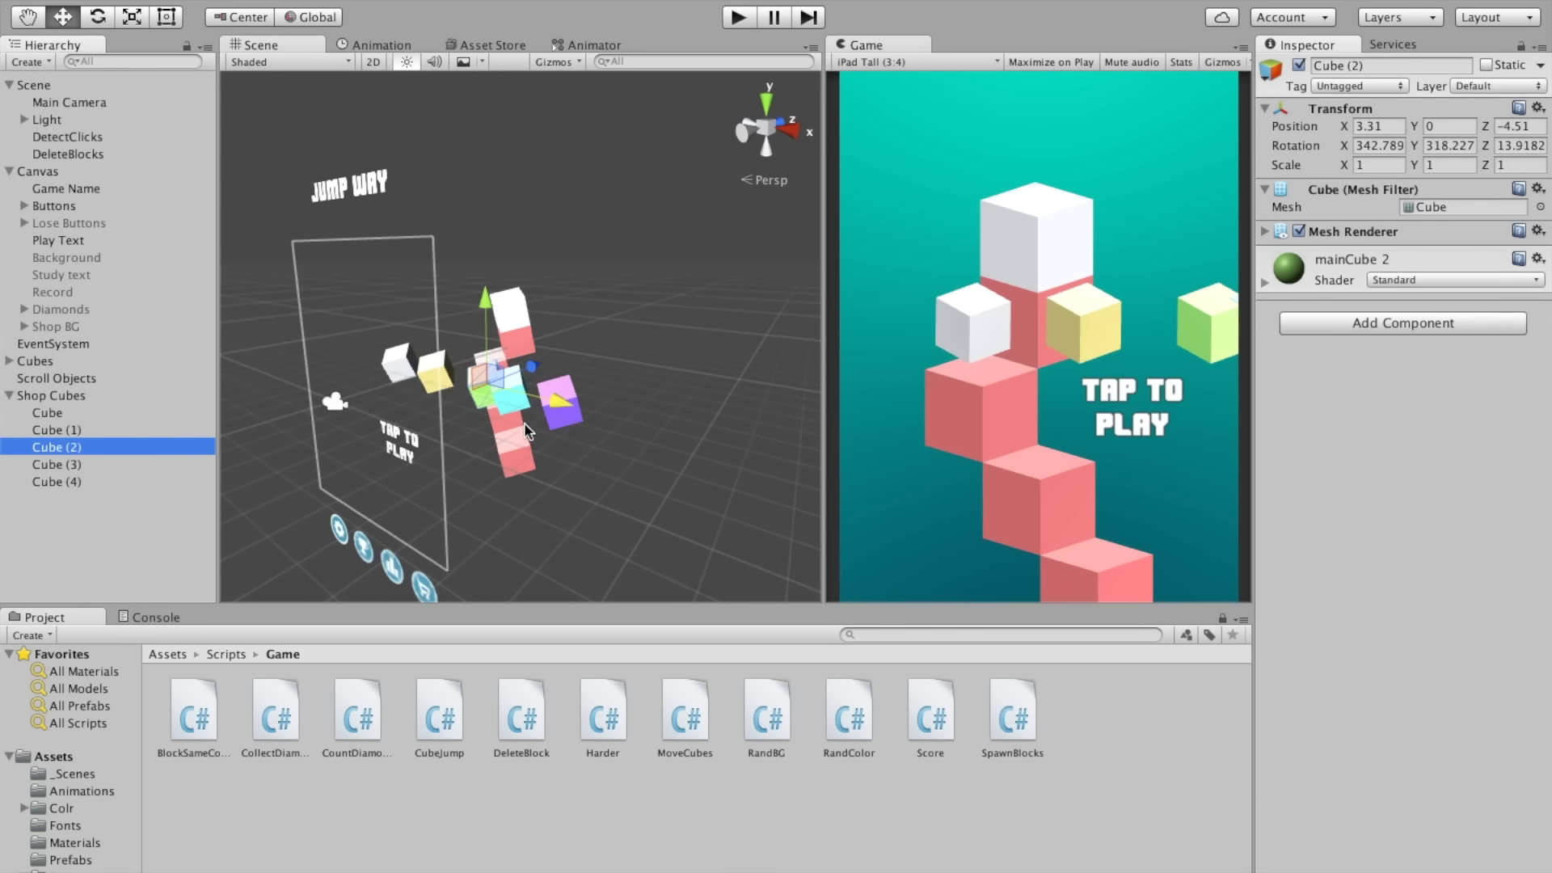
{"action": "left_click_drag", "start_coordinate": [540, 398], "coordinate": [556, 410]}
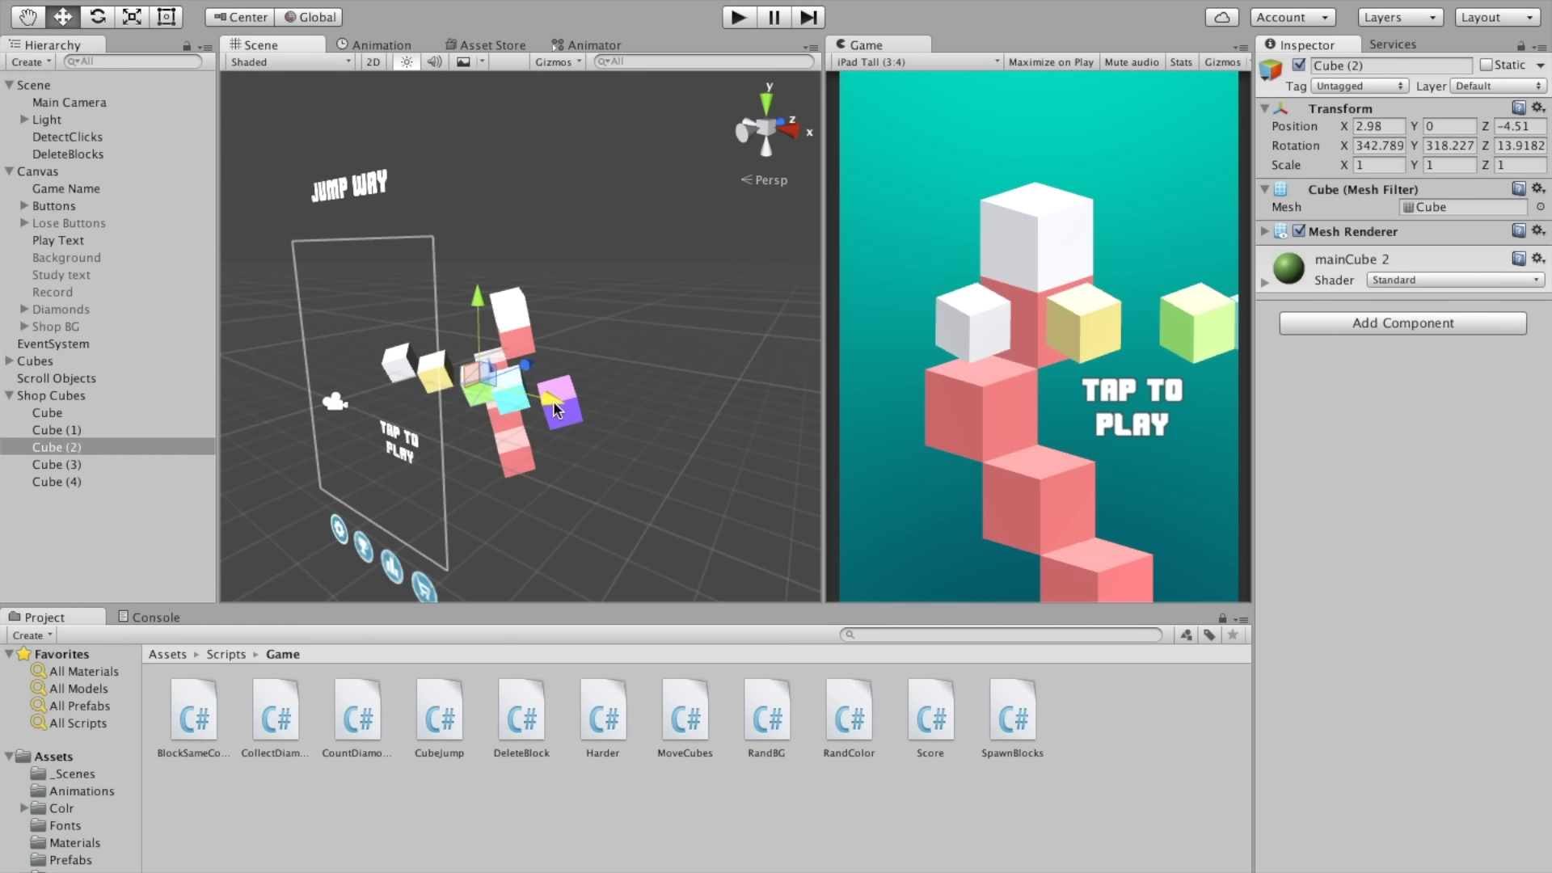
Step: Move Cube (3) to X 4.99 and Cube (4) to X 7.1 in 2D scene mode
{"action": "left_click", "coordinate": [94, 464]}
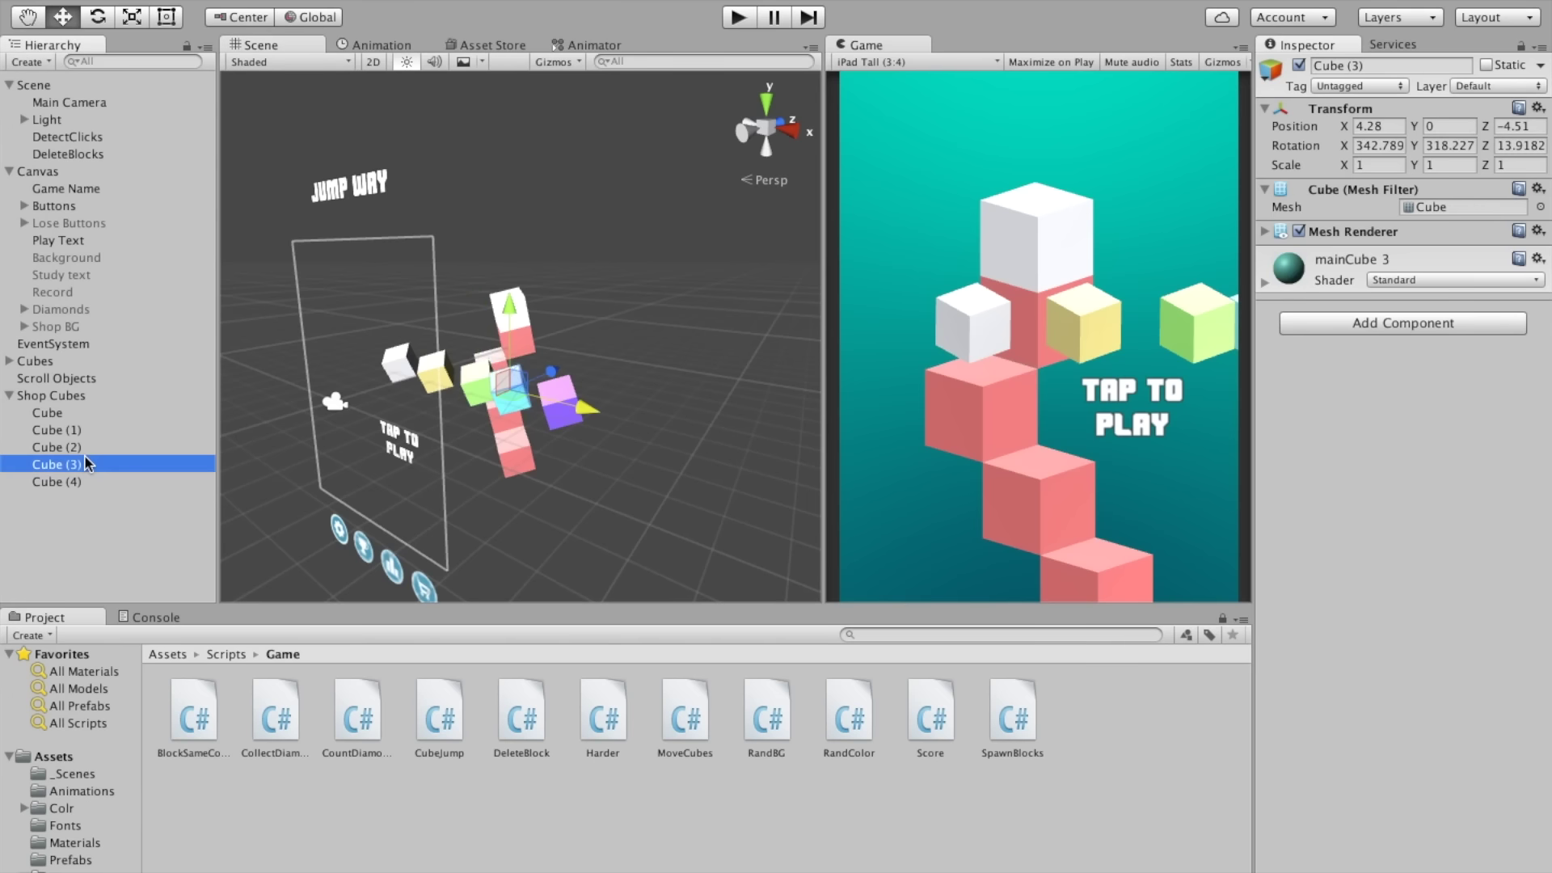
{"action": "left_click_drag", "start_coordinate": [581, 409], "coordinate": [718, 398]}
{"action": "key", "text": "f"}
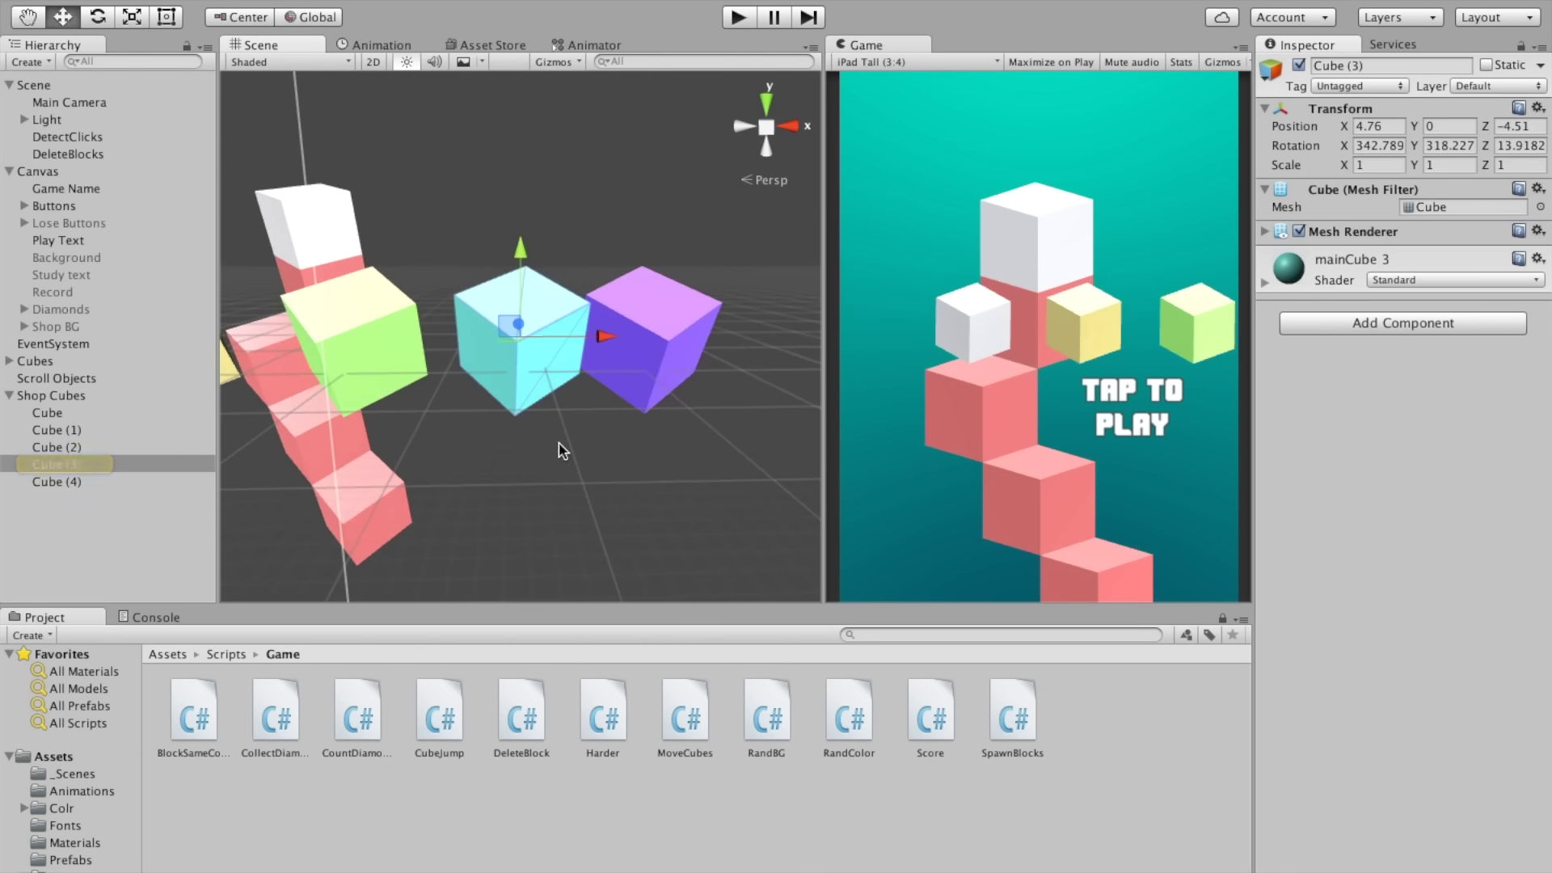
{"action": "scroll", "coordinate": [549, 447], "scroll_direction": "down", "scroll_amount": 10}
{"action": "left_click_drag", "start_coordinate": [602, 336], "coordinate": [608, 337]}
{"action": "left_click", "coordinate": [381, 61]}
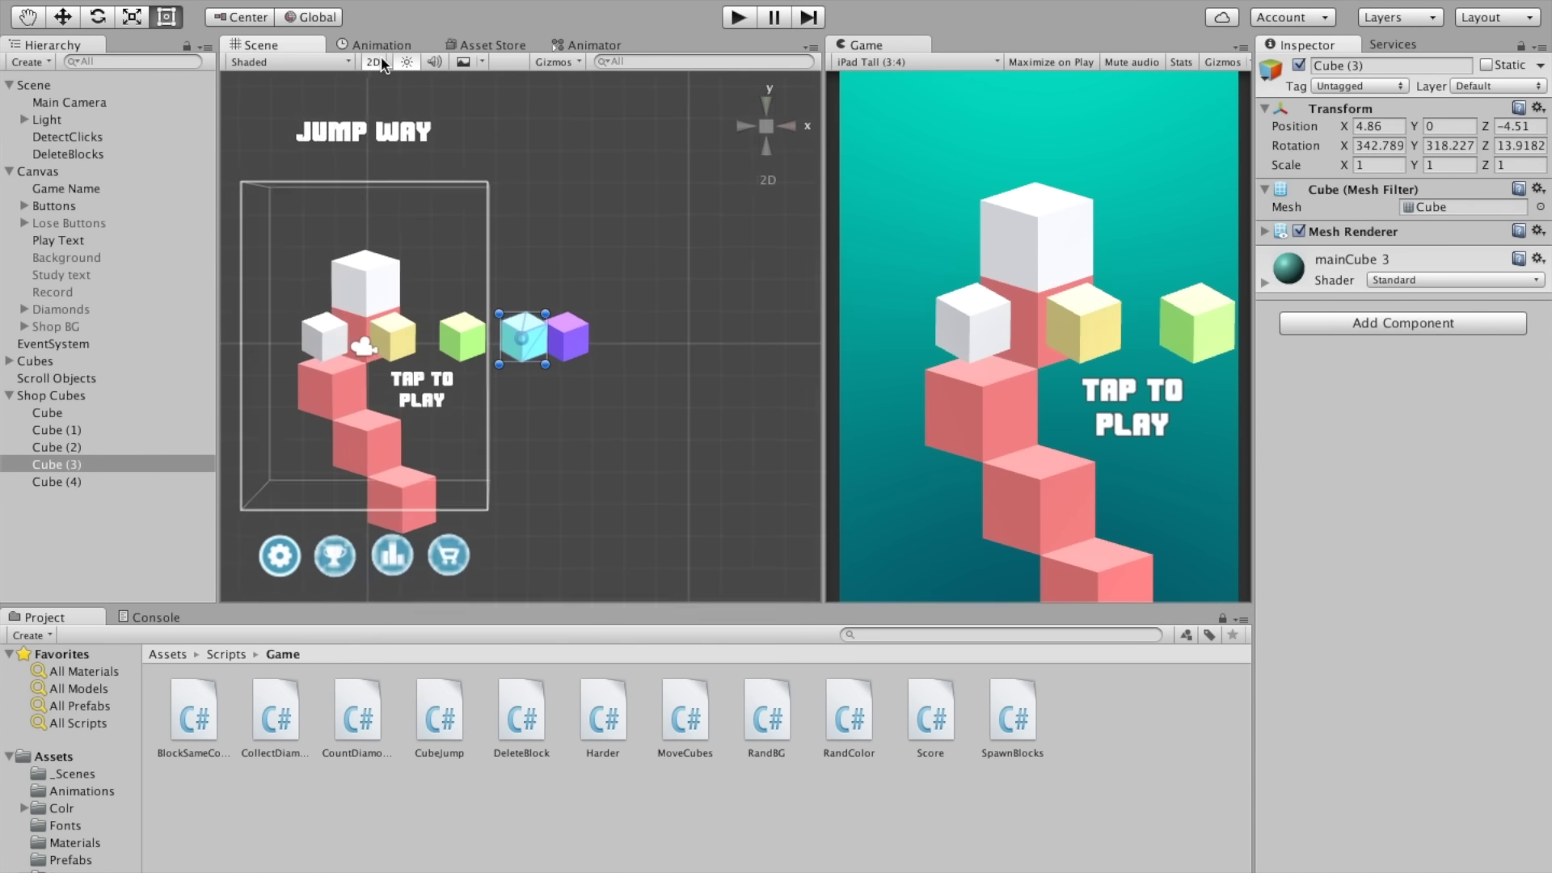
{"action": "left_click_drag", "start_coordinate": [609, 339], "coordinate": [620, 337]}
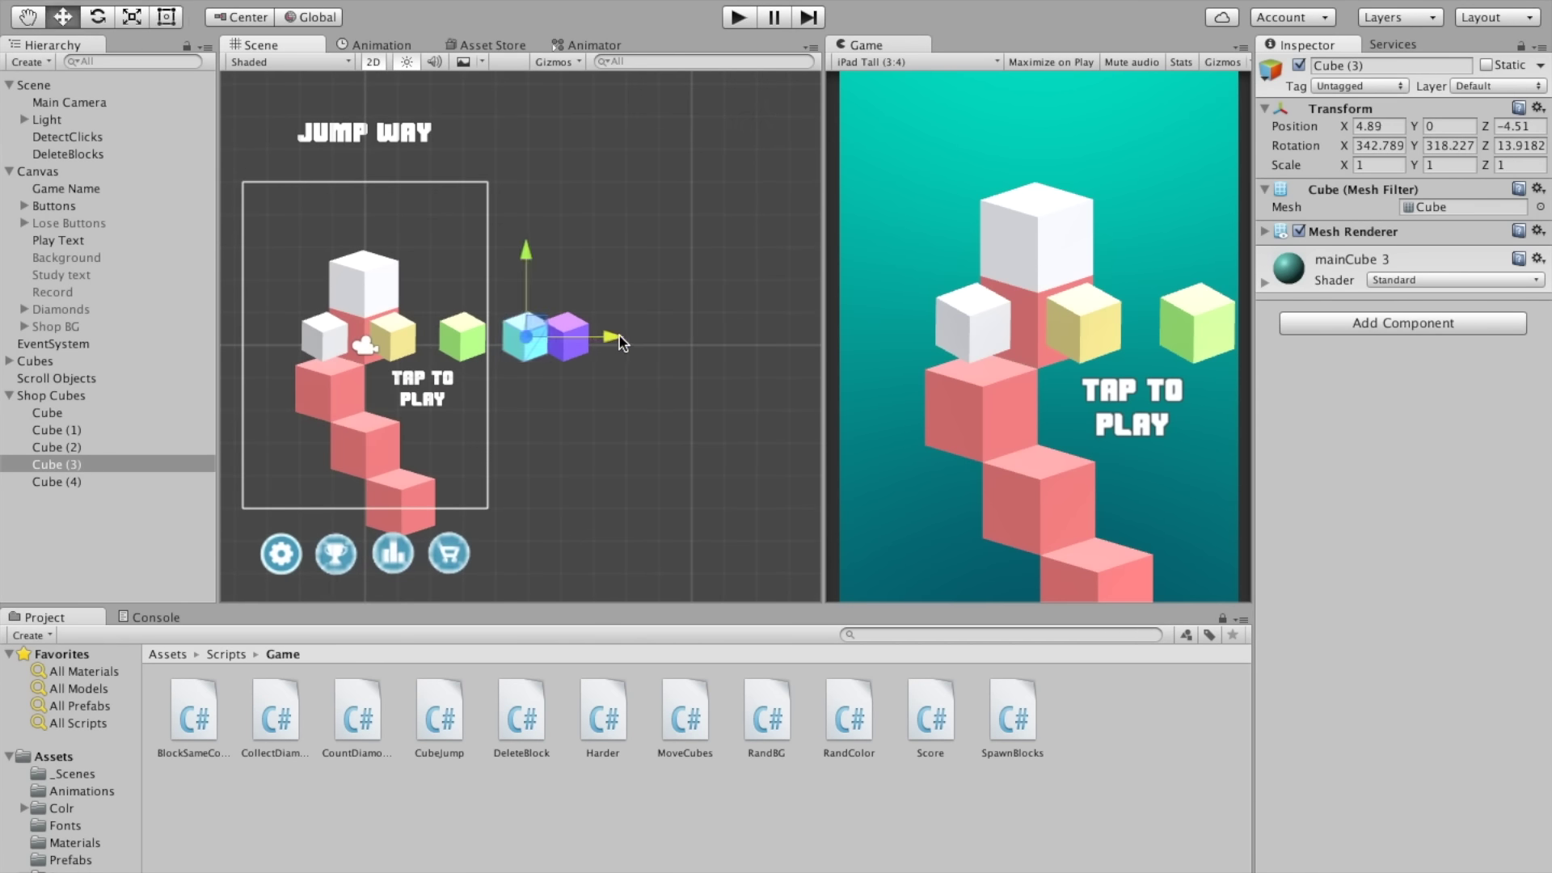
{"action": "left_click", "coordinate": [92, 479]}
{"action": "left_click_drag", "start_coordinate": [649, 339], "coordinate": [681, 341]}
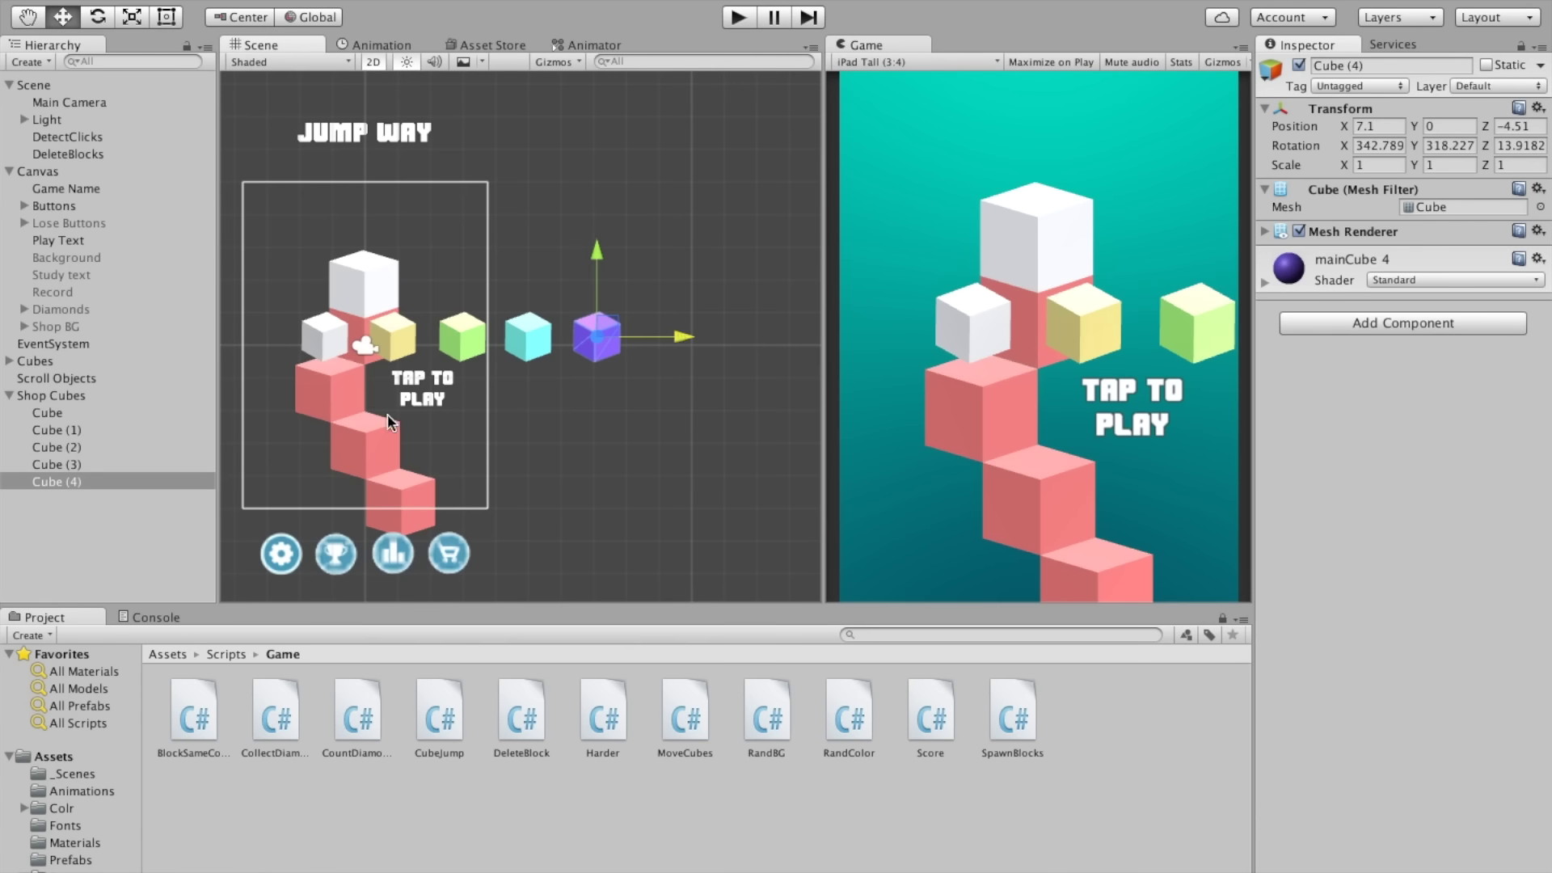
{"action": "left_click", "coordinate": [32, 396]}
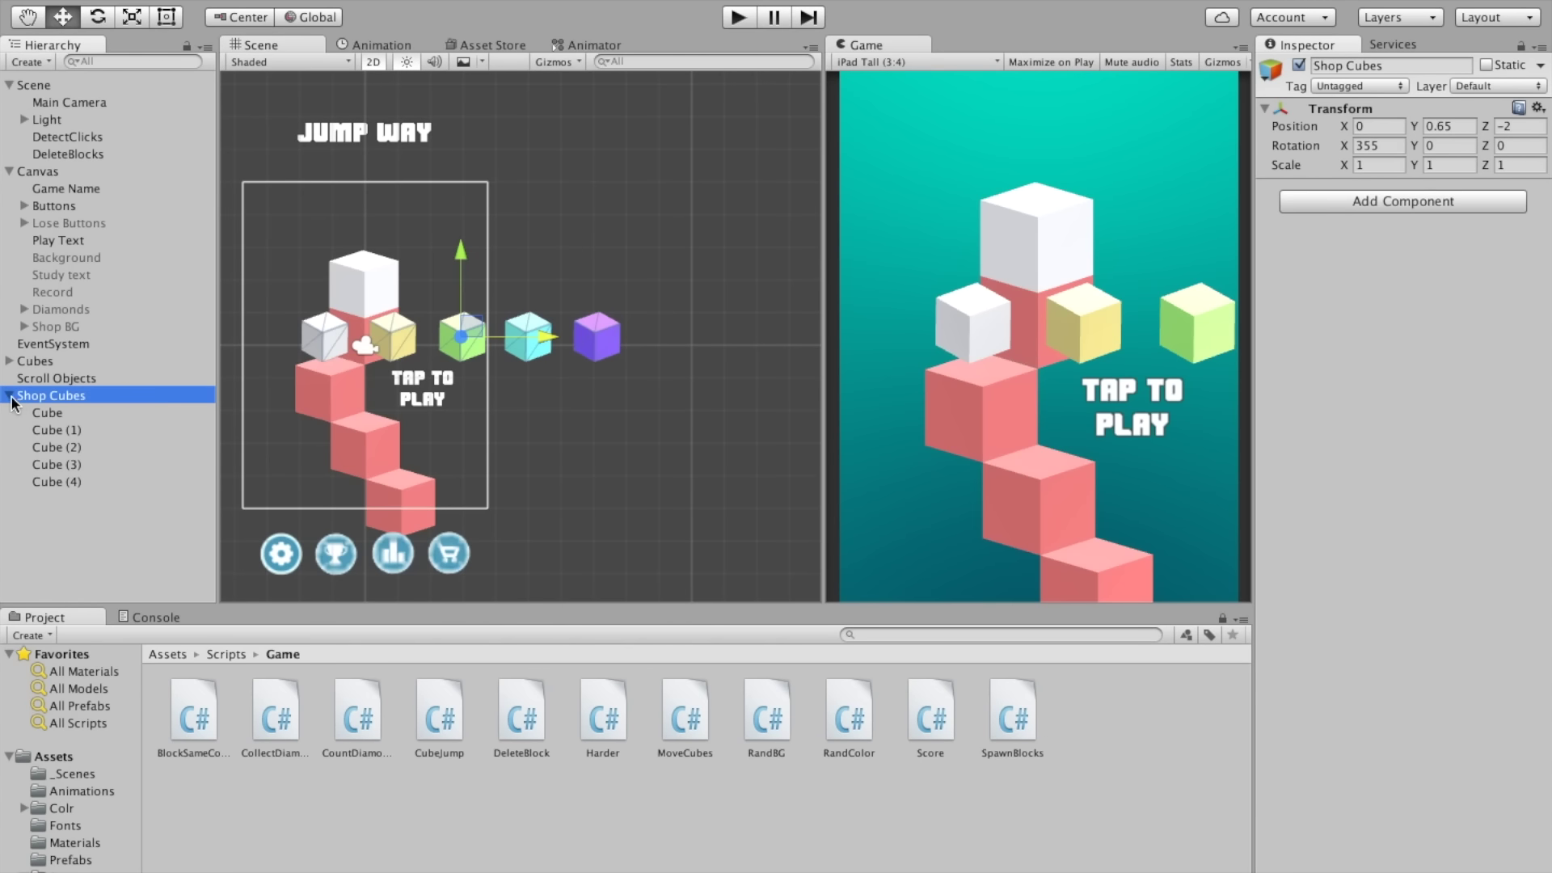
Step: Slide Shop Cubes left to note X -7.23, set Position X to 0, and open CubeJump
{"action": "left_click", "coordinate": [10, 396]}
{"action": "left_click_drag", "start_coordinate": [522, 338], "coordinate": [287, 337]}
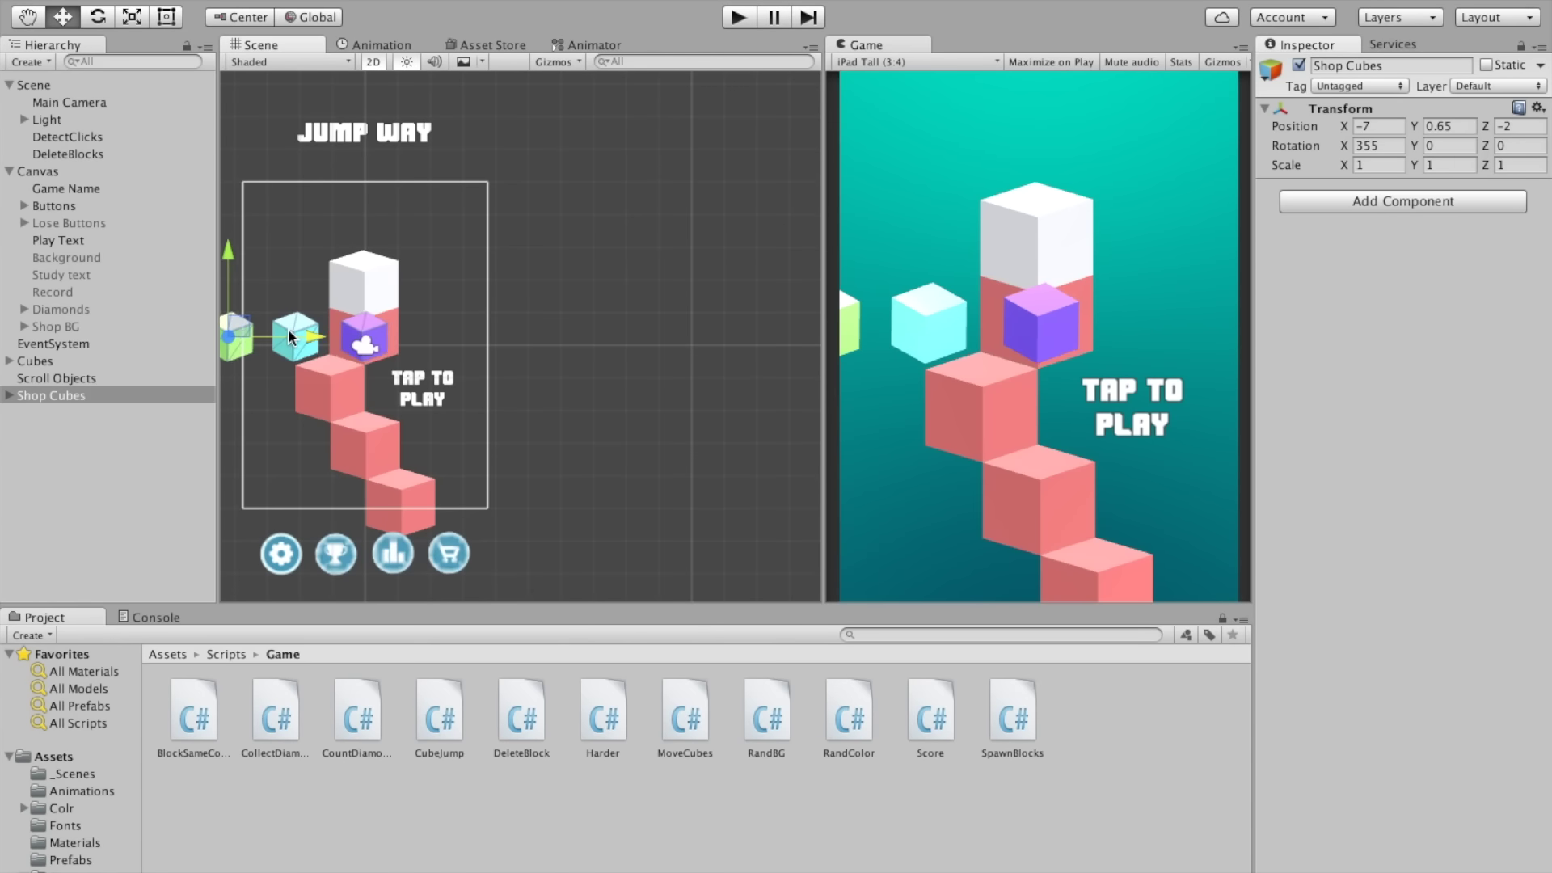
{"action": "left_click", "coordinate": [1386, 125]}
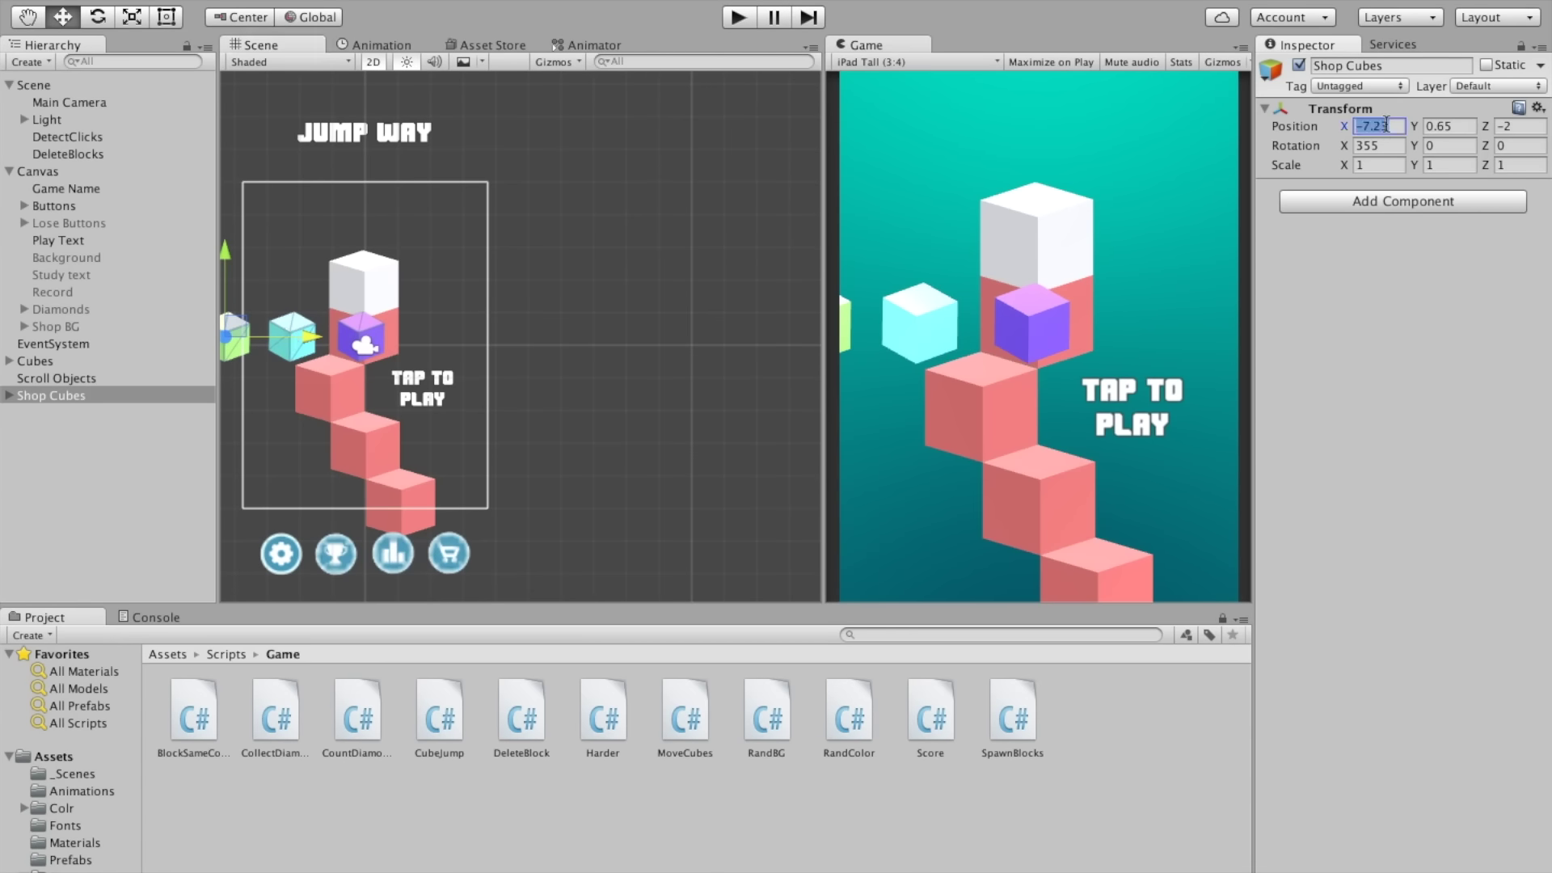
{"action": "type", "text": "0"}
{"action": "key", "text": "Return"}
{"action": "key", "text": "super+Tab"}
{"action": "left_click", "coordinate": [1023, 147]}
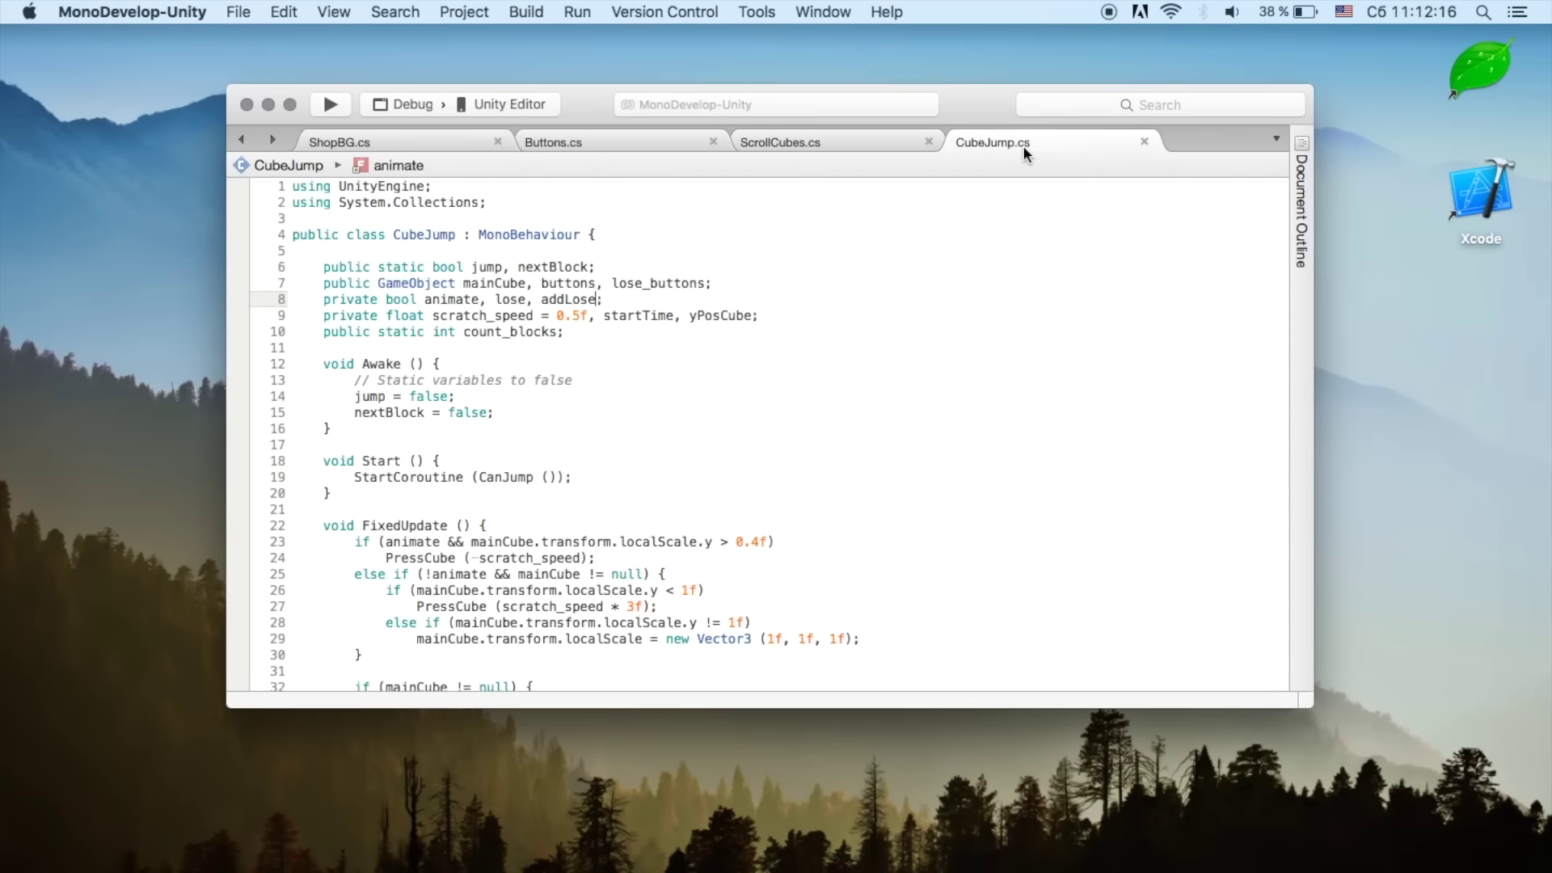
Step: In ScrollCubes.cs, change both -5 values on lines 13 and 14 to -7.23
{"action": "left_click", "coordinate": [870, 143]}
{"action": "scroll", "coordinate": [544, 363], "scroll_direction": "up", "scroll_amount": 5}
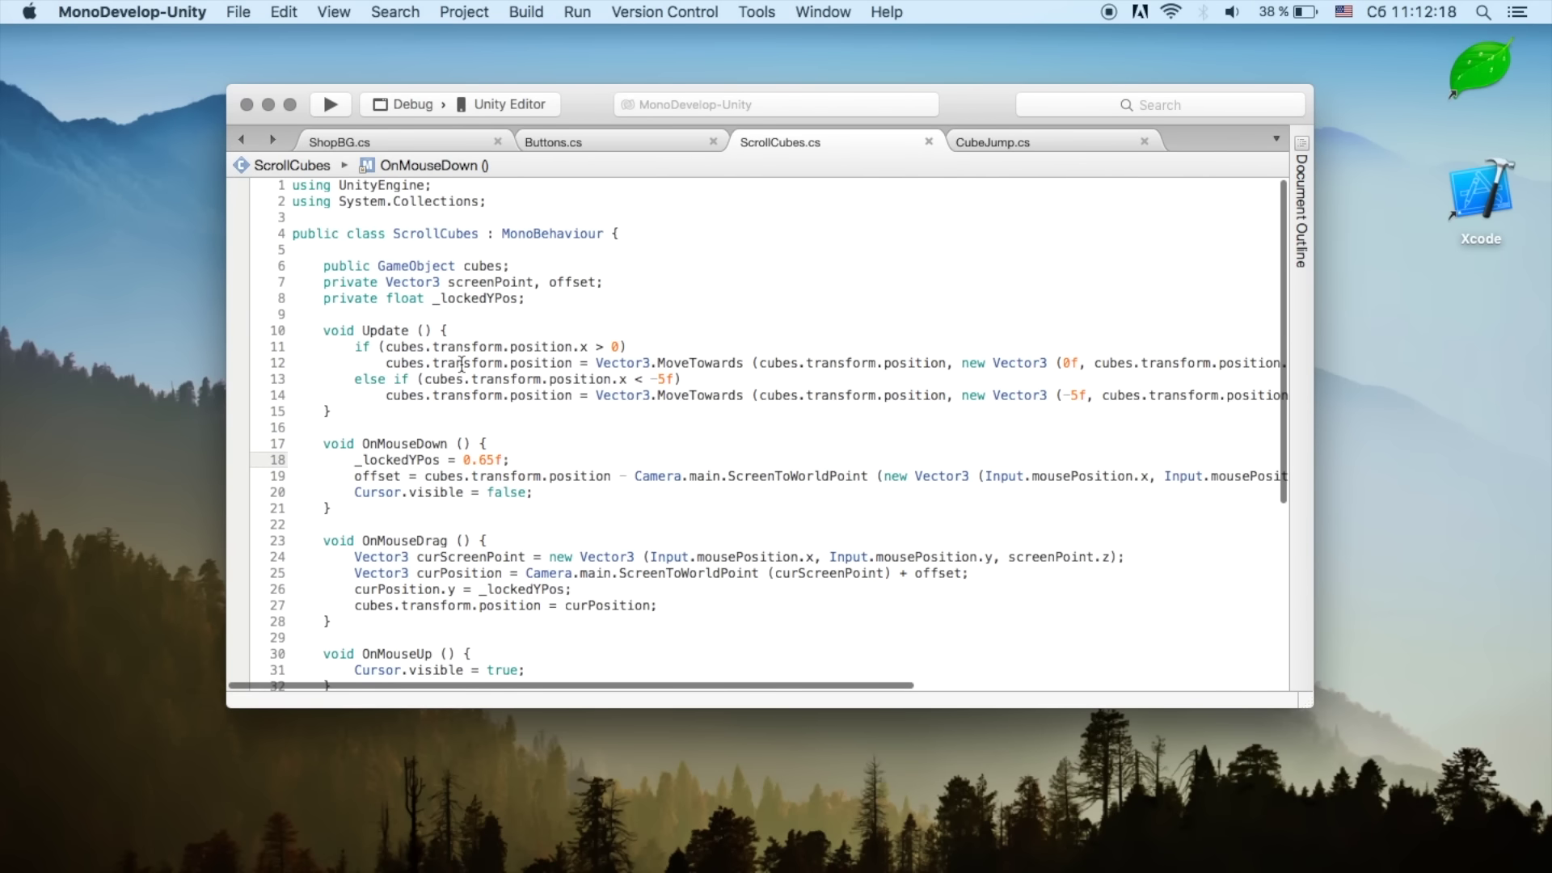
{"action": "double_click", "coordinate": [659, 380]}
{"action": "type", "text": "7.23"}
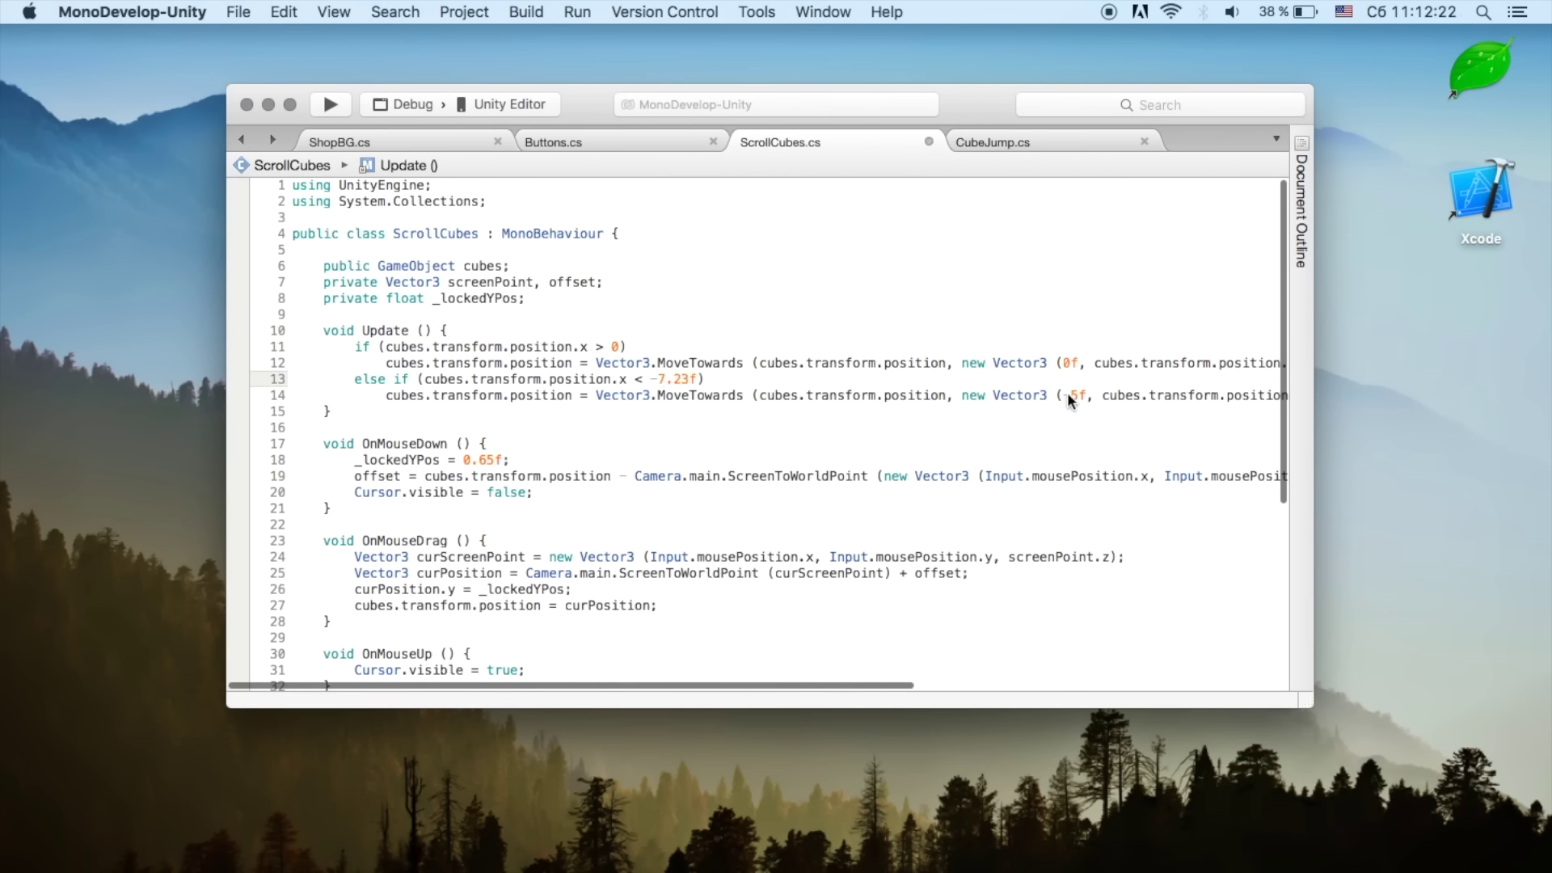
{"action": "double_click", "coordinate": [1073, 394]}
{"action": "type", "text": "7.23"}
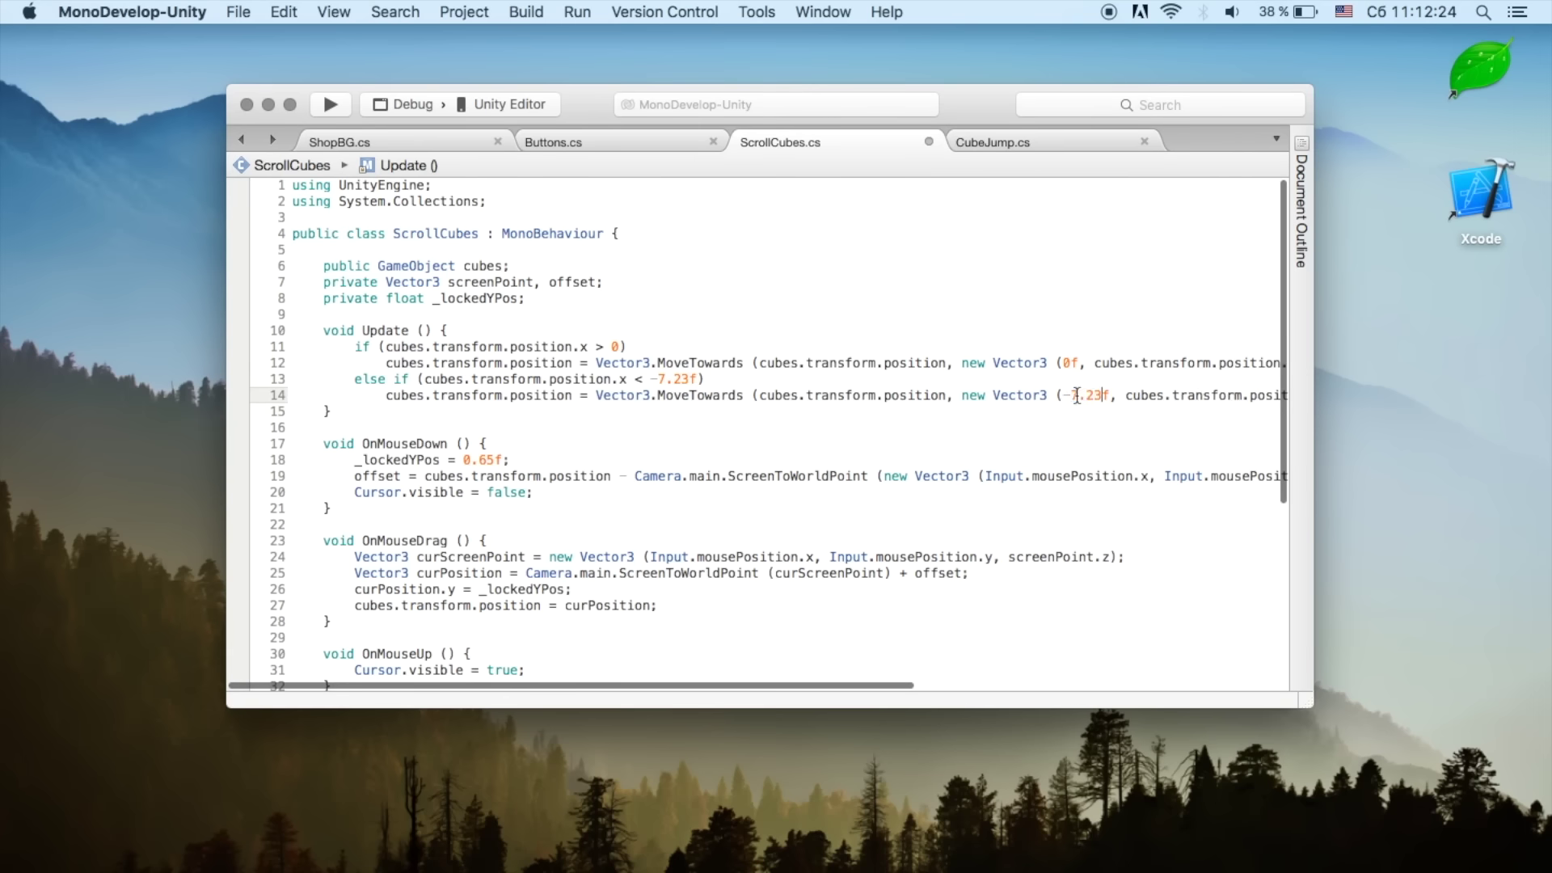
{"action": "key", "text": "super+Tab"}
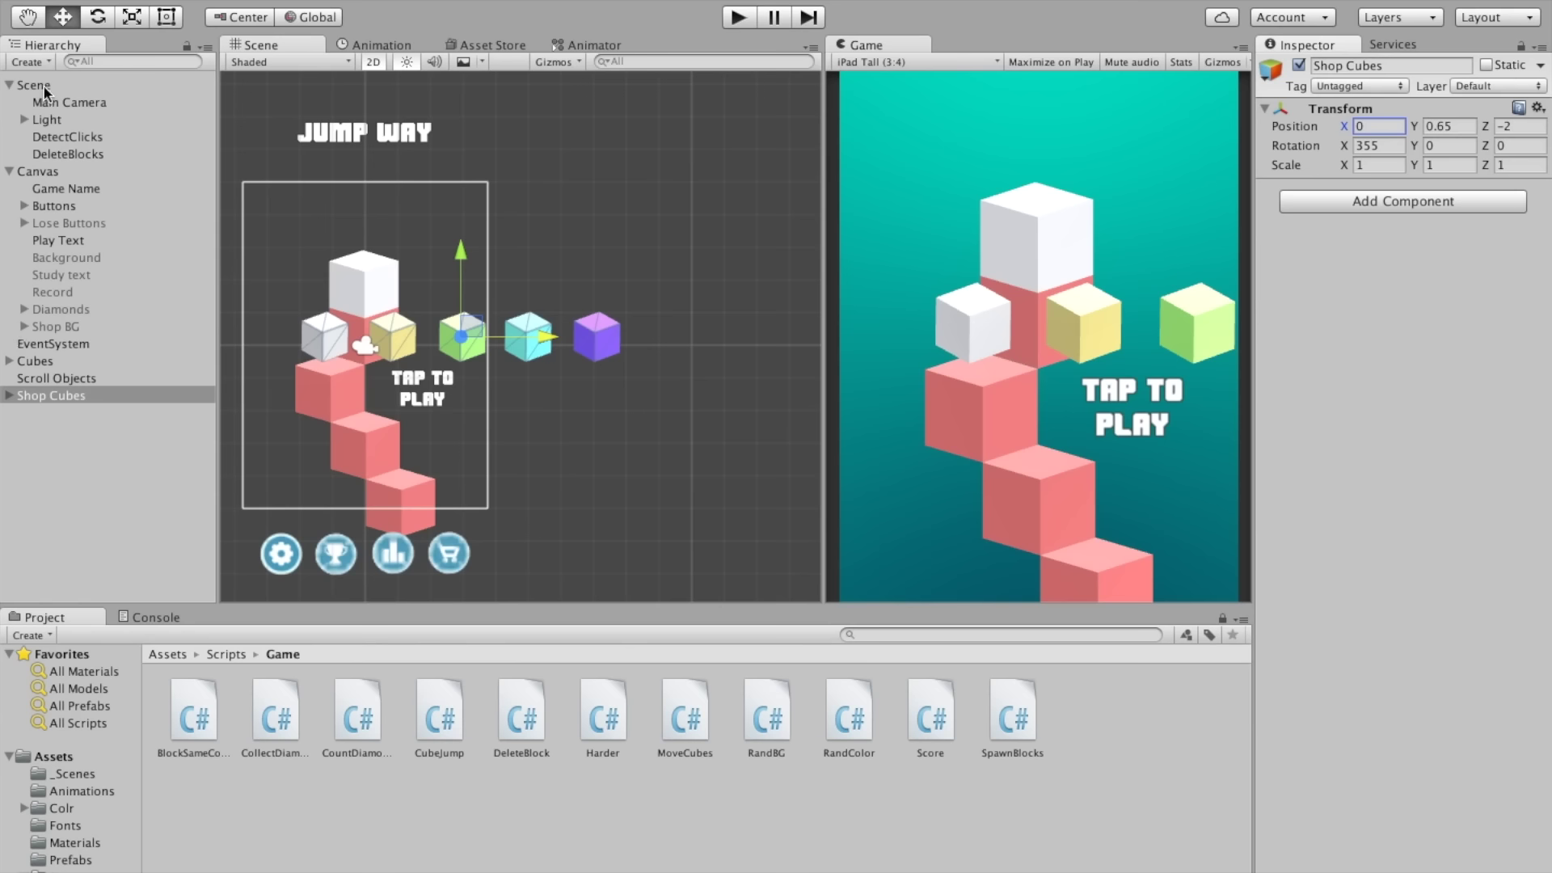
Step: Create a static cube named Which Cube at the origin, placed above Shop Cubes in the hierarchy
{"action": "left_click", "coordinate": [32, 62]}
{"action": "mouse_move", "coordinate": [113, 116]}
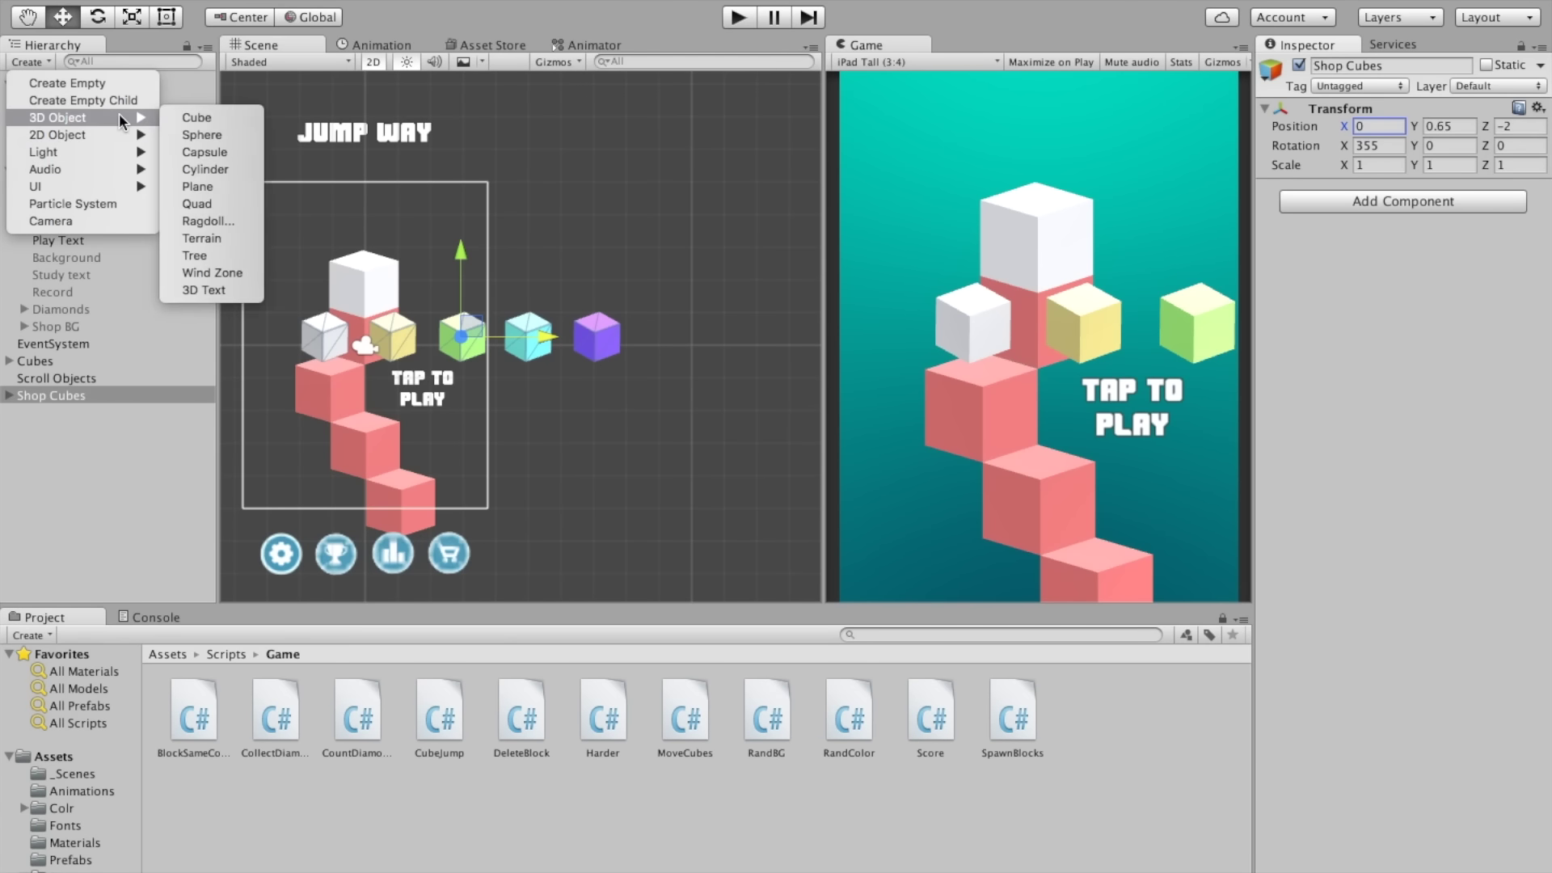
{"action": "left_click", "coordinate": [186, 114]}
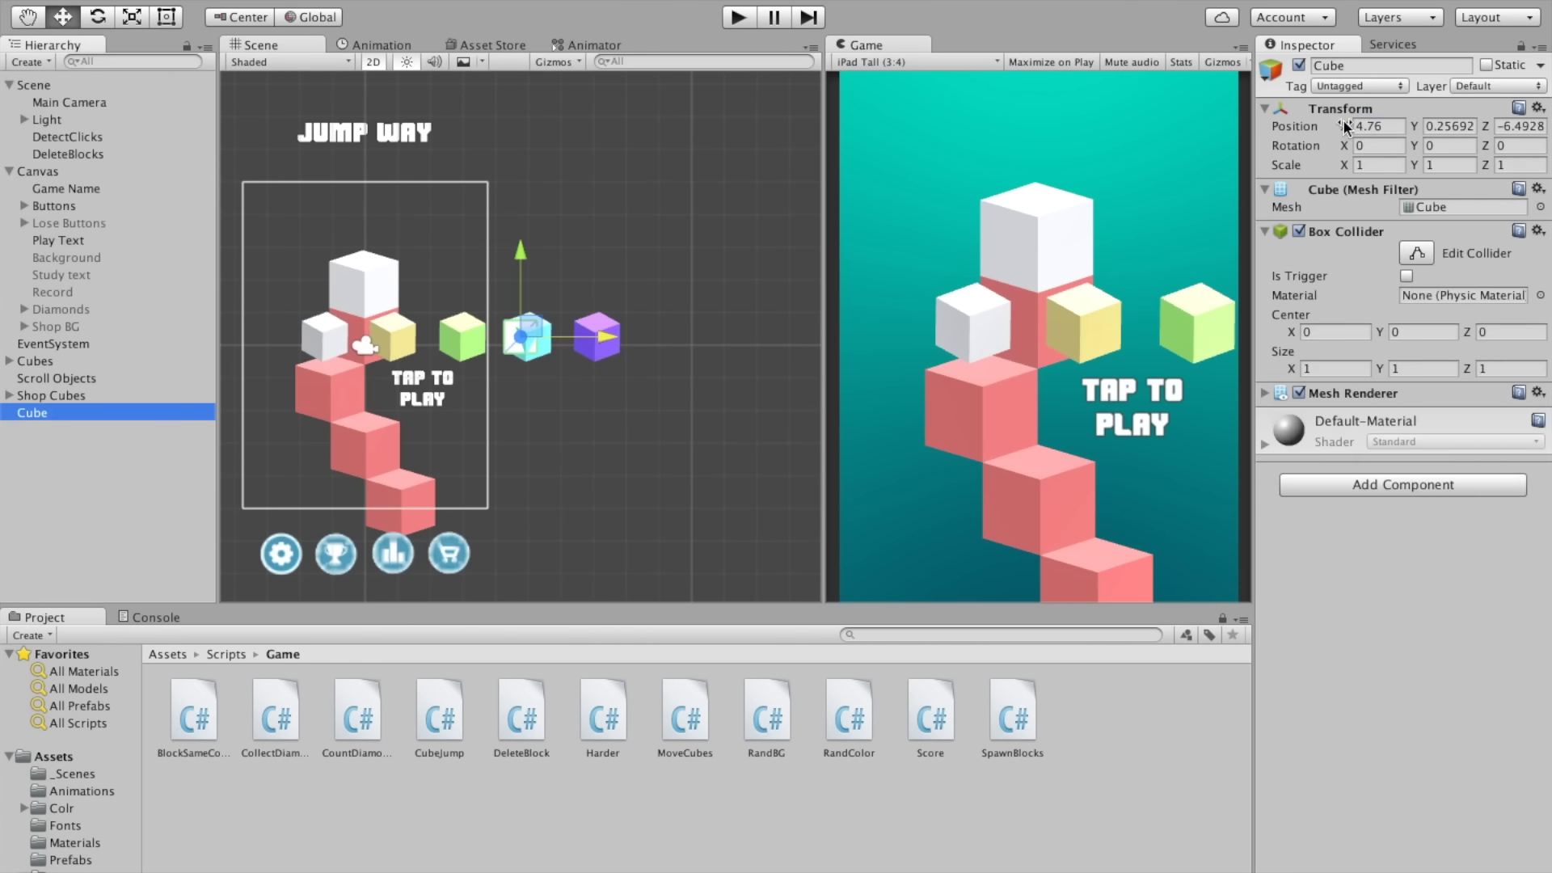
{"action": "left_click", "coordinate": [1401, 64]}
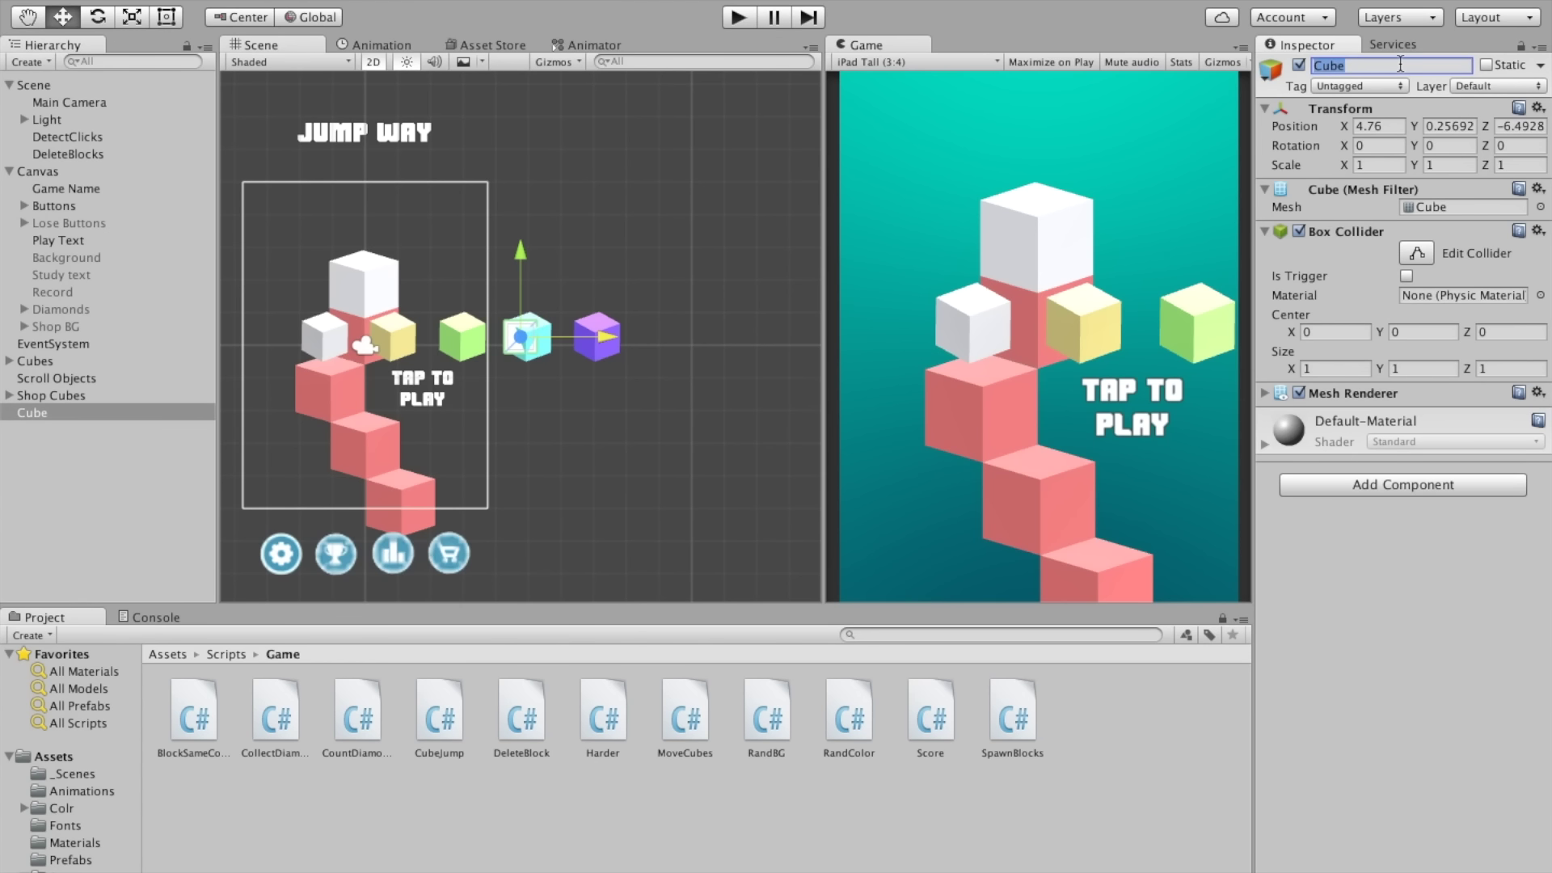
{"action": "type", "text": "Which"}
{"action": "type", "text": " Cube"}
{"action": "key", "text": "Return"}
{"action": "left_click", "coordinate": [1491, 65]}
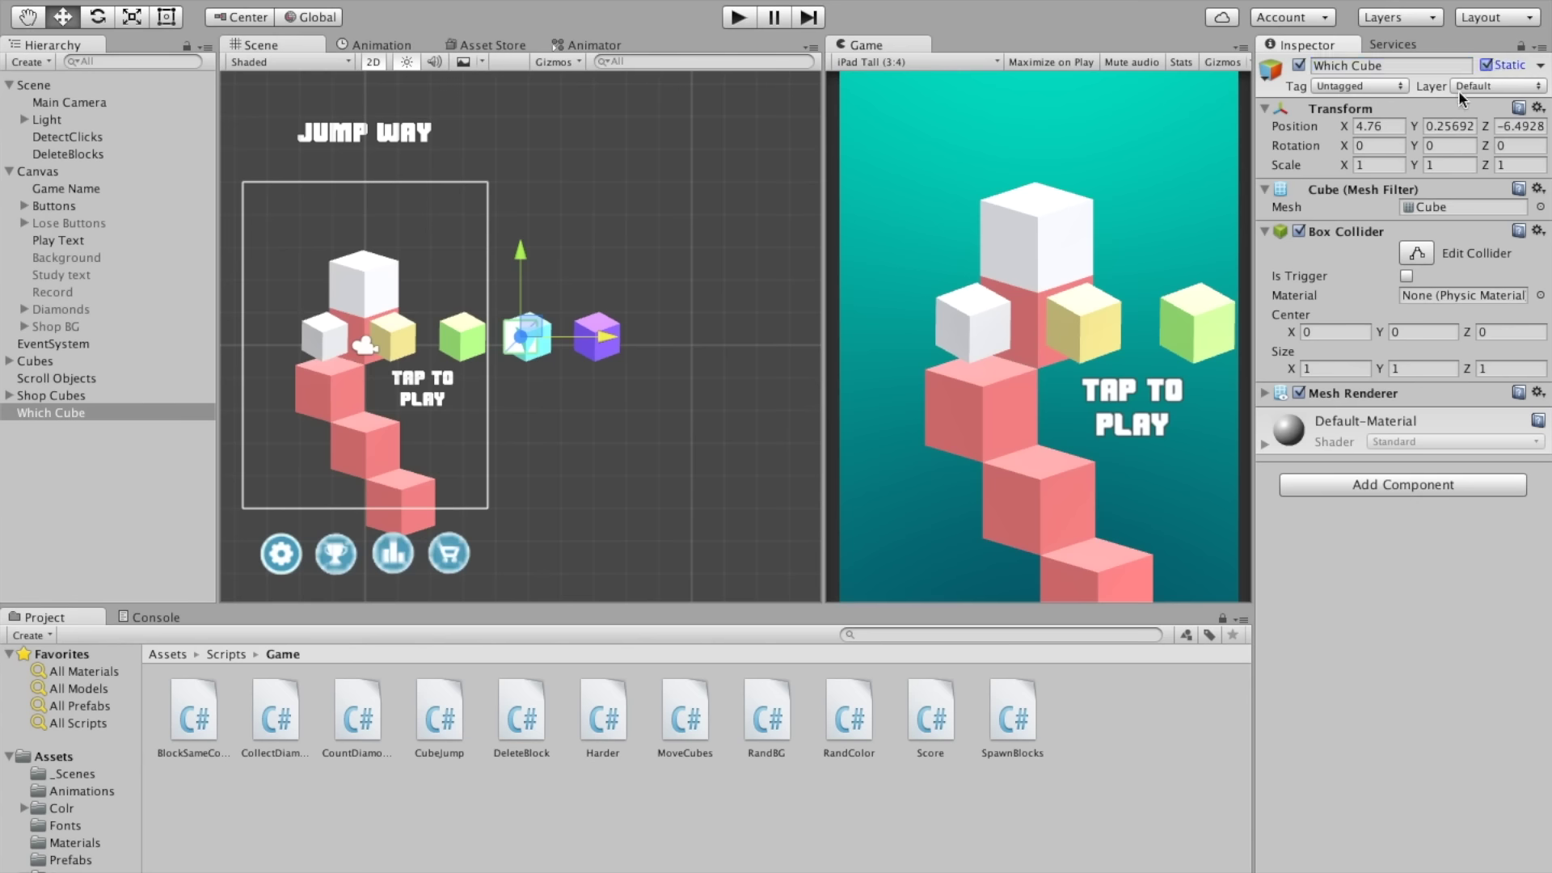
{"action": "left_click", "coordinate": [1538, 107]}
{"action": "left_click", "coordinate": [1508, 126]}
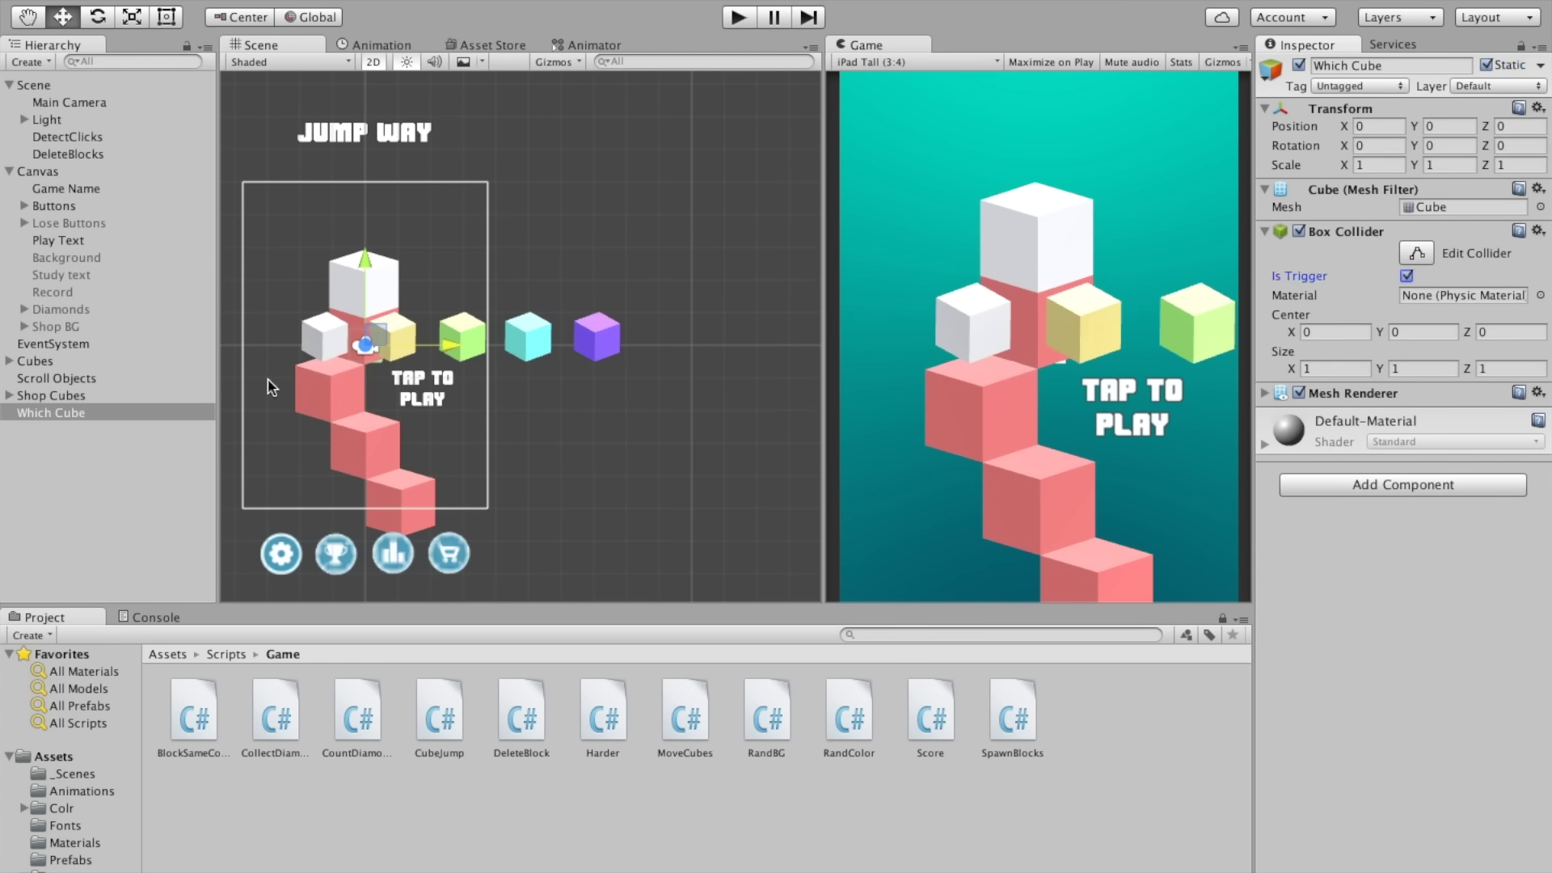
{"action": "left_click_drag", "start_coordinate": [63, 408], "coordinate": [58, 387]}
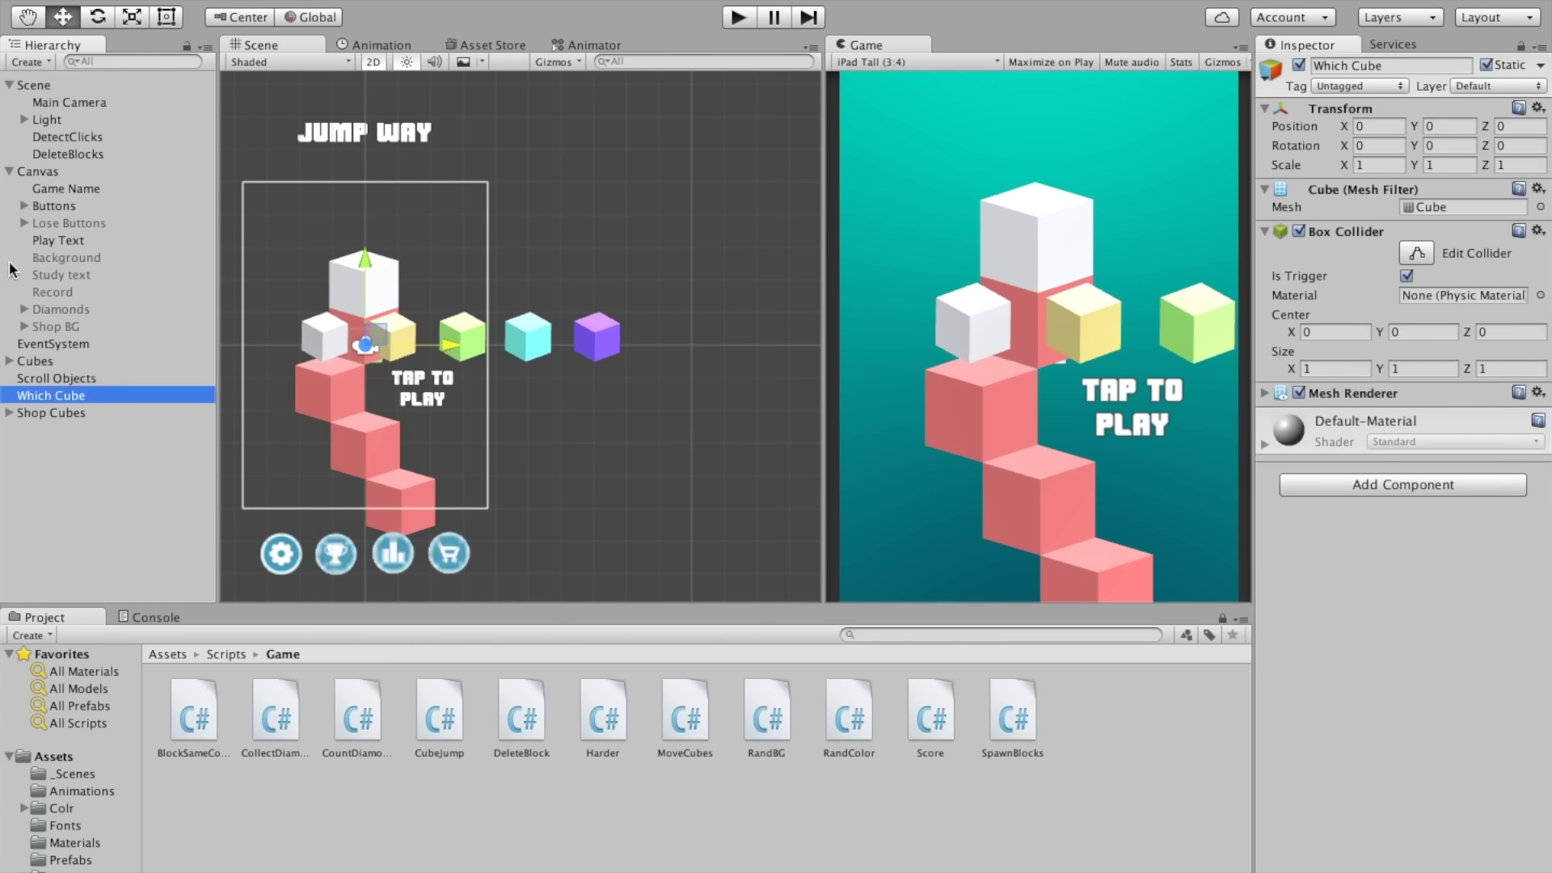
{"action": "left_click", "coordinate": [9, 172]}
{"action": "left_click", "coordinate": [9, 84]}
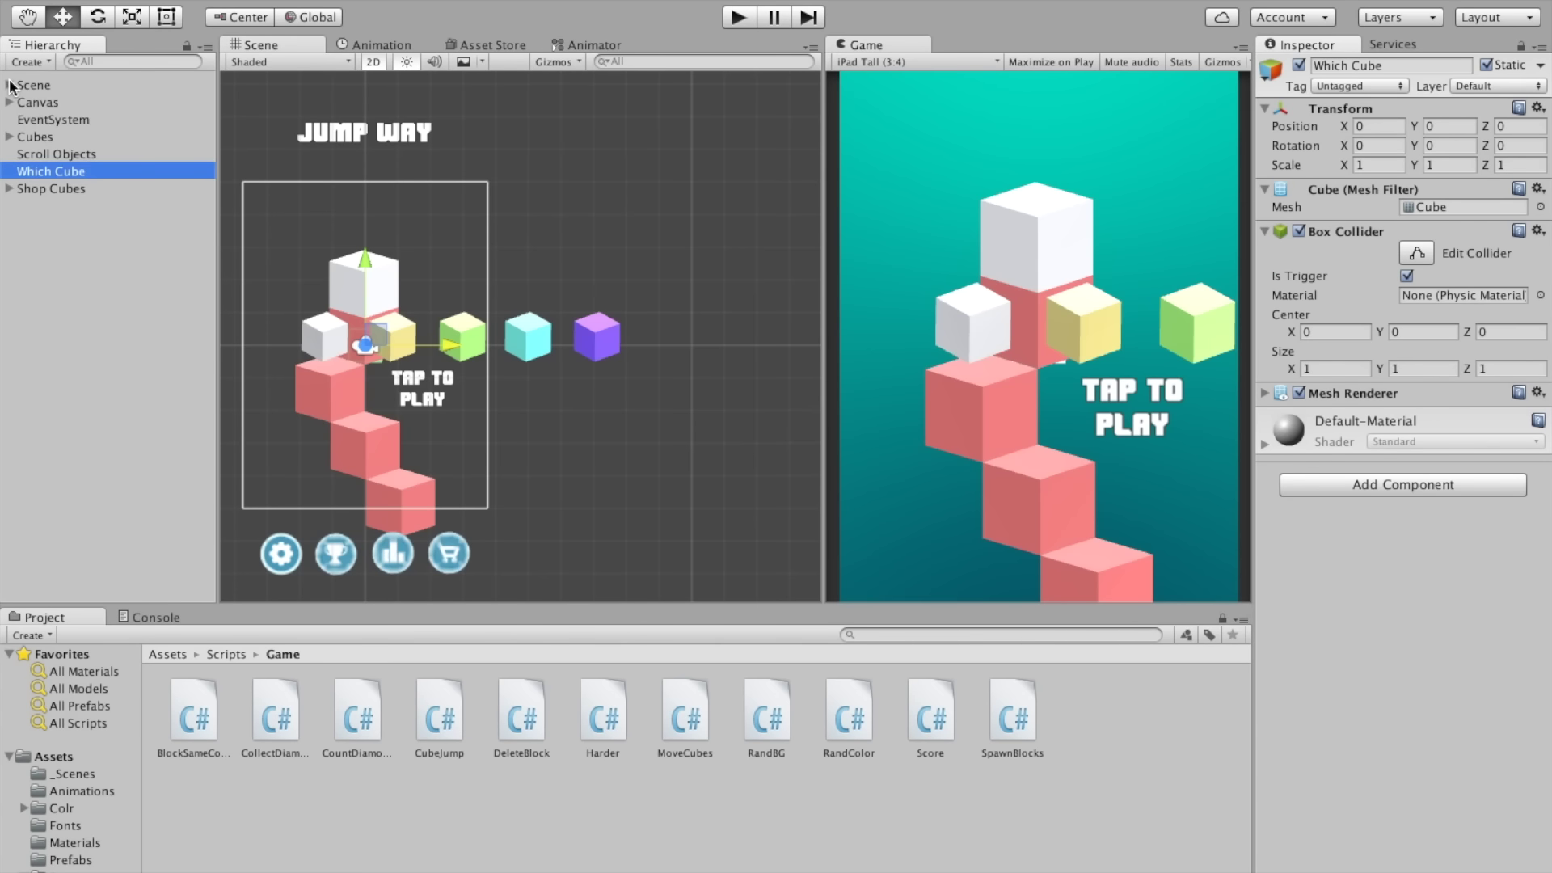
Step: Add an empty GameObject named Shop
{"action": "left_click", "coordinate": [30, 62]}
{"action": "mouse_move", "coordinate": [81, 186]}
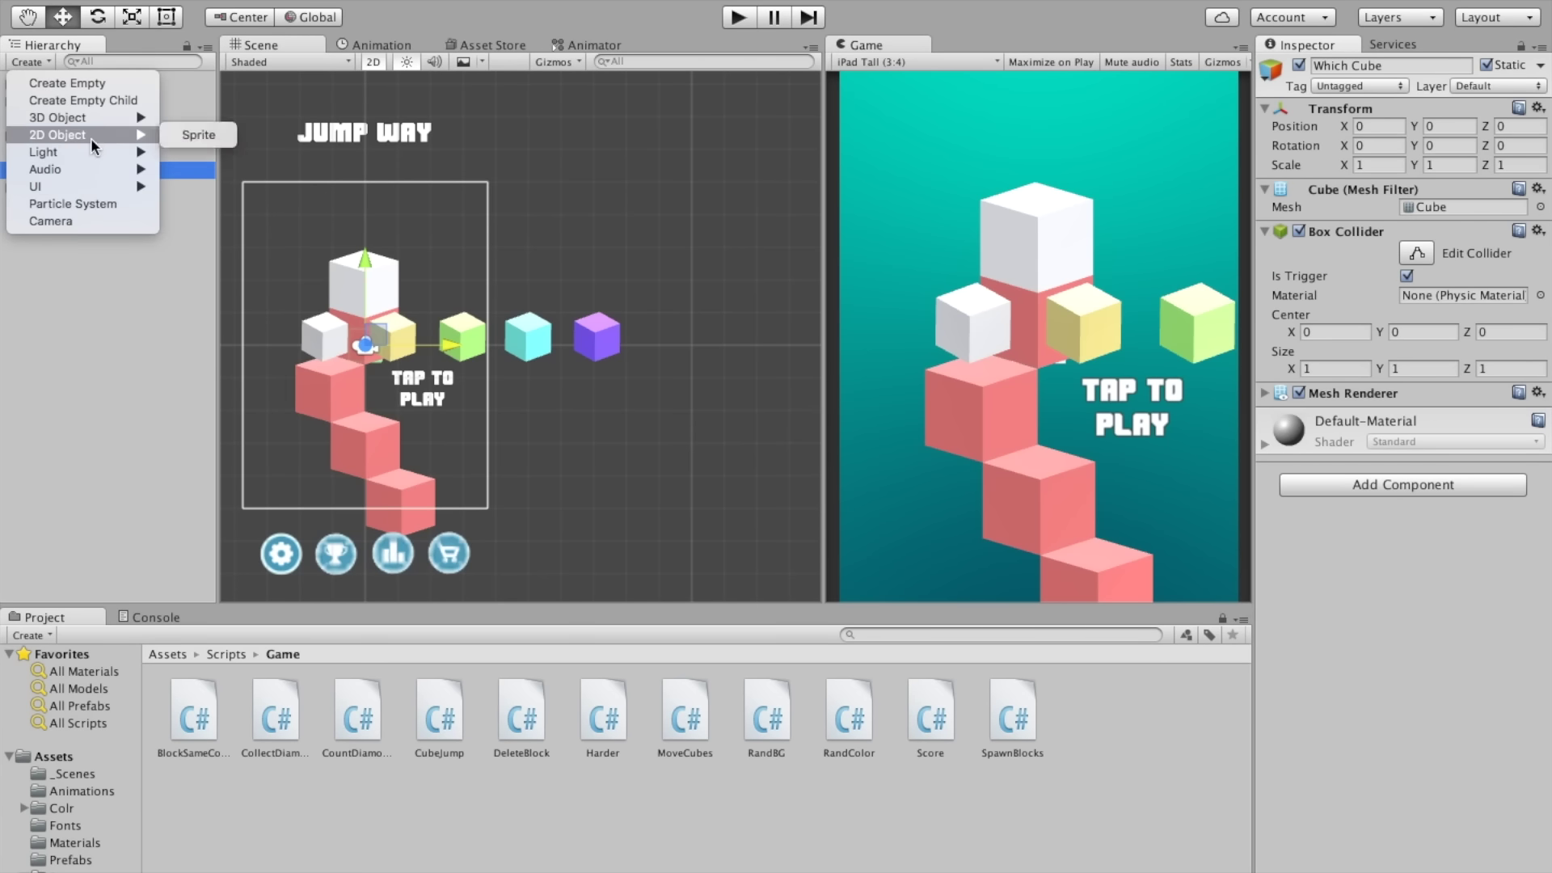
{"action": "left_click", "coordinate": [103, 83]}
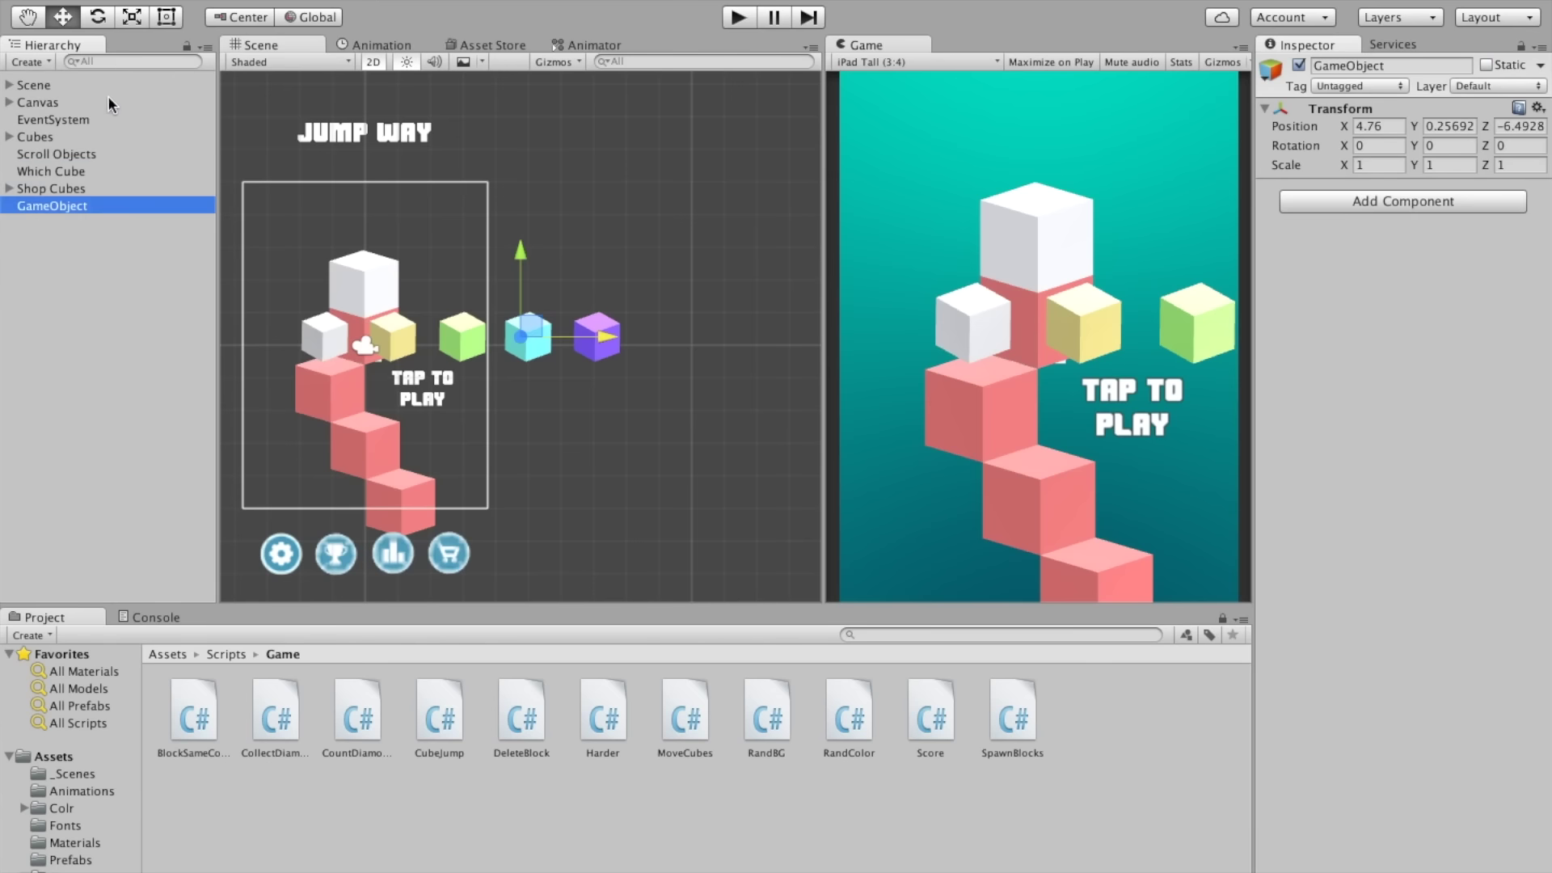
{"action": "left_click", "coordinate": [1408, 68]}
{"action": "type", "text": "Shop"}
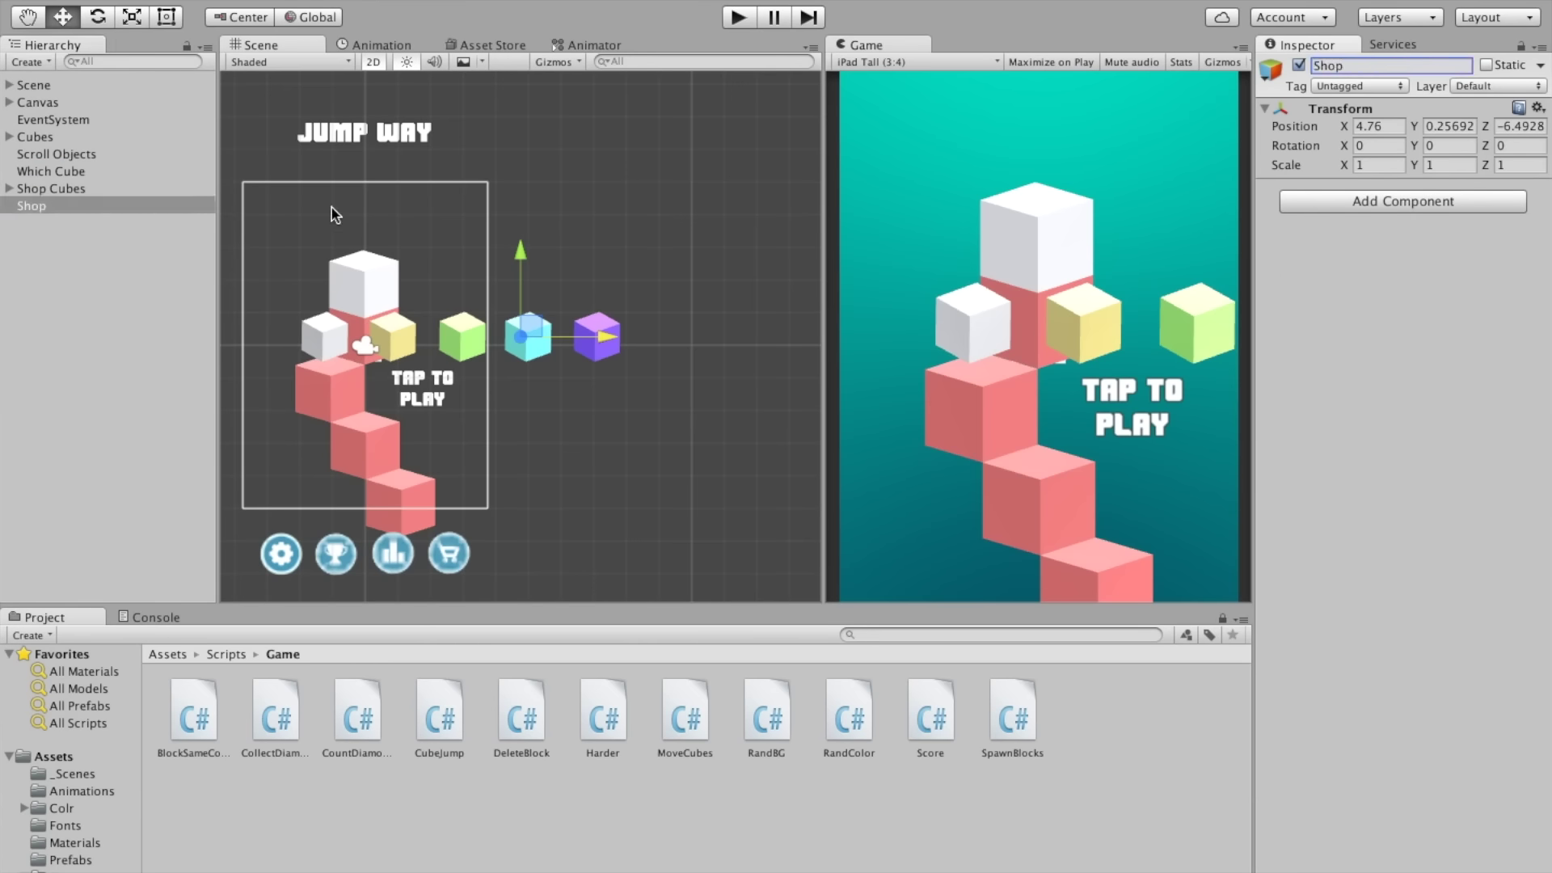
{"action": "left_click", "coordinate": [51, 189]}
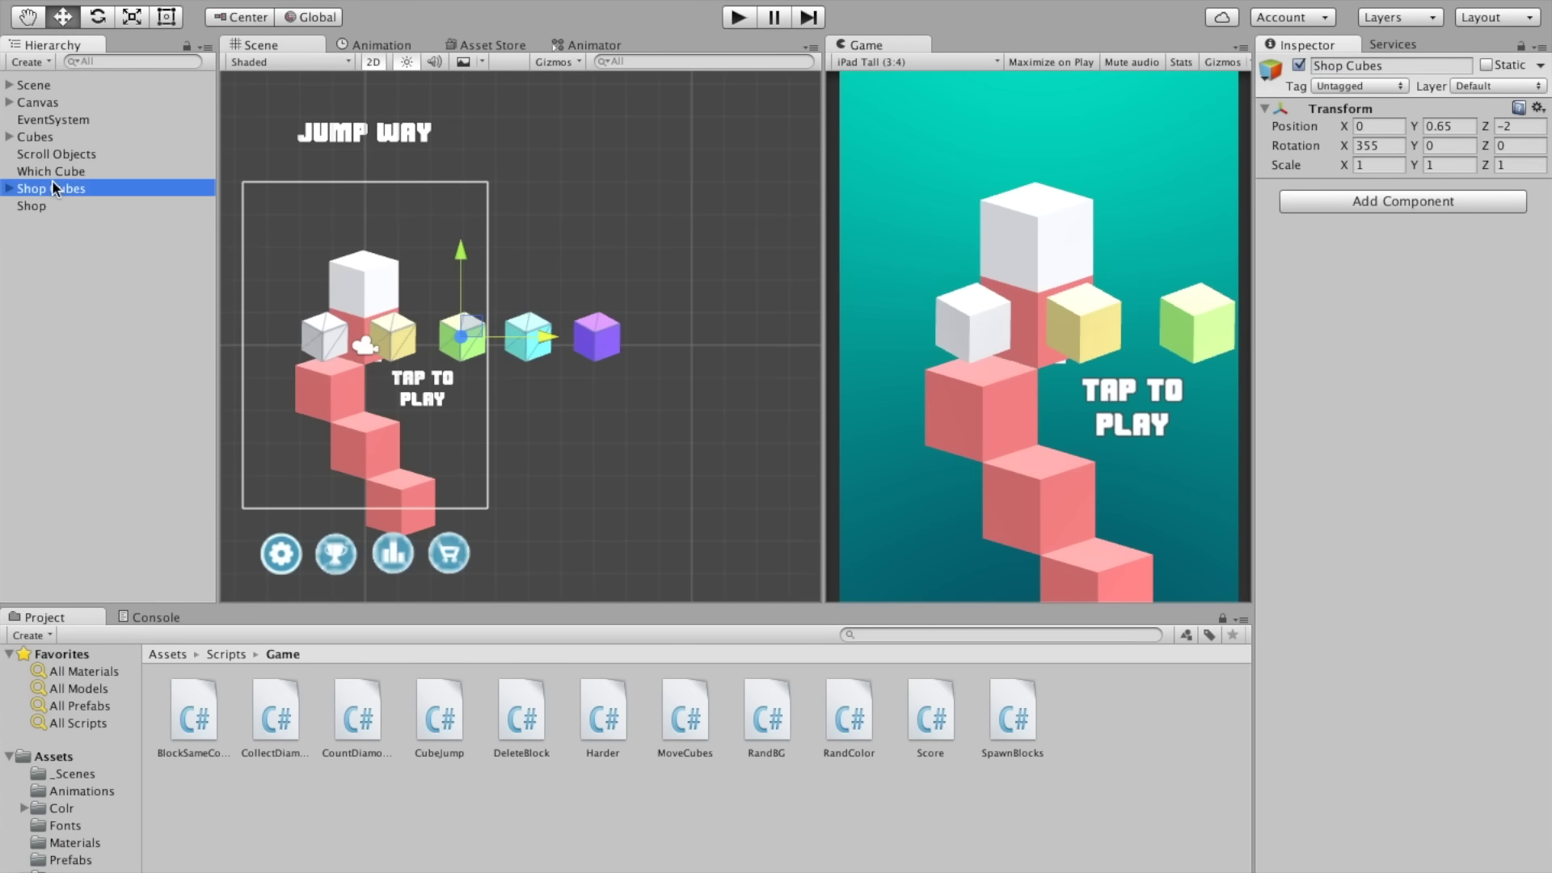
Step: Reset Shop to the origin and parent Scroll Objects, Which Cube and Shop Cubes under it
{"action": "left_click", "coordinate": [99, 207]}
{"action": "left_click", "coordinate": [1538, 107]}
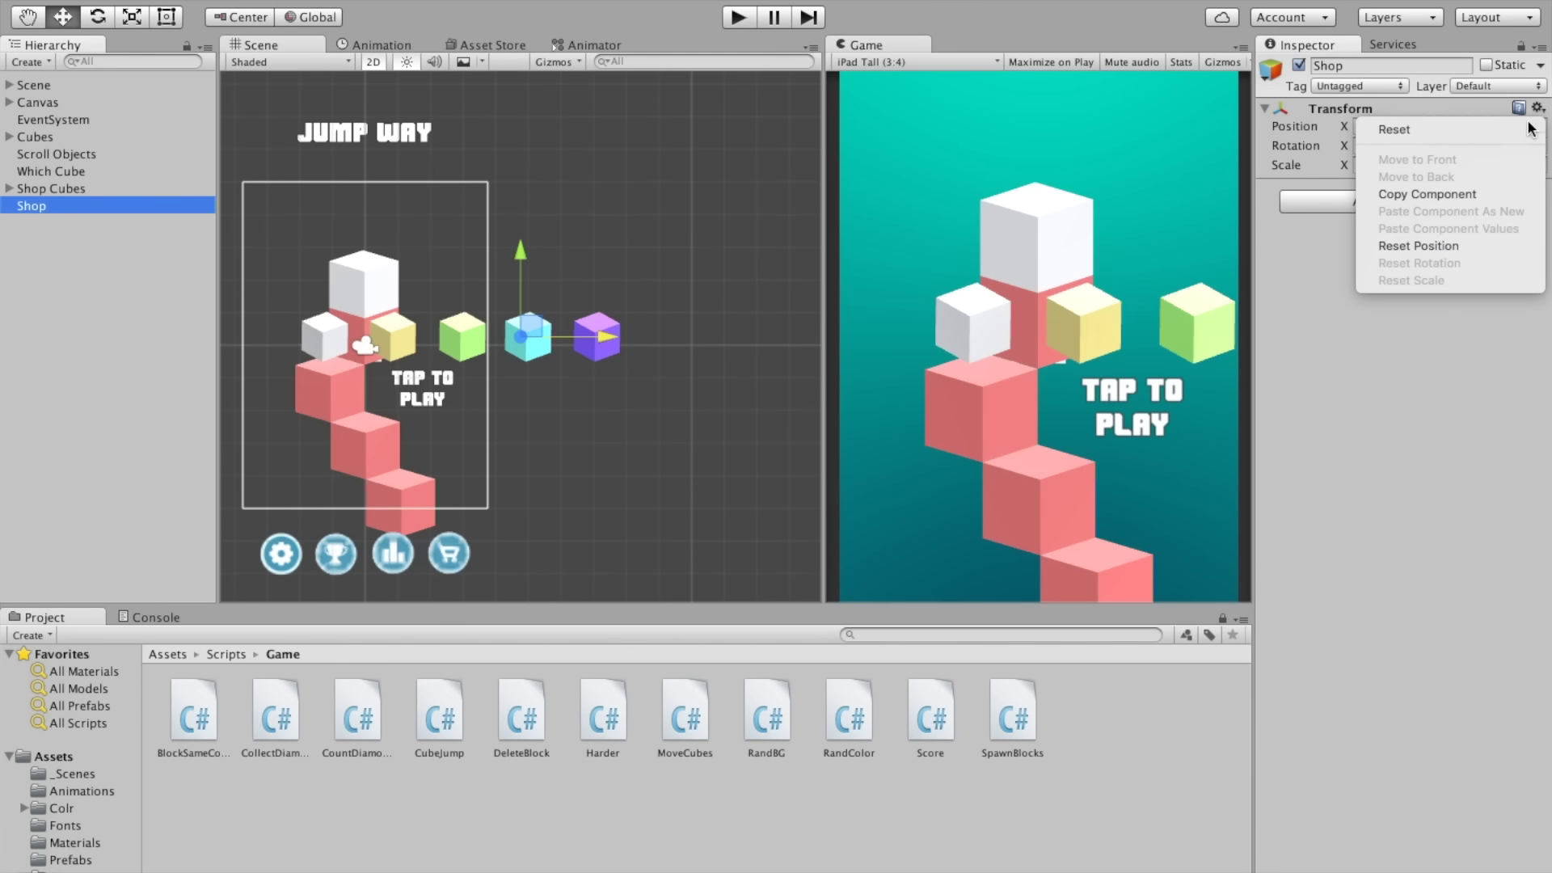
{"action": "left_click", "coordinate": [1511, 128]}
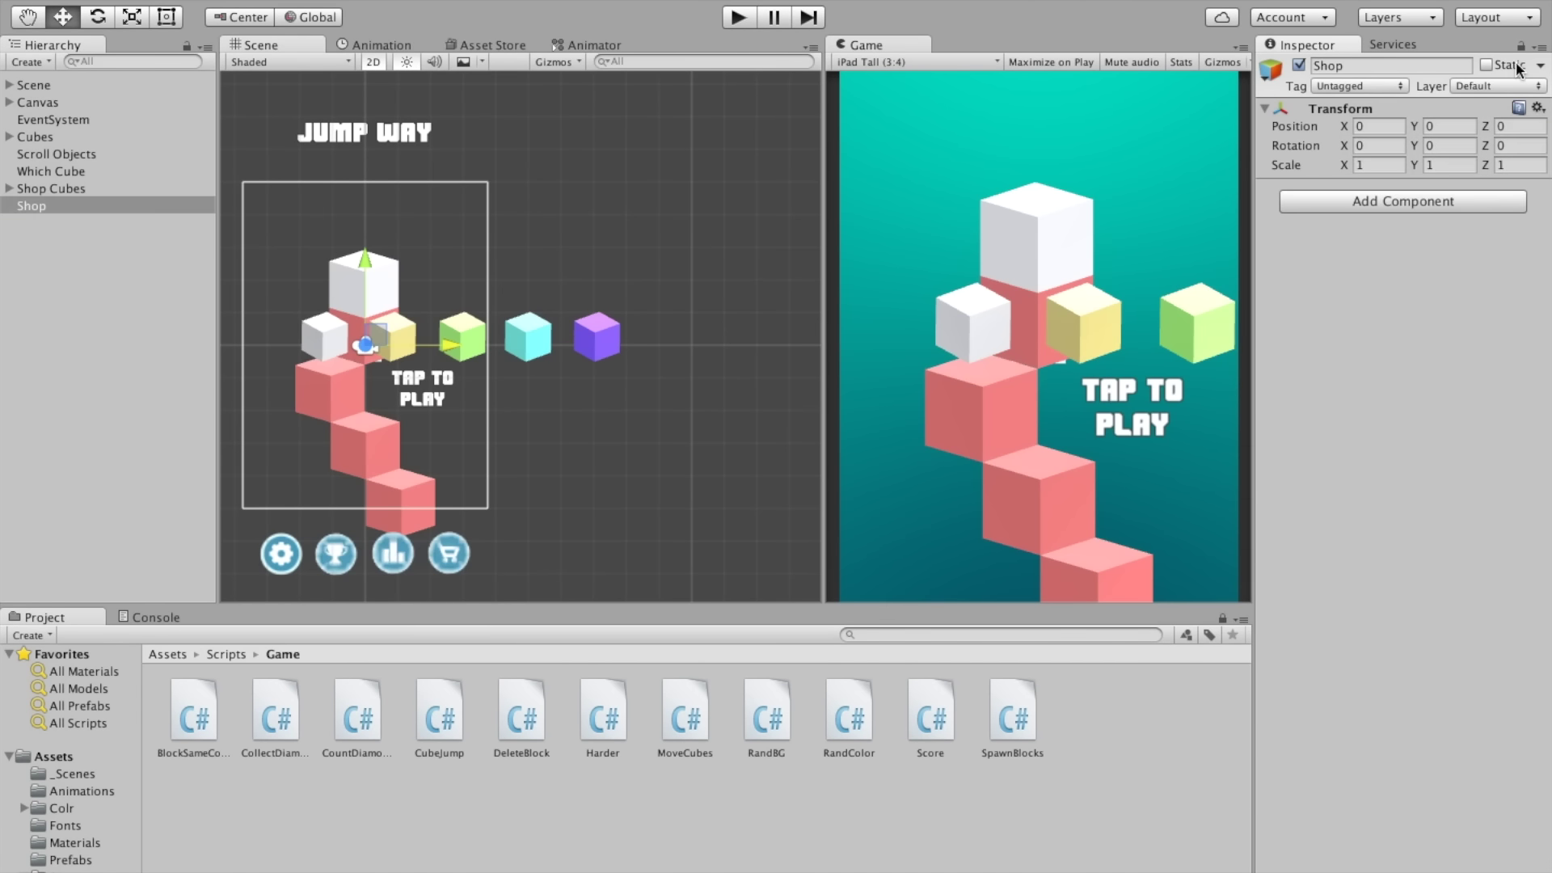
{"action": "left_click", "coordinate": [47, 194]}
{"action": "left_click", "coordinate": [46, 155], "text": "shift"}
{"action": "left_click_drag", "start_coordinate": [47, 156], "coordinate": [40, 209]}
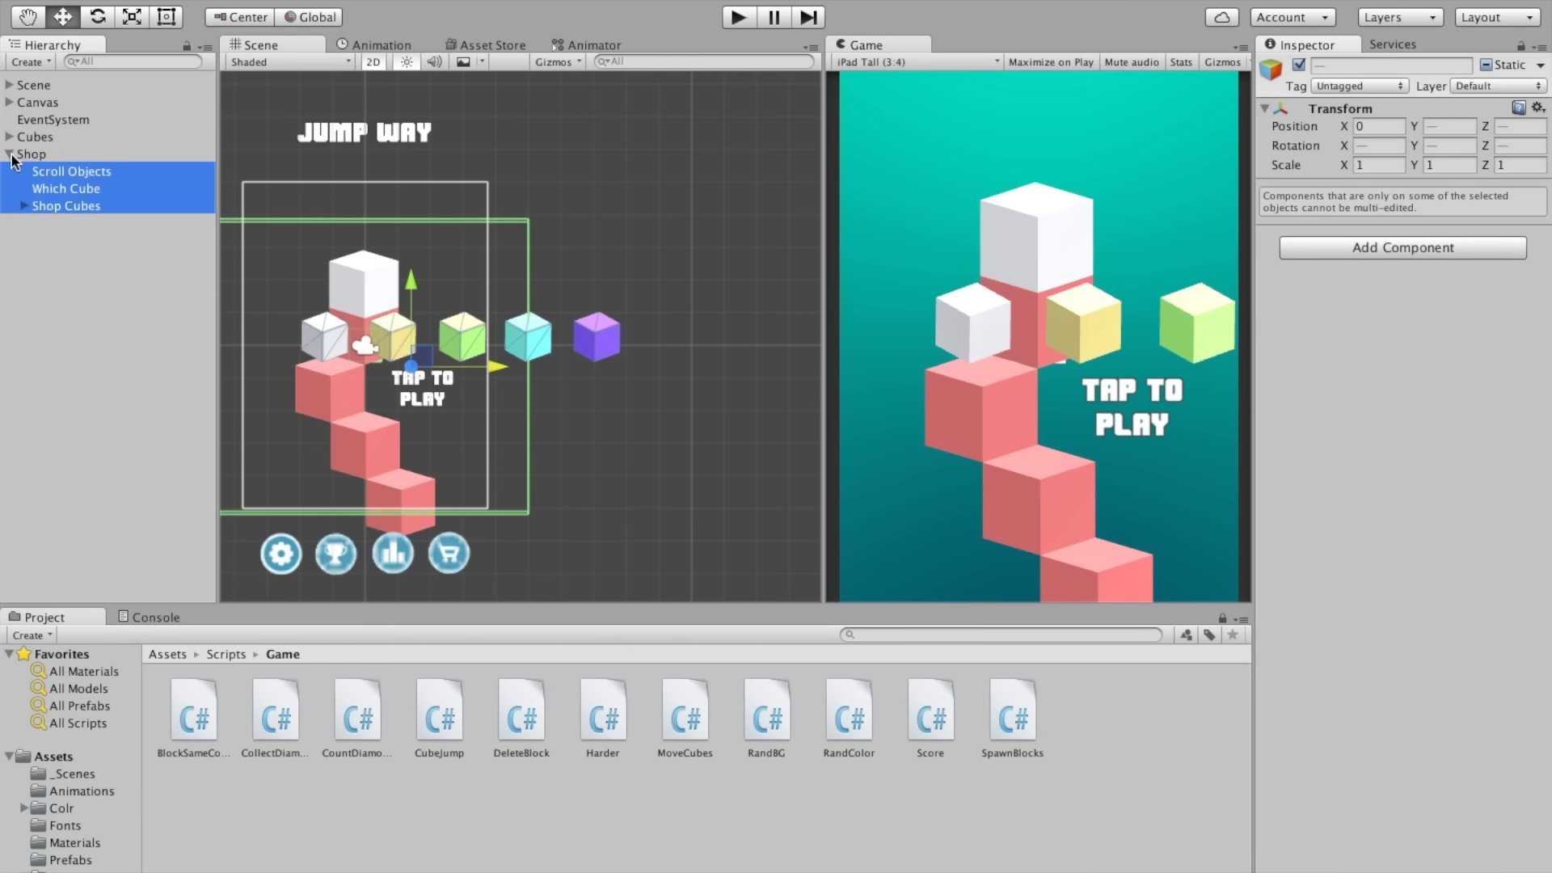
Step: In 3D view, move Which Cube onto the leftmost shop cube at X -1.39, Z -7.24
{"action": "left_click", "coordinate": [88, 189]}
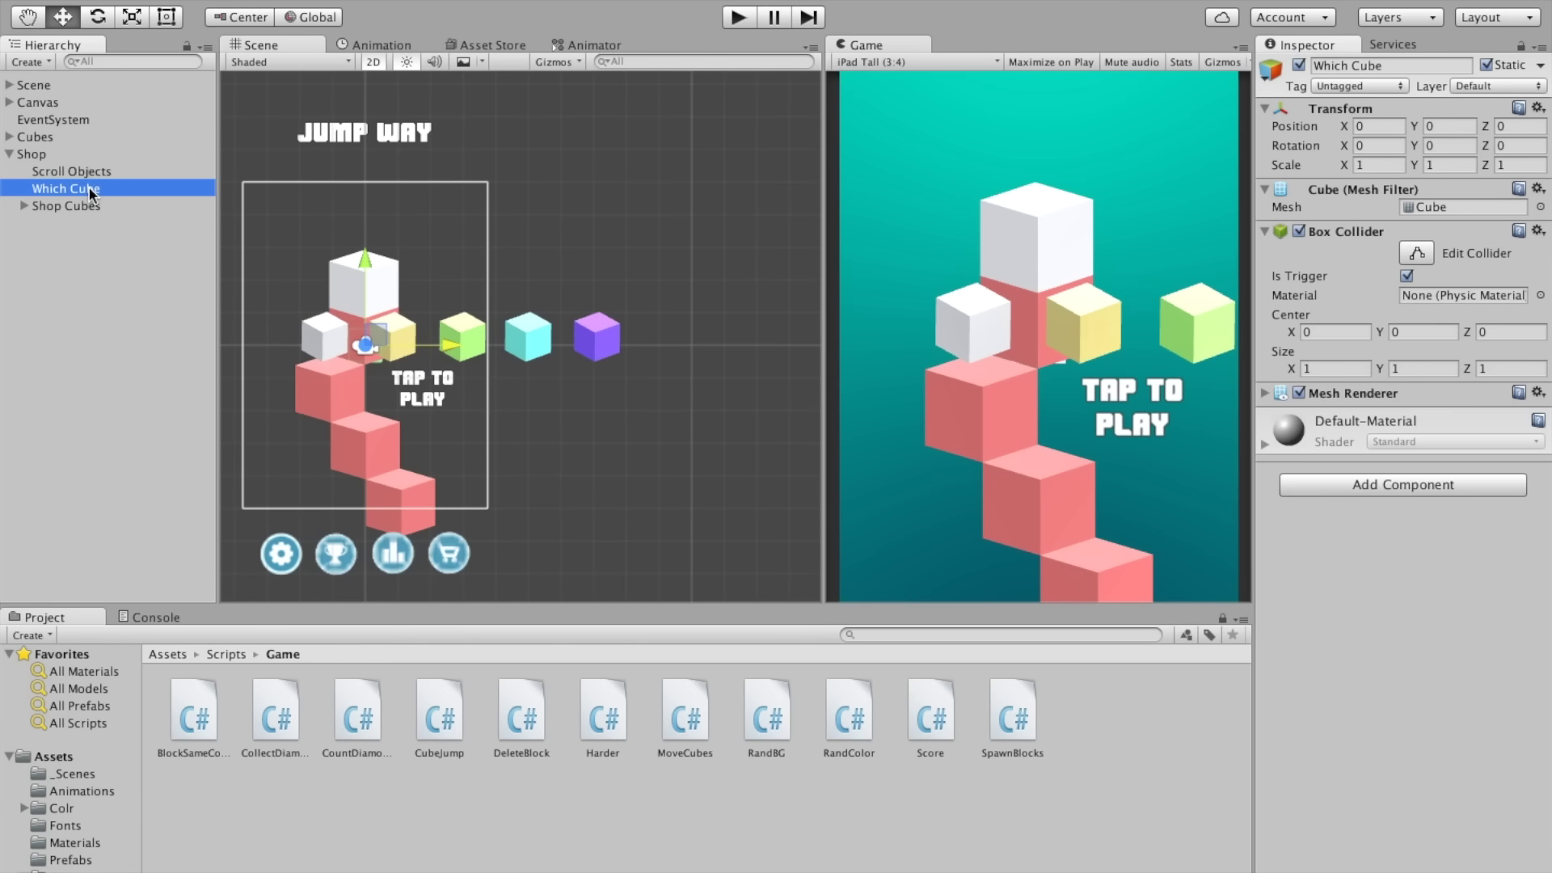
{"action": "left_click", "coordinate": [373, 45]}
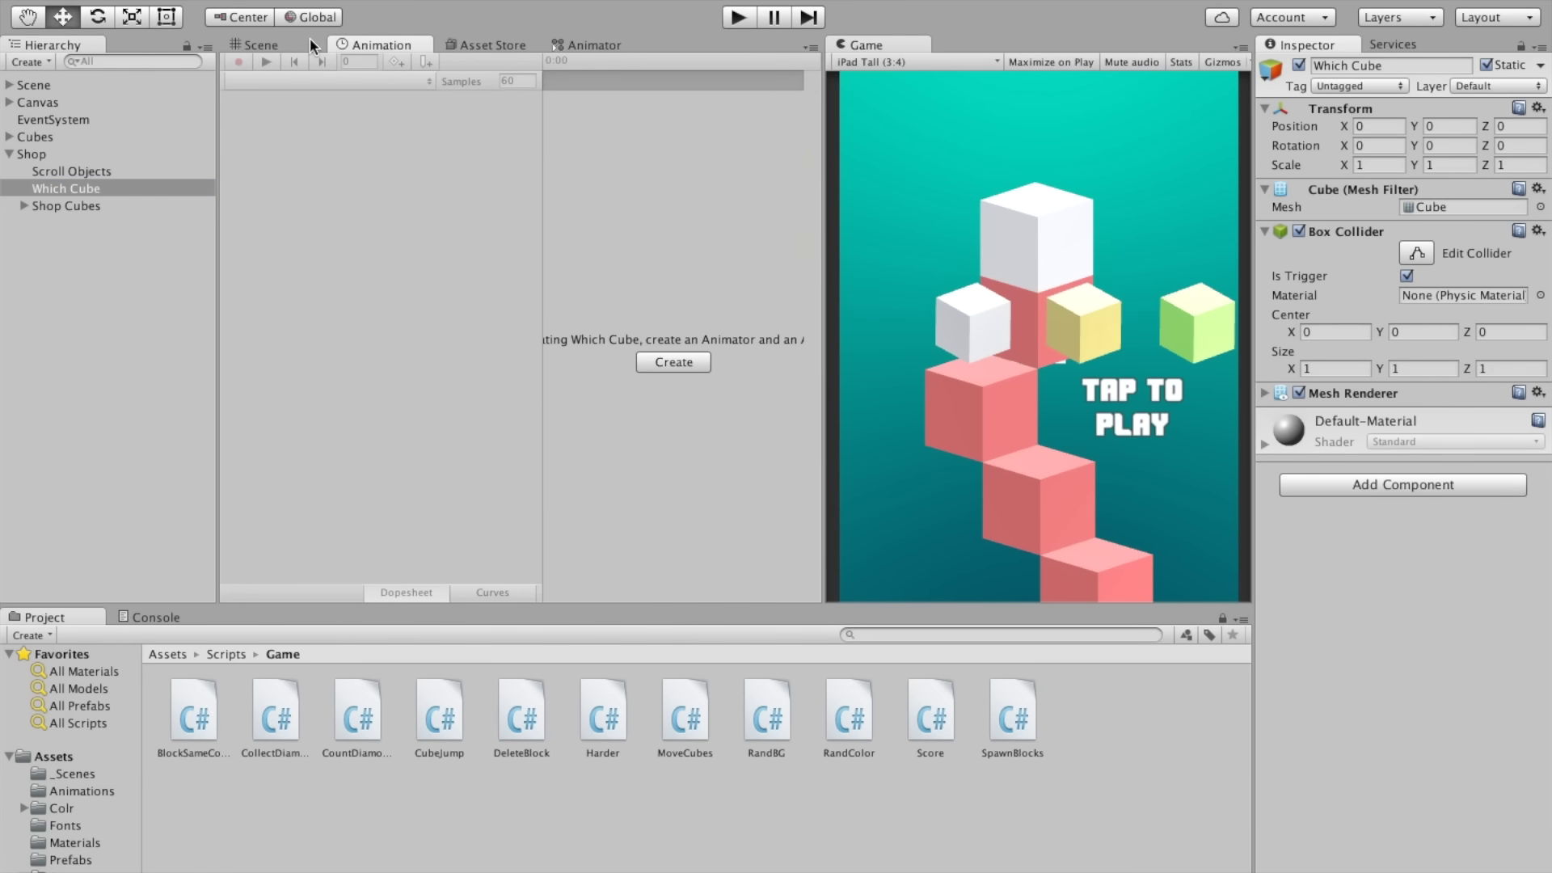
{"action": "left_click", "coordinate": [258, 44]}
{"action": "left_click", "coordinate": [373, 61]}
{"action": "key", "text": "f"}
{"action": "left_click_drag", "start_coordinate": [487, 356], "coordinate": [379, 374], "text": "alt"}
{"action": "mouse_move", "coordinate": [590, 327]}
{"action": "left_mouse_down"}
{"action": "mouse_move", "coordinate": [377, 347]}
{"action": "mouse_move", "coordinate": [708, 473]}
{"action": "mouse_move", "coordinate": [548, 477]}
{"action": "left_mouse_up"}
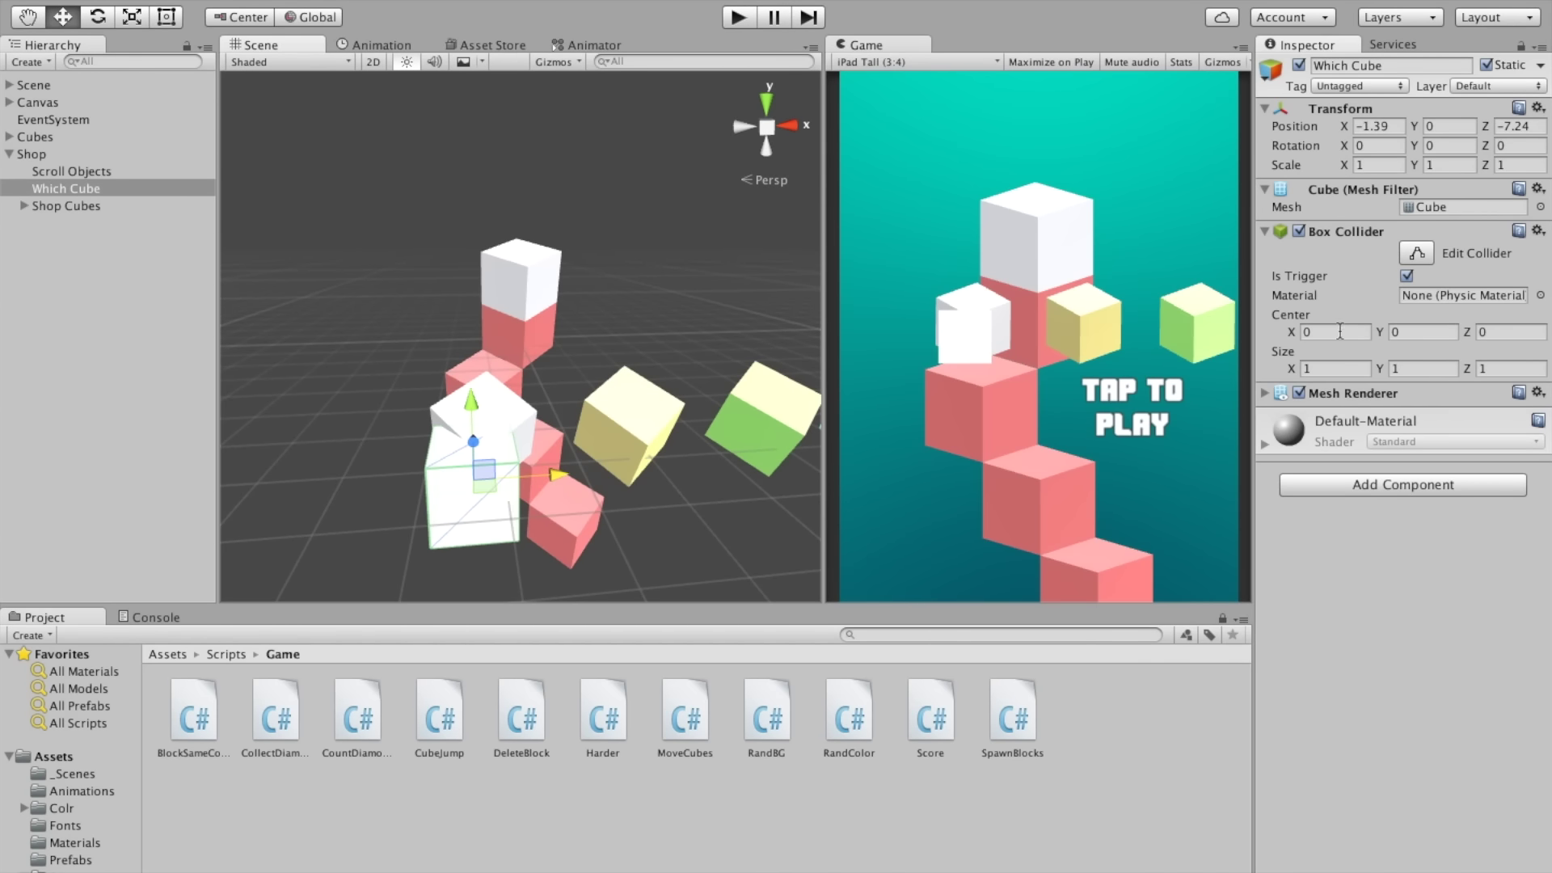
Step: Size Which Cube's Box Collider to 1.91 by 1.71 and remove its Mesh Renderer
{"action": "left_click", "coordinate": [1220, 63]}
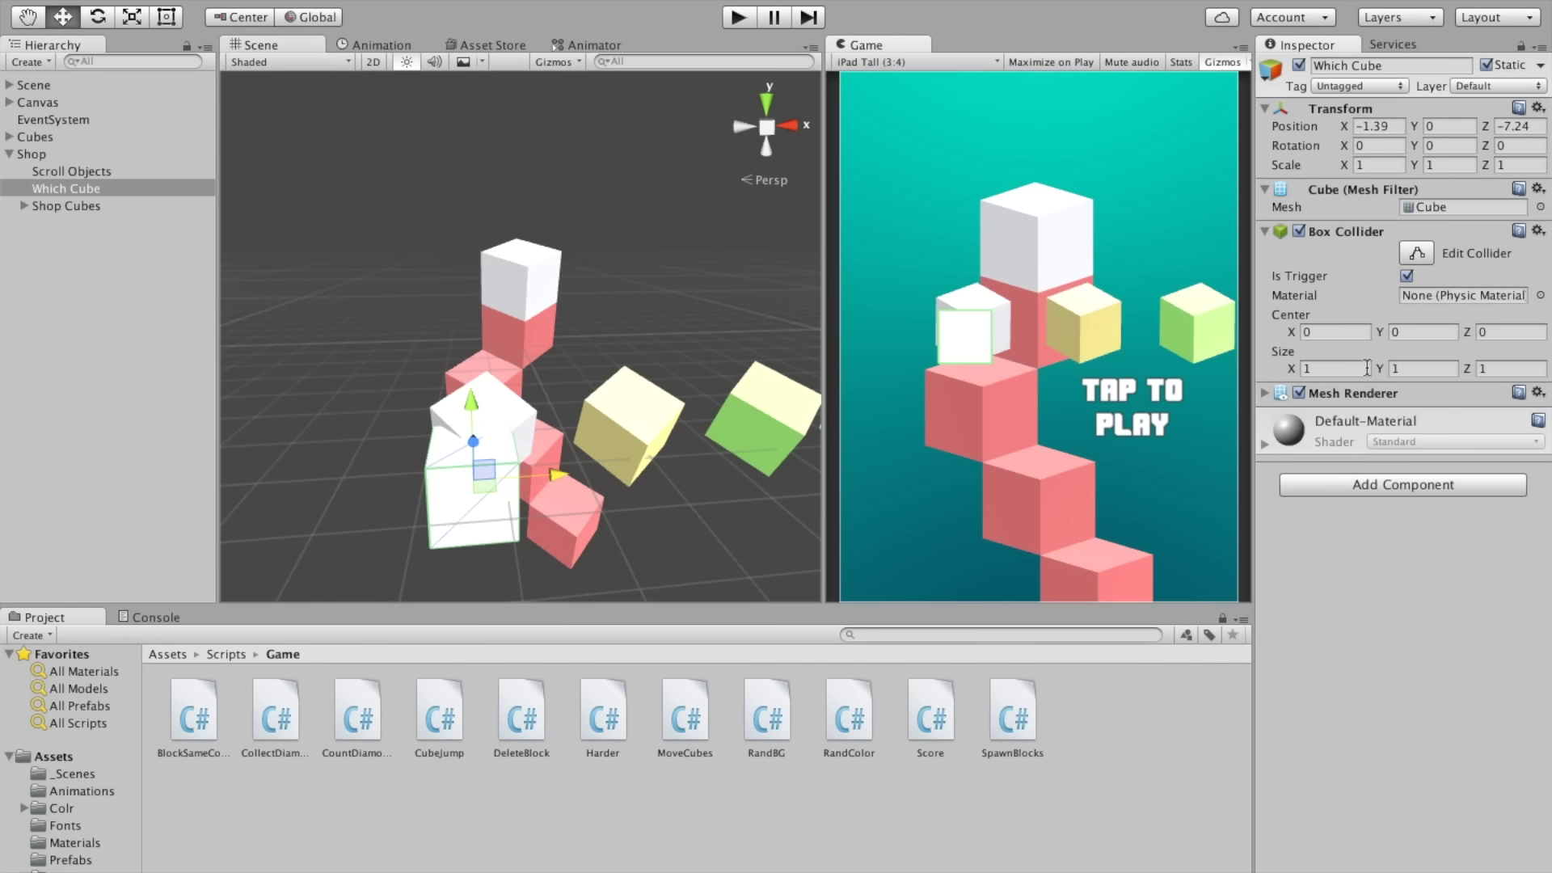
{"action": "left_click_drag", "start_coordinate": [1295, 370], "coordinate": [1338, 371]}
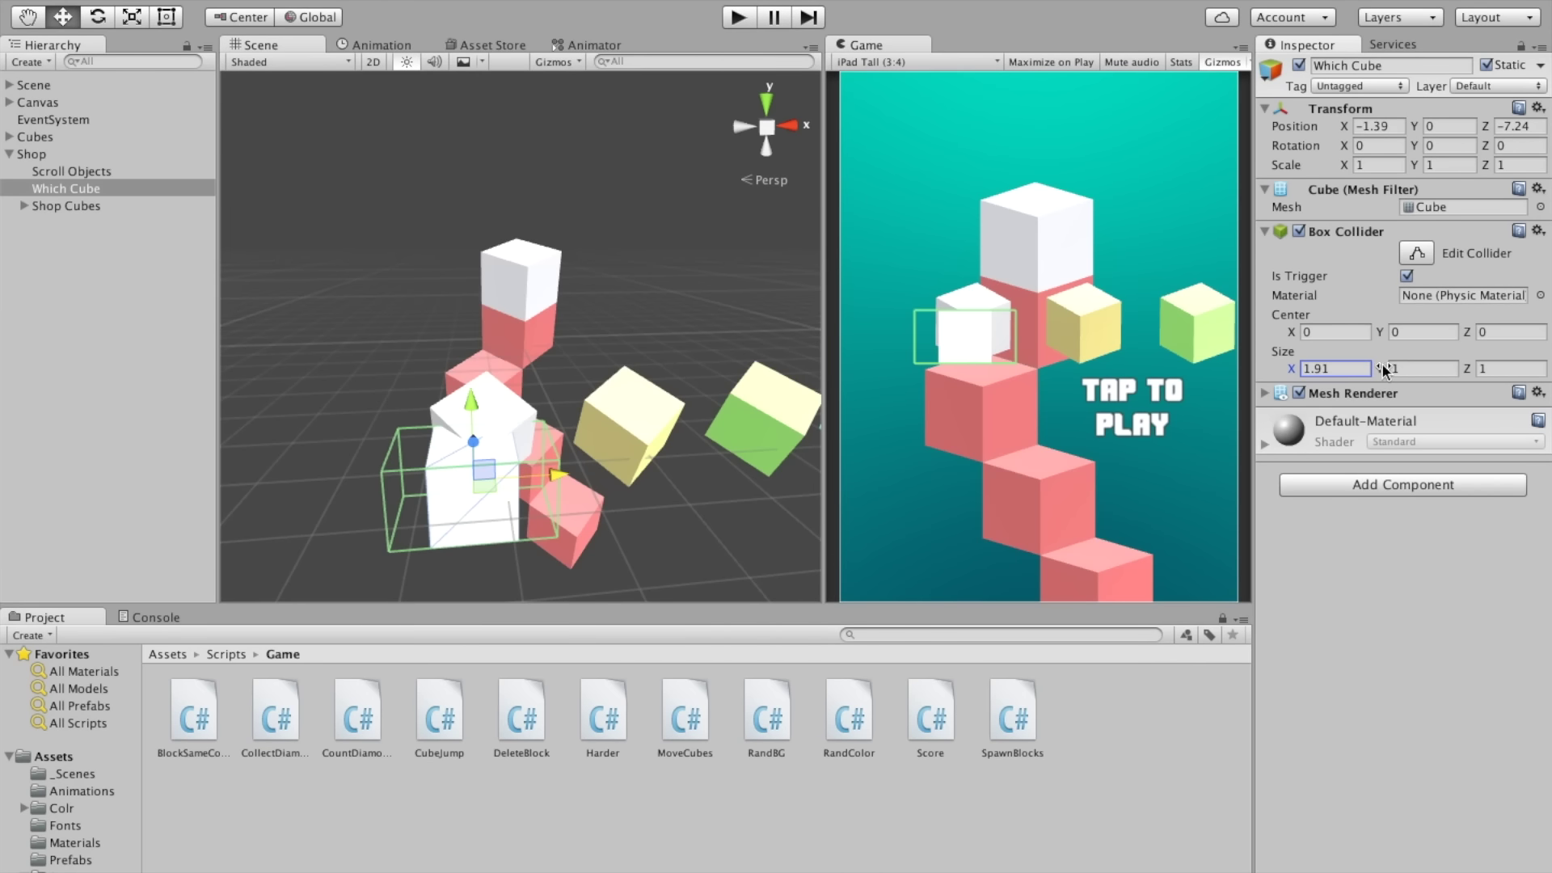
{"action": "left_click_drag", "start_coordinate": [1380, 369], "coordinate": [1416, 375]}
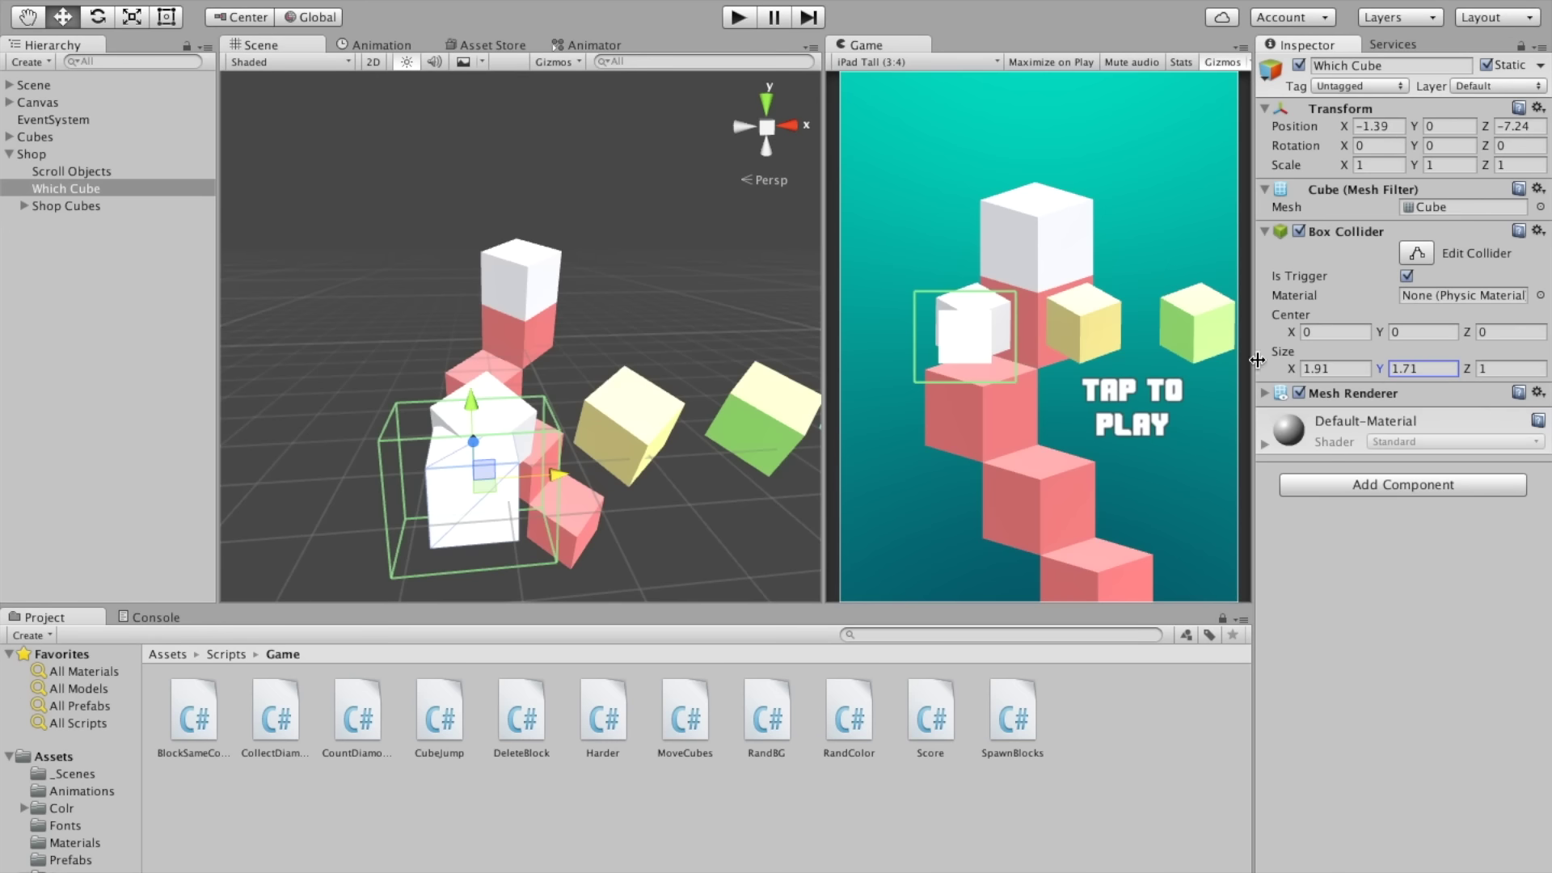
{"action": "left_click", "coordinate": [1540, 393]}
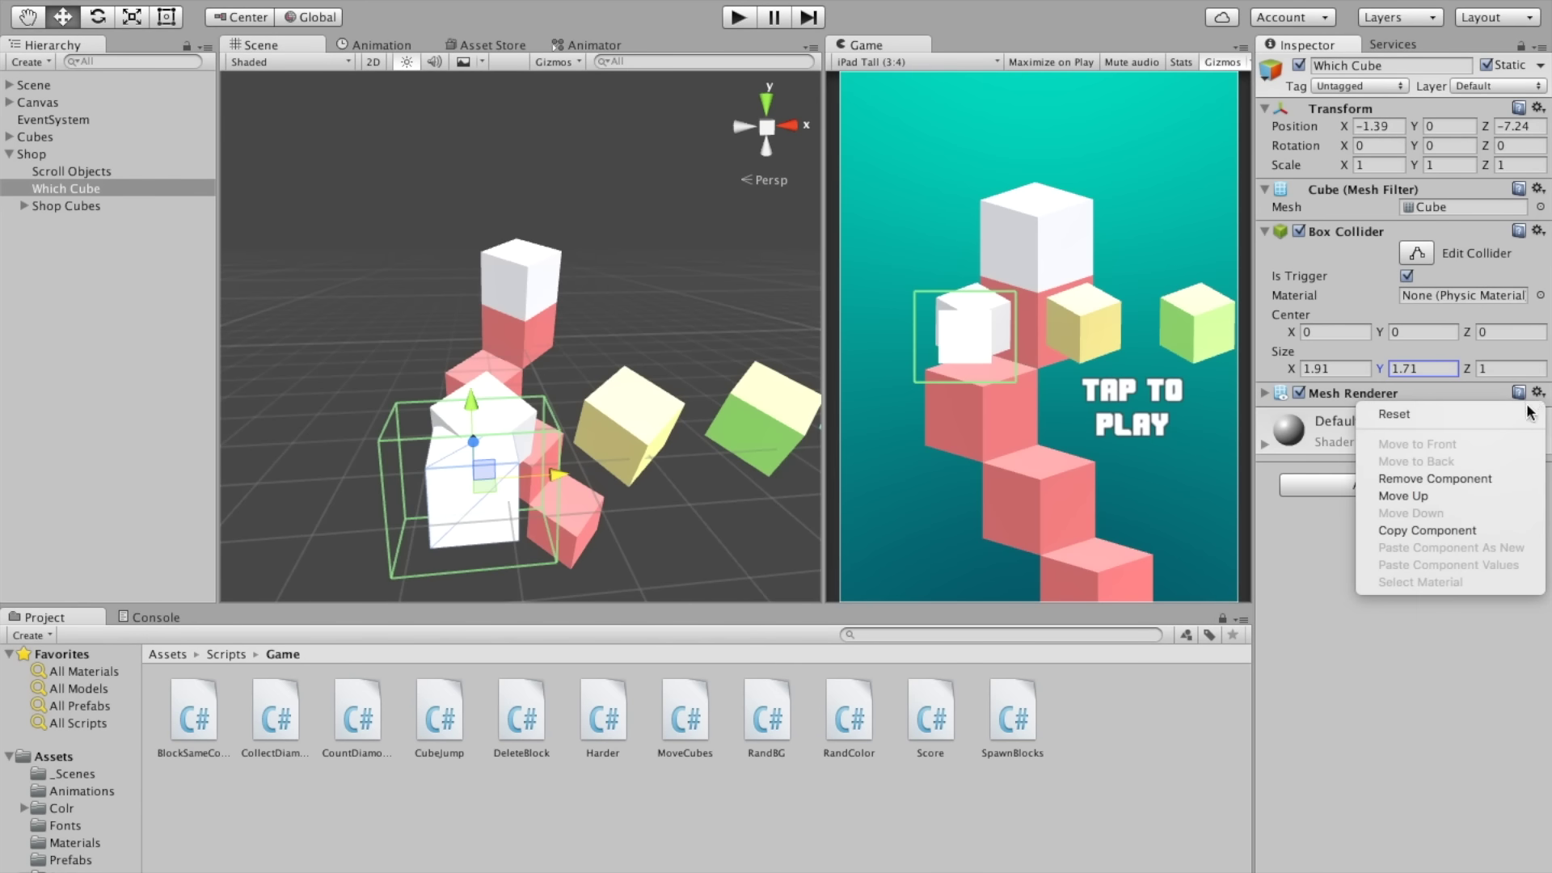
{"action": "left_click", "coordinate": [1505, 467]}
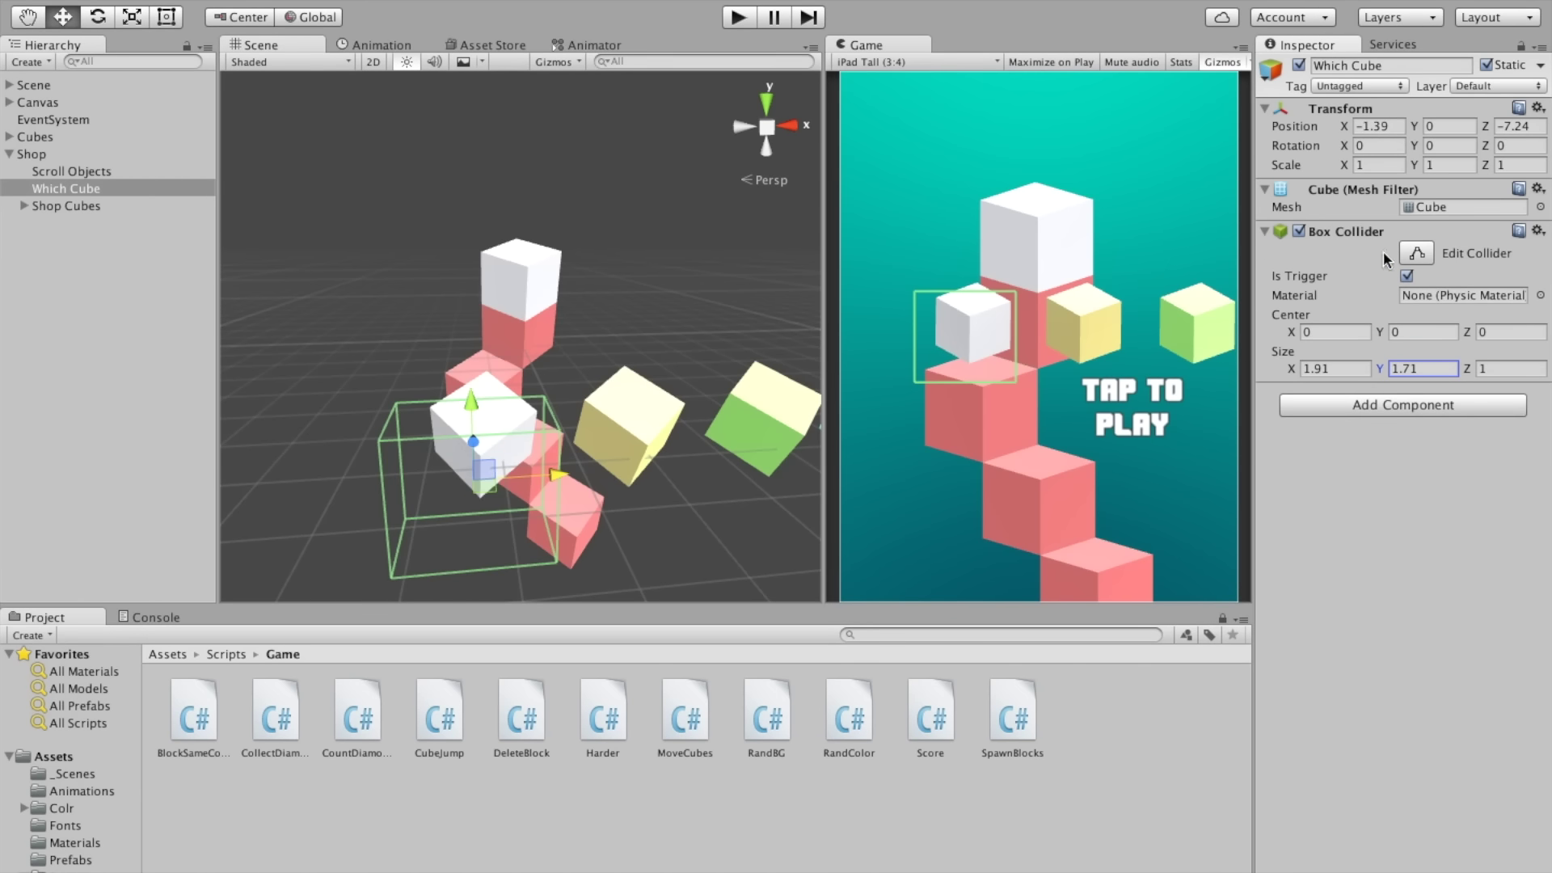
Step: Raise Which Cube to Y 0.22 and shift it along Z to -6.53
{"action": "left_click", "coordinate": [1431, 127]}
{"action": "type", "text": "0.19"}
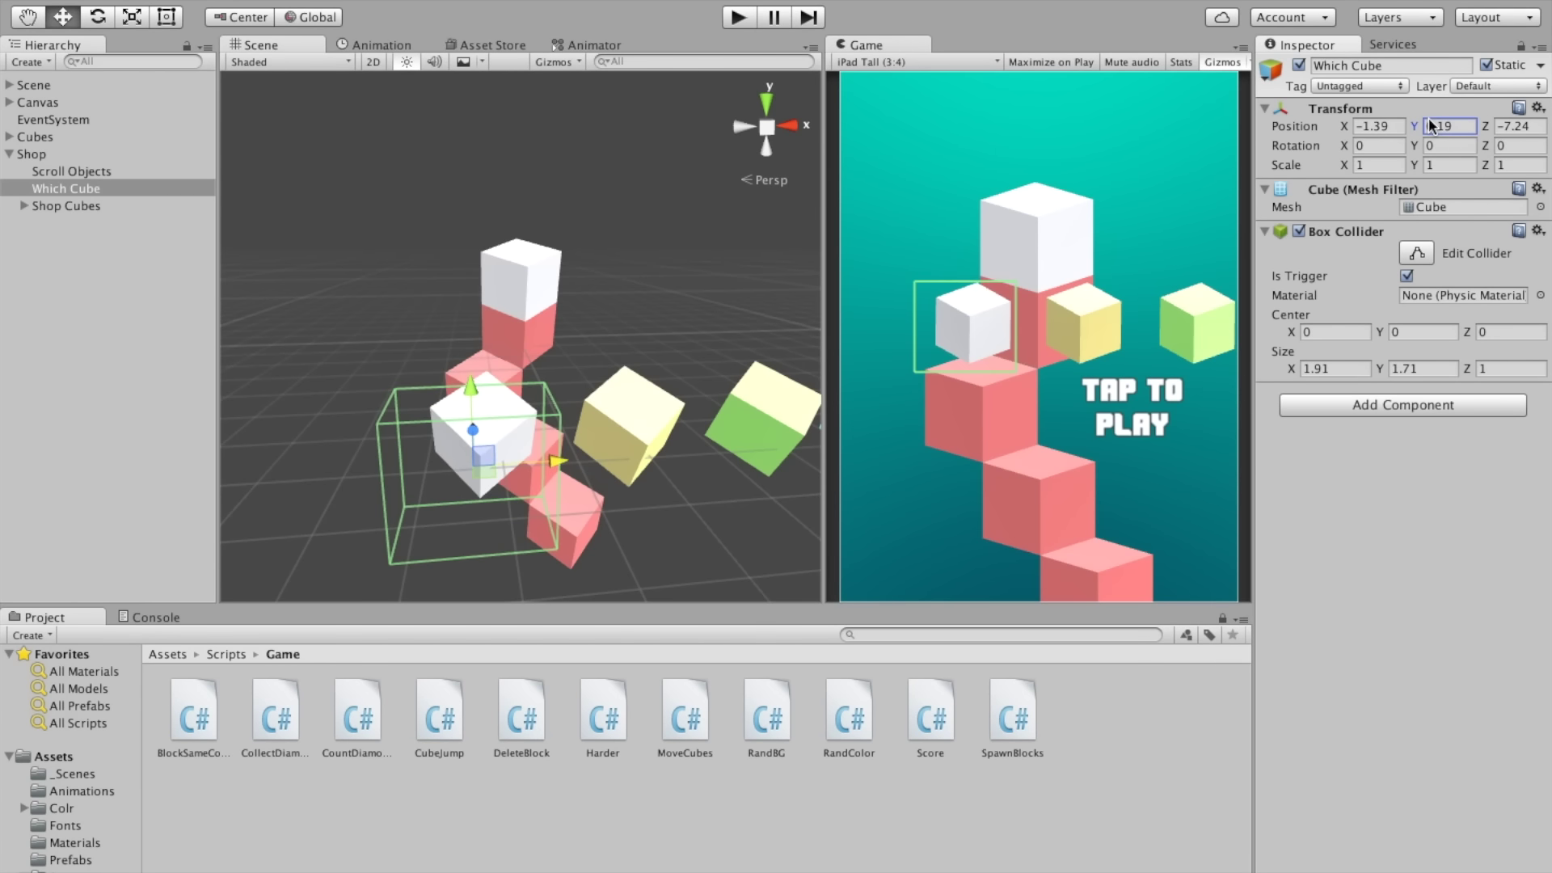
{"action": "key", "text": "BackSpace"}
{"action": "key", "text": "BackSpace"}
{"action": "type", "text": "22"}
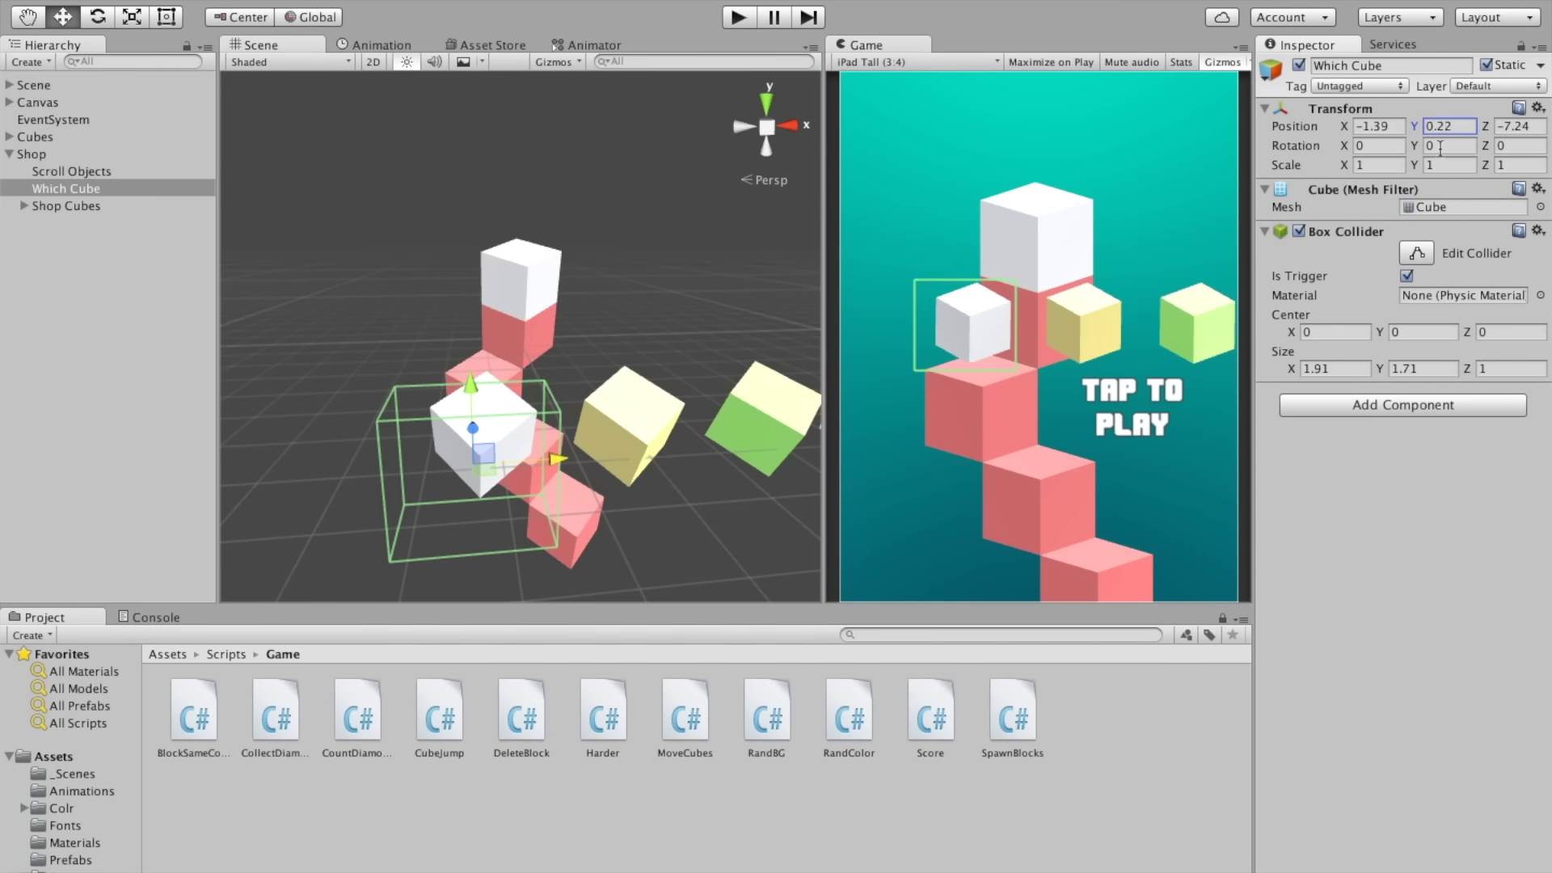
{"action": "left_click_drag", "start_coordinate": [545, 414], "coordinate": [469, 439], "text": "alt"}
{"action": "left_click_drag", "start_coordinate": [295, 392], "coordinate": [291, 396]}
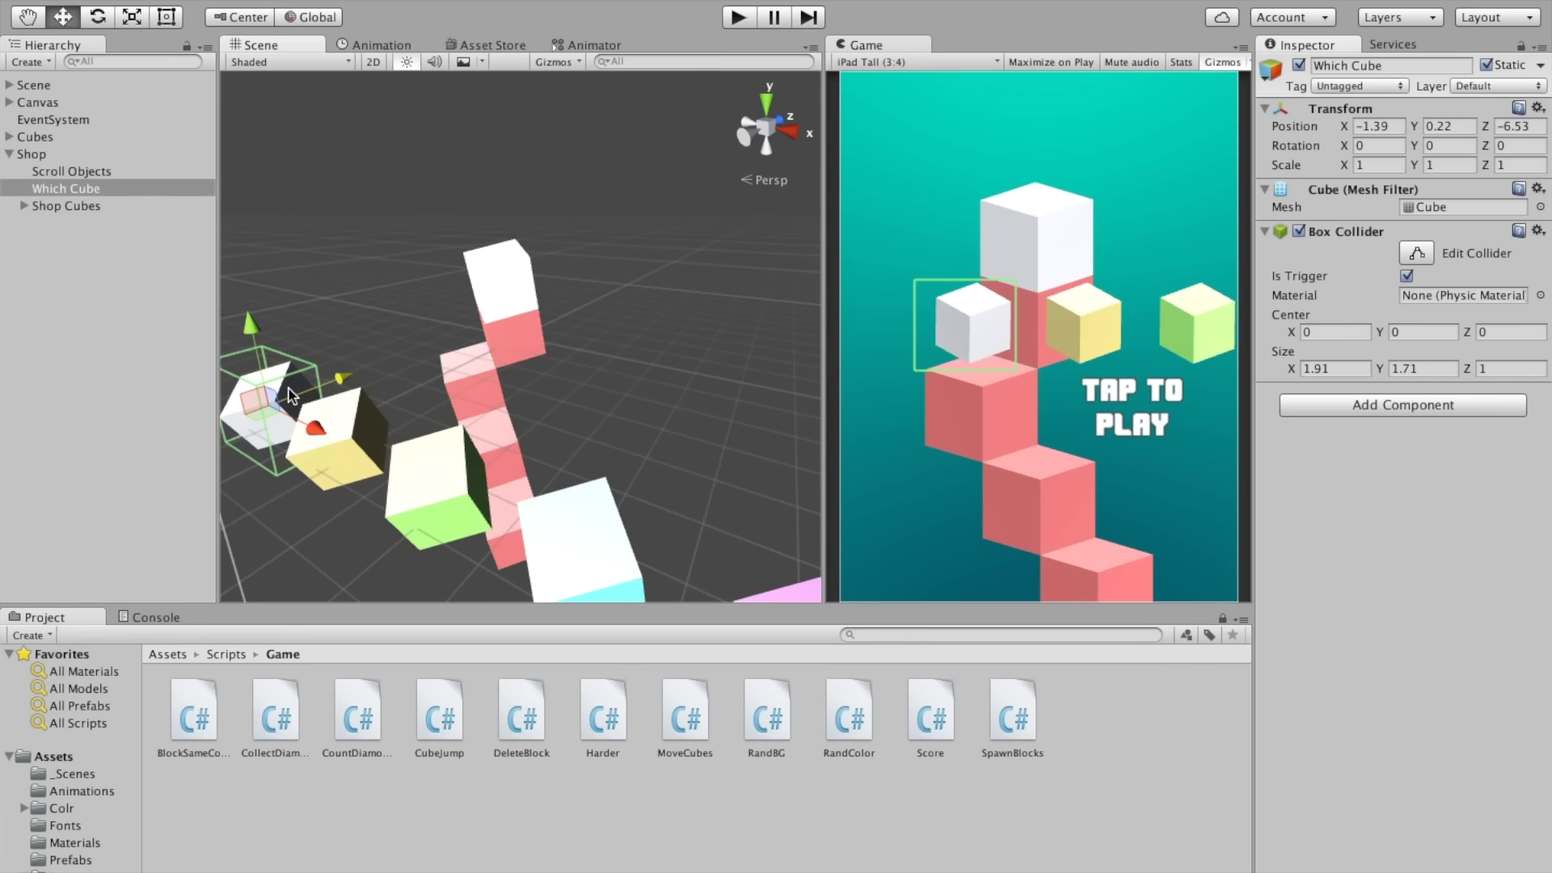
{"action": "key", "text": "f"}
{"action": "left_click_drag", "start_coordinate": [289, 396], "coordinate": [329, 440], "text": "alt"}
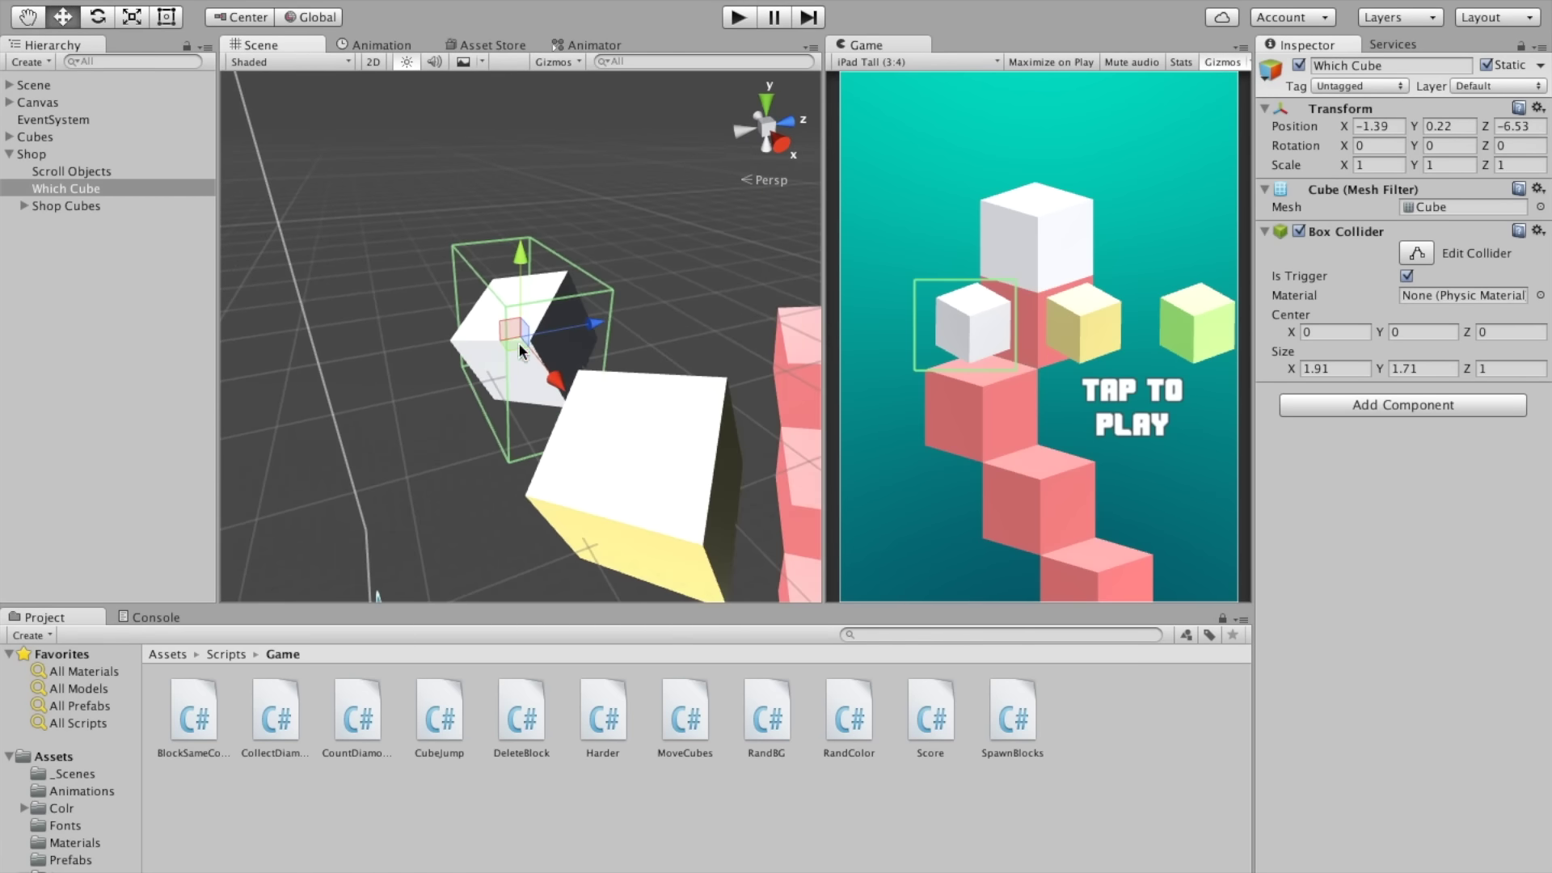
{"action": "left_click_drag", "start_coordinate": [516, 343], "coordinate": [566, 388], "text": "alt"}
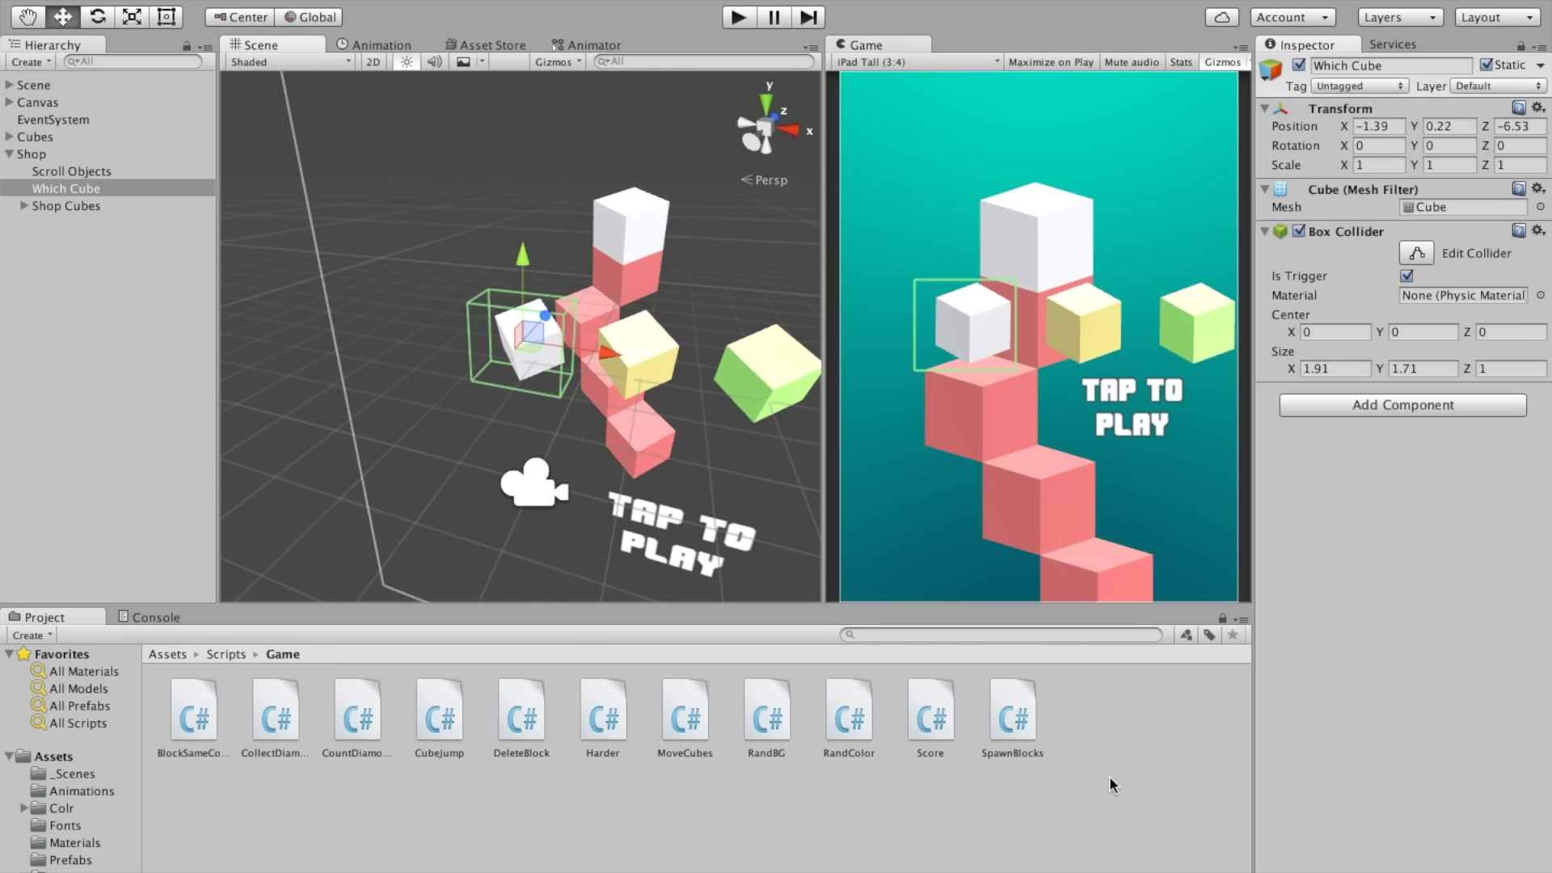
Step: Create a C# script named SelectCube in Assets/Scripts/Game and open it in MonoDevelop
{"action": "right_click", "coordinate": [1129, 750]}
{"action": "mouse_move", "coordinate": [1239, 585]}
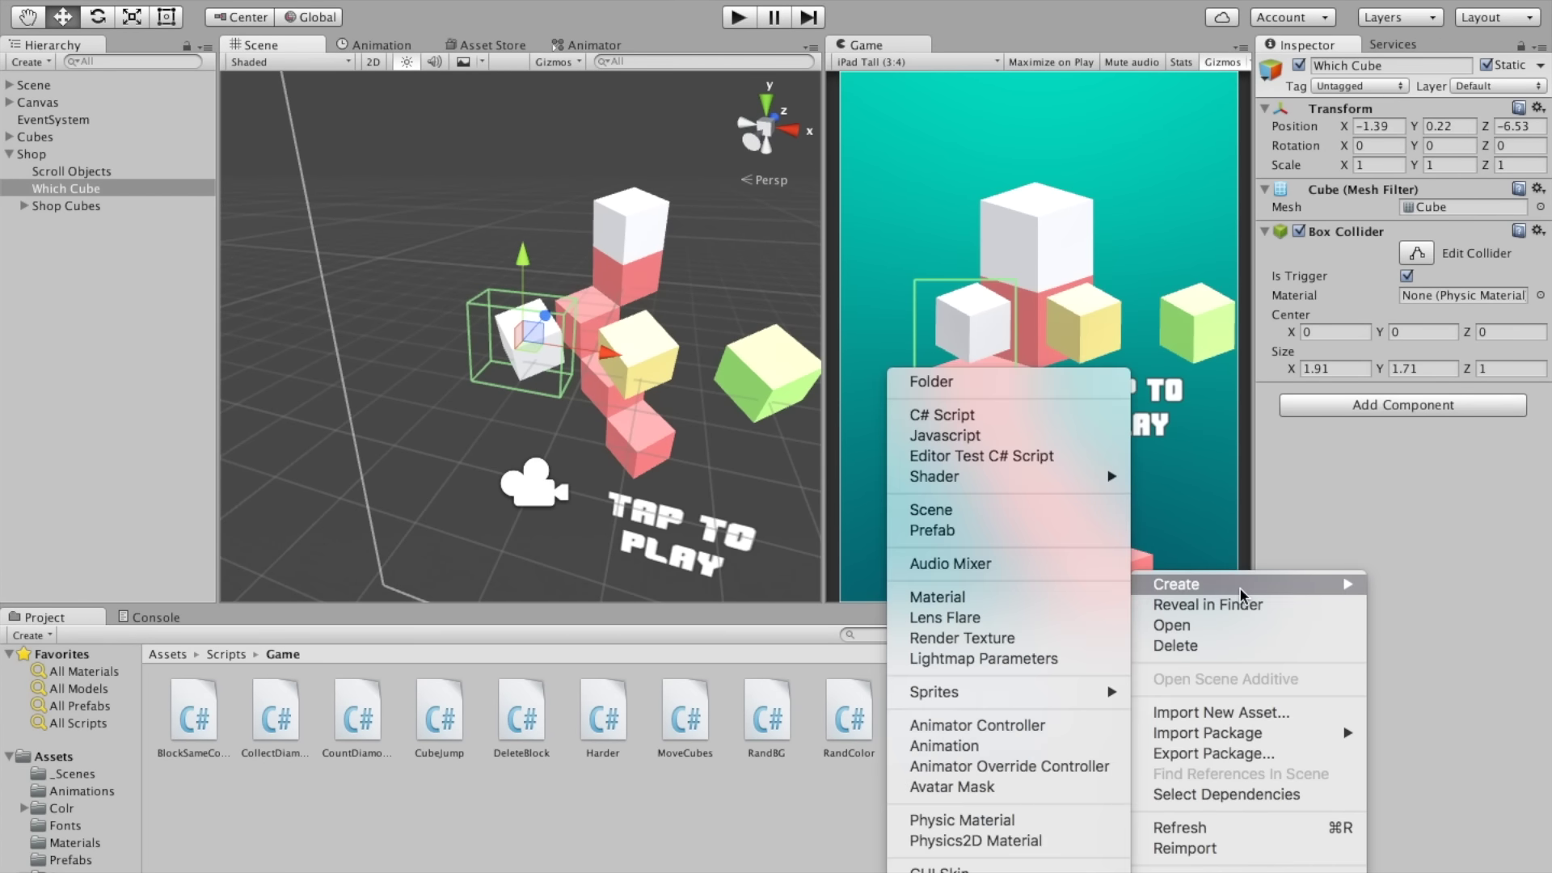
{"action": "left_click", "coordinate": [1041, 414]}
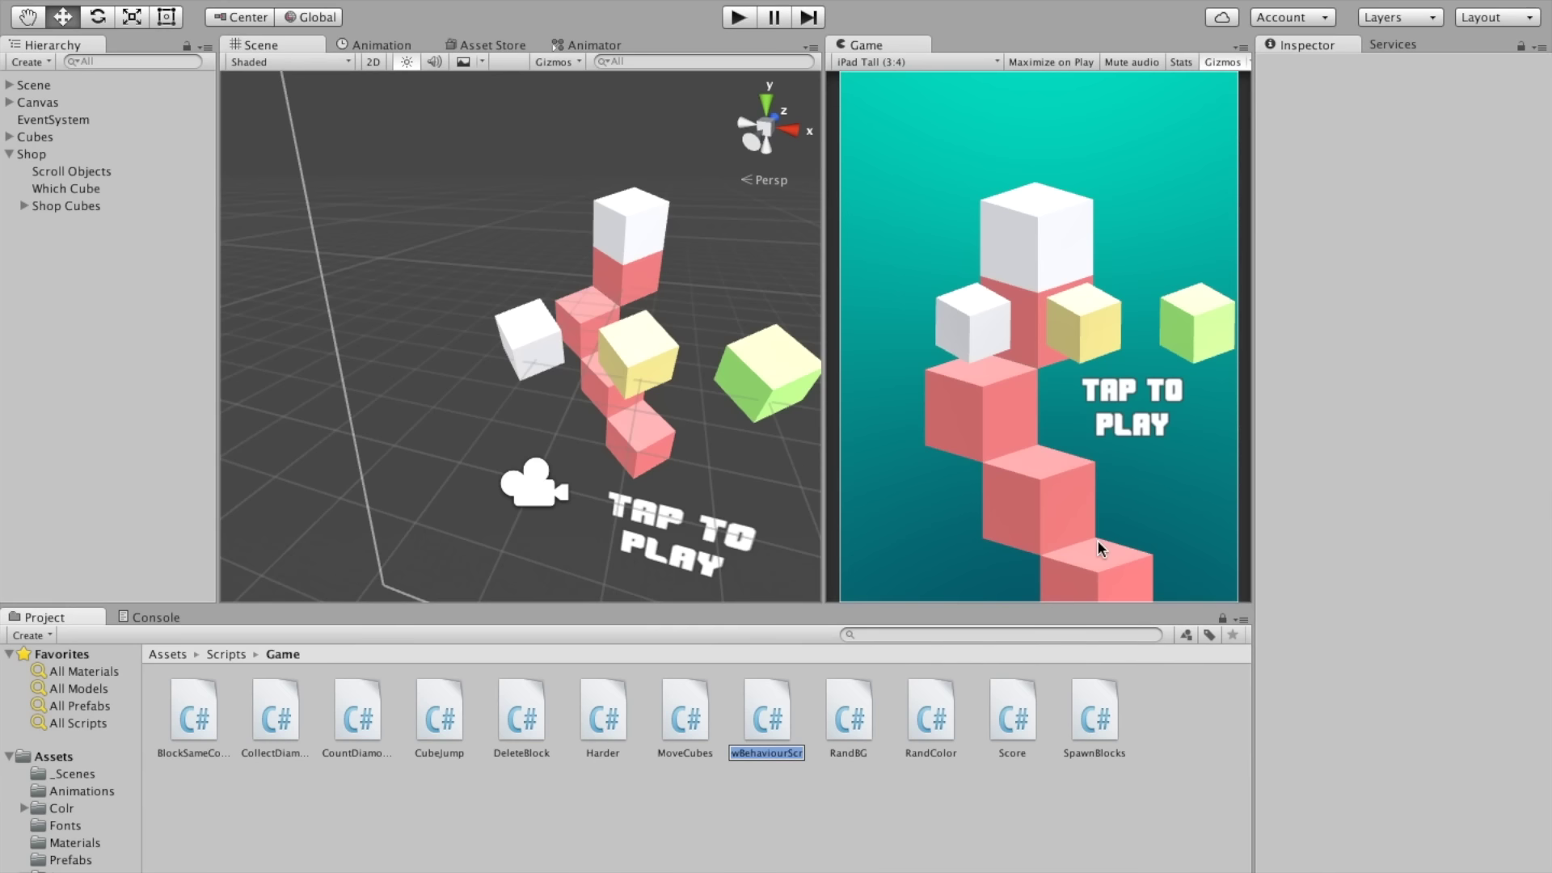
{"action": "type", "text": "C"}
{"action": "key", "text": "BackSpace"}
{"action": "key", "text": "BackSpace"}
{"action": "type", "text": "ube"}
{"action": "key", "text": "Return"}
{"action": "double_click", "coordinate": [999, 716]}
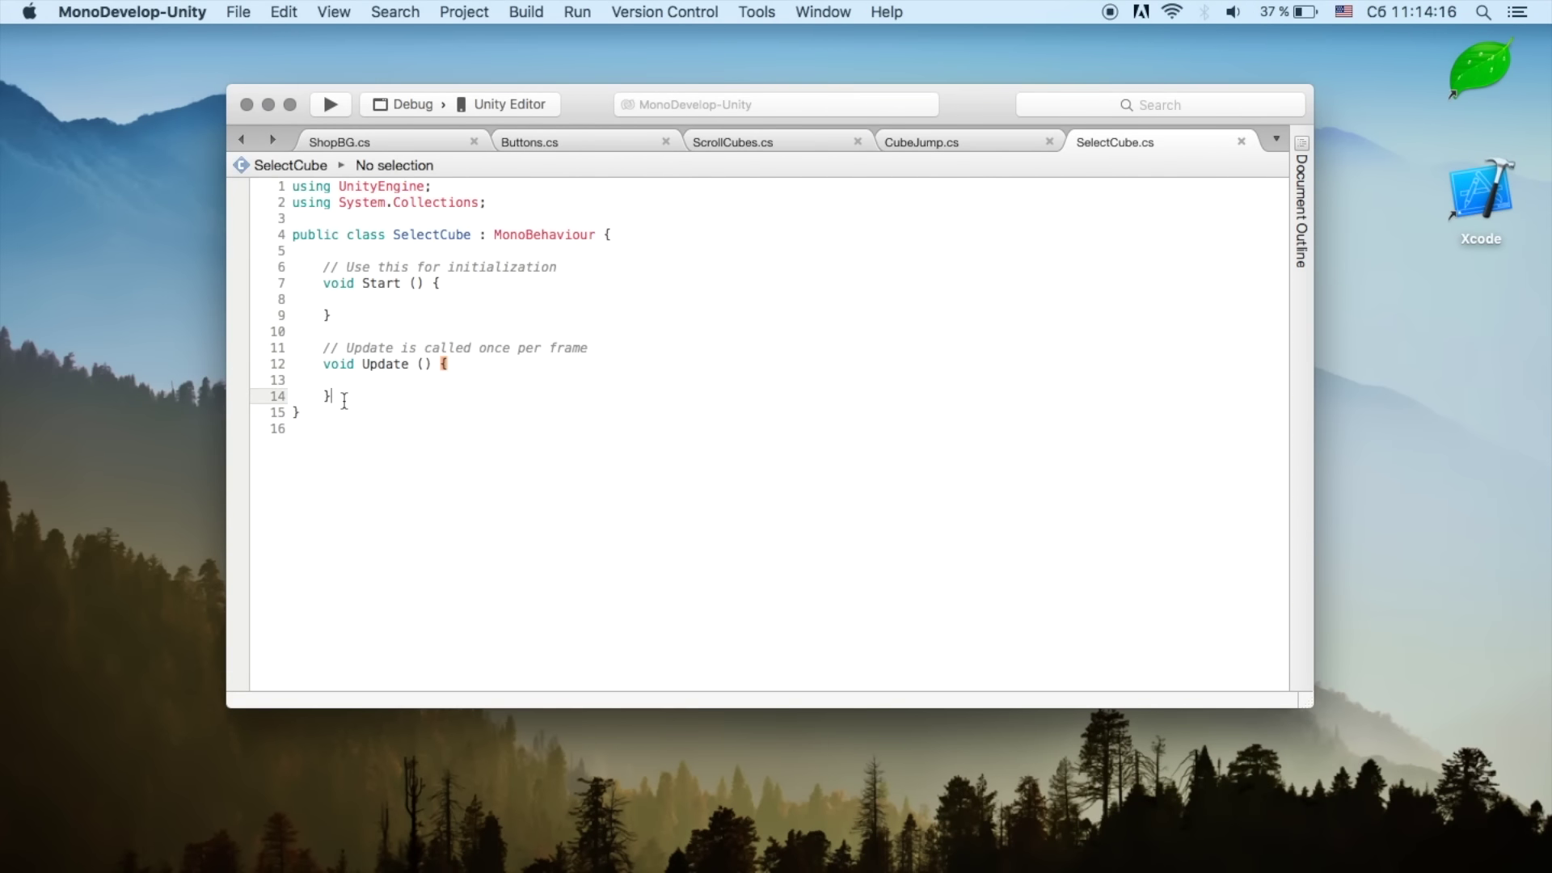
Step: Replace SelectCube's default Start and Update methods with the beginning of a 'void On' method
{"action": "left_click_drag", "start_coordinate": [332, 396], "coordinate": [326, 262]}
{"action": "type", "text": "void "}
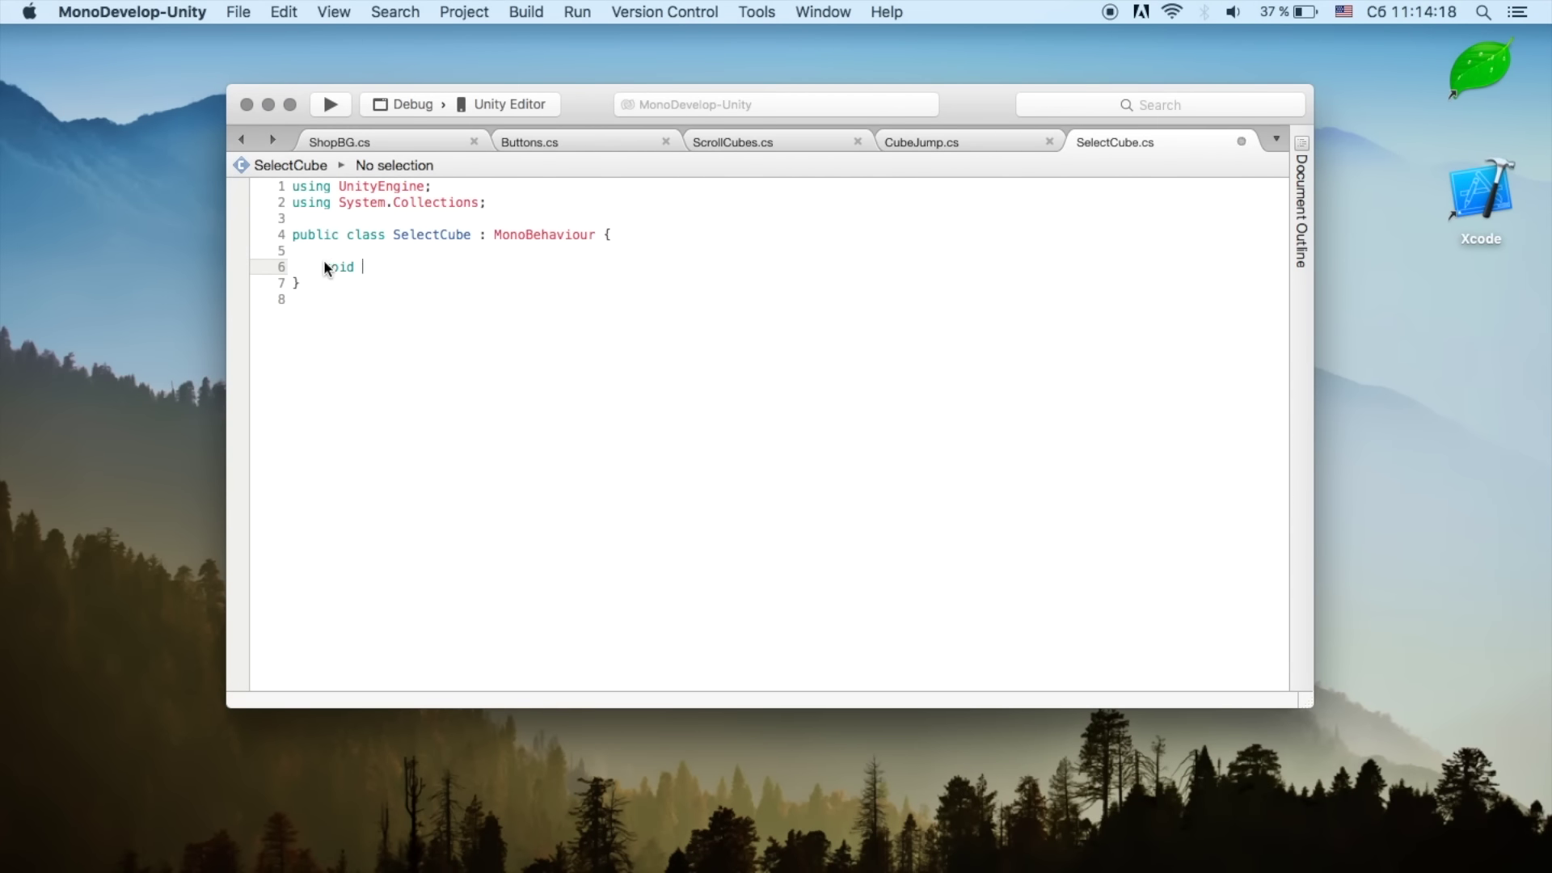
{"action": "type", "text": "On"}
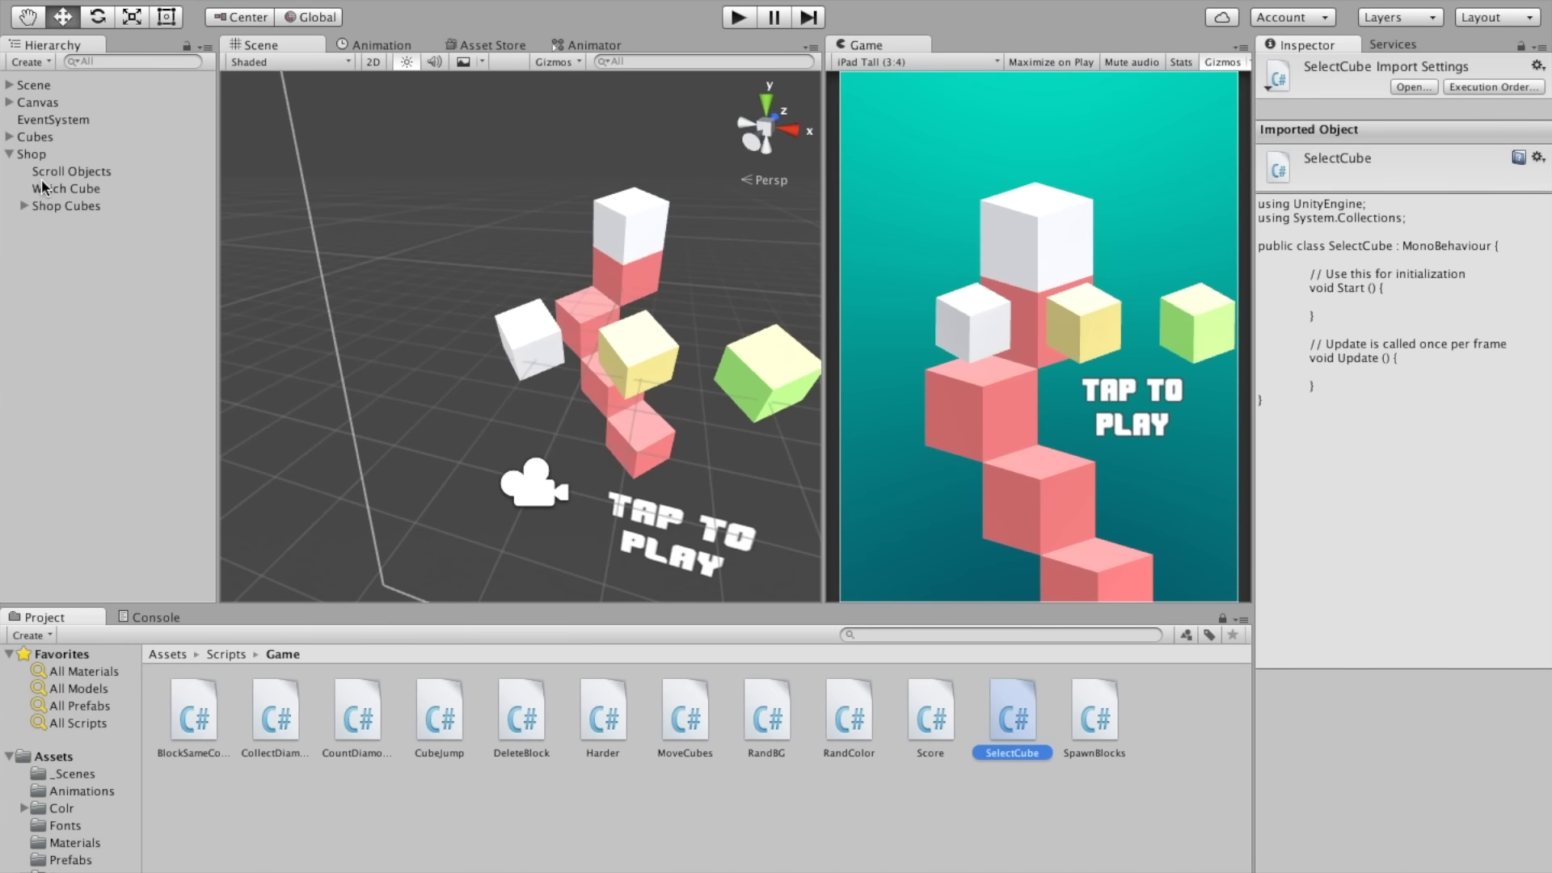
Step: Give Cube through Cube (4) a trigger Box Collider with Size X set to 1
{"action": "left_click", "coordinate": [22, 205]}
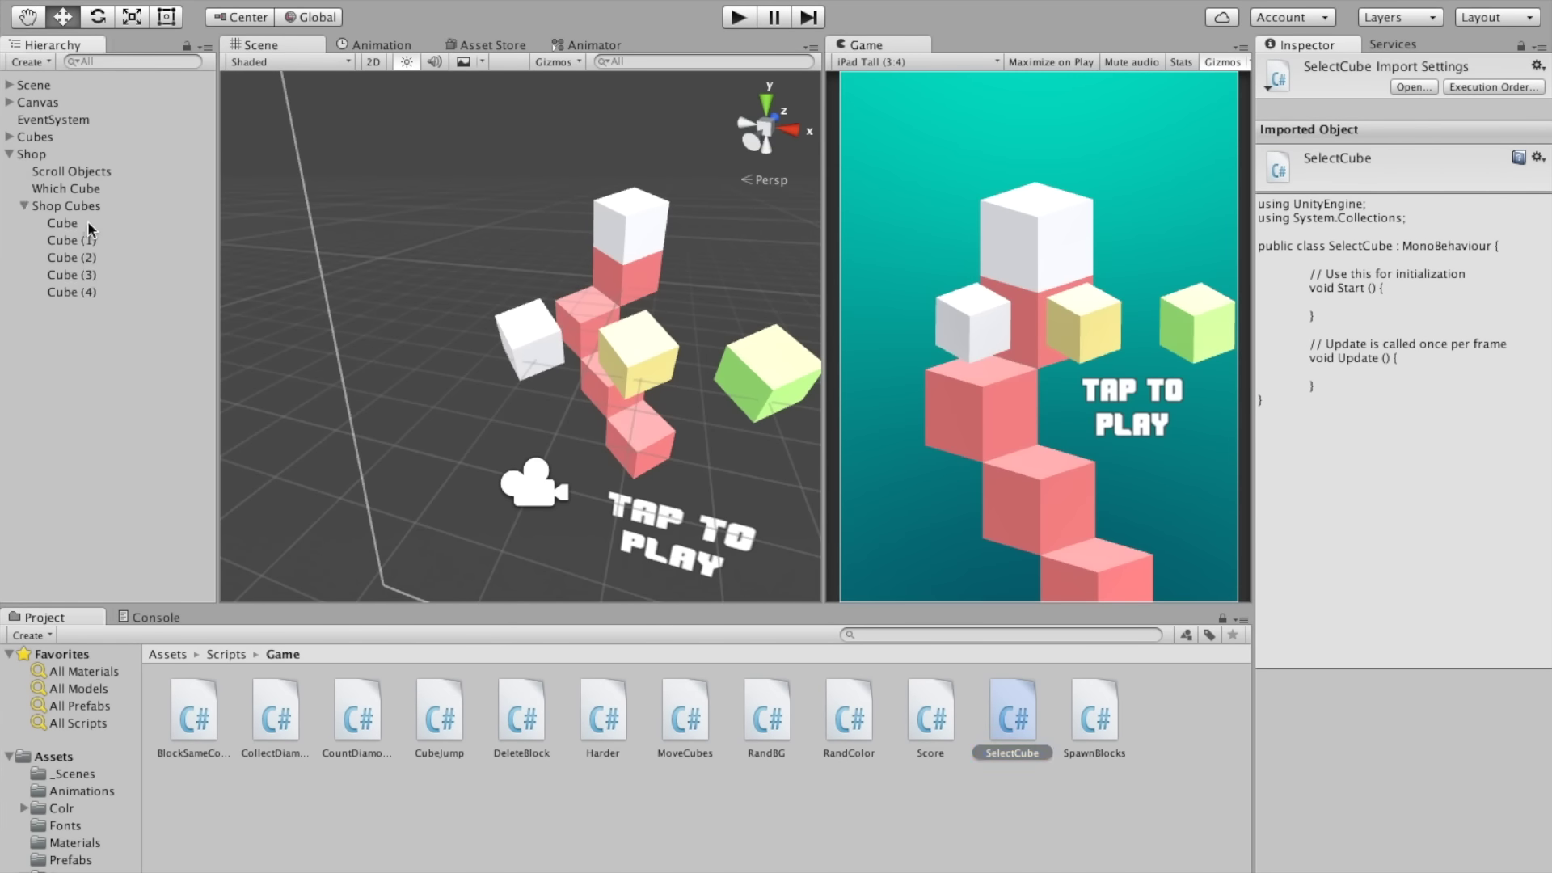
{"action": "left_click", "coordinate": [87, 222]}
{"action": "left_click", "coordinate": [102, 292], "text": "shift"}
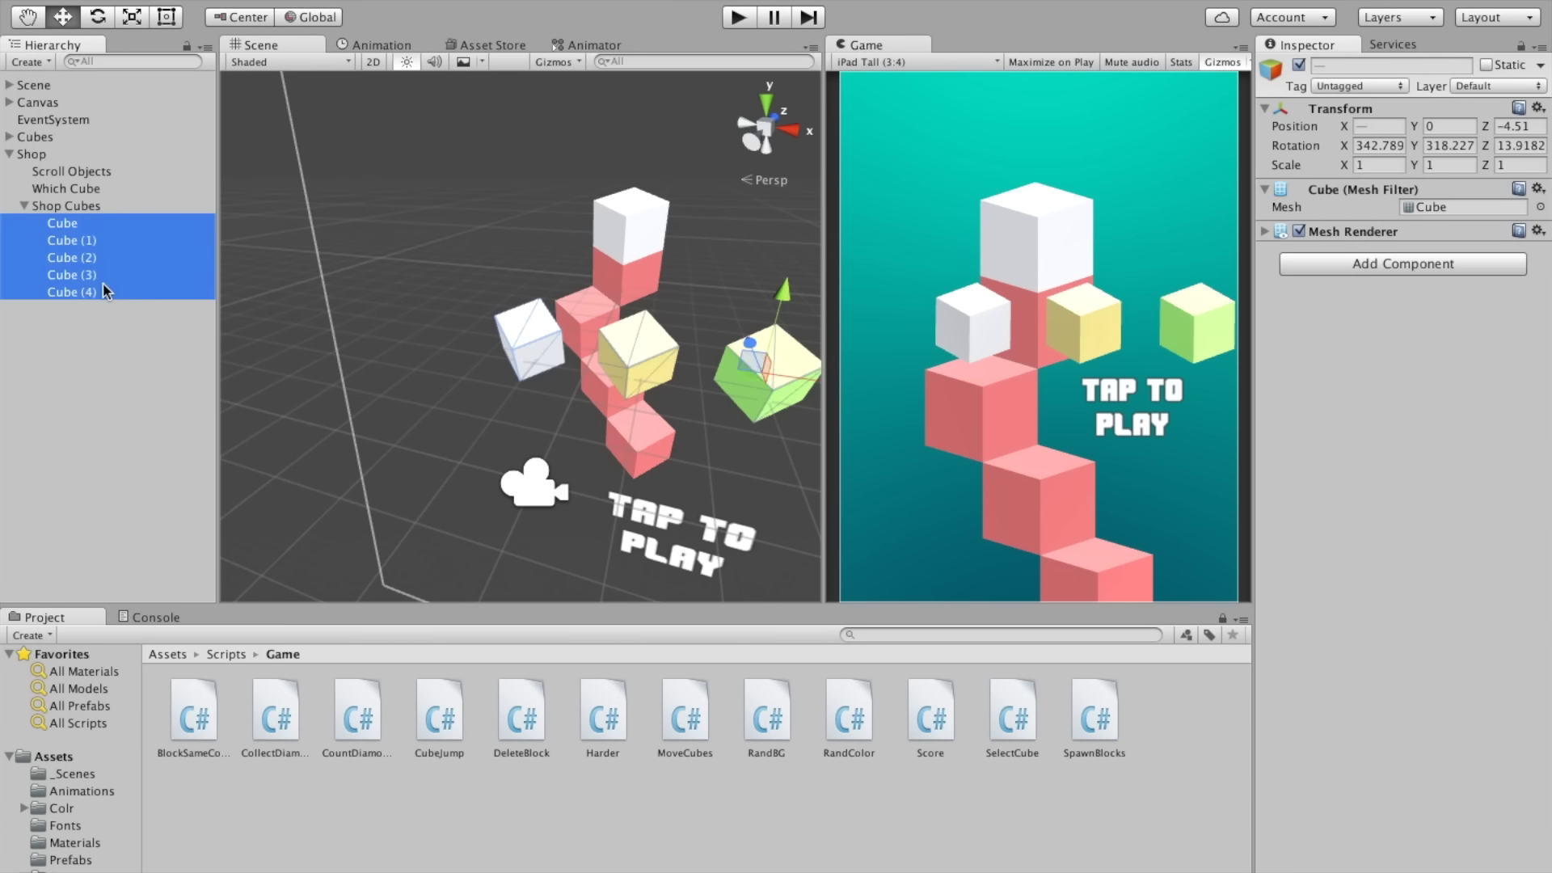
{"action": "left_click", "coordinate": [1390, 264]}
{"action": "type", "text": "vox"}
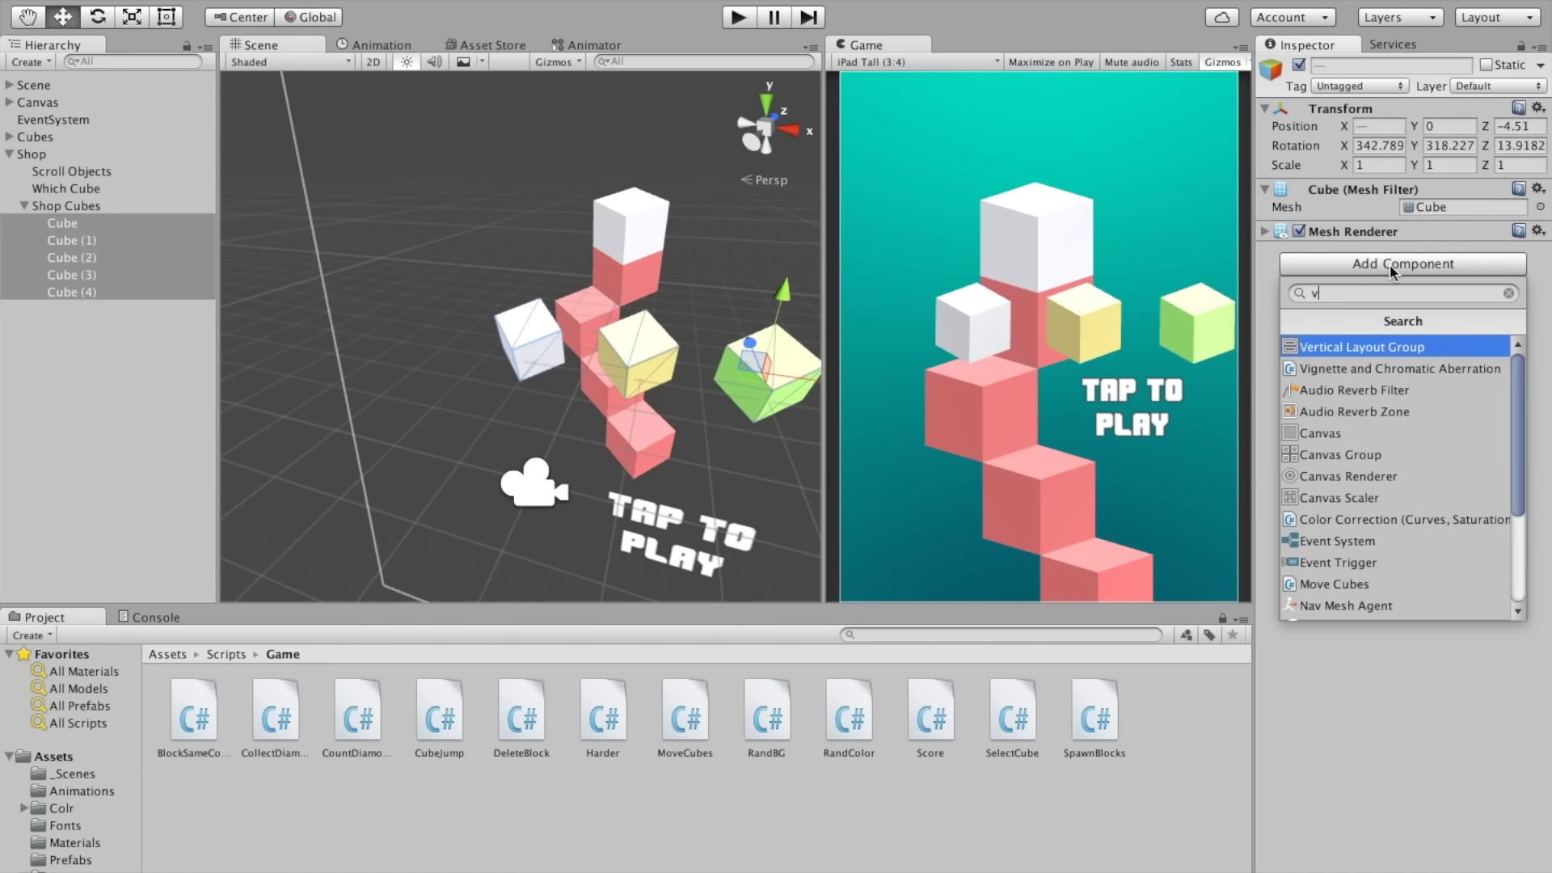
{"action": "key", "text": "BackSpace"}
{"action": "key", "text": "BackSpace"}
{"action": "key", "text": "BackSpace"}
{"action": "type", "text": "box"}
{"action": "key", "text": "Return"}
{"action": "left_click", "coordinate": [1406, 296]}
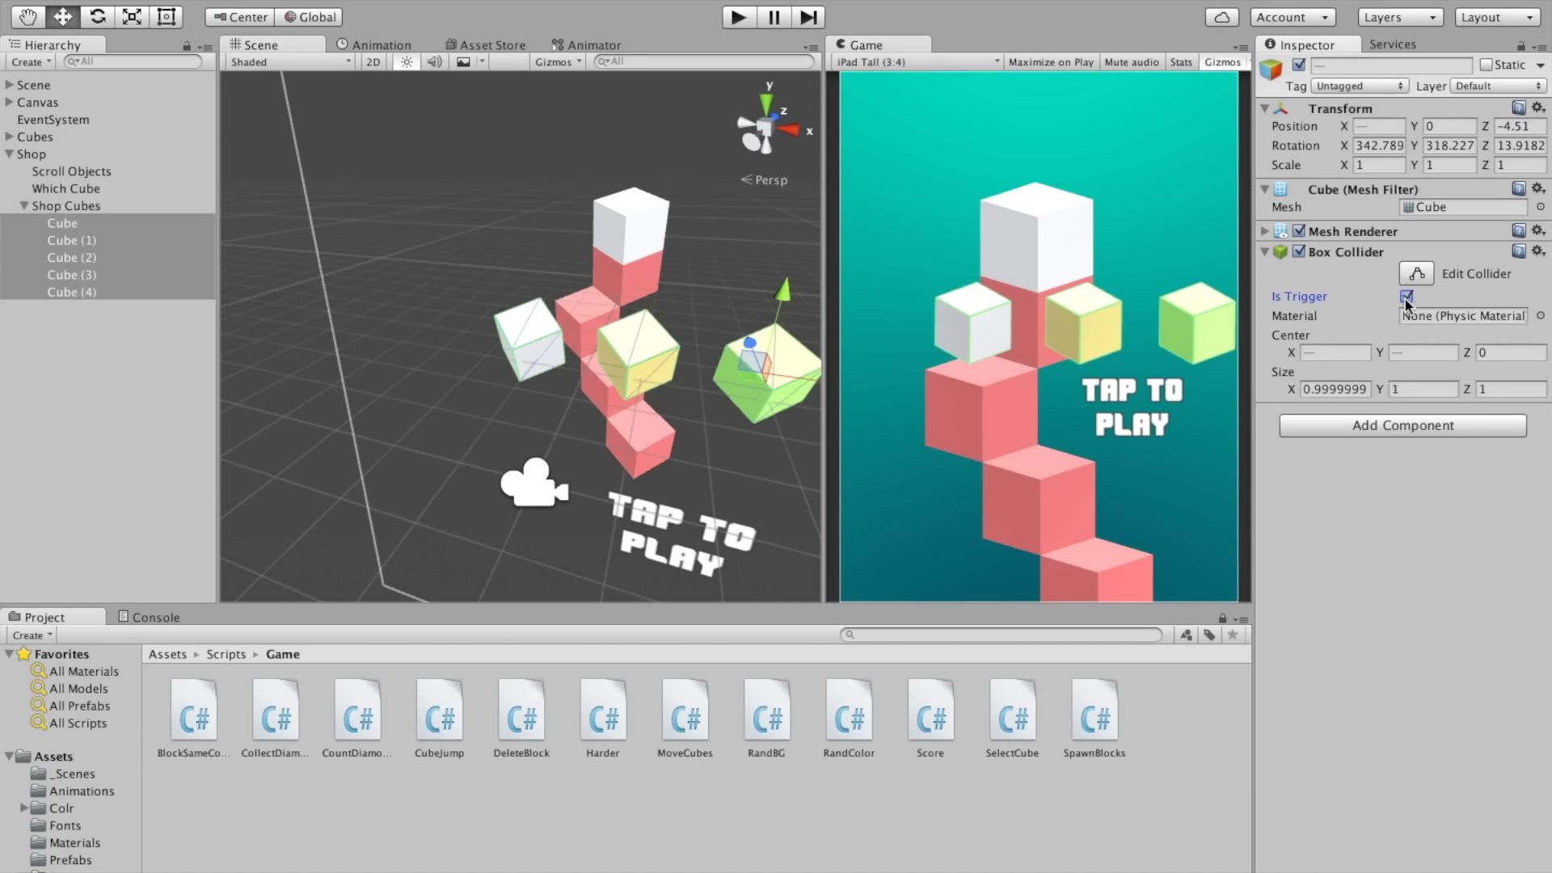
{"action": "left_click", "coordinate": [1348, 388]}
{"action": "type", "text": "1"}
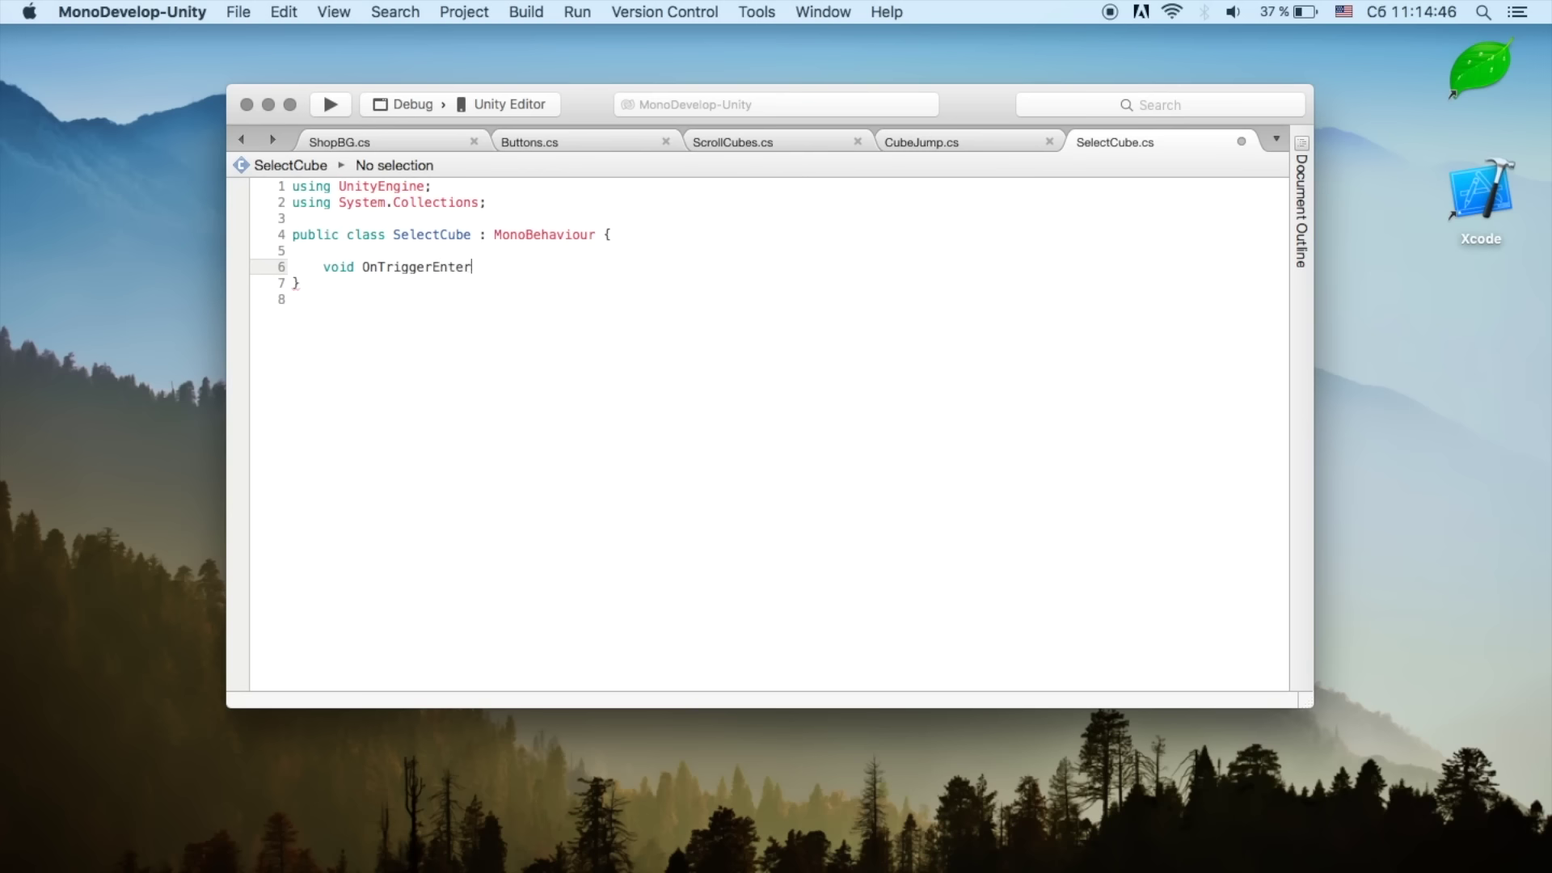
Step: Give OnTriggerEnter an empty body and a Collider parameter named other
{"action": "type", "text": "() {"}
{"action": "key", "text": "Return"}
{"action": "key", "text": "Return"}
{"action": "type", "text": "}"}
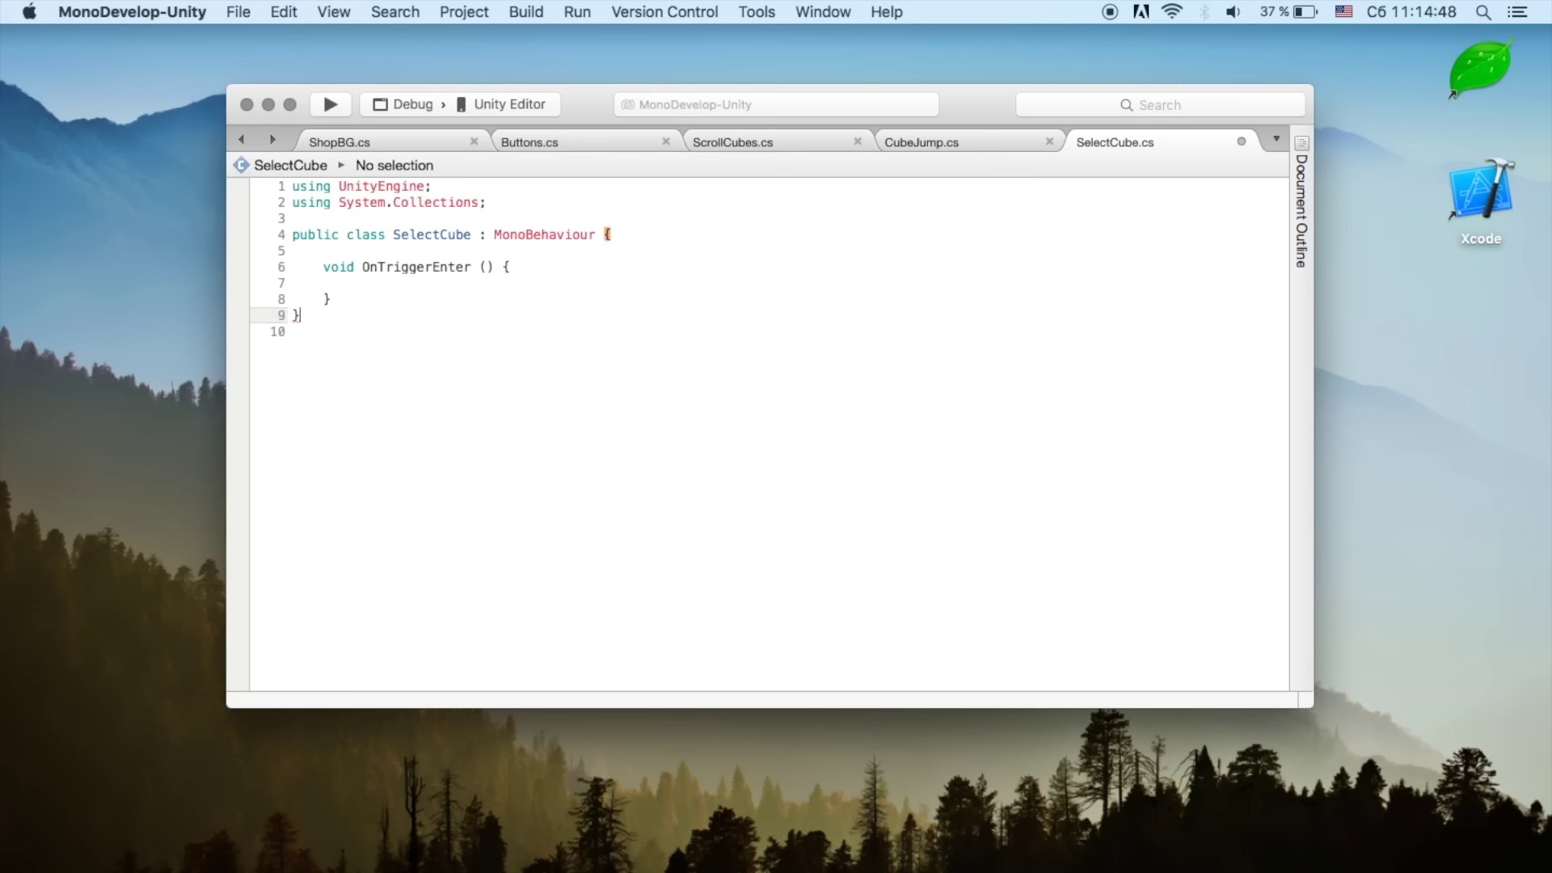
{"action": "left_click", "coordinate": [356, 283]}
{"action": "type", "text": "if ("}
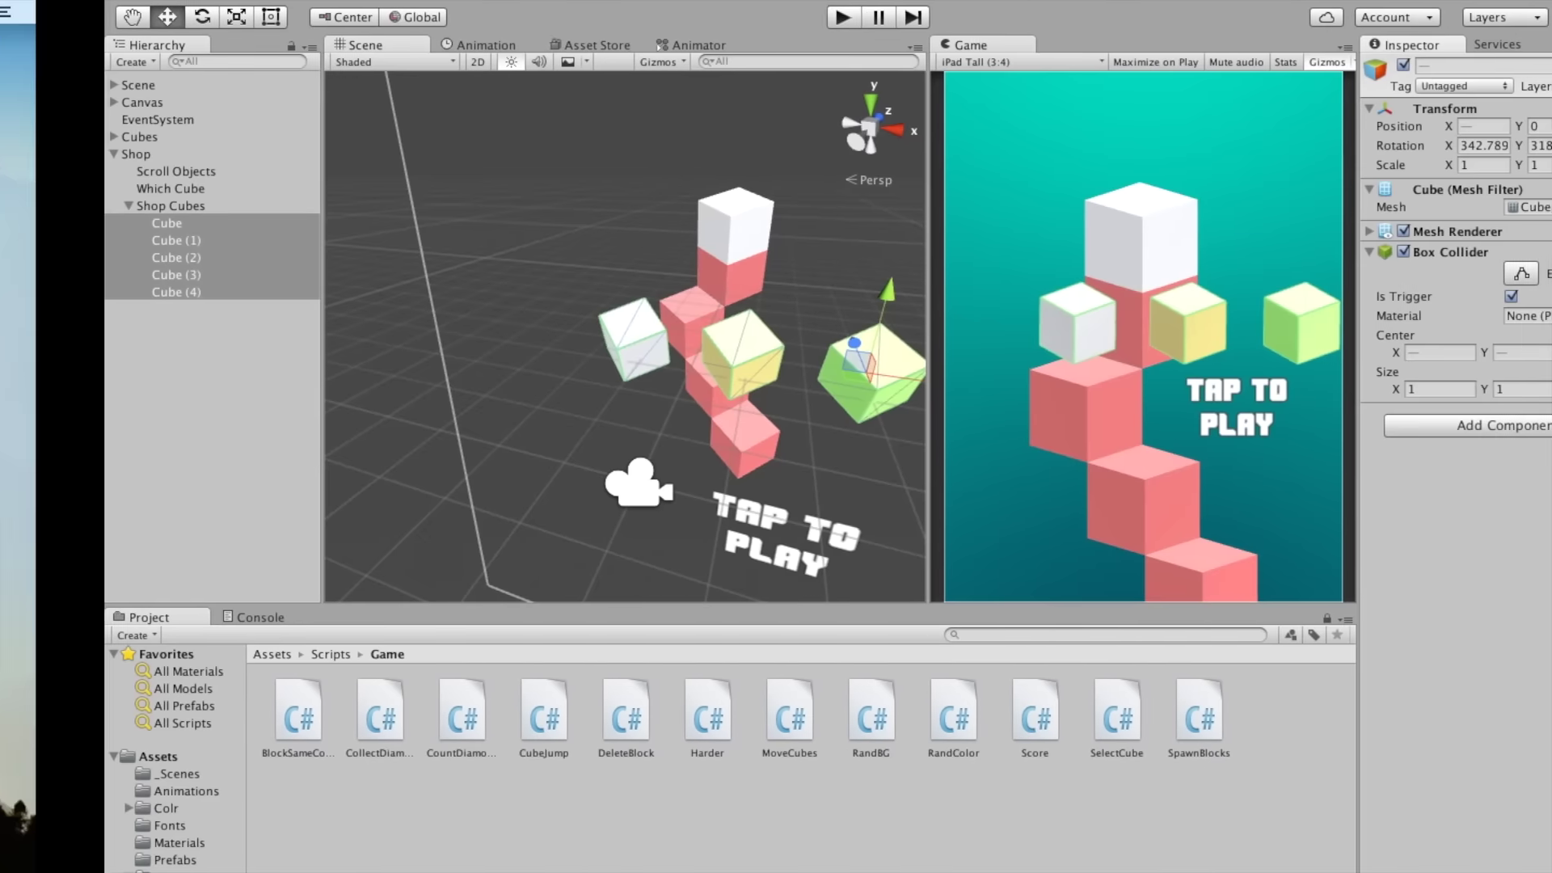
{"action": "key", "text": "super+shift+Left"}
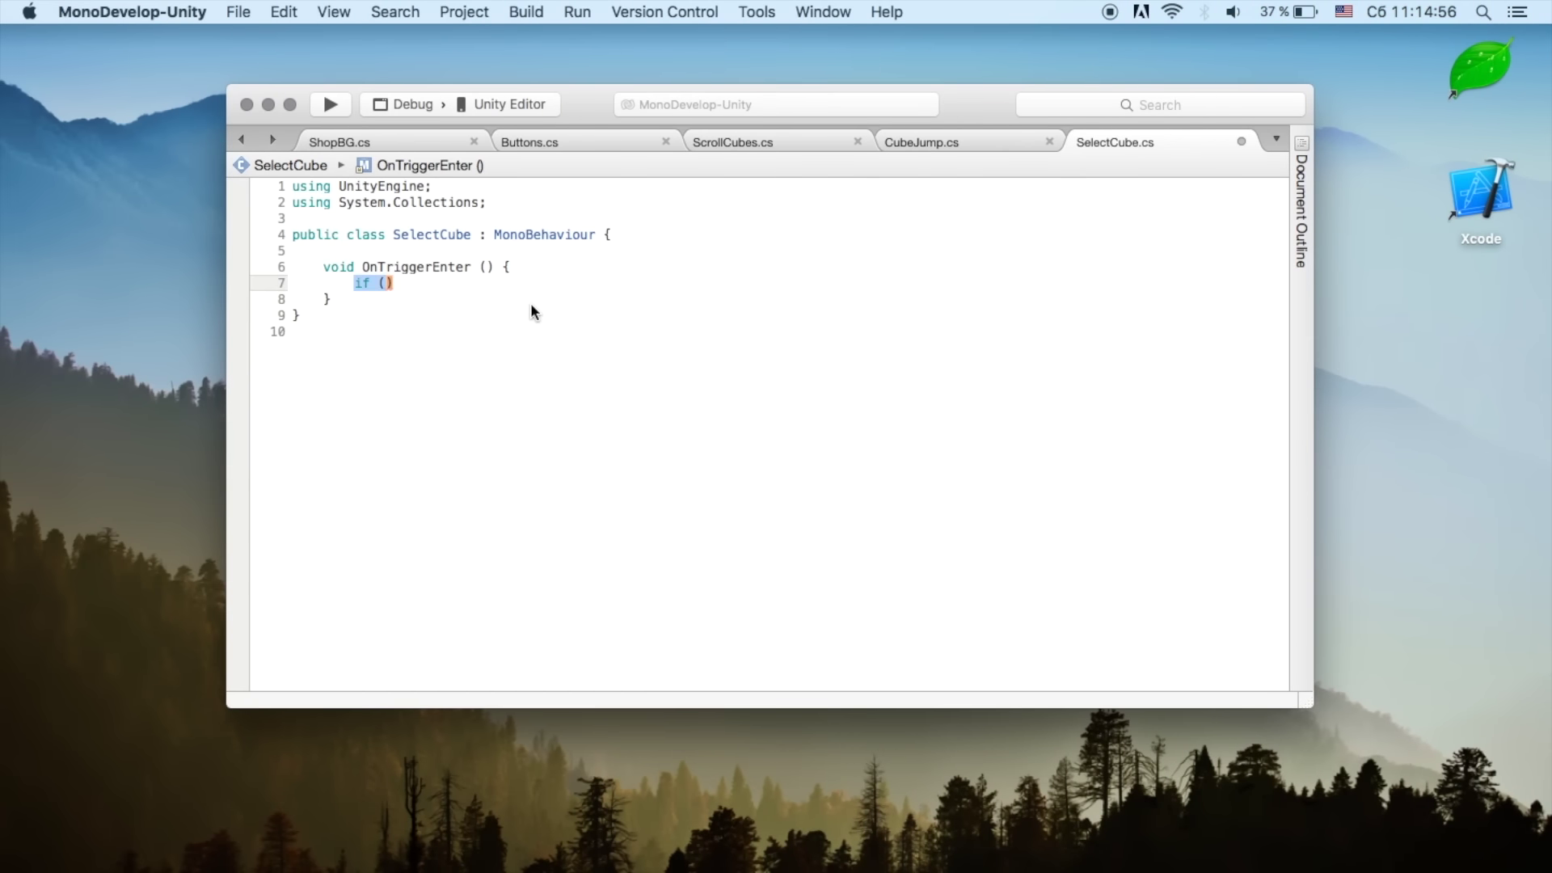
{"action": "key", "text": "BackSpace"}
{"action": "type", "text": "pri"}
{"action": "key", "text": "Escape"}
{"action": "key", "text": "BackSpace"}
{"action": "key", "text": "BackSpace"}
{"action": "key", "text": "BackSpace"}
{"action": "key", "text": "Delete"}
{"action": "left_click", "coordinate": [485, 266]}
{"action": "type", "text": "Coll"}
{"action": "key", "text": "Return"}
{"action": "type", "text": "other"}
{"action": "left_click", "coordinate": [354, 283]}
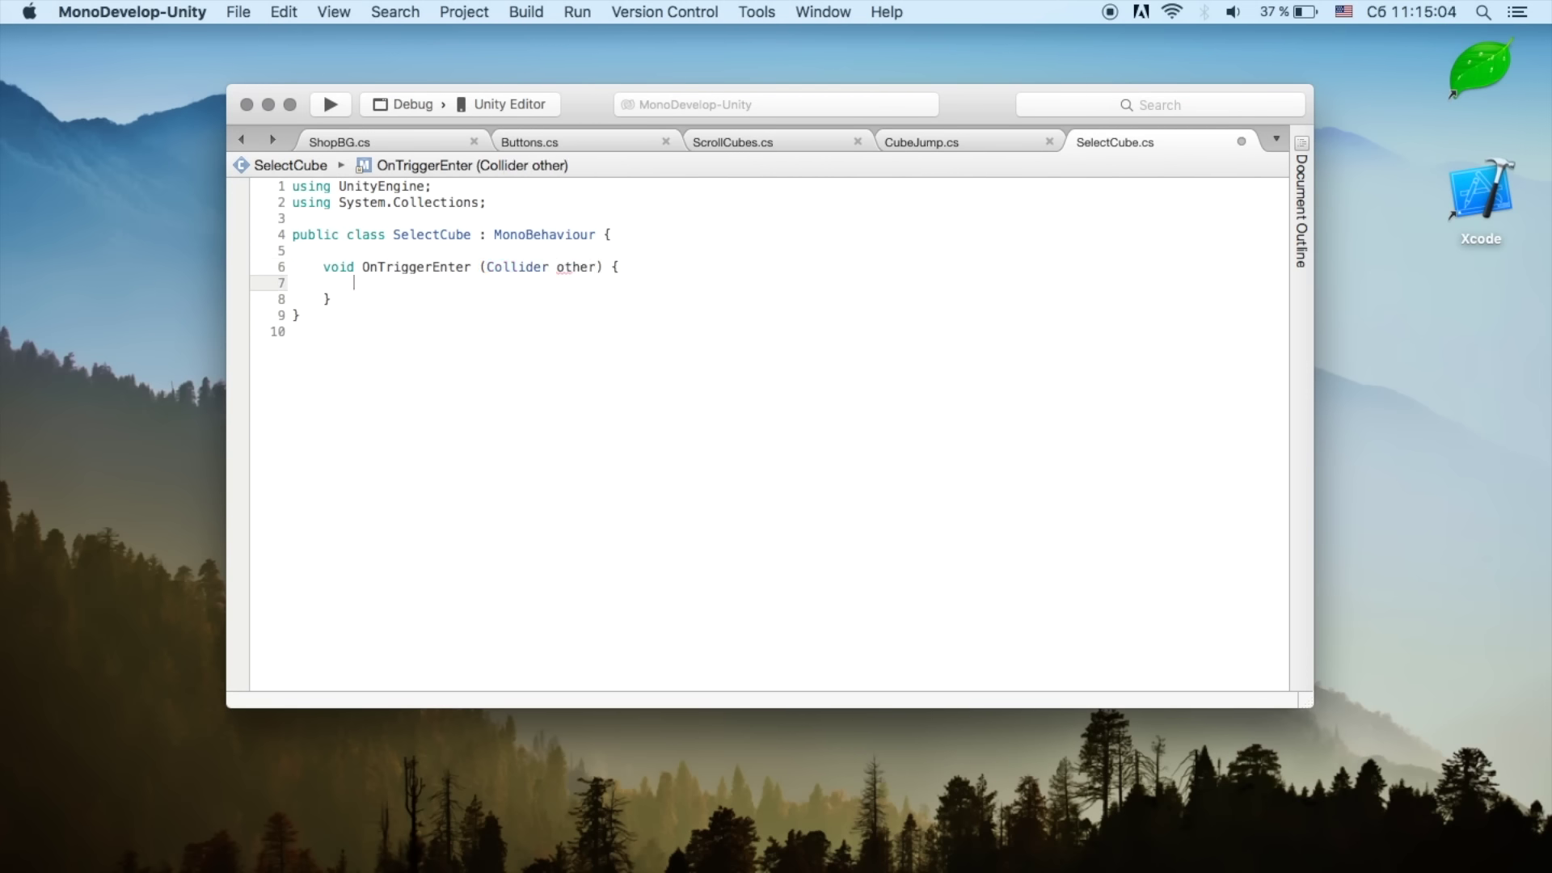
Step: In OnTriggerEnter, add new Vector3(0.05f, 0.05f, 0.05f) to other.transform.localScale
{"action": "type", "text": "oth"}
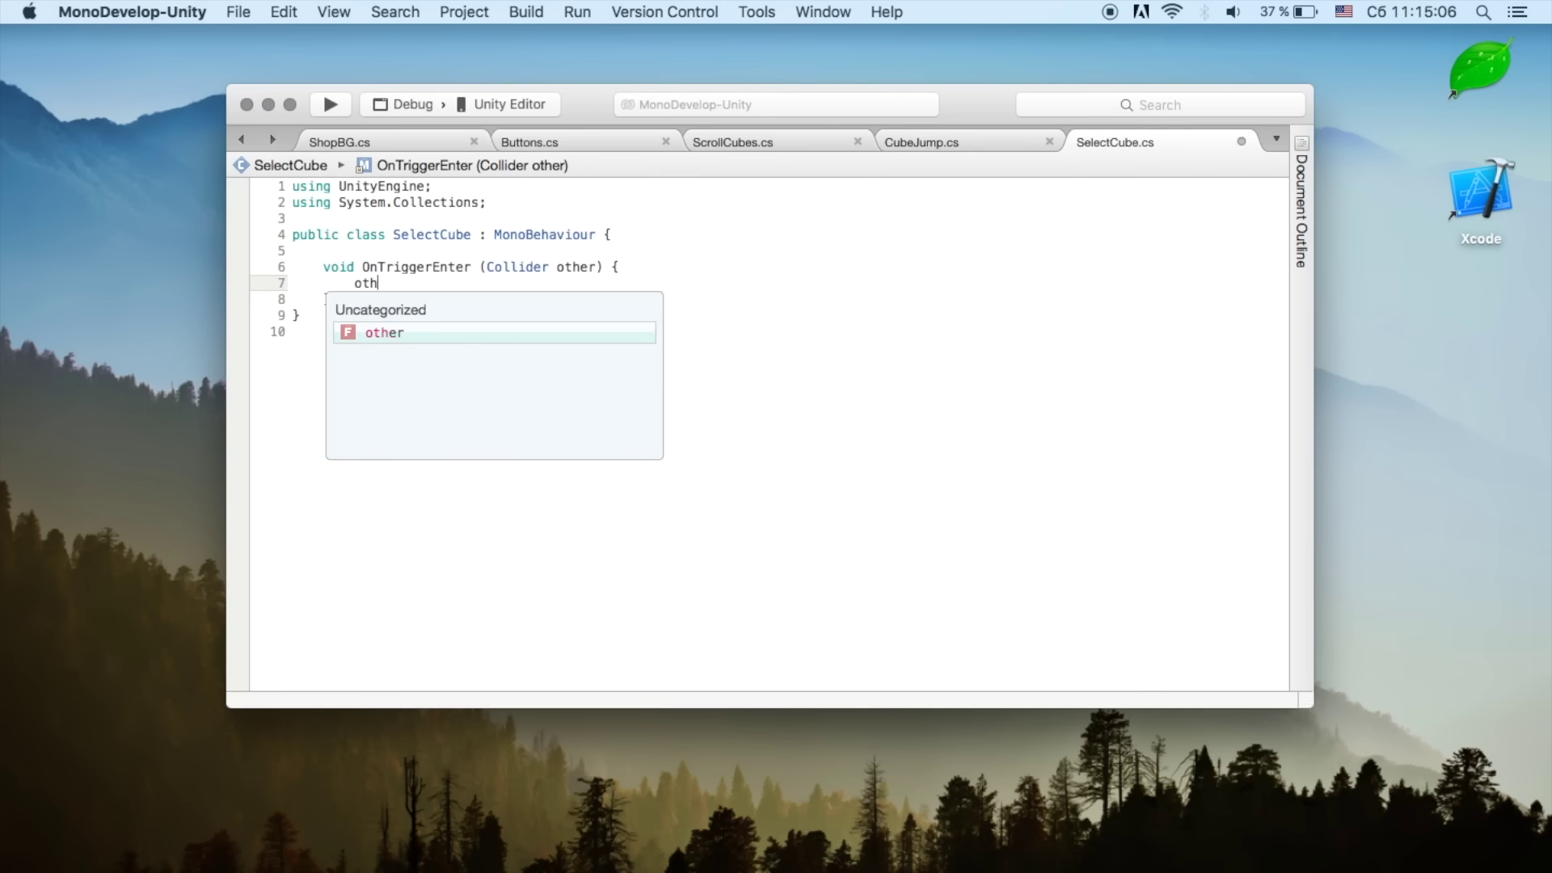
{"action": "type", "text": "er."}
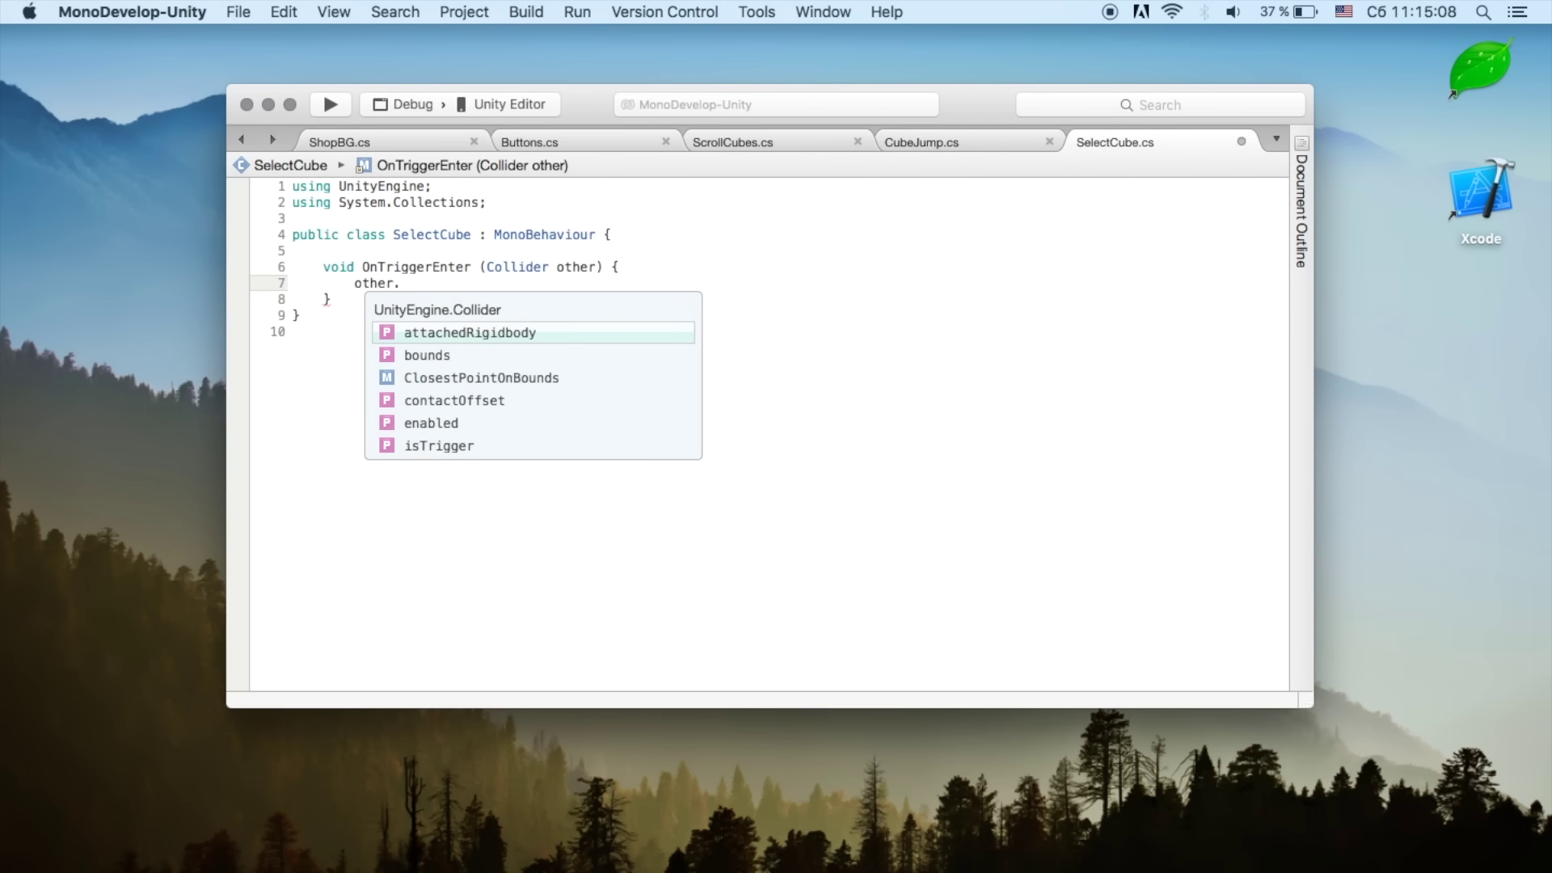
{"action": "type", "text": "transform.local "}
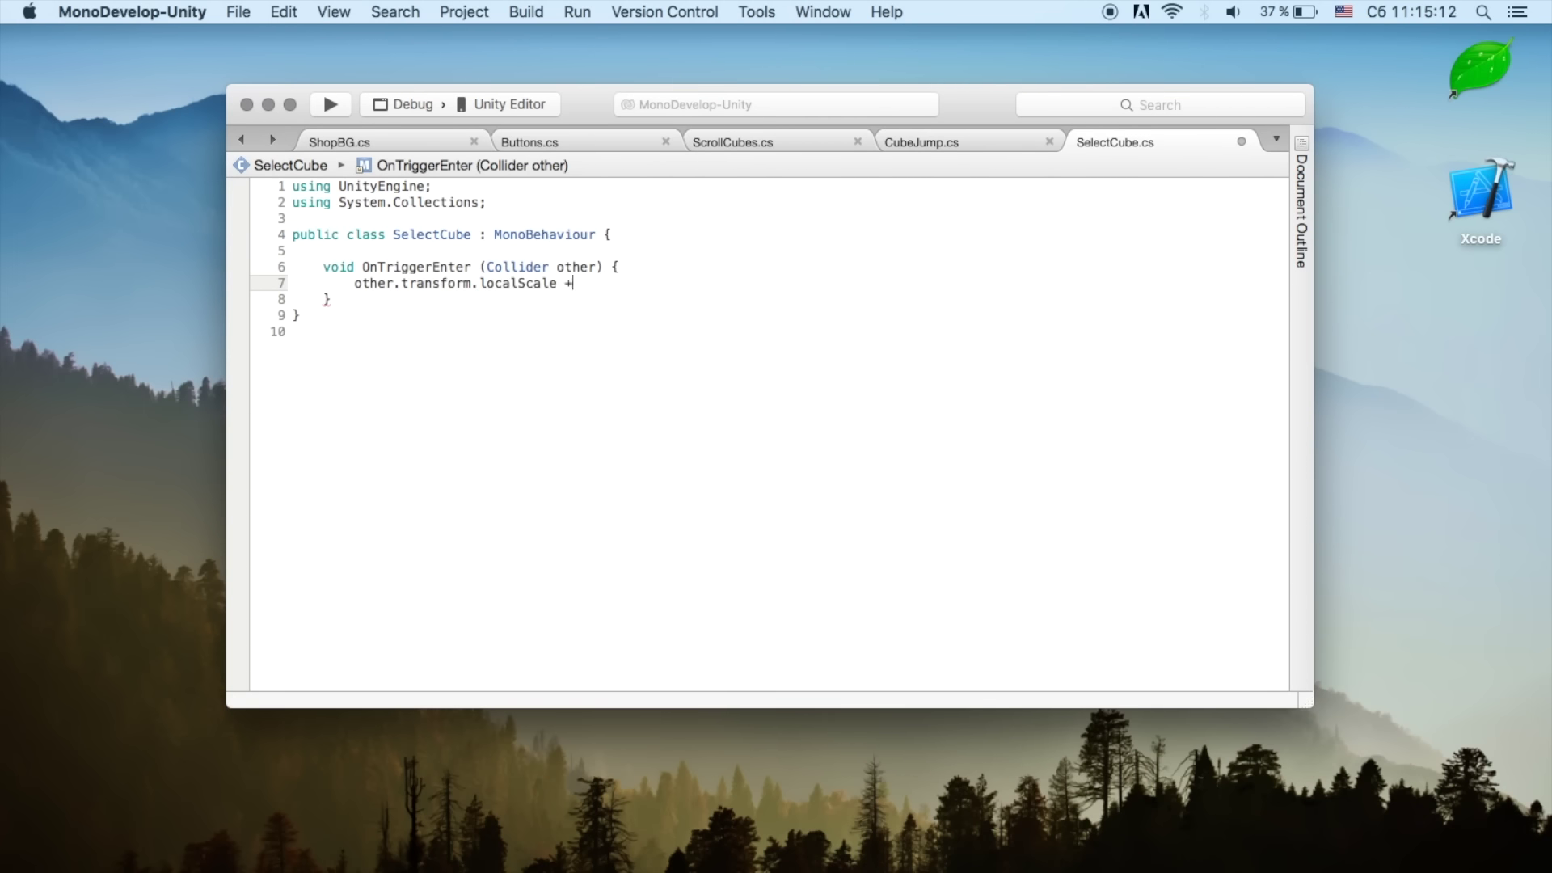
{"action": "type", "text": "n"}
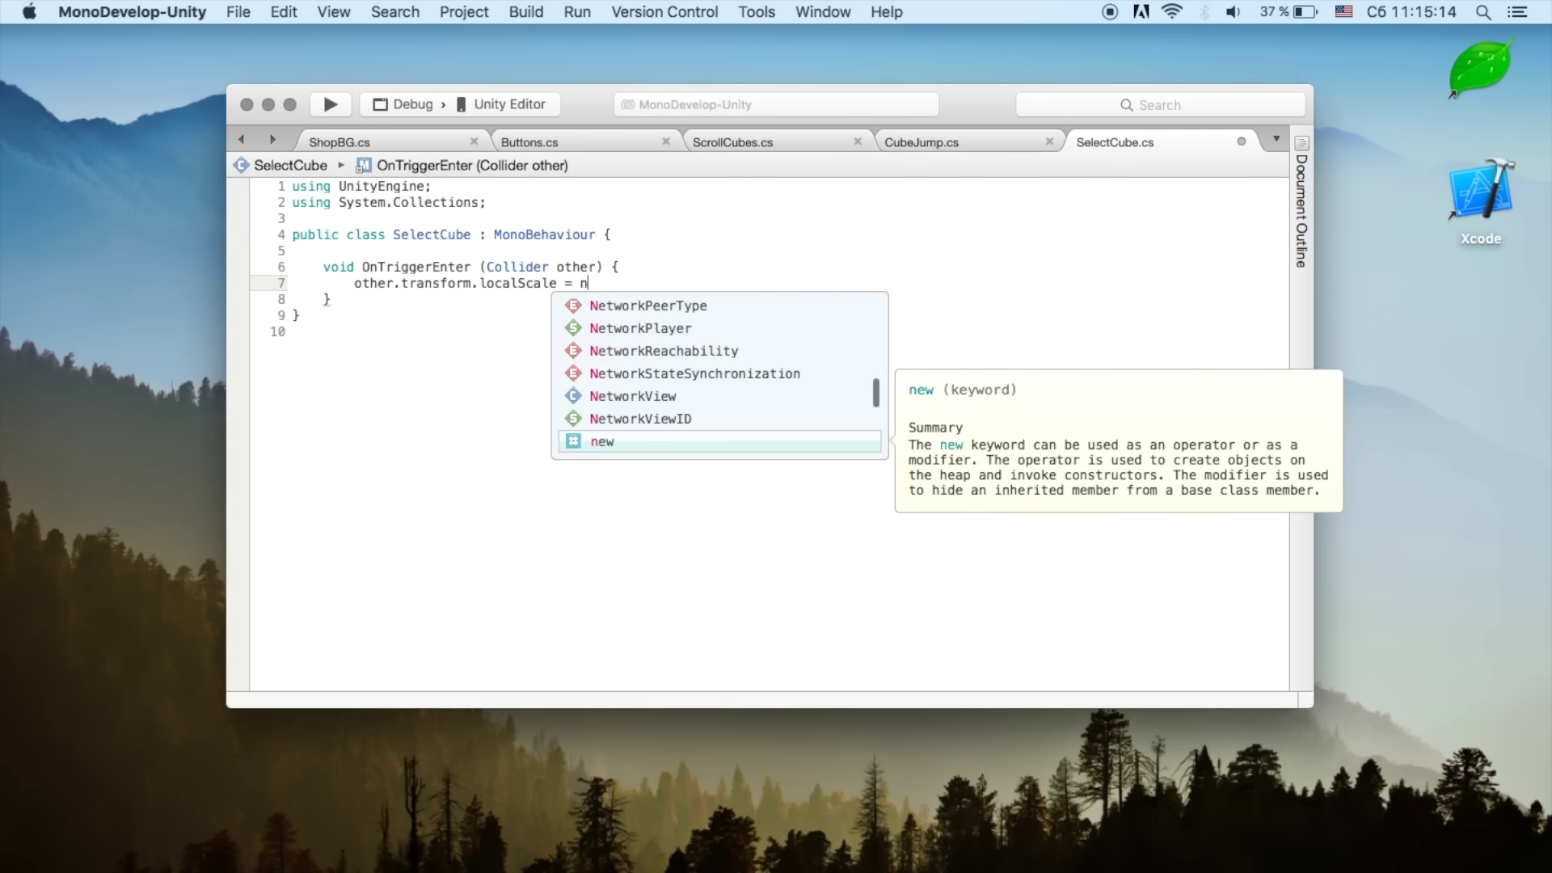
{"action": "key", "text": "BackSpace"}
{"action": "key", "text": "BackSpace"}
{"action": "type", "text": "+"}
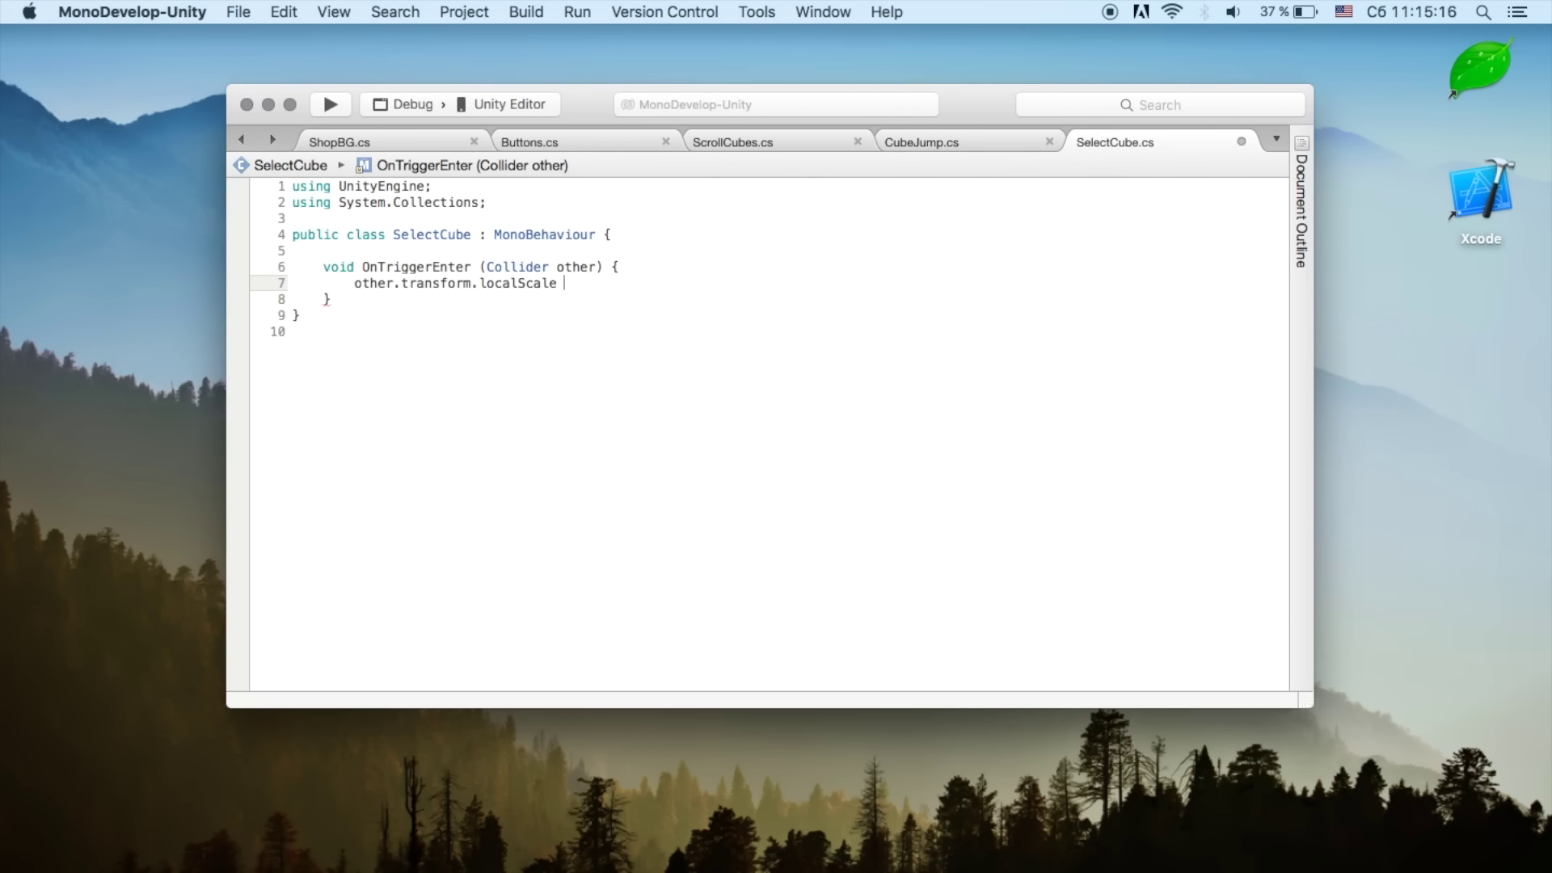
{"action": "type", "text": "= new vec"}
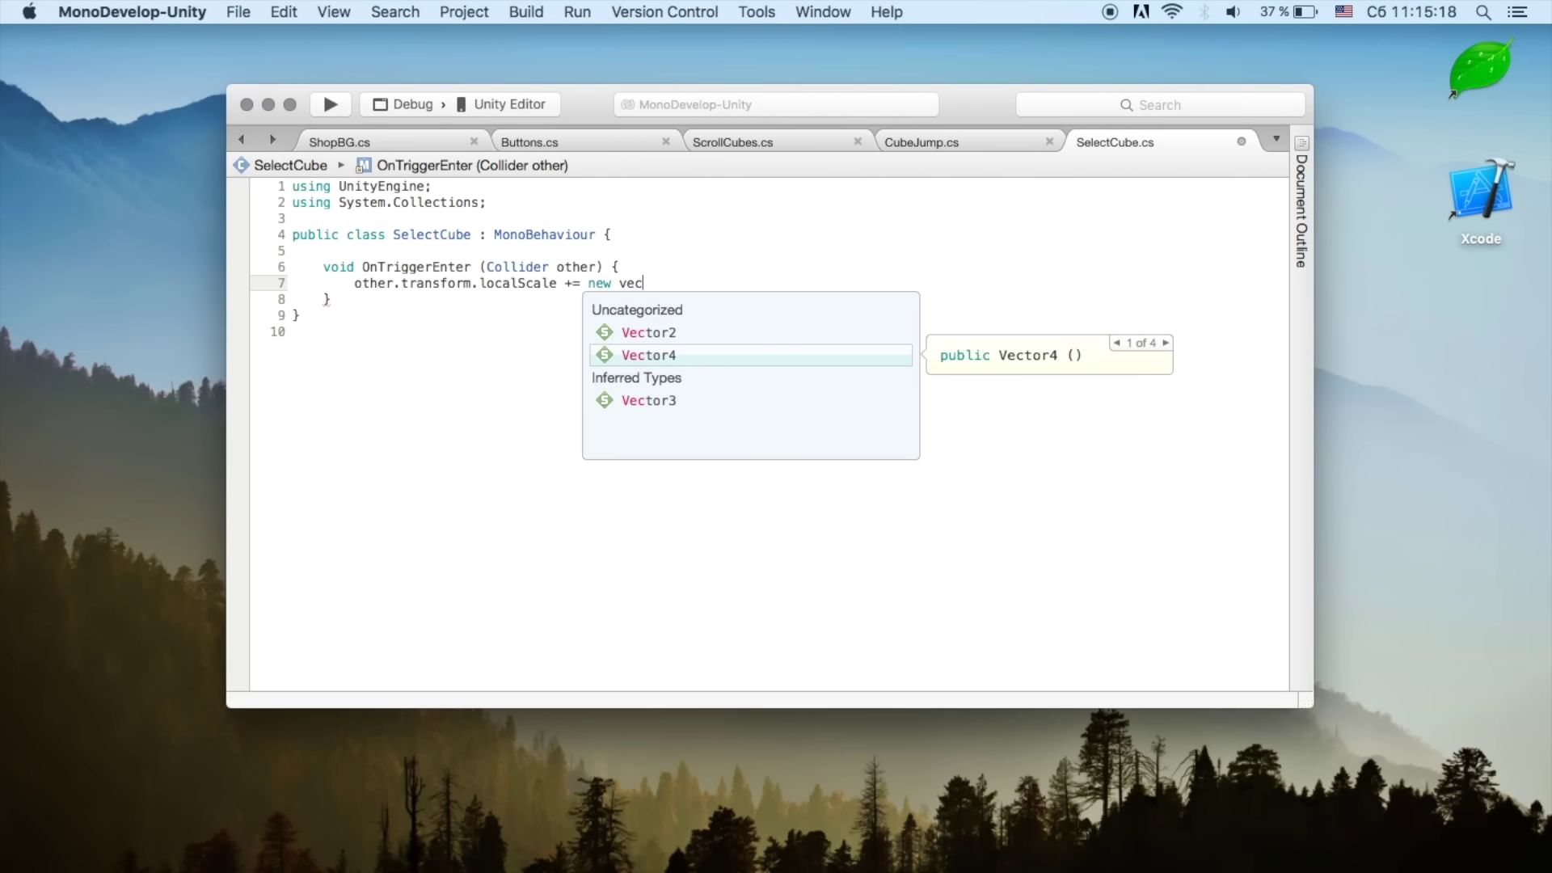
{"action": "key", "text": "Down"}
{"action": "key", "text": "Return"}
{"action": "type", "text": "("}
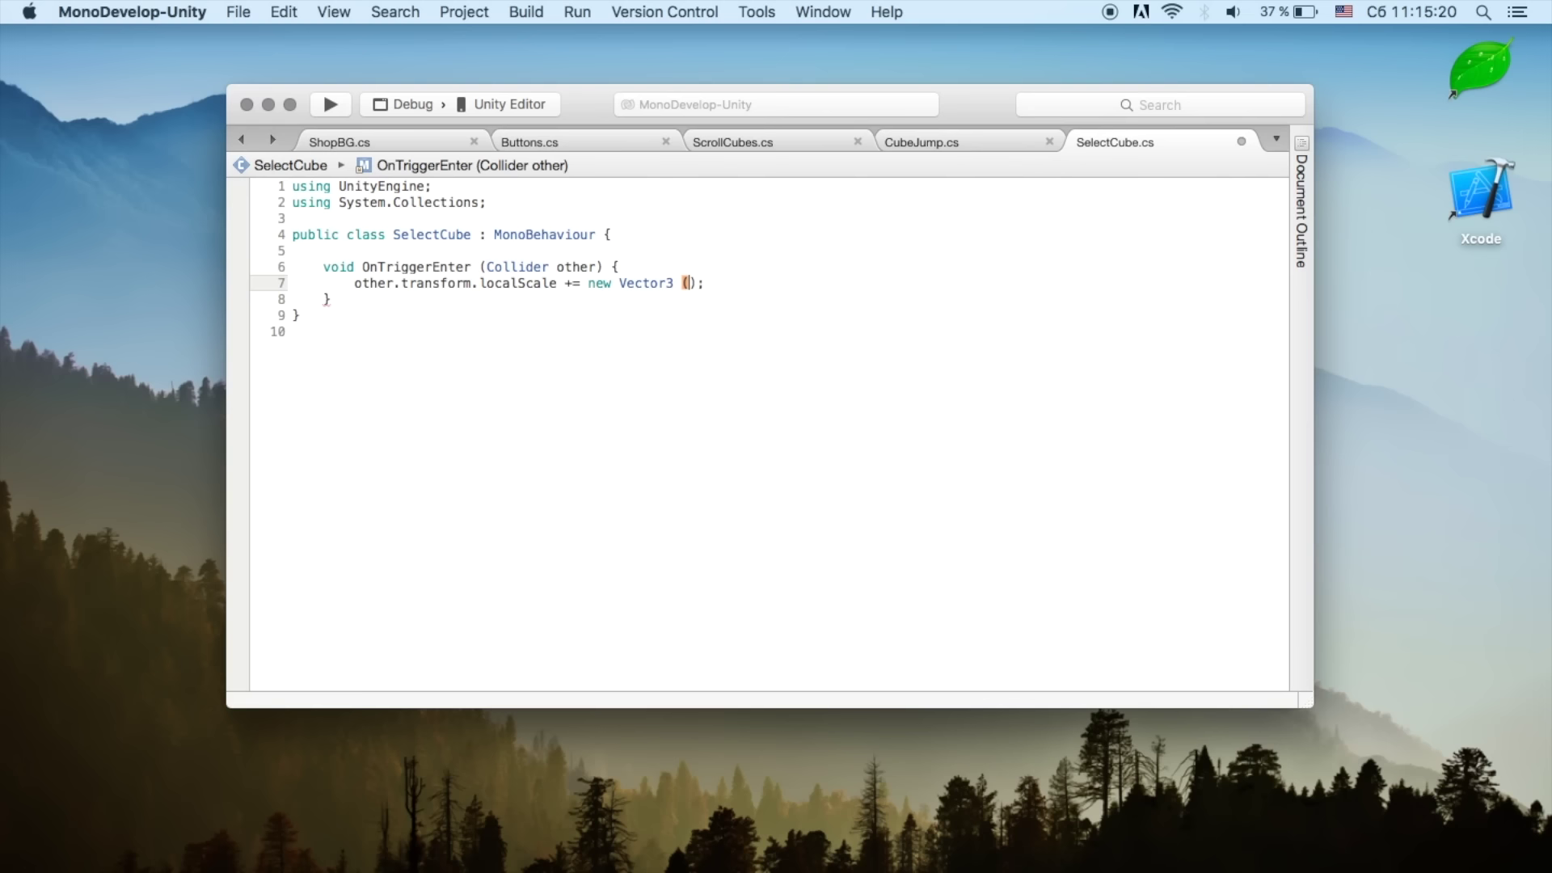
{"action": "type", "text": "0."}
{"action": "type", "text": "05f"}
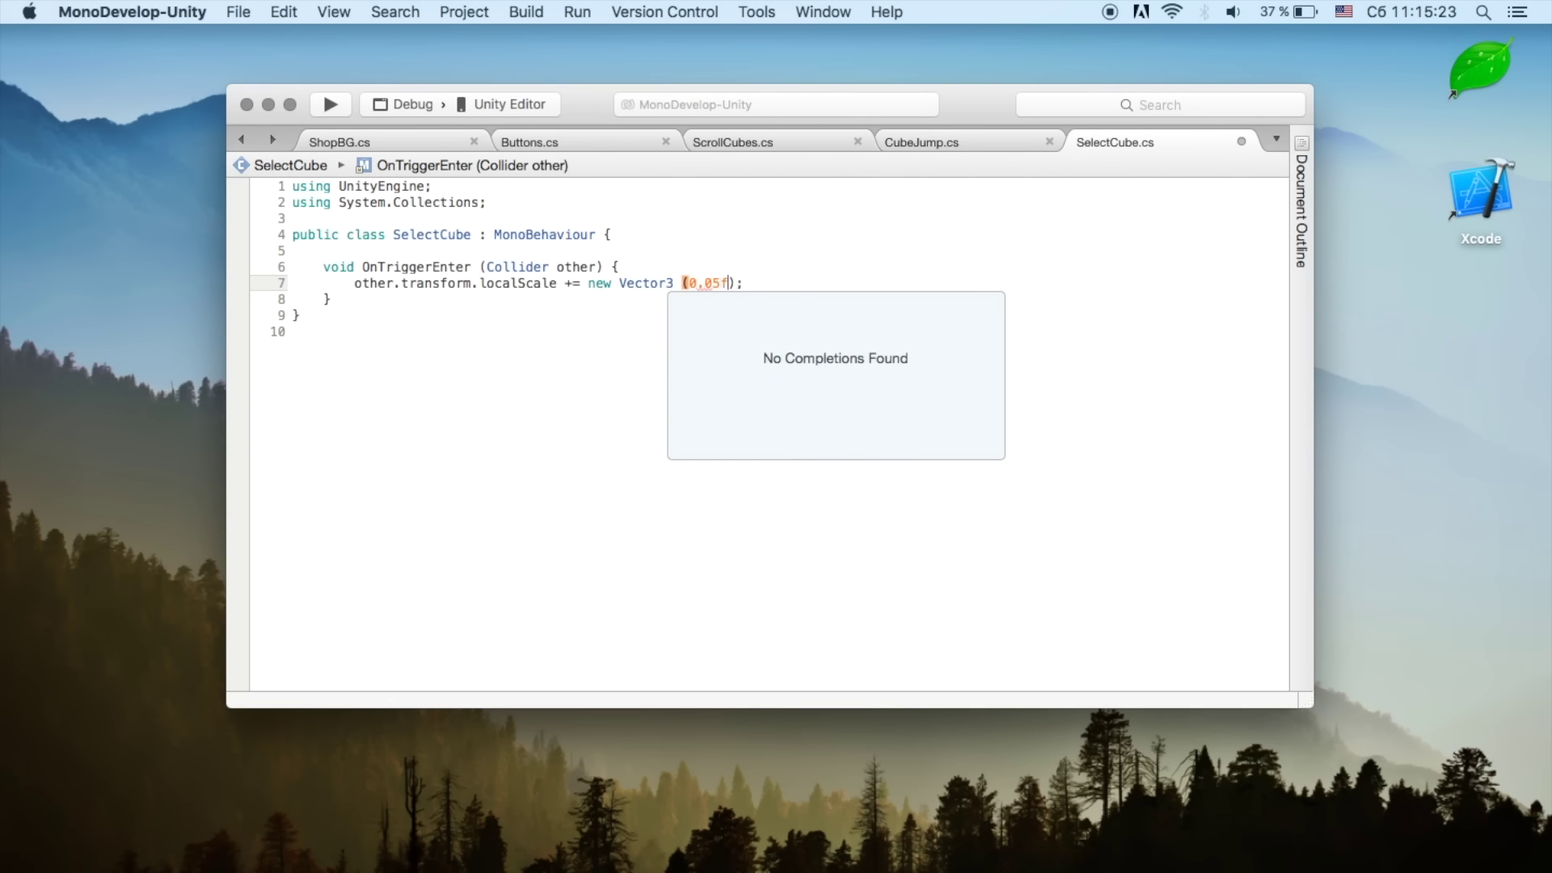
{"action": "double_click", "coordinate": [714, 283]}
{"action": "key", "text": "super+c"}
{"action": "key", "text": "Right"}
{"action": "type", "text": ","}
{"action": "key", "text": "super+v"}
{"action": "type", "text": ","}
{"action": "key", "text": "super+v"}
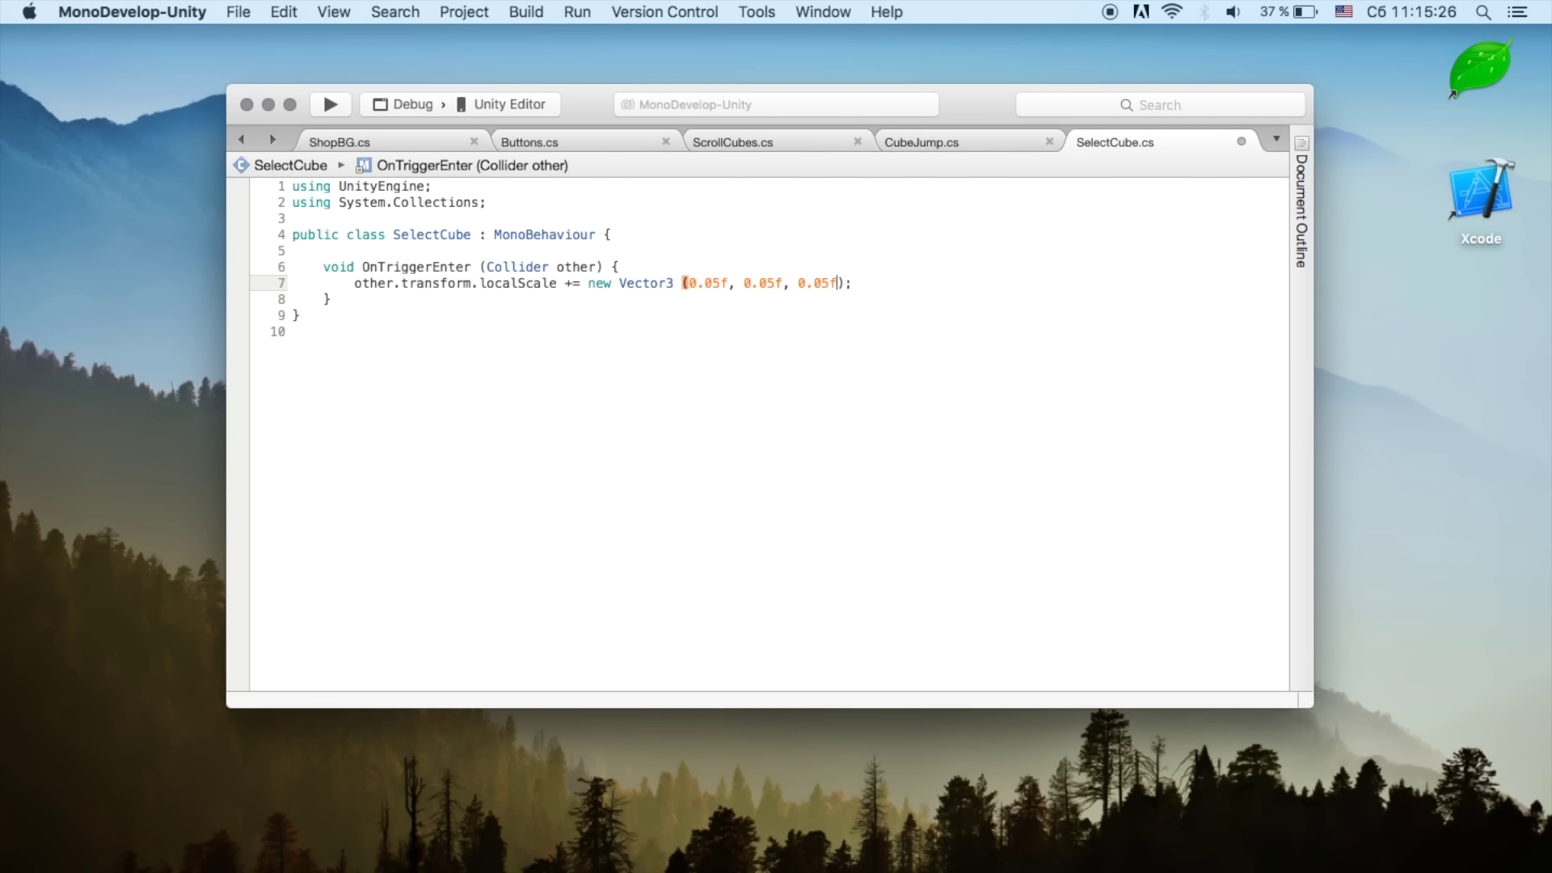
Step: Duplicate the method below itself and rename the copy OnTriggerExit
{"action": "left_click_drag", "start_coordinate": [329, 296], "coordinate": [323, 266]}
{"action": "key", "text": "super+c"}
{"action": "key", "text": "Right"}
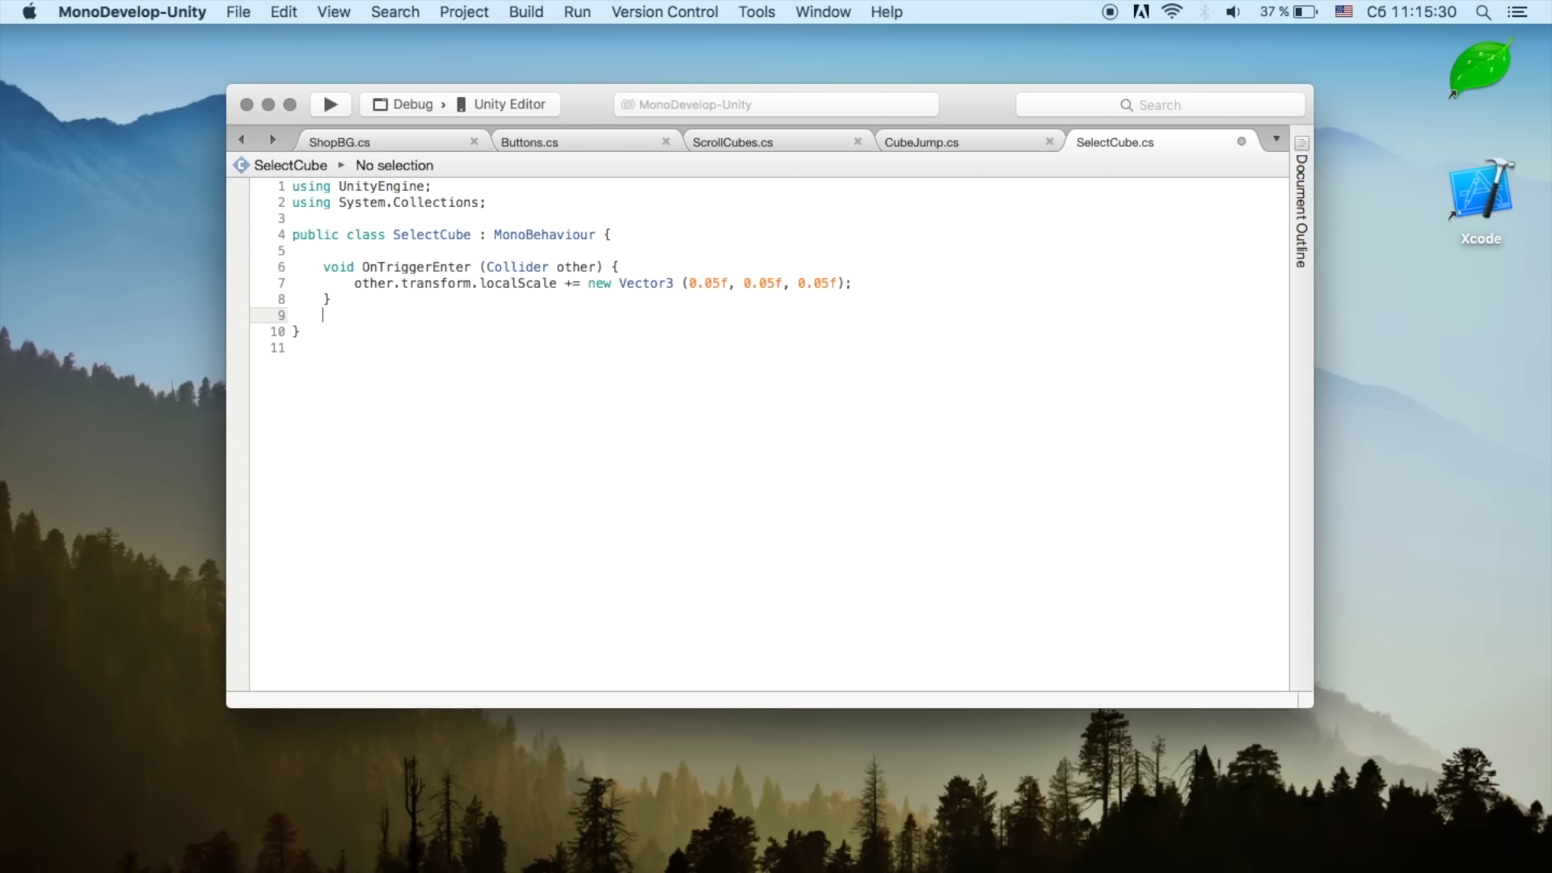
{"action": "key", "text": "Return"}
{"action": "key", "text": "super+v"}
{"action": "left_click", "coordinate": [474, 332]}
{"action": "key", "text": "BackSpace"}
{"action": "key", "text": "BackSpace"}
{"action": "key", "text": "BackSpace"}
{"action": "type", "text": "xit"}
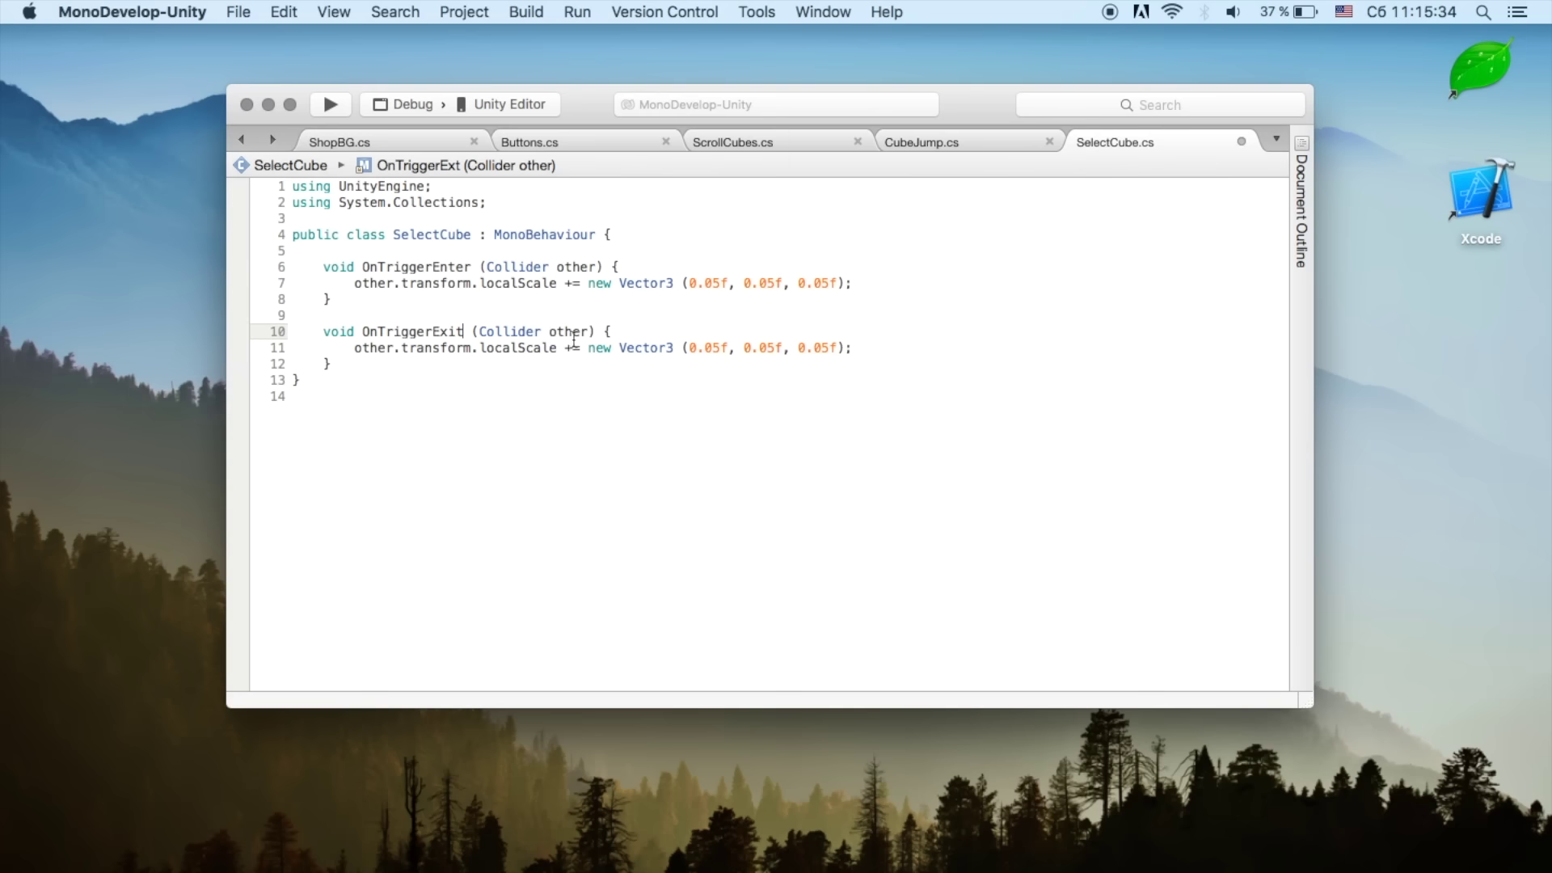
Step: Make OnTriggerExit subtract the scale with -= and save SelectCube.cs
{"action": "left_click", "coordinate": [573, 349]}
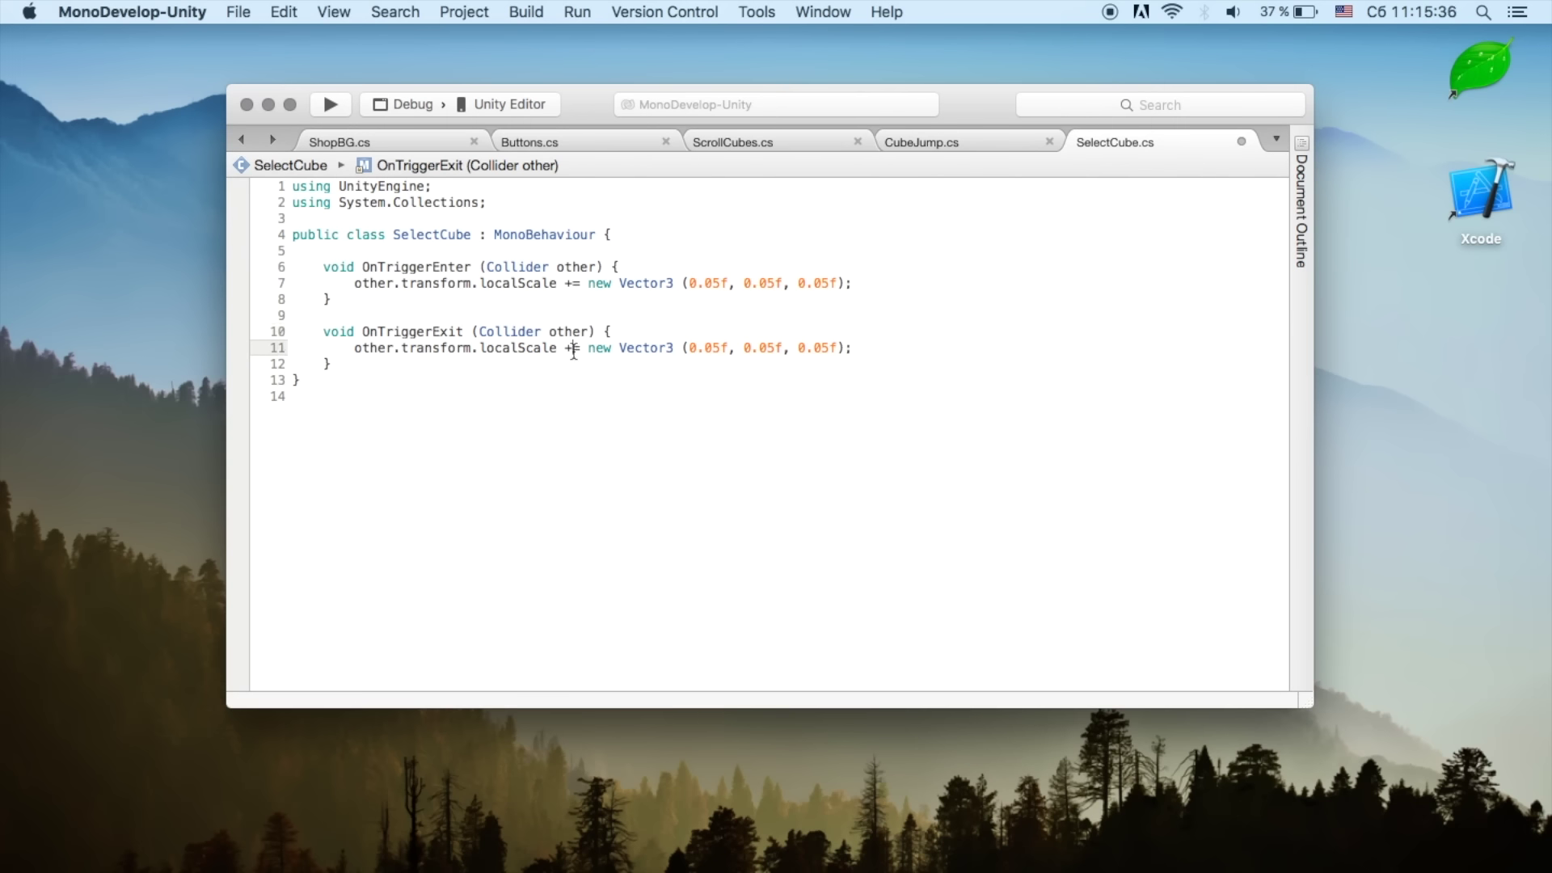
{"action": "key", "text": "BackSpace"}
{"action": "type", "text": "-"}
{"action": "key", "text": "super+s"}
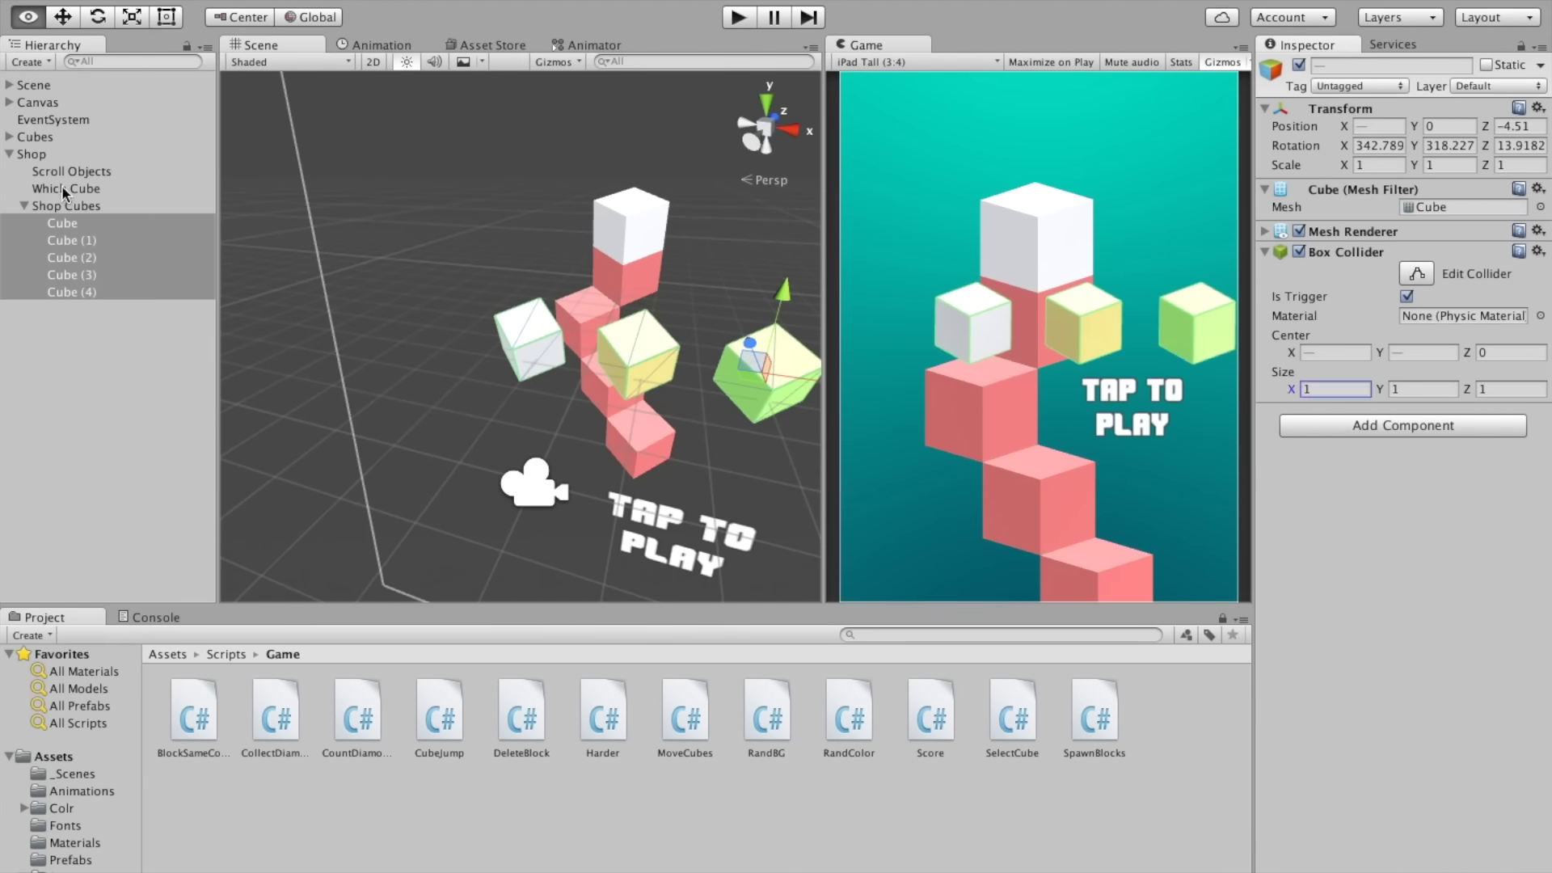
{"action": "left_click", "coordinate": [67, 188]}
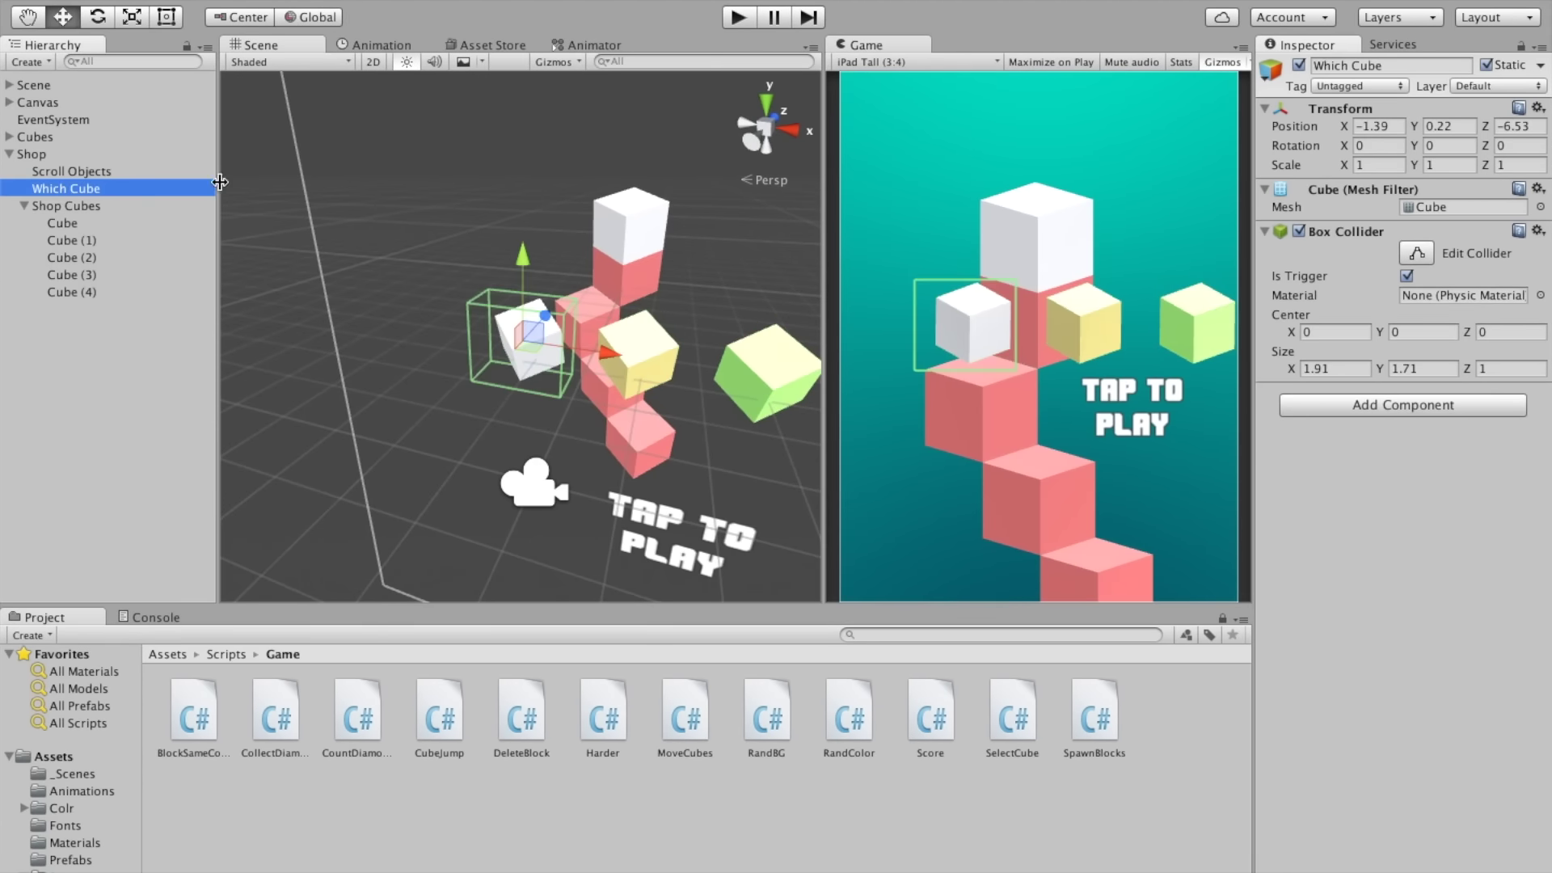
Step: Add a Rigidbody to Which Cube with Use Gravity off and Is Kinematic on
{"action": "left_click", "coordinate": [1420, 397]}
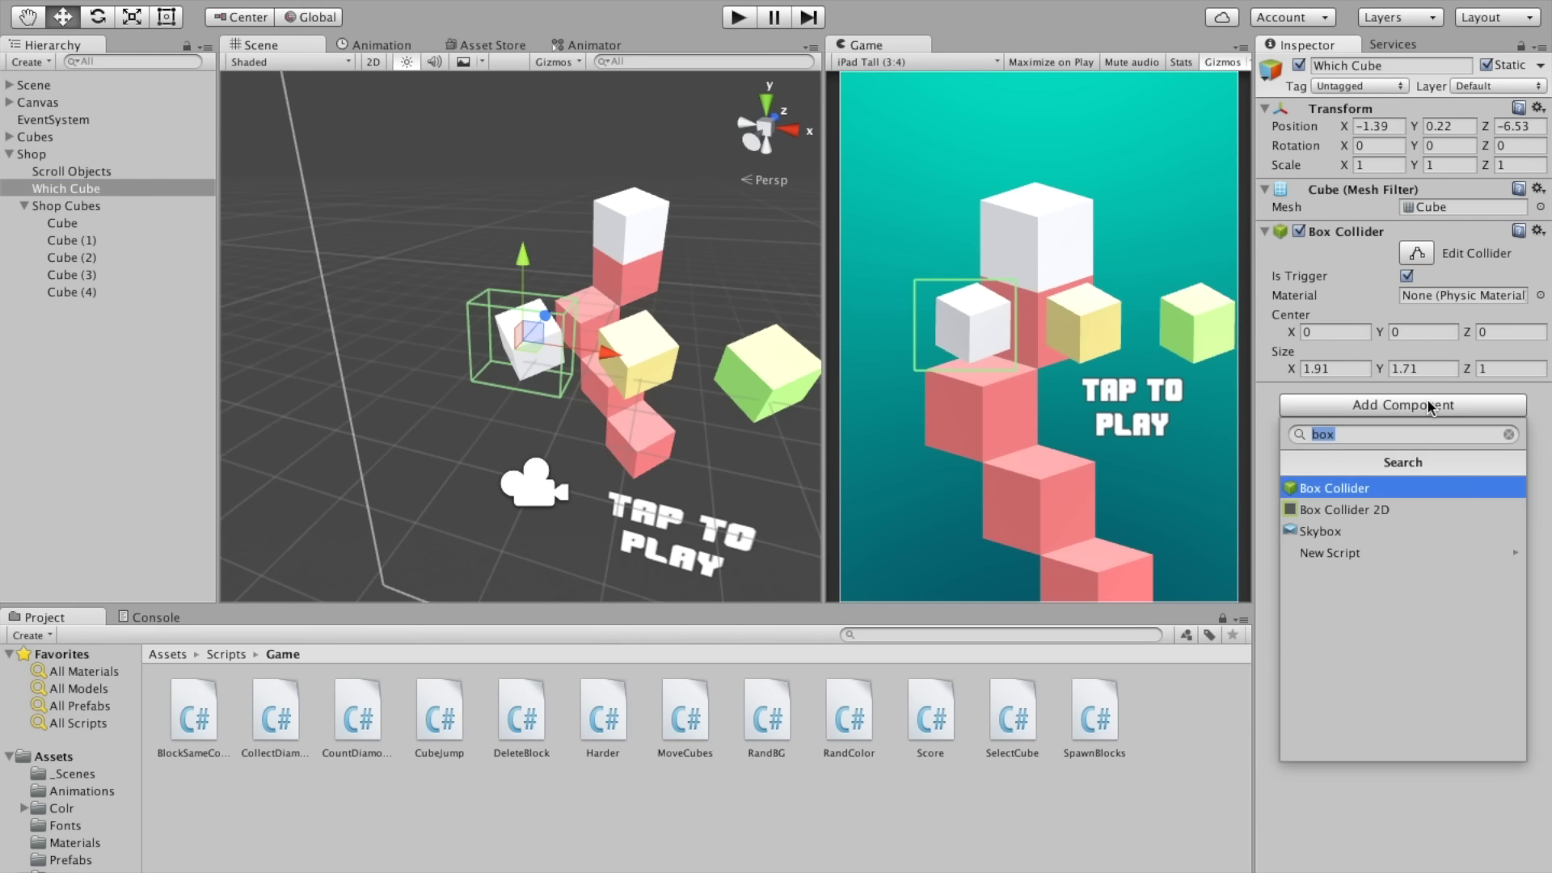
{"action": "type", "text": "t"}
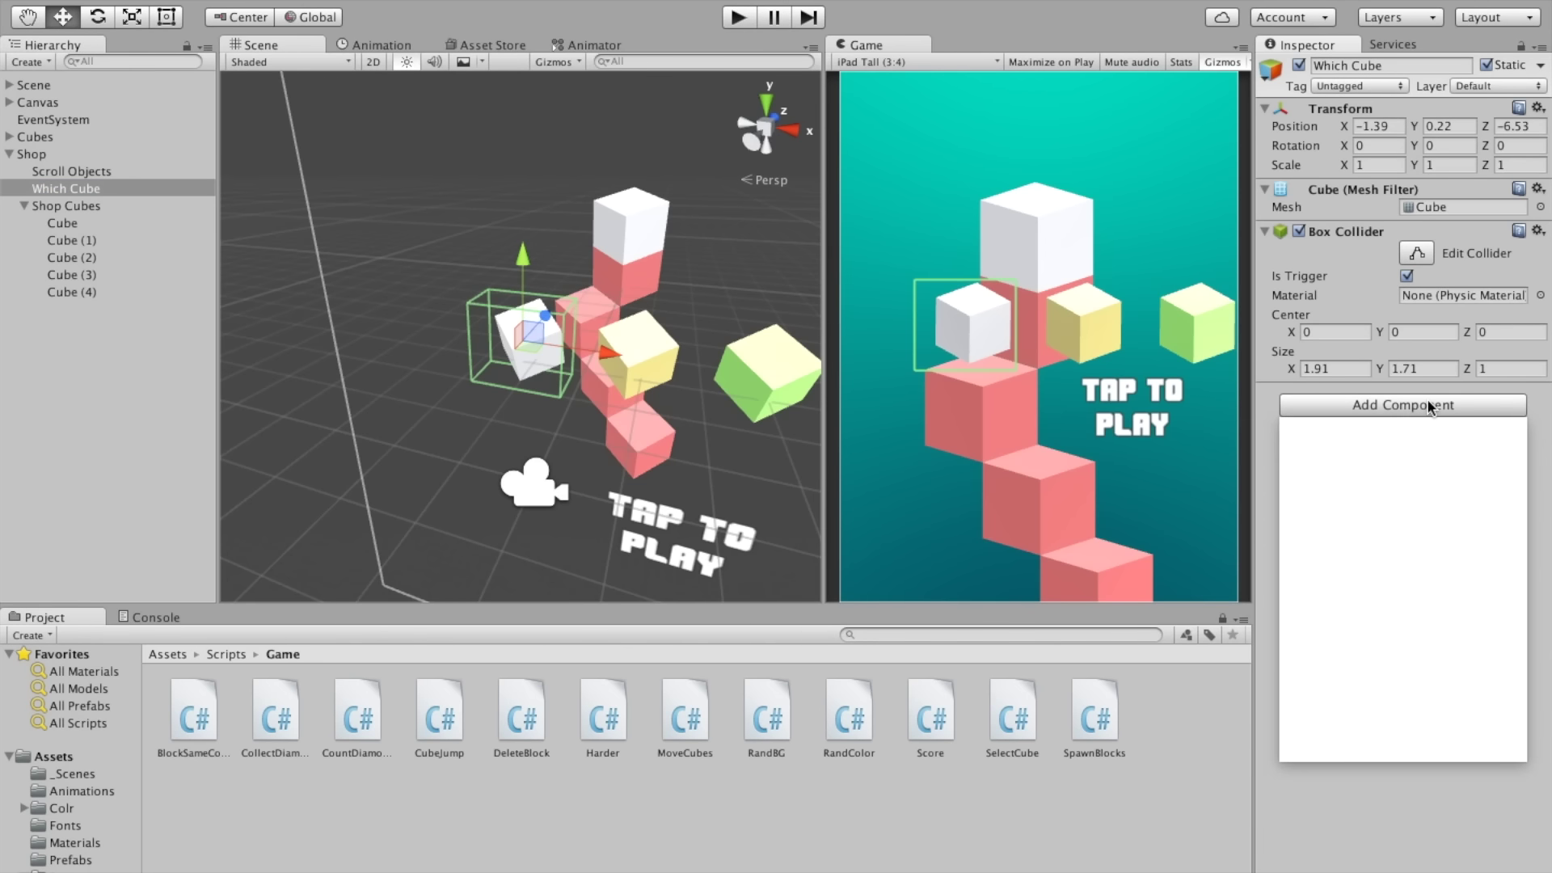
{"action": "type", "text": "r"}
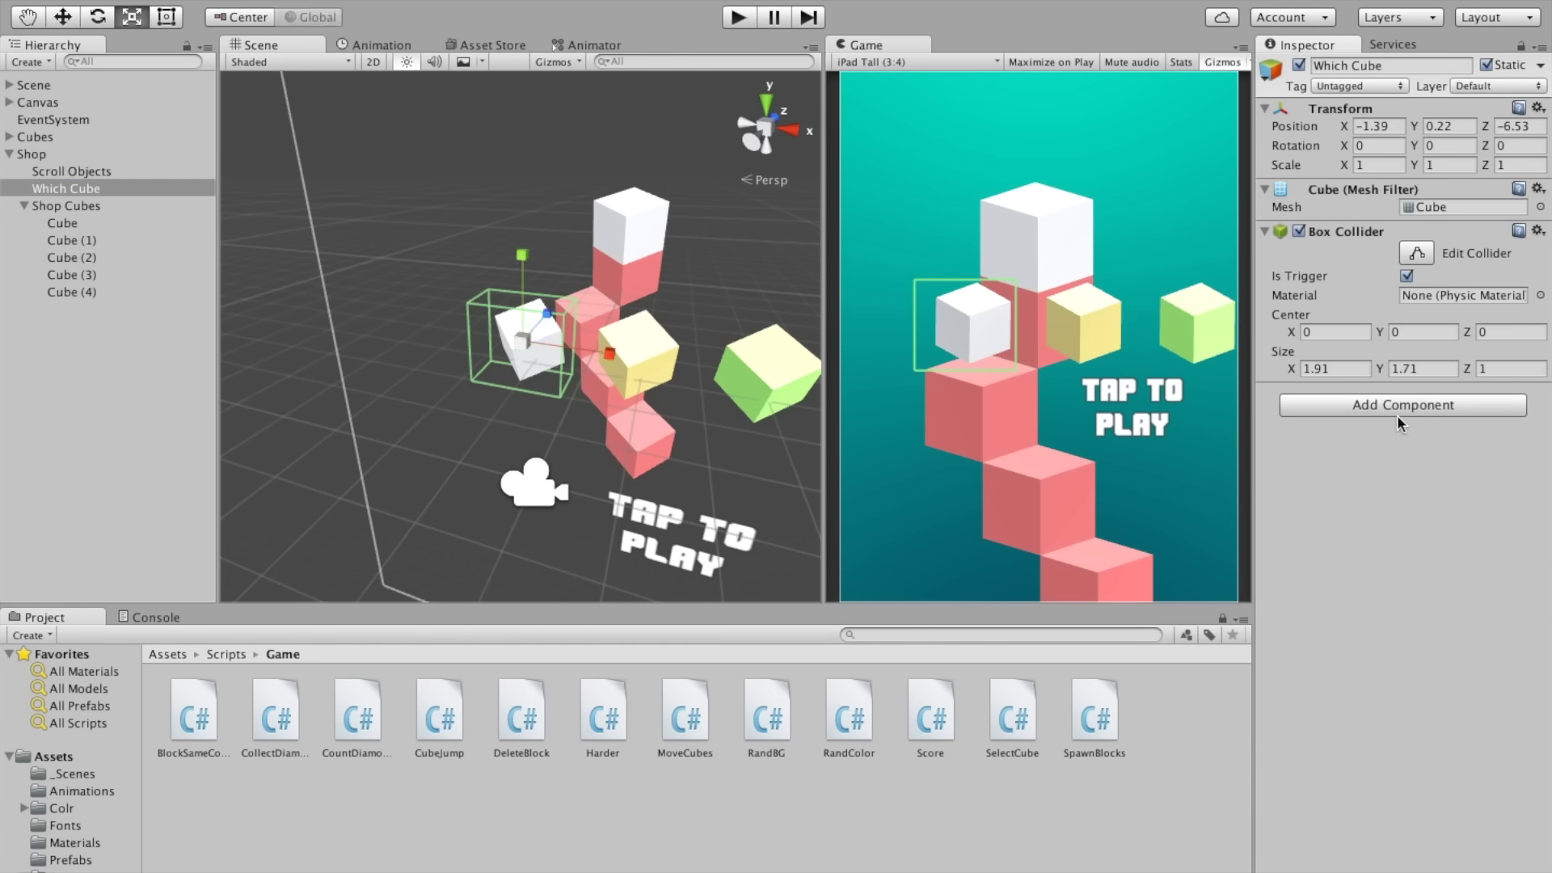
{"action": "left_click", "coordinate": [1390, 406]}
{"action": "type", "text": "r"}
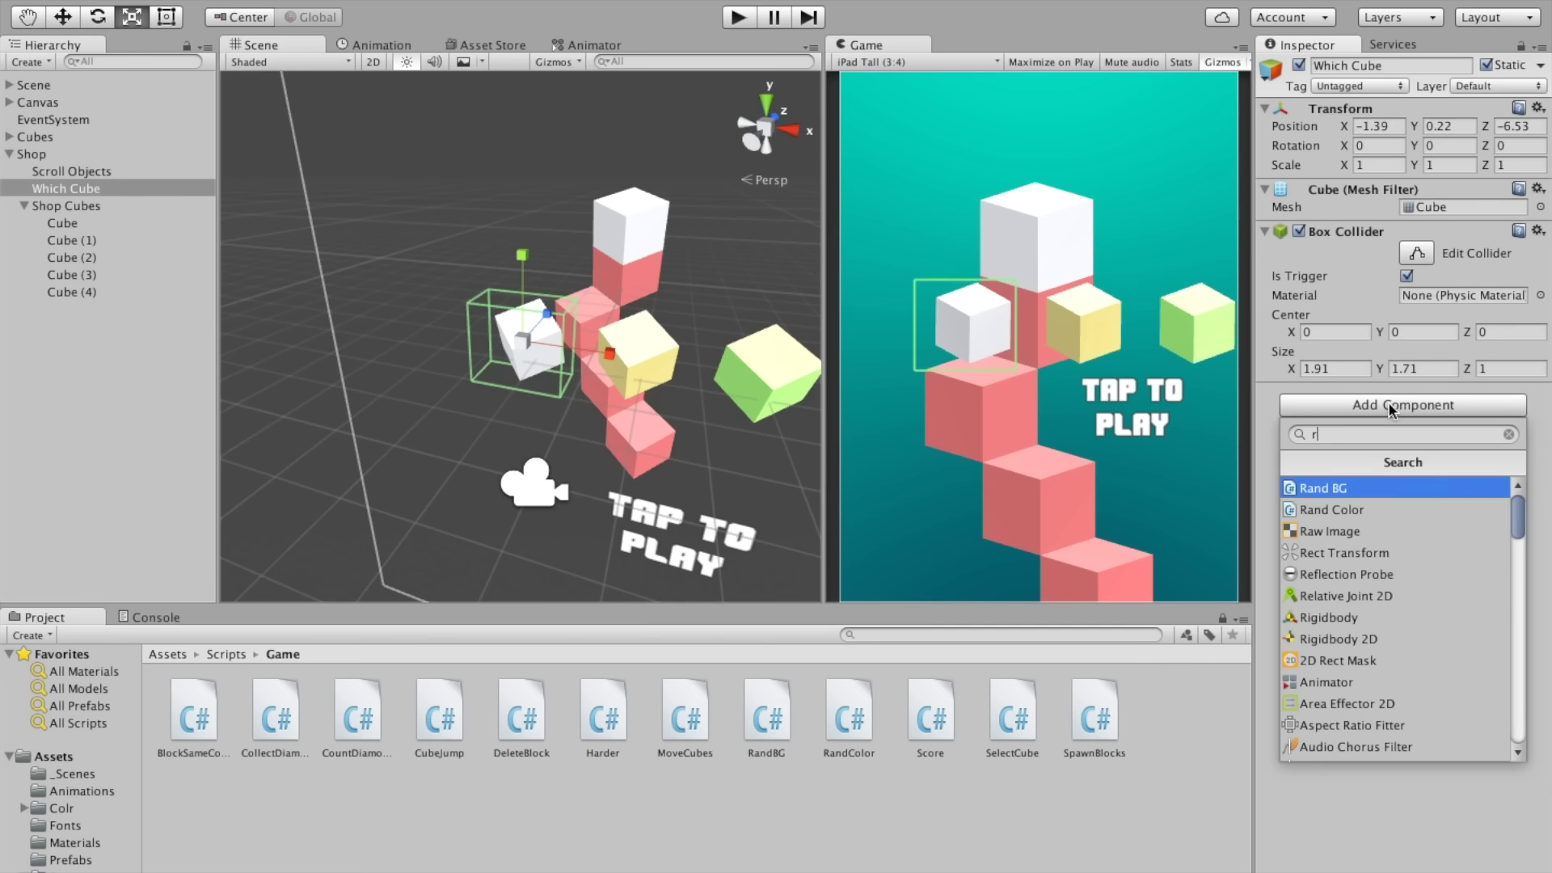
{"action": "type", "text": "igi"}
{"action": "key", "text": "Return"}
{"action": "left_click", "coordinate": [1406, 469]}
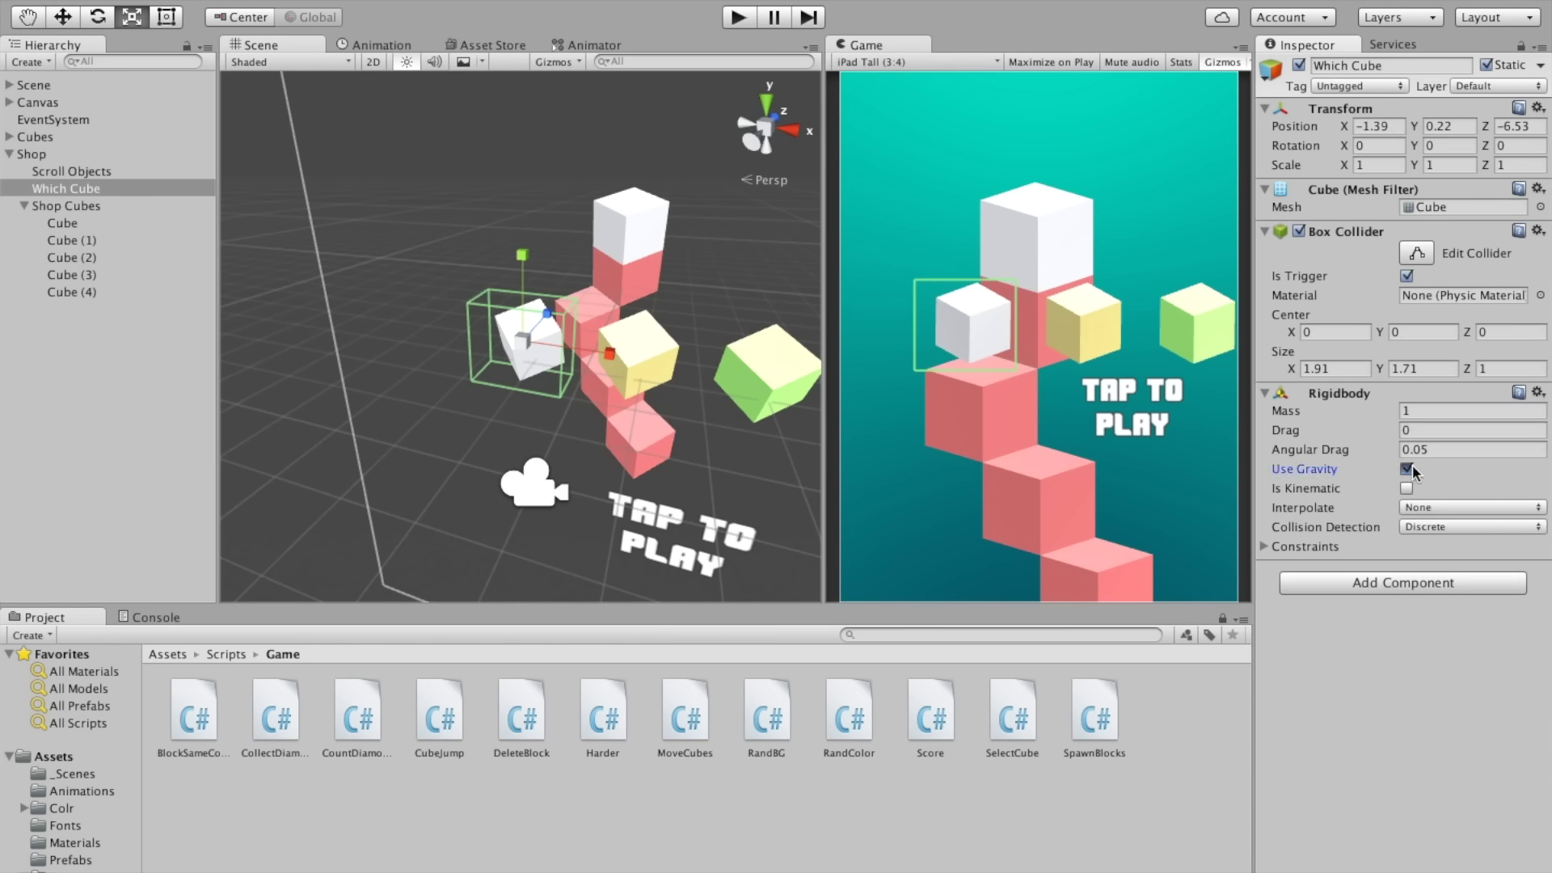
{"action": "left_click", "coordinate": [1406, 488]}
Step: Collapse and deactivate the Shop Cubes group so its cubes disappear
{"action": "left_click", "coordinate": [24, 207]}
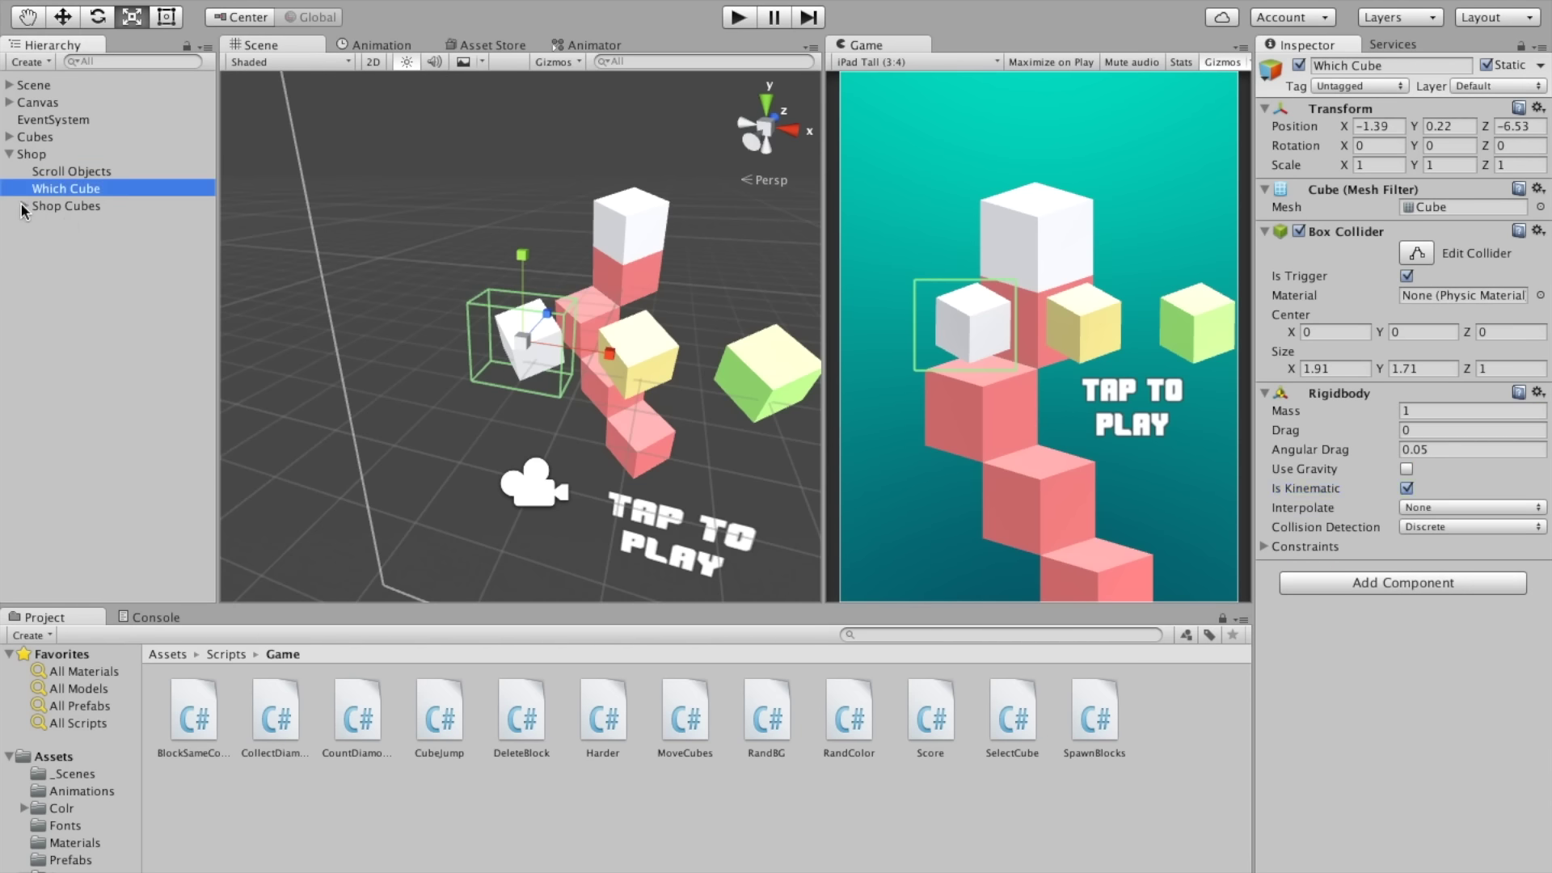
{"action": "left_click", "coordinate": [64, 208]}
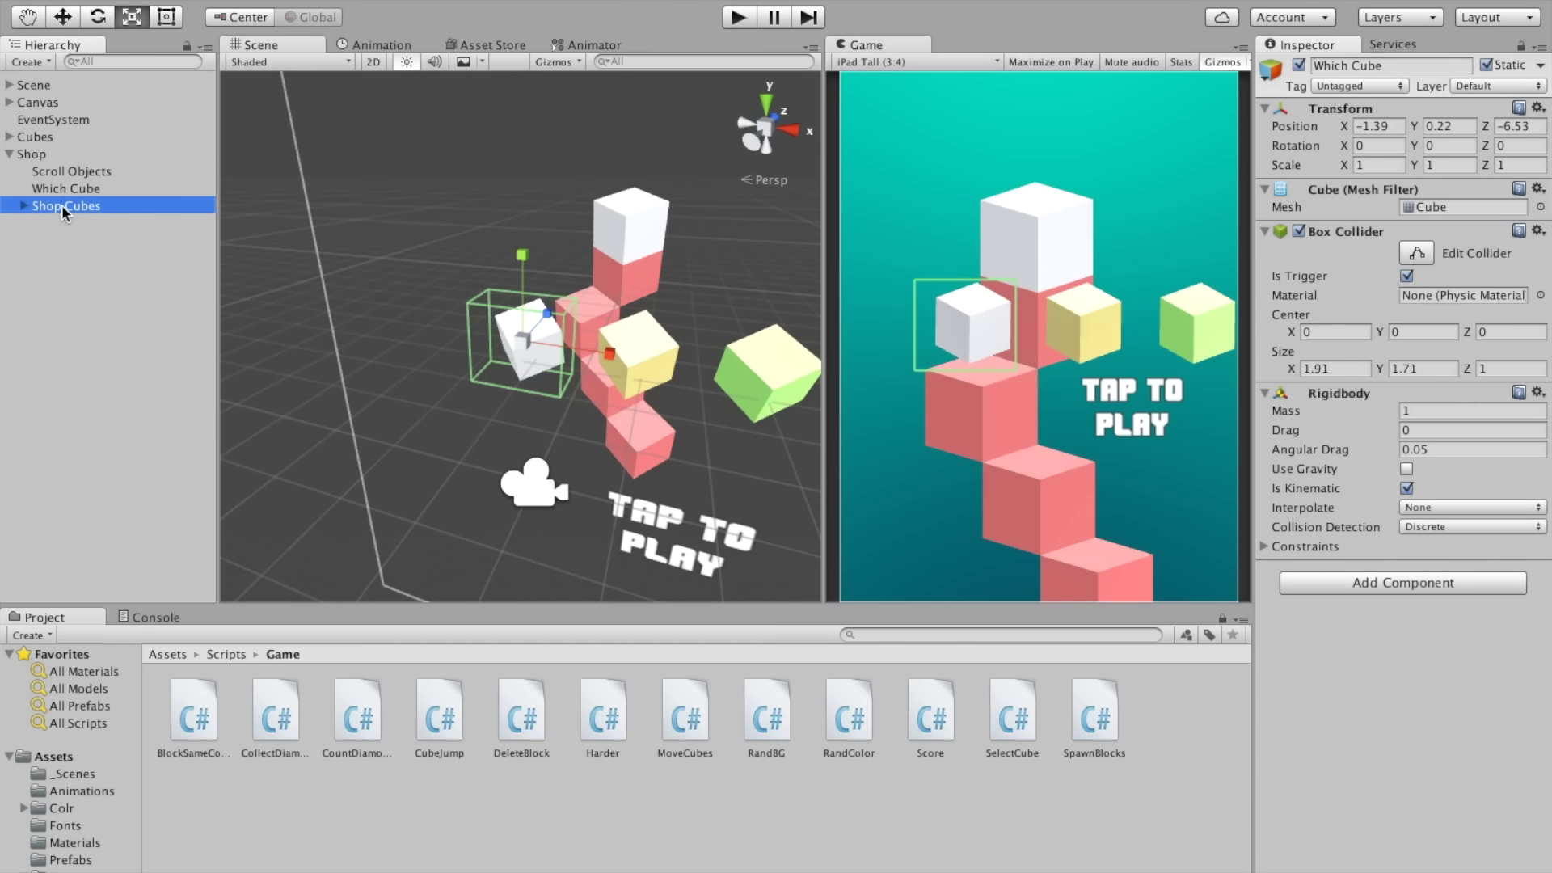
{"action": "left_click", "coordinate": [1298, 65]}
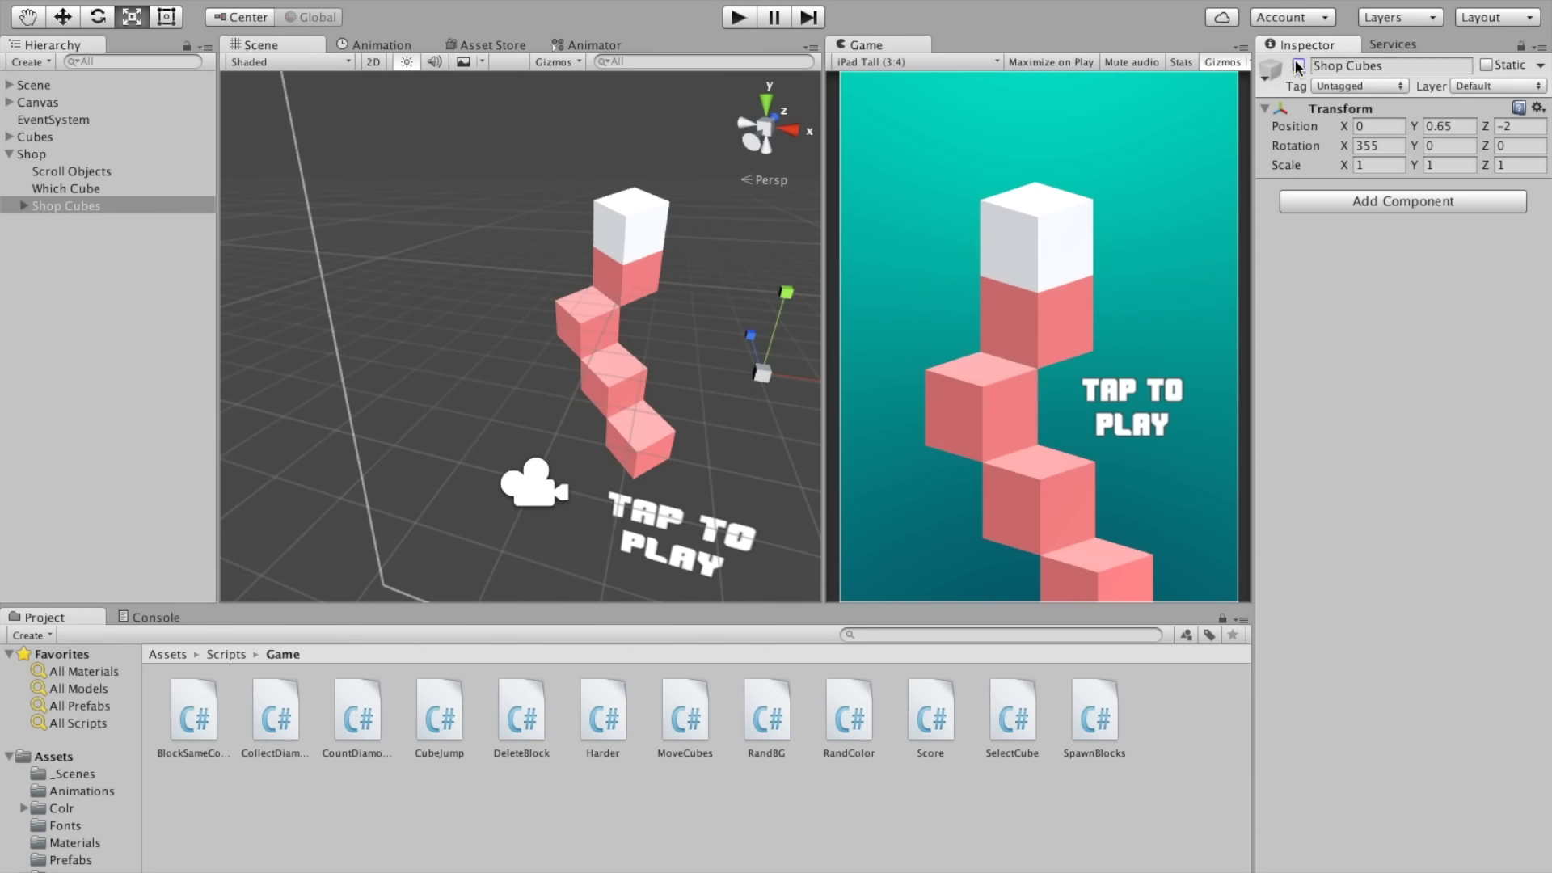
Step: Run the game, open the shop, and show the Console output
{"action": "key", "text": "ctrl+p"}
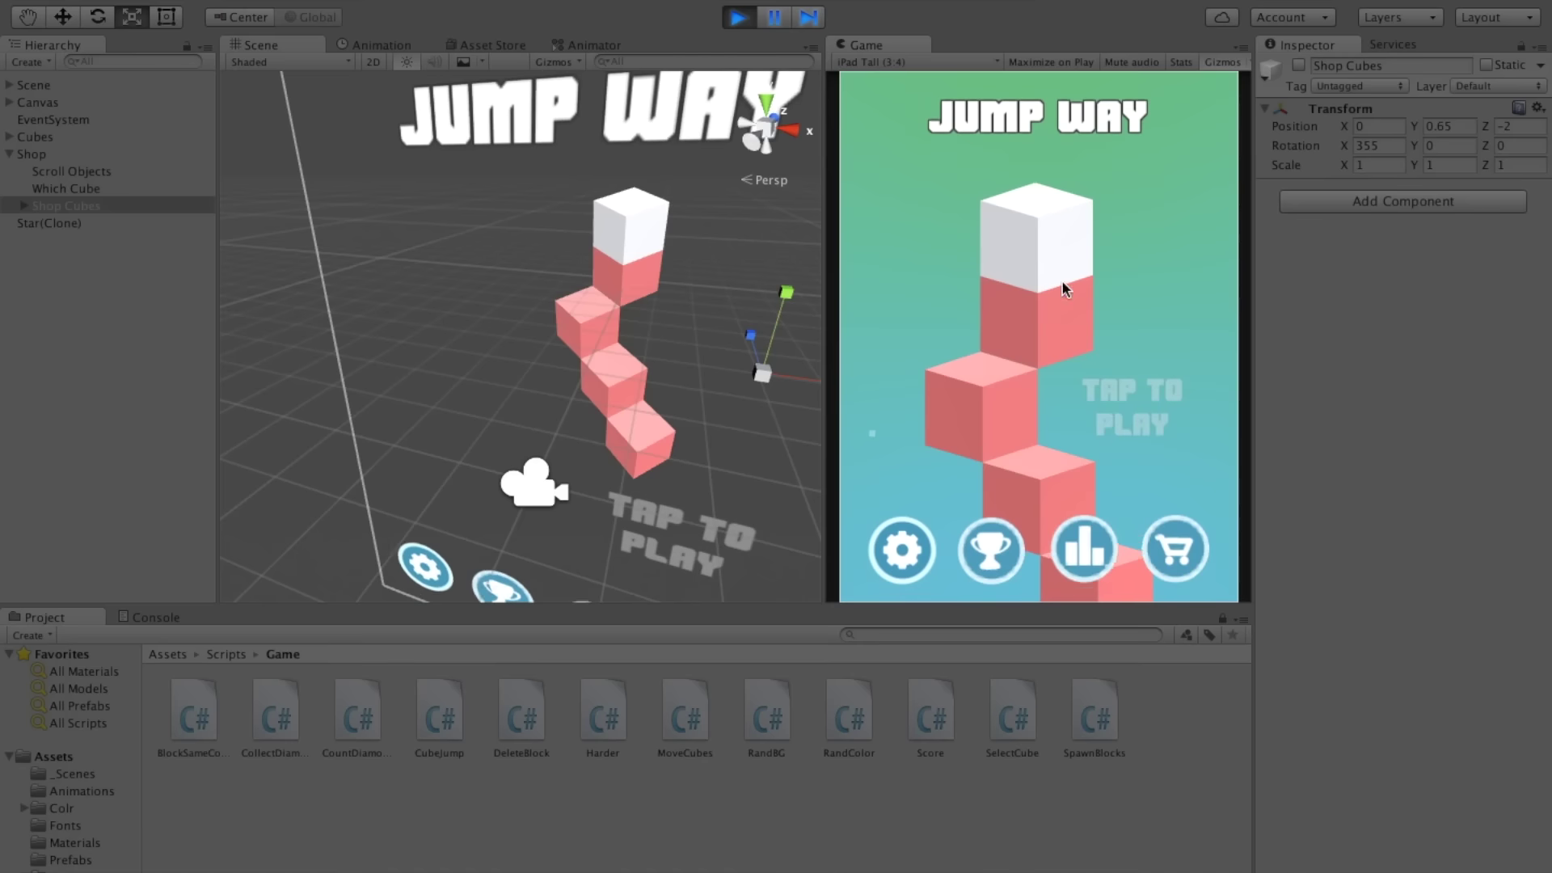
{"action": "left_click", "coordinate": [1197, 506]}
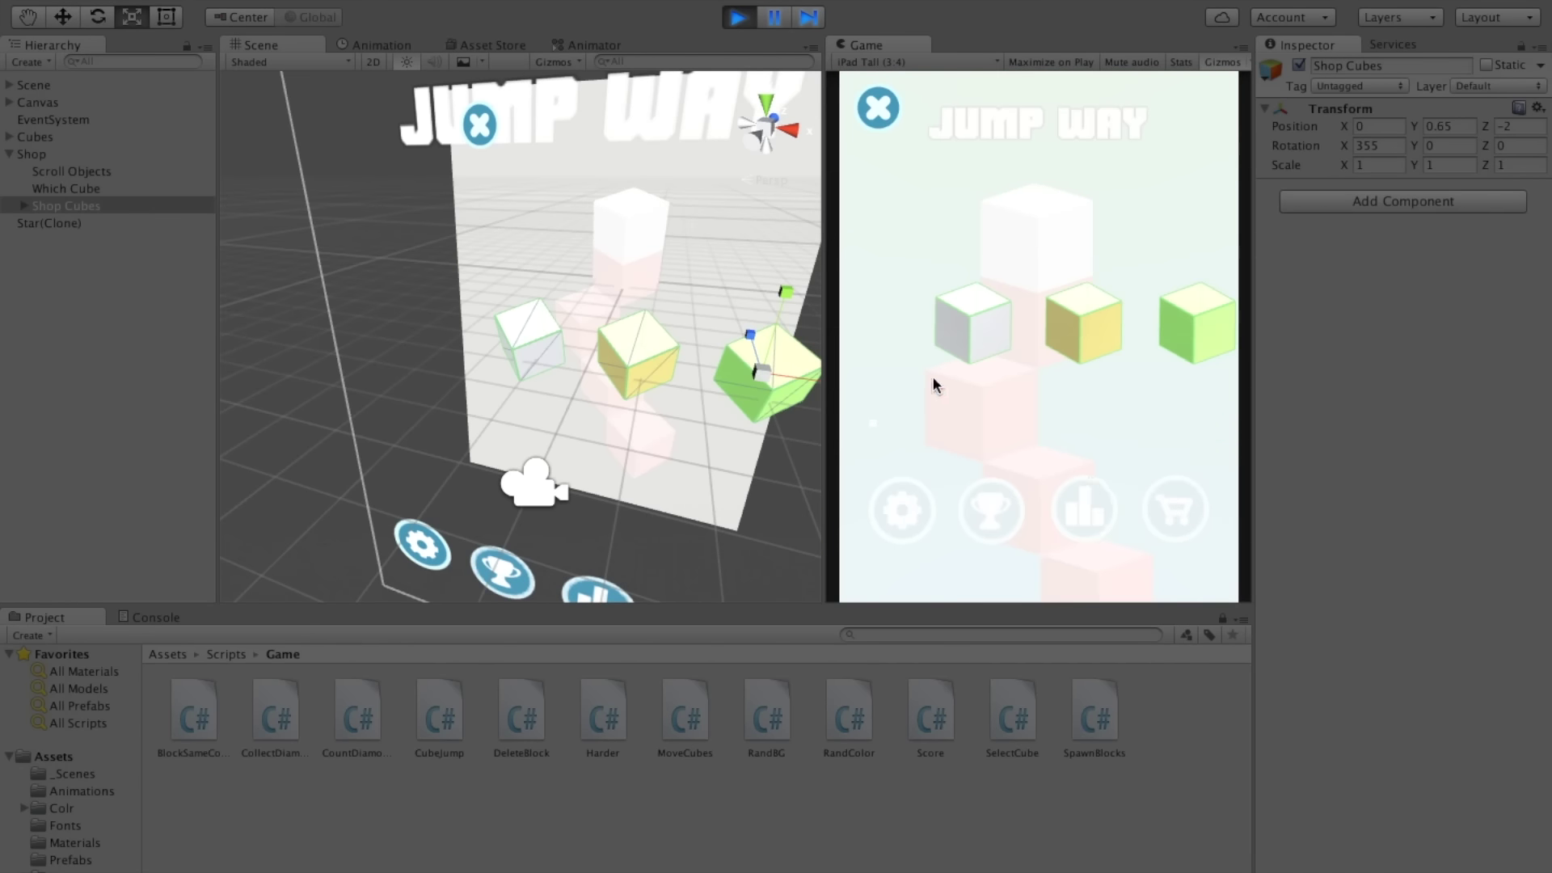
{"action": "left_click", "coordinate": [147, 618]}
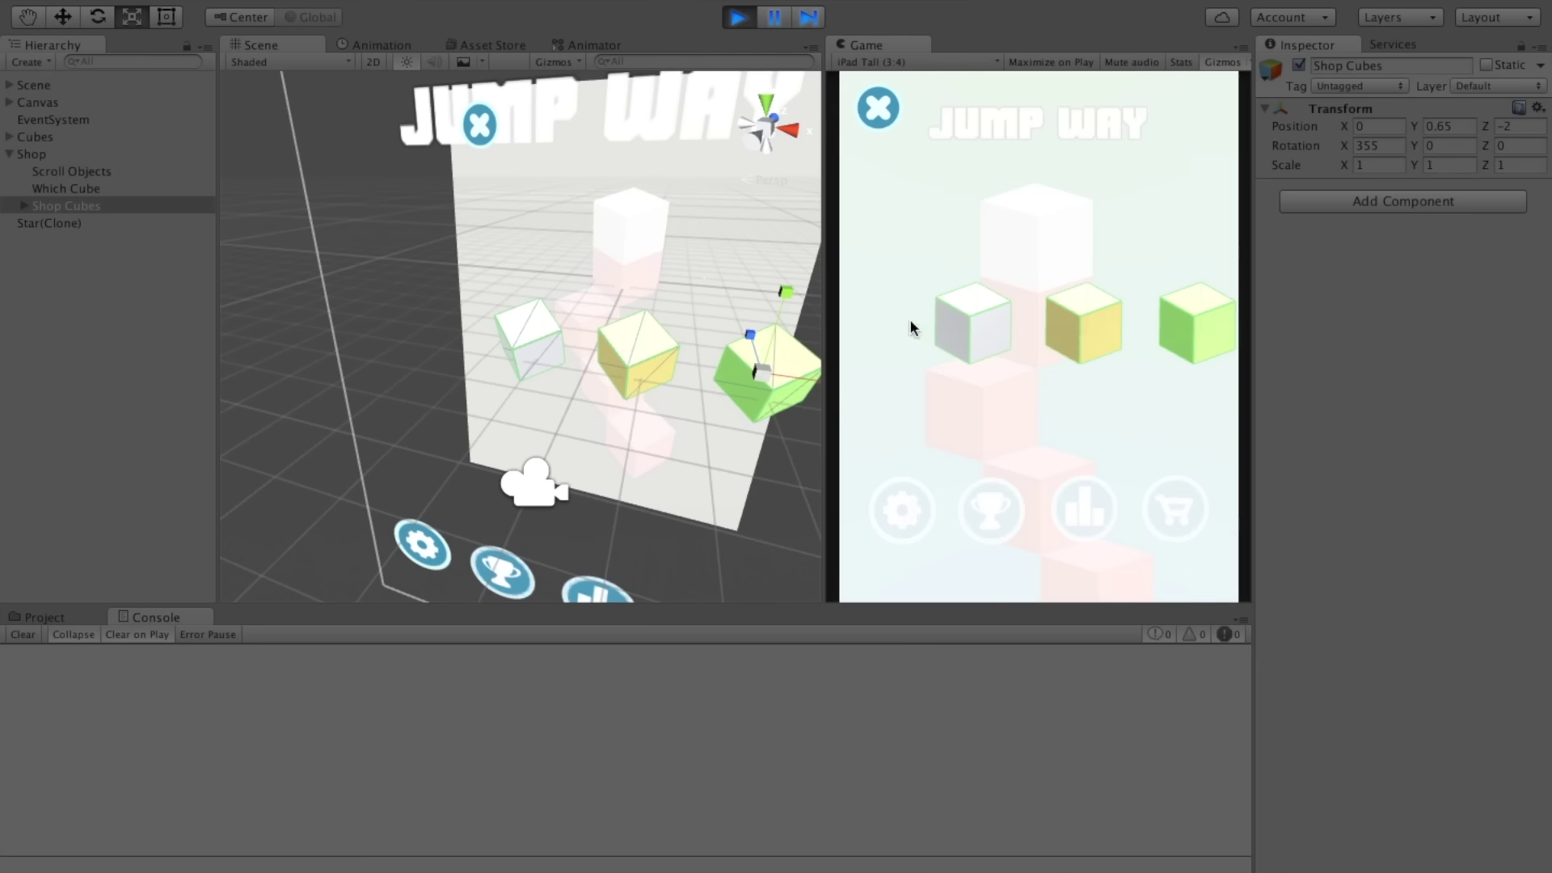
{"action": "left_click", "coordinate": [67, 191]}
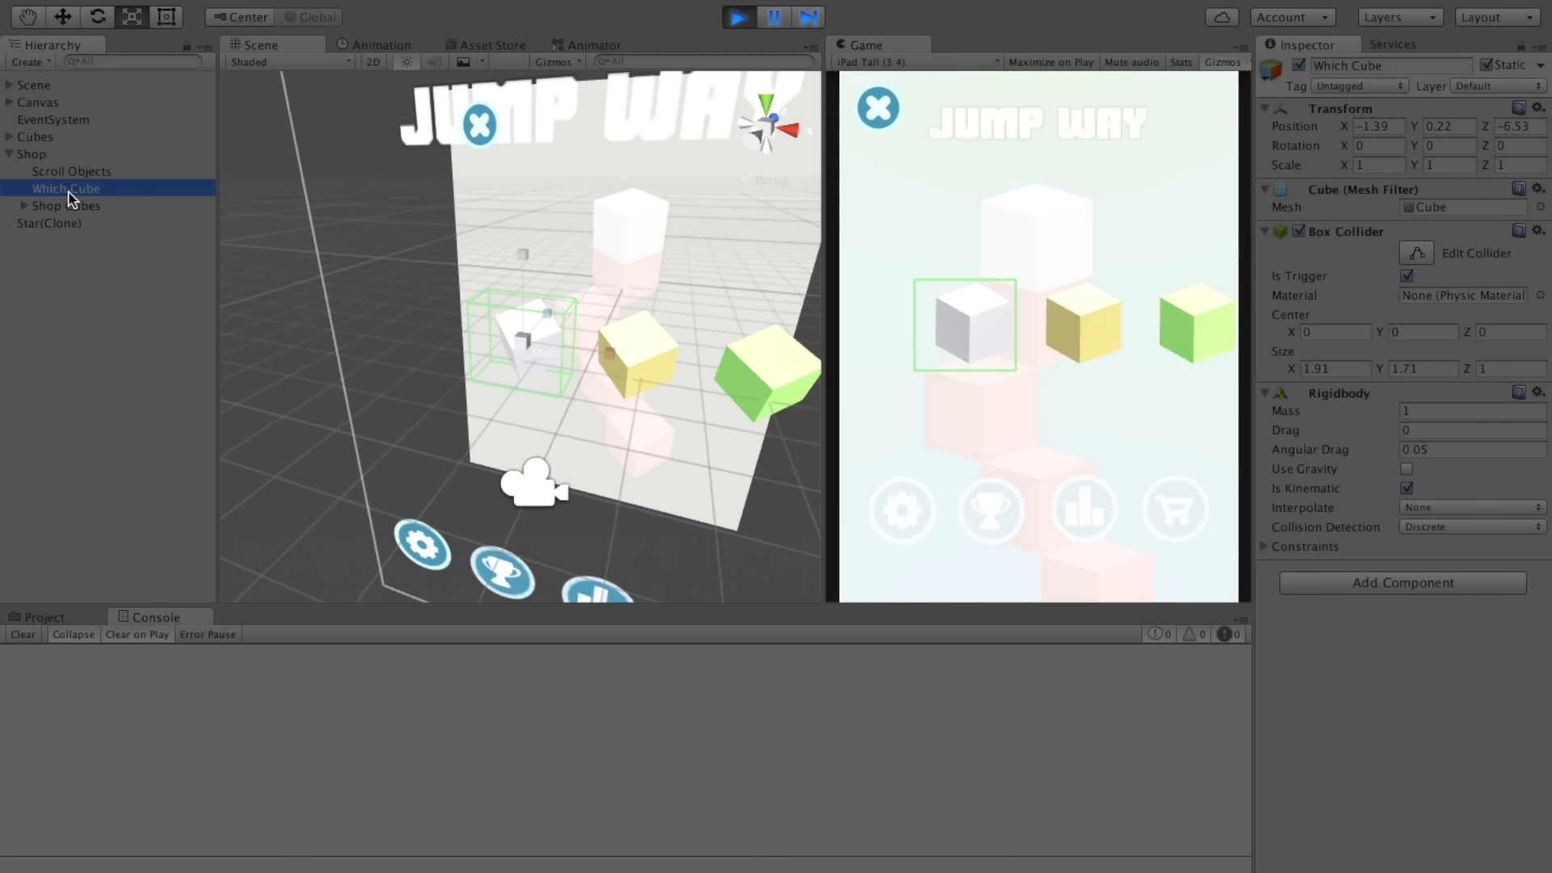
{"action": "left_click", "coordinate": [1210, 339]}
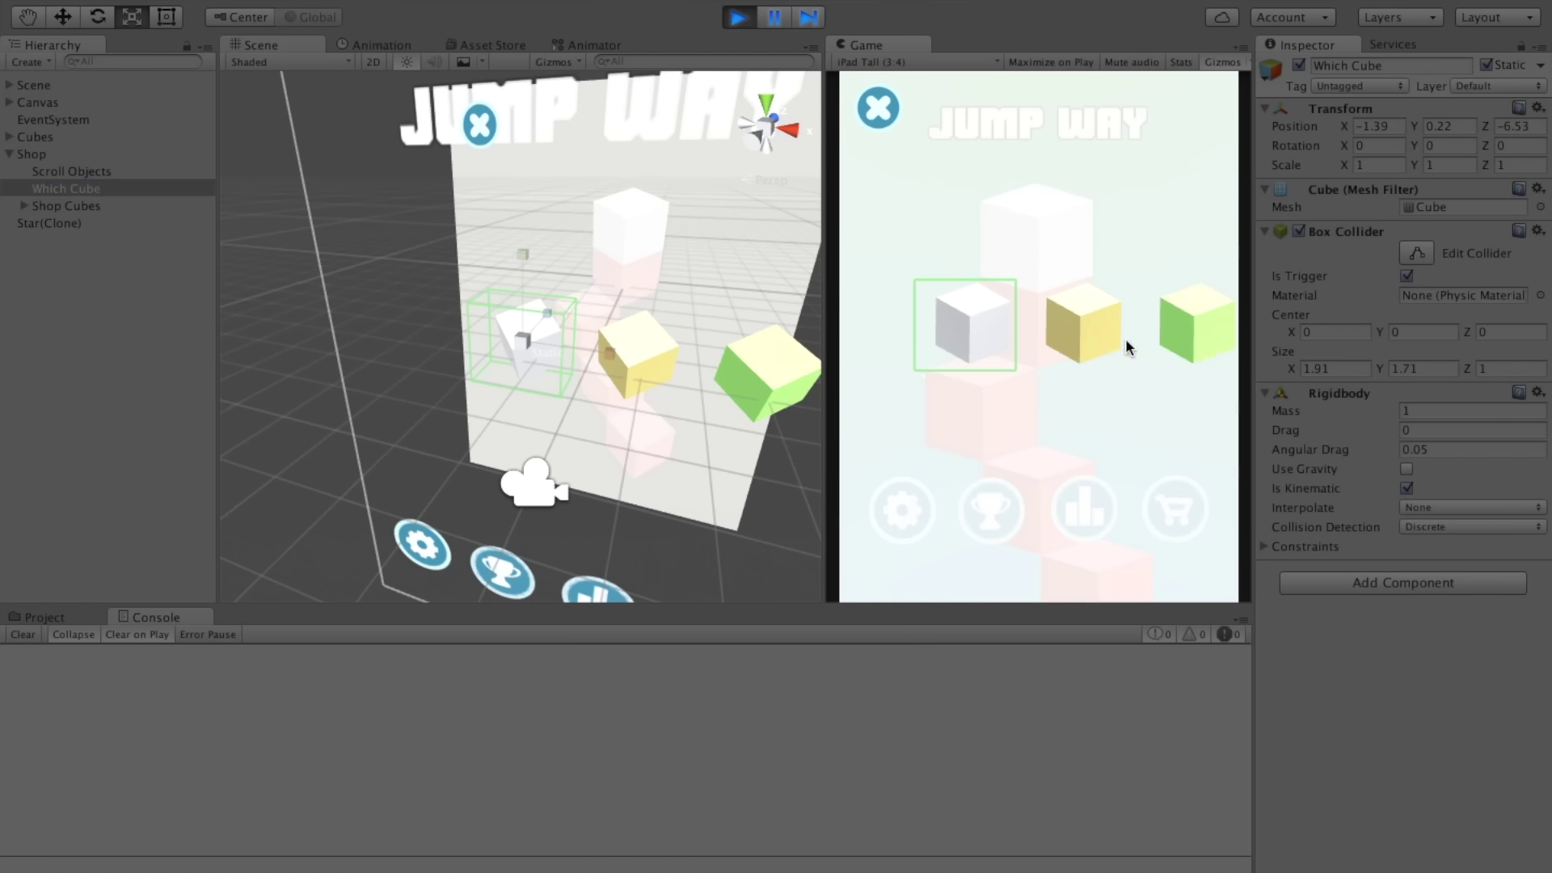
Step: Clear the Static flag on Shop and its children, then test sliding the cube row
{"action": "left_click", "coordinate": [42, 155]}
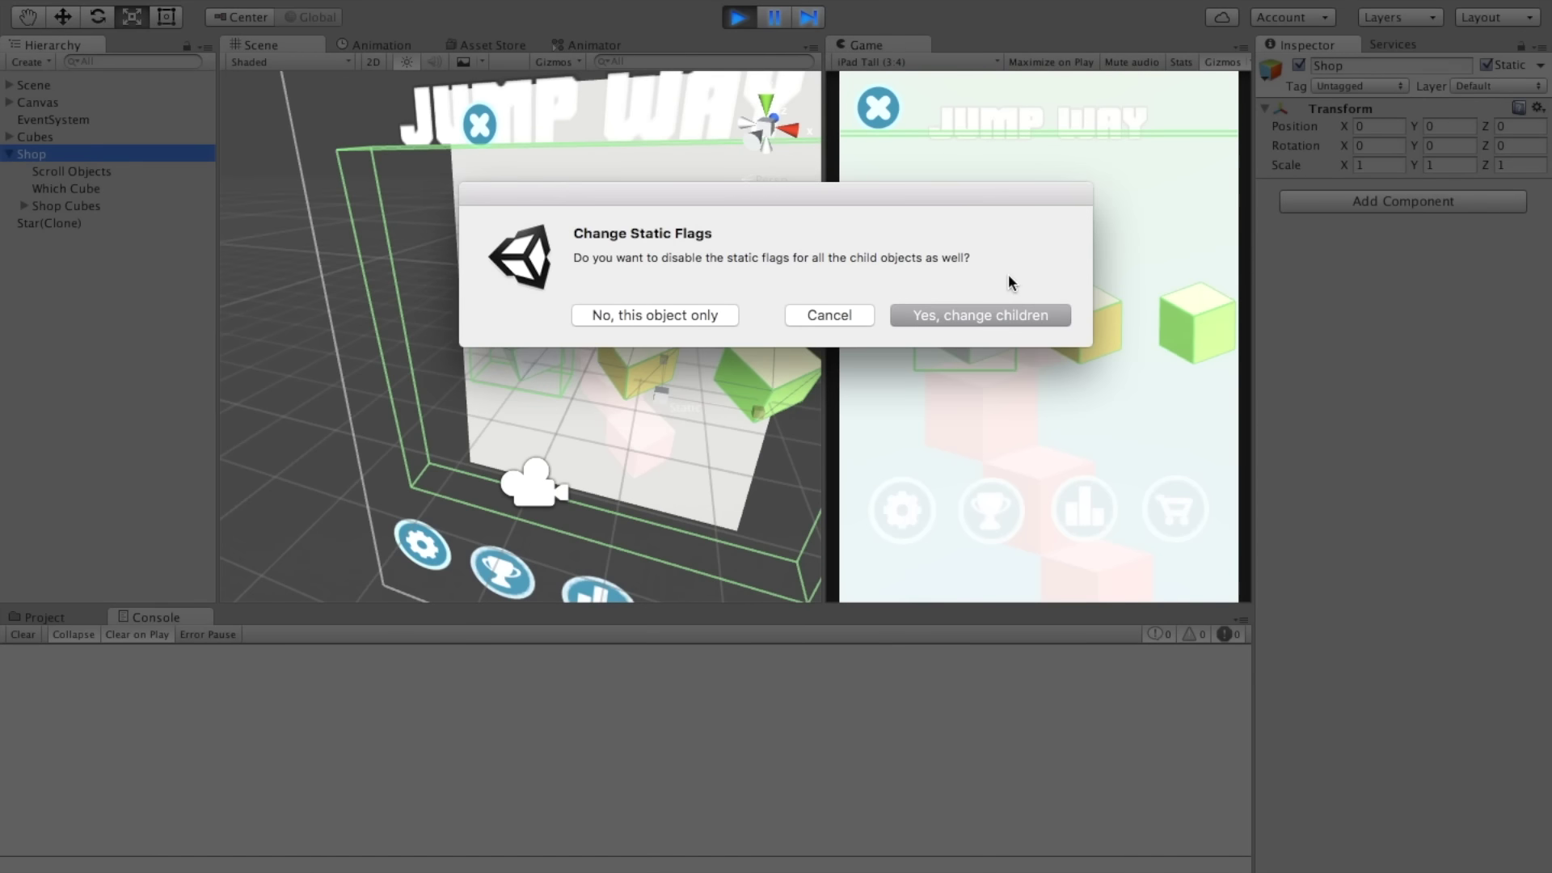
{"action": "left_click", "coordinate": [956, 320]}
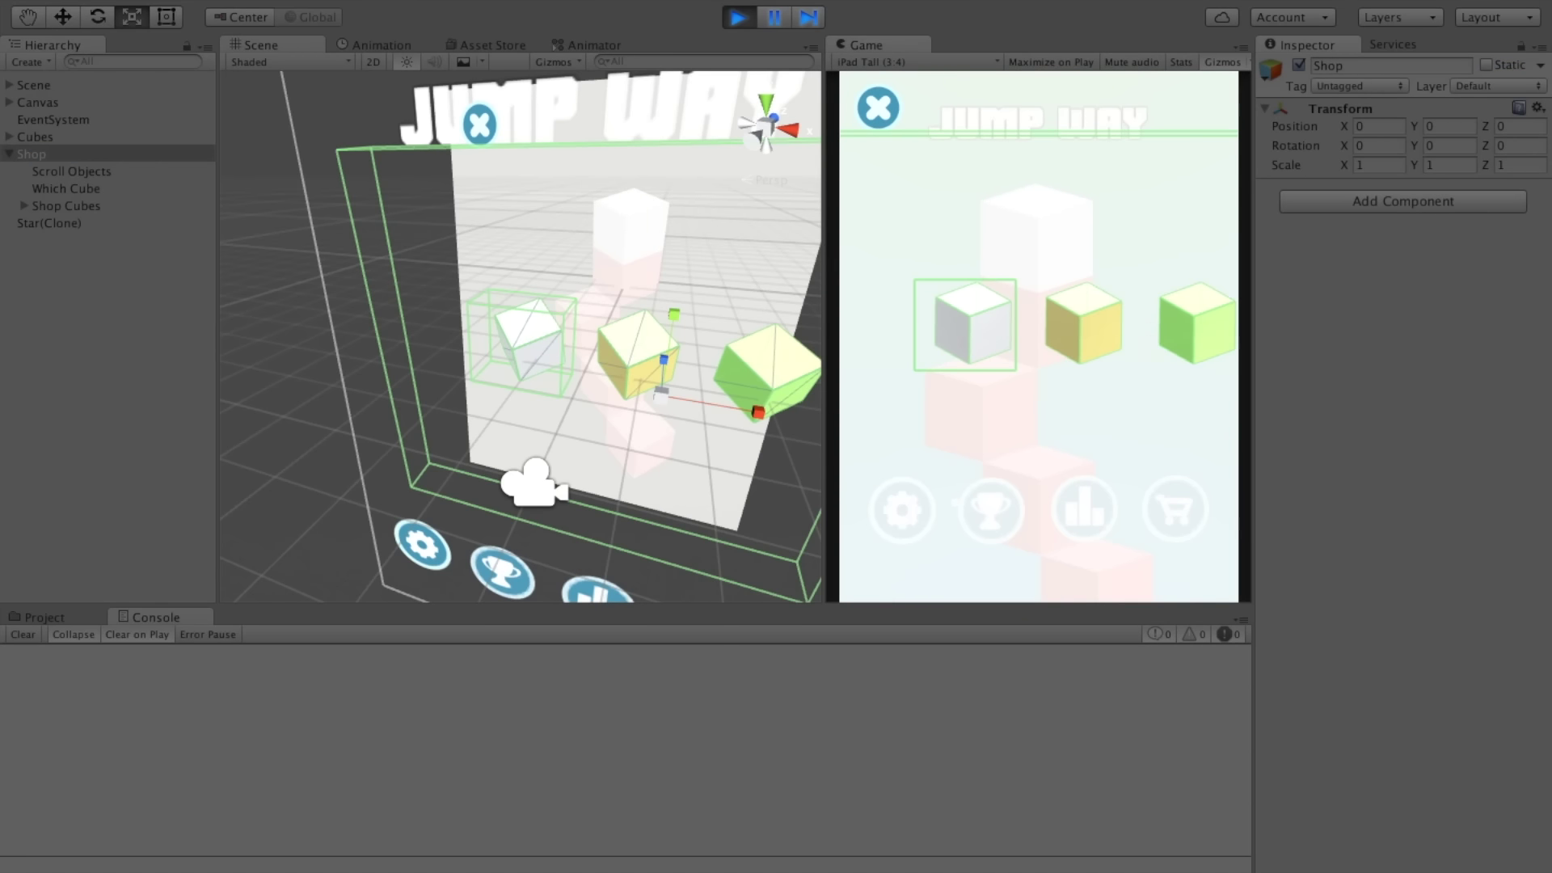
{"action": "left_click_drag", "start_coordinate": [1147, 323], "coordinate": [1121, 321]}
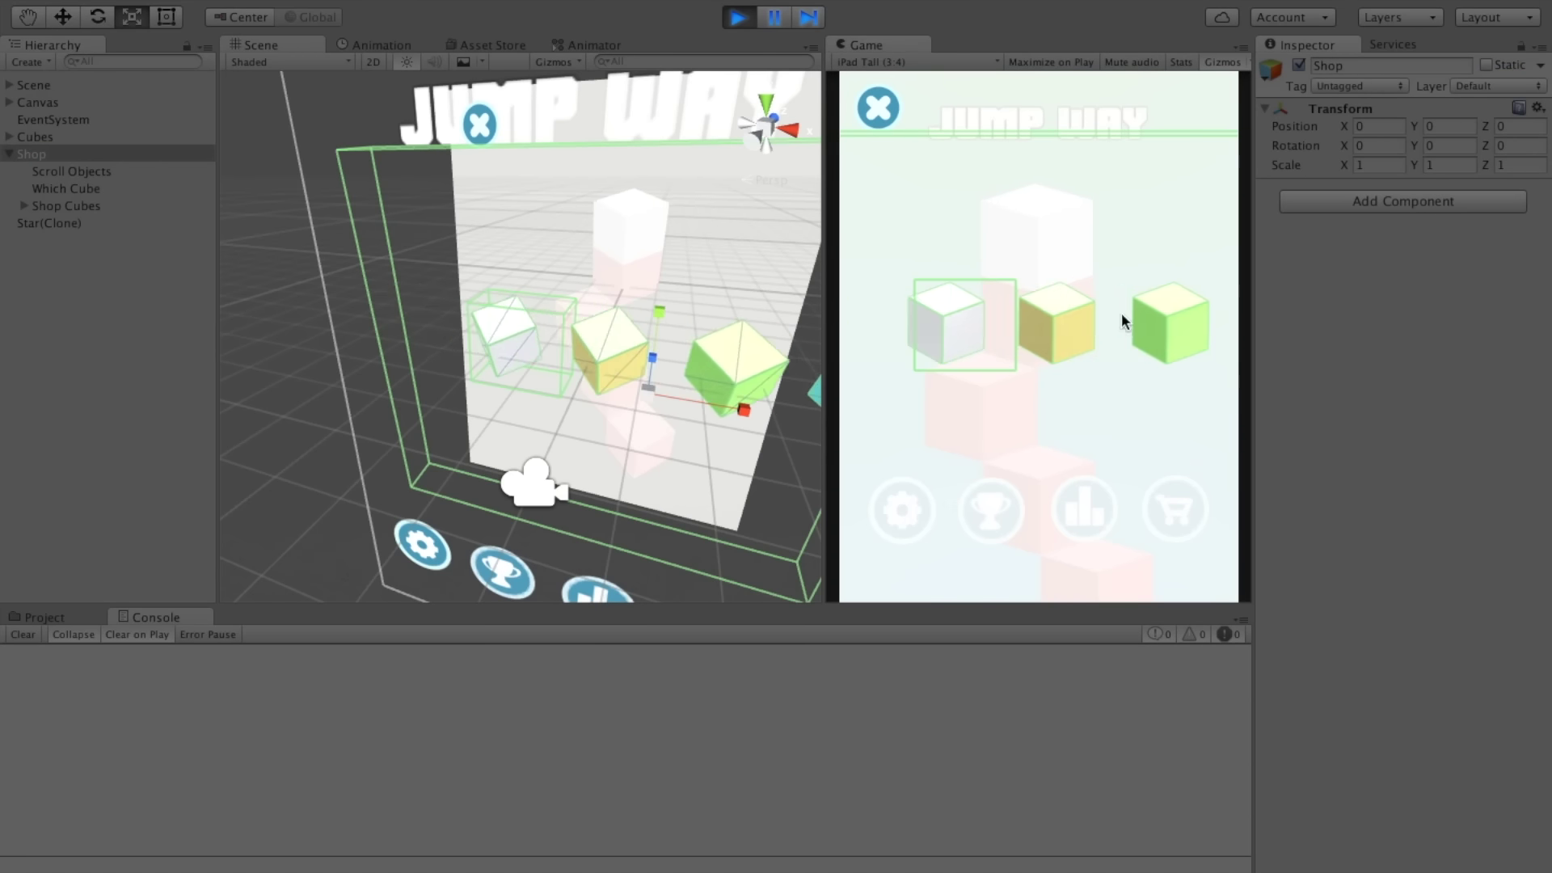
Step: Select the first Cube inside Shop Cubes and slide the shop cube row again
{"action": "left_click", "coordinate": [62, 208]}
{"action": "key", "text": "Right"}
{"action": "left_click", "coordinate": [65, 214]}
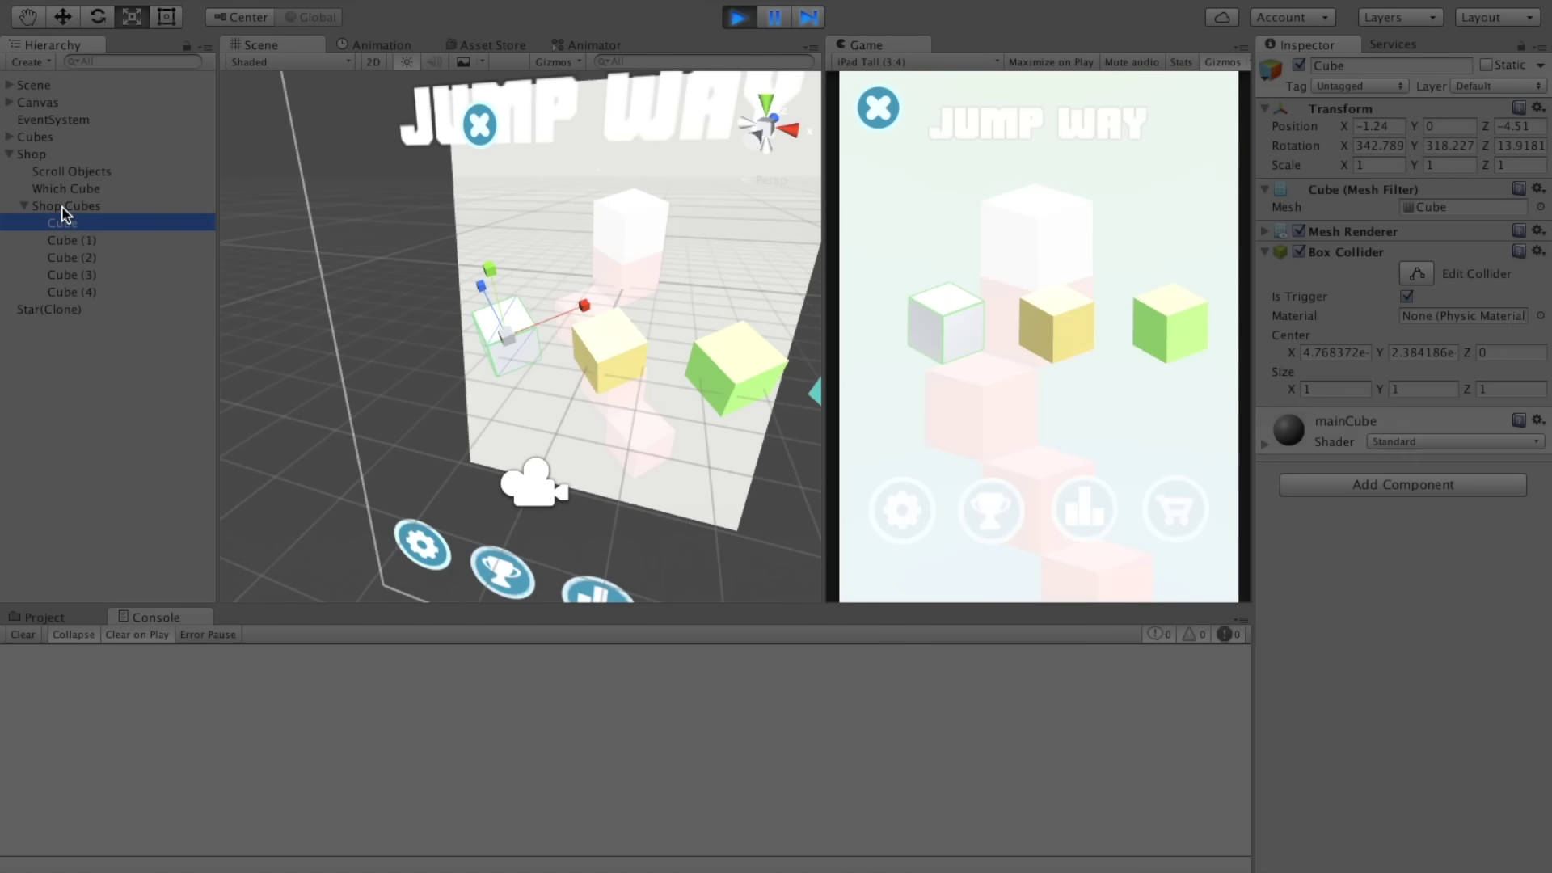
{"action": "left_click", "coordinate": [1146, 311]}
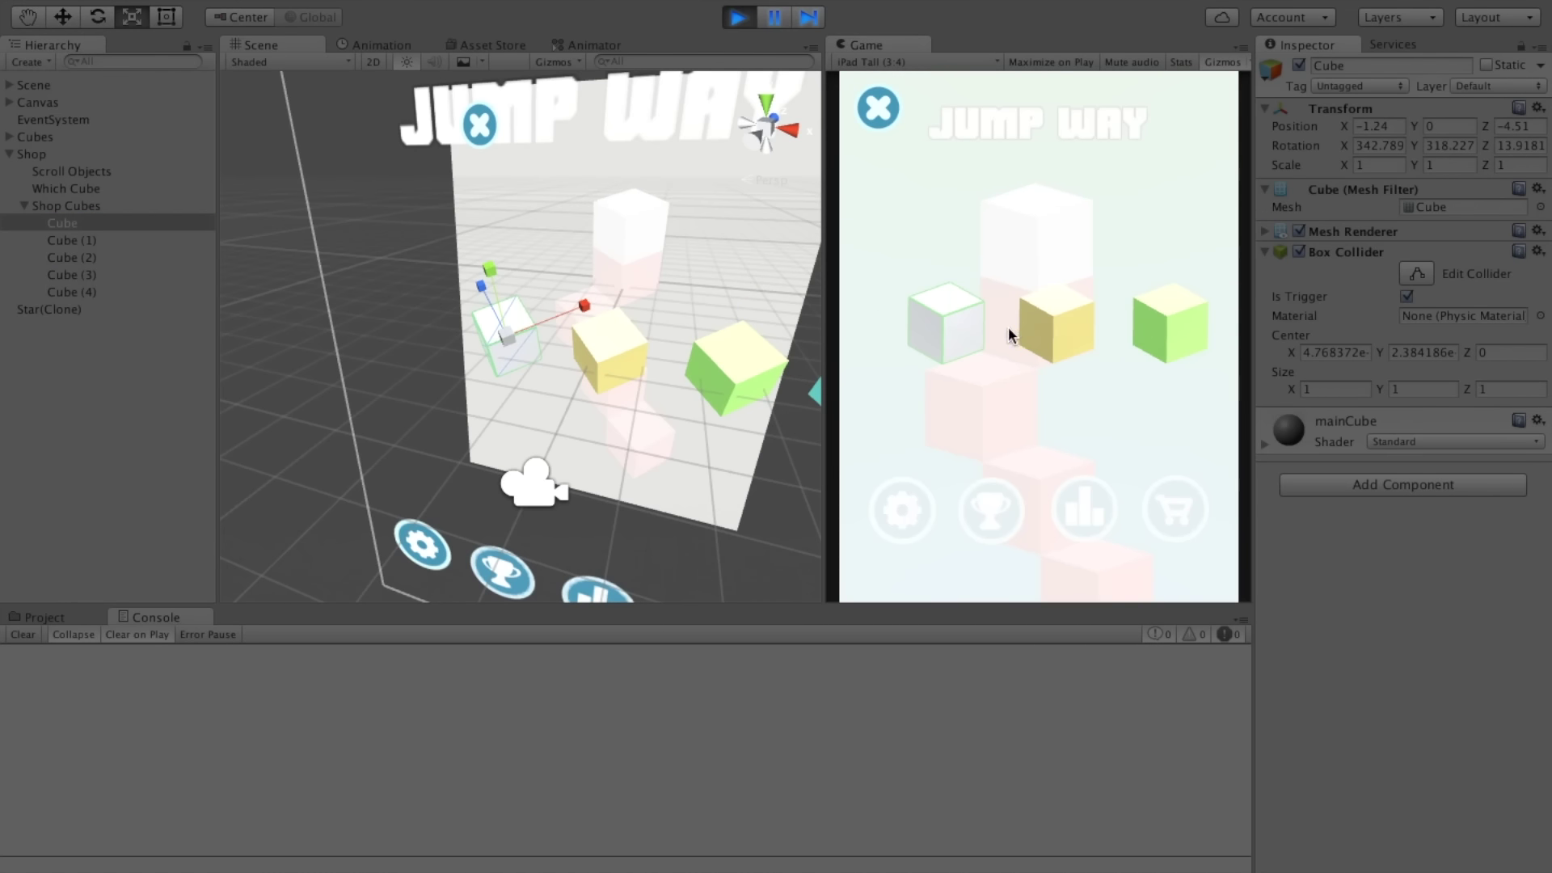
{"action": "mouse_move", "coordinate": [996, 335]}
{"action": "left_mouse_down"}
{"action": "mouse_move", "coordinate": [889, 333]}
{"action": "mouse_move", "coordinate": [1034, 333]}
{"action": "left_mouse_up"}
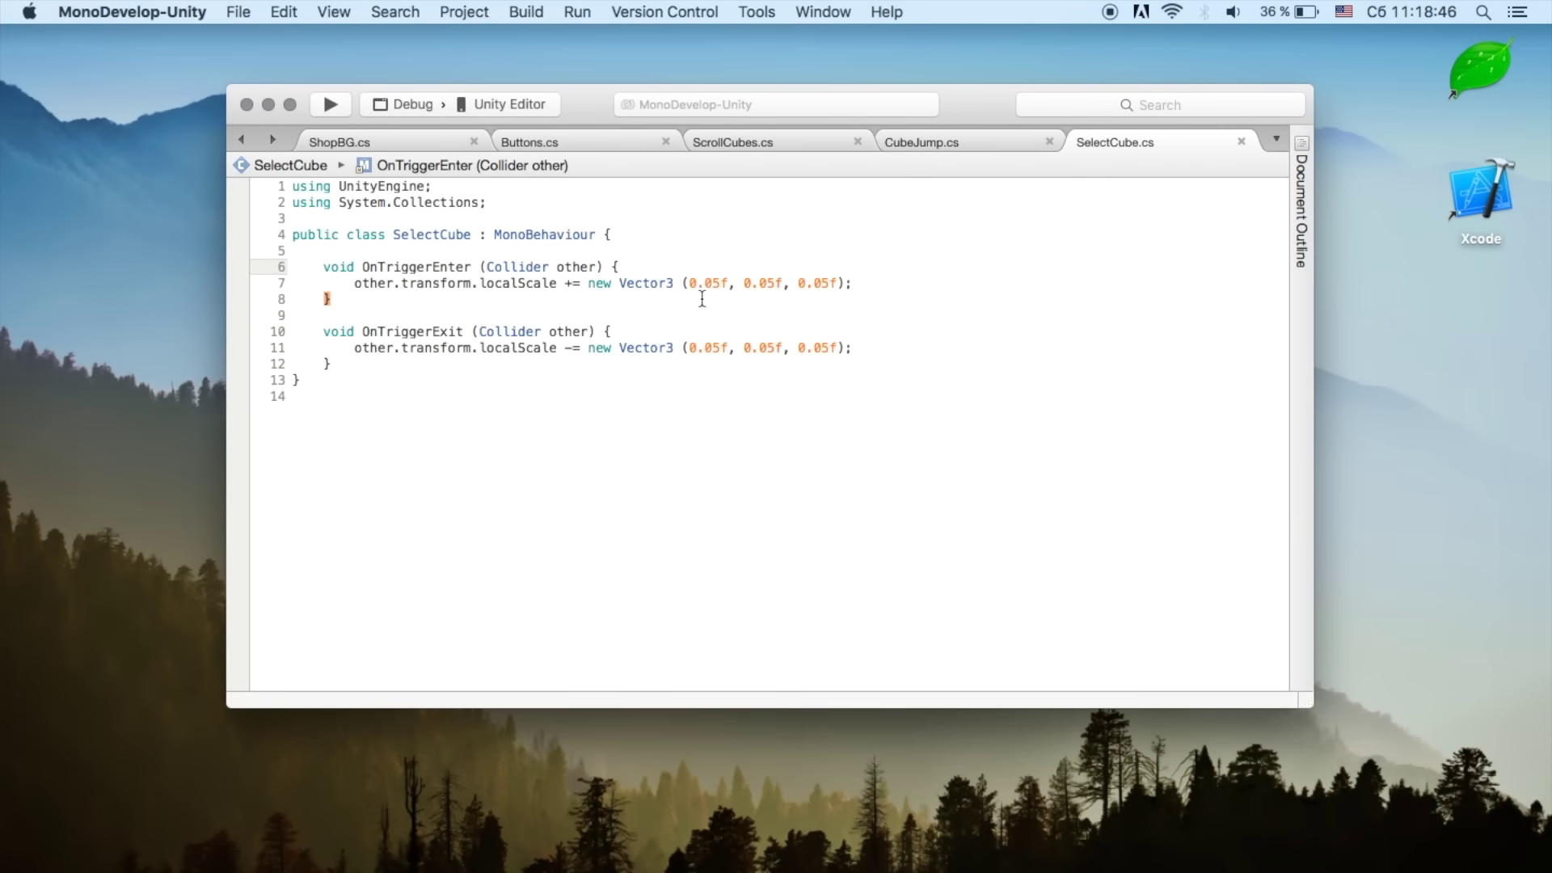
{"action": "left_click", "coordinate": [718, 283]}
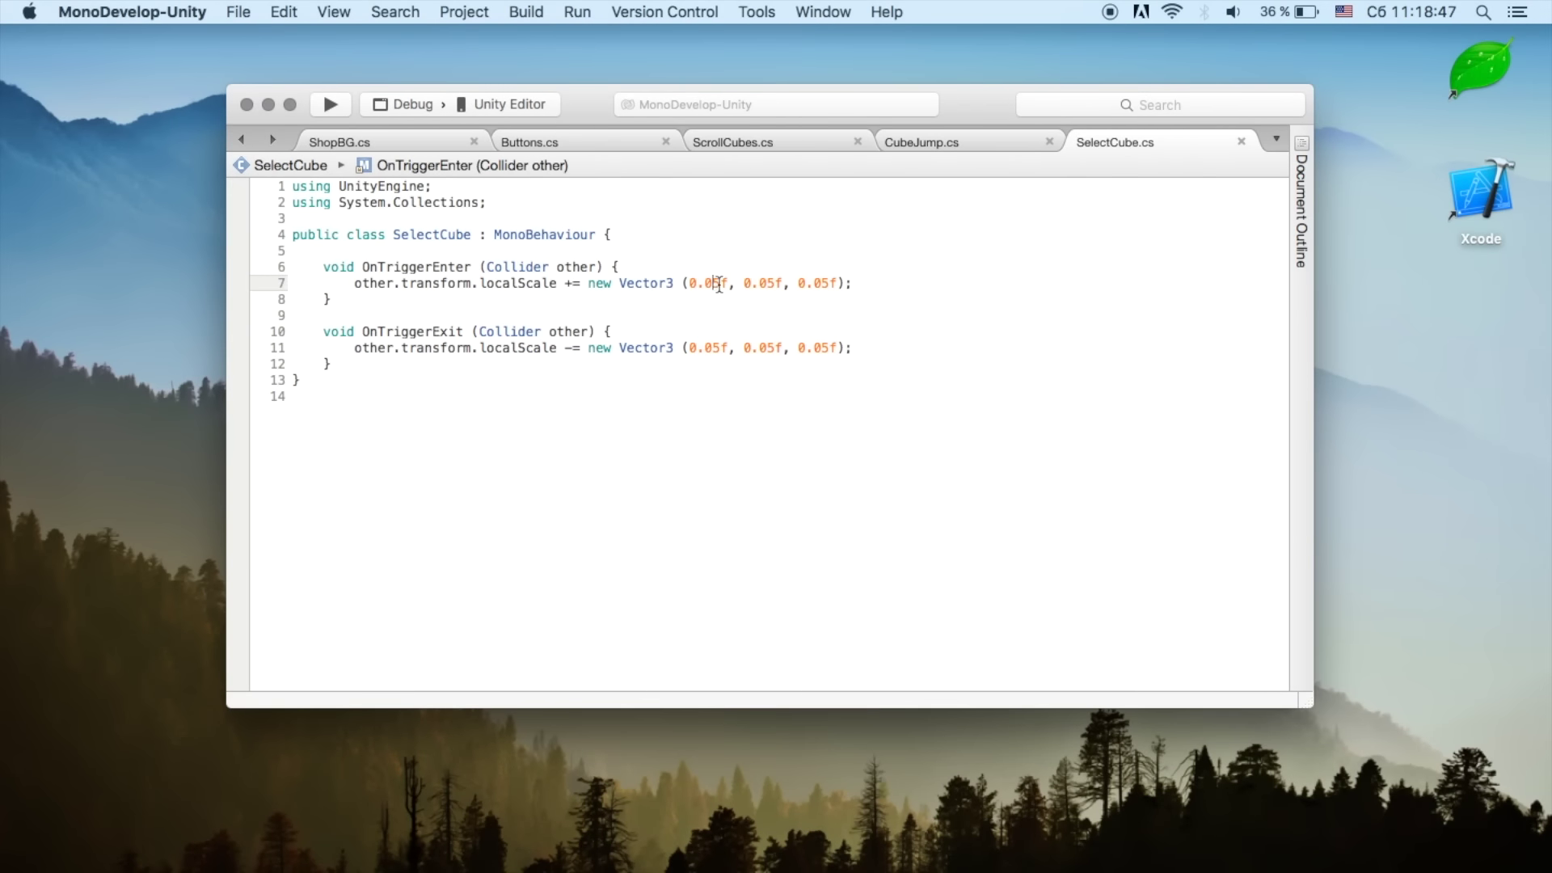
Step: Change the three OnTriggerEnter grow values on line 7 to 0.2f
{"action": "key", "text": "BackSpace"}
{"action": "key", "text": "BackSpace"}
{"action": "type", "text": "2"}
{"action": "left_click_drag", "start_coordinate": [750, 283], "coordinate": [760, 285]}
{"action": "type", "text": "2"}
{"action": "left_click", "coordinate": [806, 283]}
{"action": "key", "text": "BackSpace"}
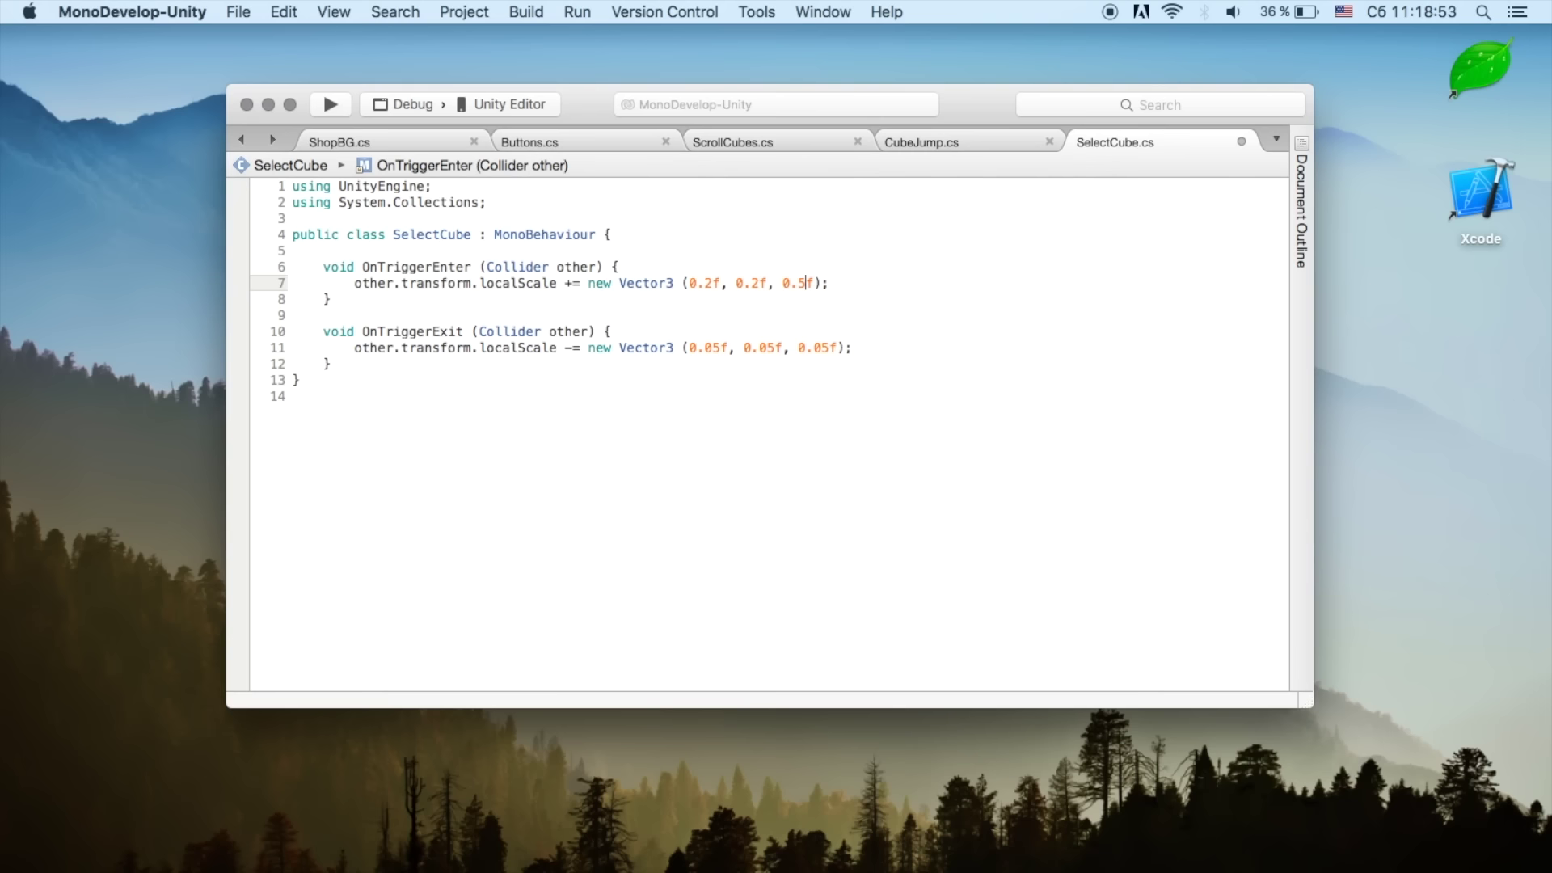
Step: Change line 11's OnTriggerExit shrink values to 0.2f and save the script
{"action": "mouse_move", "coordinate": [812, 348]}
{"action": "left_mouse_down"}
{"action": "mouse_move", "coordinate": [825, 347]}
{"action": "mouse_move", "coordinate": [780, 348]}
{"action": "left_mouse_up"}
{"action": "type", "text": "2"}
{"action": "type", "text": "2"}
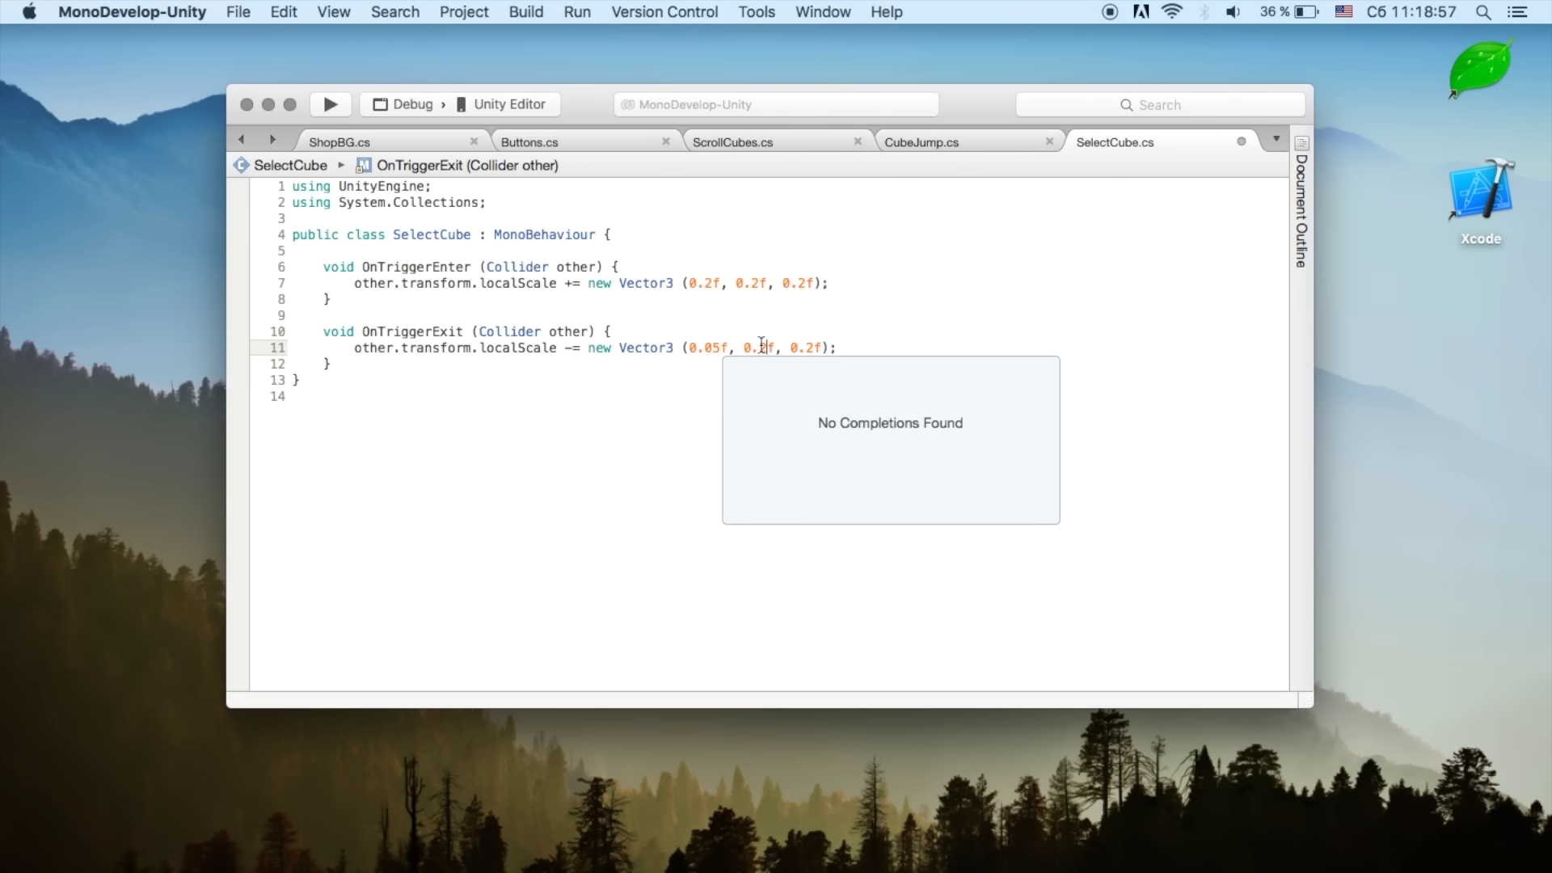
{"action": "left_click_drag", "start_coordinate": [716, 347], "coordinate": [703, 348]}
{"action": "type", "text": "5"}
{"action": "key", "text": "super+s"}
{"action": "key", "text": "super+Tab"}
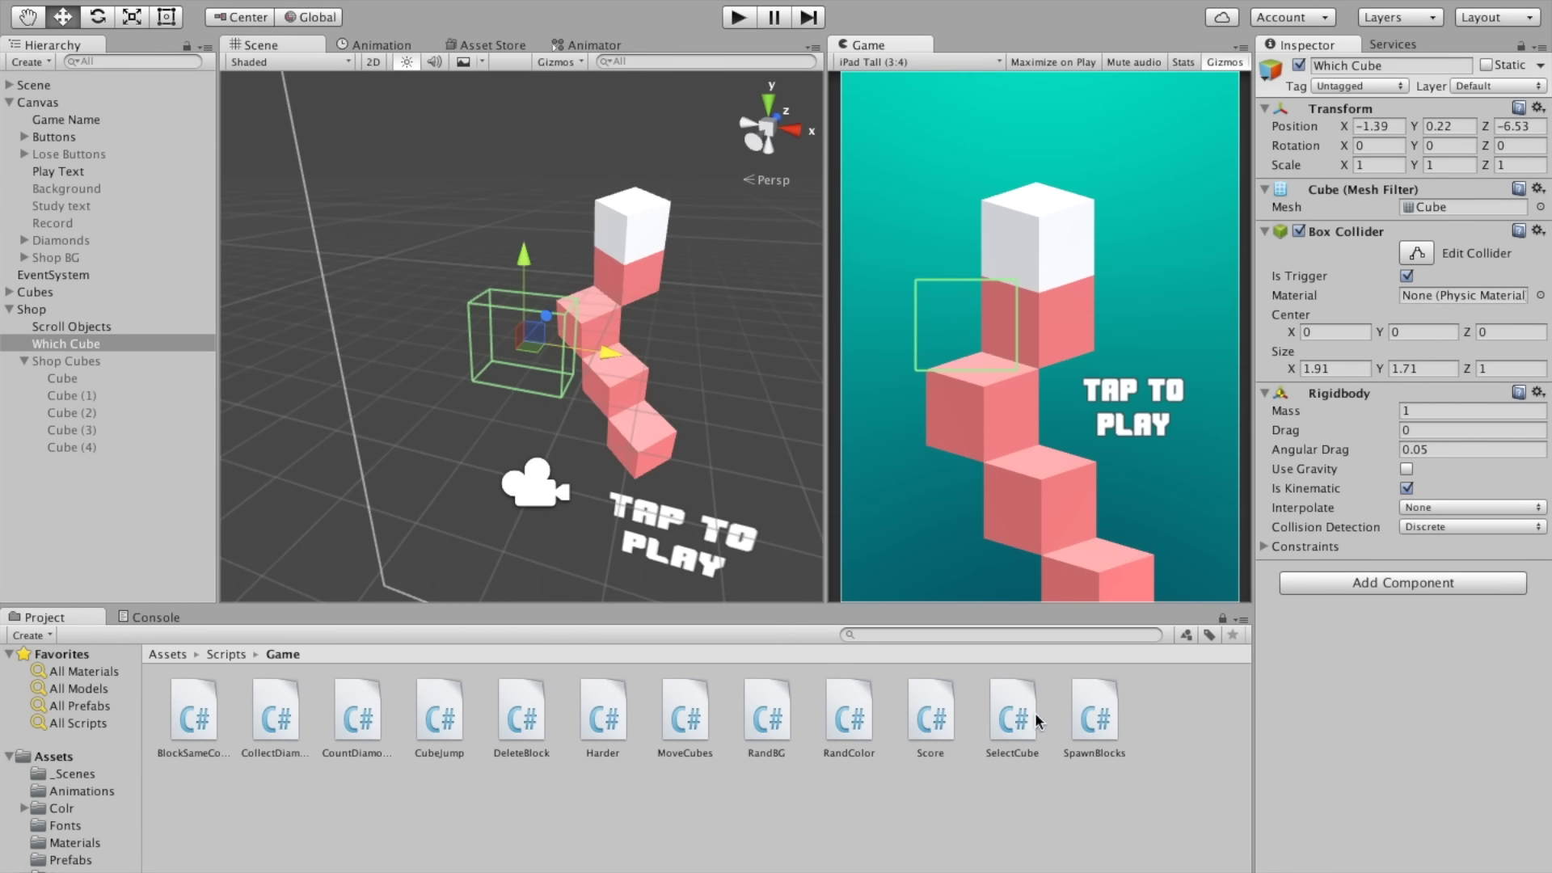
Step: Attach SelectCube to Which Cube, then play-test sliding the shop cubes to watch the first Cube's scale
{"action": "left_click_drag", "start_coordinate": [1012, 715], "coordinate": [1439, 641]}
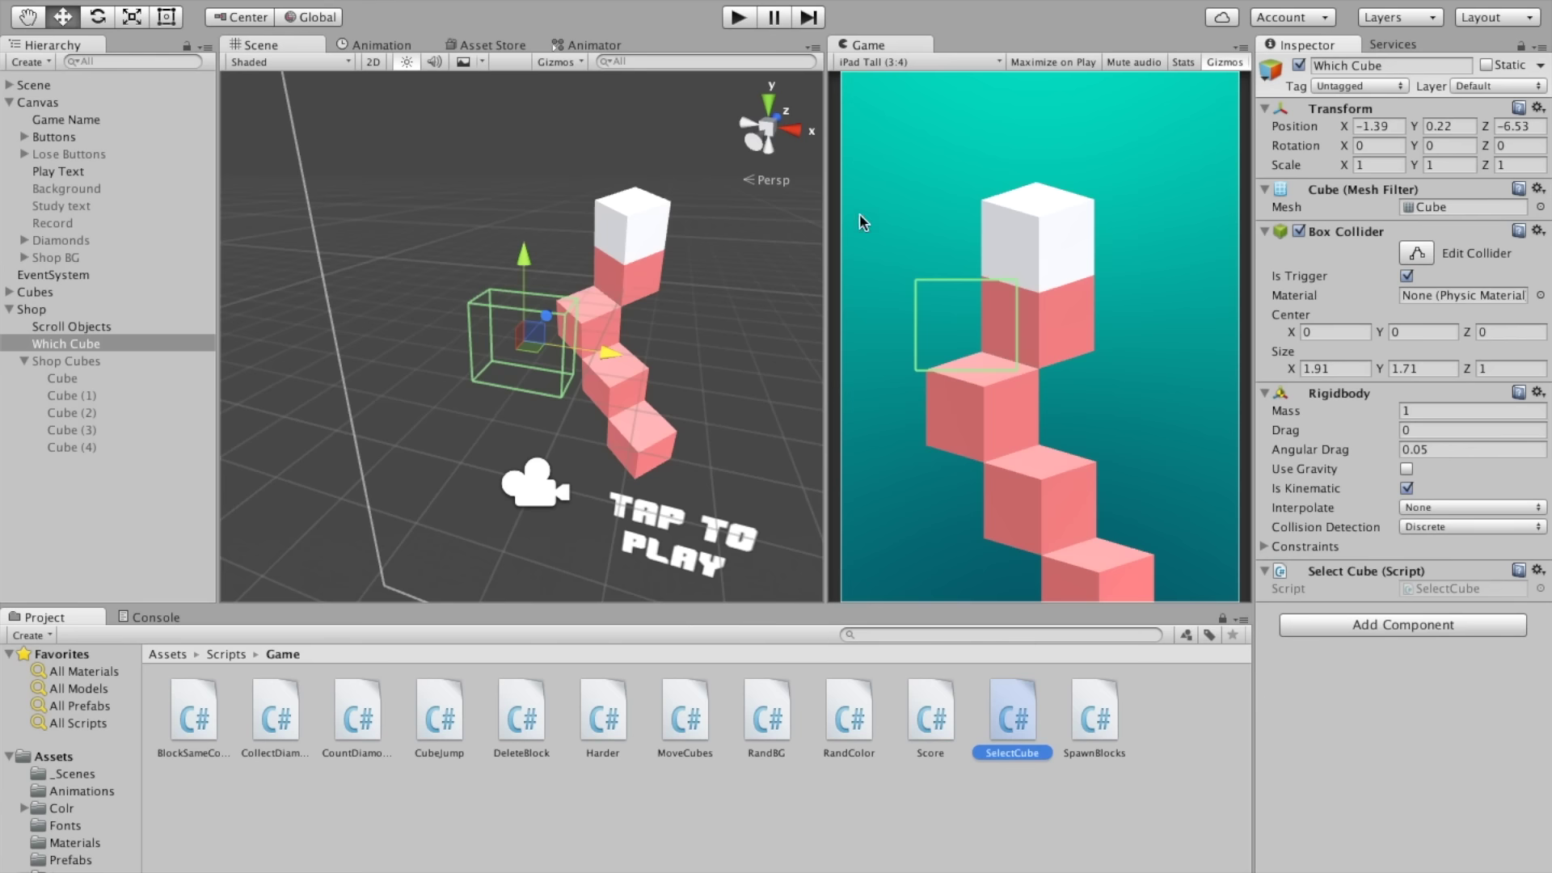
{"action": "key", "text": "super+p"}
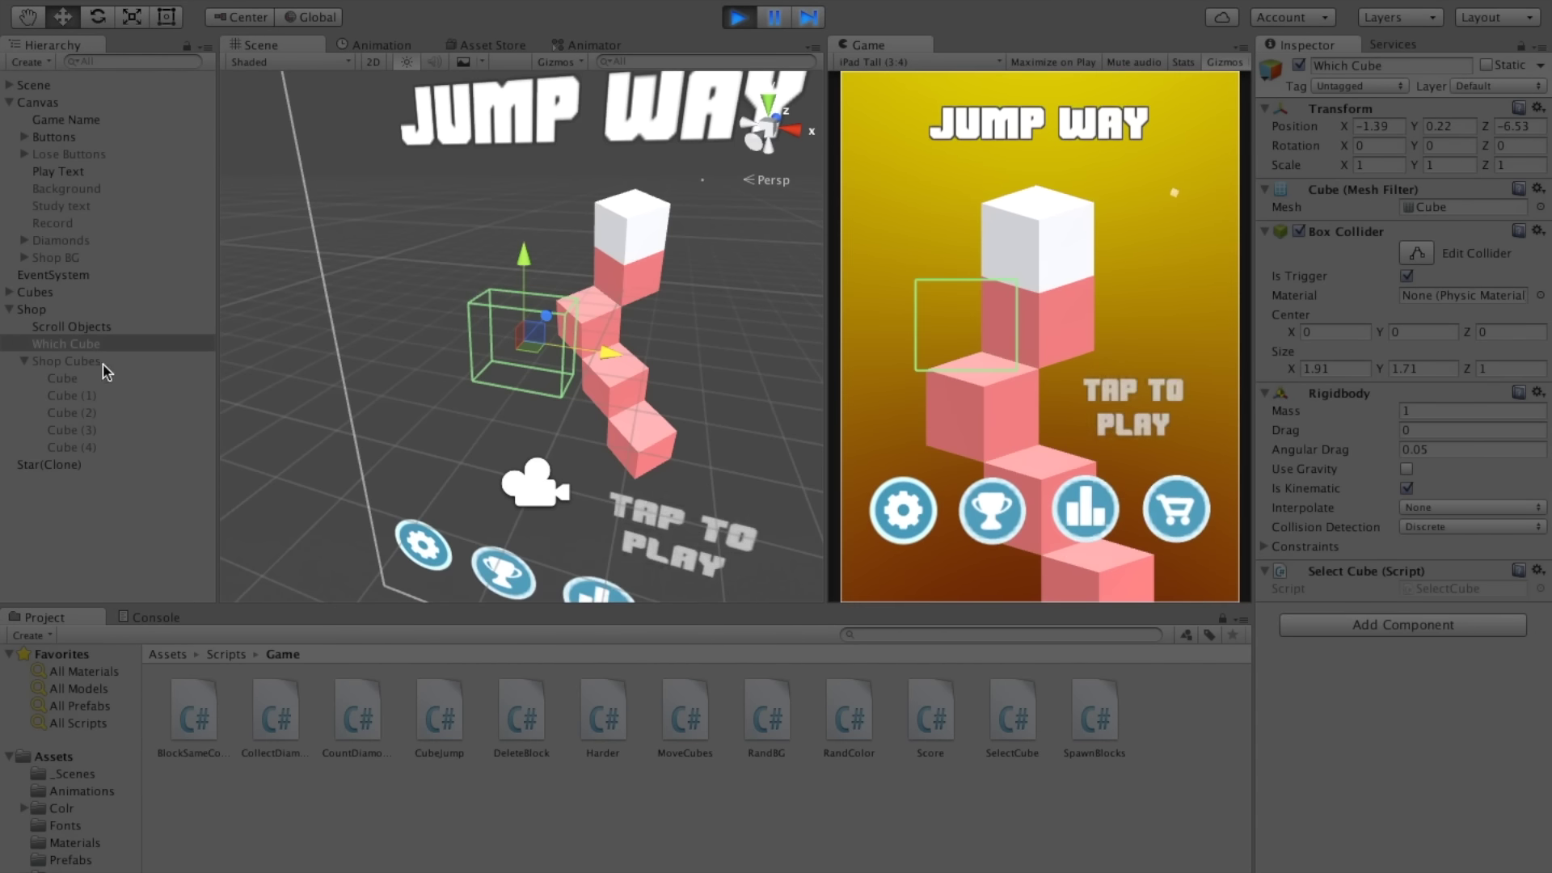
{"action": "left_click", "coordinate": [53, 378]}
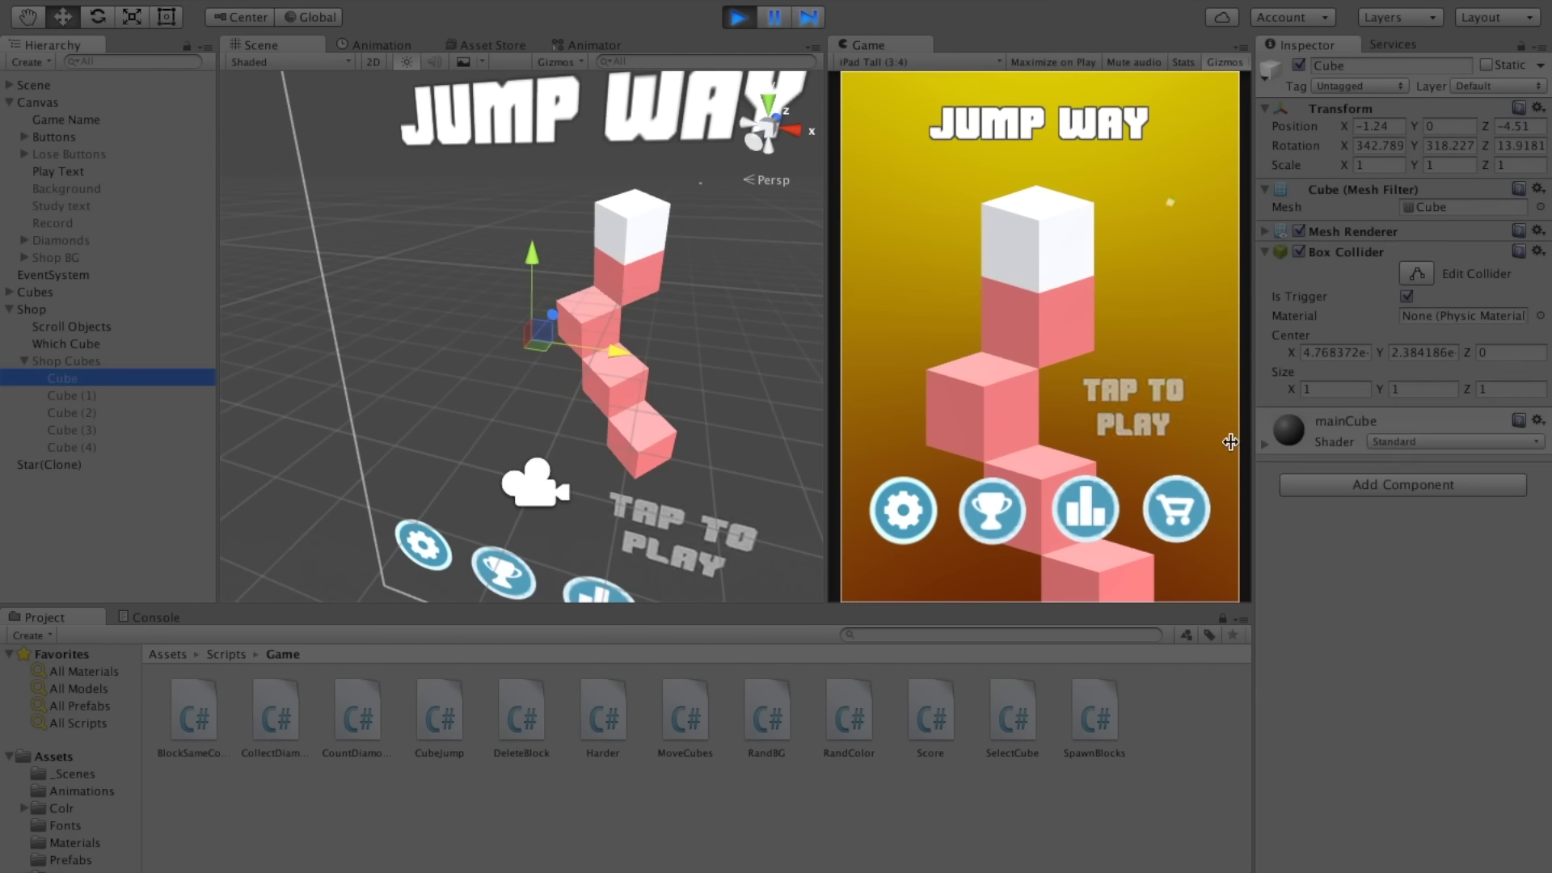
{"action": "left_click", "coordinate": [1166, 495]}
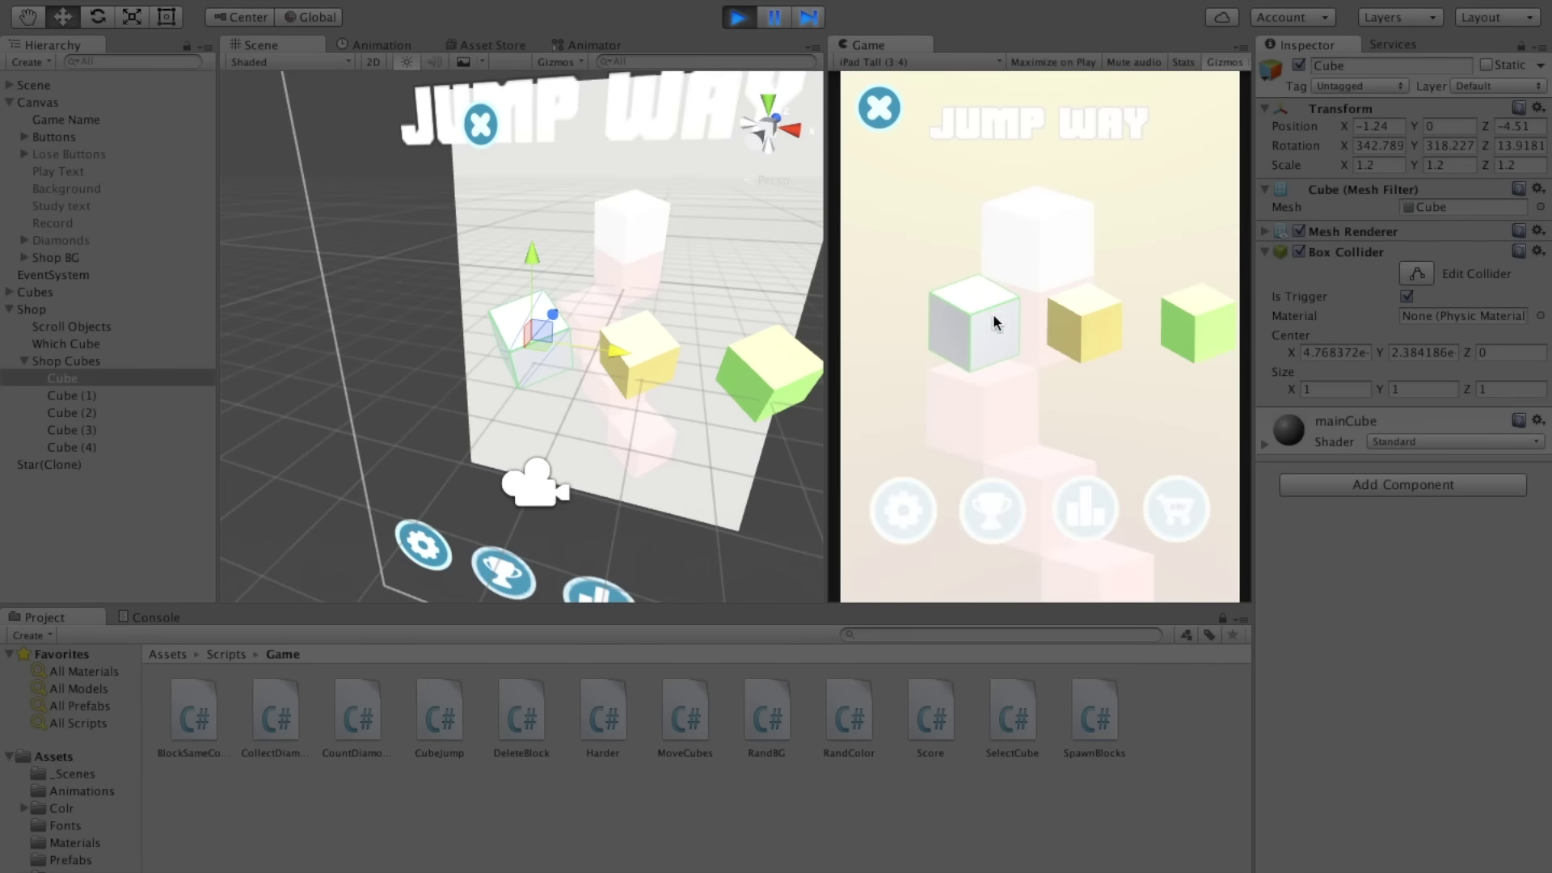
{"action": "left_click_drag", "start_coordinate": [1157, 338], "coordinate": [1075, 339]}
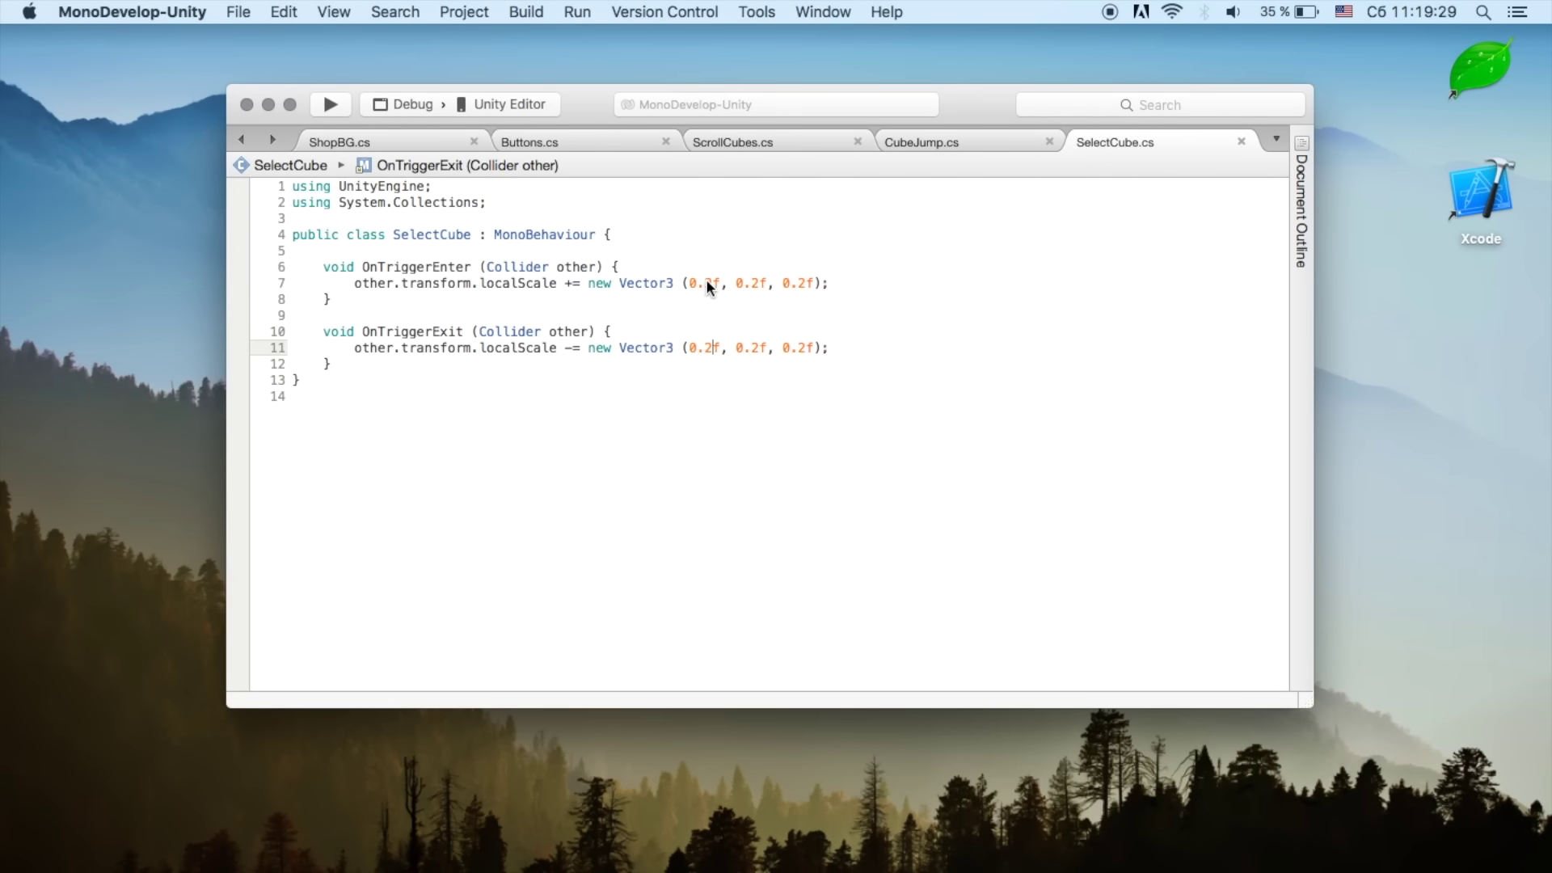
{"action": "left_click", "coordinate": [705, 283]}
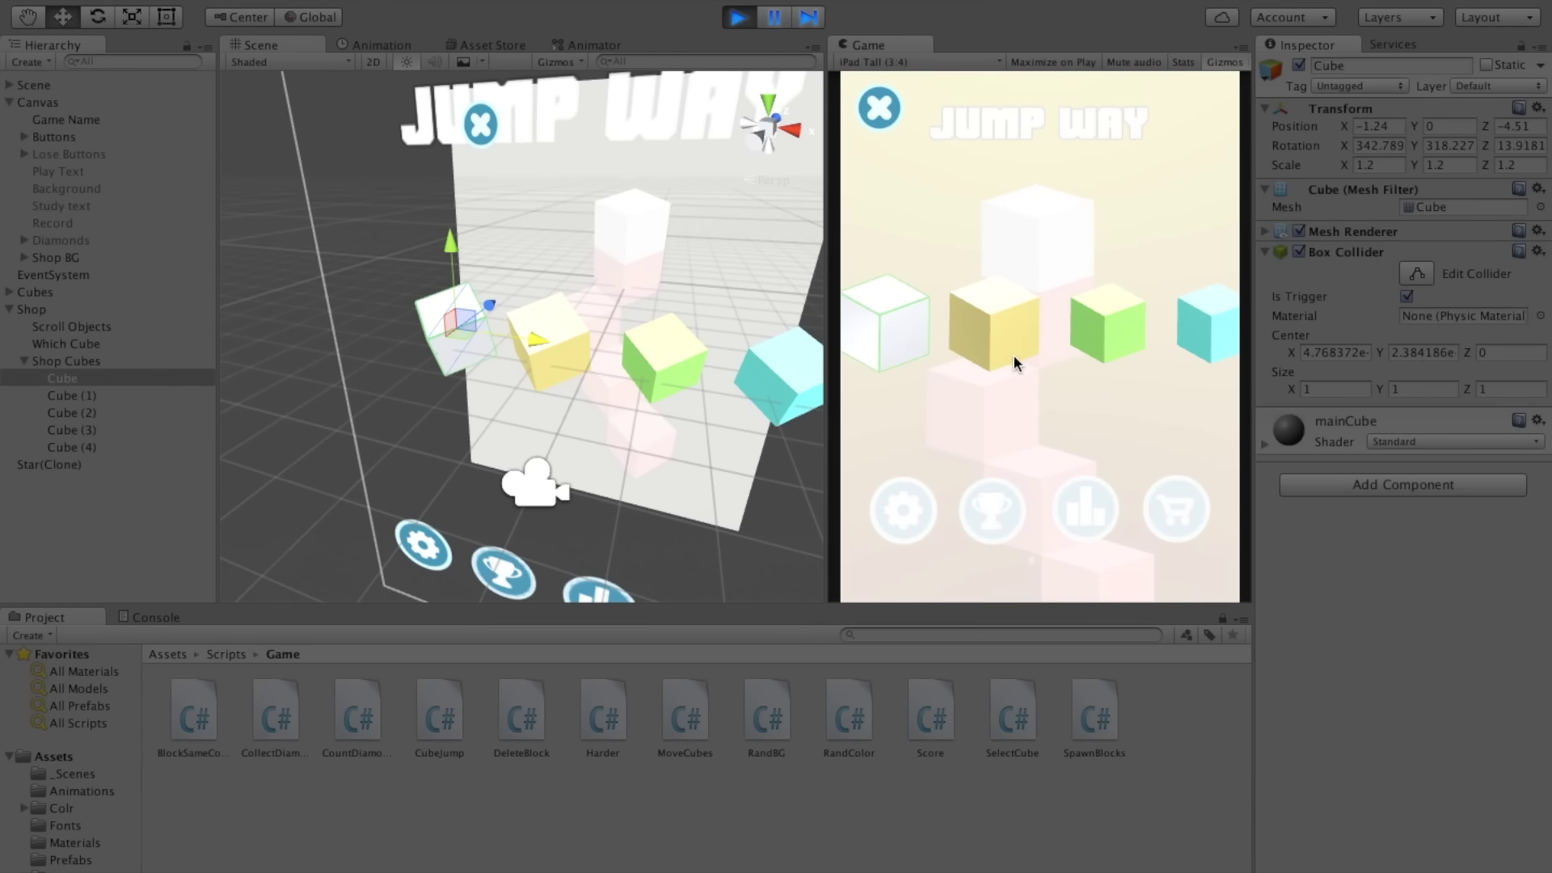
{"action": "left_click_drag", "start_coordinate": [1015, 363], "coordinate": [1089, 364]}
Step: Set the first shop Cube's X and Y scale to 1.4, then change line 7's first grow value to 0.4f
{"action": "left_click", "coordinate": [1378, 167]}
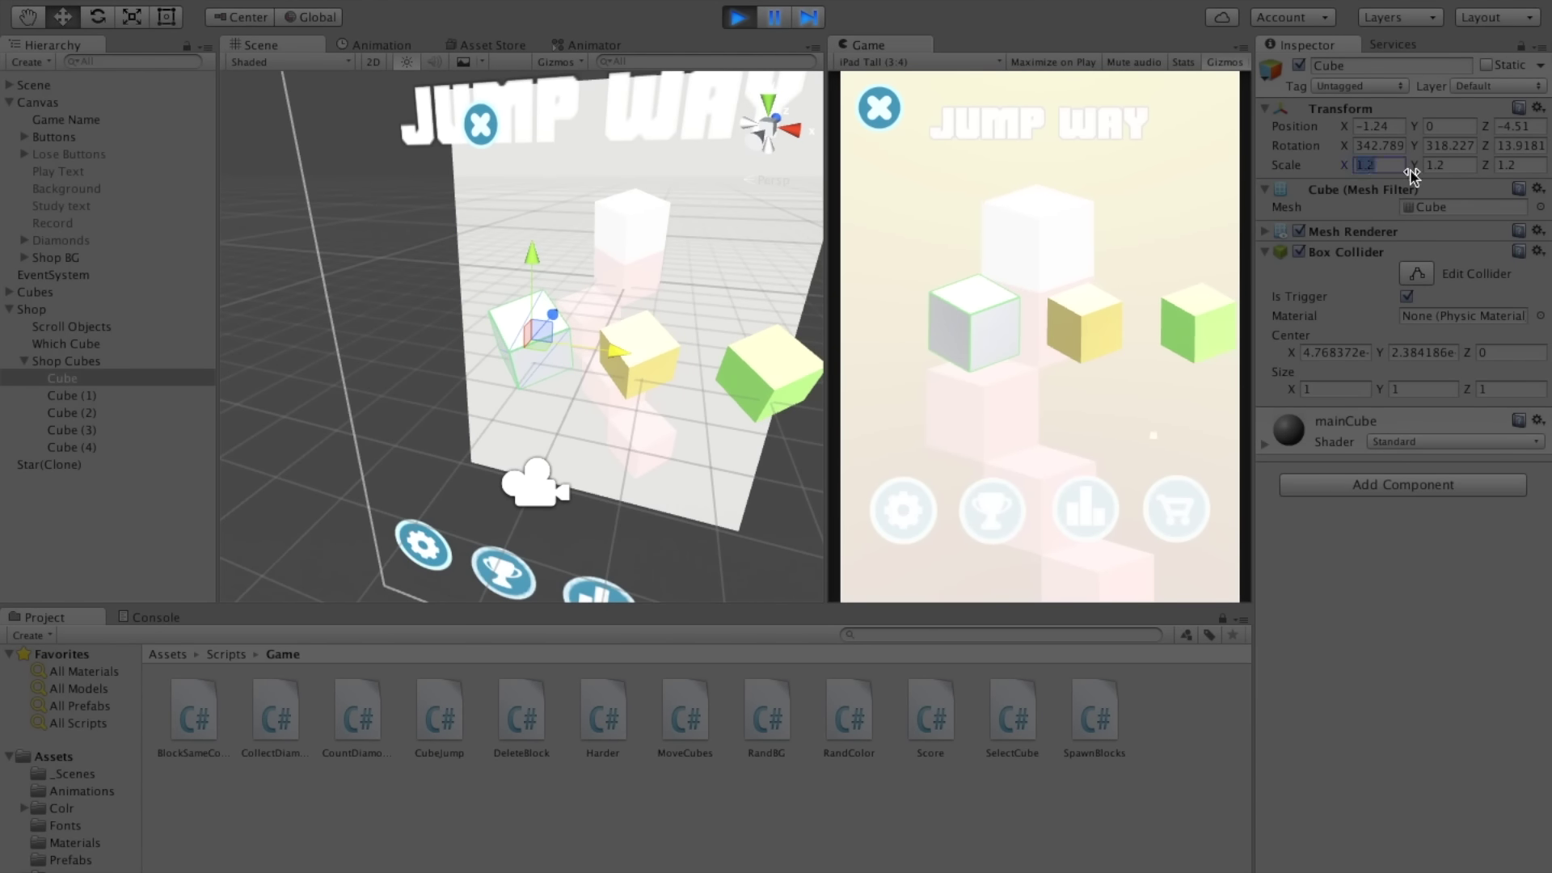
{"action": "type", "text": "1.4"}
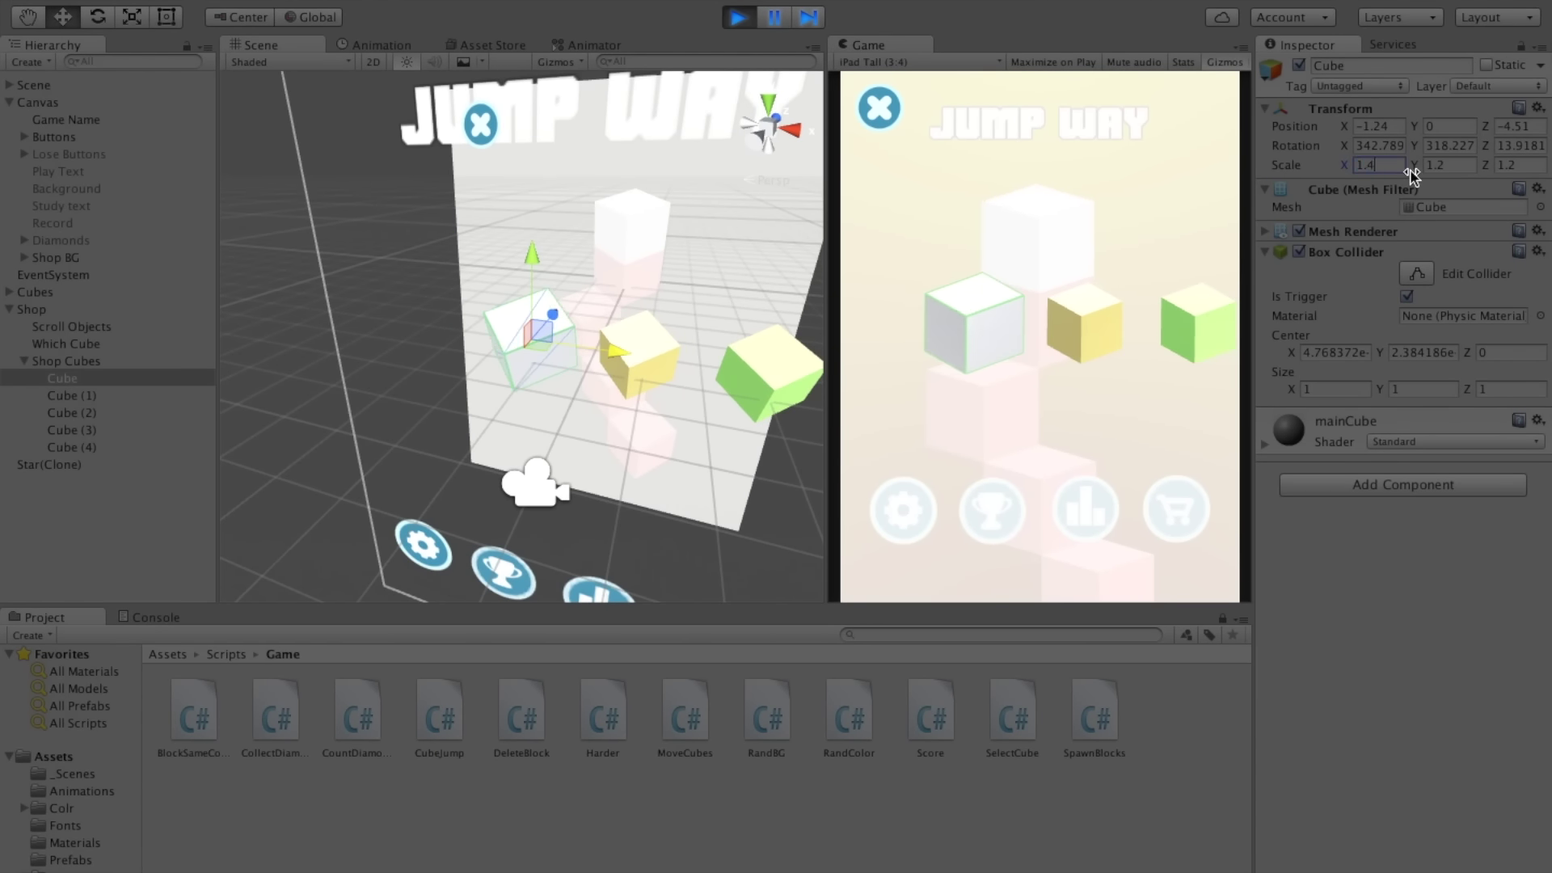
{"action": "type", "text": "0"}
{"action": "key", "text": "Tab"}
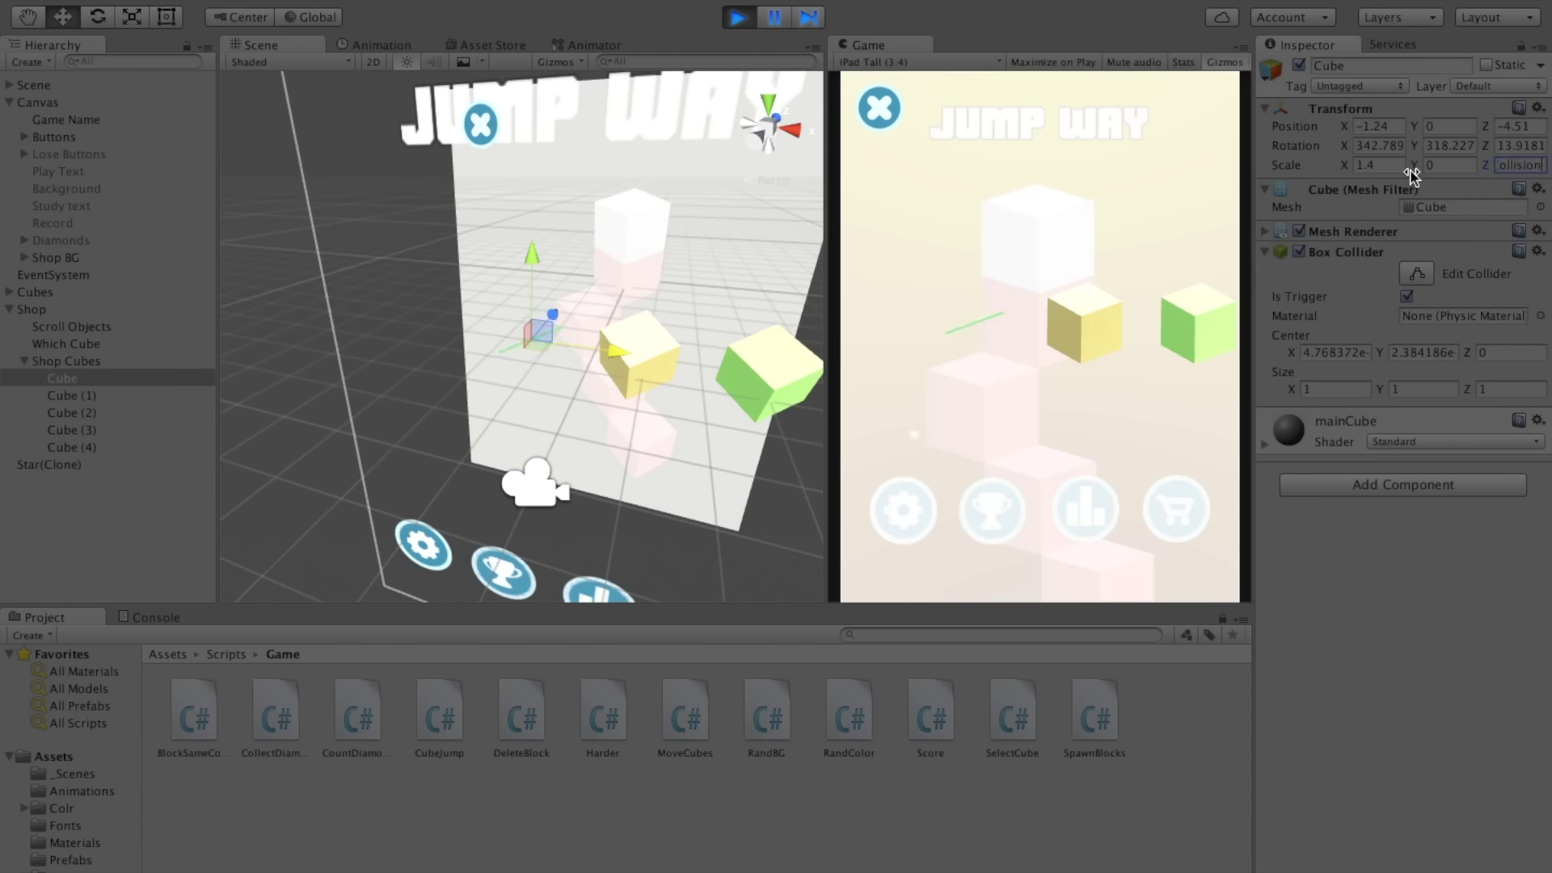
{"action": "left_click", "coordinate": [1458, 166]}
{"action": "type", "text": "1"}
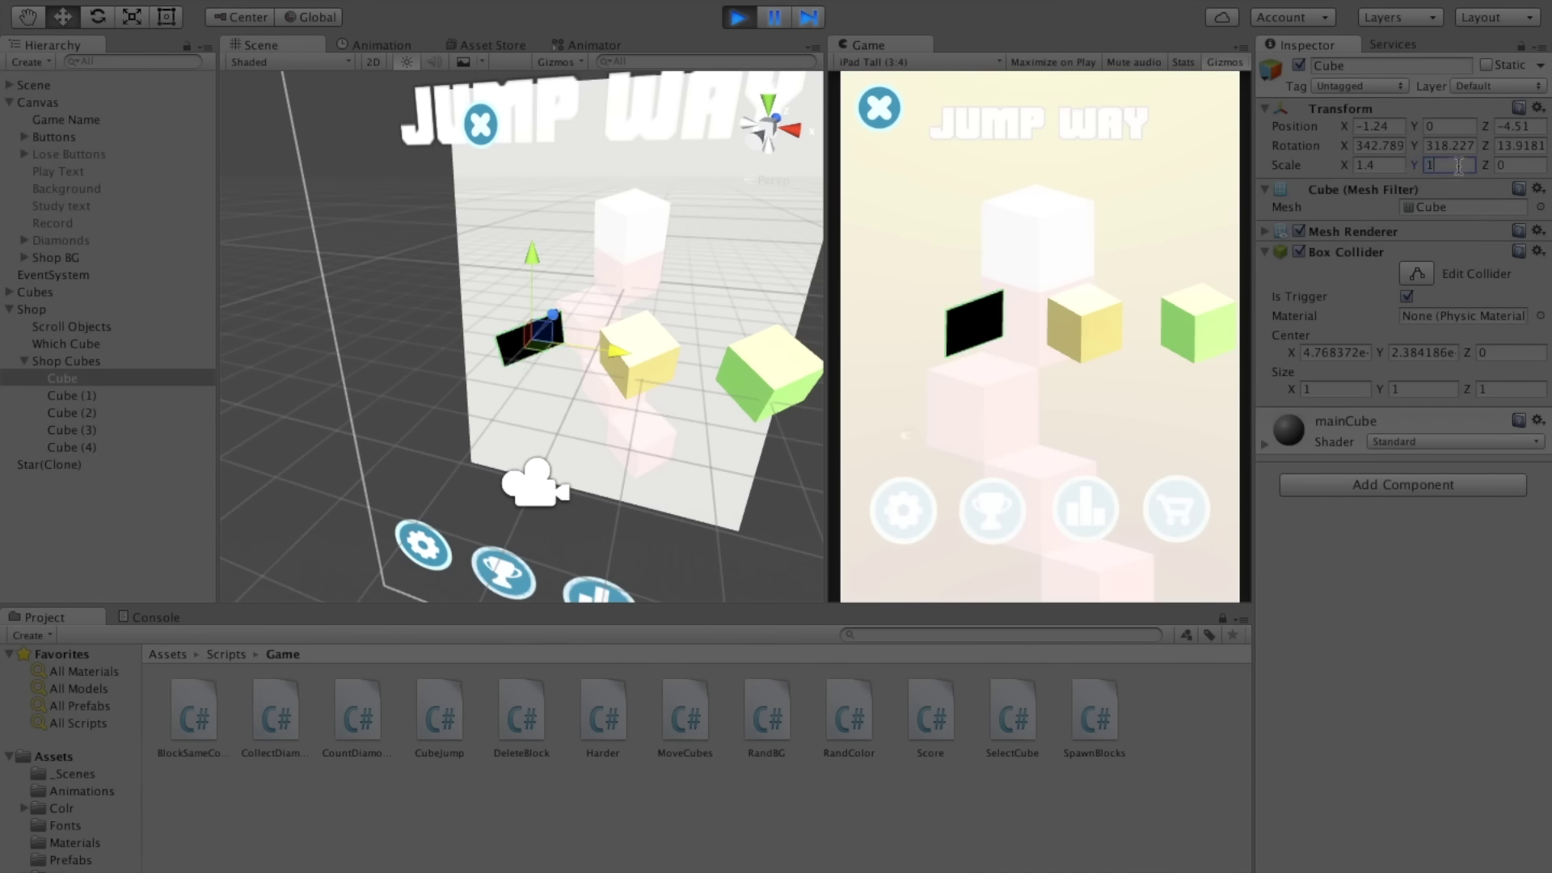
{"action": "type", "text": ".4"}
{"action": "key", "text": "Tab"}
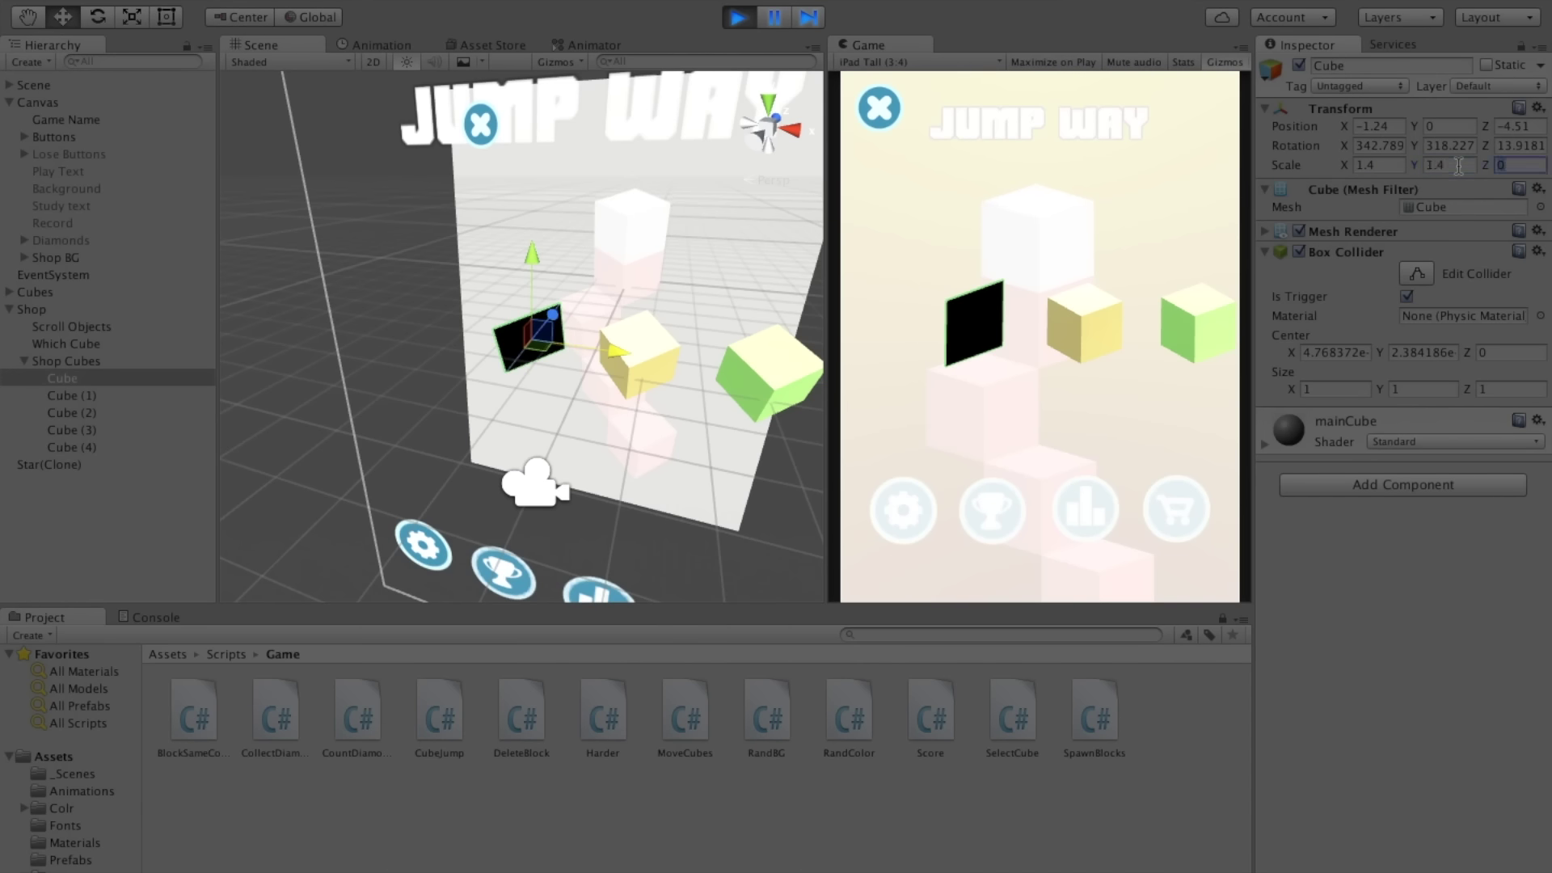
{"action": "type", "text": "1.4"}
{"action": "left_click", "coordinate": [1158, 336]}
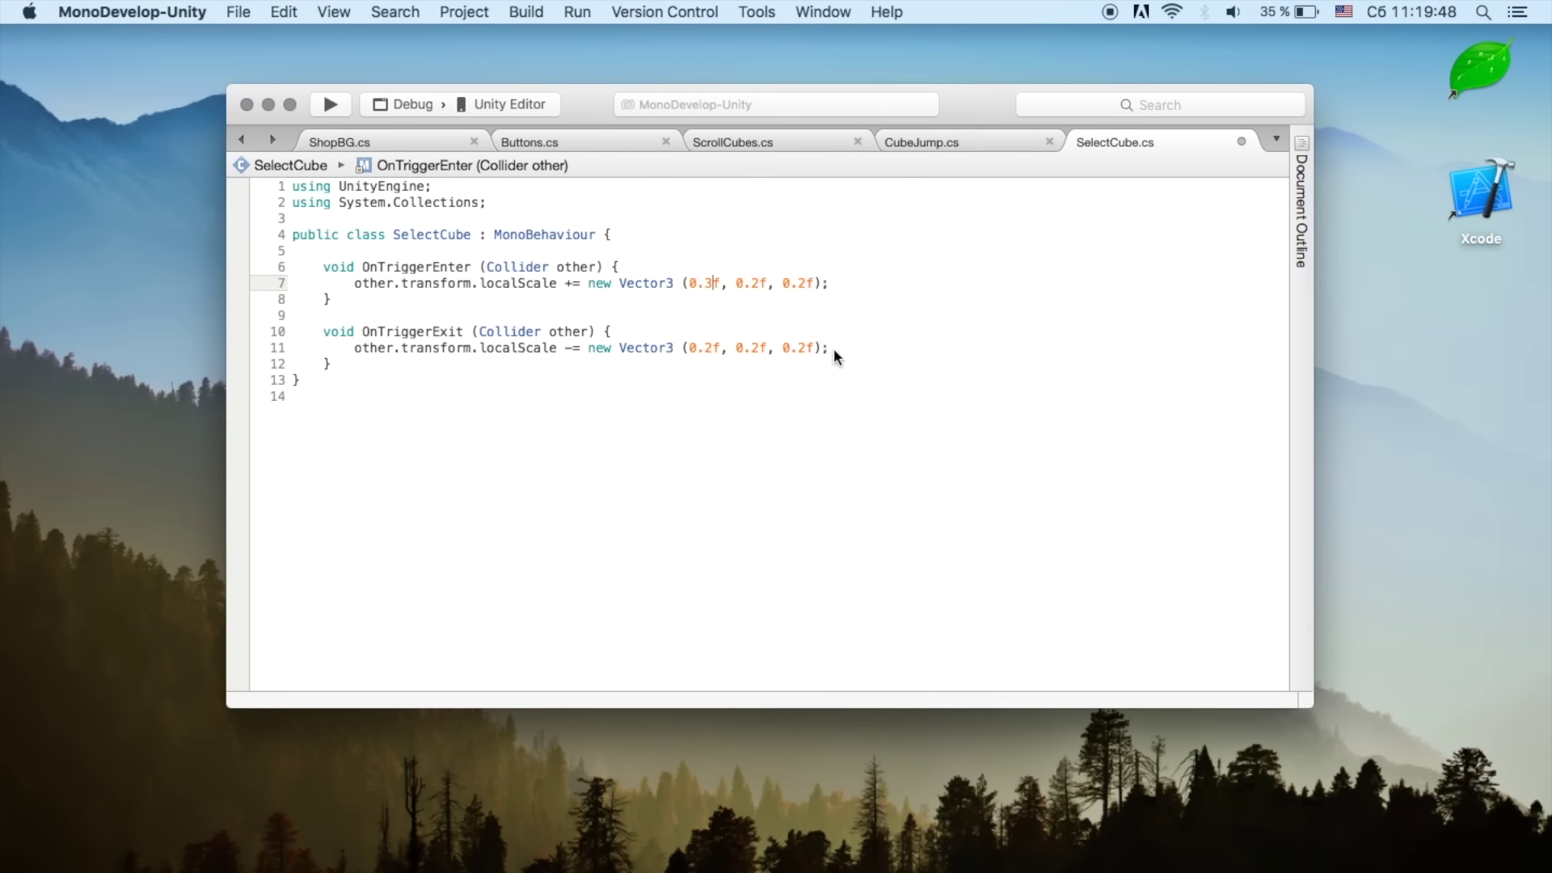
{"action": "key", "text": "BackSpace"}
{"action": "type", "text": "4f, 0.4f, 0.2f);"}
Step: Set line 7's Vector3 to (0.4f, 0.4f, 0.4f) and paste it over line 11's exit values
{"action": "left_click_drag", "start_coordinate": [689, 285], "coordinate": [823, 285]}
{"action": "type", "text": "0.4f, 0.4f)"}
{"action": "left_click_drag", "start_coordinate": [675, 283], "coordinate": [816, 329]}
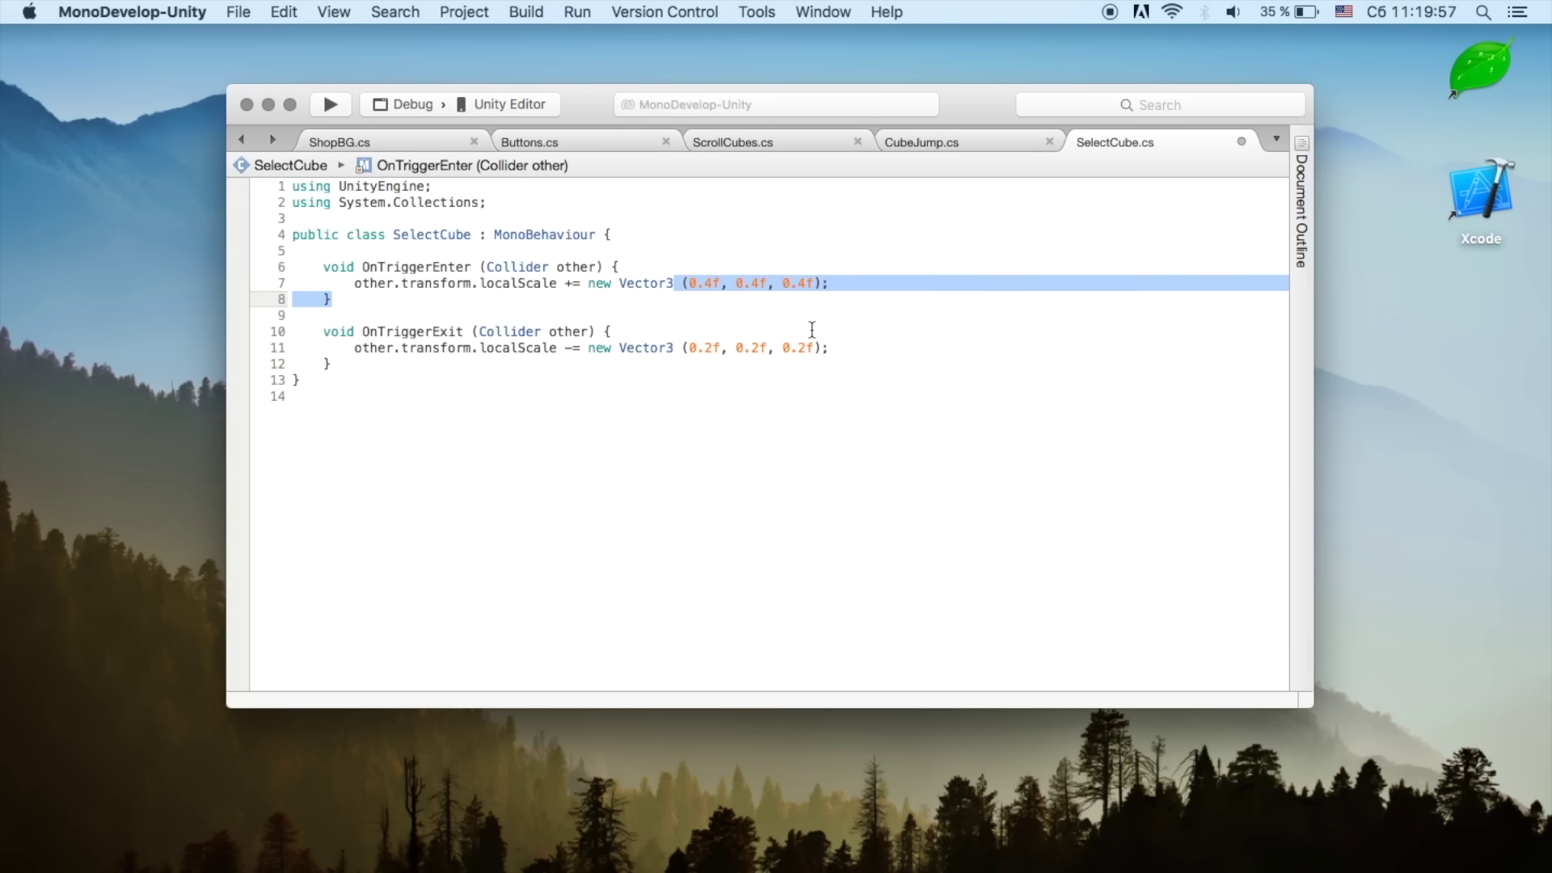
{"action": "left_click_drag", "start_coordinate": [675, 284], "coordinate": [830, 284]}
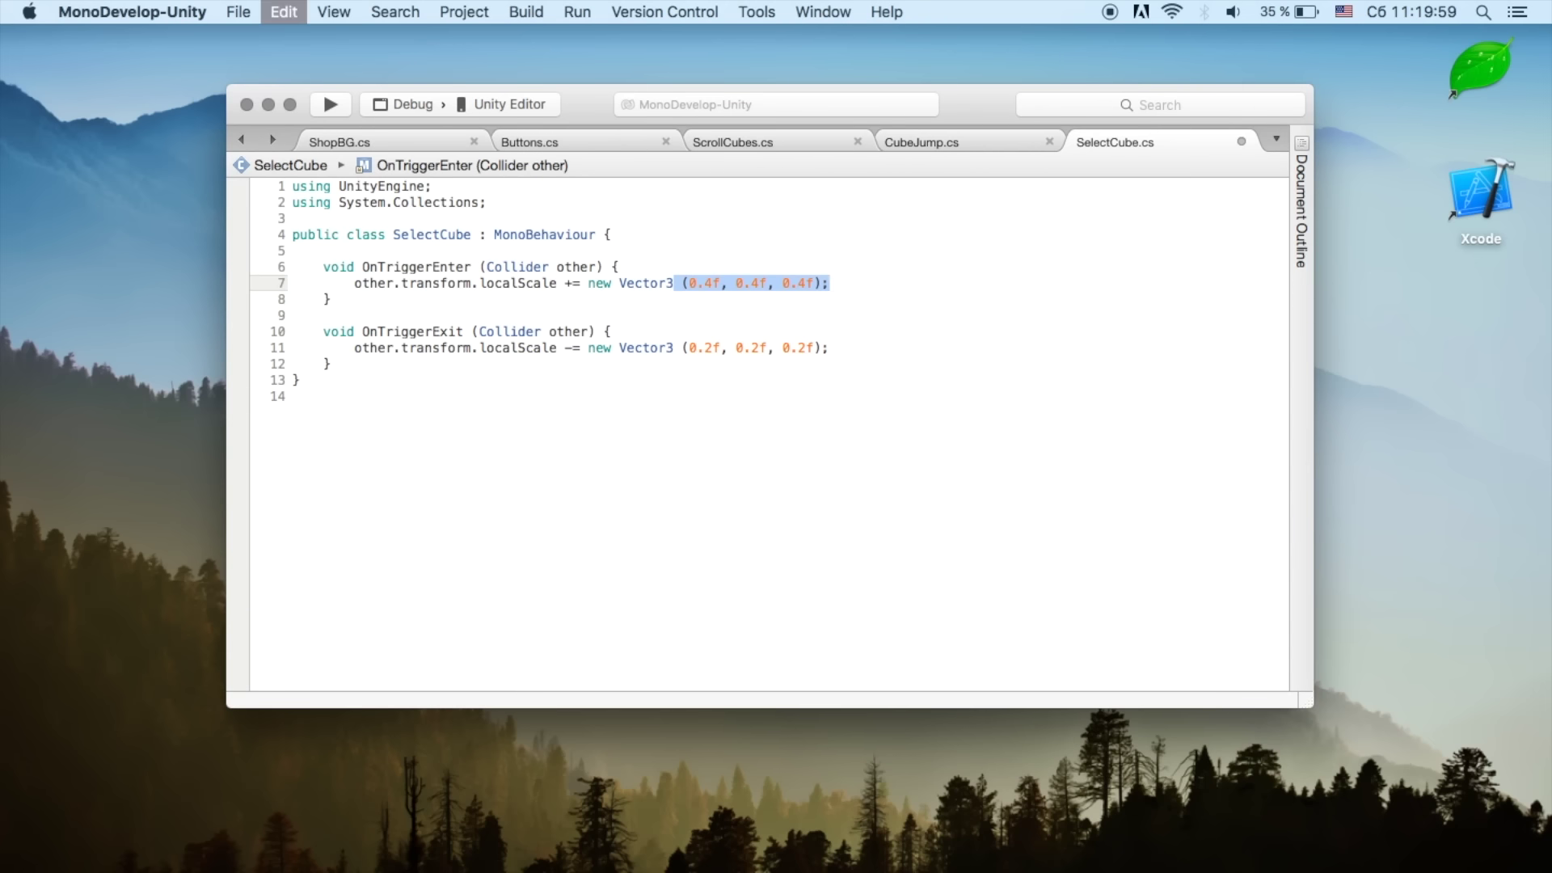
{"action": "key", "text": "super+c"}
{"action": "left_click_drag", "start_coordinate": [829, 348], "coordinate": [673, 347]}
{"action": "key", "text": "super+v"}
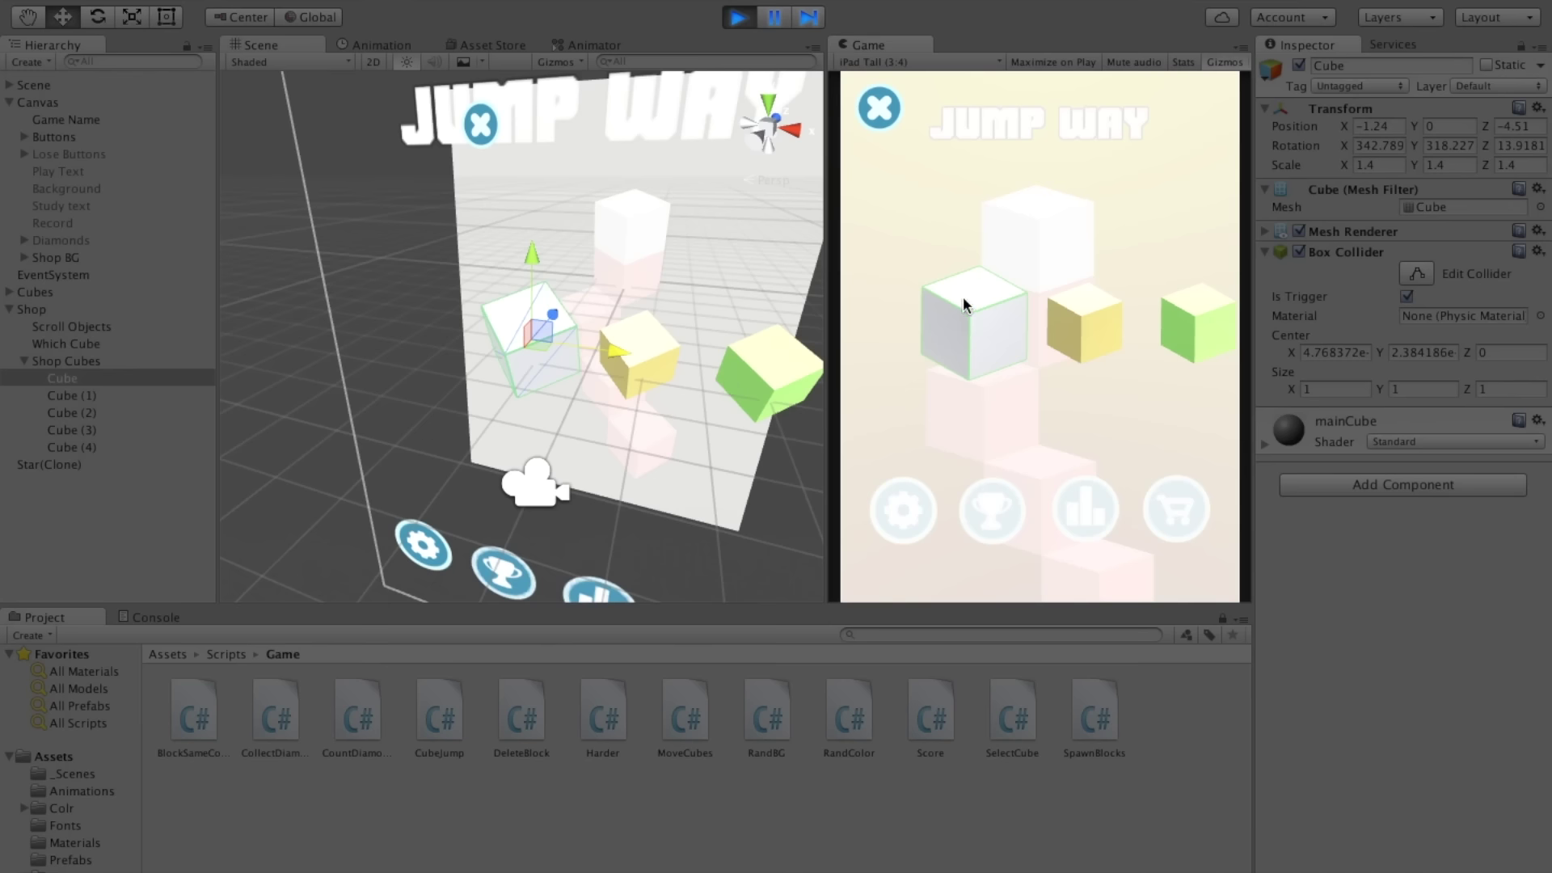
Step: Restart the game, scroll the shop cubes to check the centred one enlarges, then select Which Cube
{"action": "key", "text": "super+p"}
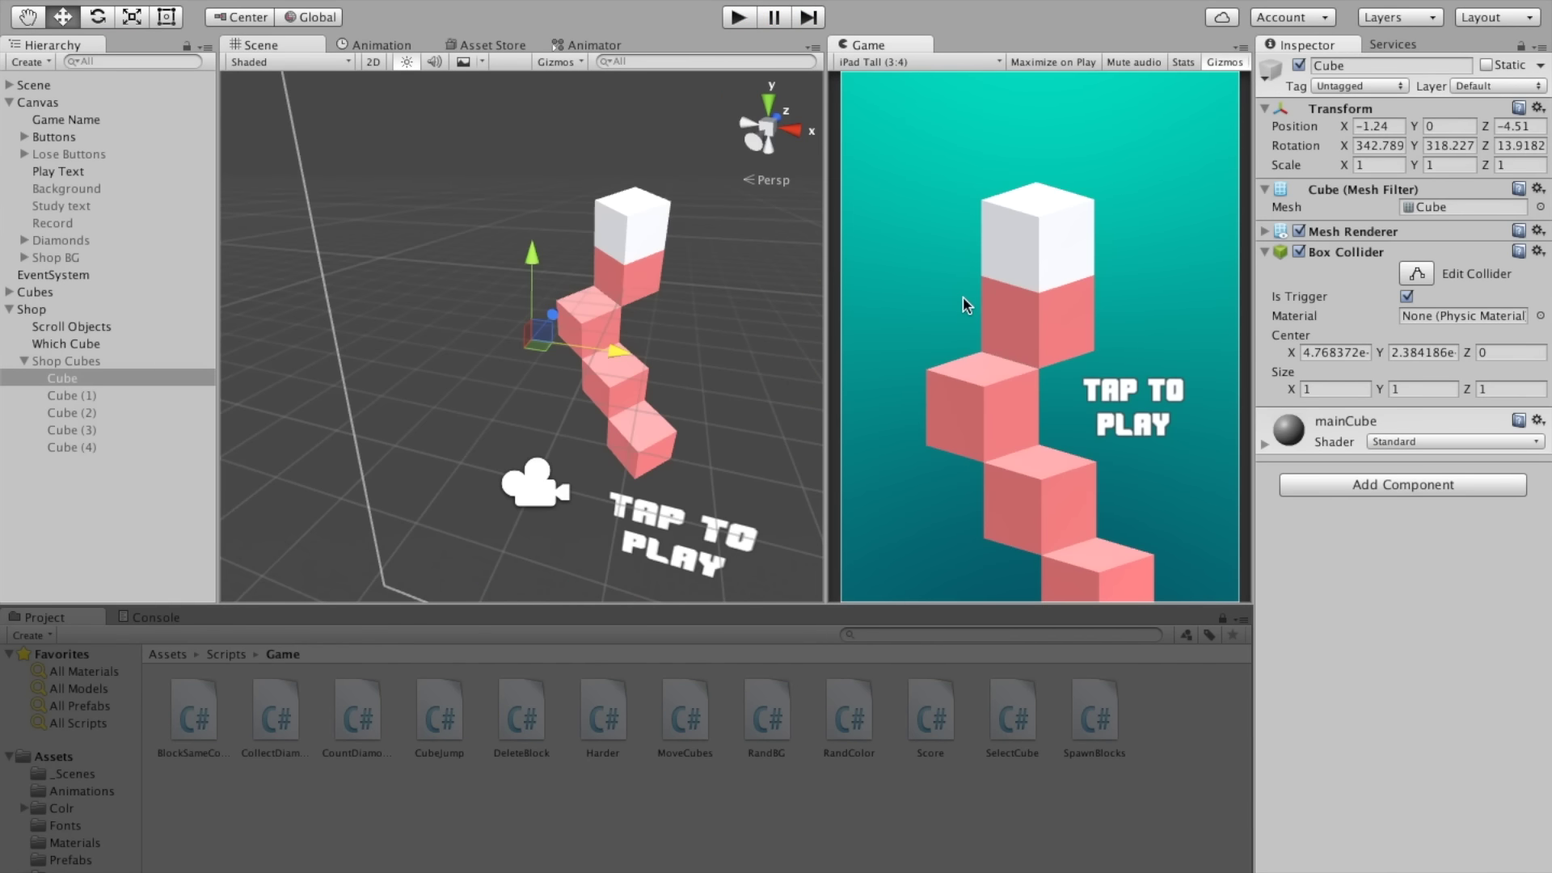
{"action": "key", "text": "super+p"}
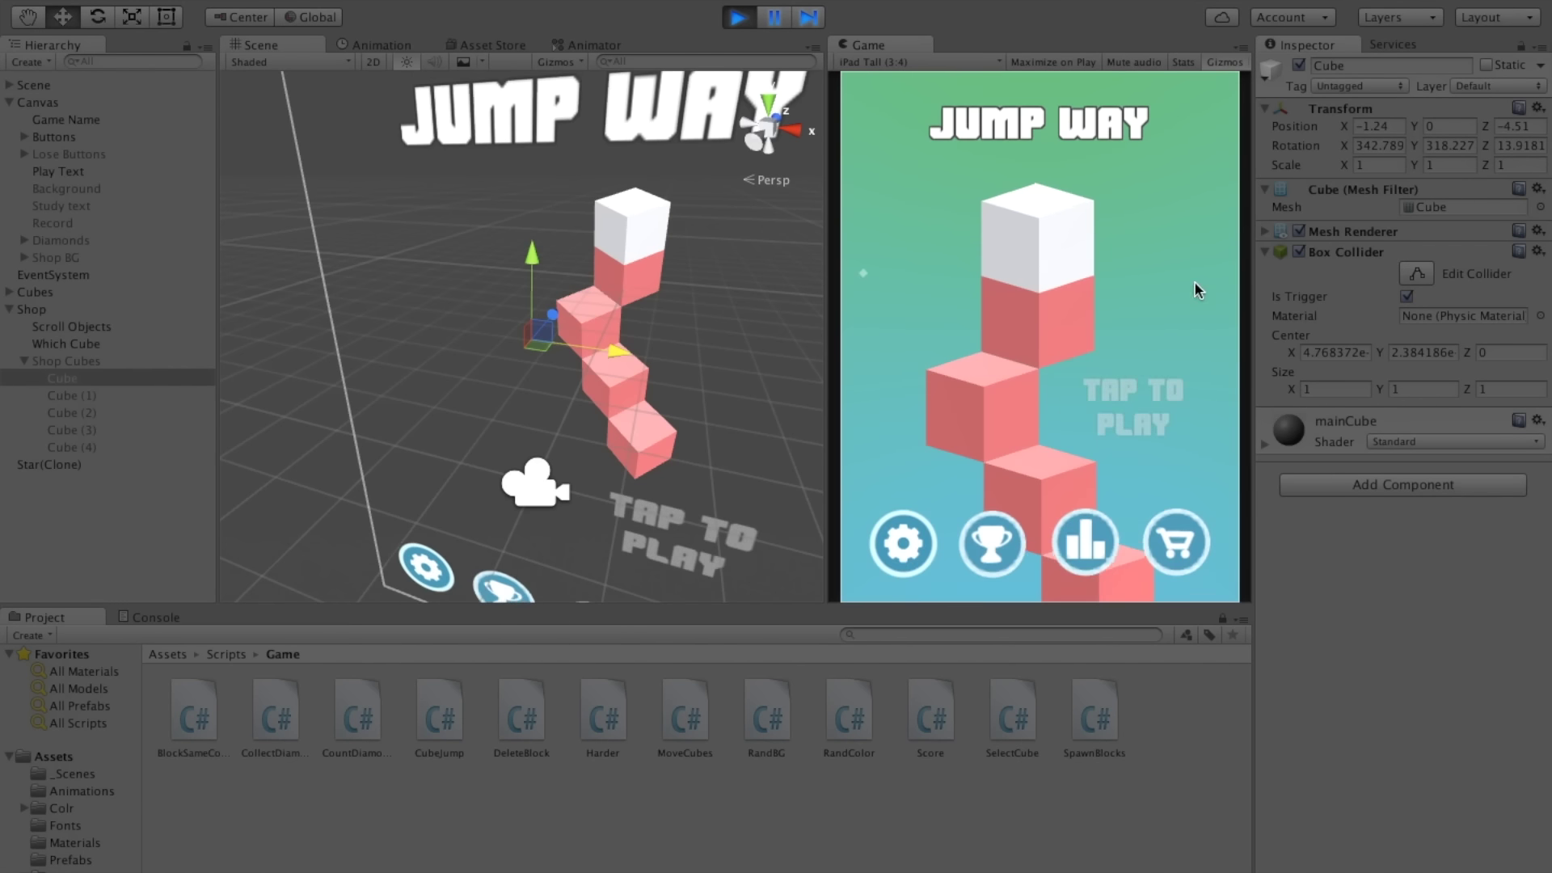
{"action": "left_click", "coordinate": [1167, 505]}
{"action": "left_click", "coordinate": [1035, 331]}
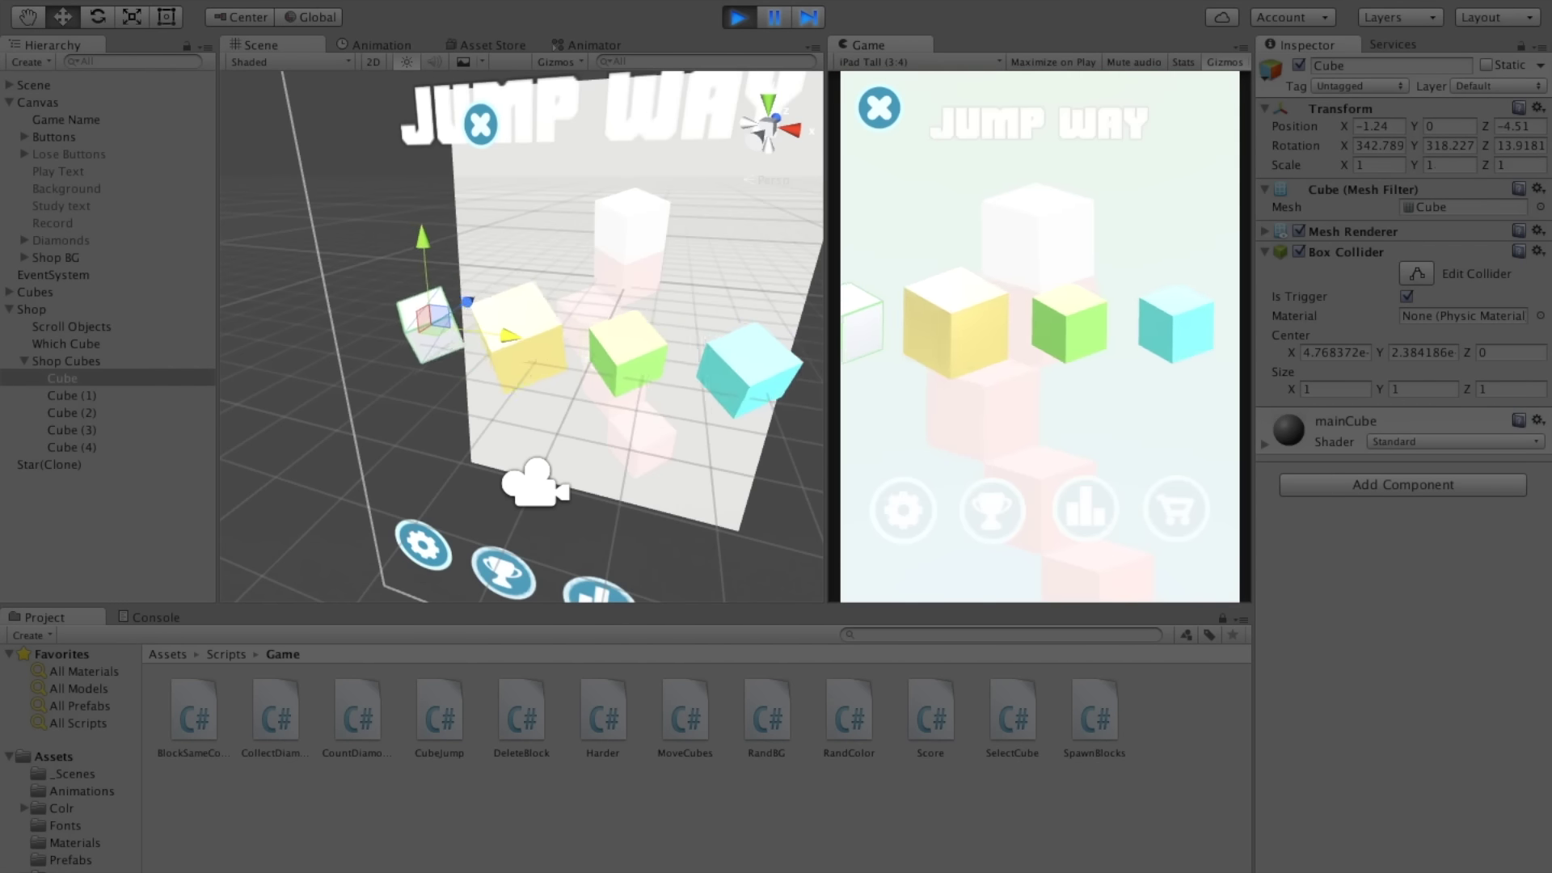
{"action": "left_click", "coordinate": [862, 323]}
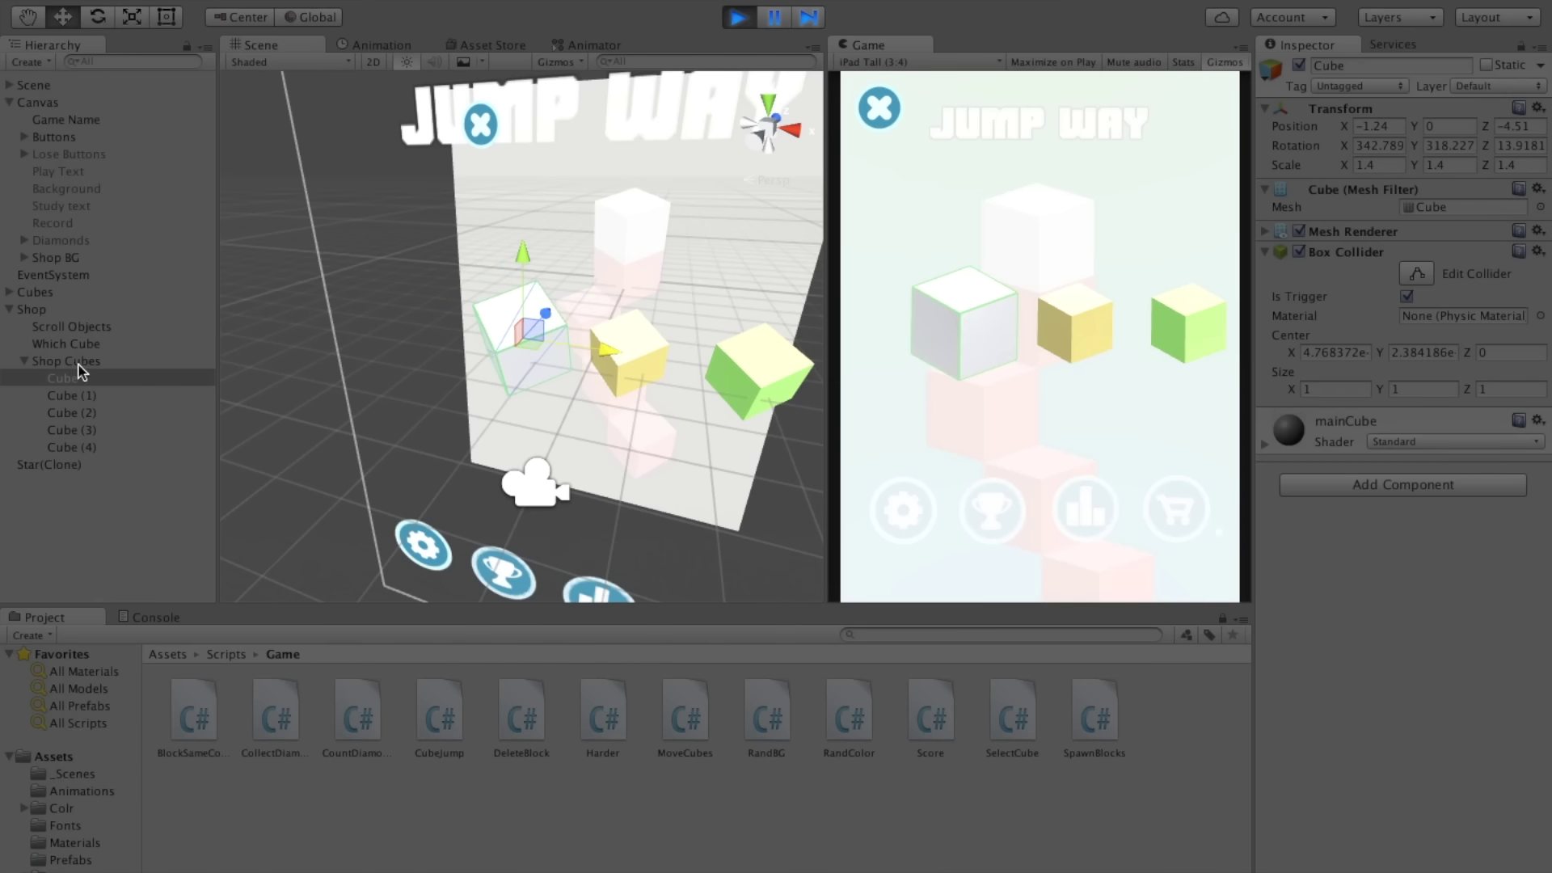
{"action": "left_click", "coordinate": [73, 341]}
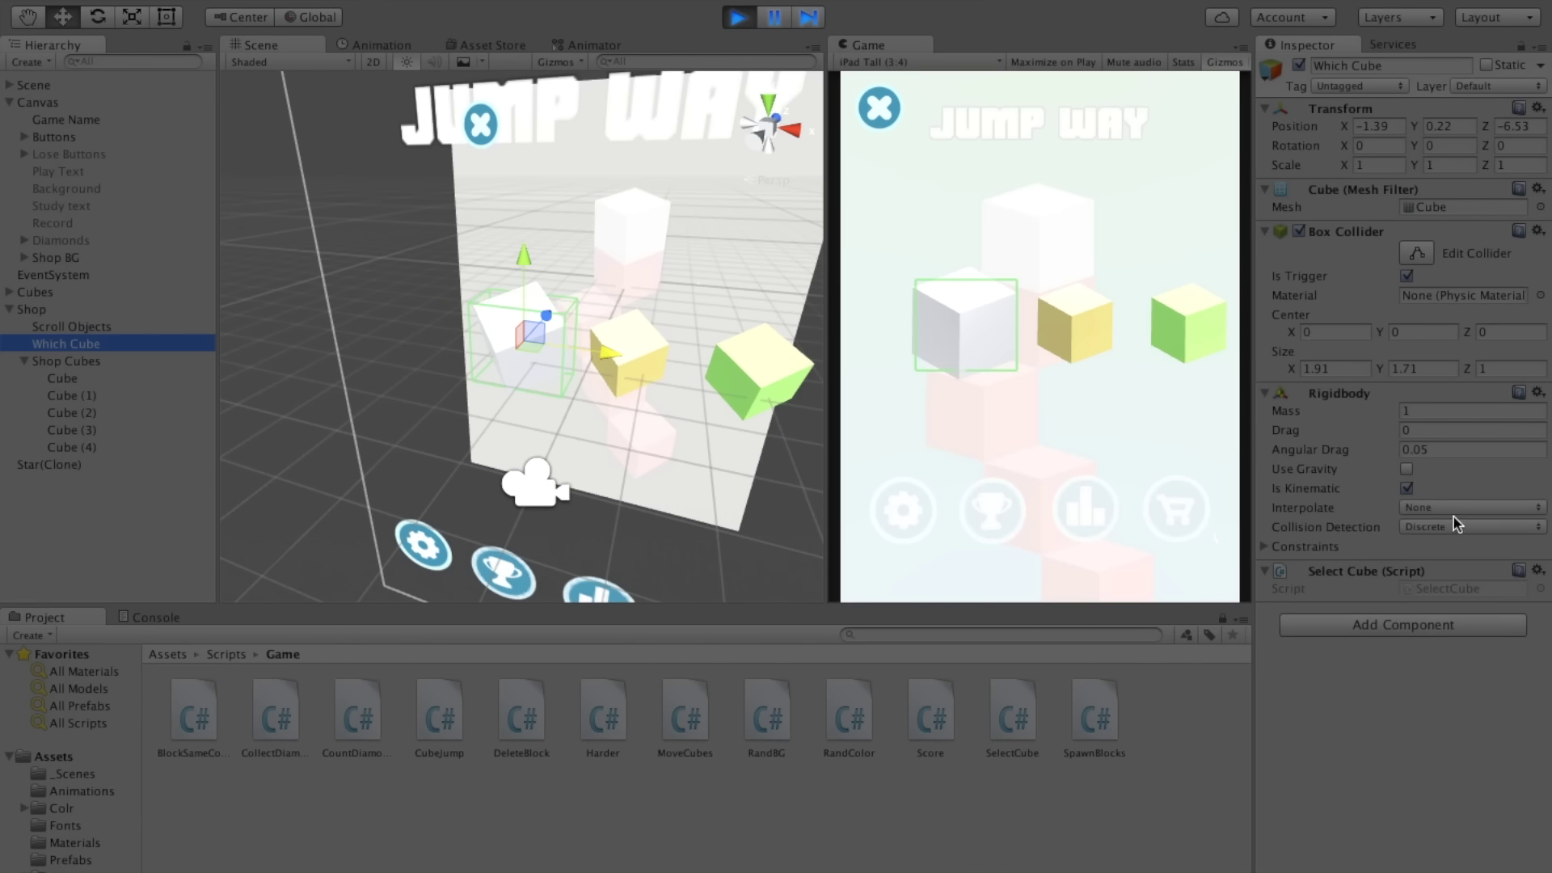
Step: Try Which Cube's Box Collider Size X at 1, 5 and 0.2 in the running game
{"action": "left_click", "coordinate": [1307, 369]}
{"action": "type", "text": "1"}
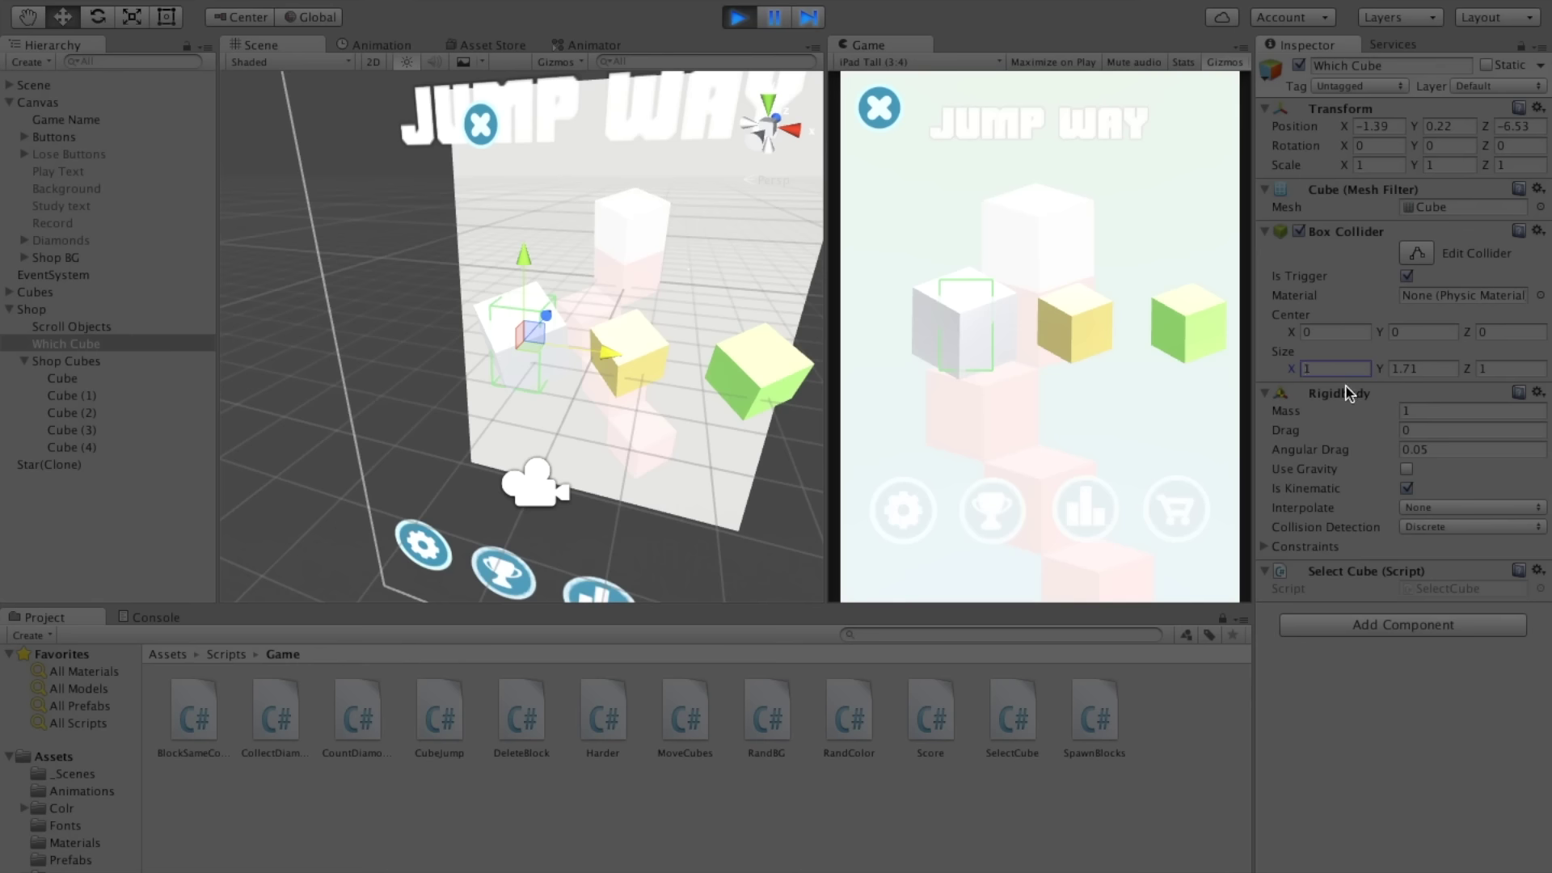
{"action": "left_click", "coordinate": [1131, 332]}
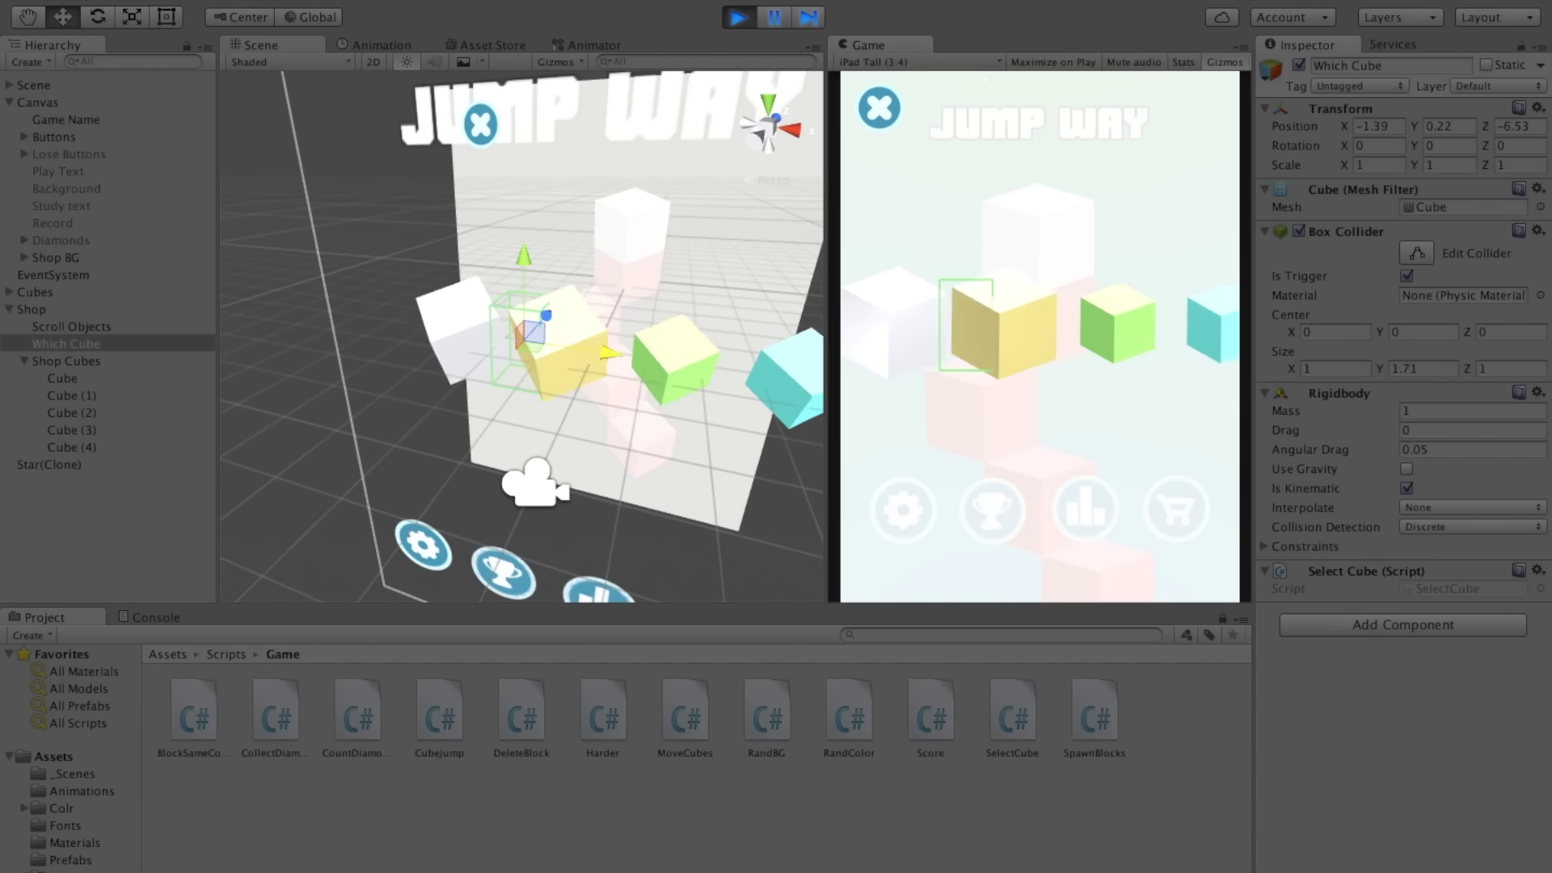
{"action": "left_click", "coordinate": [1307, 371]}
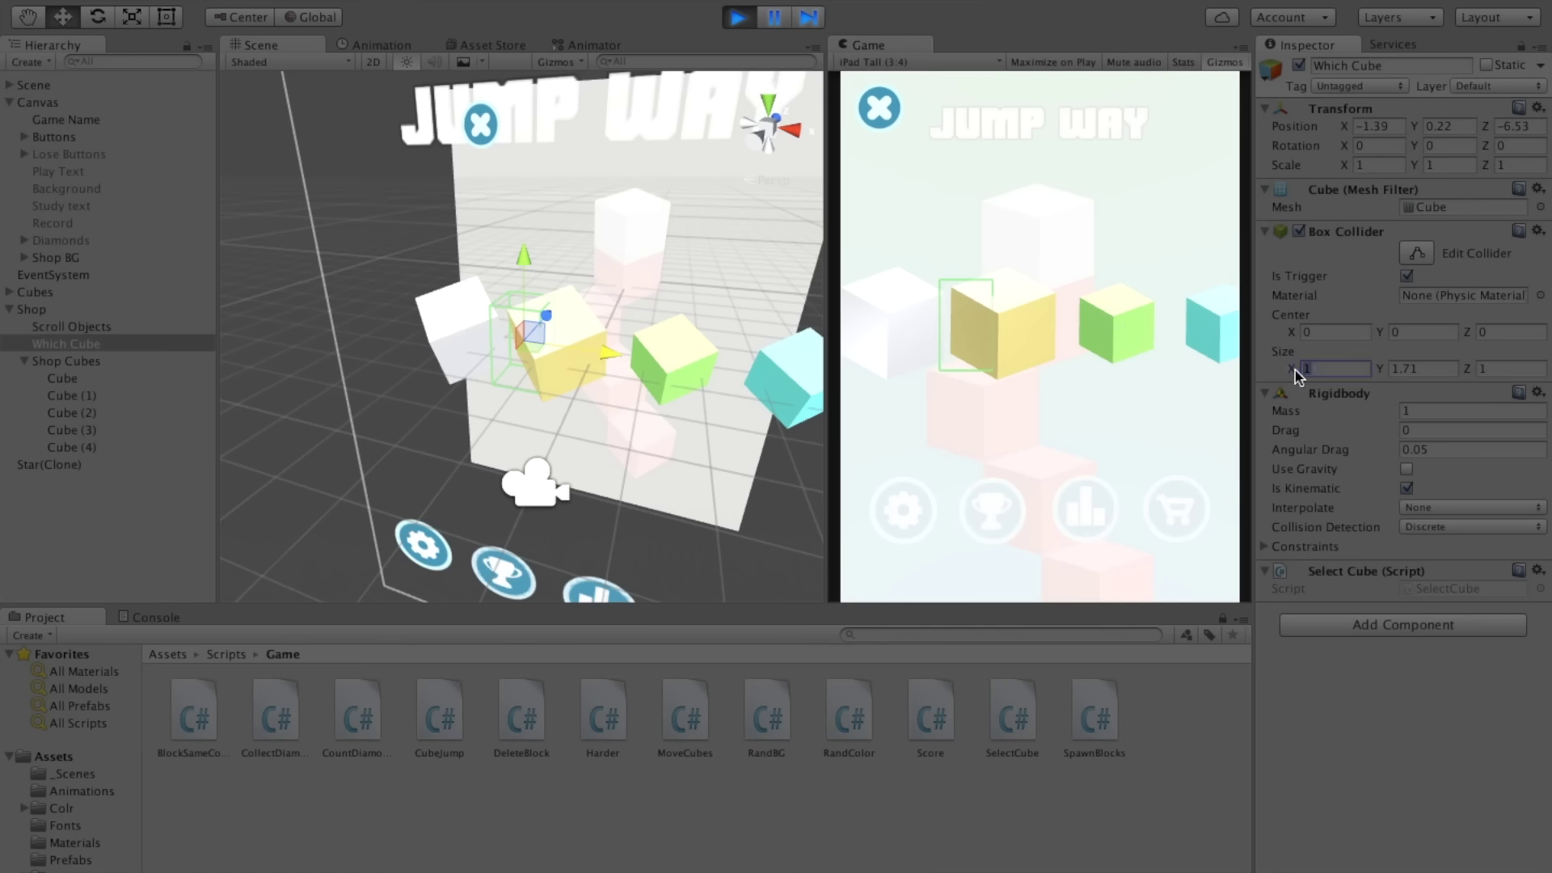
{"action": "key", "text": "BackSpace"}
{"action": "type", "text": "5"}
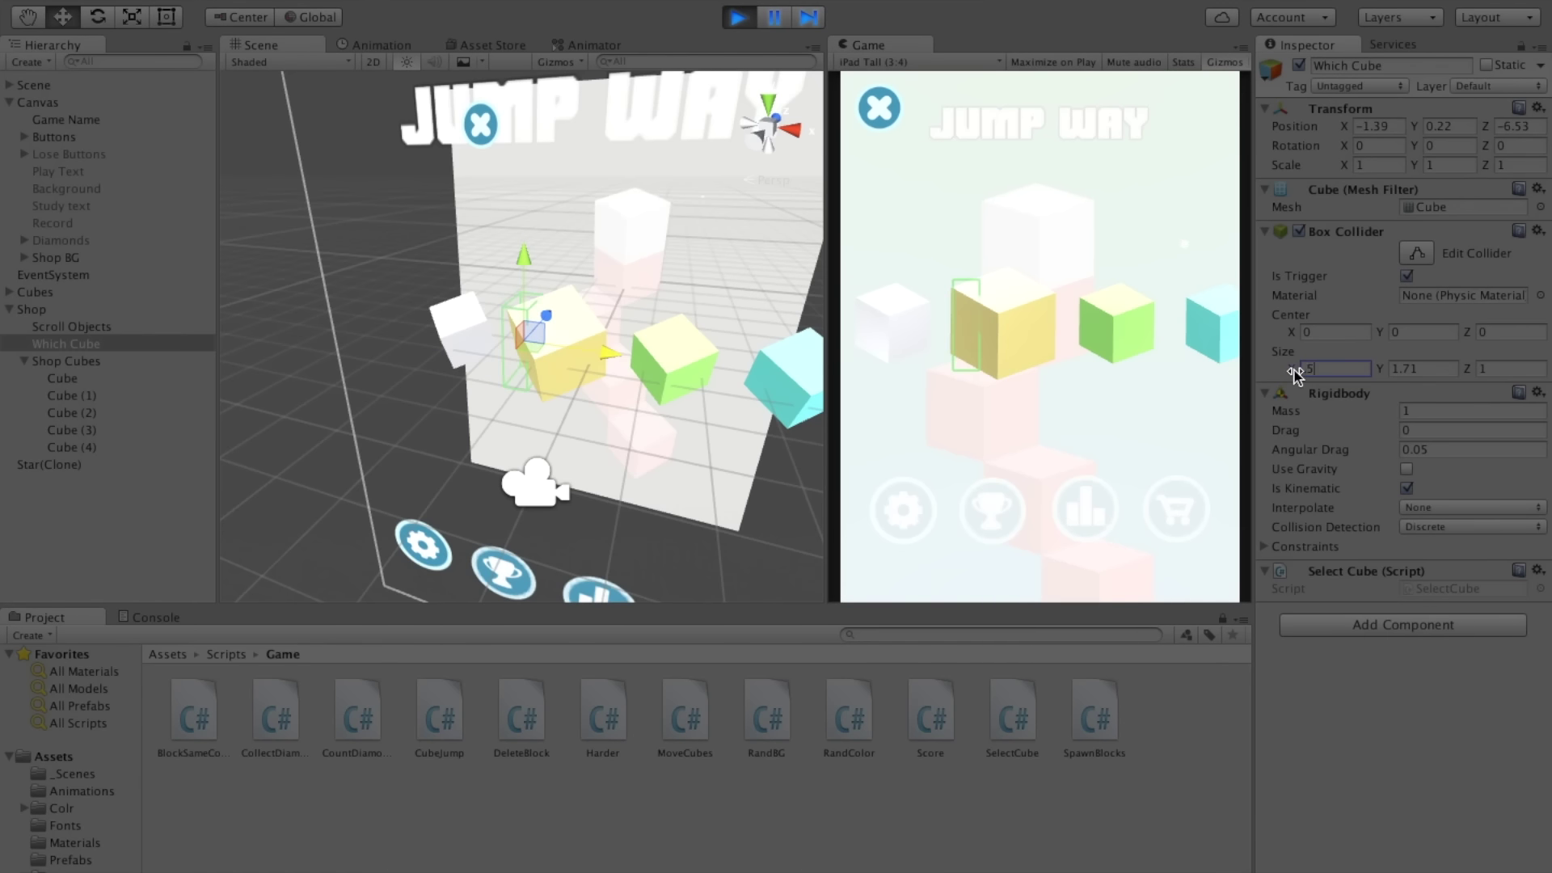
{"action": "key", "text": "BackSpace"}
{"action": "type", "text": "0.2"}
{"action": "key", "text": "Return"}
{"action": "left_click", "coordinate": [1183, 511]}
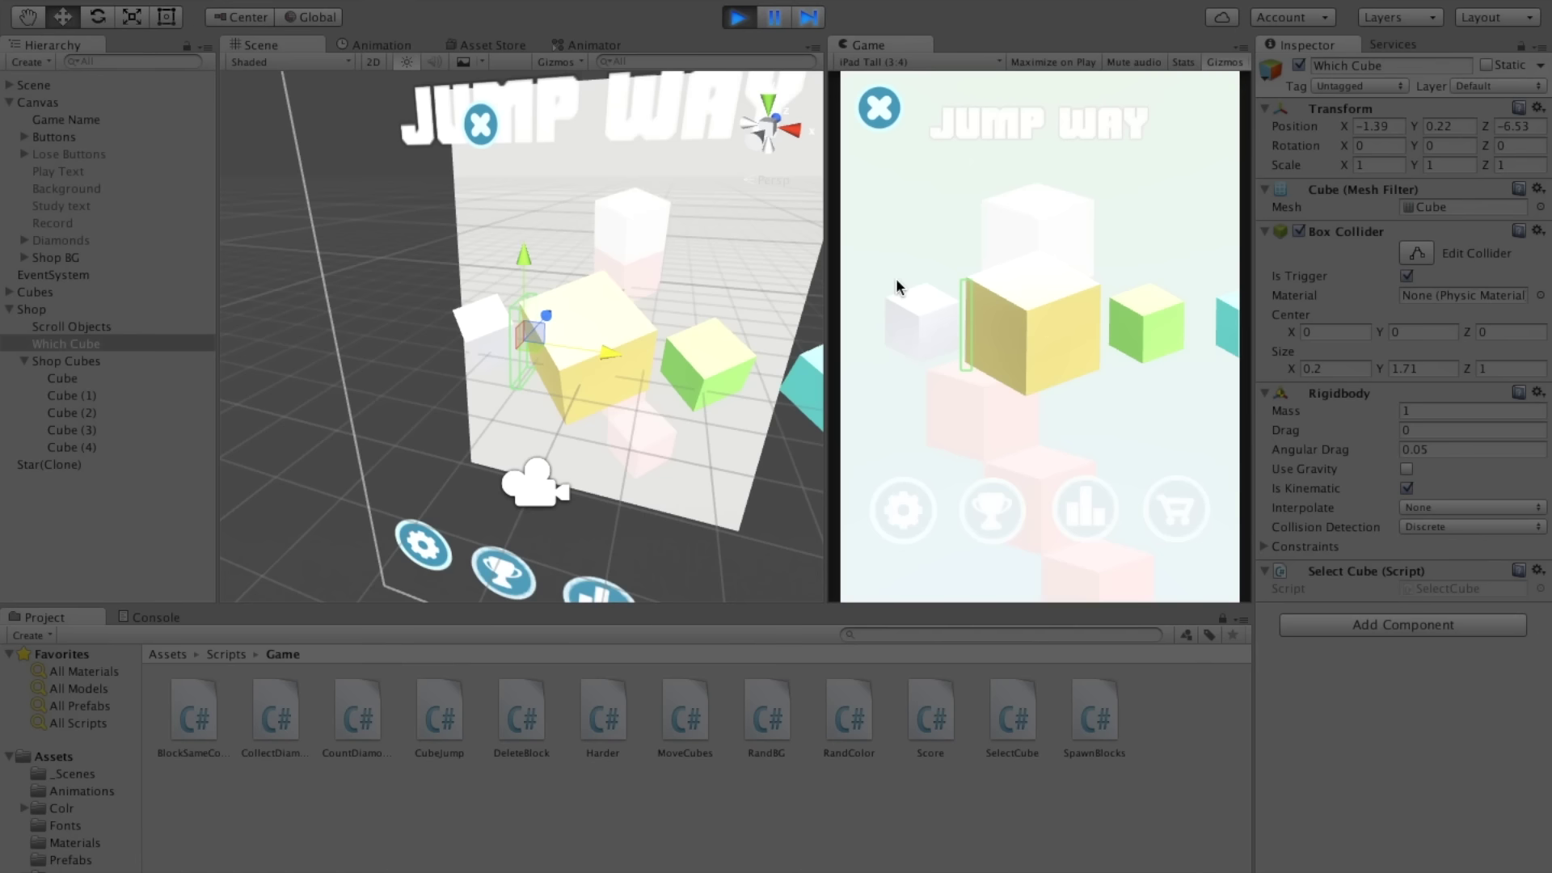
Step: Stop the game and set the collider Size X to 0.4
{"action": "key", "text": "ctrl+p"}
{"action": "left_click", "coordinate": [1329, 367]}
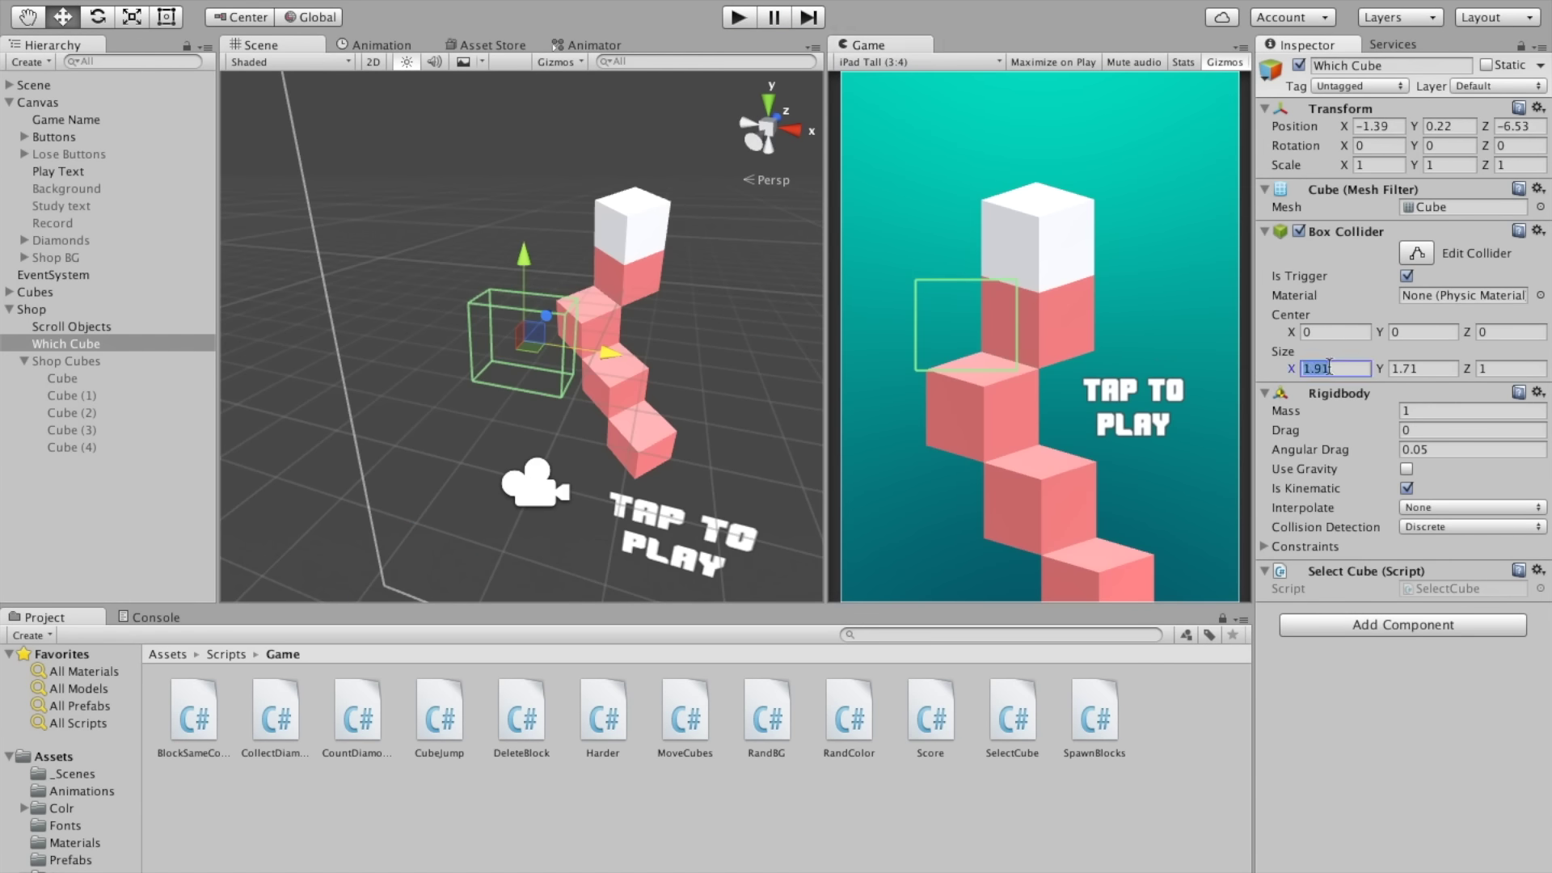
{"action": "type", "text": ".4"}
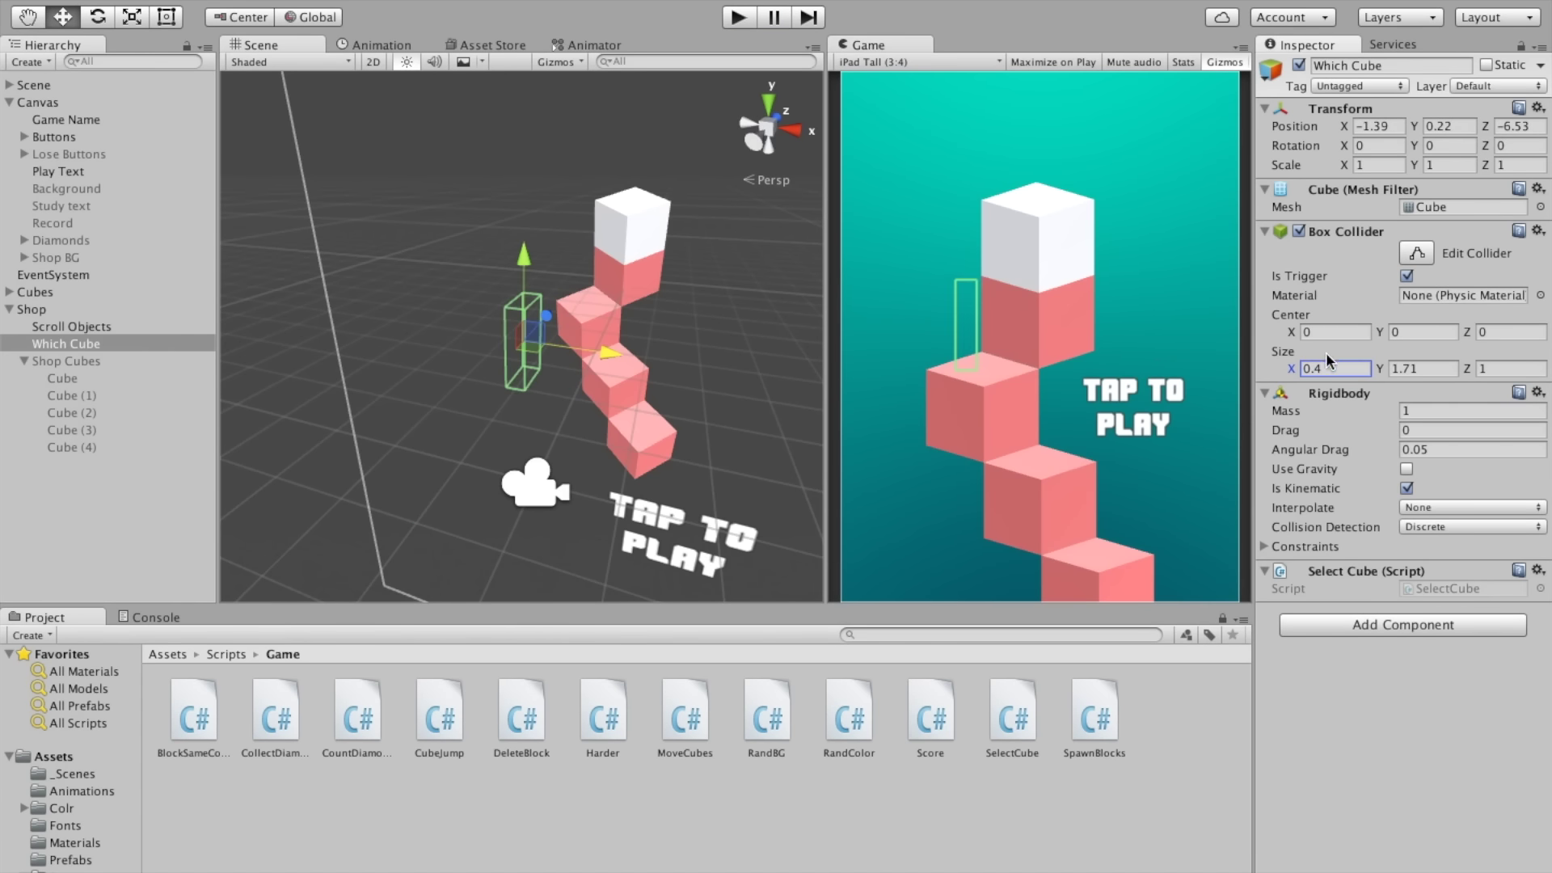
{"action": "key", "text": "ctrl+Left"}
{"action": "left_click", "coordinate": [951, 652]}
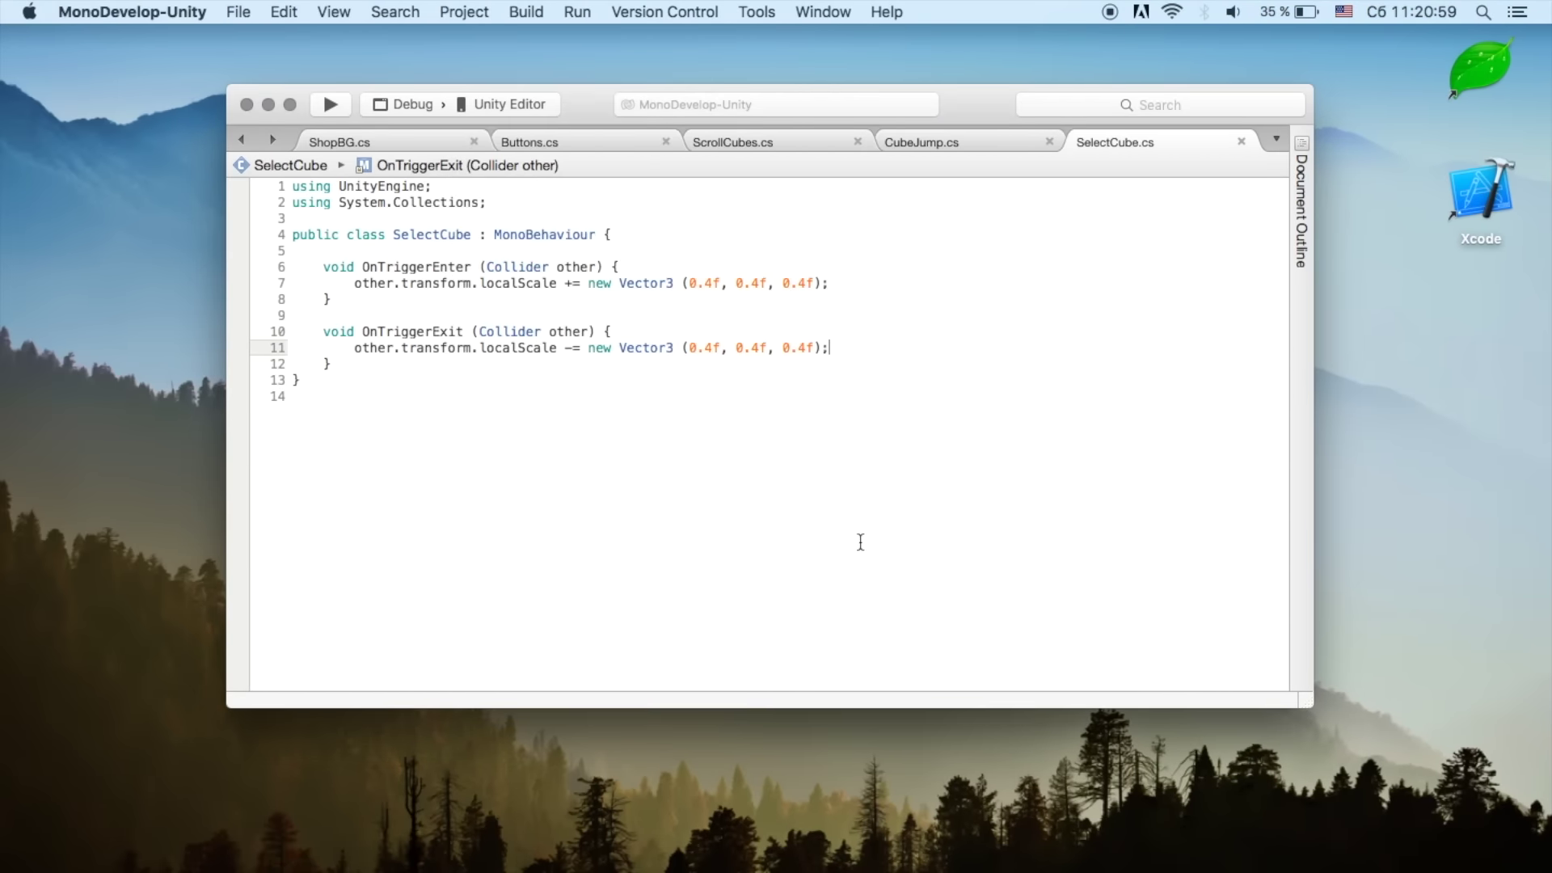
Step: Change line 7's Vector3 to 0.3f on every axis and paste it over line 11's exit values
{"action": "left_click", "coordinate": [710, 283]}
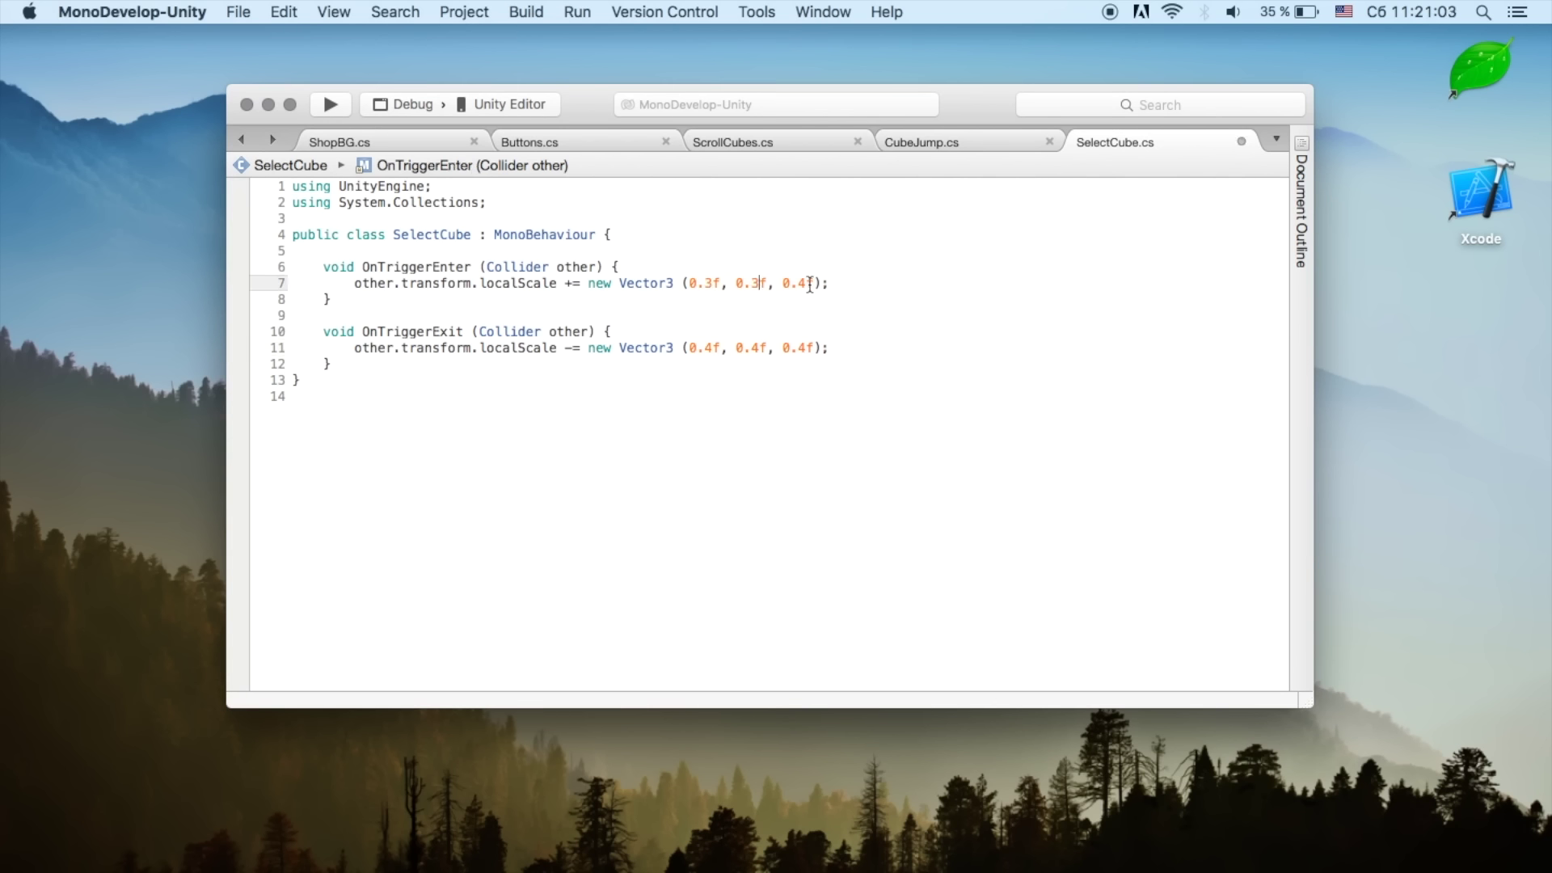
{"action": "key", "text": "super+z"}
{"action": "left_click", "coordinate": [674, 283]}
{"action": "key", "text": "shift+End"}
{"action": "key", "text": "super+c"}
{"action": "left_click", "coordinate": [674, 348]}
{"action": "key", "text": "shift+End"}
{"action": "key", "text": "super+v"}
{"action": "key", "text": "super+Tab"}
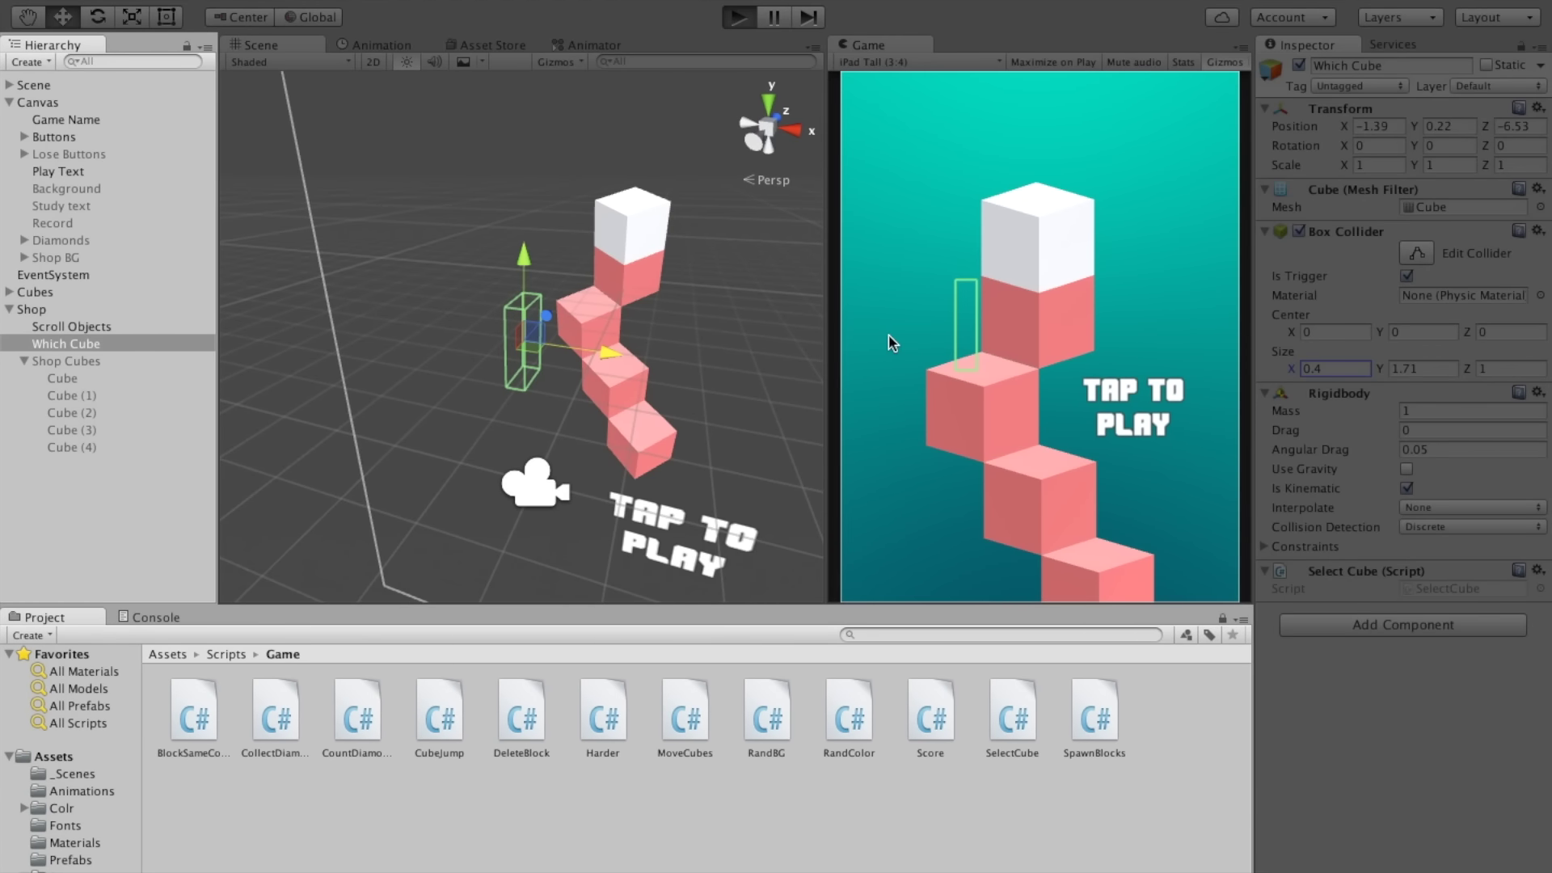
Step: Play-test the shop by sliding its cubes left, then set Which Cube's collider Size X to 0.45
{"action": "key", "text": "super+p"}
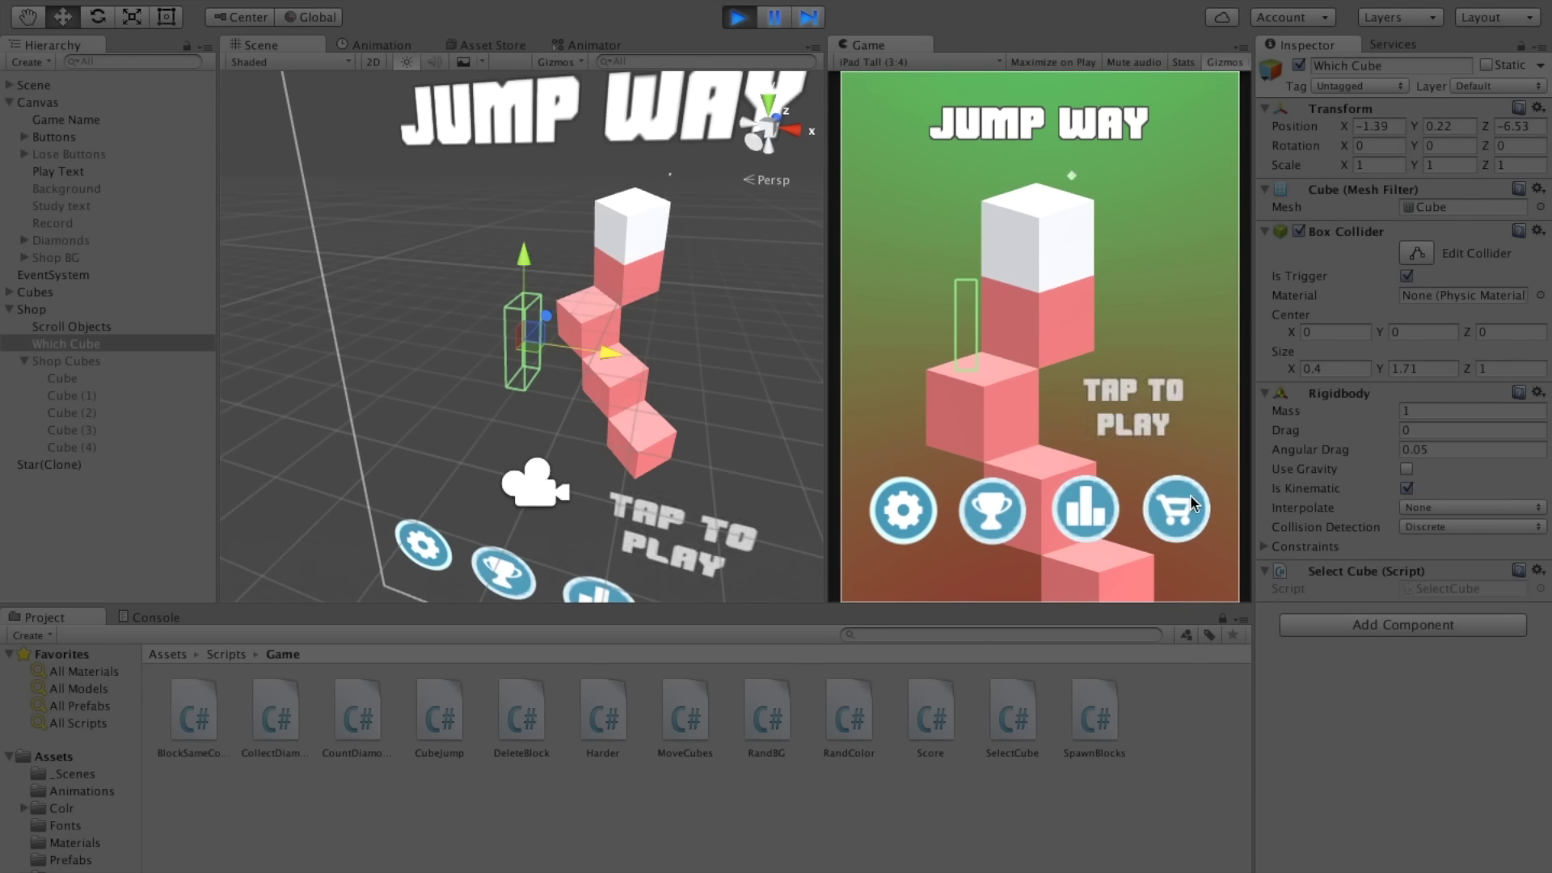
{"action": "left_click", "coordinate": [1190, 495]}
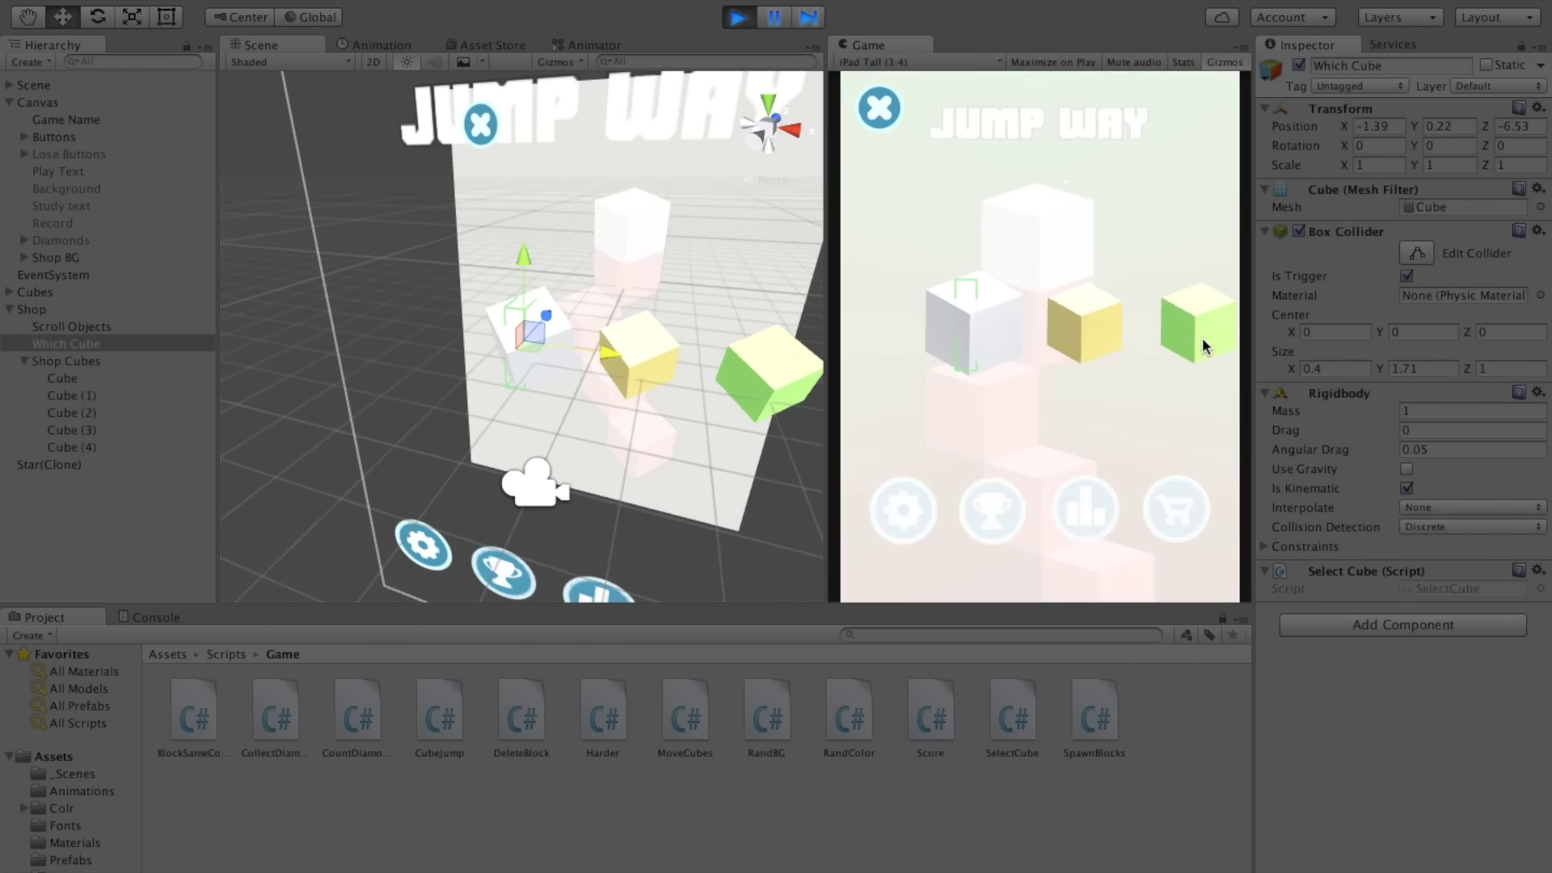
{"action": "left_click_drag", "start_coordinate": [1158, 327], "coordinate": [1125, 327]}
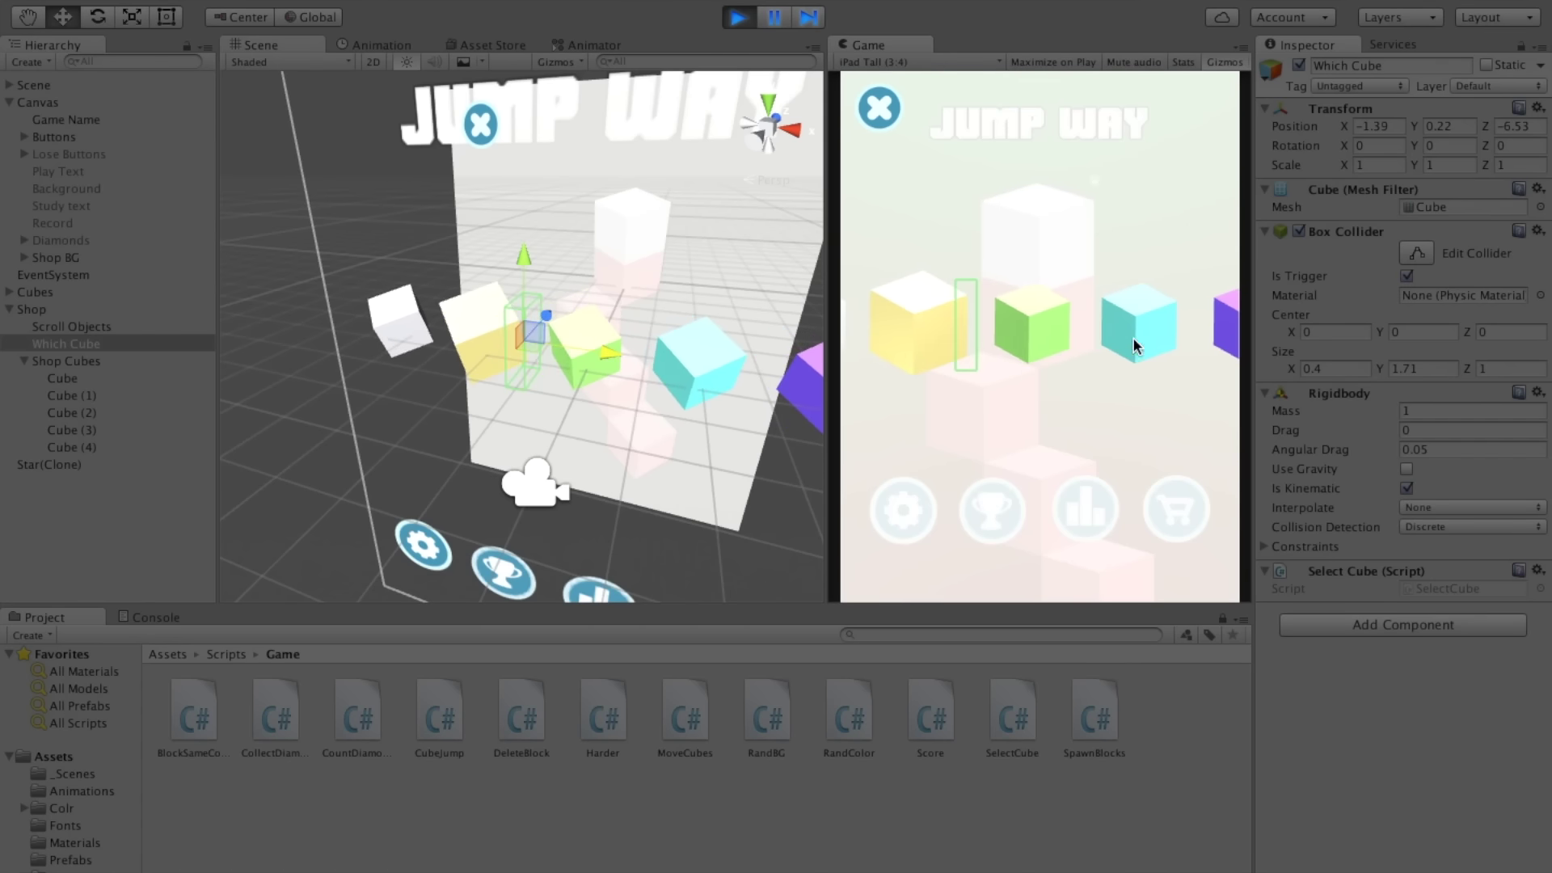
{"action": "left_click", "coordinate": [1317, 368]}
{"action": "type", "text": "5"}
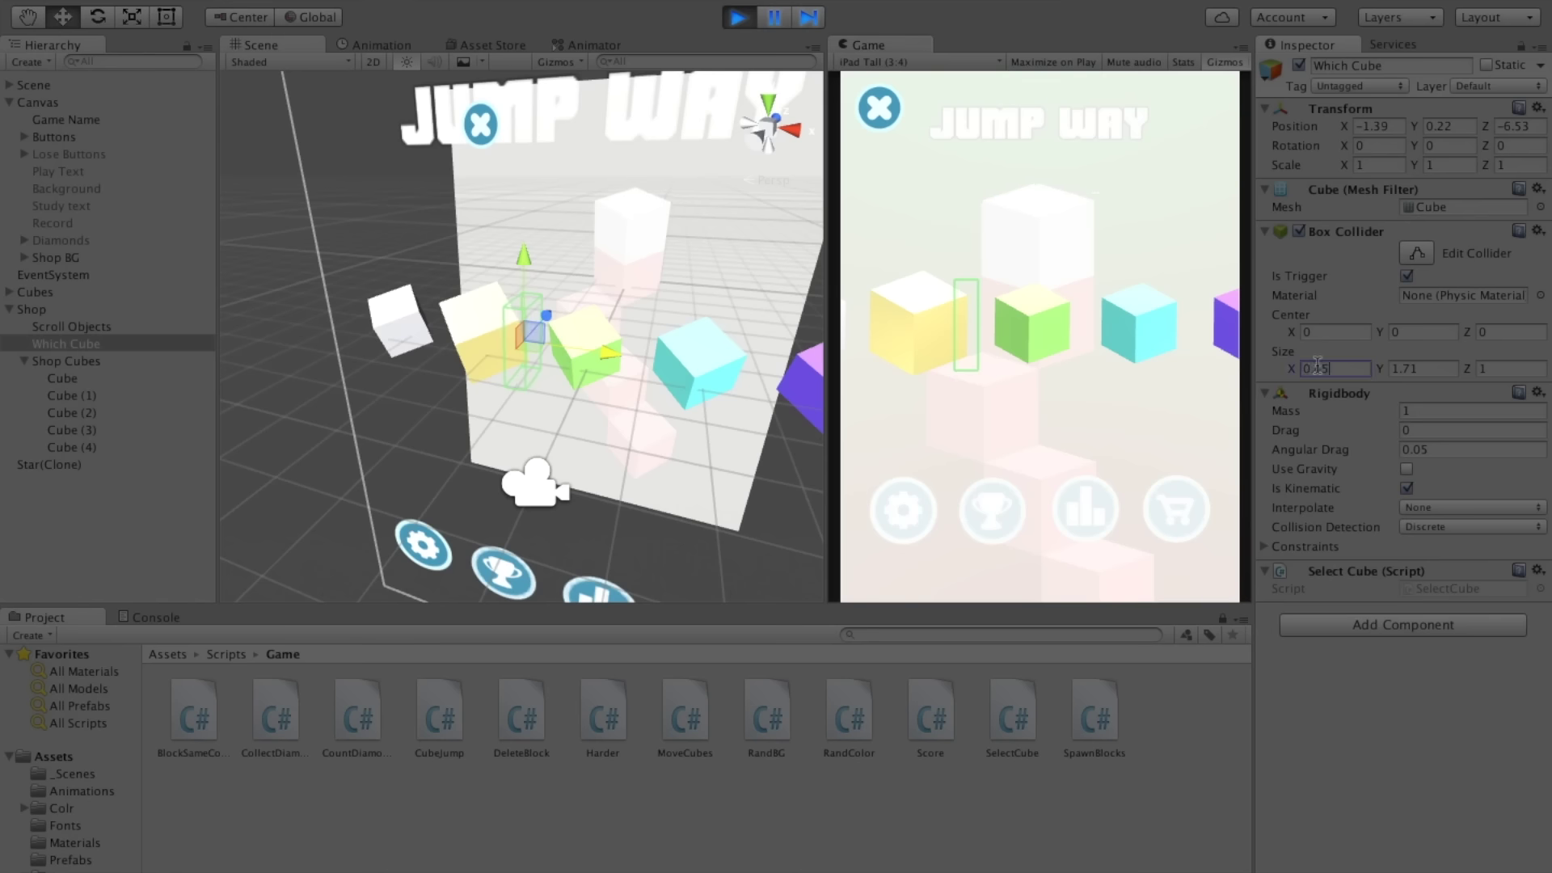
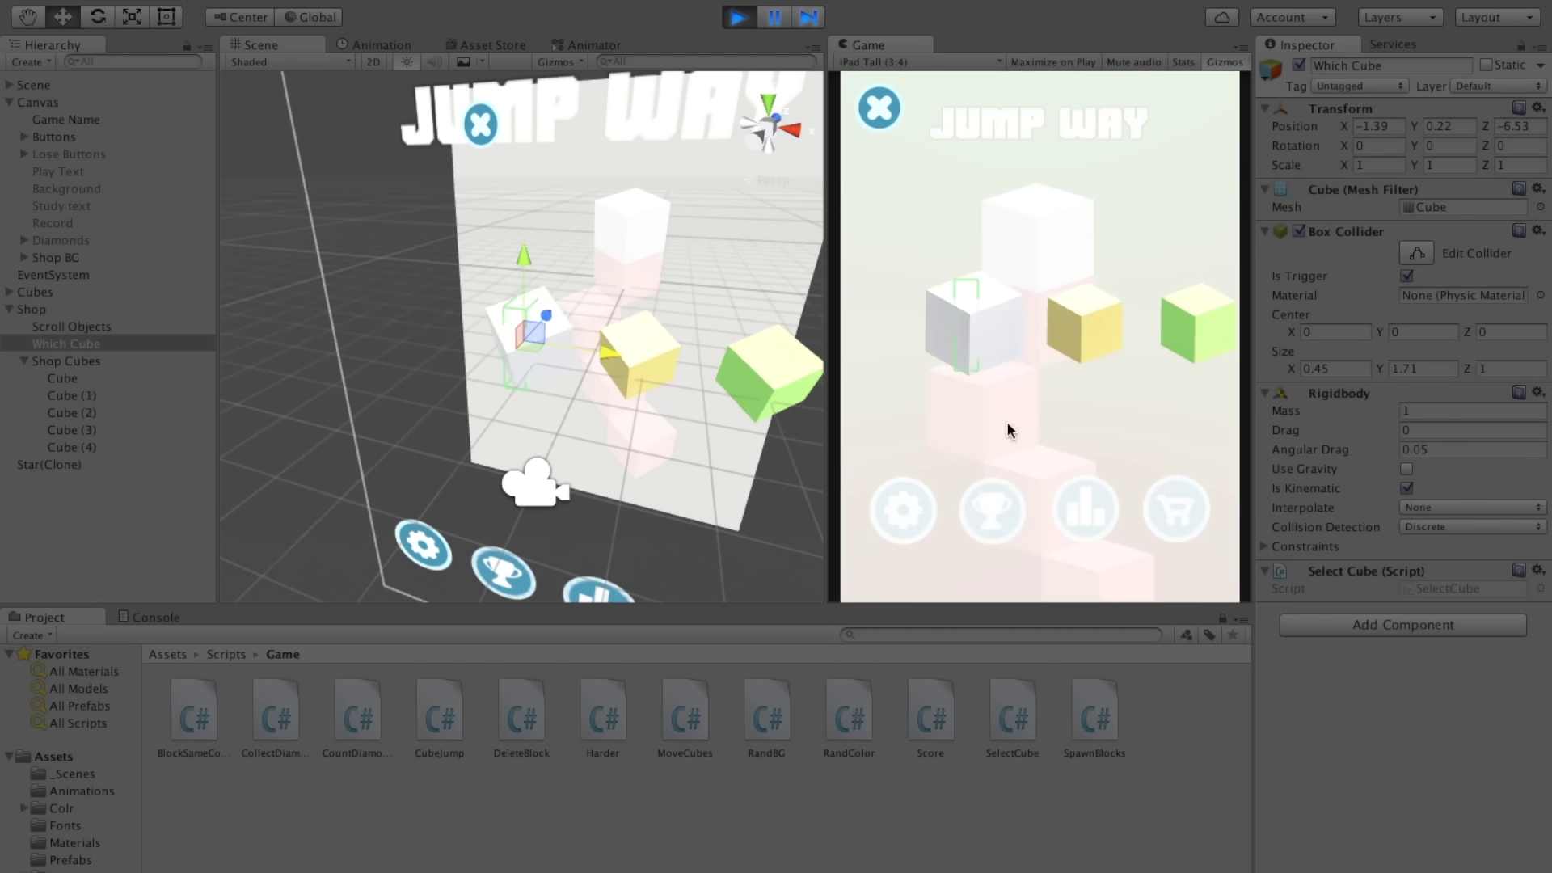
Step: During play mode, drag Scroll Objects back along Z to about -8.06
{"action": "left_click", "coordinate": [90, 327]}
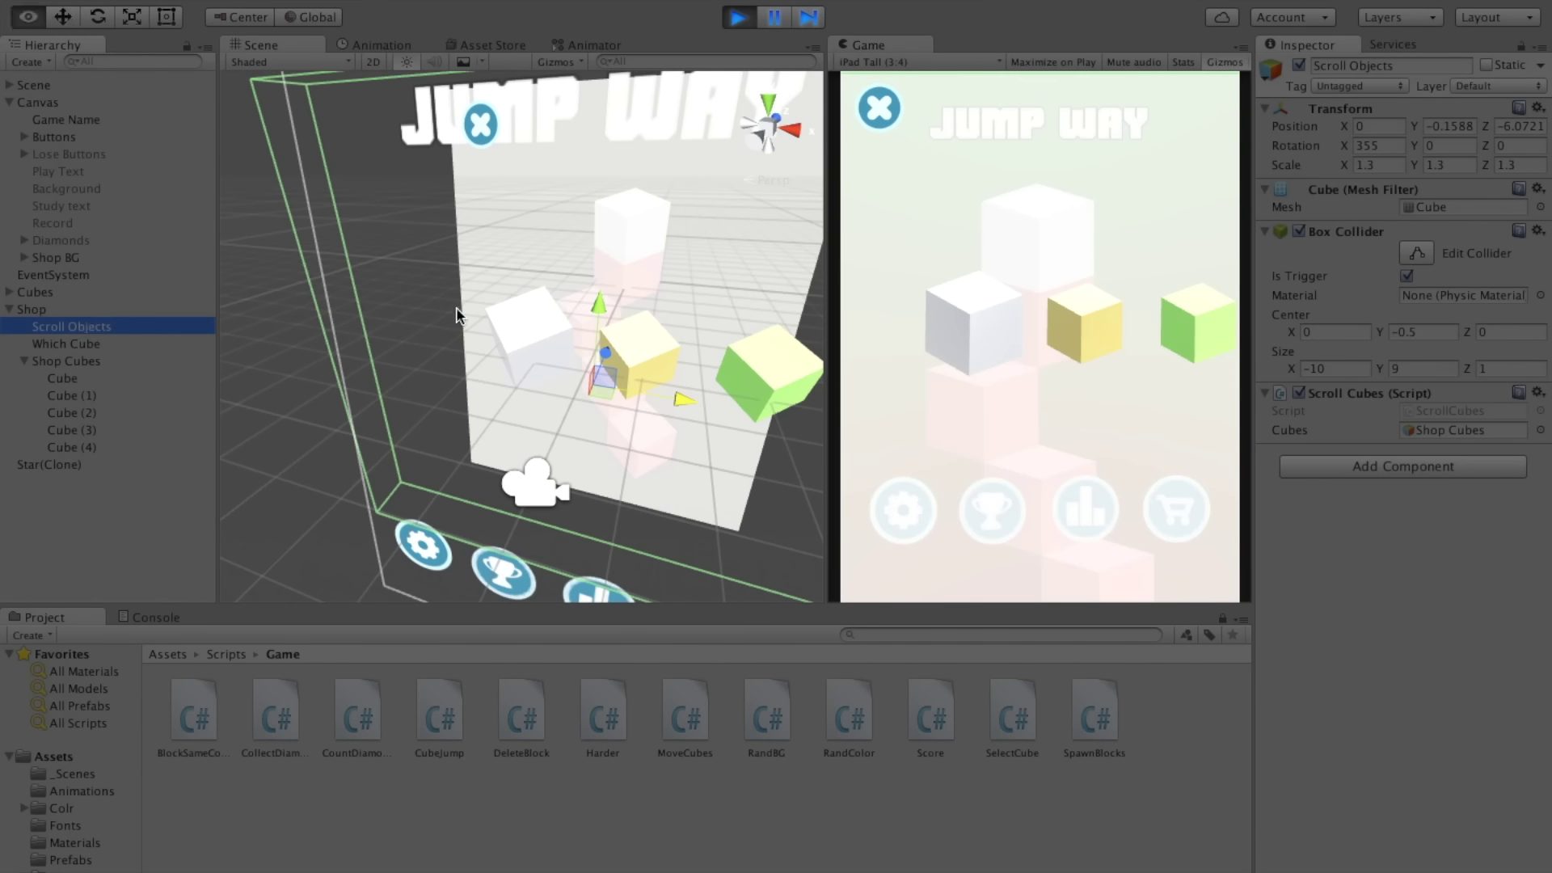
{"action": "left_click_drag", "start_coordinate": [457, 316], "coordinate": [622, 400], "text": "alt"}
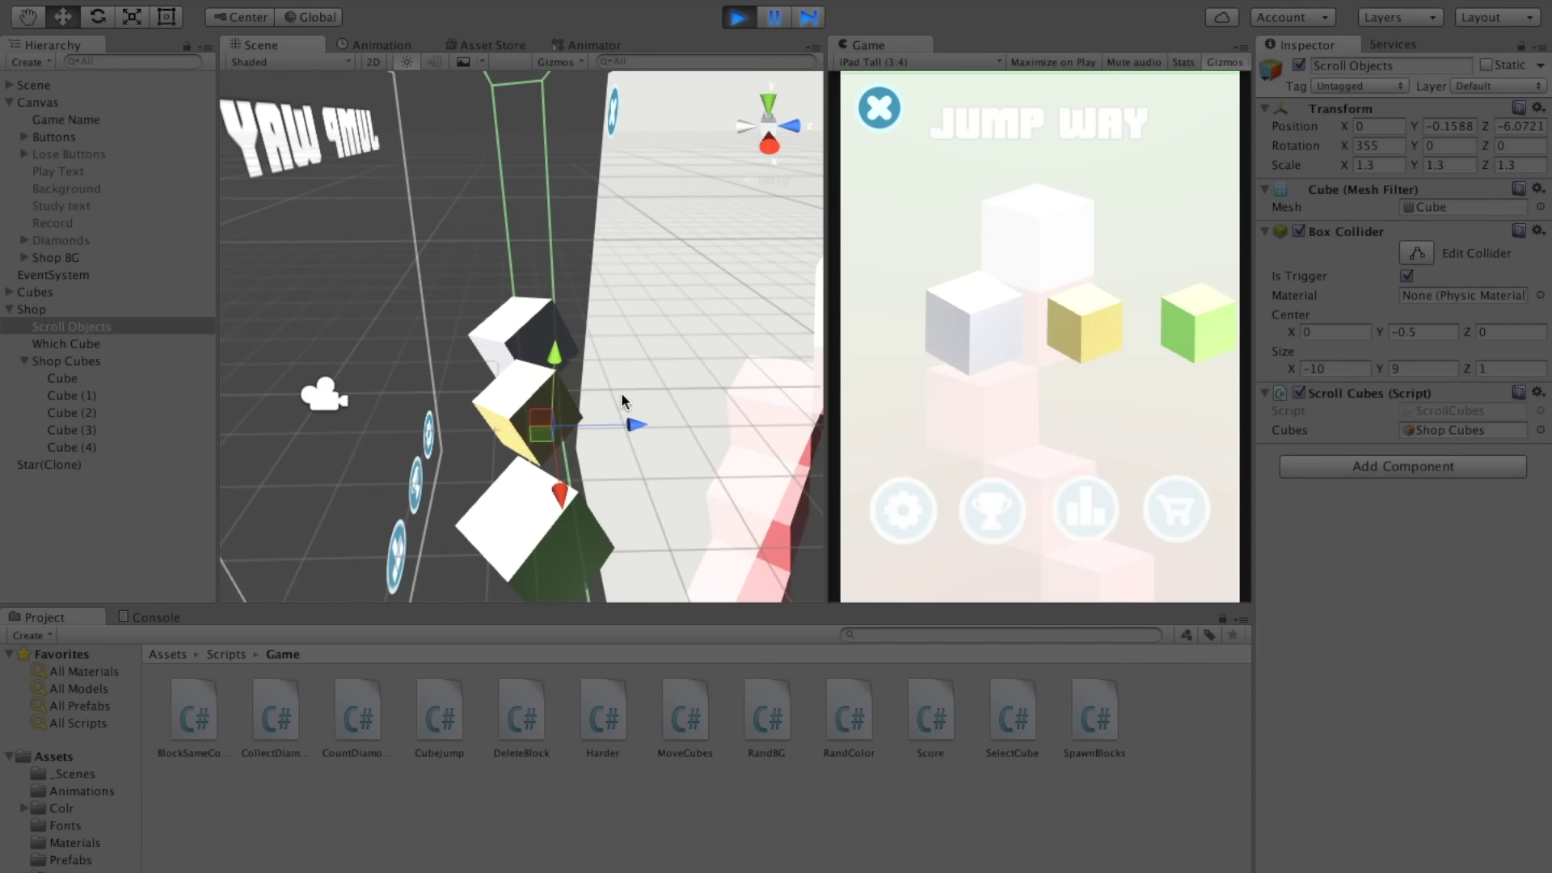
{"action": "mouse_move", "coordinate": [635, 425]}
{"action": "left_mouse_down"}
{"action": "mouse_move", "coordinate": [489, 436]}
{"action": "mouse_move", "coordinate": [608, 409]}
{"action": "left_mouse_up"}
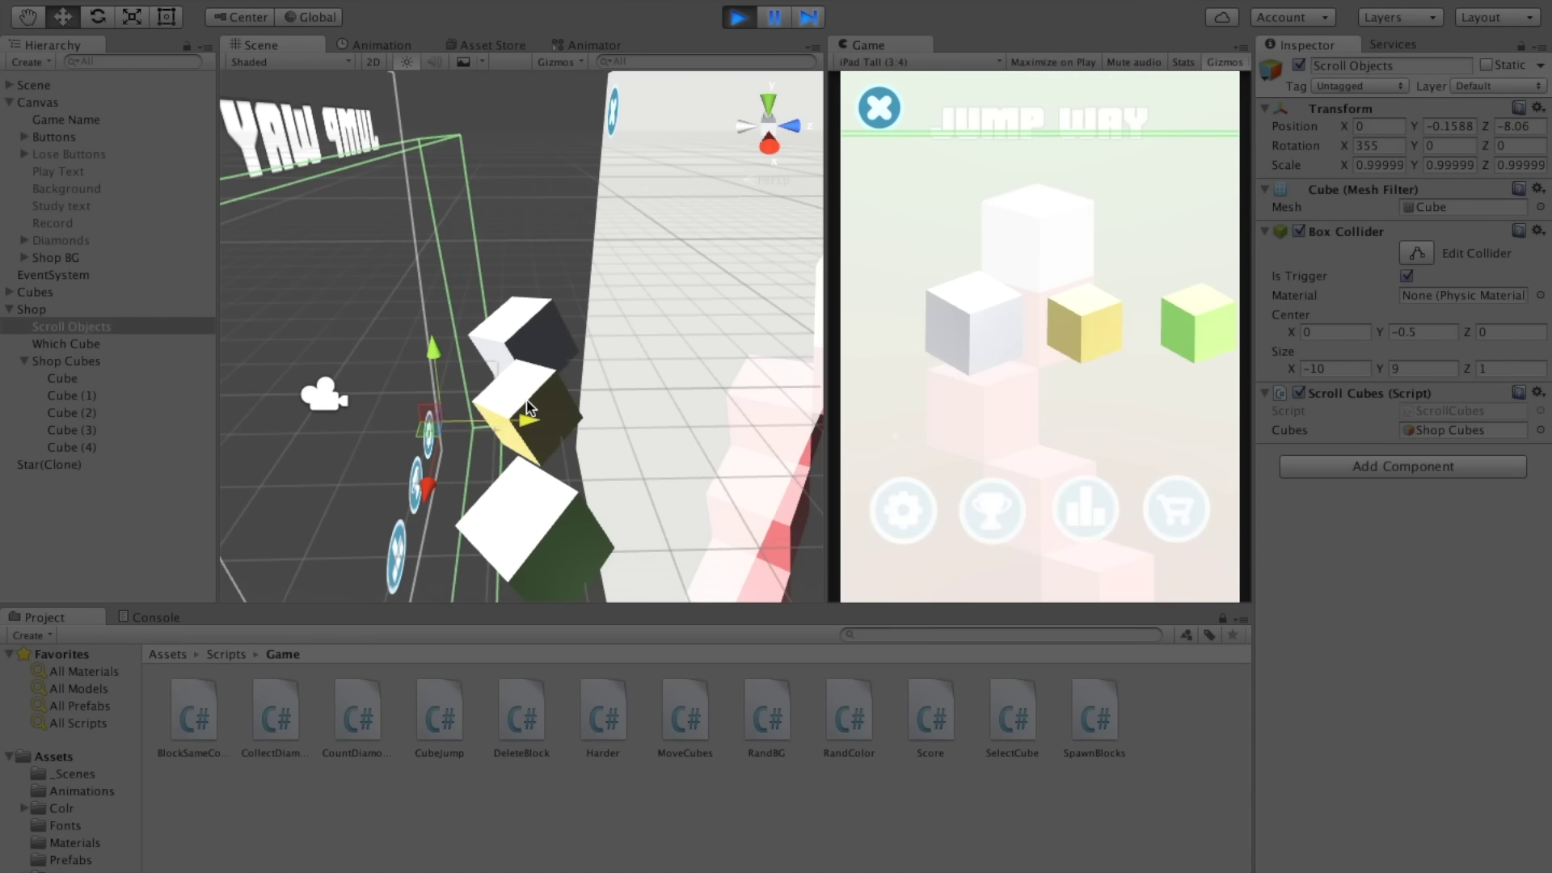
{"action": "mouse_move", "coordinate": [589, 384]}
{"action": "left_mouse_down", "text": "alt"}
{"action": "mouse_move", "coordinate": [639, 376]}
{"action": "mouse_move", "coordinate": [580, 331]}
{"action": "left_mouse_up", "text": "alt"}
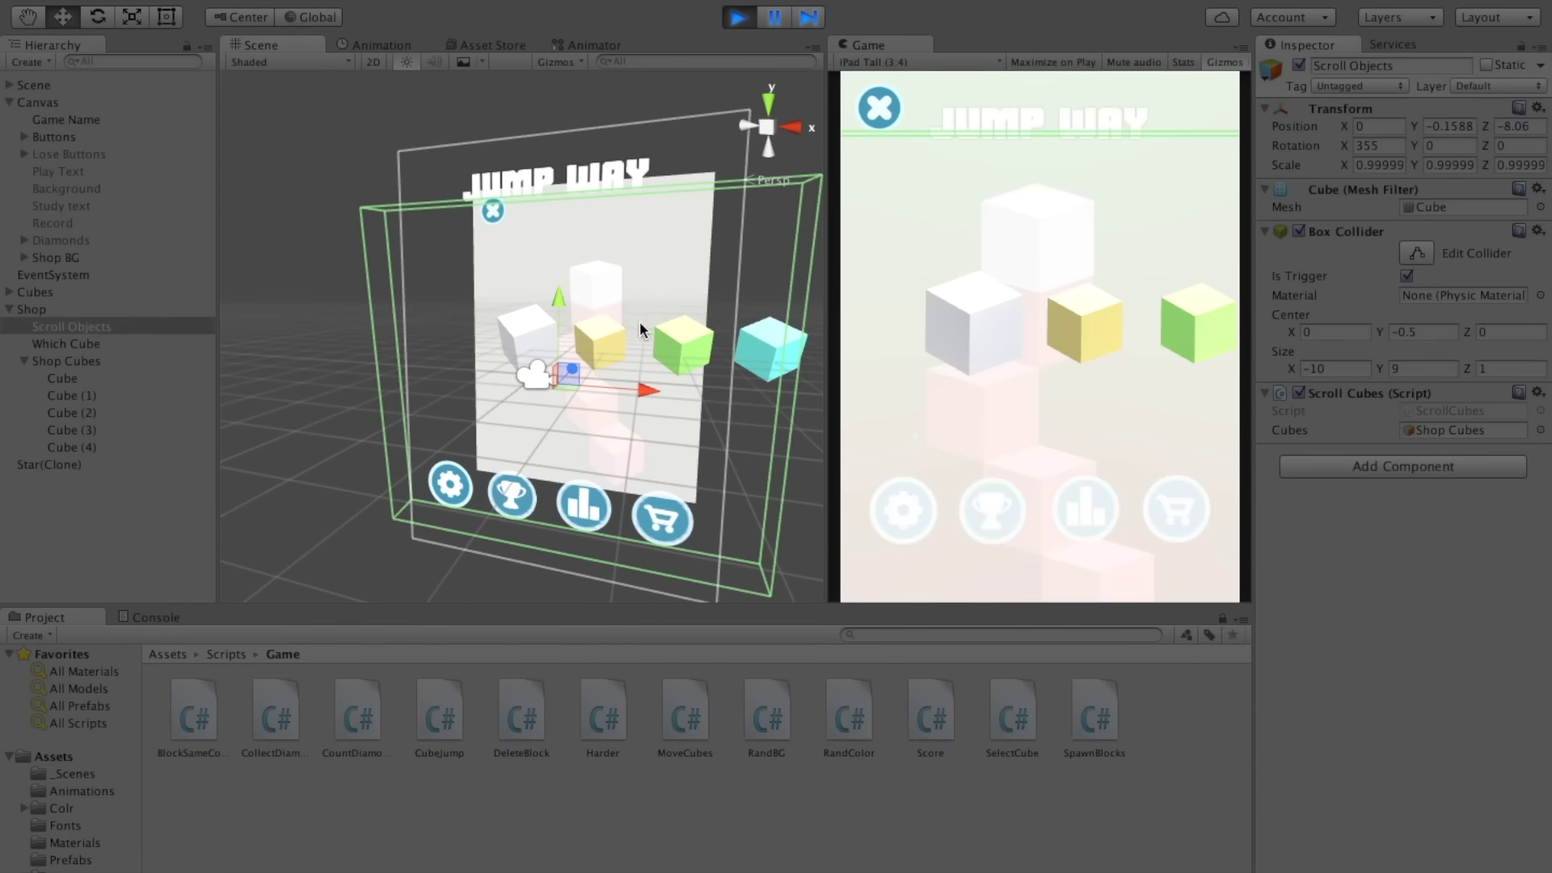
Step: Test sliding the shop cubes one slot, copy the Z value, and exit play mode
{"action": "left_click_drag", "start_coordinate": [1118, 327], "coordinate": [1049, 323]}
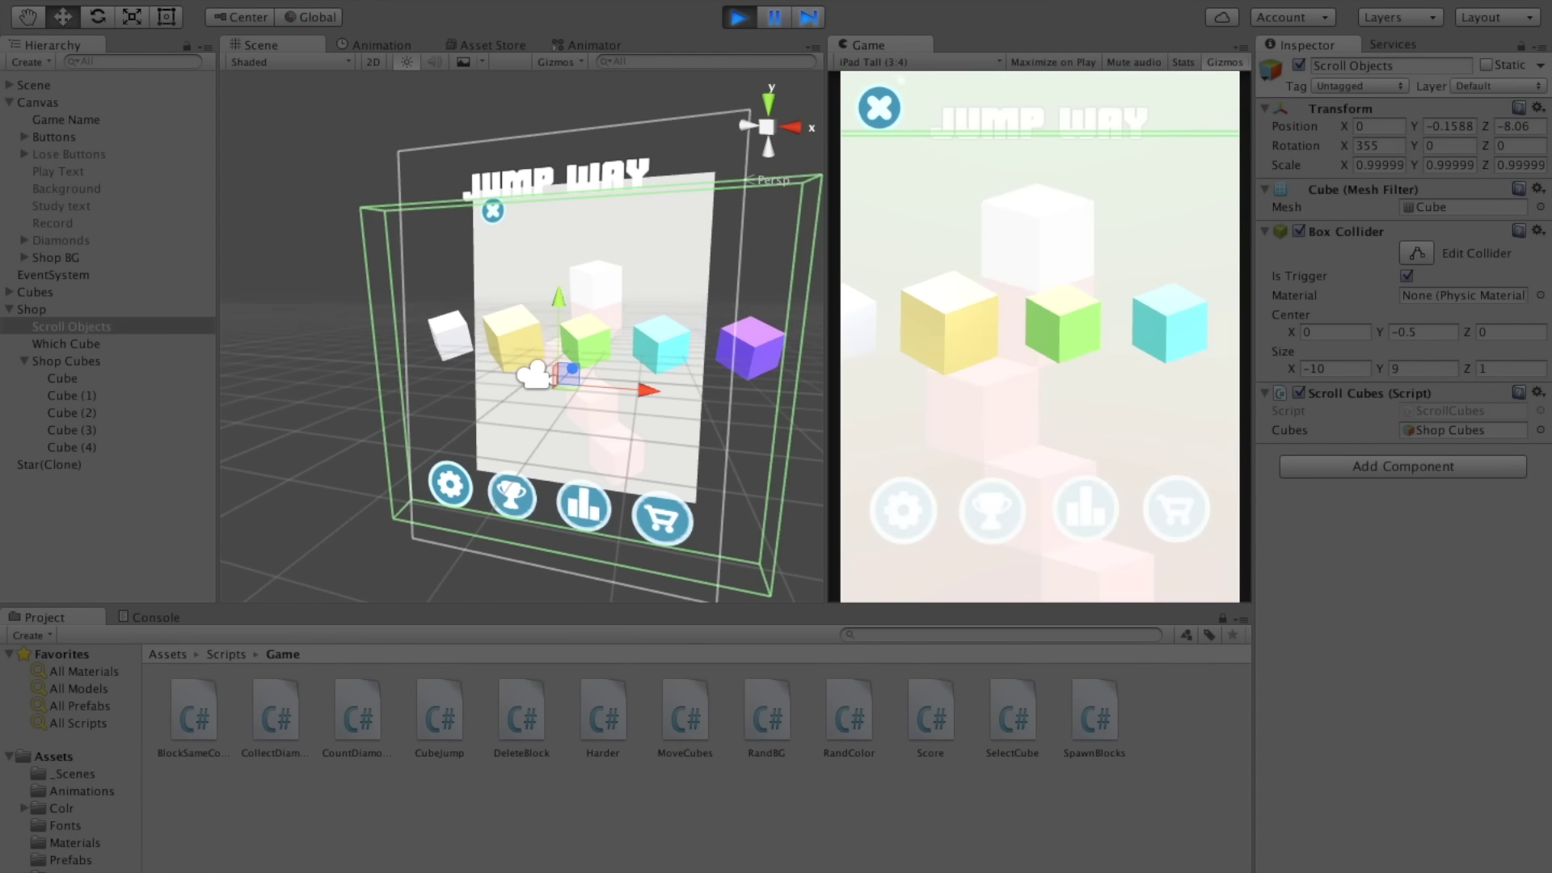
{"action": "left_click", "coordinate": [1514, 127]}
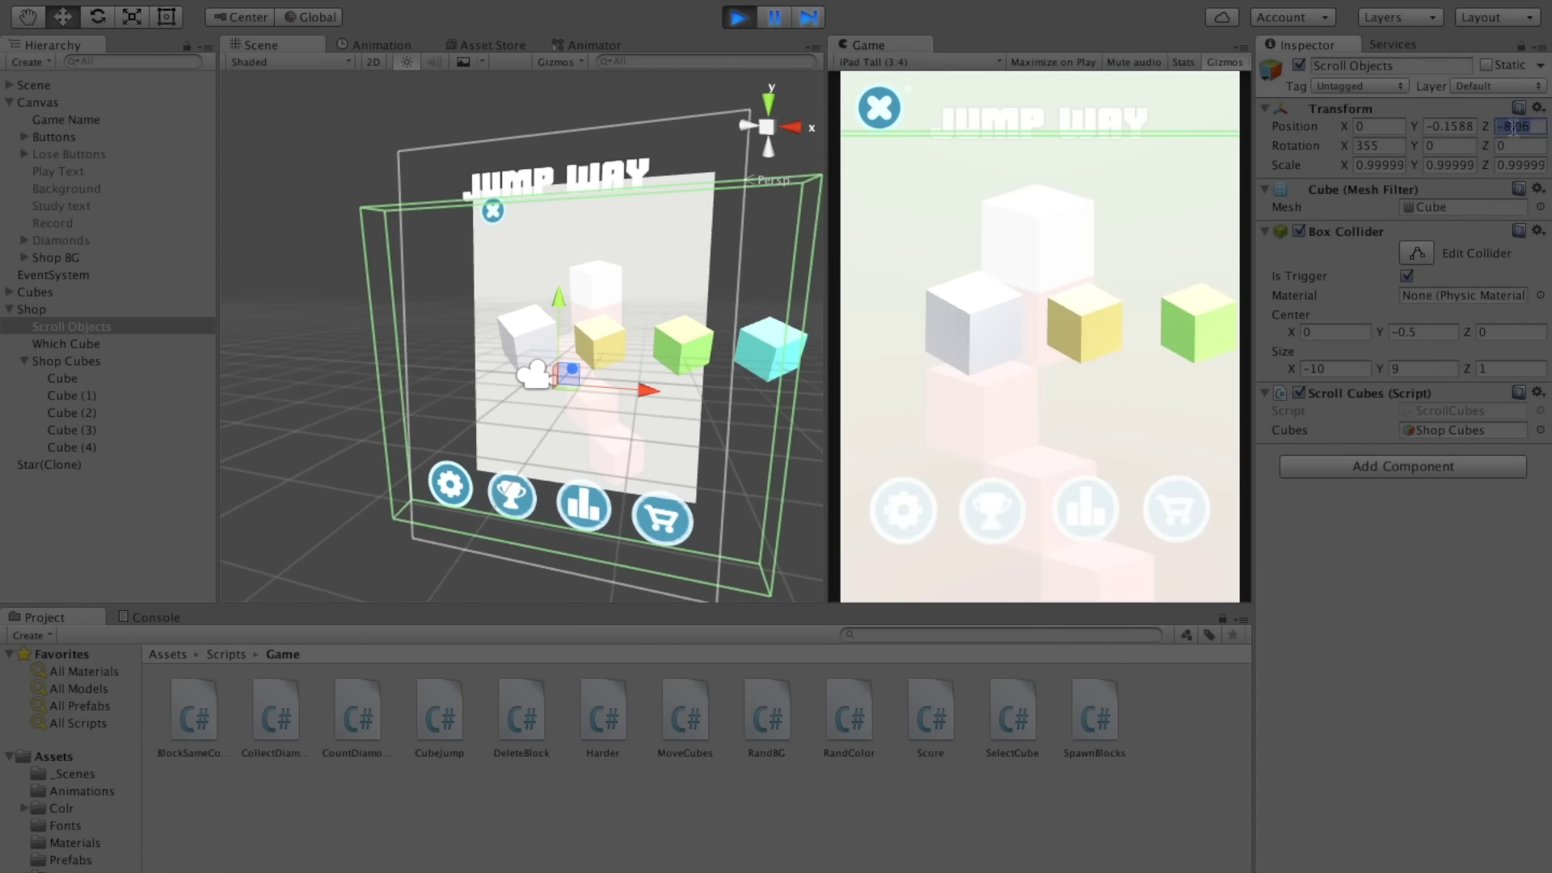
{"action": "key", "text": "ctrl+p"}
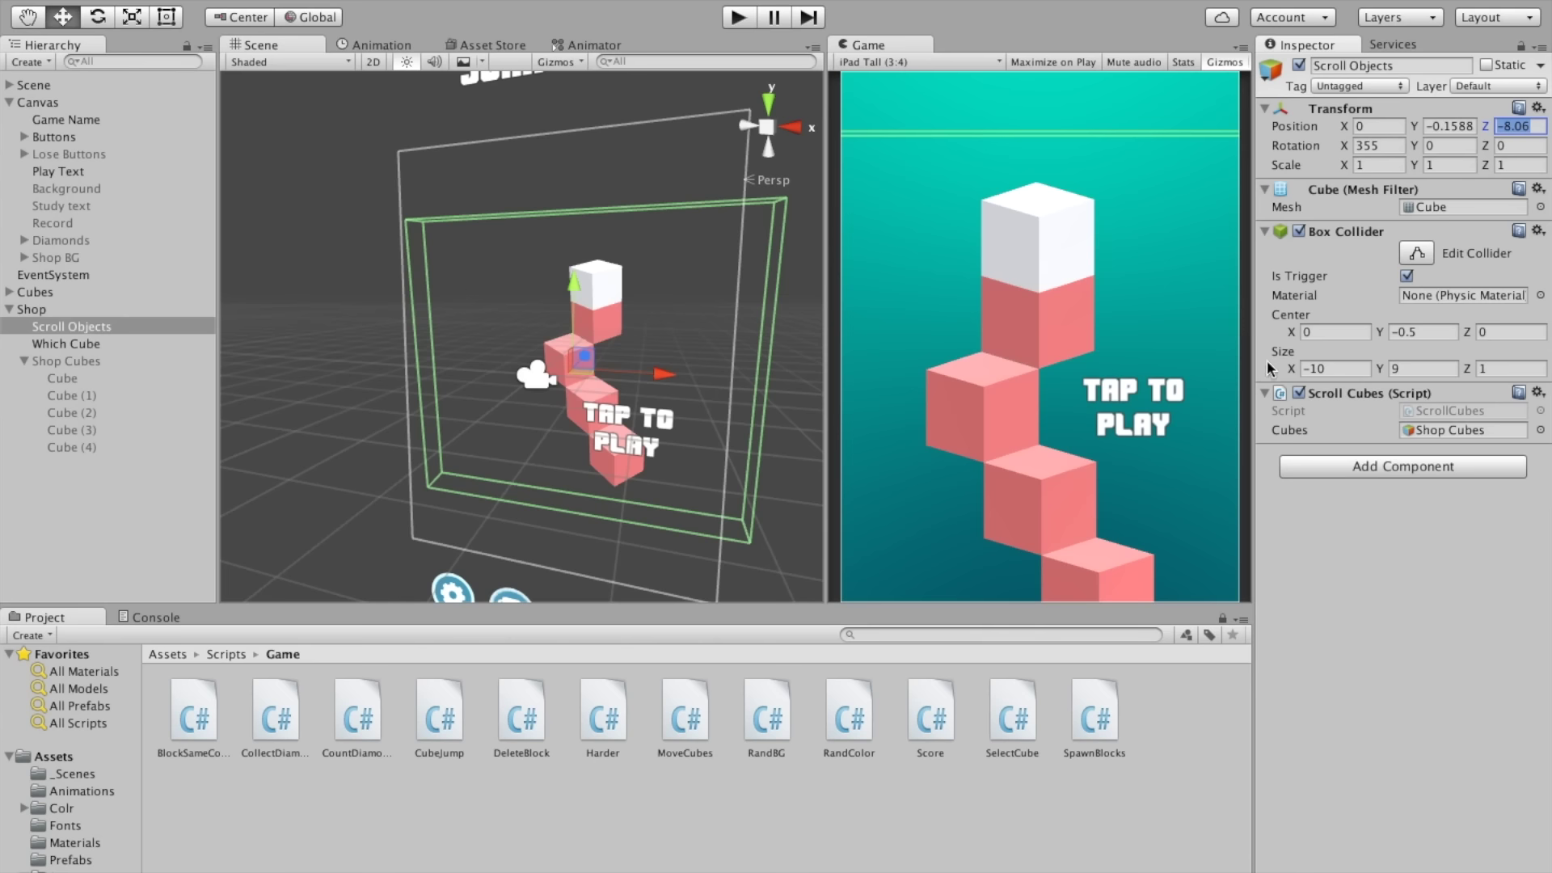
Step: Reapply Position Z -8.06 to Scroll Objects and activate the Shop Cubes group
{"action": "left_click", "coordinate": [1483, 550]}
{"action": "key", "text": "ctrl+z"}
{"action": "left_click", "coordinate": [1518, 127]}
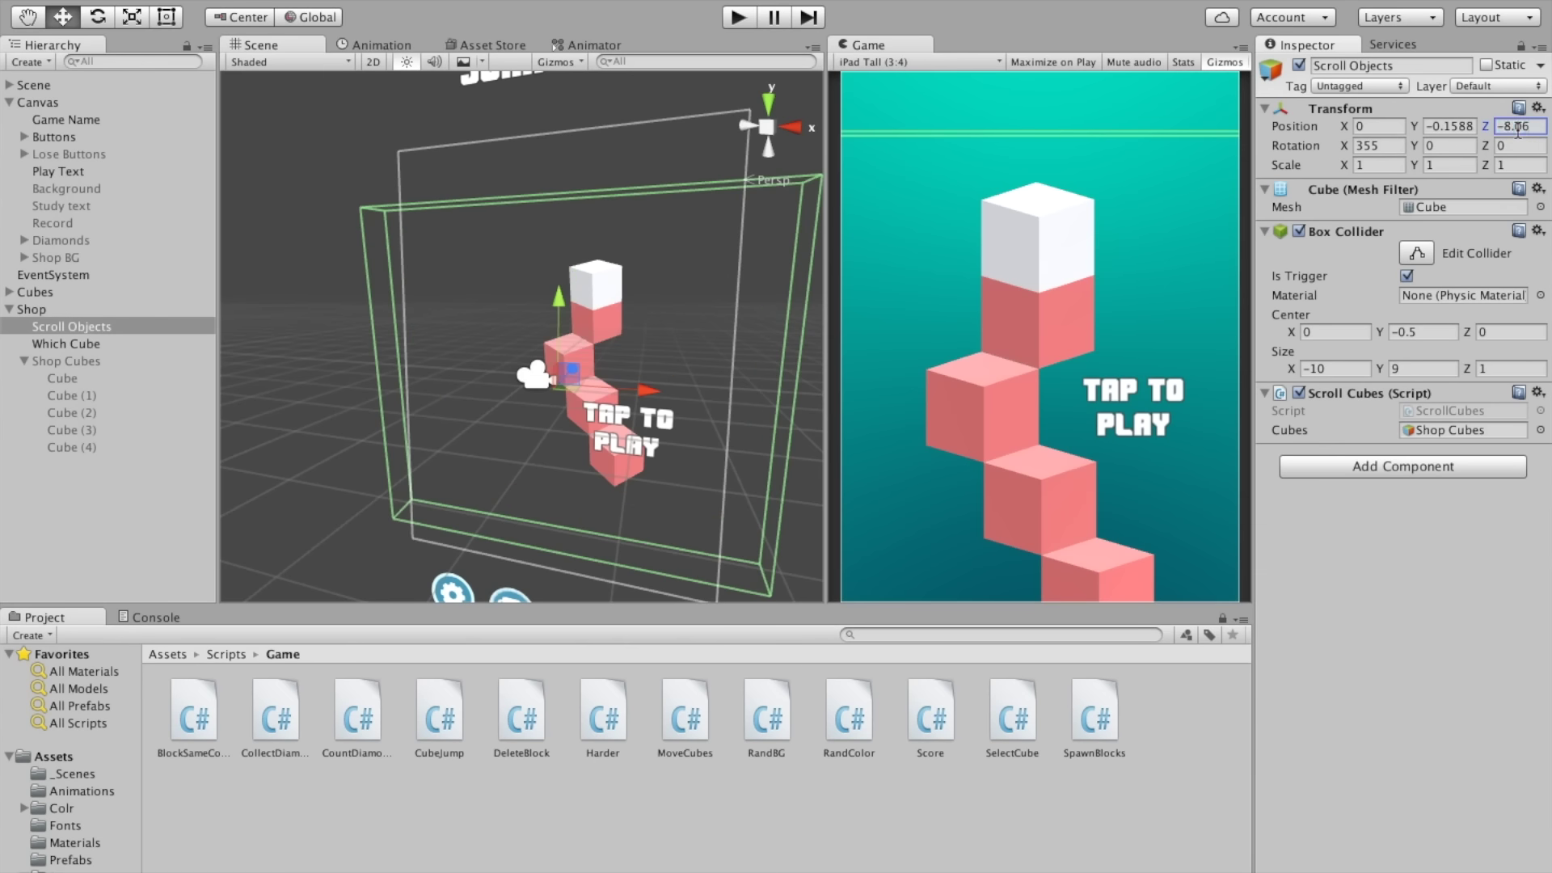
{"action": "left_click", "coordinate": [63, 344]}
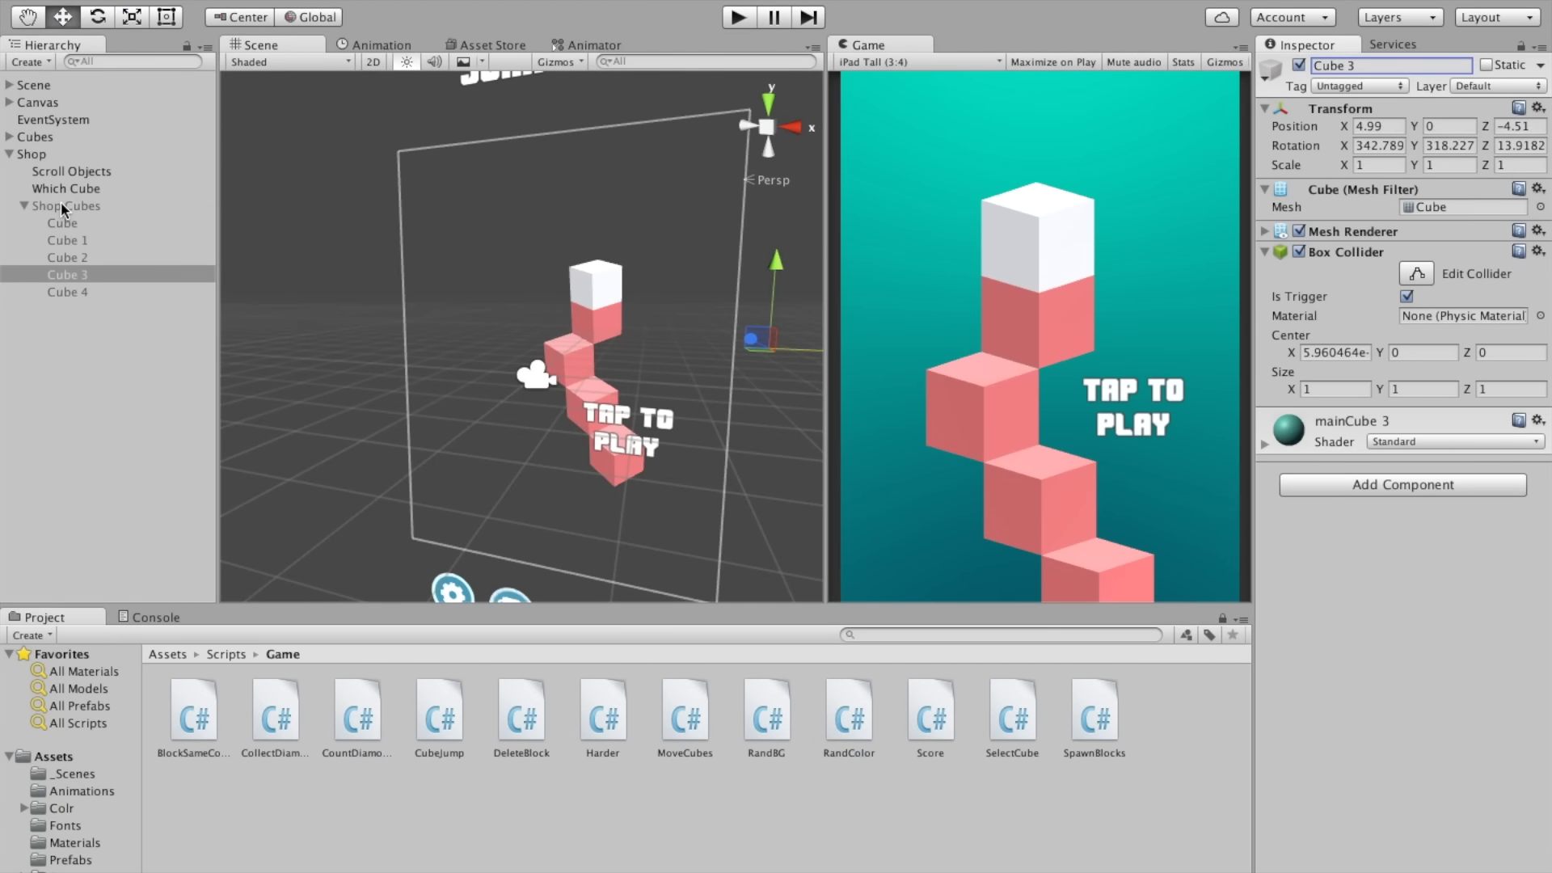
{"action": "left_click", "coordinate": [61, 205]}
{"action": "left_click", "coordinate": [1299, 65]}
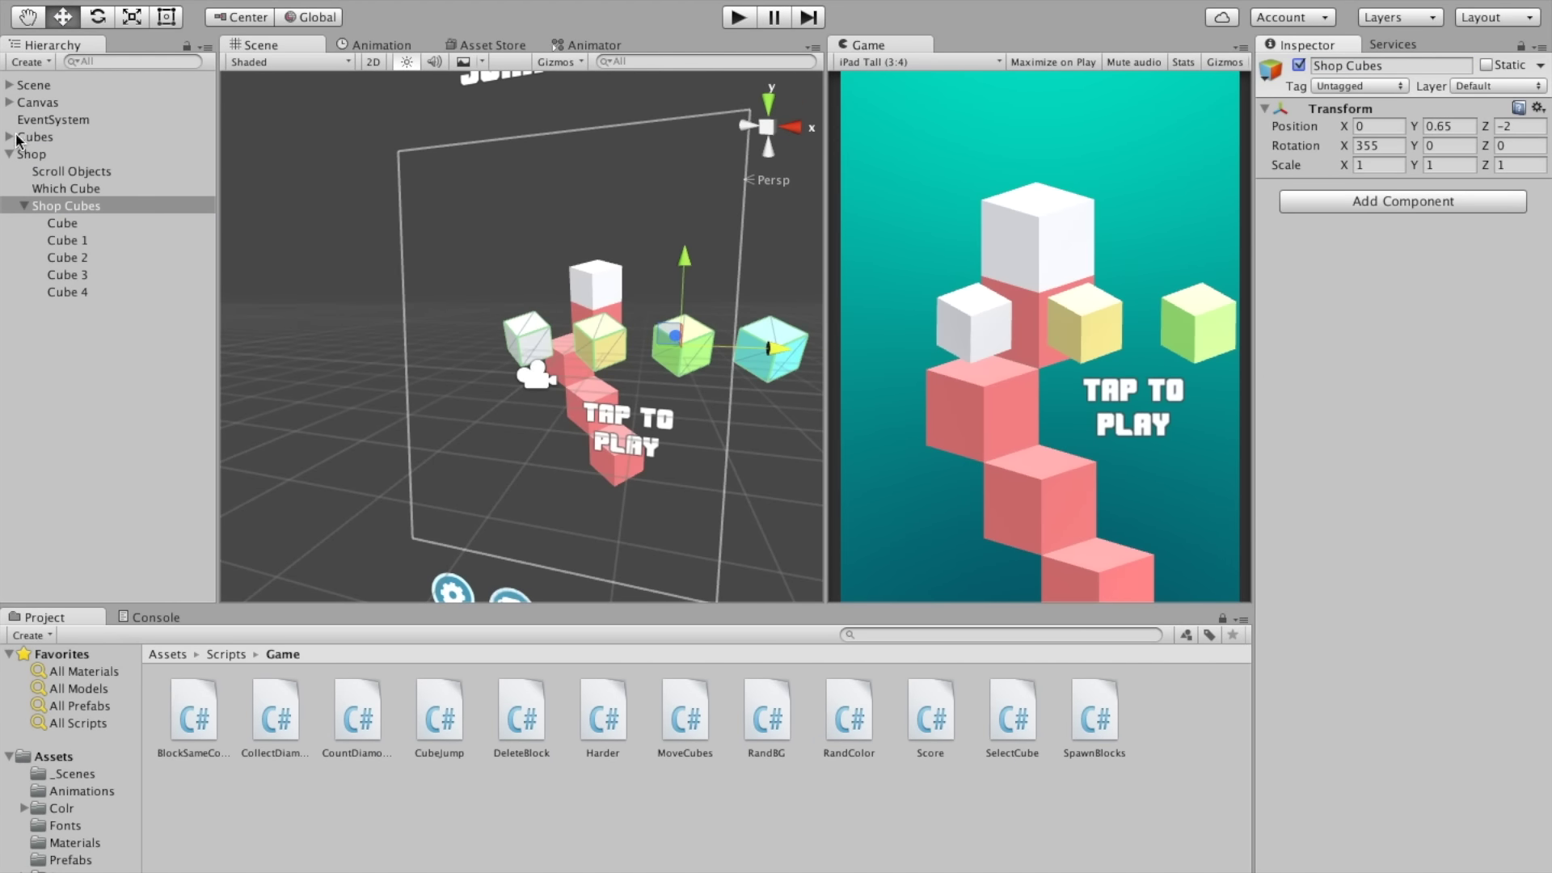
Step: Expand Canvas, Shop BG and Buttons in the Hierarchy and select the Achievements button
{"action": "left_click", "coordinate": [9, 103]}
{"action": "left_click", "coordinate": [48, 256]}
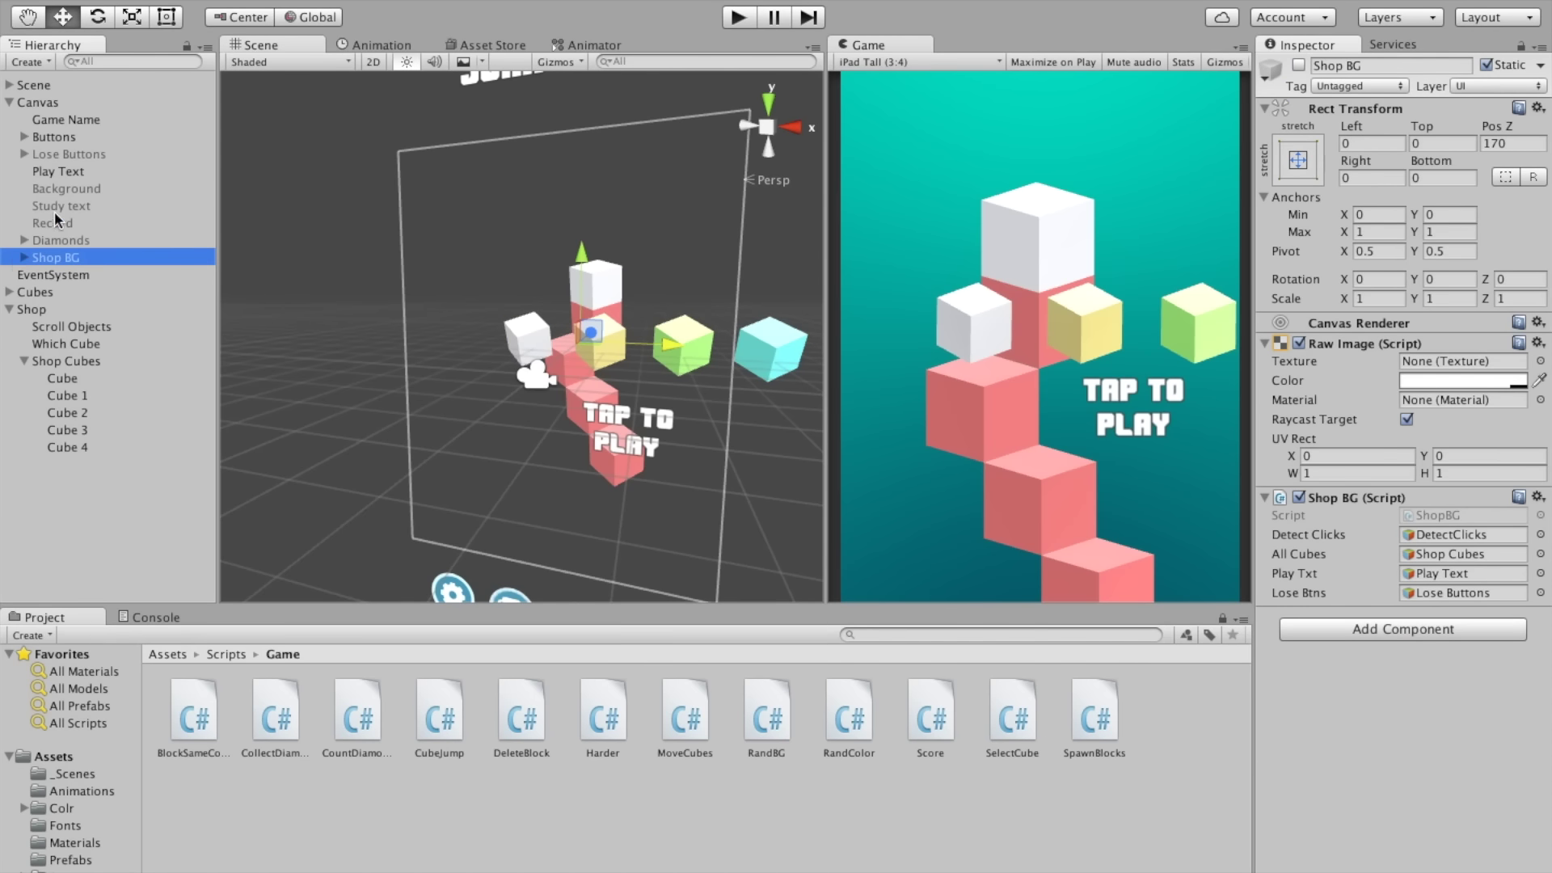
{"action": "left_click", "coordinate": [25, 257]}
{"action": "left_click", "coordinate": [66, 276]}
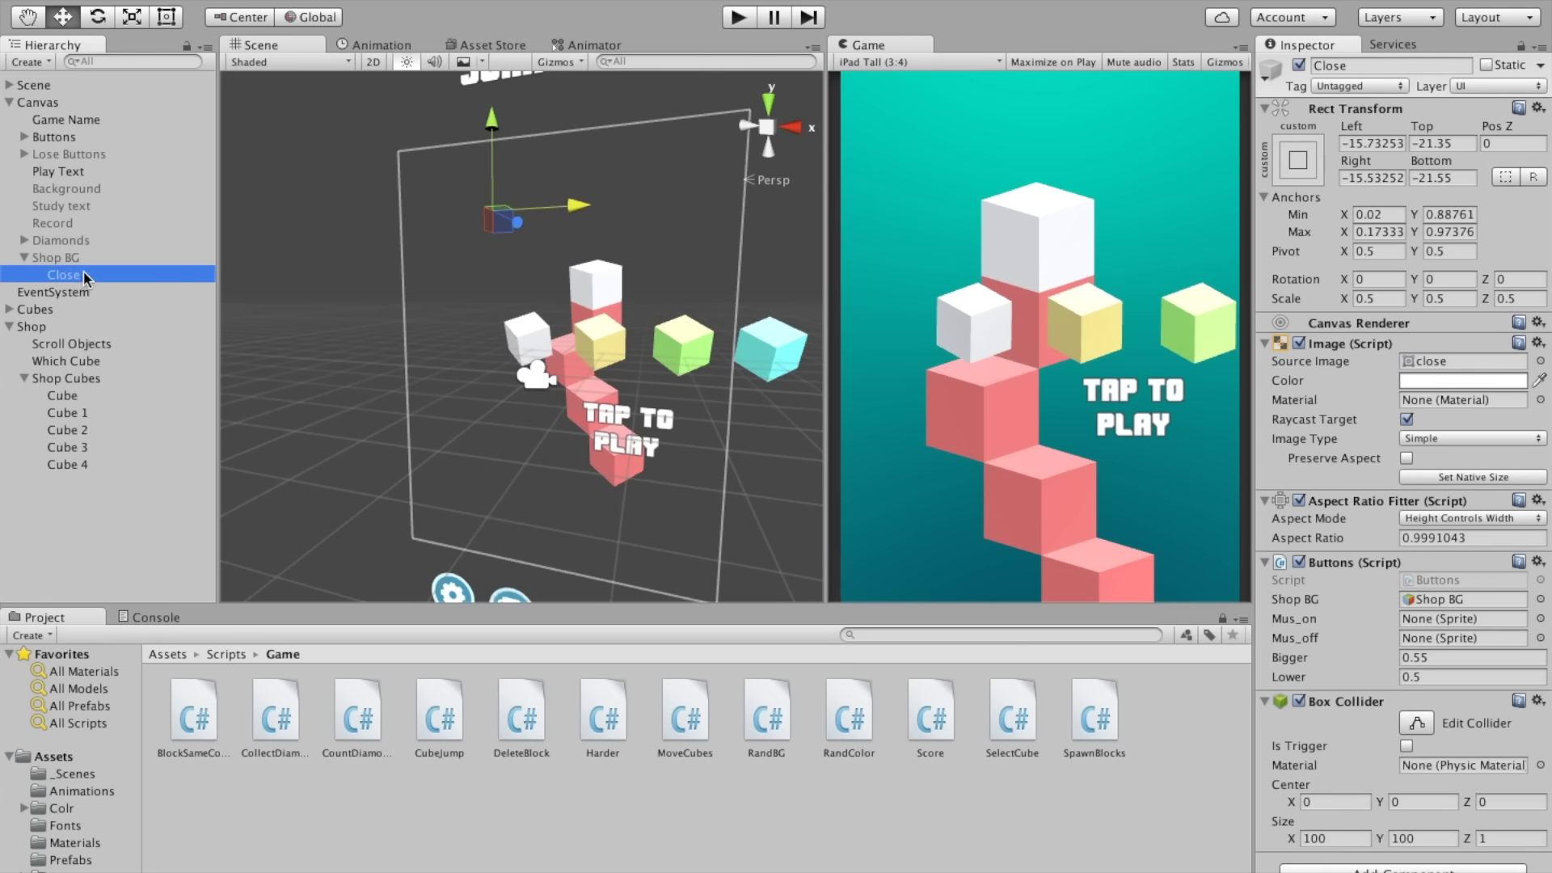
{"action": "left_click", "coordinate": [25, 153]}
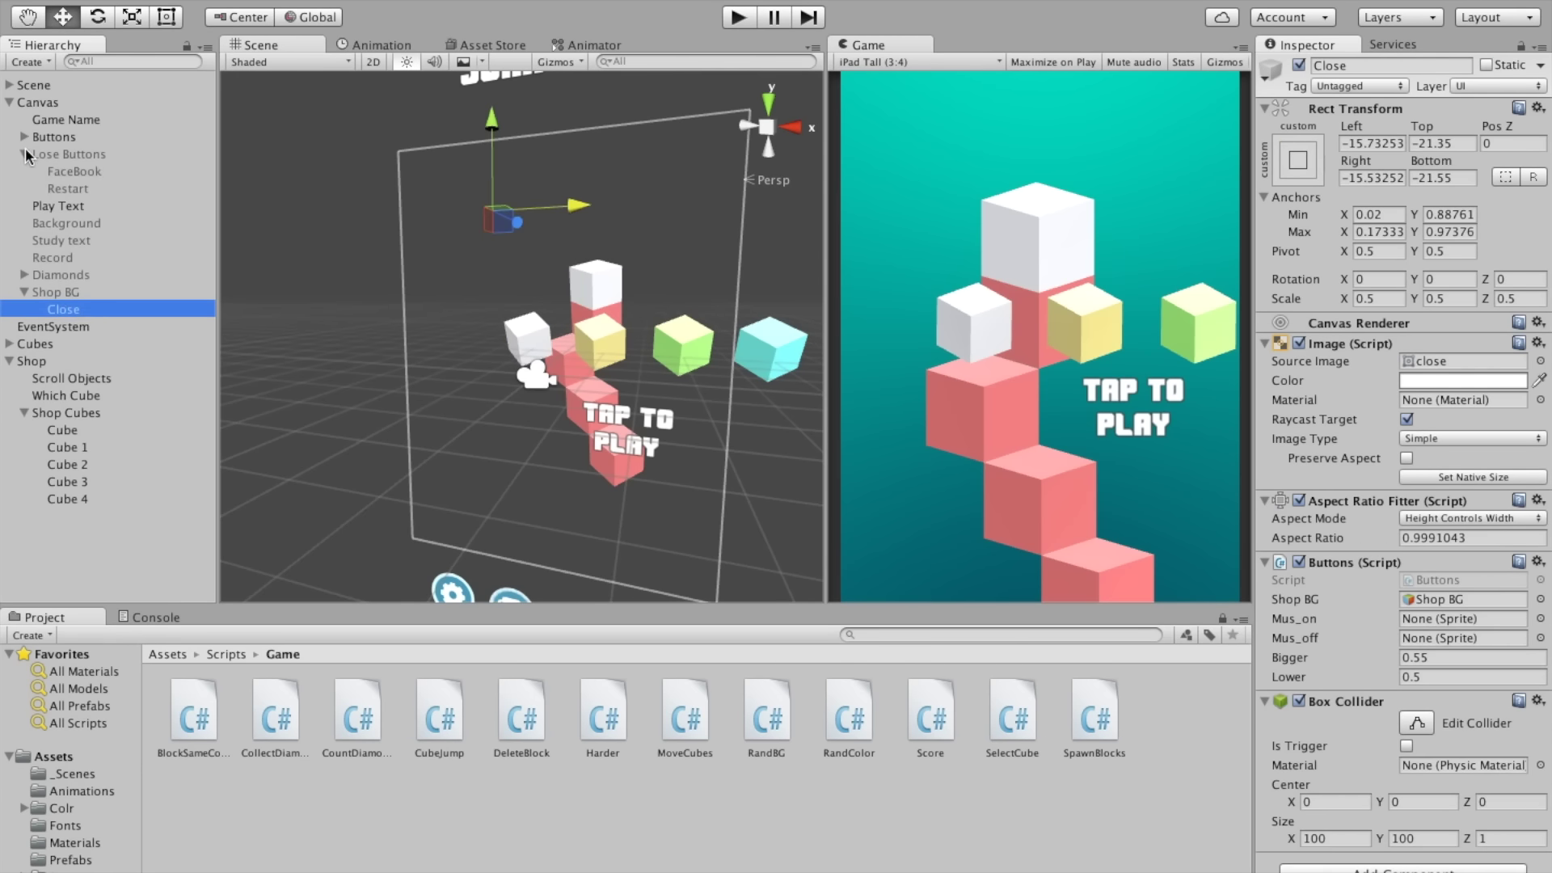
{"action": "left_click", "coordinate": [23, 149]}
{"action": "left_click", "coordinate": [25, 137]}
{"action": "left_click", "coordinate": [58, 163]}
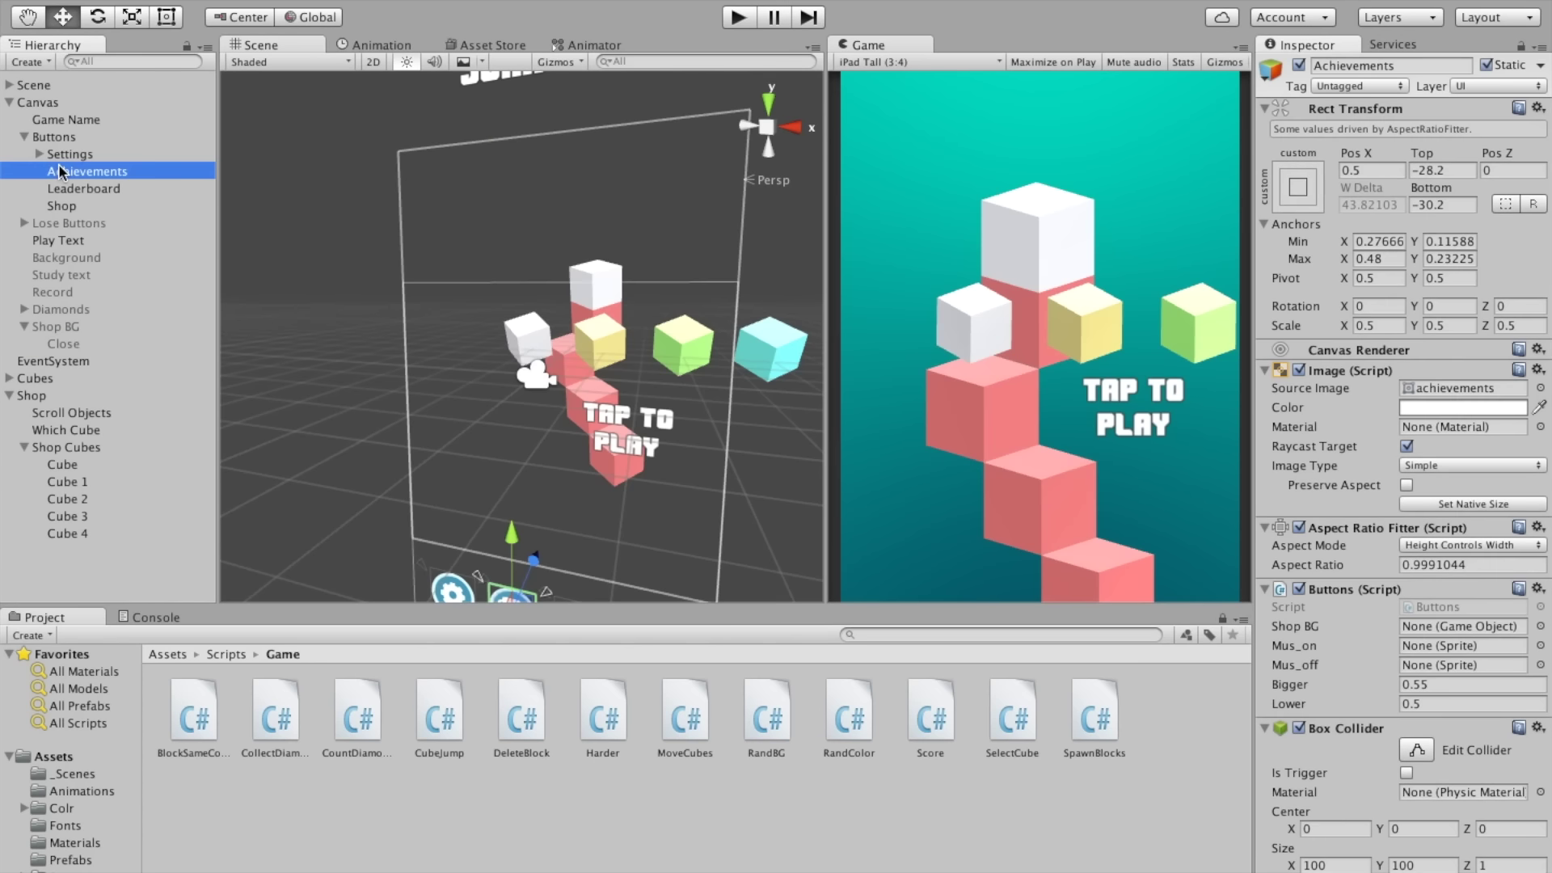
Step: Duplicate the Achievements button under Shop BG and rename the copy Select Cube
{"action": "key", "text": "ctrl+d"}
{"action": "left_click_drag", "start_coordinate": [72, 223], "coordinate": [71, 360]}
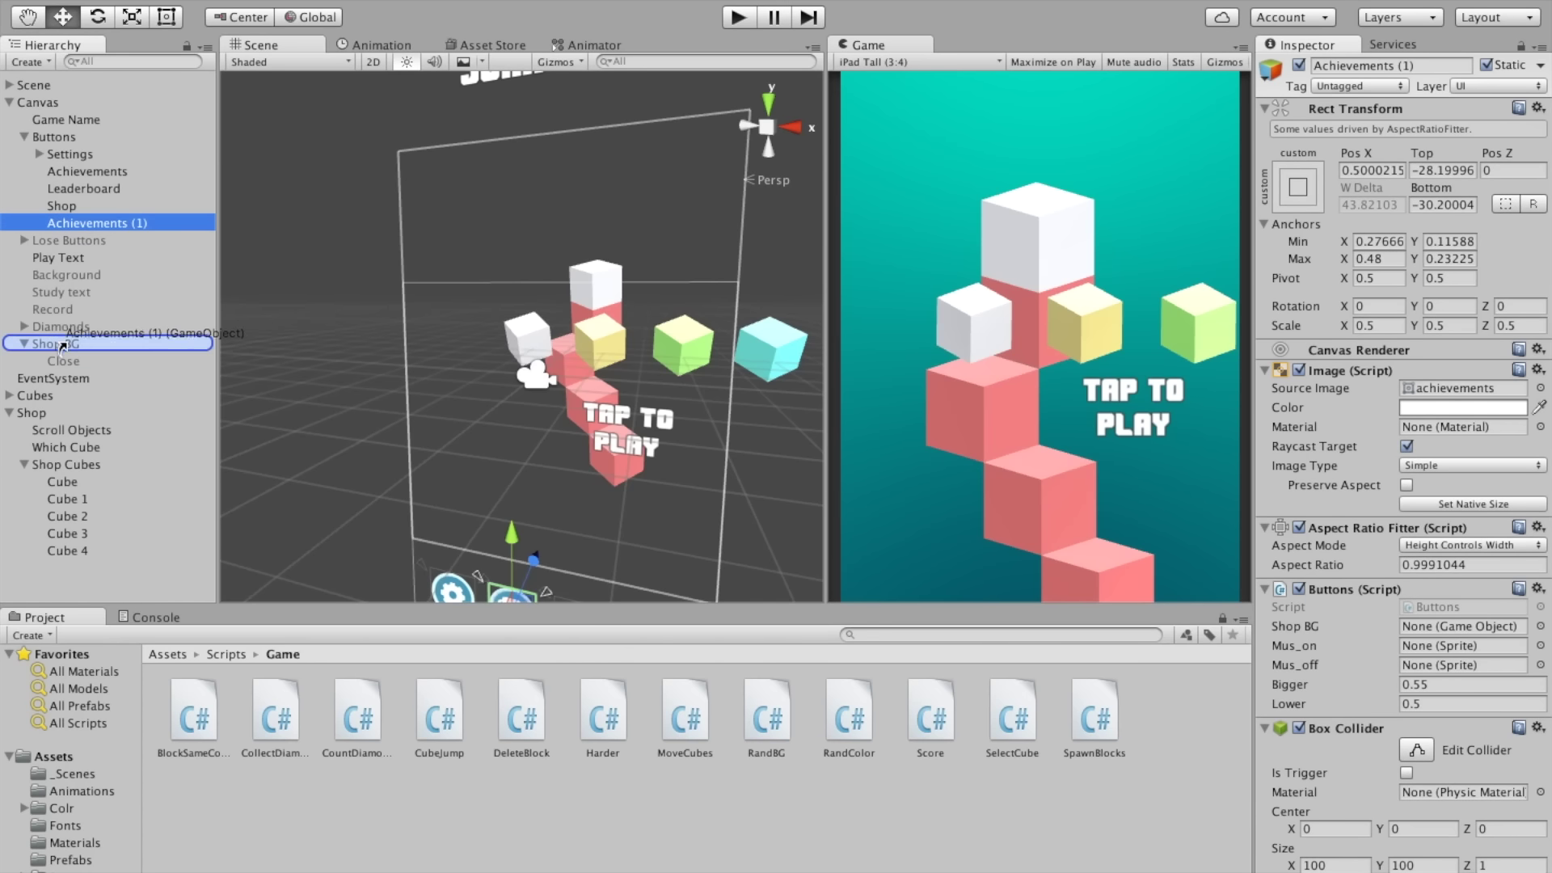
{"action": "left_click", "coordinate": [1364, 70]}
{"action": "left_click", "coordinate": [1419, 64]}
{"action": "type", "text": "Selec"}
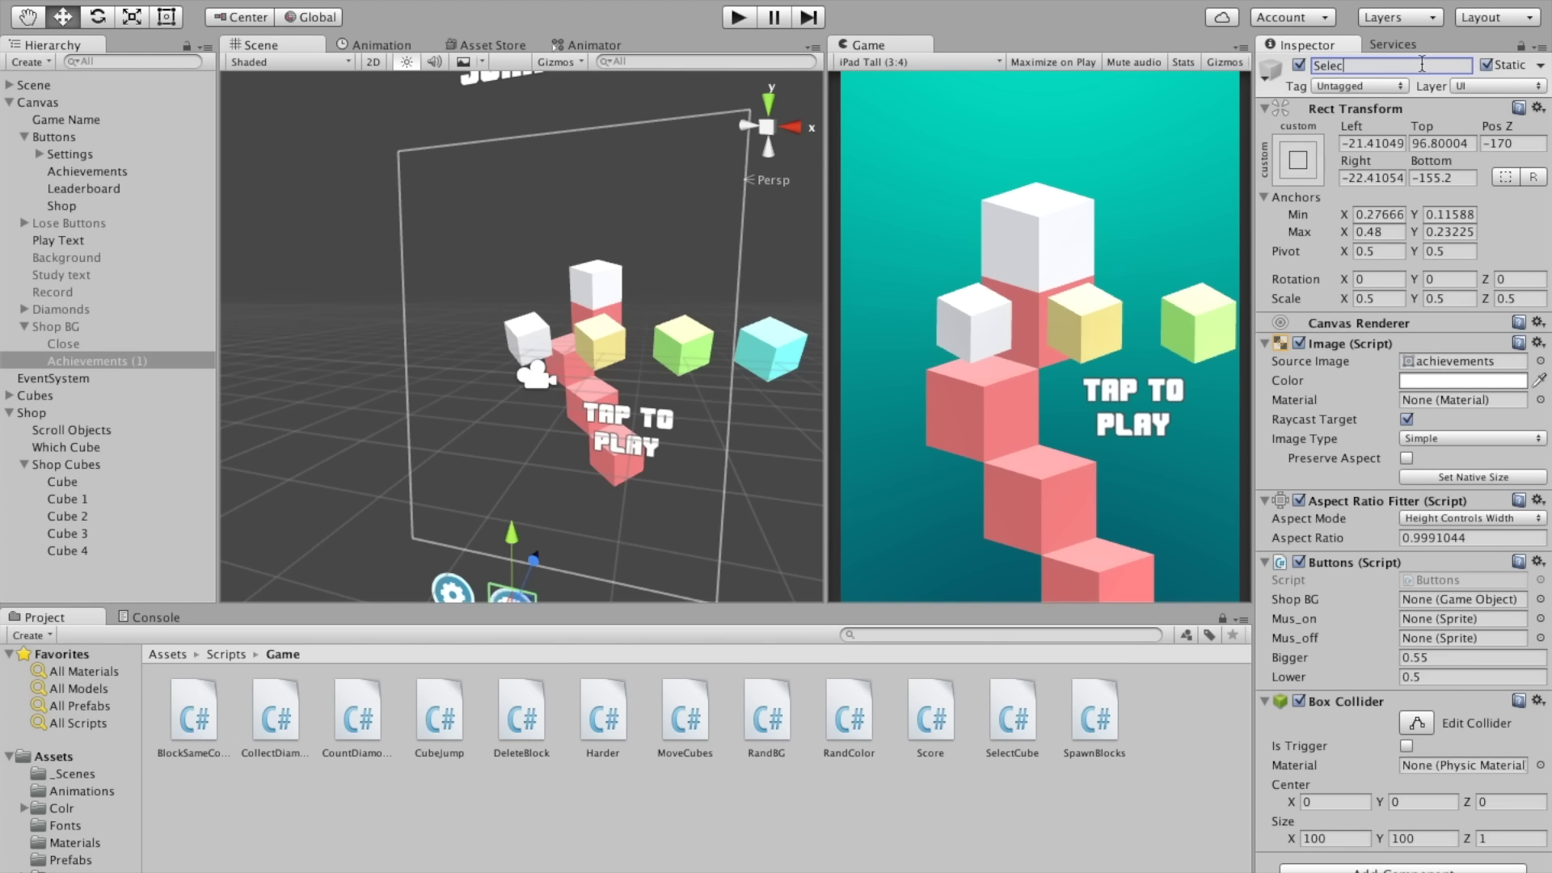
{"action": "type", "text": "C"}
{"action": "type", "text": " Car"}
{"action": "key", "text": "Return"}
Step: Move the Select Cube button upward and enable Shop BG to show the shop panel
{"action": "left_click", "coordinate": [1300, 65]}
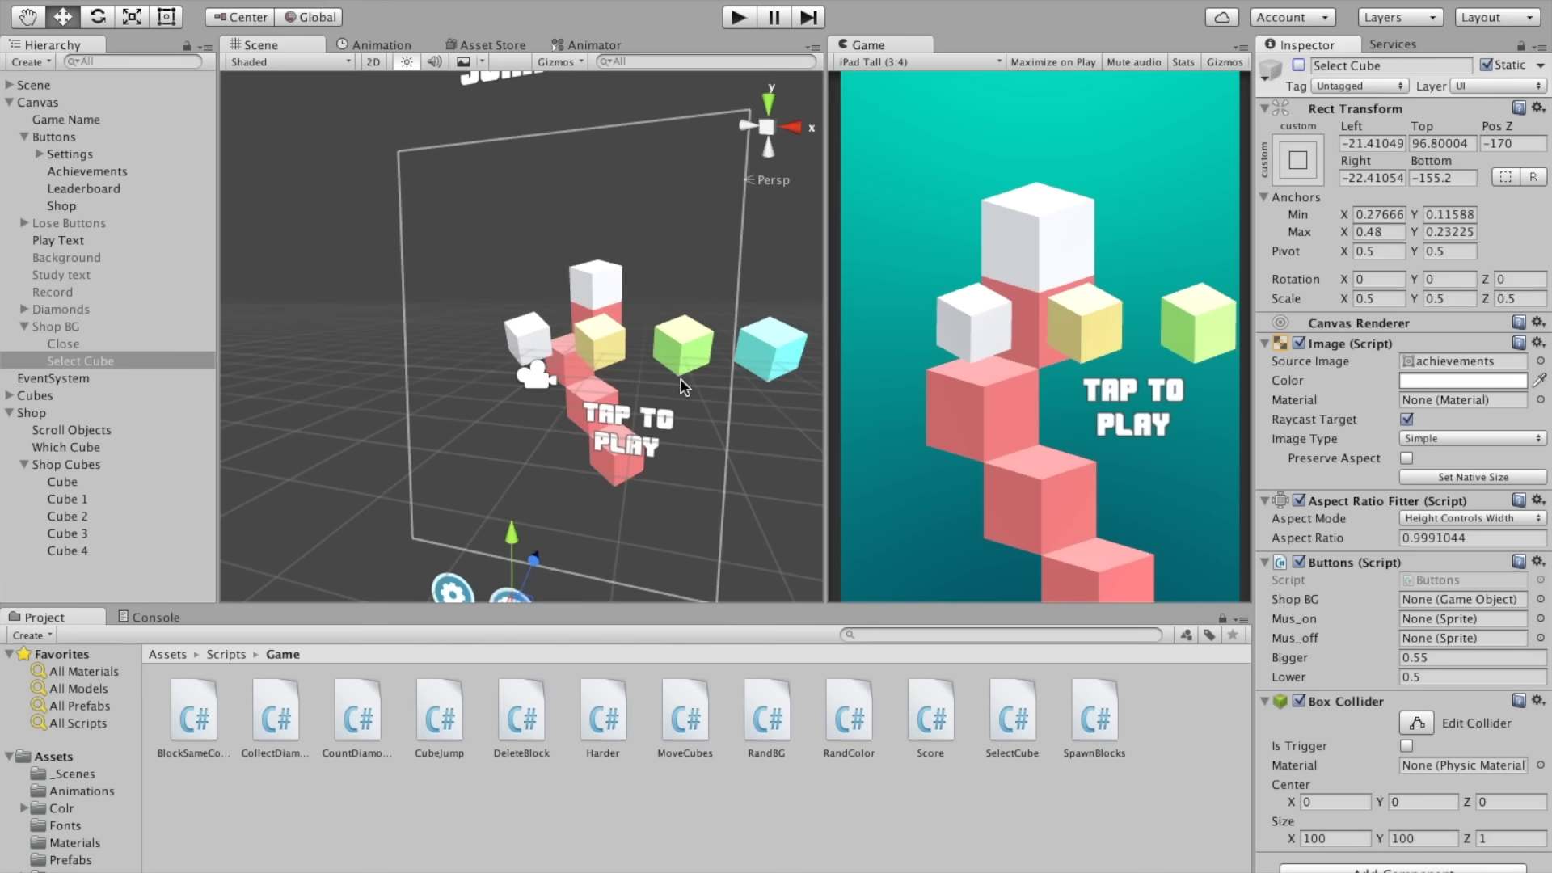
{"action": "key", "text": "f"}
{"action": "scroll", "coordinate": [571, 481], "scroll_direction": "down", "scroll_amount": 3}
{"action": "left_click_drag", "start_coordinate": [525, 268], "coordinate": [526, 149]}
{"action": "left_click", "coordinate": [1299, 66]}
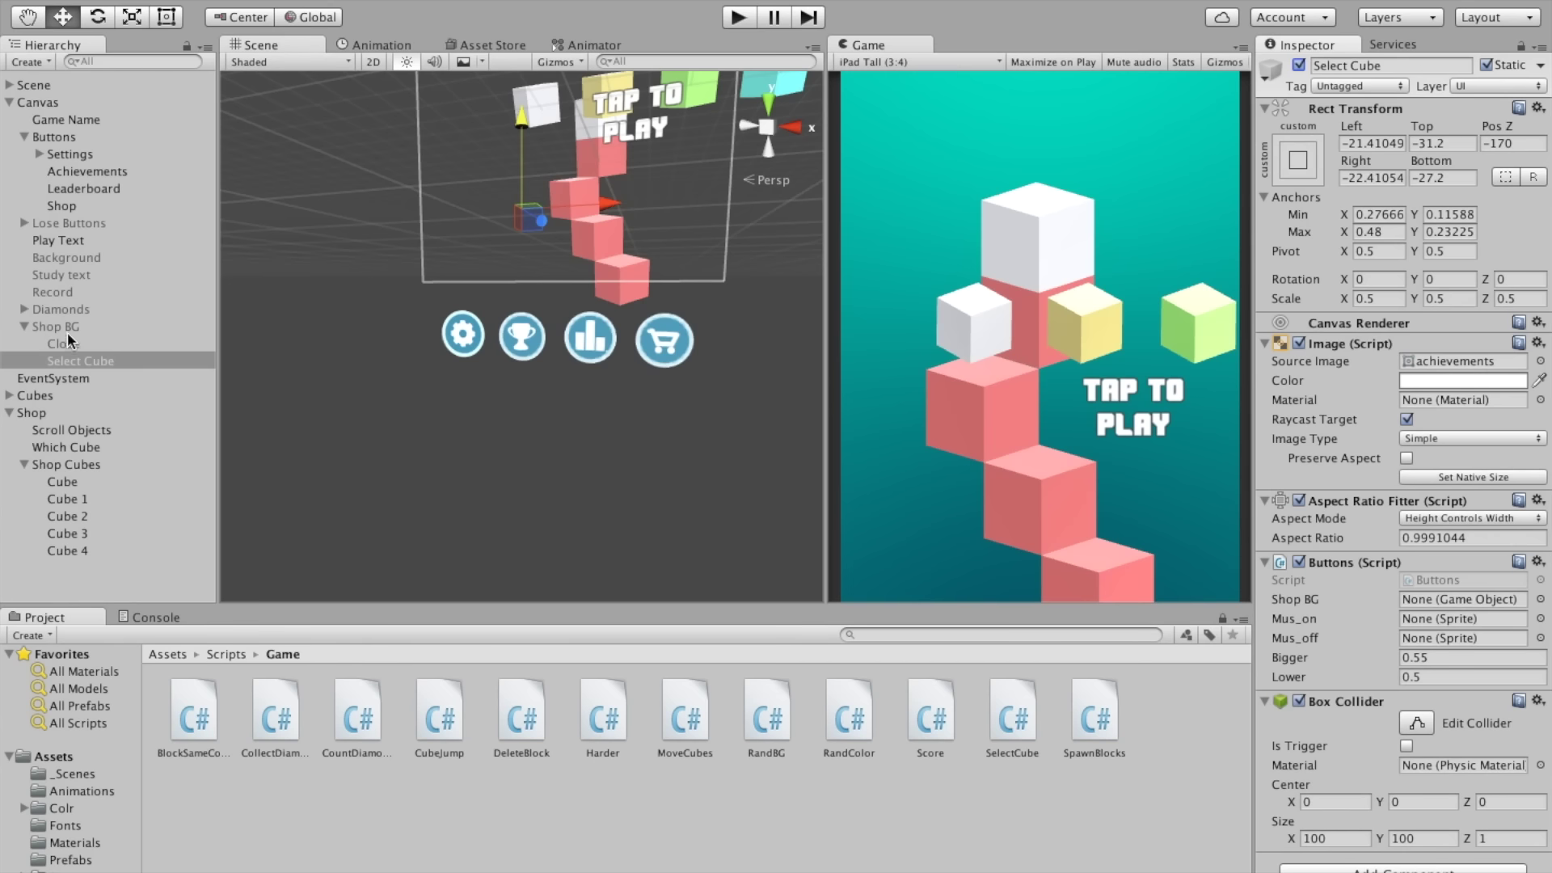
{"action": "left_click", "coordinate": [81, 327]}
{"action": "left_click", "coordinate": [1300, 65]}
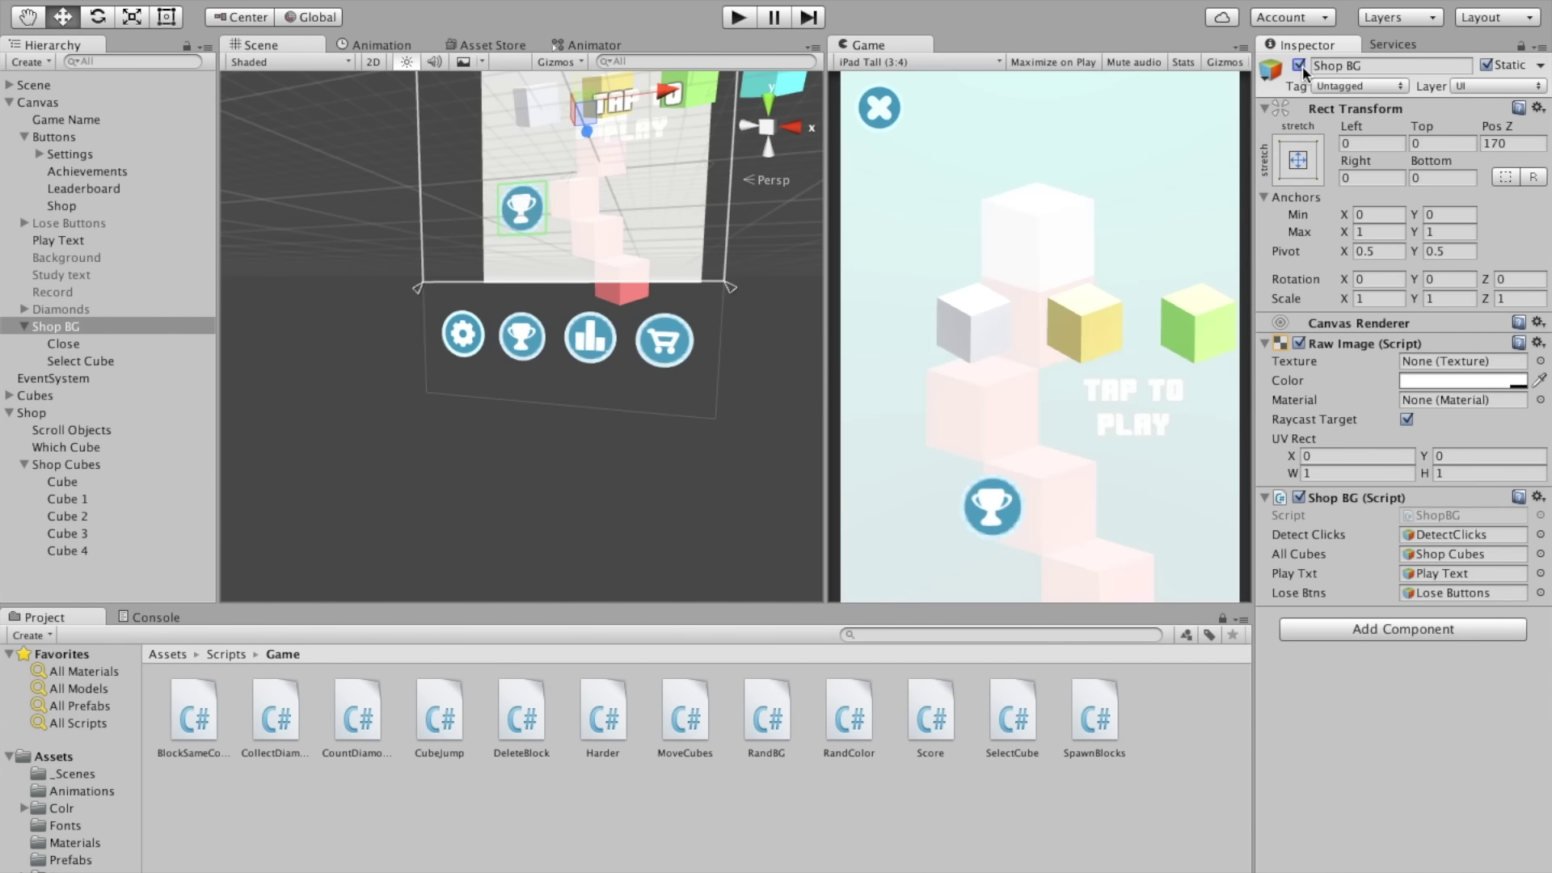
Step: Move the Select Cube button up into the shop panel and shift its anchors
{"action": "left_click", "coordinate": [85, 360]}
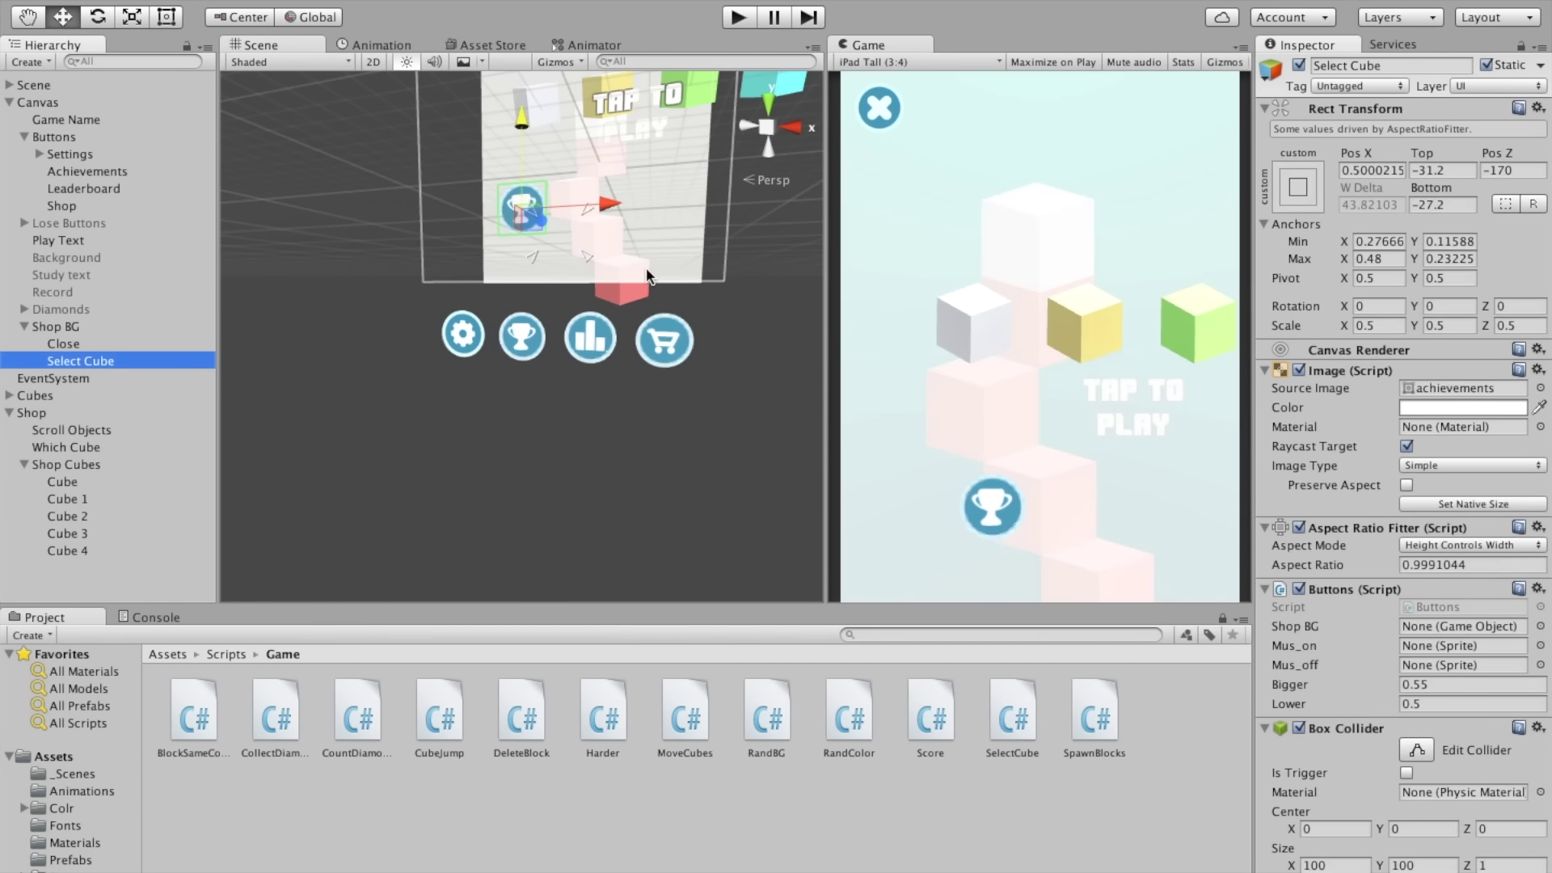
{"action": "key", "text": "f"}
{"action": "scroll", "coordinate": [592, 351], "scroll_direction": "down", "scroll_amount": 5}
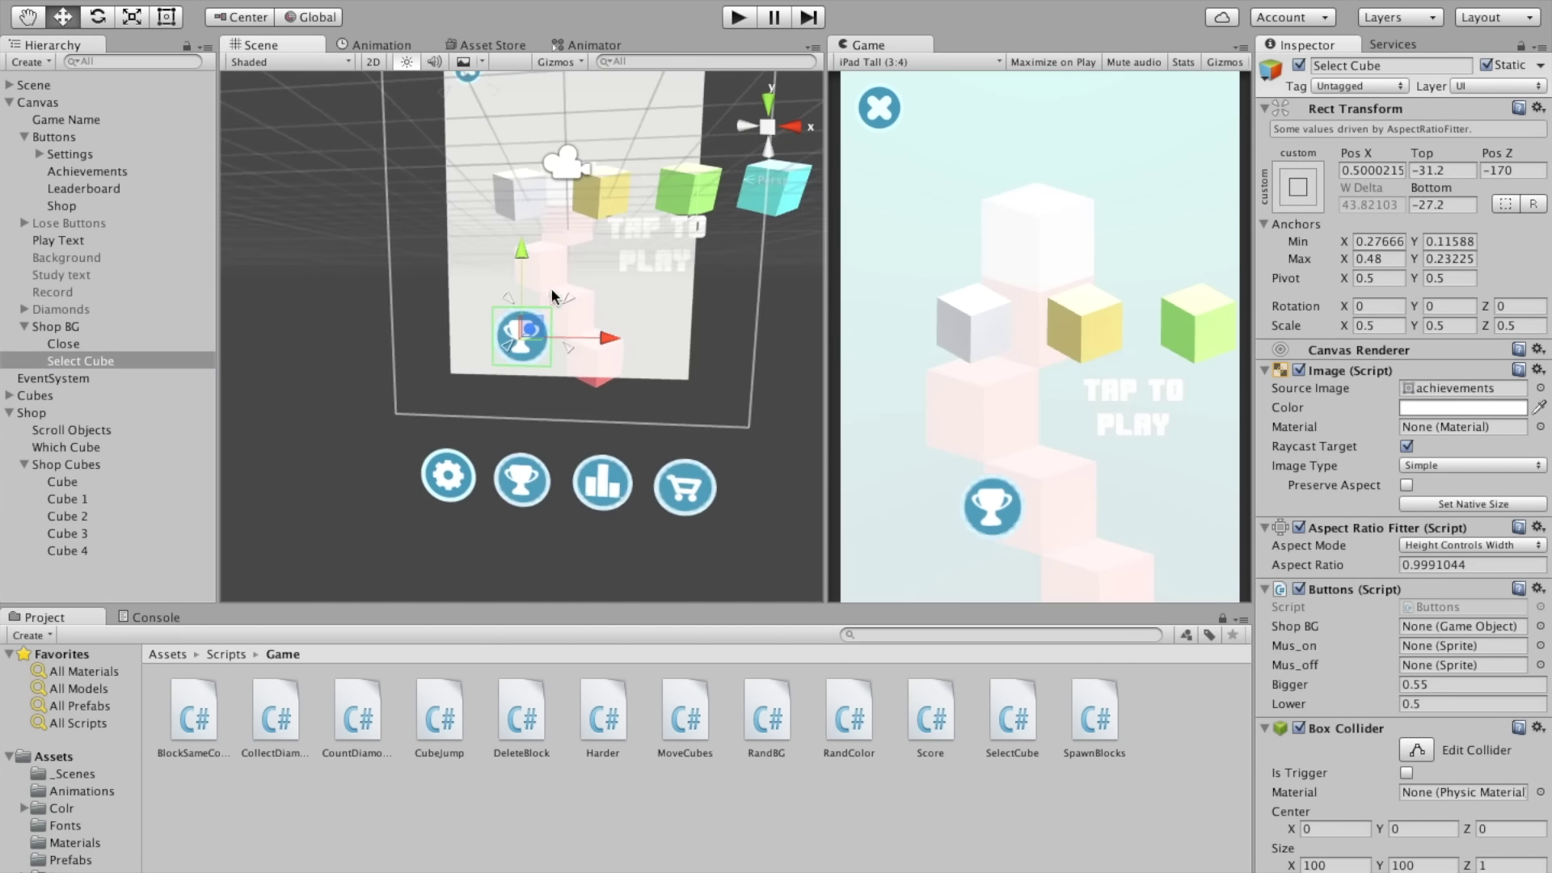
{"action": "left_click_drag", "start_coordinate": [521, 257], "coordinate": [525, 171]}
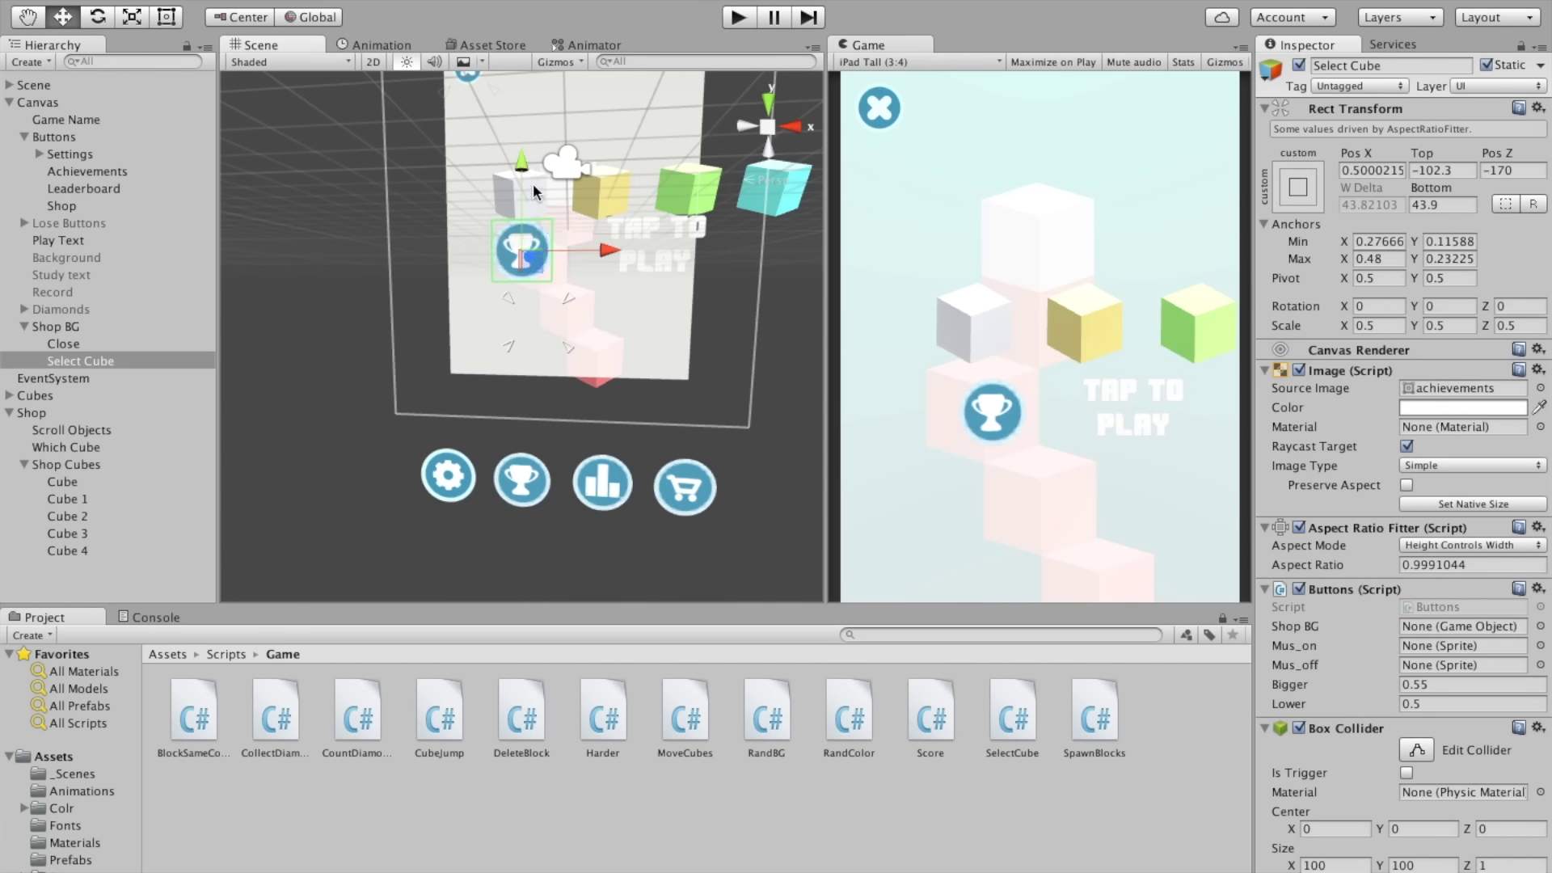
{"action": "left_click_drag", "start_coordinate": [523, 174], "coordinate": [525, 179]}
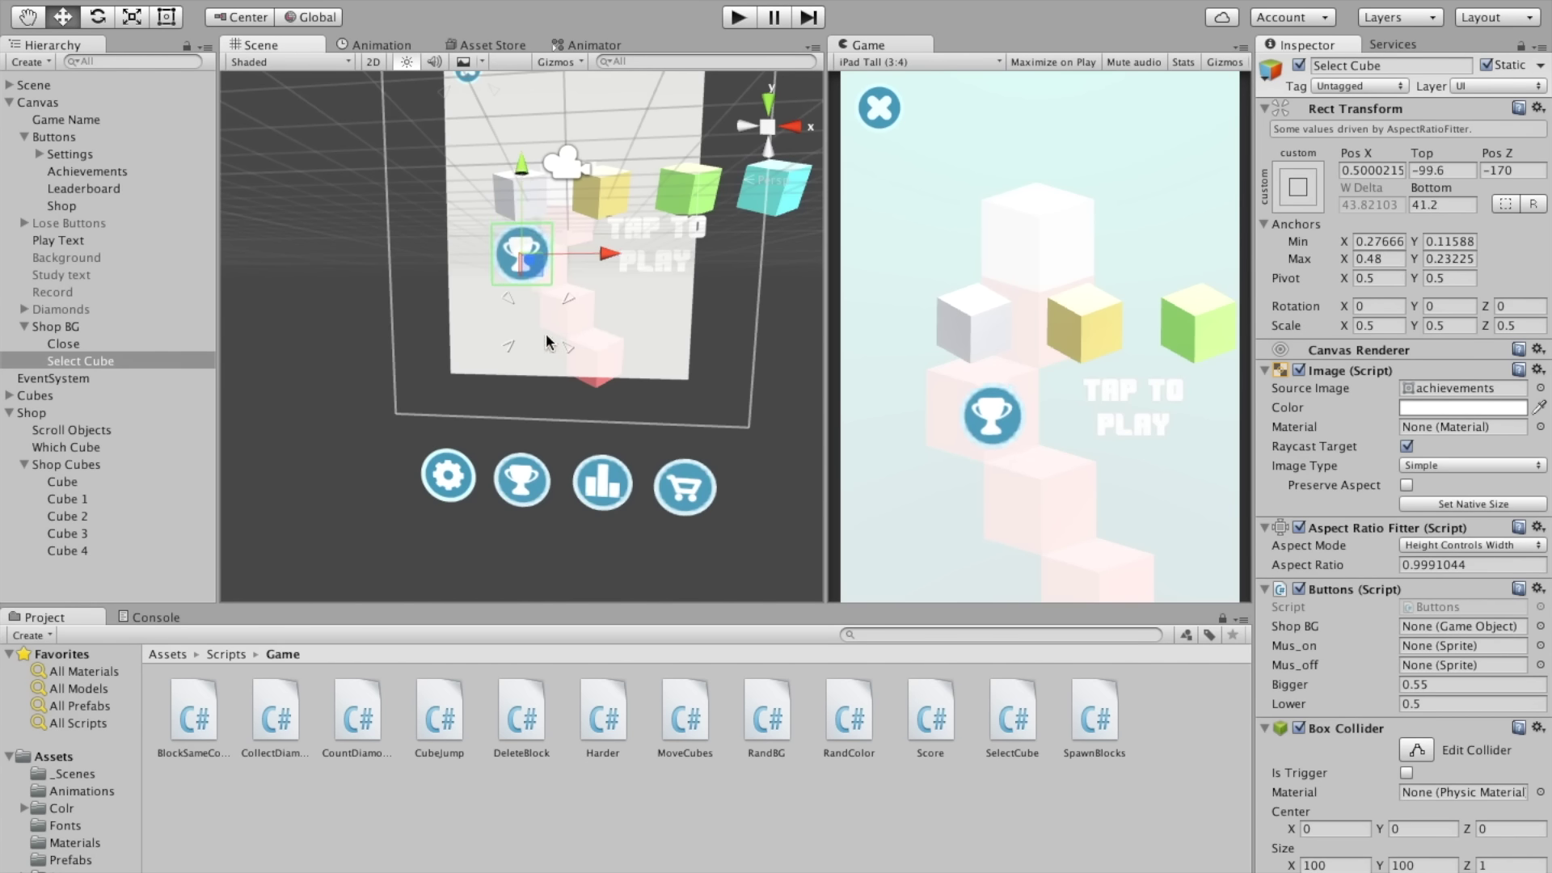
{"action": "left_click_drag", "start_coordinate": [510, 296], "coordinate": [483, 216]}
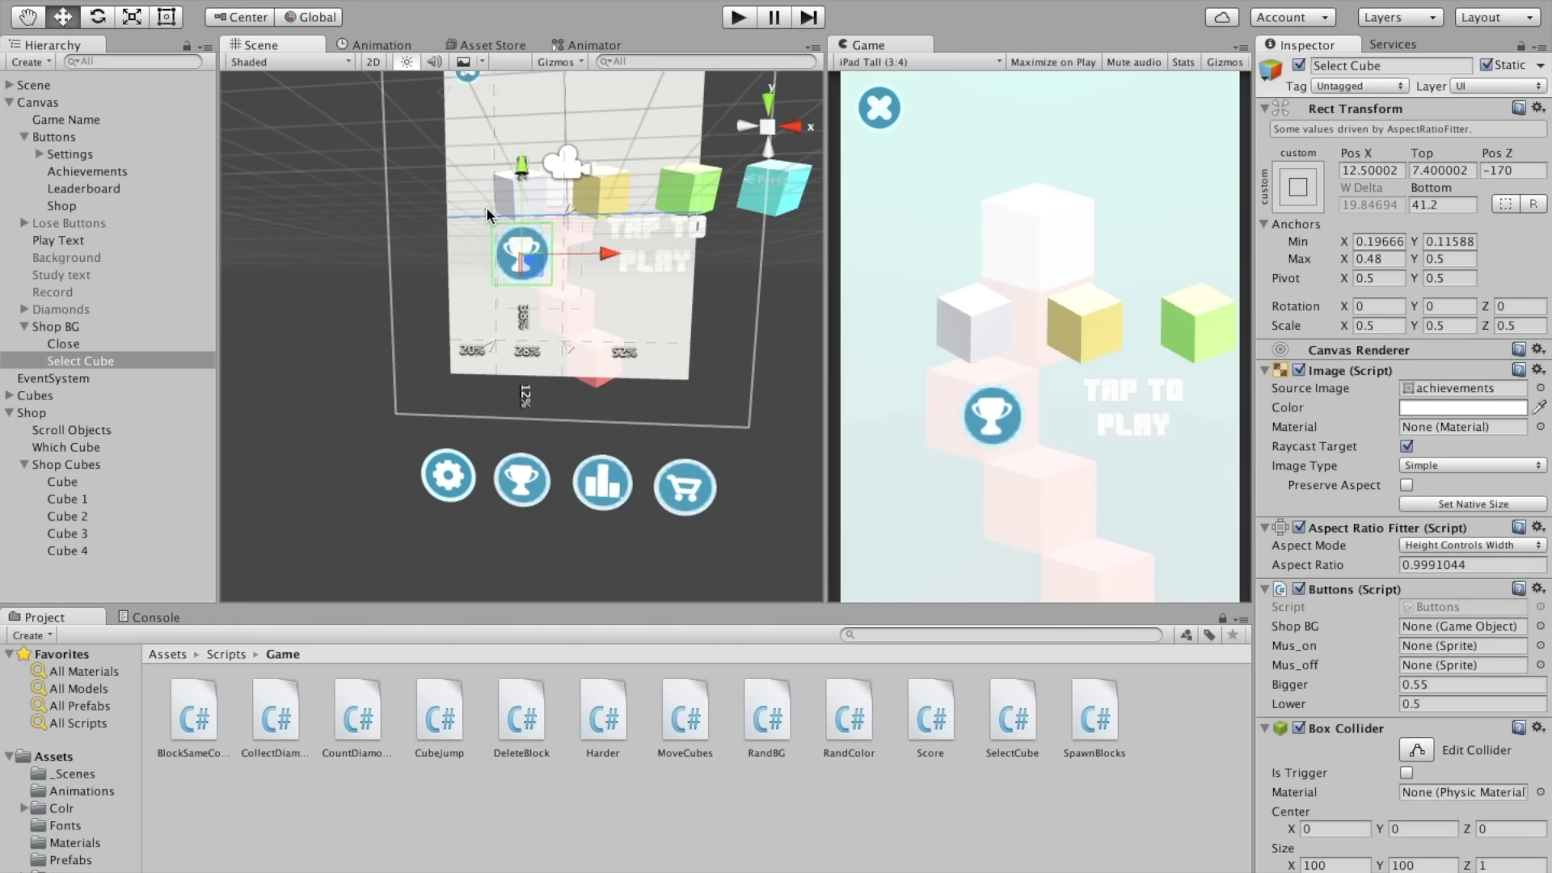
{"action": "left_click_drag", "start_coordinate": [570, 347], "coordinate": [556, 283]}
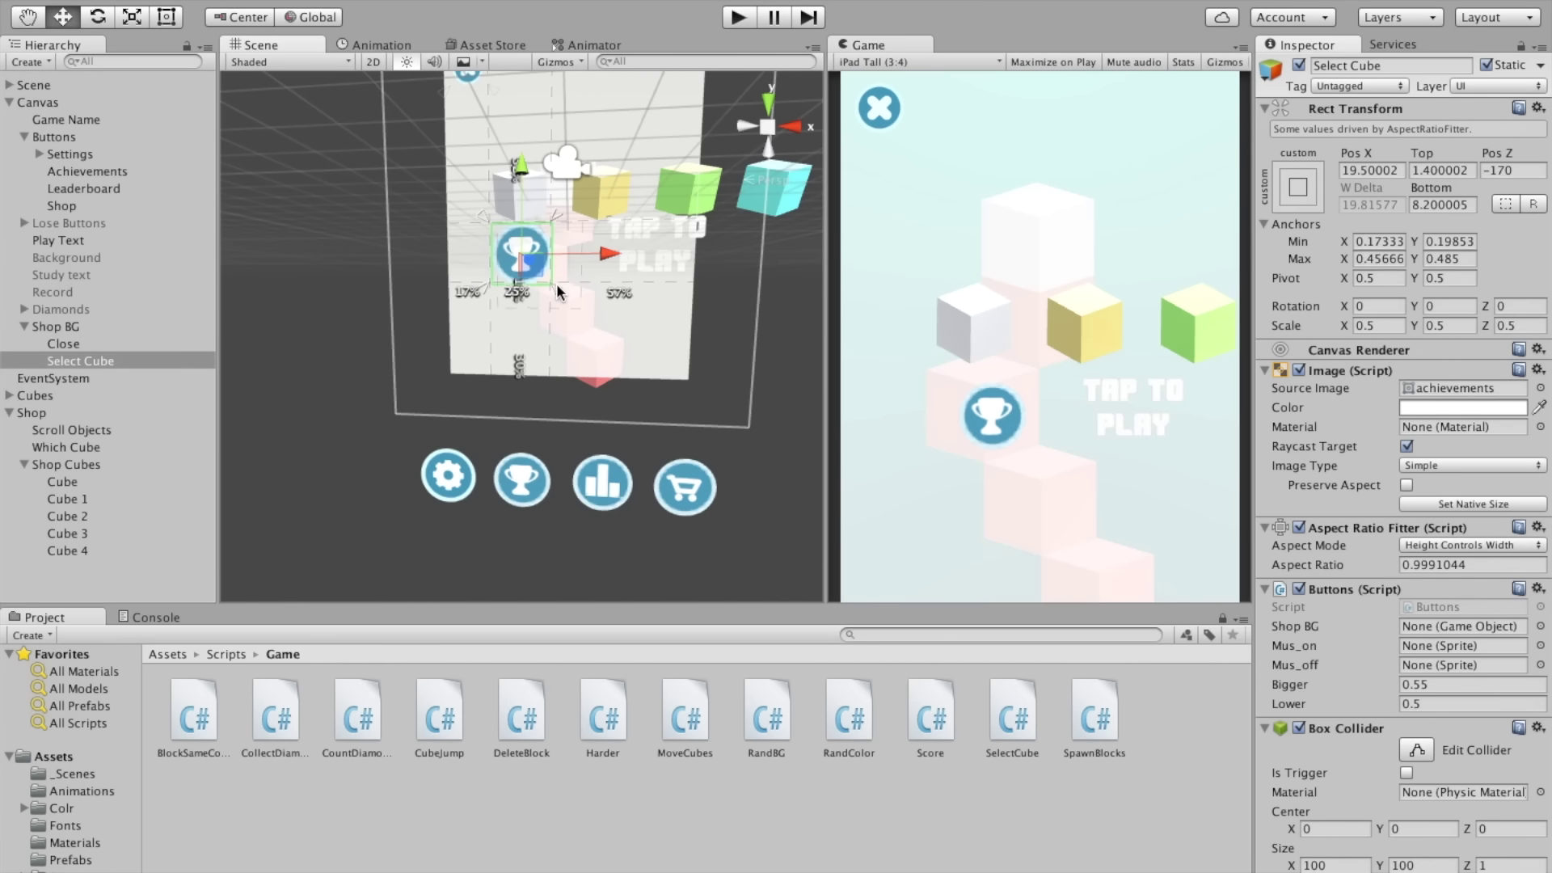
{"action": "scroll", "coordinate": [556, 283], "scroll_direction": "up", "scroll_amount": 5}
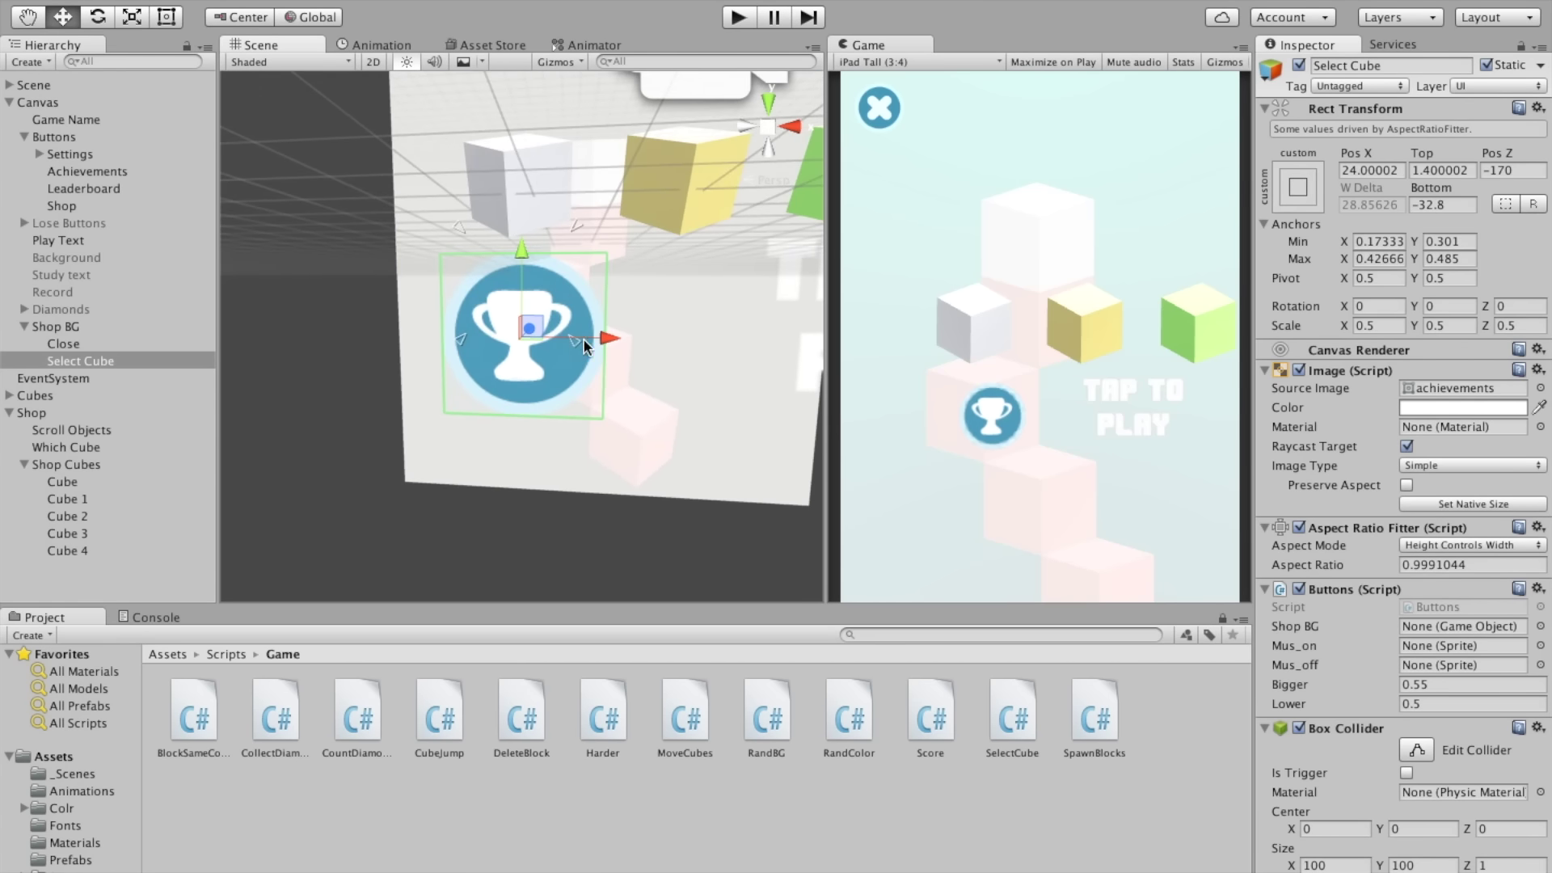
Step: In the 2D view, snap Select Cube's anchors to the button's corners
{"action": "key", "text": "t"}
{"action": "mouse_move", "coordinate": [572, 339]}
{"action": "left_mouse_down"}
{"action": "mouse_move", "coordinate": [647, 410]}
{"action": "mouse_move", "coordinate": [688, 378]}
{"action": "left_mouse_up"}
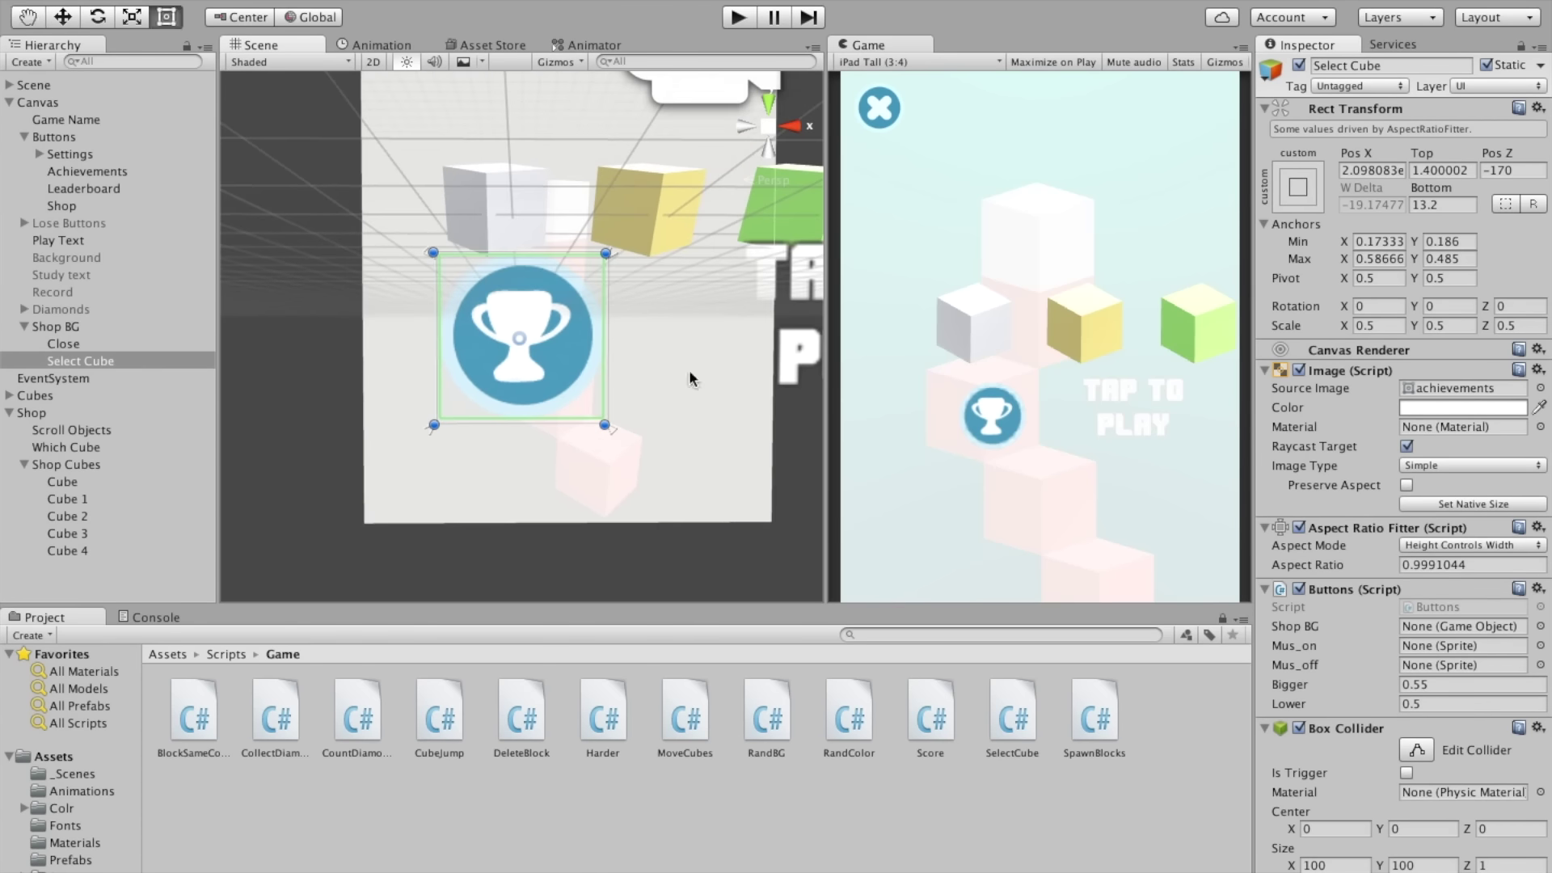
{"action": "left_click", "coordinate": [372, 64]}
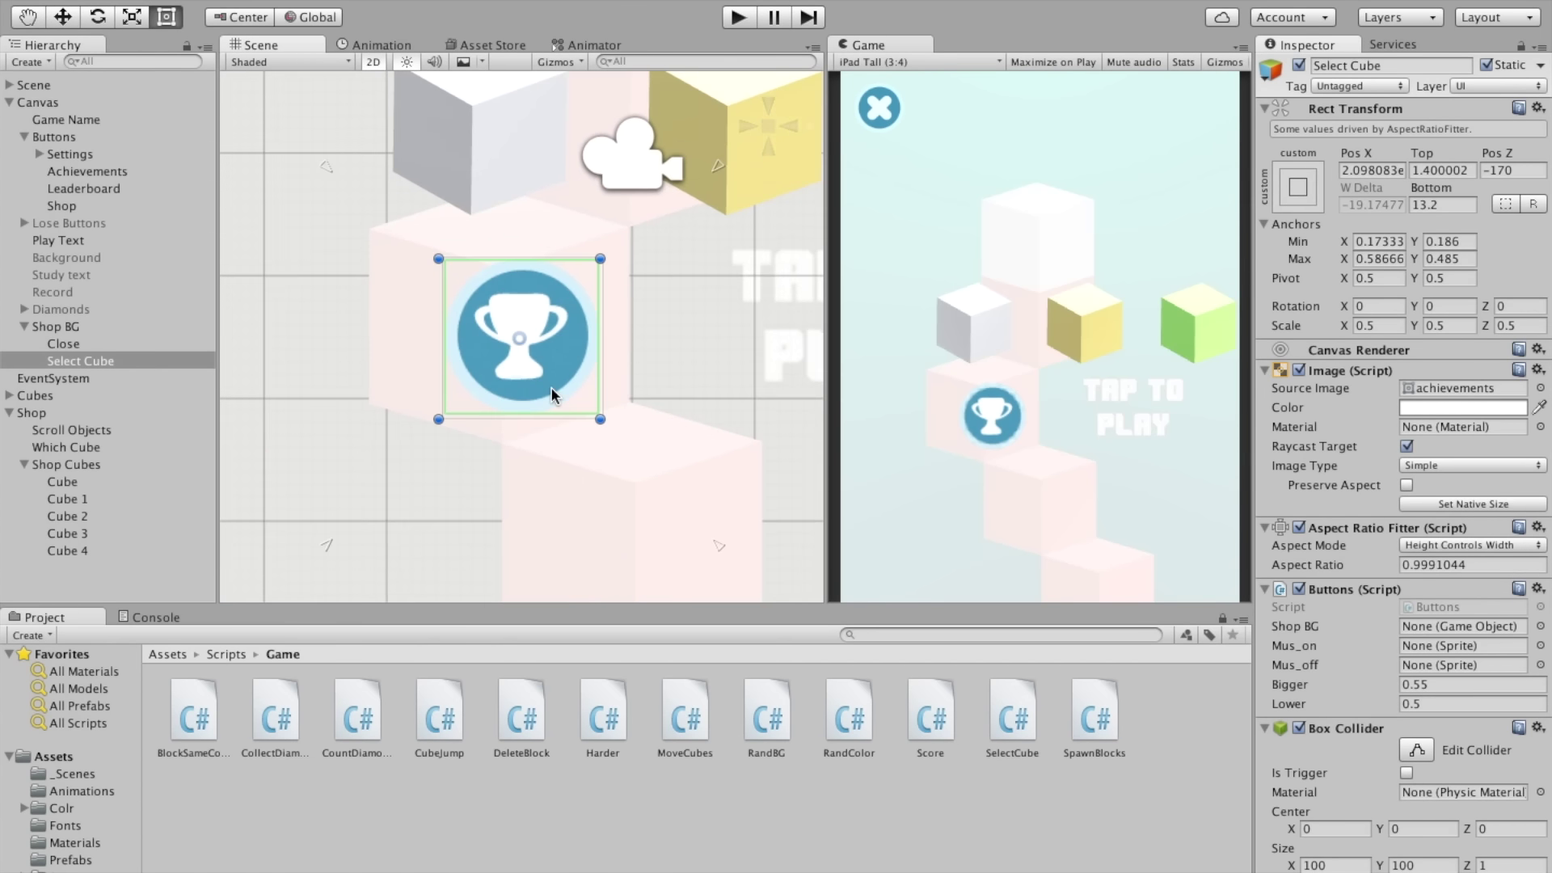
{"action": "left_click_drag", "start_coordinate": [328, 543], "coordinate": [442, 417]}
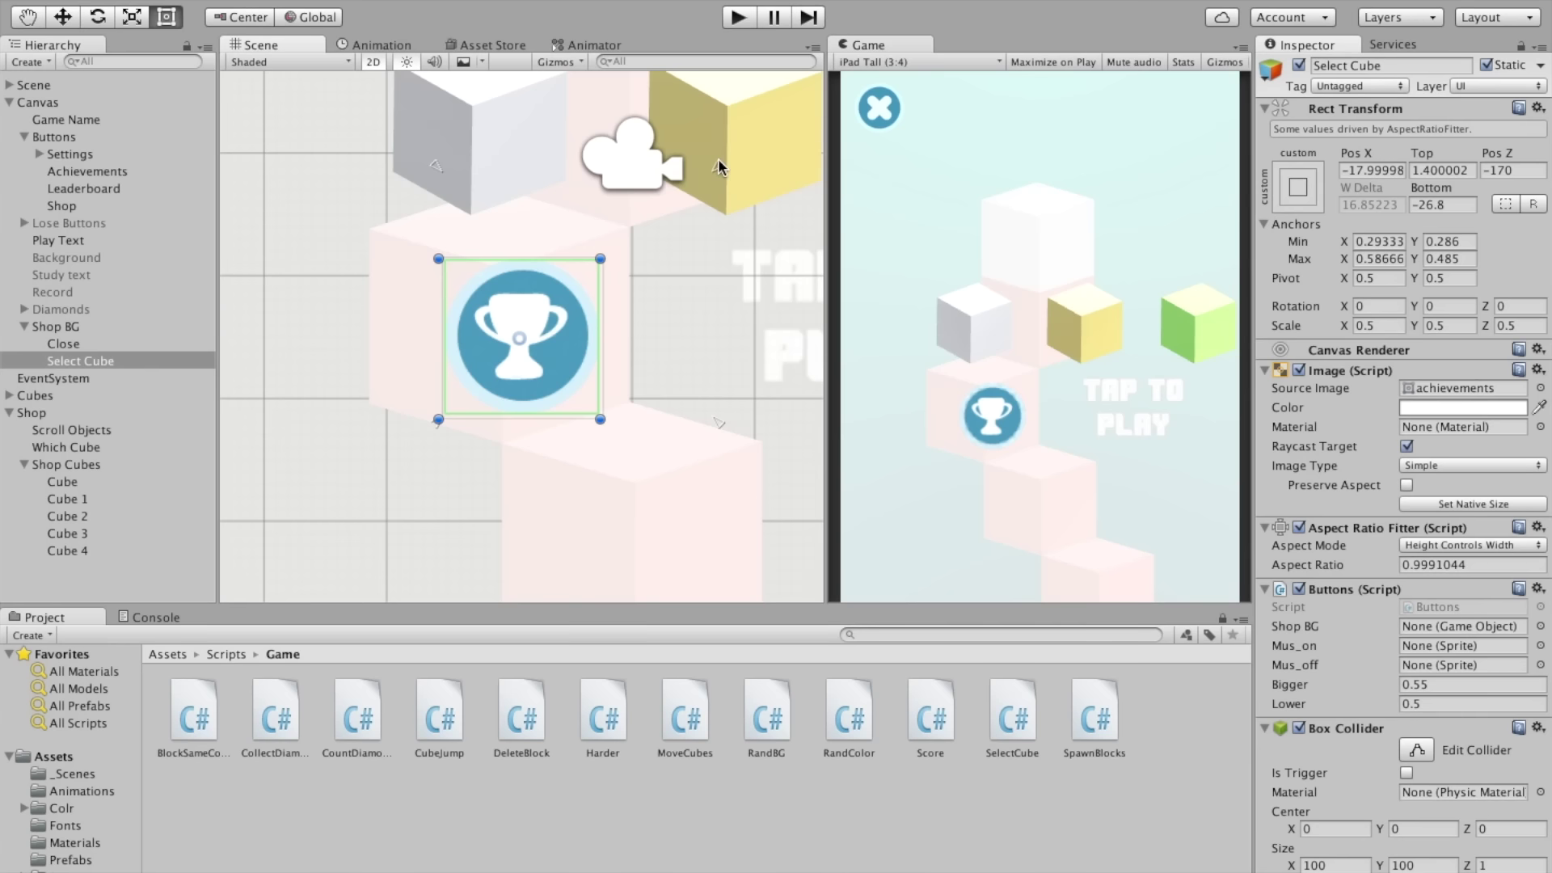
{"action": "left_click", "coordinate": [718, 159]}
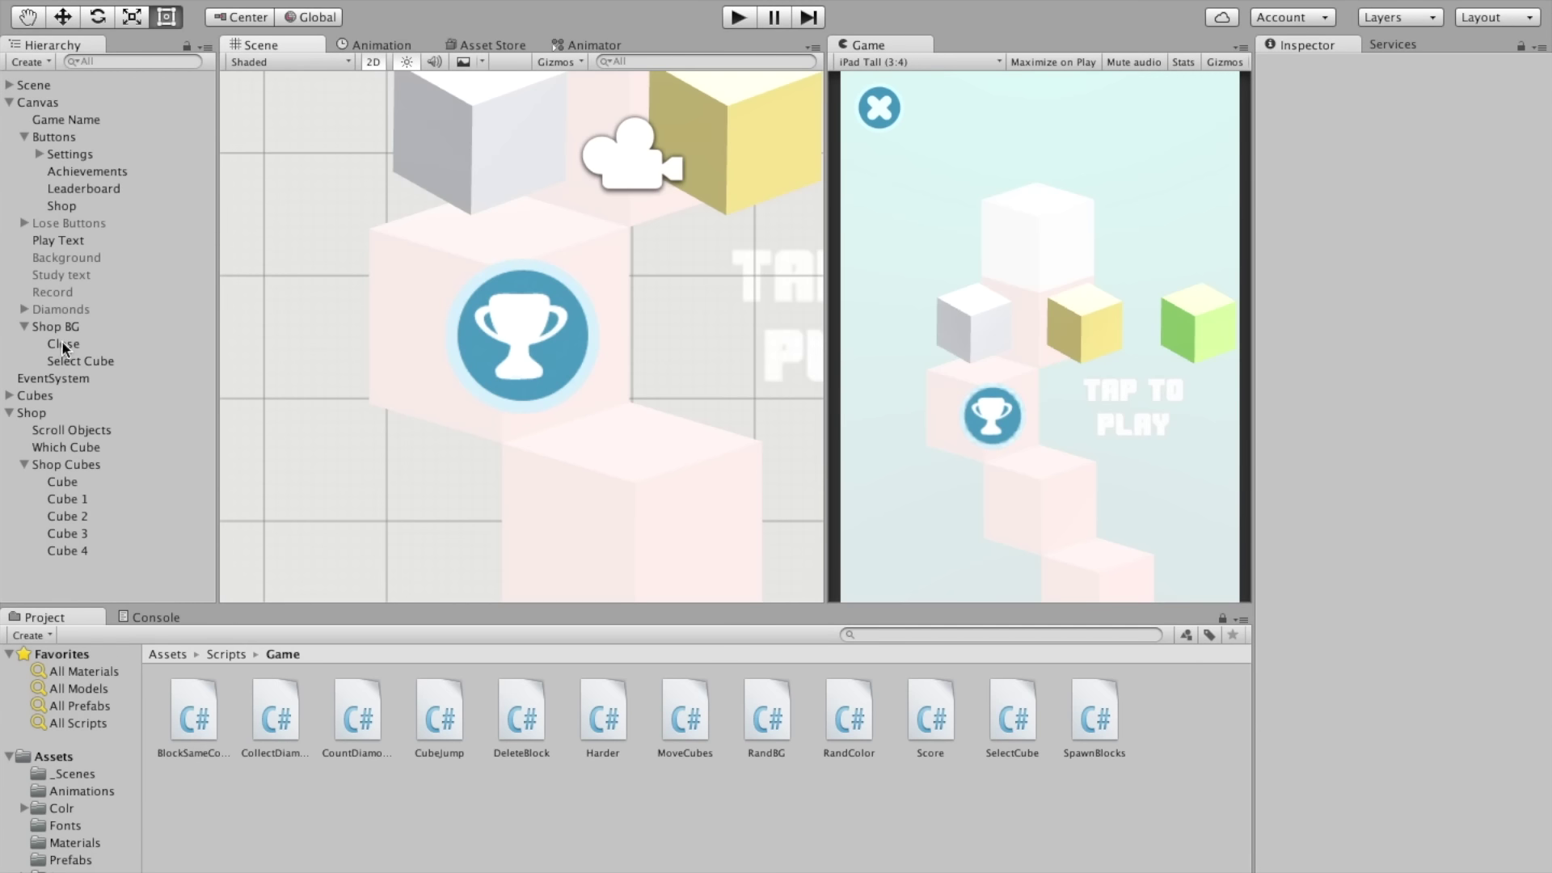
{"action": "left_click", "coordinate": [73, 361]}
{"action": "left_click_drag", "start_coordinate": [716, 165], "coordinate": [606, 248]}
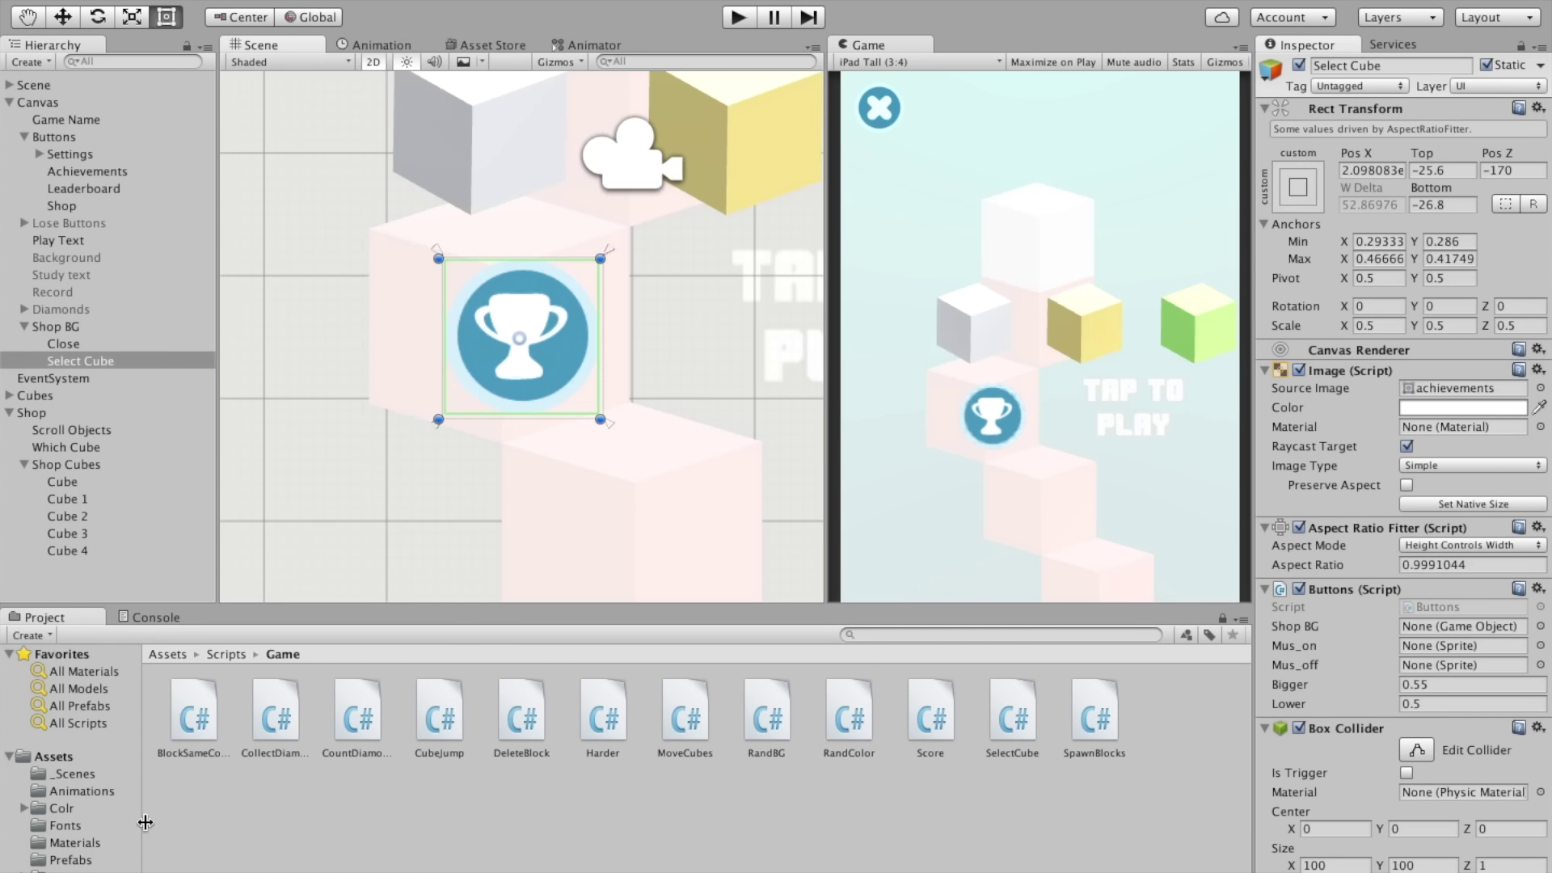
Step: Open the Sprites folder and select BuyCube.png and SelectCube.png in Downloads for import
{"action": "left_click", "coordinate": [134, 869]}
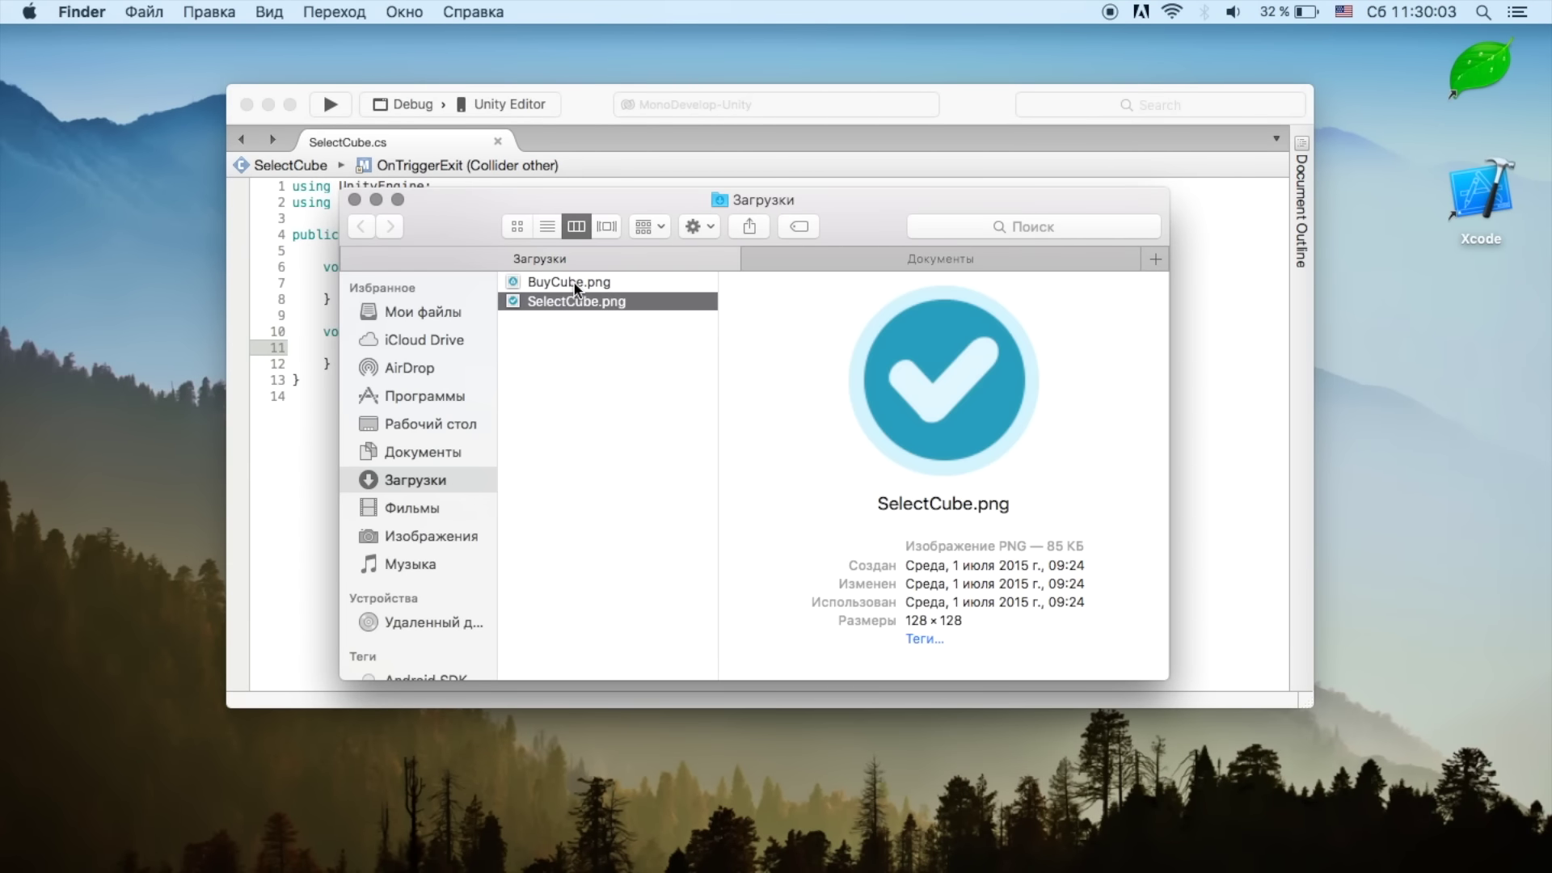
{"action": "left_click", "coordinate": [575, 283]}
{"action": "left_click", "coordinate": [554, 299], "text": "shift"}
{"action": "key", "text": "ctrl+Right"}
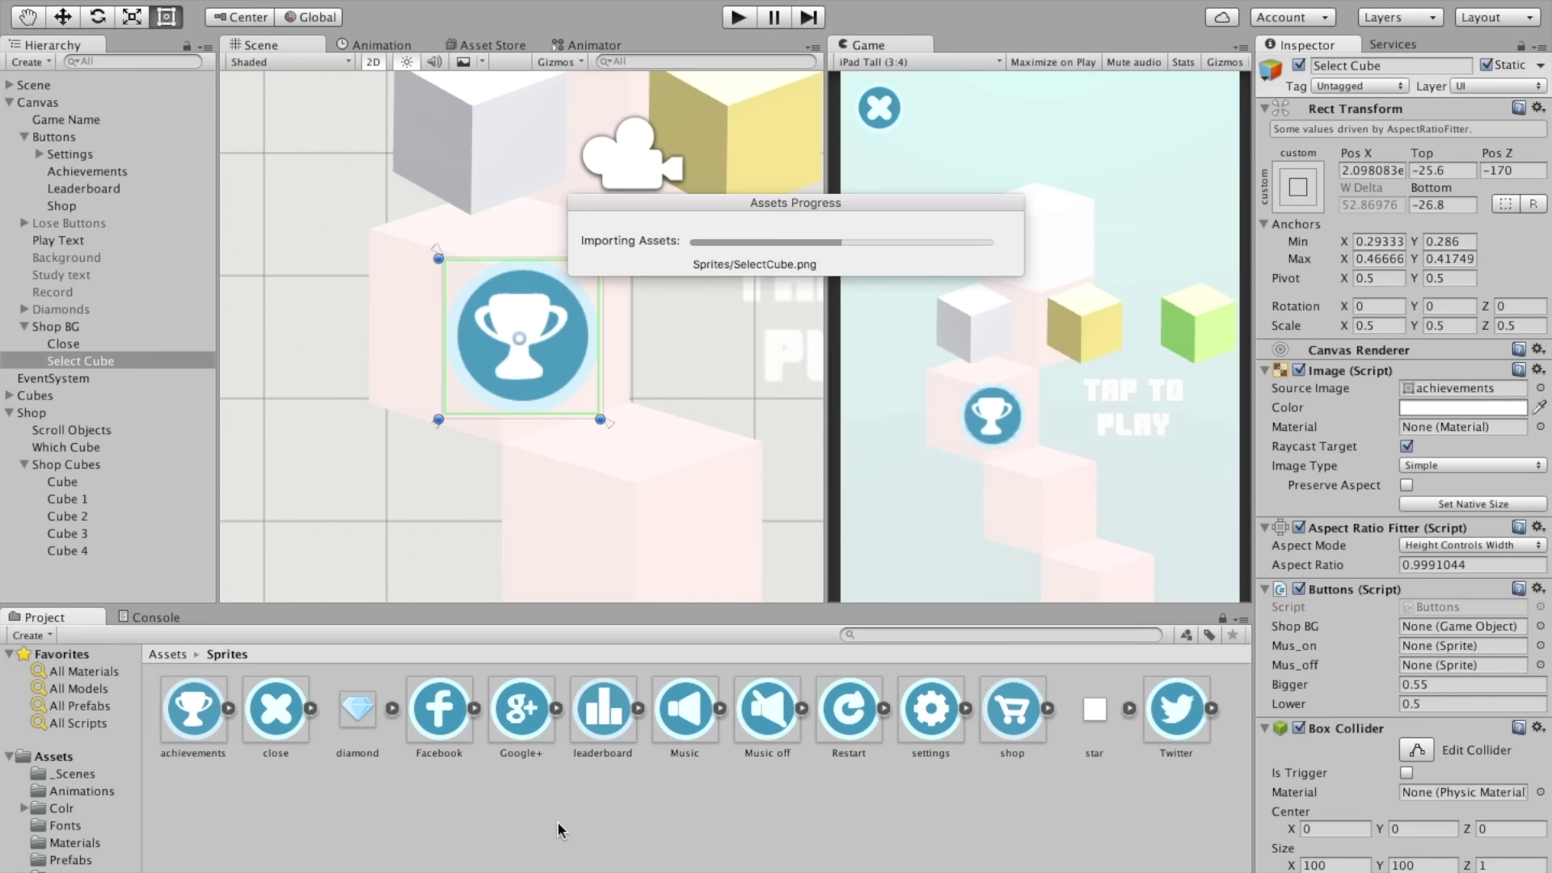
Step: Switch the BuyCube and SelectCube sprites from Compressed to 16 bits format and apply
{"action": "left_click", "coordinate": [1033, 707]}
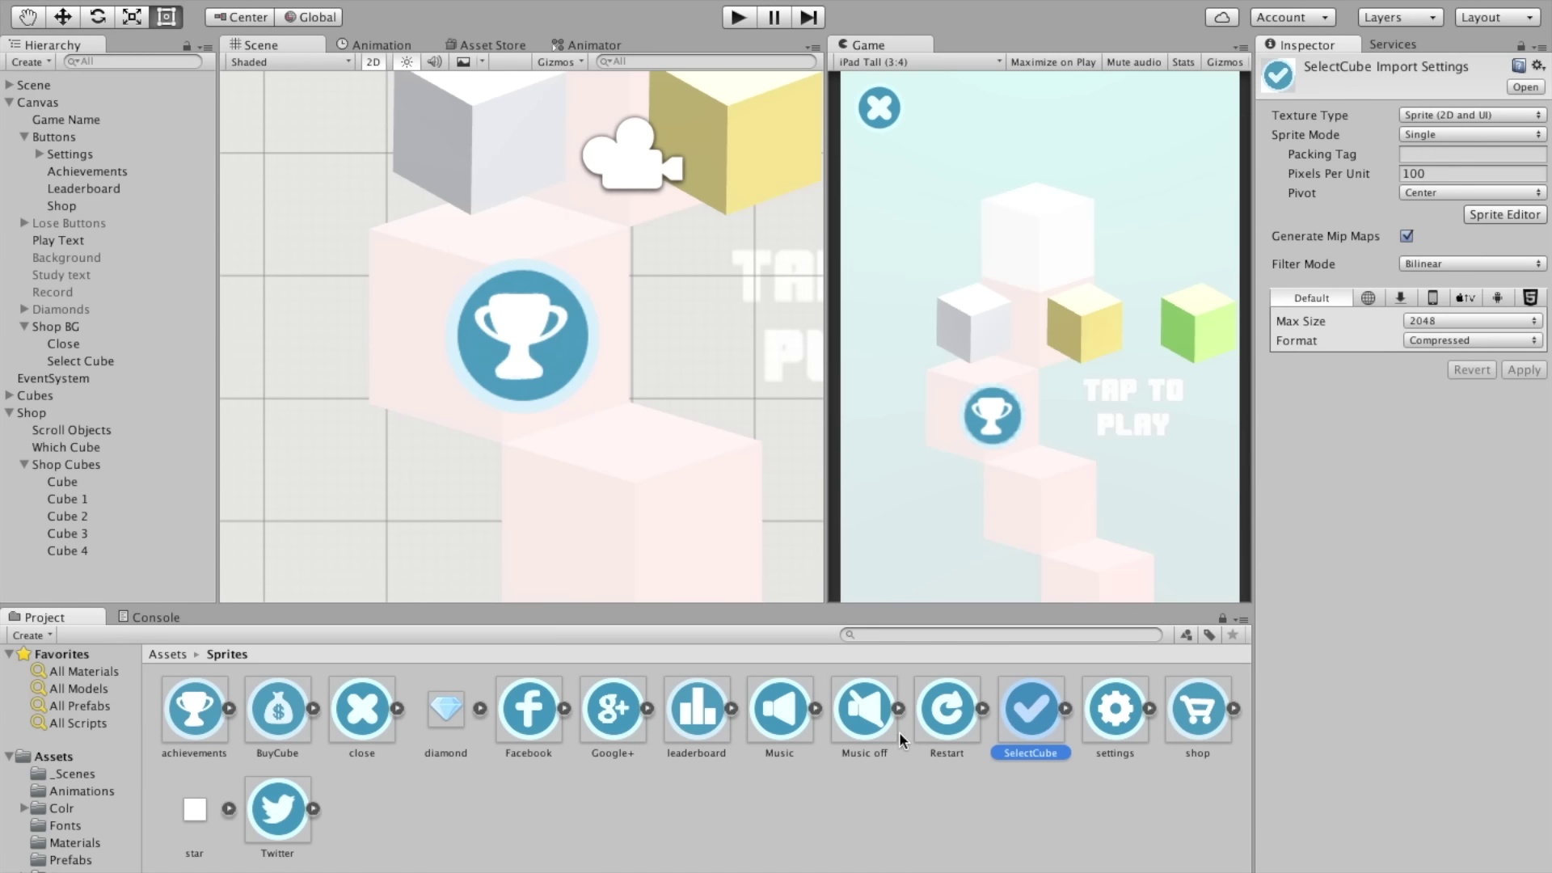
{"action": "left_click", "coordinate": [286, 708]}
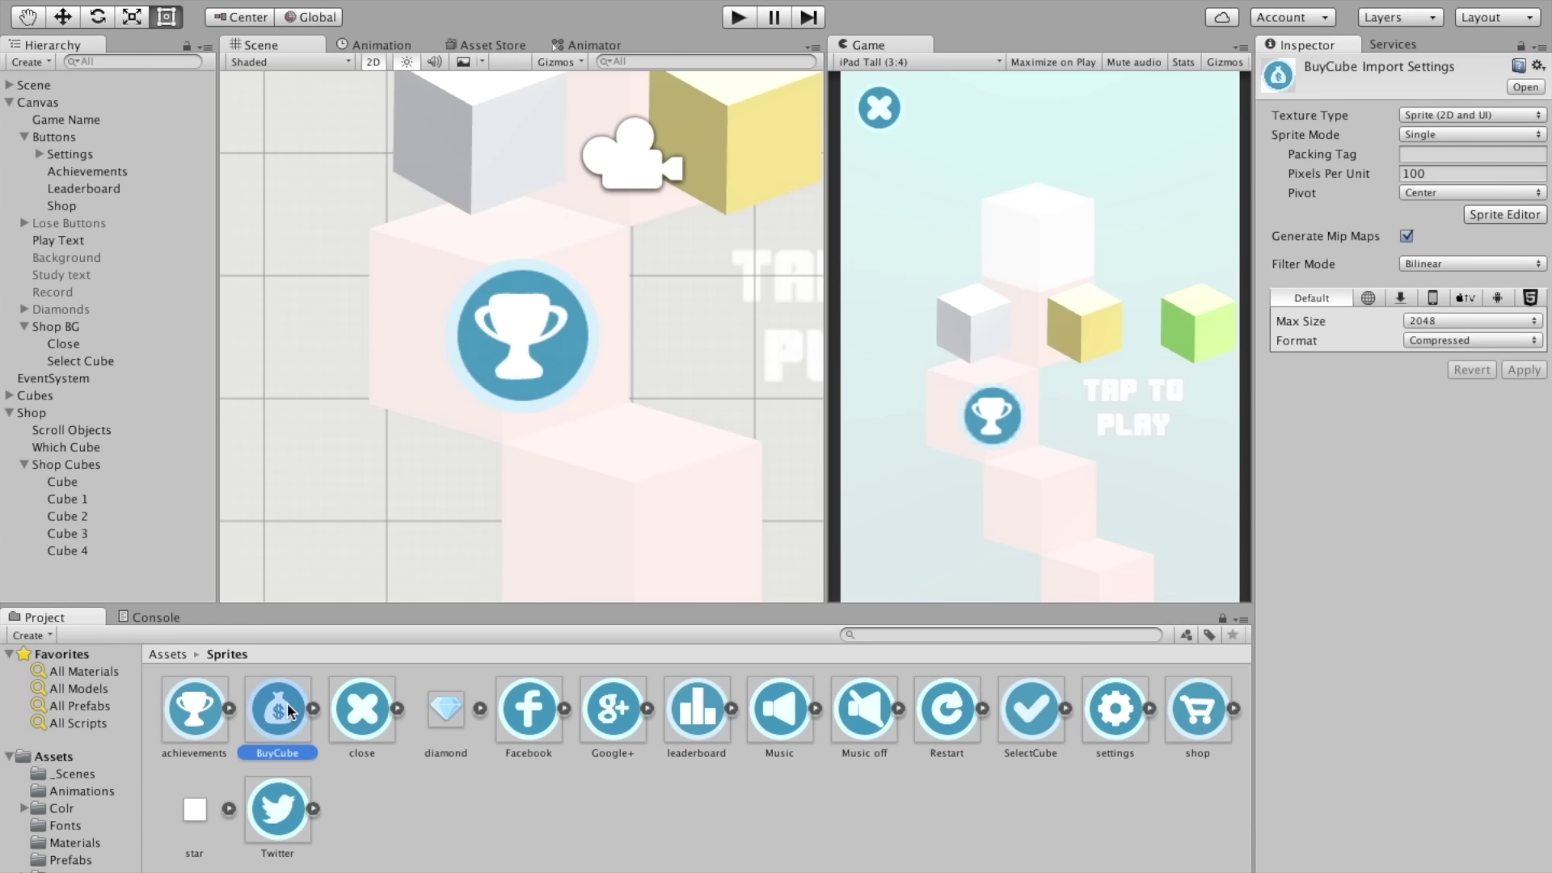
{"action": "left_click", "coordinate": [1036, 729], "text": "super"}
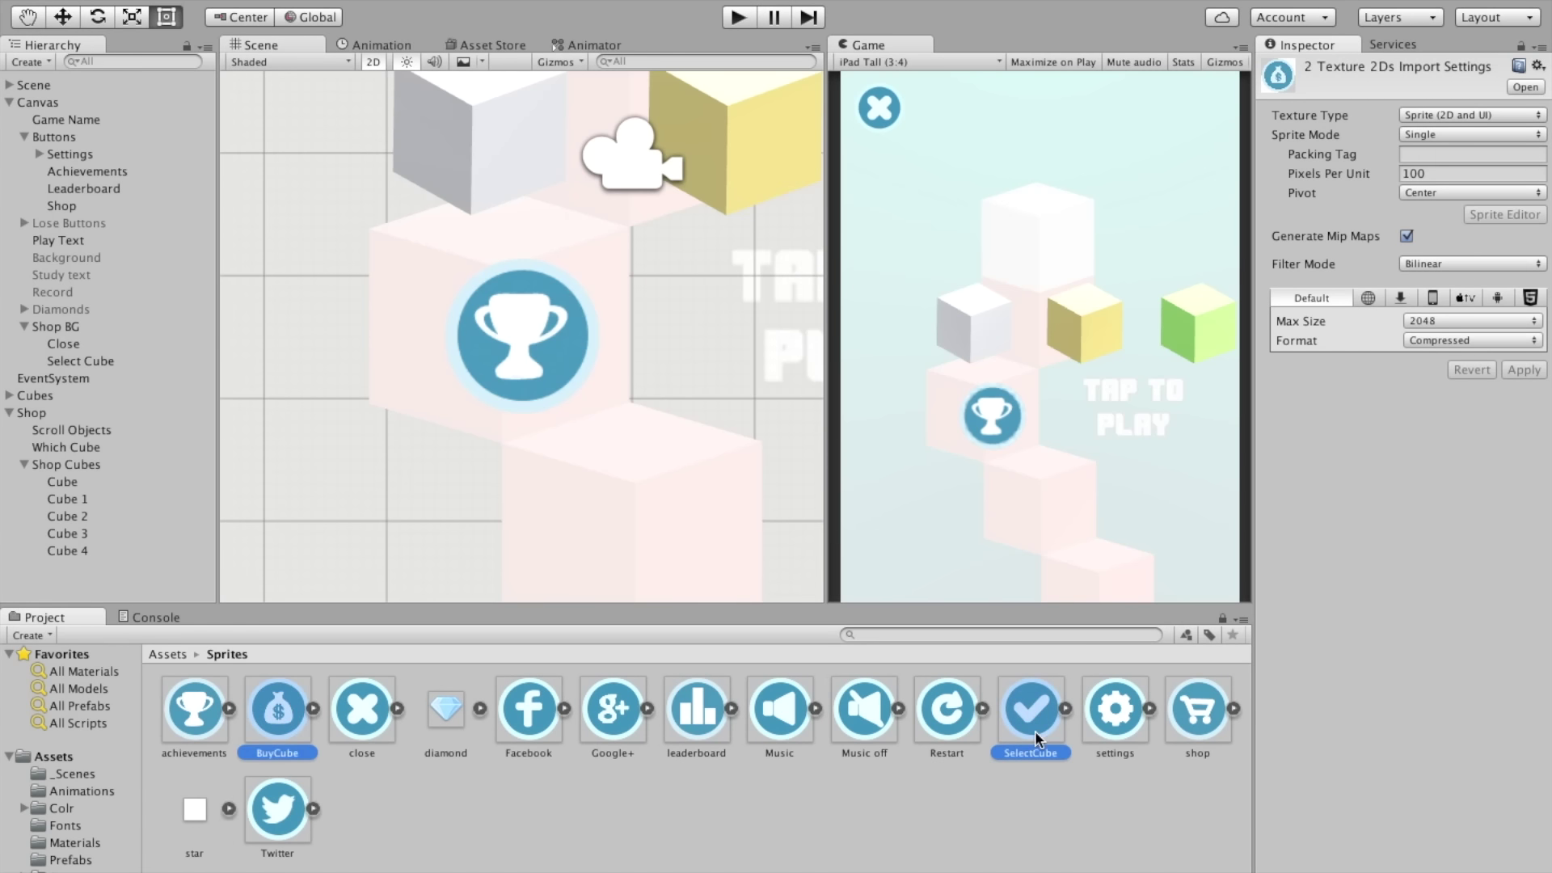
{"action": "left_click", "coordinate": [1461, 341]}
{"action": "left_click", "coordinate": [1448, 360]}
{"action": "left_click", "coordinate": [1510, 367]}
{"action": "left_click", "coordinate": [80, 359]}
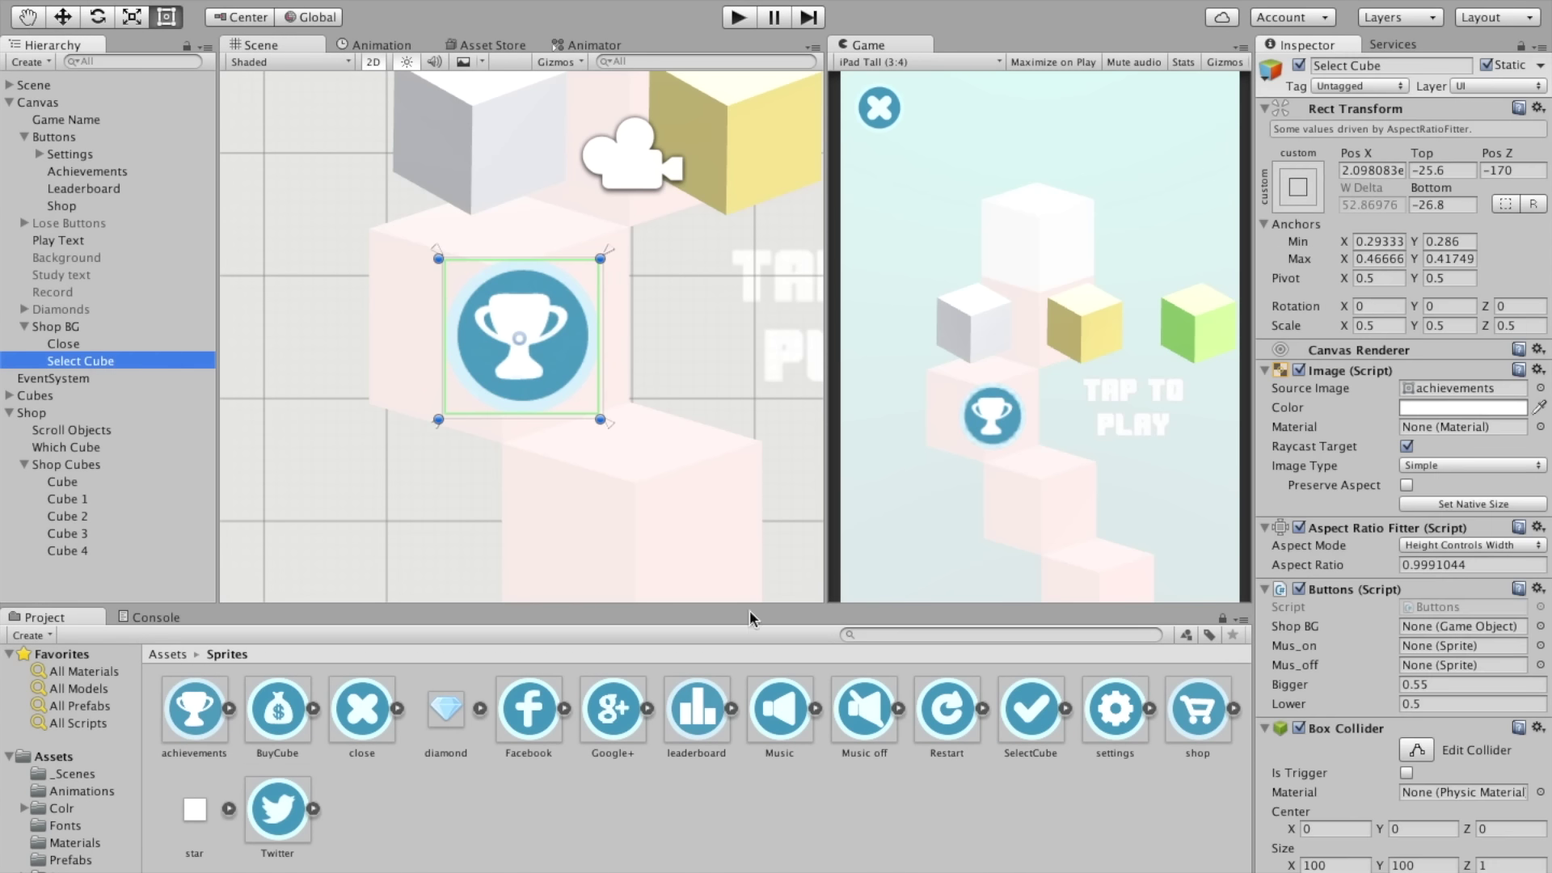
Step: Give Select Cube the SelectCube sprite, then duplicate it as Buy Cube
{"action": "left_click", "coordinate": [1012, 709]}
{"action": "mouse_move", "coordinate": [1012, 709]}
{"action": "left_mouse_down"}
{"action": "mouse_move", "coordinate": [1043, 703]}
{"action": "mouse_move", "coordinate": [1447, 388]}
{"action": "left_mouse_up"}
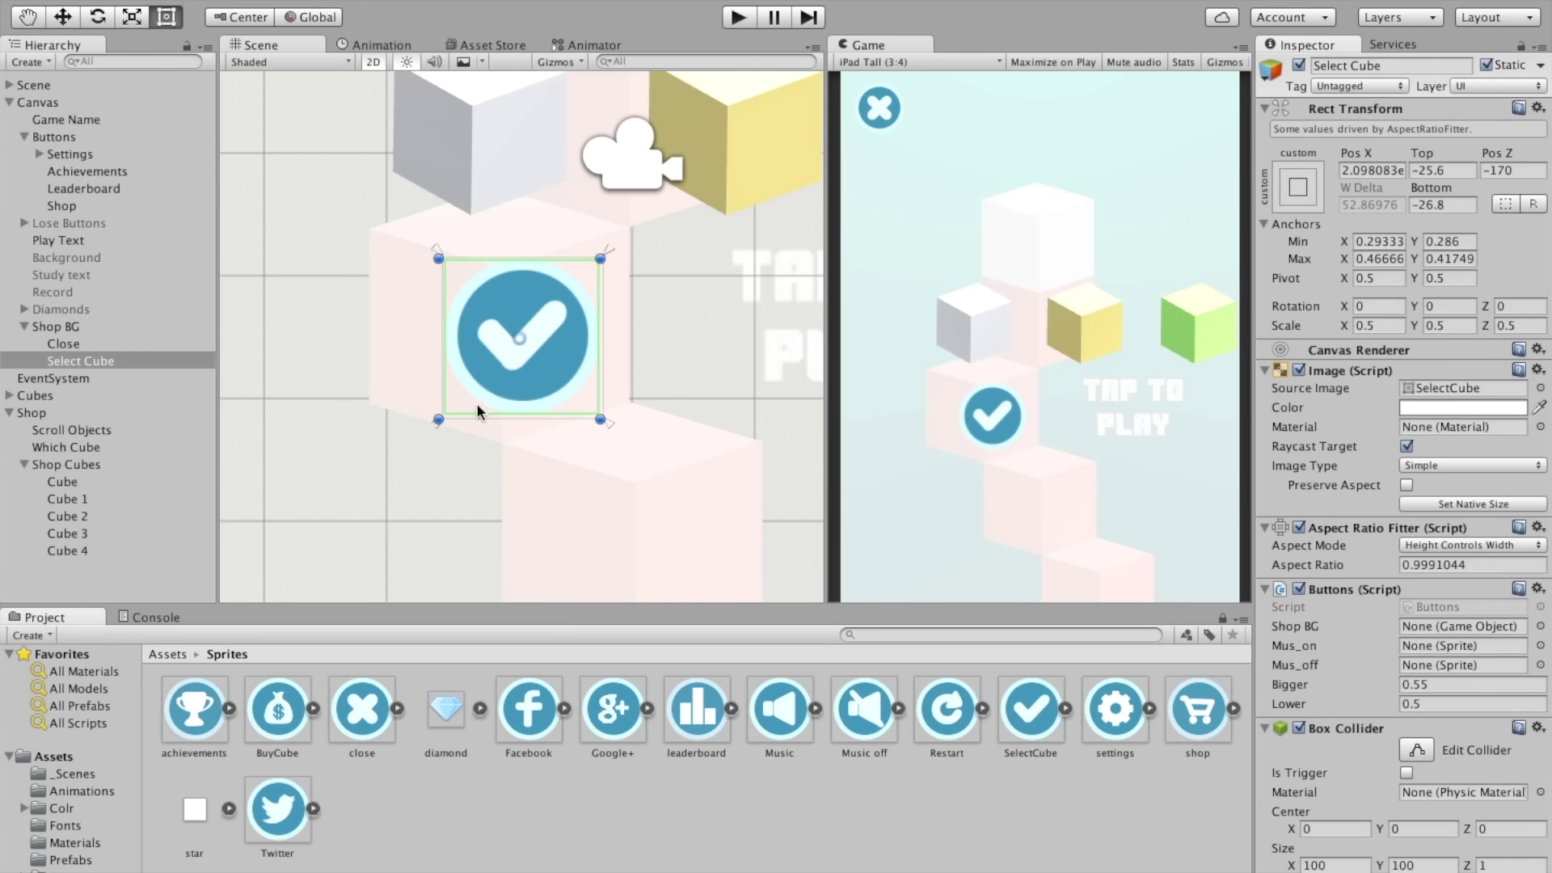
{"action": "left_click", "coordinate": [71, 364]}
{"action": "key", "text": "ctrl+d"}
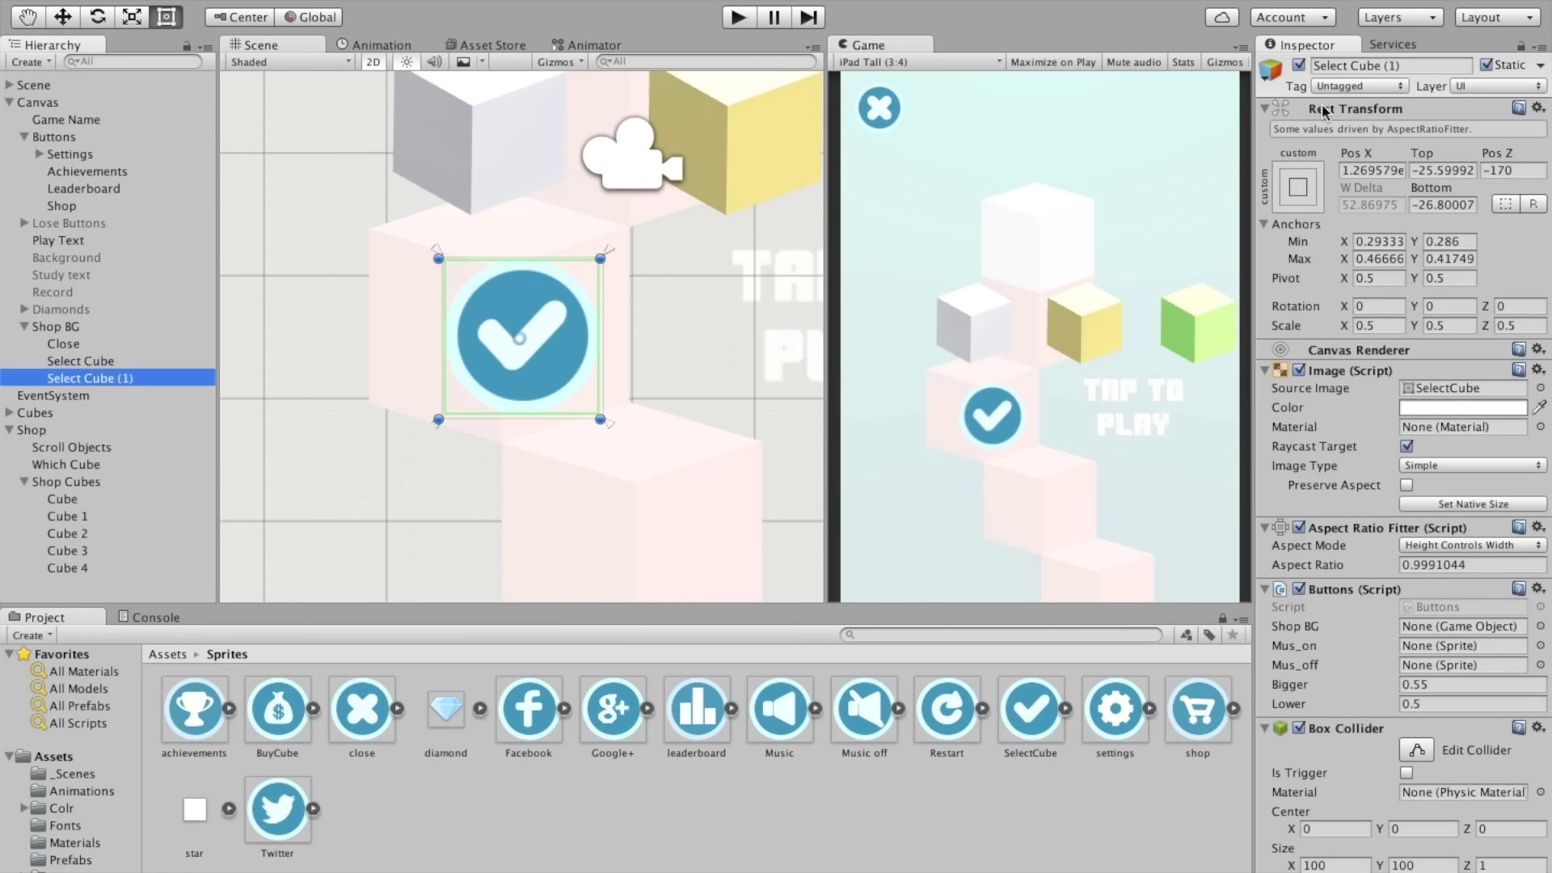
{"action": "left_click", "coordinate": [1378, 68]}
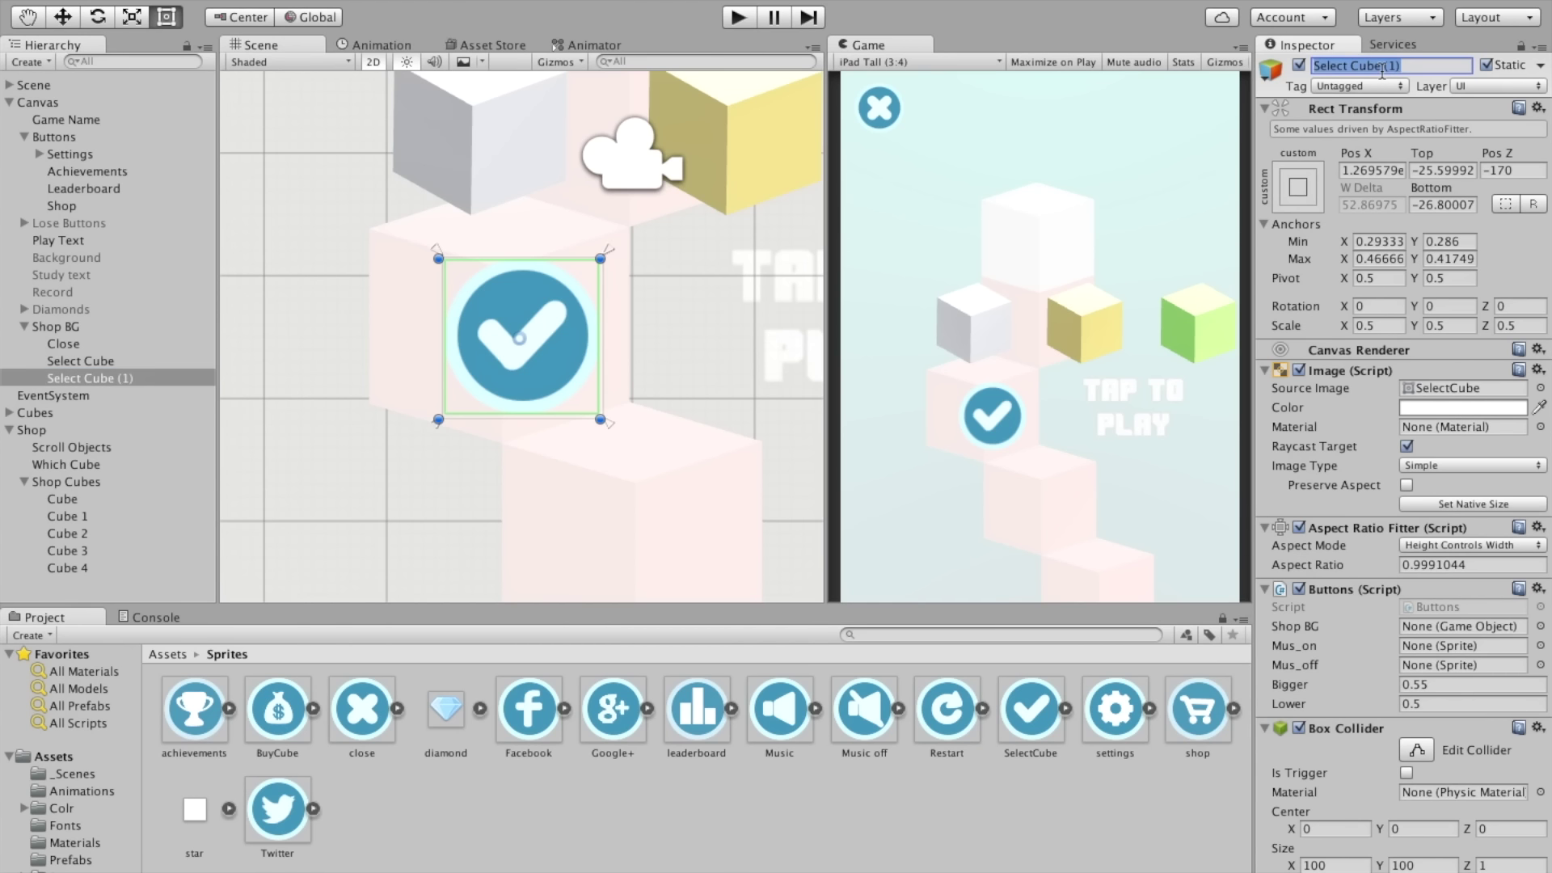
{"action": "type", "text": "Buy Cube"}
{"action": "key", "text": "Return"}
Step: Assign the BuyCube sprite to Buy Cube, then deactivate Select Cube, Buy Cube and Shop BG
{"action": "mouse_move", "coordinate": [277, 710]}
{"action": "left_mouse_down"}
{"action": "mouse_move", "coordinate": [889, 715]}
{"action": "mouse_move", "coordinate": [1455, 390]}
{"action": "left_mouse_up"}
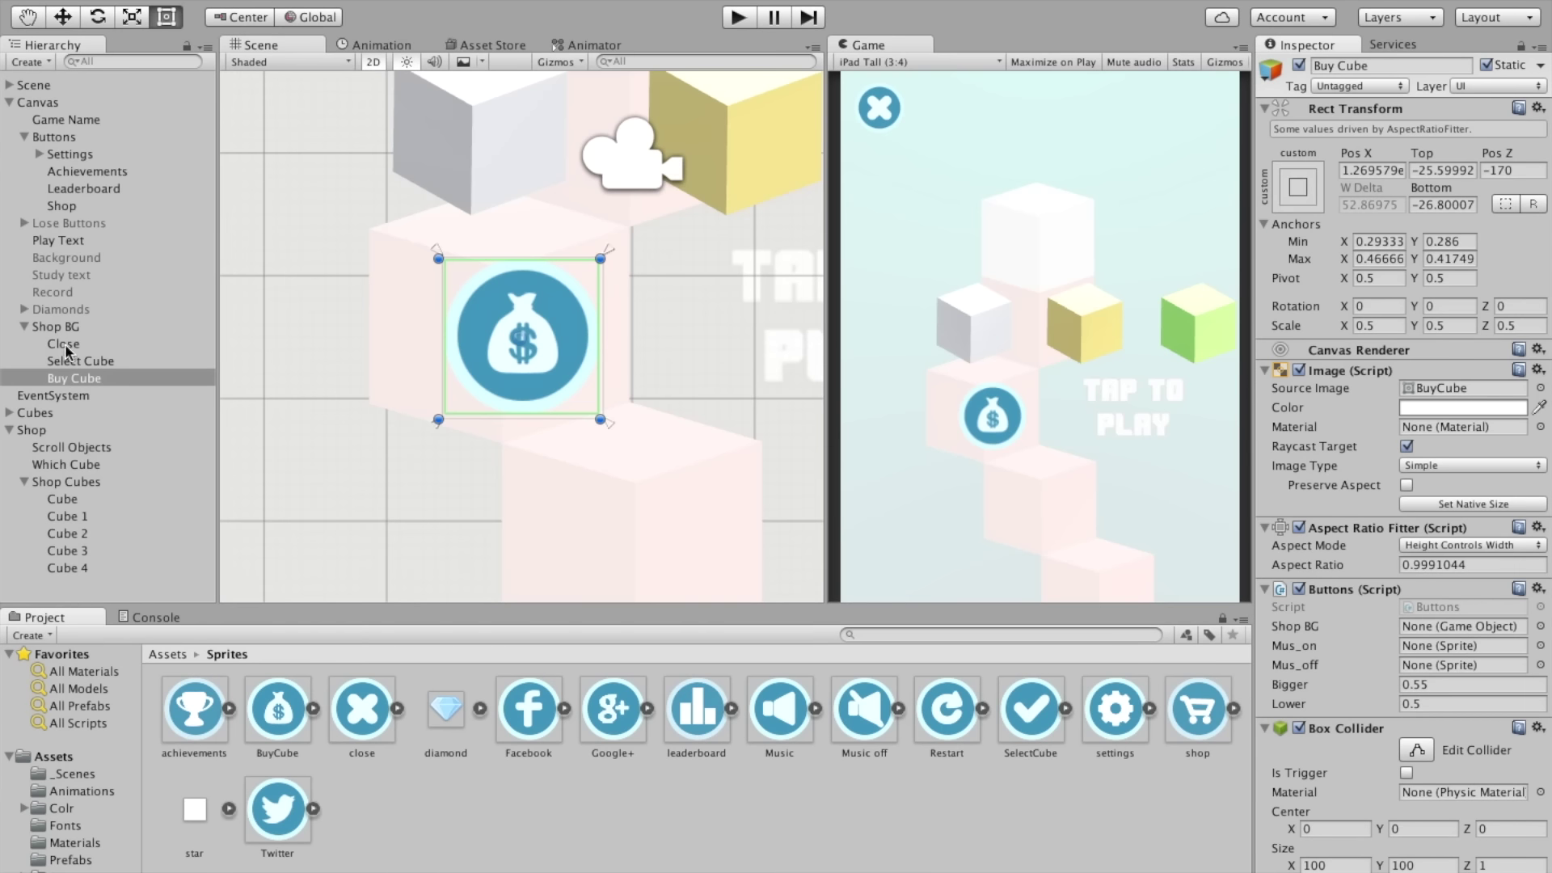
{"action": "left_click", "coordinate": [87, 361], "text": "shift"}
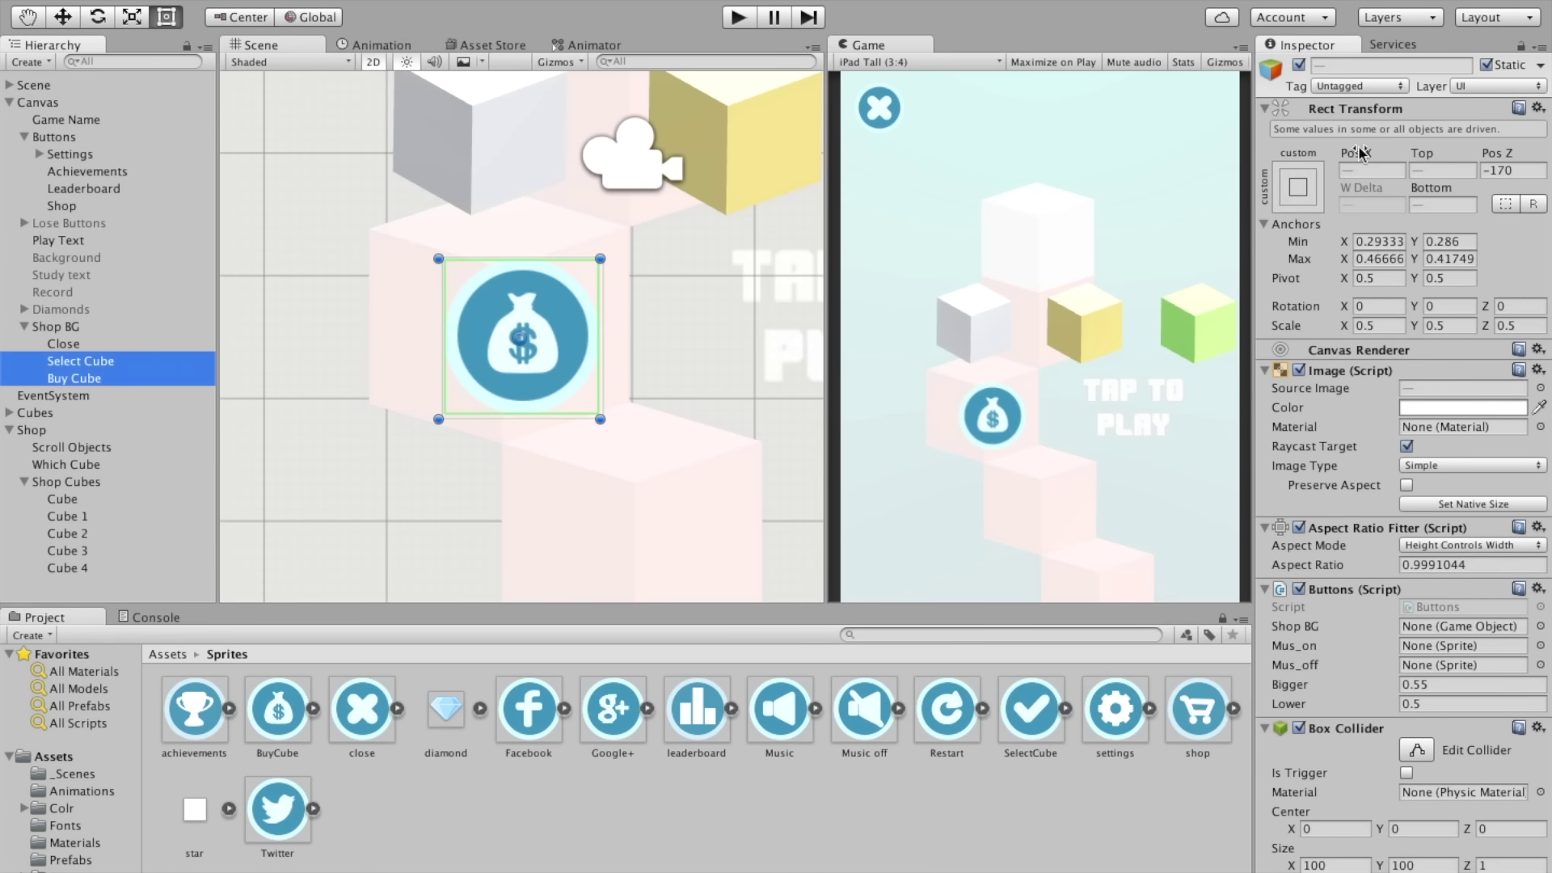
{"action": "left_click", "coordinate": [1297, 66]}
{"action": "left_click", "coordinate": [73, 326]}
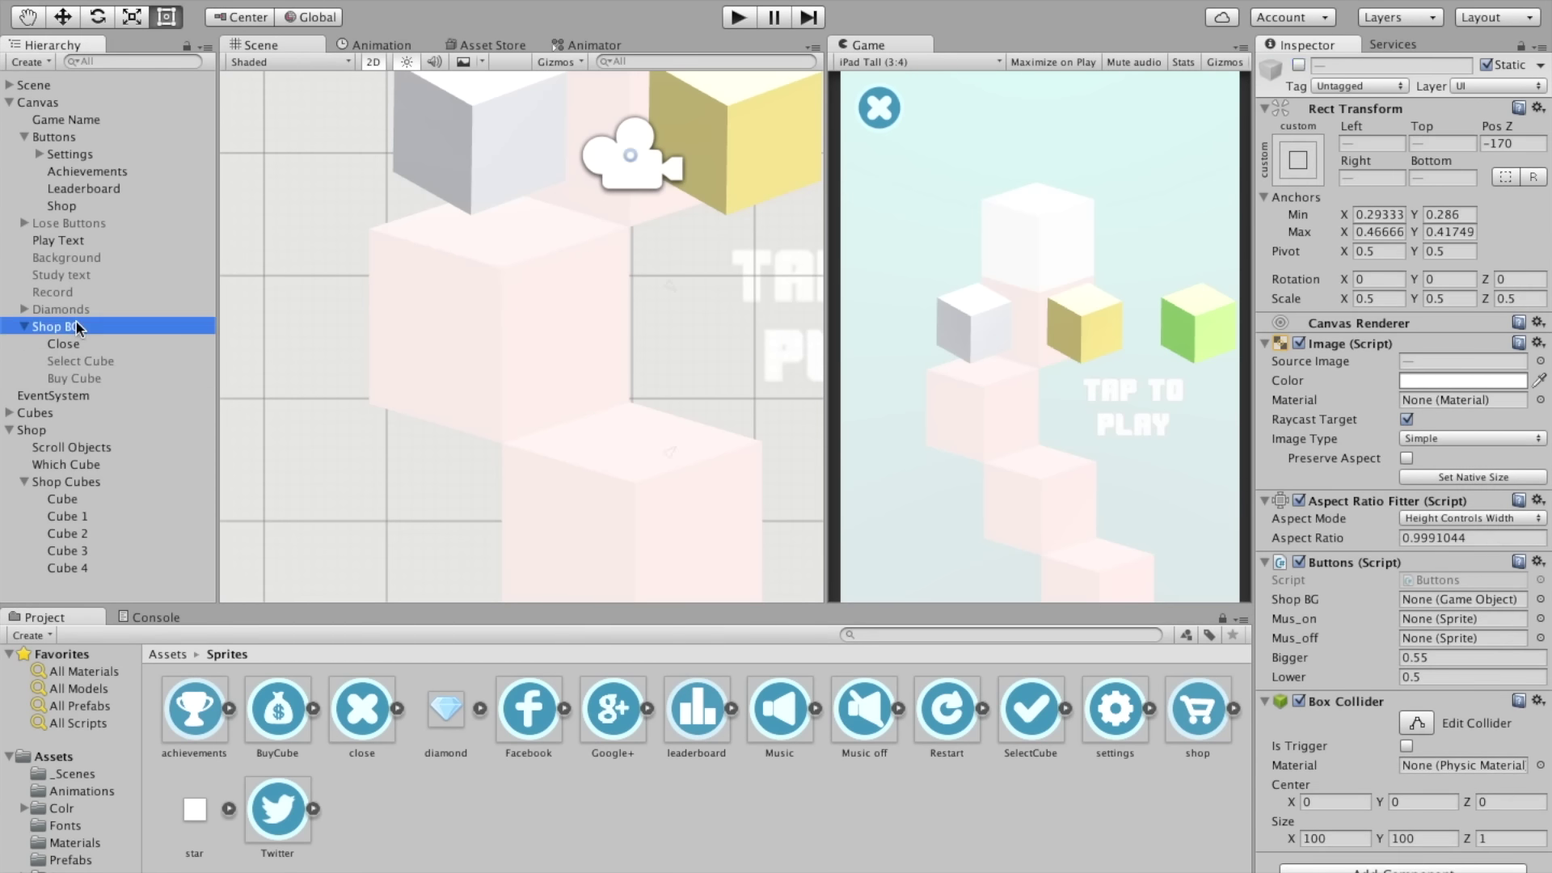
{"action": "left_click", "coordinate": [1299, 66]}
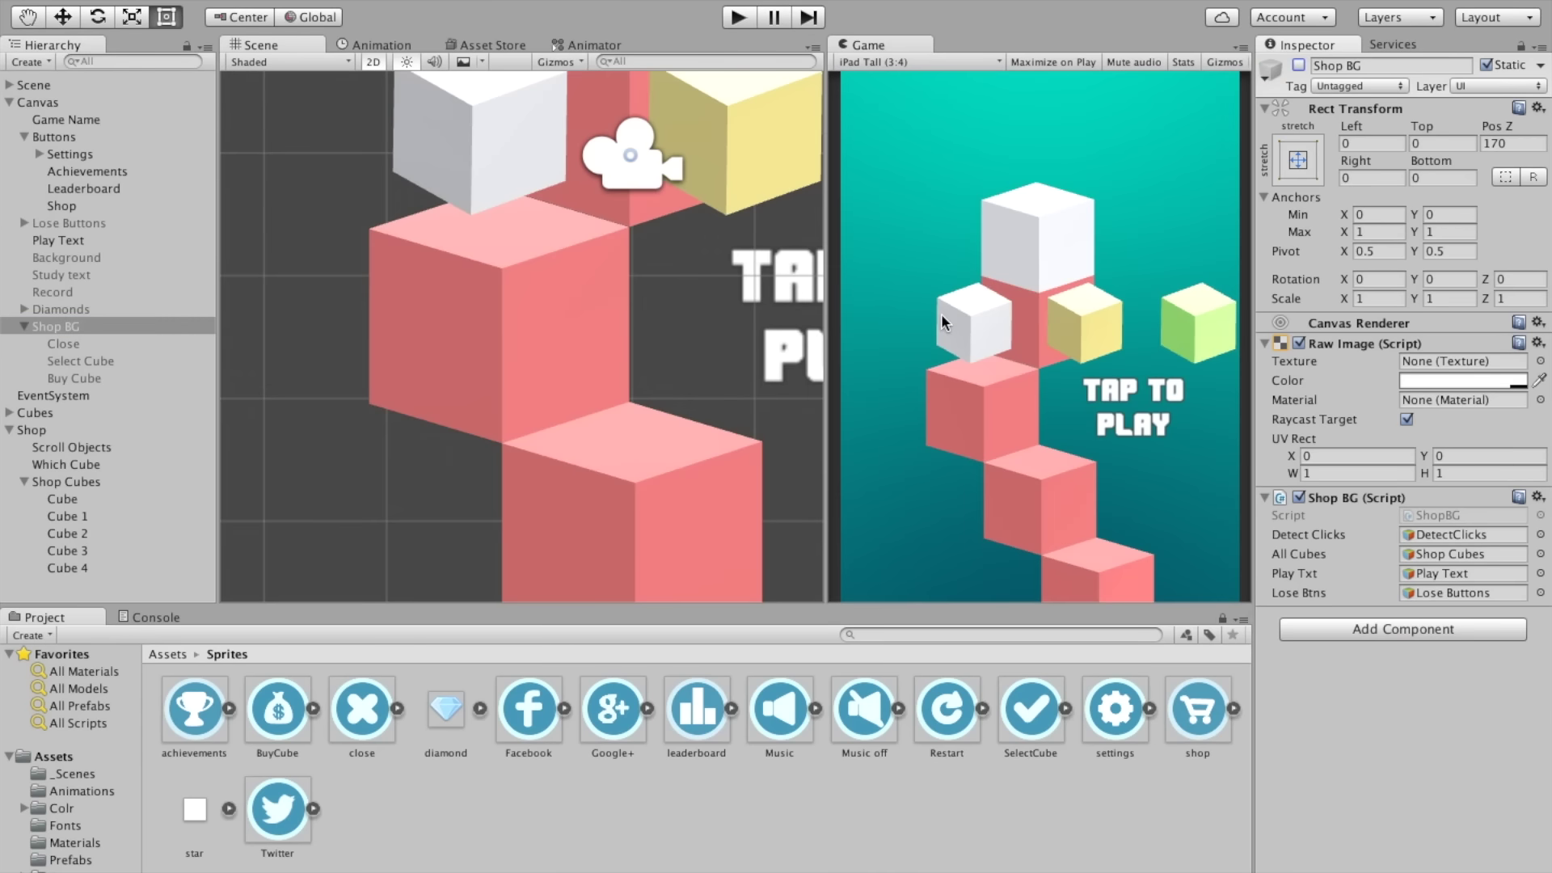
{"action": "scroll", "coordinate": [633, 447], "scroll_direction": "down", "scroll_amount": 2}
{"action": "scroll", "coordinate": [633, 447], "scroll_direction": "down", "scroll_amount": 3}
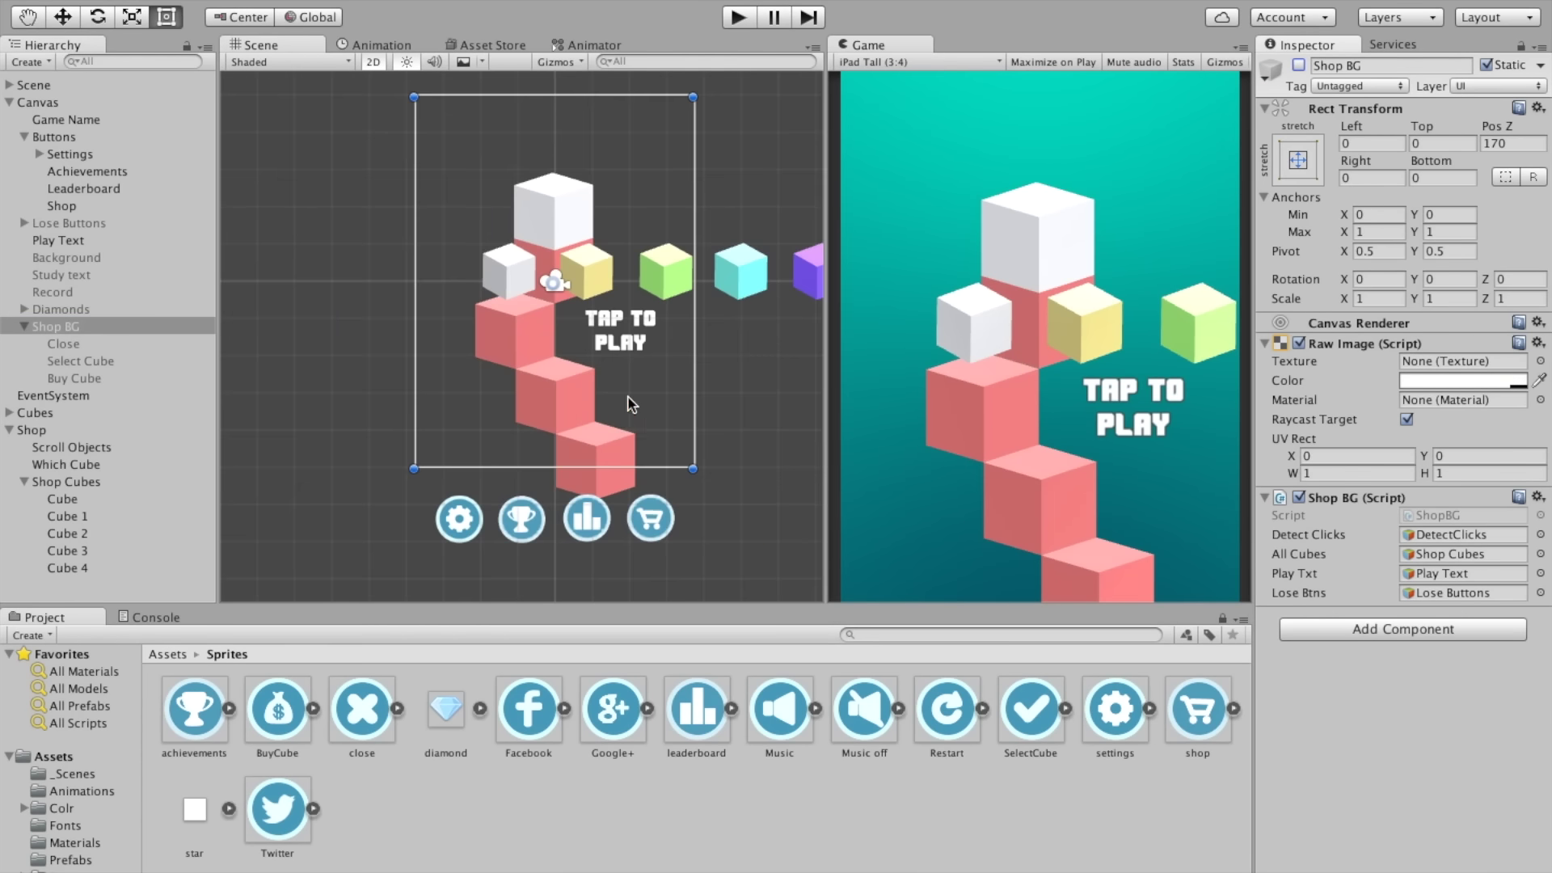
{"action": "left_click", "coordinate": [744, 381]}
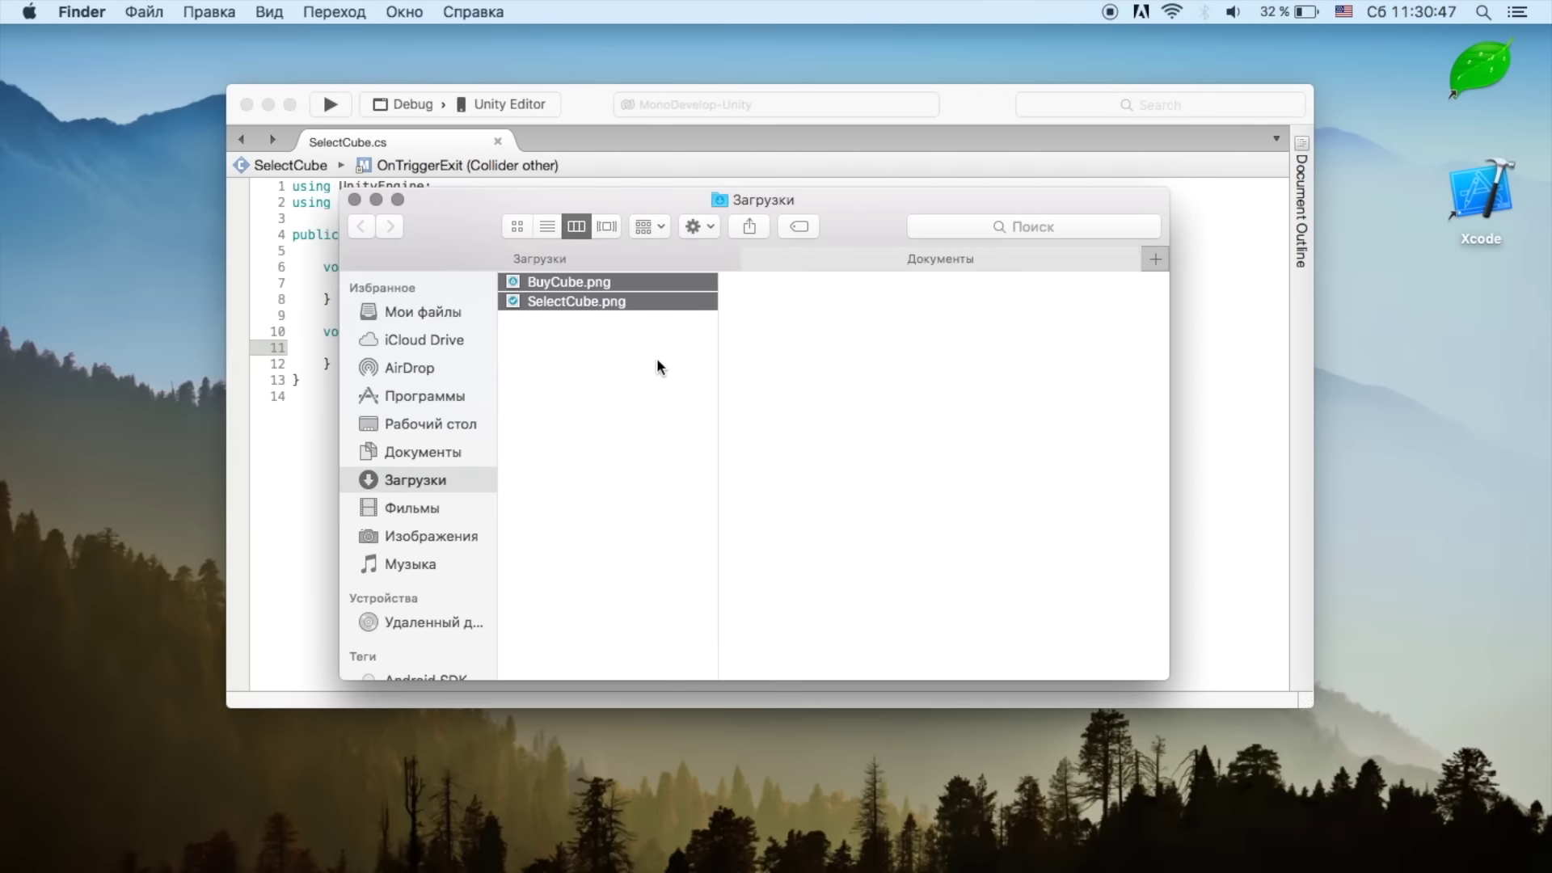
Step: In OnTriggerEnter, begin an if statement calling PlayerPrefs.GetString
{"action": "left_click", "coordinate": [301, 330]}
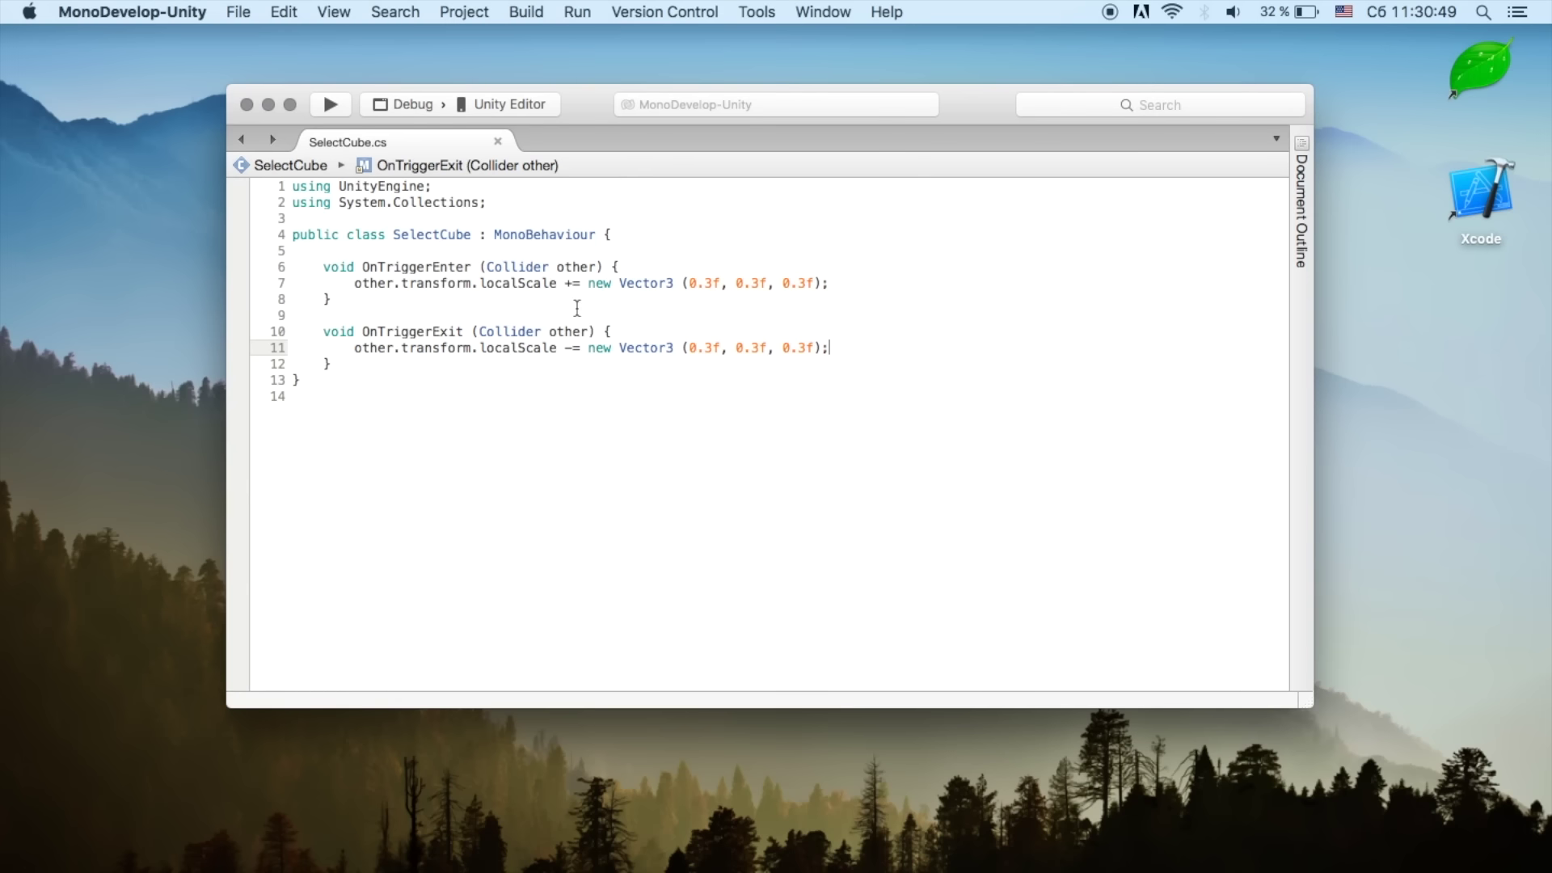
{"action": "left_click", "coordinate": [863, 285]}
{"action": "key", "text": "Return"}
{"action": "type", "text": "if ()"}
{"action": "type", "text": "plyaer"}
{"action": "key", "text": "BackSpace"}
{"action": "key", "text": "BackSpace"}
{"action": "key", "text": "BackSpace"}
{"action": "key", "text": "BackSpace"}
{"action": "key", "text": "BackSpace"}
{"action": "type", "text": "pla"}
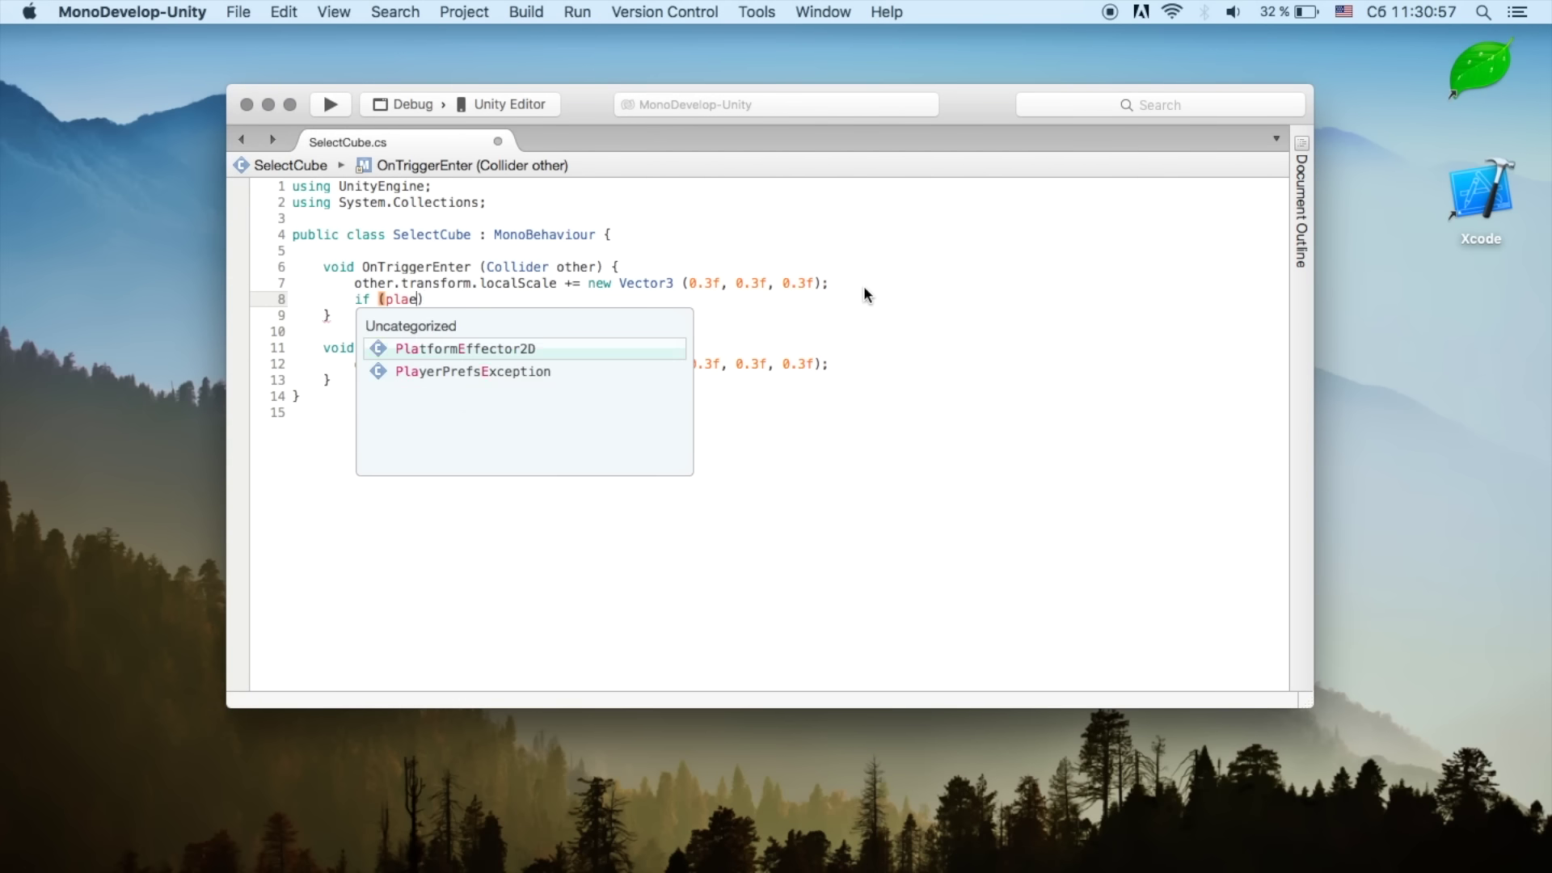
{"action": "key", "text": "Down"}
{"action": "key", "text": "Down"}
{"action": "type", "text": ".ge"}
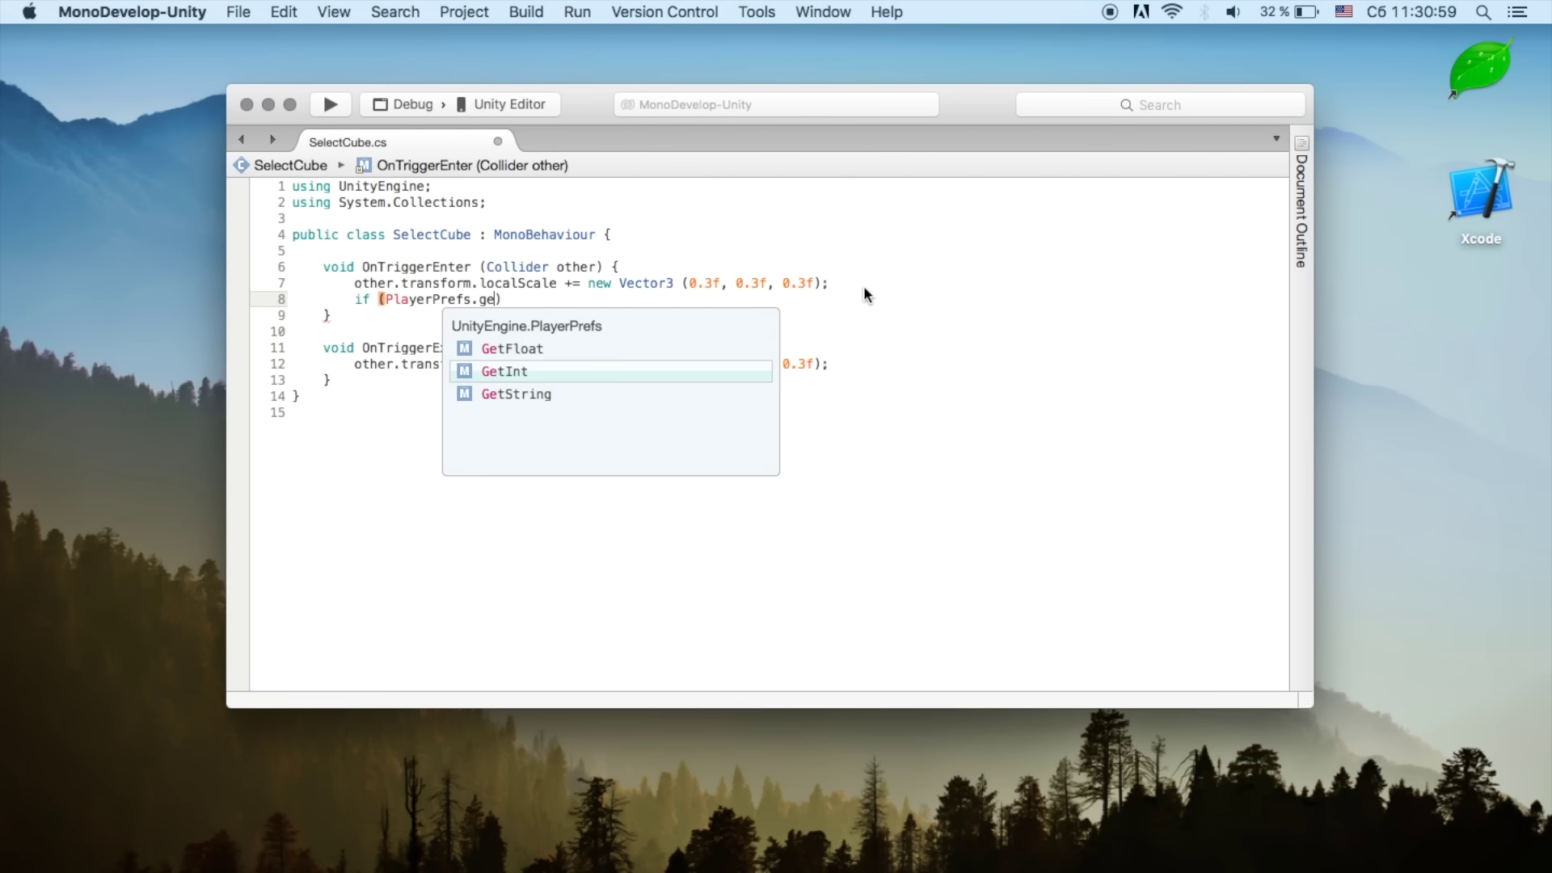
{"action": "key", "text": "Down"}
{"action": "type", "text": "();"}
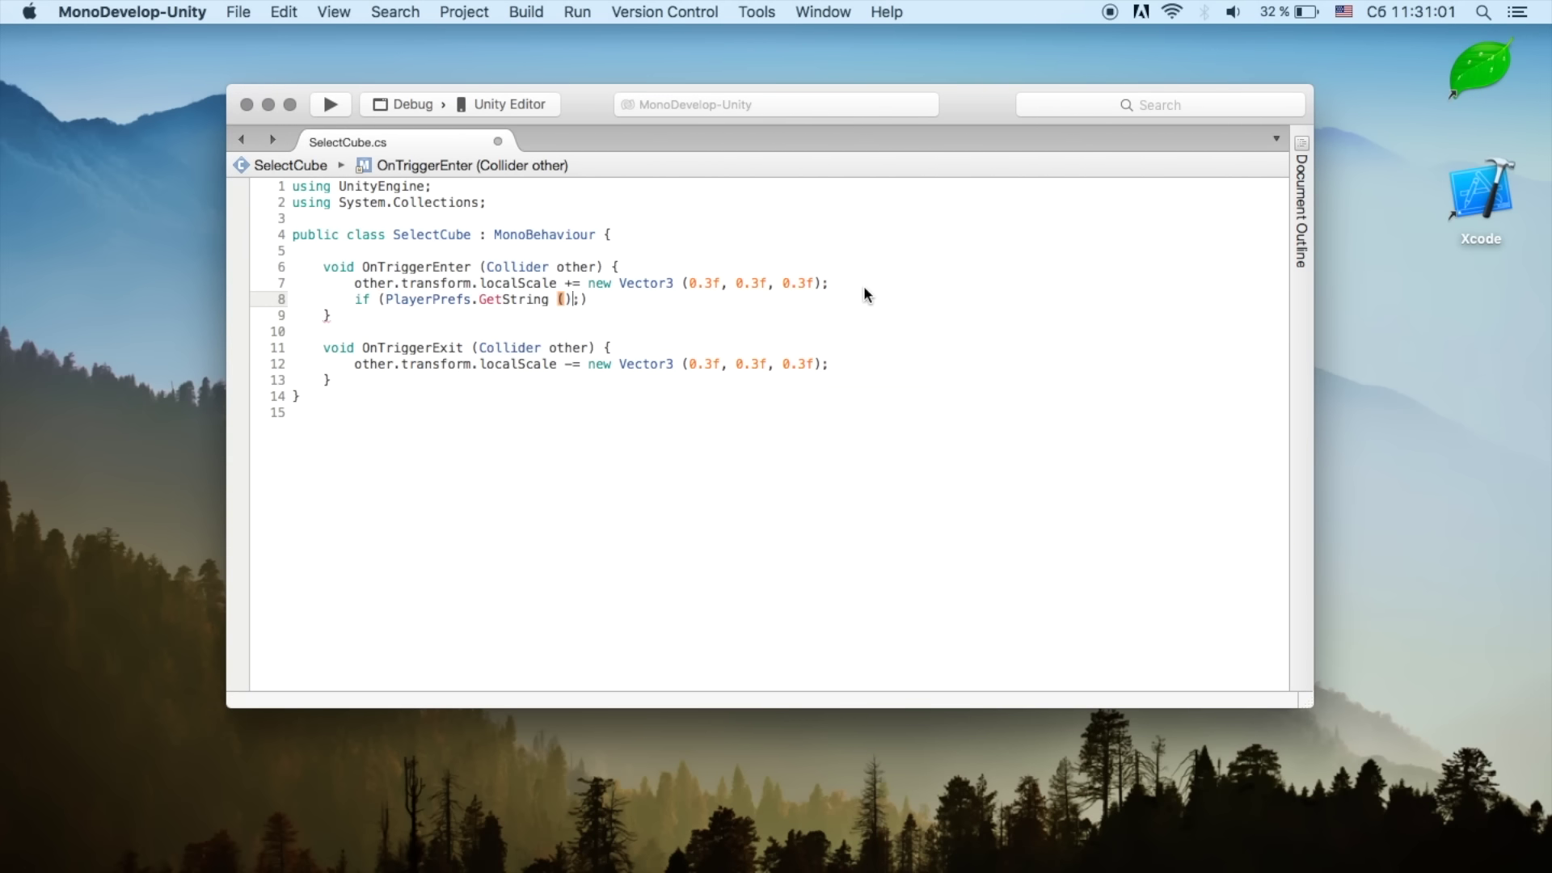
{"action": "type", "text": "\""}
{"action": "key", "text": "ctrl+space"}
{"action": "key", "text": "Escape"}
Step: Pass other.gameObject.name as the GetString key and deactivate Shop Cubes in Unity
{"action": "double_click", "coordinate": [365, 283]}
{"action": "key", "text": "super+c"}
{"action": "left_click", "coordinate": [563, 299]}
{"action": "key", "text": "super+v"}
{"action": "type", "text": ".ga"}
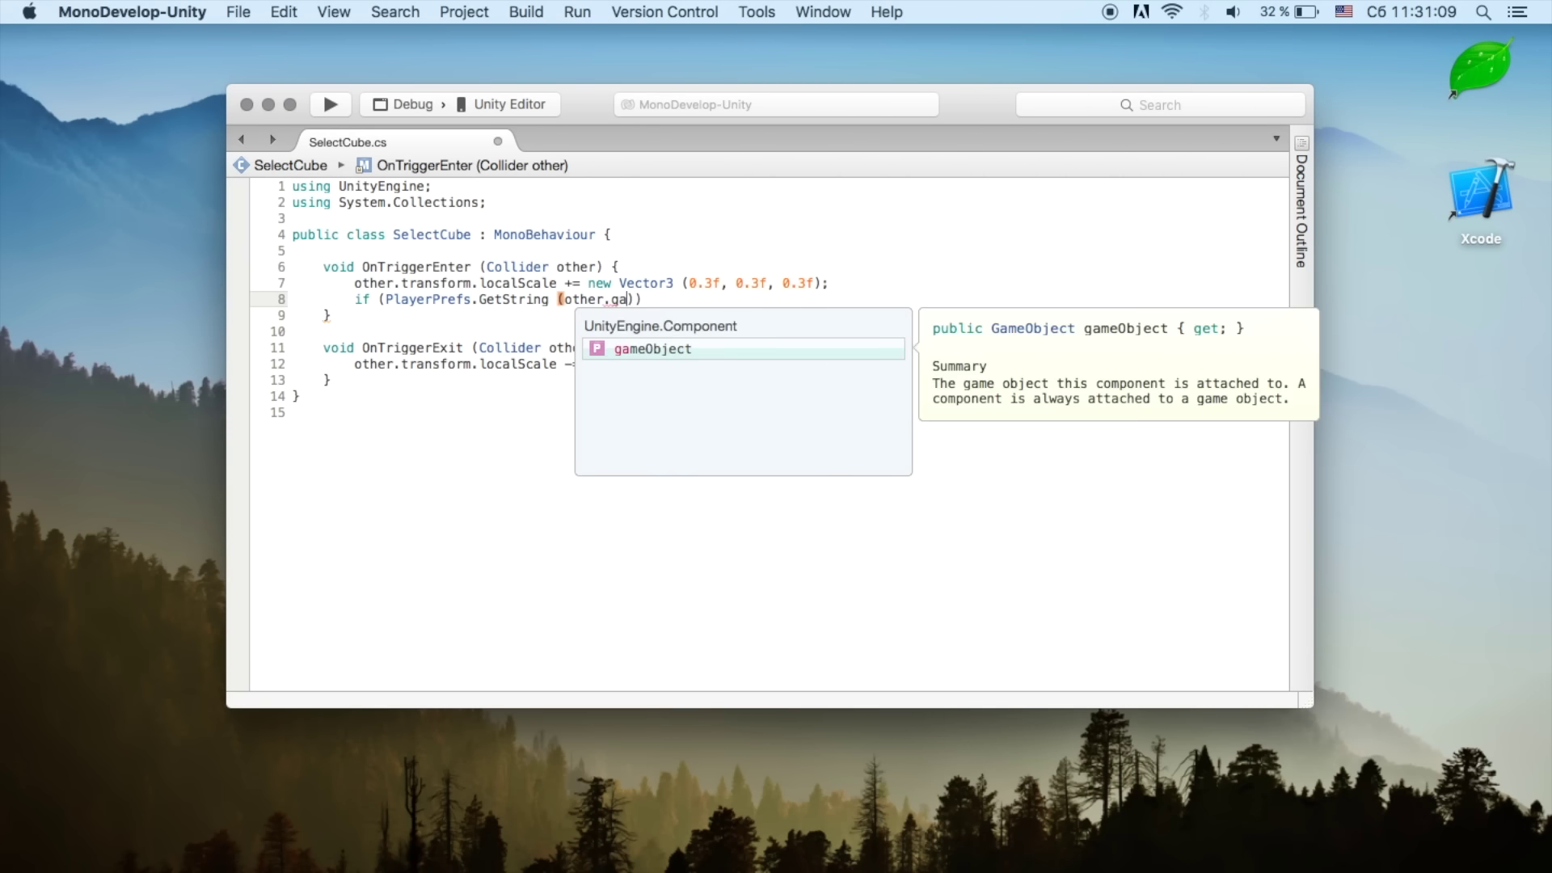
{"action": "type", "text": ",a"}
{"action": "key", "text": "Escape"}
{"action": "key", "text": "BackSpace"}
{"action": "type", "text": ".name"}
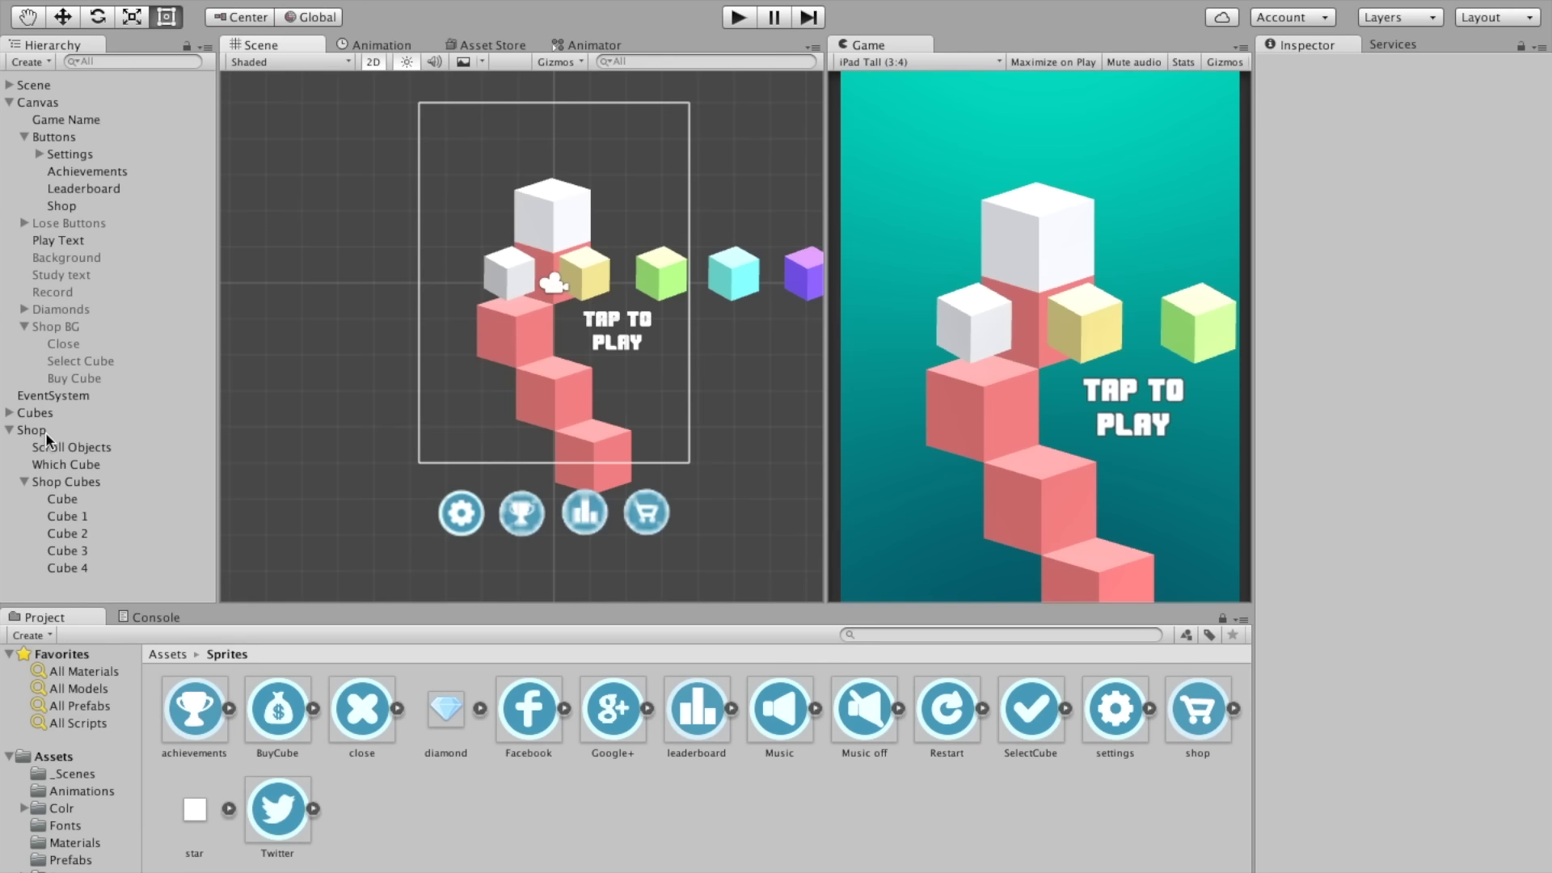
{"action": "left_click", "coordinate": [50, 477]}
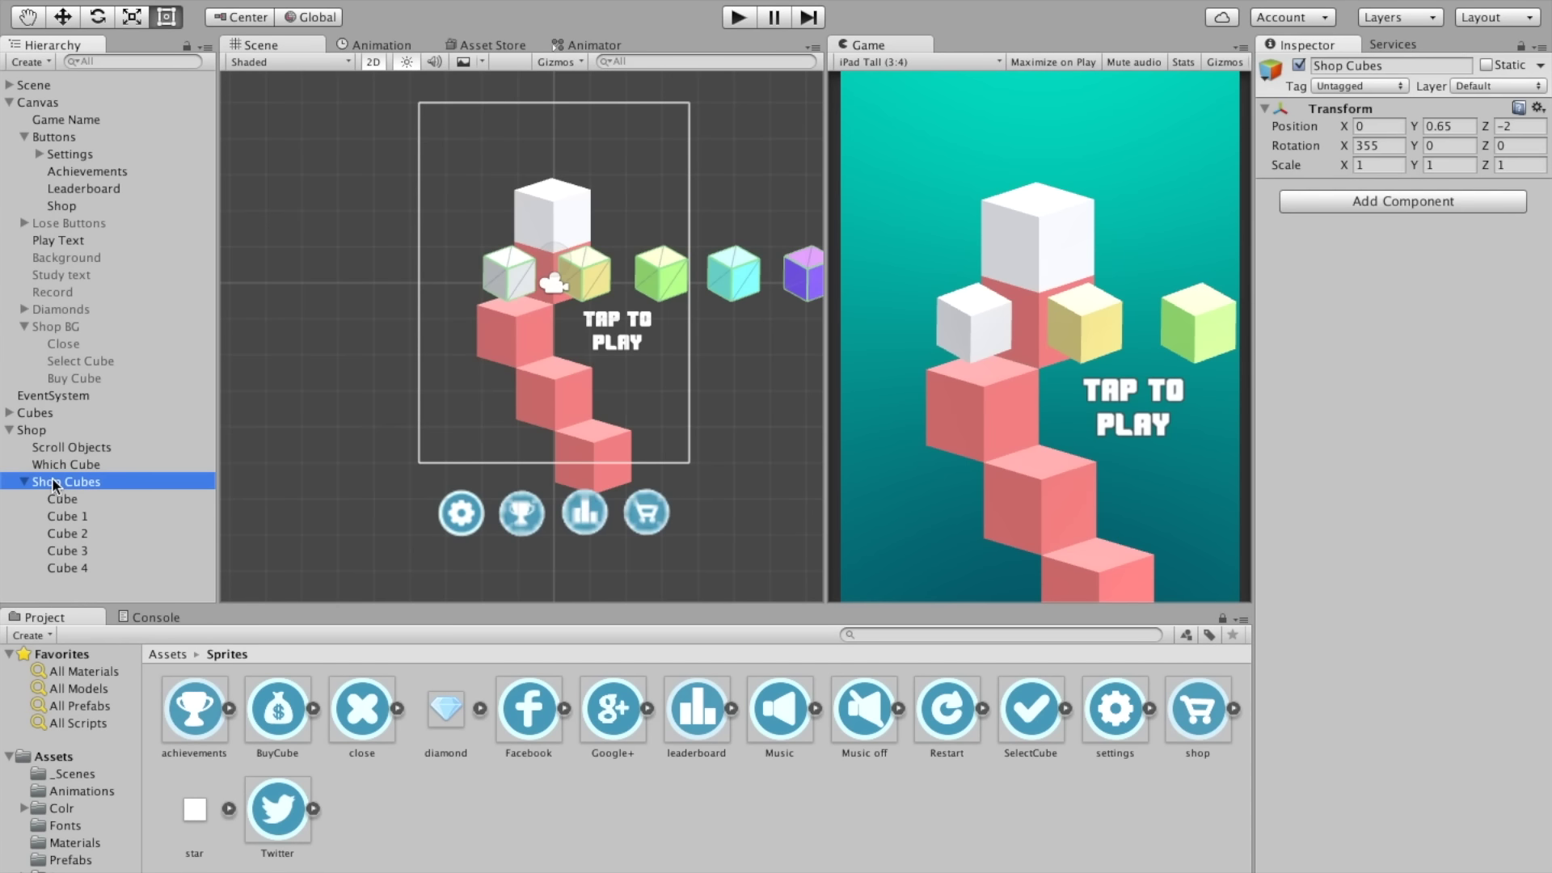
{"action": "left_click", "coordinate": [1298, 66]}
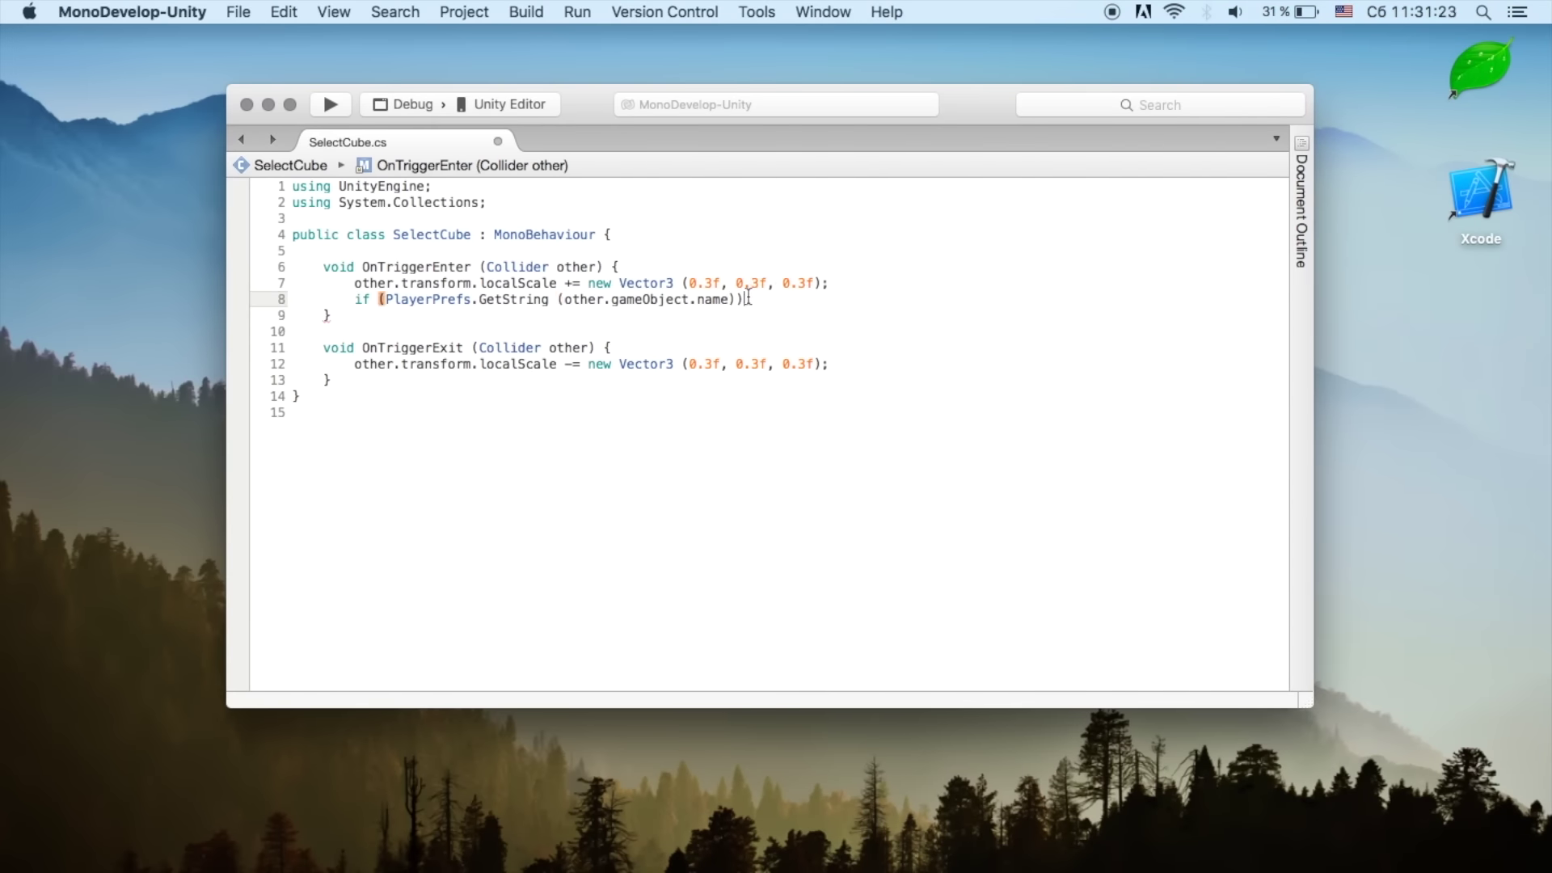
Step: Compare the key to "Open" and declare a public GameObject selectCube field above OnTriggerEnter
{"action": "left_click", "coordinate": [734, 299]}
{"action": "type", "text": "== \"\""}
{"action": "key", "text": "Return"}
{"action": "left_click", "coordinate": [495, 250]}
{"action": "key", "text": "Return"}
{"action": "key", "text": "Return"}
{"action": "key", "text": "Up"}
{"action": "type", "text": "public game"}
{"action": "key", "text": "Return"}
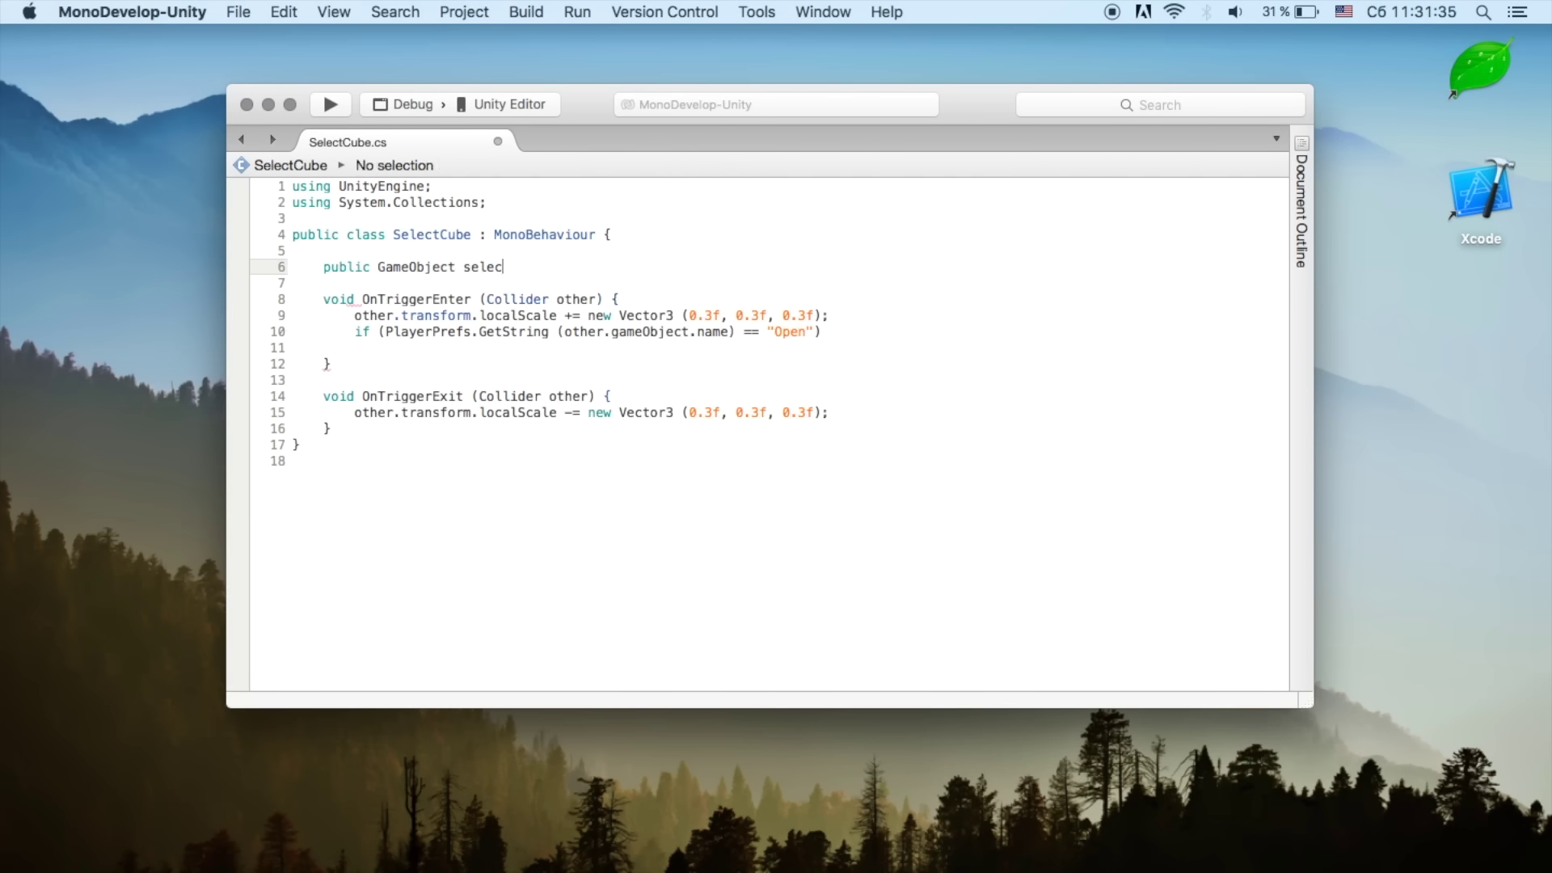
{"action": "type", "text": "Cue"}
{"action": "type", "text": "ube;"}
{"action": "key", "text": "shift+Left"}
Step: Inside braced if body, add selectCube.SetActive(true) and buyCube.SetActive(false)
{"action": "double_click", "coordinate": [523, 267]}
{"action": "key", "text": "super+c"}
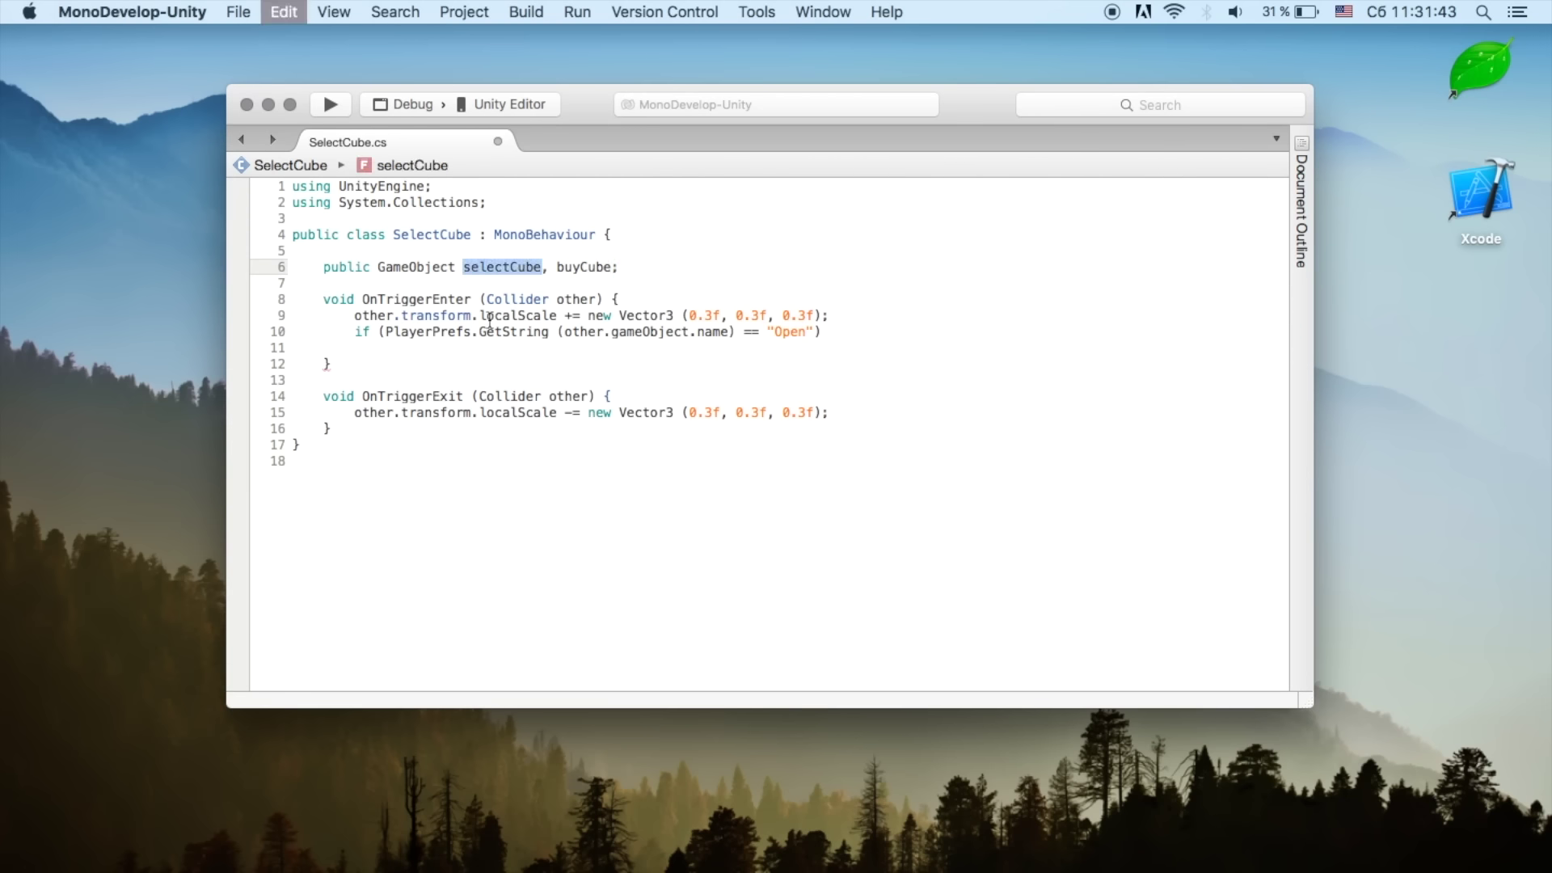
{"action": "left_click", "coordinate": [462, 349]}
{"action": "key", "text": "super+v"}
{"action": "type", "text": "."}
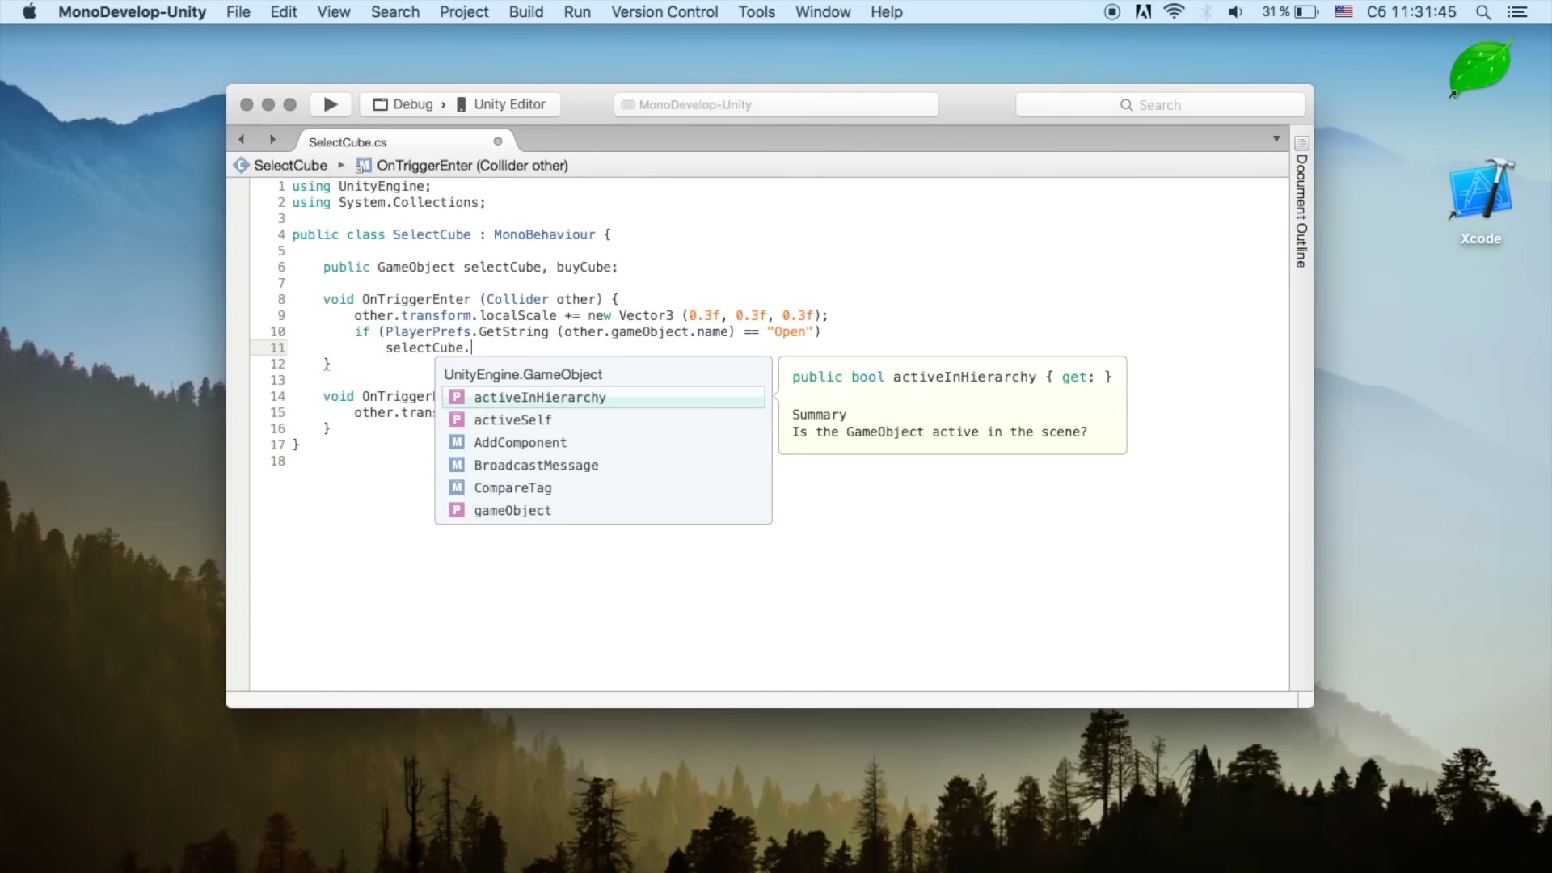
{"action": "type", "text": "Set"}
{"action": "key", "text": "Return"}
{"action": "type", "text": "();"}
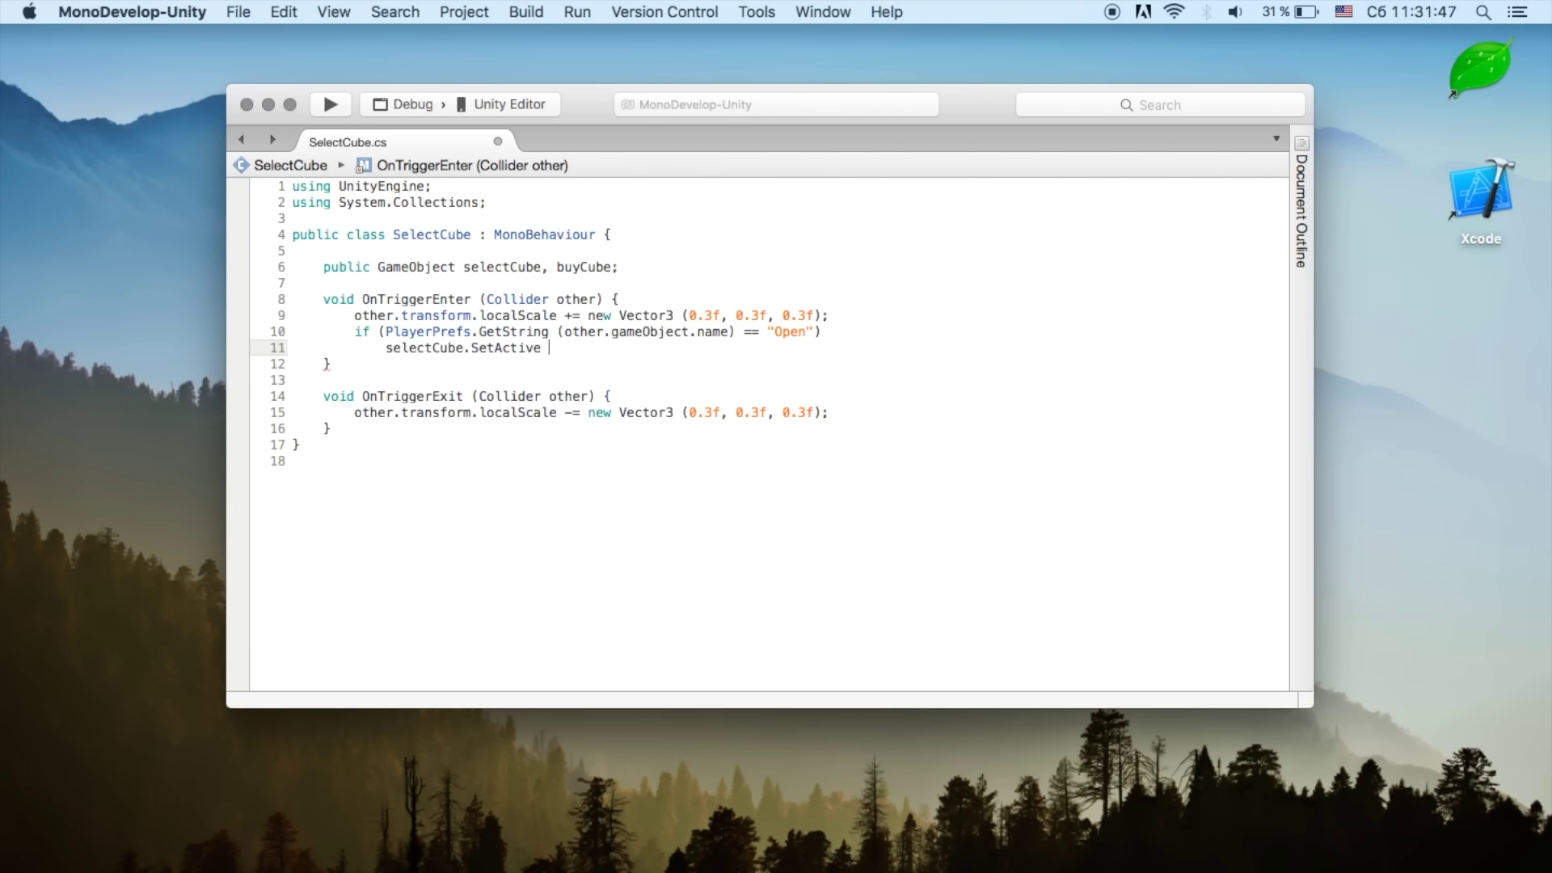
{"action": "type", "text": "true);"}
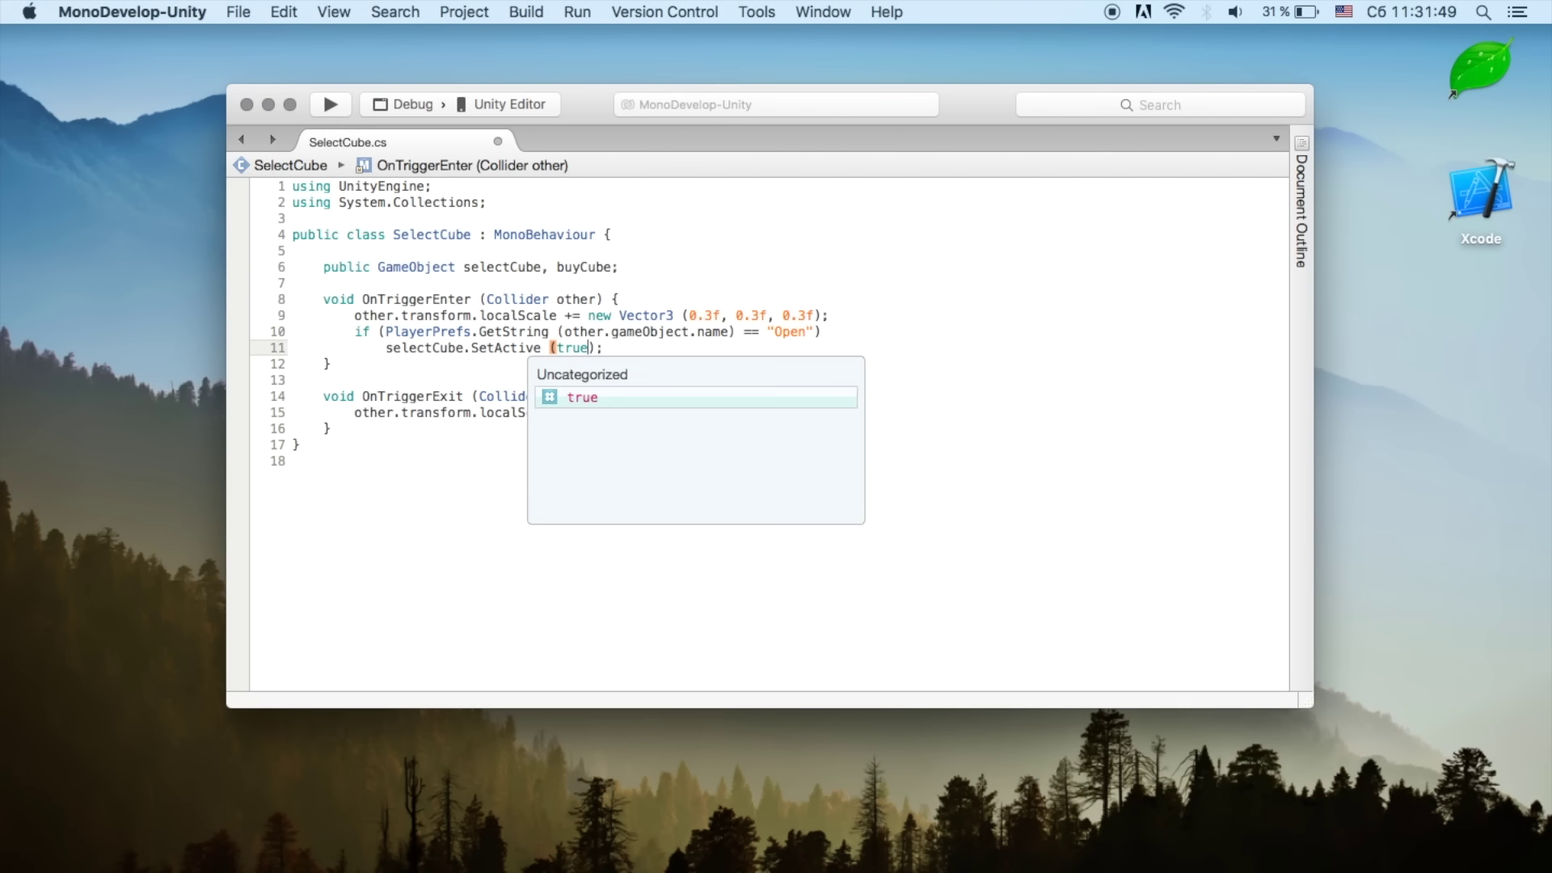
{"action": "left_click", "coordinate": [823, 332]}
{"action": "type", "text": "{"}
{"action": "key", "text": "Return"}
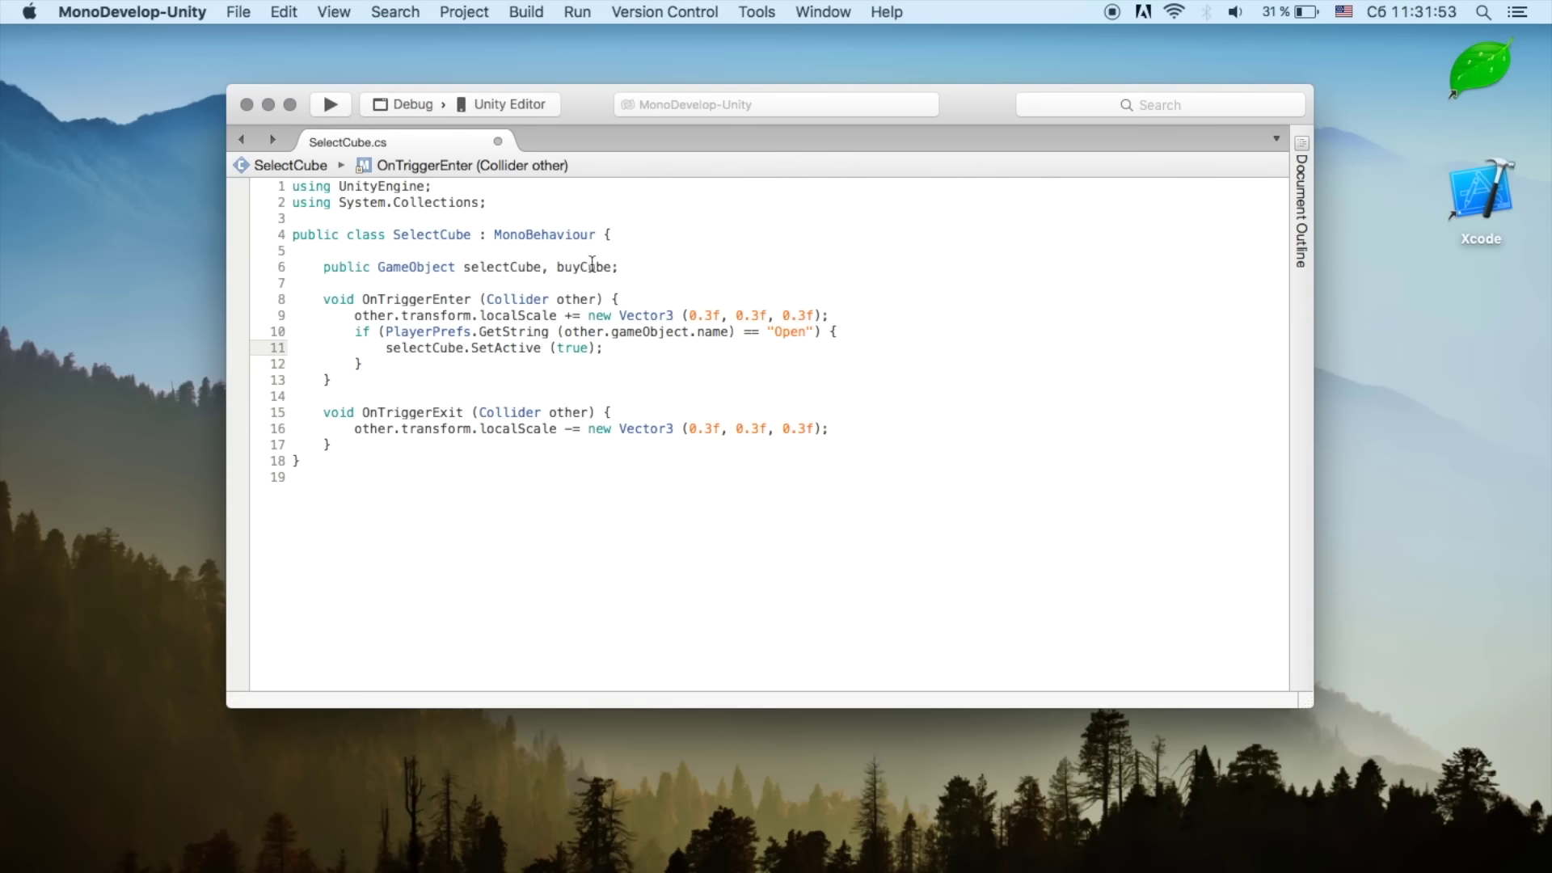
{"action": "double_click", "coordinate": [584, 267]}
{"action": "left_click", "coordinate": [622, 355]}
{"action": "key", "text": "Return"}
{"action": "type", "text": "buyCube.SetActive"}
{"action": "type", "text": " ();"}
{"action": "type", "text": "false);"}
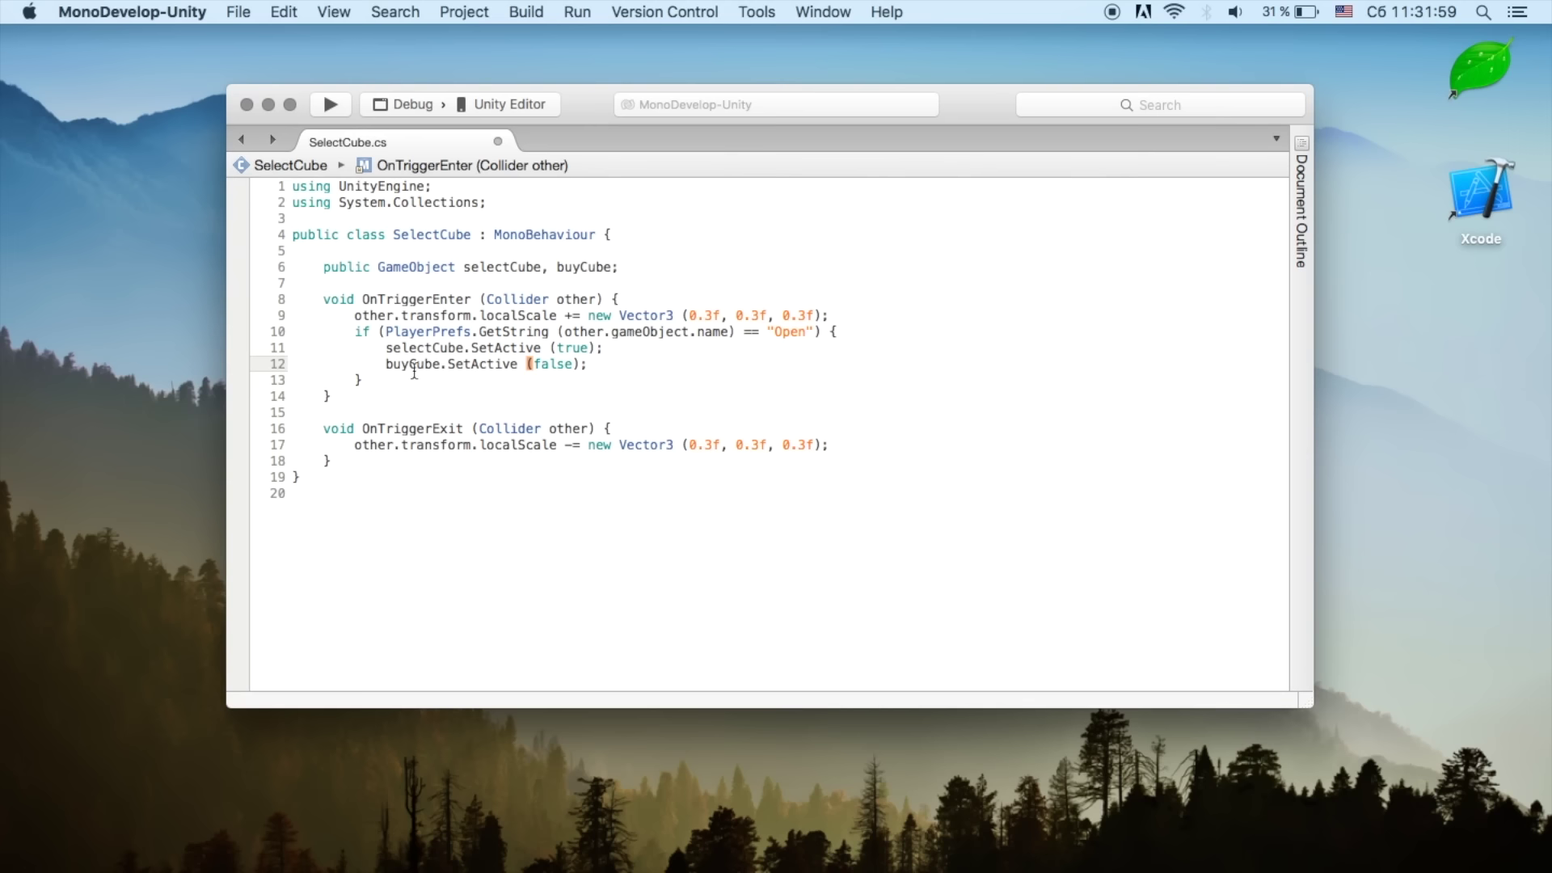
Step: Add an else block after the if and paste both SetActive lines into it
{"action": "left_click", "coordinate": [390, 380]}
{"action": "type", "text": "else"}
{"action": "key", "text": "Return"}
{"action": "type", "text": ";se"}
{"action": "key", "text": "BackSpace"}
{"action": "key", "text": "BackSpace"}
{"action": "key", "text": "BackSpace"}
{"action": "key", "text": "Up"}
{"action": "key", "text": "Up"}
{"action": "key", "text": "shift+Up"}
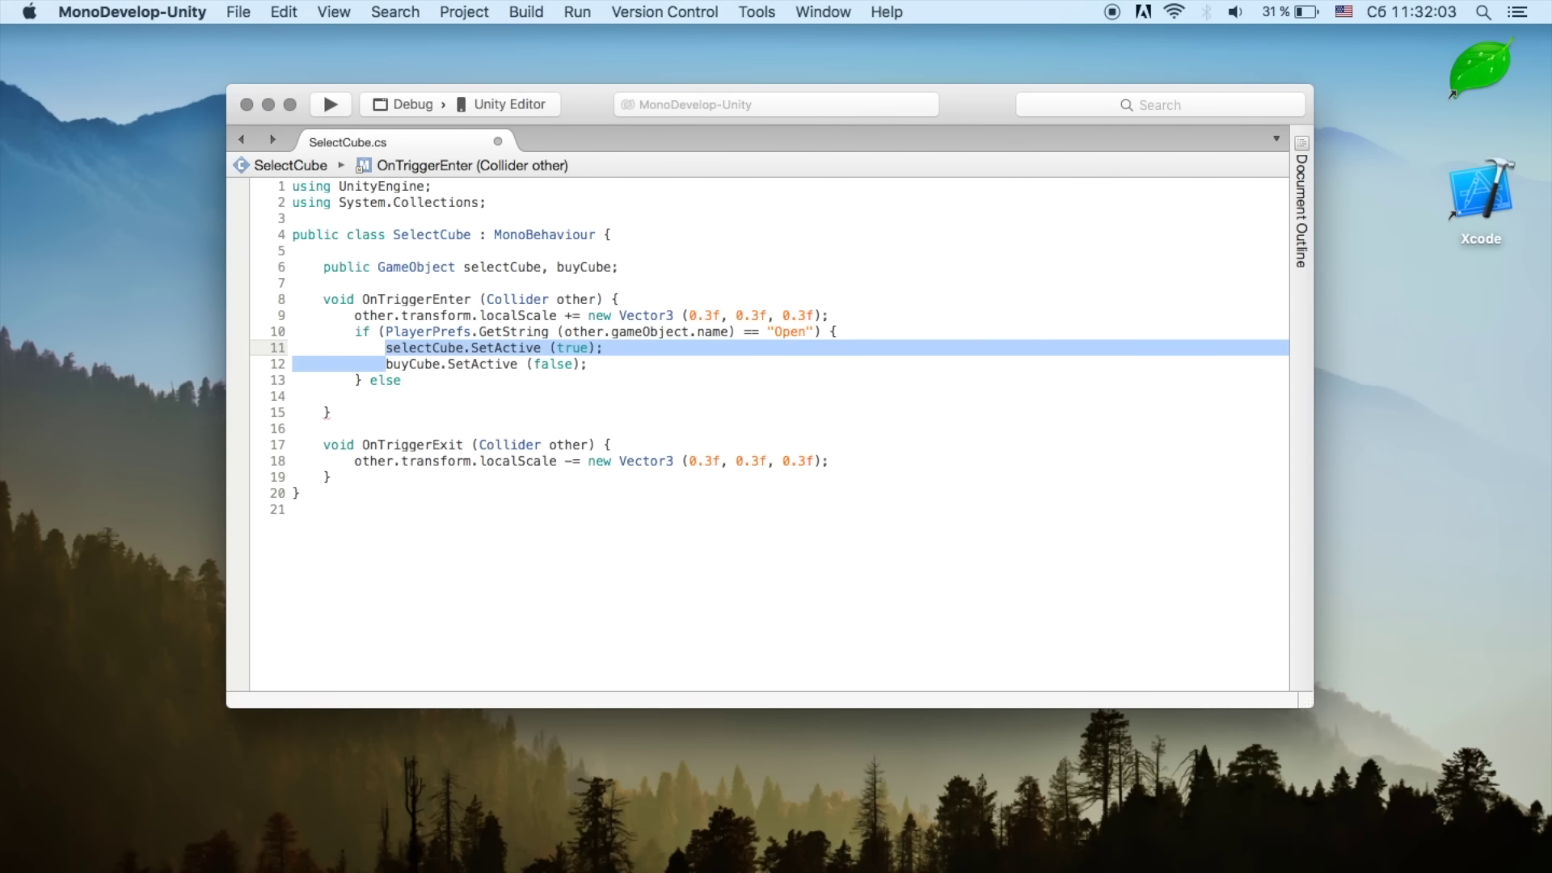
{"action": "key", "text": "shift+Down"}
{"action": "key", "text": "shift+End"}
{"action": "key", "text": "super+c"}
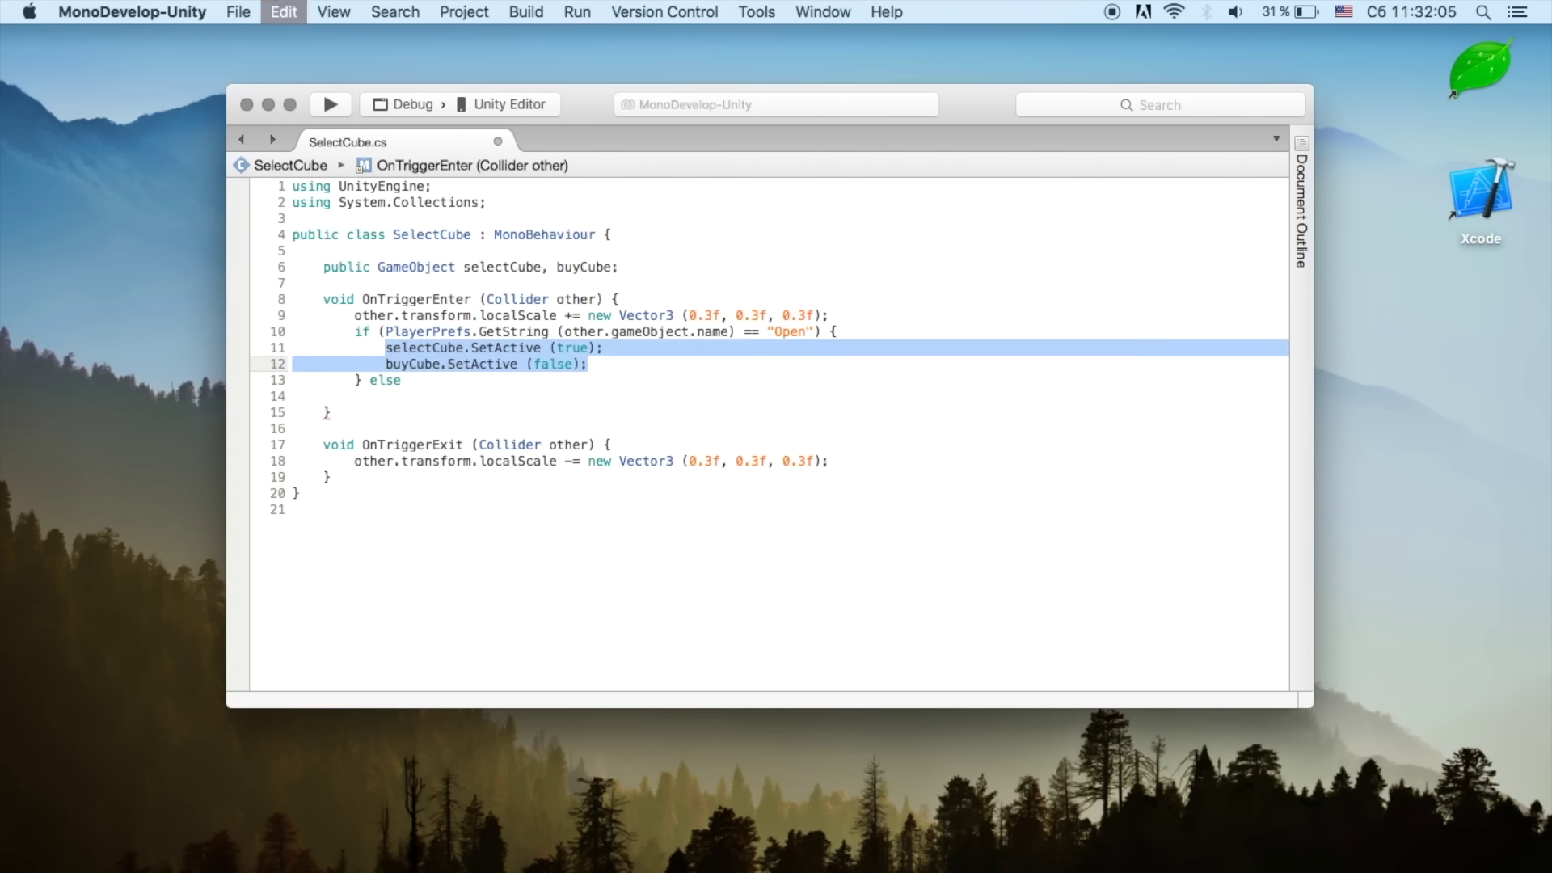
{"action": "left_click", "coordinate": [426, 380]}
{"action": "type", "text": "{"}
{"action": "key", "text": "Return"}
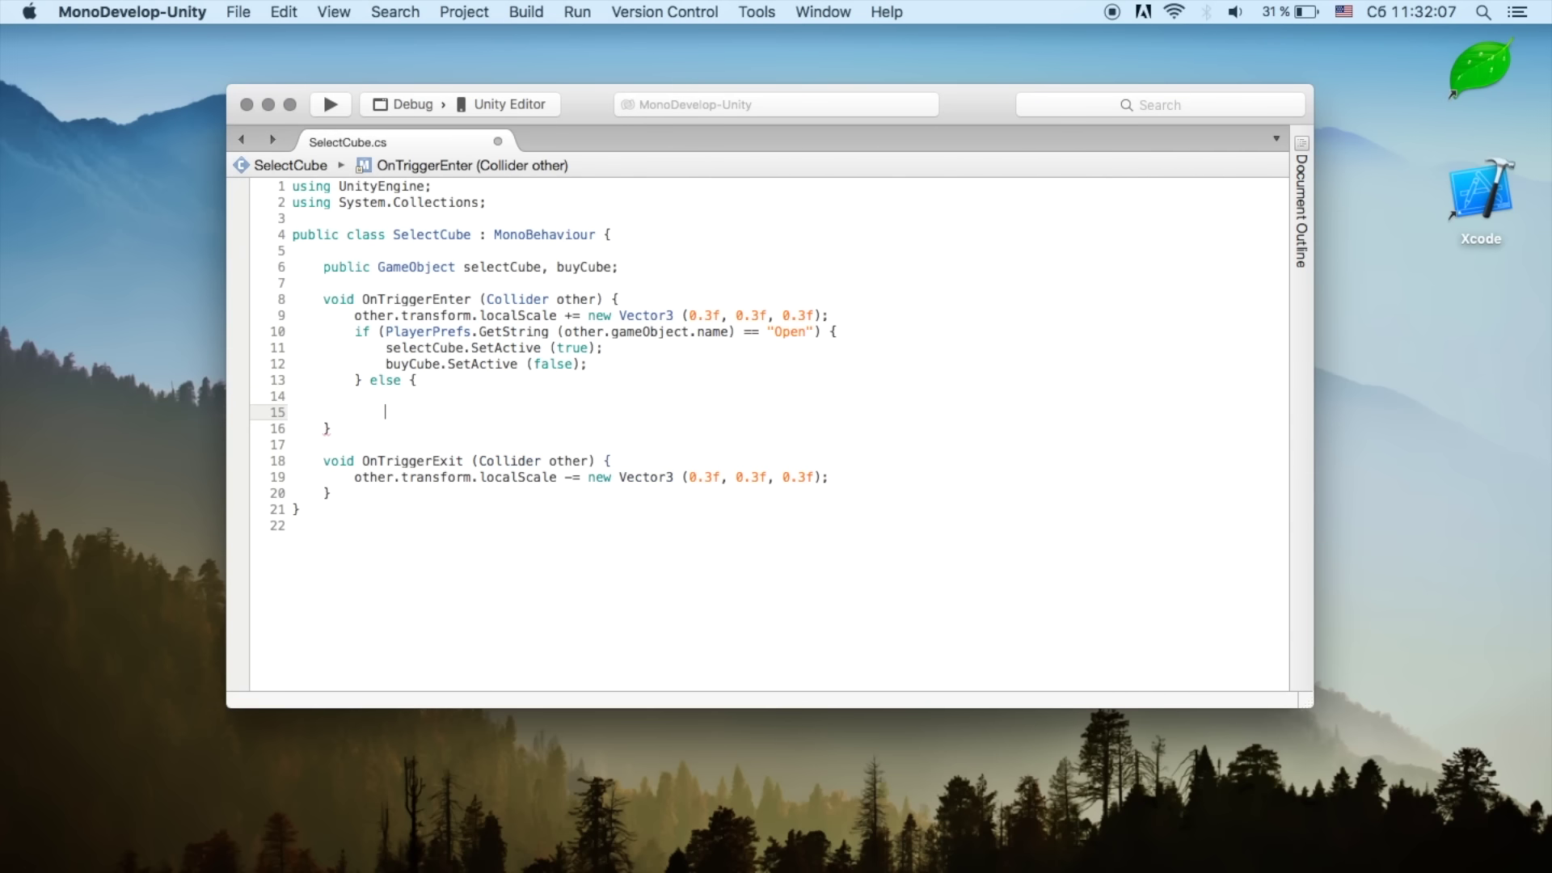
{"action": "type", "text": "}"}
{"action": "key", "text": "super+v"}
Step: In the else block, make selectCube false and buyCube true
{"action": "double_click", "coordinate": [570, 396]}
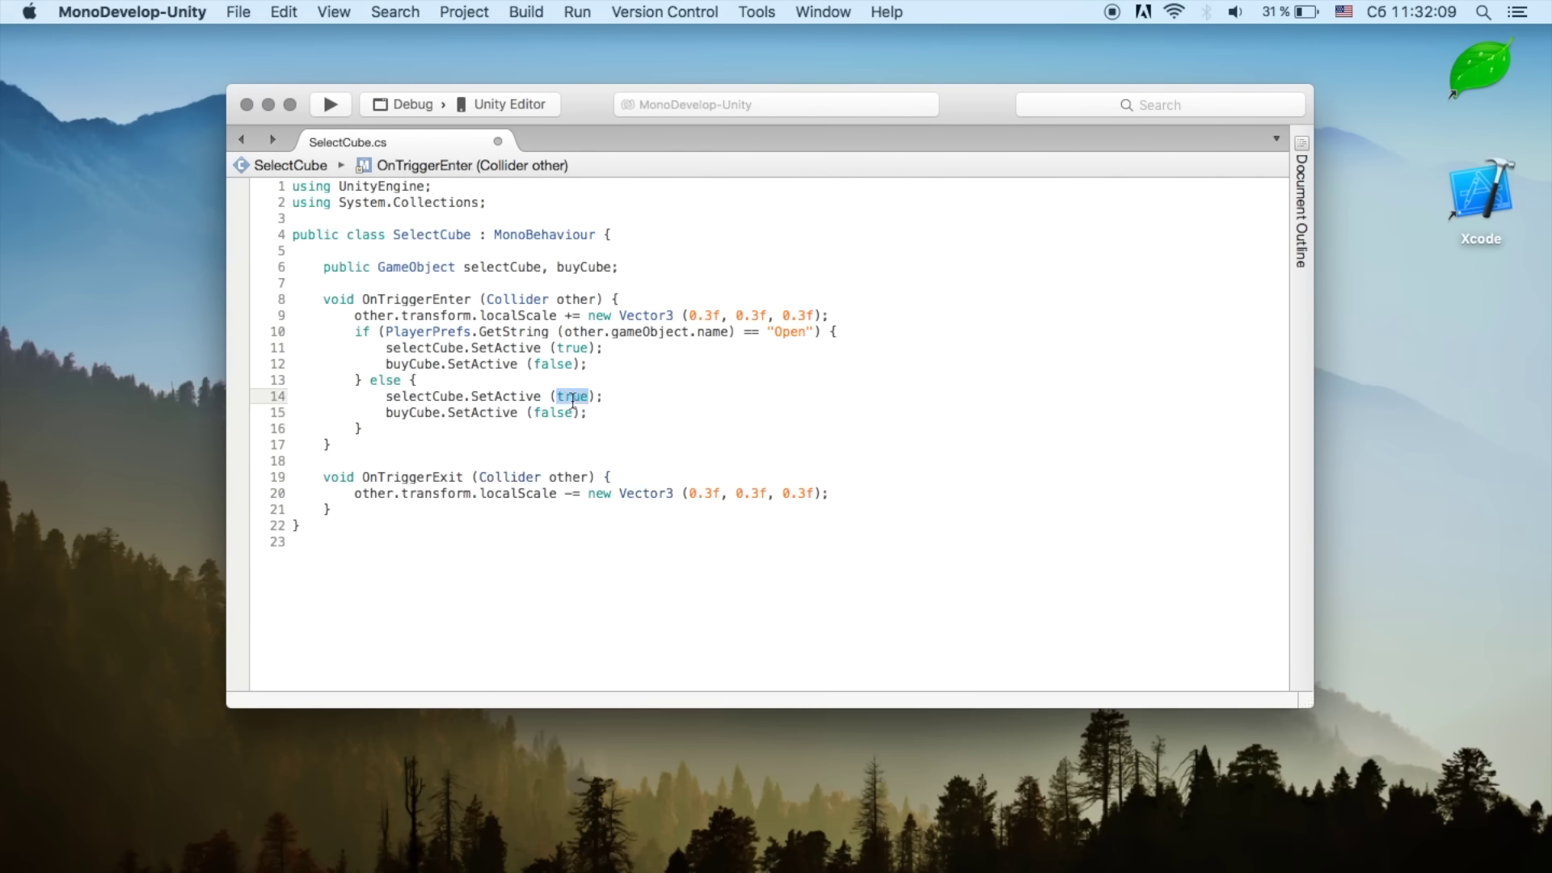
{"action": "type", "text": "fals"}
{"action": "key", "text": "Return"}
{"action": "key", "text": "Up"}
{"action": "double_click", "coordinate": [568, 410]}
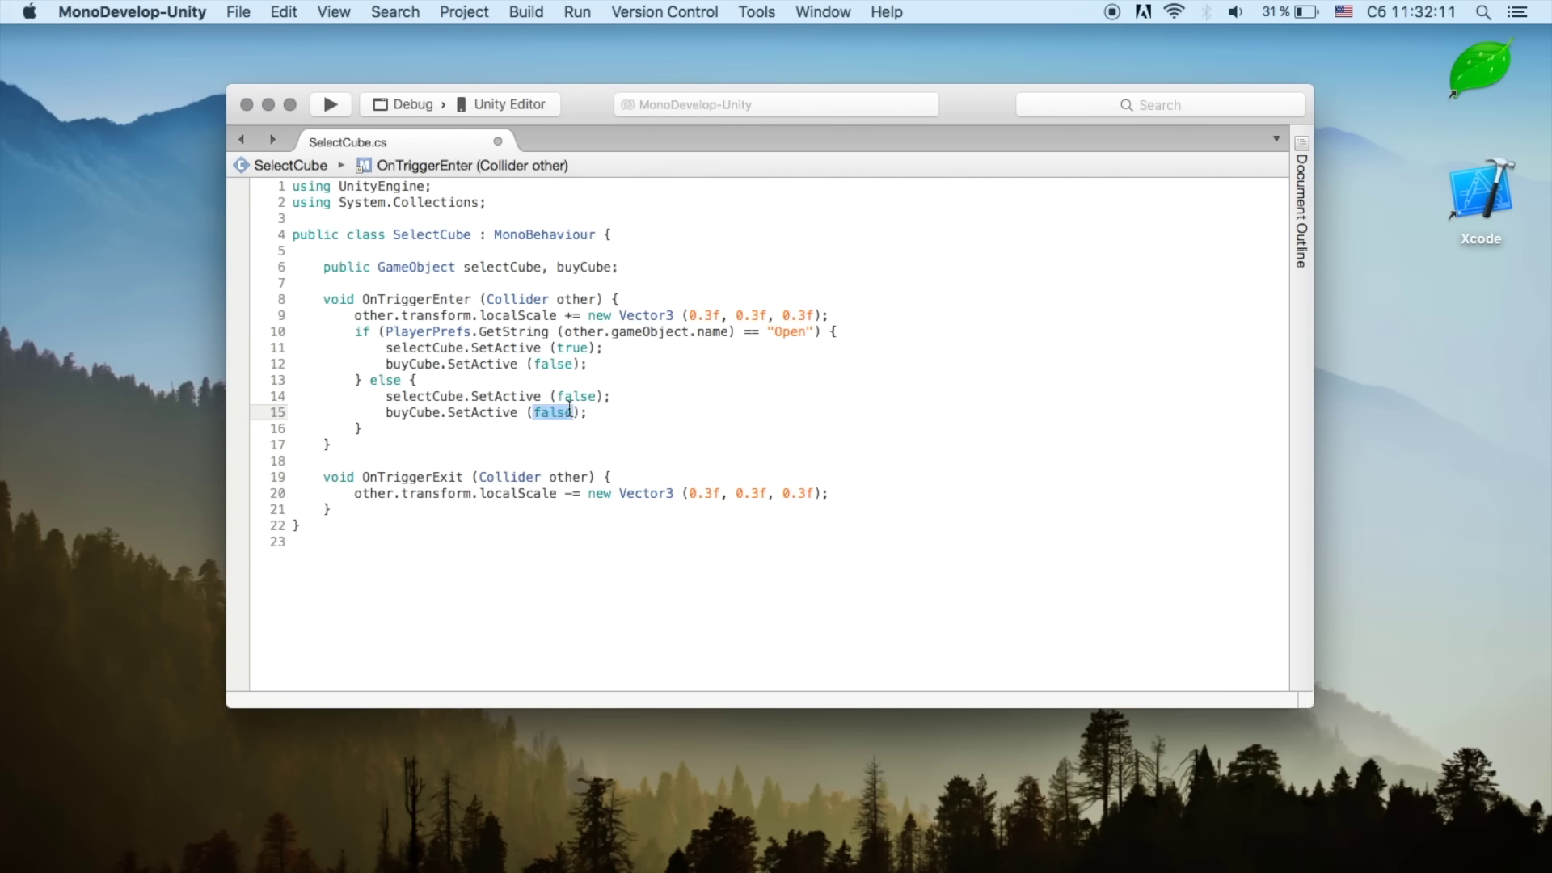
{"action": "type", "text": "tr"}
{"action": "key", "text": "Return"}
{"action": "left_click", "coordinate": [677, 362]}
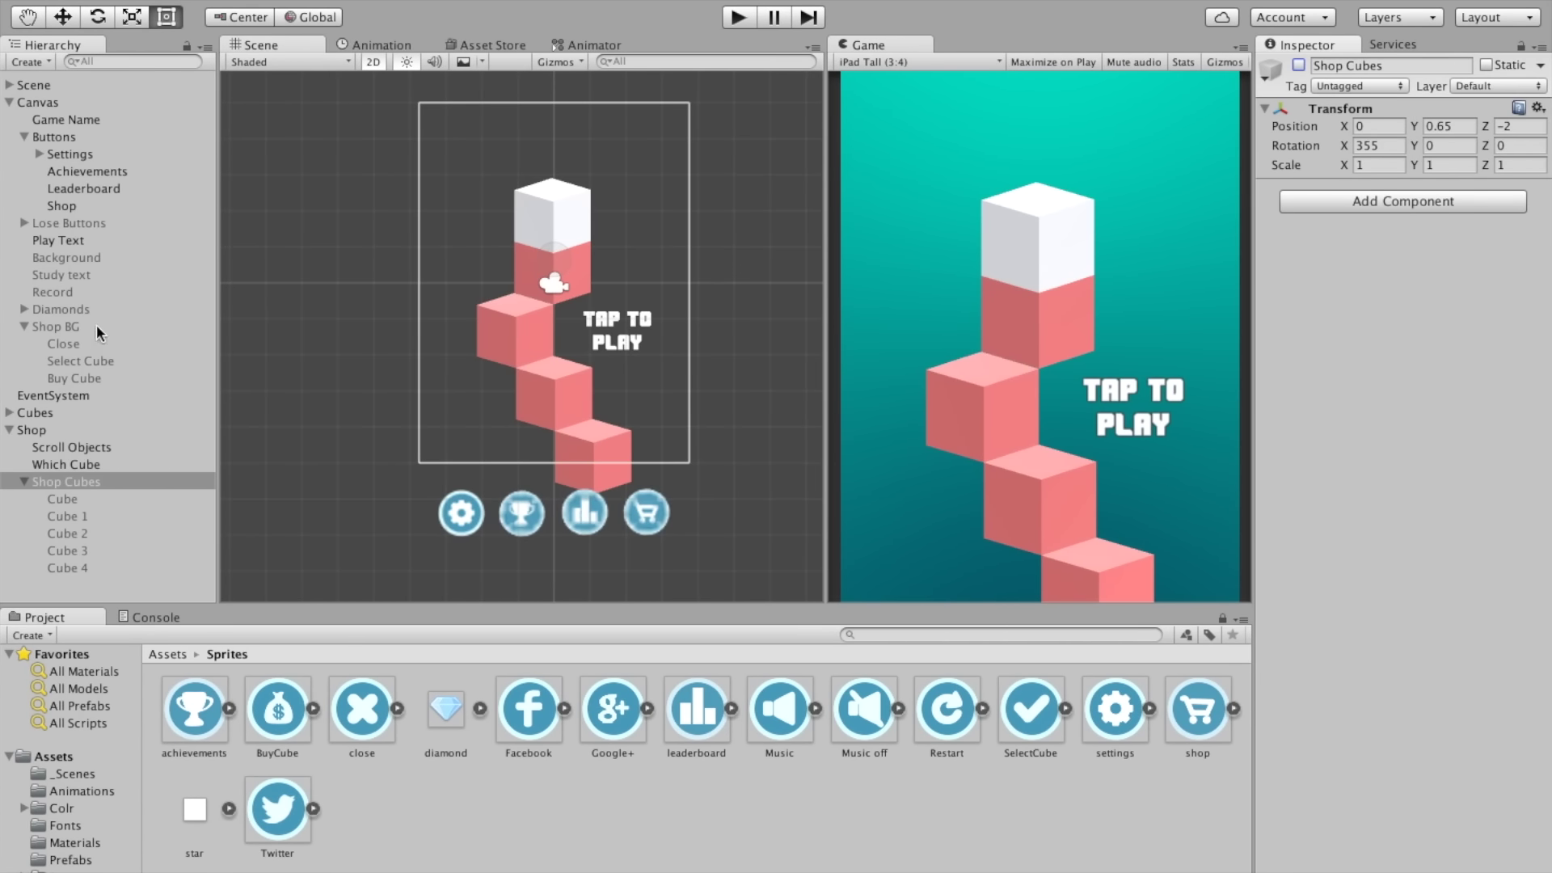
Step: Assign Buy Cube and Select Cube to Which Cube's SelectCube script fields
{"action": "left_click", "coordinate": [74, 326]}
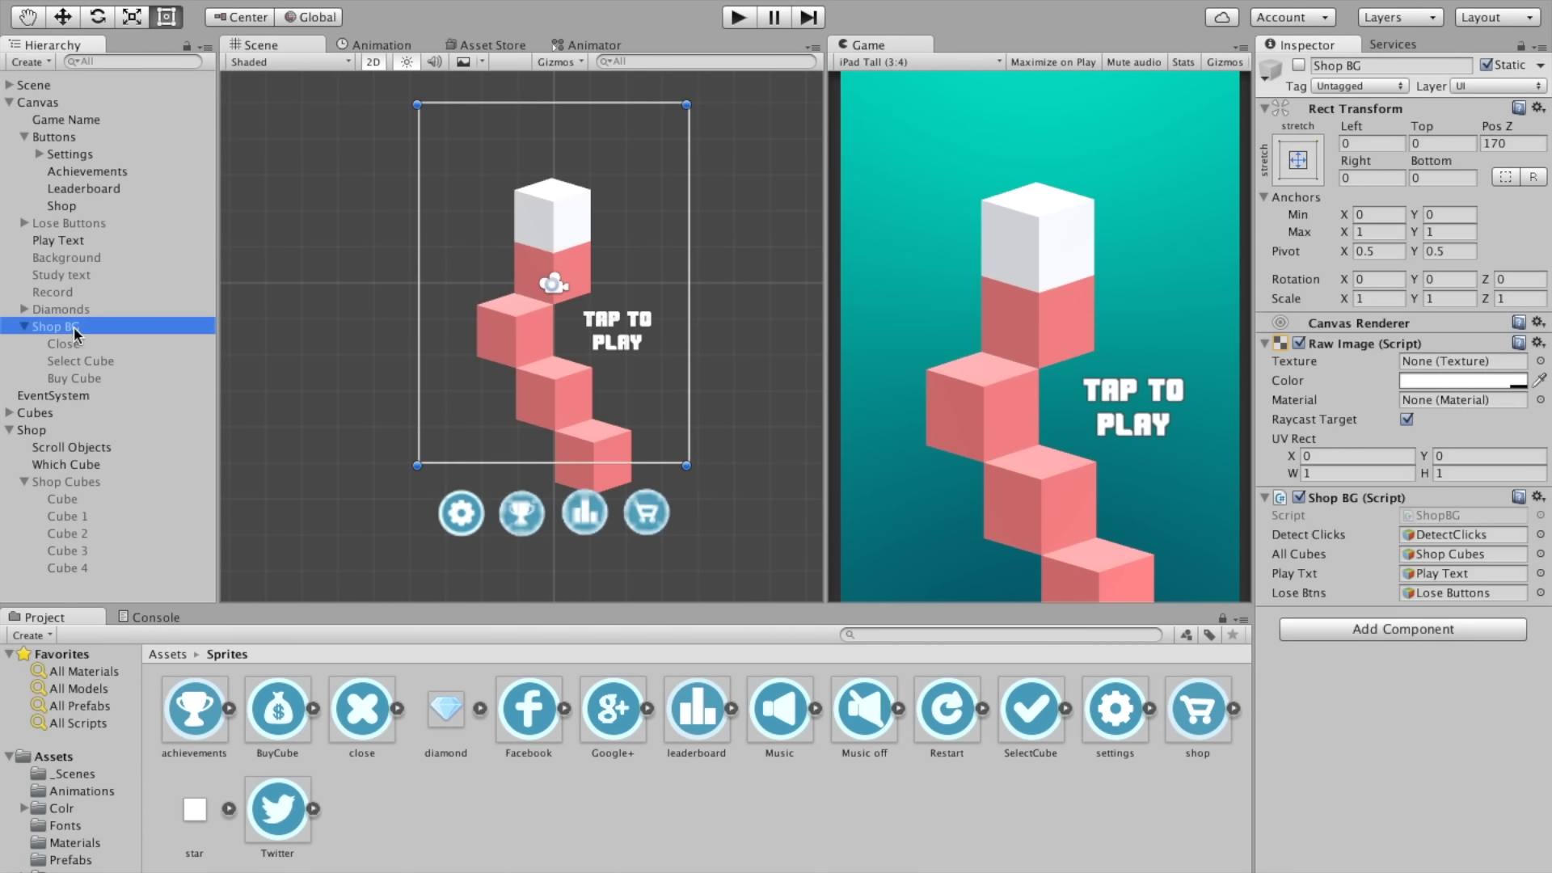
{"action": "left_click", "coordinate": [94, 450]}
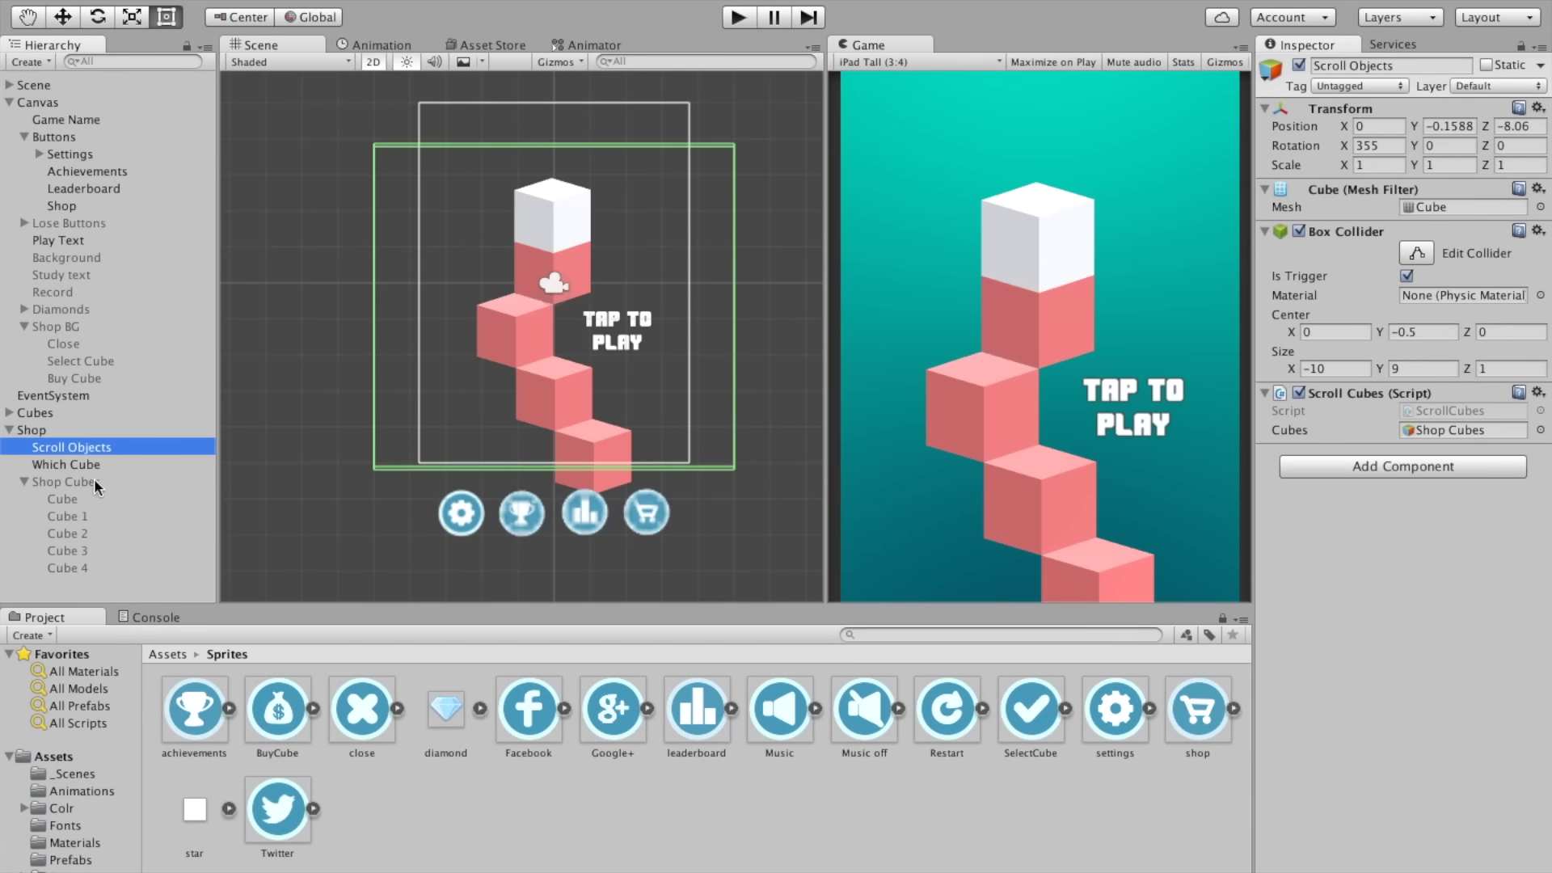
{"action": "left_click", "coordinate": [59, 464]}
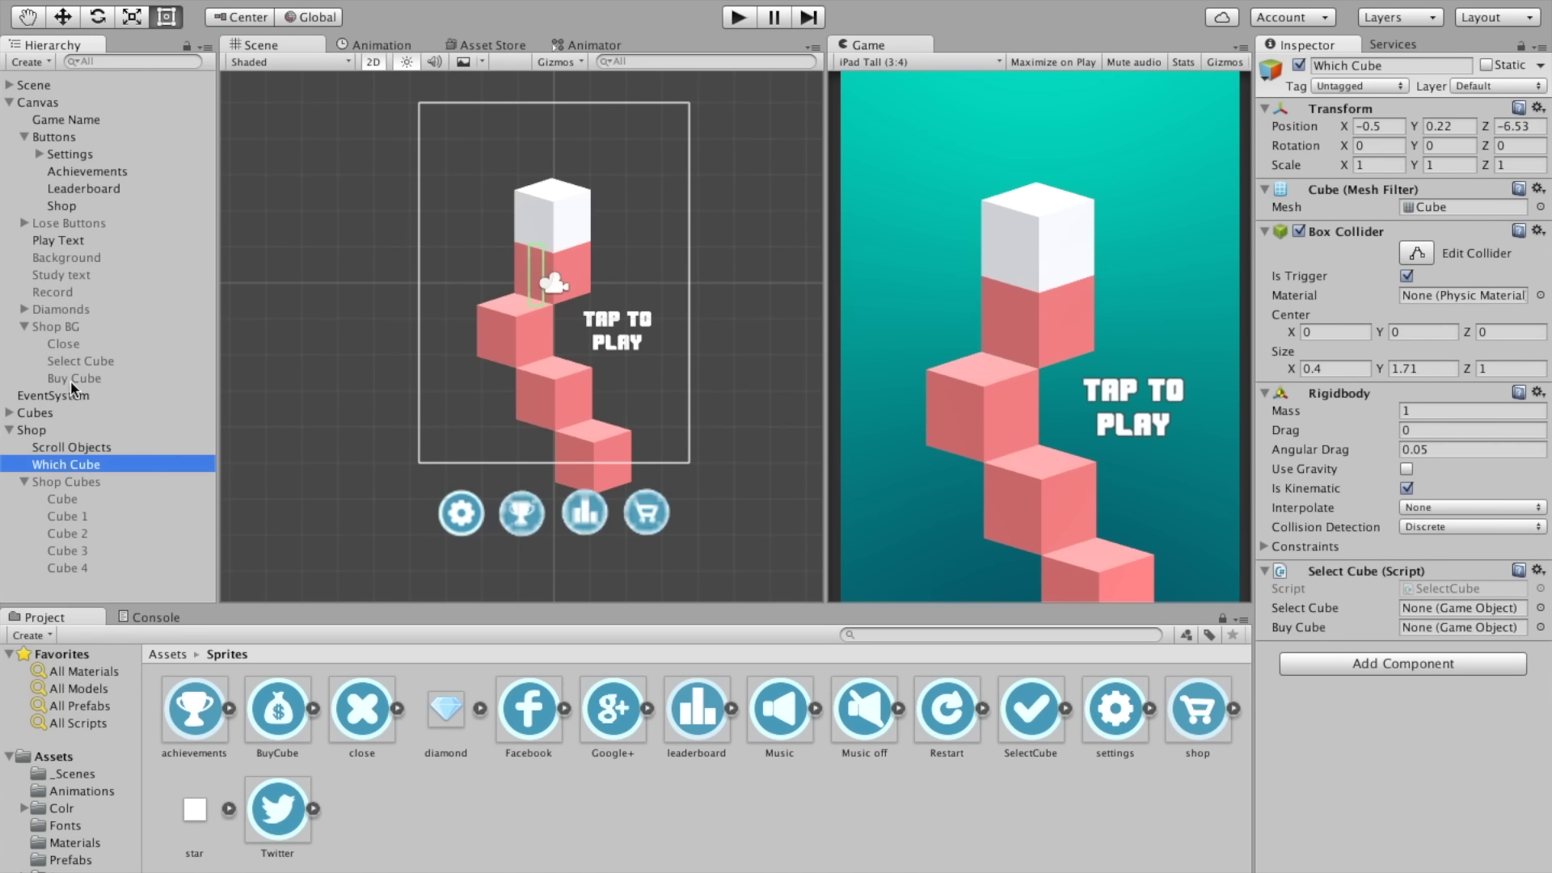
{"action": "left_click_drag", "start_coordinate": [68, 376], "coordinate": [1454, 626]}
{"action": "left_click_drag", "start_coordinate": [102, 364], "coordinate": [1442, 608]}
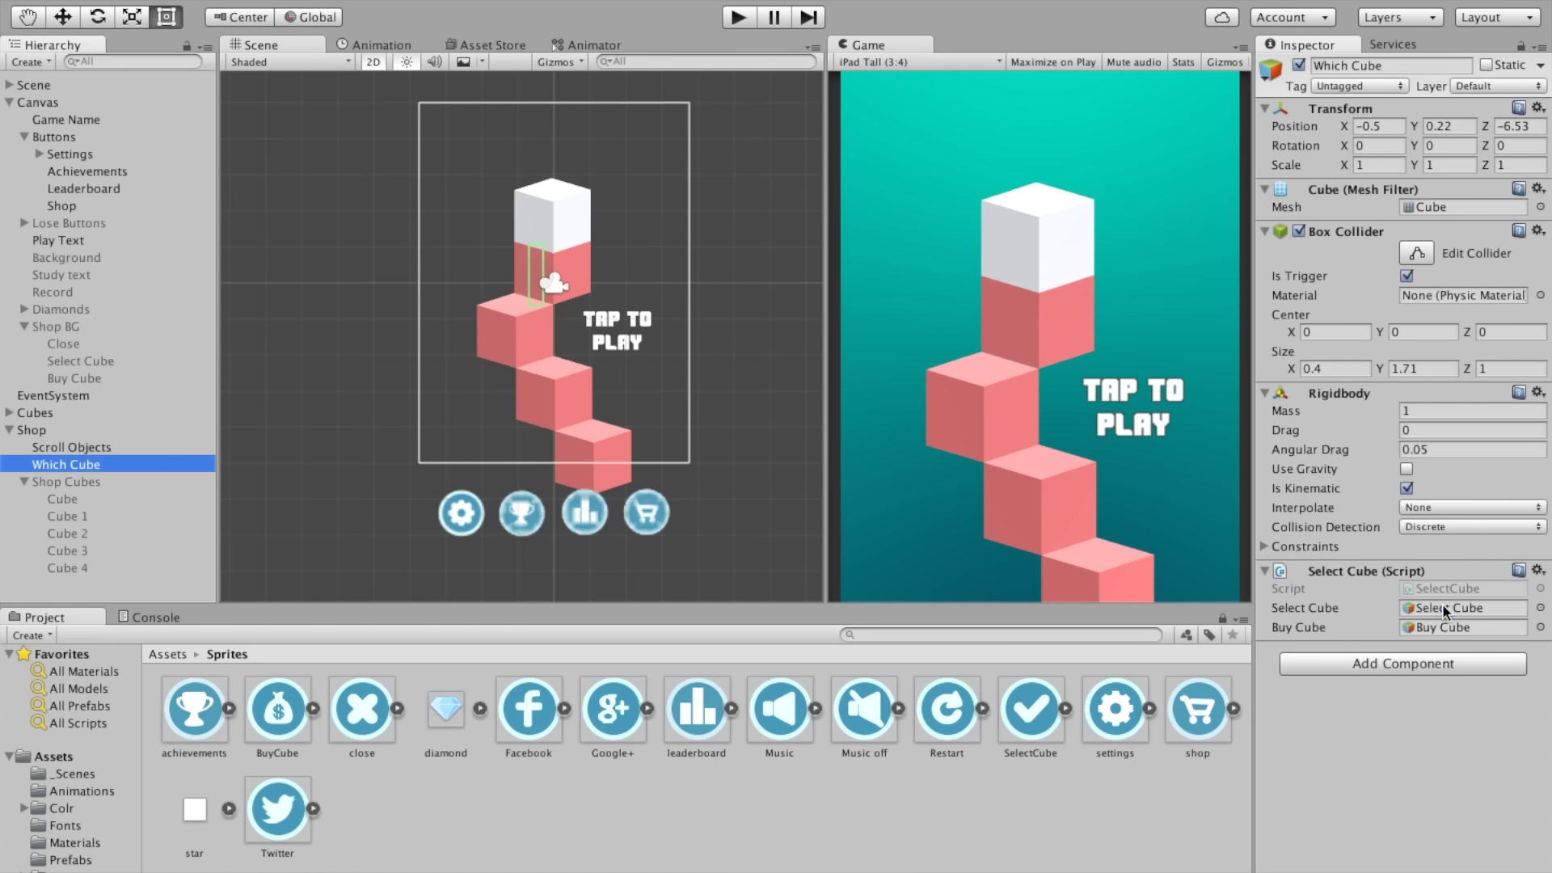
Step: Play the game, open the shop and browse to the yellow cube and back
{"action": "key", "text": "ctrl+p"}
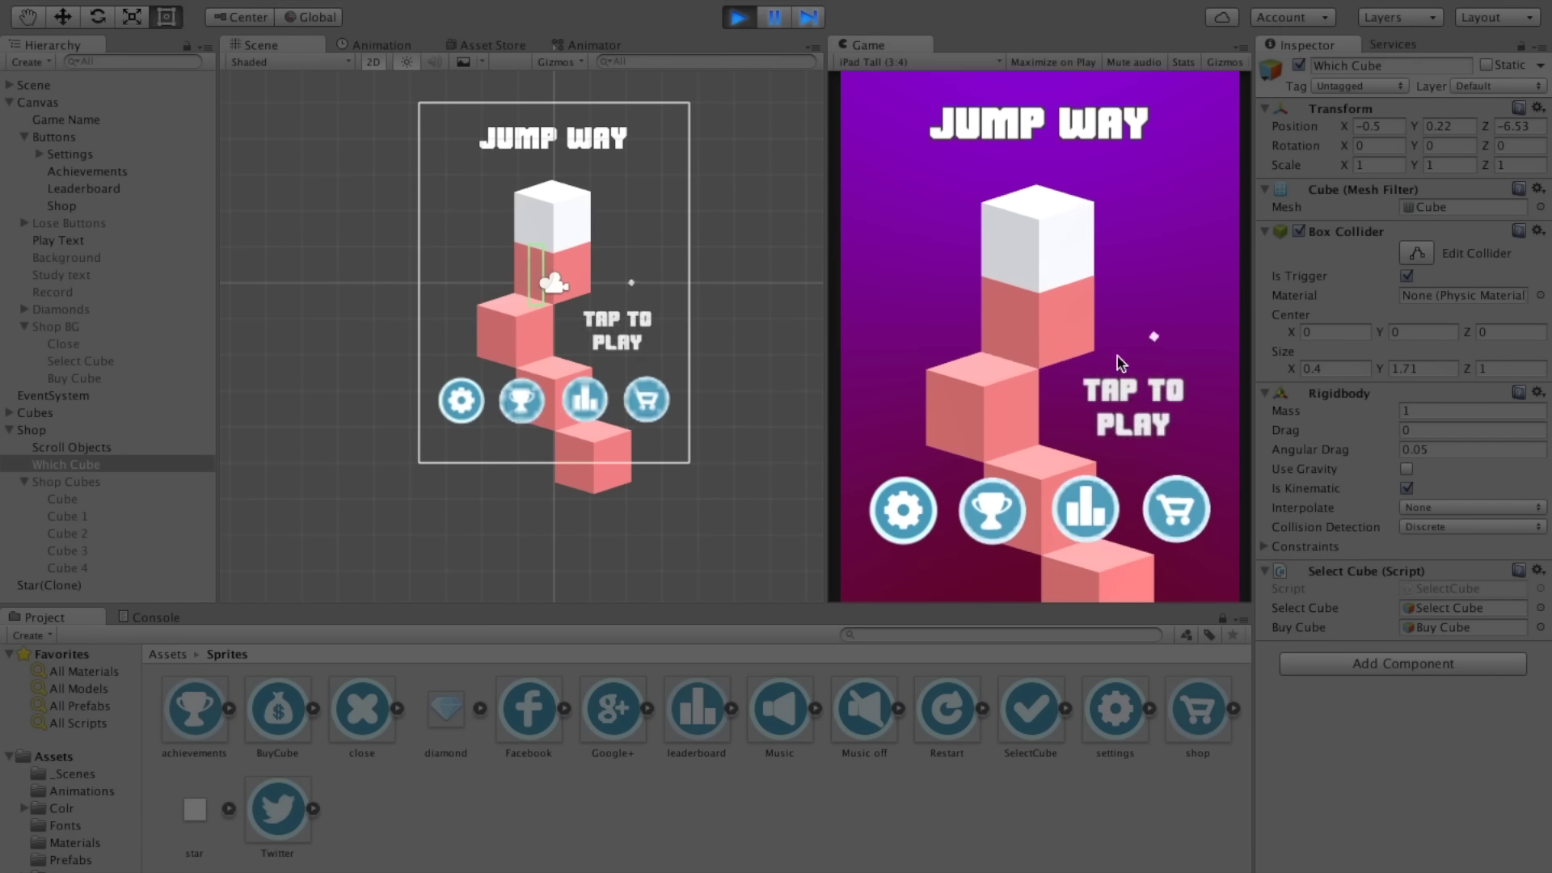
{"action": "left_click", "coordinate": [1174, 501]}
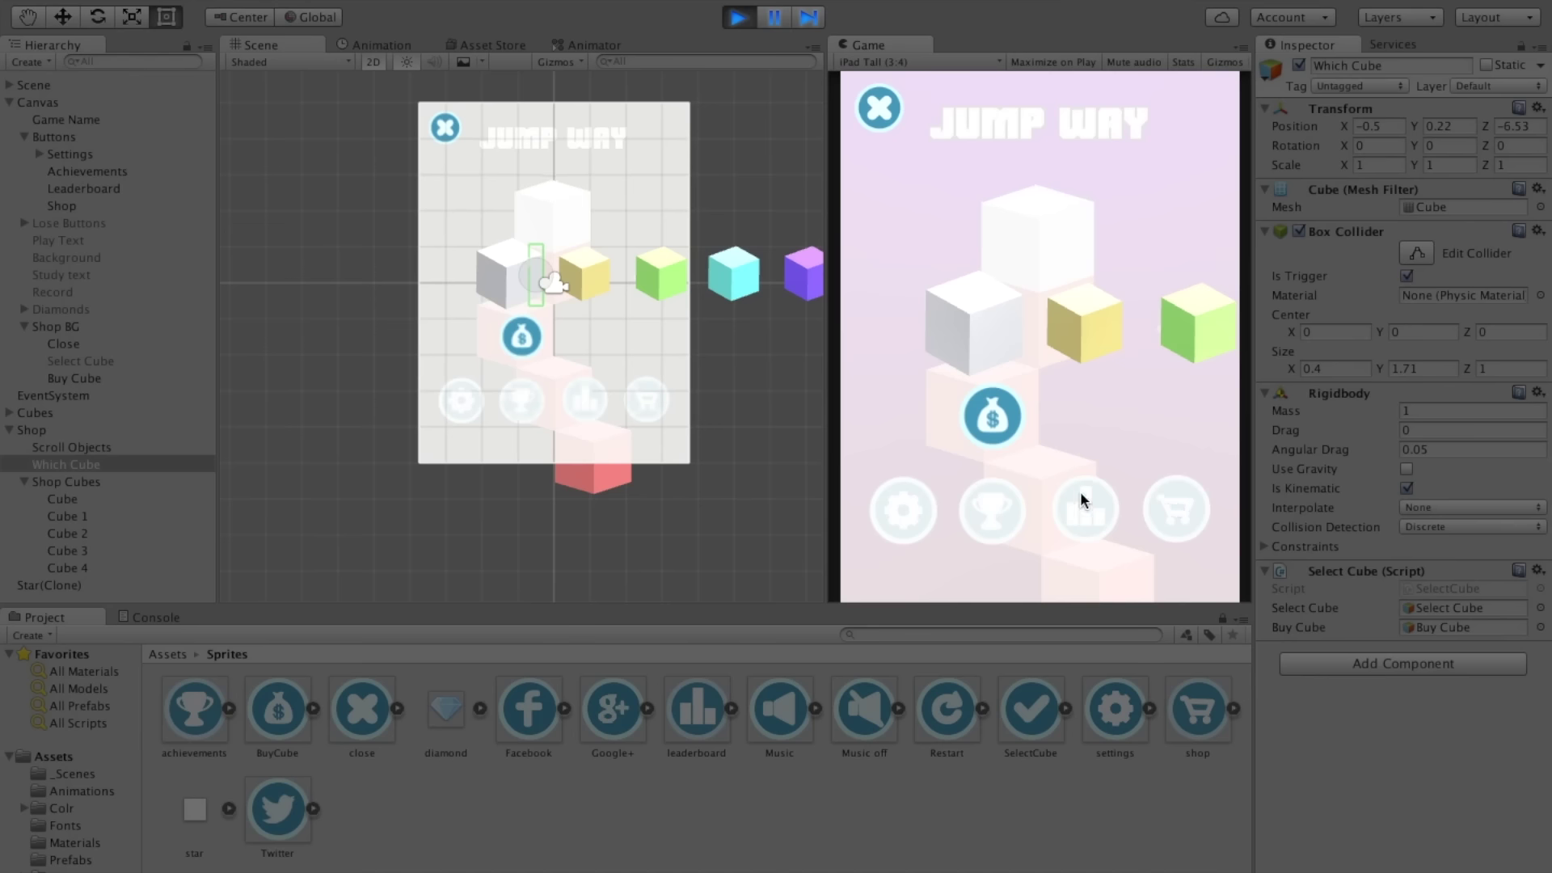
{"action": "left_click", "coordinate": [1098, 322]}
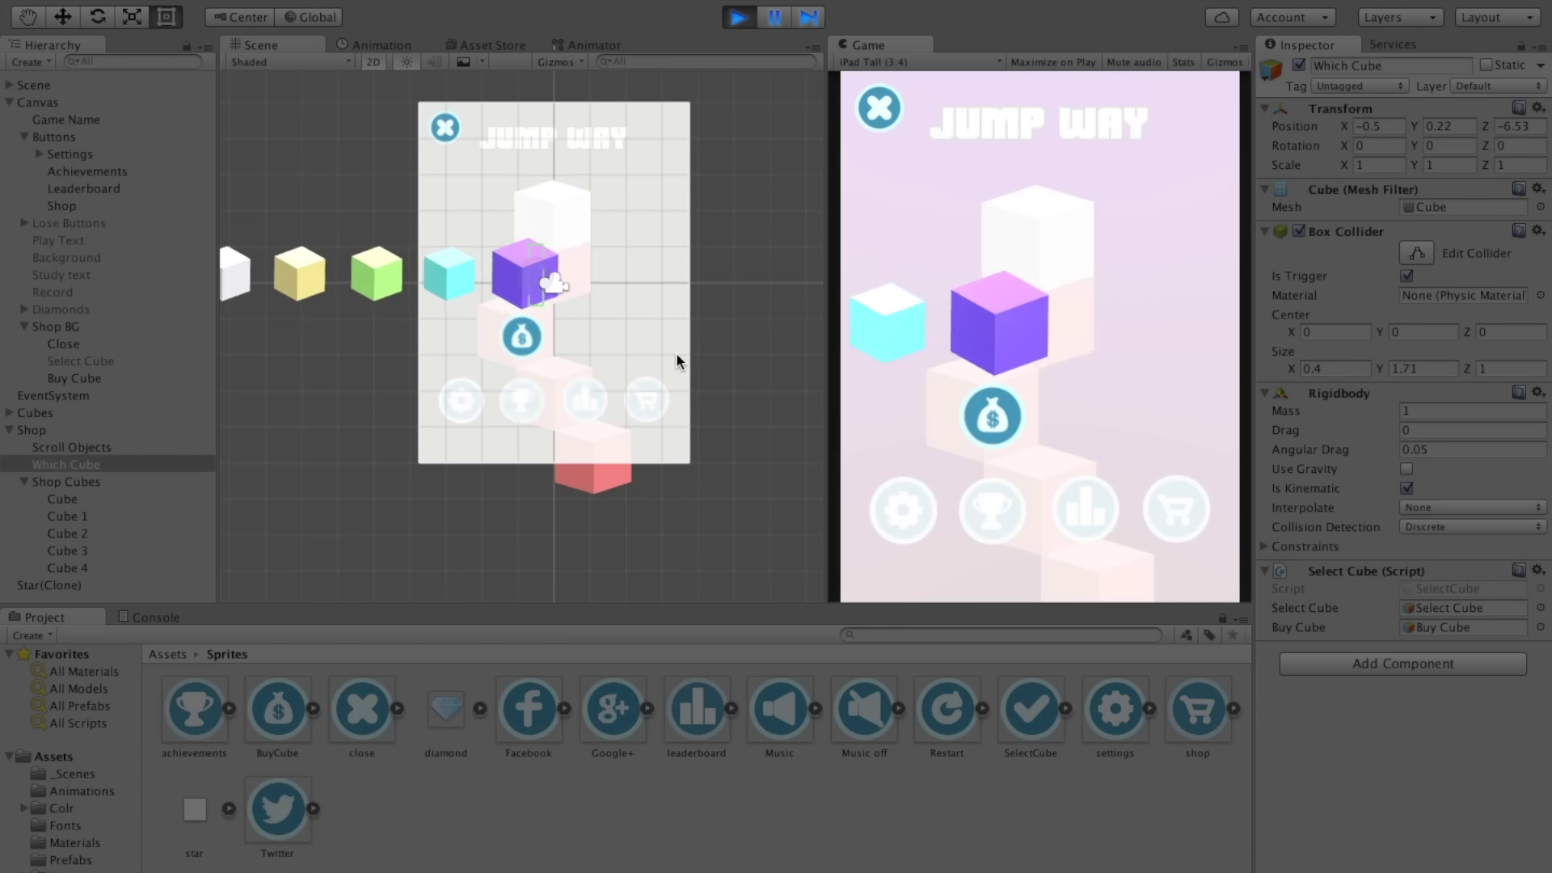
{"action": "left_click", "coordinate": [935, 338]}
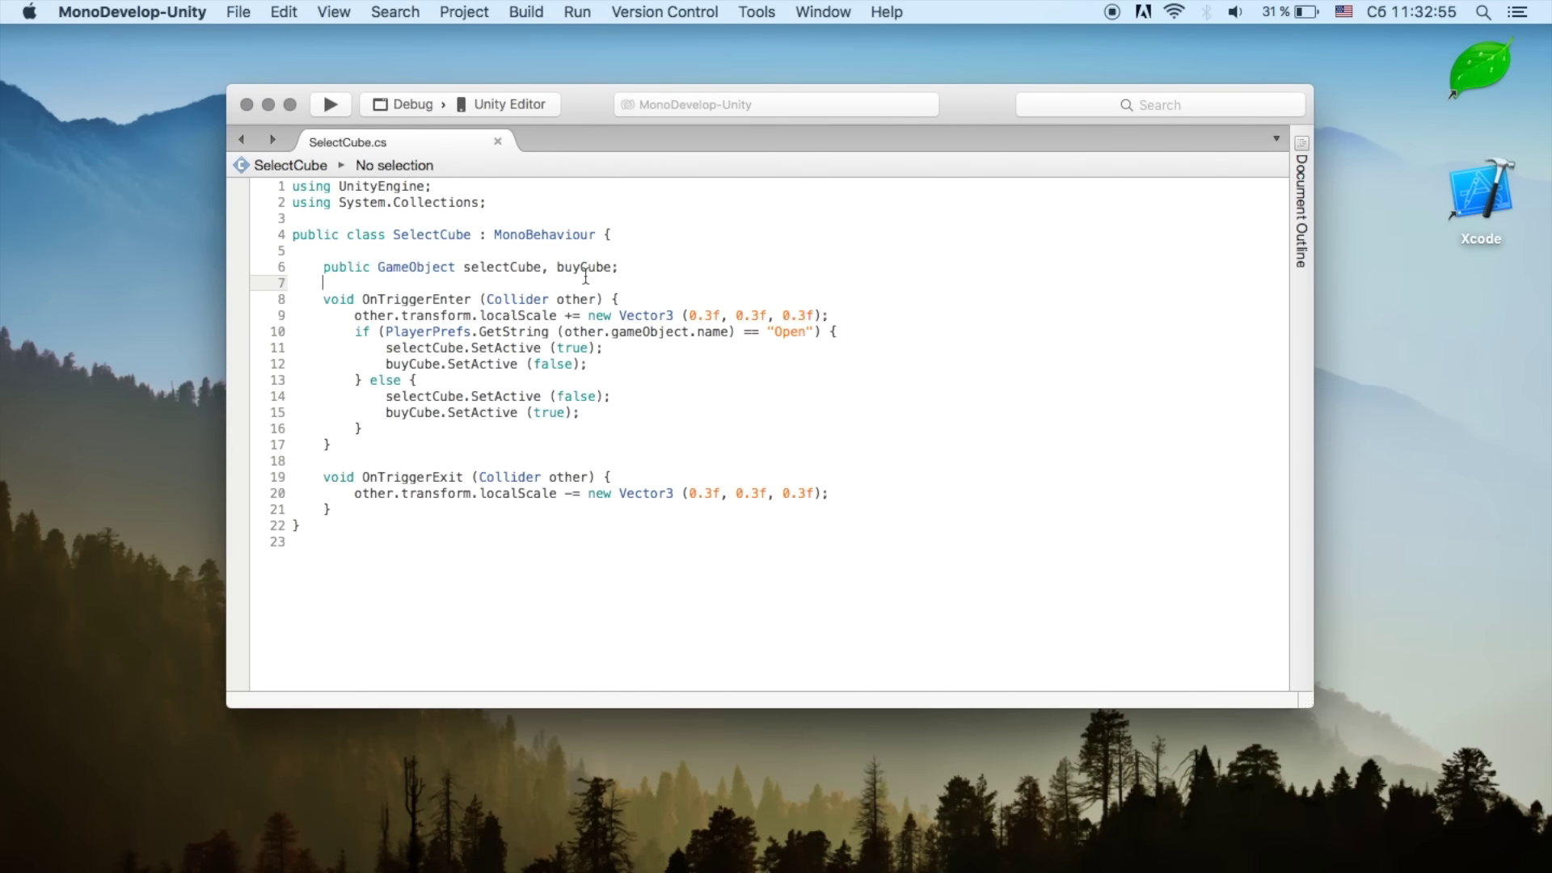
Step: Create a Start method opening an if on PlayerPrefs.GetString
{"action": "key", "text": "Return"}
{"action": "key", "text": "Return"}
{"action": "key", "text": "Up"}
{"action": "type", "text": "void S"}
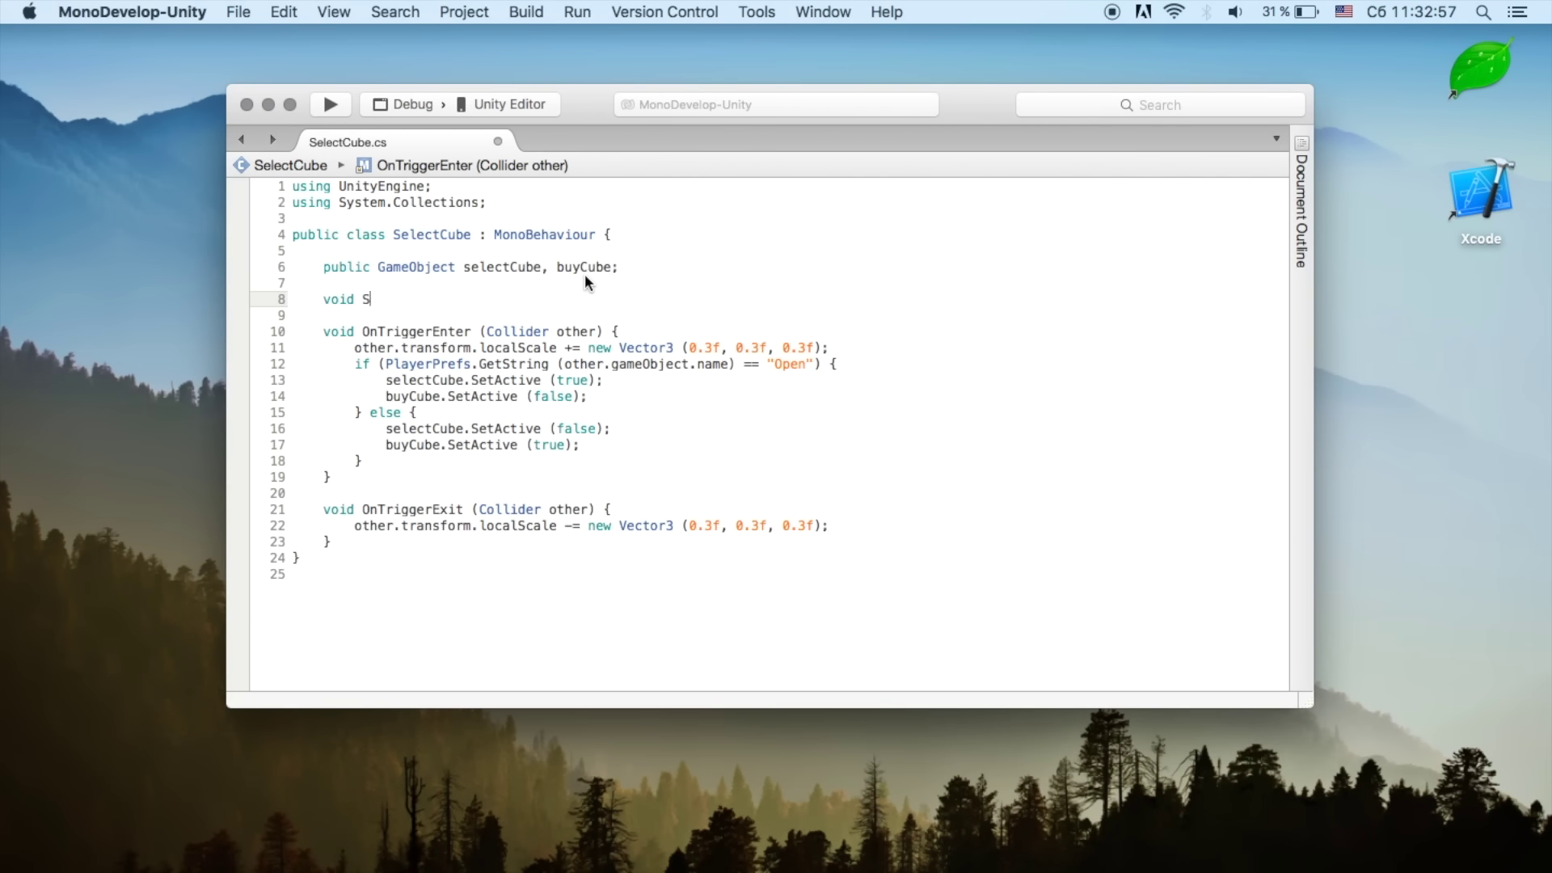
{"action": "type", "text": "tart () "}
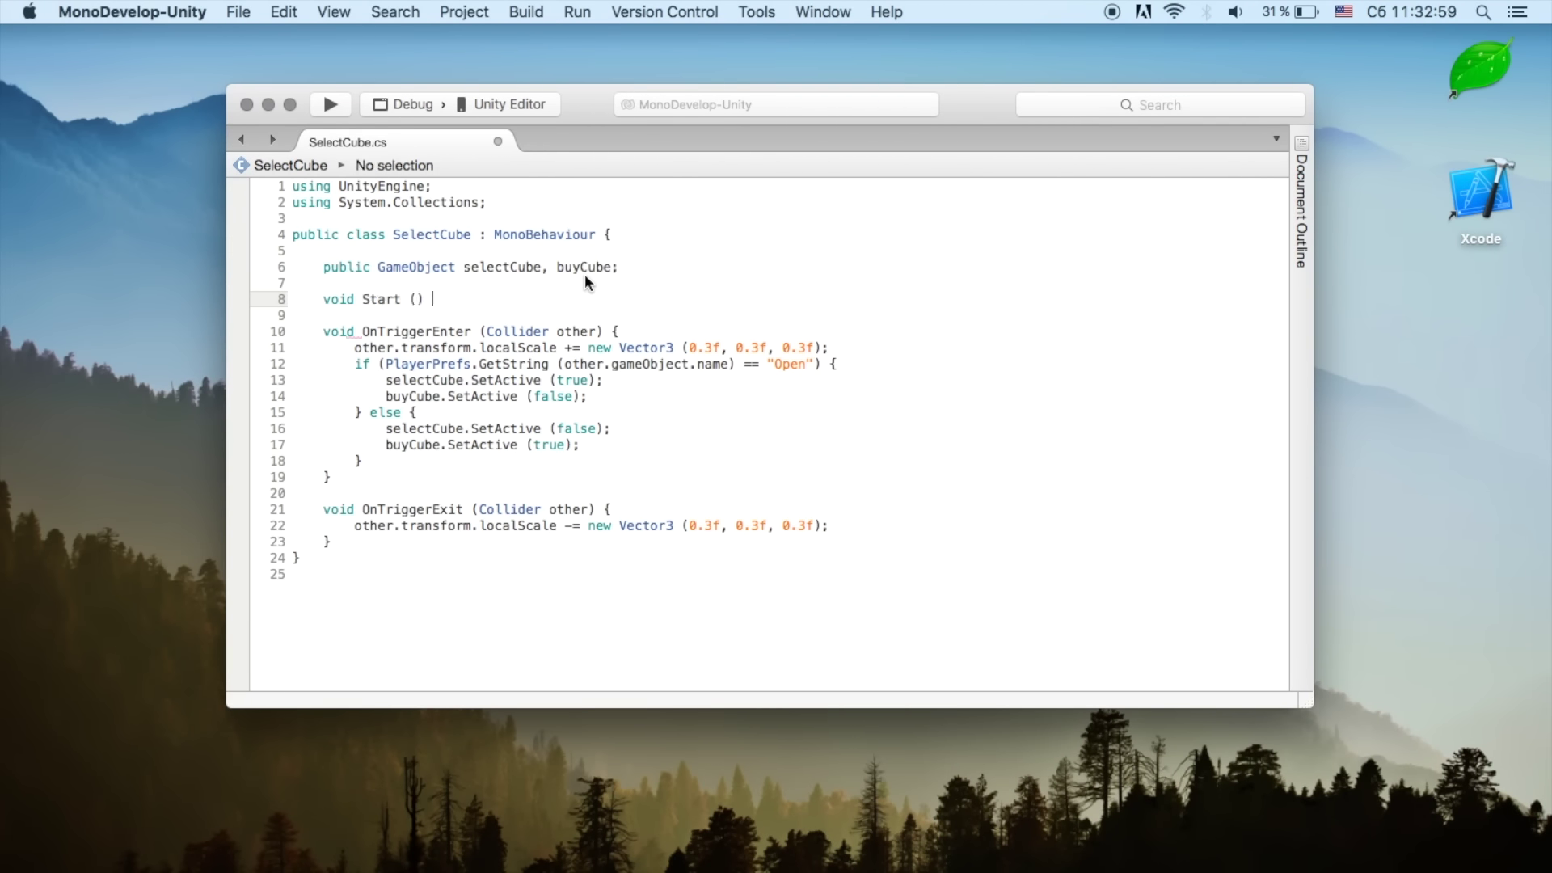
{"action": "type", "text": "{"}
{"action": "key", "text": "Return"}
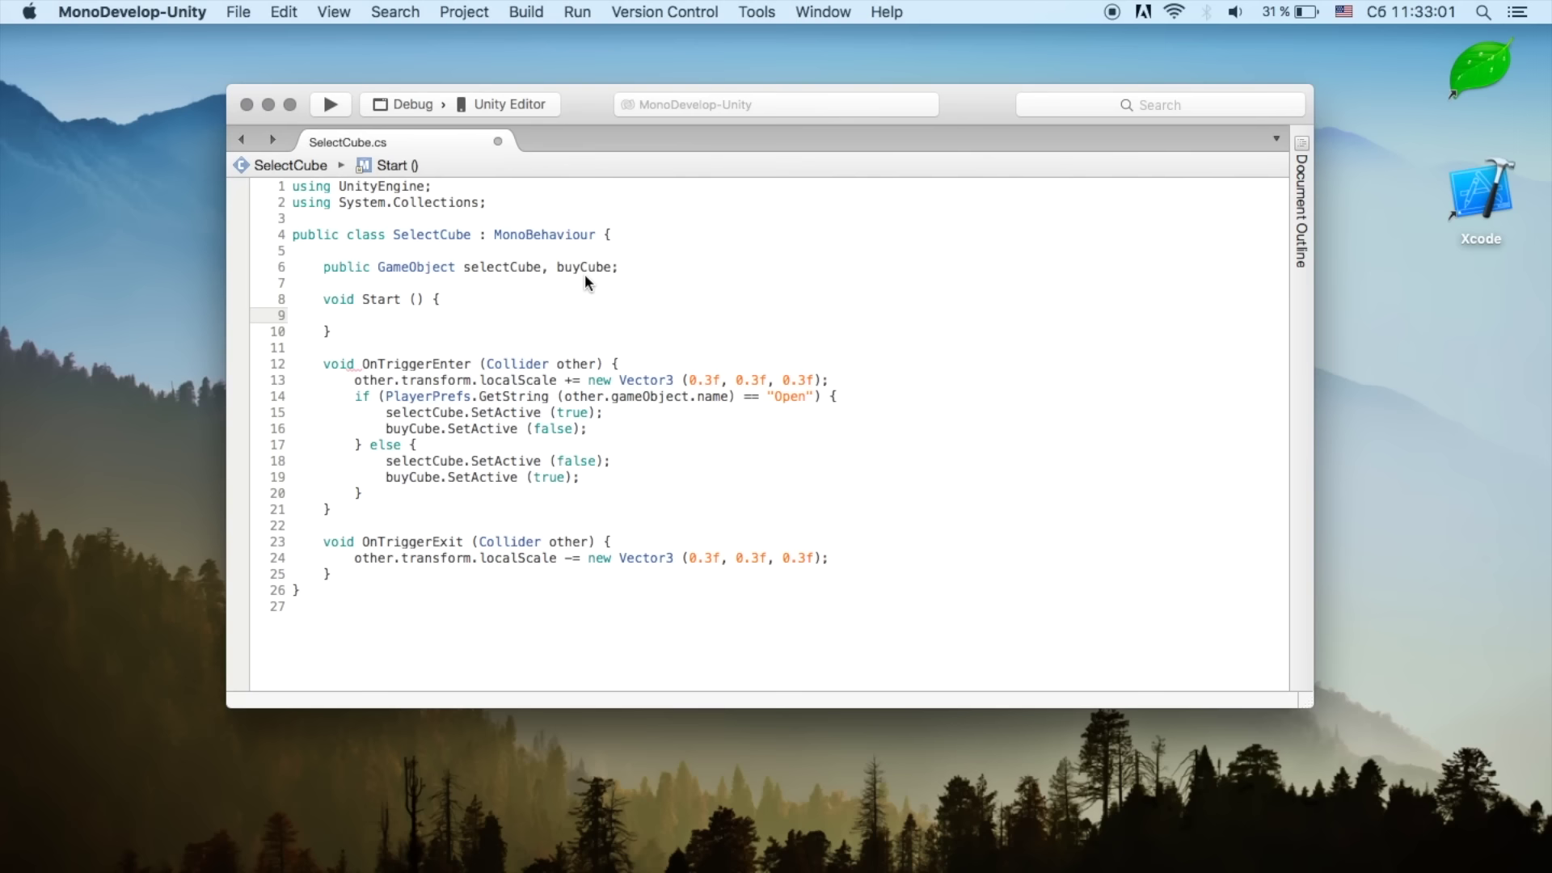
{"action": "type", "text": "if ("}
{"action": "type", "text": "player."}
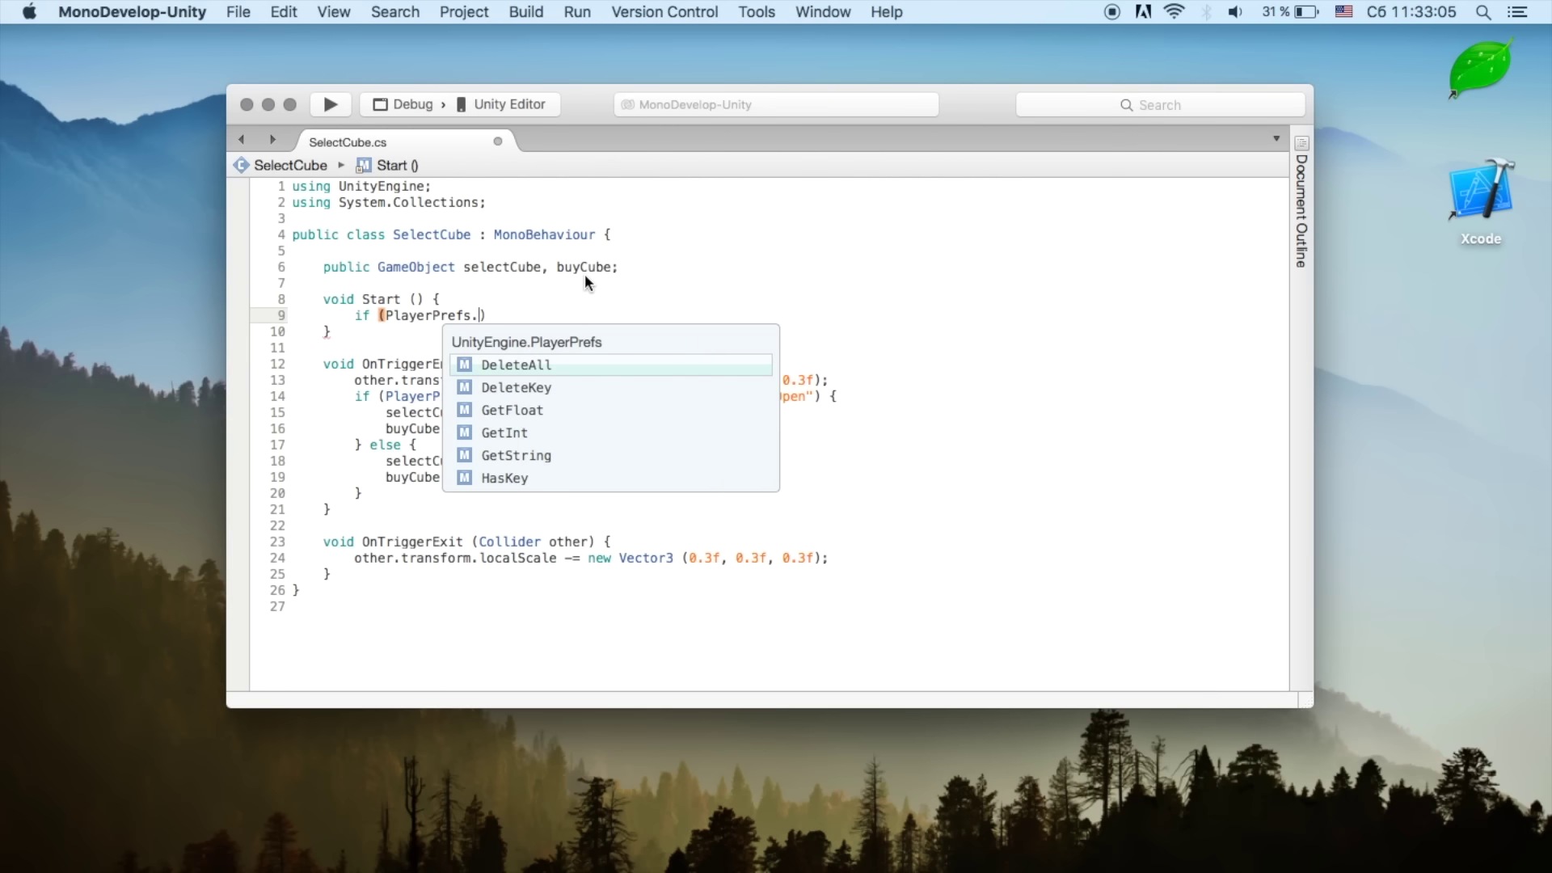
{"action": "type", "text": "get"}
{"action": "key", "text": "Return"}
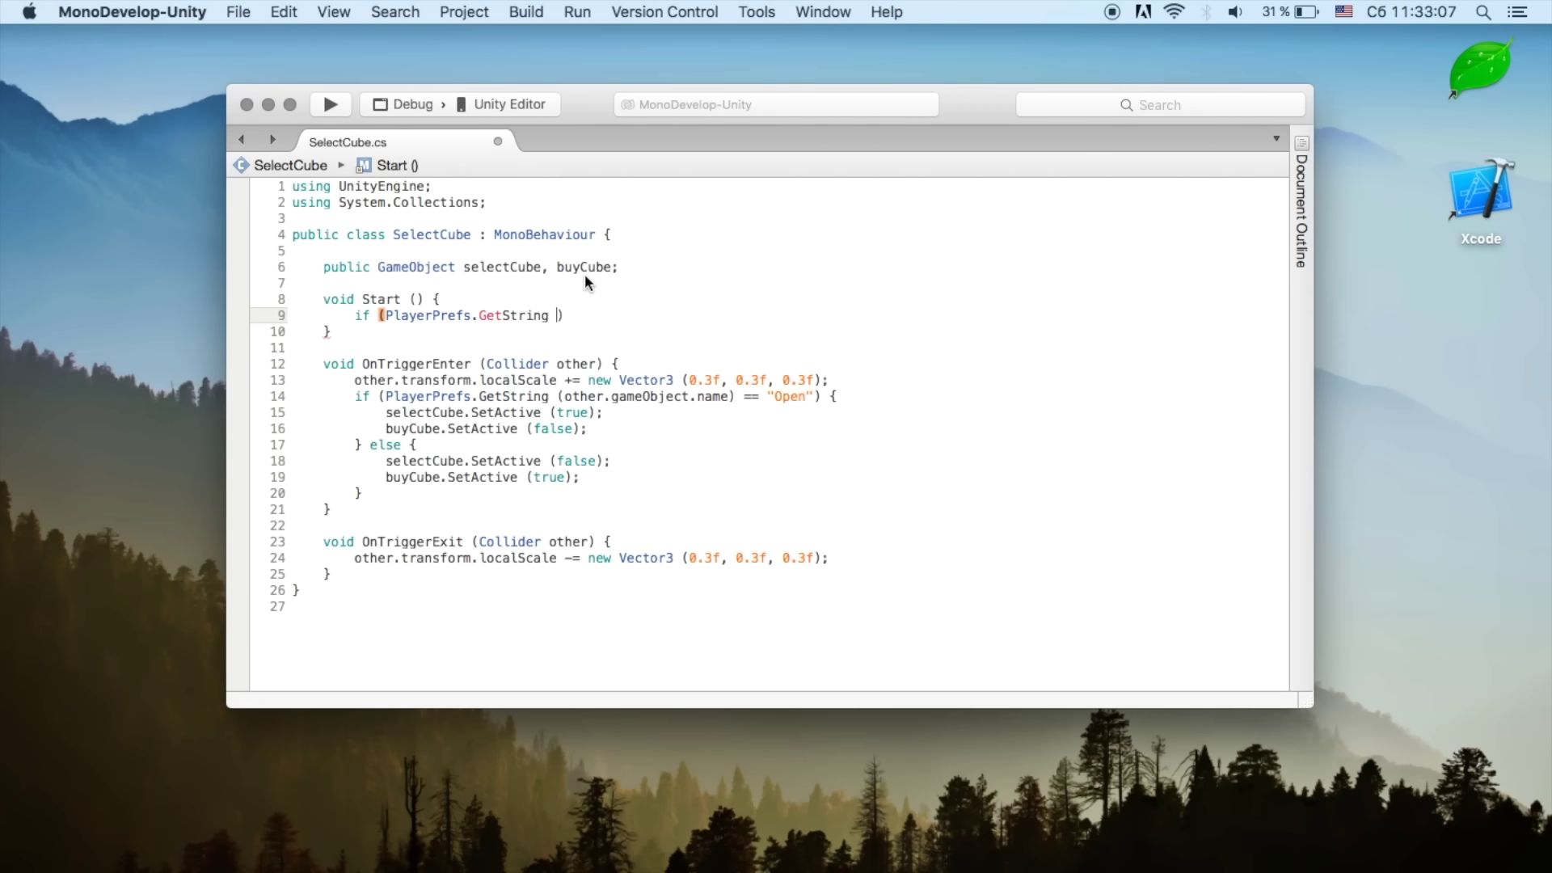
Step: Check for "Cube" not "Open", then PlayerPrefs.SetString("Cube", "Open")
{"action": "key", "text": "ctrl+Right"}
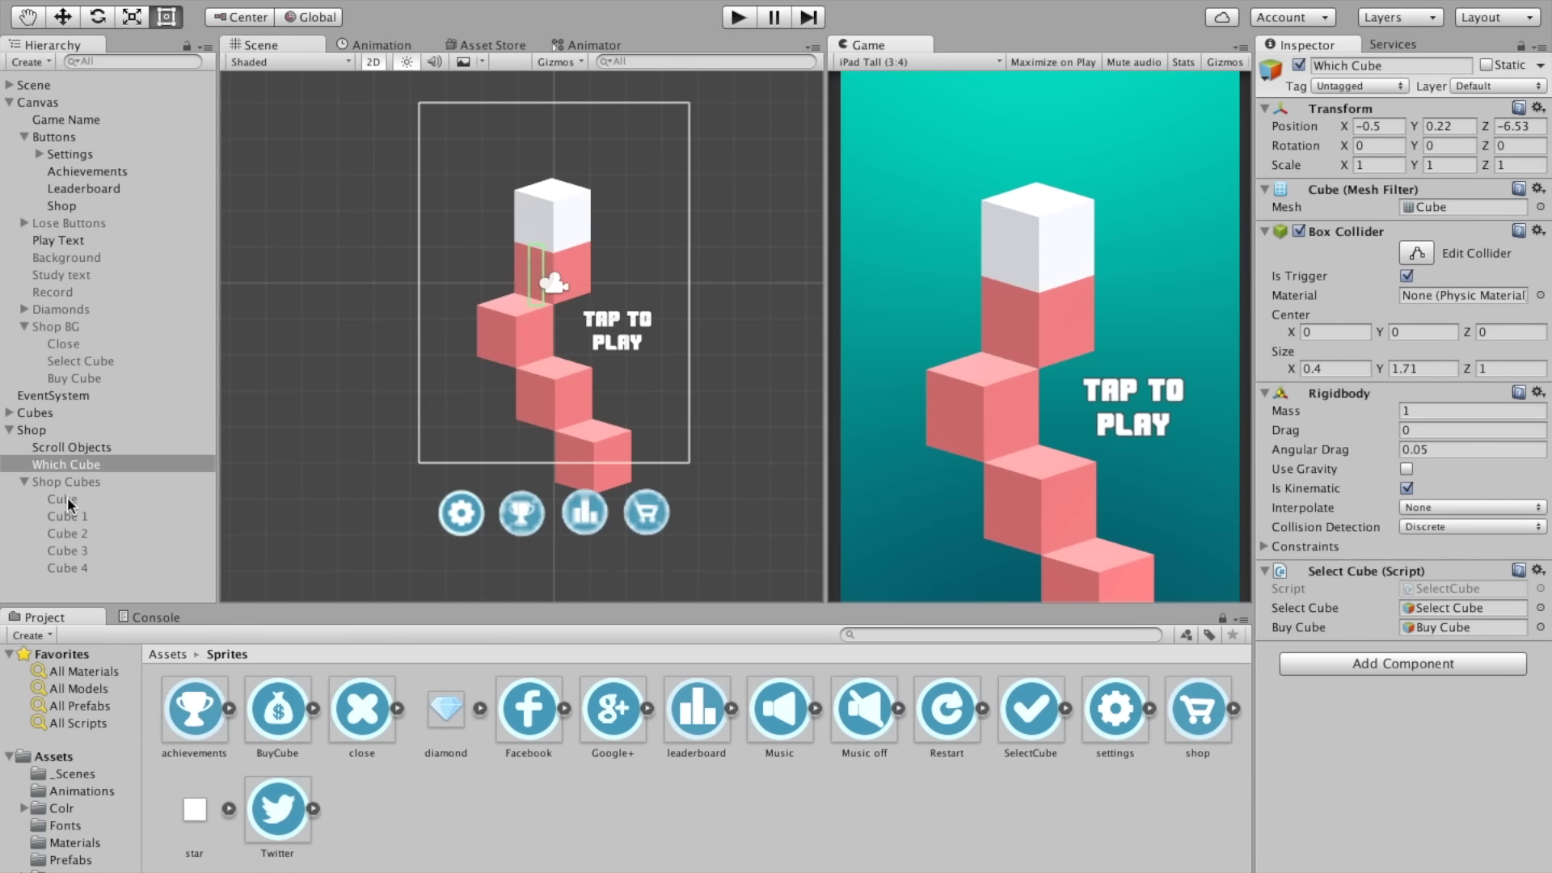
{"action": "left_click", "coordinate": [69, 501]}
{"action": "key", "text": "ctrl+Left"}
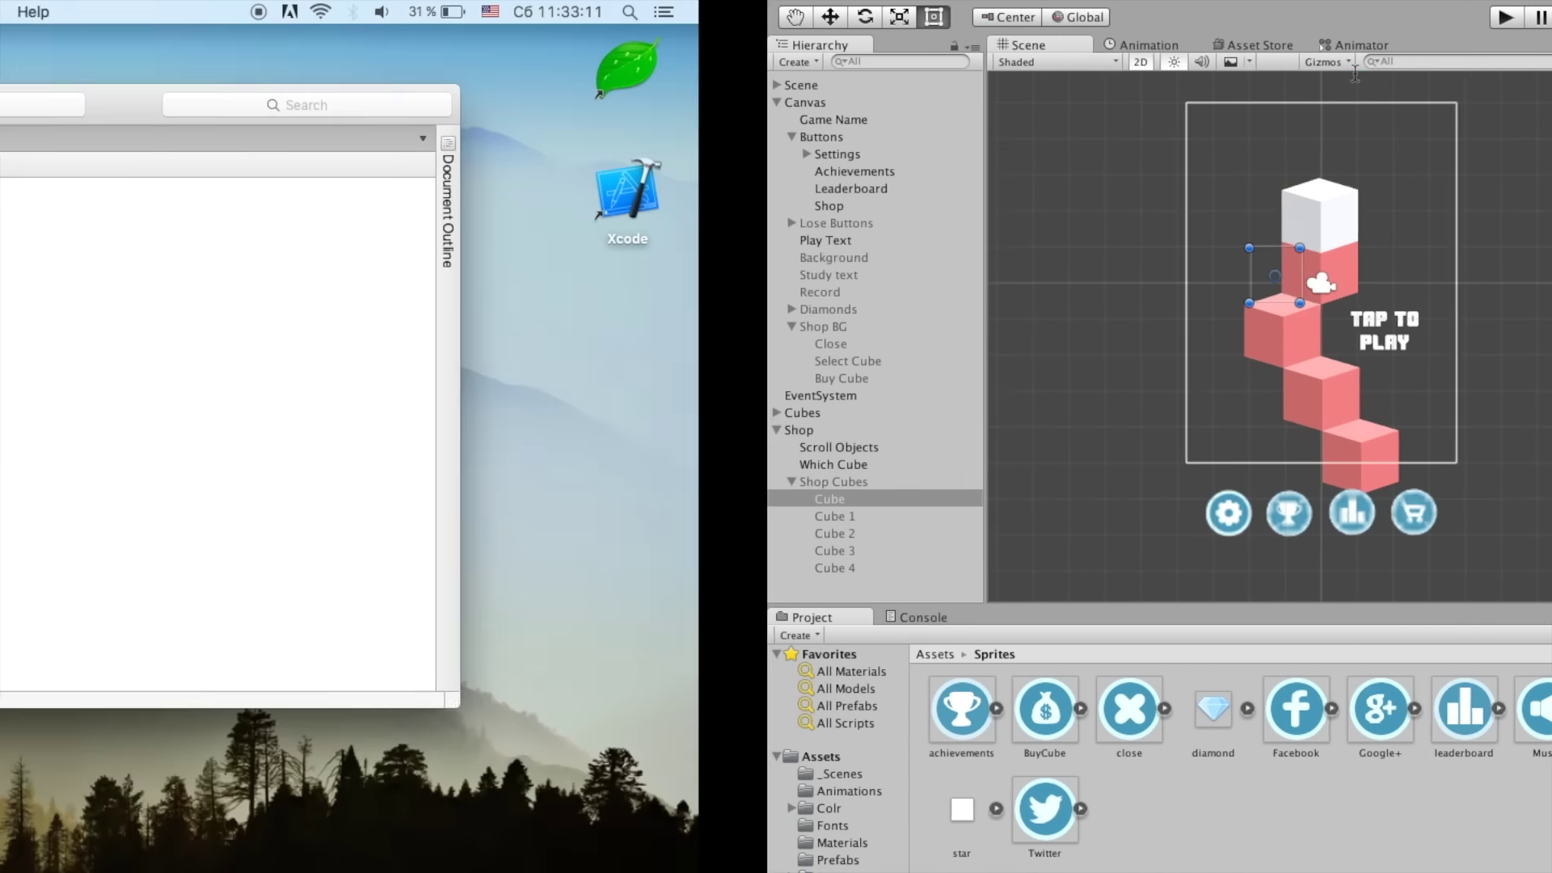
{"action": "type", "text": "\"Cube\") "}
{"action": "type", "text": " \"\""}
{"action": "type", "text": "pen"}
{"action": "key", "text": "Return"}
{"action": "type", "text": "Pl"}
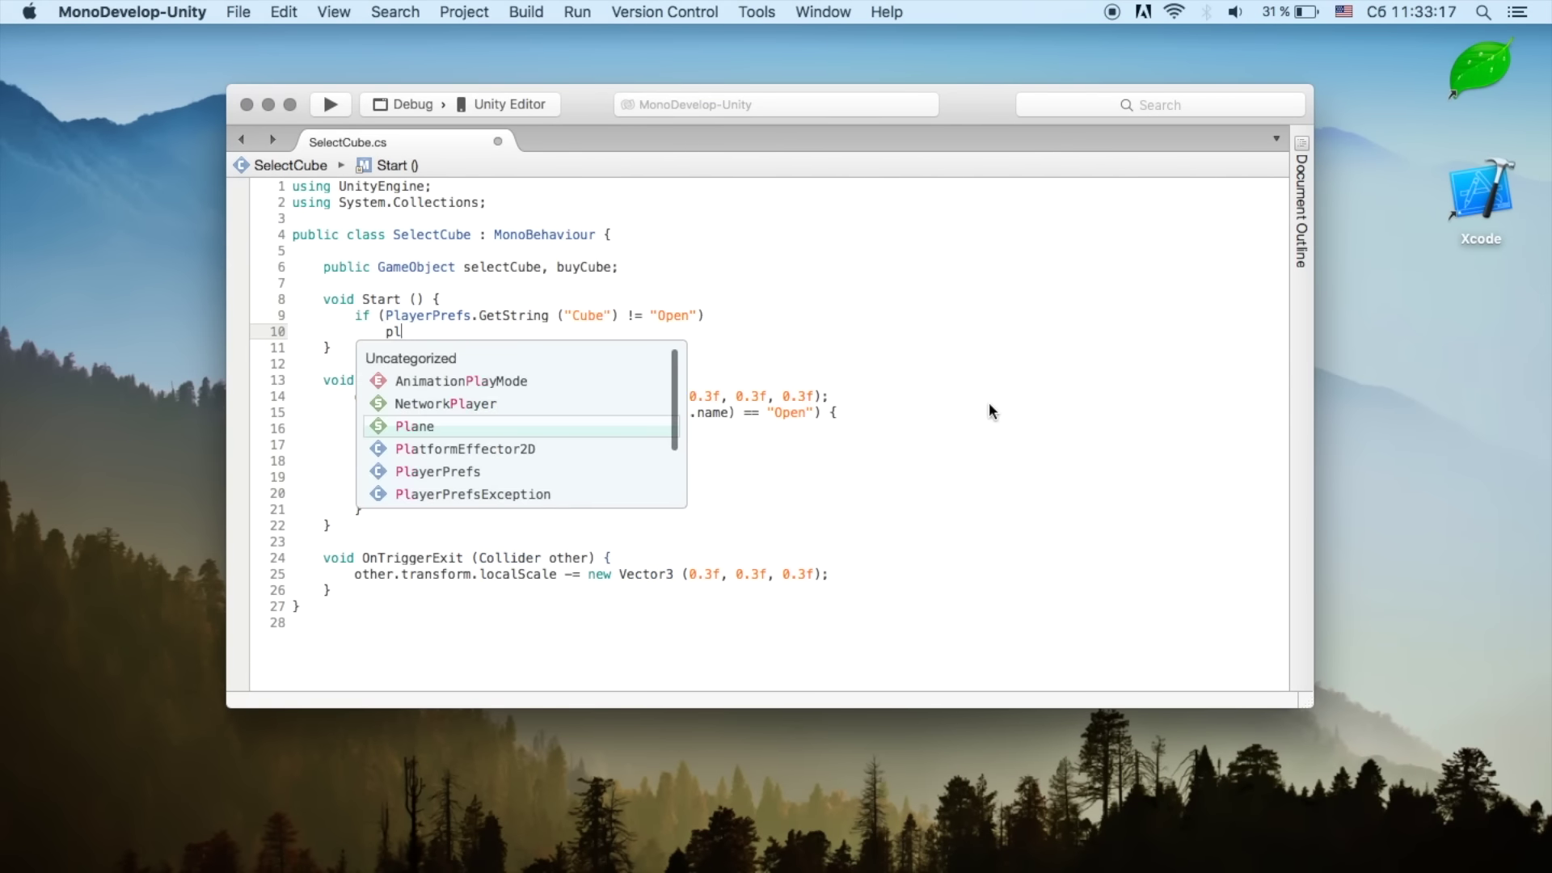
{"action": "type", "text": "ayerPrefs.Set"}
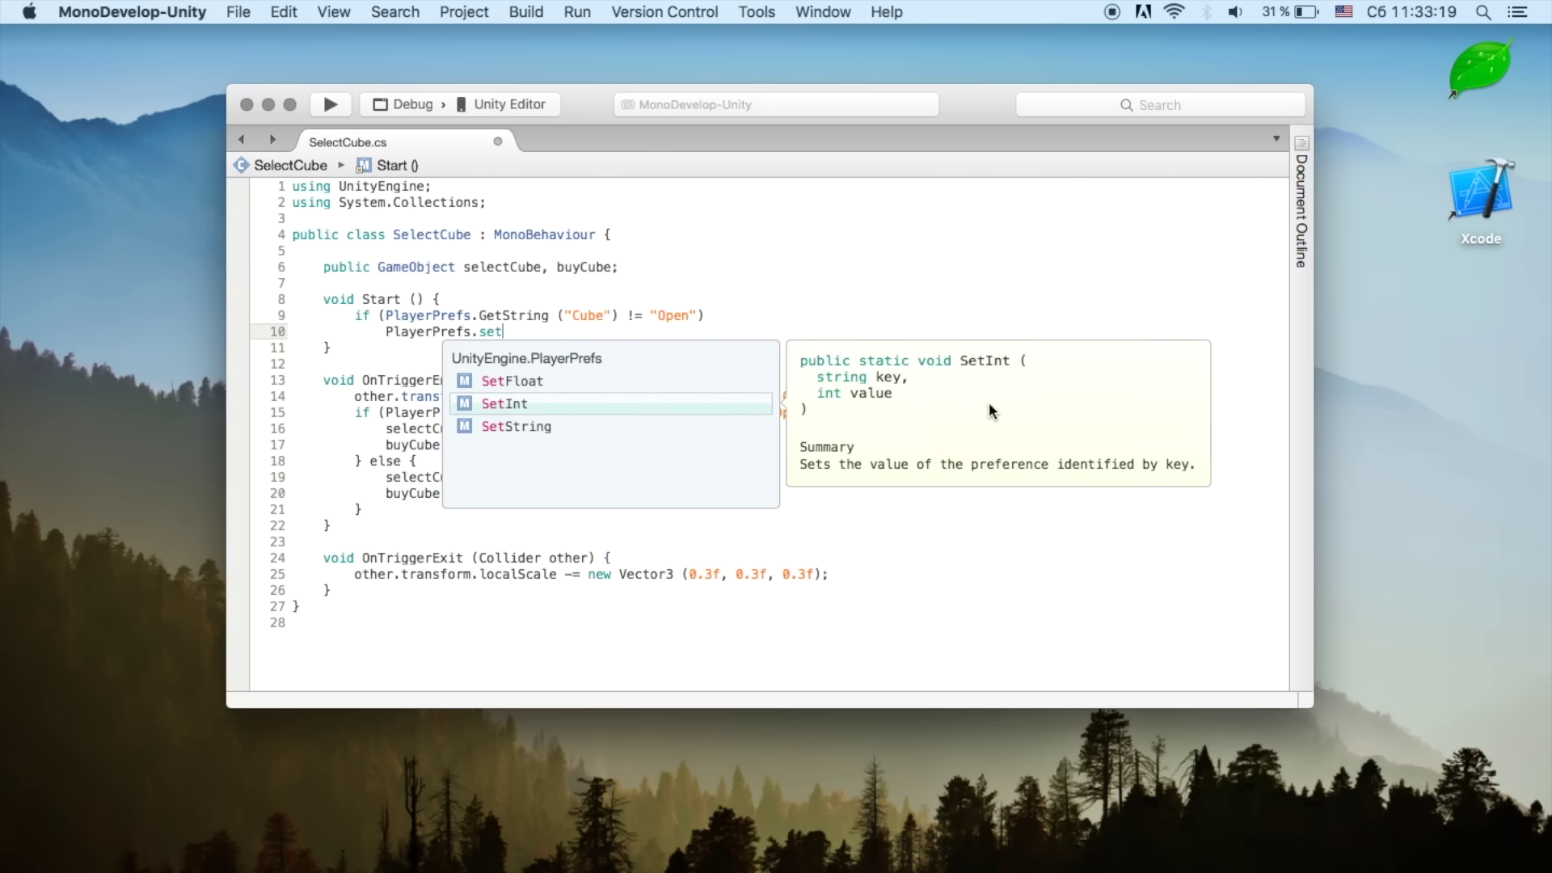
{"action": "type", "text": "S("}
{"action": "type", "text": "\"\""}
{"action": "type", "text": "ube\", \"O"}
{"action": "type", "text": "n\");"}
{"action": "left_click", "coordinate": [907, 303]}
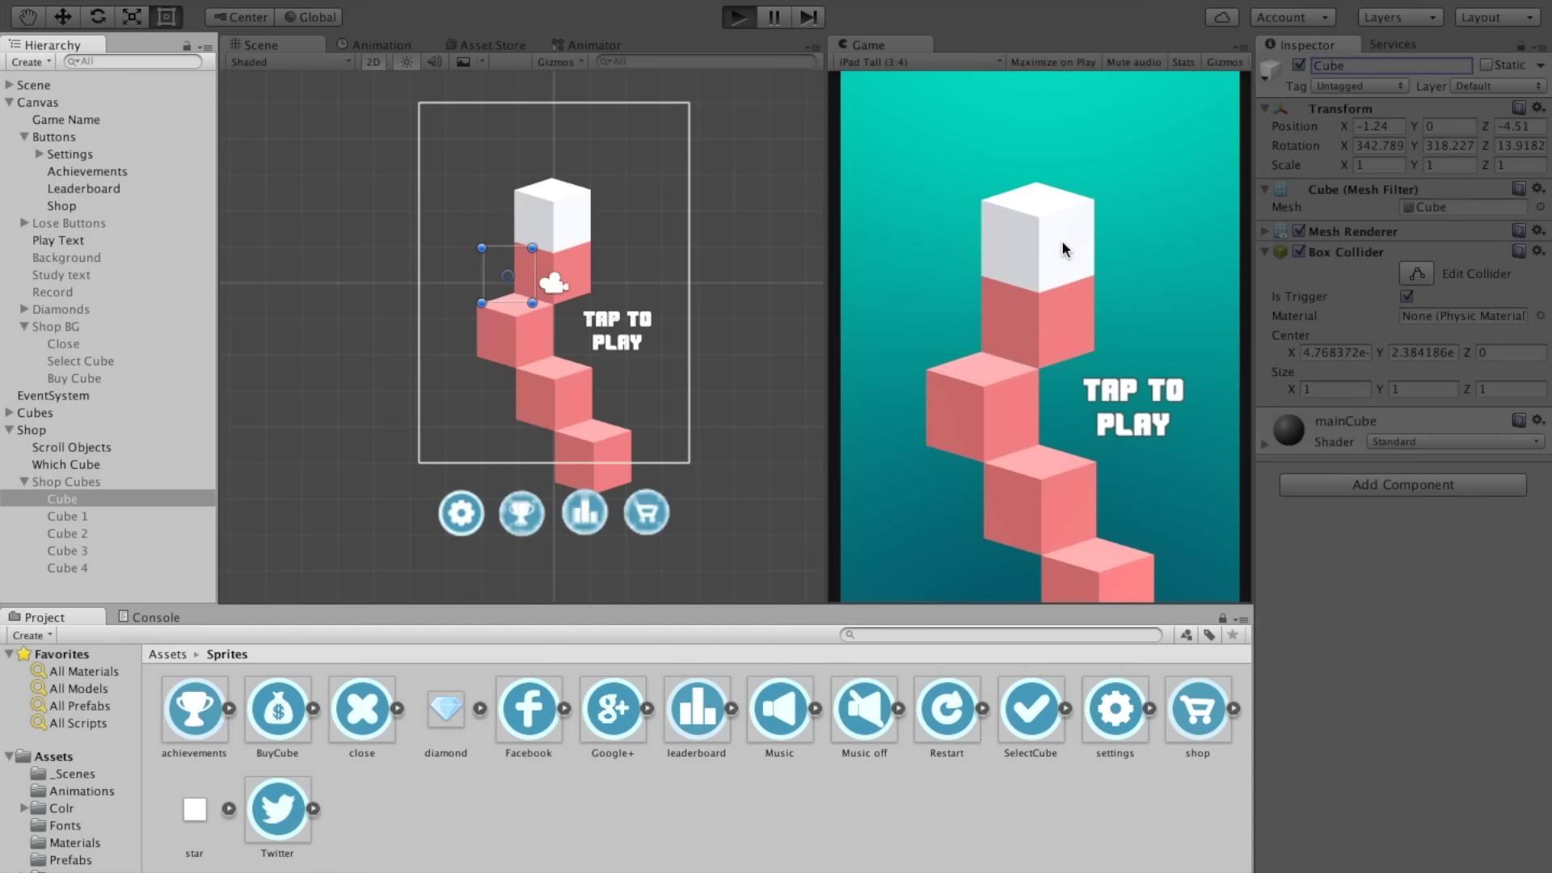
Step: Play, open the shop, swipe between yellow and white cubes, and select the white cube
{"action": "key", "text": "ctrl+p"}
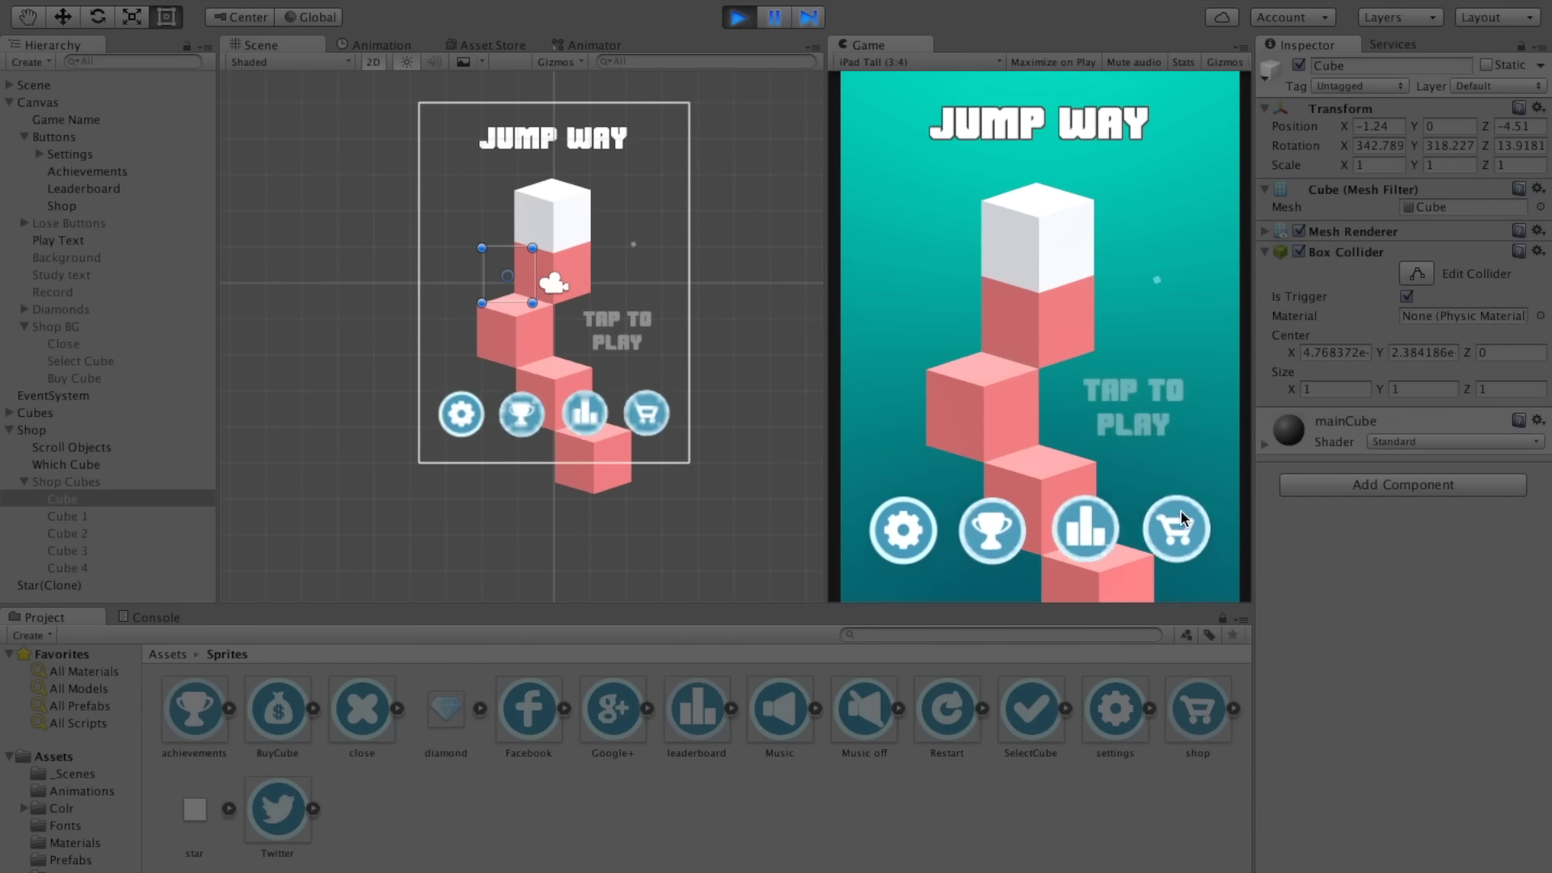
{"action": "left_click", "coordinate": [1179, 521]}
{"action": "left_click_drag", "start_coordinate": [1172, 321], "coordinate": [930, 323]}
{"action": "mouse_move", "coordinate": [1051, 340]}
{"action": "left_mouse_down"}
{"action": "mouse_move", "coordinate": [783, 358]}
{"action": "mouse_move", "coordinate": [1092, 356]}
{"action": "left_mouse_up"}
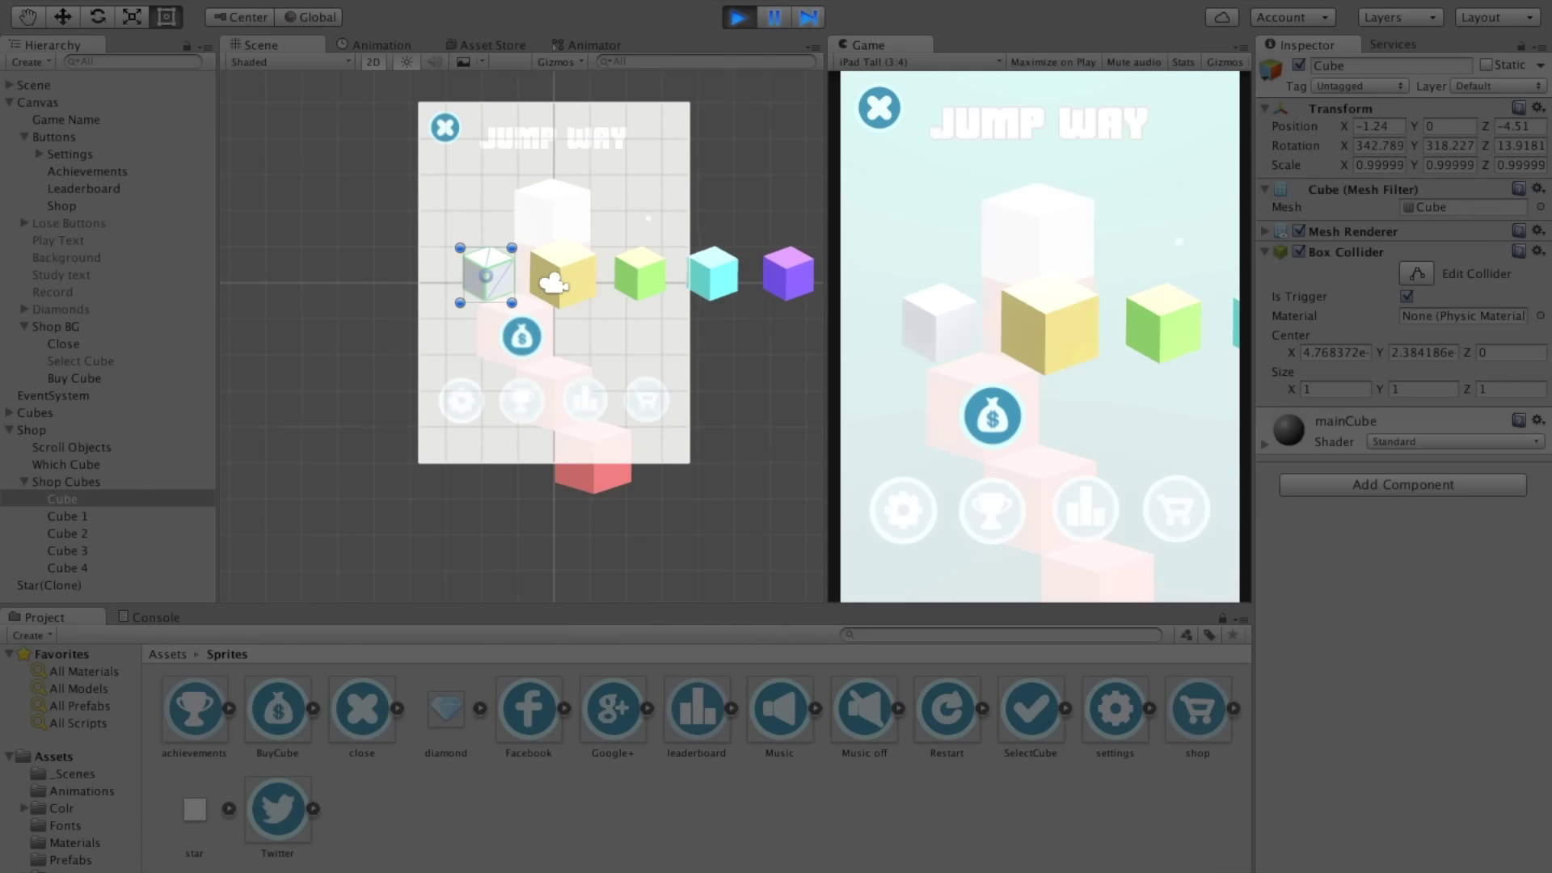
{"action": "mouse_move", "coordinate": [1081, 329]}
{"action": "left_mouse_down"}
{"action": "mouse_move", "coordinate": [962, 332]}
{"action": "mouse_move", "coordinate": [1083, 331]}
{"action": "mouse_move", "coordinate": [961, 332]}
{"action": "mouse_move", "coordinate": [998, 396]}
{"action": "left_mouse_up"}
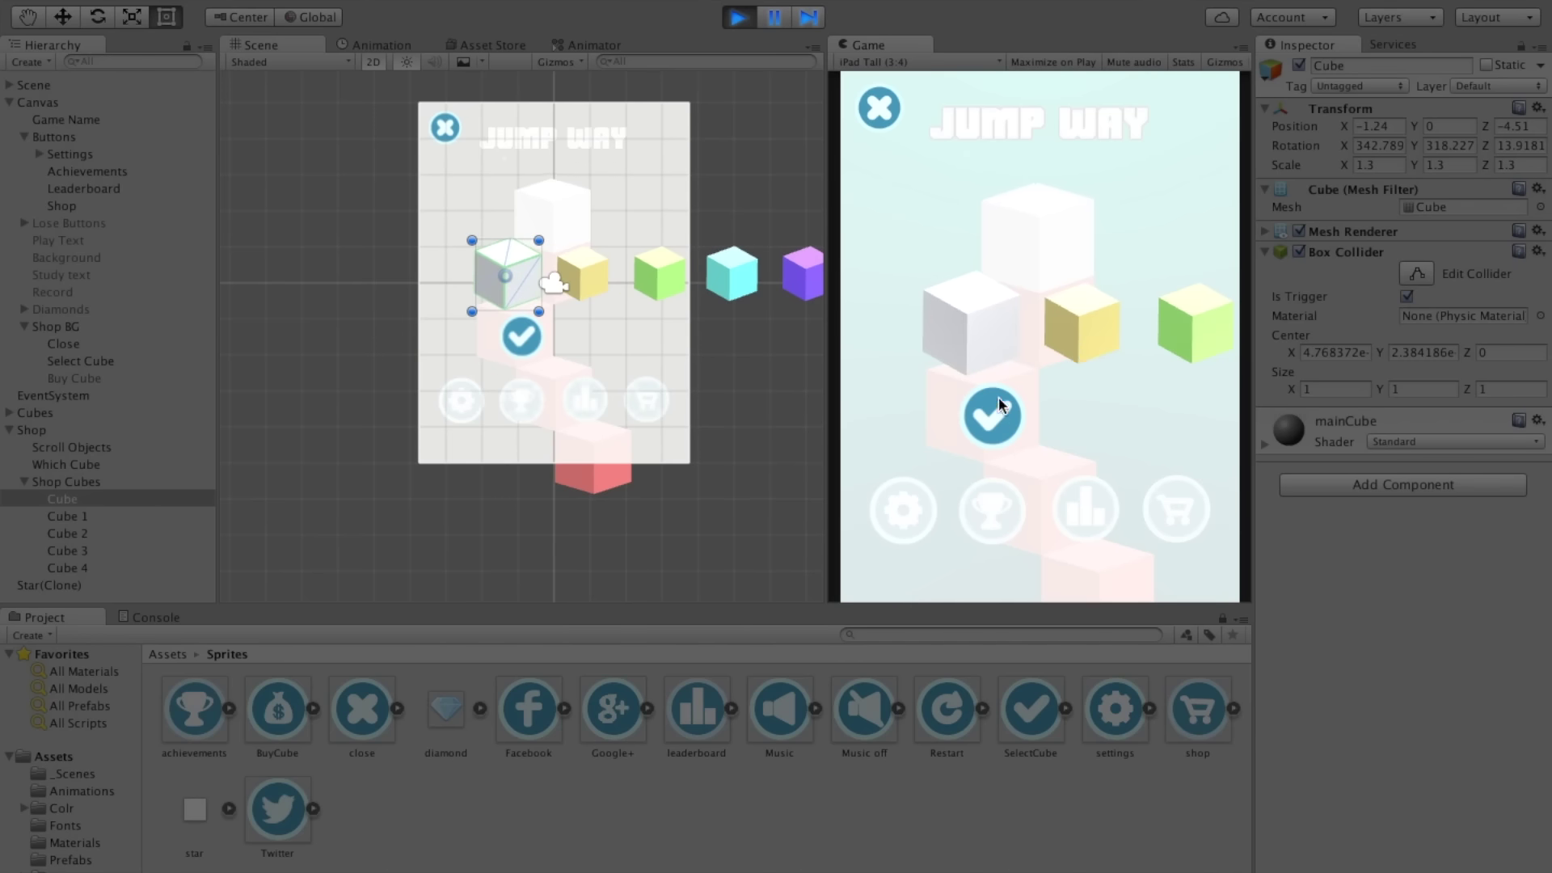
{"action": "left_click", "coordinate": [1006, 413]}
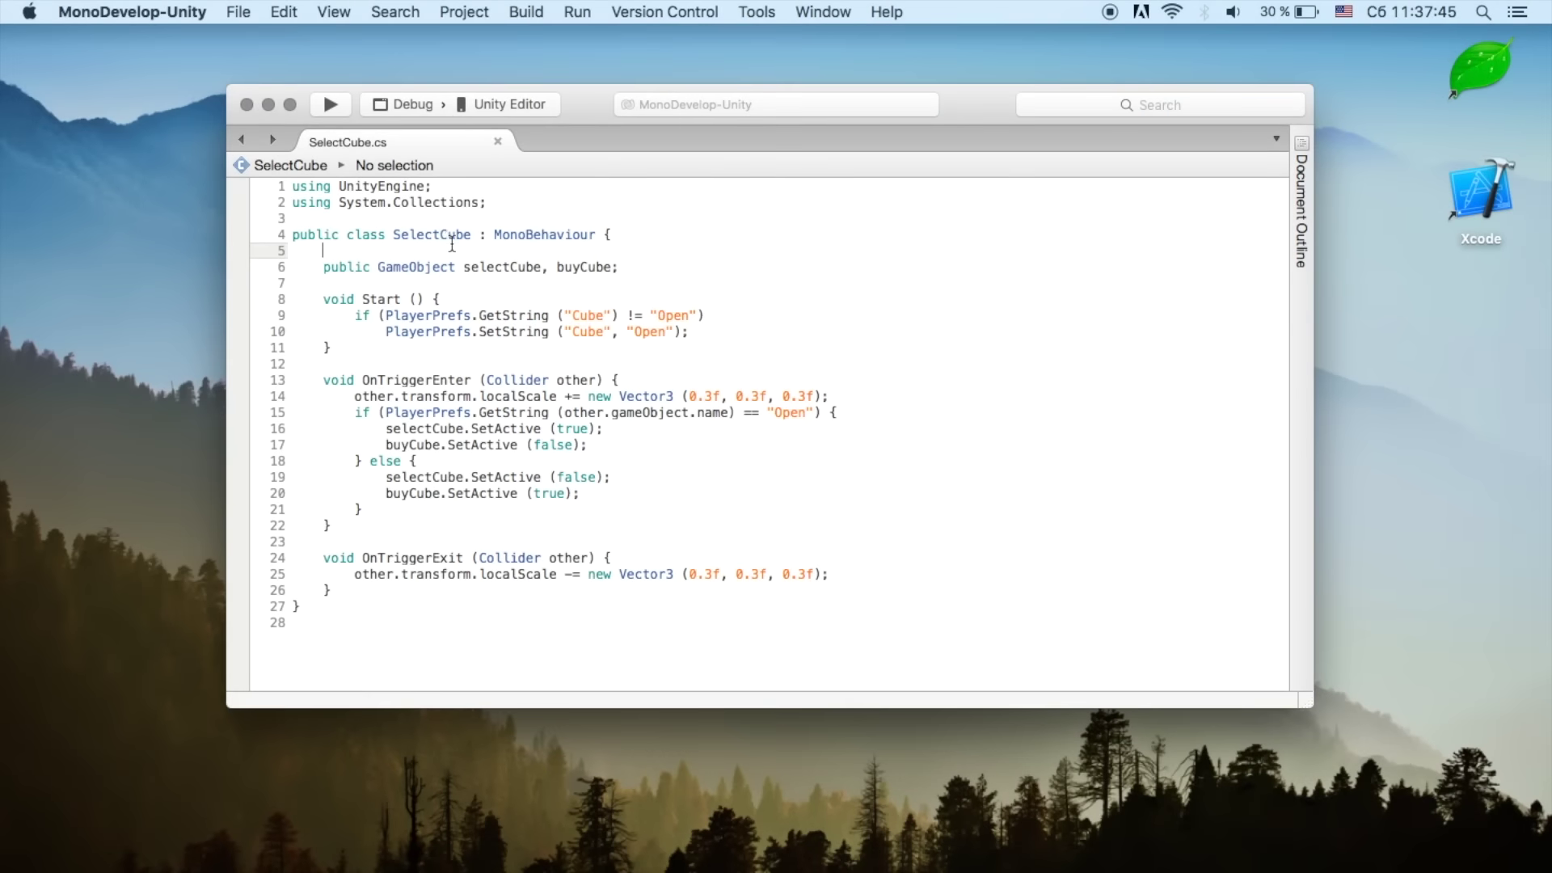
Step: Declare a public string field nowCube at the top of SelectCube
{"action": "left_click", "coordinate": [467, 260]}
{"action": "key", "text": "Return"}
{"action": "key", "text": "ctrl+space"}
{"action": "type", "text": "public "}
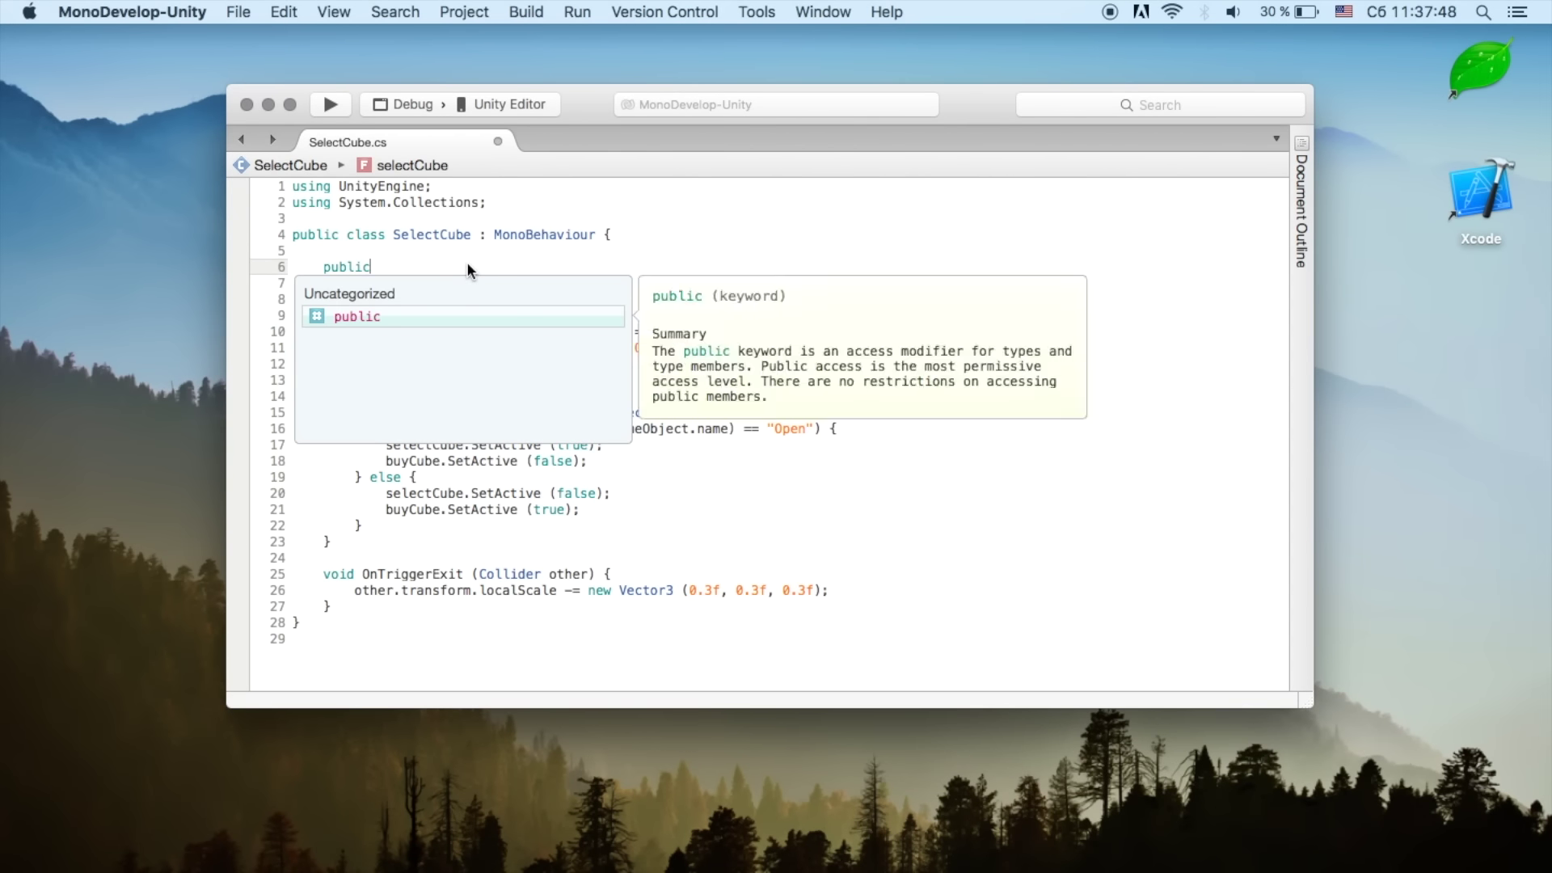
{"action": "type", "text": "str"}
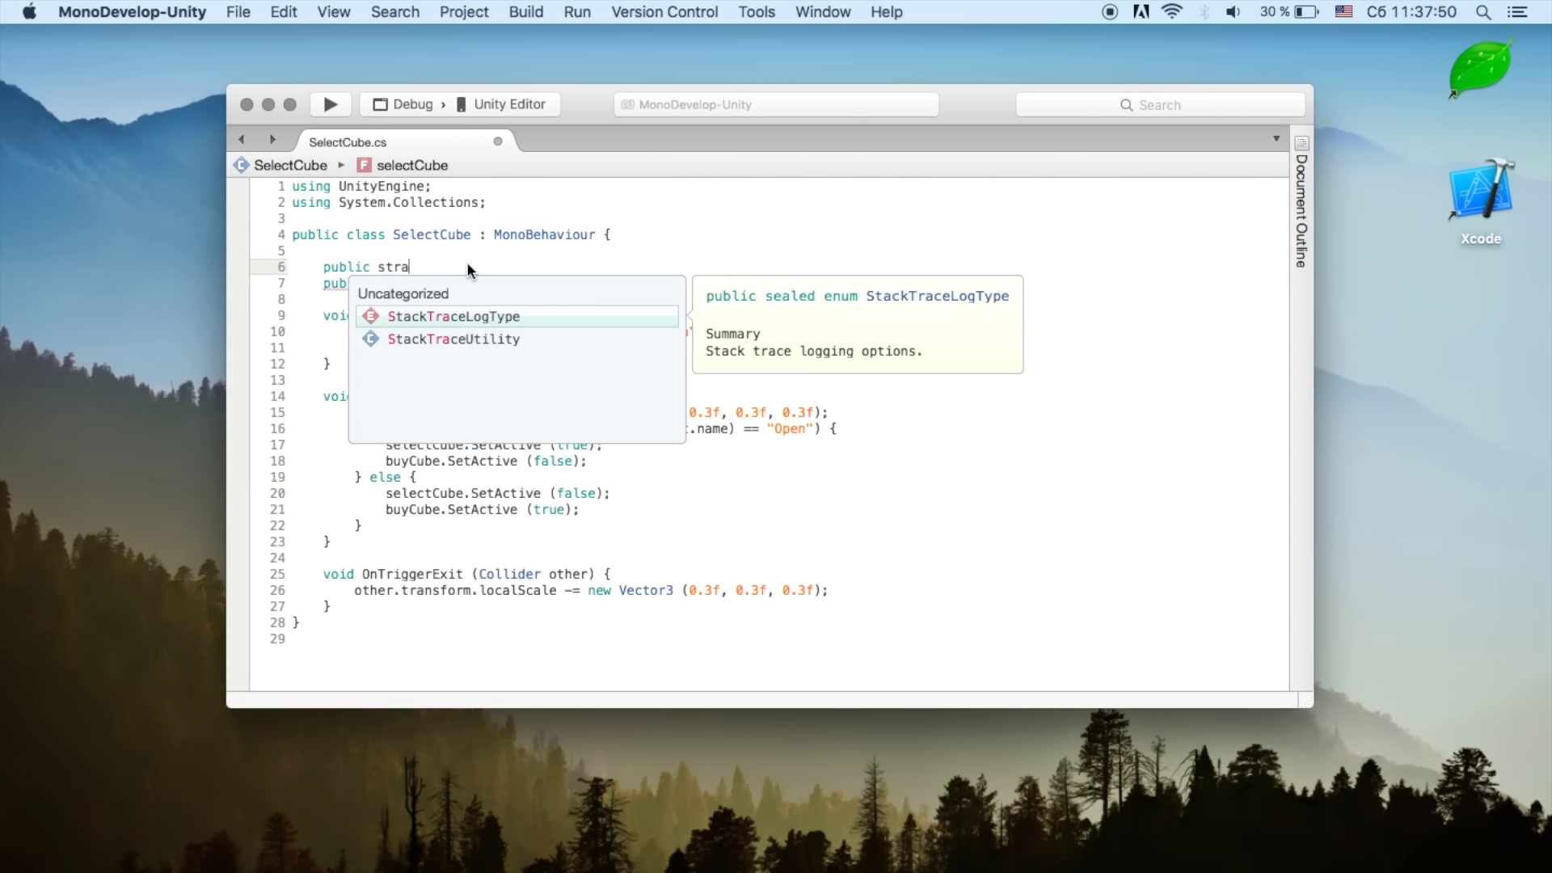
{"action": "key", "text": "Return"}
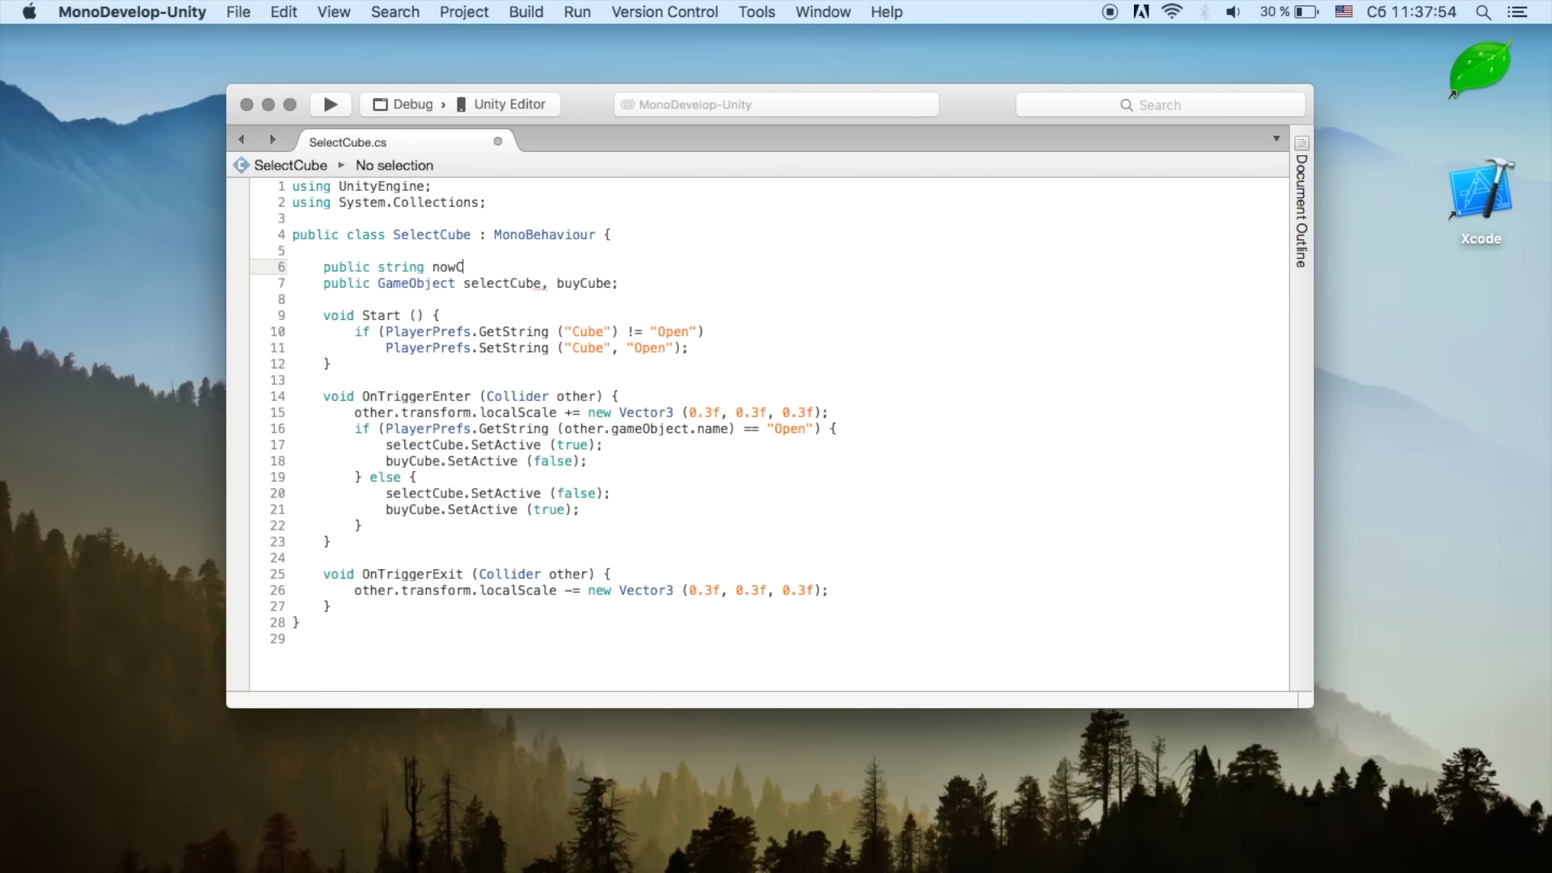
{"action": "type", "text": "ube;"}
{"action": "double_click", "coordinate": [468, 273]}
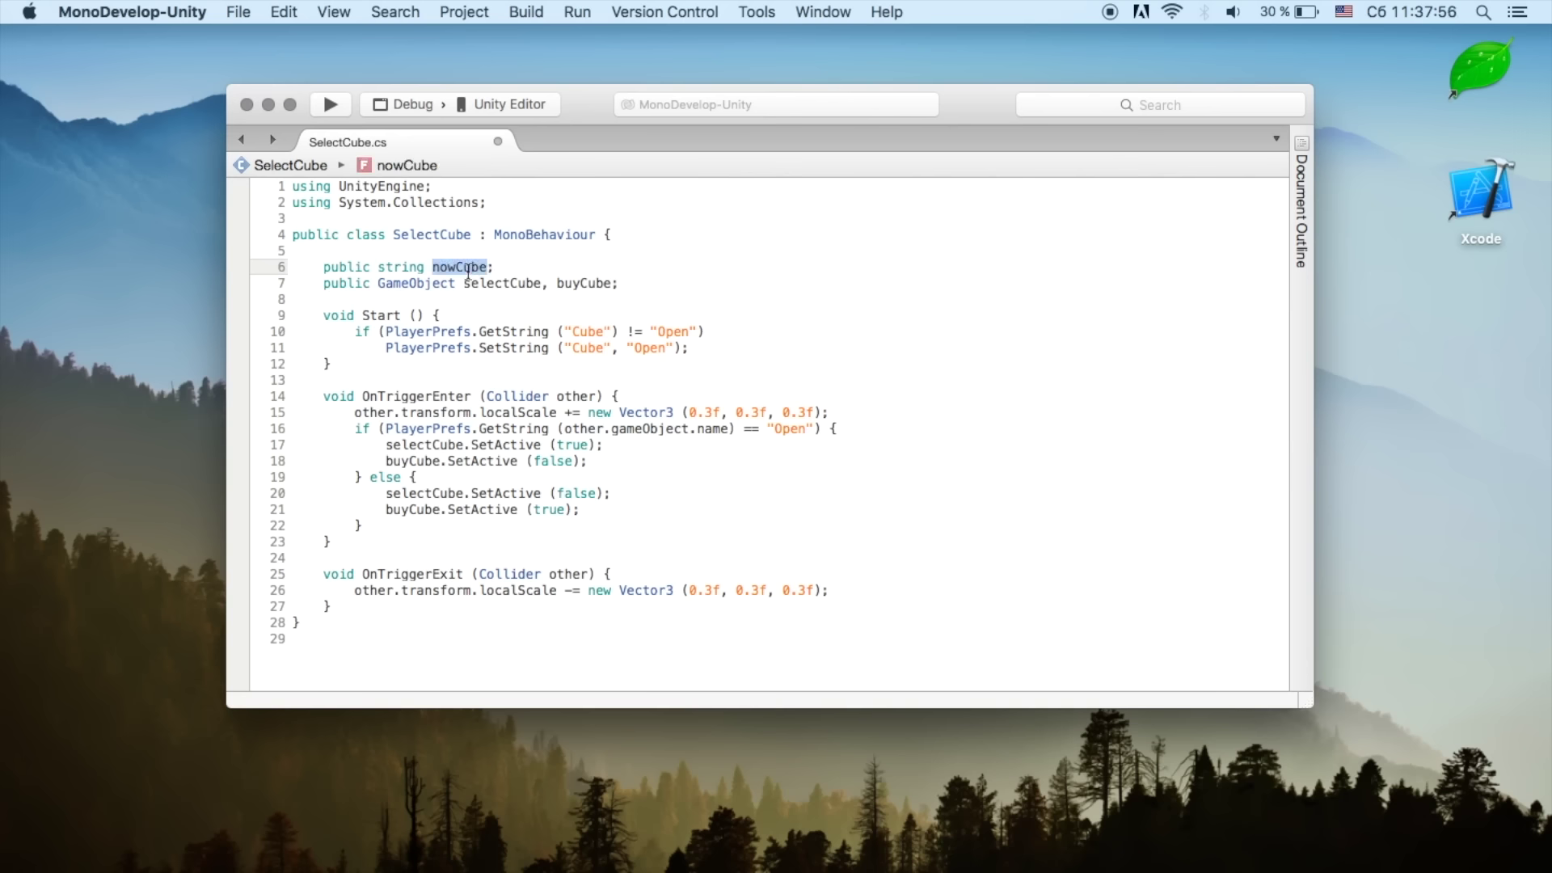
{"action": "left_click", "coordinate": [661, 462]}
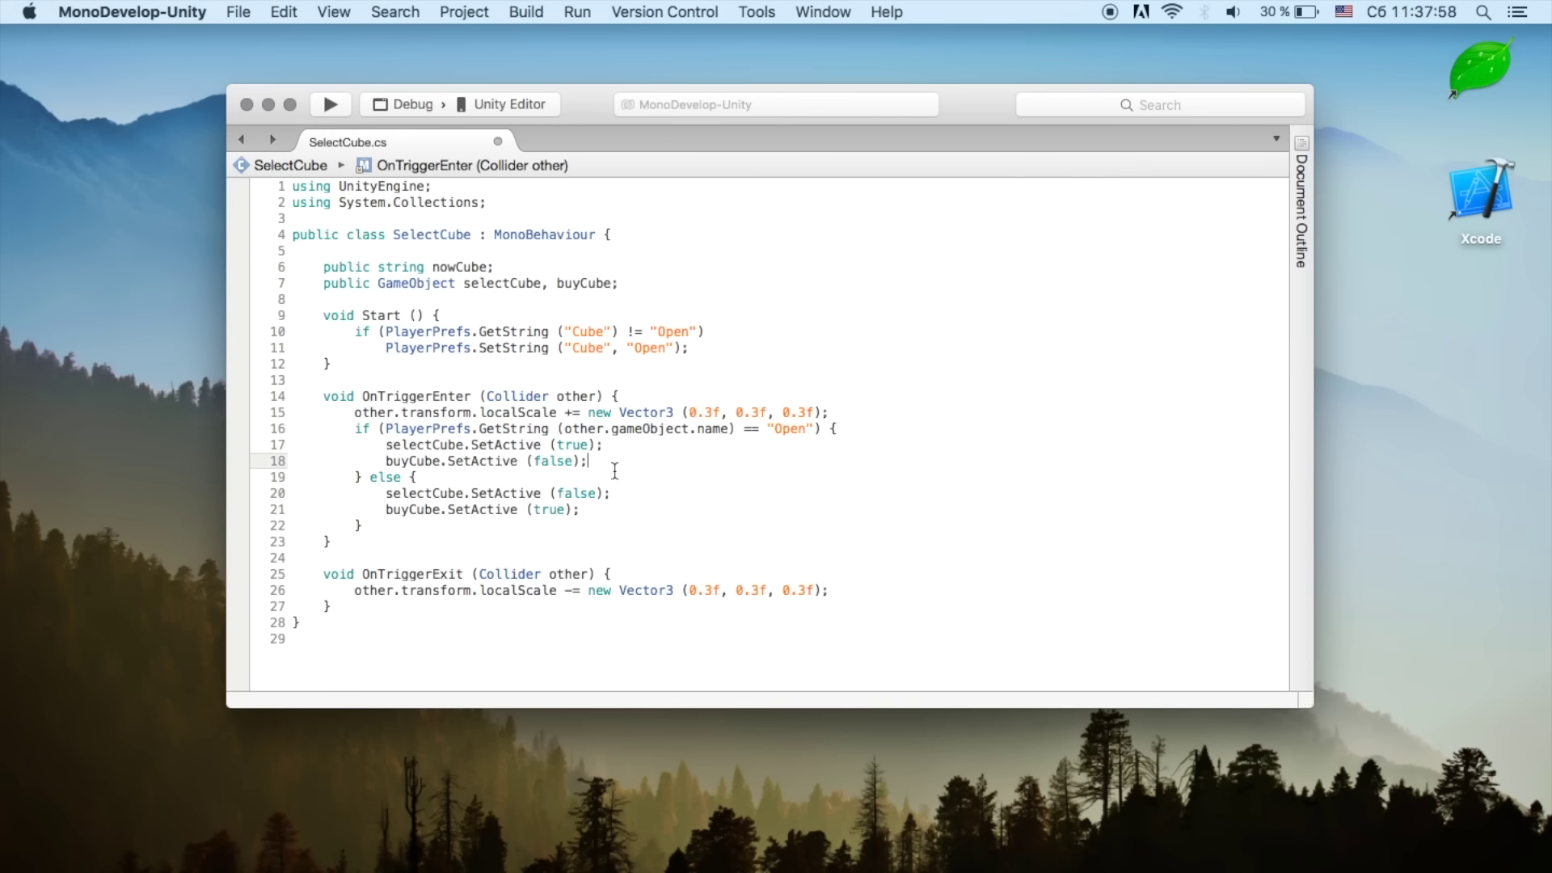
Step: Add 'nowCube = other.gameObject.name;' at the start of OnTriggerEnter and save
{"action": "scroll", "coordinate": [649, 469], "scroll_direction": "down", "scroll_amount": 1}
{"action": "left_click", "coordinate": [636, 382]}
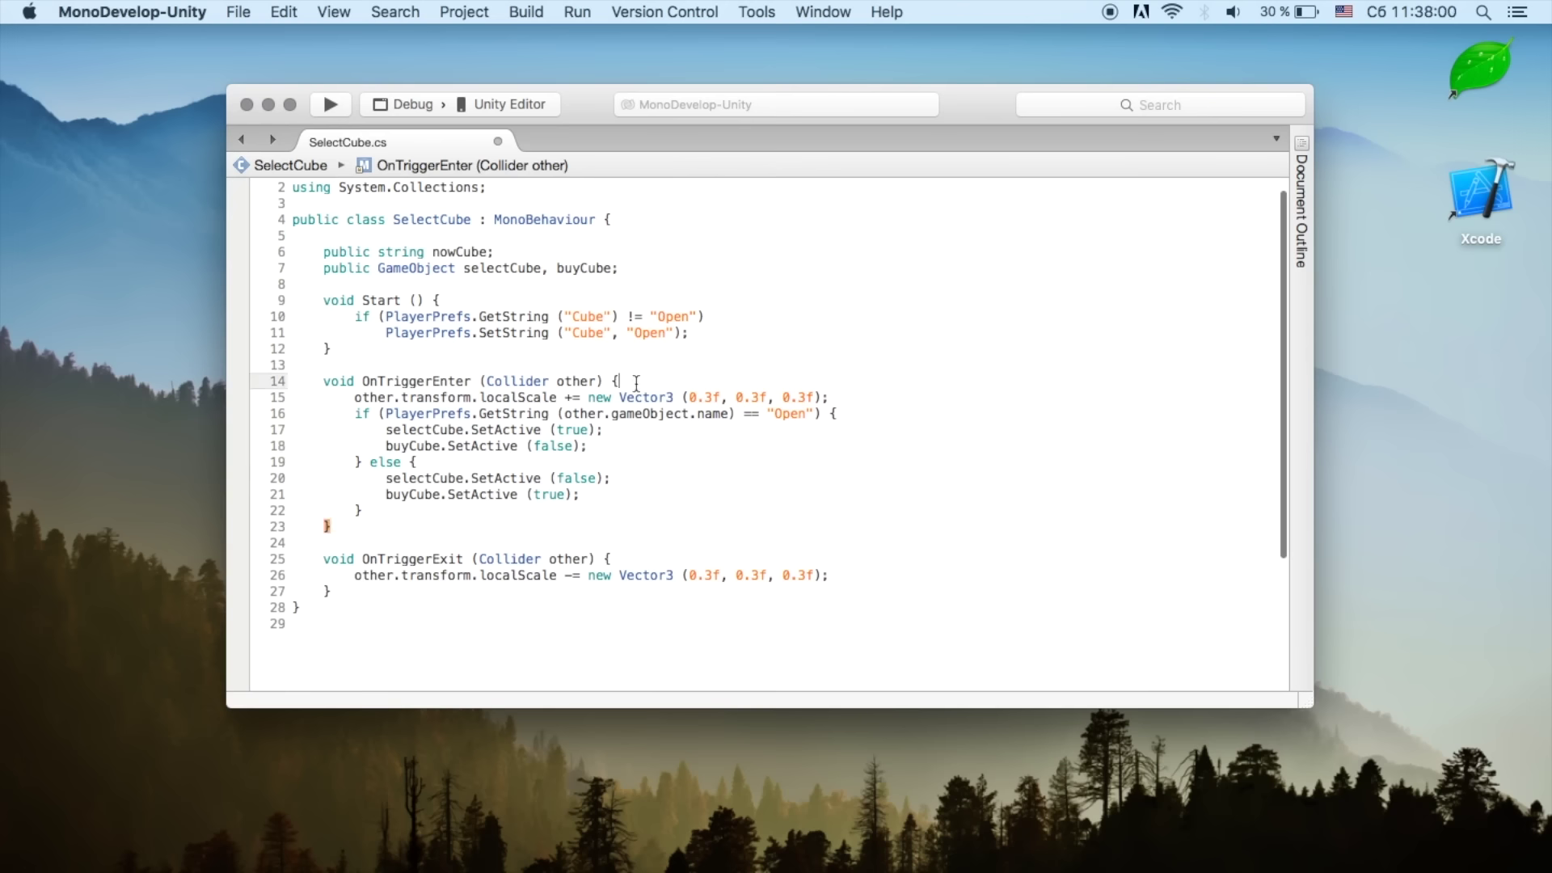
{"action": "key", "text": "Return"}
{"action": "type", "text": "nowCube = "}
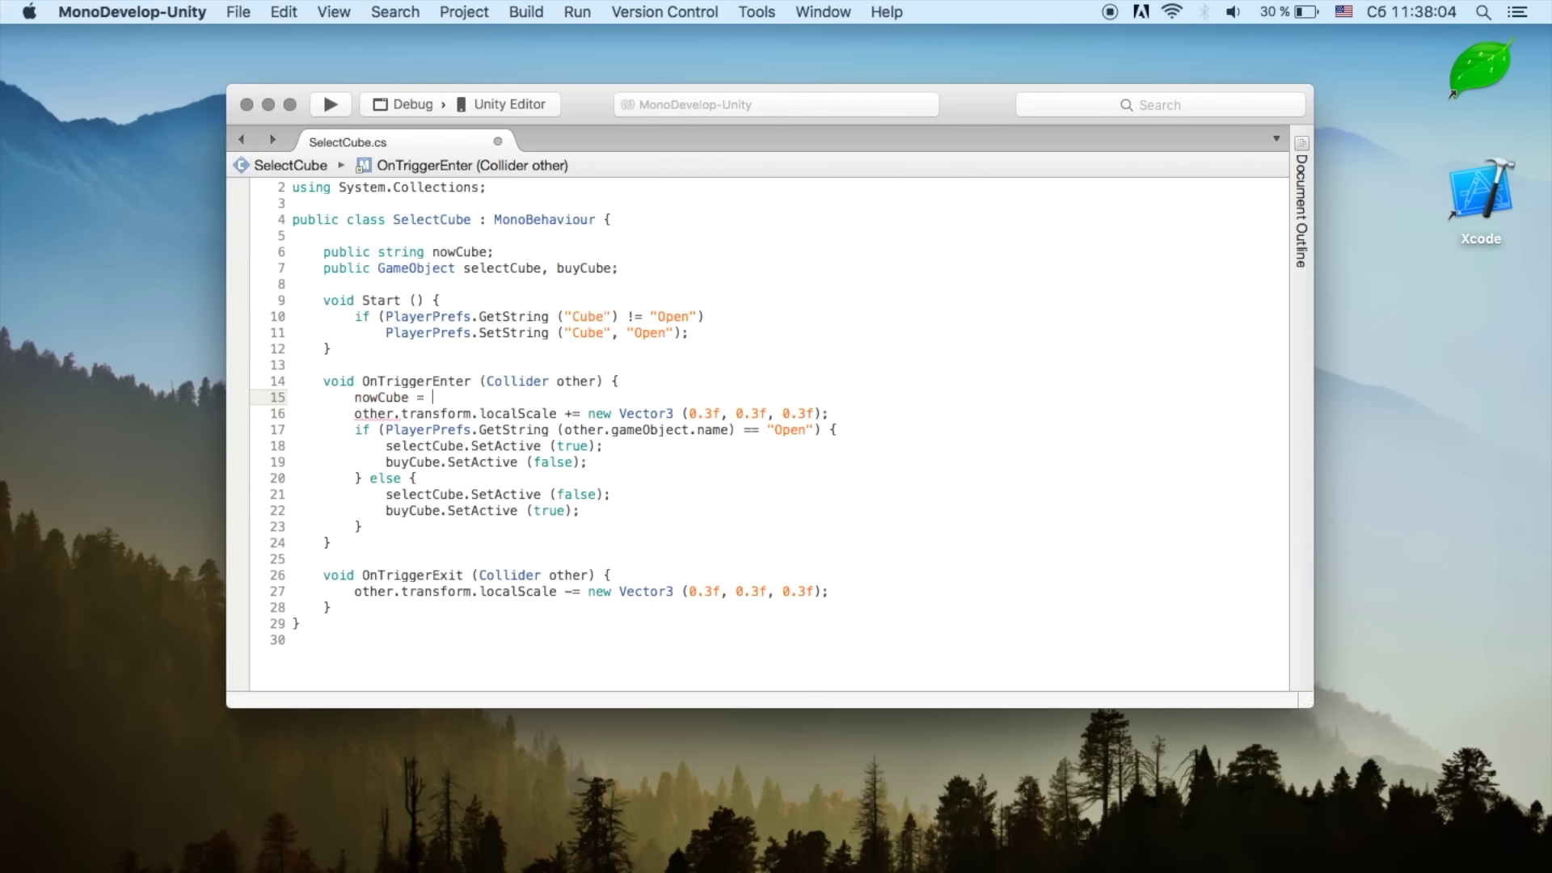
{"action": "type", "text": "other."}
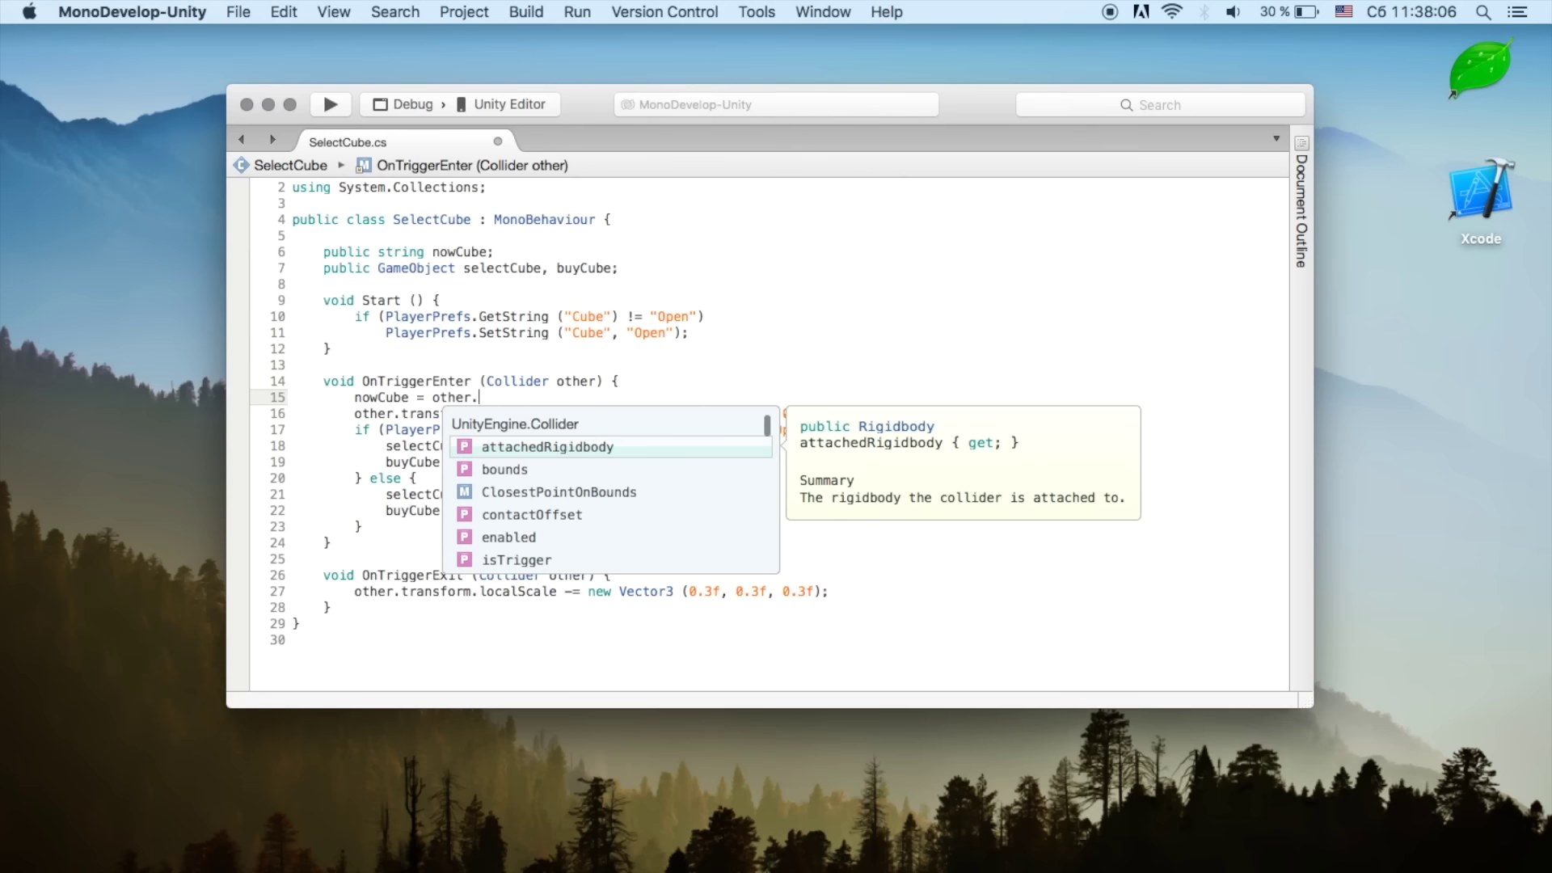
{"action": "type", "text": "gameObject.na"}
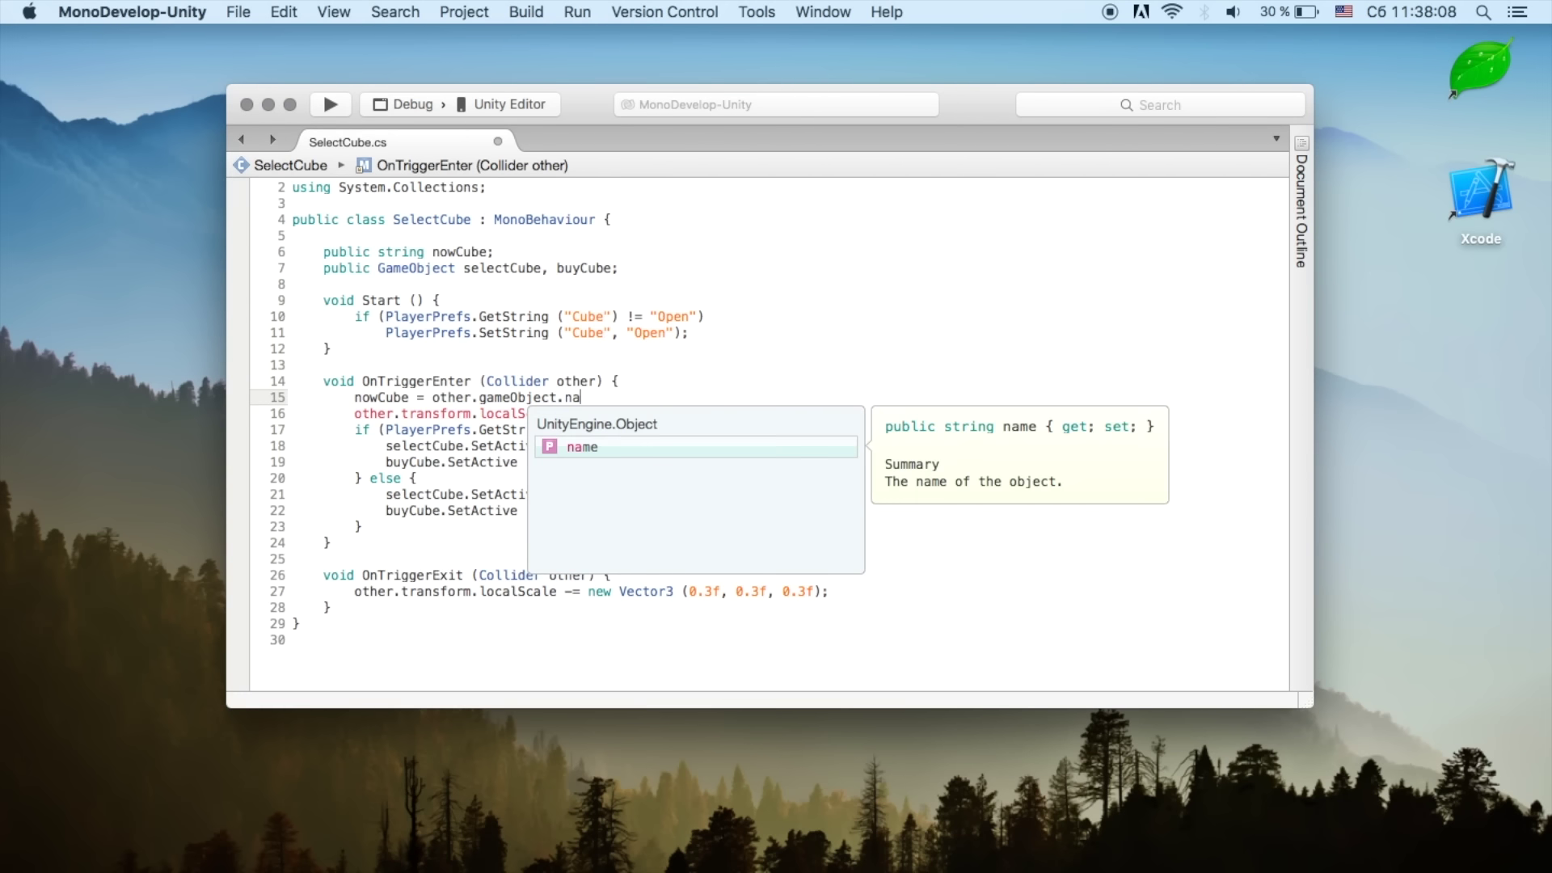
{"action": "key", "text": "Return"}
{"action": "type", "text": ";"}
{"action": "key", "text": "super+s"}
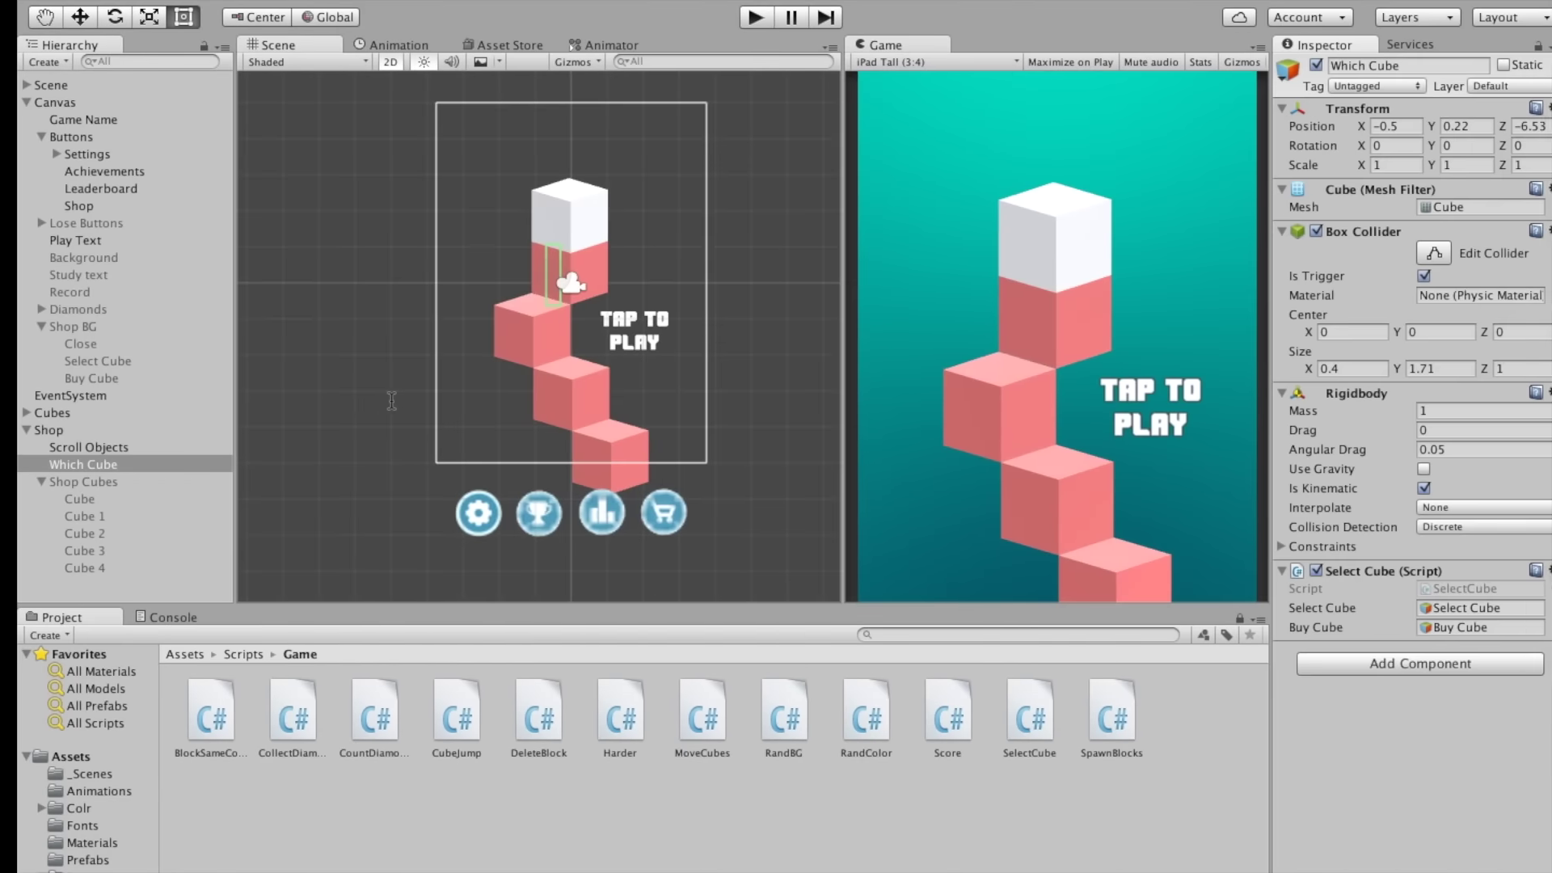
Step: Create a C# script named BuyCube in the Scripts/MainScene folder
{"action": "left_click", "coordinate": [99, 377]}
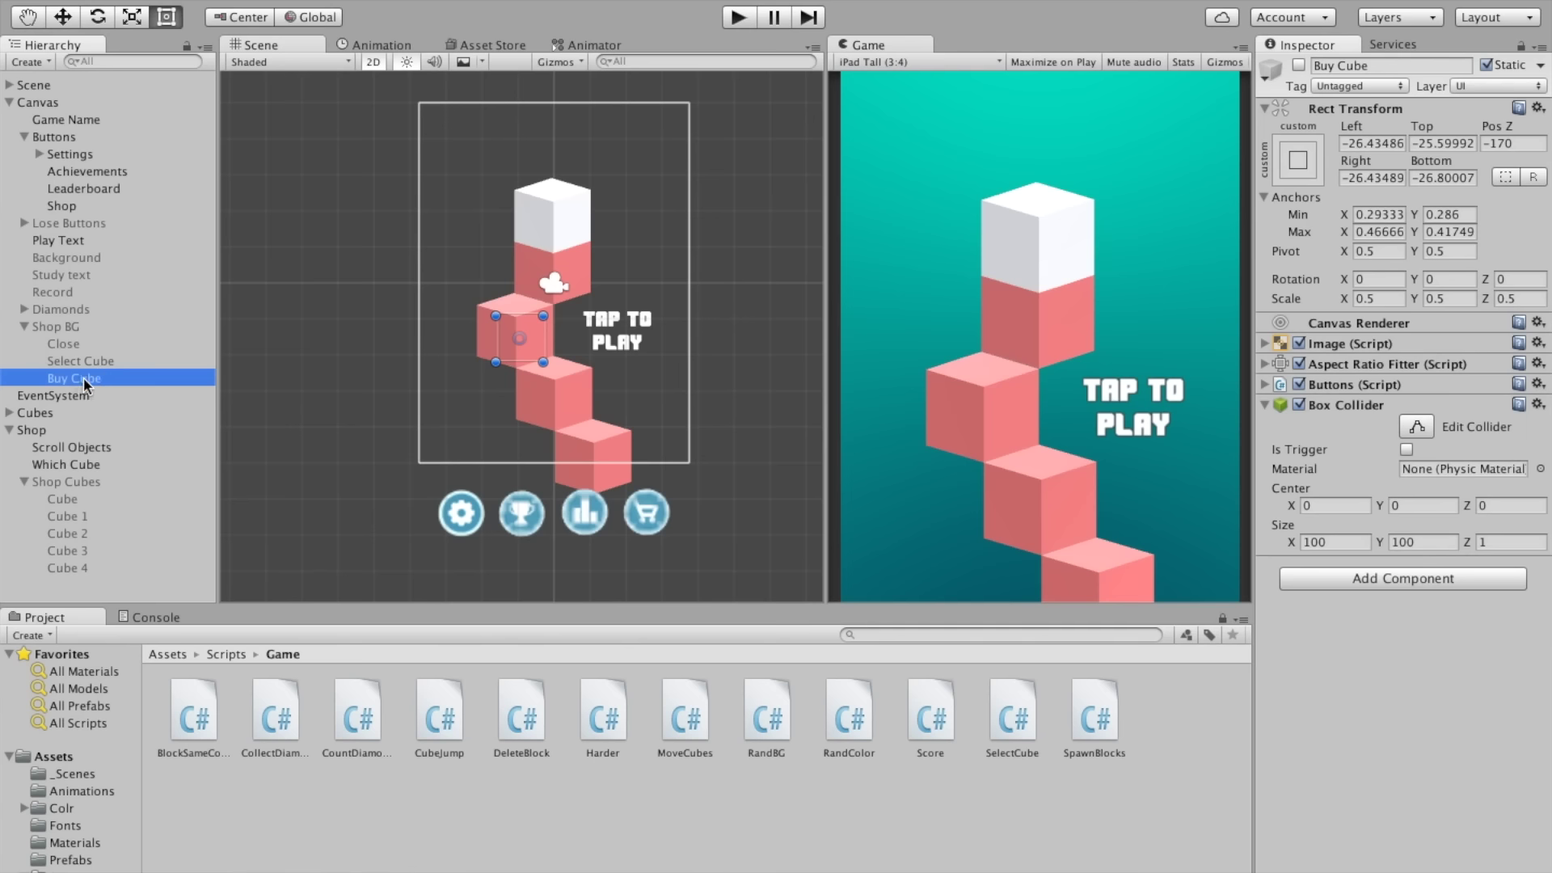
{"action": "left_click", "coordinate": [230, 653]}
{"action": "double_click", "coordinate": [278, 710]}
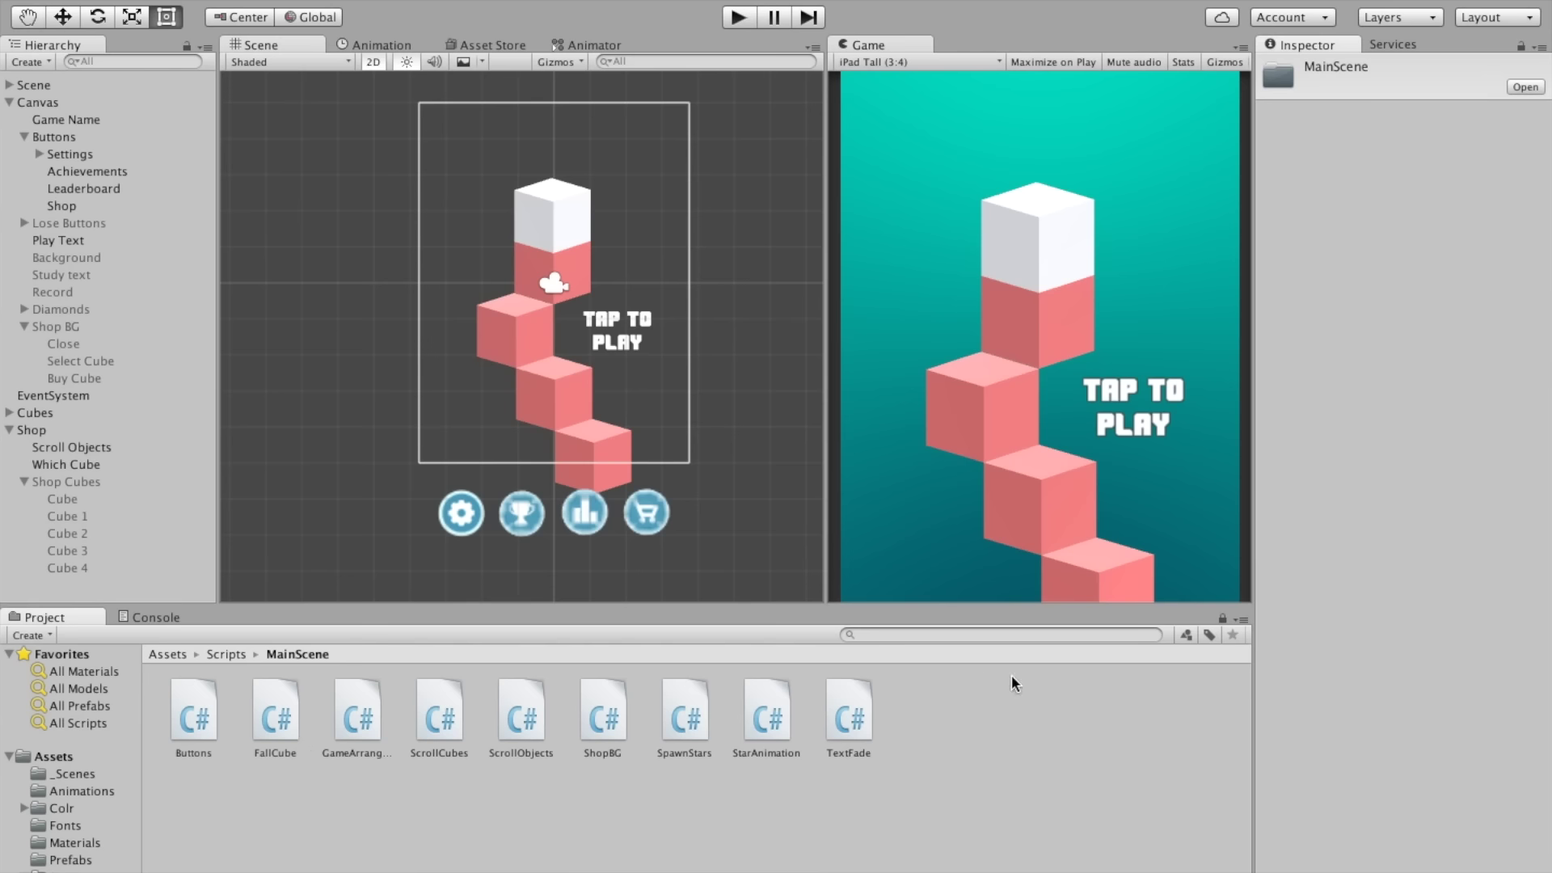
{"action": "right_click", "coordinate": [976, 720]}
{"action": "mouse_move", "coordinate": [1091, 584]}
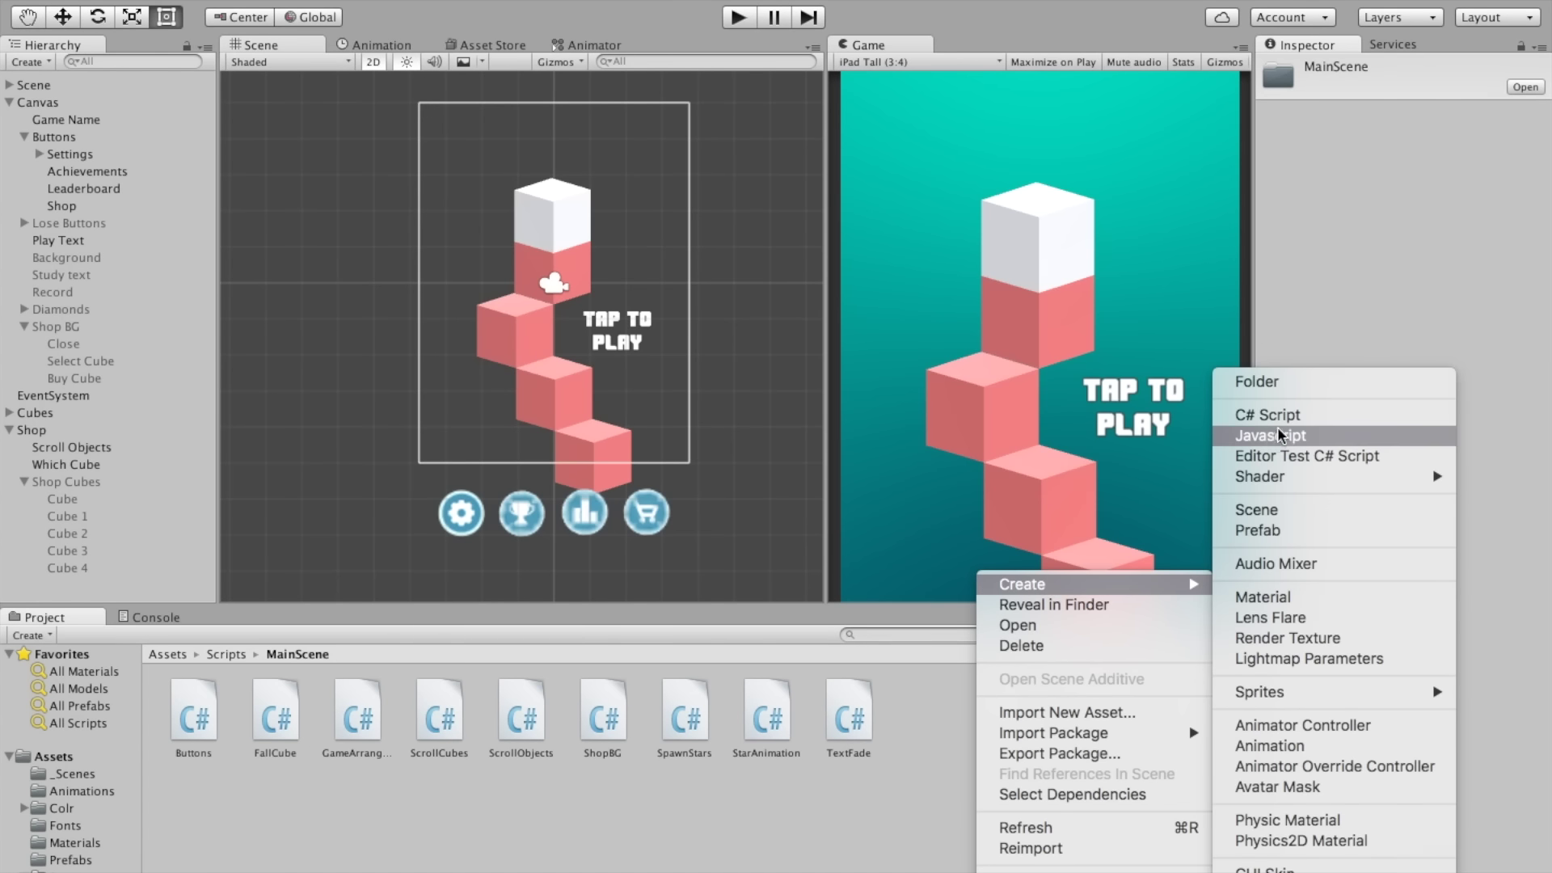
{"action": "left_click", "coordinate": [1300, 415]}
{"action": "type", "text": "Bu"}
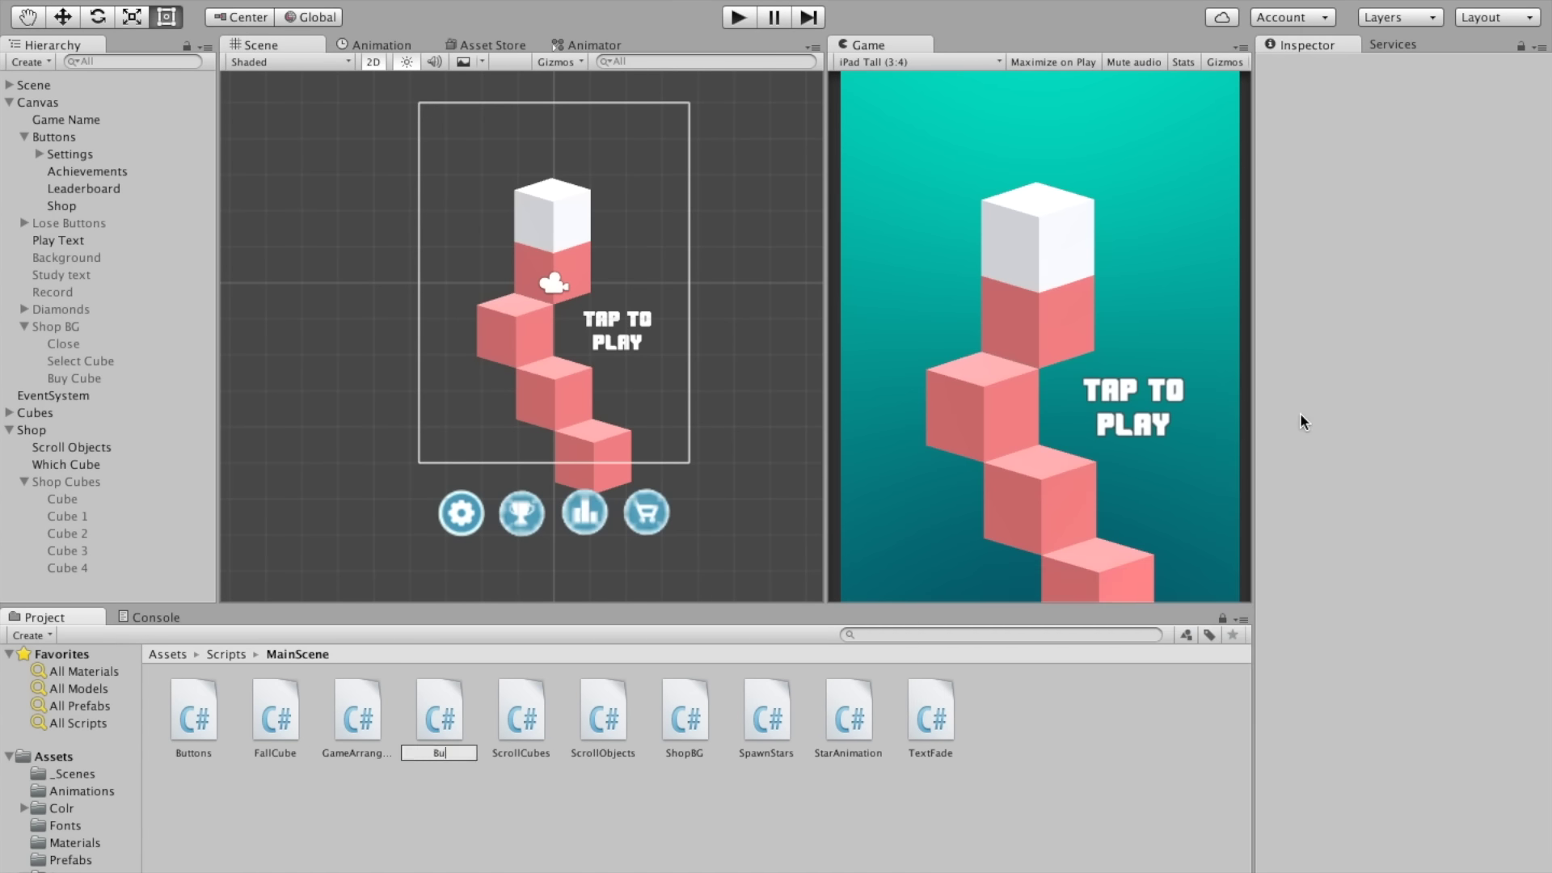
{"action": "type", "text": "yCube"}
{"action": "key", "text": "Return"}
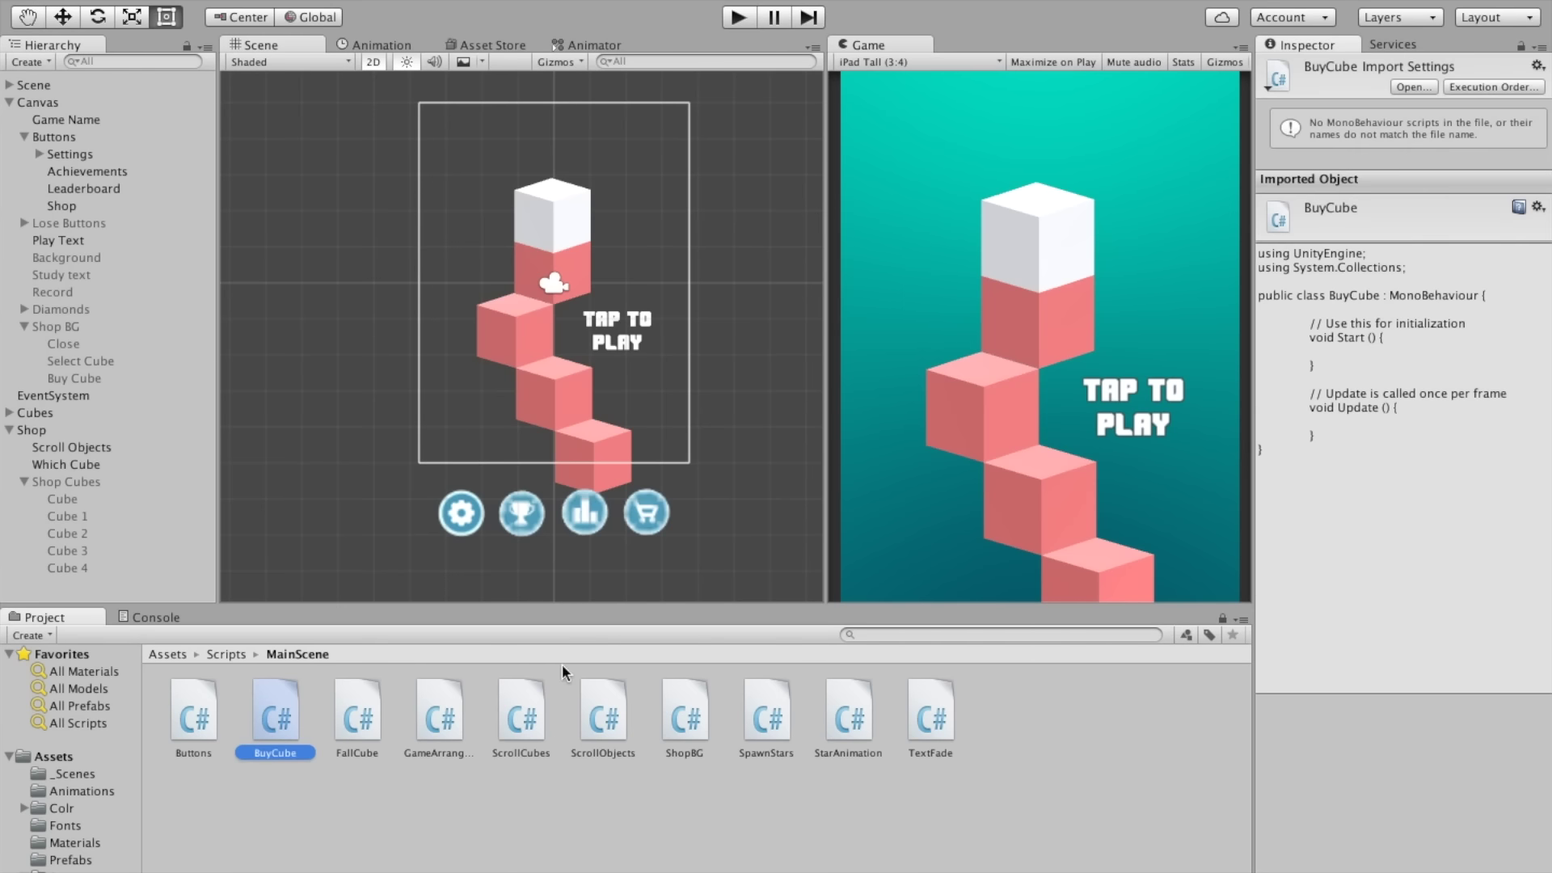
Step: Attach BuyCube to the Buy Cube object and open it for editing
{"action": "left_click_drag", "start_coordinate": [271, 722], "coordinate": [73, 382]}
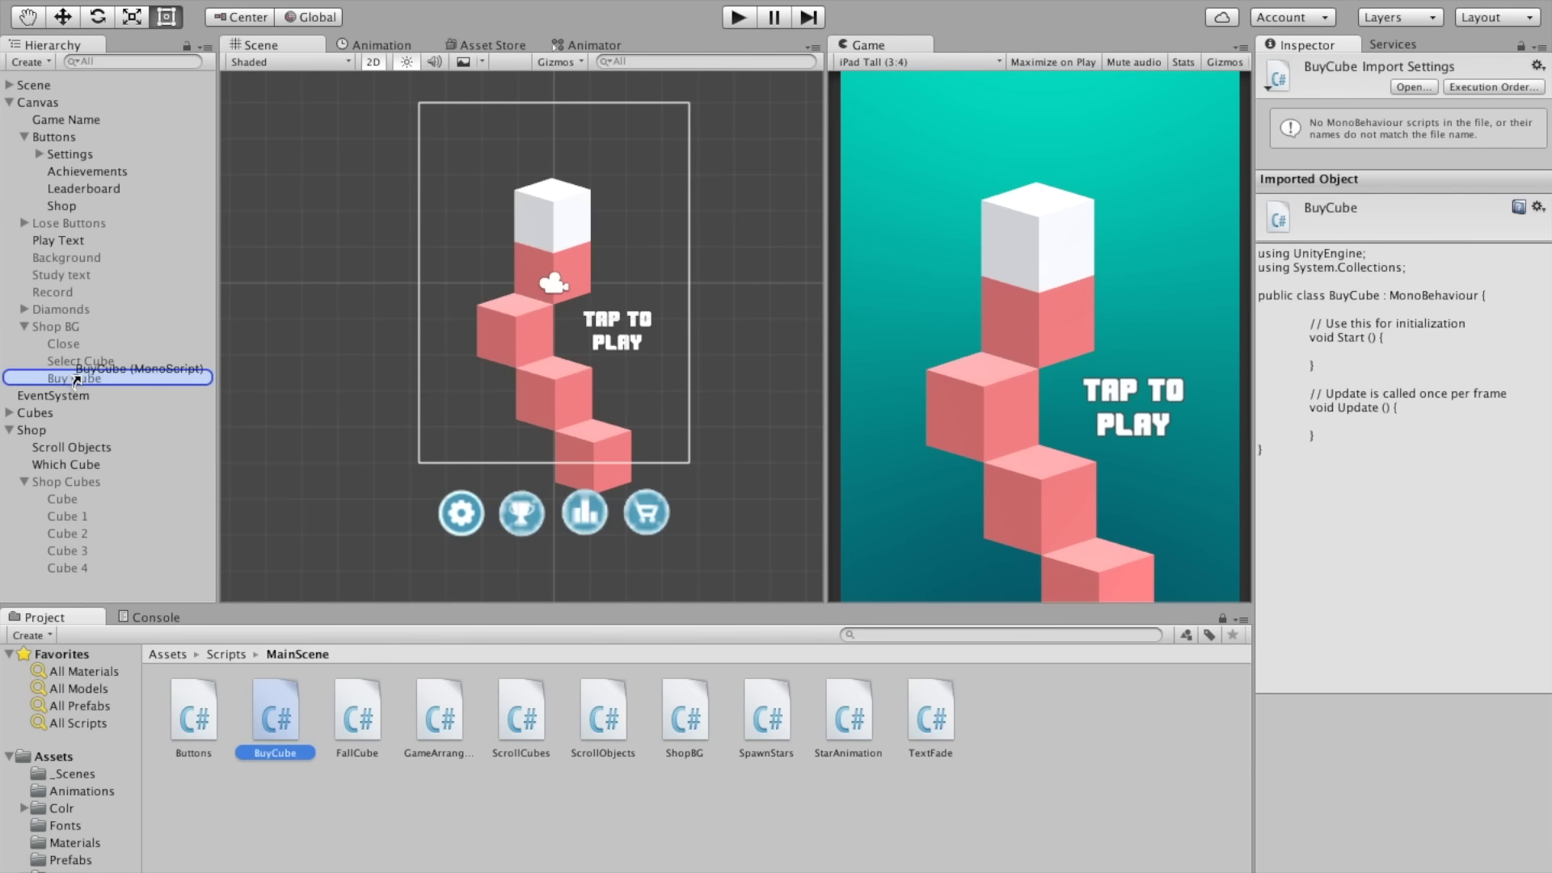
{"action": "left_click_drag", "start_coordinate": [81, 380], "coordinate": [82, 380]}
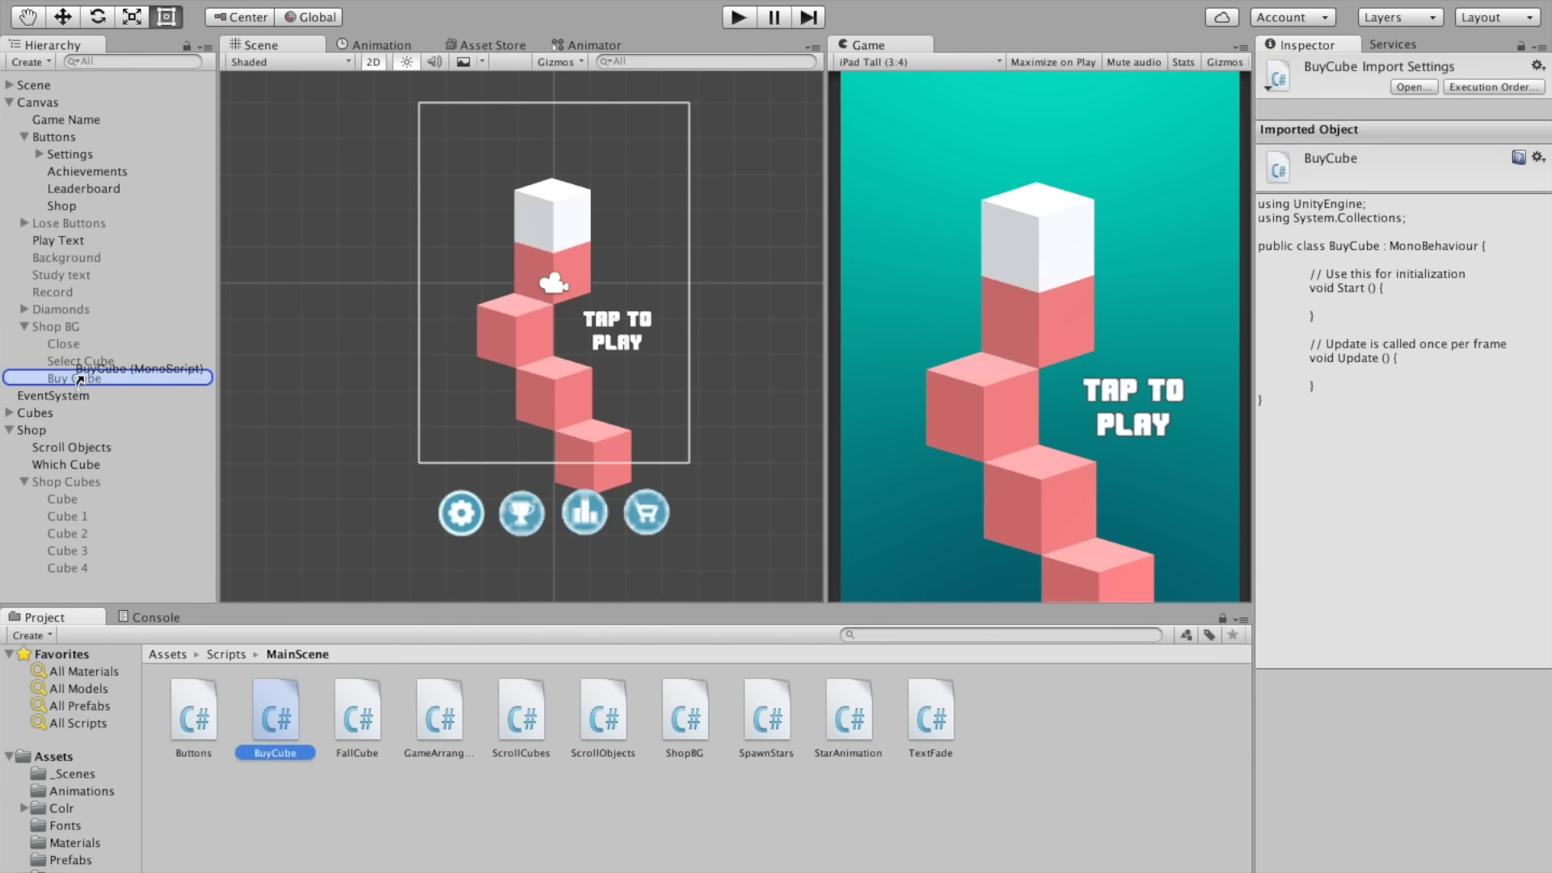
{"action": "left_click", "coordinate": [81, 378]}
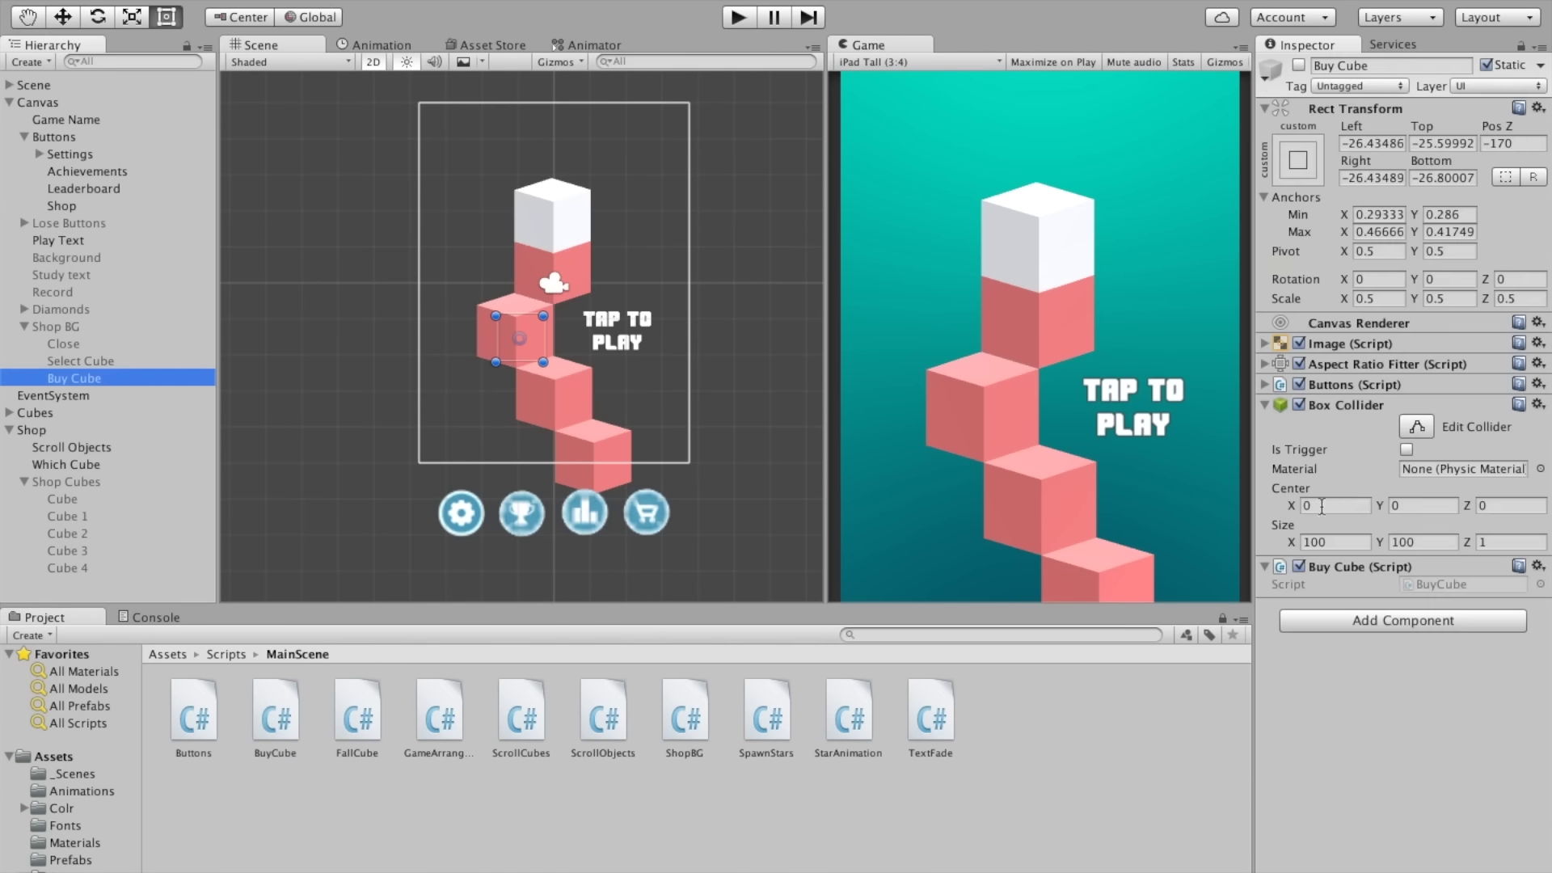
{"action": "double_click", "coordinate": [1438, 582]}
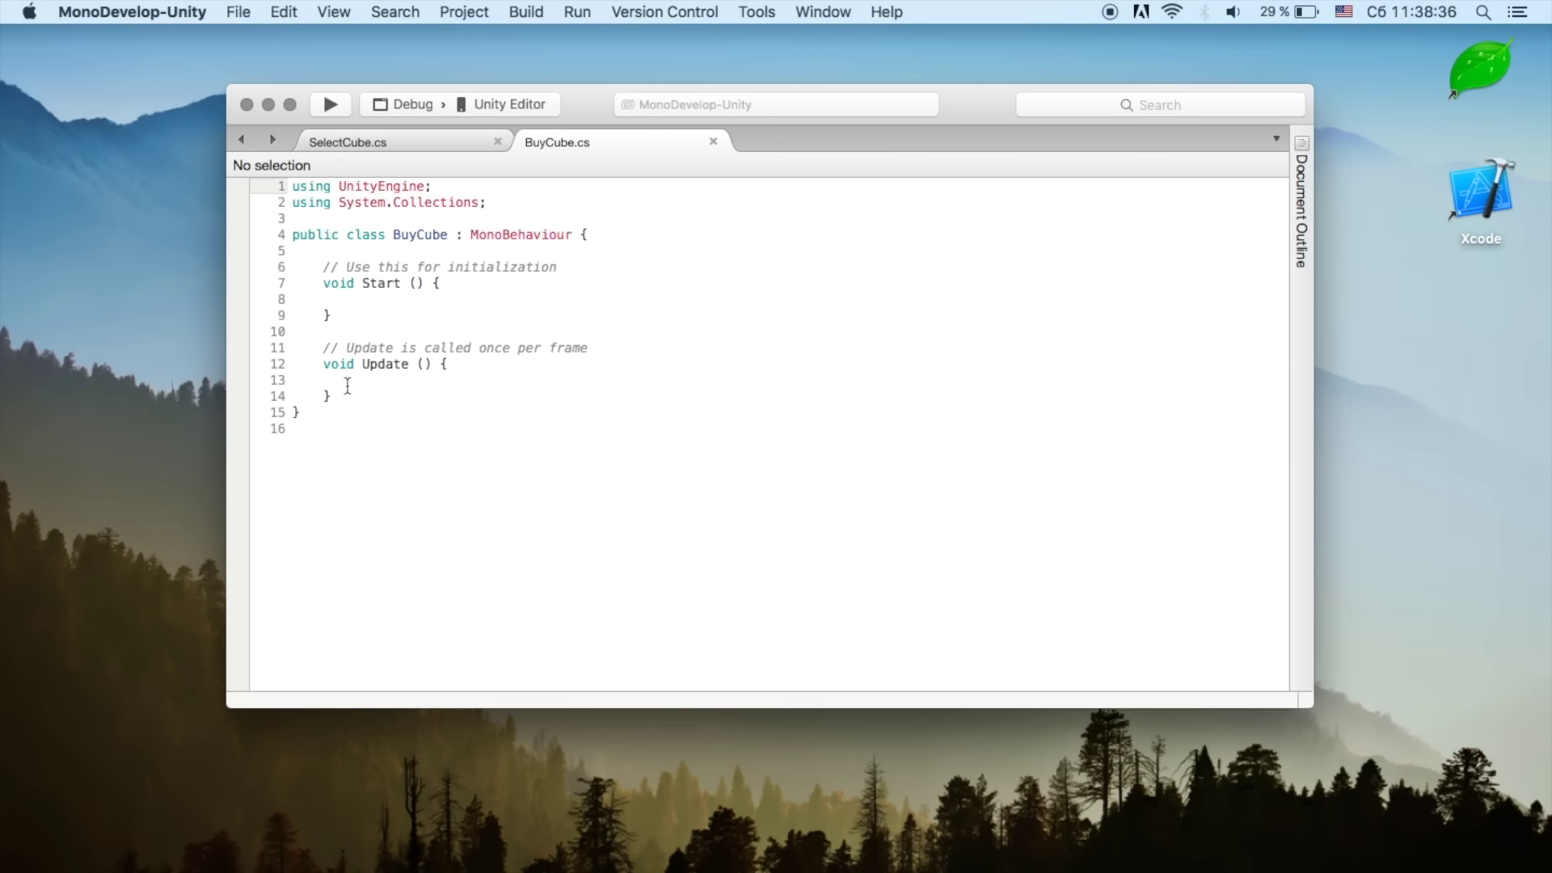
Step: Swap BuyCube's Start and Update stubs for 'public GameObject whichCube;' and save
{"action": "left_click_drag", "start_coordinate": [346, 395], "coordinate": [328, 267]}
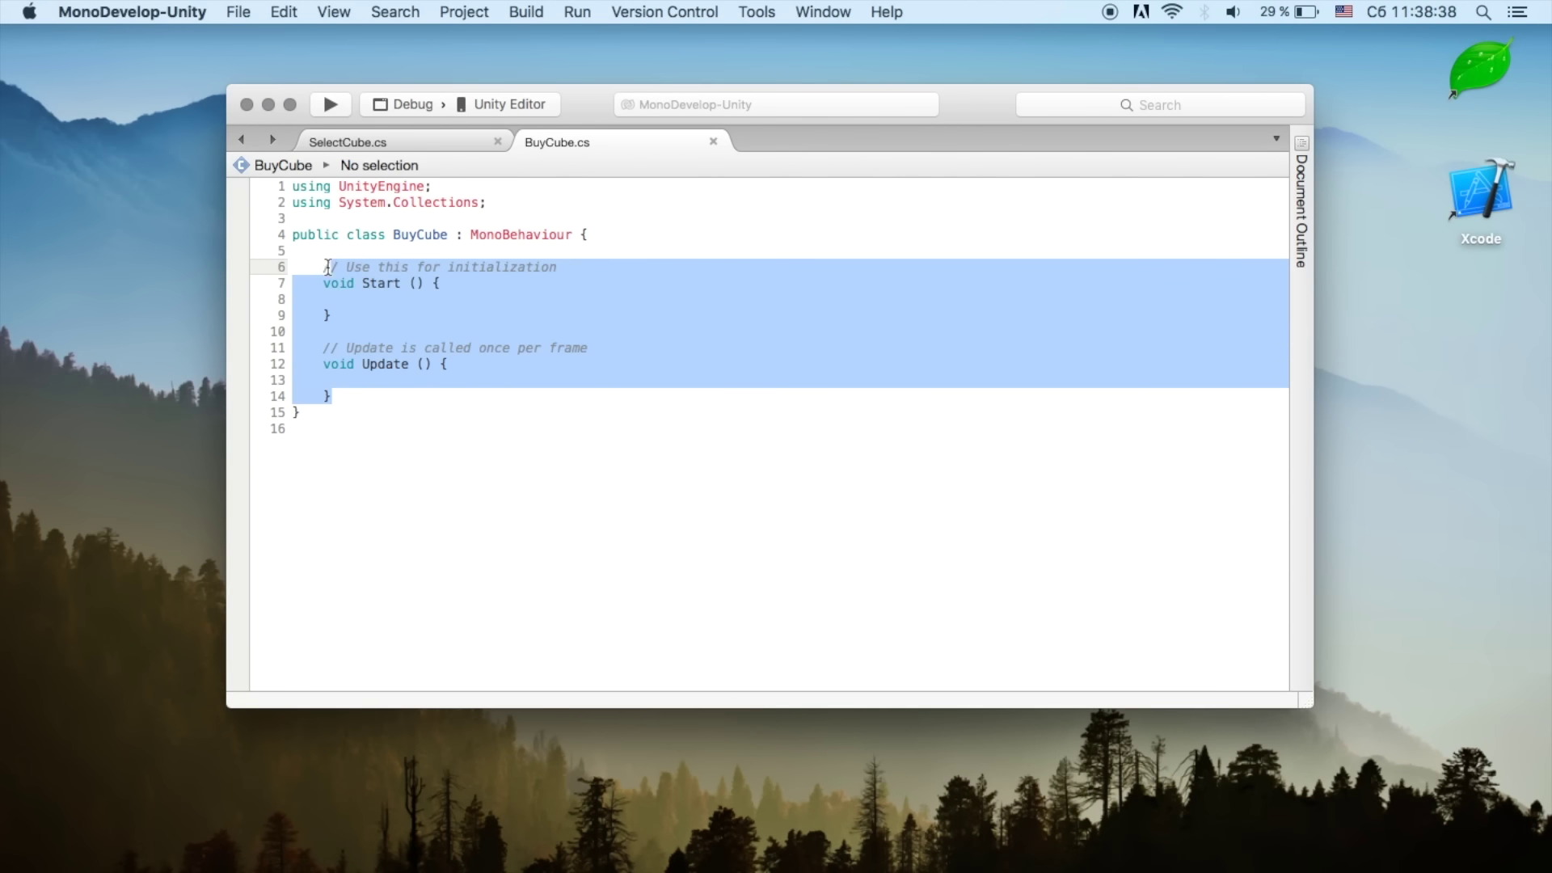
{"action": "key", "text": "BackSpace"}
{"action": "type", "text": "p"}
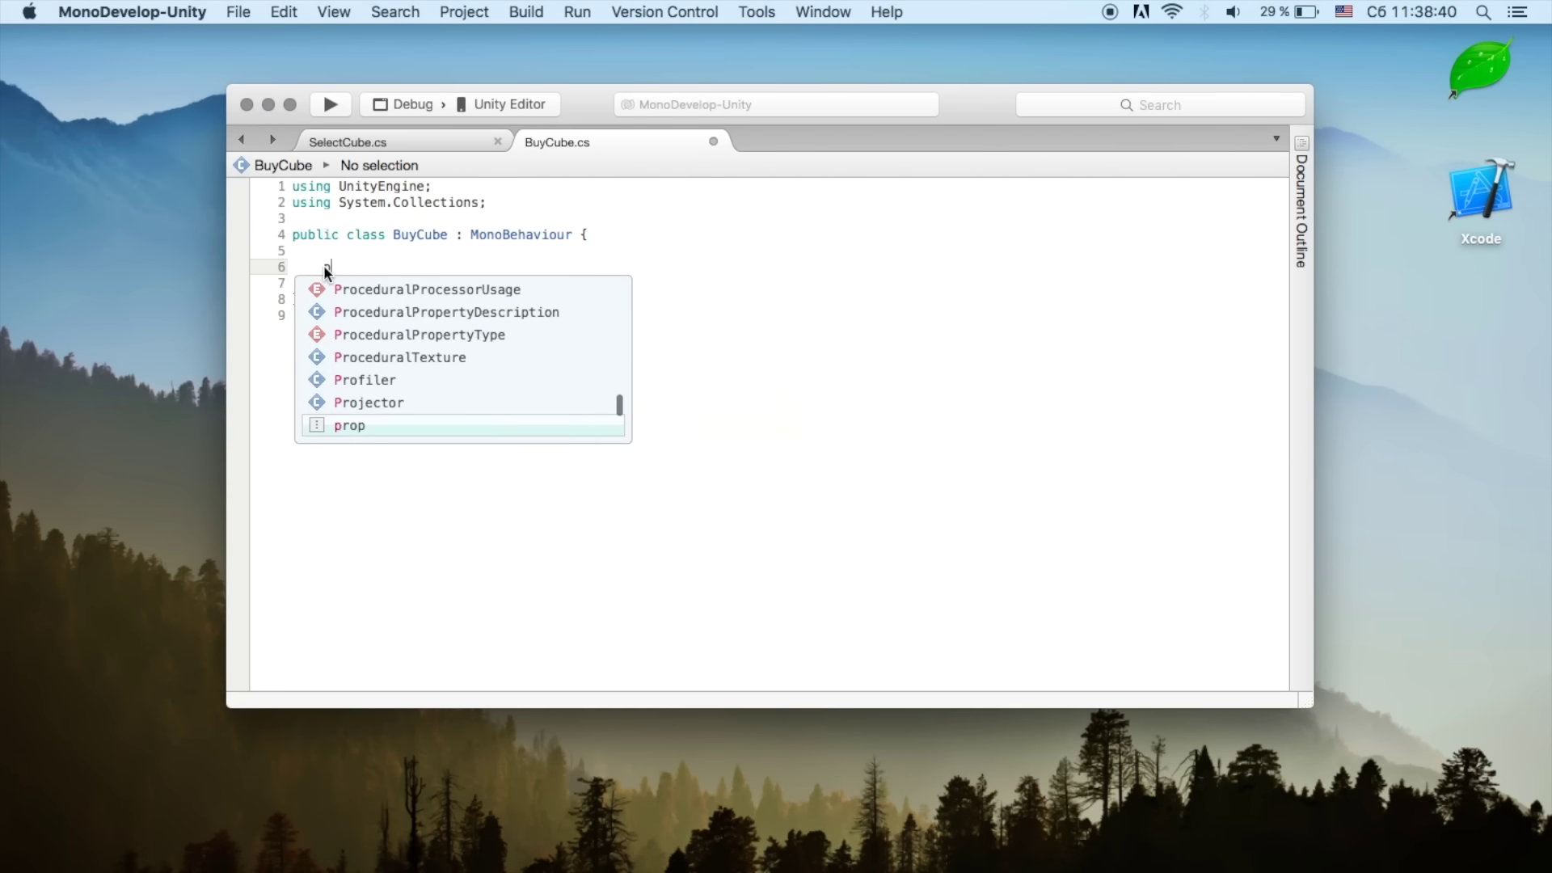
{"action": "type", "text": "ublic"}
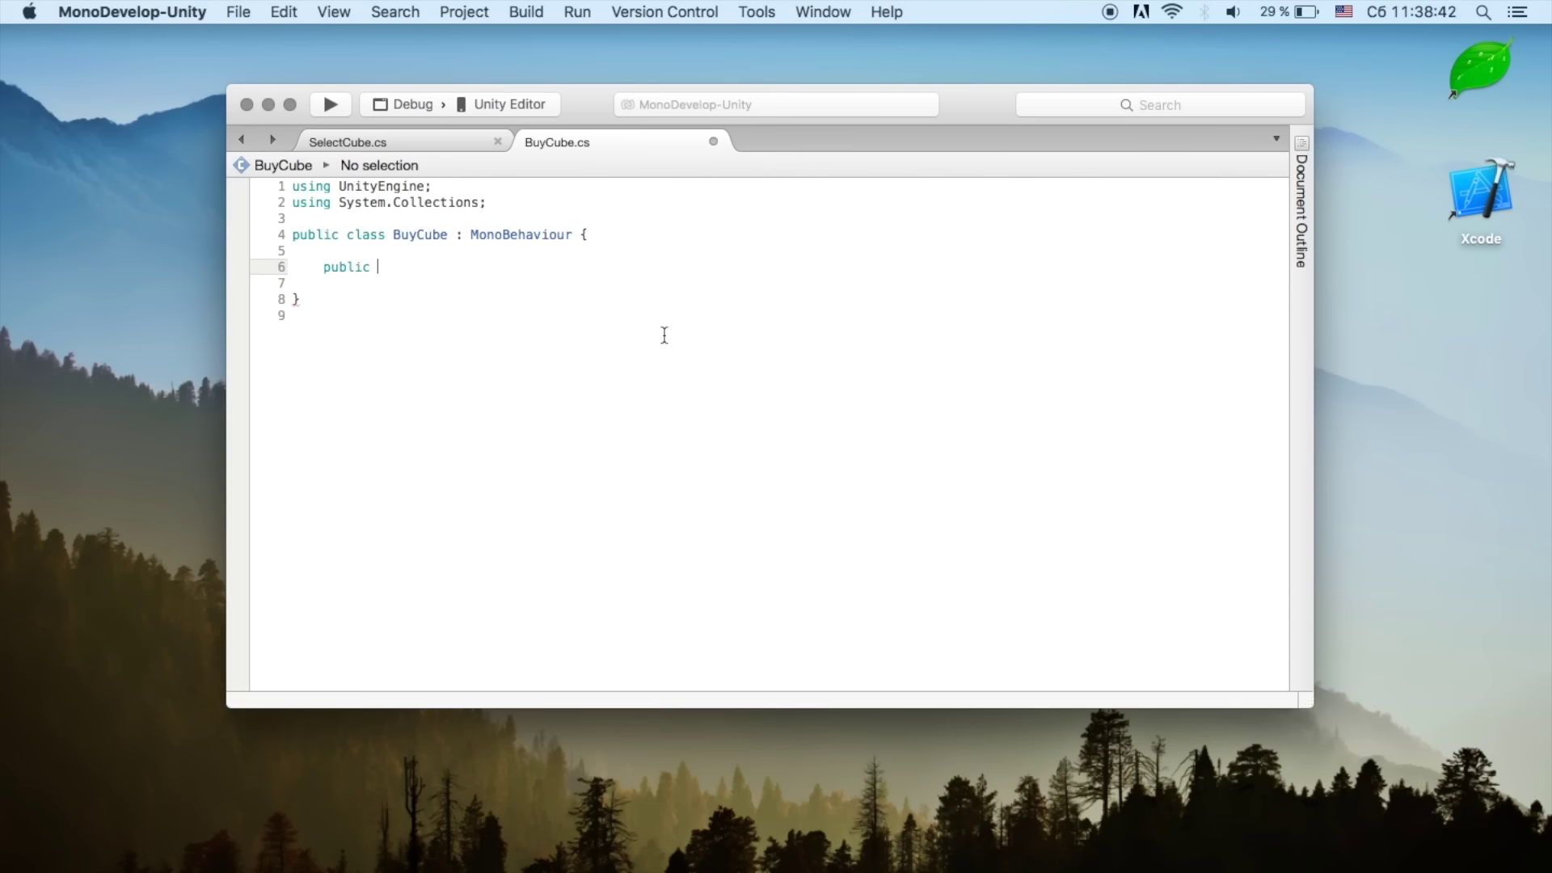
{"action": "type", "text": " game"}
{"action": "key", "text": "Return"}
{"action": "type", "text": "no"}
{"action": "type", "text": "Cube;"}
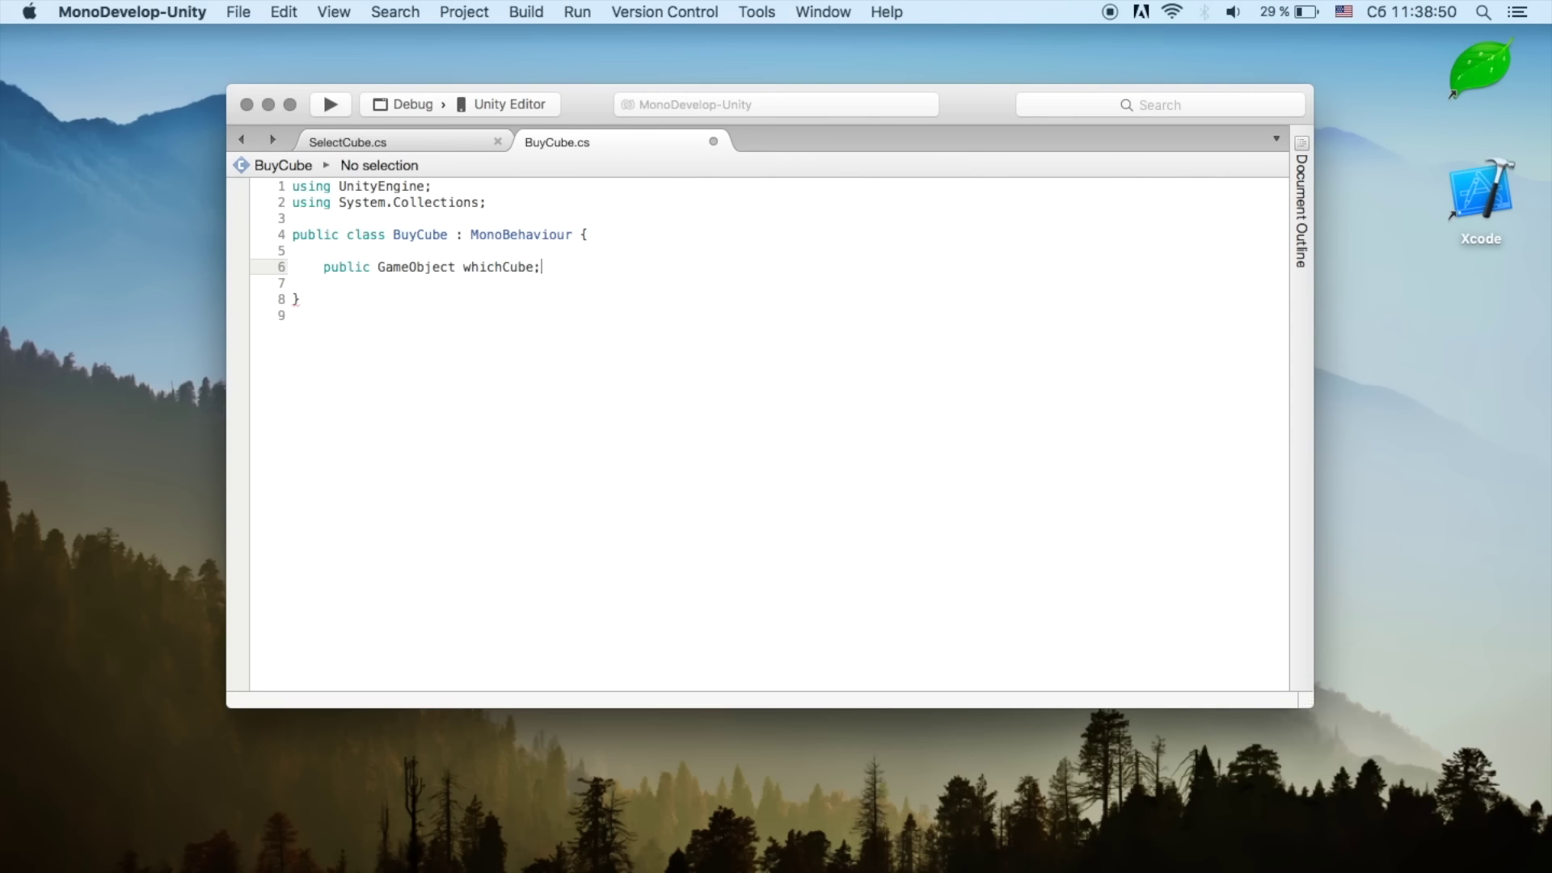
{"action": "key", "text": "Return"}
{"action": "key", "text": "Return"}
{"action": "type", "text": "v"}
{"action": "key", "text": "BackSpace"}
{"action": "key", "text": "BackSpace"}
{"action": "key", "text": "BackSpace"}
{"action": "key", "text": "super+s"}
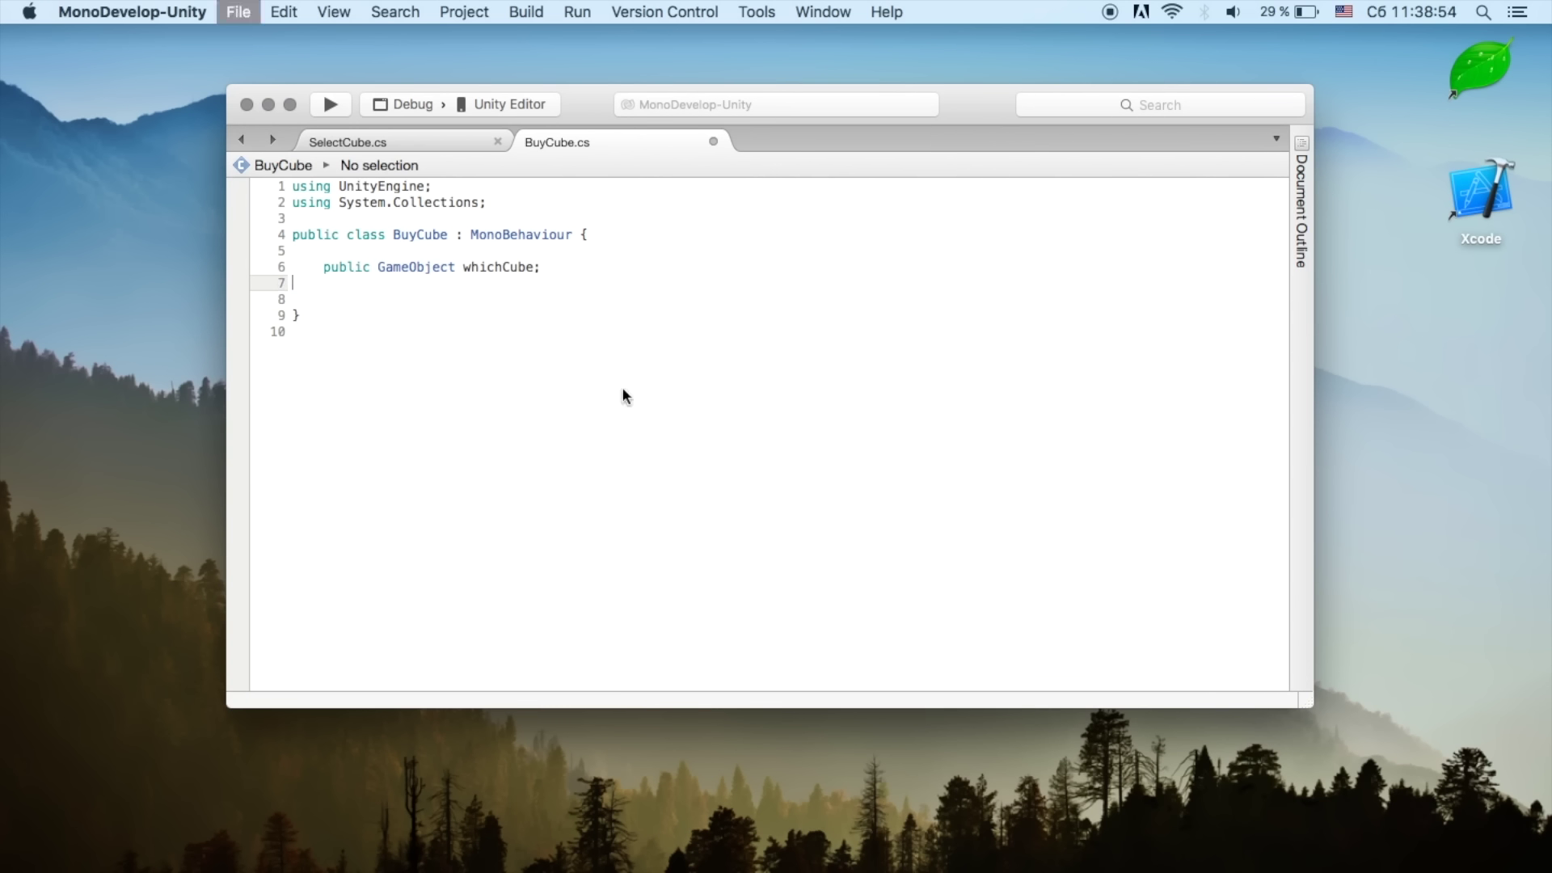
{"action": "key", "text": "super+Tab"}
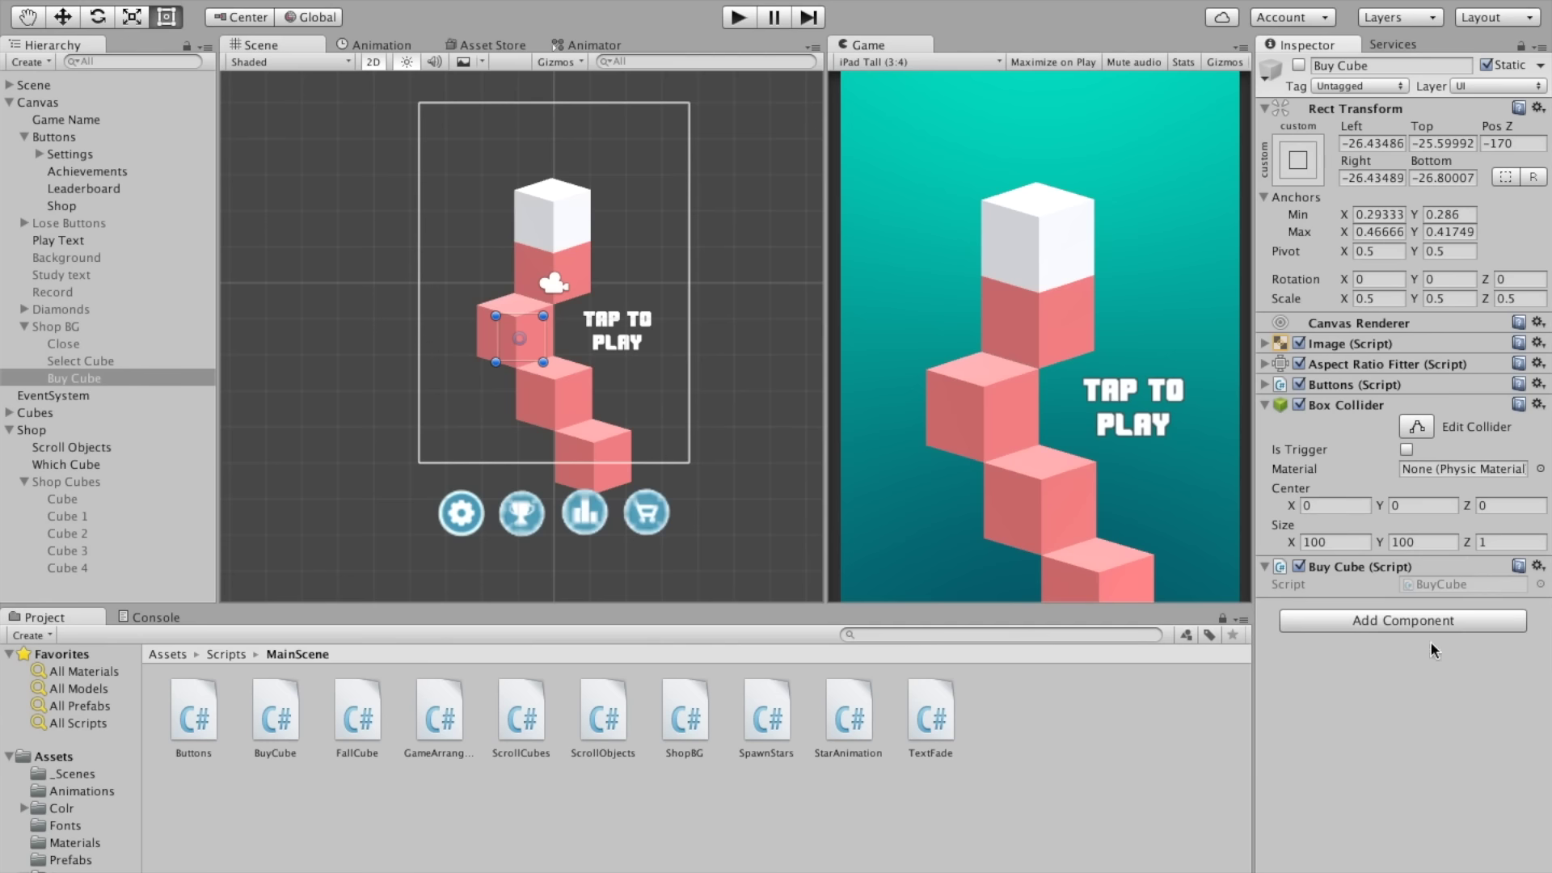
Step: Drop the Which Cube object into the Which Cube field of Buy Cube's script
{"action": "left_click_drag", "start_coordinate": [62, 464], "coordinate": [1497, 736]}
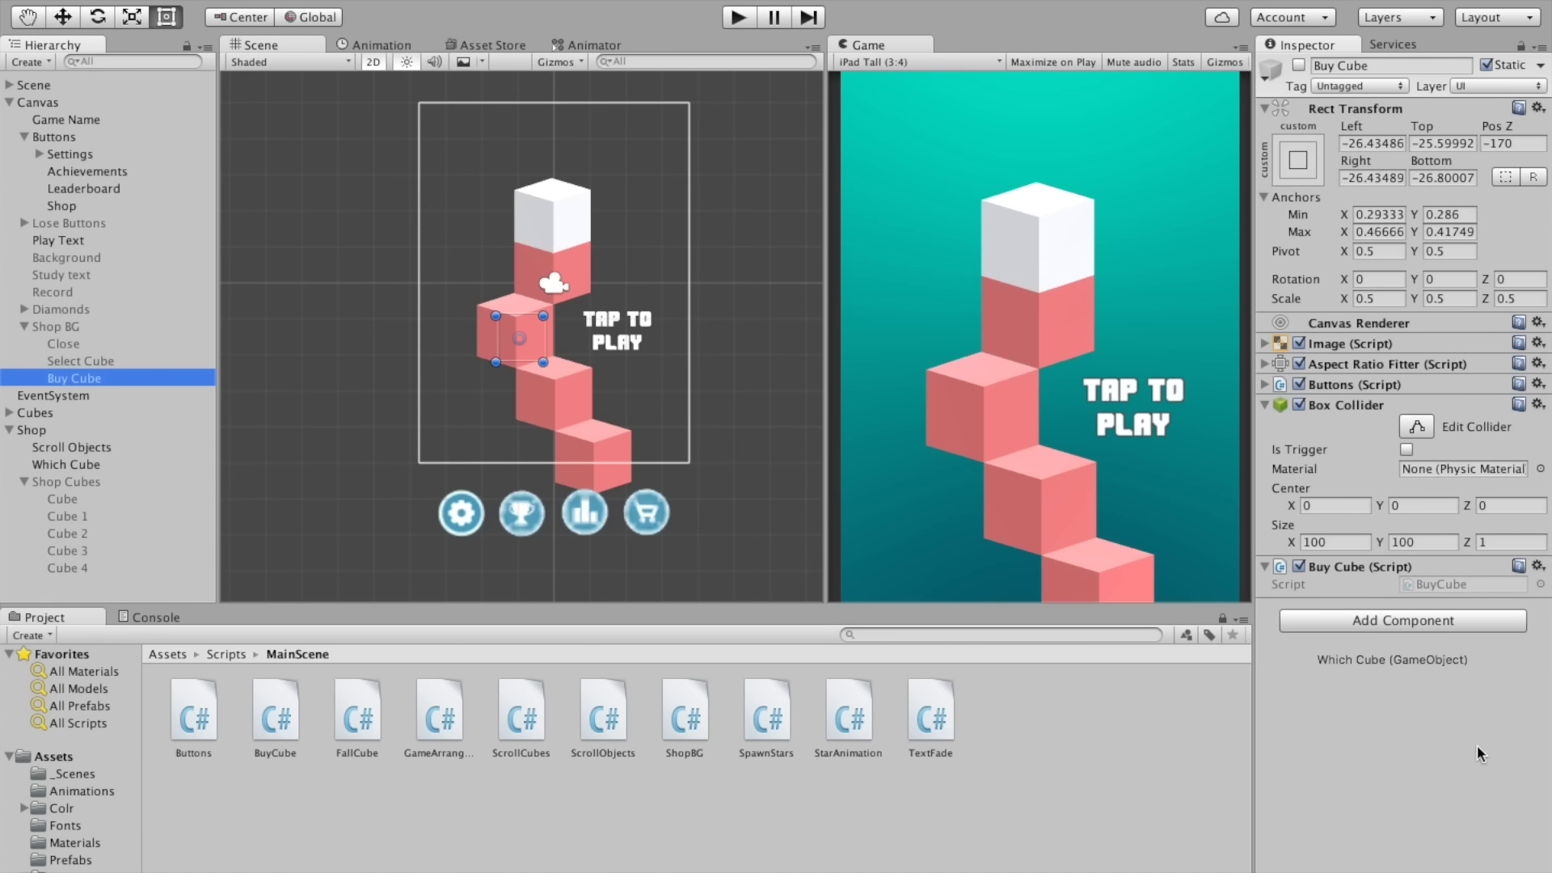
{"action": "left_click_drag", "start_coordinate": [1461, 750], "coordinate": [1438, 604]}
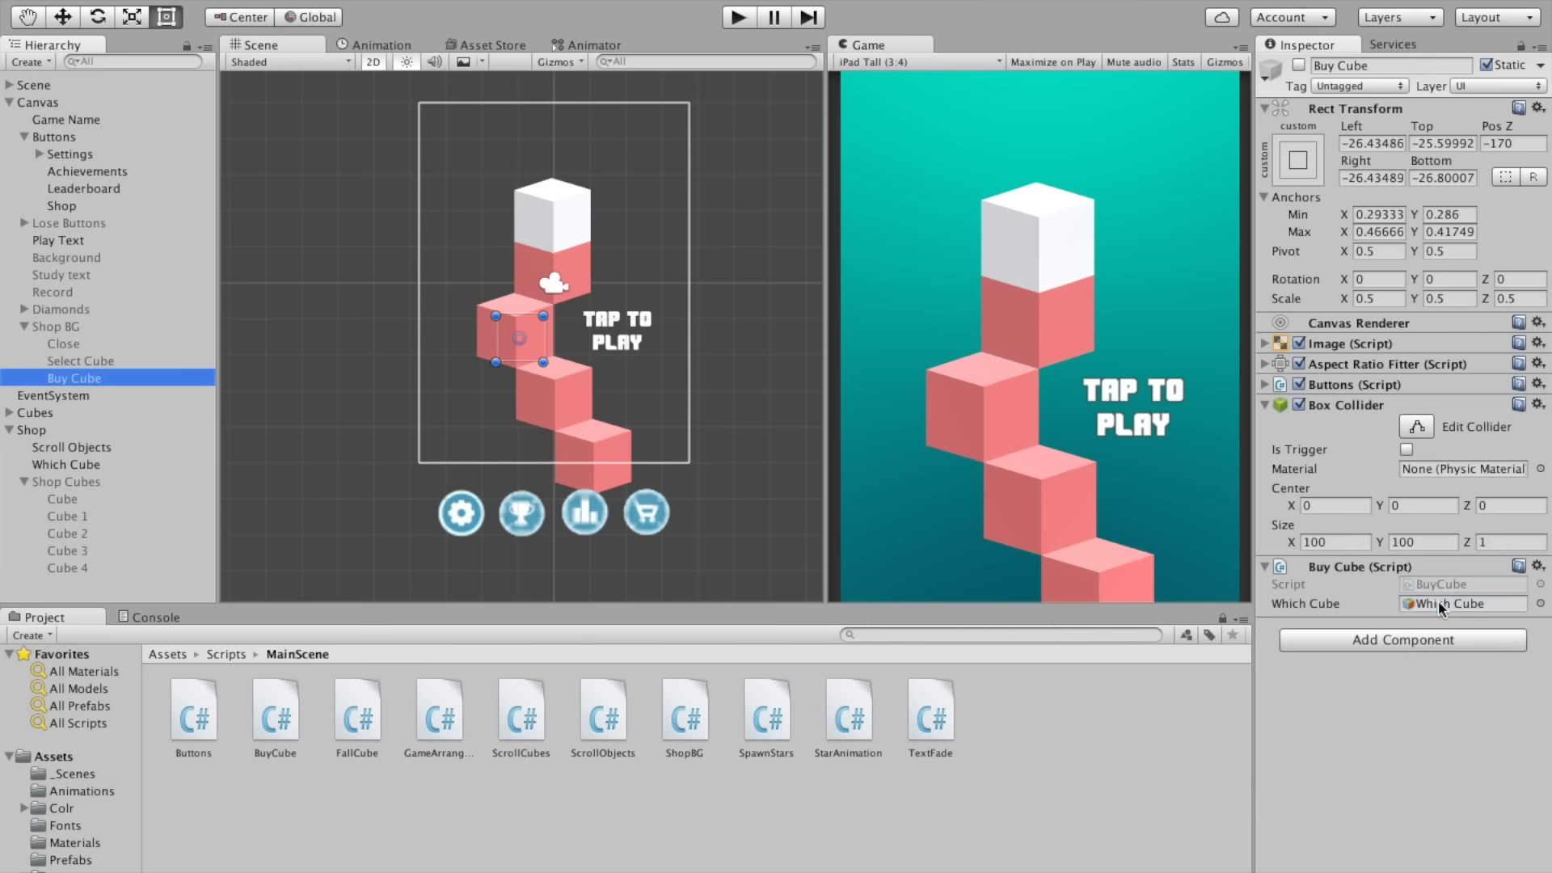
{"action": "key", "text": "ctrl+Left"}
{"action": "key", "text": "Return"}
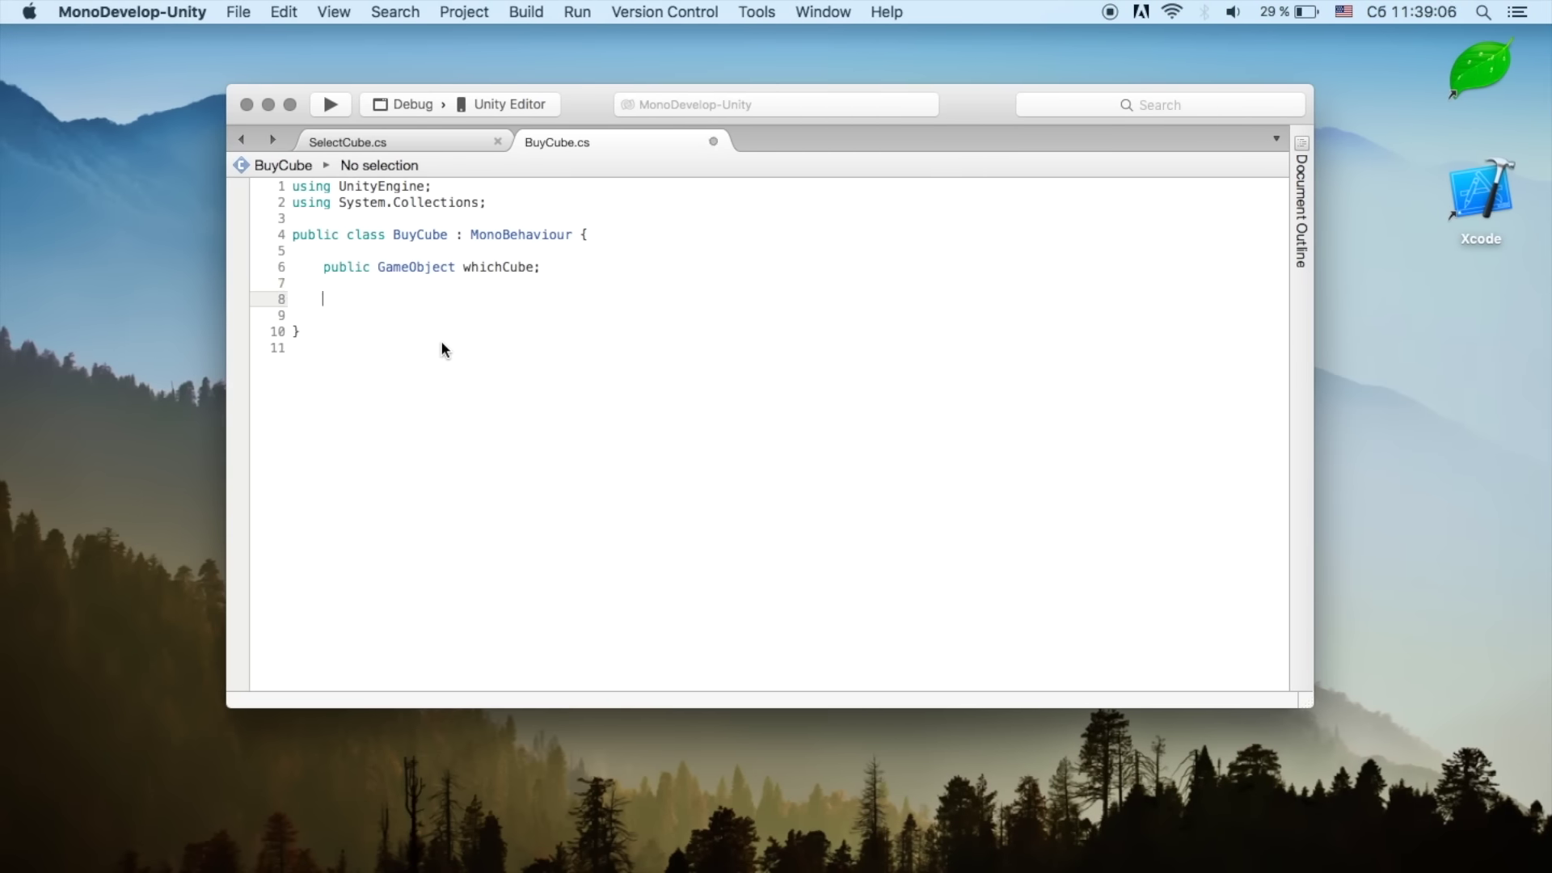
Step: Start an OnMouseDown method with an if block checking that PlayerPrefs Diamonds reaches 50
{"action": "type", "text": "void On"}
{"action": "type", "text": "MouseDown"}
{"action": "type", "text": " () {"}
{"action": "key", "text": "Return"}
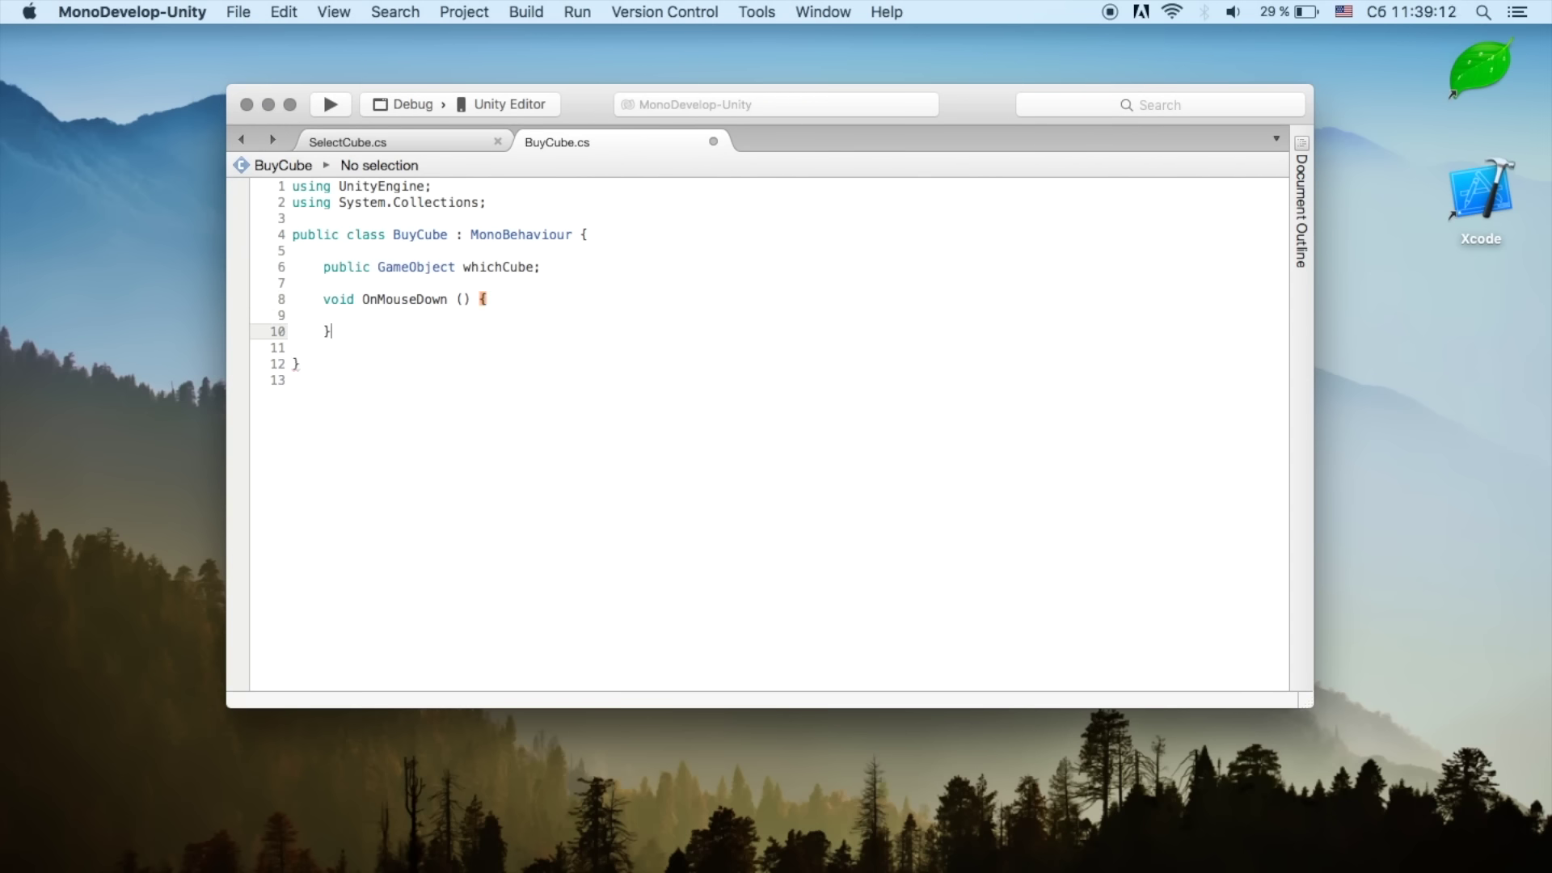
{"action": "type", "text": "if (plau"}
{"action": "key", "text": "BackSpace"}
{"action": "type", "text": "yer.gets"}
{"action": "key", "text": "Return"}
{"action": "key", "text": "BackSpace"}
{"action": "key", "text": "BackSpace"}
{"action": "key", "text": "BackSpace"}
{"action": "key", "text": "BackSpace"}
{"action": "type", "text": "Int "}
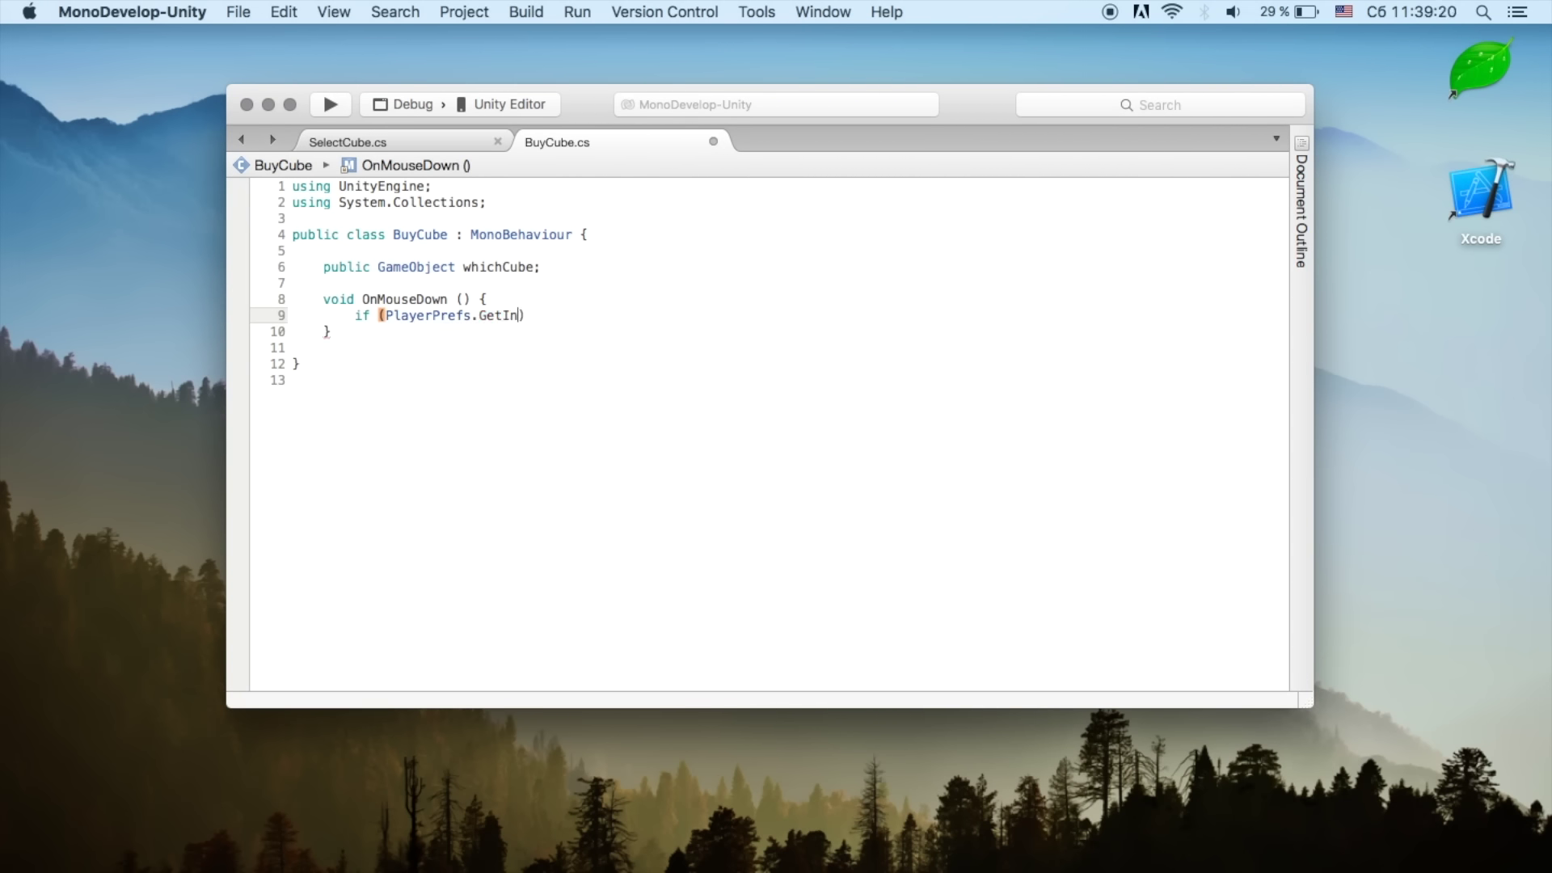
{"action": "type", "text": "(\"Dia"}
{"action": "type", "text": "monds\""}
{"action": "type", "text": ")"}
{"action": "key", "text": "BackSpace"}
{"action": "type", "text": "= 50) }"}
{"action": "key", "text": "BackSpace"}
{"action": "type", "text": "{"}
{"action": "key", "text": "Return"}
Step: Add a '// Buy cube' comment inside the check, and add then remove an else block
{"action": "type", "text": "// Buy cube"}
{"action": "key", "text": "Down"}
{"action": "key", "text": "Down"}
{"action": "type", "text": "else"}
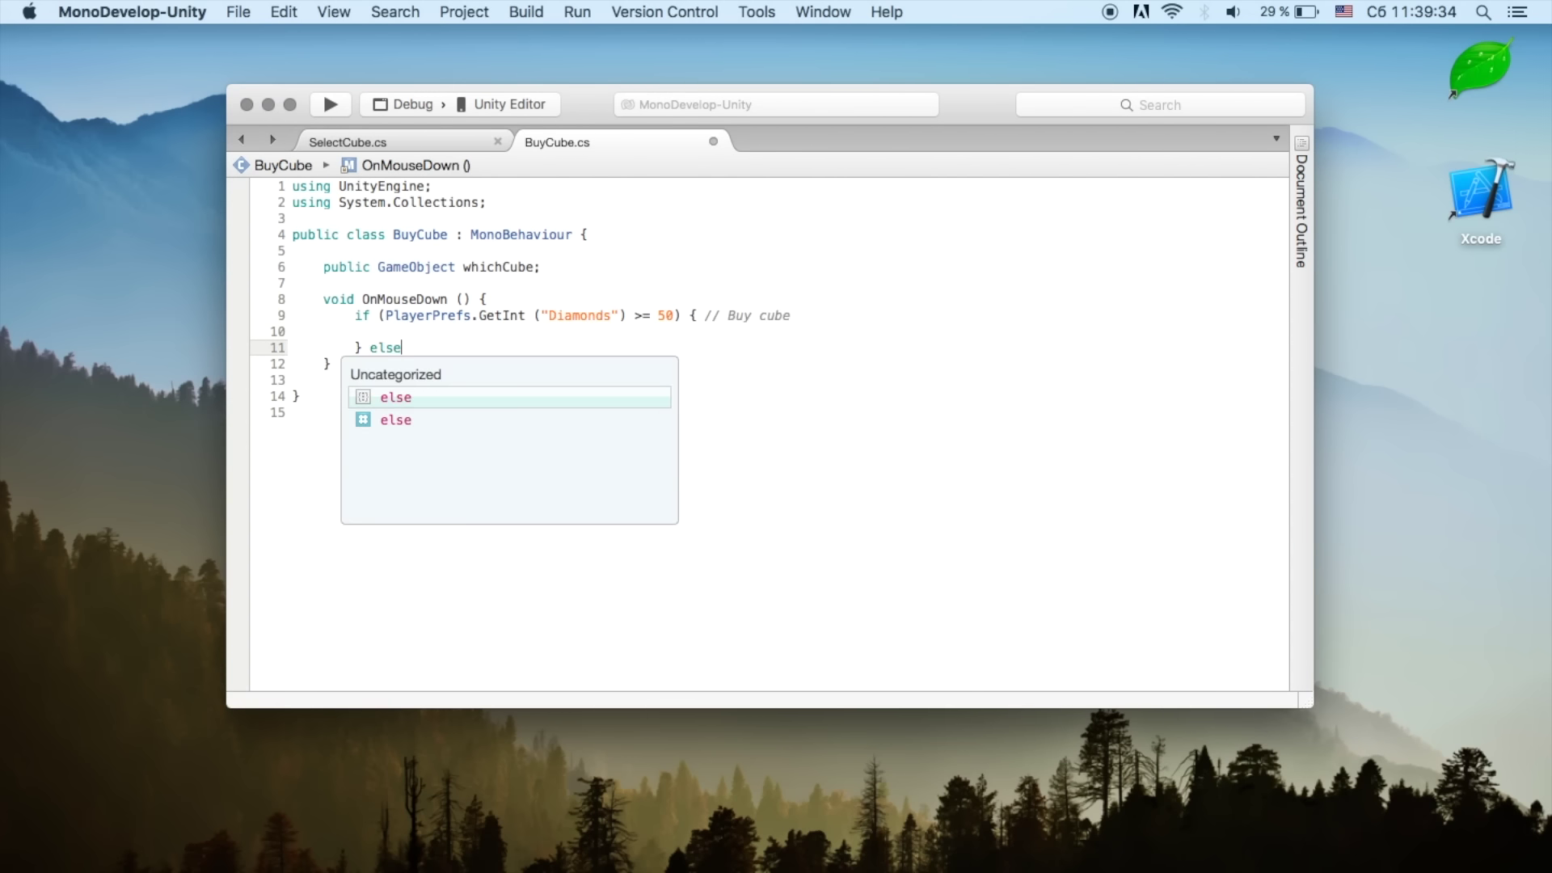
{"action": "type", "text": " {"}
{"action": "key", "text": "Return"}
{"action": "left_click", "coordinate": [362, 347]}
{"action": "left_click", "coordinate": [417, 347]}
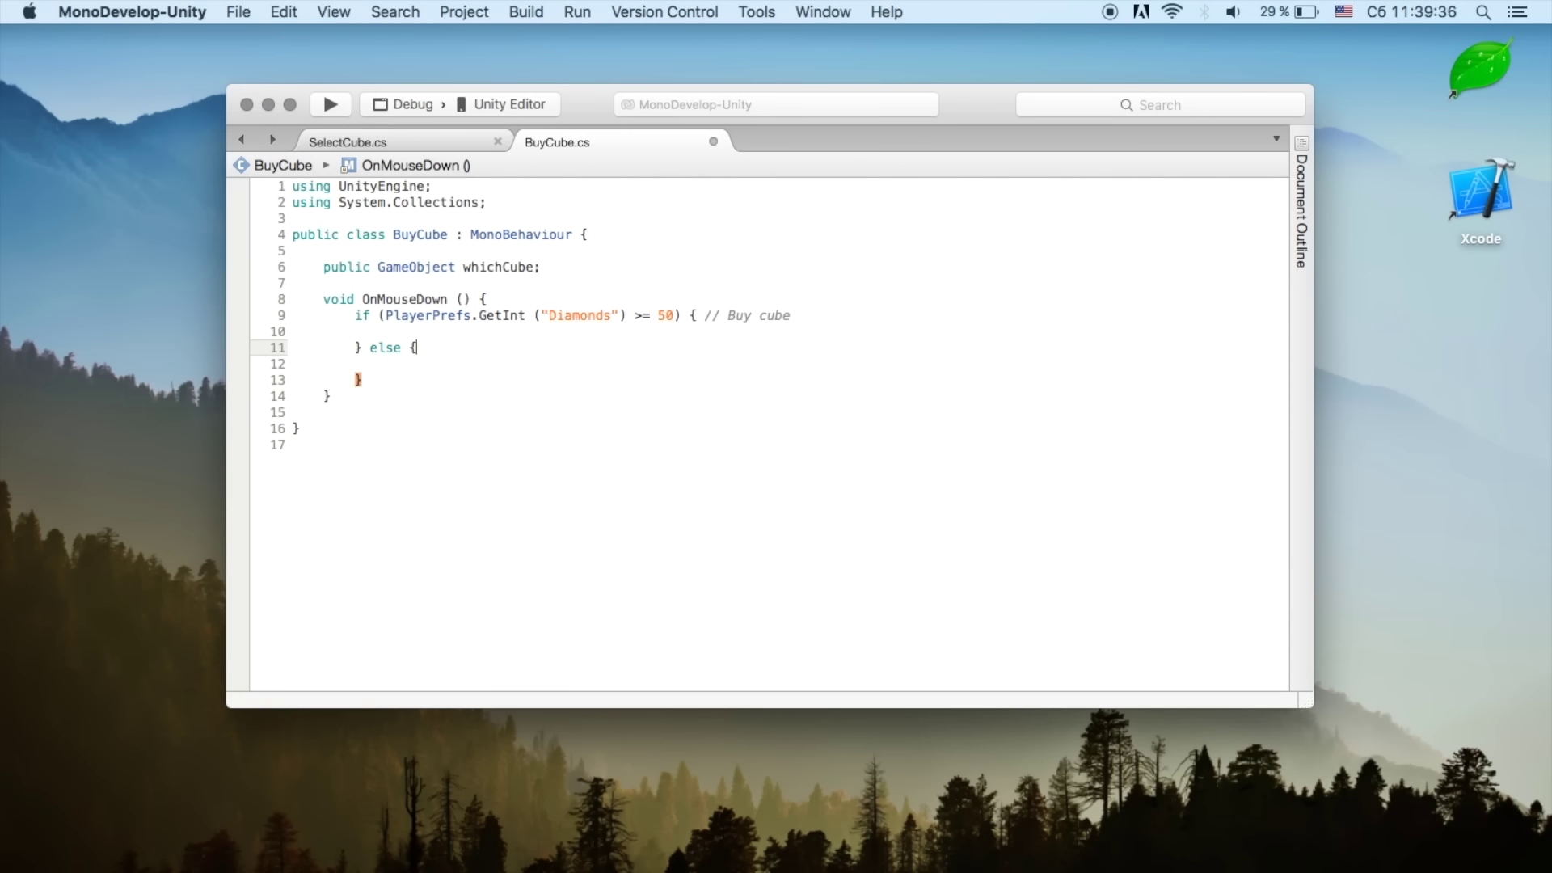
{"action": "left_click", "coordinate": [386, 364]}
{"action": "left_click_drag", "start_coordinate": [371, 380], "coordinate": [364, 349]}
{"action": "key", "text": "BackSpace"}
Step: Insert a PlayerPrefs.SetString (); call inside the Diamonds check
{"action": "left_click", "coordinate": [386, 331]}
{"action": "type", "text": "player."}
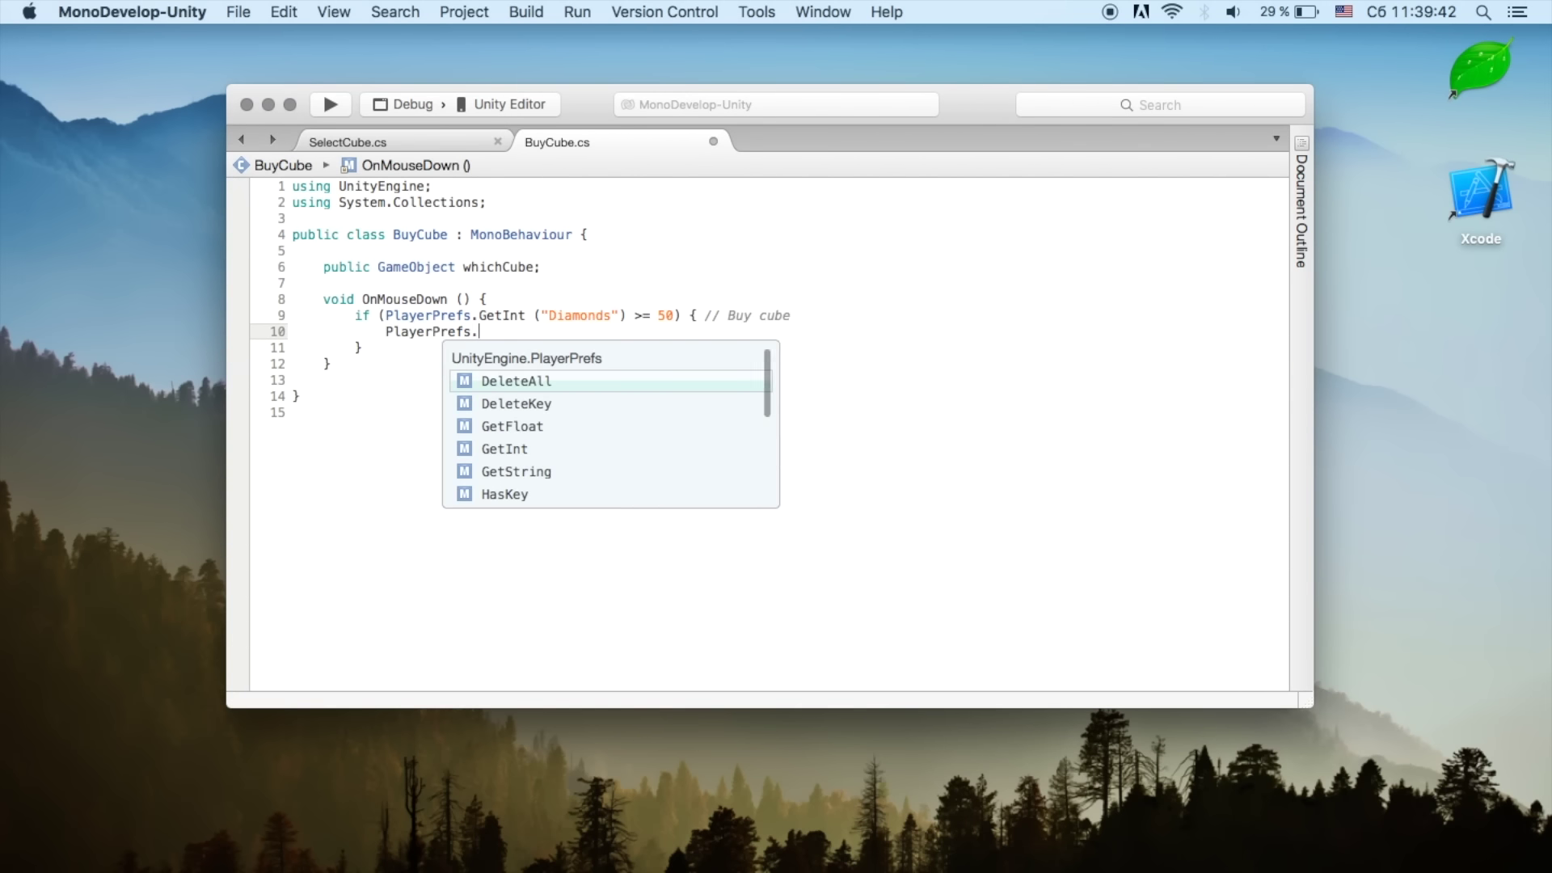
{"action": "type", "text": "set"}
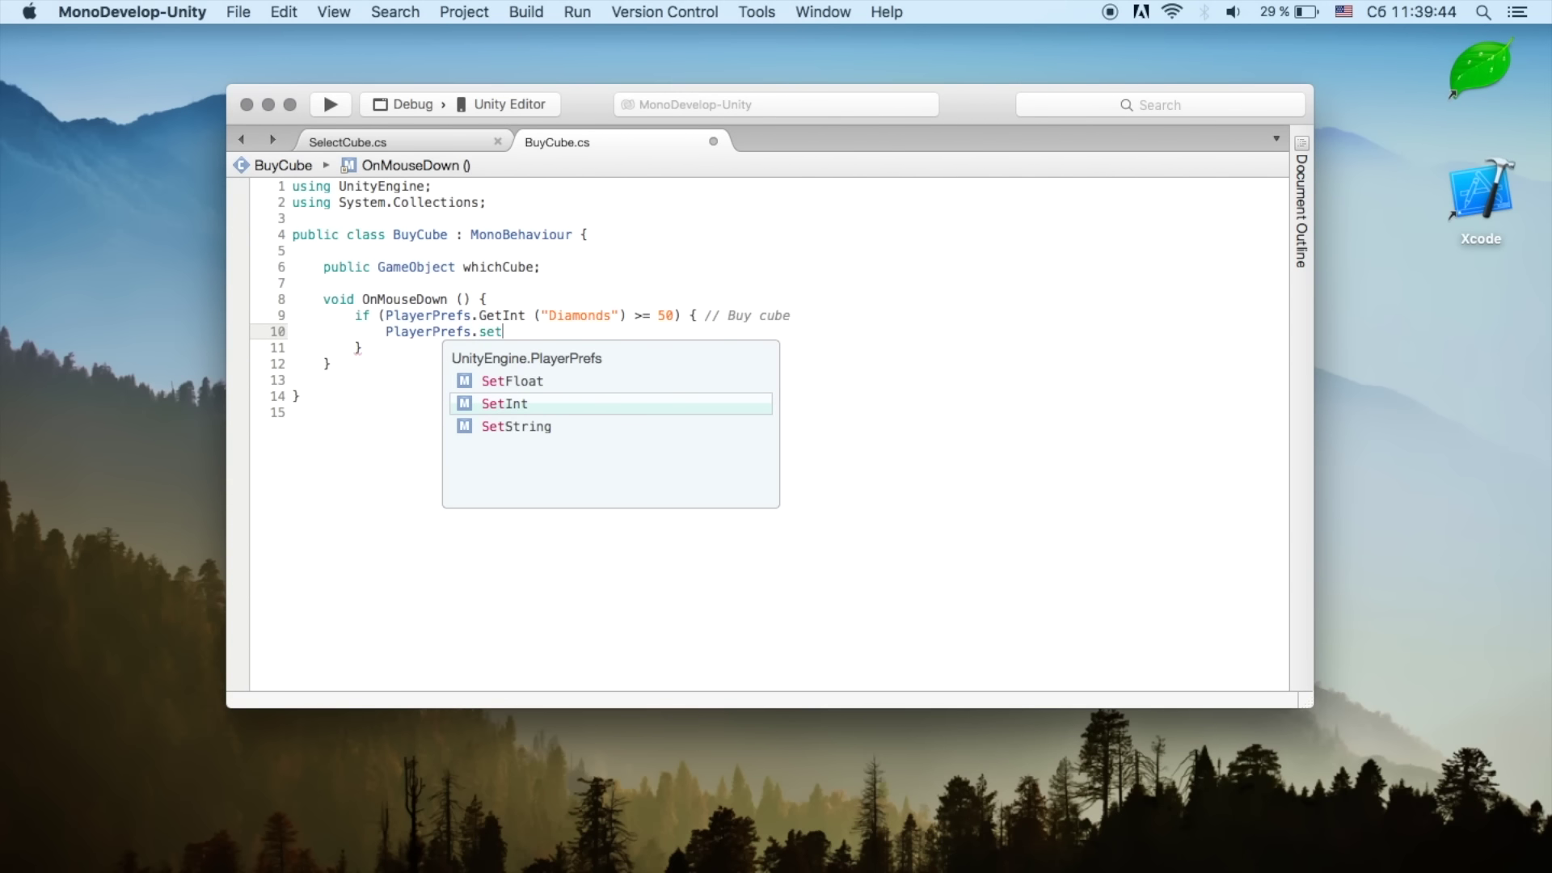
{"action": "key", "text": "Down"}
{"action": "key", "text": "Return"}
{"action": "type", "text": "();"}
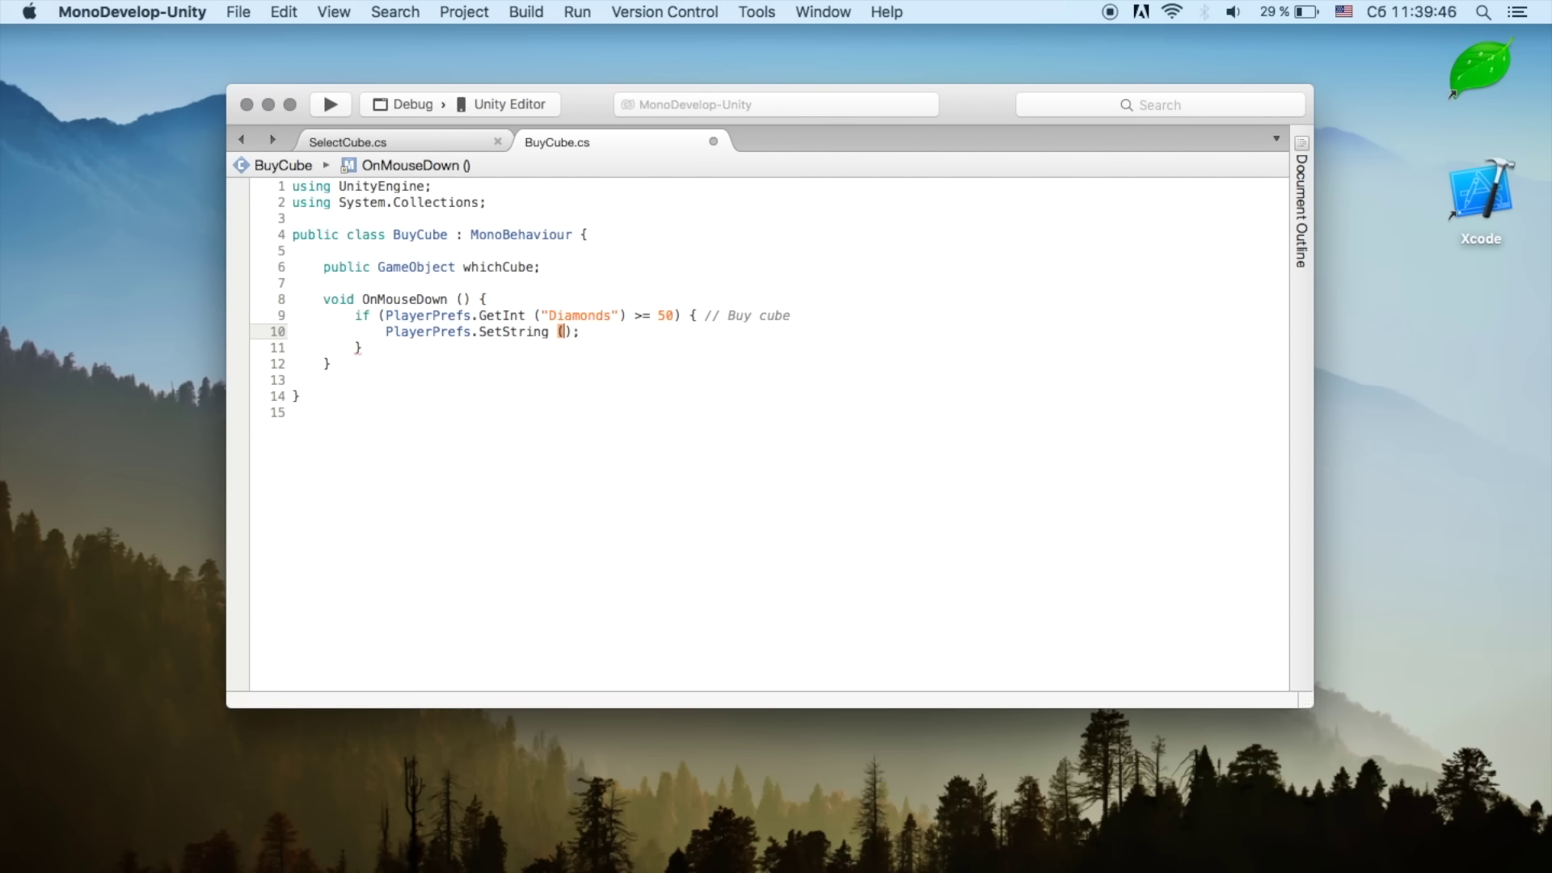
Step: Make SetString's key whichCube.GetComponent <SelectCube> ().nowCube
{"action": "left_click", "coordinate": [399, 142]}
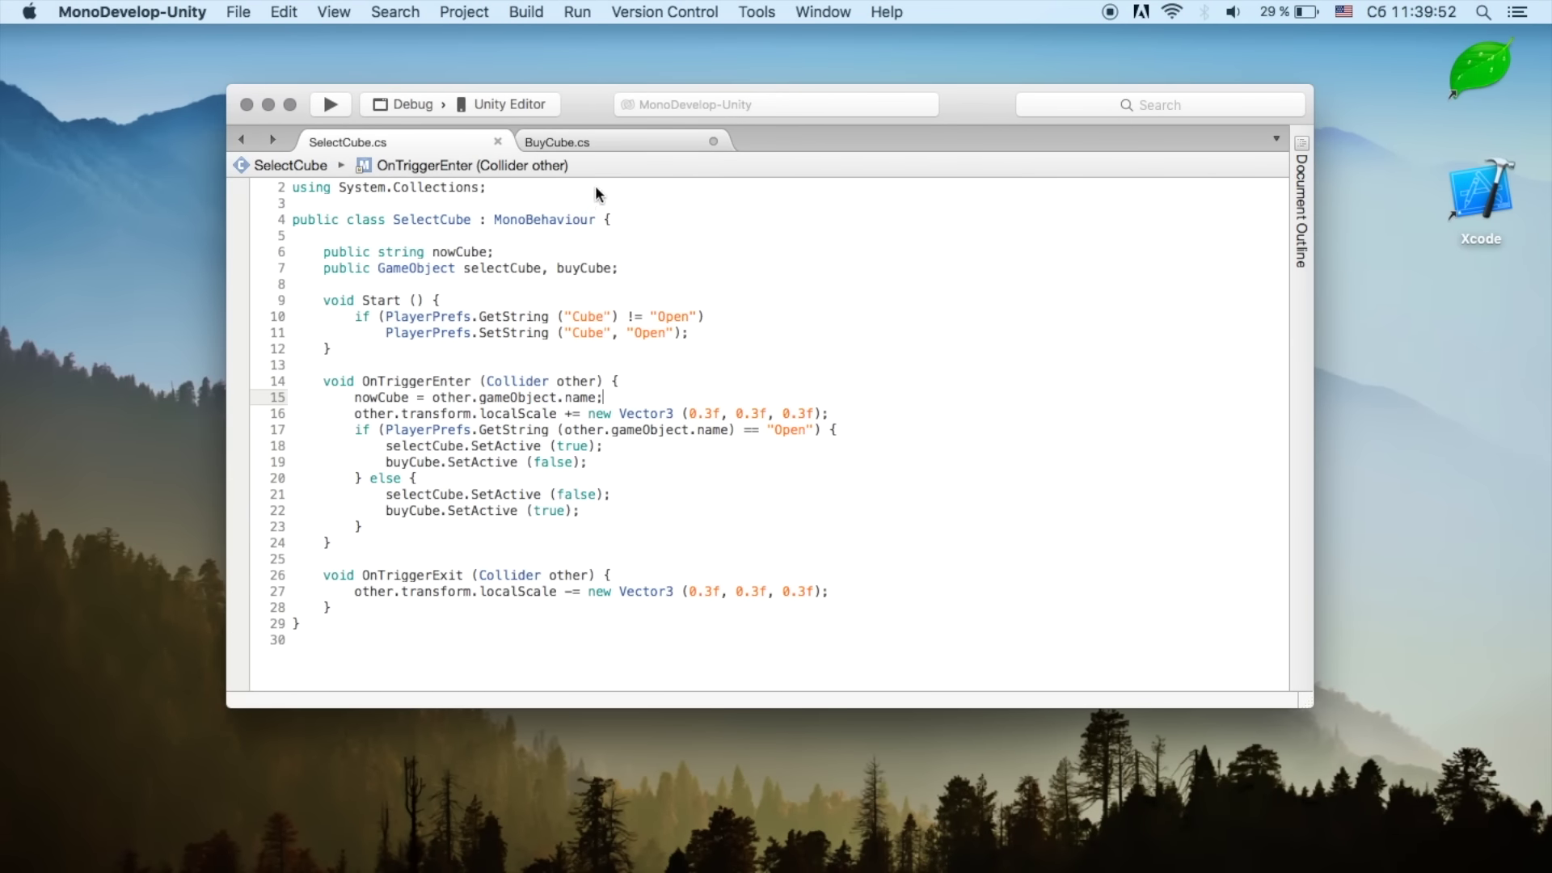
{"action": "left_click", "coordinate": [624, 145]}
{"action": "left_click", "coordinate": [489, 267]}
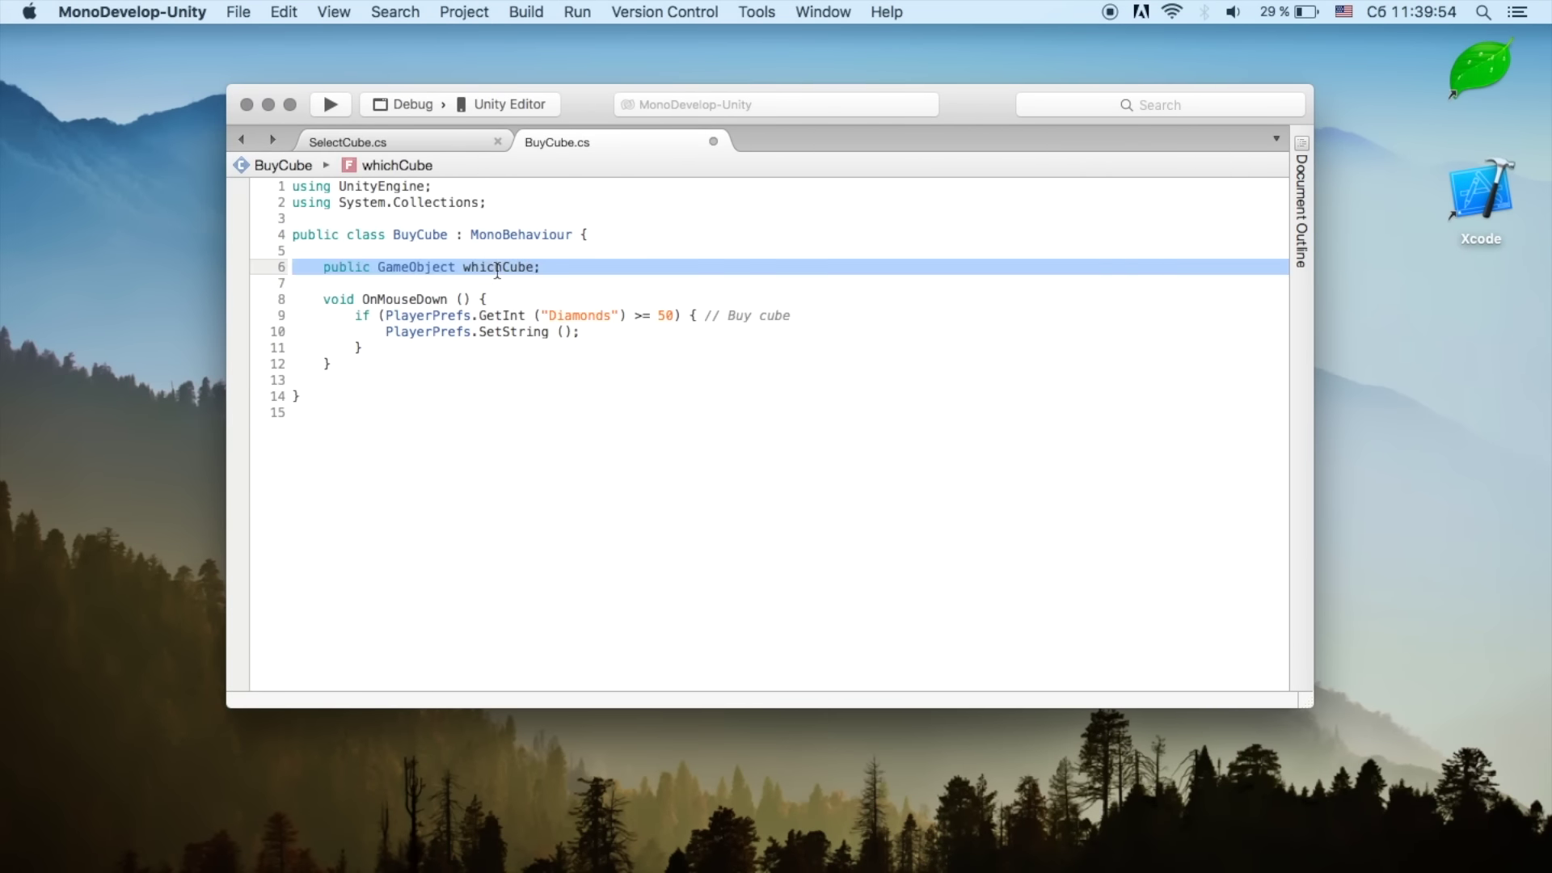
{"action": "double_click", "coordinate": [495, 267]}
{"action": "key", "text": "super+c"}
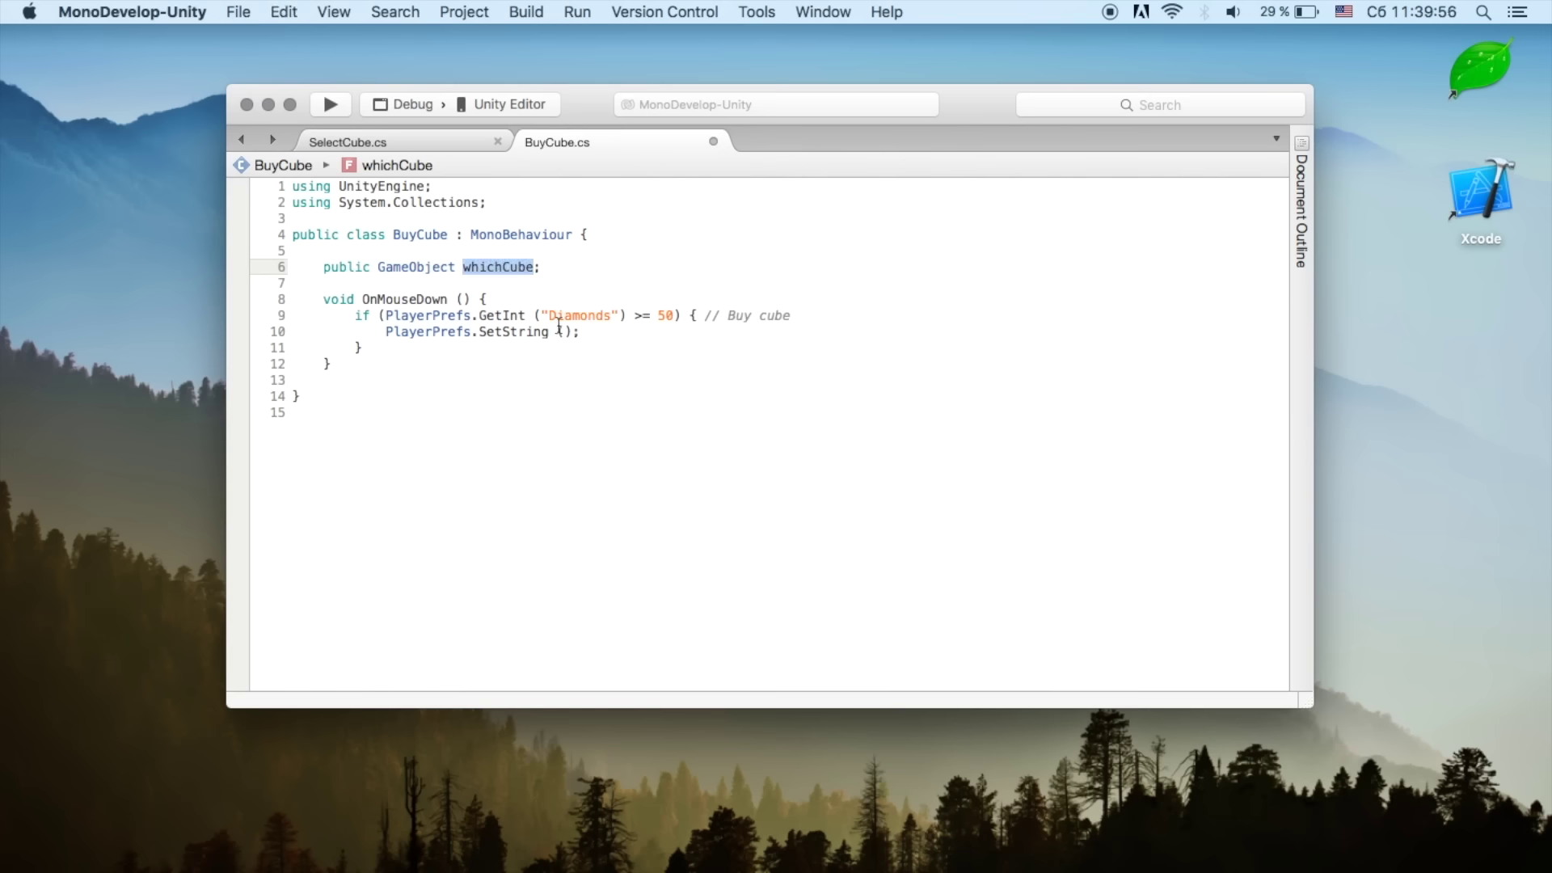
{"action": "left_click", "coordinate": [559, 331]}
{"action": "key", "text": "super+v"}
{"action": "type", "text": ".getc"}
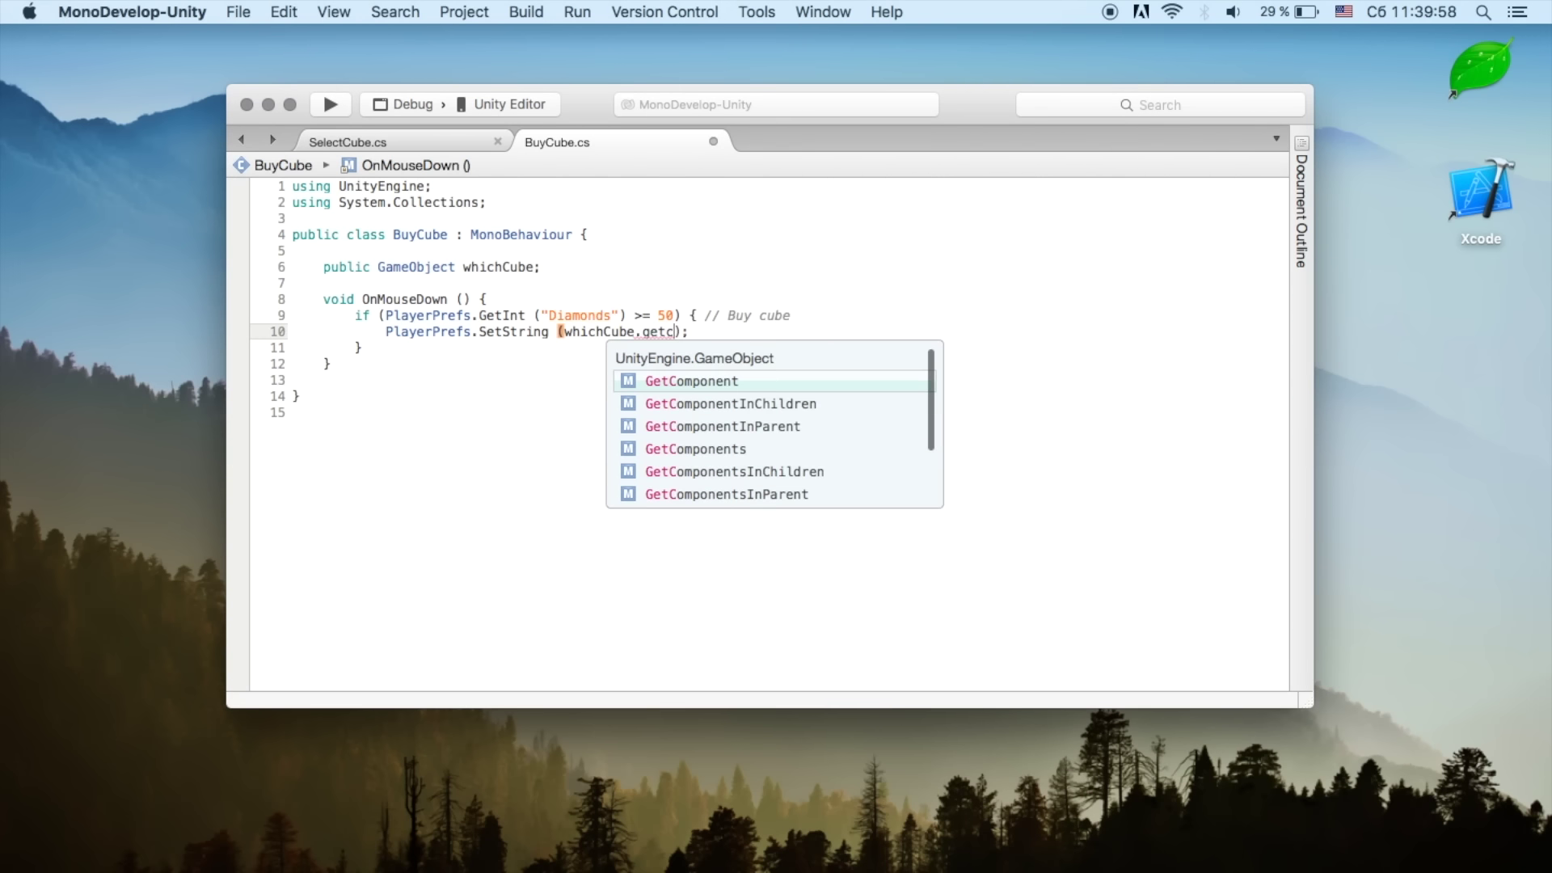
{"action": "key", "text": "Return"}
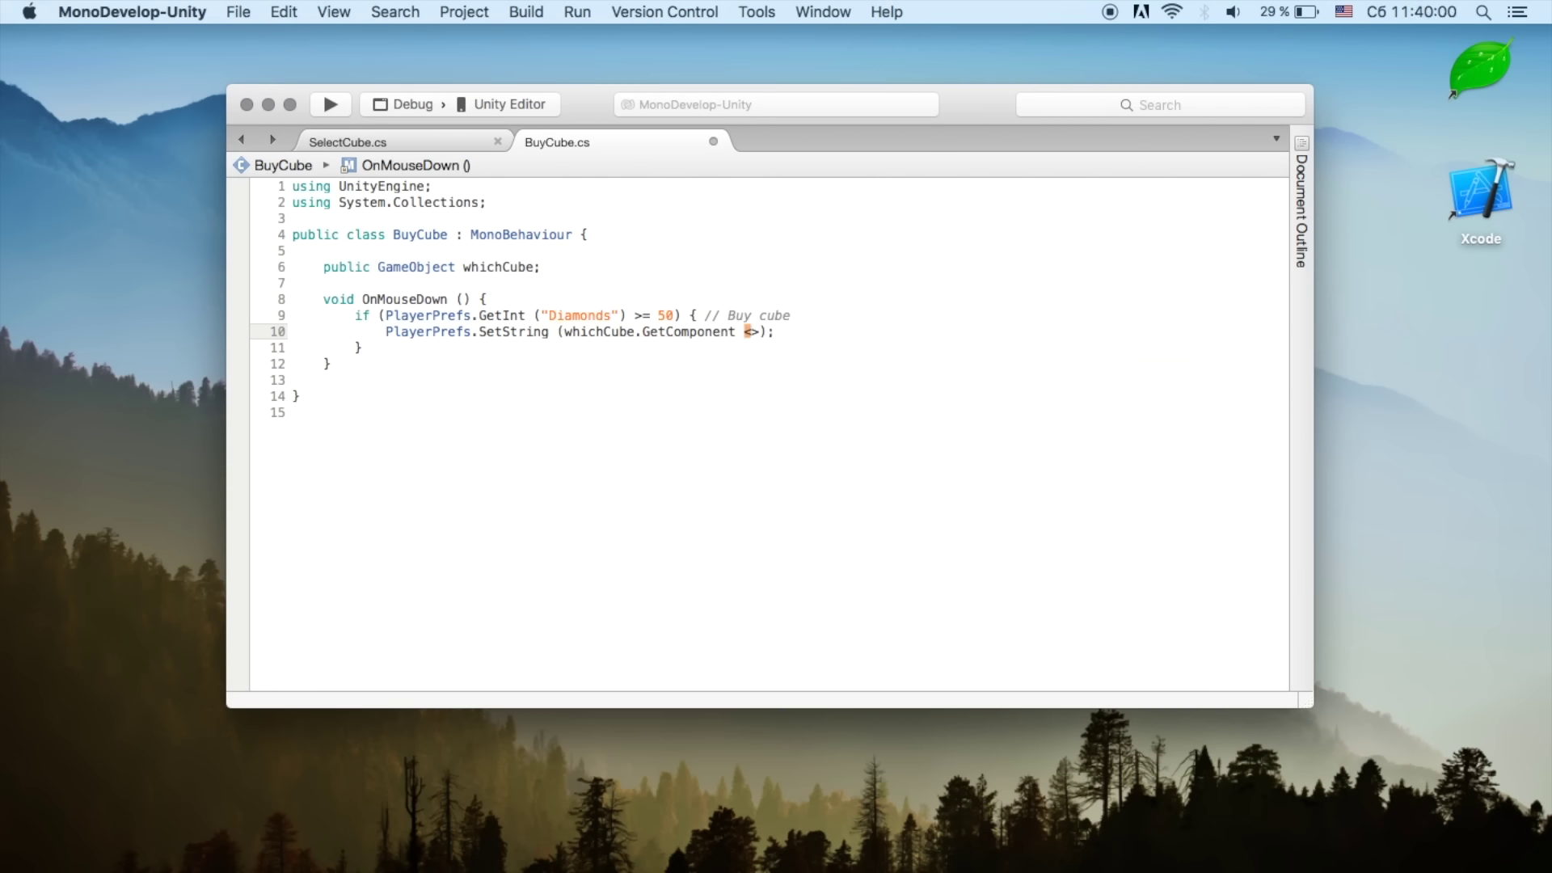
{"action": "type", "text": "sece"}
{"action": "key", "text": "BackSpace"}
{"action": "key", "text": "BackSpace"}
{"action": "type", "text": "l"}
{"action": "key", "text": "Return"}
{"action": "type", "text": "()"}
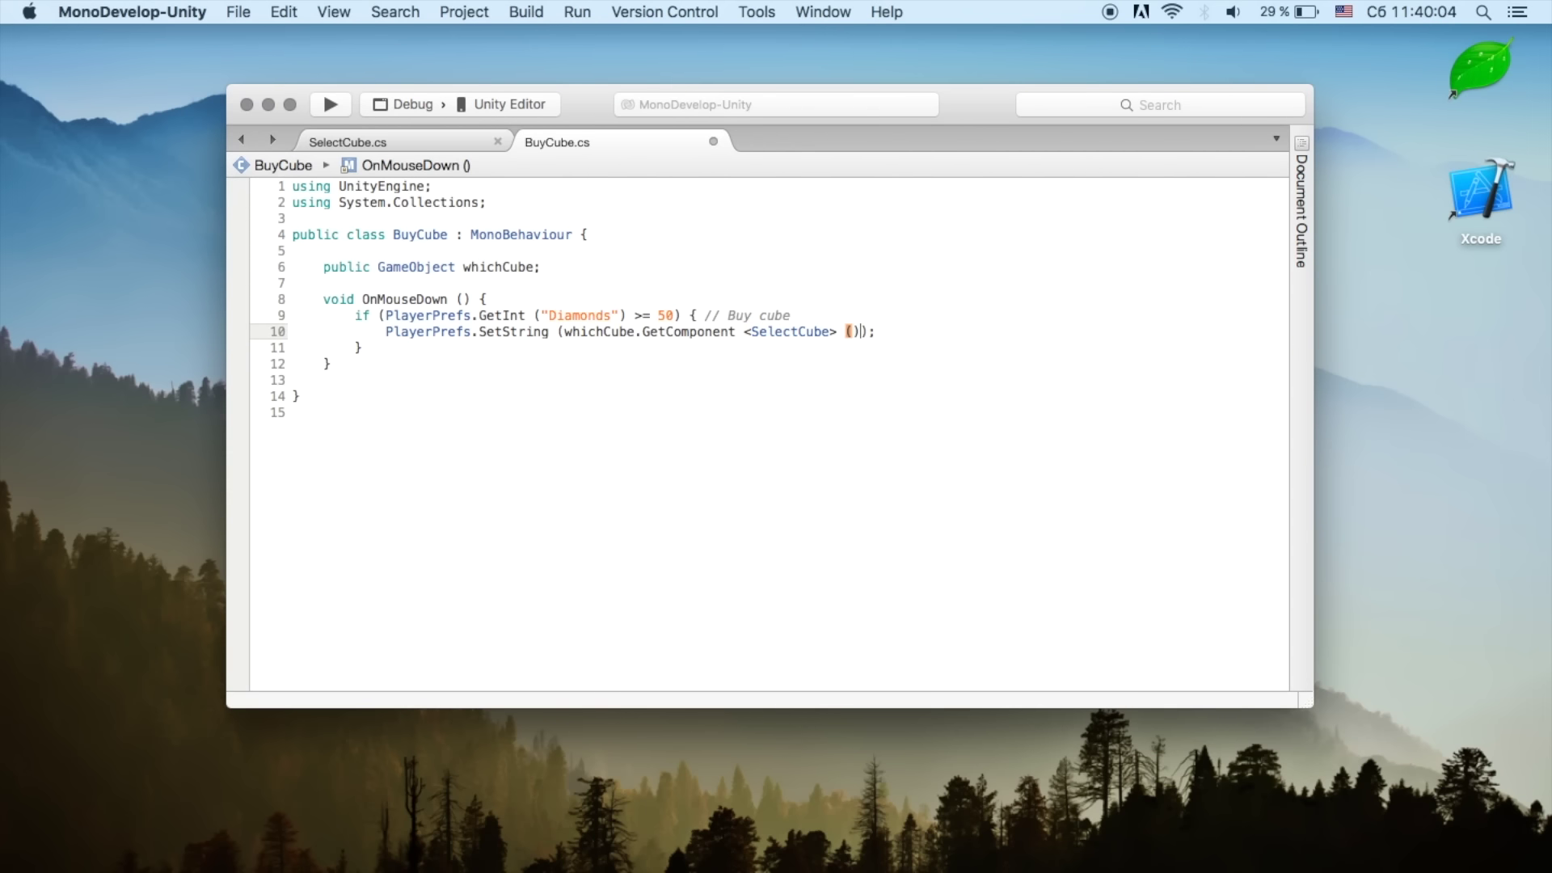
{"action": "type", "text": "."}
{"action": "key", "text": "Down"}
{"action": "key", "text": "Return"}
Step: Add "Open" as the SetString value and save BuyCube.cs
{"action": "left_click", "coordinate": [441, 137]}
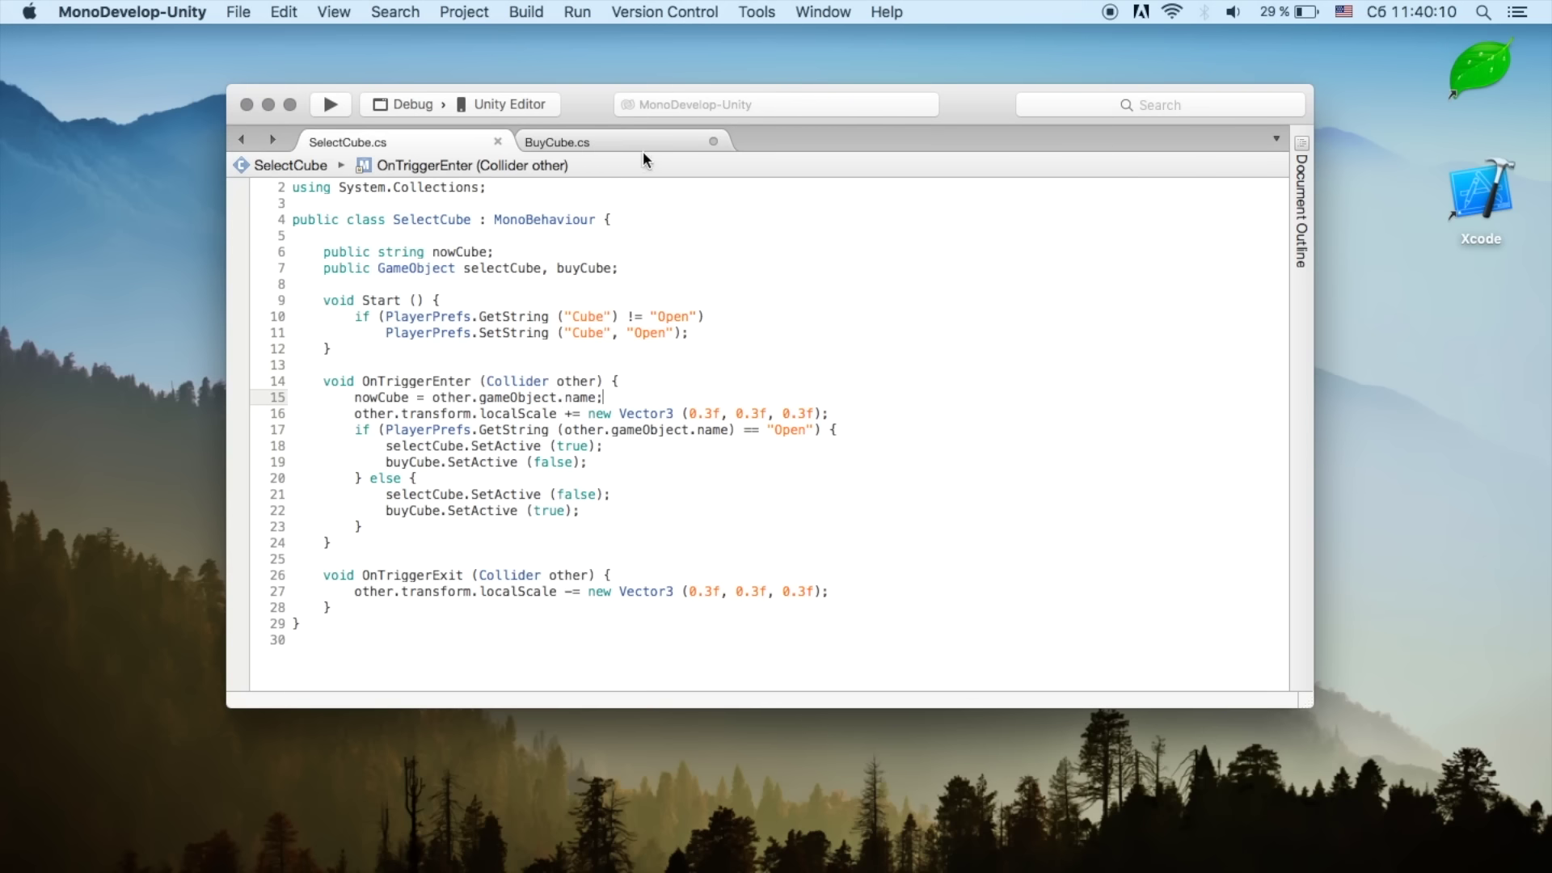
{"action": "left_click", "coordinate": [661, 139]}
{"action": "type", "text": ", "}
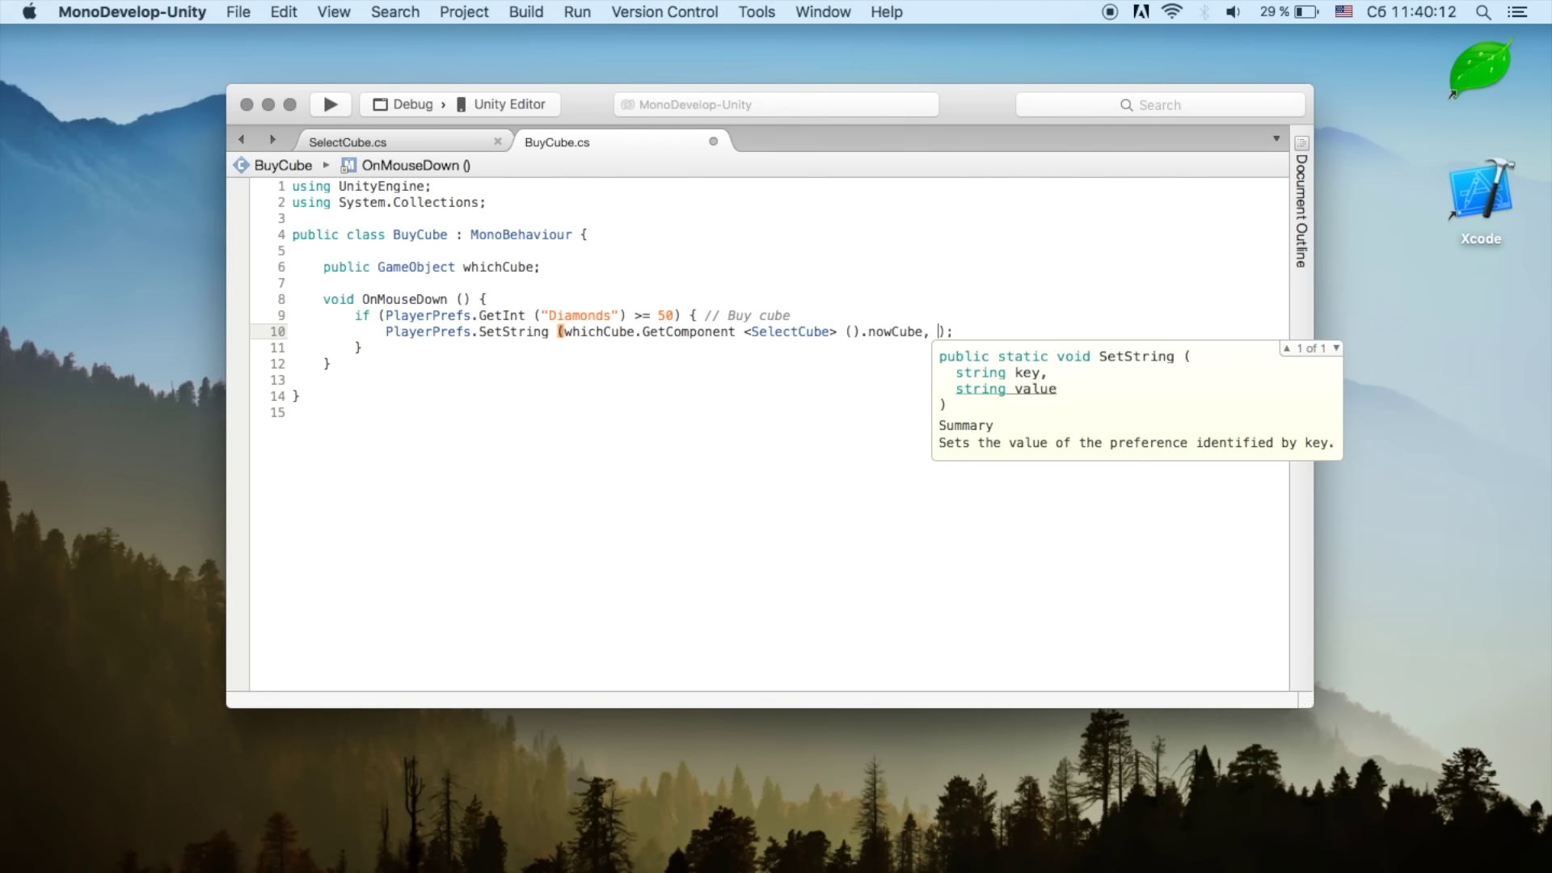
{"action": "type", "text": "\"Open"}
{"action": "key", "text": "super+s"}
{"action": "key", "text": "Up"}
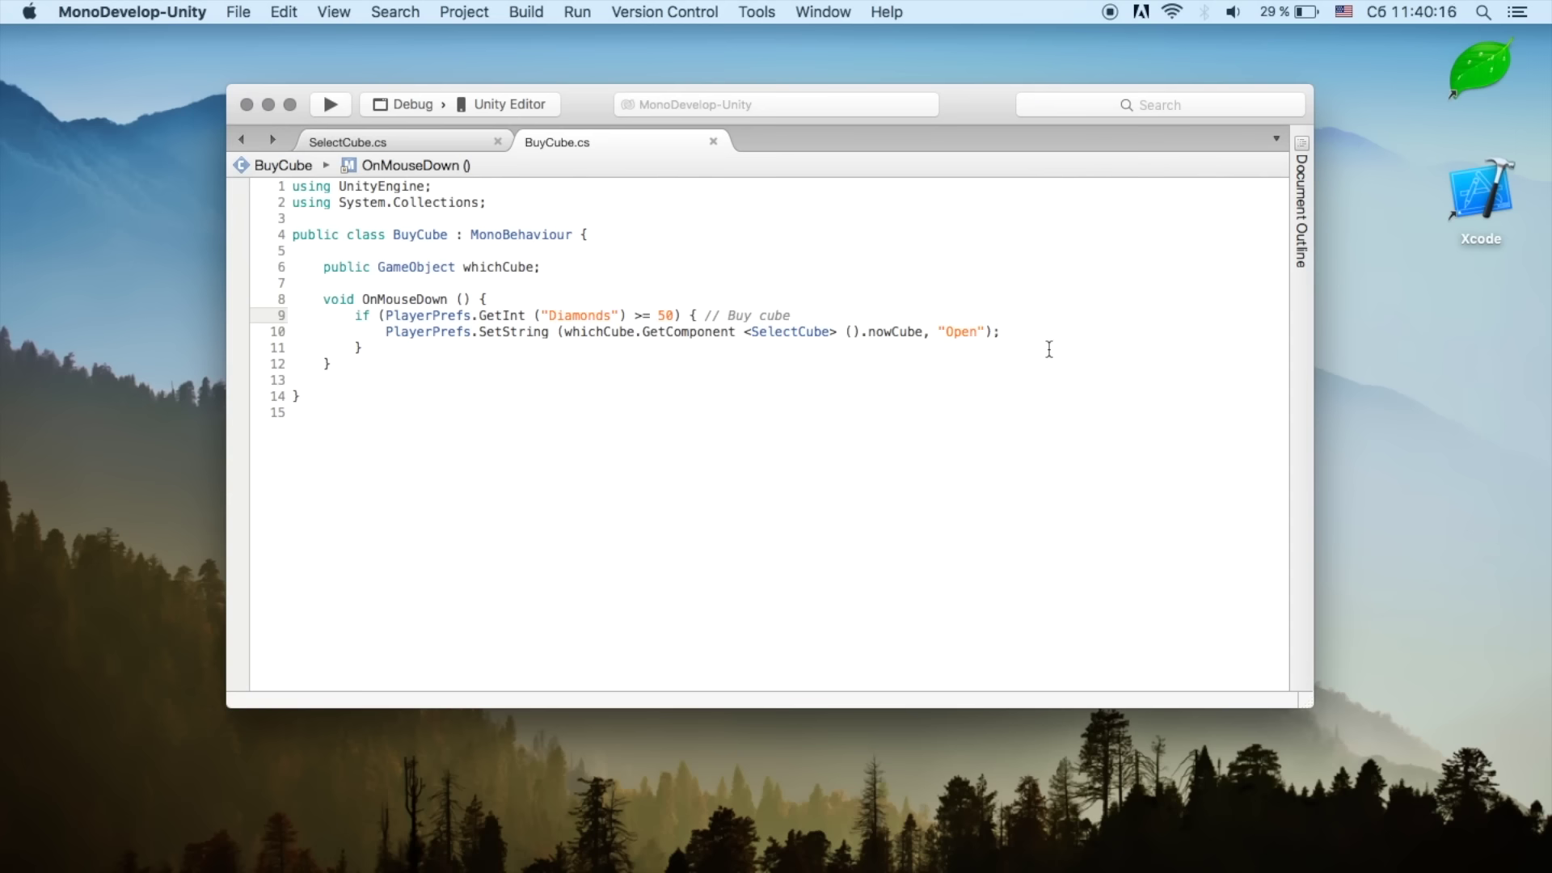
{"action": "left_click", "coordinate": [529, 246]}
{"action": "key", "text": "Return"}
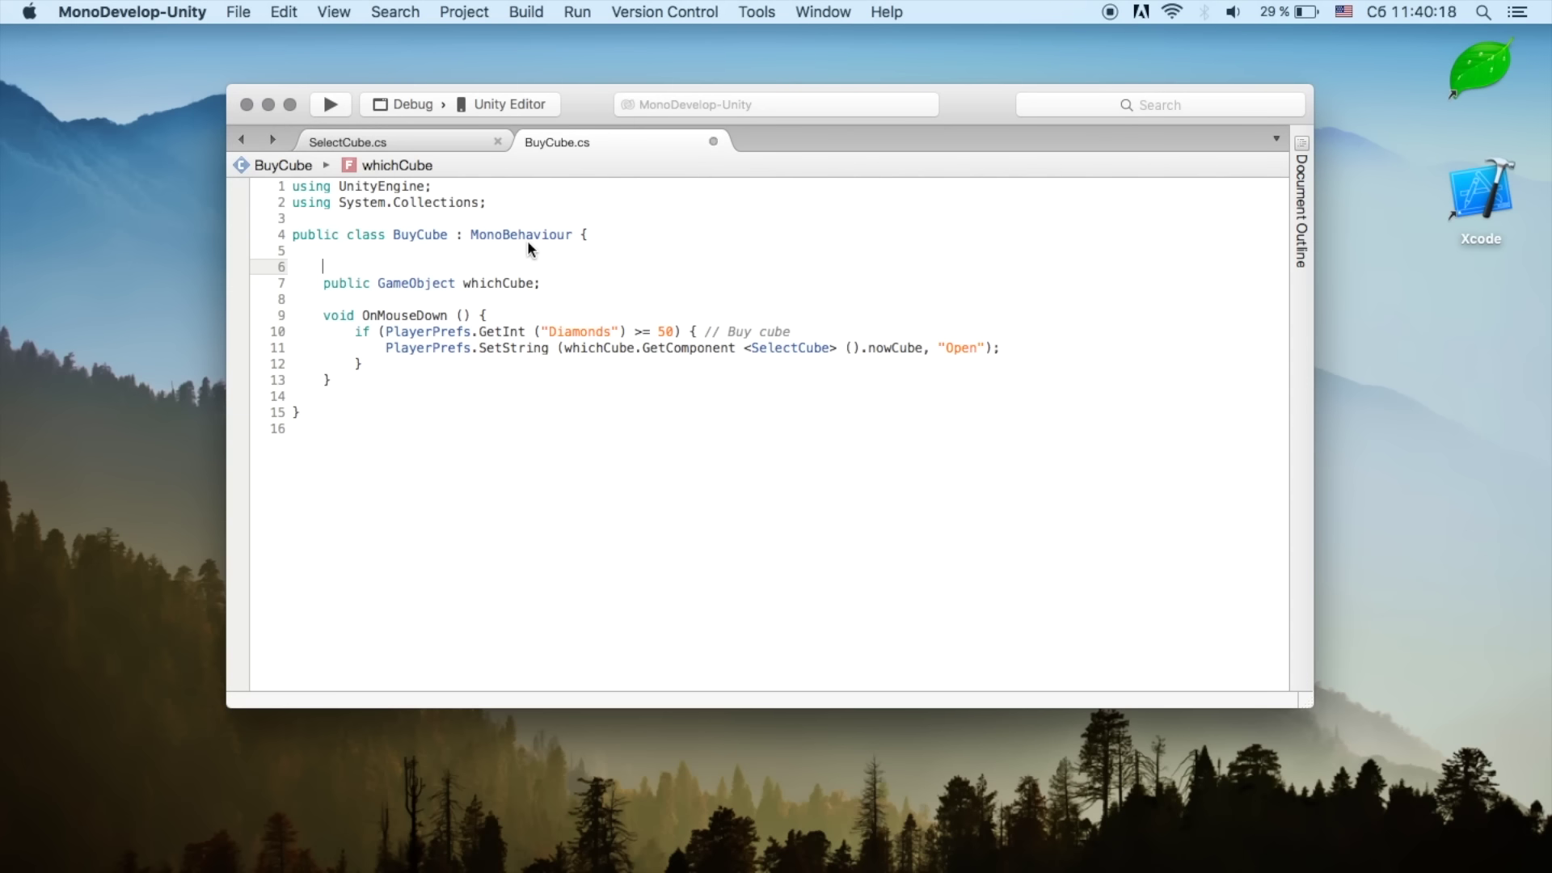
Step: Declare a public GameObject selectBtn field above whichCube
{"action": "type", "text": "pub"}
{"action": "key", "text": "Return"}
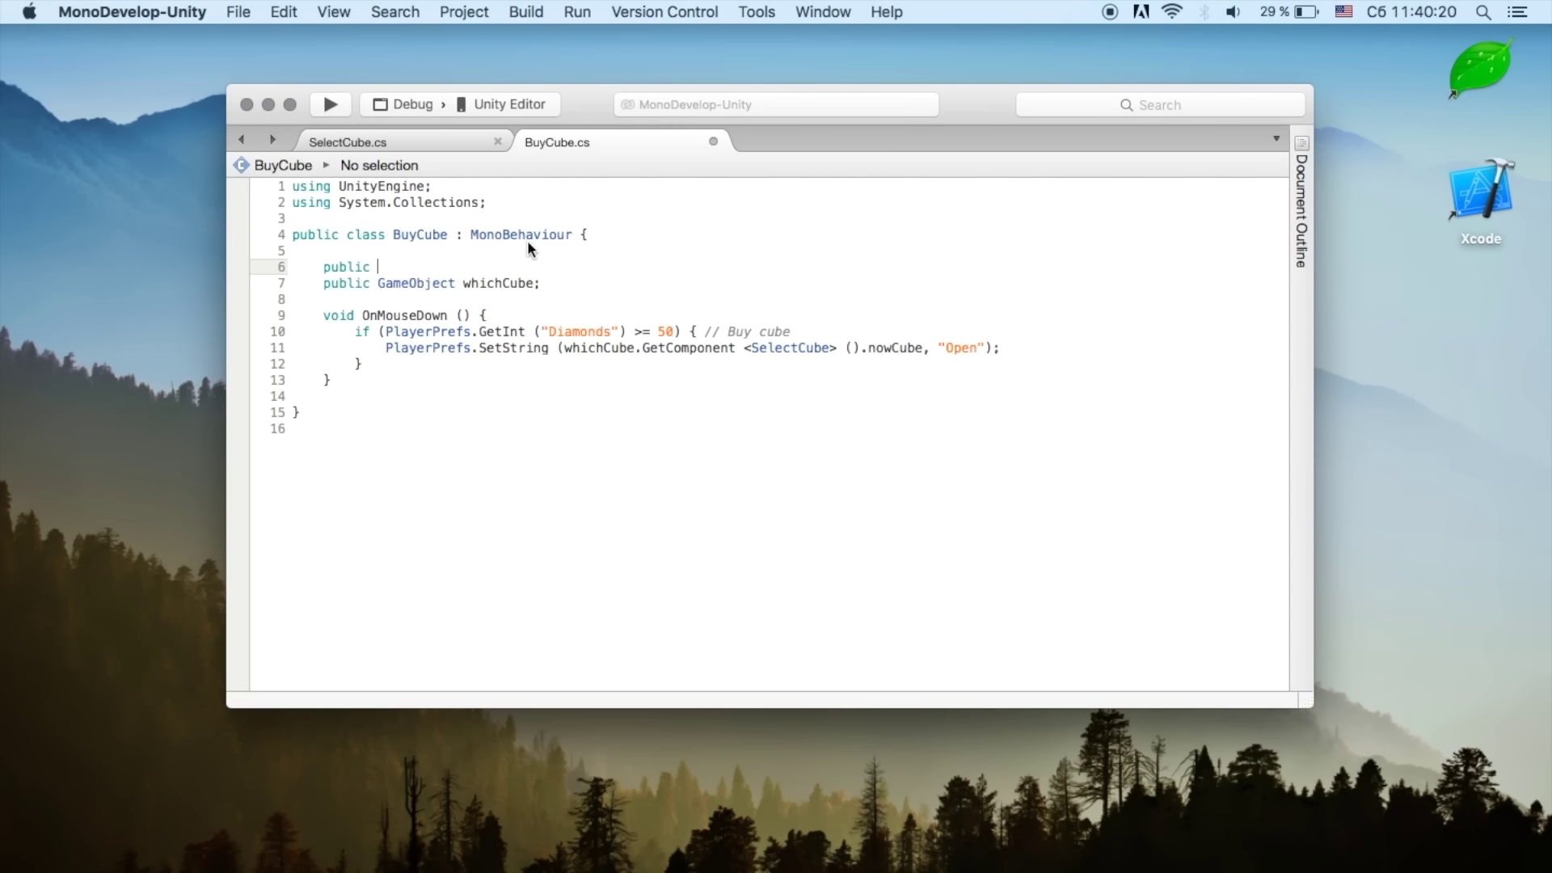
{"action": "type", "text": "game"}
{"action": "key", "text": "Up"}
{"action": "key", "text": "Up"}
{"action": "key", "text": "Down"}
{"action": "key", "text": "Return"}
{"action": "type", "text": "ectBT"}
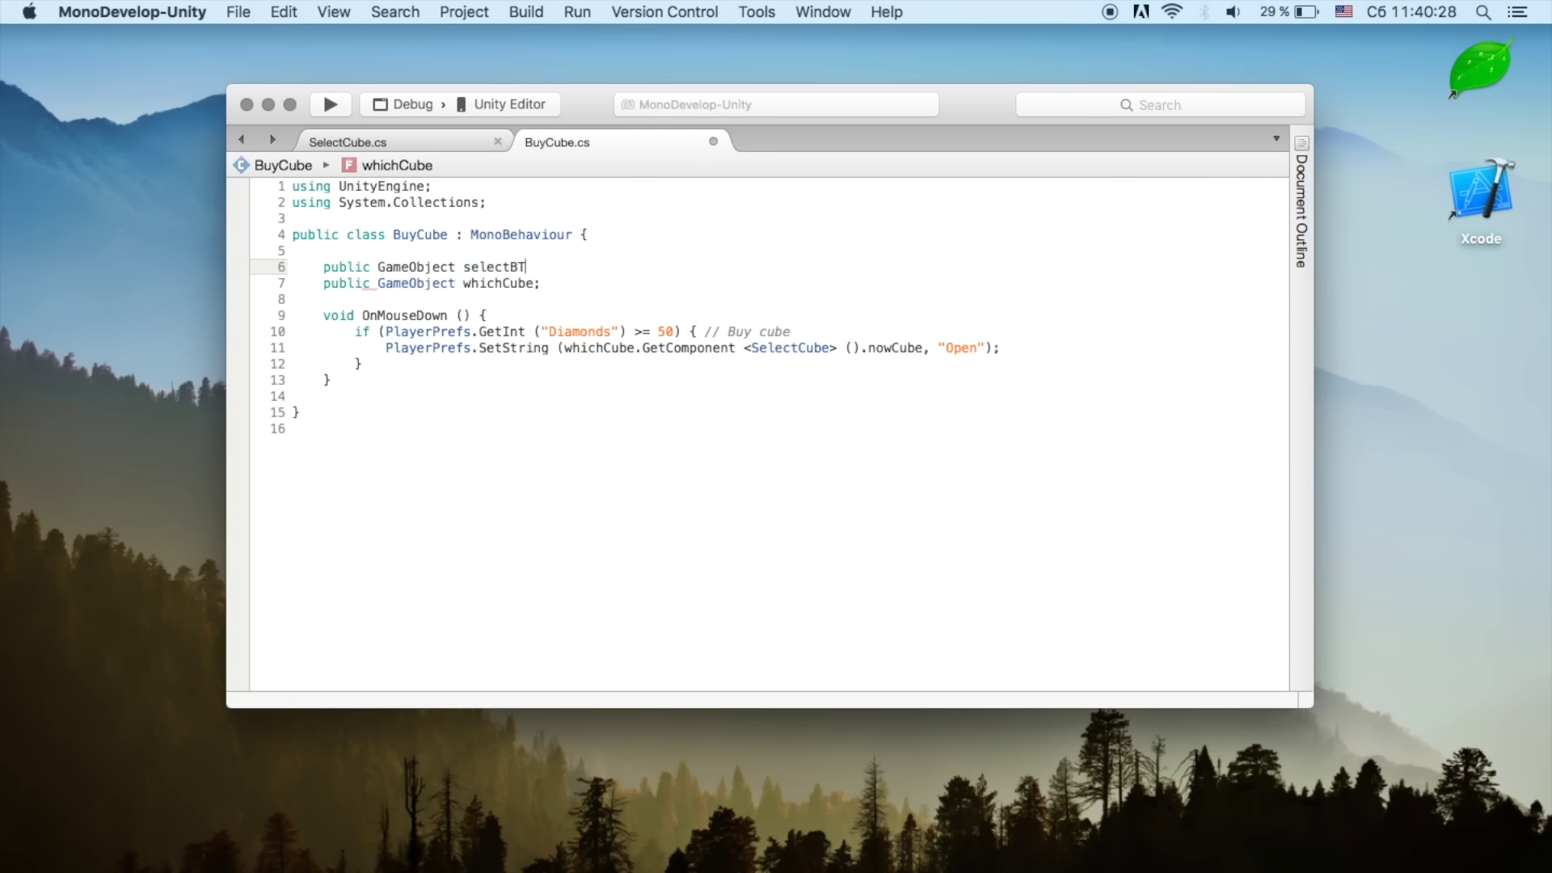
{"action": "type", "text": "buy"}
{"action": "key", "text": "shift+alt+Left"}
{"action": "key", "text": "BackSpace"}
{"action": "key", "text": "BackSpace"}
Step: Add selectBtn.SetActive (true); after the SetString line
{"action": "left_click", "coordinate": [1115, 349]}
{"action": "key", "text": "Return"}
{"action": "type", "text": "sece"}
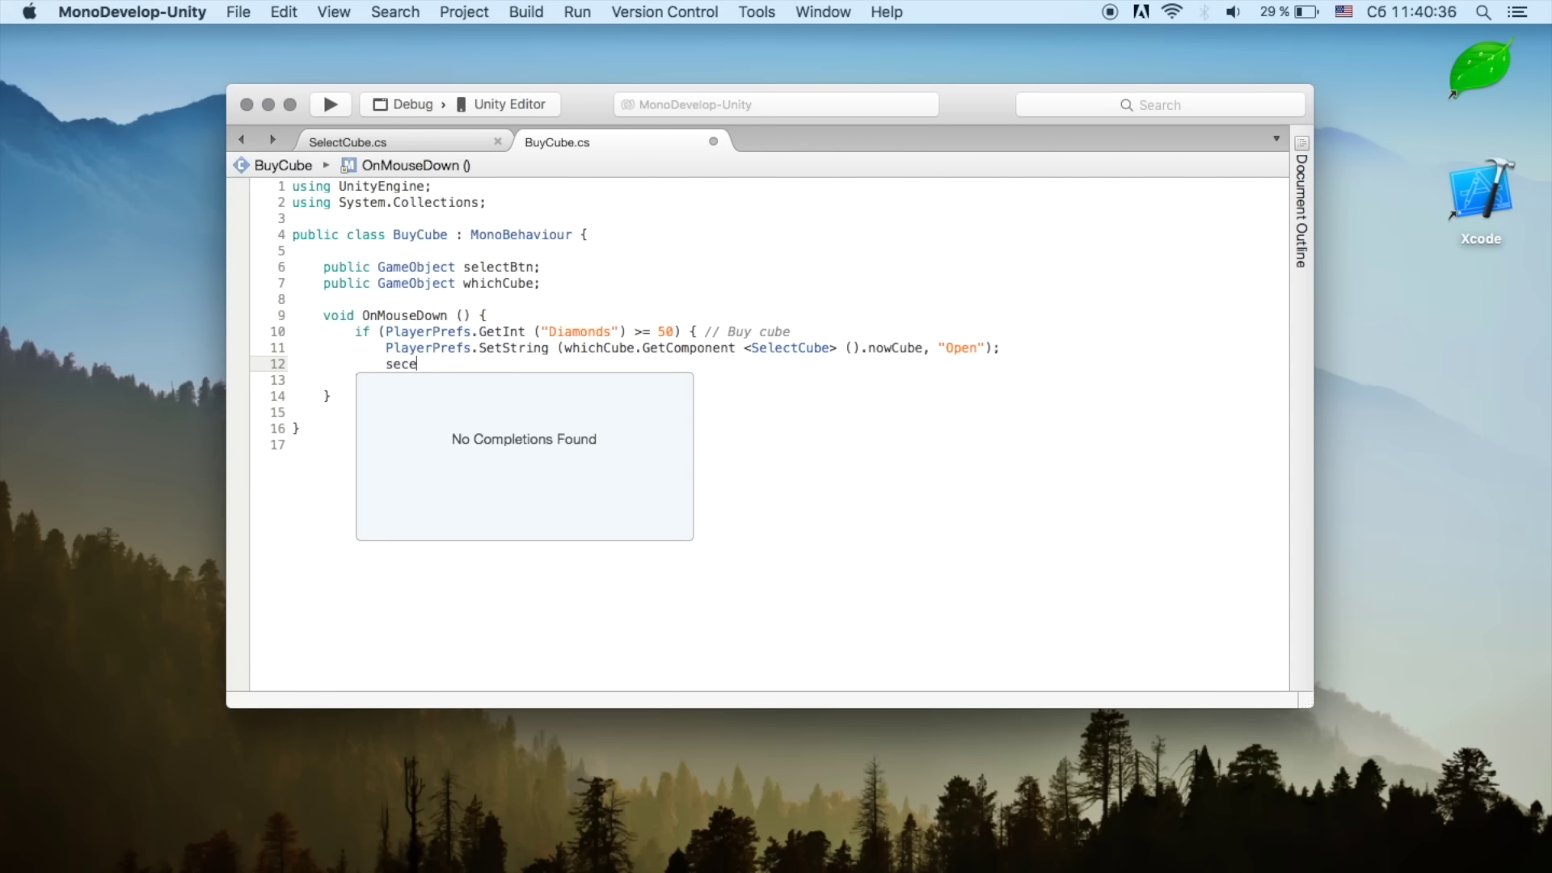
{"action": "key", "text": "BackSpace"}
{"action": "key", "text": "BackSpace"}
{"action": "type", "text": "l"}
{"action": "key", "text": "Return"}
{"action": "type", "text": ".set"}
{"action": "key", "text": "Return"}
{"action": "type", "text": "true"}
{"action": "key", "text": "End"}
Step: Add gameObject.SetActive (false); to hide the buy button after purchase
{"action": "key", "text": "Return"}
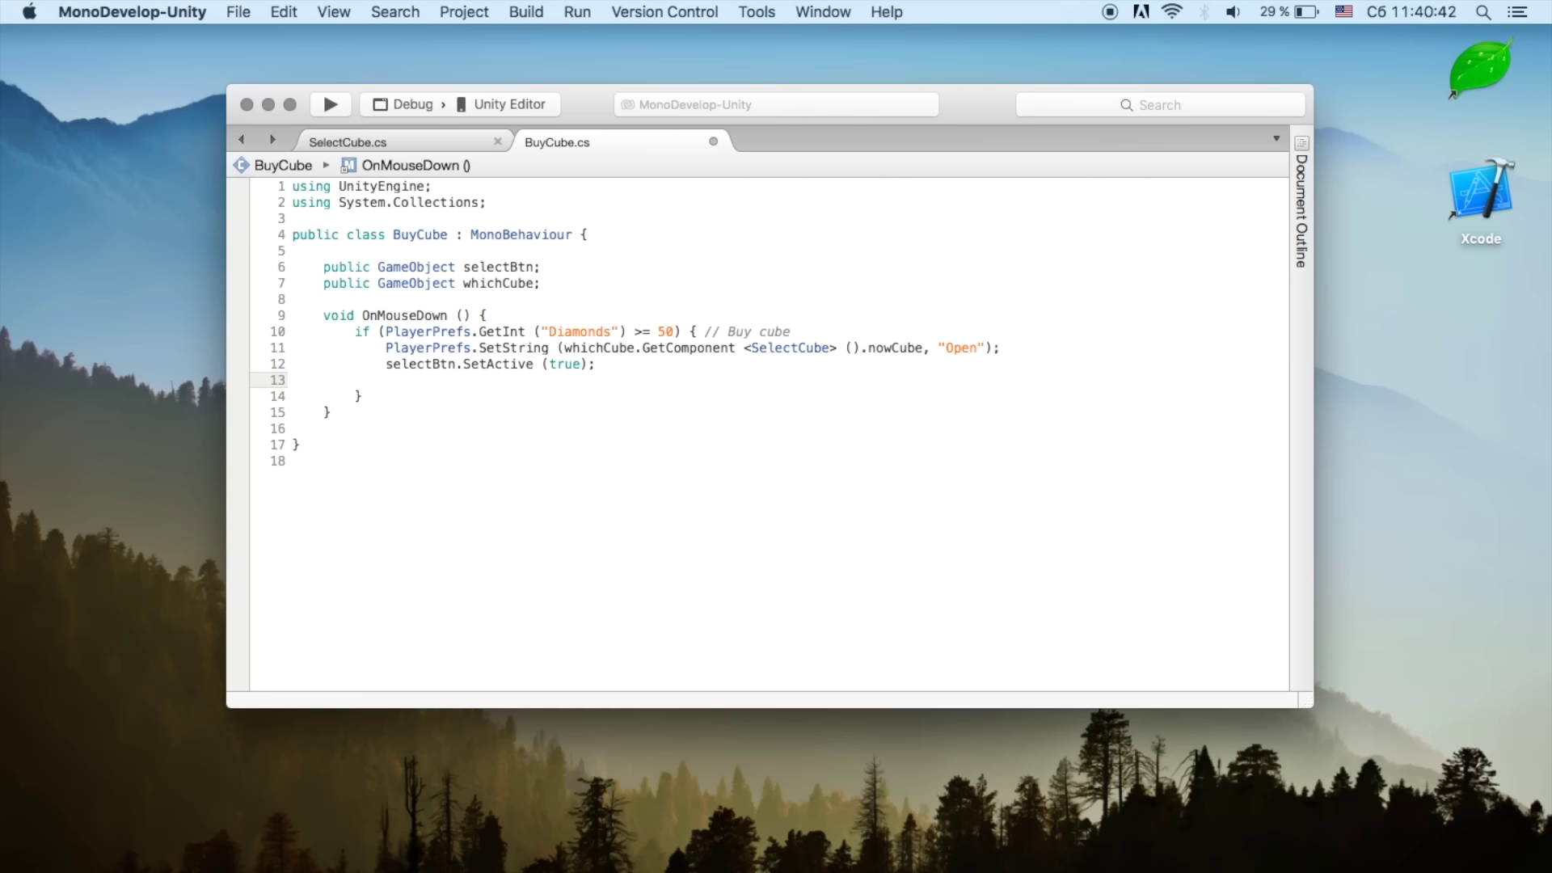
{"action": "type", "text": "ga"}
{"action": "key", "text": "Return"}
{"action": "type", "text": ".se"}
{"action": "key", "text": "Return"}
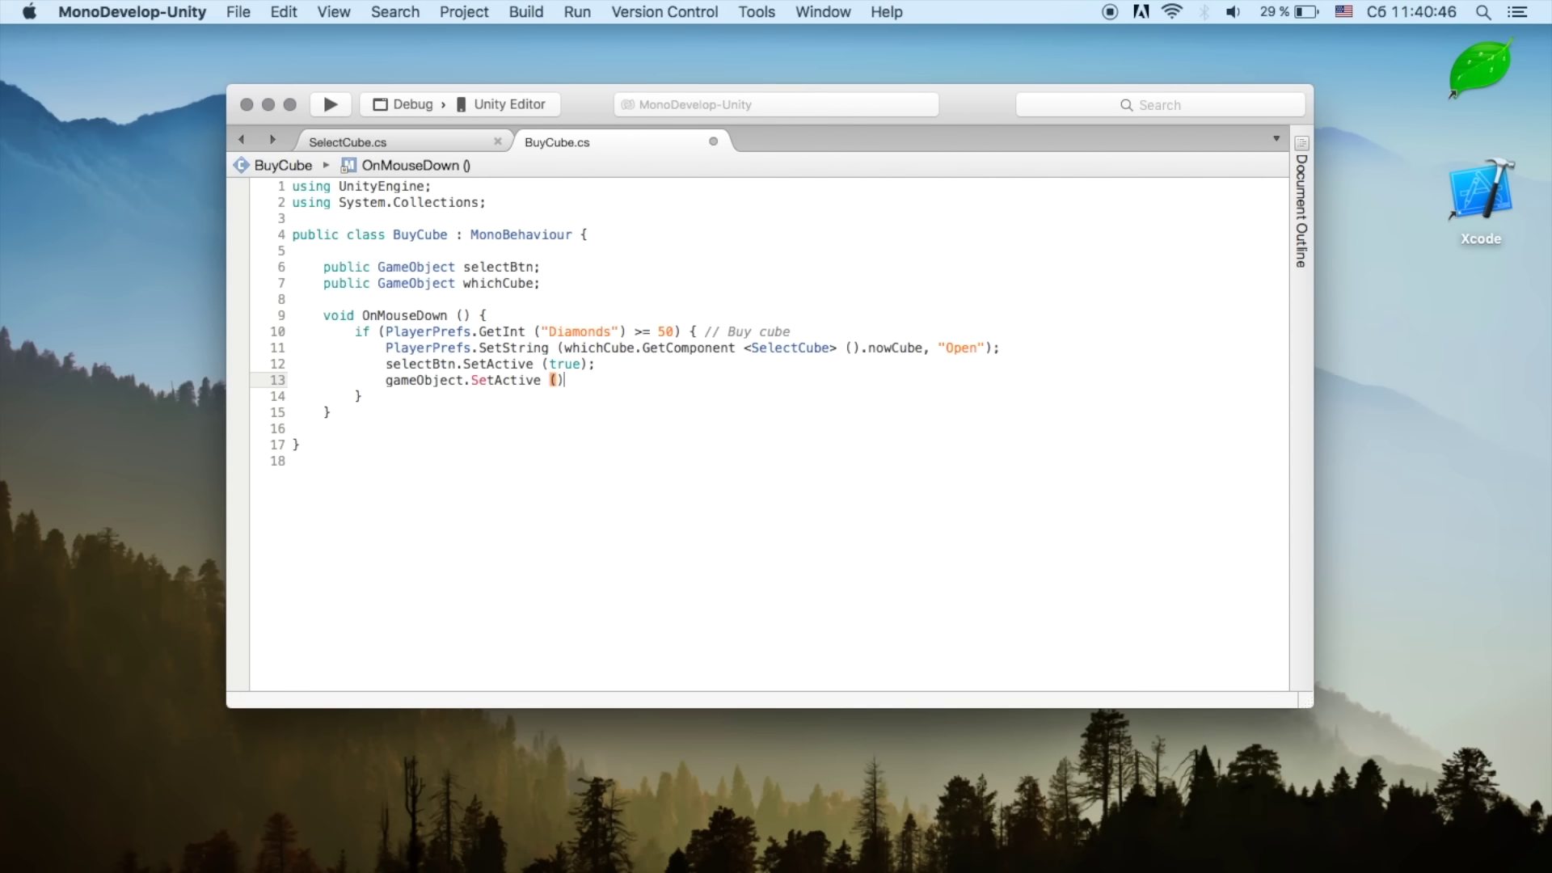
{"action": "type", "text": "false"}
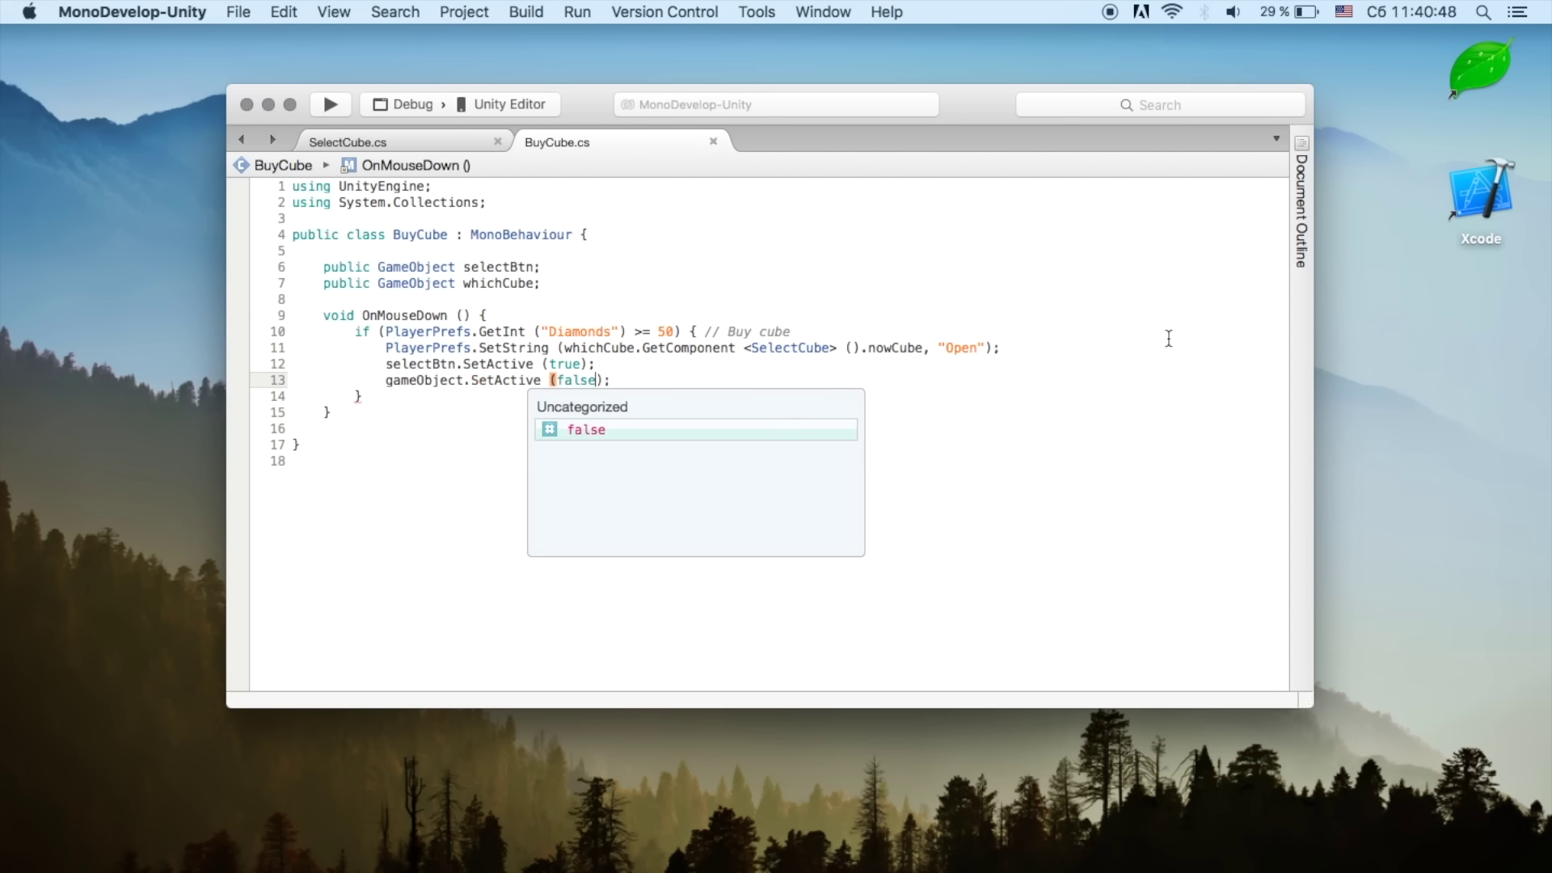
{"action": "left_click", "coordinate": [1028, 315]}
{"action": "key", "text": "ctrl+Right"}
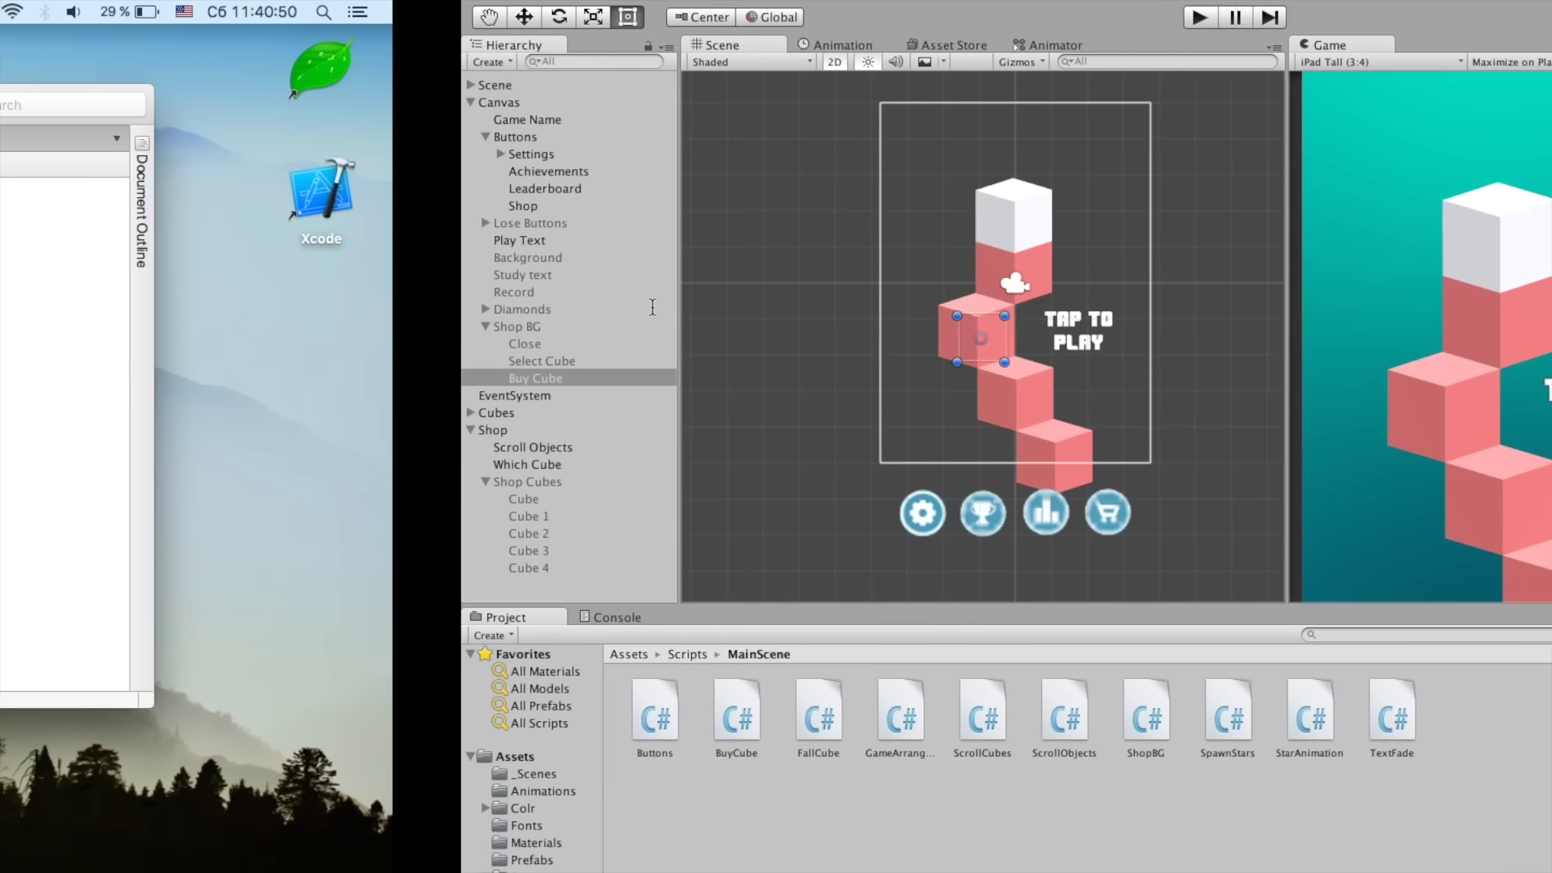
Step: With Buy Cube selected, drag Select Cube from the Hierarchy into its Select Btn field
{"action": "left_click", "coordinate": [202, 379]}
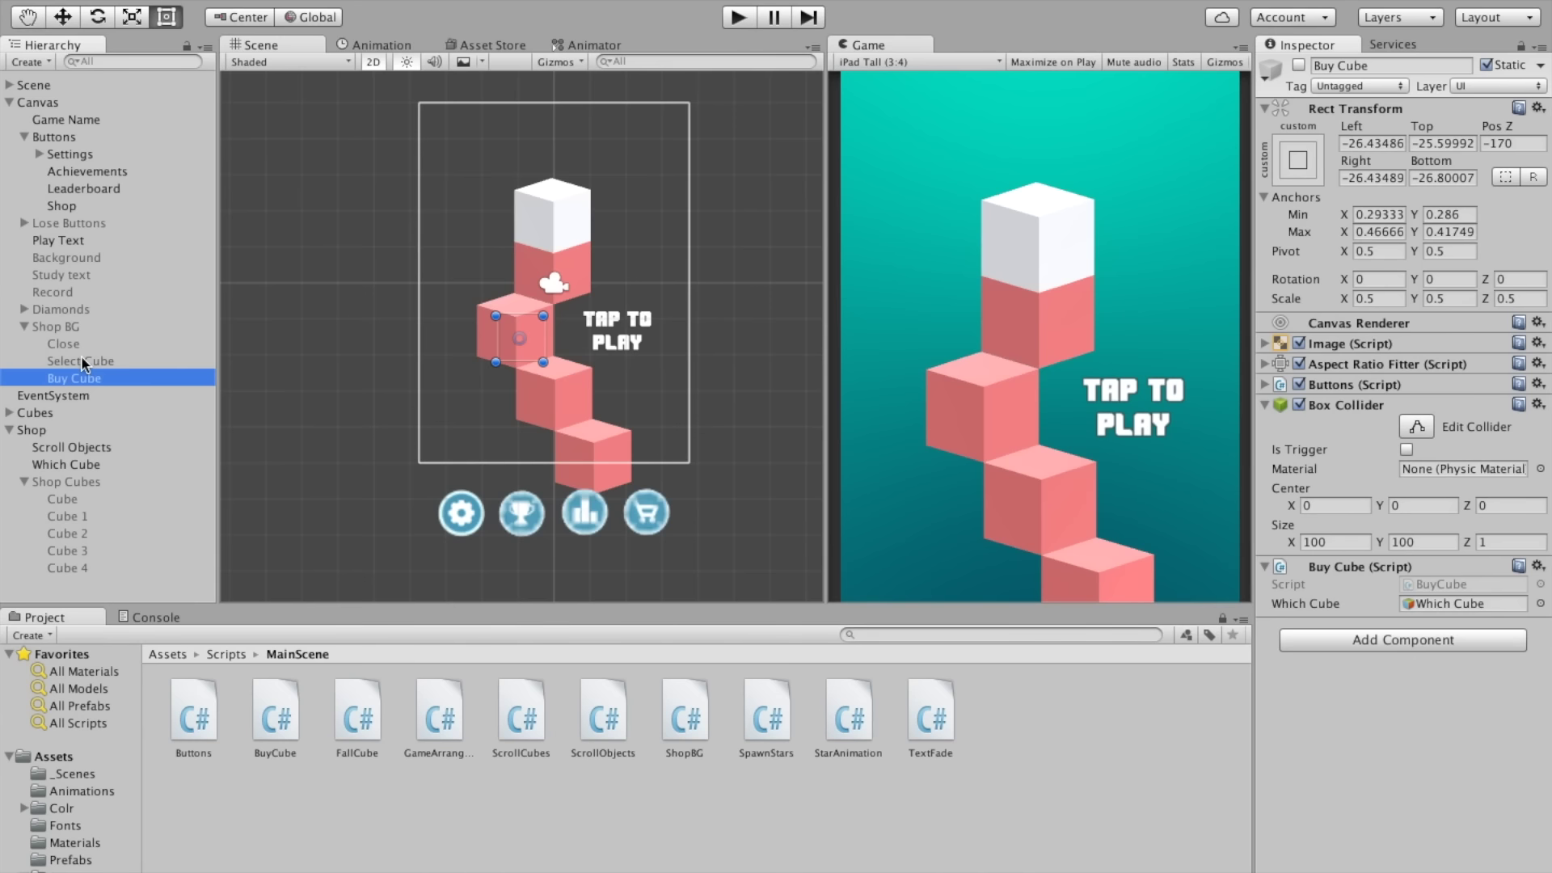
{"action": "mouse_move", "coordinate": [83, 363]}
{"action": "left_mouse_down"}
{"action": "mouse_move", "coordinate": [1440, 608]}
{"action": "mouse_move", "coordinate": [1413, 610]}
{"action": "left_mouse_up"}
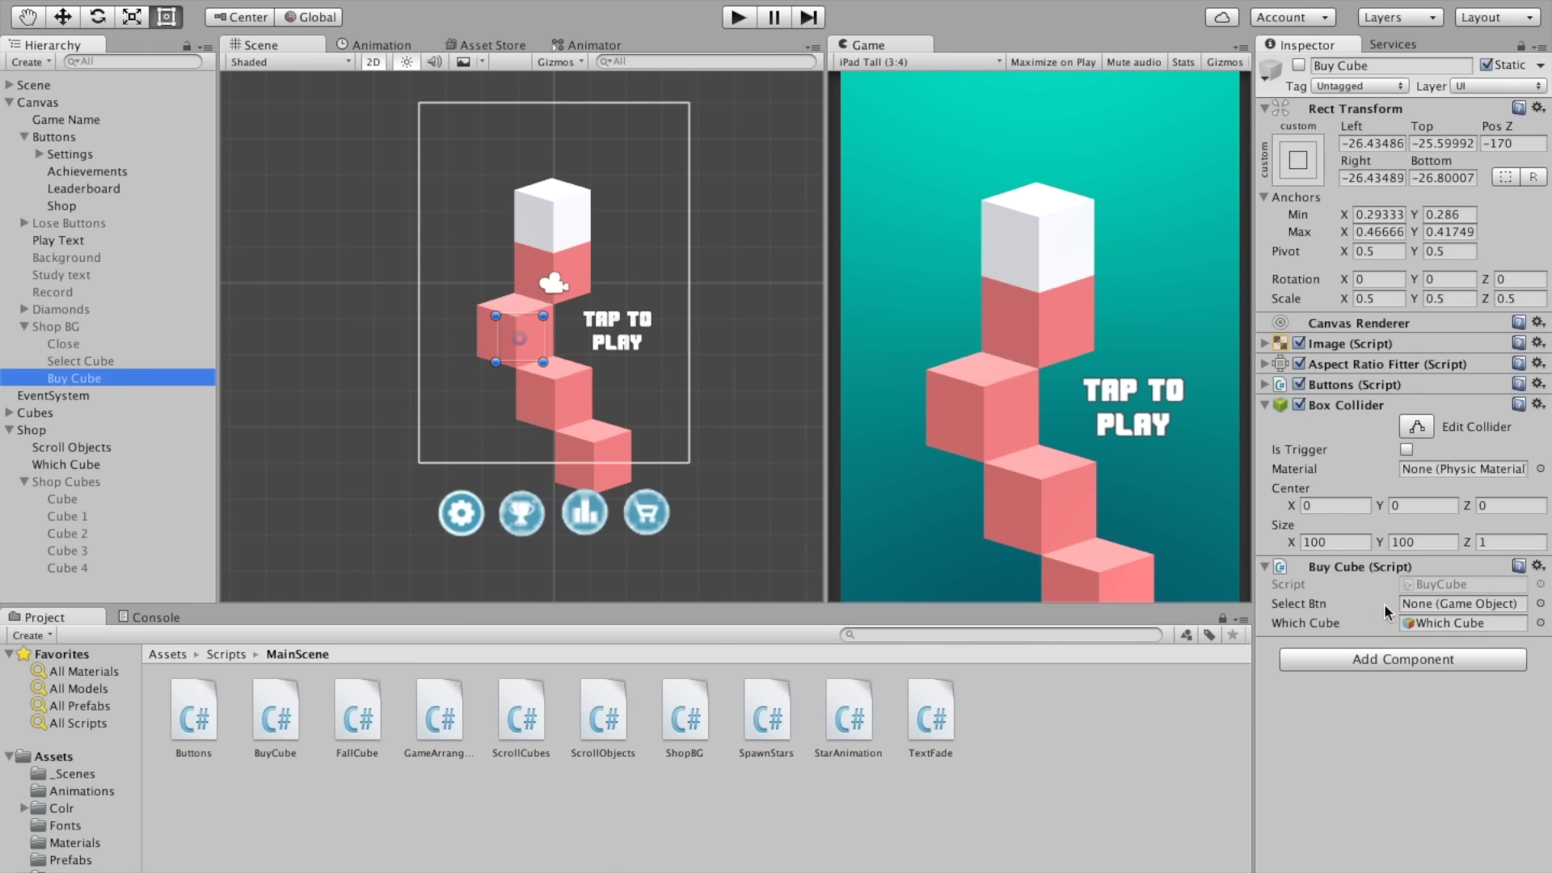
{"action": "left_click_drag", "start_coordinate": [73, 363], "coordinate": [1419, 605]}
{"action": "left_click_drag", "start_coordinate": [1420, 605], "coordinate": [1425, 605]}
{"action": "key", "text": "ctrl+Left"}
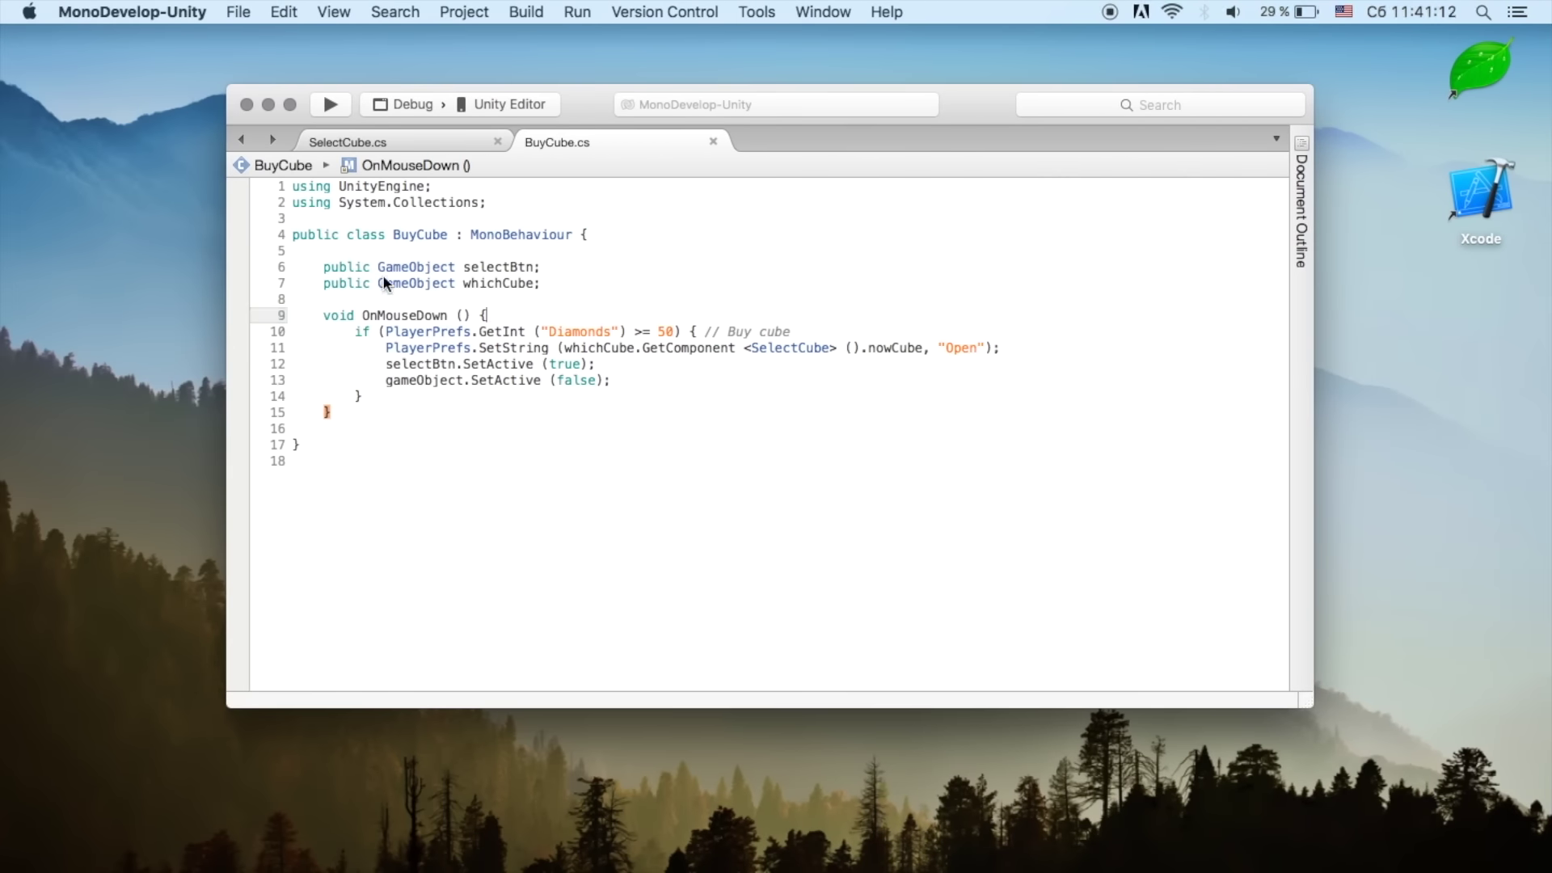
Step: Add void Start () calling PlayerPrefs.SetInt ("Diamonds", 500) above OnMouseDown
{"action": "key", "text": "Up"}
{"action": "key", "text": "Return"}
{"action": "key", "text": "Return"}
{"action": "key", "text": "Up"}
{"action": "type", "text": "void "}
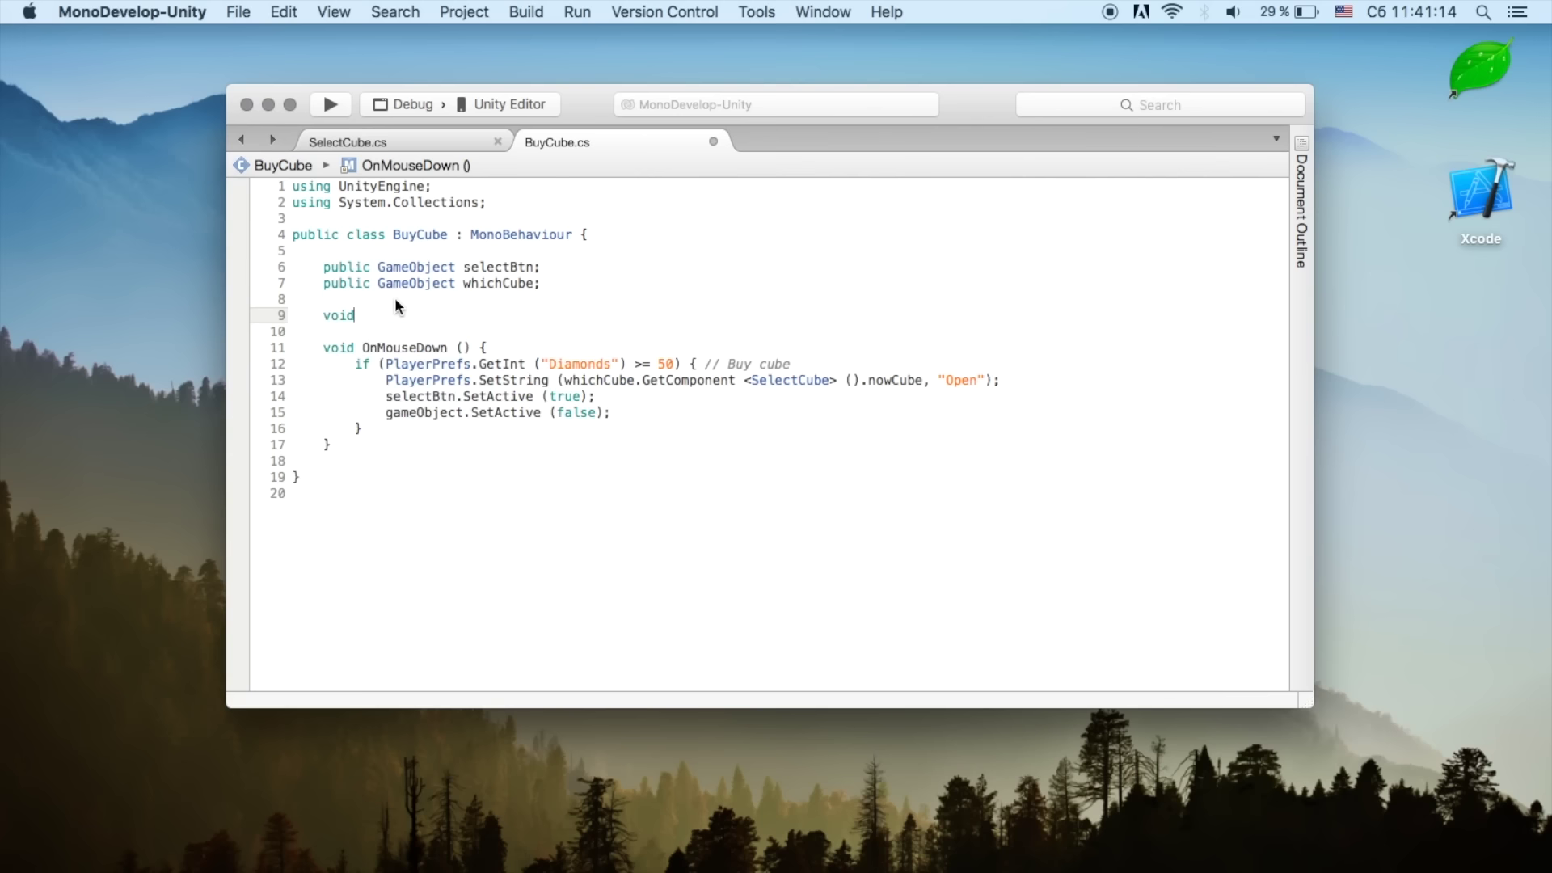
{"action": "type", "text": "Start () {"}
{"action": "key", "text": "Return"}
{"action": "type", "text": "plya"}
{"action": "key", "text": "BackSpace"}
{"action": "key", "text": "BackSpace"}
{"action": "key", "text": "BackSpace"}
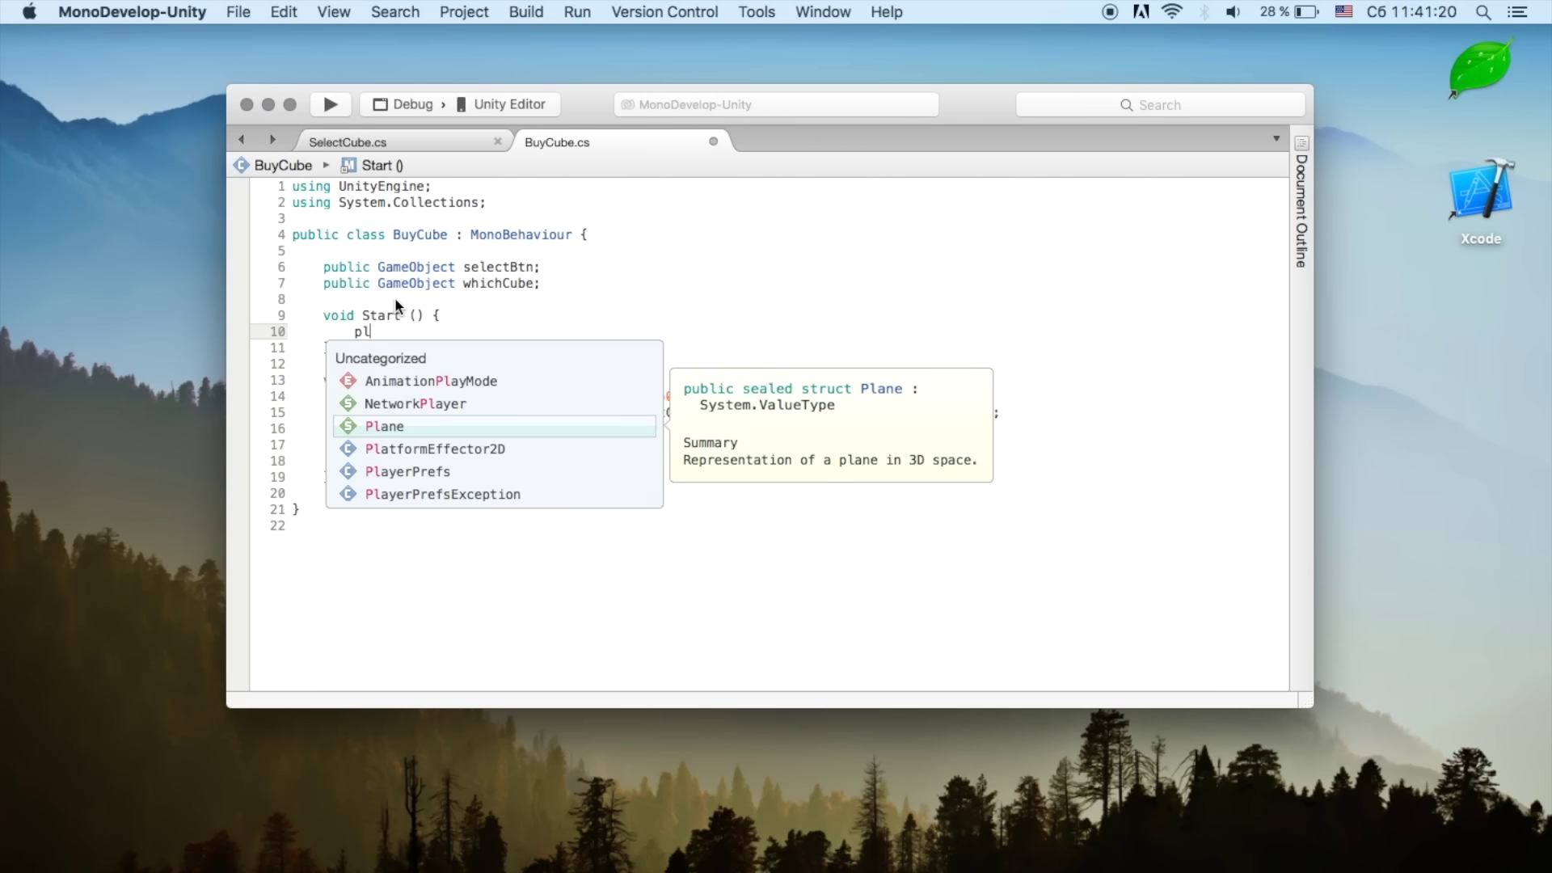
{"action": "key", "text": "Down"}
{"action": "key", "text": "Down"}
{"action": "key", "text": "Return"}
{"action": "type", "text": "."}
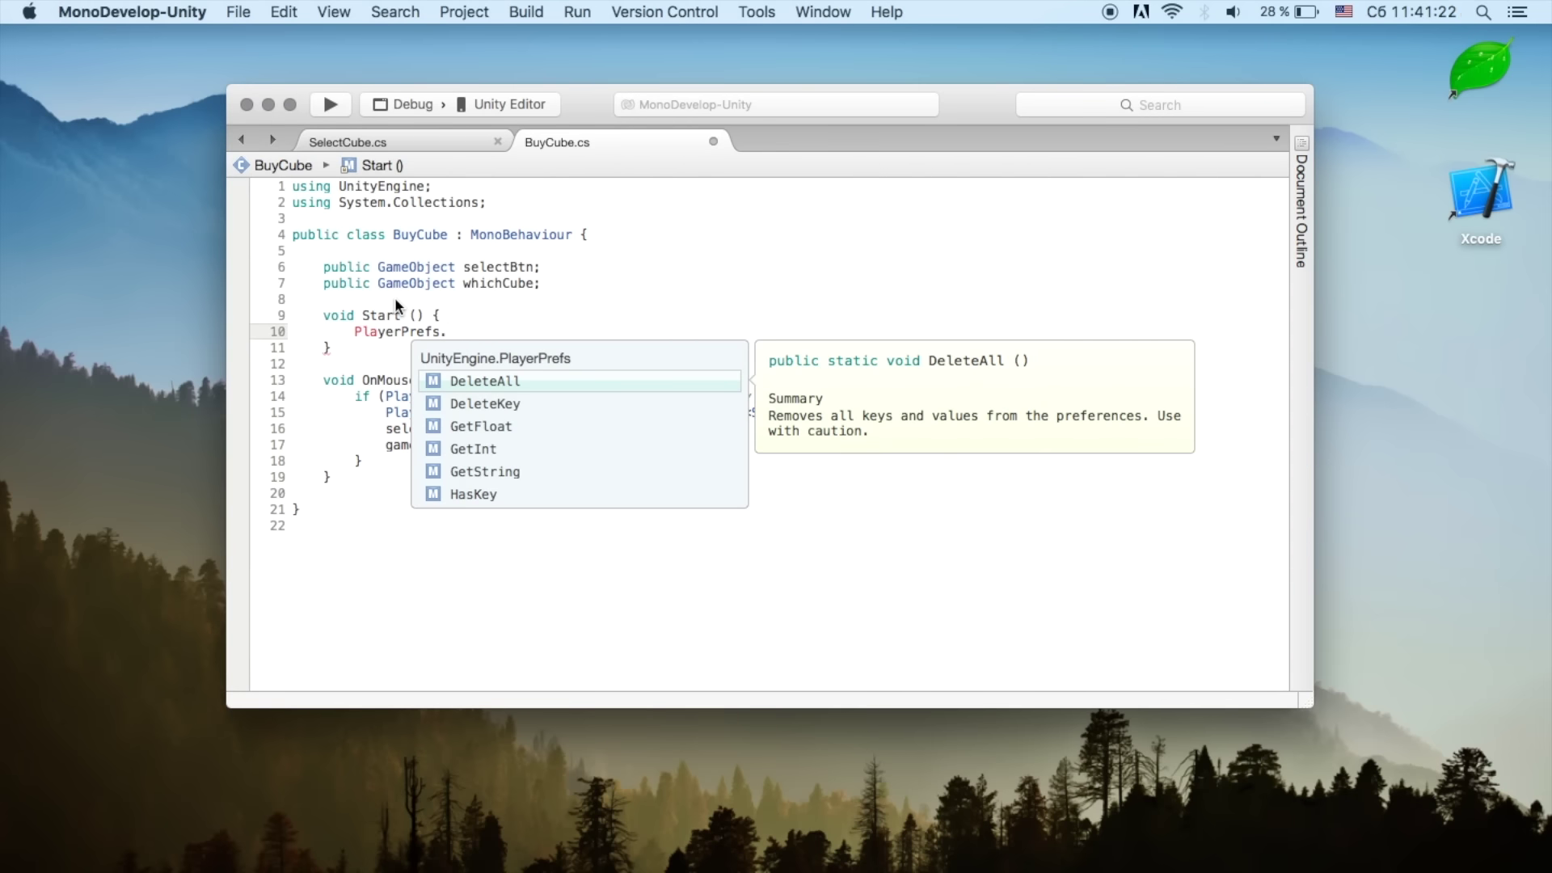
{"action": "type", "text": "set"}
{"action": "key", "text": "Down"}
{"action": "key", "text": "Return"}
{"action": "type", "text": "\"Diamonds\", 500);"}
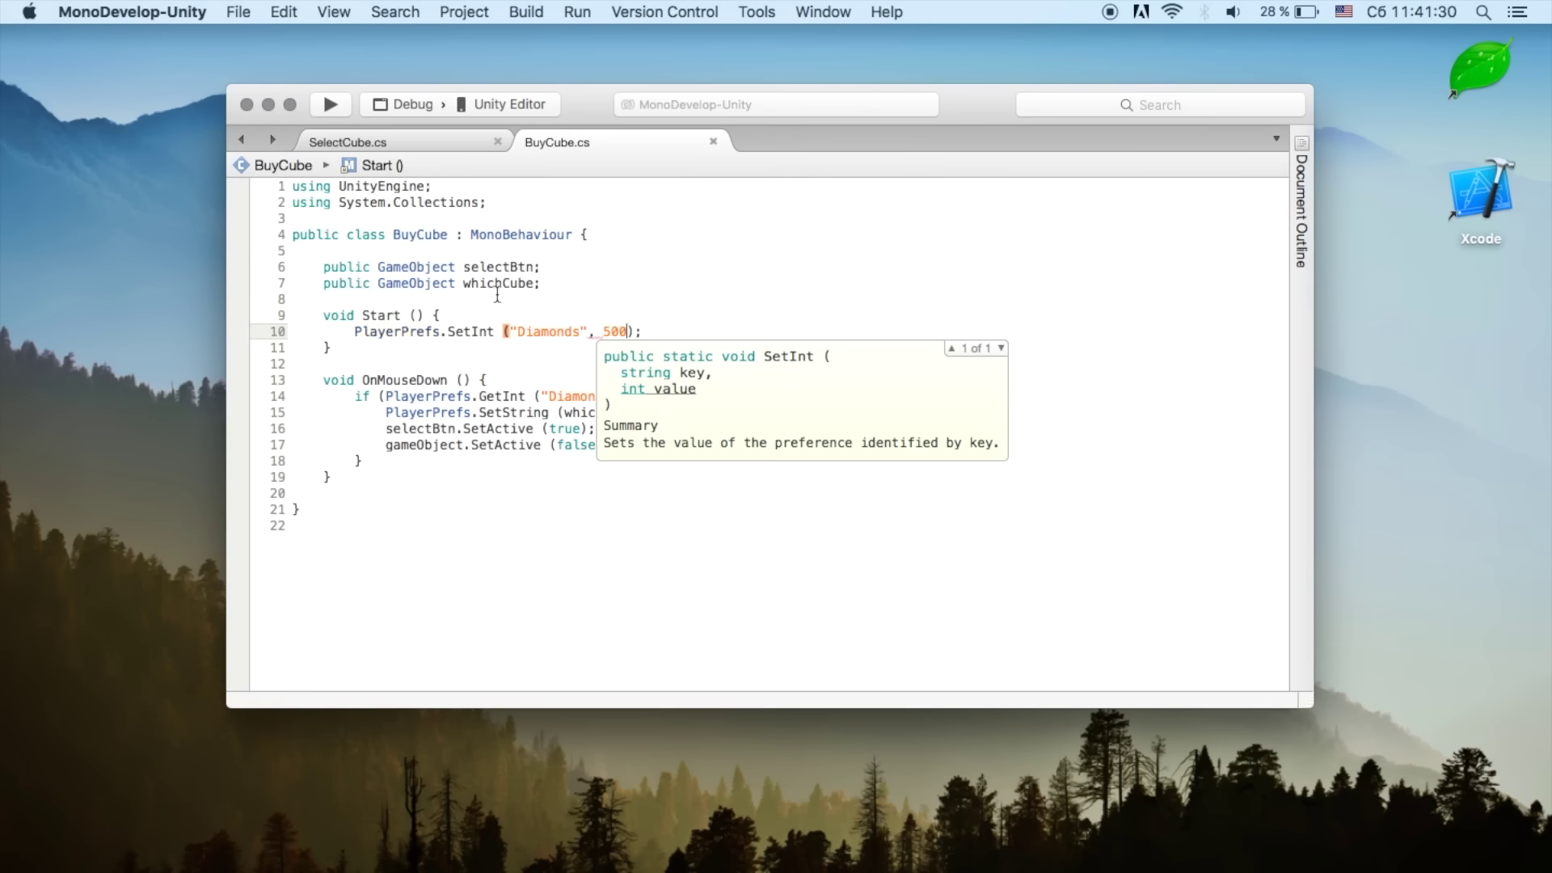
{"action": "key", "text": "super+Tab"}
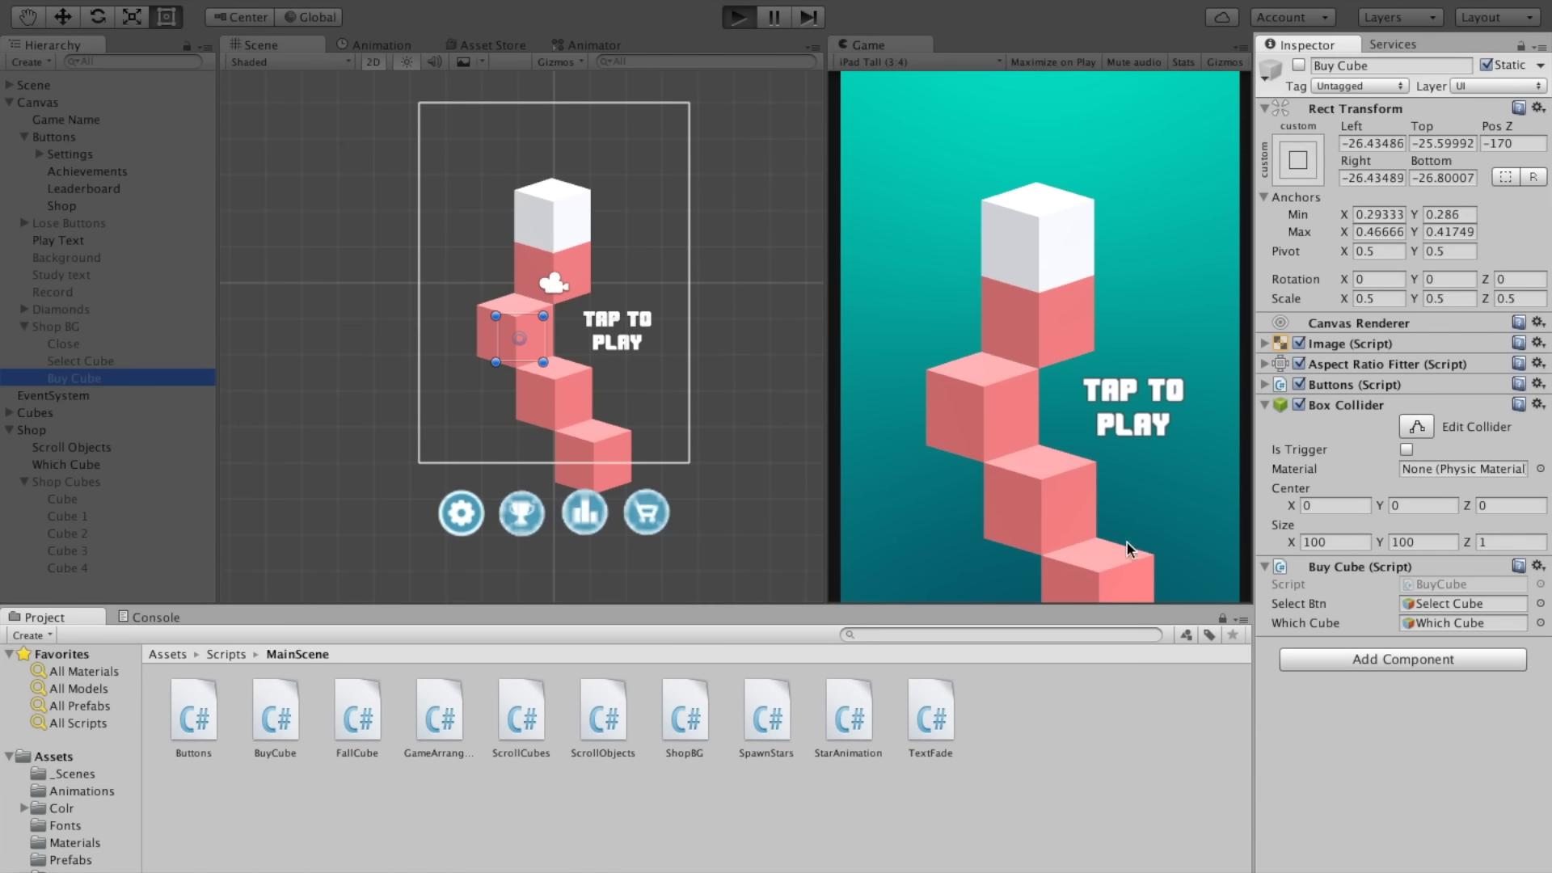
Step: Play the game, browse the shop carousel, and start a round to check diamonds
{"action": "key", "text": "ctrl+p"}
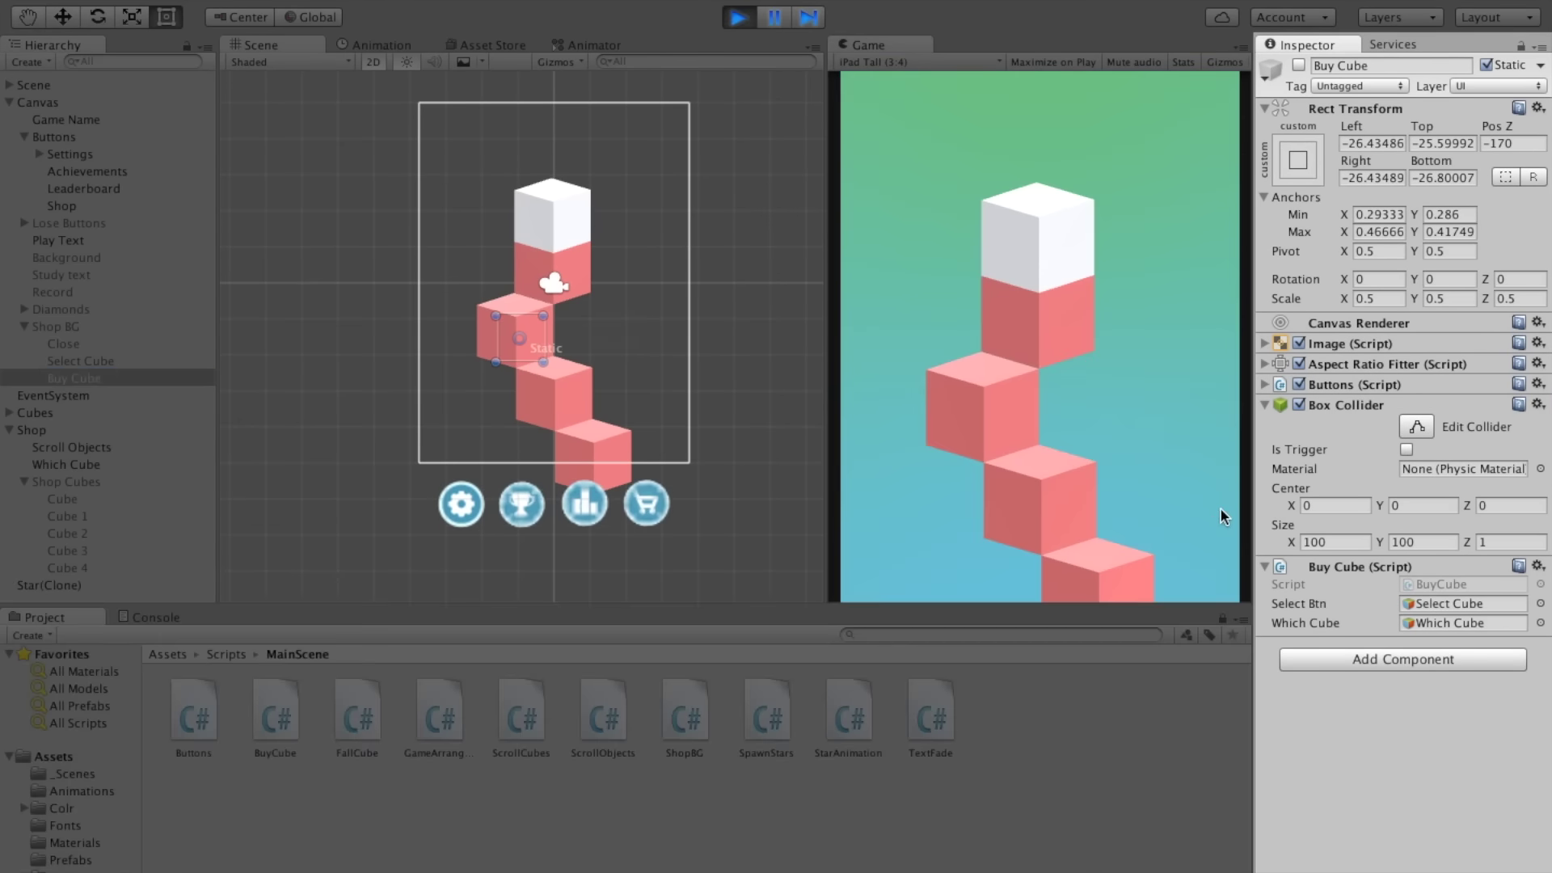
{"action": "left_click", "coordinate": [1184, 540]}
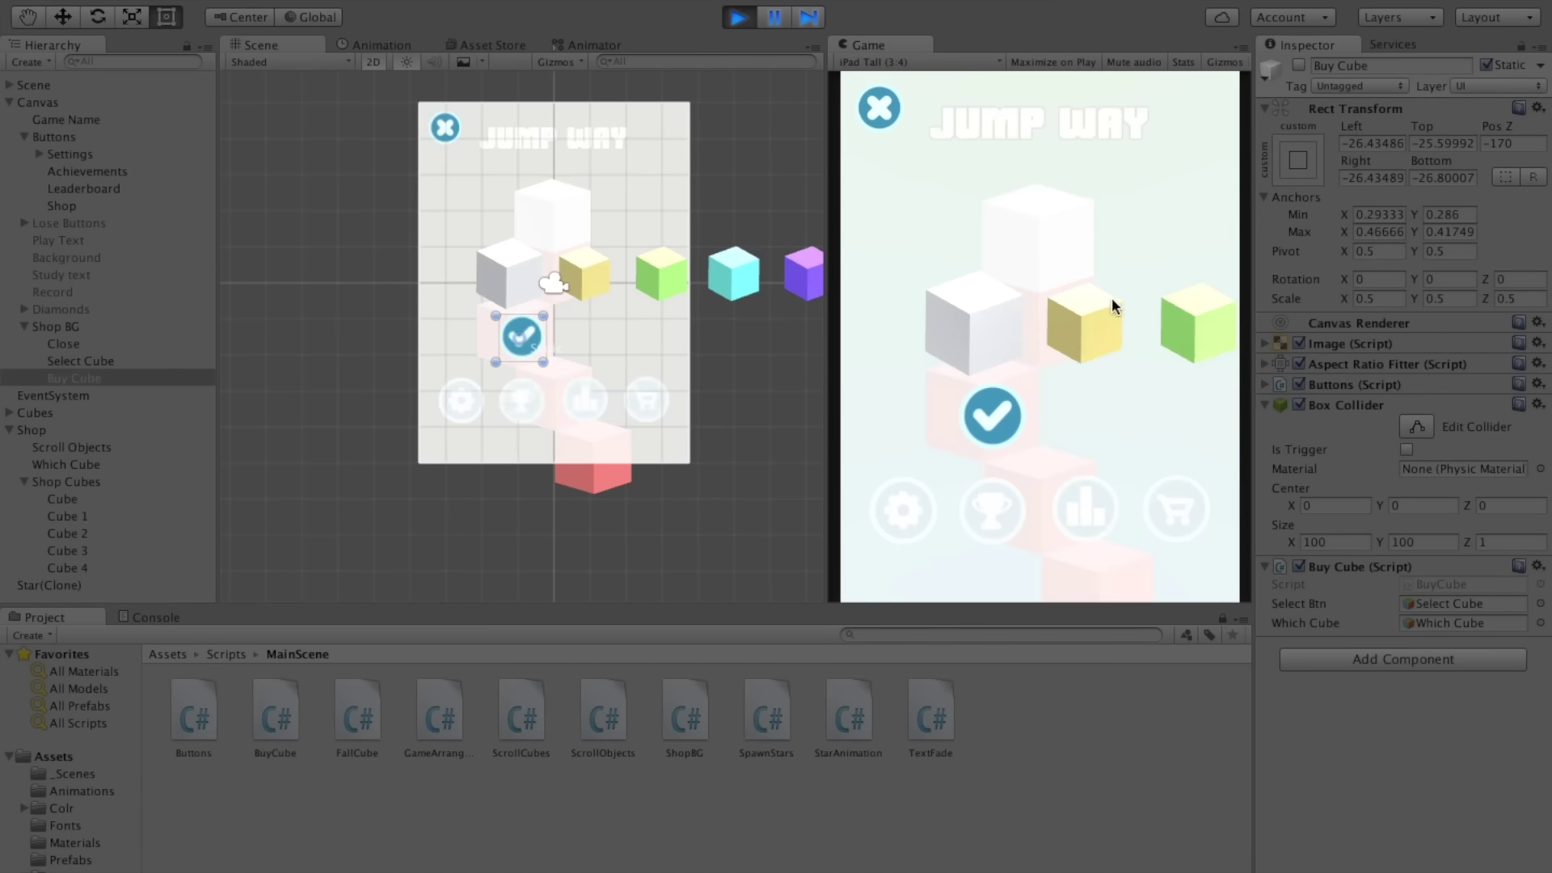
{"action": "left_click_drag", "start_coordinate": [1094, 305], "coordinate": [1017, 335]}
{"action": "left_click", "coordinate": [884, 121]}
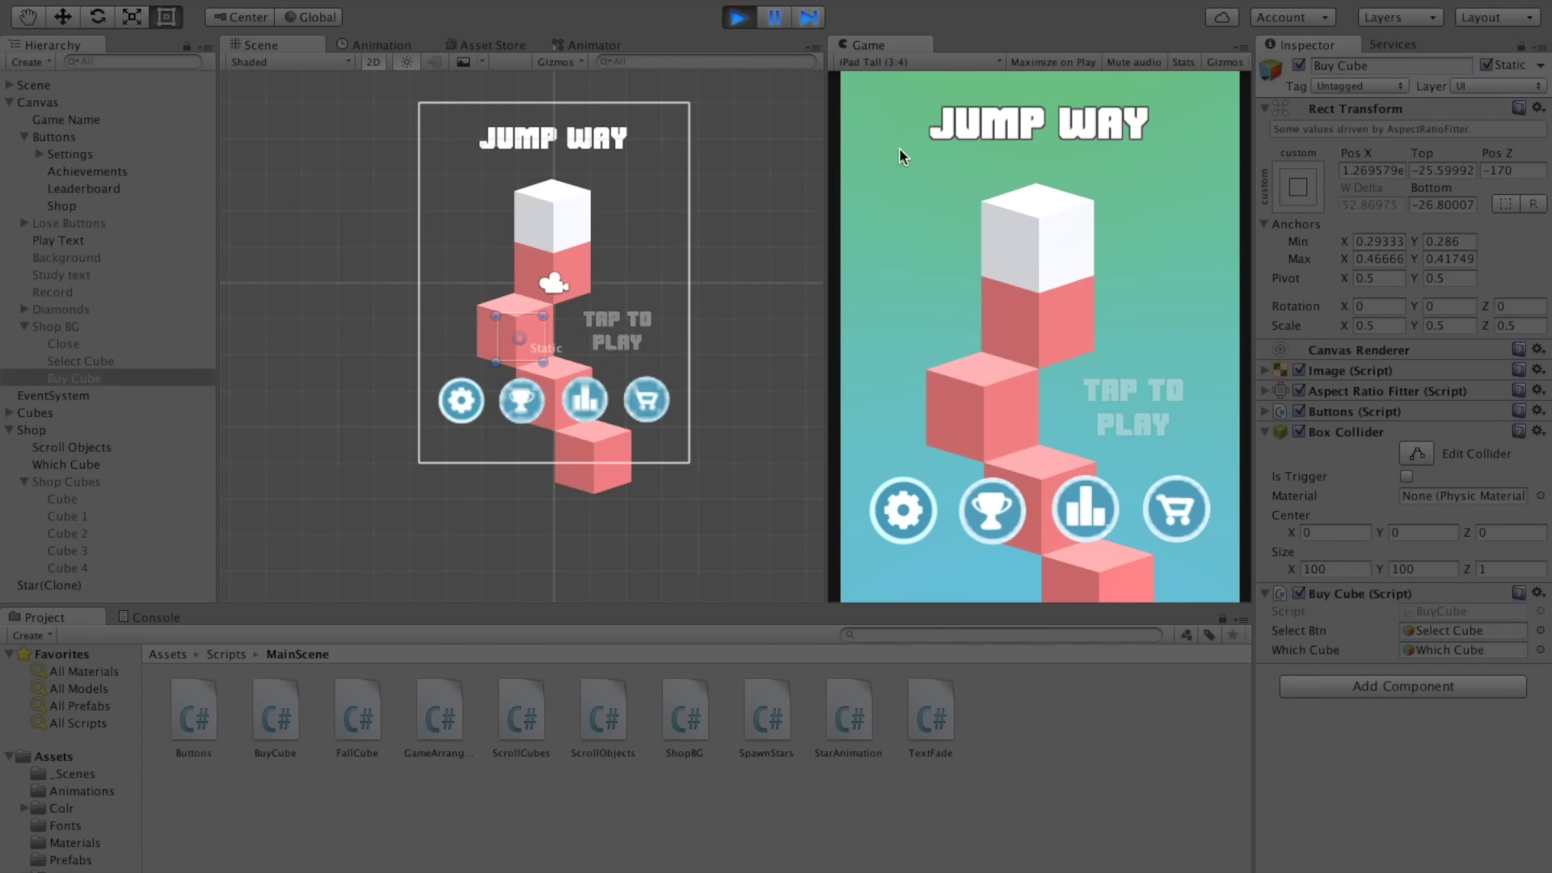
{"action": "left_click", "coordinate": [1103, 411]}
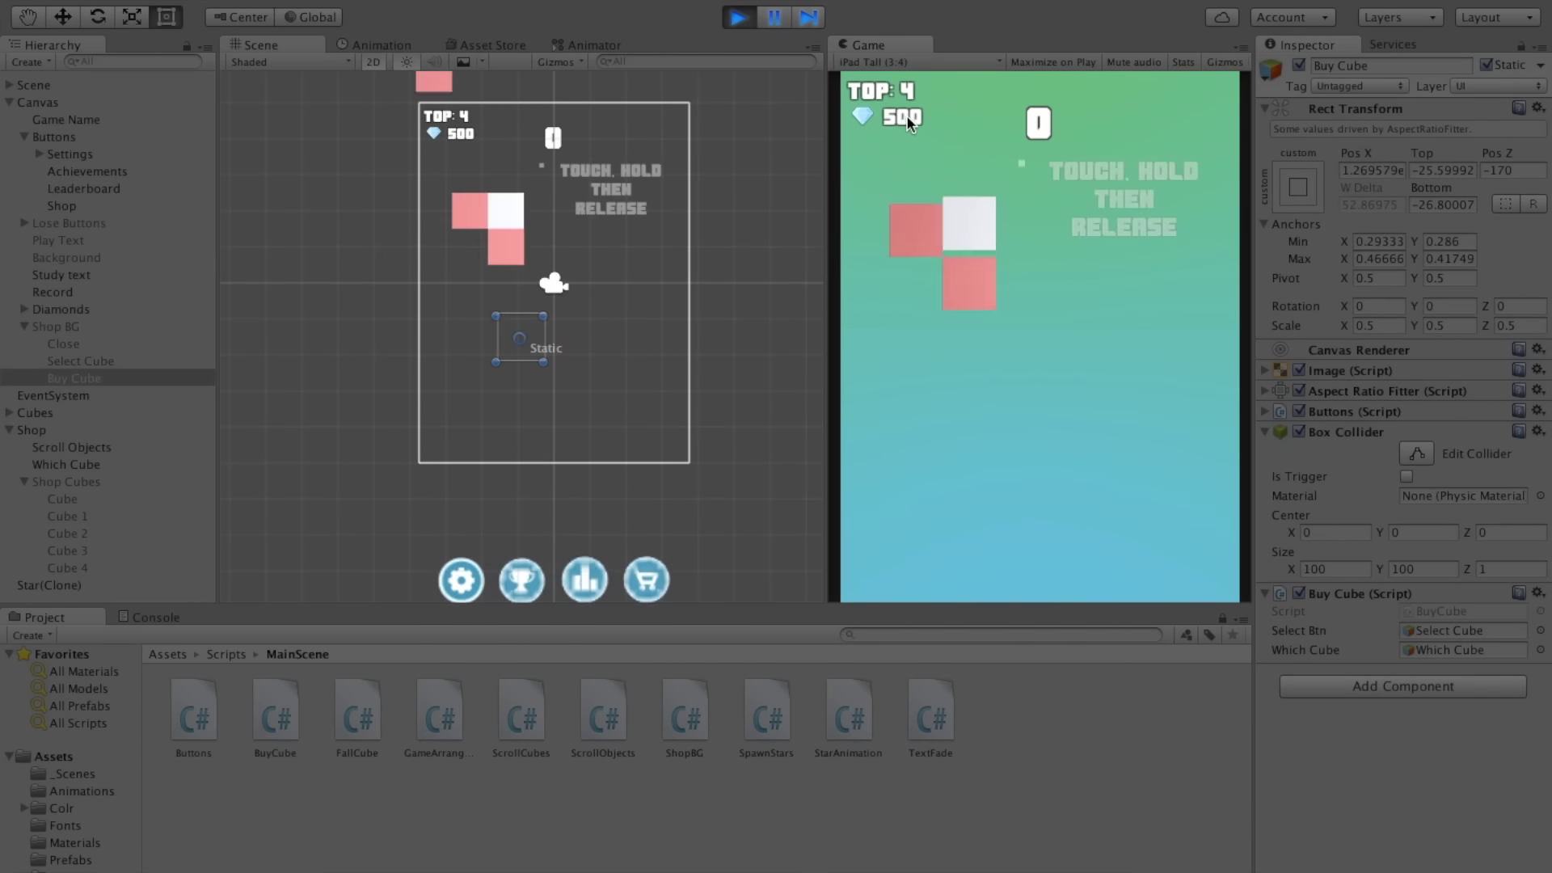
Step: Stop play mode, delete the temporary Start method, and save BuyCube.cs
{"action": "key", "text": "ctrl+p"}
{"action": "left_click_drag", "start_coordinate": [416, 344], "coordinate": [207, 299]}
{"action": "key", "text": "BackSpace"}
{"action": "key", "text": "ctrl+s"}
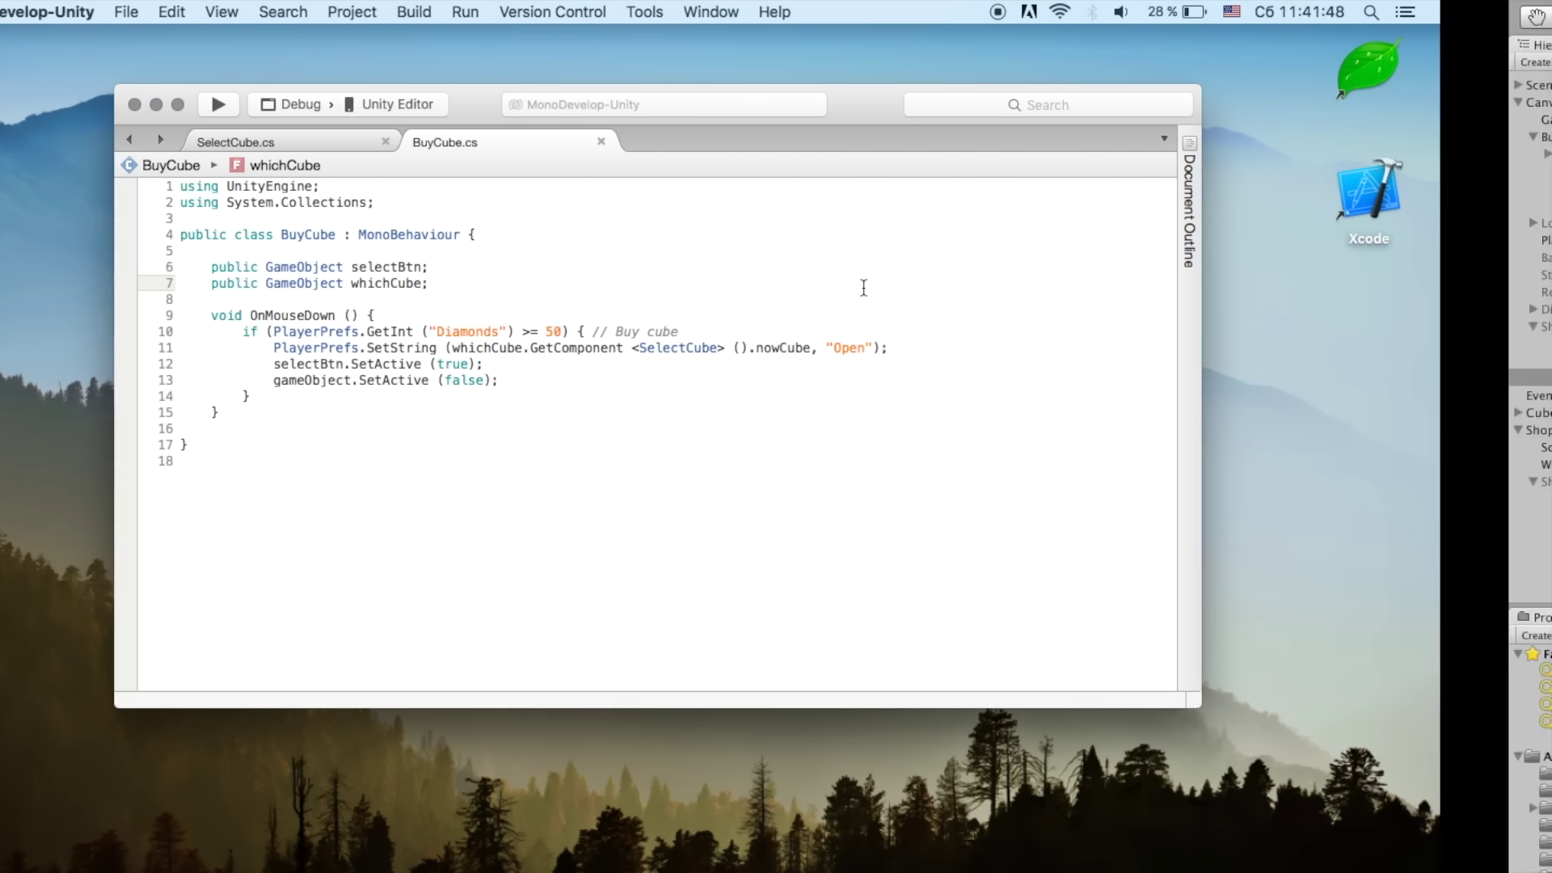
Step: Run the game again, buy the yellow cube in the shop, then stop the test
{"action": "key", "text": "ctrl+p"}
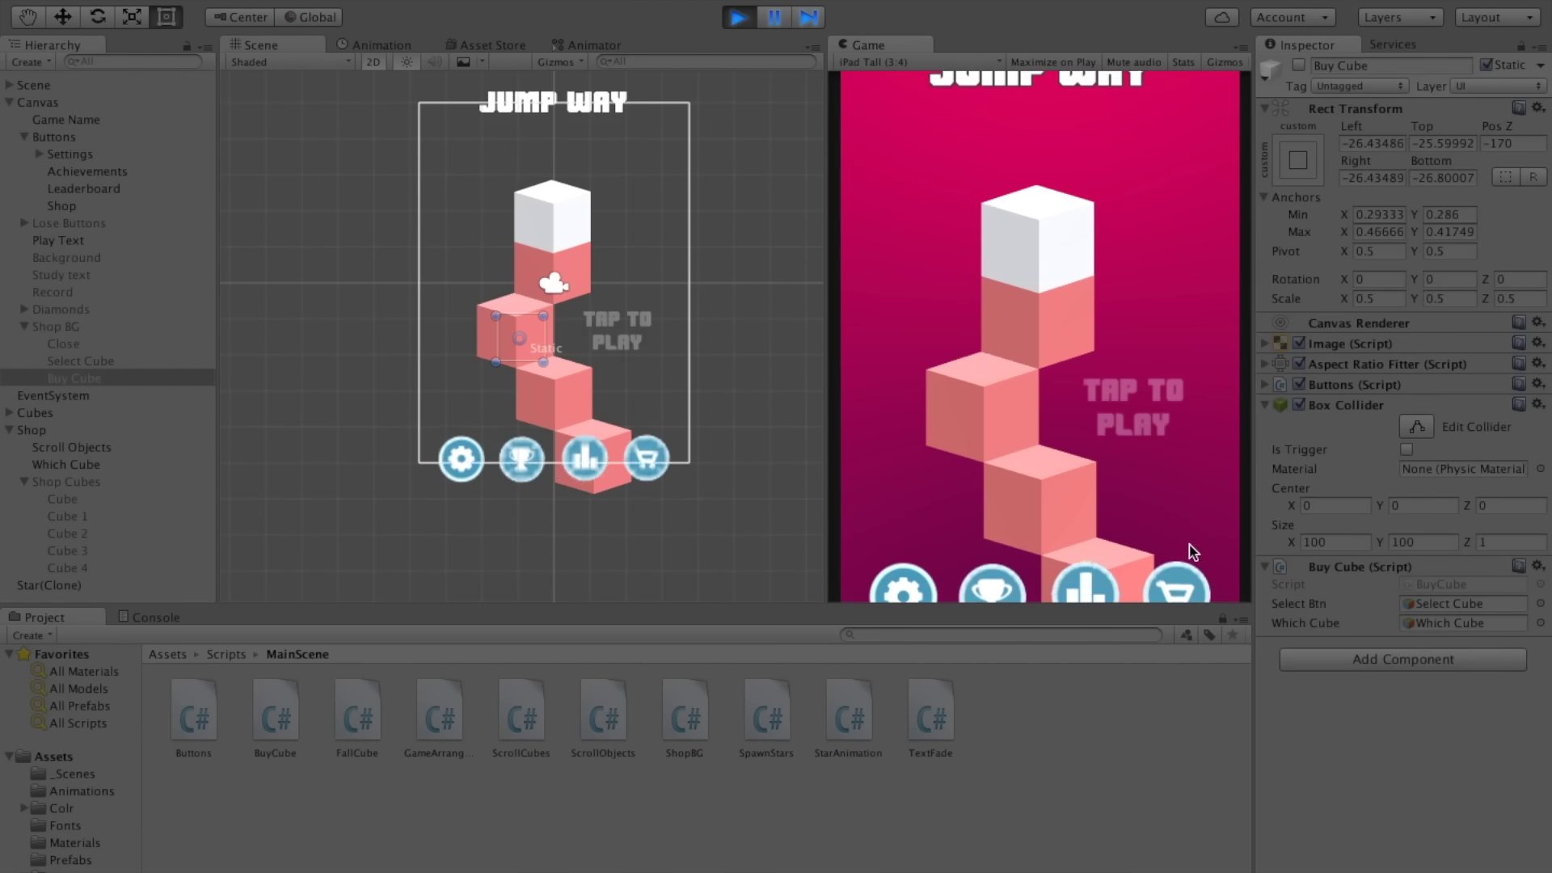
{"action": "left_click", "coordinate": [1176, 510]}
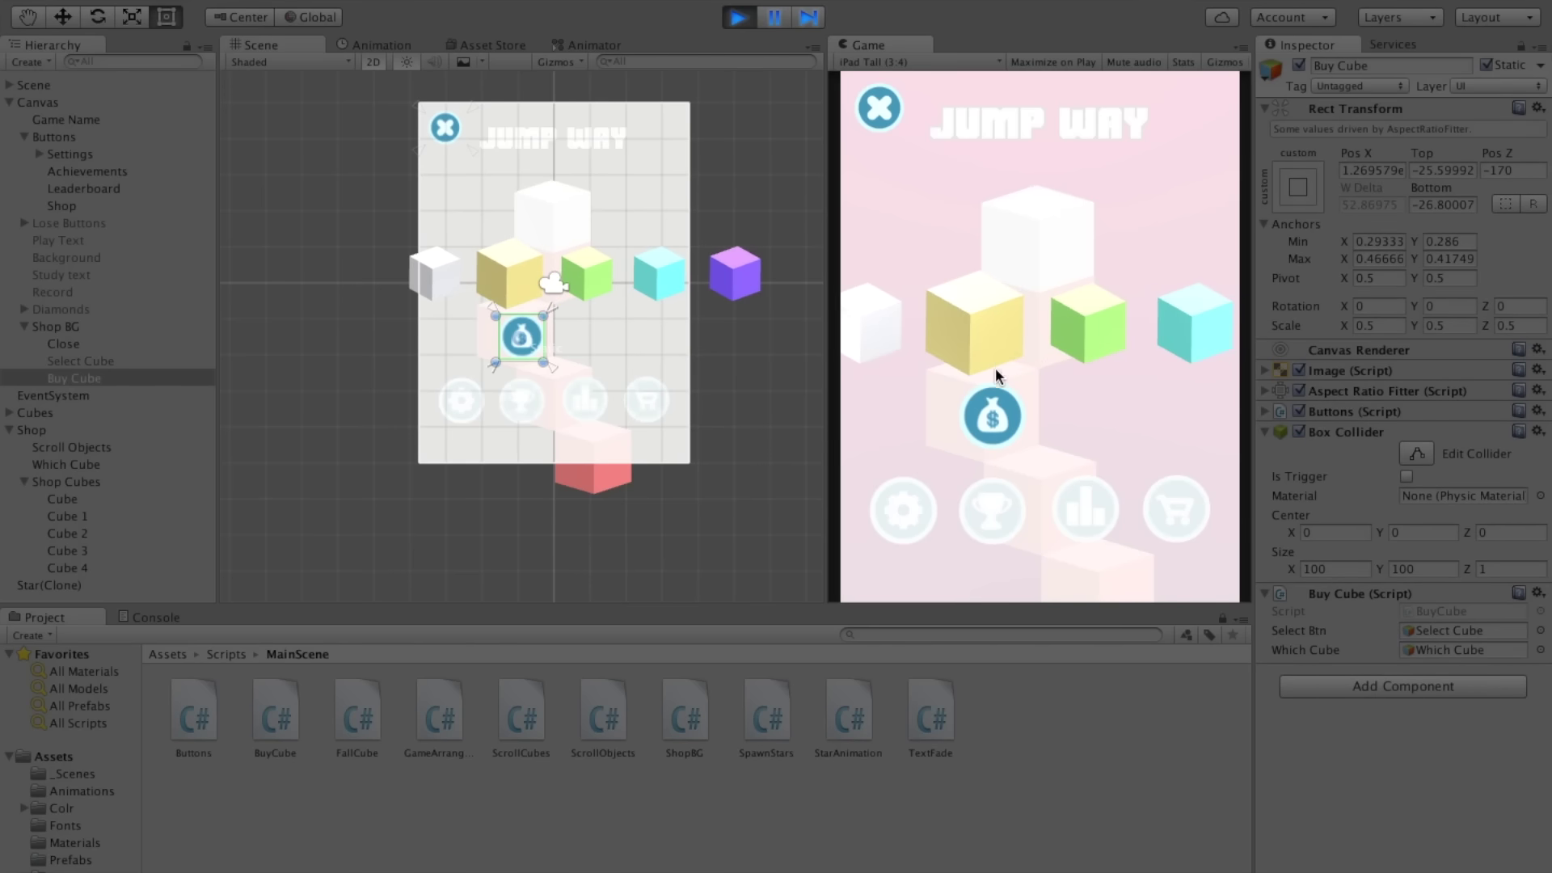
{"action": "left_click", "coordinate": [988, 417]}
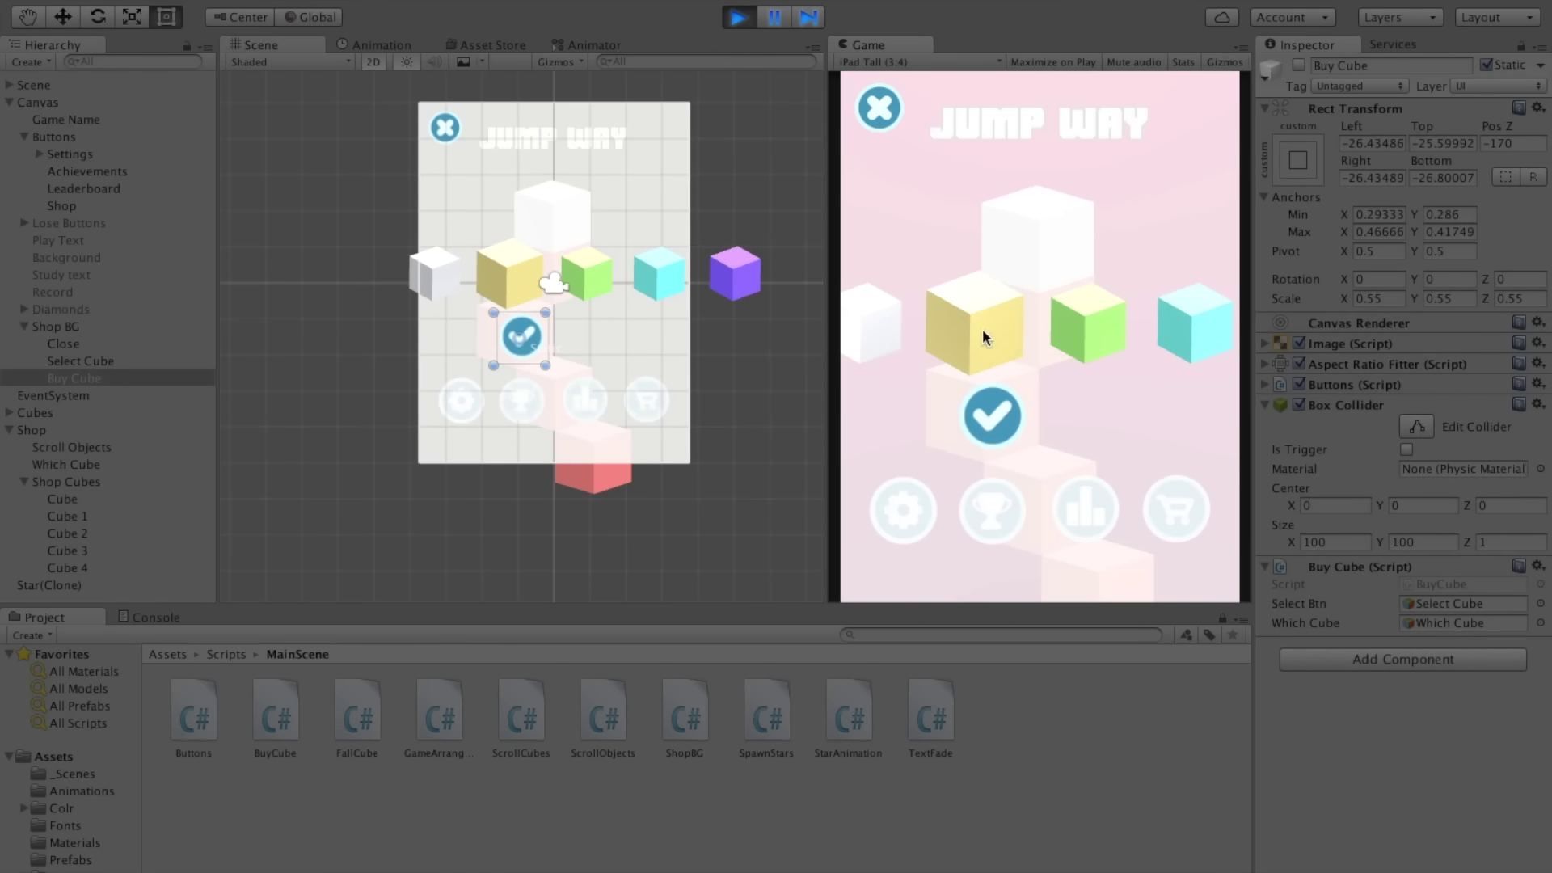
{"action": "left_click_drag", "start_coordinate": [979, 329], "coordinate": [1074, 328]}
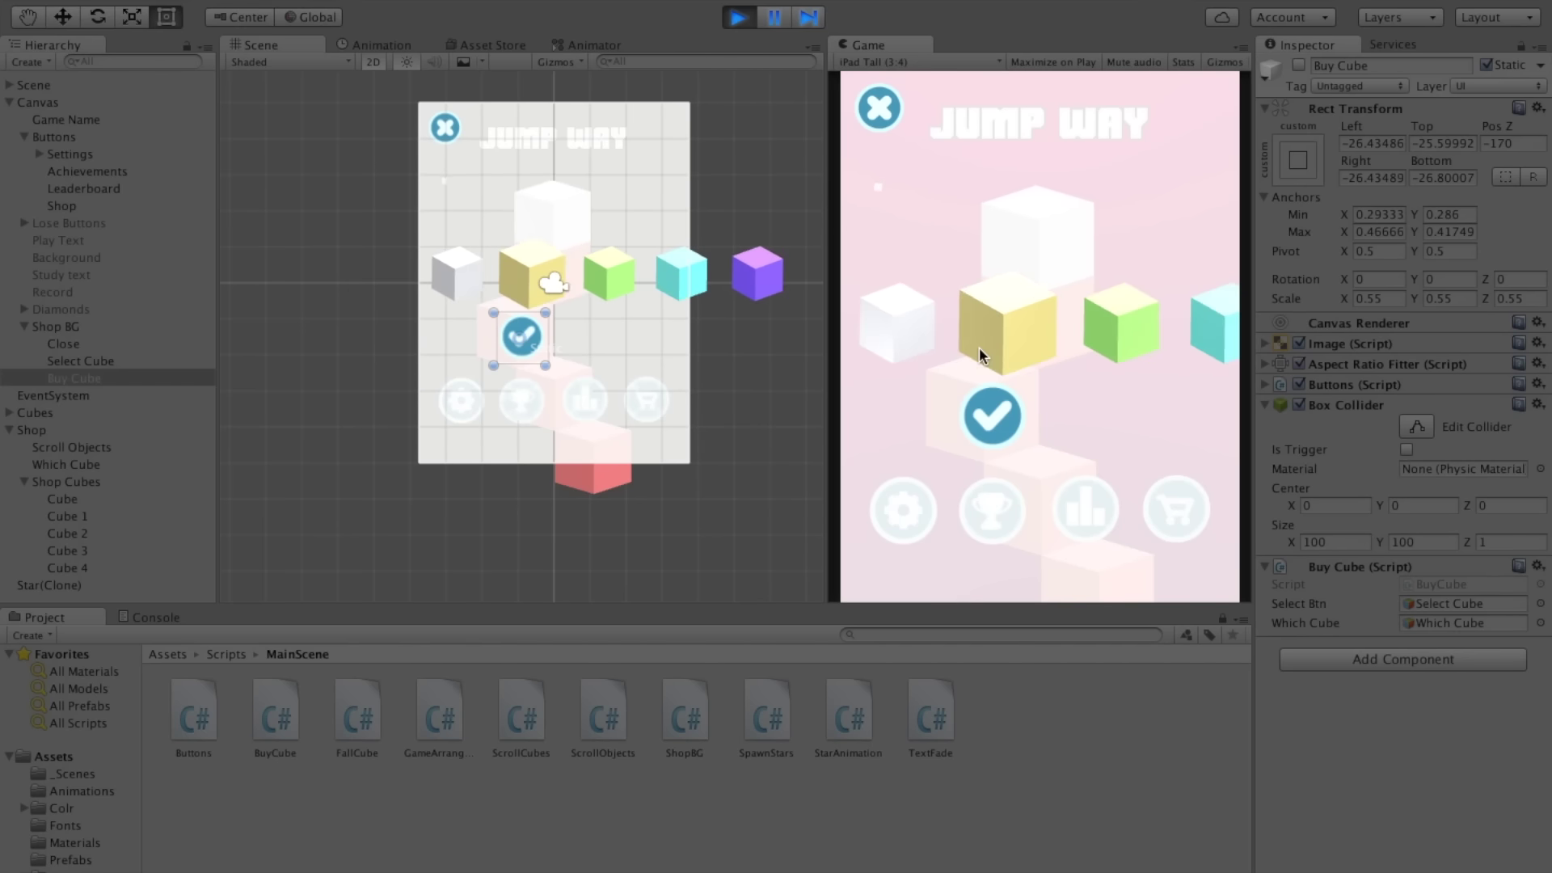
{"action": "key", "text": "super+p"}
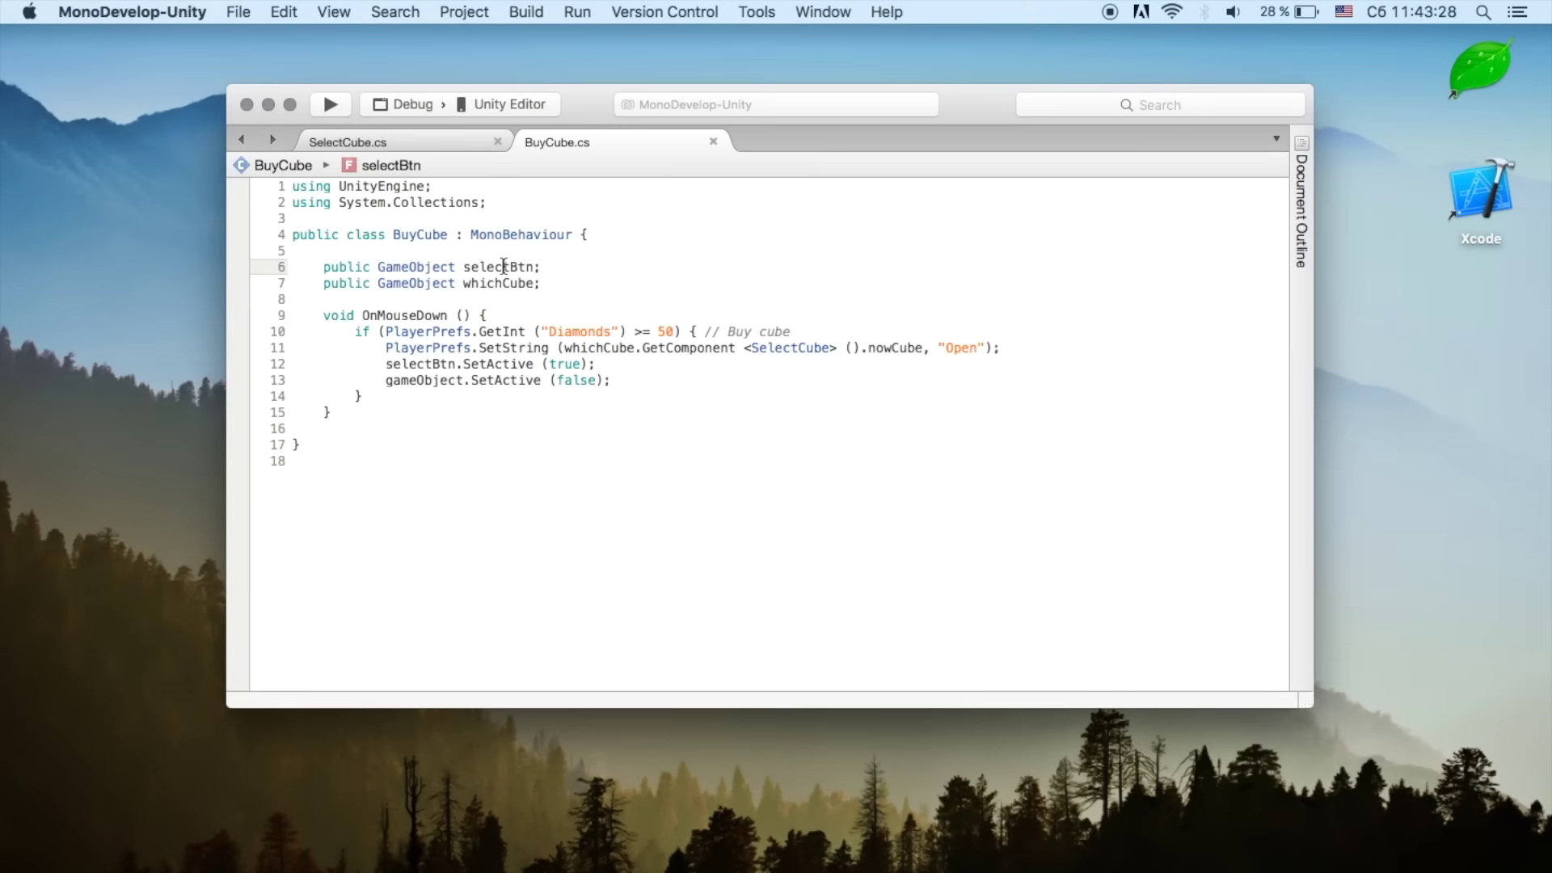
Step: Merge the field declarations into one line: 'whichCube, selectBtn, mainCube'
{"action": "double_click", "coordinate": [526, 268]}
{"action": "key", "text": "super+x"}
{"action": "left_click", "coordinate": [533, 283]}
{"action": "type", "text": ","}
{"action": "key", "text": "super+v"}
{"action": "left_click", "coordinate": [598, 267]}
{"action": "key", "text": "super+BackSpace"}
{"action": "key", "text": "BackSpace"}
{"action": "key", "text": "Down"}
{"action": "key", "text": "End"}
{"action": "key", "text": "Left"}
{"action": "type", "text": "."}
{"action": "key", "text": "BackSpace"}
{"action": "type", "text": ", mainC"}
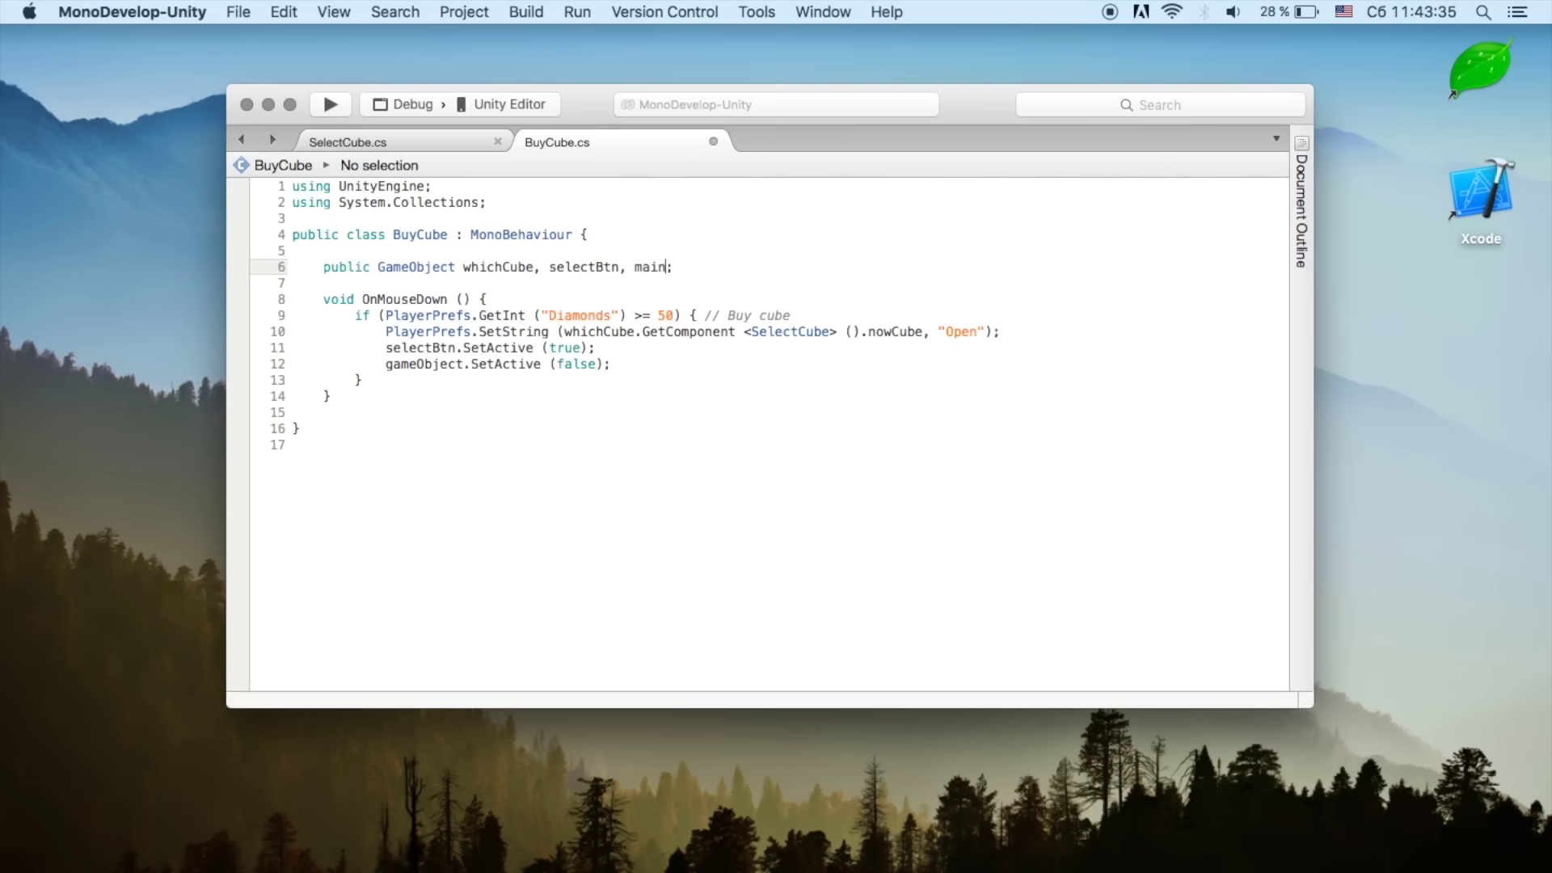
{"action": "type", "text": "ube"}
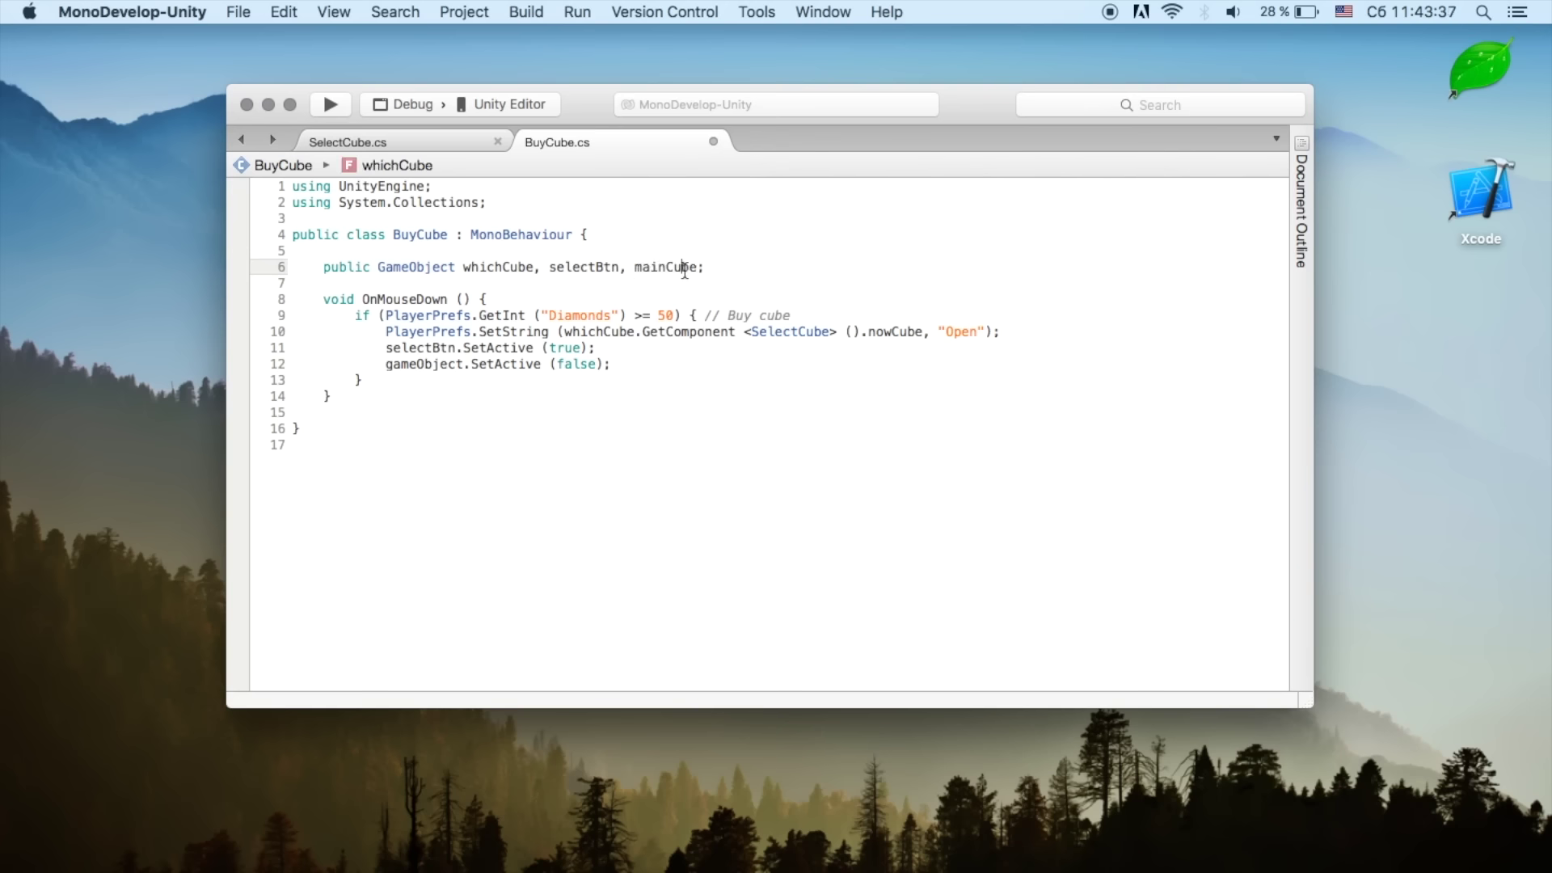
Step: Below line 10, start mainCube.GetComponent<MeshRenderer>().material.color assigned from GameObject.Find()
{"action": "left_click", "coordinate": [650, 347]}
{"action": "key", "text": "Up"}
{"action": "key", "text": "End"}
{"action": "key", "text": "Return"}
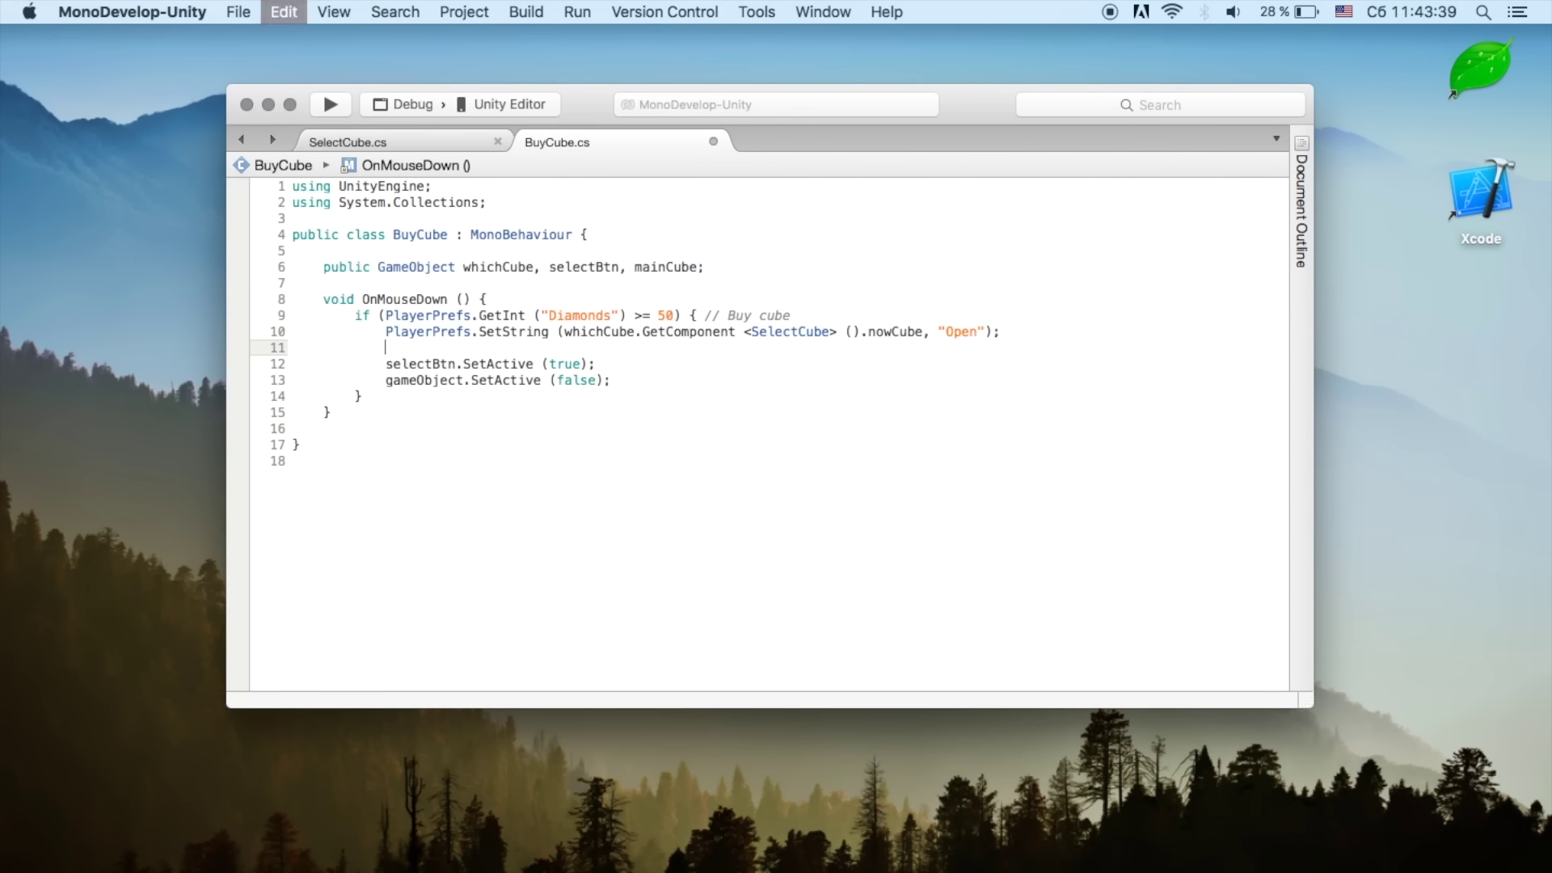
{"action": "type", "text": "mainCube.Ge"}
{"action": "type", "text": "tC"}
{"action": "key", "text": "Return"}
{"action": "type", "text": "<>"}
{"action": "type", "text": "mesh"}
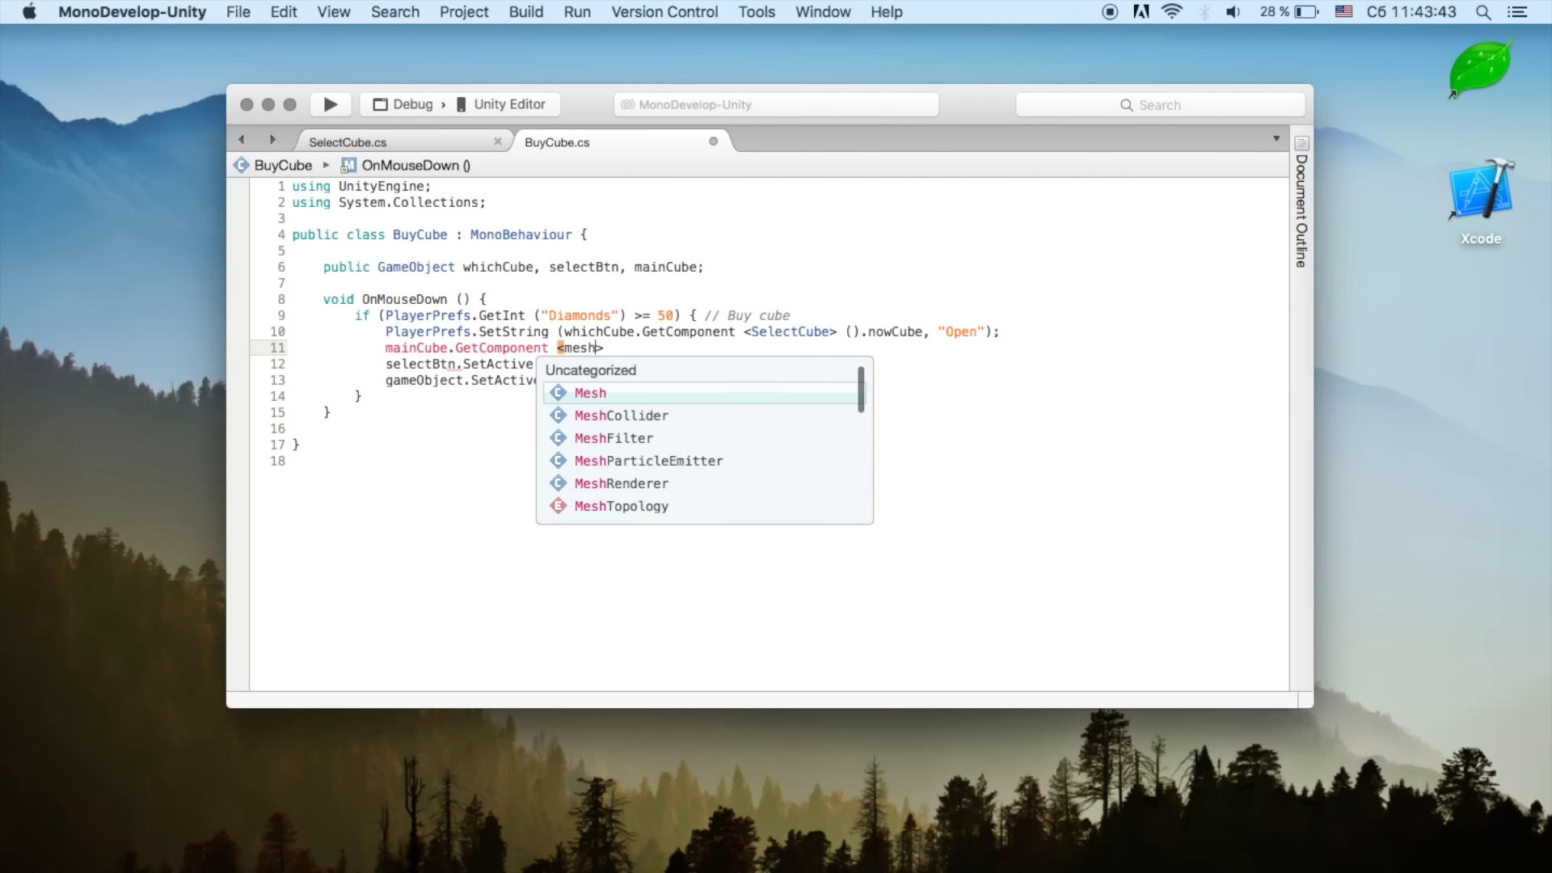
{"action": "type", "text": "r"}
{"action": "key", "text": "Return"}
{"action": "type", "text": "("}
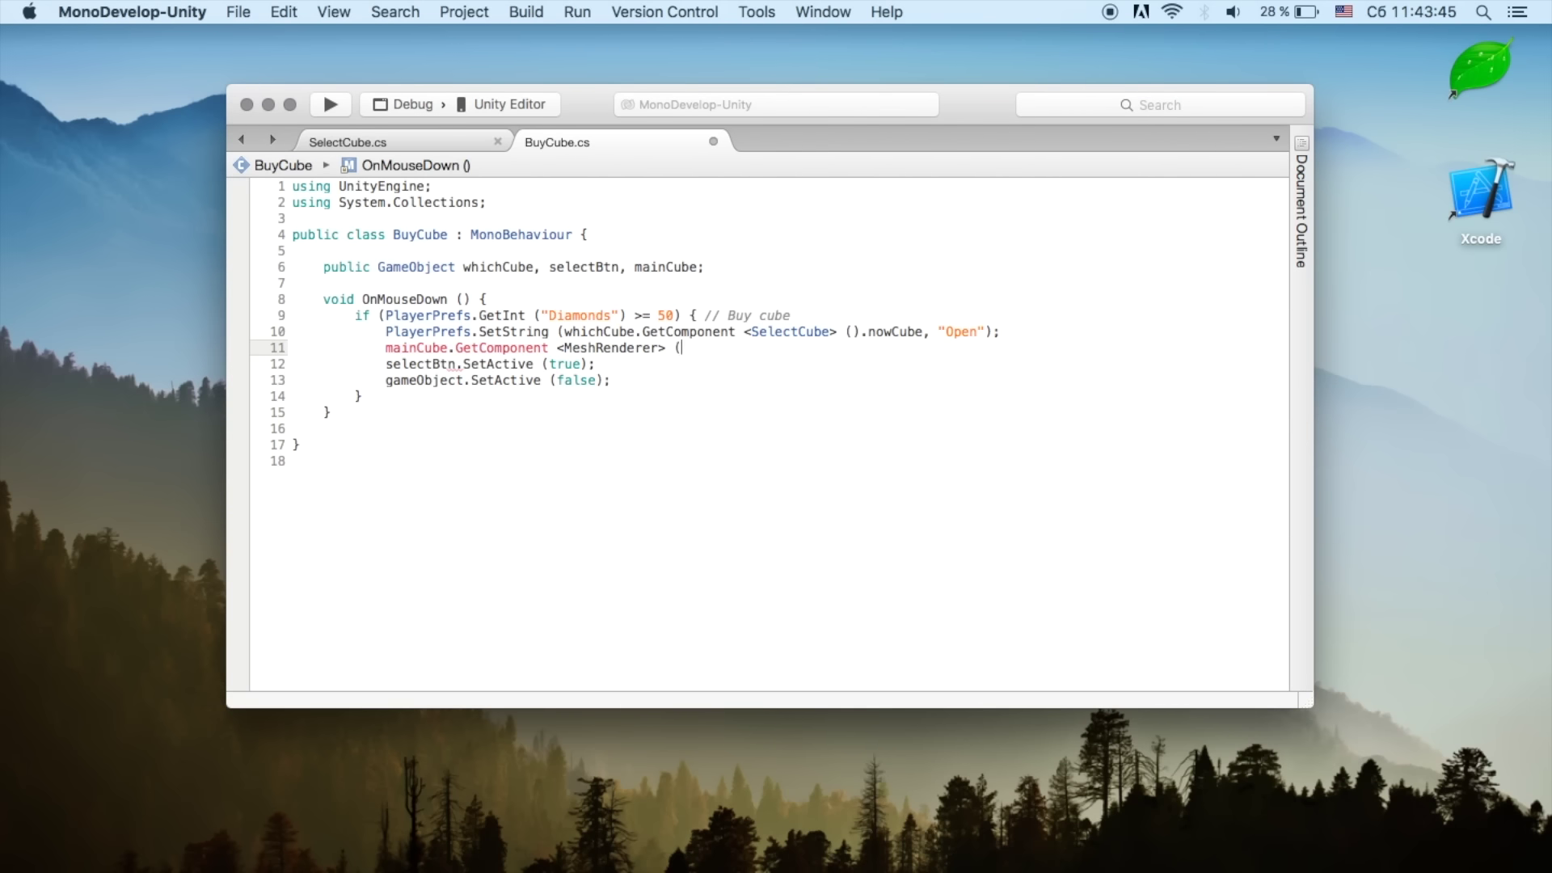
{"action": "type", "text": ").mat"}
{"action": "key", "text": "Return"}
{"action": "type", "text": ".co"}
{"action": "key", "text": "Return"}
{"action": "type", "text": "gam"}
{"action": "key", "text": "Up"}
{"action": "key", "text": "Up"}
{"action": "key", "text": "Down"}
{"action": "key", "text": "Return"}
{"action": "type", "text": ".fin()"}
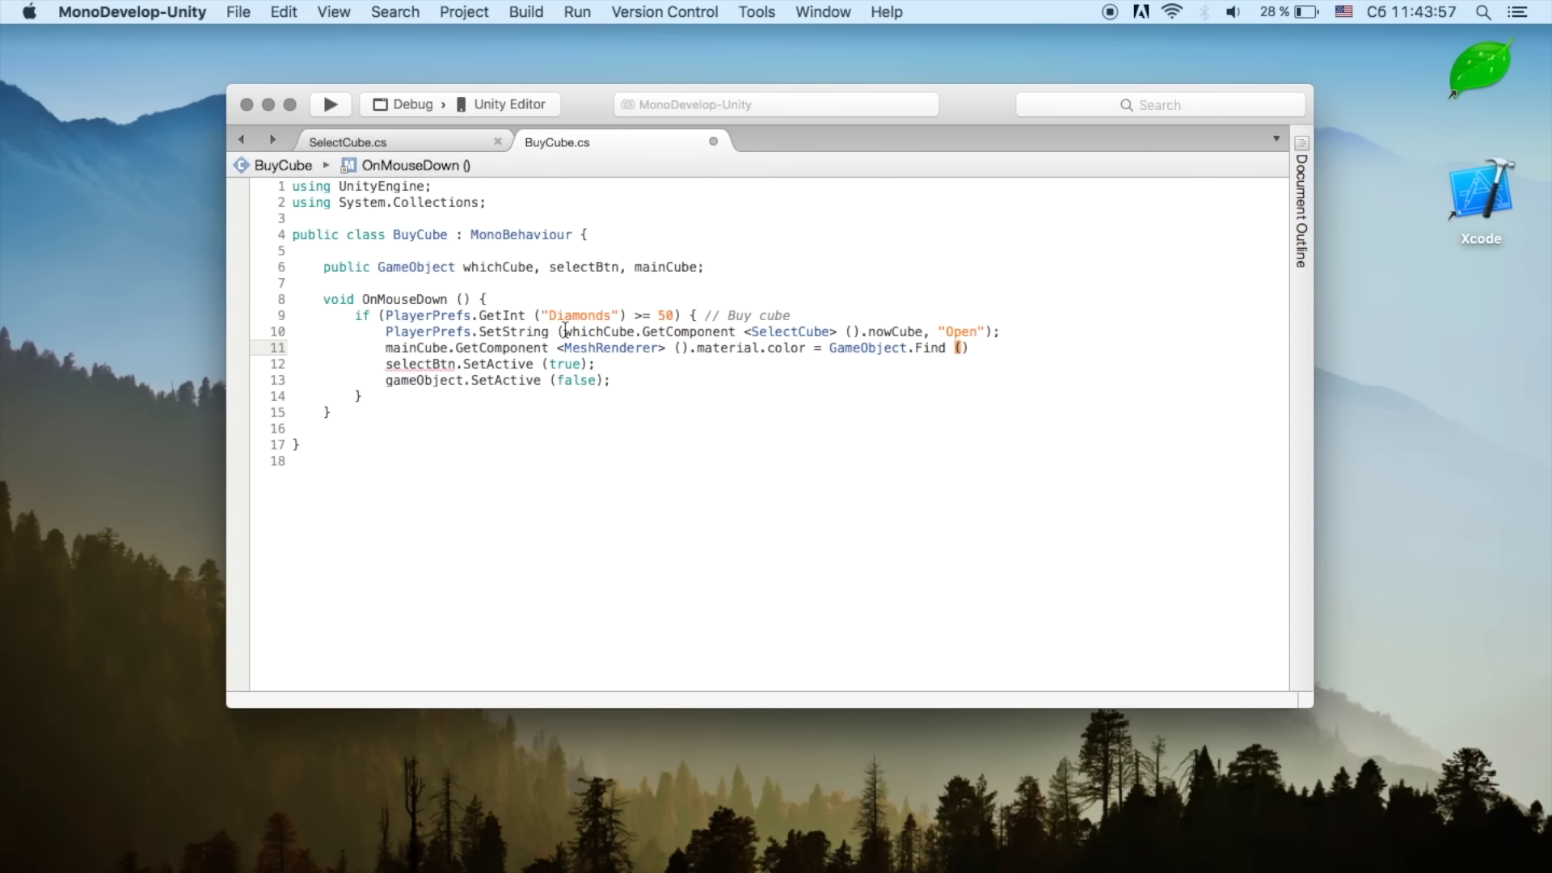
Step: Find the chosen cube by name, assign its MeshRenderer material without .color, and return to Unity
{"action": "left_click_drag", "start_coordinate": [565, 331], "coordinate": [930, 332]}
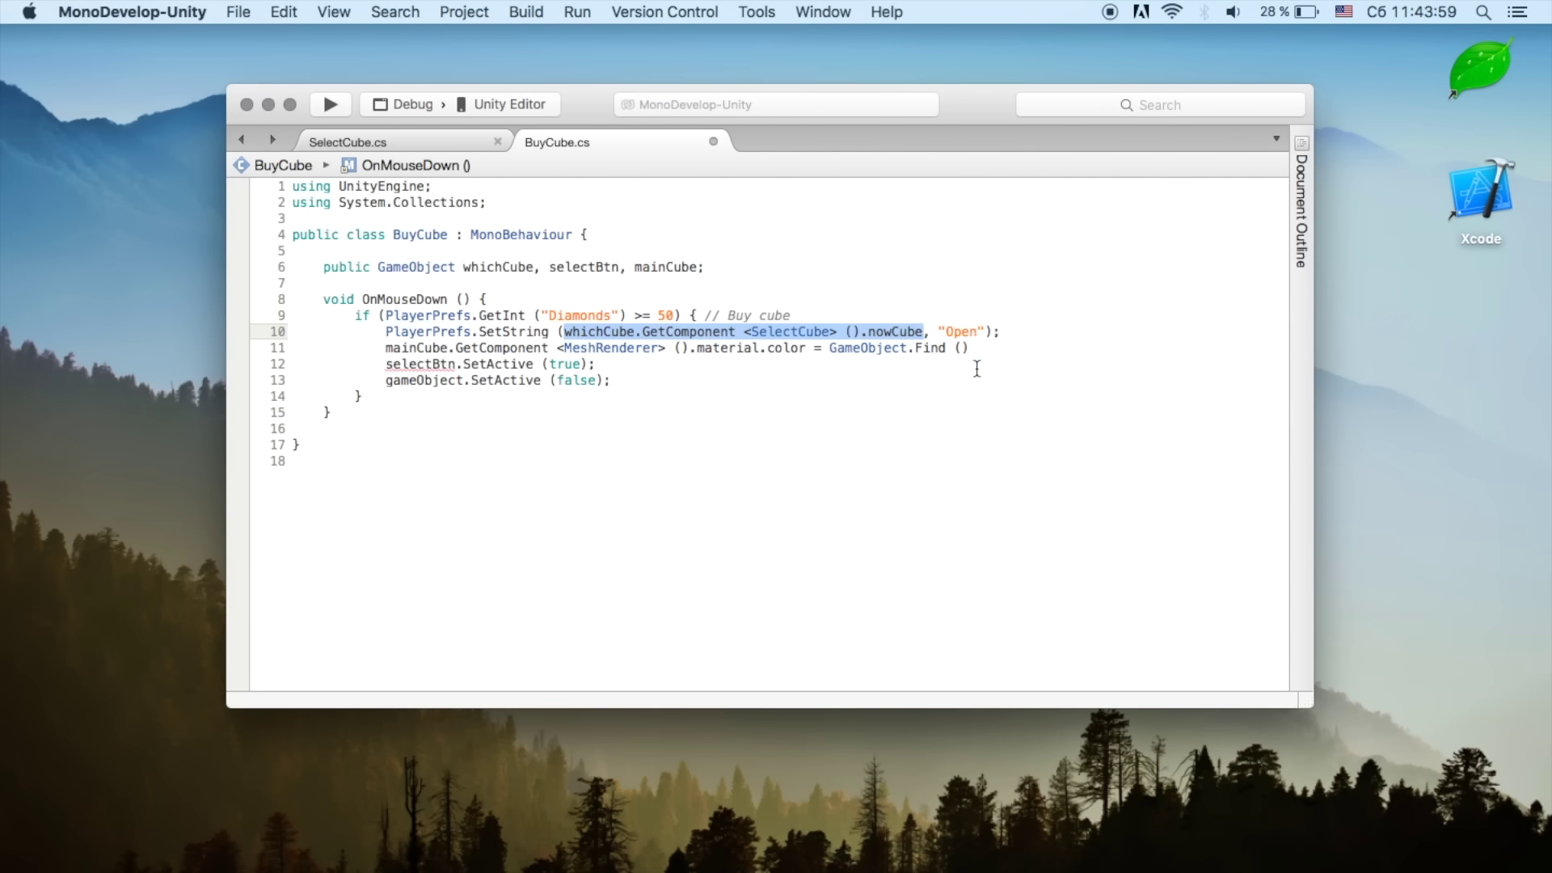
{"action": "left_click", "coordinate": [959, 347]}
{"action": "key", "text": "super+v"}
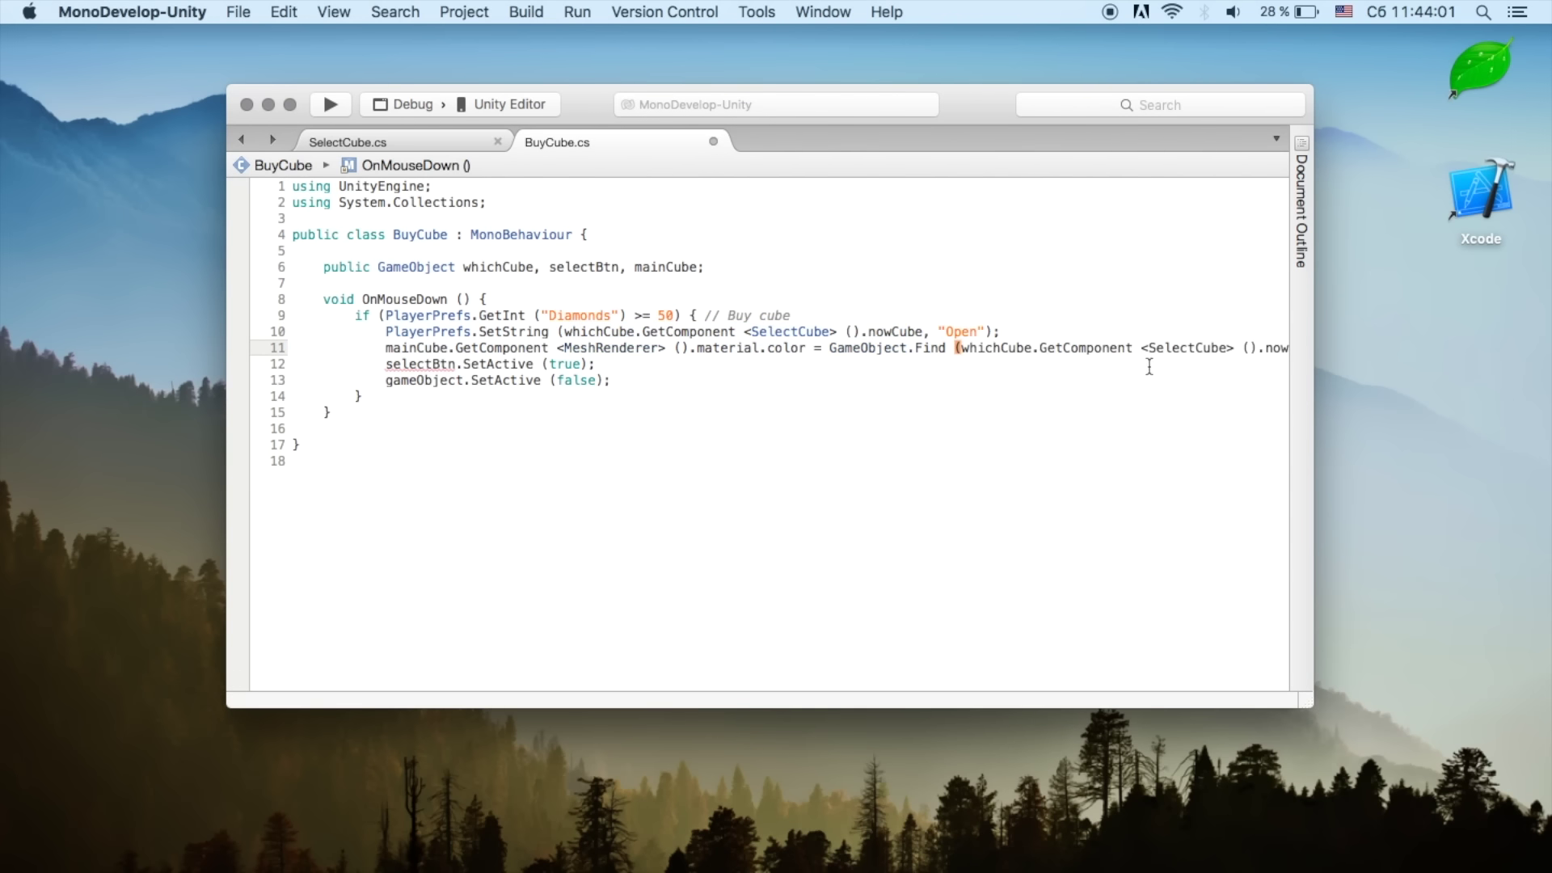
{"action": "scroll", "coordinate": [1148, 366], "scroll_direction": "right", "scroll_amount": 3}
{"action": "type", "text": ".getc"}
{"action": "key", "text": "Return"}
{"action": "type", "text": "<"}
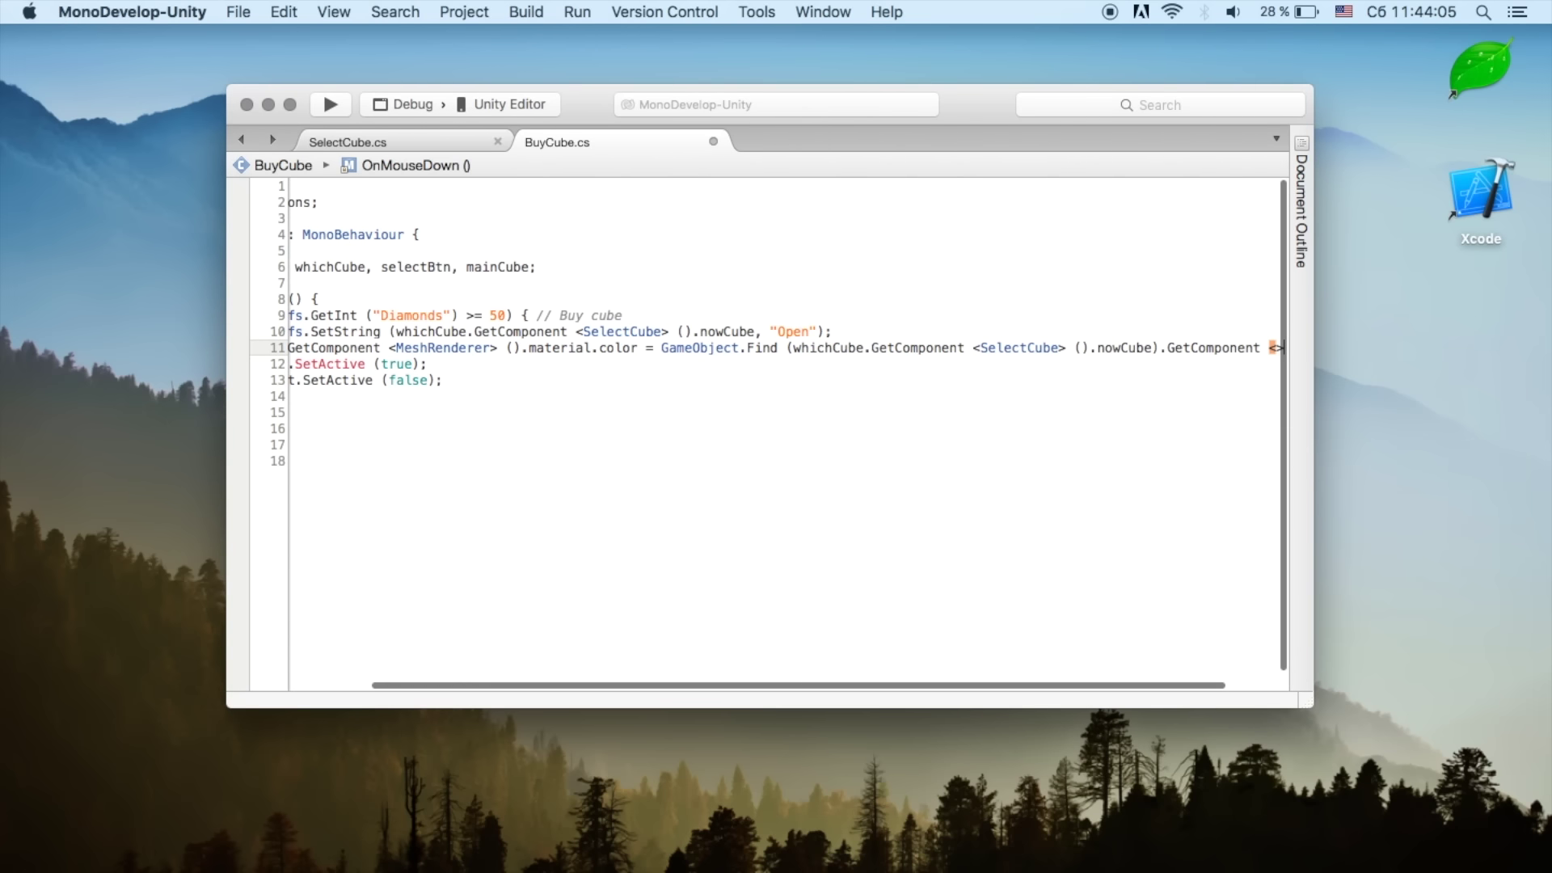
{"action": "type", "text": "meshre"}
{"action": "key", "text": "Return"}
{"action": "type", "text": "().material."}
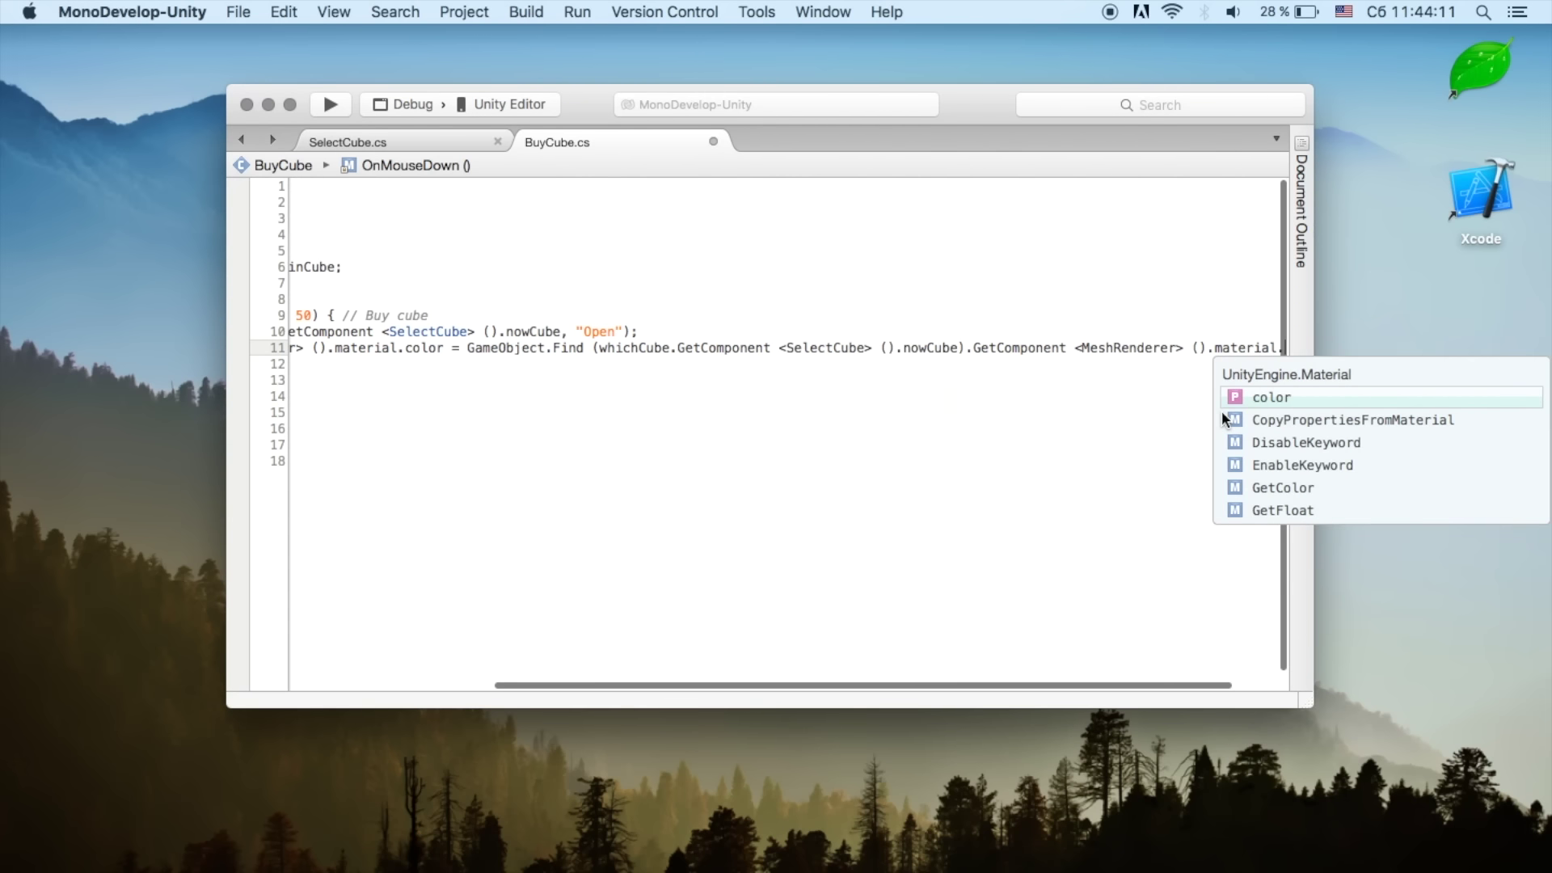
{"action": "key", "text": "BackSpace"}
{"action": "type", "text": ";"}
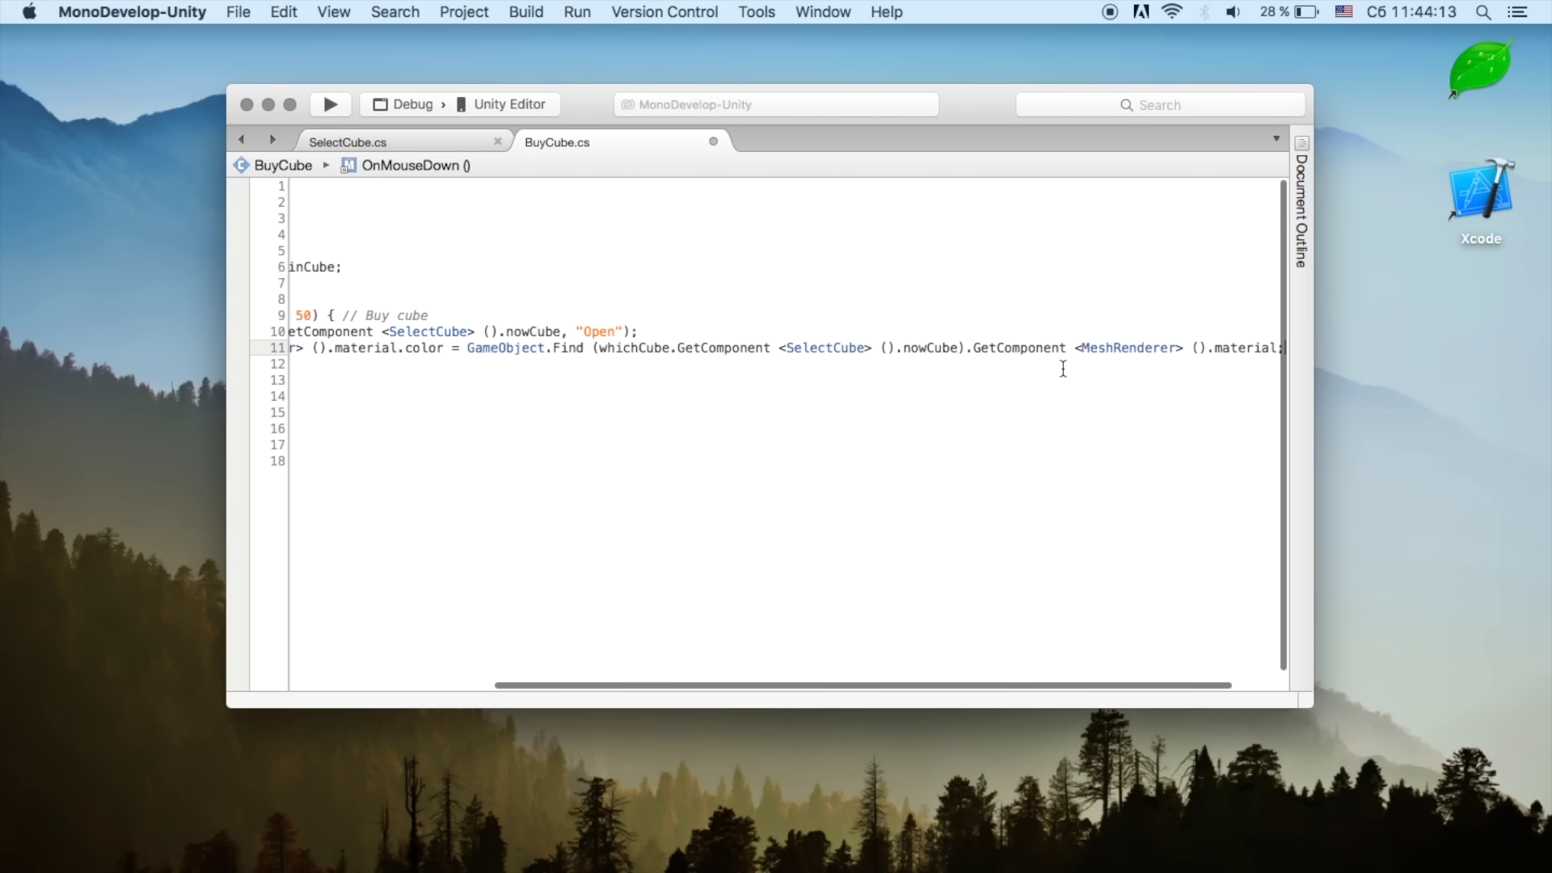
{"action": "scroll", "coordinate": [600, 350], "scroll_direction": "left", "scroll_amount": 3}
{"action": "double_click", "coordinate": [515, 349]}
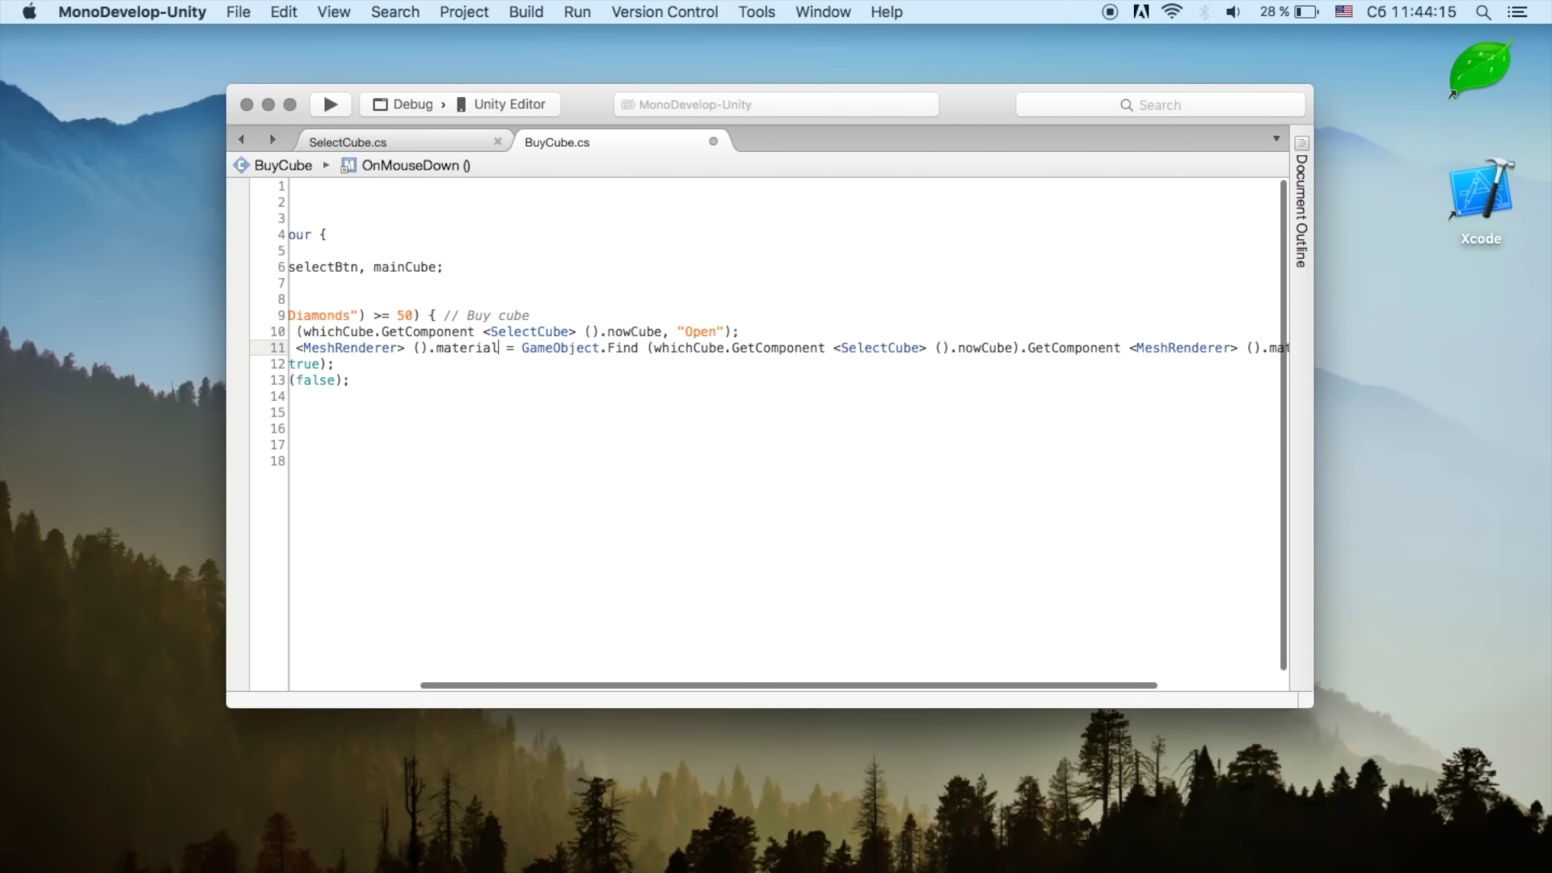
{"action": "key", "text": "BackSpace"}
{"action": "key", "text": "BackSpace"}
{"action": "scroll", "coordinate": [548, 353], "scroll_direction": "right", "scroll_amount": 10}
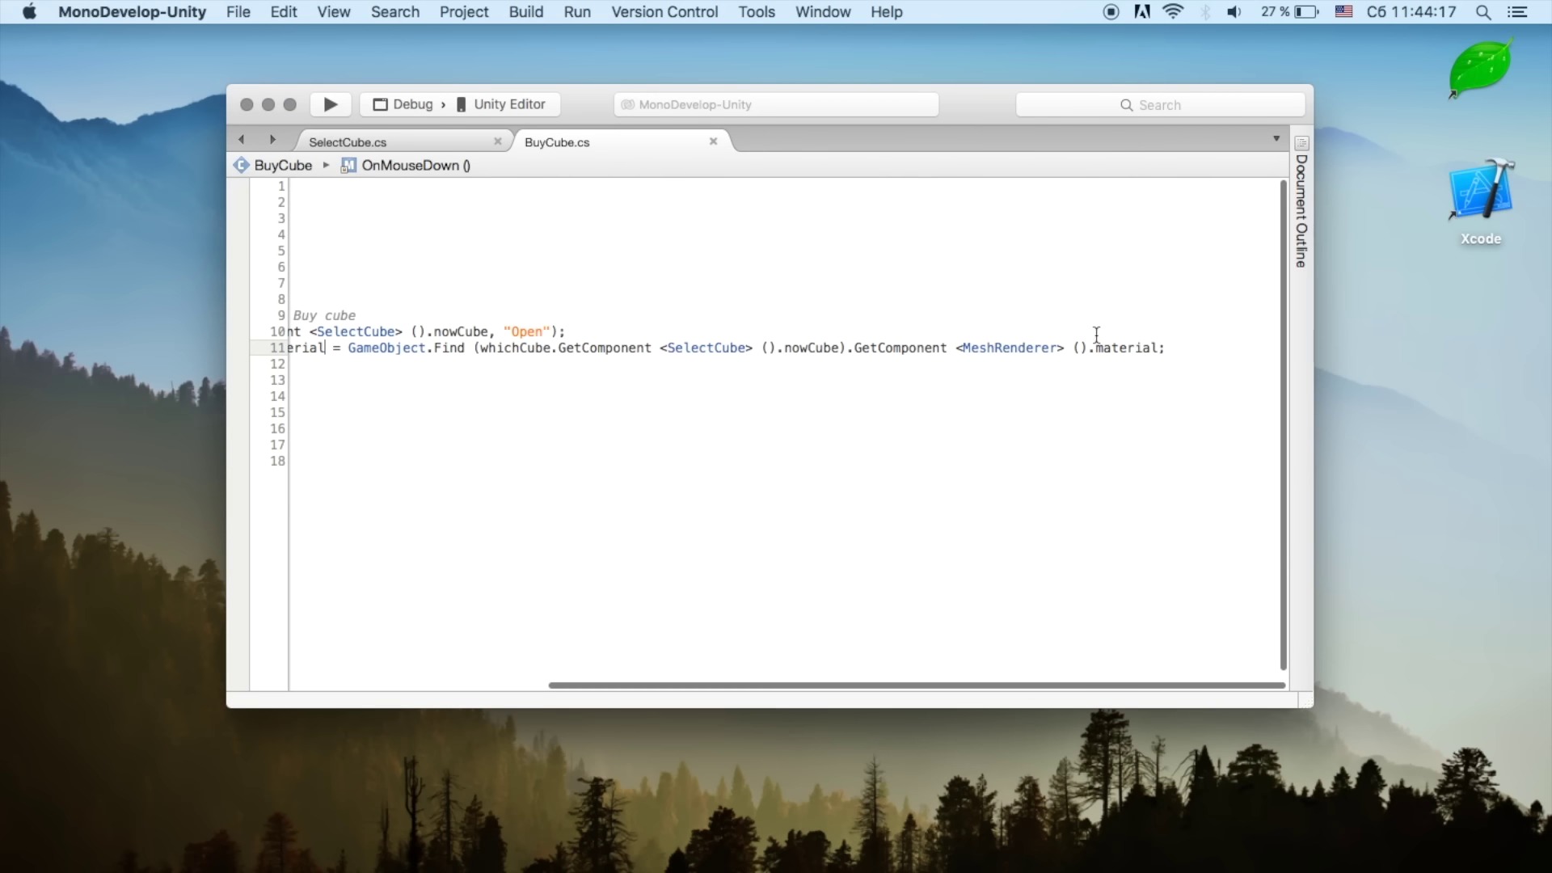
{"action": "scroll", "coordinate": [1116, 358], "scroll_direction": "left", "scroll_amount": 10}
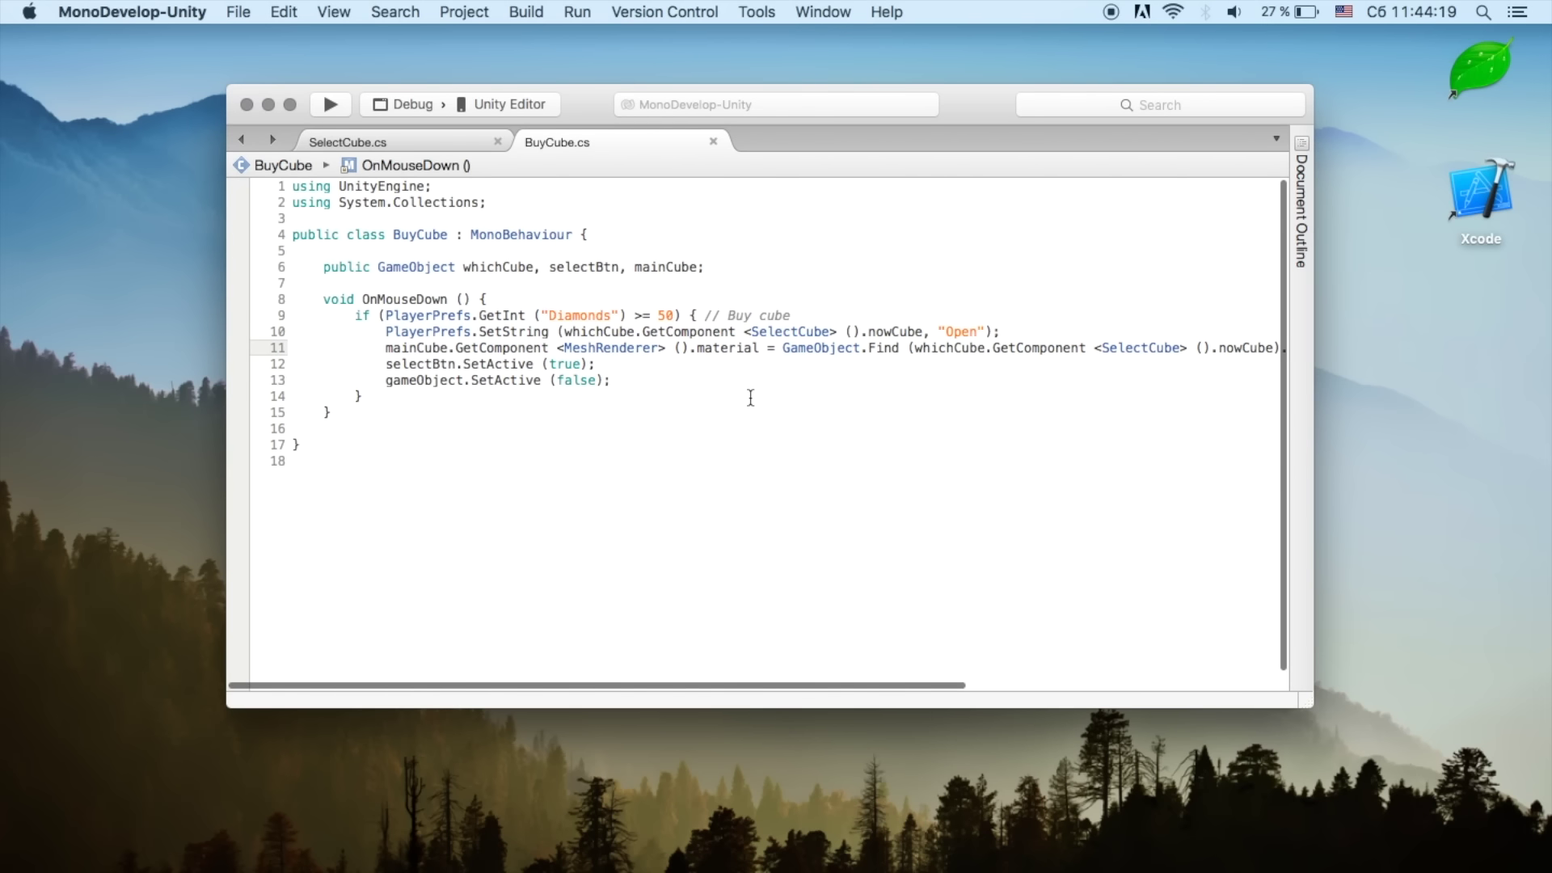
{"action": "key", "text": "ctrl+Right"}
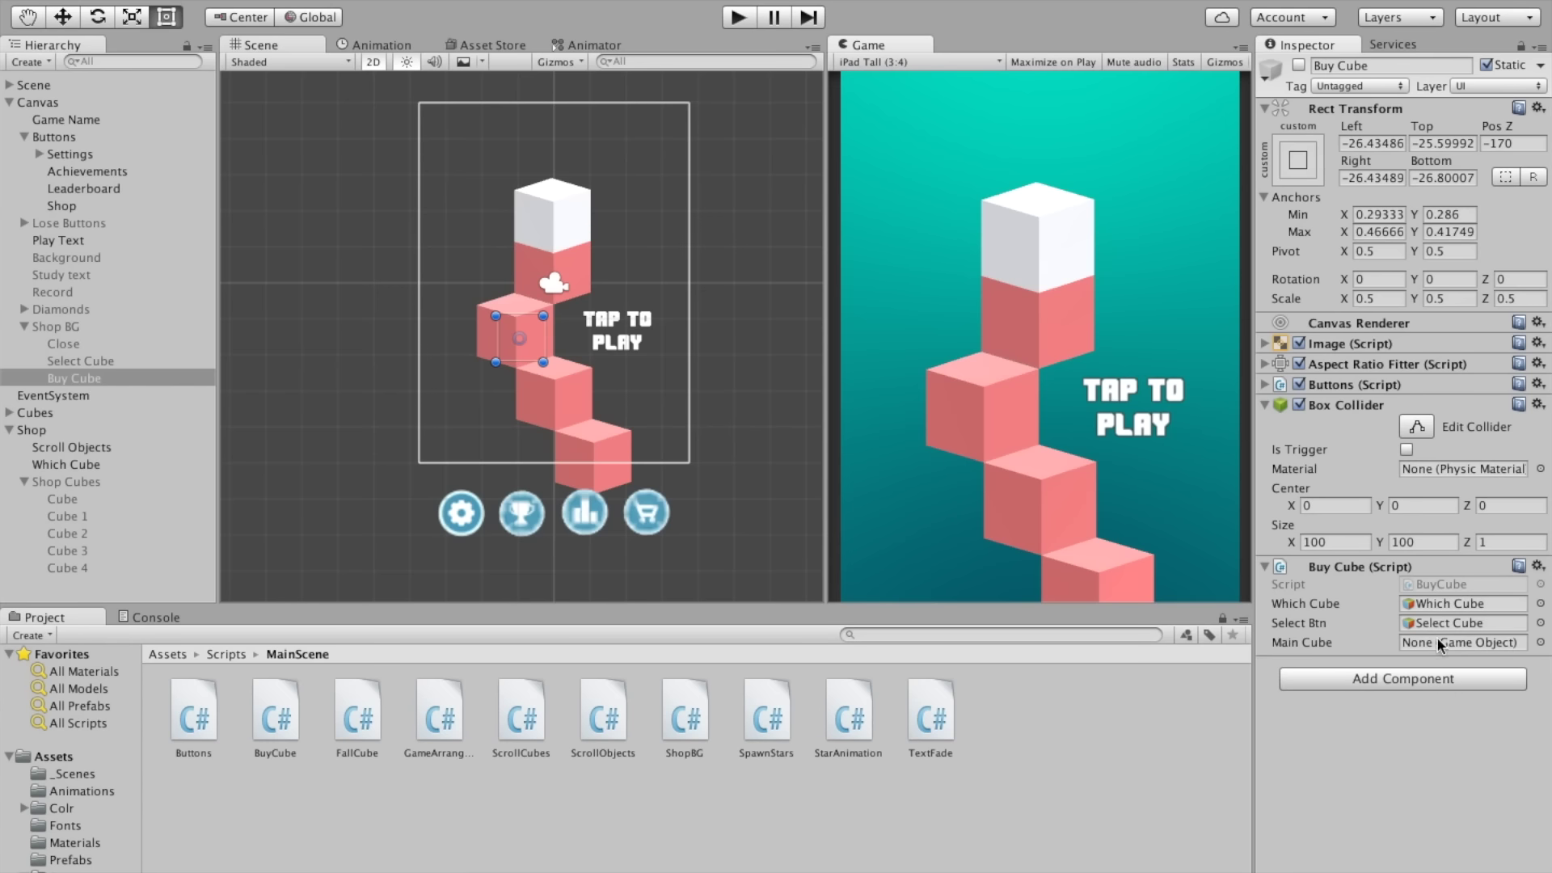
Step: Drag Main Cube from the Cubes group into Buy Cube's Main Cube field, then press Play
{"action": "left_click", "coordinate": [9, 413]}
{"action": "left_click", "coordinate": [65, 431]}
{"action": "left_click_drag", "start_coordinate": [65, 436], "coordinate": [1449, 649]}
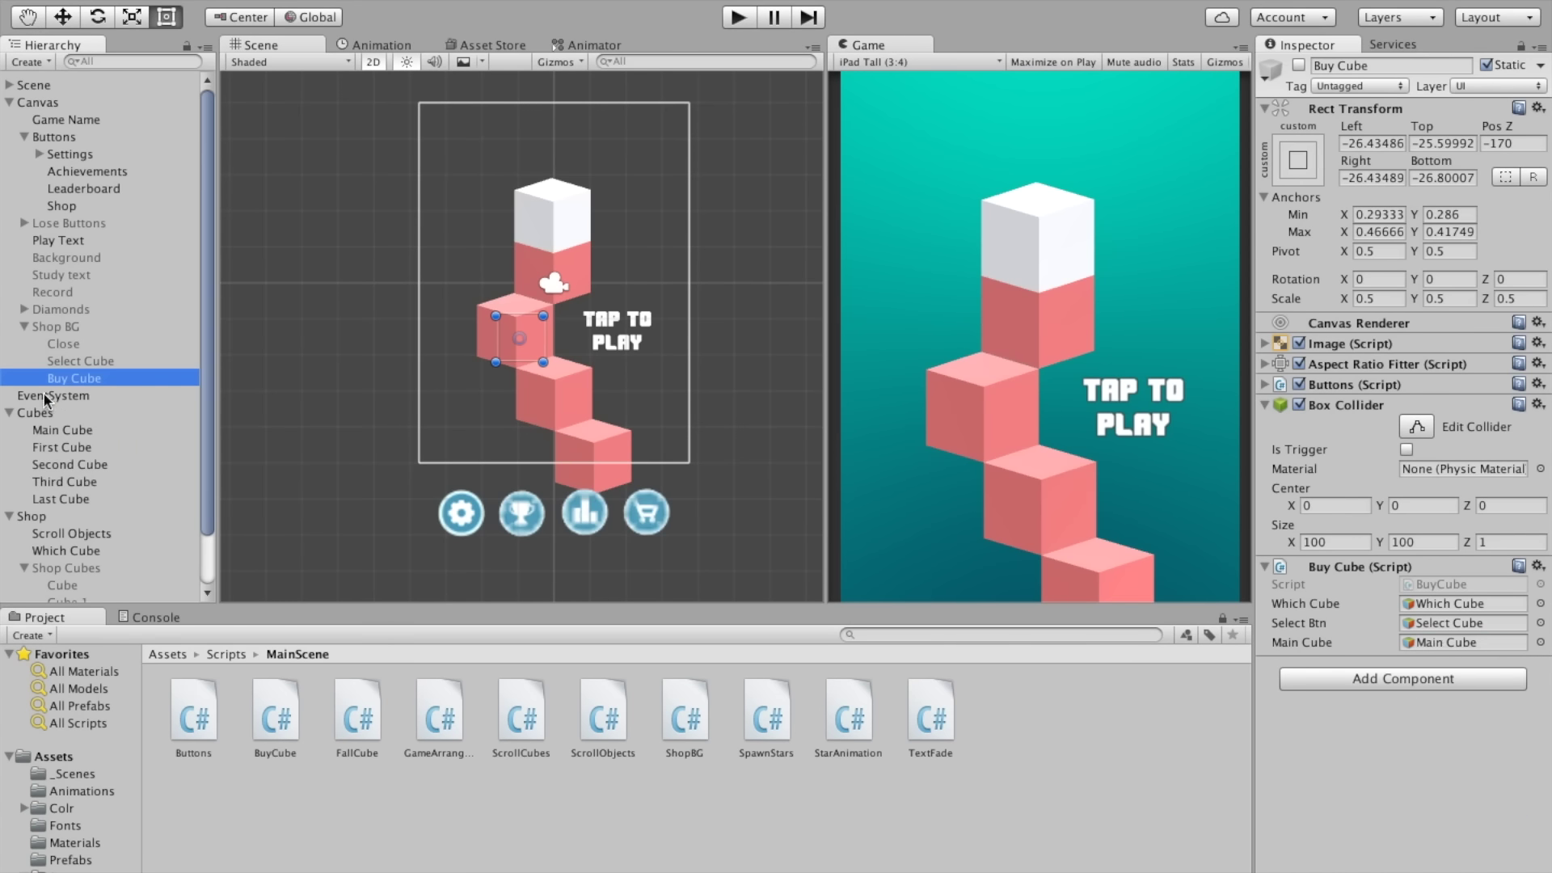
{"action": "left_click", "coordinate": [8, 413]}
{"action": "key", "text": "ctrl+p"}
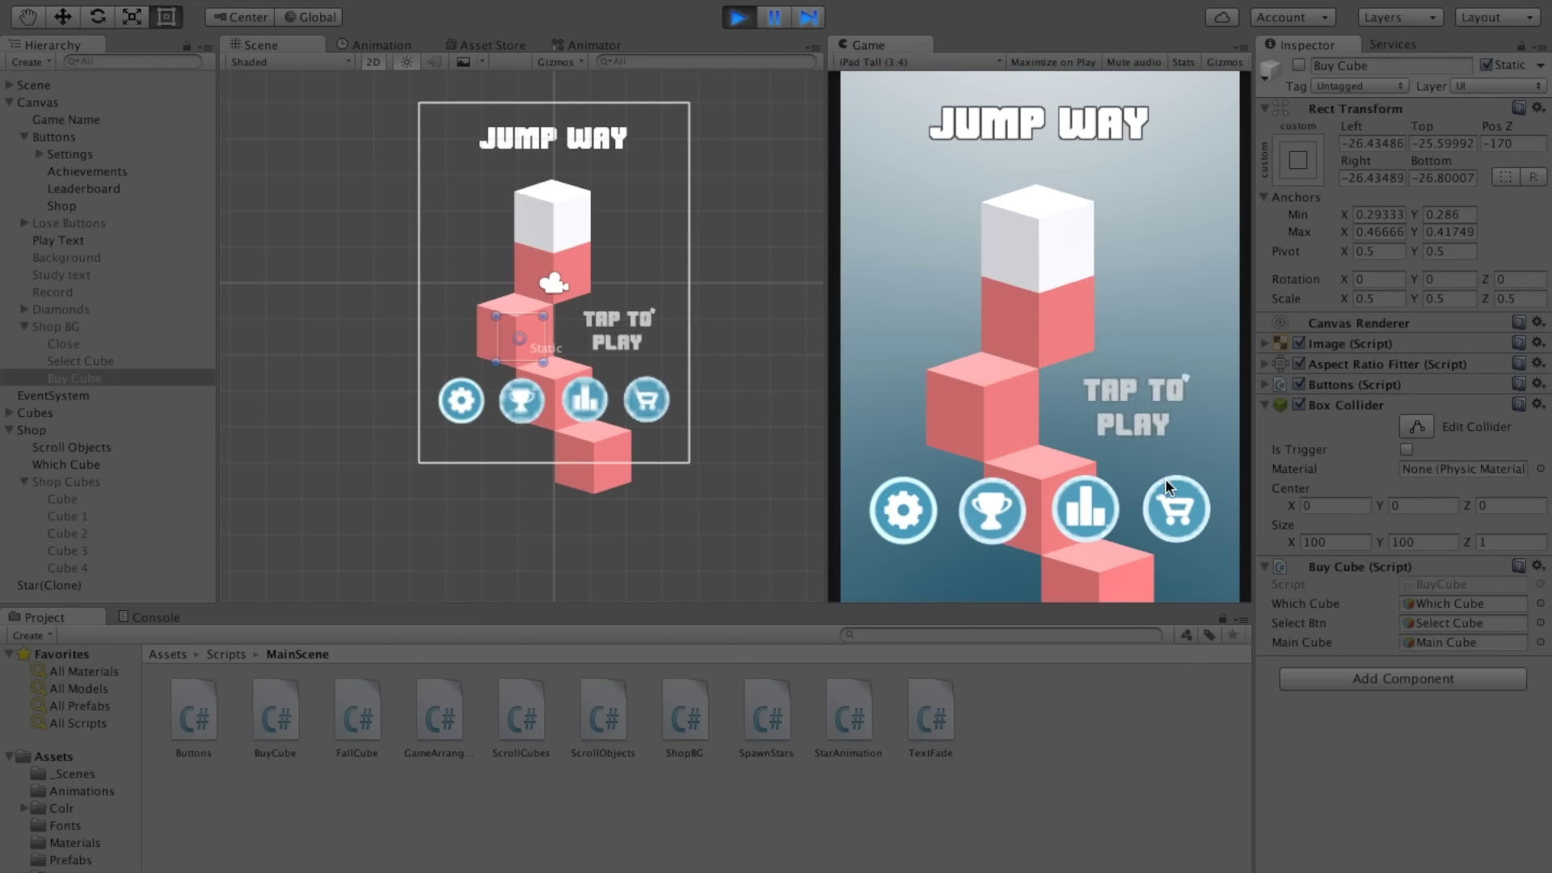
Step: Buy the green cube in the shop, then play and jump to confirm it's green
{"action": "left_click", "coordinate": [1165, 502]}
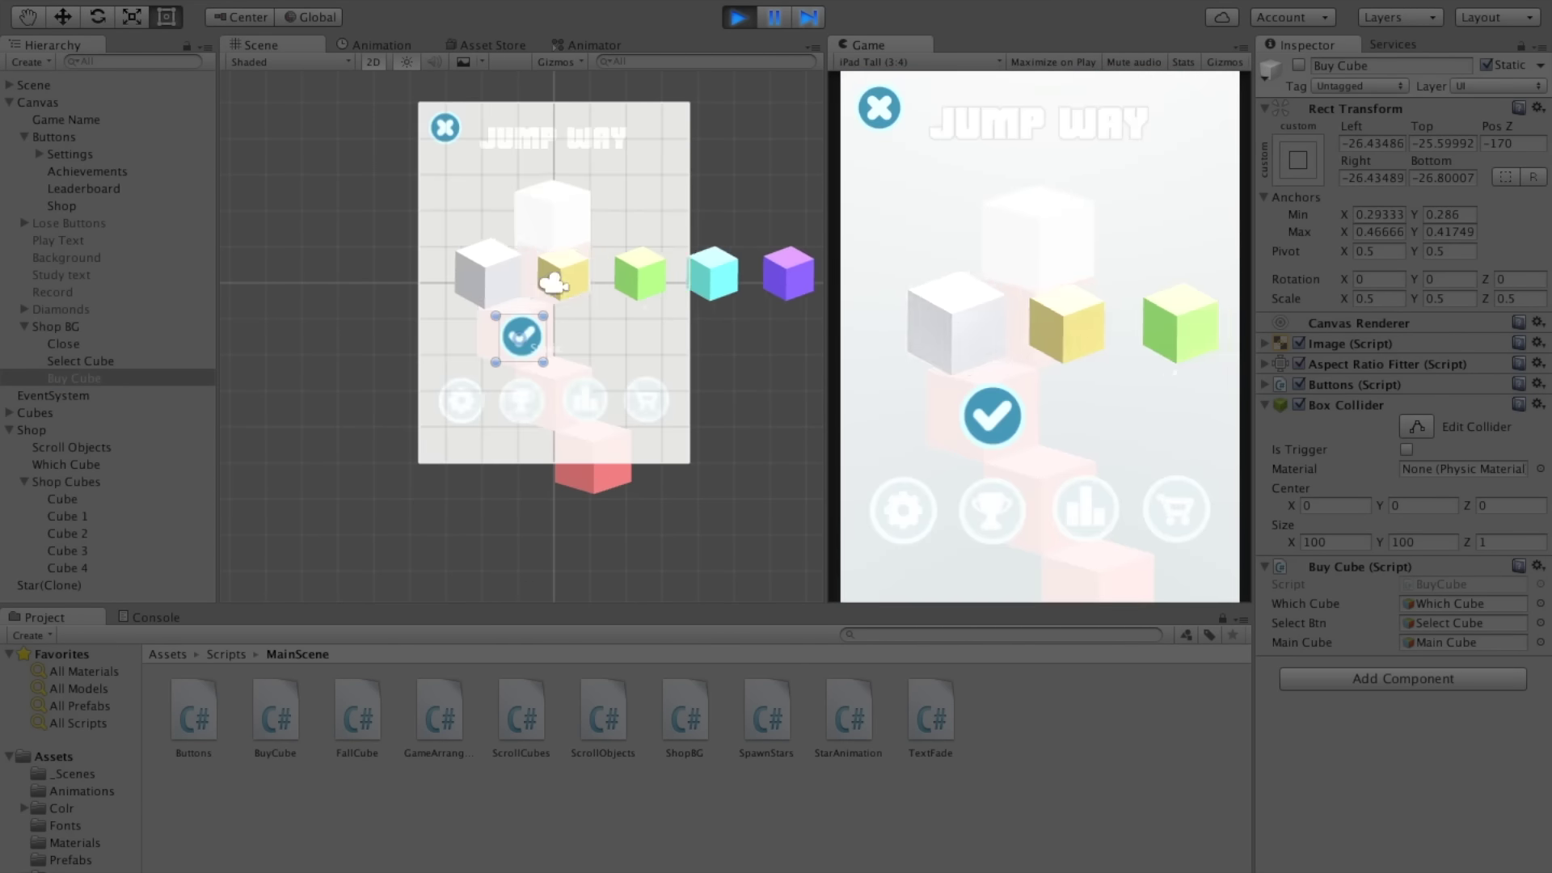
{"action": "left_click_drag", "start_coordinate": [1099, 328], "coordinate": [886, 328]}
{"action": "left_click", "coordinate": [1004, 420]}
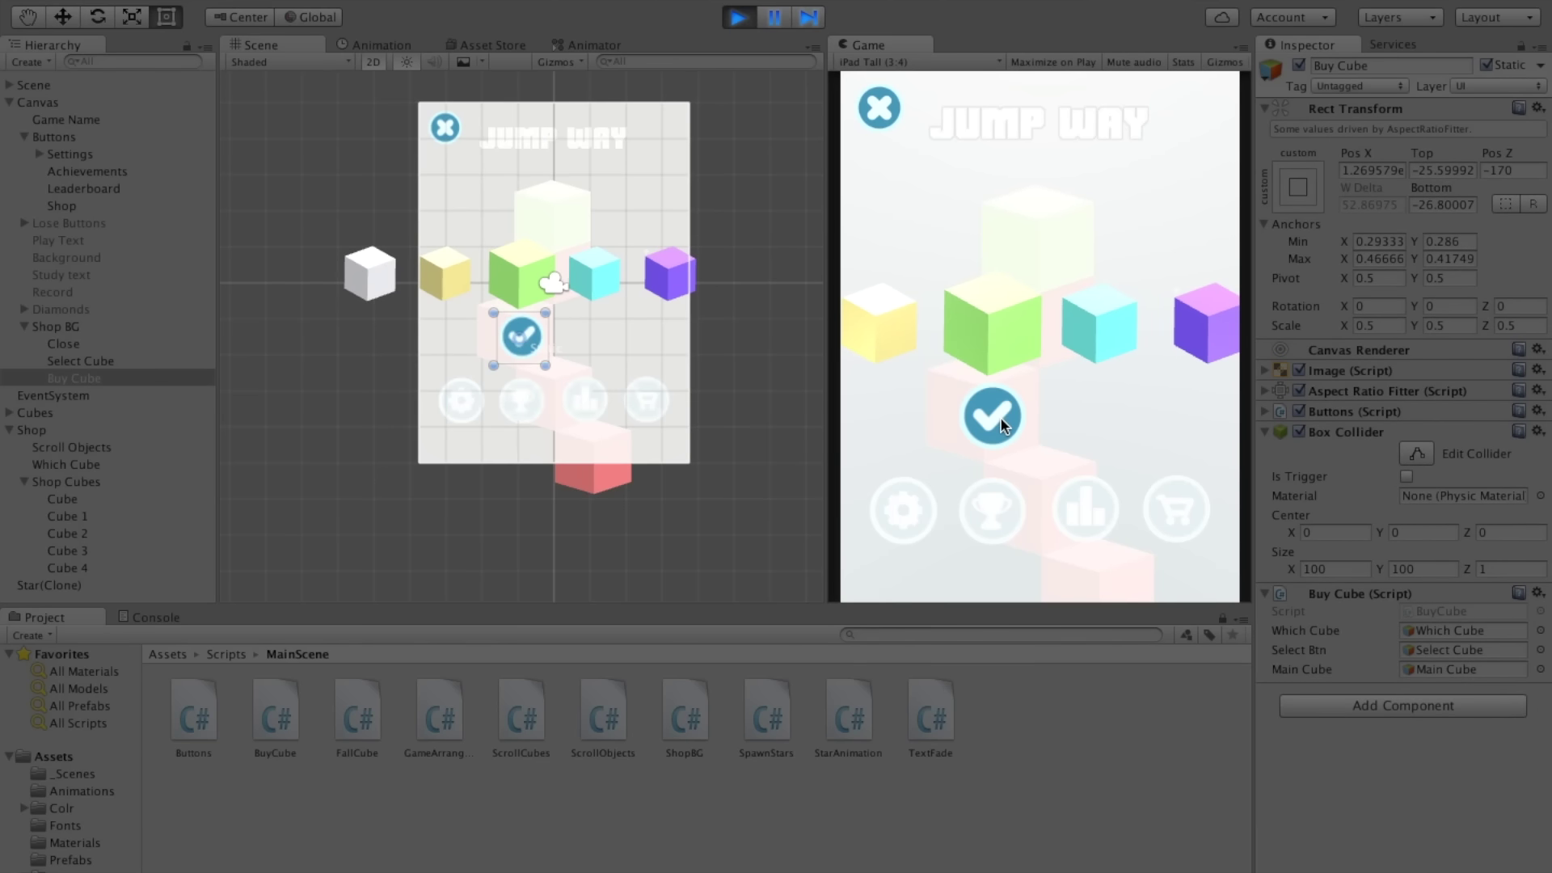
{"action": "left_click", "coordinate": [886, 119]}
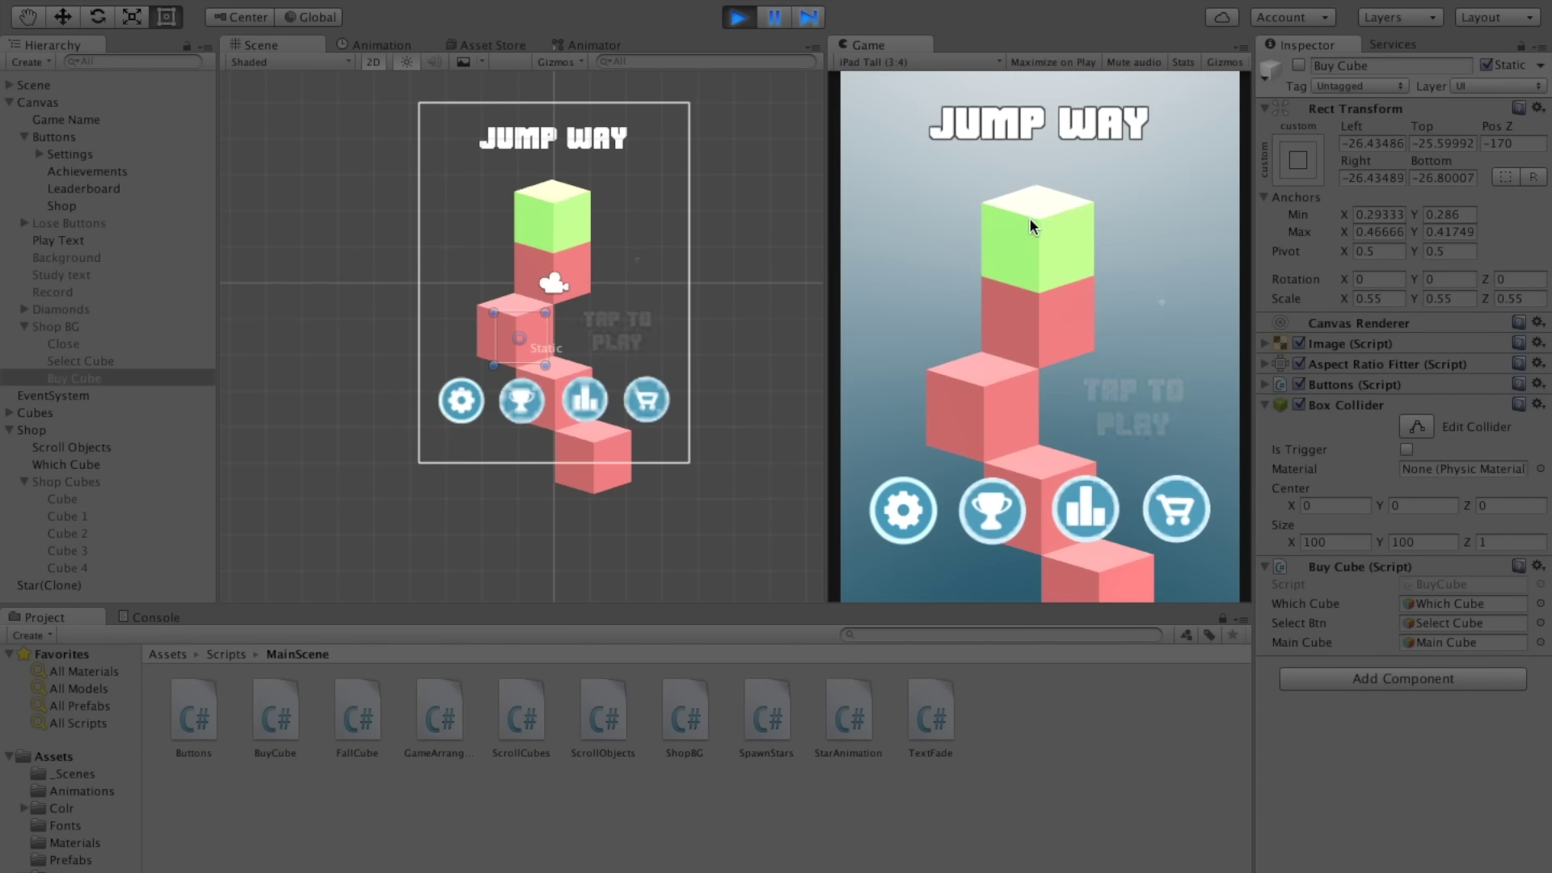
{"action": "left_click", "coordinate": [1055, 335]}
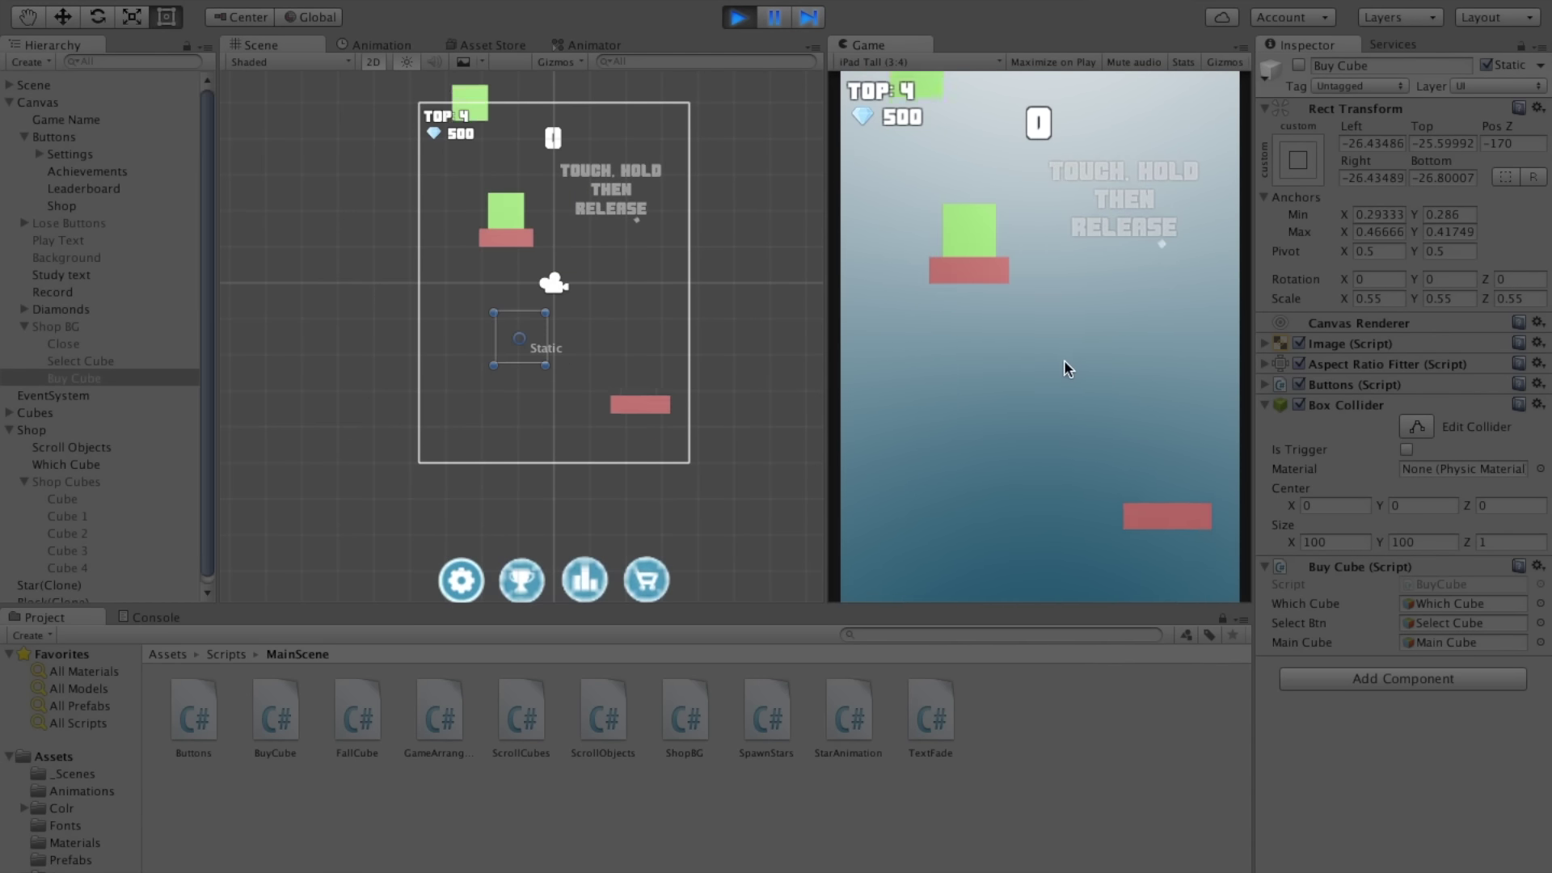
{"action": "left_click", "coordinate": [1018, 425]}
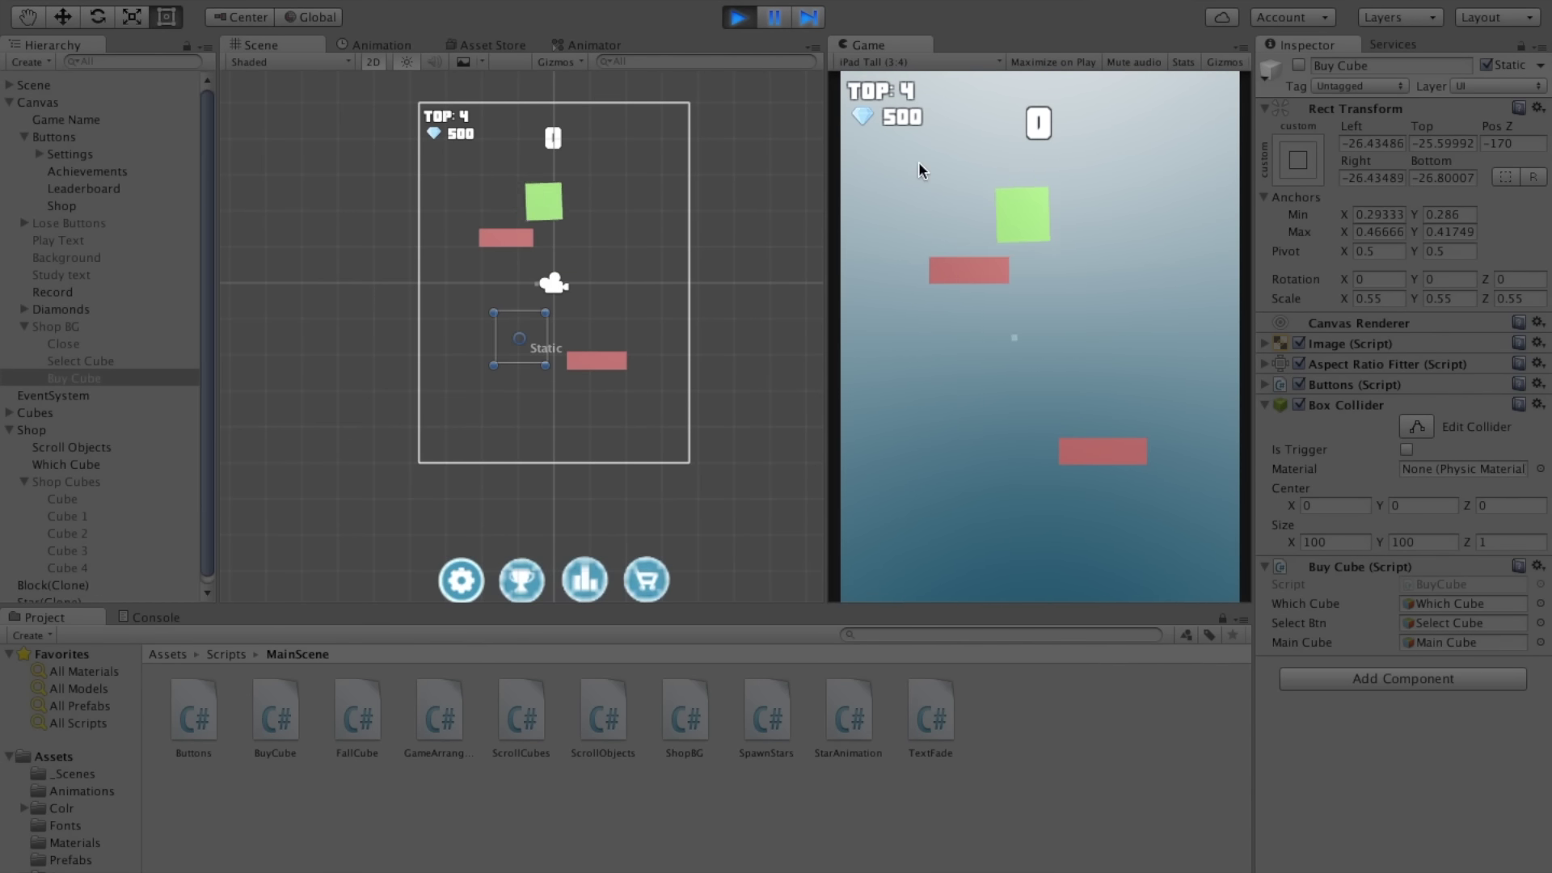
{"action": "left_click", "coordinate": [891, 118]}
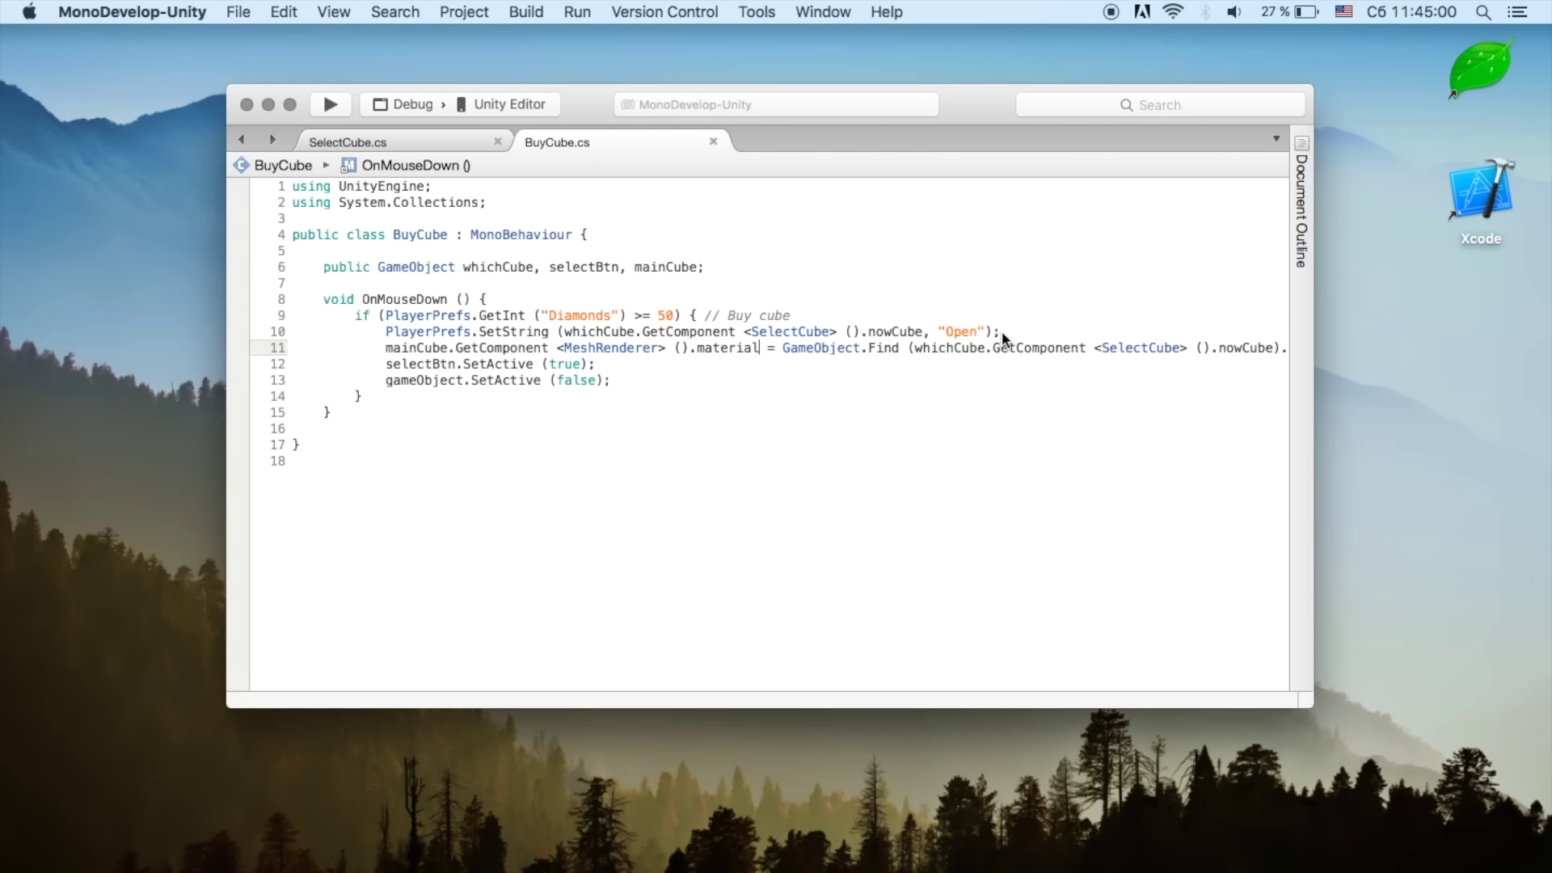
Step: Add PlayerPrefs.SetInt("Diamonds", PlayerPrefs.GetInt("Diamonds") - 50) after SetString and save BuyCube.cs
{"action": "left_click", "coordinate": [1002, 331]}
{"action": "key", "text": "Return"}
{"action": "type", "text": "ok"}
{"action": "key", "text": "BackSpace"}
{"action": "key", "text": "BackSpace"}
{"action": "type", "text": "playerP"}
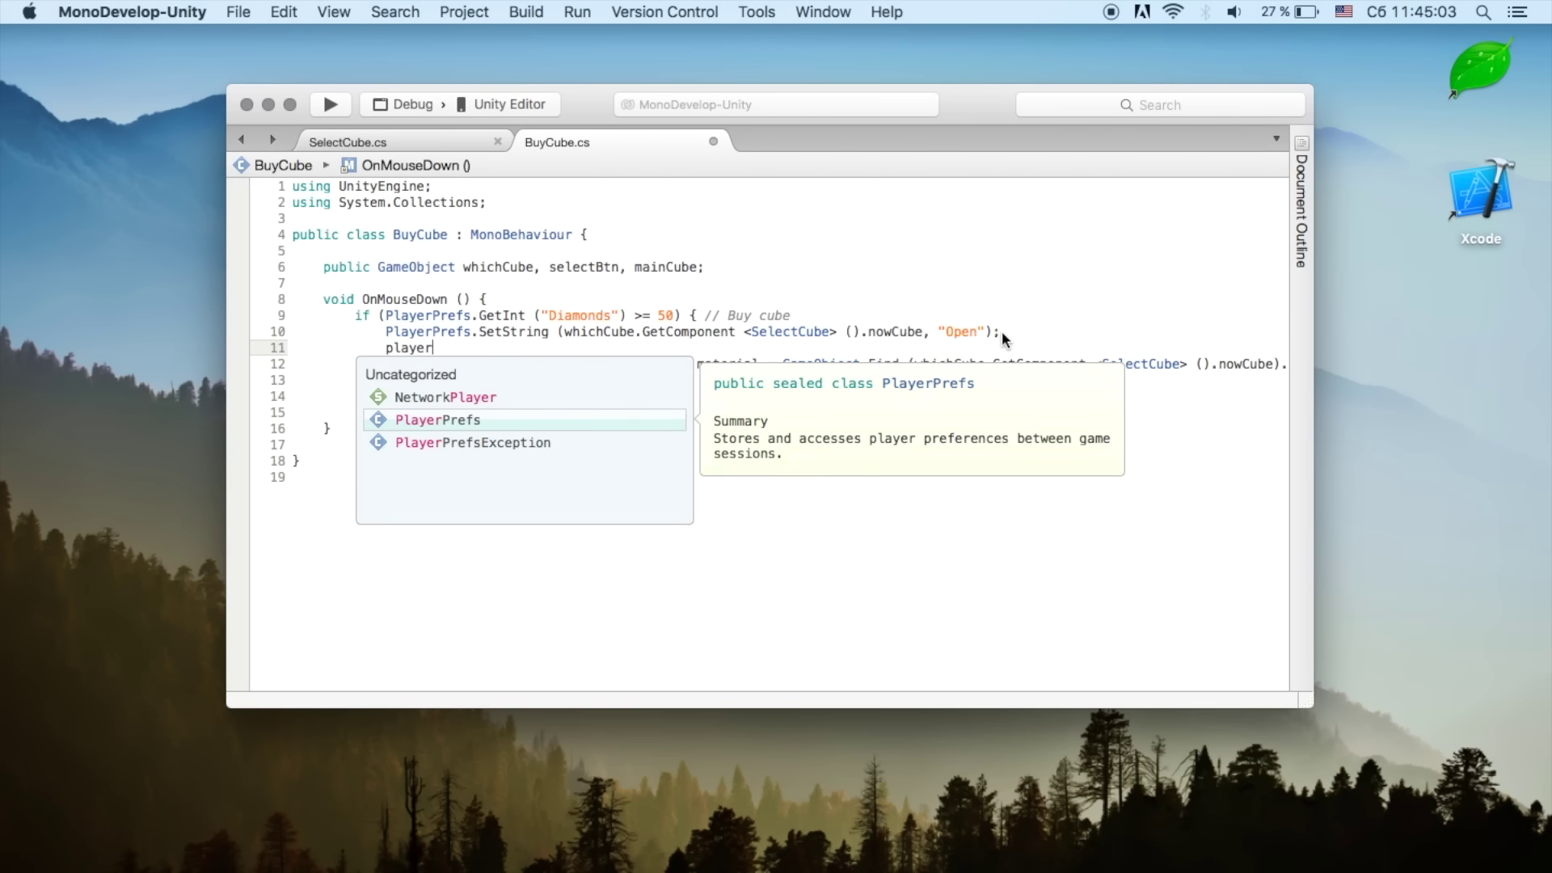
{"action": "type", "text": ".SetI "}
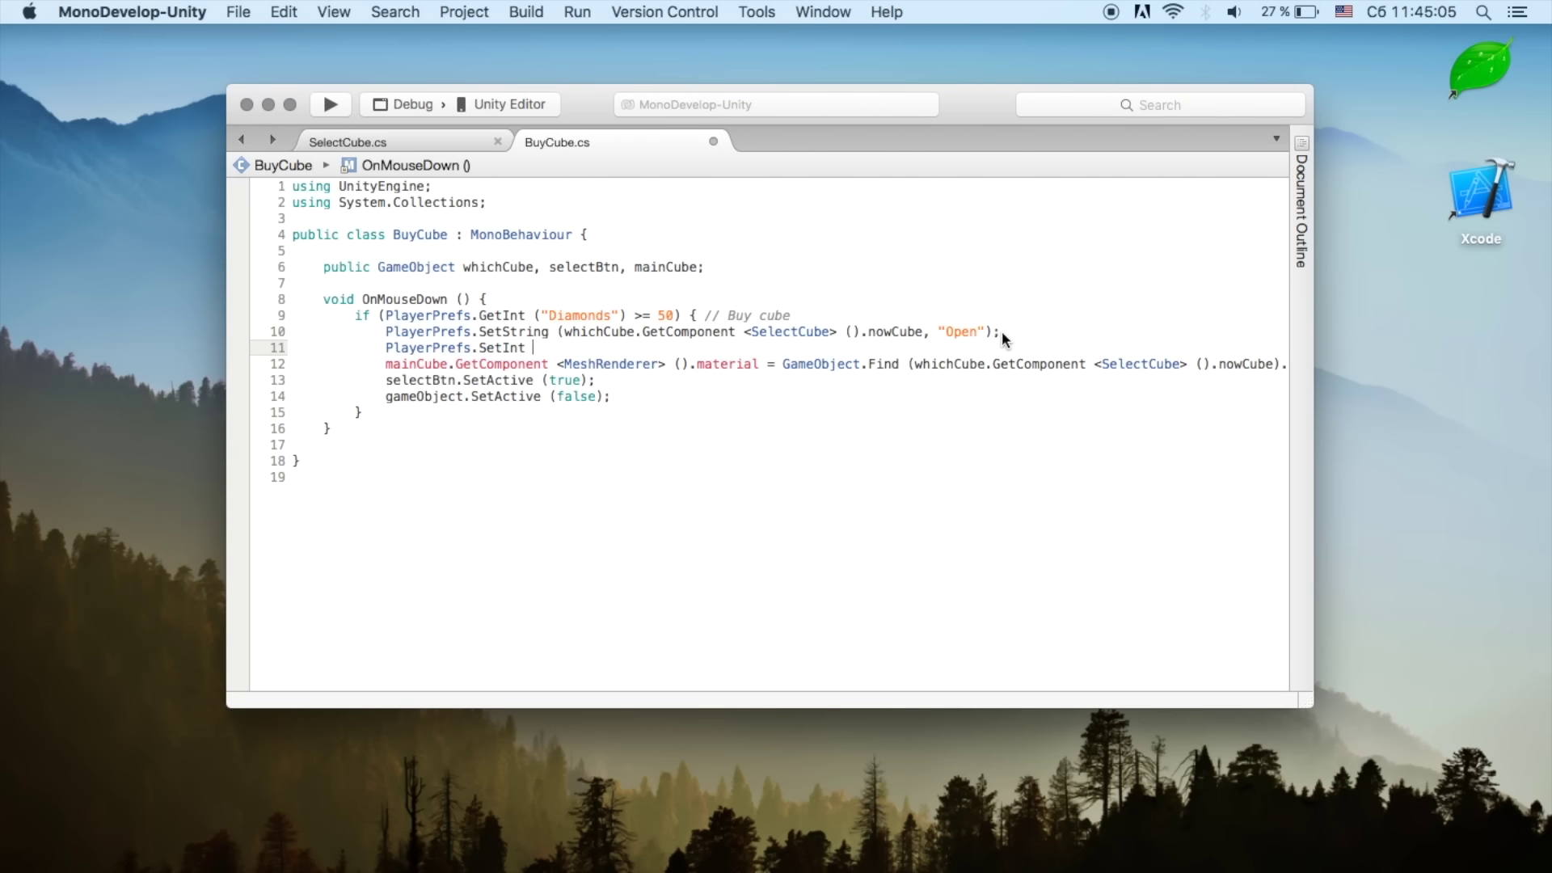
{"action": "type", "text": "\""}
{"action": "type", "text": "ia"}
{"action": "type", "text": "nds"}
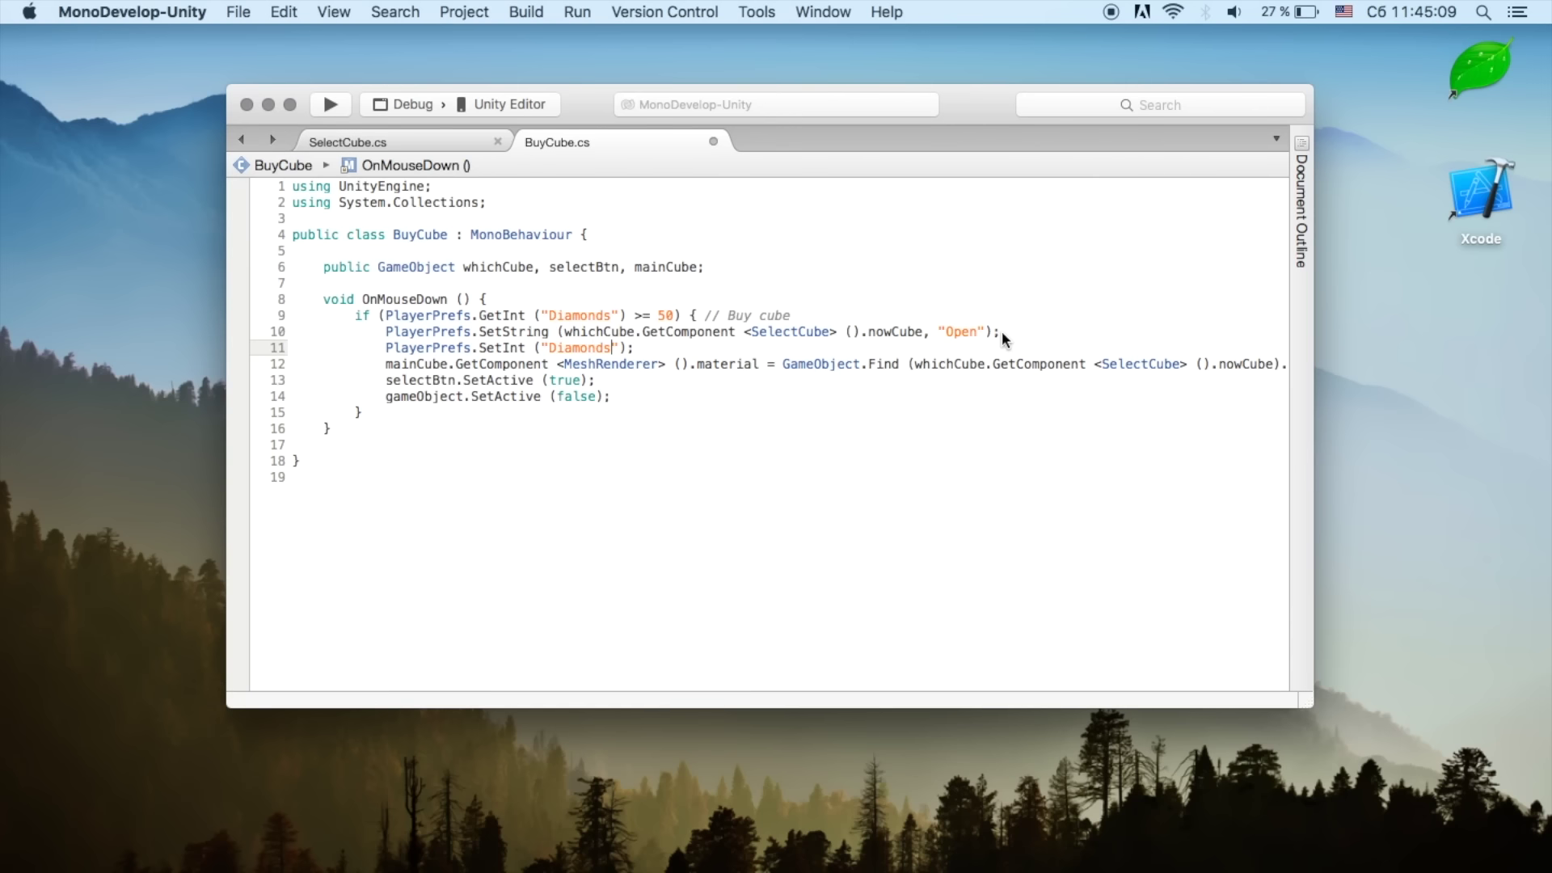
{"action": "type", "text": ", "}
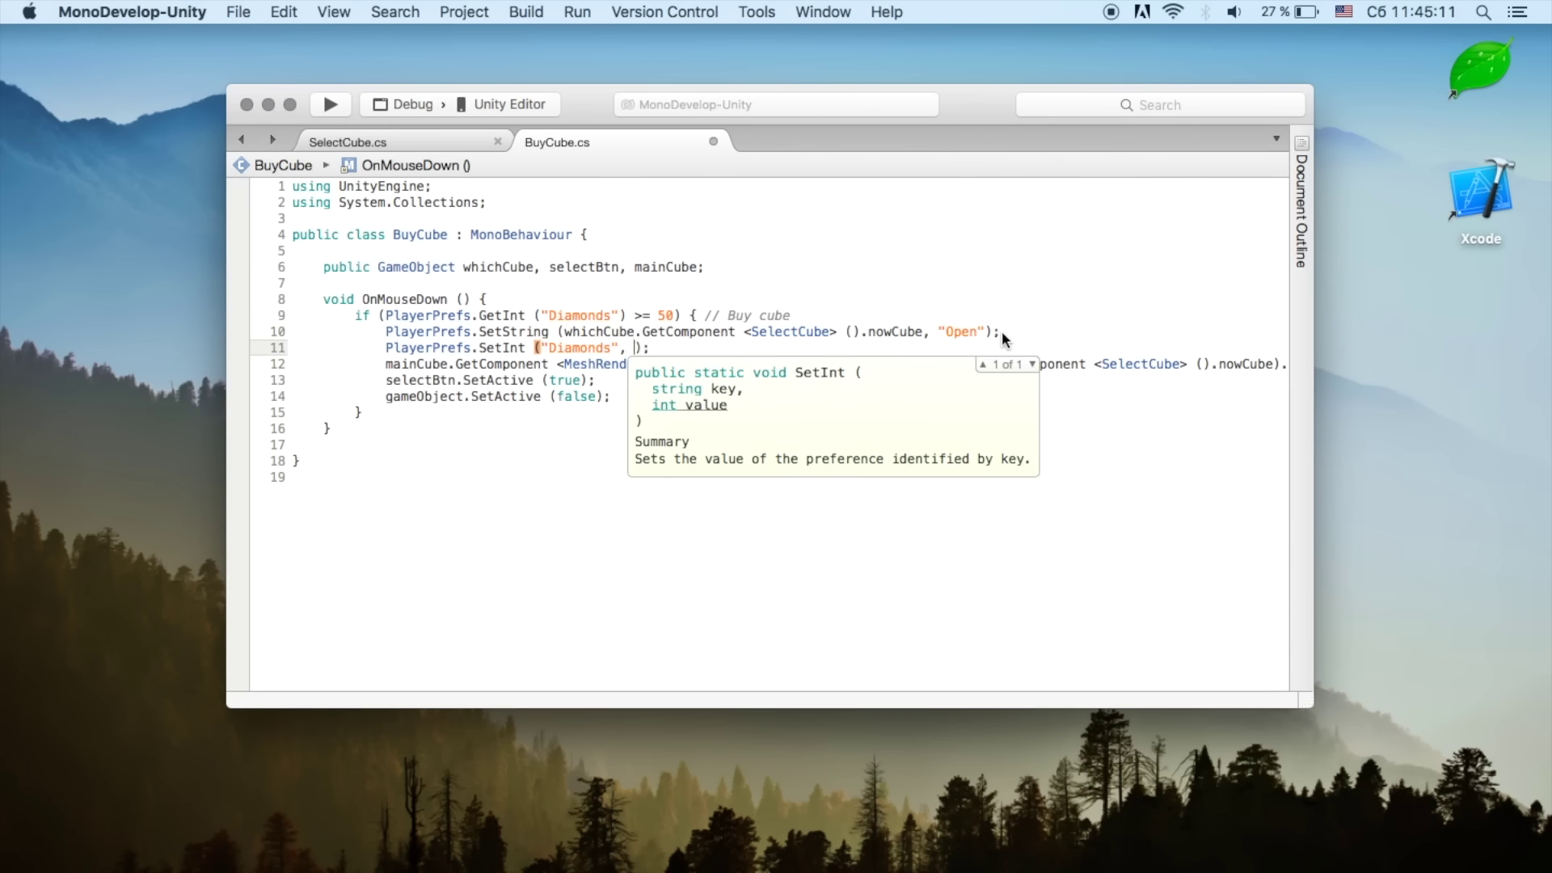
{"action": "type", "text": "PlayerPrefs.g"}
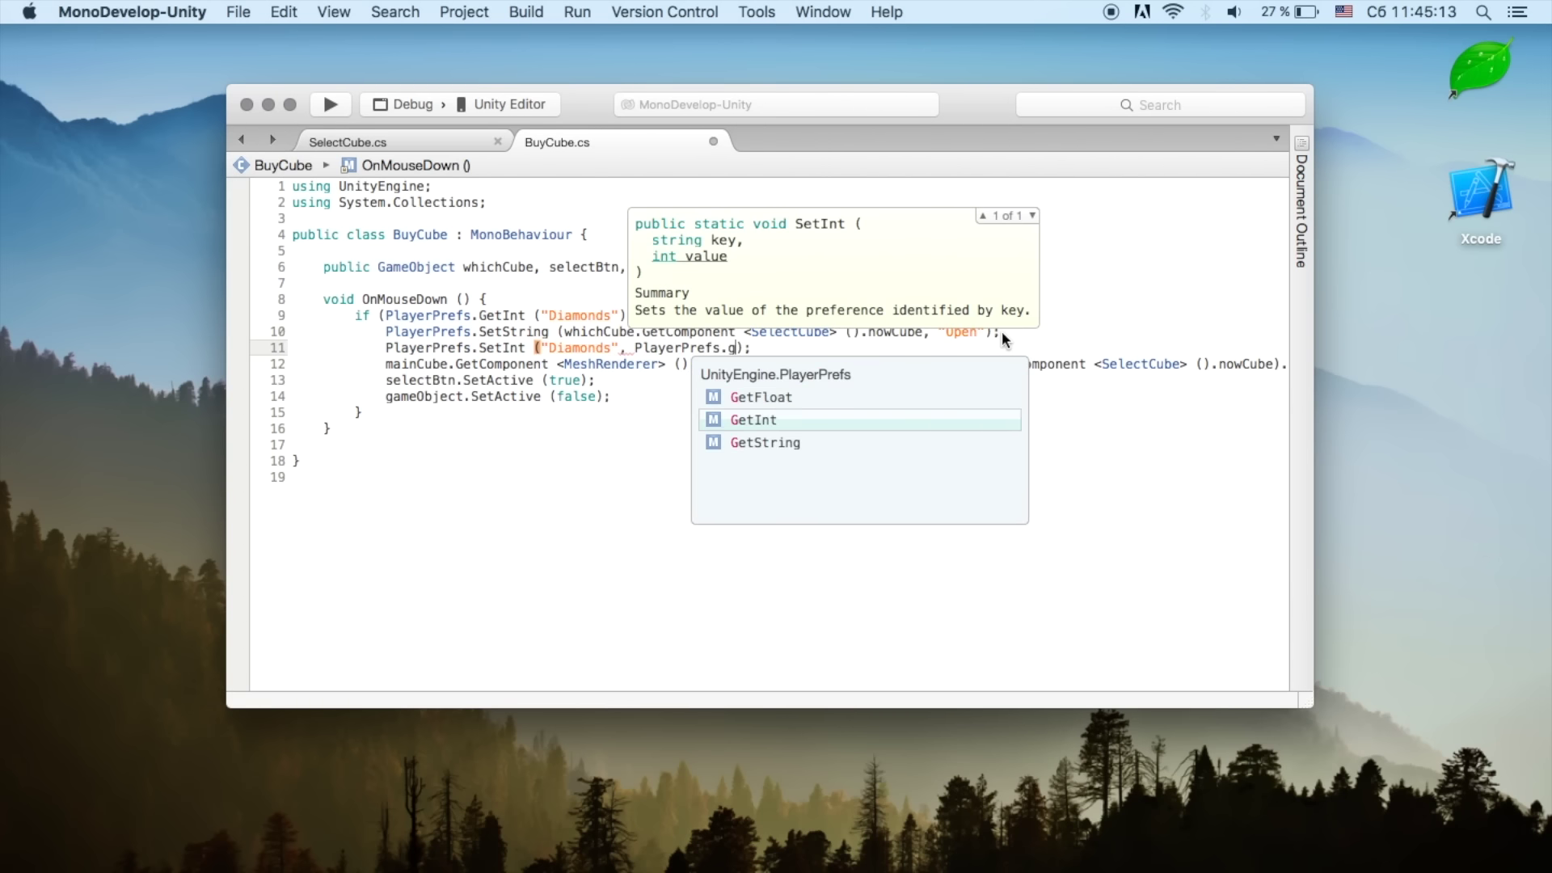
{"action": "key", "text": "Return"}
{"action": "type", "text": "(\"Diamonds\") - 50"}
{"action": "key", "text": "super+s"}
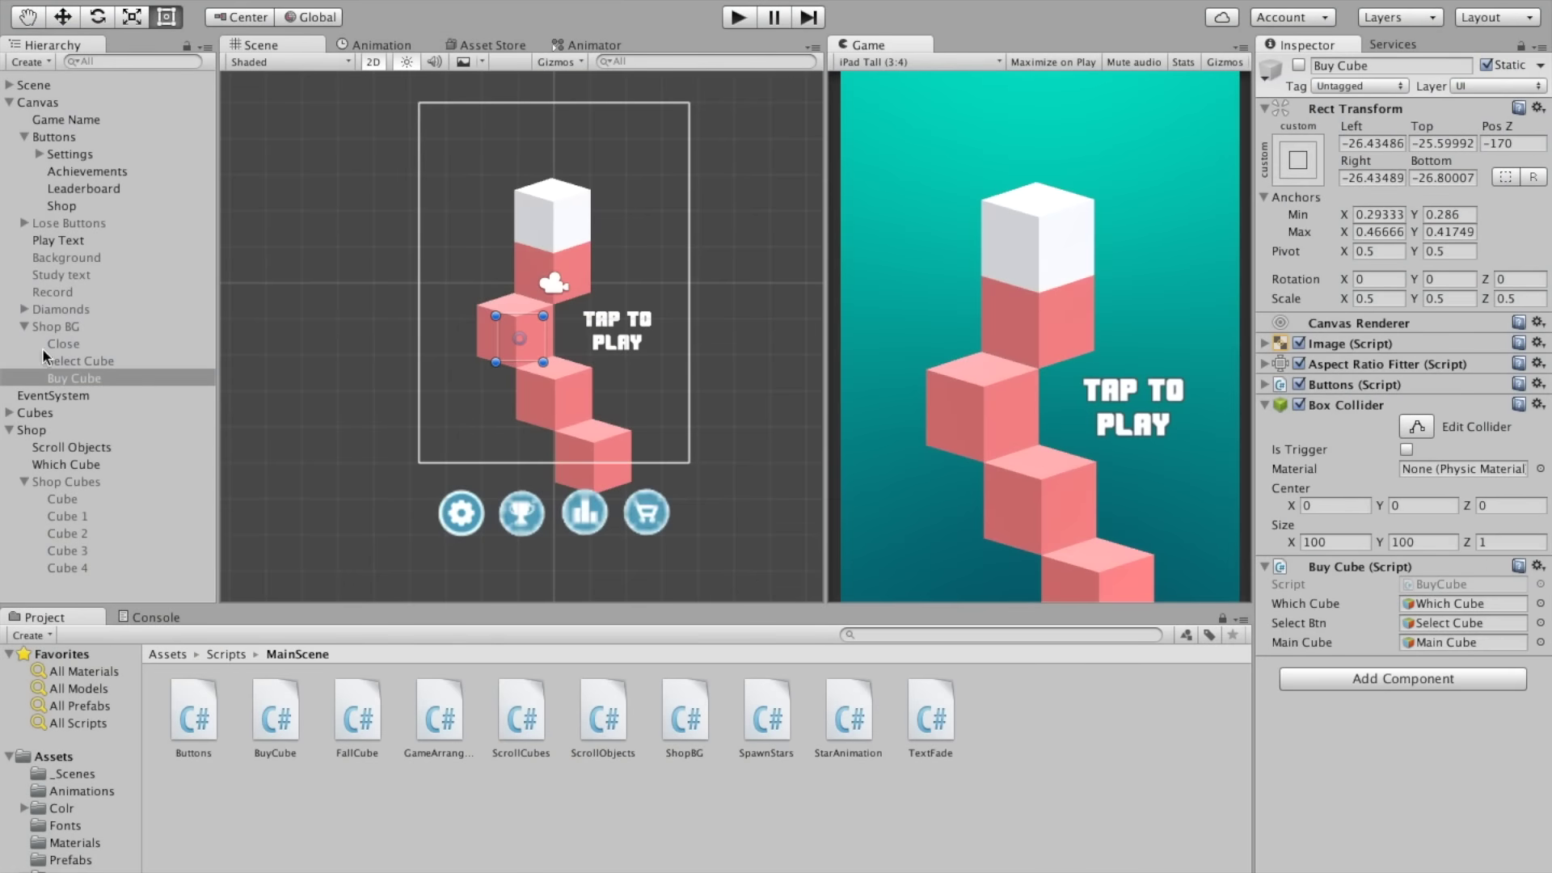
Step: Create a C# script named SelectNowCube in Scripts/MainScene and open it in MonoDevelop
{"action": "left_click", "coordinate": [87, 360]}
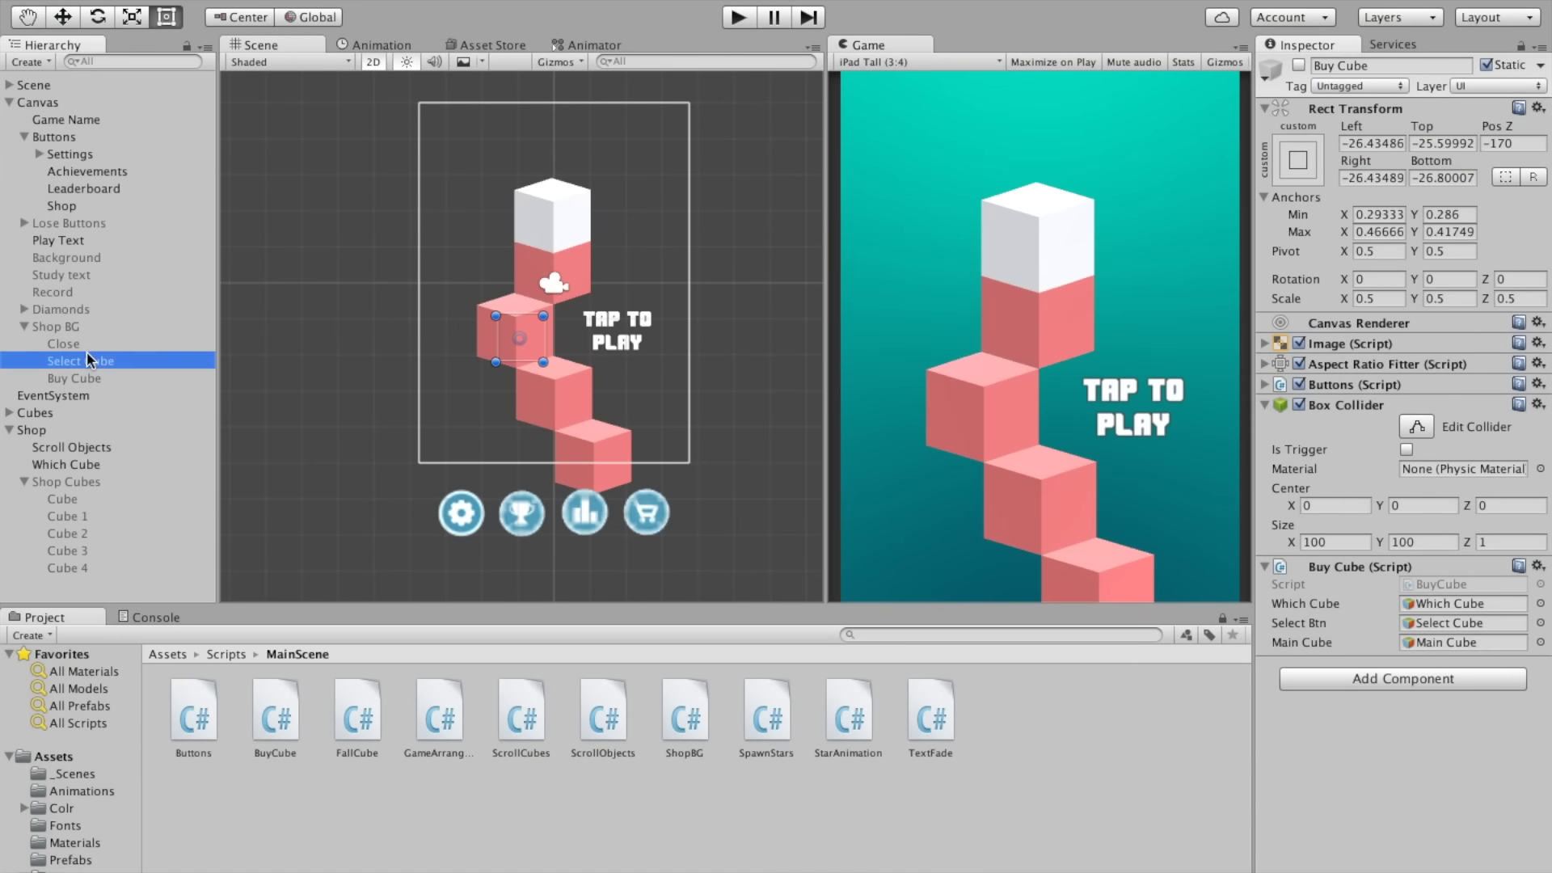
{"action": "right_click", "coordinate": [1030, 725]}
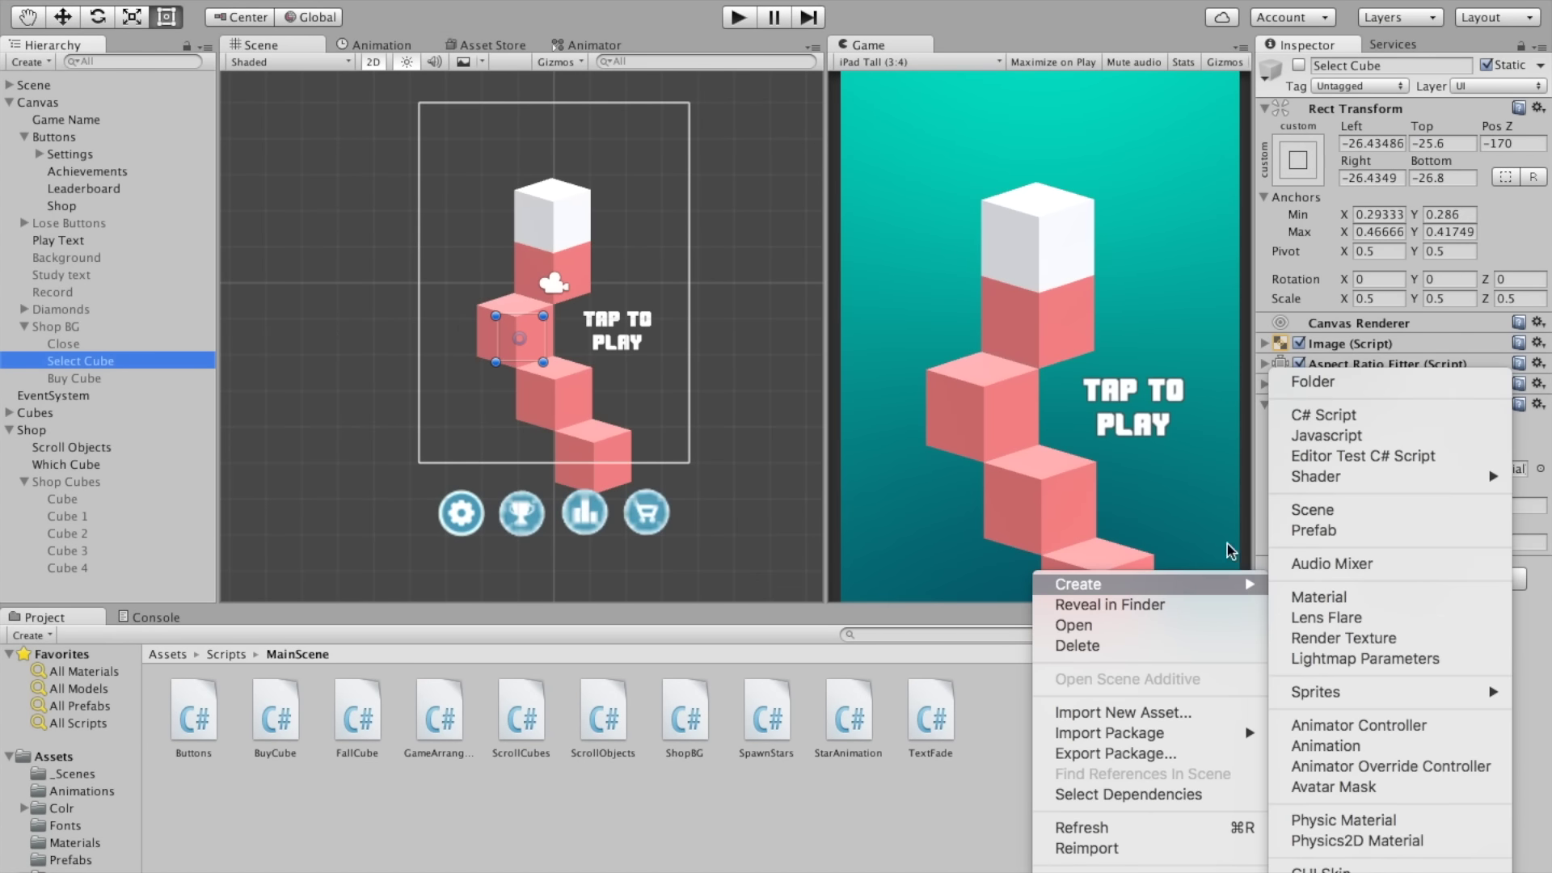
{"action": "left_click", "coordinate": [1164, 710]}
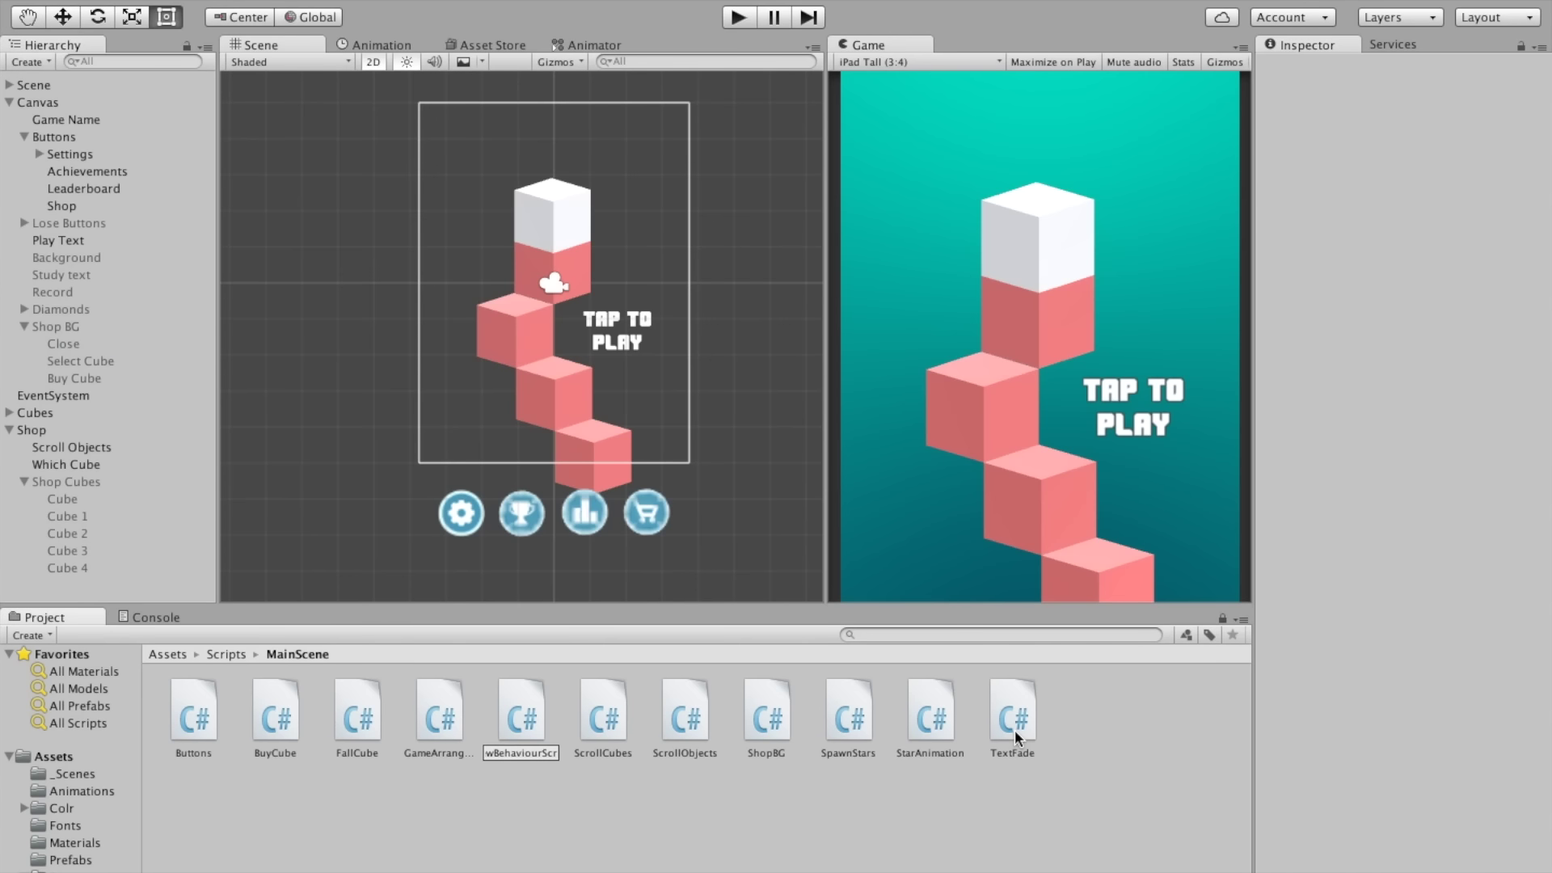
{"action": "type", "text": "SelectNowCube"}
{"action": "key", "text": "Return"}
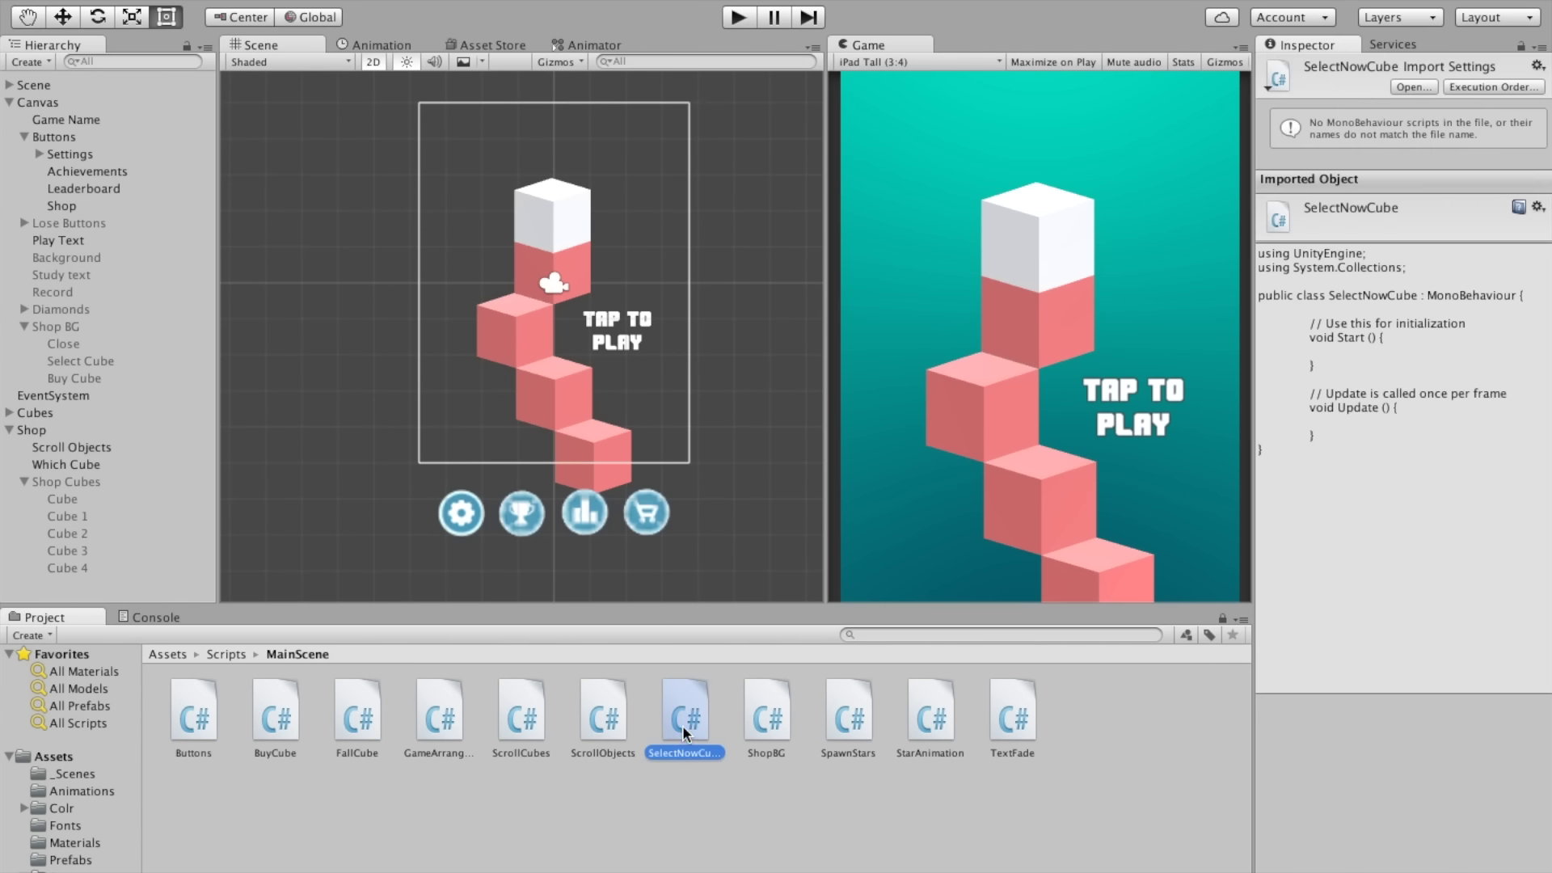
{"action": "double_click", "coordinate": [682, 725]}
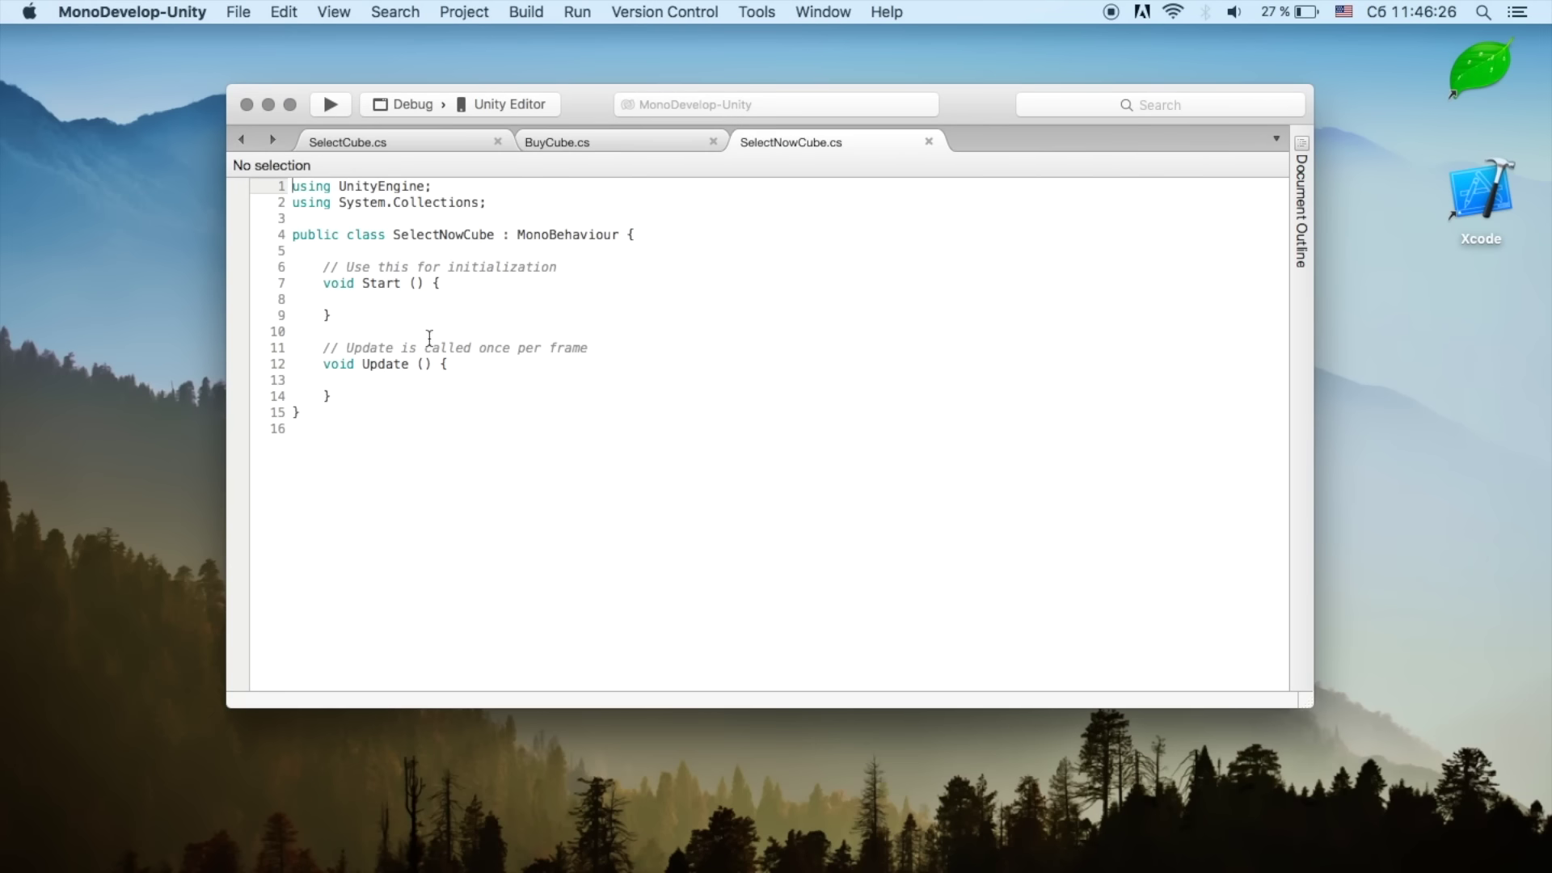
Step: Delete SelectNowCube's template Start and Update methods and save the script
{"action": "left_click_drag", "start_coordinate": [333, 396], "coordinate": [326, 274]}
{"action": "key", "text": "BackSpace"}
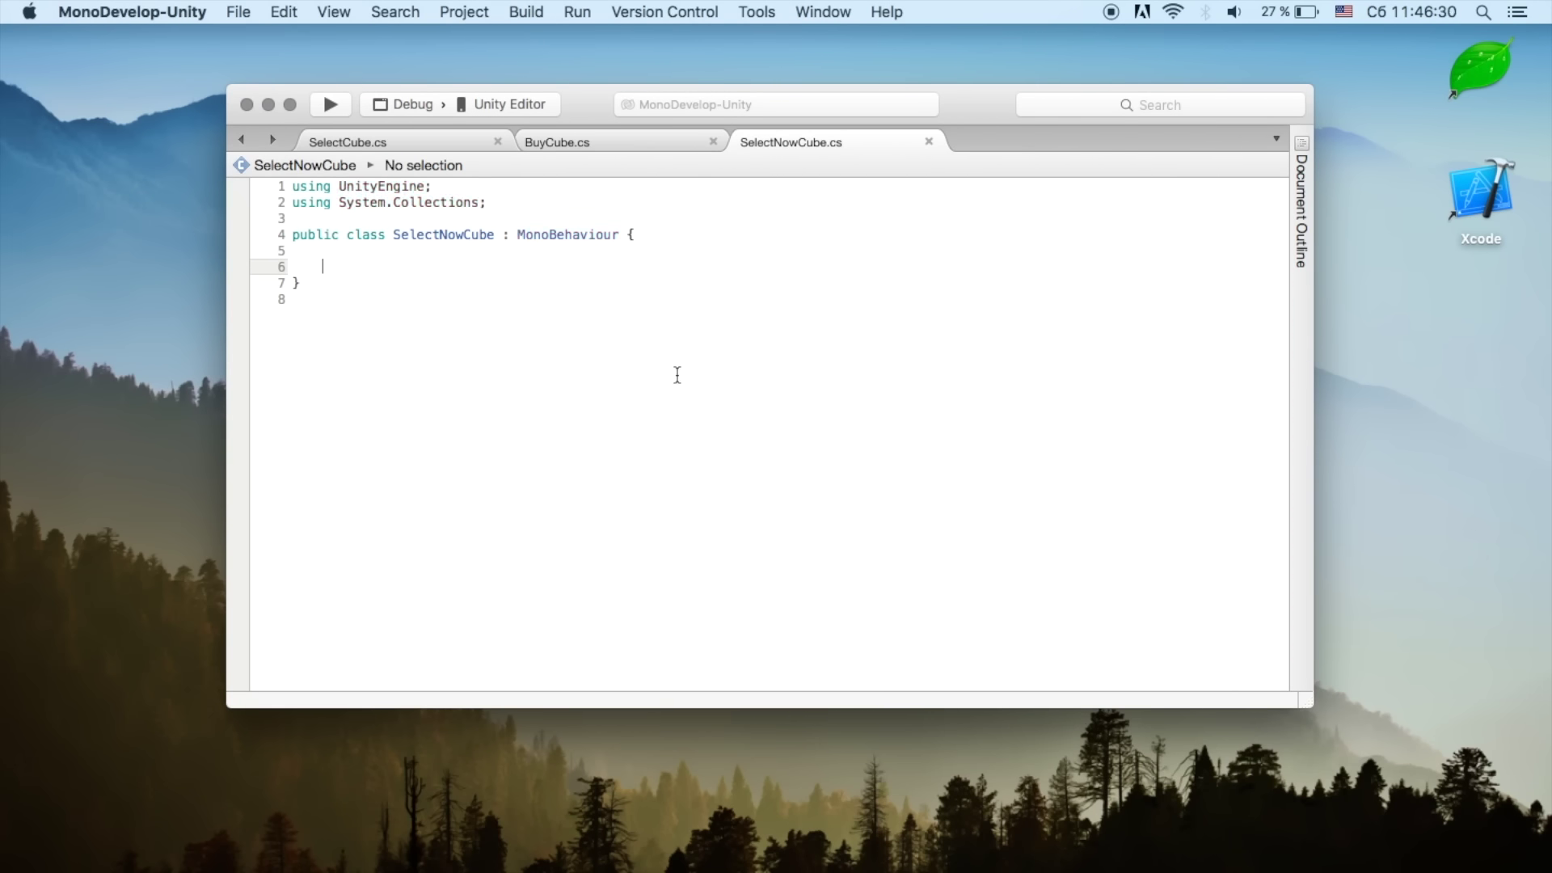
{"action": "key", "text": "super+s"}
Step: Attach SelectNowCube to Select Cube, then select BuyCube's fields and OnMouseDown code
{"action": "key", "text": "super+Tab"}
{"action": "mouse_move", "coordinate": [686, 719]}
{"action": "left_mouse_down"}
{"action": "mouse_move", "coordinate": [105, 388]}
{"action": "mouse_move", "coordinate": [89, 362]}
{"action": "left_mouse_up"}
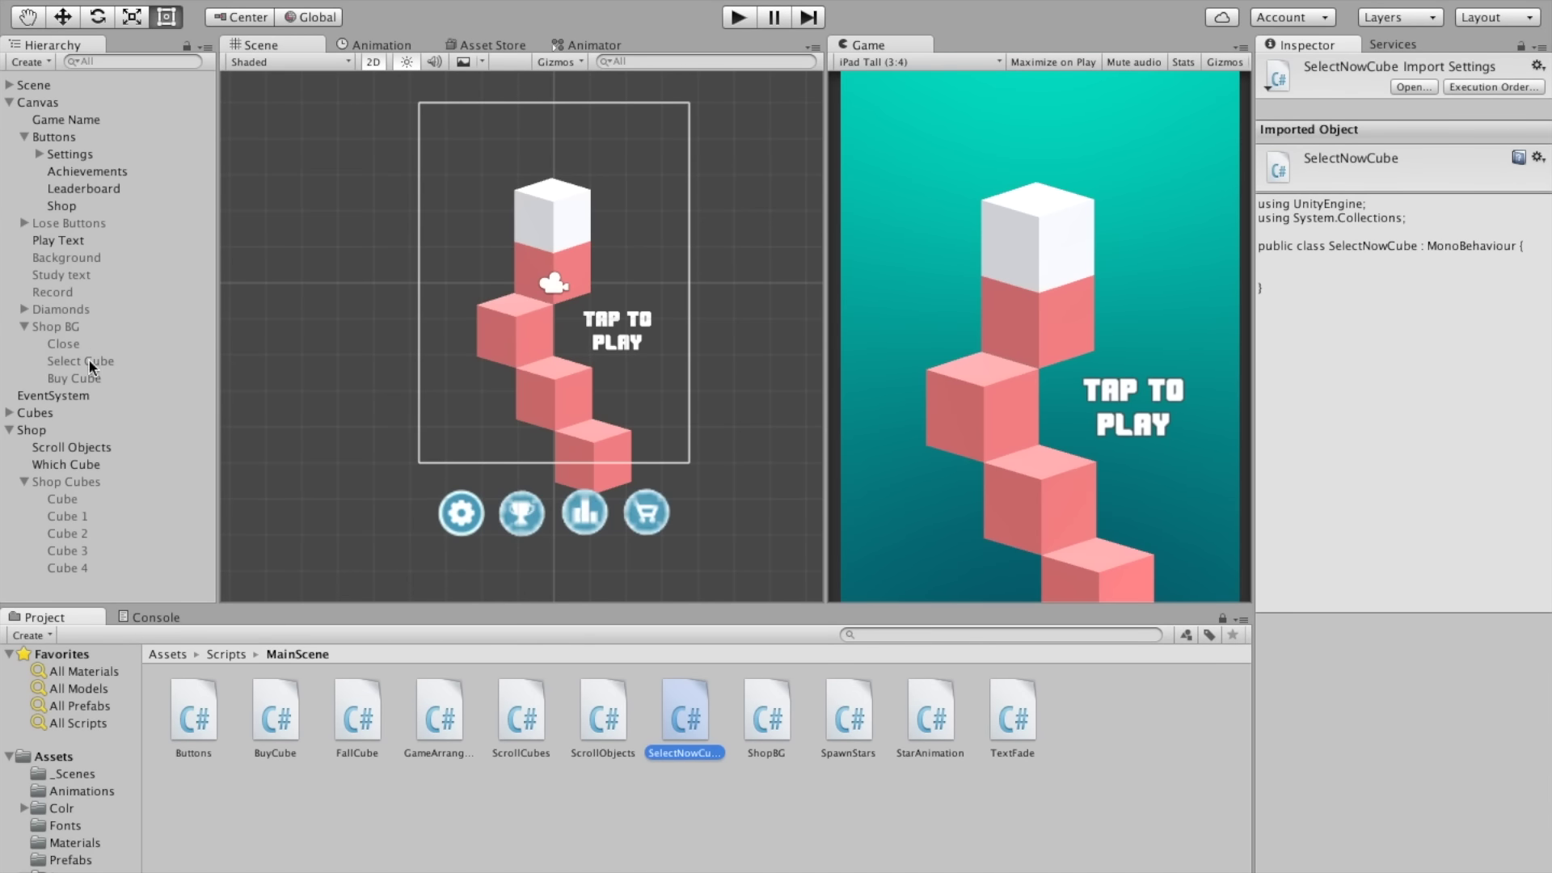
{"action": "left_click", "coordinate": [89, 360]}
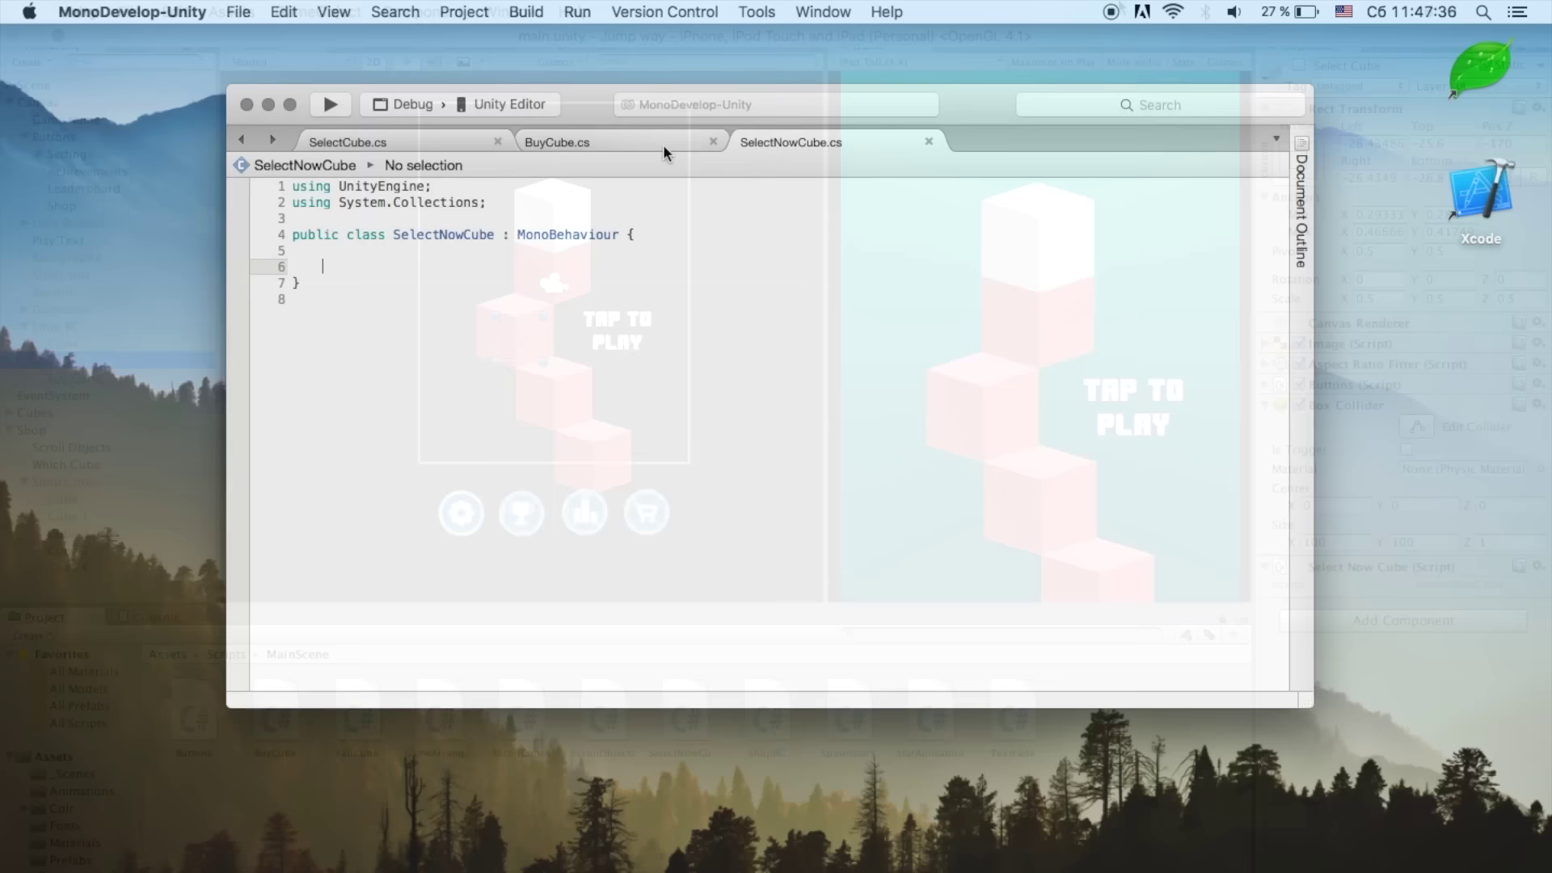
{"action": "left_click", "coordinate": [663, 143]}
{"action": "left_click_drag", "start_coordinate": [354, 430], "coordinate": [323, 267]}
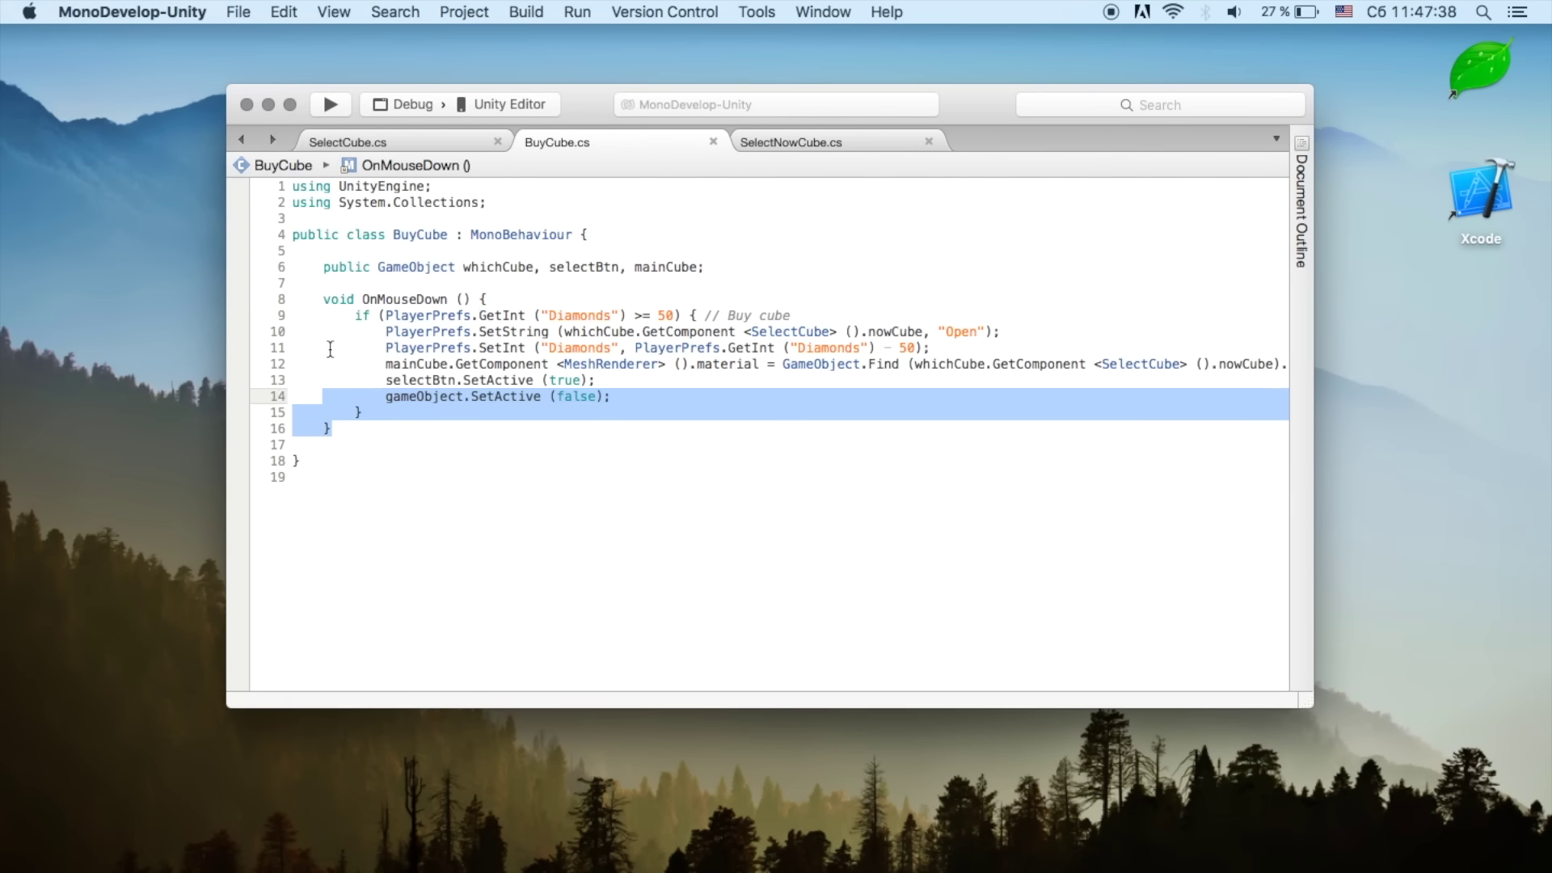
Step: Copy BuyCube's fields and OnMouseDown method into the SelectNowCube class
{"action": "key", "text": "super+c"}
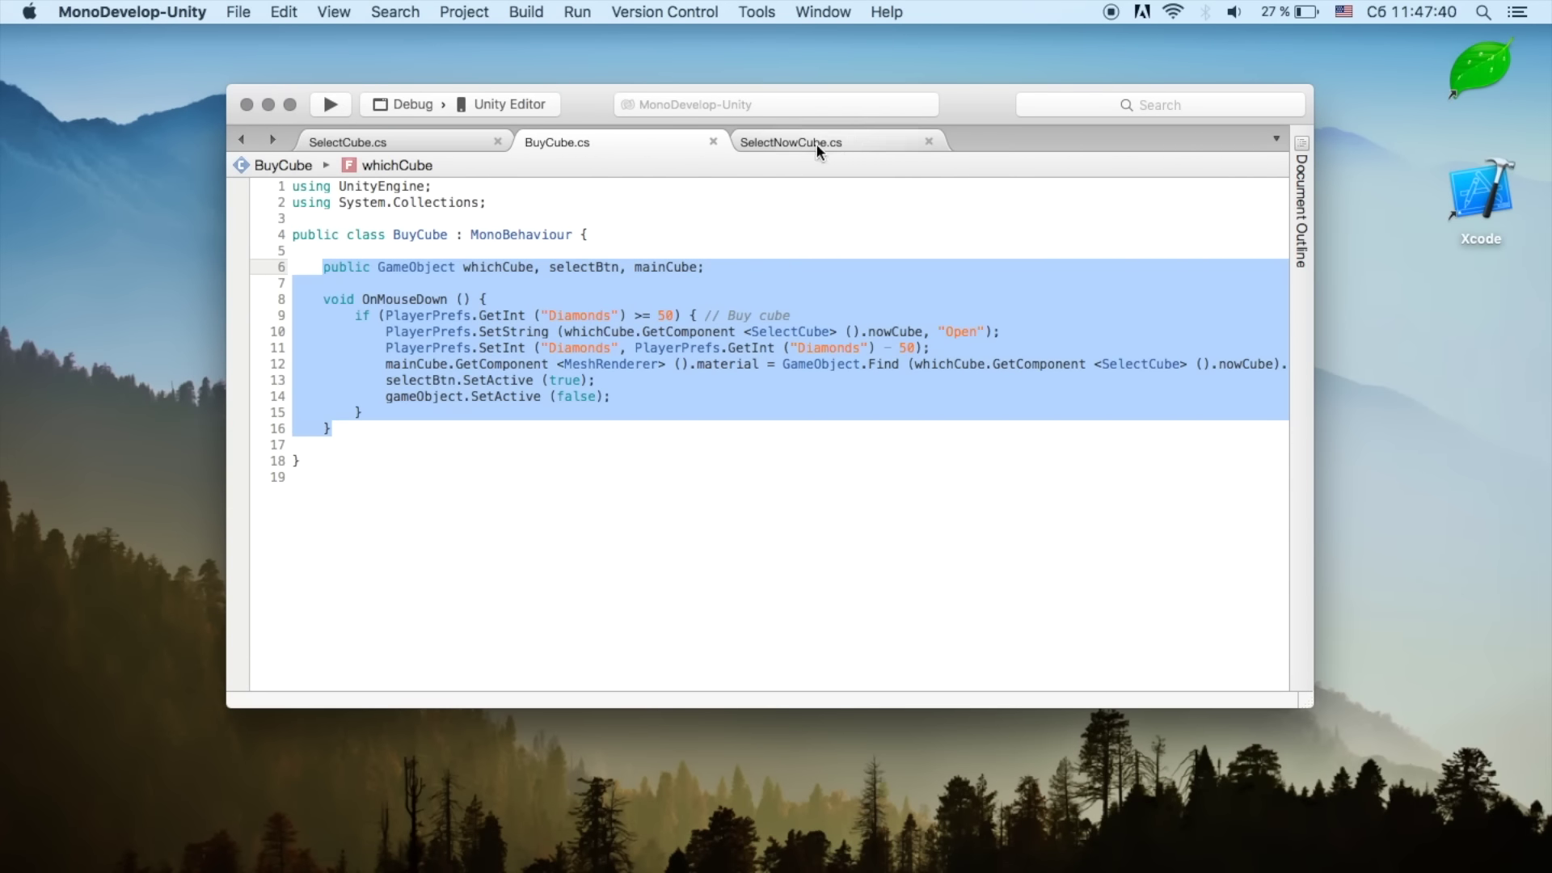
{"action": "left_click", "coordinate": [830, 144]}
{"action": "left_click", "coordinate": [442, 315]}
{"action": "key", "text": "super+v"}
{"action": "key", "text": "Return"}
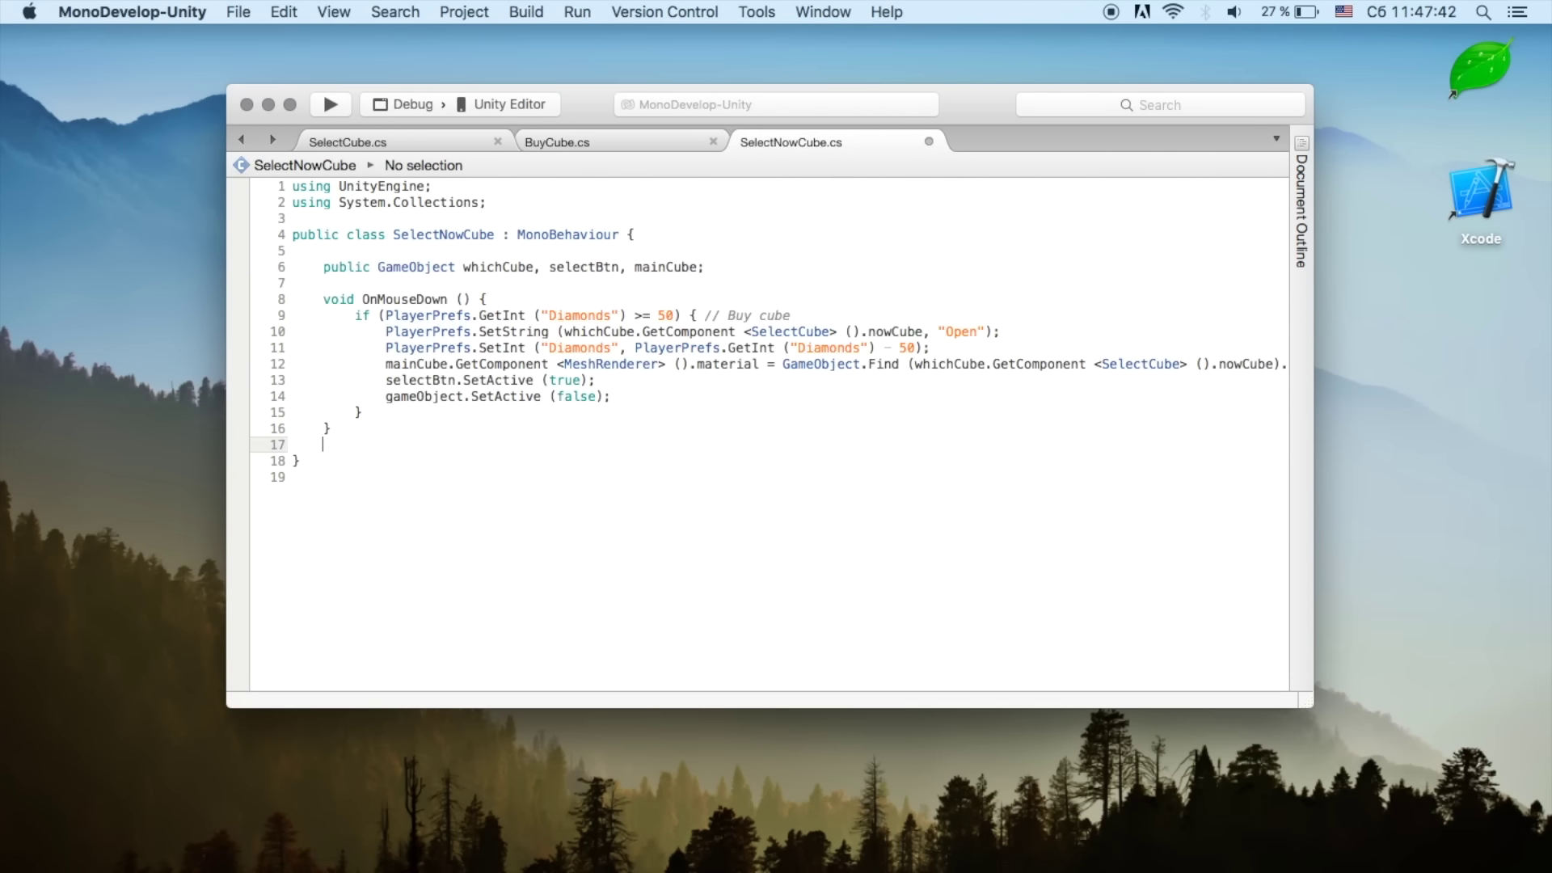
Step: Remove the selectBtn field and both SetActive lines from SelectNowCube
{"action": "double_click", "coordinate": [583, 269]}
{"action": "key", "text": "BackSpace"}
{"action": "key", "text": "BackSpace"}
{"action": "key", "text": "BackSpace"}
{"action": "left_click", "coordinate": [632, 378]}
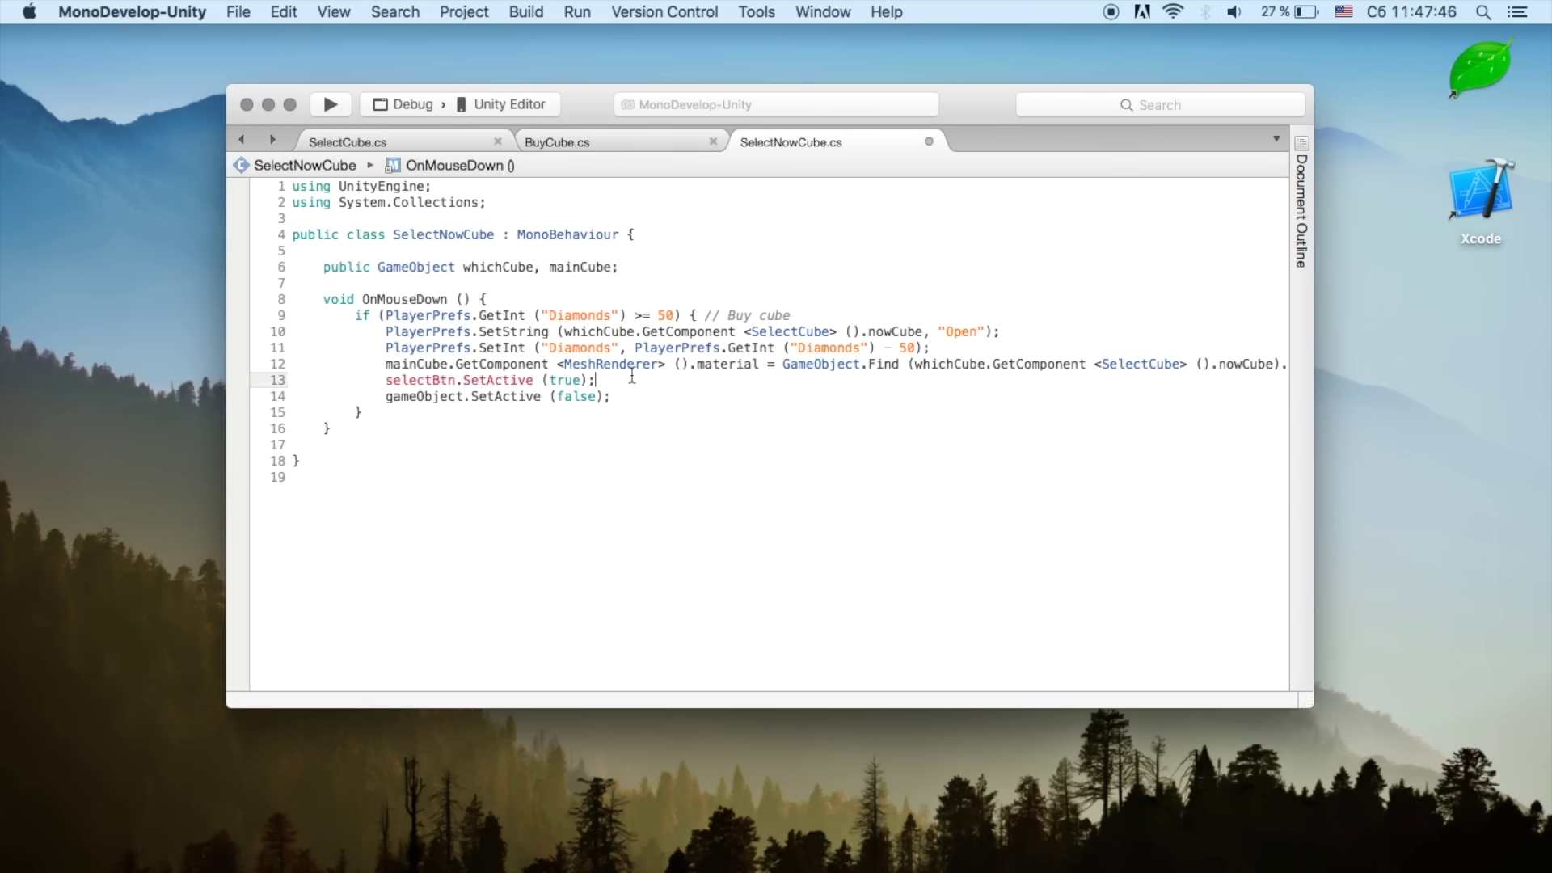
{"action": "key", "text": "super+shift+Left"}
{"action": "key", "text": "BackSpace"}
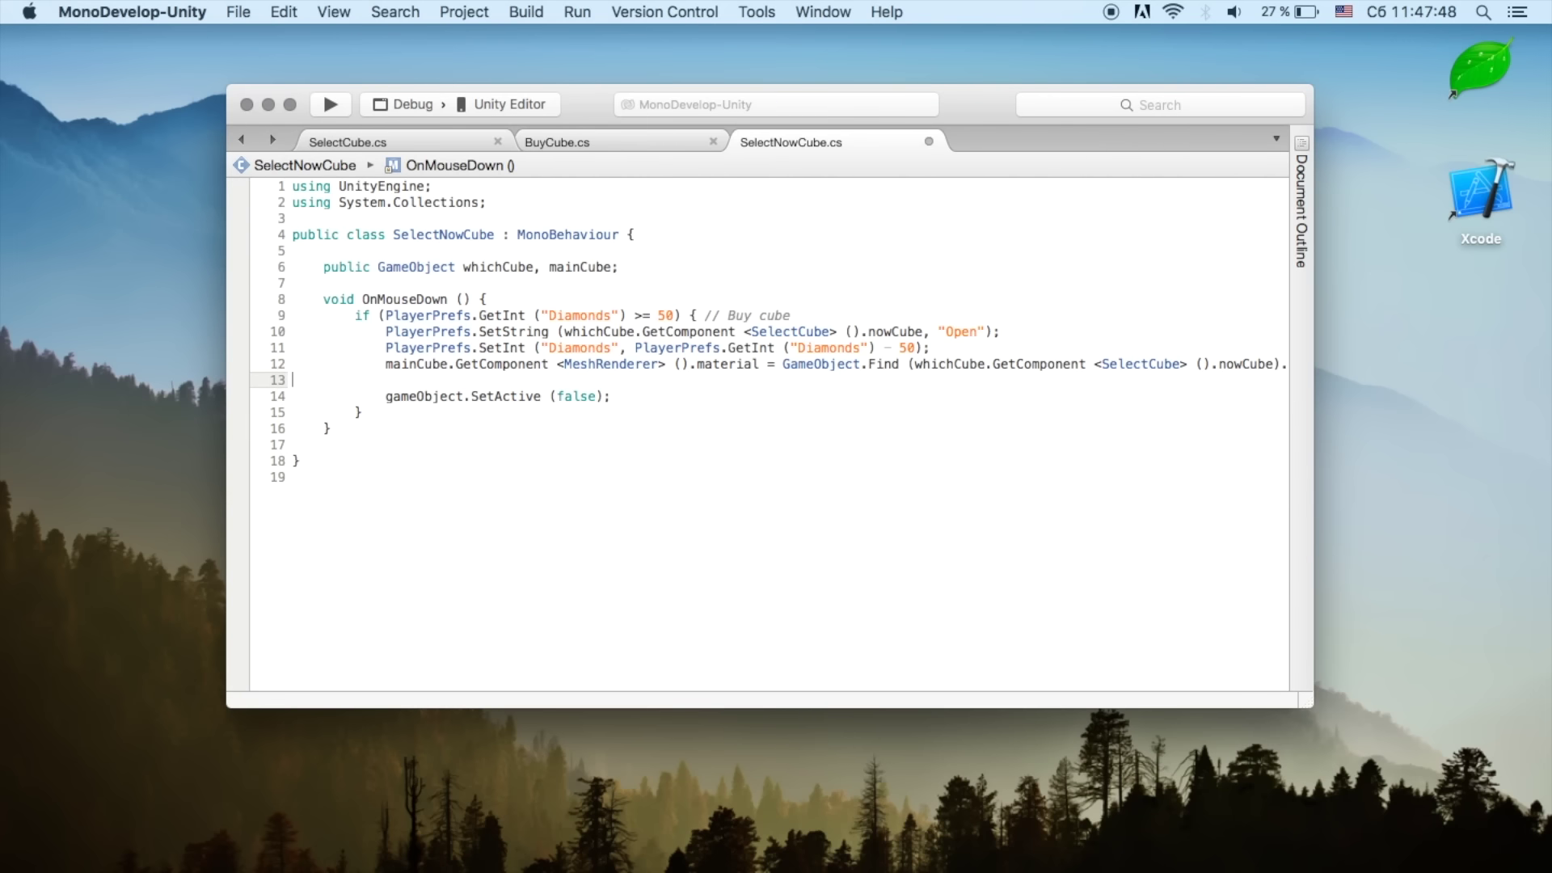
{"action": "key", "text": "BackSpace"}
{"action": "key", "text": "Down"}
{"action": "key", "text": "super+shift+Left"}
{"action": "key", "text": "BackSpace"}
{"action": "key", "text": "BackSpace"}
Step: Delete the Open-saving and diamond lines plus the diamond-check if block around the material line
{"action": "scroll", "coordinate": [776, 340], "scroll_direction": "left", "scroll_amount": 5}
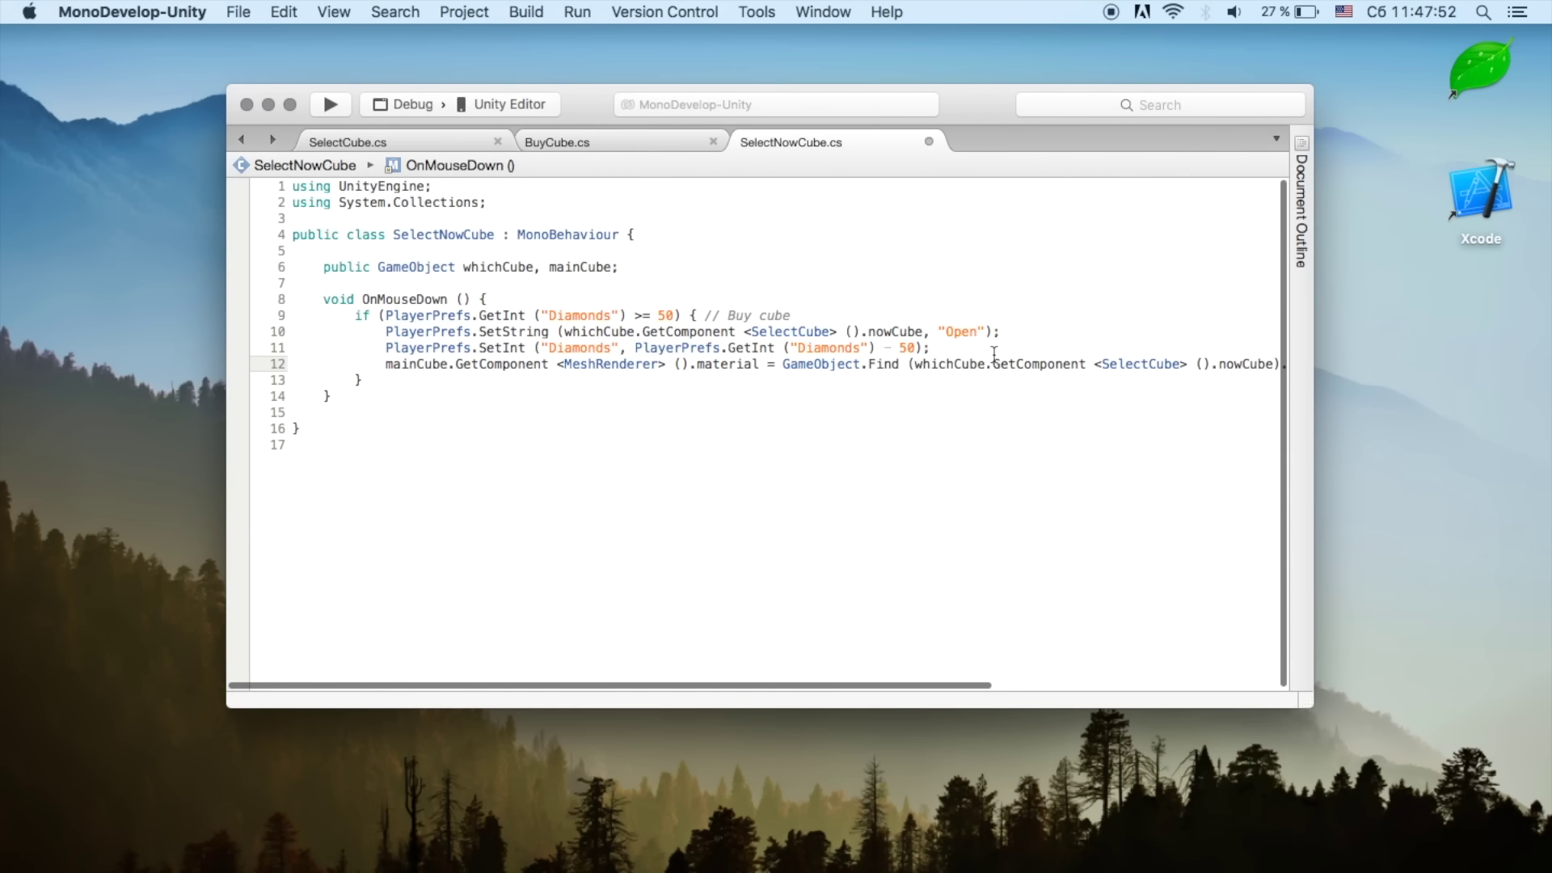
{"action": "mouse_move", "coordinate": [962, 348]}
{"action": "left_mouse_down"}
{"action": "mouse_move", "coordinate": [386, 347]}
{"action": "mouse_move", "coordinate": [391, 336]}
{"action": "left_mouse_up"}
{"action": "type", "text": "P"}
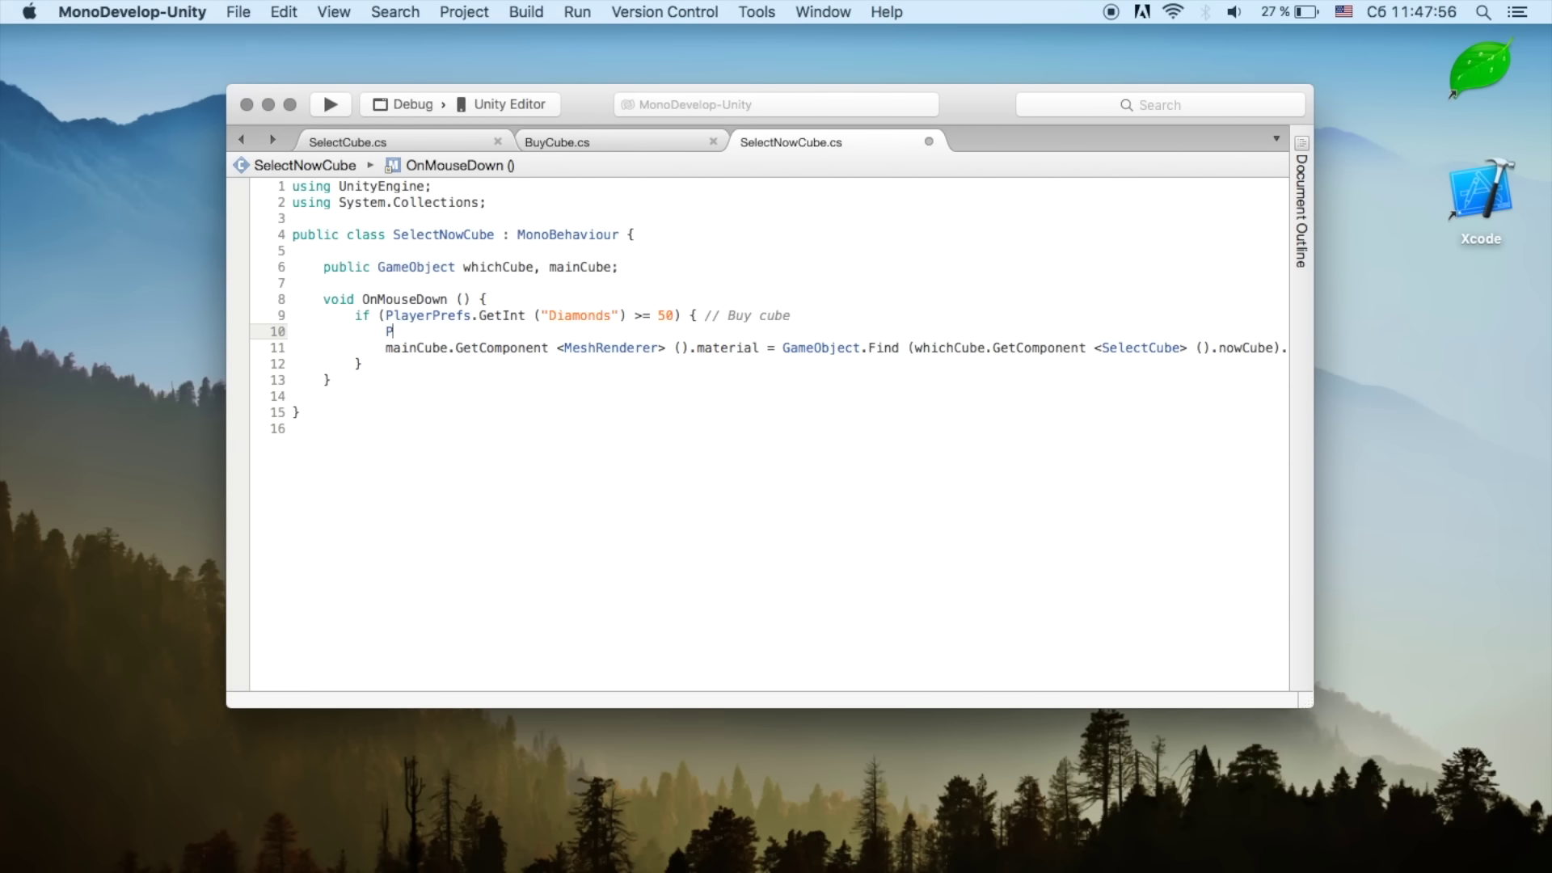
{"action": "left_click", "coordinate": [355, 315]}
{"action": "key", "text": "shift+End"}
{"action": "key", "text": "BackSpace"}
{"action": "left_click", "coordinate": [356, 363]}
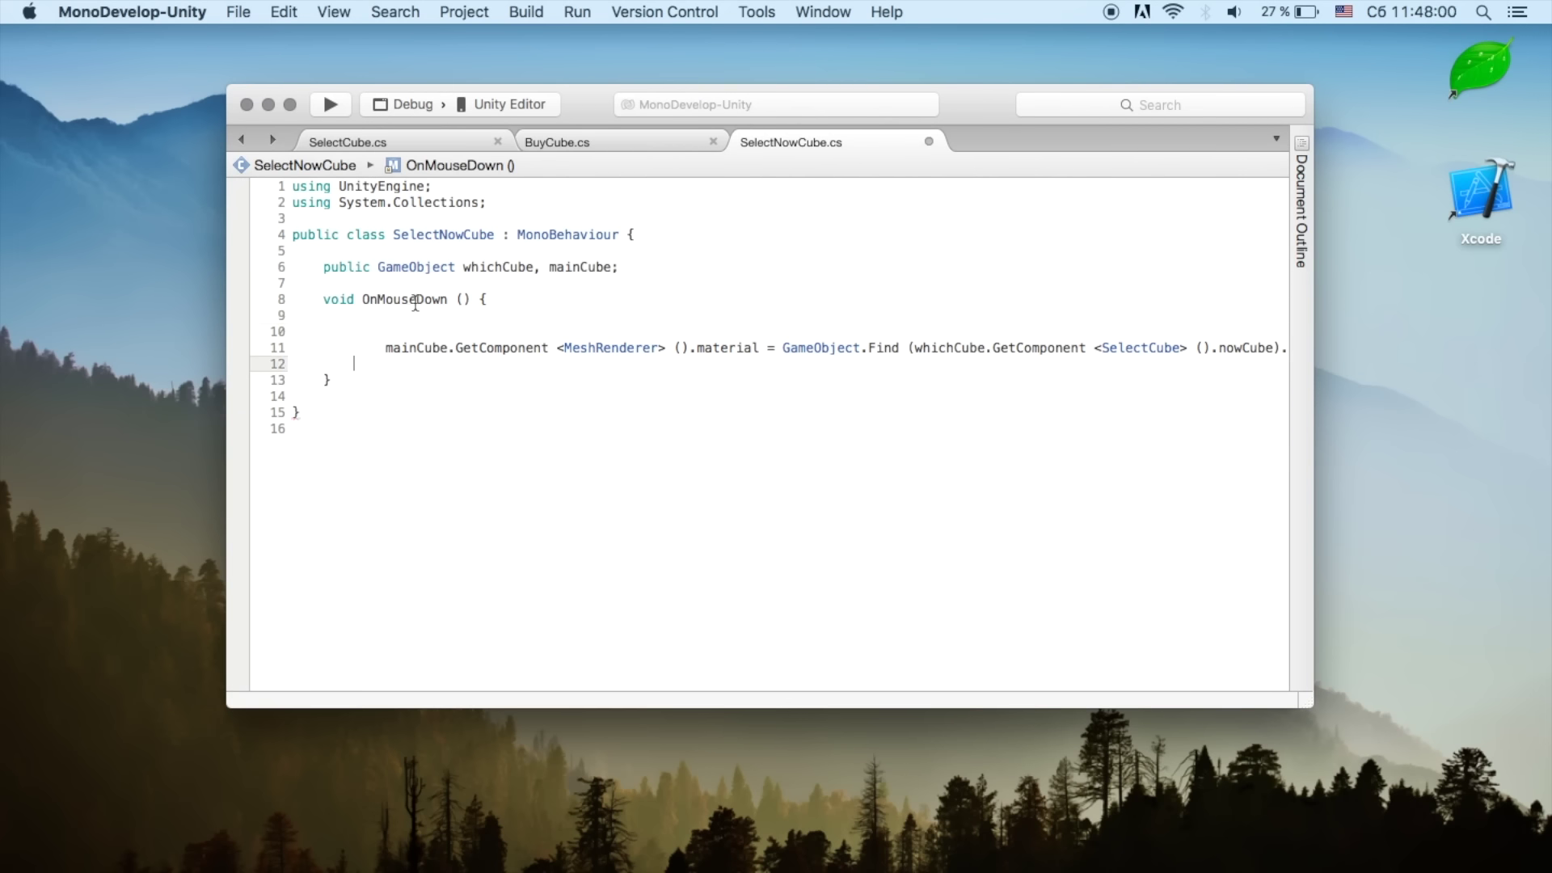
{"action": "left_click", "coordinate": [383, 347]}
{"action": "key", "text": "BackSpace"}
{"action": "key", "text": "End"}
{"action": "key", "text": "Delete"}
{"action": "key", "text": "Home"}
{"action": "left_click", "coordinate": [383, 331]}
{"action": "key", "text": "Delete"}
{"action": "key", "text": "Up"}
{"action": "key", "text": "BackSpace"}
{"action": "key", "text": "BackSpace"}
Step: Start a PlayerPrefs.SetString("Now Cube", ...) line below the material assignment
{"action": "scroll", "coordinate": [873, 315], "scroll_direction": "right", "scroll_amount": 4}
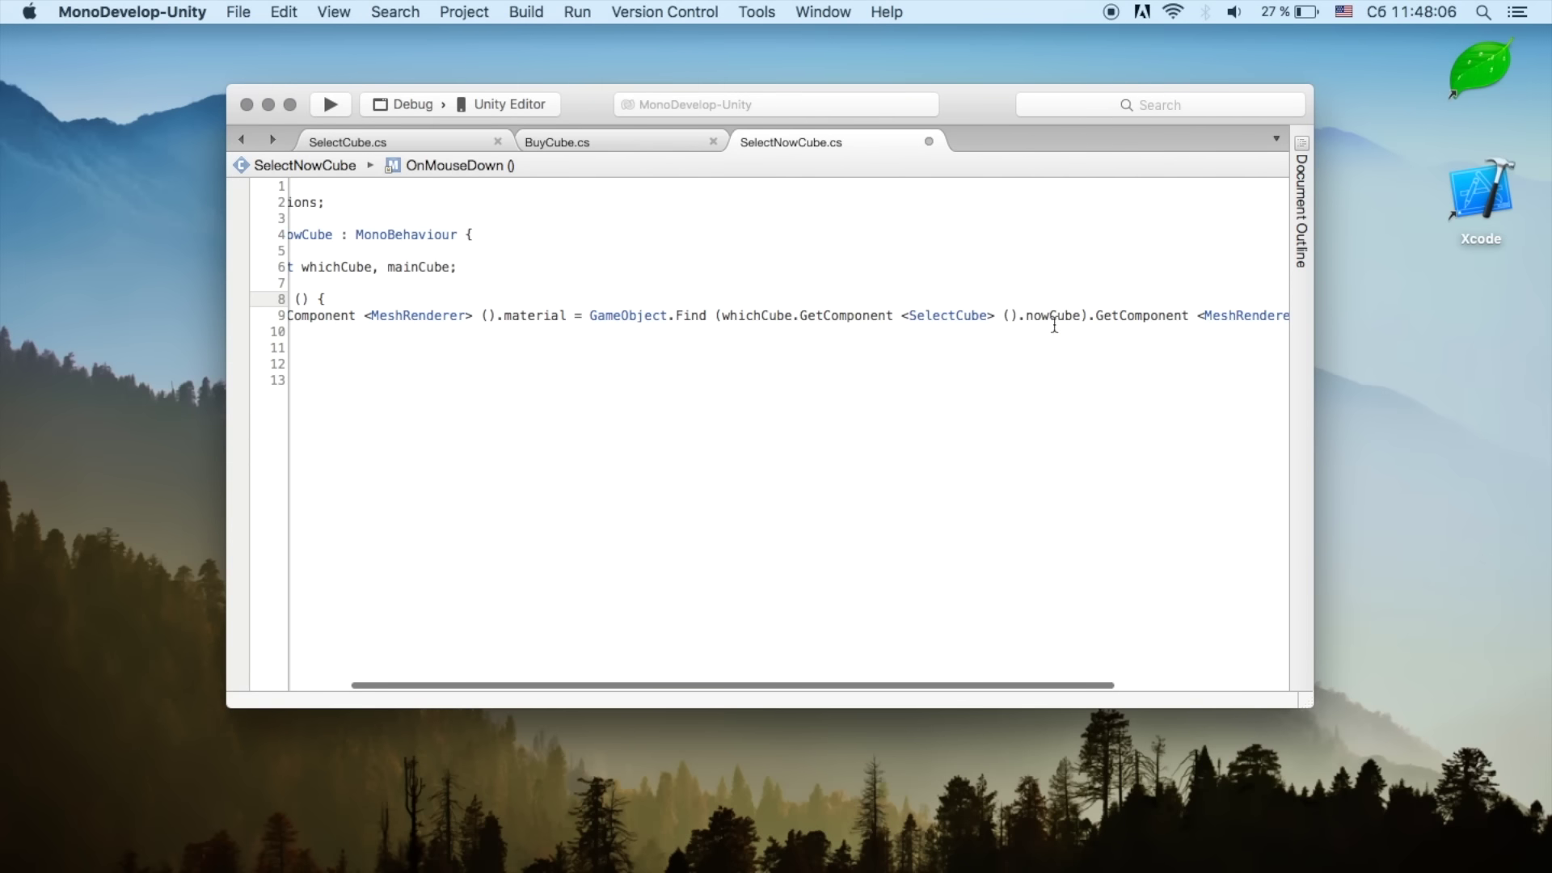
{"action": "scroll", "coordinate": [1075, 307], "scroll_direction": "right", "scroll_amount": 3}
{"action": "scroll", "coordinate": [1105, 343], "scroll_direction": "left", "scroll_amount": 4}
{"action": "scroll", "coordinate": [449, 342], "scroll_direction": "left", "scroll_amount": 6}
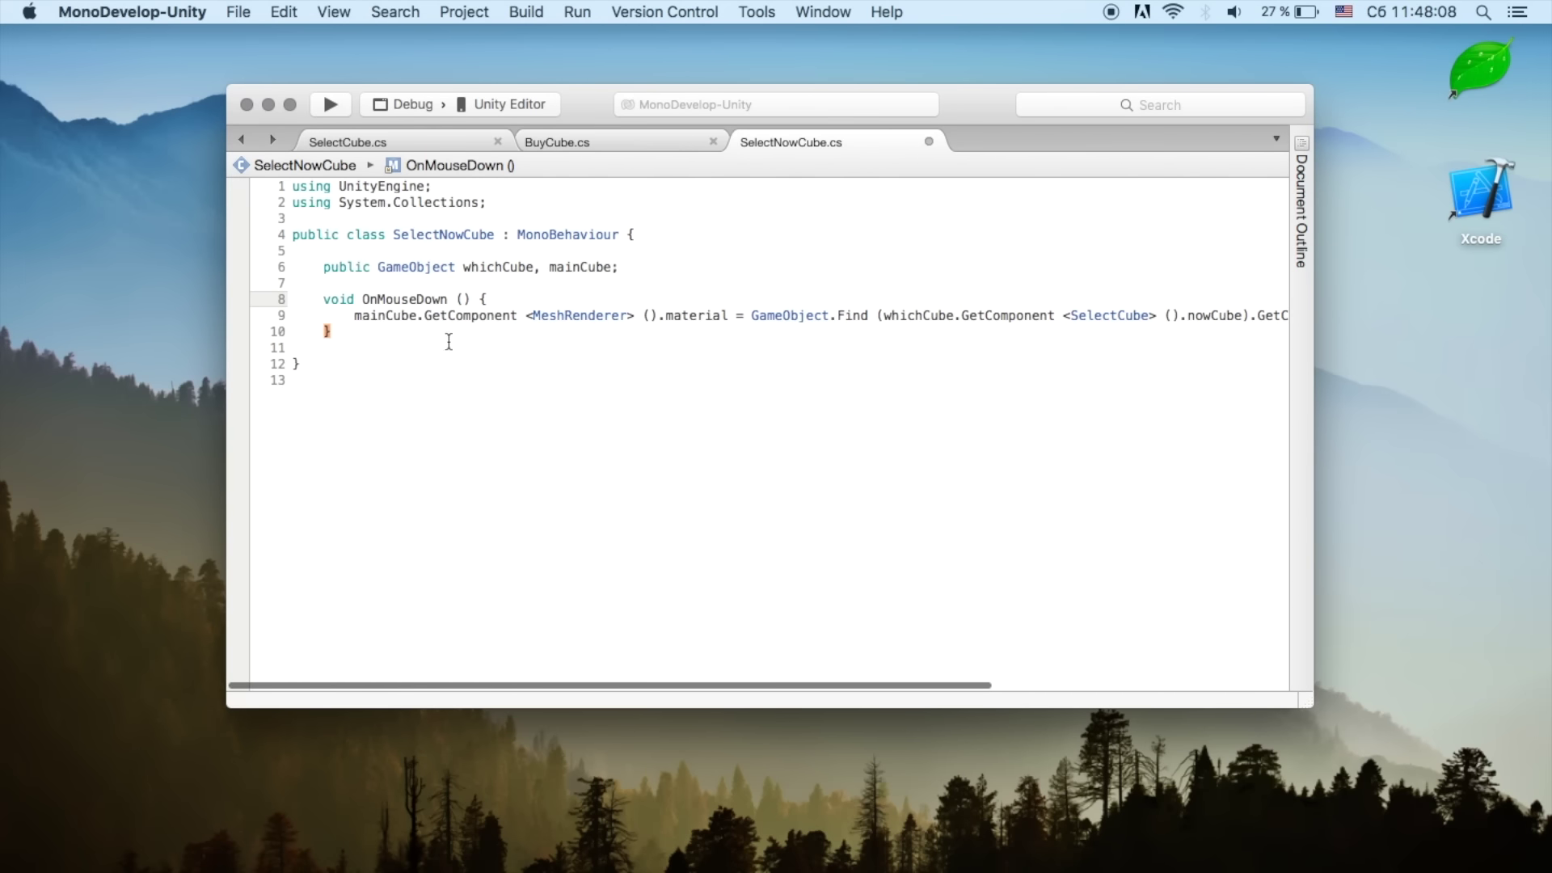
{"action": "key", "text": "Down"}
{"action": "key", "text": "End"}
{"action": "key", "text": "Return"}
{"action": "type", "text": "PlayerPrefs."}
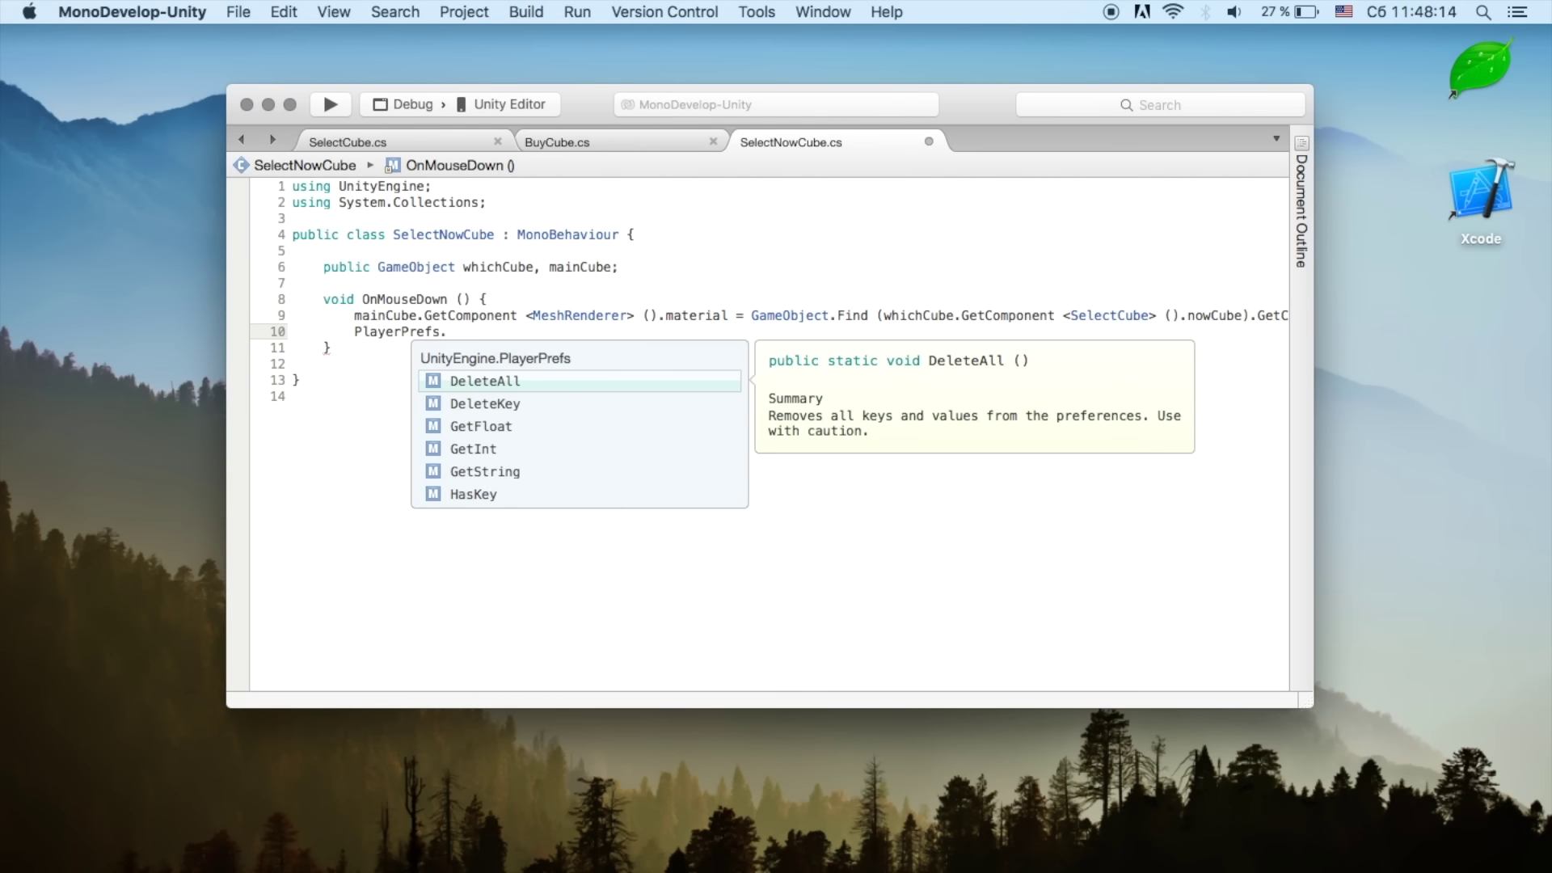
{"action": "type", "text": "sets "}
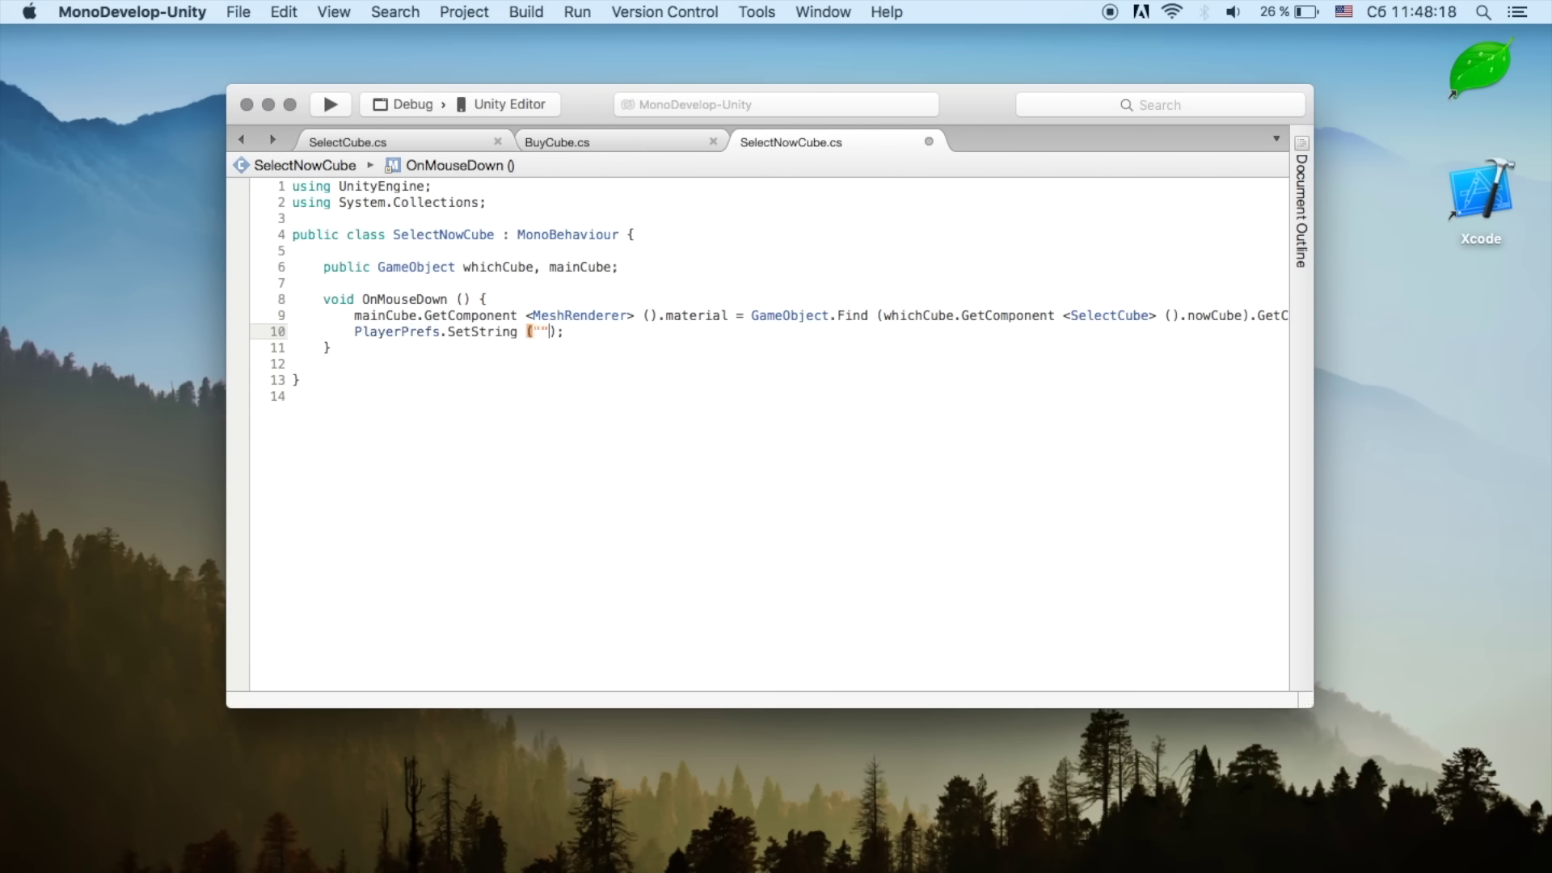
{"action": "type", "text": " Cube\","}
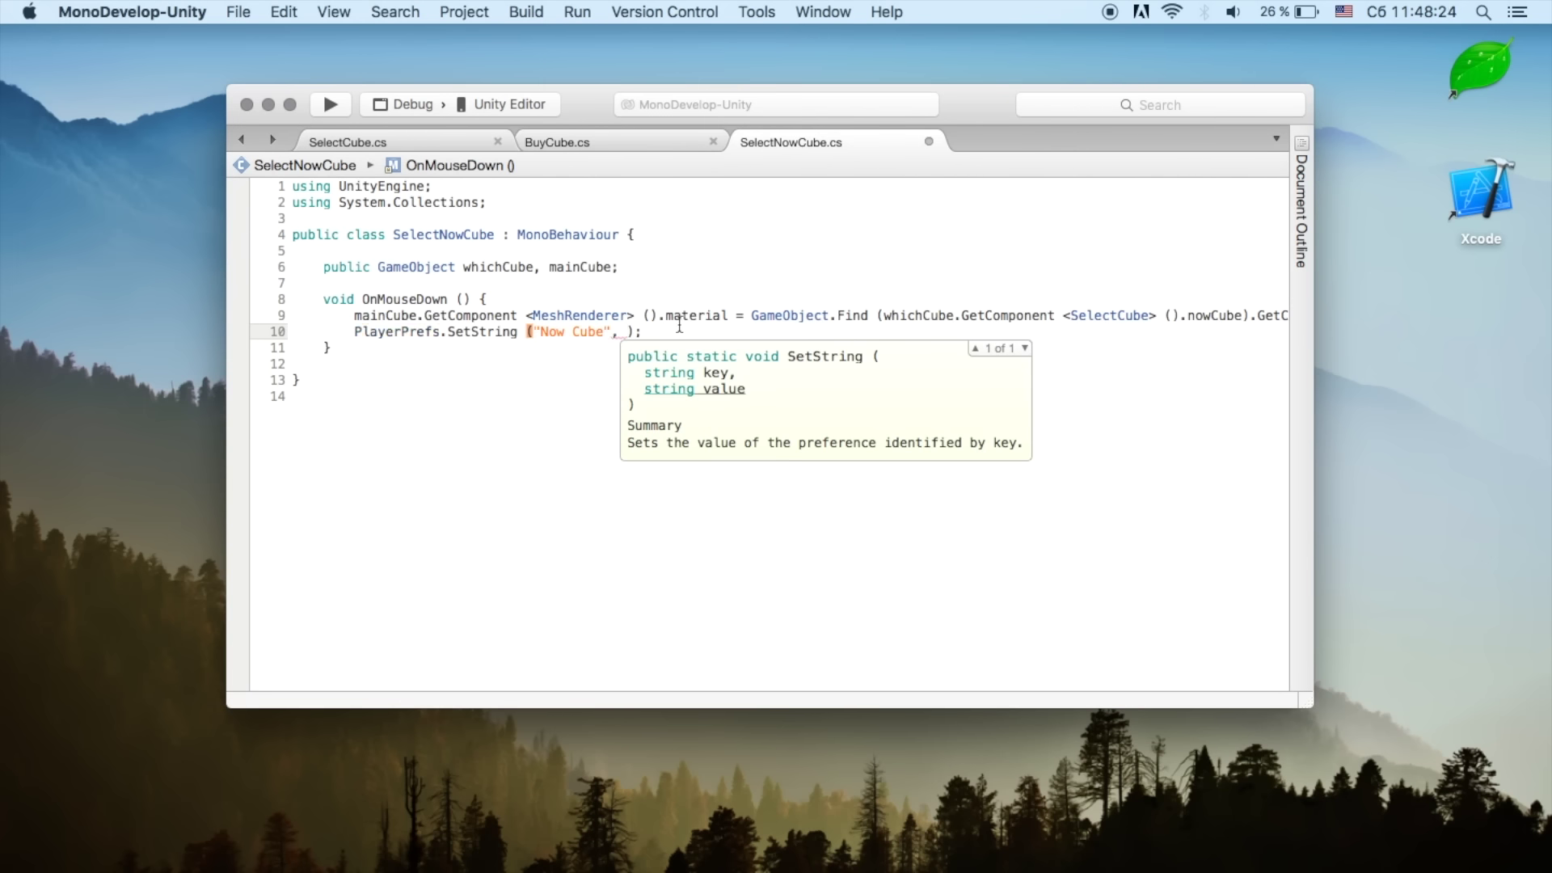
Step: Fill the Now Cube SetString value with whichCube.GetComponent<SelectCube>().nowCube and select the line
{"action": "scroll", "coordinate": [679, 325], "scroll_direction": "right", "scroll_amount": 5}
{"action": "left_click_drag", "start_coordinate": [496, 315], "coordinate": [855, 315]}
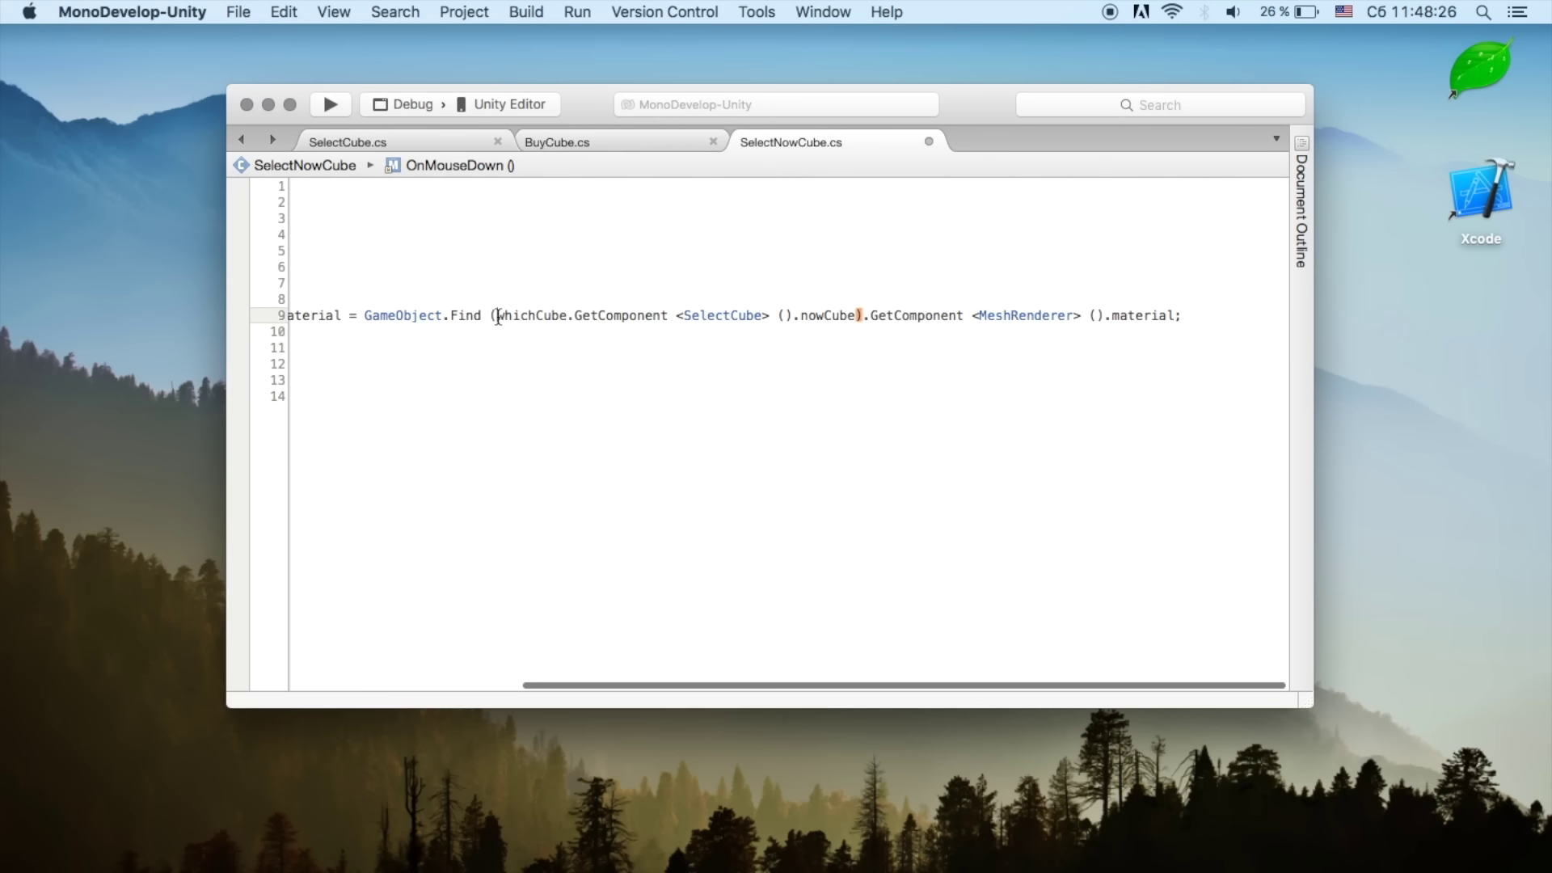
{"action": "key", "text": "super+c"}
{"action": "scroll", "coordinate": [774, 325], "scroll_direction": "left", "scroll_amount": 5}
{"action": "left_click", "coordinate": [675, 331]}
{"action": "key", "text": "super+v"}
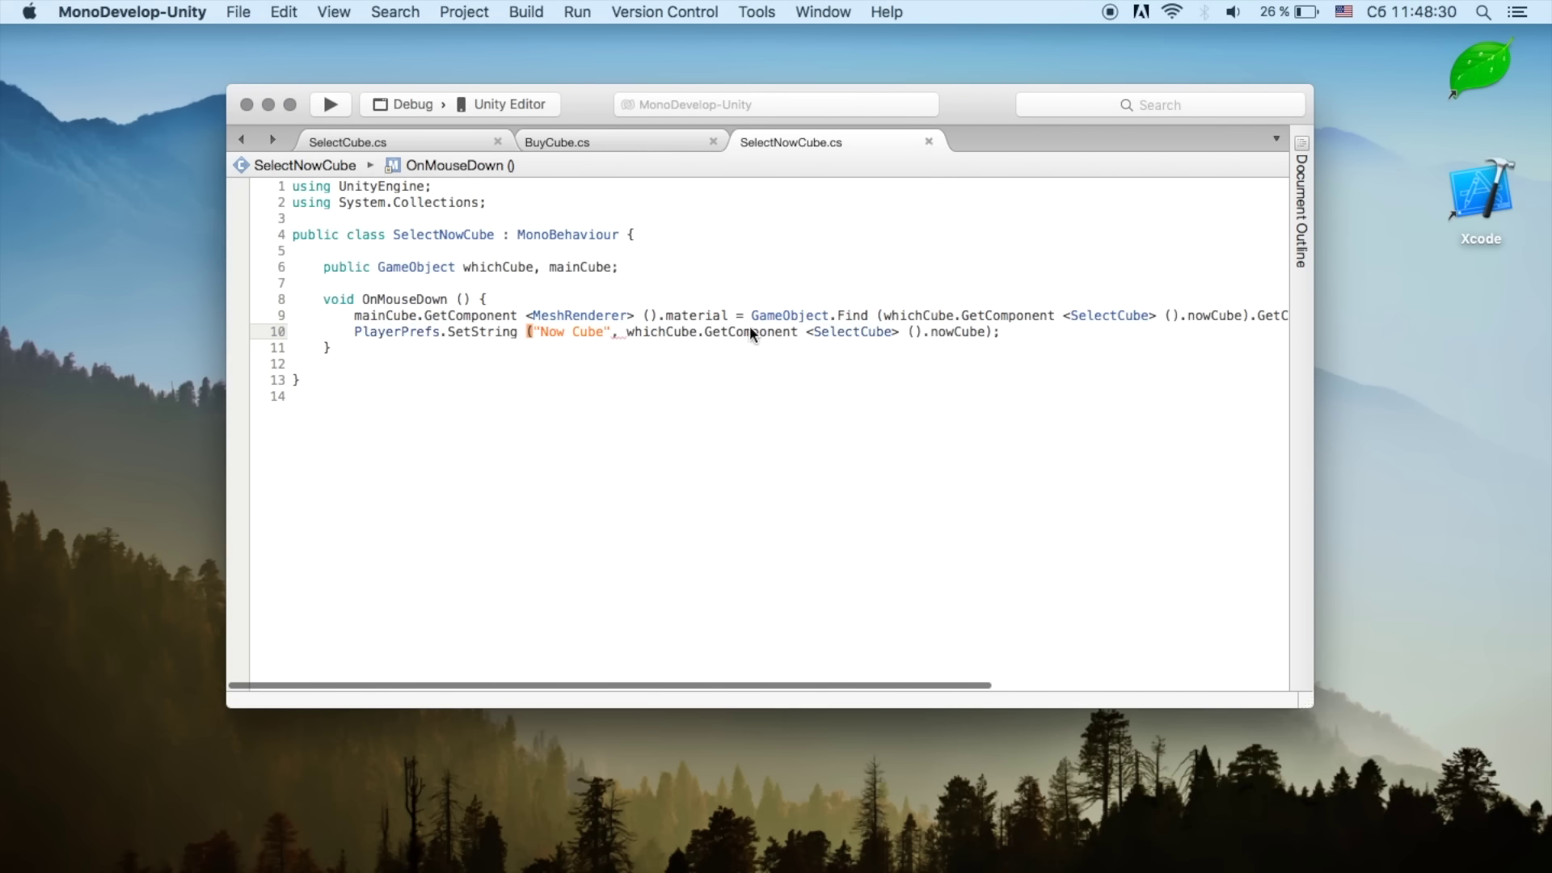
{"action": "key", "text": "super+Right"}
{"action": "key", "text": "super+shift+Left"}
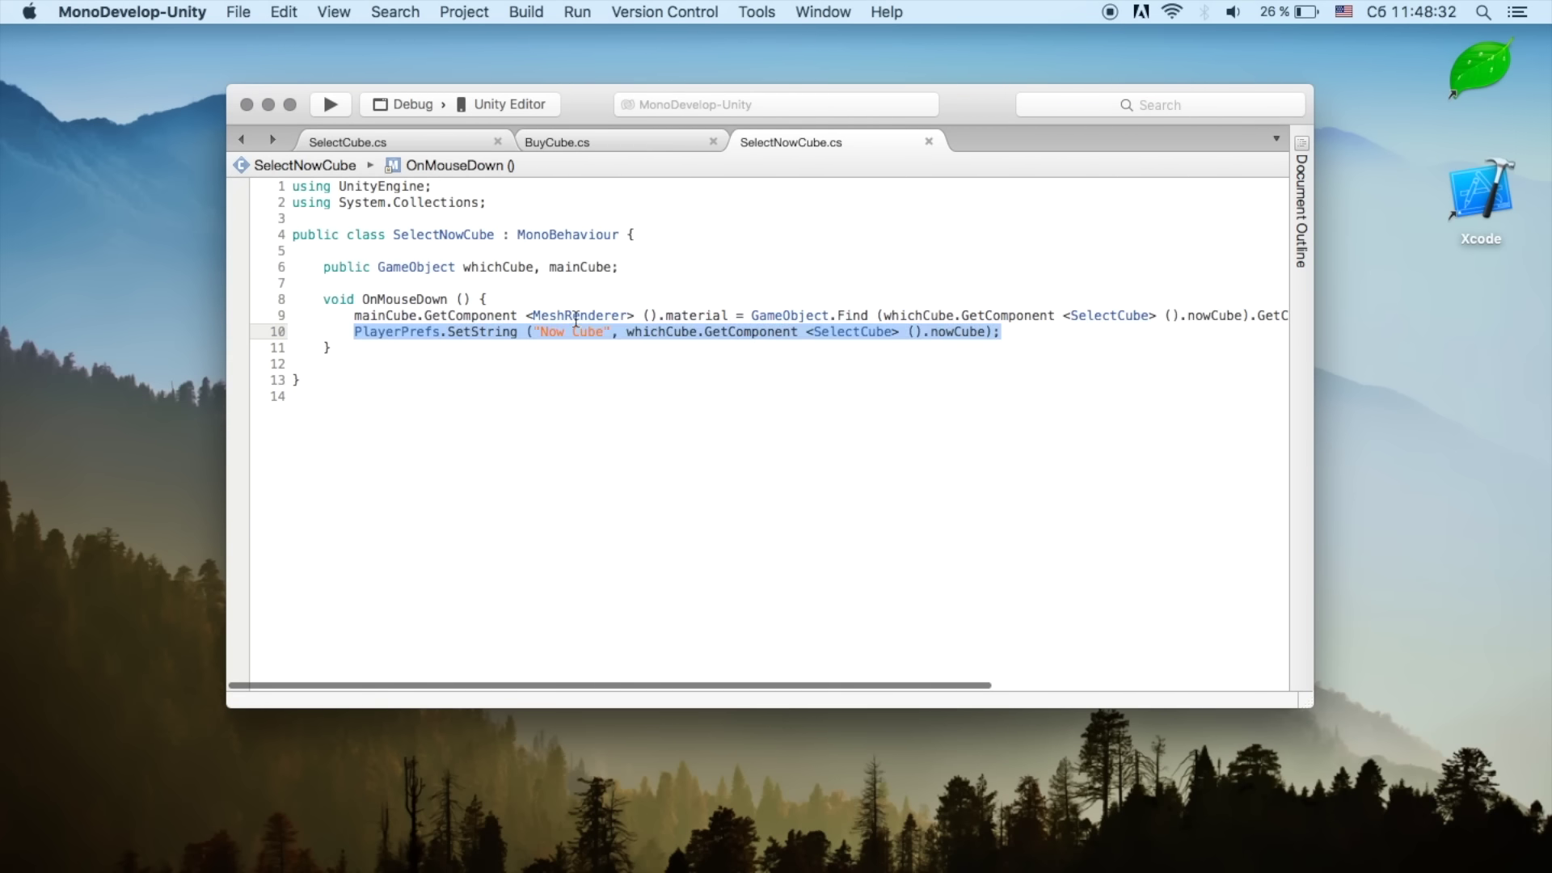
Step: Paste the Now Cube save line into BuyCube after the Open line, save, and return to Unity
{"action": "left_click", "coordinate": [596, 141]}
{"action": "left_click", "coordinate": [596, 363]}
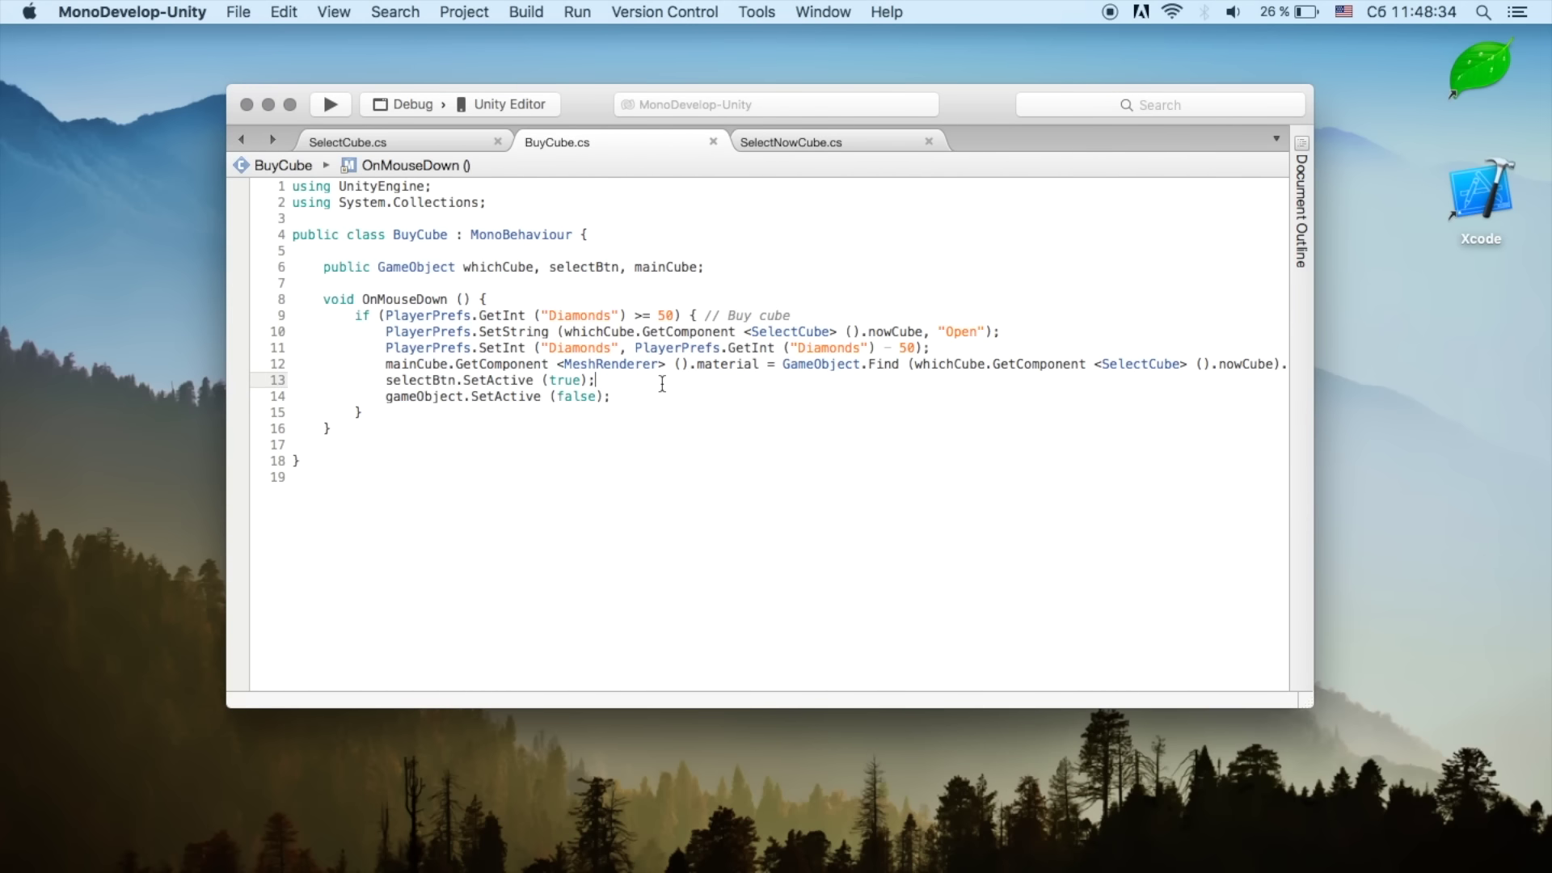
{"action": "key", "text": "Up"}
{"action": "key", "text": "Up"}
{"action": "key", "text": "Up"}
{"action": "key", "text": "super+Down"}
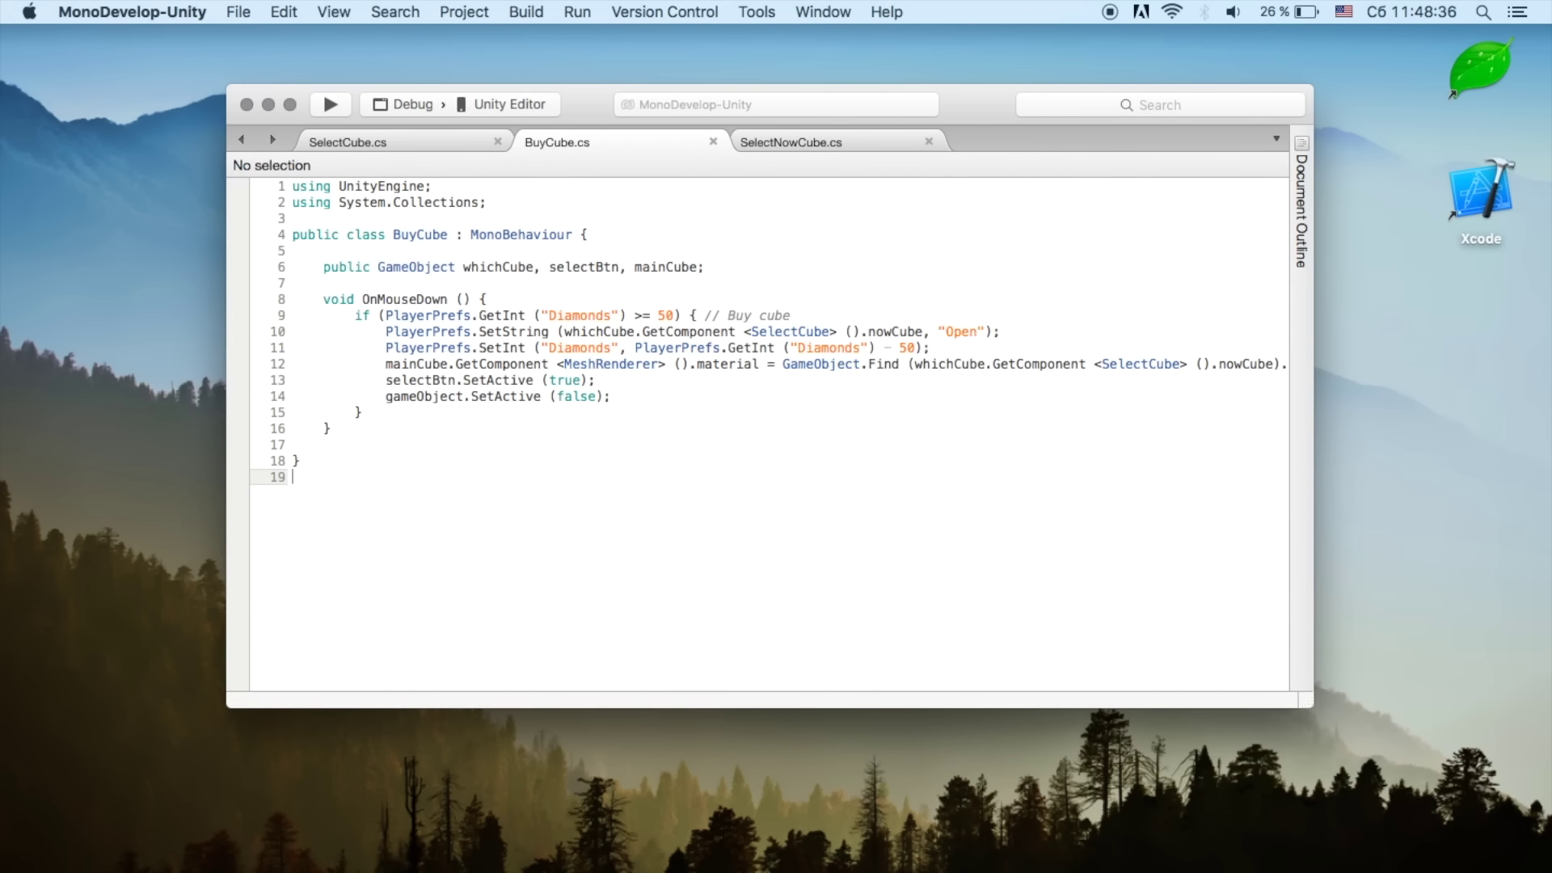
{"action": "left_click", "coordinate": [1030, 336]}
{"action": "key", "text": "Return"}
{"action": "key", "text": "super+v"}
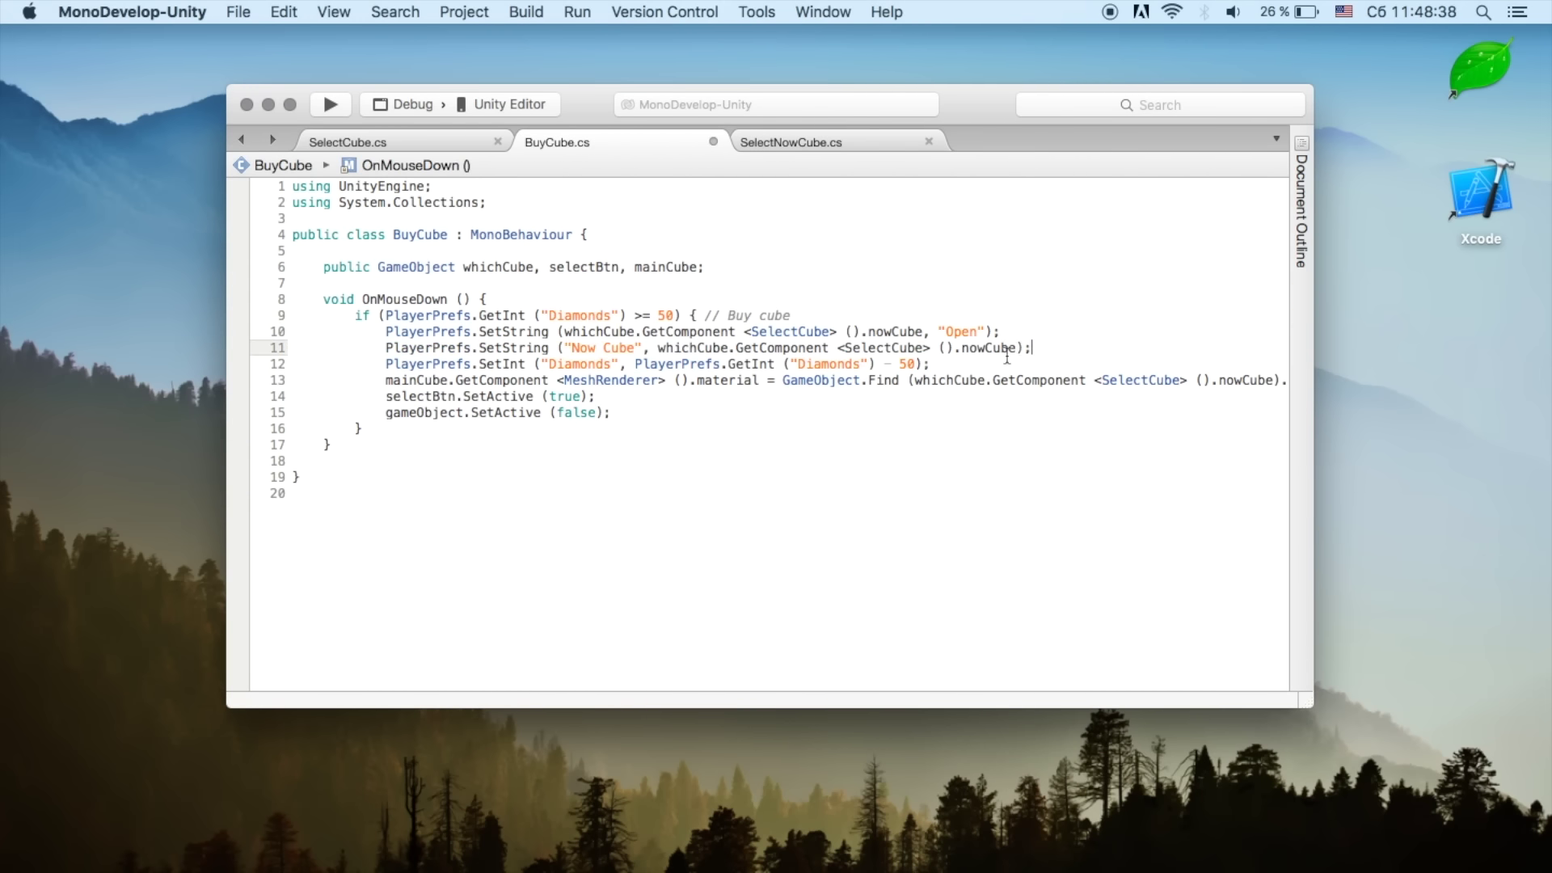
{"action": "key", "text": "super+s"}
{"action": "left_click", "coordinate": [832, 142]}
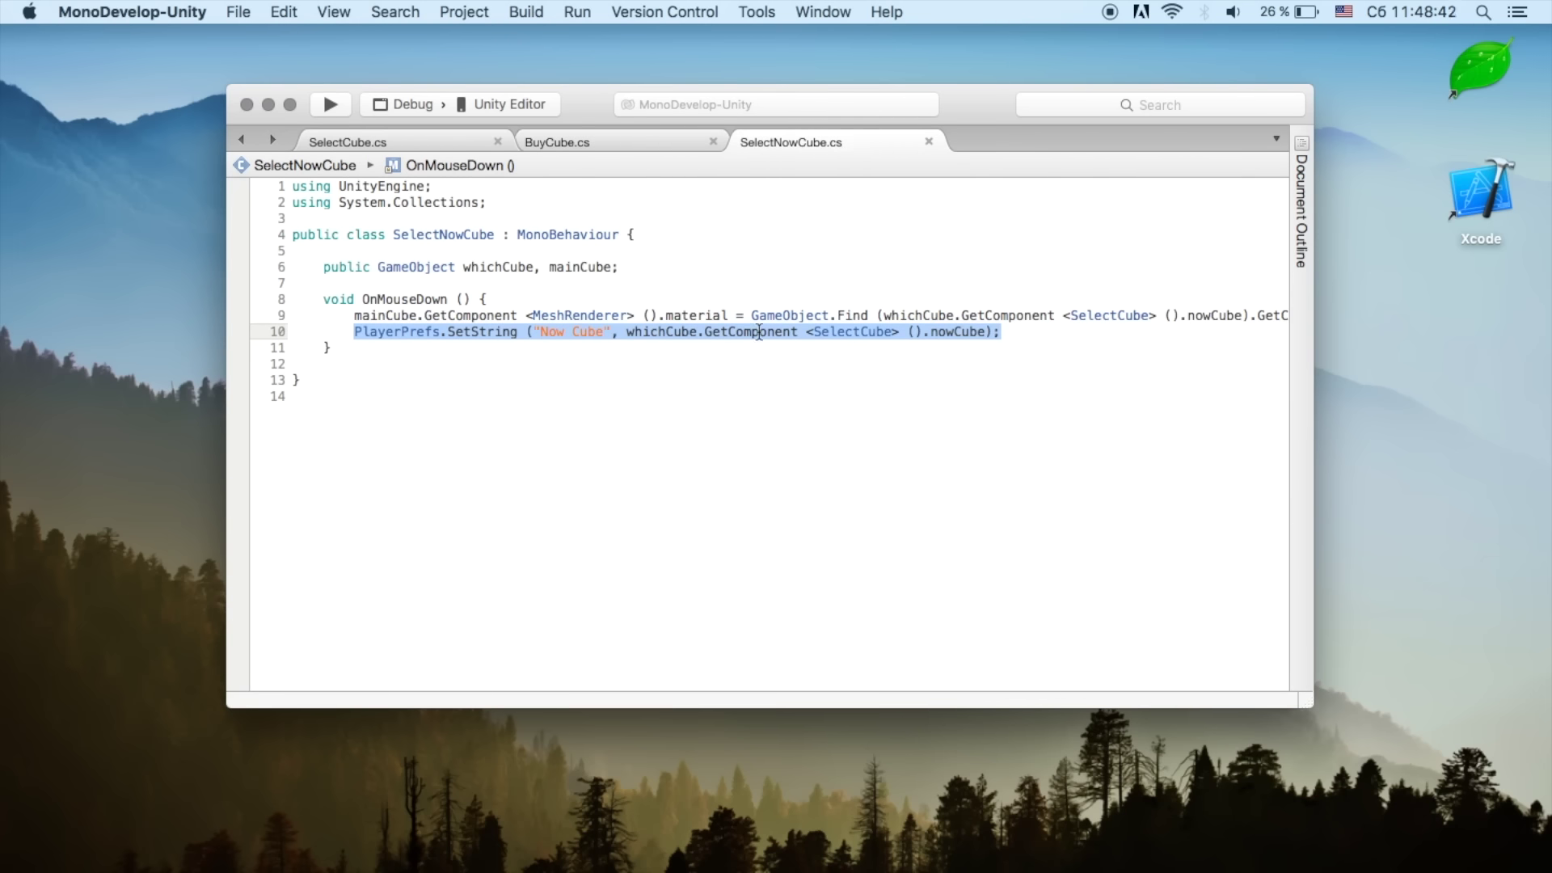
{"action": "key", "text": "ctrl+Right"}
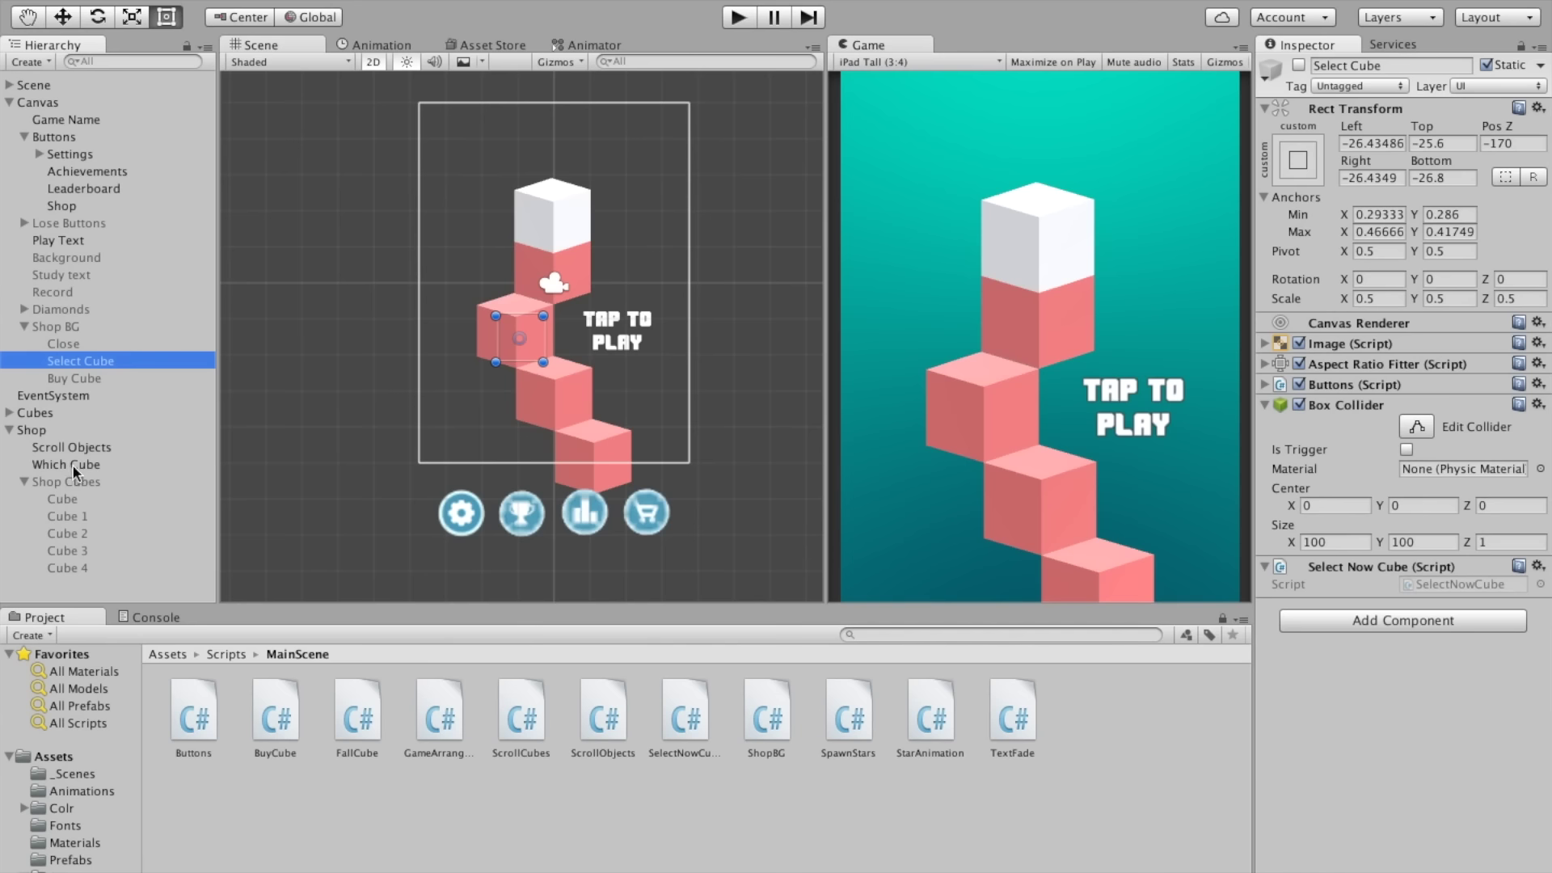
Step: Assign Which Cube and Main Cube to the Select Now Cube script's fields
{"action": "mouse_move", "coordinate": [71, 464]}
{"action": "left_mouse_down"}
{"action": "mouse_move", "coordinate": [1457, 607]}
{"action": "mouse_move", "coordinate": [1441, 608]}
{"action": "left_mouse_up"}
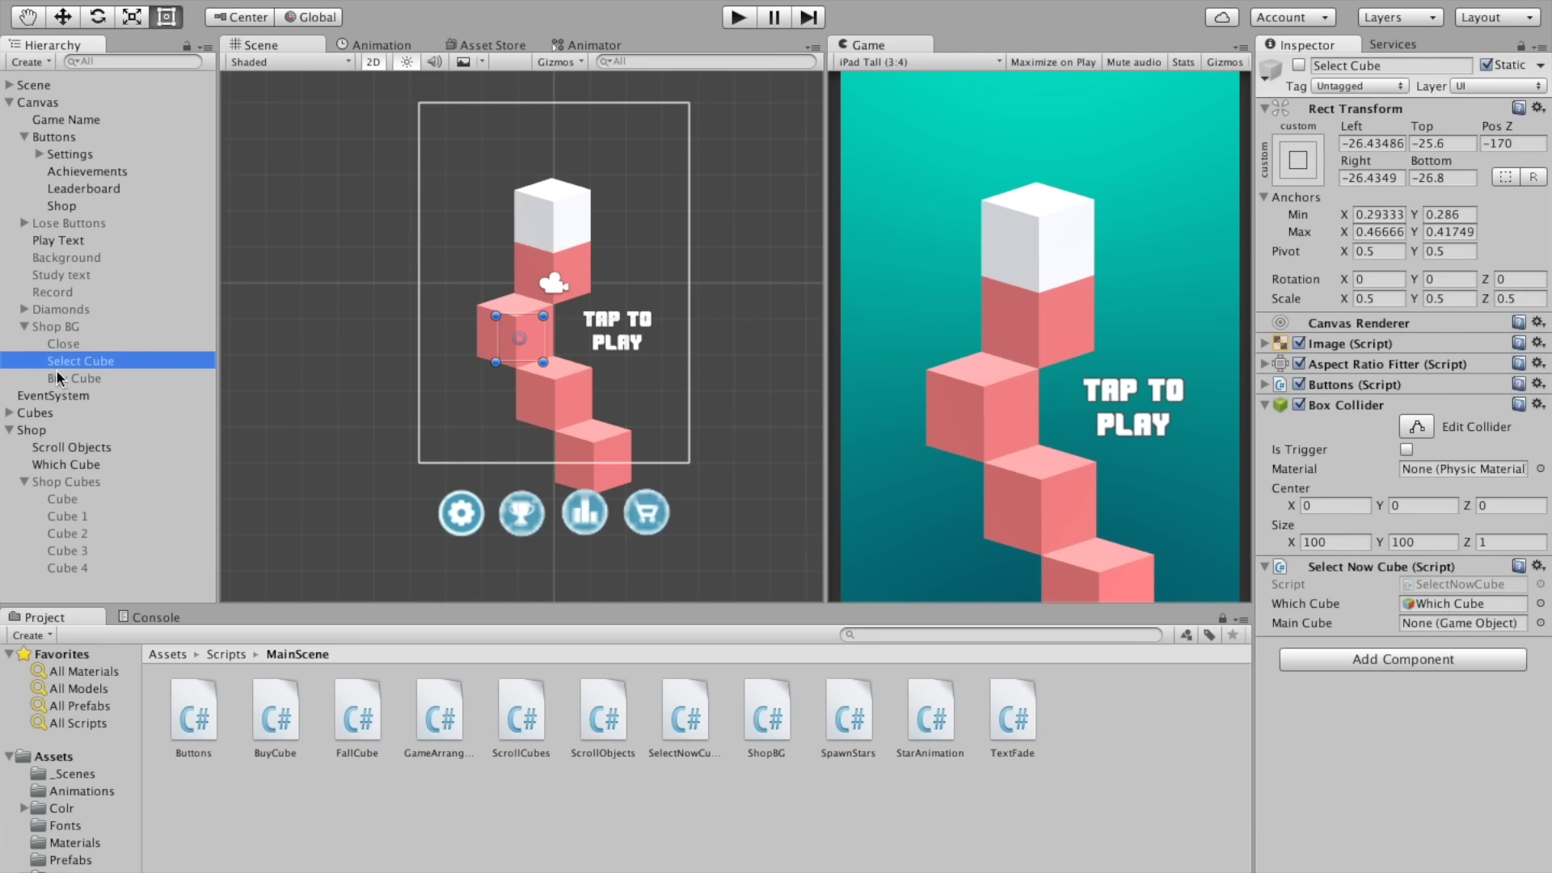
{"action": "left_click", "coordinate": [8, 413]}
{"action": "left_click_drag", "start_coordinate": [62, 430], "coordinate": [1421, 622]}
Step: Enter Play mode and choose the yellow cube skin in the in-game shop
{"action": "key", "text": "ctrl+p"}
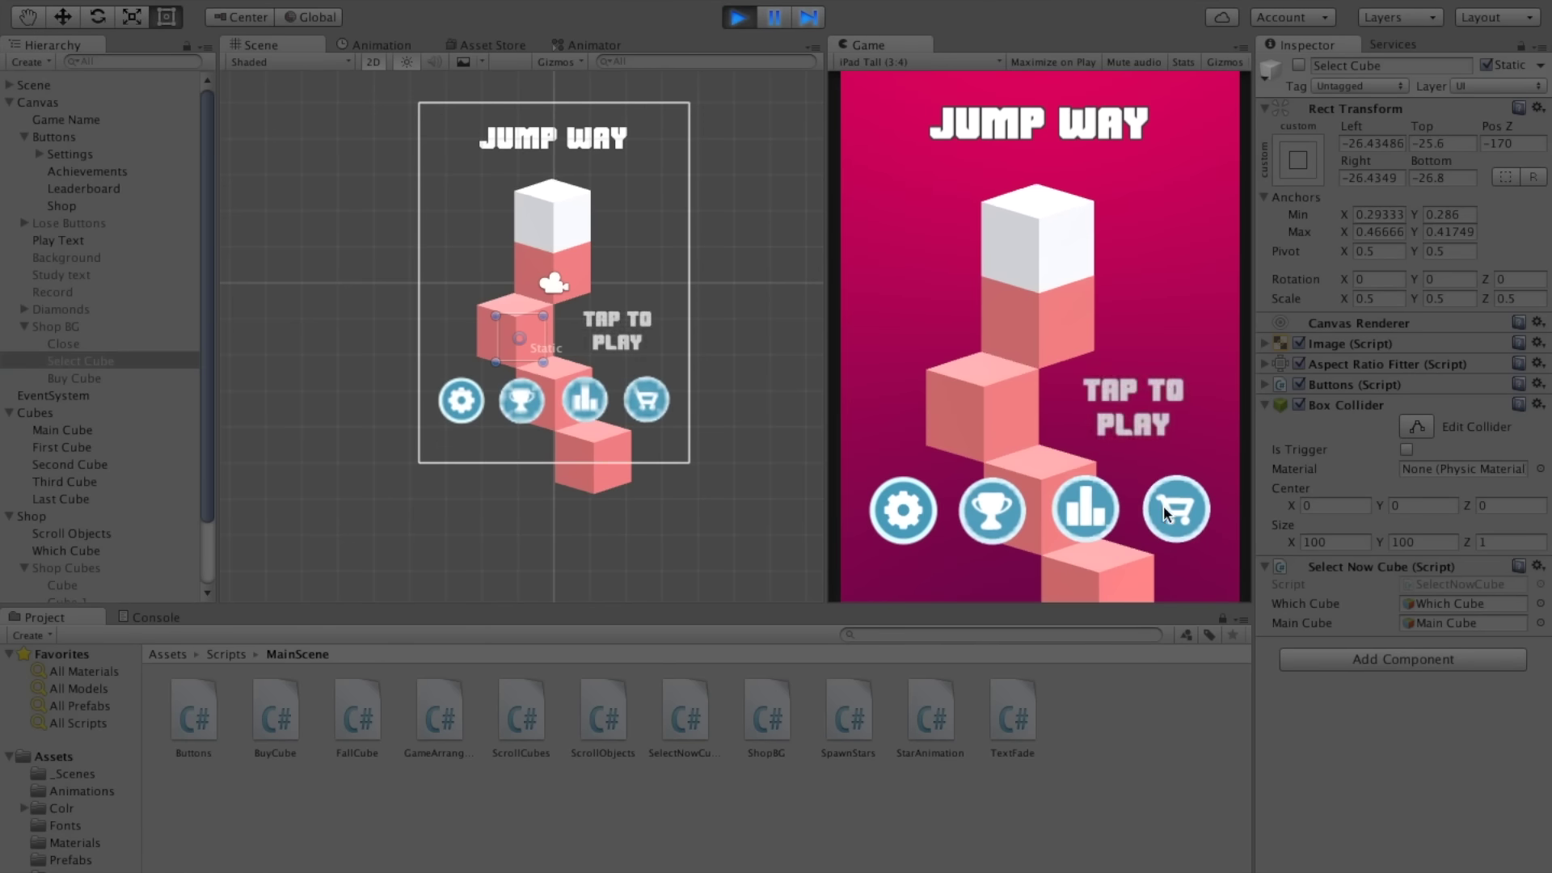
{"action": "left_click", "coordinate": [1162, 506]}
{"action": "mouse_move", "coordinate": [1083, 336]}
{"action": "left_mouse_down"}
{"action": "mouse_move", "coordinate": [996, 337]}
{"action": "mouse_move", "coordinate": [992, 375]}
{"action": "left_mouse_up"}
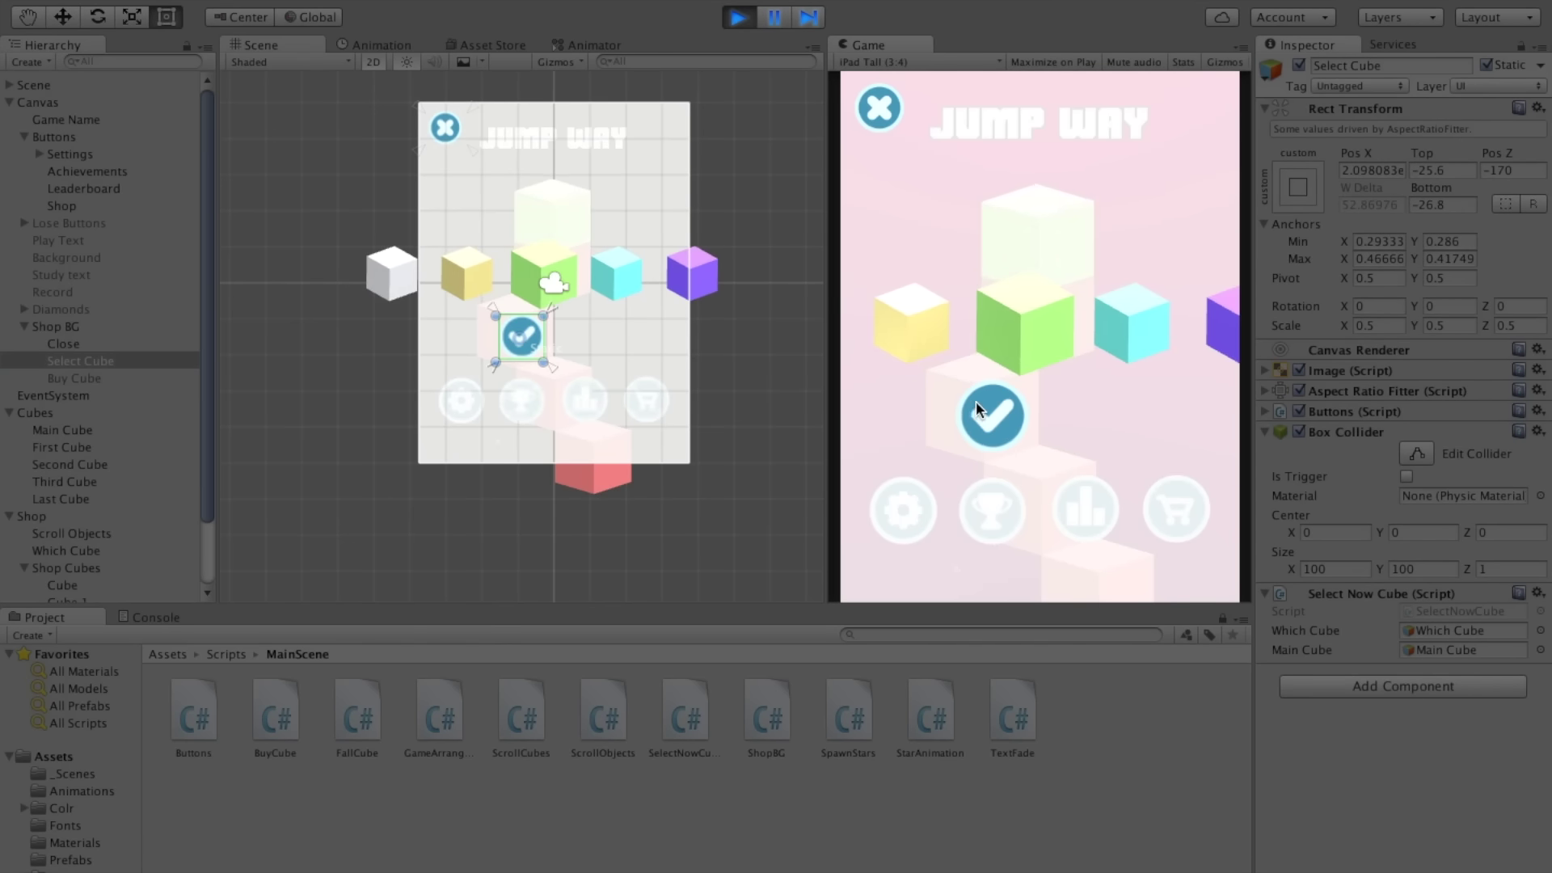
{"action": "left_click_drag", "start_coordinate": [1007, 315], "coordinate": [1119, 315]}
{"action": "left_click", "coordinate": [993, 421]}
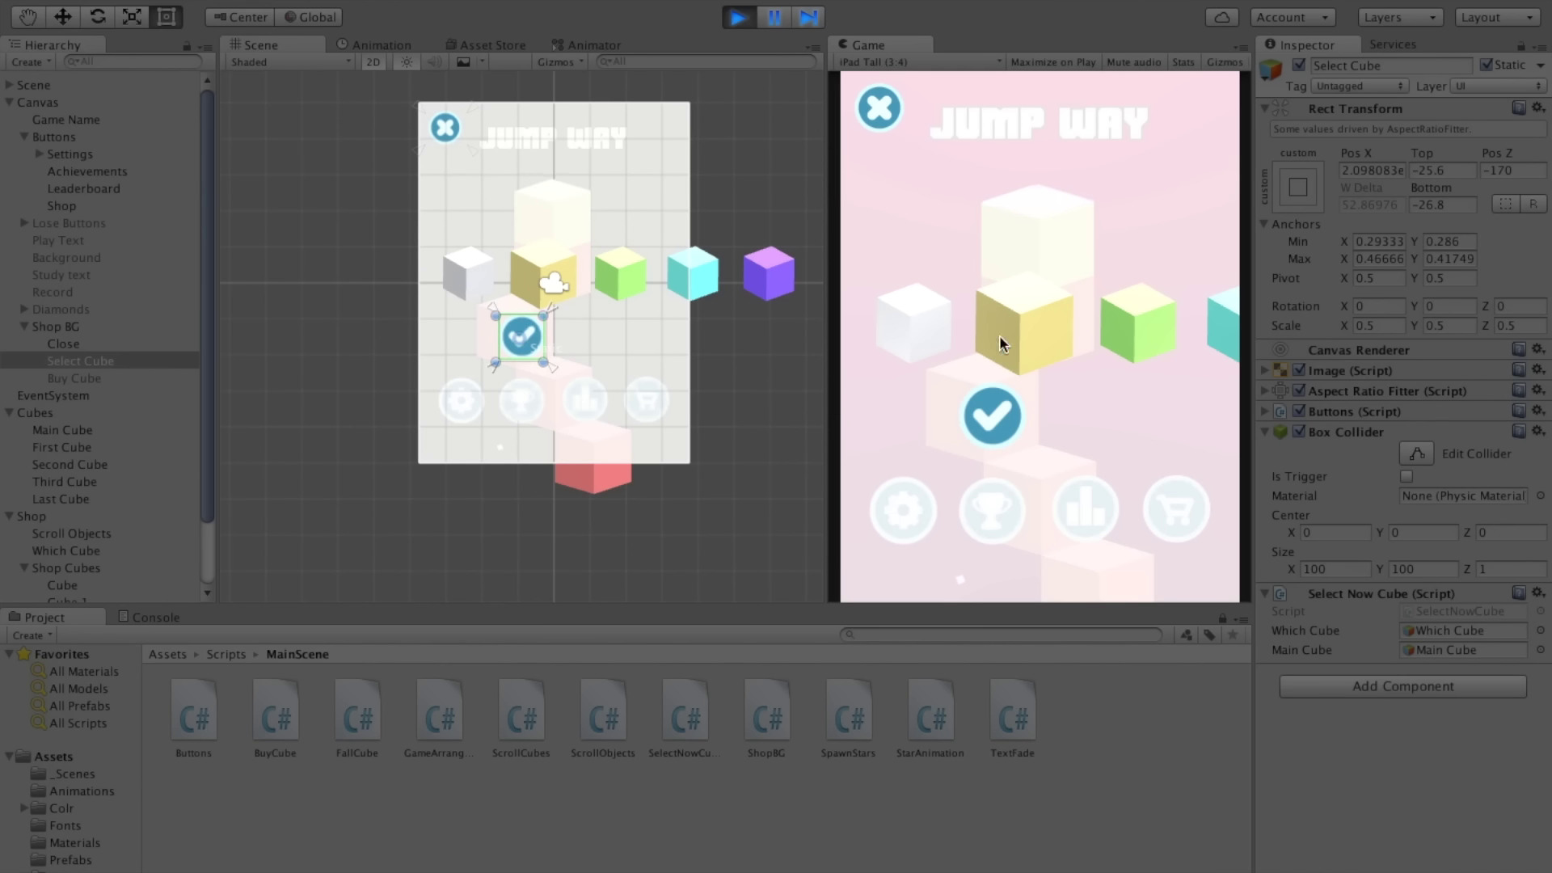
{"action": "left_click", "coordinate": [887, 115]}
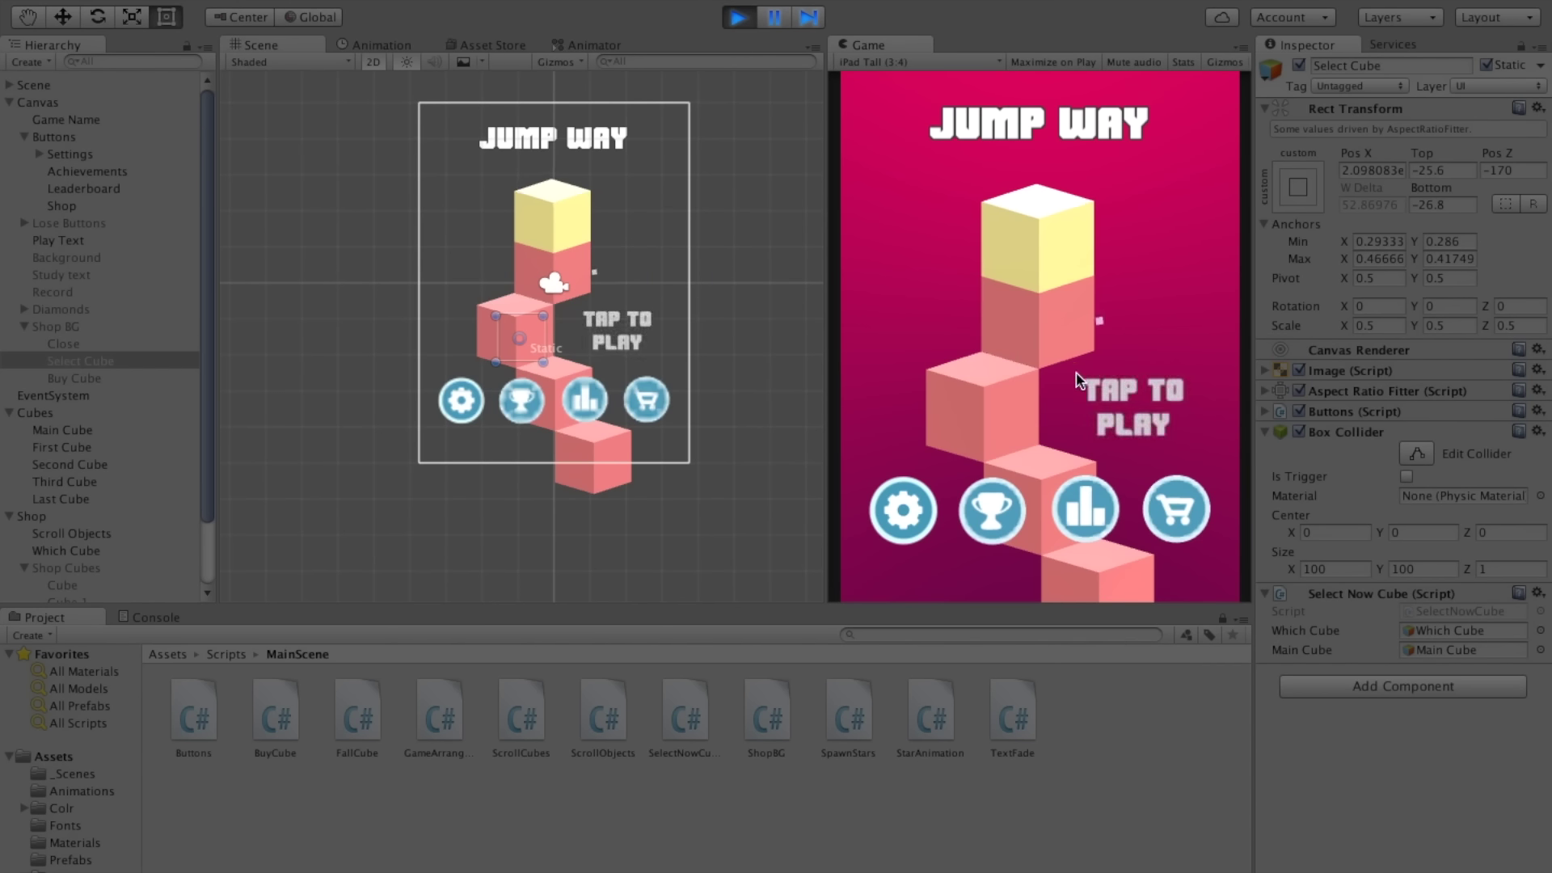
Step: Play a round with the yellow cube until game over, restart, then stop Play mode
{"action": "left_click", "coordinate": [1104, 398]}
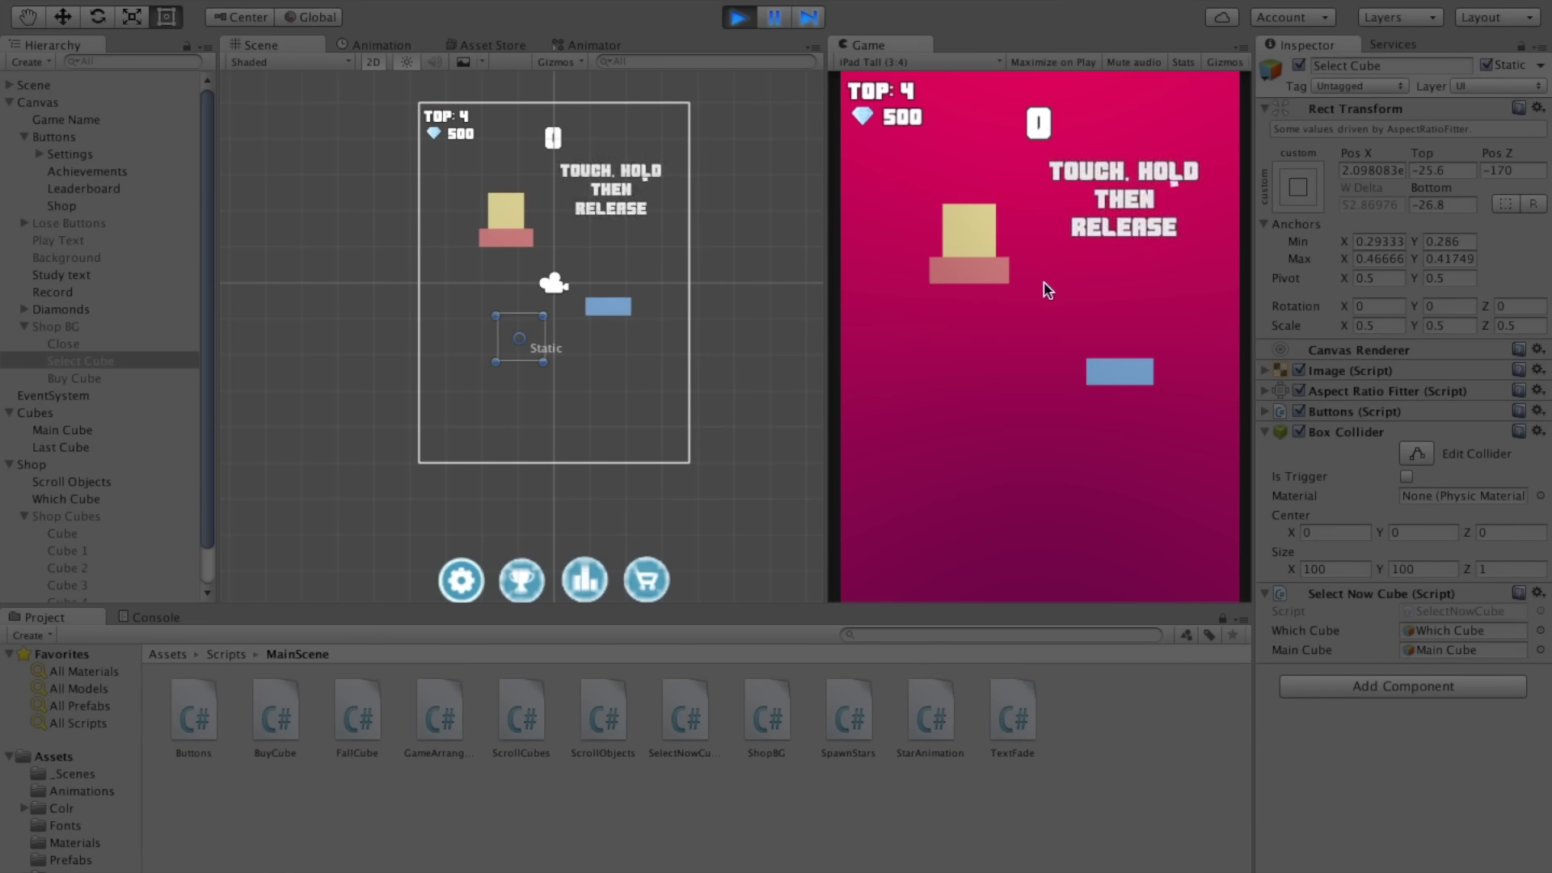
{"action": "left_click_drag", "start_coordinate": [992, 406], "coordinate": [979, 409]}
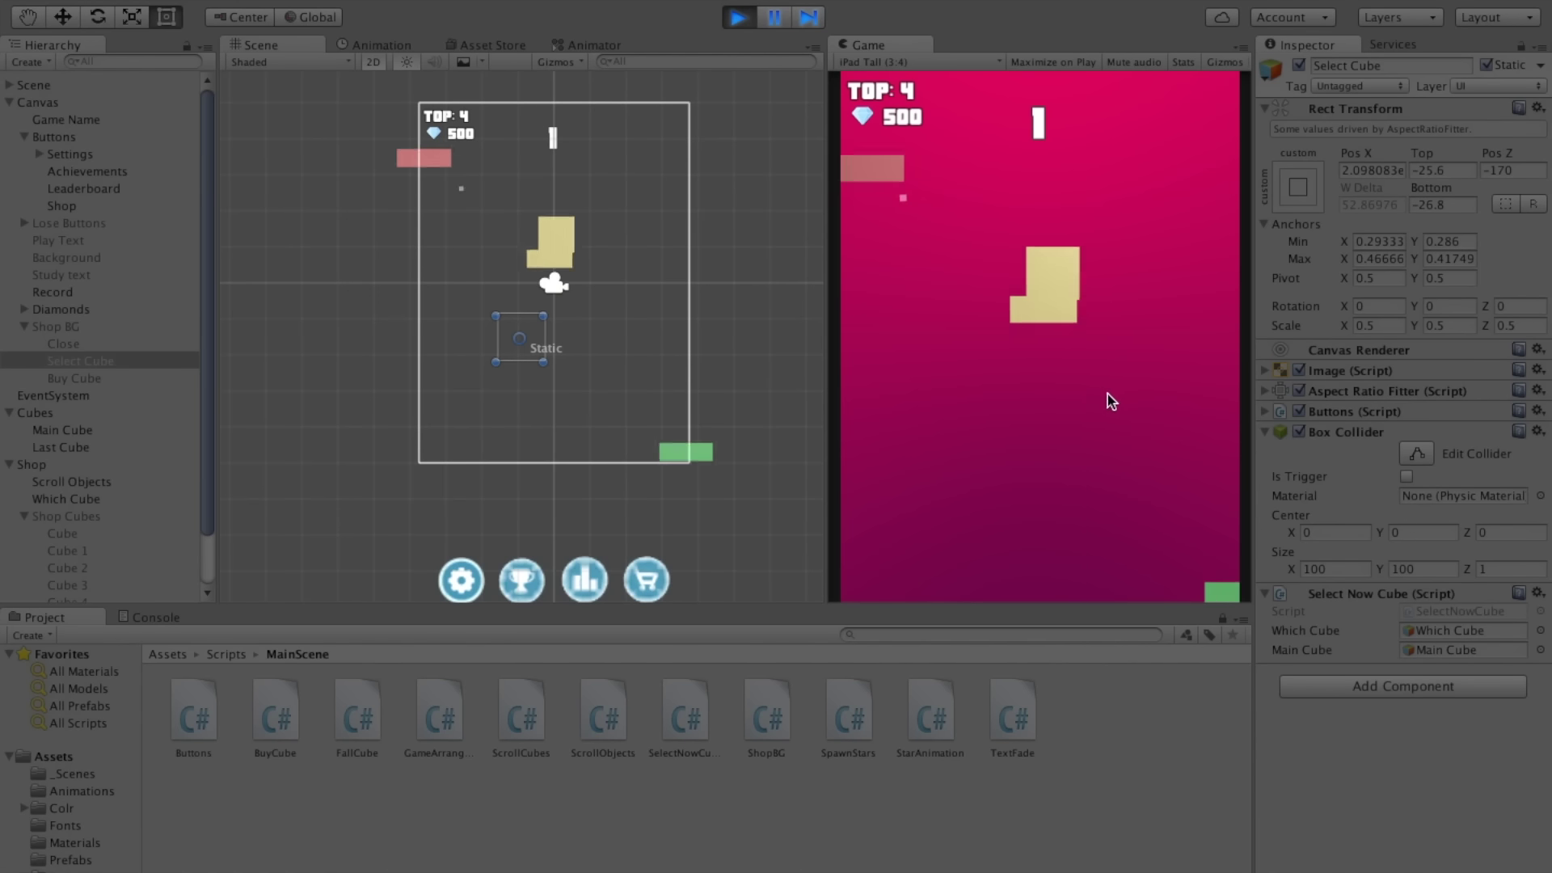
{"action": "left_click", "coordinate": [1046, 450]}
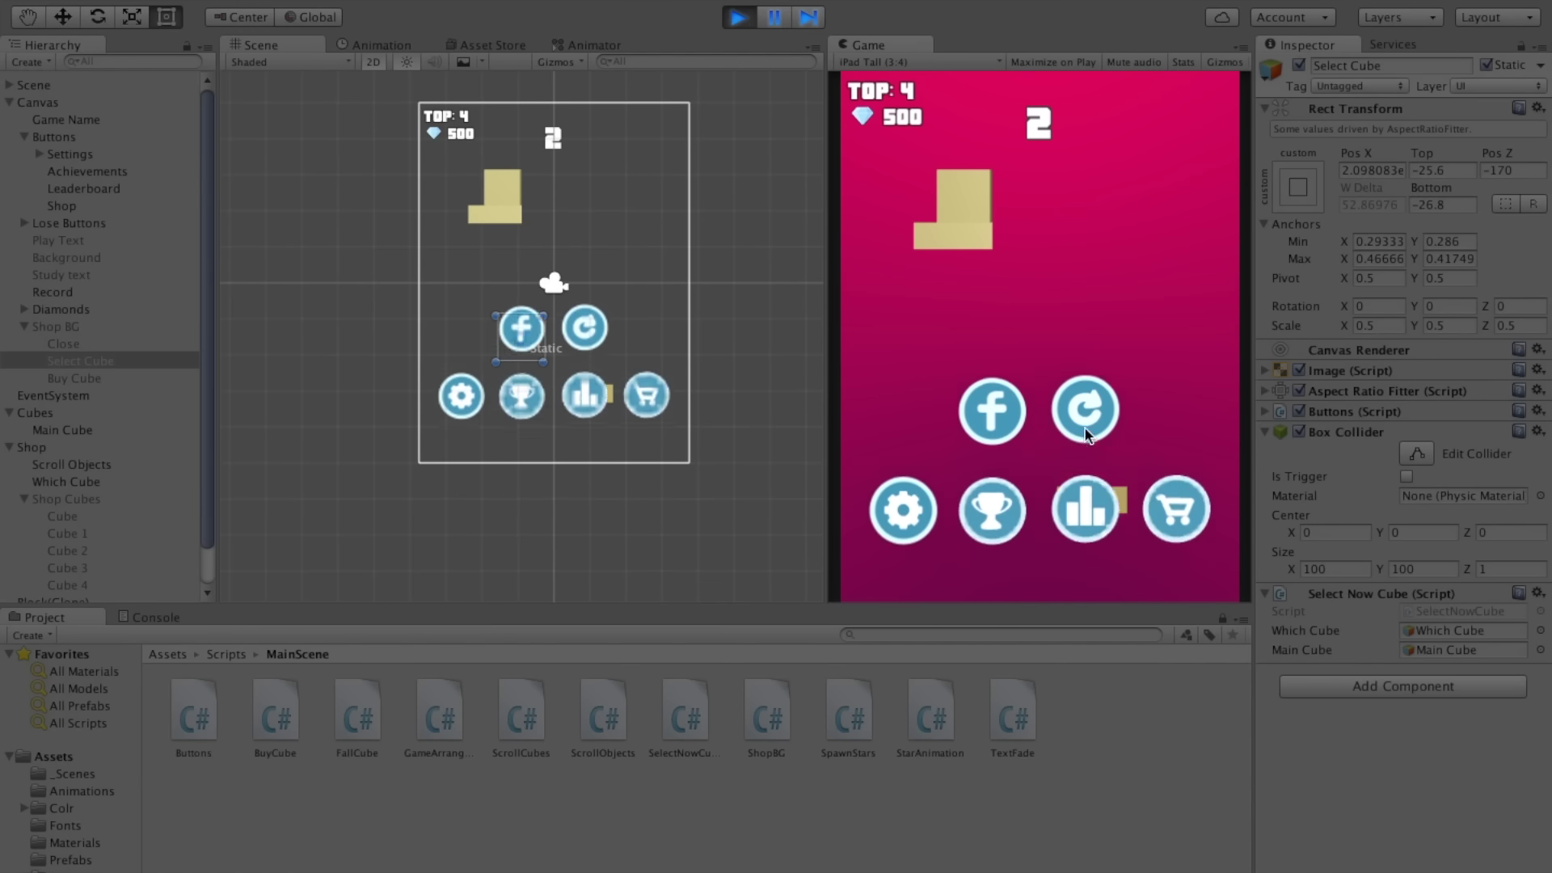
{"action": "left_click", "coordinate": [1076, 350]}
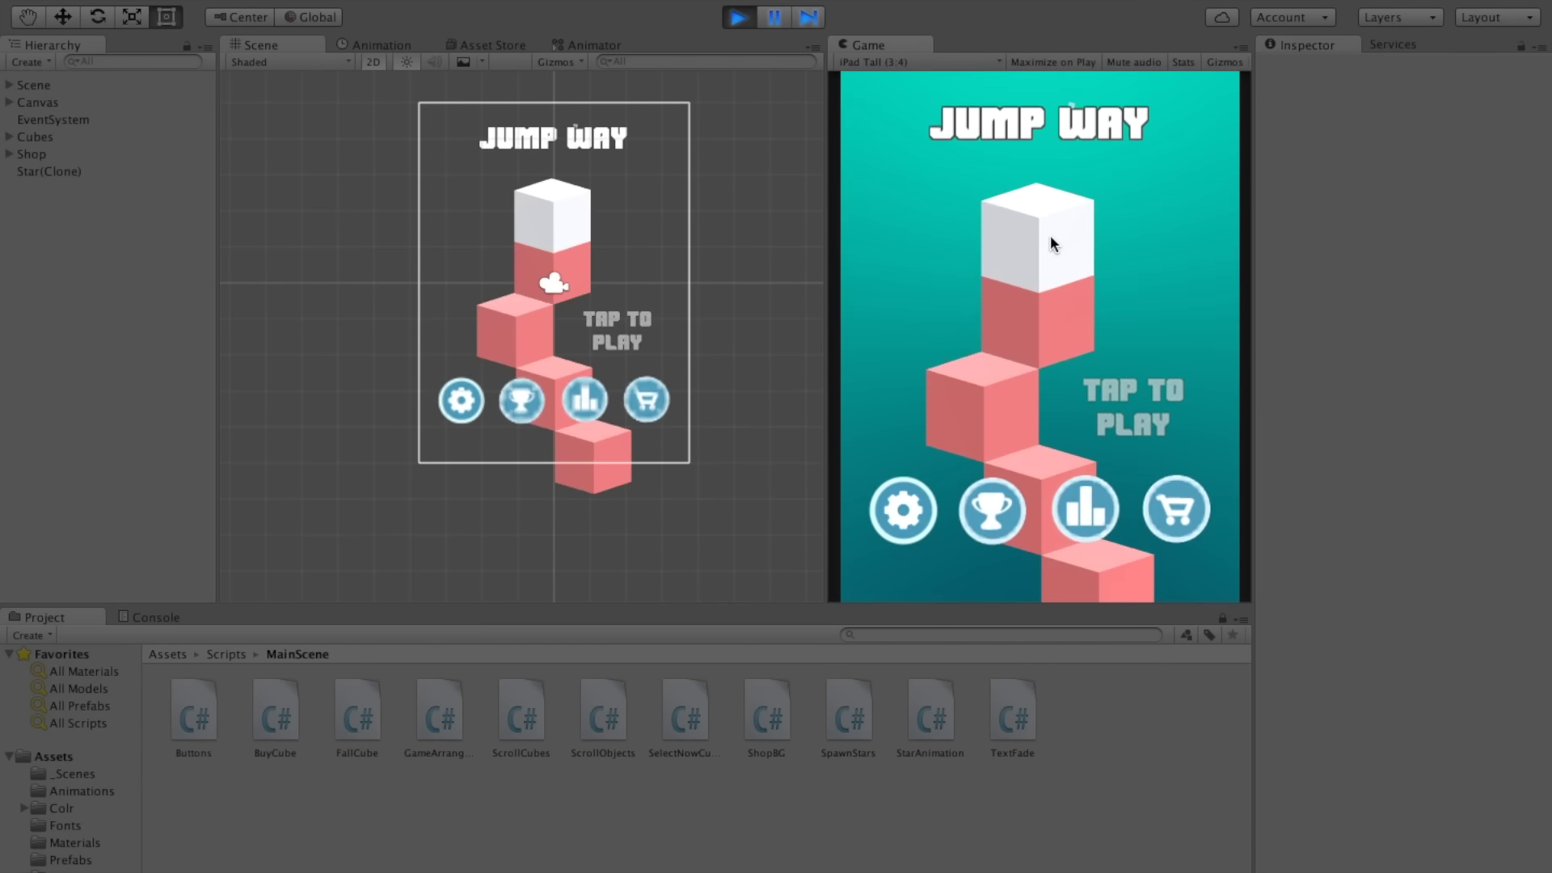
{"action": "key", "text": "ctrl+p"}
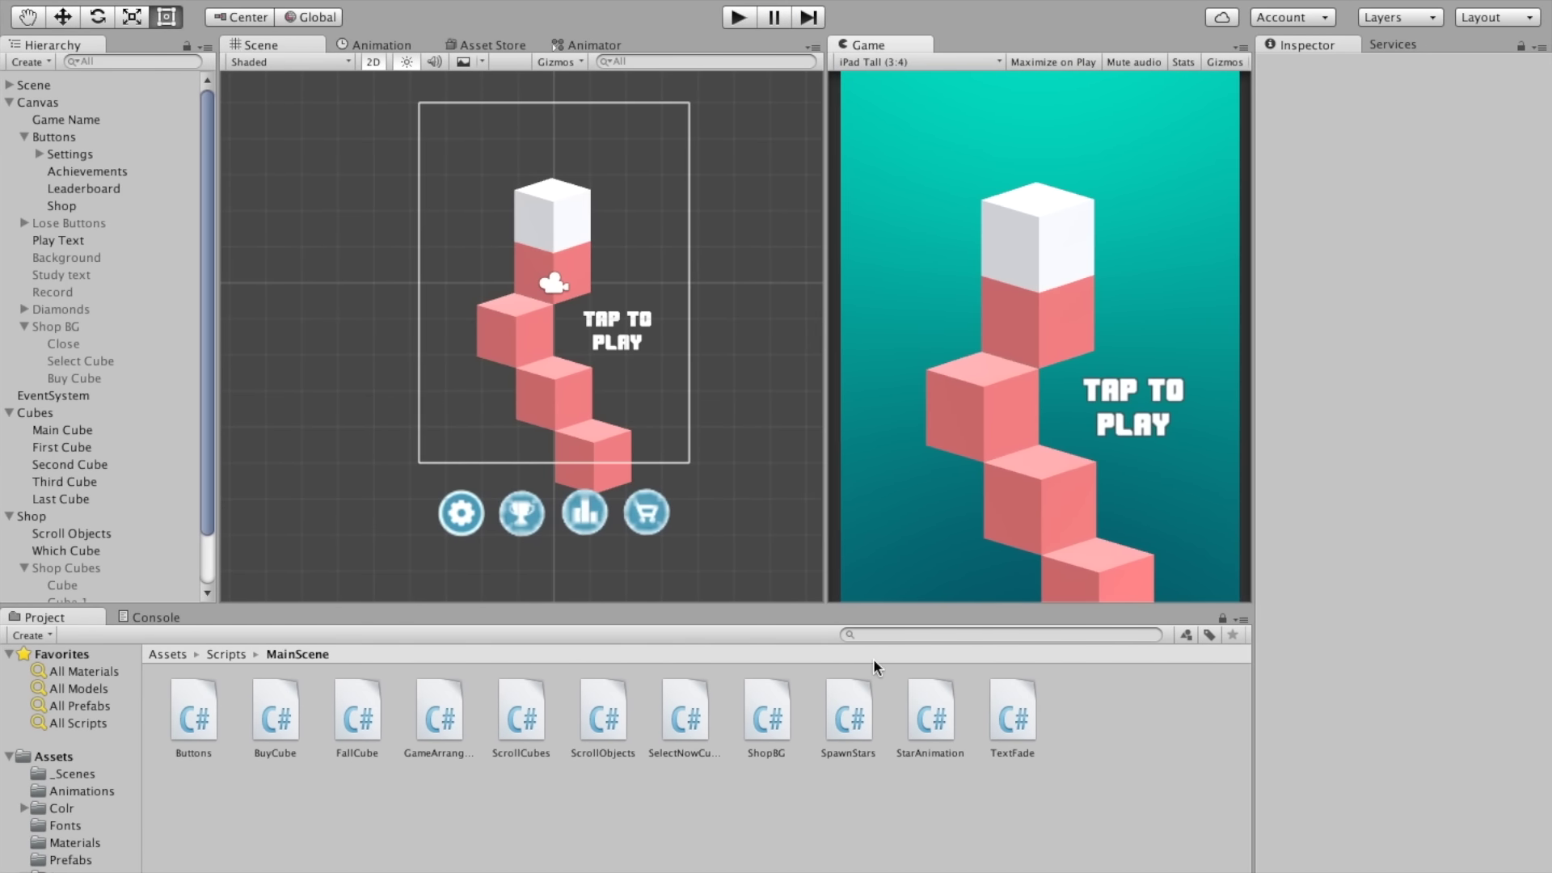
Step: Open SelectCube.cs and add a [HideInInspector] attribute above the nowCube field
{"action": "left_click", "coordinate": [56, 554]}
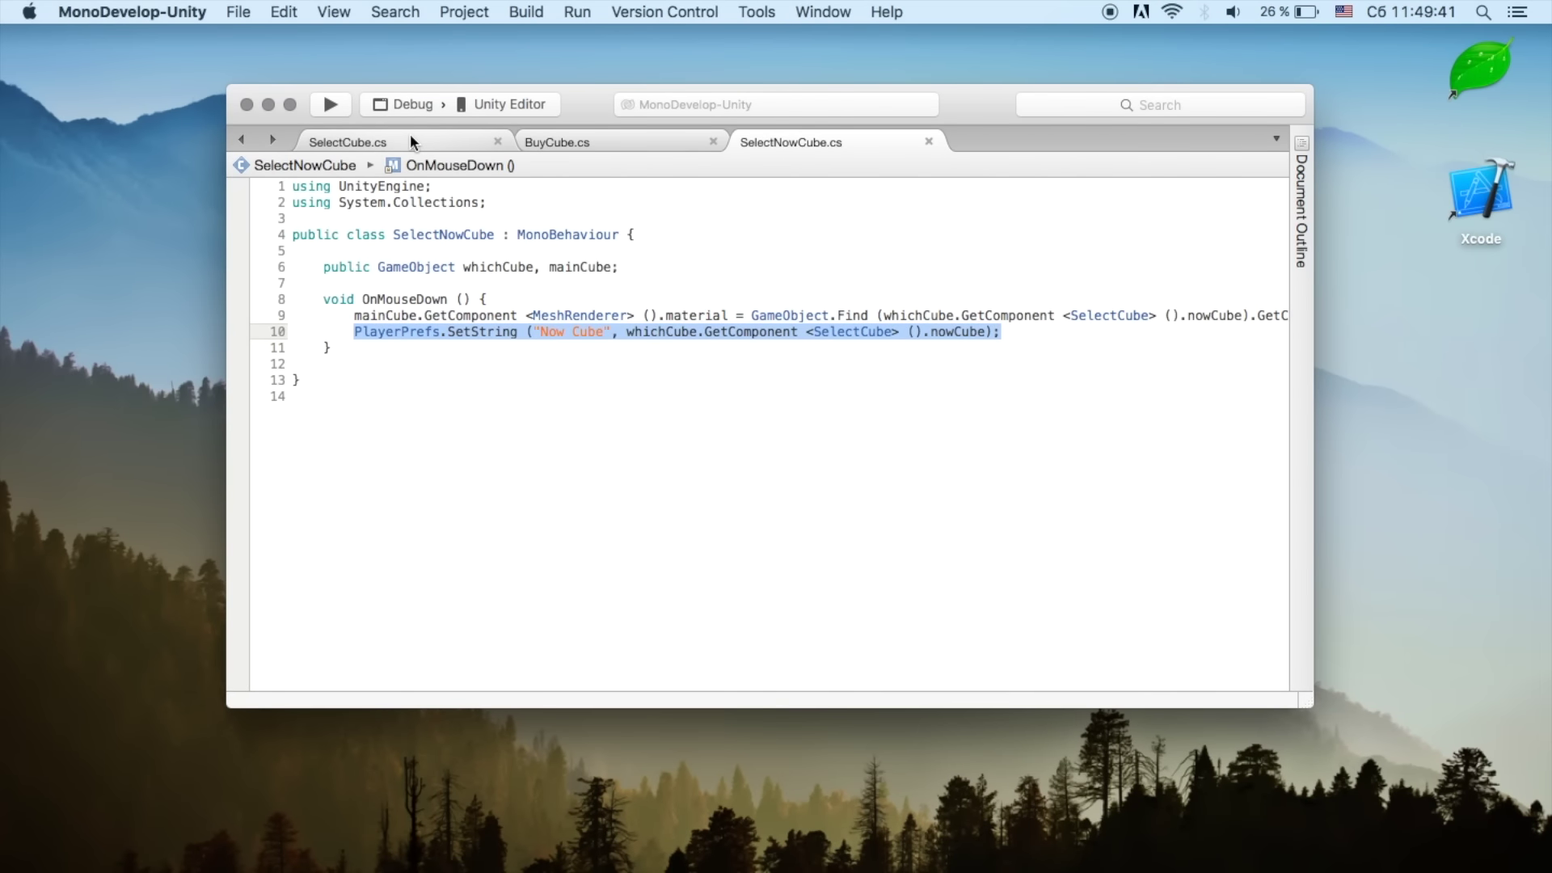
{"action": "left_click", "coordinate": [410, 139]}
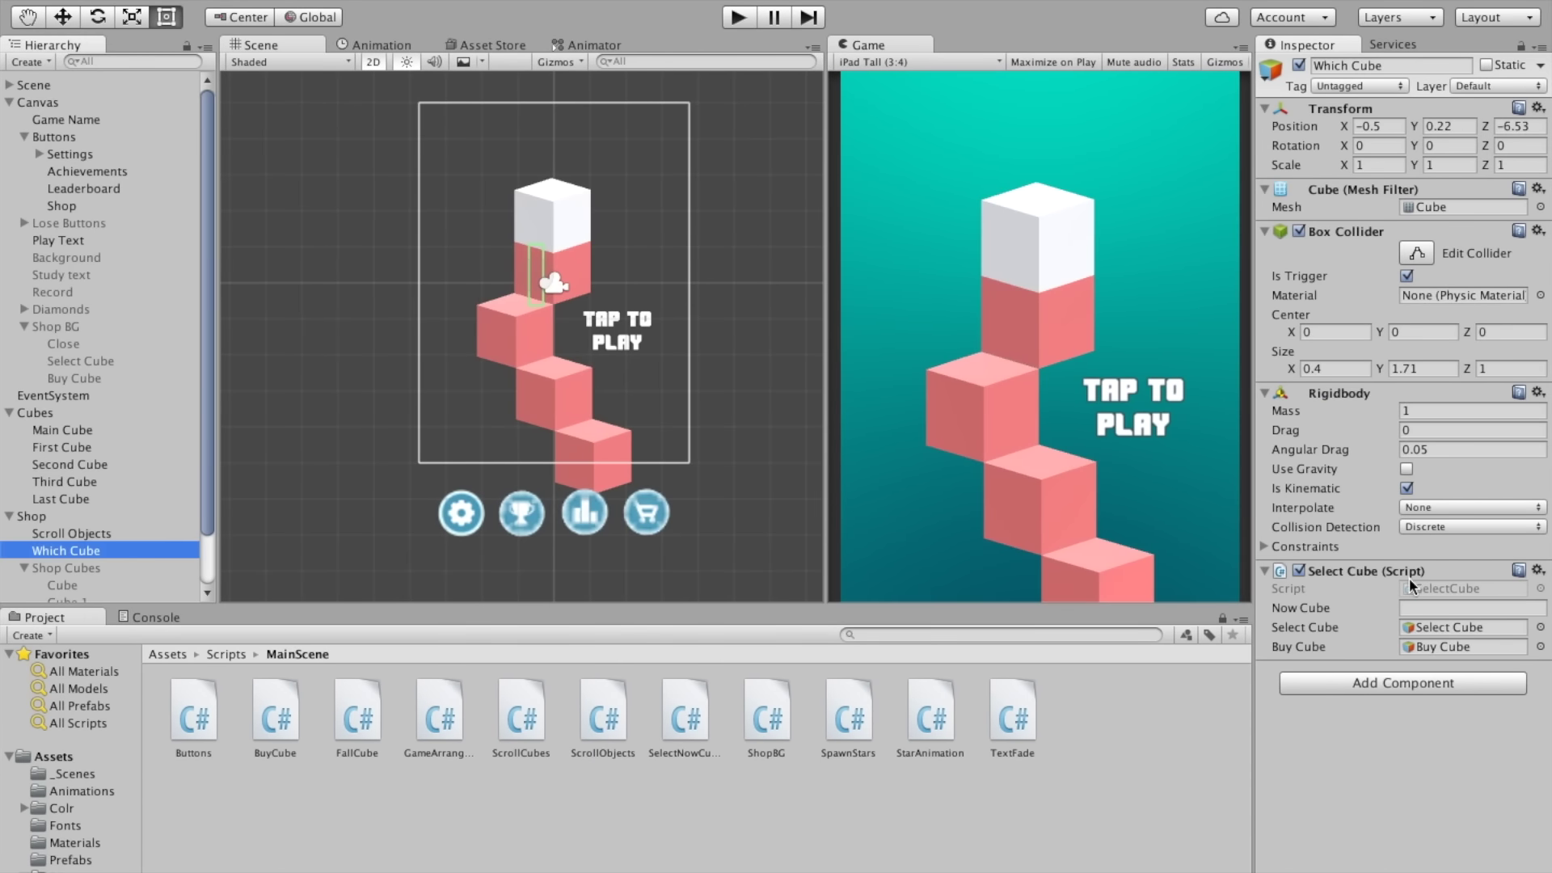
{"action": "double_click", "coordinate": [1408, 578]}
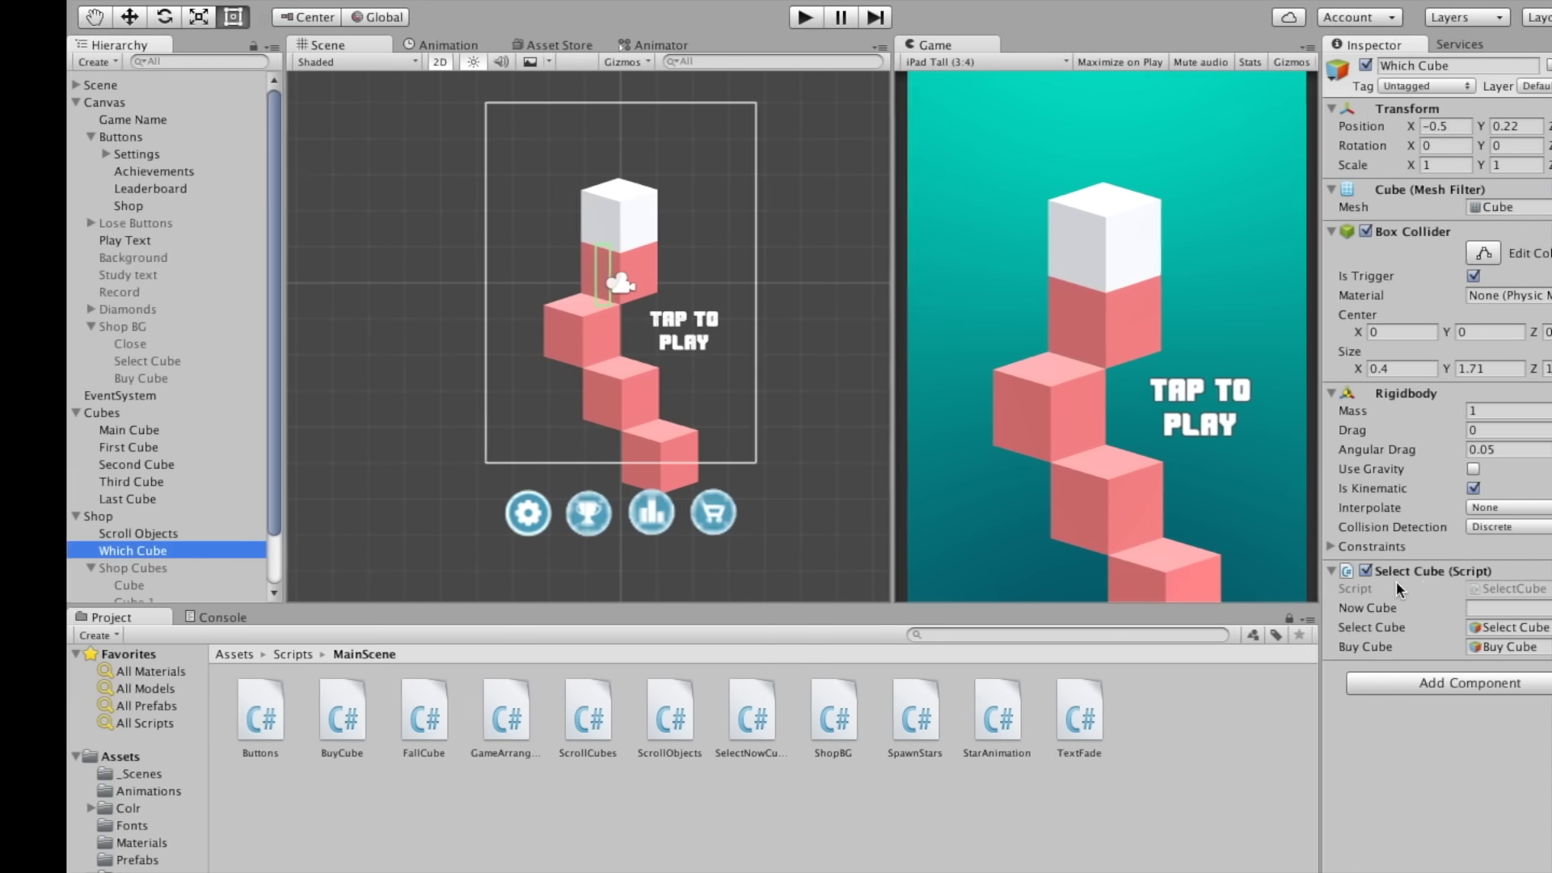
{"action": "left_click", "coordinate": [434, 240]}
{"action": "key", "text": "Return"}
{"action": "type", "text": "[hi"}
{"action": "key", "text": "Return"}
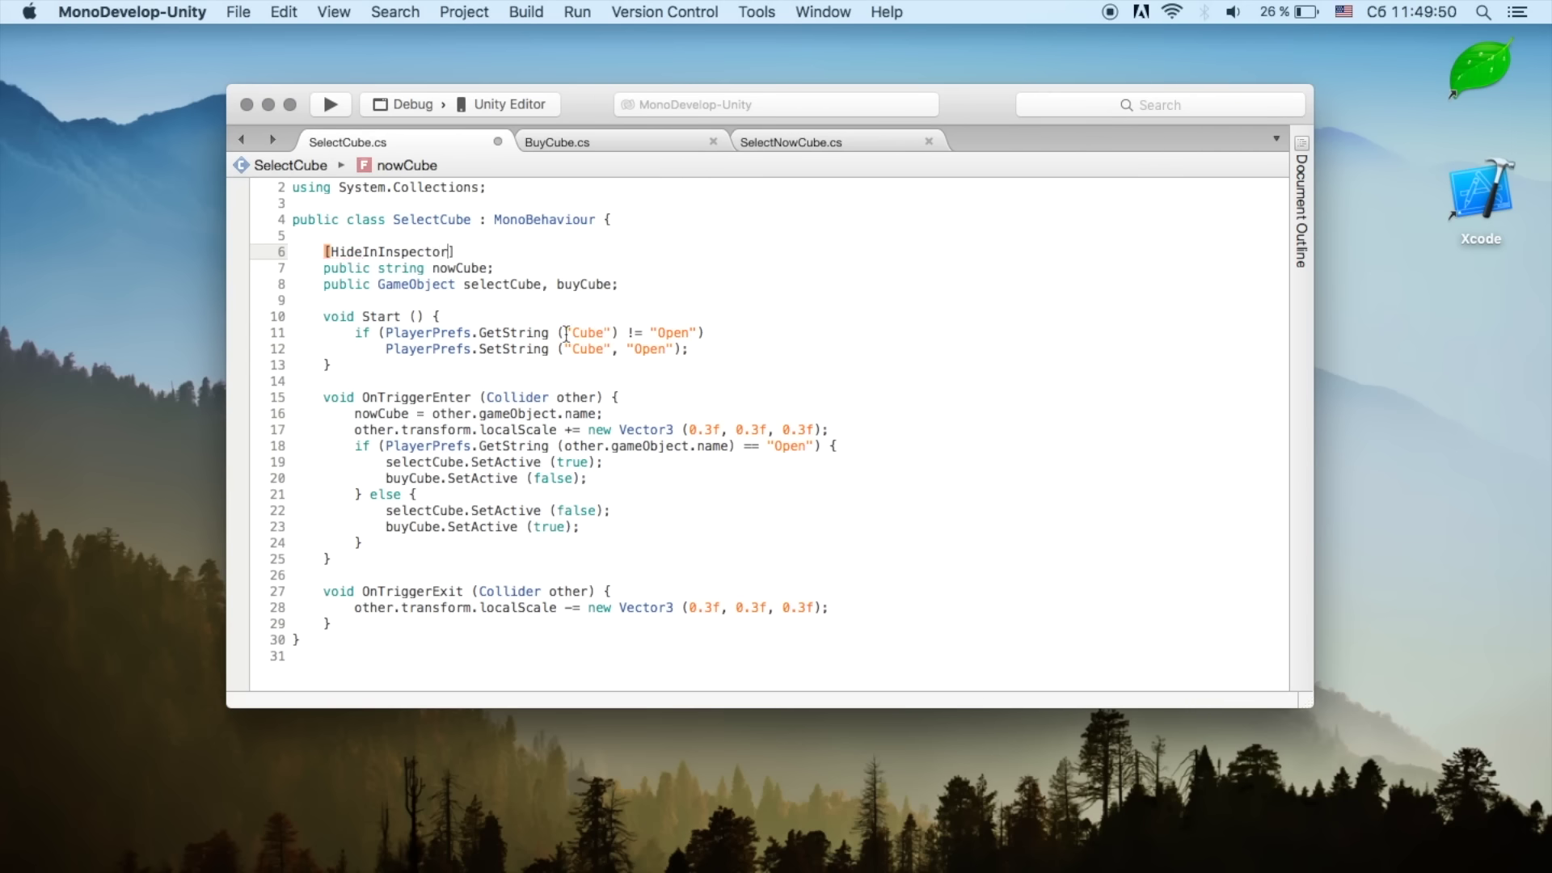
Step: Add a comma after buyCube in the field declaration and blank lines inside Start
{"action": "left_click", "coordinate": [704, 350]}
{"action": "key", "text": "Return"}
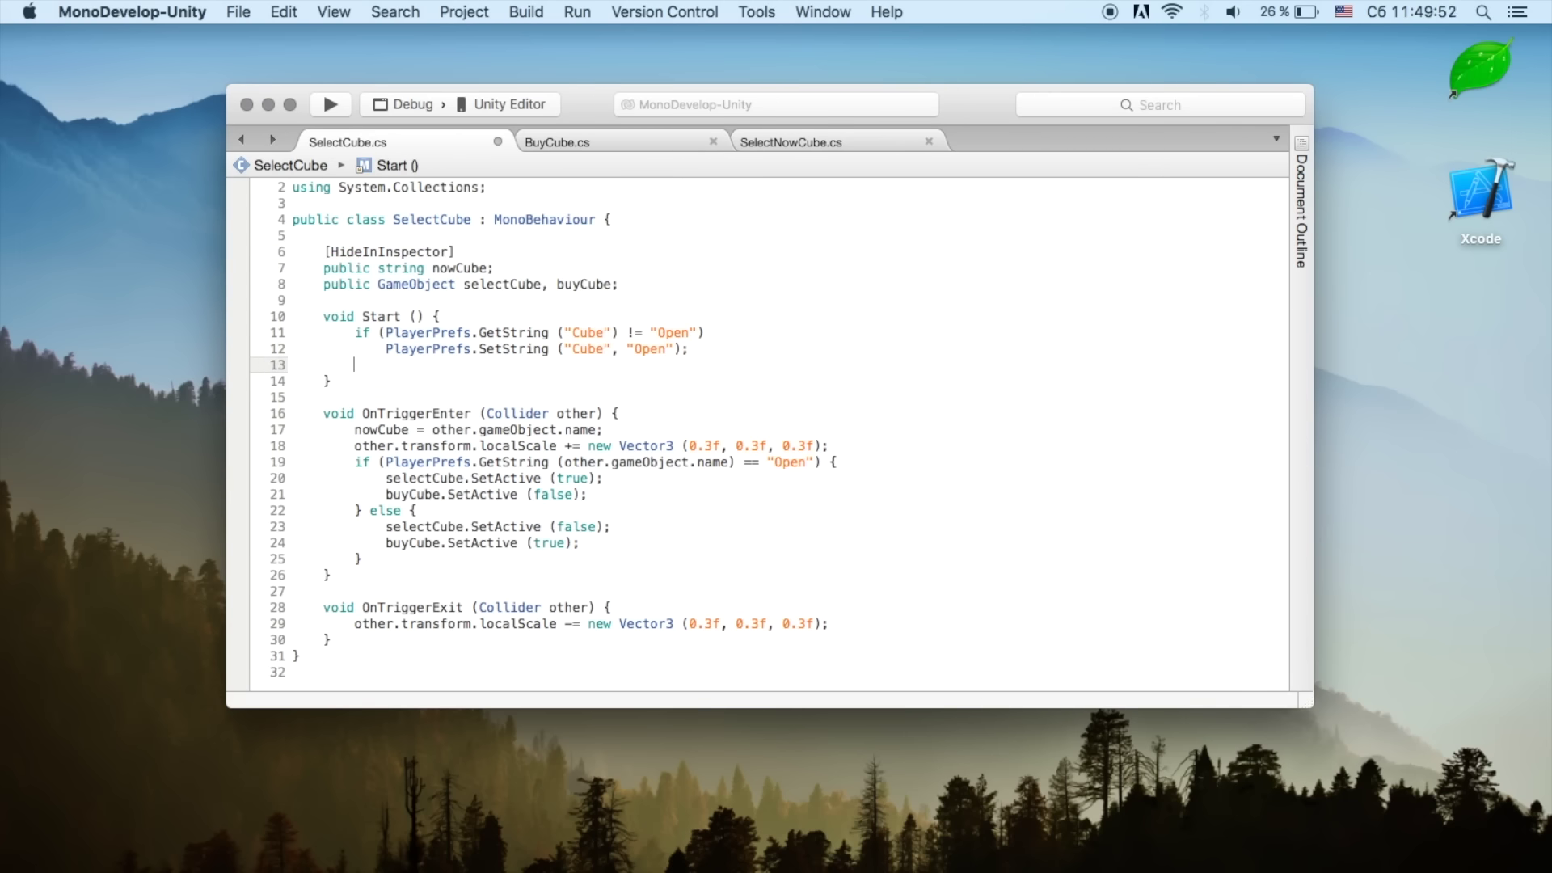
{"action": "left_click", "coordinate": [617, 284]}
{"action": "type", "text": ", mainCube"}
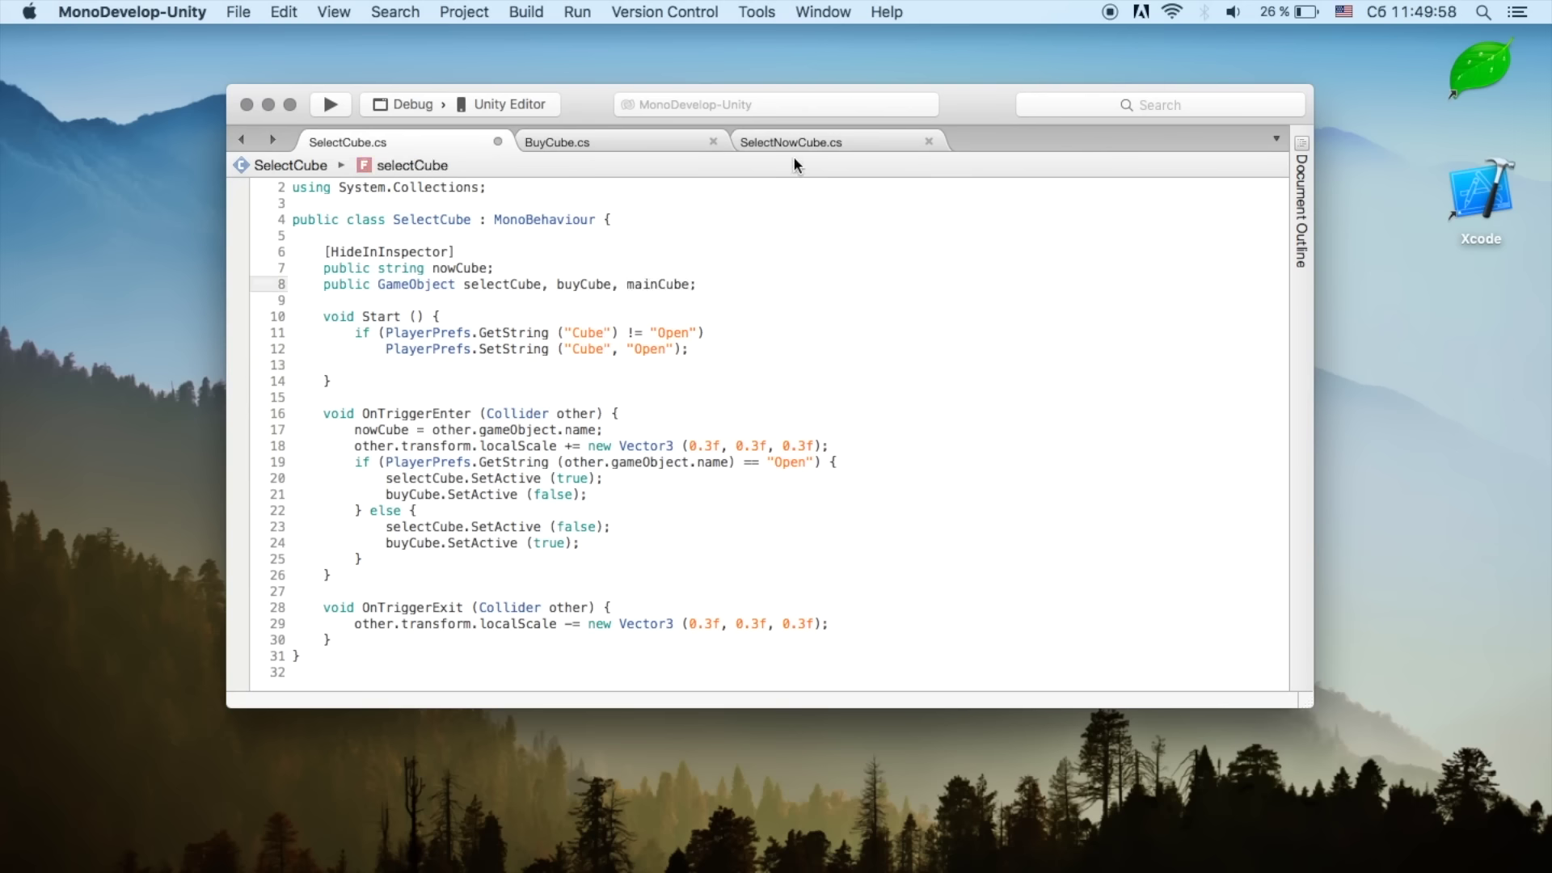
{"action": "left_click", "coordinate": [457, 364]}
{"action": "key", "text": "Return"}
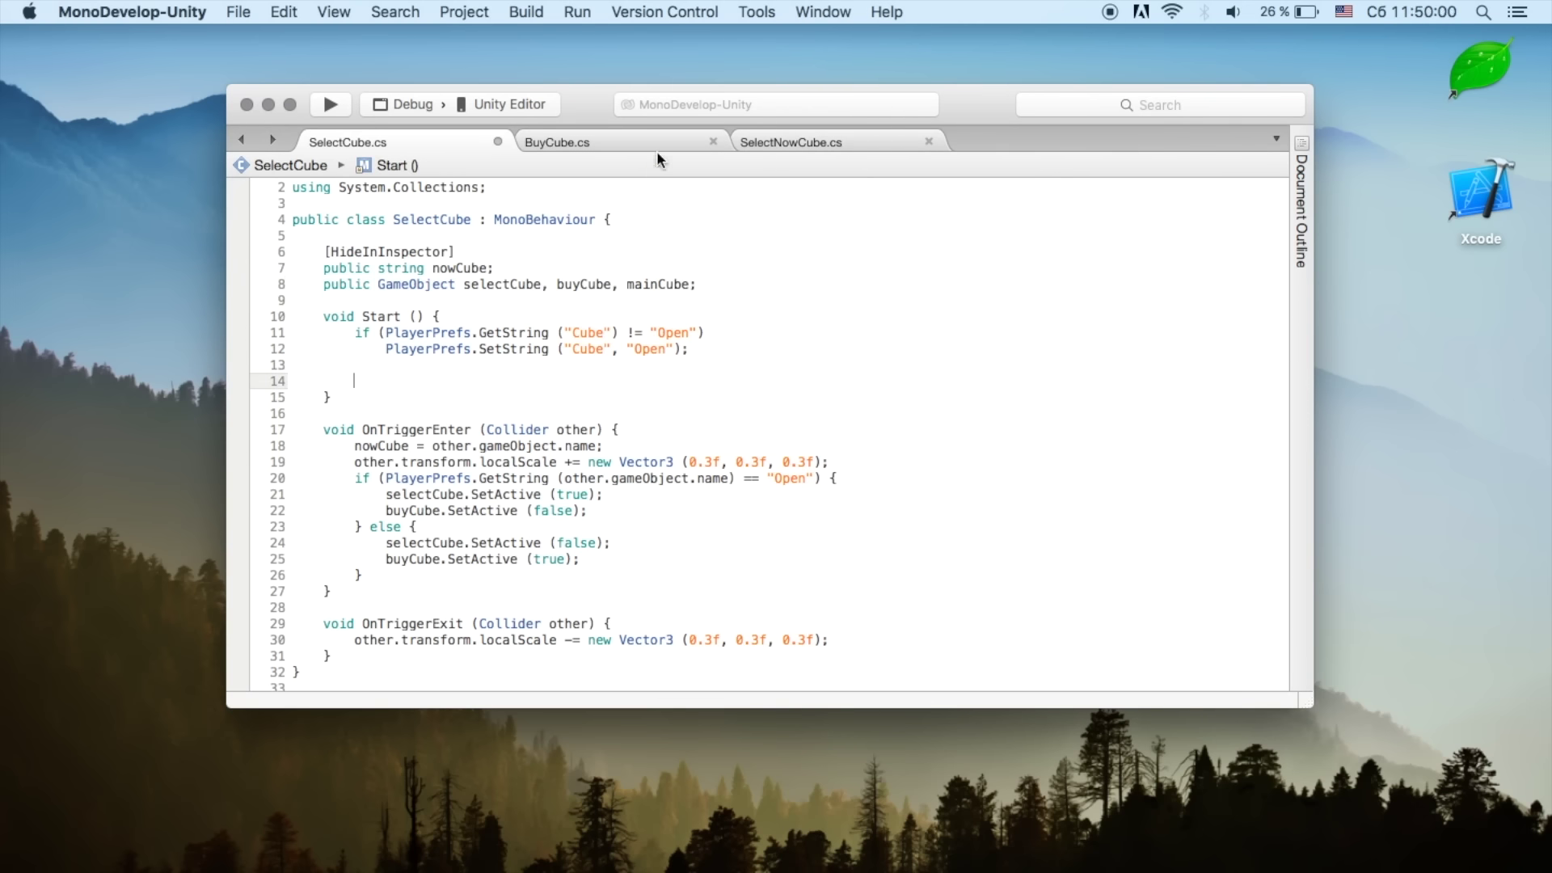
Step: Write a PlayerPrefs.GetString call in Start, matching BuyCube.cs's Now Cube save line
{"action": "left_click", "coordinate": [663, 144]}
{"action": "scroll", "coordinate": [533, 343], "scroll_direction": "down", "scroll_amount": 2}
{"action": "scroll", "coordinate": [550, 322], "scroll_direction": "up", "scroll_amount": 2}
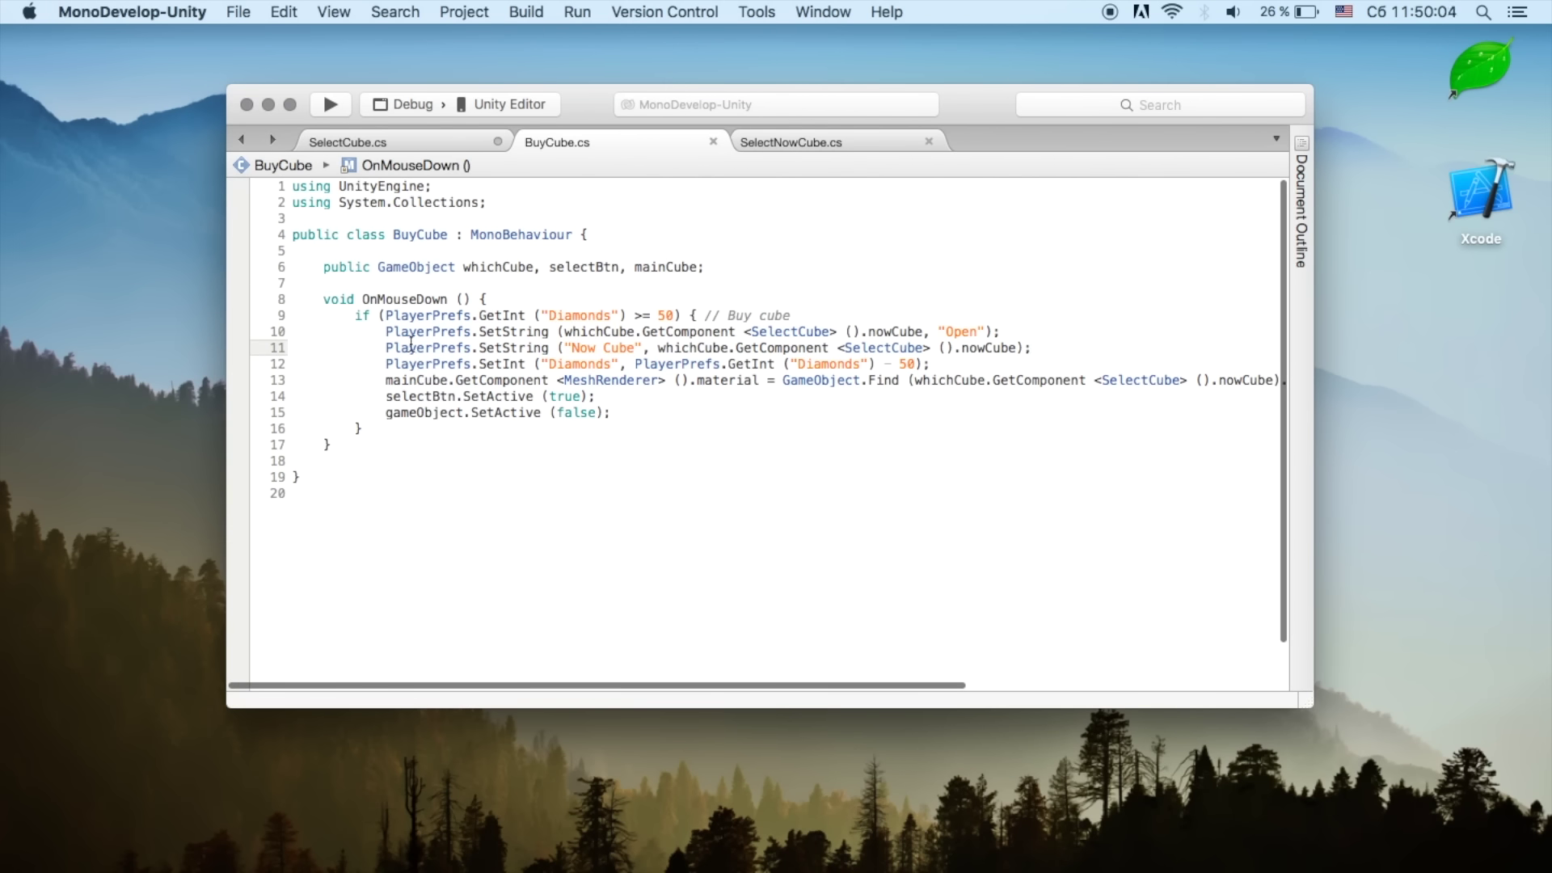
{"action": "left_click_drag", "start_coordinate": [385, 347], "coordinate": [1032, 347]}
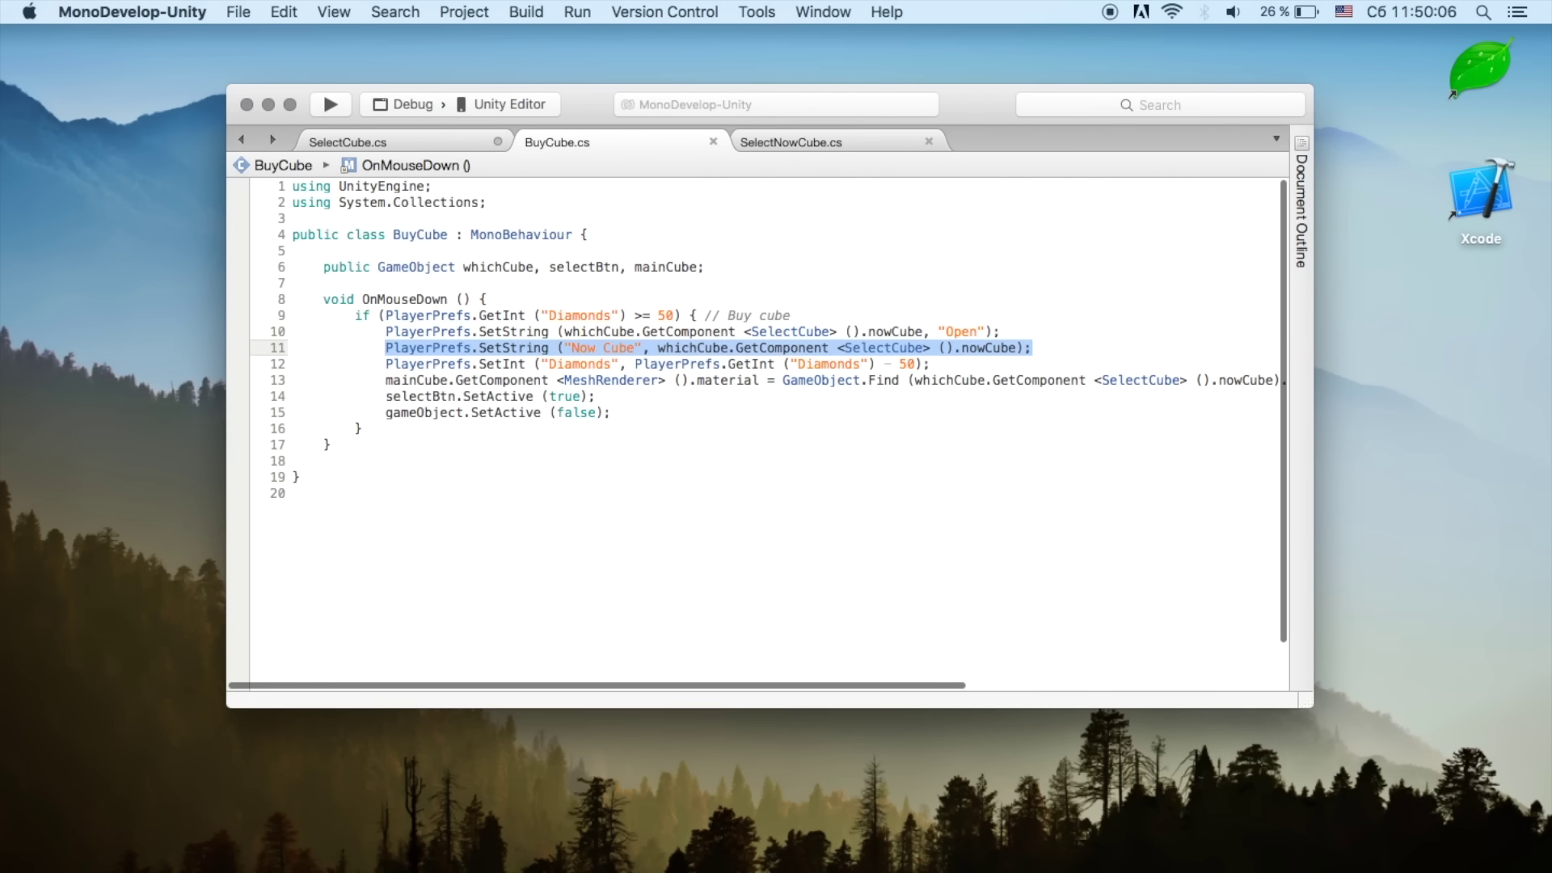
{"action": "left_click", "coordinate": [442, 144]}
{"action": "type", "text": "plauyer"}
{"action": "key", "text": "BackSpace"}
{"action": "key", "text": "BackSpace"}
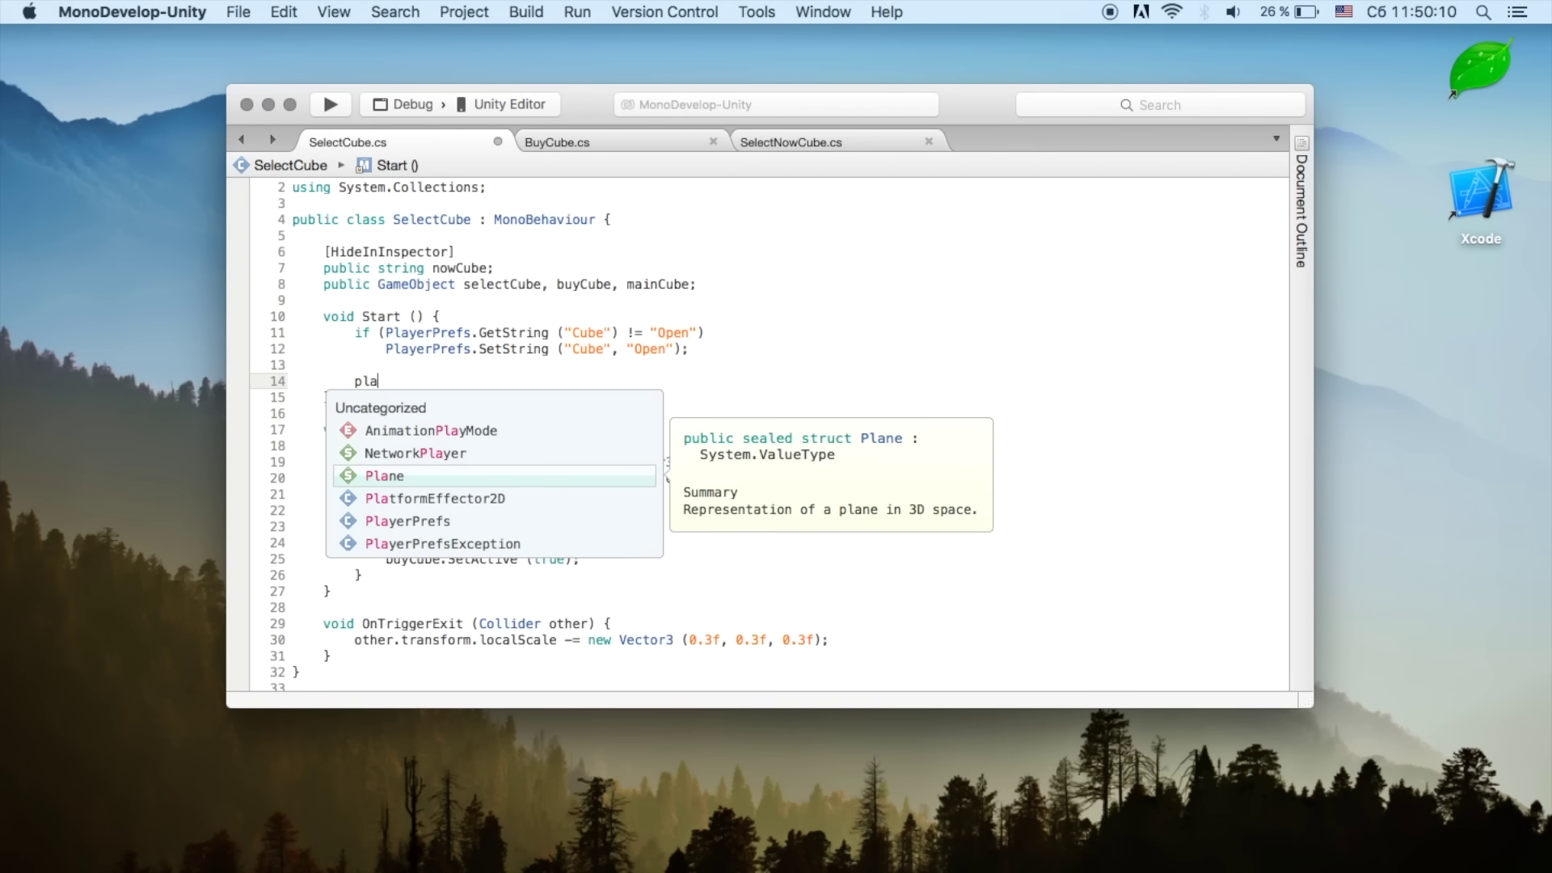
{"action": "type", "text": "yer"}
{"action": "key", "text": "Return"}
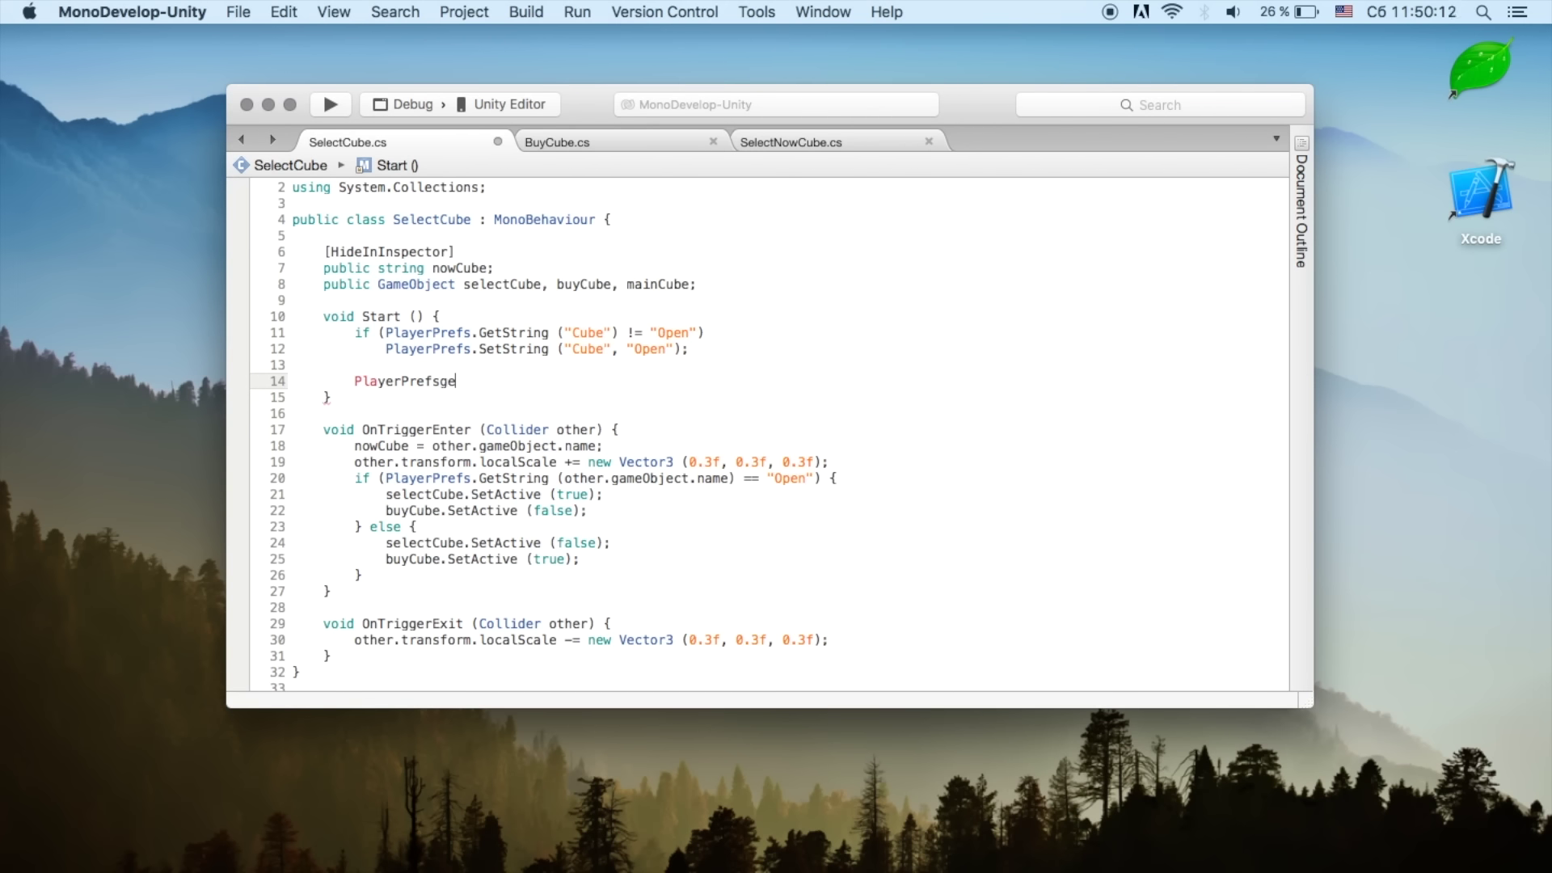
{"action": "type", "text": "s"}
{"action": "type", "text": ".get"}
{"action": "key", "text": "Return"}
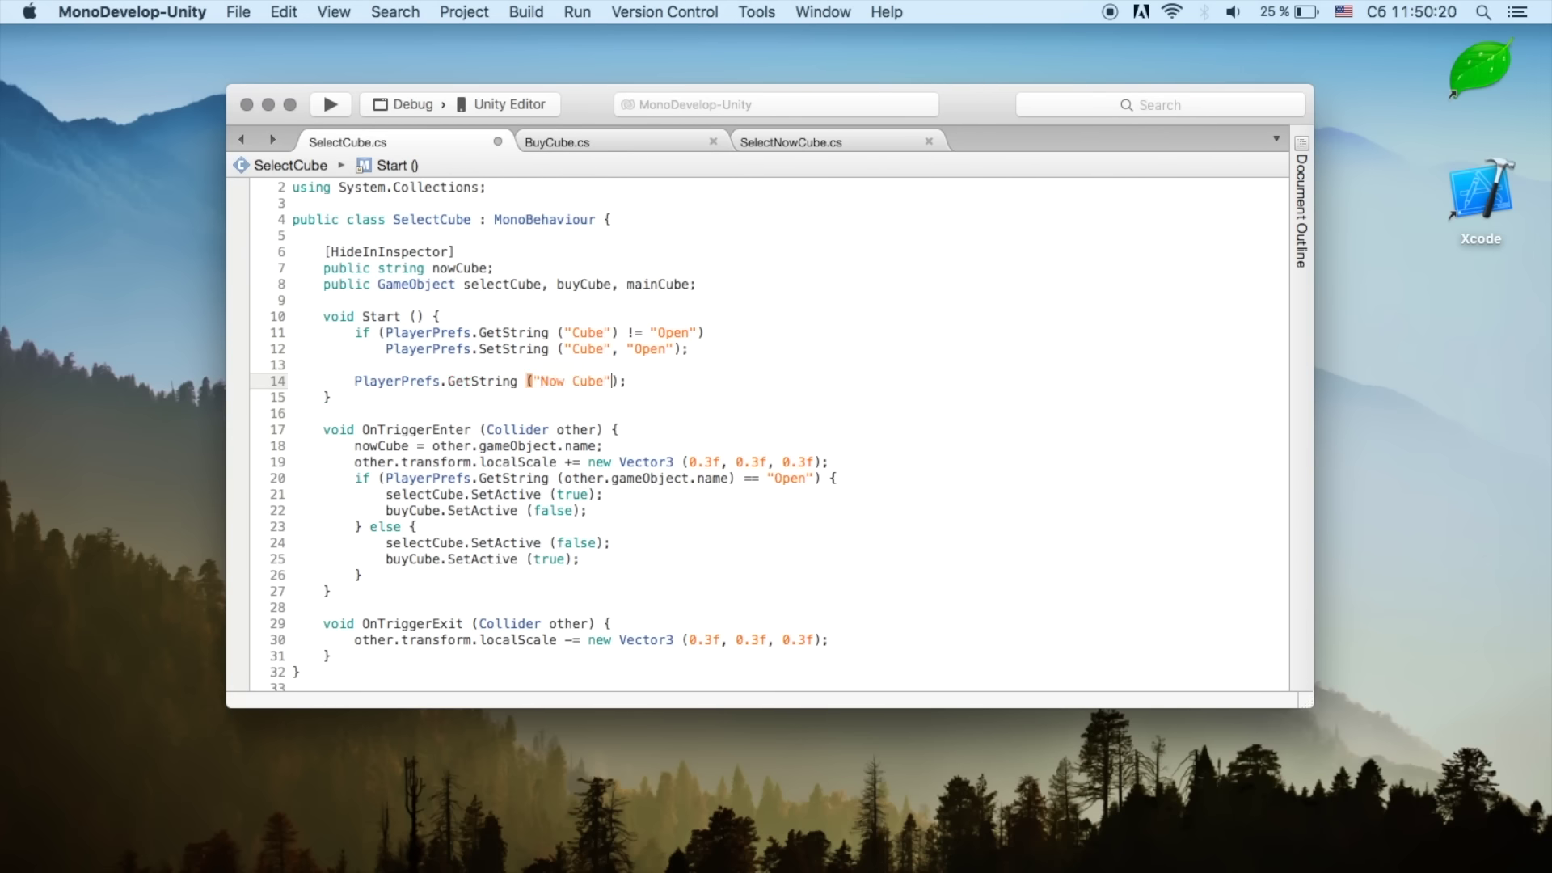
{"action": "key", "text": "Delete"}
Step: Copy SelectNowCube.cs's material-assignment line into SelectCube's Start below line 14
{"action": "left_click", "coordinate": [892, 144]}
{"action": "left_click", "coordinate": [353, 316]}
{"action": "key", "text": "shift+End"}
{"action": "scroll", "coordinate": [437, 288], "scroll_direction": "left", "scroll_amount": 10}
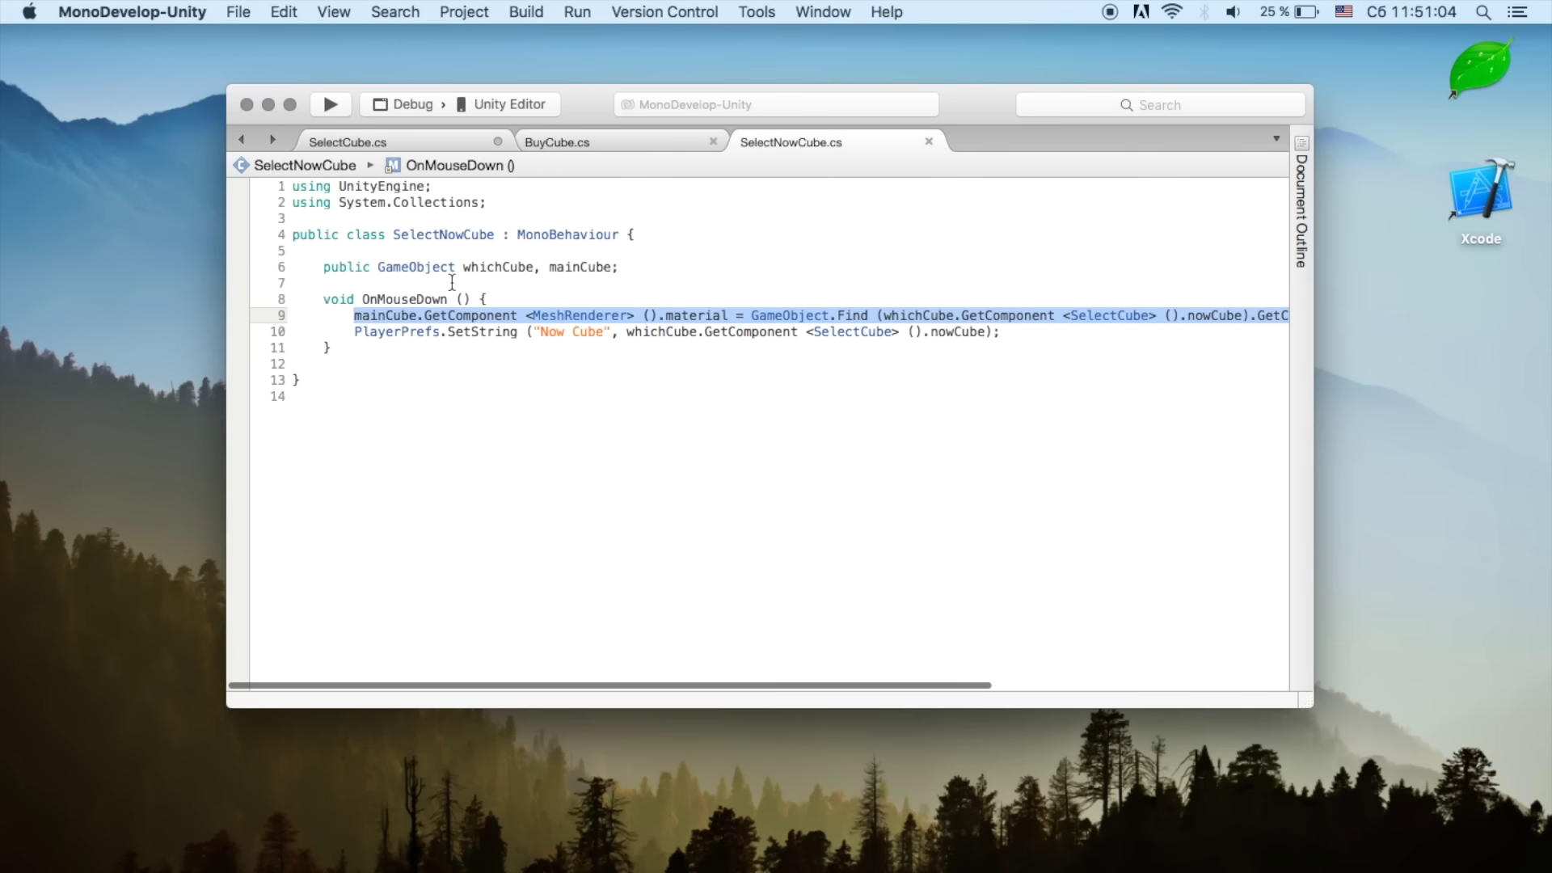
{"action": "left_click", "coordinate": [417, 144]}
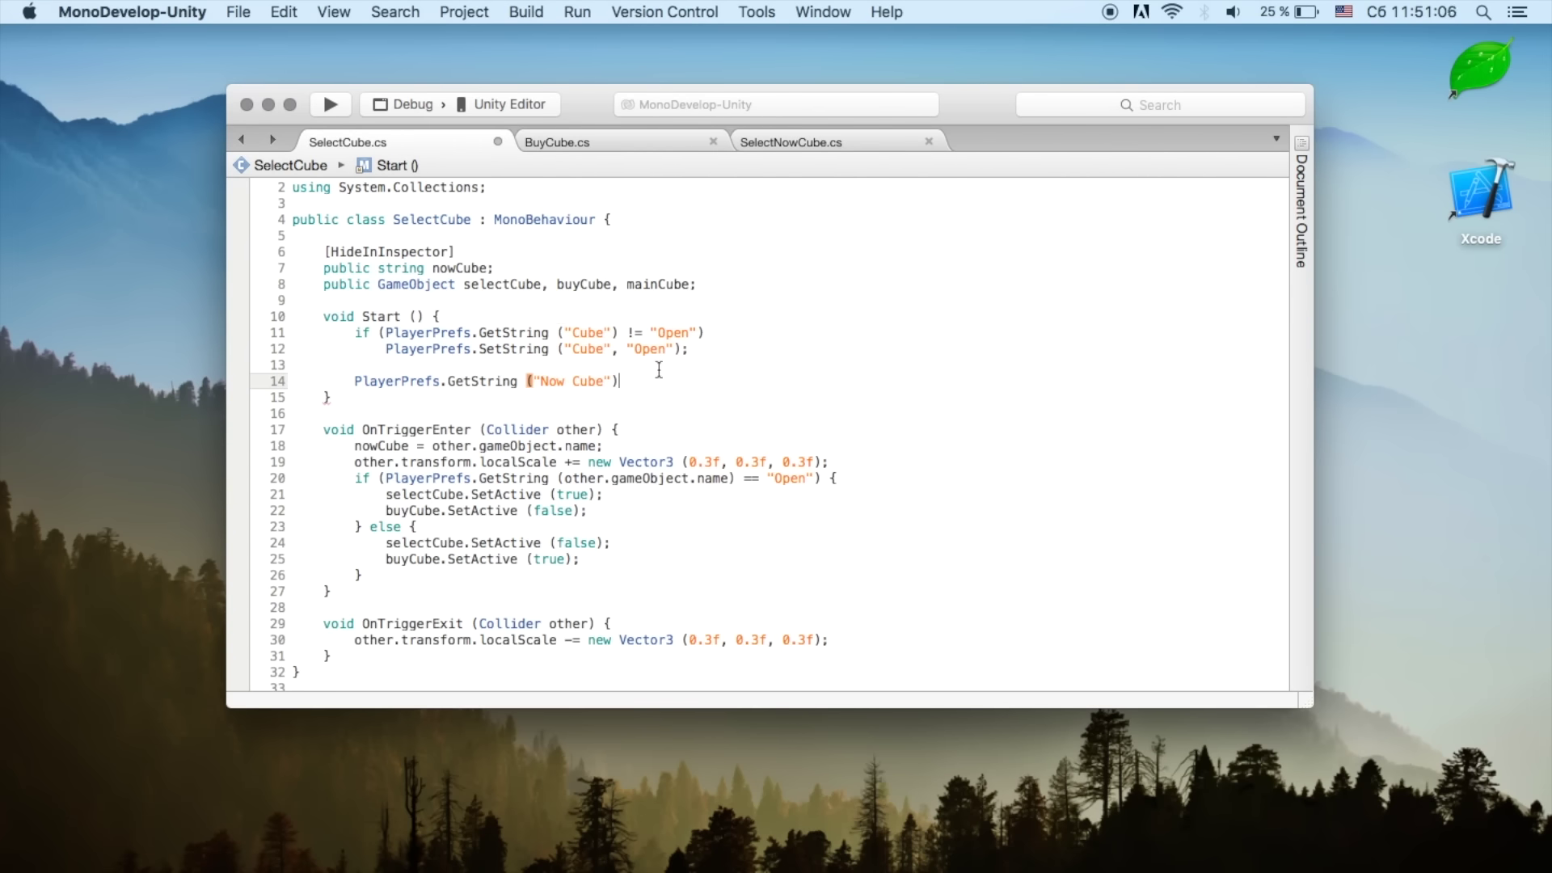
{"action": "key", "text": "Return"}
{"action": "key", "text": "super+v"}
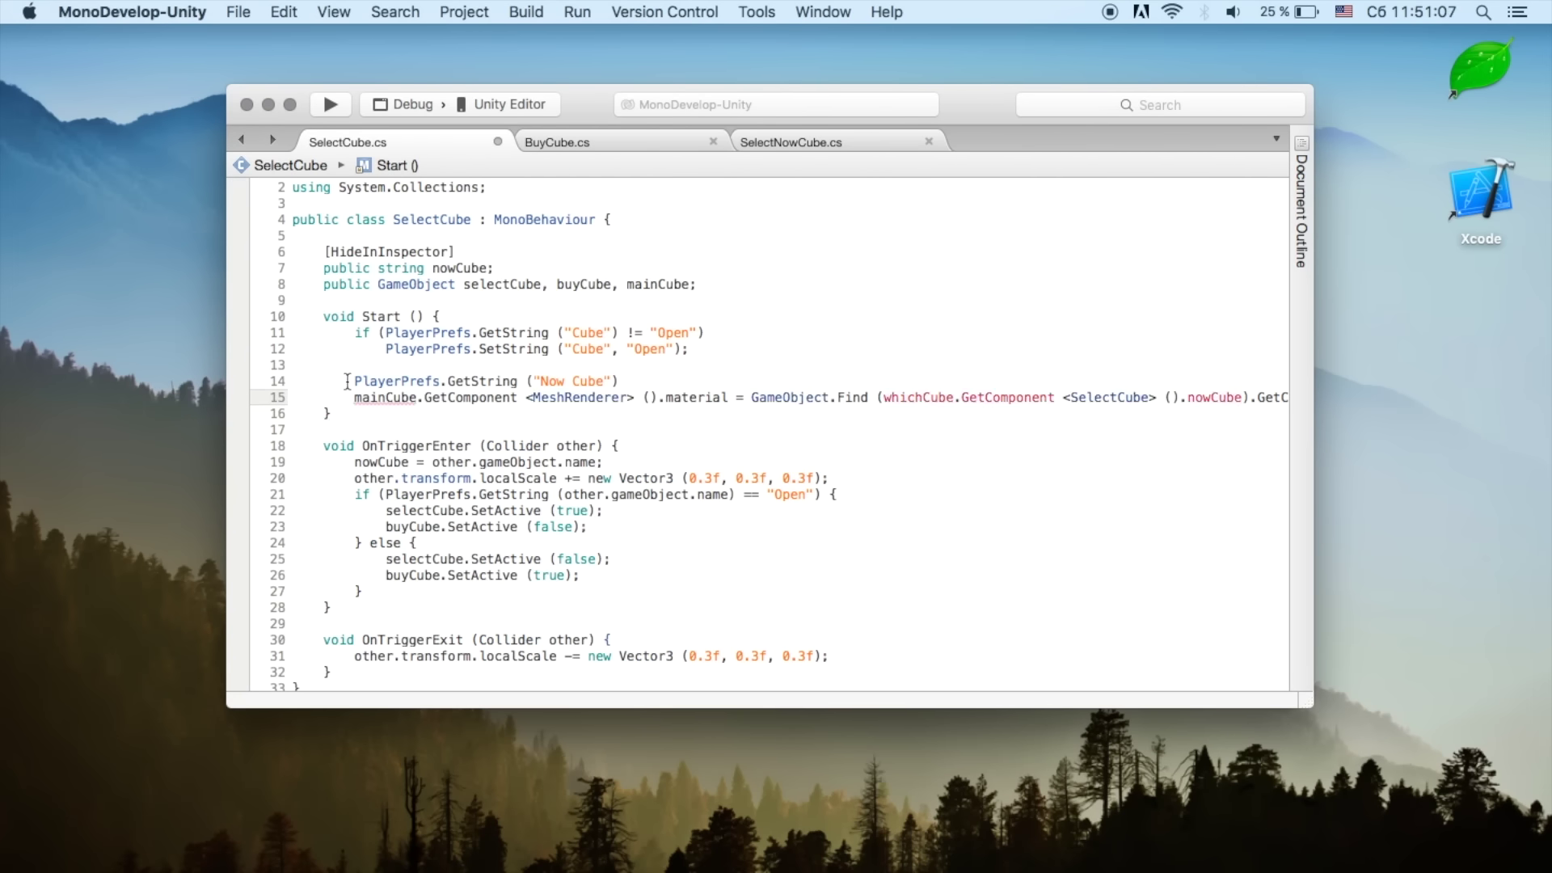
Step: Replace line 14's whichCube nowCube expression with PlayerPrefs.GetString("Now Cube"), save, and return to Unity
{"action": "left_click_drag", "start_coordinate": [348, 380], "coordinate": [628, 380]}
{"action": "key", "text": "super+c"}
{"action": "key", "text": "BackSpace"}
{"action": "key", "text": "BackSpace"}
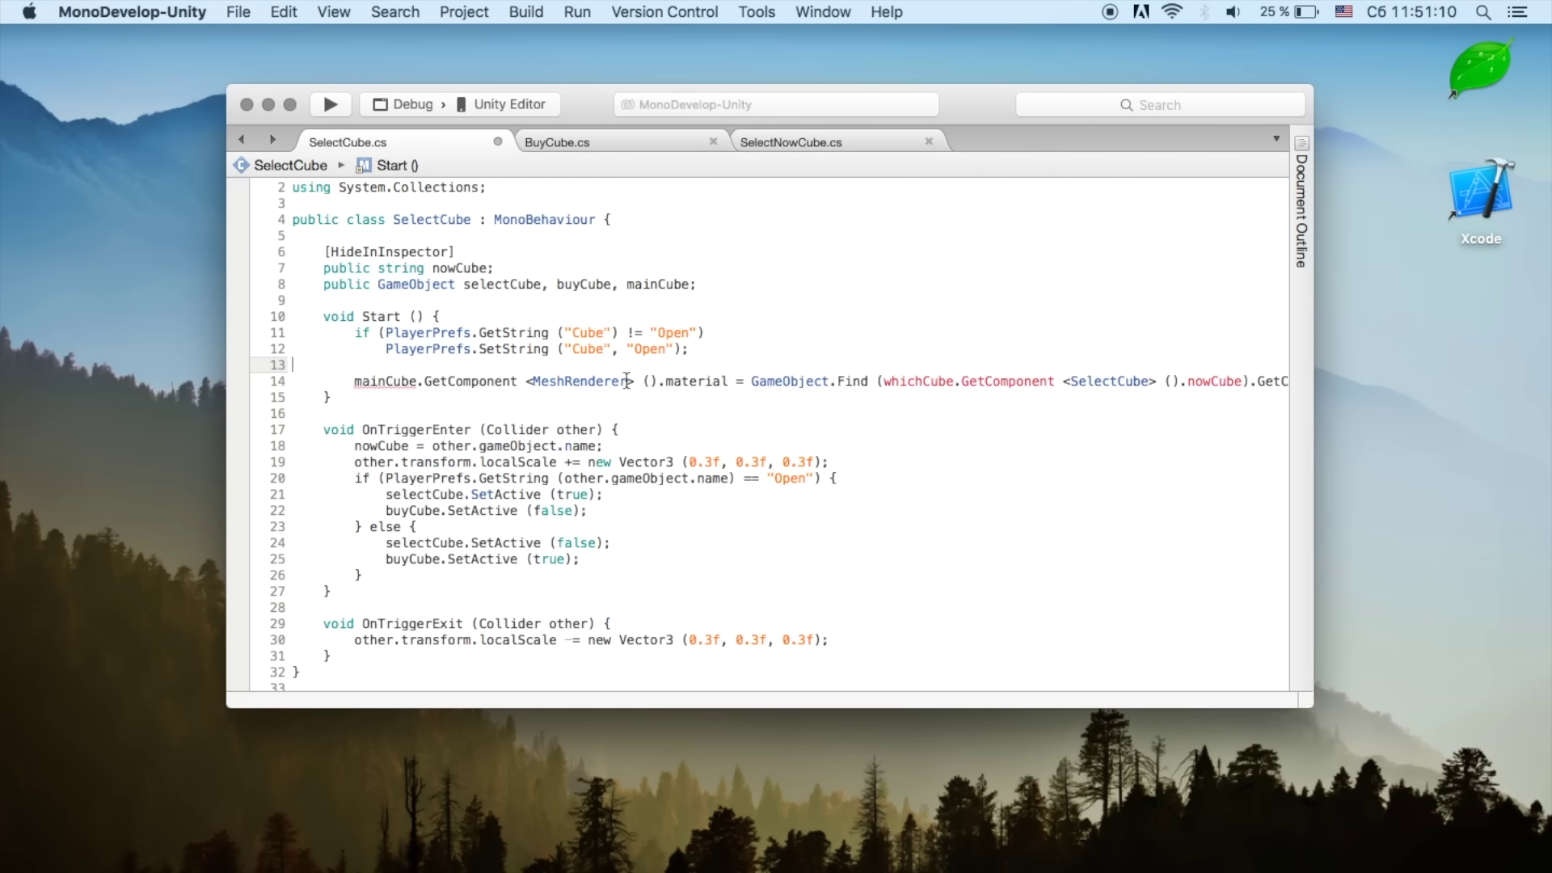
{"action": "scroll", "coordinate": [722, 372], "scroll_direction": "right", "scroll_amount": 5}
{"action": "left_click_drag", "start_coordinate": [681, 385], "coordinate": [1239, 381]}
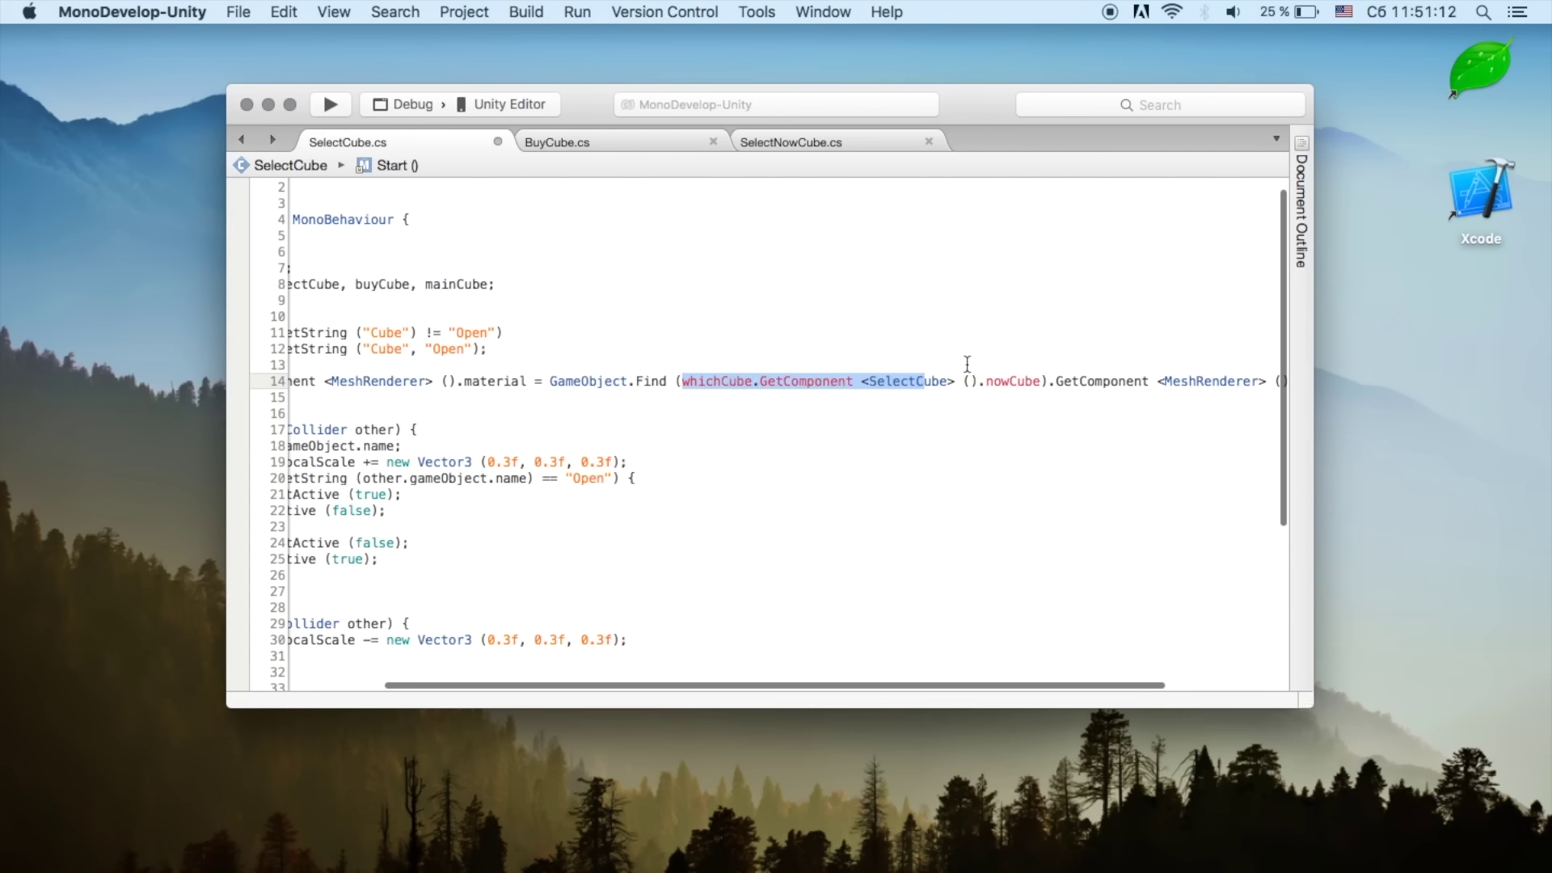
{"action": "scroll", "coordinate": [1042, 380], "scroll_direction": "left", "scroll_amount": 5}
{"action": "key", "text": "super+v"}
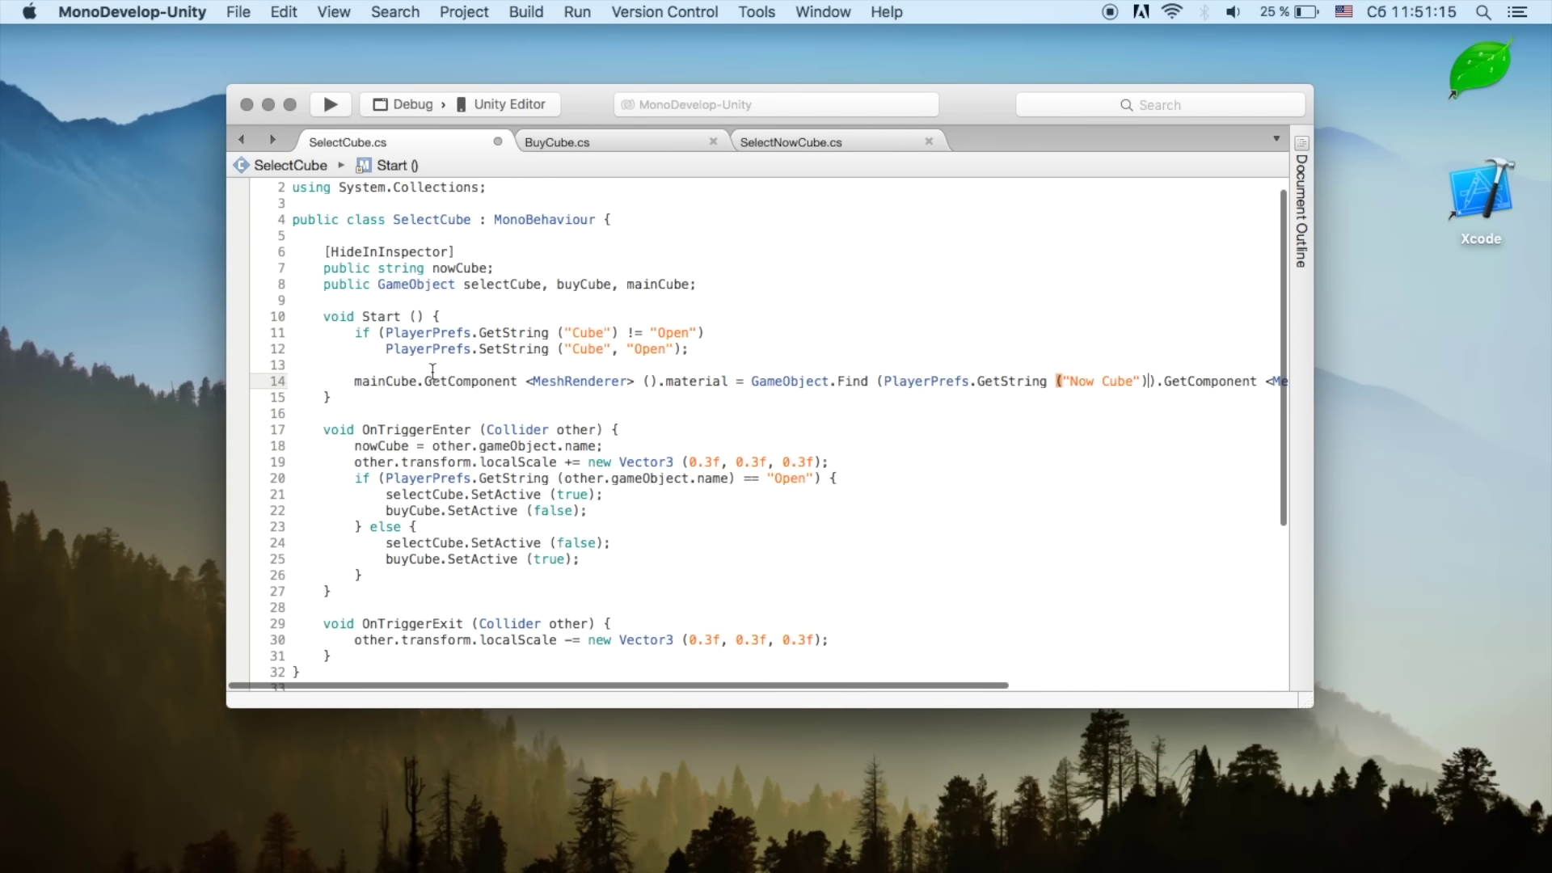
{"action": "scroll", "coordinate": [886, 368], "scroll_direction": "right", "scroll_amount": 5}
{"action": "key", "text": "super+s"}
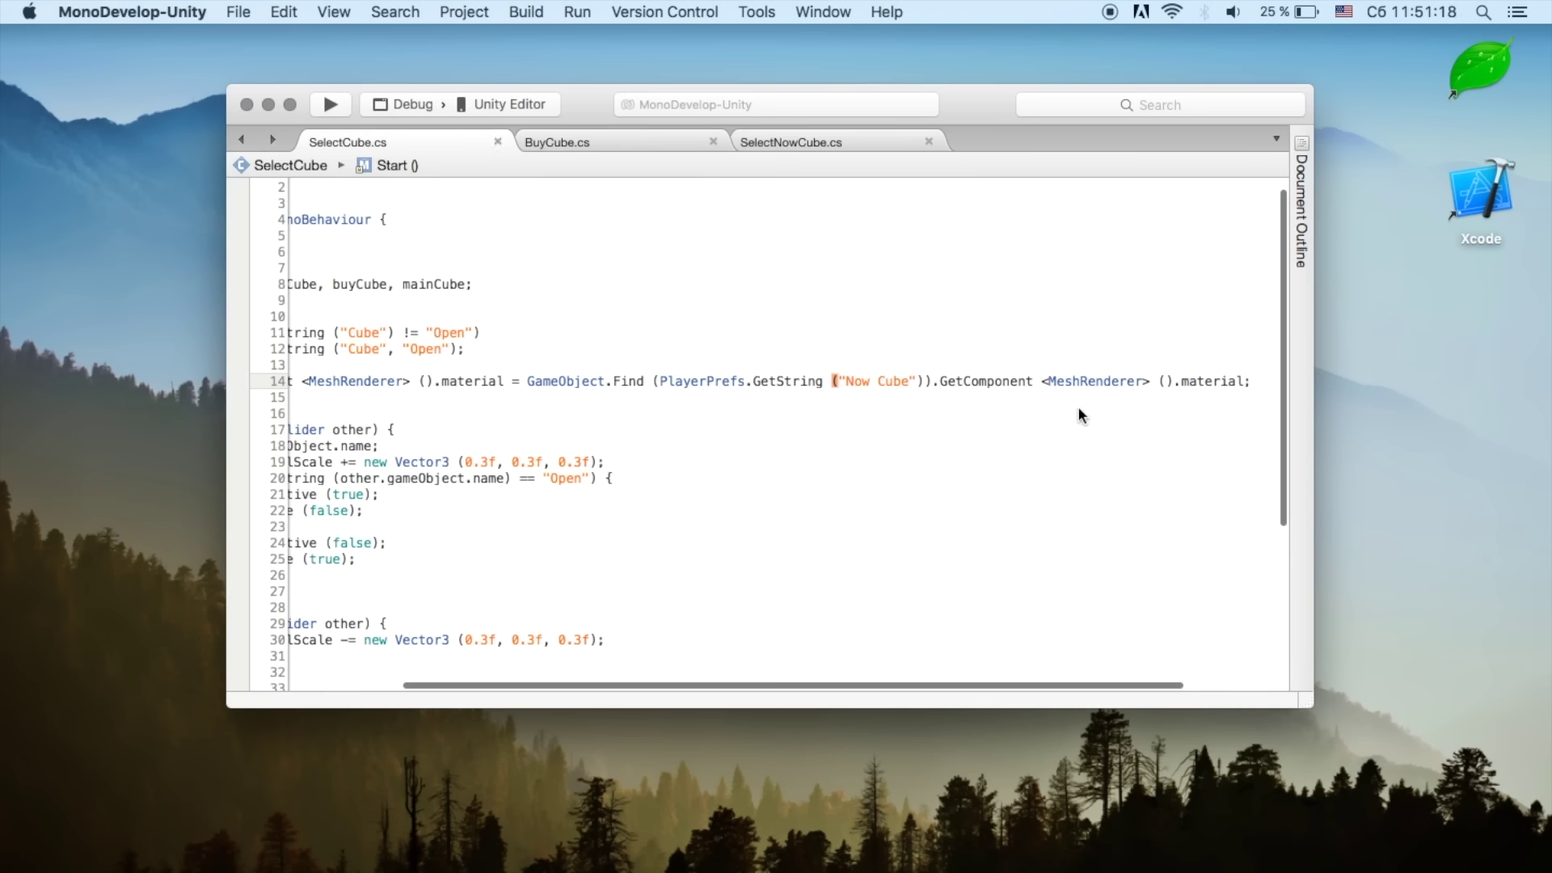
{"action": "scroll", "coordinate": [1079, 416], "scroll_direction": "left", "scroll_amount": 5}
{"action": "key", "text": "super+Tab"}
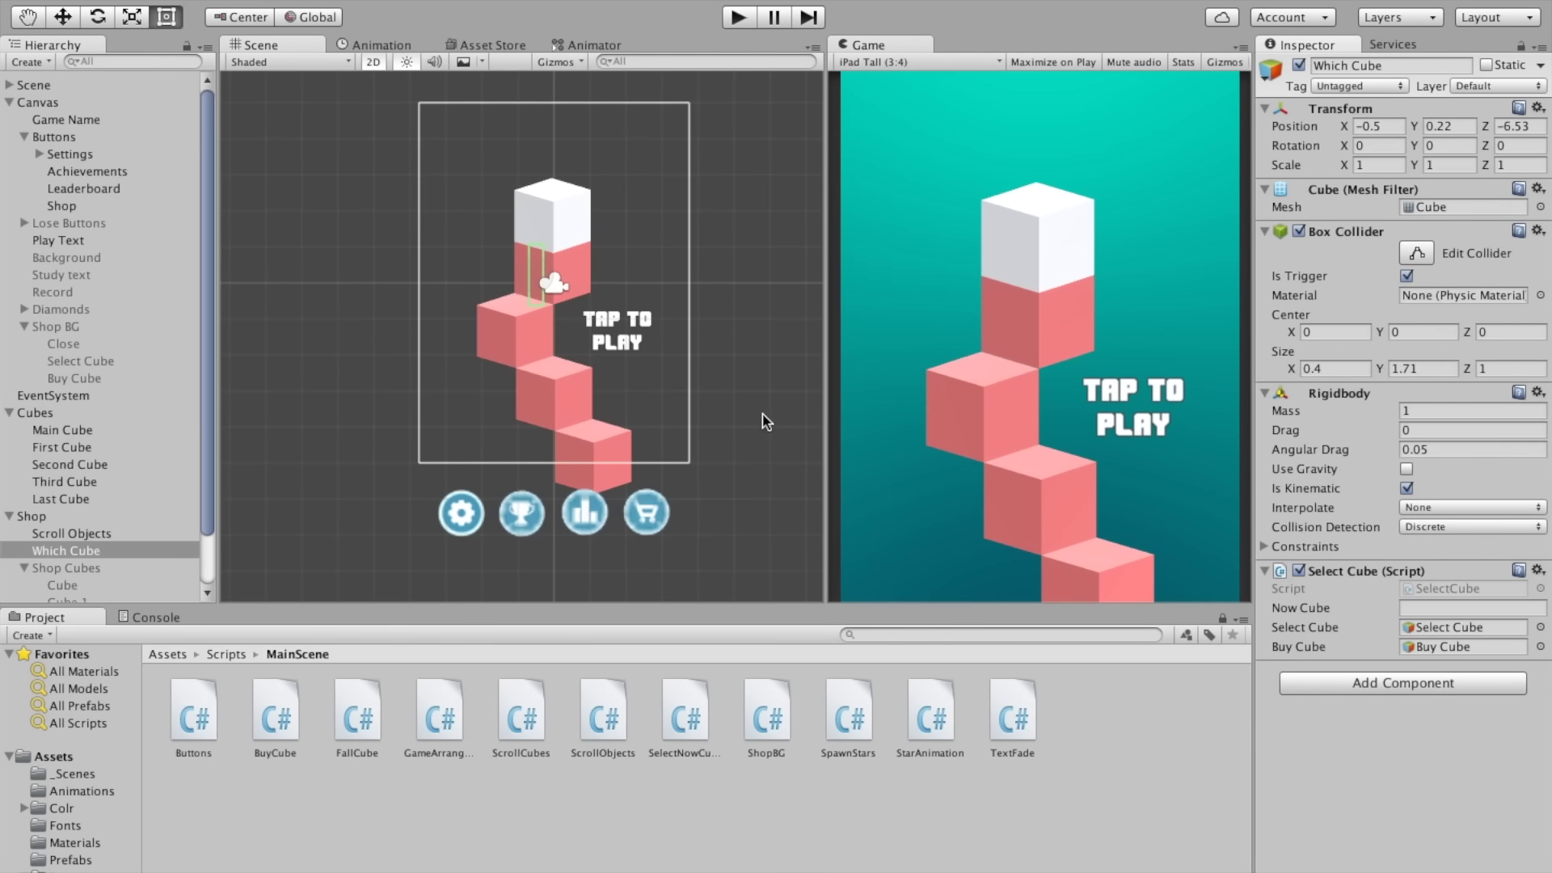
{"action": "key", "text": "super+p"}
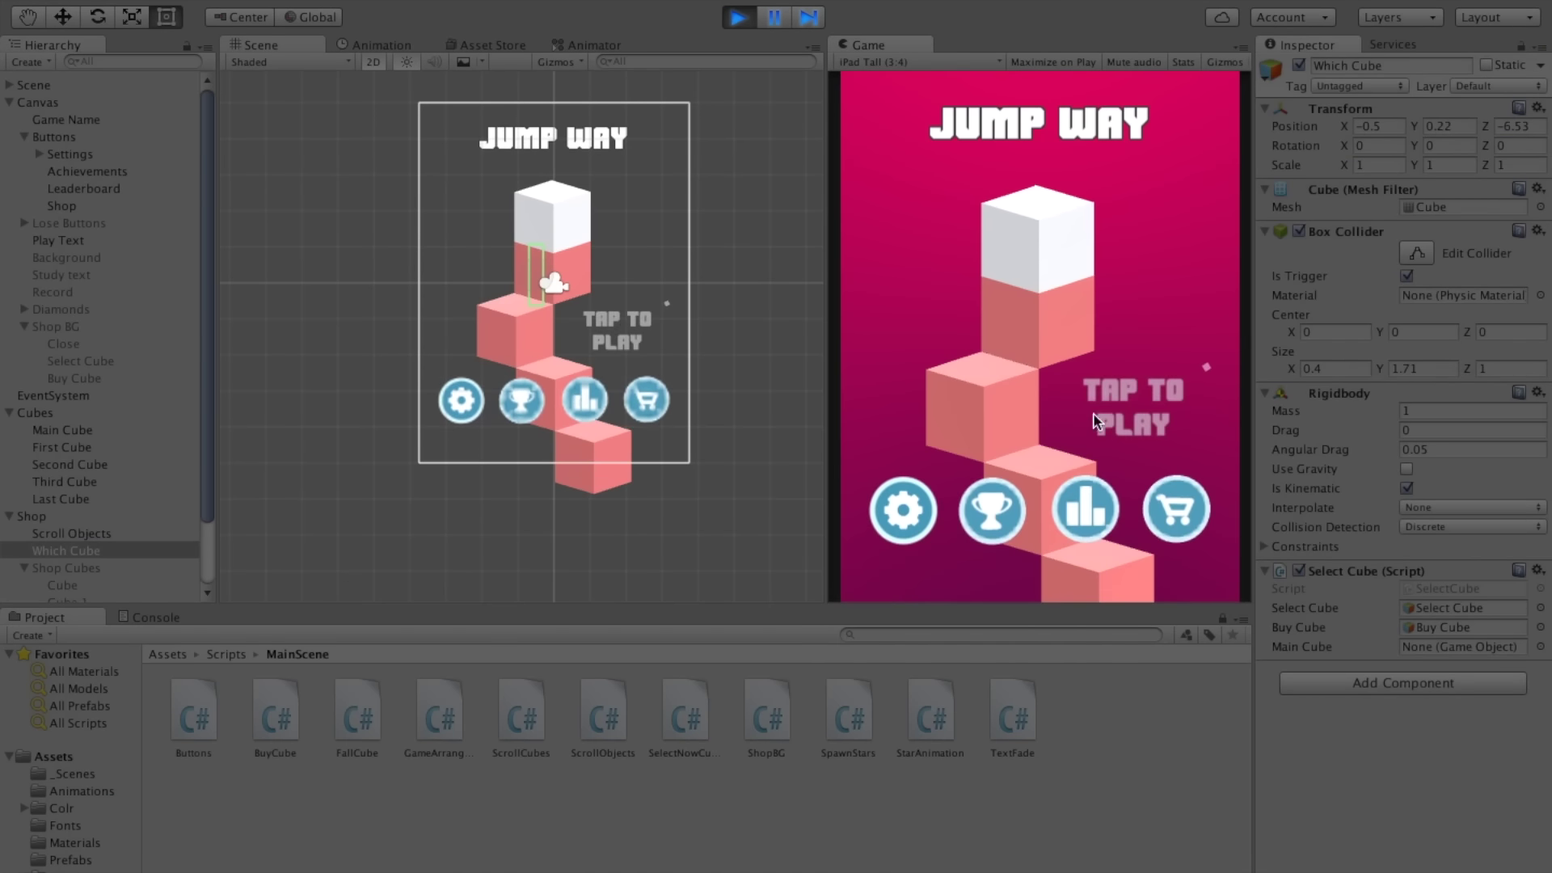
{"action": "left_click", "coordinate": [1191, 516]}
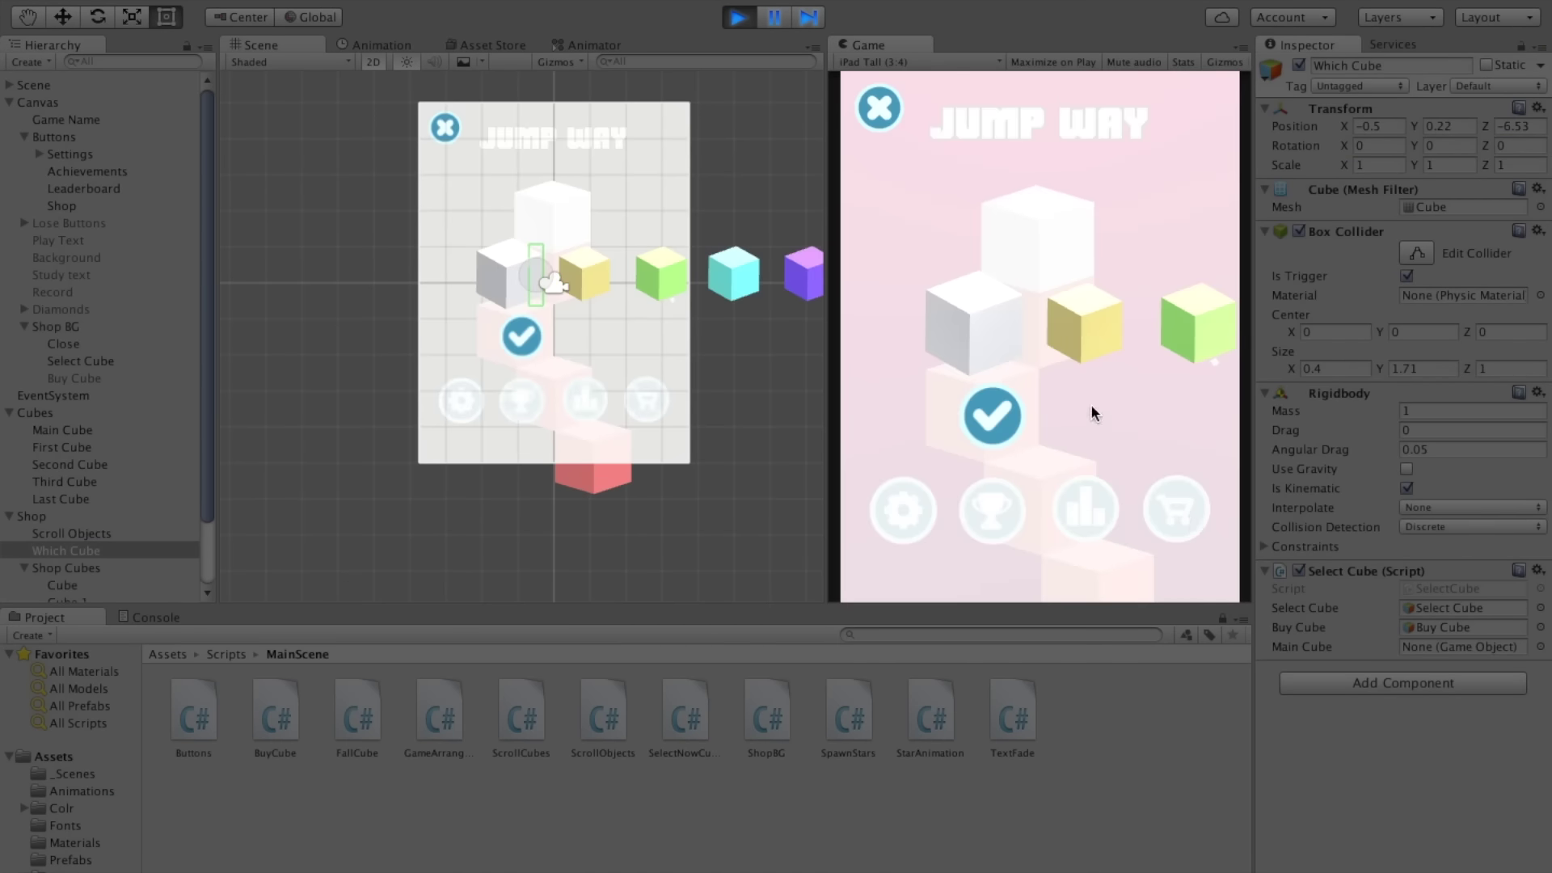
{"action": "left_click_drag", "start_coordinate": [1141, 330], "coordinate": [973, 377]}
{"action": "left_click", "coordinate": [996, 408]}
{"action": "left_click", "coordinate": [893, 128]}
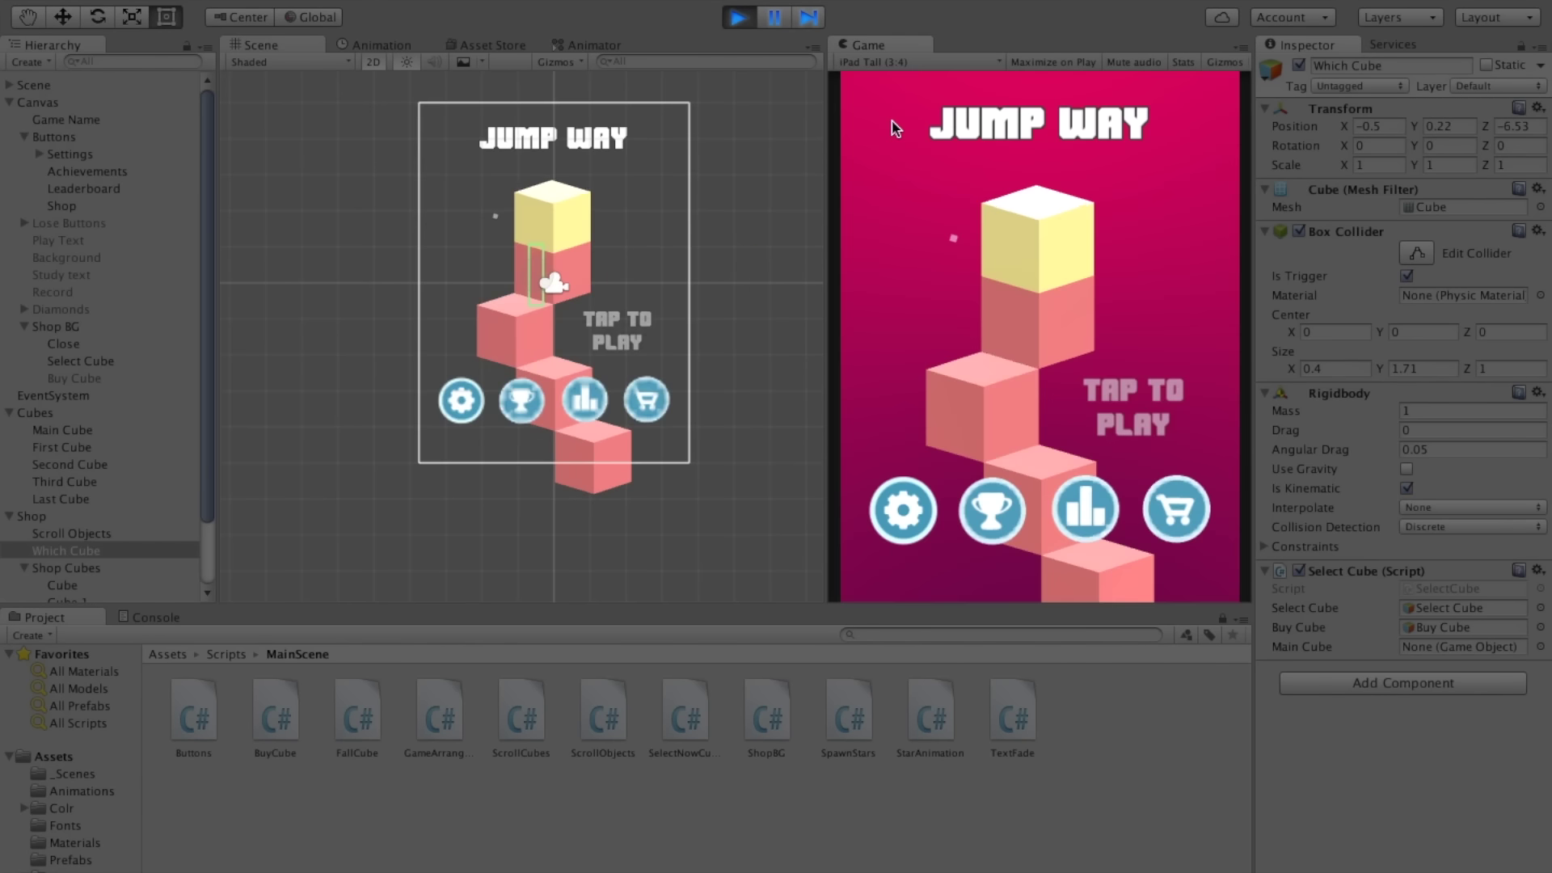
{"action": "left_click", "coordinate": [1080, 383]}
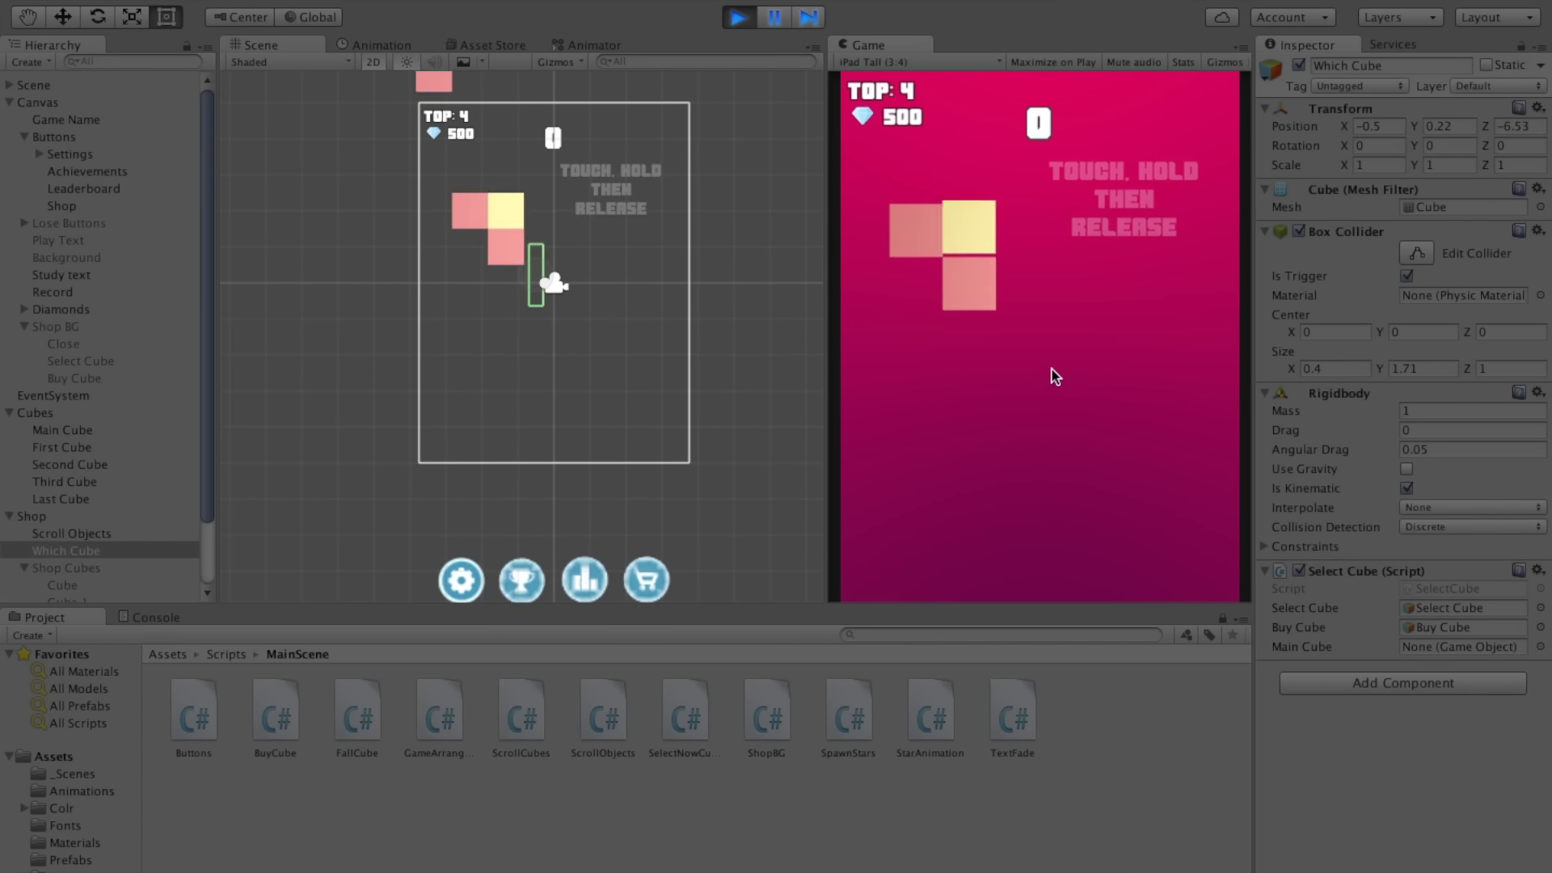
{"action": "left_click", "coordinate": [1018, 420]}
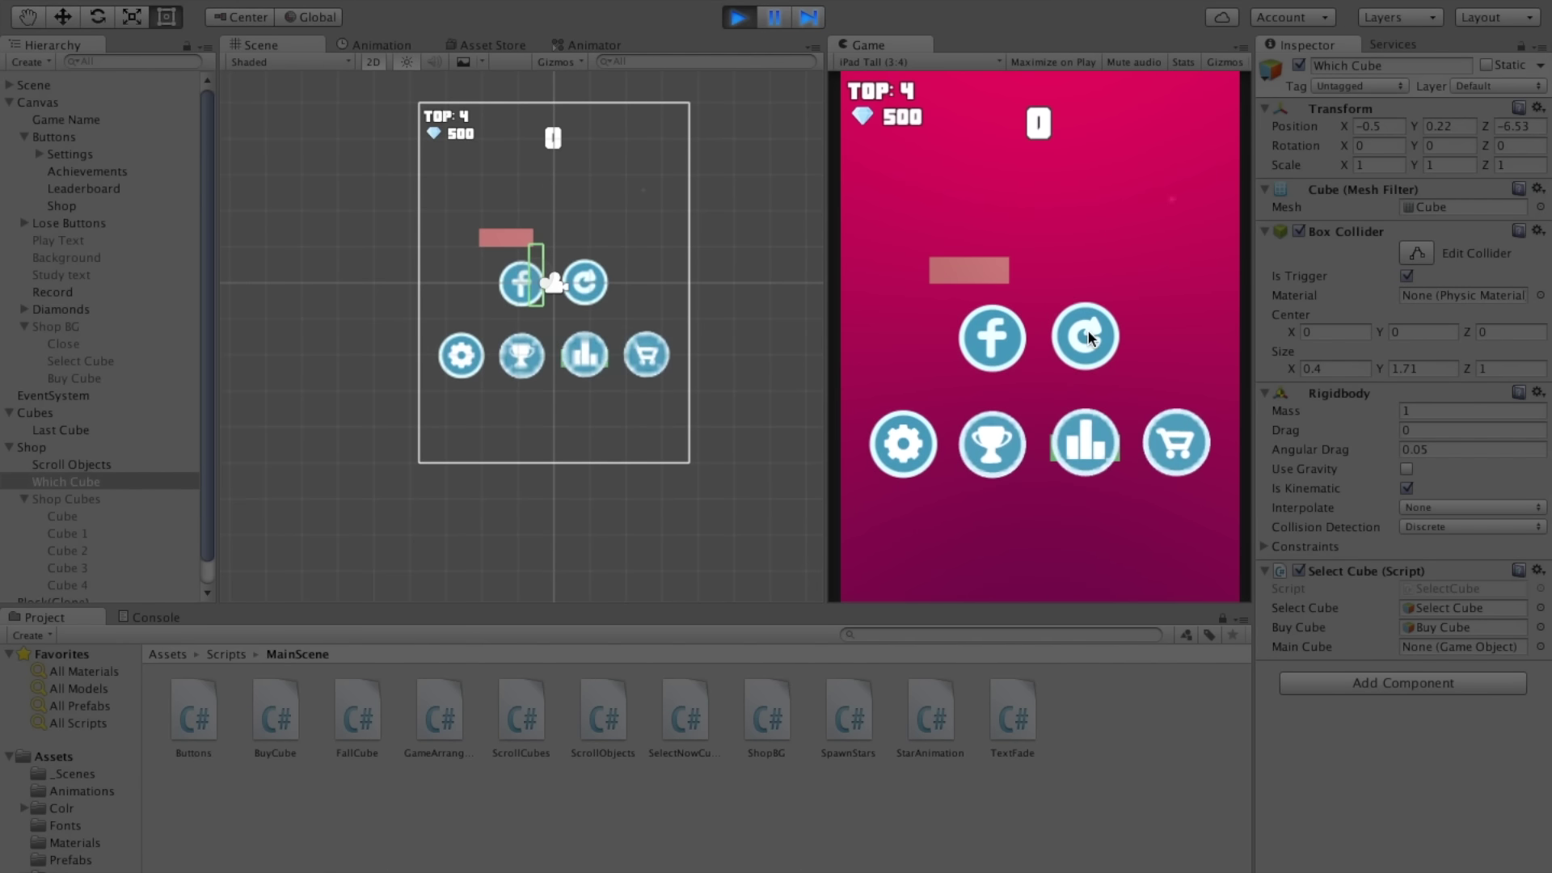
{"action": "left_click", "coordinate": [1088, 337]}
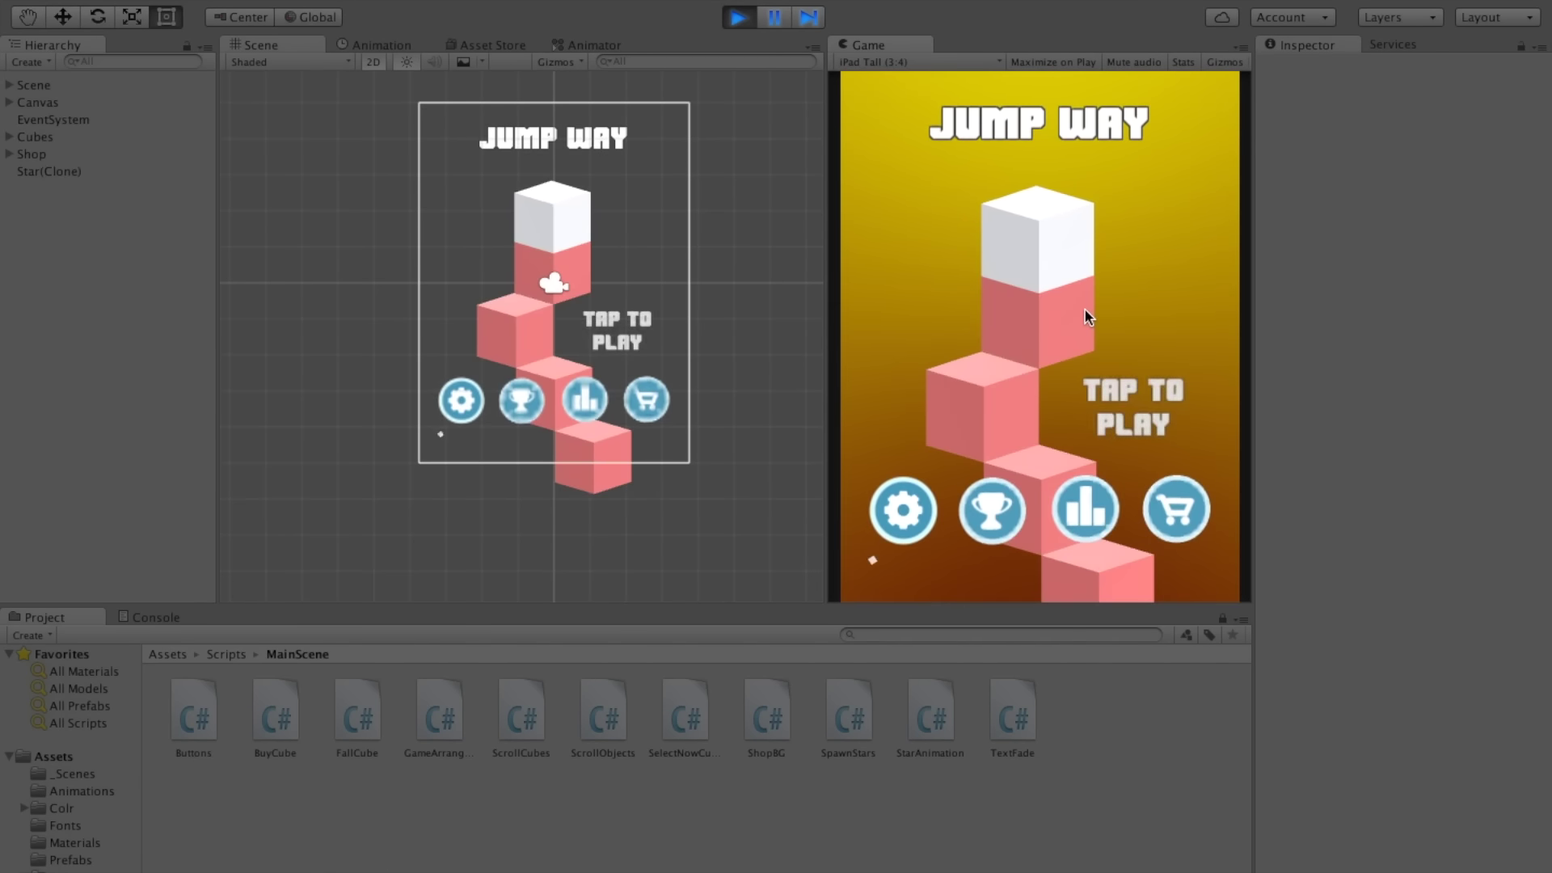
{"action": "key", "text": "ctrl+p"}
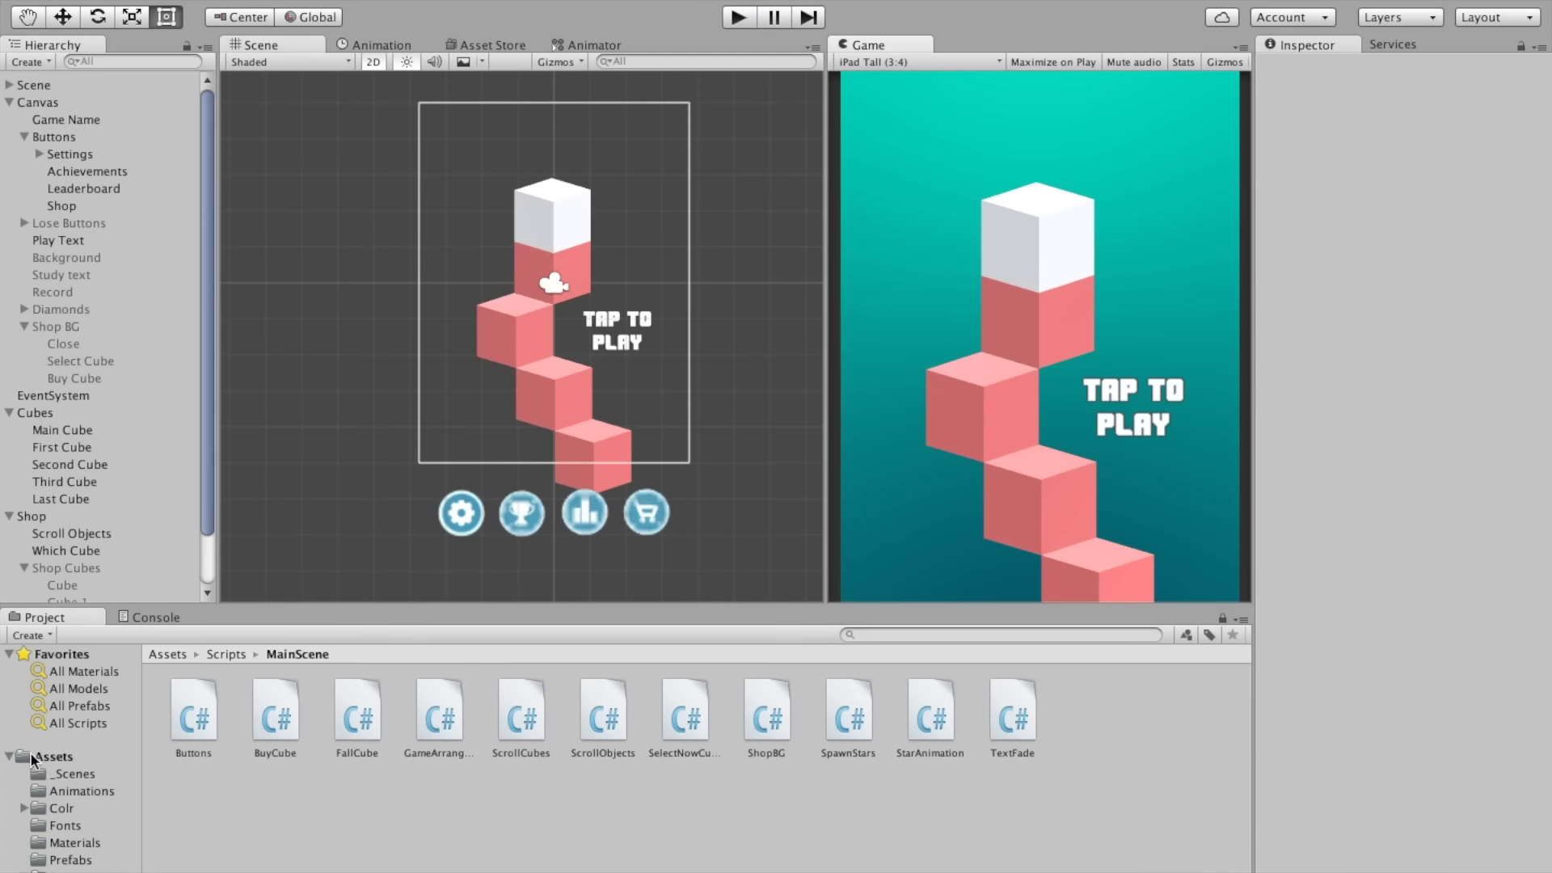
Step: Drag Main Cube into Which Cube's empty Main Cube slot, rerun, and open the SelectCube.cs error
{"action": "left_click", "coordinate": [165, 612]}
{"action": "left_click", "coordinate": [142, 664]}
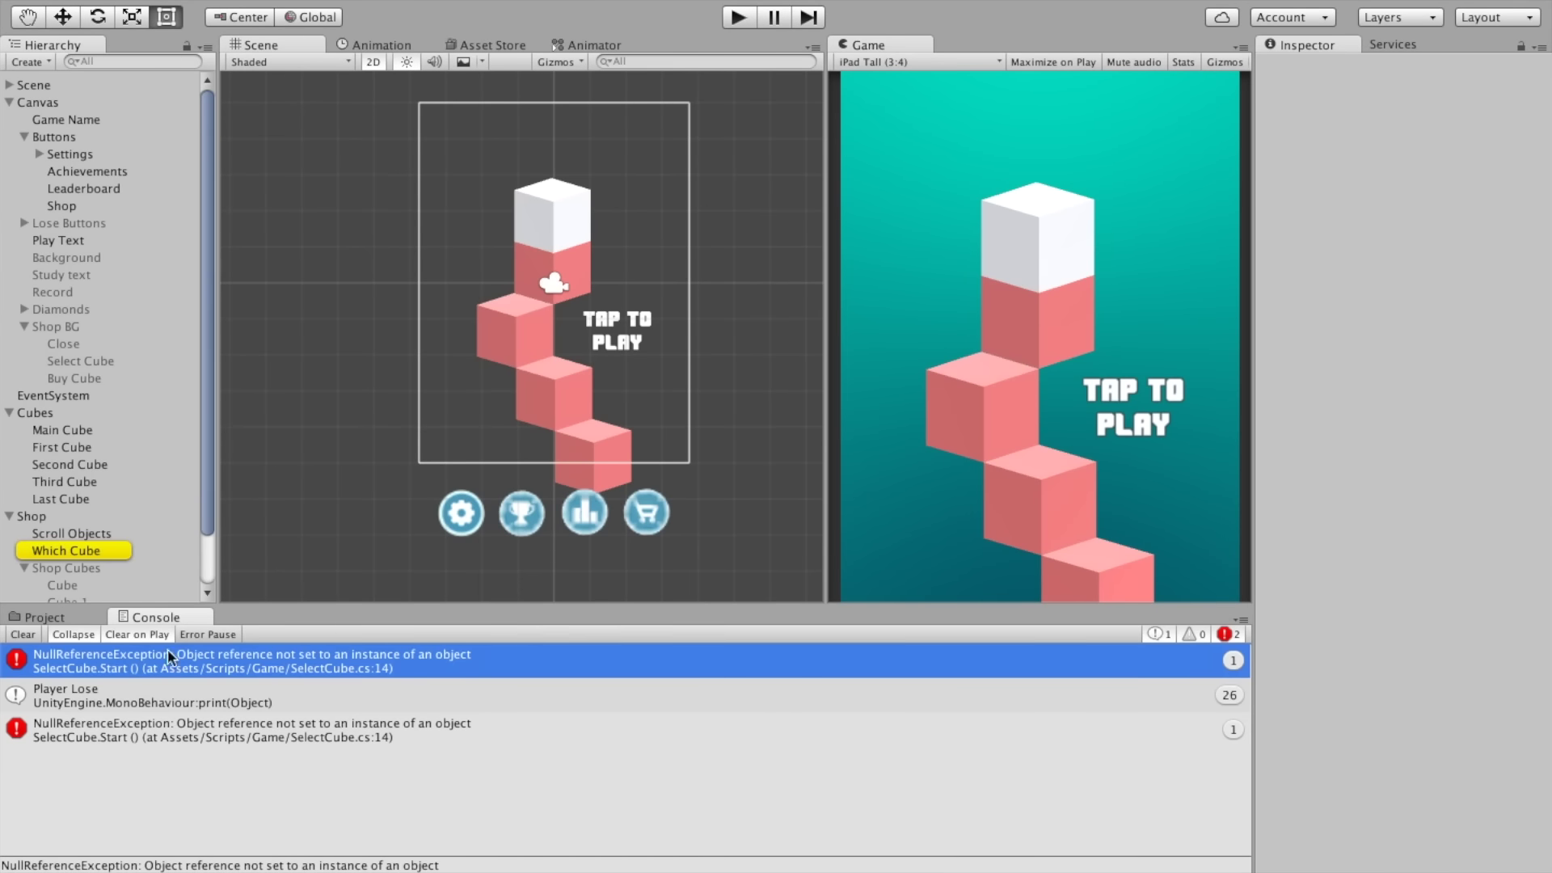
{"action": "left_click", "coordinate": [70, 550]}
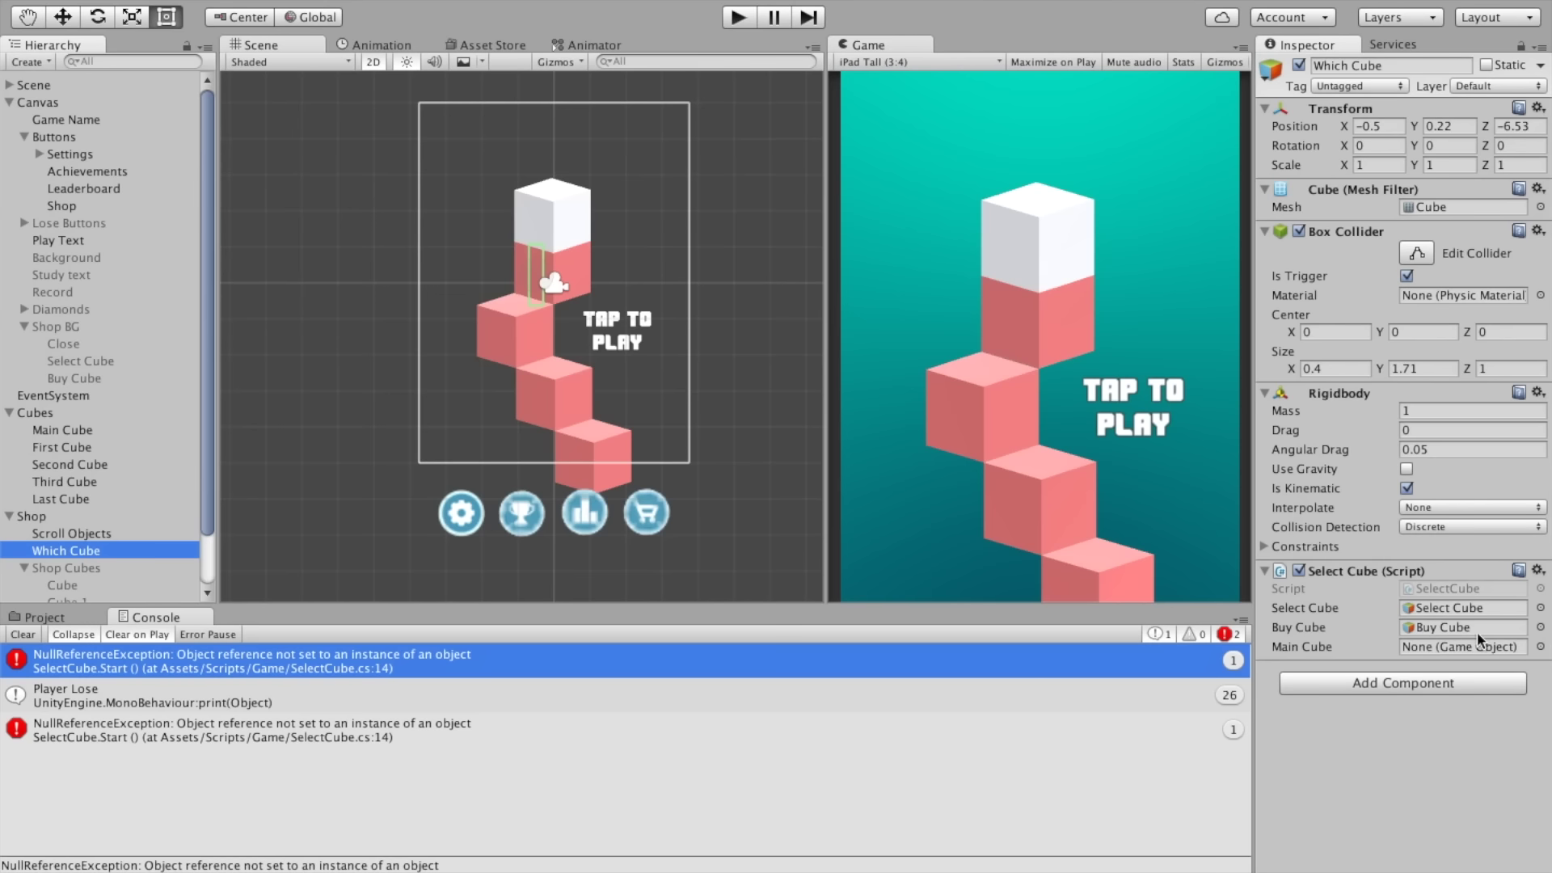
{"action": "left_click_drag", "start_coordinate": [35, 436], "coordinate": [1452, 650]}
{"action": "left_click_drag", "start_coordinate": [61, 431], "coordinate": [1432, 647]}
{"action": "left_click_drag", "start_coordinate": [1433, 641], "coordinate": [1432, 643]}
{"action": "key", "text": "ctrl+p"}
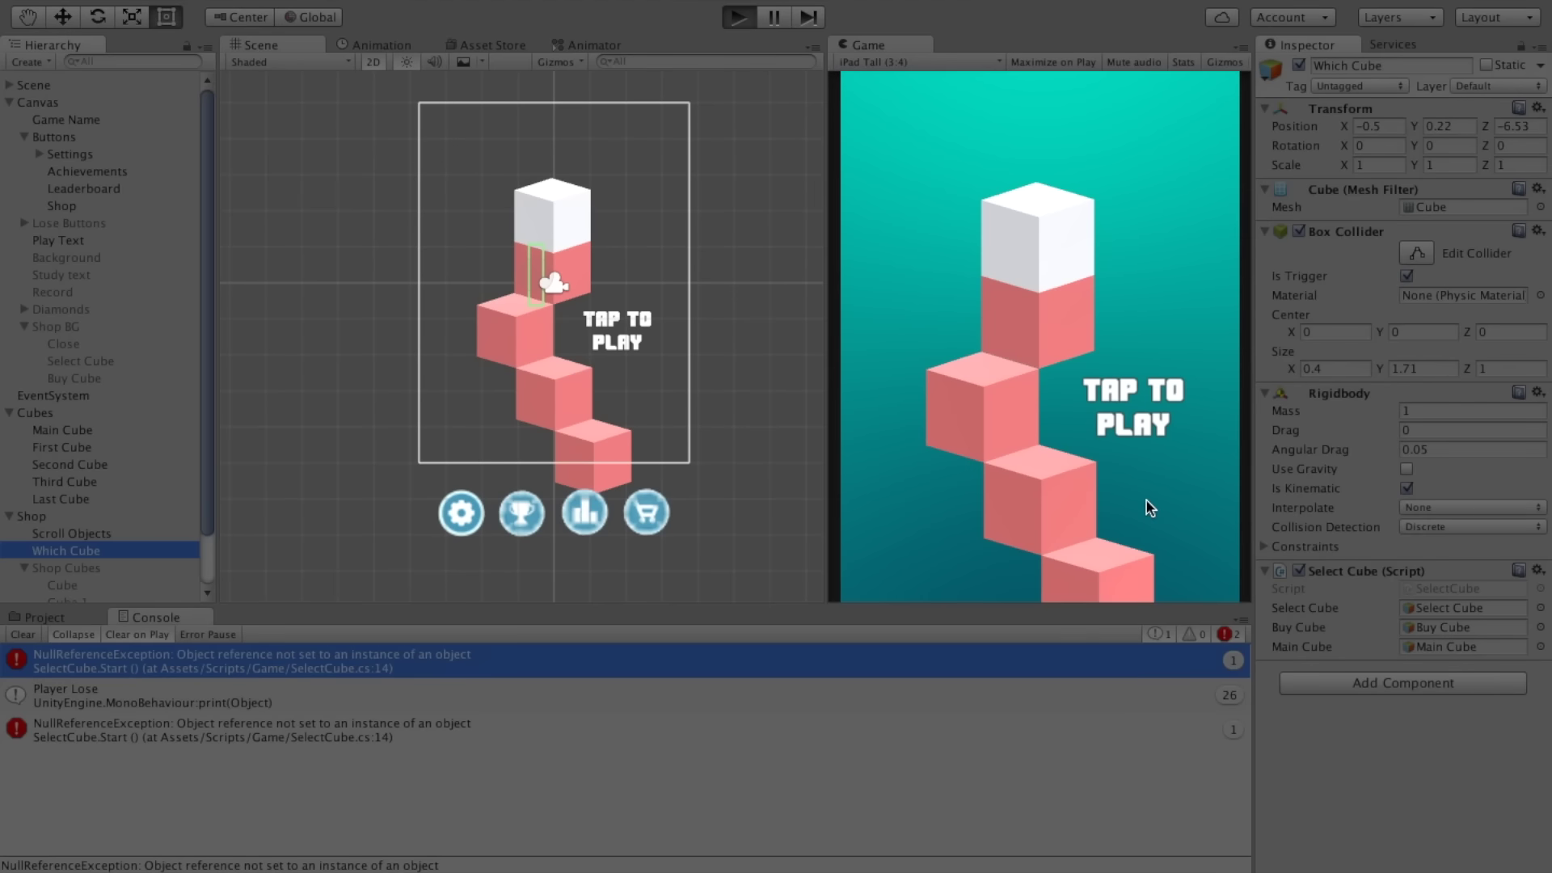
{"action": "double_click", "coordinate": [42, 660]}
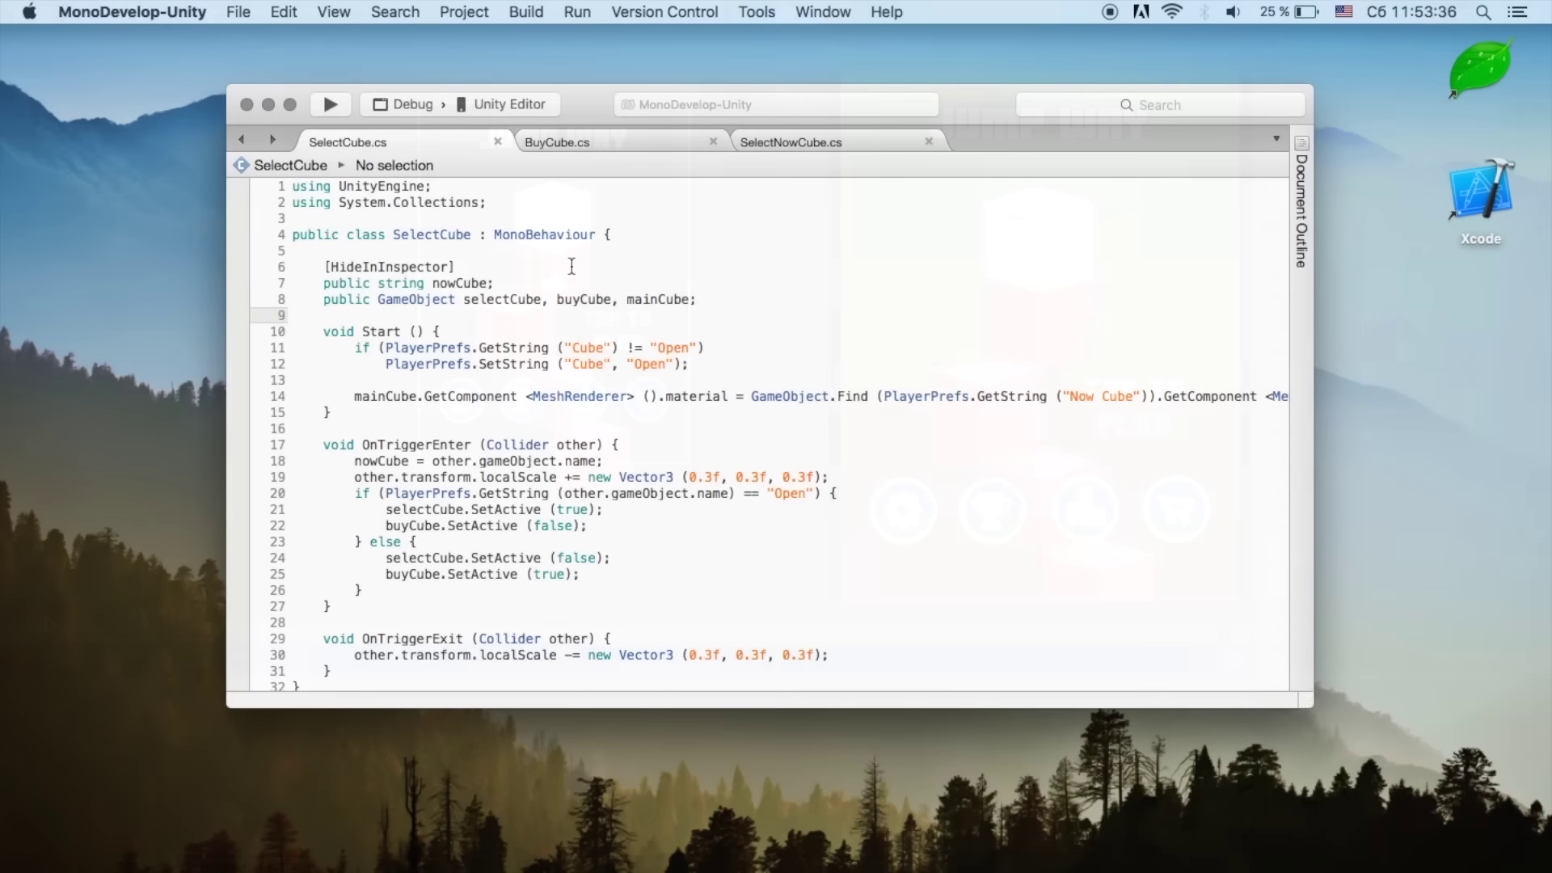
Step: Add a 'public GameObject[] cubes;' field after line 8
{"action": "left_click", "coordinate": [740, 299]}
{"action": "key", "text": "Return"}
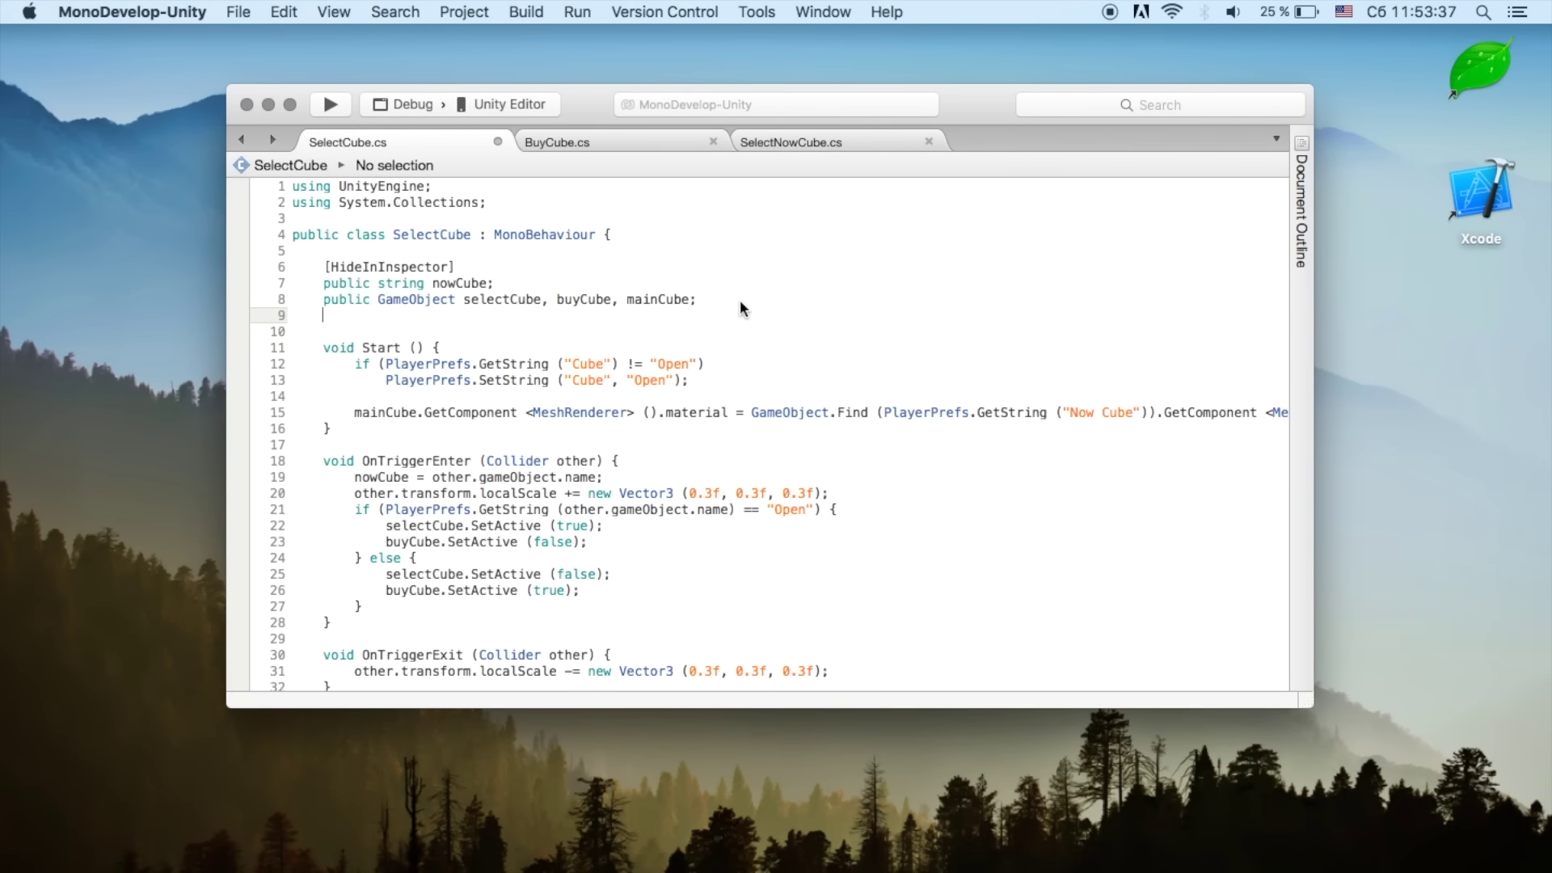
{"action": "type", "text": "public GameObject [] cubes;"}
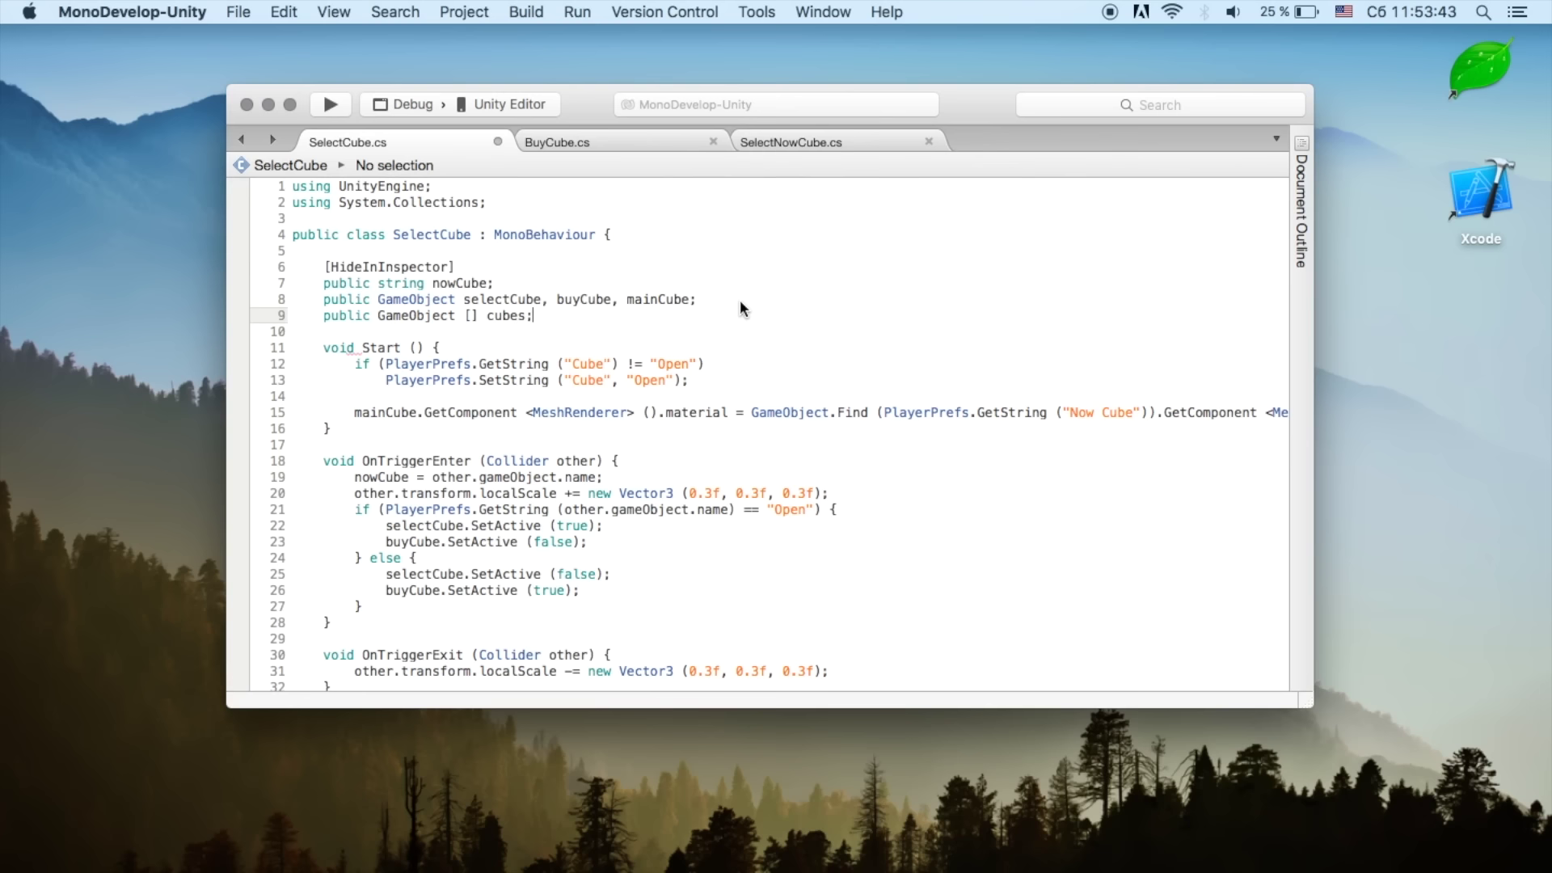
{"action": "key", "text": "Left"}
{"action": "key", "text": "Left"}
{"action": "key", "text": "Left"}
{"action": "key", "text": "BackSpace"}
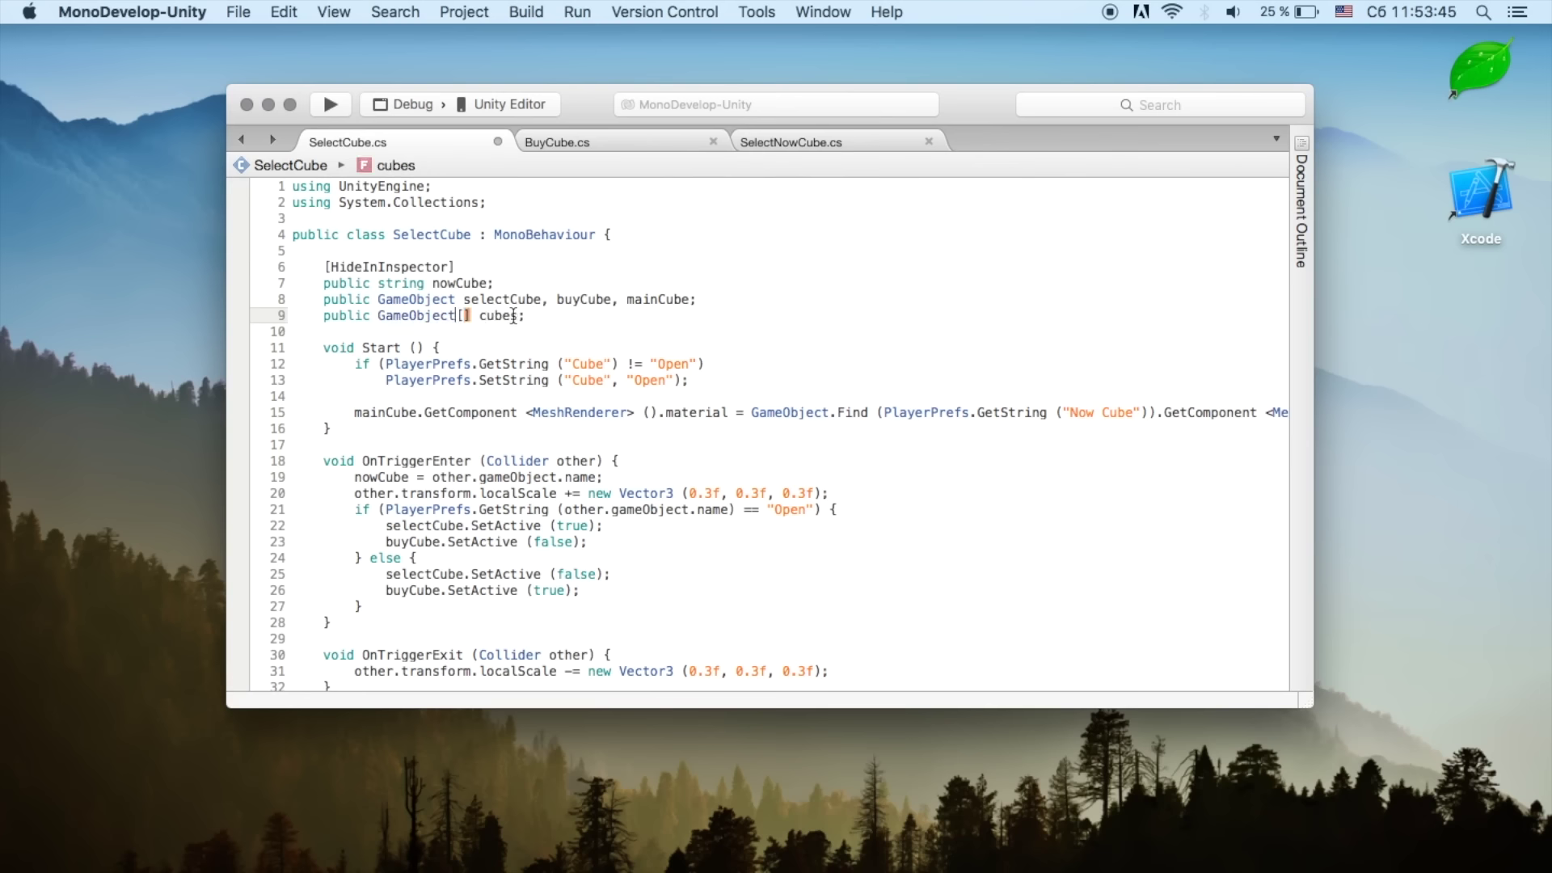
Step: Wrap the mainCube material line in a for loop over cubes.Length and begin an if inside
{"action": "left_click", "coordinate": [489, 396]}
{"action": "key", "text": "Return"}
{"action": "type", "text": "for (int i = 0; i < "}
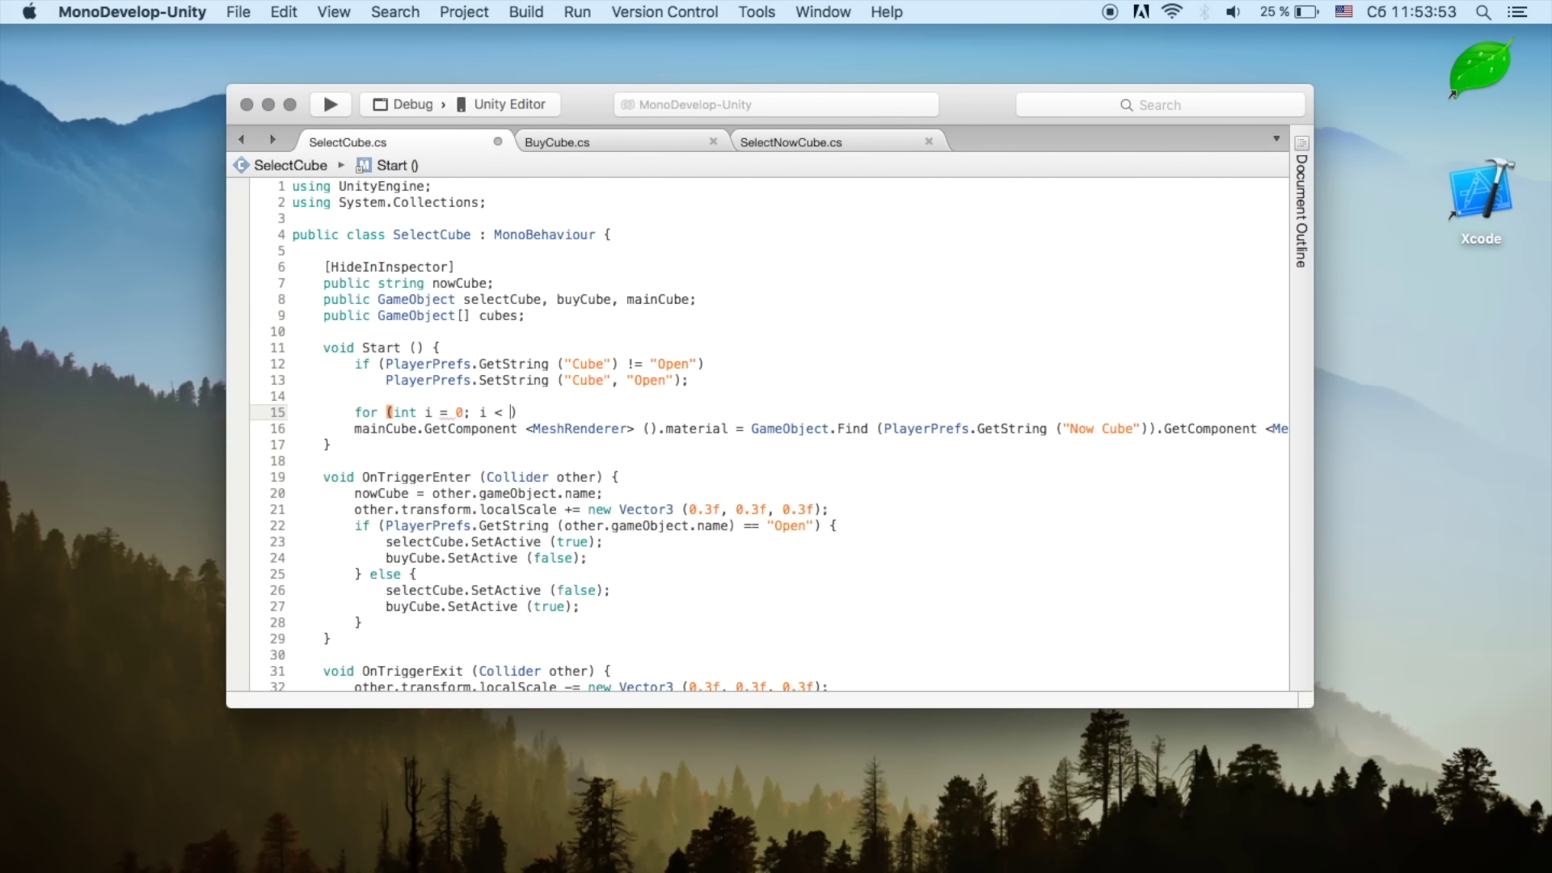
{"action": "type", "text": "cubes.Length; "}
{"action": "type", "text": "i++) {"}
{"action": "key", "text": "Down"}
{"action": "key", "text": "End"}
{"action": "key", "text": "Return"}
{"action": "type", "text": "}"}
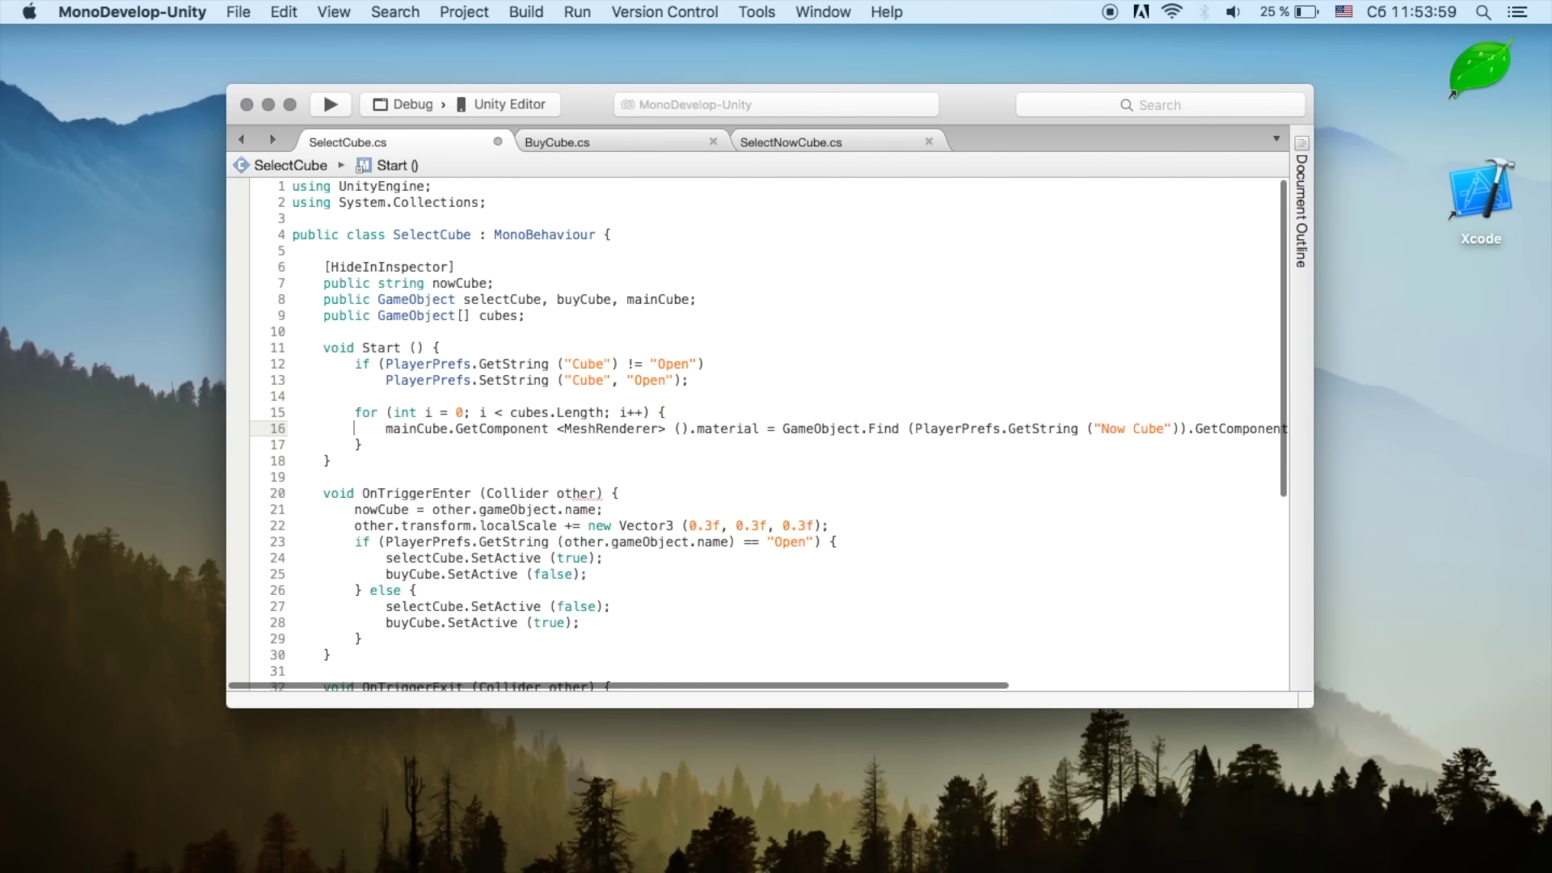
{"action": "left_click", "coordinate": [664, 412]}
{"action": "key", "text": "Return"}
{"action": "type", "text": "if (pl"}
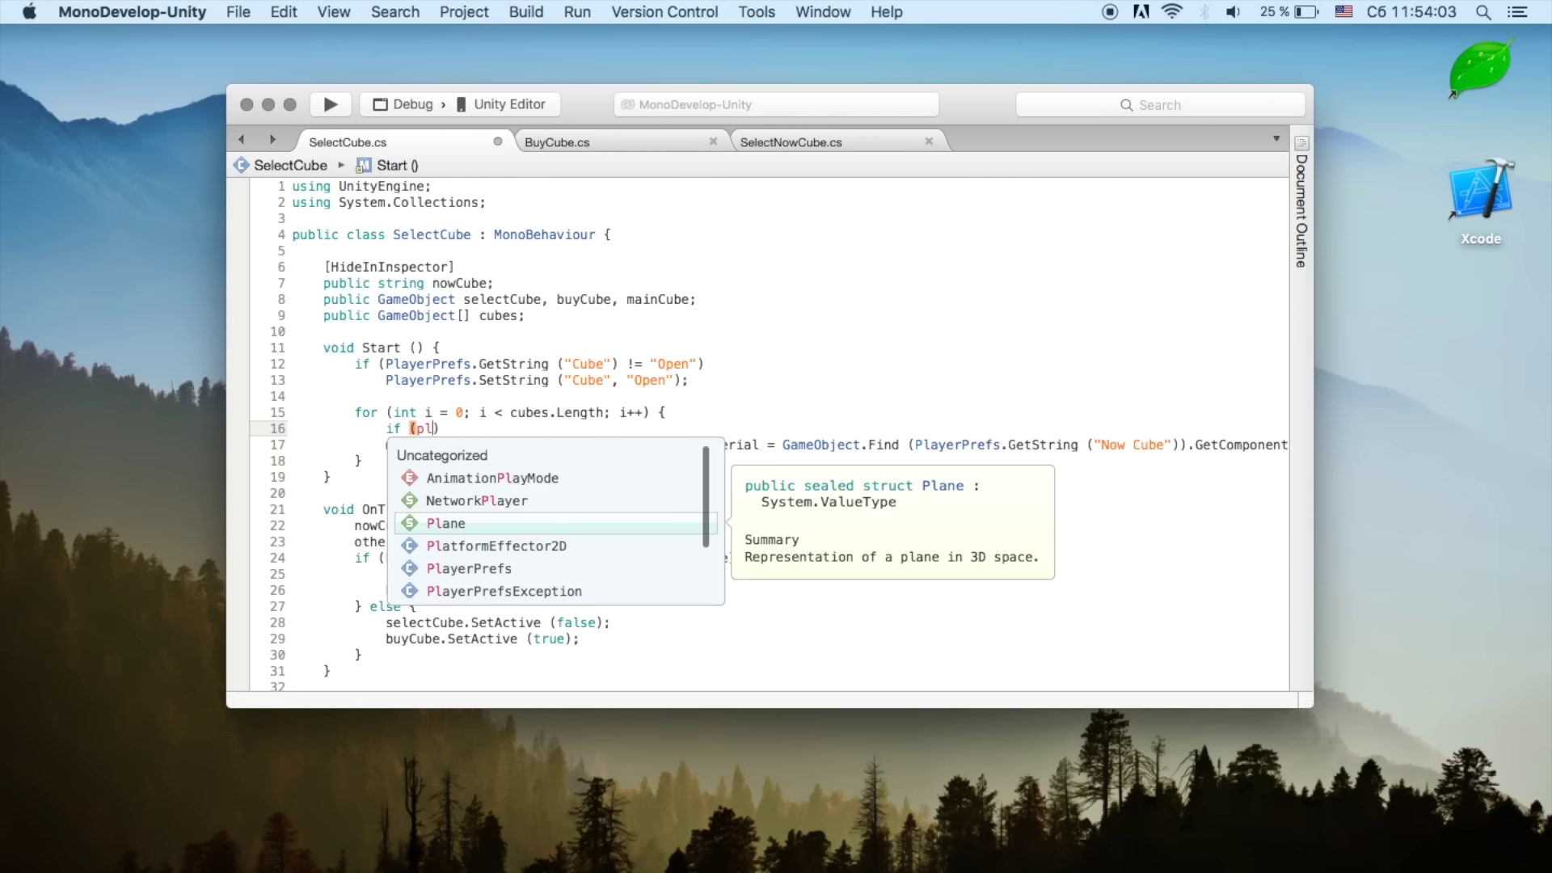
{"action": "type", "text": "ay.ge"}
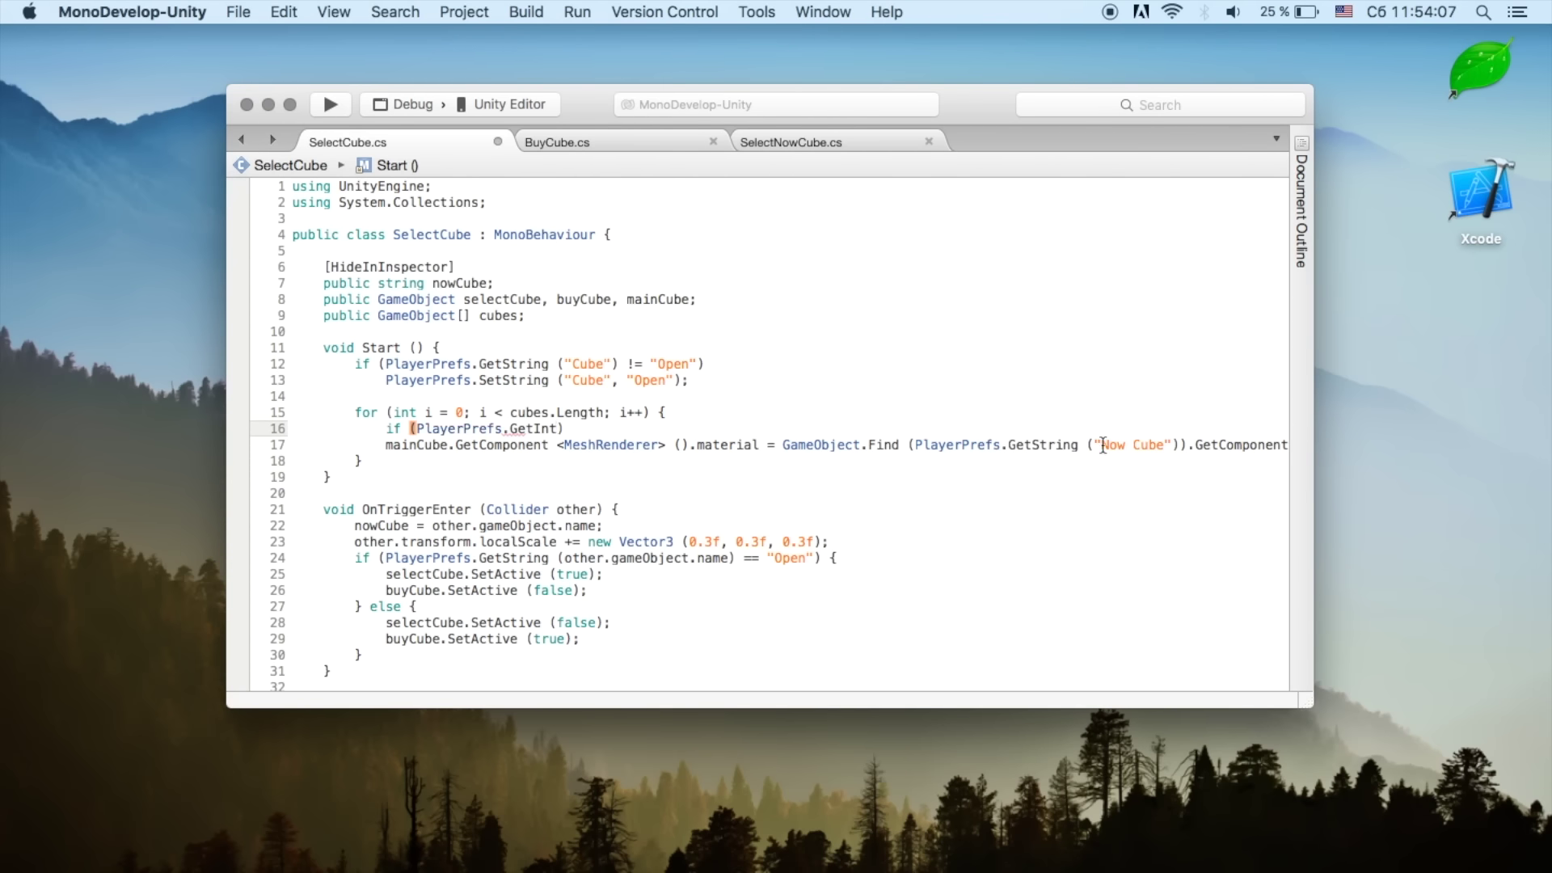
Step: Make the if condition compare PlayerPrefs "Now Cube" with cubes[i].name
{"action": "left_click_drag", "start_coordinate": [1010, 447], "coordinate": [1164, 446]}
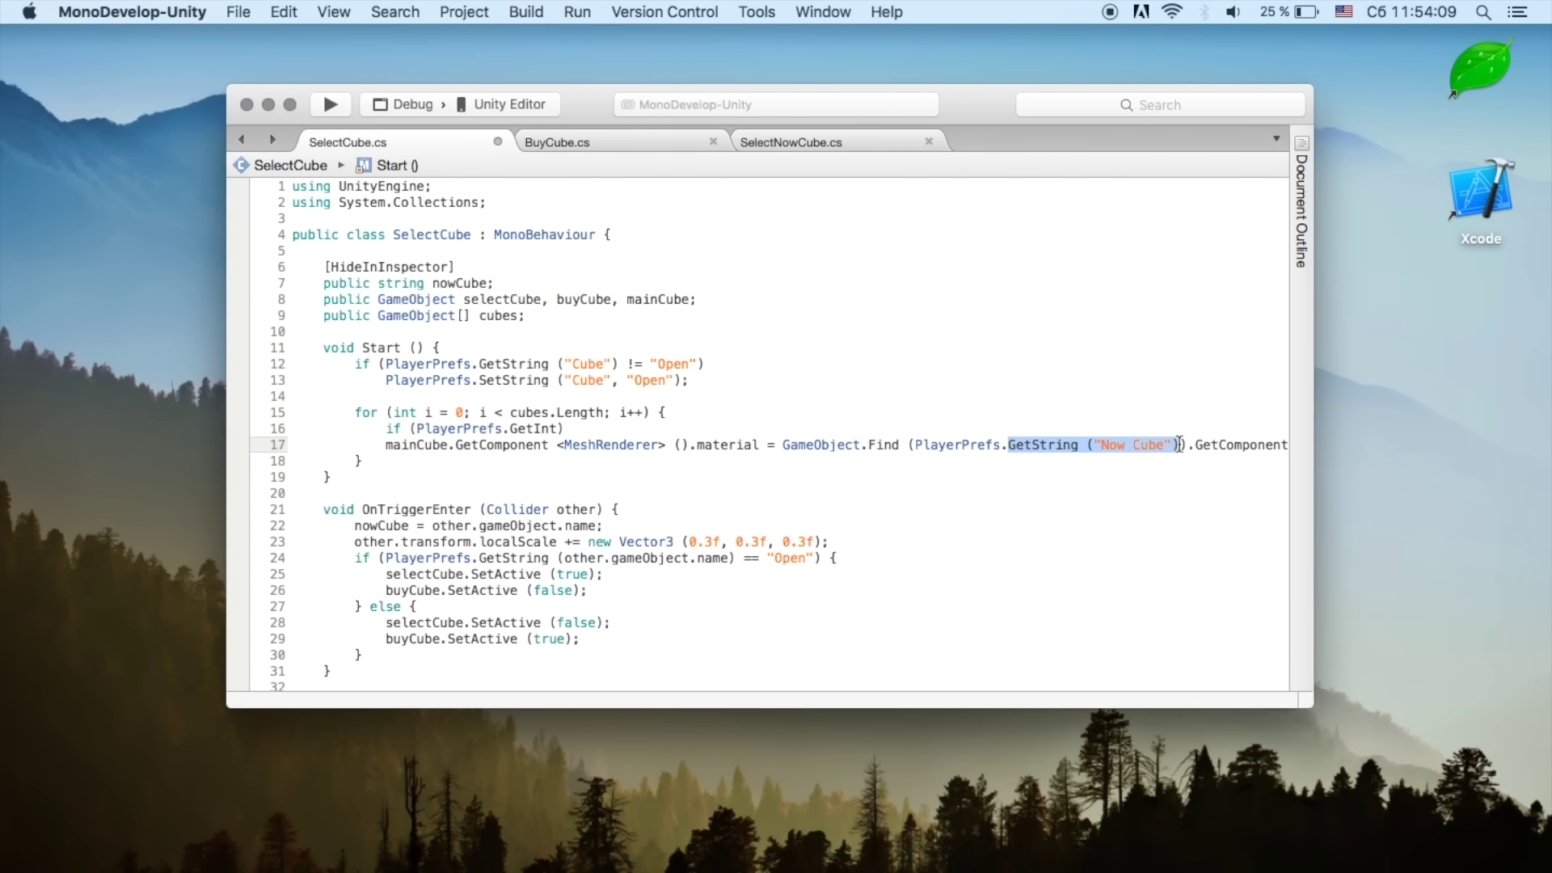
{"action": "key", "text": "super+c"}
{"action": "double_click", "coordinate": [524, 428]}
{"action": "key", "text": "super+v"}
{"action": "type", "text": "== "}
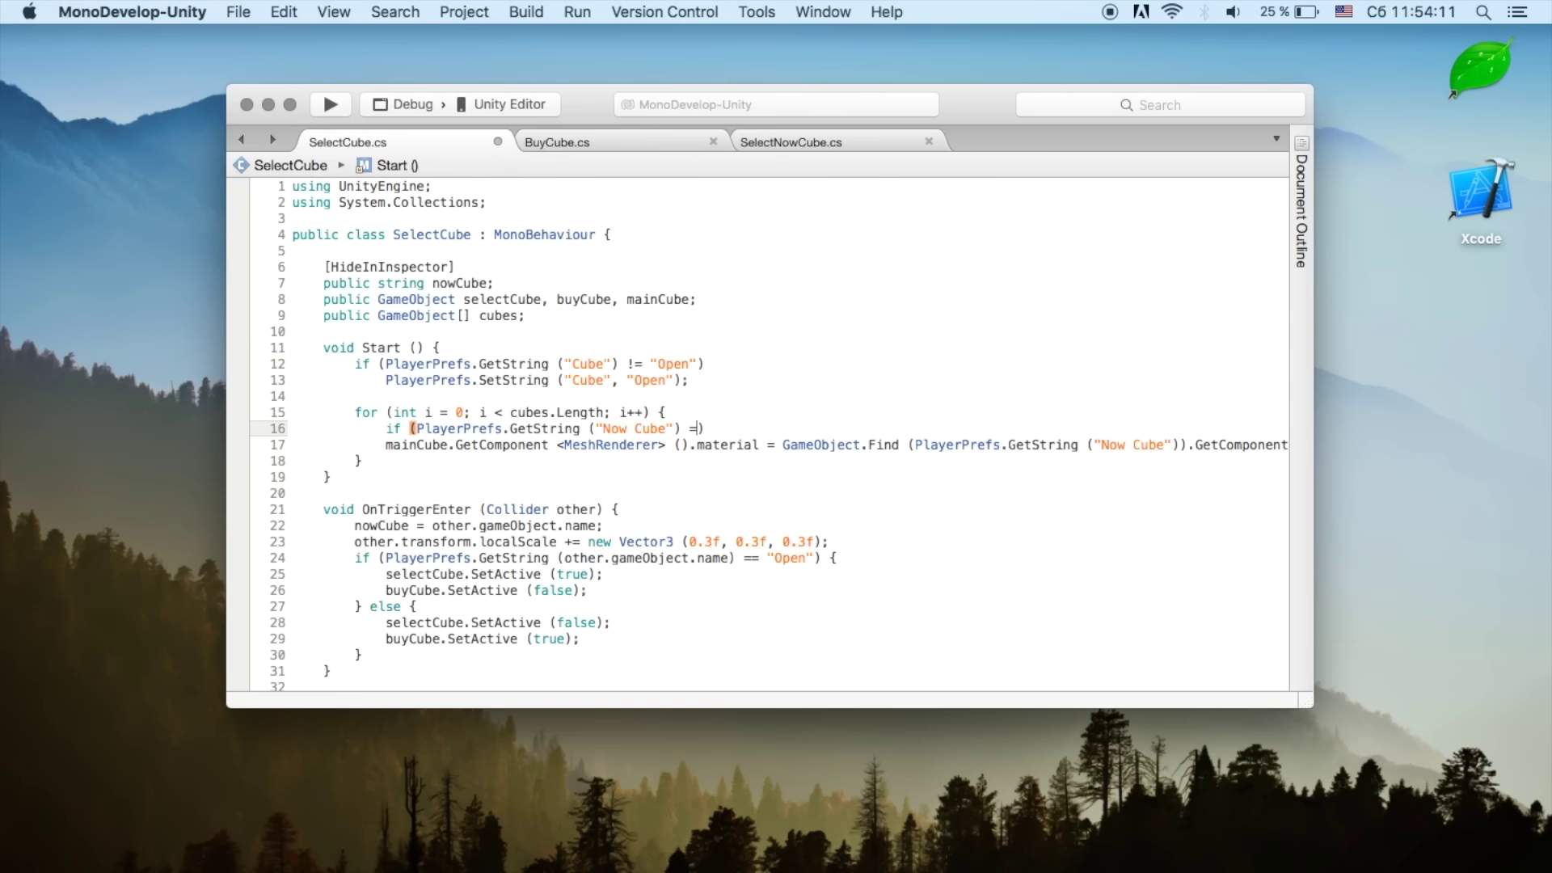
{"action": "type", "text": "cubes."}
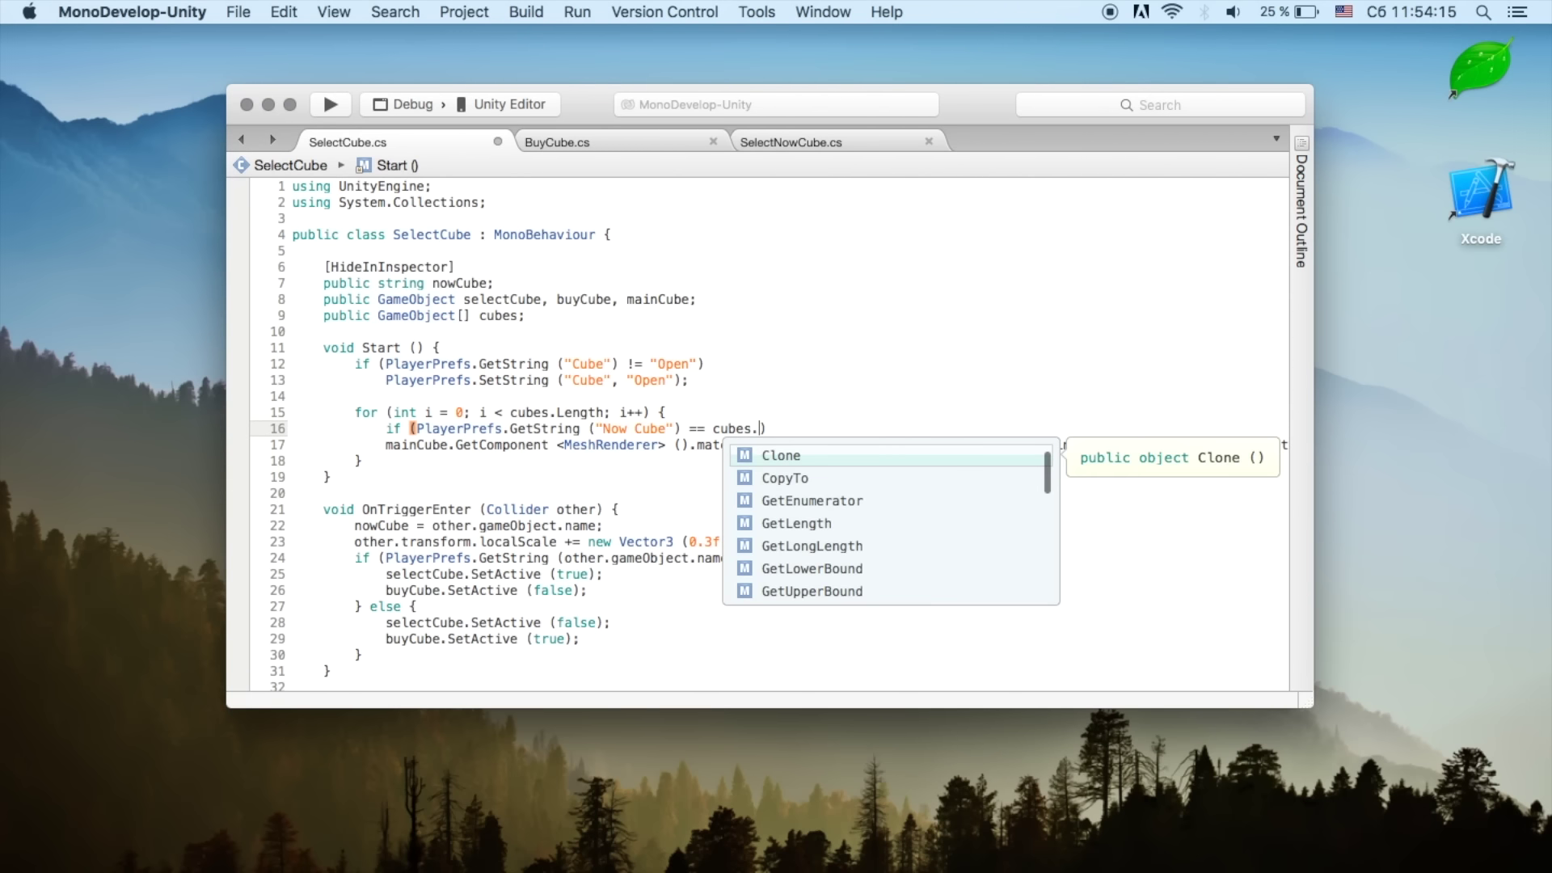
{"action": "key", "text": "BackSpace"}
{"action": "type", "text": "[i].name"}
Step: Put the material line inside the if block's braces and add break; after it
{"action": "key", "text": "Down"}
{"action": "key", "text": "Tab"}
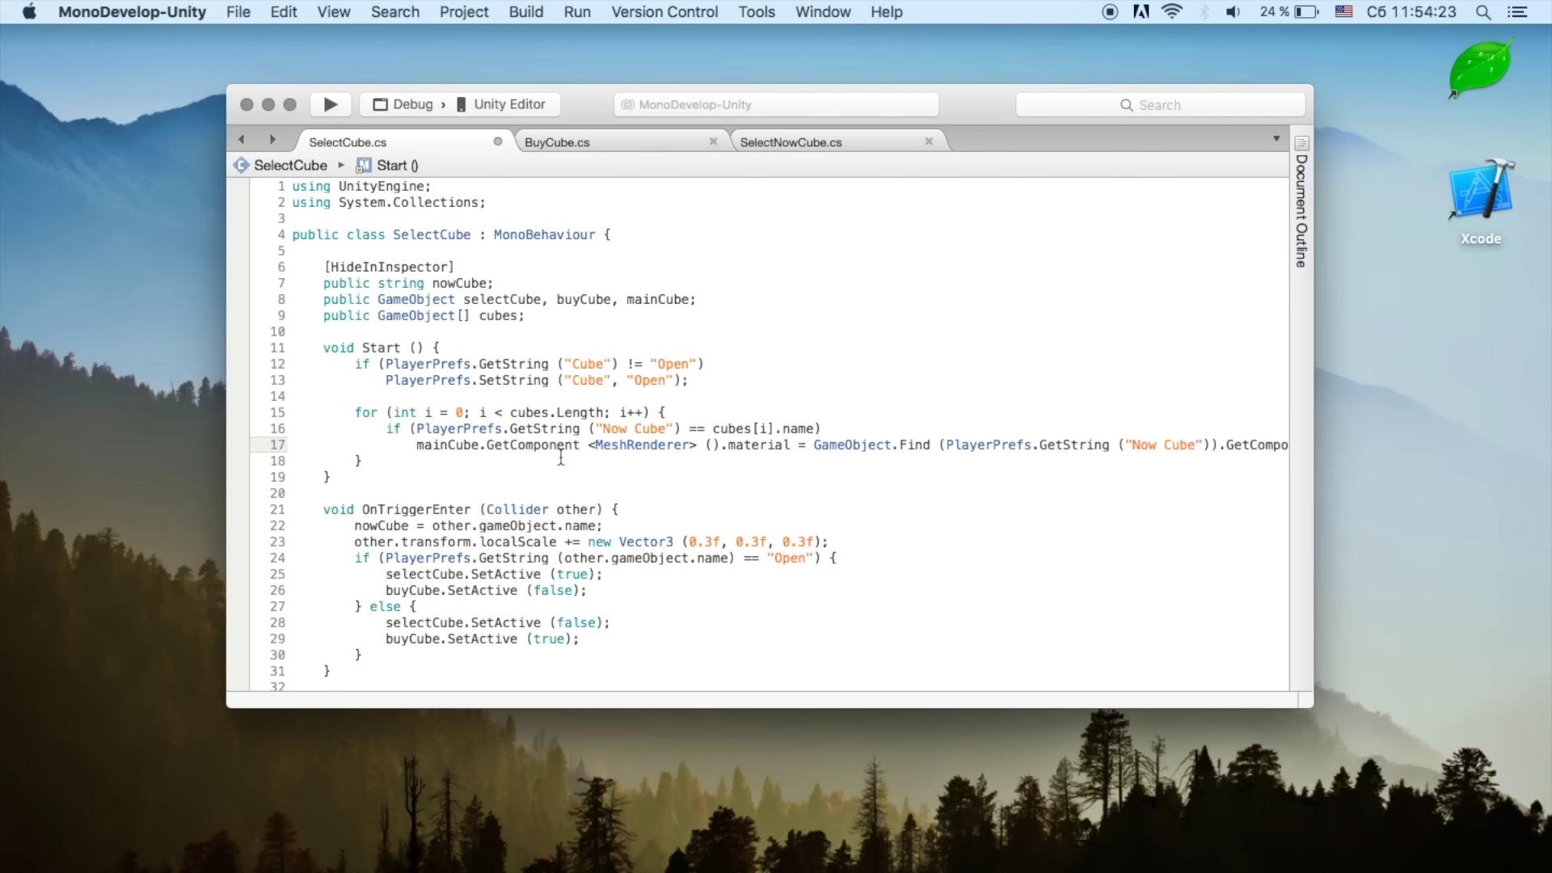
{"action": "key", "text": "Up"}
{"action": "key", "text": "End"}
{"action": "type", "text": "{"}
{"action": "key", "text": "Down"}
{"action": "key", "text": "End"}
{"action": "key", "text": "Return"}
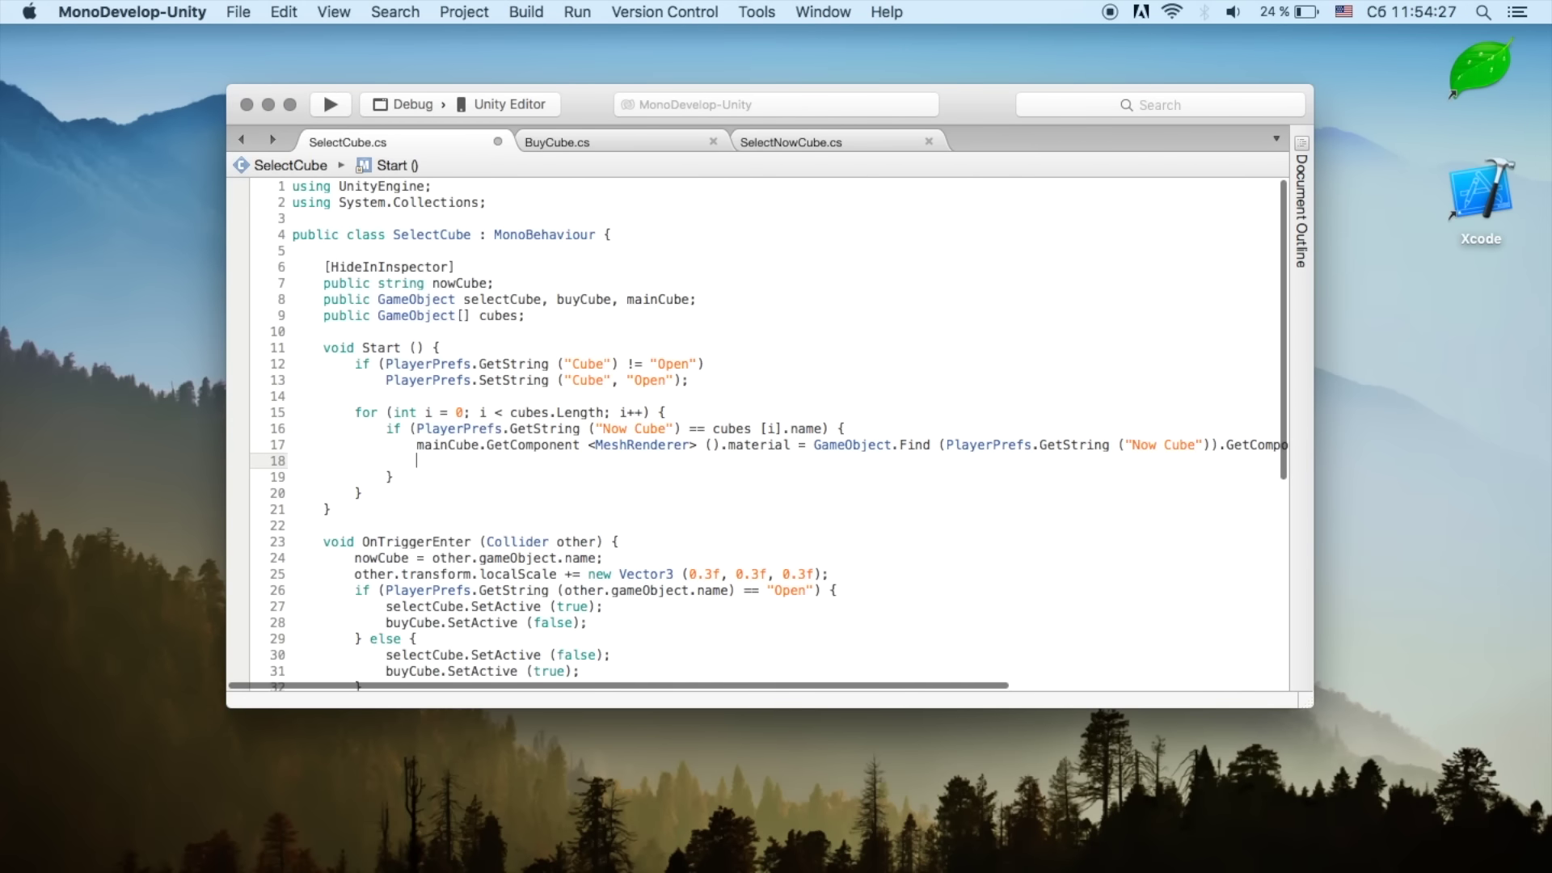
{"action": "type", "text": "break;"}
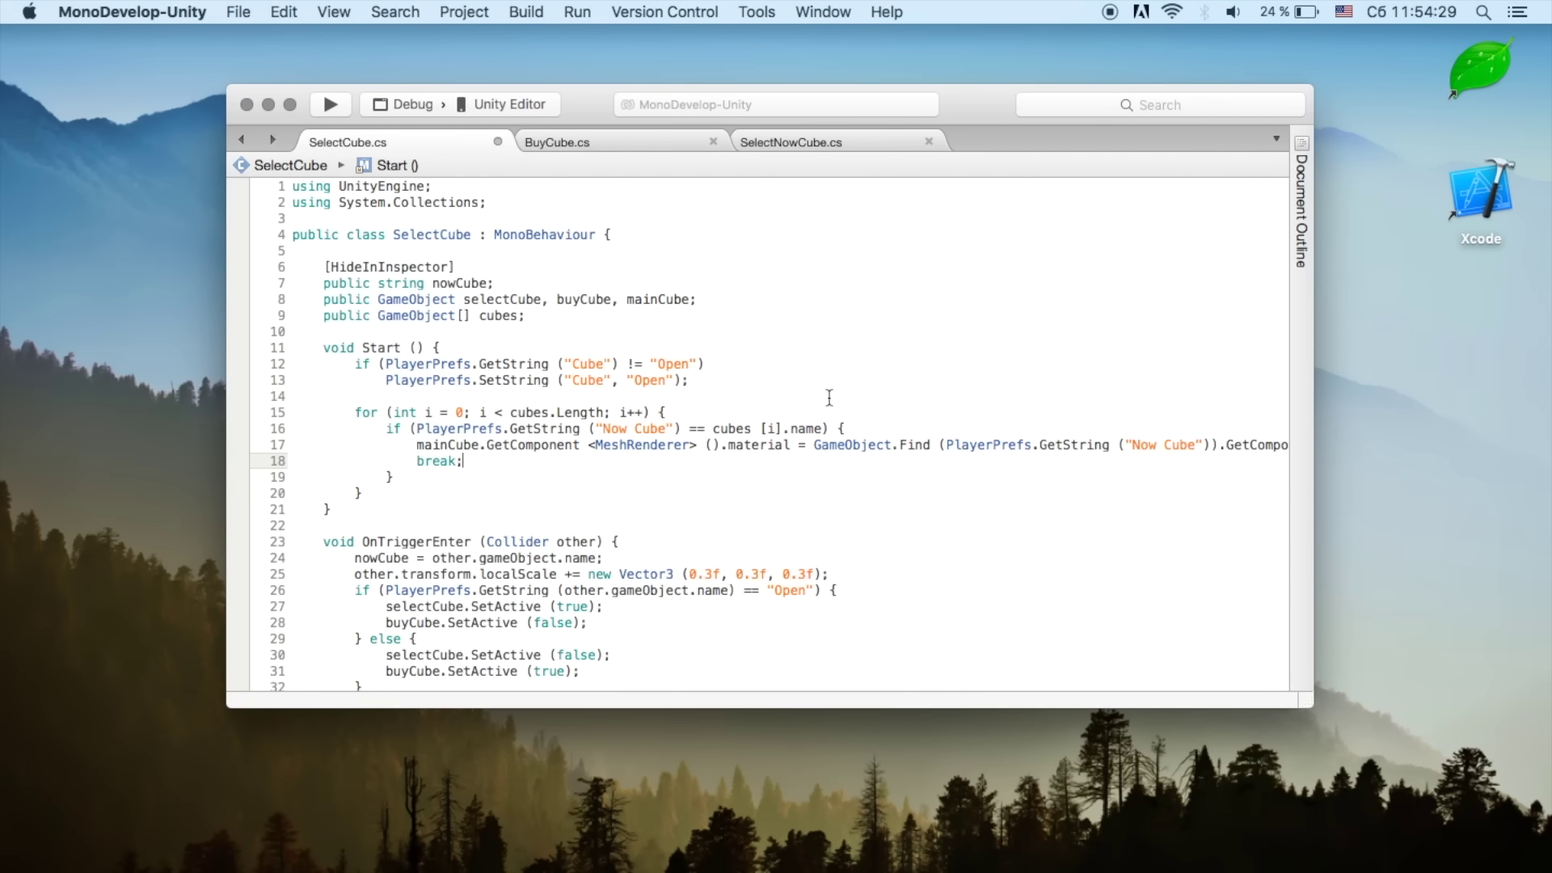
Step: Replace the GameObject.Find expression with cubes [i], save SelectCube.cs, and return to Unity
{"action": "left_click_drag", "start_coordinate": [713, 428], "coordinate": [771, 428]}
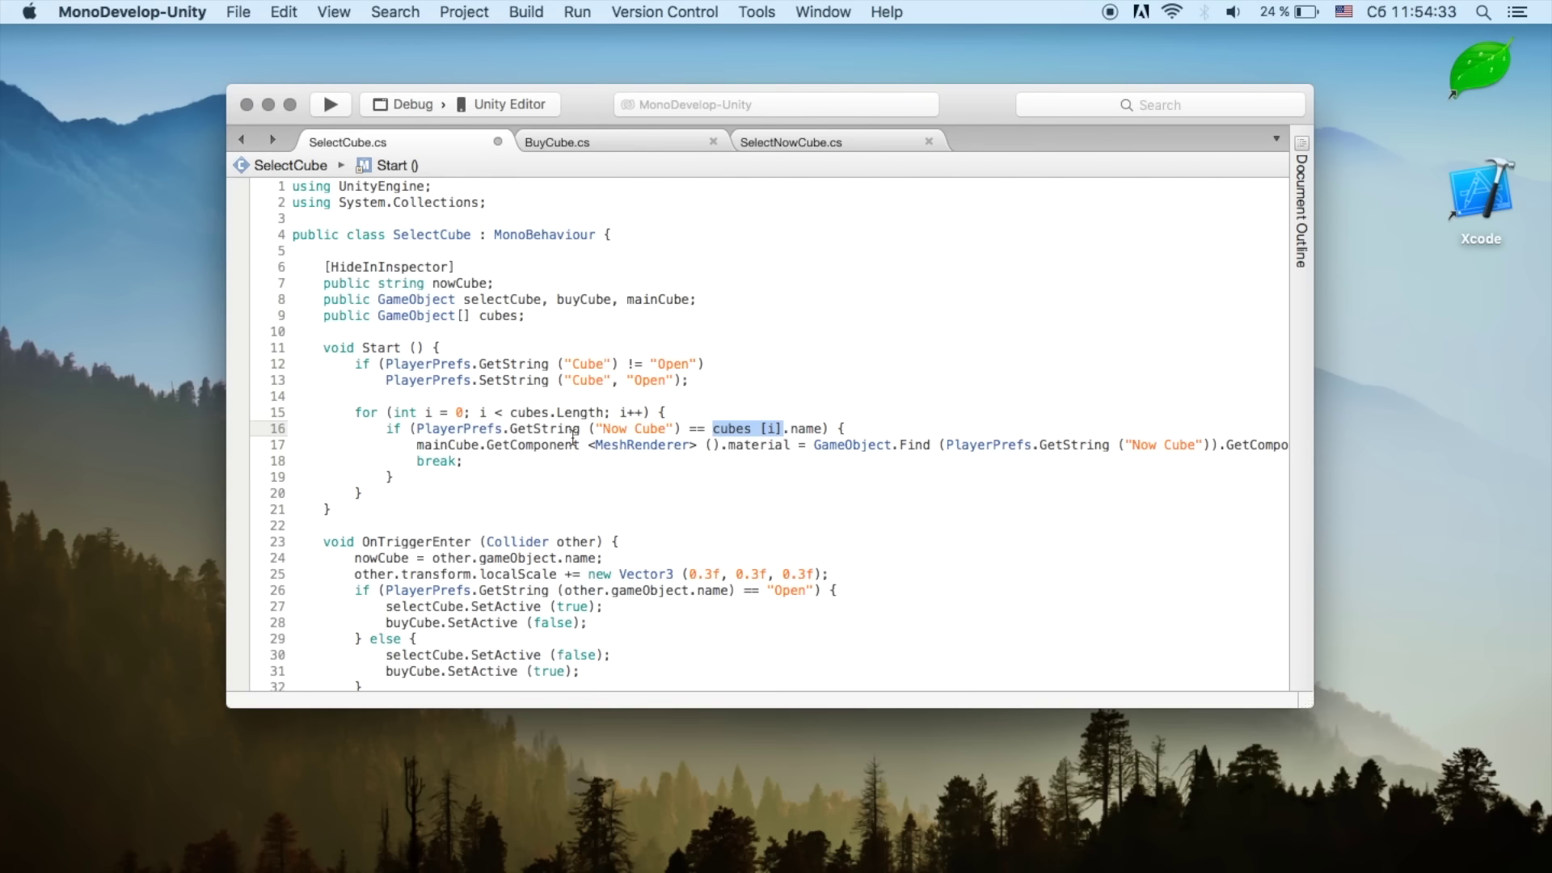
{"action": "scroll", "coordinate": [545, 440], "scroll_direction": "right", "scroll_amount": 3}
{"action": "scroll", "coordinate": [684, 446], "scroll_direction": "right", "scroll_amount": 2}
{"action": "left_click_drag", "start_coordinate": [700, 444], "coordinate": [1107, 446]}
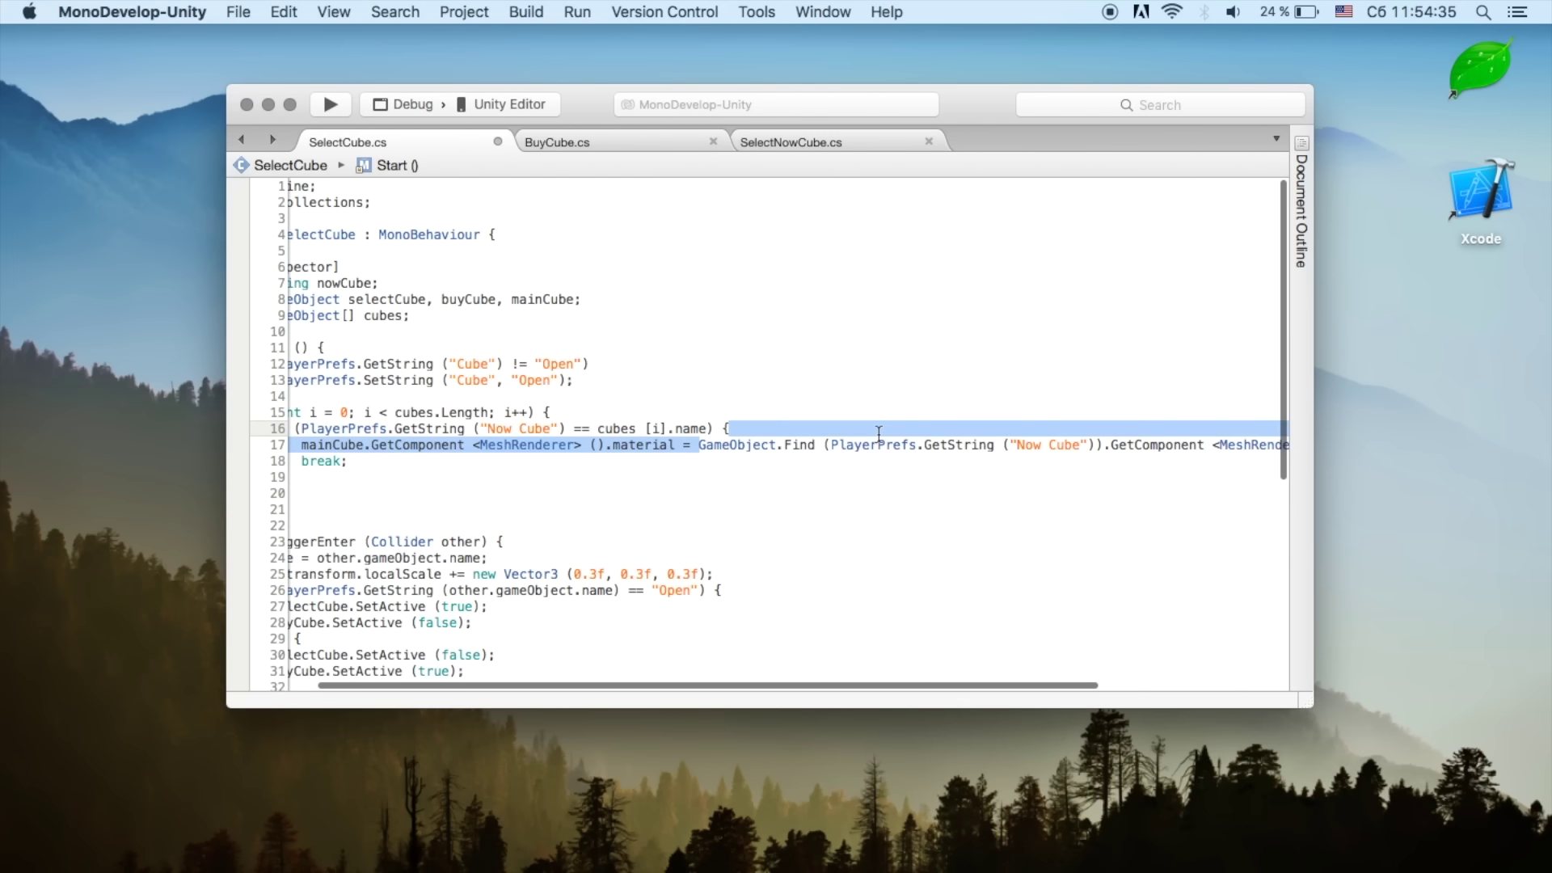
{"action": "key", "text": "super+v"}
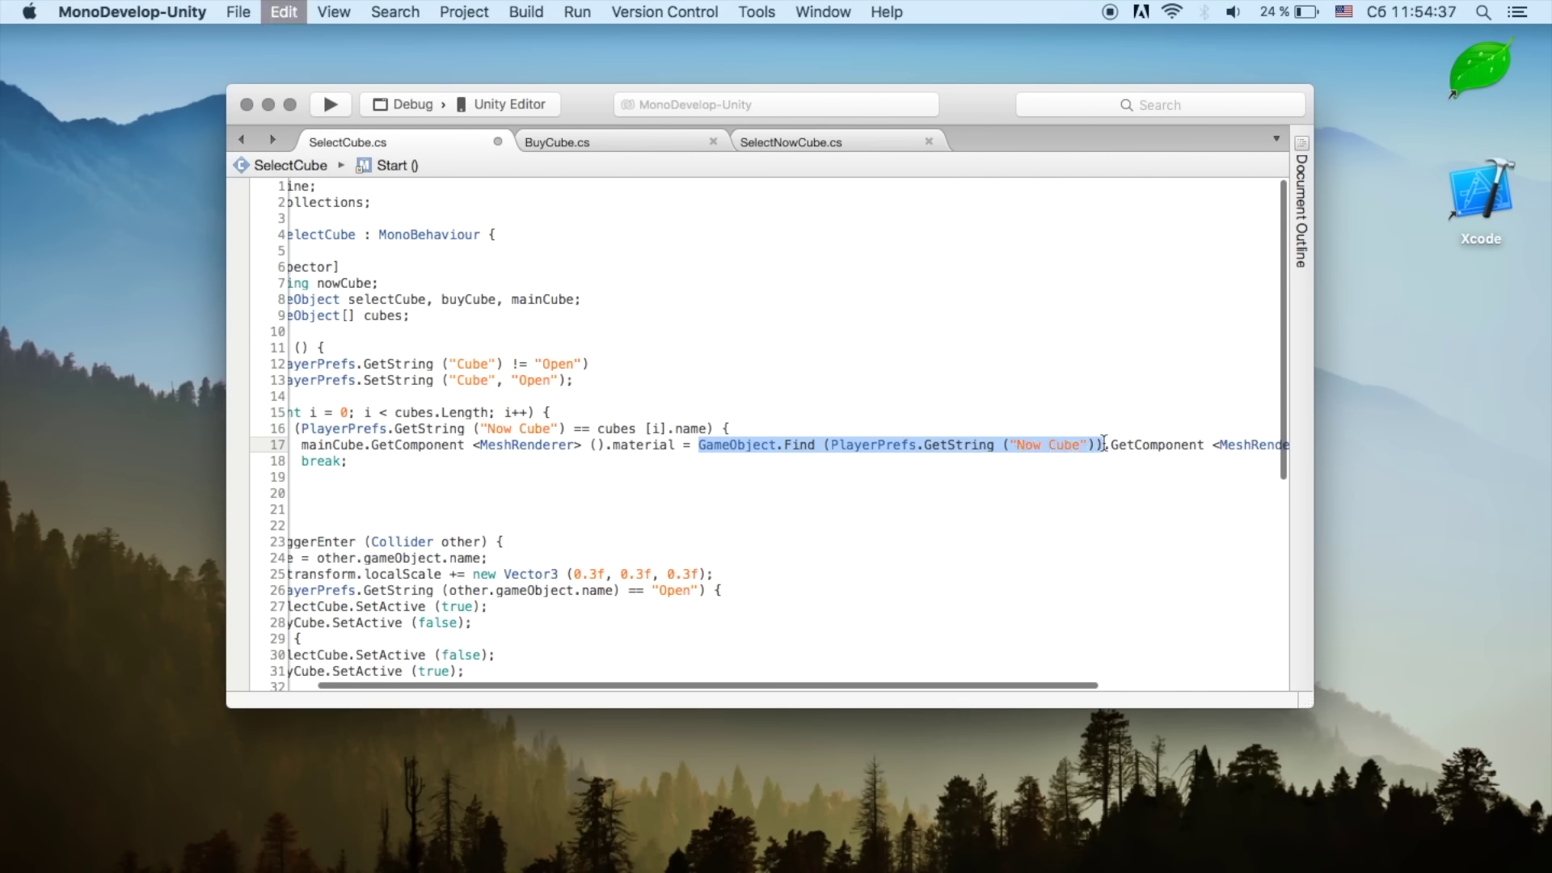
{"action": "key", "text": "super+s"}
{"action": "scroll", "coordinate": [769, 444], "scroll_direction": "left", "scroll_amount": 1}
{"action": "scroll", "coordinate": [769, 443], "scroll_direction": "left", "scroll_amount": 3}
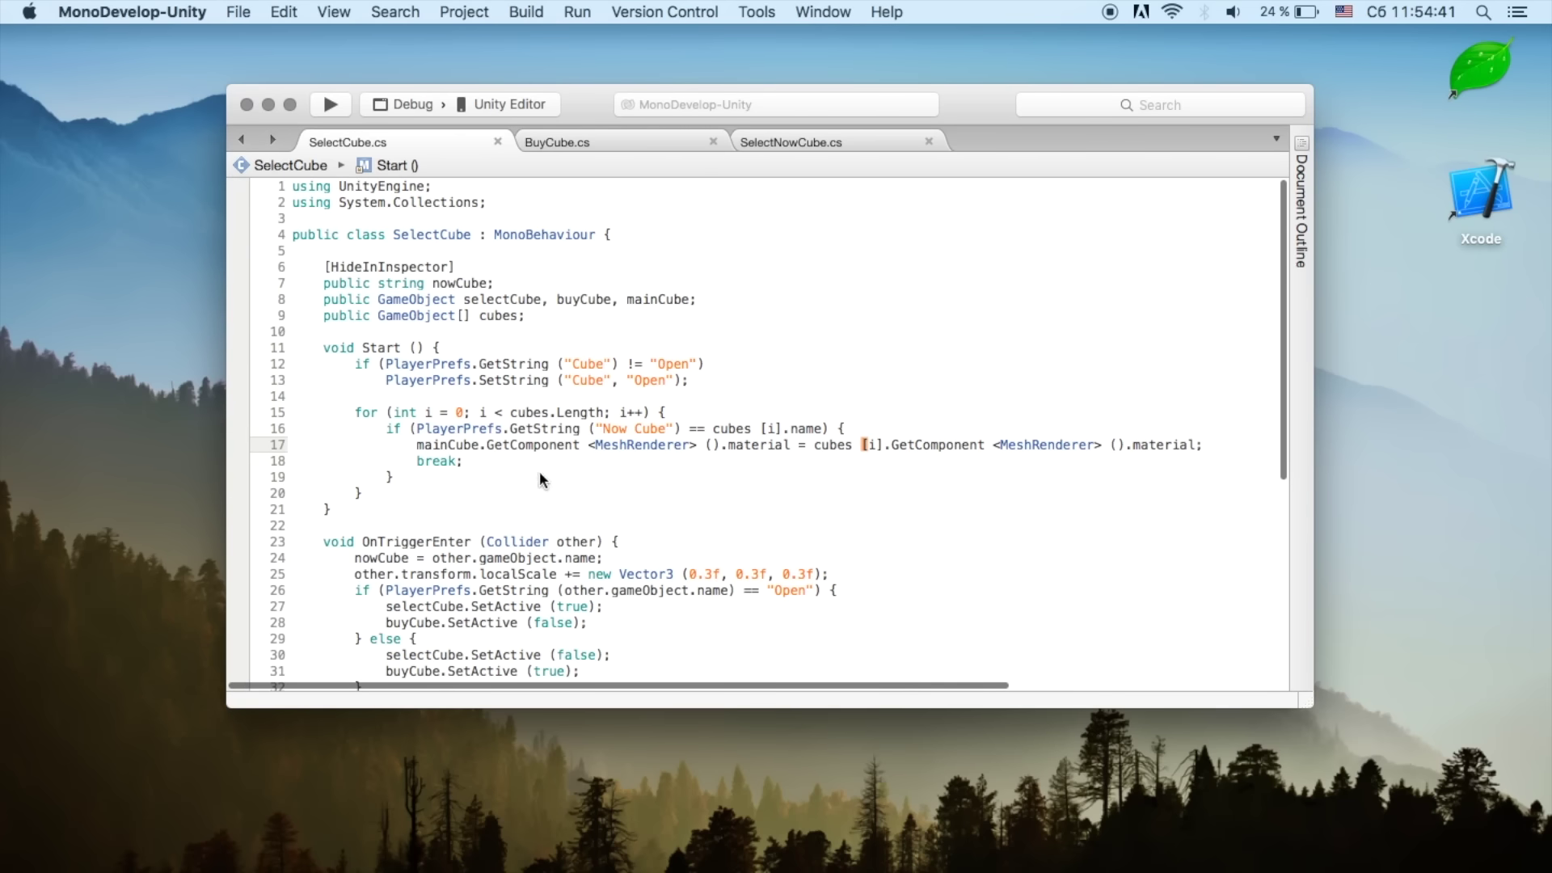
{"action": "key", "text": "super+Tab"}
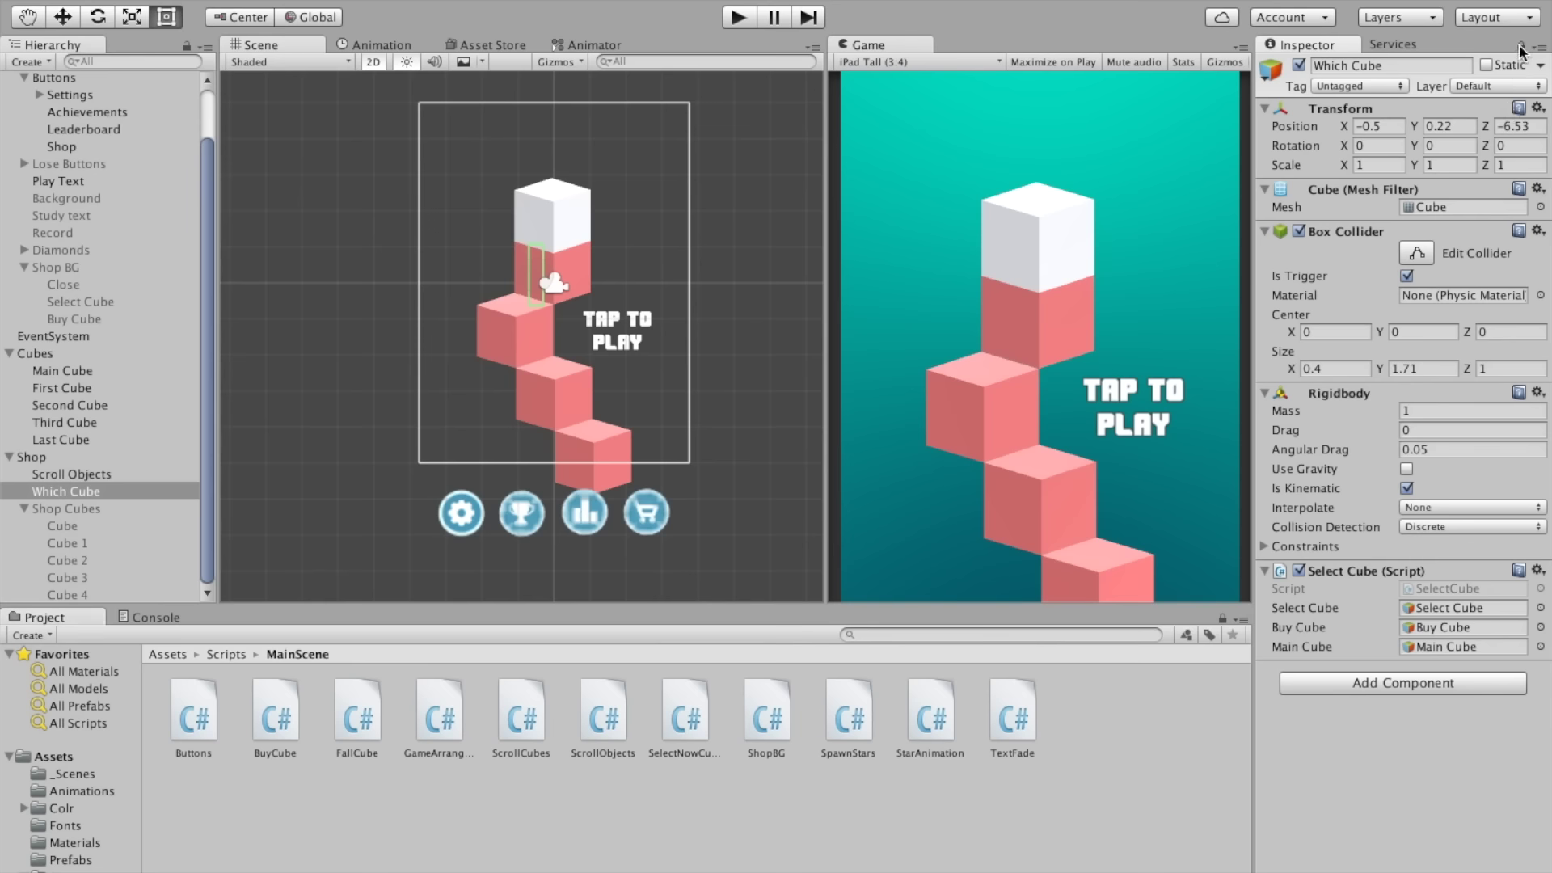
Step: Drag Cube through Cube 4 into Which Cube's Cubes array, unlock the Inspector, and press Play
{"action": "left_click", "coordinate": [81, 527]}
{"action": "left_click", "coordinate": [85, 593], "text": "shift"}
{"action": "left_click_drag", "start_coordinate": [70, 526], "coordinate": [1293, 667]}
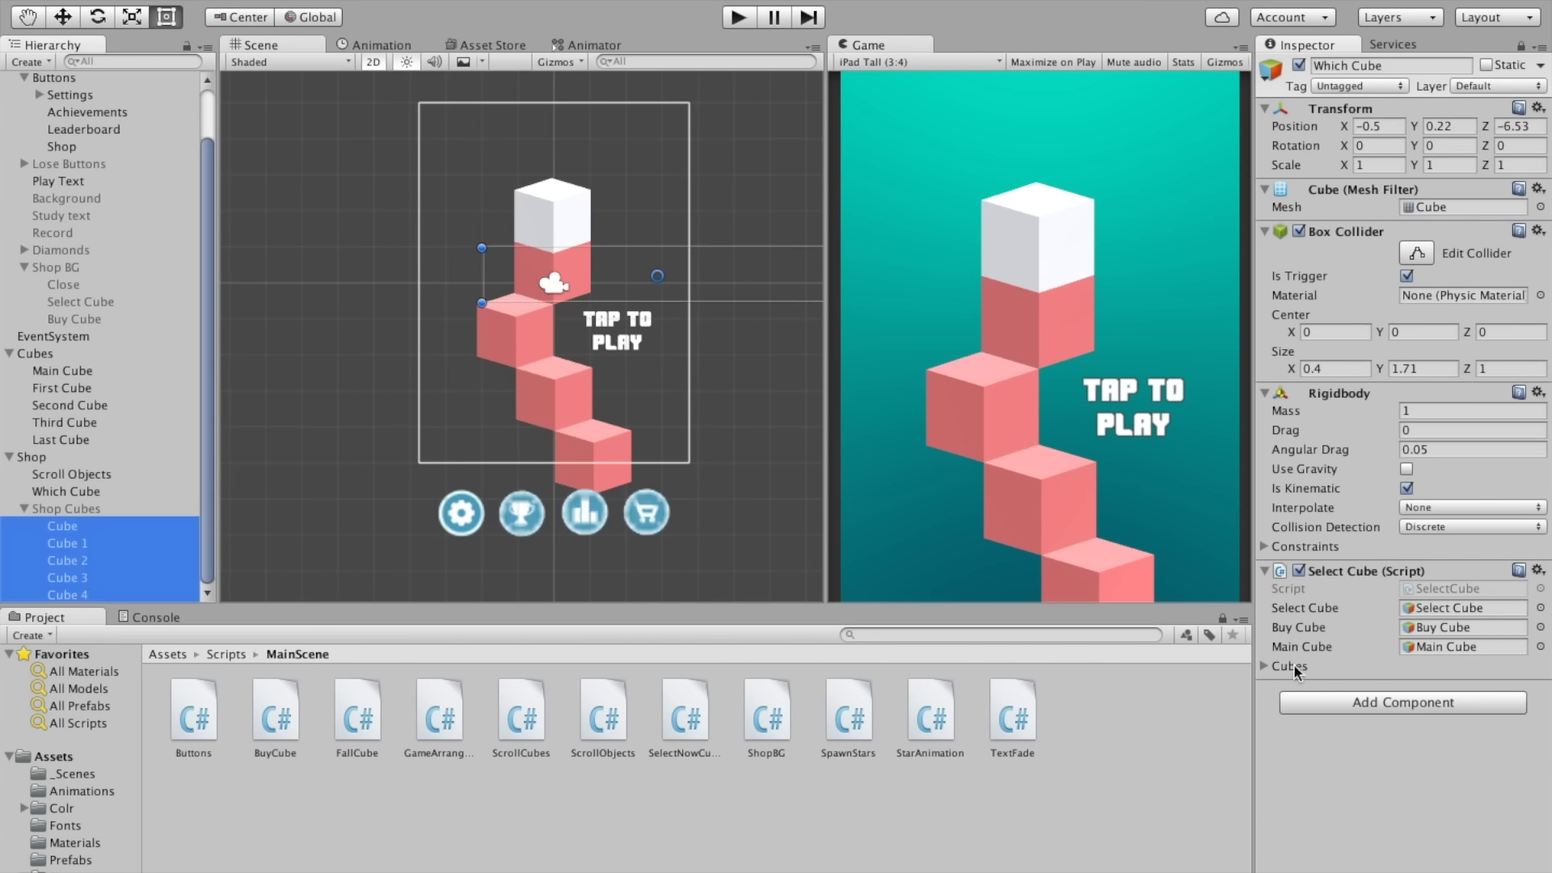
{"action": "left_click", "coordinate": [1263, 665]}
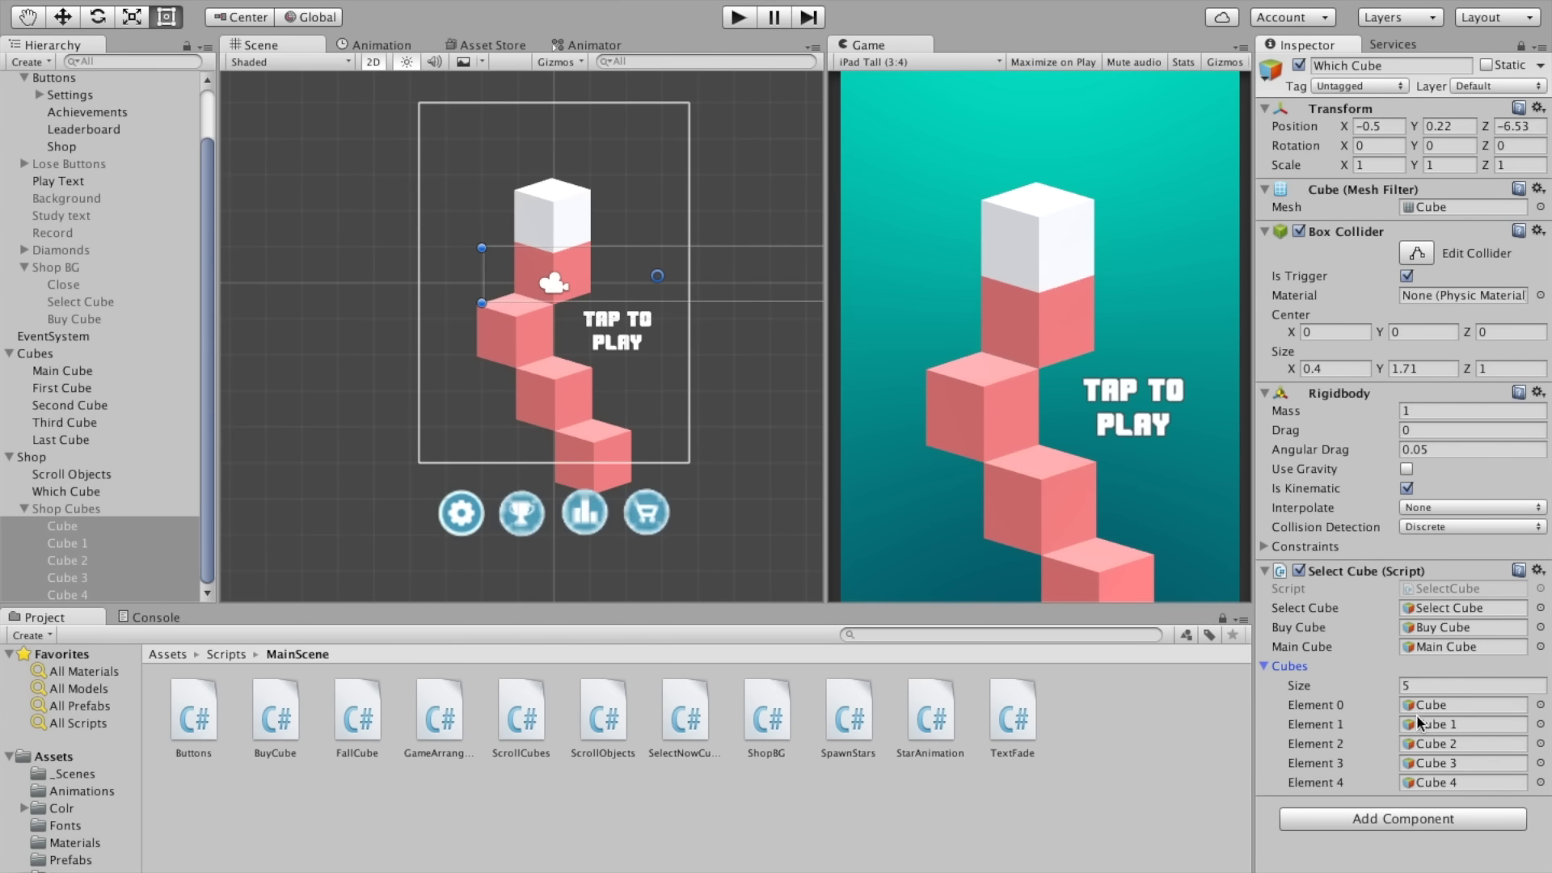
{"action": "left_click", "coordinate": [1519, 47]}
{"action": "key", "text": "ctrl+p"}
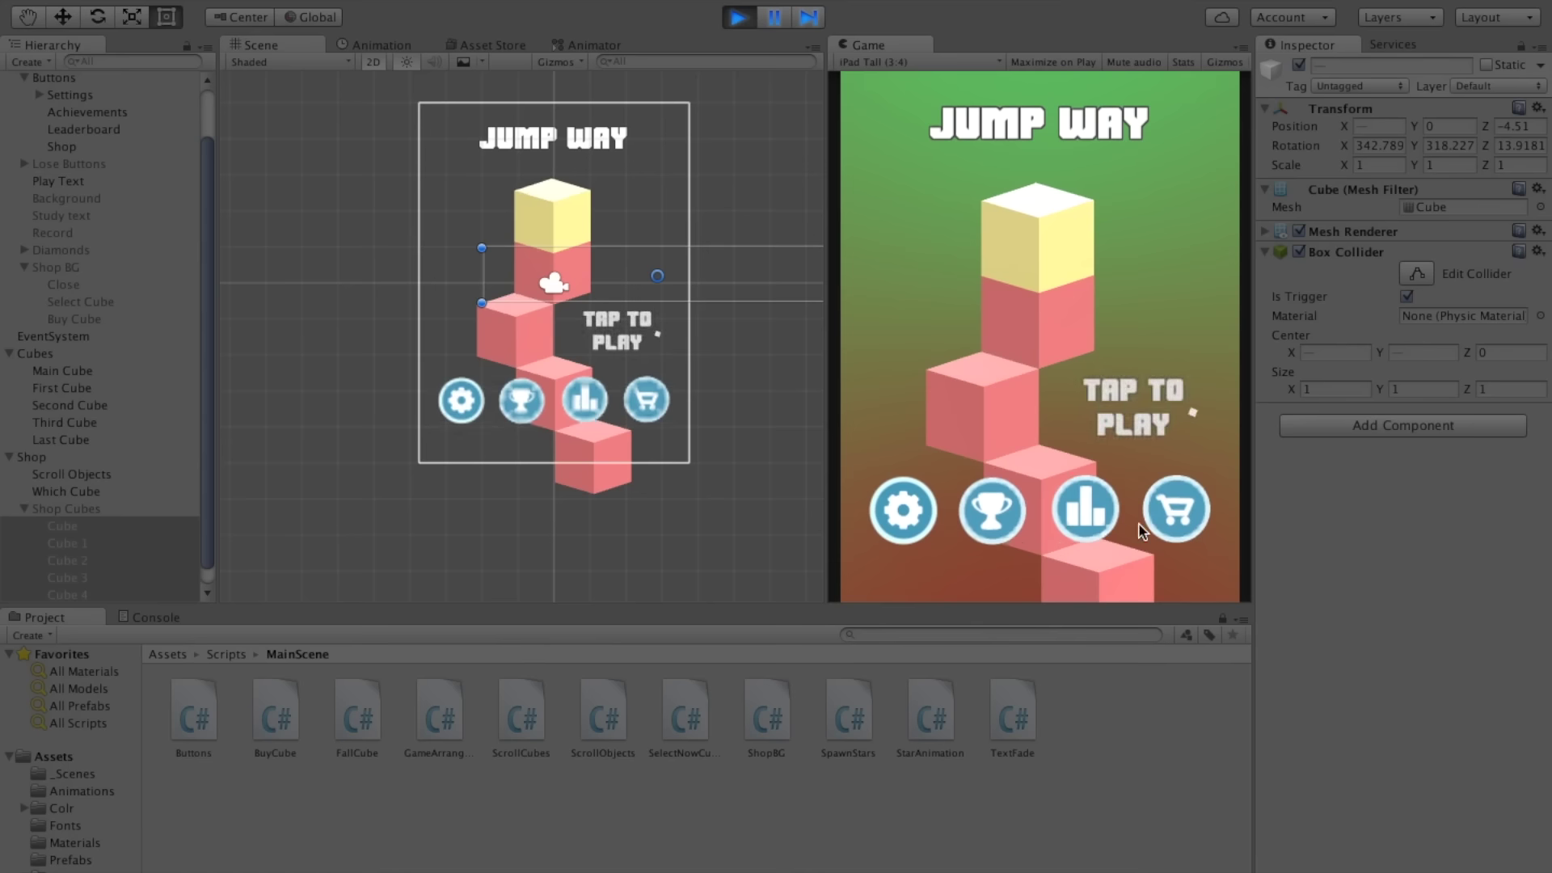
Step: Select the purple cube skin in the in-game shop and close the shop
{"action": "left_click", "coordinate": [1171, 520]}
{"action": "left_click_drag", "start_coordinate": [1109, 320], "coordinate": [803, 319]}
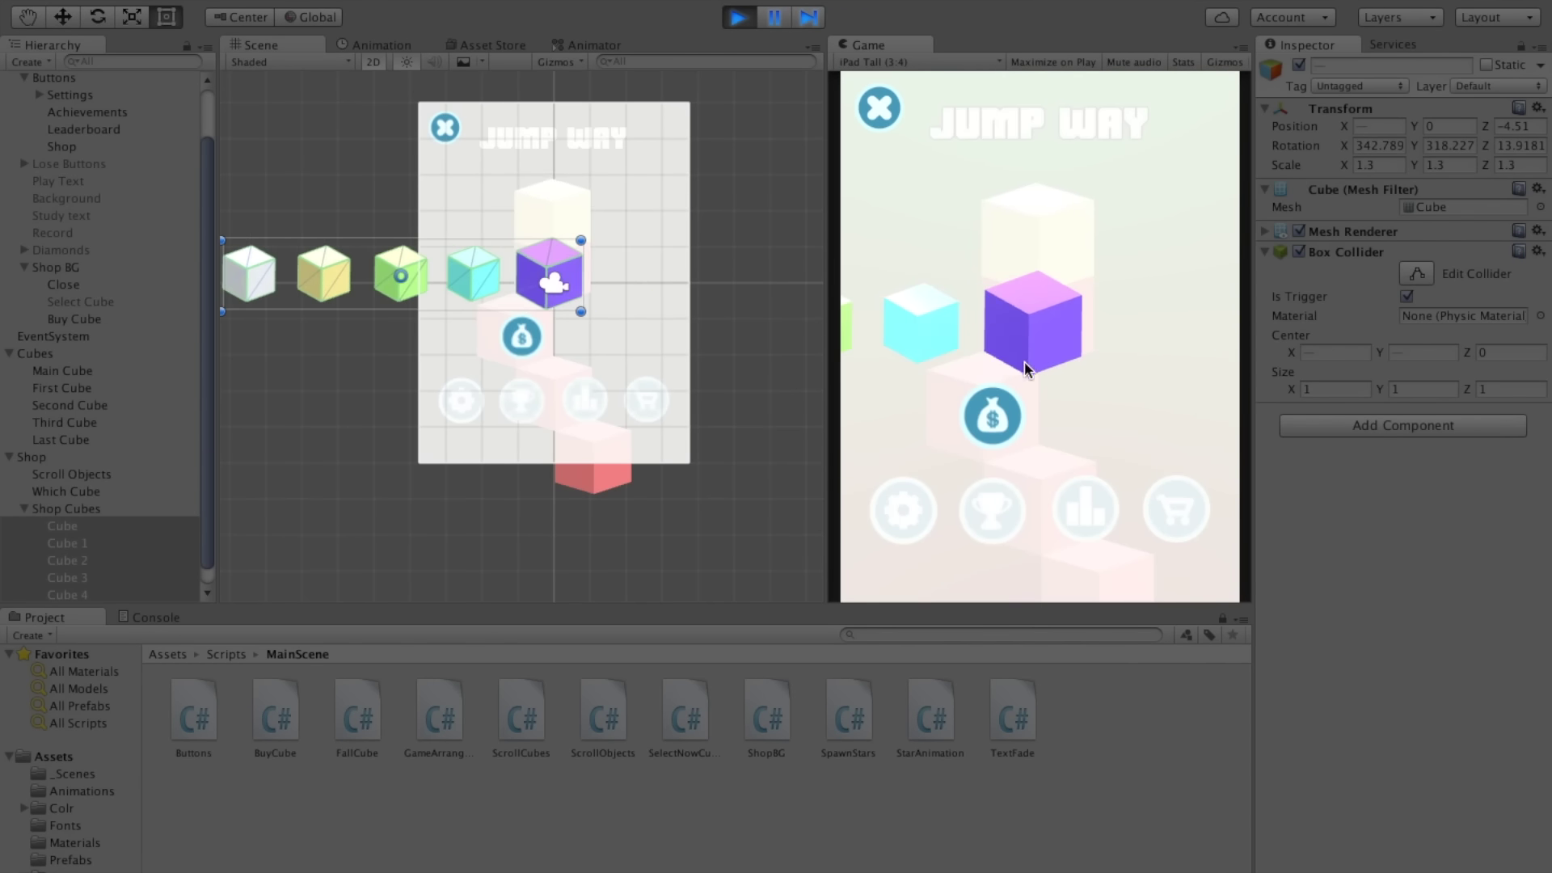
{"action": "left_click", "coordinate": [947, 333]}
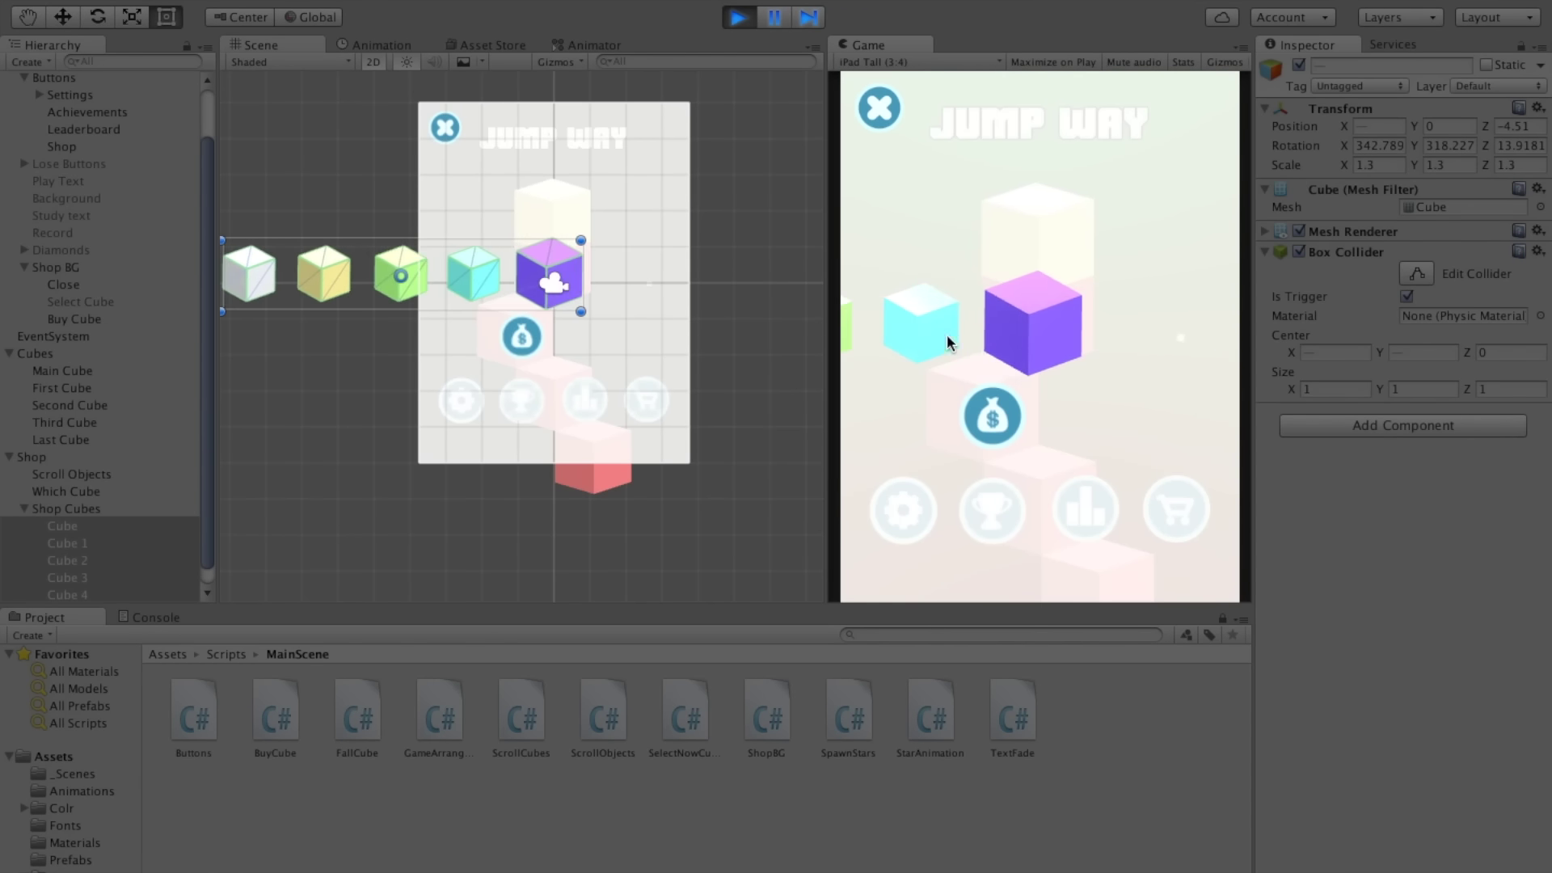
{"action": "left_click", "coordinate": [1001, 401]}
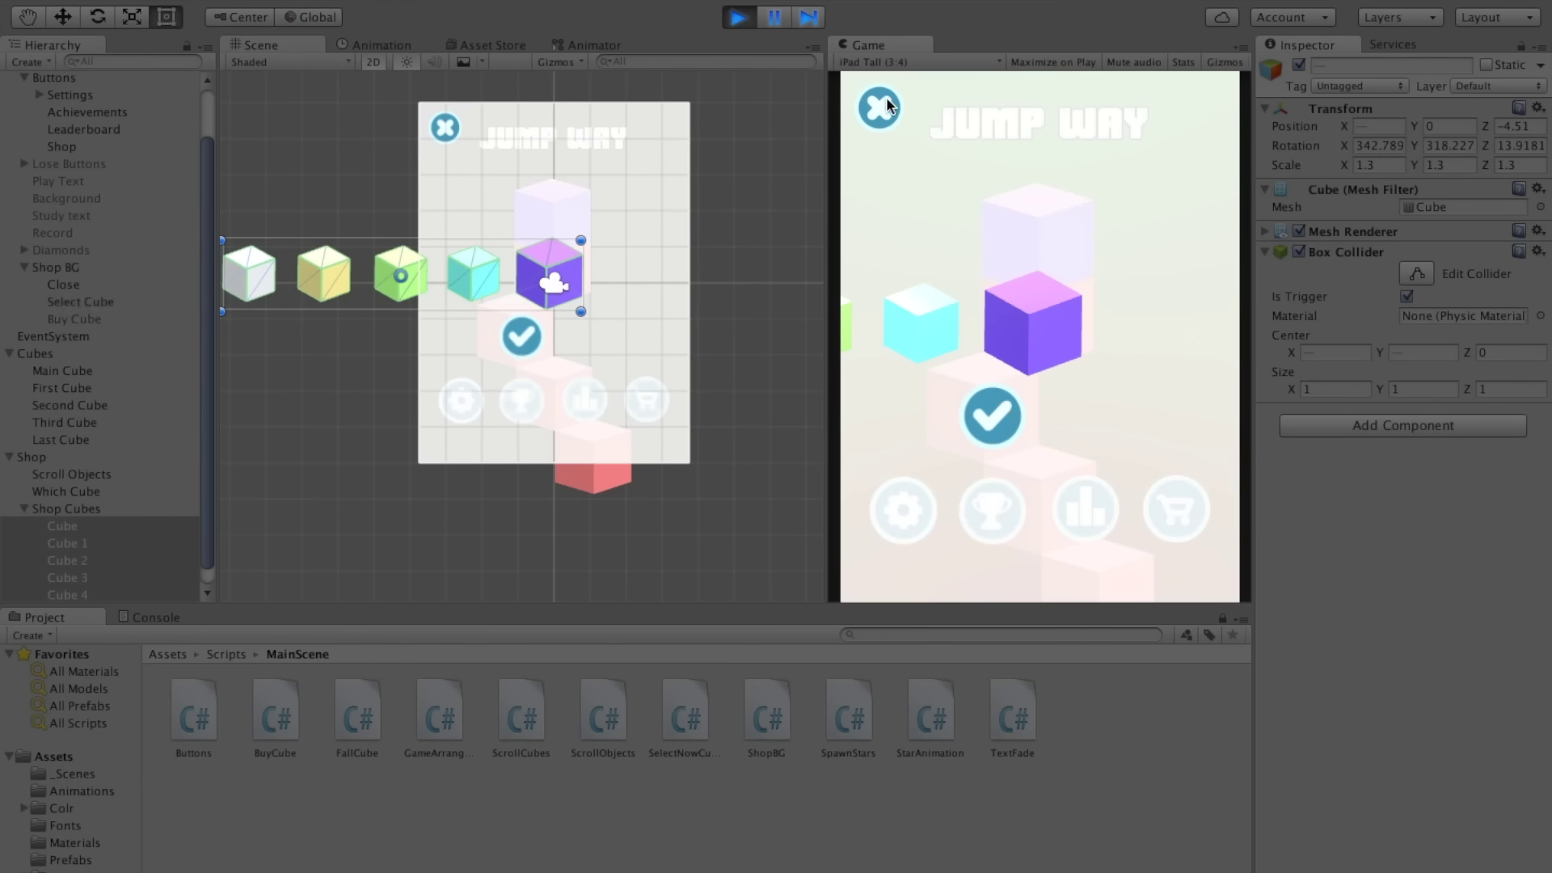
{"action": "left_click", "coordinate": [886, 97]}
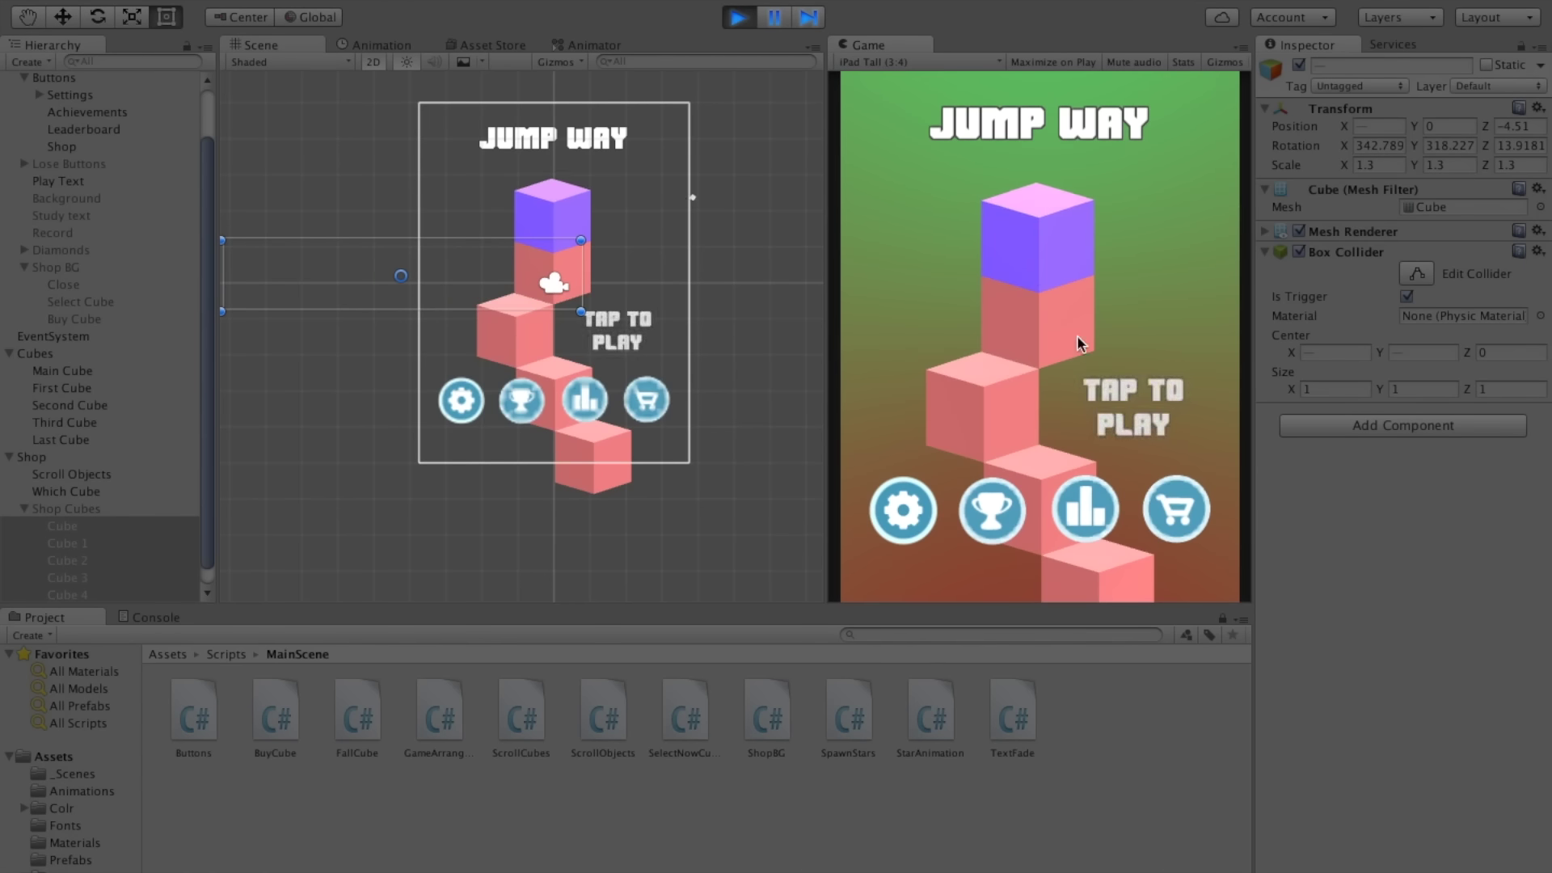
Step: Play a round with the purple cube, browse the shop after game over, then restart
{"action": "left_click", "coordinate": [1075, 382]}
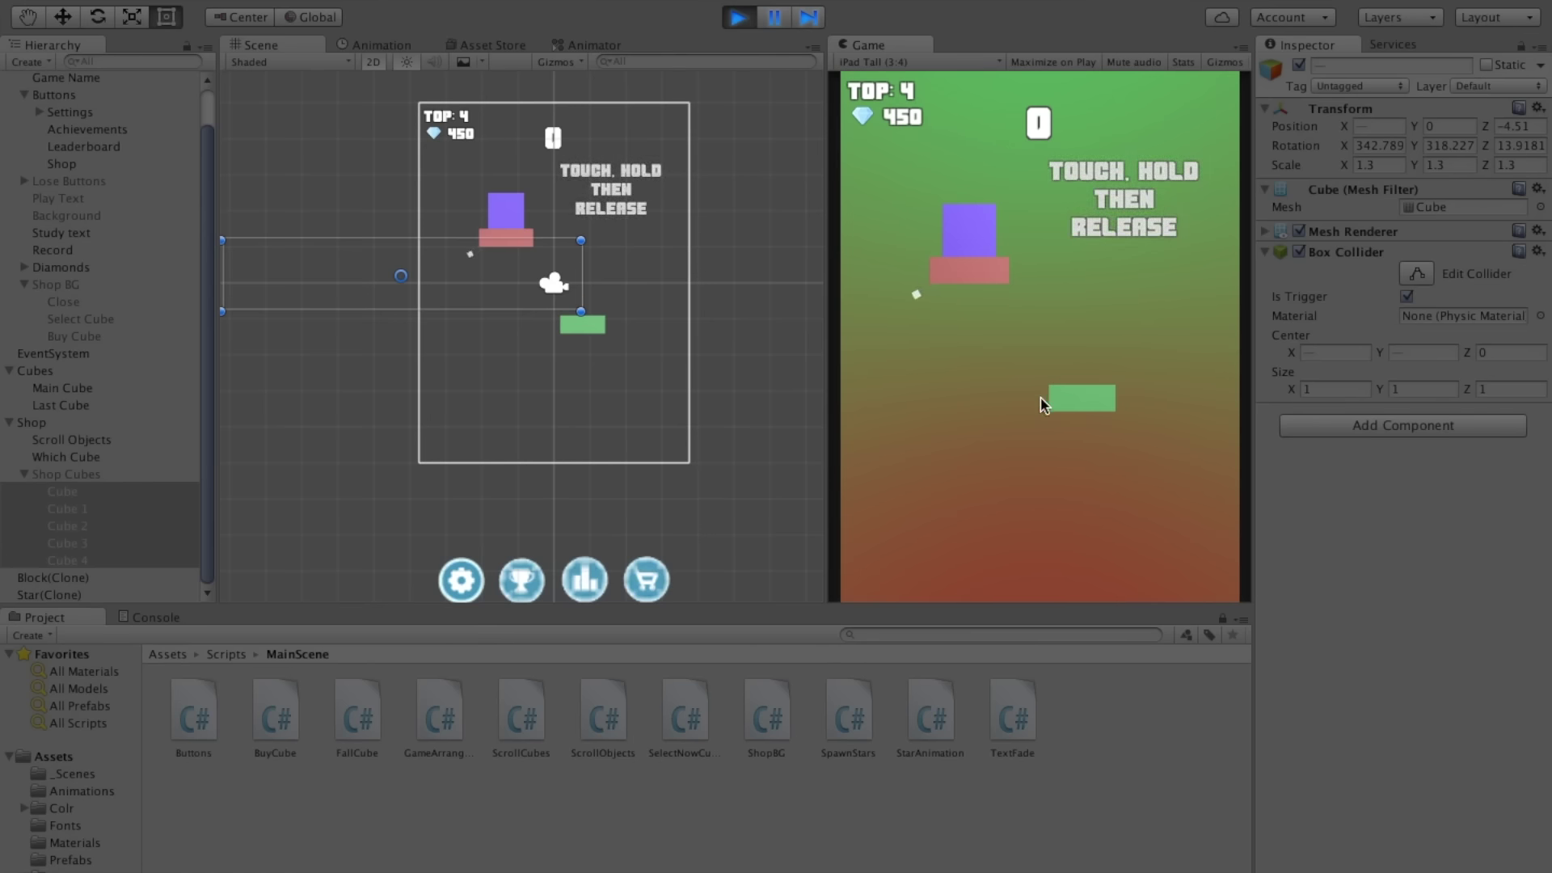
{"action": "left_click", "coordinate": [1016, 473]}
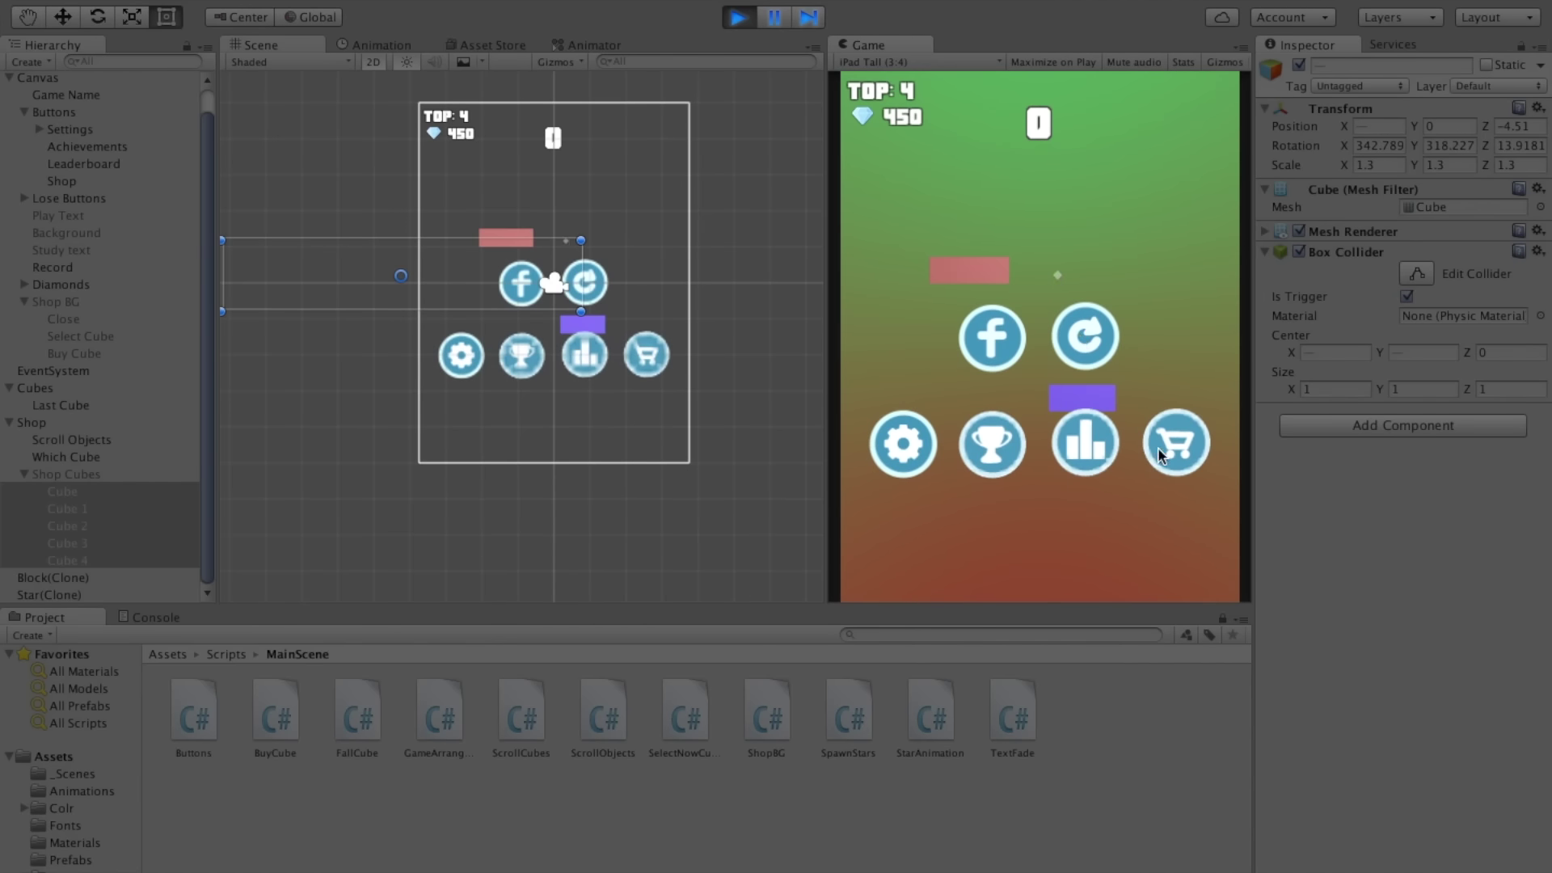
{"action": "left_click", "coordinate": [1162, 456]}
{"action": "left_click_drag", "start_coordinate": [984, 292], "coordinate": [1164, 299]}
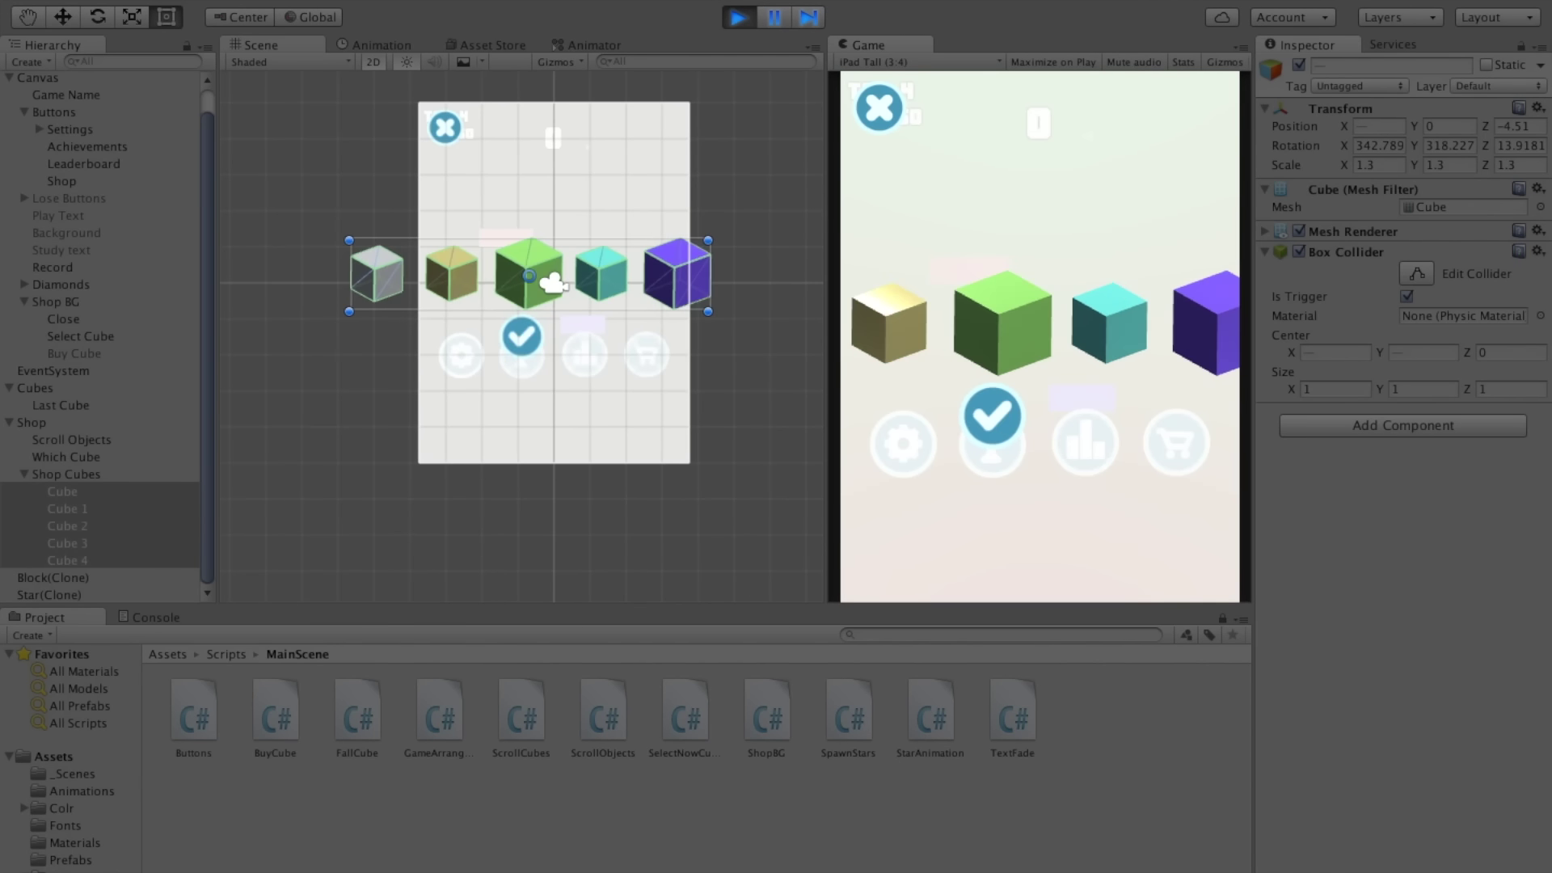
{"action": "left_click", "coordinate": [970, 401]}
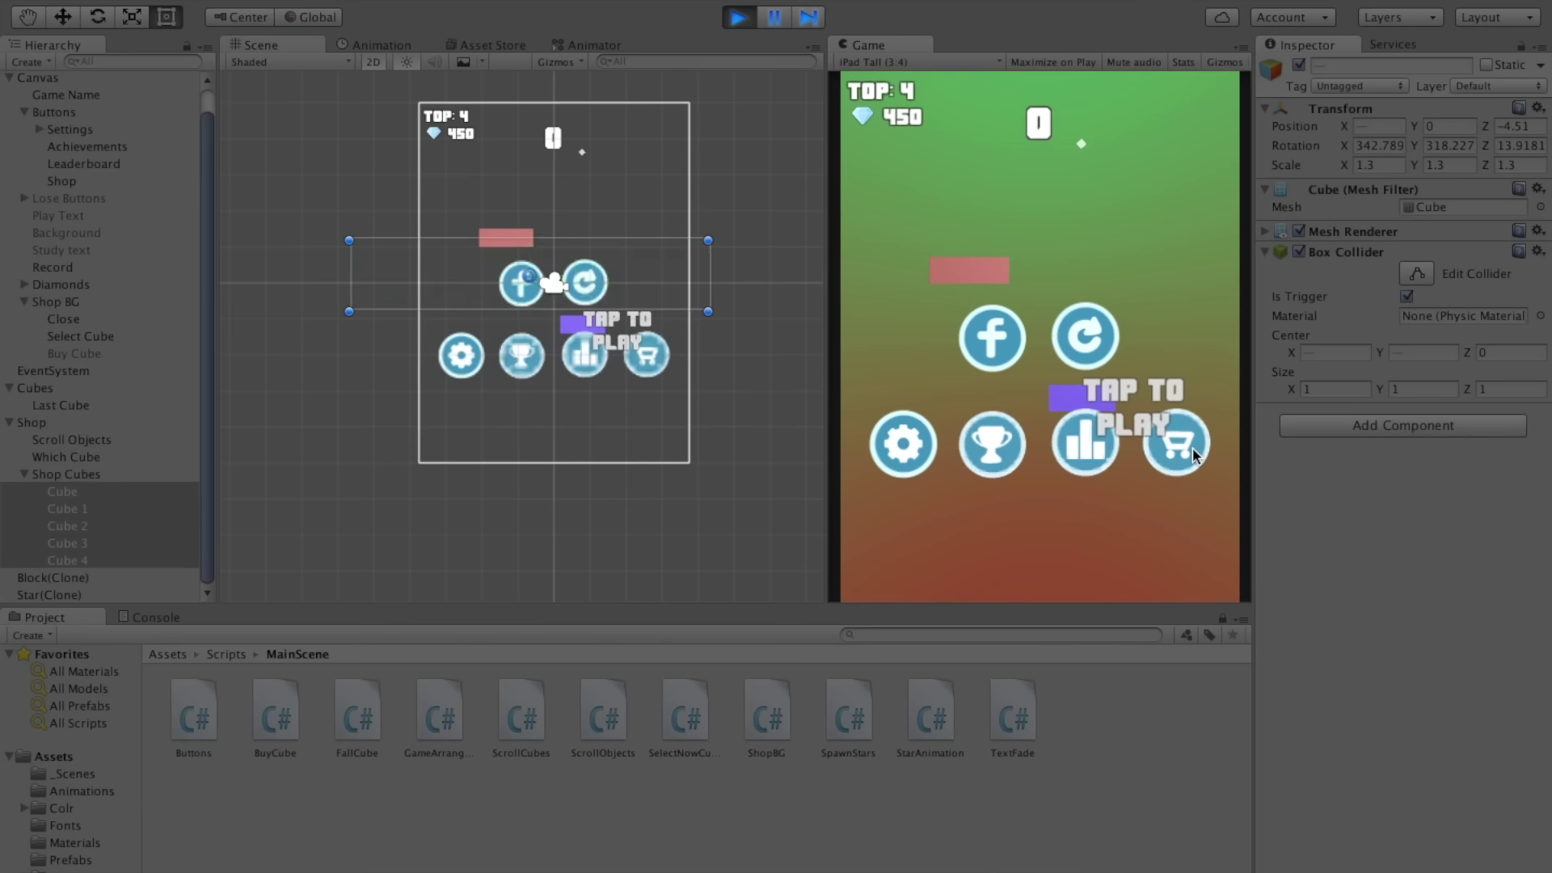
{"action": "left_click", "coordinate": [1088, 327]}
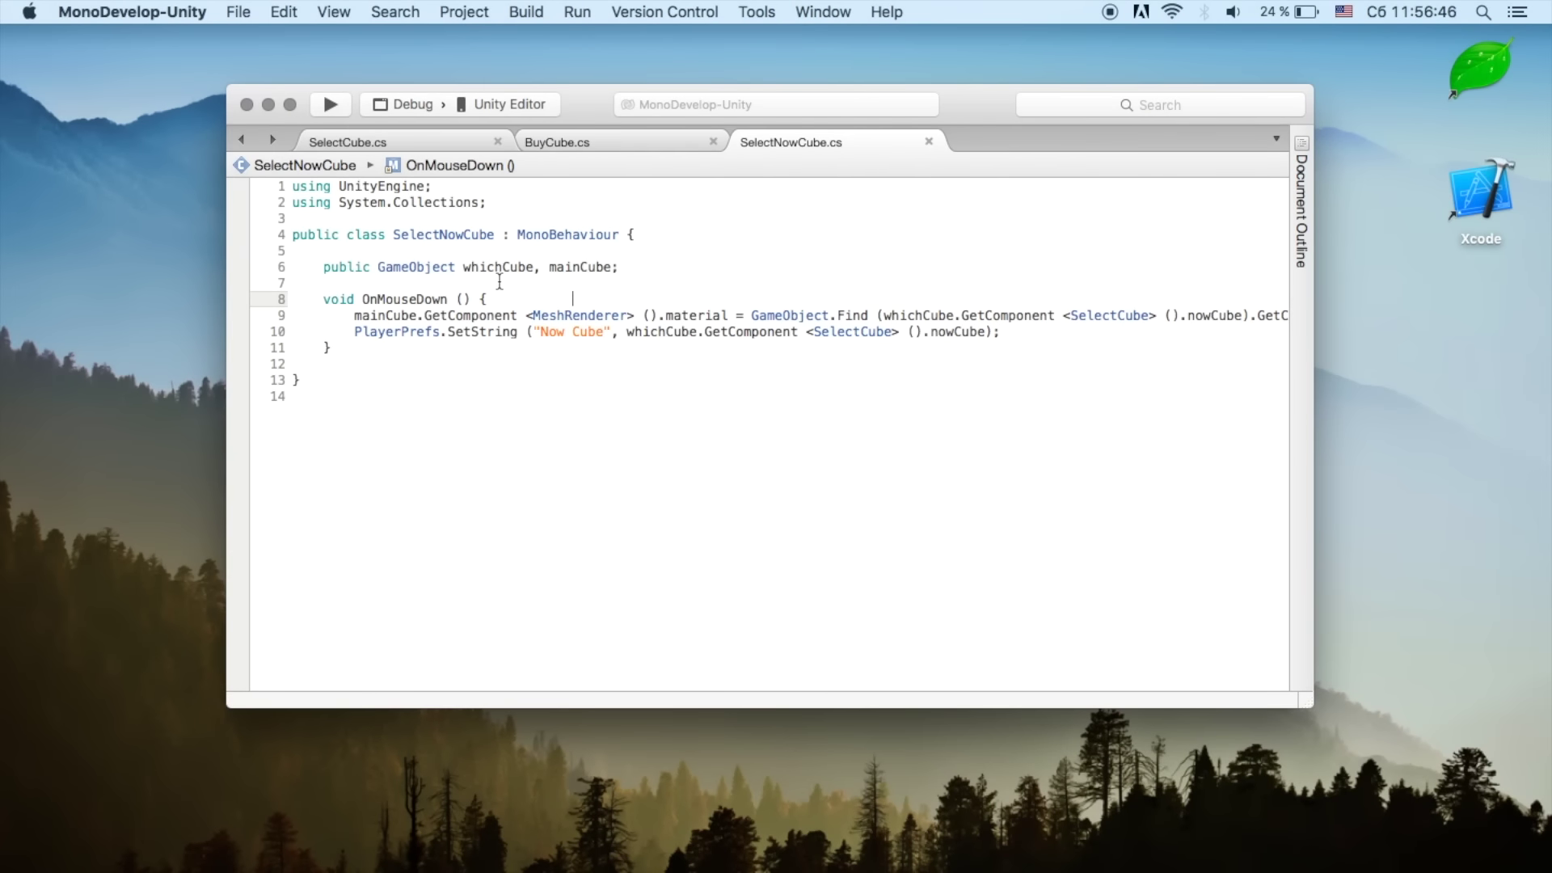
Step: Guard OnMouseDown's material line with 'if (mainCube != null)', save SelectNowCube.cs, and return to Unity
{"action": "left_click", "coordinate": [525, 308]}
{"action": "key", "text": "Return"}
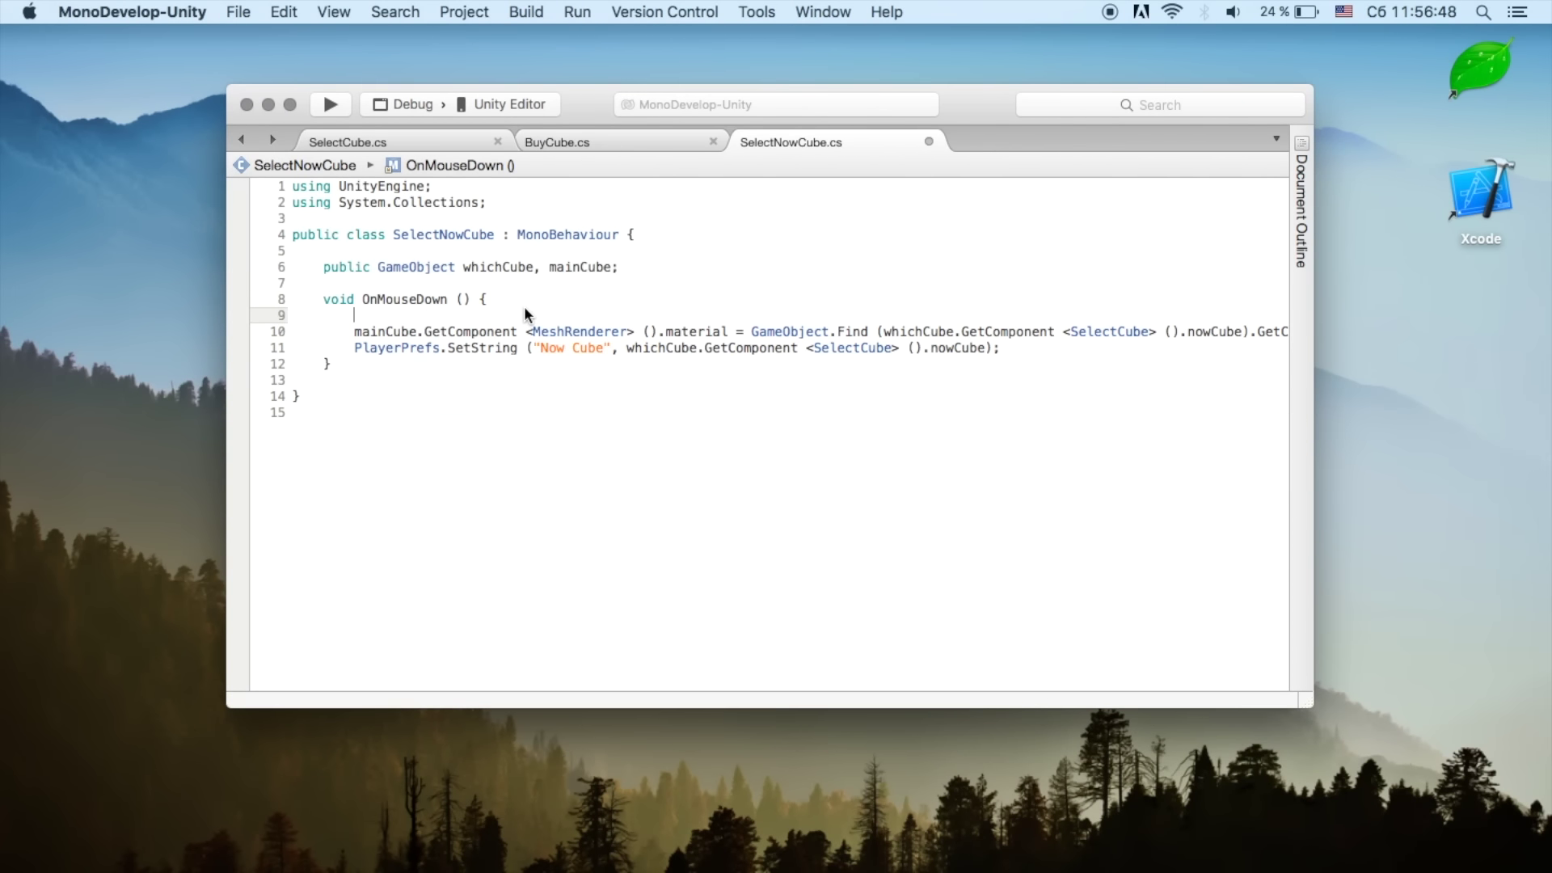
{"action": "type", "text": "if ()"}
{"action": "type", "text": "mainCube "}
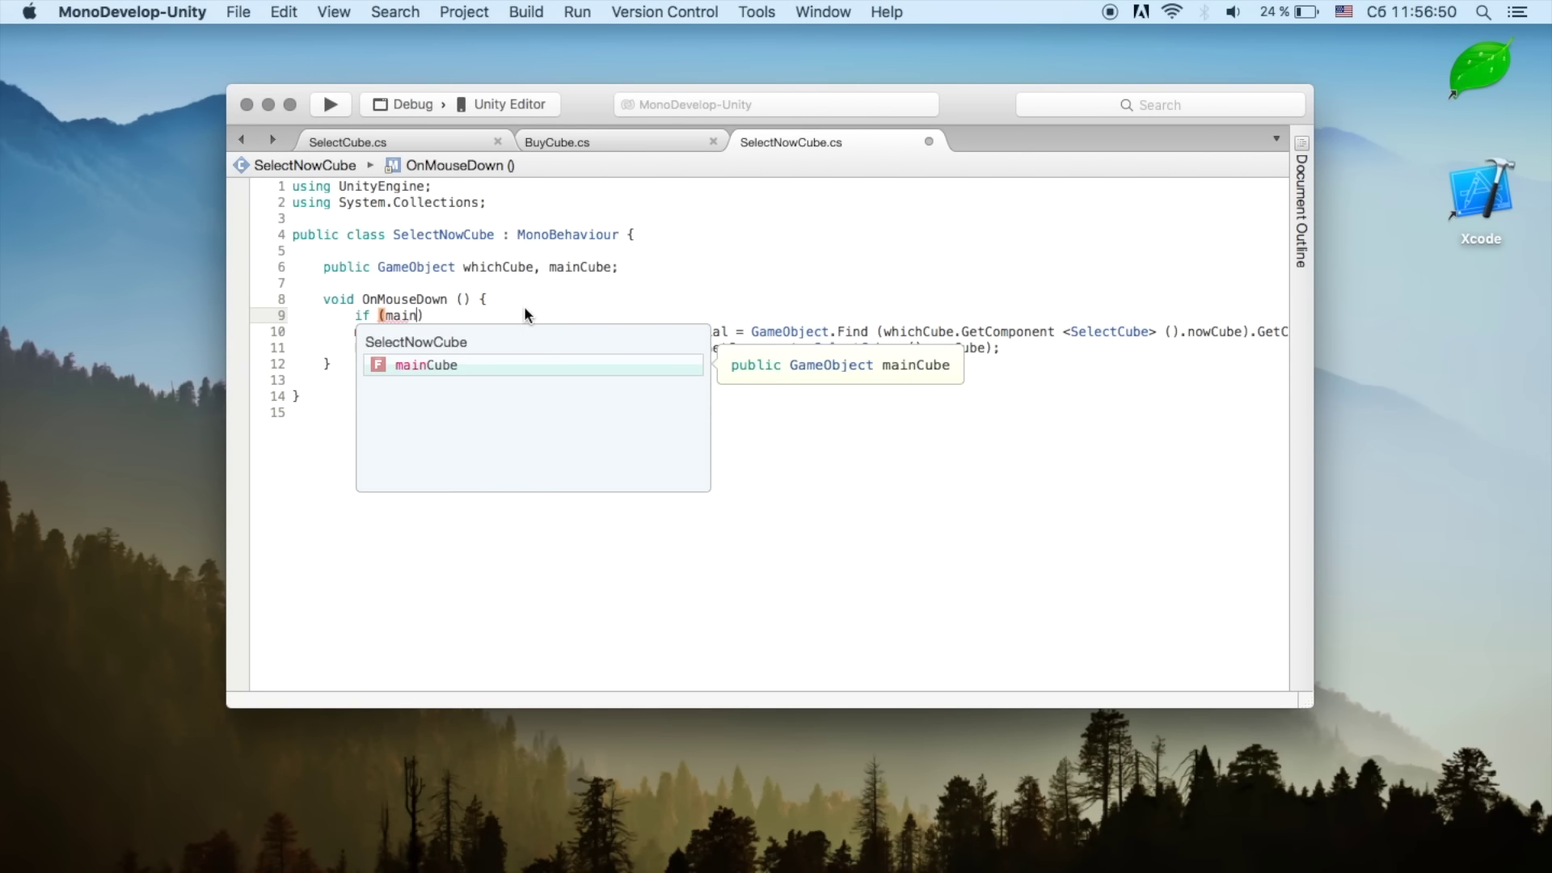
{"action": "type", "text": "!= "}
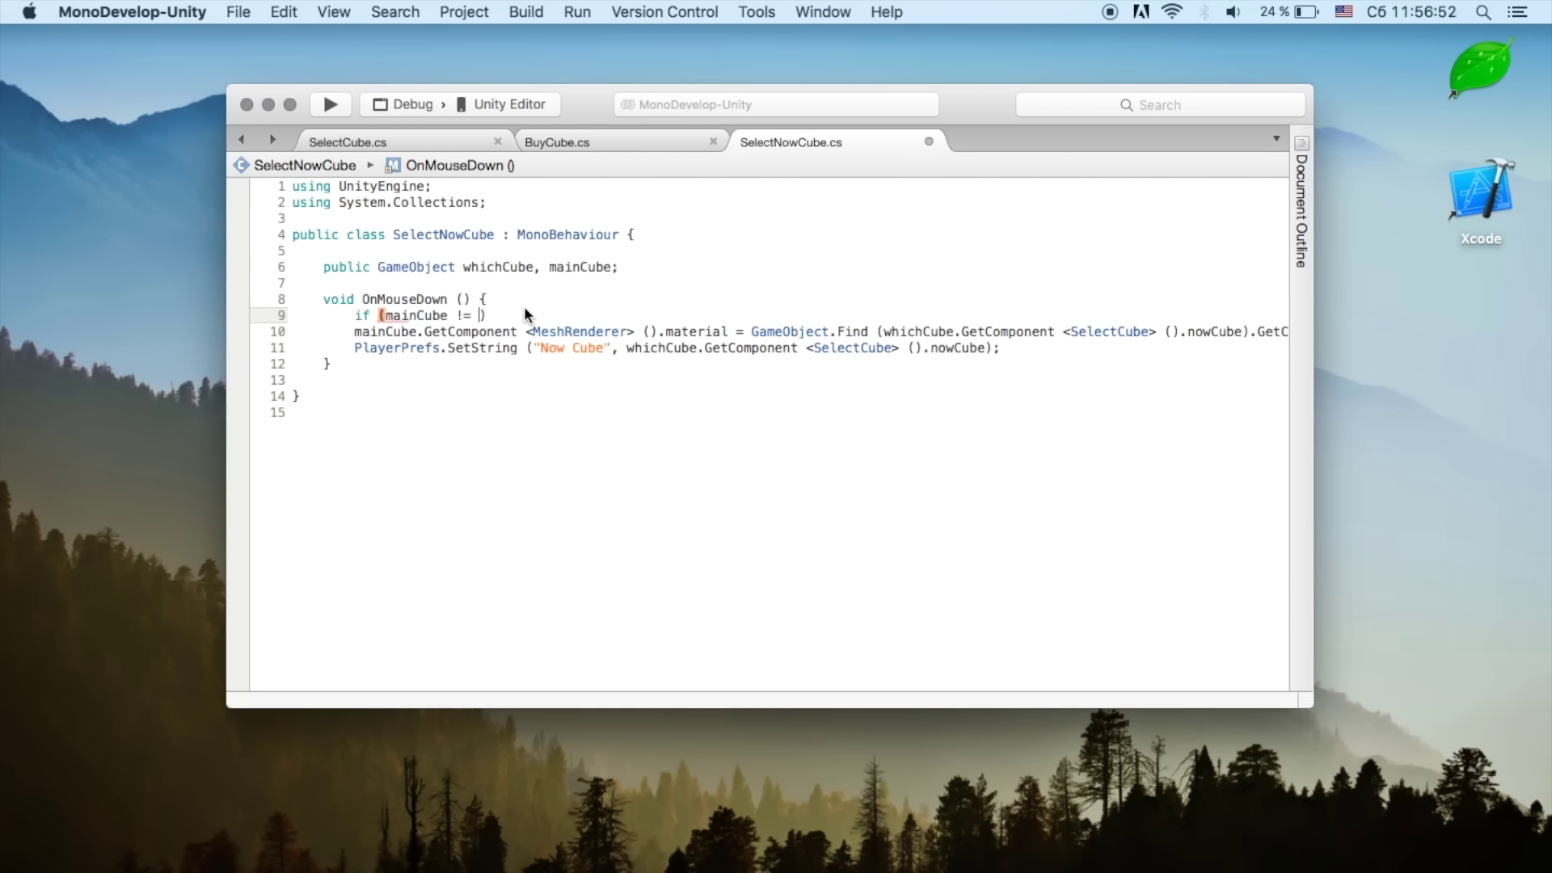
{"action": "type", "text": "null"}
{"action": "key", "text": "Down"}
{"action": "key", "text": "Home"}
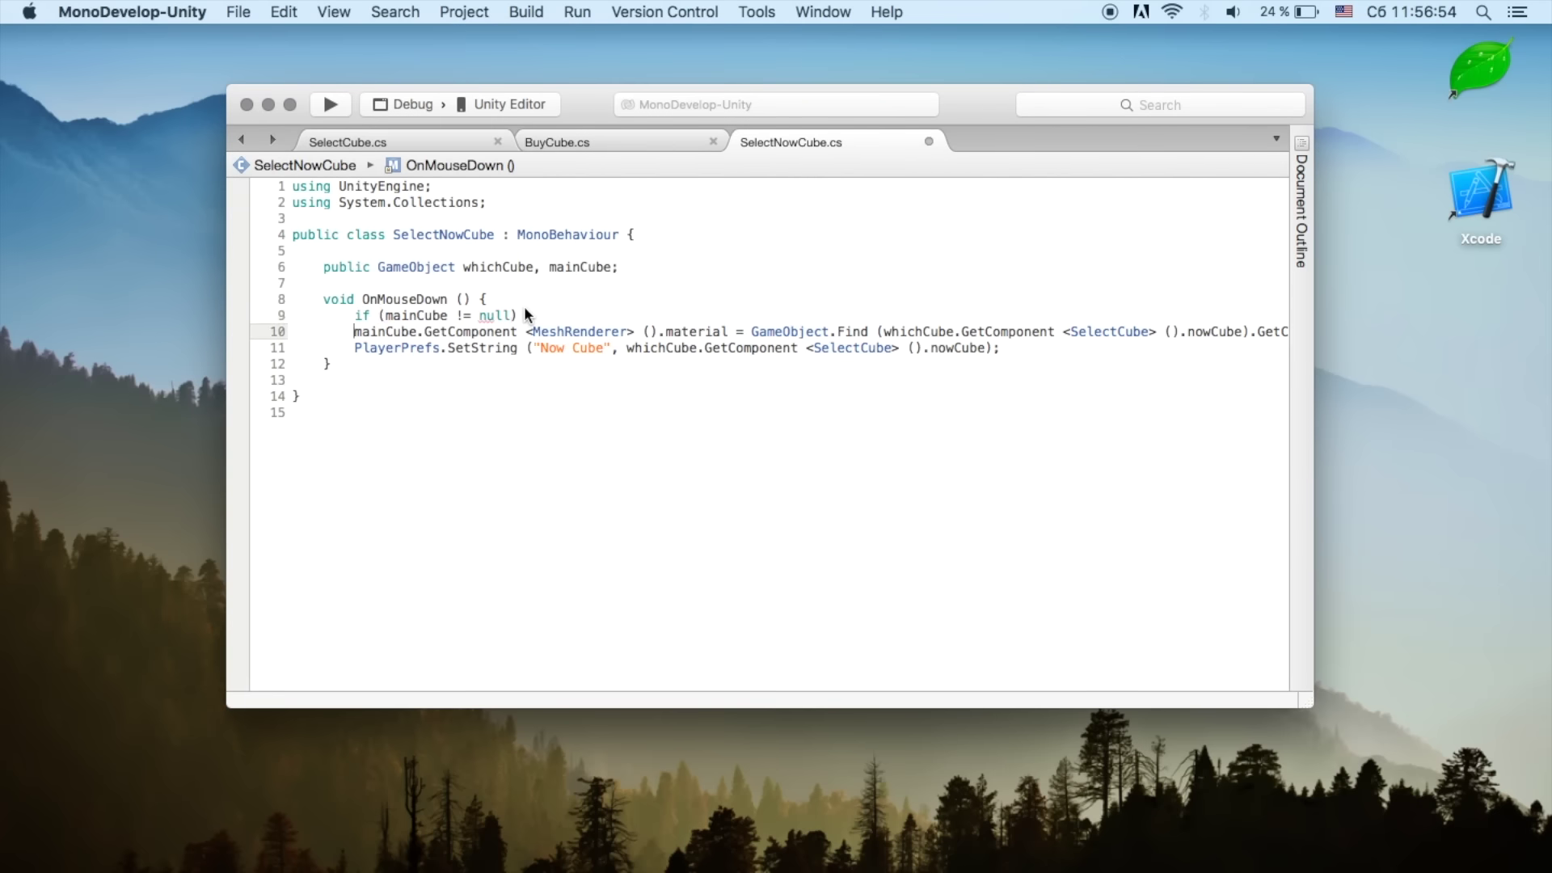
{"action": "key", "text": "Tab"}
{"action": "key", "text": "super+s"}
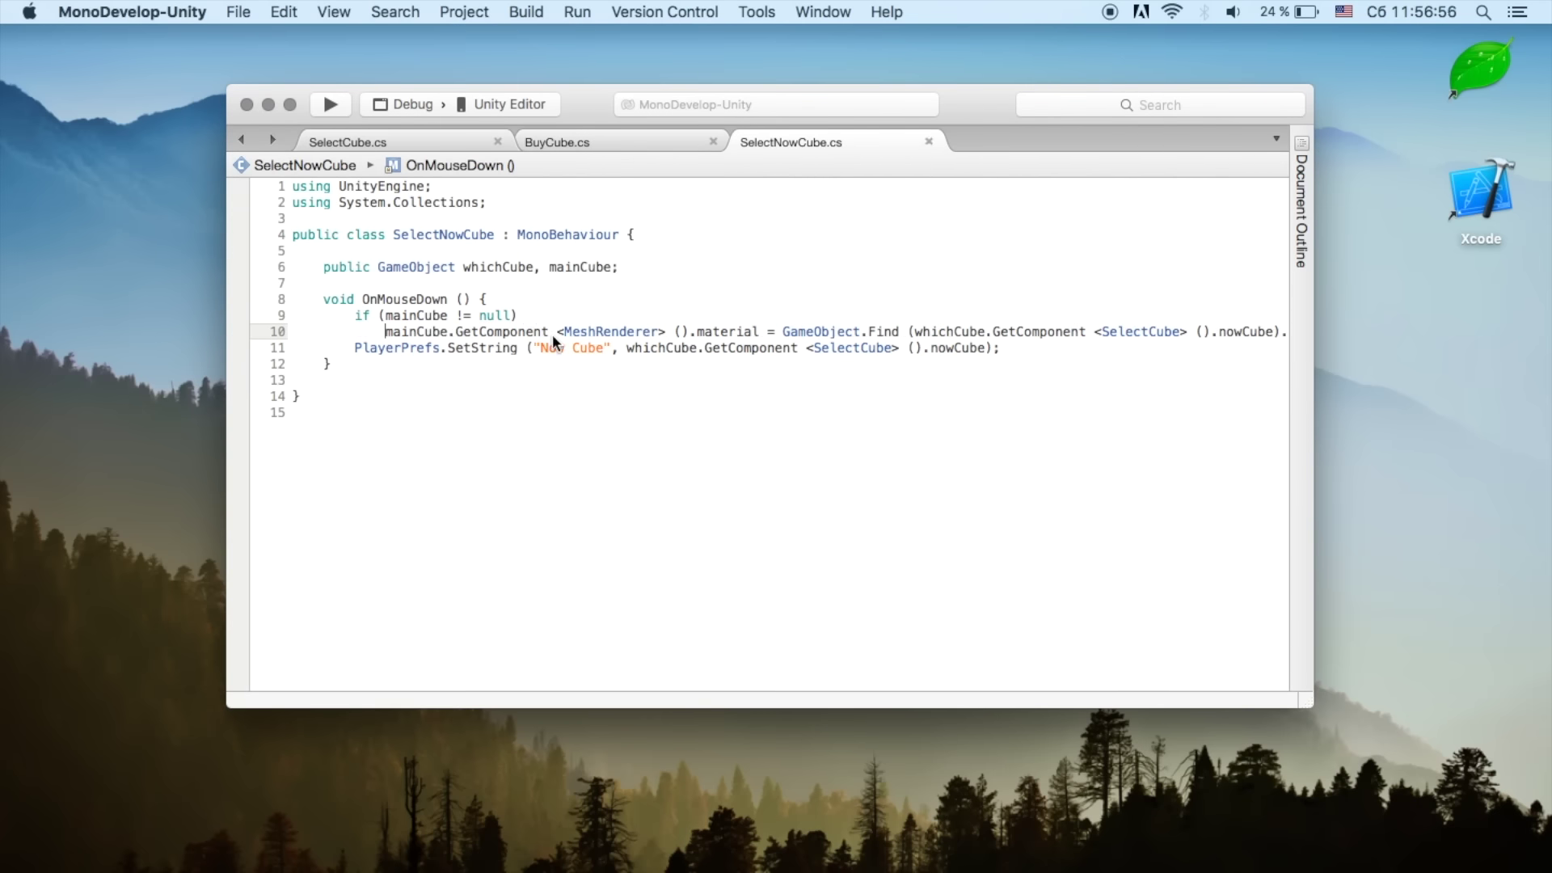
{"action": "key", "text": "super+Tab"}
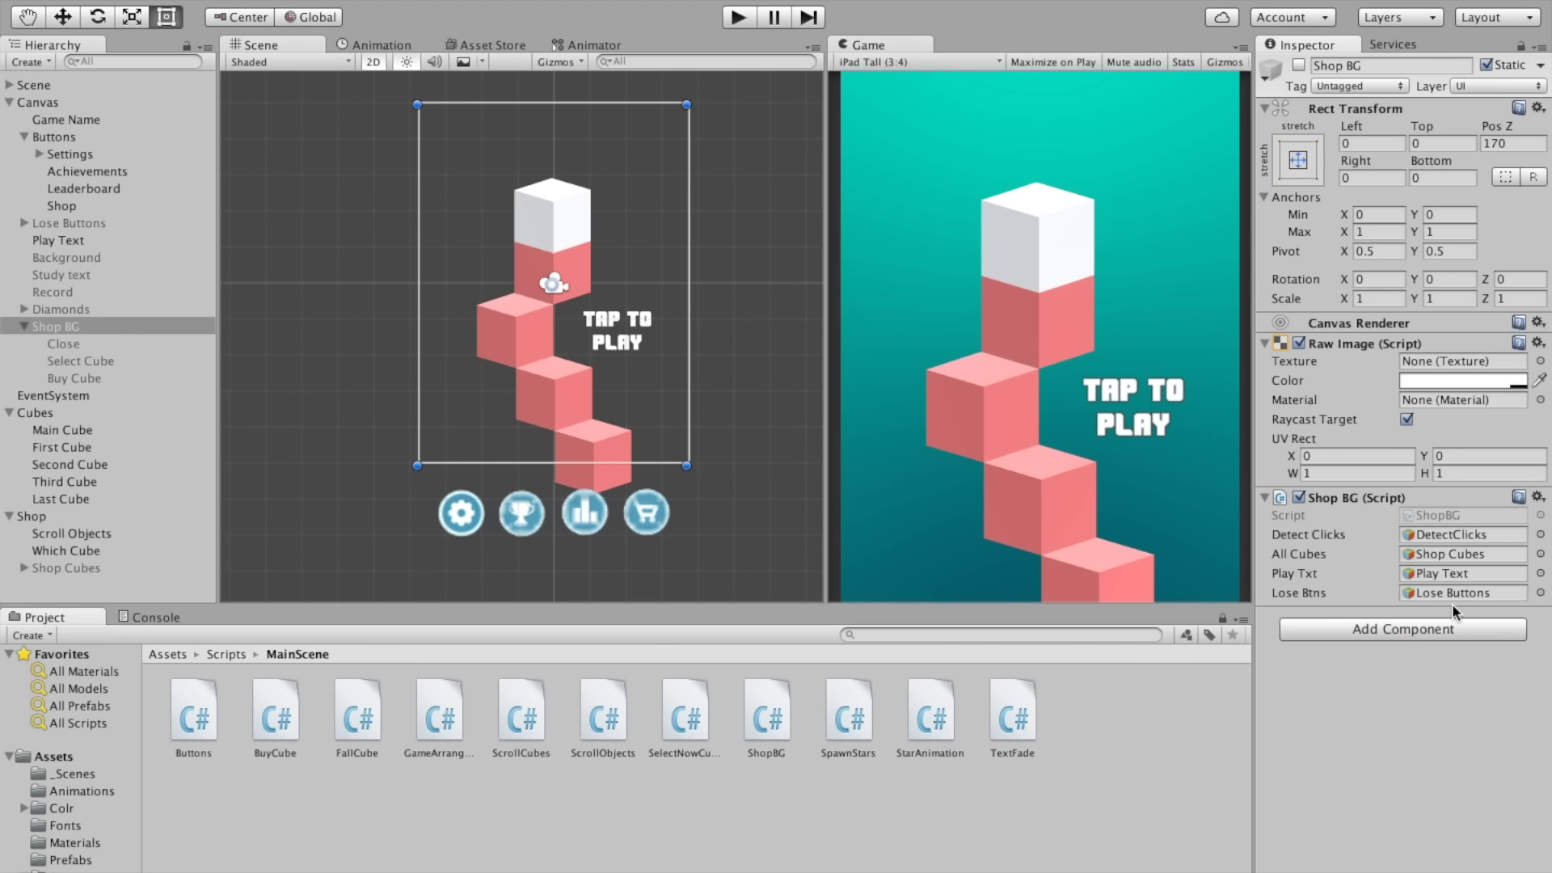
Step: Assign Shop to the Shop BG script's All Cubes field and toggle Shop Cubes' active state
{"action": "left_click_drag", "start_coordinate": [29, 519], "coordinate": [846, 638]}
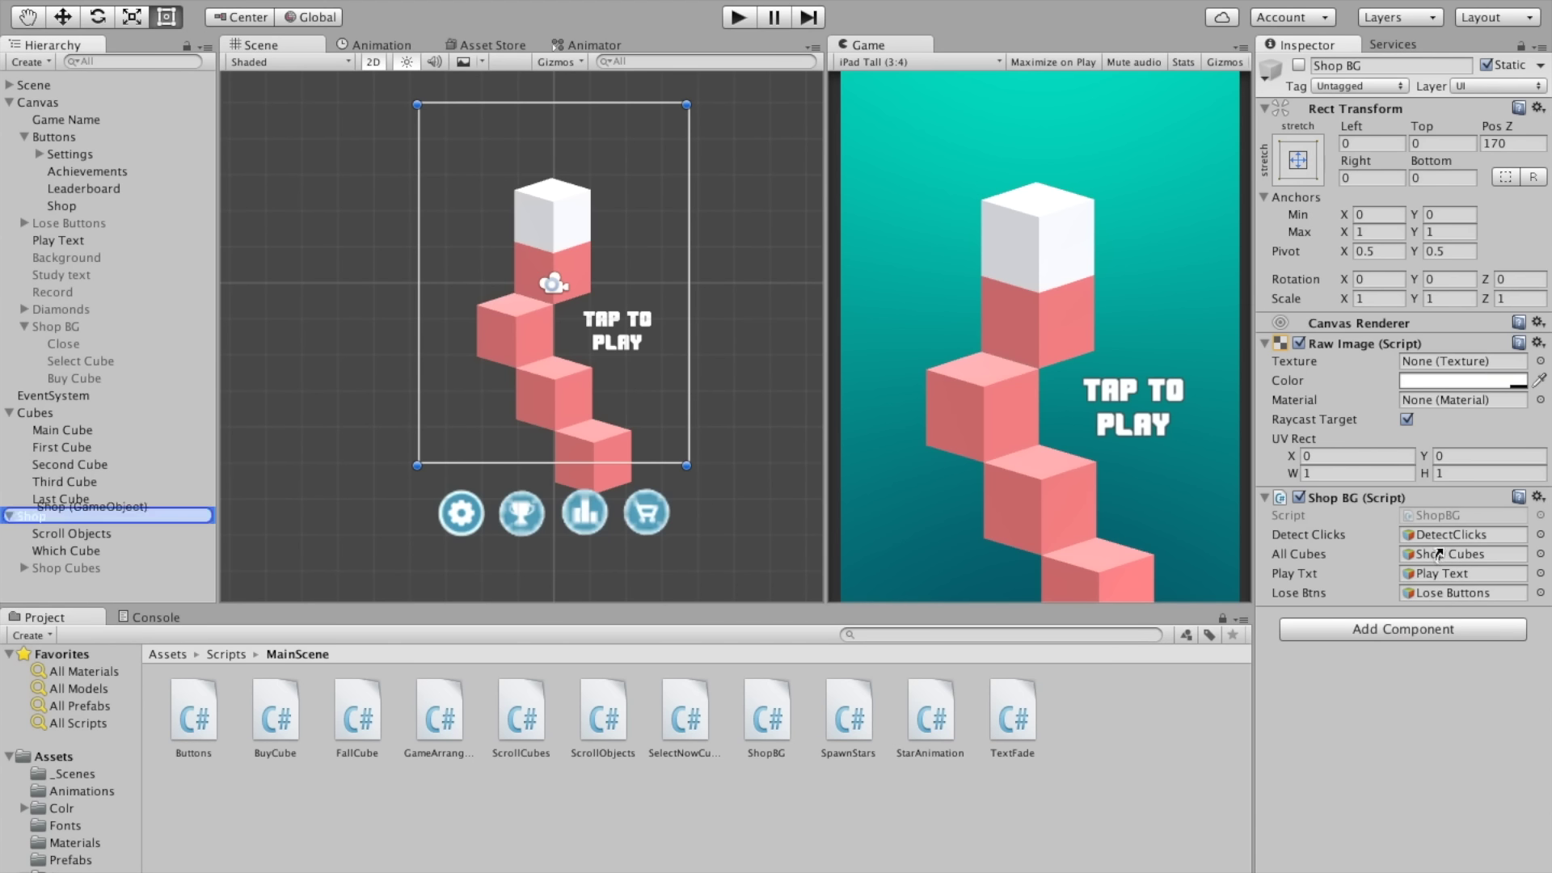
{"action": "left_click_drag", "start_coordinate": [1438, 556], "coordinate": [1438, 558]}
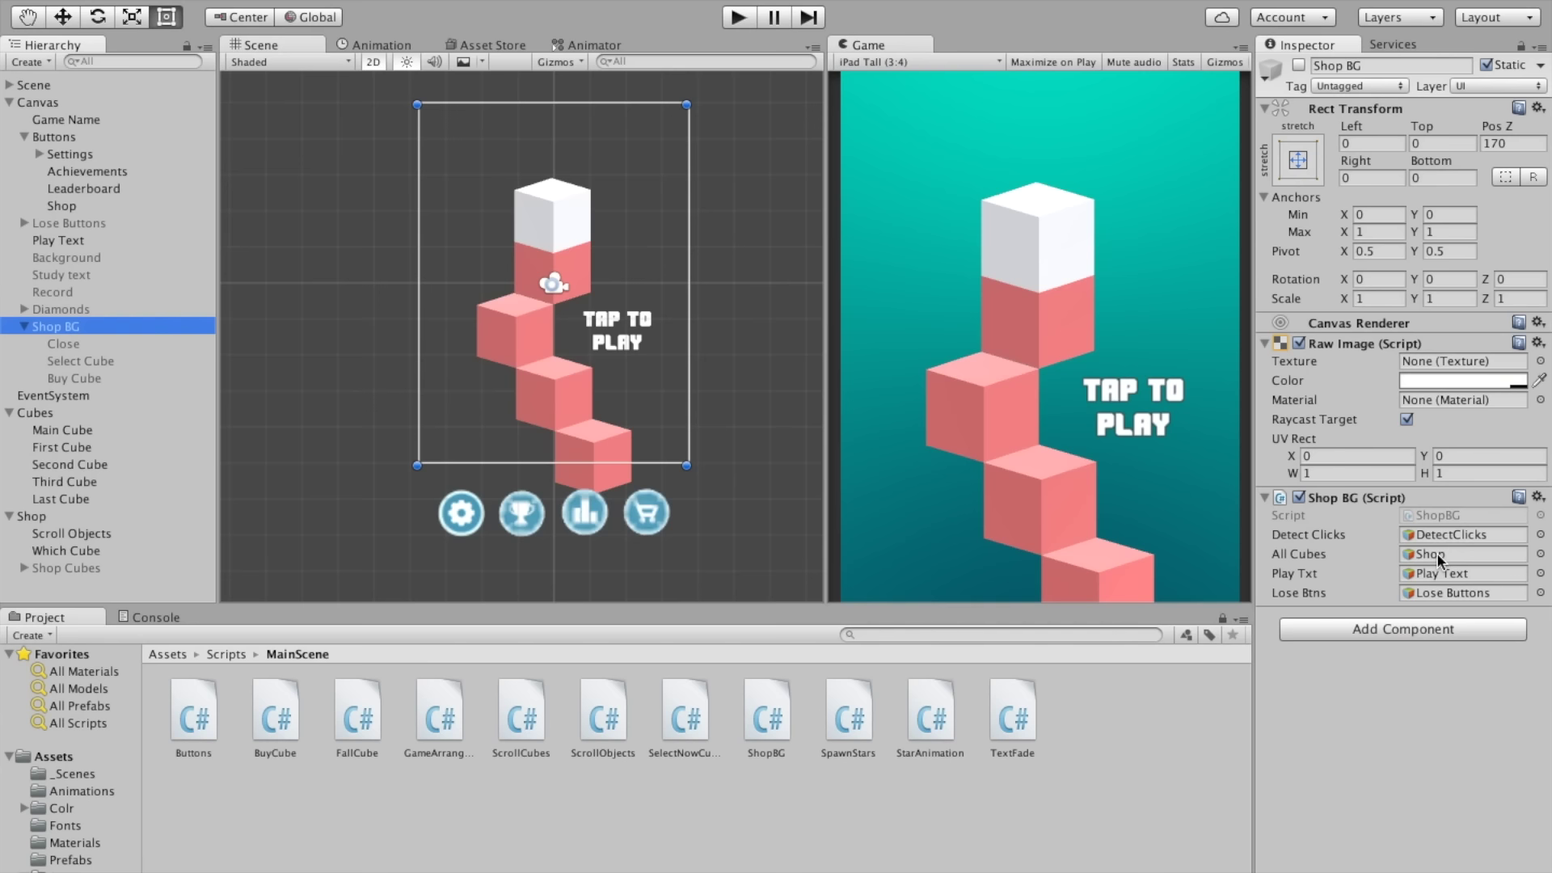
{"action": "left_click", "coordinate": [80, 563]}
{"action": "left_click", "coordinate": [1299, 65]}
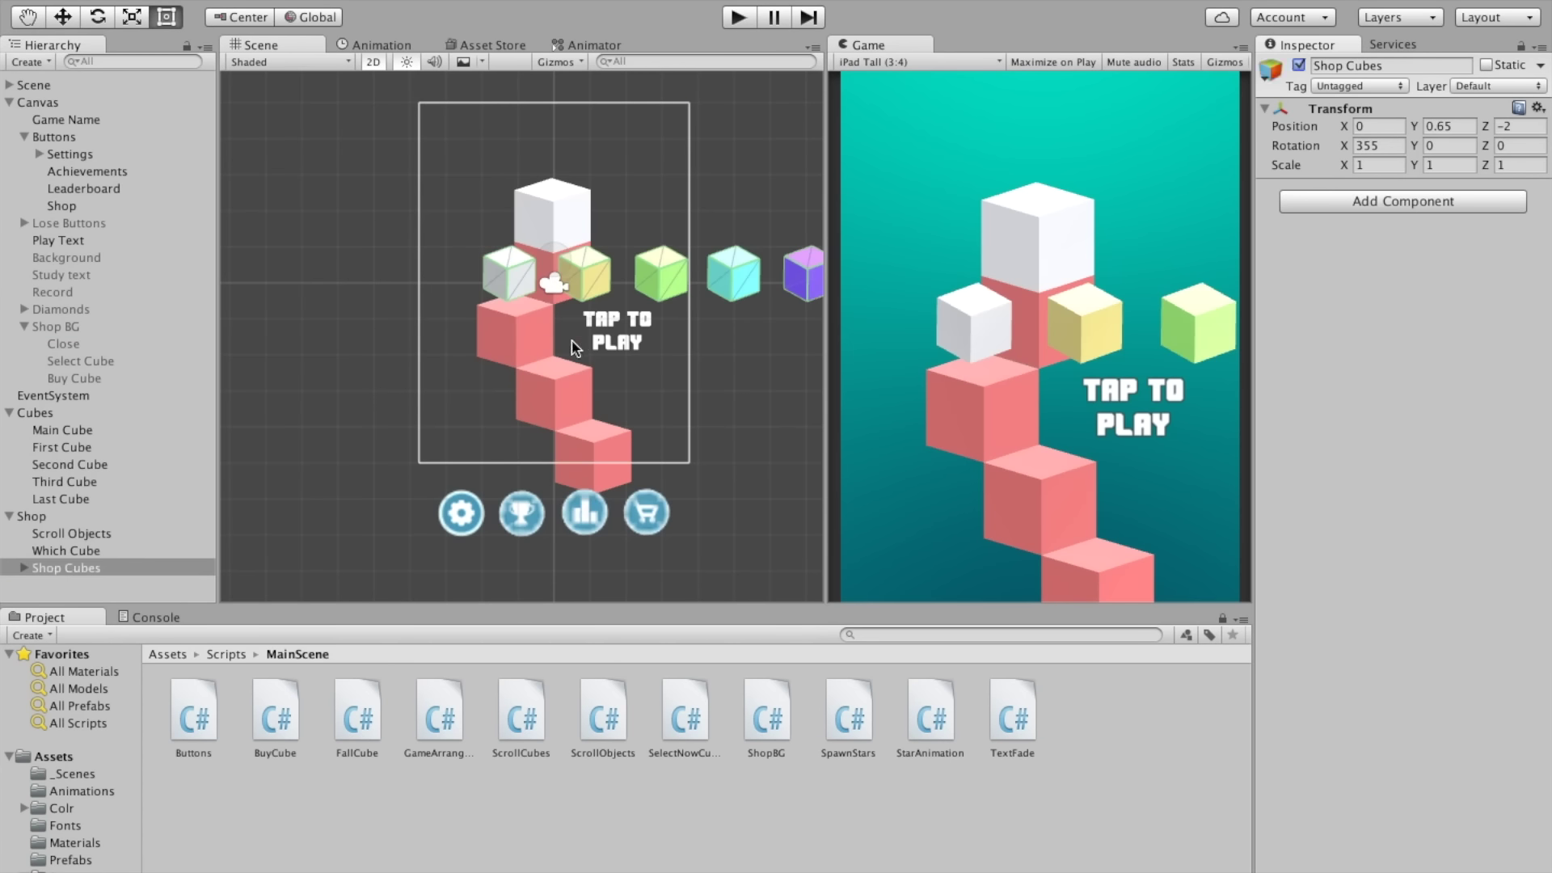
Step: Deactivate the Shop object and start a test run
{"action": "left_click", "coordinate": [59, 516]}
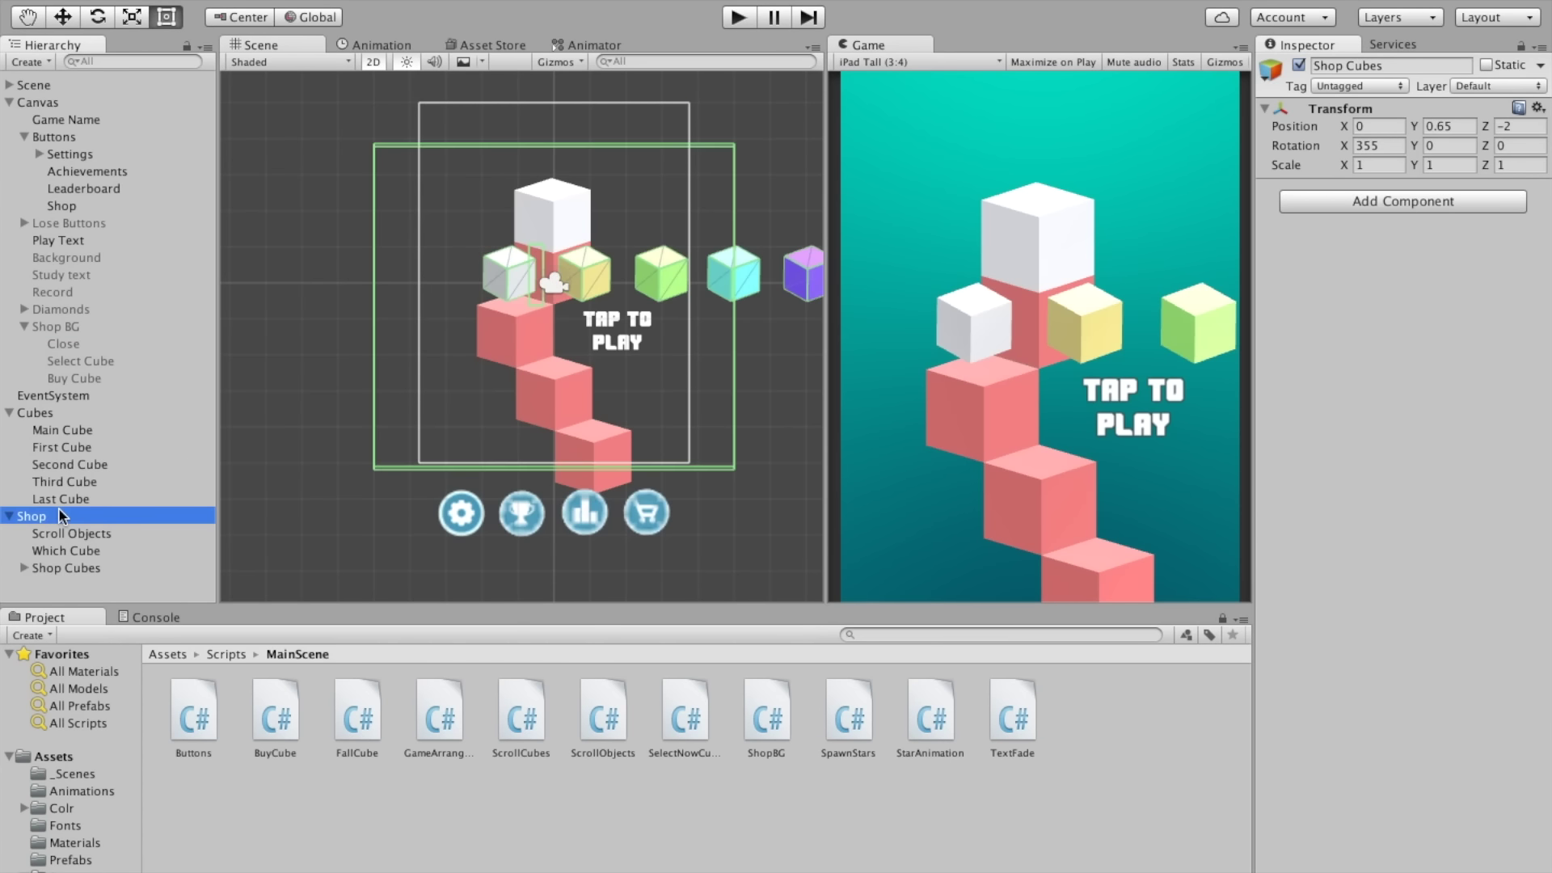
{"action": "left_click", "coordinate": [1298, 66]}
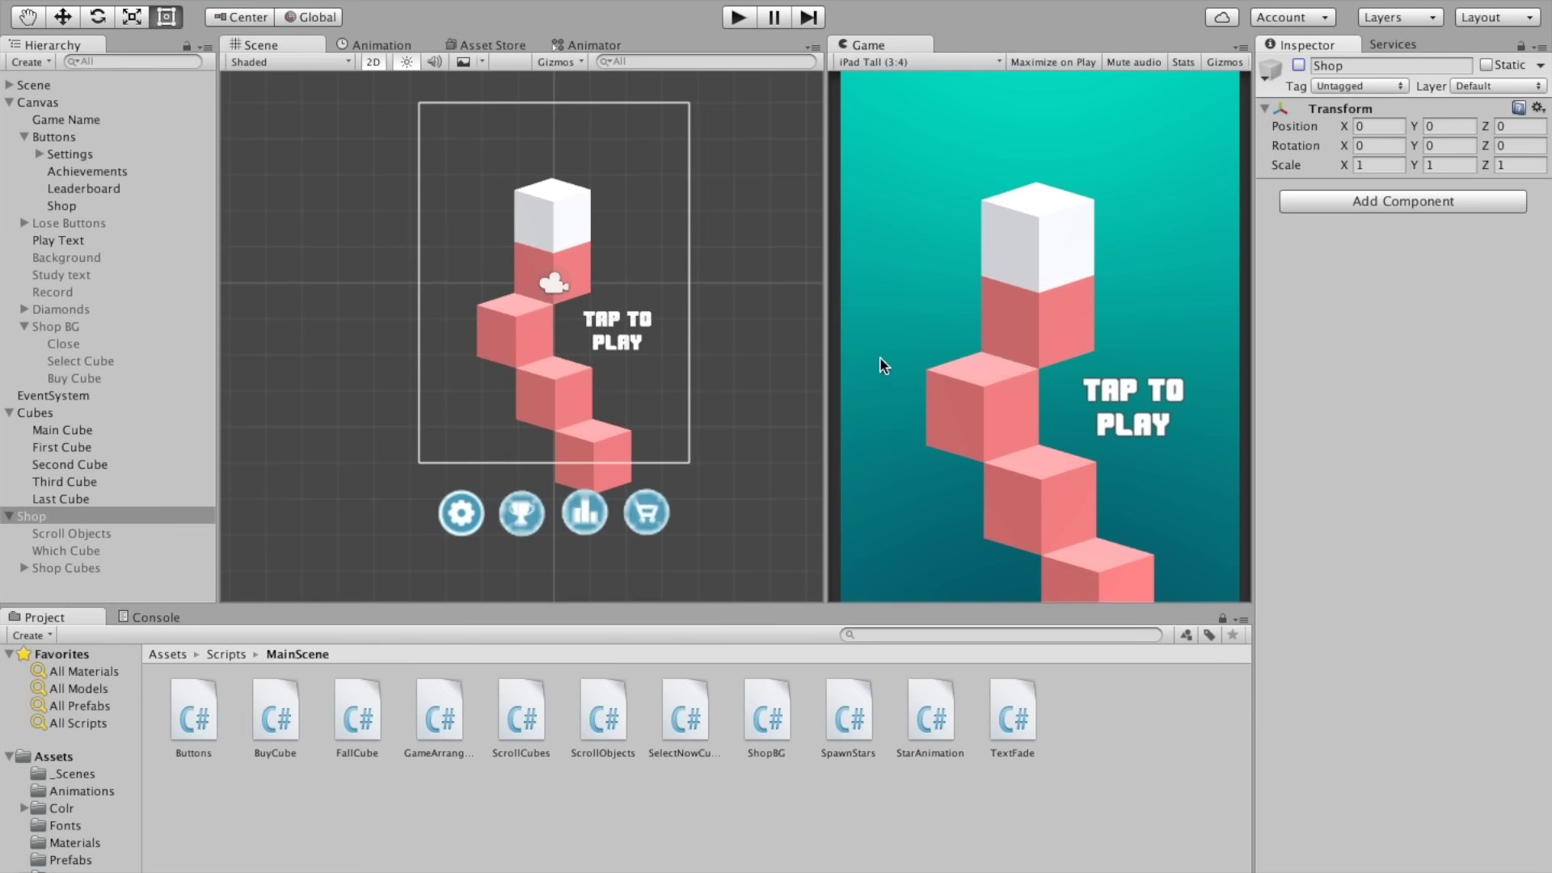
{"action": "key", "text": "ctrl+p"}
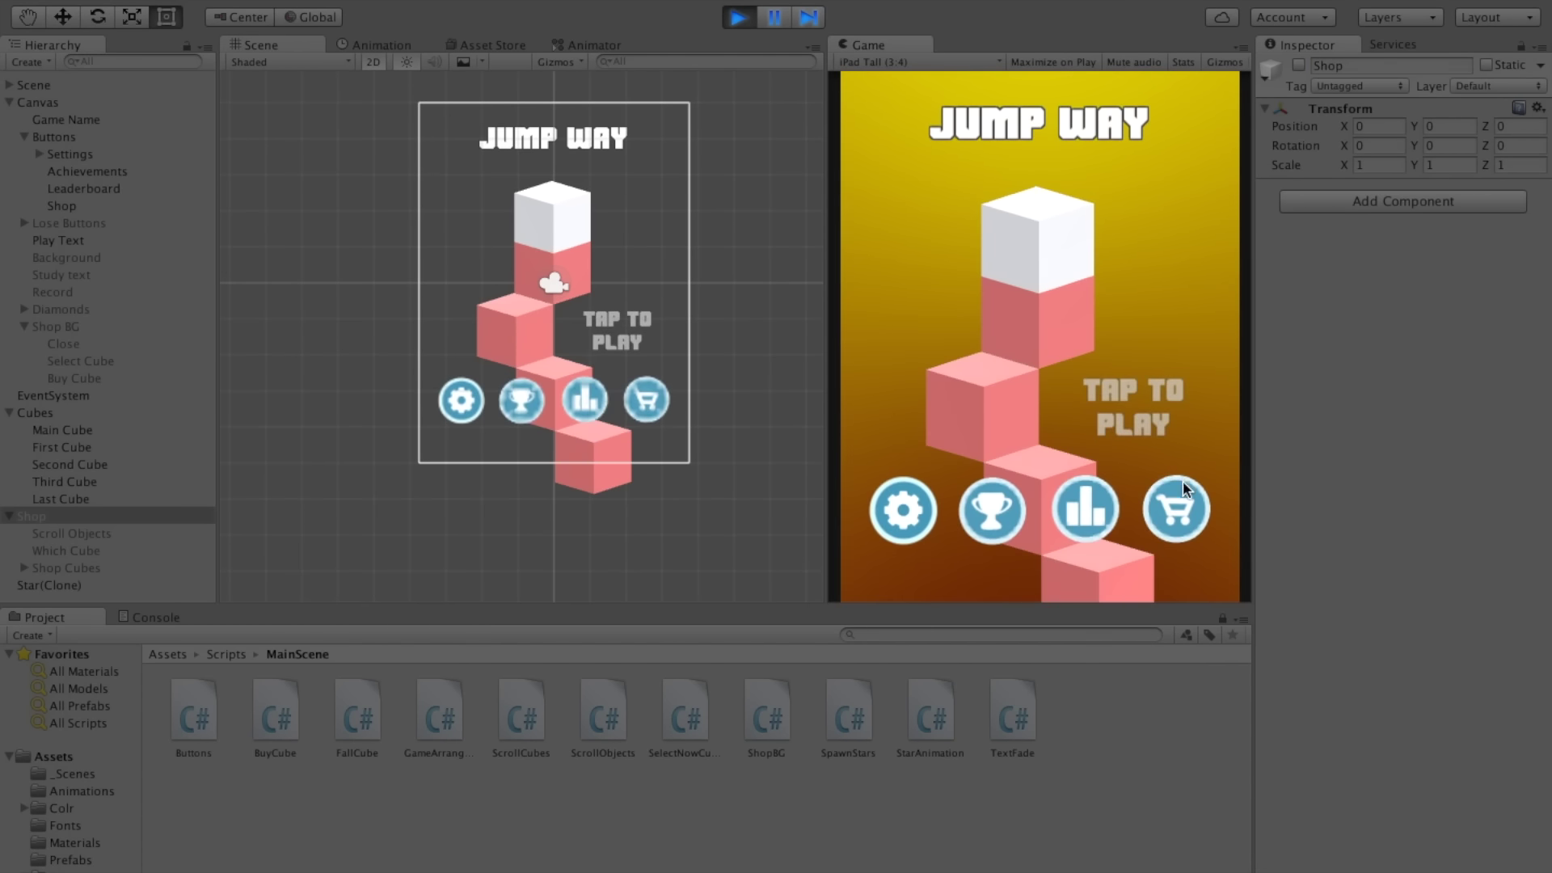
Step: Pick the green cube in the shop, play briefly with it, then exit Play mode
{"action": "left_click", "coordinate": [1180, 484]}
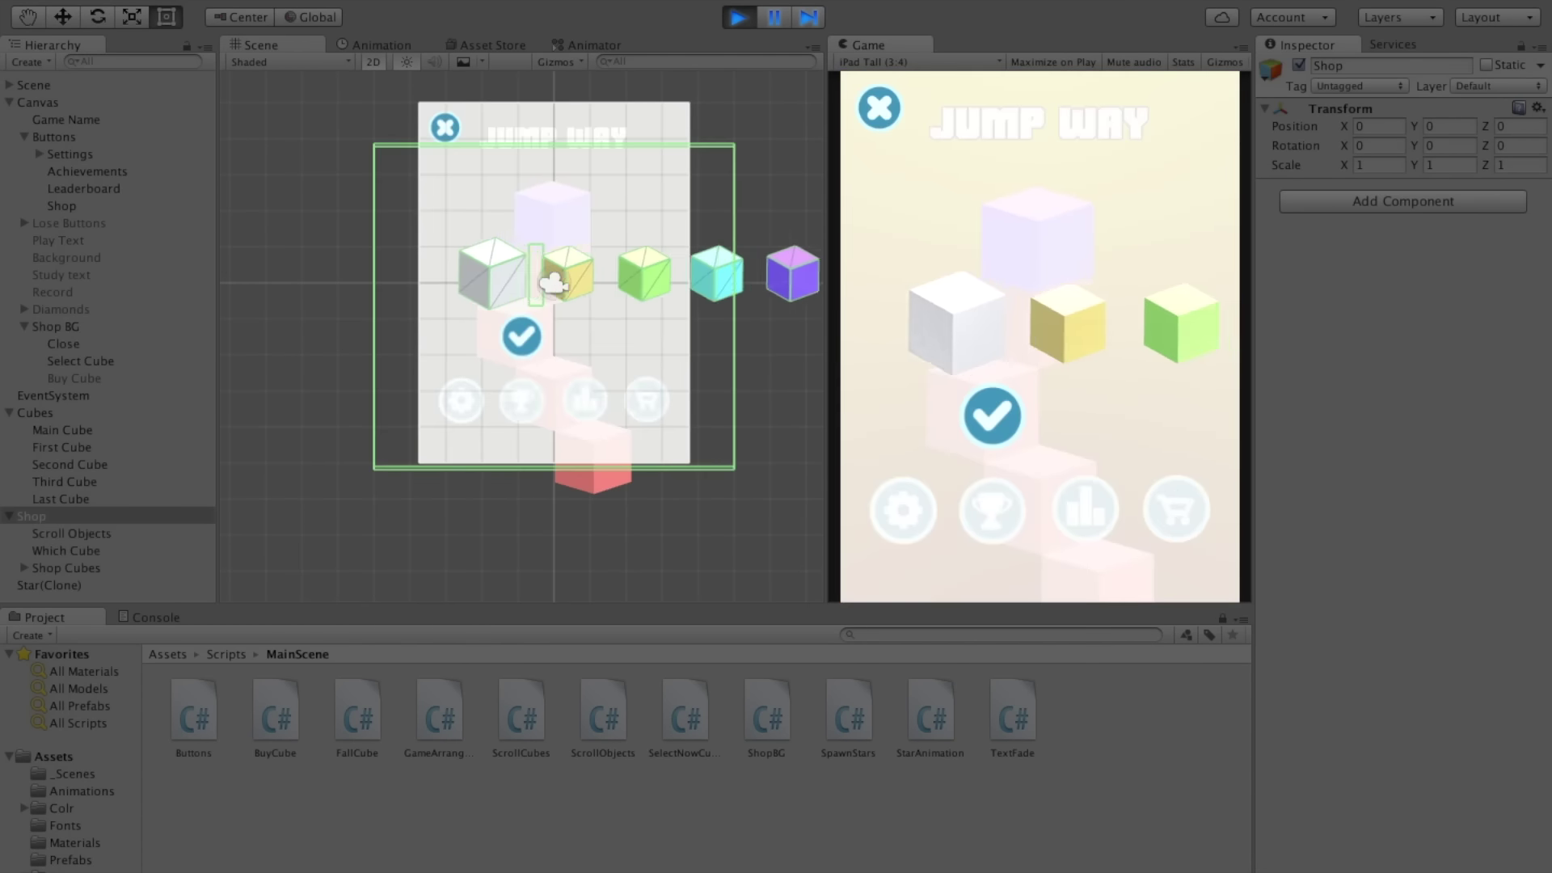
{"action": "left_click_drag", "start_coordinate": [1092, 332], "coordinate": [910, 331]}
{"action": "left_click", "coordinate": [989, 417]}
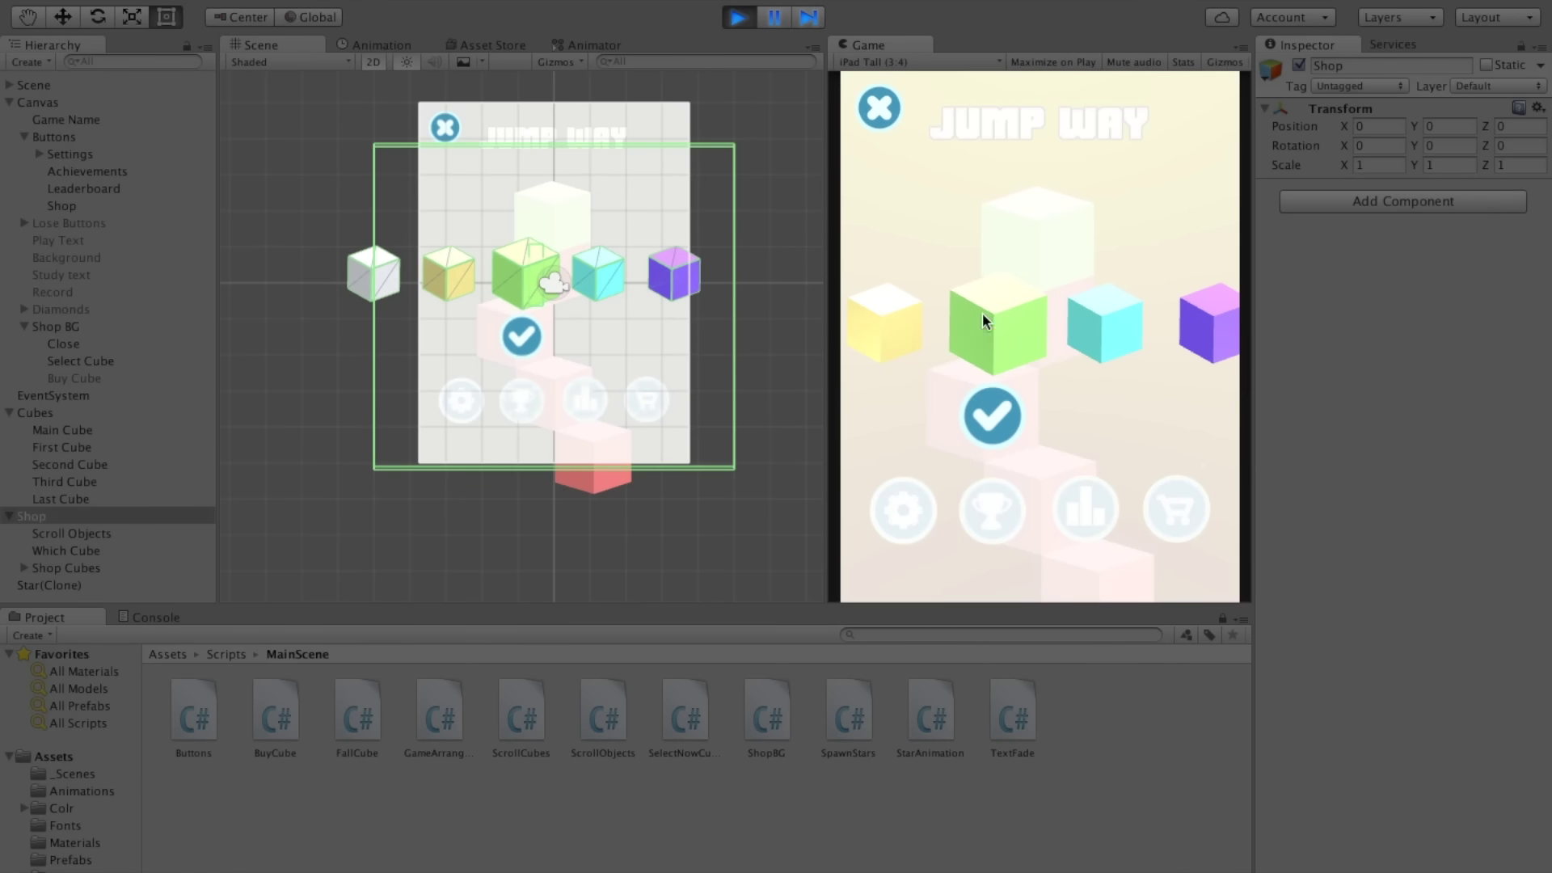
{"action": "left_click", "coordinate": [887, 107]}
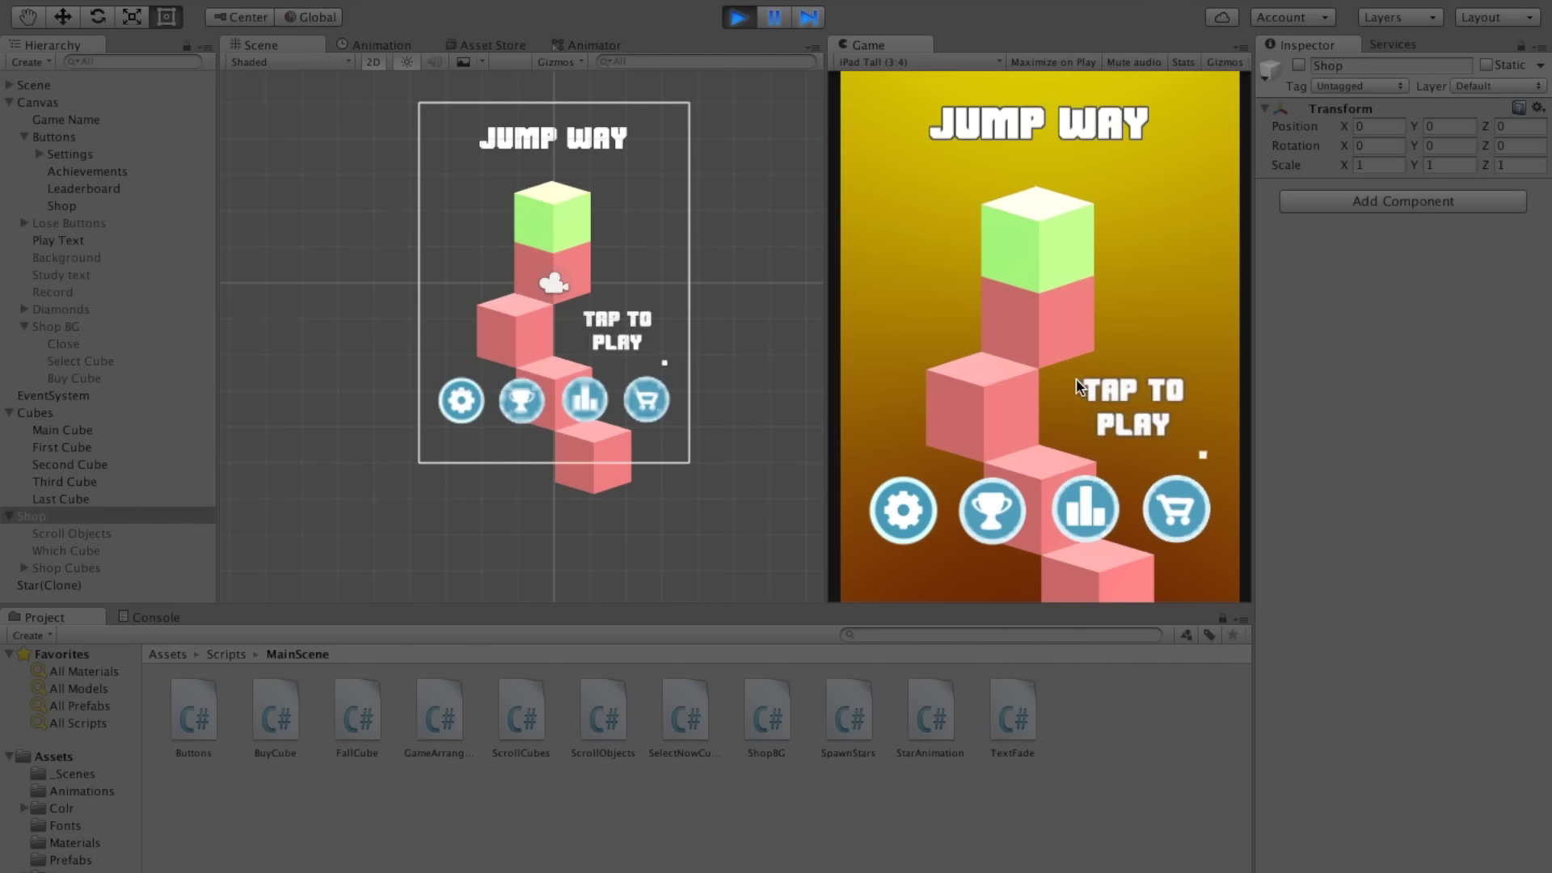
{"action": "left_click", "coordinate": [1080, 386]}
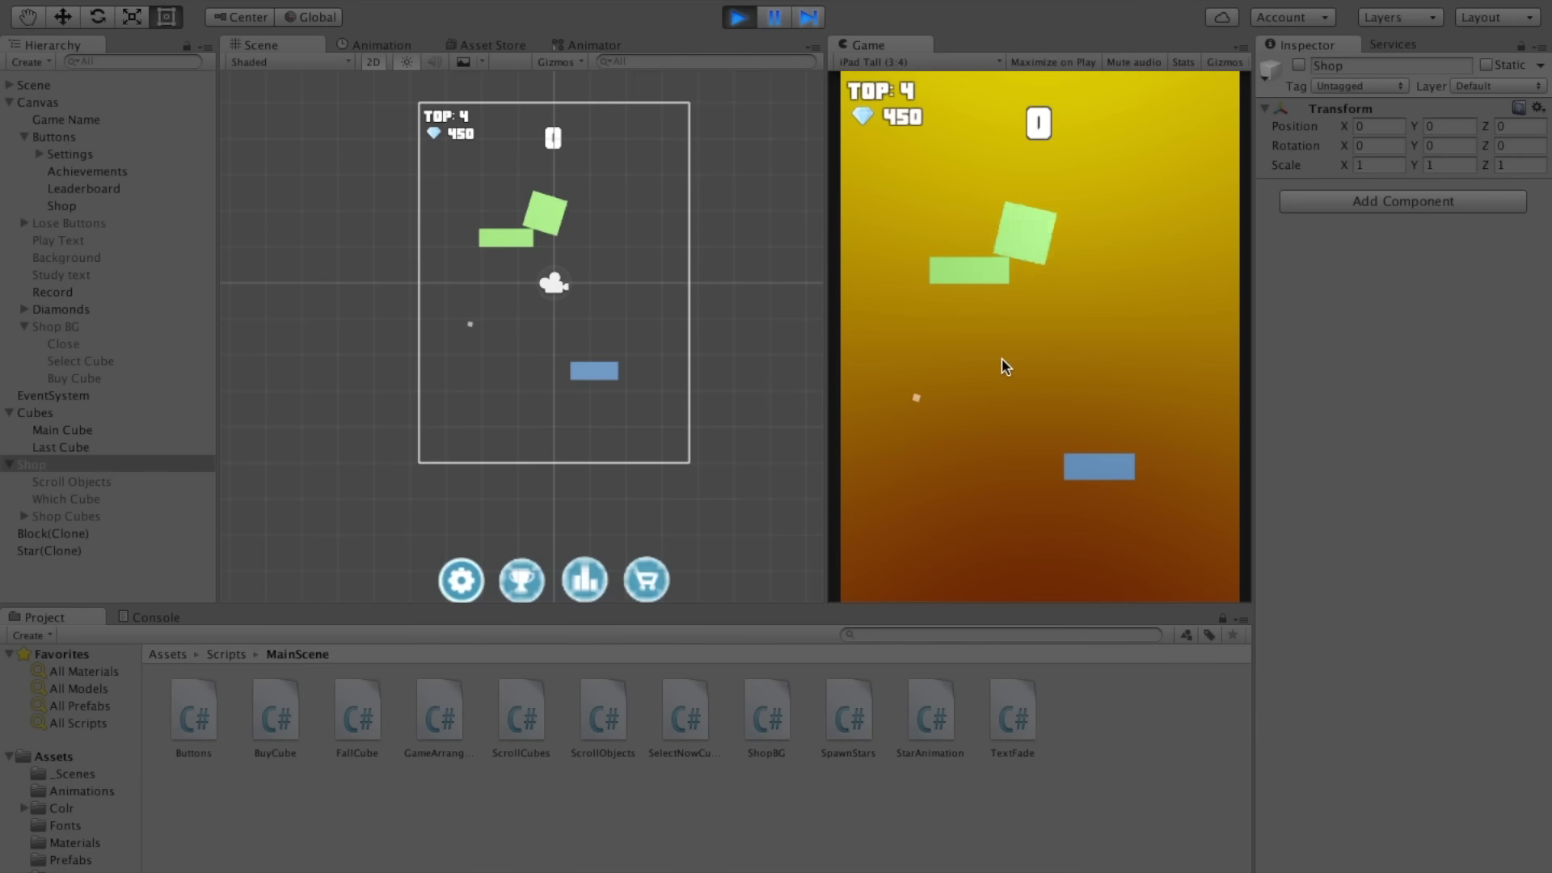
{"action": "key", "text": "ctrl+p"}
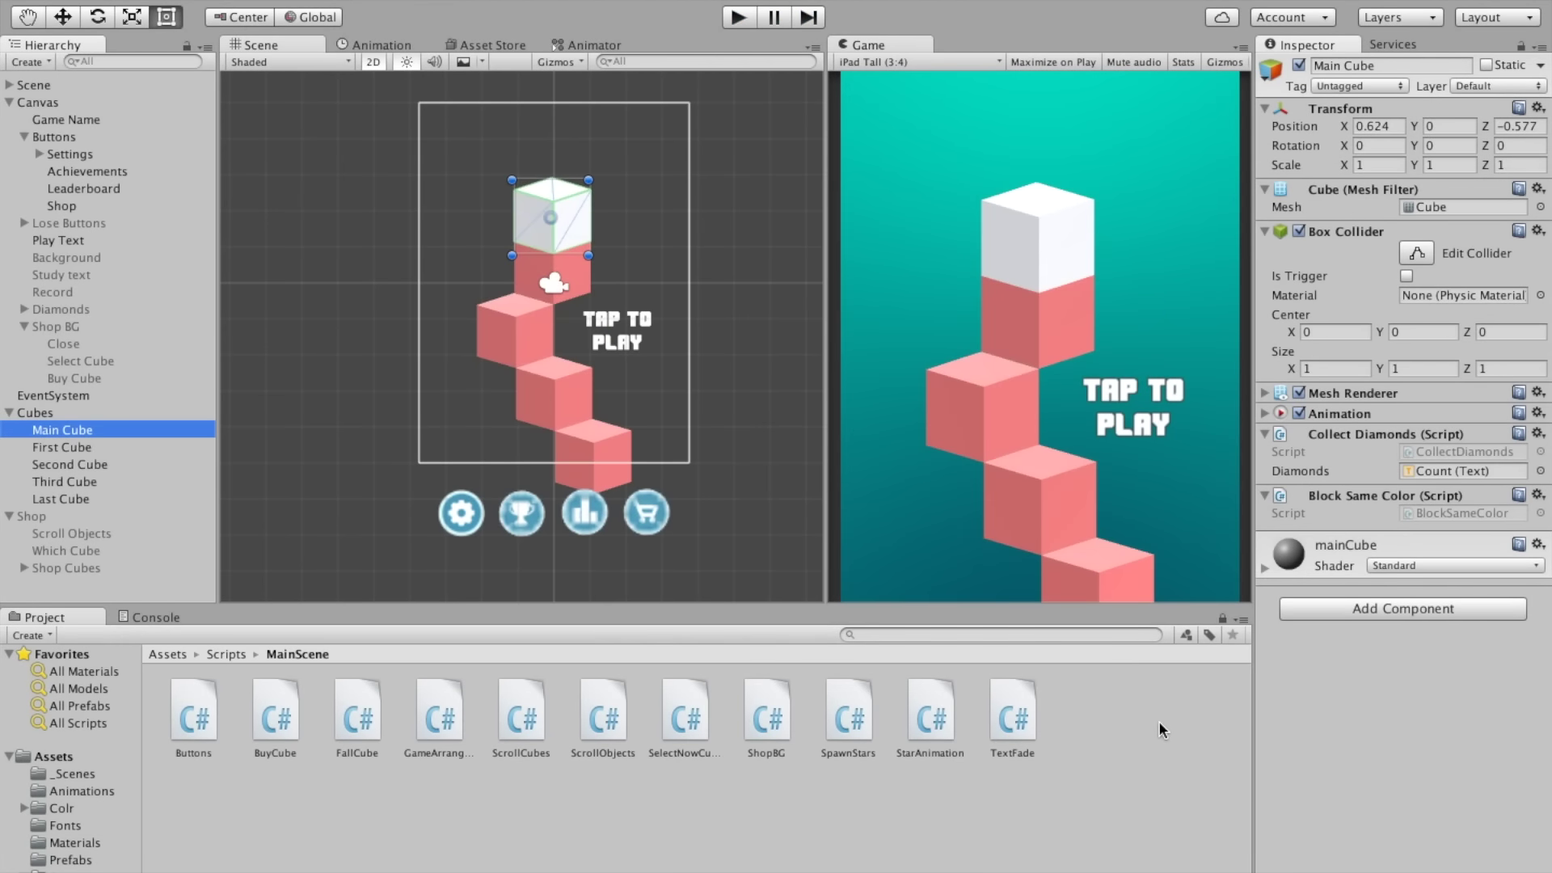
Step: Create a new C# script named RightMat in the MainScene scripts folder
{"action": "right_click", "coordinate": [1159, 722]}
{"action": "mouse_move", "coordinate": [1206, 583]}
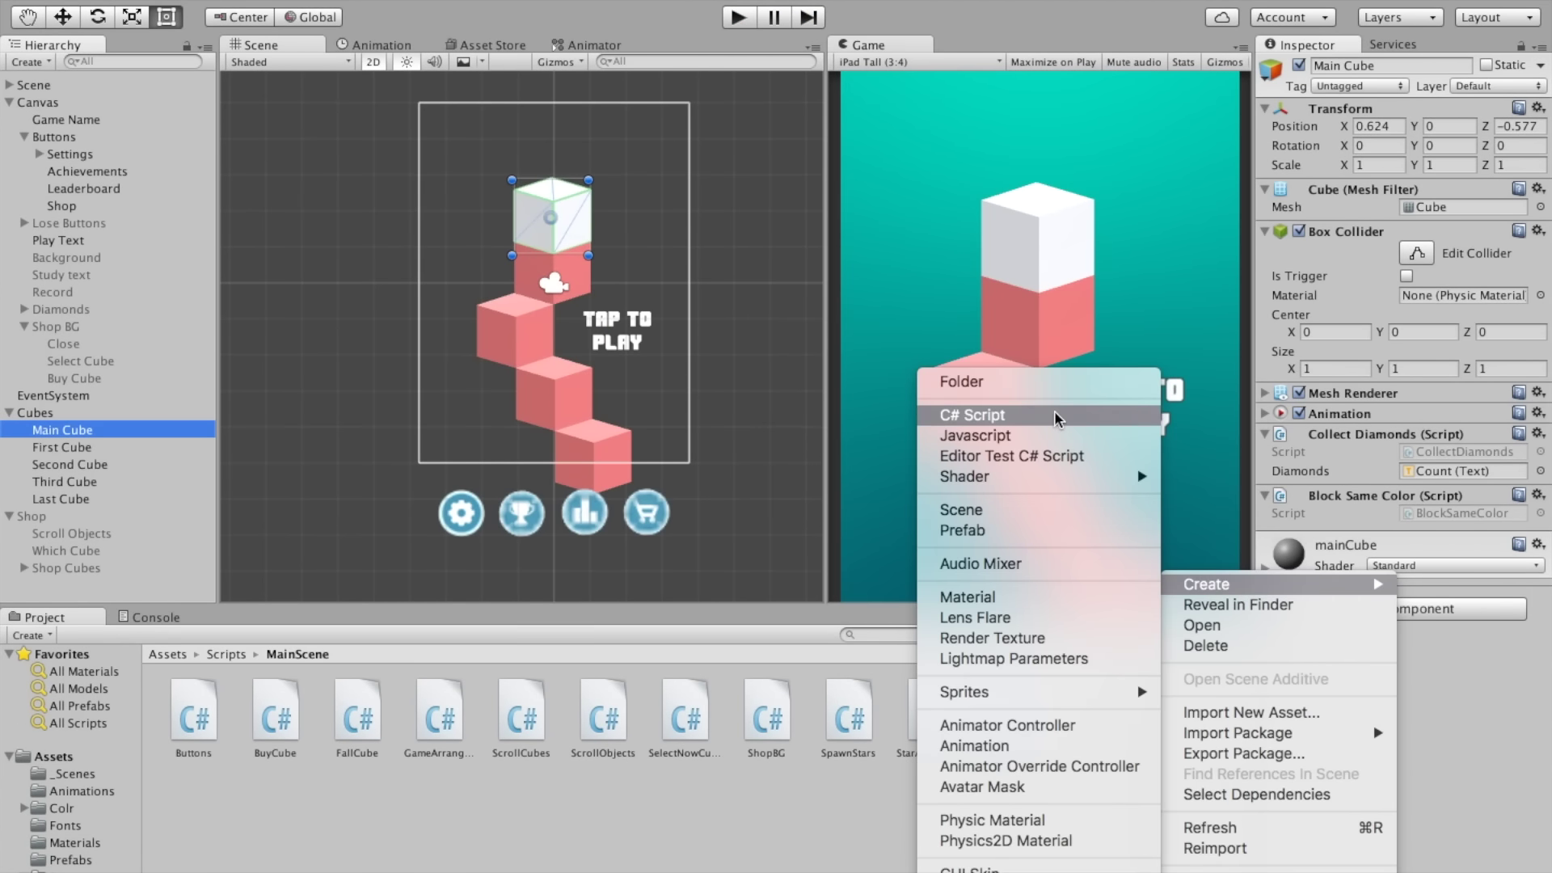
{"action": "left_click", "coordinate": [1055, 416]}
{"action": "type", "text": "Righ"}
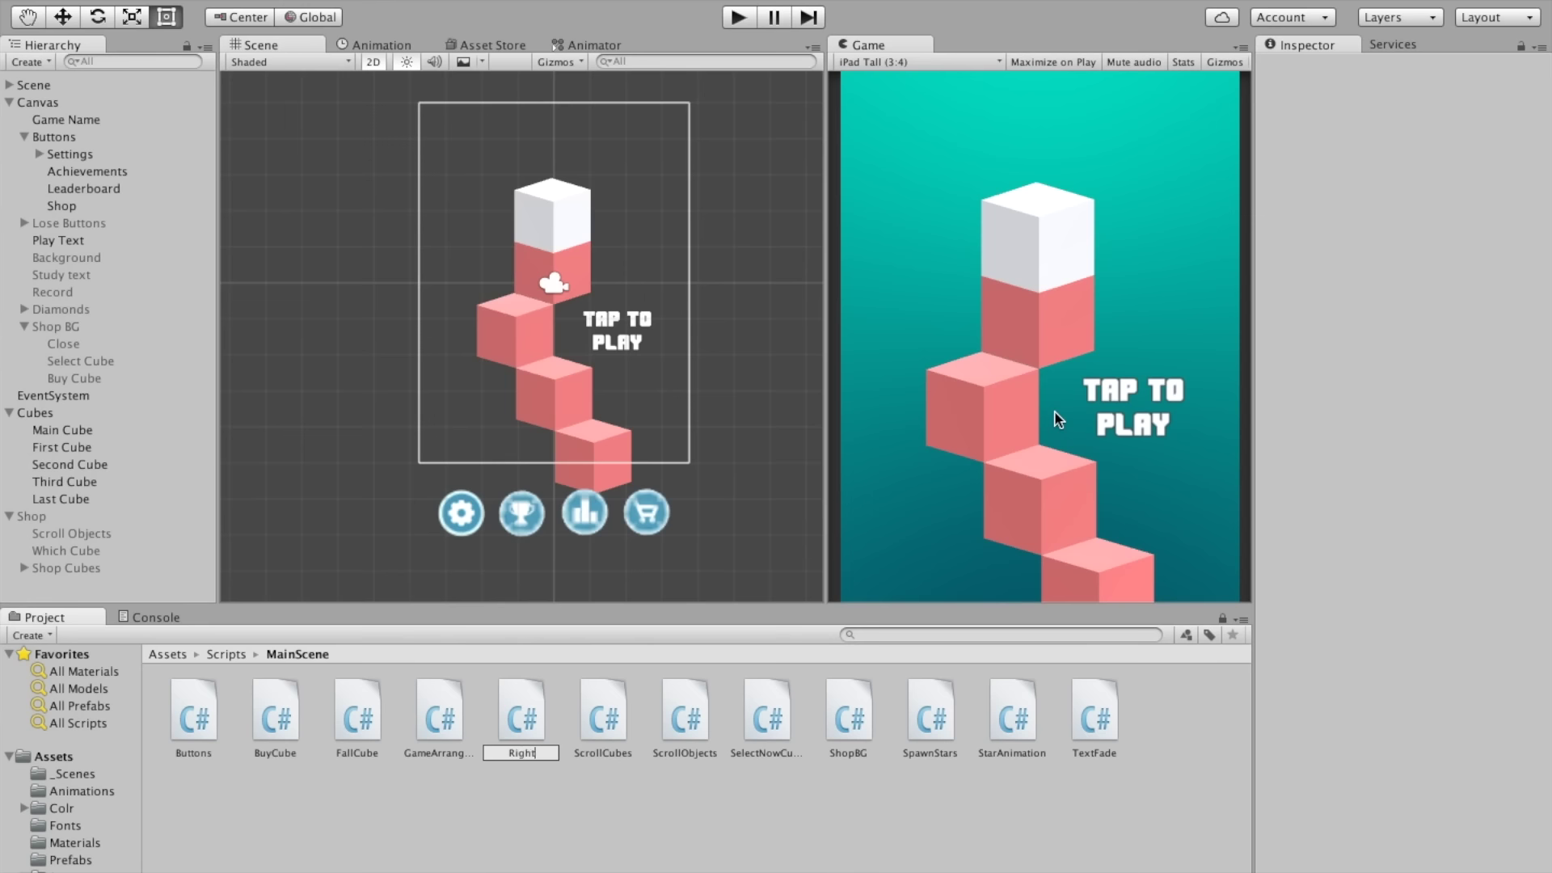
{"action": "type", "text": "t"}
{"action": "left_click", "coordinate": [521, 719]}
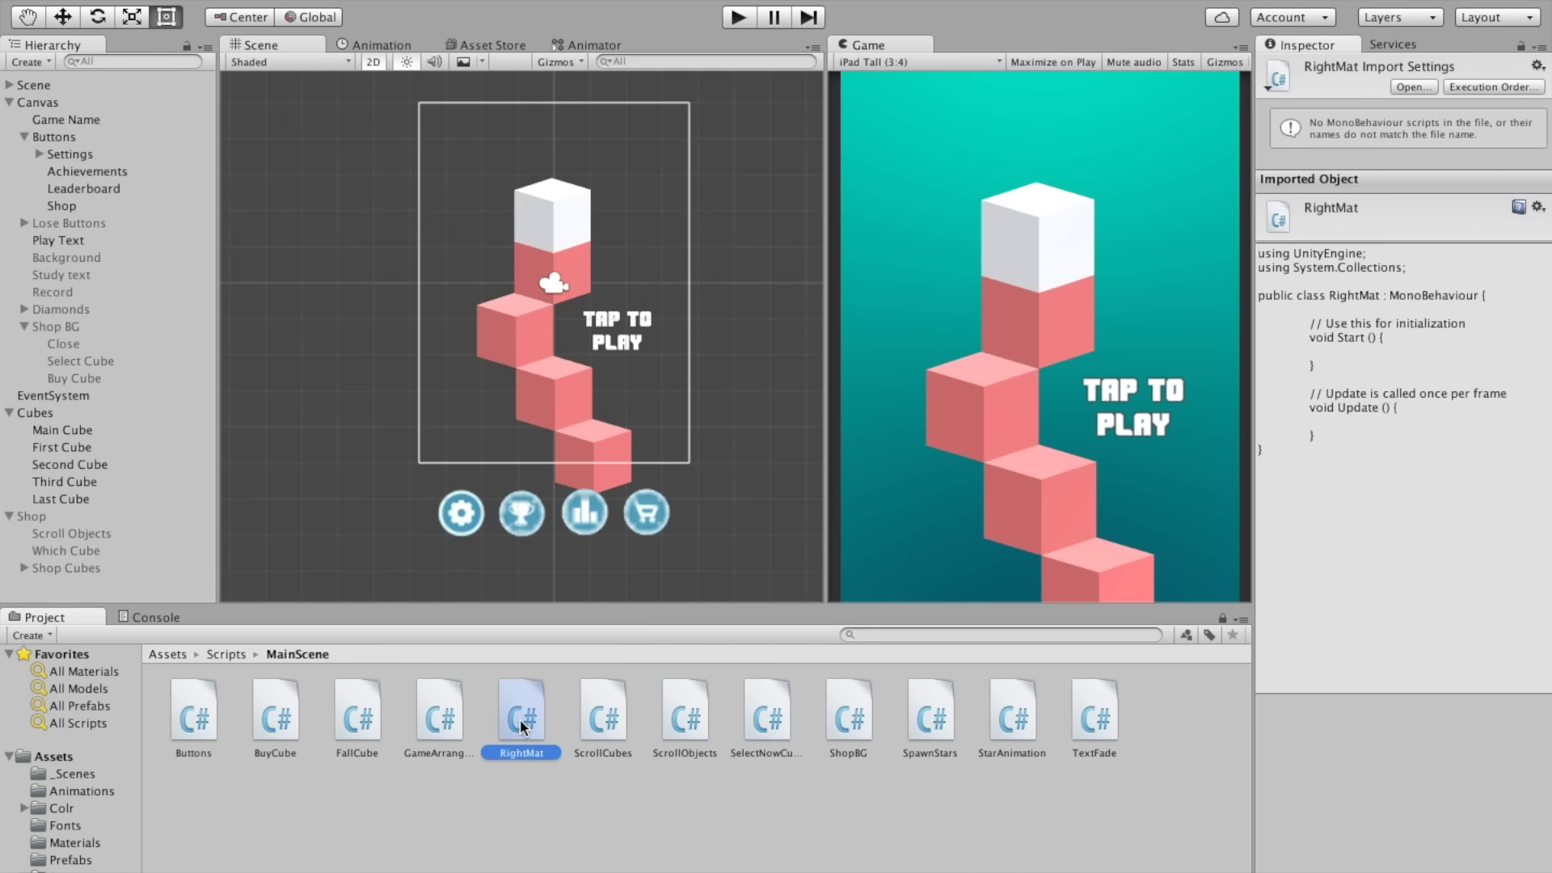
Step: Add the Right Mat component to Main Cube and open the script for editing
{"action": "left_click", "coordinate": [65, 430]}
{"action": "left_click", "coordinate": [1337, 611]}
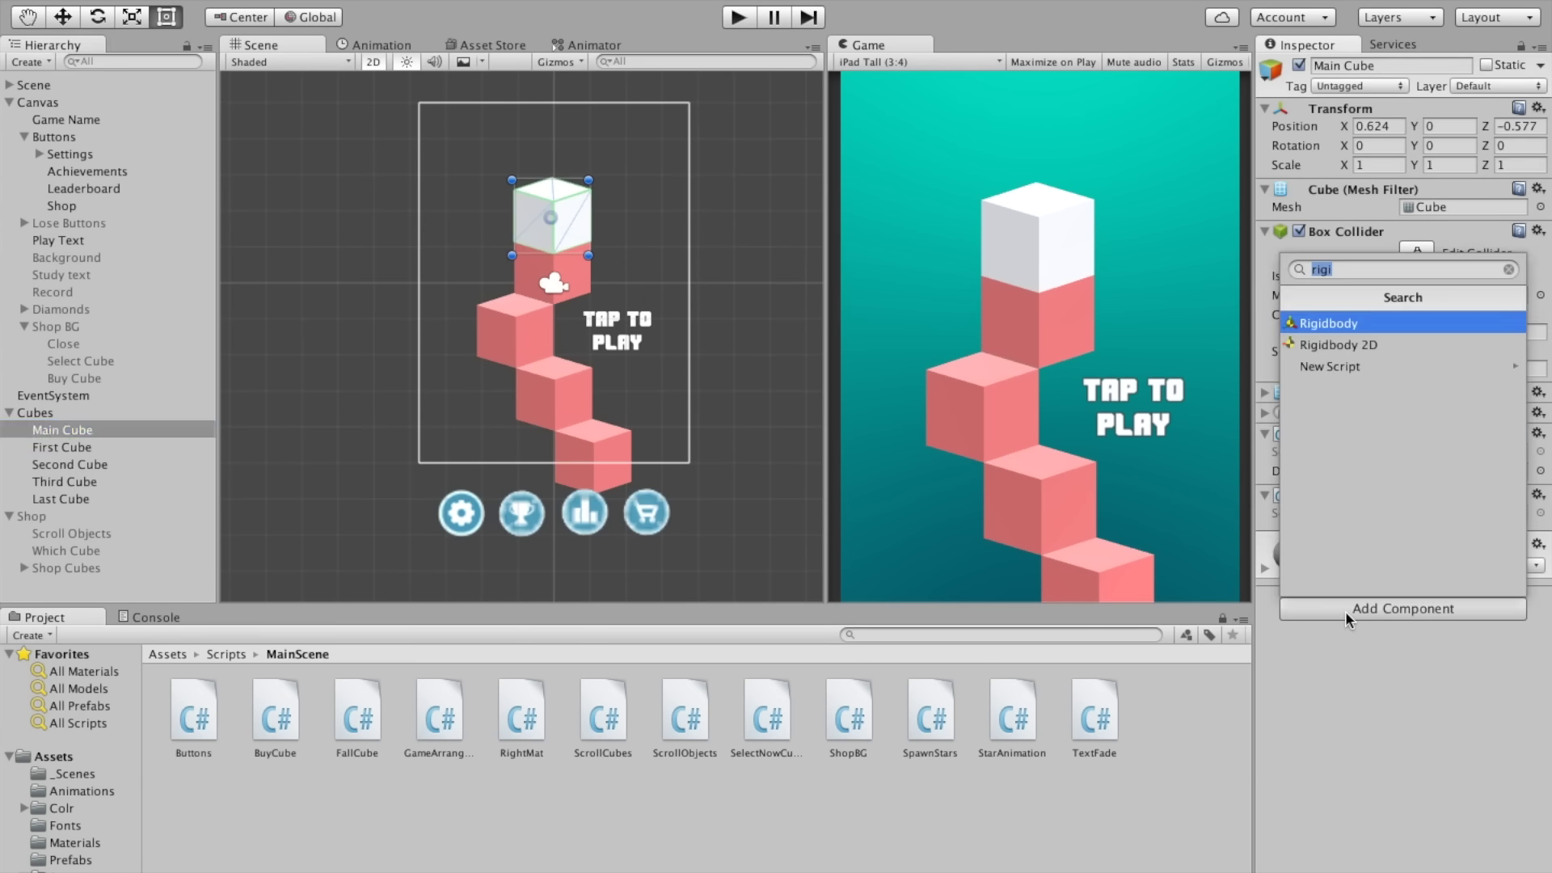
{"action": "key", "text": "Return"}
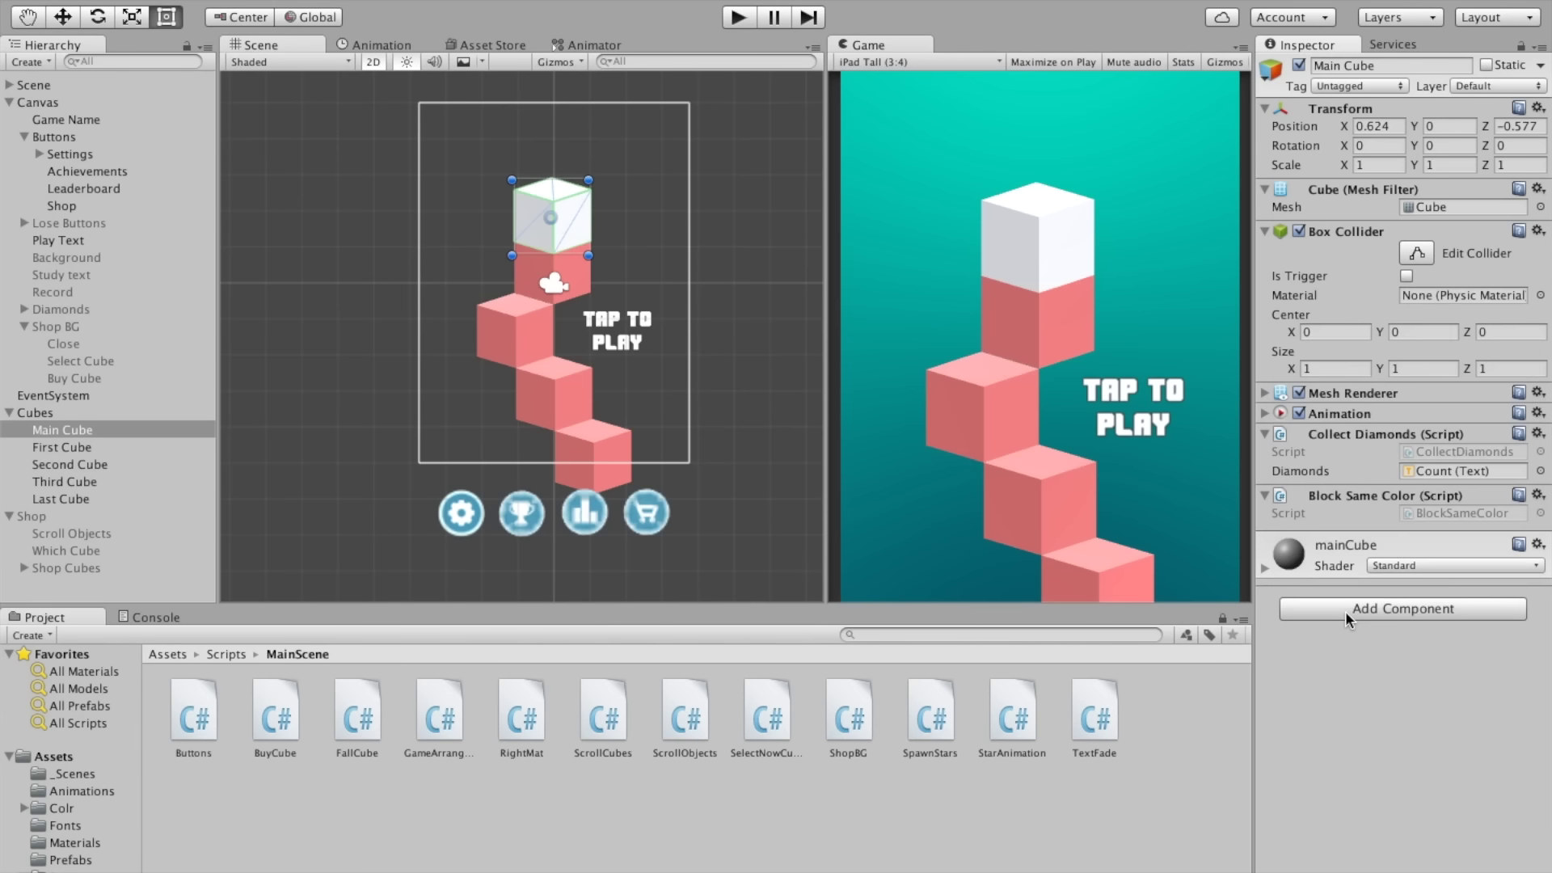
{"action": "left_click", "coordinate": [1345, 611]}
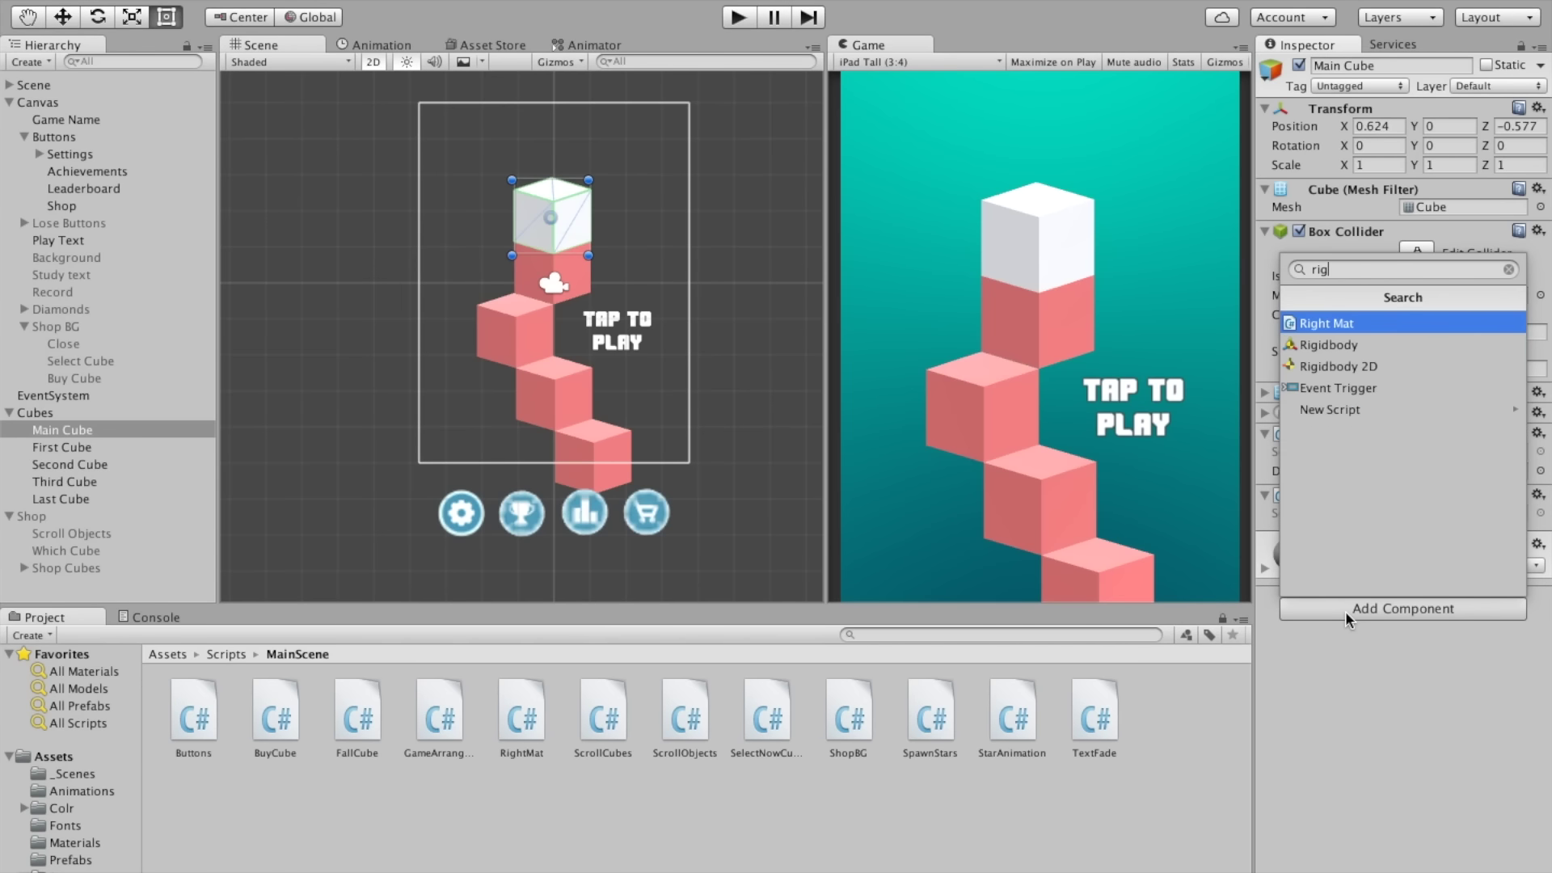
{"action": "key", "text": "Escape"}
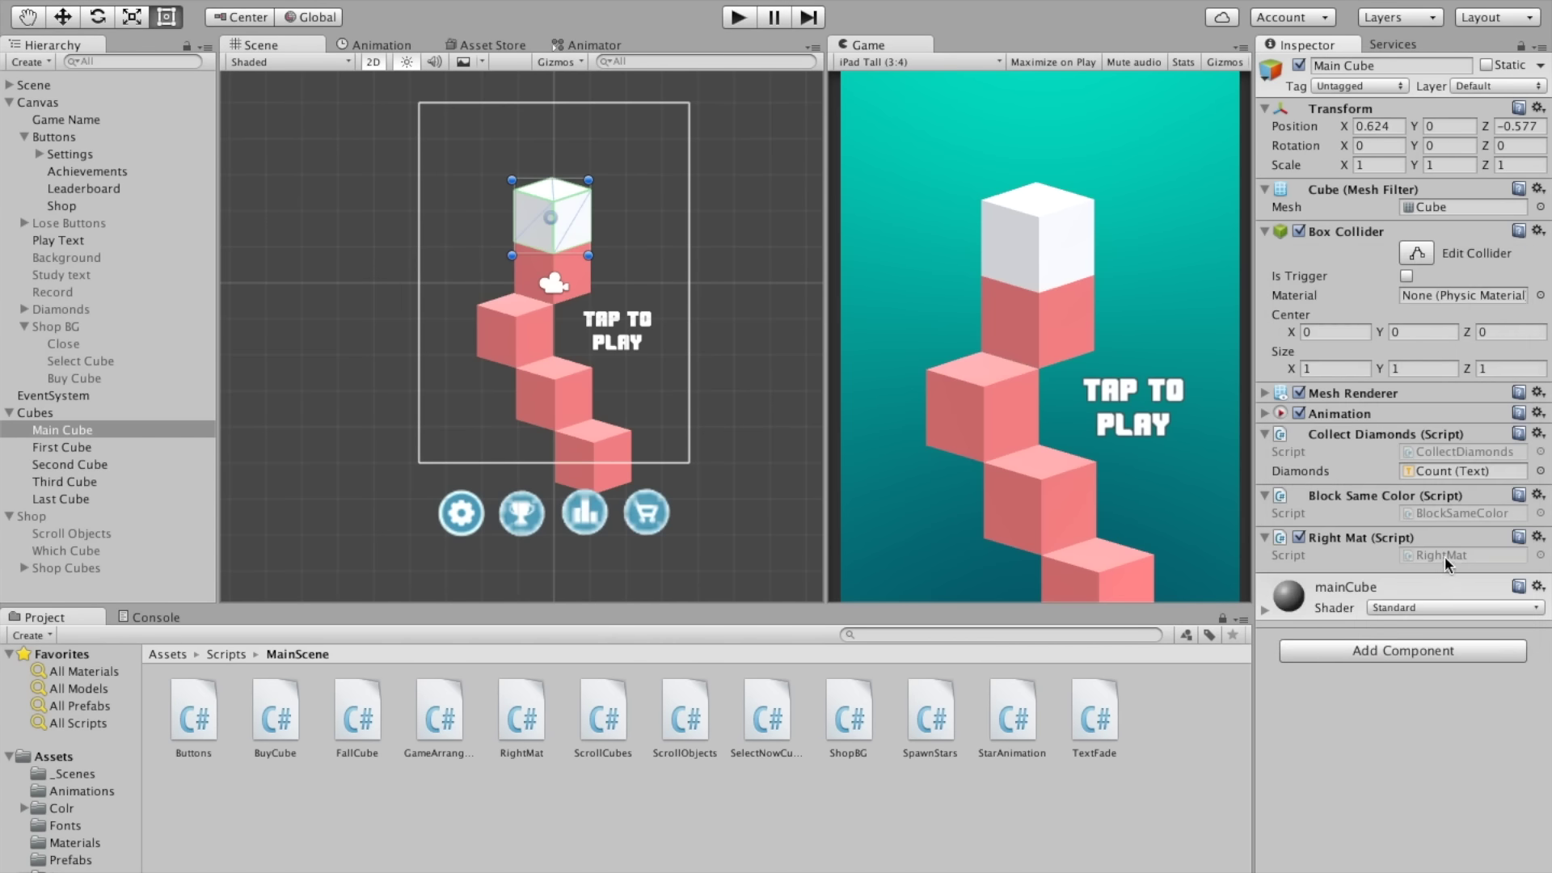
{"action": "double_click", "coordinate": [1444, 556]}
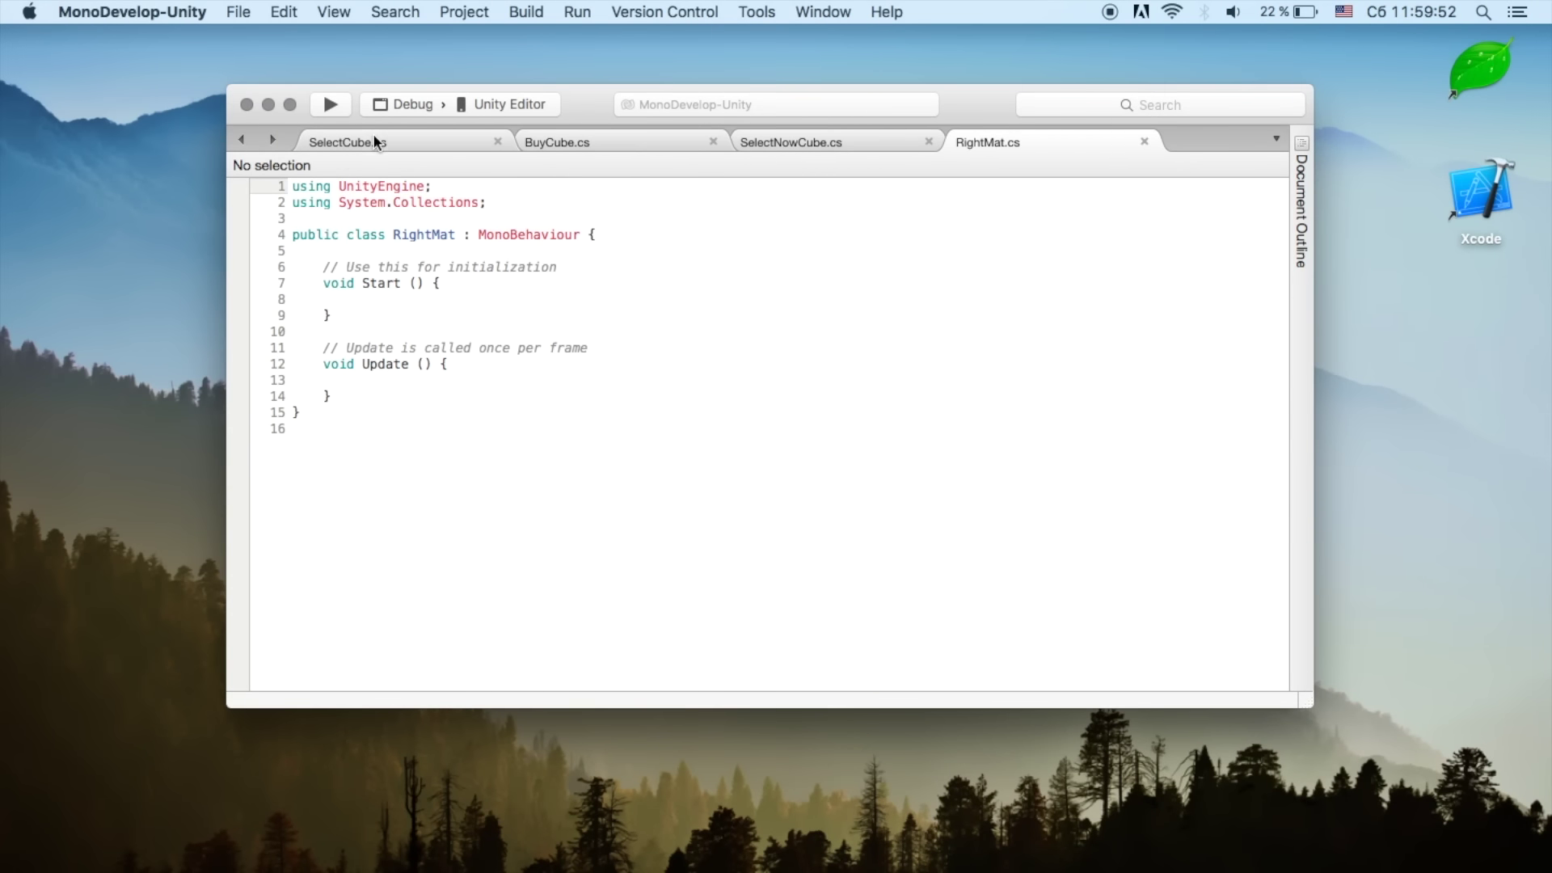
Step: Cut the for-loop out of SelectCube's Start method
{"action": "left_click", "coordinate": [376, 143]}
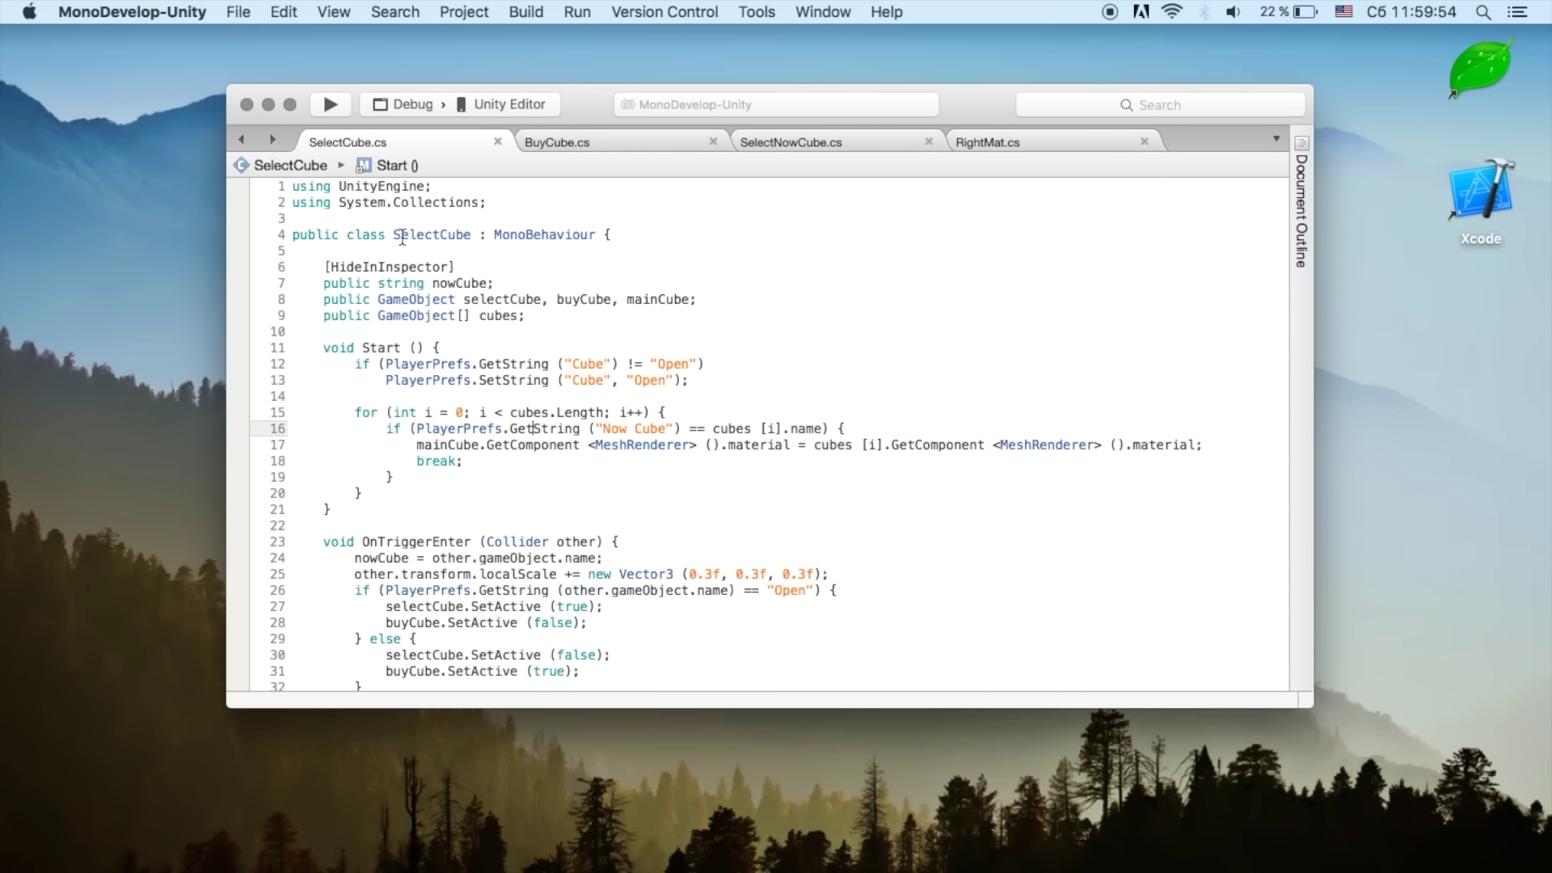
{"action": "left_click_drag", "start_coordinate": [364, 494], "coordinate": [354, 398]}
{"action": "key", "text": "super+c"}
{"action": "key", "text": "BackSpace"}
{"action": "key", "text": "BackSpace"}
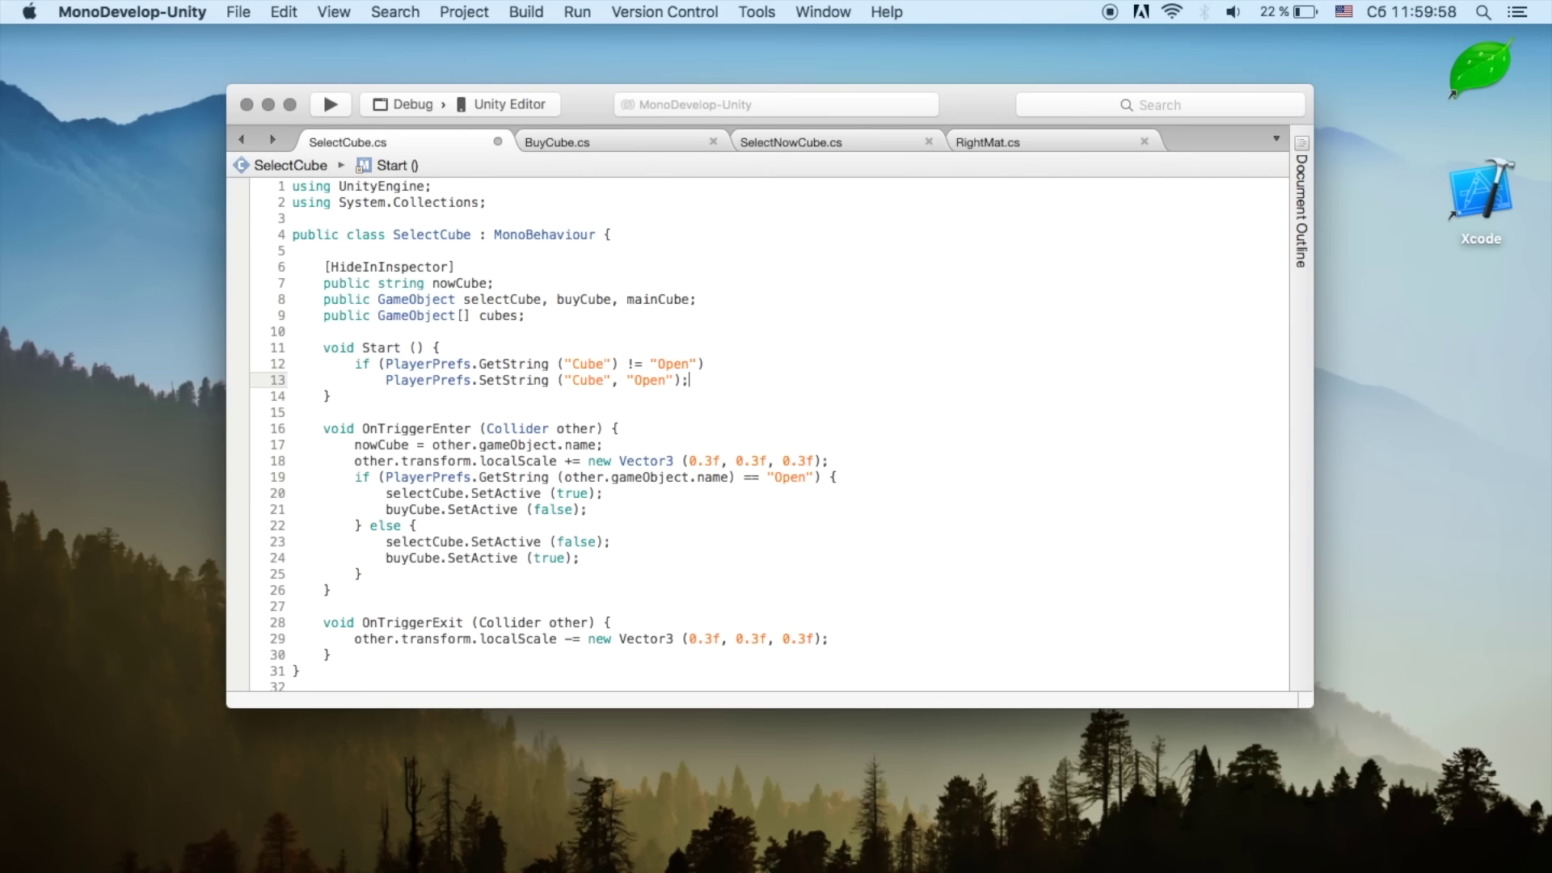
Step: Remove the unused Update method and the initialization comment from RightMat
{"action": "left_click", "coordinate": [1033, 141]}
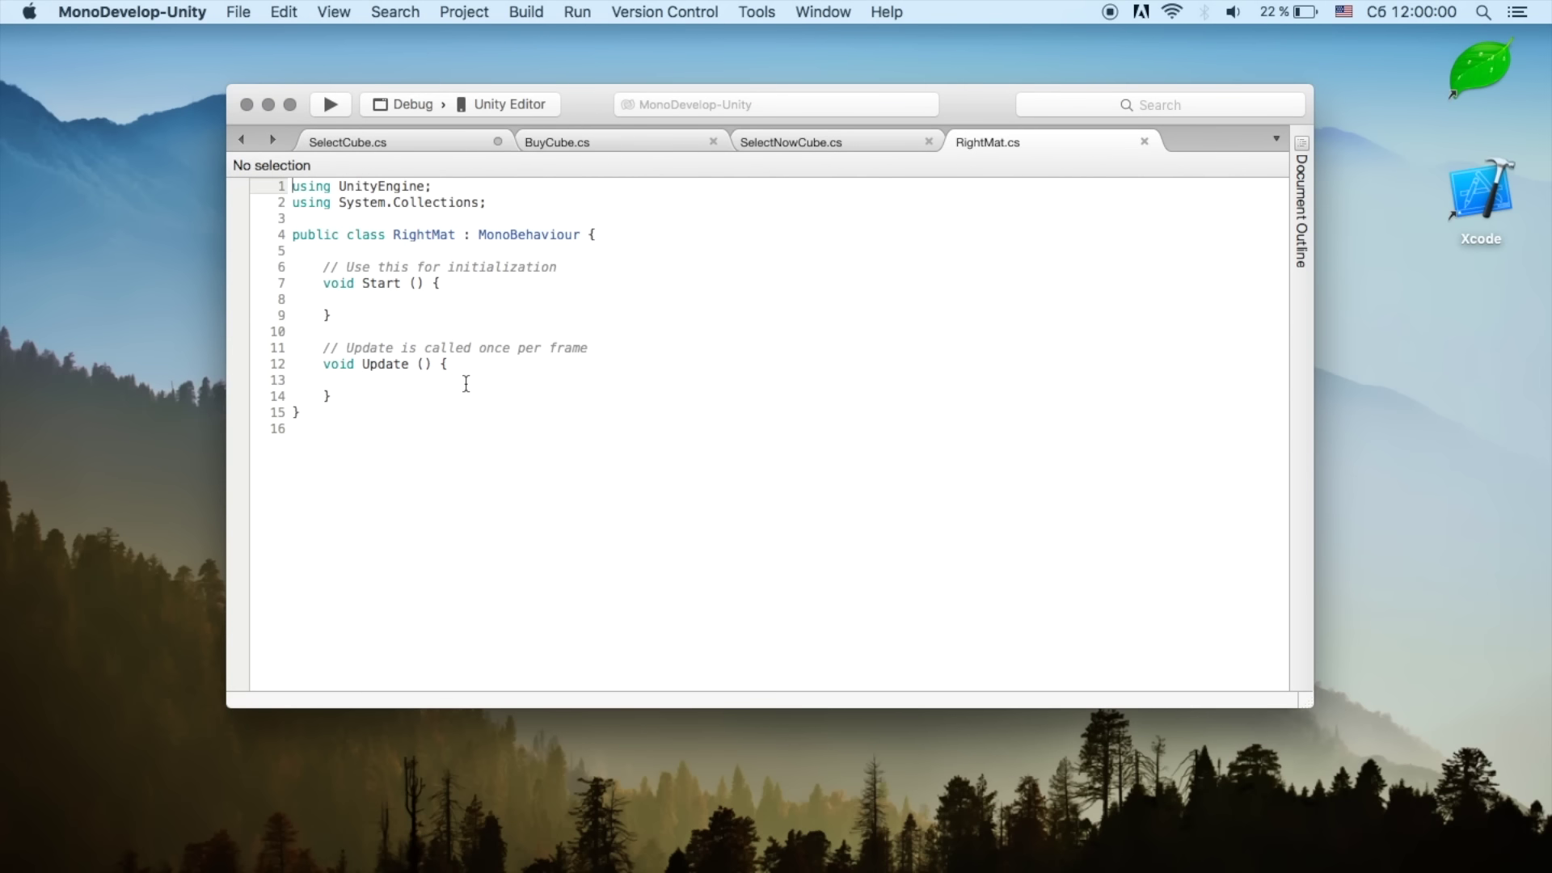
{"action": "left_click_drag", "start_coordinate": [343, 396], "coordinate": [222, 340]}
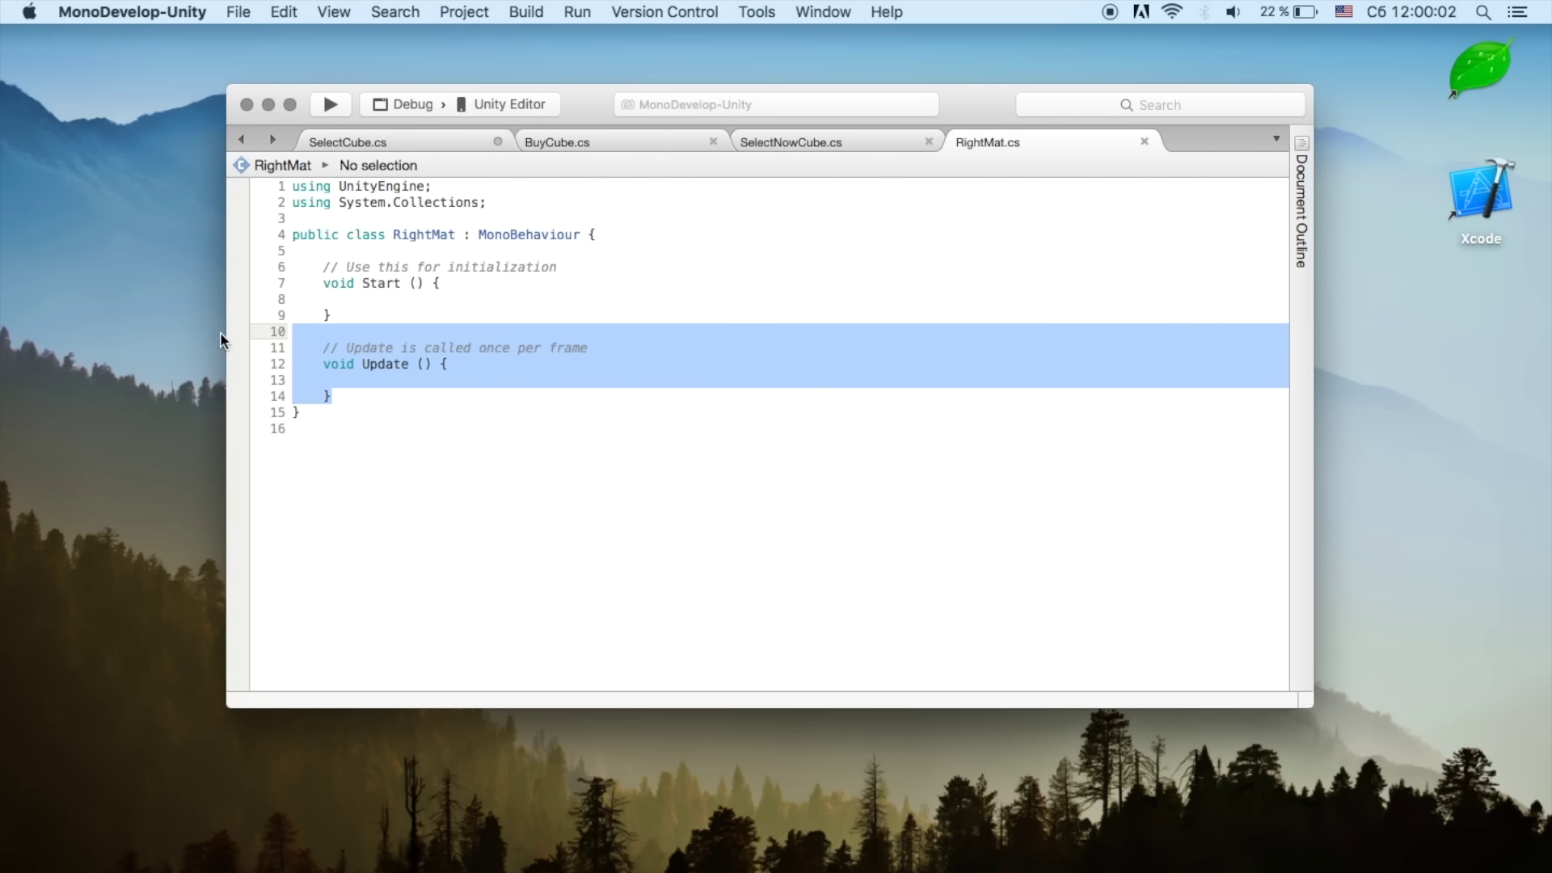
{"action": "key", "text": "BackSpace"}
{"action": "left_click_drag", "start_coordinate": [327, 263], "coordinate": [557, 268]}
{"action": "key", "text": "BackSpace"}
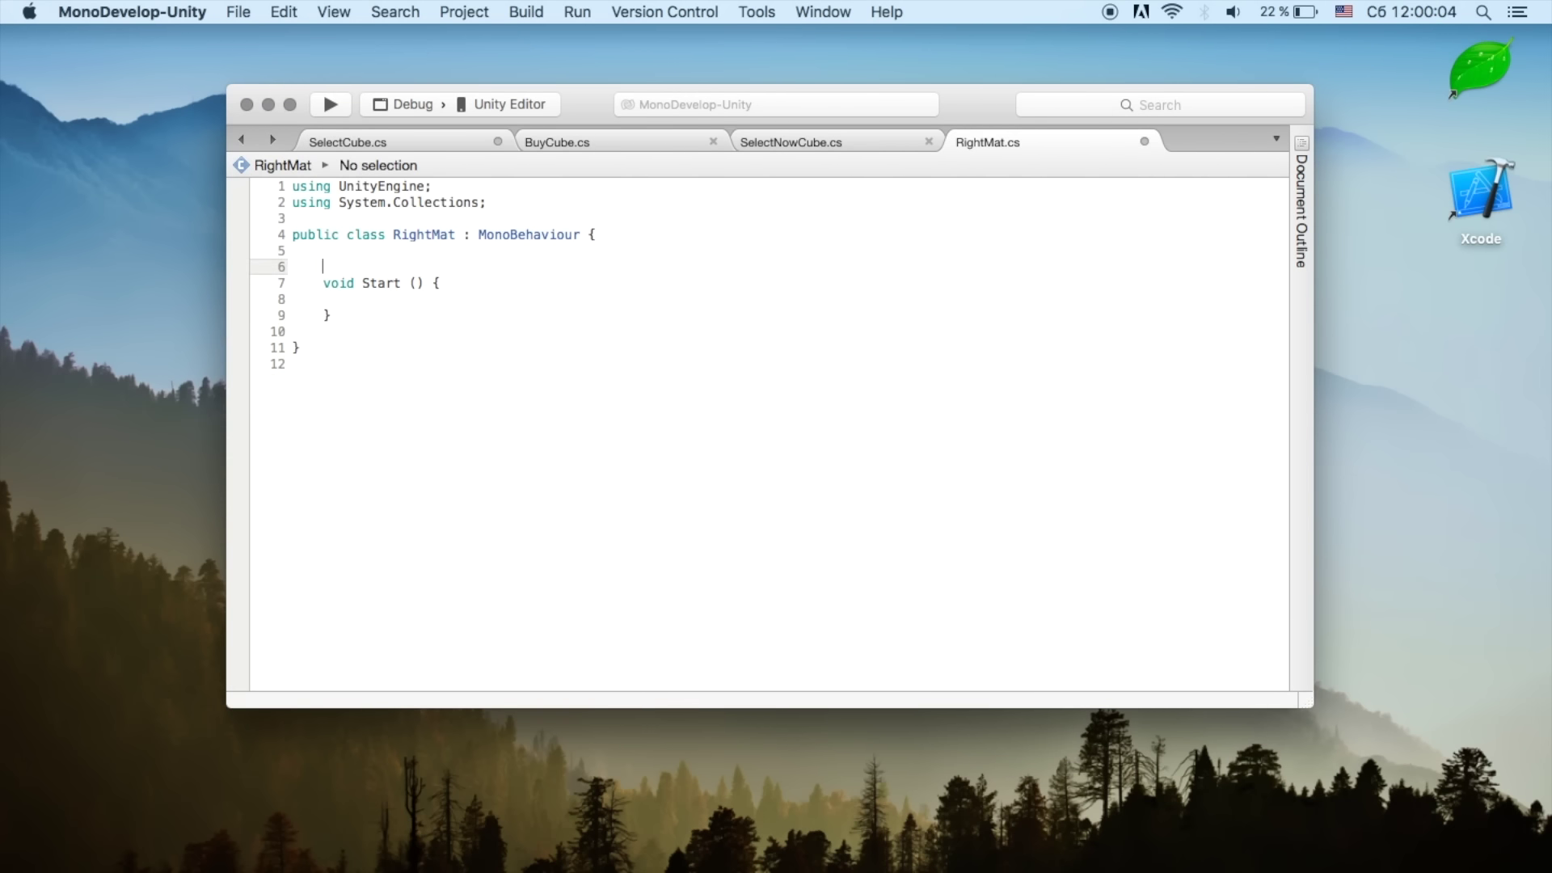
Step: Paste the for-loop into RightMat's Start, dropping mainCube so the material applies to this object
{"action": "left_click", "coordinate": [380, 301]}
{"action": "key", "text": "Tab"}
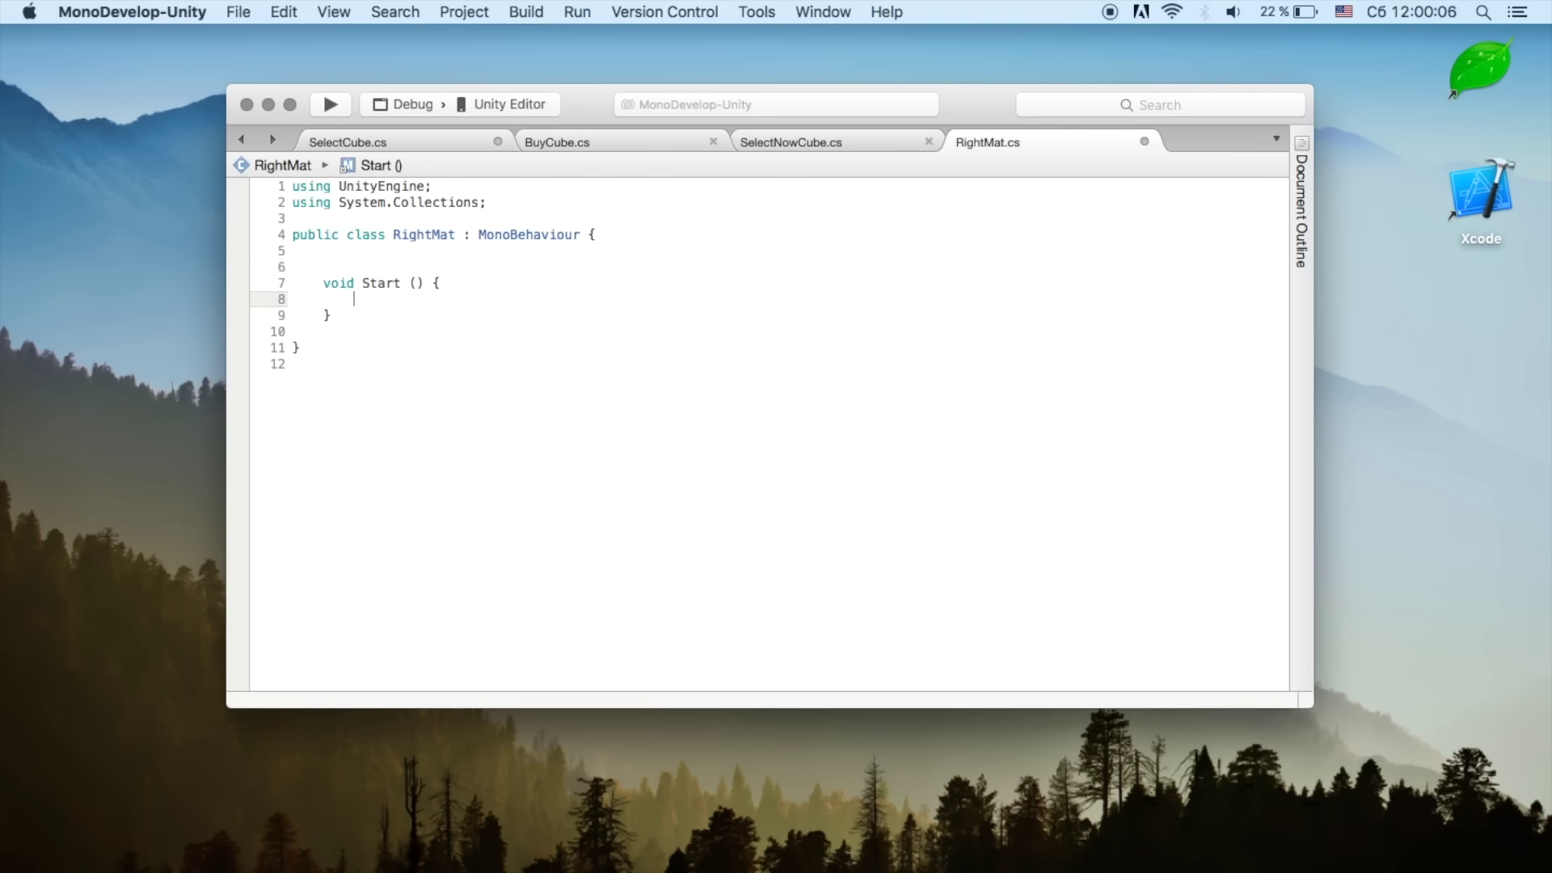
{"action": "key", "text": "super+v"}
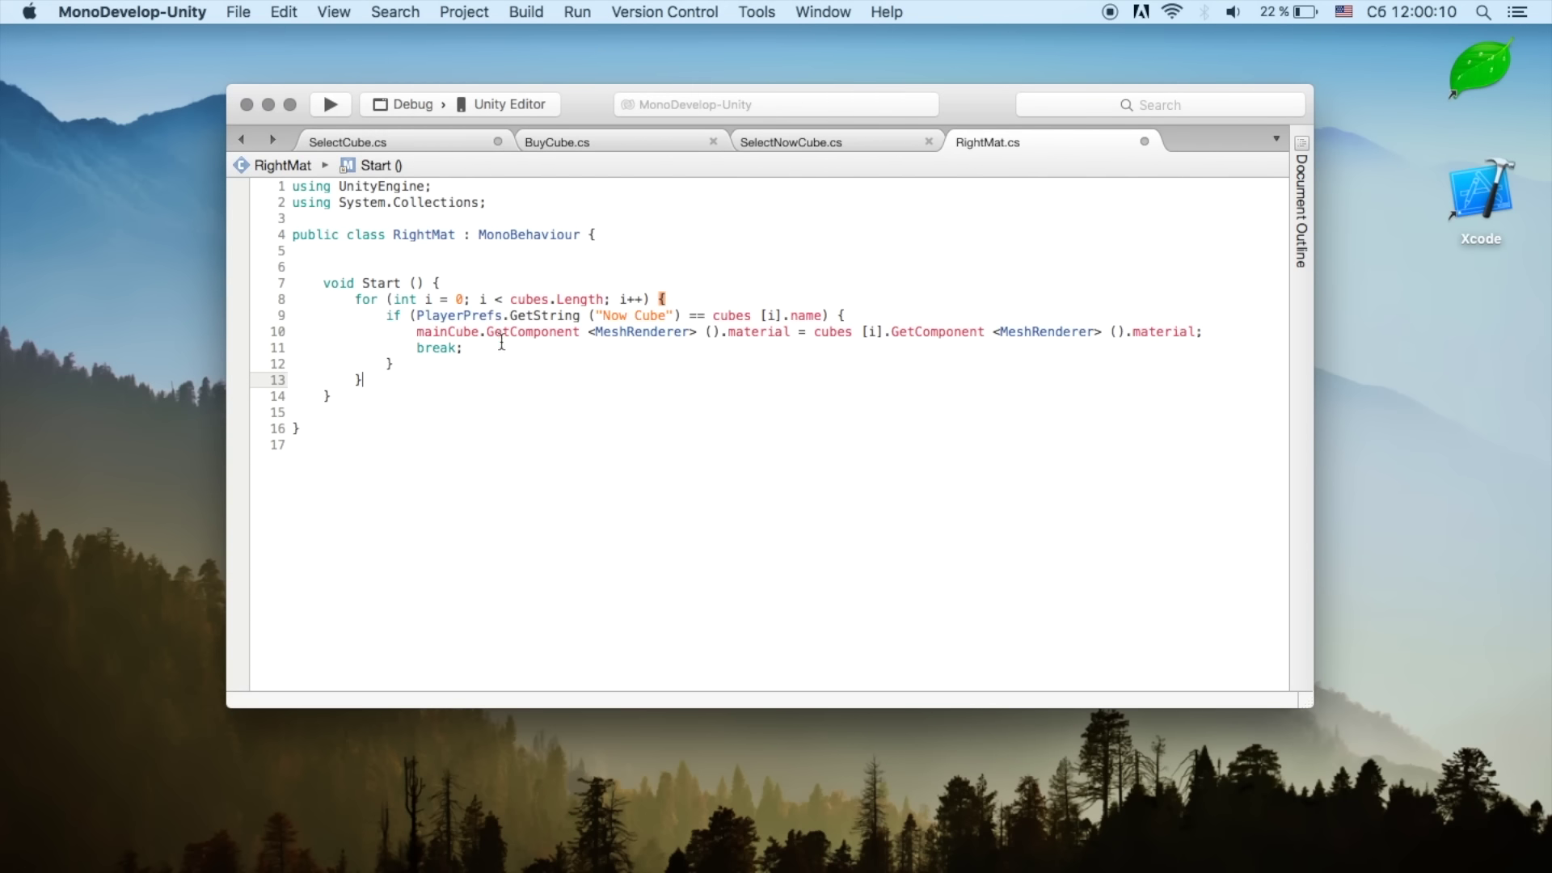
{"action": "left_click_drag", "start_coordinate": [487, 332], "coordinate": [415, 331]}
{"action": "key", "text": "BackSpace"}
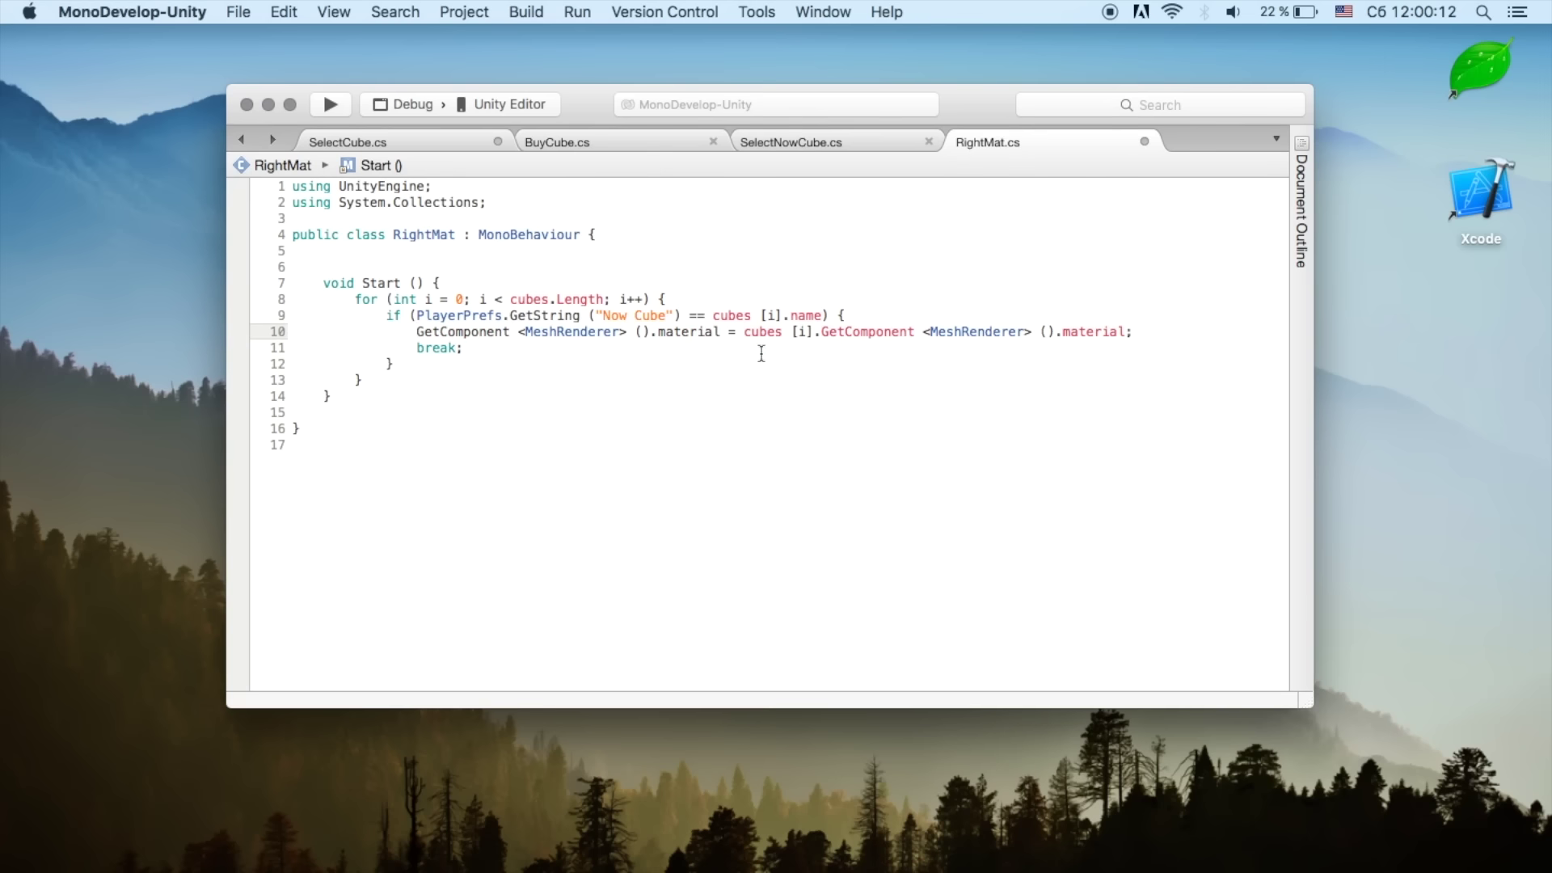
Step: Cut the public GameObject[] cubes declaration out of SelectCube
{"action": "left_click", "coordinate": [411, 144]}
{"action": "left_click", "coordinate": [542, 317]}
{"action": "key", "text": "super+shift+Left"}
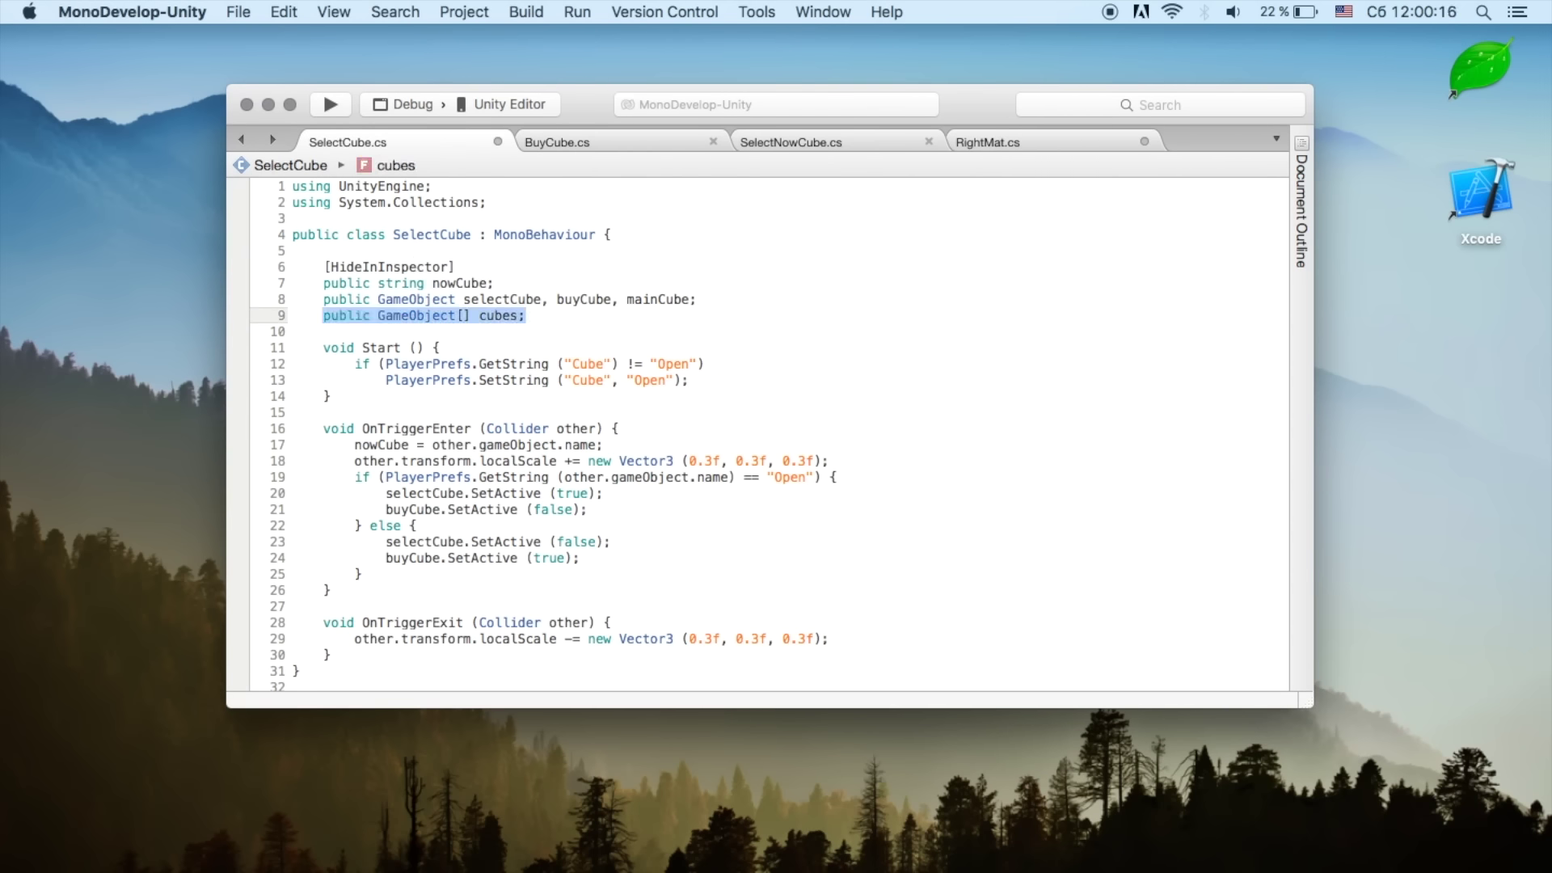
{"action": "key", "text": "super+x"}
{"action": "key", "text": "BackSpace"}
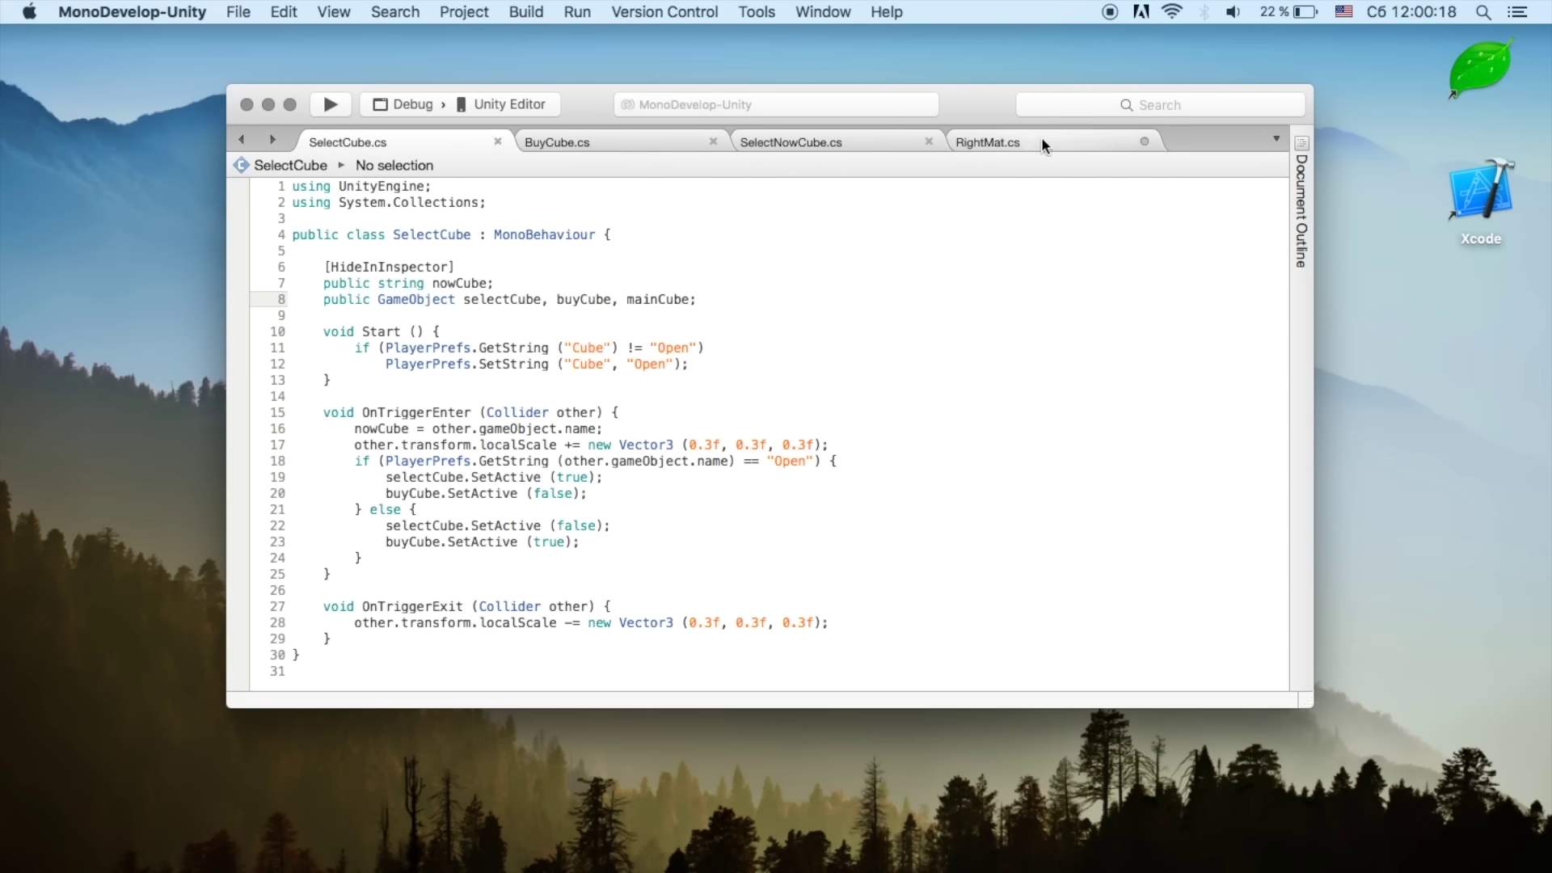
Step: Paste the cubes declaration onto line 5 of RightMat with a blank line above
{"action": "left_click", "coordinate": [1050, 142]}
{"action": "left_click", "coordinate": [468, 254]}
{"action": "key", "text": "super+v"}
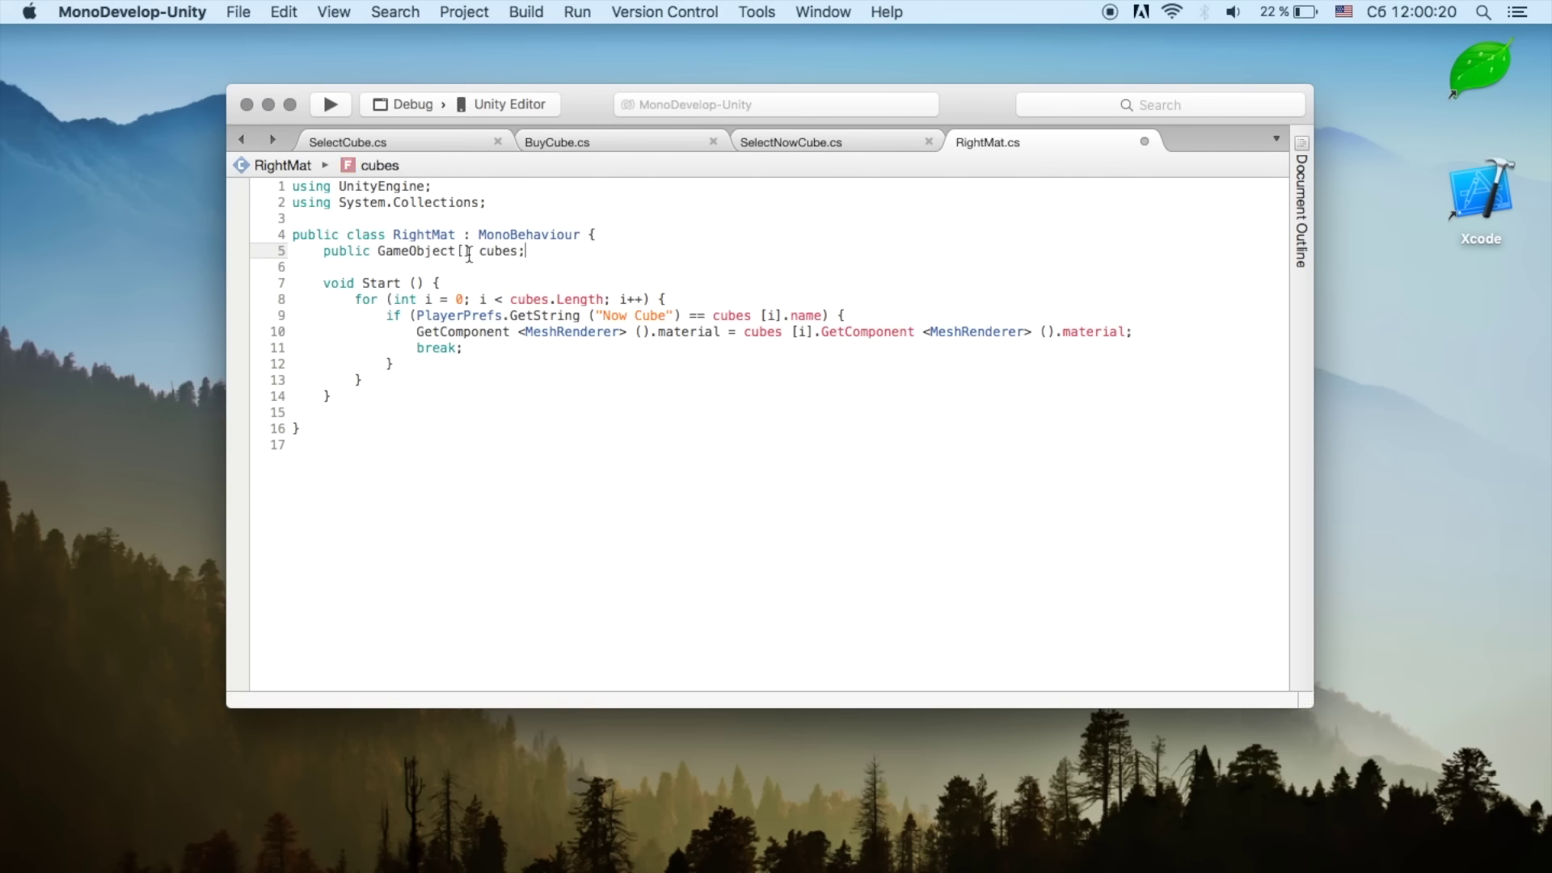
{"action": "key", "text": "super+Left"}
{"action": "key", "text": "Return"}
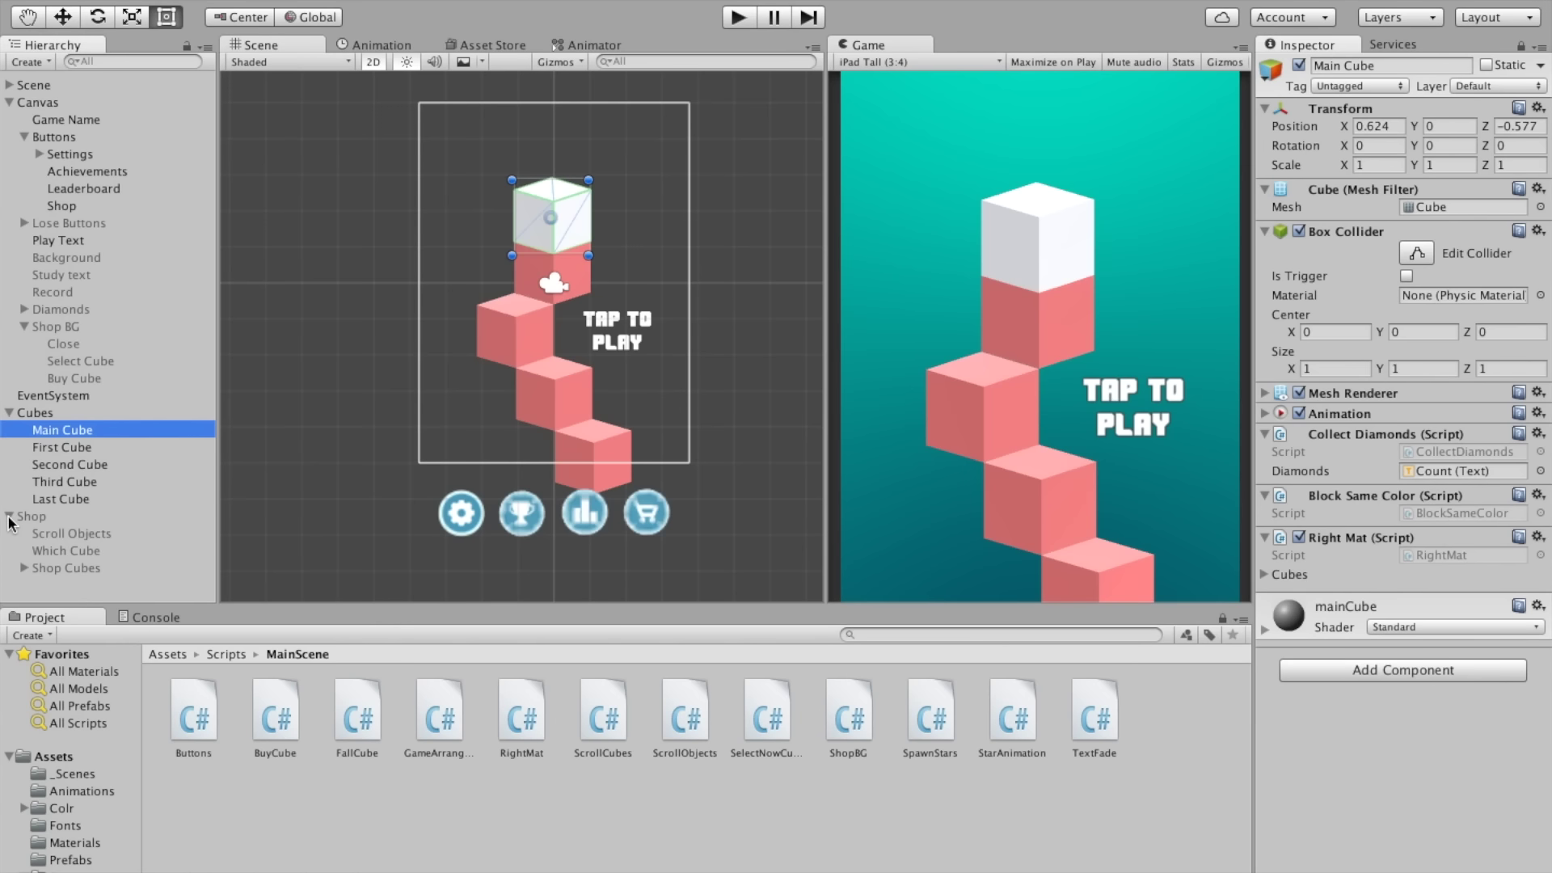
Step: Assign Cube through Cube 4 from Shop Cubes to Right Mat's Cubes list, then press Play
{"action": "left_click", "coordinate": [24, 568]}
{"action": "scroll", "coordinate": [63, 553], "scroll_direction": "down", "scroll_amount": 3}
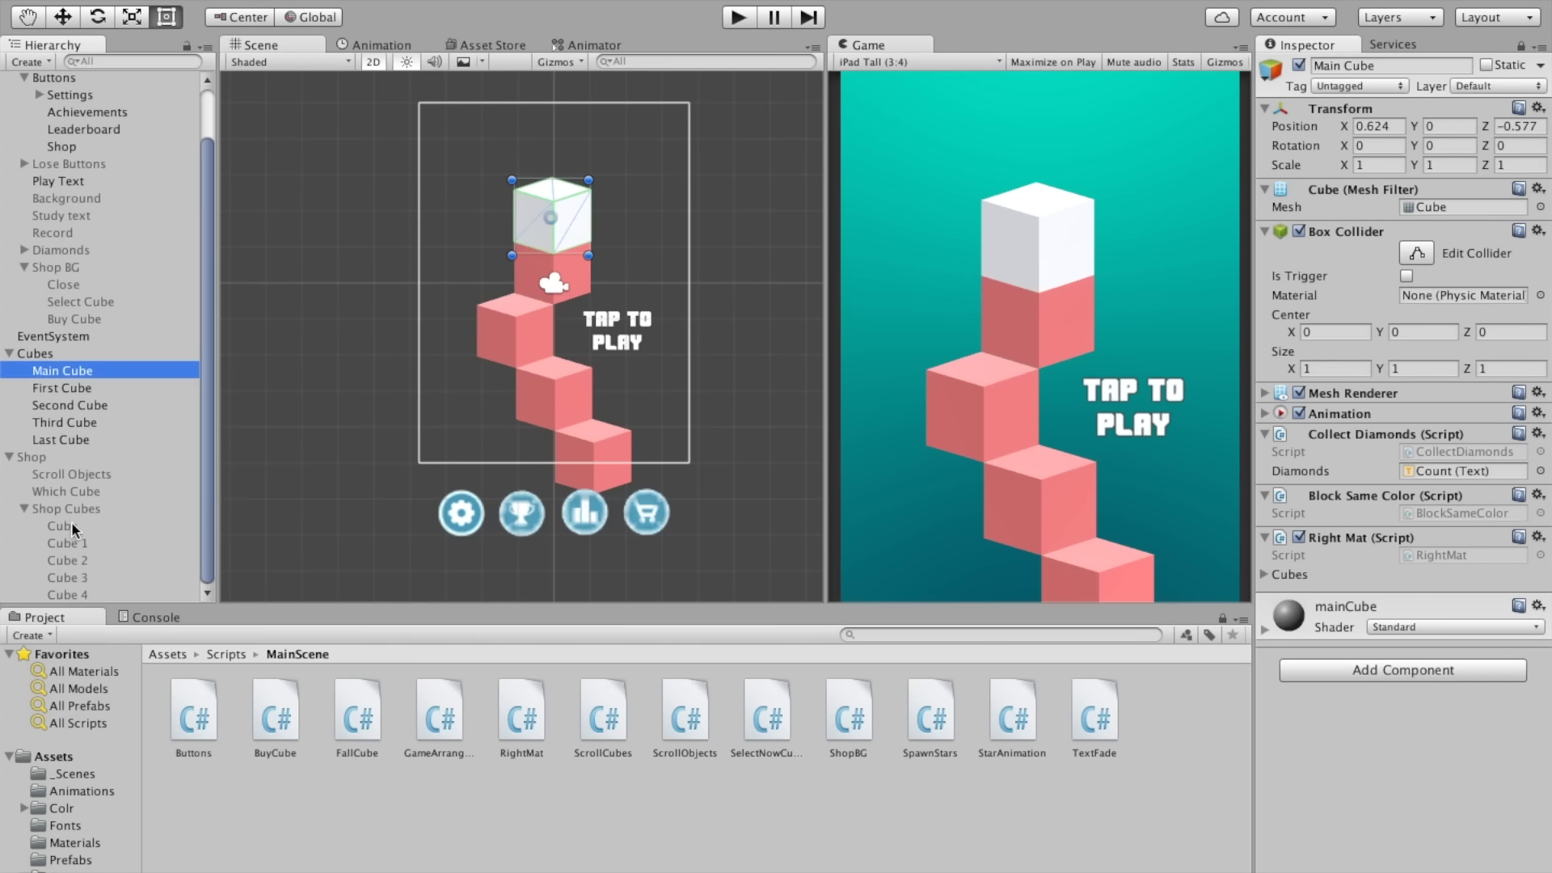
{"action": "left_click", "coordinate": [71, 526]}
{"action": "left_click", "coordinate": [81, 593], "text": "shift"}
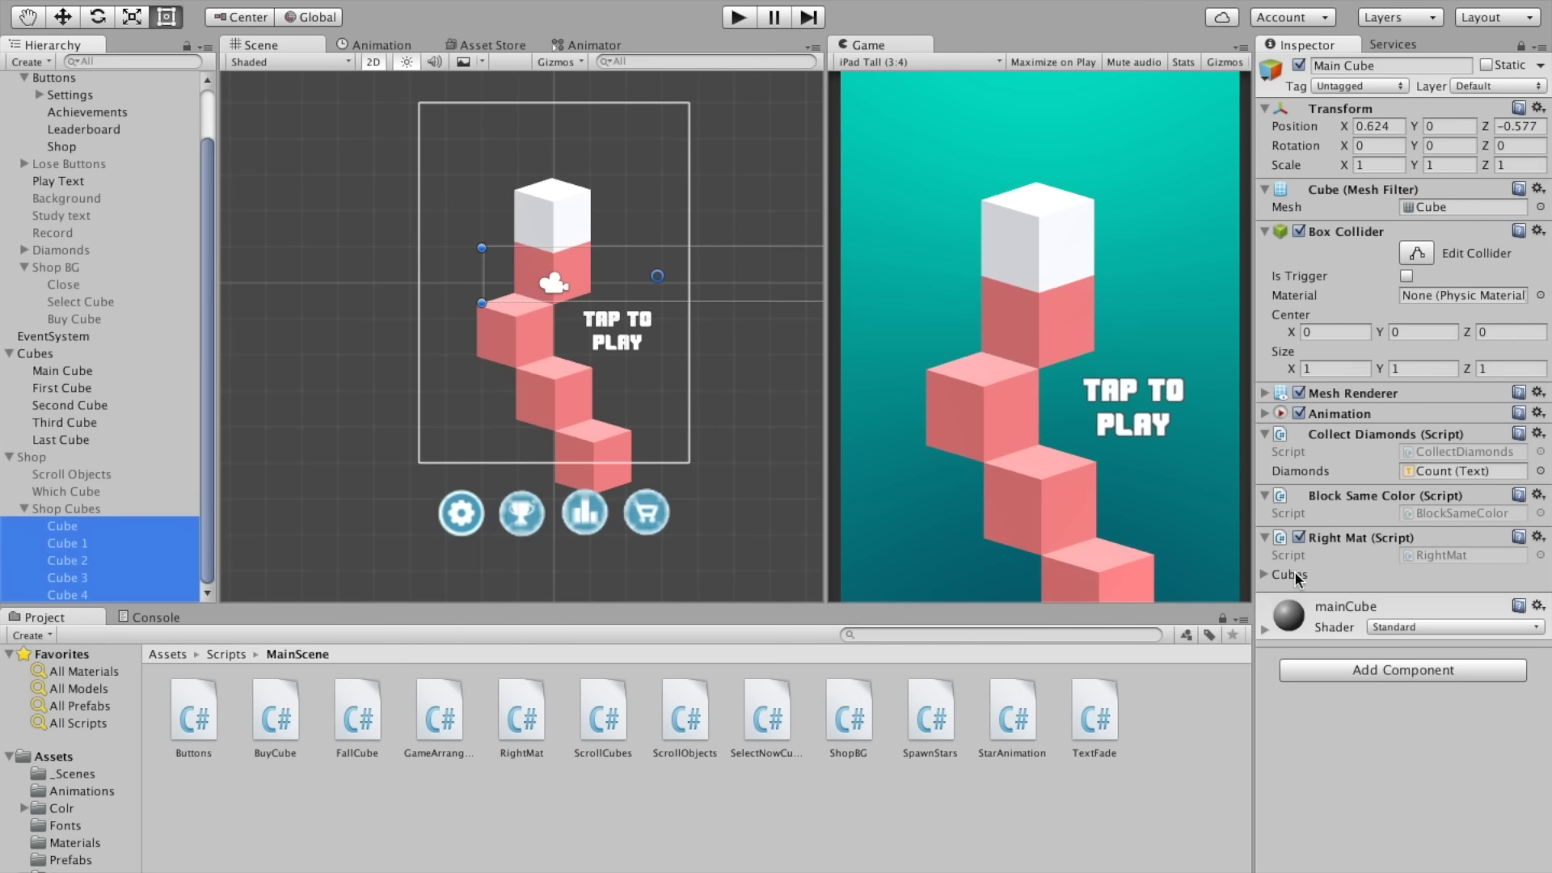
{"action": "left_click", "coordinate": [10, 459]}
{"action": "left_click", "coordinate": [9, 412]}
{"action": "left_click", "coordinate": [9, 102]}
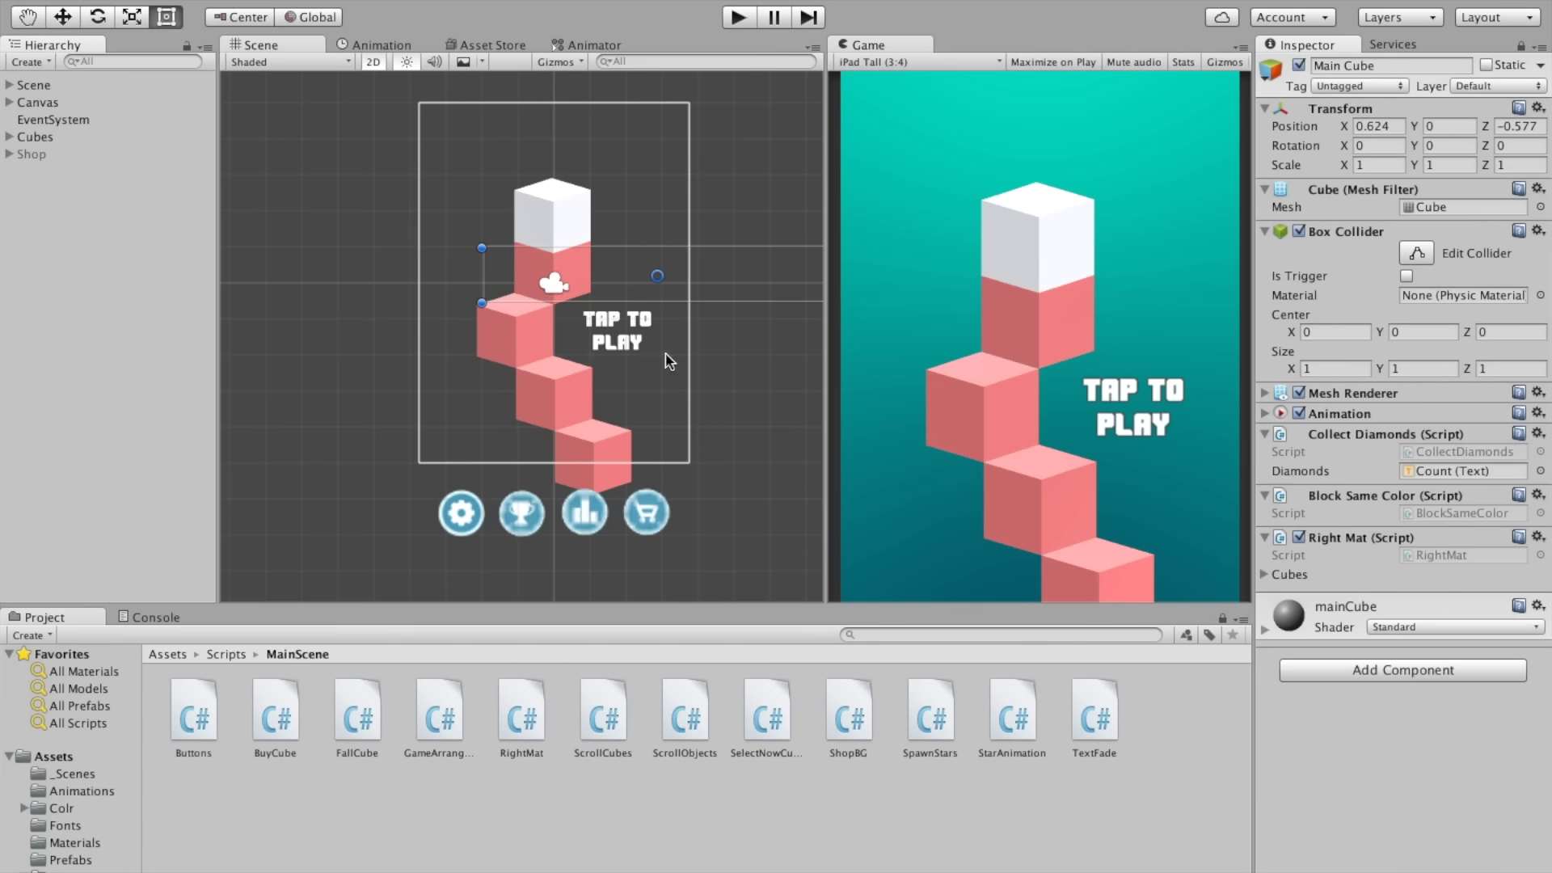
{"action": "key", "text": "ctrl+p"}
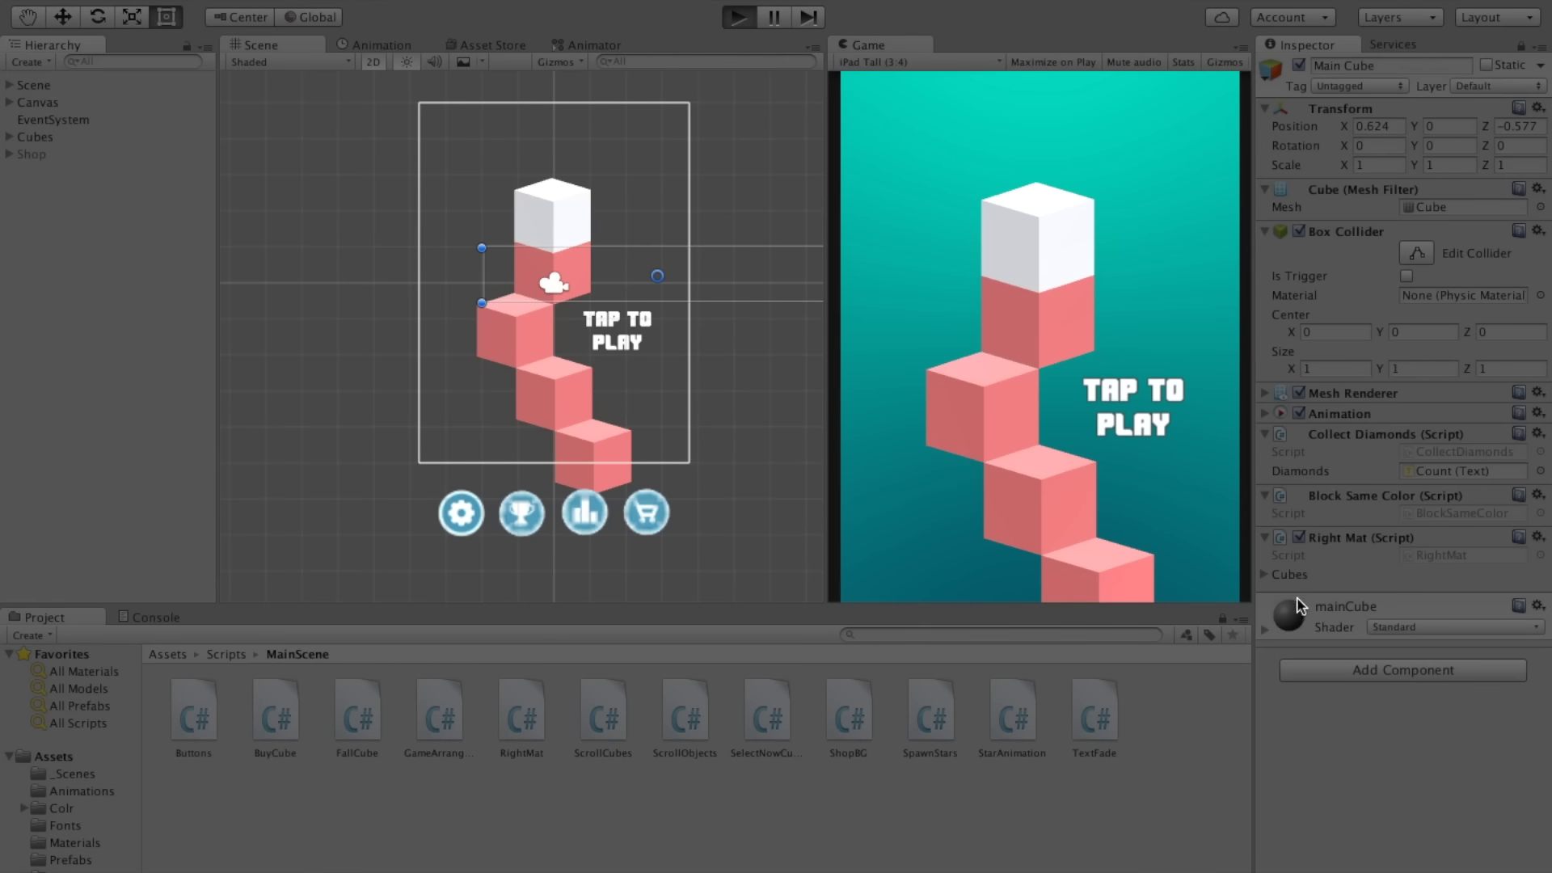
Step: Check the Right Mat Cubes list, then choose the purple cube in the shop
{"action": "left_click", "coordinate": [1265, 575]}
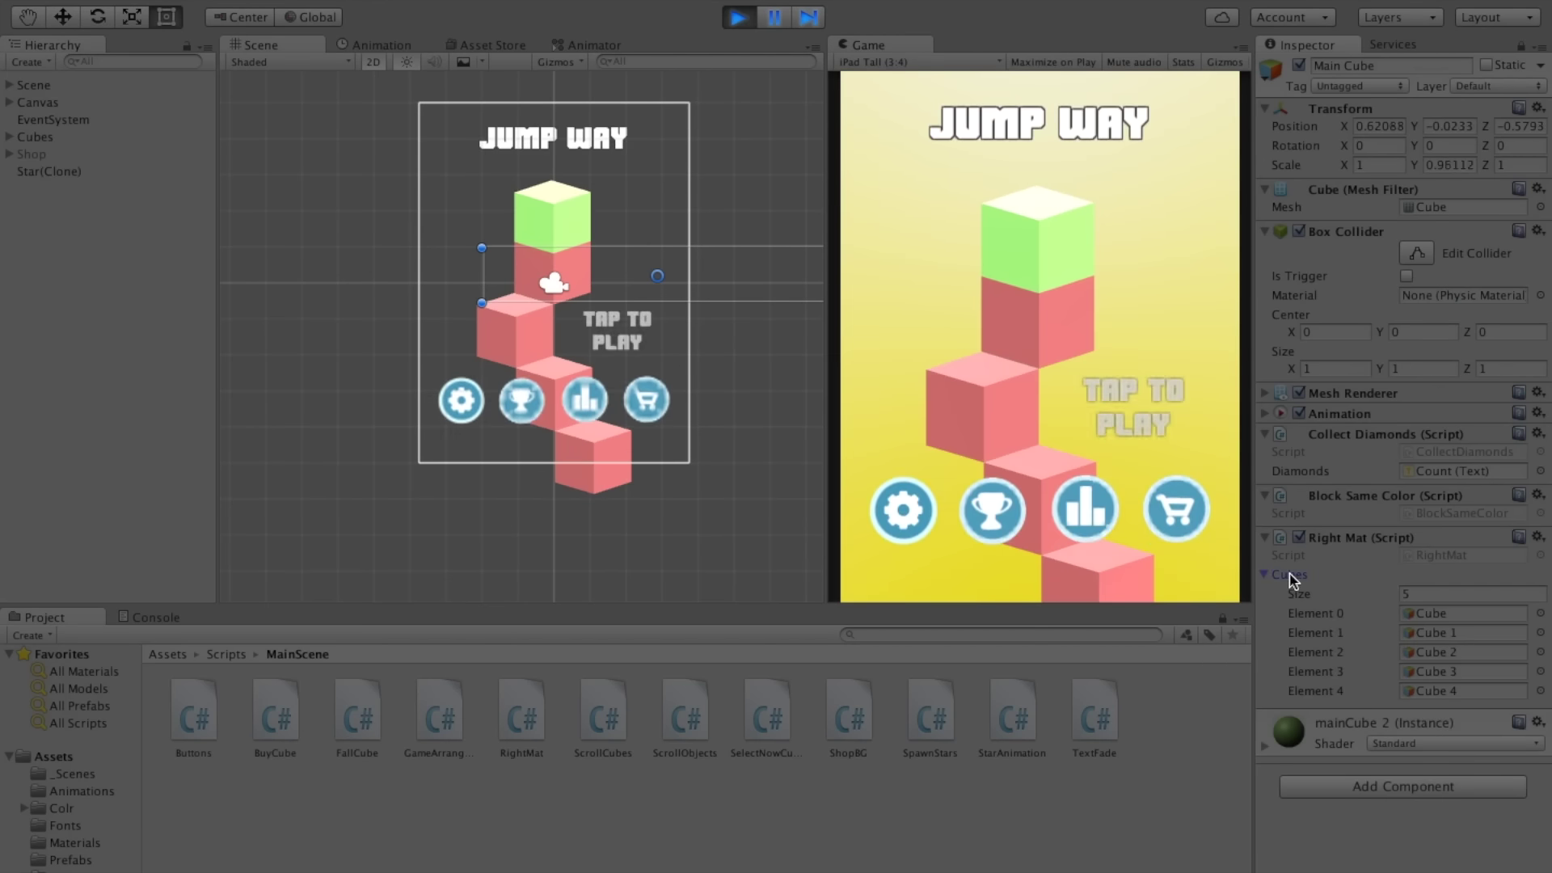
{"action": "left_click", "coordinate": [1262, 575]}
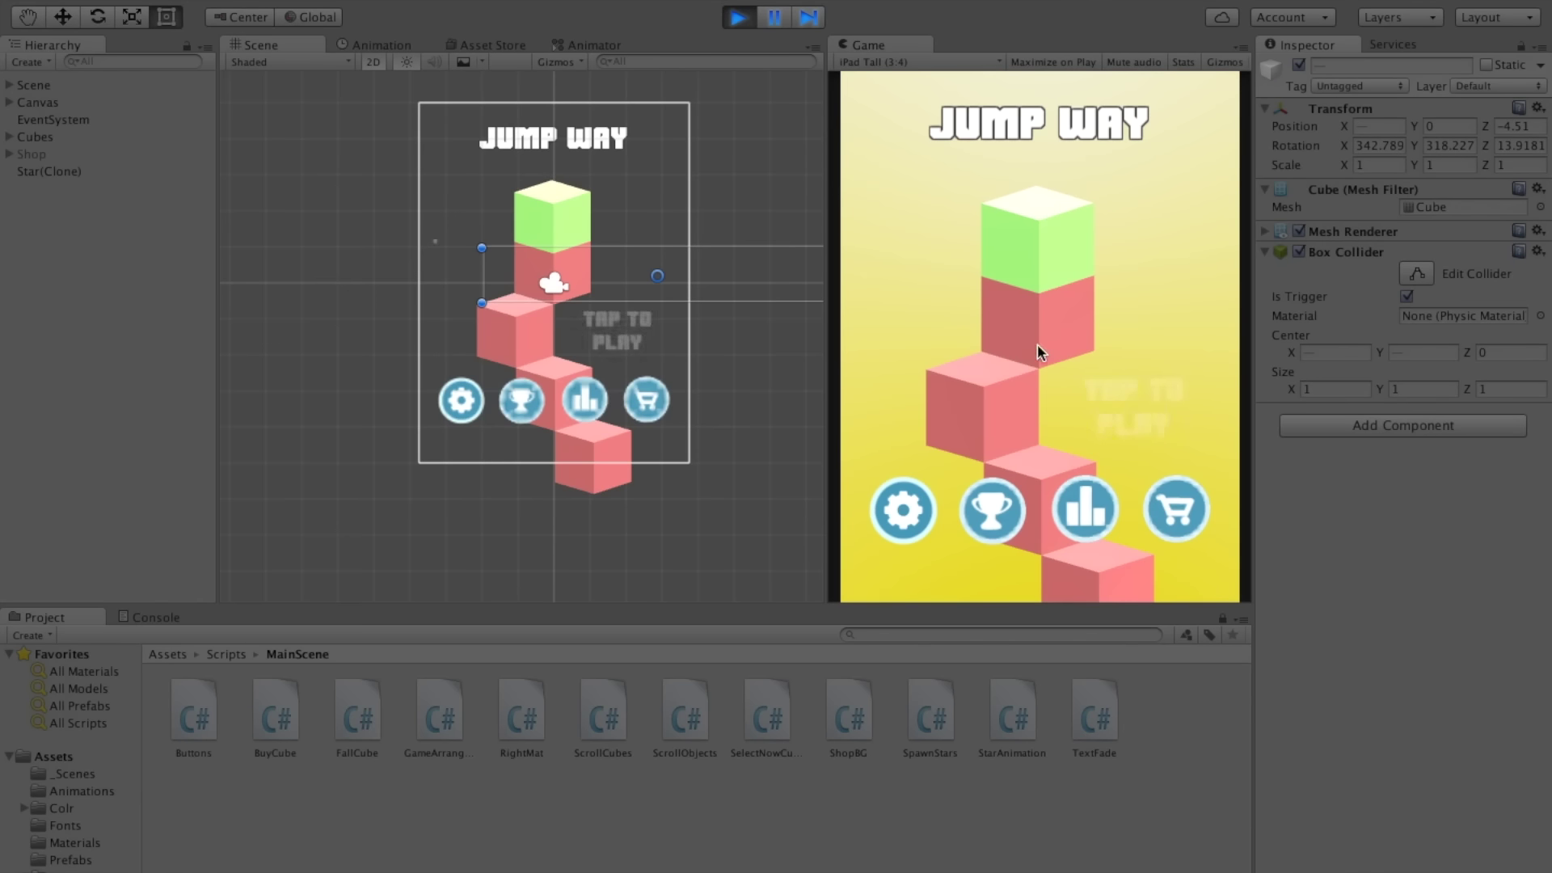
{"action": "left_click", "coordinate": [1178, 511]}
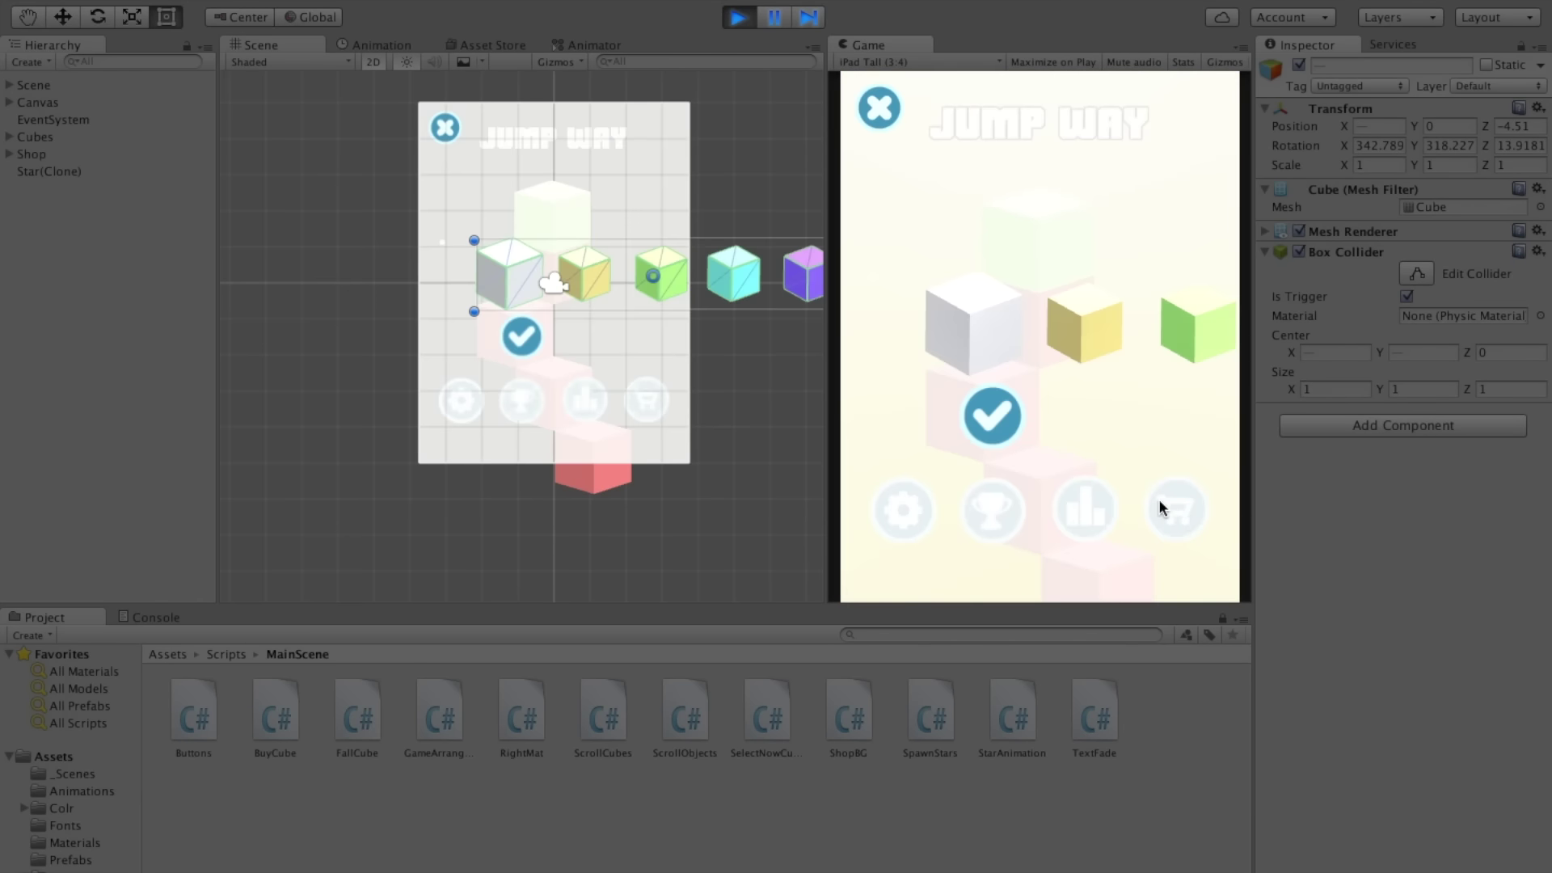
{"action": "left_click_drag", "start_coordinate": [1096, 330], "coordinate": [696, 357]}
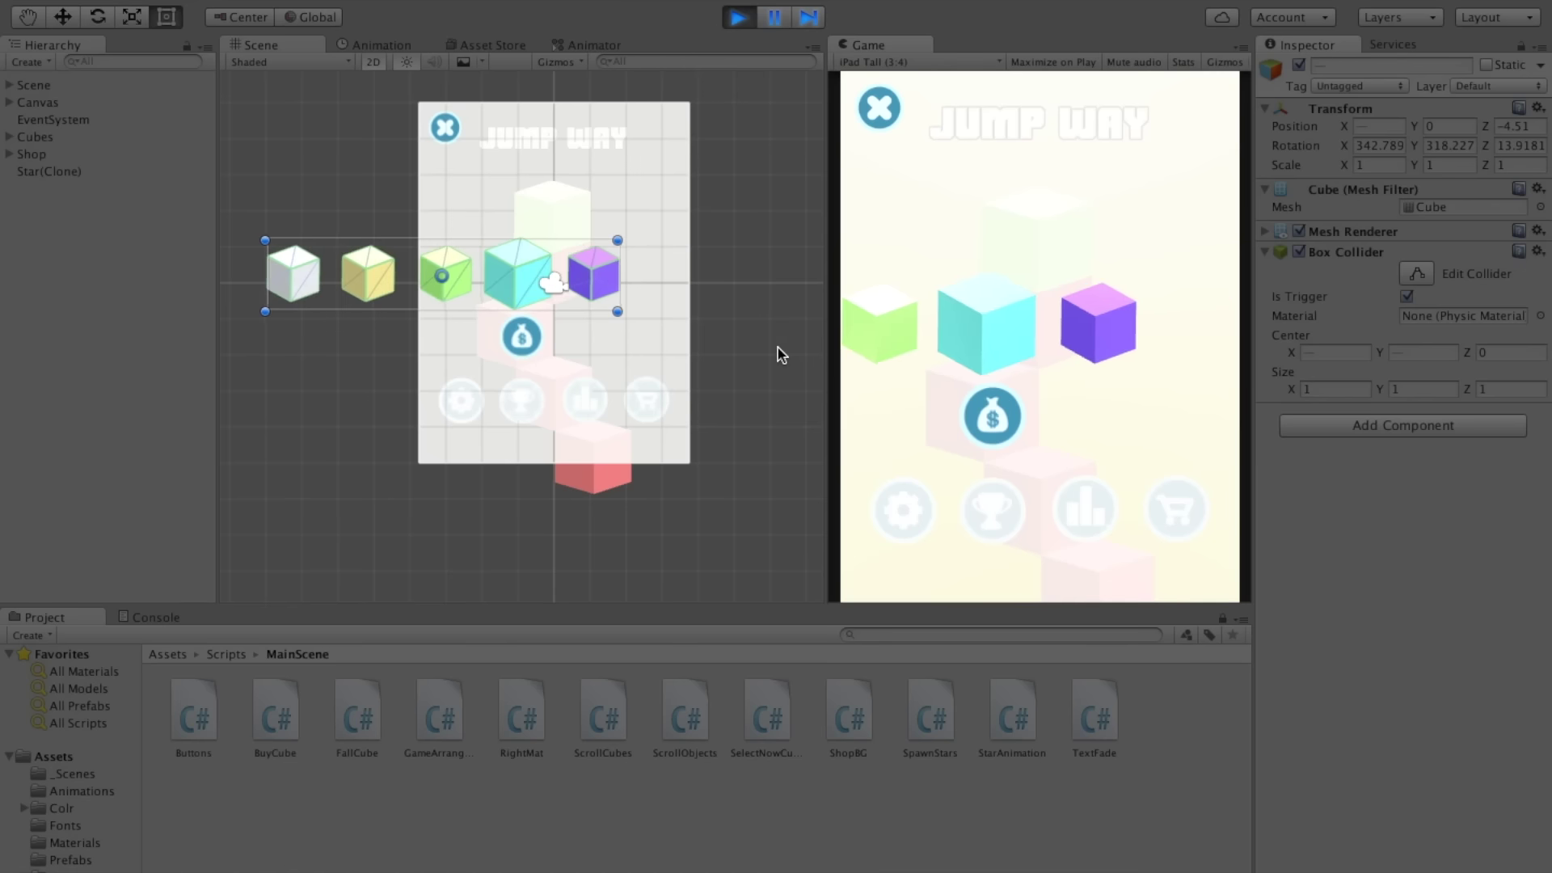
{"action": "left_click", "coordinate": [999, 430]}
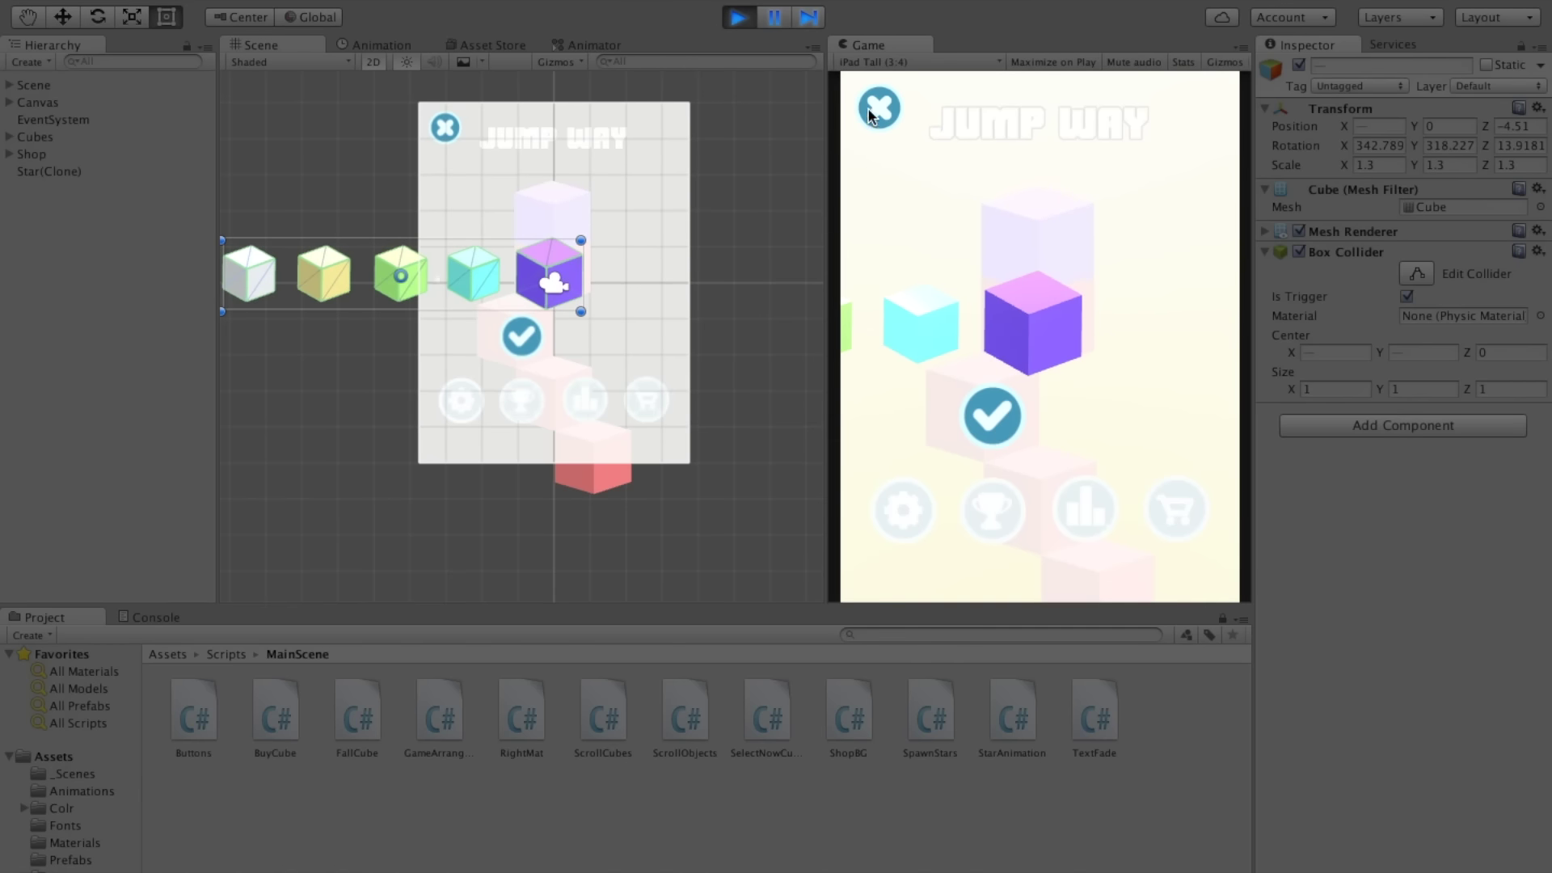
Step: Close the shop, play a round and restart to confirm the main cube stays purple
{"action": "left_click", "coordinate": [870, 113]}
{"action": "left_click", "coordinate": [1046, 312]}
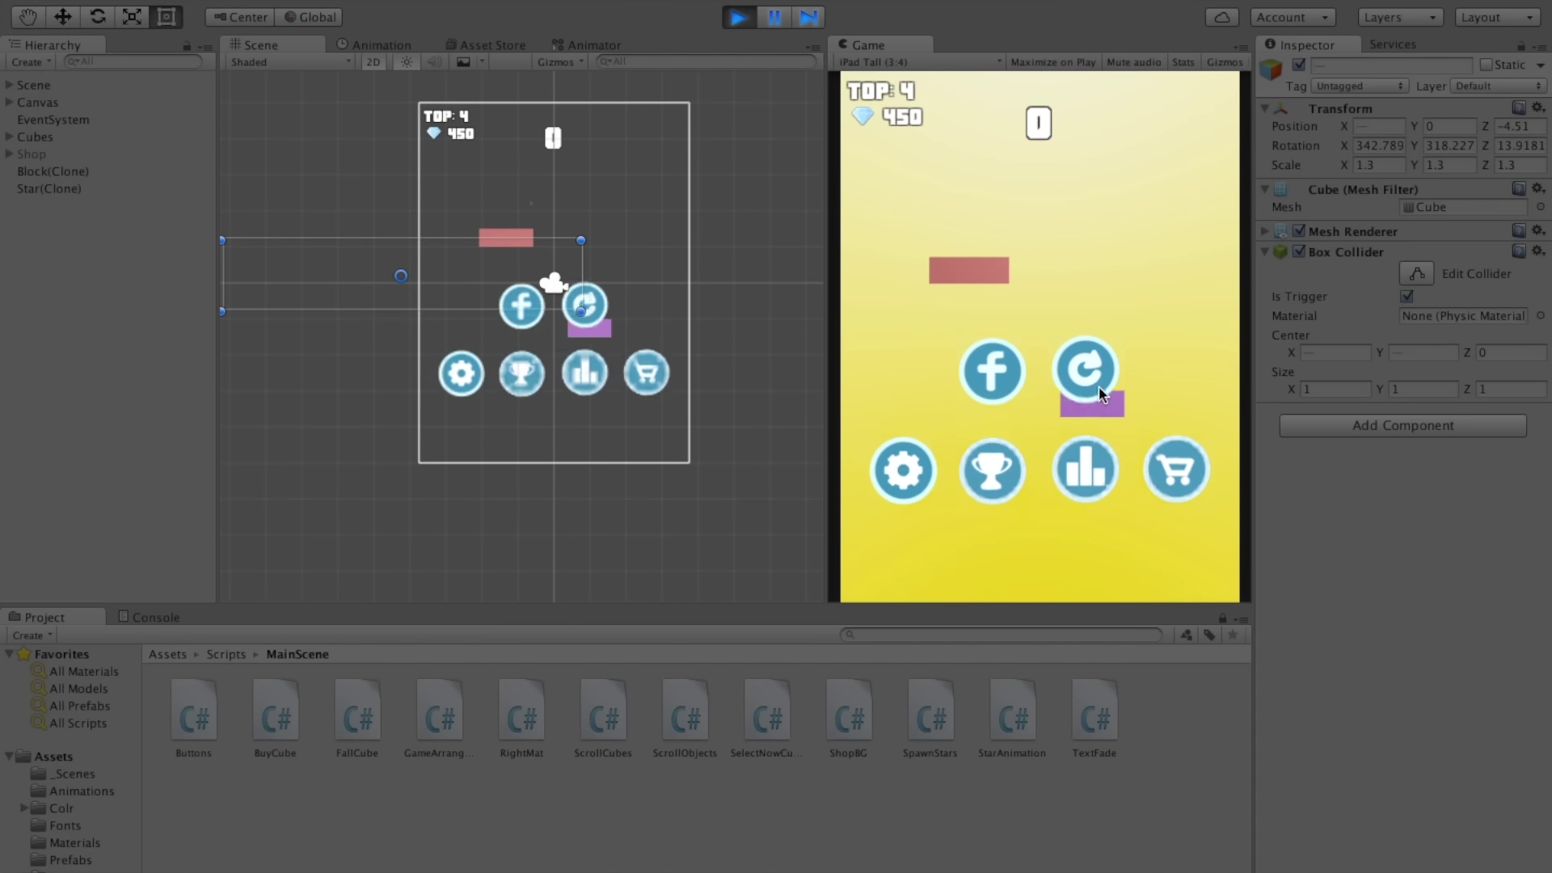
{"action": "left_click", "coordinate": [1101, 341]}
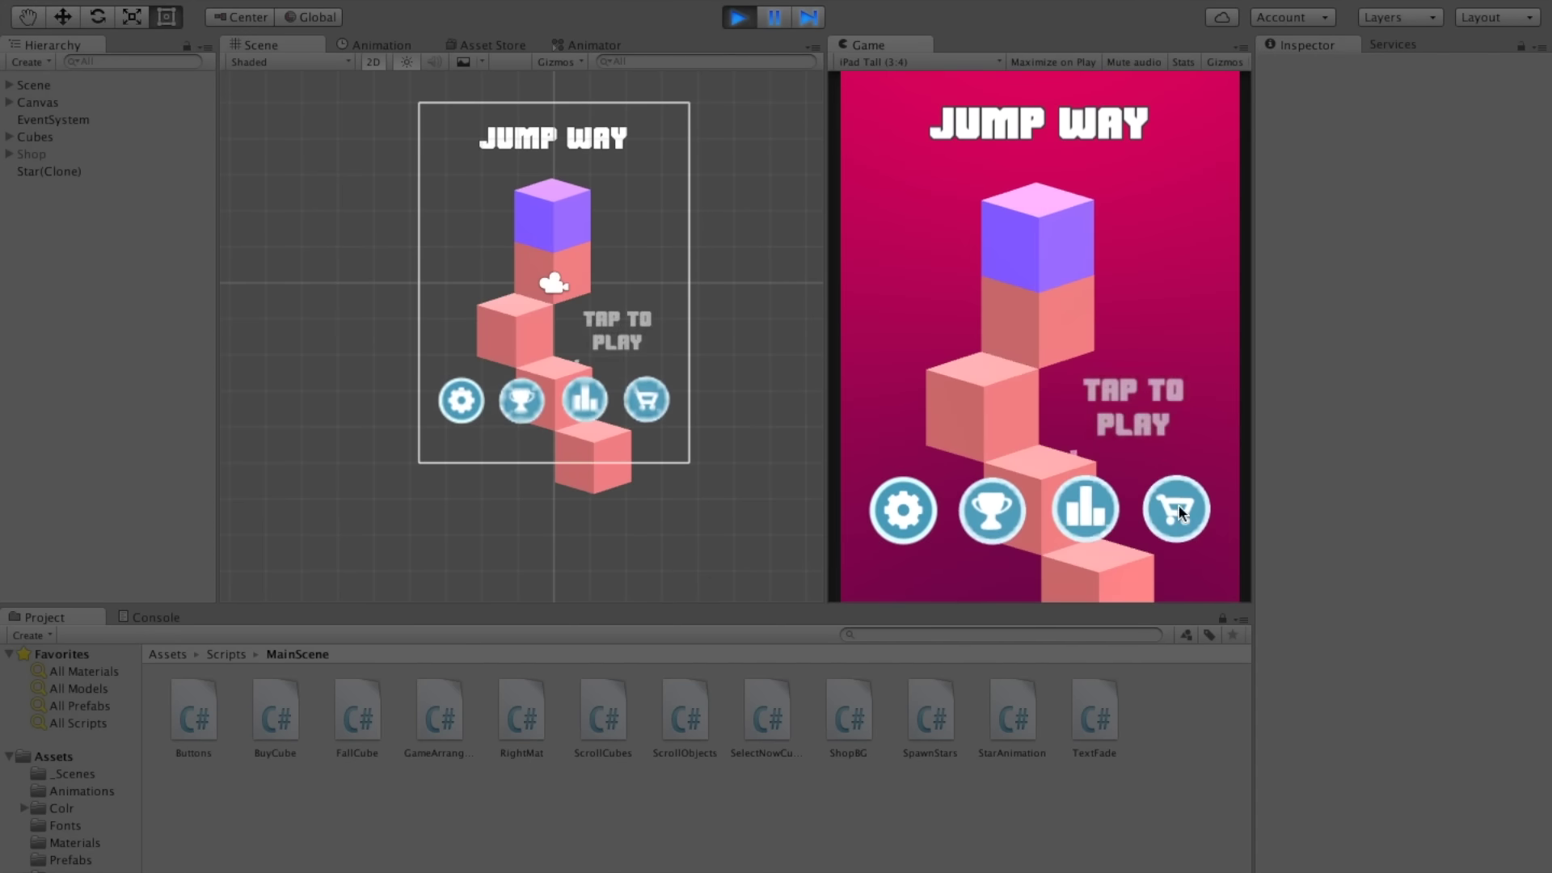
Step: Play a round, then choose the yellow cube in the shop from the game-over screen
{"action": "left_click", "coordinate": [1120, 396]}
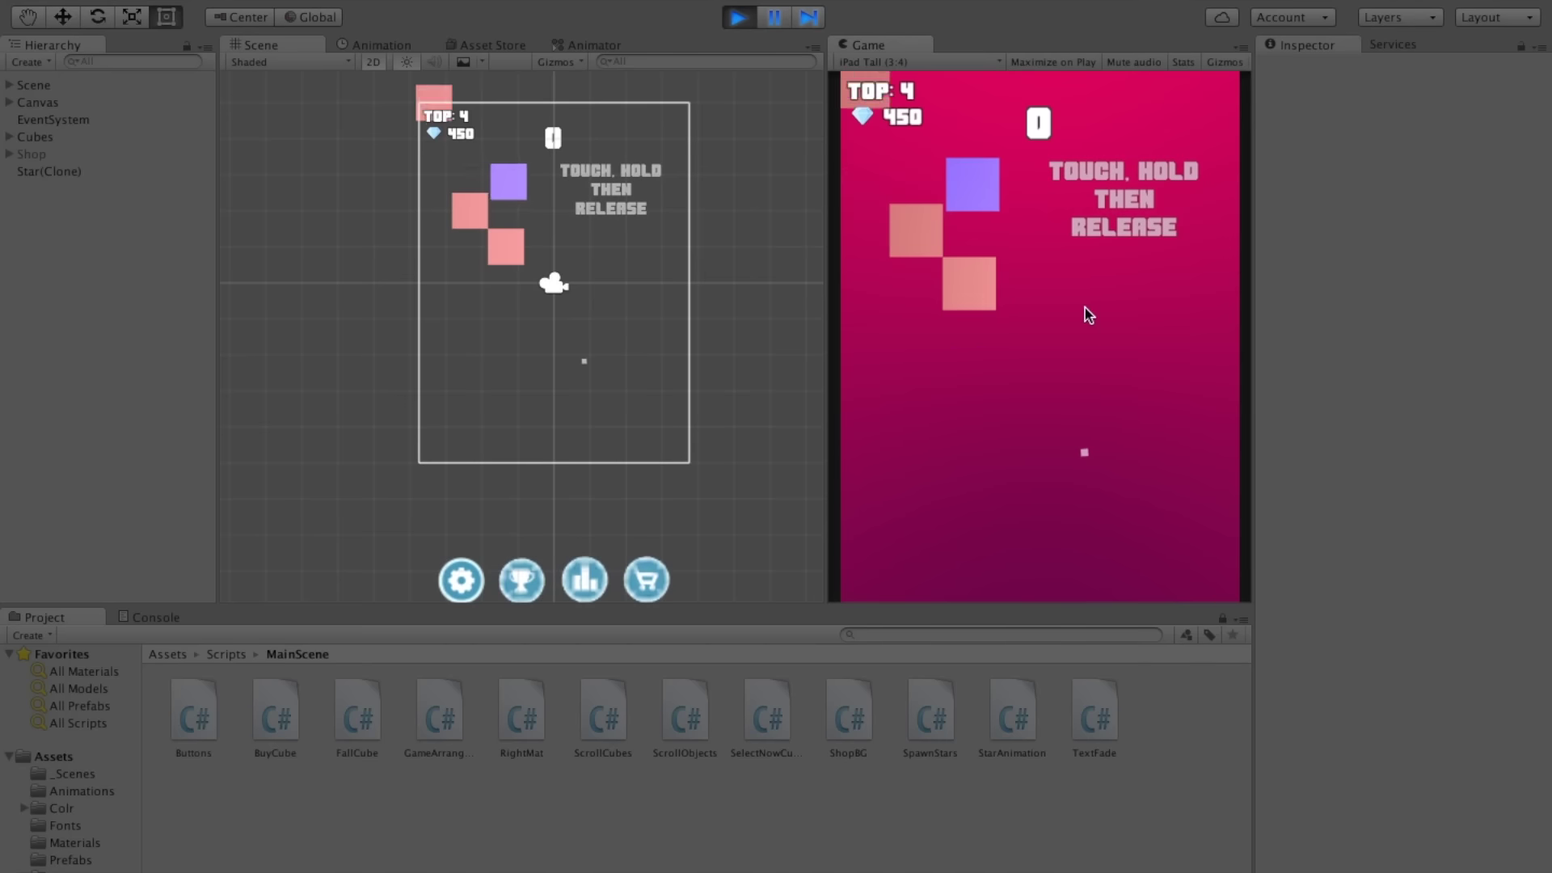
{"action": "left_click_drag", "start_coordinate": [1029, 363], "coordinate": [1029, 363]}
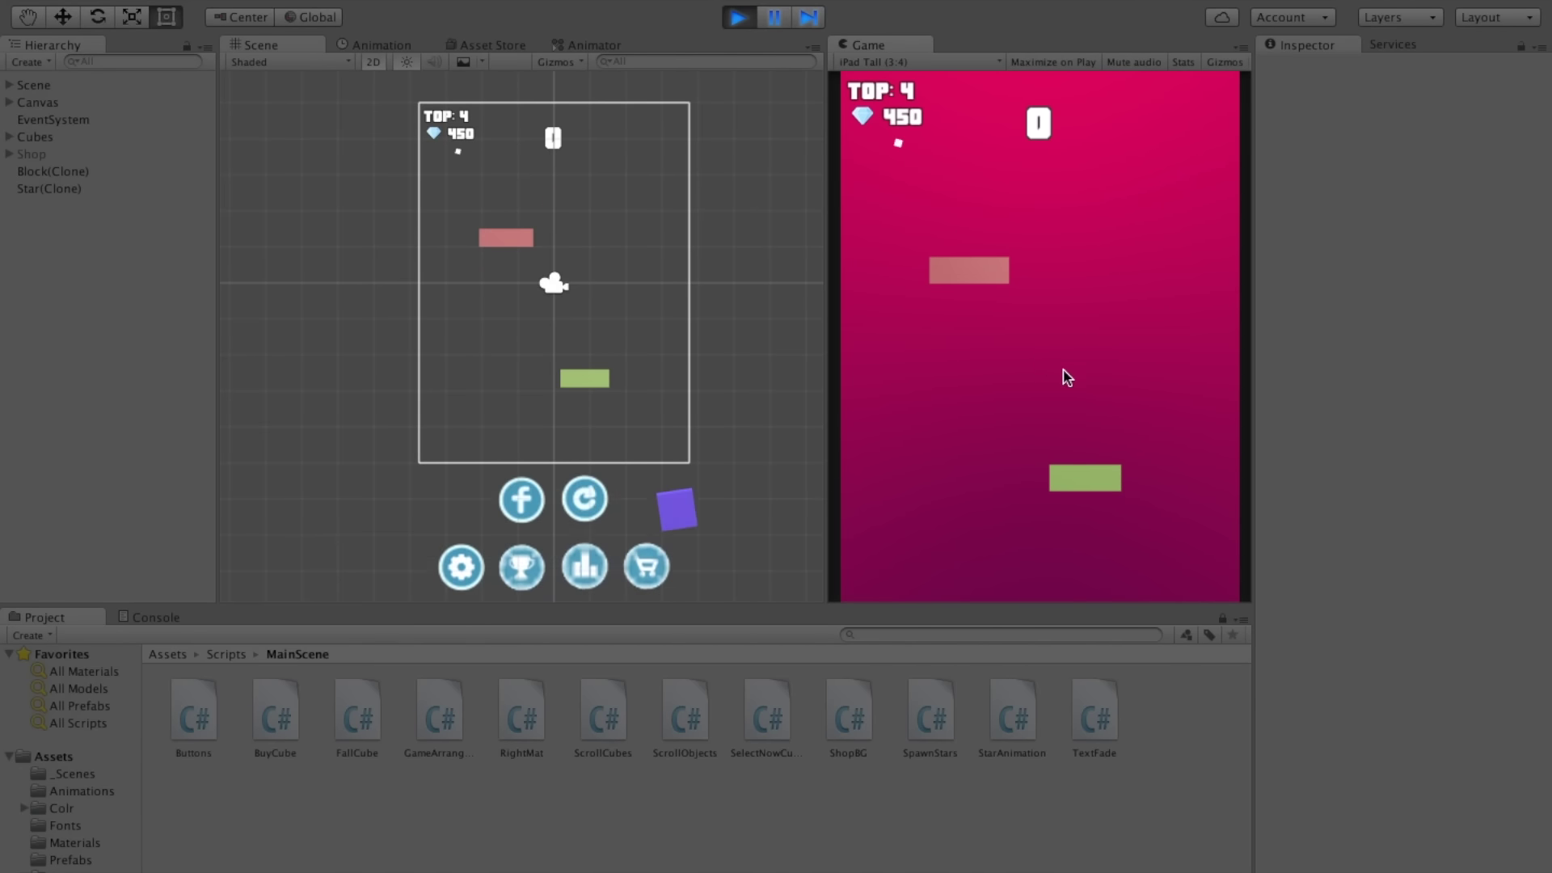
{"action": "left_click", "coordinate": [1179, 449]}
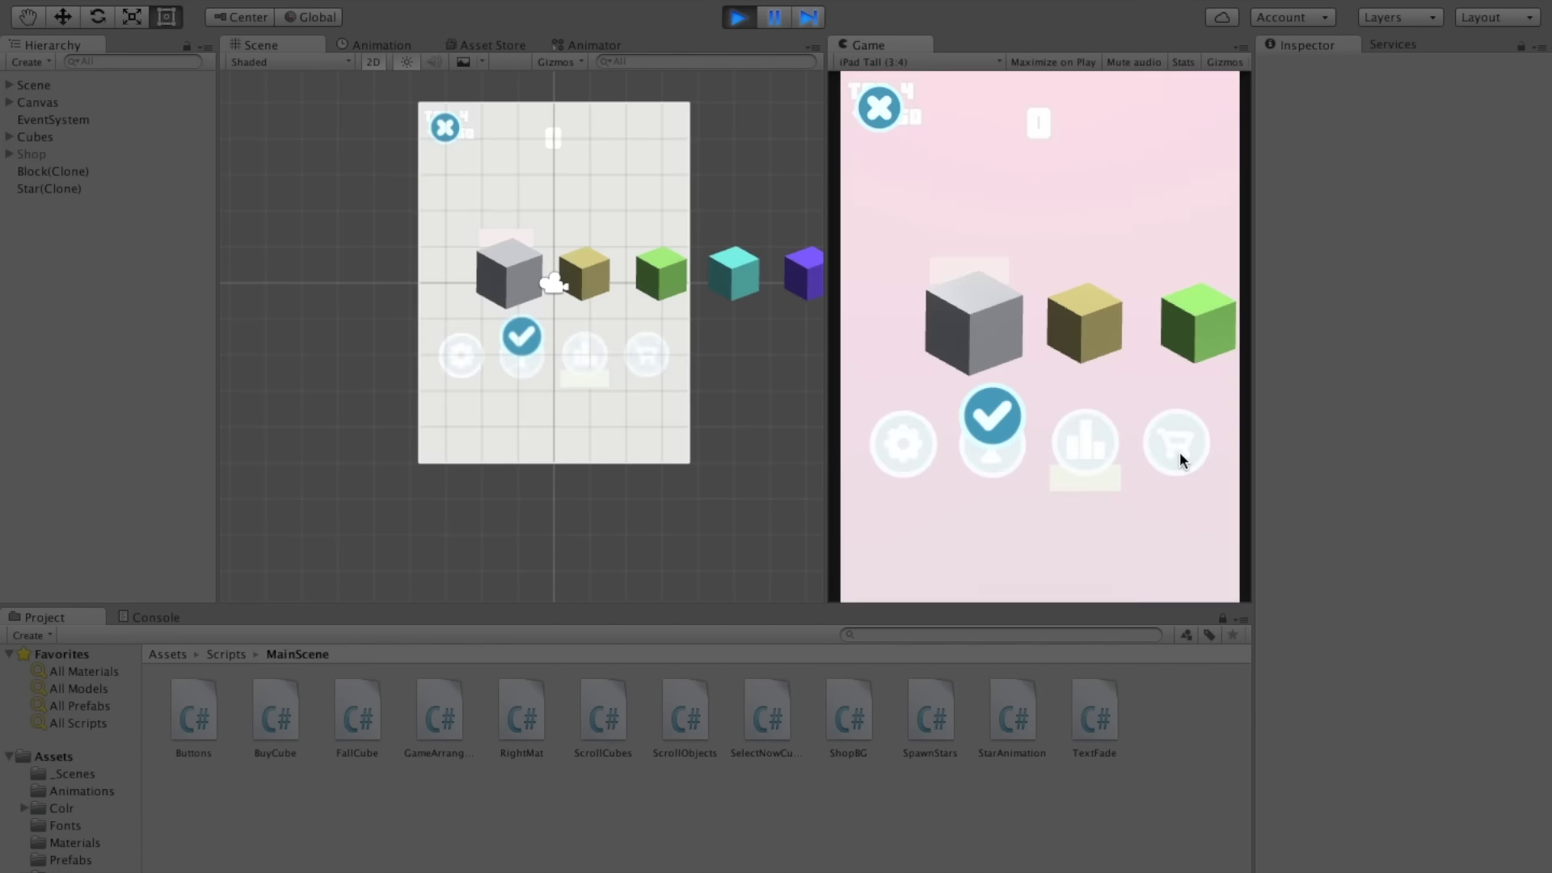
{"action": "left_click", "coordinate": [899, 447]}
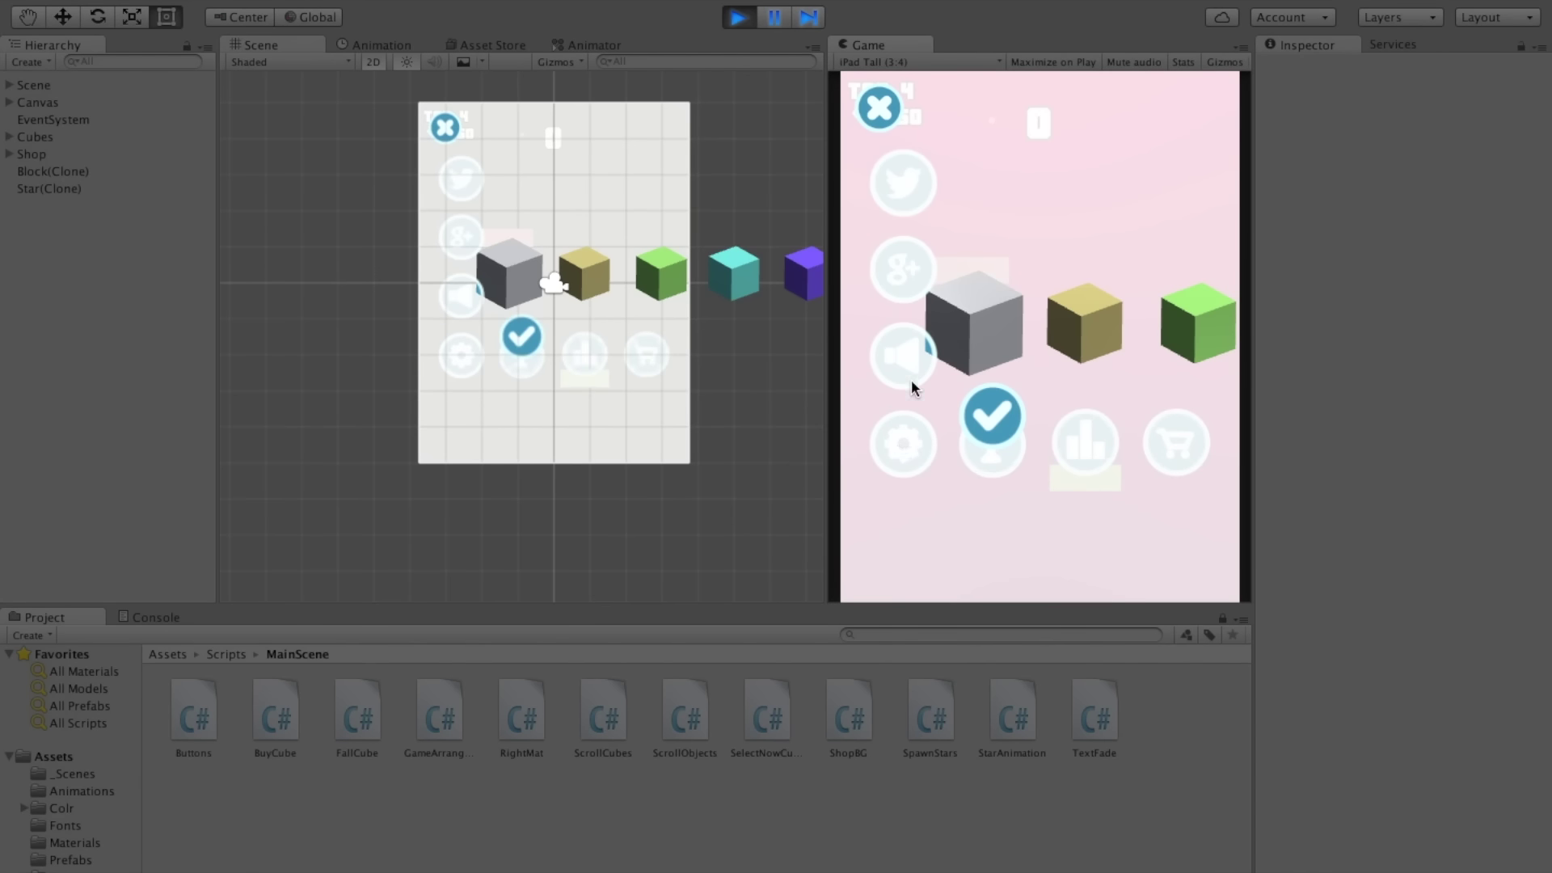
{"action": "left_click", "coordinate": [886, 443]}
{"action": "left_click_drag", "start_coordinate": [1021, 333], "coordinate": [960, 356]}
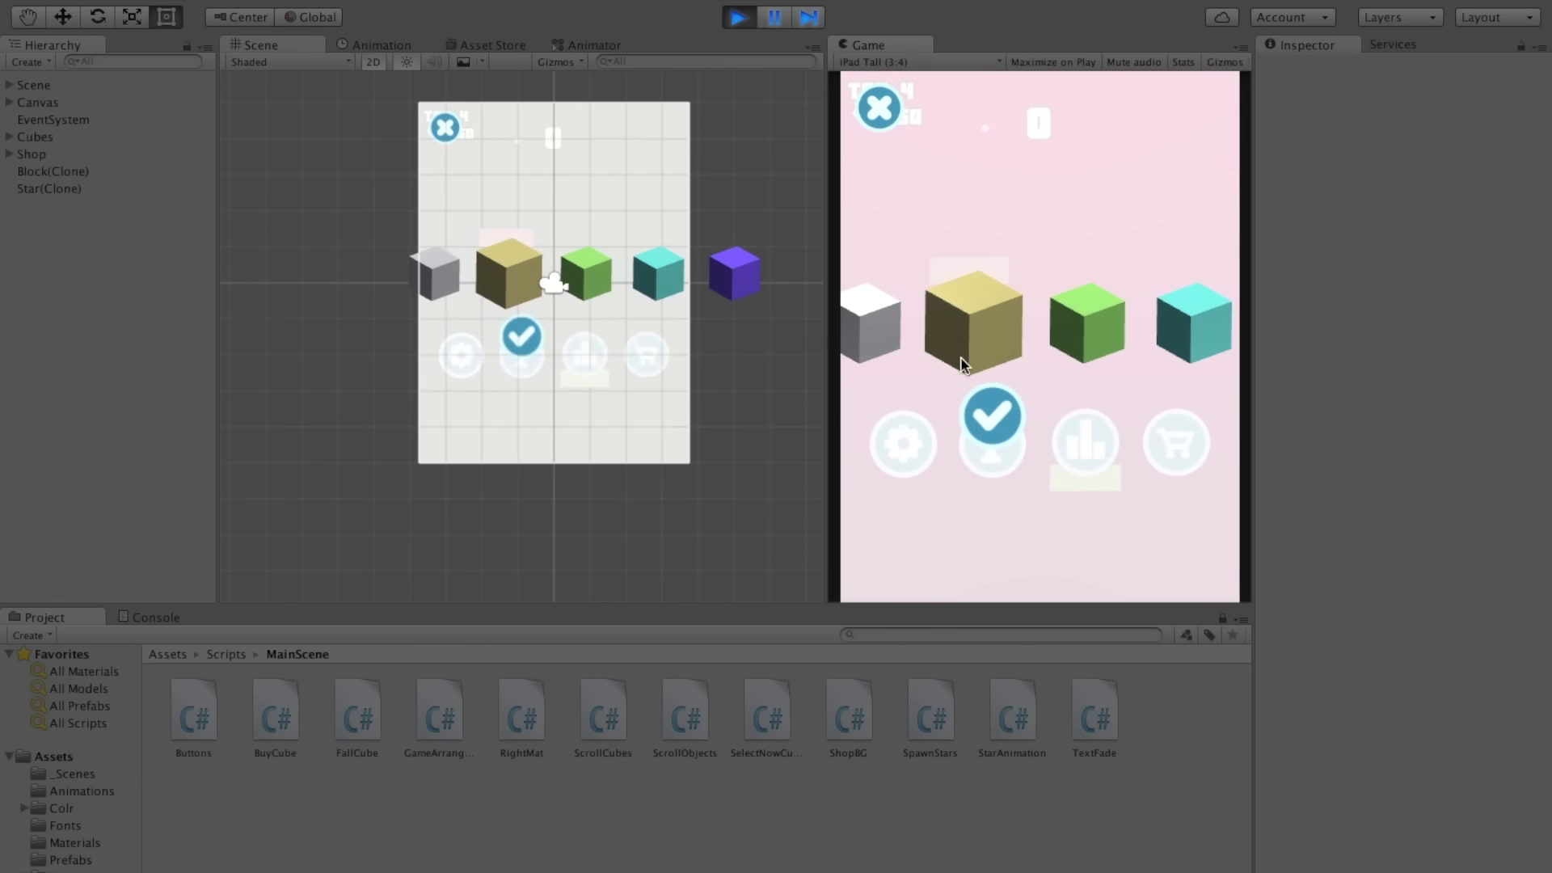
{"action": "left_click", "coordinate": [877, 113]}
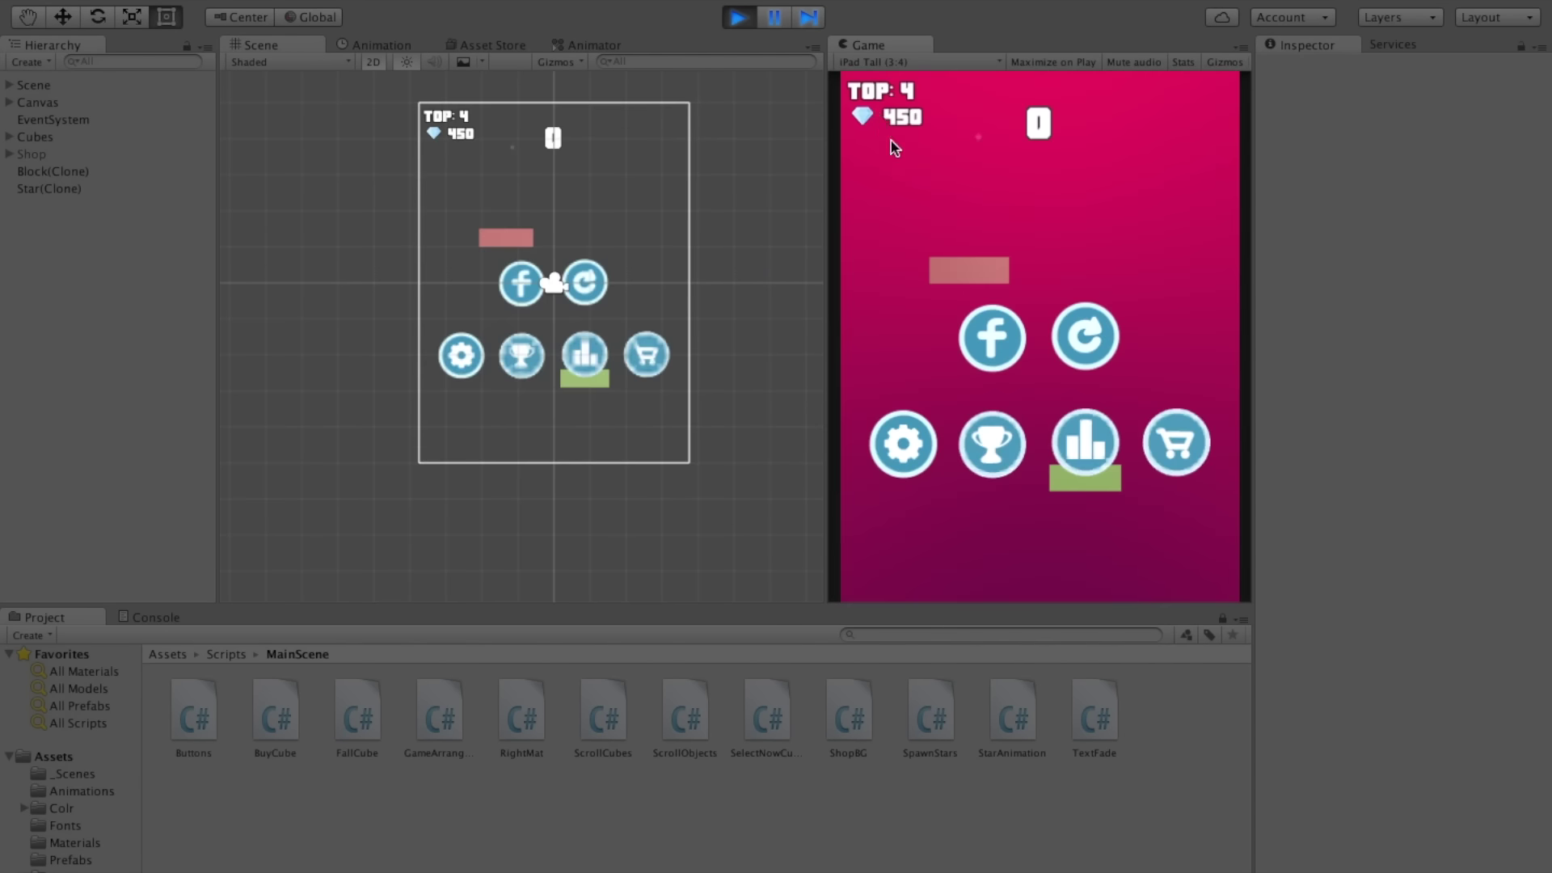
Step: Restart, play a round with the yellow main cube, then stop the game
{"action": "left_click", "coordinate": [1109, 349]}
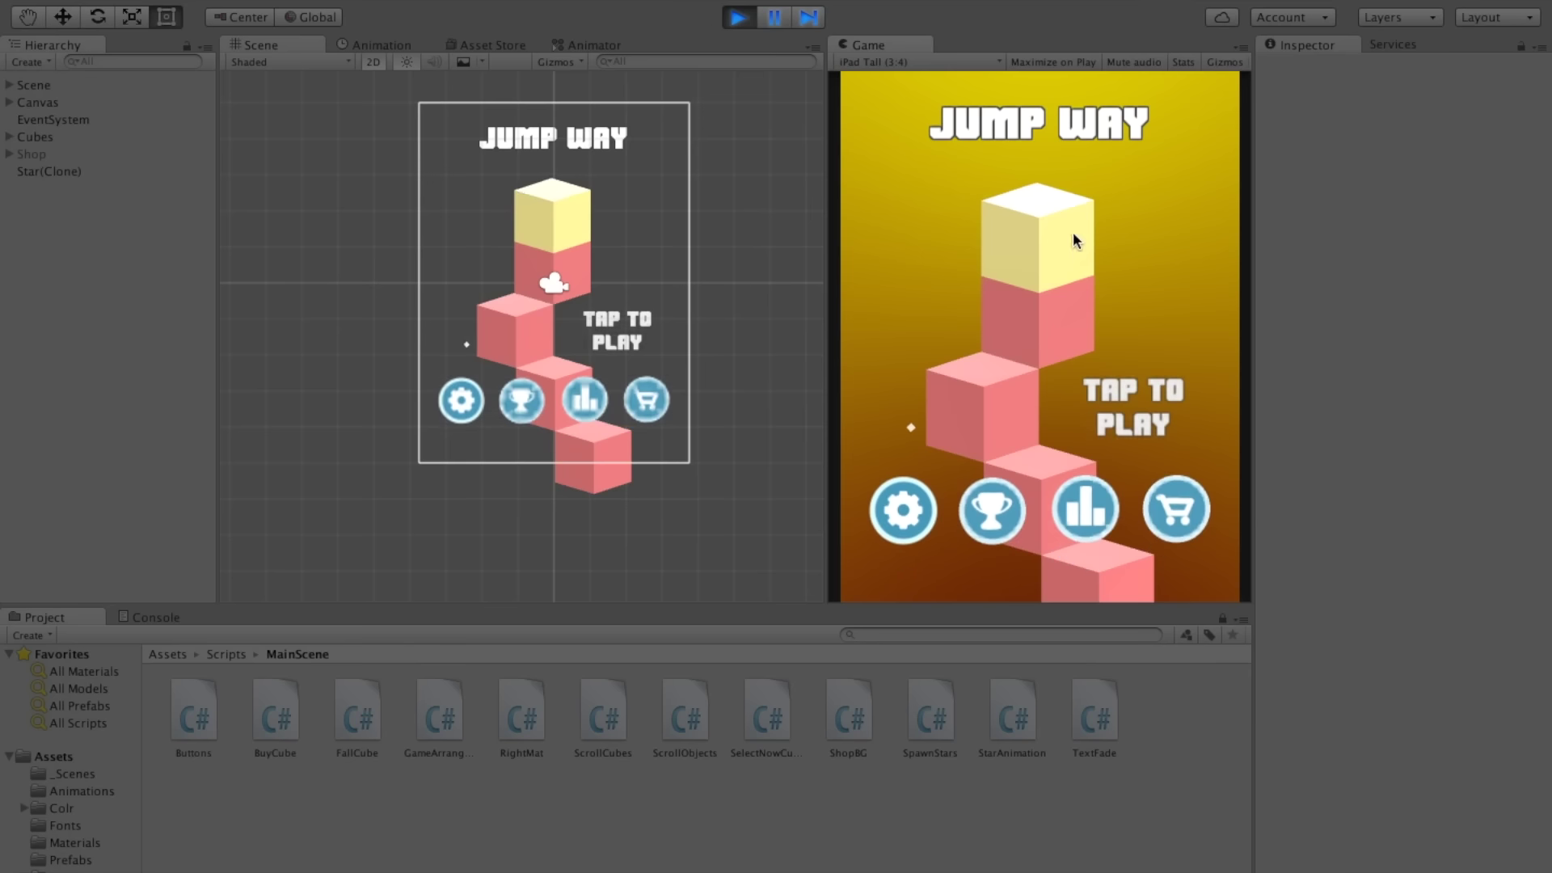
{"action": "left_click", "coordinate": [1138, 409]}
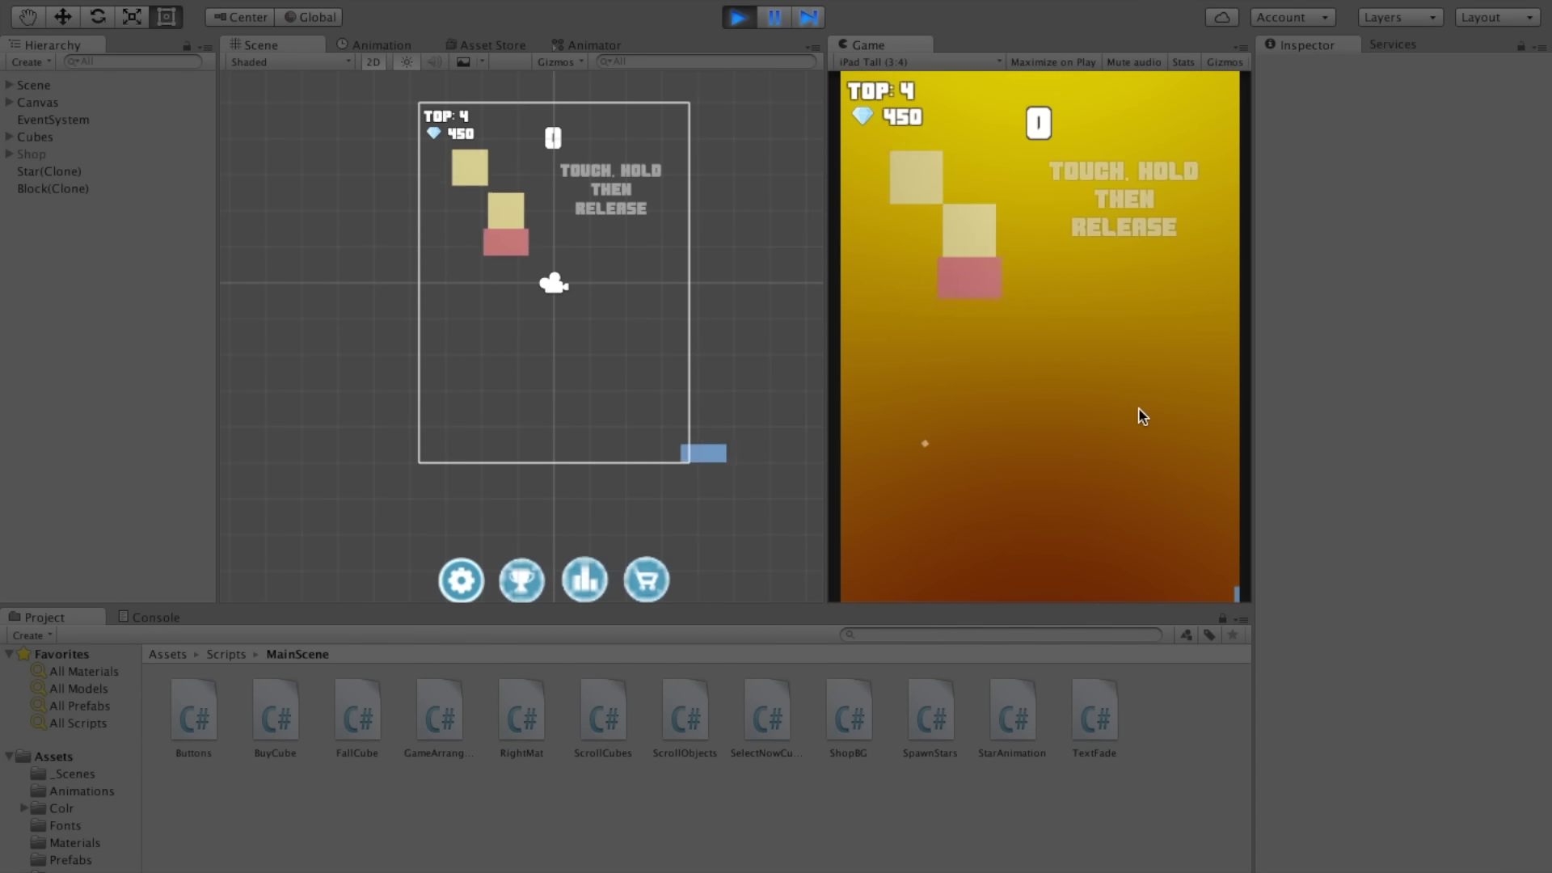
{"action": "left_click", "coordinate": [1142, 415]}
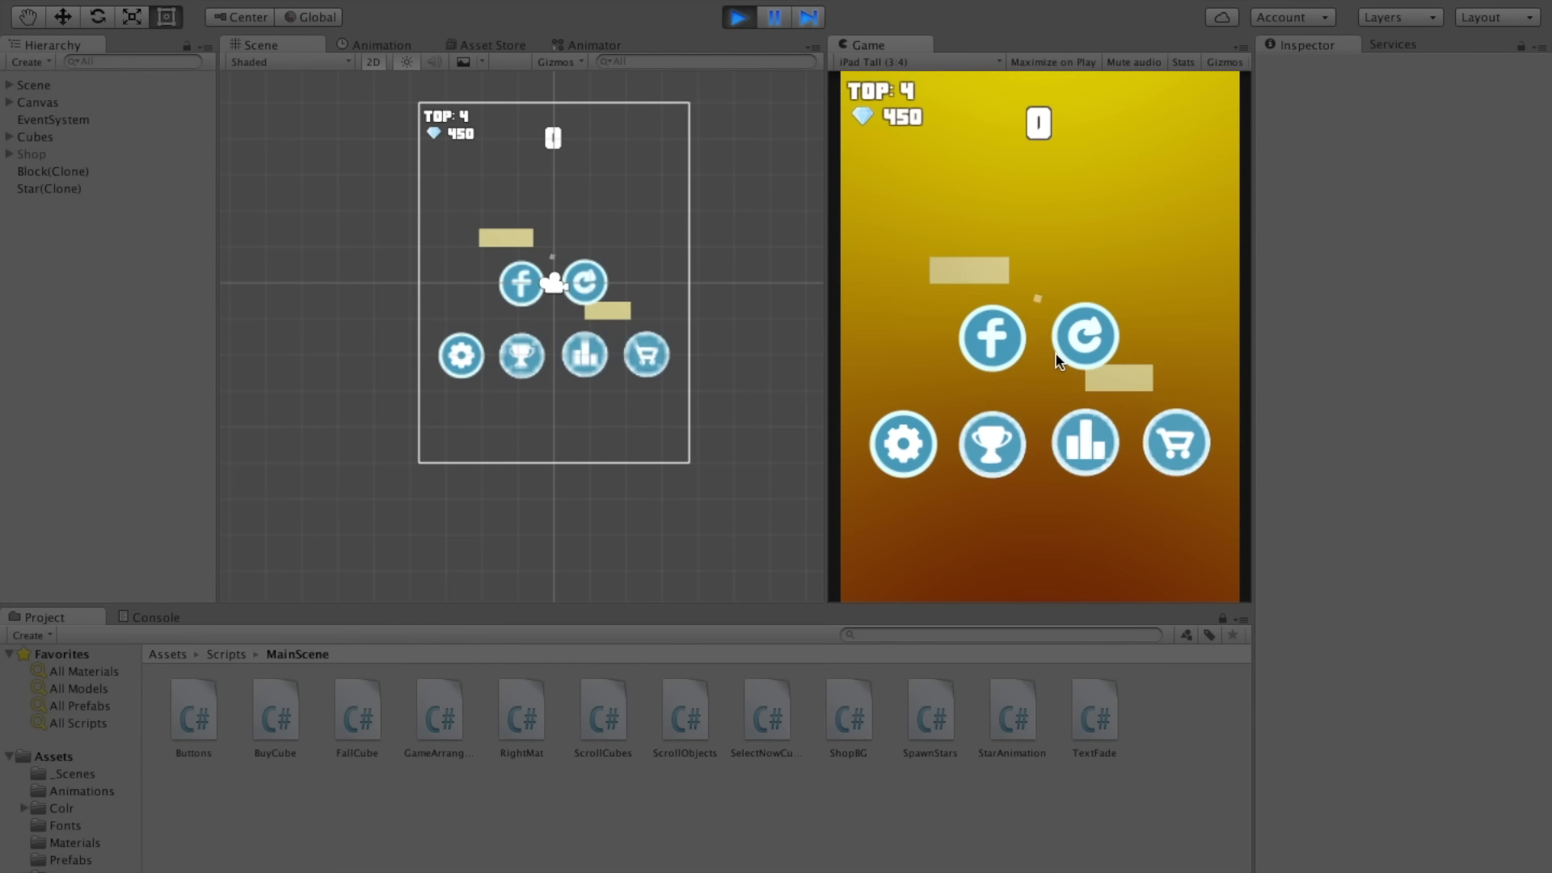
{"action": "key", "text": "ctrl+p"}
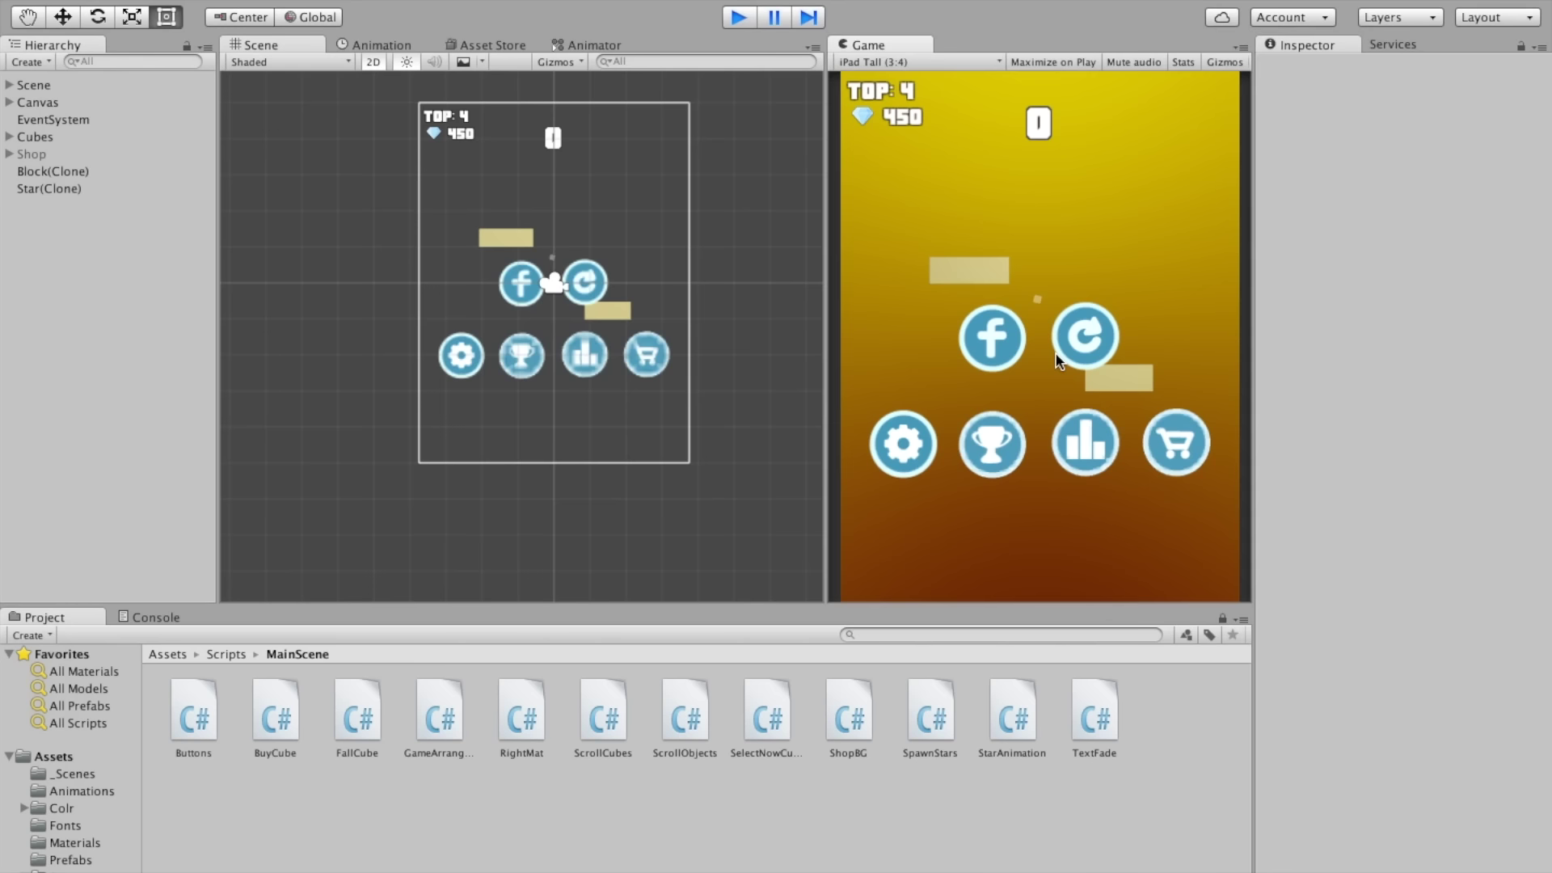